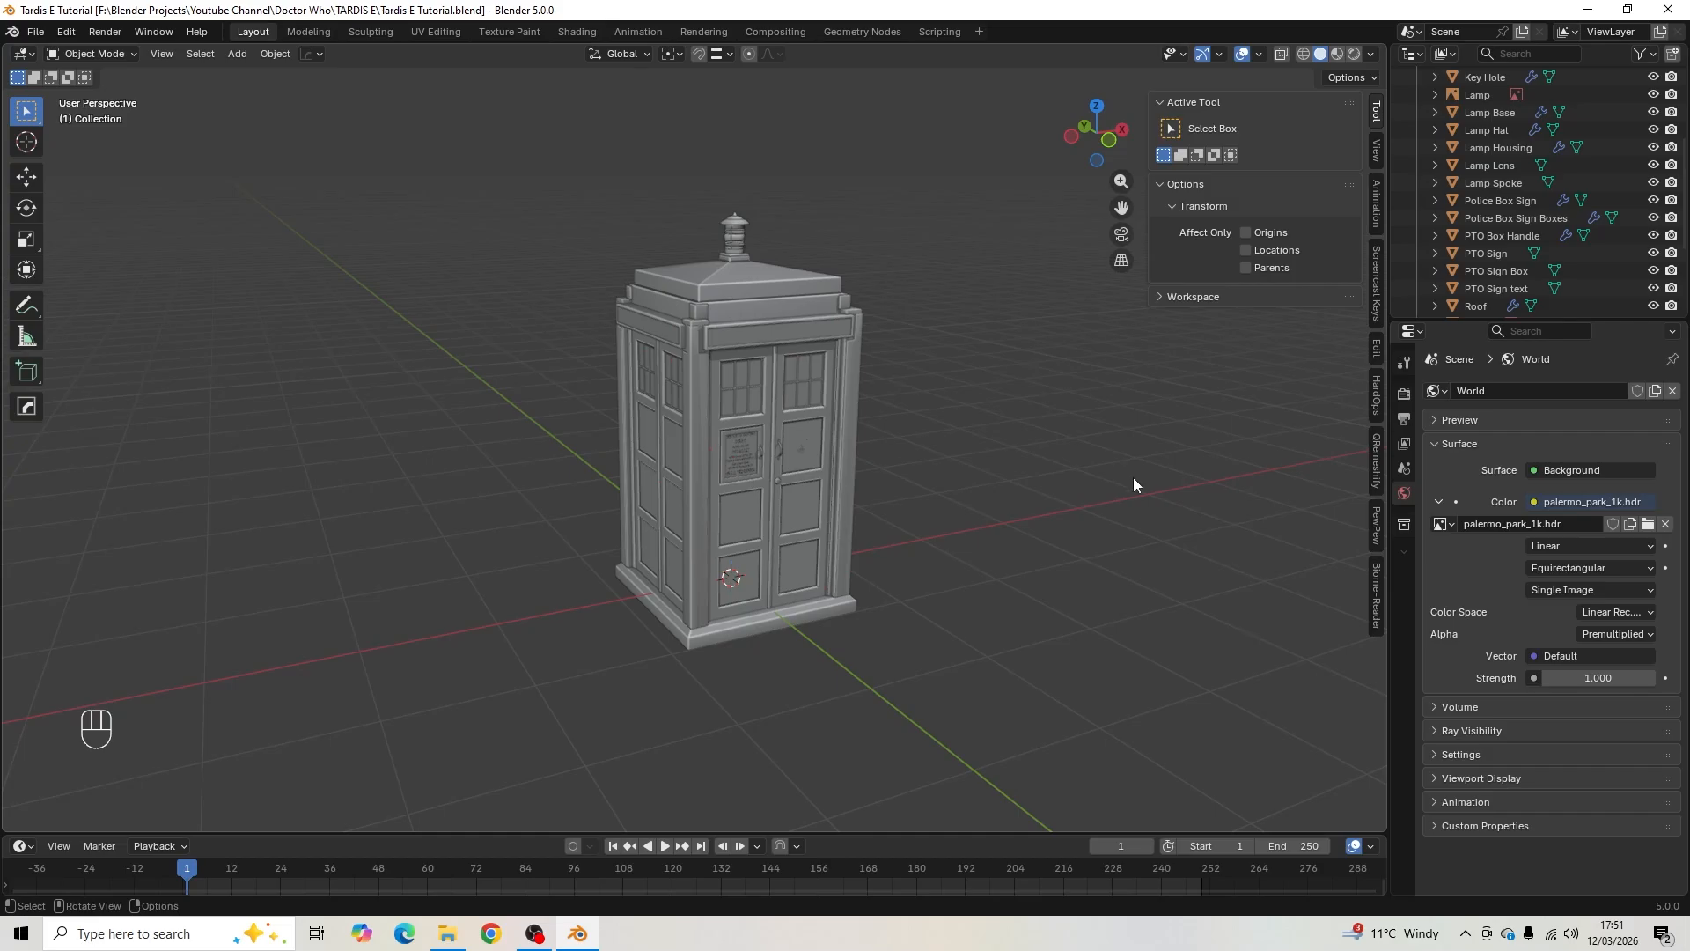
- Add a new material to the TARDIS corner posts
scroll(815, 468, up, 4)
scroll(812, 472, down, 2)
middle_drag(768, 458, 806, 429)
scroll(745, 441, up, 4)
scroll(742, 443, down, 2)
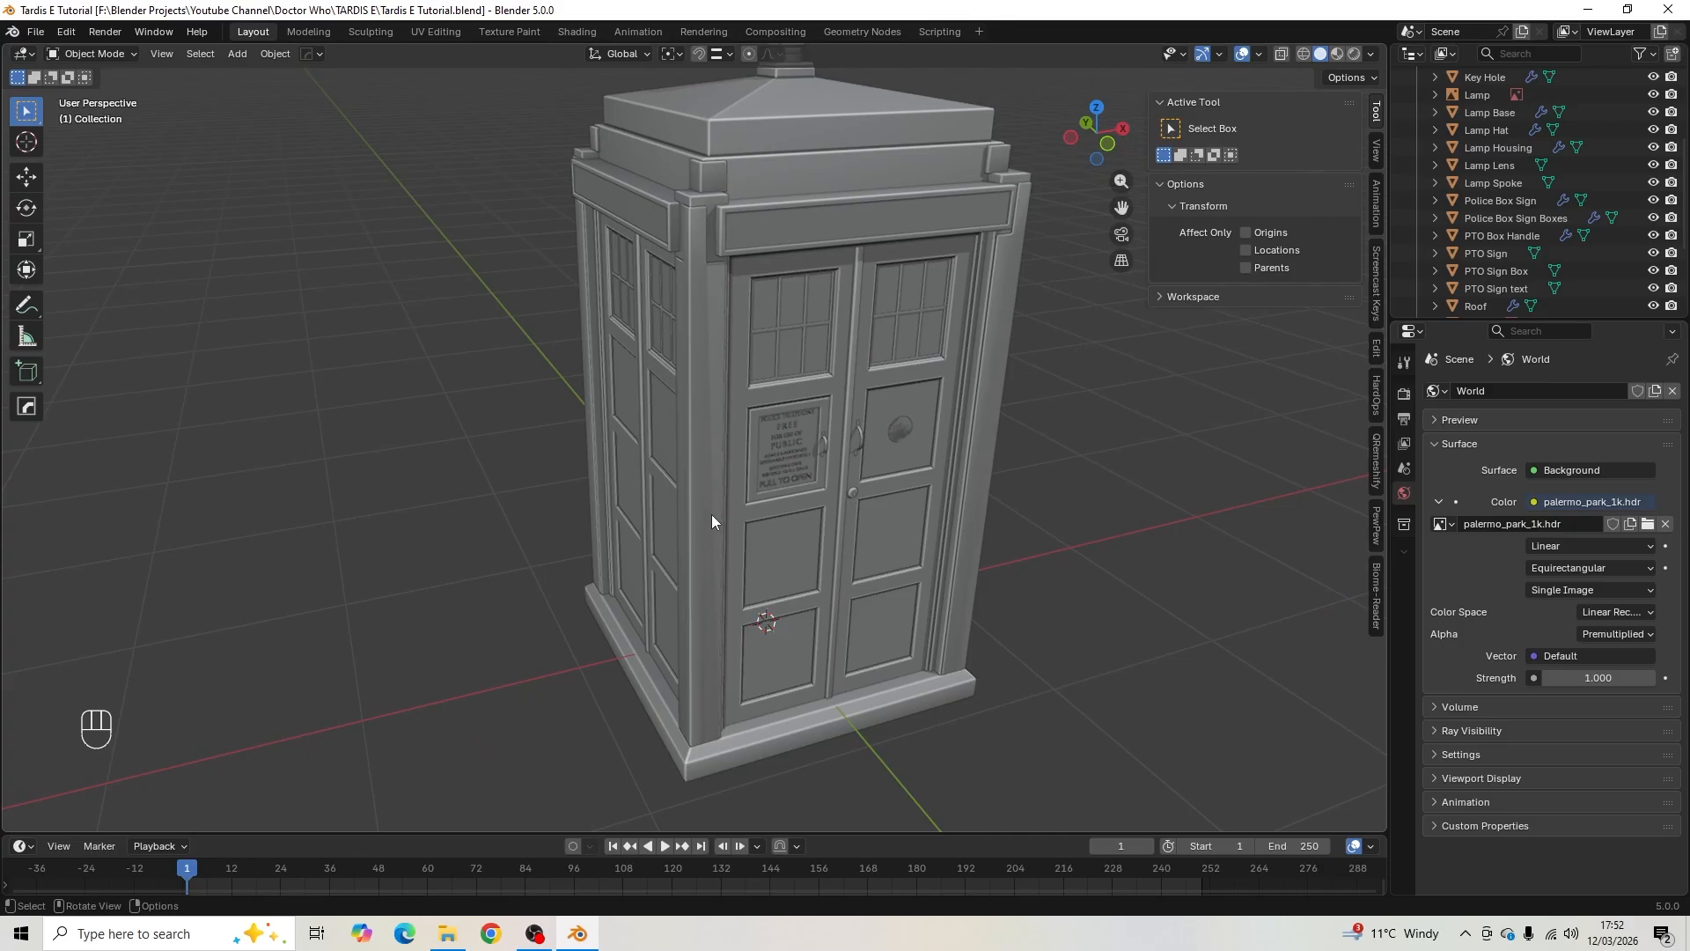
click(710, 327)
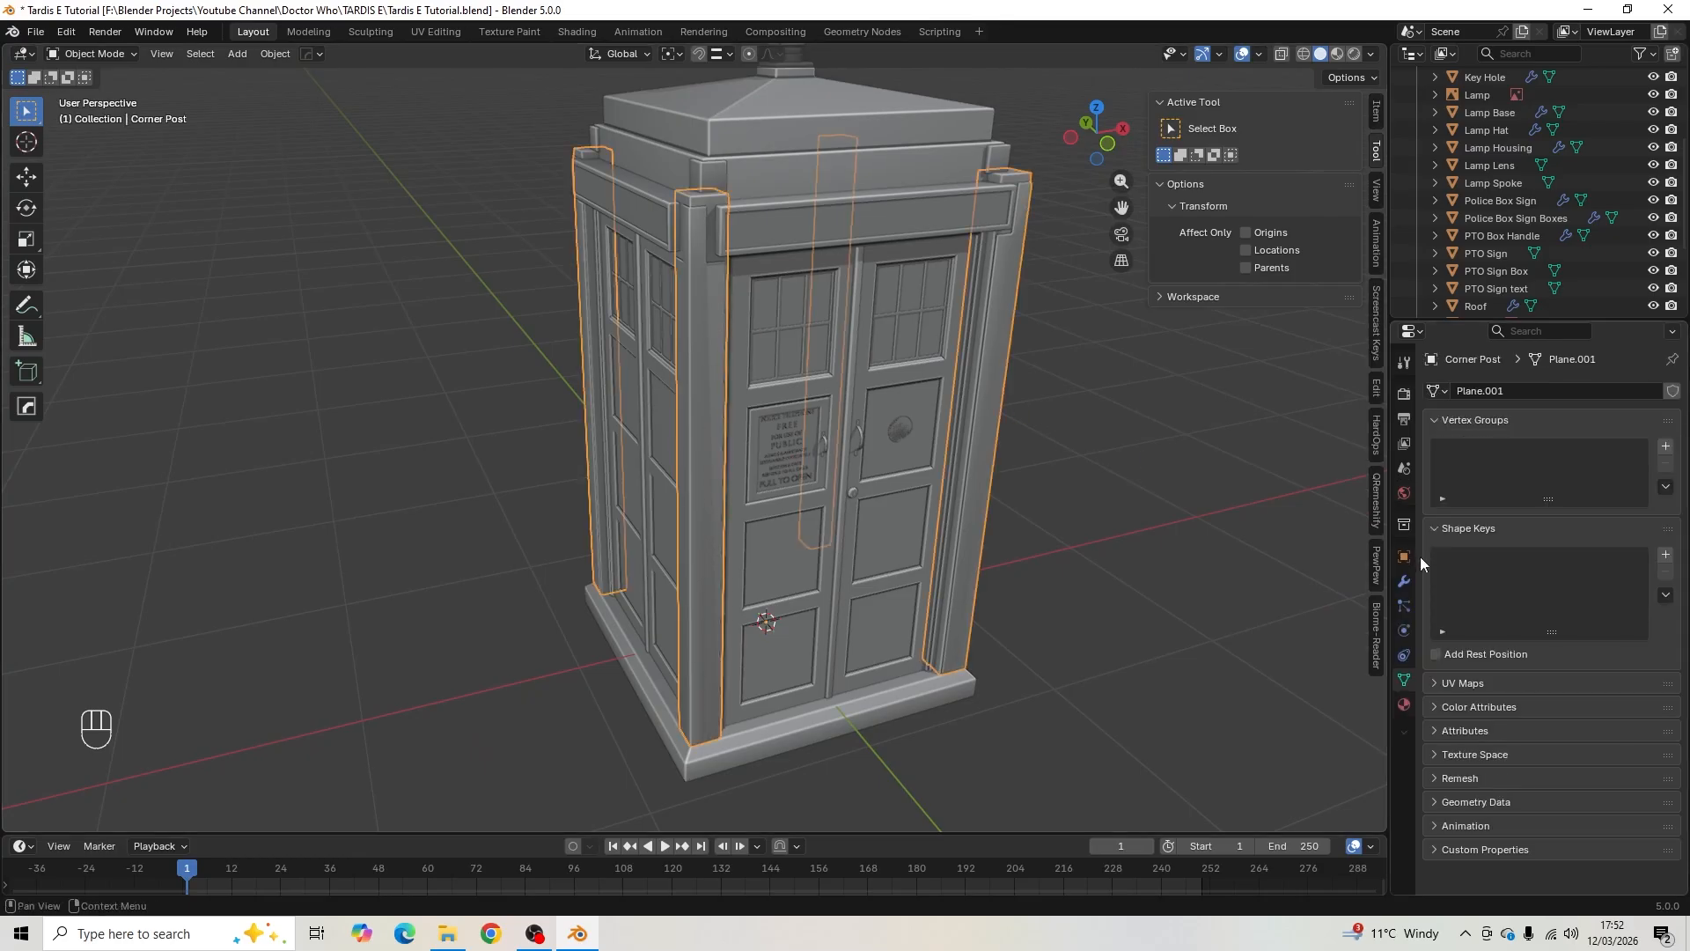
click(1404, 581)
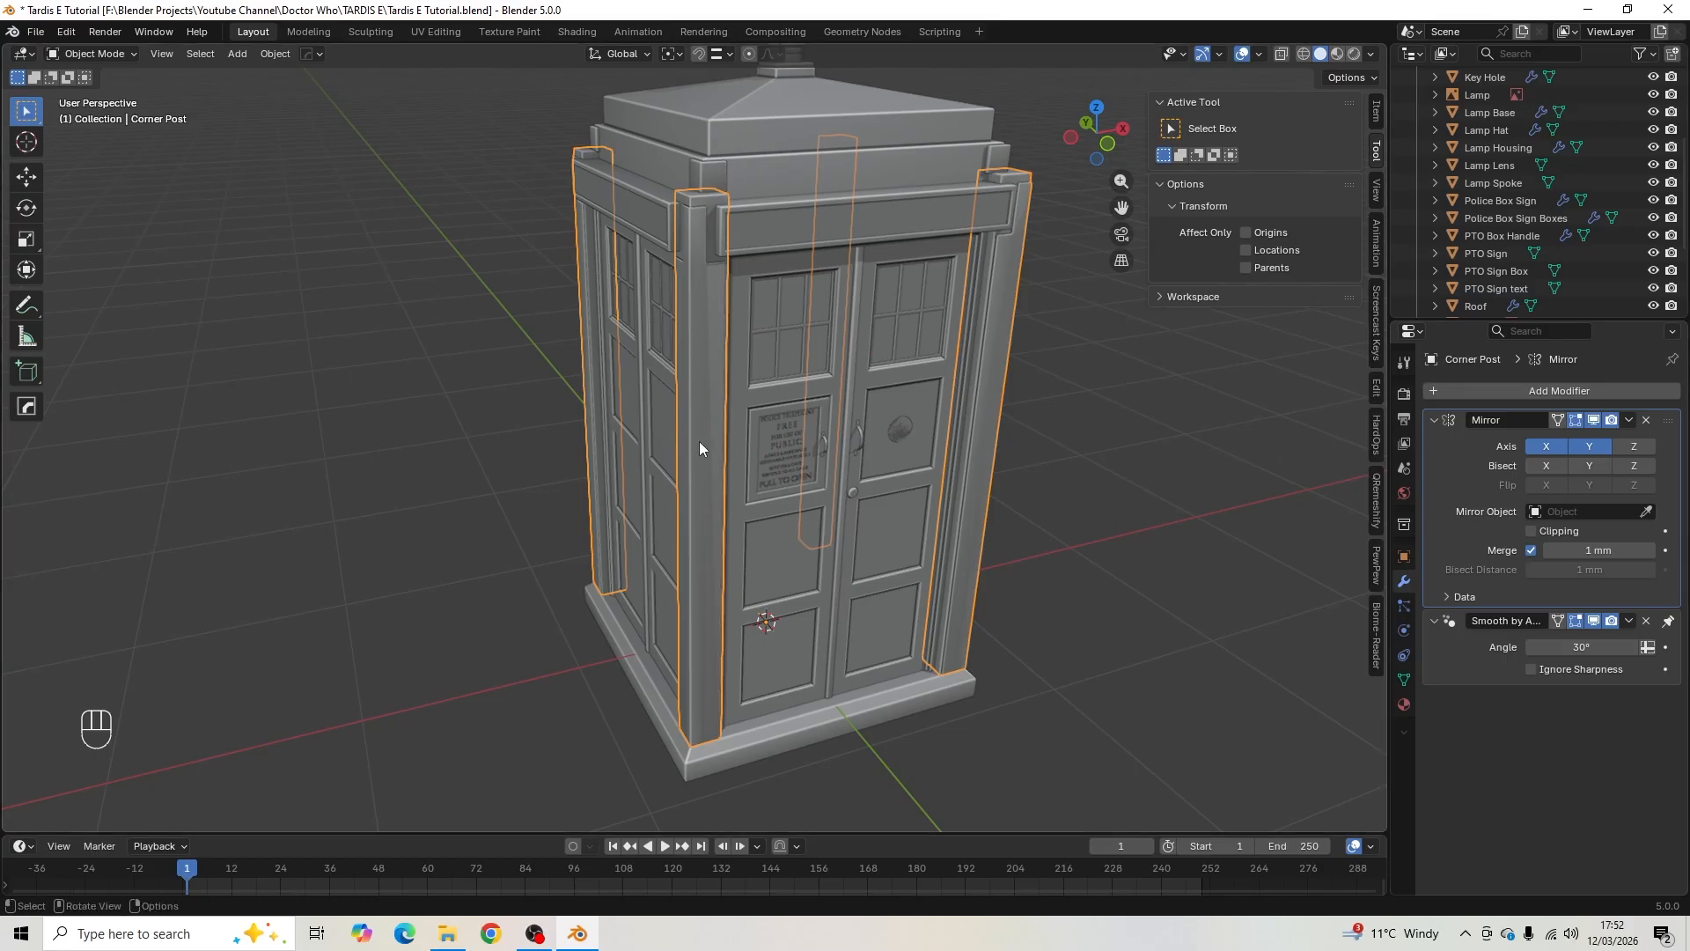
click(1404, 704)
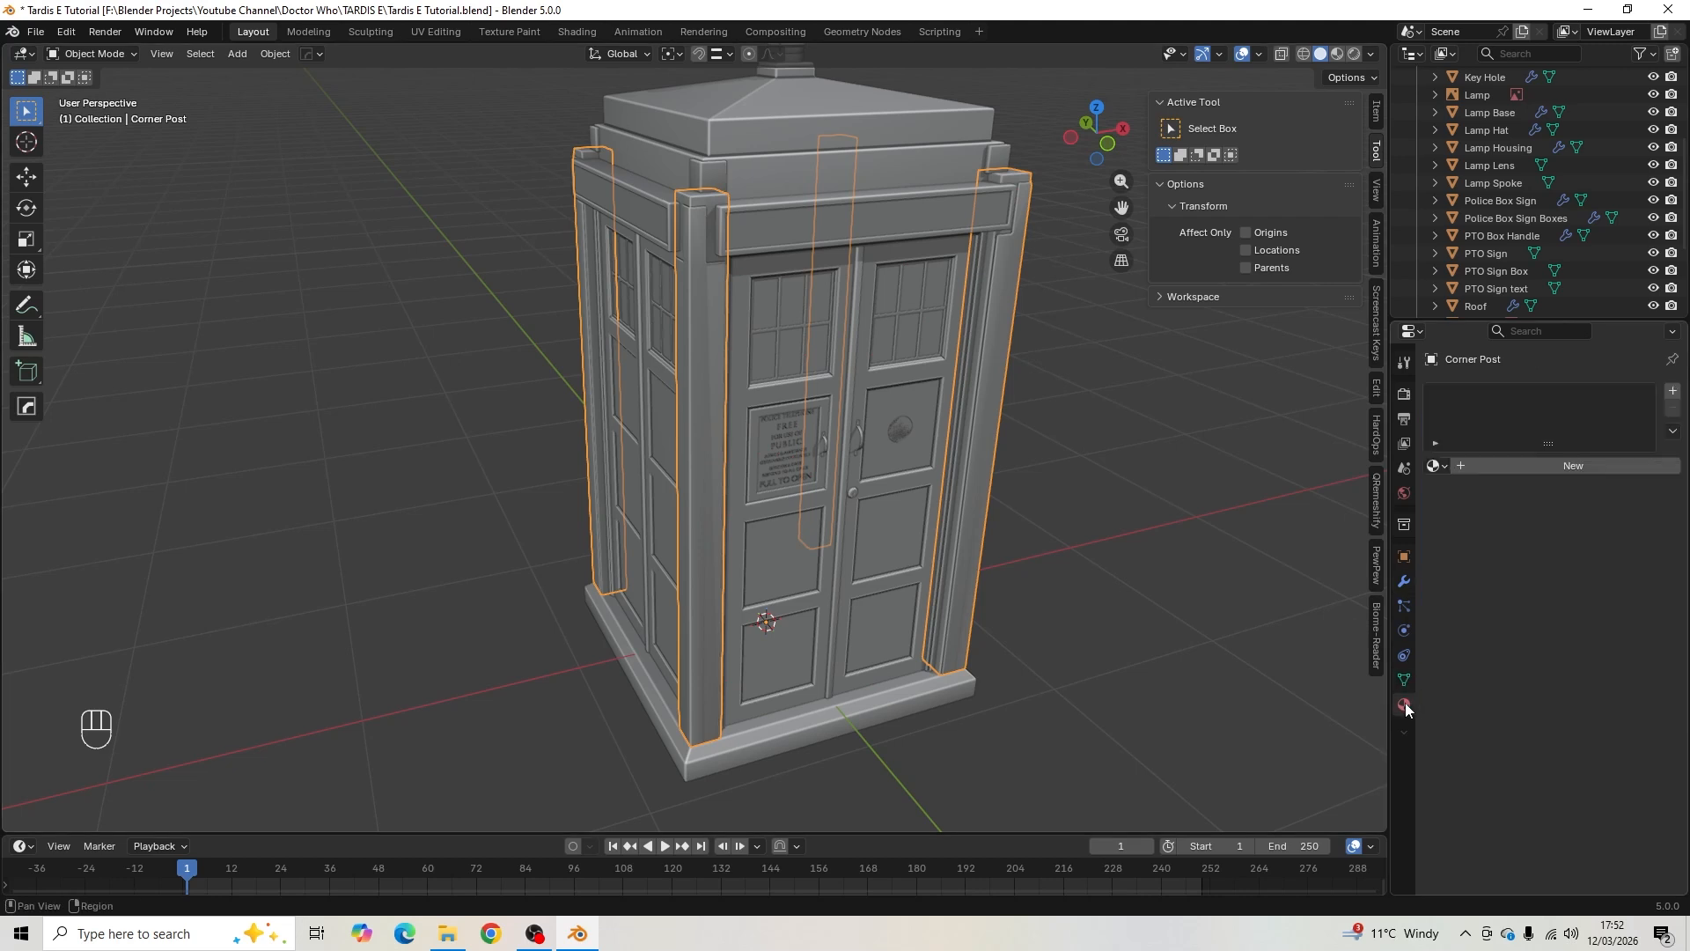
click(1570, 464)
- Rename the corner post material as TARDIS wood vertical
click(1549, 468)
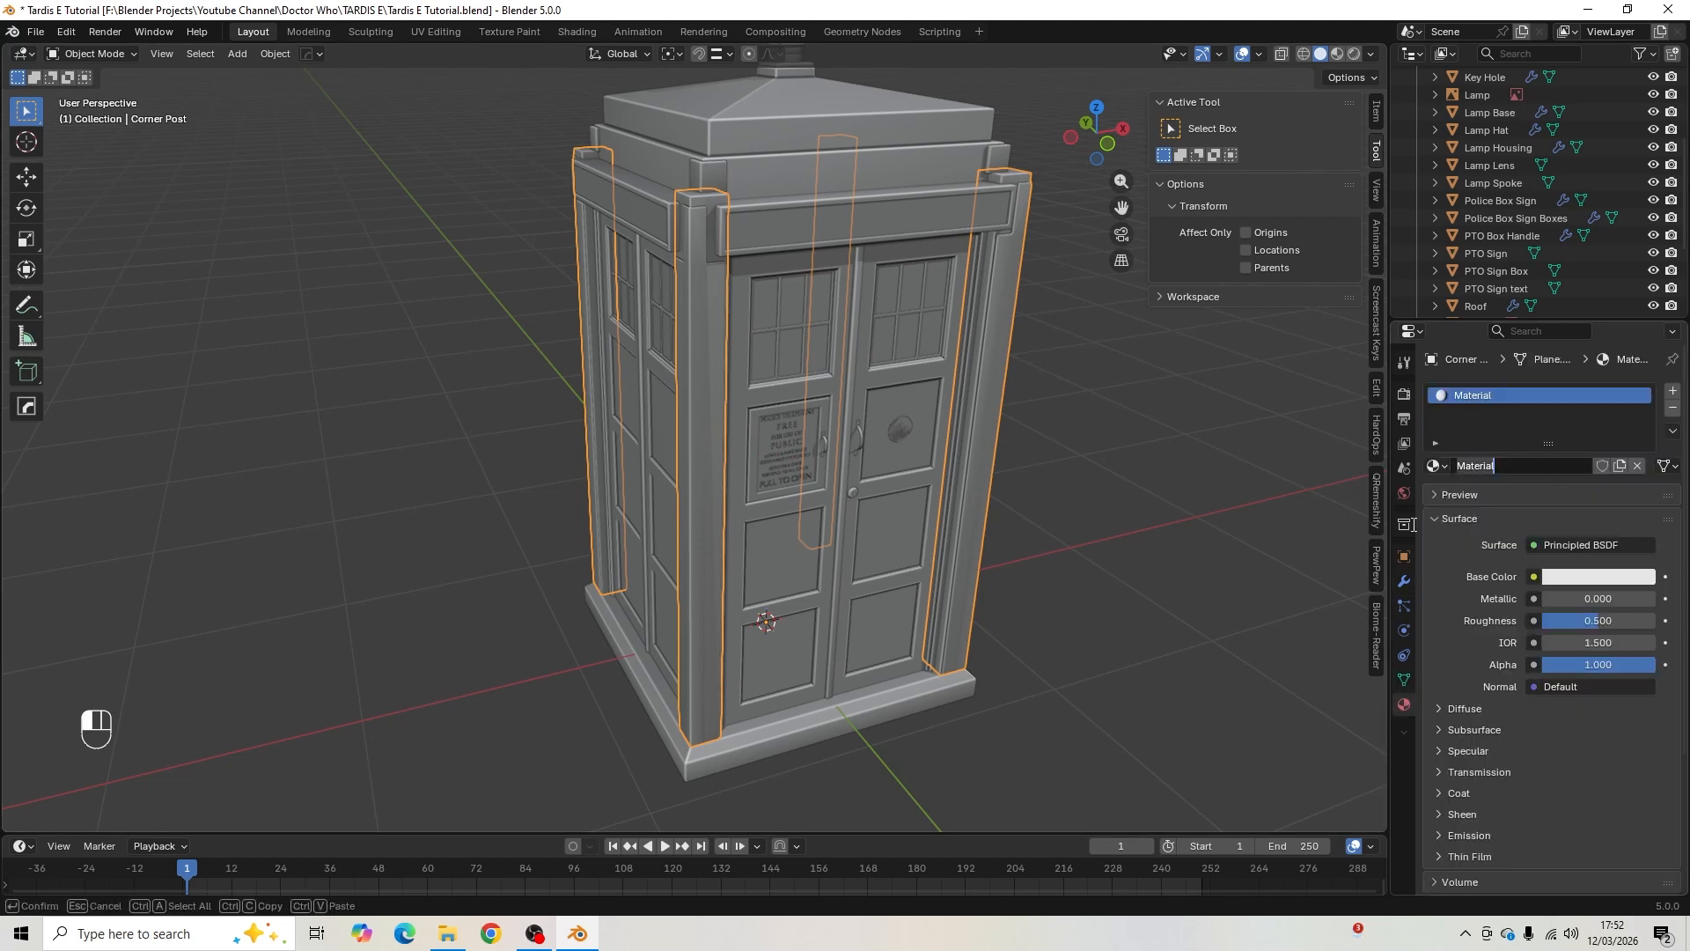
text(TARD)
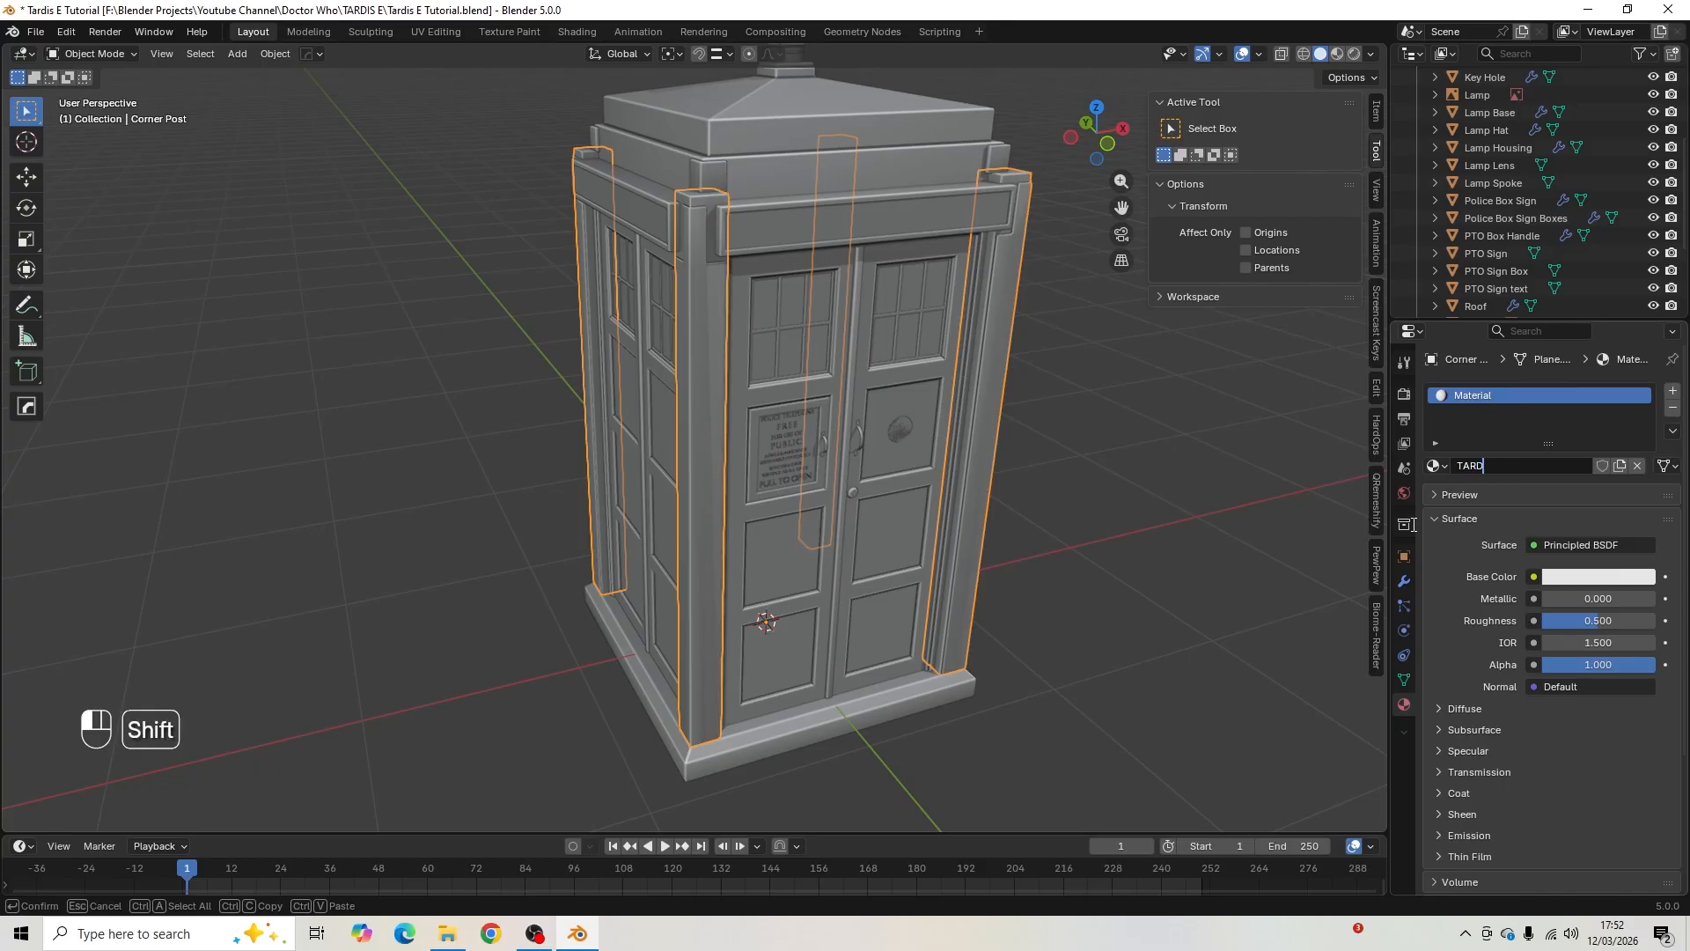
text(IS wood )
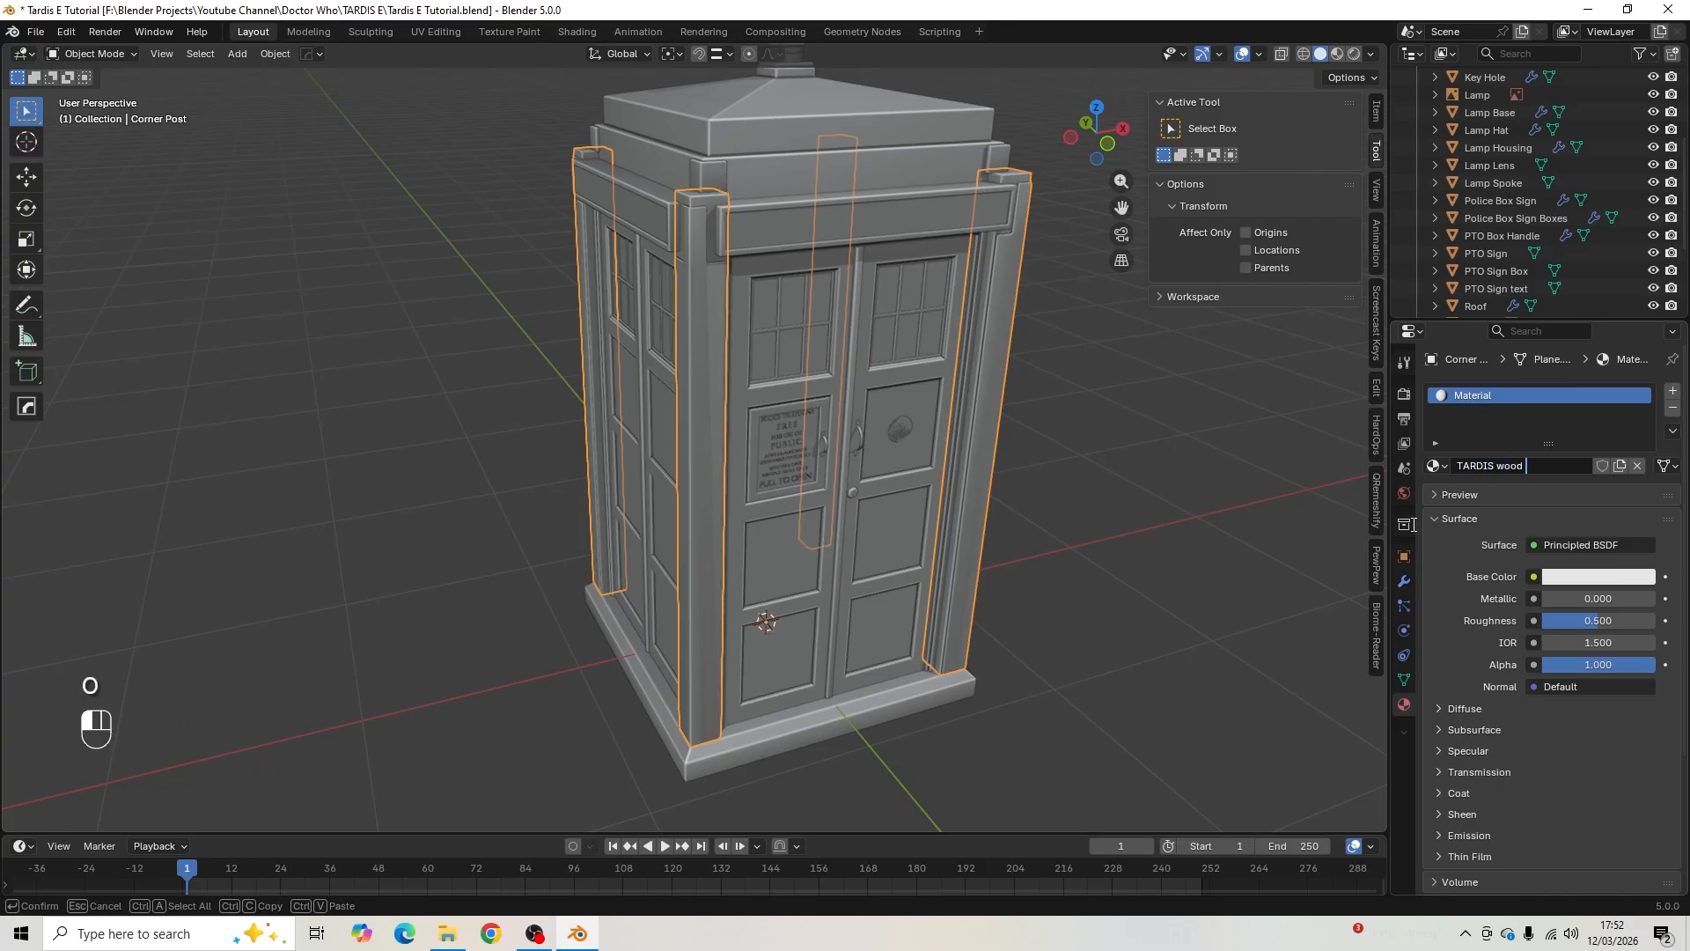
text(vertical)
key(Return)
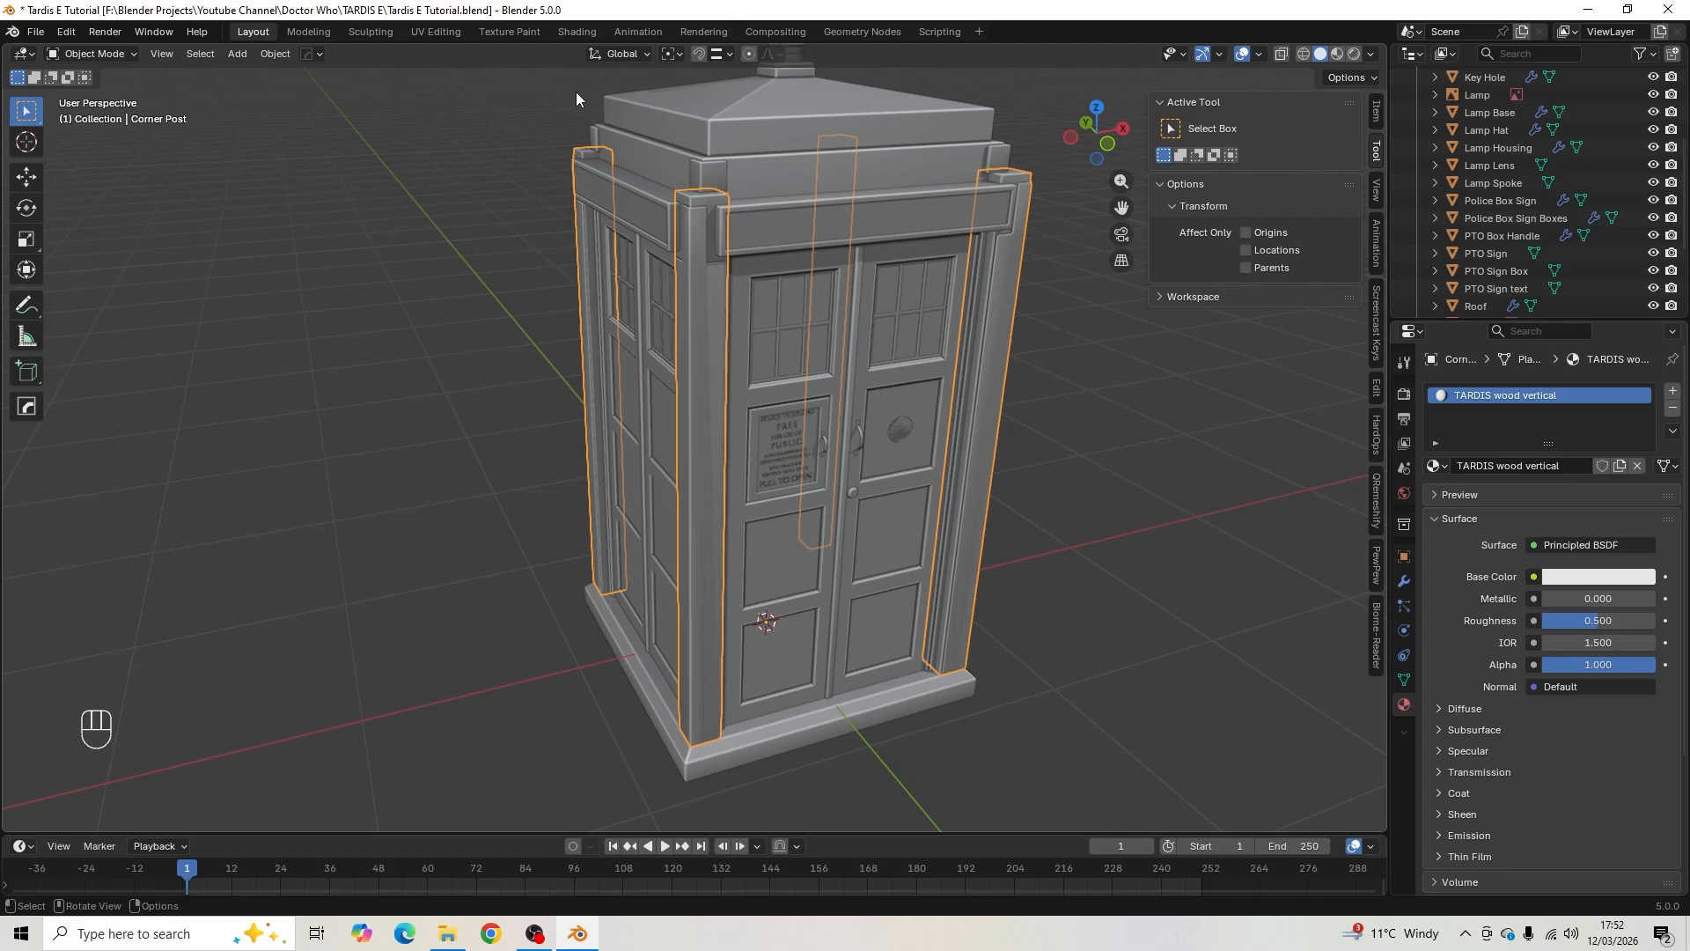
- Switch to the Shading workspace and frame the corner post beside the doors and its material nodes
click(577, 31)
scroll(667, 199, down, 6)
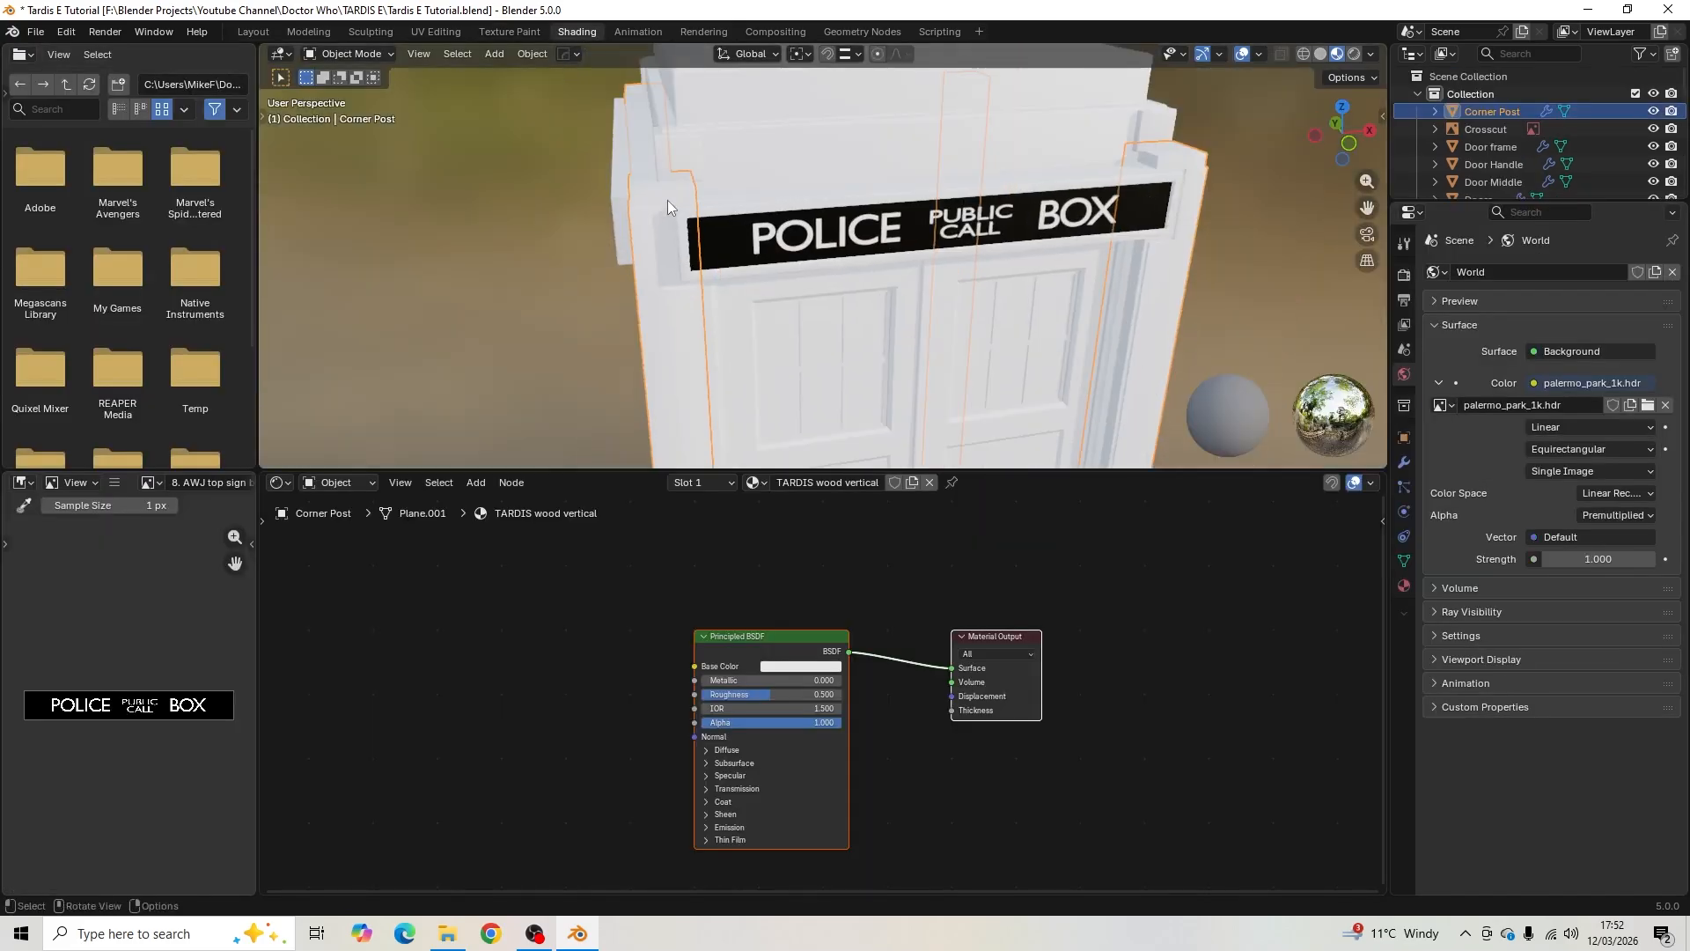
click(653, 267)
middle_drag(653, 268, 747, 188)
scroll(747, 189, up, 3)
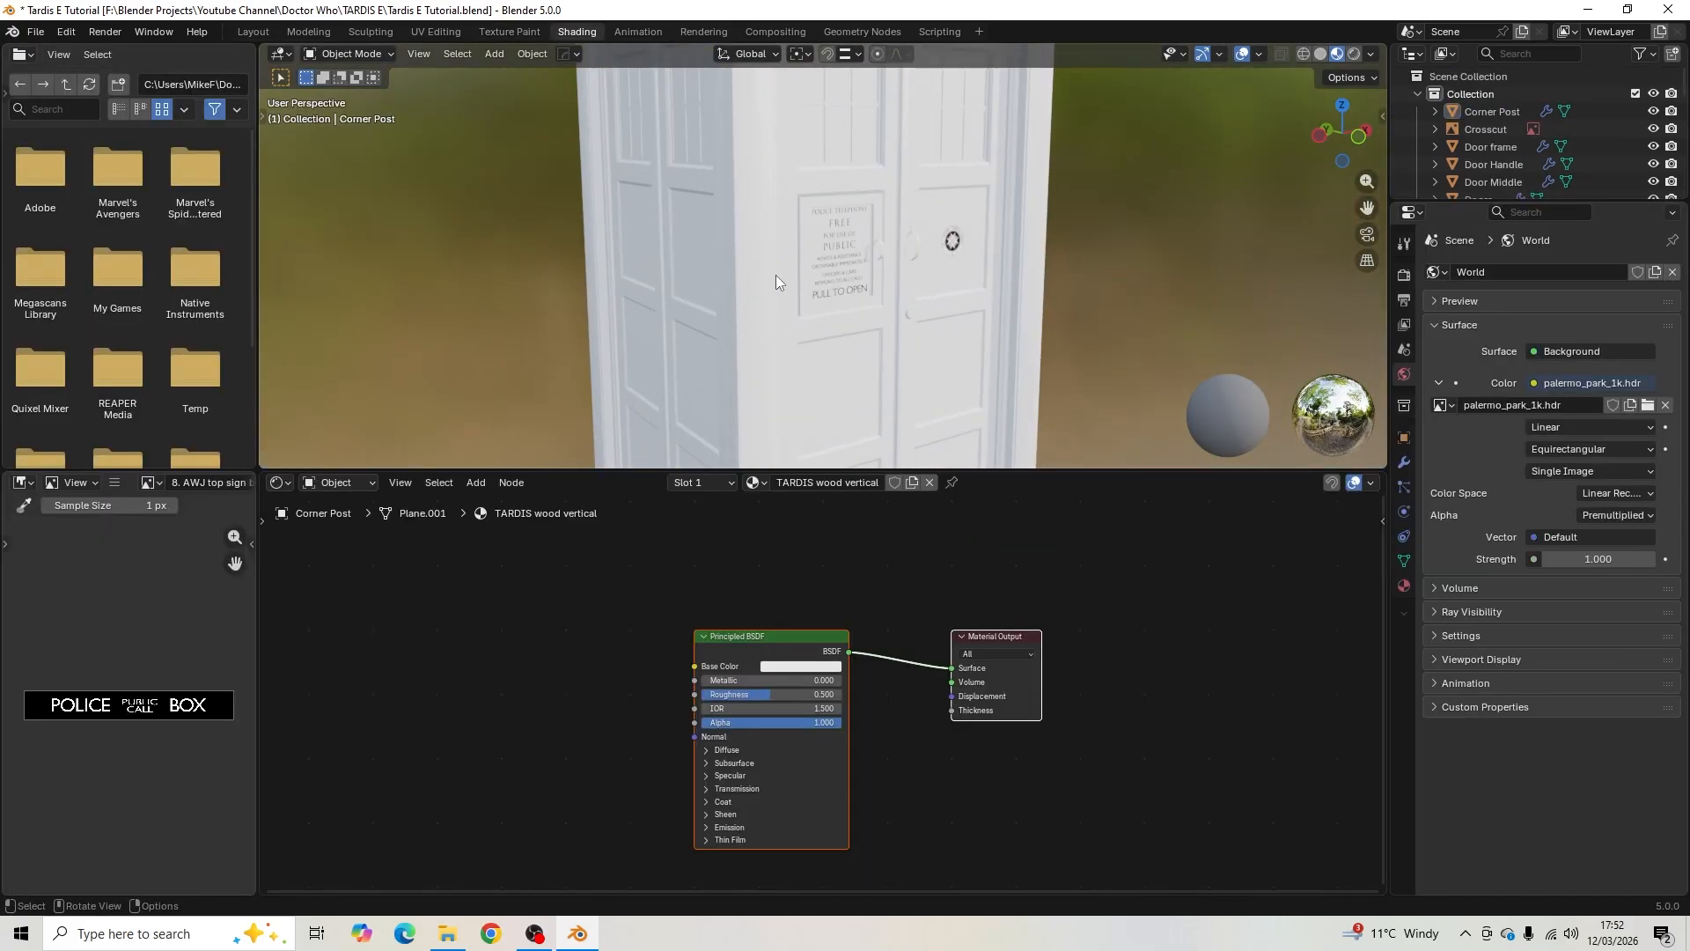
middle_drag(774, 274, 760, 290)
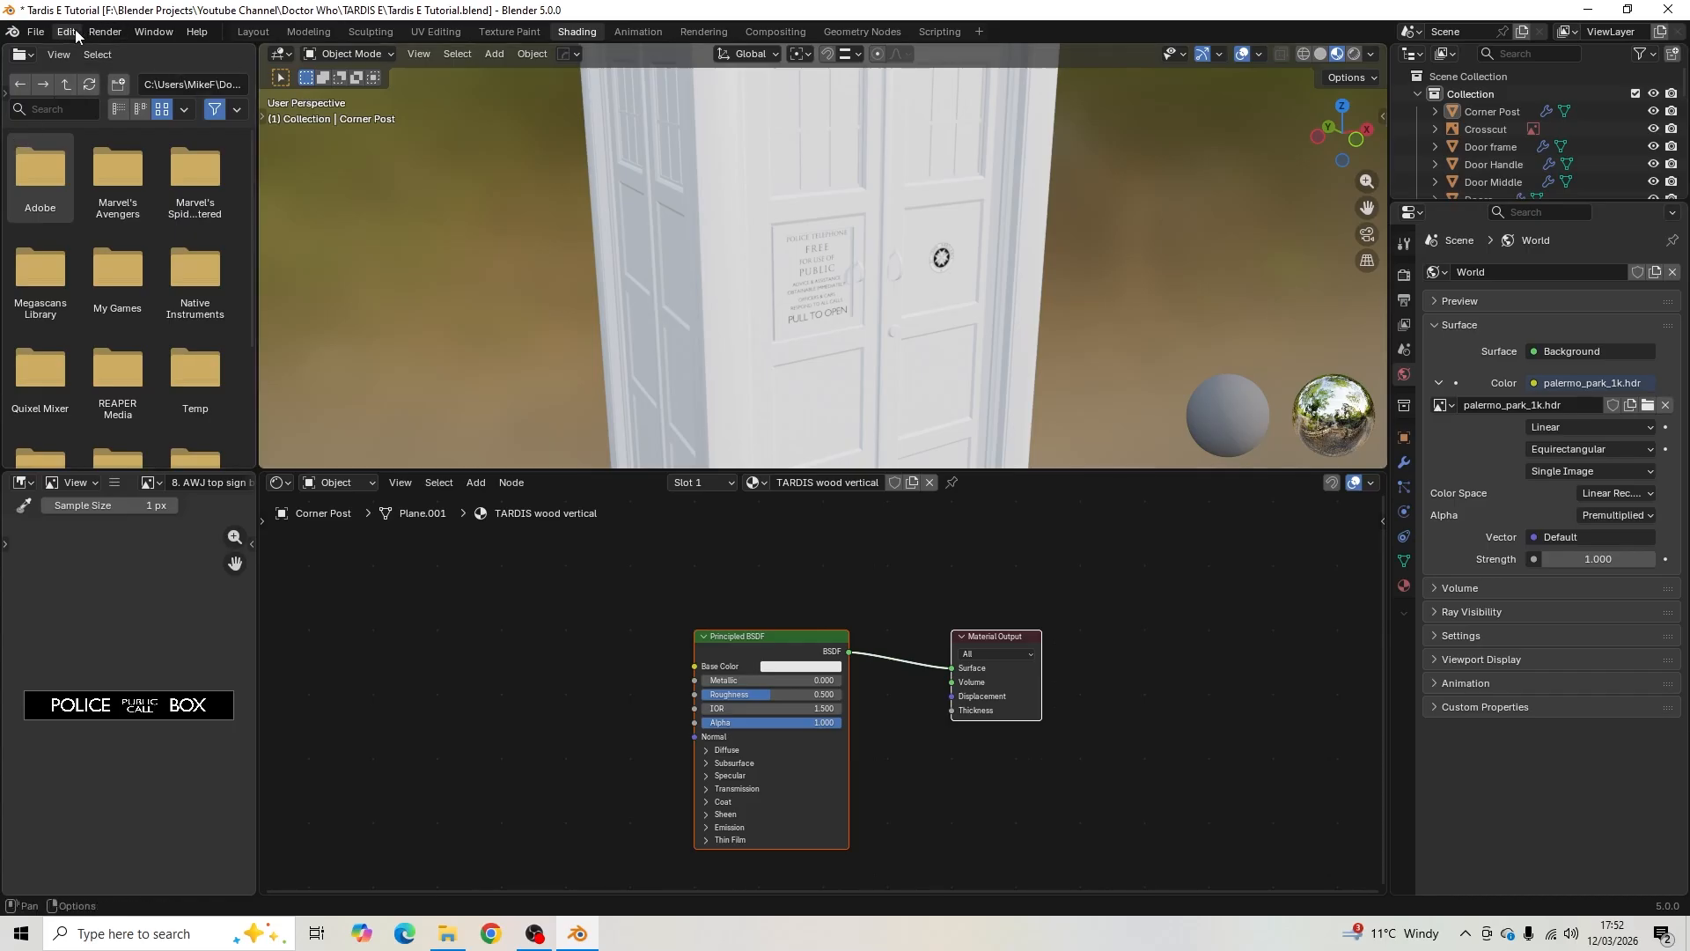
middle_drag(490, 607, 602, 614)
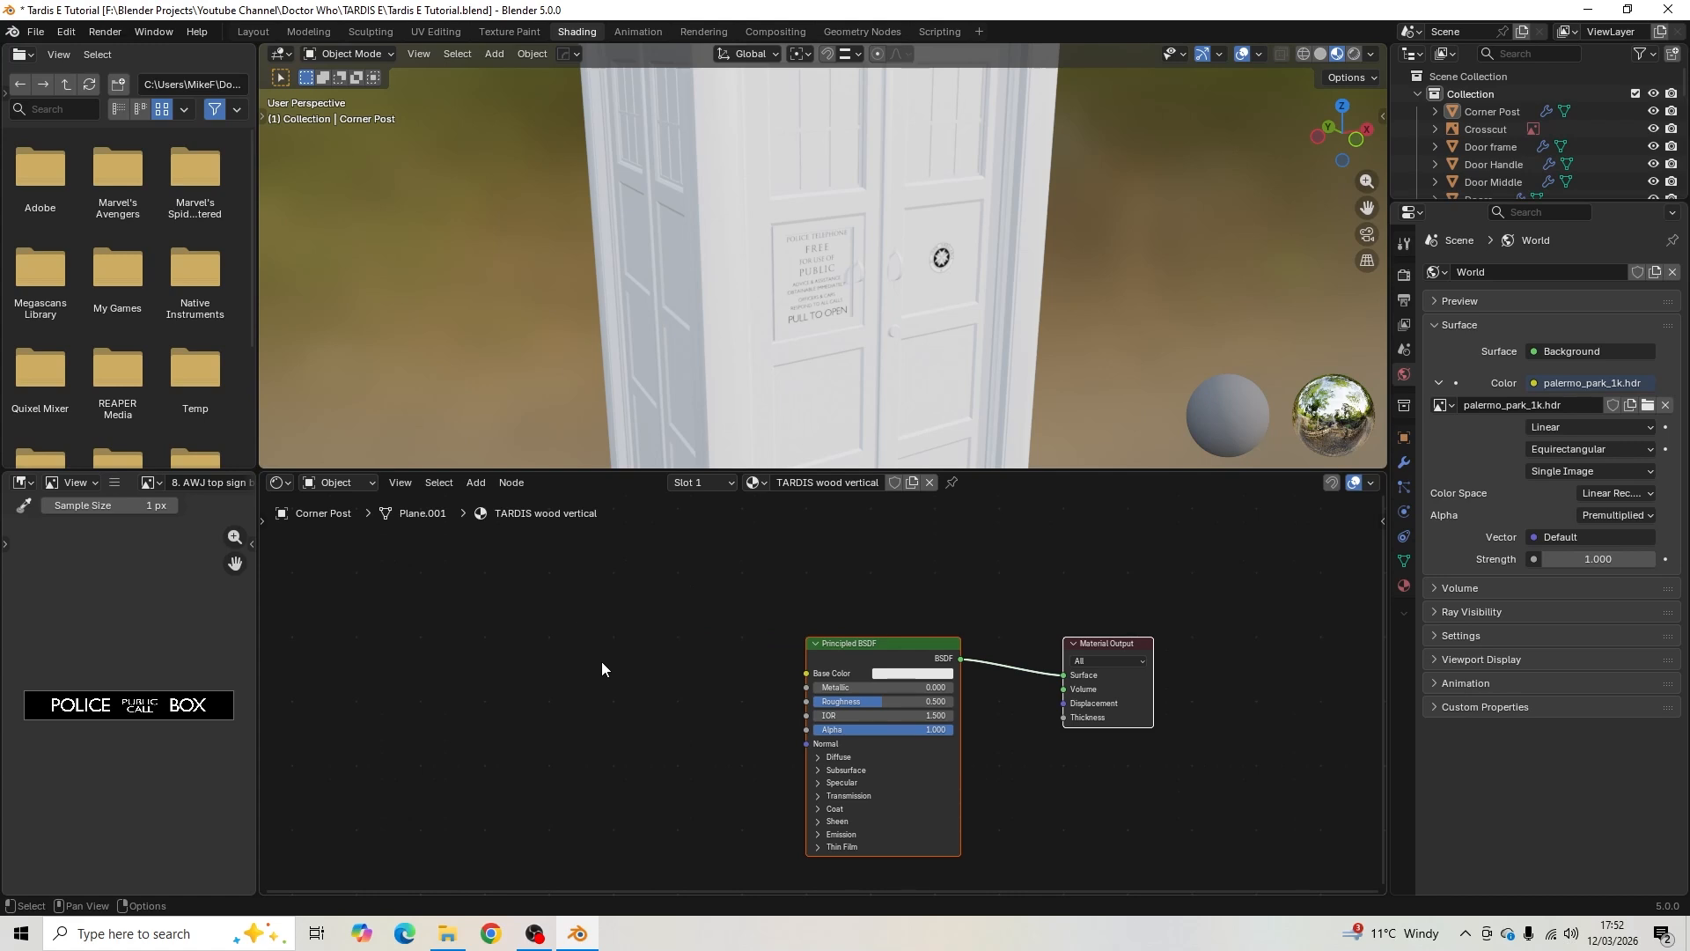
- Check in the add-on preferences whether Node Wrangler is enabled, searching for "node"
click(66, 31)
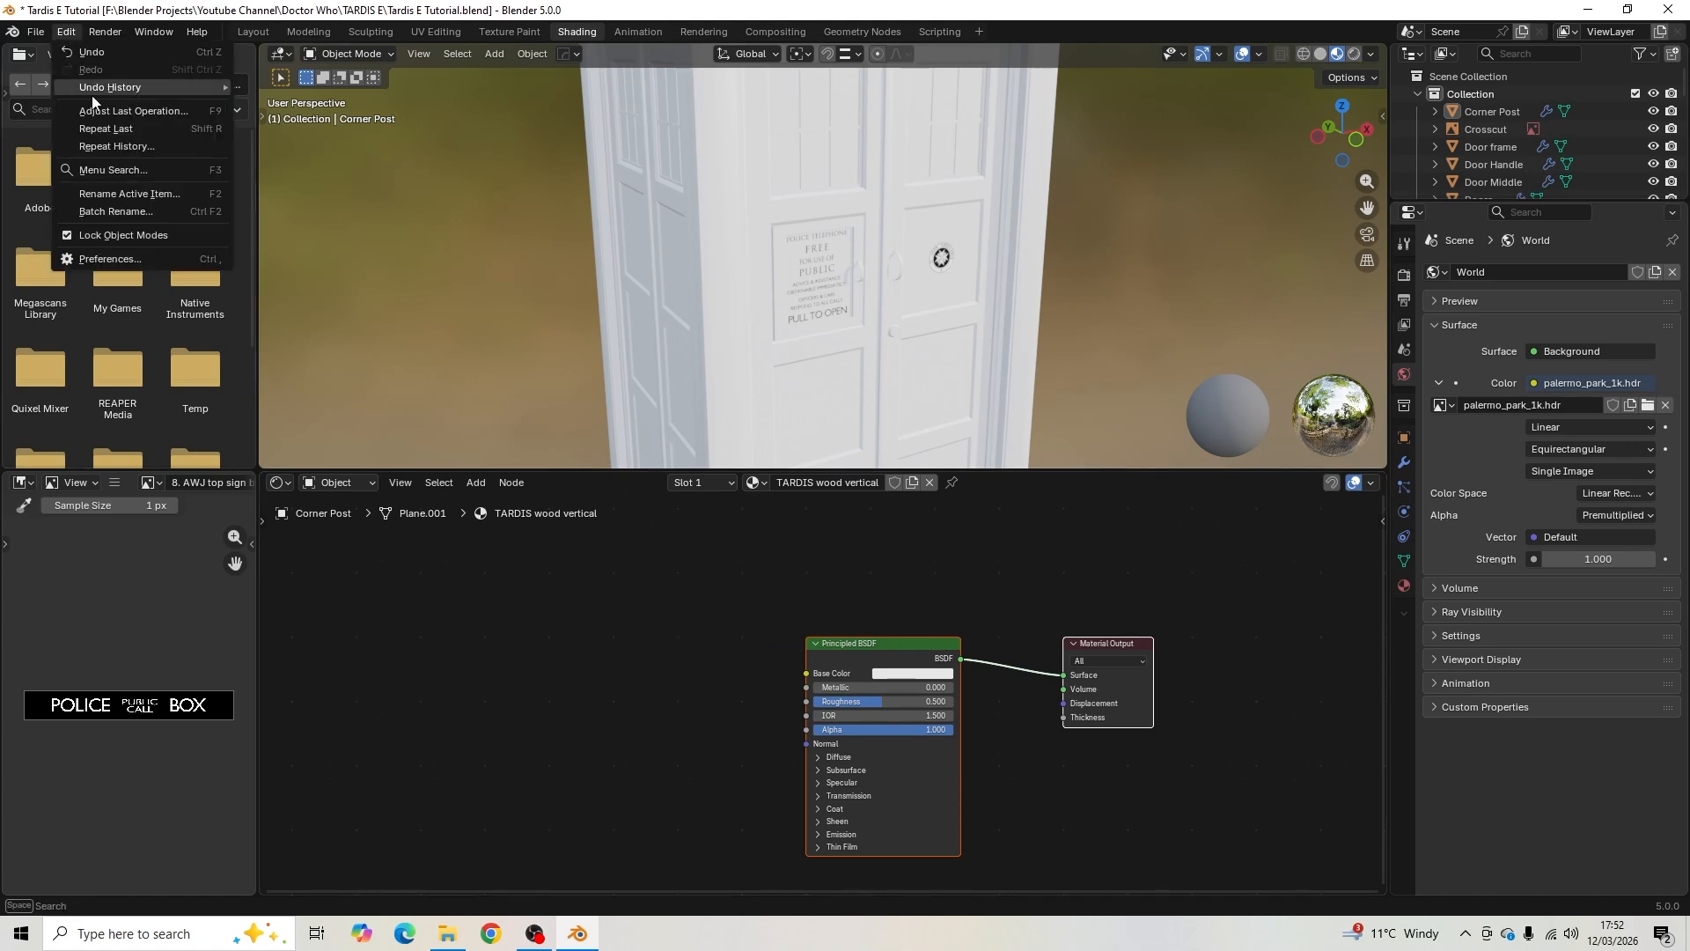
click(136, 257)
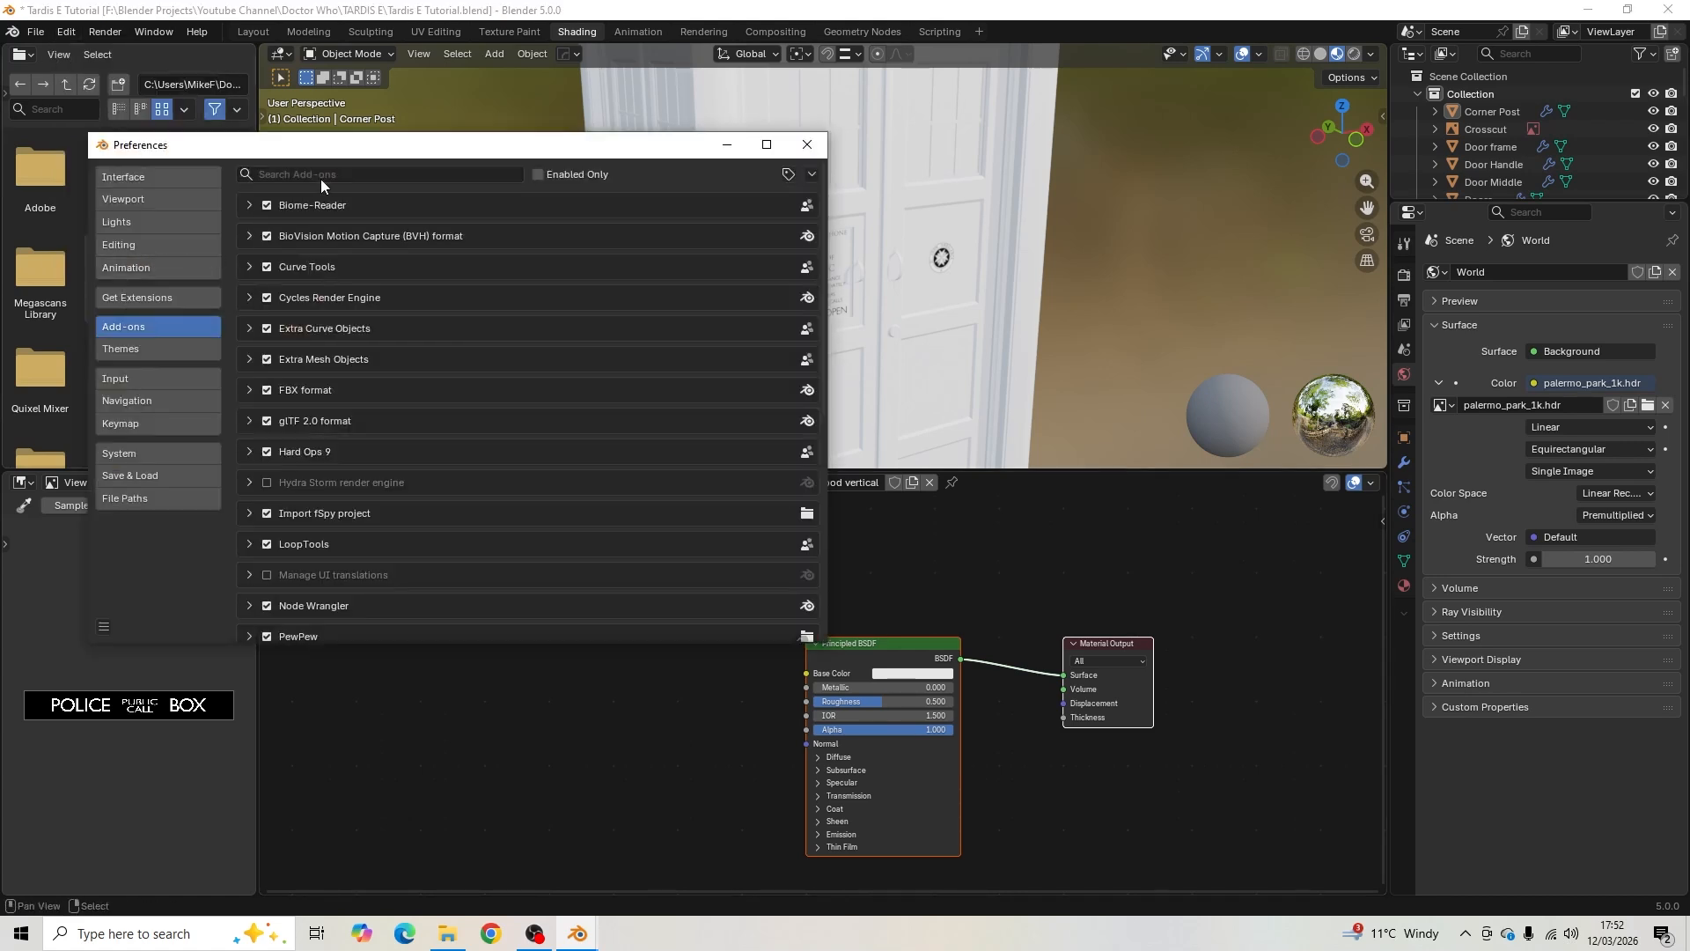
click(320, 175)
text(node)
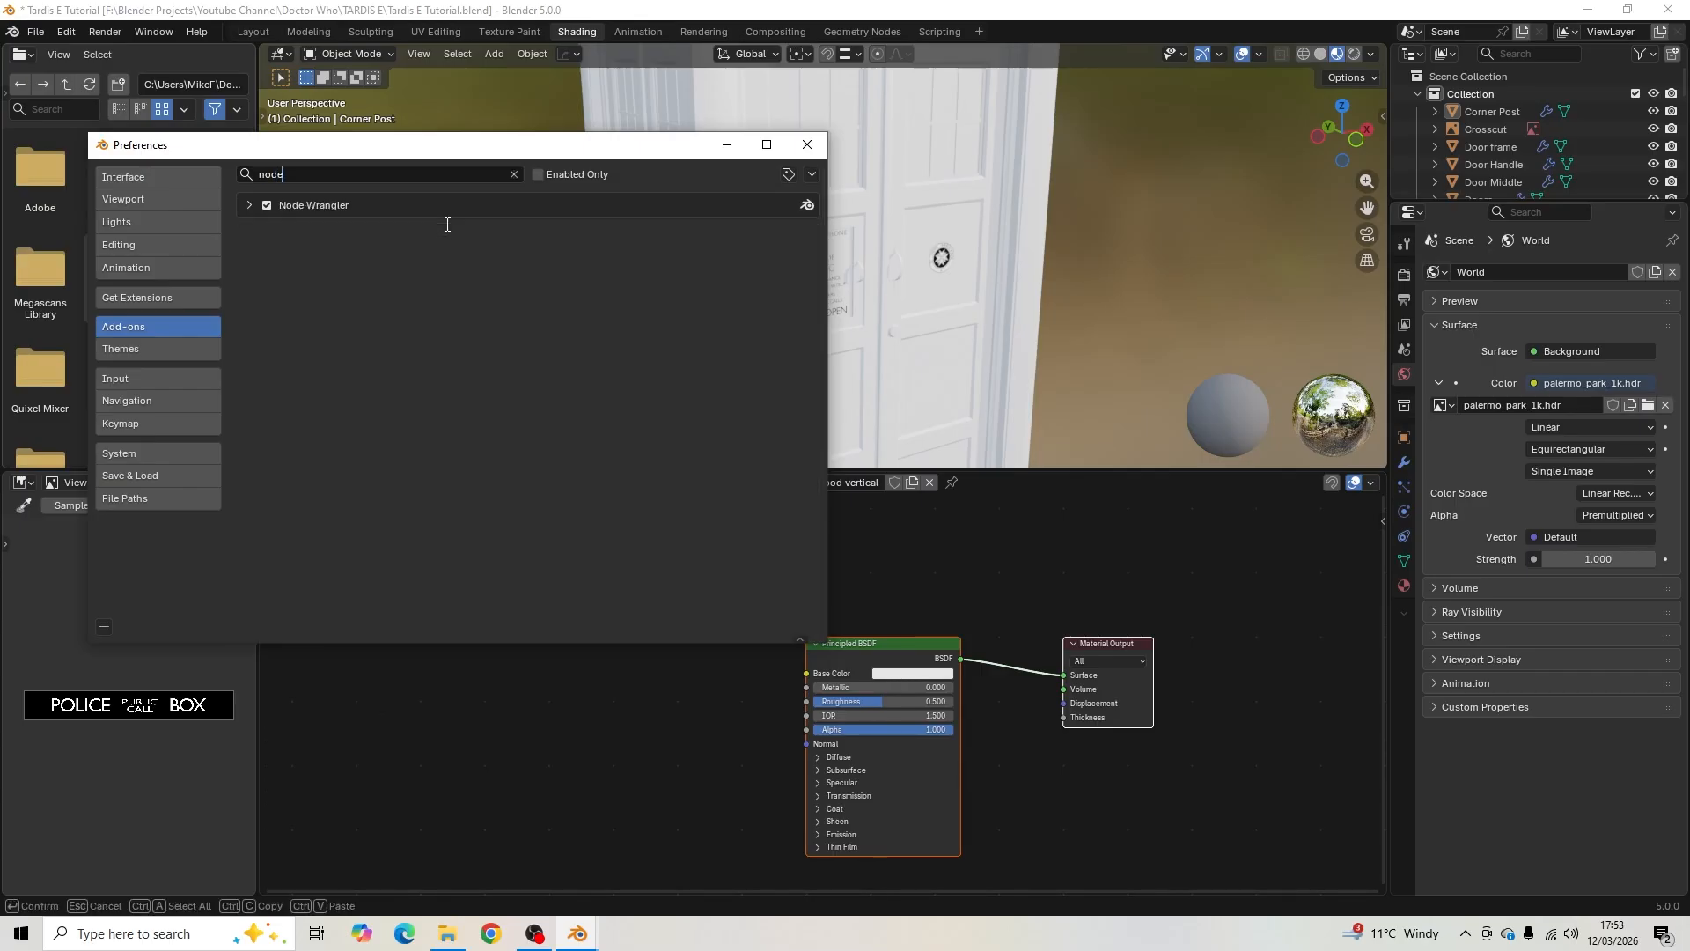
click(806, 144)
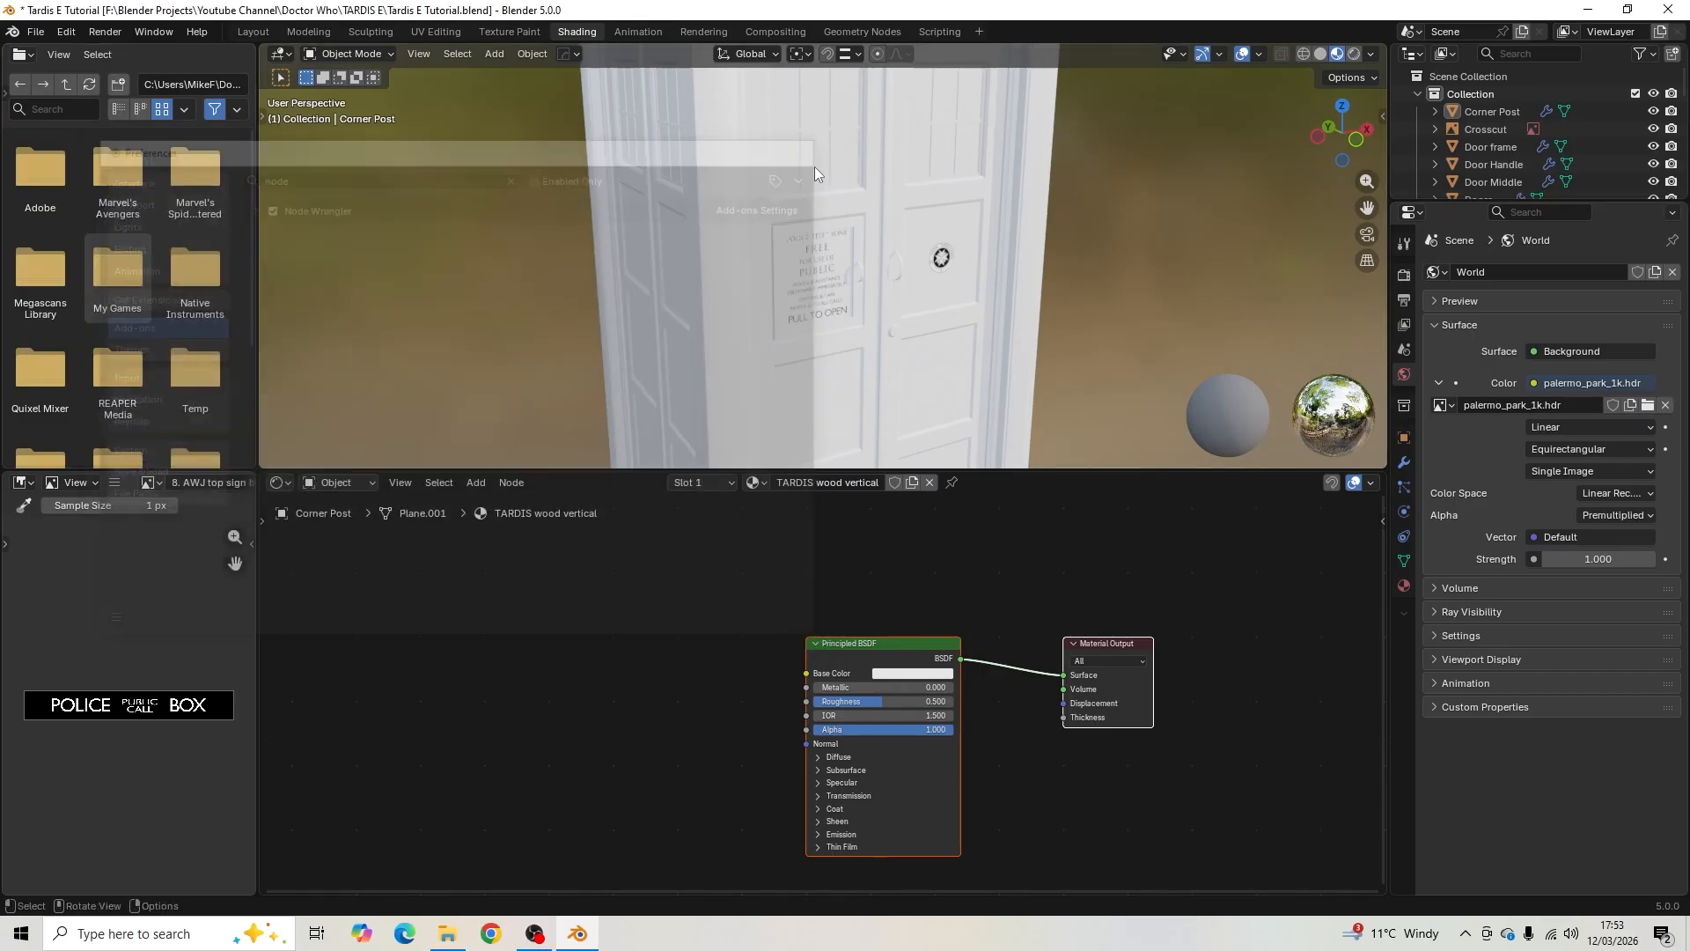
- Add a Voronoi Texture node in front of the Principled BSDF in the TARDIS wood vertical material
mouse_move(658, 632)
middle_down()
mouse_move(745, 583)
mouse_move(647, 648)
middle_up()
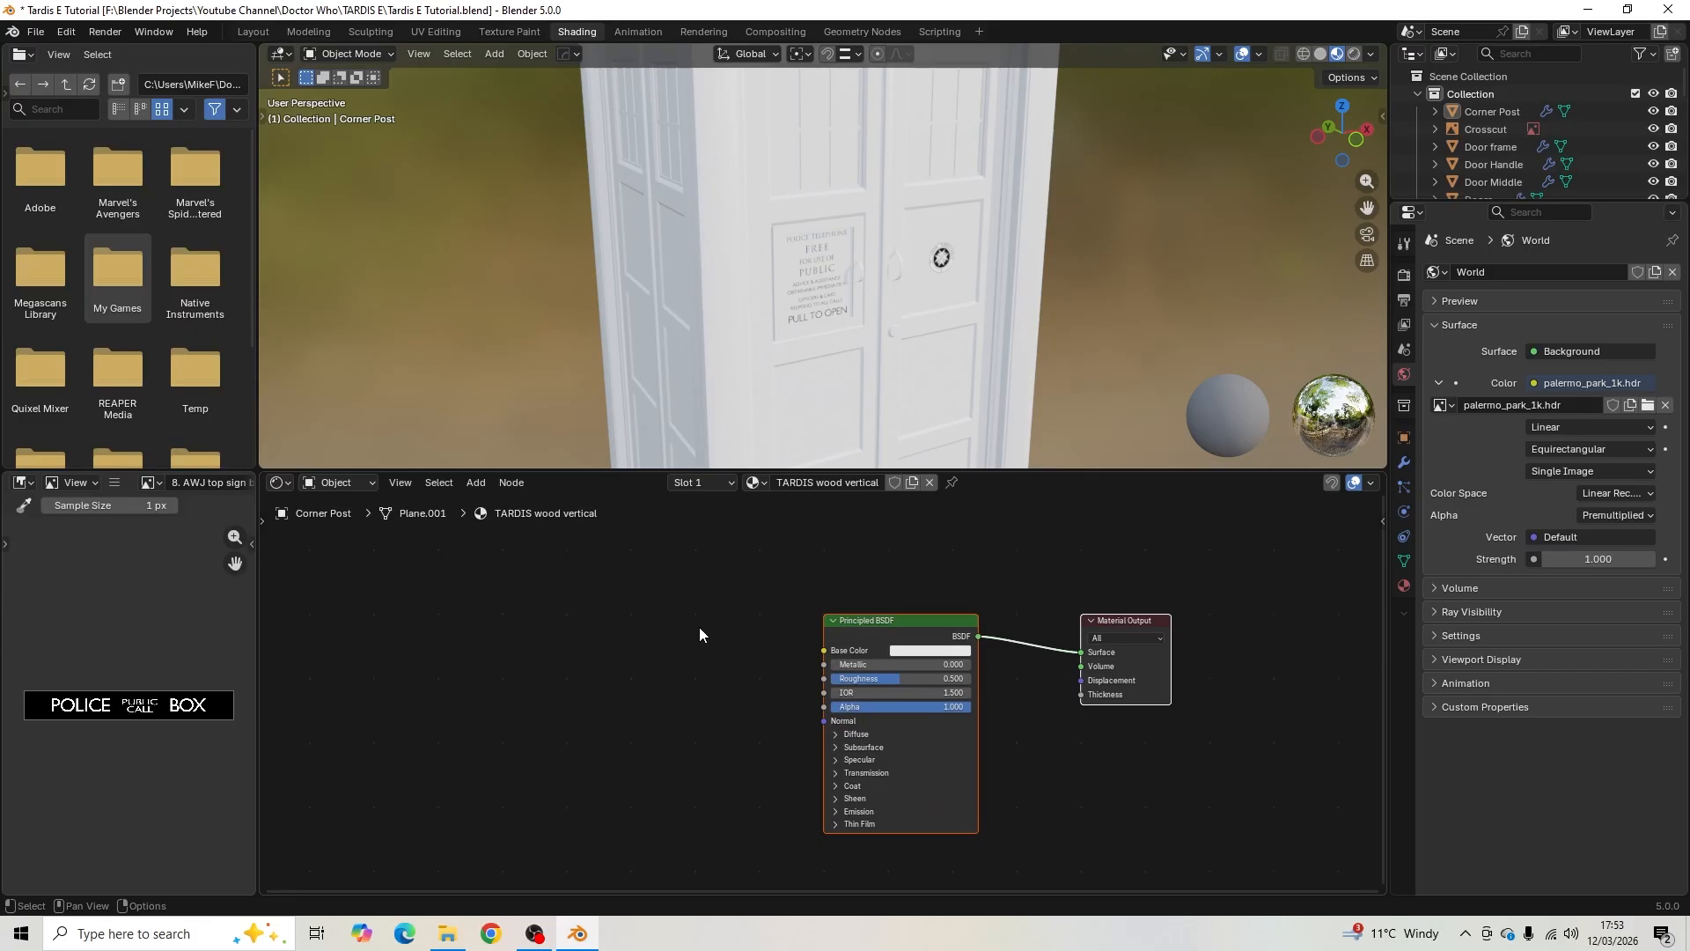
scroll(704, 626, down, 1)
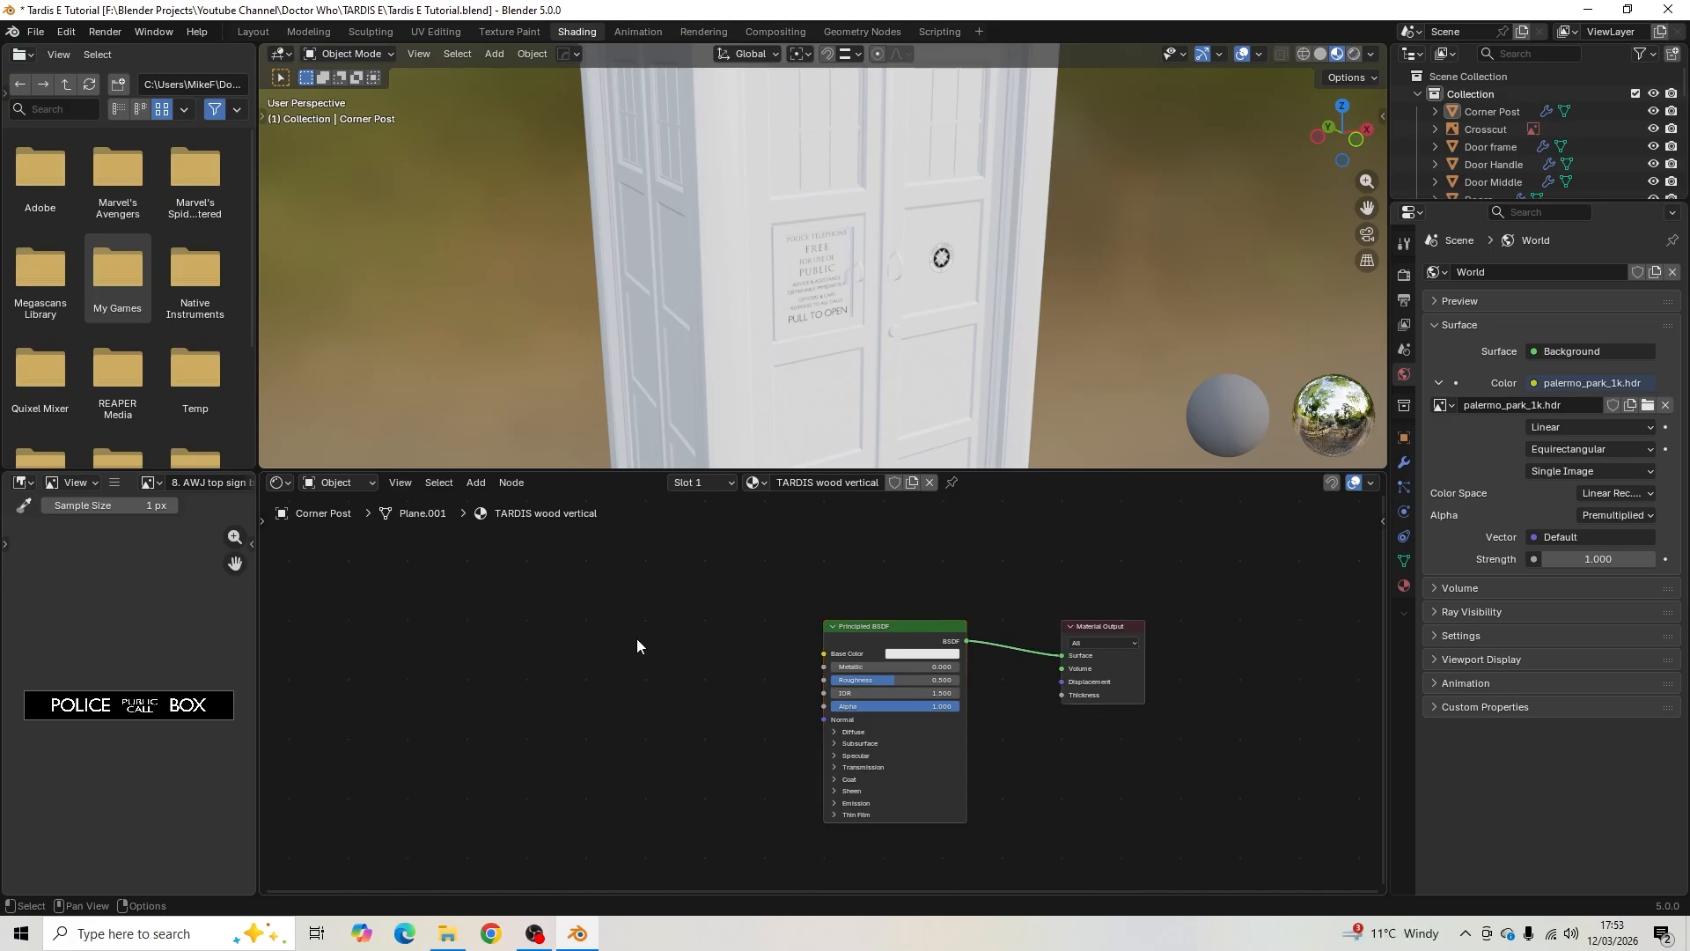
scroll(628, 648, up, 1)
key(shift+a)
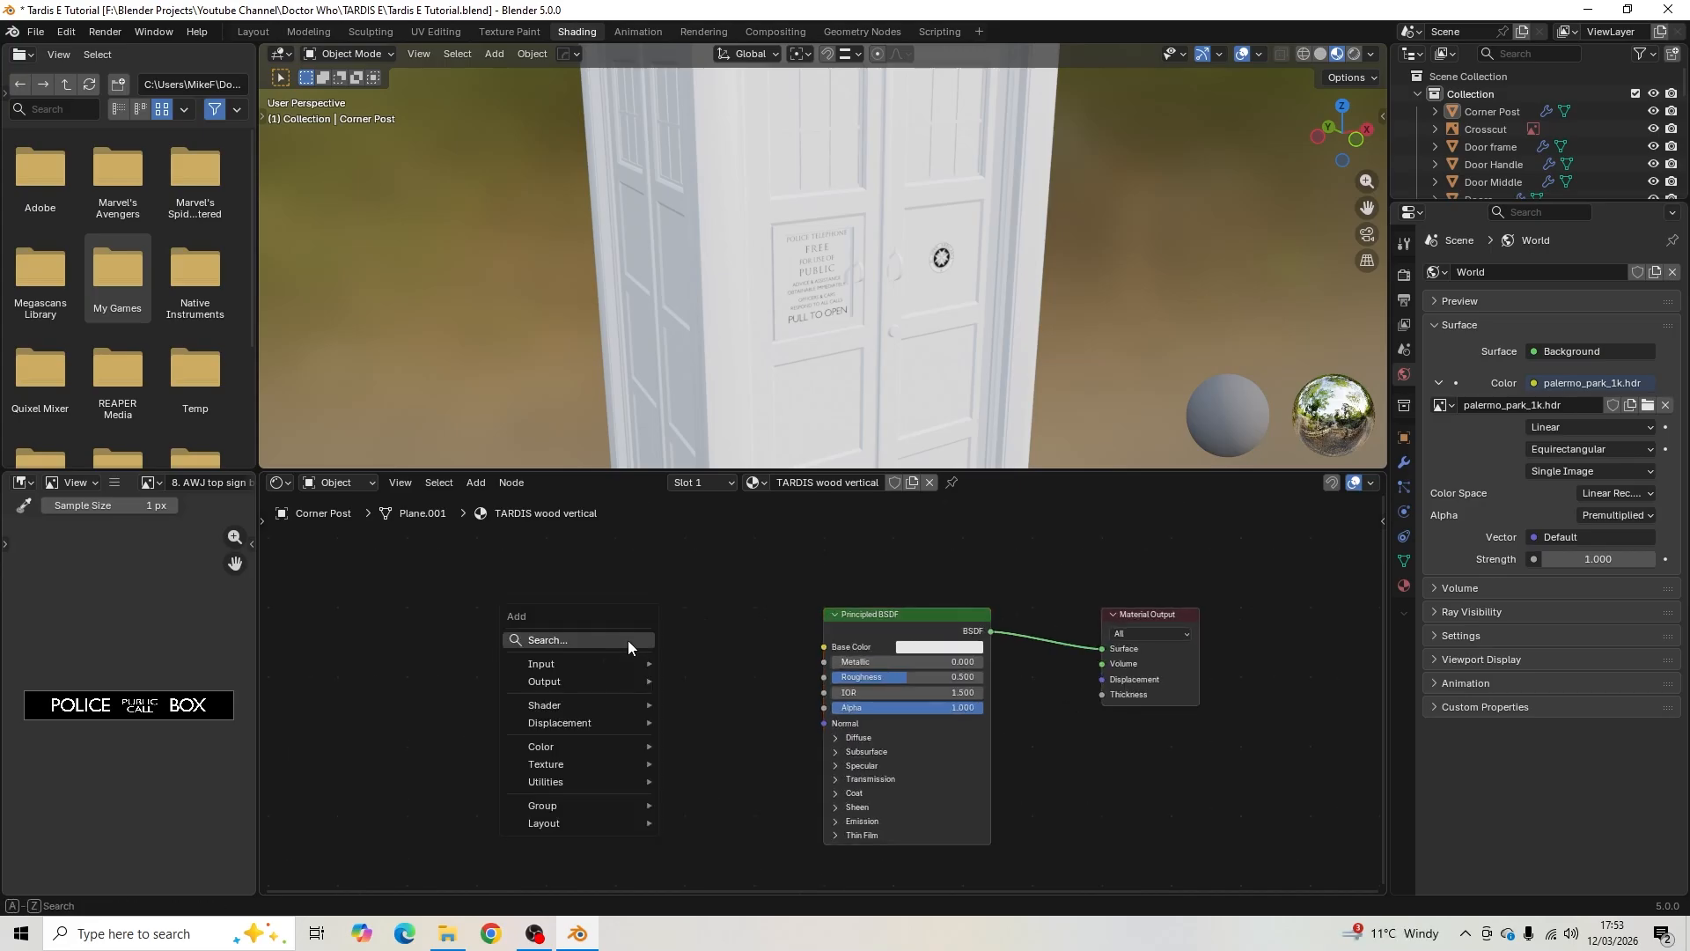
click(628, 646)
text(vor)
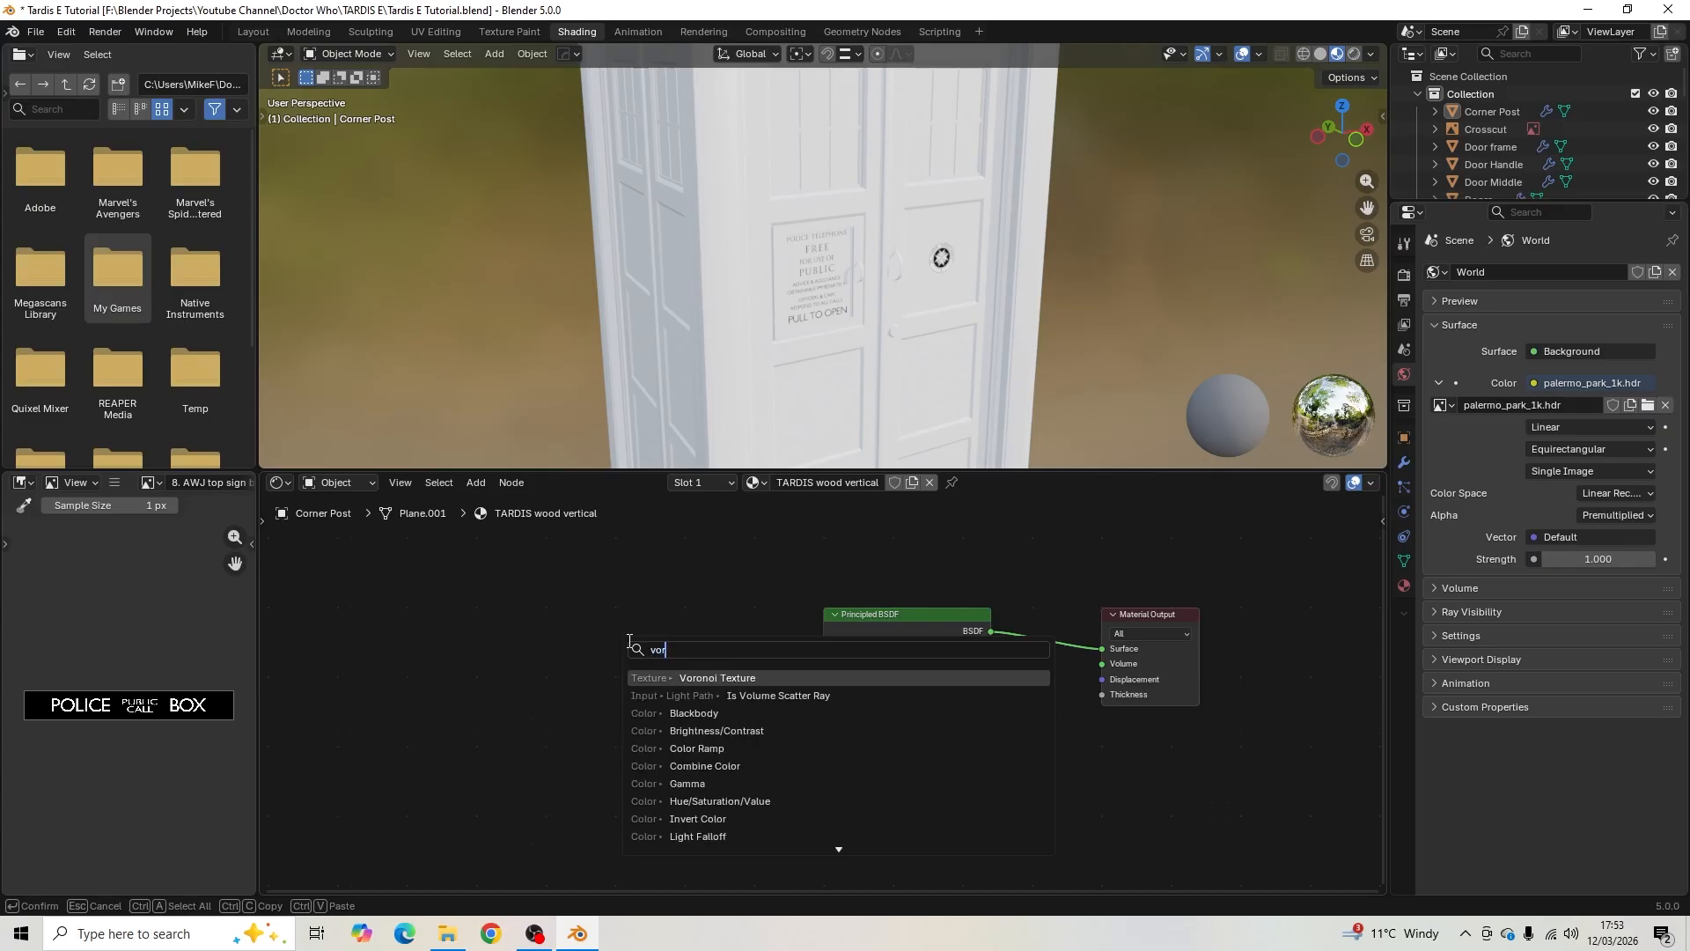
click(722, 678)
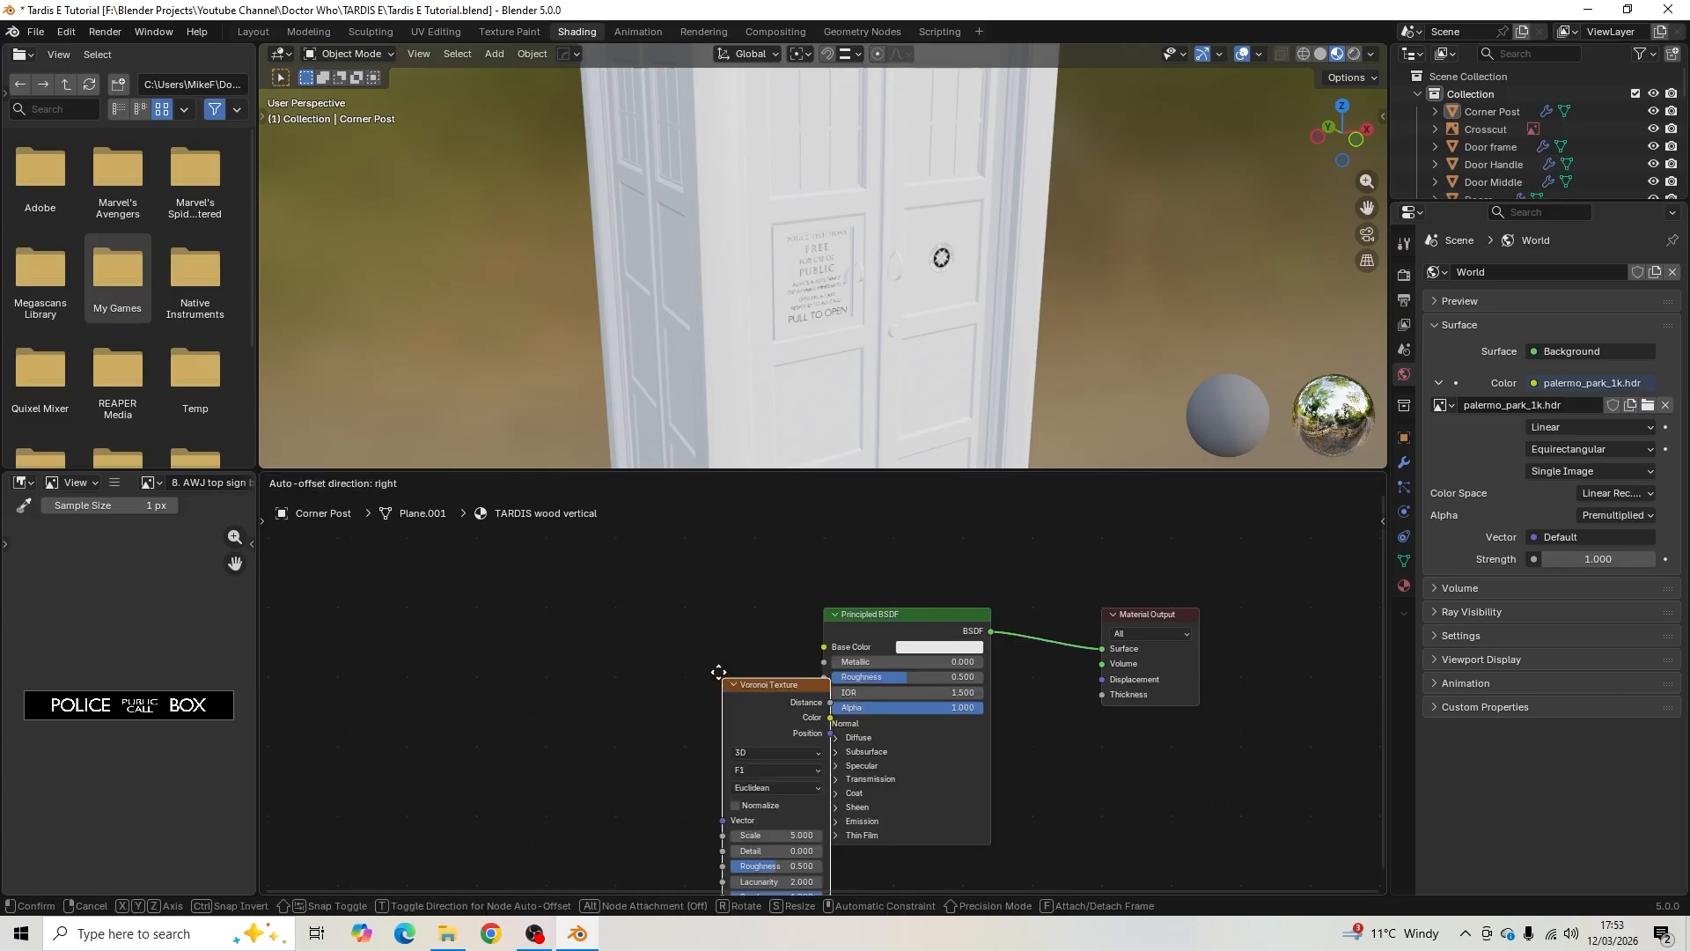
click(494, 605)
- Attach Texture Coordinate and Mapping nodes to the Voronoi Texture and preview its Distance output on the corner posts
middle_drag(495, 608, 595, 609)
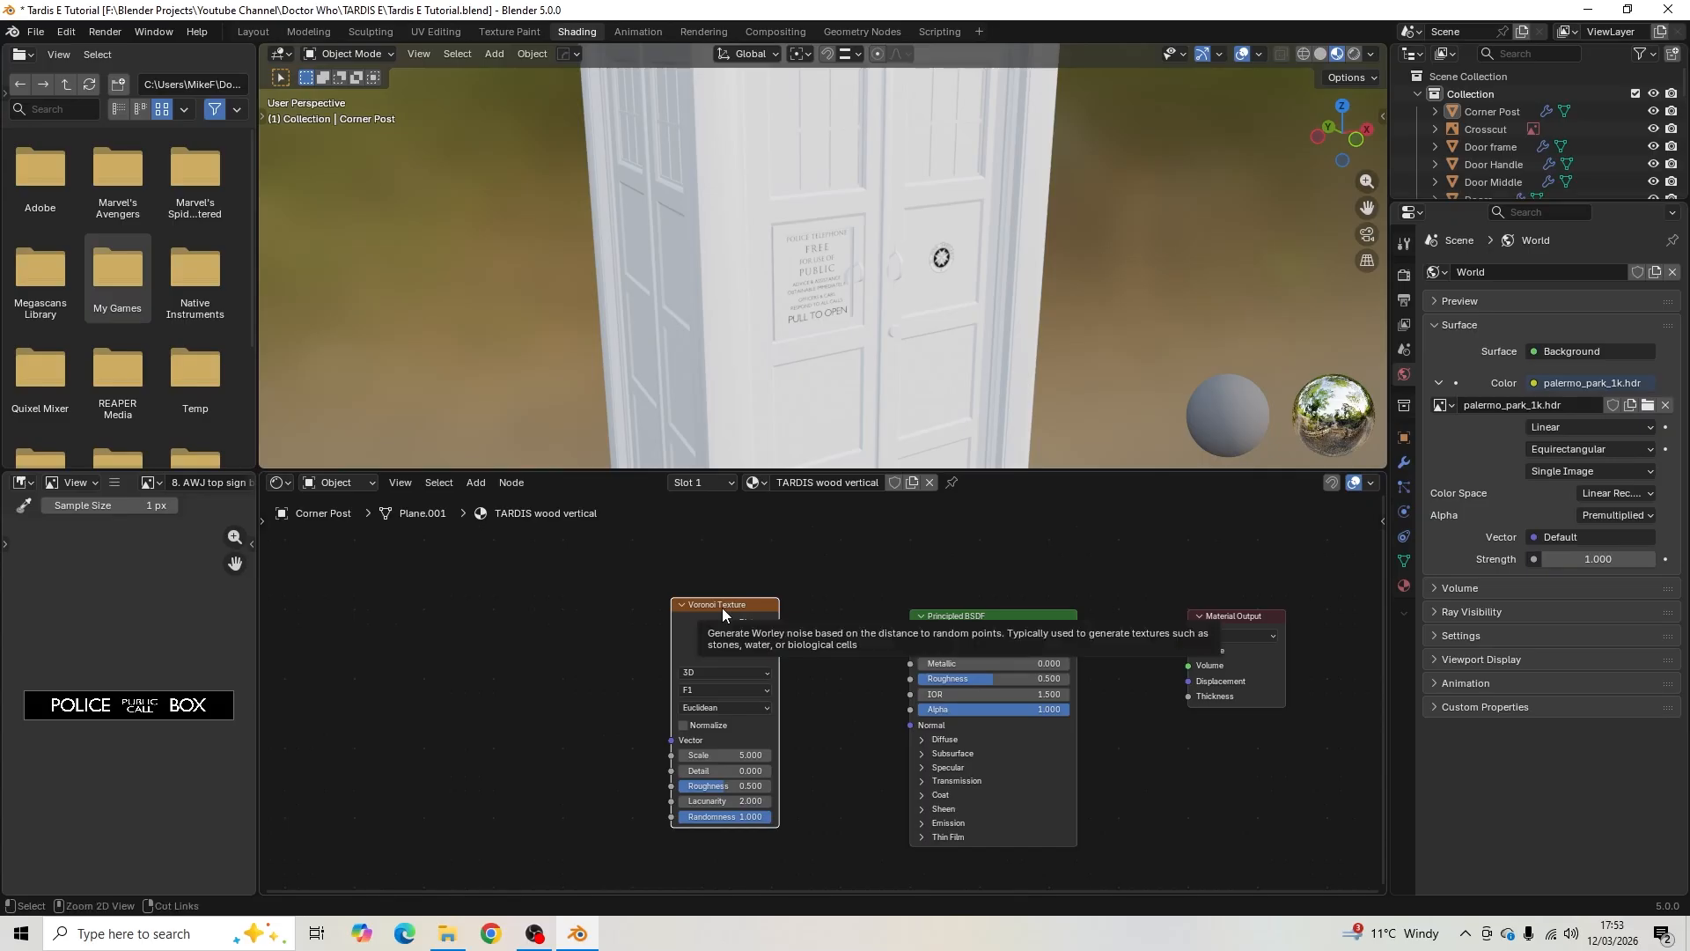
key(ctrl+t)
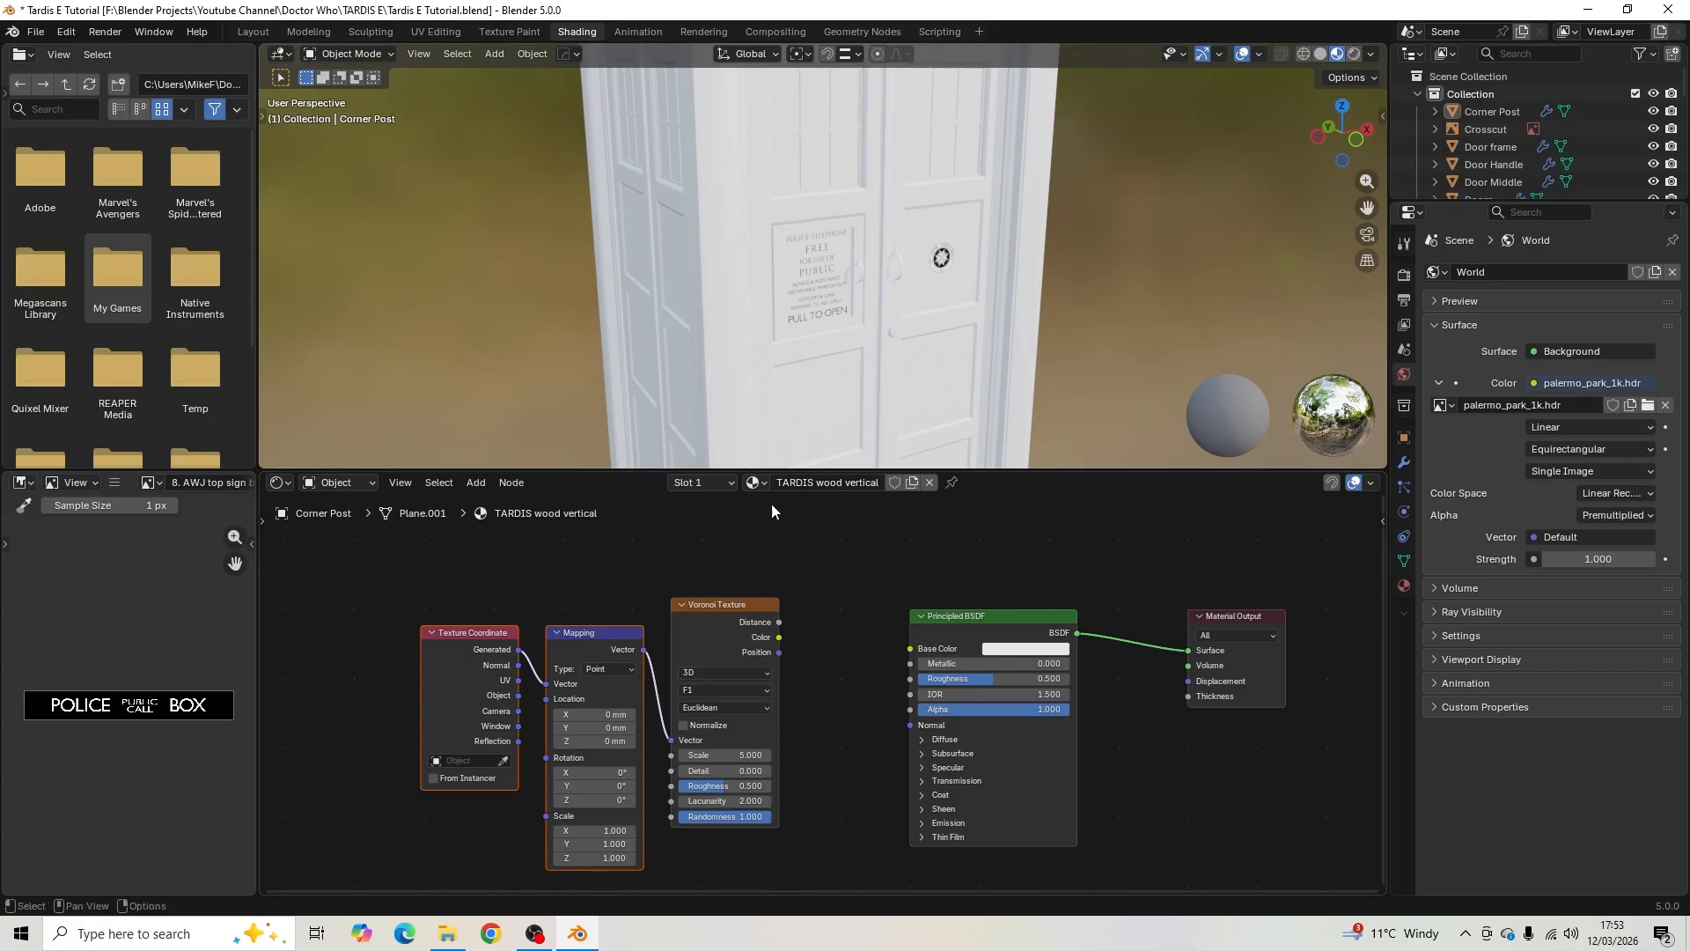
ctrl+shift+click(748, 605)
middle_drag(753, 272, 745, 289)
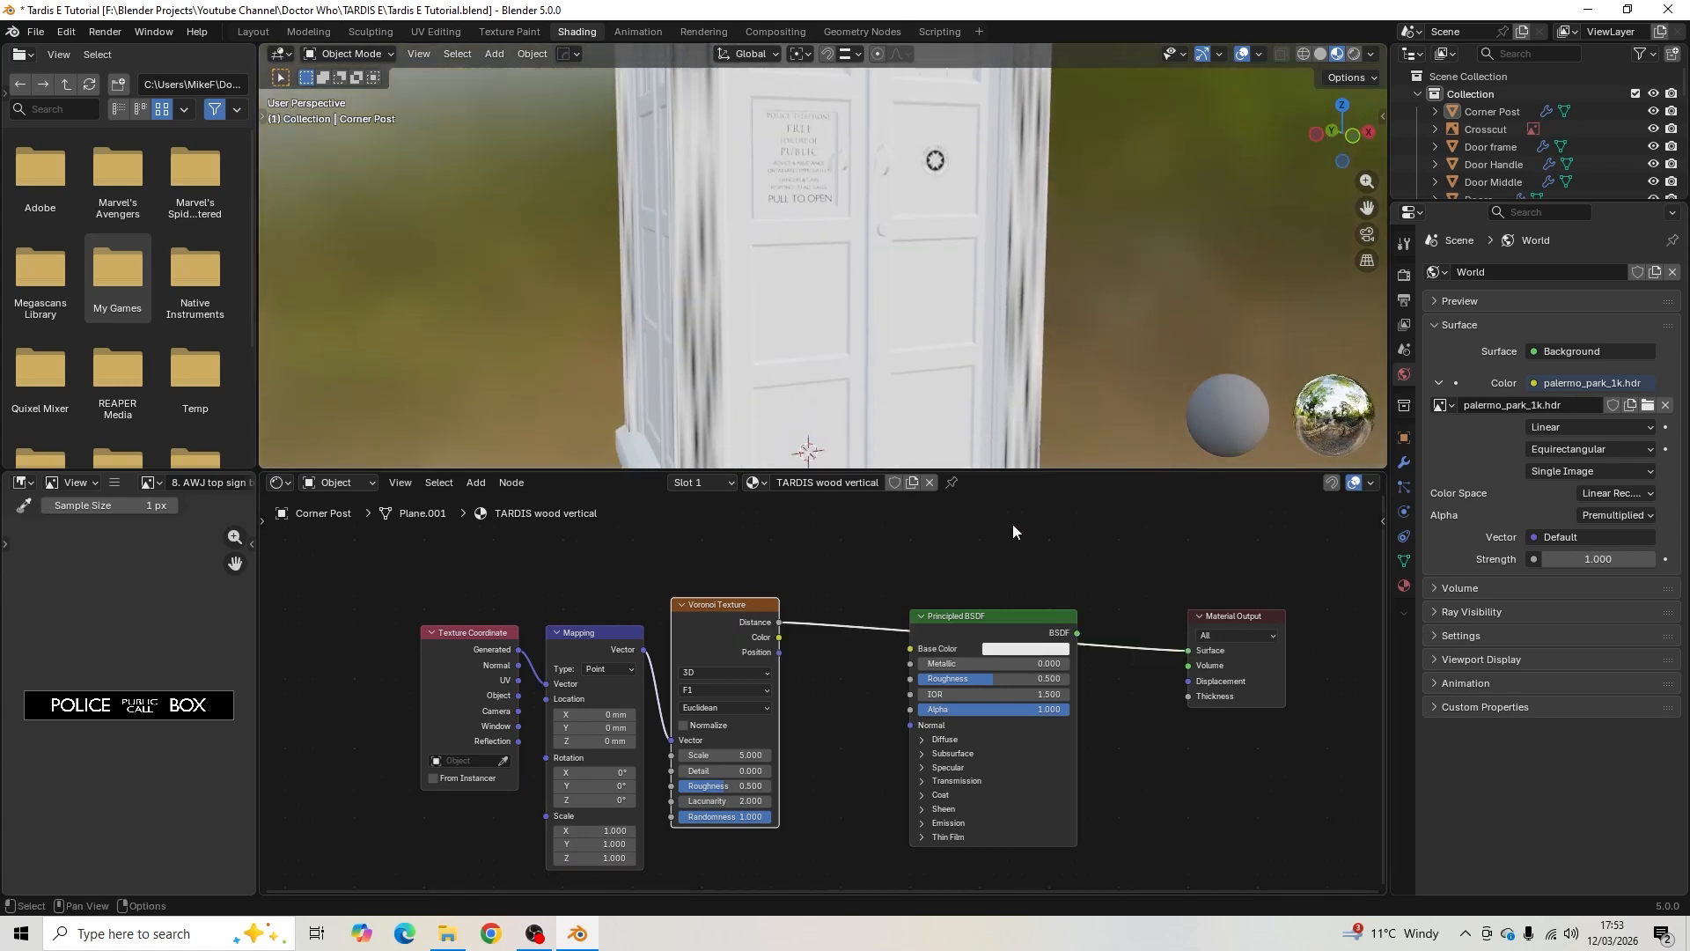
middle_drag(760, 374, 799, 417)
scroll(774, 315, up, 4)
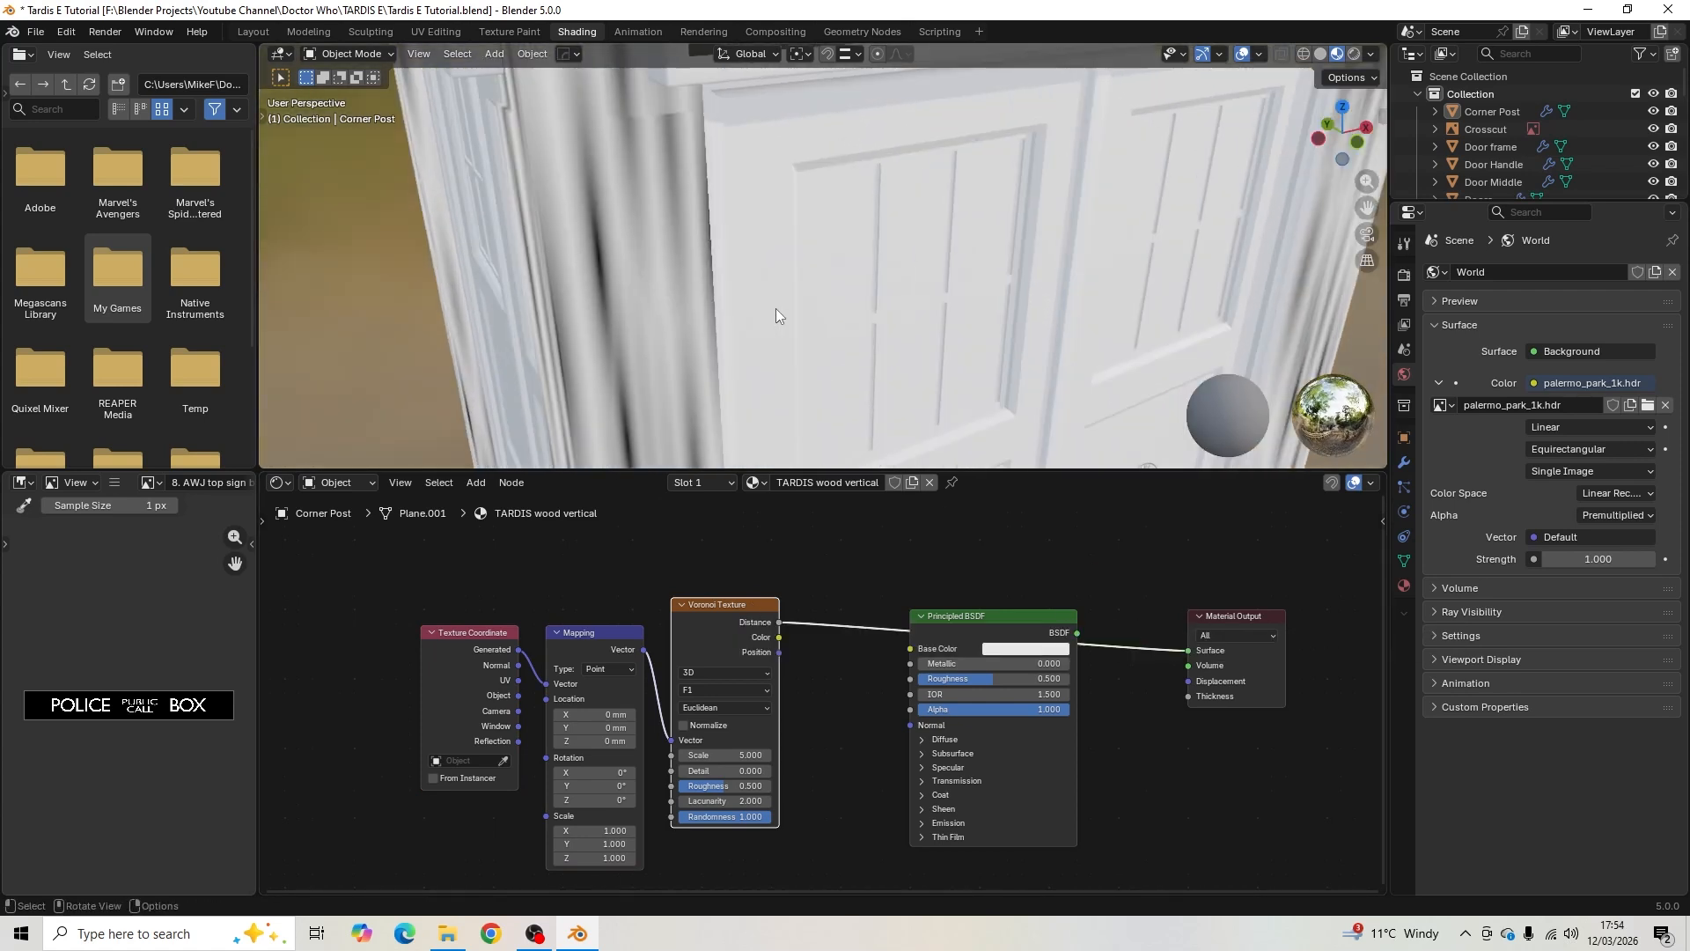
shift+middle_drag(775, 309, 757, 213)
scroll(770, 255, down, 4)
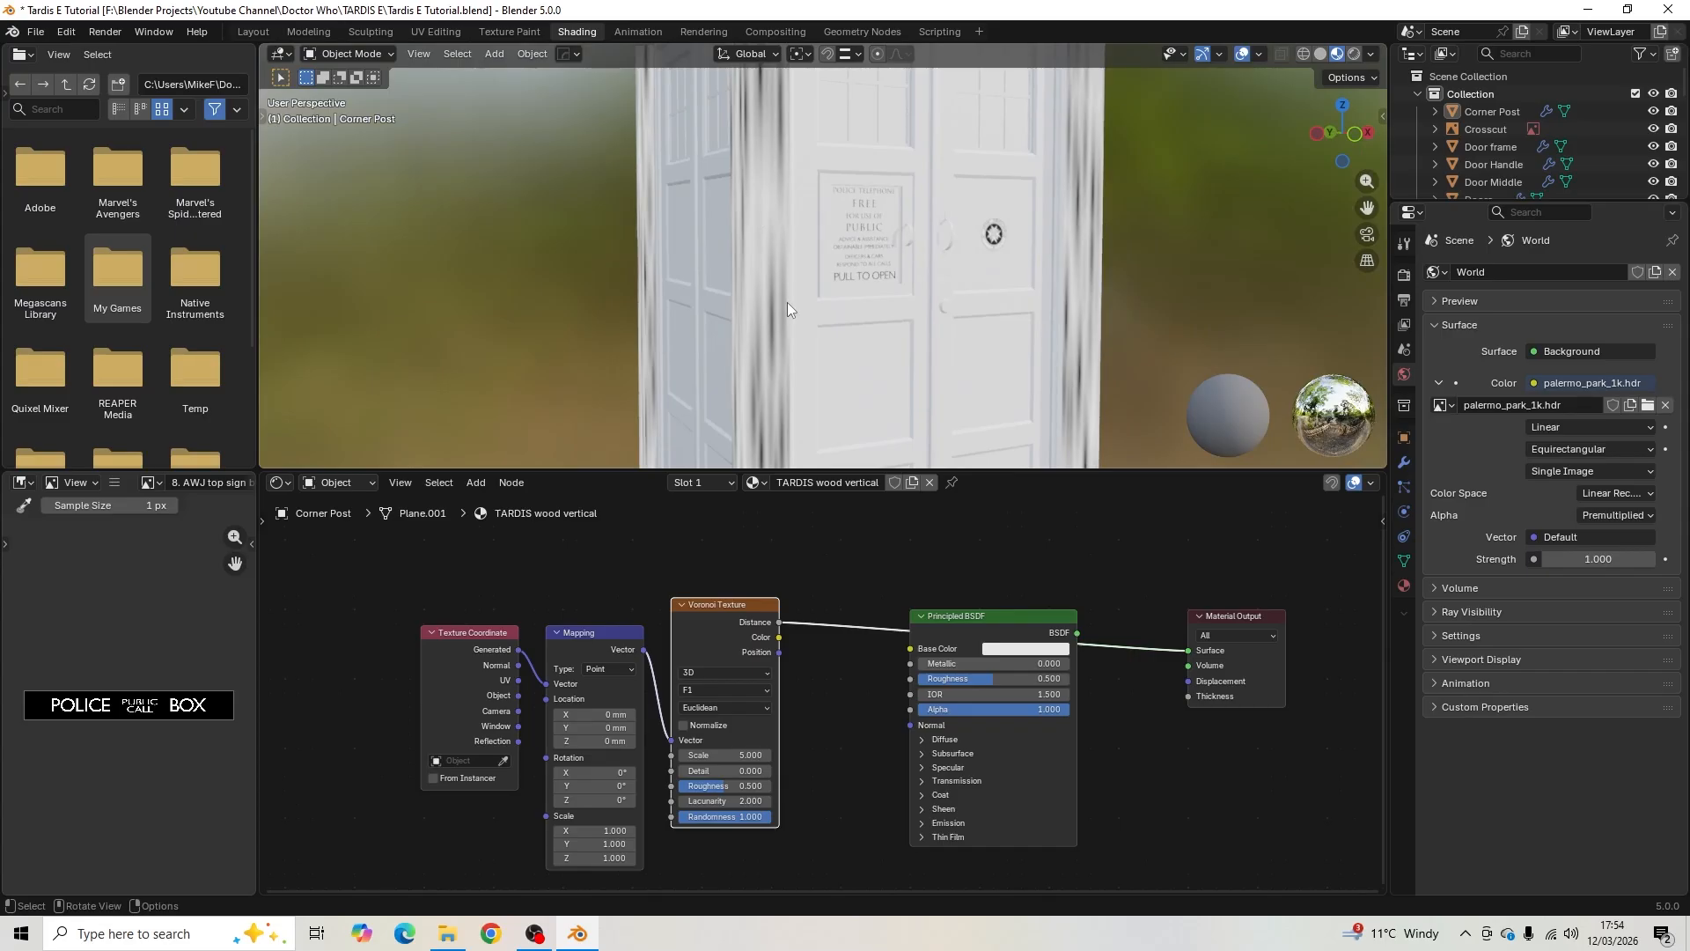
- Move the Texture Coordinate and Mapping nodes away from the Voronoi Texture to open a wide gap between them
drag(425, 568, 622, 728)
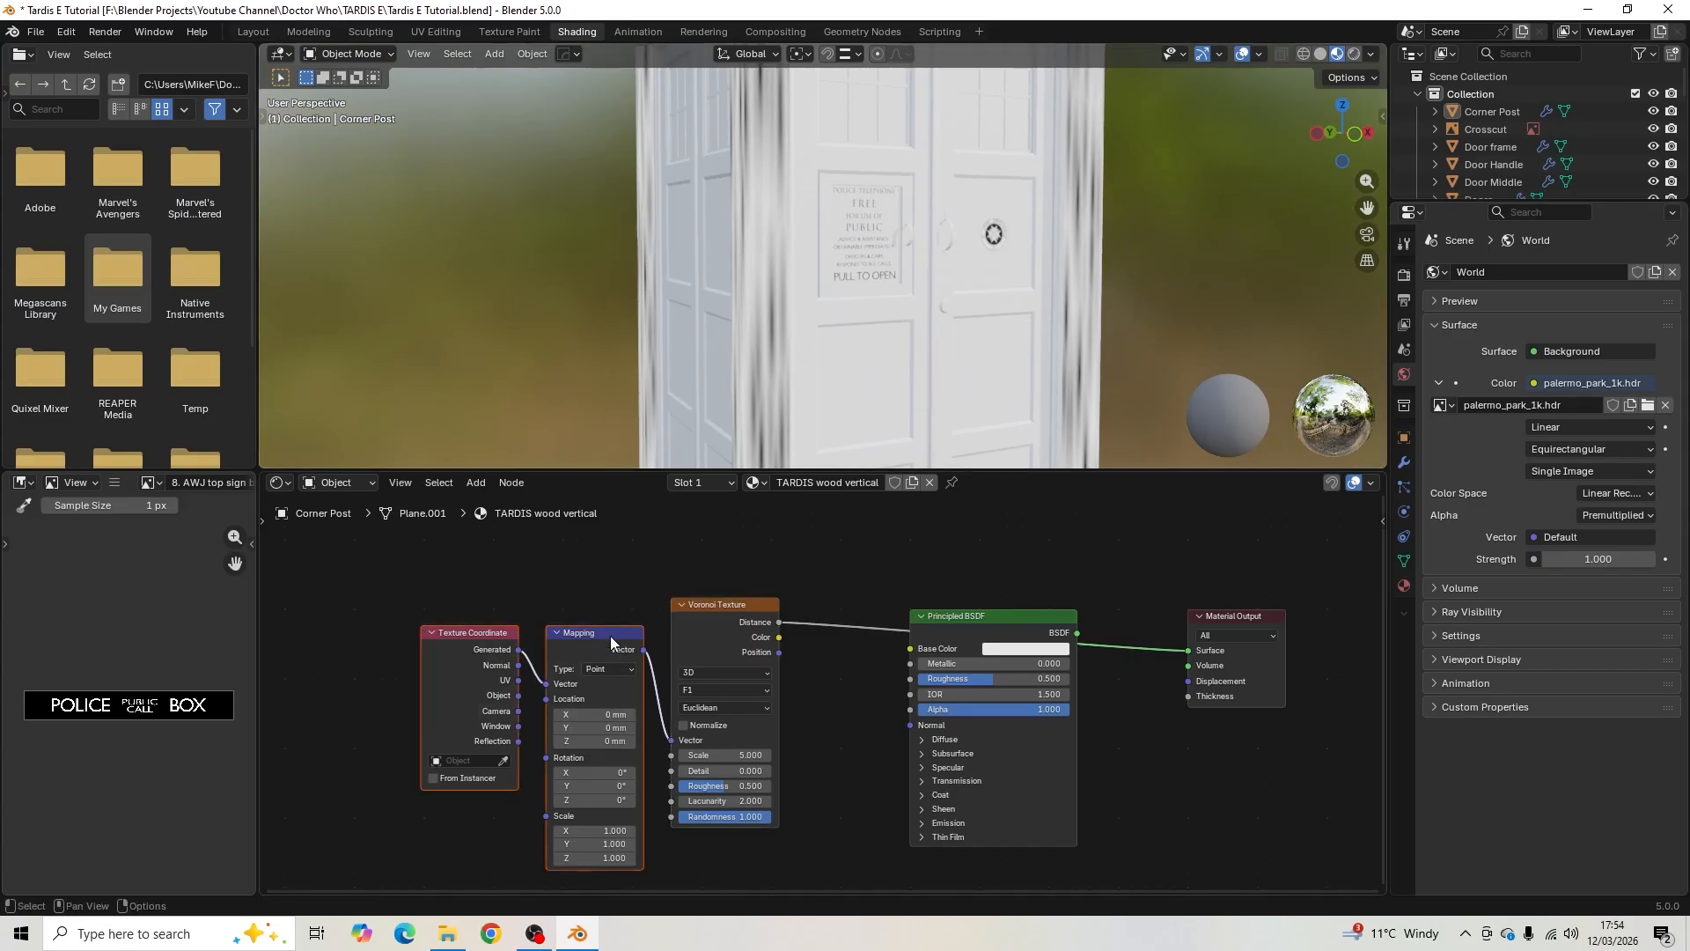
drag(610, 636, 302, 581)
scroll(563, 600, down, 1)
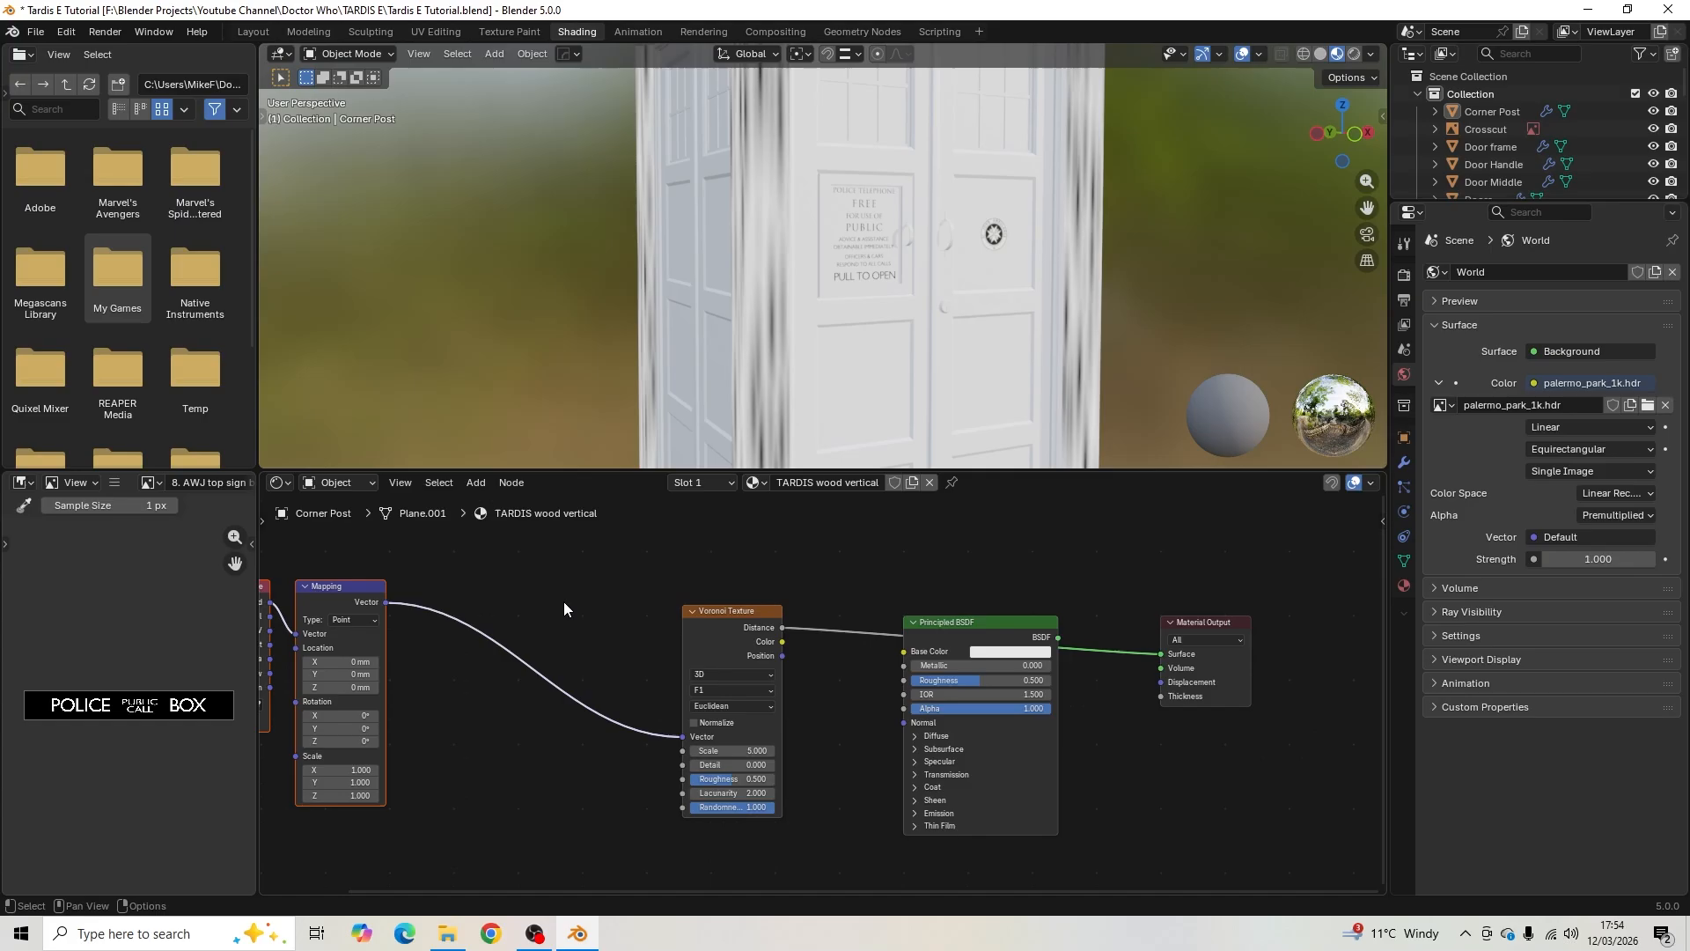
middle_drag(555, 590, 773, 585)
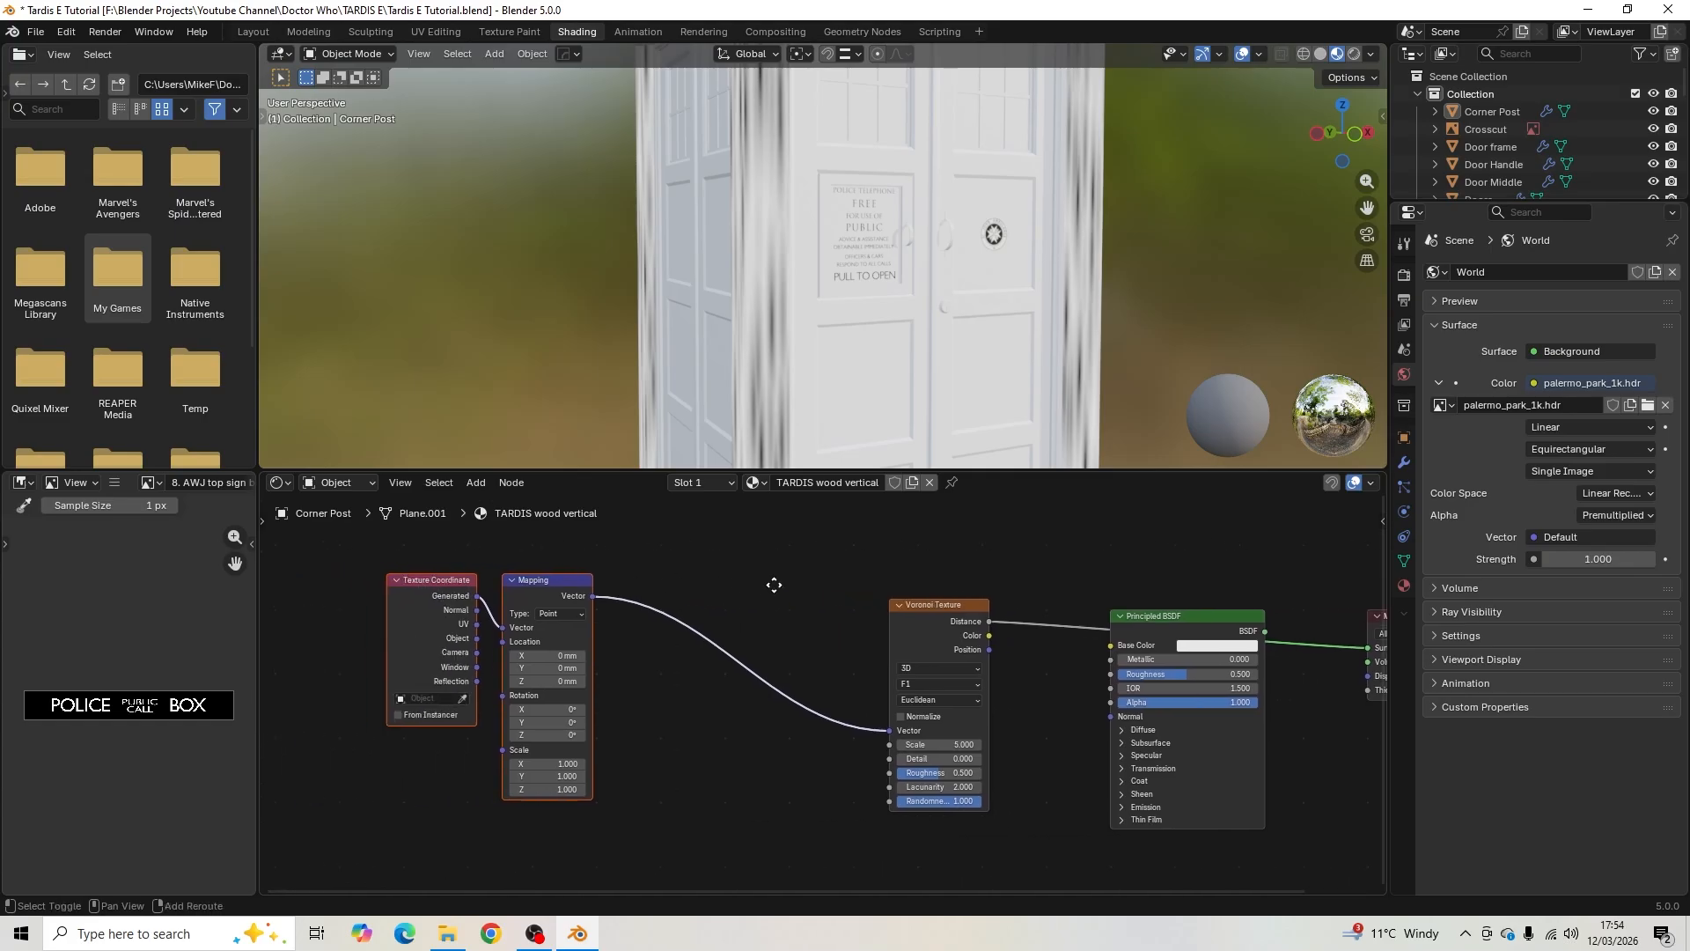
scroll(451, 678, up, 2)
middle_drag(447, 687, 683, 736)
scroll(682, 737, up, 2)
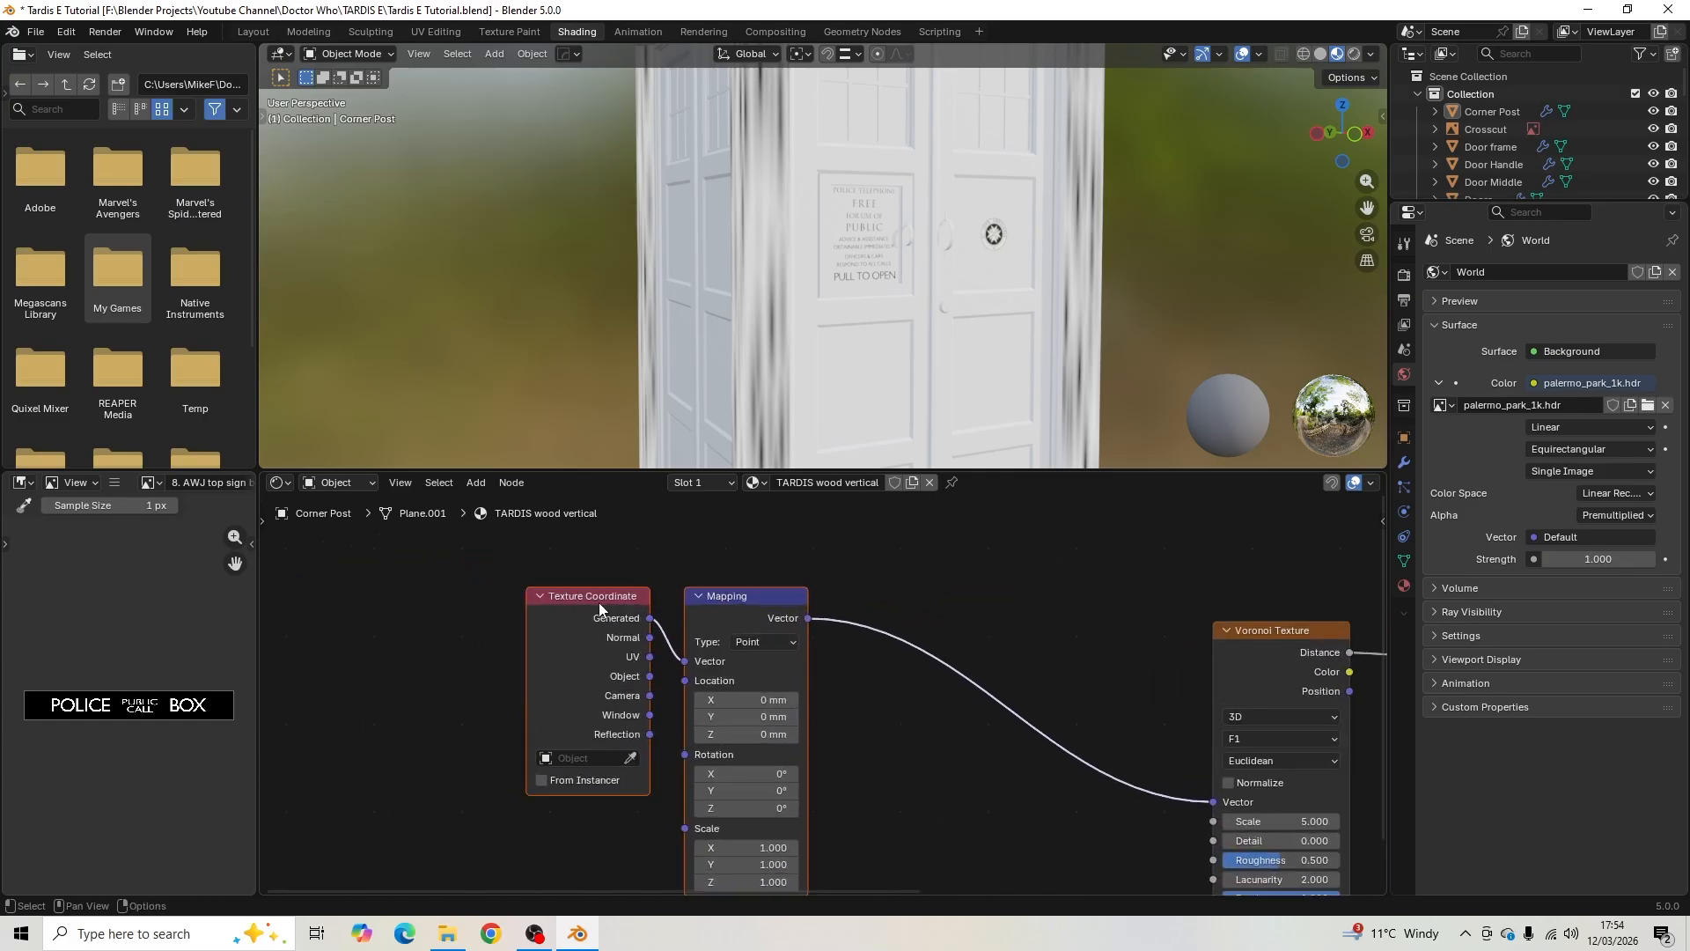
drag(599, 604, 515, 604)
- Connect the Object output of Texture Coordinate to the Mapping node's Vector input in place of Generated
click(647, 573)
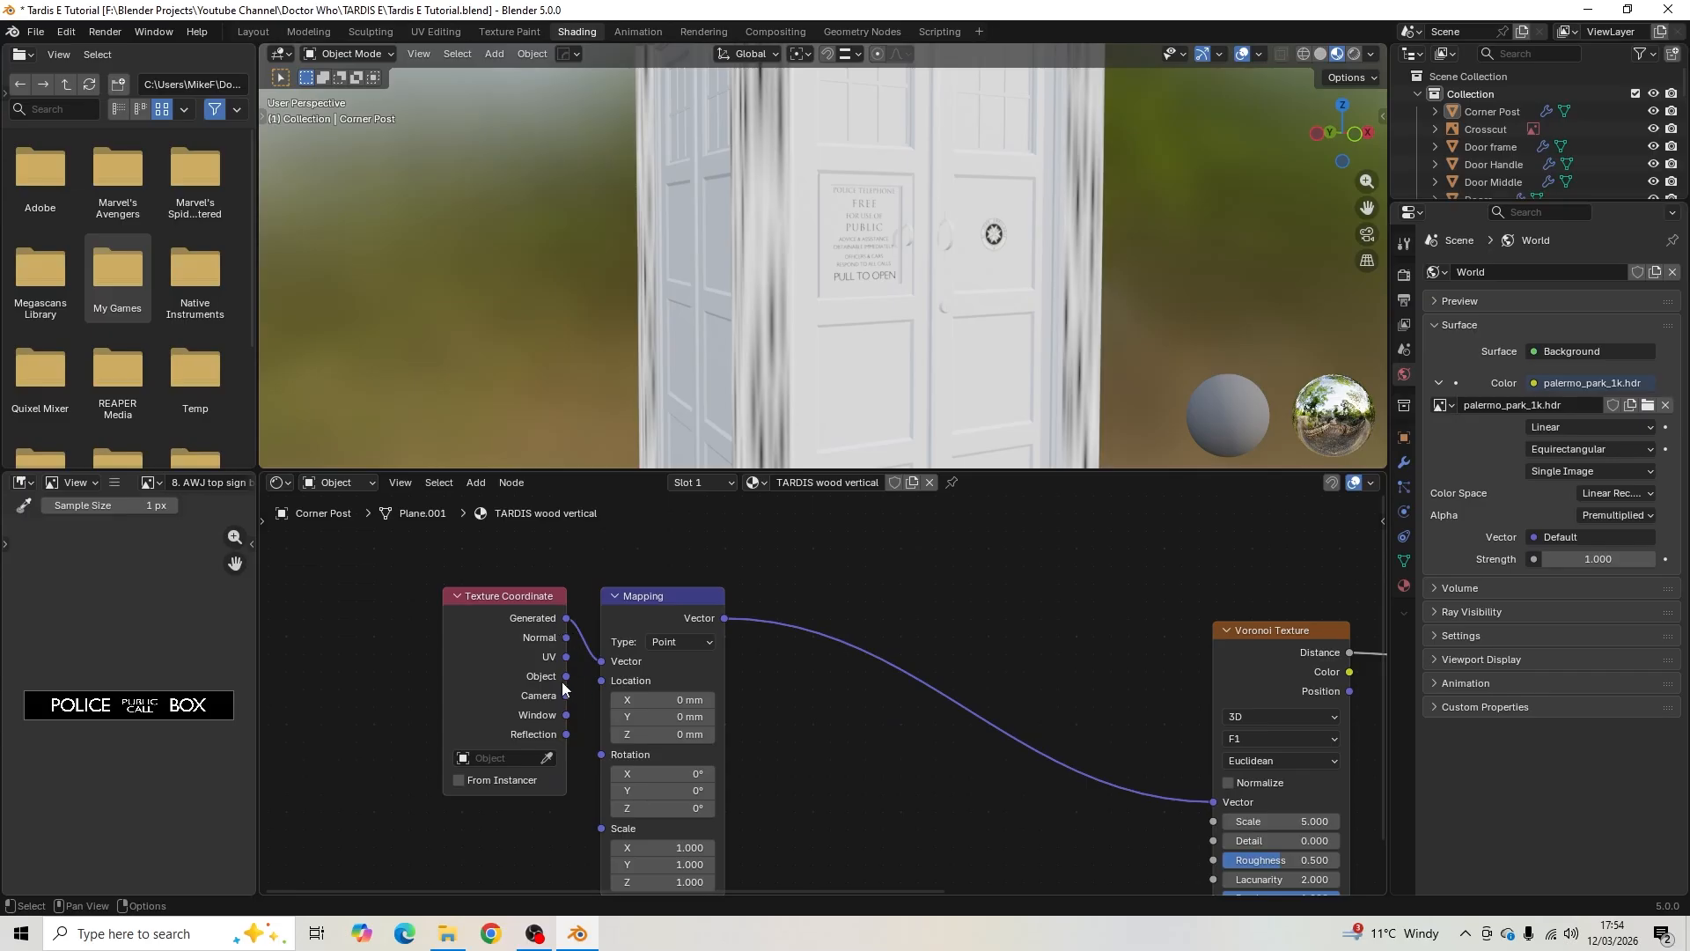
drag(566, 676, 601, 661)
shift+middle_drag(827, 281, 742, 292)
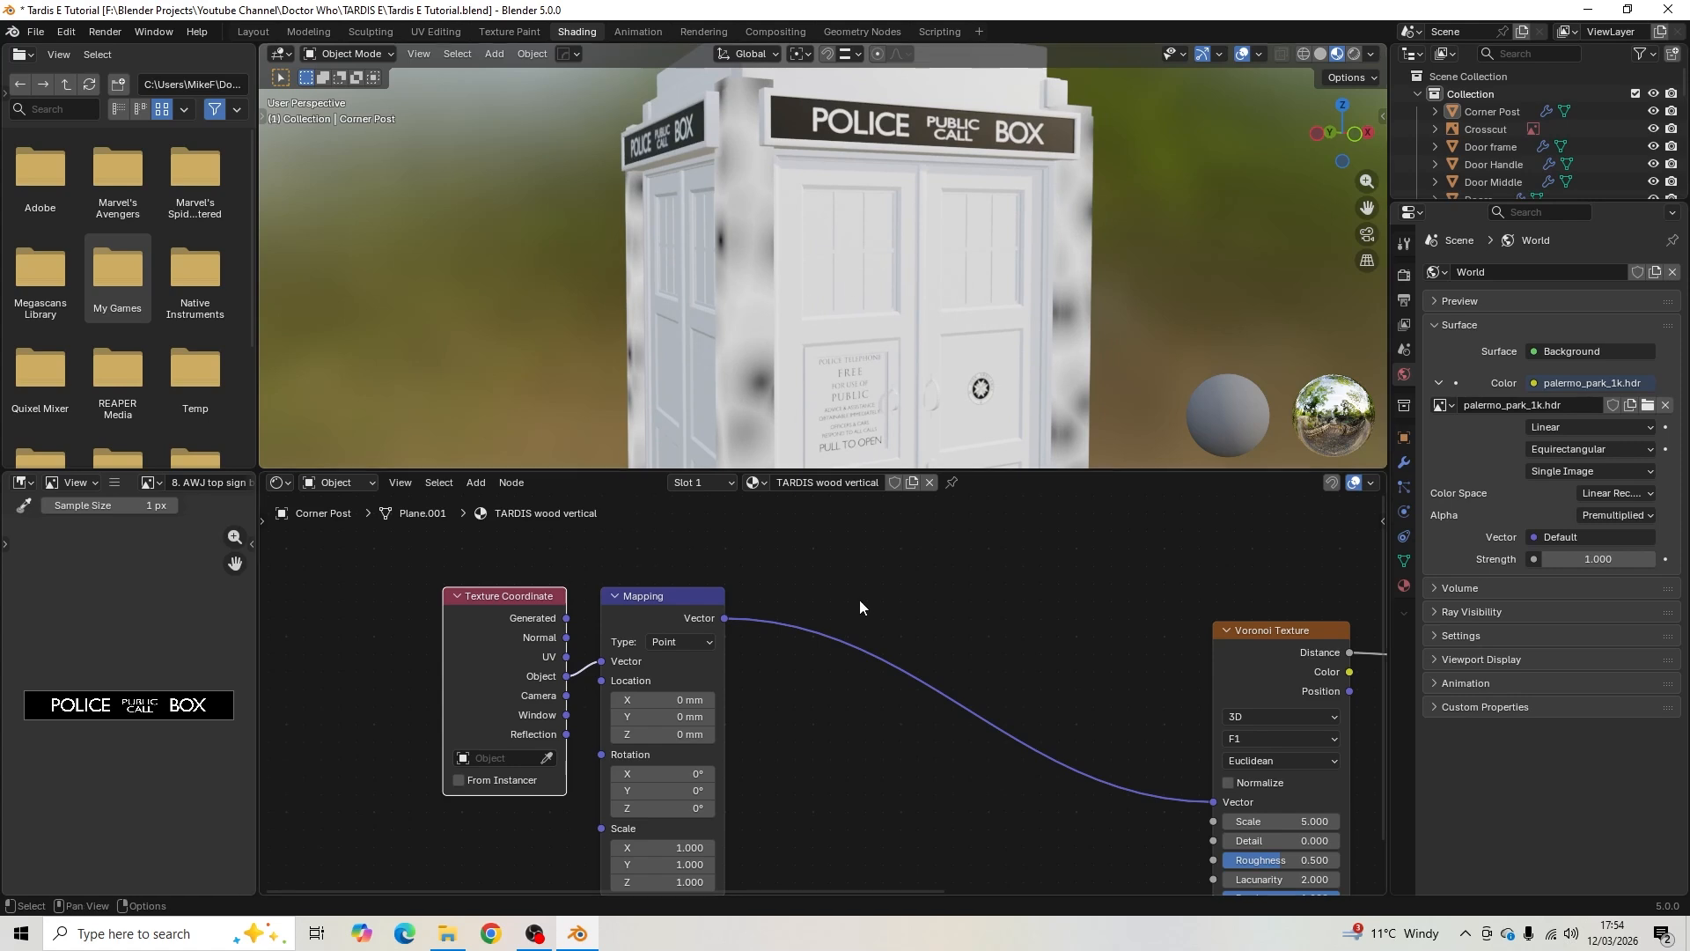
- Duplicate the Mapping node and insert the copy into the link between the original Mapping and the Voronoi Texture
scroll(860, 599, down, 2)
click(727, 627)
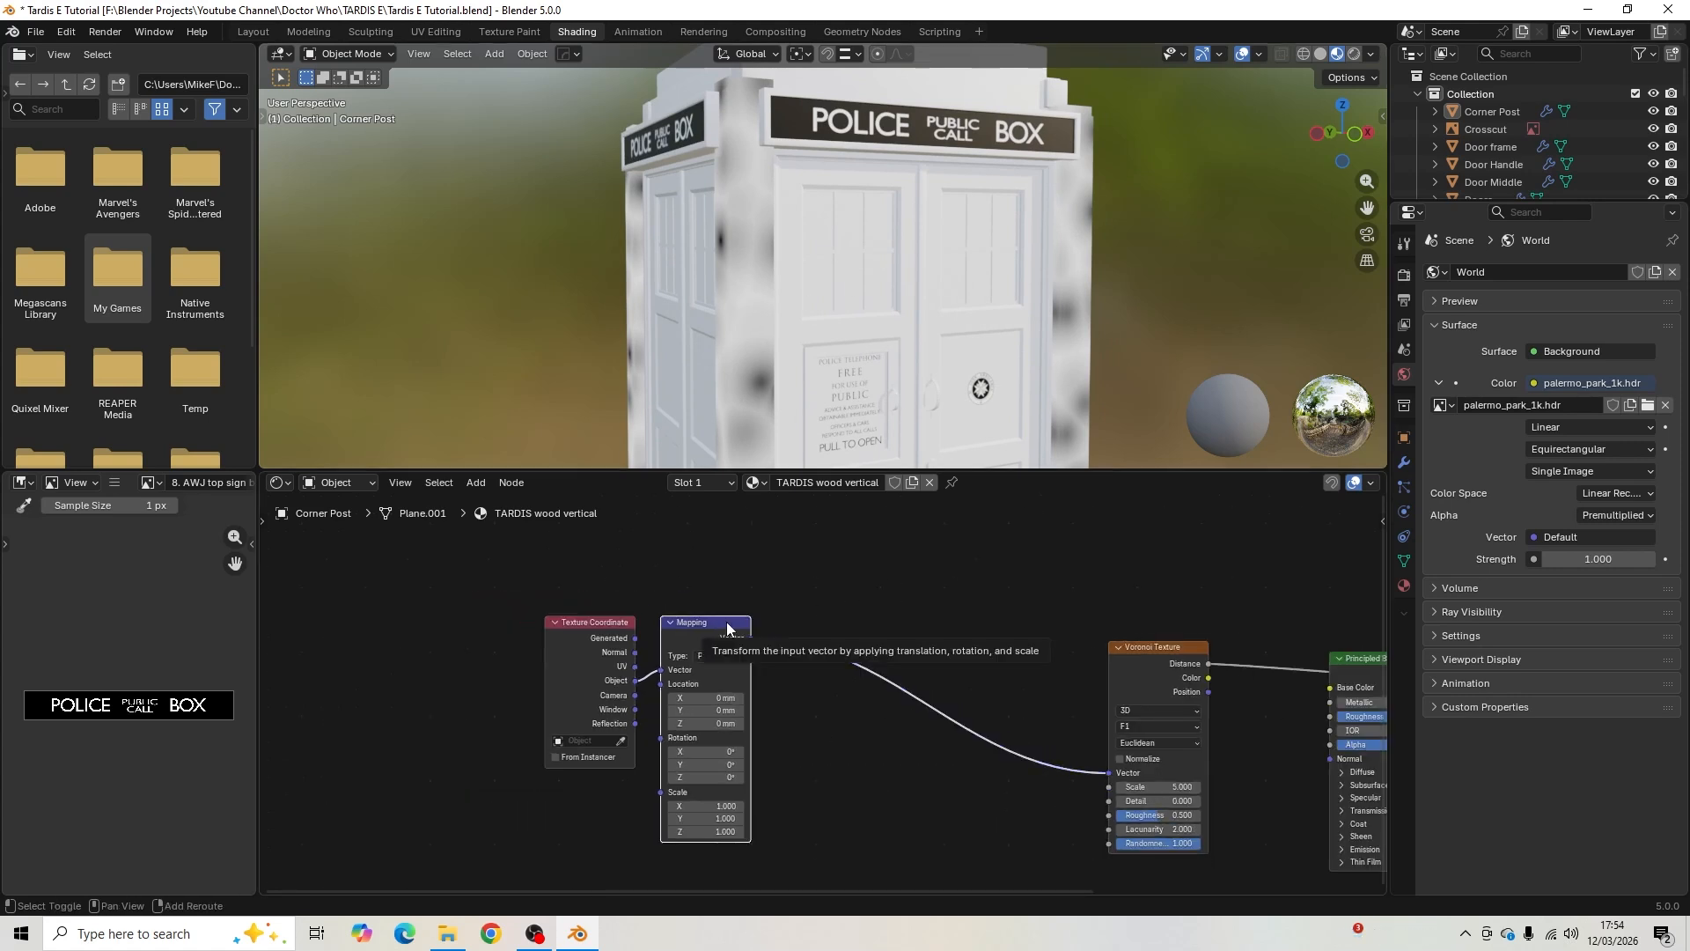
key(shift+d)
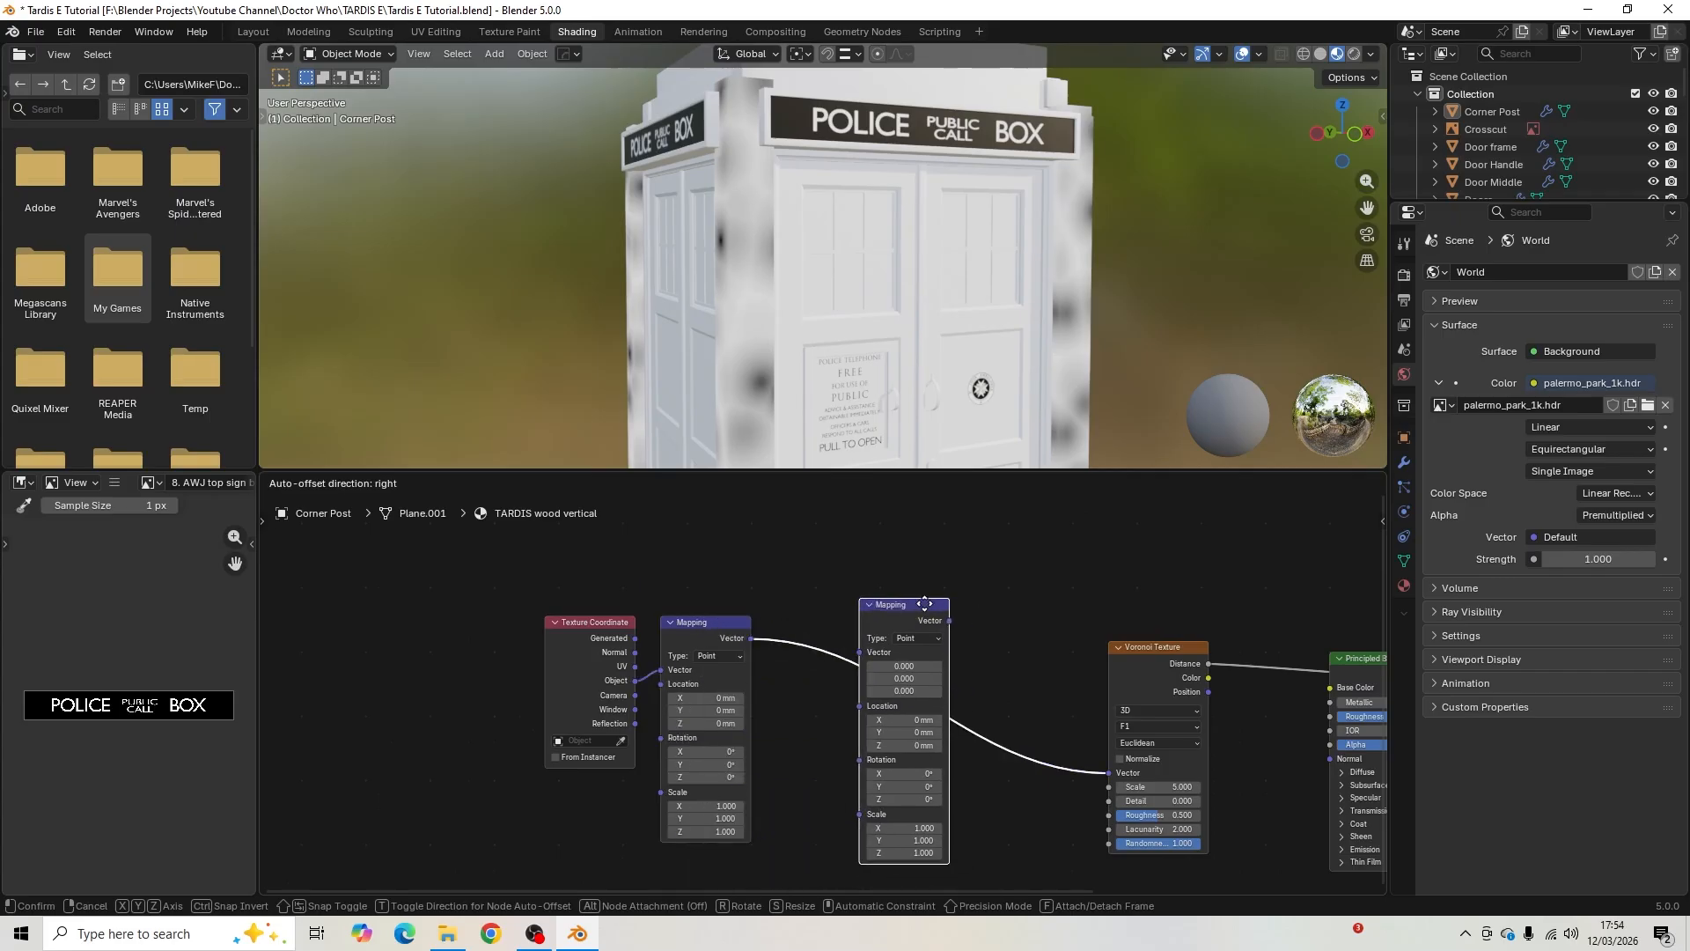
click(924, 604)
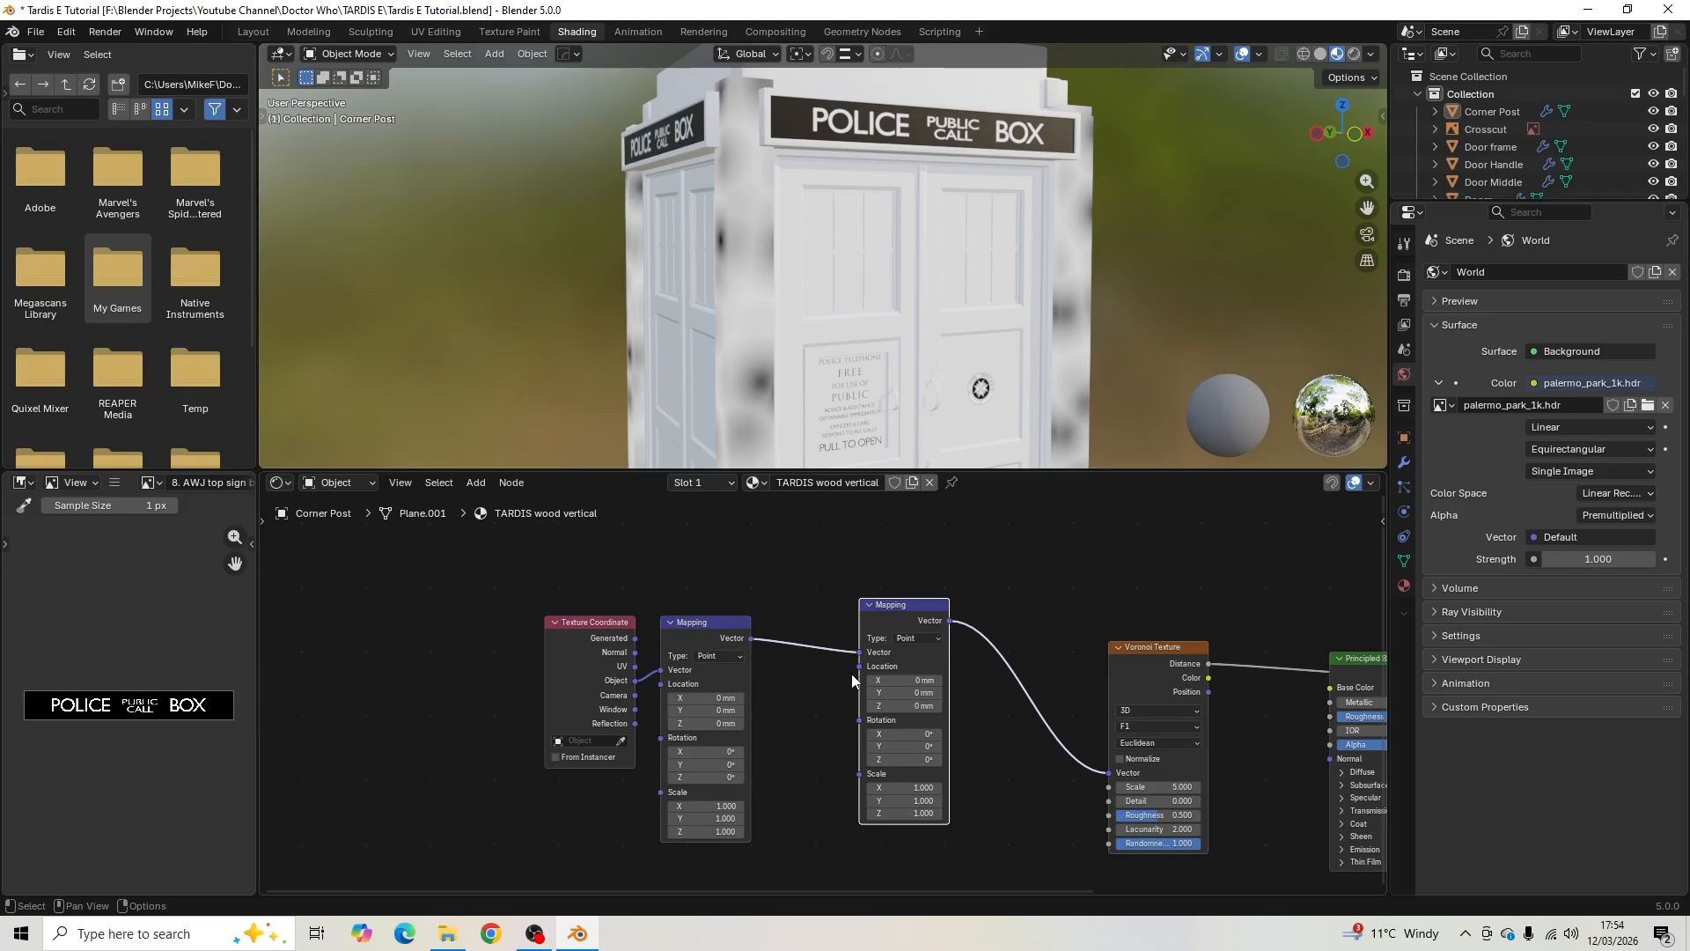
- Set the X and Y scale of the second Mapping node to 3
middle_drag(830, 801, 662, 632)
scroll(661, 632, up, 3)
middle_drag(652, 701, 766, 839)
middle_drag(732, 747, 642, 767)
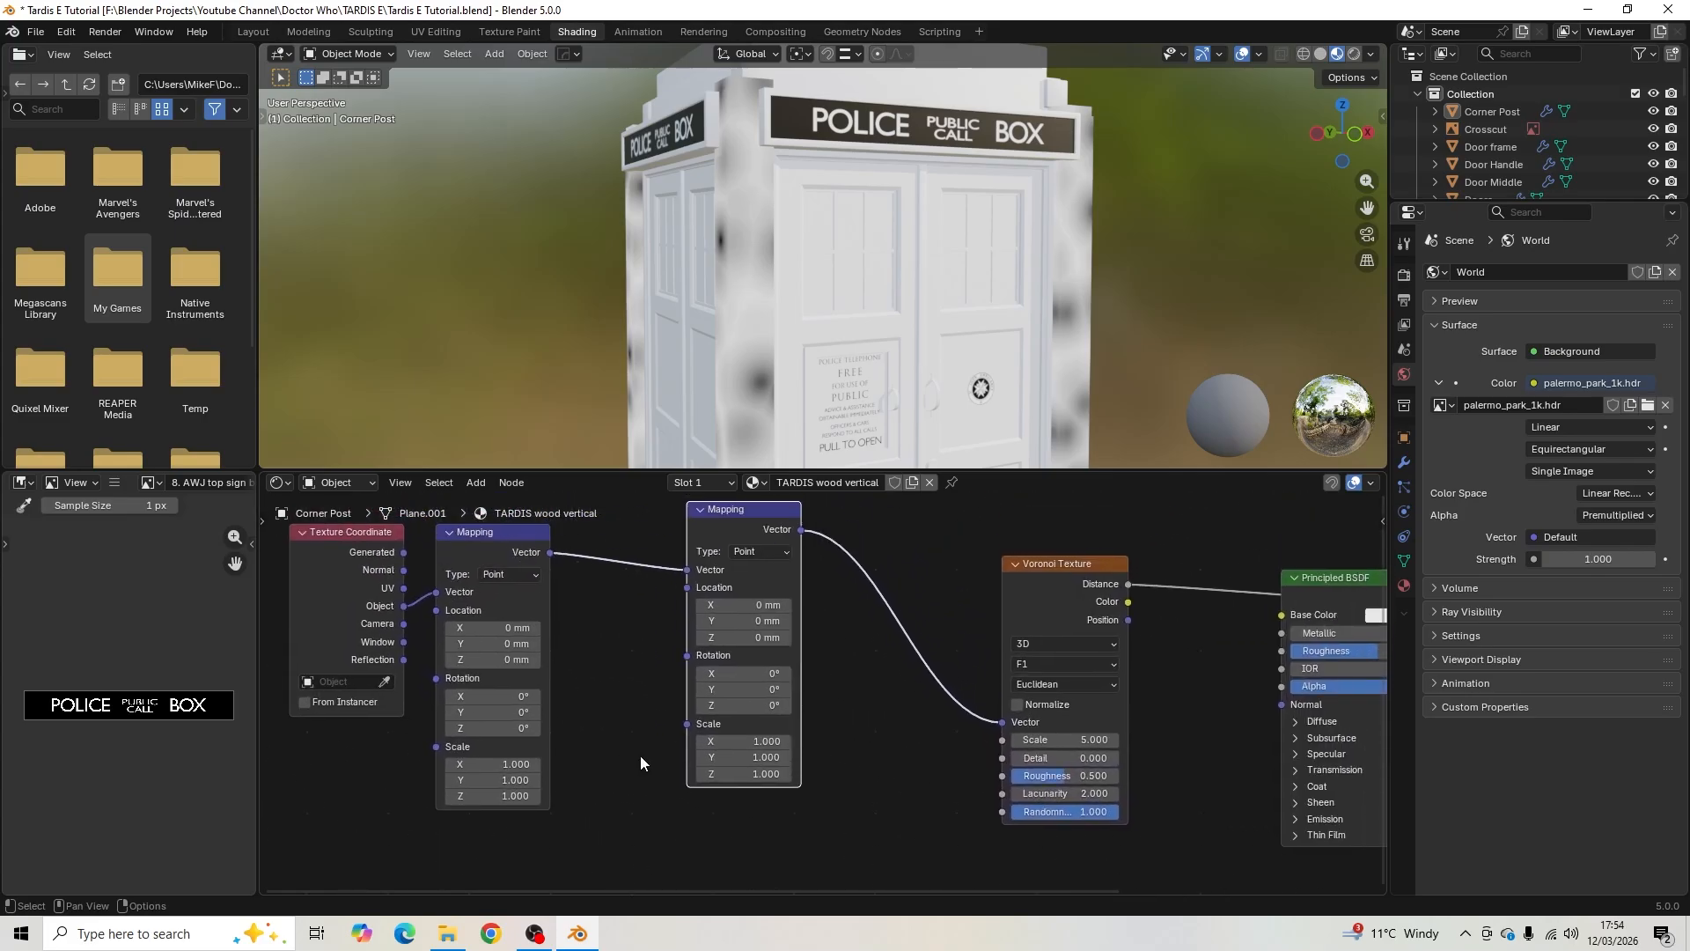
scroll(764, 837, up, 4)
middle_drag(805, 824, 857, 797)
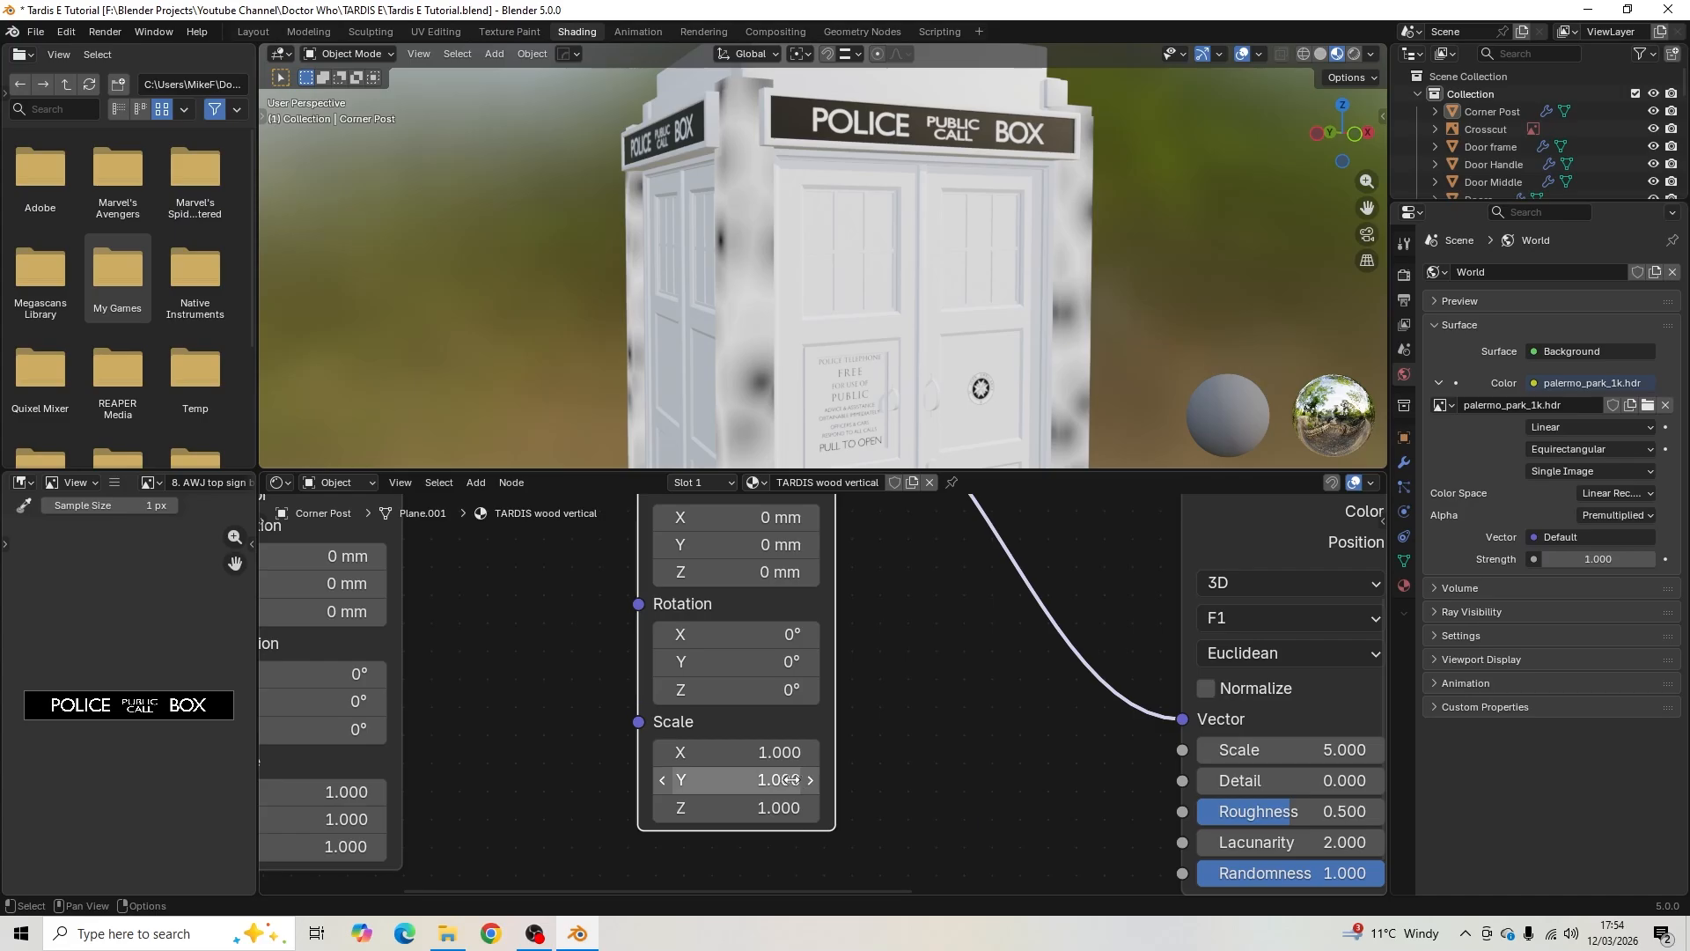
click(786, 753)
text(3)
key(Return)
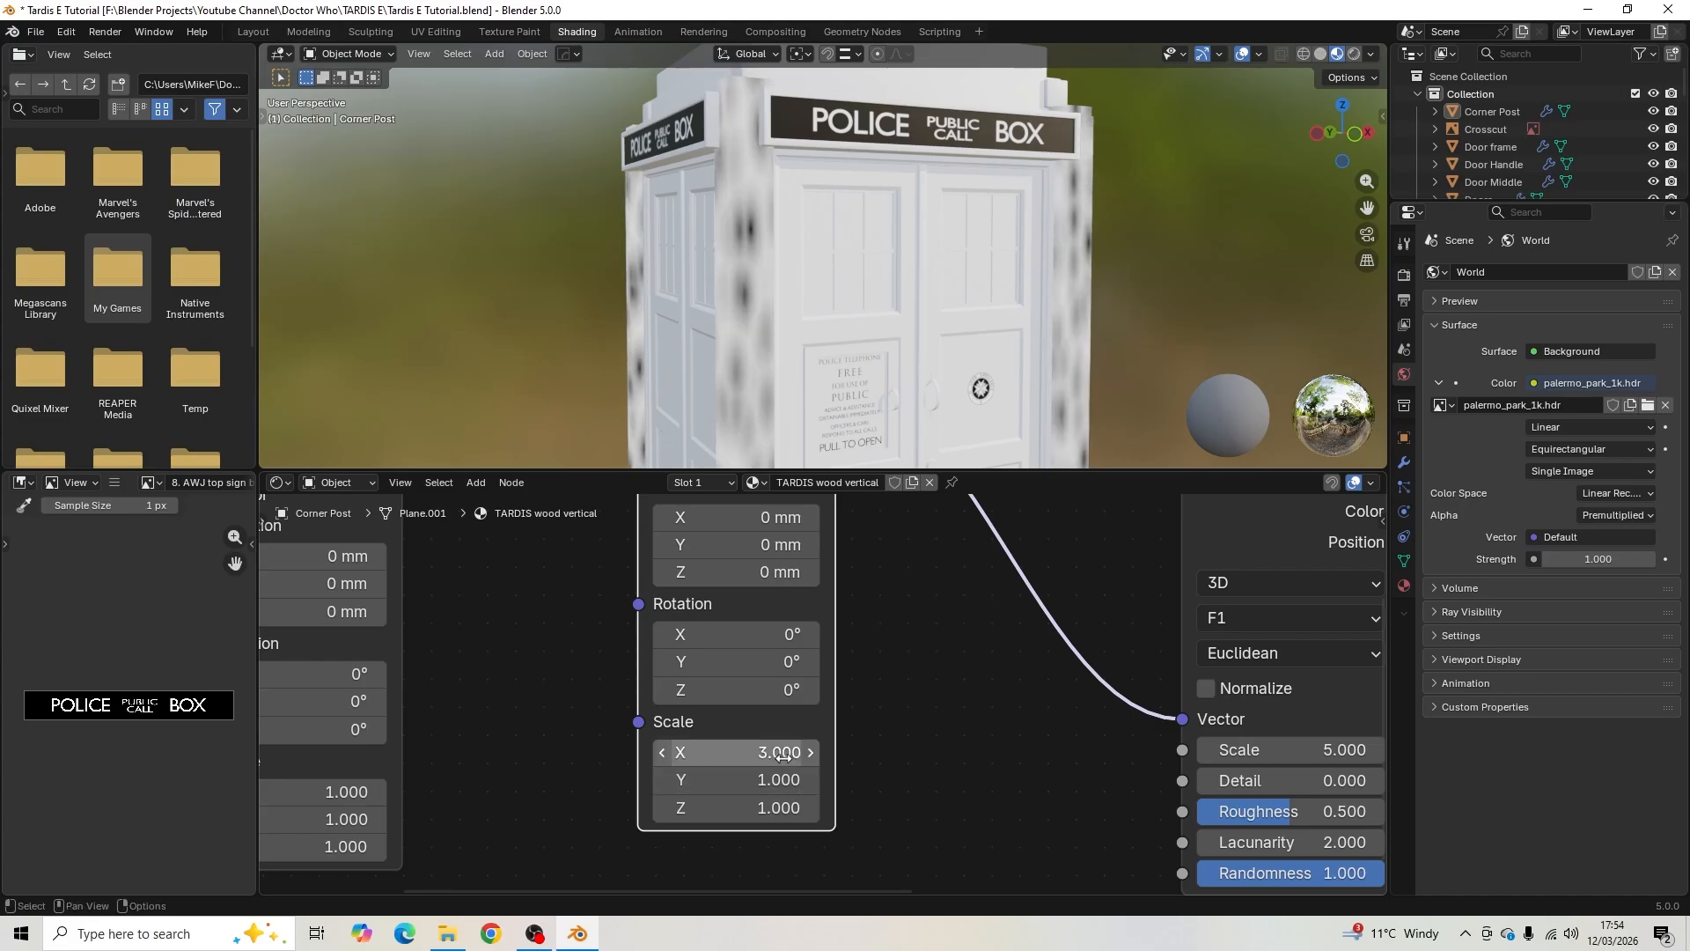
click(777, 772)
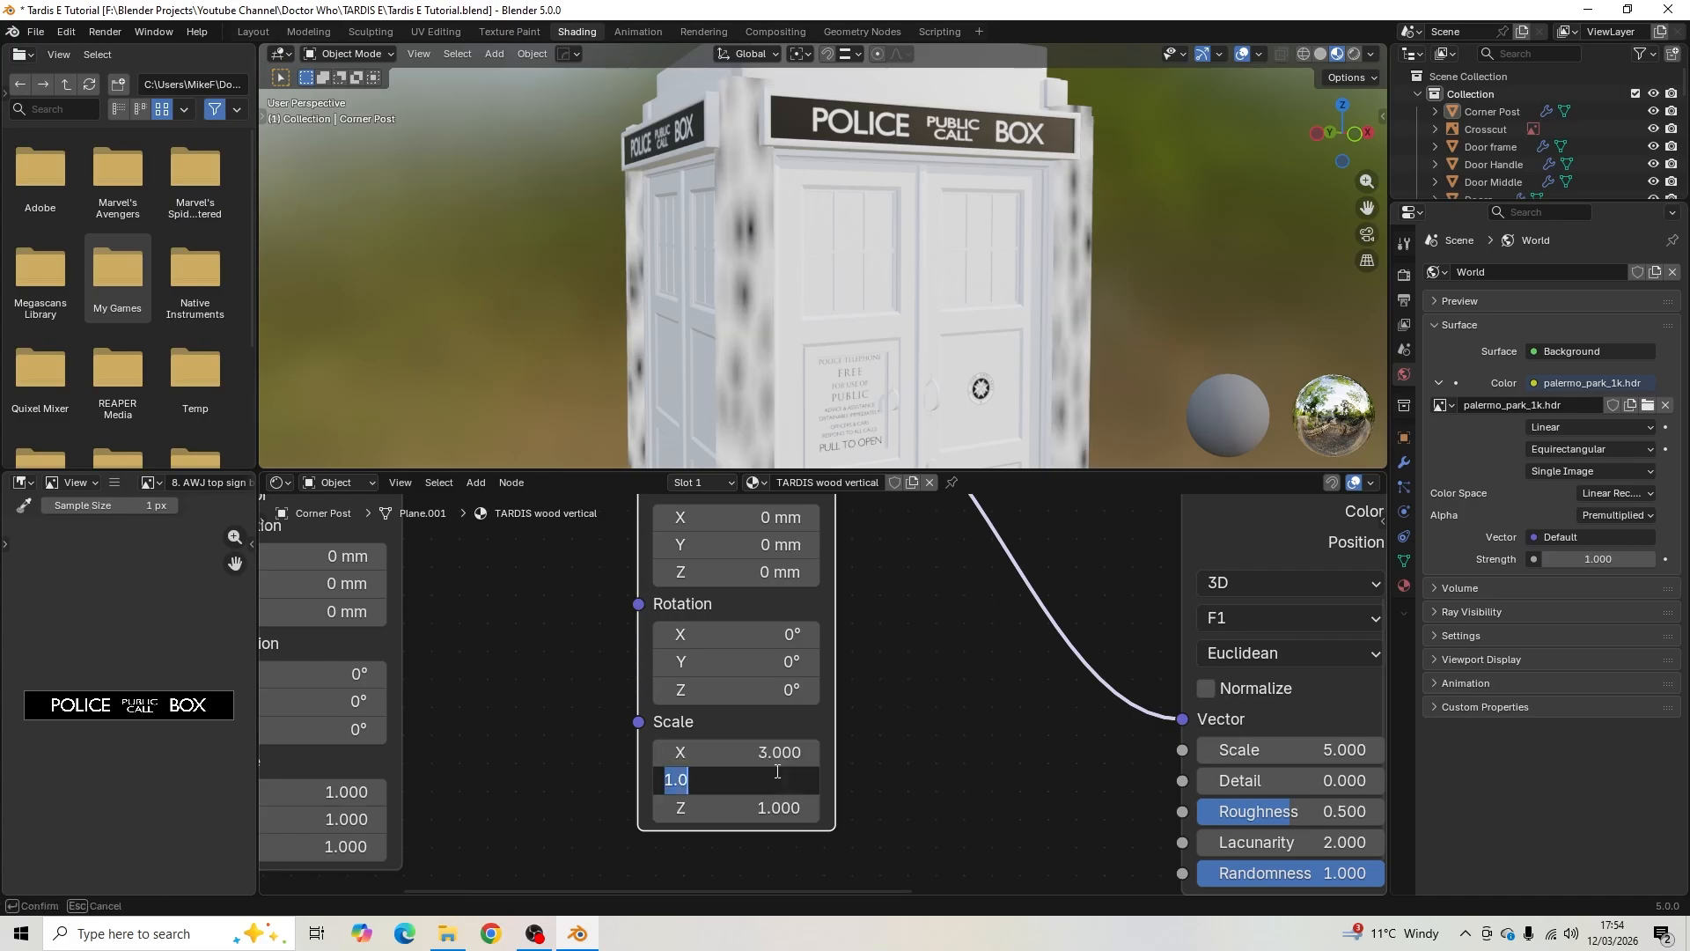
text(3)
key(Return)
- Set the Z scale of the second Mapping node to 0.5 to stretch the pattern vertically along the posts
middle_drag(878, 783, 861, 717)
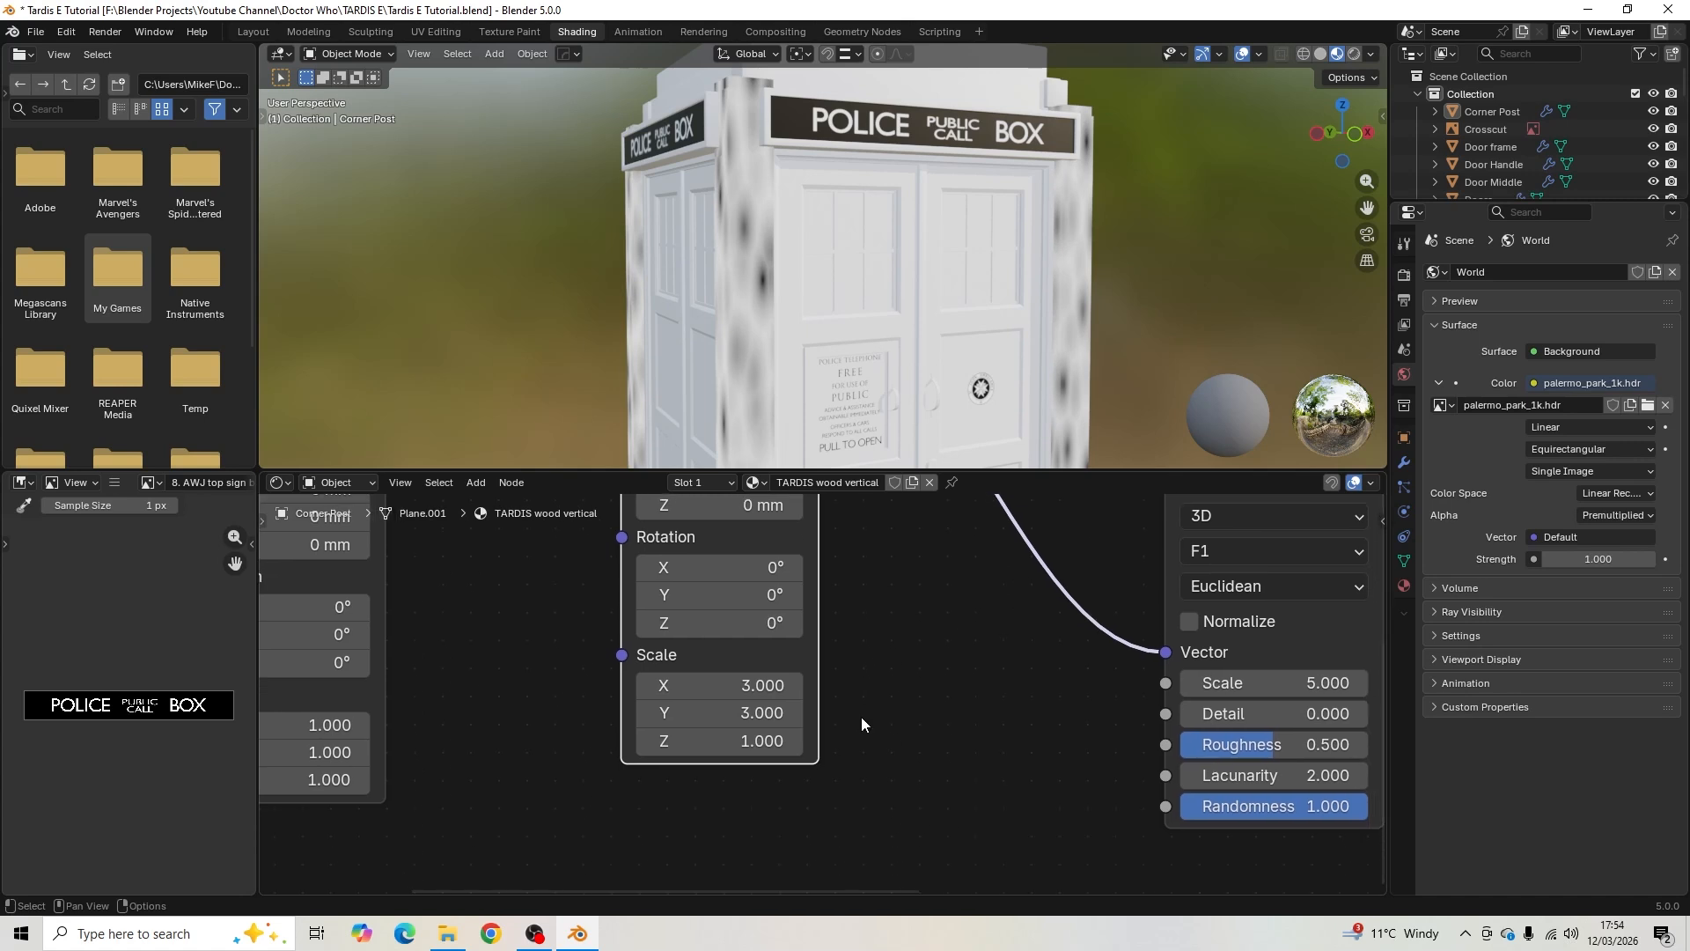
click(747, 736)
text(0.5)
key(Return)
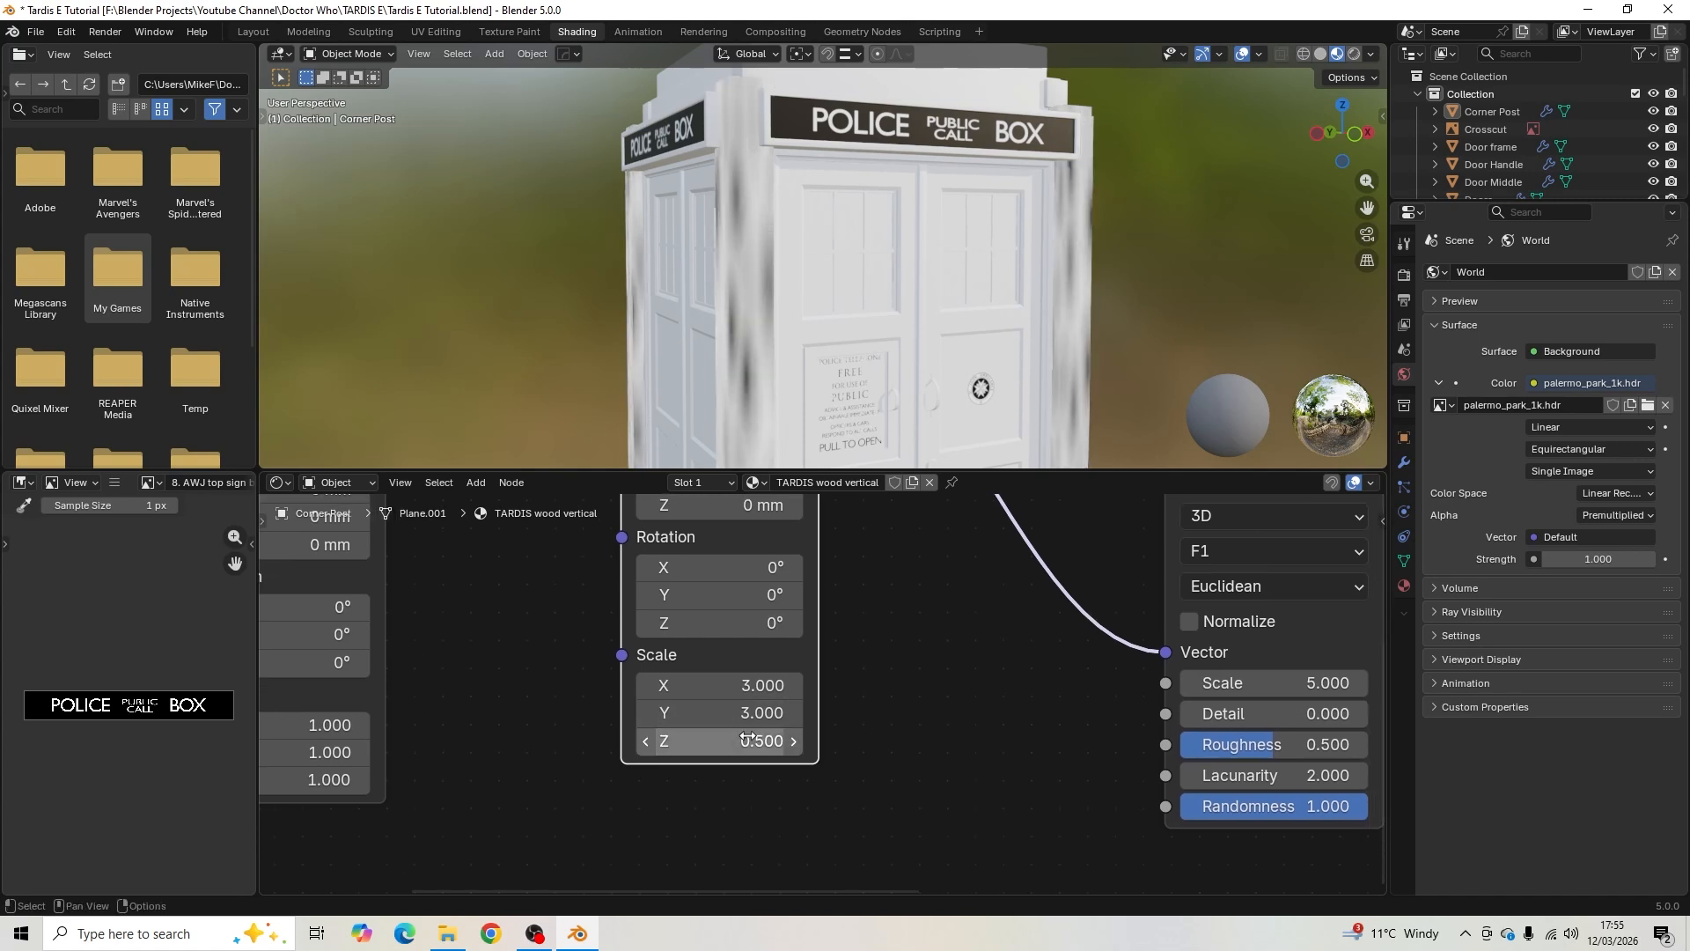
scroll(810, 319, down, 3)
middle_drag(810, 319, 813, 252)
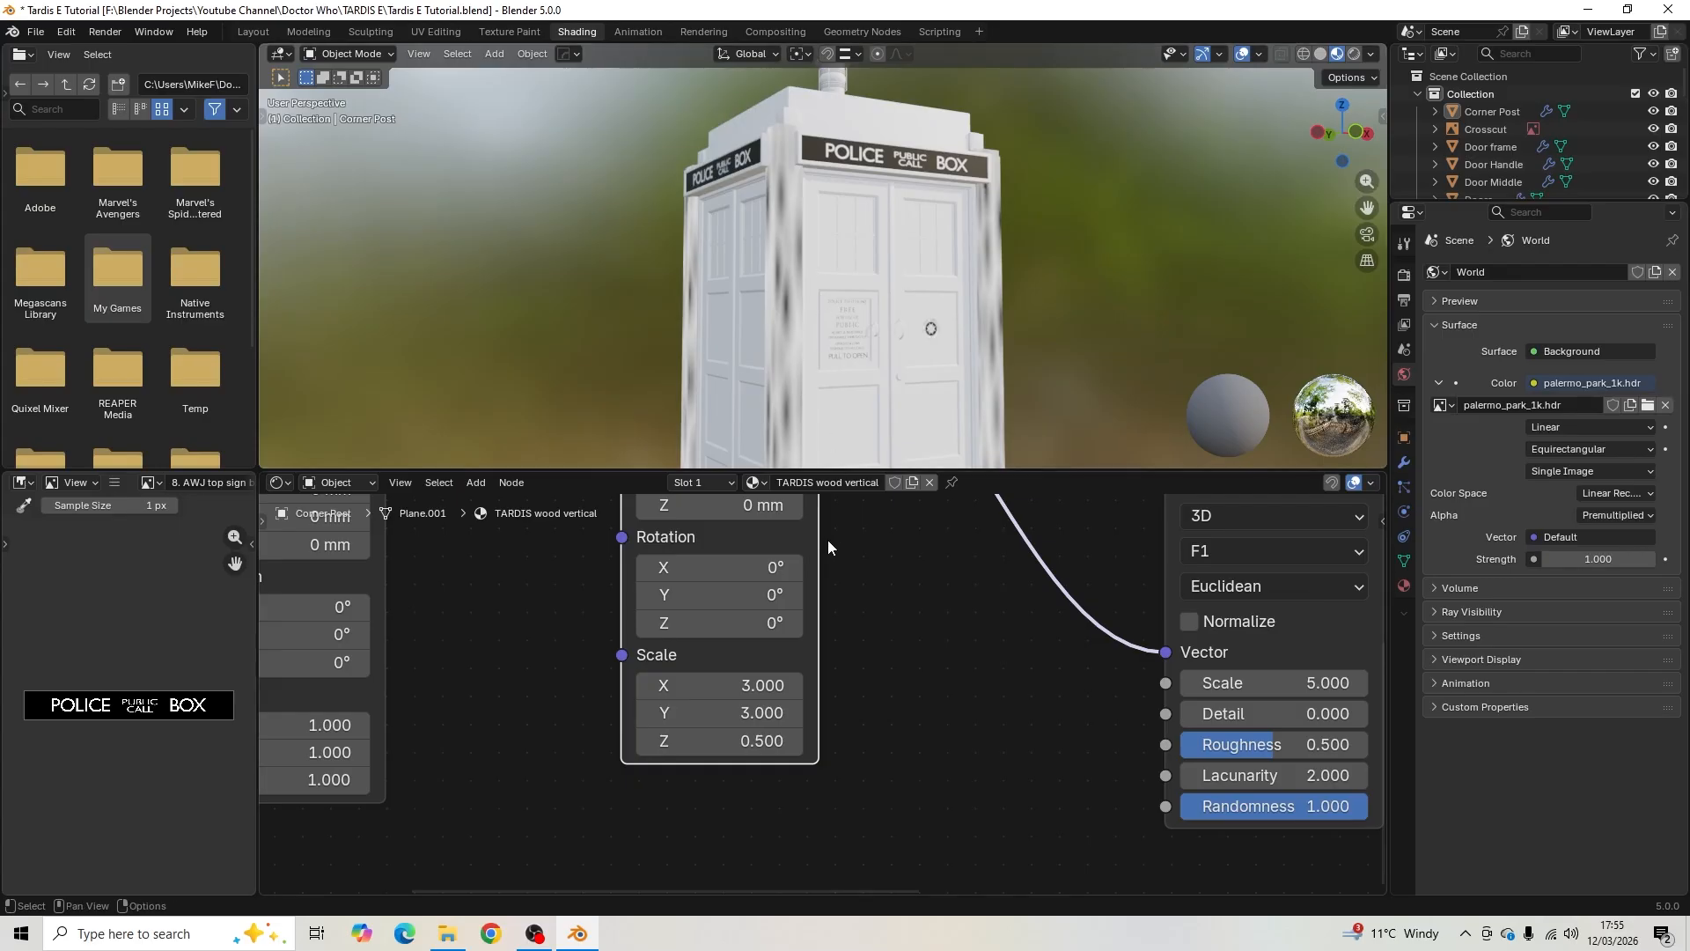
- Set the Voronoi Texture's Scale to 3.5 and its Detail to 15
middle_drag(879, 713, 584, 728)
scroll(657, 694, down, 2)
middle_drag(678, 753, 635, 695)
scroll(635, 694, up, 2)
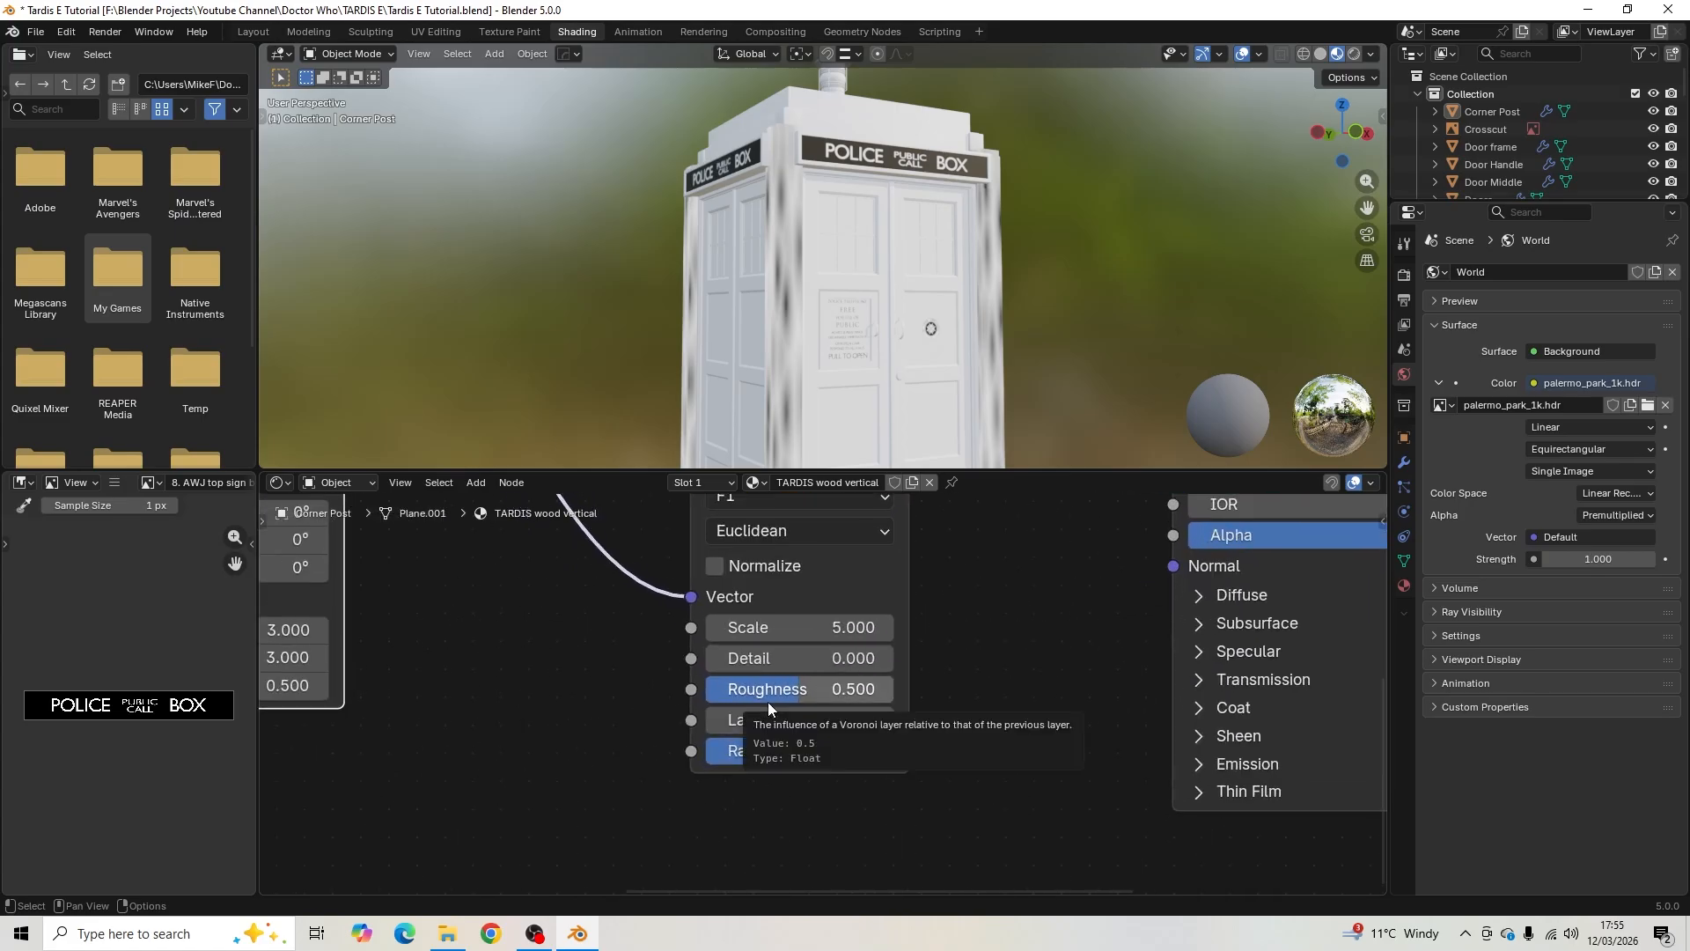
click(815, 628)
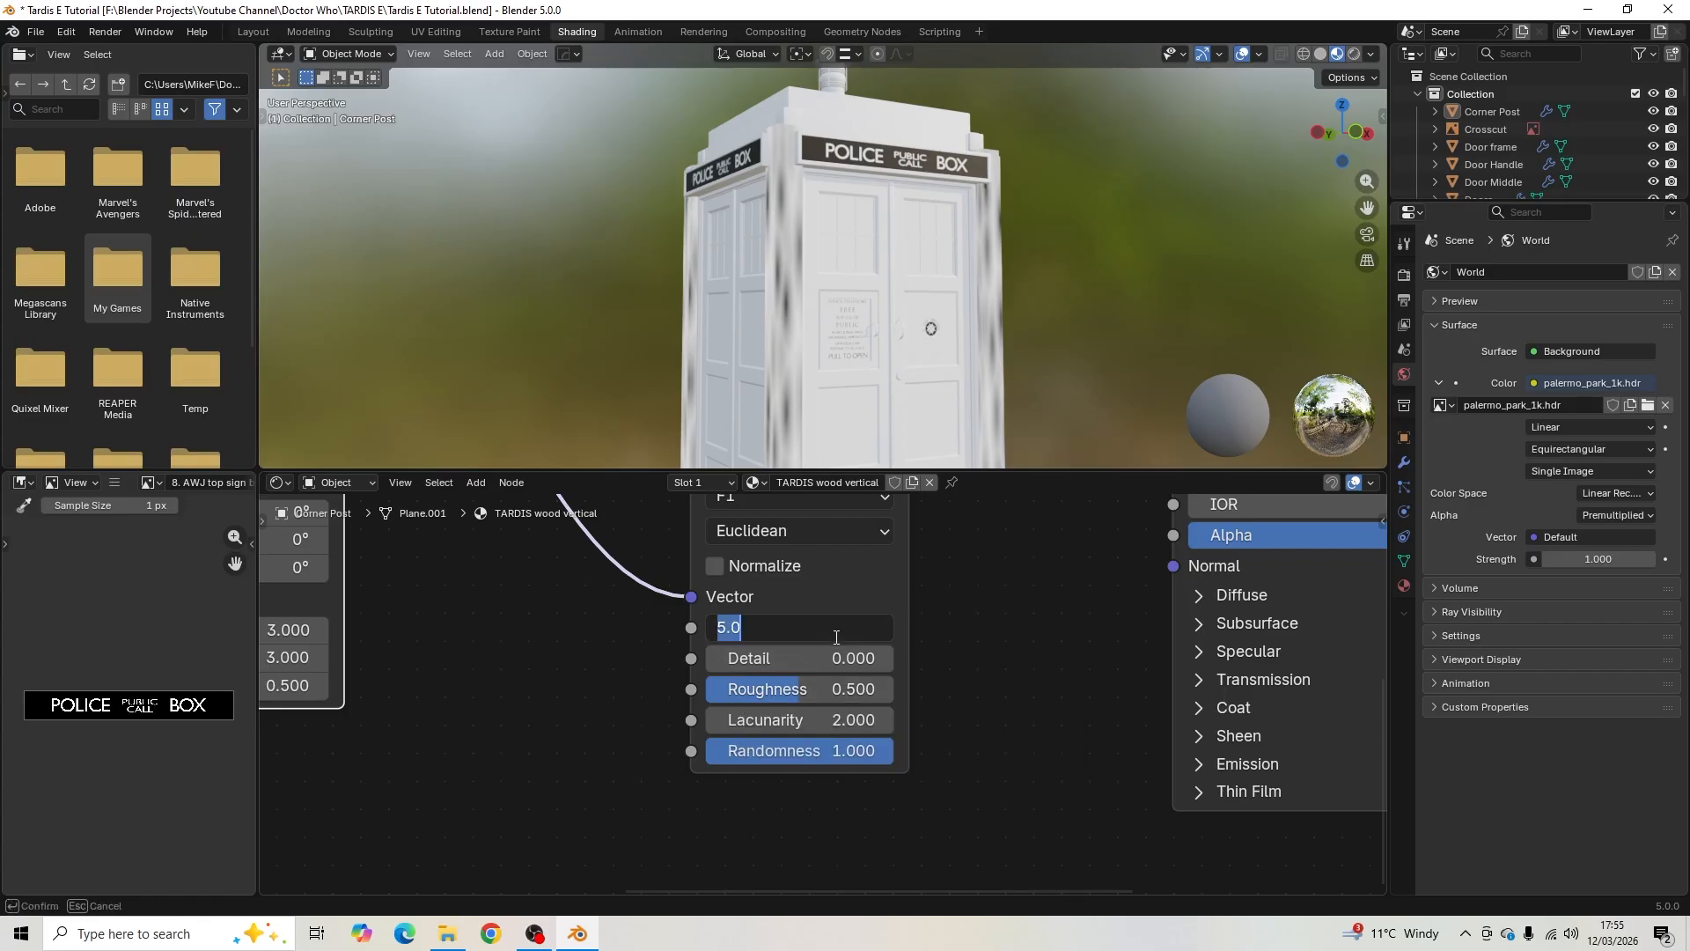
text(3.5)
key(Return)
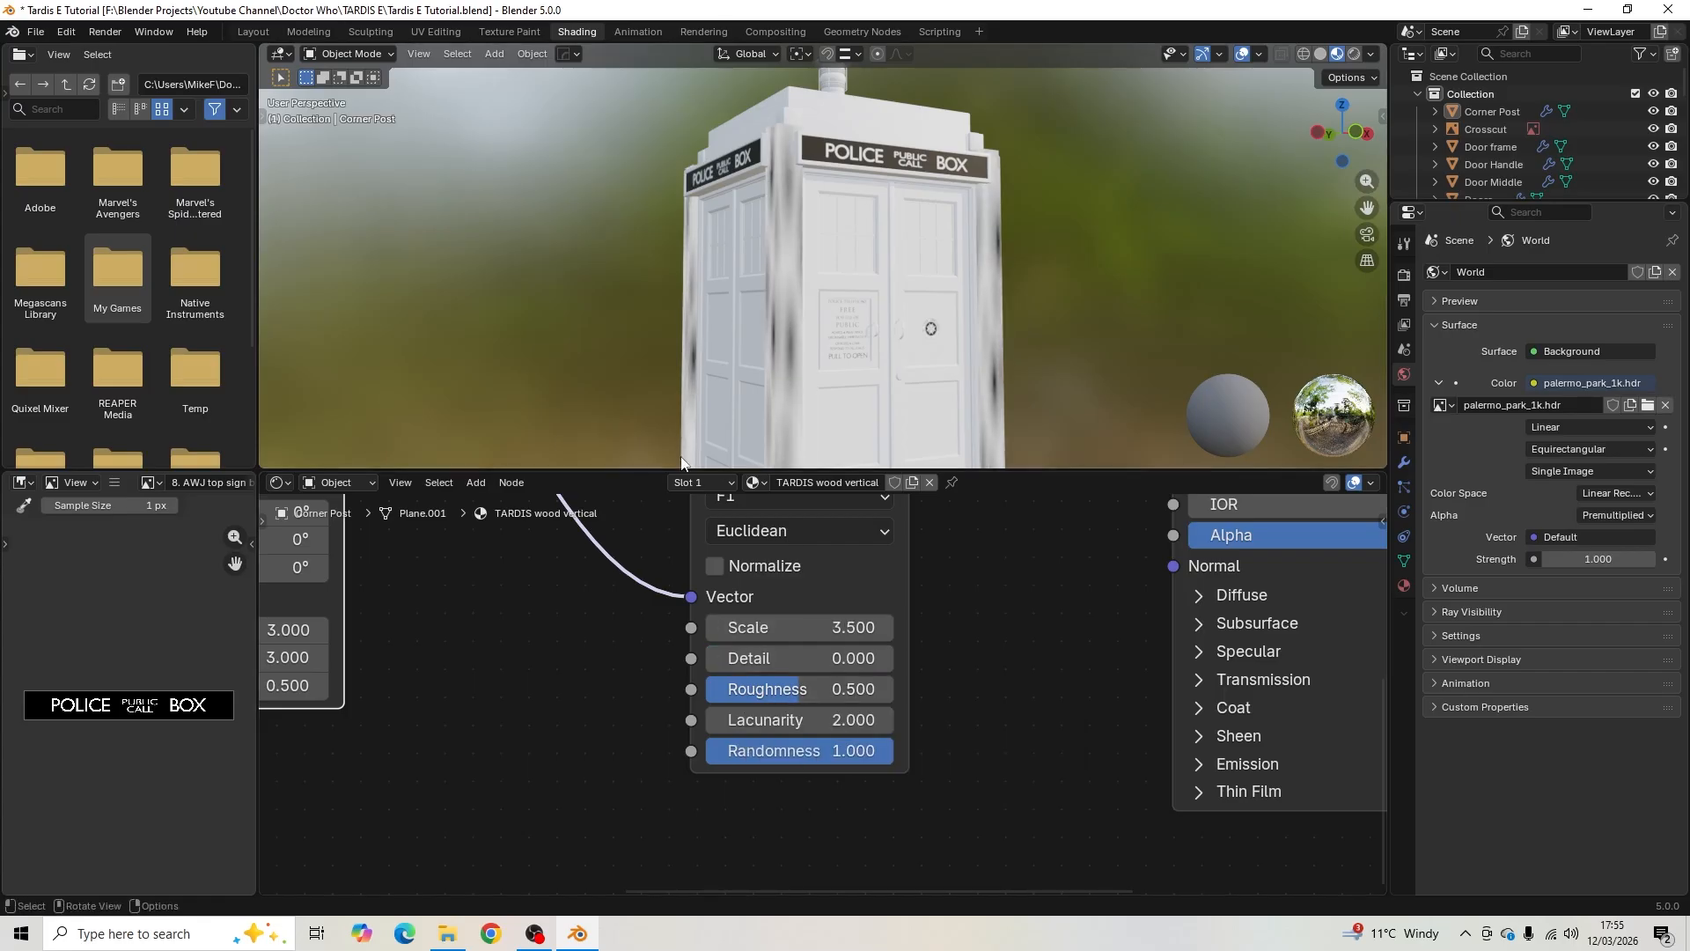
click(880, 659)
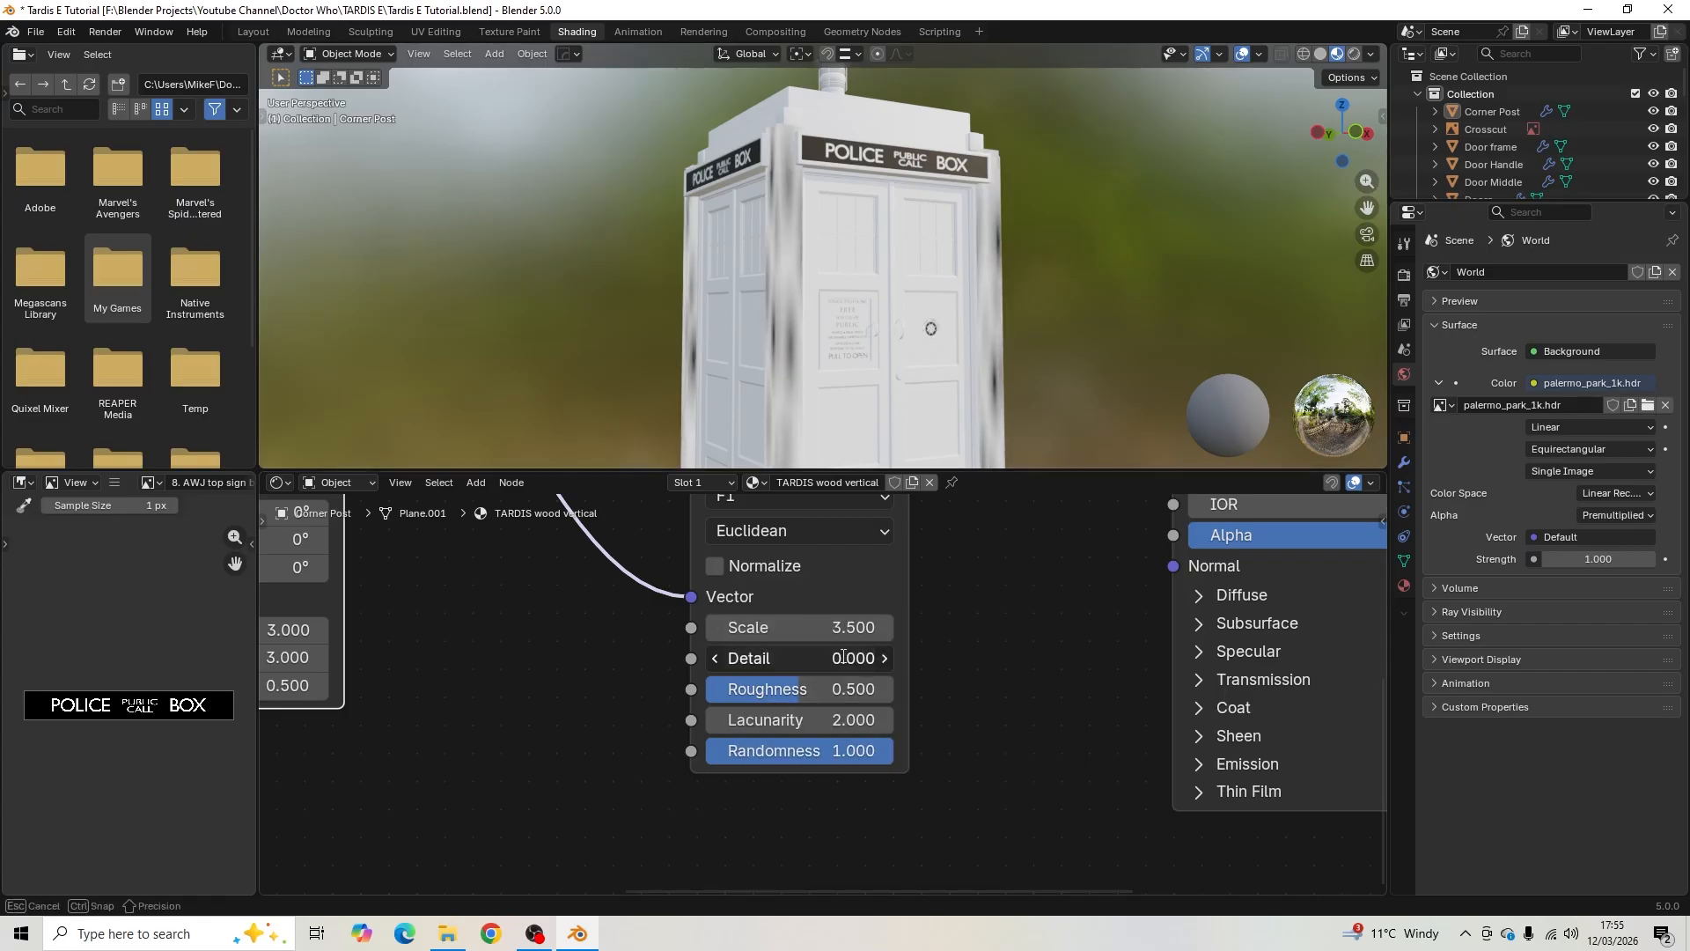
text(15)
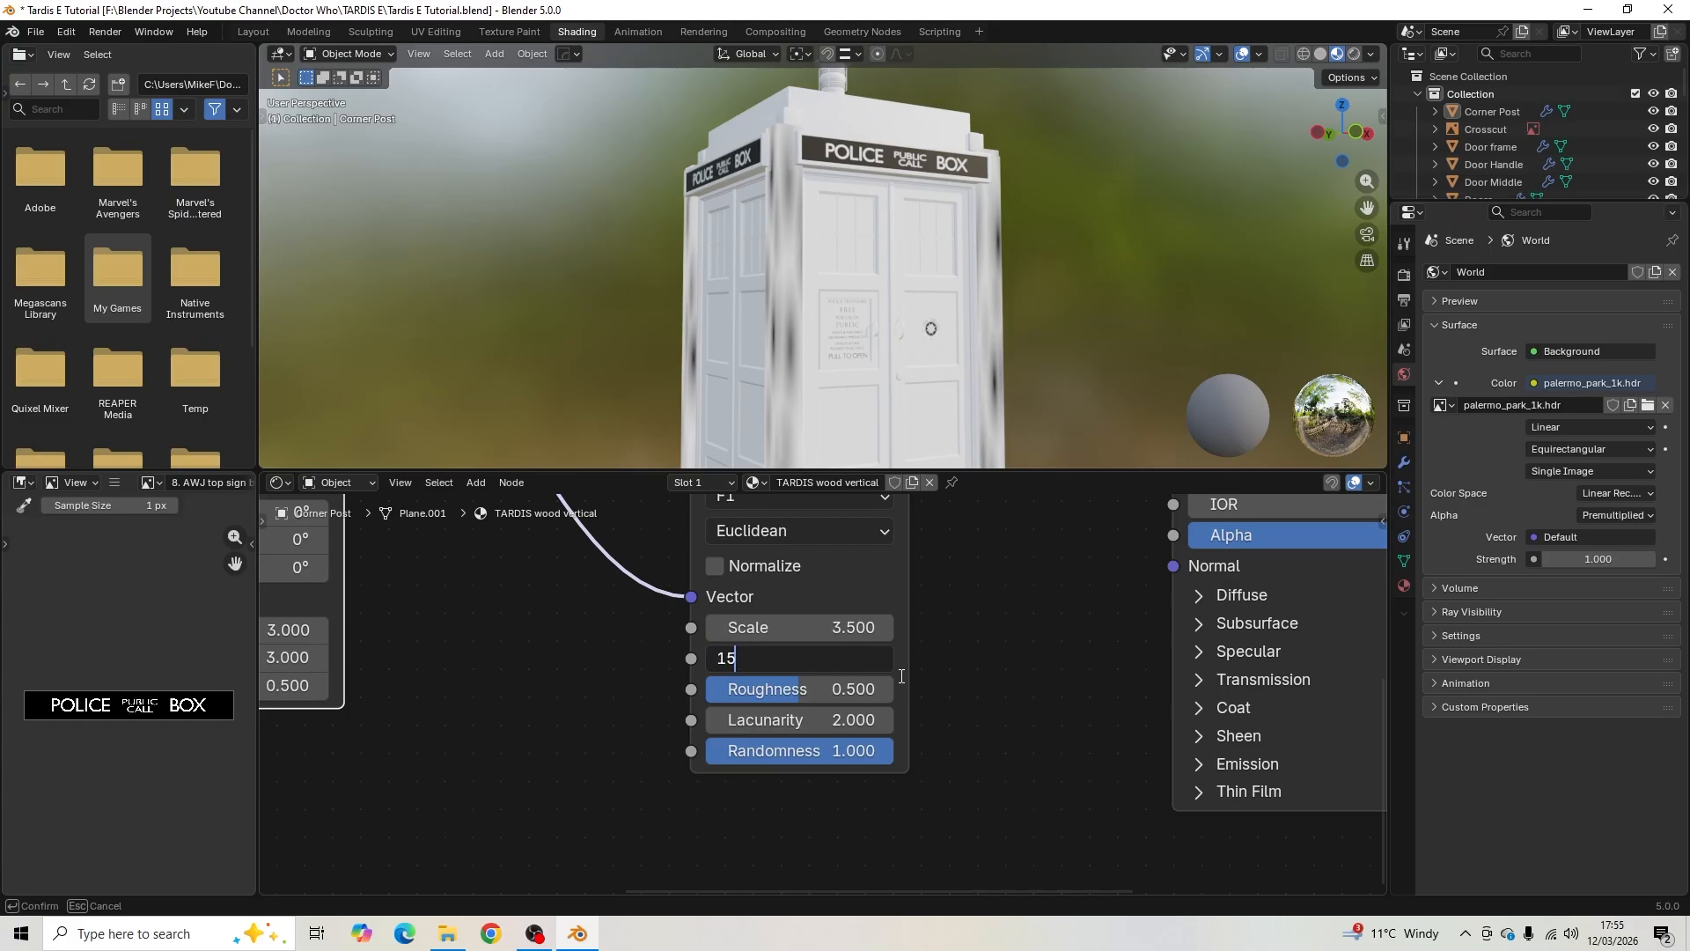
key(Return)
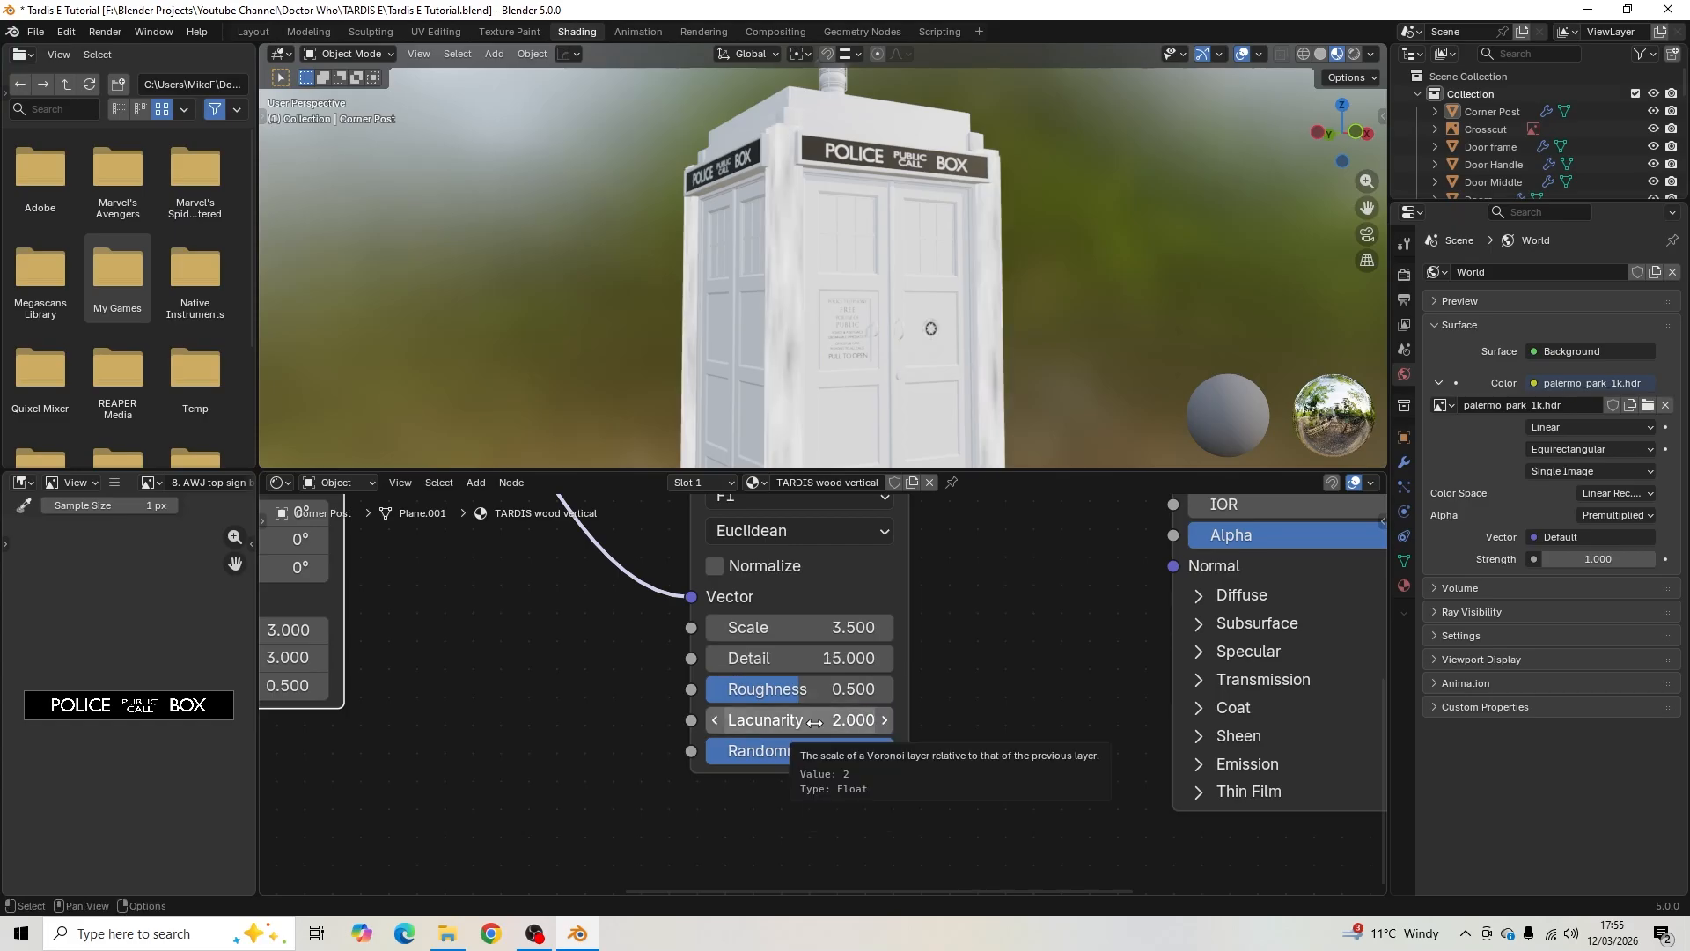
- Set the Voronoi Texture's Lacunarity to 4 and Randomness to 0, and inspect the corner post up close
click(852, 724)
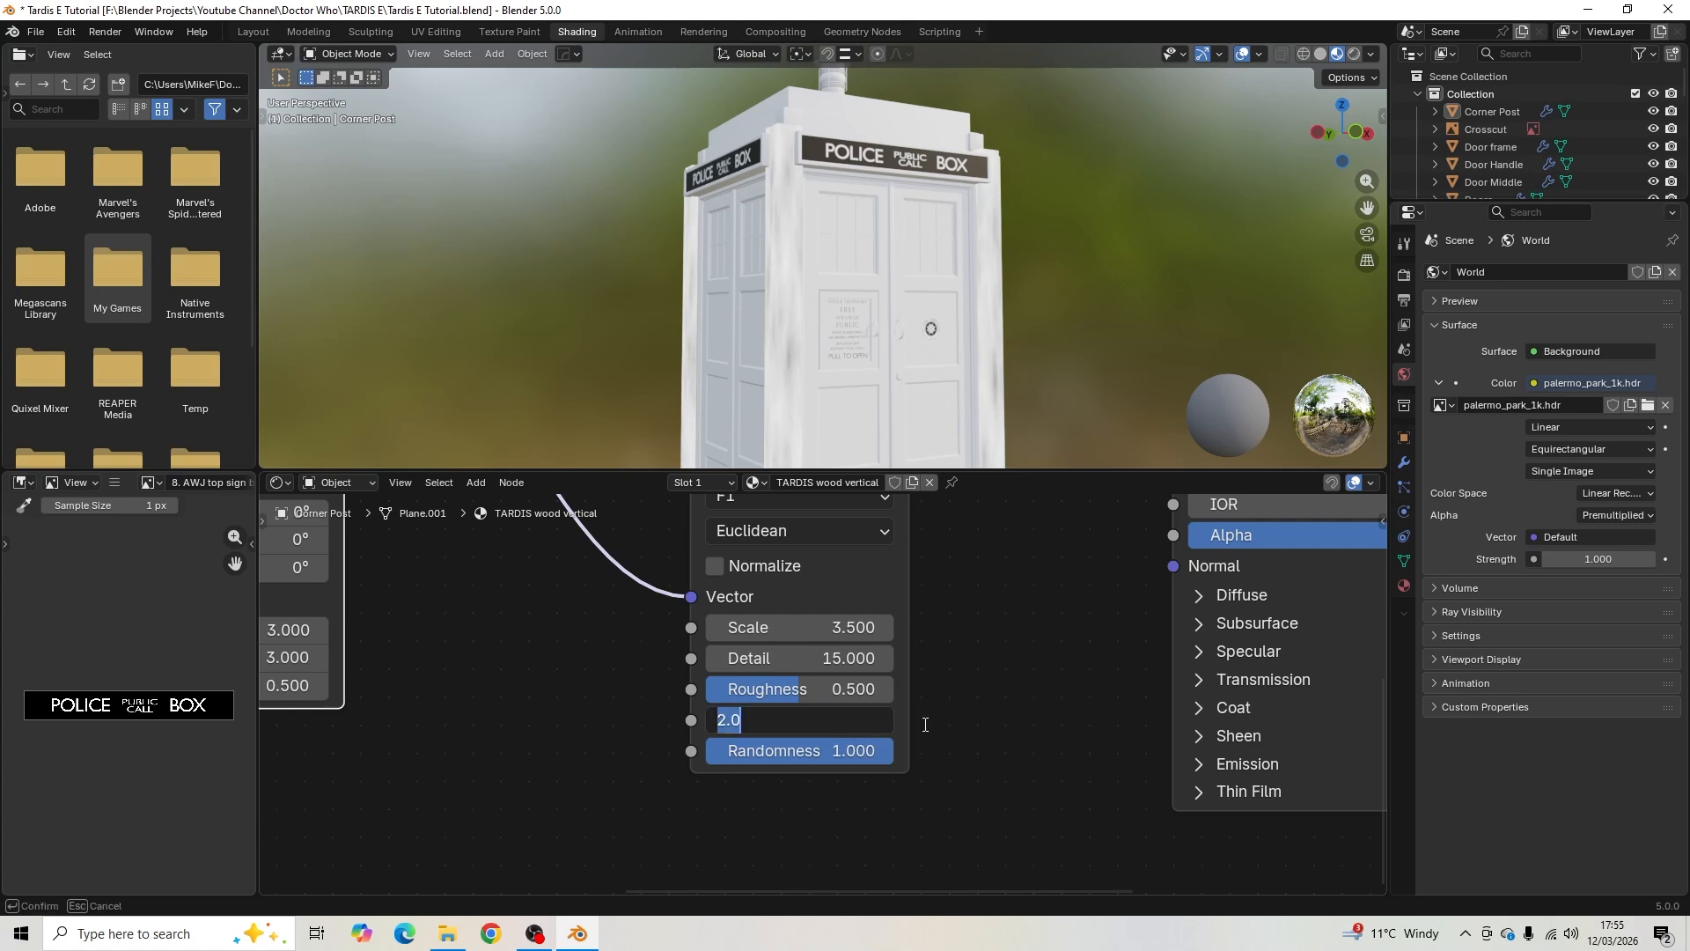
text(4)
key(Return)
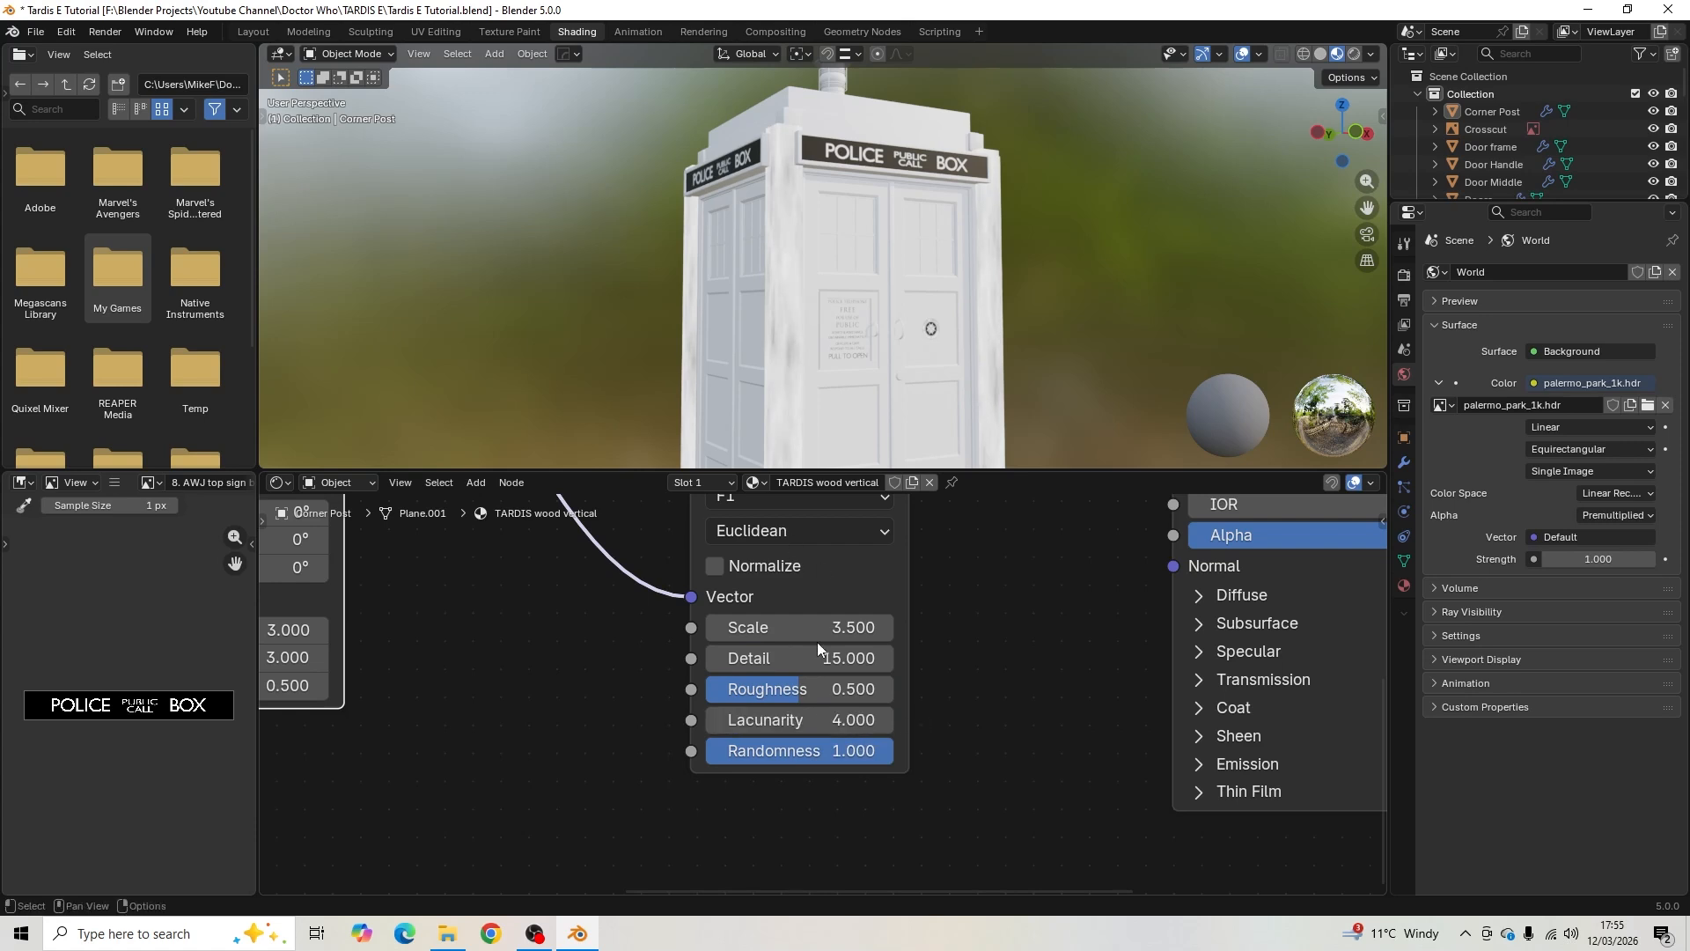
click(842, 749)
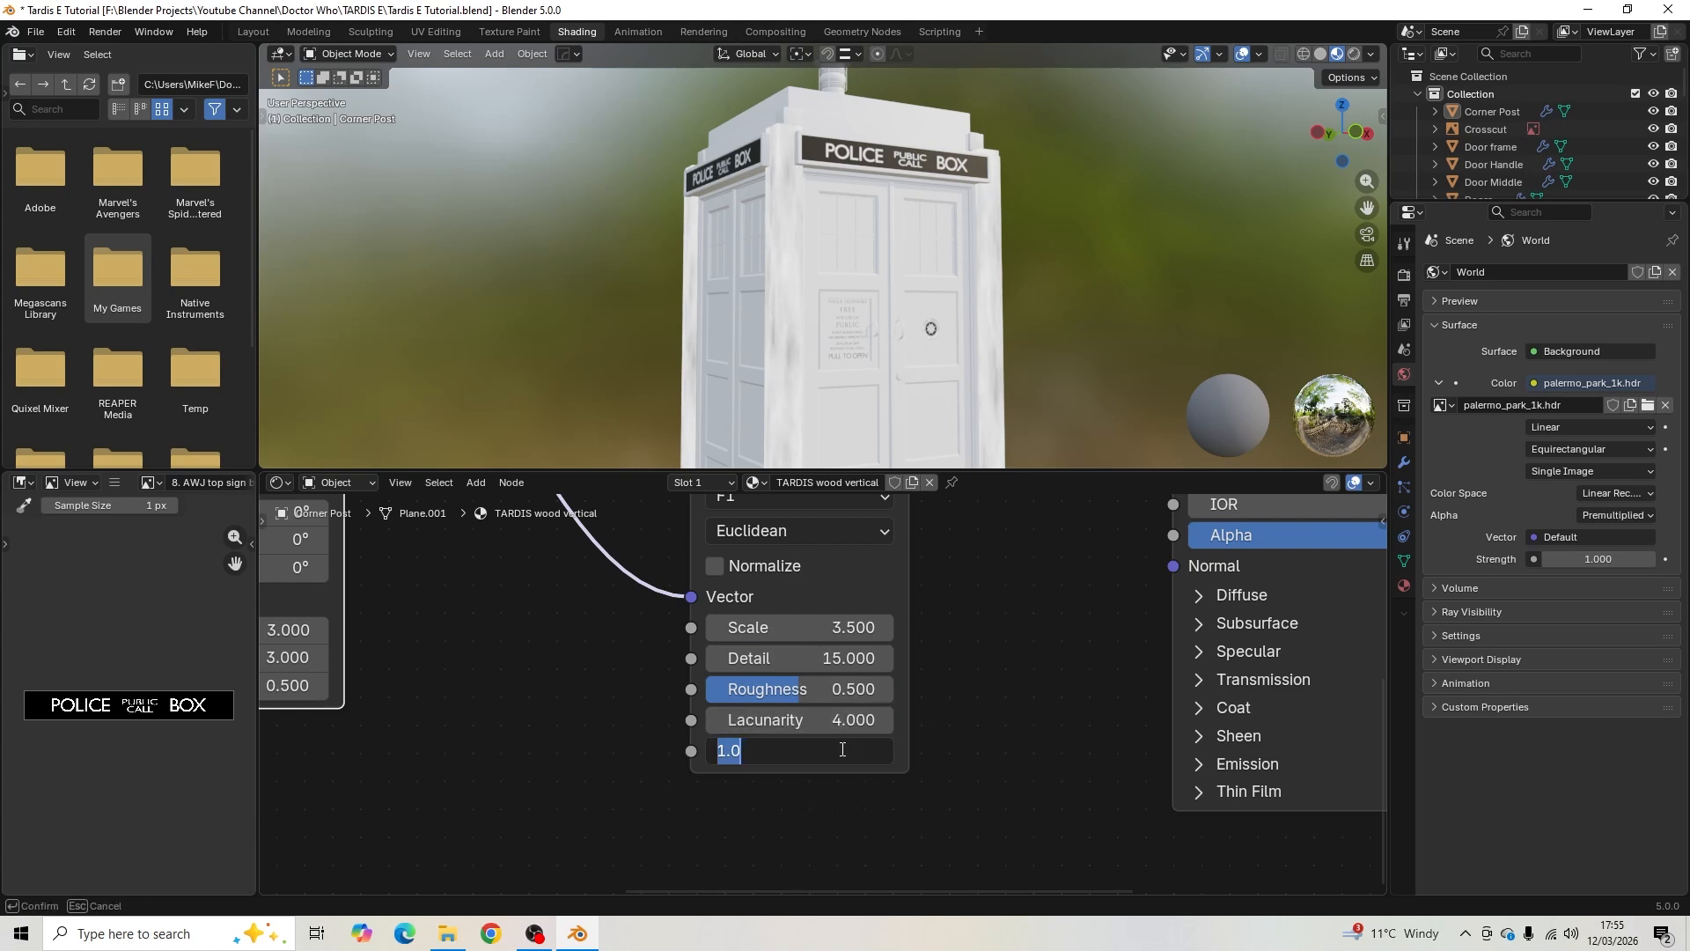
text(0)
key(Return)
scroll(773, 340, up, 5)
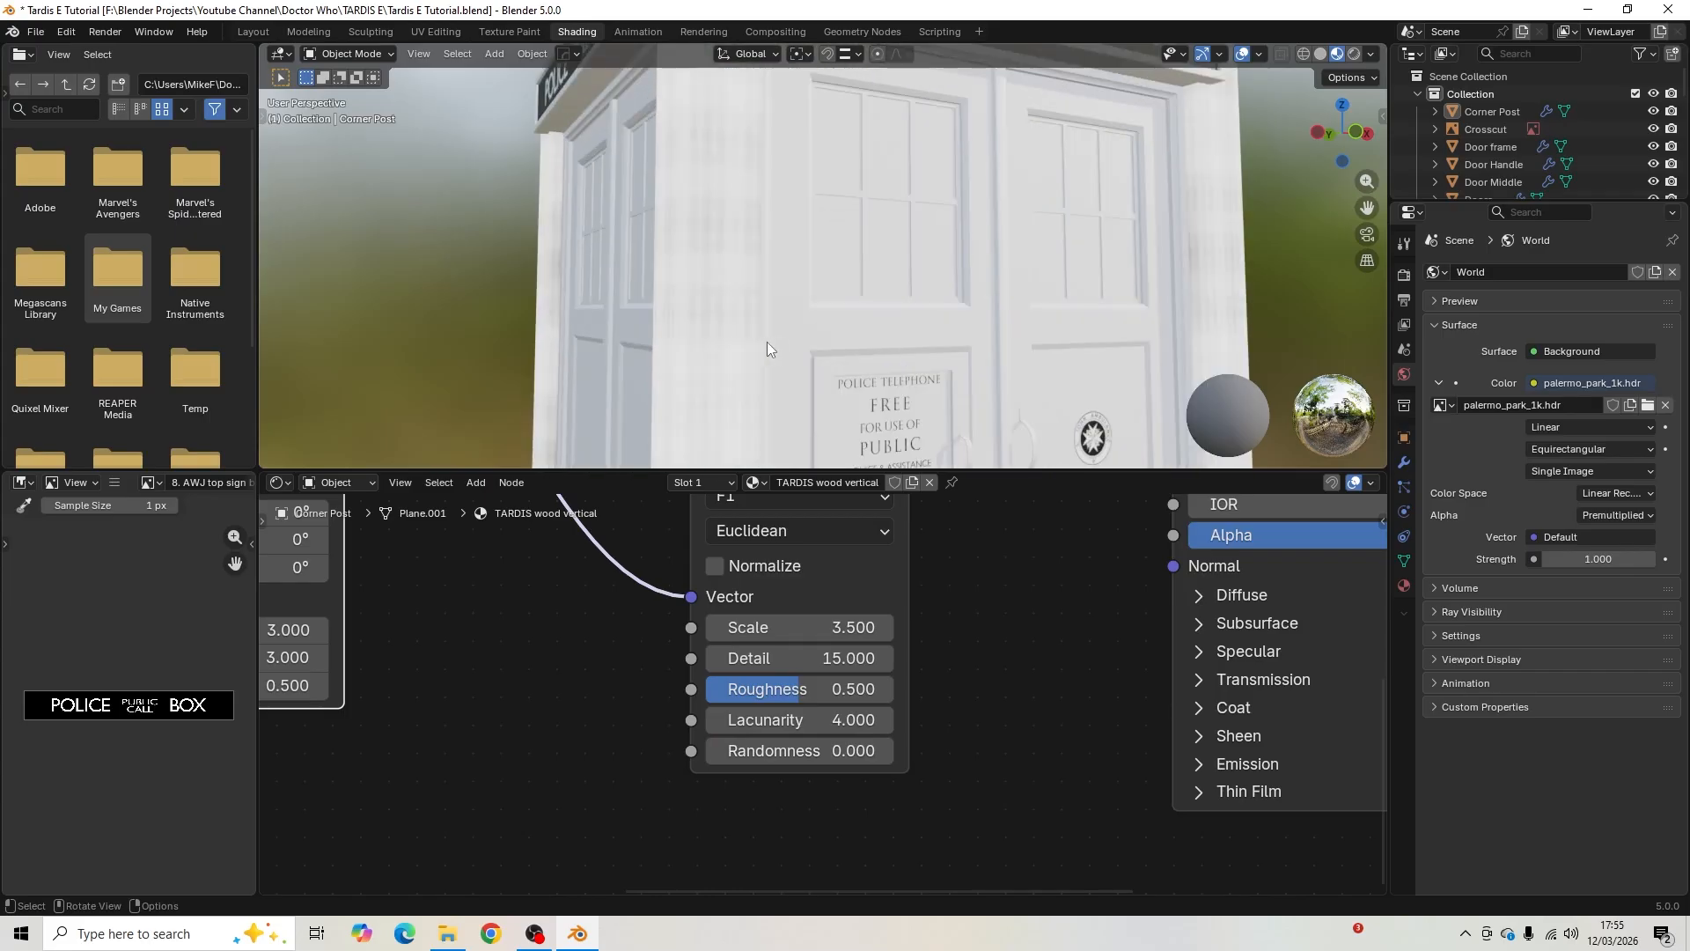
mouse_move(767, 341)
middle_down()
mouse_move(727, 345)
mouse_move(747, 370)
mouse_move(780, 359)
middle_up()
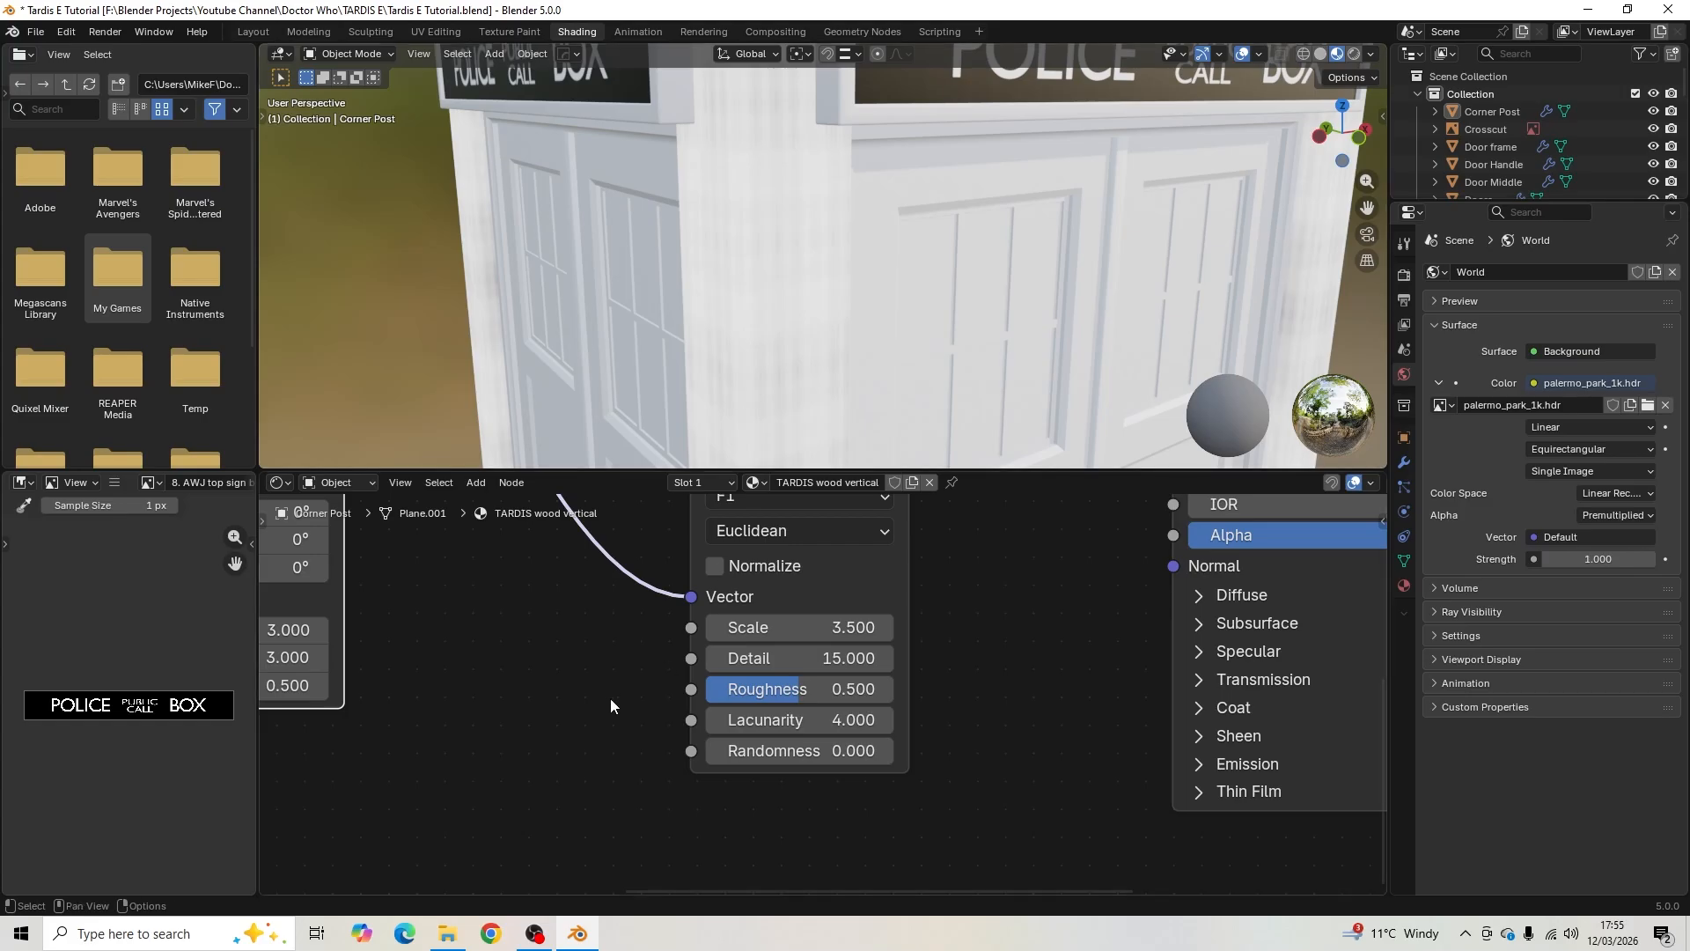
- Add a Noise Texture into the link between the second Mapping node and the Voronoi Texture, and inspect the posts
scroll(607, 699, down, 4)
middle_drag(605, 699, 625, 779)
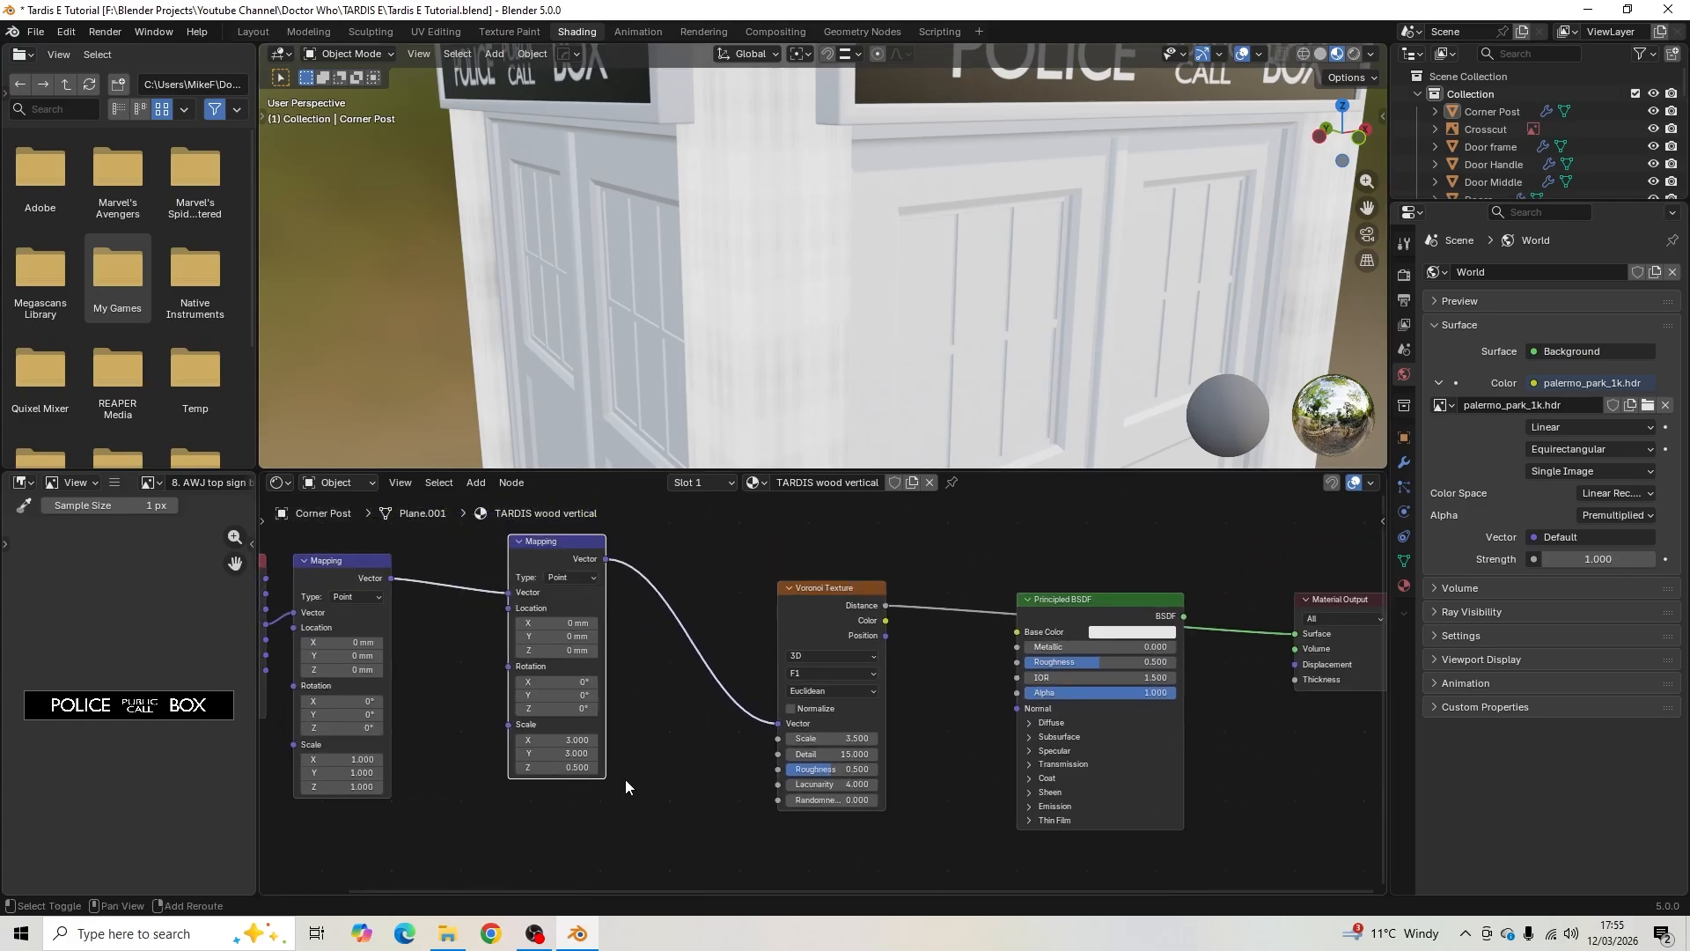
key(shift+a)
click(620, 706)
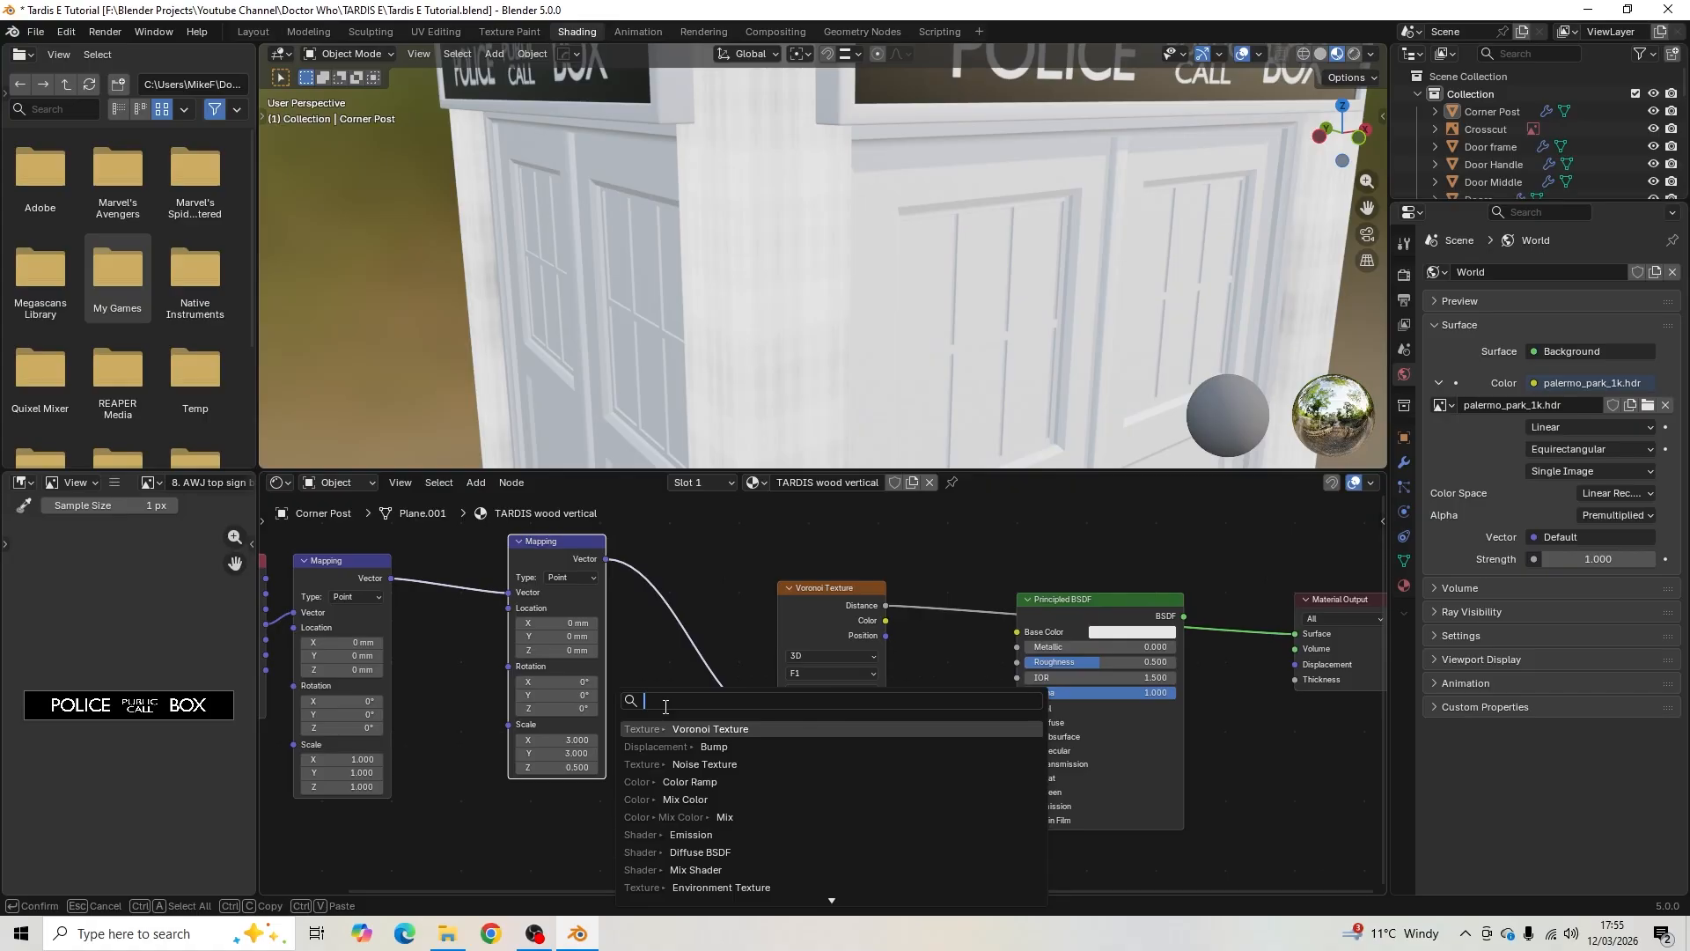
text(noi)
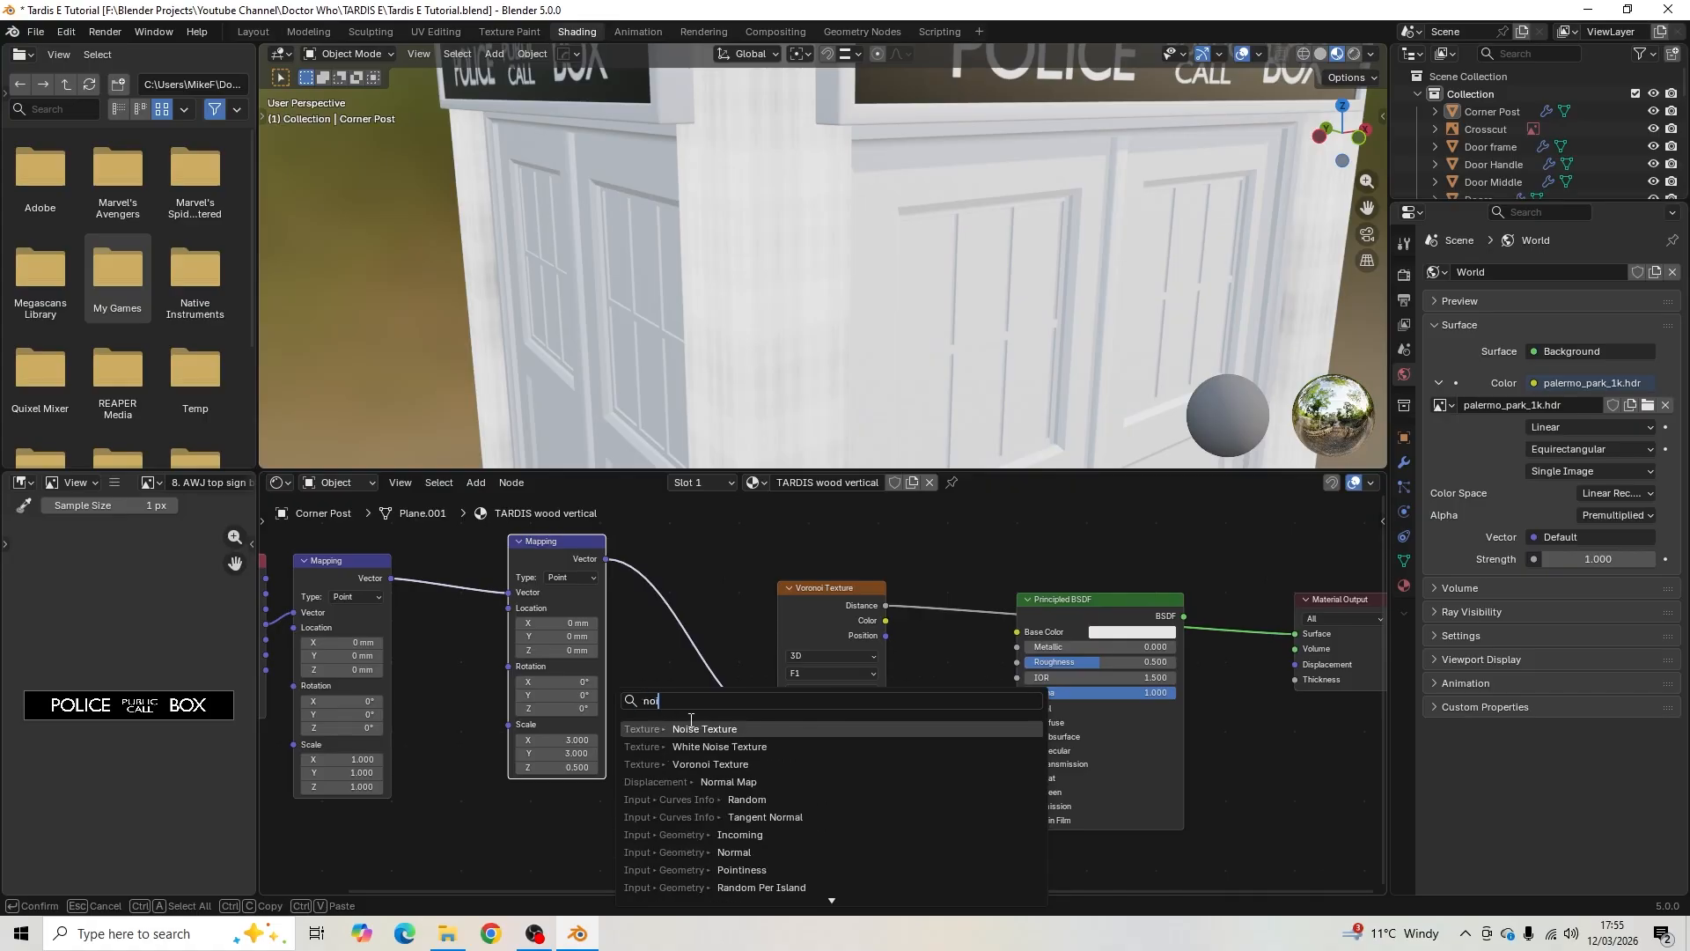
key(Return)
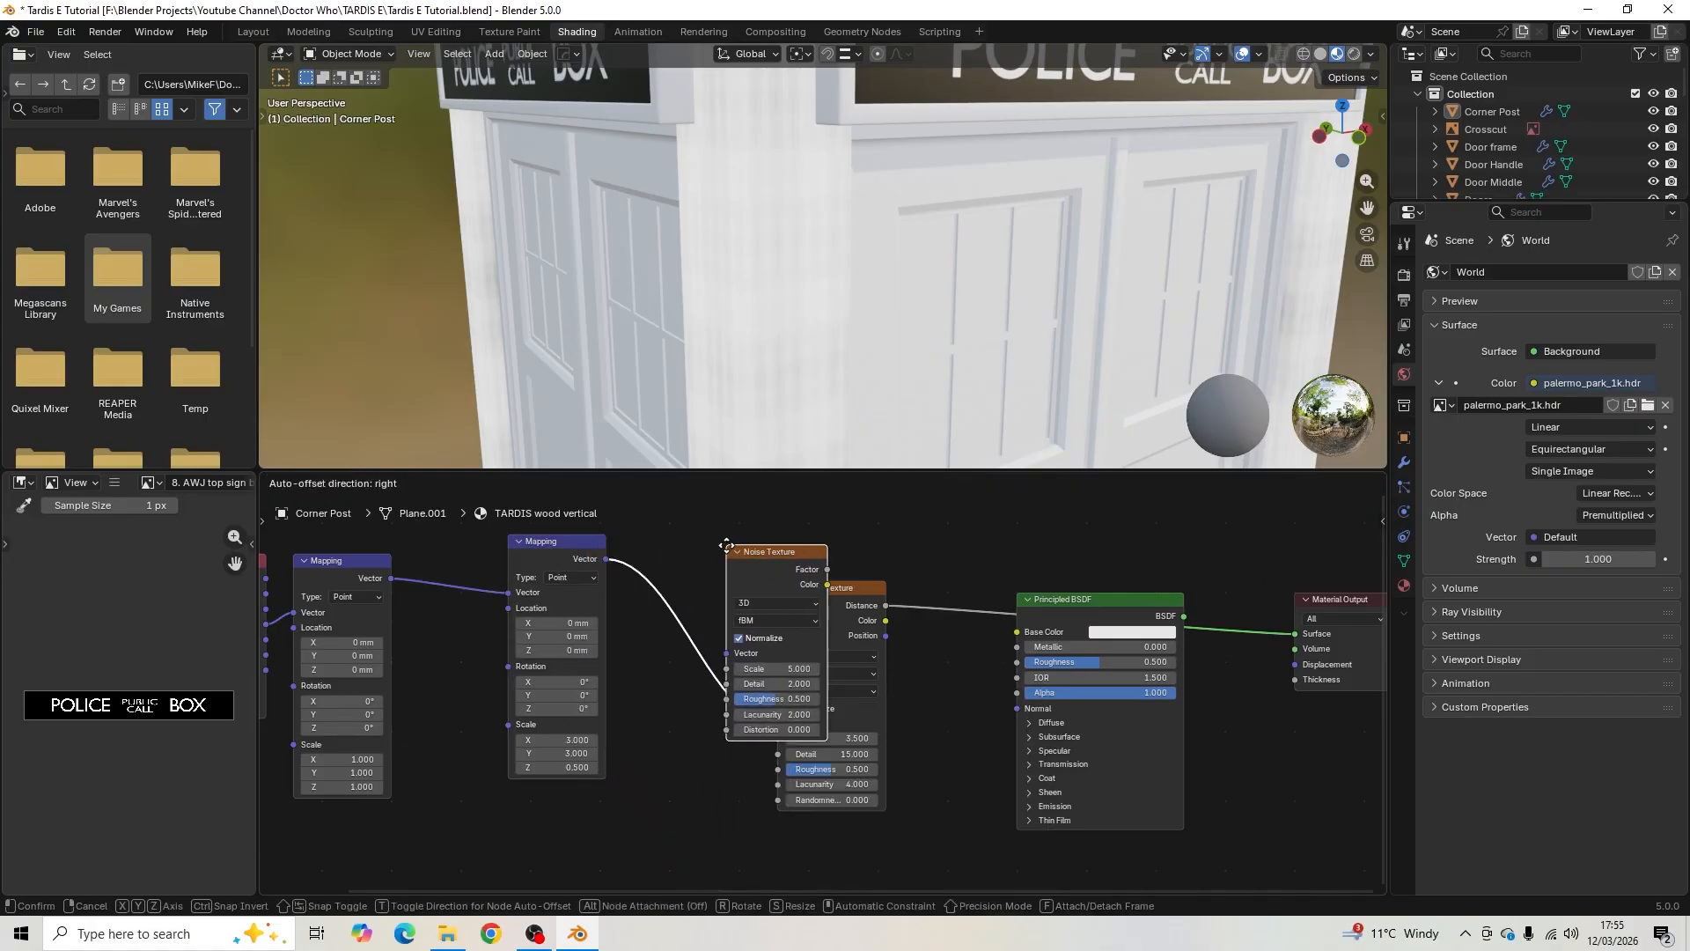
click(685, 553)
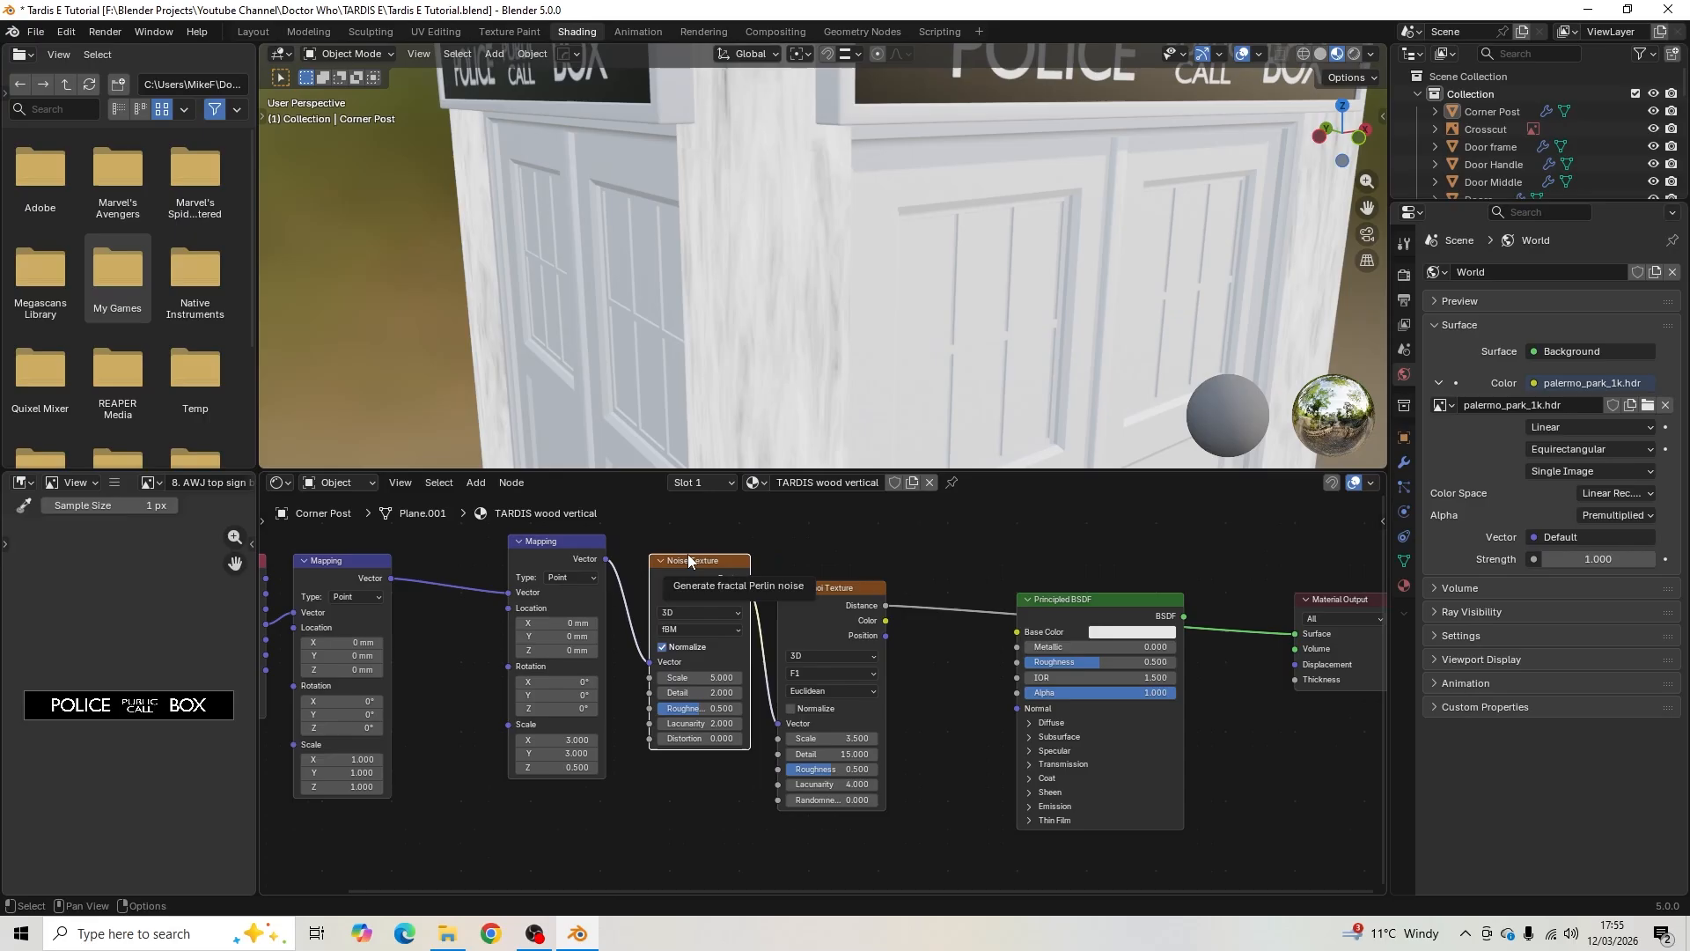
middle_drag(847, 282, 874, 348)
scroll(873, 349, up, 4)
scroll(873, 348, down, 6)
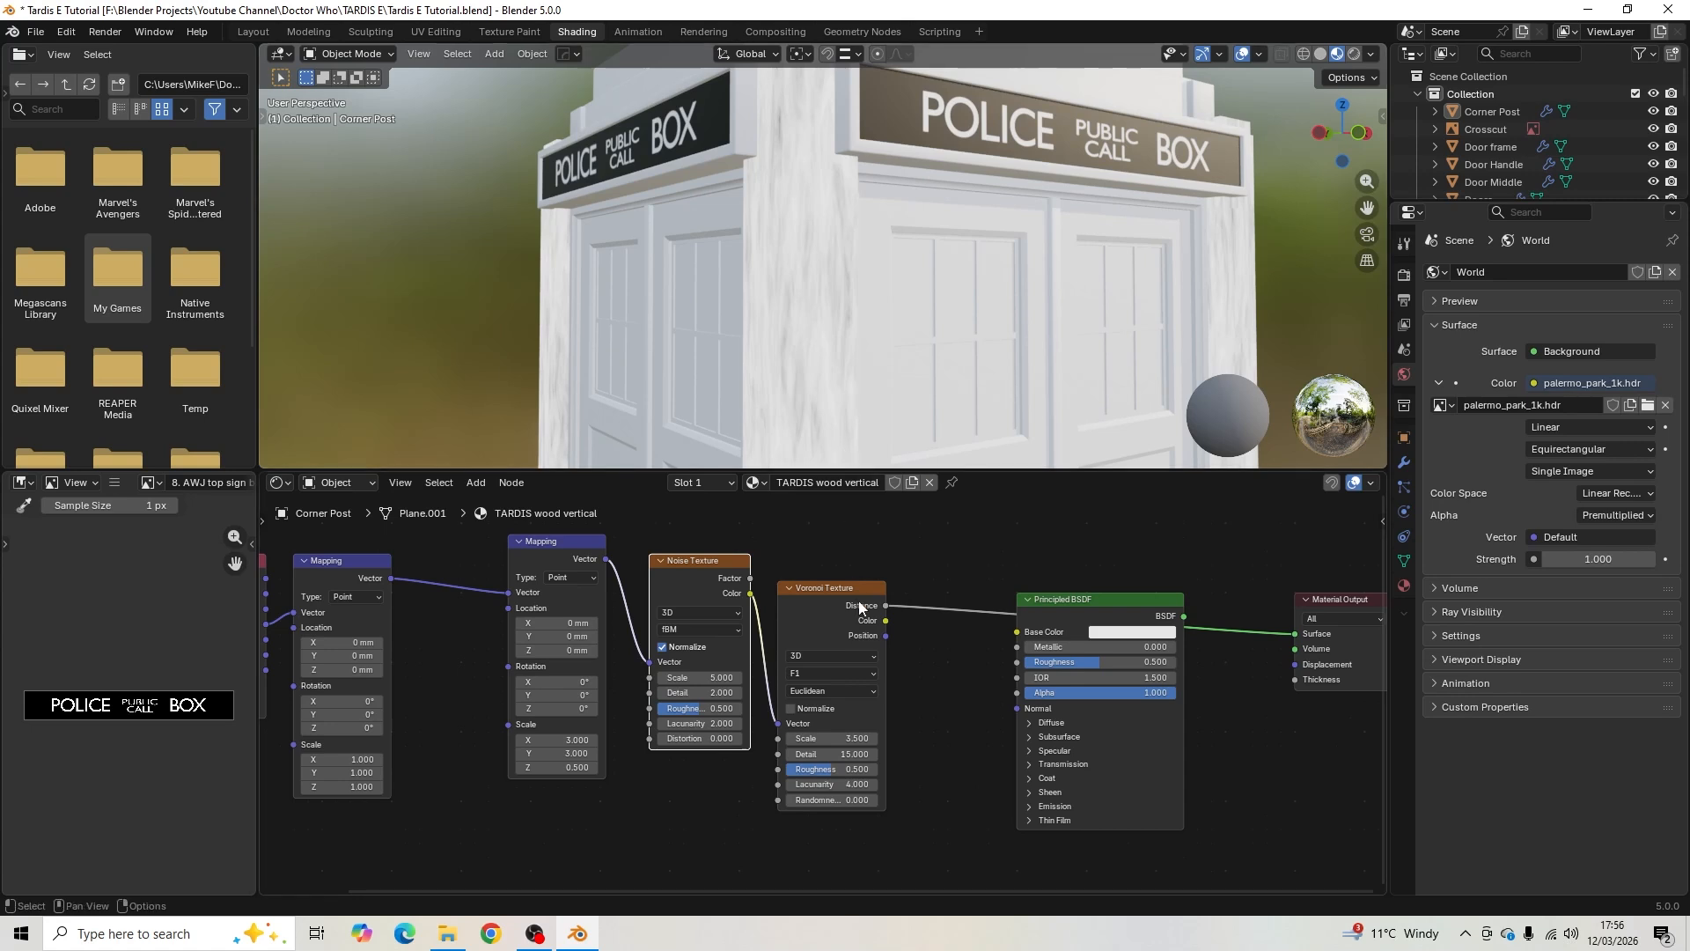
- Set the Voronoi Texture's Scale to 7 and its Detail to 0
click(843, 737)
text(7)
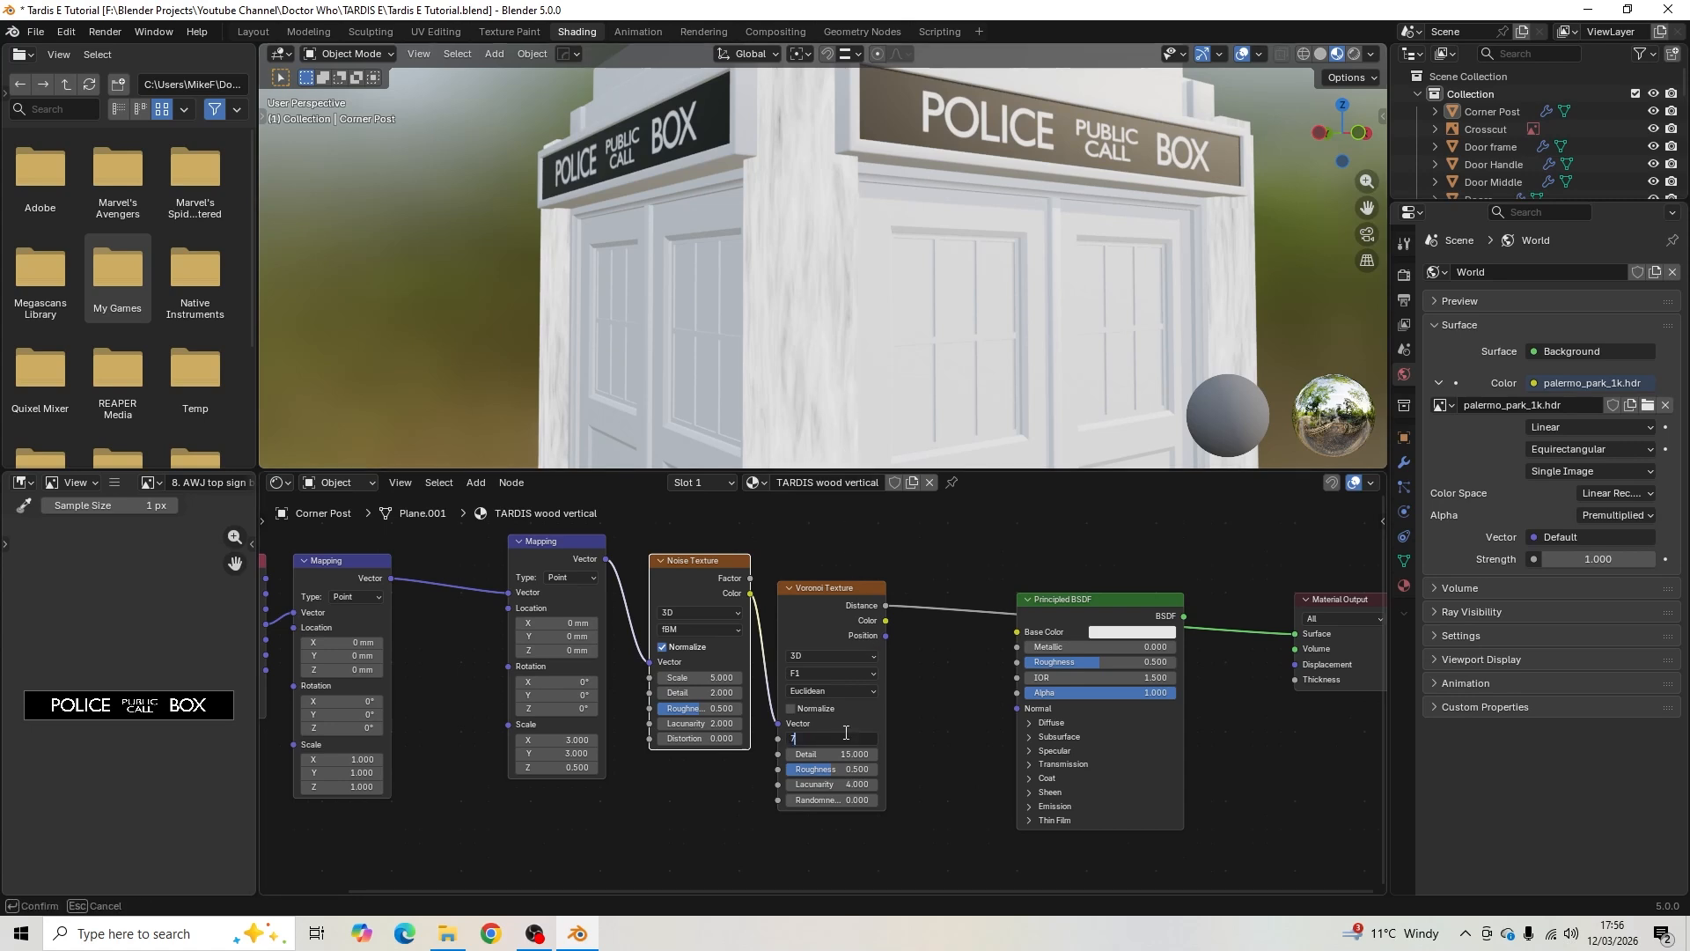
key(Return)
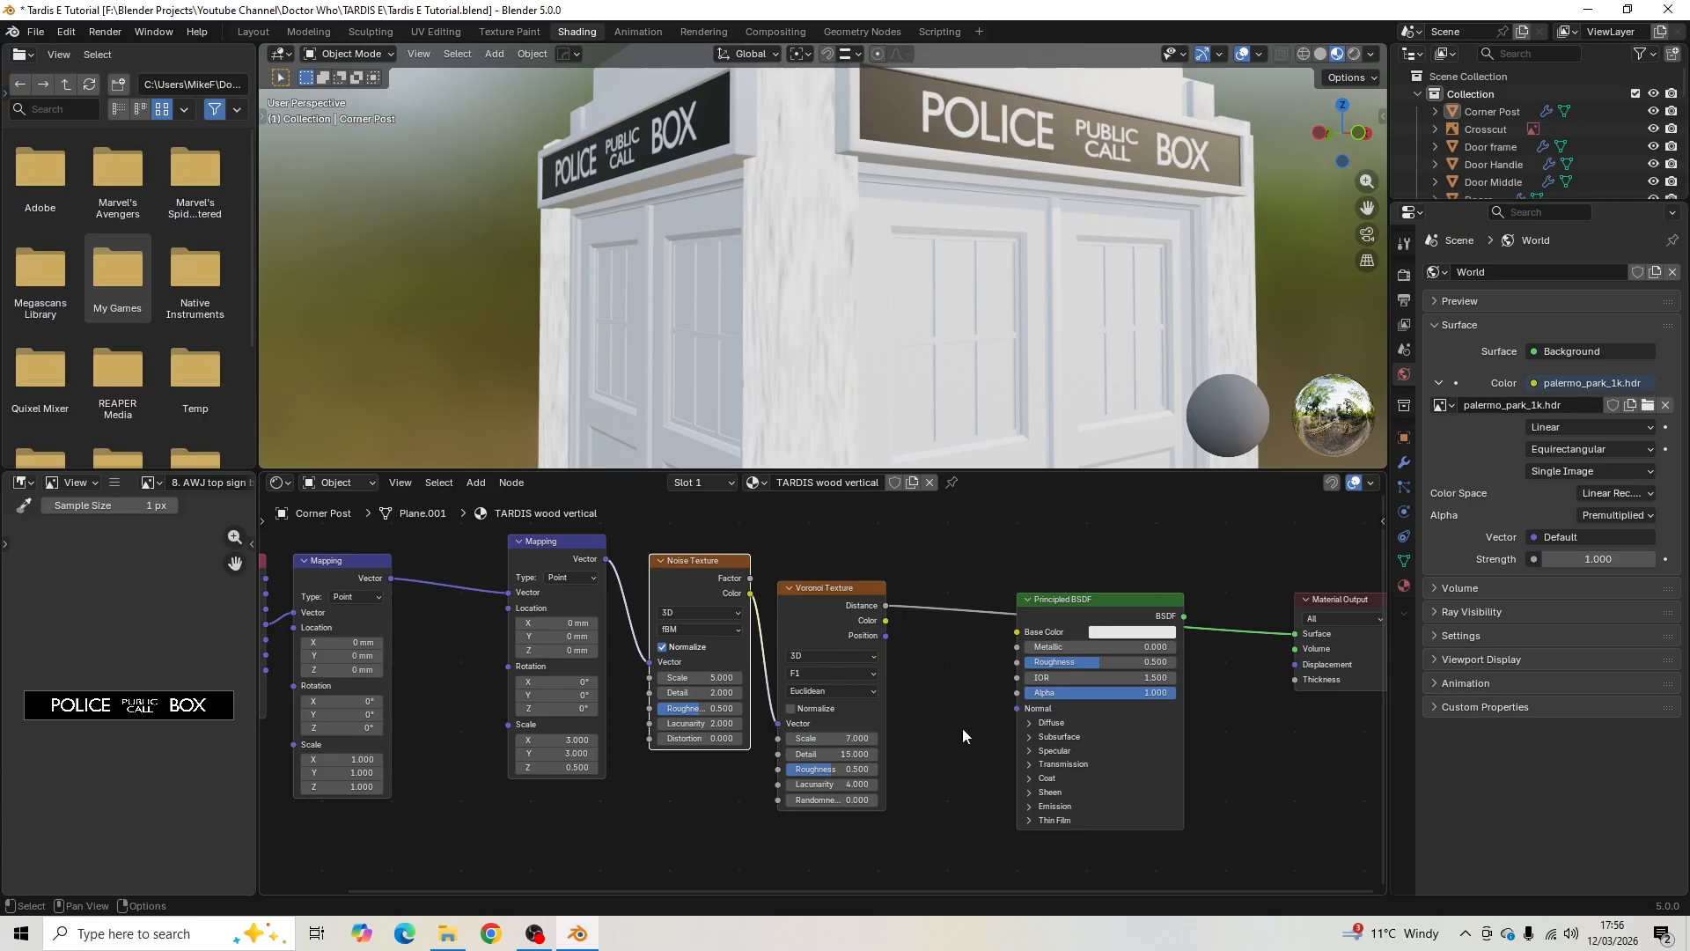
scroll(887, 717, up, 3)
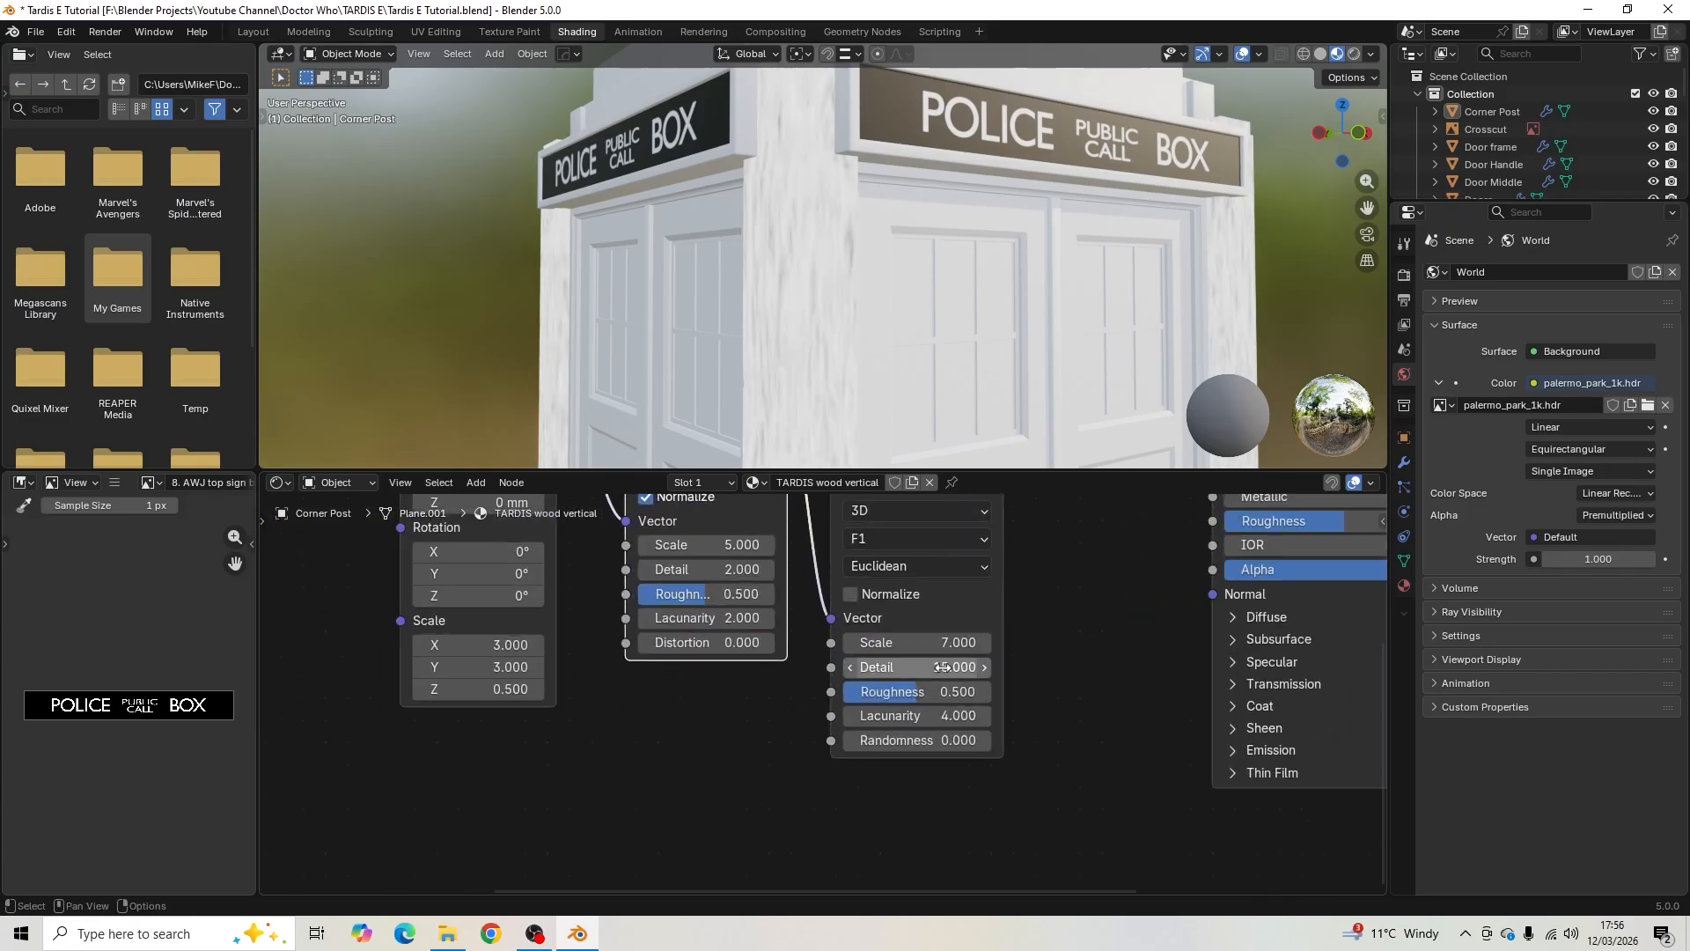
double_click(858, 754)
text(0)
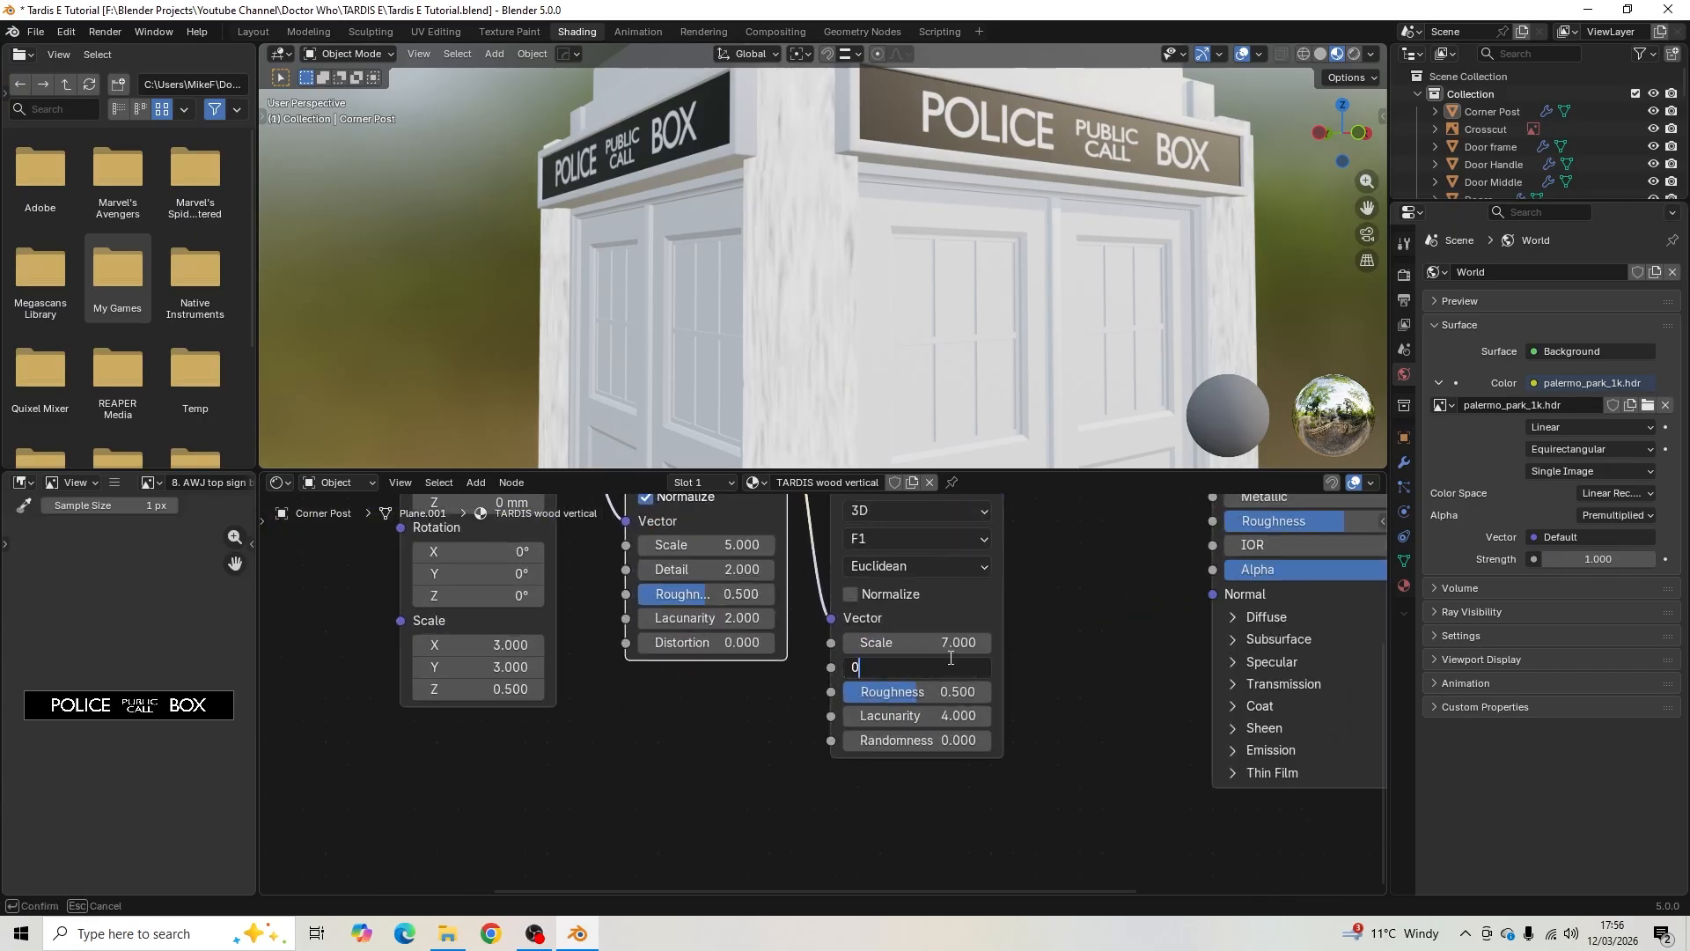
key(Return)
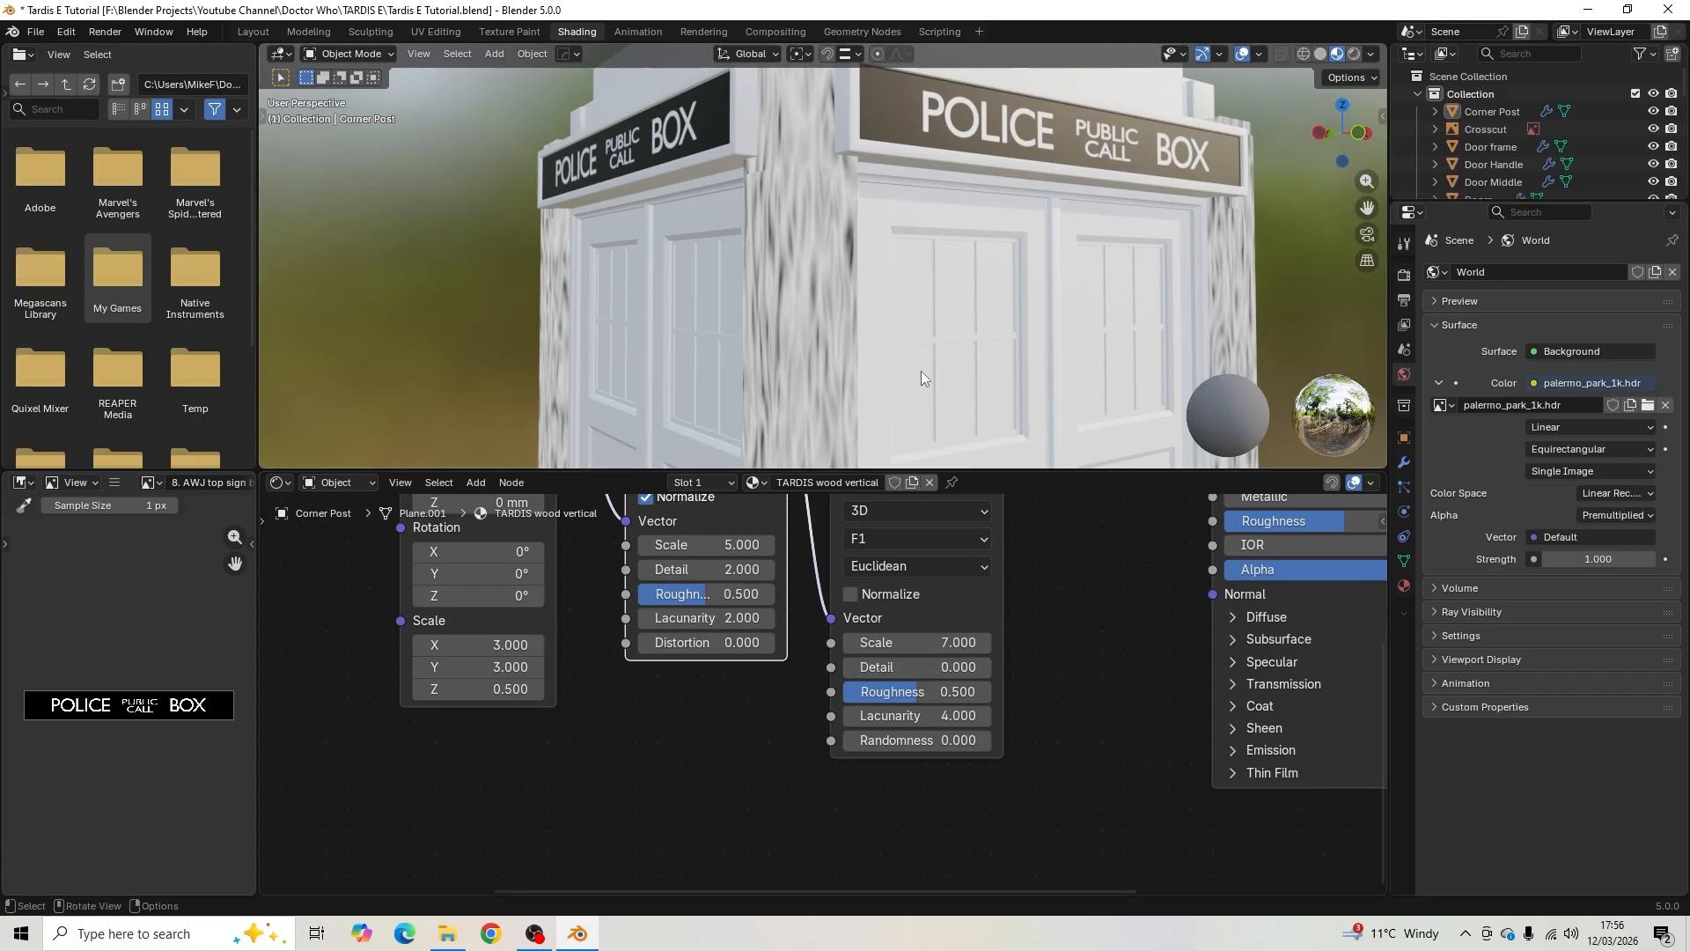
- Set the Voronoi Texture's Lacunarity to 2 and its Randomness to 1
shift+scroll(1079, 576, down, 2)
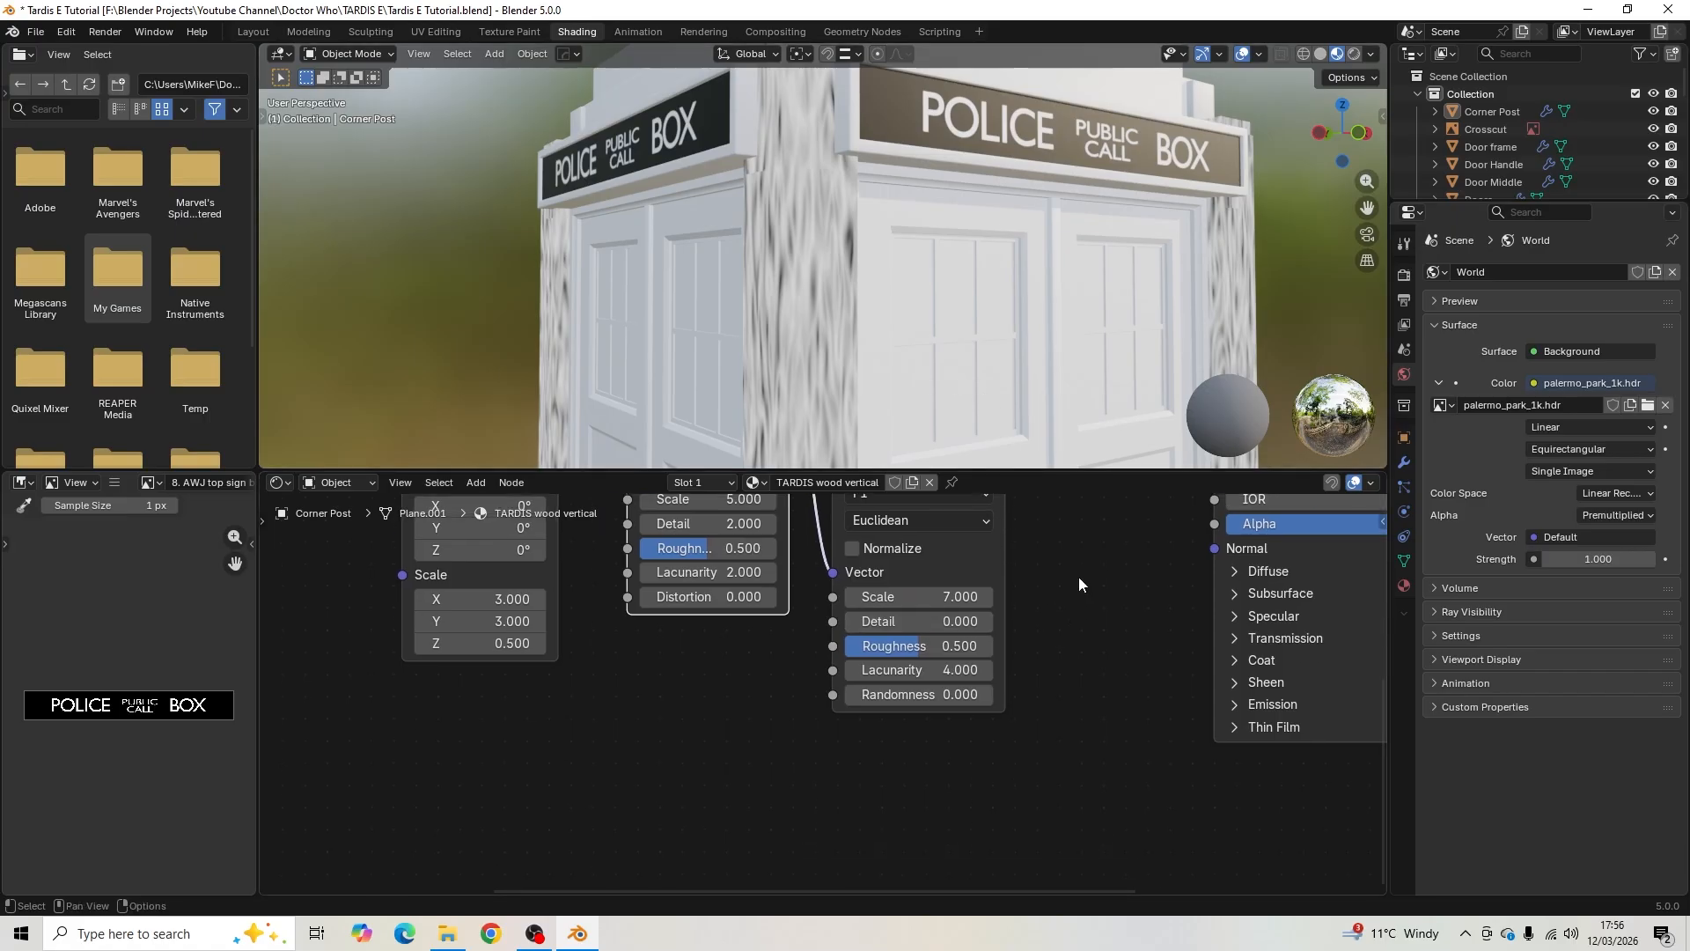
double_click(965, 671)
text(2)
key(Return)
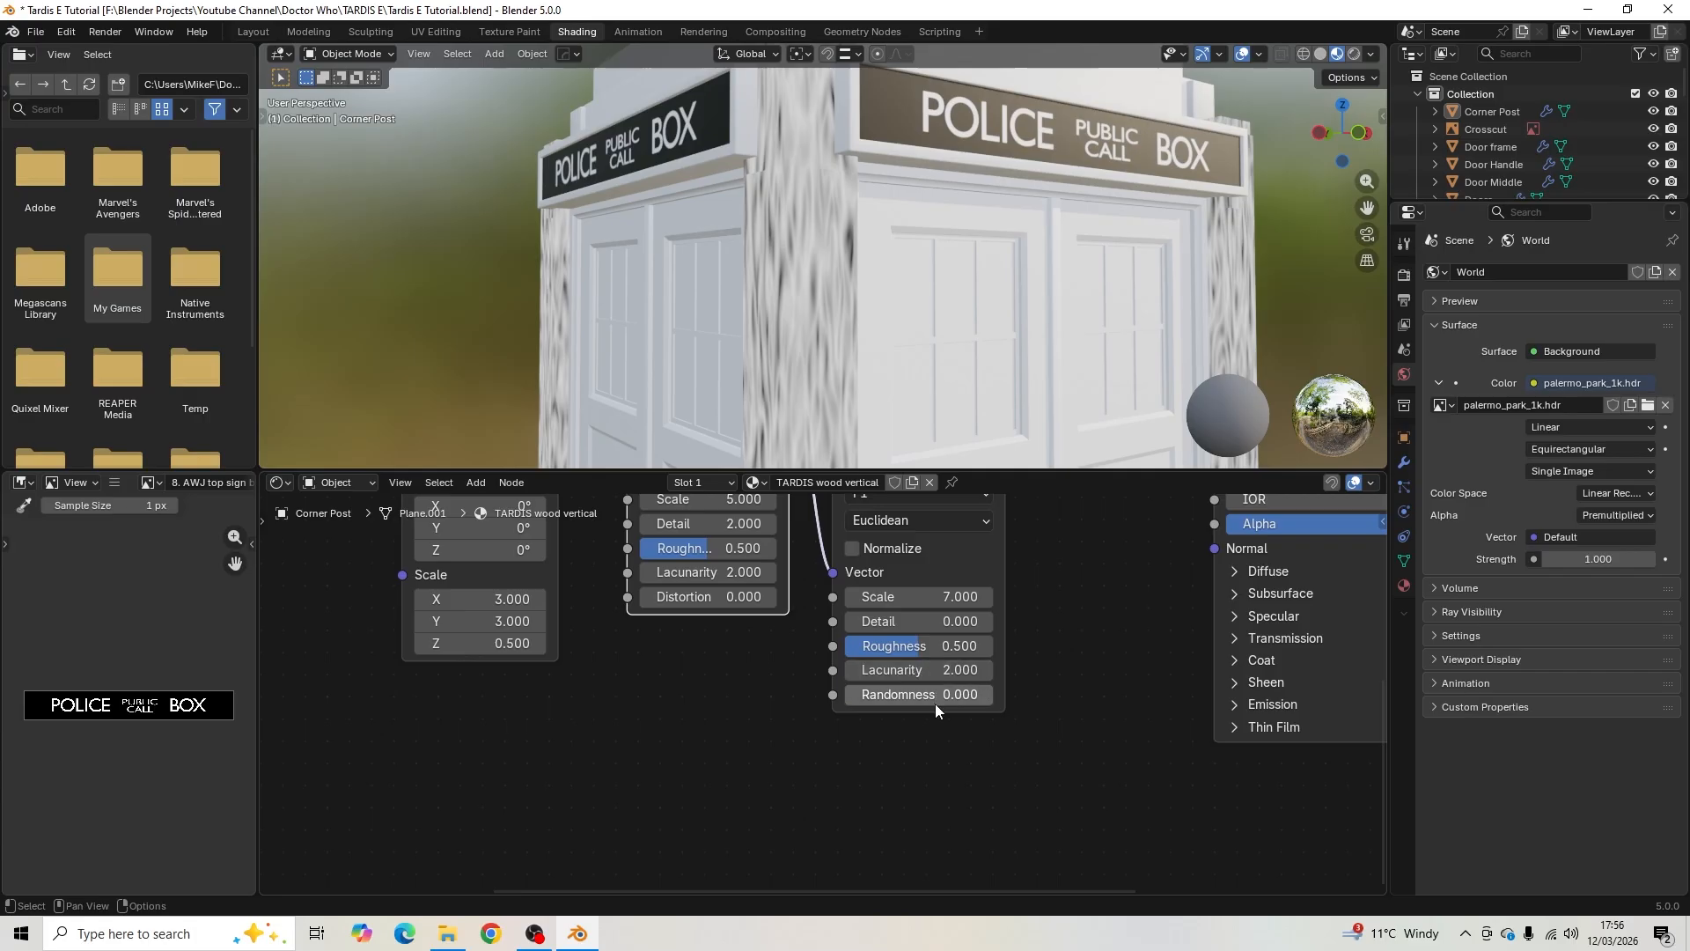
double_click(937, 699)
text(1)
key(Return)
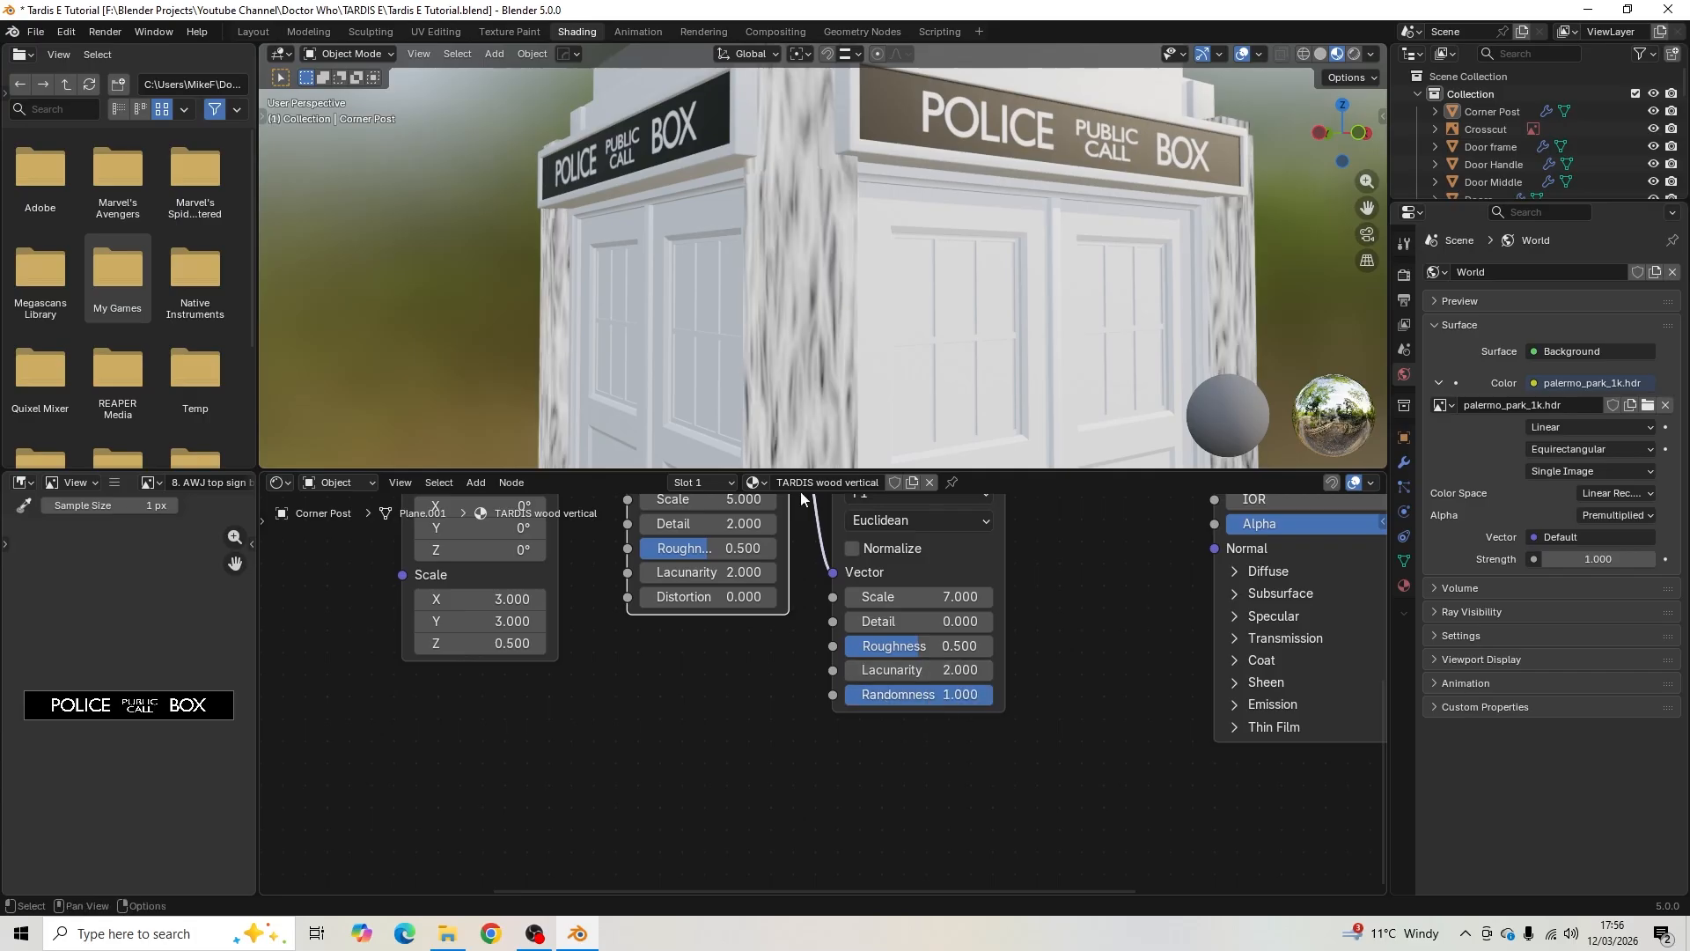
- Set the Noise Texture's Scale to 3.5
middle_drag(695, 717, 732, 821)
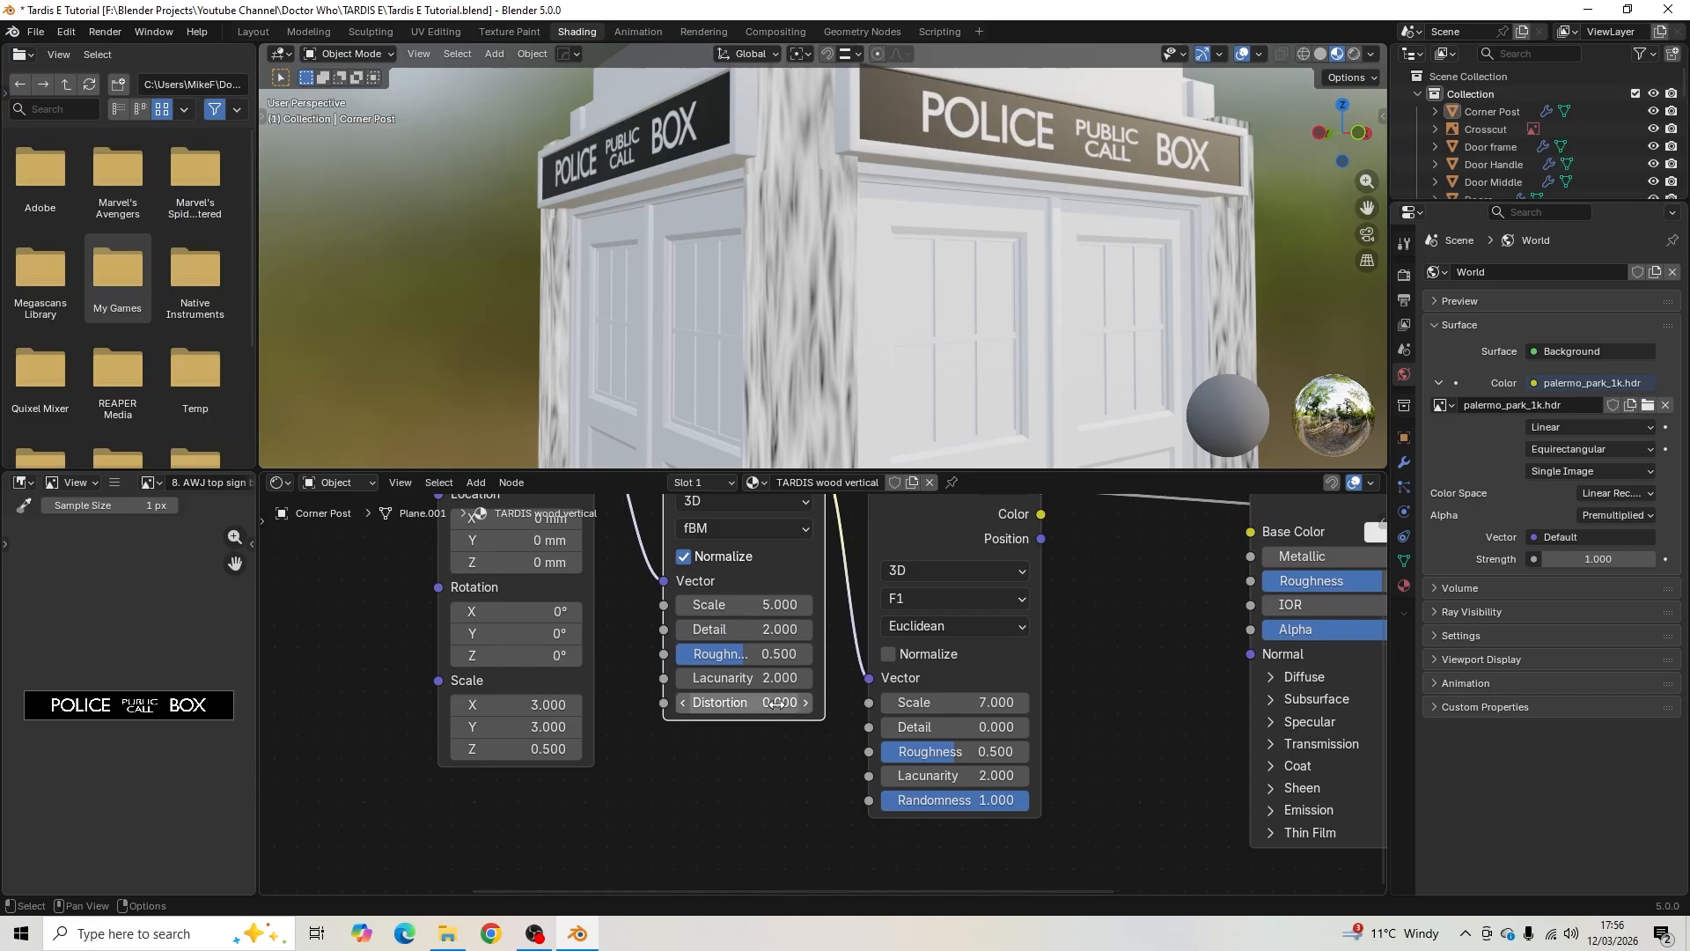
double_click(775, 605)
text(3.5)
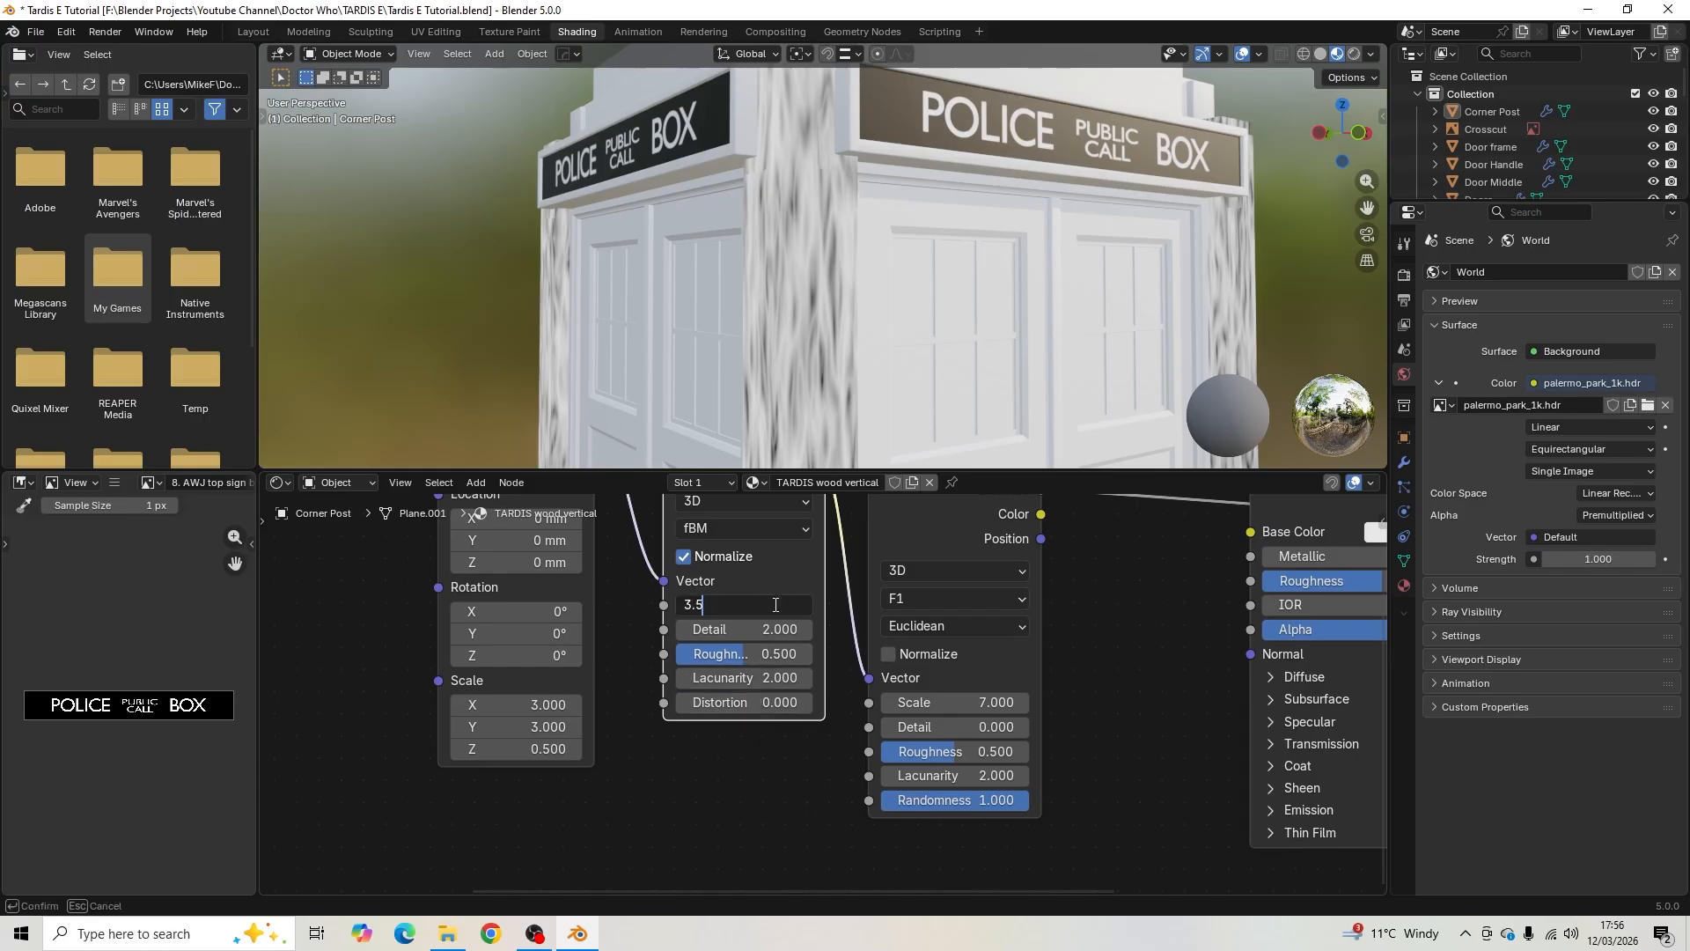
key(Return)
drag(772, 605, 788, 605)
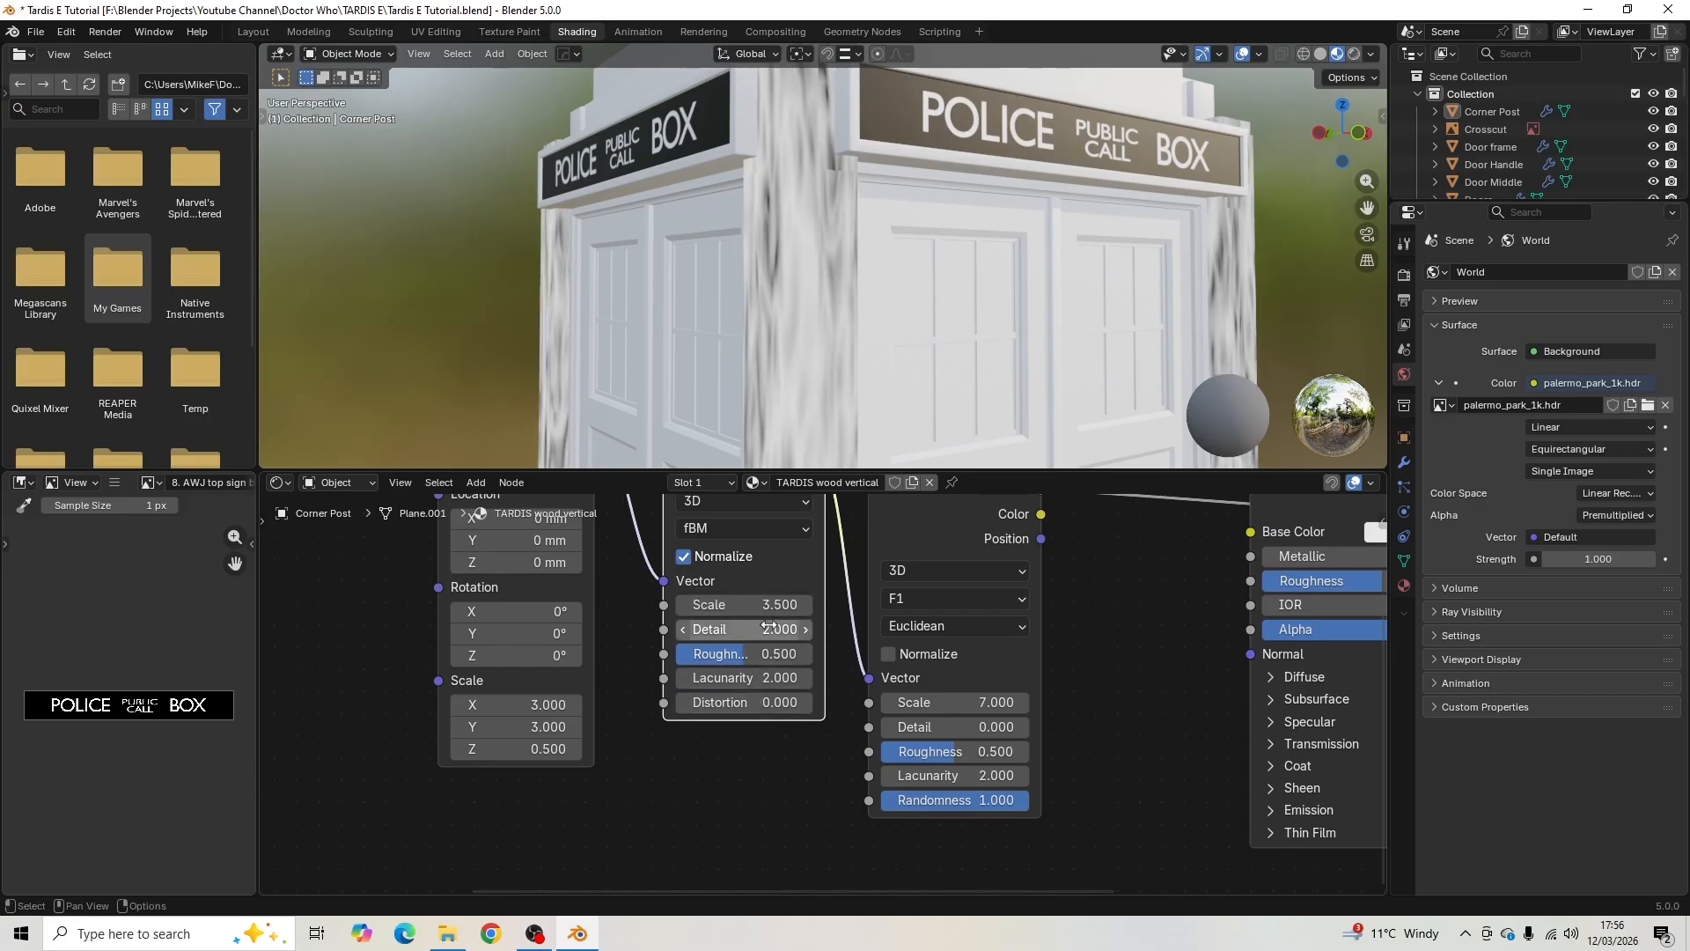
- Set the Noise Texture's Detail to 15 and its Lacunarity to 4
double_click(766, 632)
text(15)
key(Return)
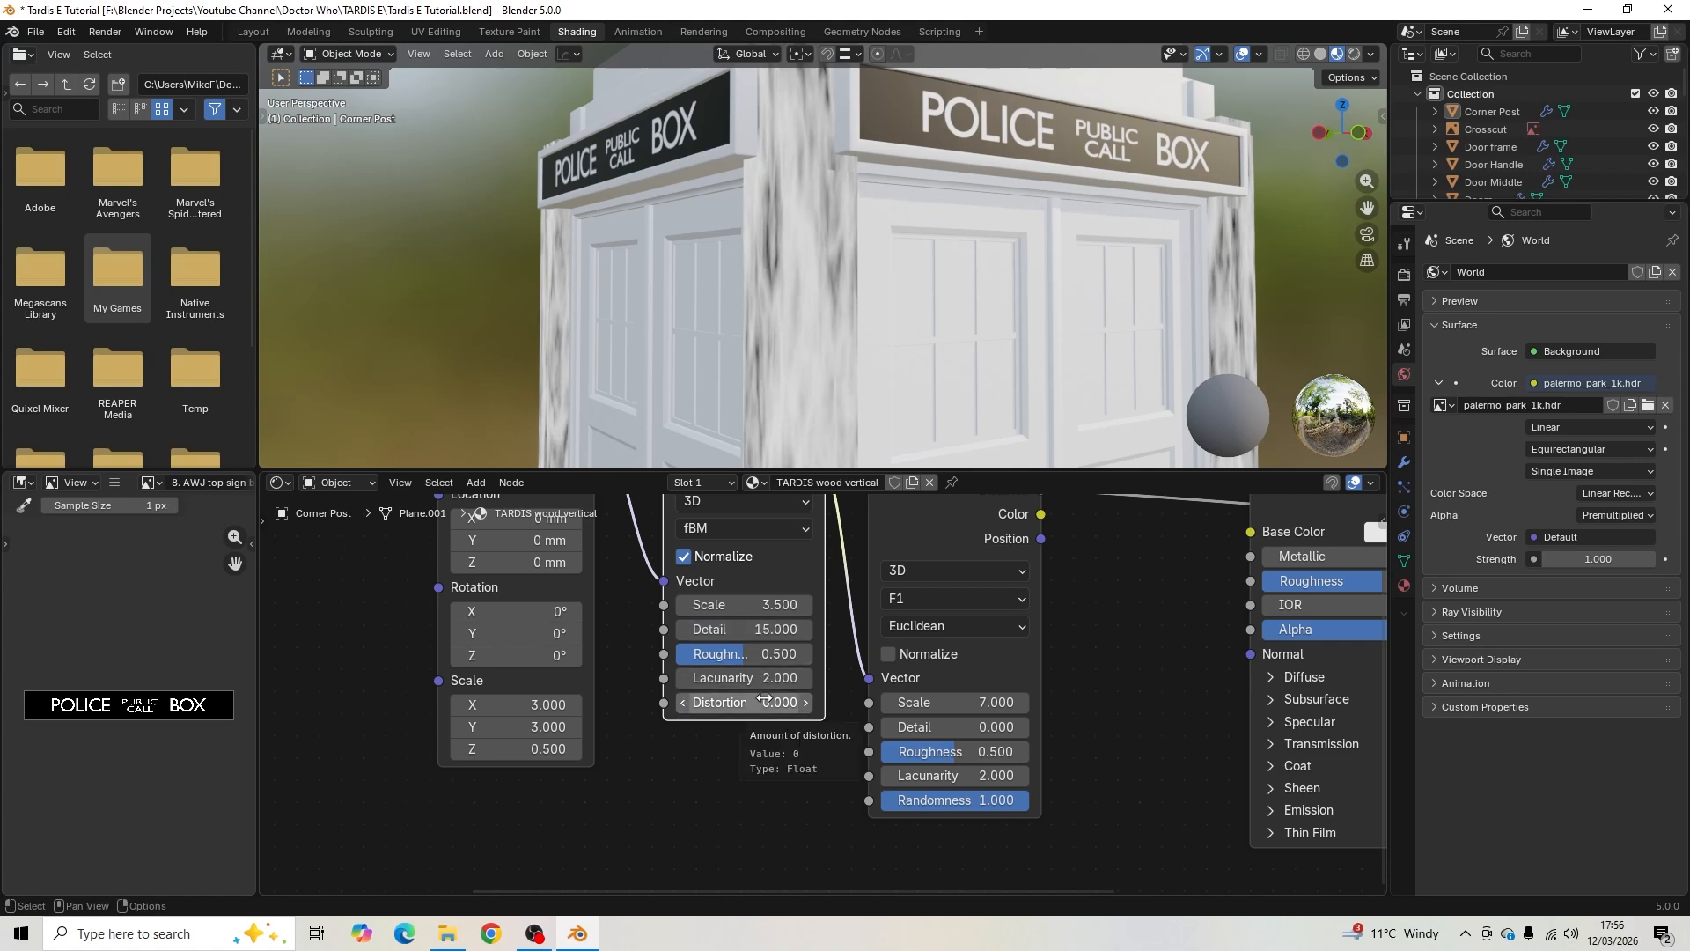
double_click(755, 678)
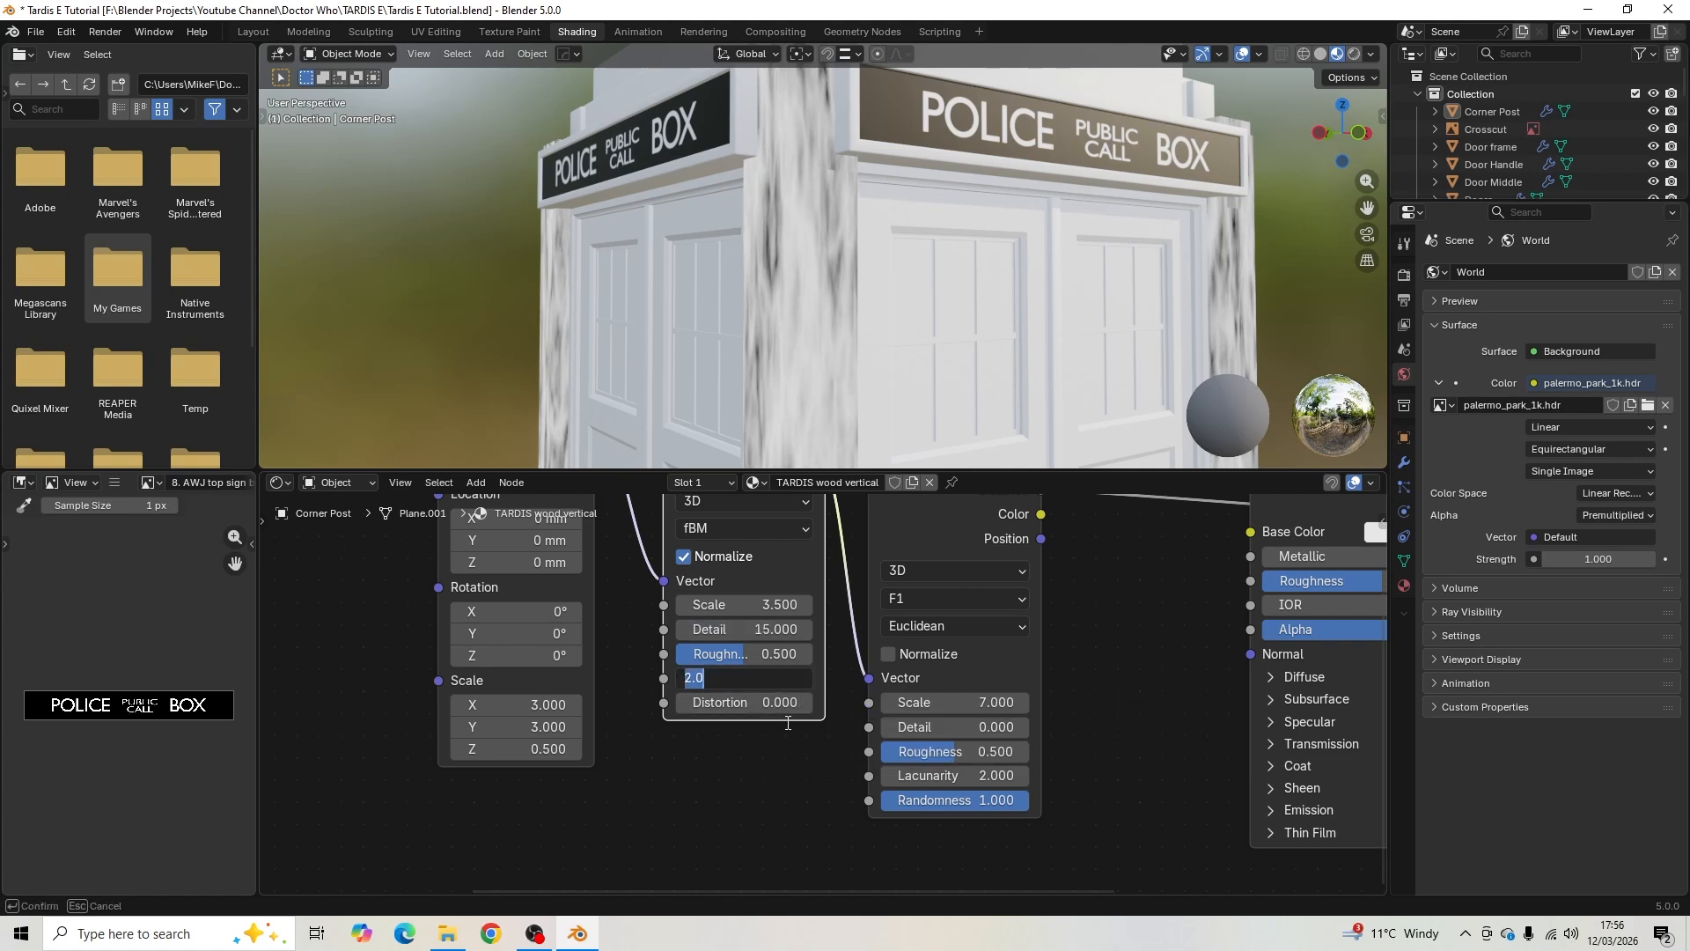
text(4)
key(Return)
middle_drag(894, 462, 906, 547)
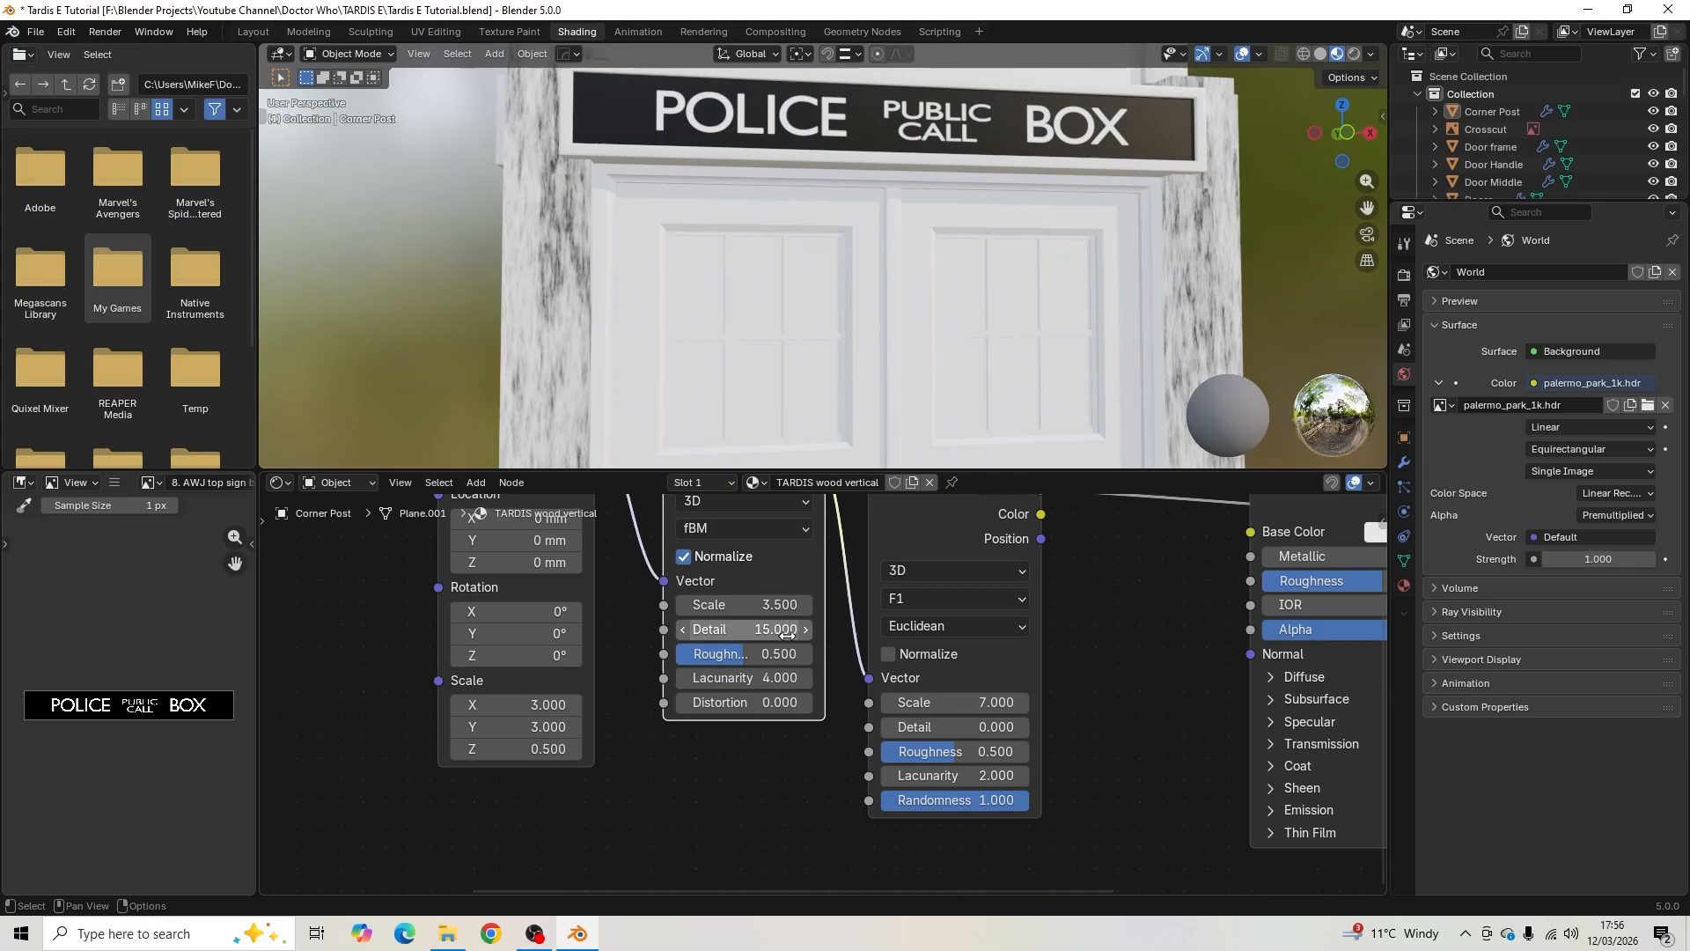
- Add a second Noise Texture below the existing nodes and feed its Vector from the second Mapping node
scroll(766, 661, down, 4)
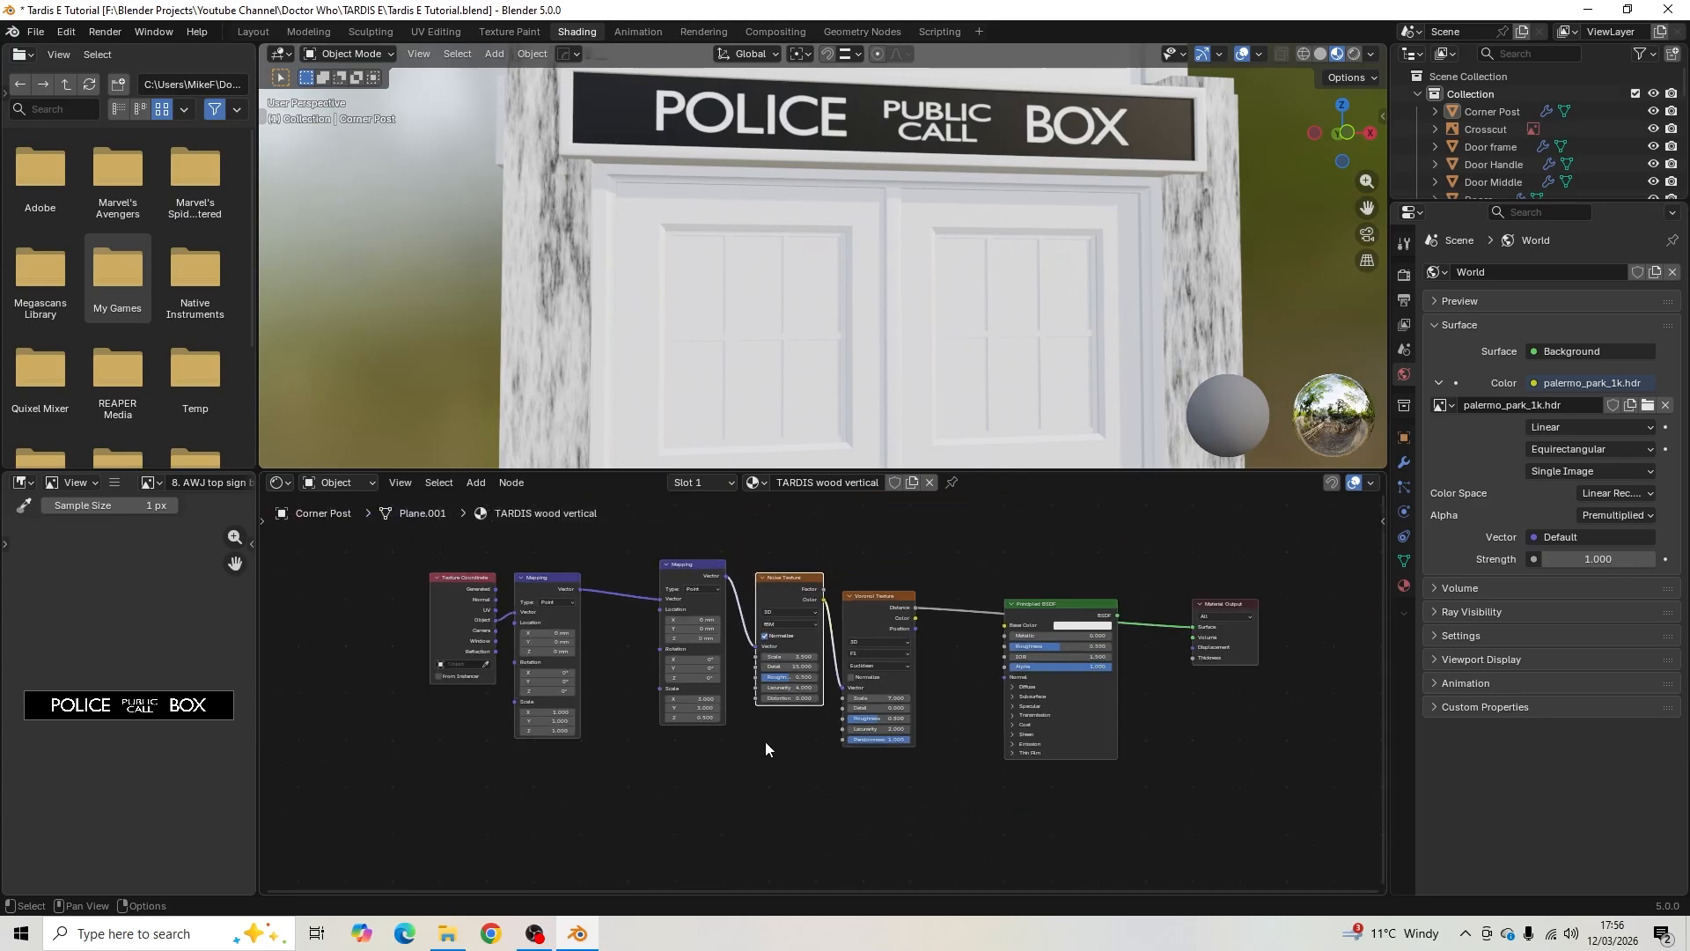
middle_drag(764, 745, 717, 749)
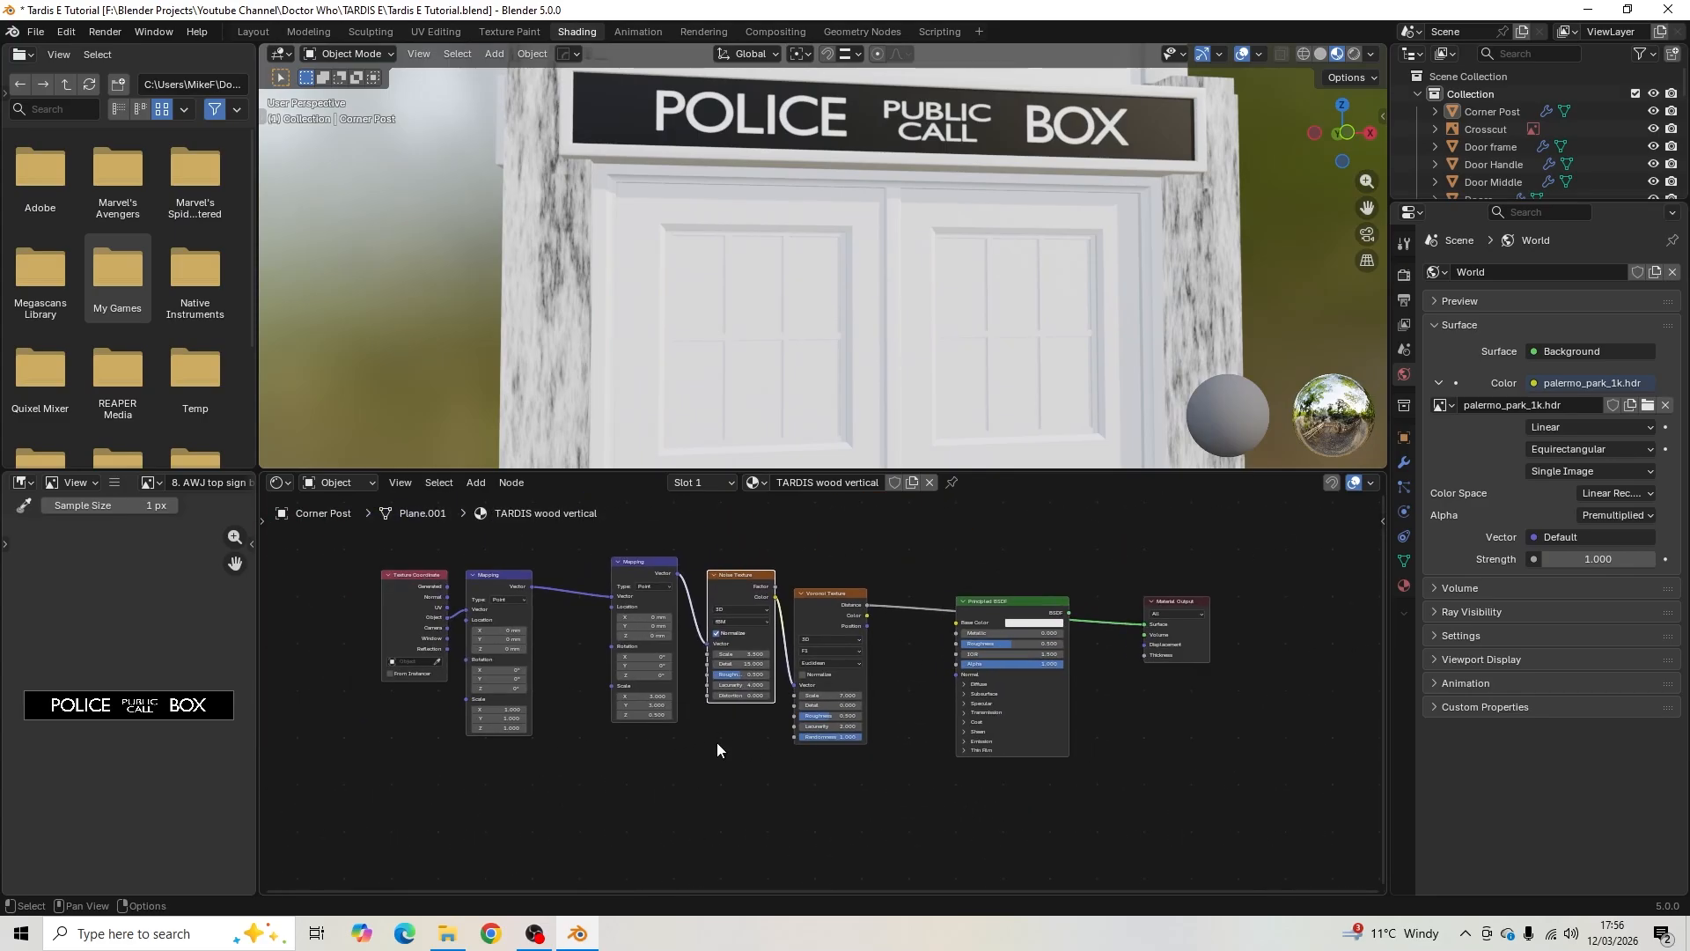
key(shift+a)
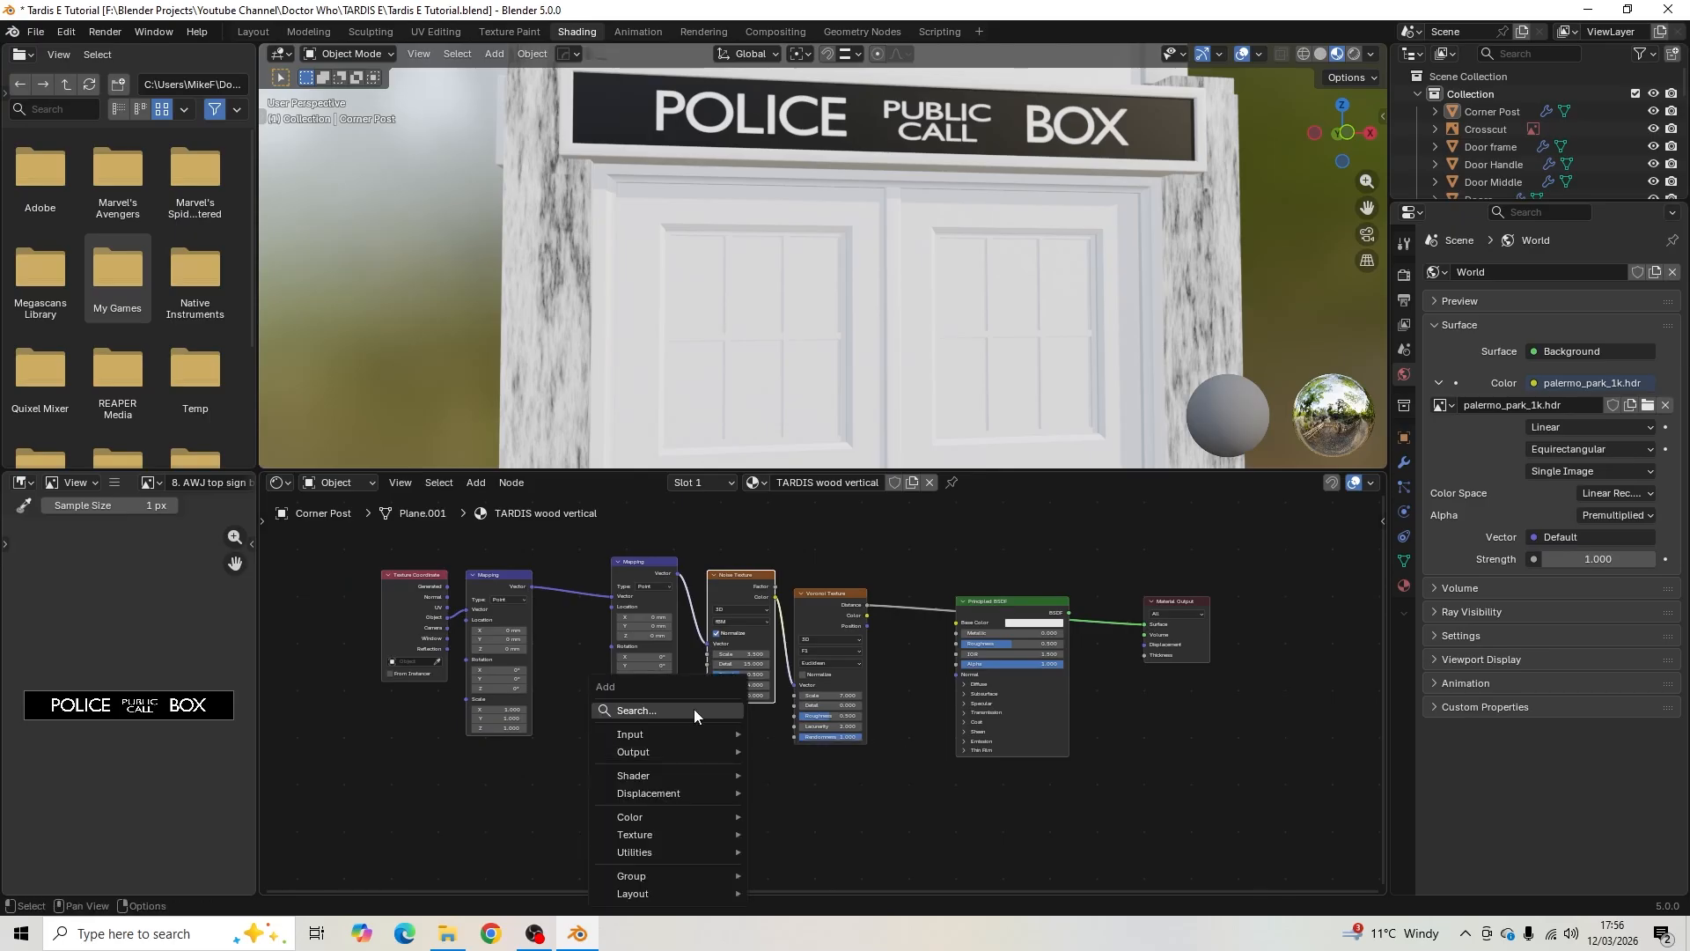
text(noise)
key(Return)
click(748, 742)
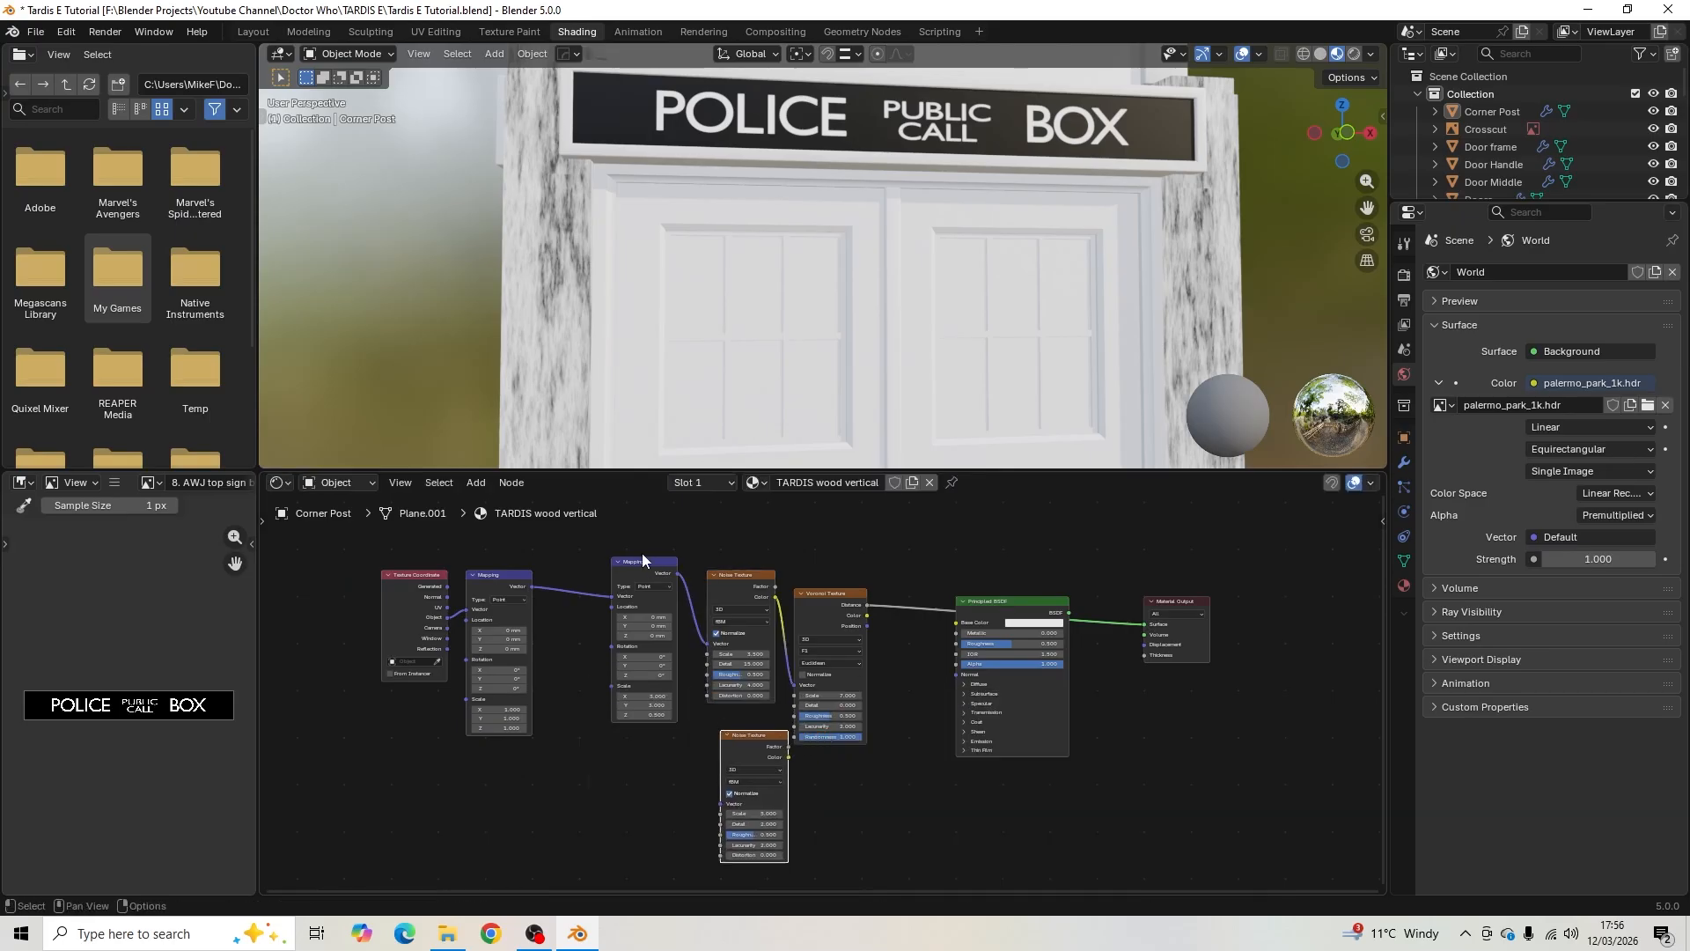
drag(642, 558, 715, 801)
drag(764, 733, 691, 787)
- Preview the new Noise Texture's Factor through the Material Output's Surface on the corner posts
middle_drag(759, 757, 903, 650)
scroll(833, 695, up, 9)
scroll(903, 649, down, 3)
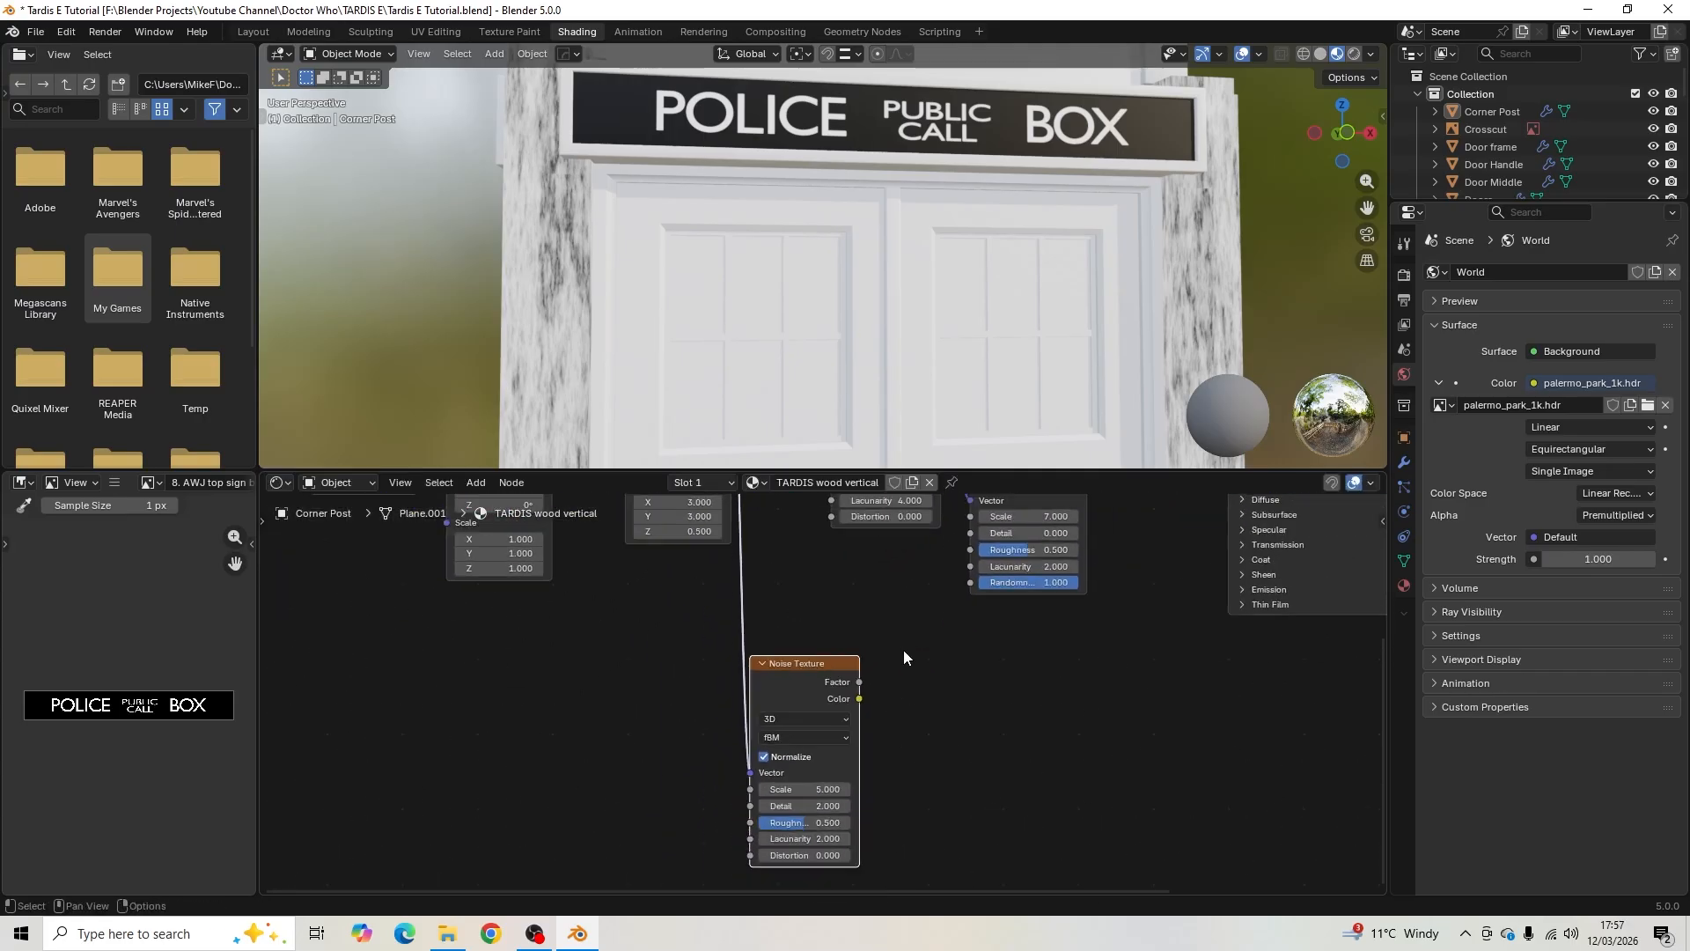
ctrl+shift+click(836, 668)
scroll(648, 330, down, 3)
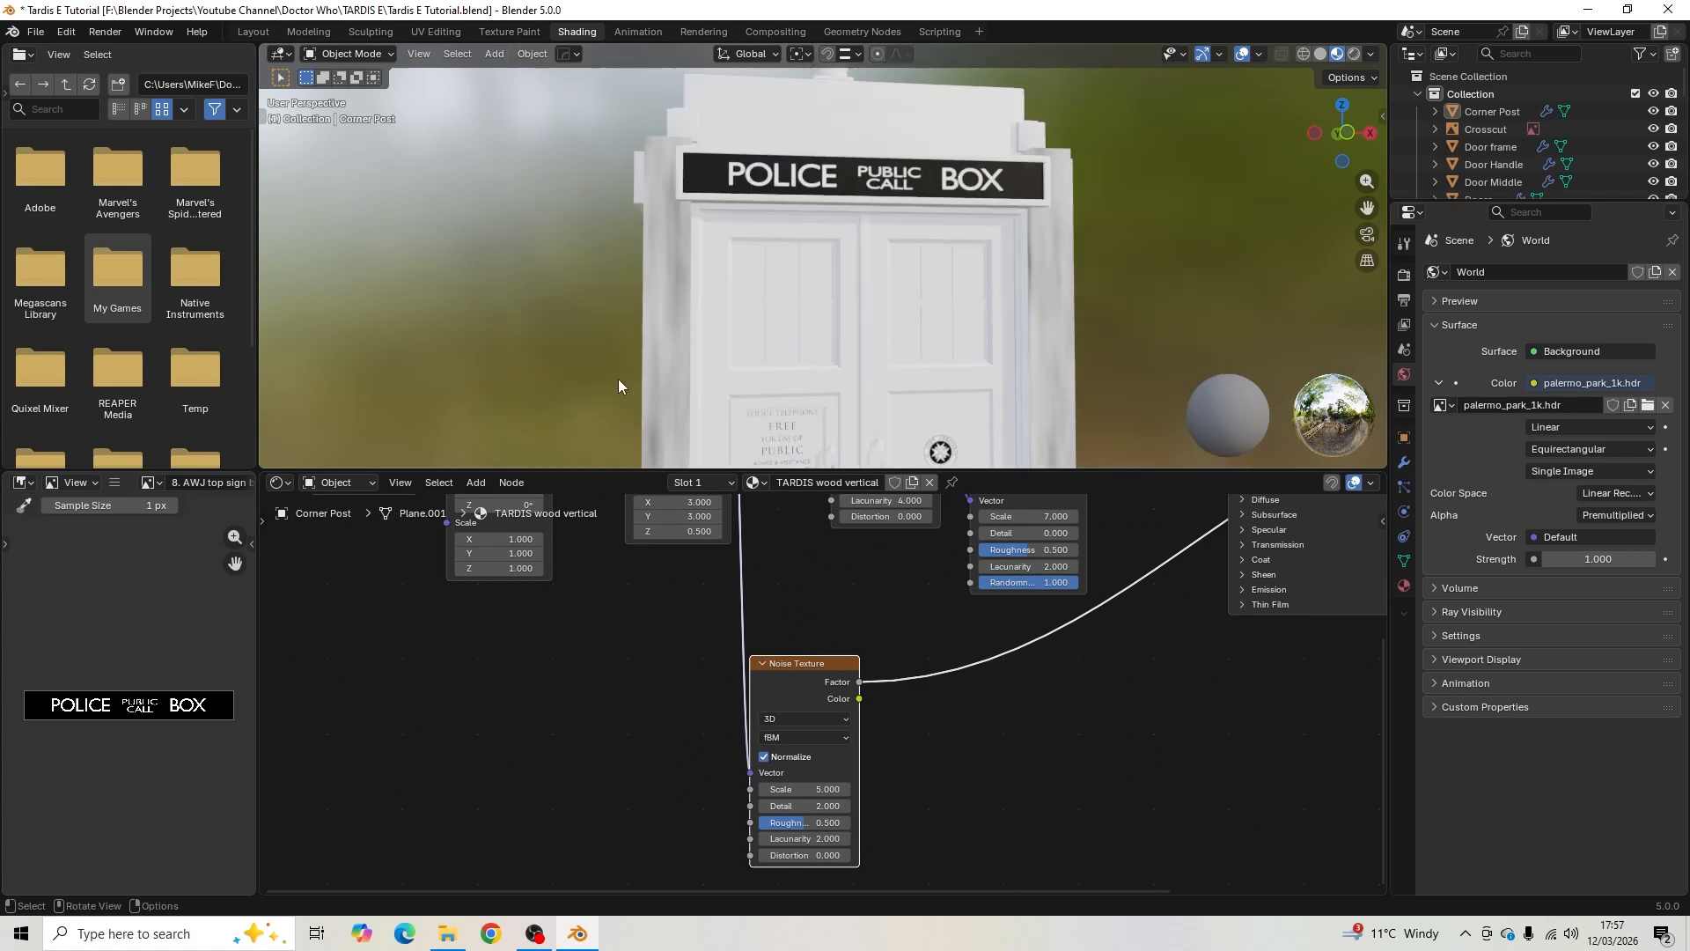
key(shift+a)
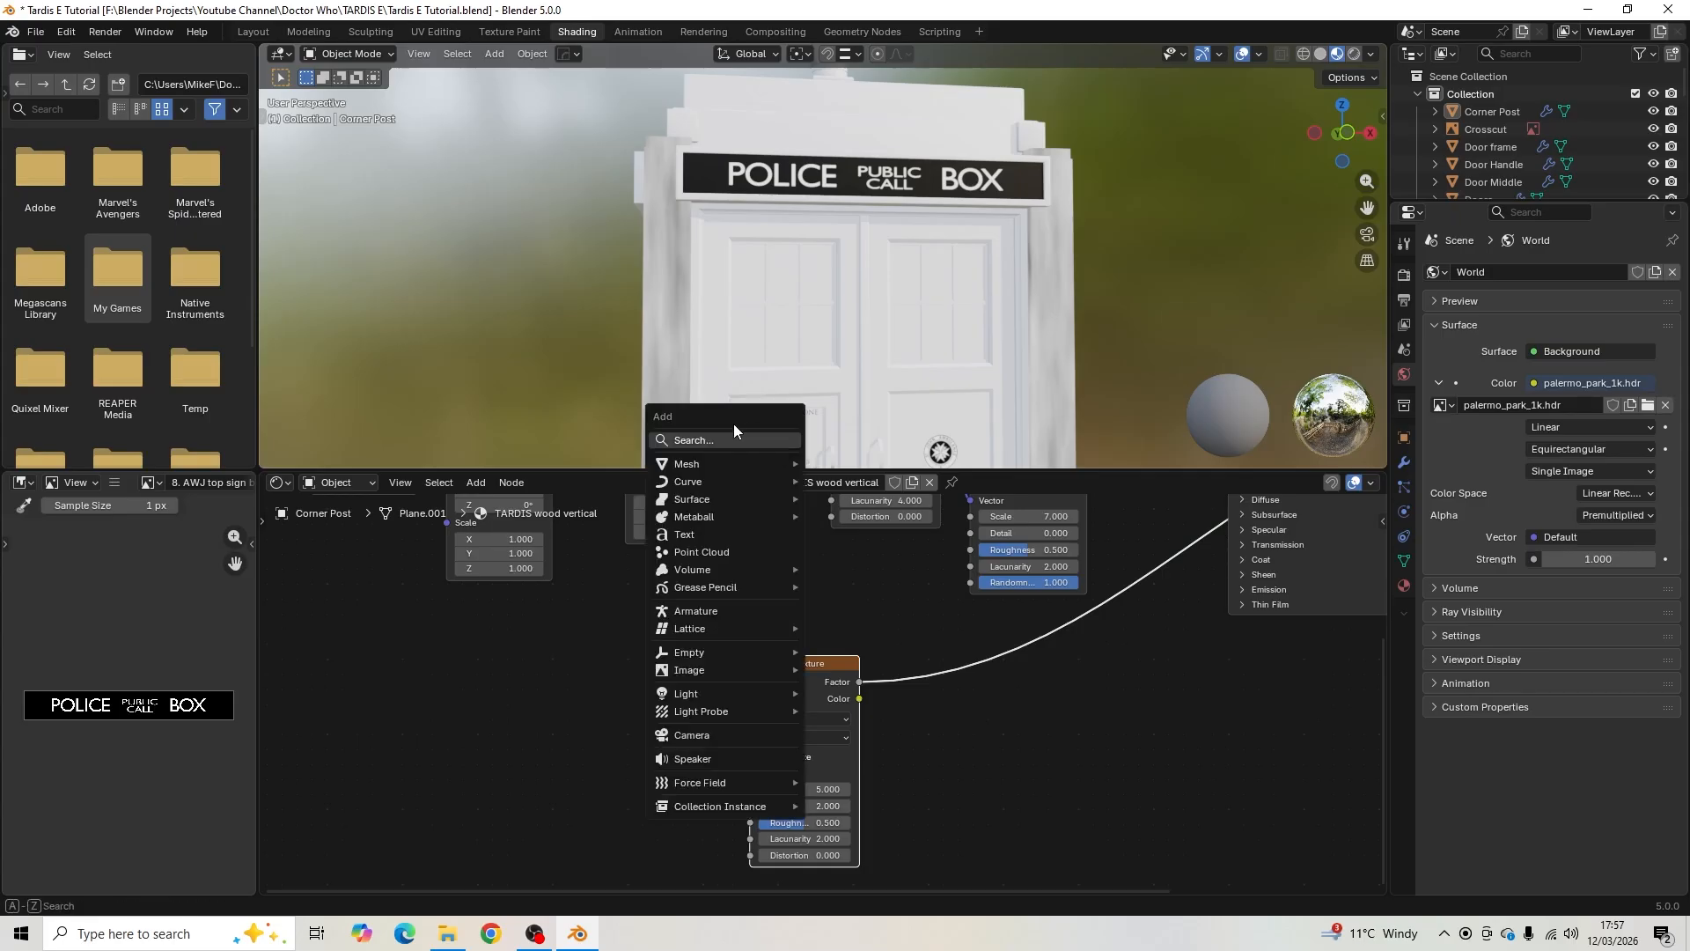
click(734, 438)
text(v)
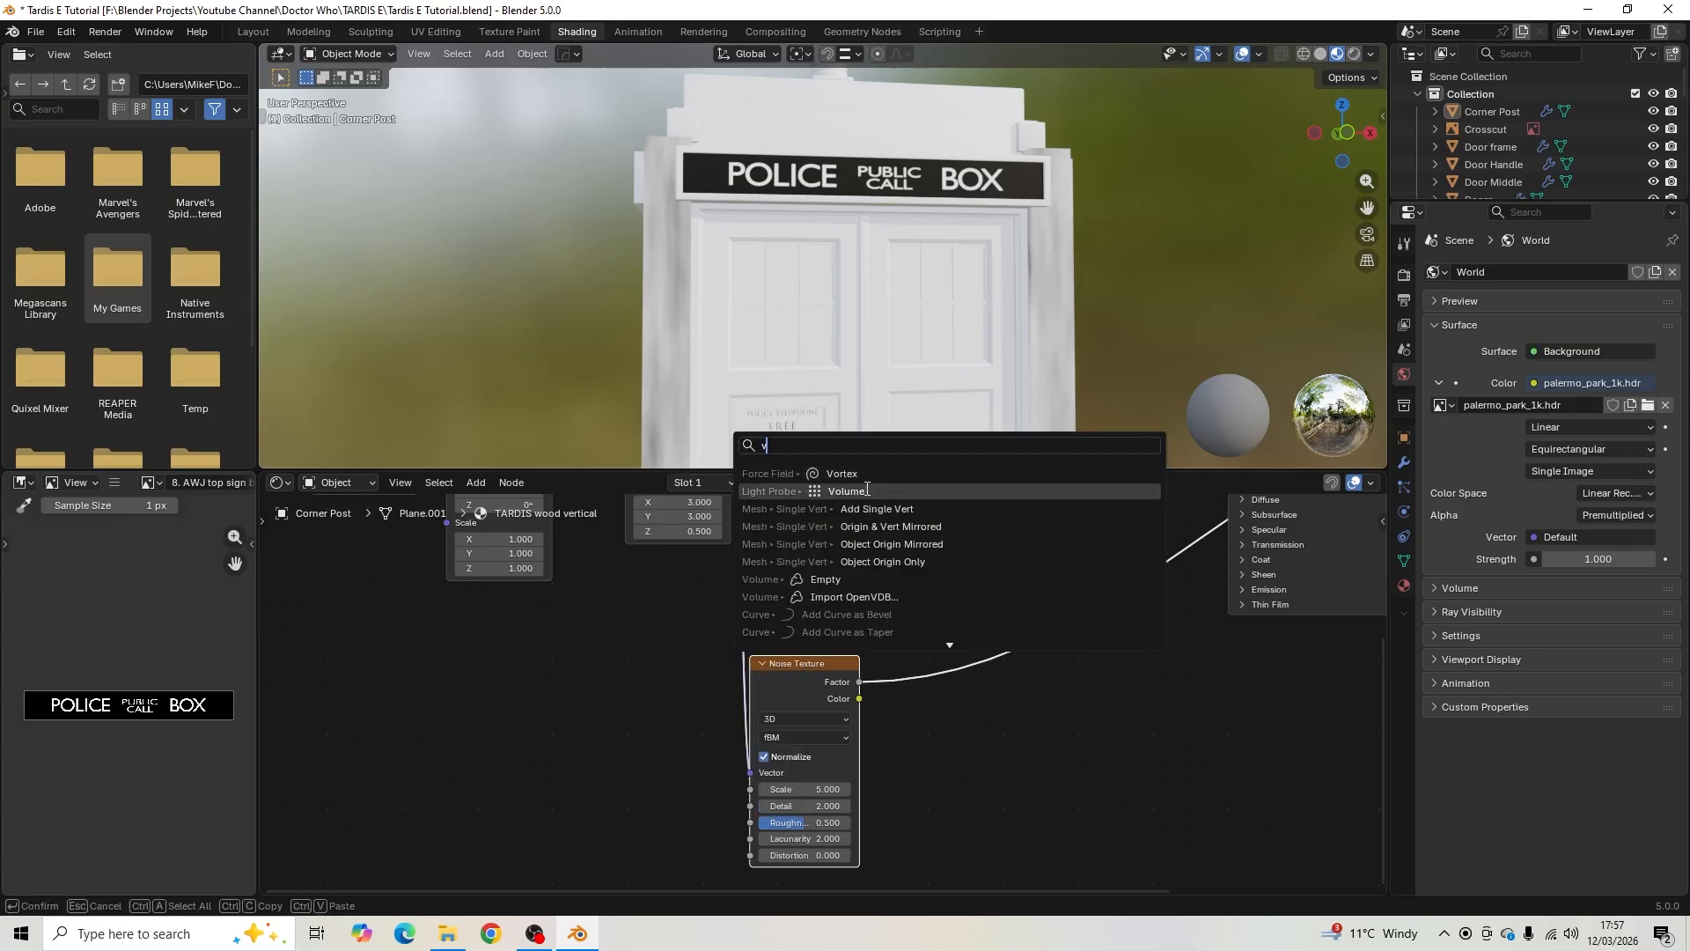
text(oro)
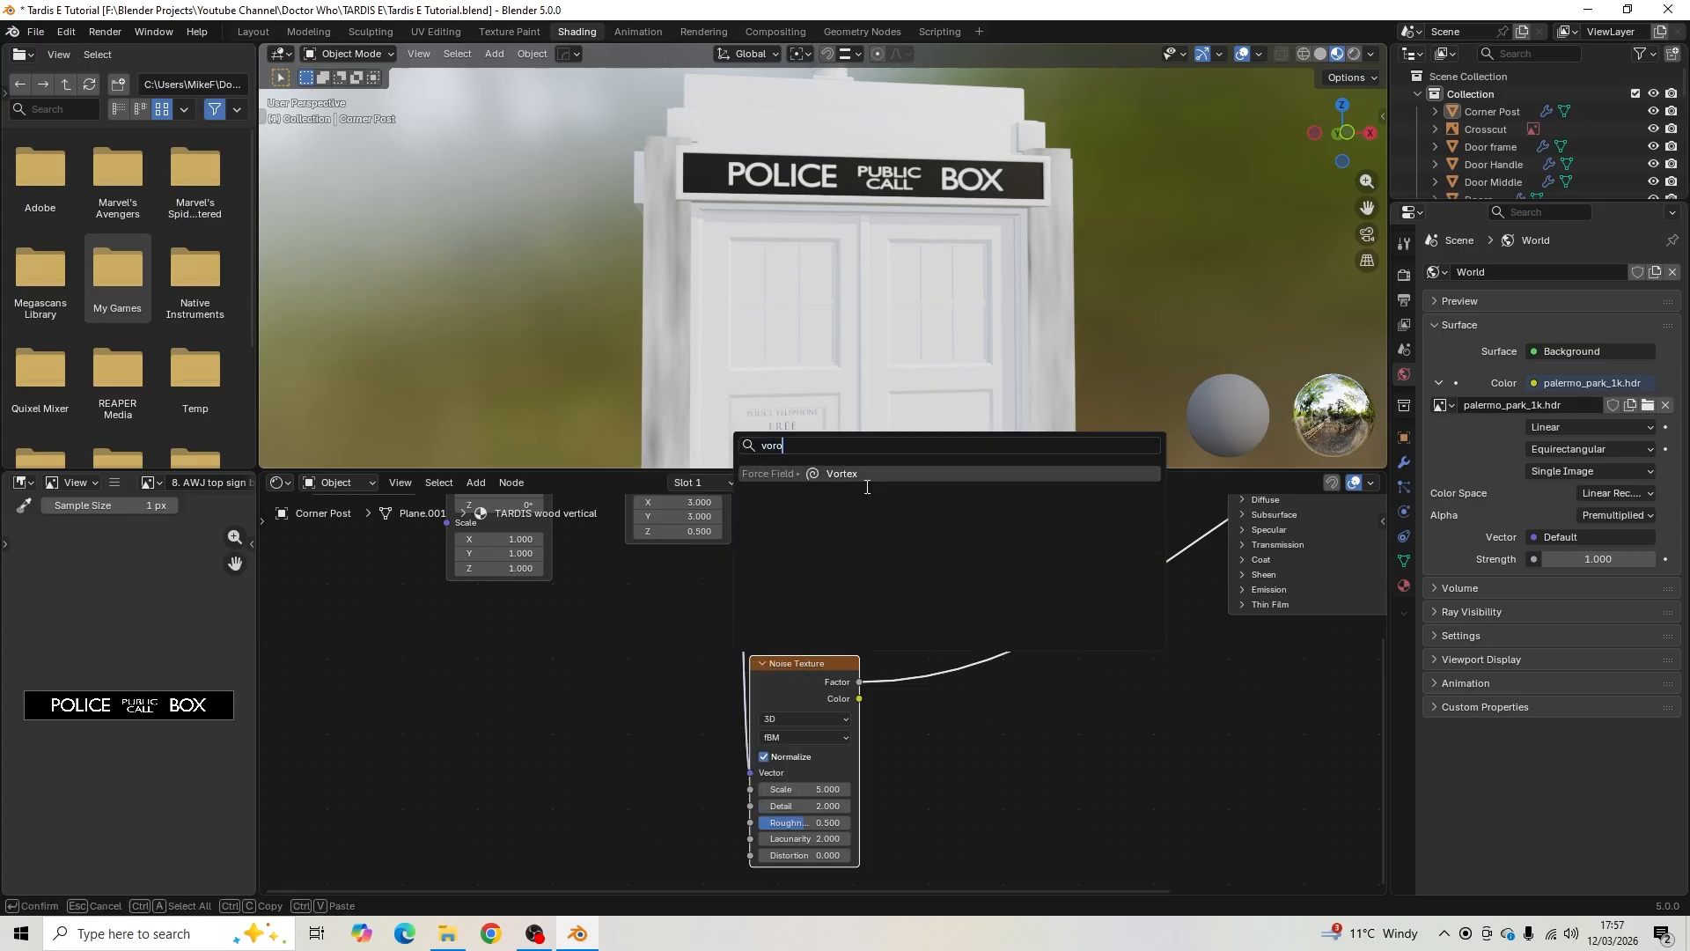
key(BackSpace)
key(BackSpace)
key(Escape)
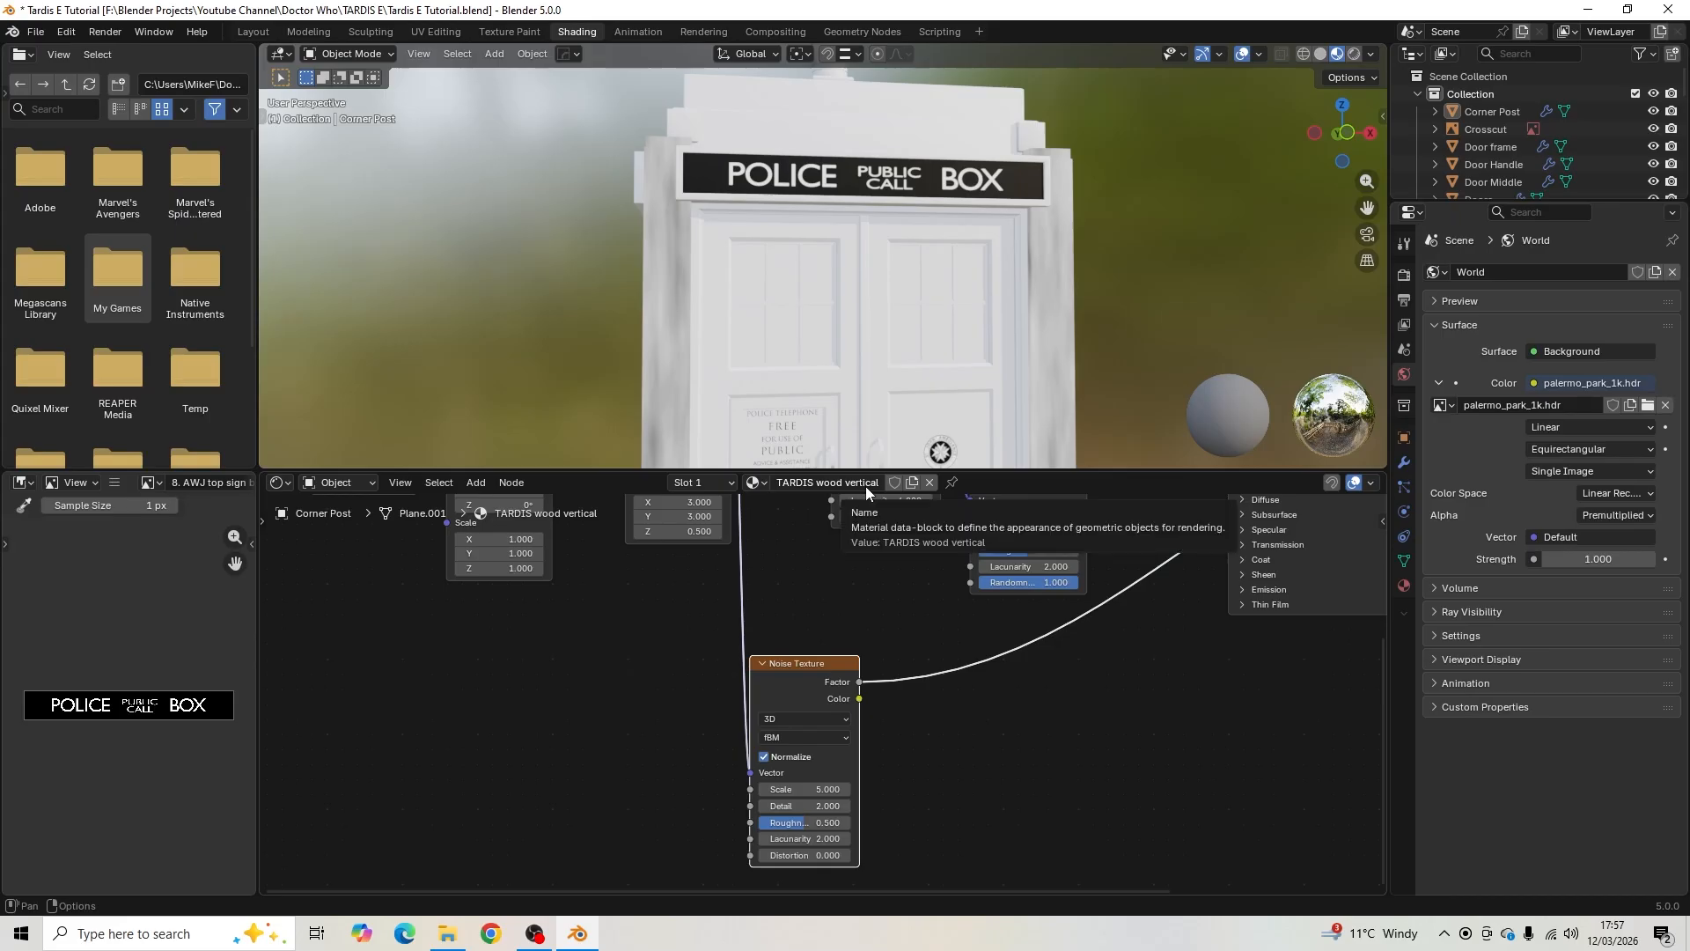
- Insert a second Voronoi Texture into the link between the lower Noise Texture's Factor and the Material Output
click(985, 682)
key(shift+a)
click(1018, 683)
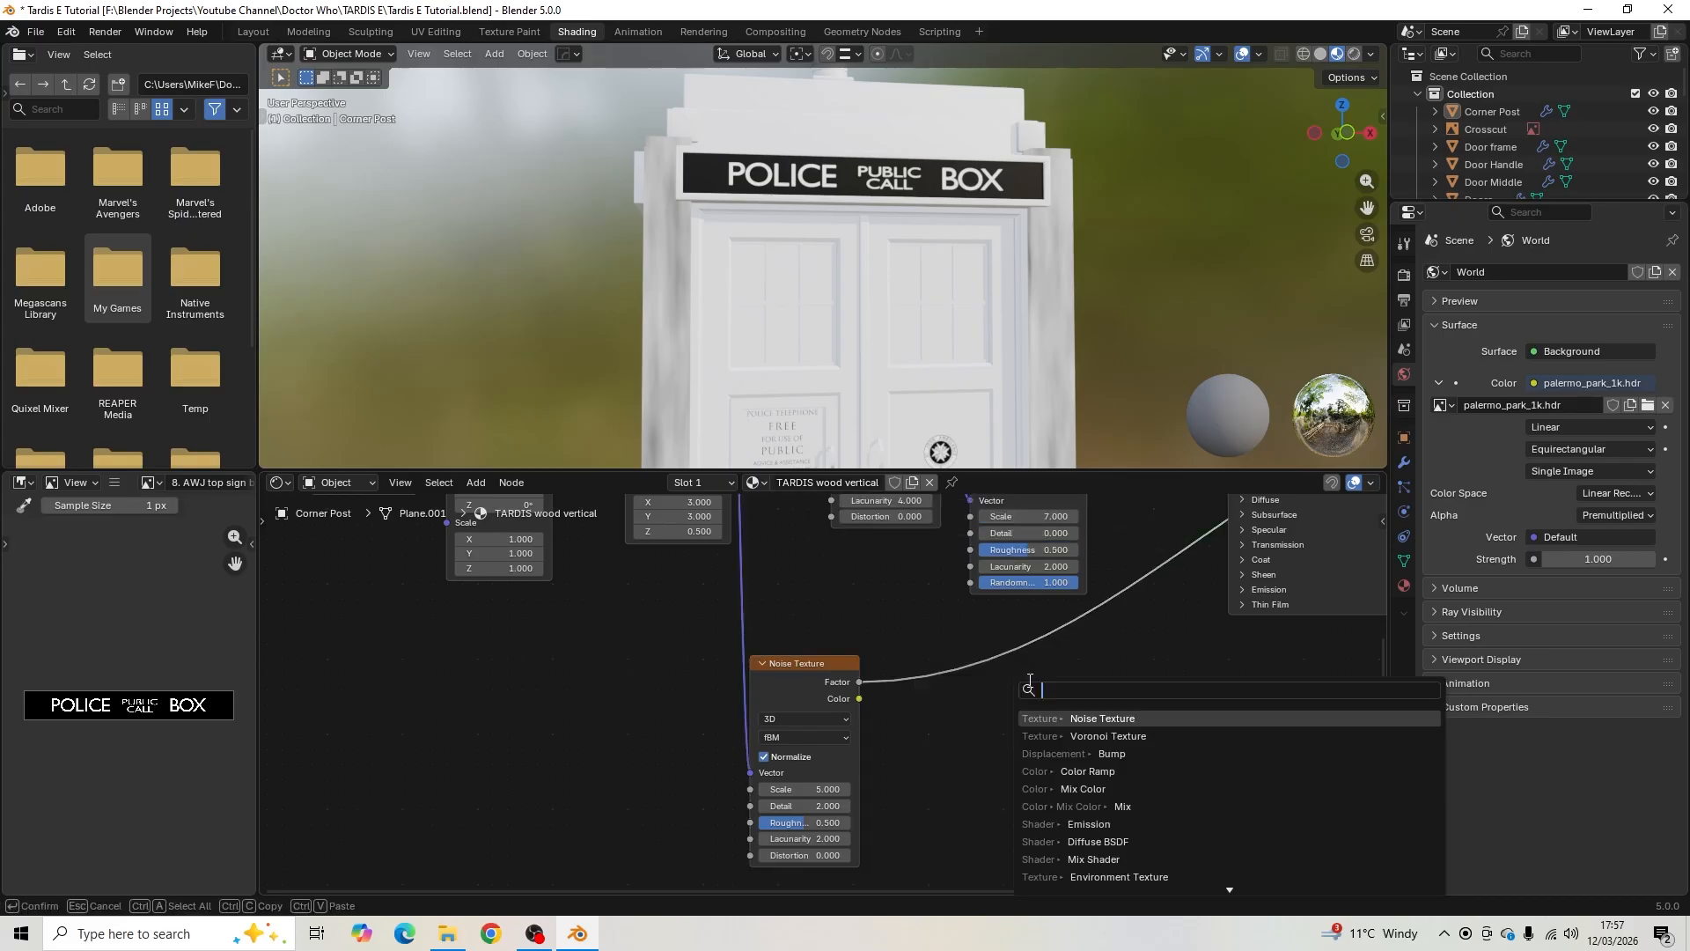
click(1091, 735)
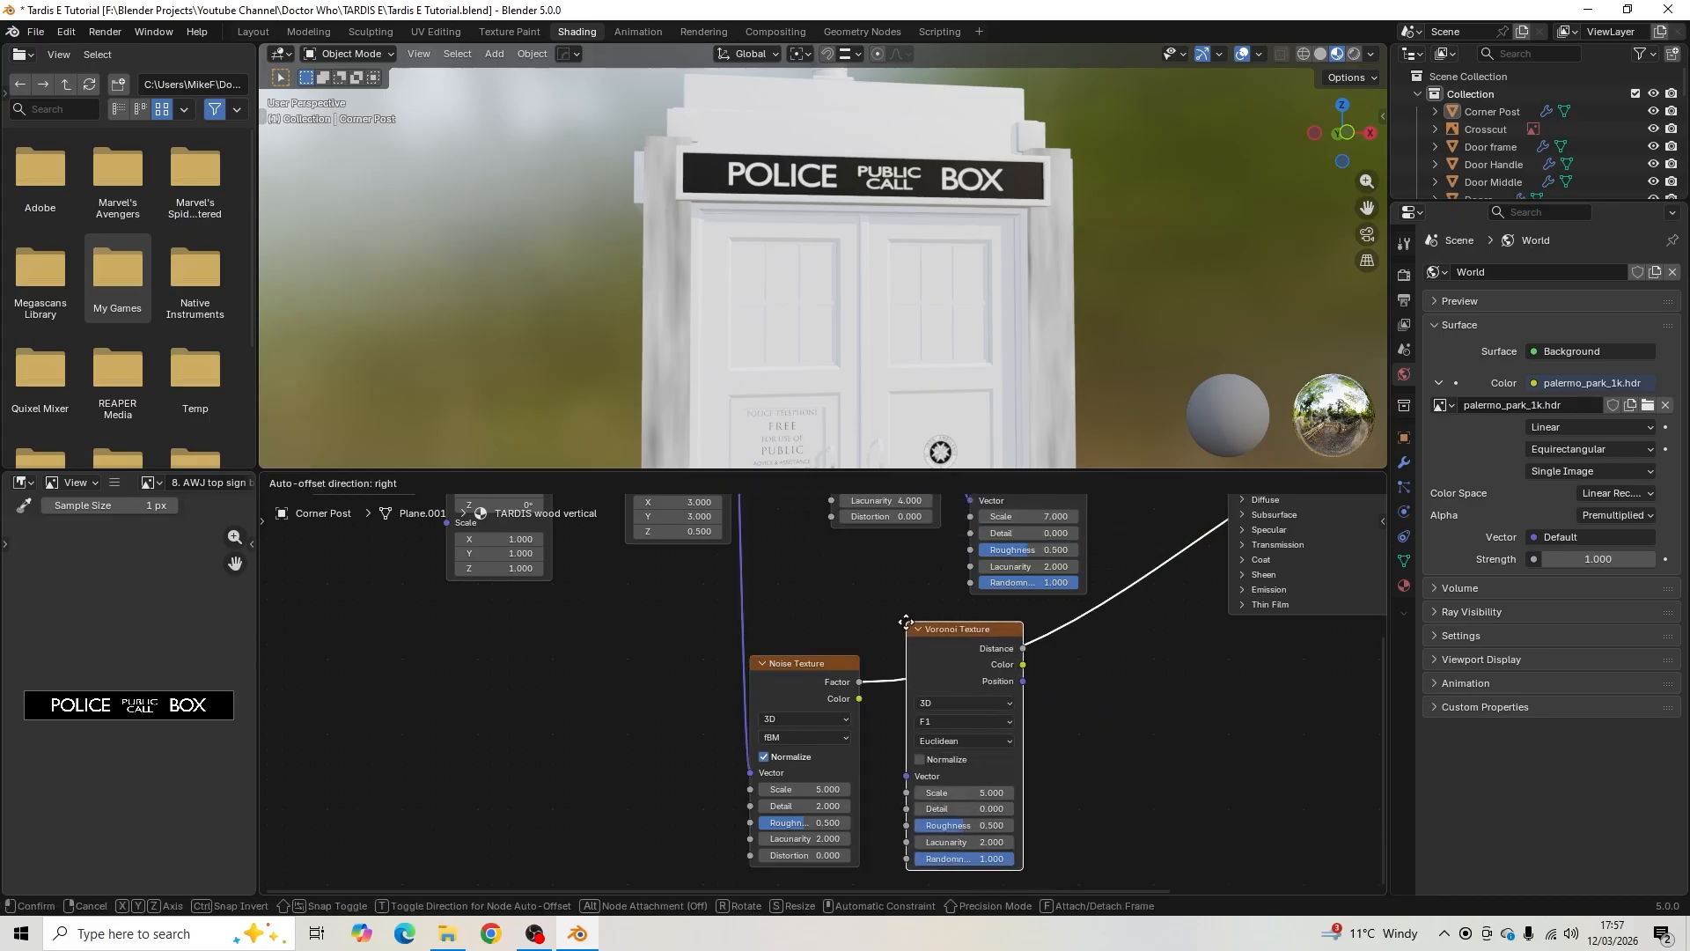
click(907, 625)
middle_drag(828, 324, 854, 333)
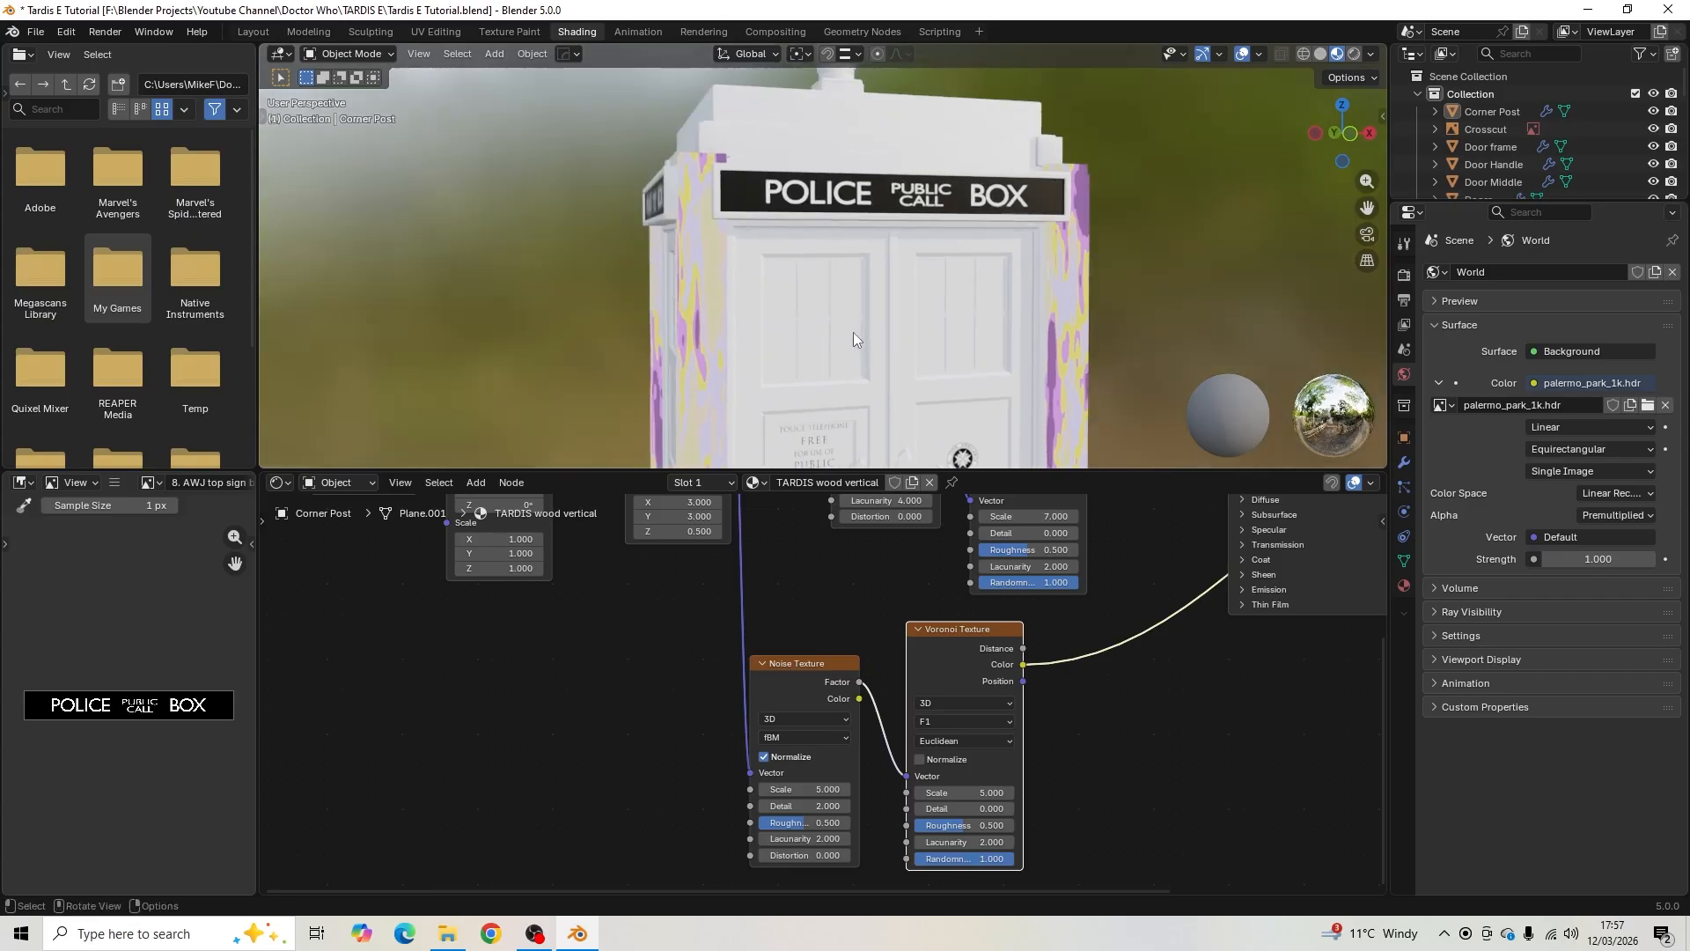
- Connect the lower Voronoi Texture's Distance output to the Material Output's Surface and inspect the corner posts
middle_drag(1068, 690, 938, 788)
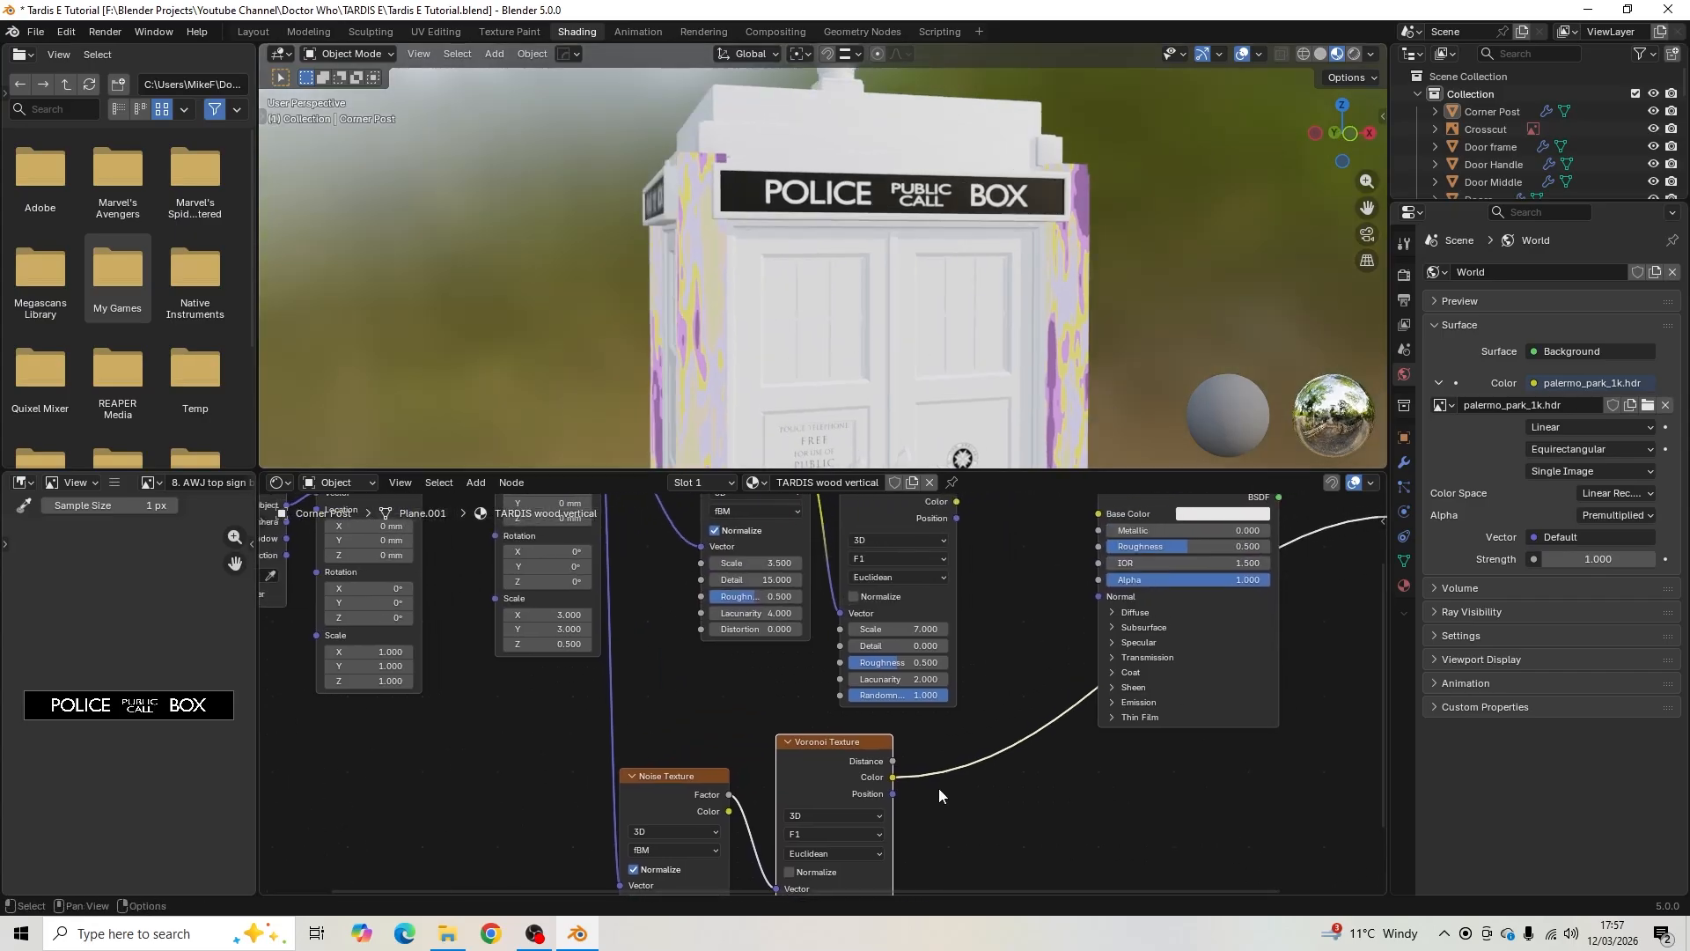
scroll(885, 764, down, 2)
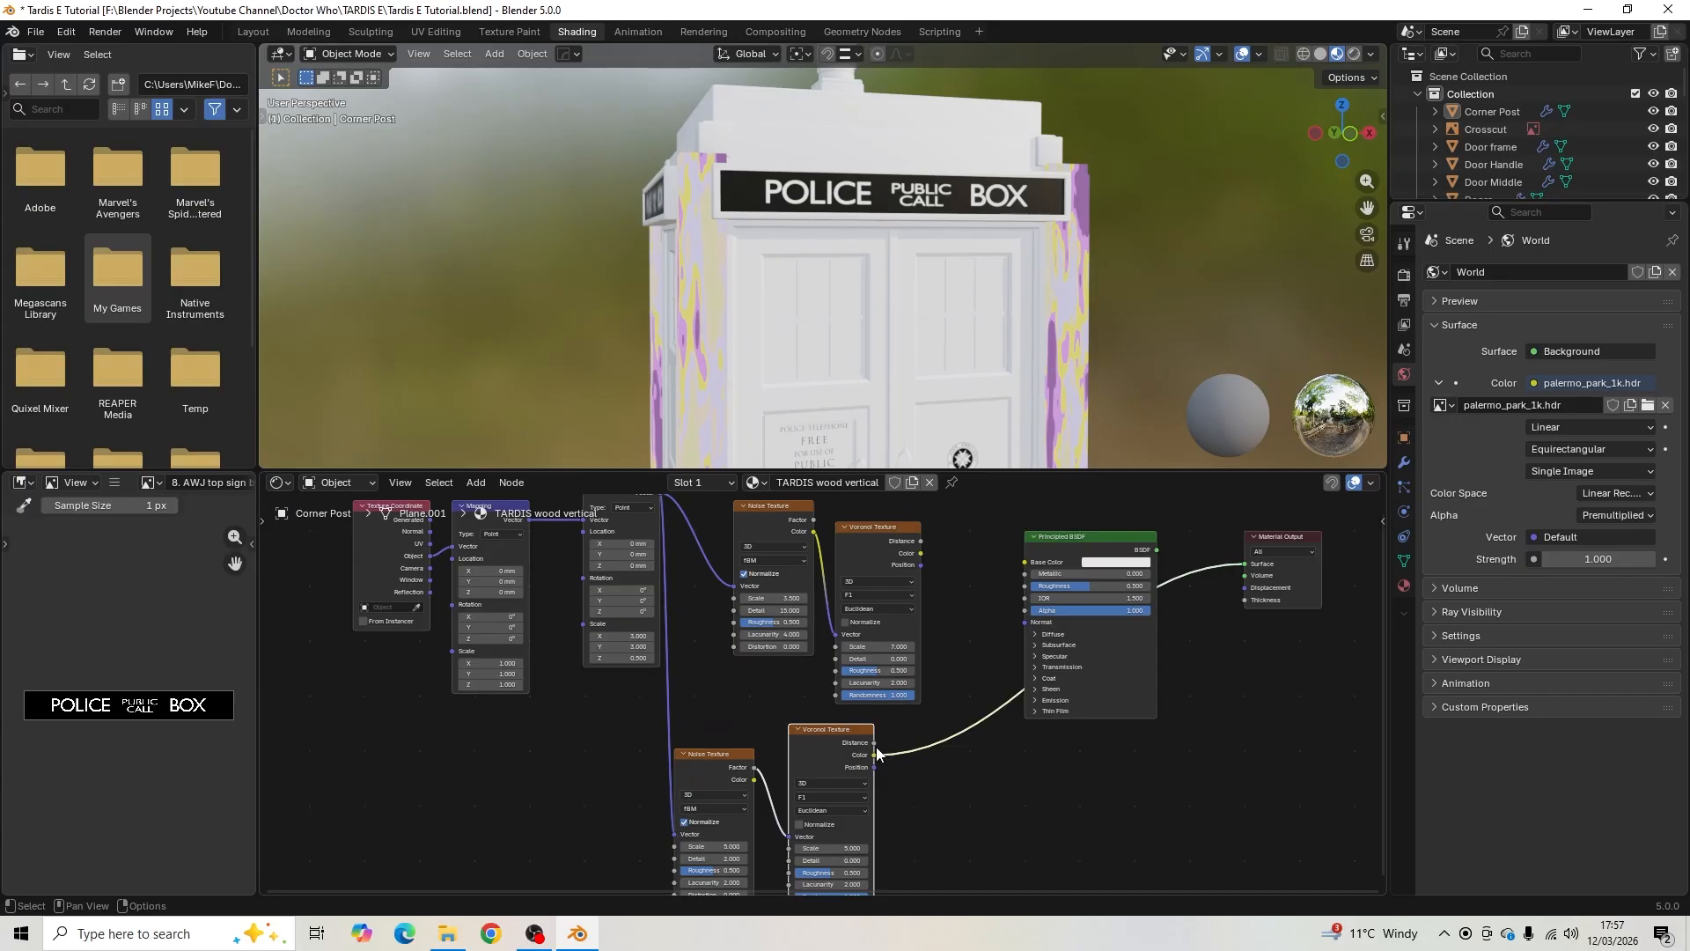
drag(874, 750, 874, 742)
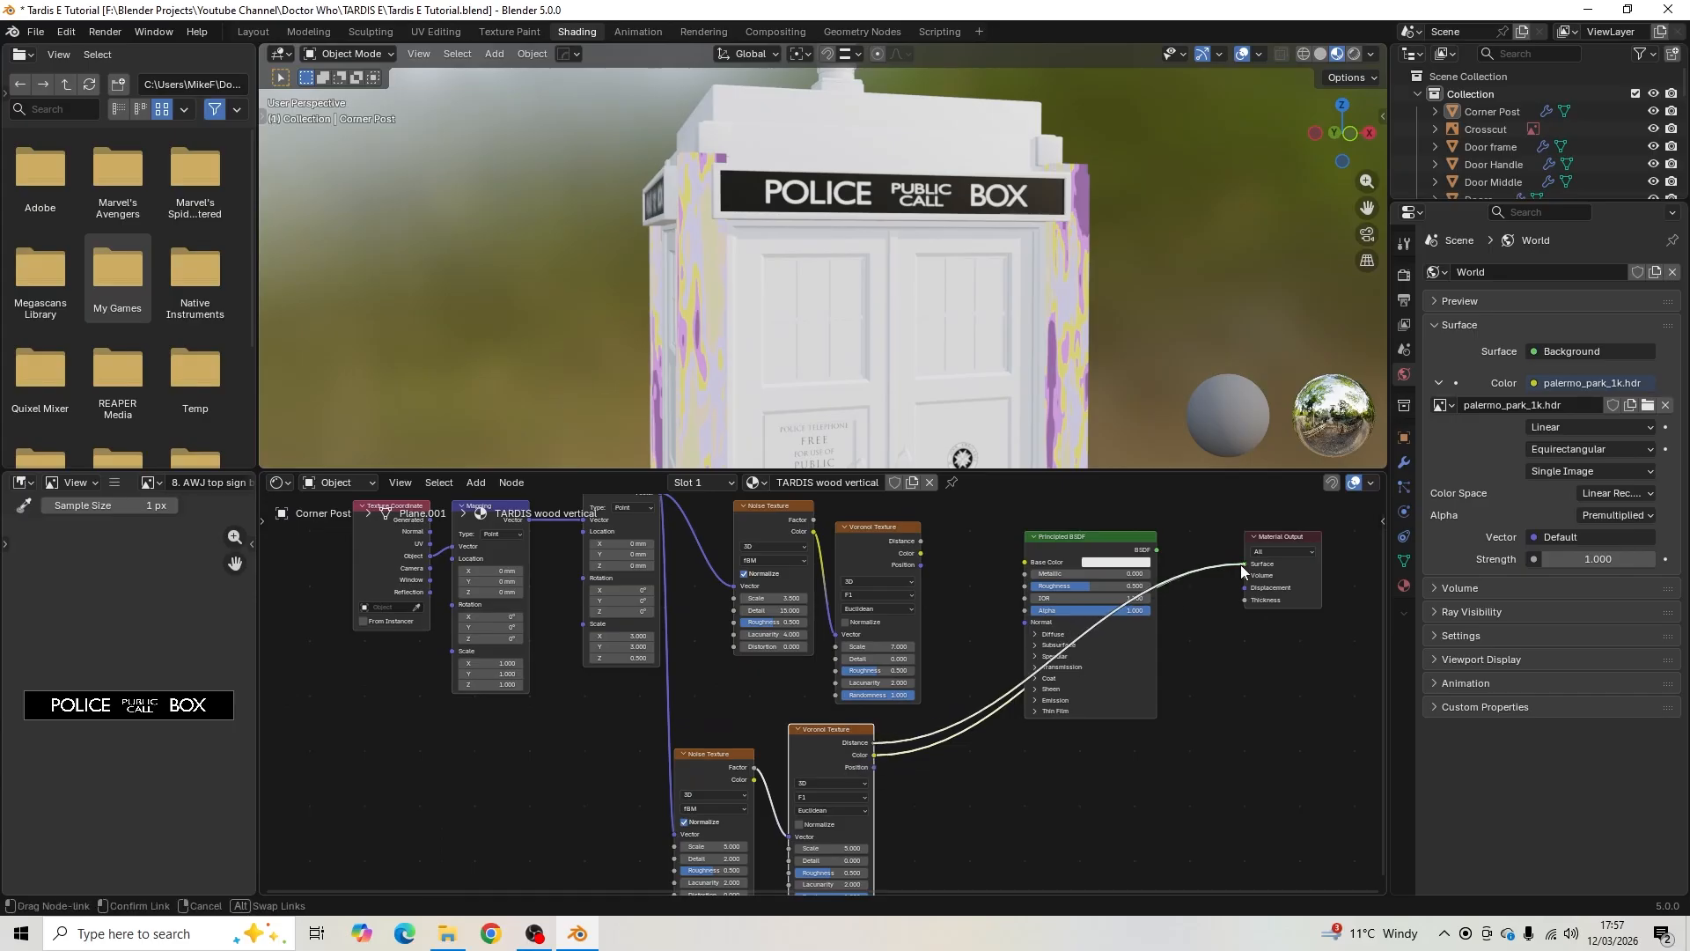
scroll(810, 219, up, 8)
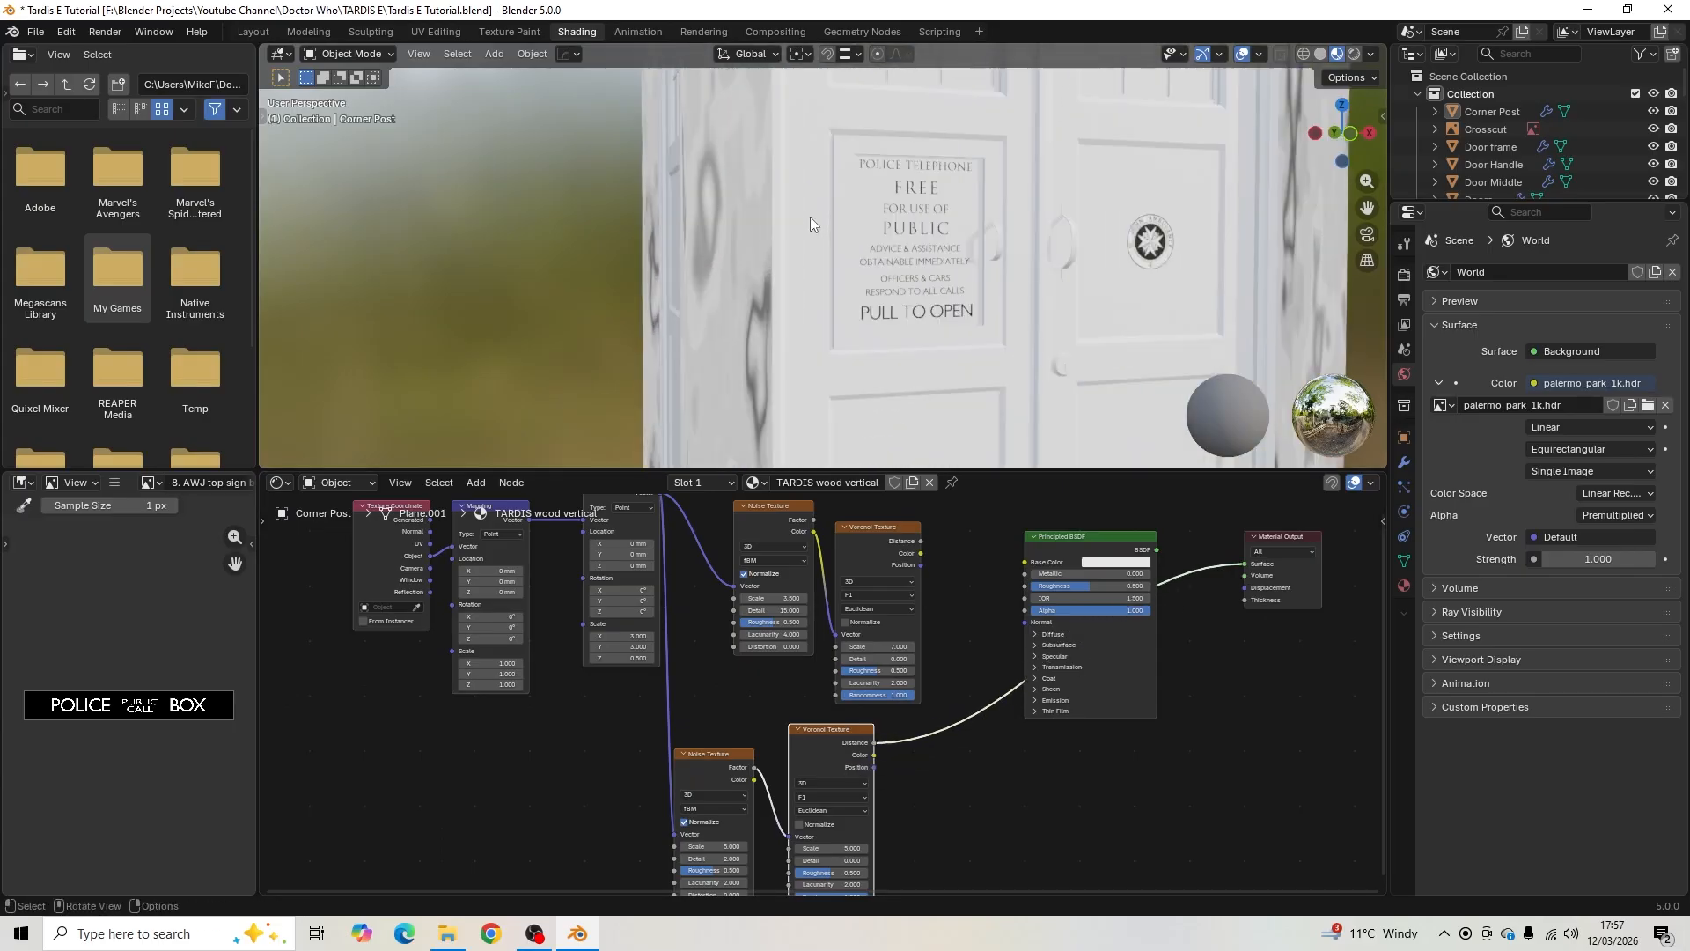
scroll(820, 231, down, 3)
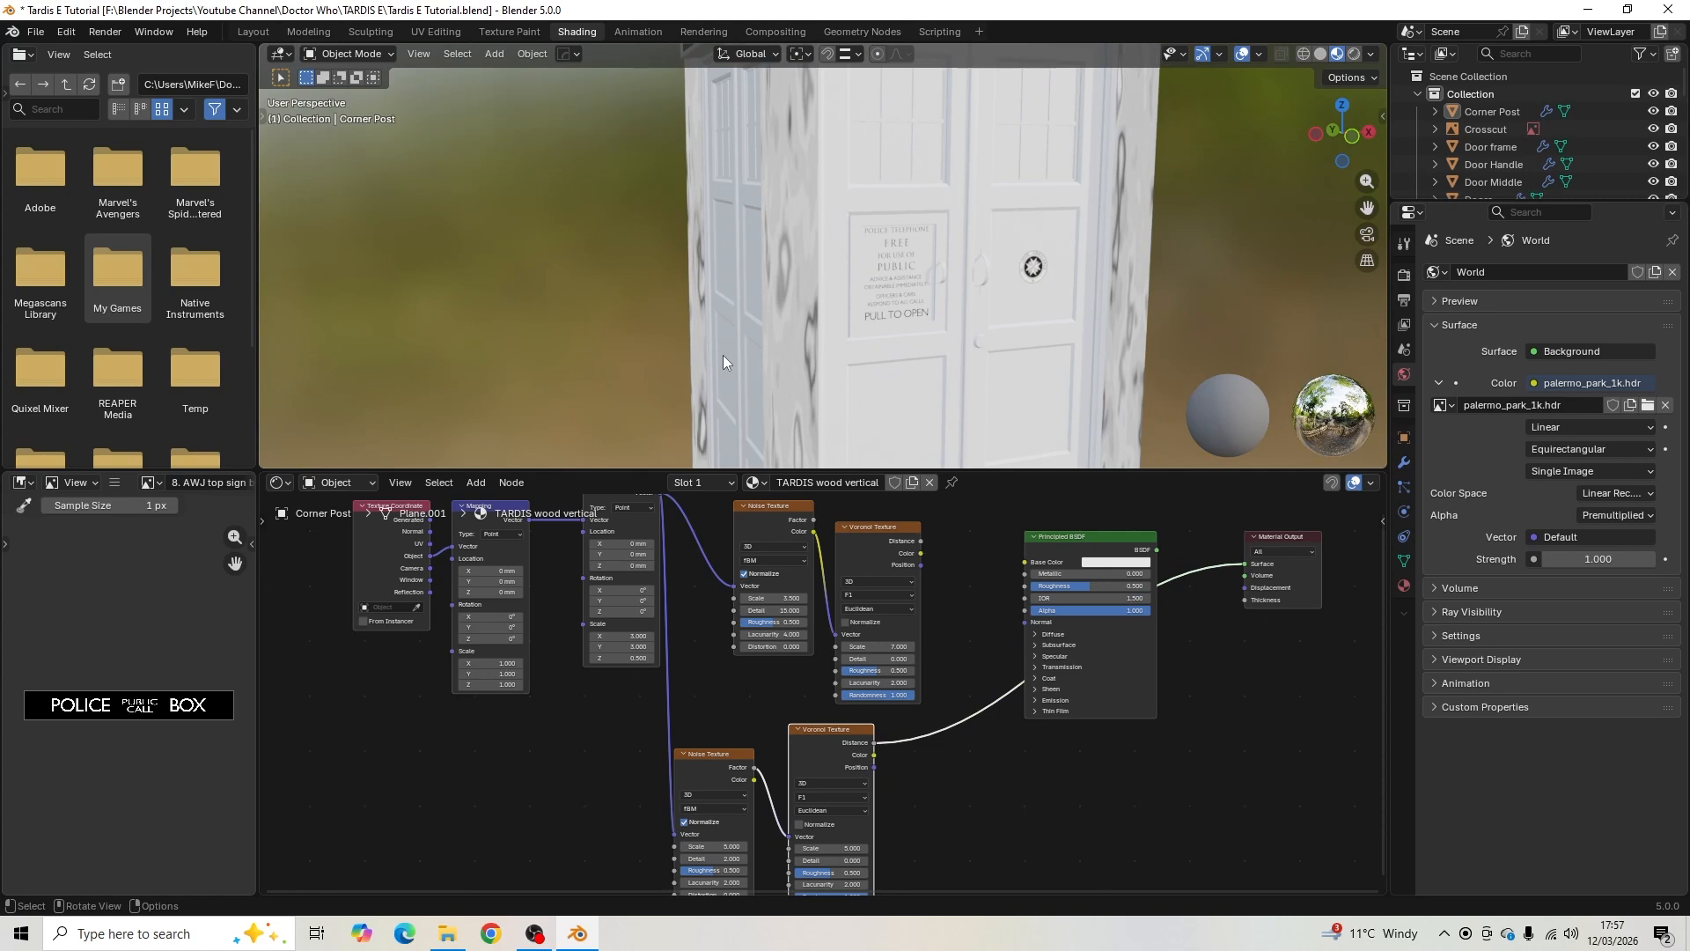
- Set the lower Noise Texture's Scale to 2.5 and its Detail to 15
scroll(667, 686, up, 5)
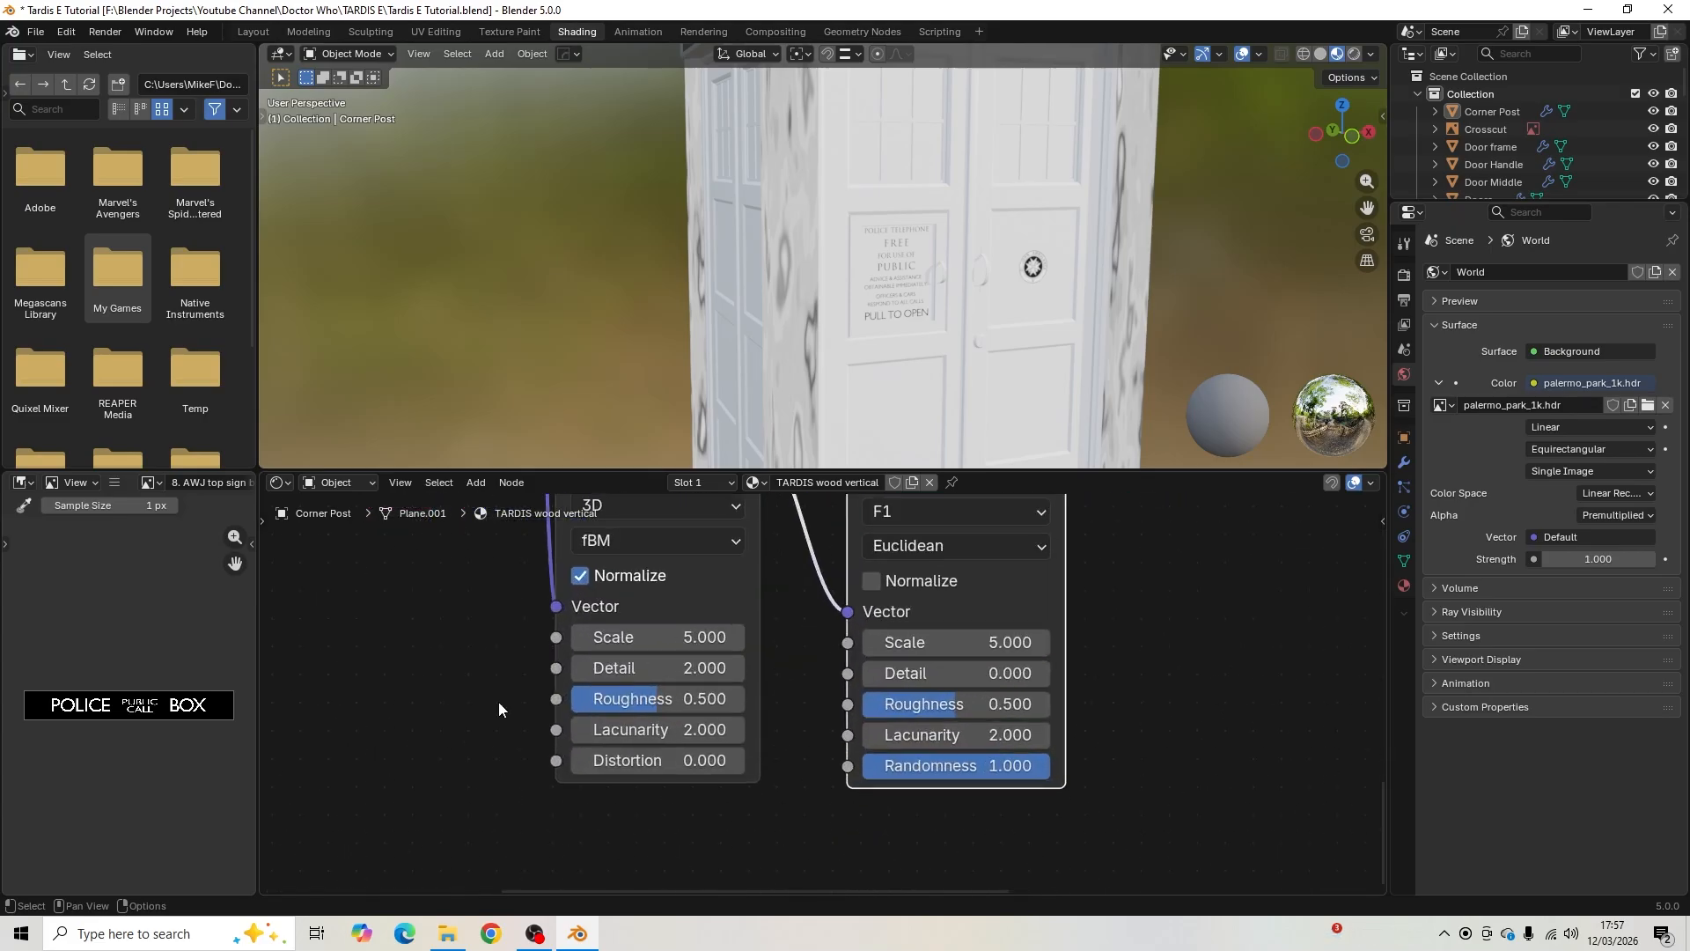
middle_drag(498, 700, 585, 759)
click(753, 703)
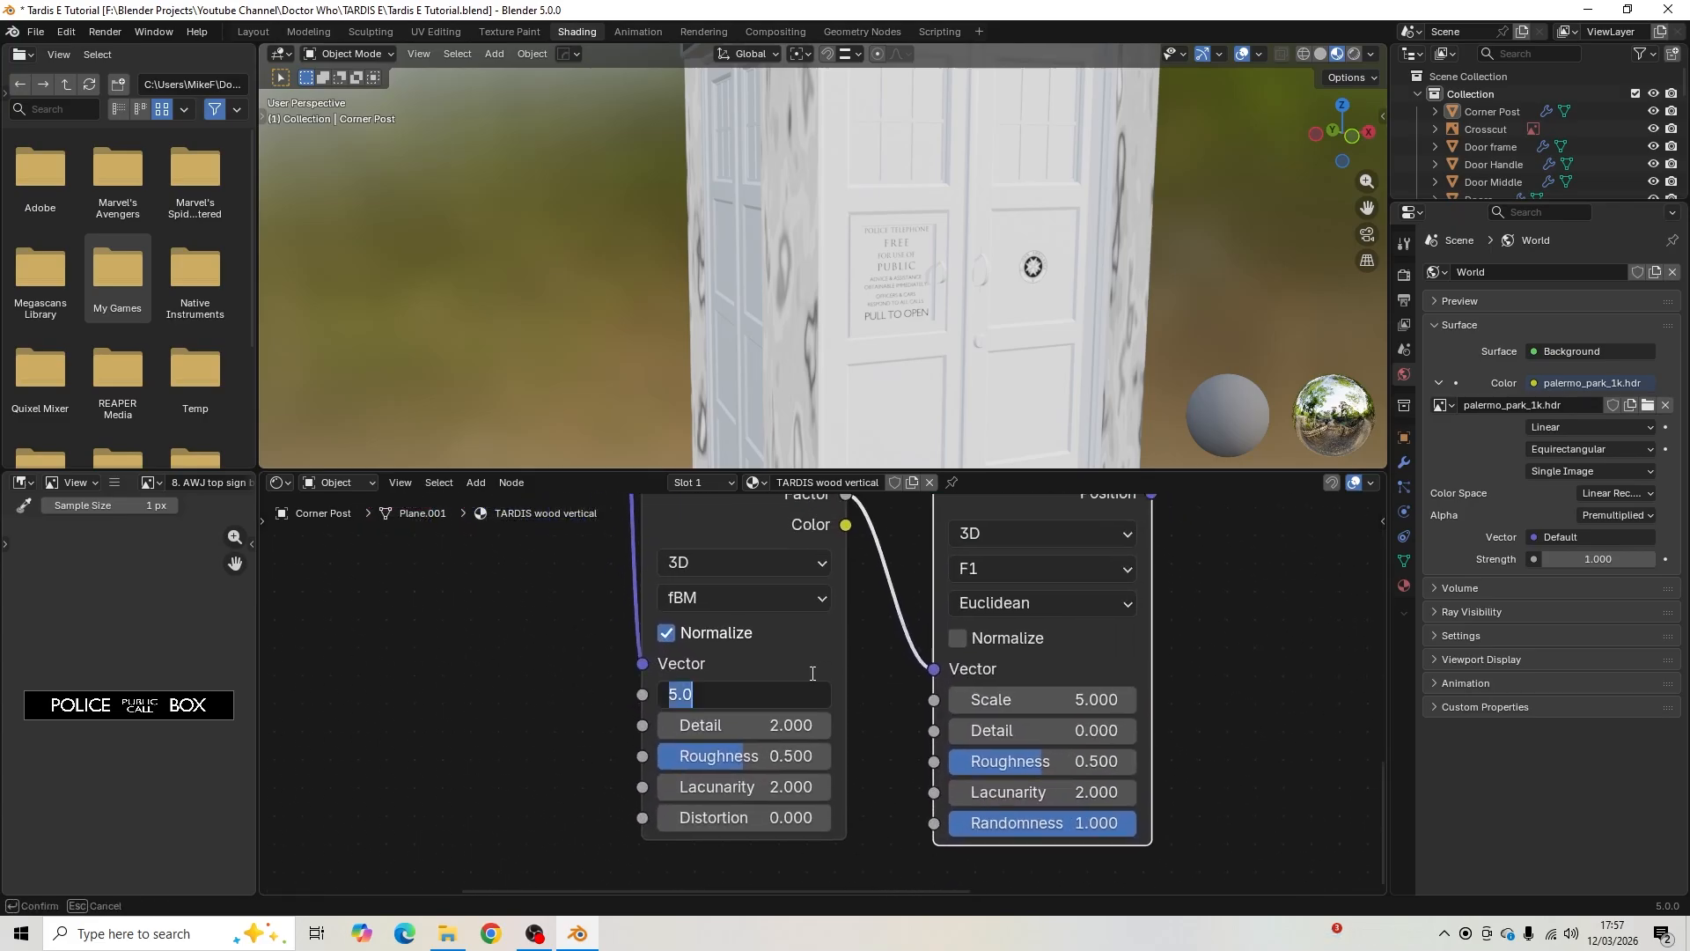
text(2.5)
key(Return)
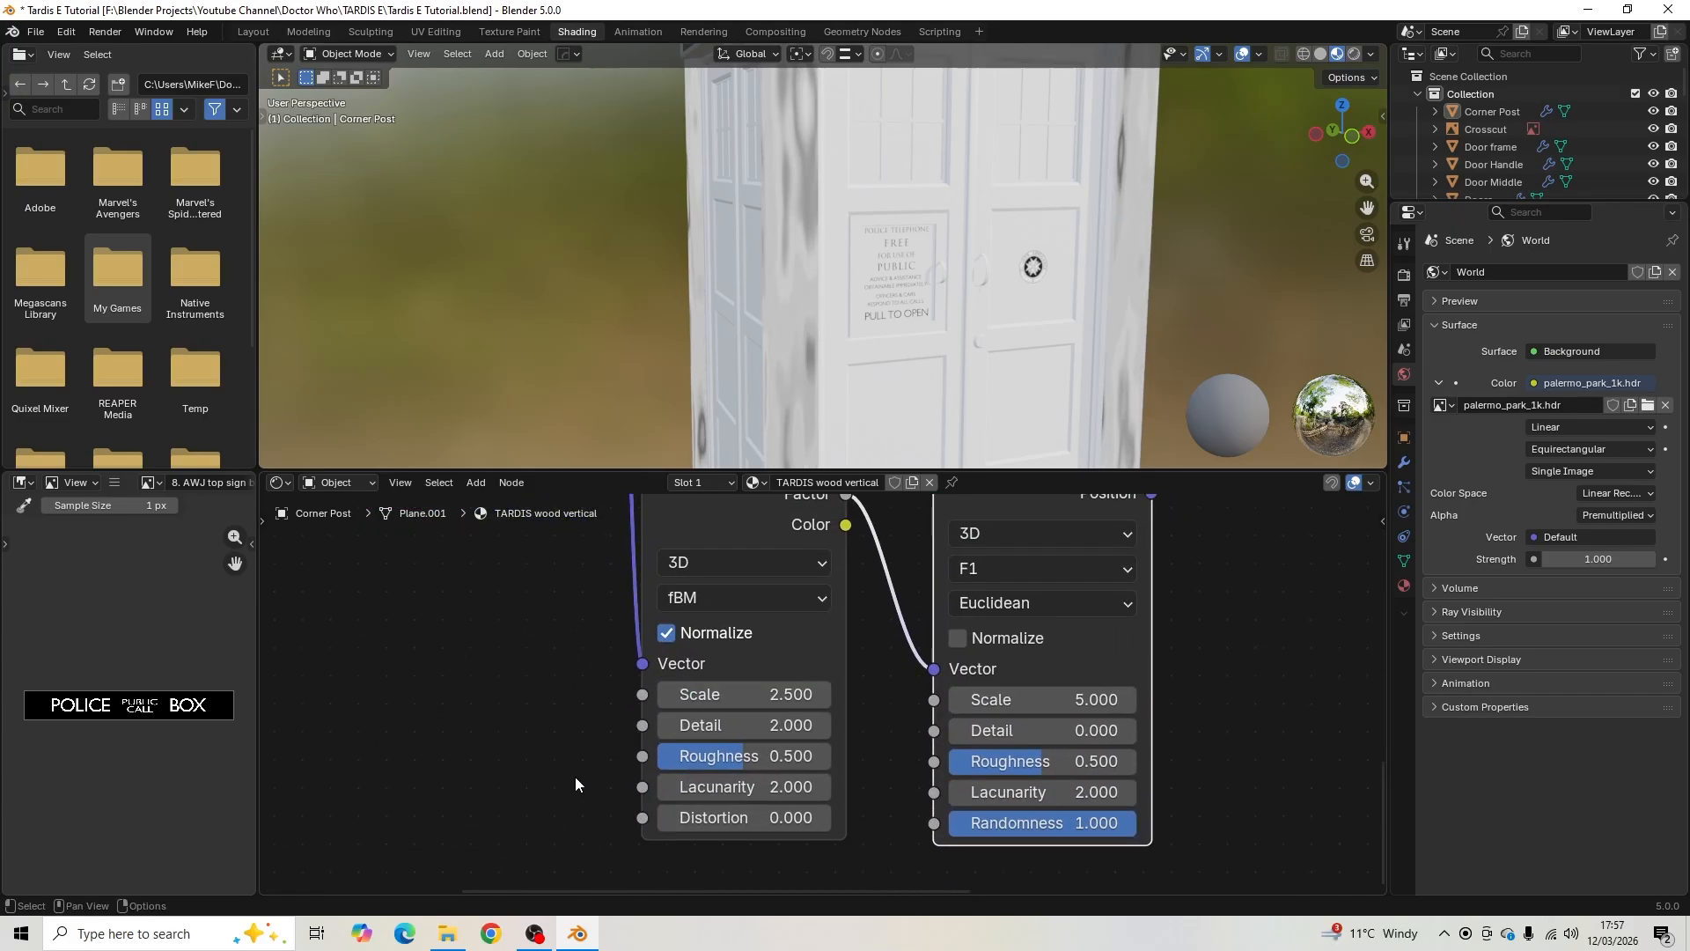
middle_drag(493, 803, 491, 691)
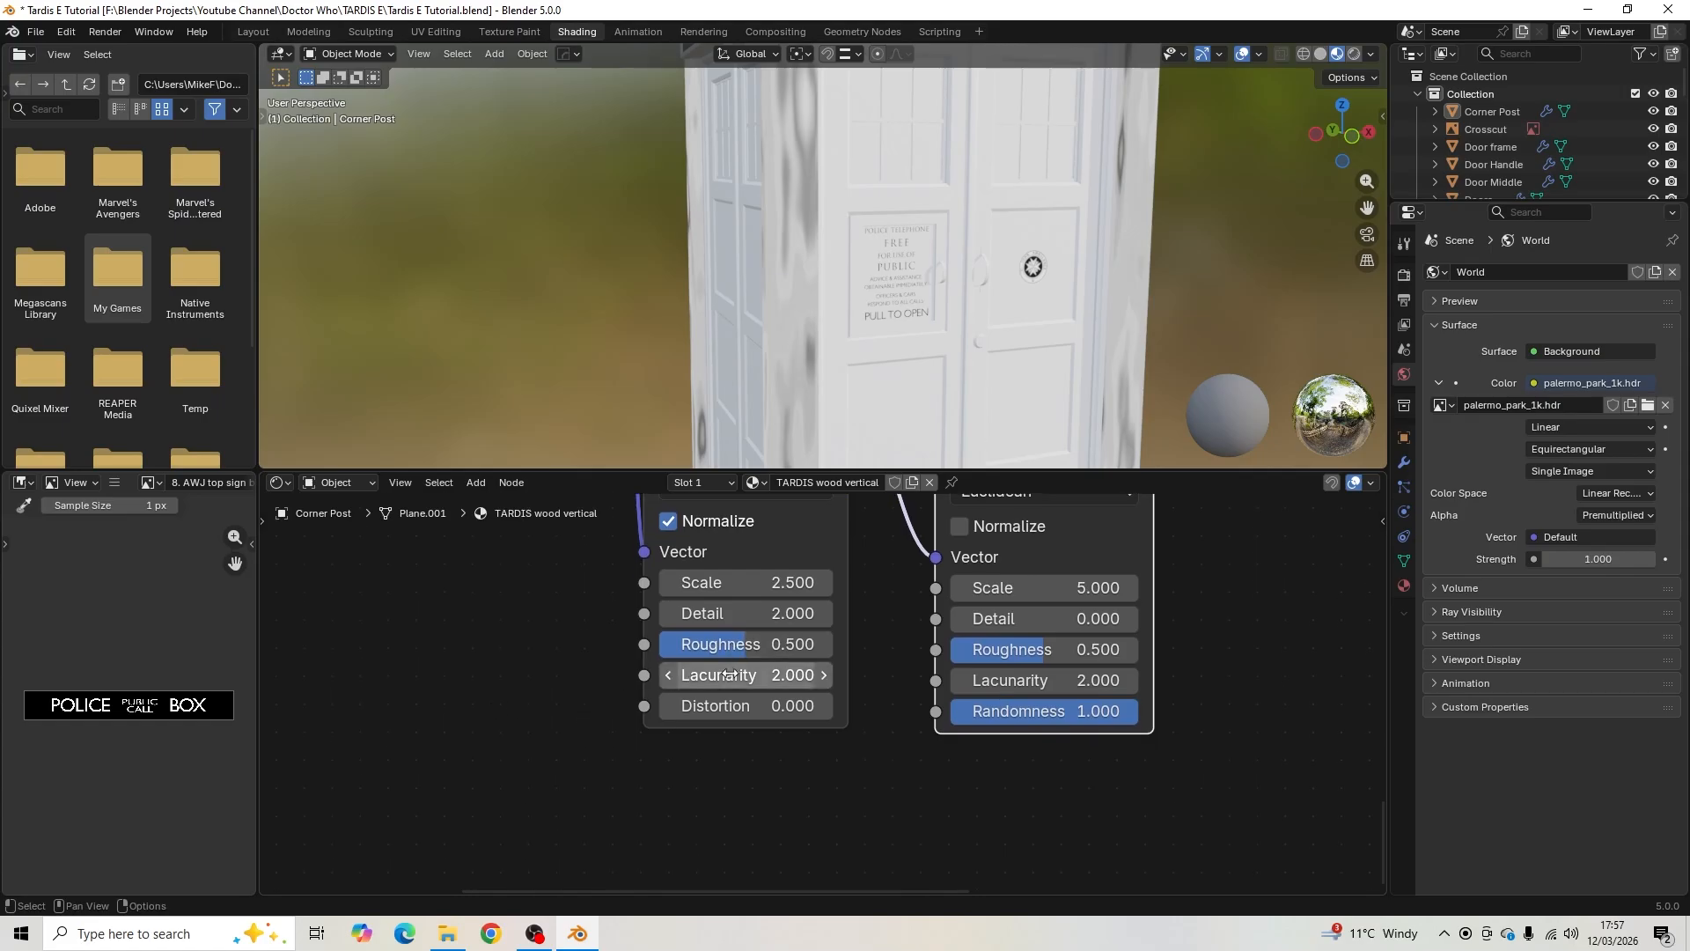
click(748, 623)
text(15)
key(Return)
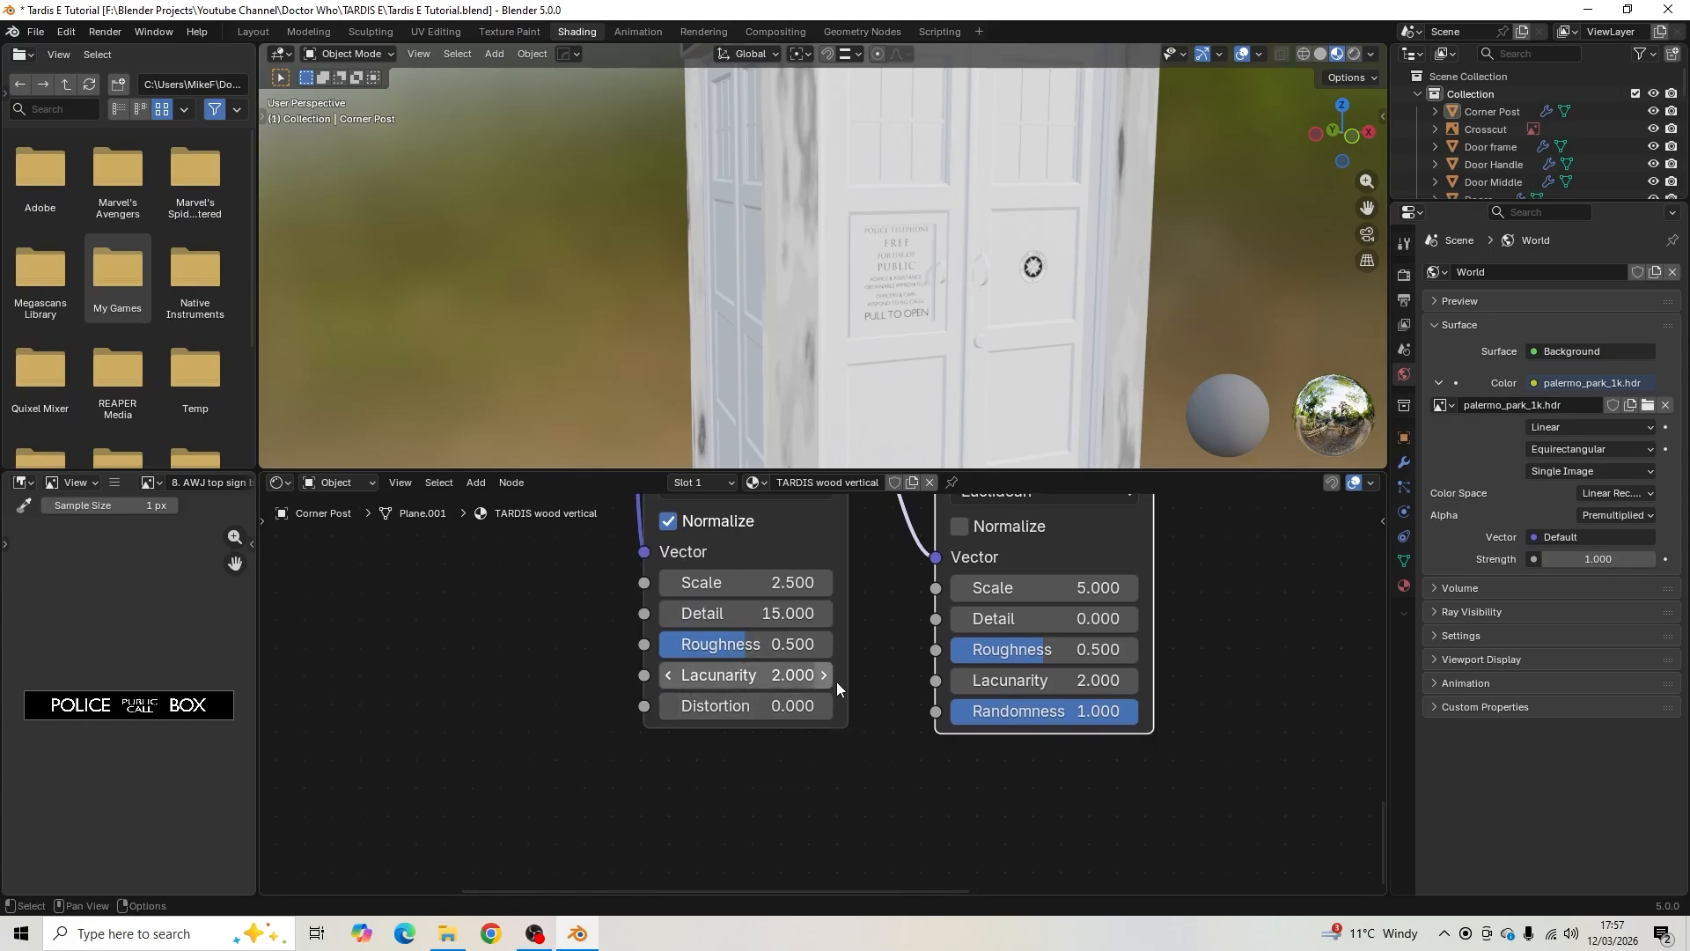
- Set the lower Noise Texture's Roughness to 0.45 and its Lacunarity to 4
click(785, 647)
text(0.45)
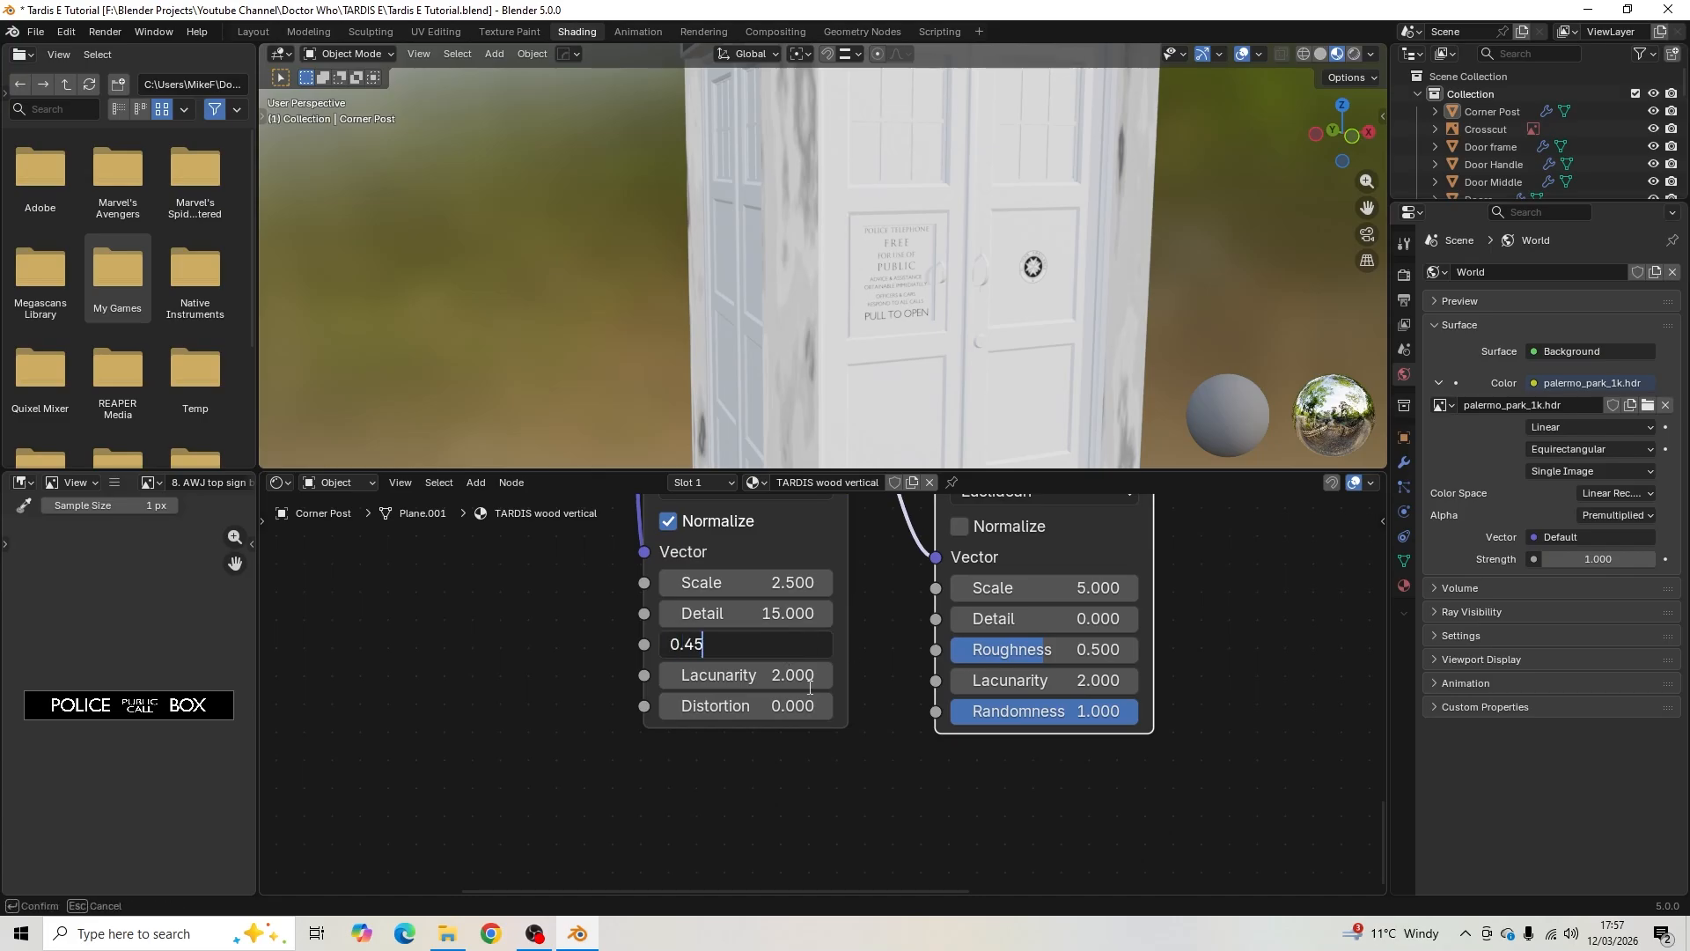
key(Return)
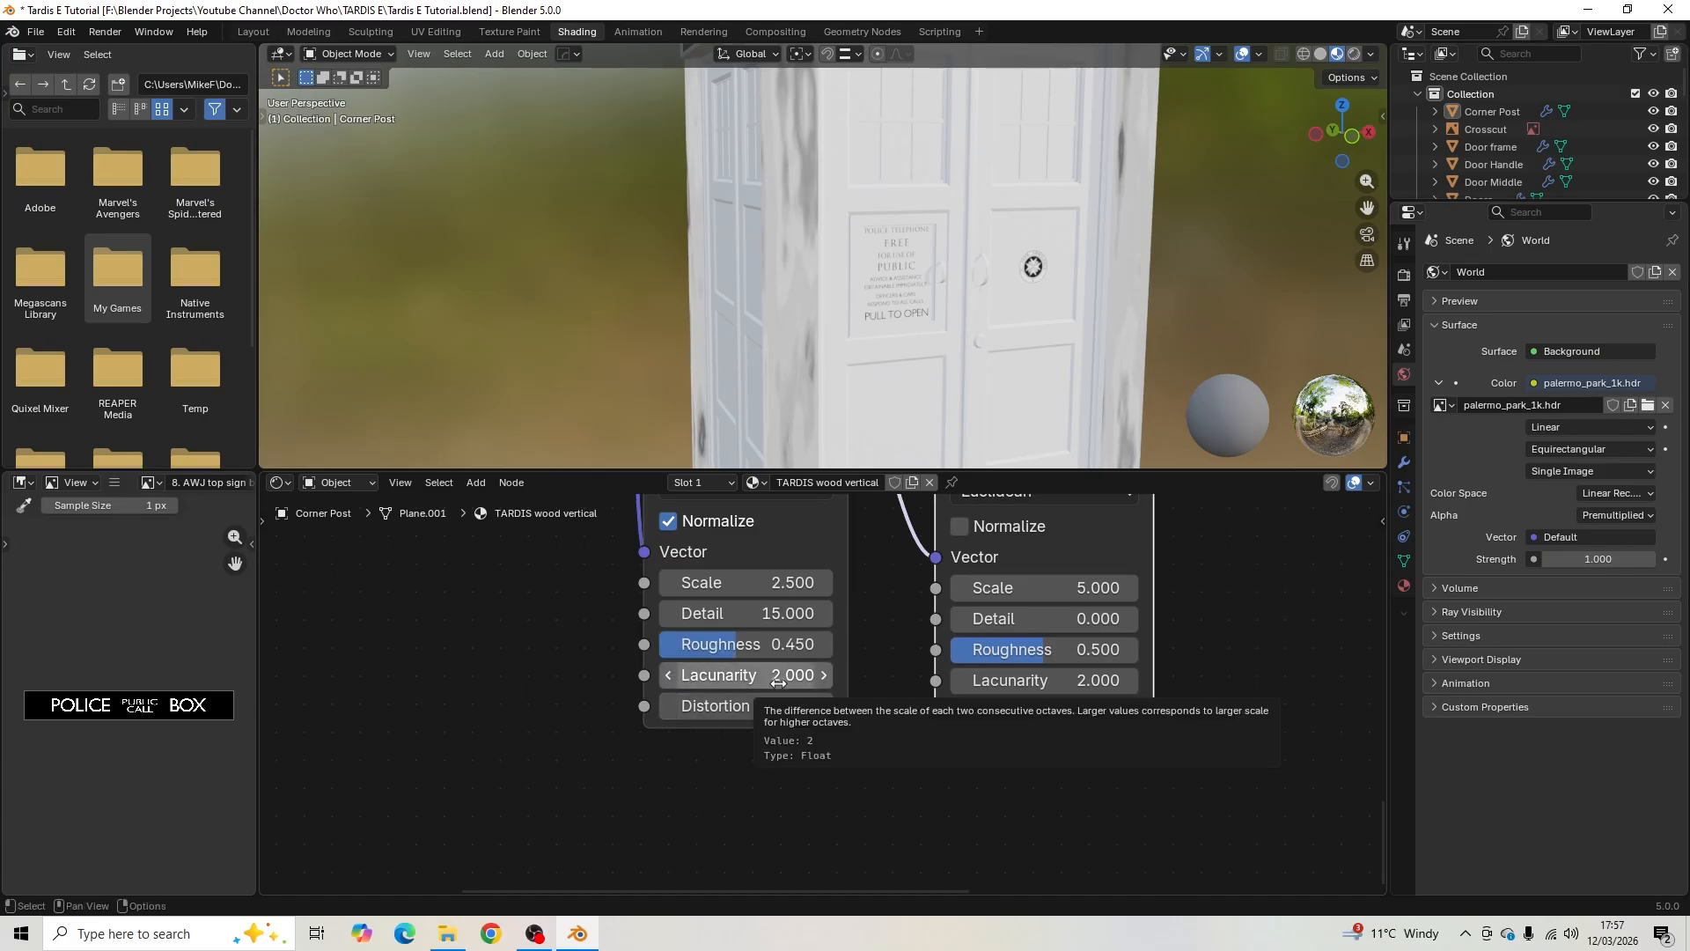
double_click(778, 684)
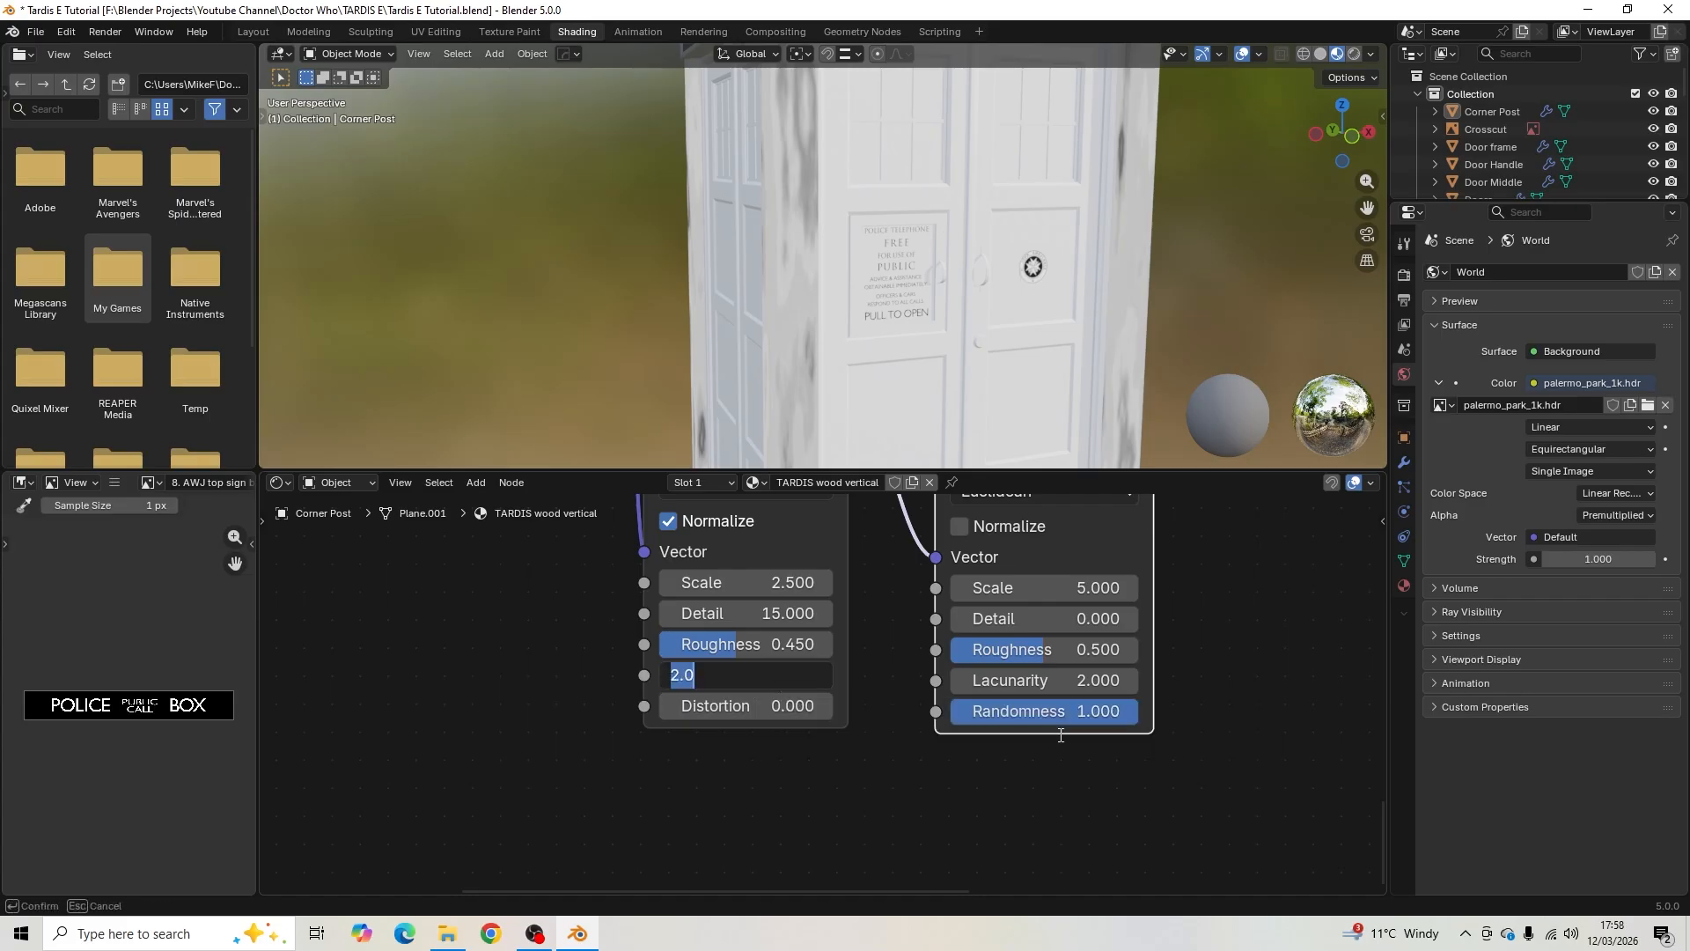
text(4)
key(Return)
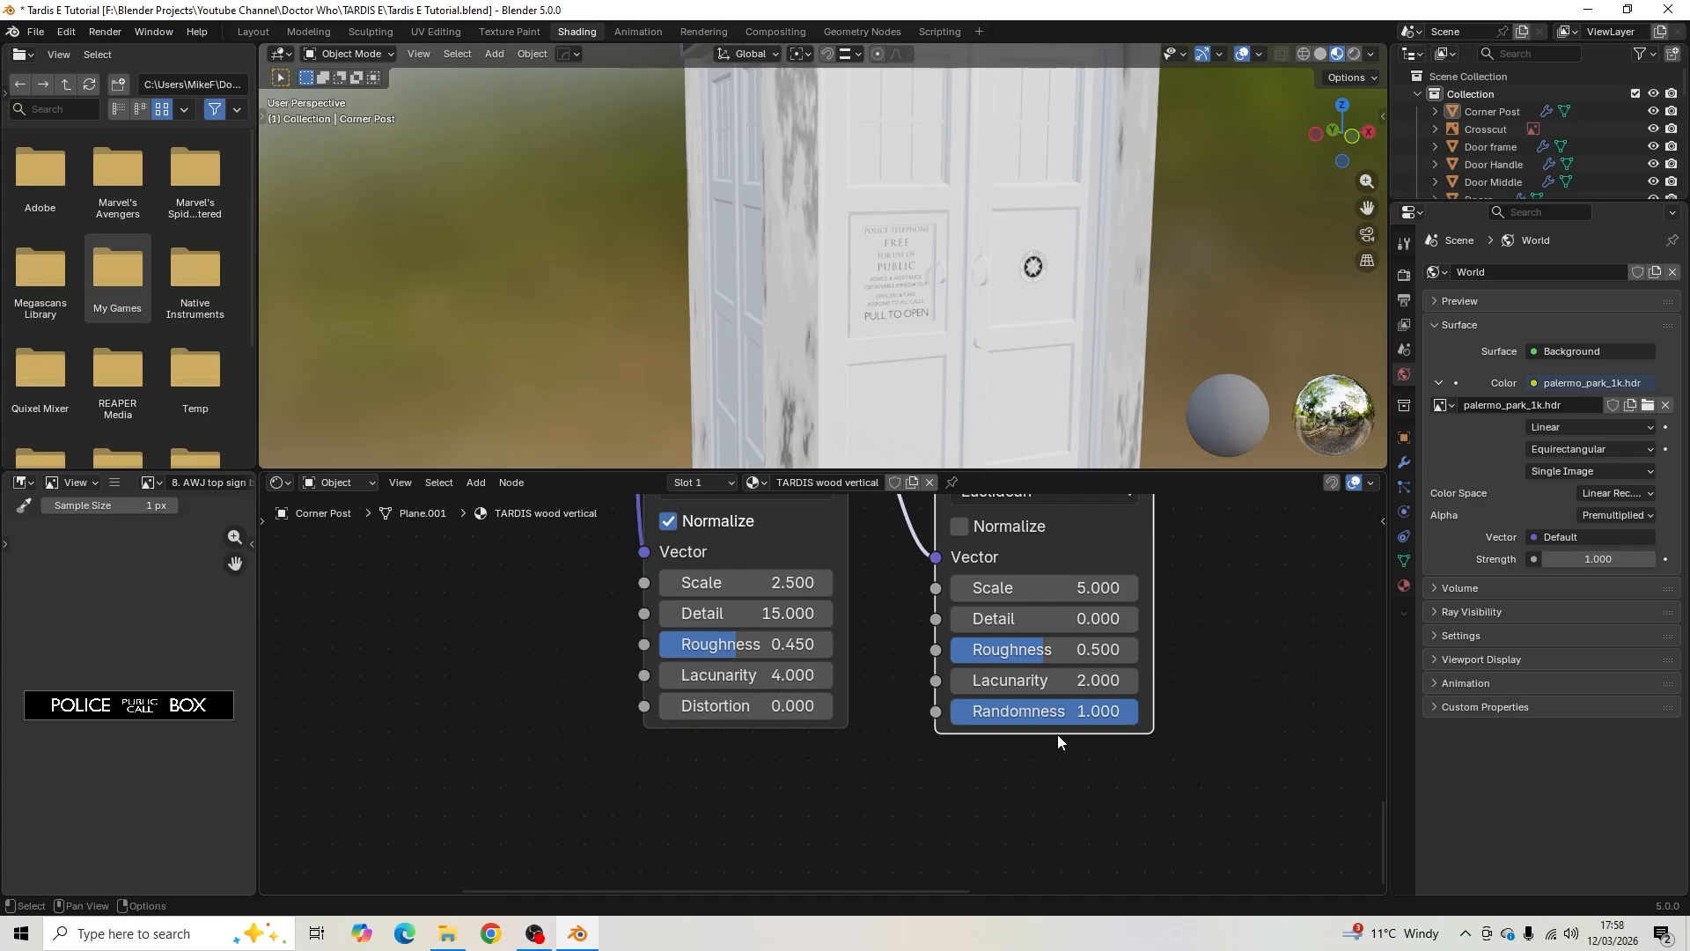
- Set the lower Voronoi Texture's Scale to 4 and its Detail to 0.2
scroll(926, 266, down, 3)
middle_drag(926, 267, 879, 283)
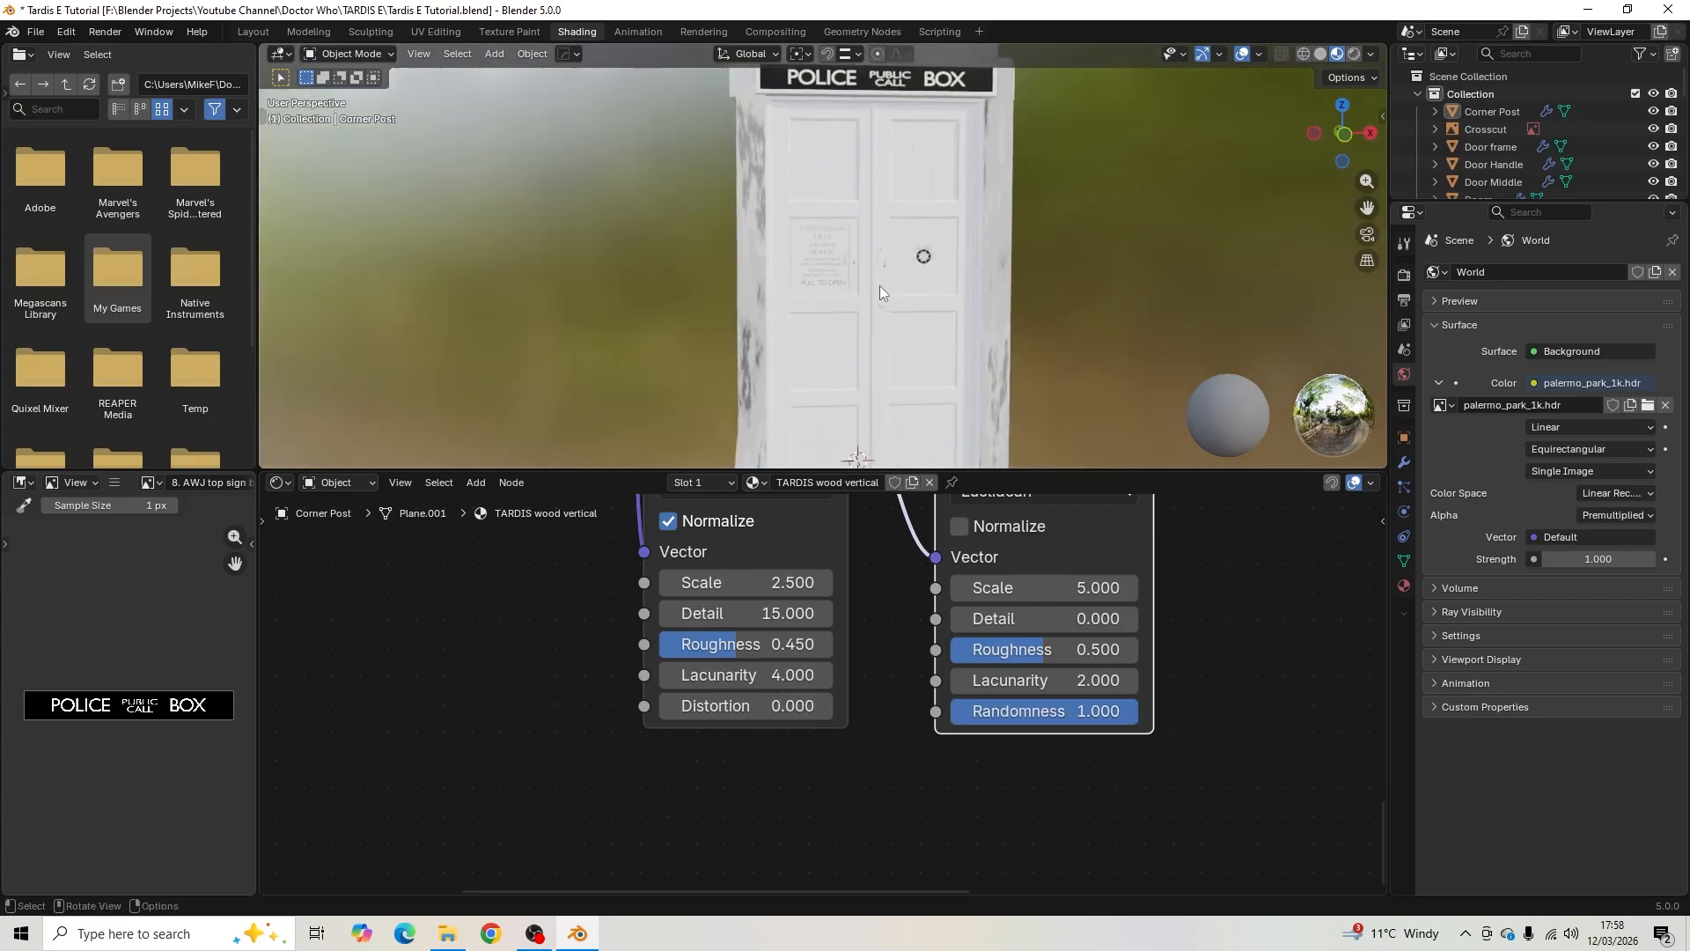
double_click(1080, 588)
text(4)
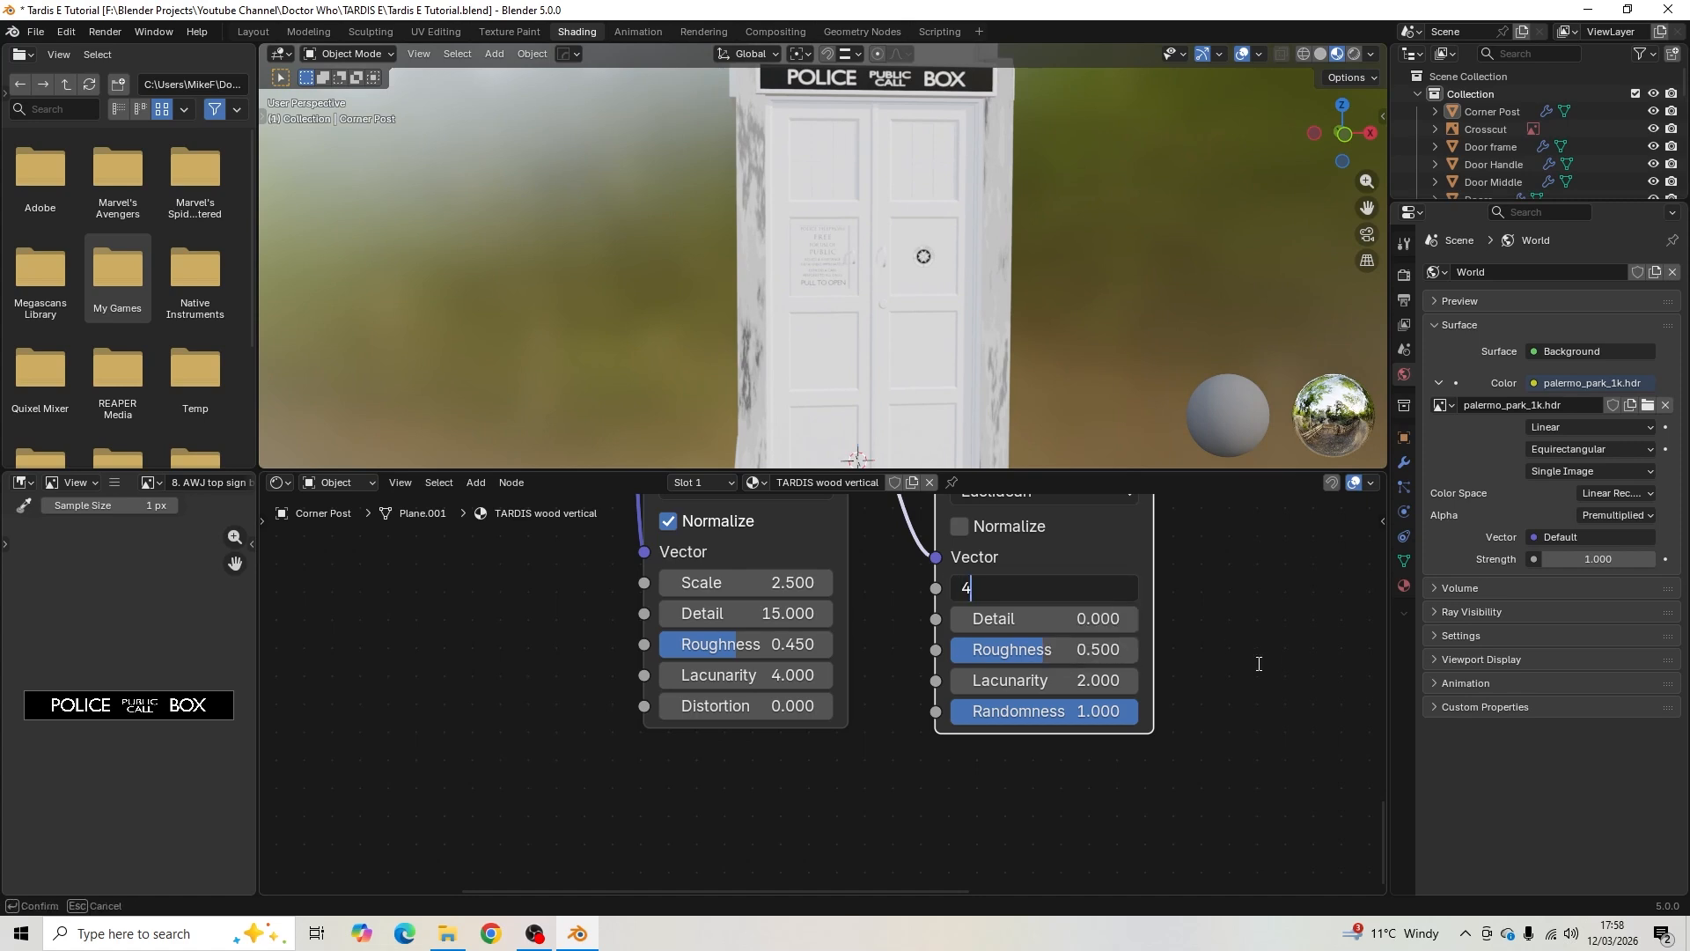
key(Return)
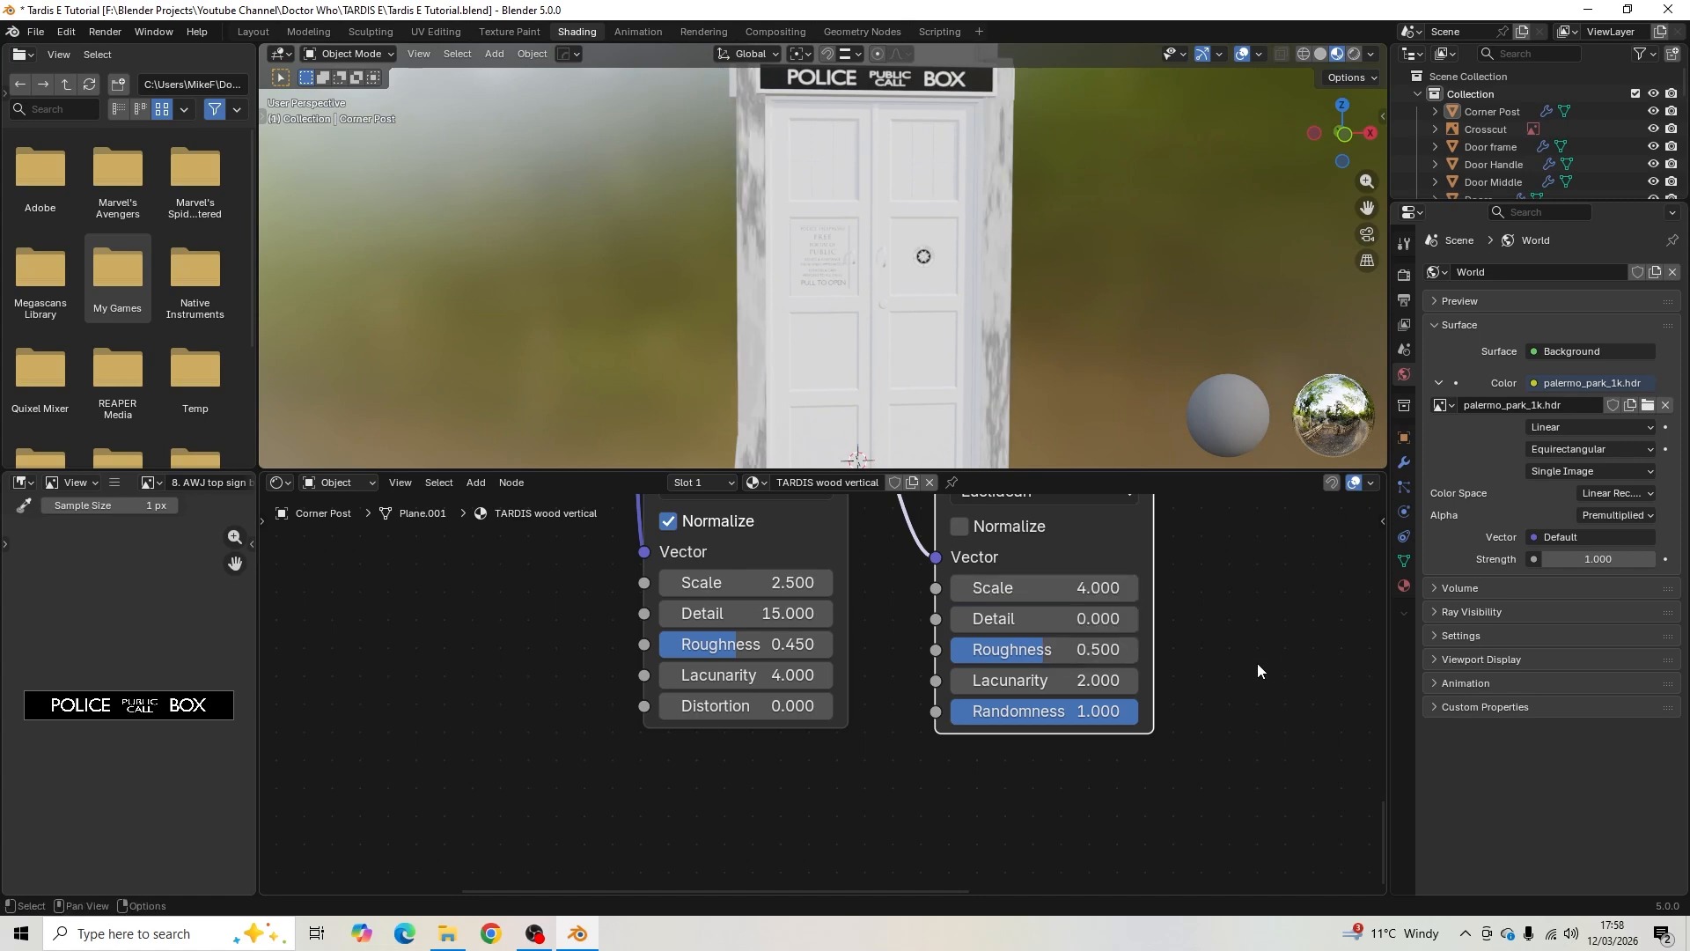
double_click(1105, 620)
text(2)
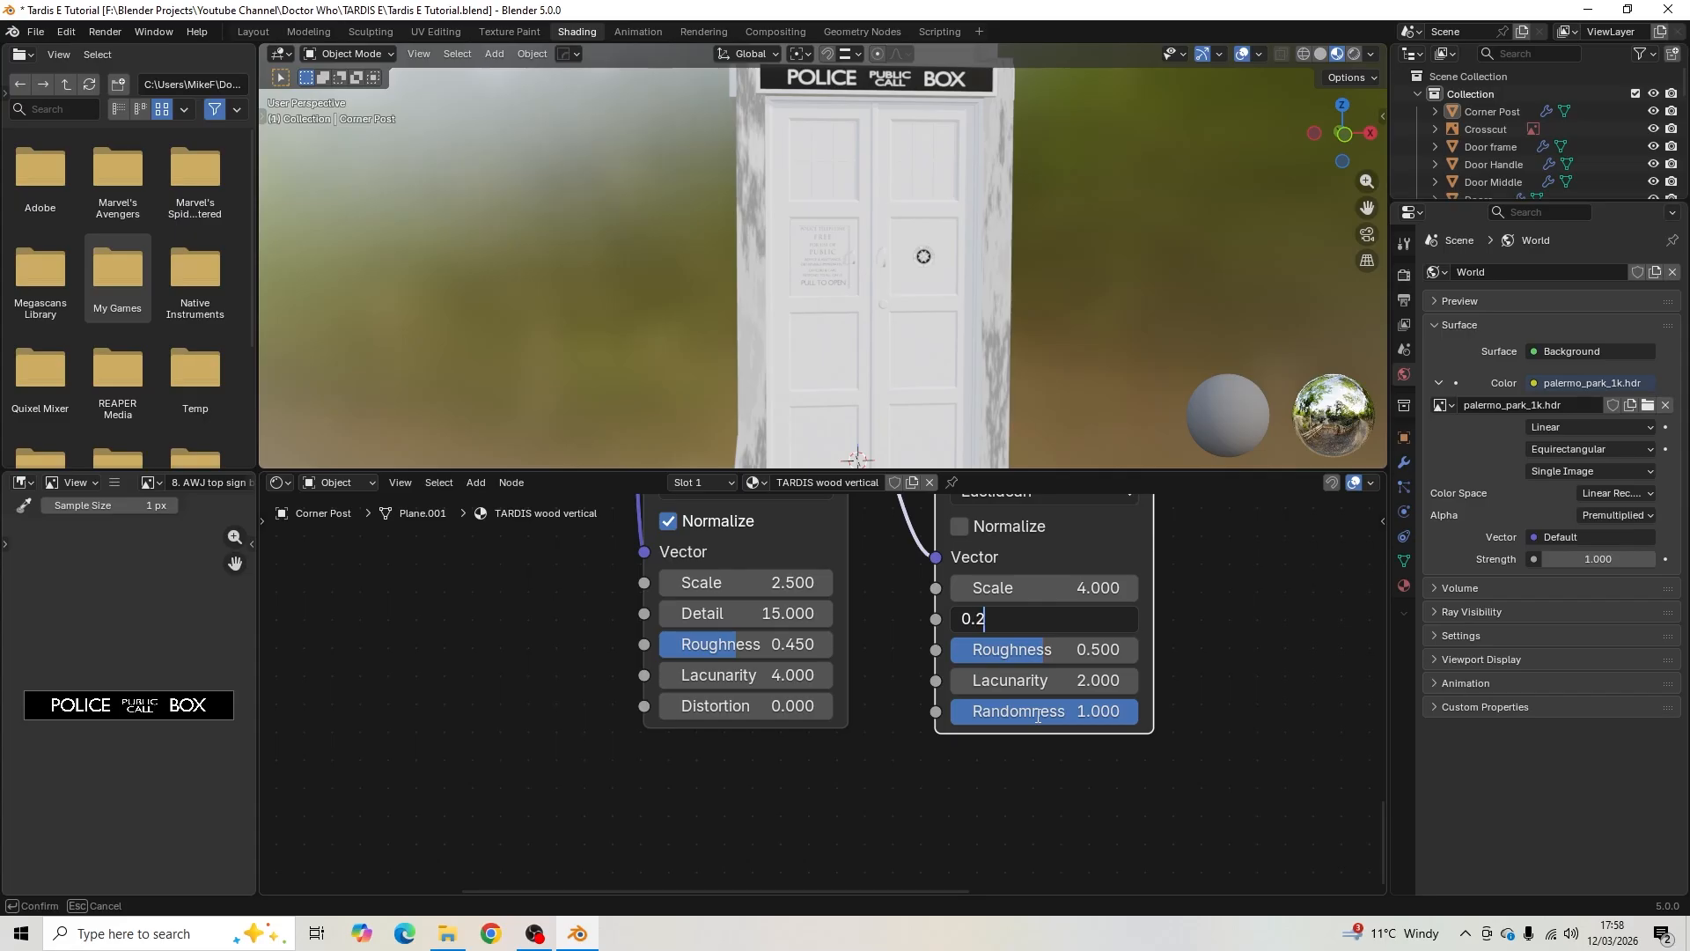
key(Return)
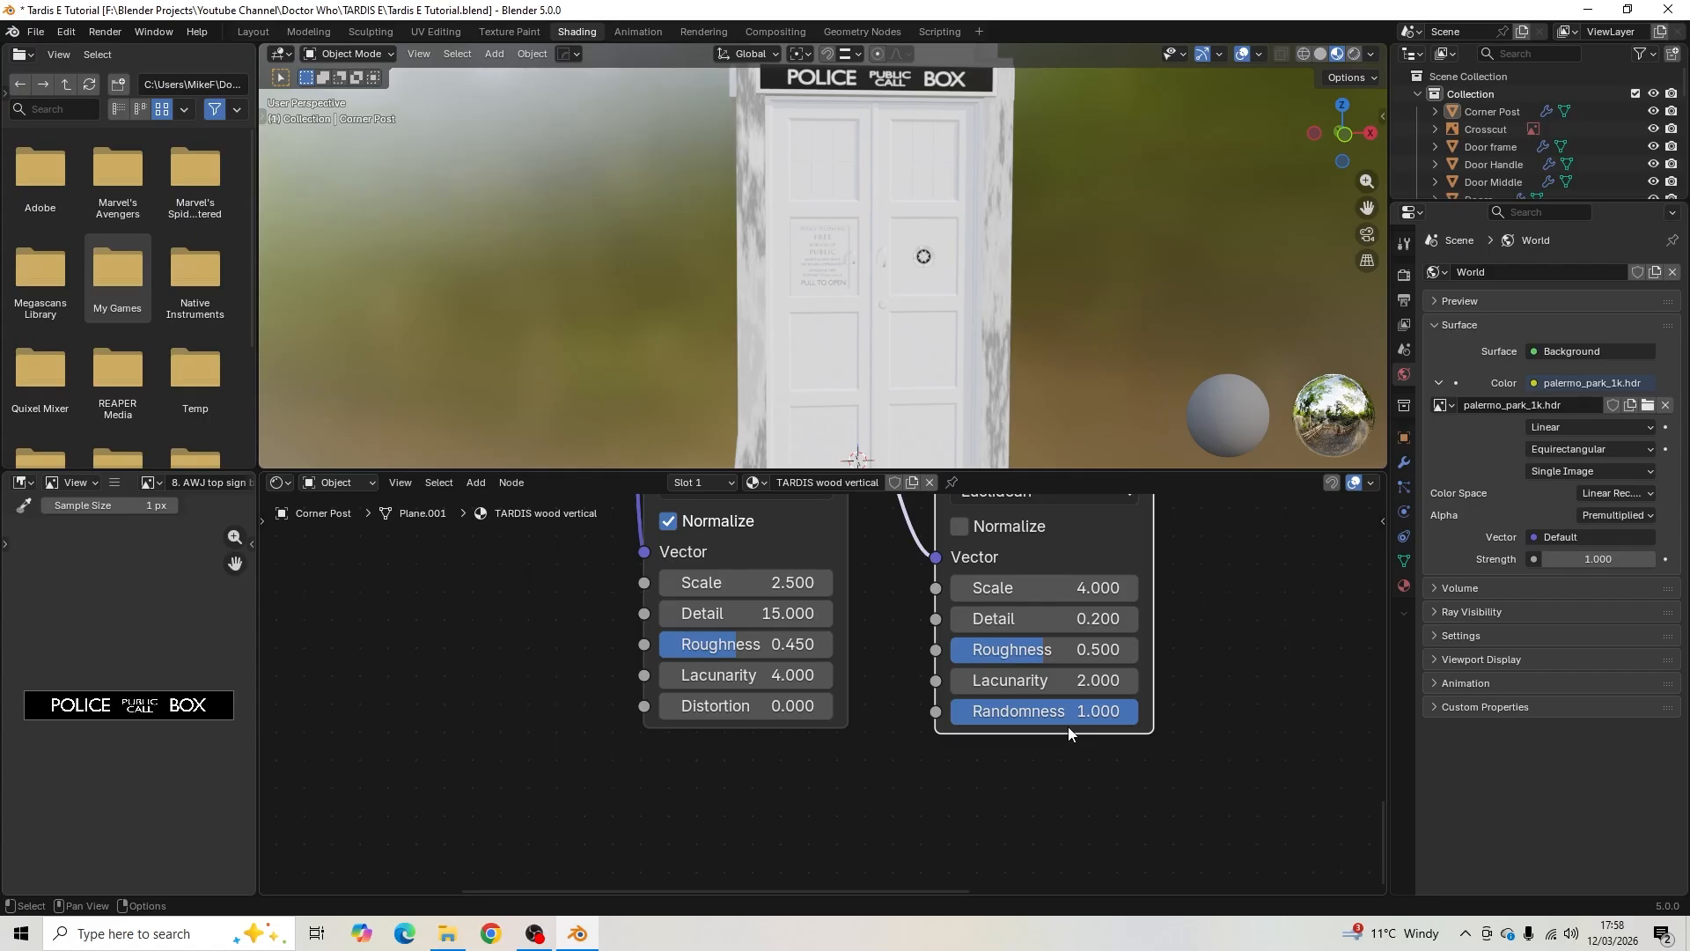
- Move the Material Output and Principled BSDF nodes farther away from the texture branches to free up space between them
scroll(1013, 690, down, 5)
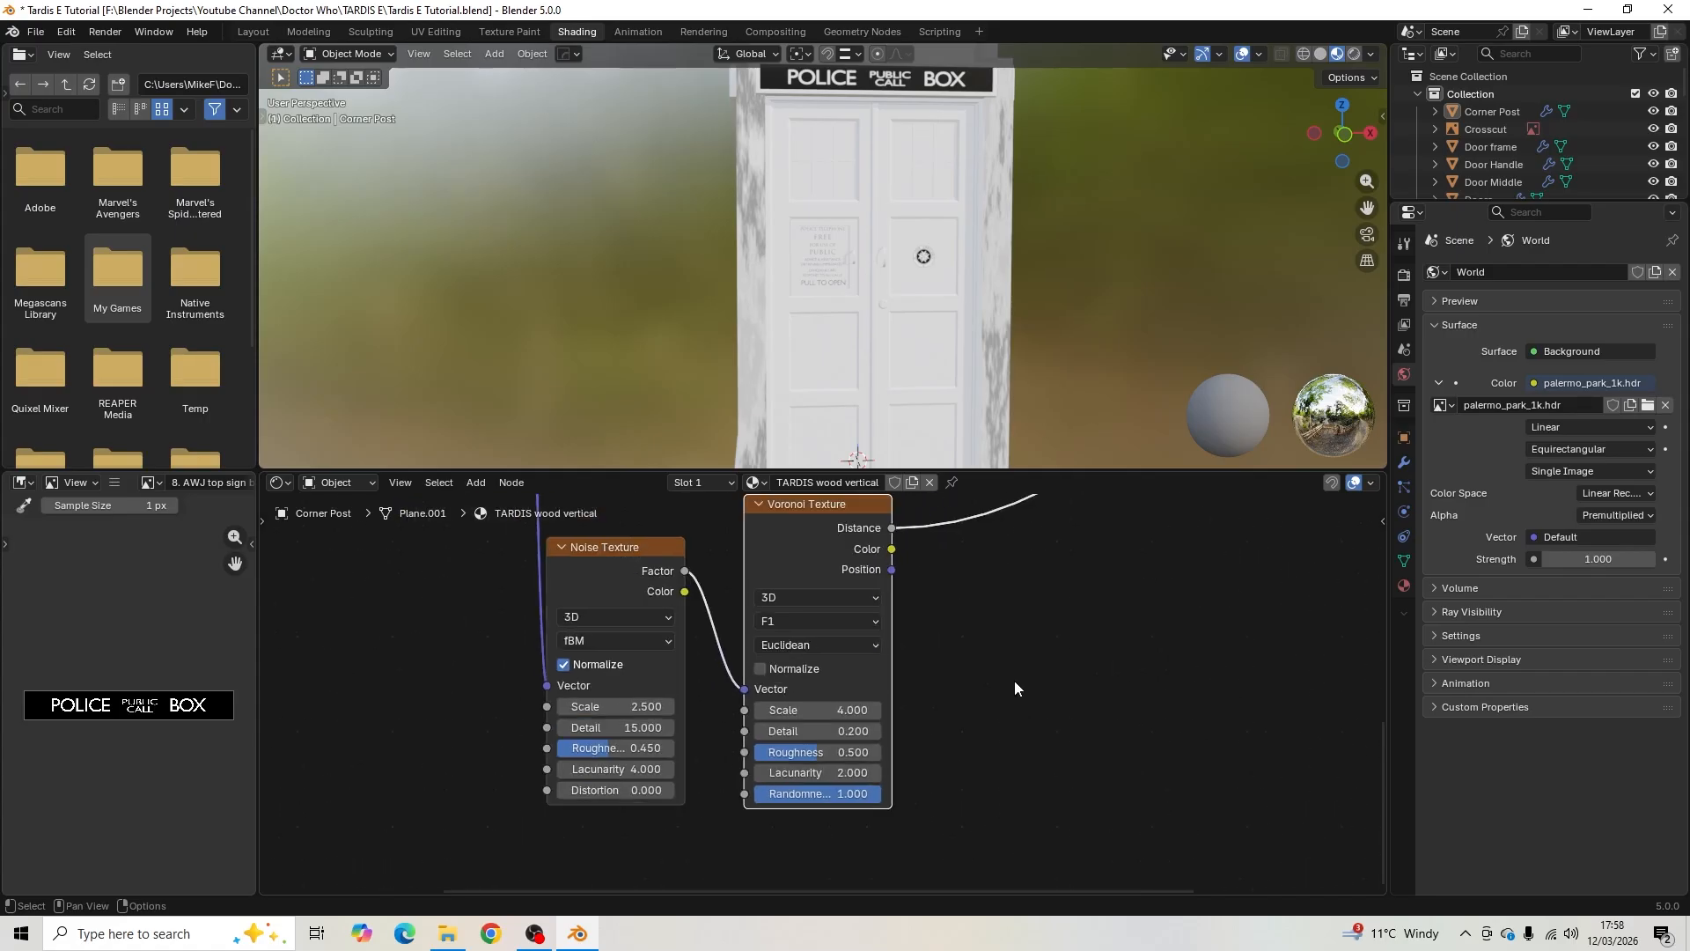
middle_drag(985, 712, 821, 902)
scroll(900, 338, down, 4)
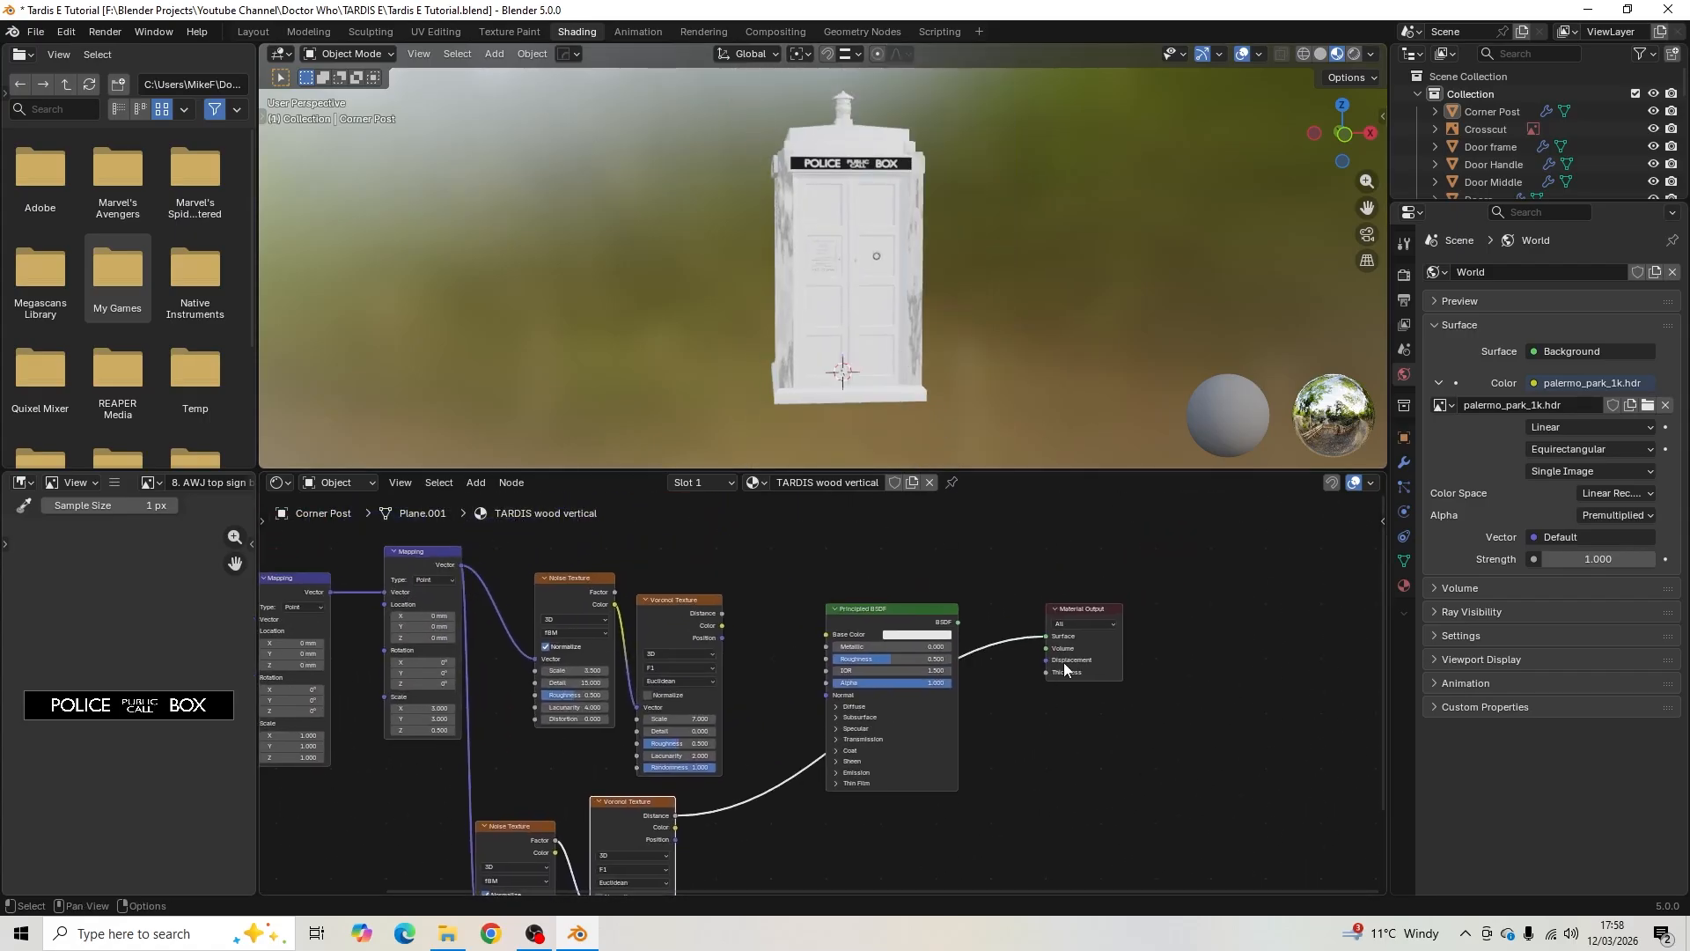
drag(1076, 610, 1149, 772)
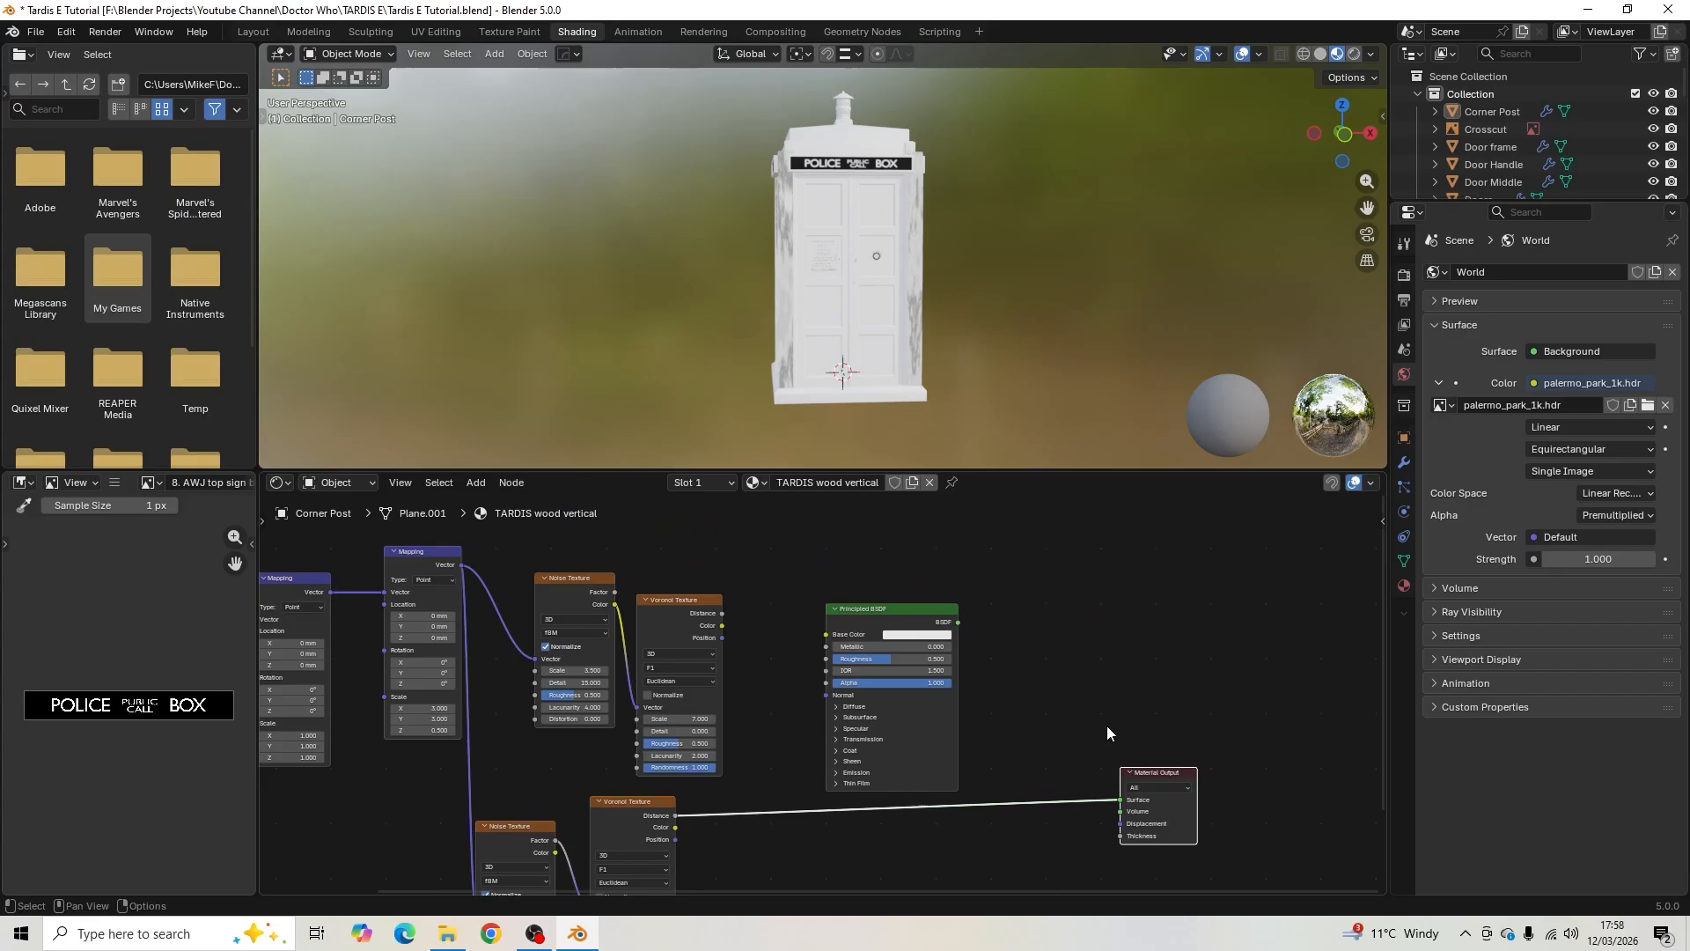
drag(899, 610, 1148, 549)
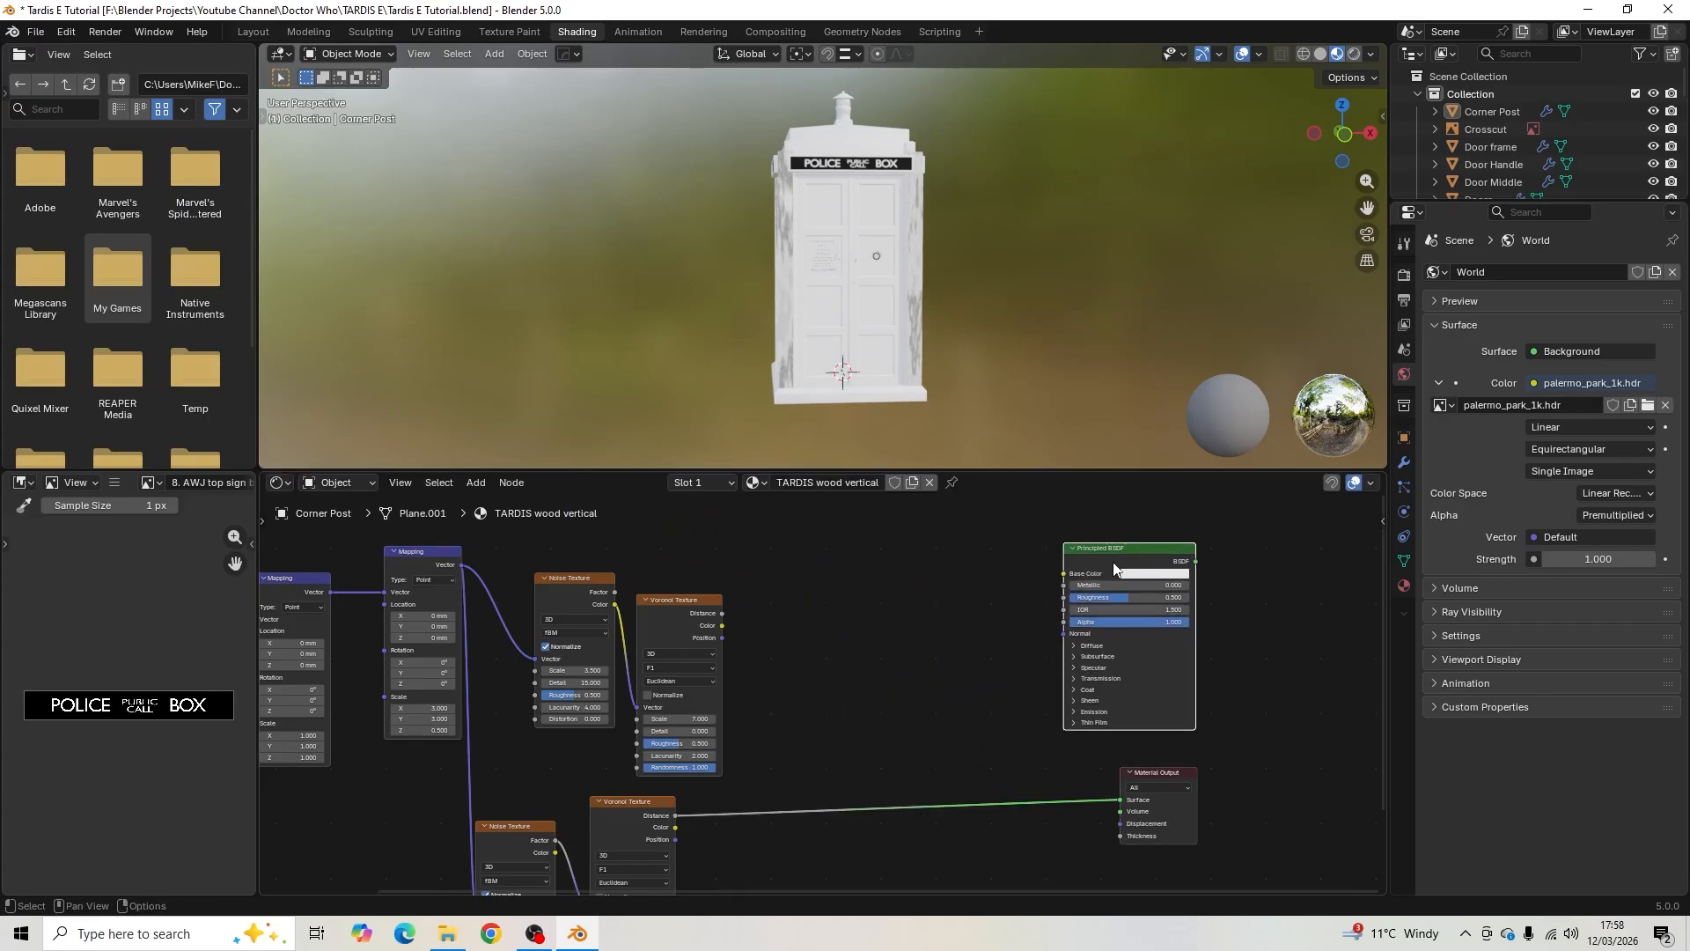
- Preview the upper Voronoi Texture and then the lower one on the corner posts to compare their grain
middle_drag(814, 659, 985, 605)
scroll(984, 604, up, 3)
scroll(795, 341, up, 5)
middle_drag(795, 340, 841, 380)
scroll(840, 374, up, 2)
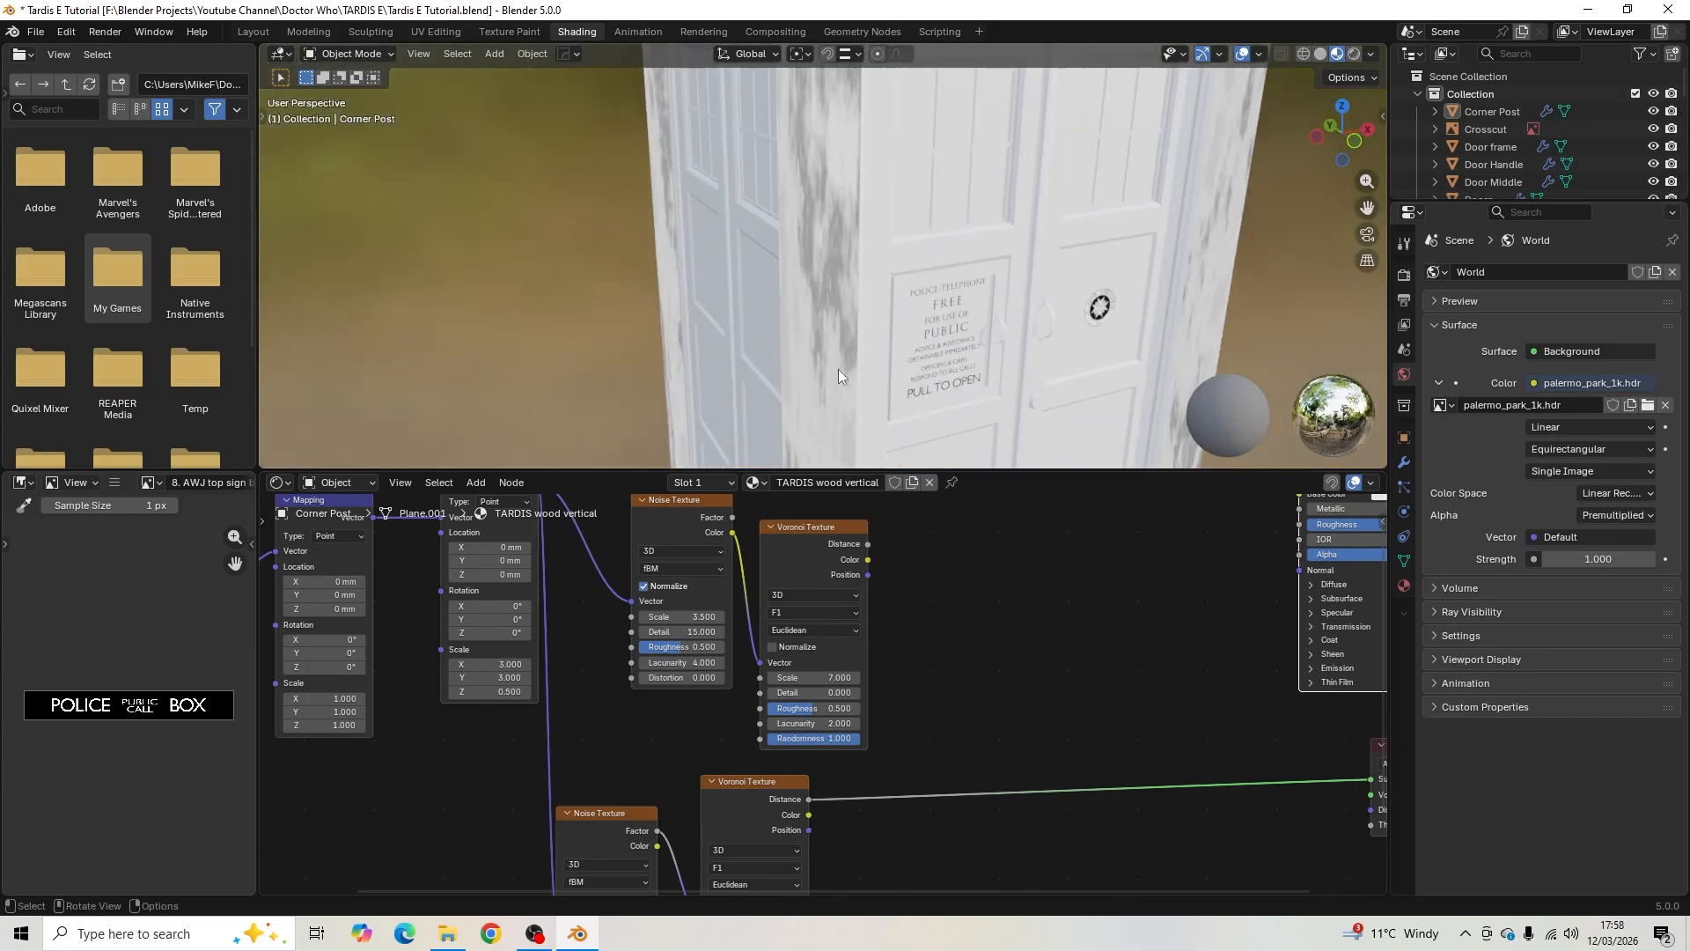
ctrl+shift+click(810, 525)
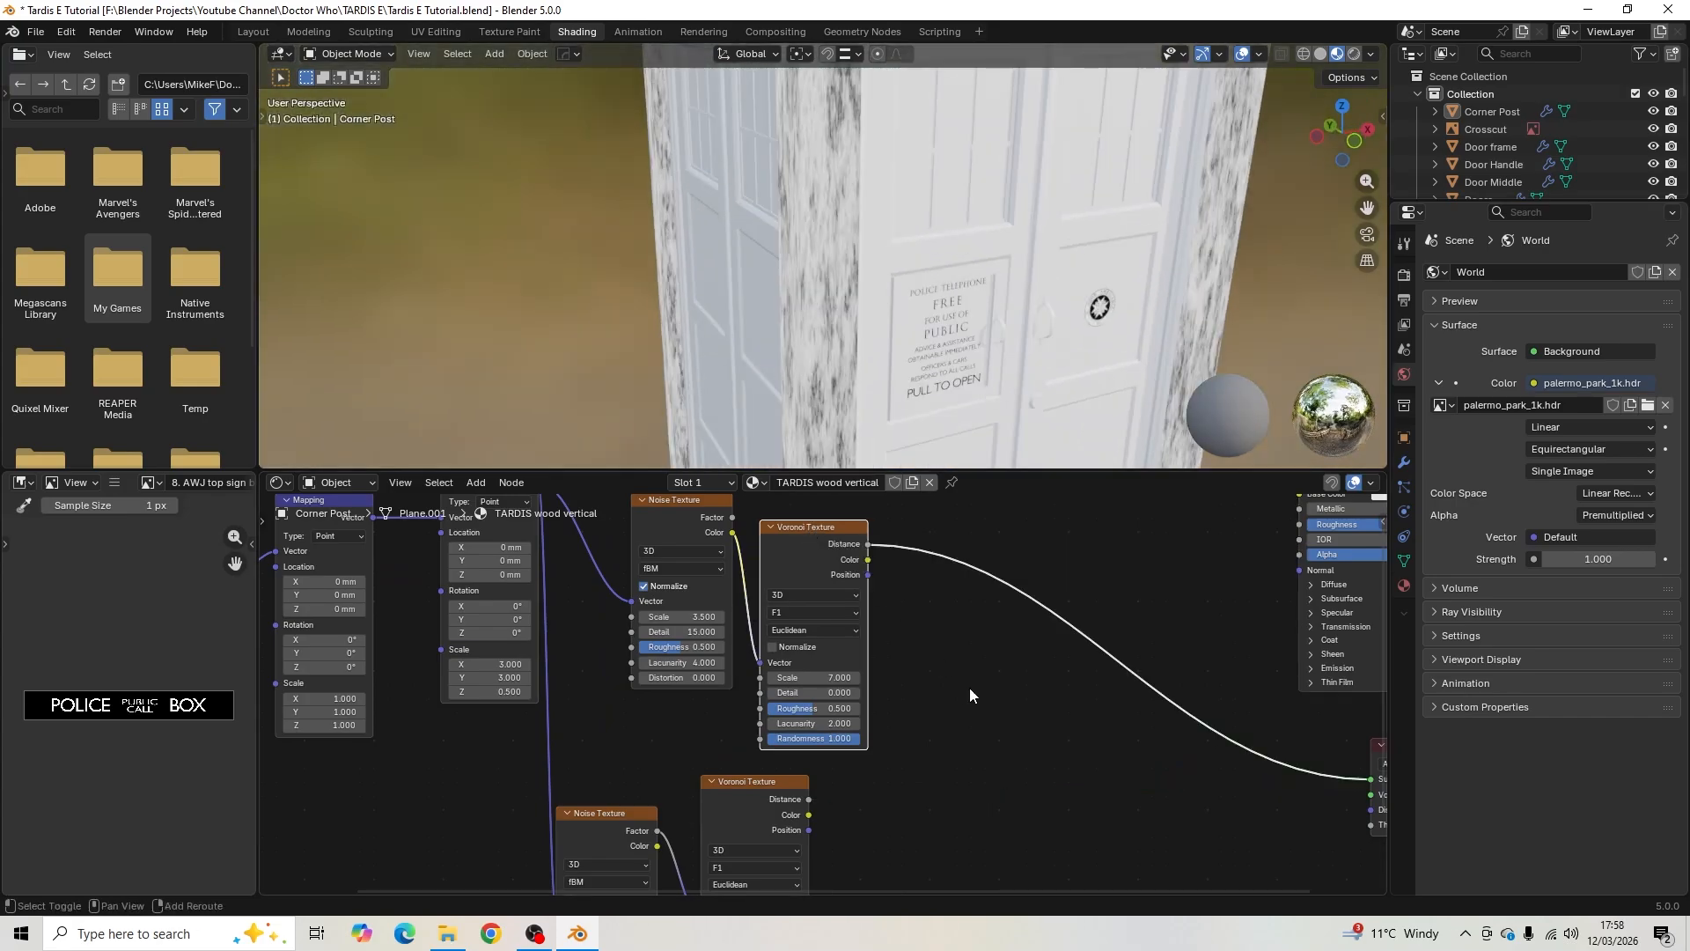
scroll(953, 589, down, 2)
middle_drag(973, 689, 901, 644)
ctrl+shift+click(771, 672)
scroll(949, 599, down, 3)
scroll(902, 620, up, 1)
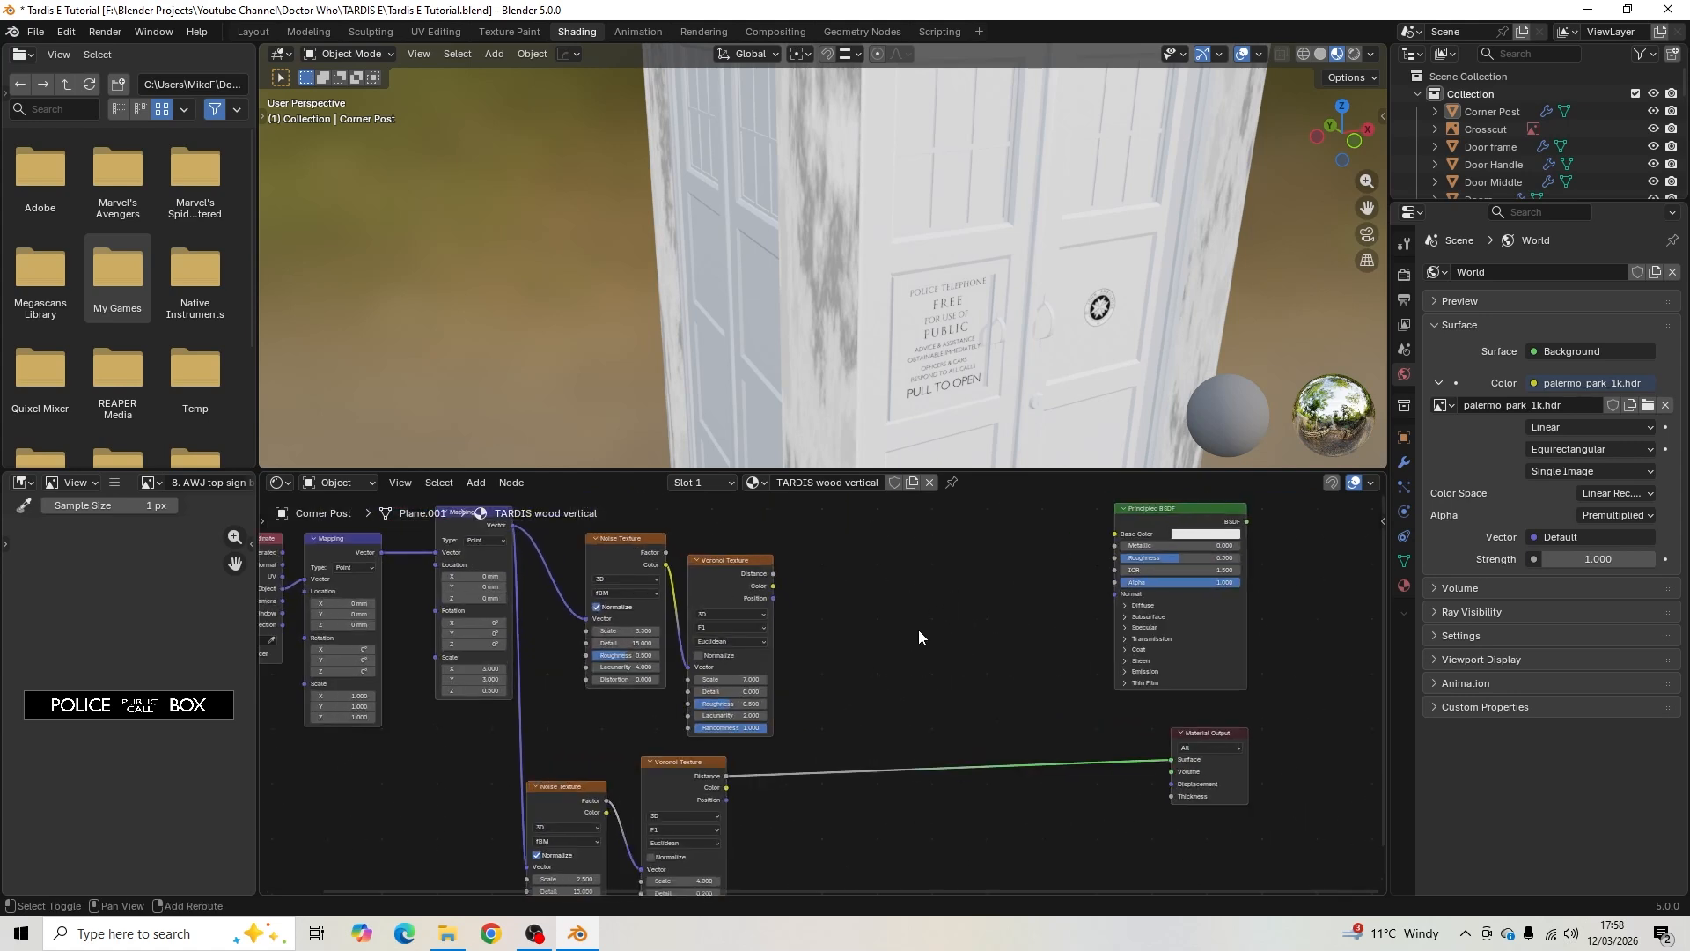
- Add a Mix Color node between the Voronoi Textures and the Principled BSDF
key(shift+a)
text(m)
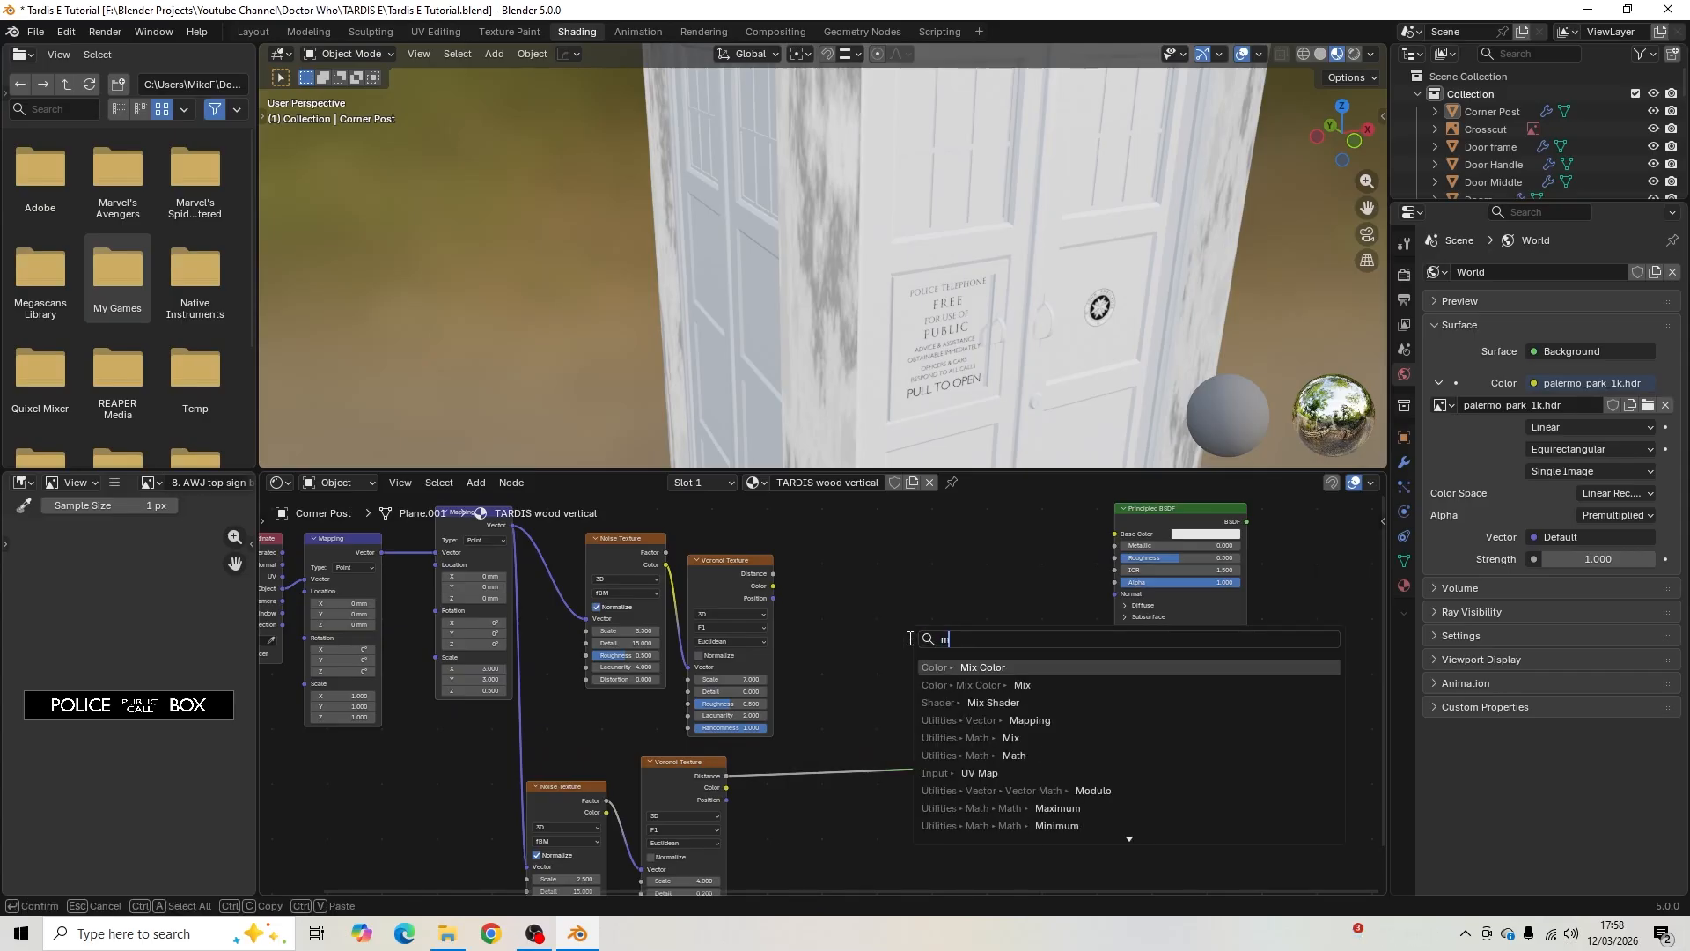
text(ix)
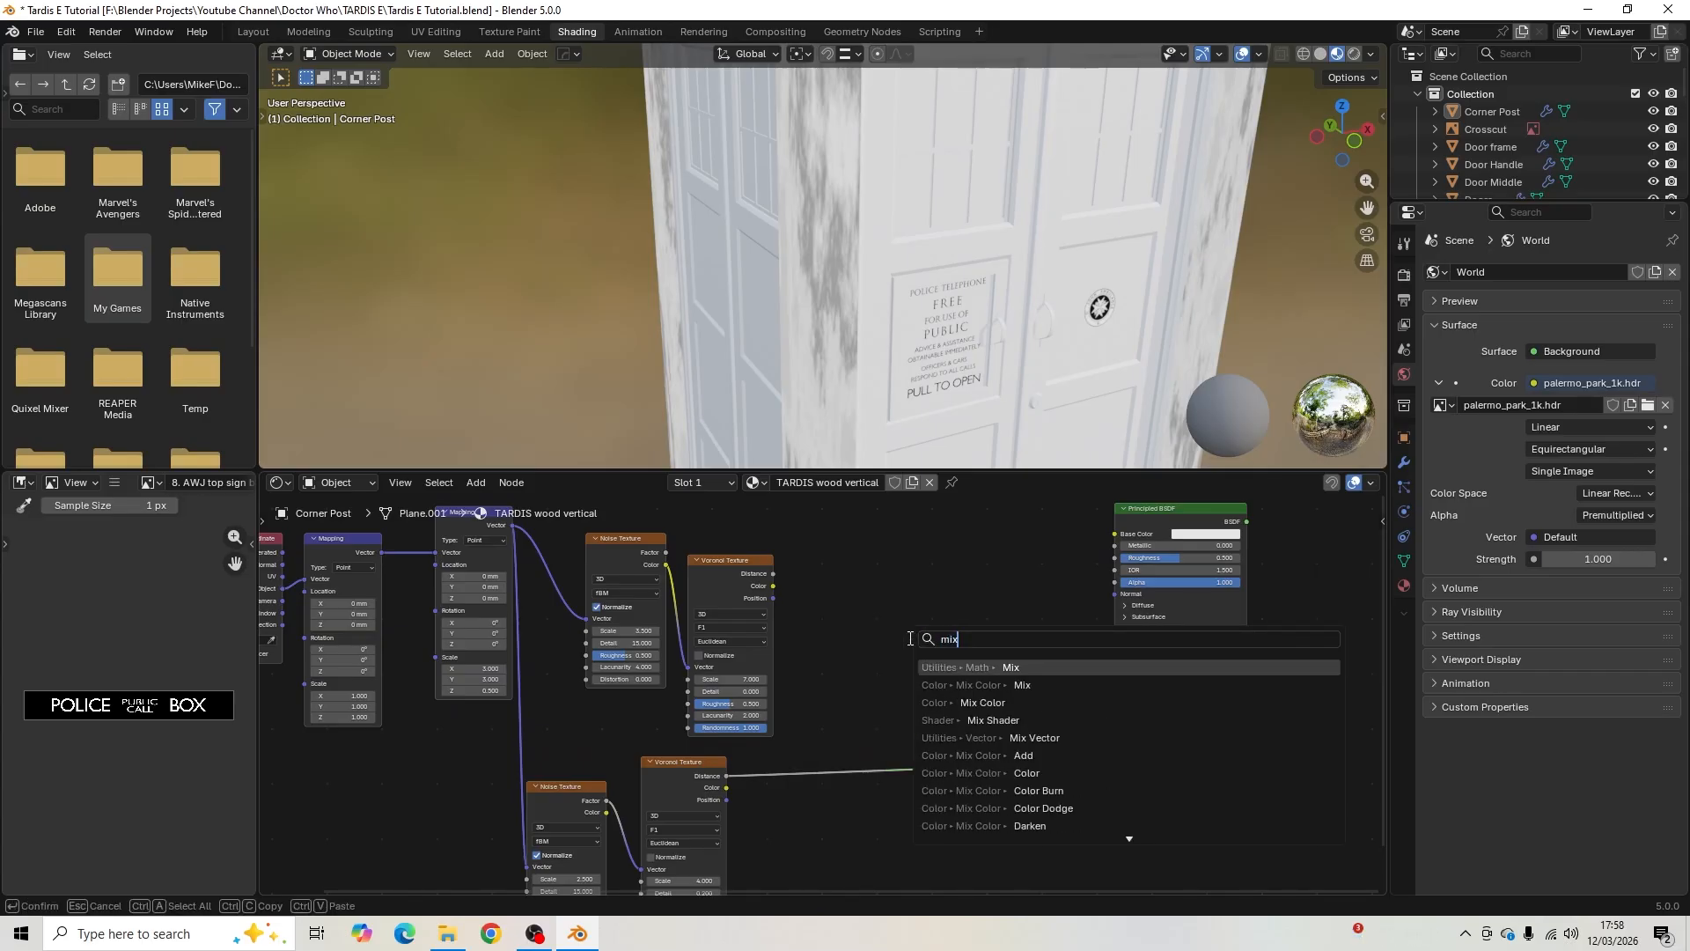
click(1076, 701)
click(912, 610)
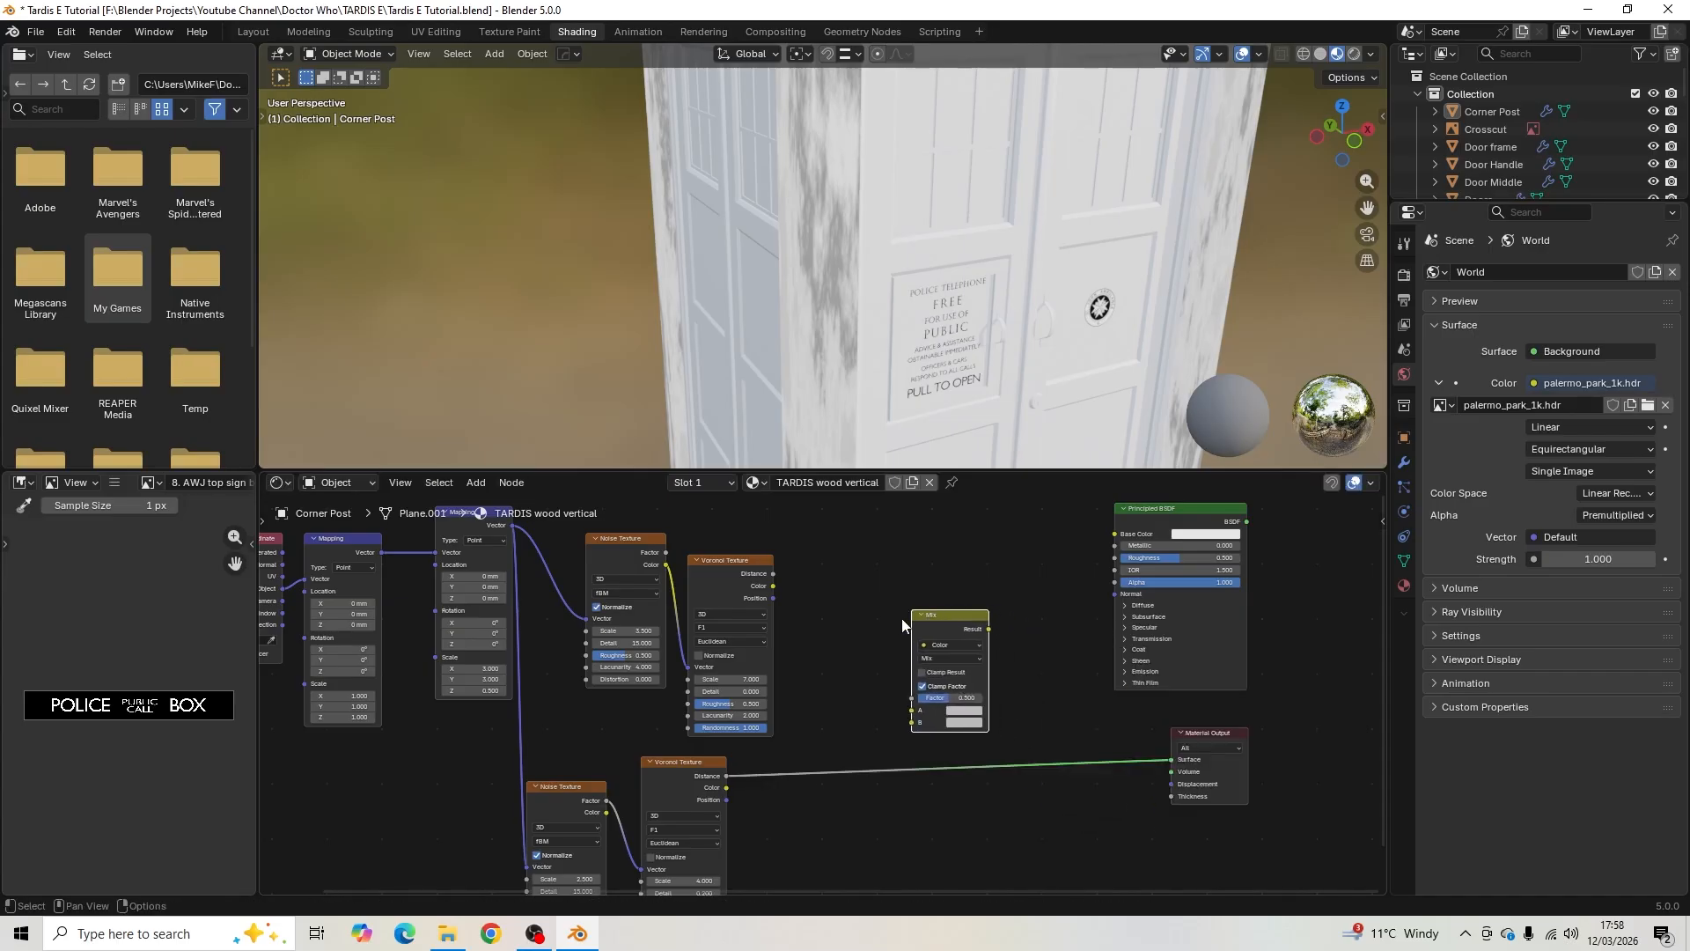
- Set the Mix Color node's blending mode to Darken
scroll(887, 636, up, 3)
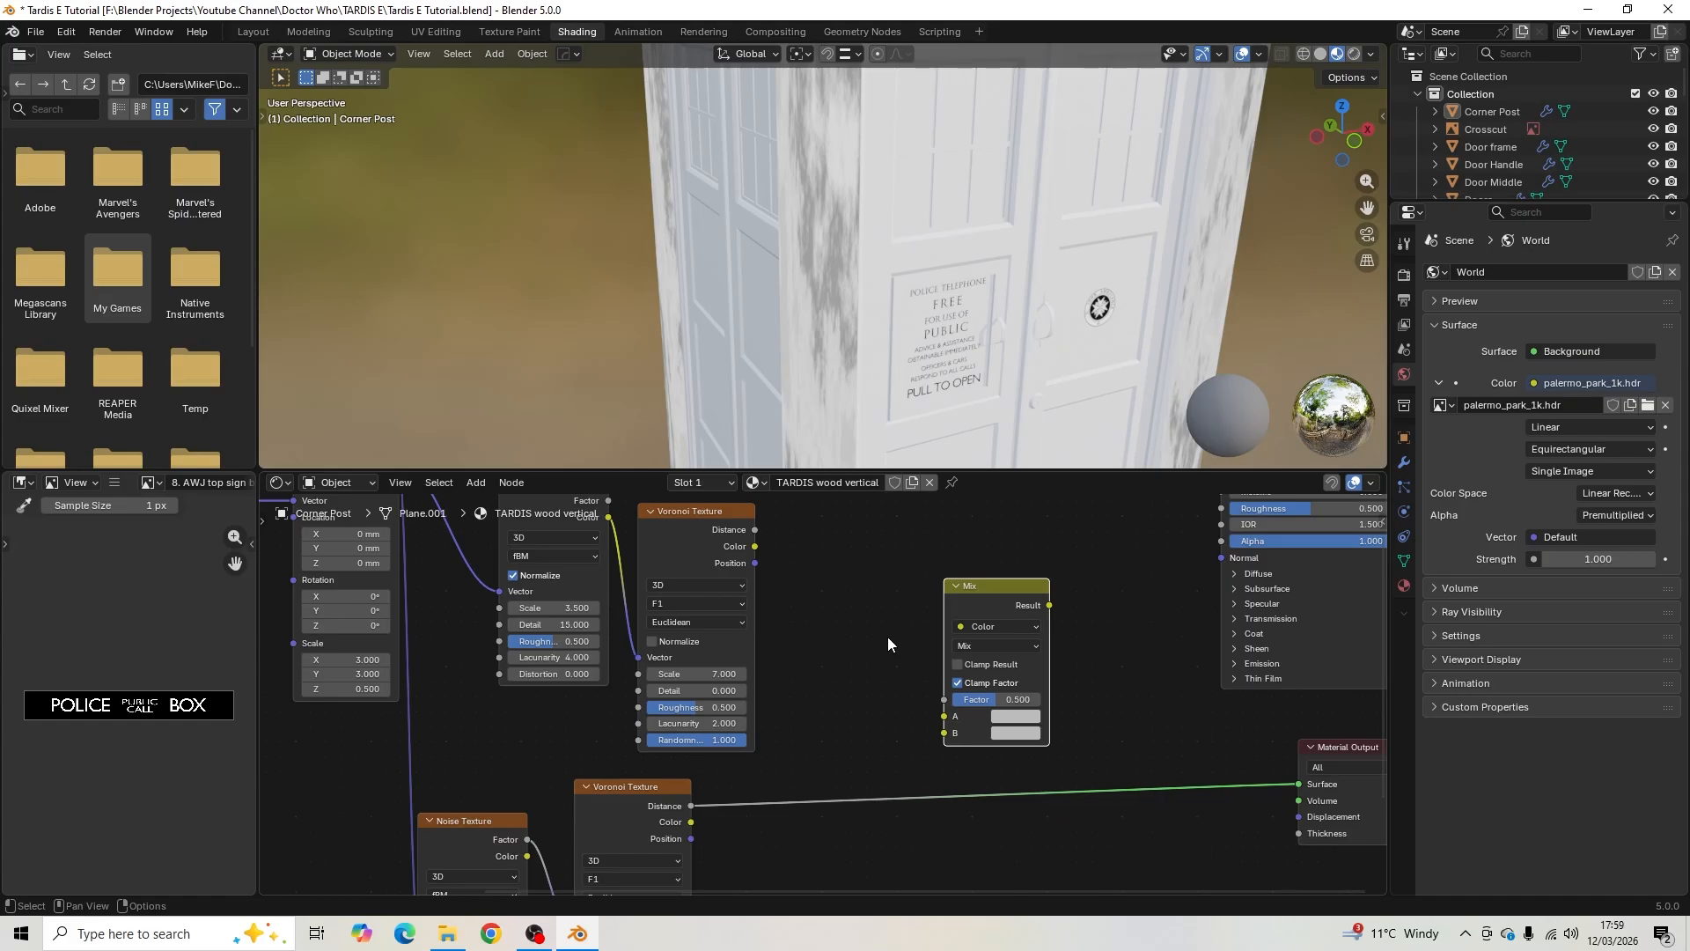
middle_drag(888, 636, 1035, 640)
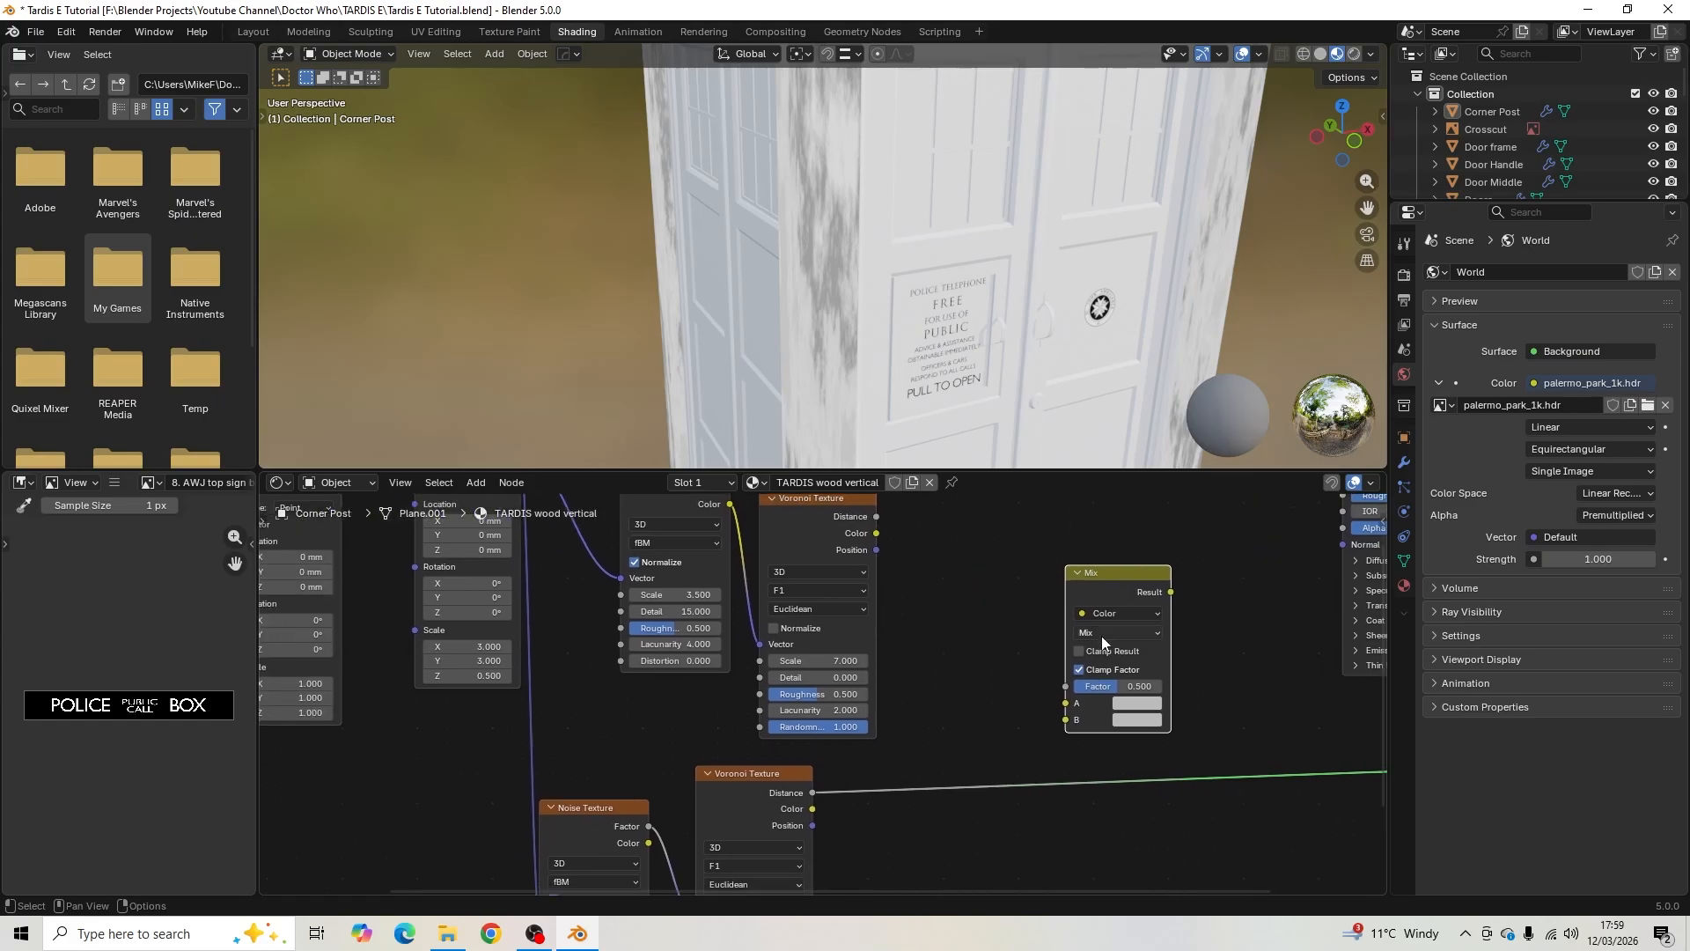
middle_drag(949, 650, 846, 642)
scroll(1039, 649, up, 5)
middle_drag(1217, 639, 985, 685)
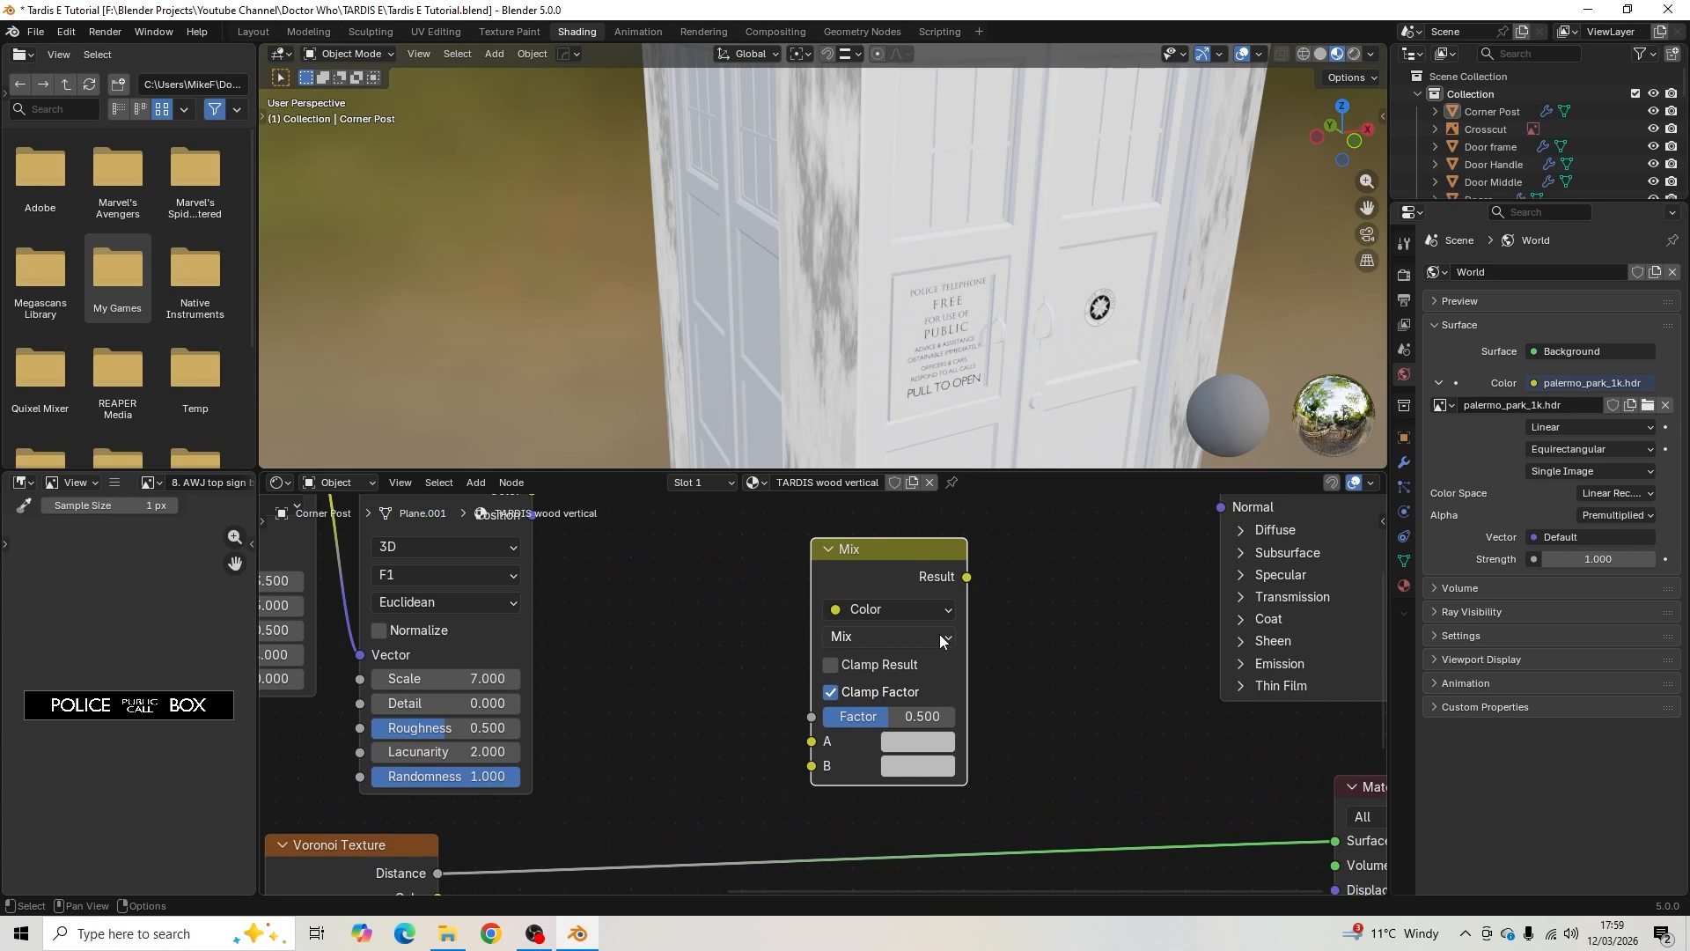
click(938, 635)
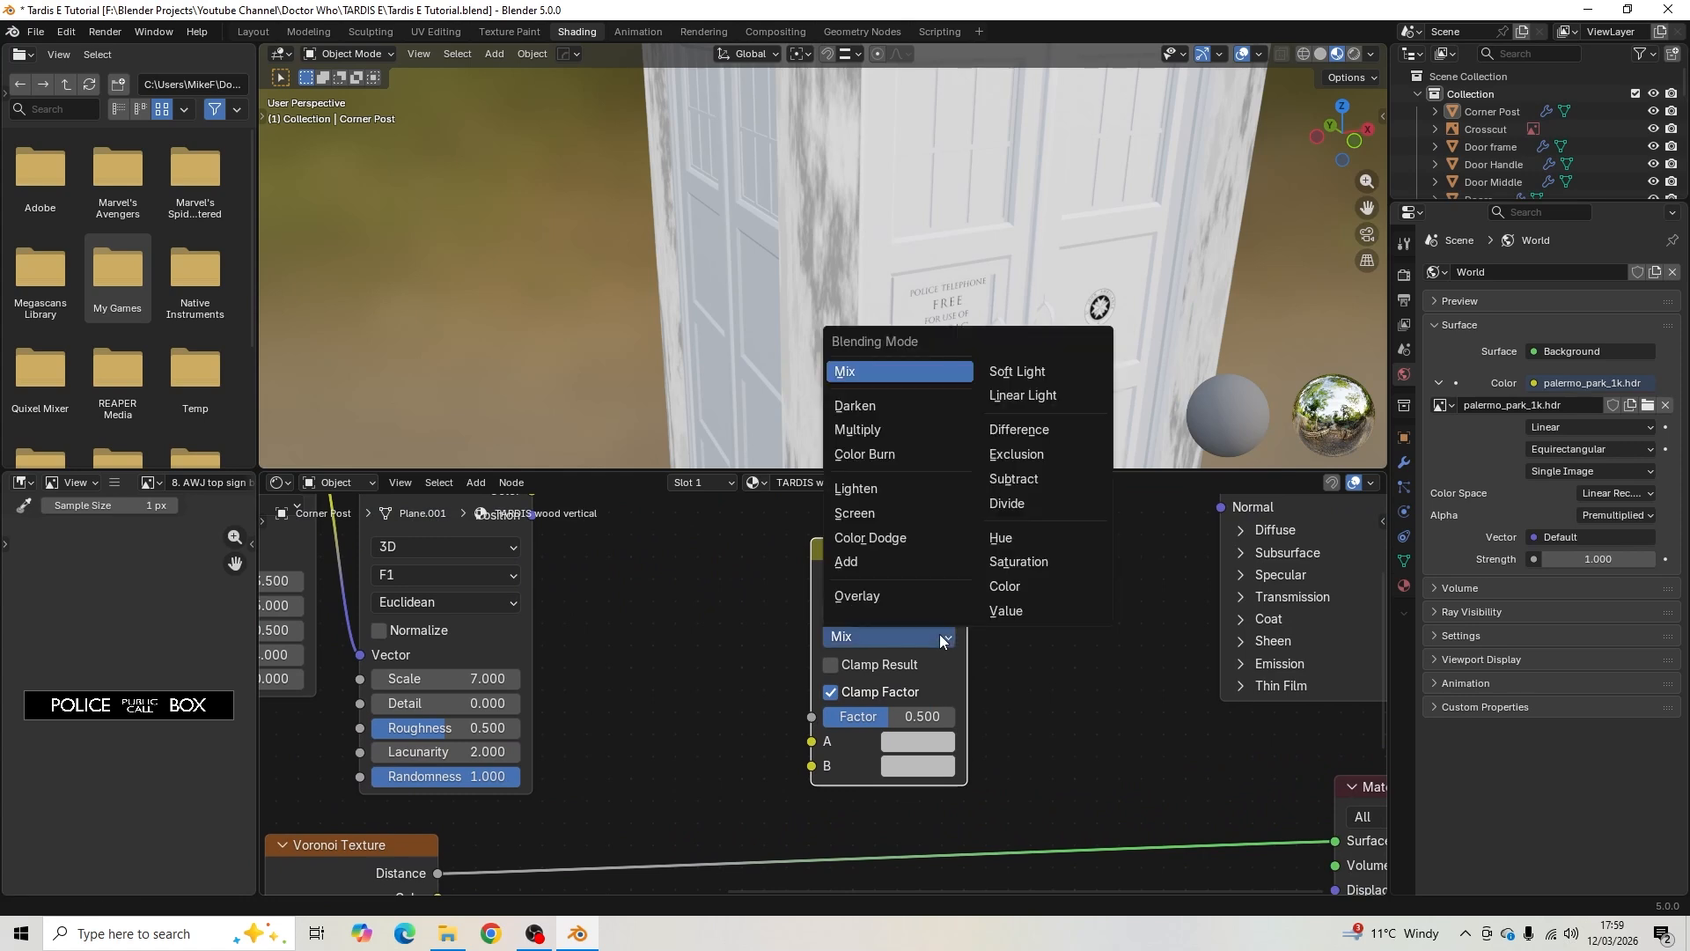
click(852, 407)
- Connect the upper Voronoi Texture's Distance to the Darken node's A input and the lower one's Distance to B
scroll(689, 610, down, 2)
middle_drag(688, 610, 784, 671)
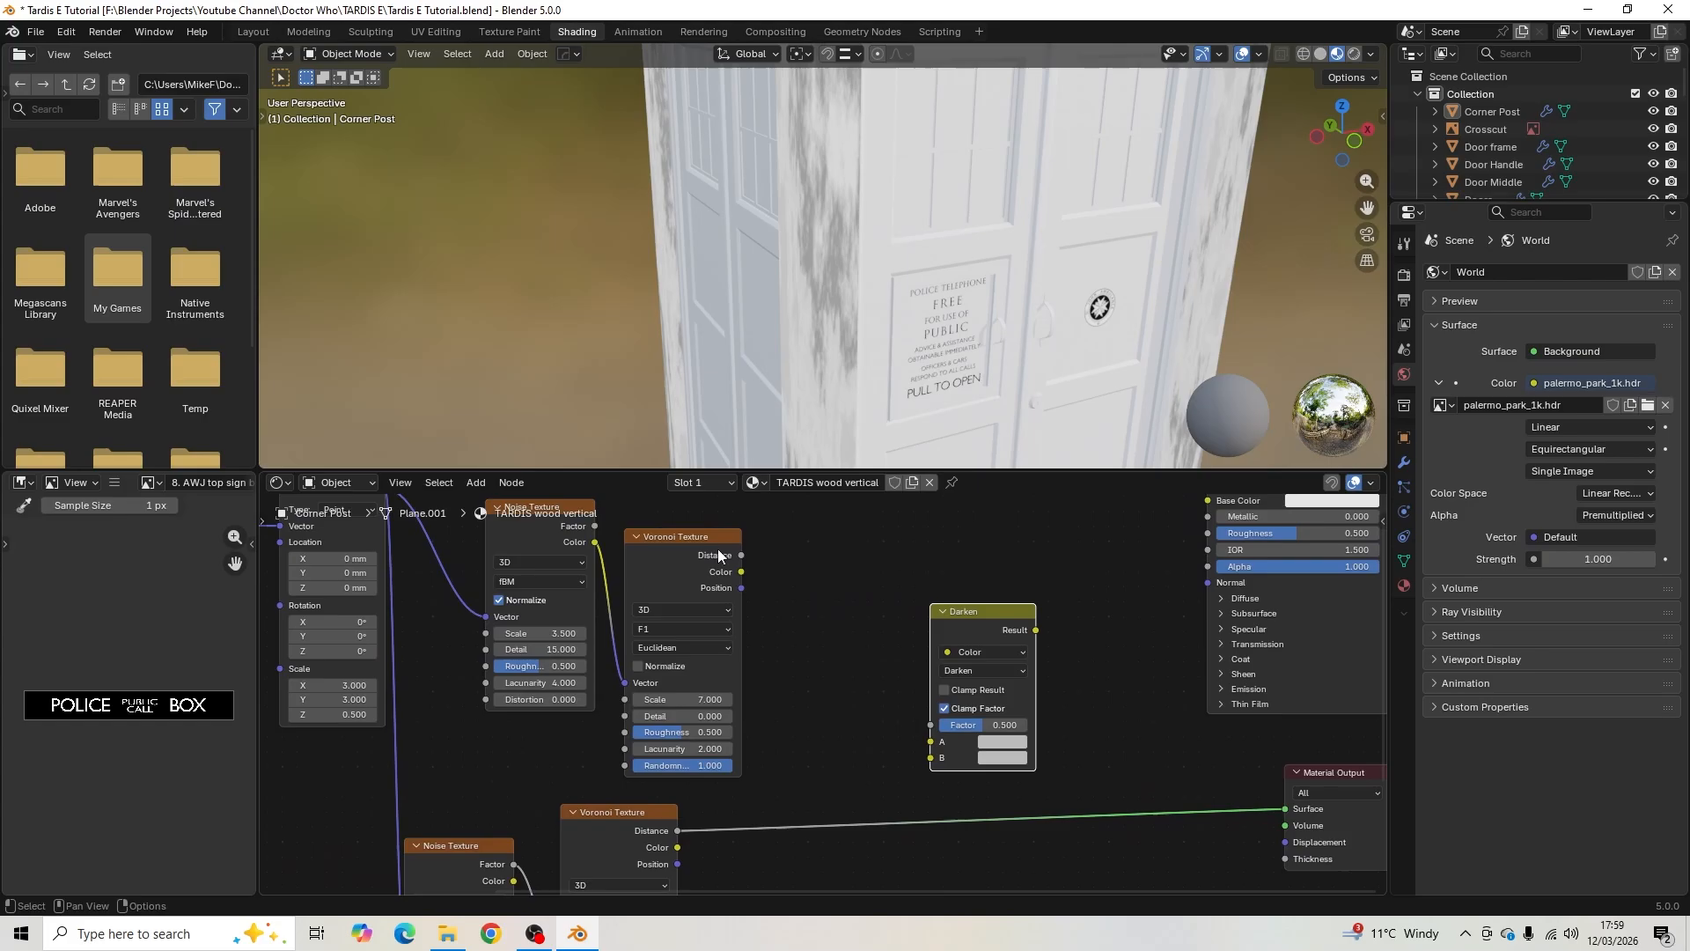
drag(720, 535, 921, 780)
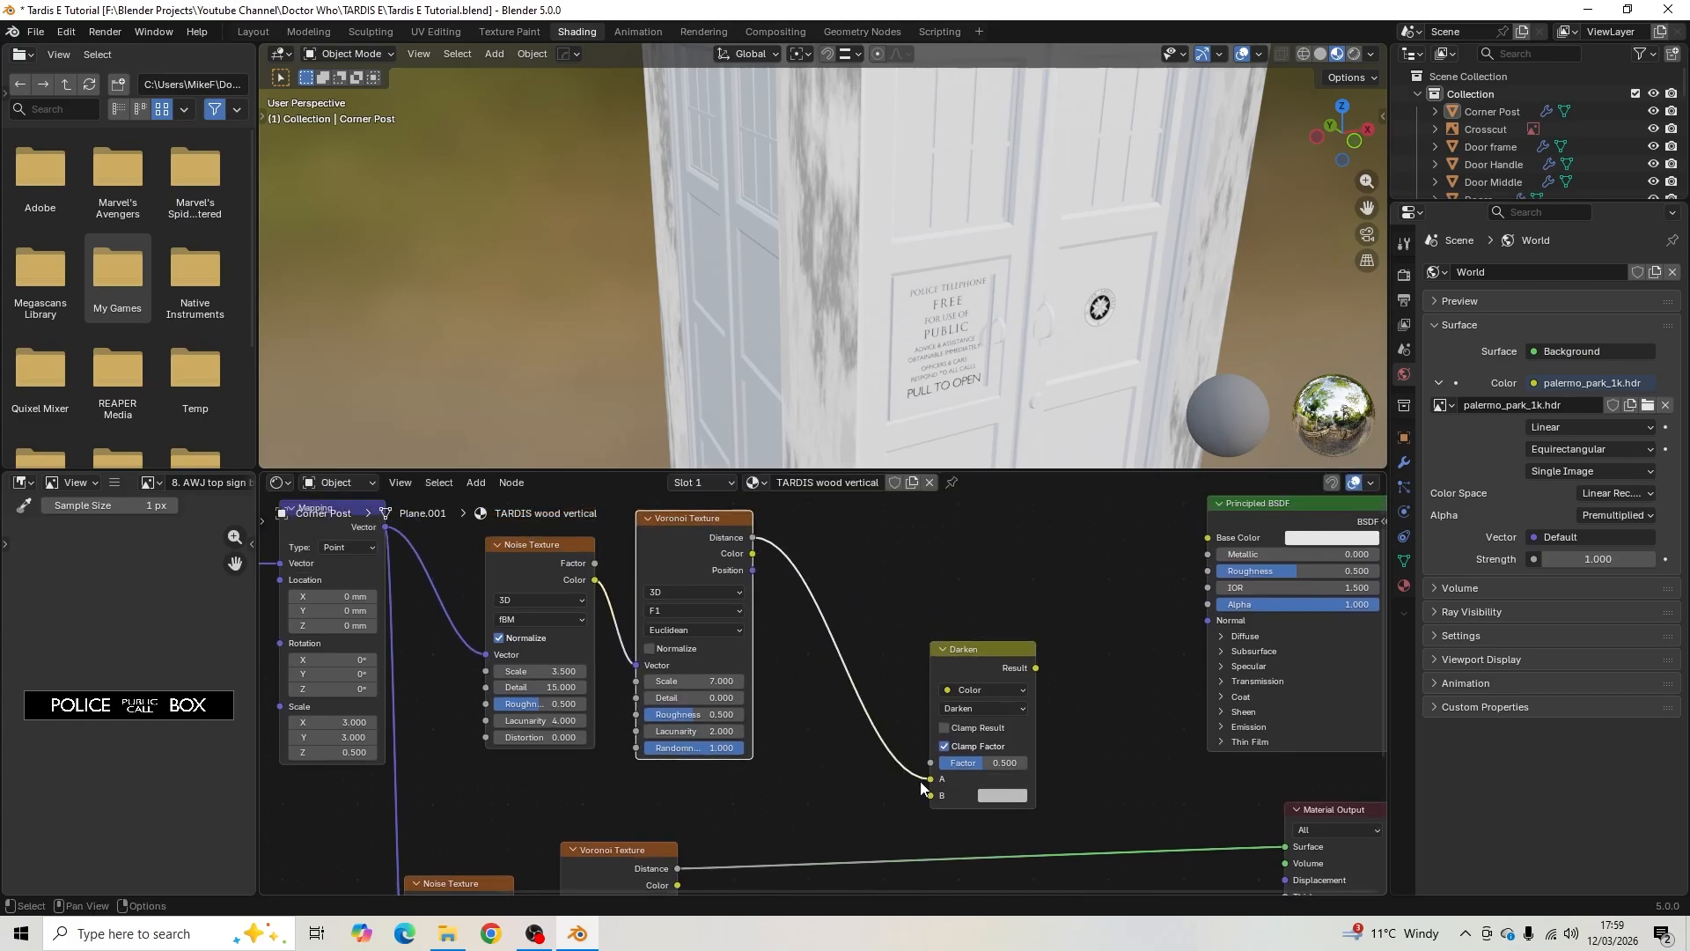
scroll(880, 783, down, 1)
middle_drag(838, 787, 847, 706)
scroll(847, 719, up, 3)
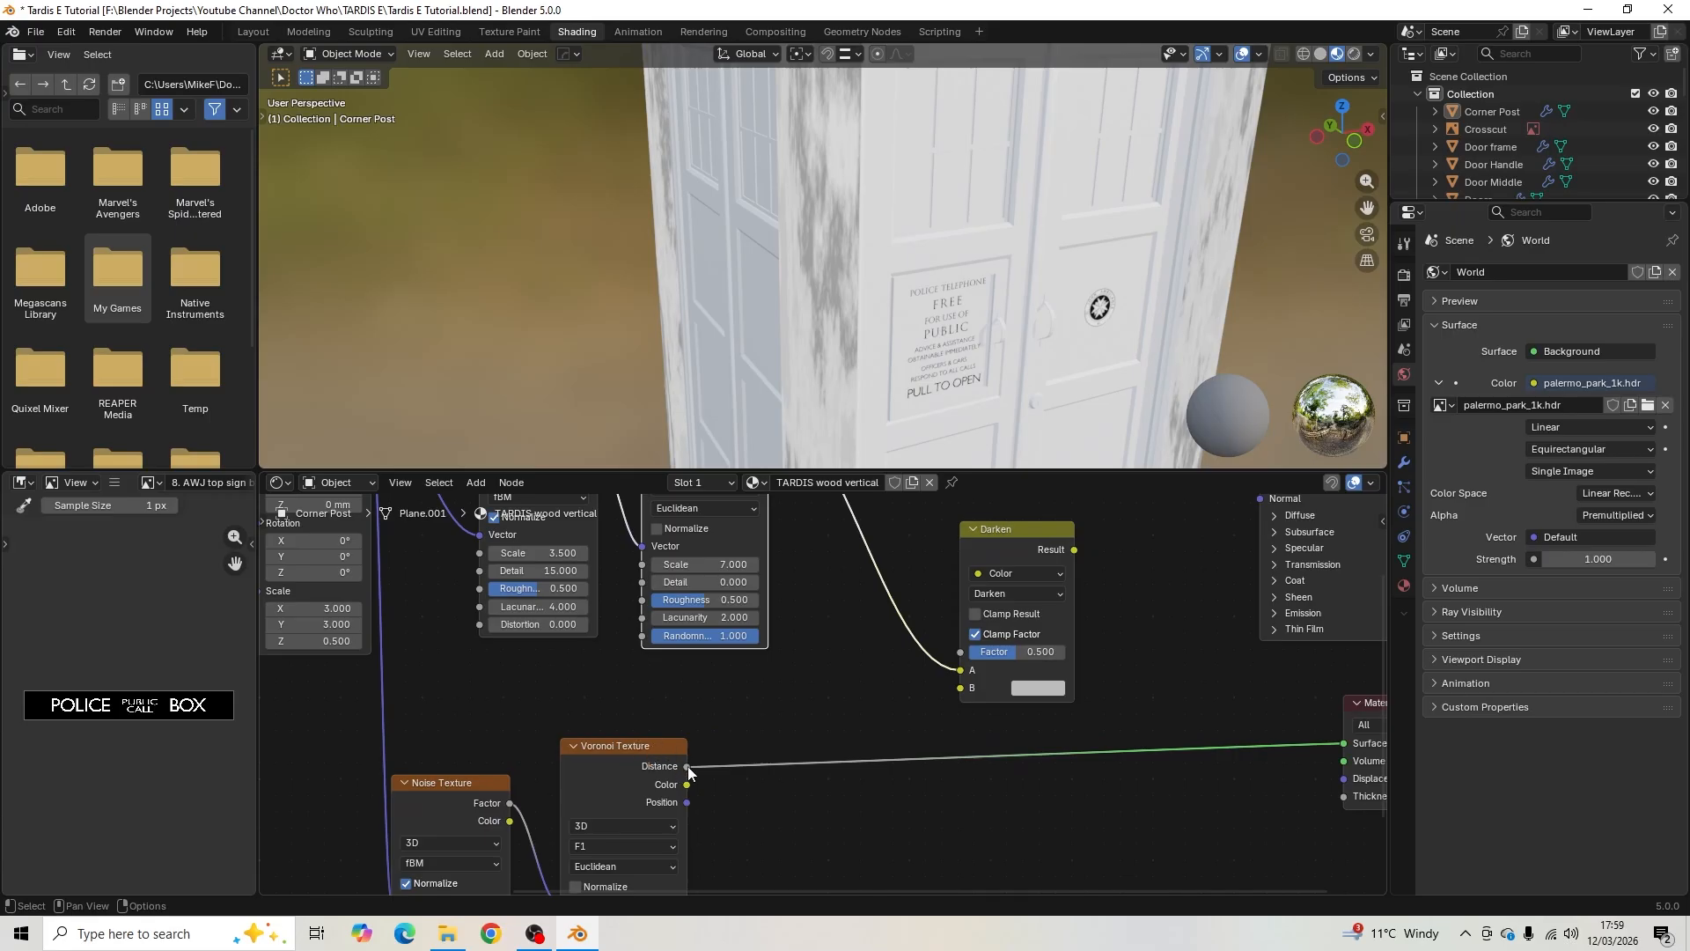
drag(687, 766, 949, 698)
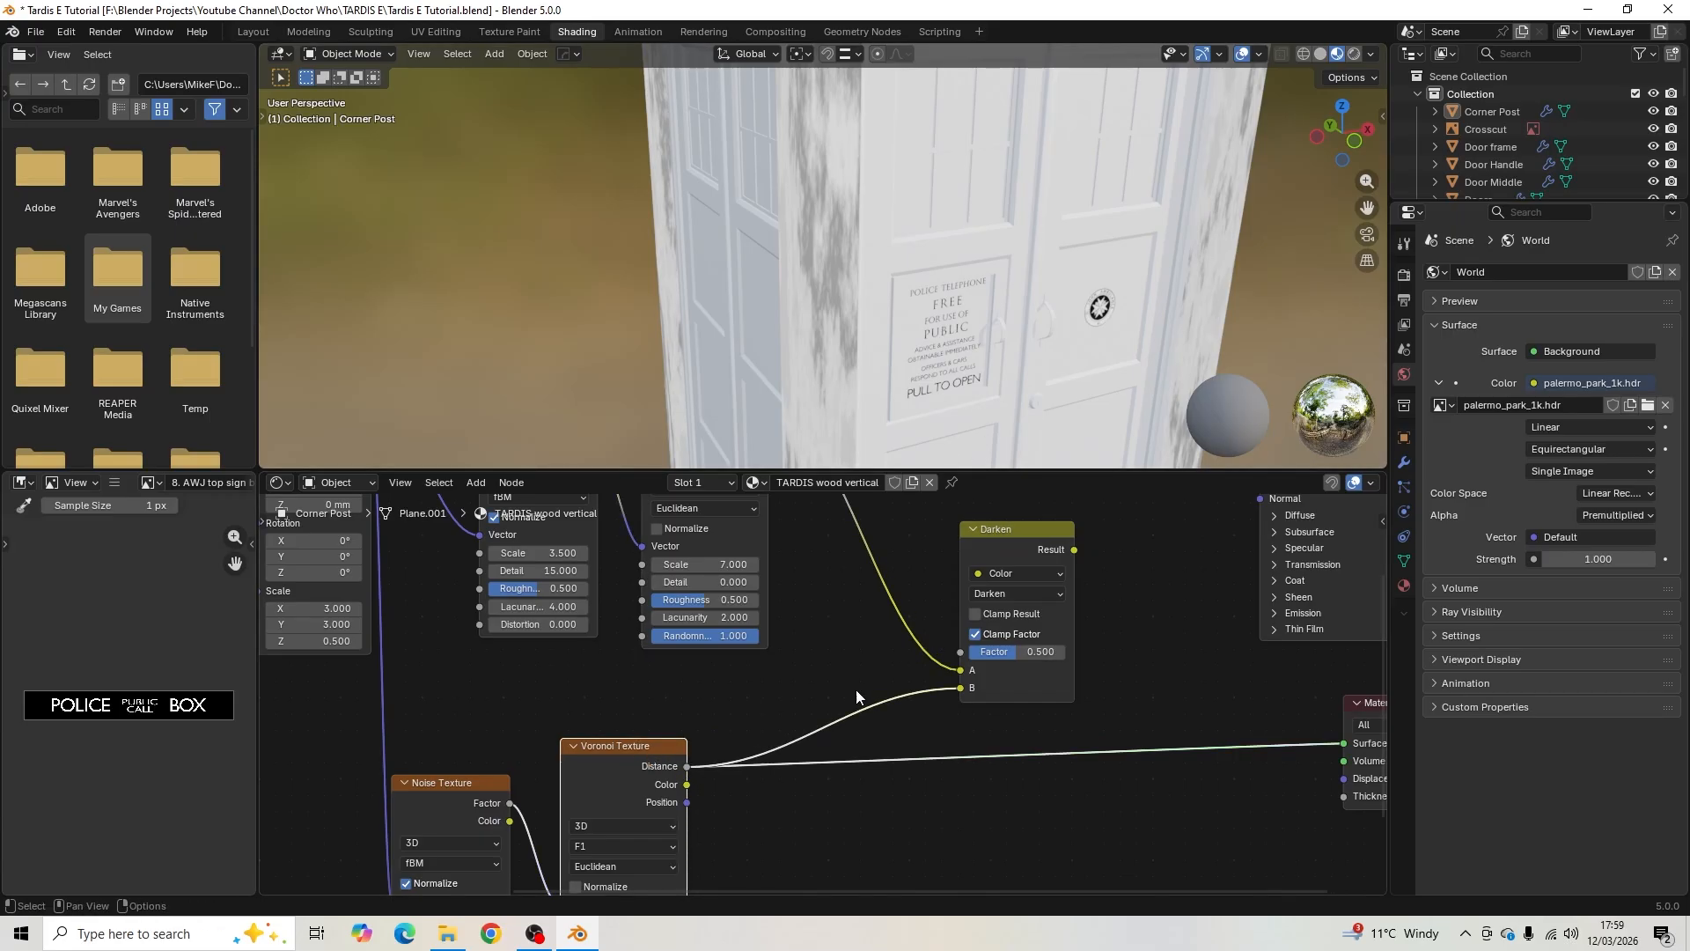
- Connect the Darken node's Result to the Material Output's Surface and inspect the combined grain on the corner posts
middle_drag(1175, 658, 1132, 754)
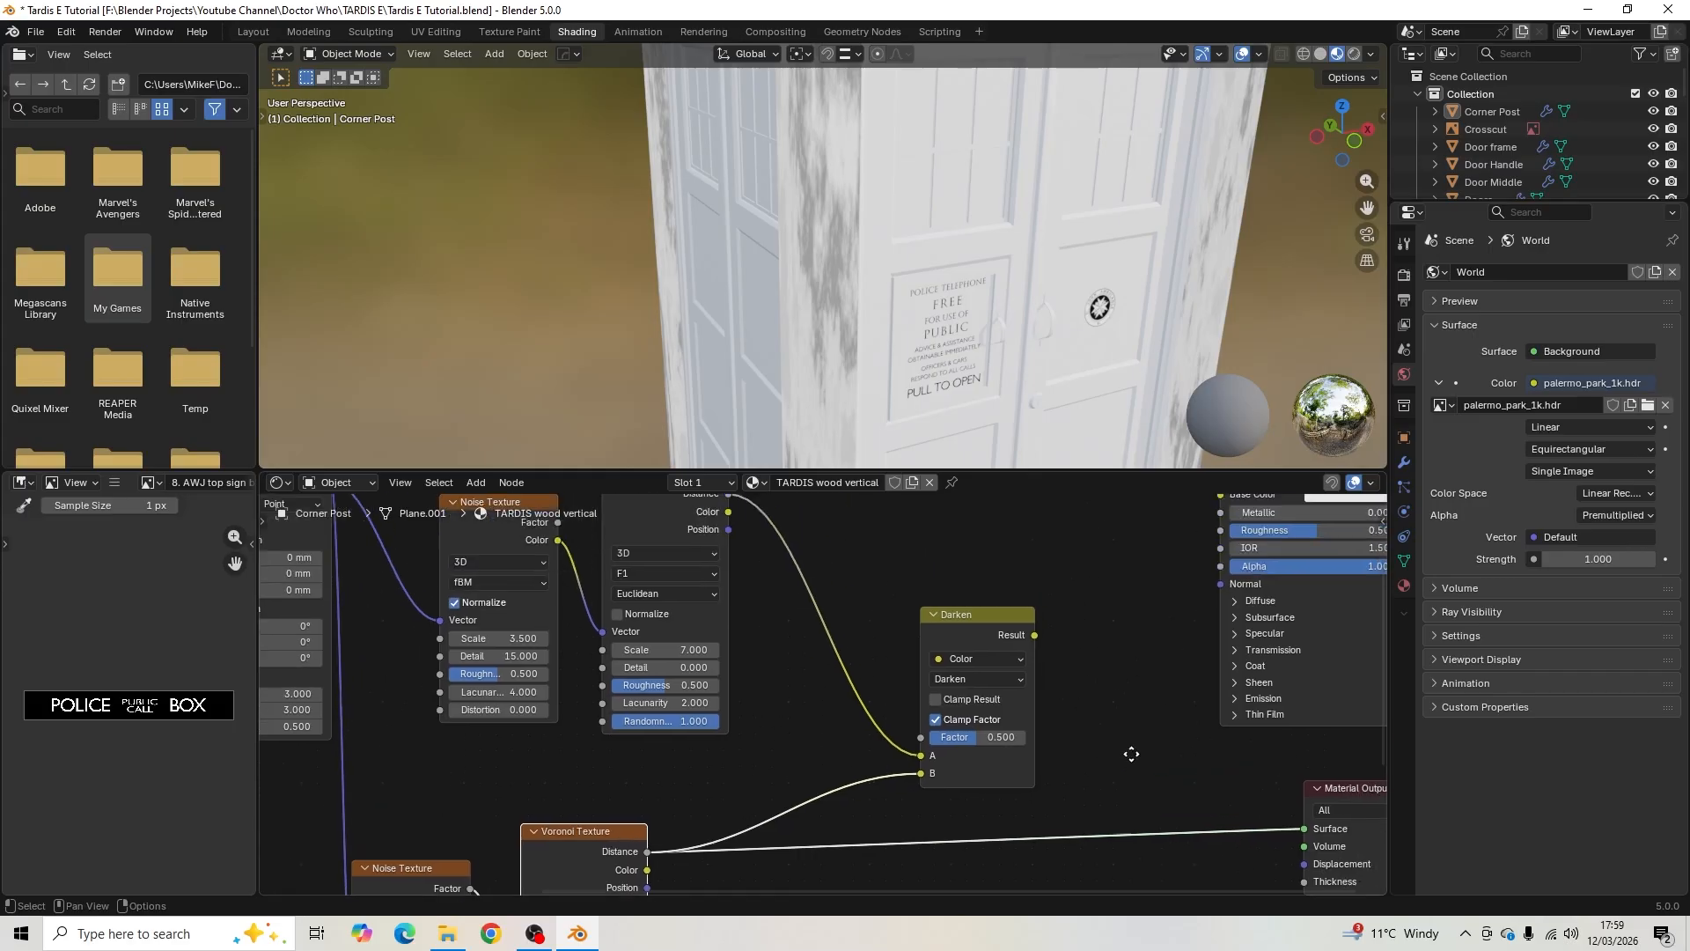
ctrl+shift+click(964, 621)
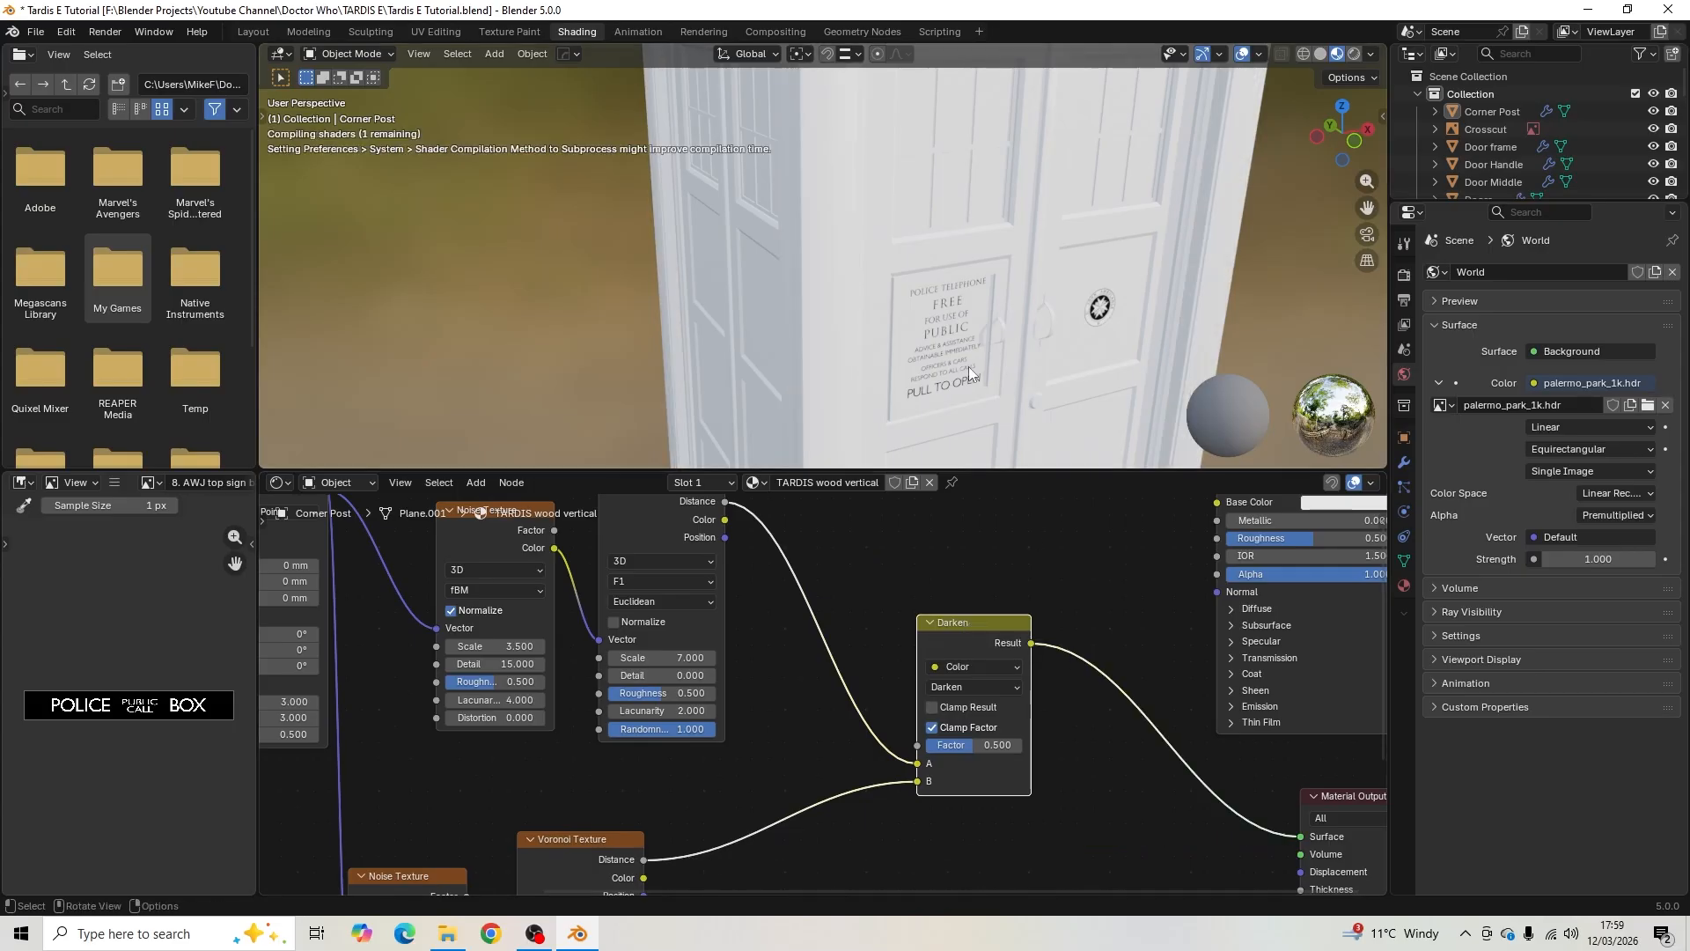
middle_drag(937, 355, 889, 211)
scroll(944, 301, up, 3)
scroll(864, 208, down, 4)
scroll(868, 293, up, 2)
scroll(901, 218, down, 3)
shift+middle_drag(889, 211, 853, 206)
scroll(883, 135, up, 4)
scroll(889, 142, down, 1)
scroll(889, 143, down, 2)
scroll(855, 206, down, 3)
scroll(862, 213, up, 4)
scroll(862, 213, down, 1)
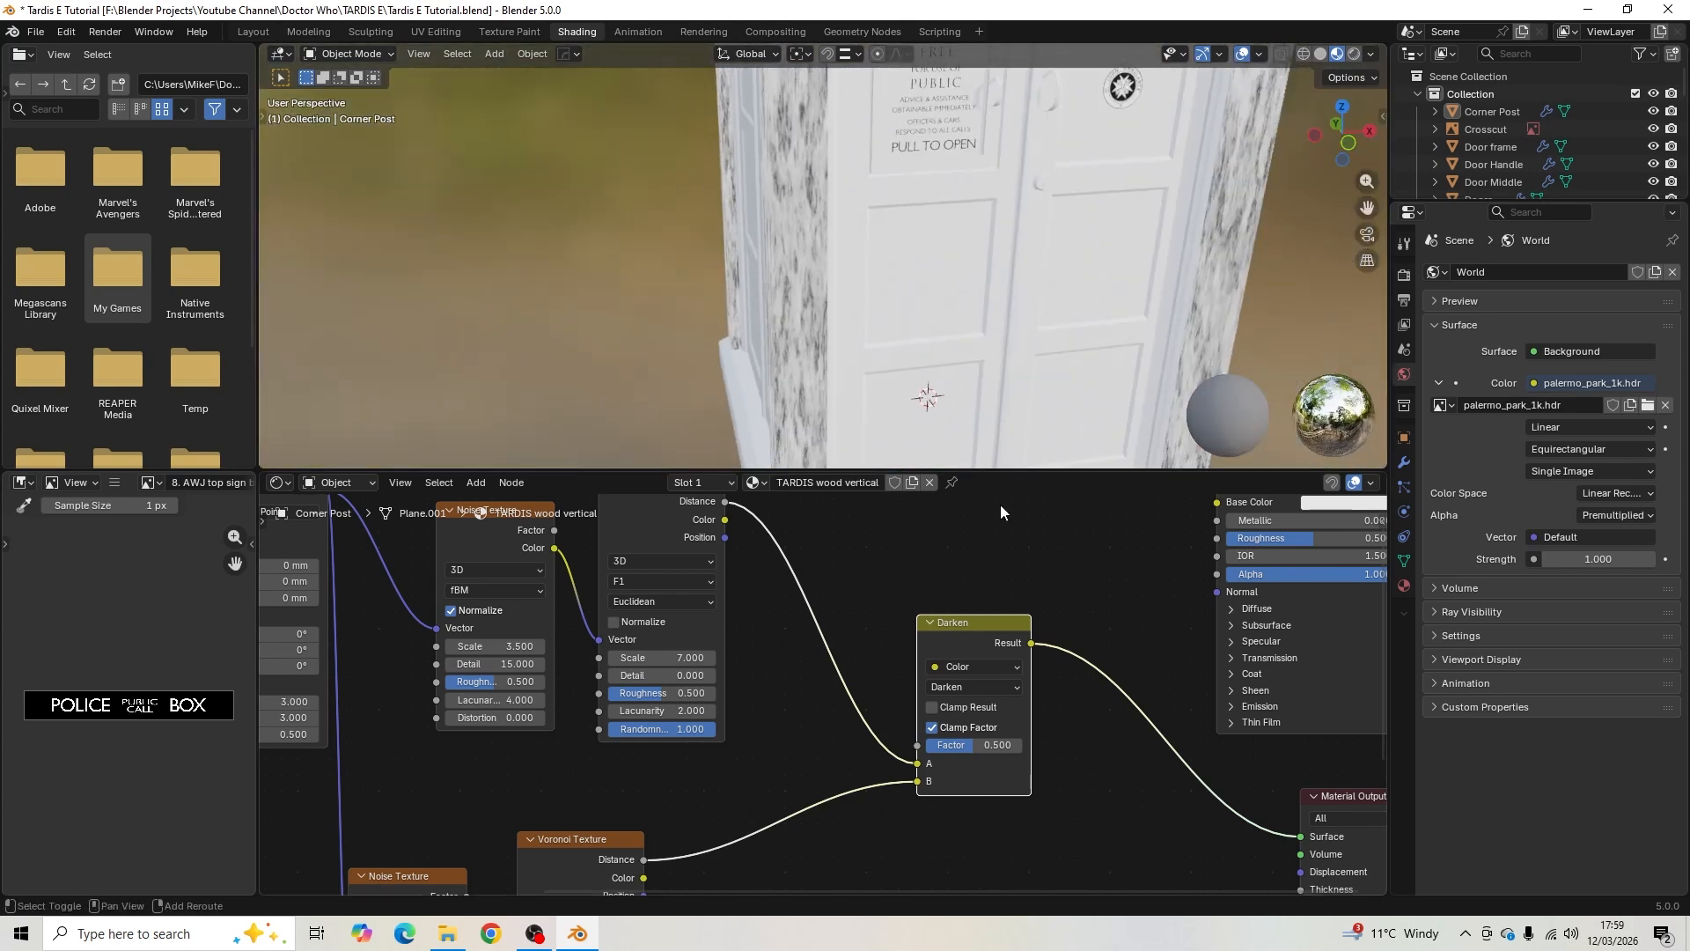
- Set the Darken node's Factor to 1 and check the effect on the corner posts
shift+middle_drag(1003, 498, 942, 509)
scroll(970, 583, down, 4)
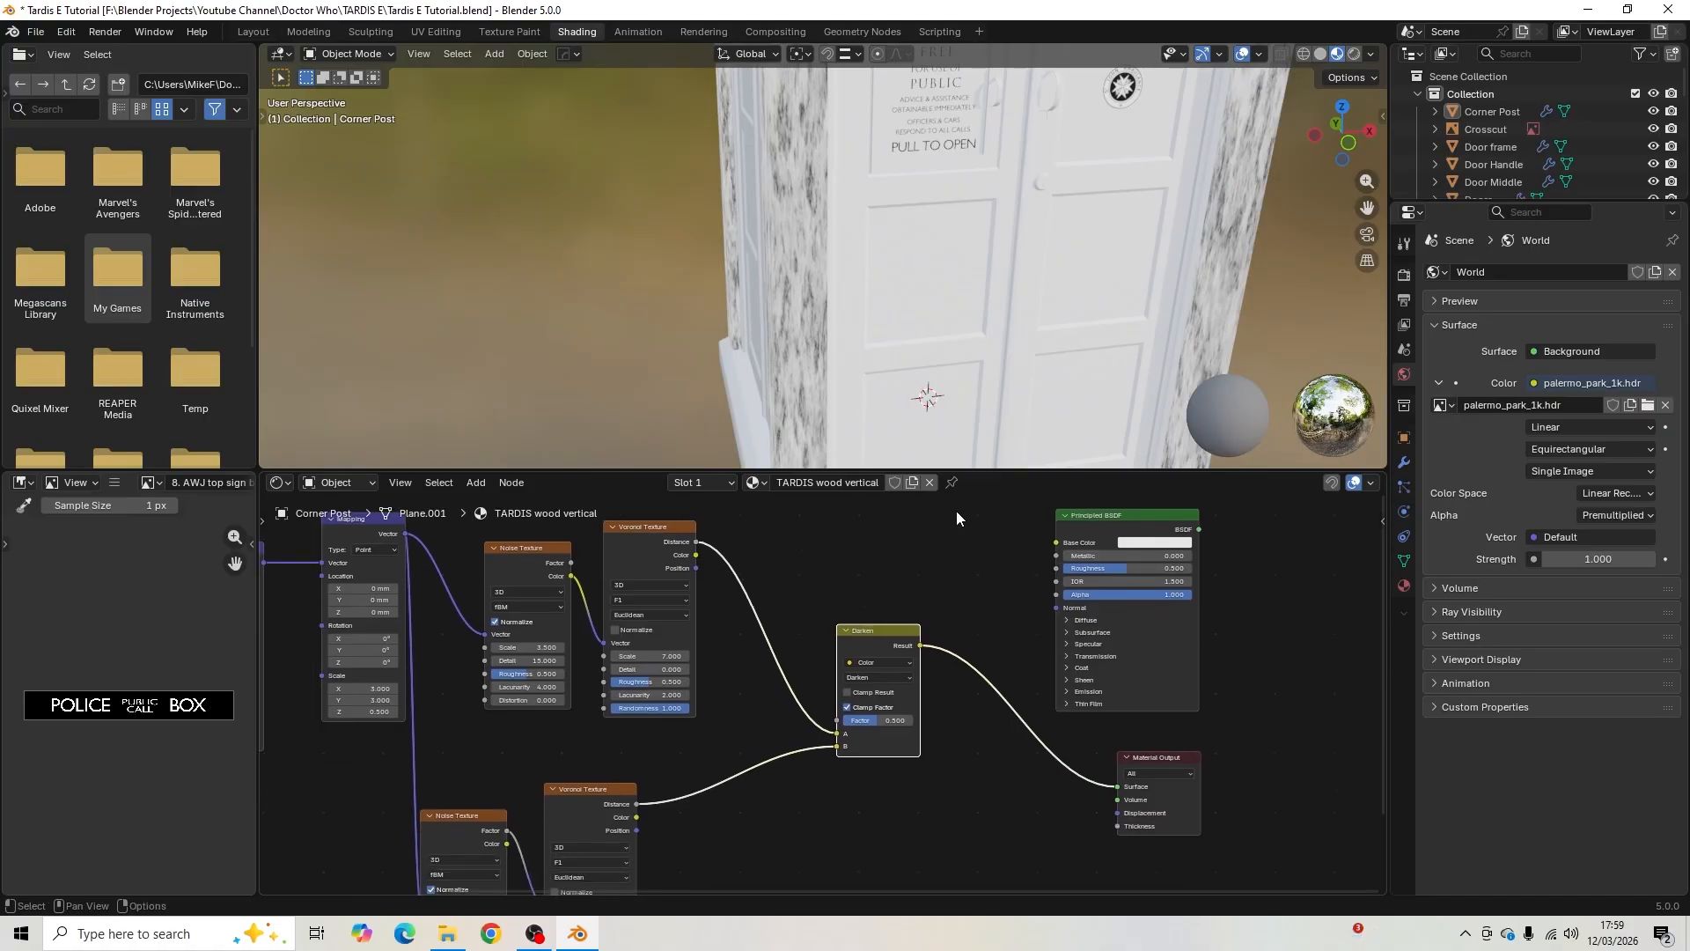
scroll(906, 668, up, 8)
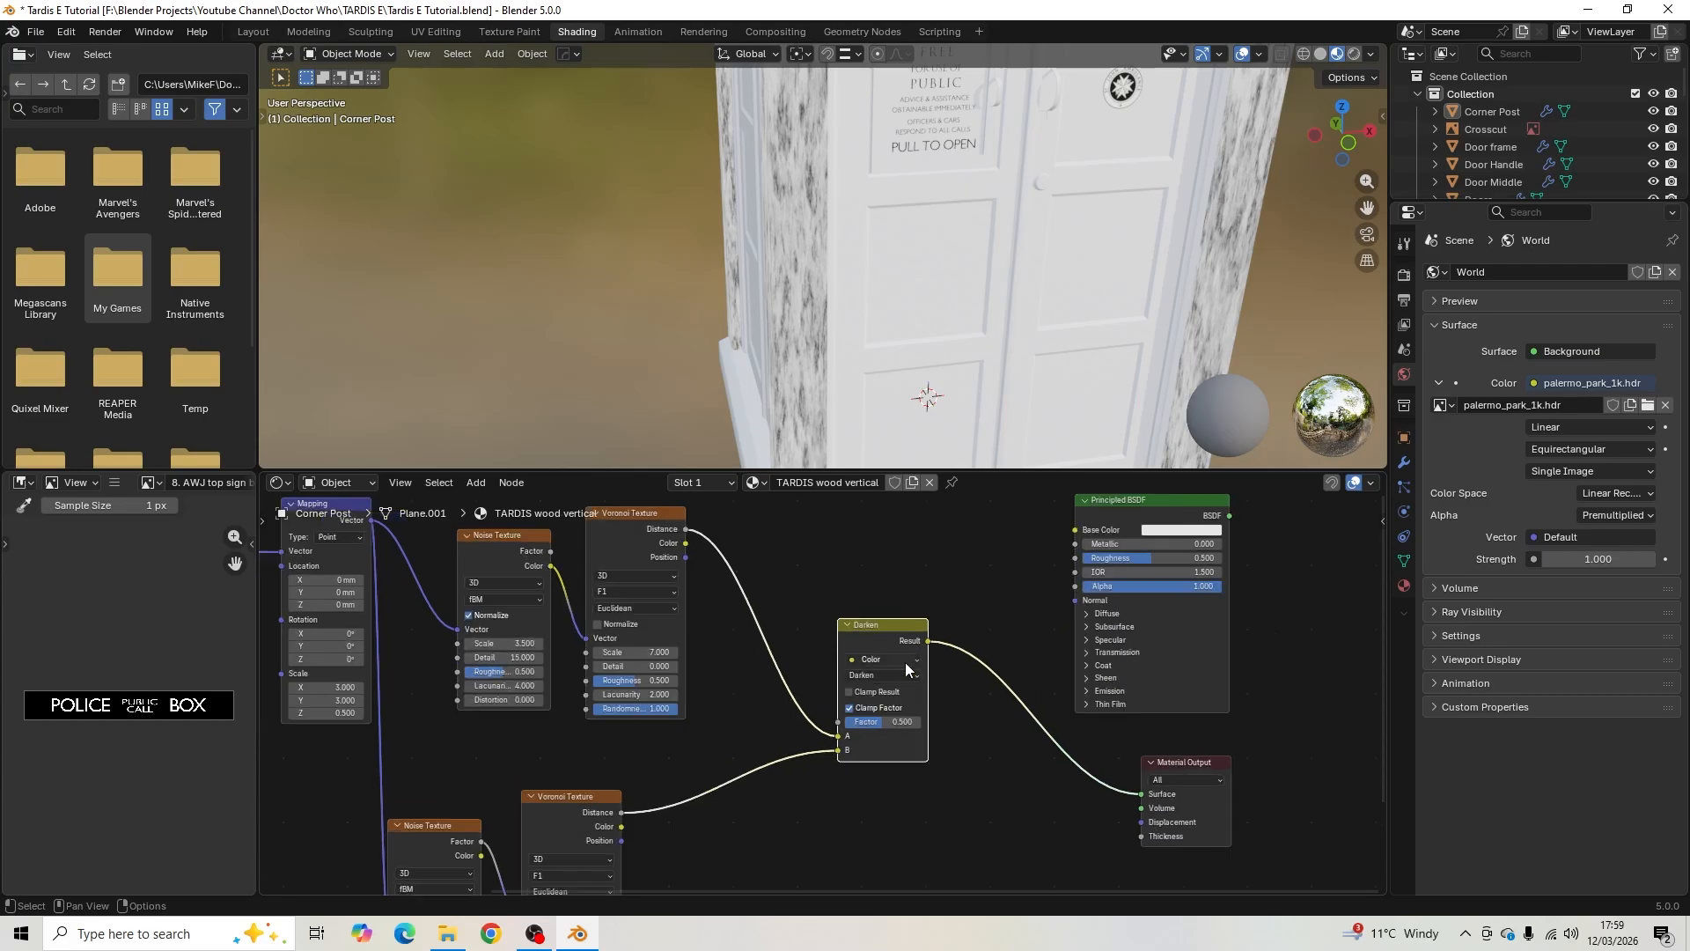
middle_drag(1043, 767, 1005, 710)
scroll(1005, 710, up, 3)
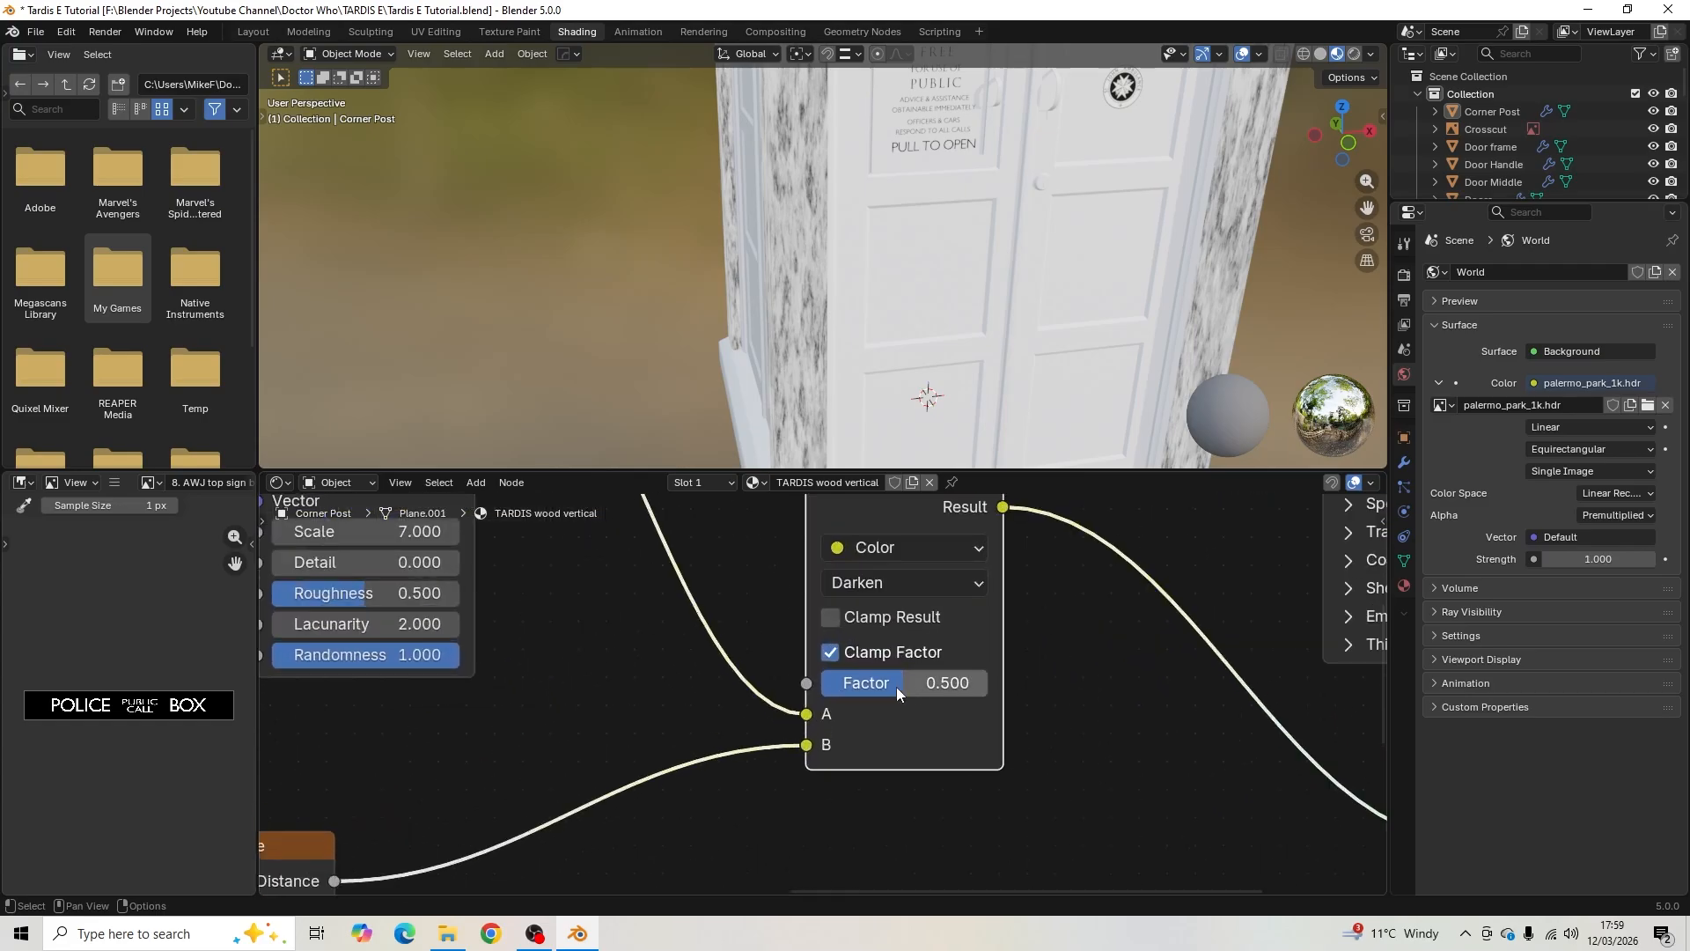
drag(896, 687, 989, 683)
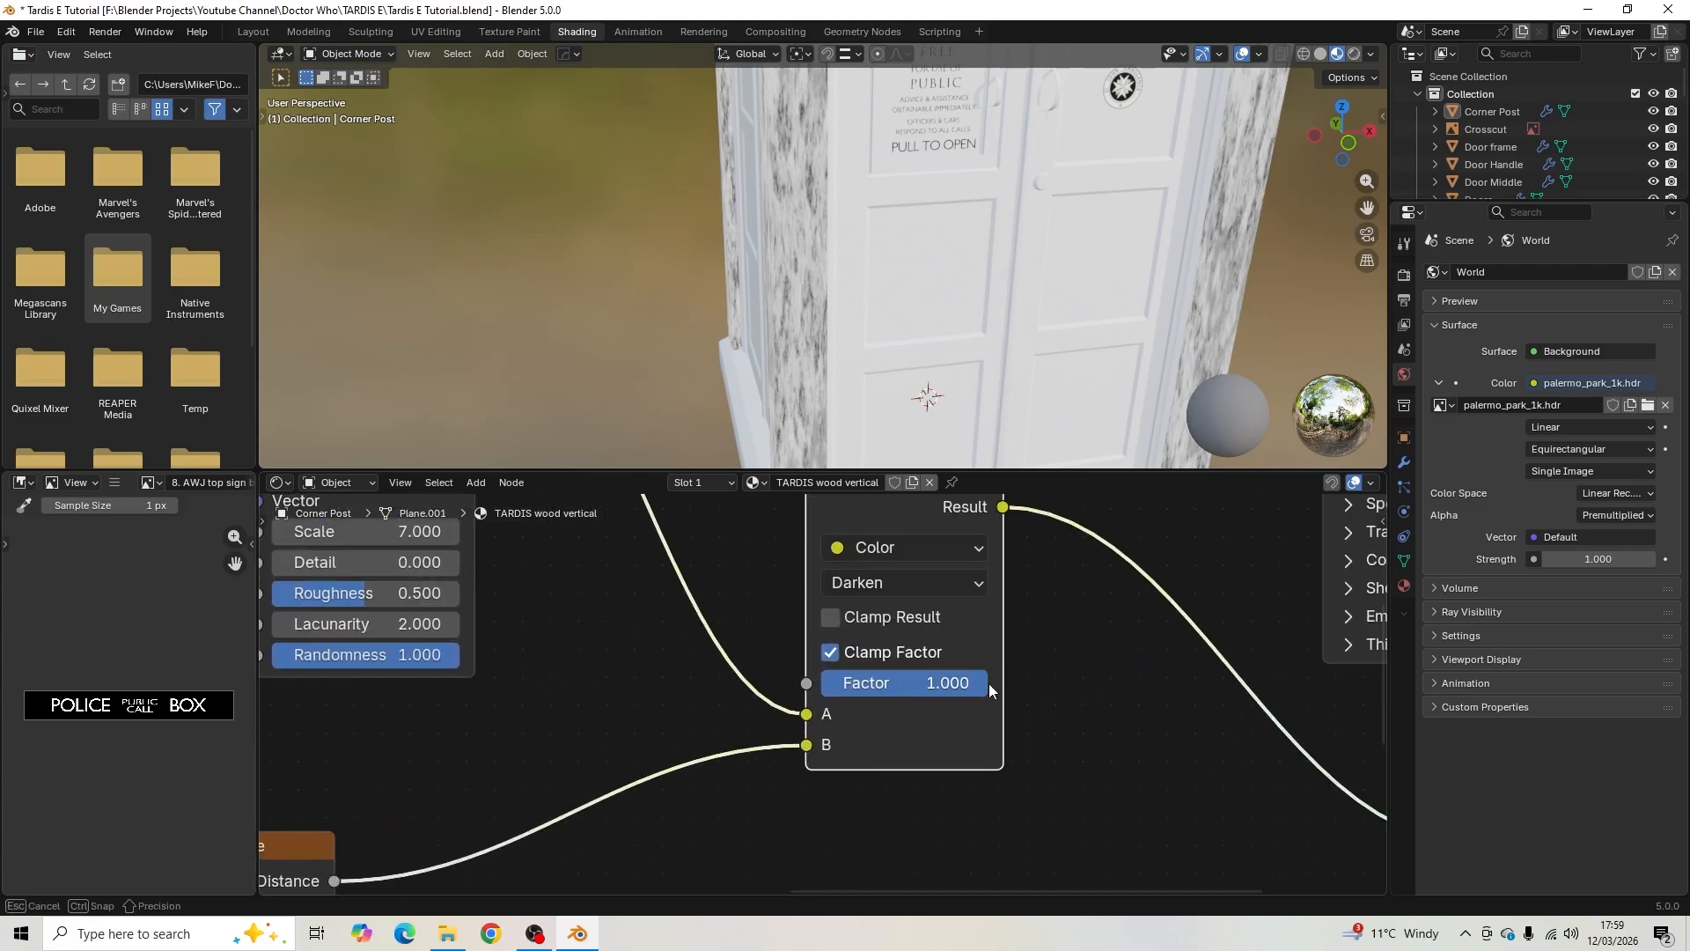
middle_drag(881, 423, 806, 345)
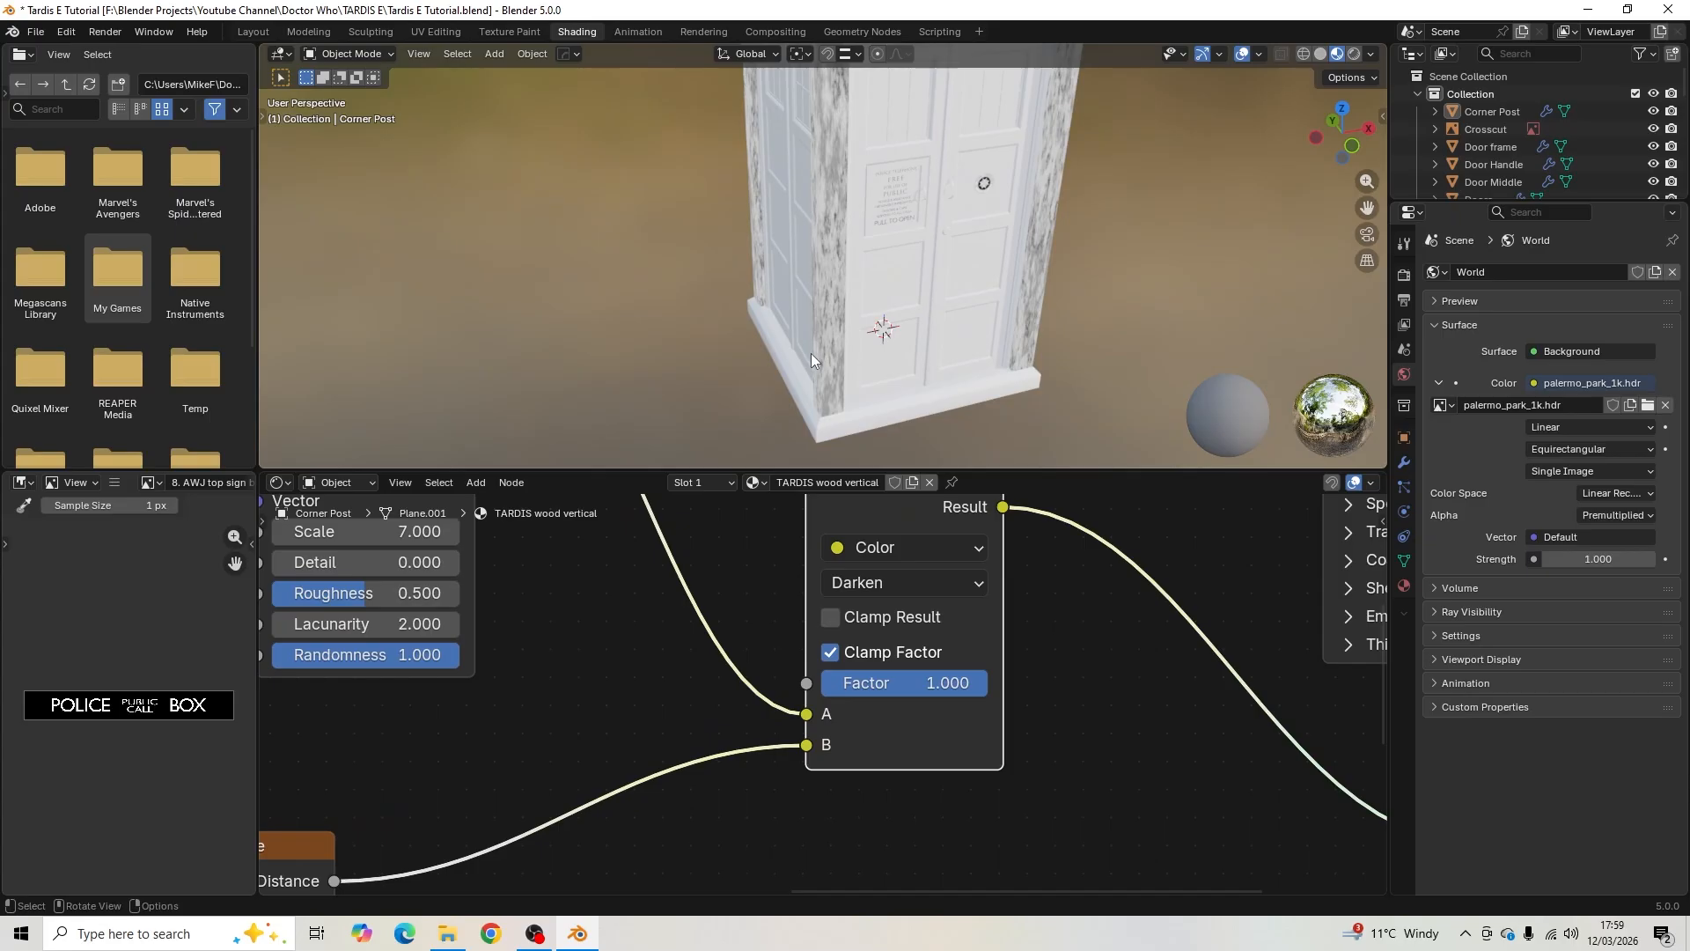
- Move the Principled BSDF and Material Output nodes farther away from the Darken node
scroll(1054, 675, down, 5)
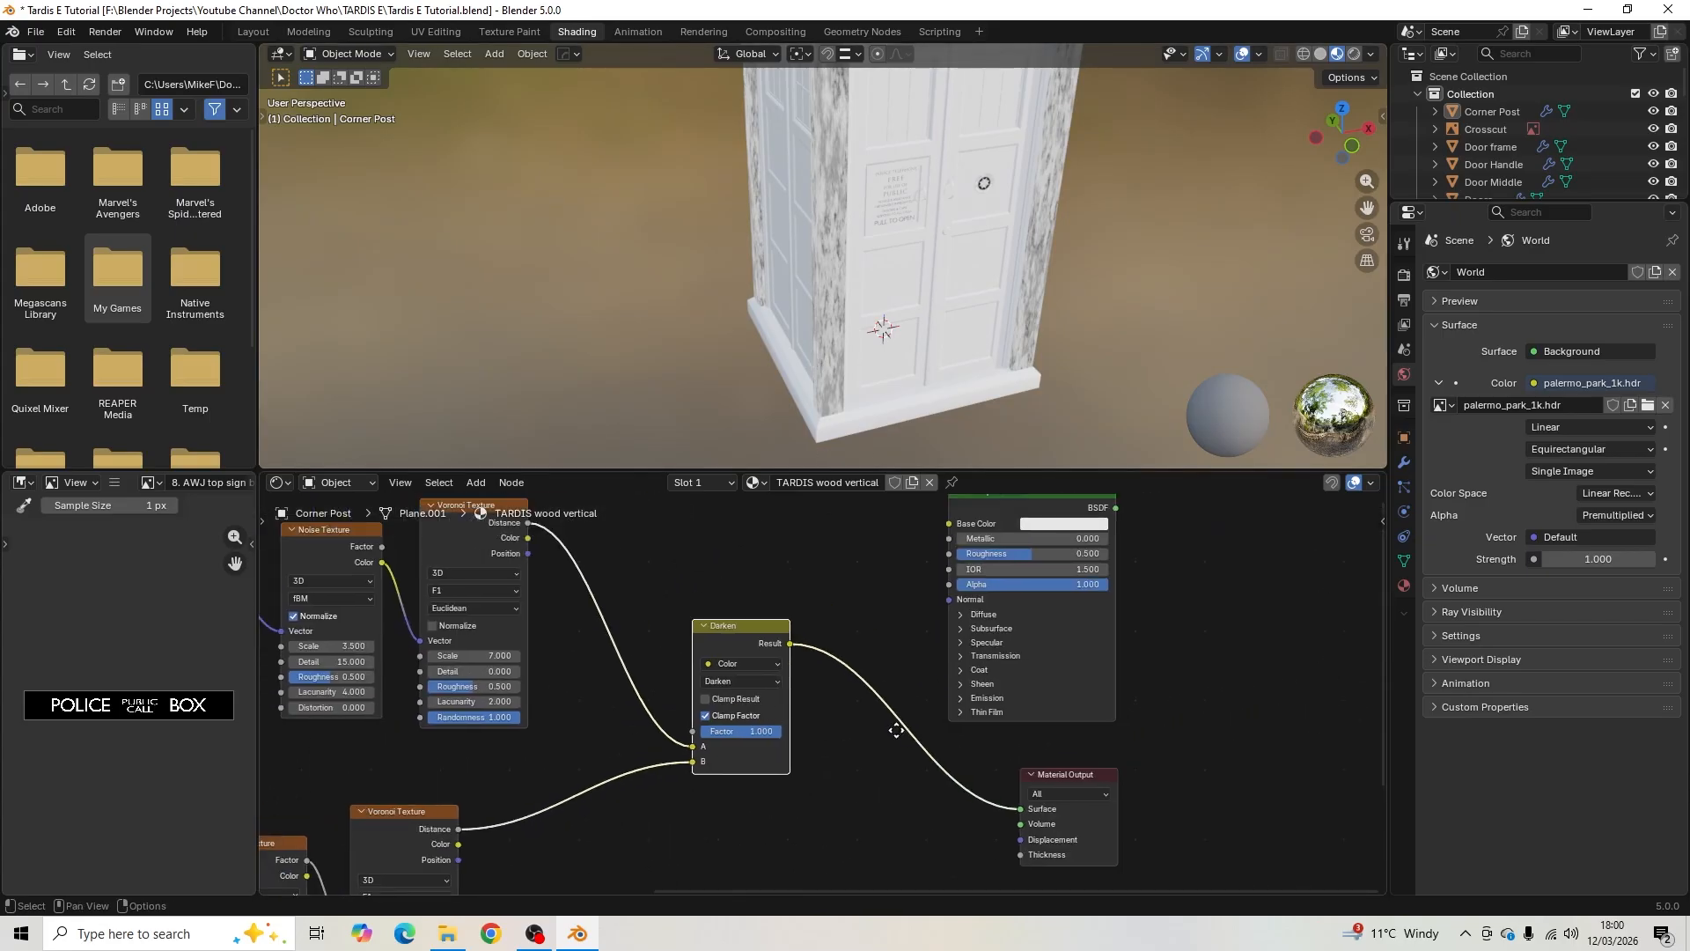
scroll(774, 695, down, 1)
drag(849, 583, 1023, 536)
drag(911, 788, 1279, 766)
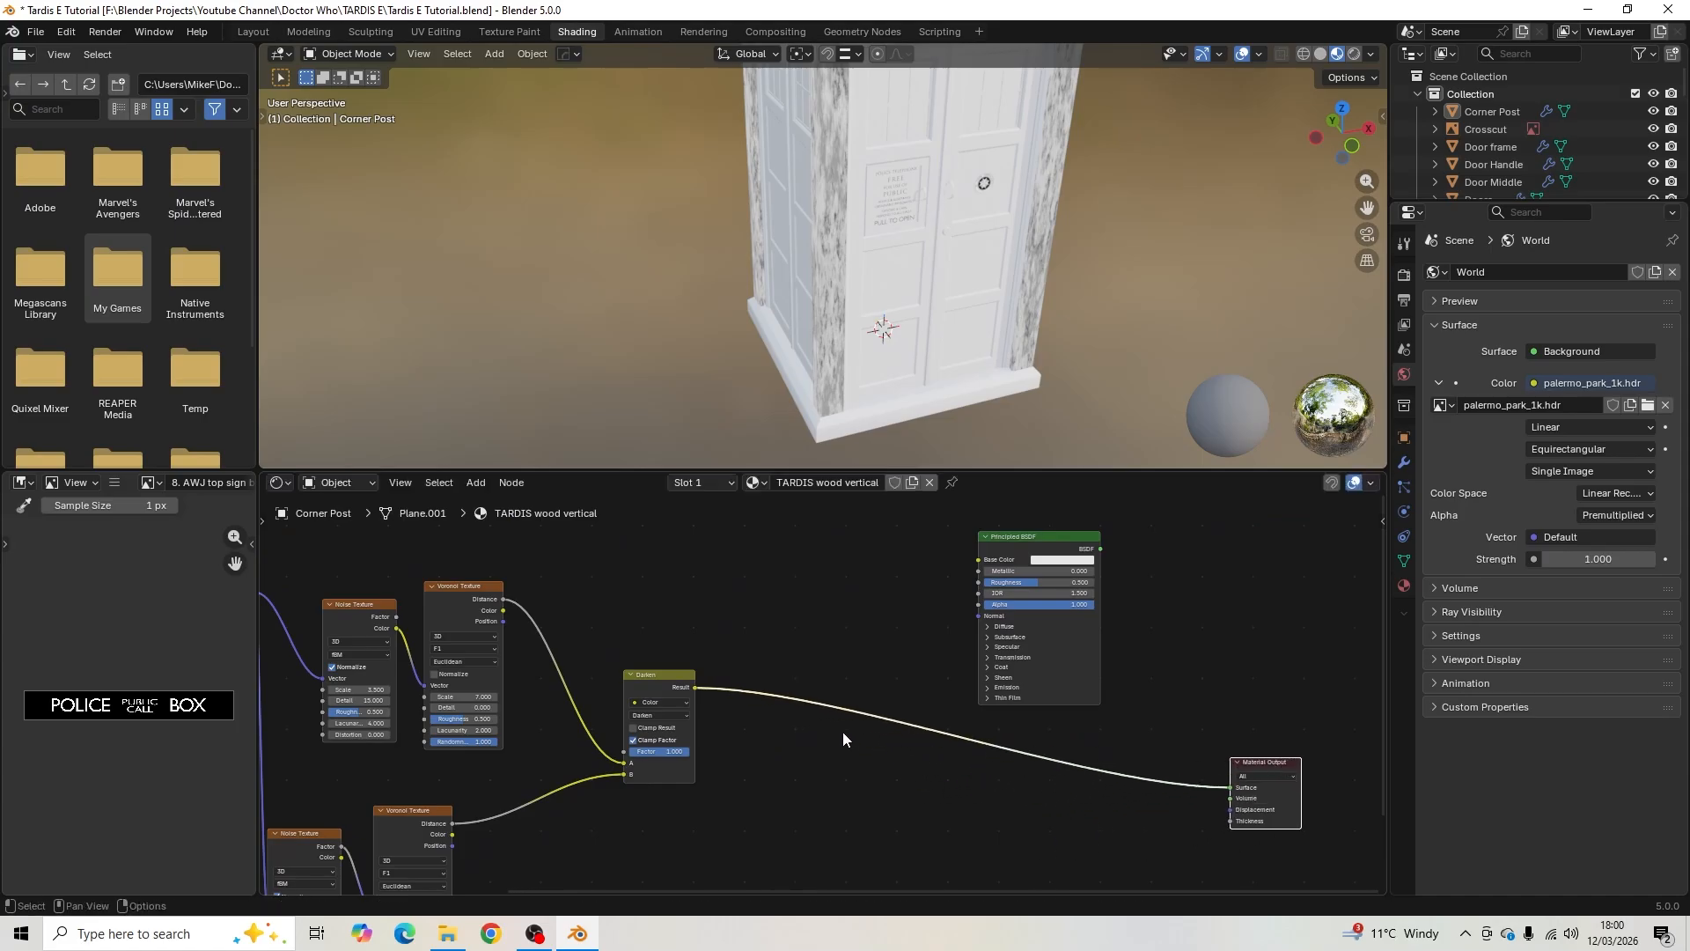
- Spread out the Texture Coordinate node and both Mapping nodes ahead of the upper Noise Texture
scroll(843, 732, down, 1)
middle_drag(694, 656, 1027, 755)
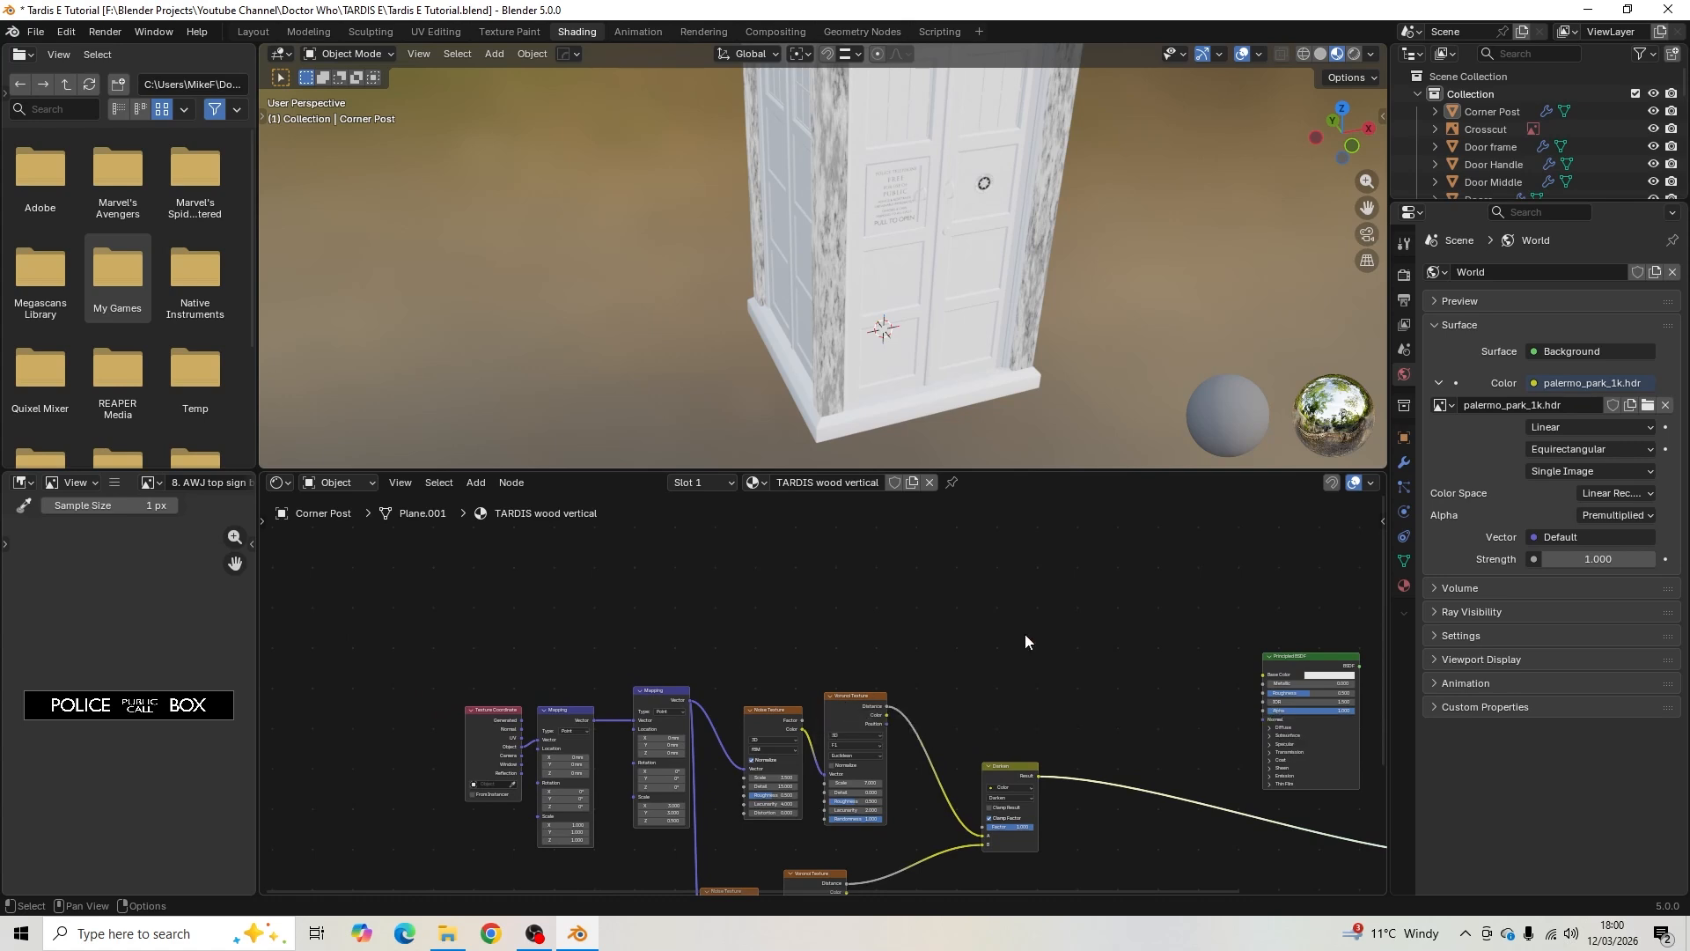
scroll(1025, 634, up, 3)
middle_drag(792, 694, 962, 800)
drag(535, 581, 324, 570)
drag(669, 574, 497, 557)
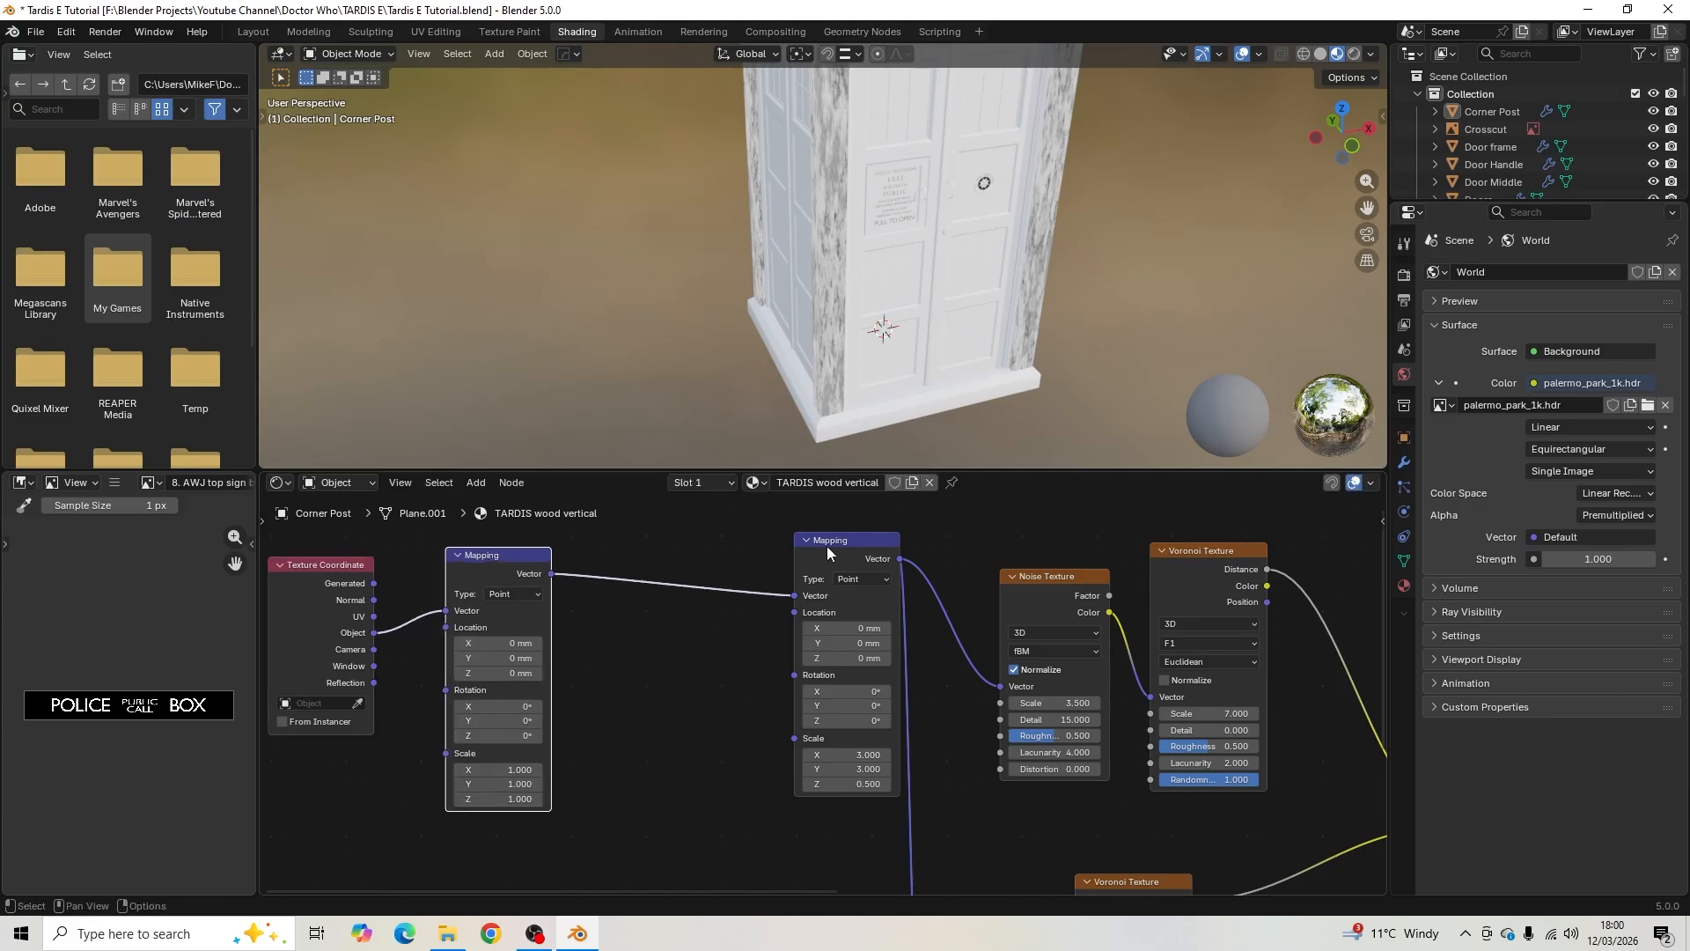
drag(826, 545, 725, 559)
- Review the settings and connections of the upper and lower Noise and Voronoi Texture branches
middle_drag(938, 640, 645, 653)
scroll(744, 647, down, 2)
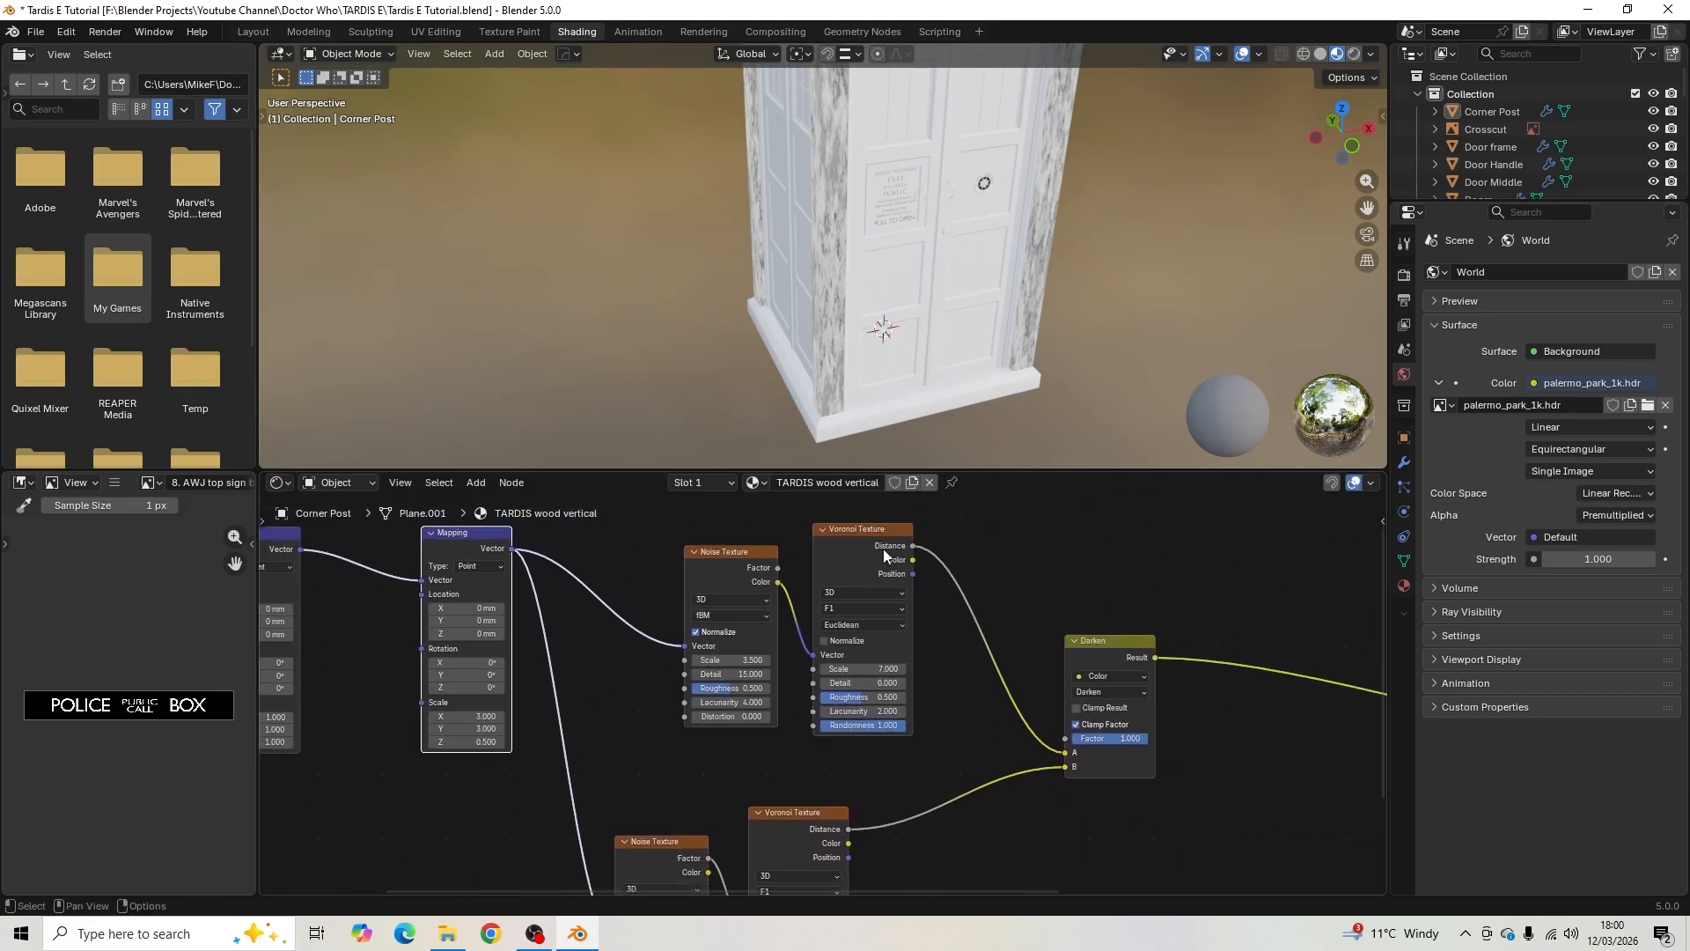
scroll(818, 704, up, 2)
middle_drag(725, 764, 728, 859)
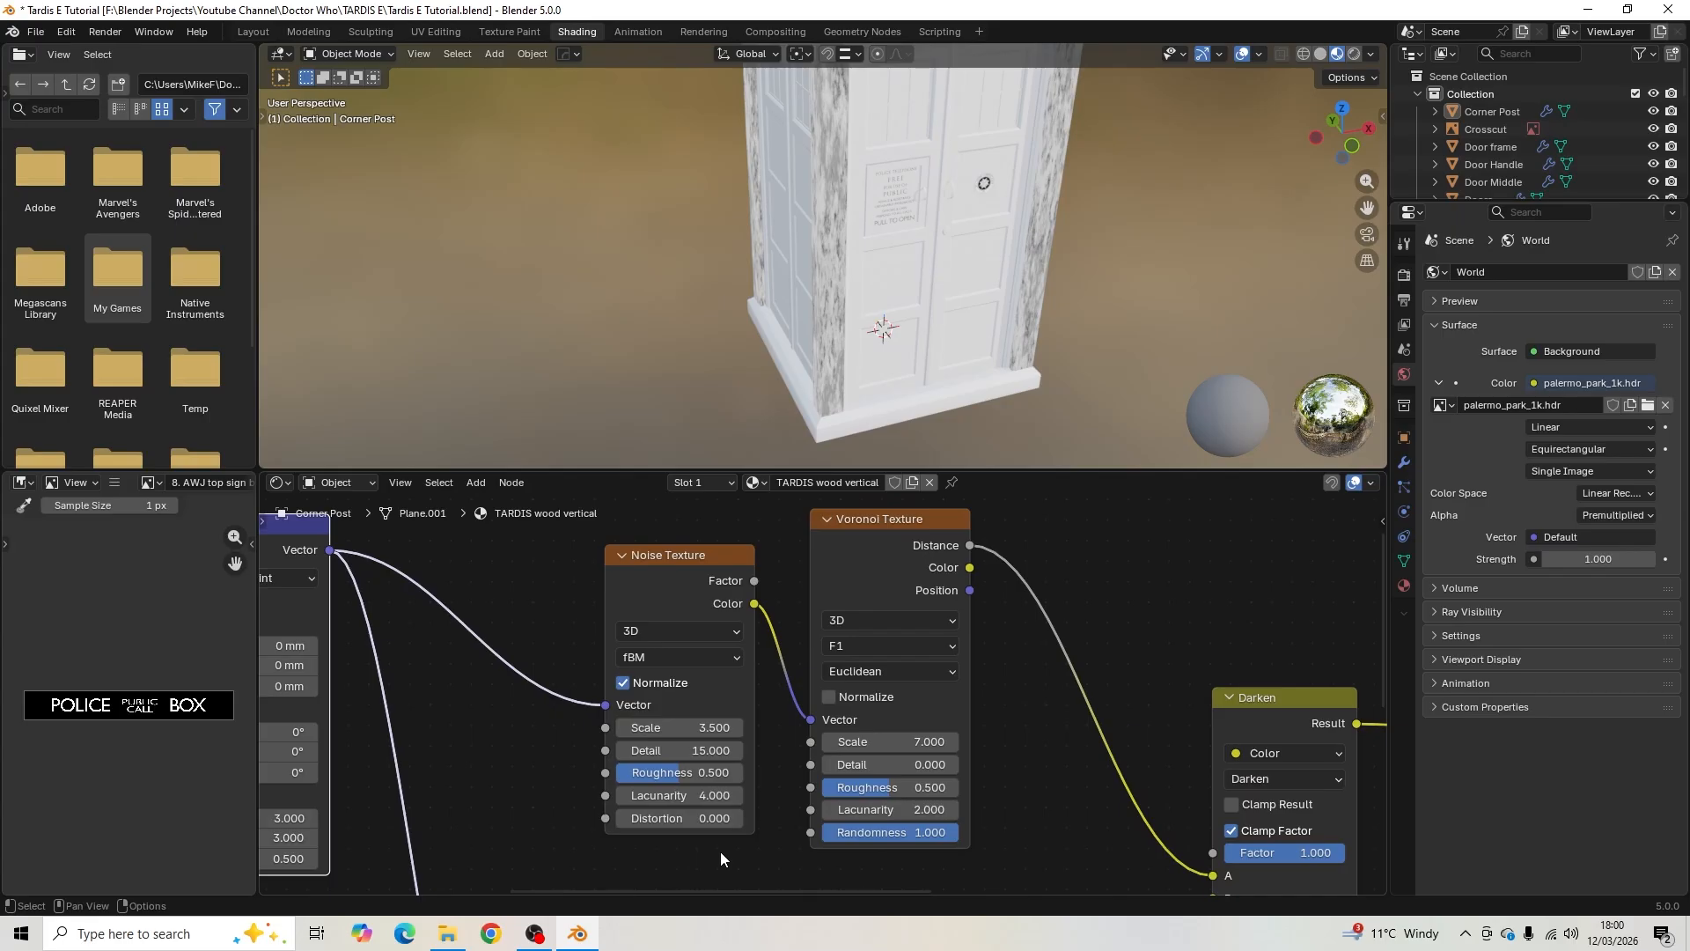
scroll(720, 852, down, 5)
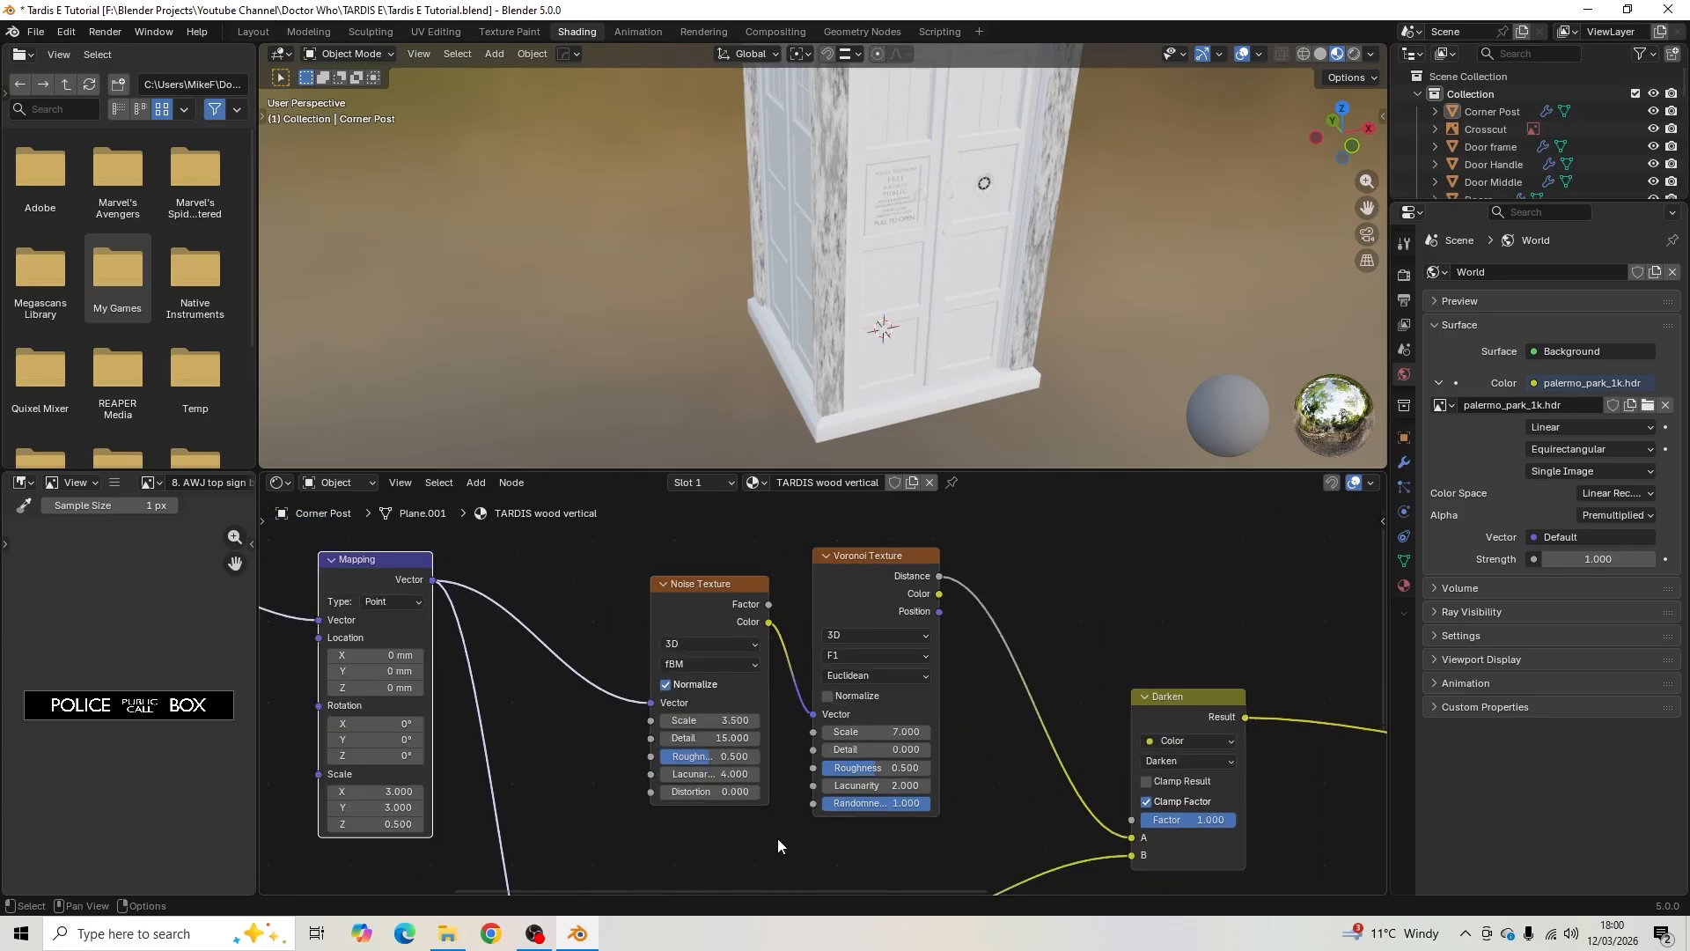
scroll(911, 741, up, 3)
scroll(860, 692, up, 1)
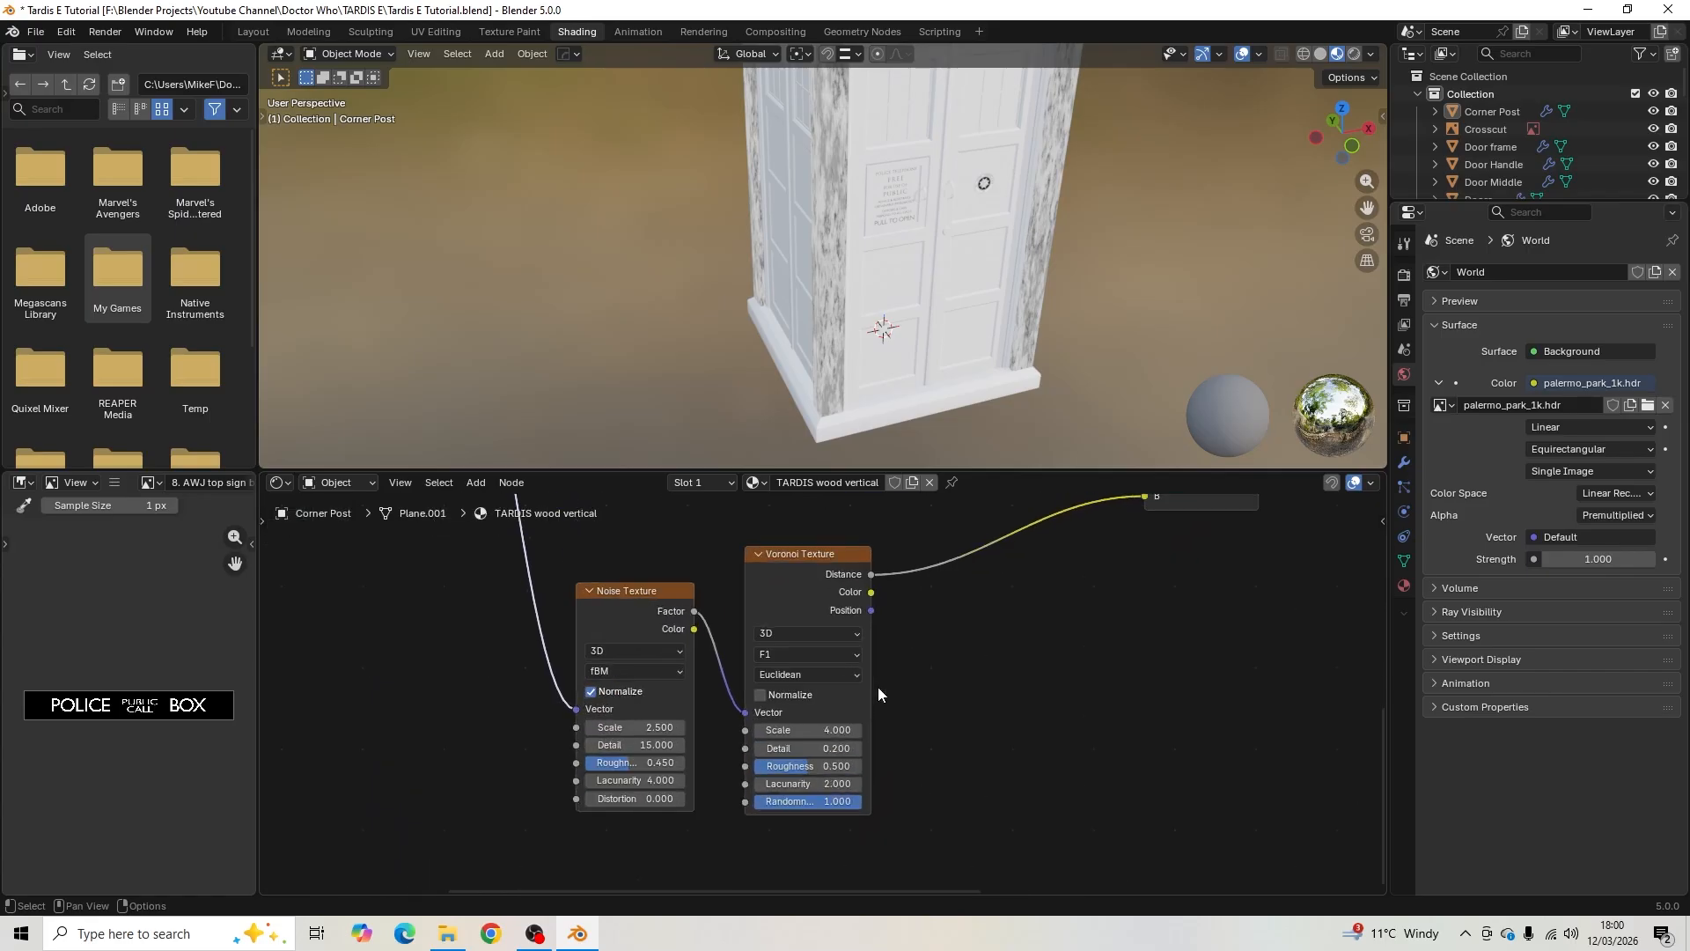
middle_drag(622, 600, 736, 598)
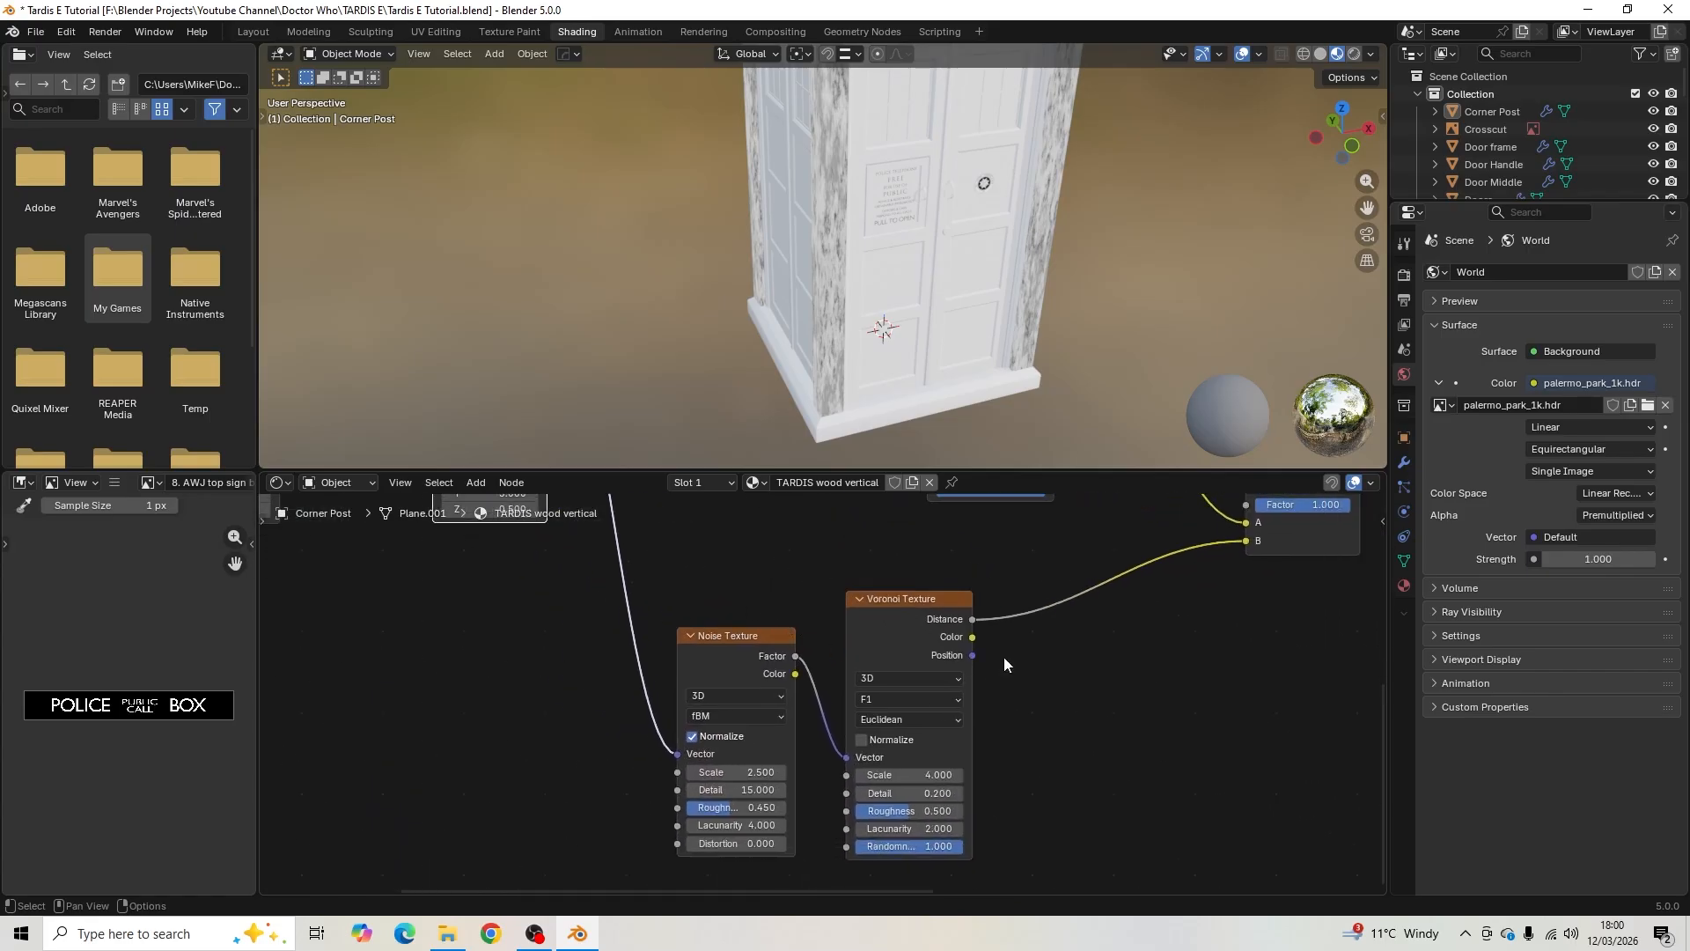
- Review the Darken node's inputs and its output connection through to the Material Output
middle_drag(1123, 628, 746, 788)
scroll(950, 706, down, 3)
scroll(746, 788, up, 2)
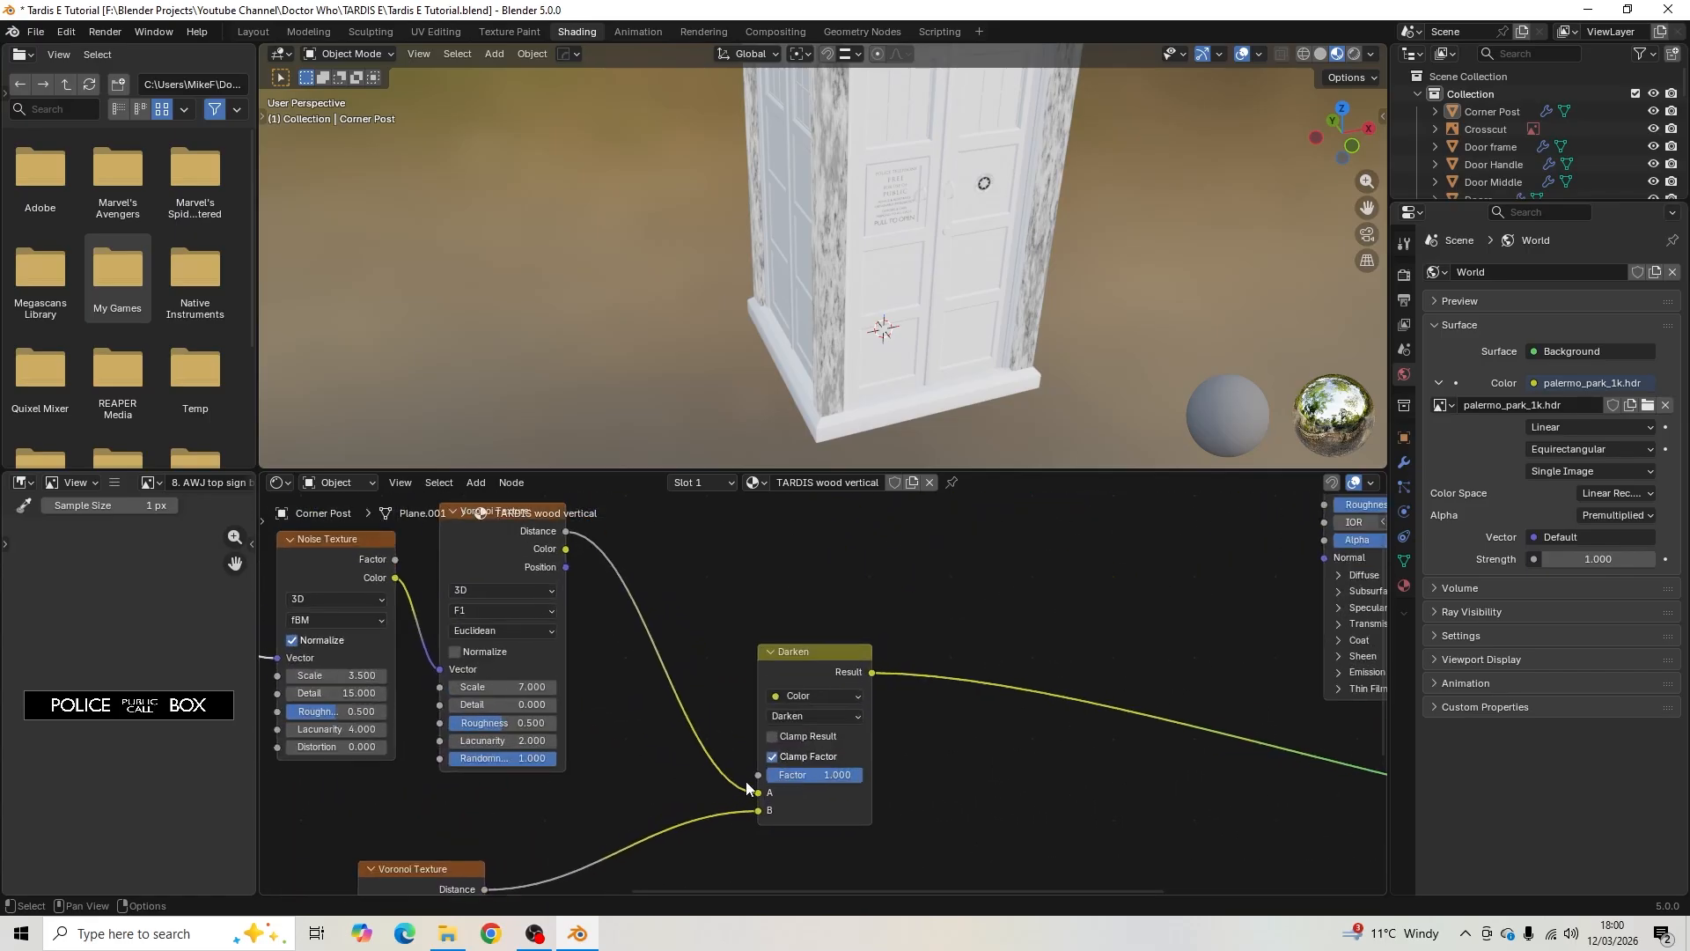
middle_drag(835, 627, 864, 577)
scroll(862, 615, up, 1)
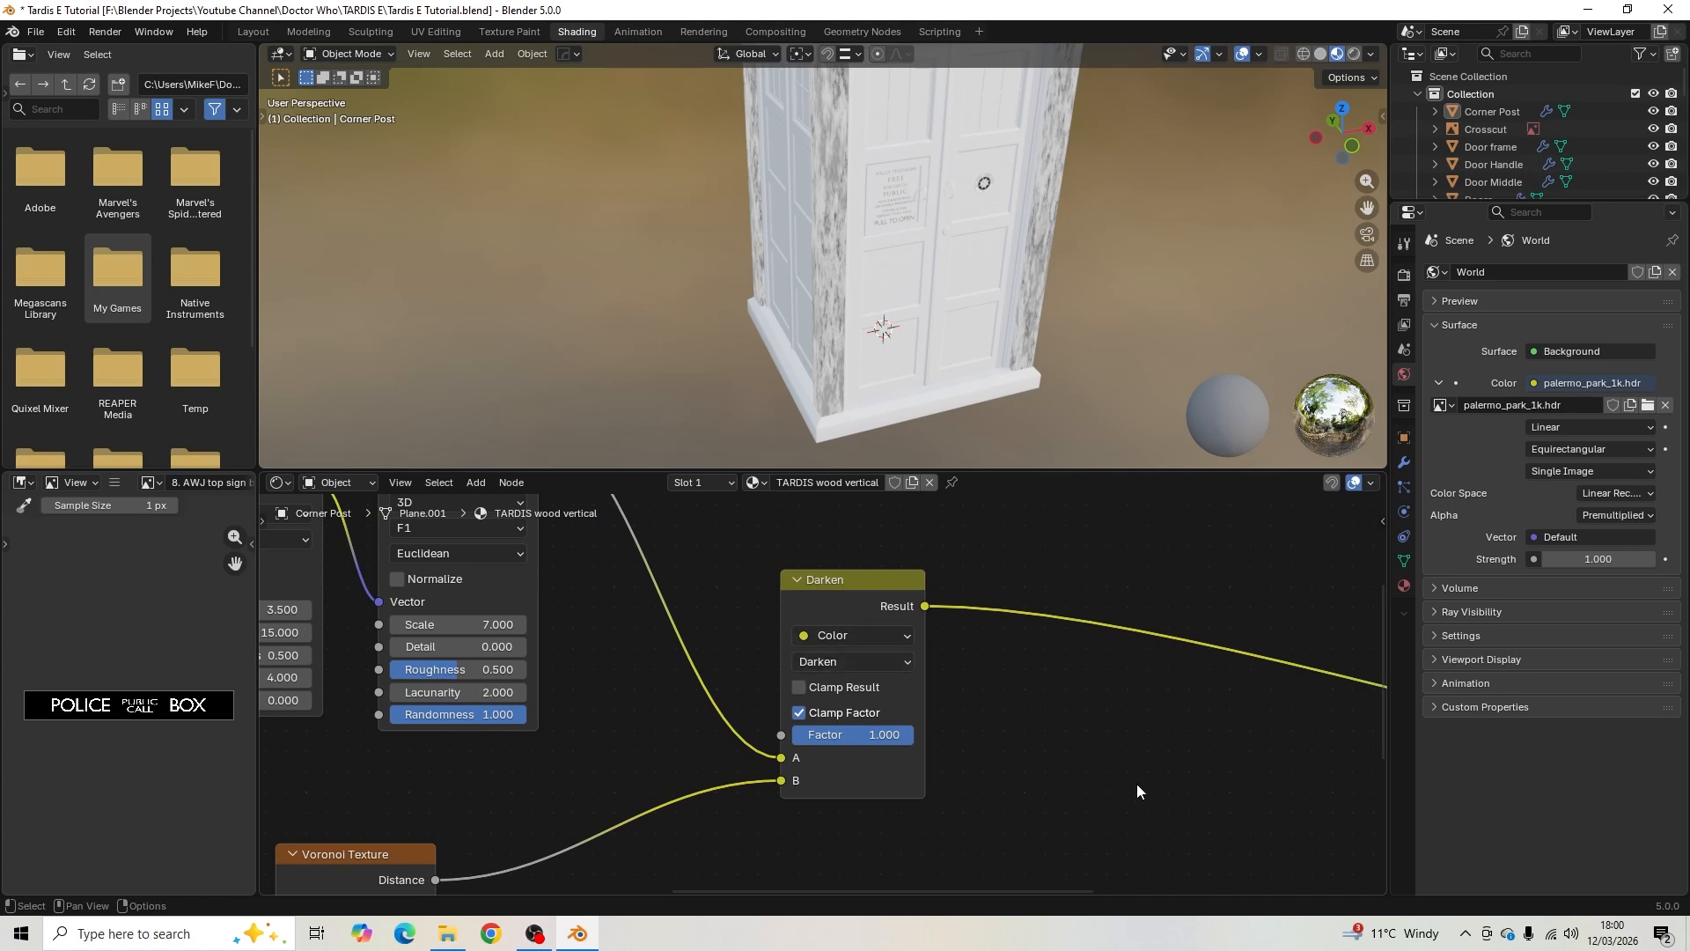
scroll(1138, 783, down, 3)
middle_drag(1167, 706, 747, 646)
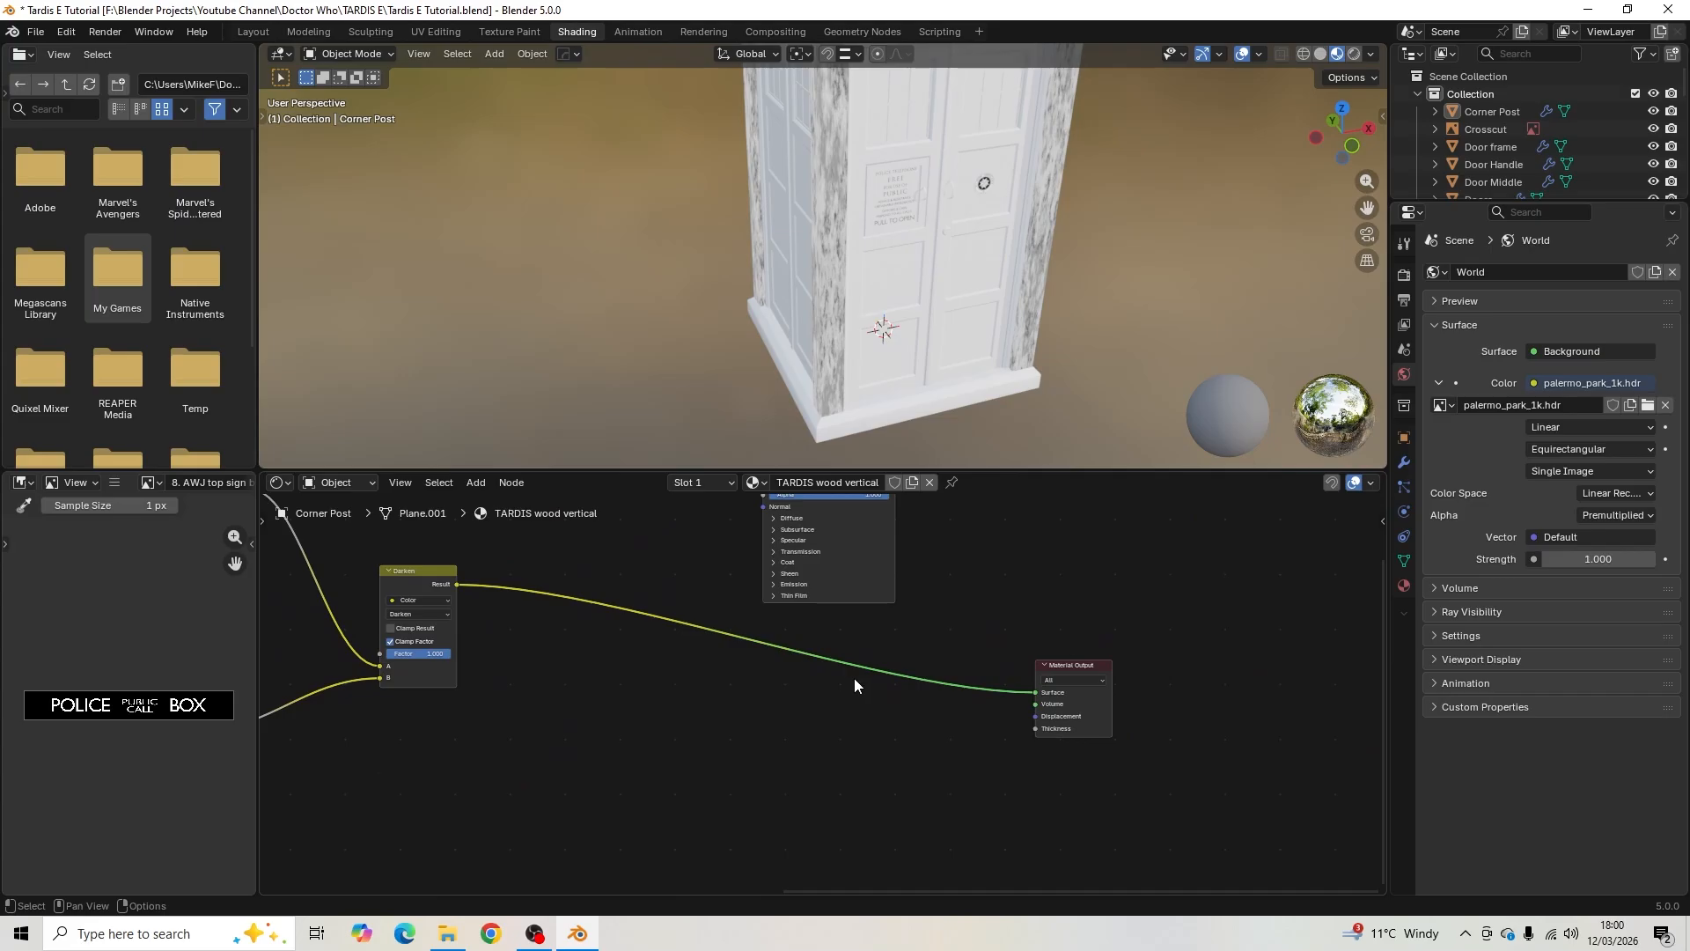
middle_drag(1128, 550, 1179, 646)
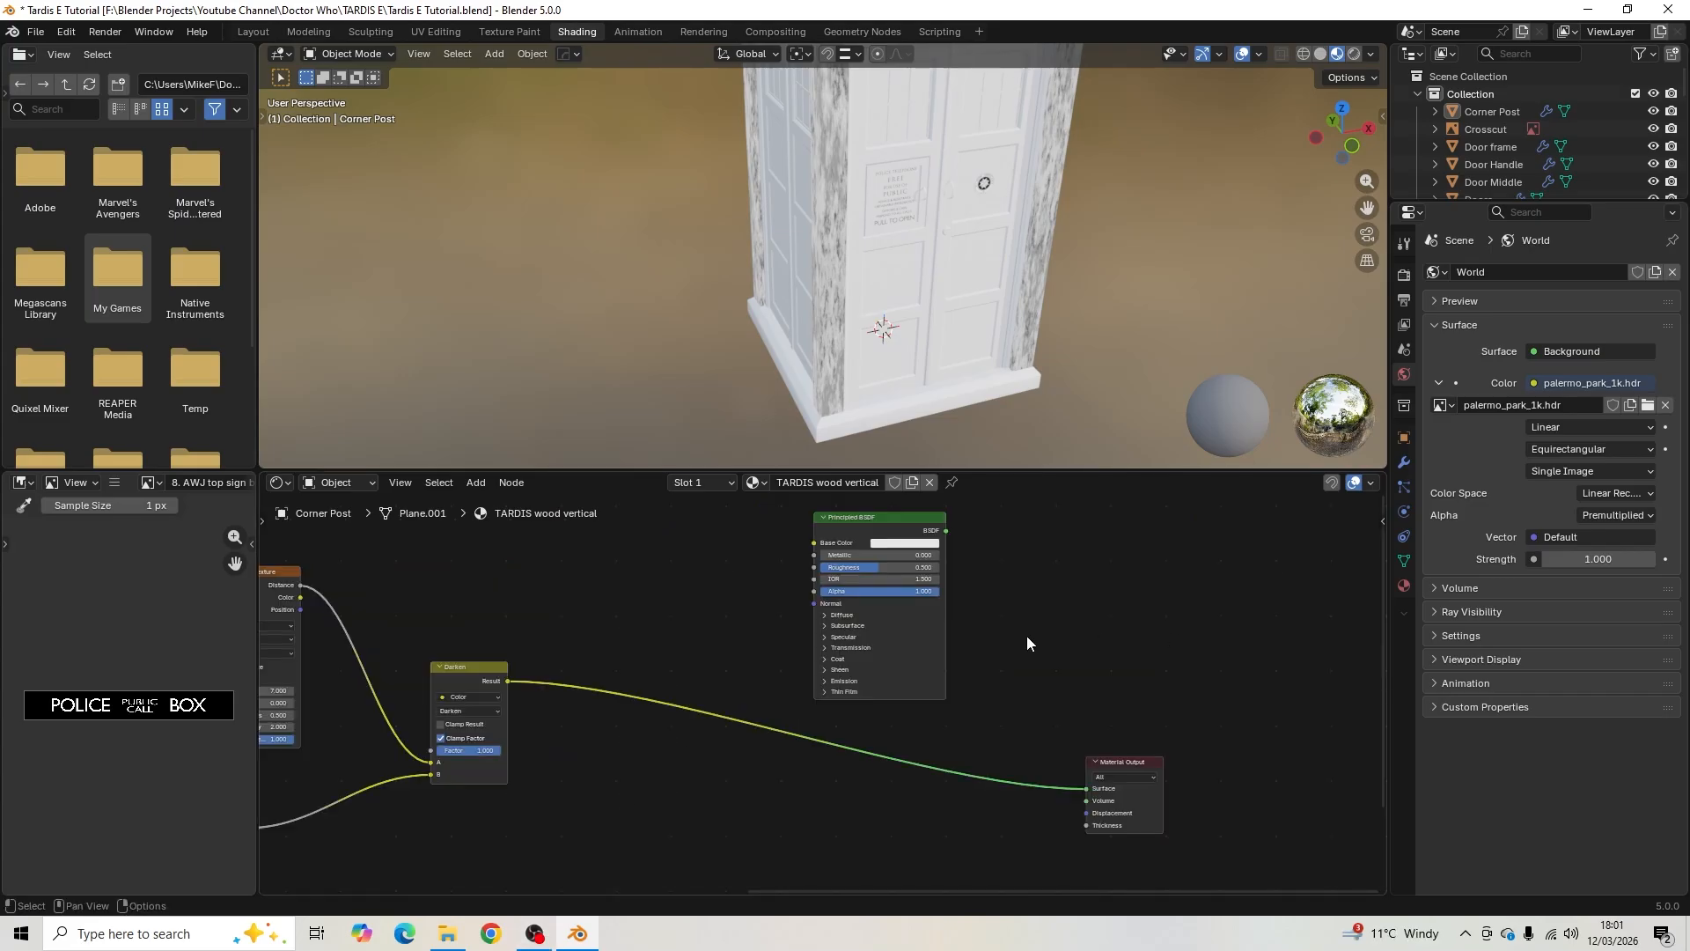
shift+middle_drag(573, 617, 360, 712)
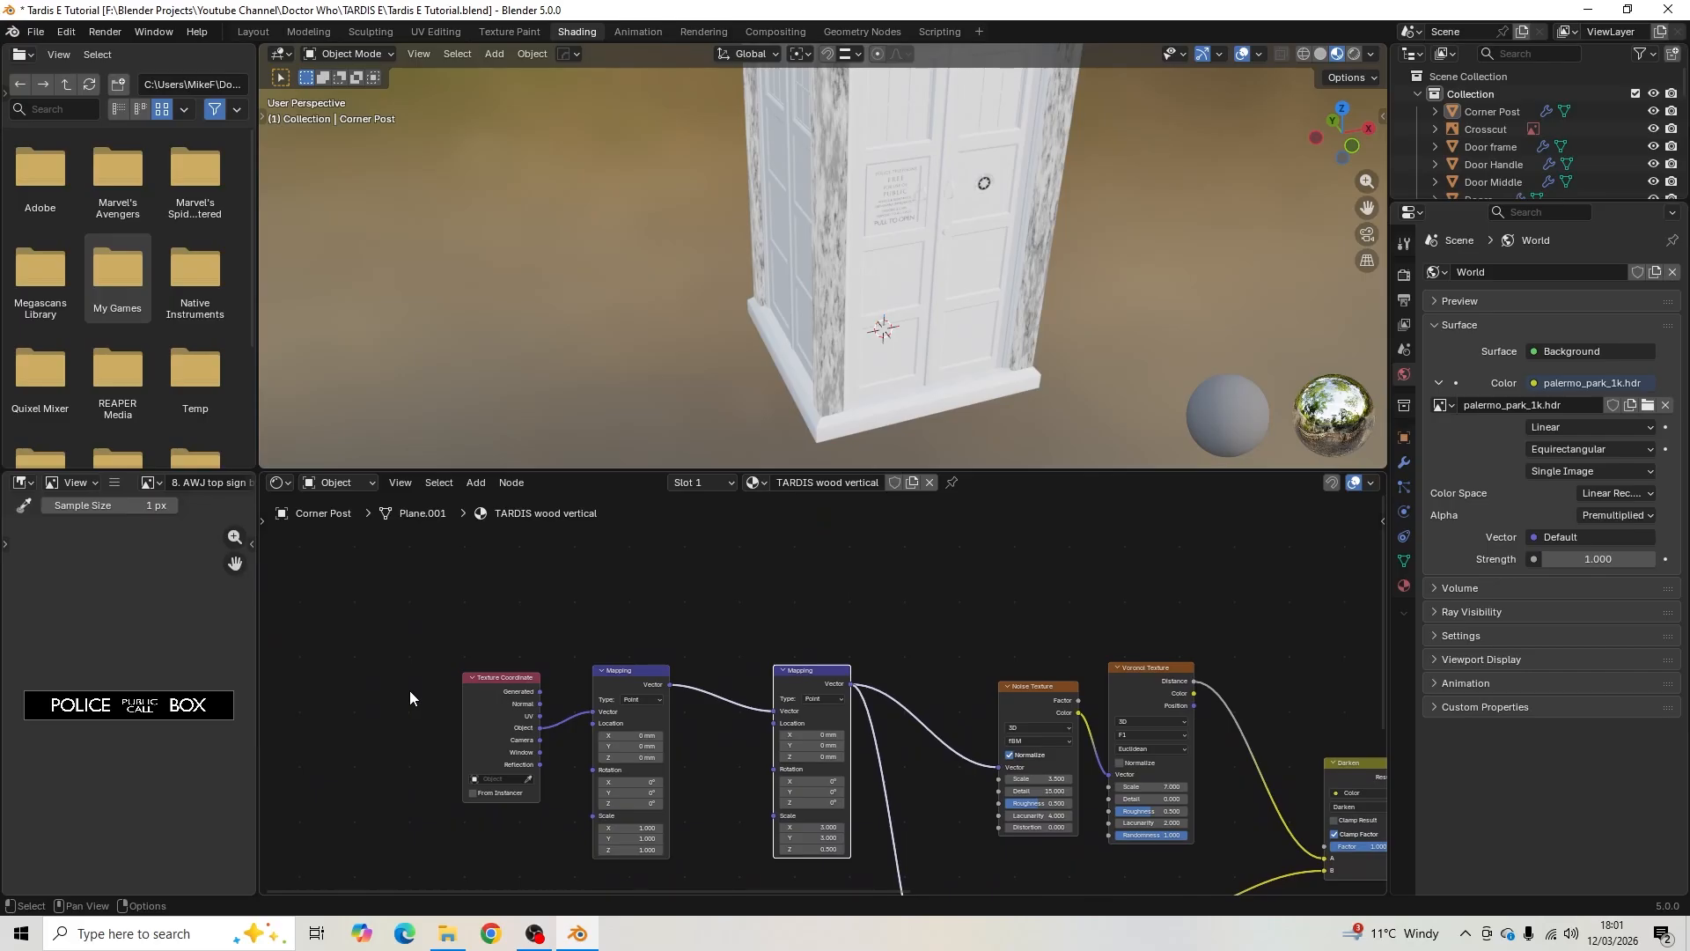
- Add a third Voronoi Texture node above the two Mapping nodes
middle_drag(633, 630, 609, 641)
key(shift+a)
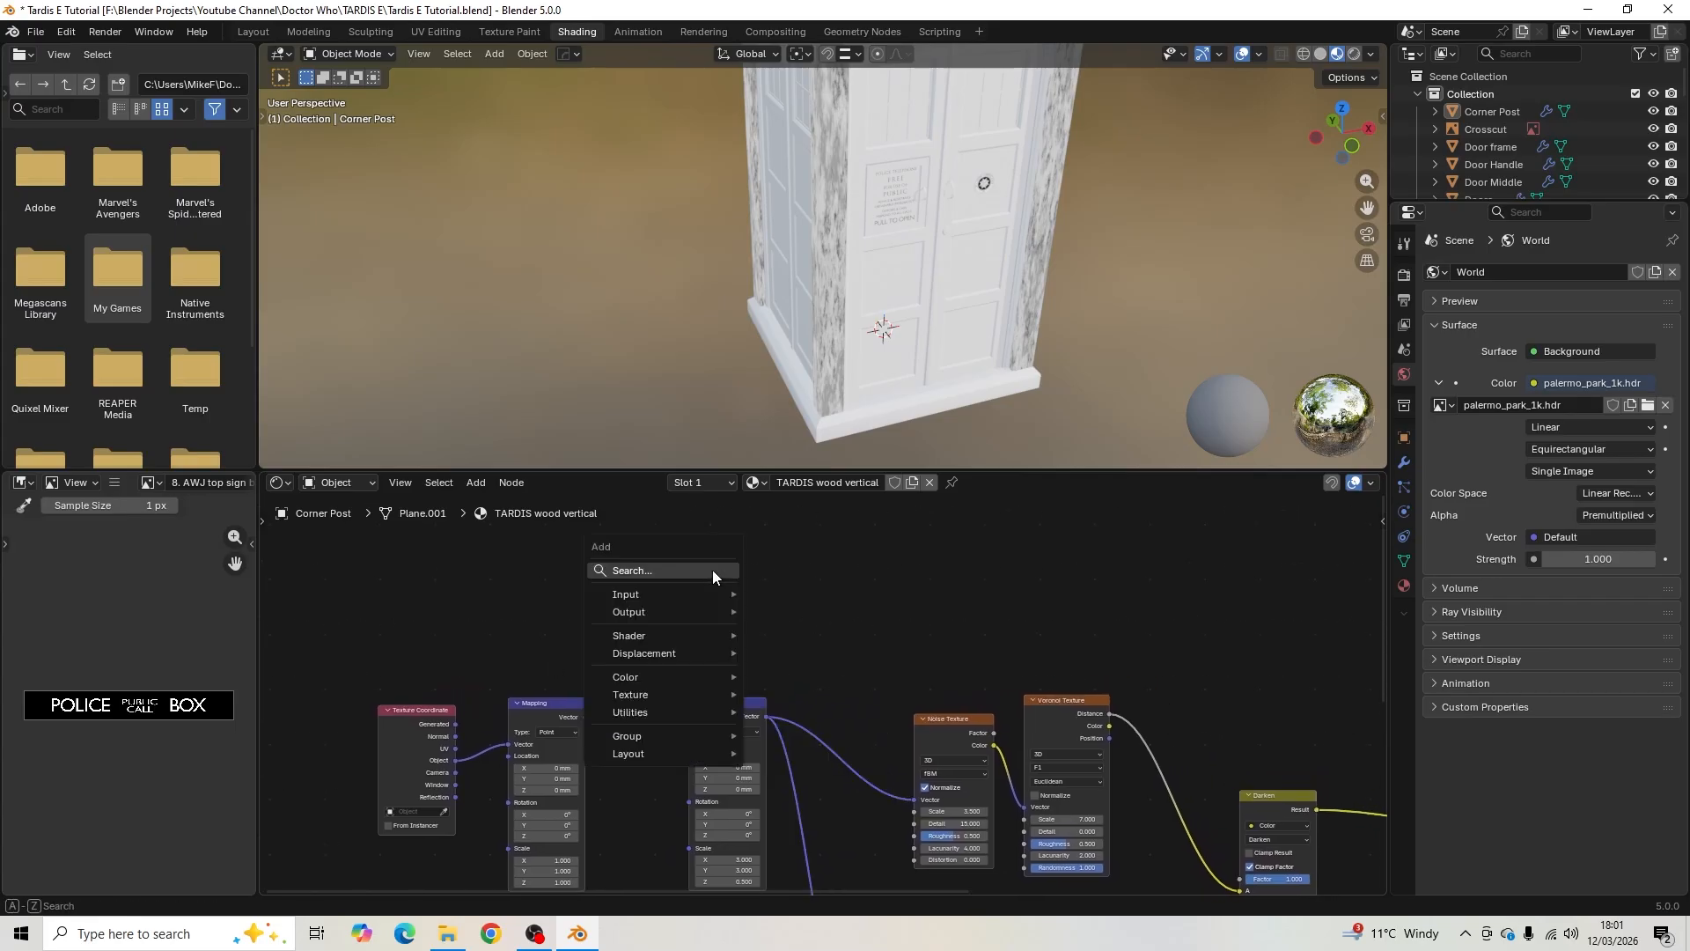
click(713, 571)
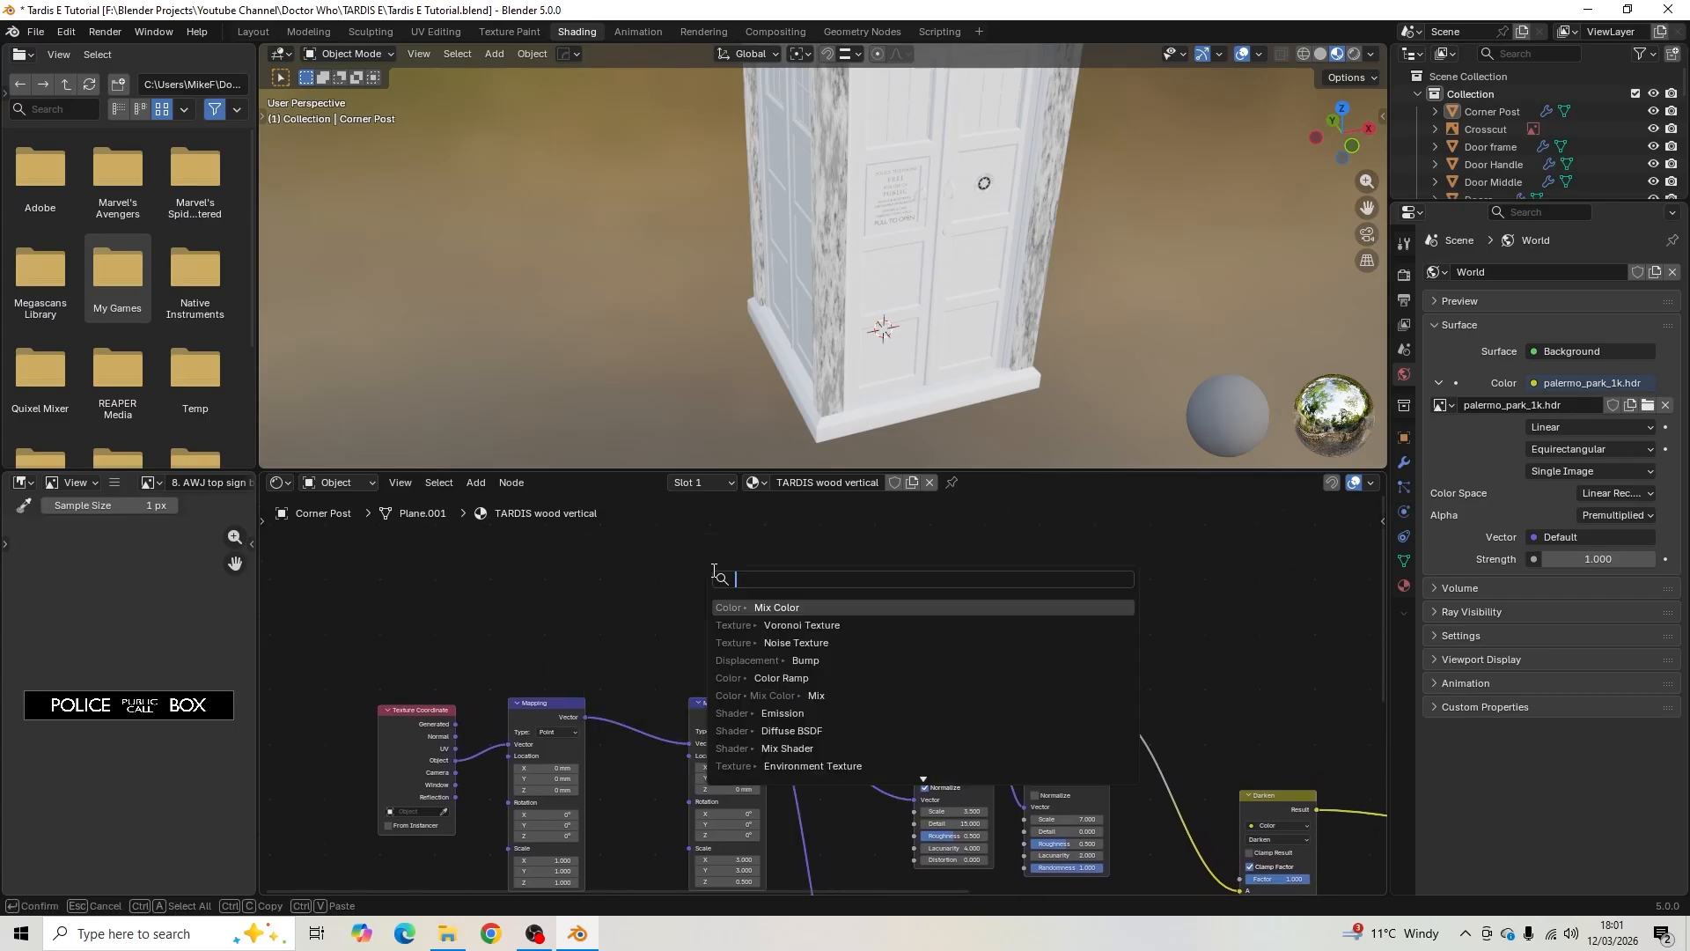
click(811, 624)
click(655, 512)
middle_drag(590, 660, 599, 610)
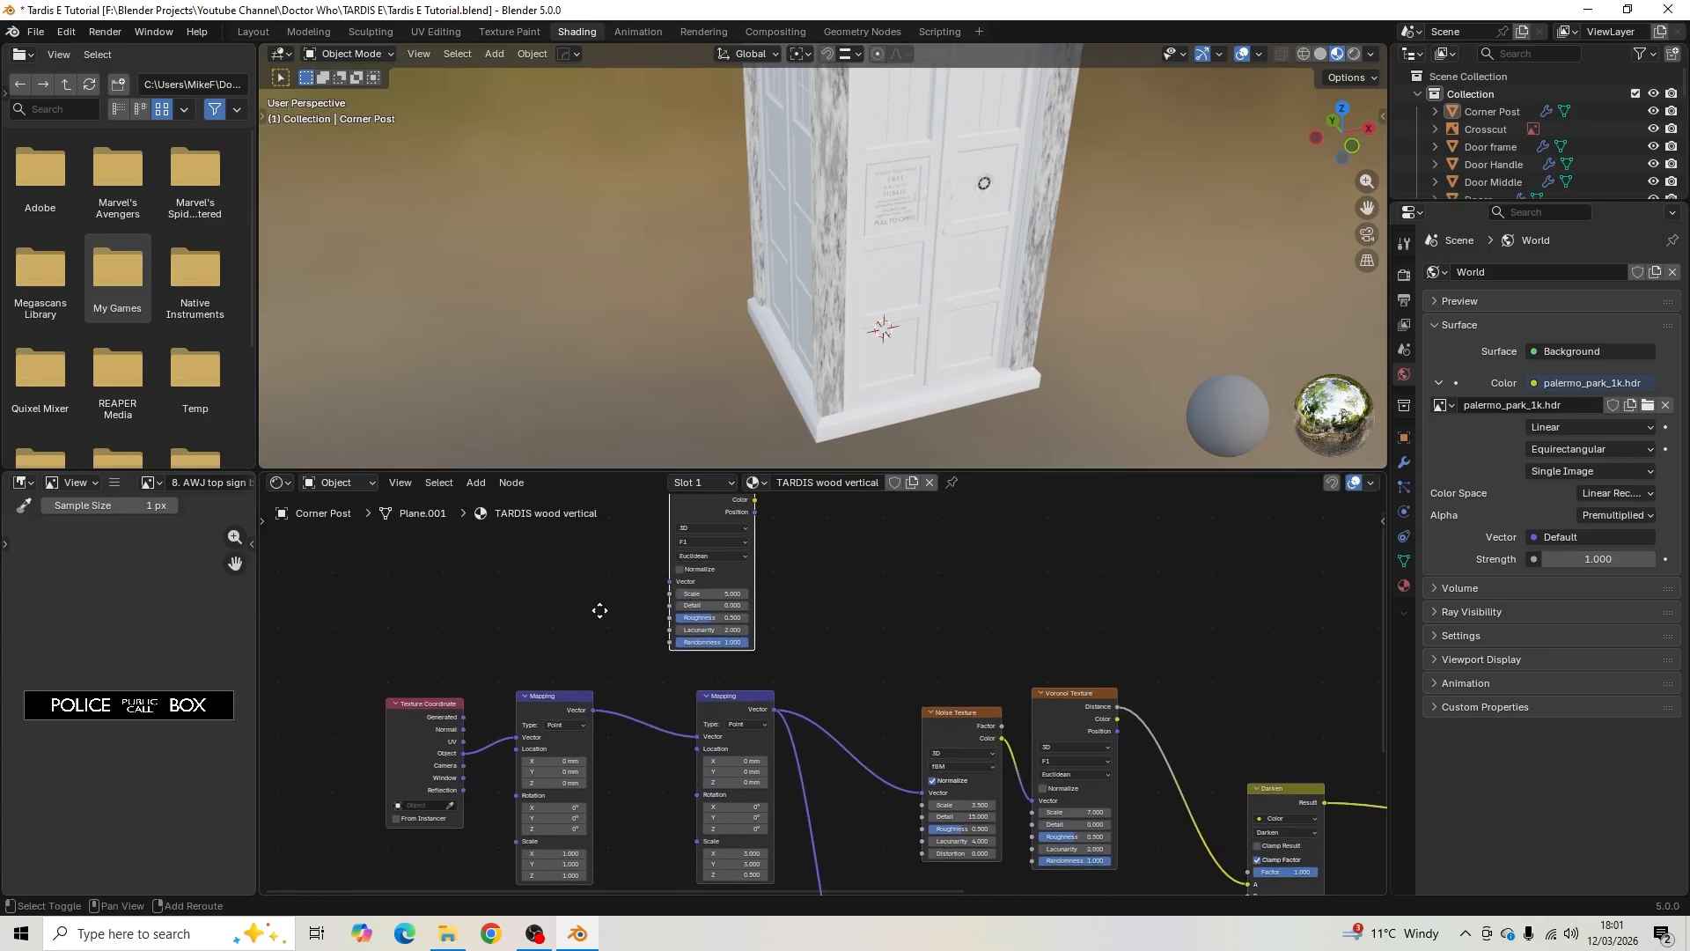
- Connect the first Mapping node's Vector output to the new Voronoi Texture's Vector input and preview that texture on the corner posts
scroll(623, 647, up, 3)
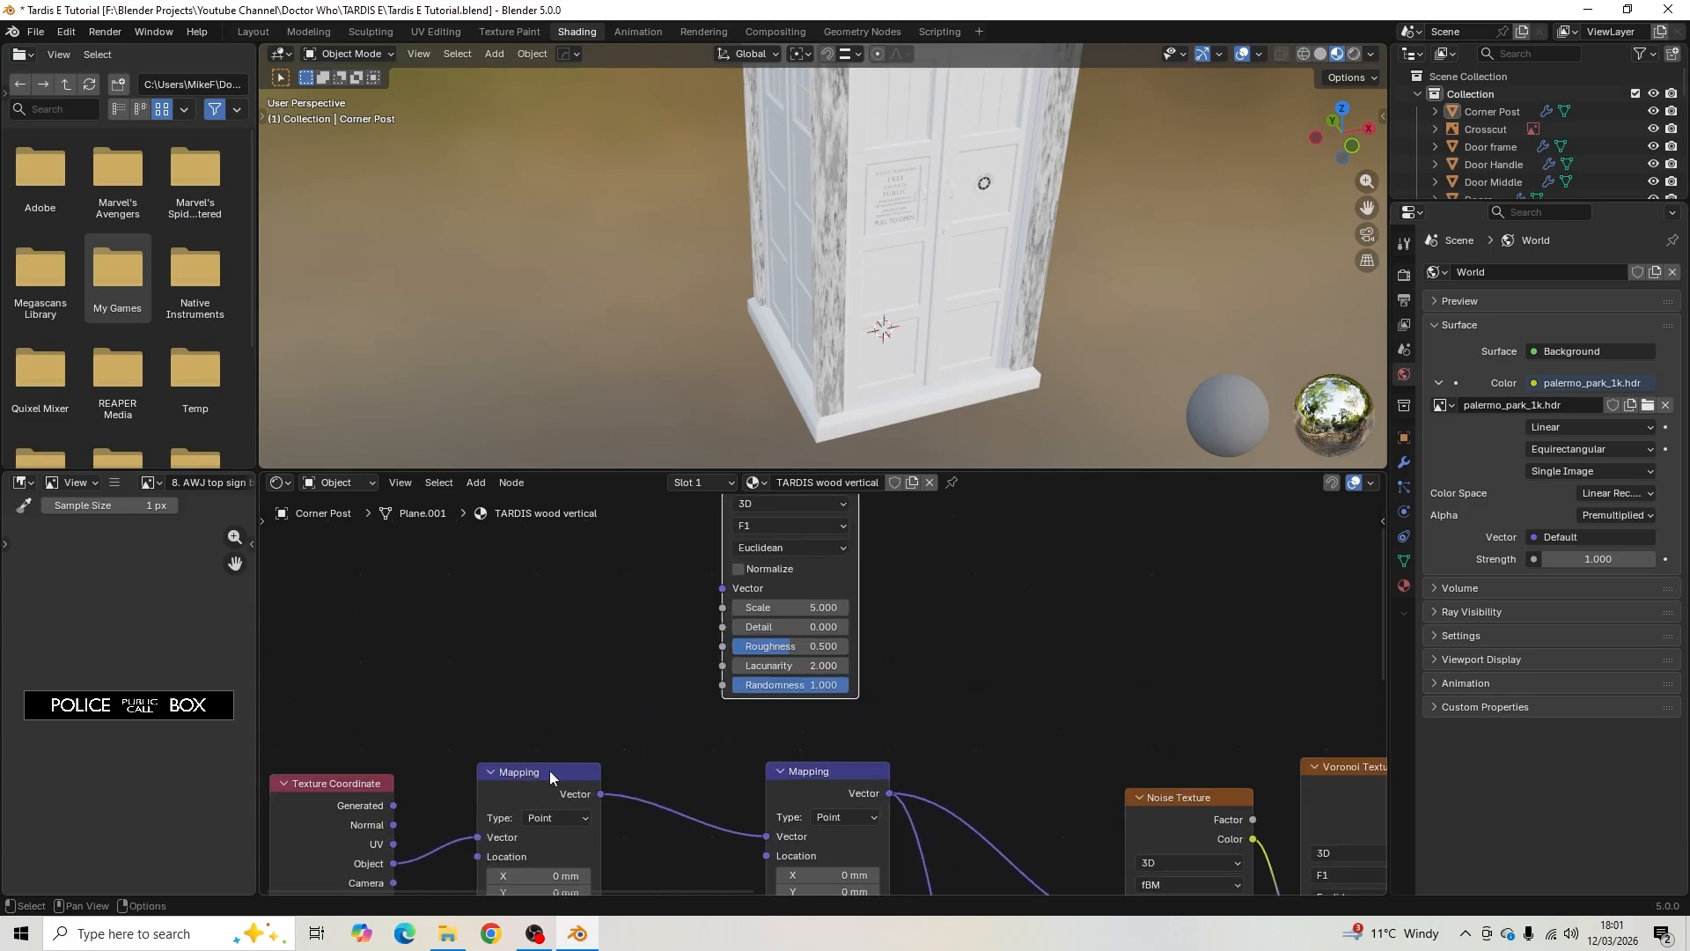
middle_drag(604, 700, 640, 738)
drag(635, 829, 757, 626)
scroll(678, 630, down, 2)
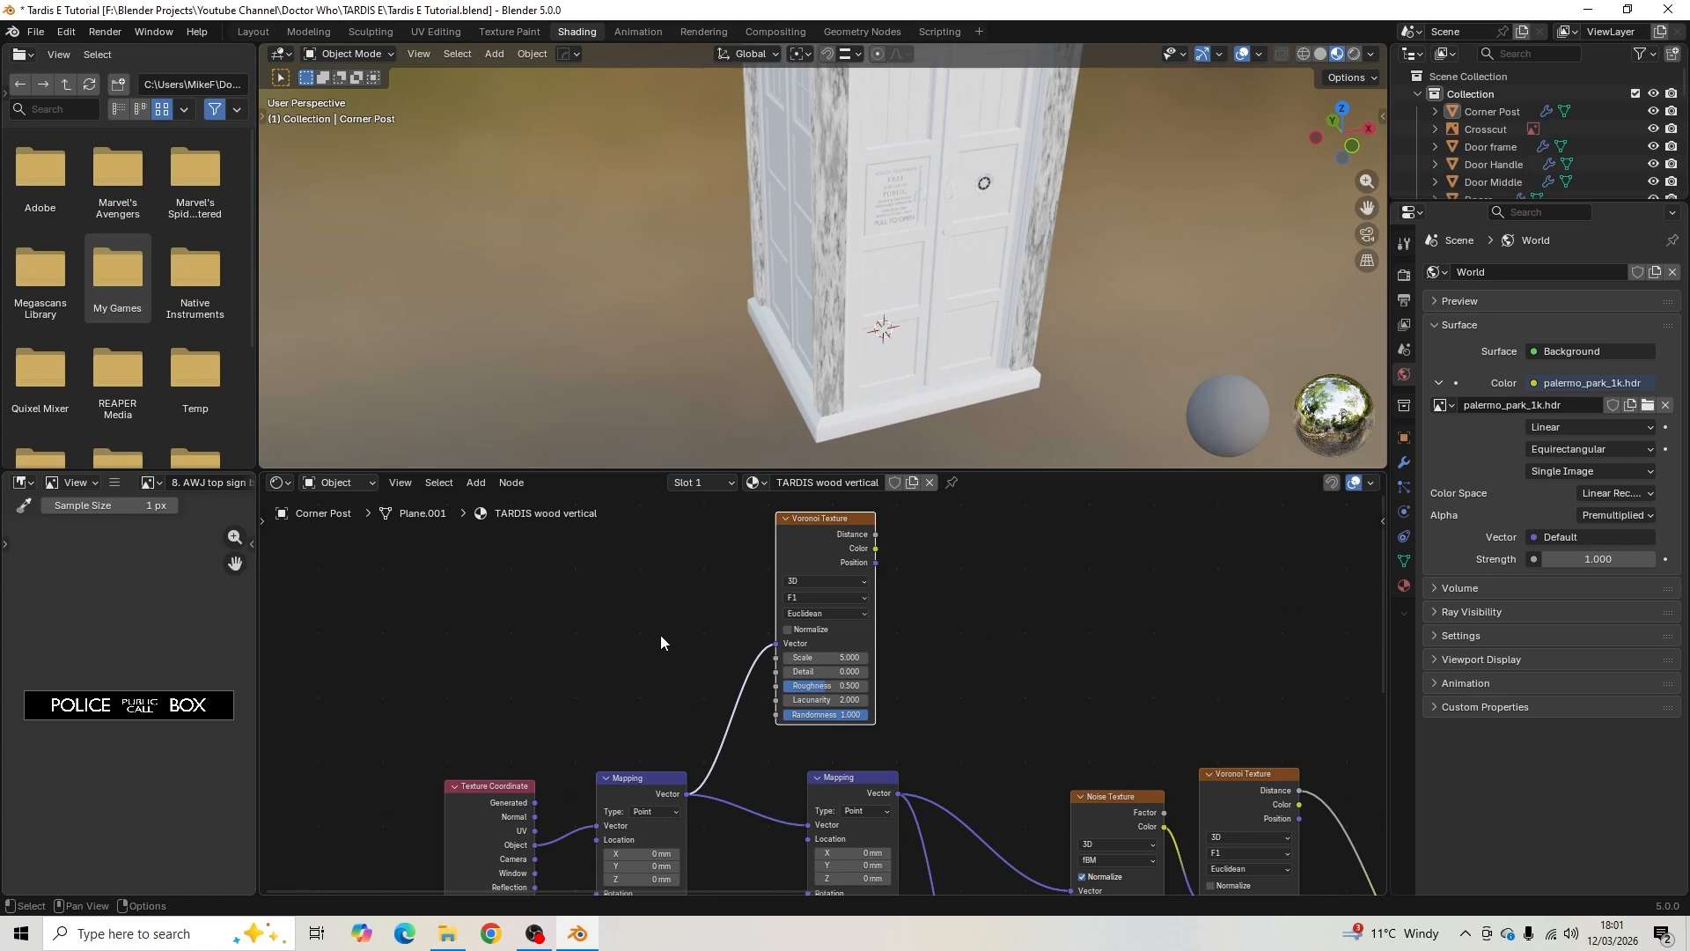
ctrl+shift+click(818, 515)
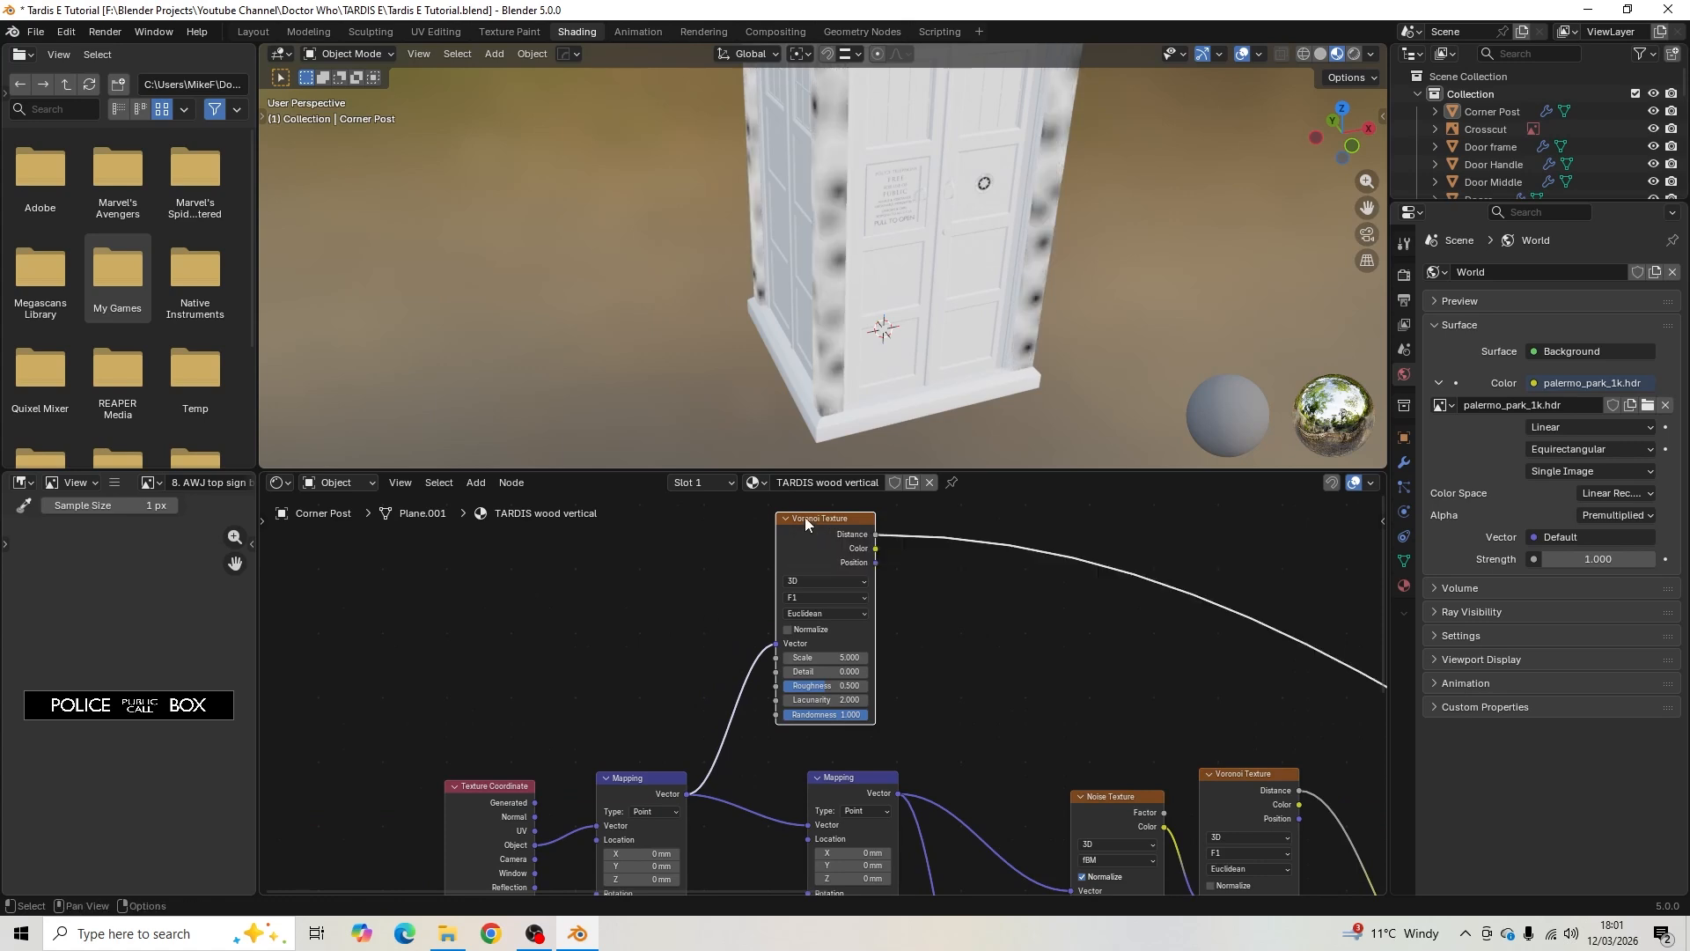
- Set the new Voronoi Texture's Scale to 14 and inspect the pattern on the corner posts up close
middle_drag(643, 580, 657, 572)
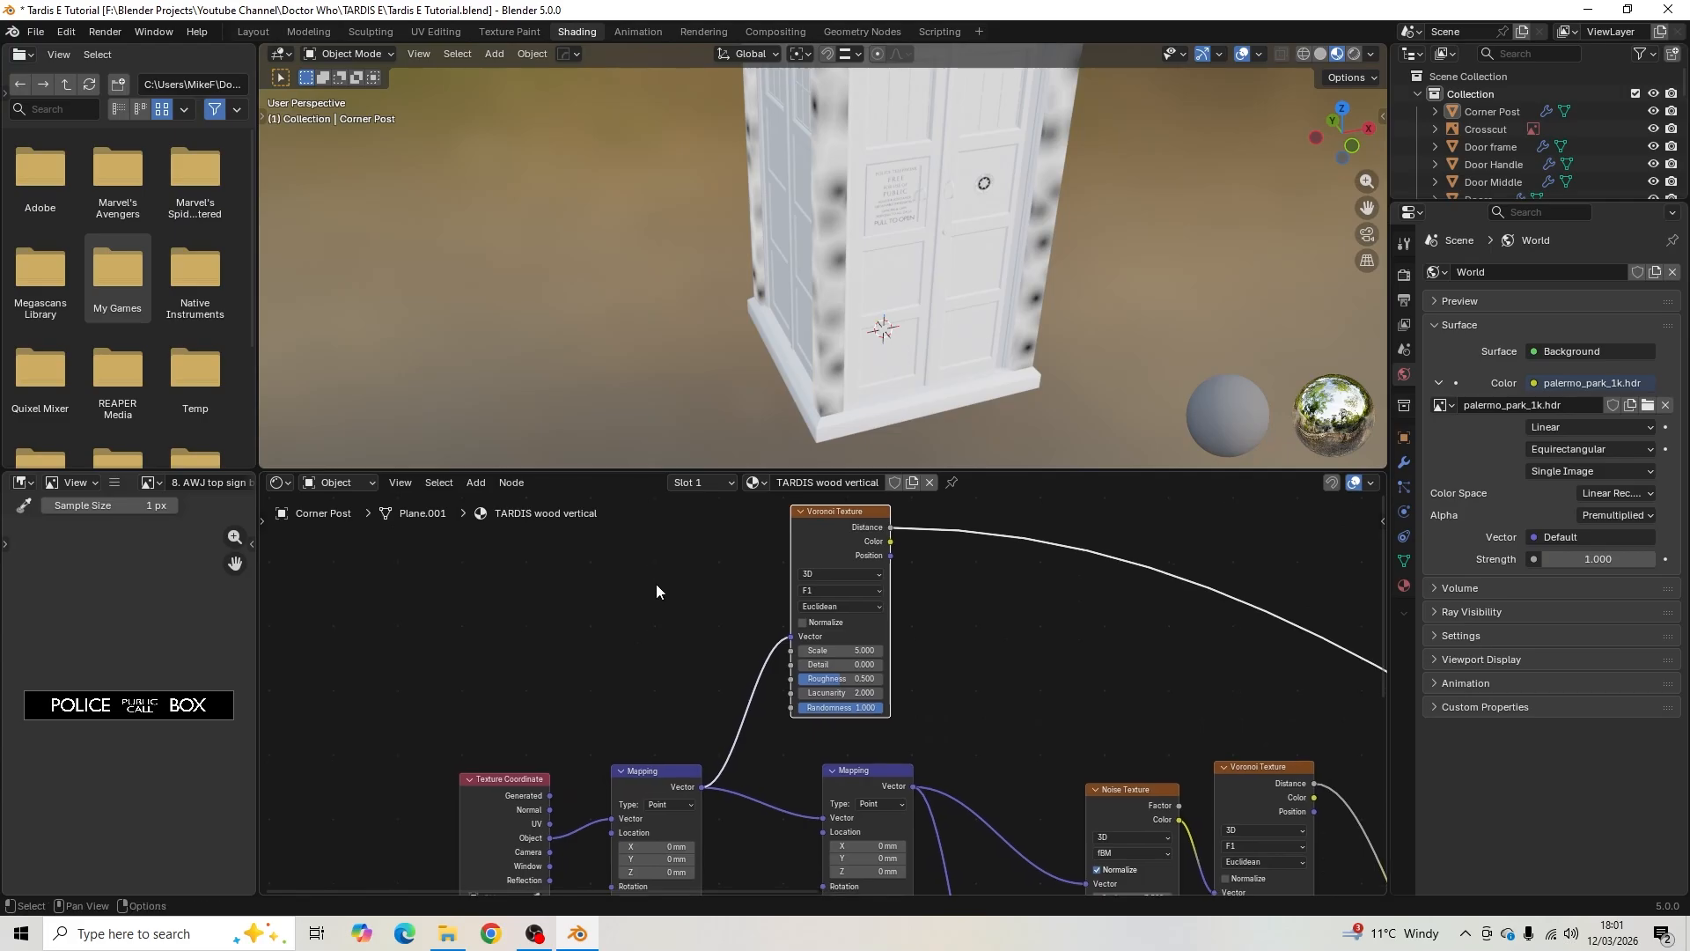
scroll(653, 586, up, 4)
click(808, 614)
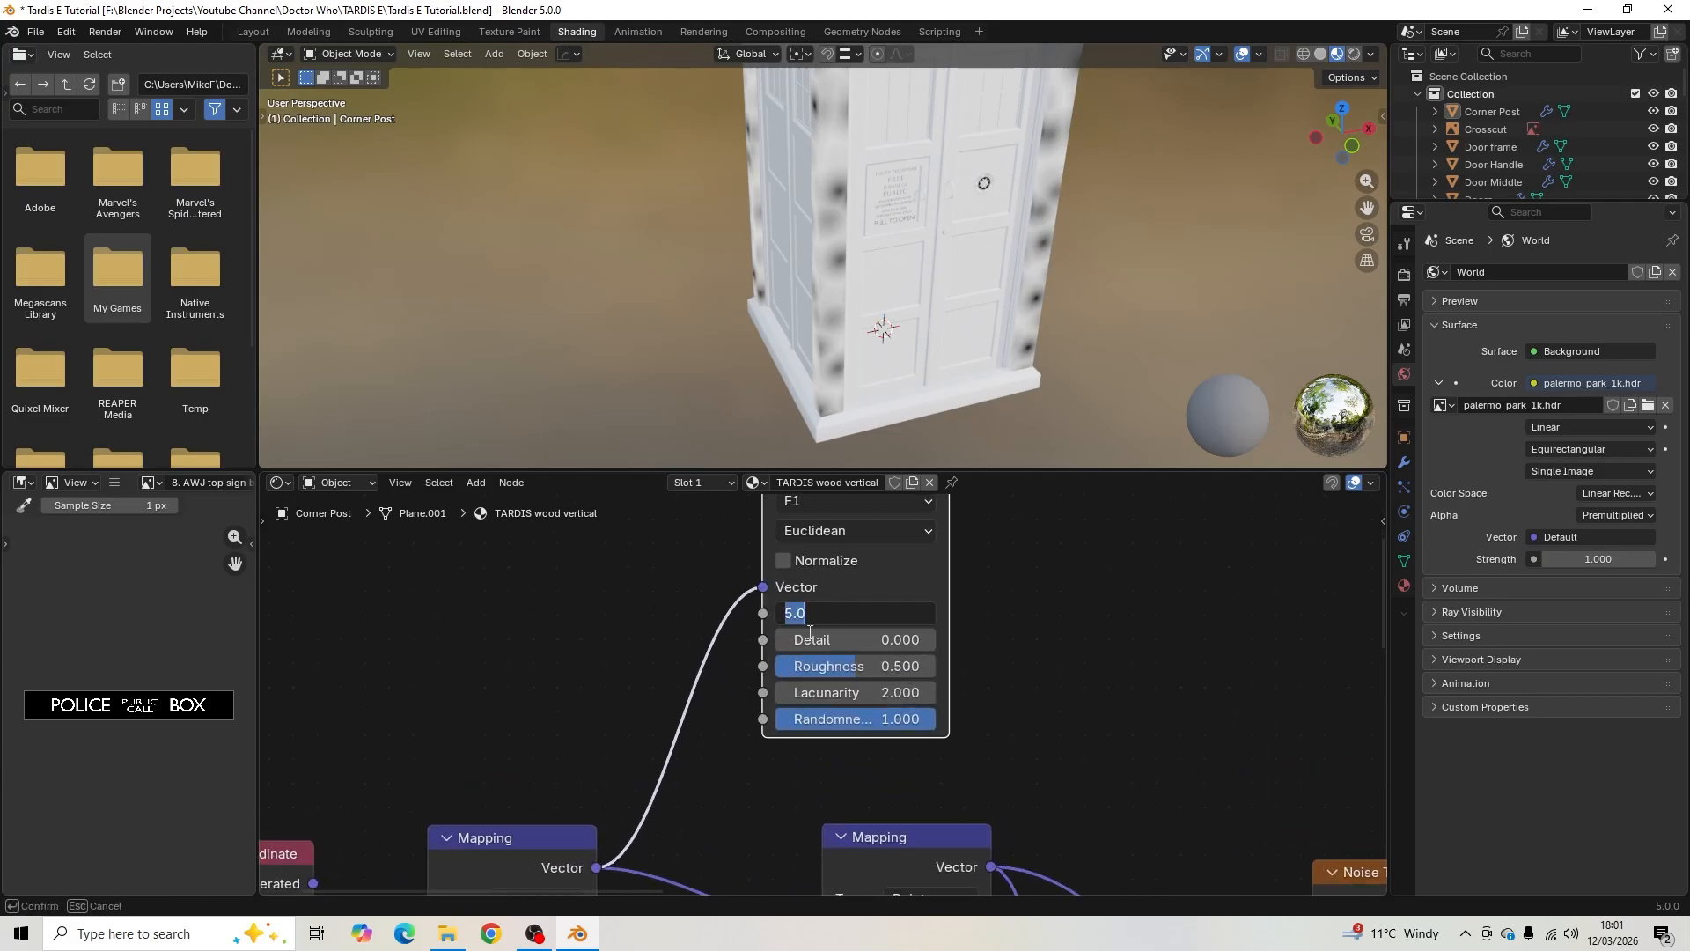
text(14)
key(Return)
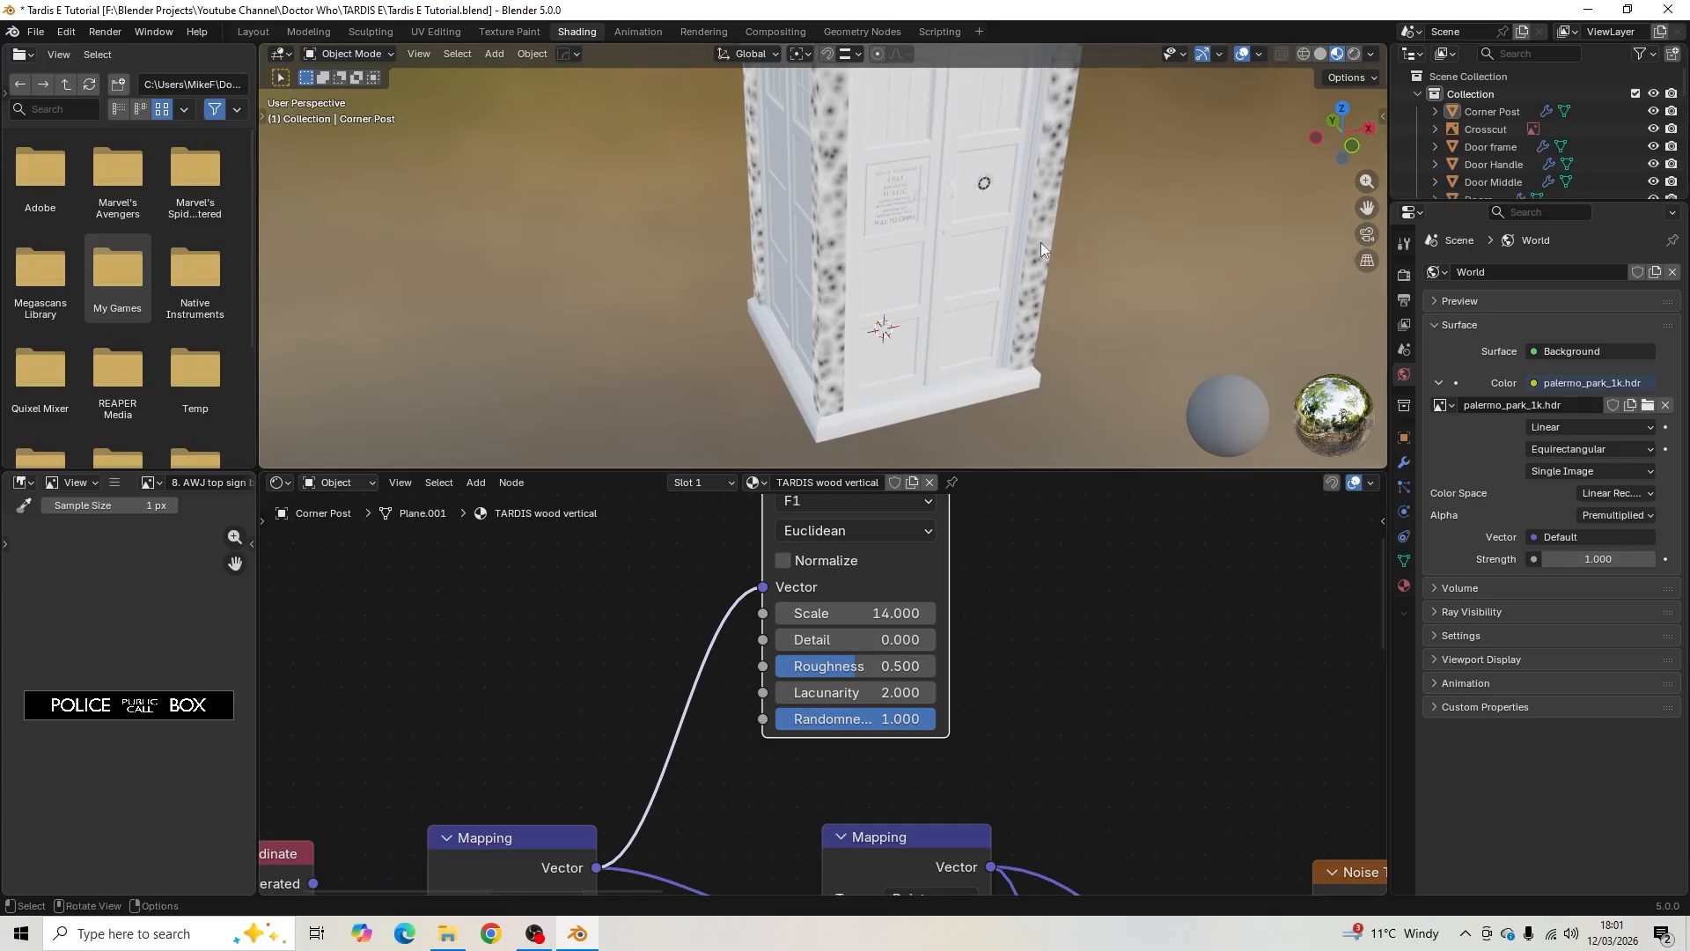
scroll(1041, 241, up, 3)
scroll(991, 528, up, 1)
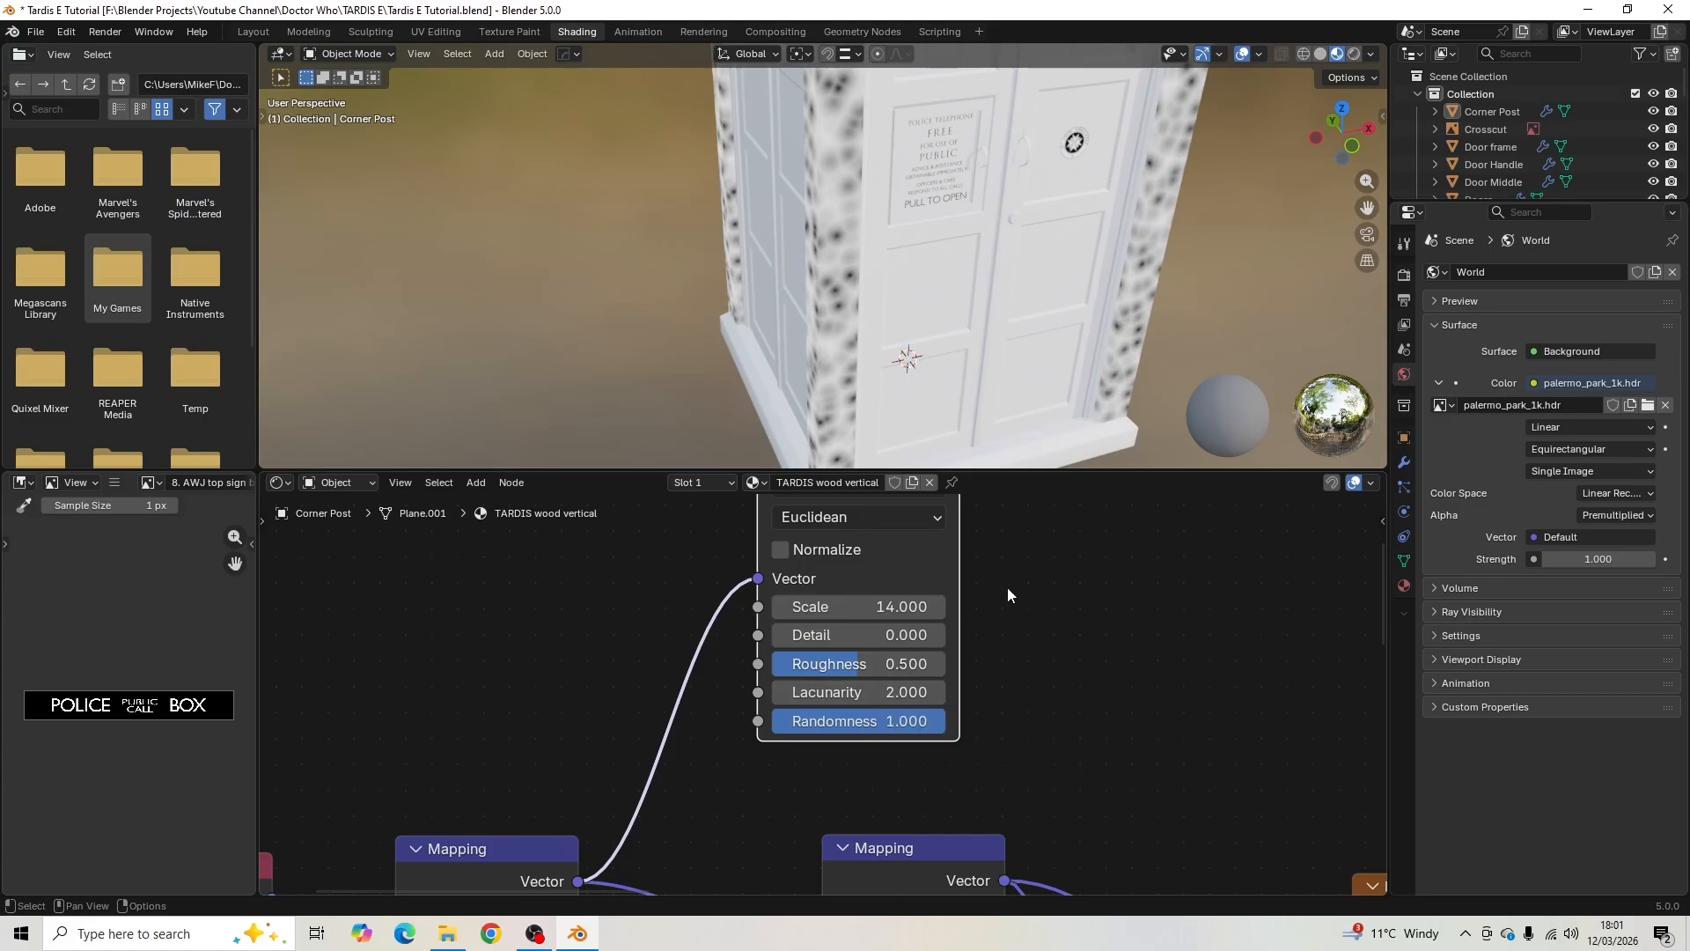
- Switch the new Voronoi Texture's feature output to Smooth F1, keeping the Euclidean distance metric, and check its remaining settings
middle_drag(1007, 588, 1031, 706)
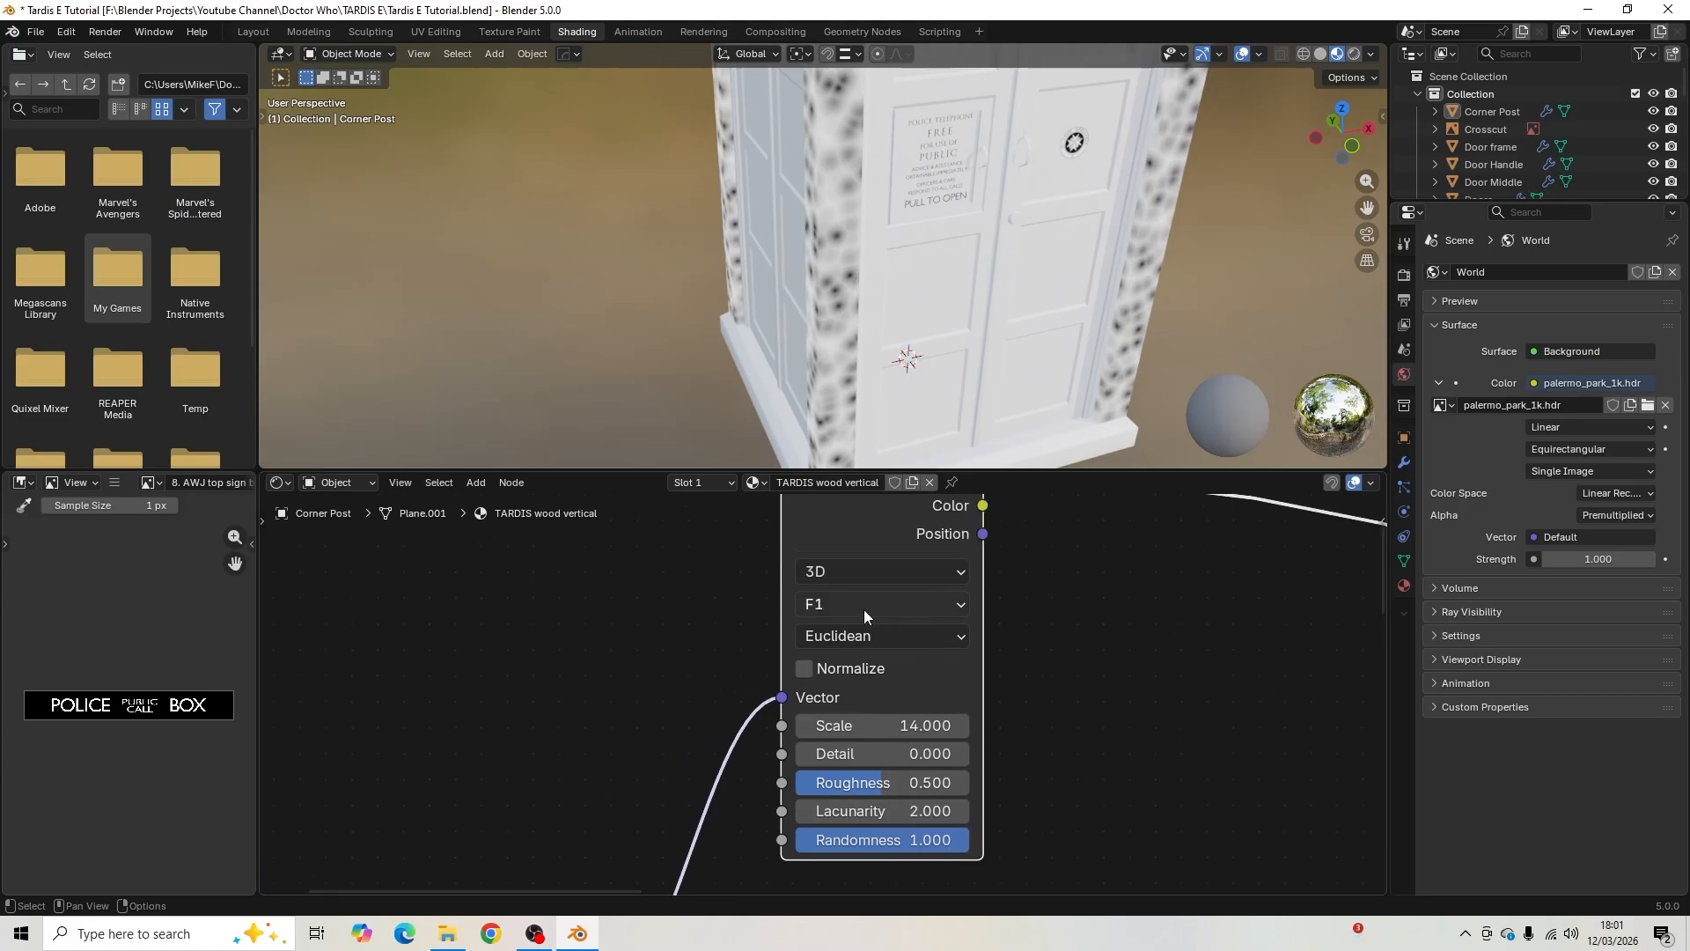
click(889, 607)
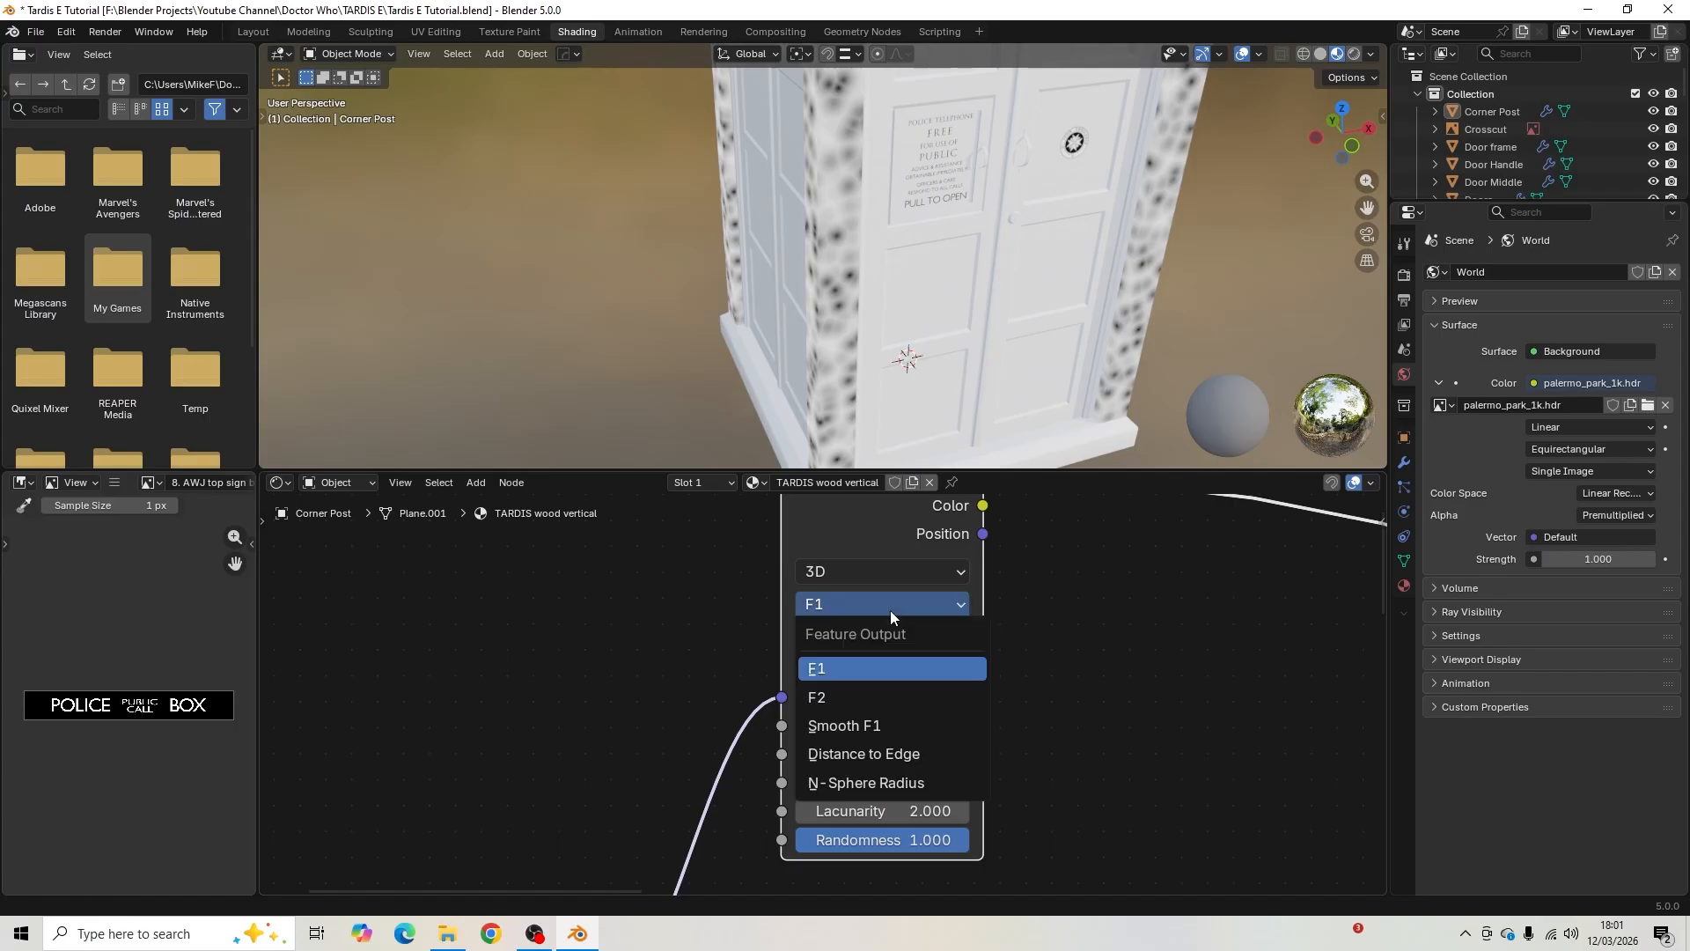
click(889, 725)
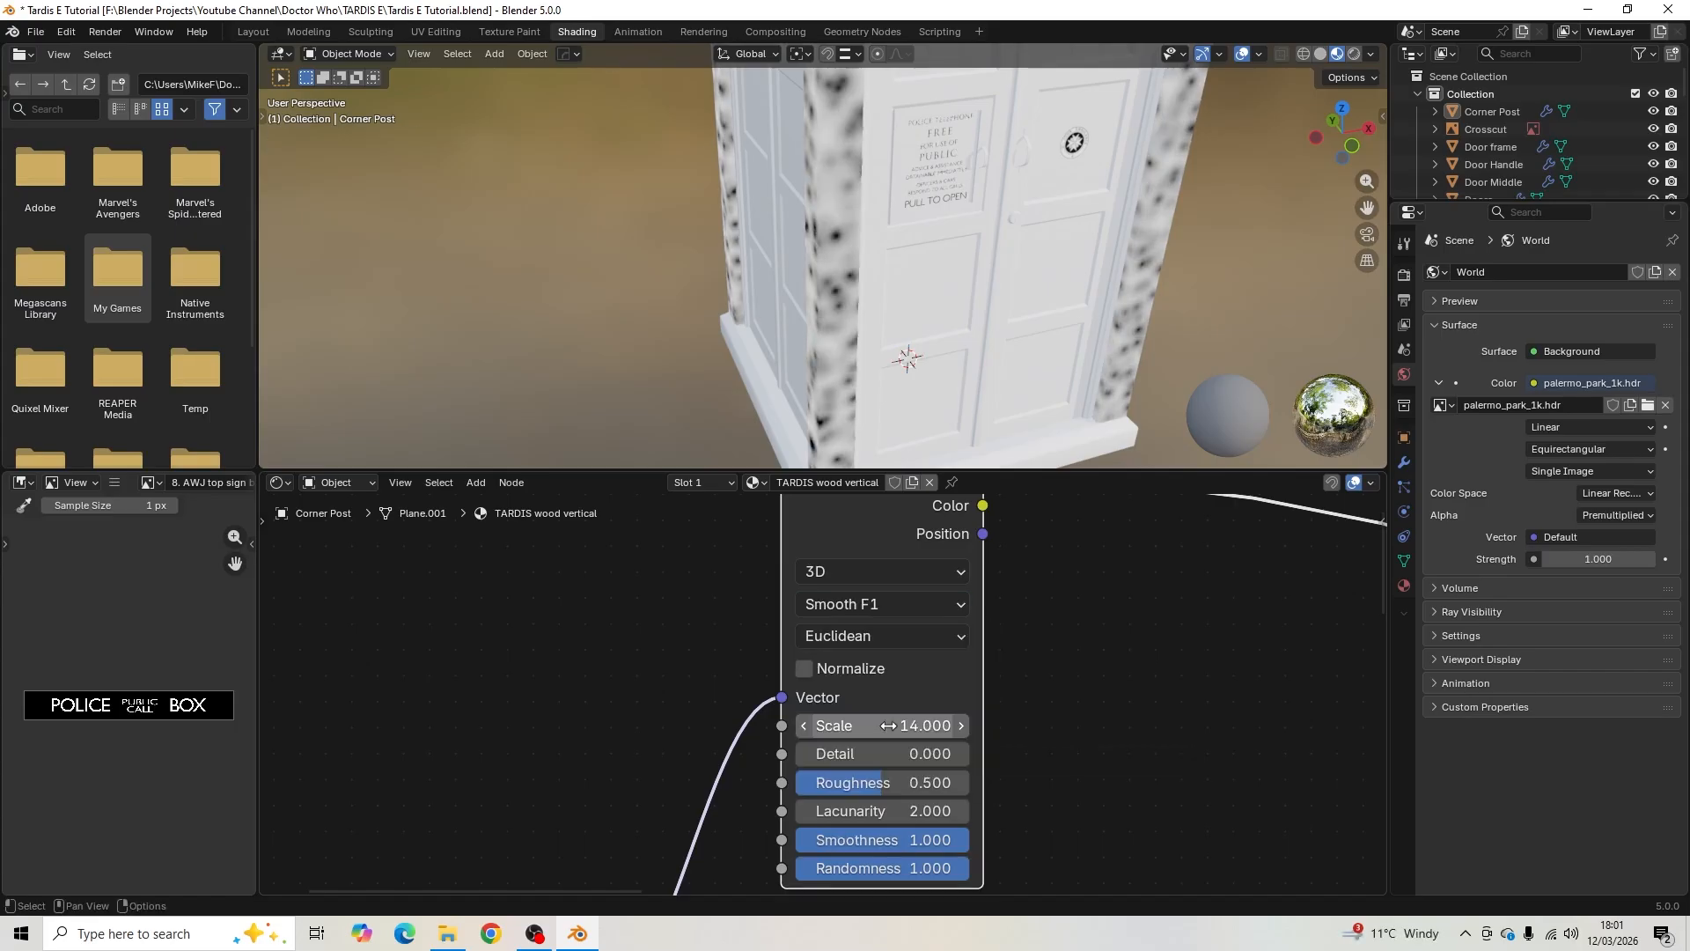
click(909, 647)
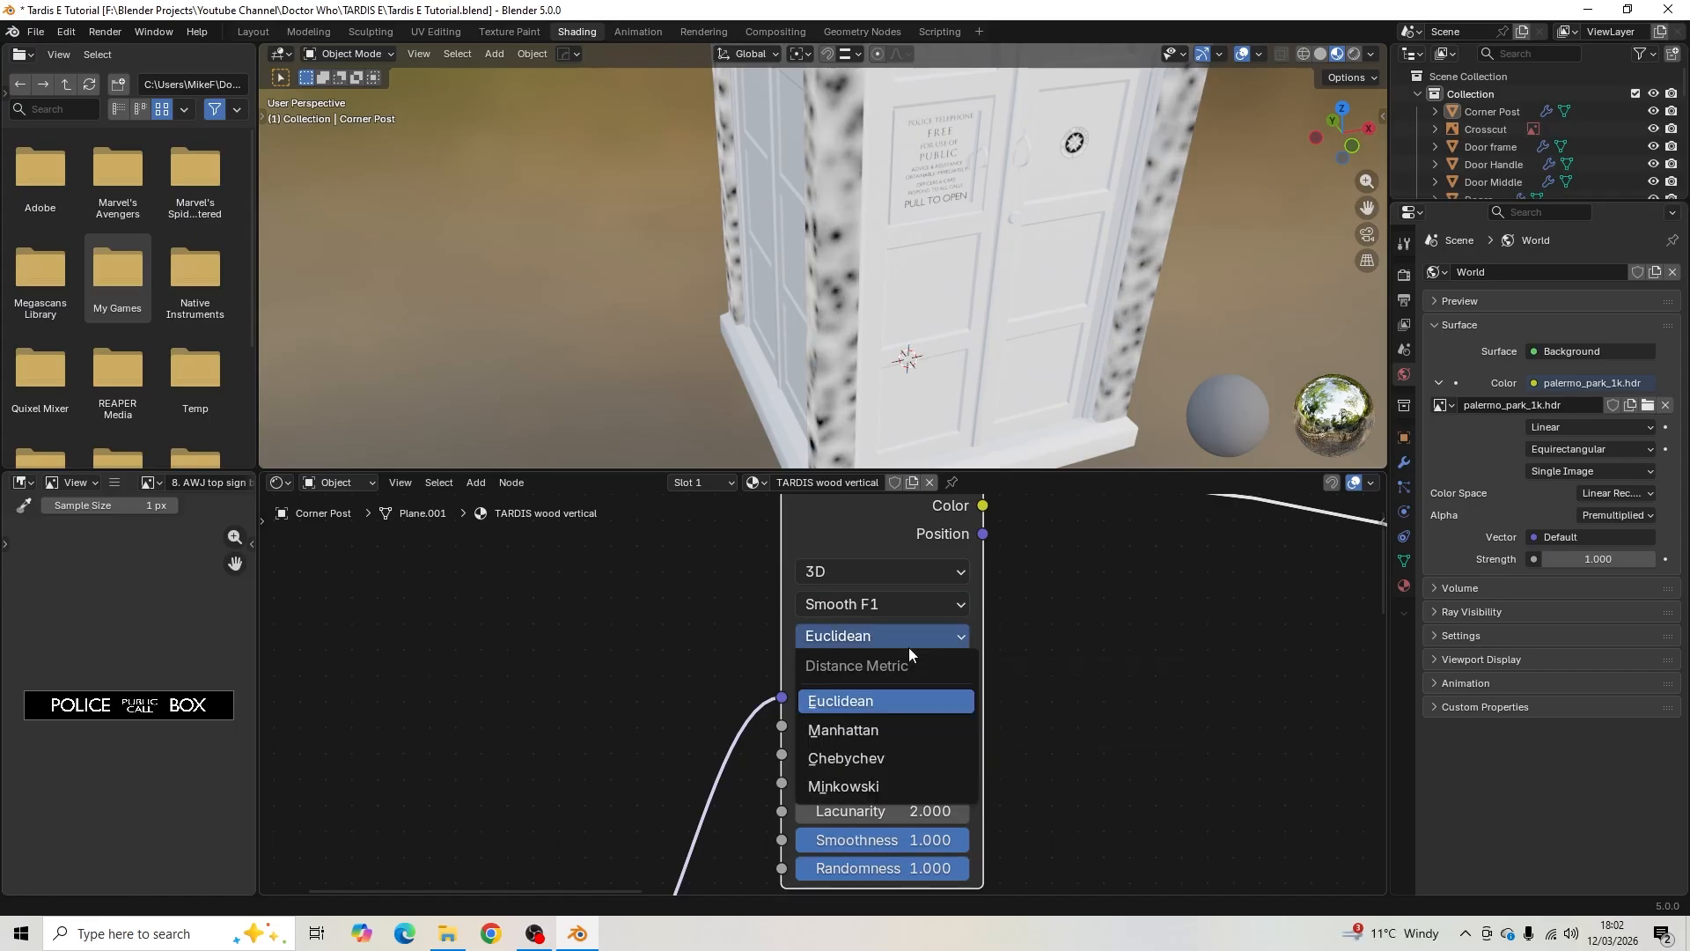
click(899, 700)
middle_drag(1015, 698, 1007, 600)
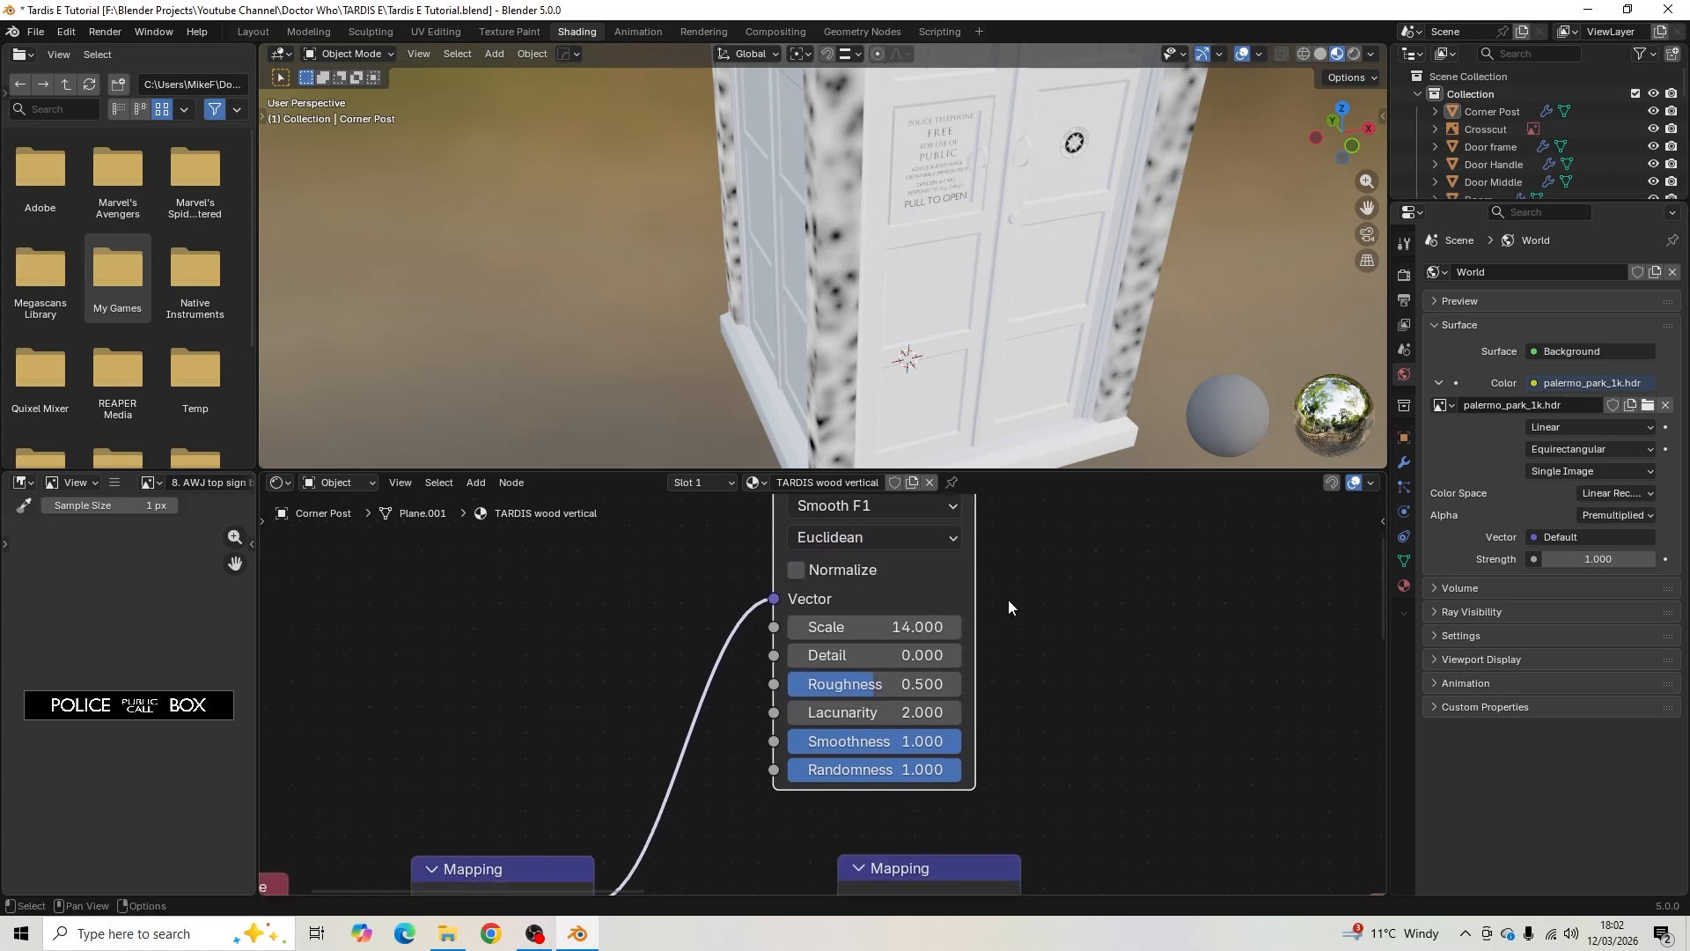
scroll(935, 747, up, 1)
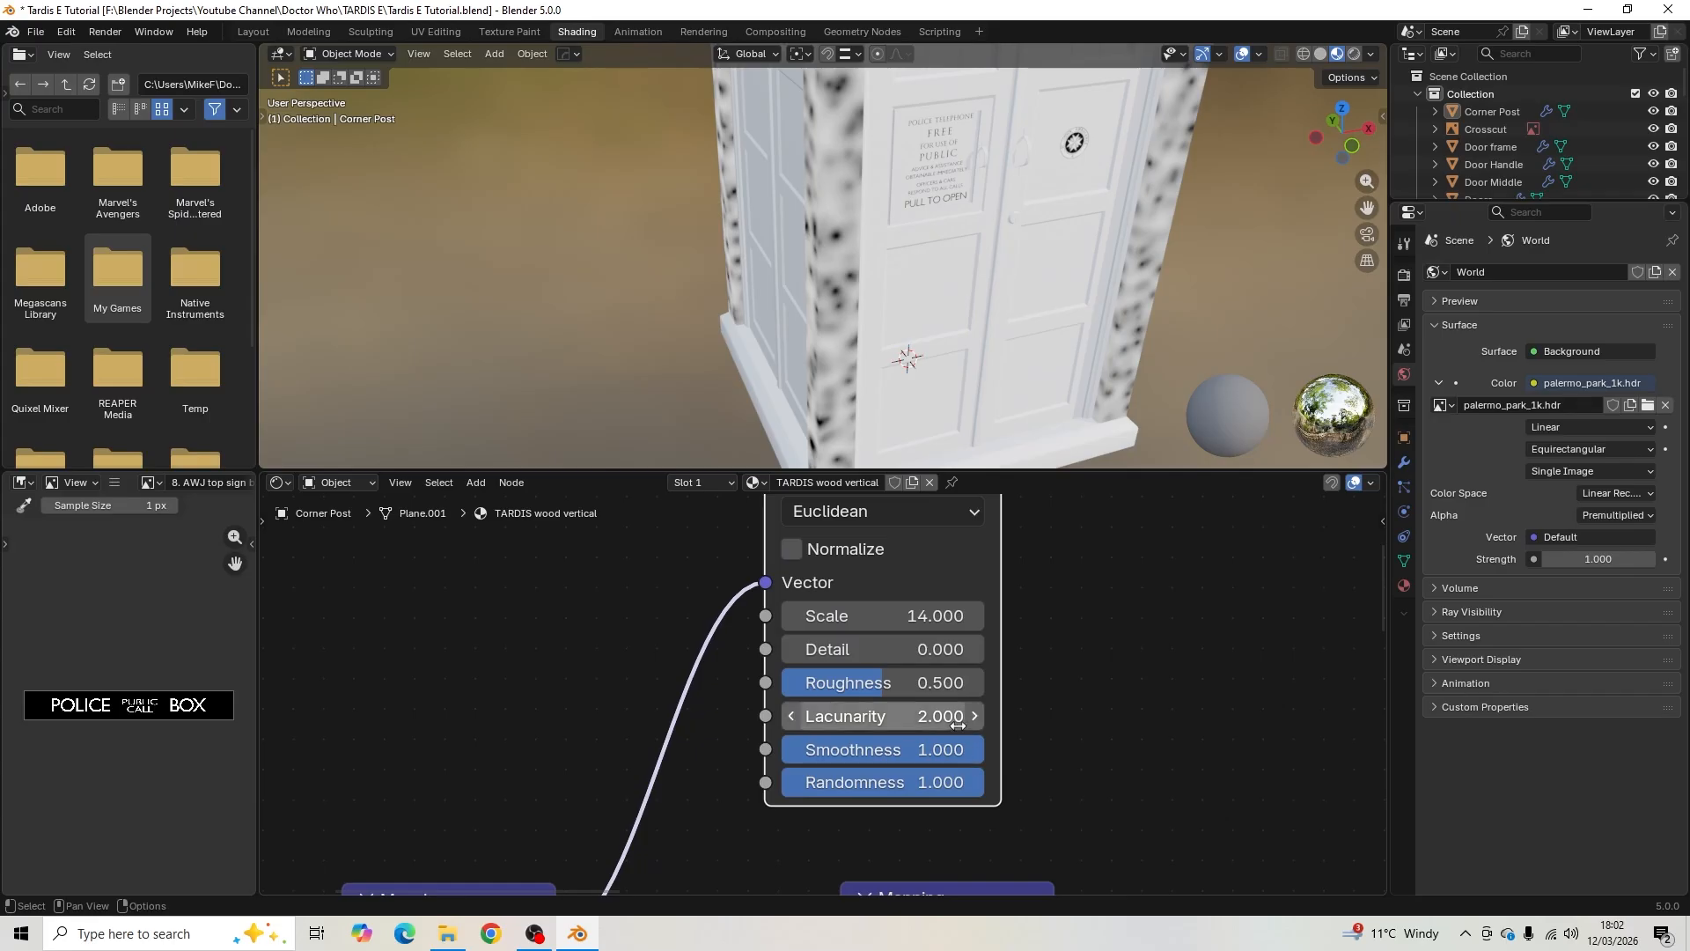
scroll(880, 717, down, 2)
middle_drag(1081, 658, 930, 727)
scroll(929, 727, down, 1)
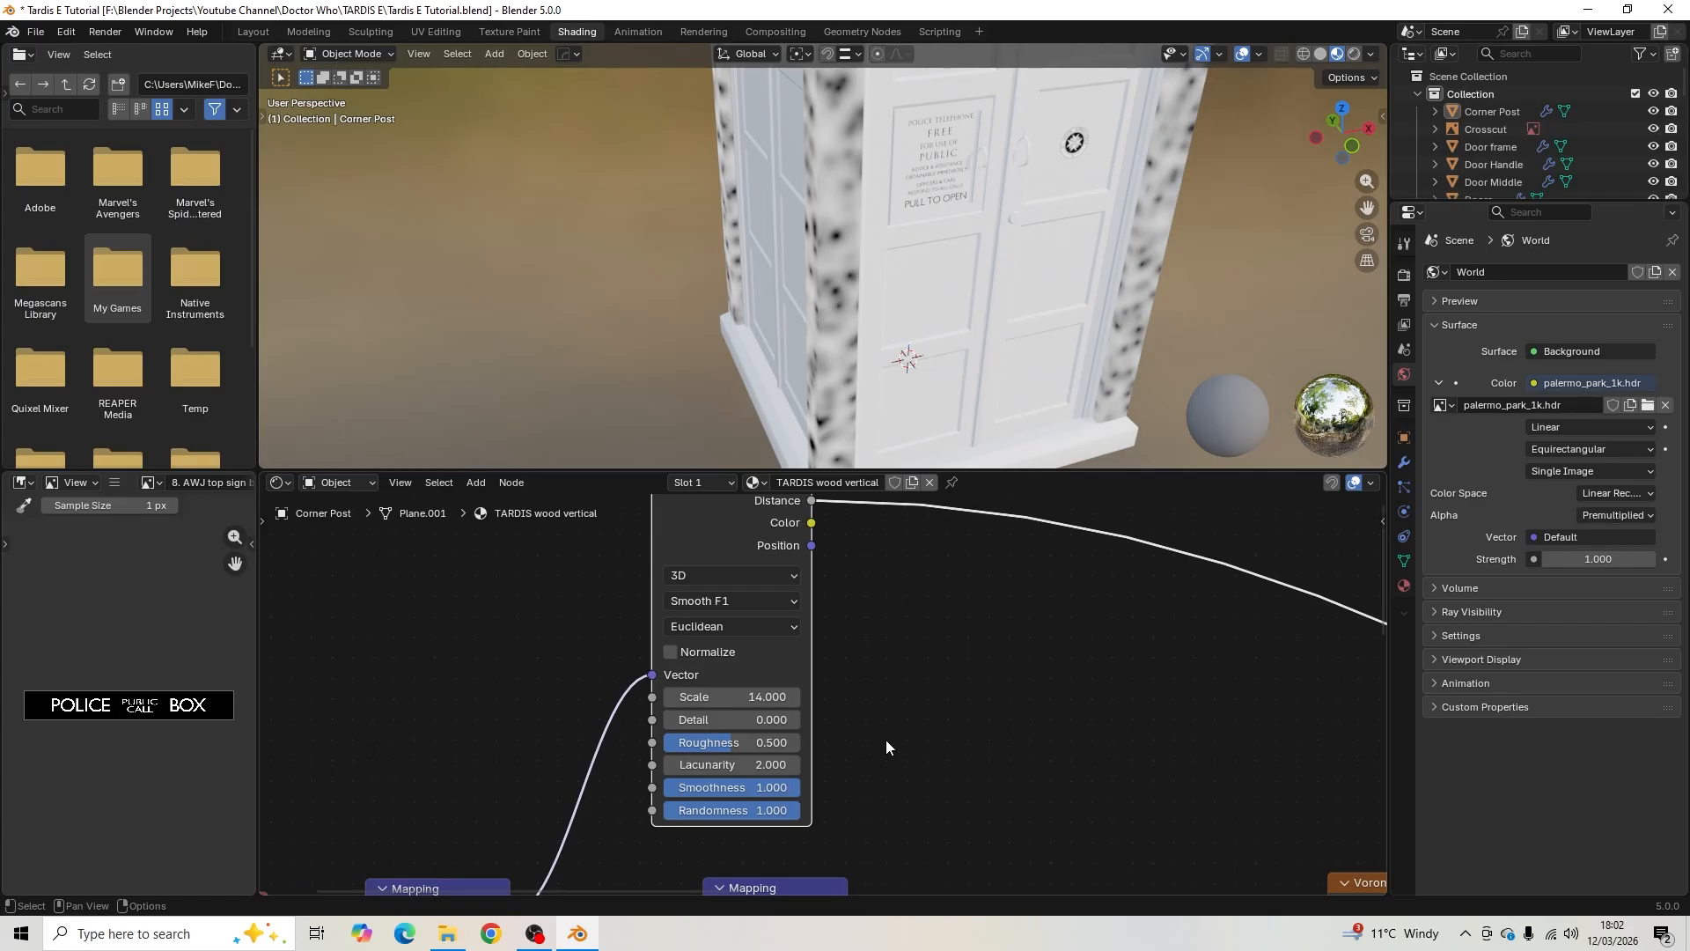
- Insert a Color Ramp node on the new Voronoi Texture's Distance output
middle_drag(1021, 649, 1005, 688)
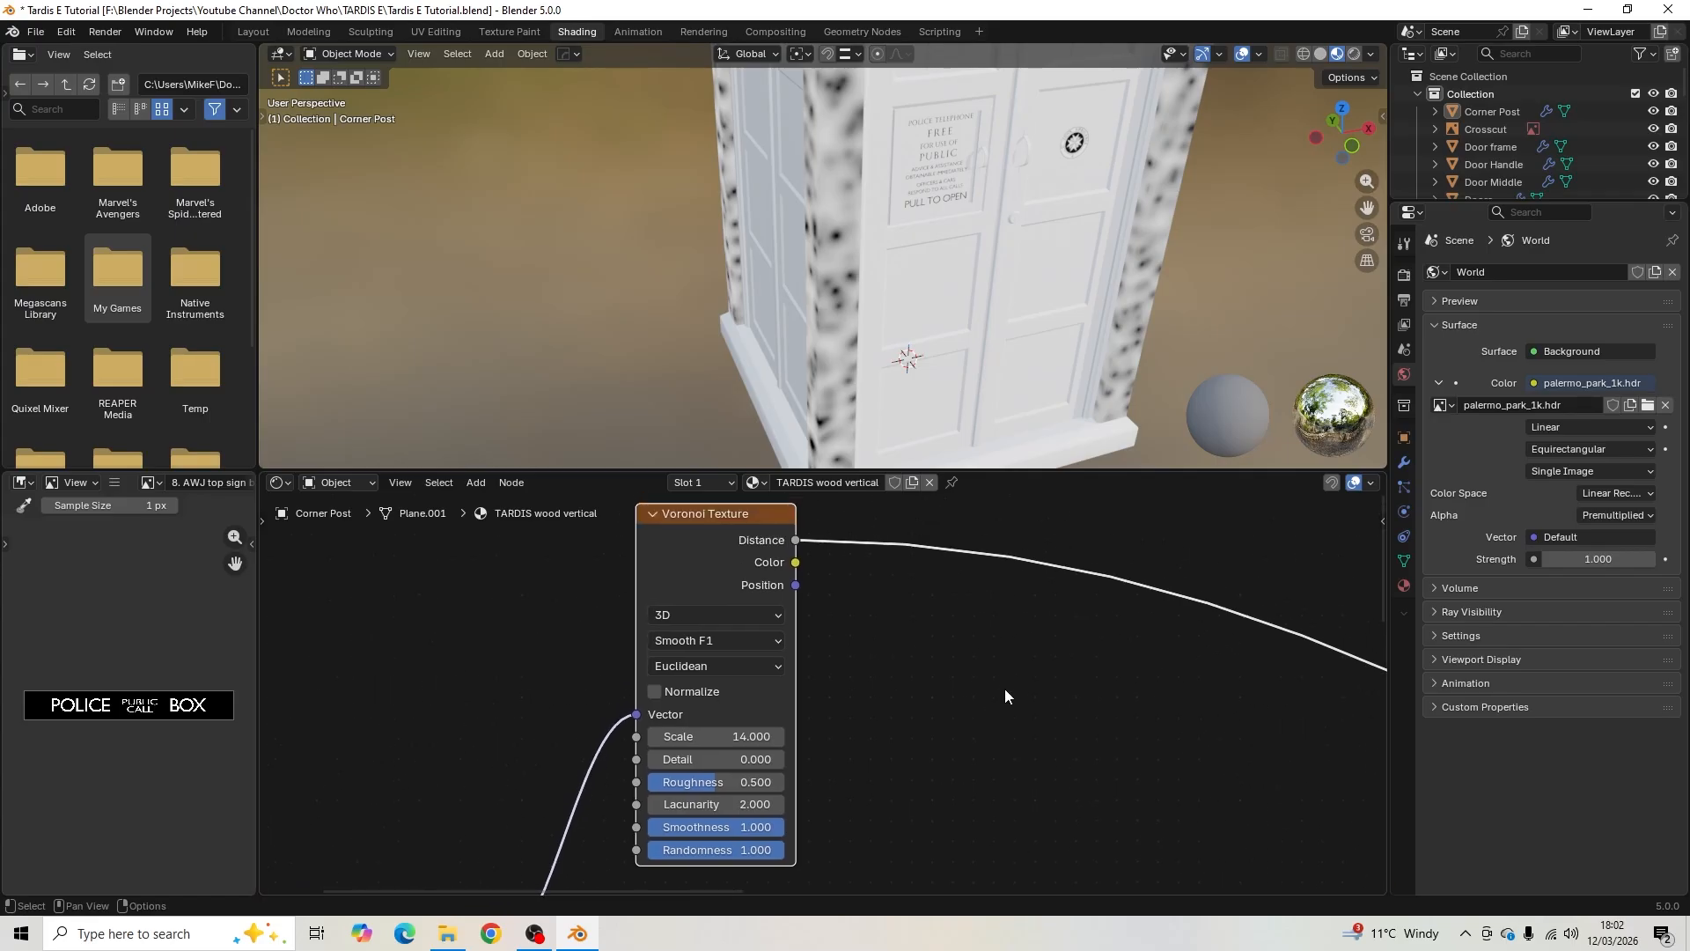
key(shift+a)
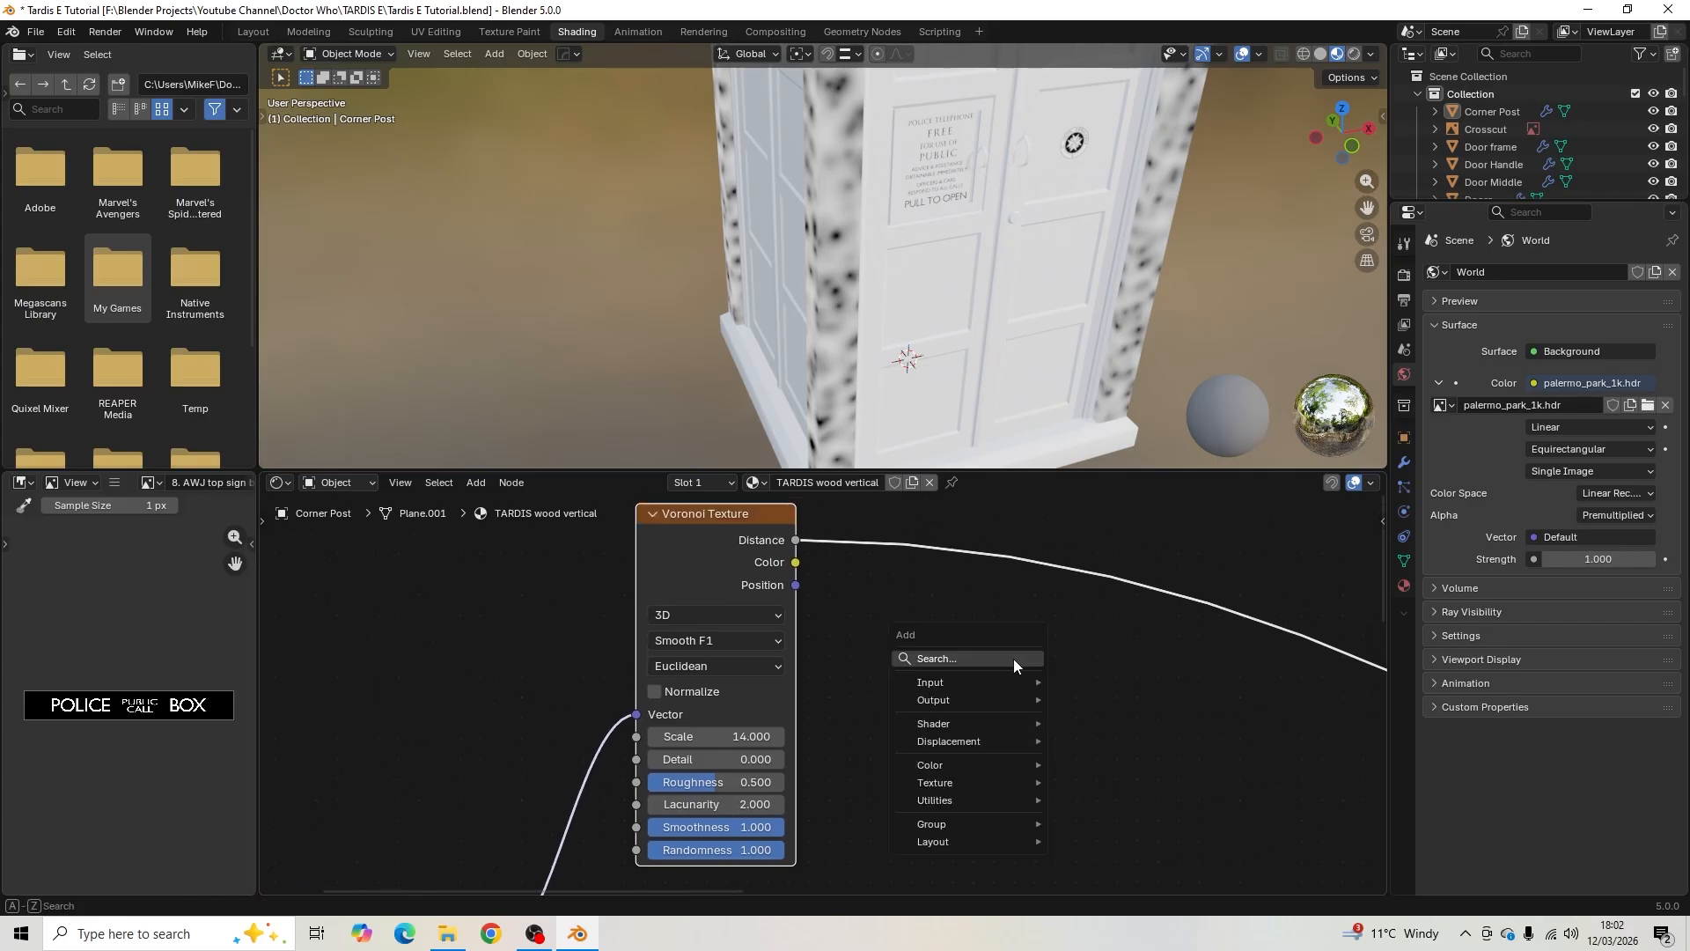
click(1012, 658)
text(colo)
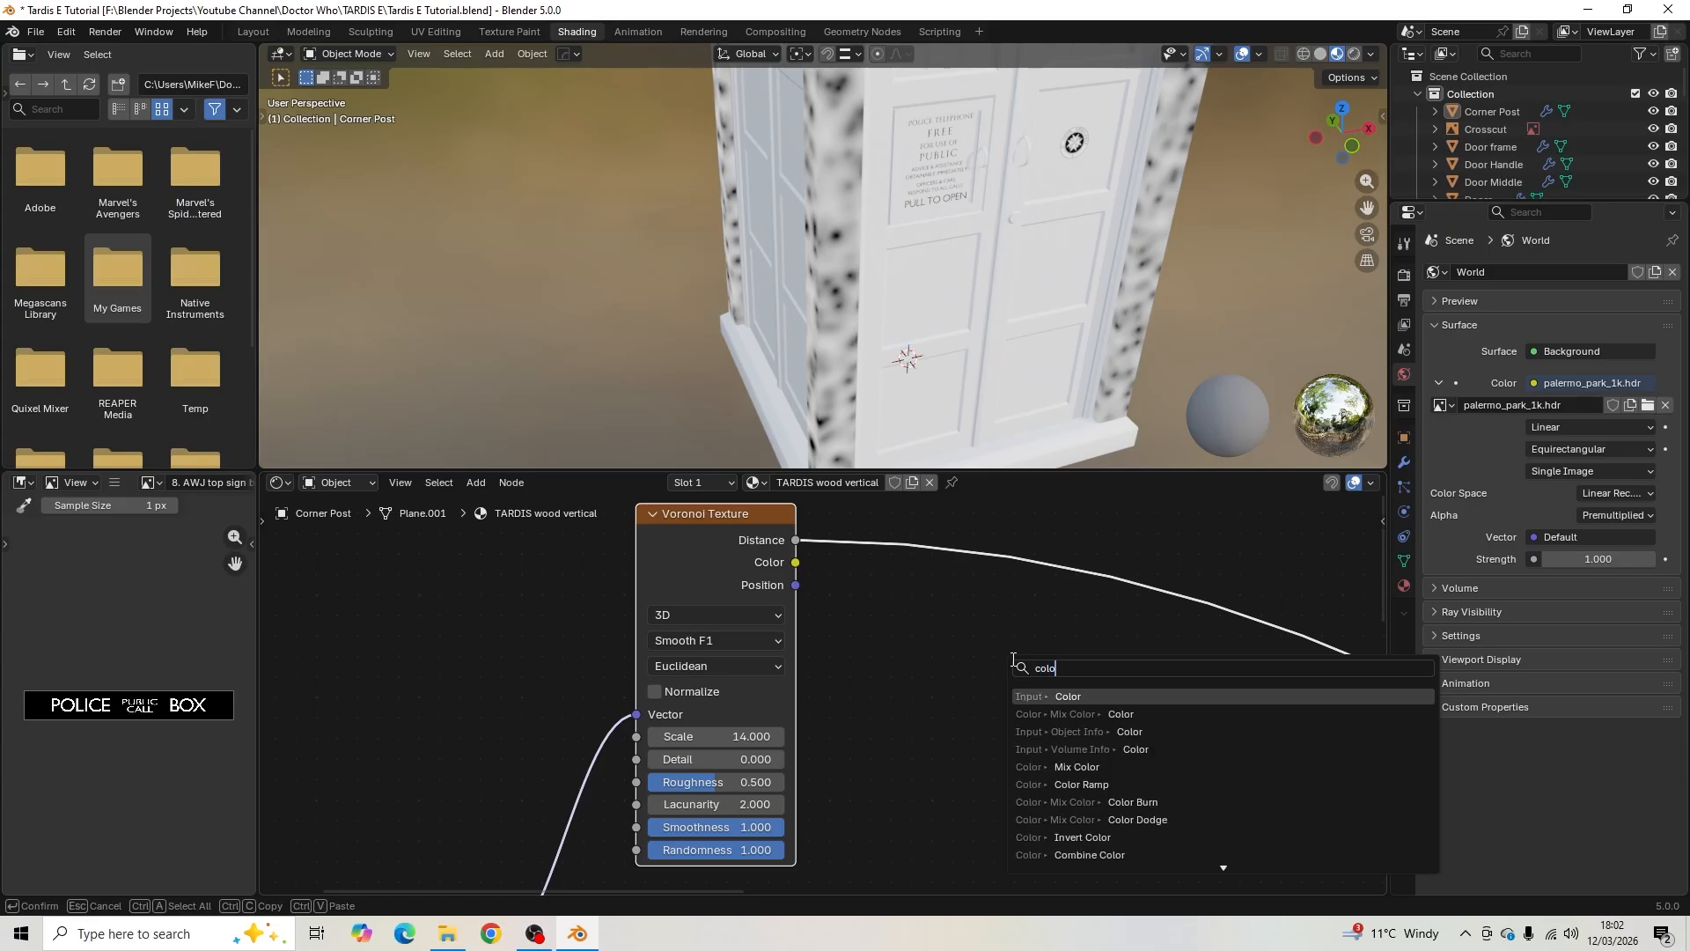
click(1119, 785)
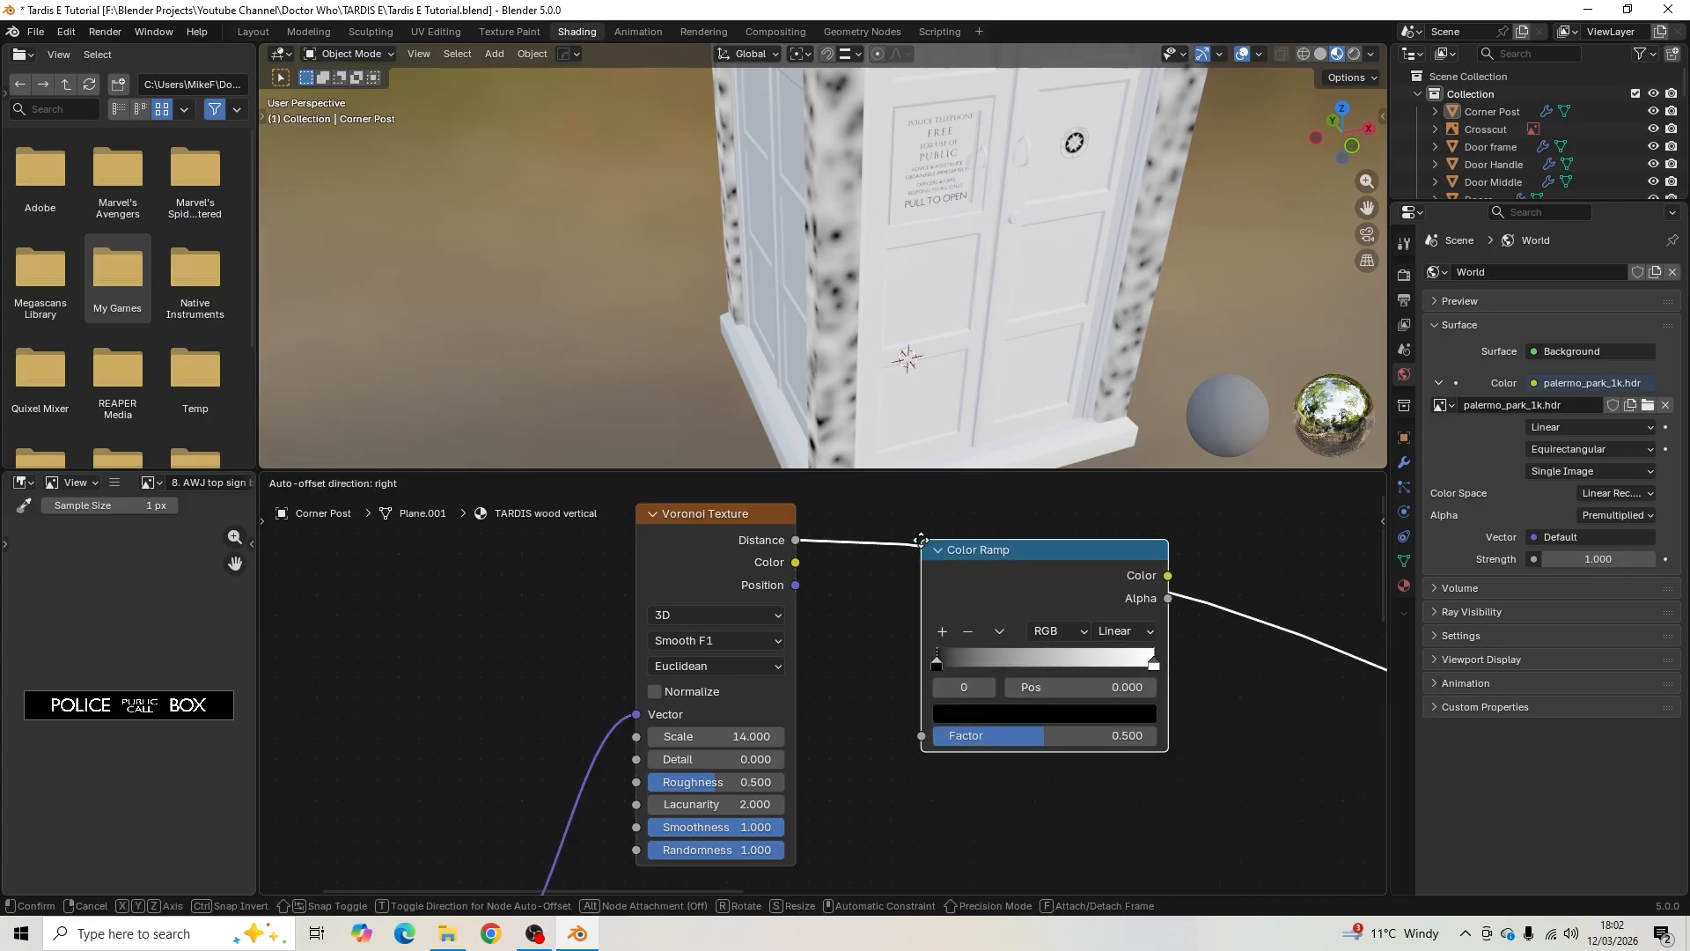
click(904, 560)
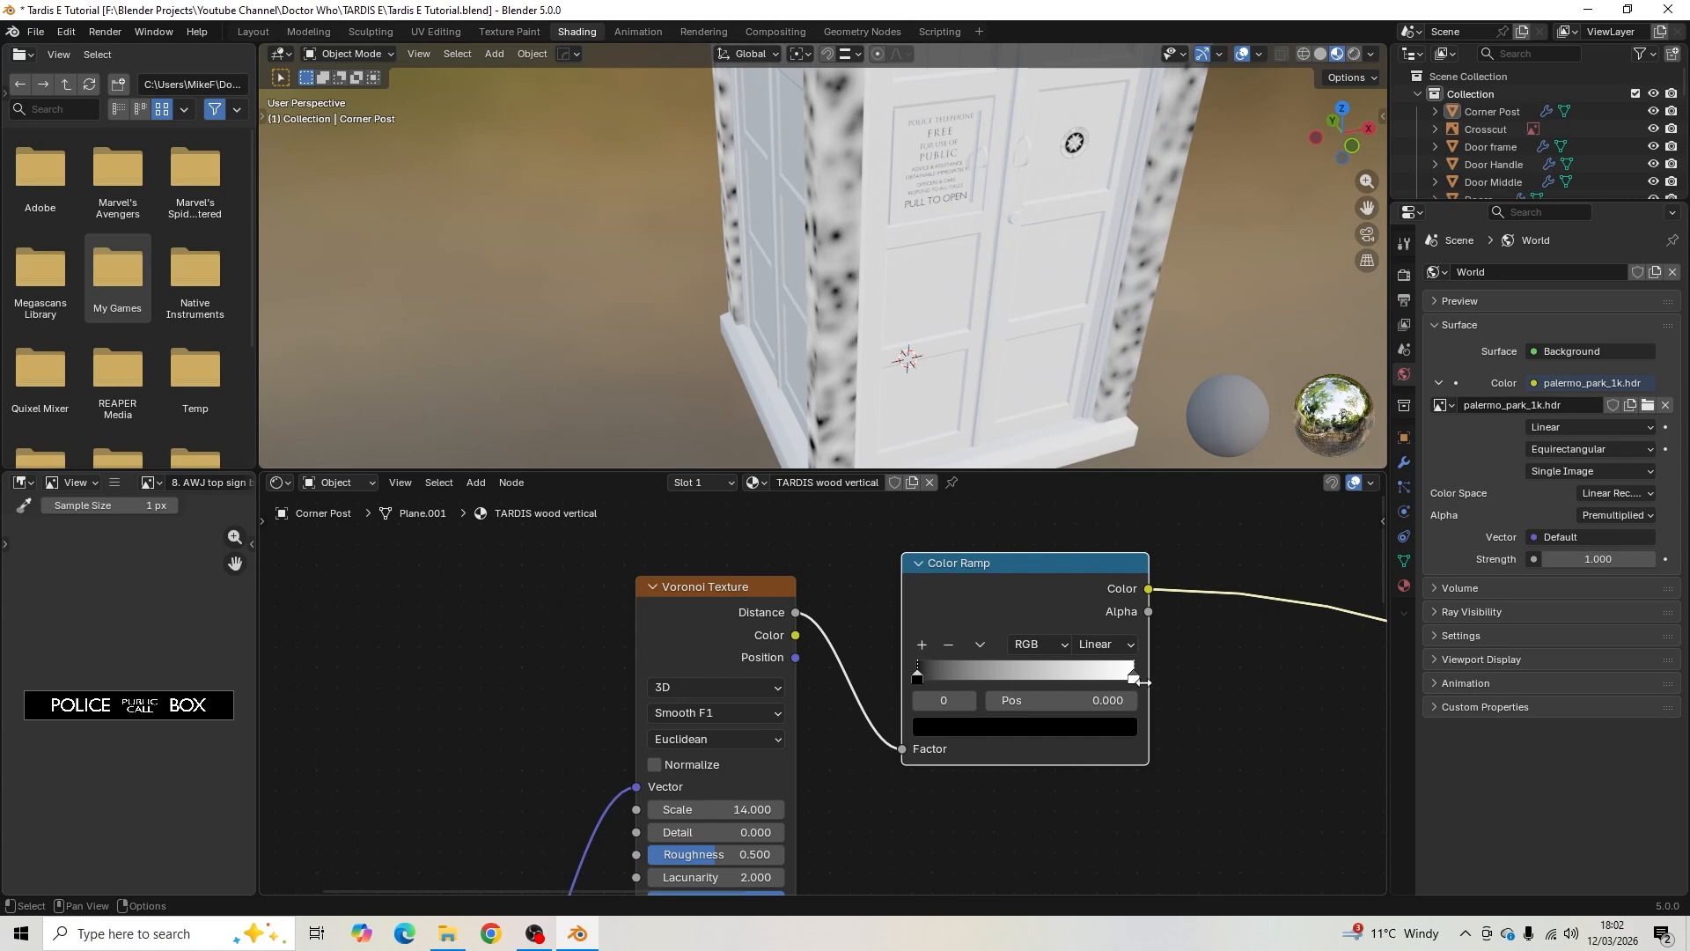
- Set the Color Ramp's white stop to position 0.6 and its black stop to 0.2
drag(1137, 677, 1042, 681)
click(1106, 699)
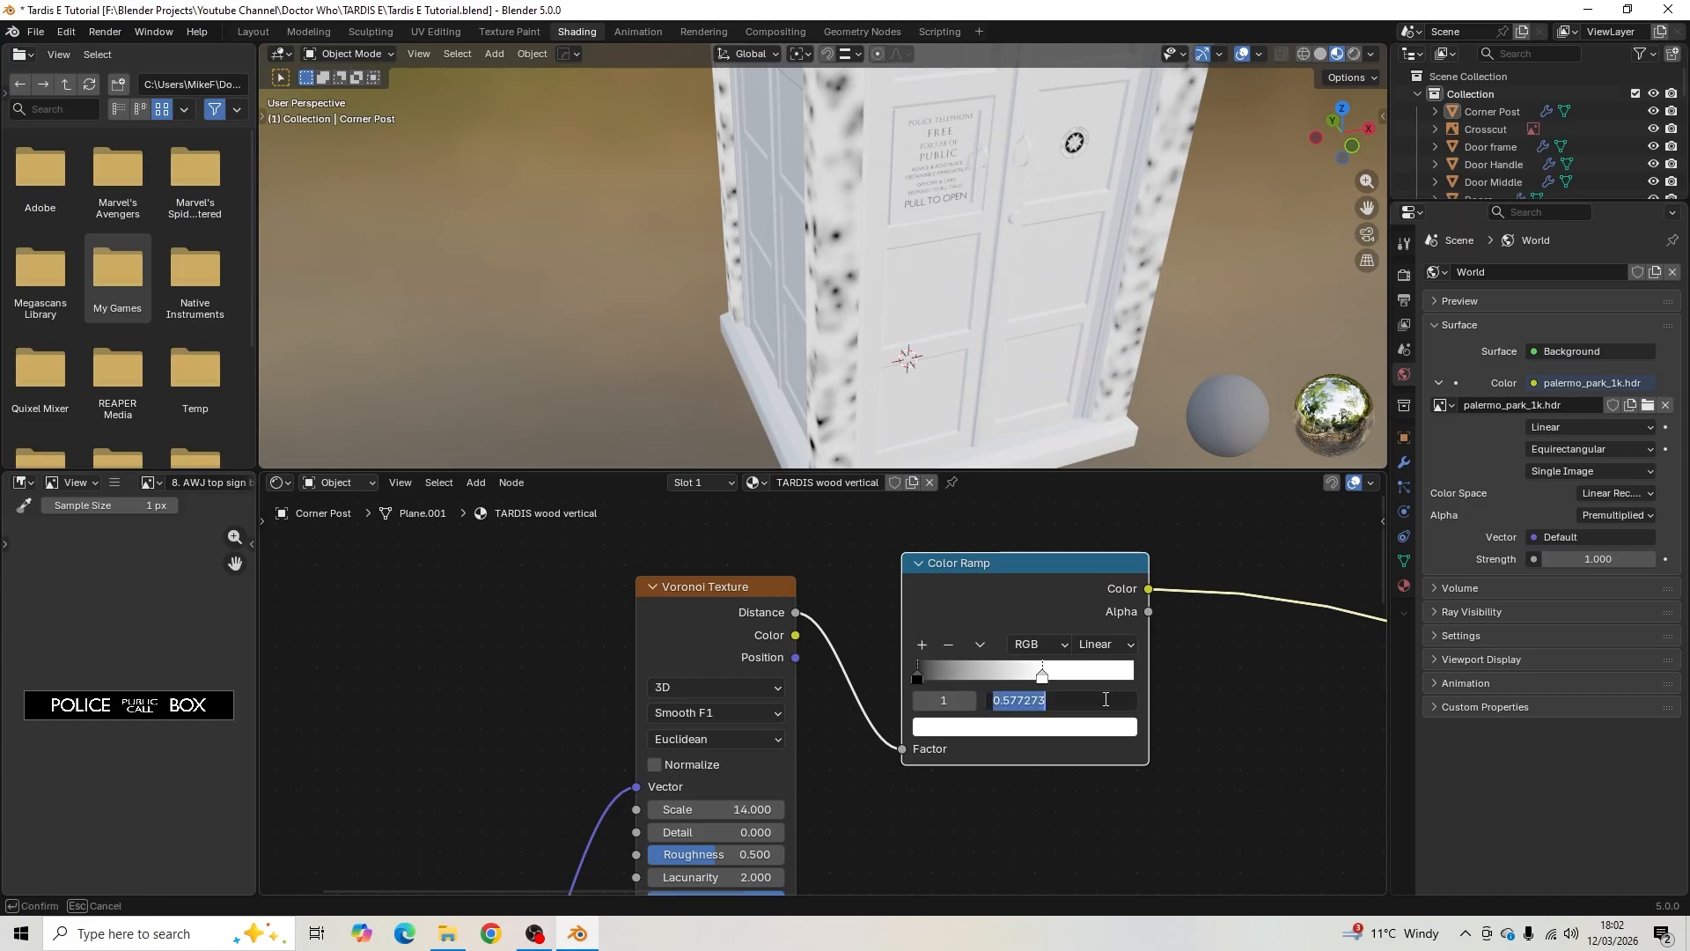
text(0.6)
key(Return)
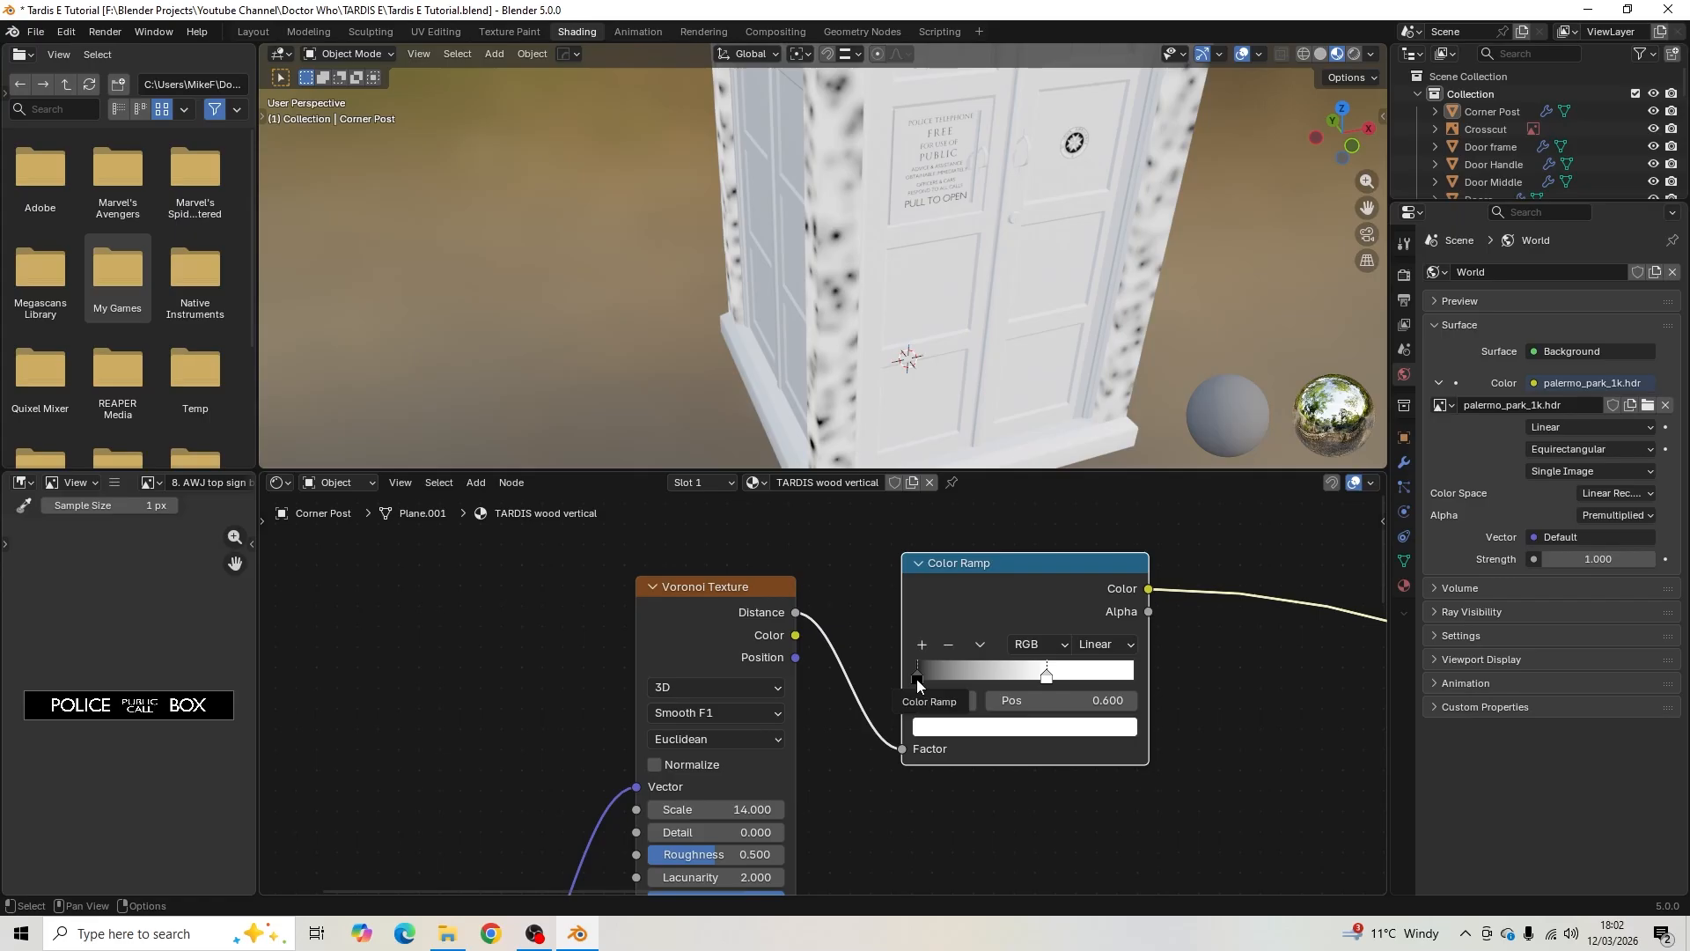
drag(917, 680, 961, 678)
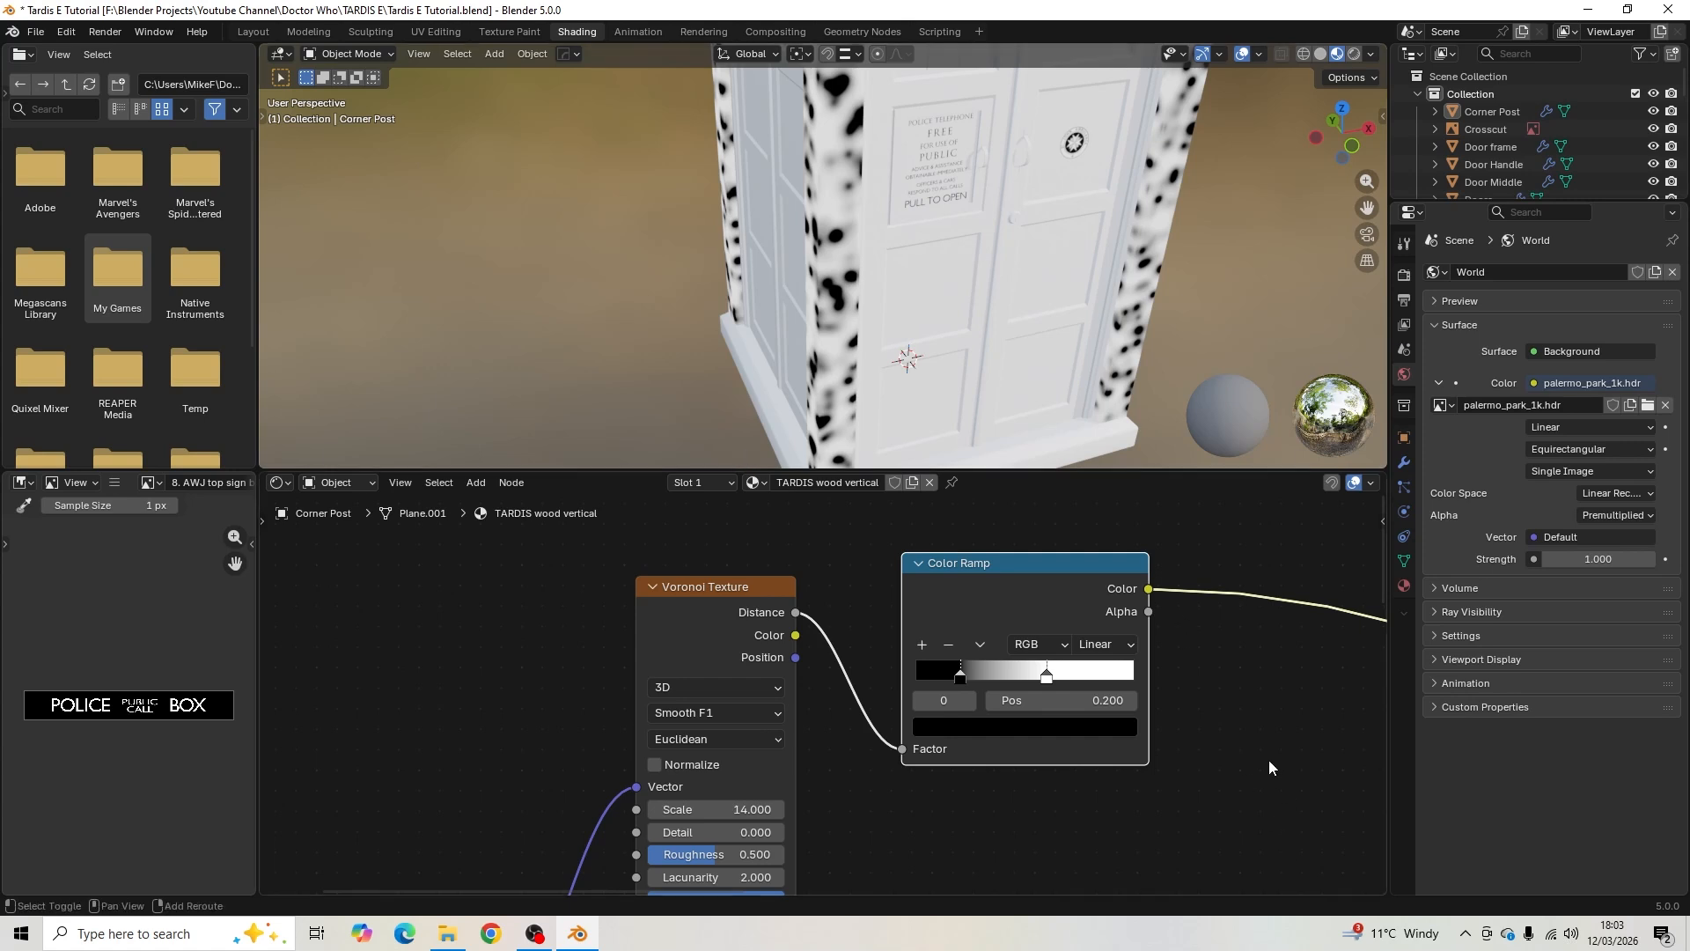
- Insert a Mix Color node after the Color Ramp and move the ramp's color link from input A to input B
scroll(917, 672, down, 3)
key(shift+a)
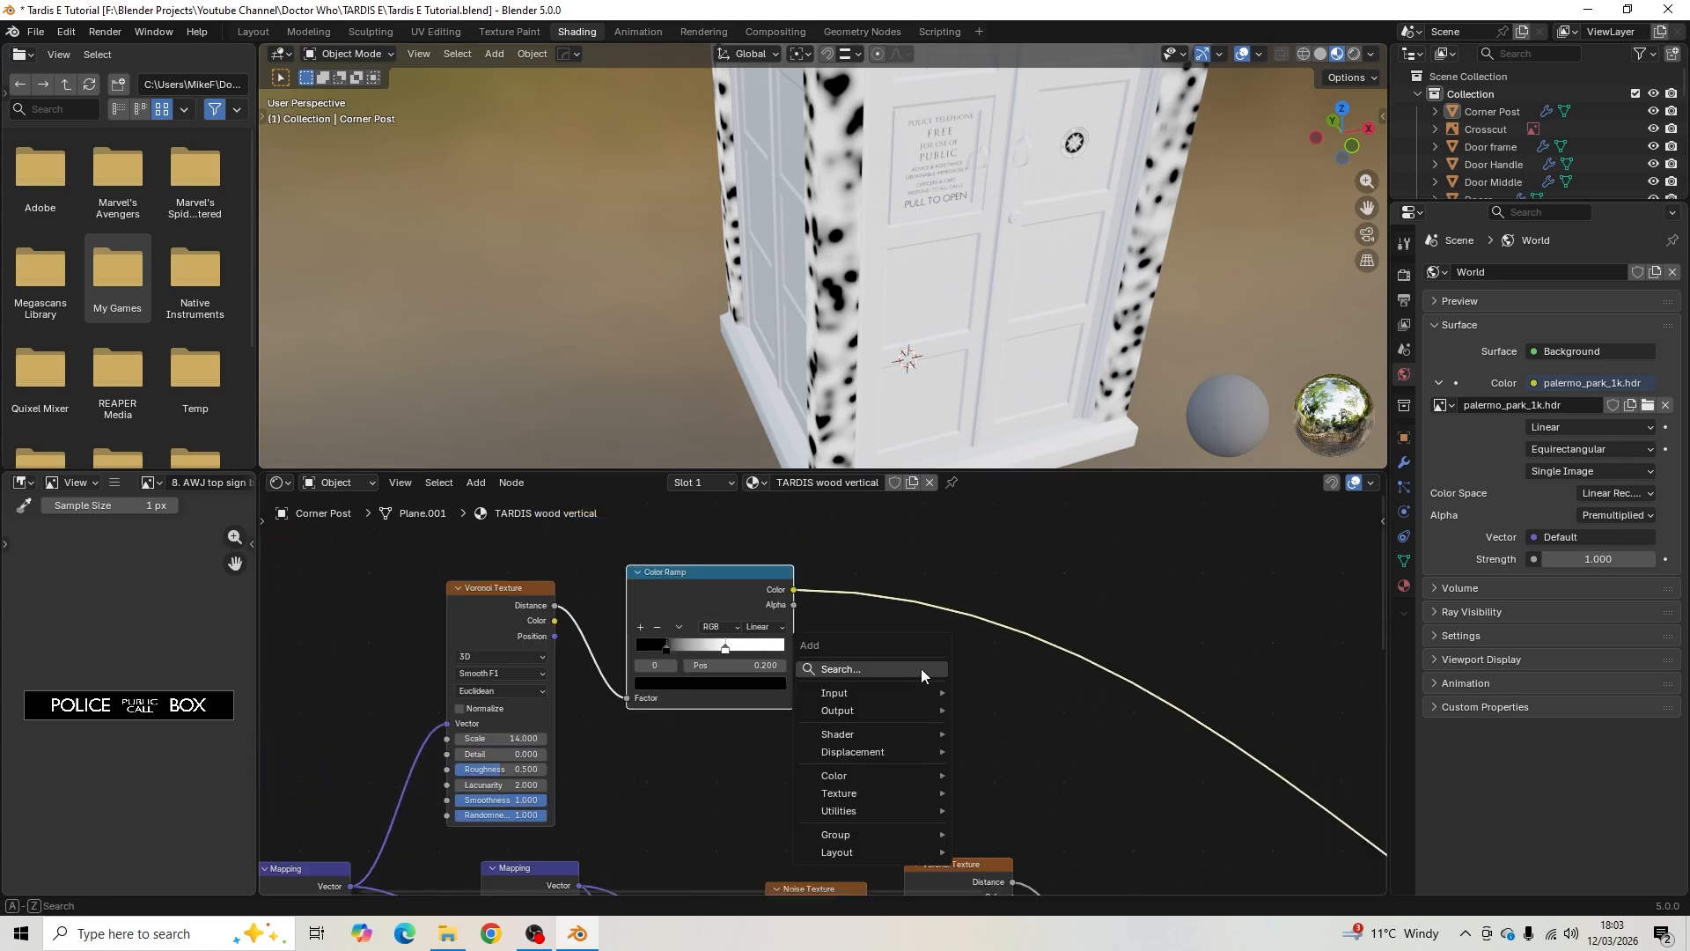
click(921, 668)
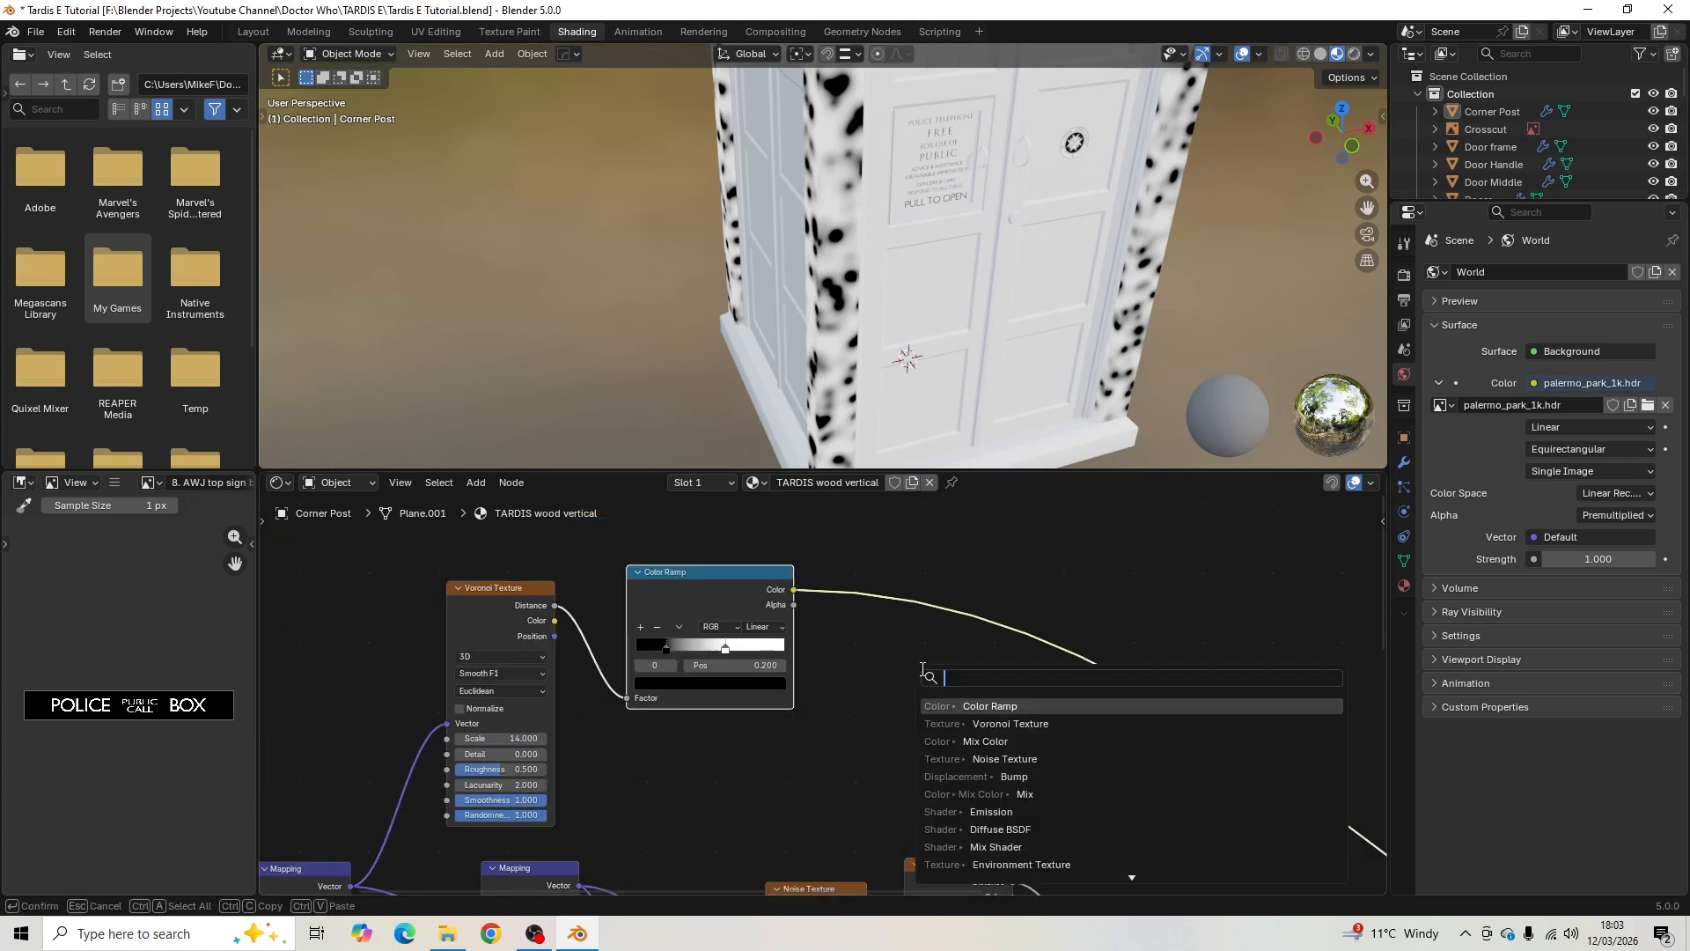
click(991, 741)
click(983, 615)
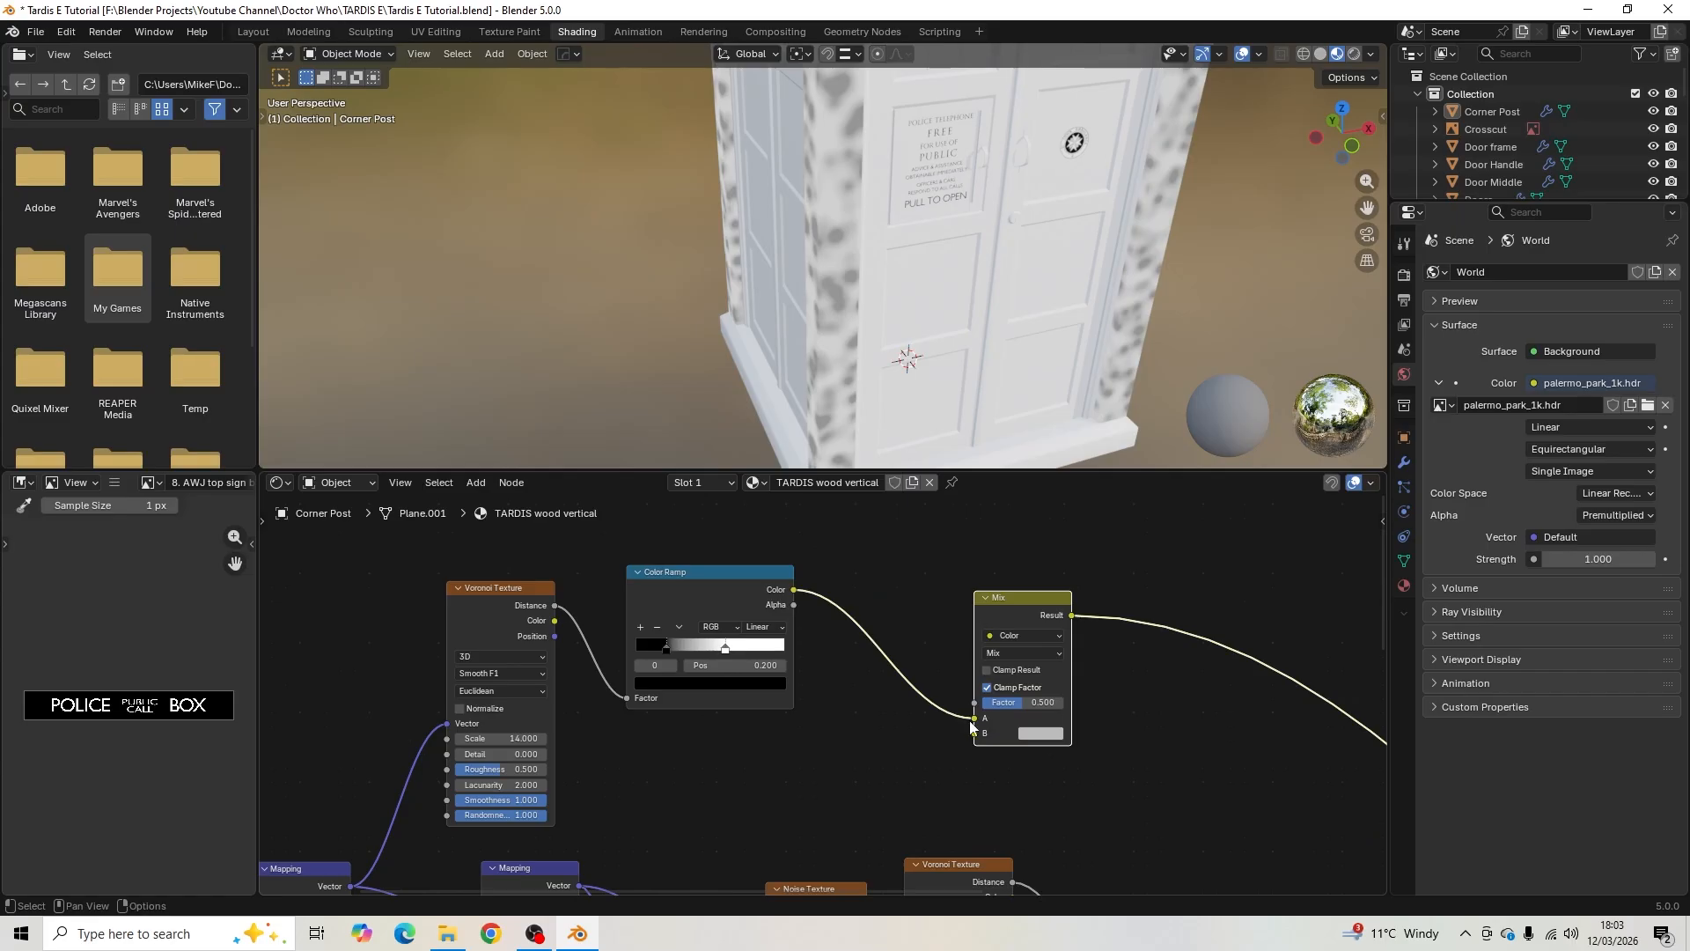
drag(977, 720, 976, 733)
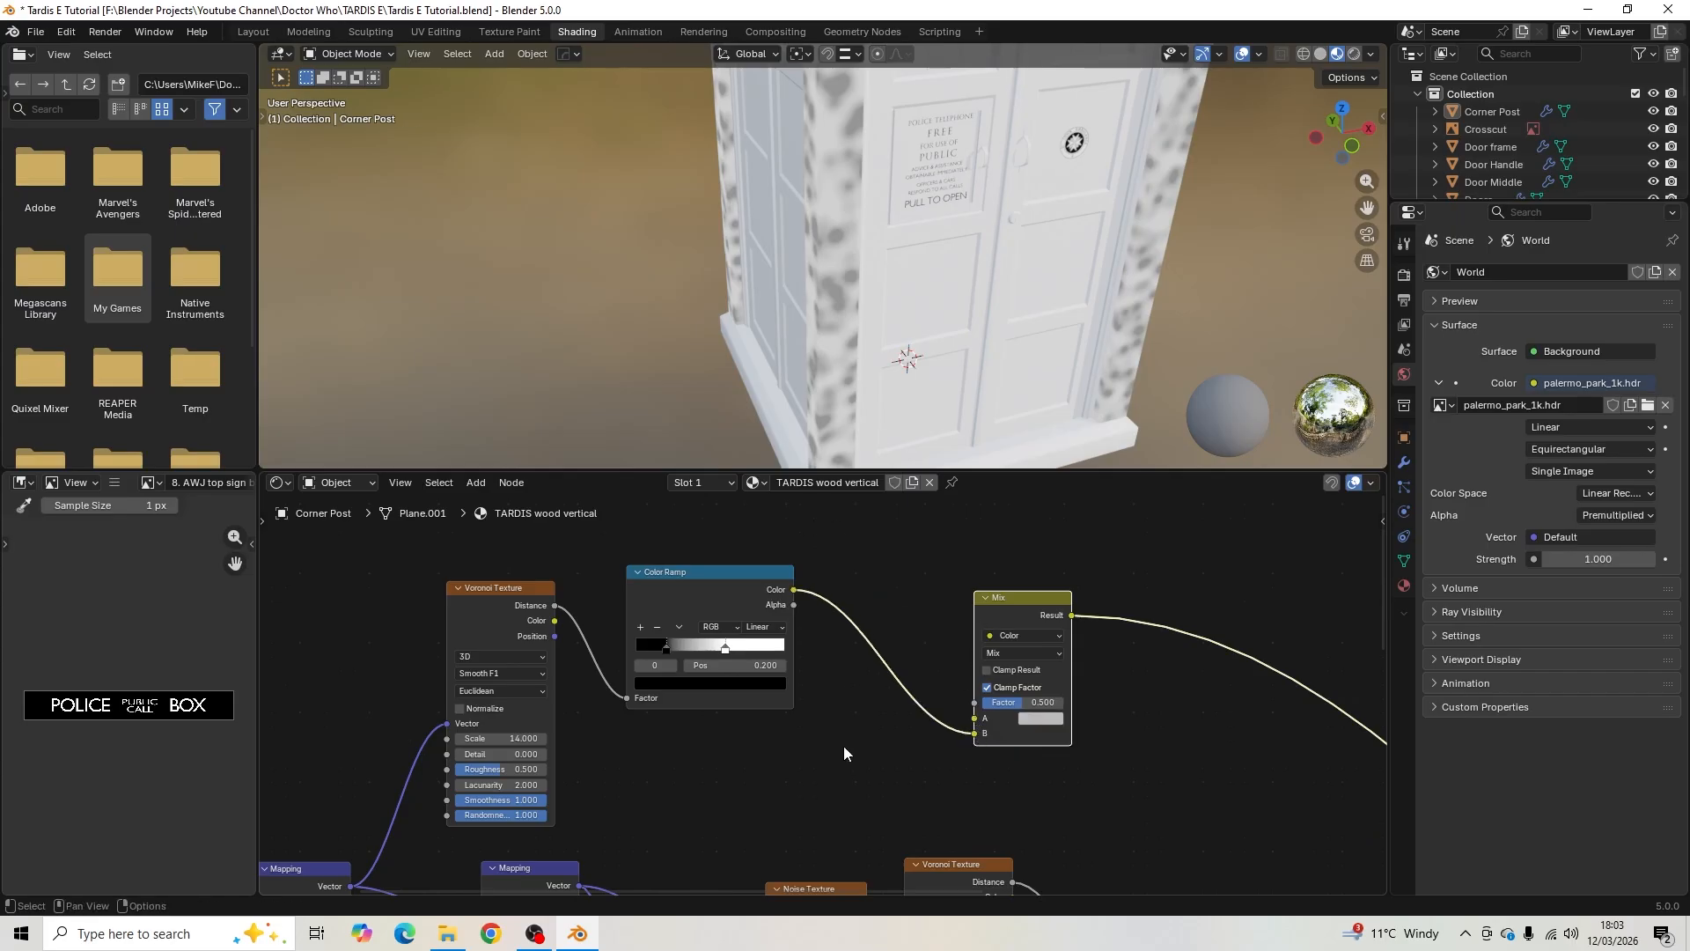
middle_drag(817, 777, 919, 684)
middle_drag(819, 693, 865, 686)
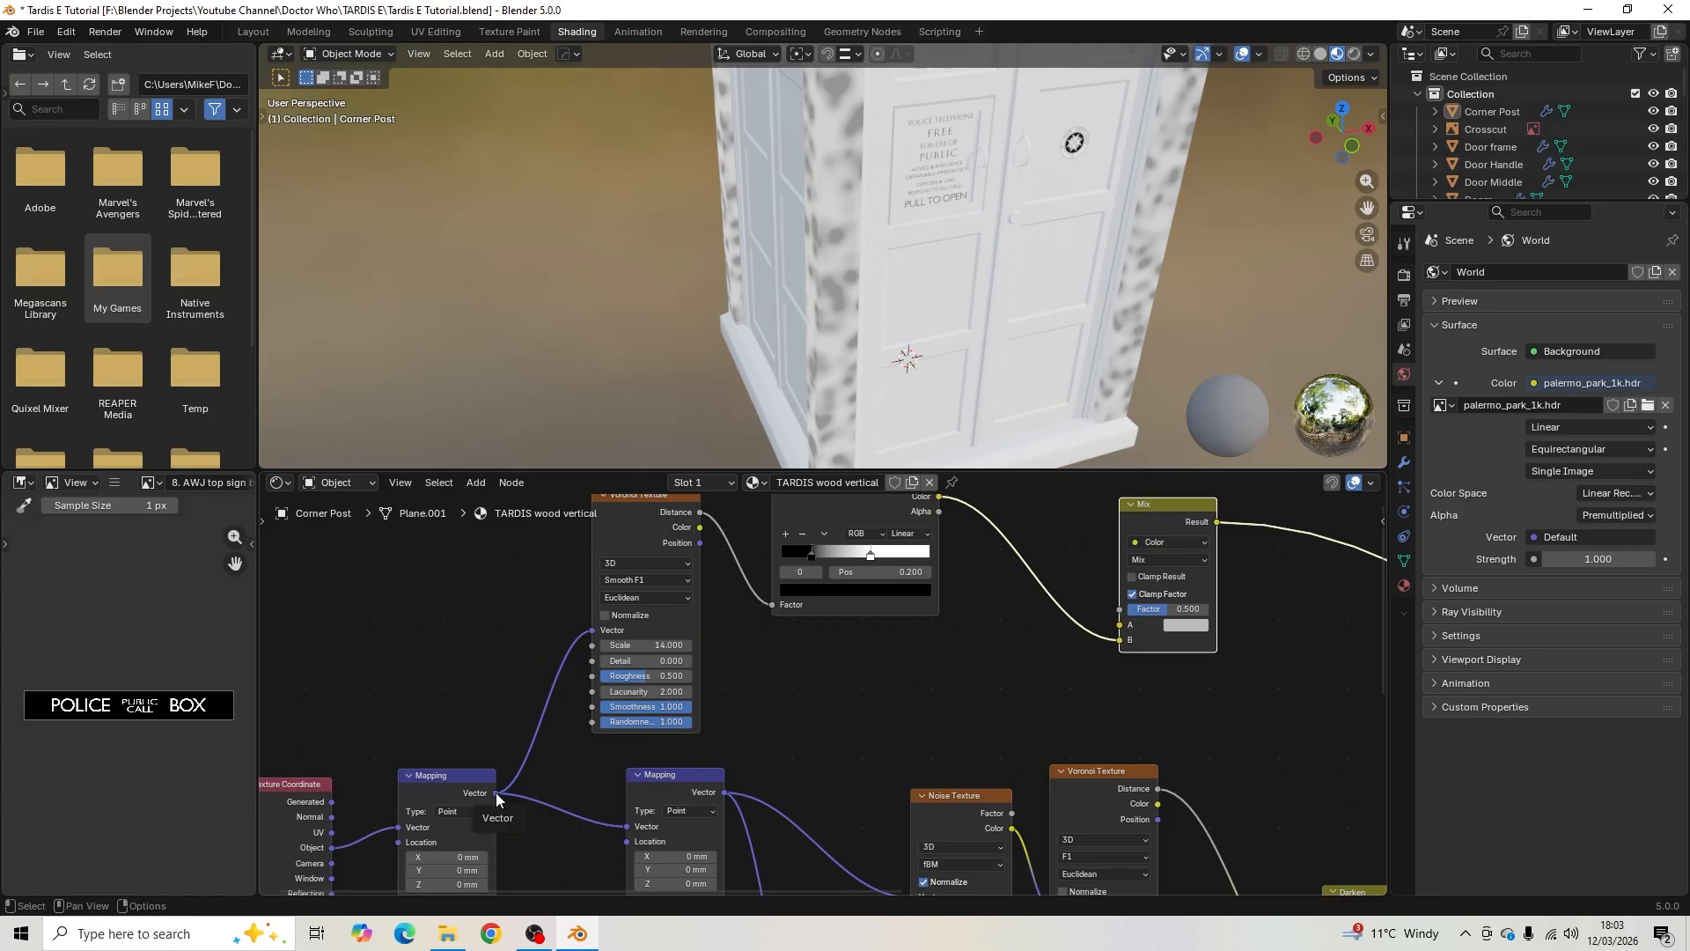
- Connect the first Mapping node's Vector output to the Mix node's input A and set the mix Factor to 0
drag(495, 794, 1104, 633)
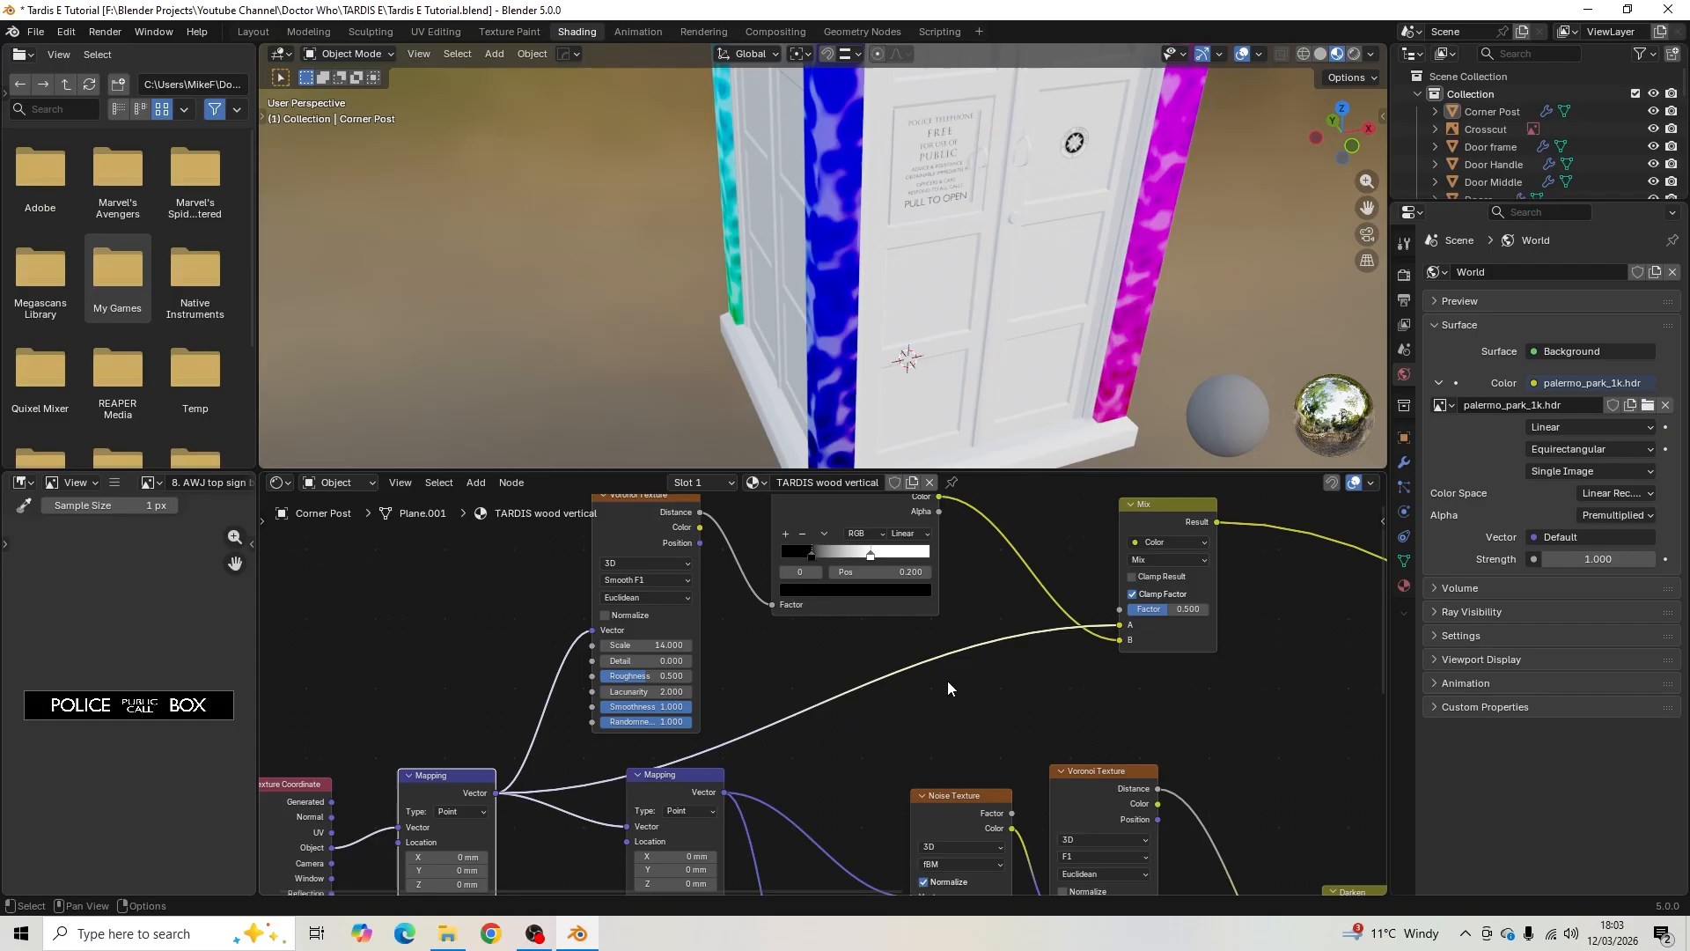
scroll(947, 679, up, 1)
middle_drag(924, 705, 876, 716)
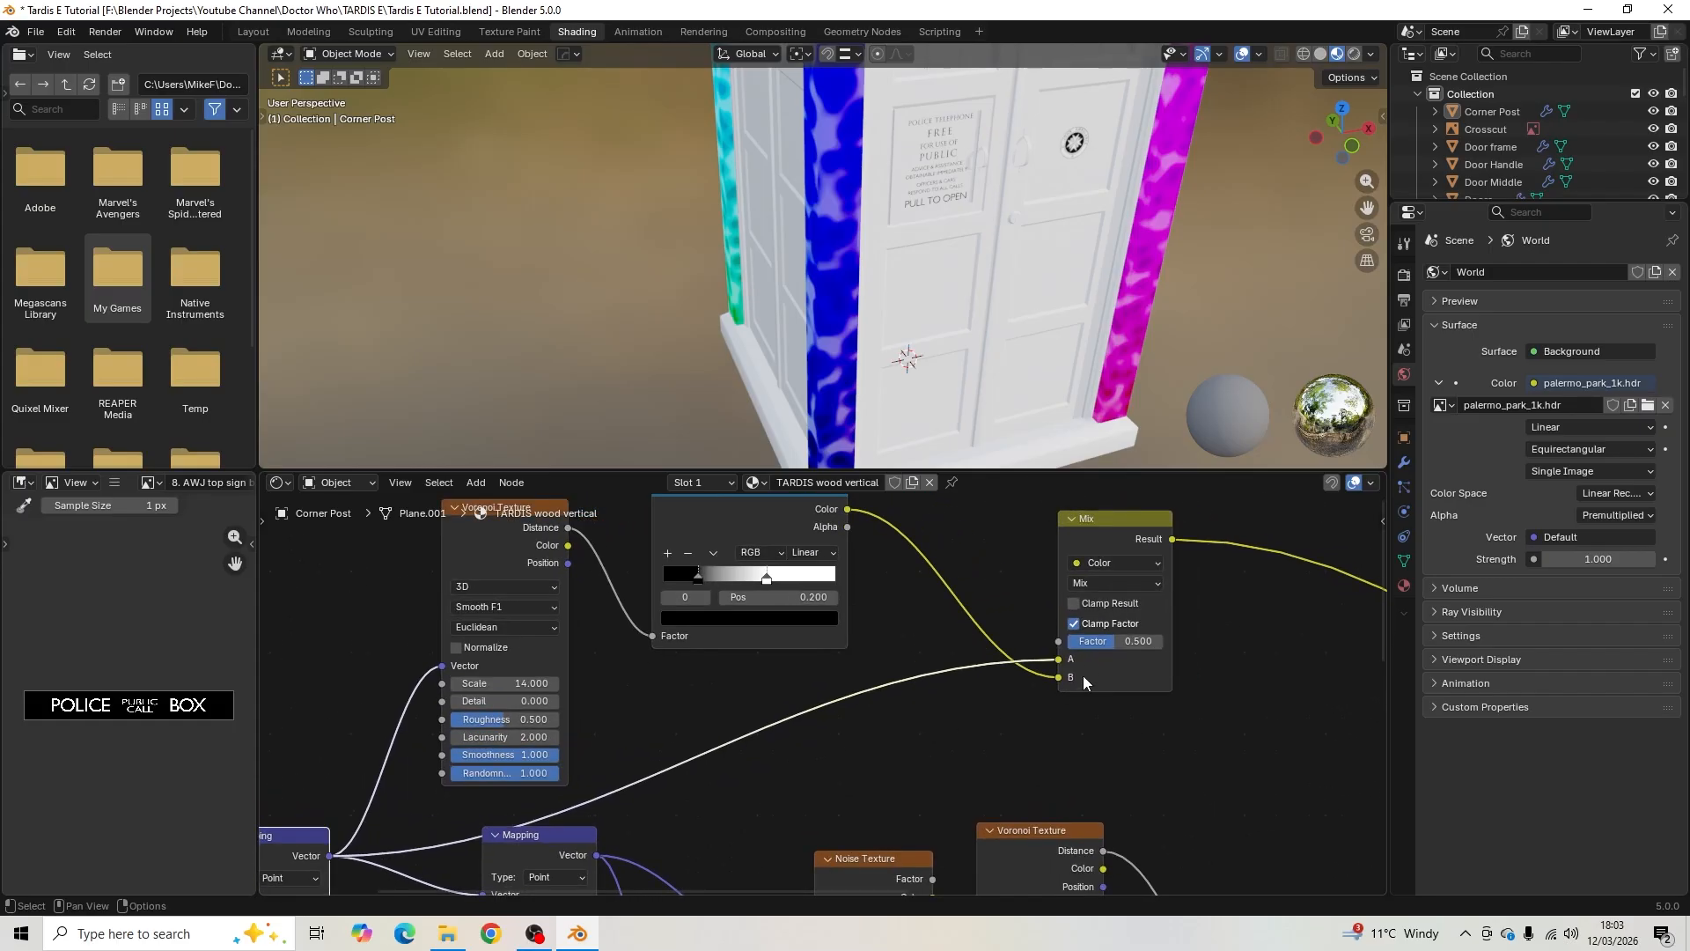
drag(1102, 643, 1067, 641)
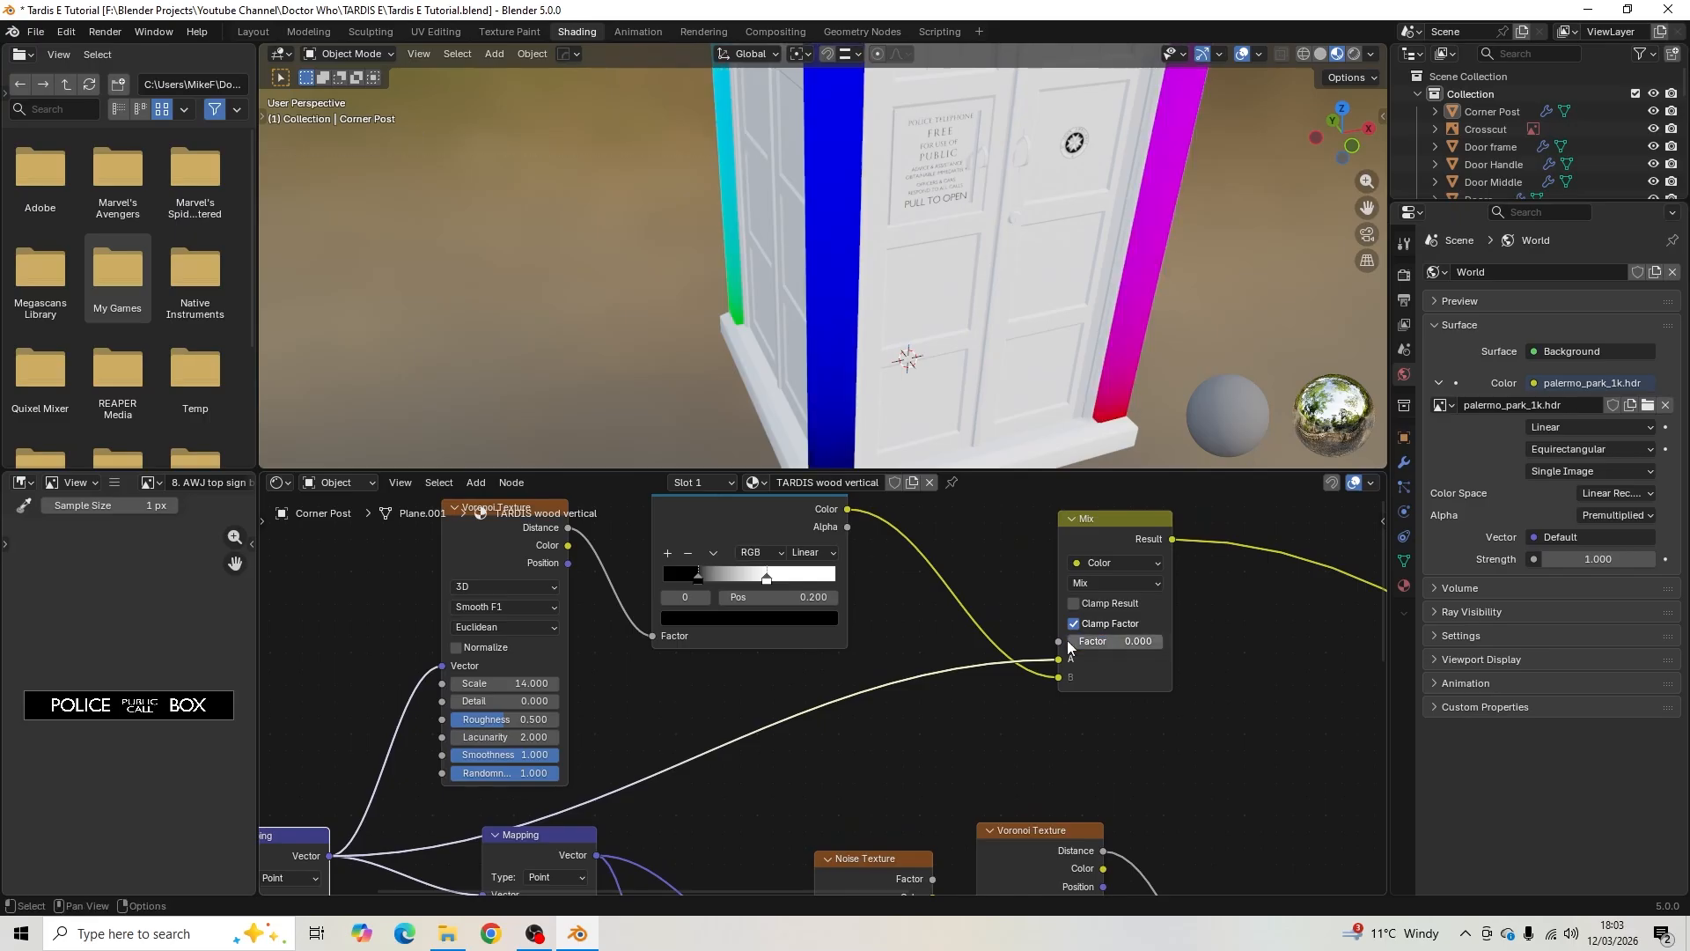
middle_drag(968, 641, 905, 699)
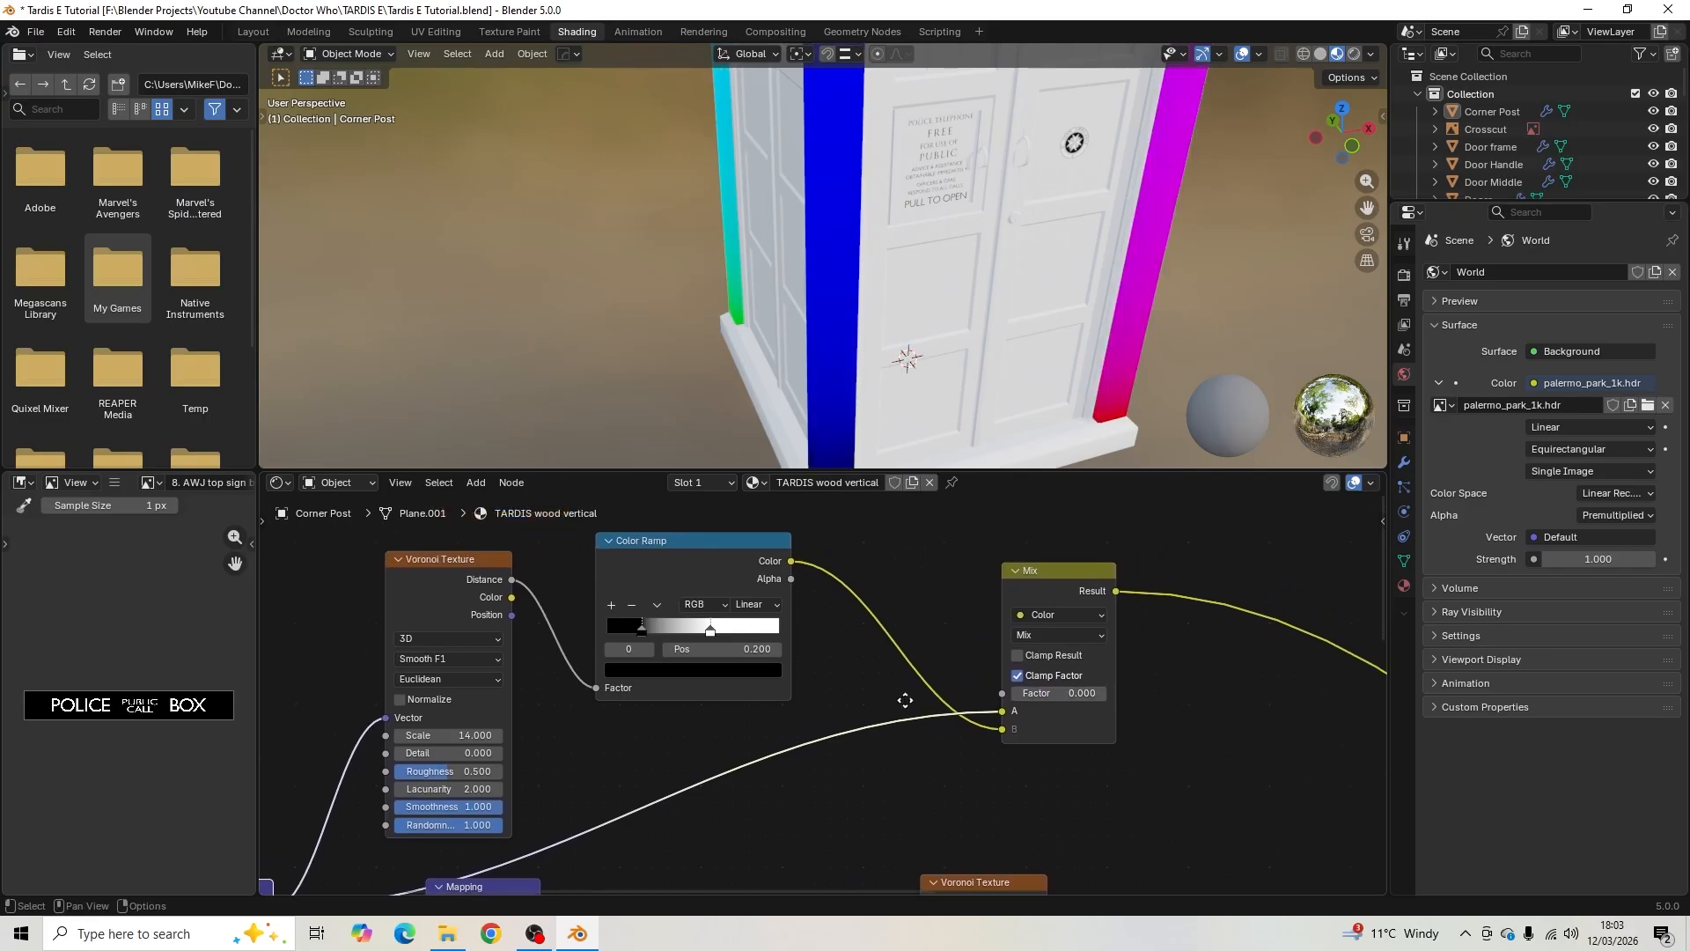
- Change the Mix node's blending mode to Linear Light
click(1071, 637)
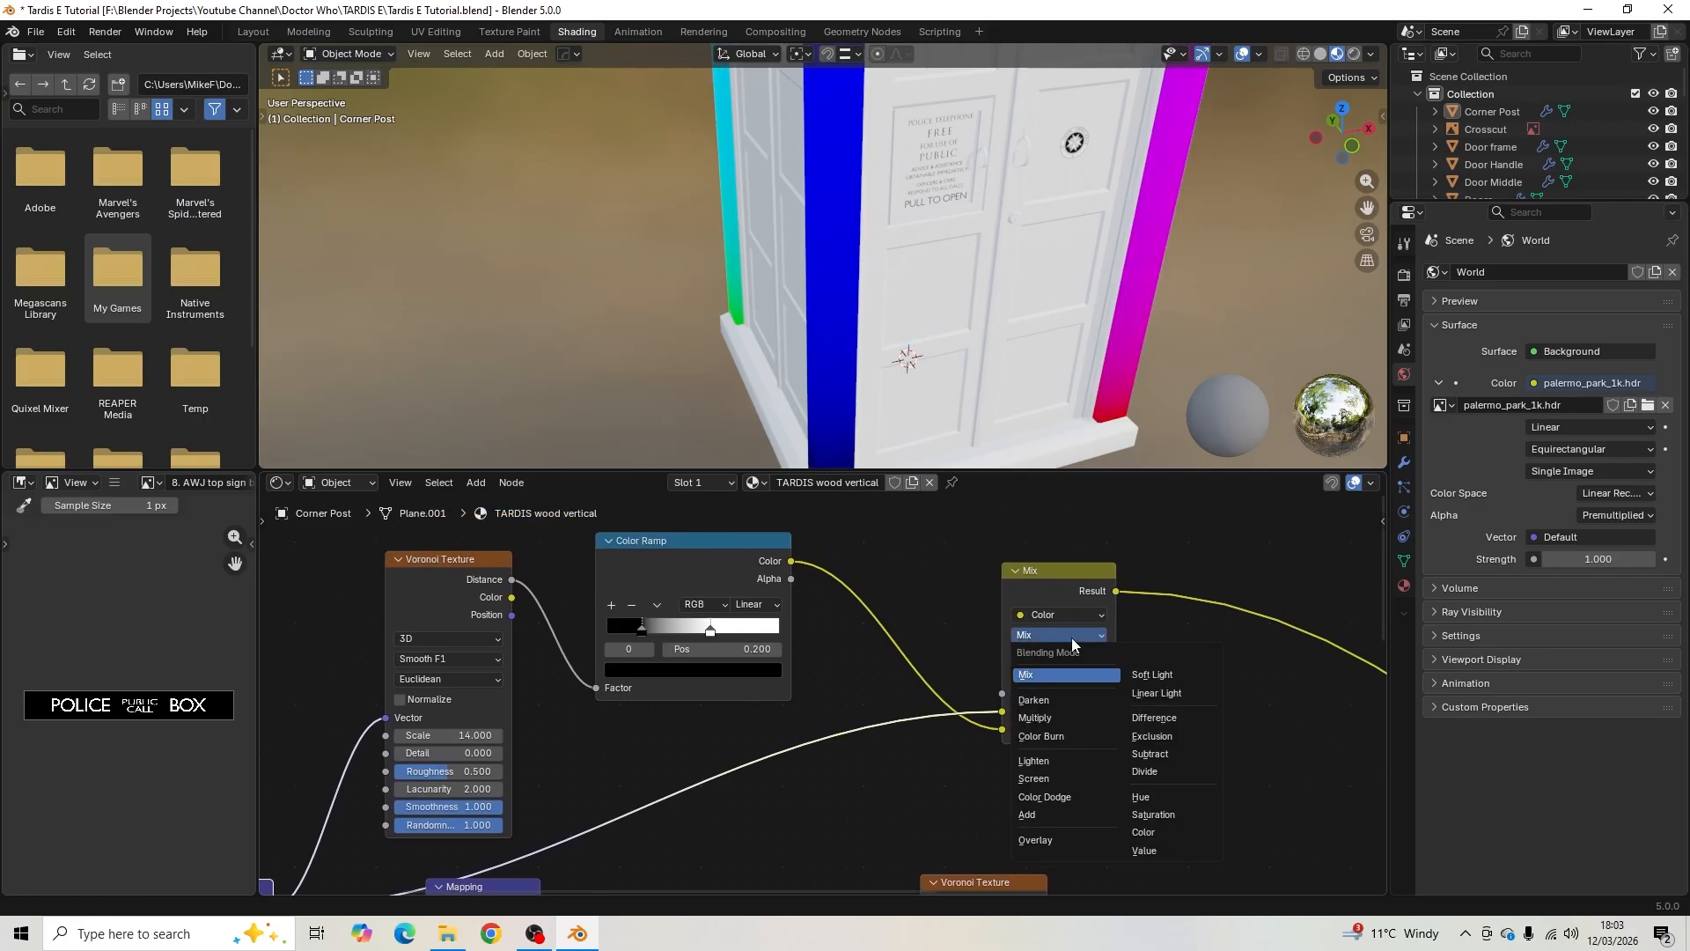
click(1153, 695)
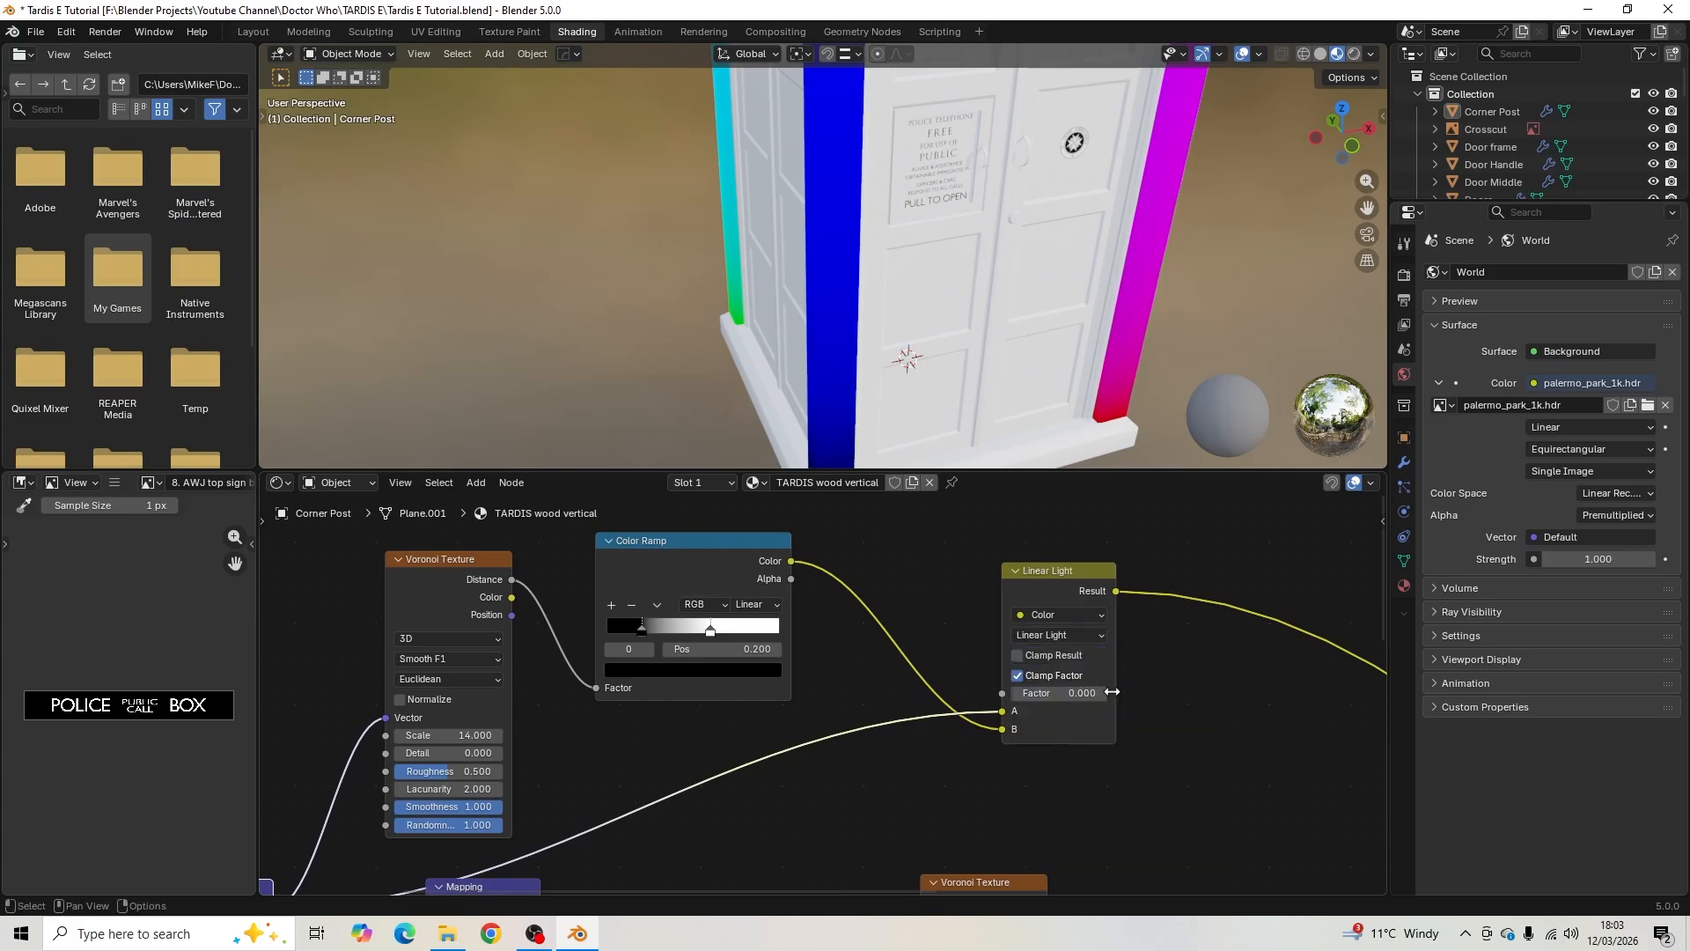
middle_drag(910, 716, 962, 712)
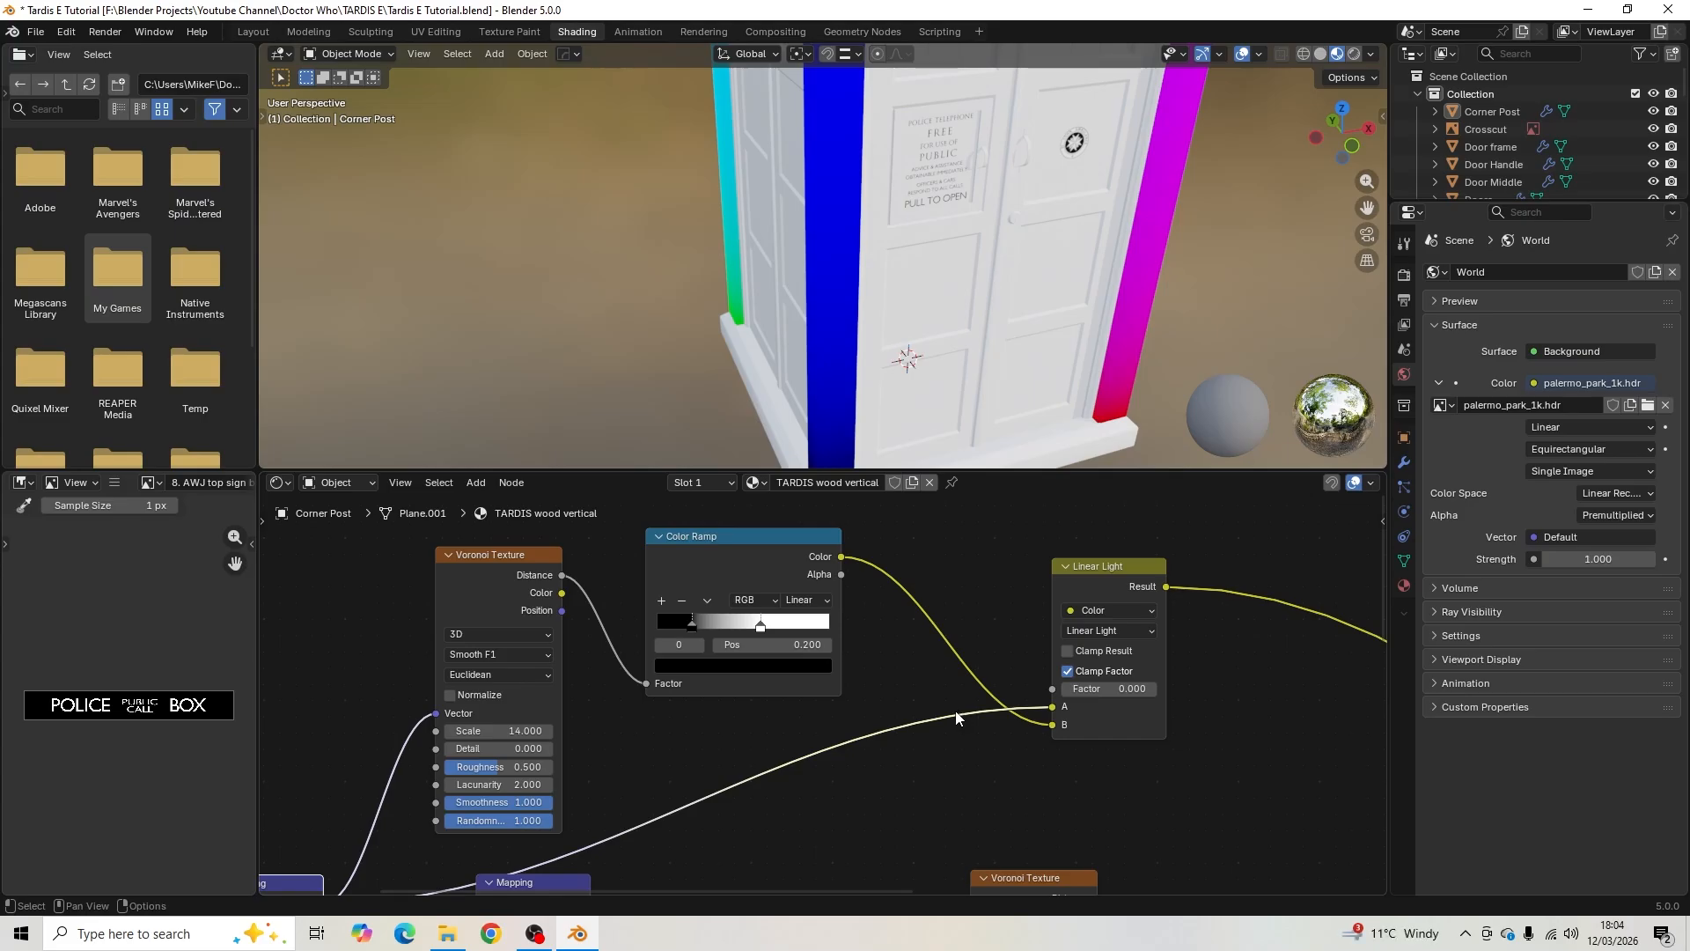
- Insert a Noise Texture node after the Linear Light node, with the mix Result feeding its Vector input
middle_drag(968, 699, 808, 705)
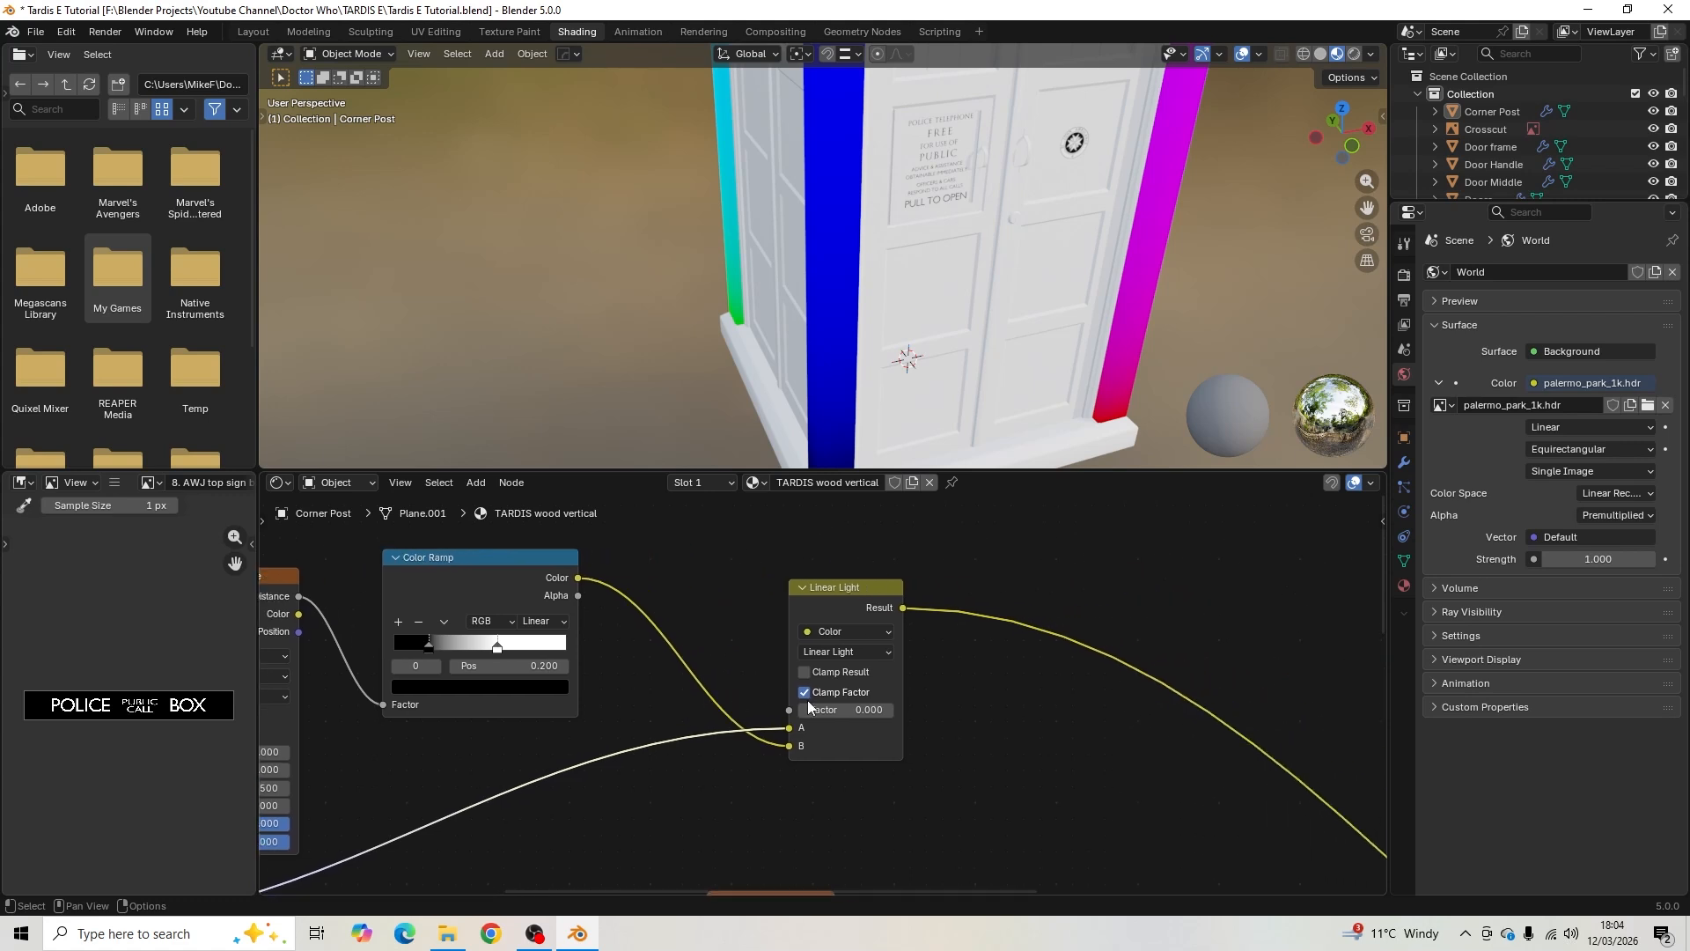
key(shift+a)
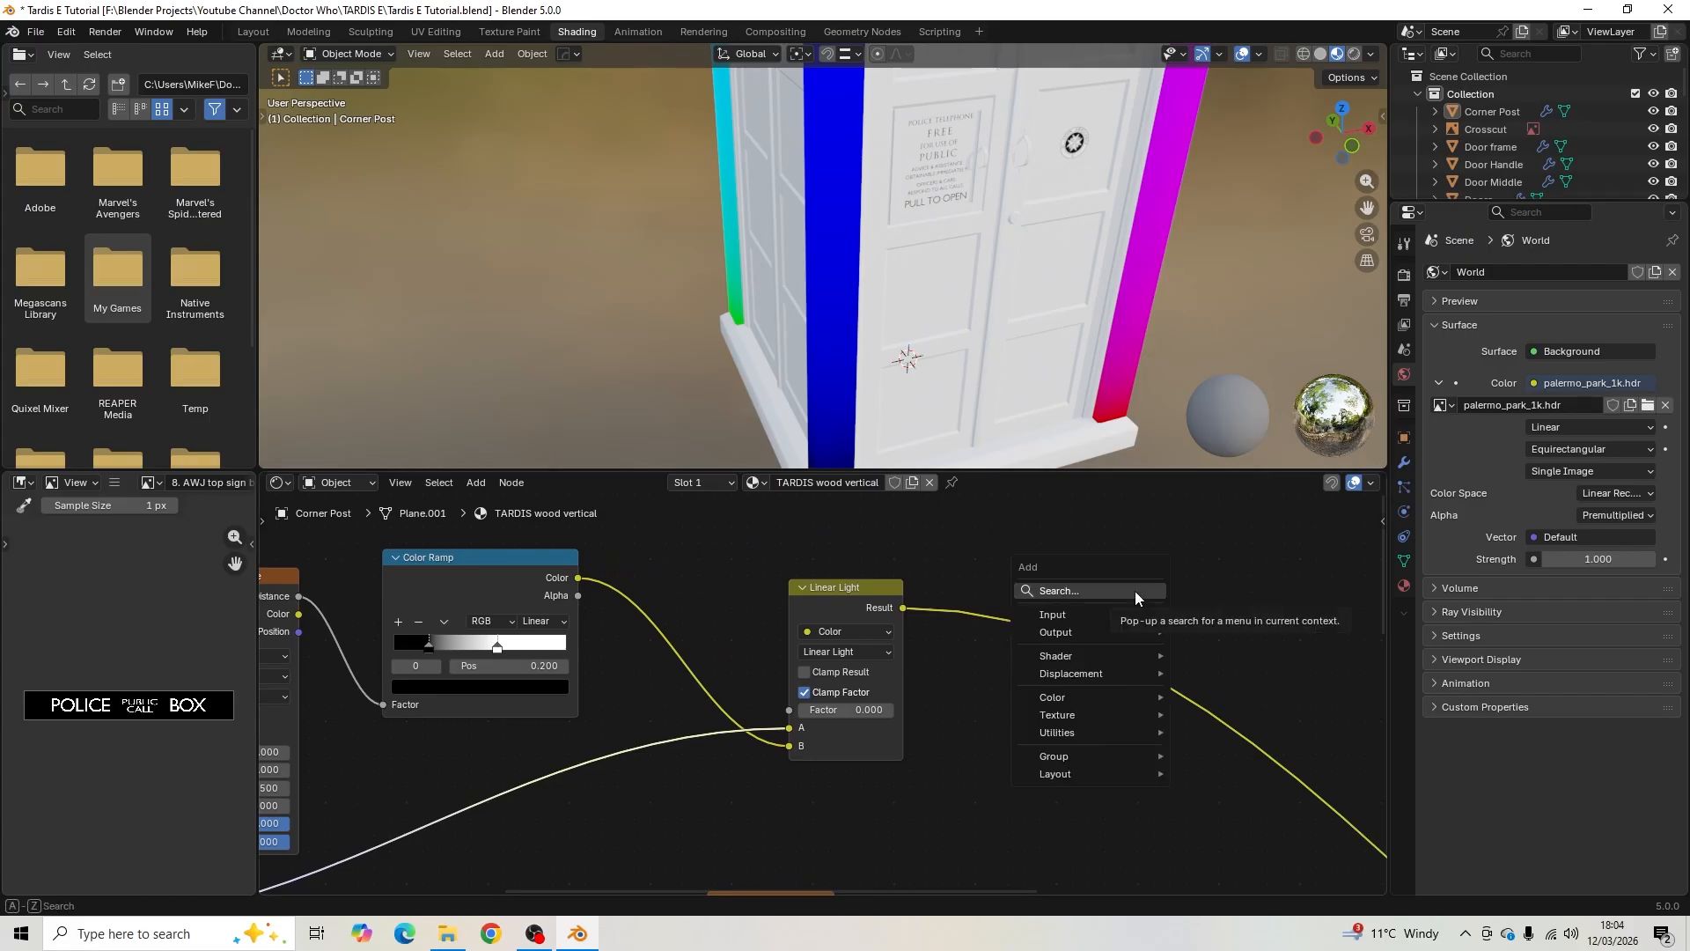
mouse_move(1082, 714)
click(1224, 679)
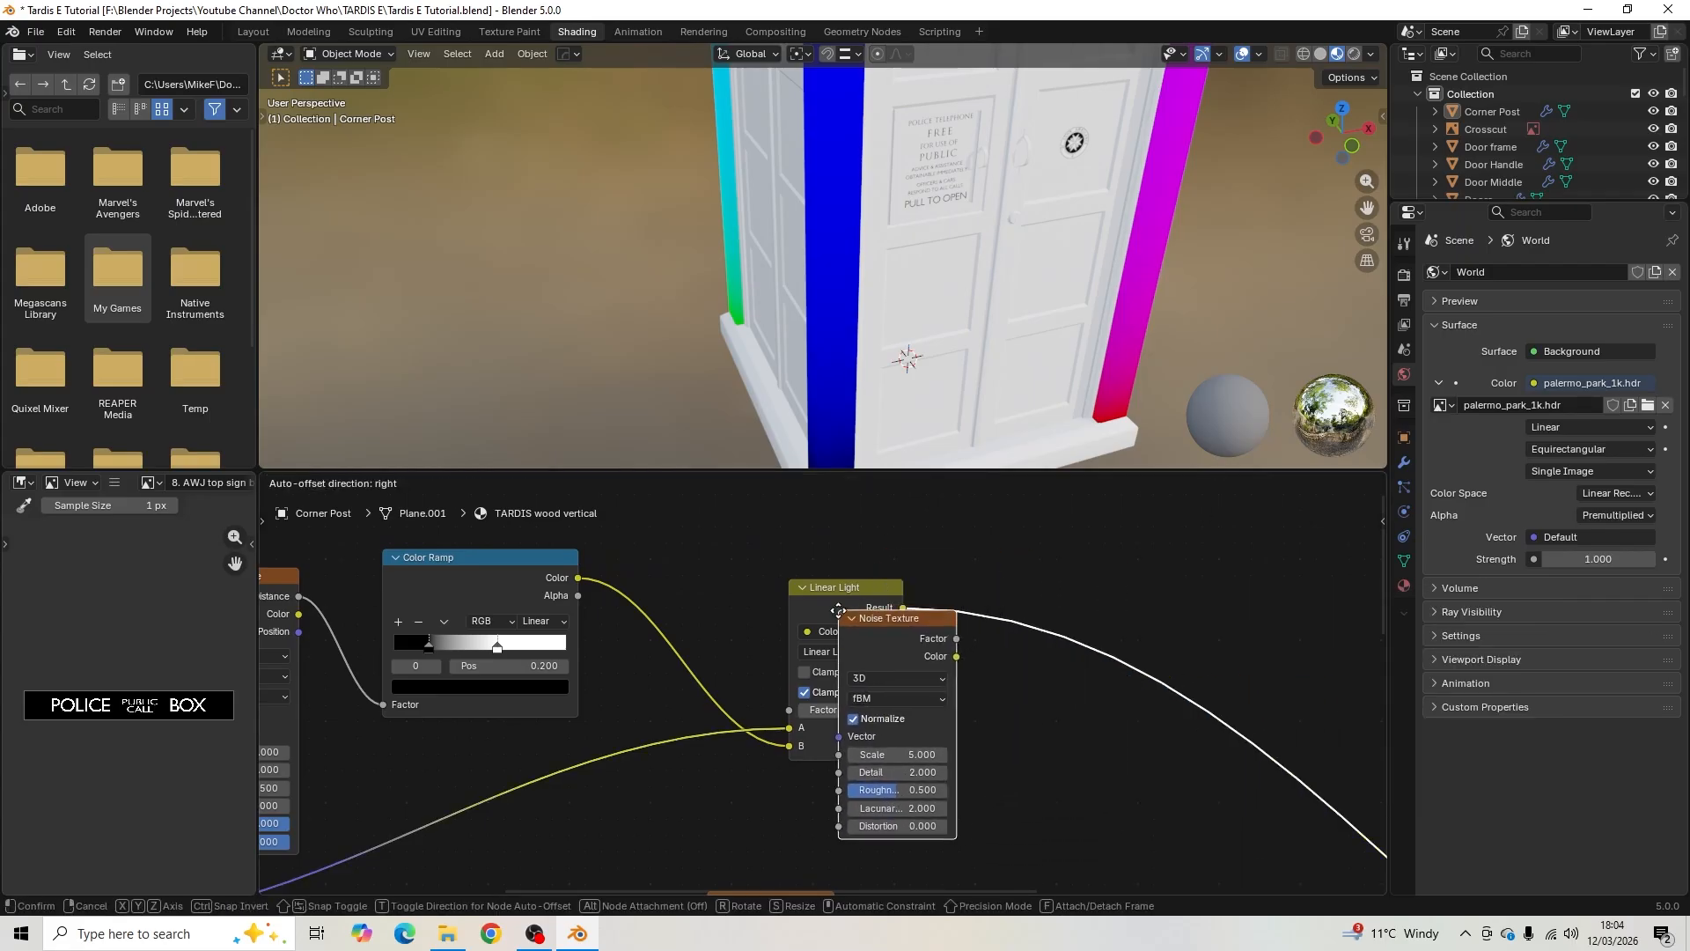
click(1043, 539)
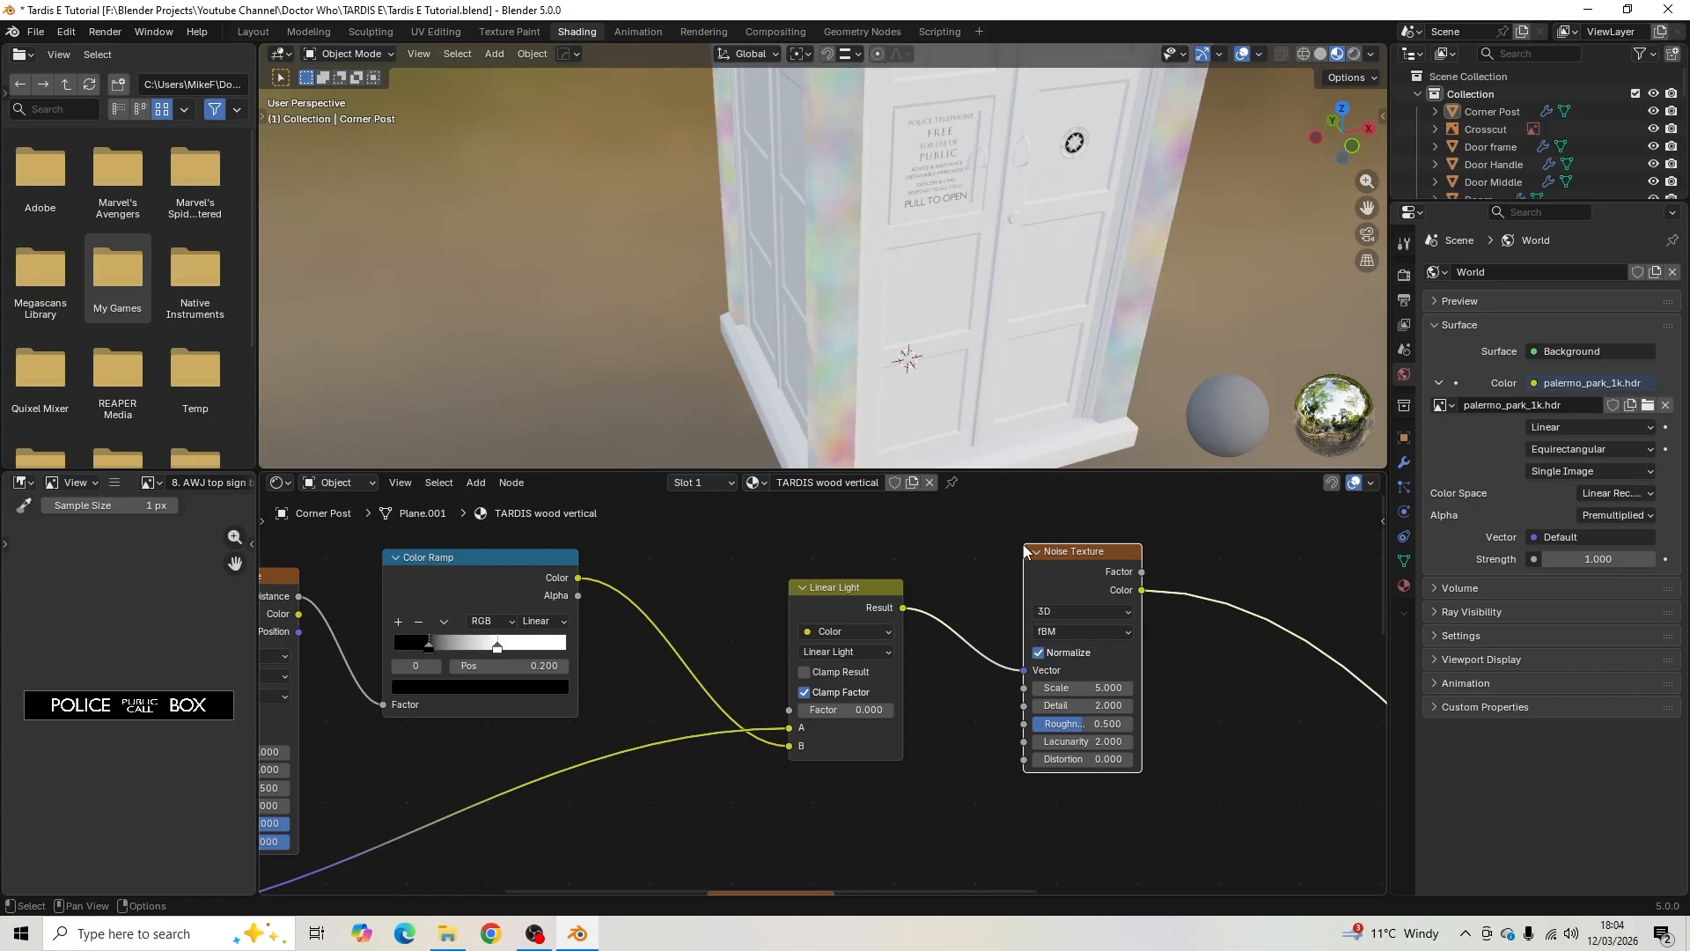
middle_drag(953, 564, 801, 563)
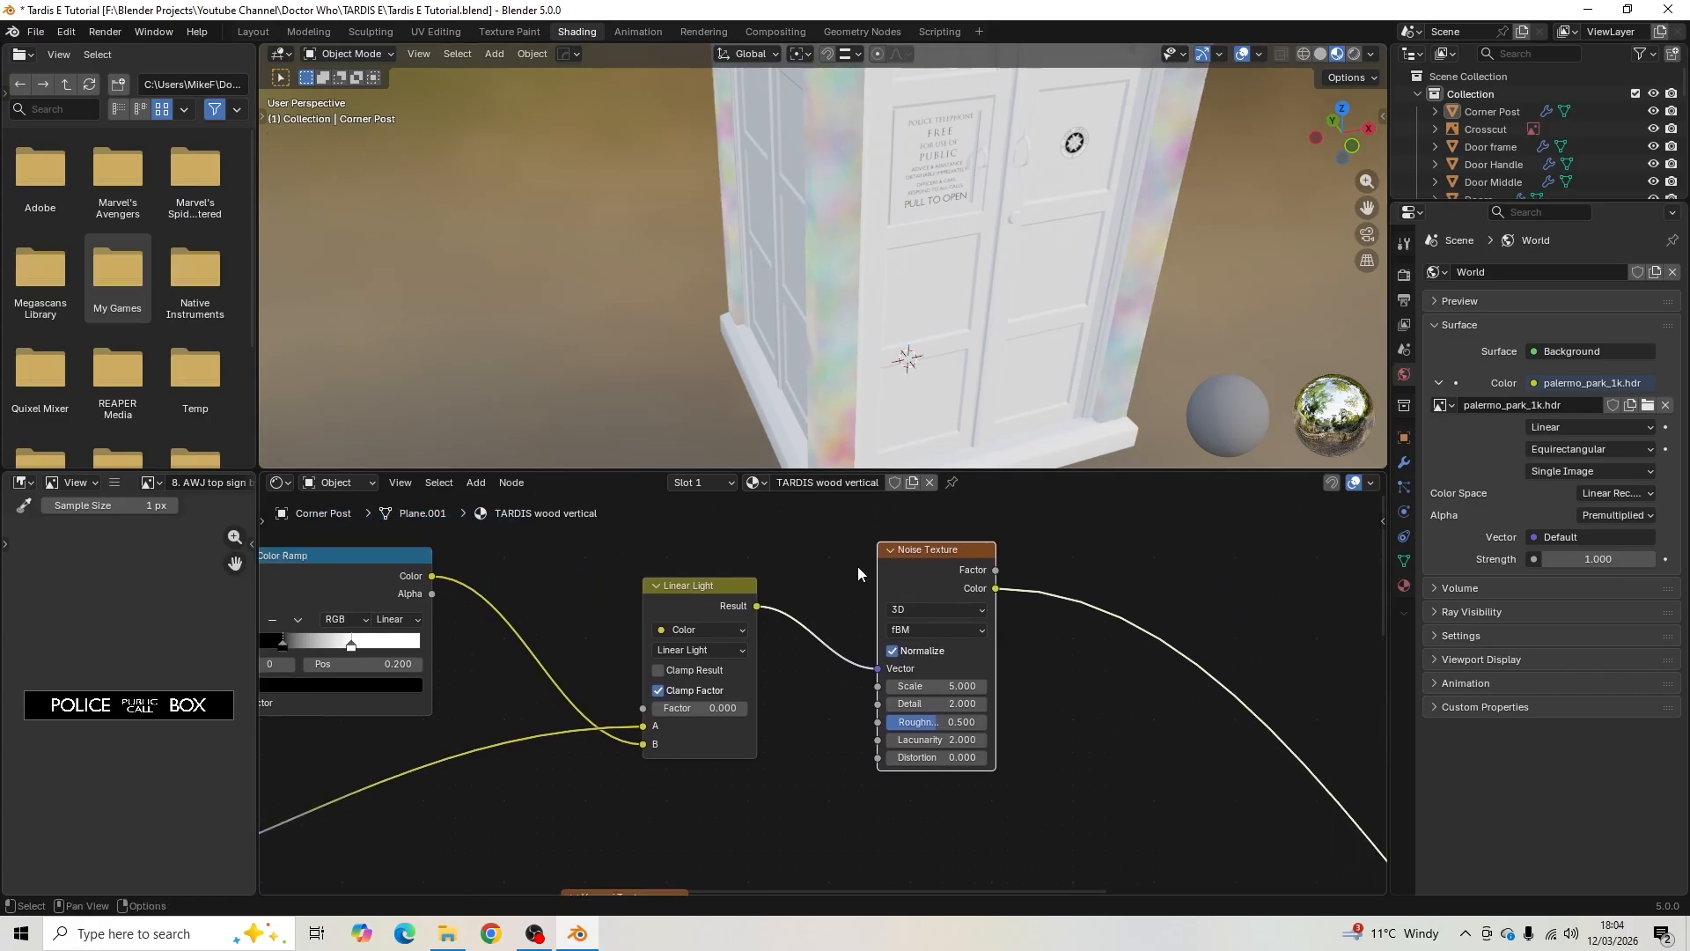
- Preview the new Noise Texture's Factor output instead of its Color output and inspect it on the corner posts
scroll(1005, 592, down, 3)
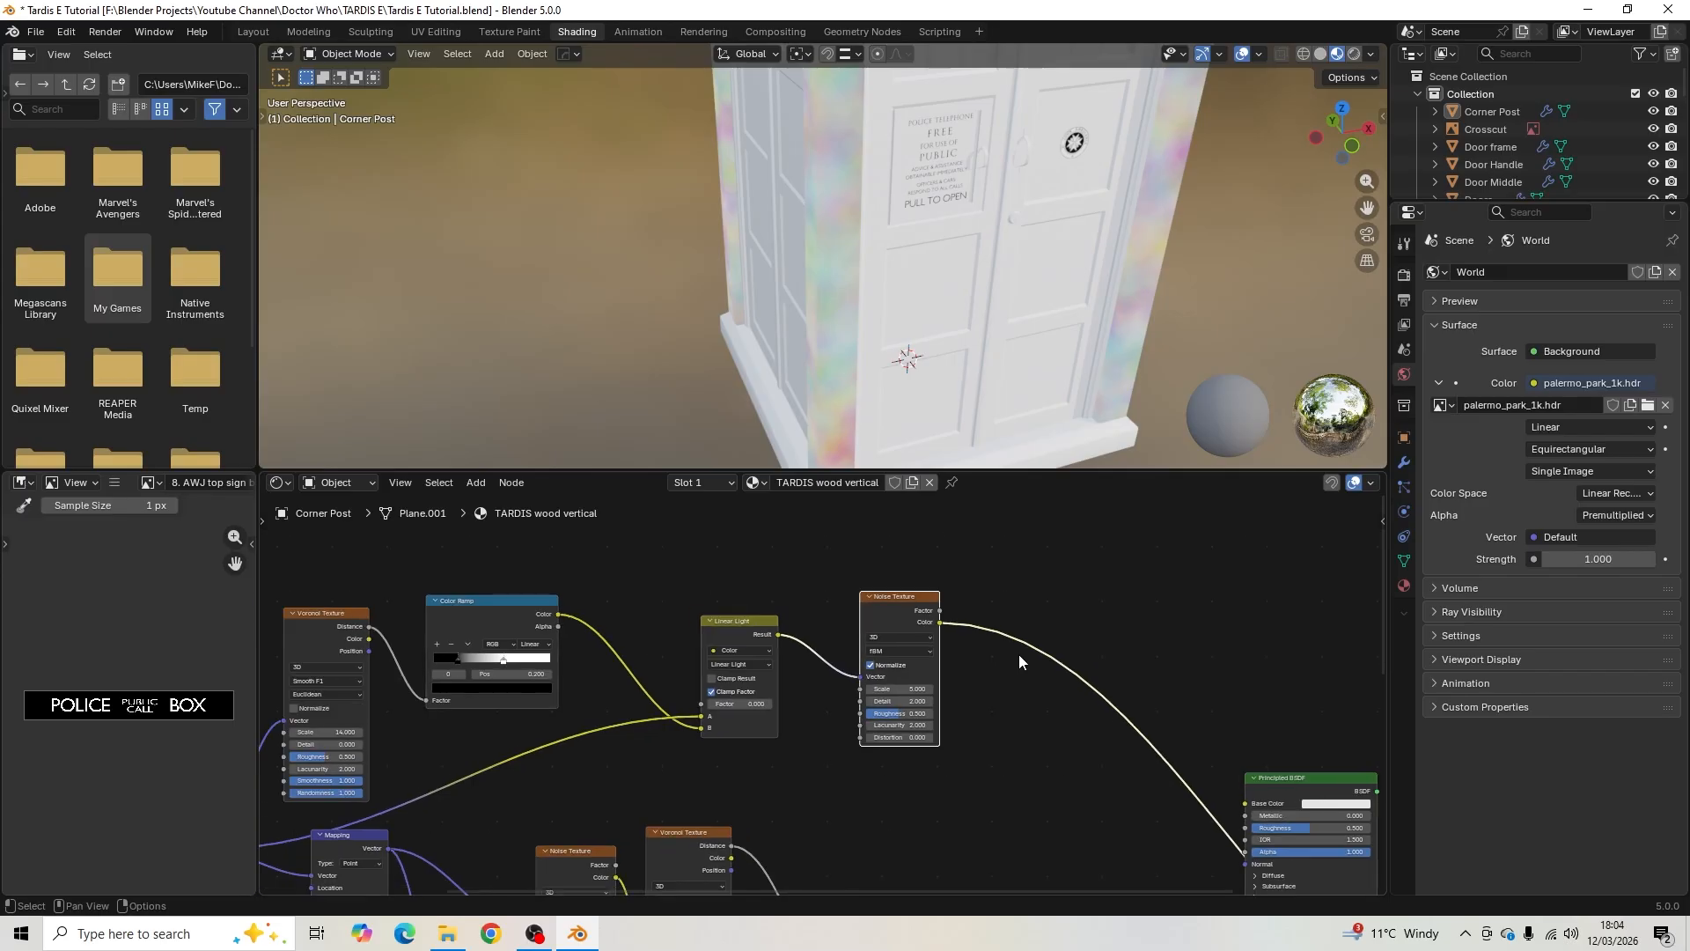
middle_drag(1056, 727, 917, 667)
scroll(863, 625, up, 1)
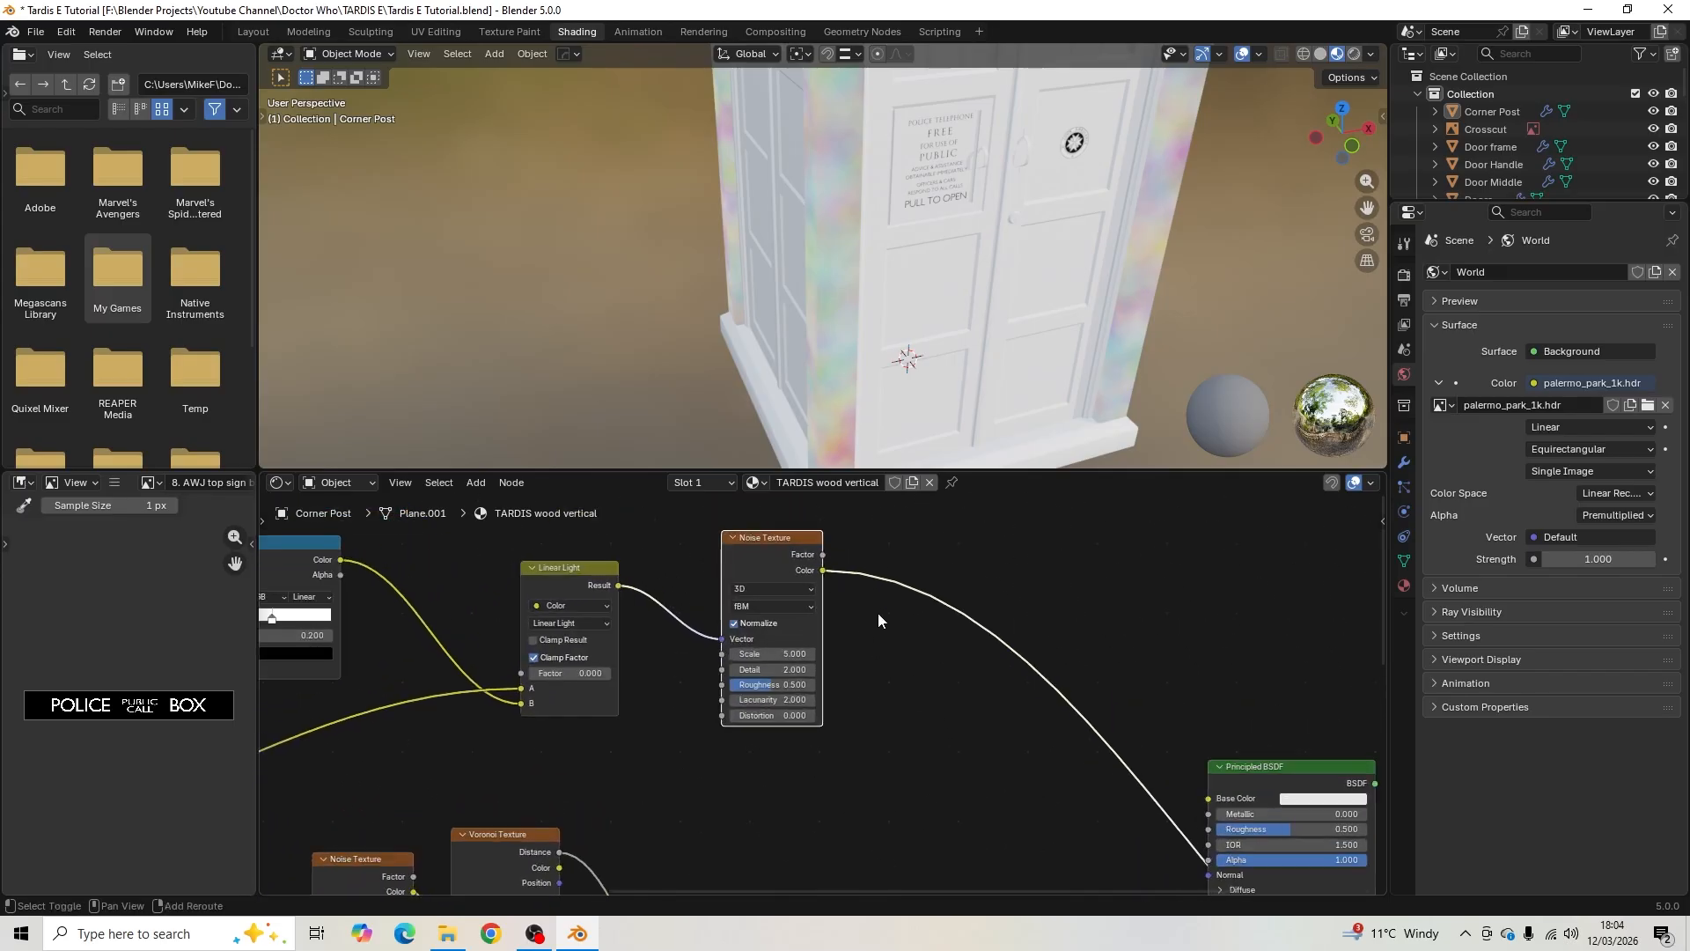
ctrl+drag(794, 613, 789, 600)
middle_drag(920, 310, 919, 431)
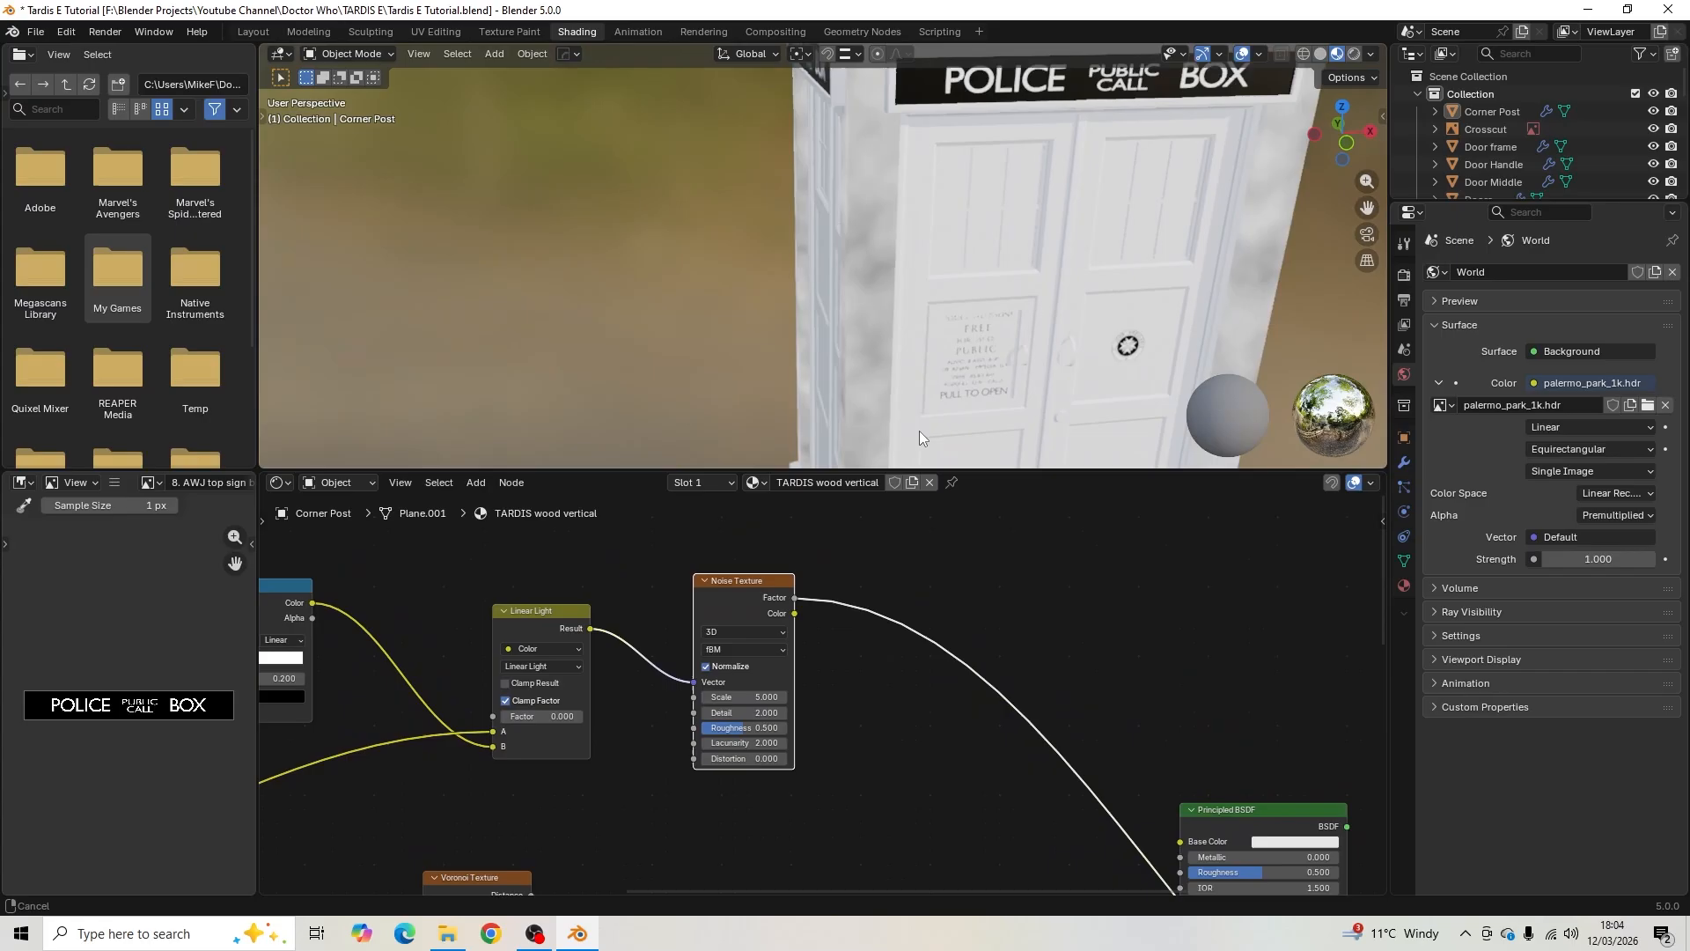
scroll(907, 308, up, 4)
scroll(907, 308, down, 3)
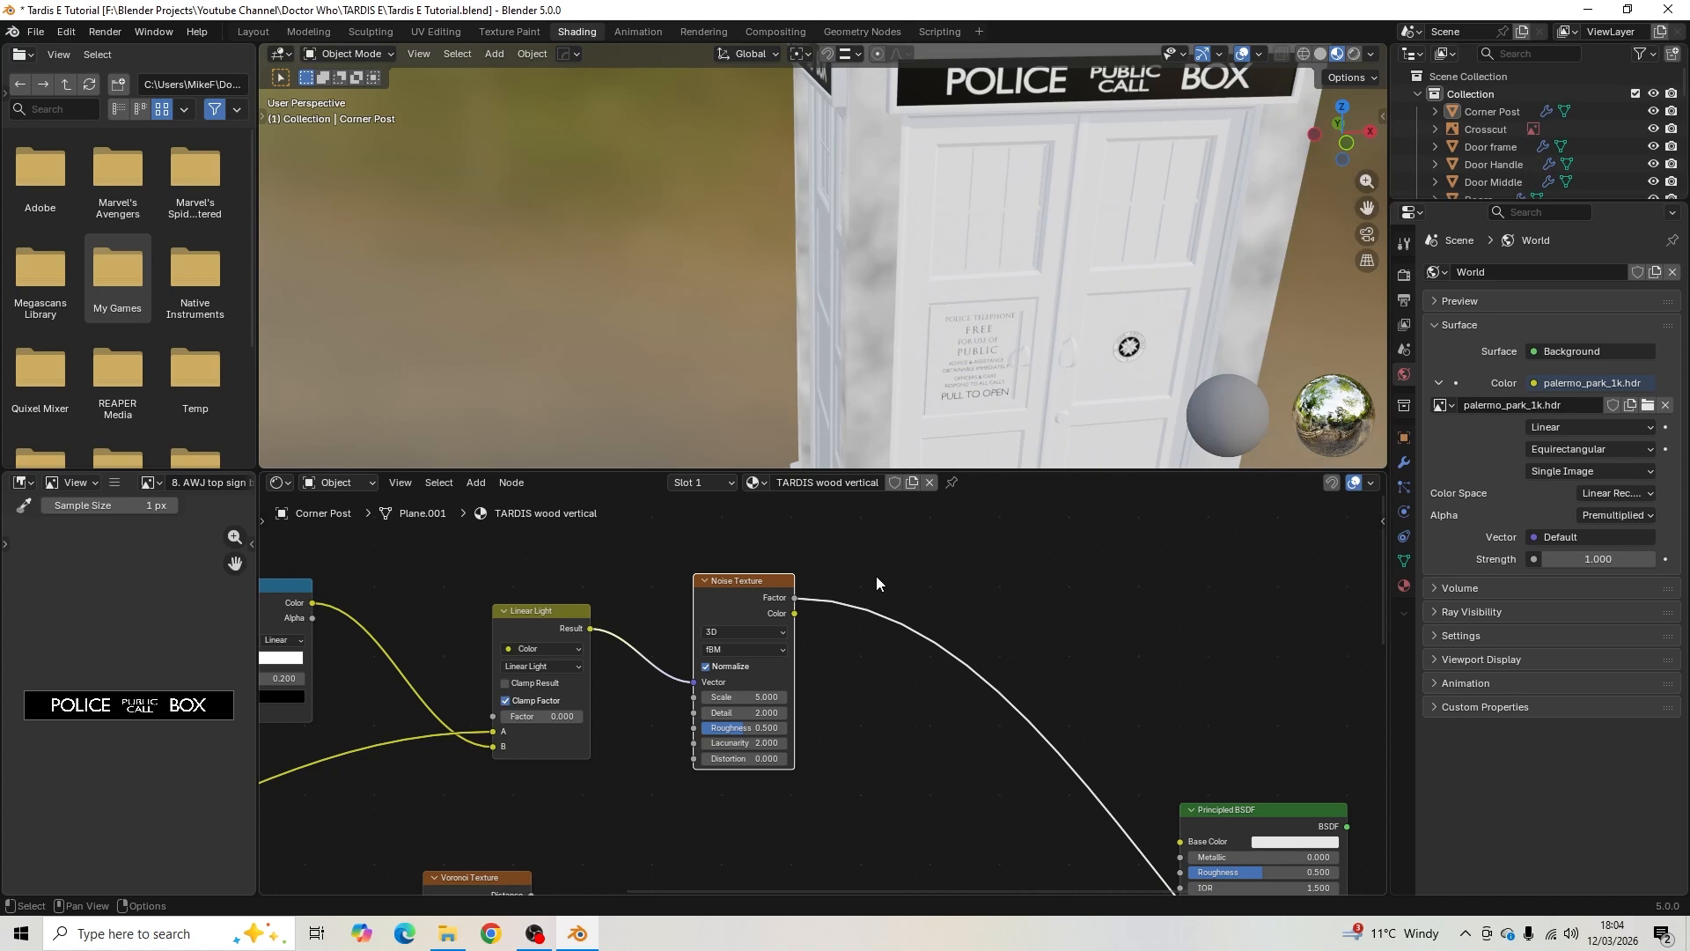
- Set the new Noise Texture's Scale to 20 and its Detail to 15
scroll(808, 731, up, 3)
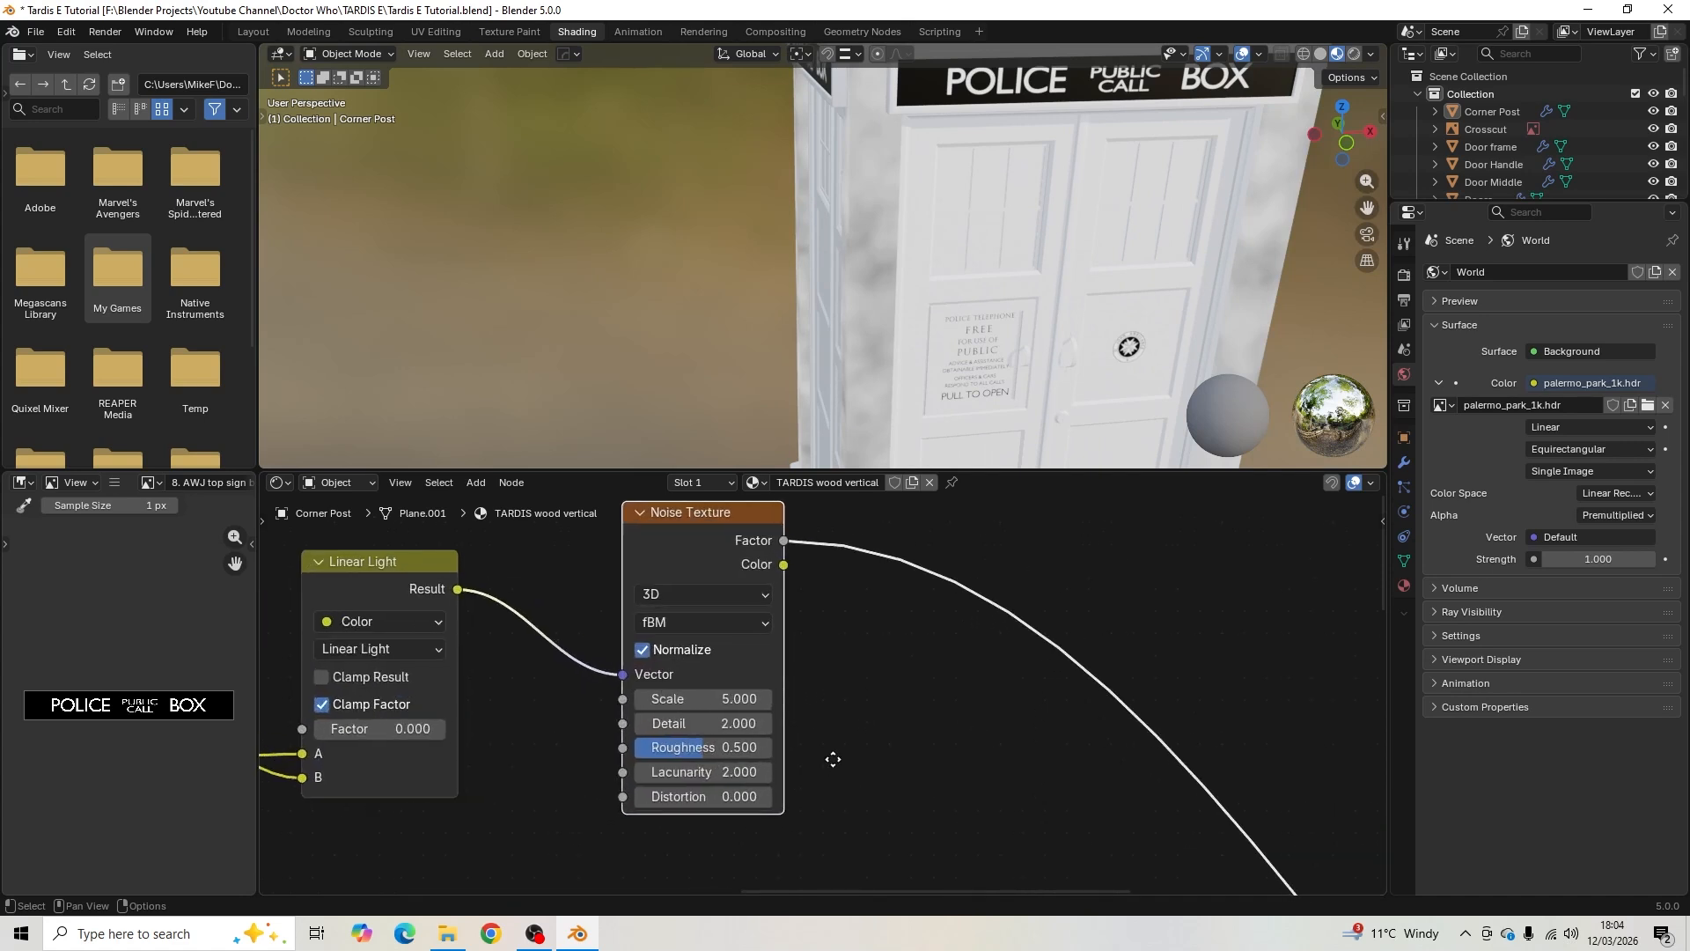
middle_drag(832, 759, 891, 788)
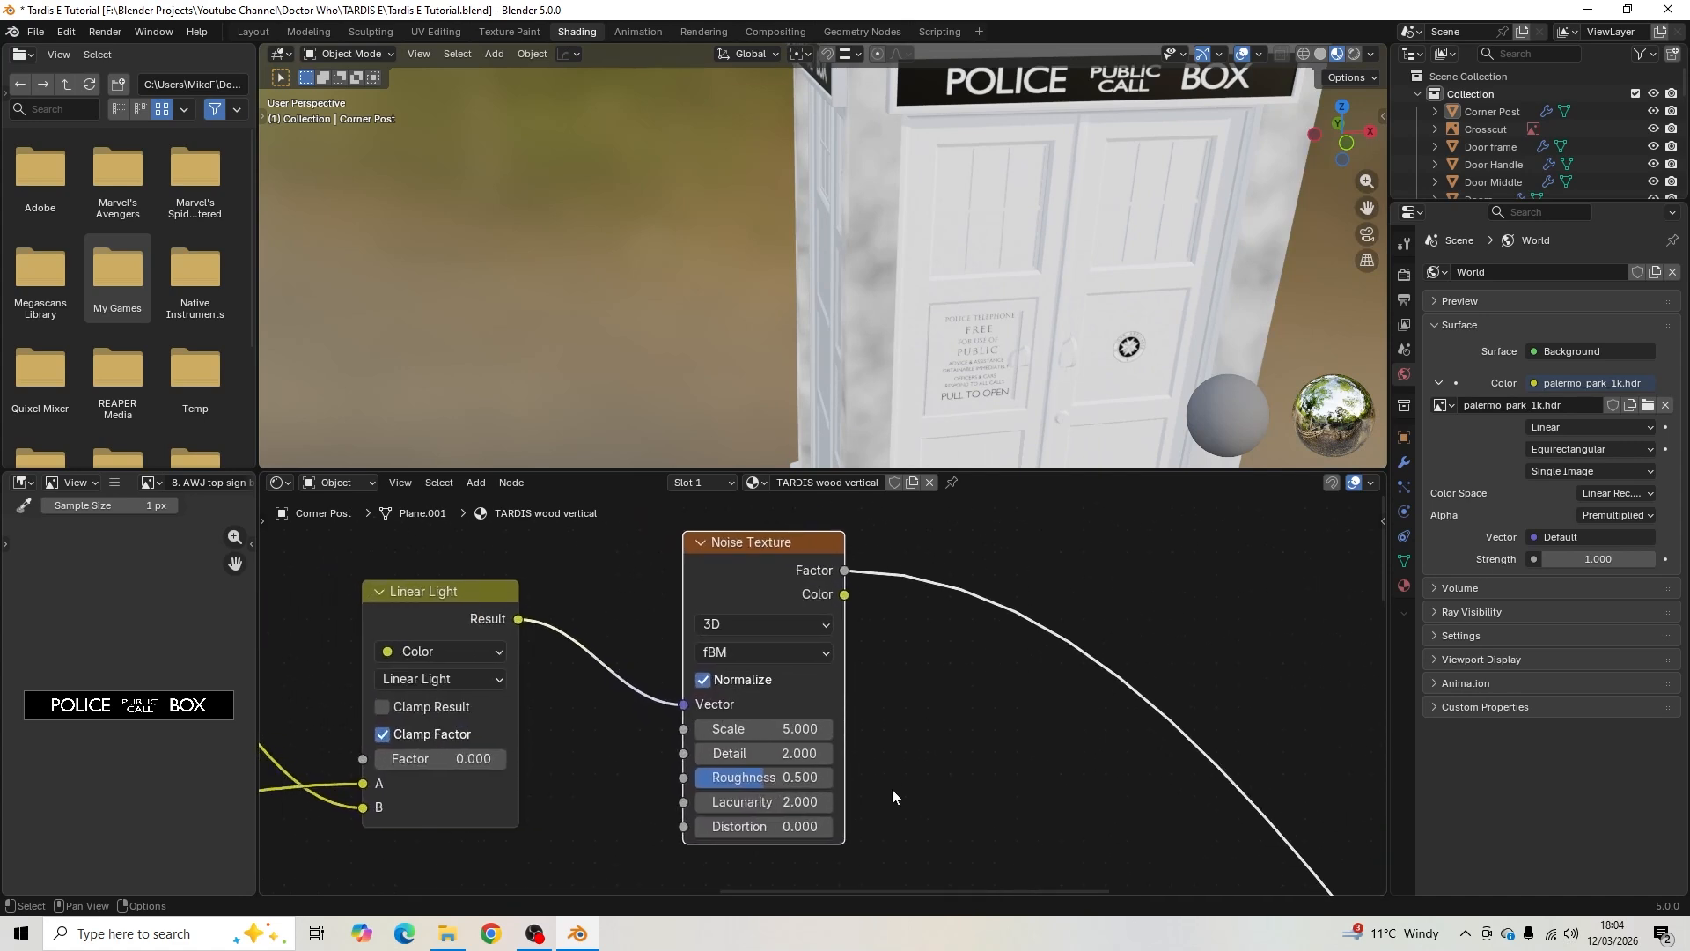
click(786, 735)
text(20)
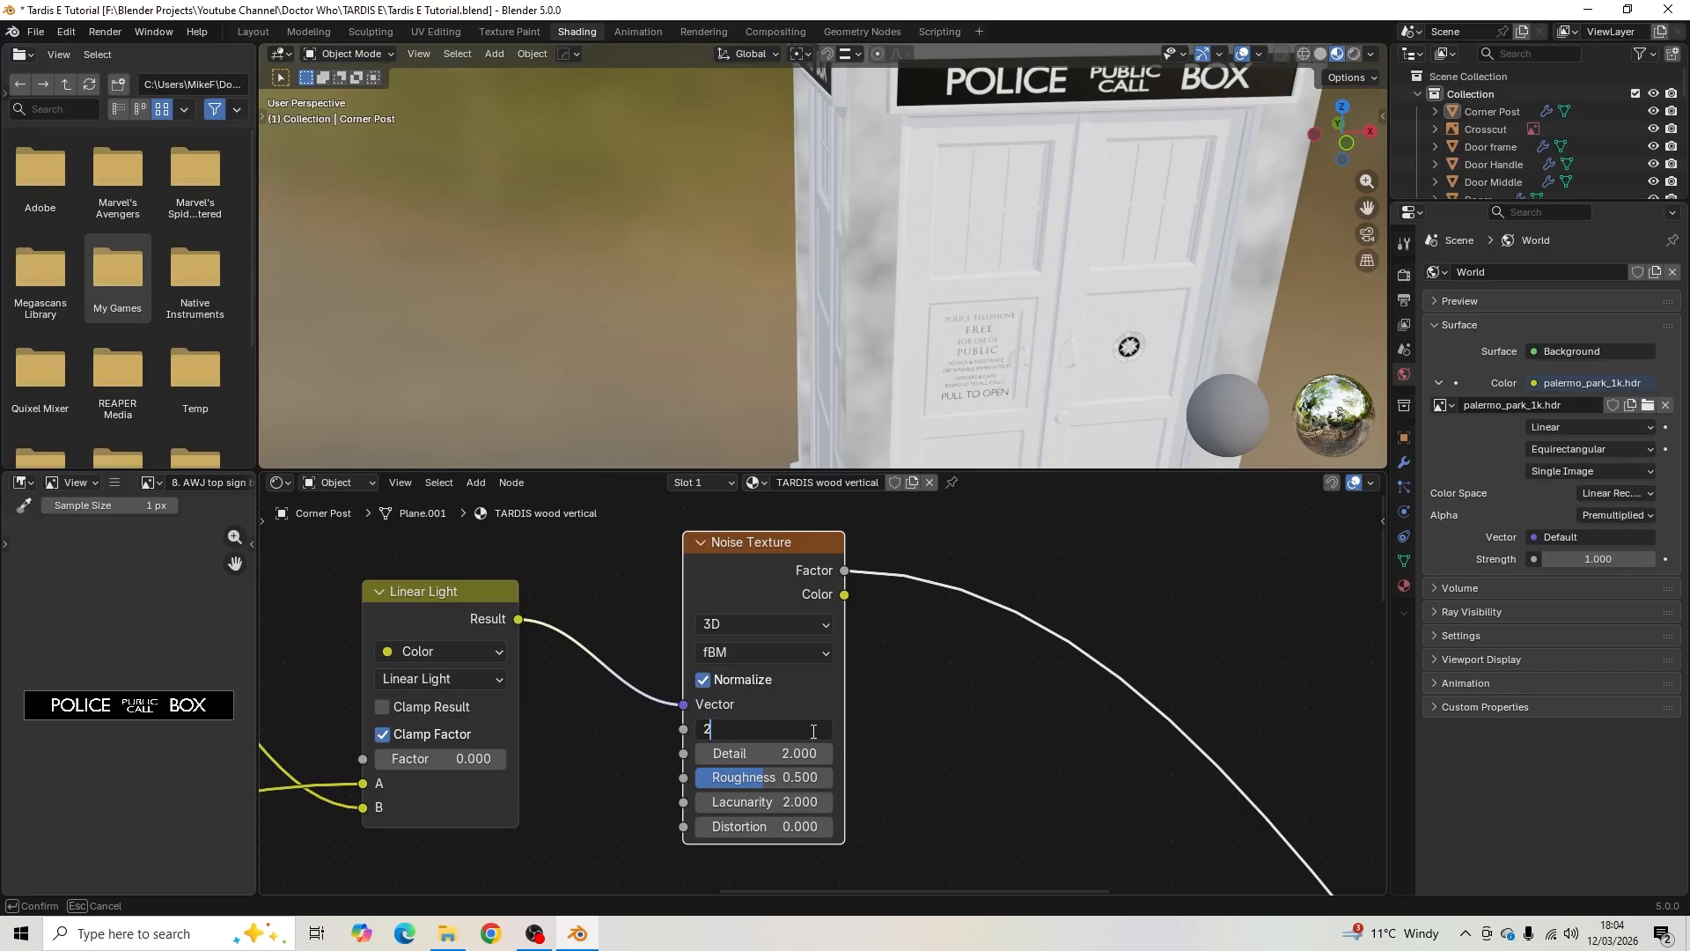
key(Return)
scroll(1000, 262, up, 1)
scroll(1001, 262, up, 2)
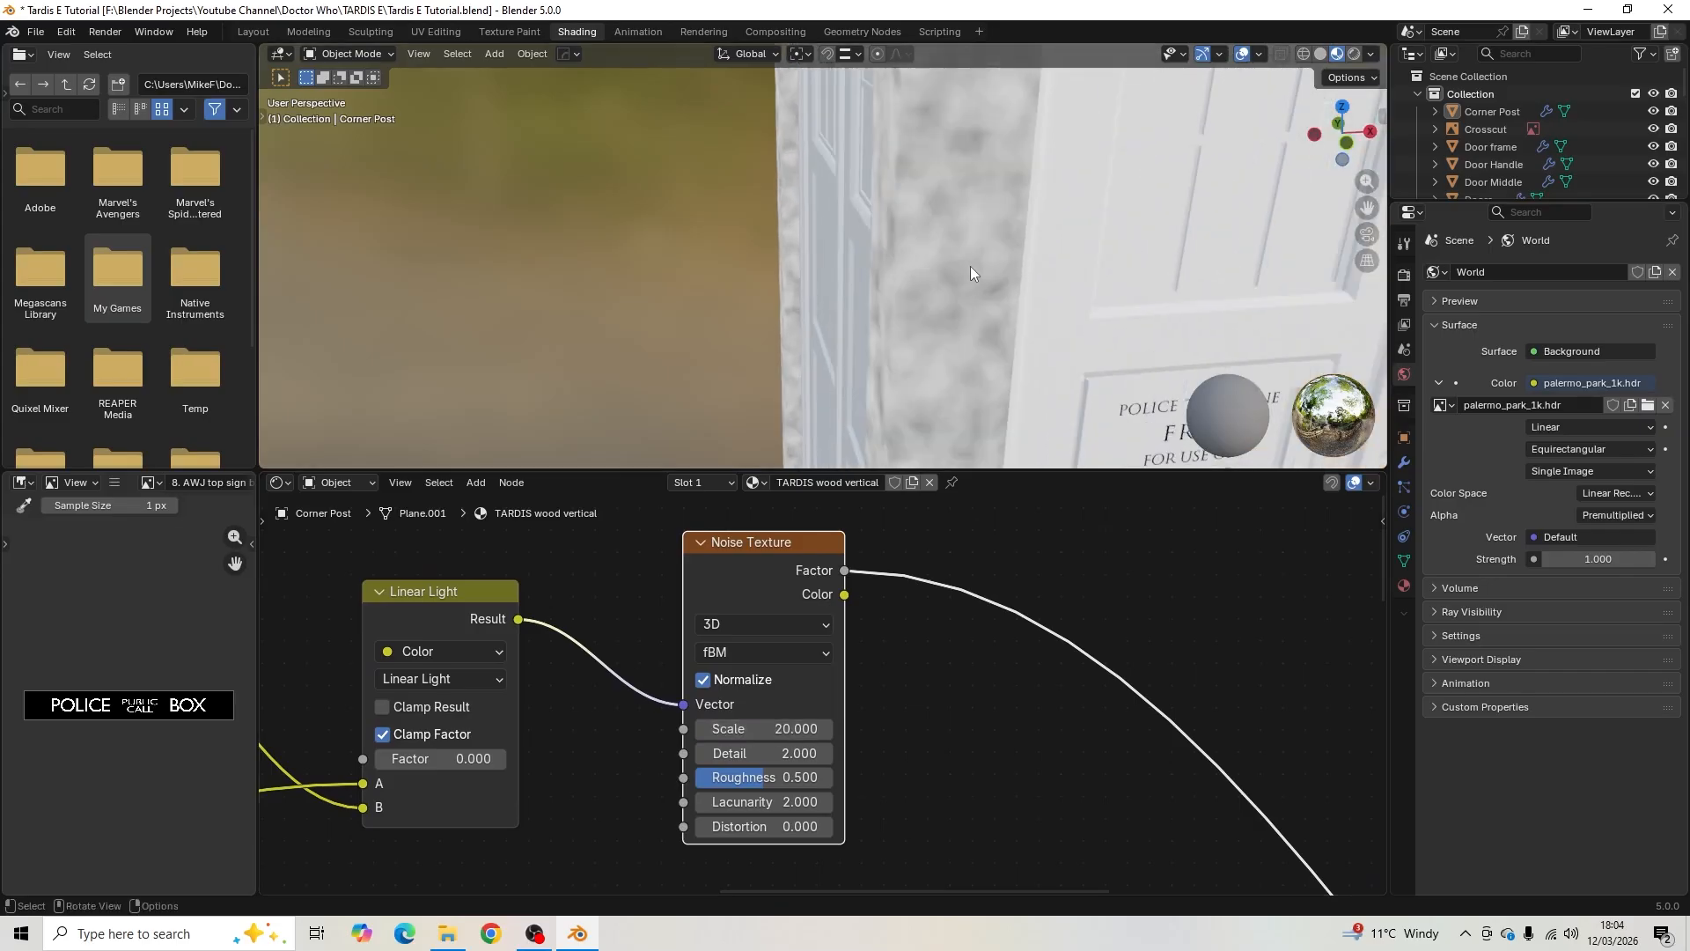
click(778, 754)
text(15)
key(Return)
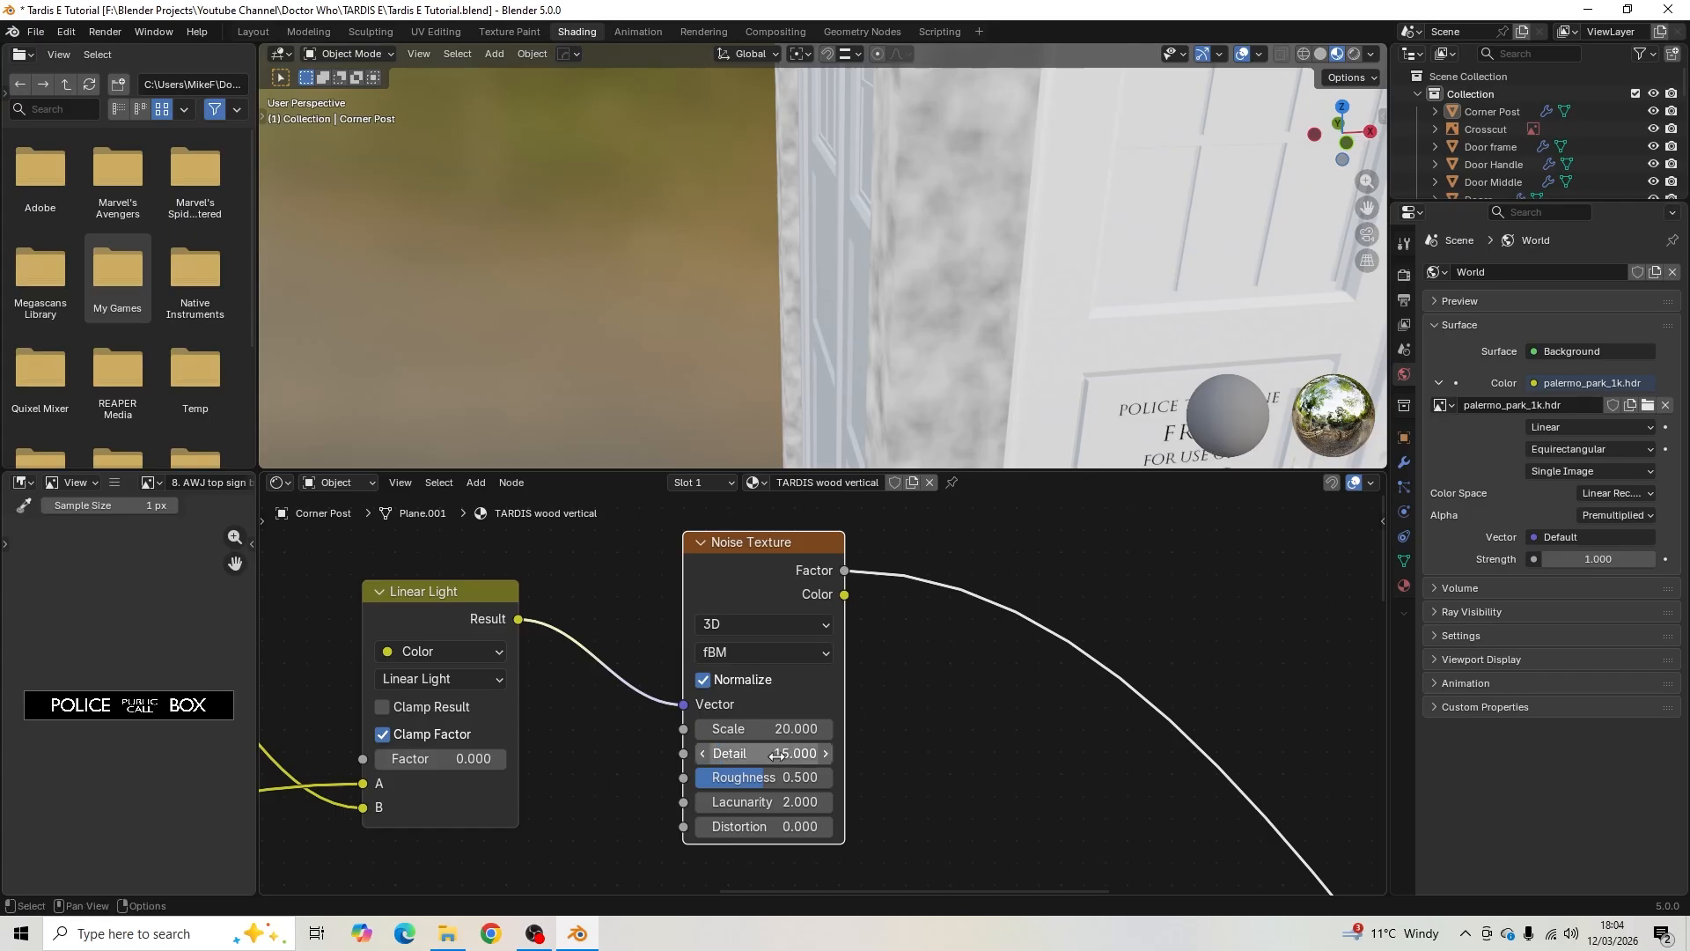
- Insert a Color Ramp node on the new Noise Texture's Factor output
middle_drag(894, 781, 916, 705)
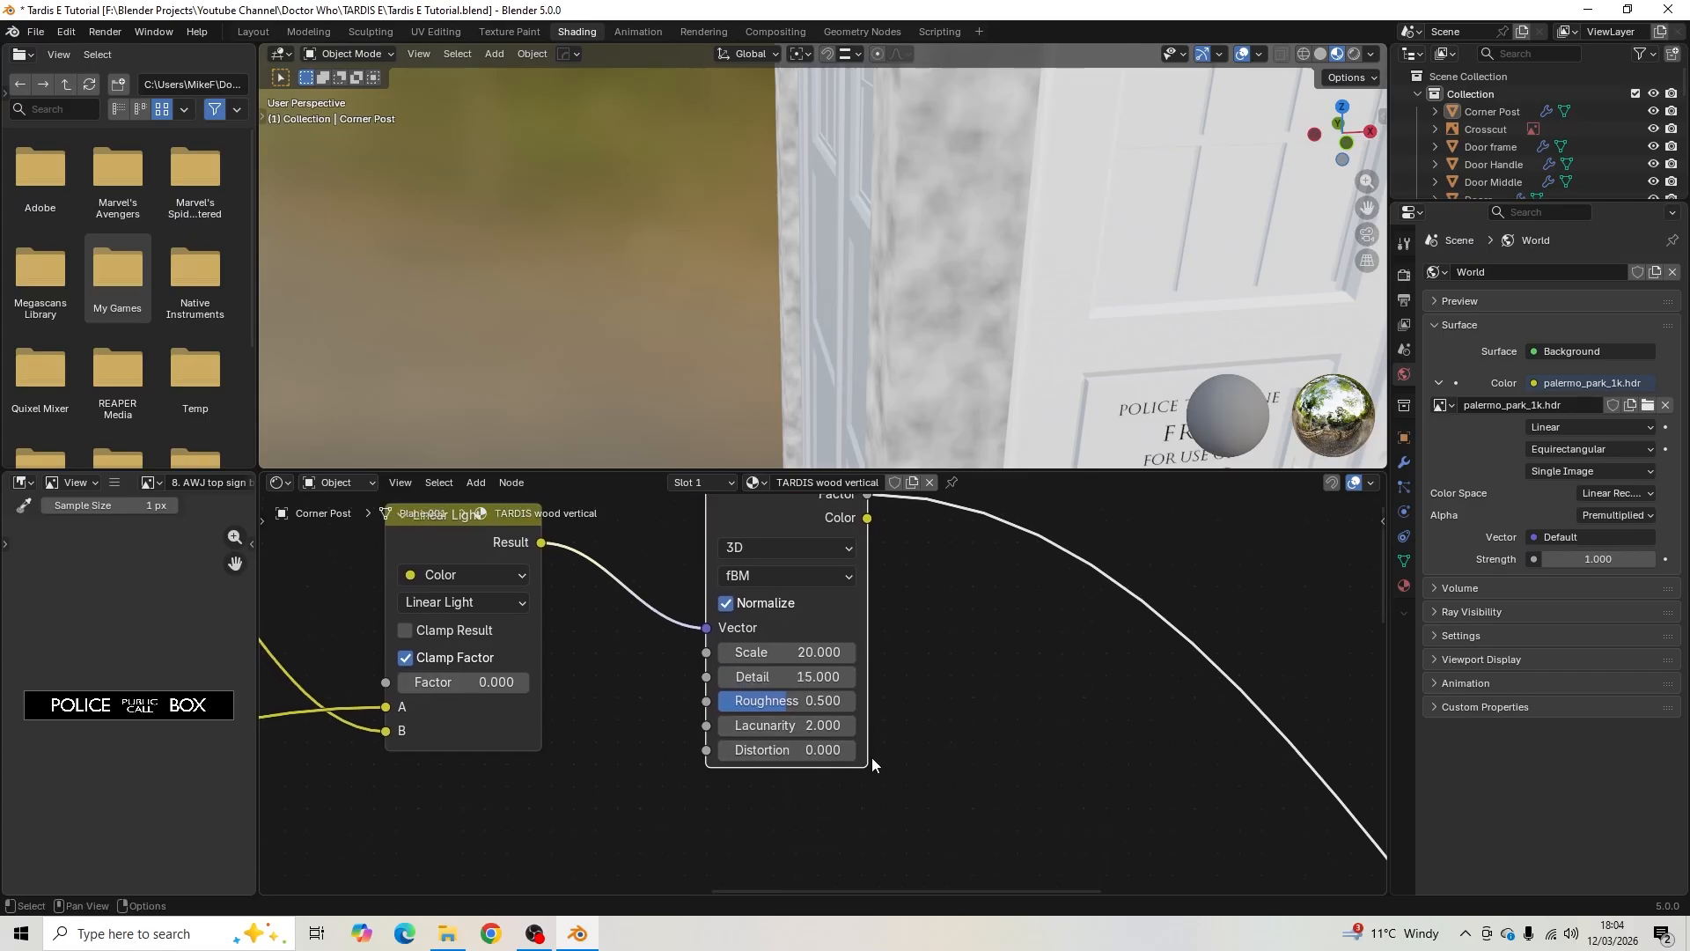
middle_drag(949, 731, 790, 786)
scroll(791, 779, down, 3)
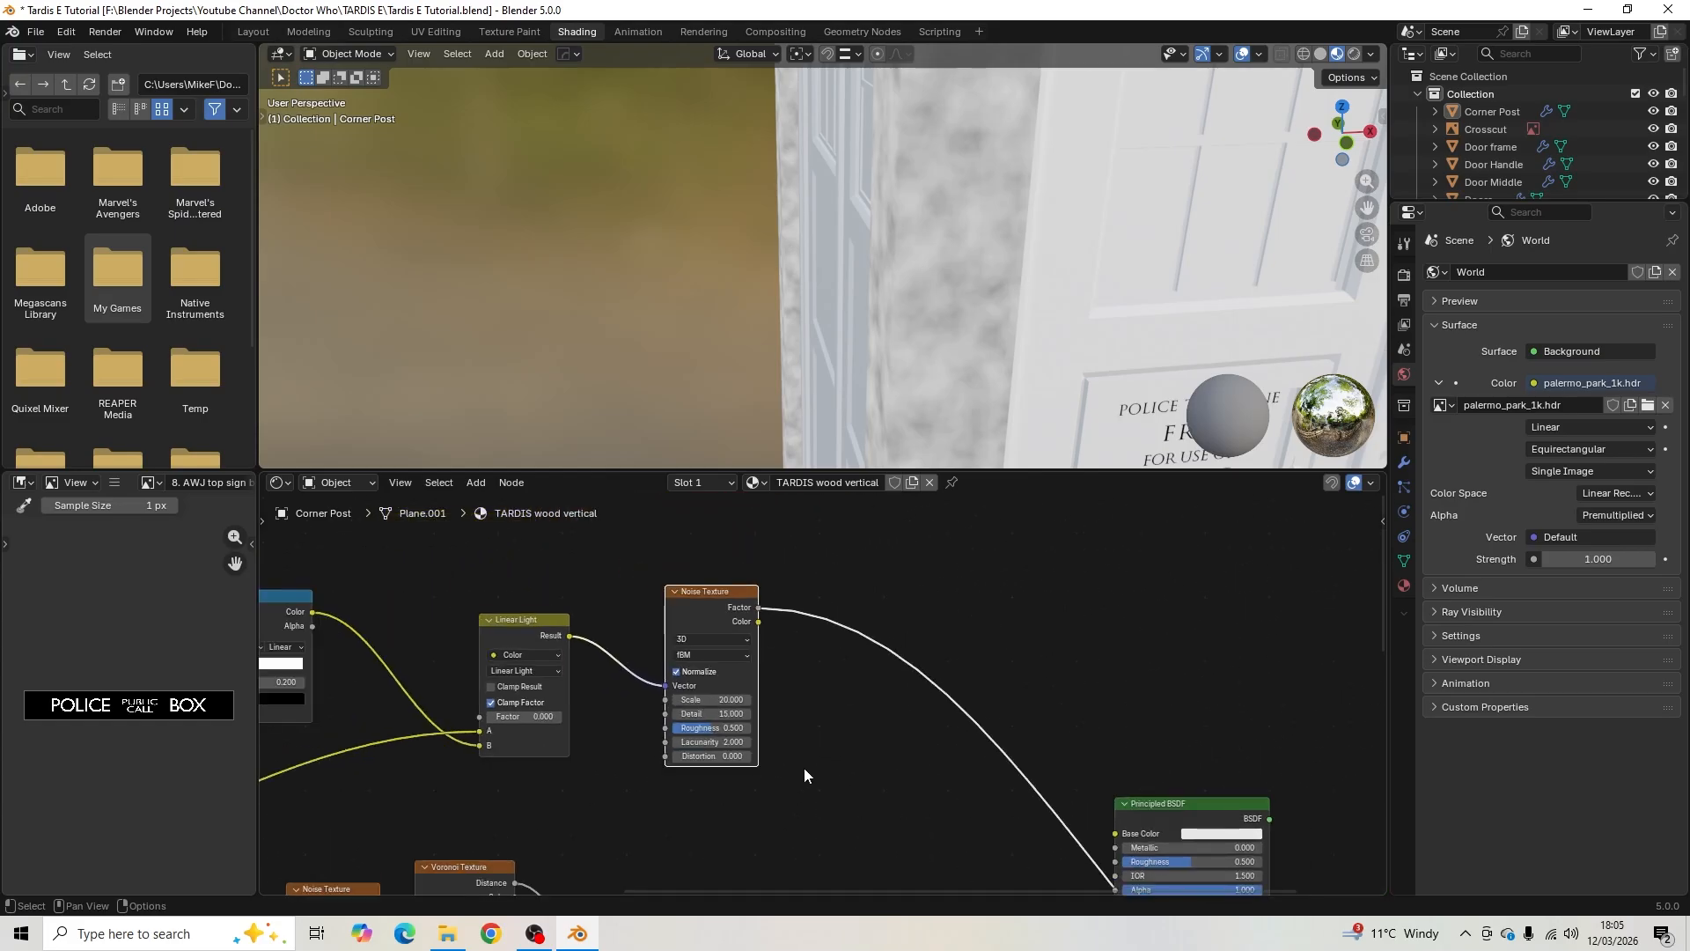
key(shift+a)
click(858, 710)
text(c)
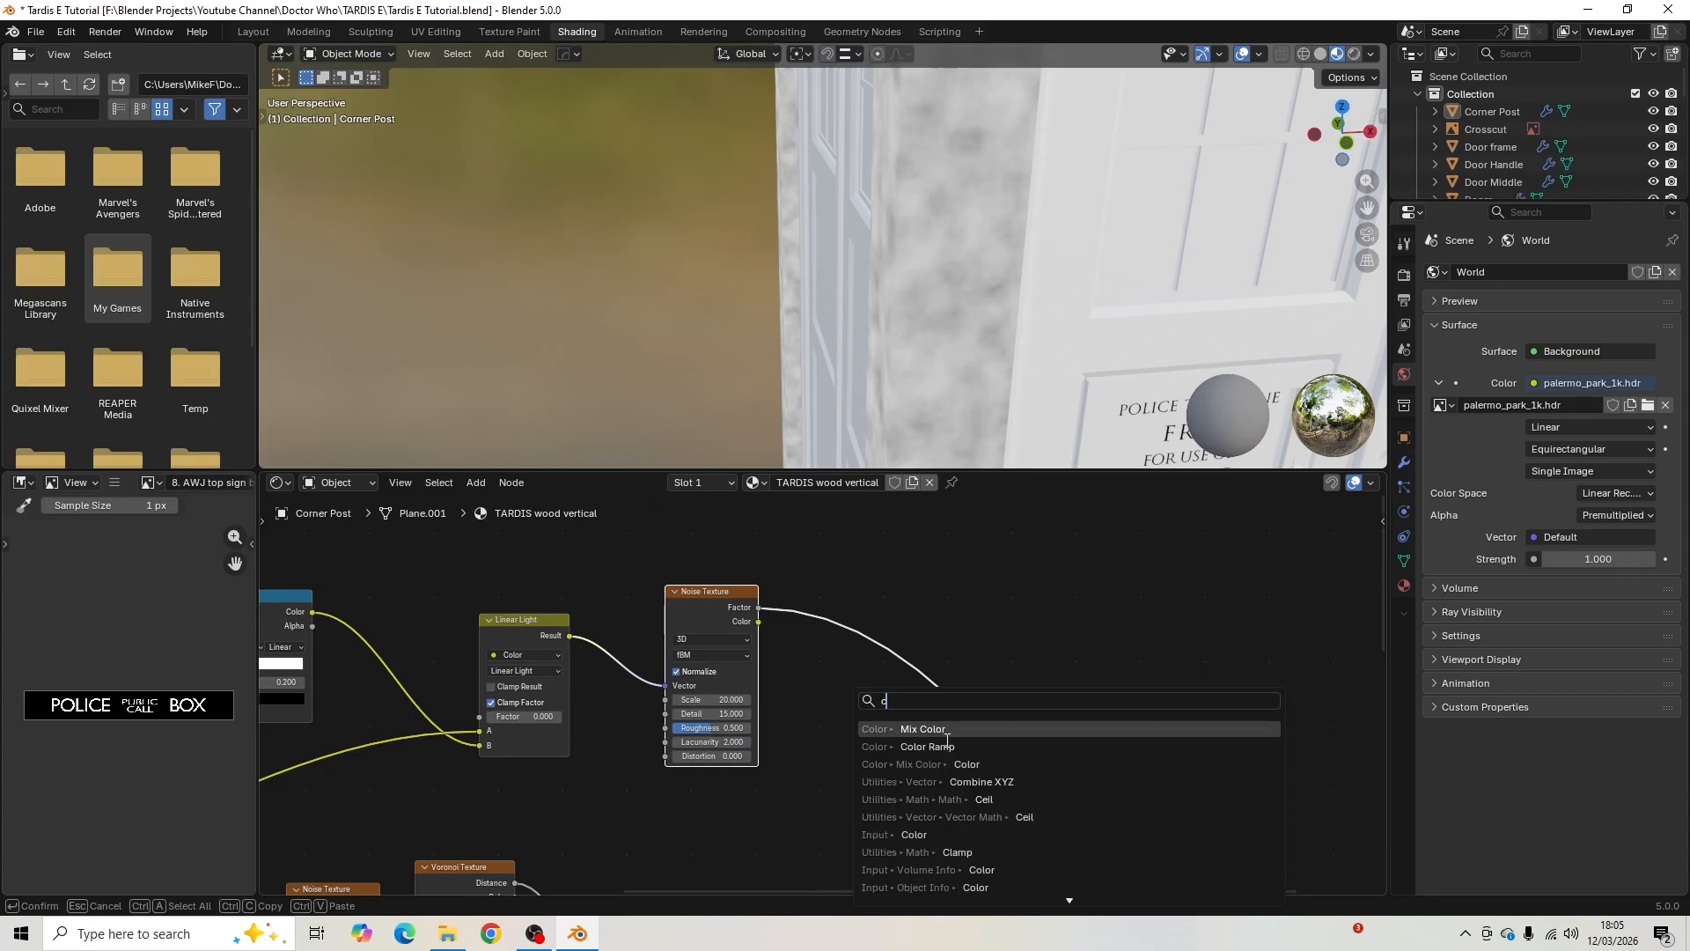
click(942, 747)
click(870, 614)
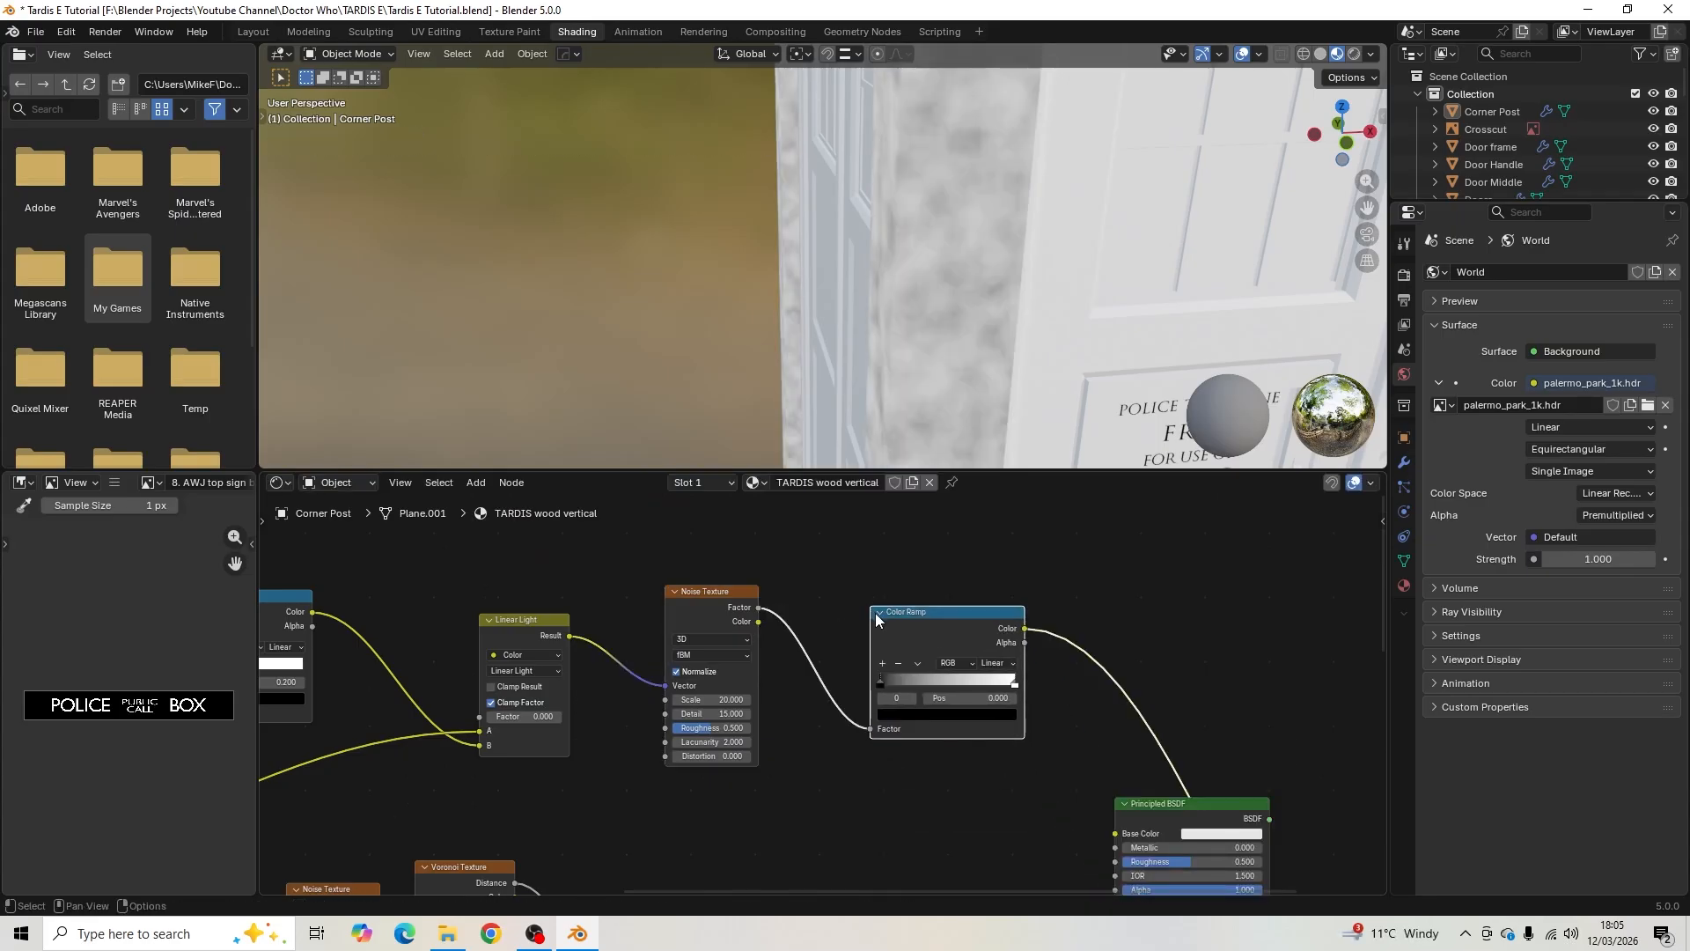
- Move the new Color Ramp's black stop to about 0.482 and its white stop to about 0.568
scroll(862, 642, up, 2)
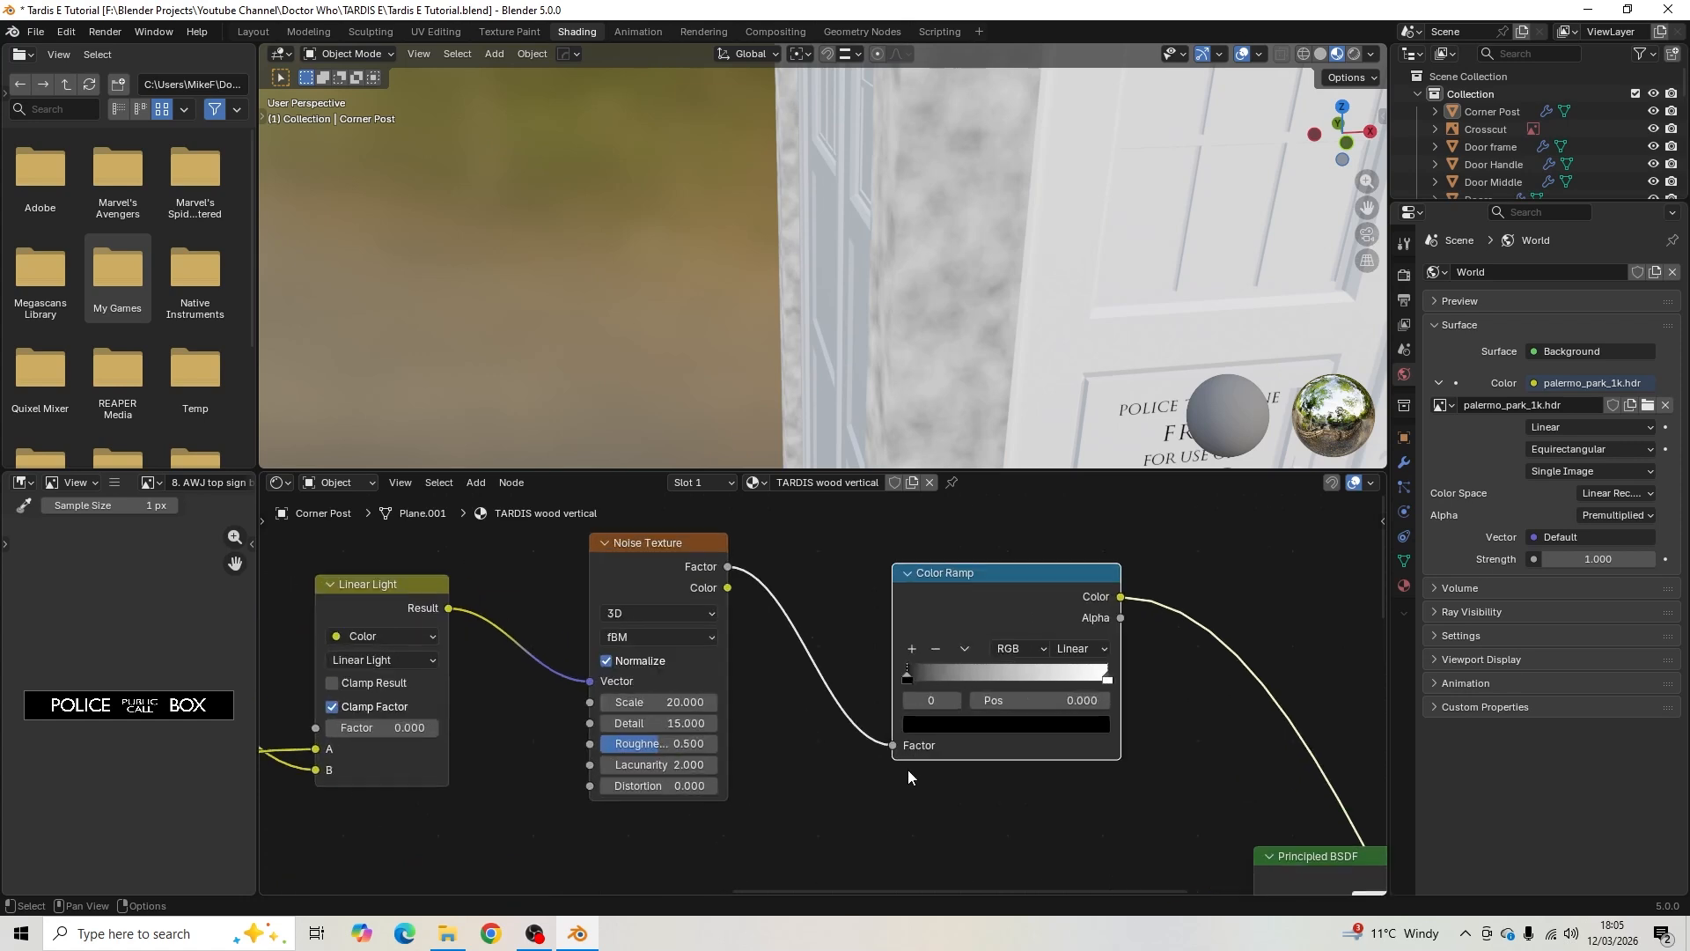
middle_drag(907, 770, 810, 792)
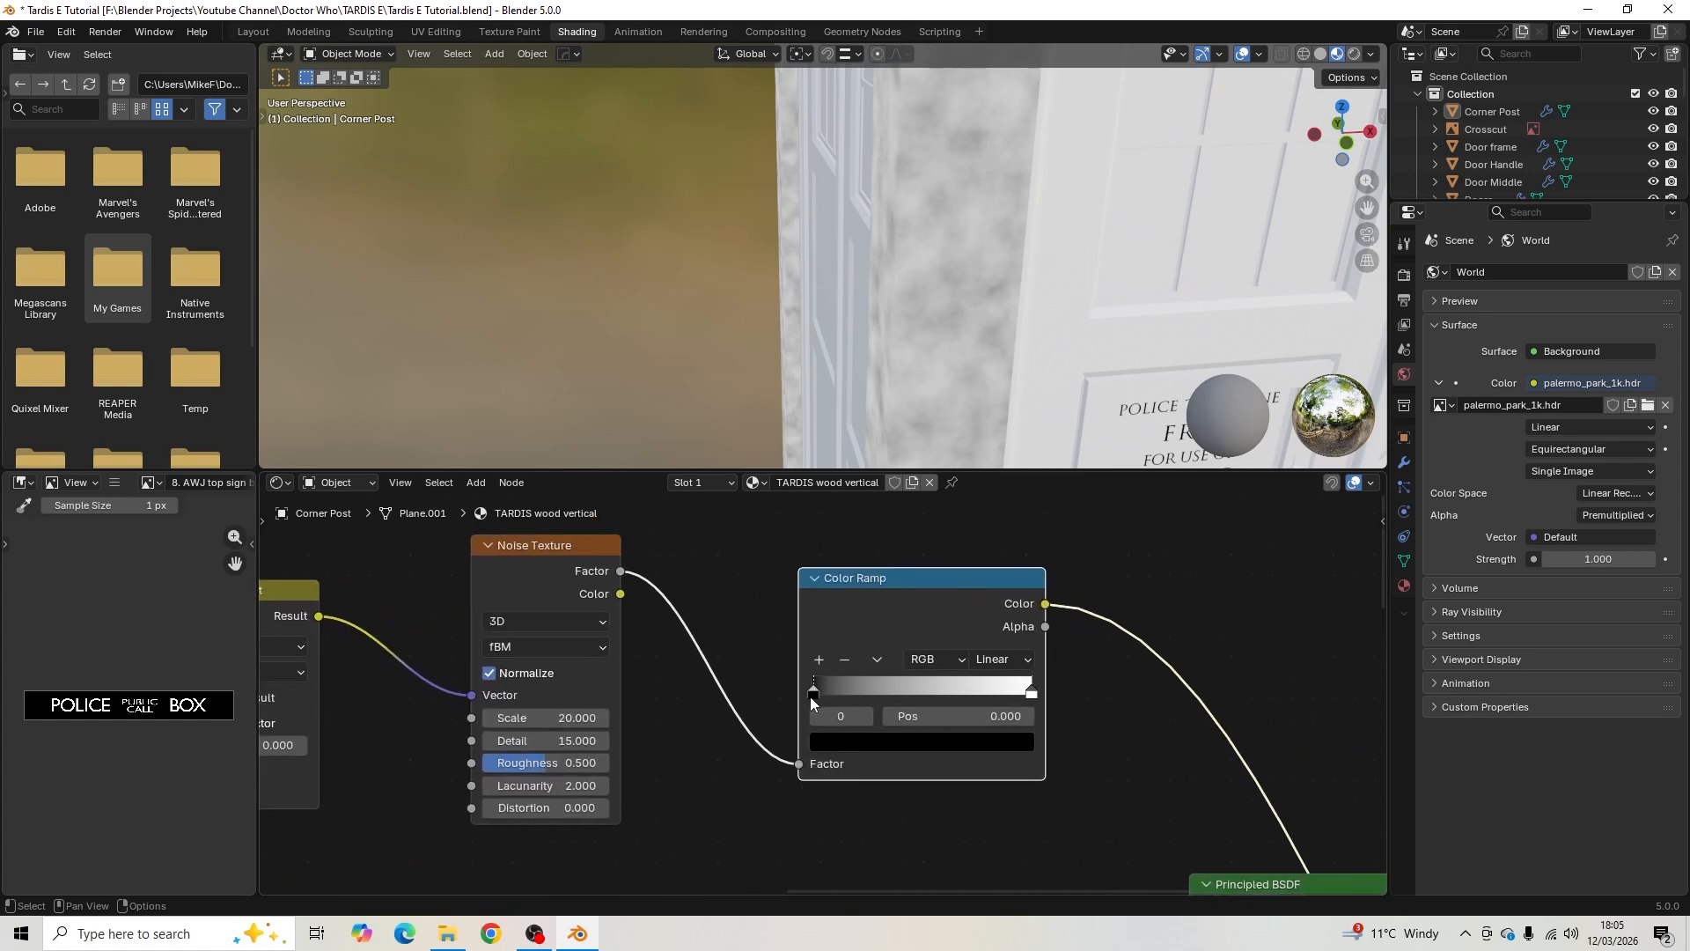
drag(815, 692, 924, 694)
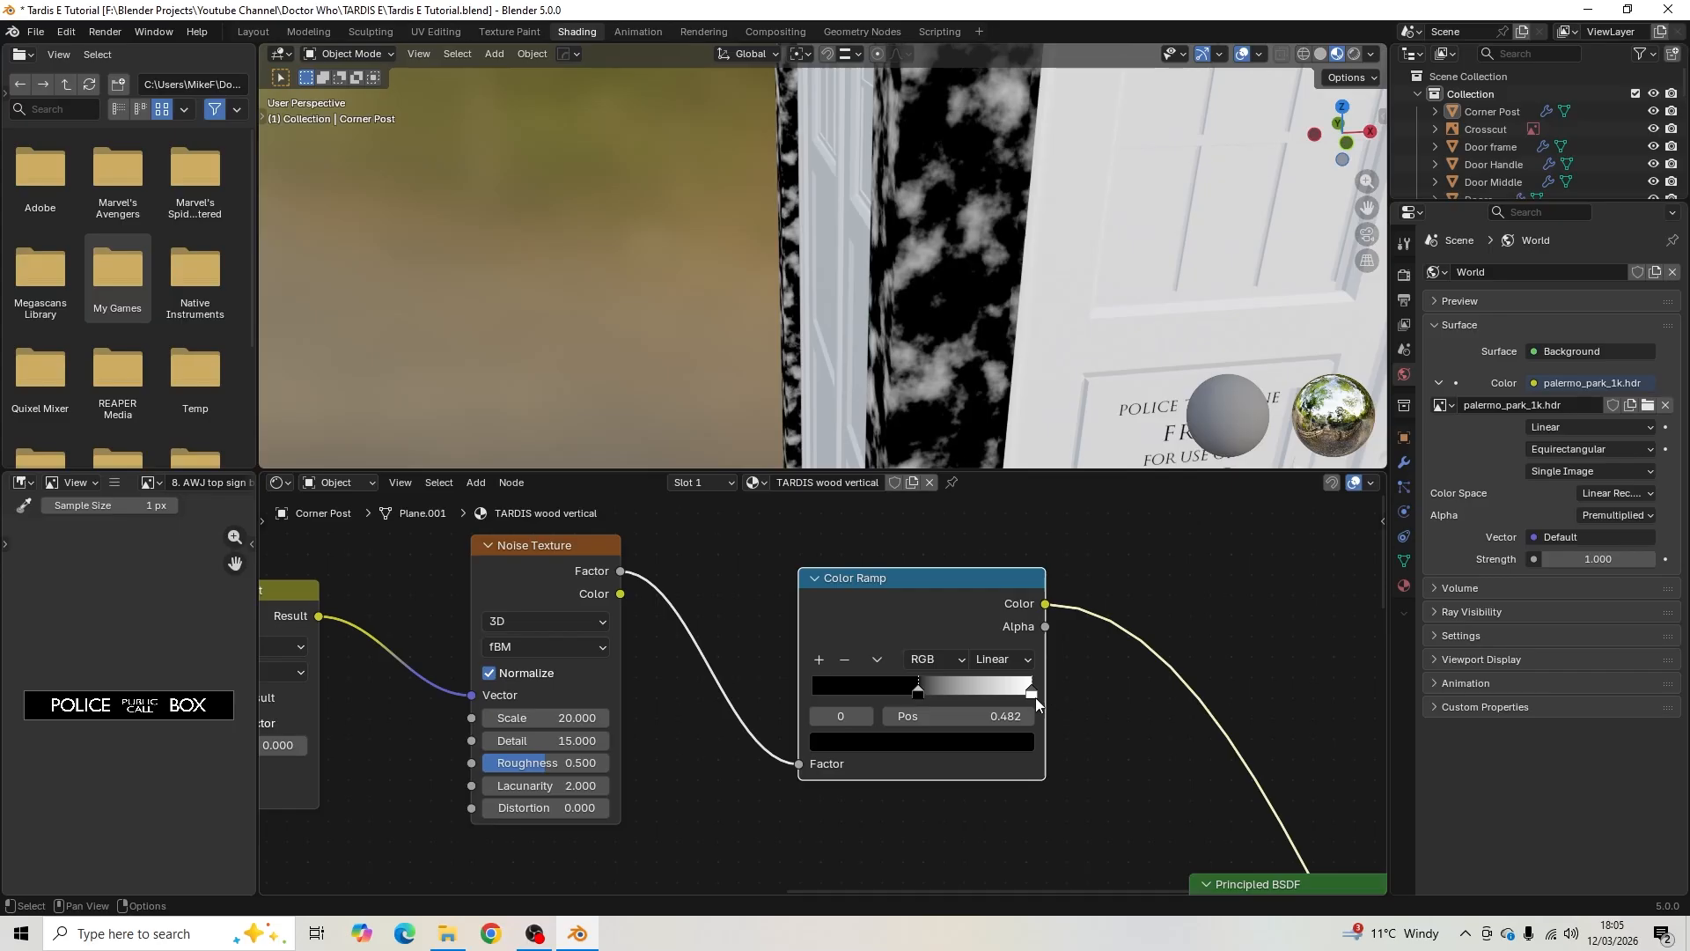
drag(1035, 697, 935, 688)
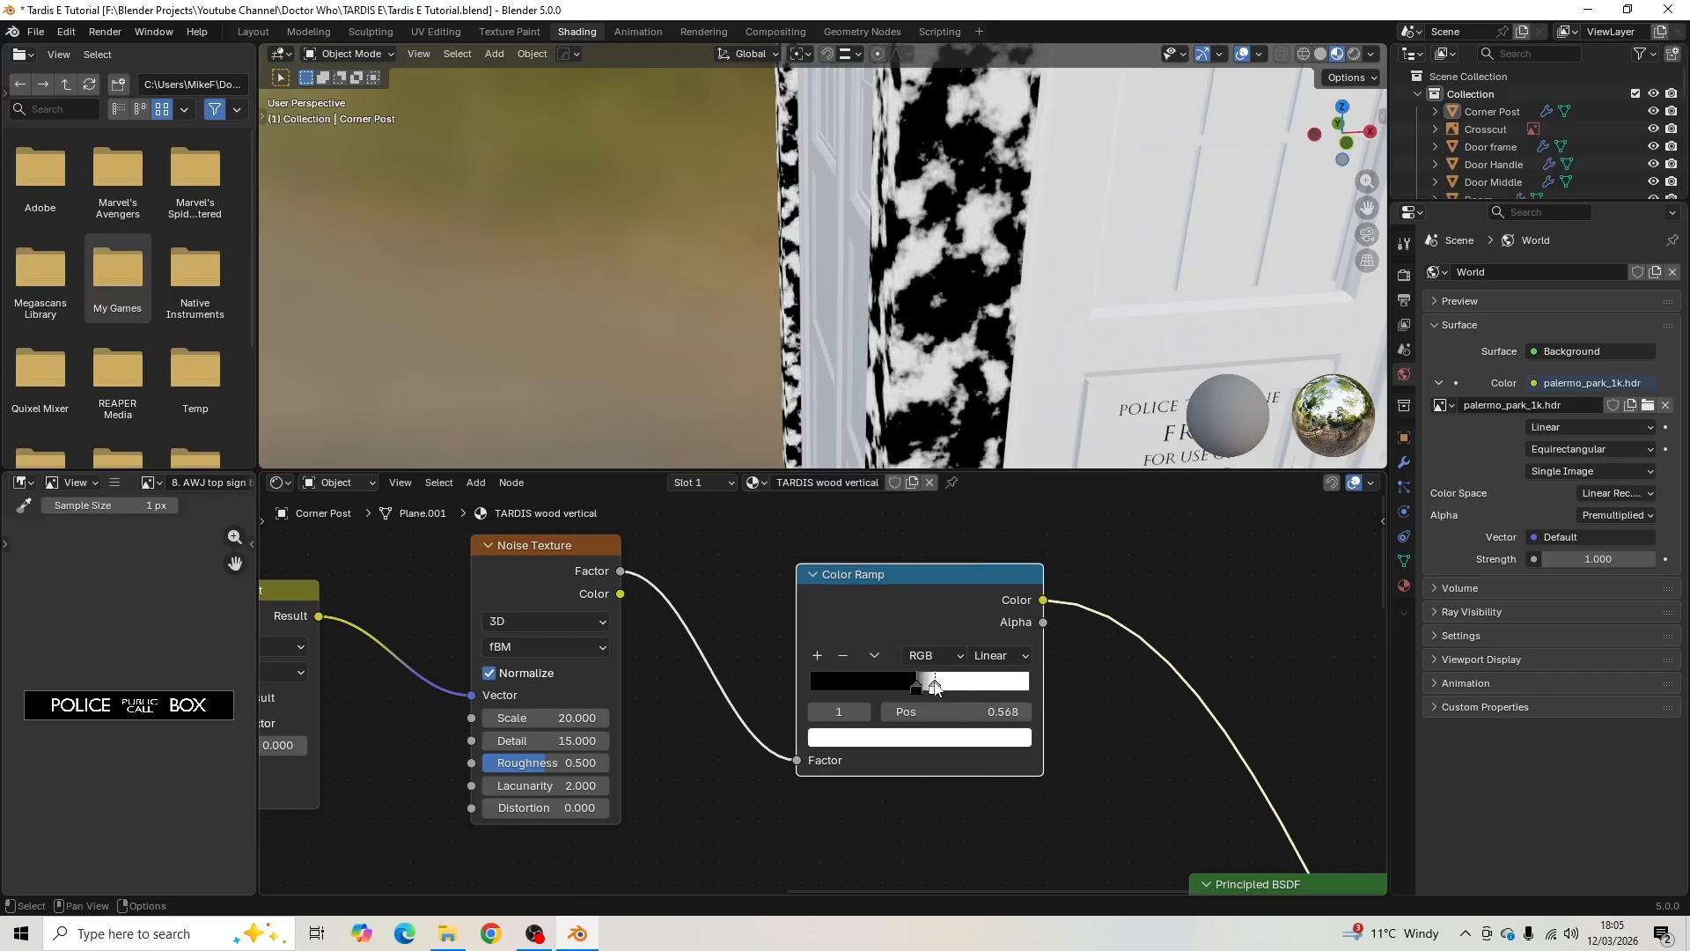
- Examine the pattern on the corner posts and review the upper Voronoi, Linear Light and Noise node chain
scroll(905, 319, down, 5)
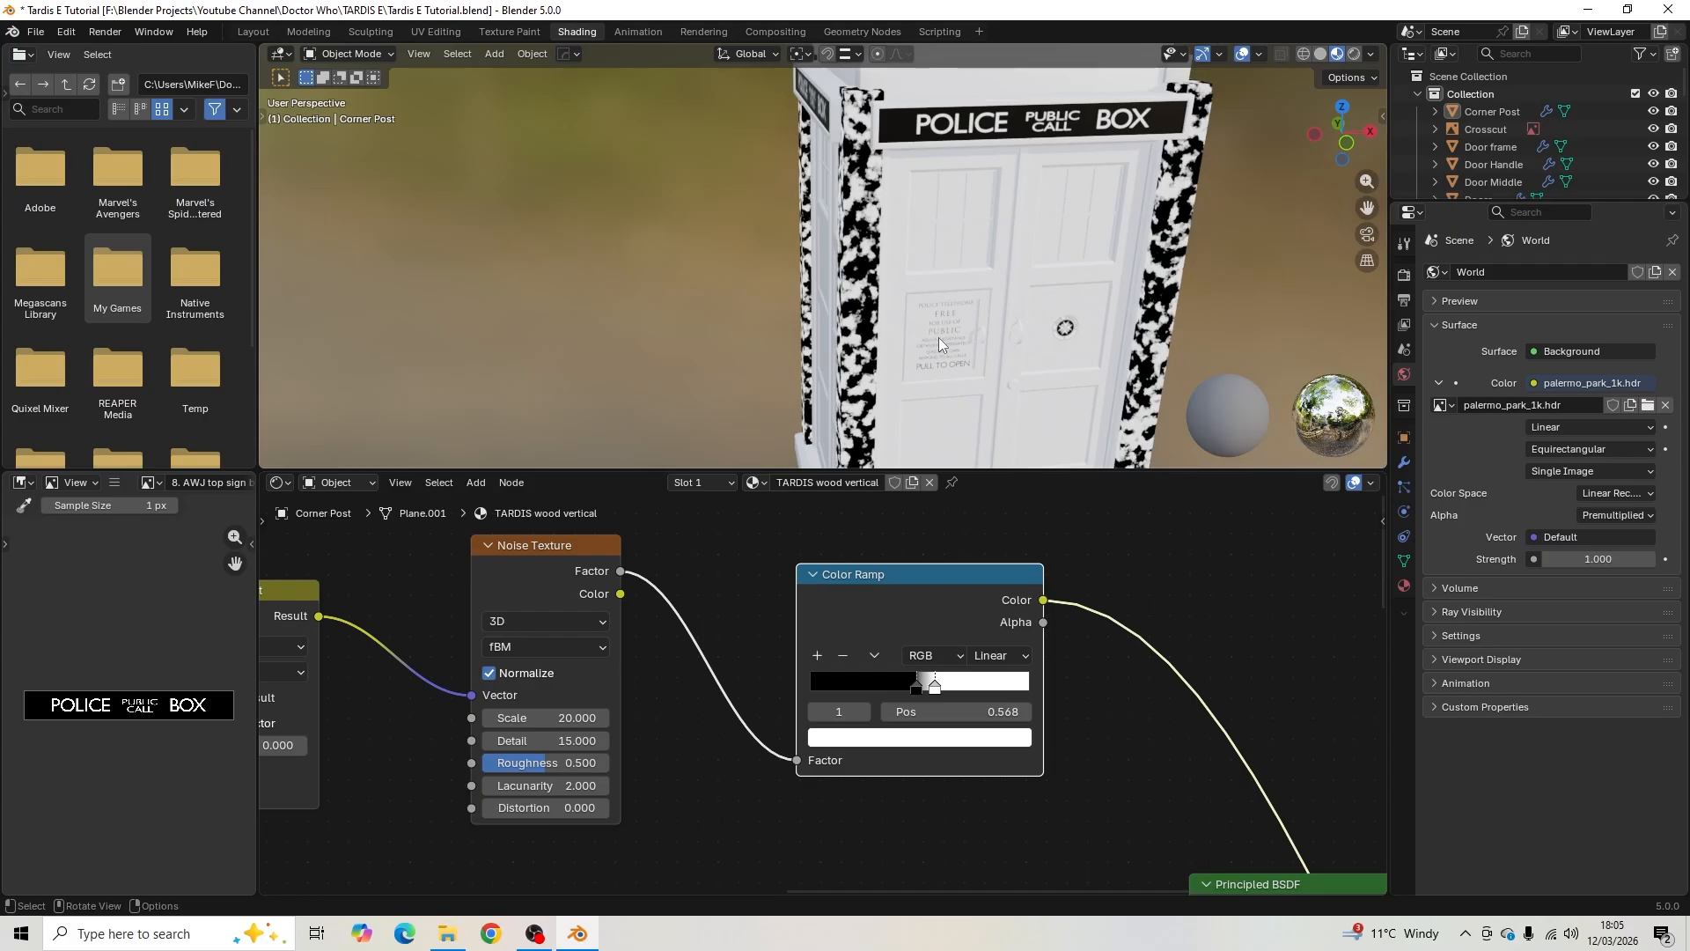
scroll(745, 551, down, 5)
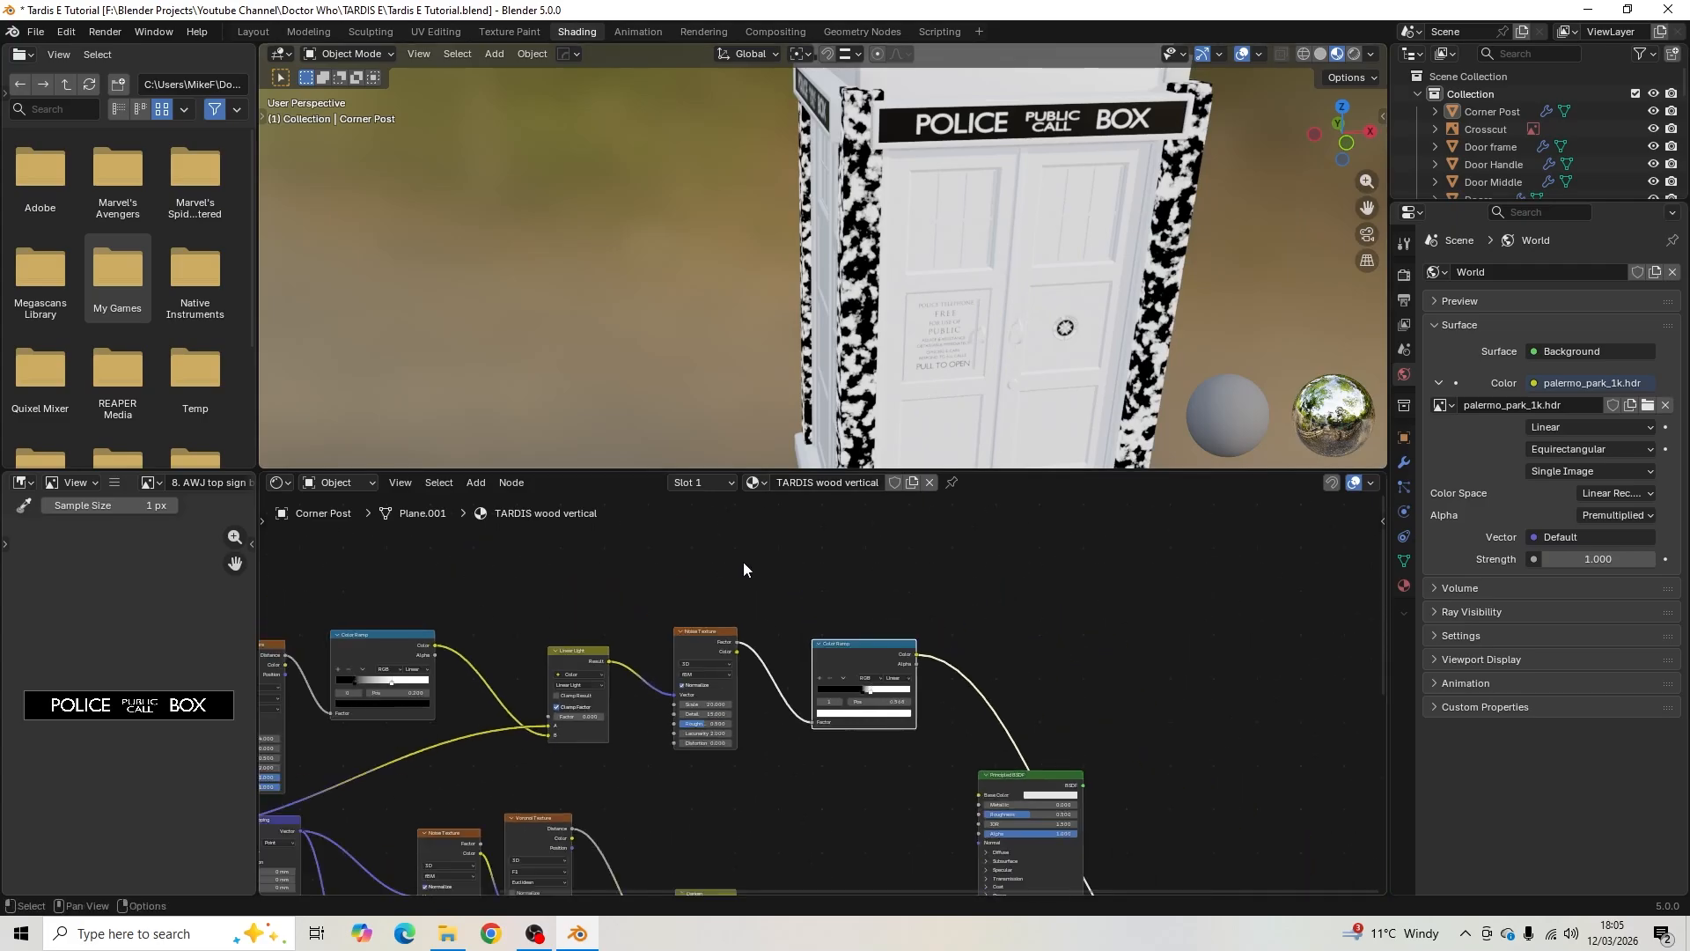
middle_drag(695, 590, 898, 644)
scroll(828, 641, down, 3)
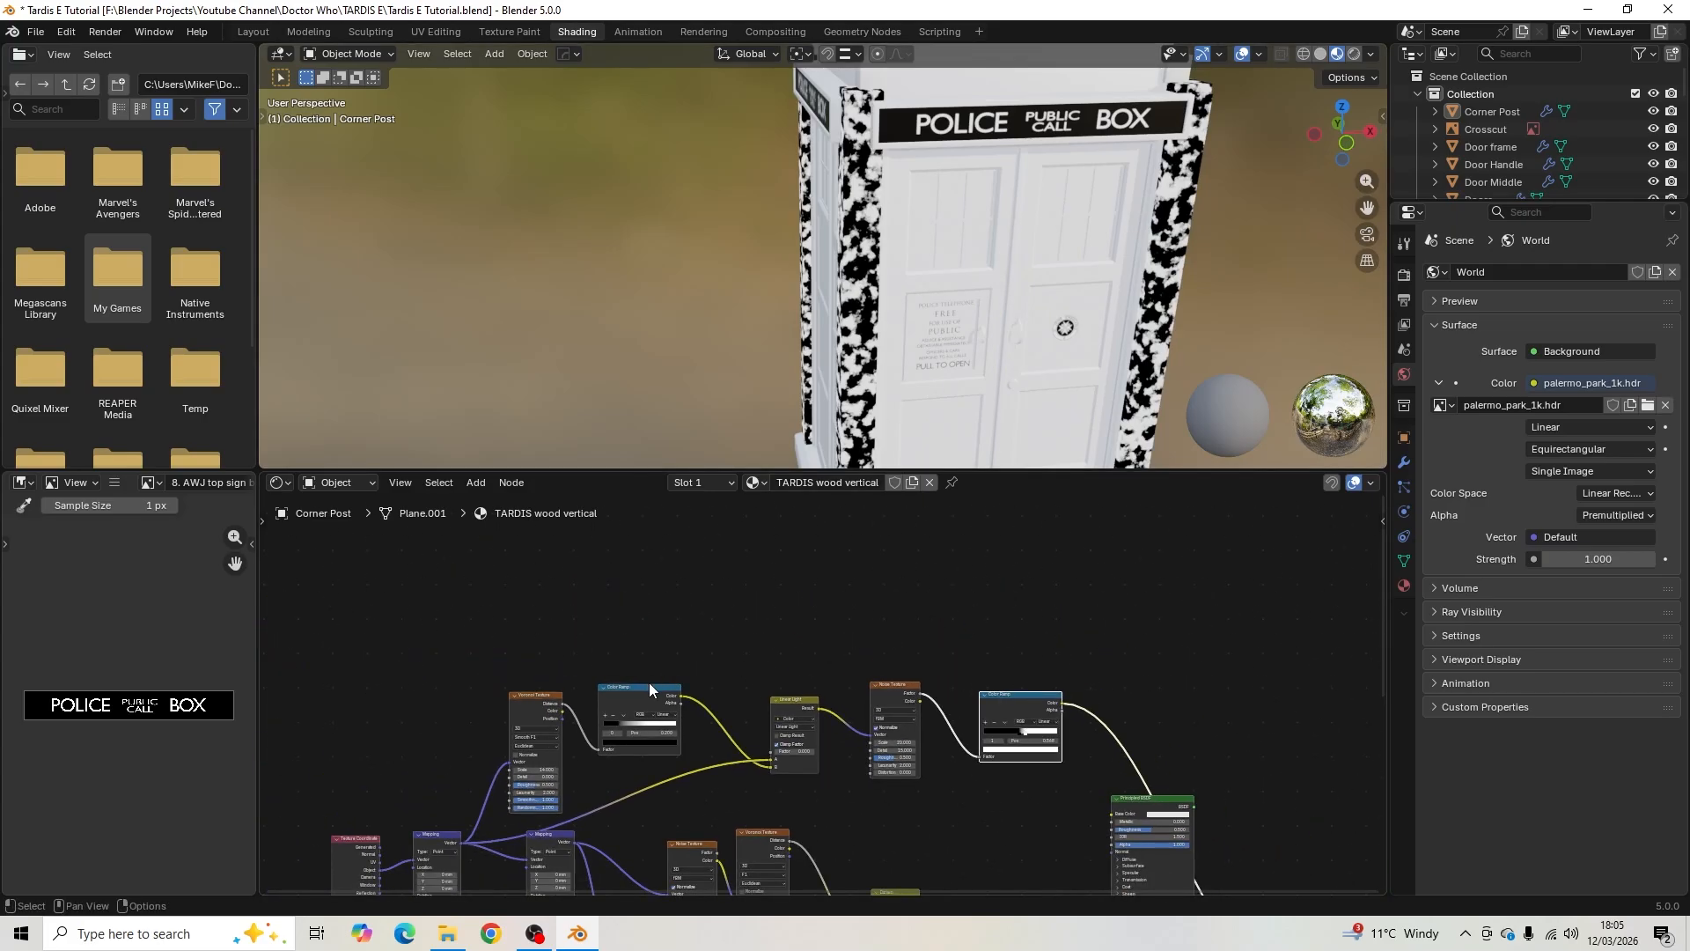
scroll(588, 721, up, 2)
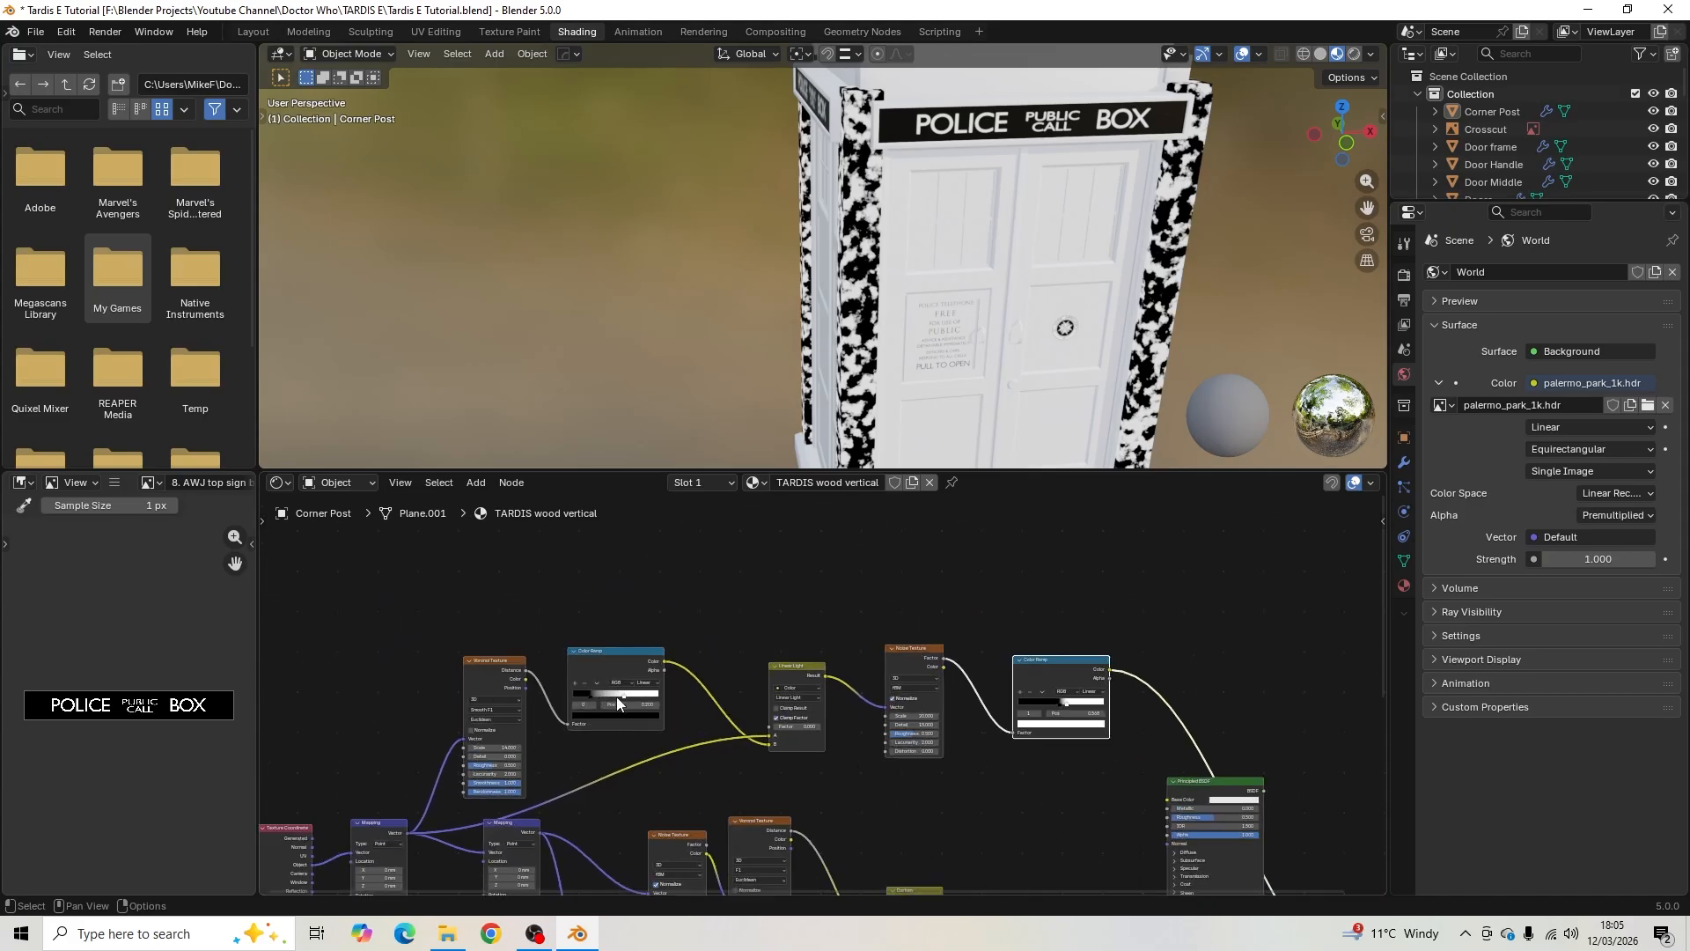
middle_drag(618, 701, 607, 759)
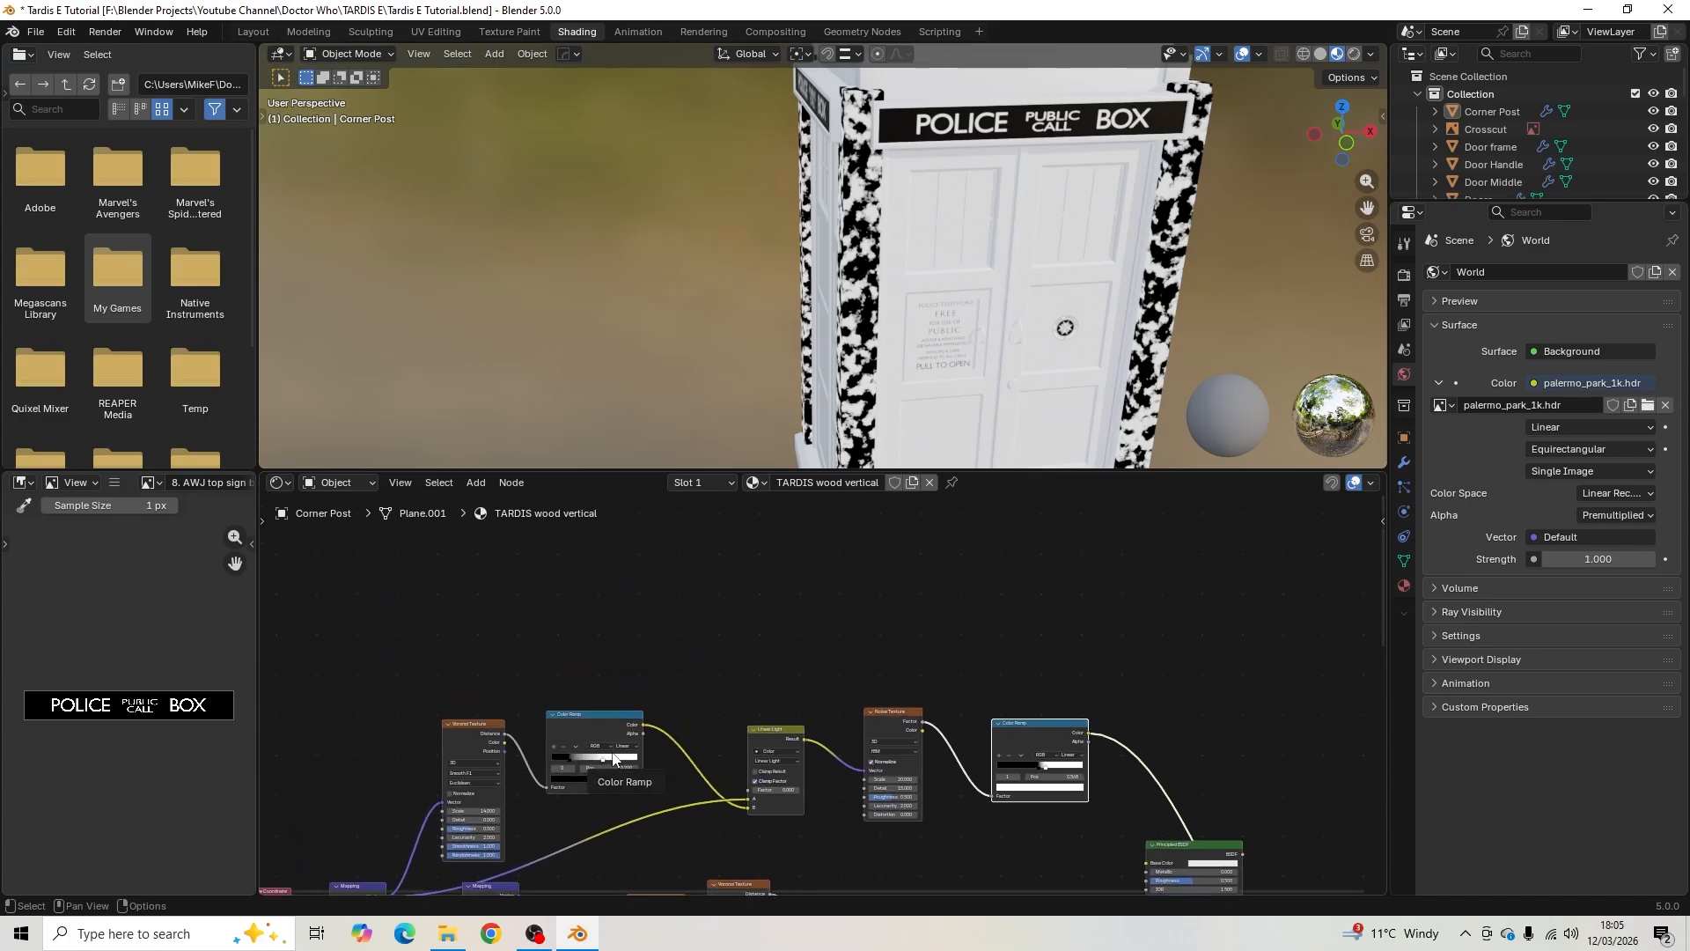
scroll(655, 738, up, 3)
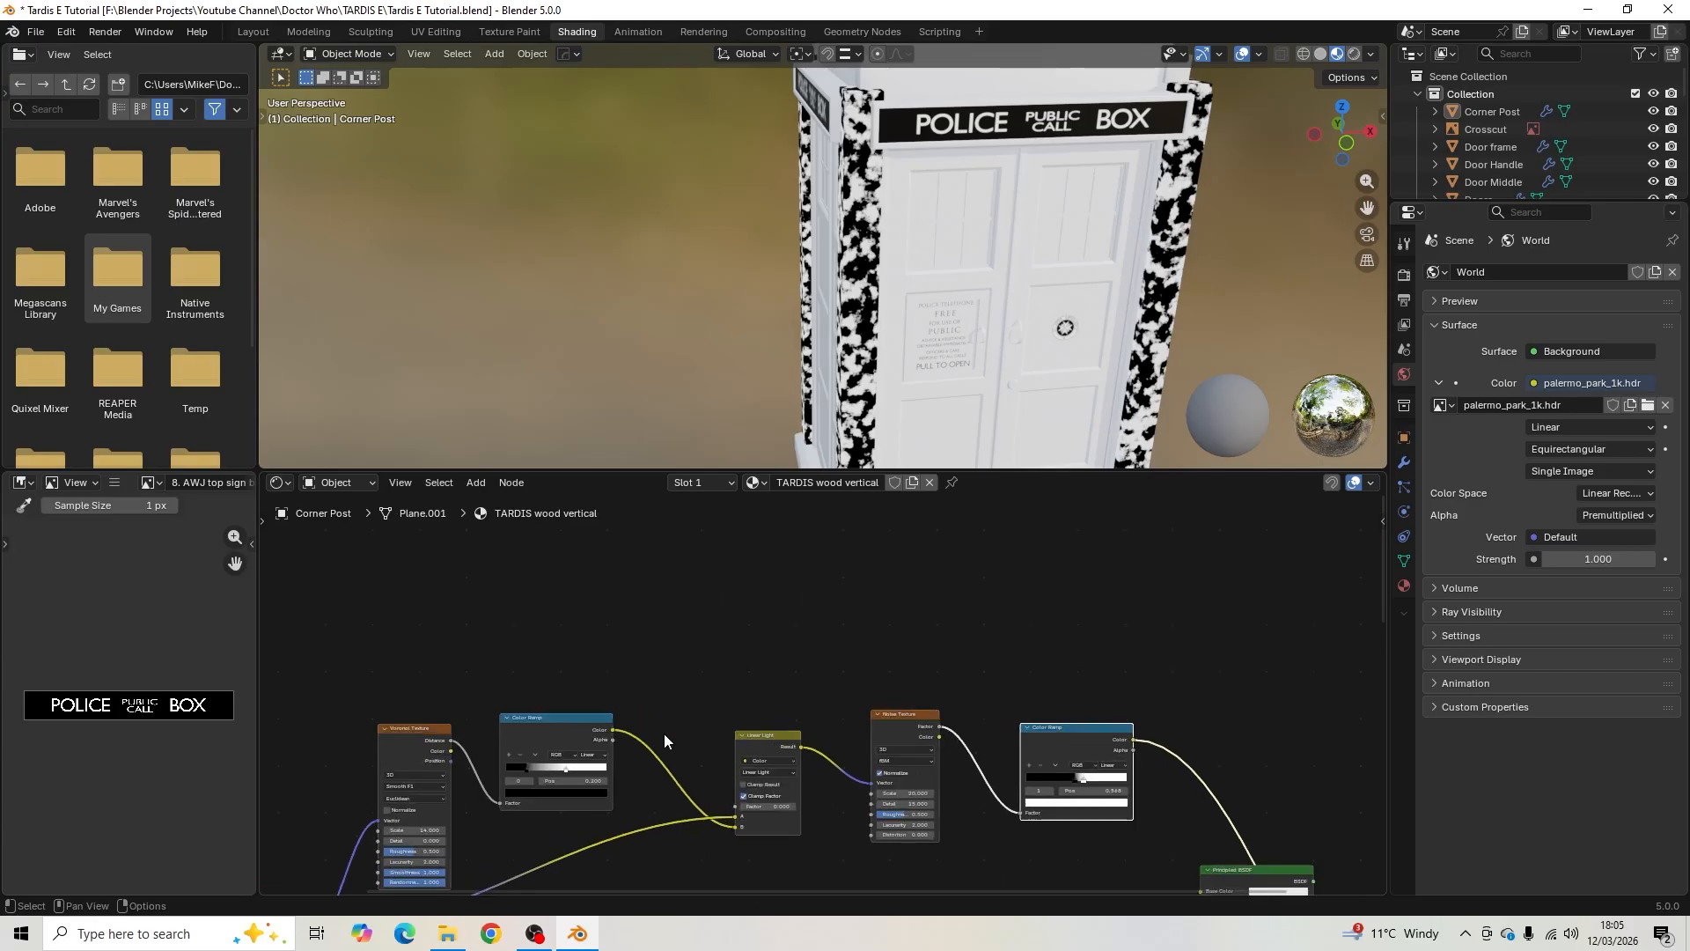
- Add a Color Ramp fed by the first Color Ramp's Color output, moving its white stop to about 0.718 and its black stop just before it
key(shift+a)
text(color ramp)
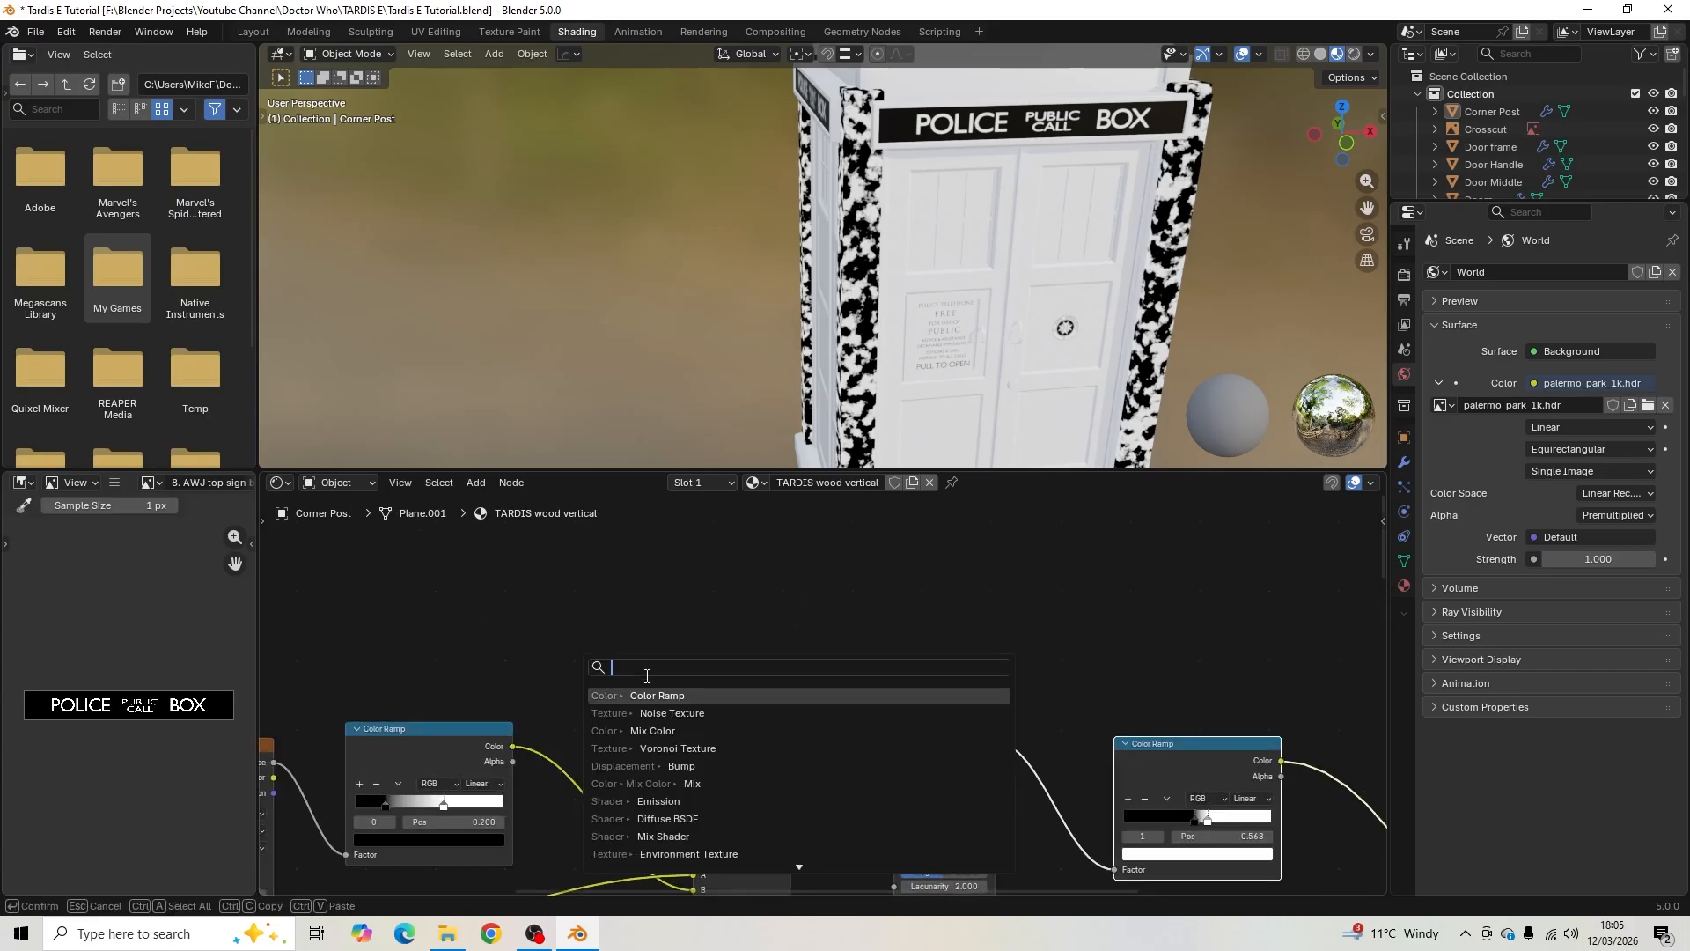
key(Return)
click(536, 557)
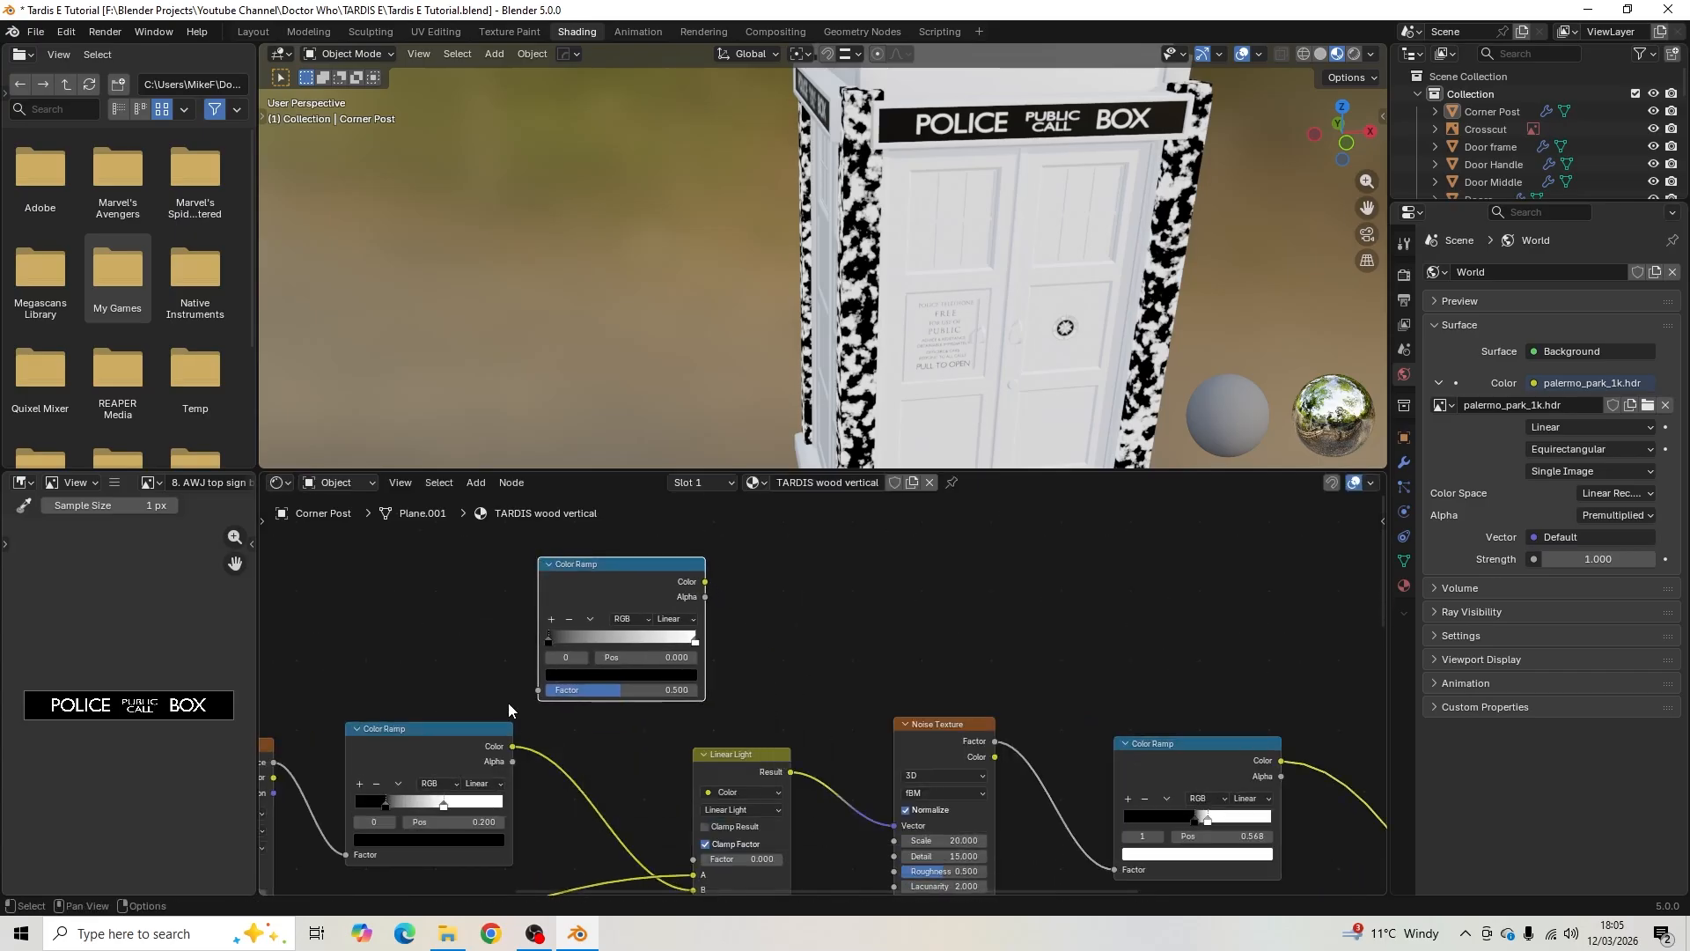
drag(514, 745, 534, 697)
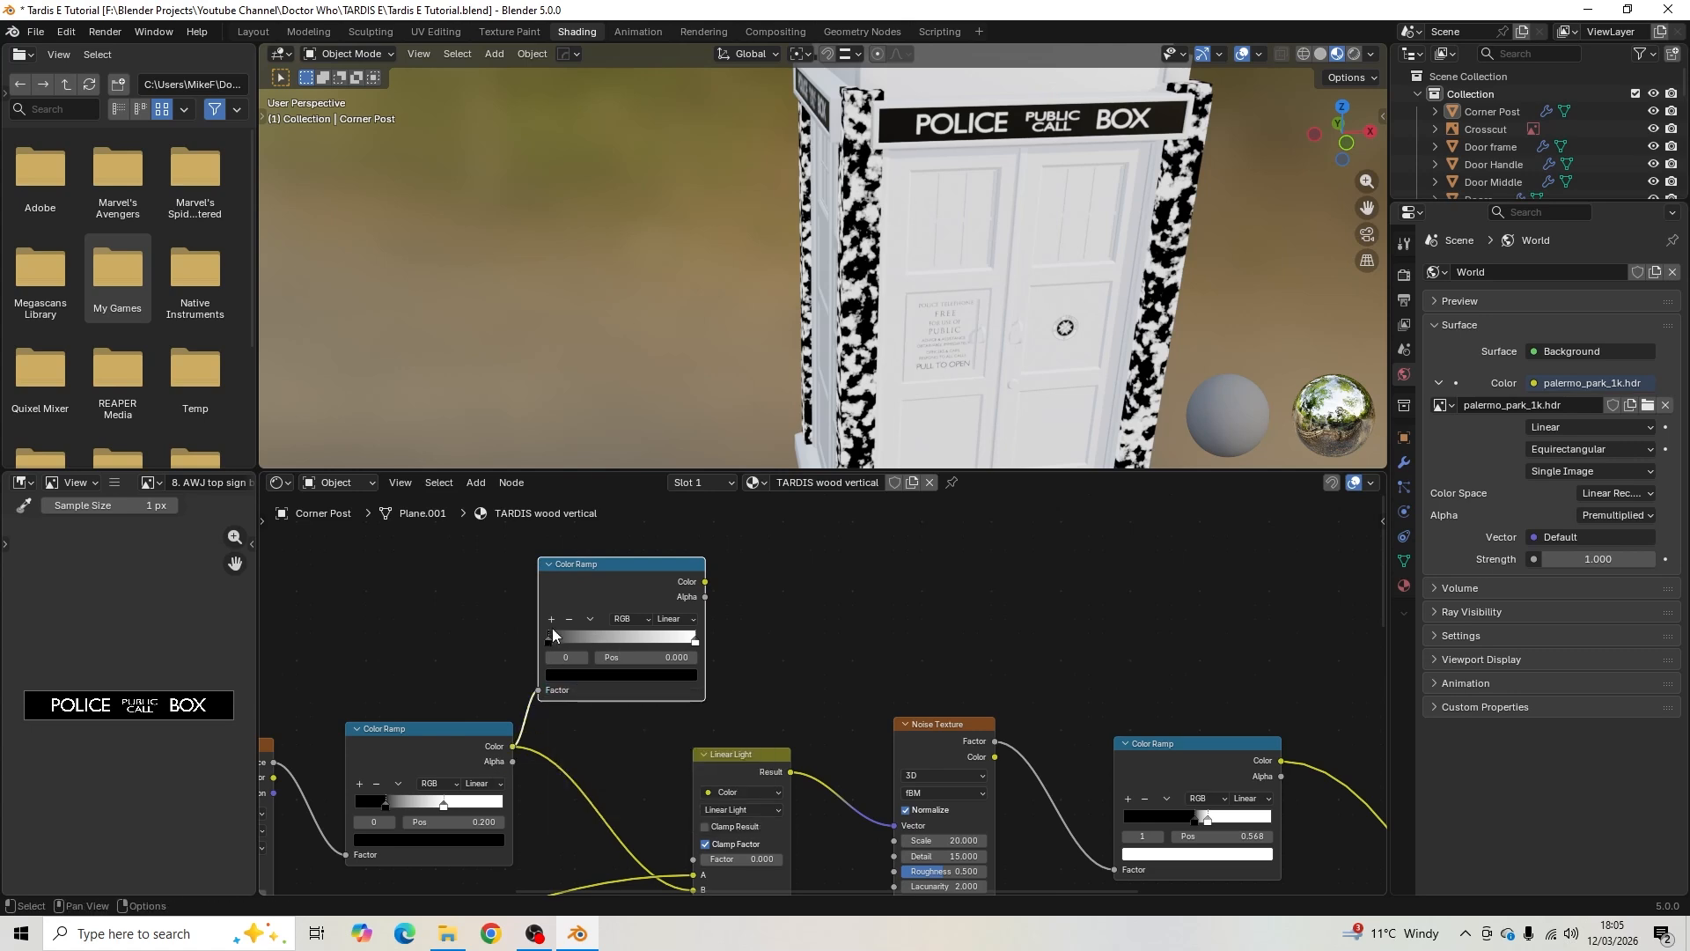
drag(548, 640, 618, 642)
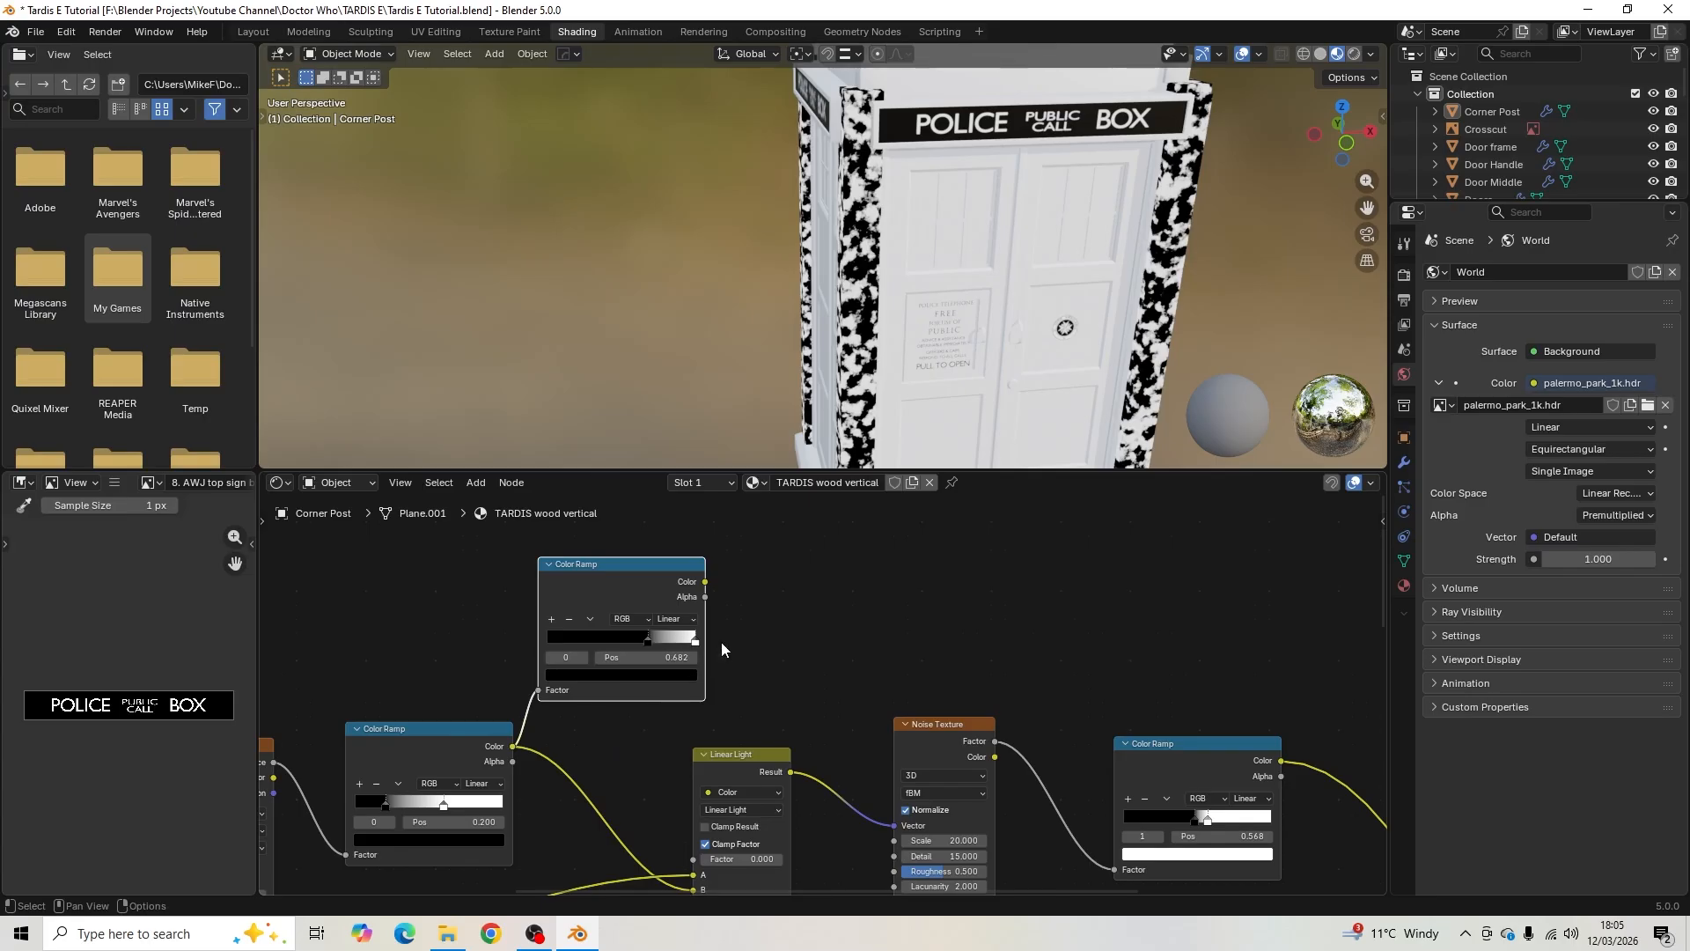
mouse_move(646, 640)
mouse_down()
mouse_move(632, 638)
mouse_move(694, 641)
mouse_move(653, 640)
mouse_up()
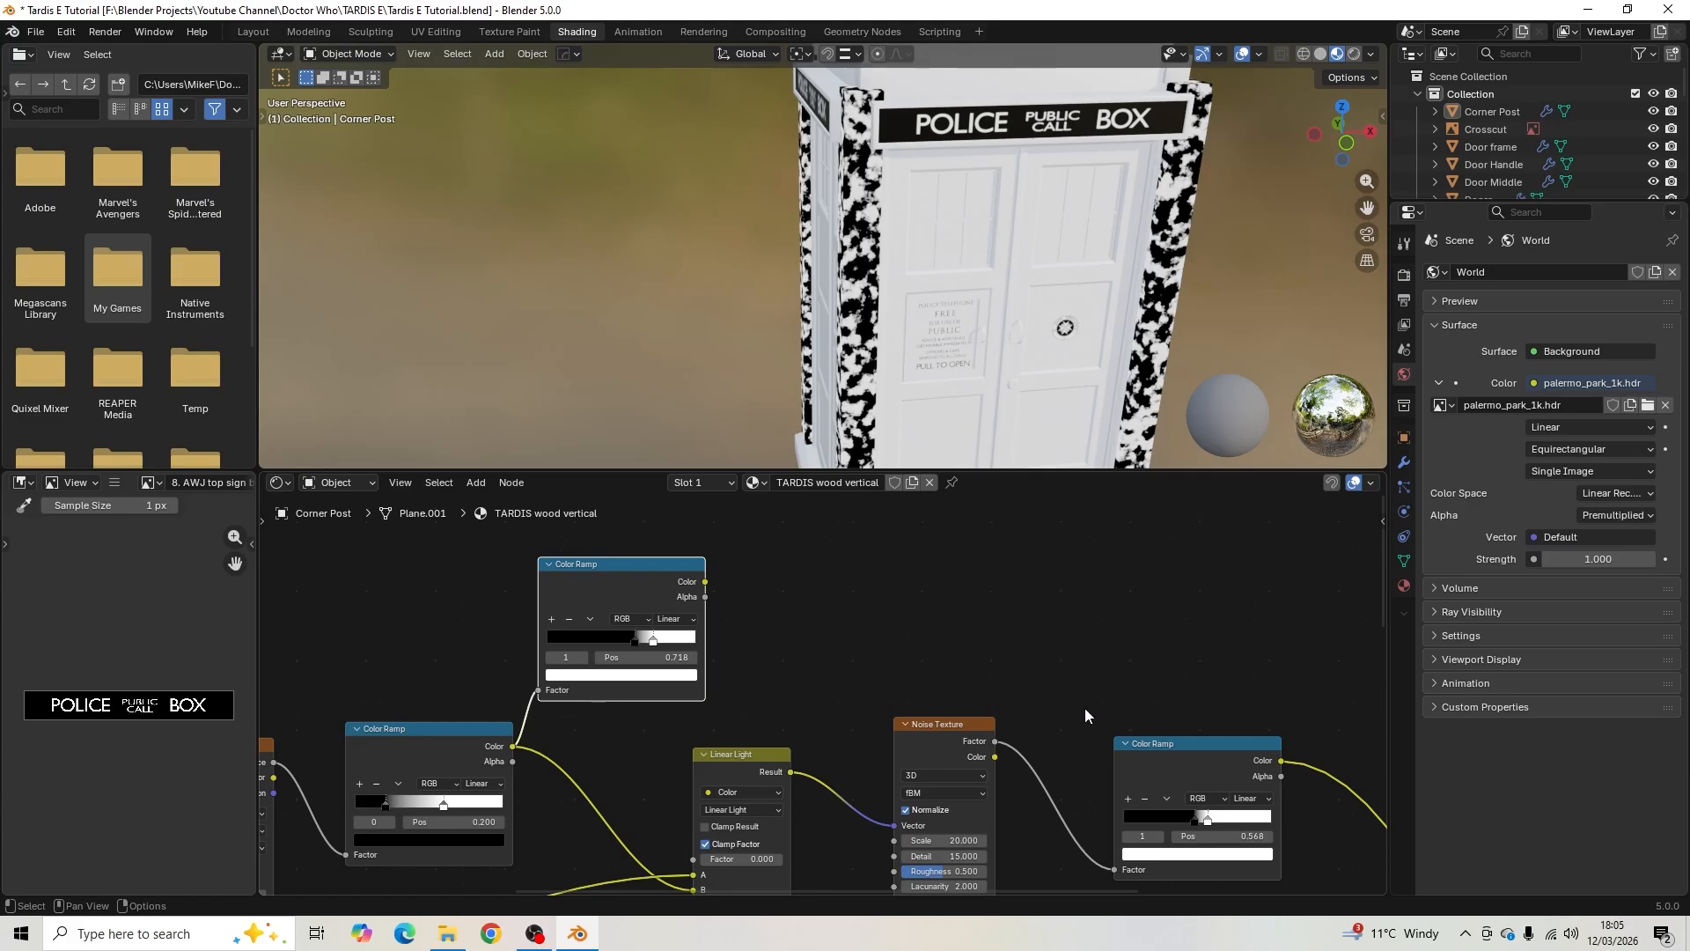
- Add a Mix Color node above the last Color Ramp and set its blending mode to Linear Light
shift+middle_drag(1085, 707, 746, 736)
scroll(763, 715, down, 4)
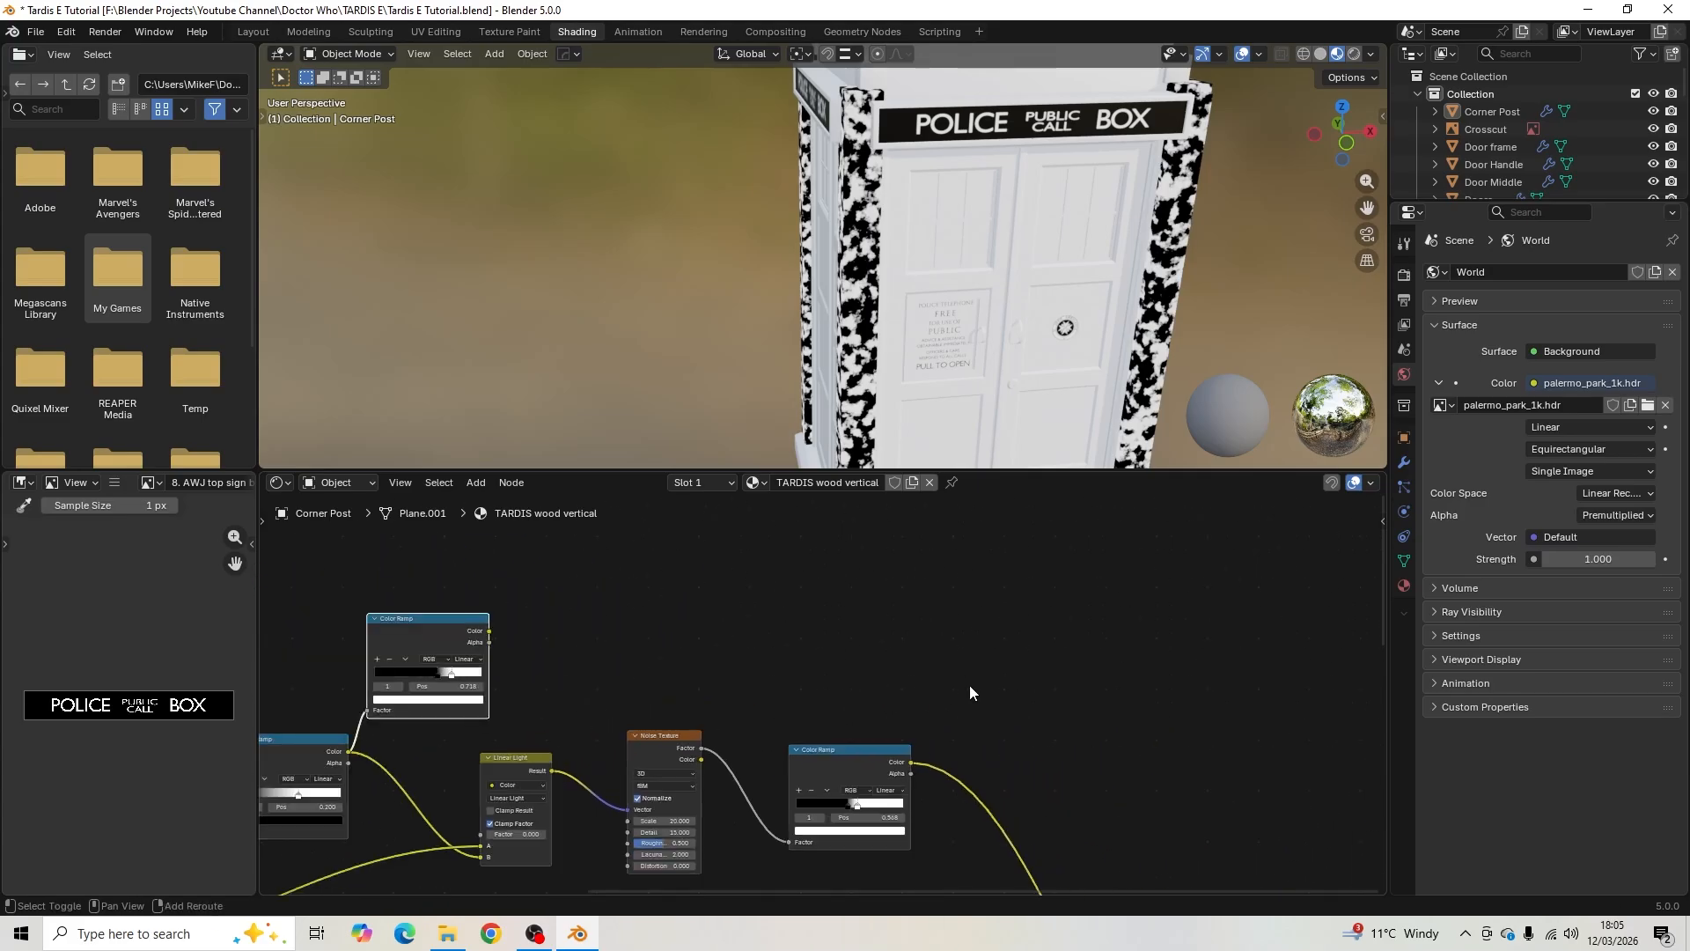
key(shift+a)
text(mix)
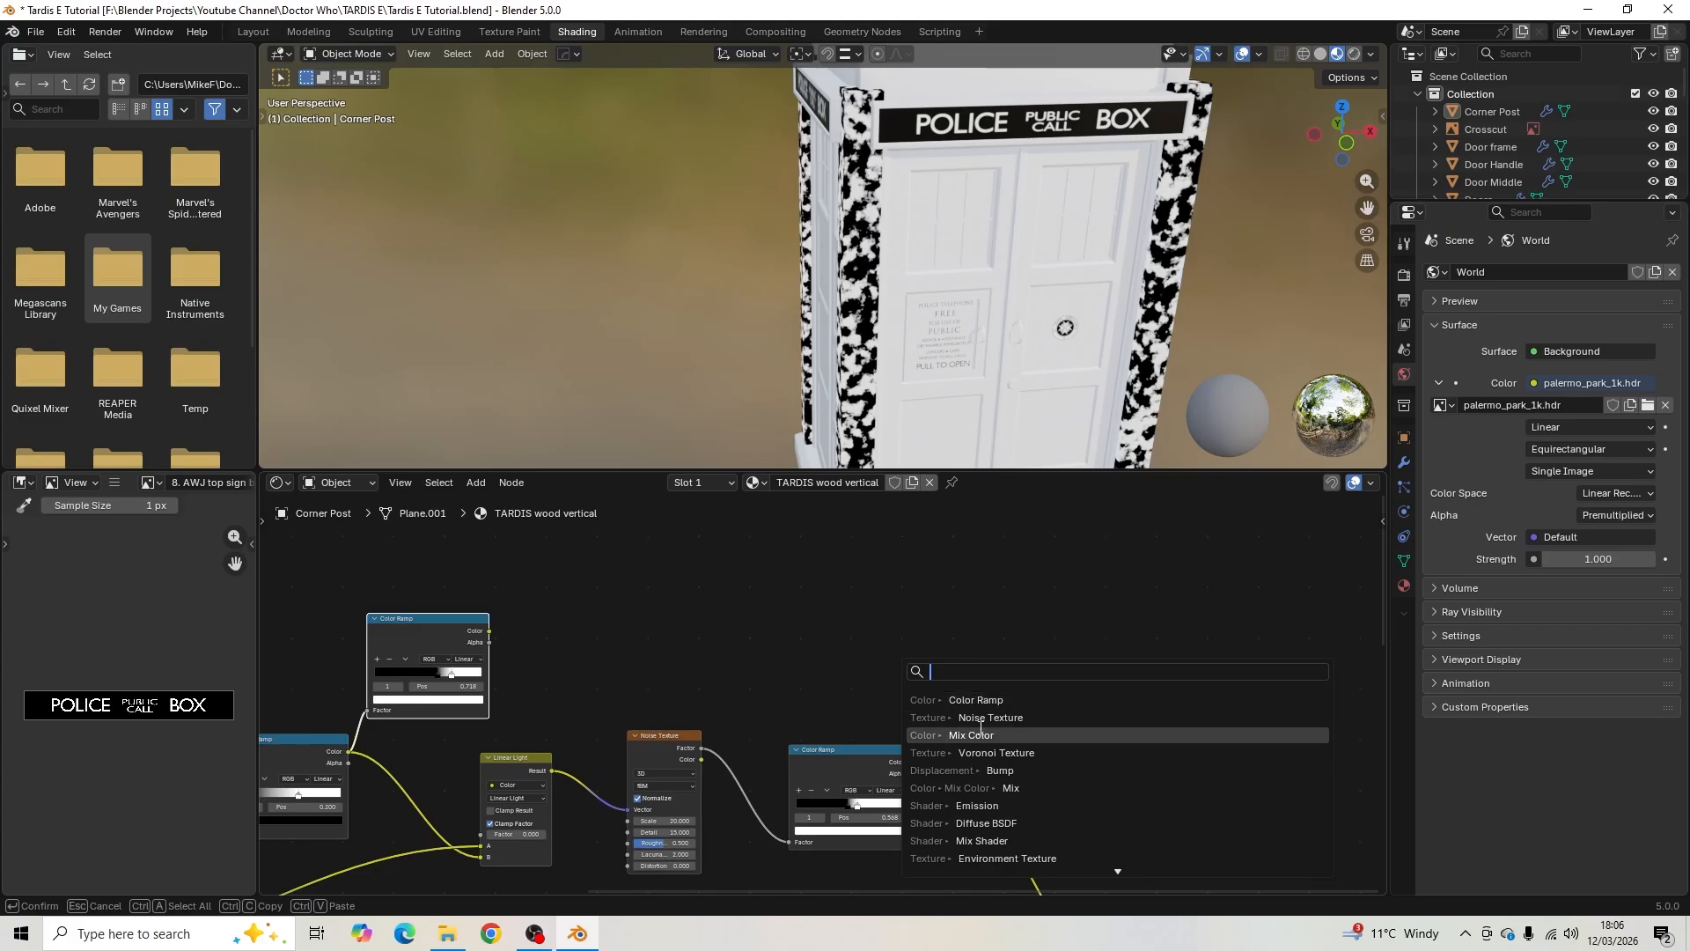
click(982, 732)
click(874, 624)
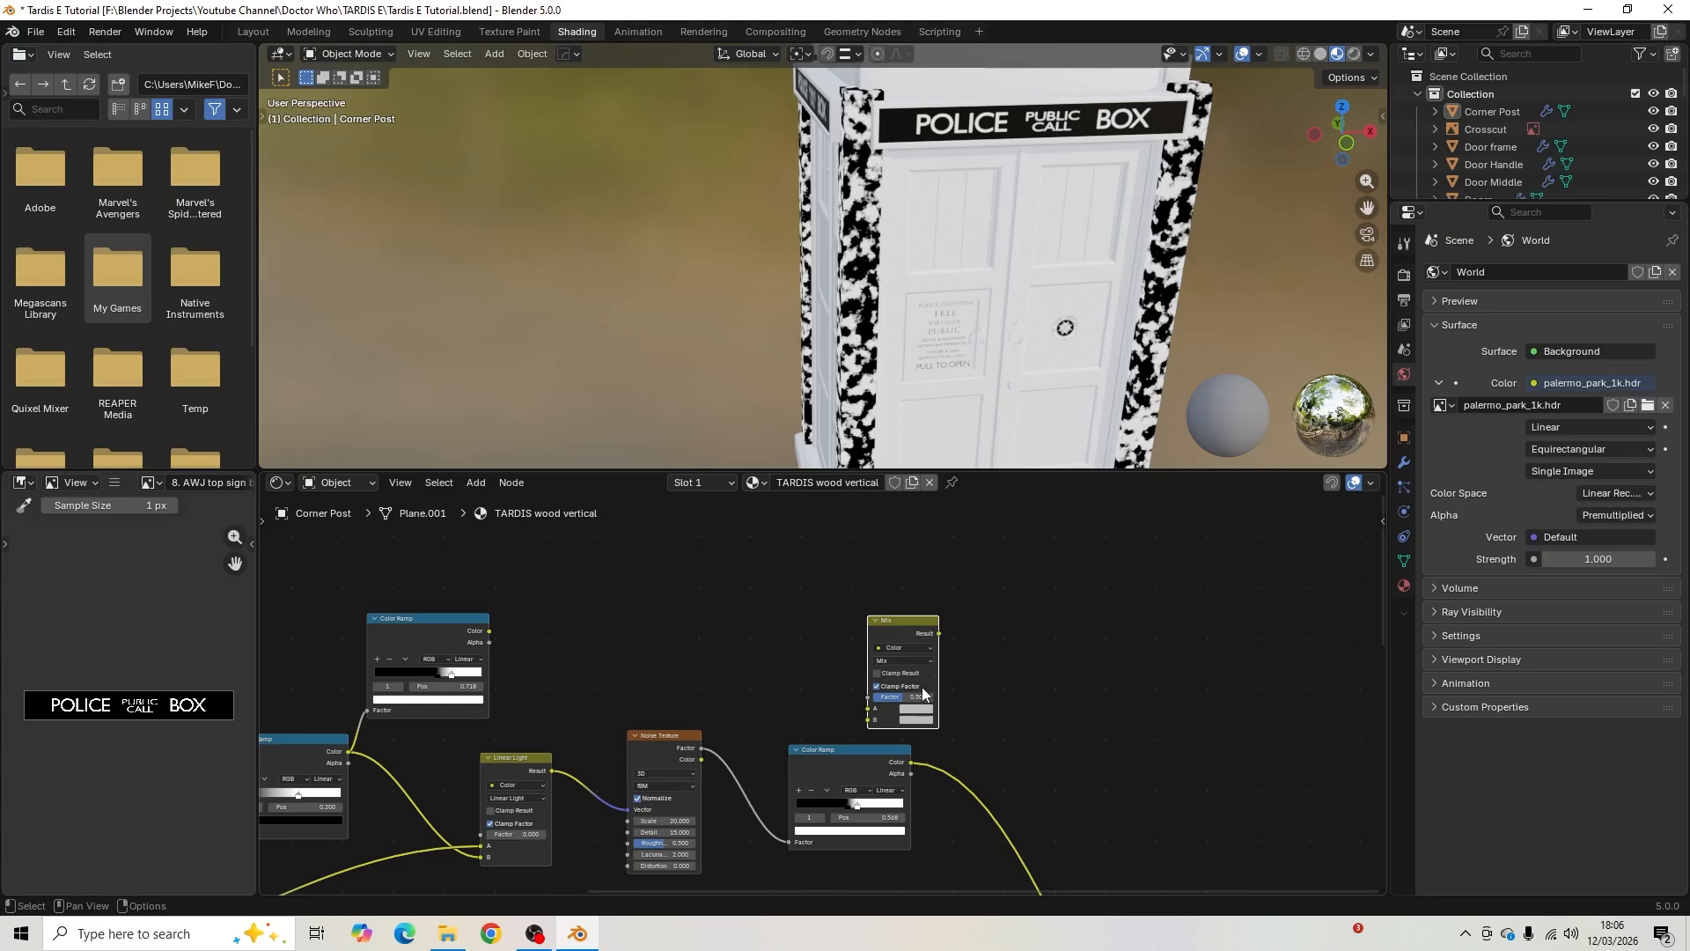
scroll(921, 693, up, 4)
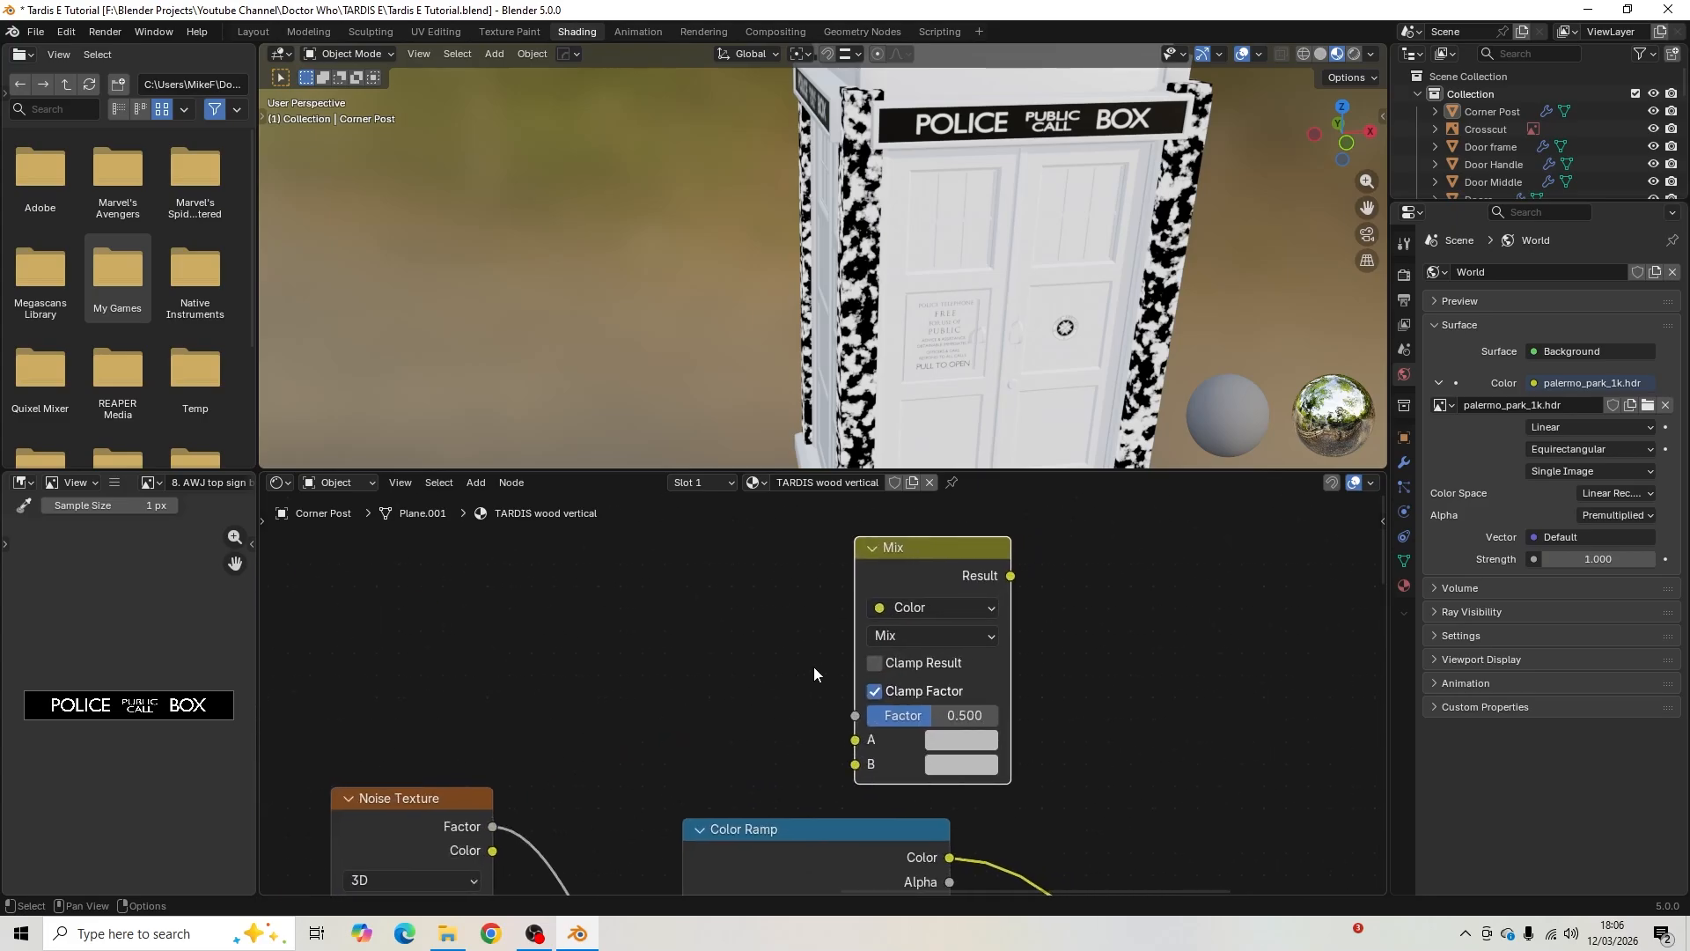
click(944, 636)
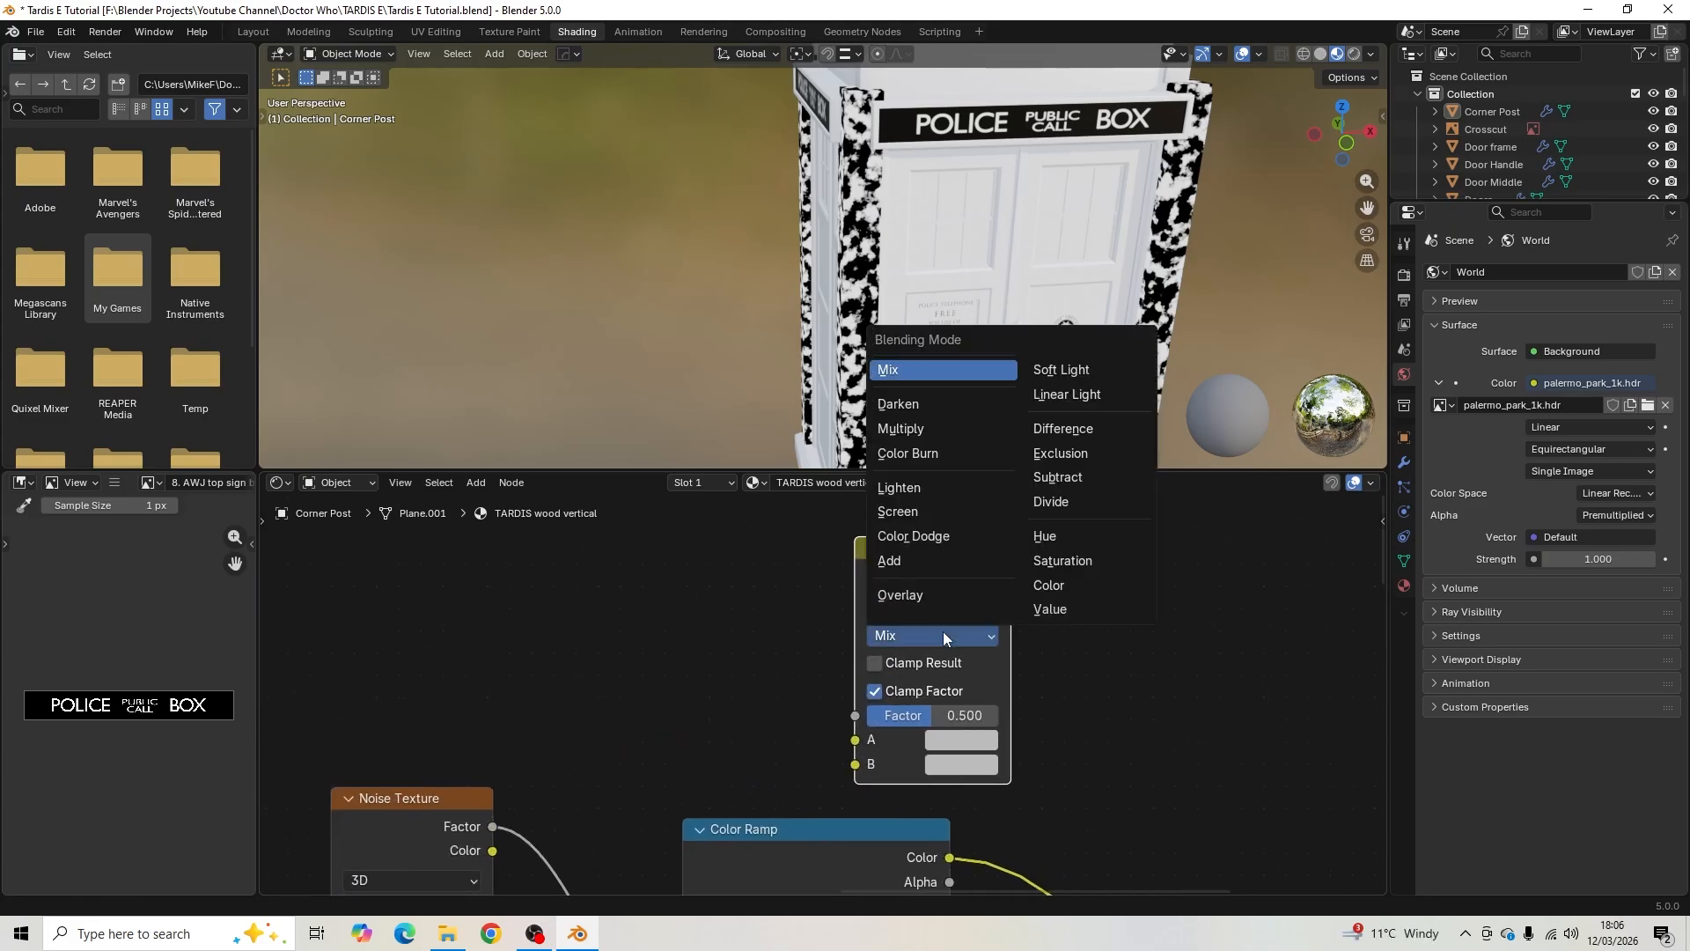
click(1111, 394)
- Place the new Linear Light node after the last Color Ramp and connect that ramp's Color output to input A
shift+middle_drag(726, 672, 863, 627)
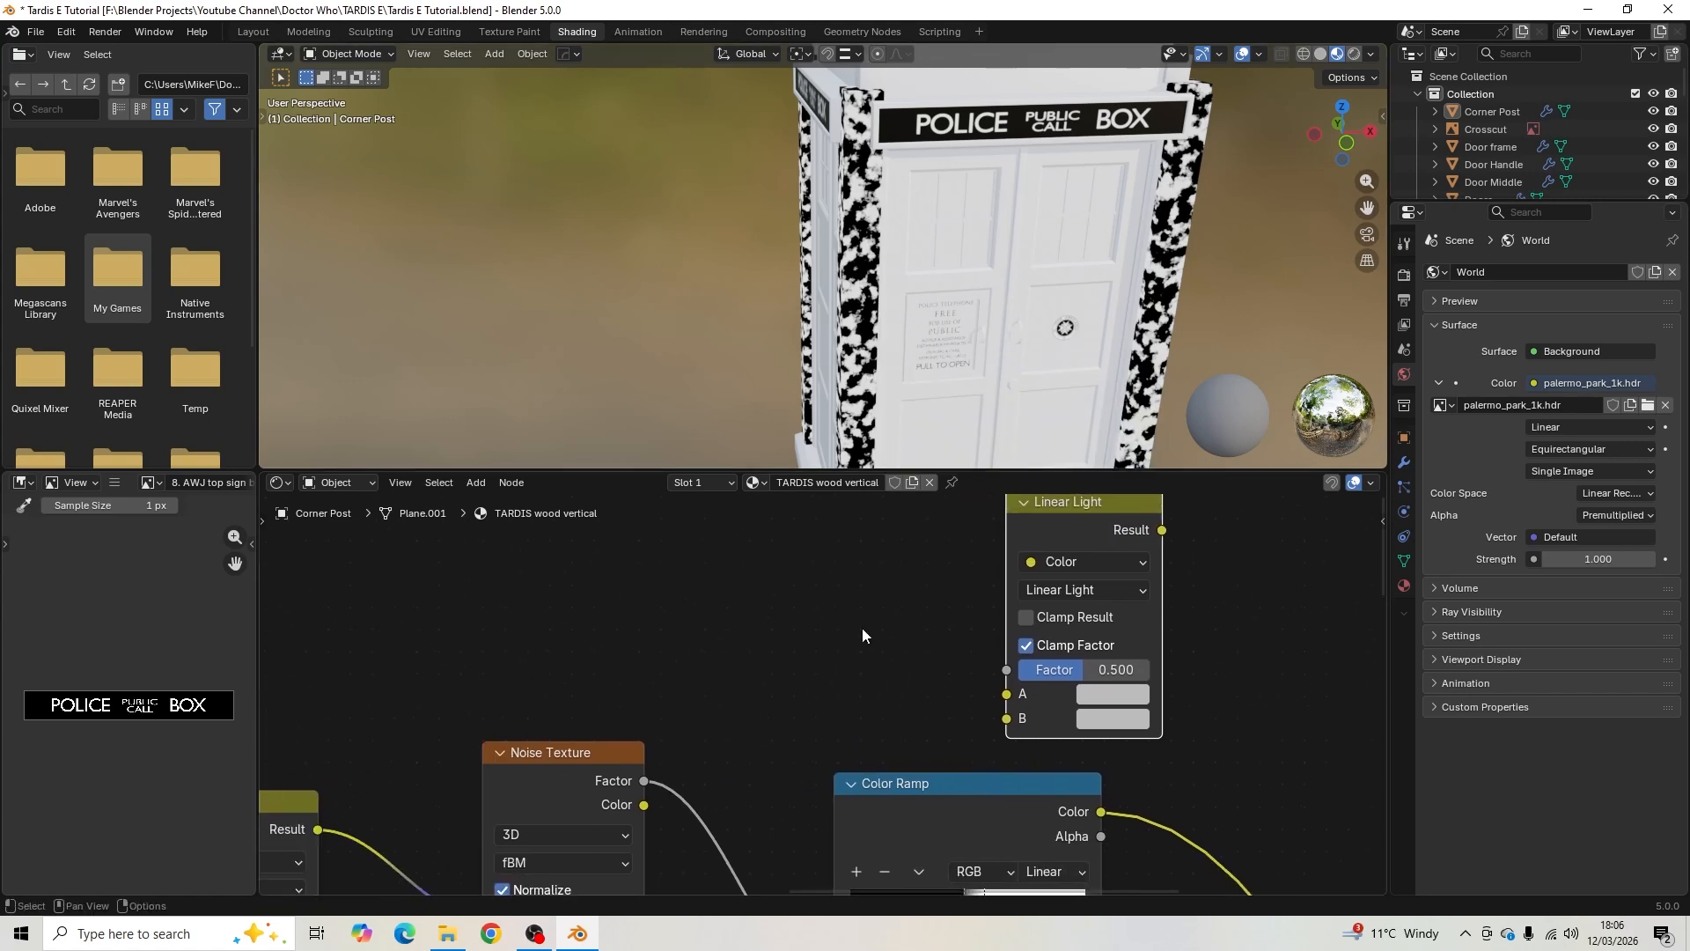
scroll(793, 634, down, 2)
middle_drag(720, 683, 623, 611)
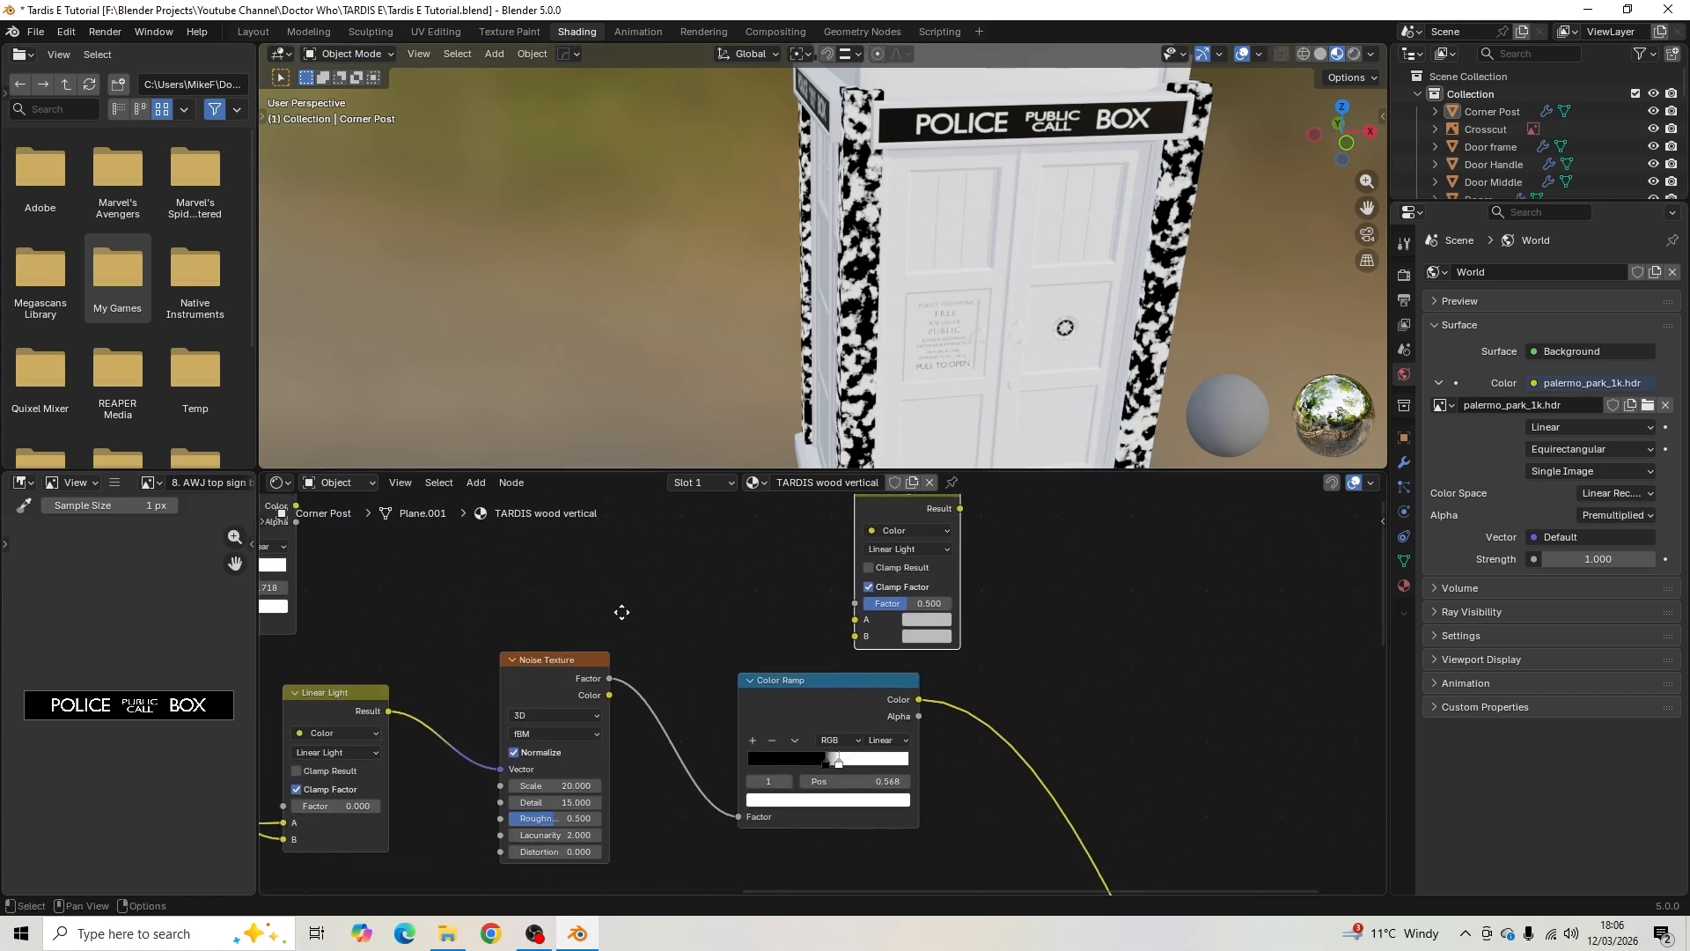
scroll(616, 619, down, 1)
middle_drag(986, 644, 846, 700)
drag(744, 560, 982, 613)
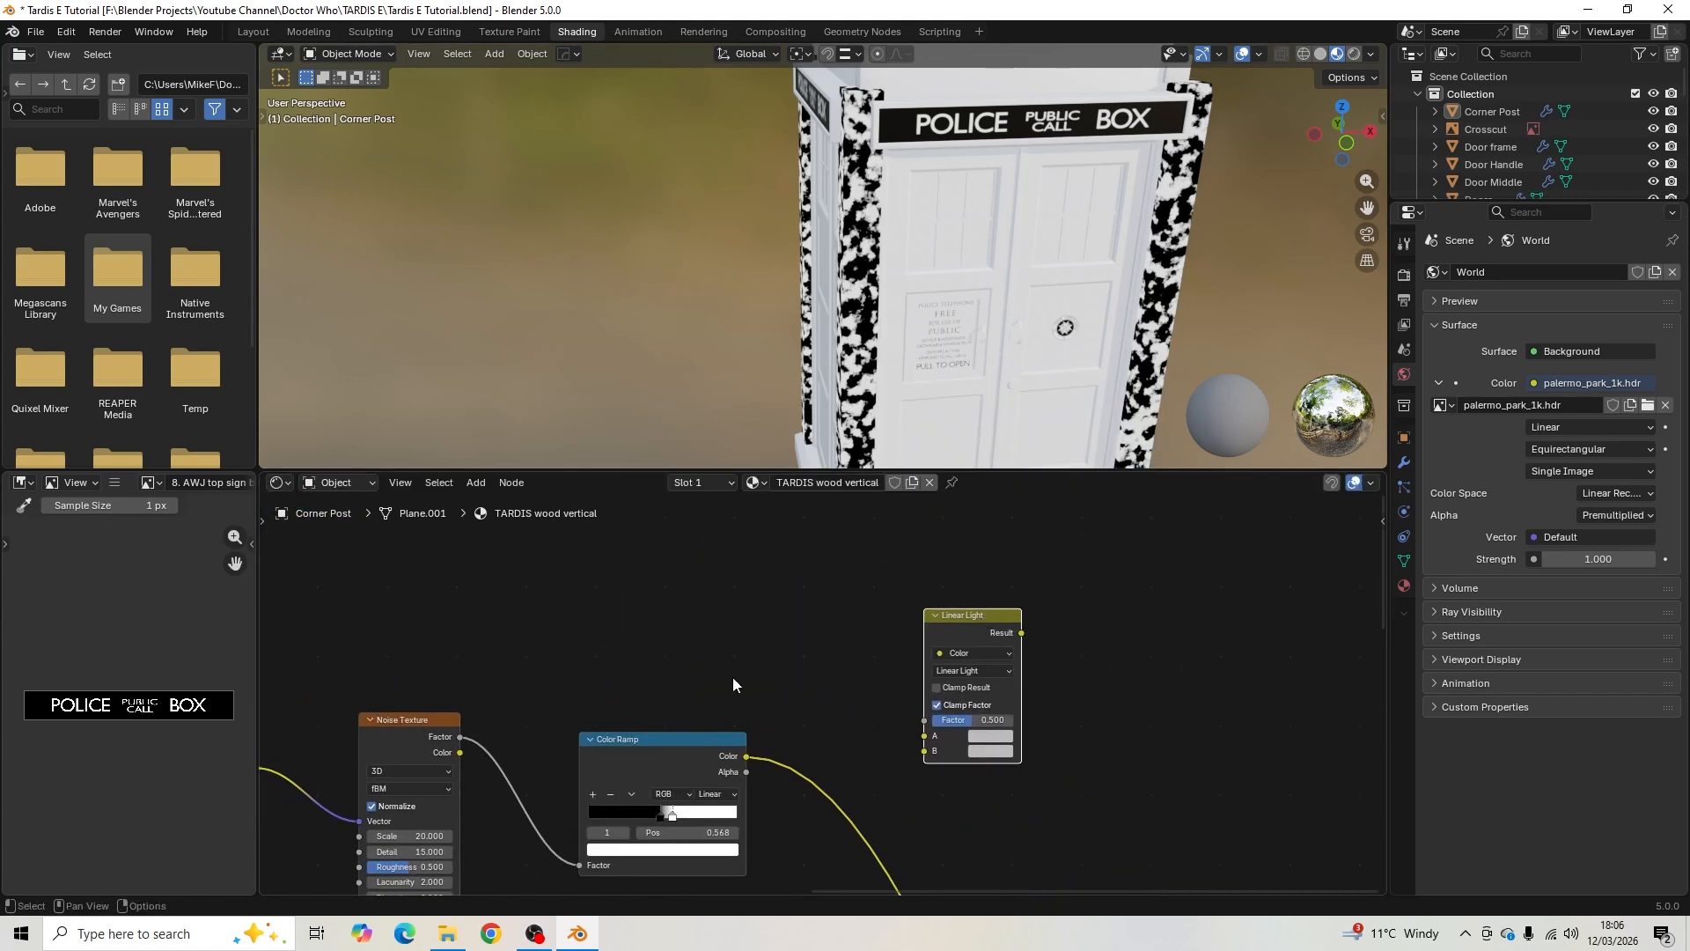
middle_drag(756, 695, 721, 657)
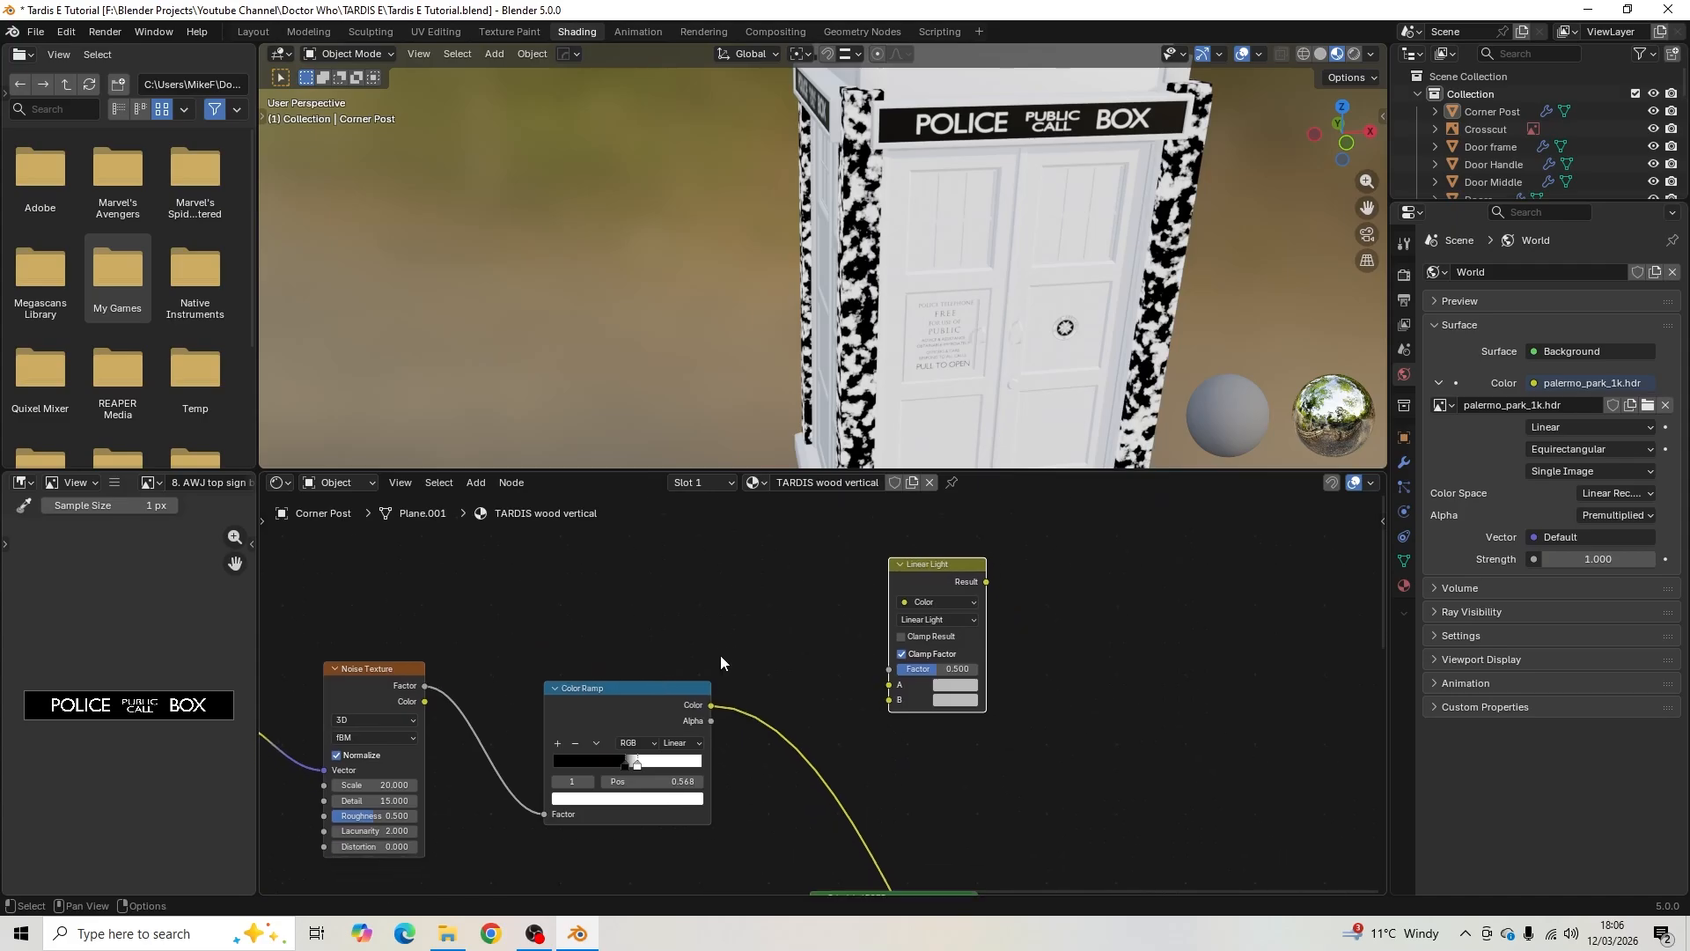
drag(710, 705, 887, 685)
- Connect the uppermost Color Ramp's Color output to the new Linear Light node's Factor input
middle_drag(742, 646, 917, 672)
scroll(915, 674, down, 3)
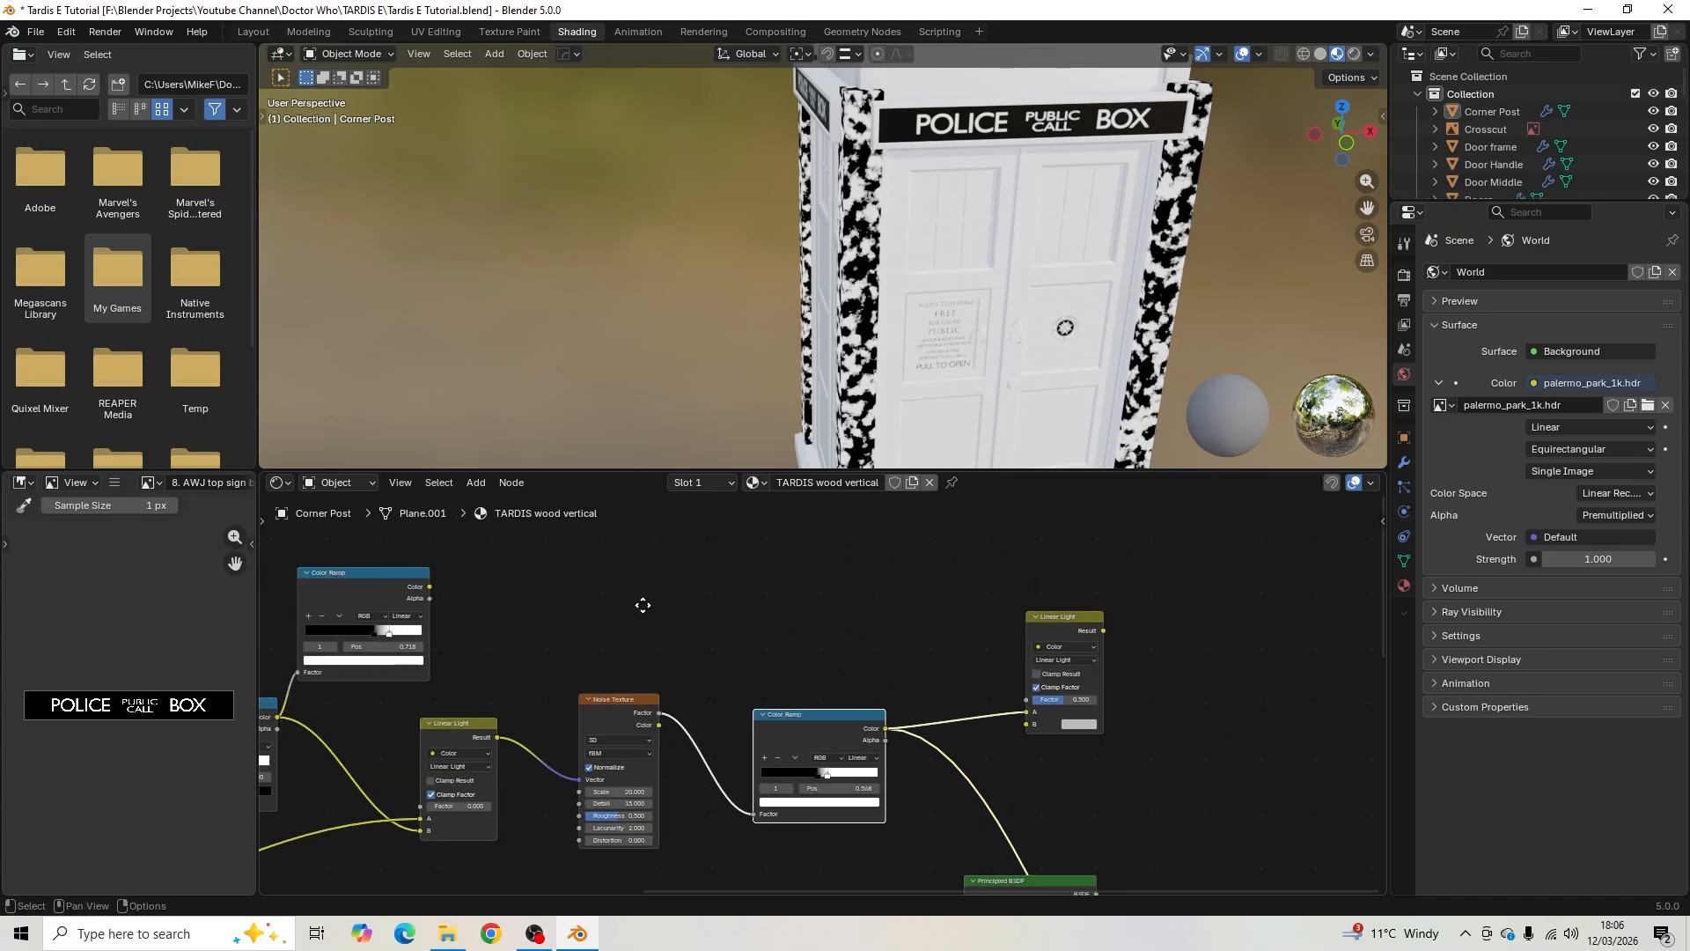
middle_drag(474, 580, 634, 596)
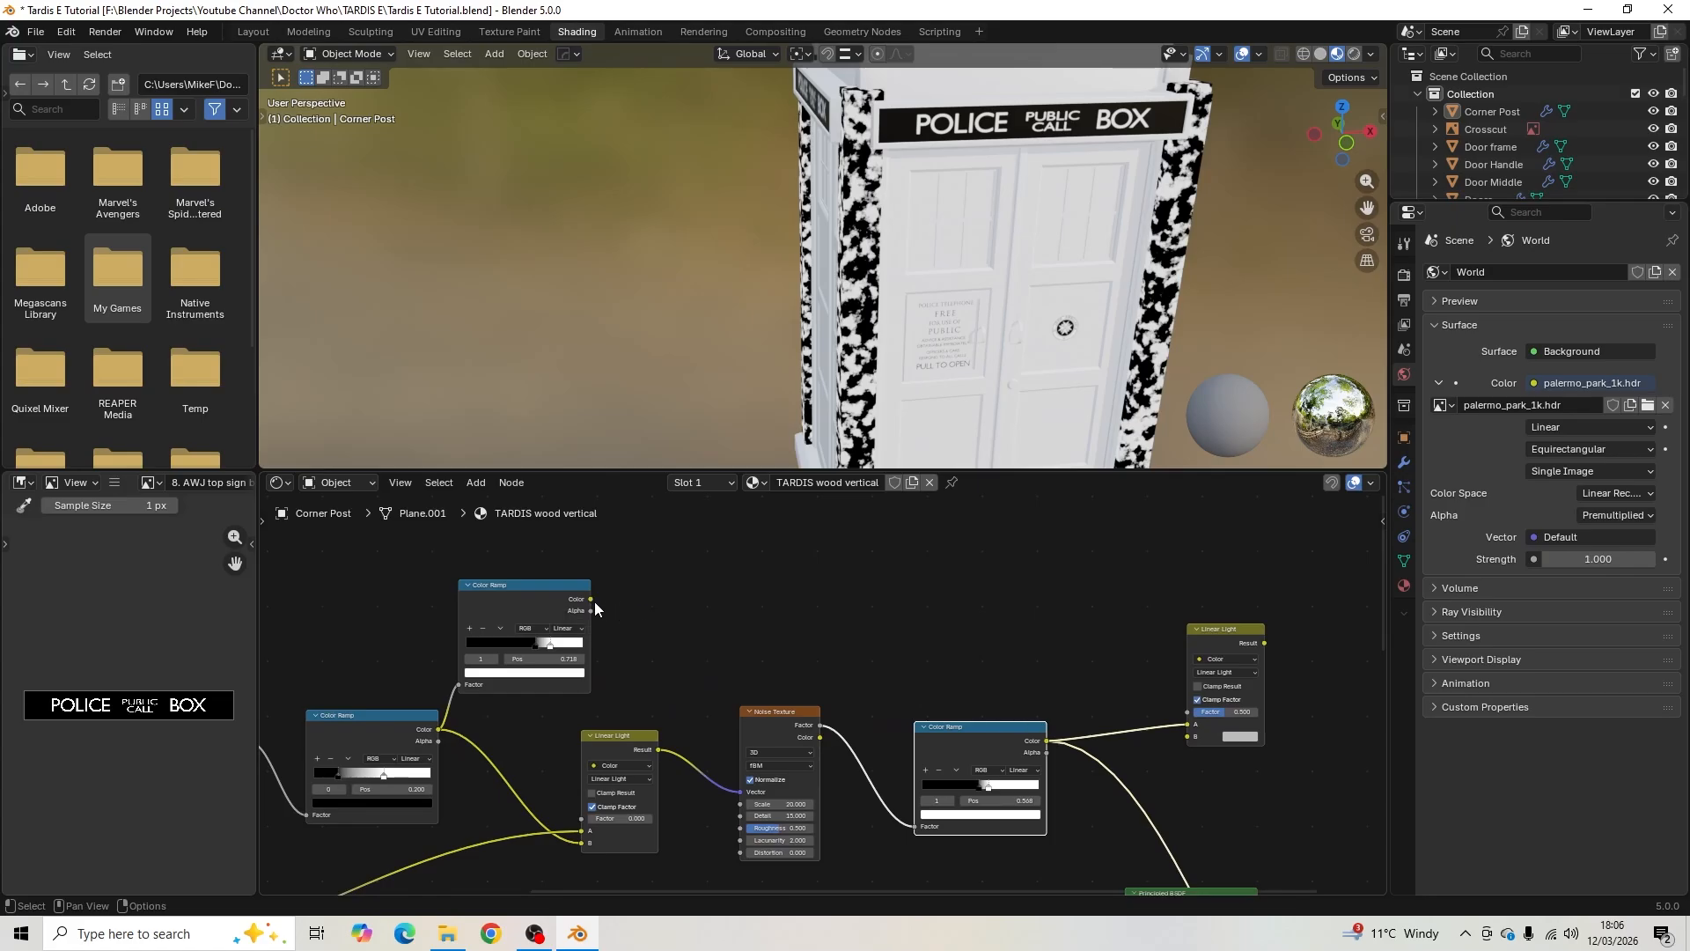
middle_drag(594, 608, 759, 601)
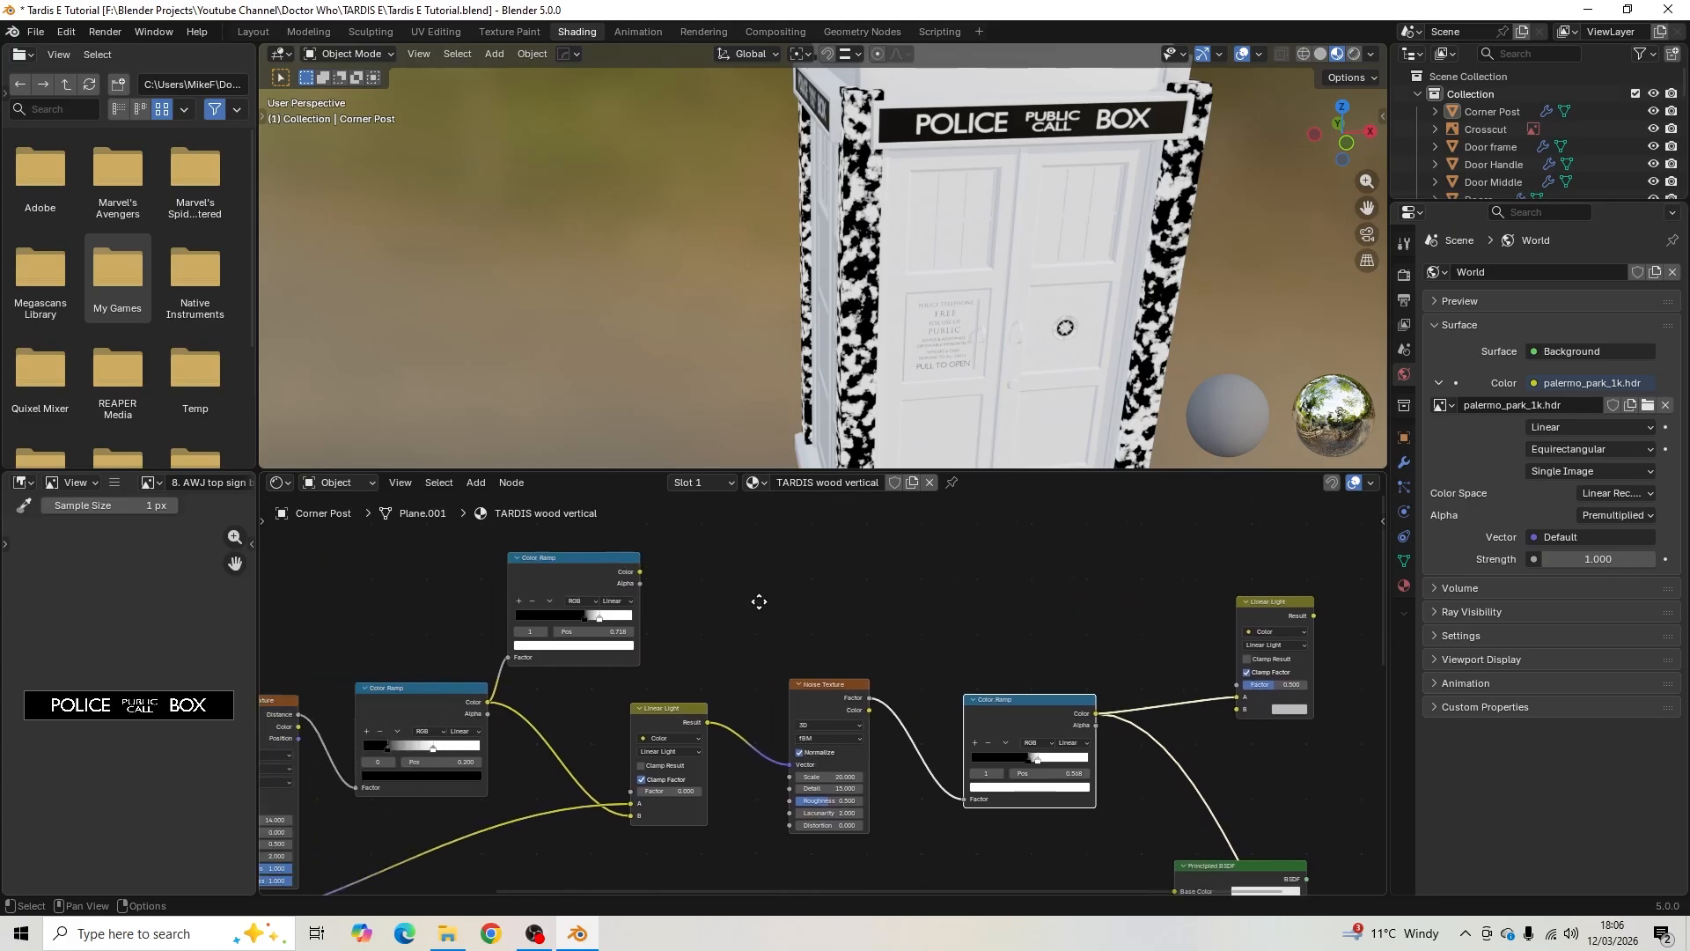
scroll(588, 581, up, 3)
scroll(574, 568, down, 3)
middle_drag(969, 663, 829, 655)
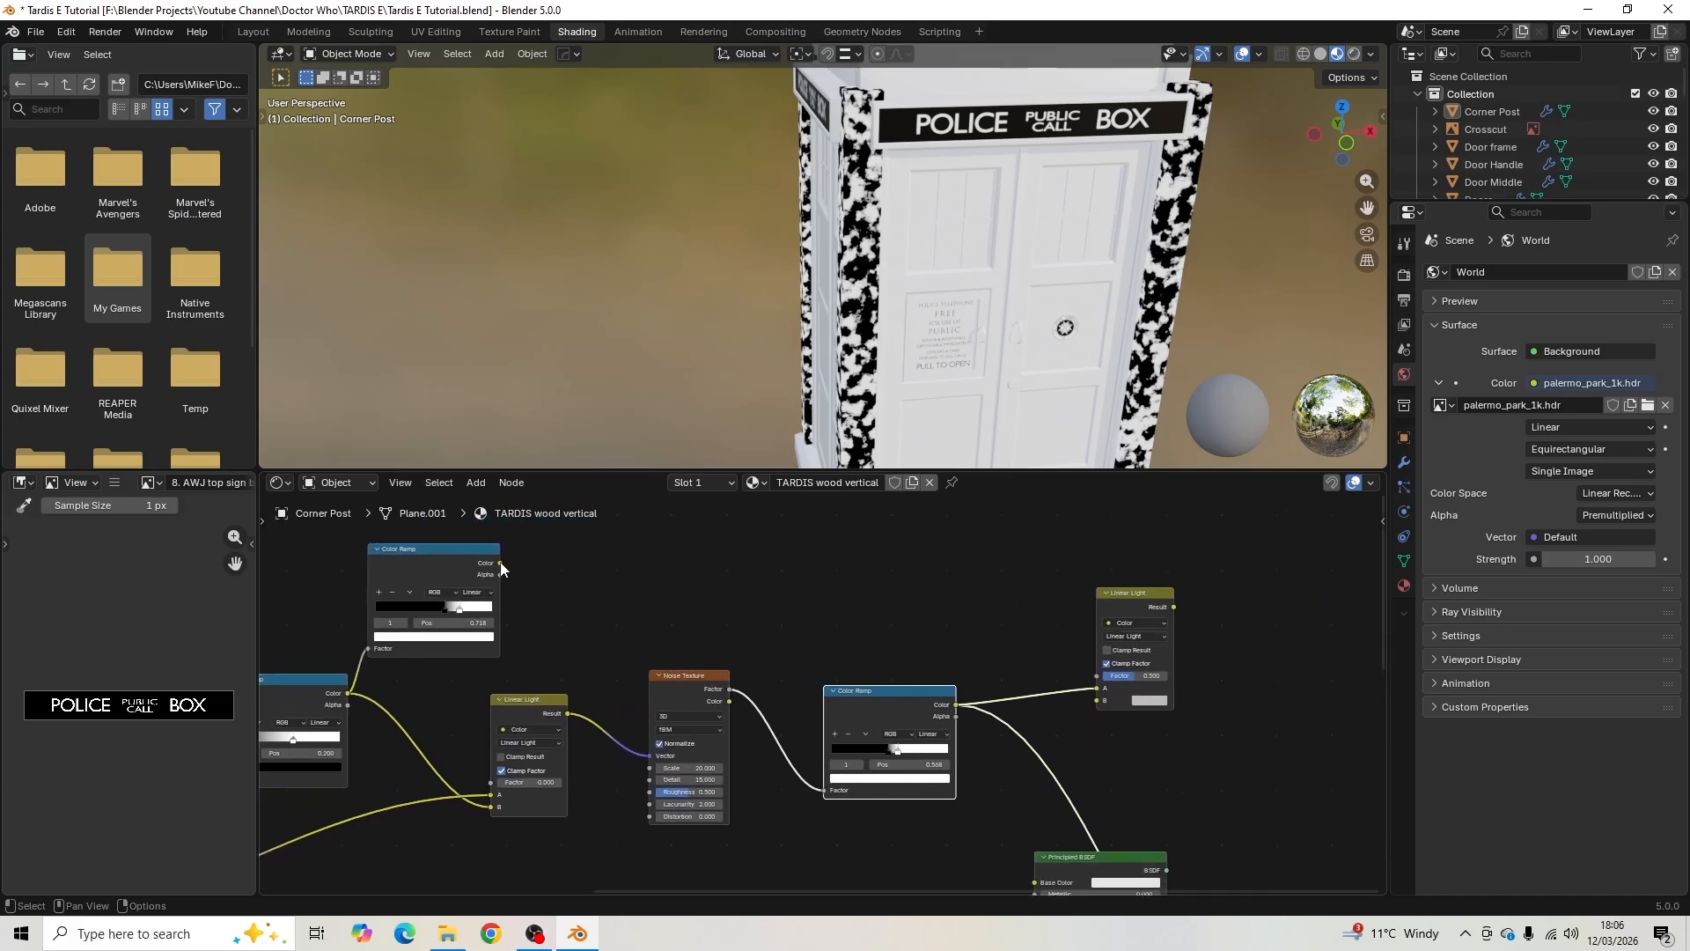
drag(500, 563, 1096, 676)
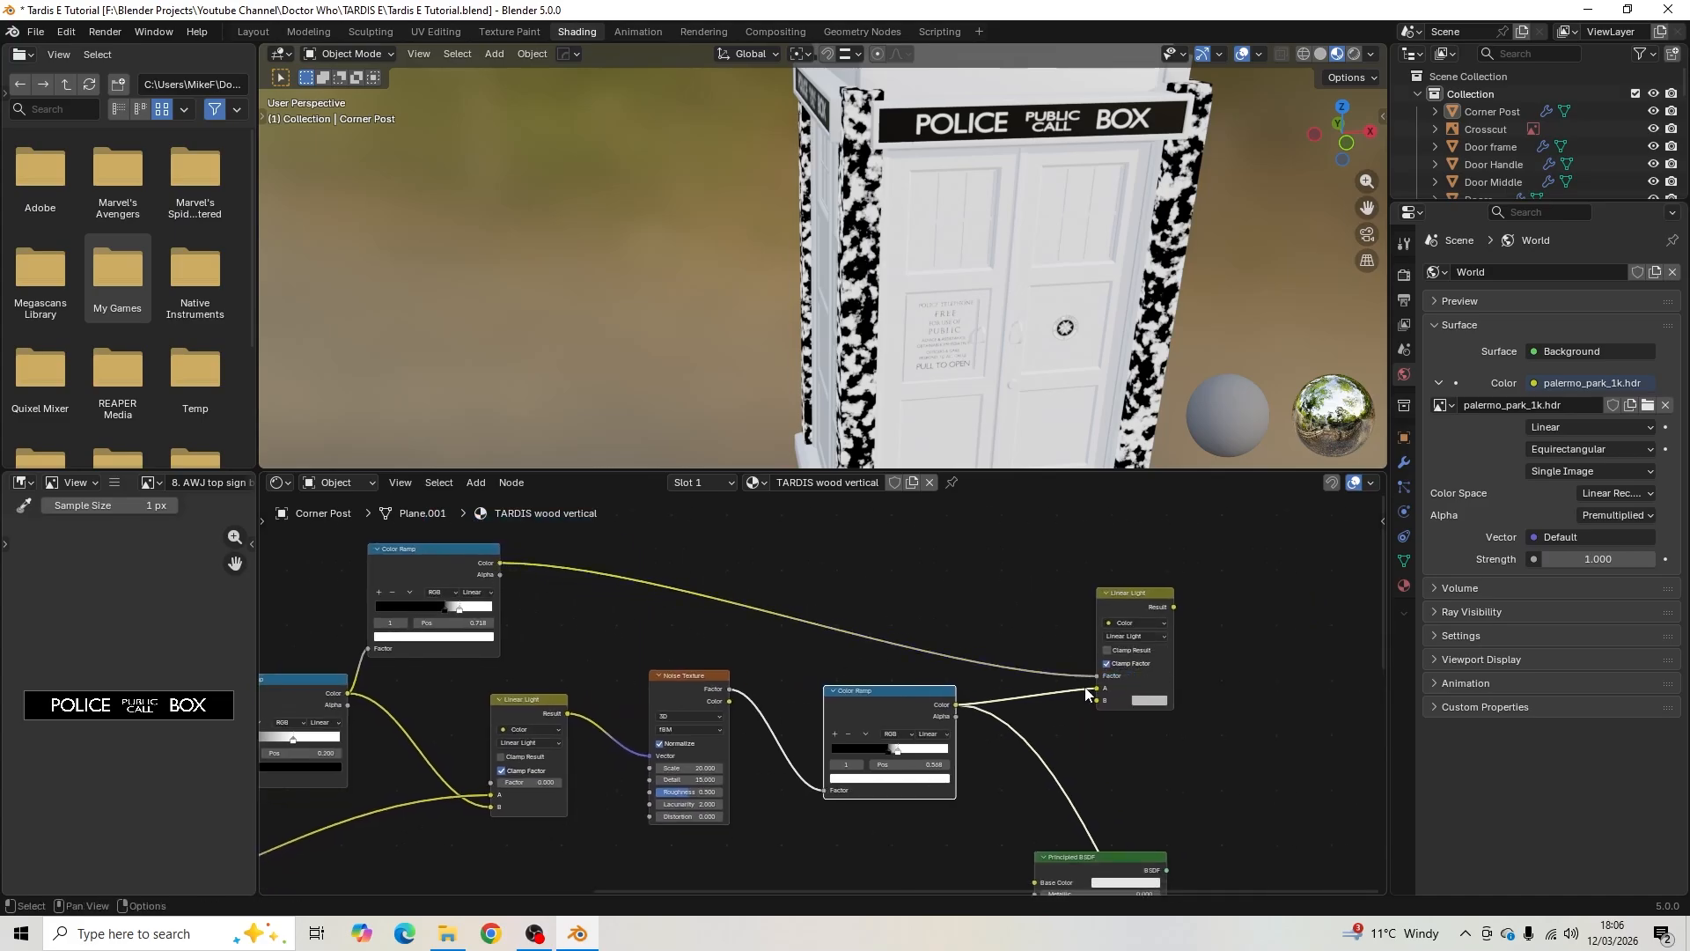
- Set the new Linear Light node's B color to black
middle_drag(1135, 749, 743, 766)
scroll(1006, 739, up, 4)
scroll(887, 757, up, 1)
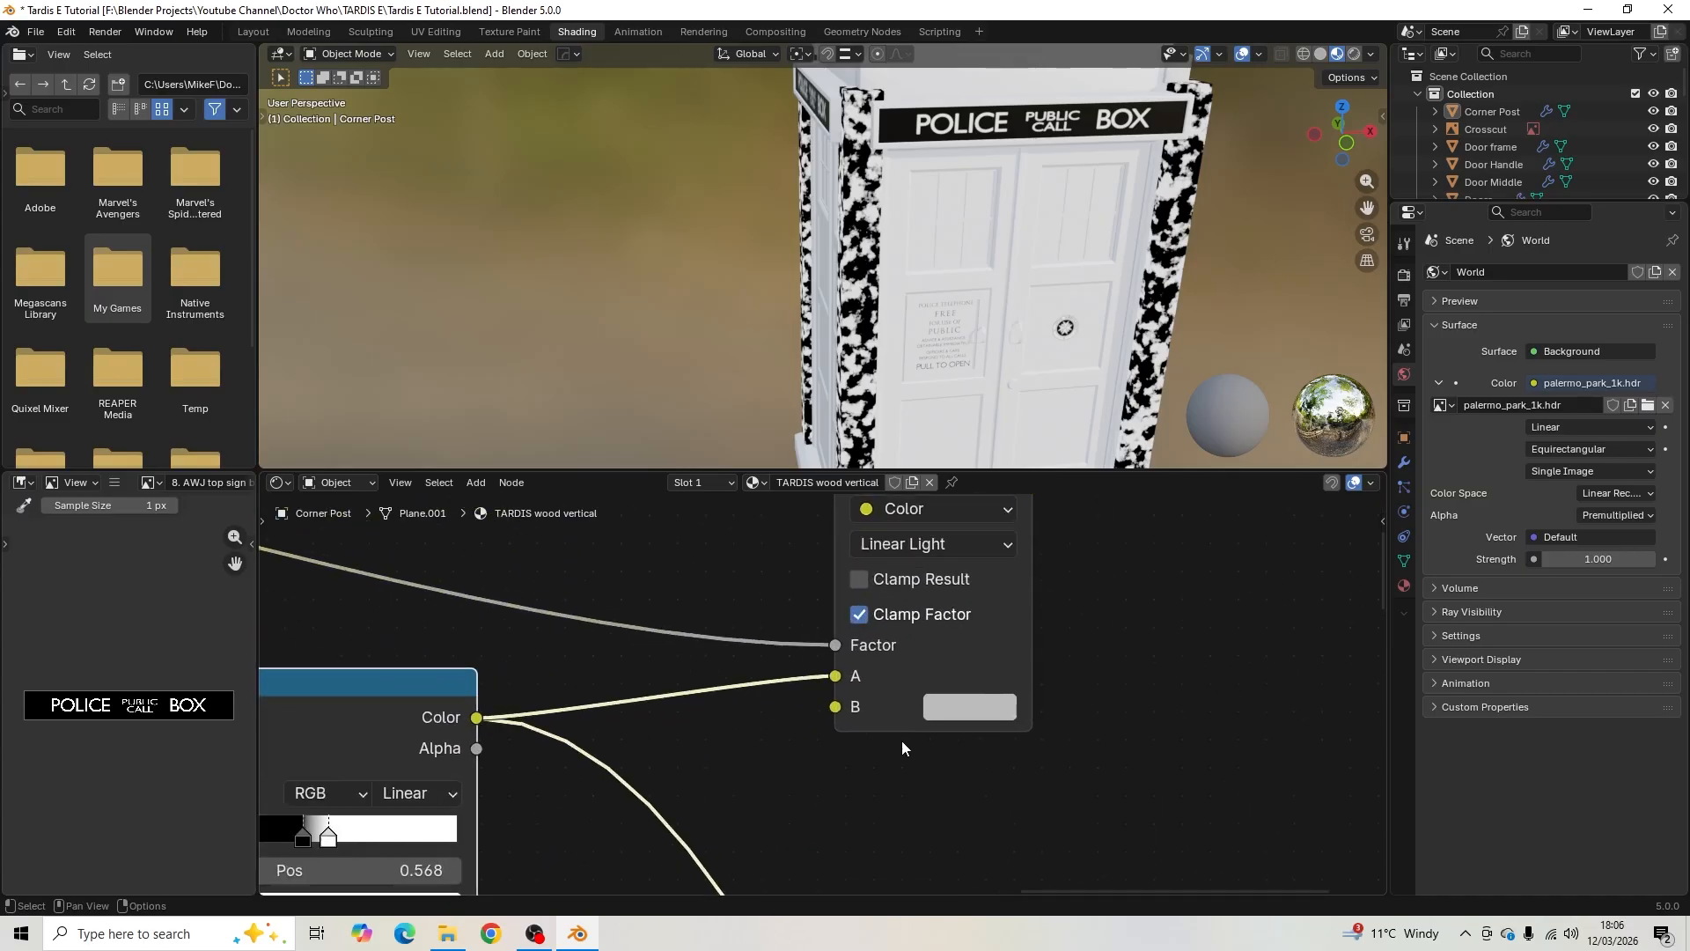
click(1001, 717)
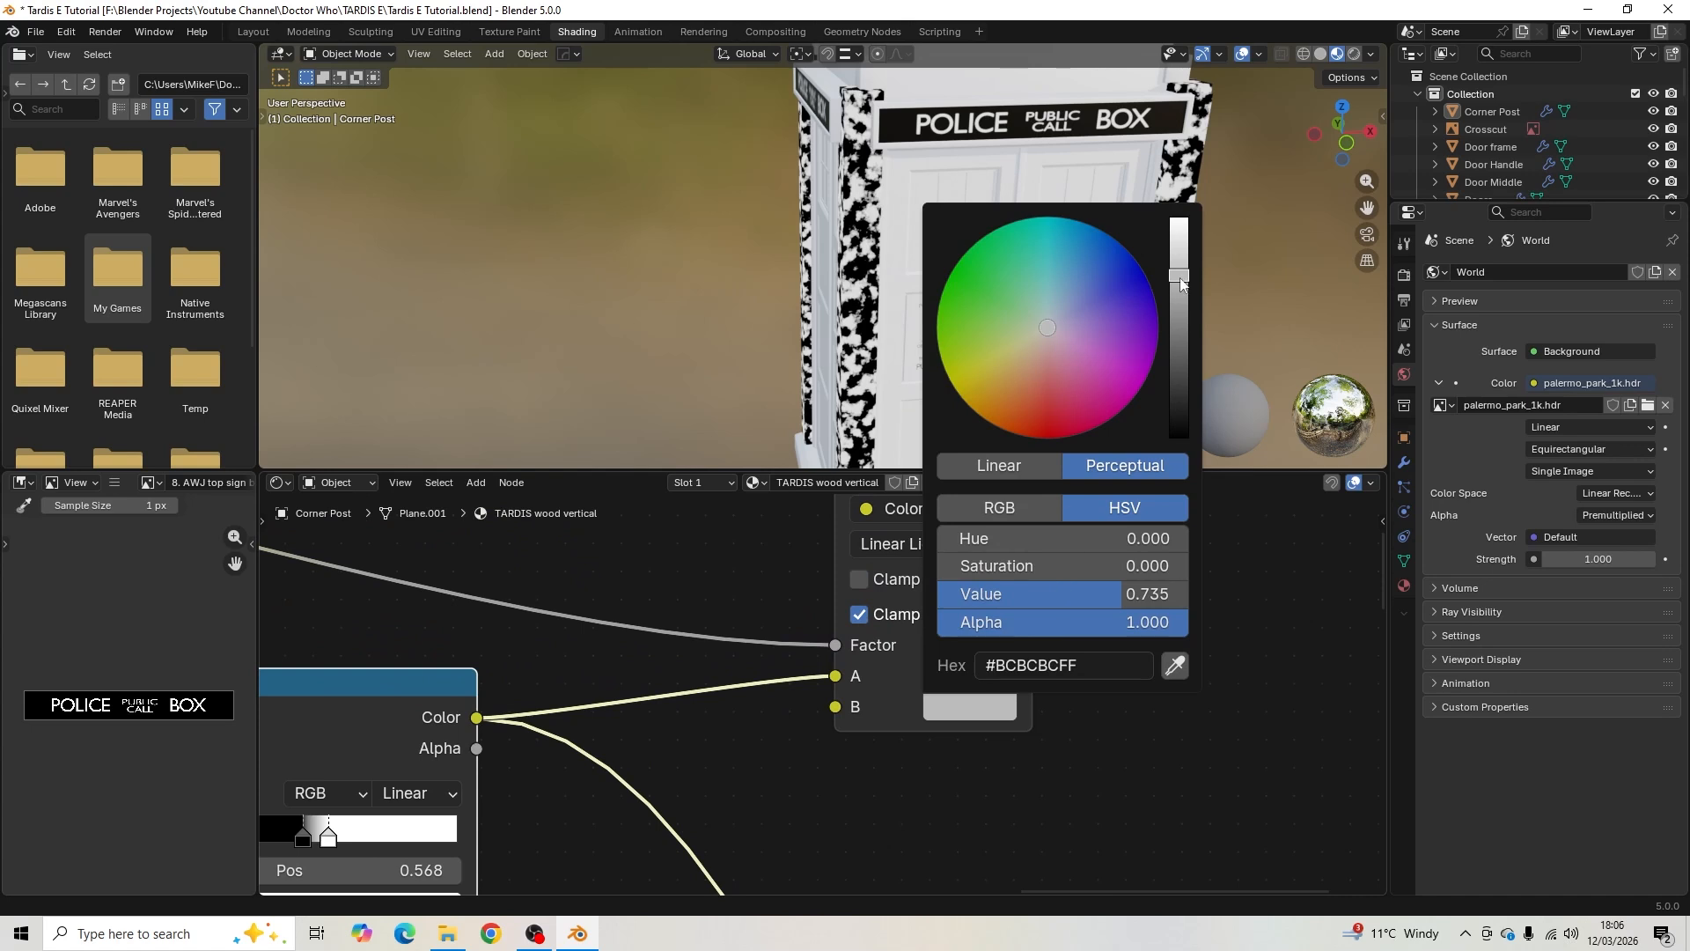
drag(1177, 278, 995, 672)
scroll(1092, 708, down, 1)
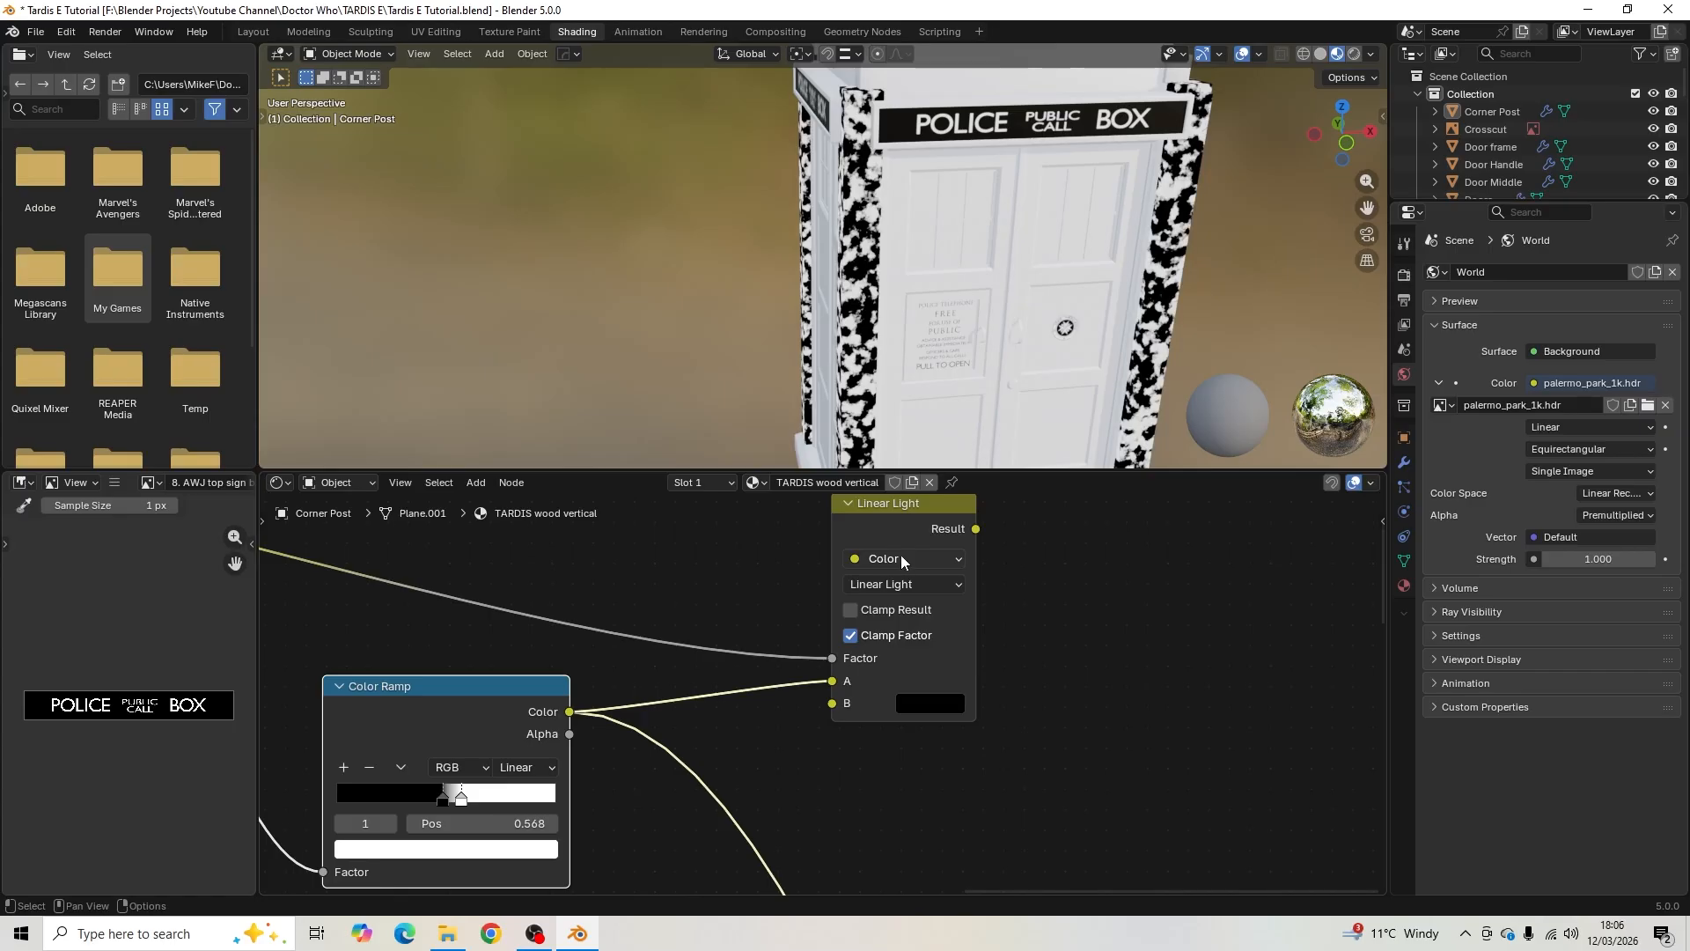
- Preview the new Linear Light node's result and examine the pattern up close on the corner post
ctrl+shift+click(910, 522)
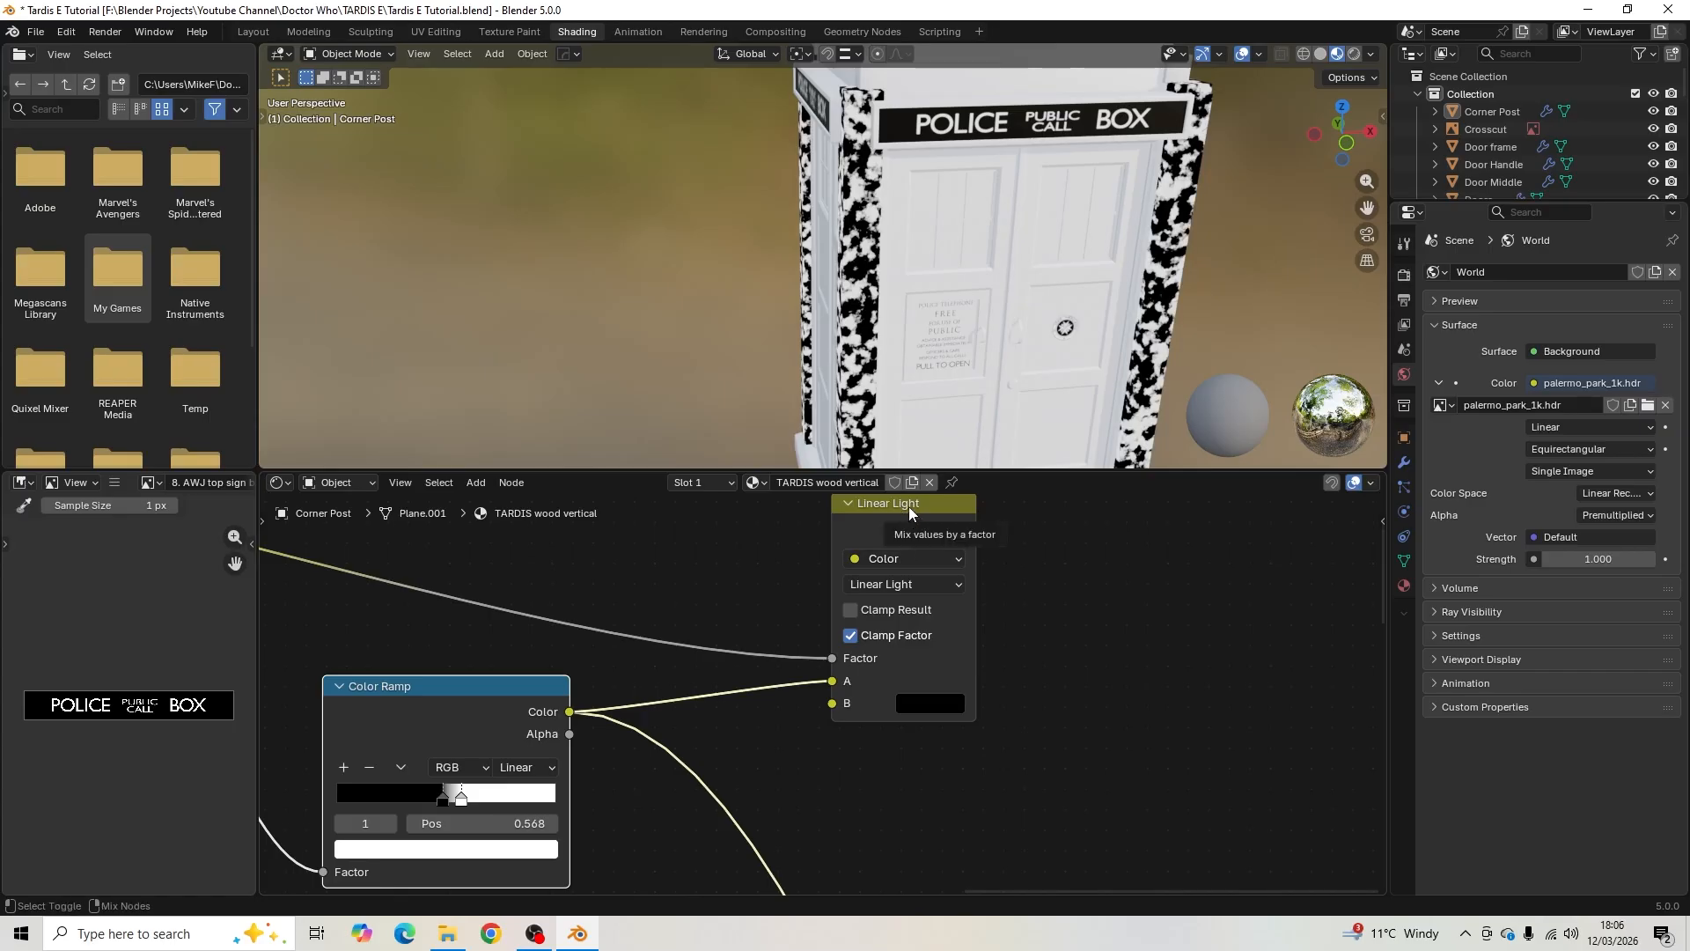
scroll(870, 342, up, 4)
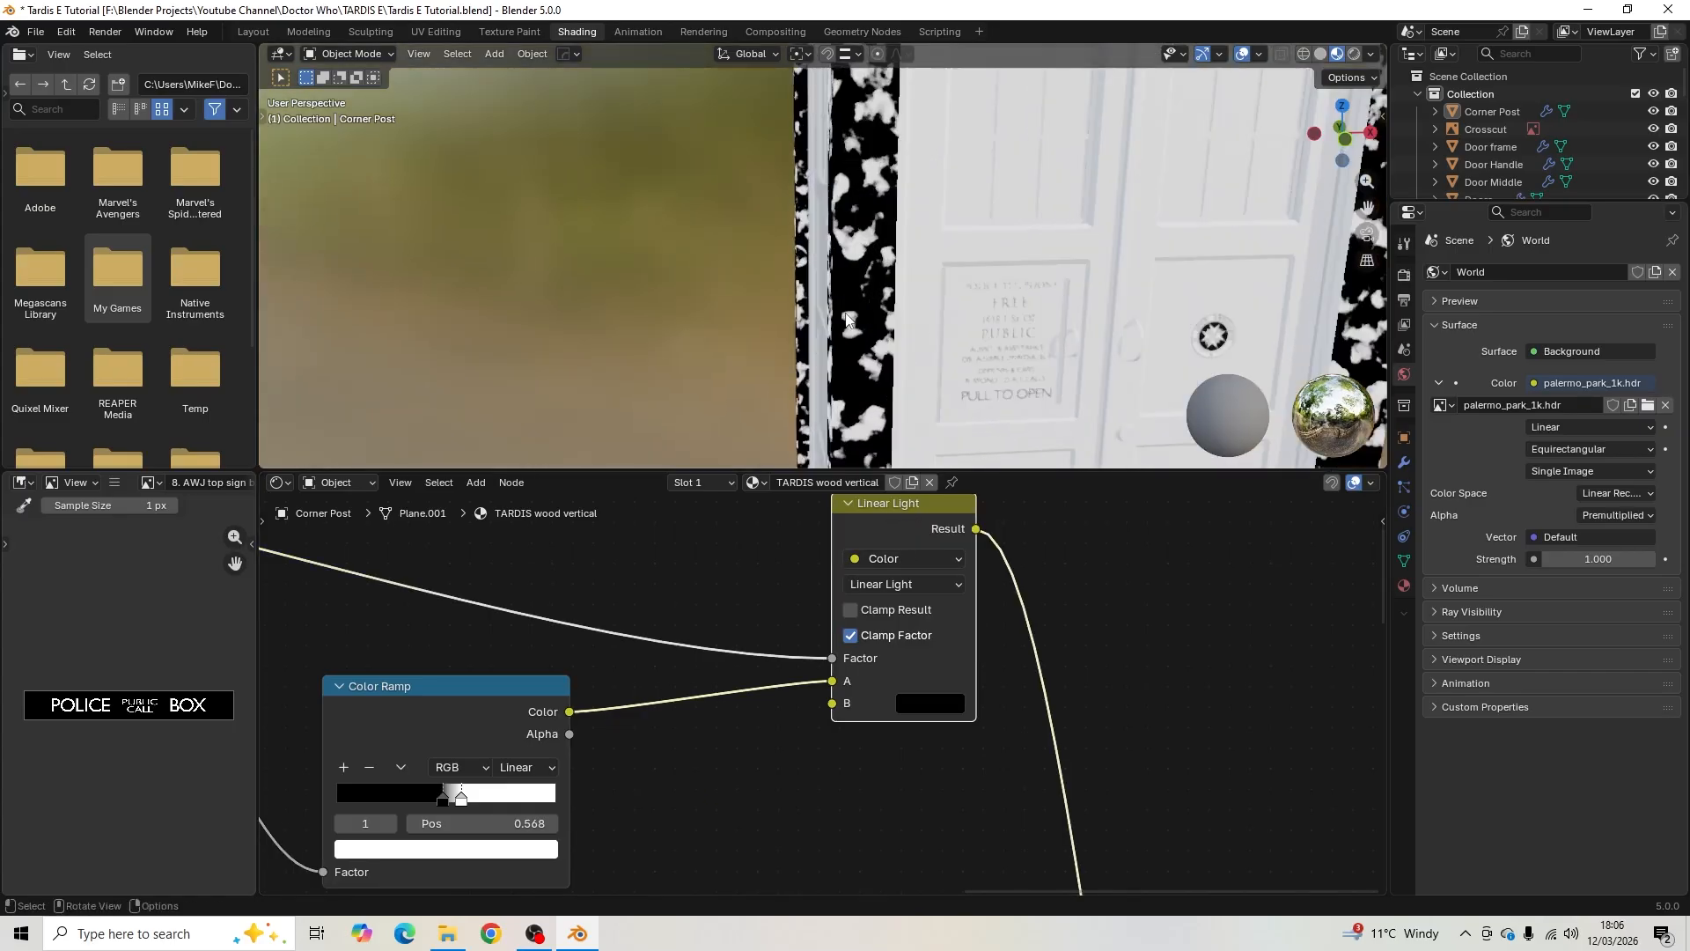
middle_drag(870, 339, 868, 325)
scroll(868, 325, up, 4)
scroll(868, 325, down, 2)
scroll(1033, 638, down, 8)
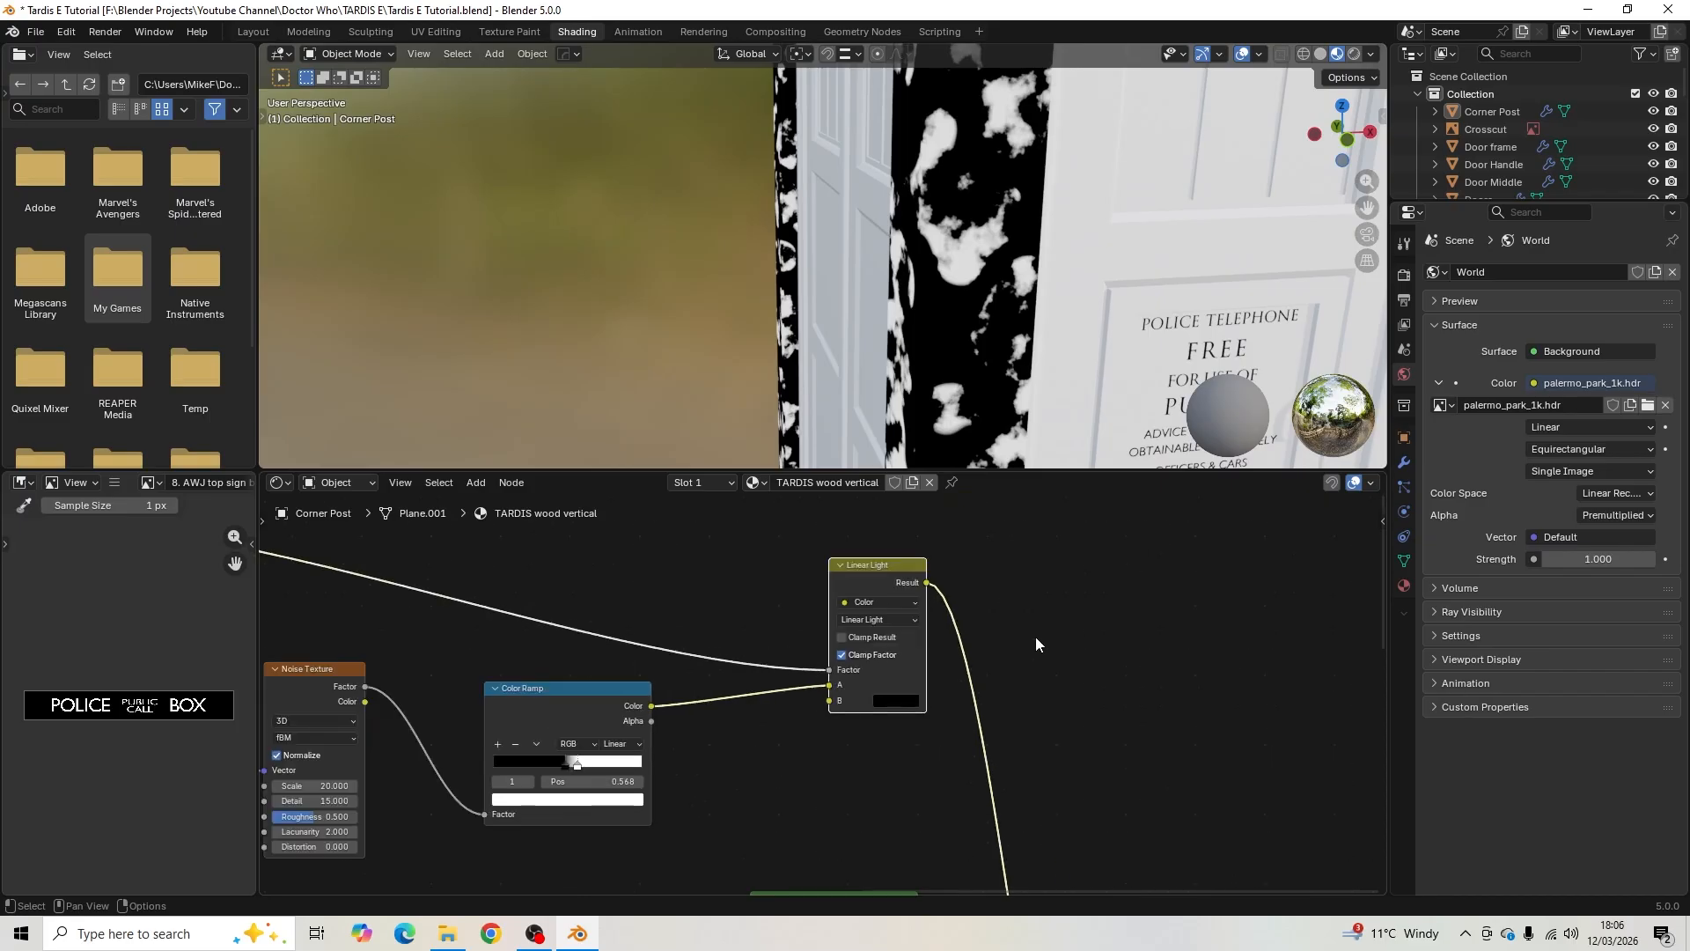
- Move the Material Output and Principled BSDF nodes farther right to make room for more nodes
shift+middle_drag(1026, 682, 831, 835)
shift+middle_drag(474, 793, 649, 892)
scroll(748, 845, down, 2)
drag(946, 820, 1047, 720)
drag(817, 680, 943, 733)
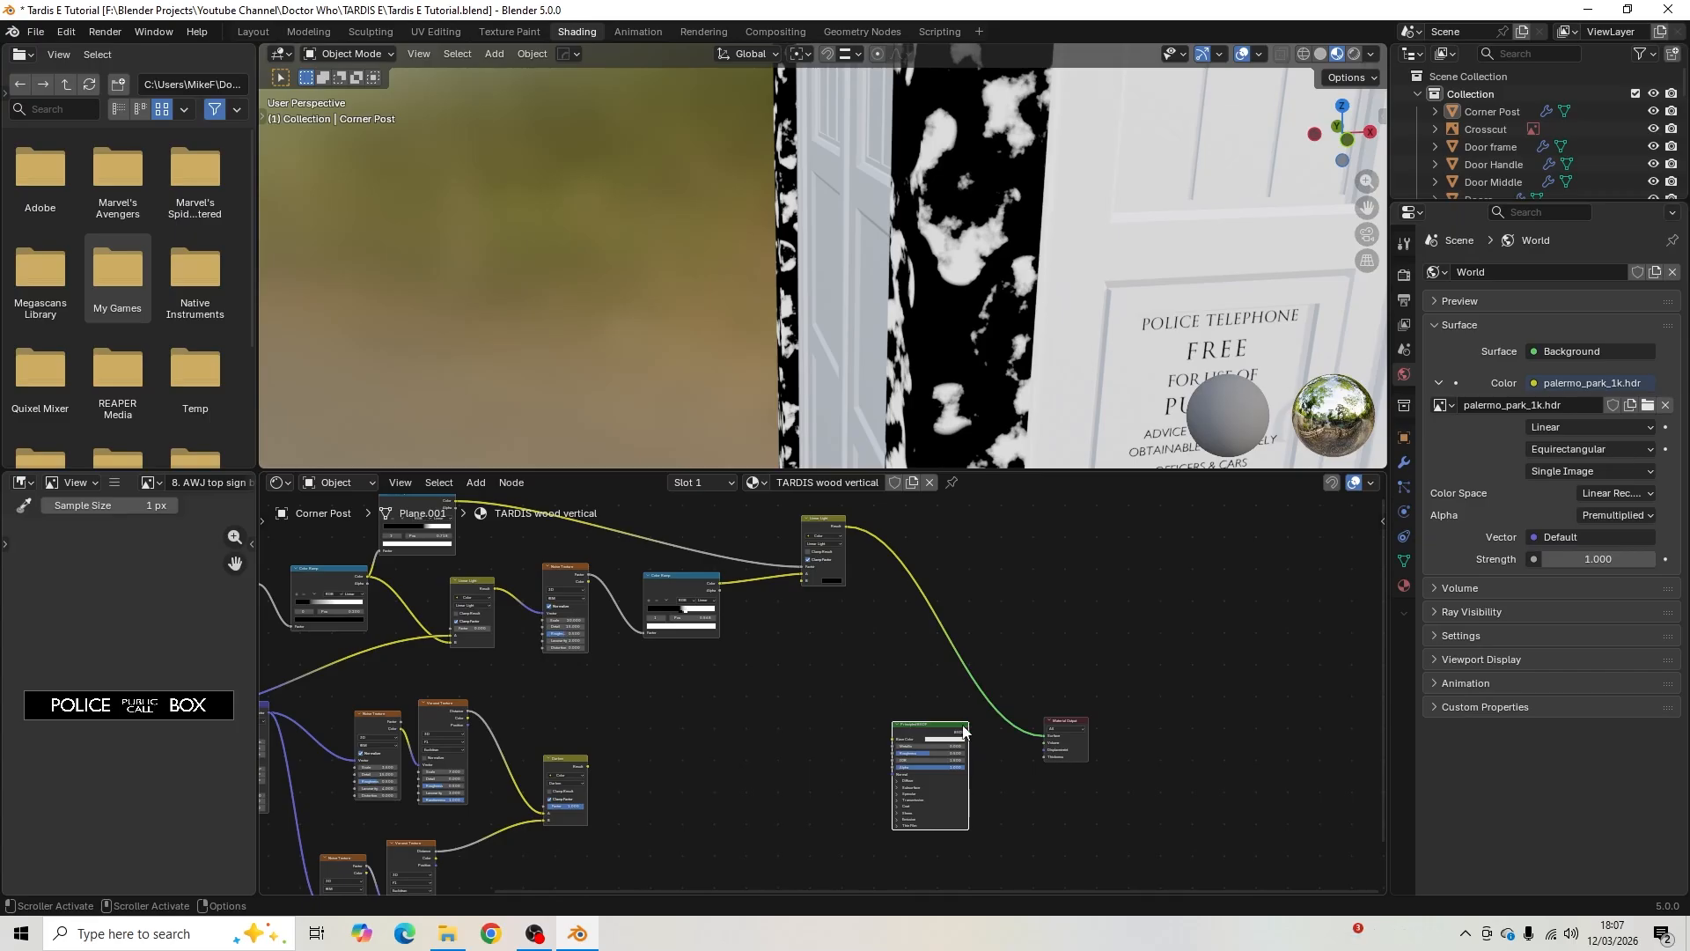
scroll(782, 711, up, 3)
scroll(801, 725, down, 2)
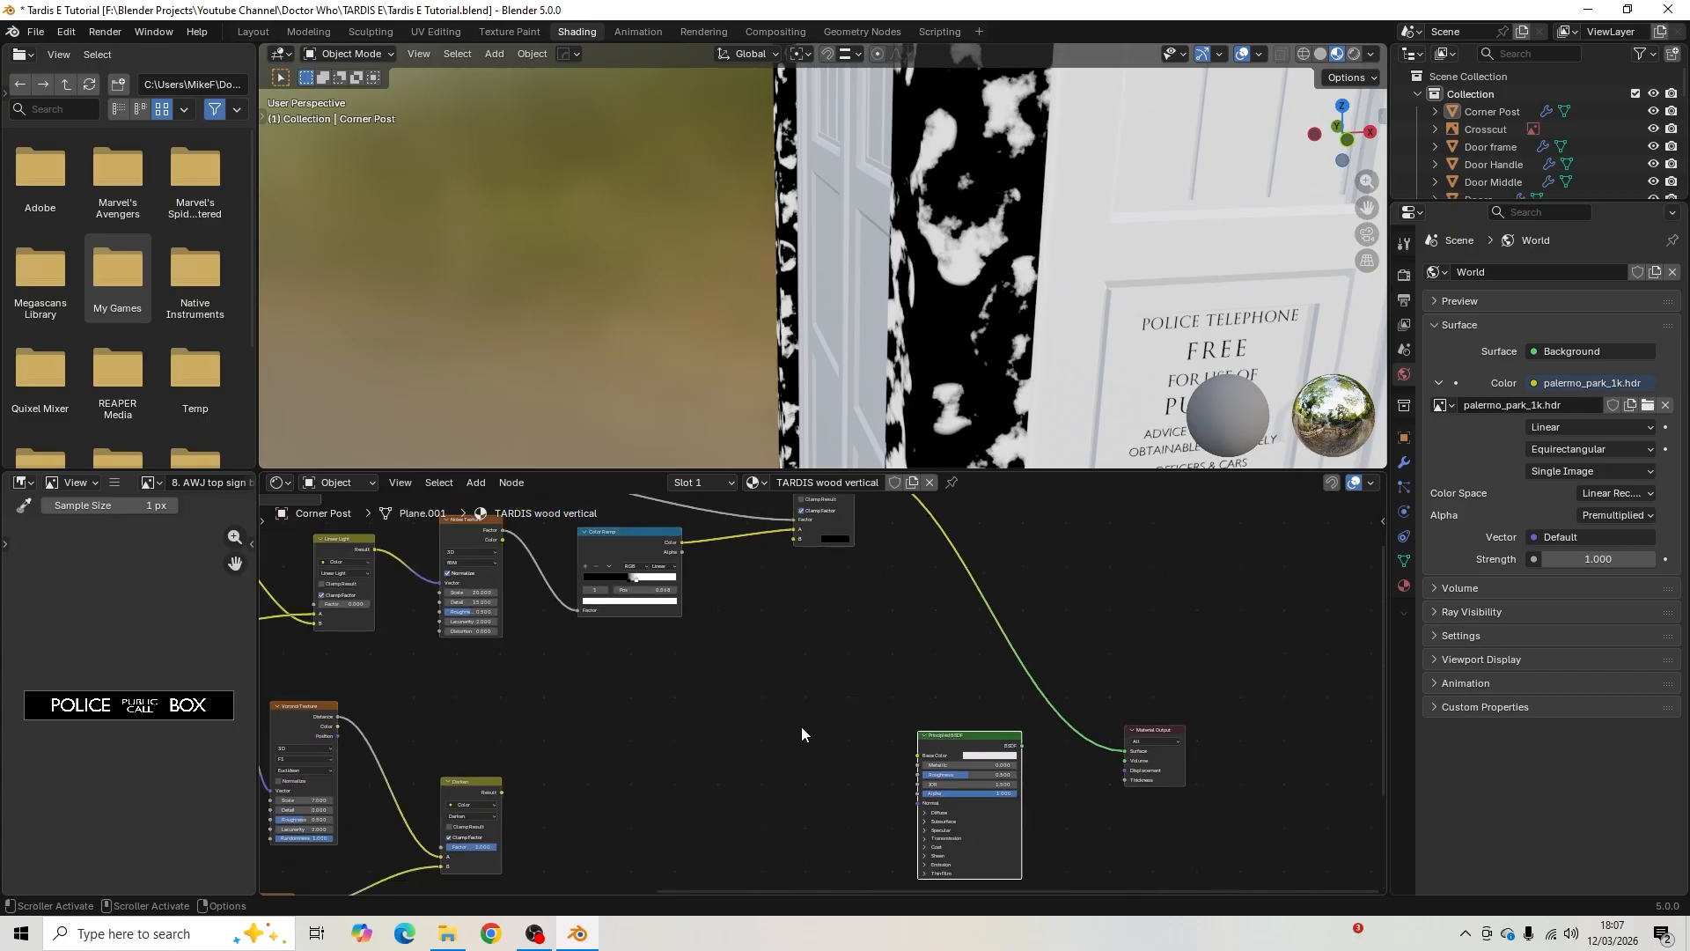
- Add another Mix Color node just before the Principled BSDF, above and to its left
key(shift+a)
click(777, 695)
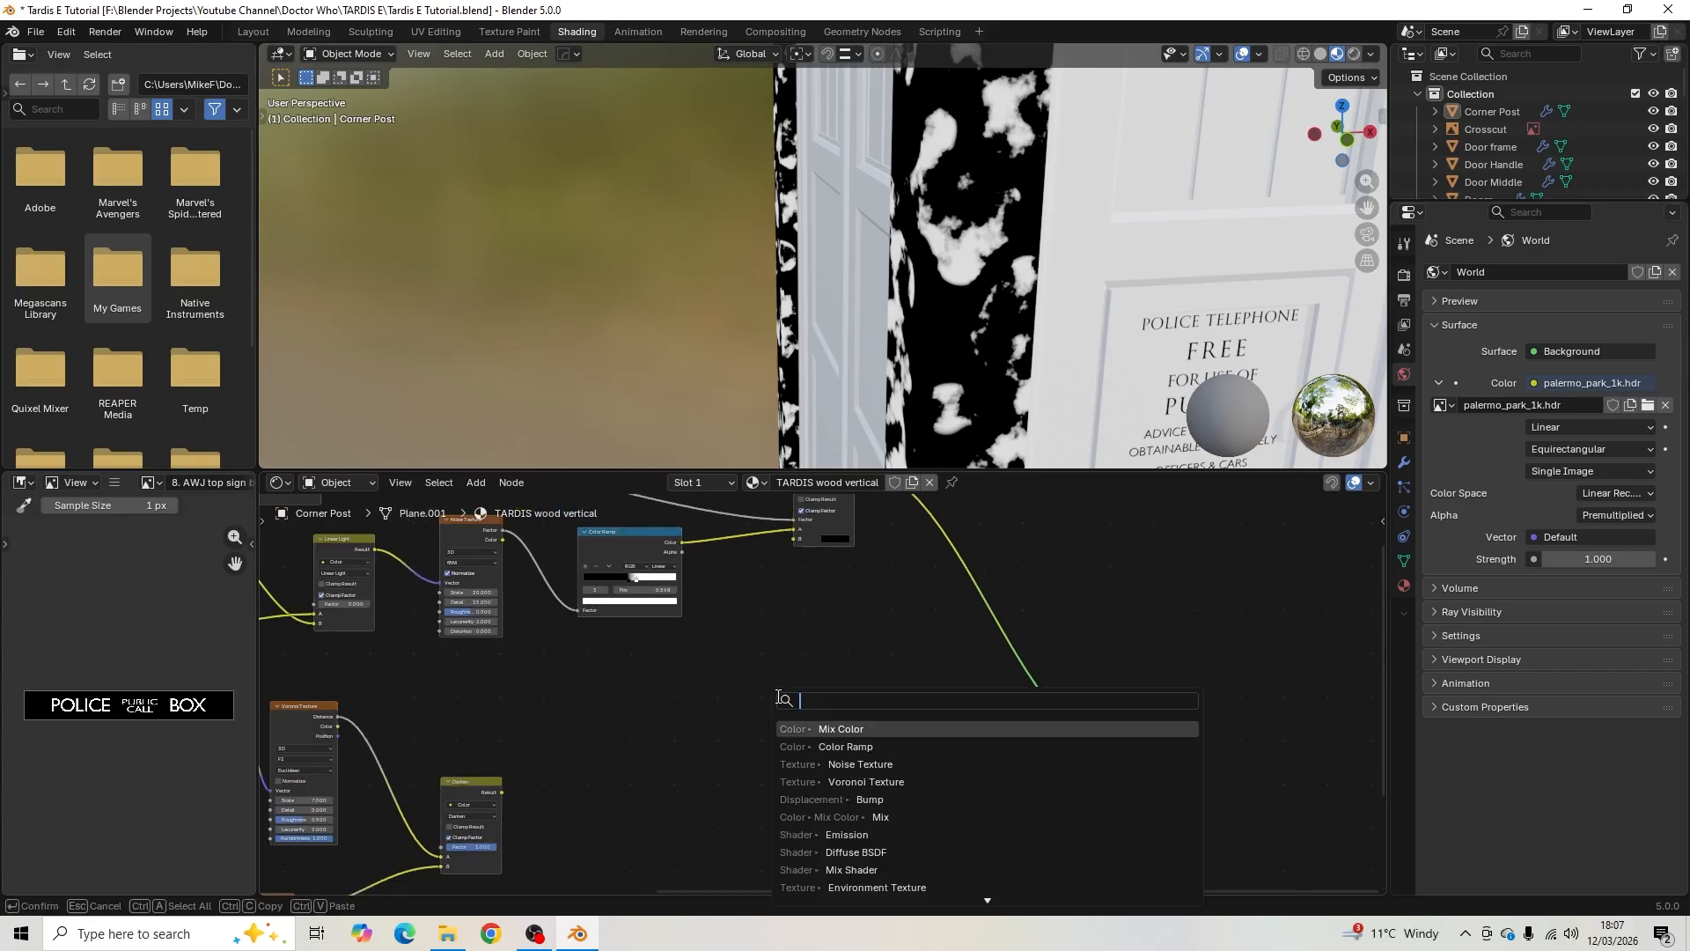
click(843, 722)
click(843, 647)
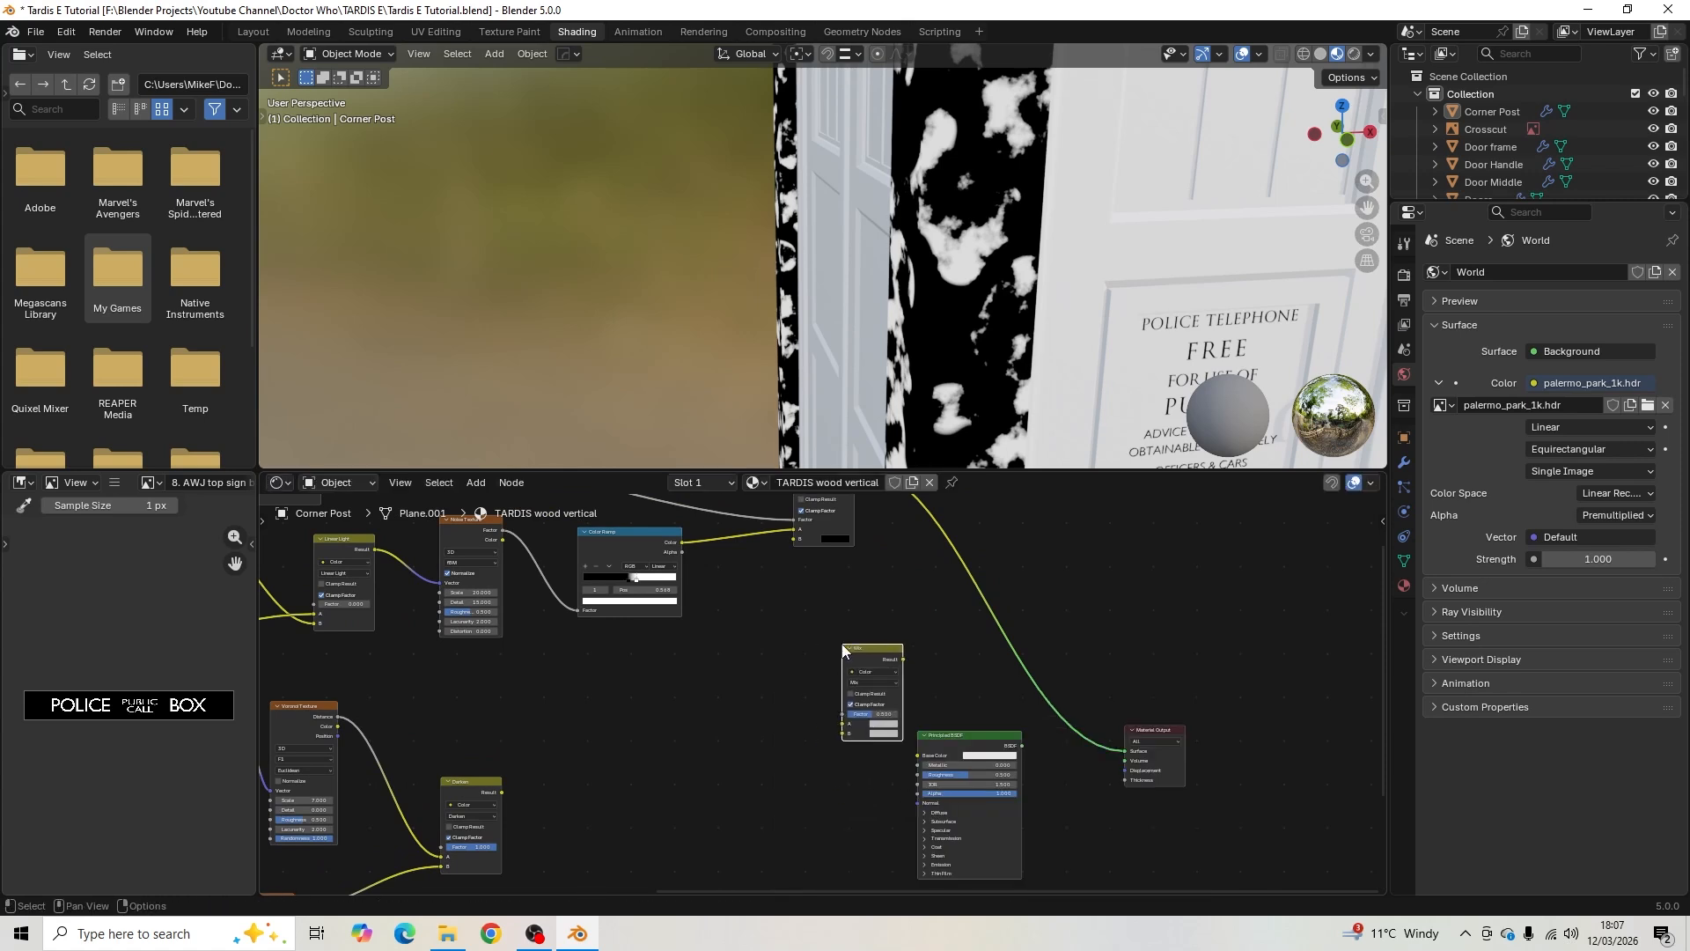
- Shift the upper texture branch up and to the left, and place the new Mix node between the Darken node and the Principled BSDF
scroll(766, 610, down, 4)
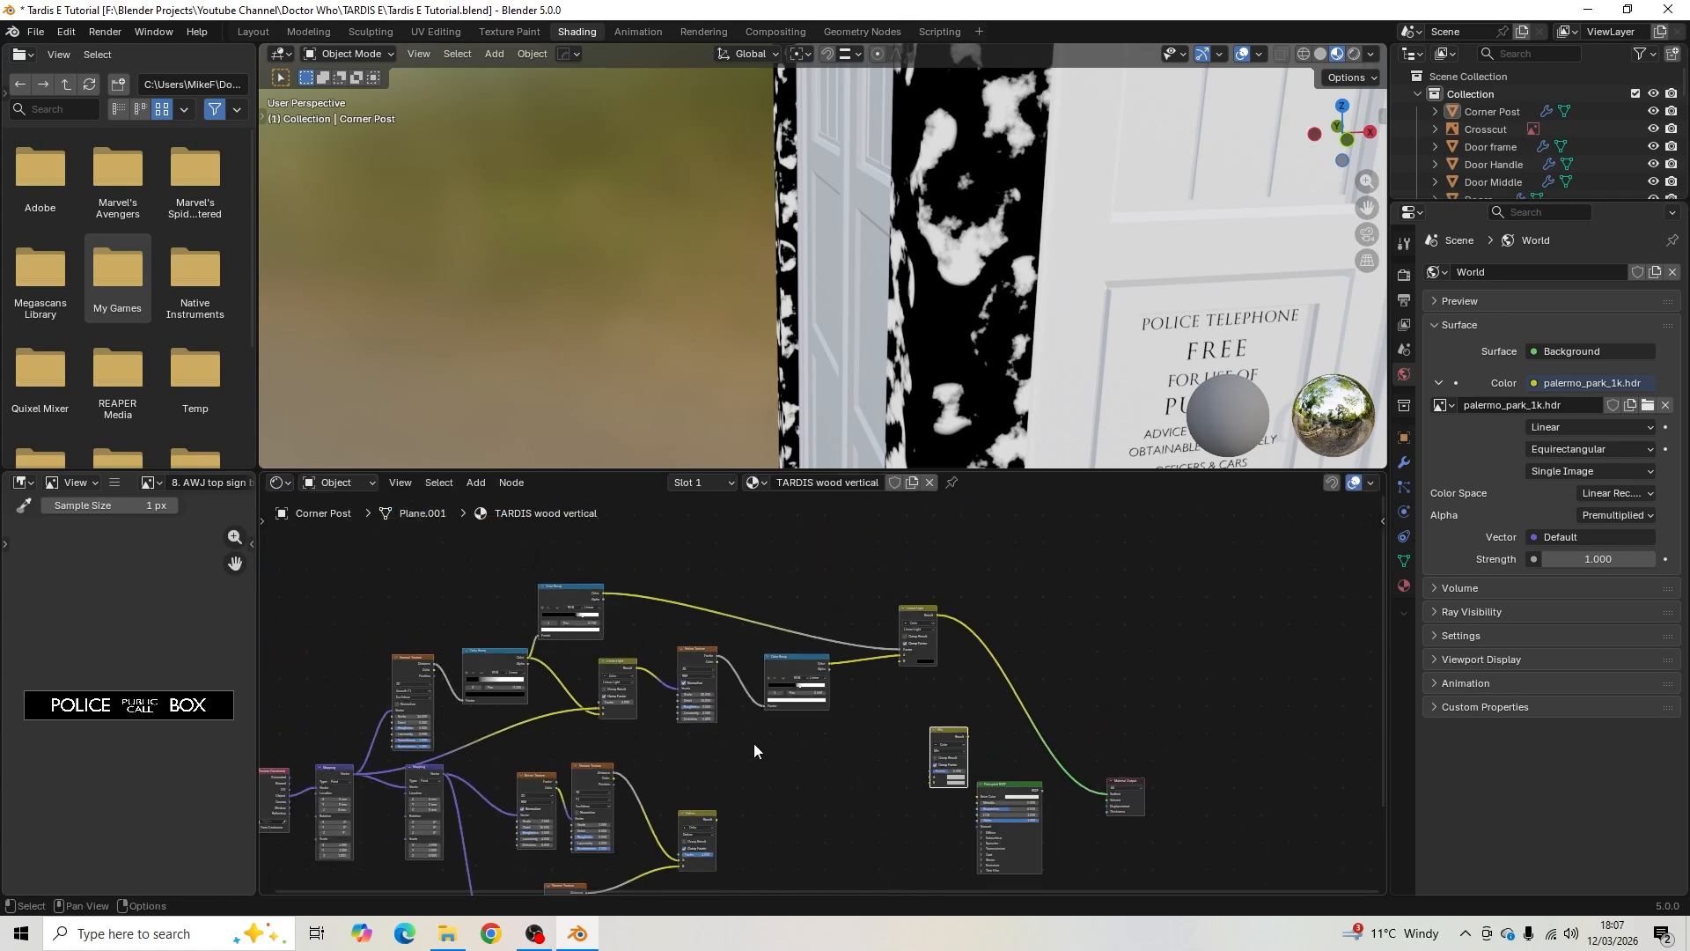
drag(425, 570, 918, 728)
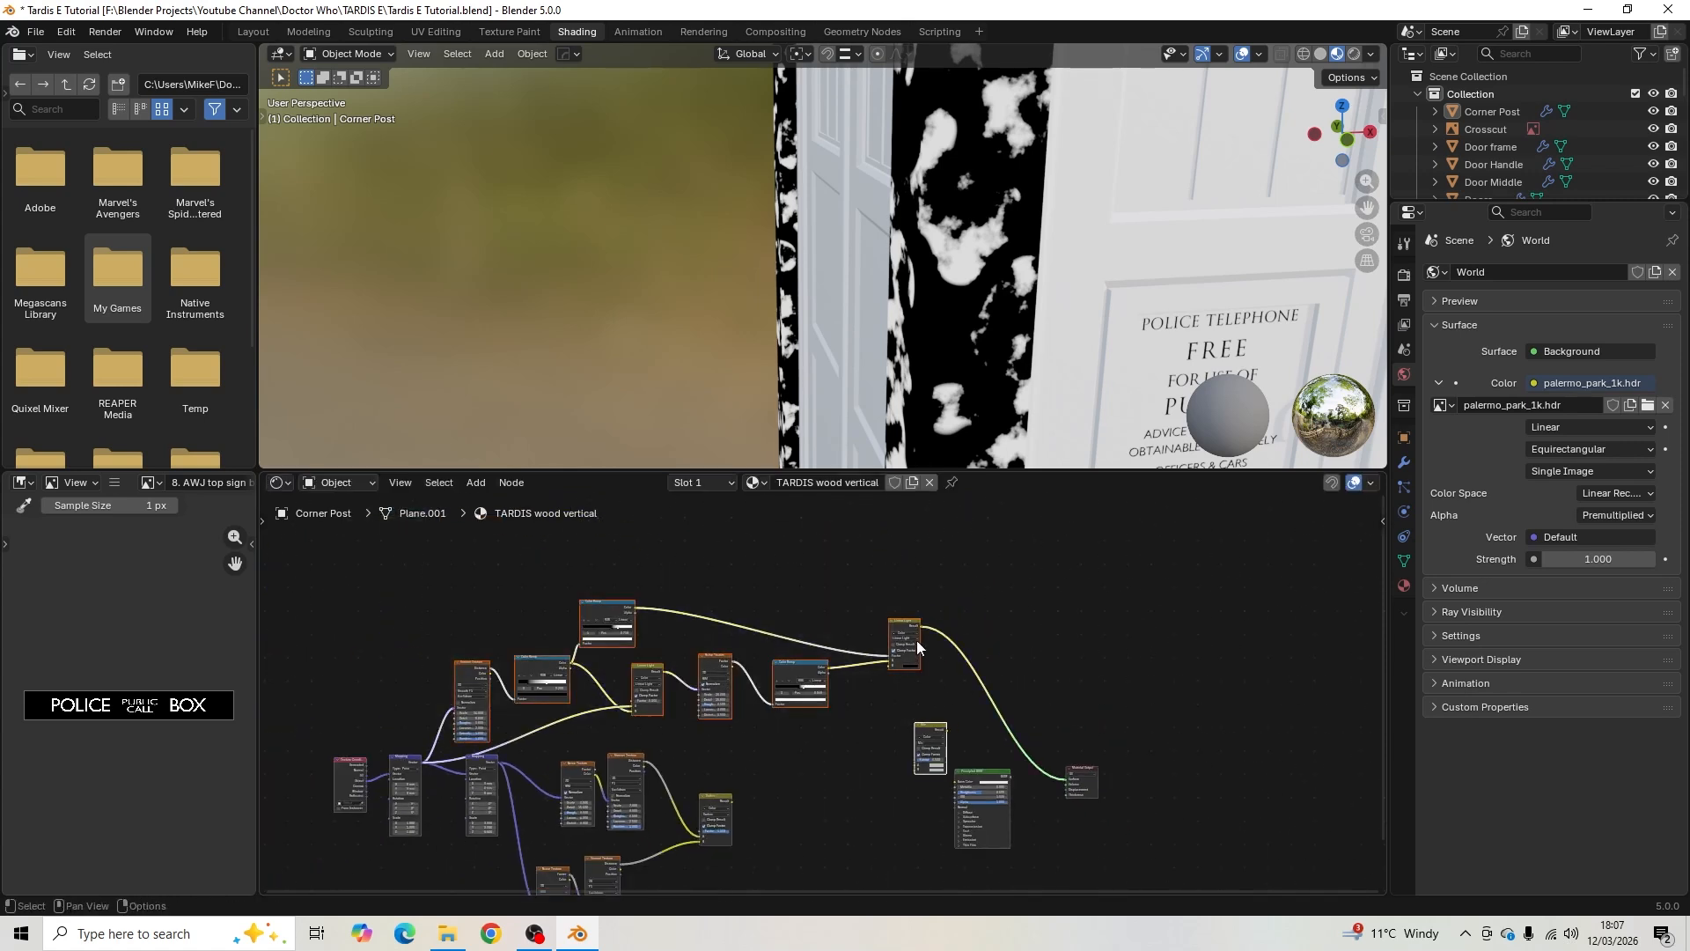
drag(901, 621, 795, 582)
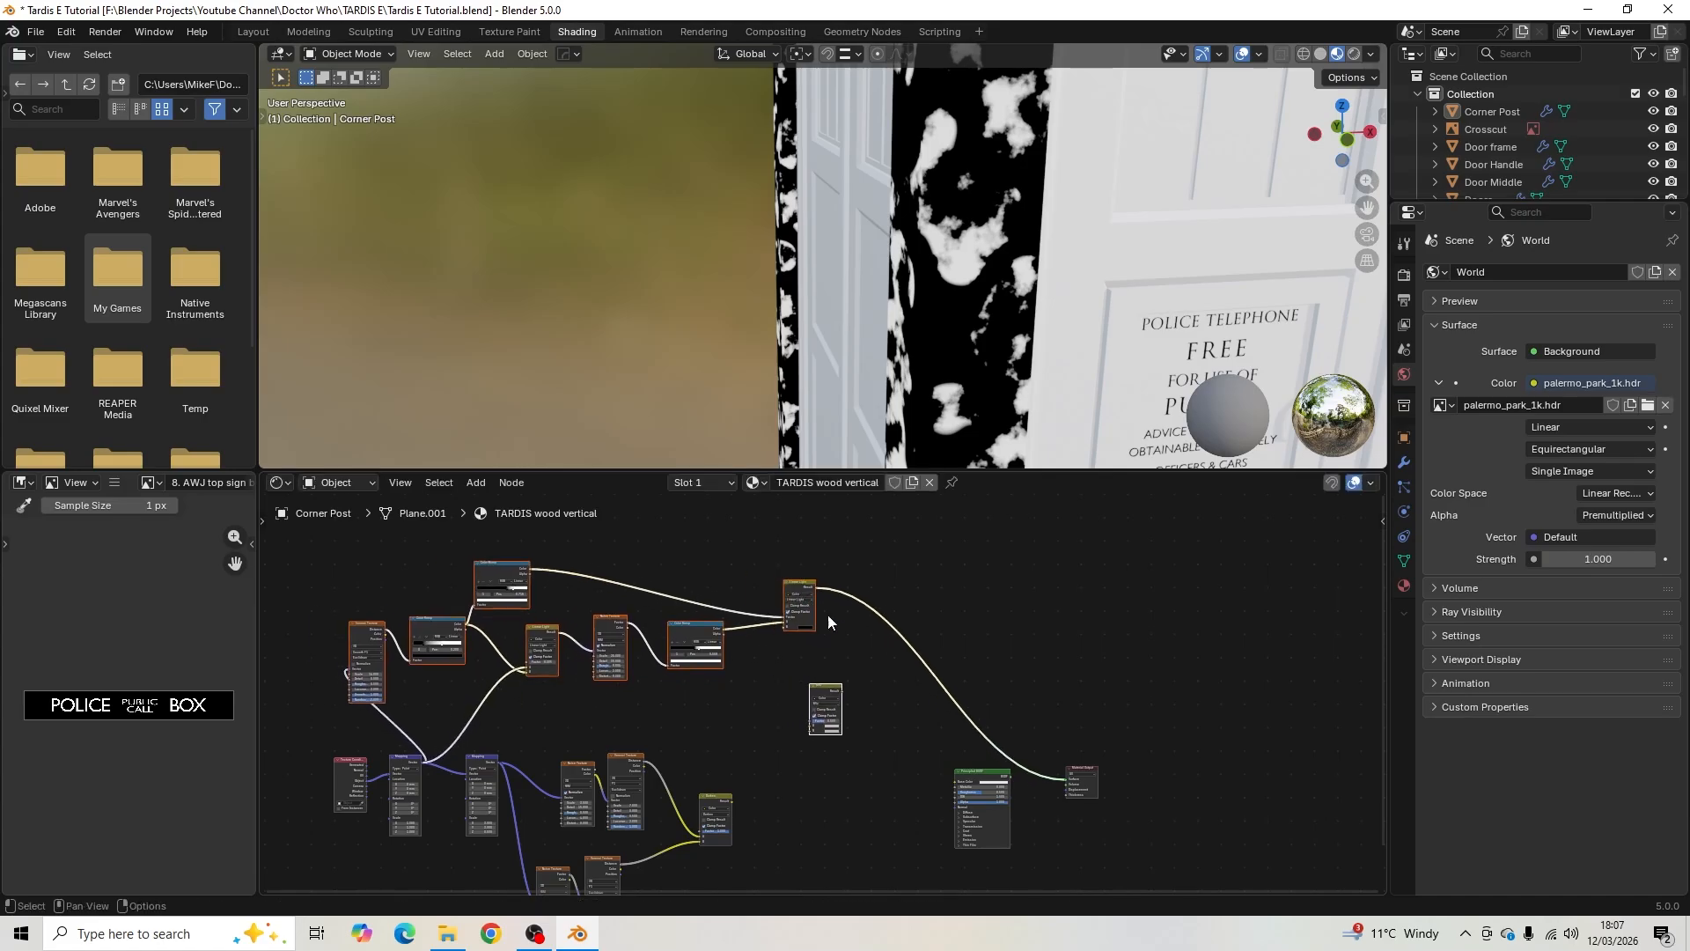
drag(830, 686, 893, 771)
click(852, 693)
- Preview the Darken node's result and the upper Linear Light node's result on the corner post to compare the two branches
middle_drag(835, 778, 887, 668)
scroll(722, 695, up, 1)
middle_drag(471, 627, 591, 627)
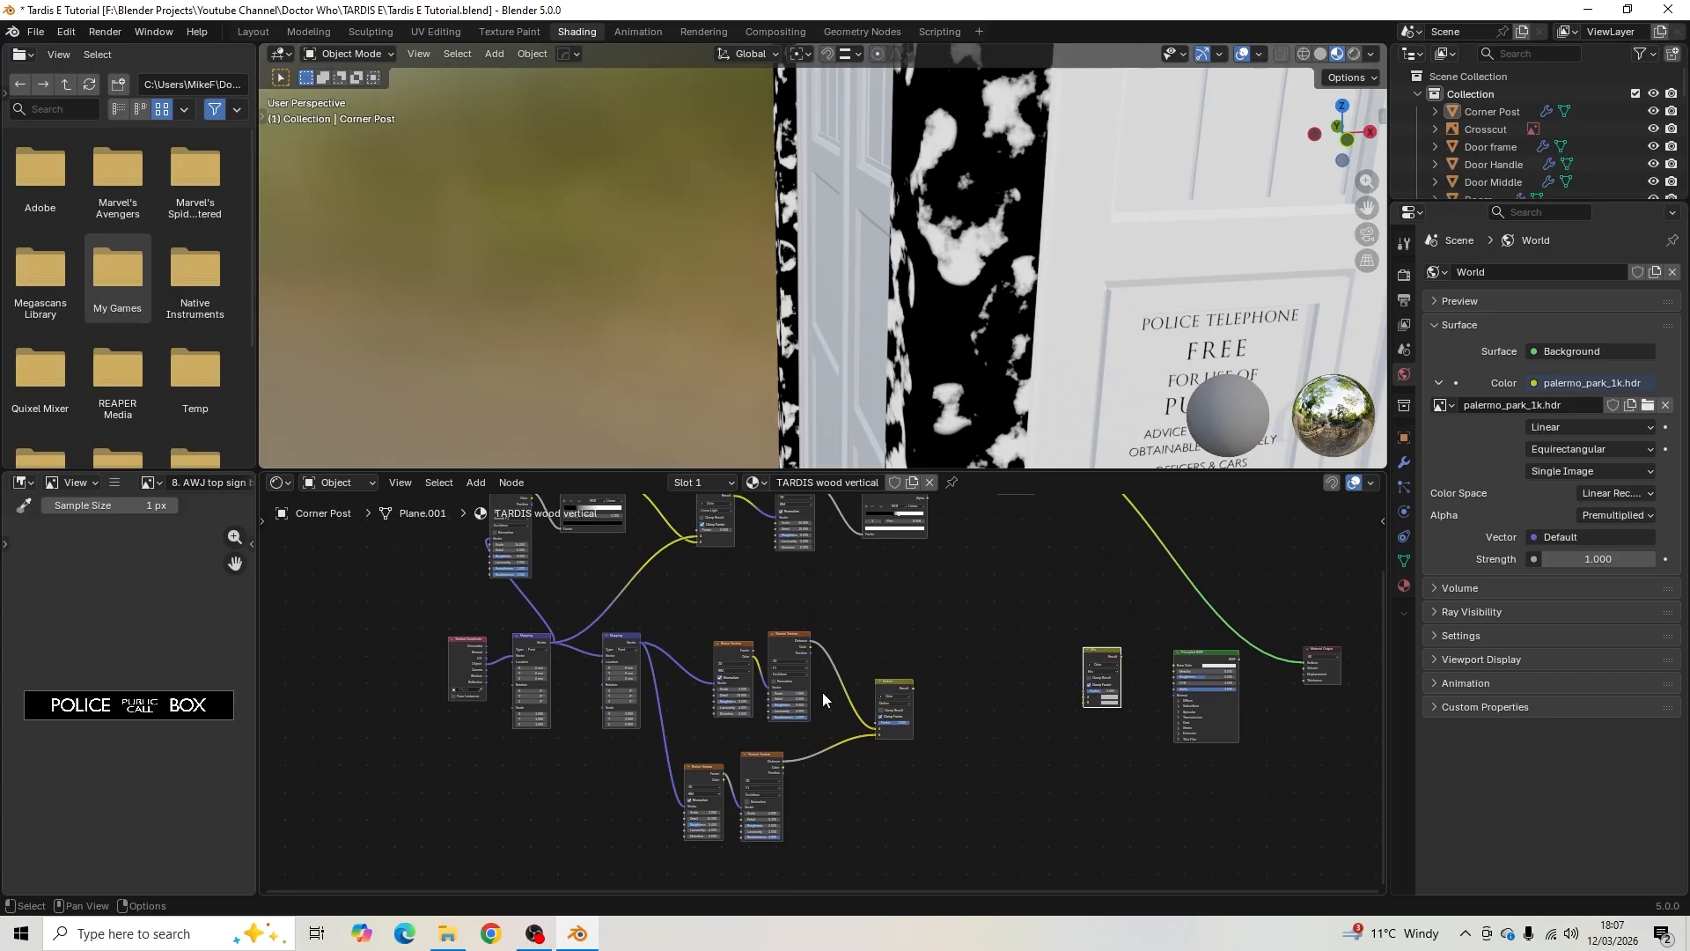
drag(912, 687, 1085, 680)
middle_drag(893, 636, 810, 777)
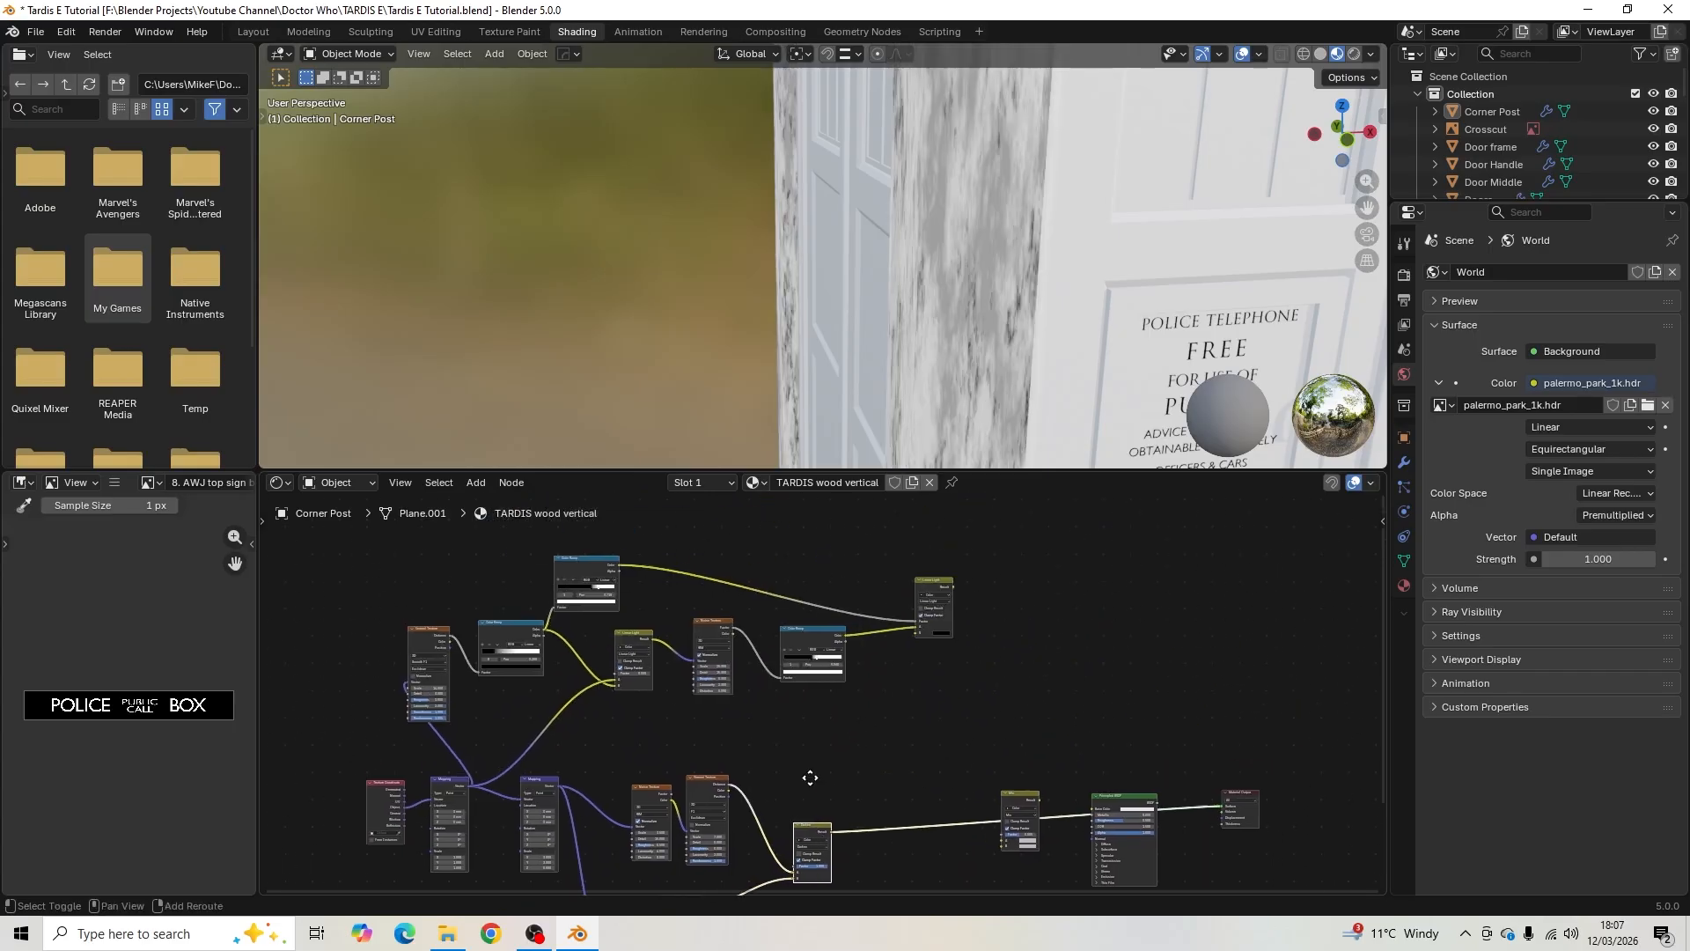
scroll(810, 777, up, 1)
ctrl+shift+click(934, 588)
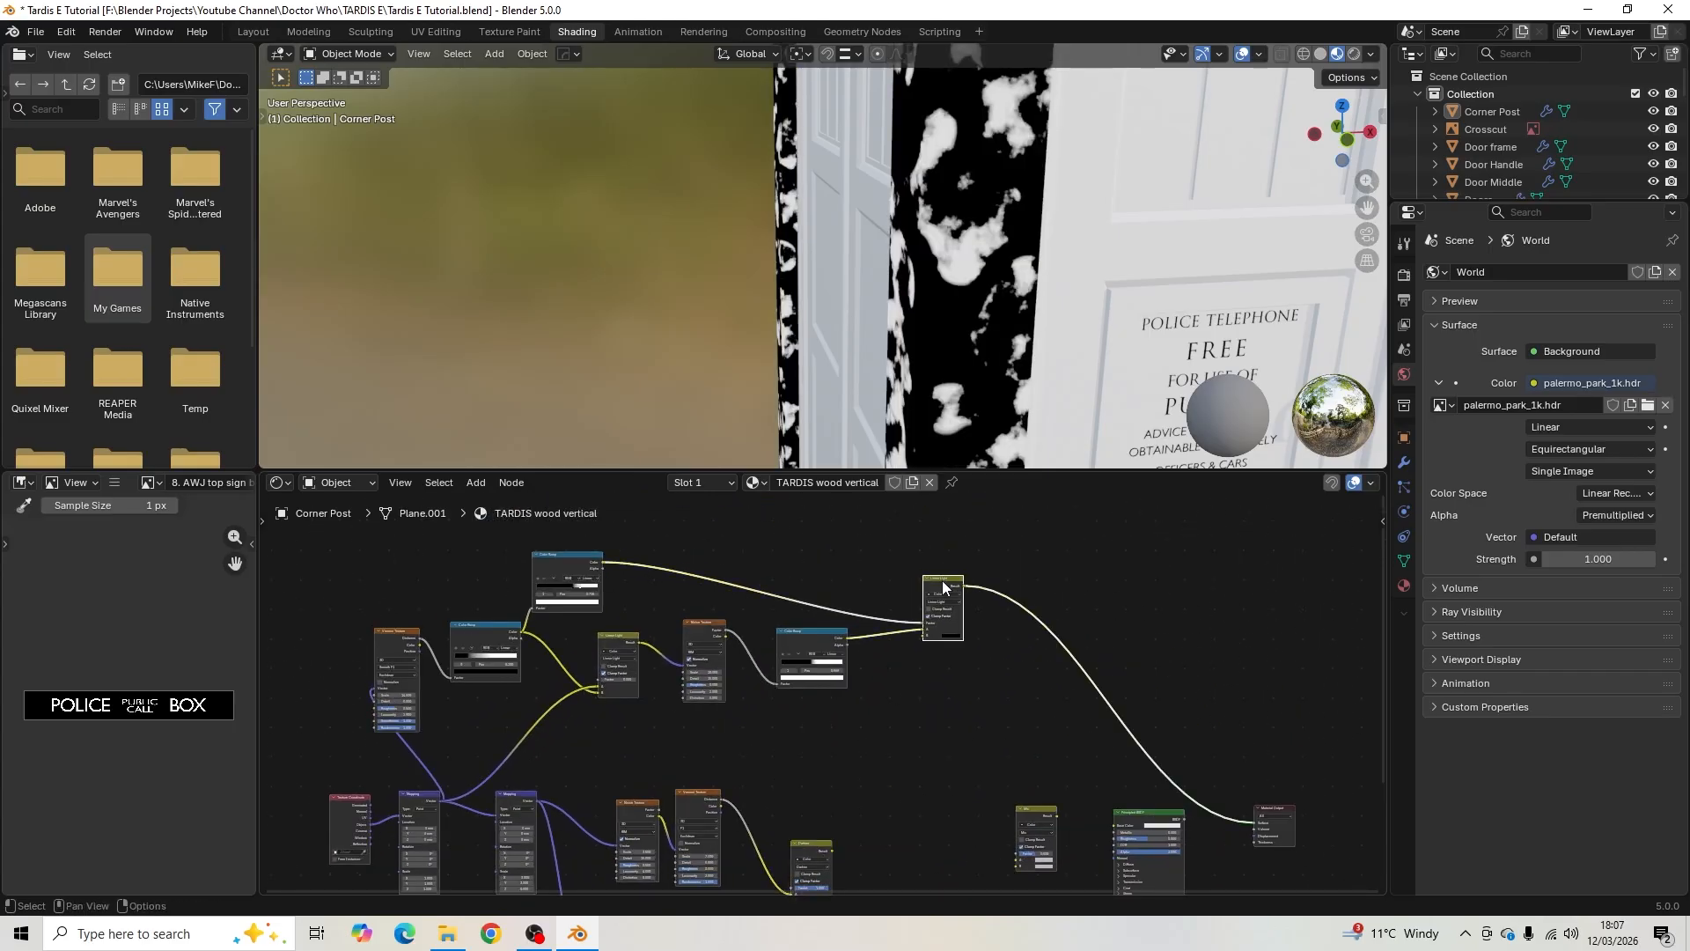
- Shift the new Mix node up and to the left, between the Darken node and the Principled BSDF
shift+middle_drag(953, 699, 965, 647)
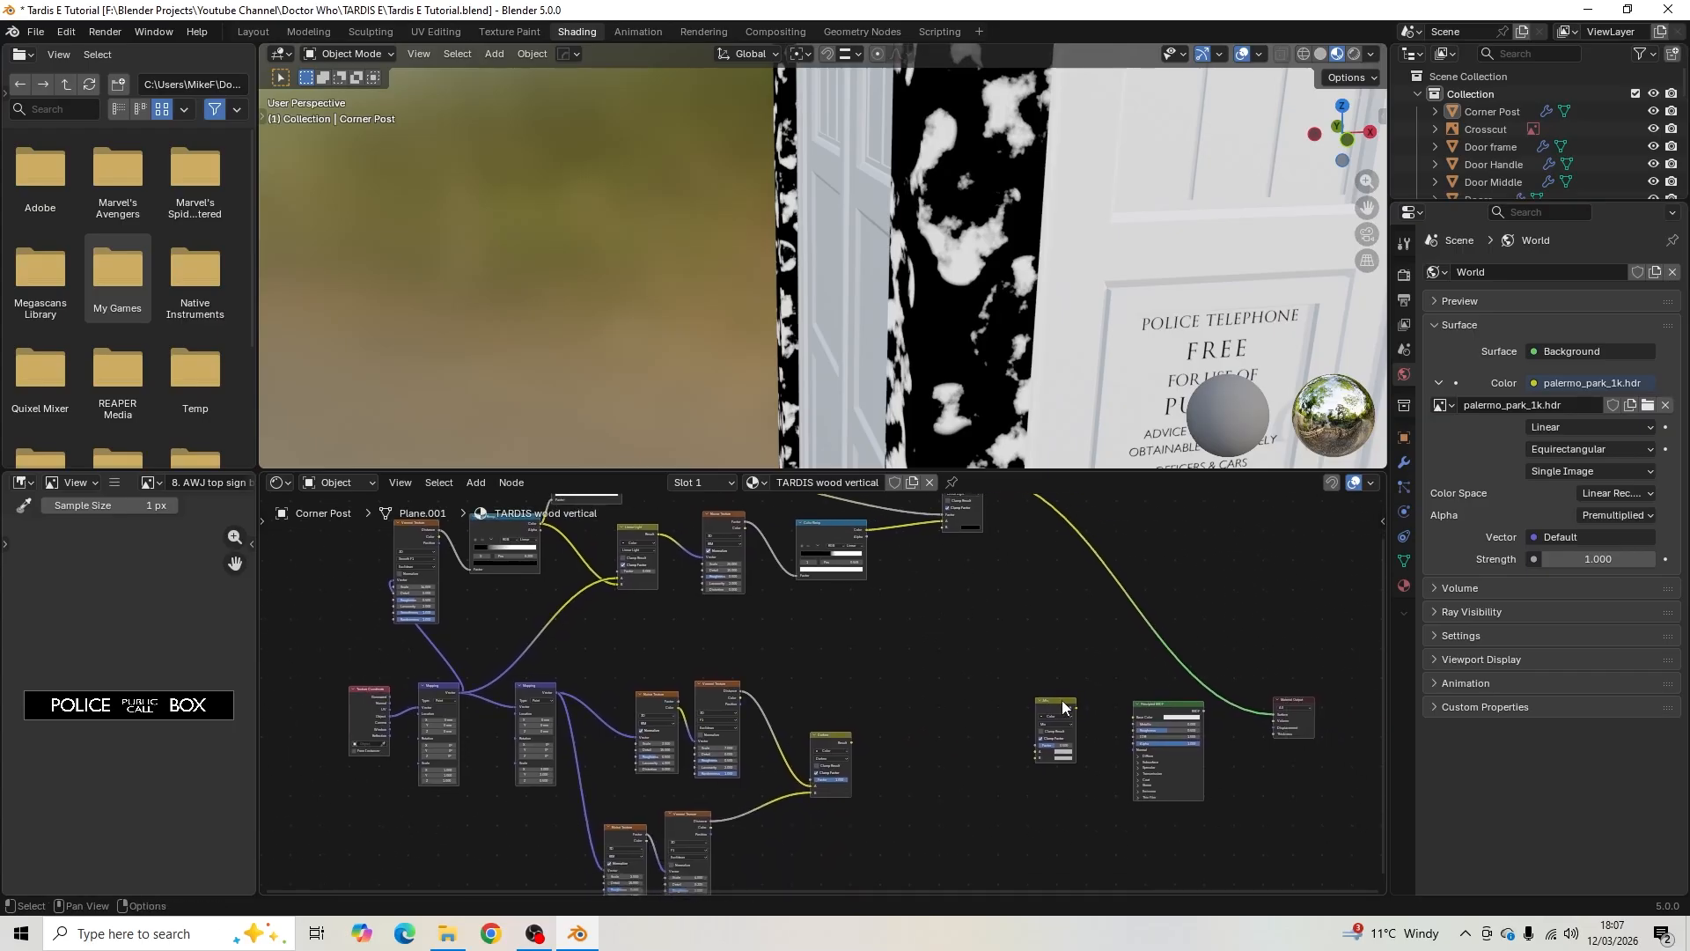
drag(1062, 704, 1037, 678)
scroll(1058, 709, up, 4)
shift+middle_drag(1063, 729, 738, 681)
scroll(757, 662, up, 2)
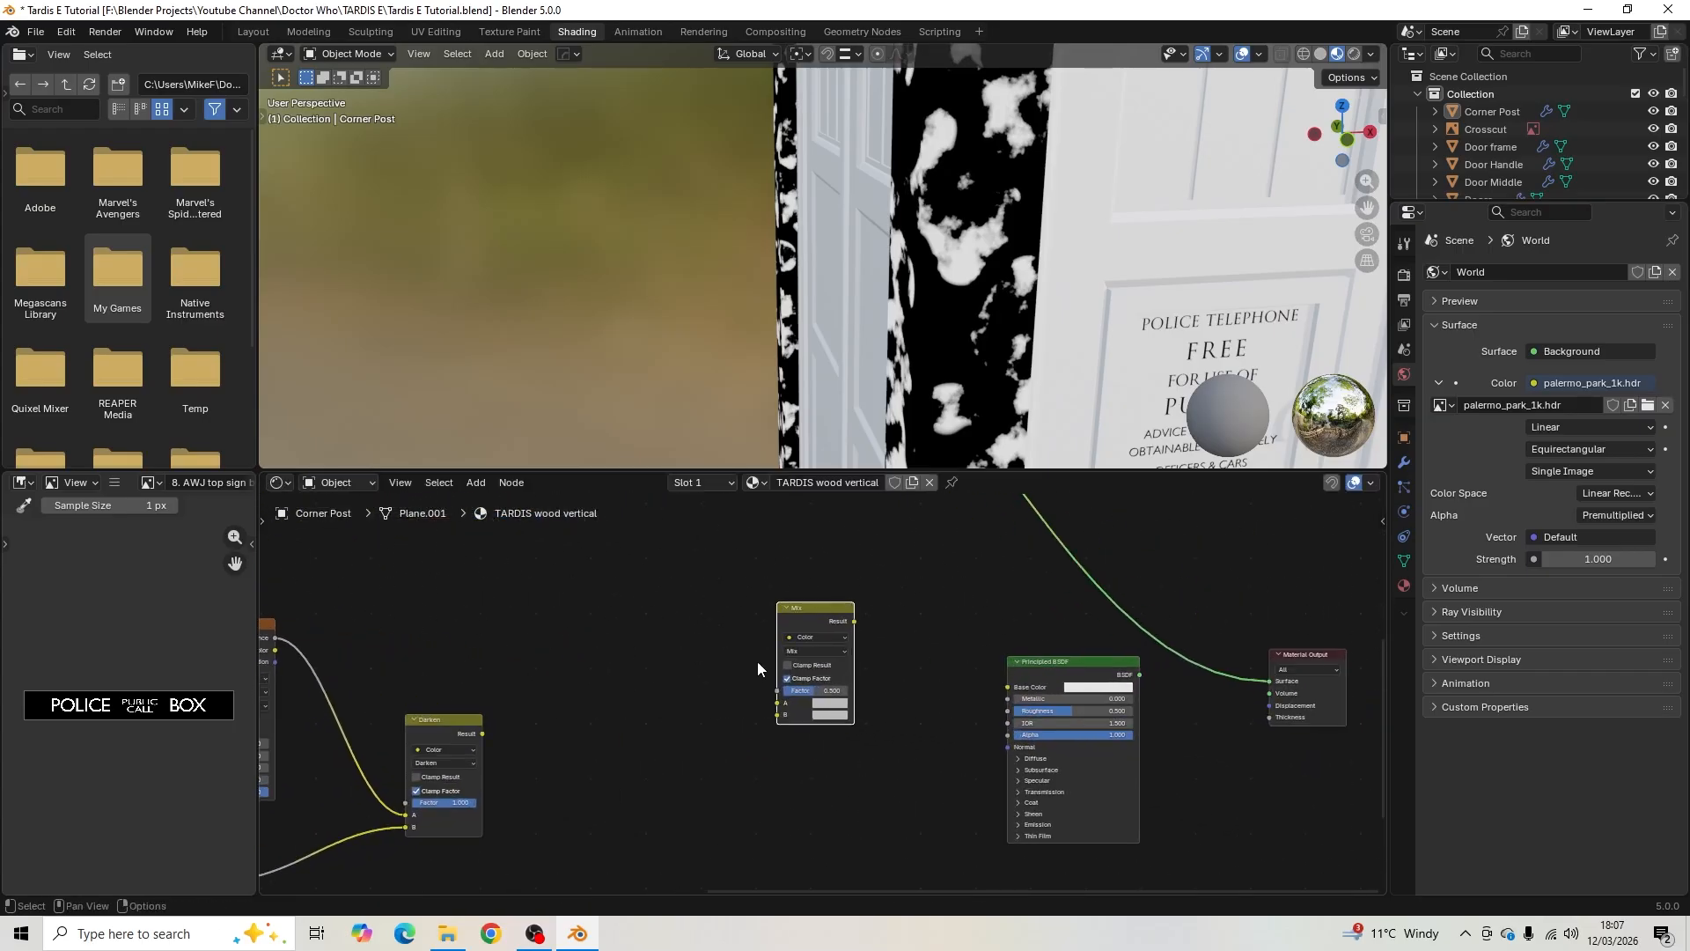
scroll(757, 669, up, 1)
drag(810, 594, 732, 592)
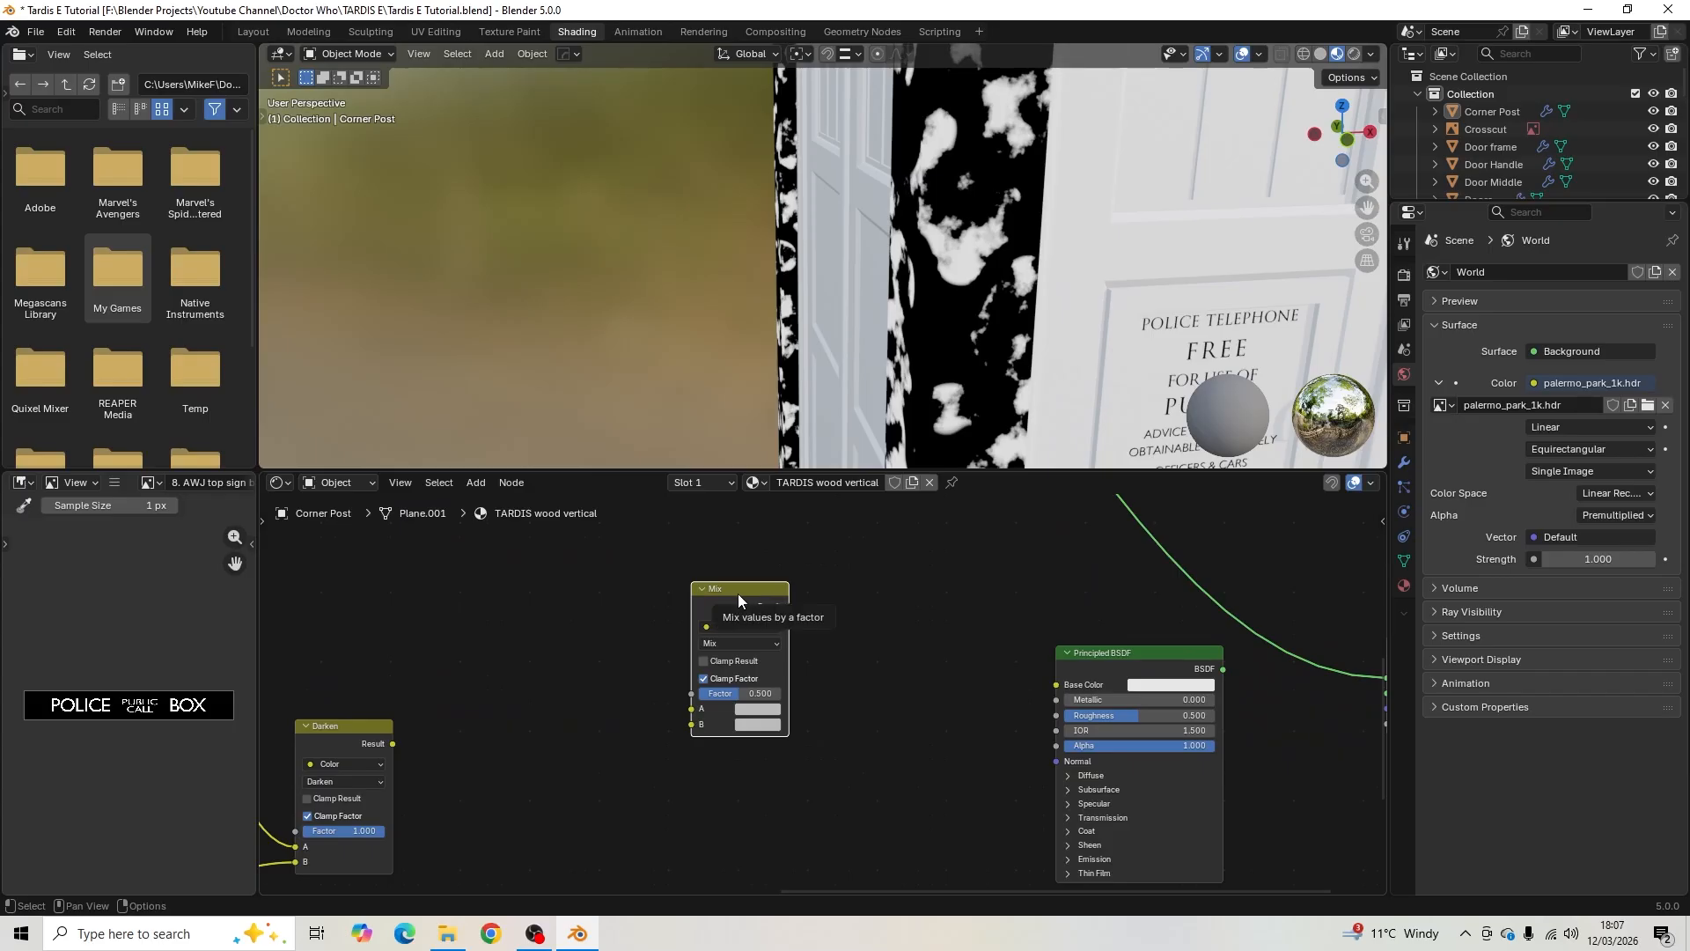
- Set the new Mix node's blending mode to Lighten
scroll(617, 682, up, 2)
scroll(589, 731, up, 2)
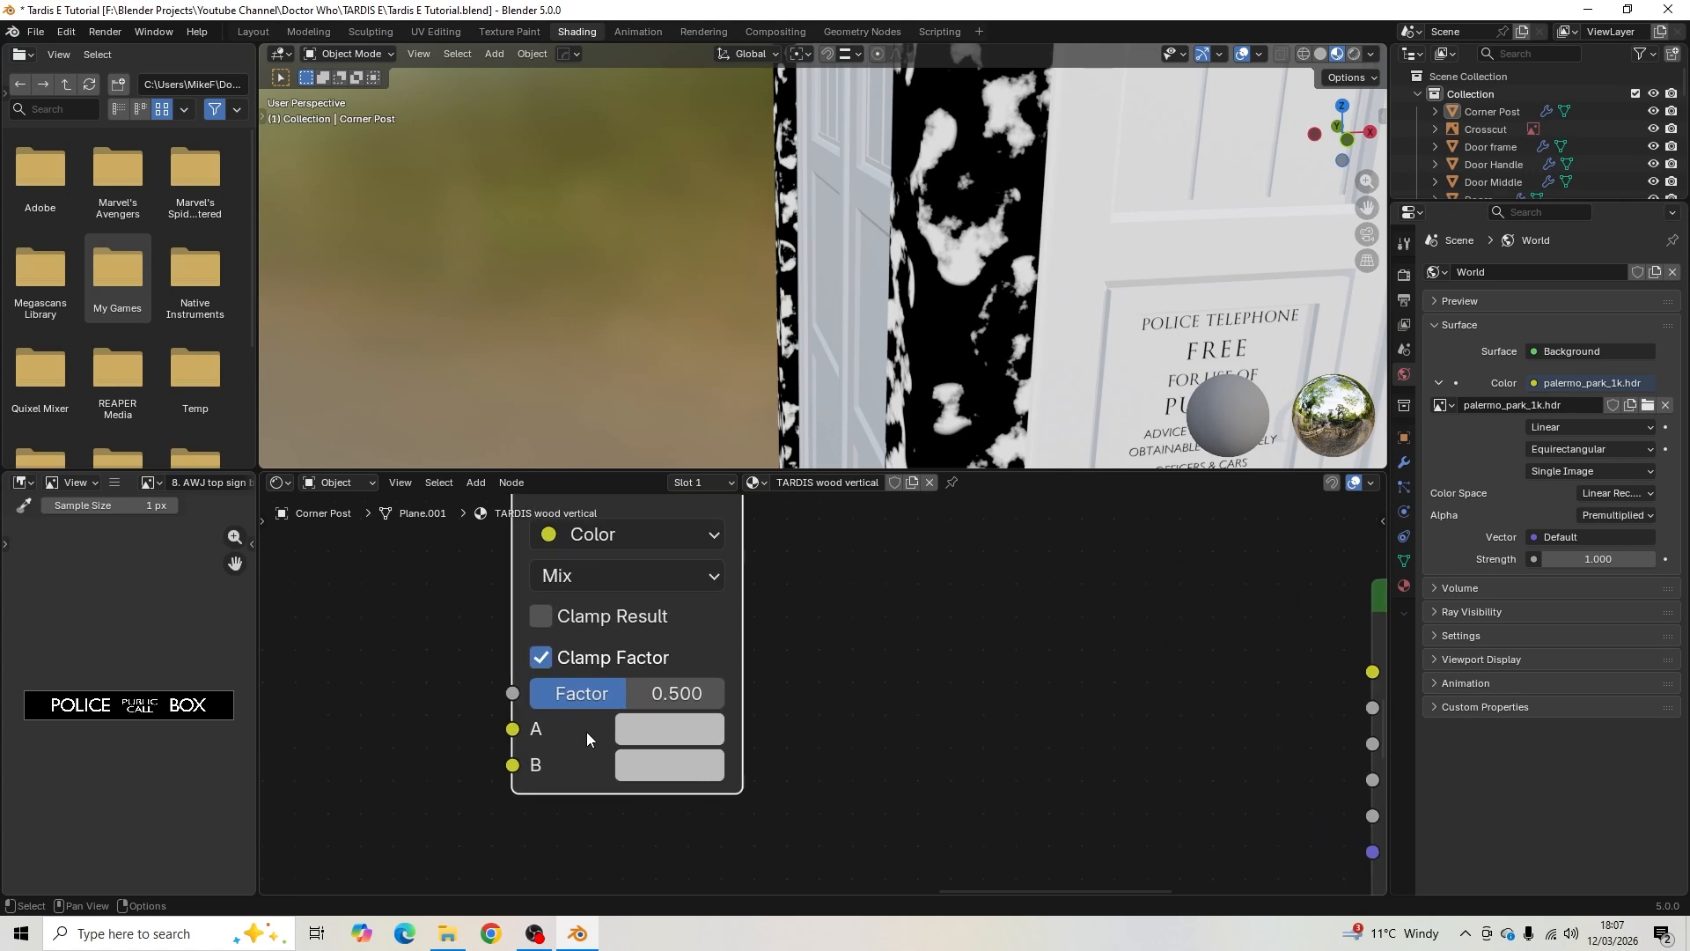
scroll(427, 685, up, 2)
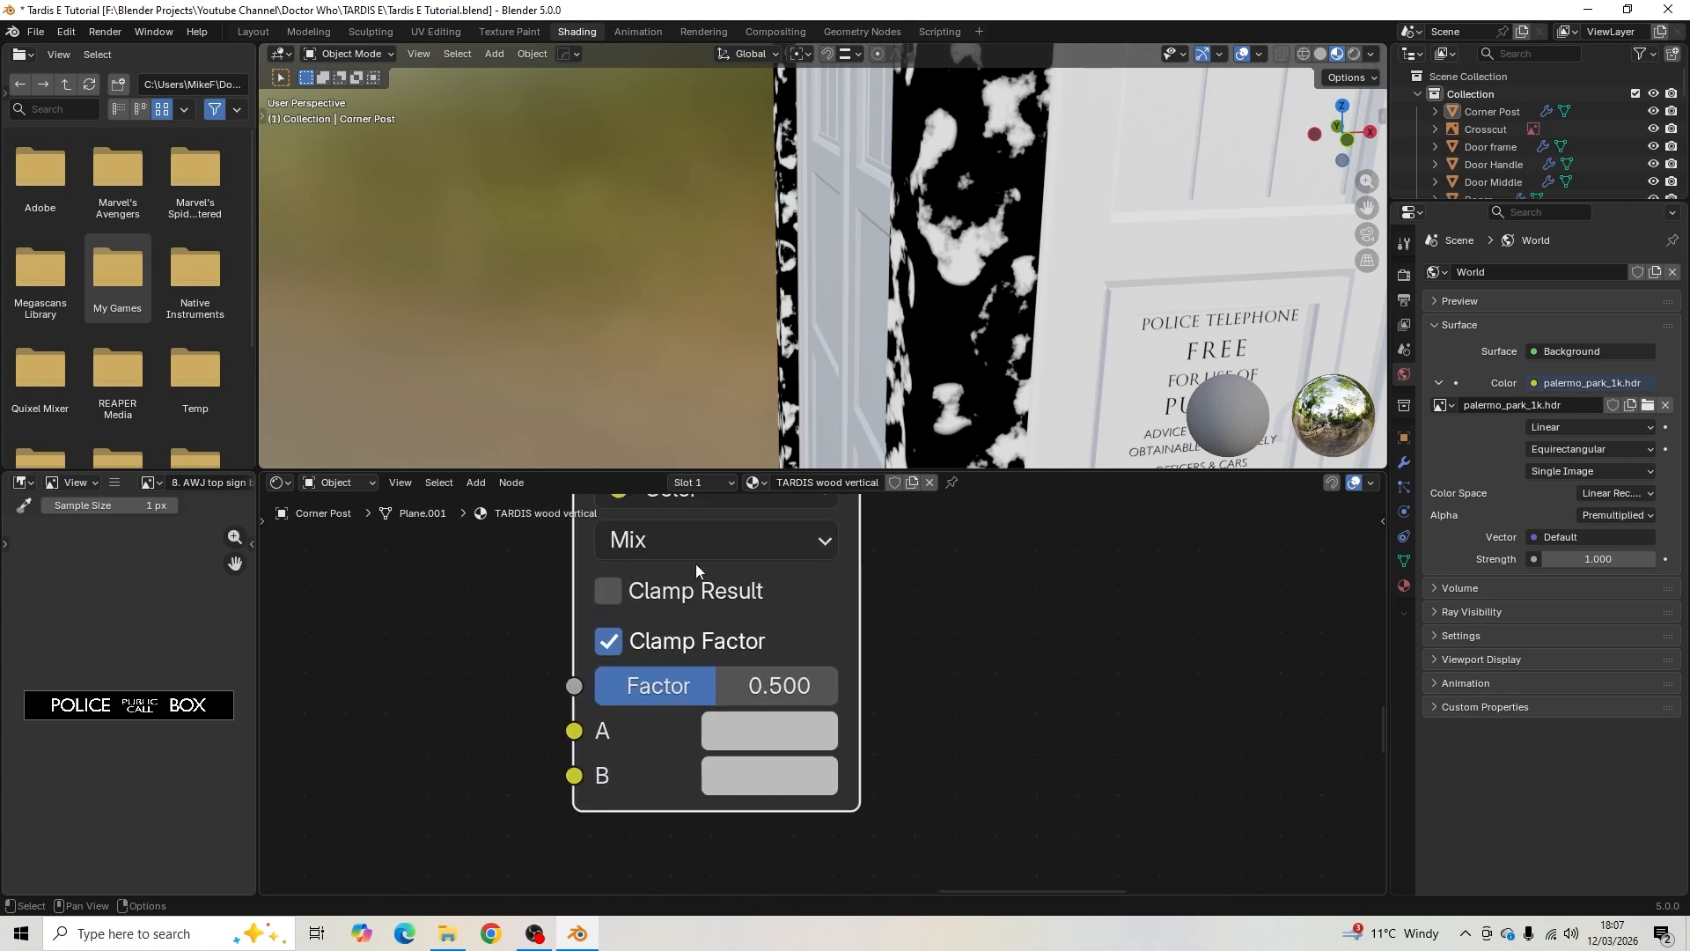
click(699, 541)
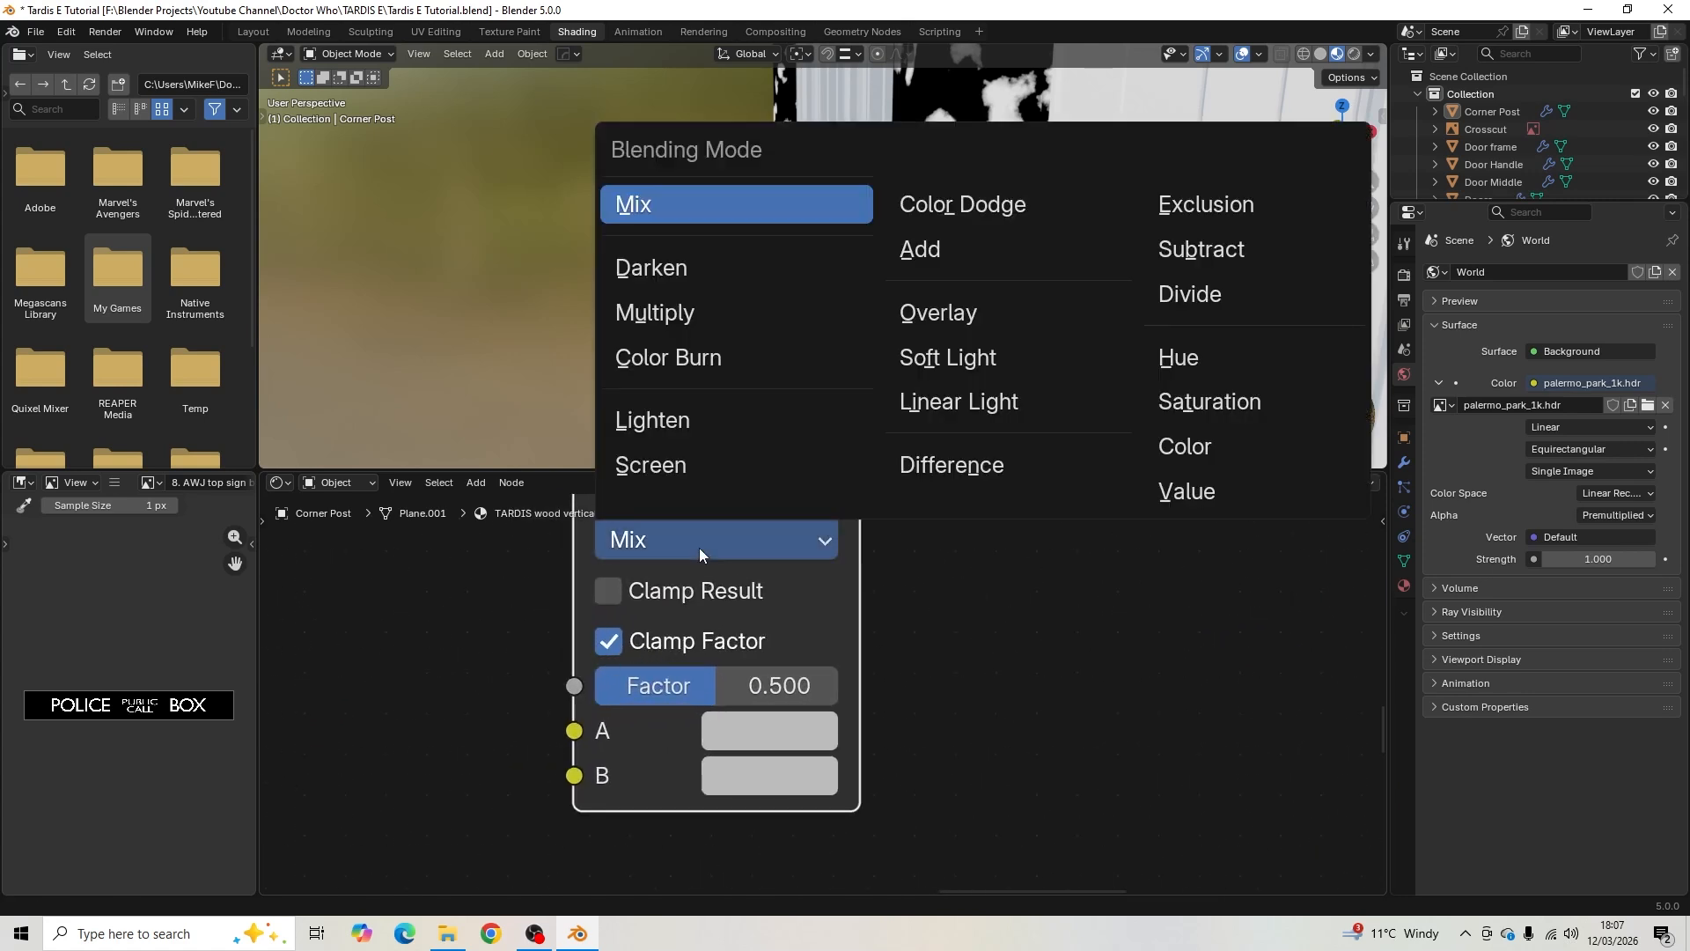
click(715, 410)
scroll(445, 647, down, 2)
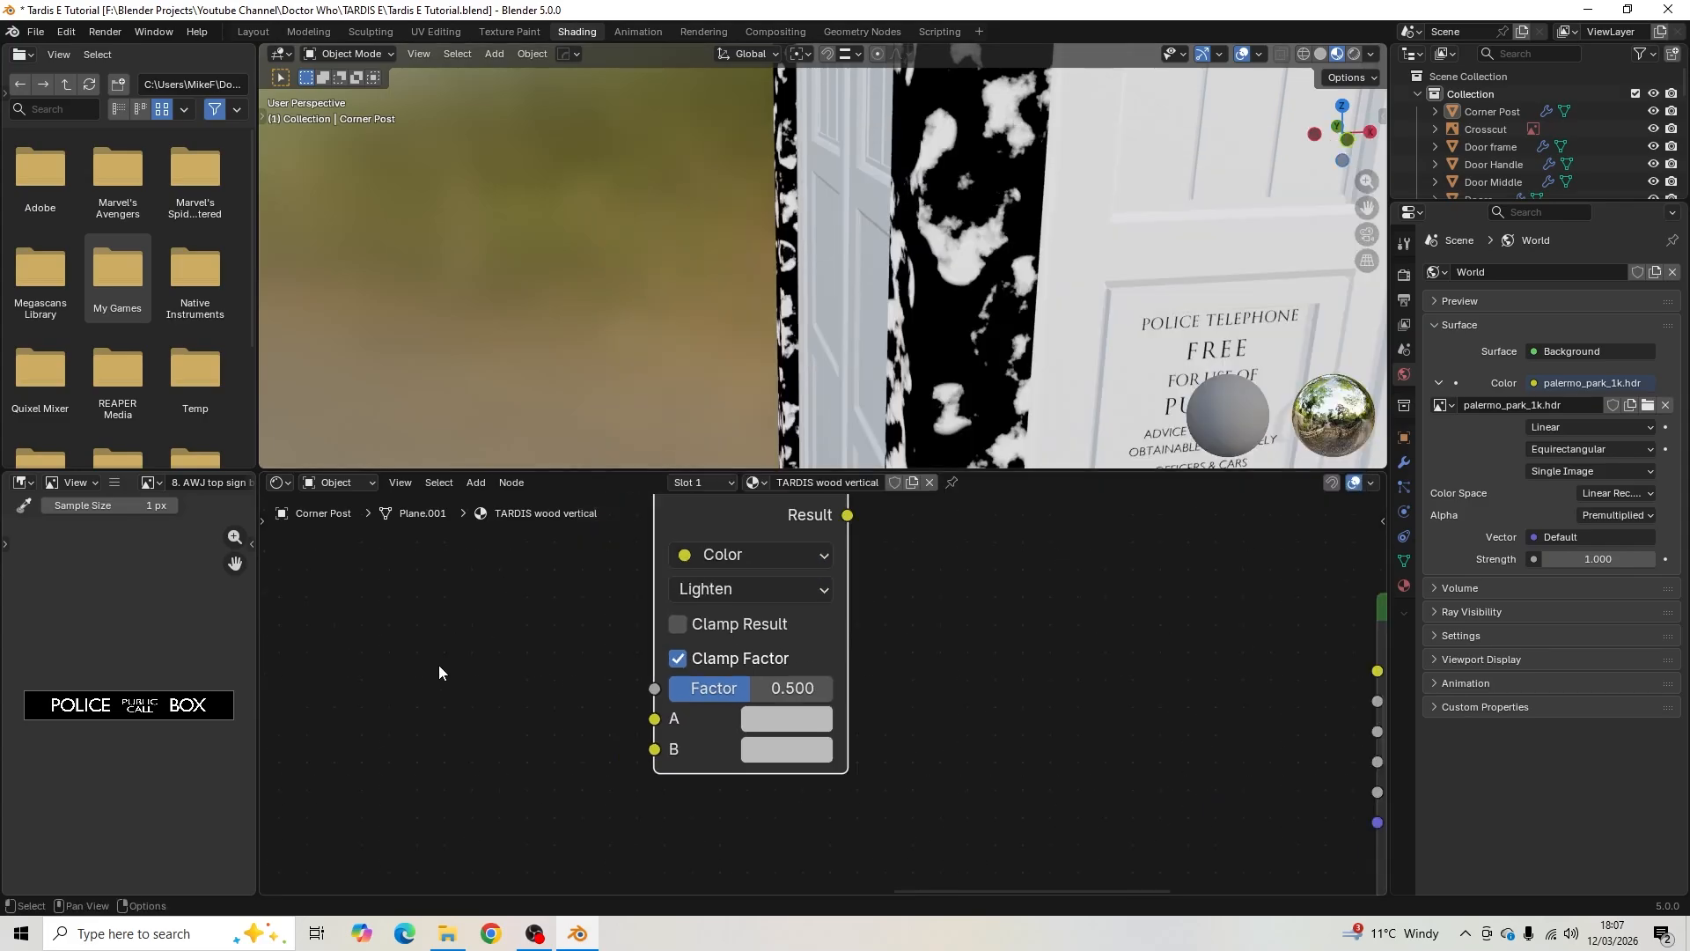
- Connect the Darken node's Result to input A of the Lighten node
middle_drag(439, 663, 779, 612)
scroll(771, 622, down, 3)
middle_drag(578, 663, 701, 644)
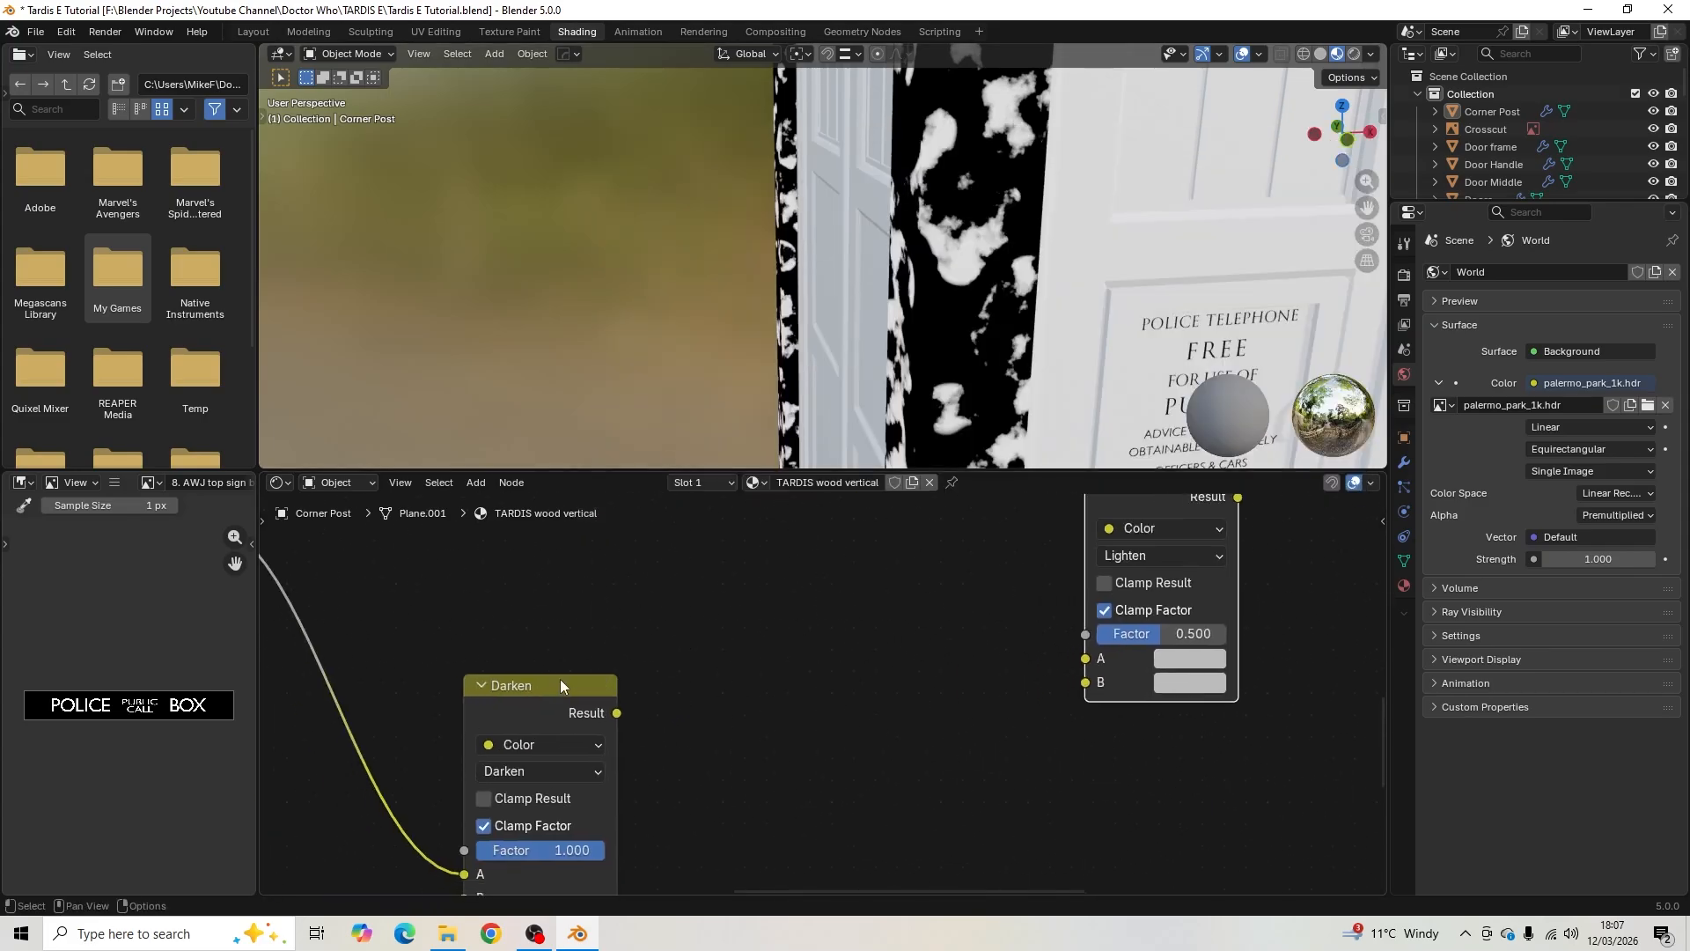
click(562, 680)
middle_drag(580, 700, 711, 706)
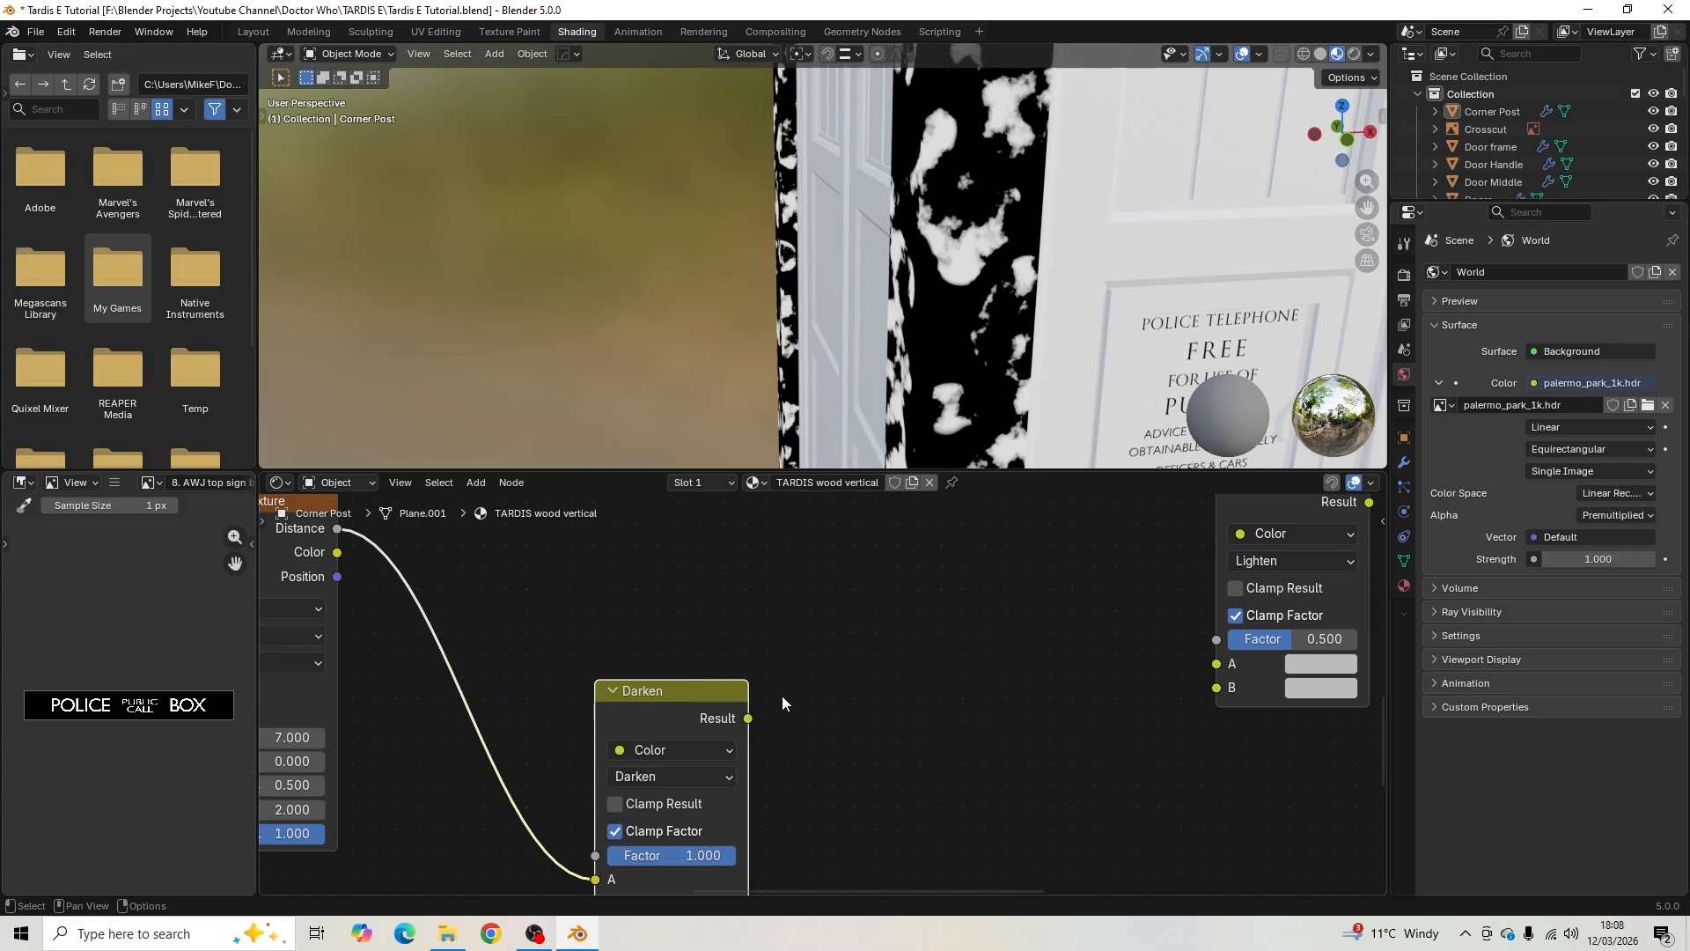
drag(748, 718, 1216, 663)
- Connect the upper Linear Light node's Result to the Factor input of the Lighten node
scroll(1061, 636, down, 5)
middle_drag(982, 643, 661, 647)
scroll(659, 638, up, 3)
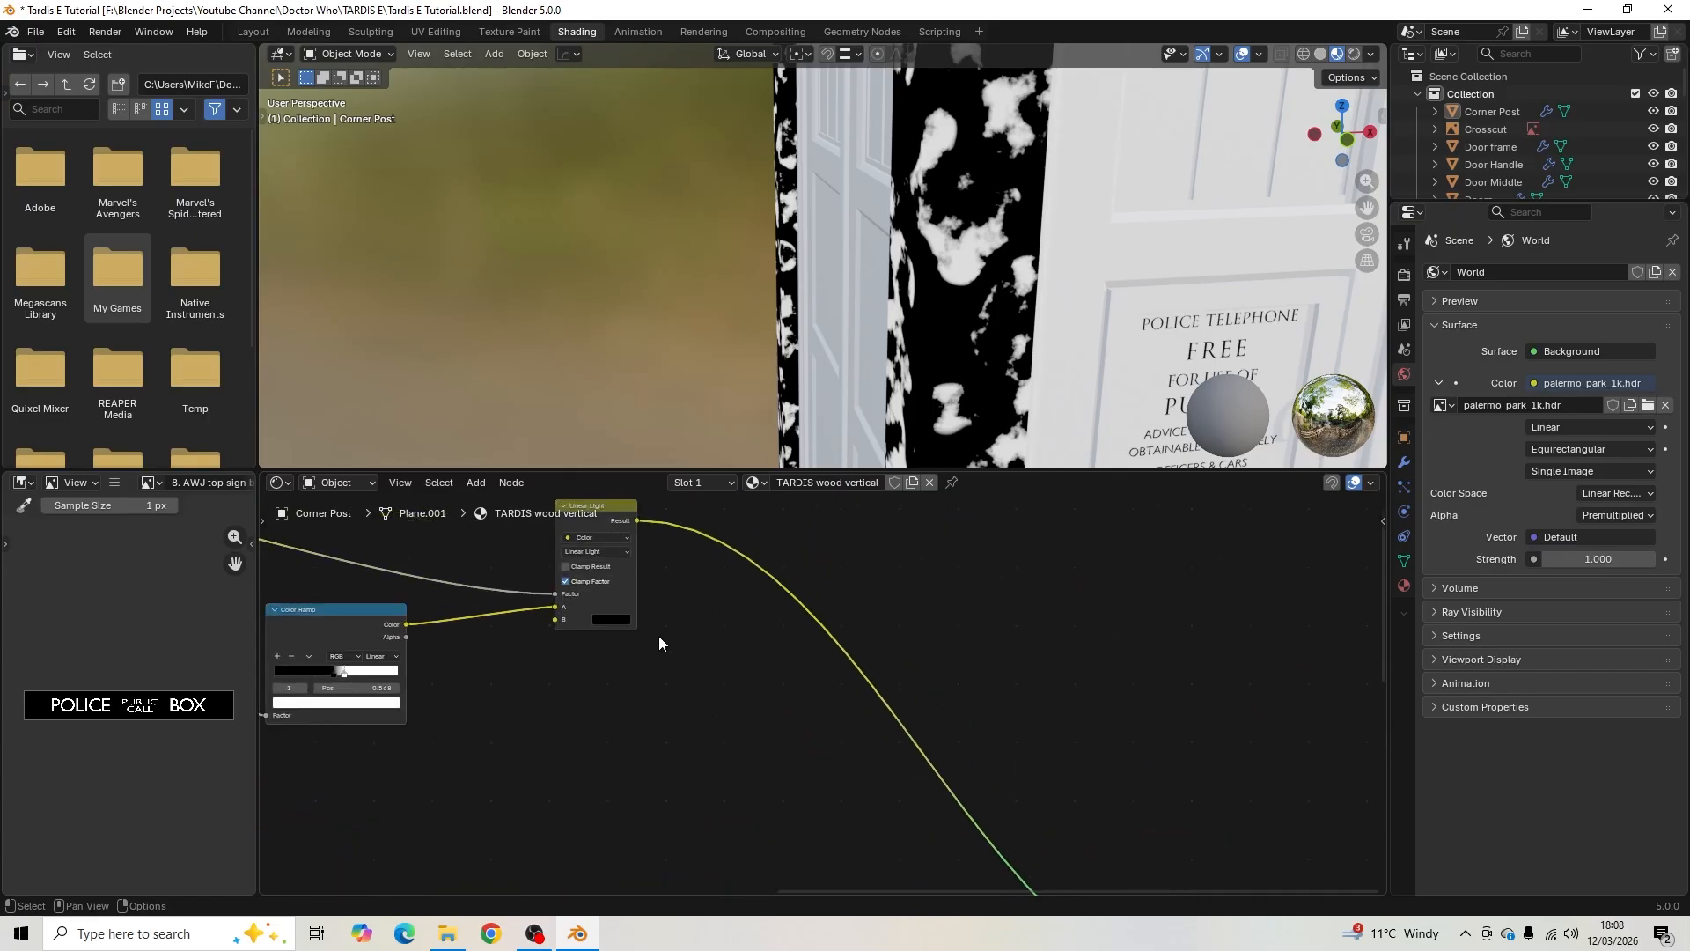
drag(592, 544, 625, 708)
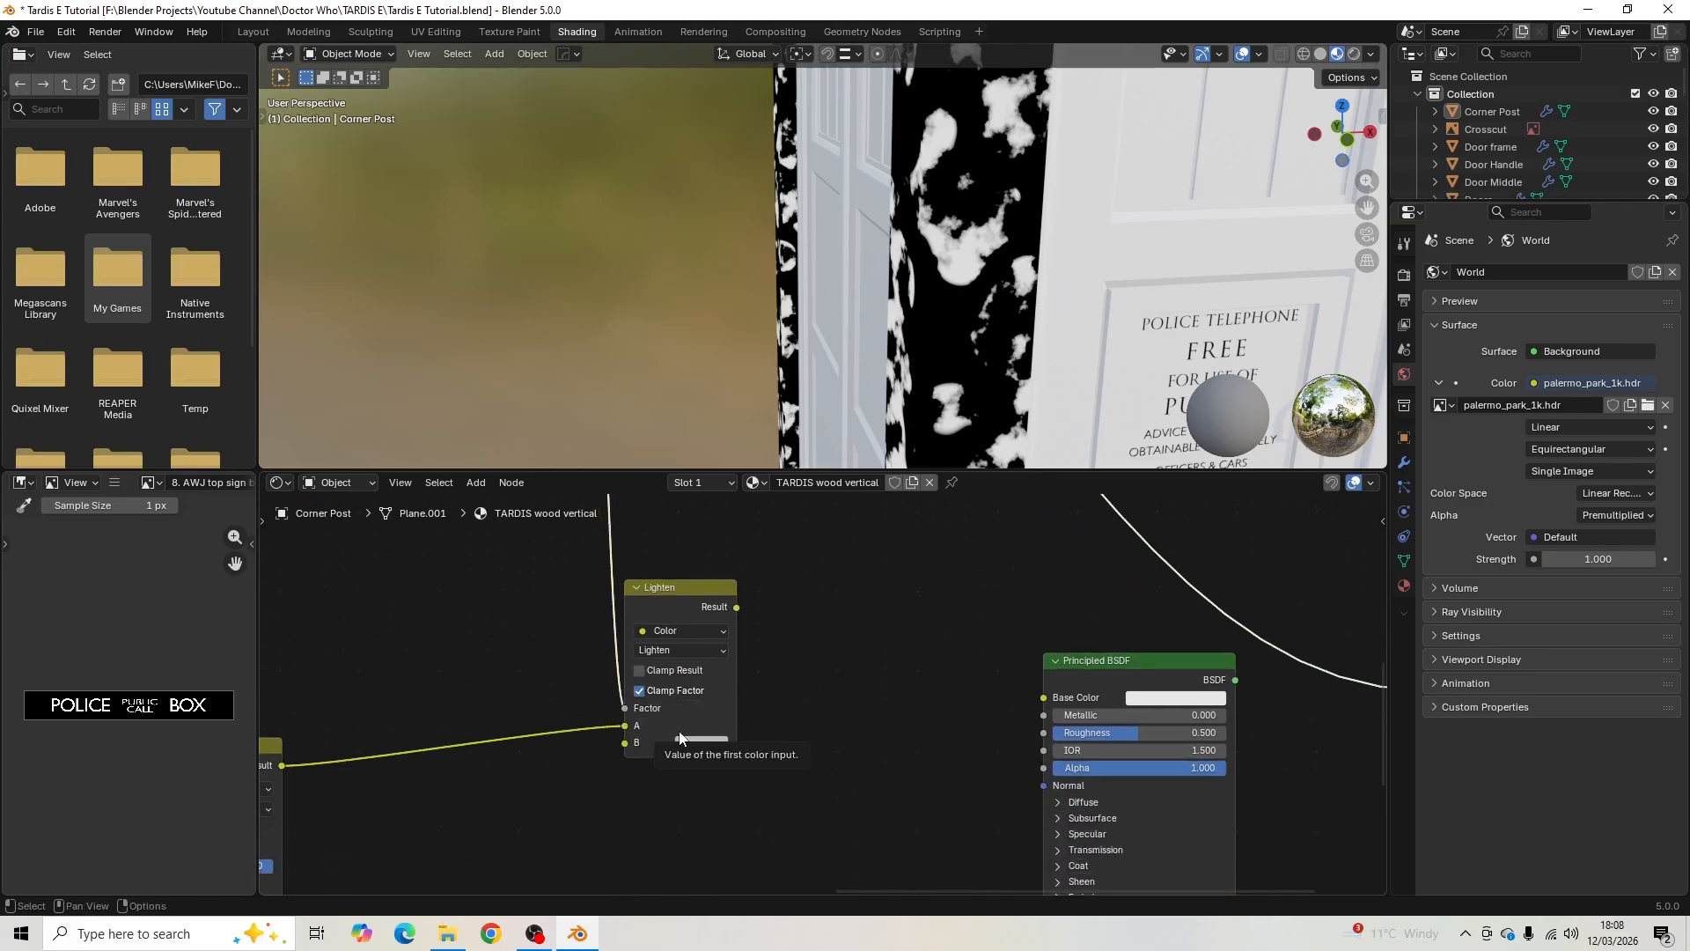
- Preview the Lighten node's result on the corner posts and inspect the combined grain up close and from the front
ctrl+shift+click(688, 586)
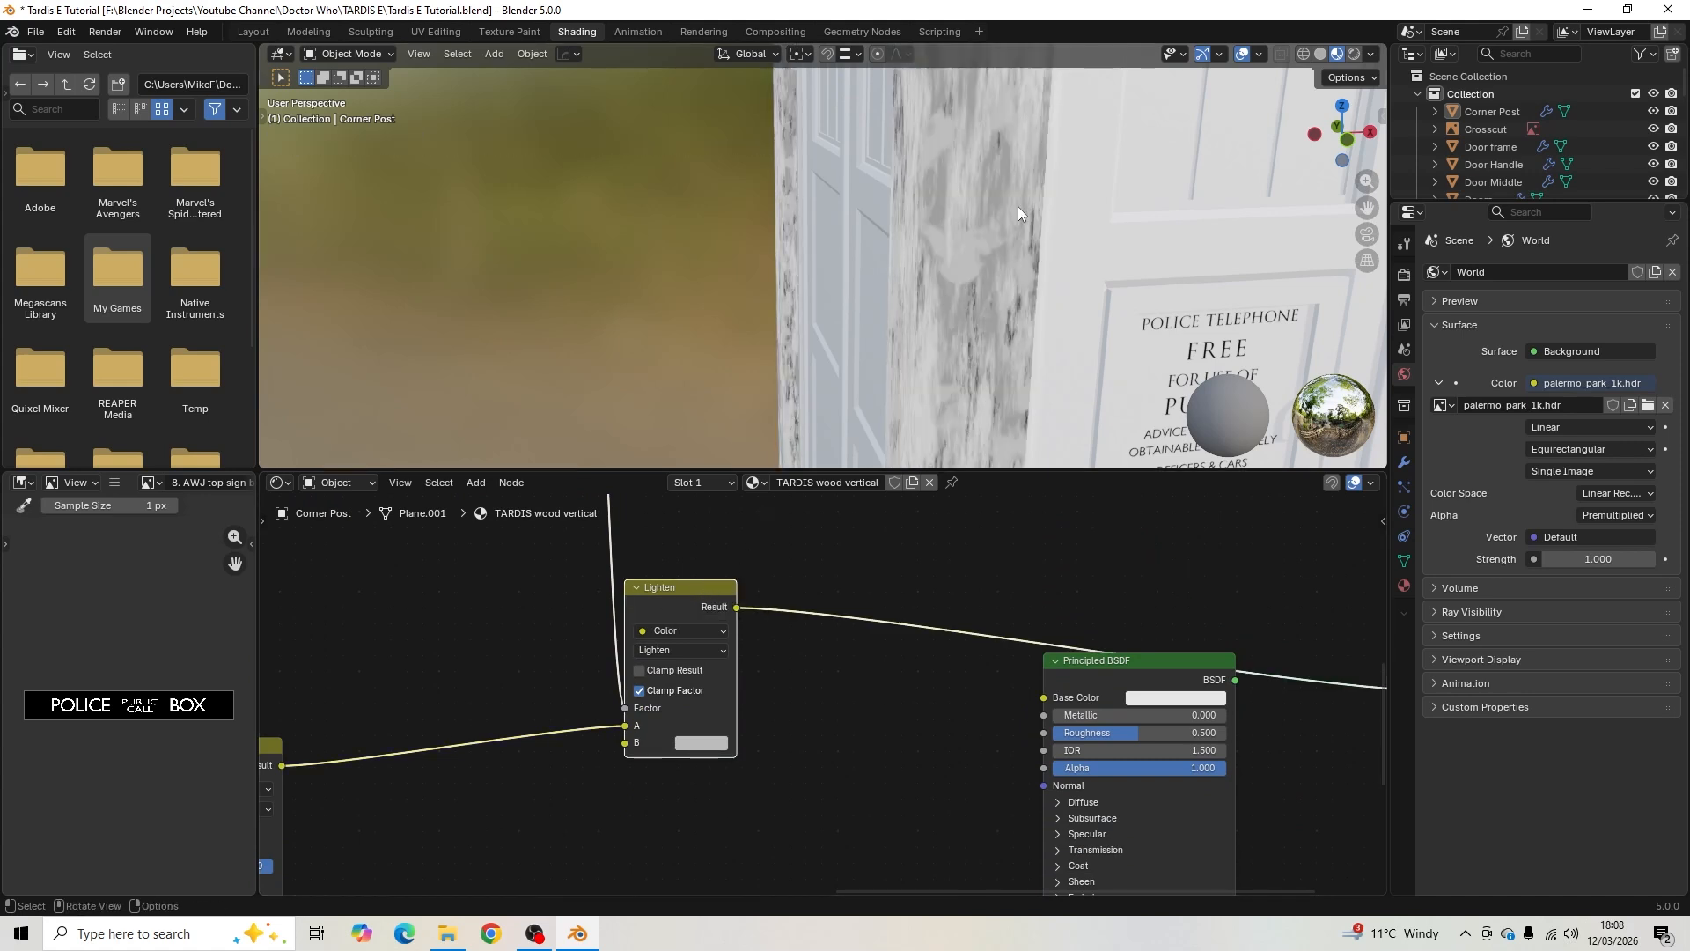
scroll(1010, 217, down, 2)
shift+middle_drag(1008, 218, 927, 329)
scroll(906, 307, down, 3)
shift+middle_drag(868, 216, 810, 237)
scroll(843, 366, up, 4)
scroll(845, 155, up, 1)
scroll(828, 334, down, 6)
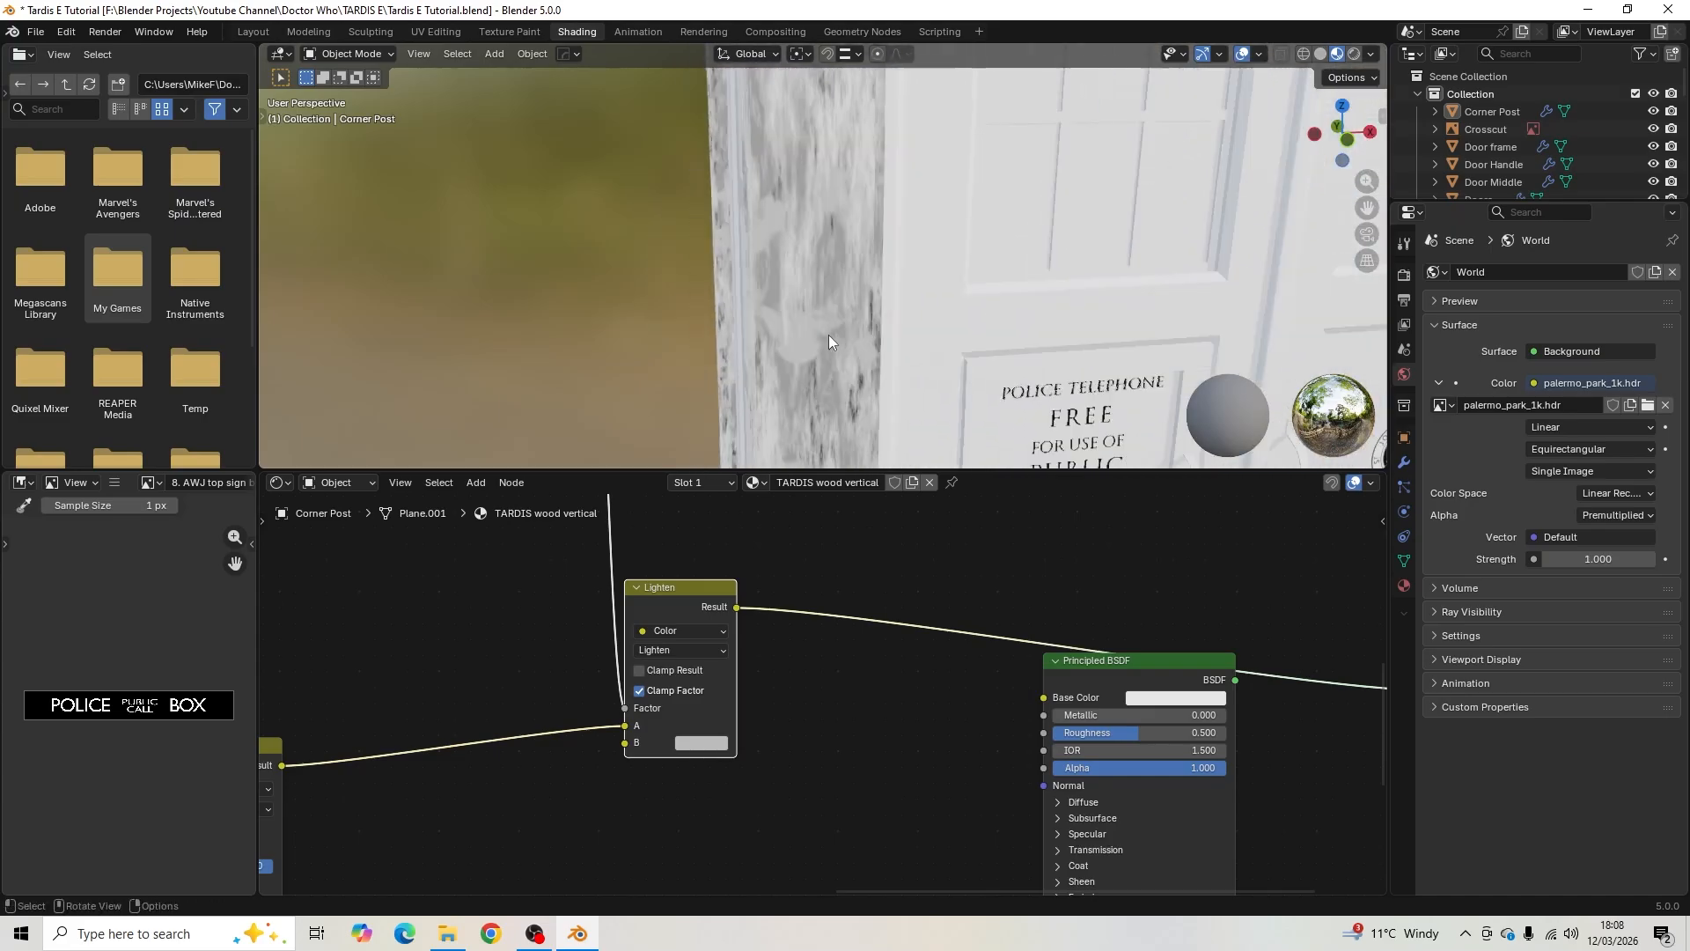
middle_drag(842, 292, 920, 283)
scroll(899, 632, down, 2)
scroll(871, 619, down, 1)
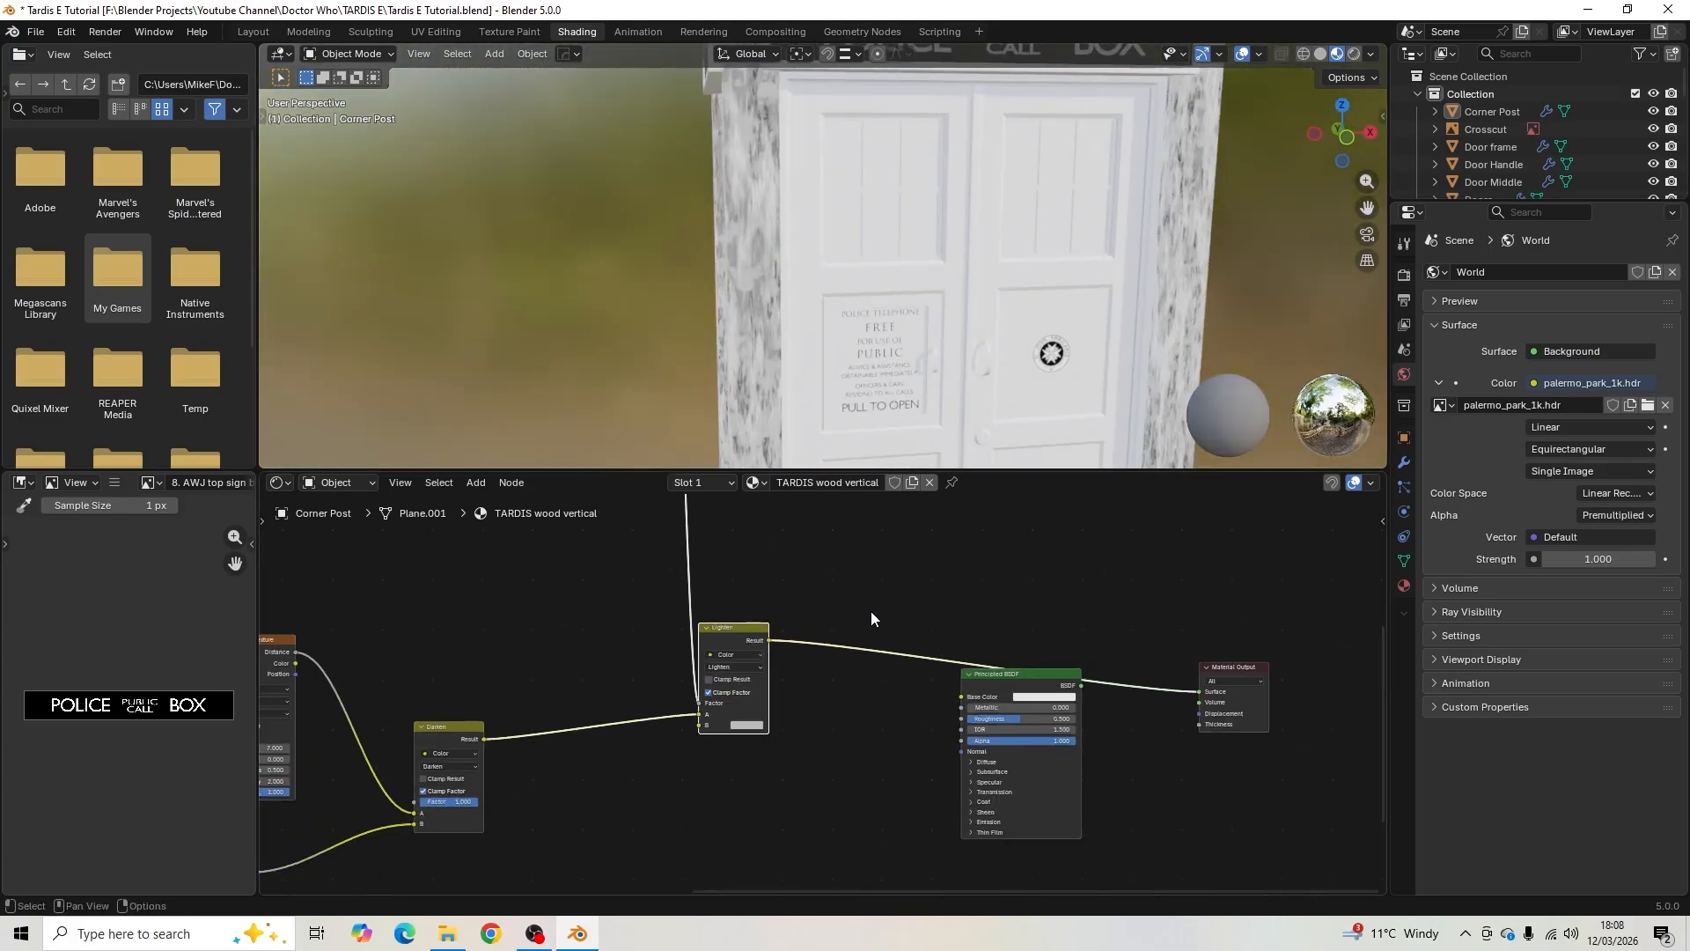
- Add a Color Ramp node on the link between the Lighten node and the Material Output
scroll(607, 592, down, 2)
middle_drag(608, 592, 655, 640)
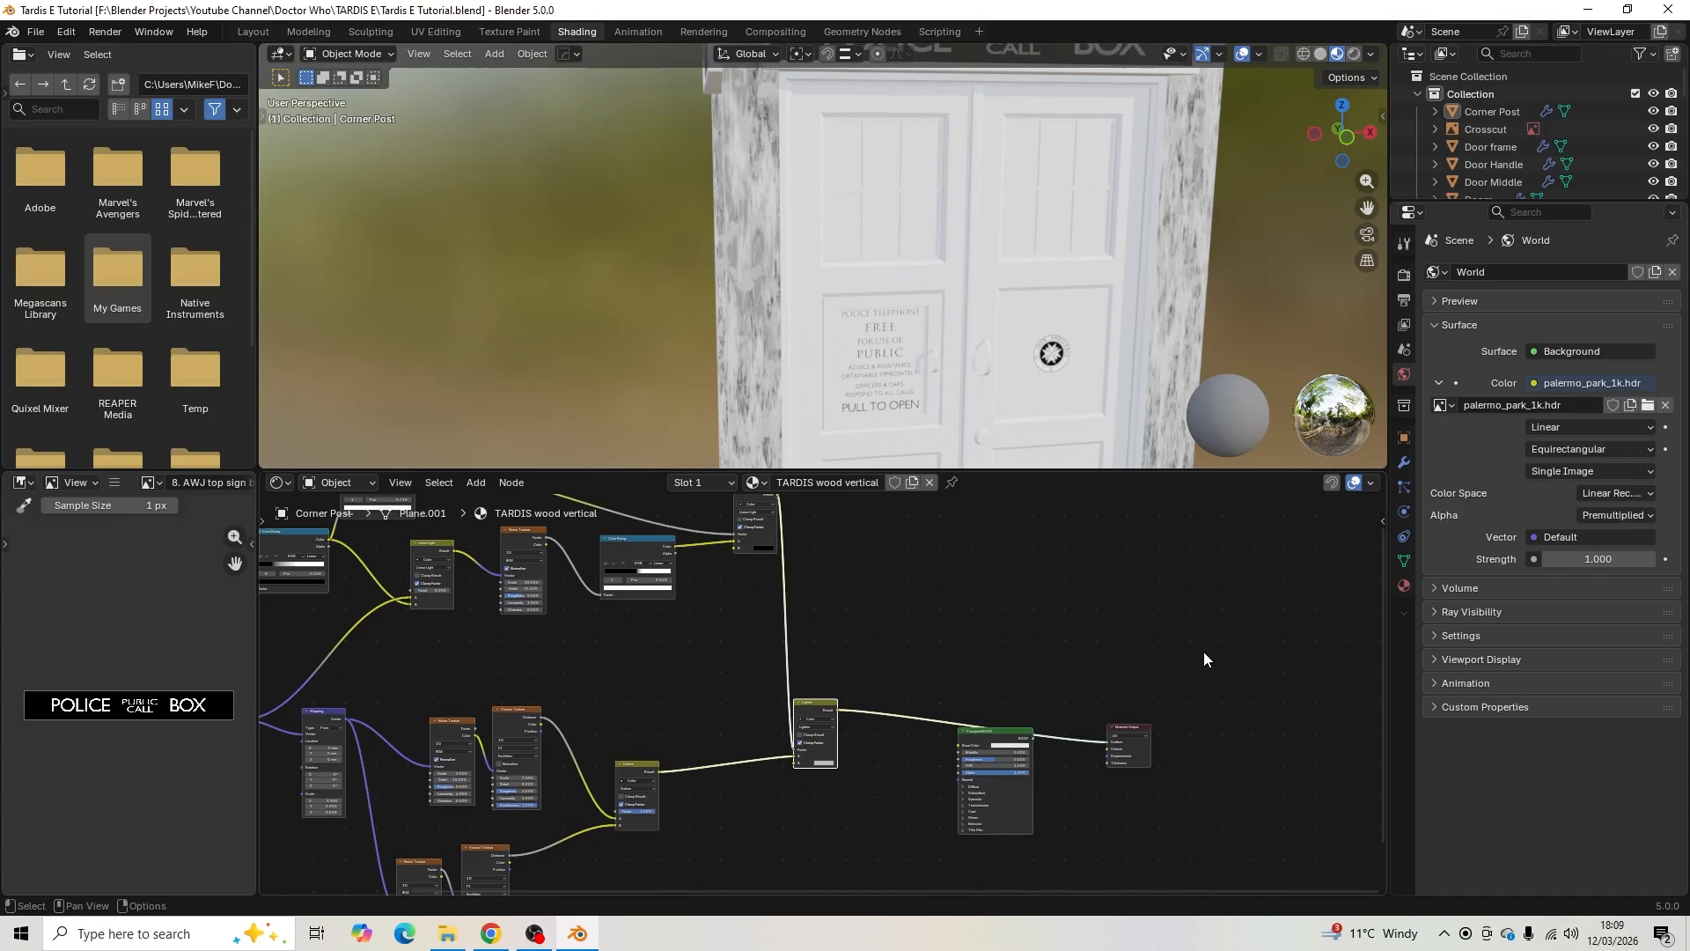
scroll(1005, 696, up, 1)
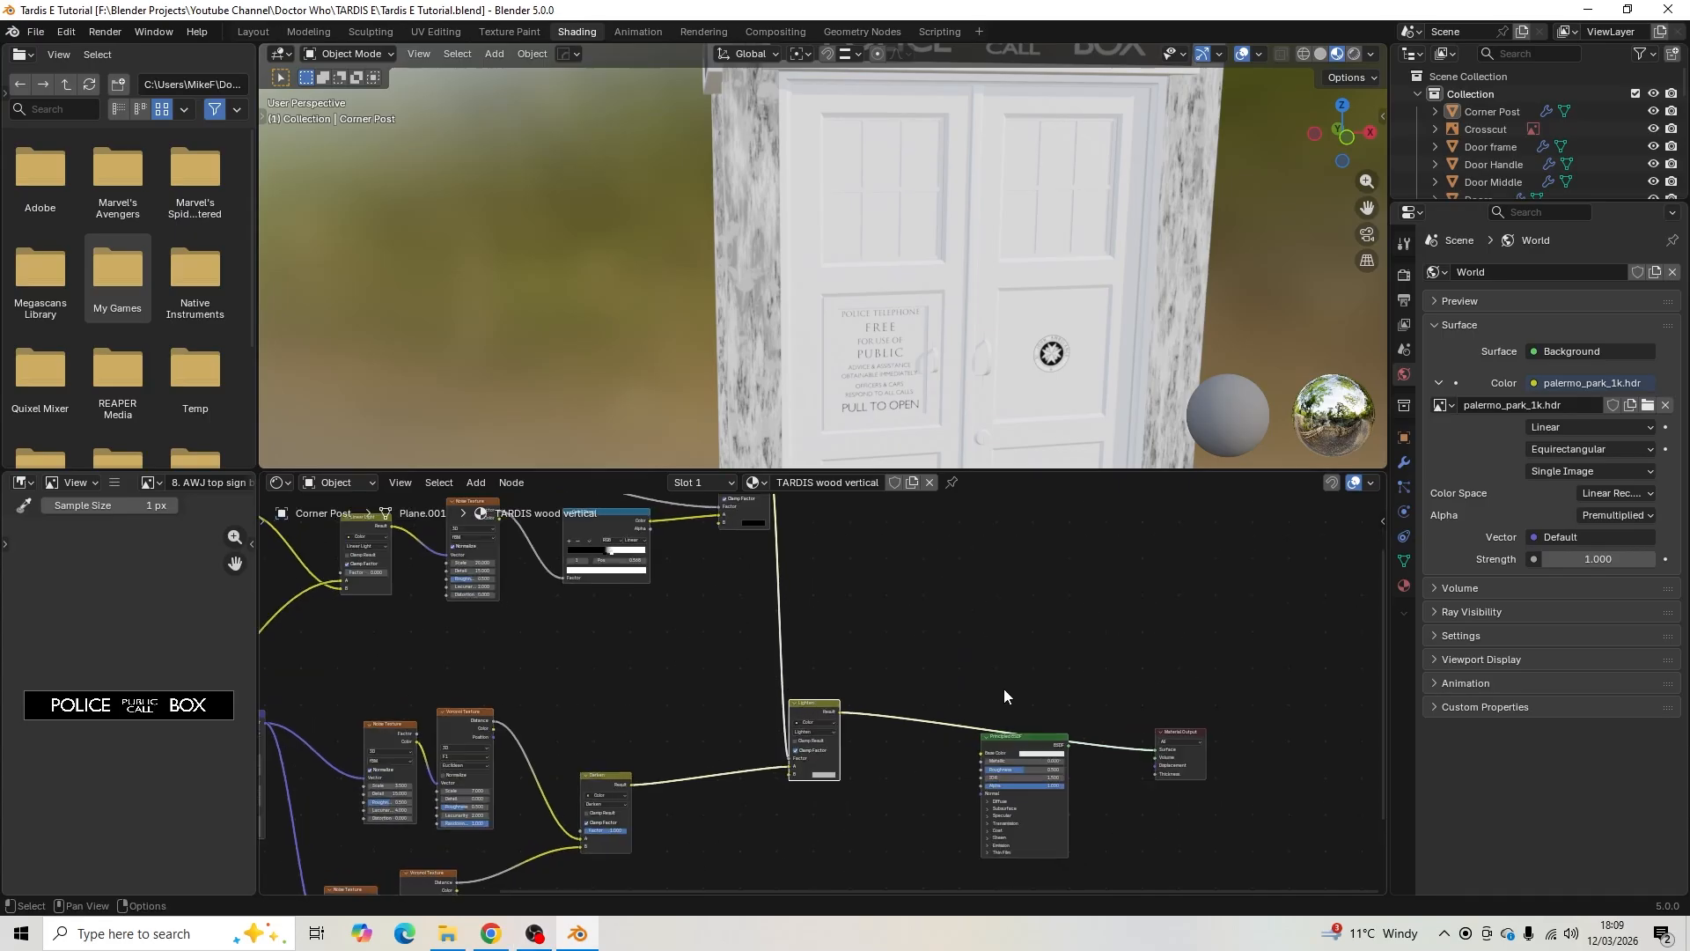
middle_drag(999, 689, 852, 605)
scroll(966, 645, up, 2)
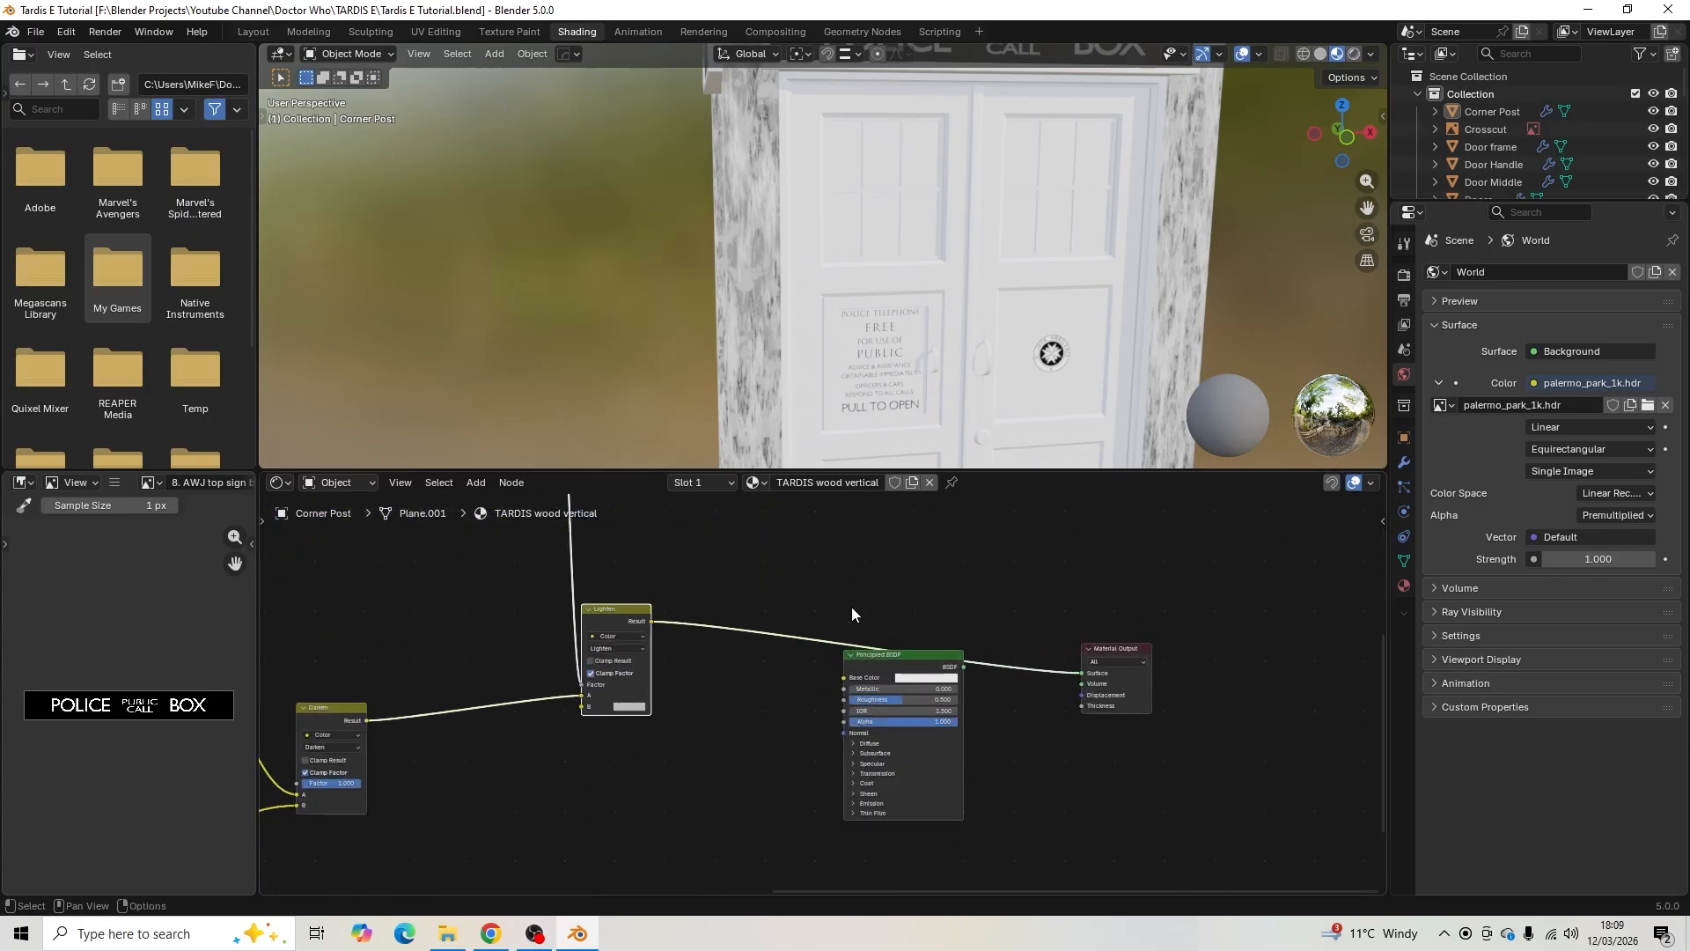
middle_drag(734, 562, 808, 651)
scroll(809, 646, down, 1)
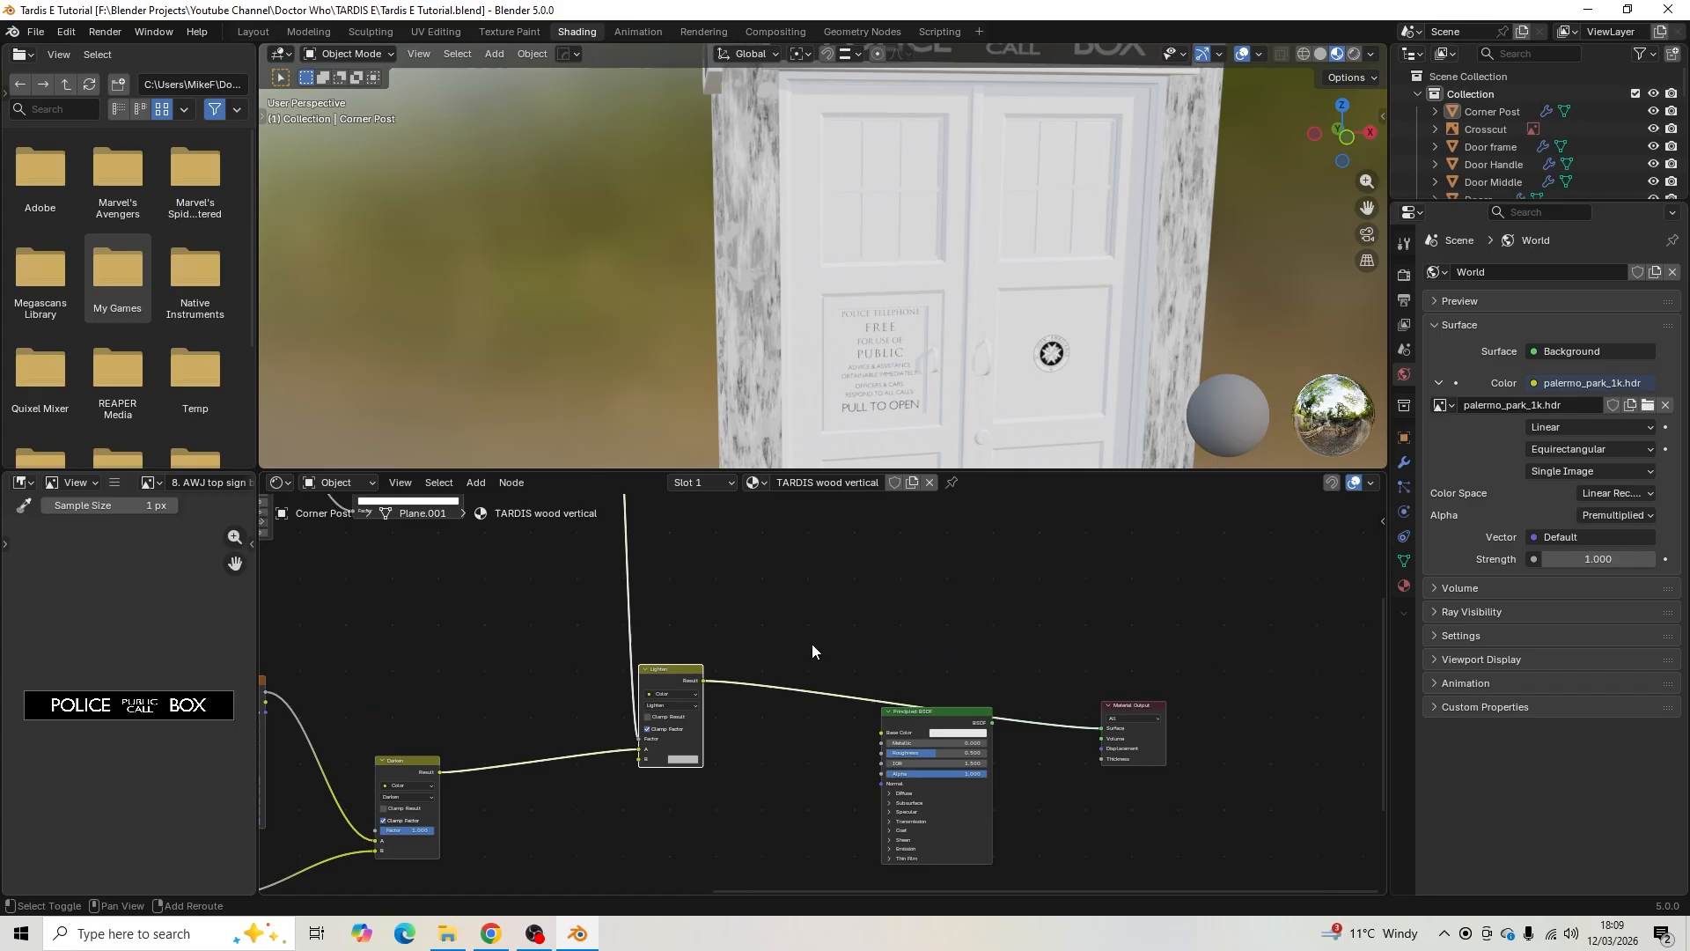
key(shift+a)
click(811, 647)
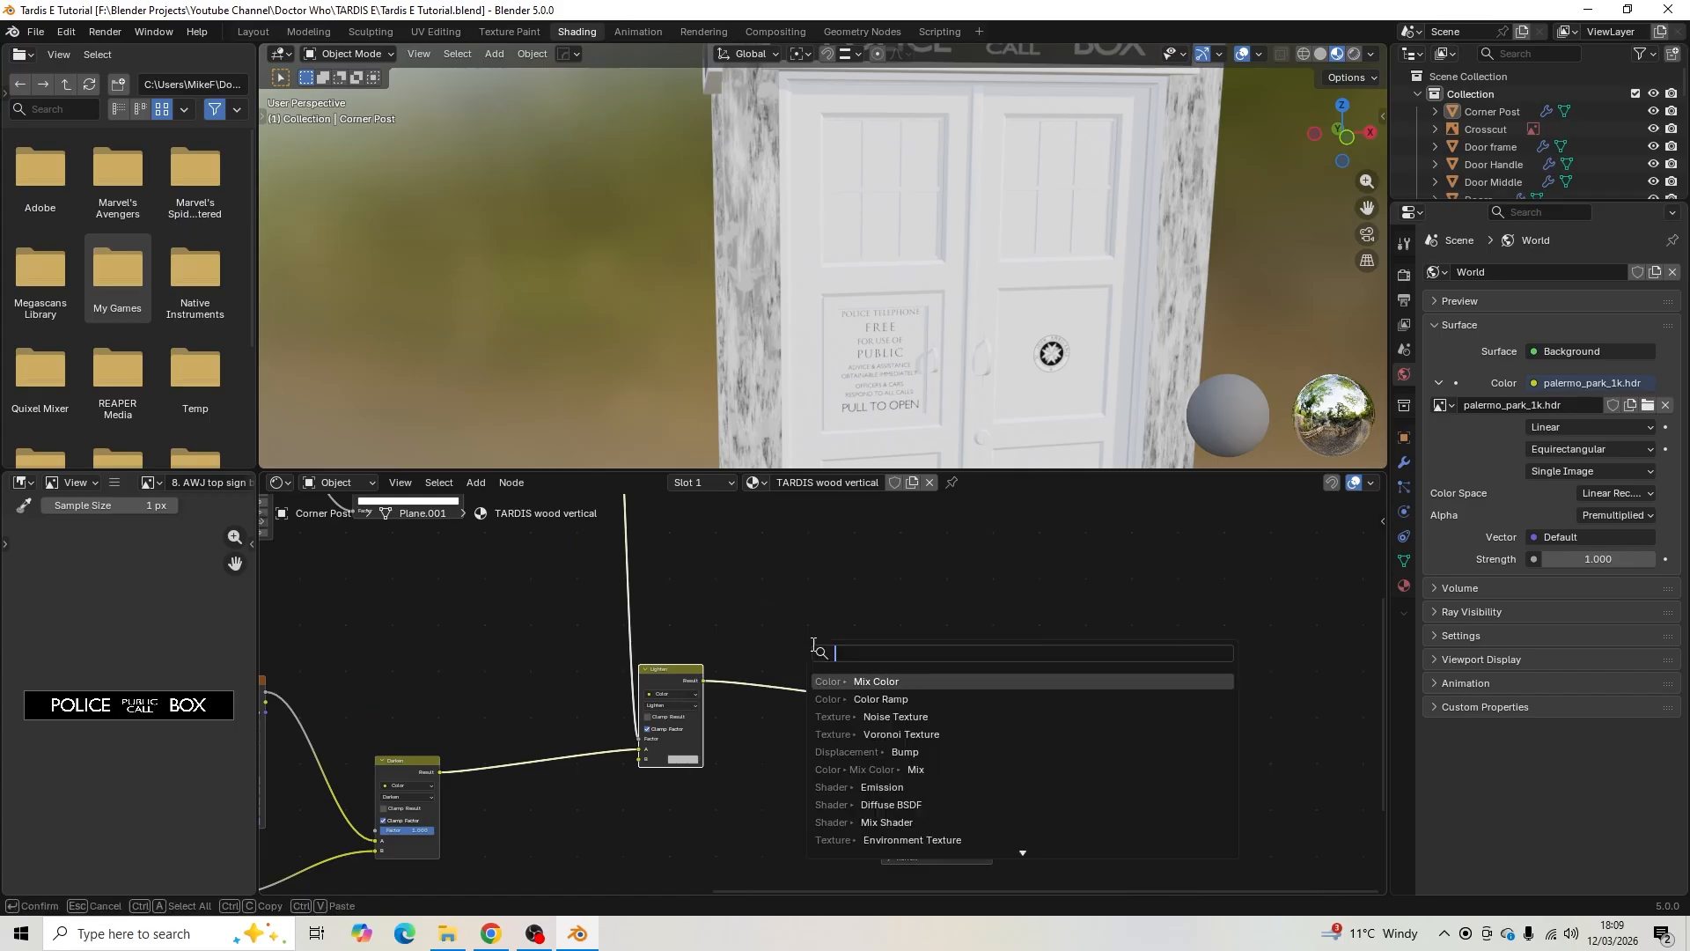
click(867, 699)
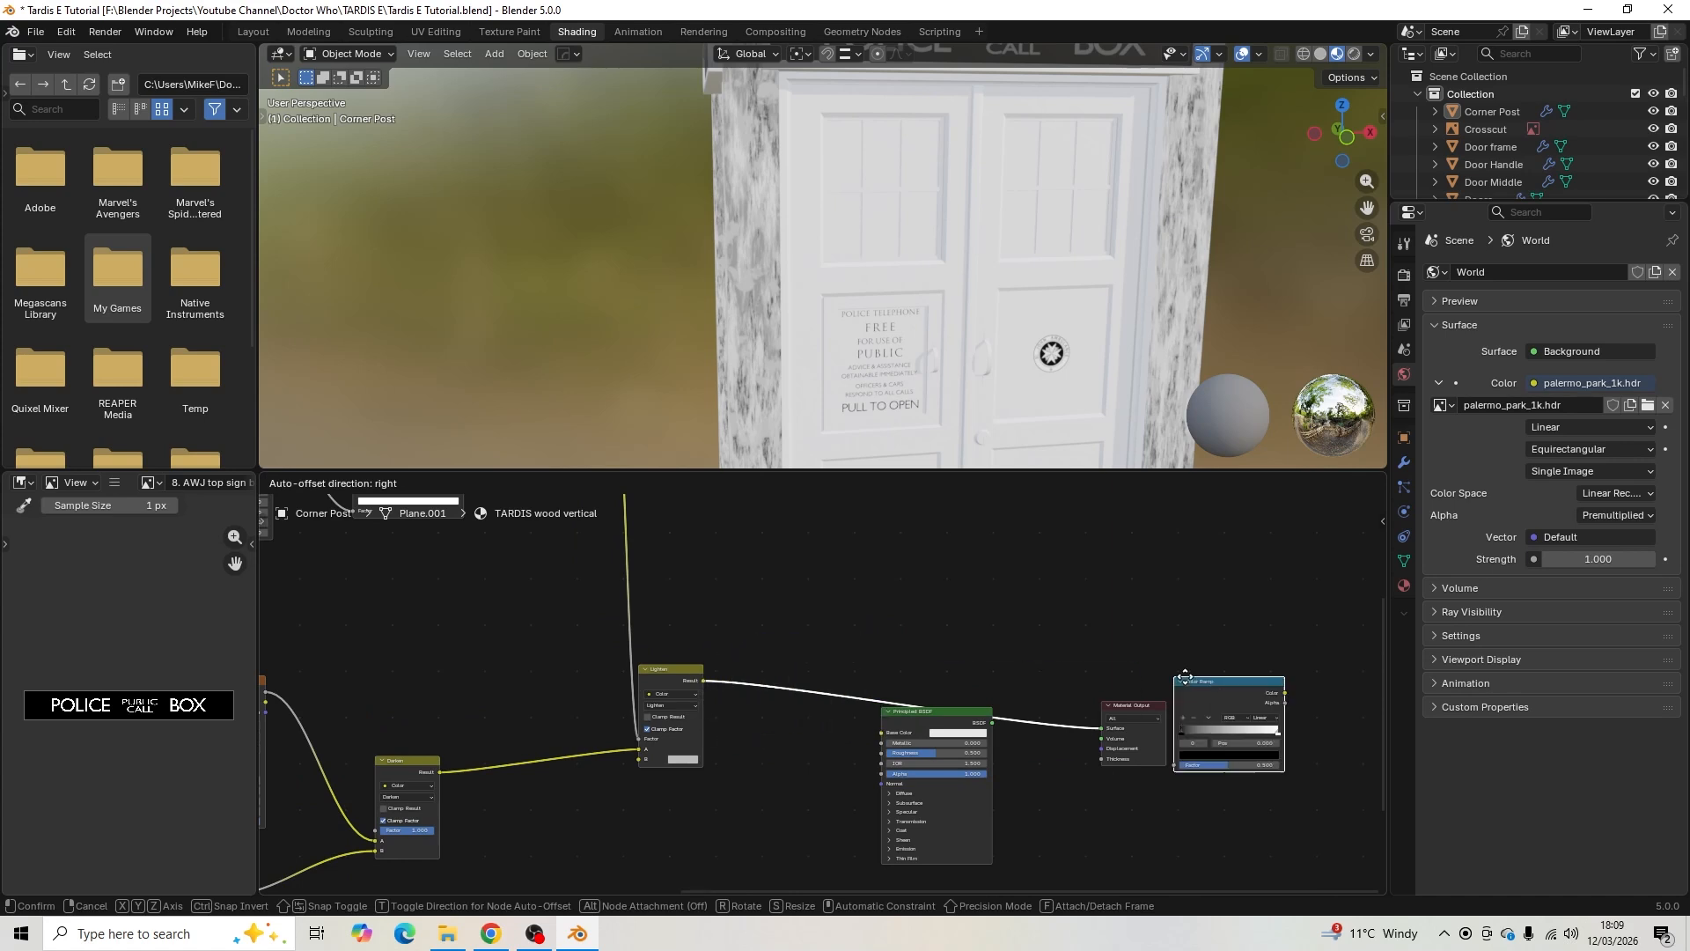
click(810, 644)
- Move the Principled BSDF down and to the right, and shift the Lighten and Color Ramp nodes left to free up space
drag(935, 720, 984, 737)
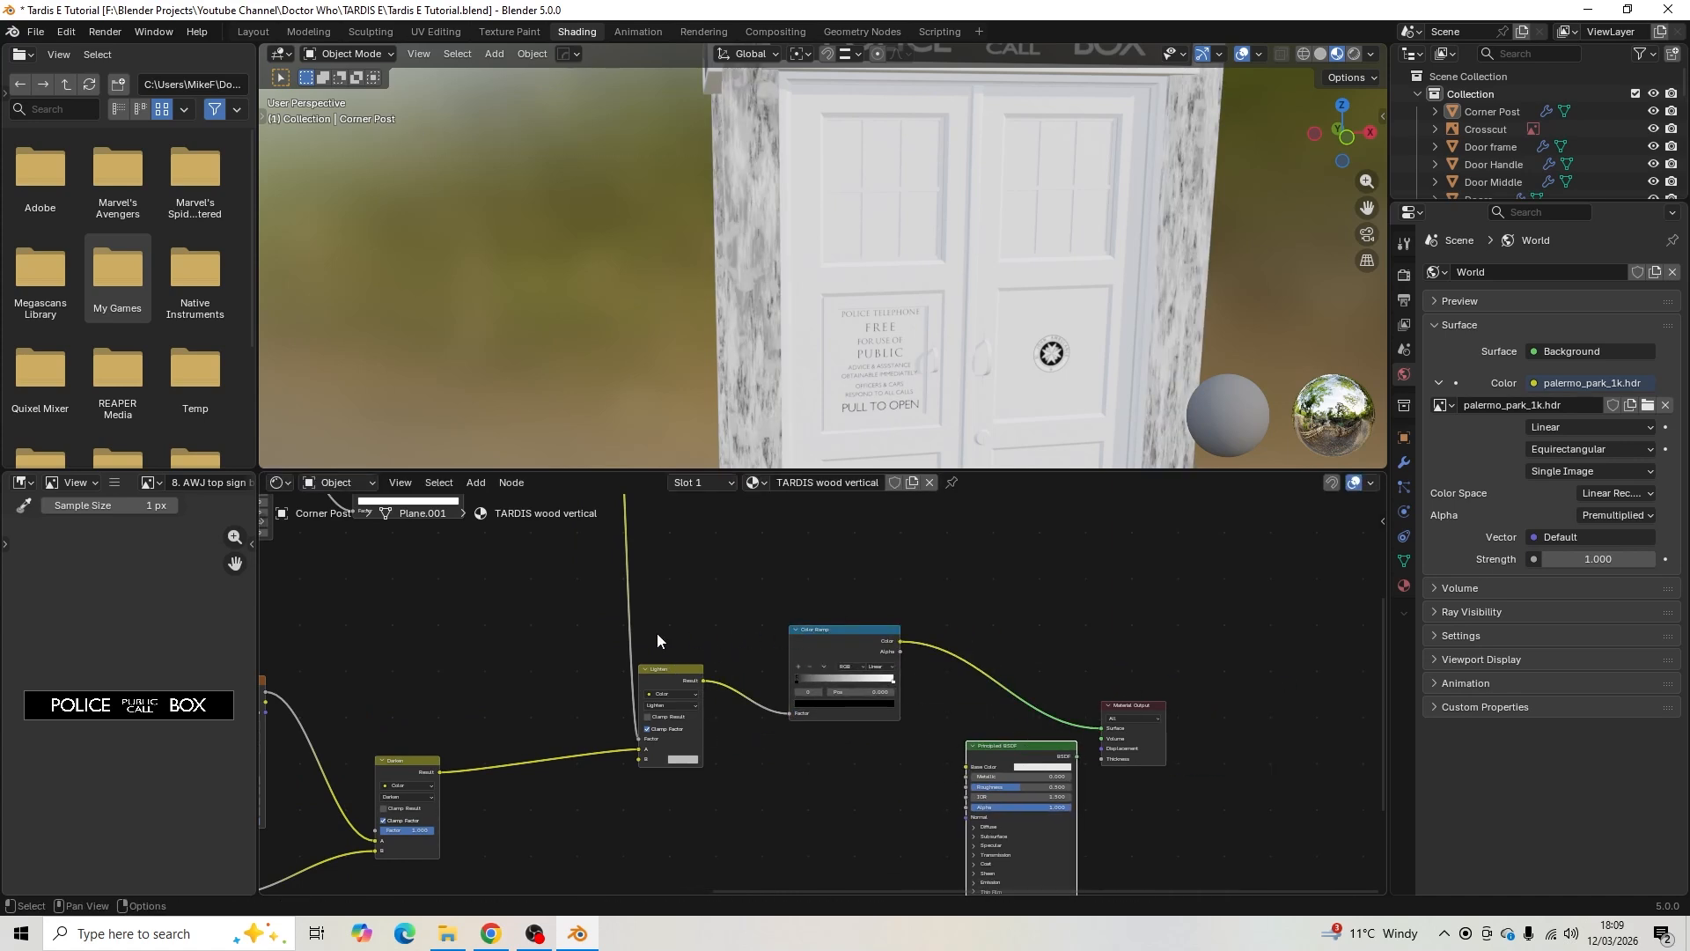
drag(678, 669, 586, 606)
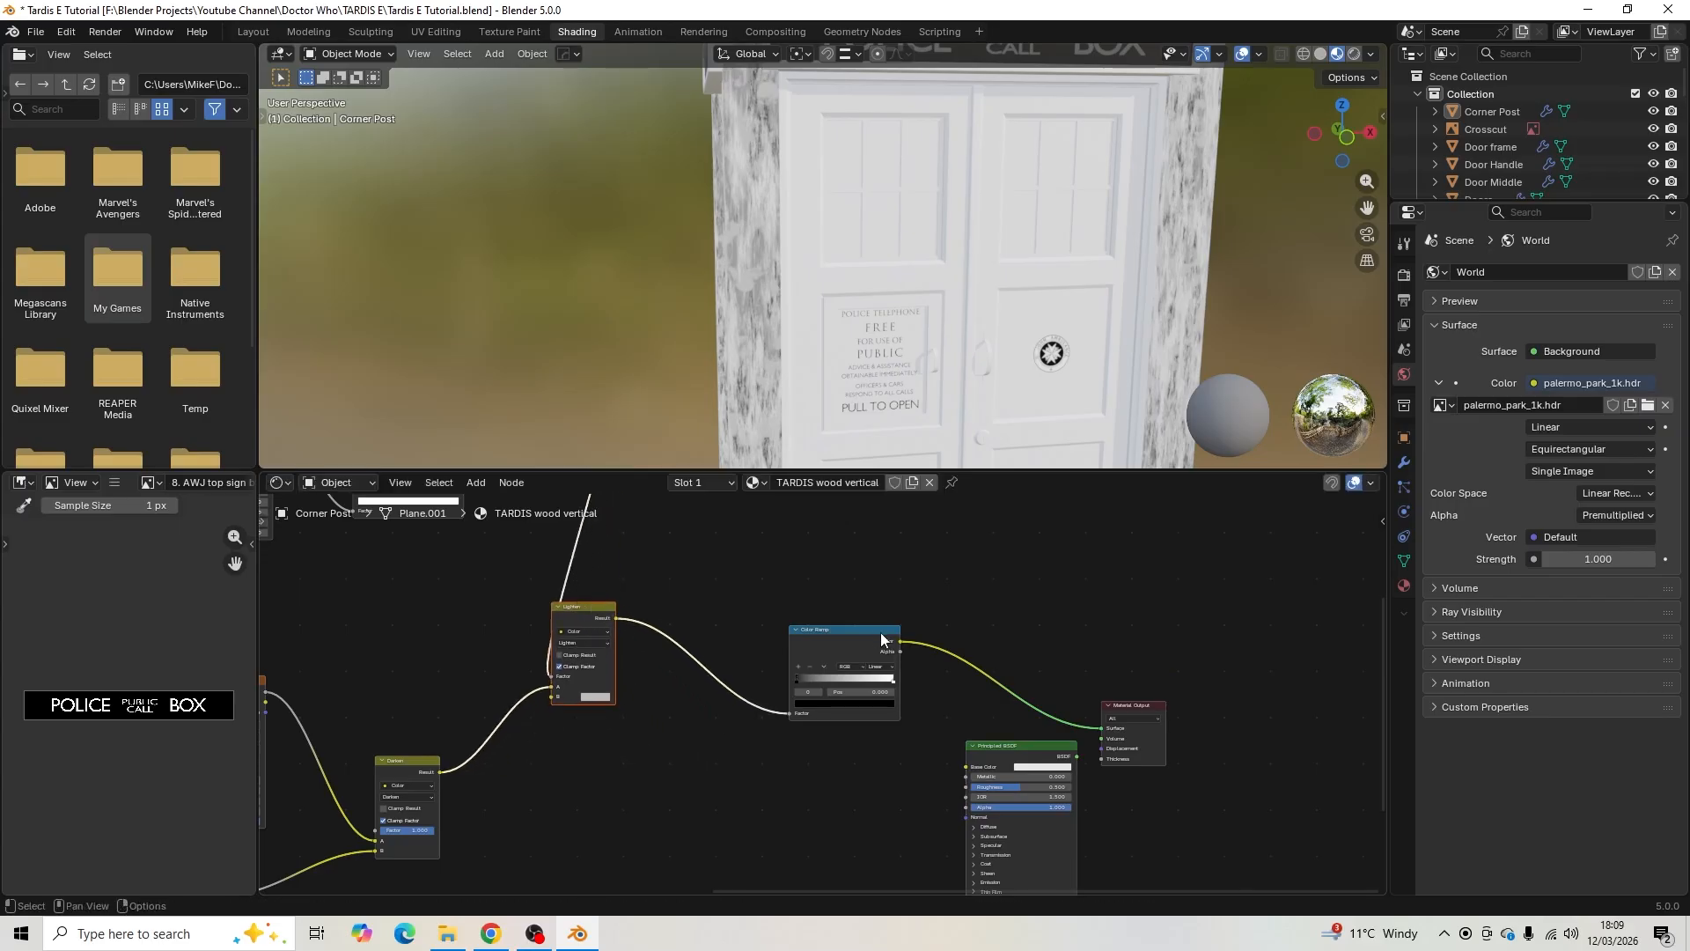
drag(880, 632, 777, 617)
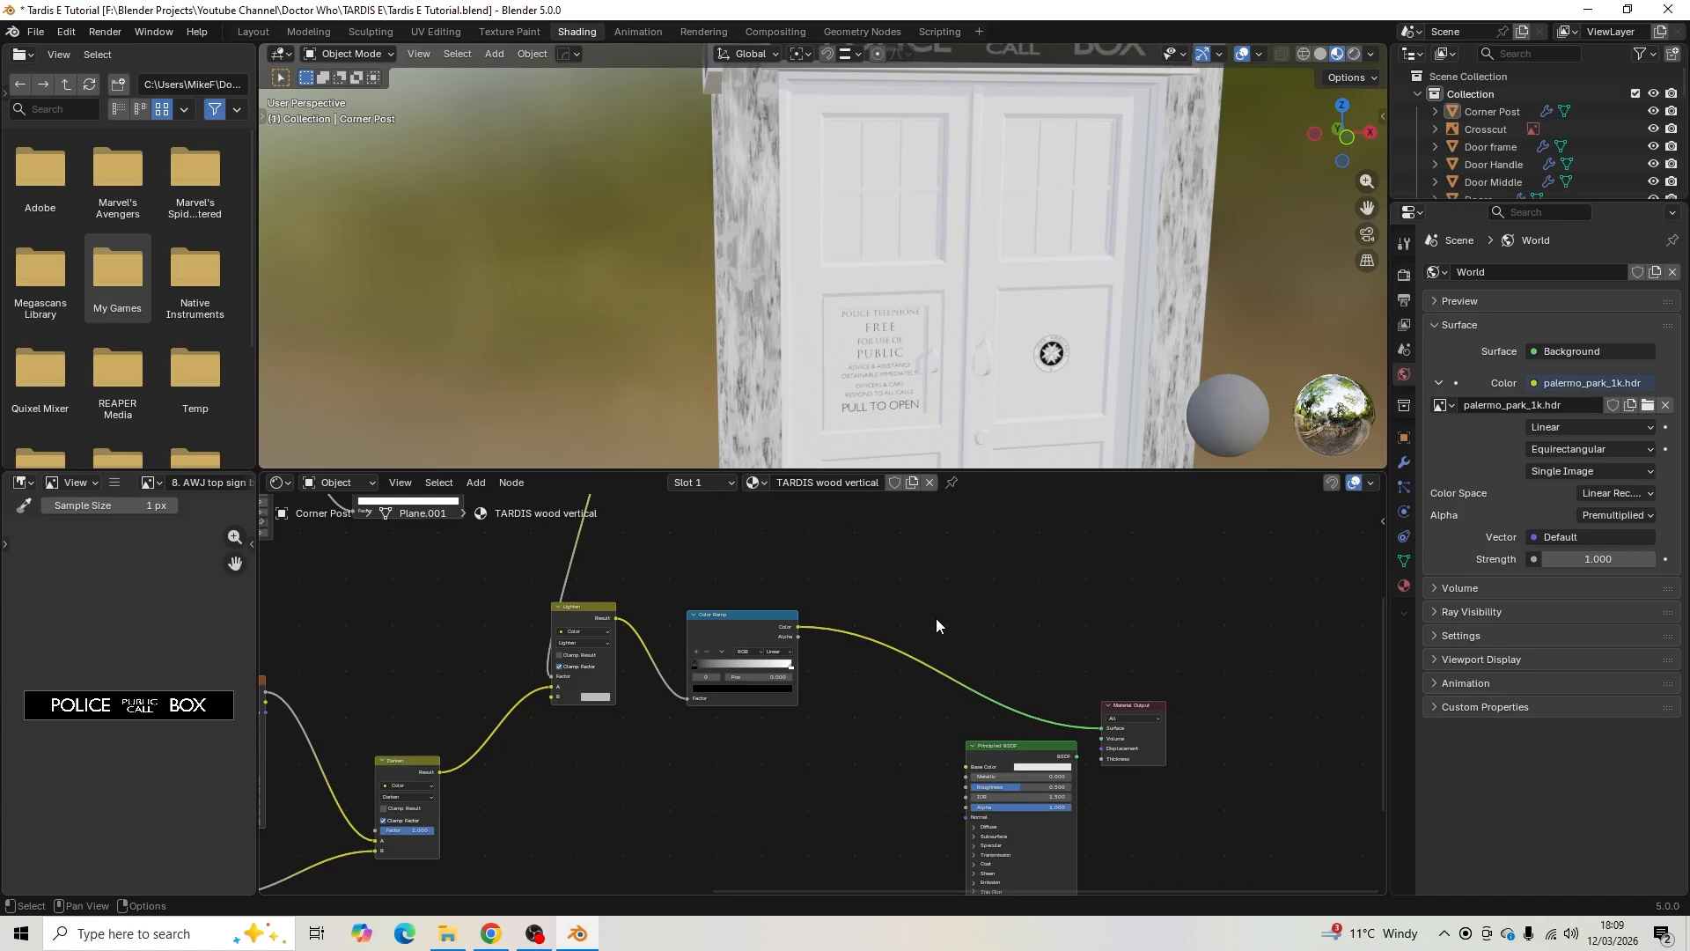
- Add a Mix Color node on the link between the Color Ramp and the Material Output
key(shift+a)
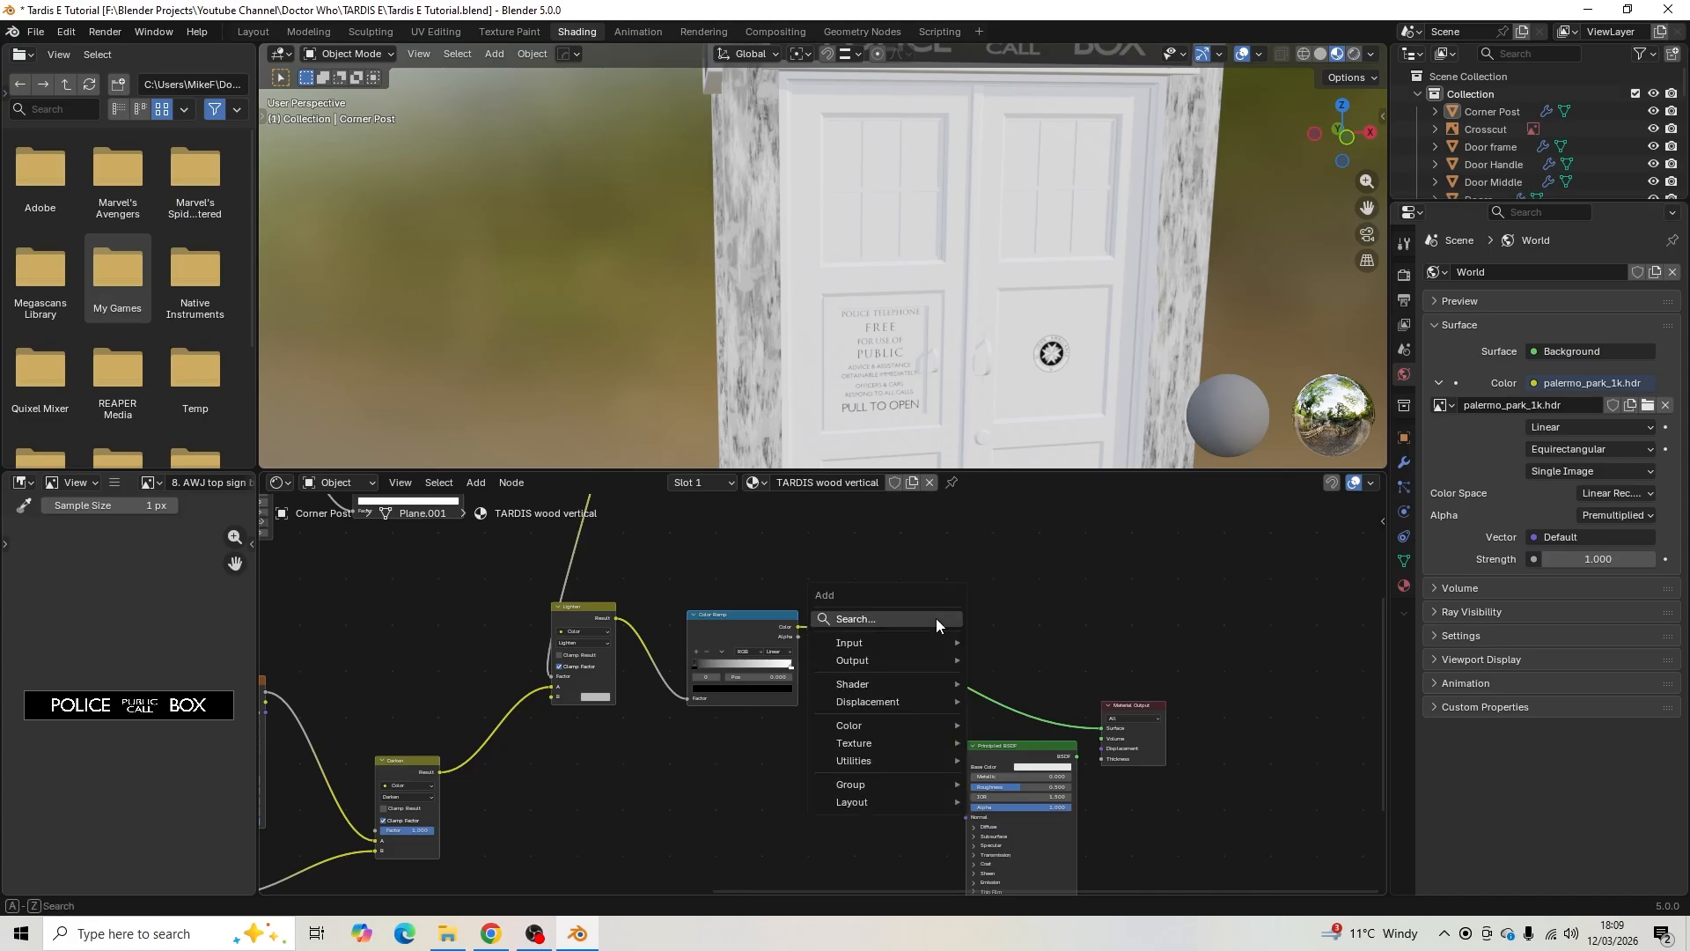
click(937, 619)
click(1003, 673)
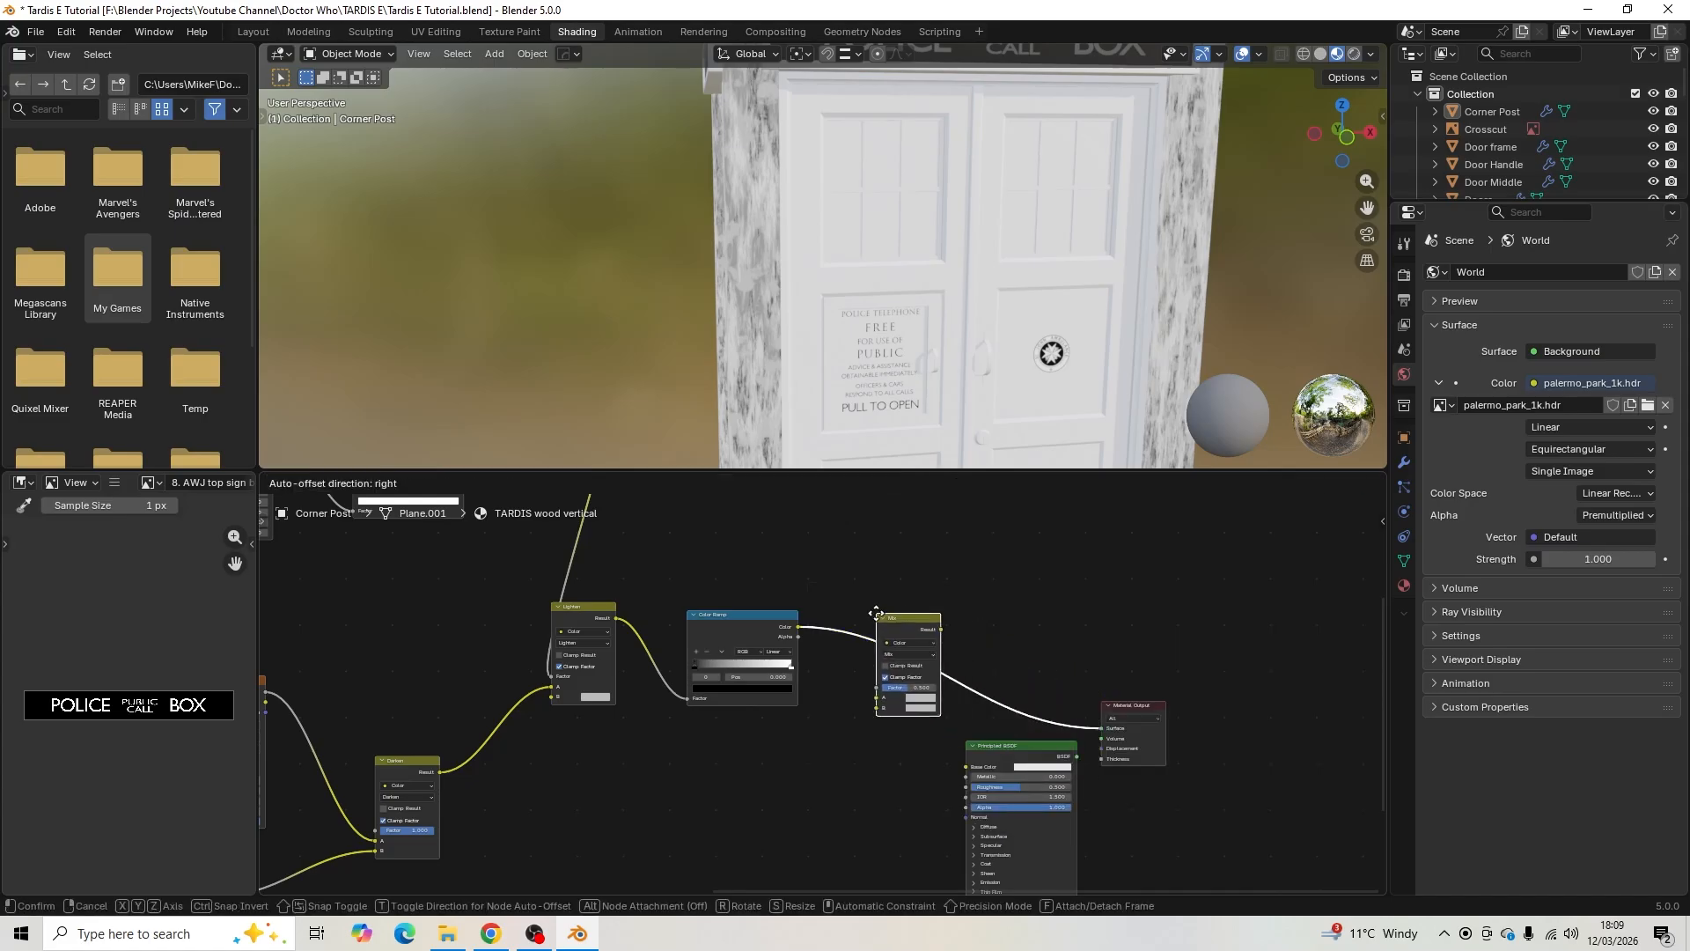
click(855, 596)
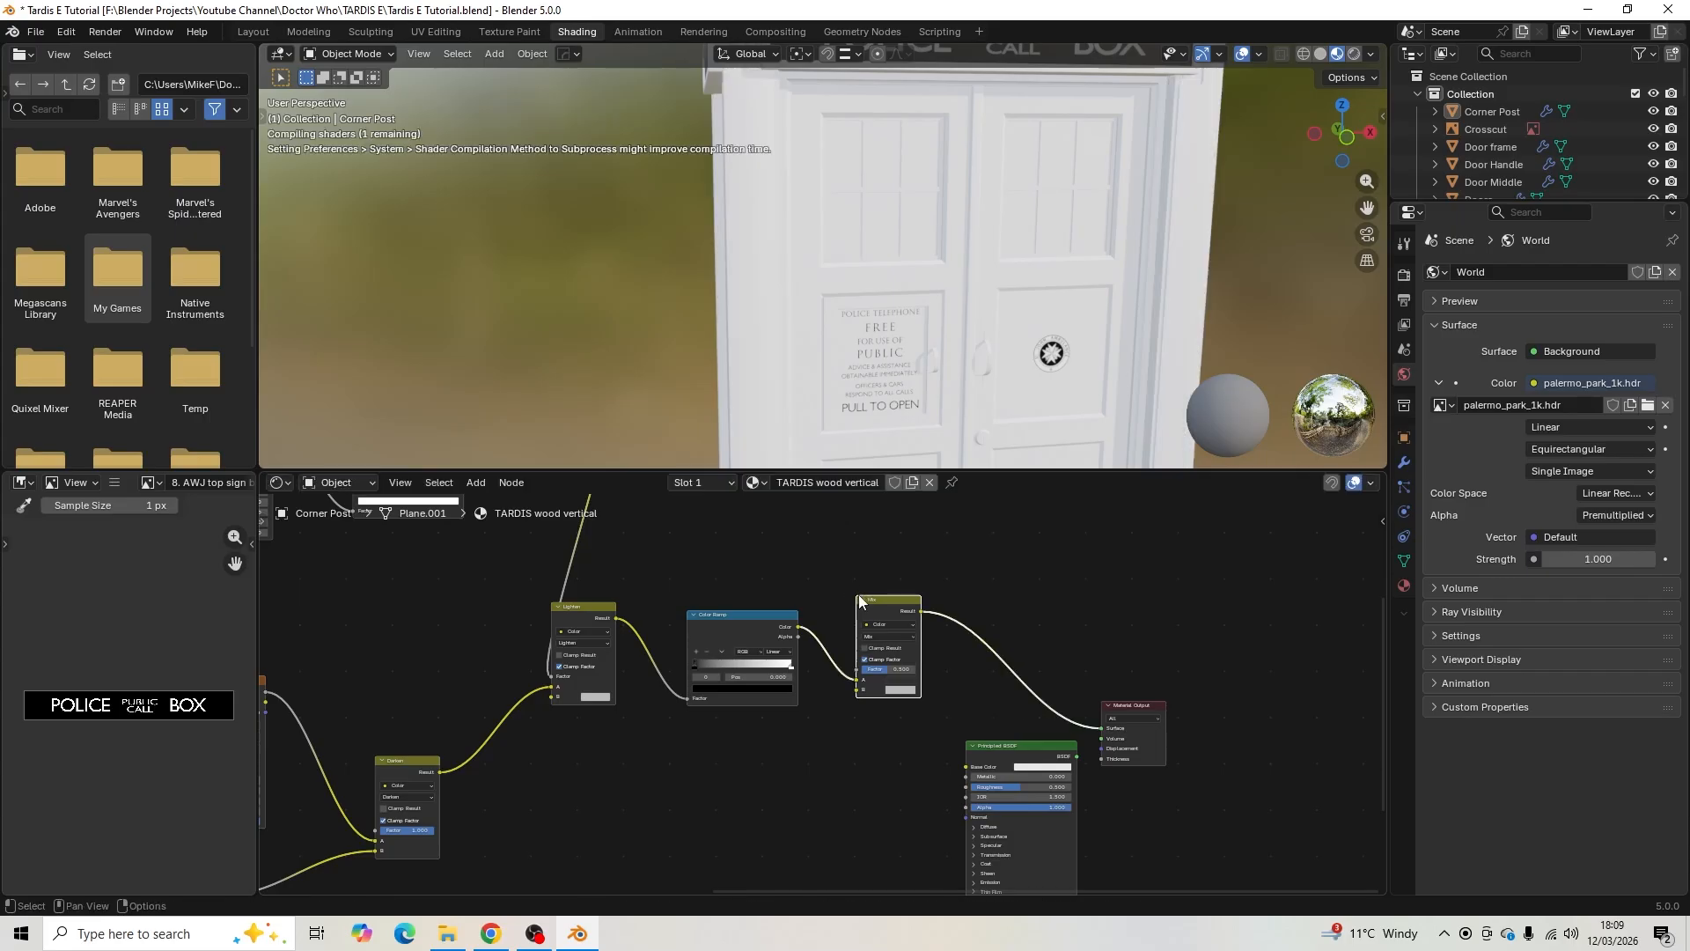
- Reconnect the Color Ramp's Color output to the Factor input of the last Mix node and check the corner post
scroll(759, 657, up, 2)
scroll(760, 658, up, 2)
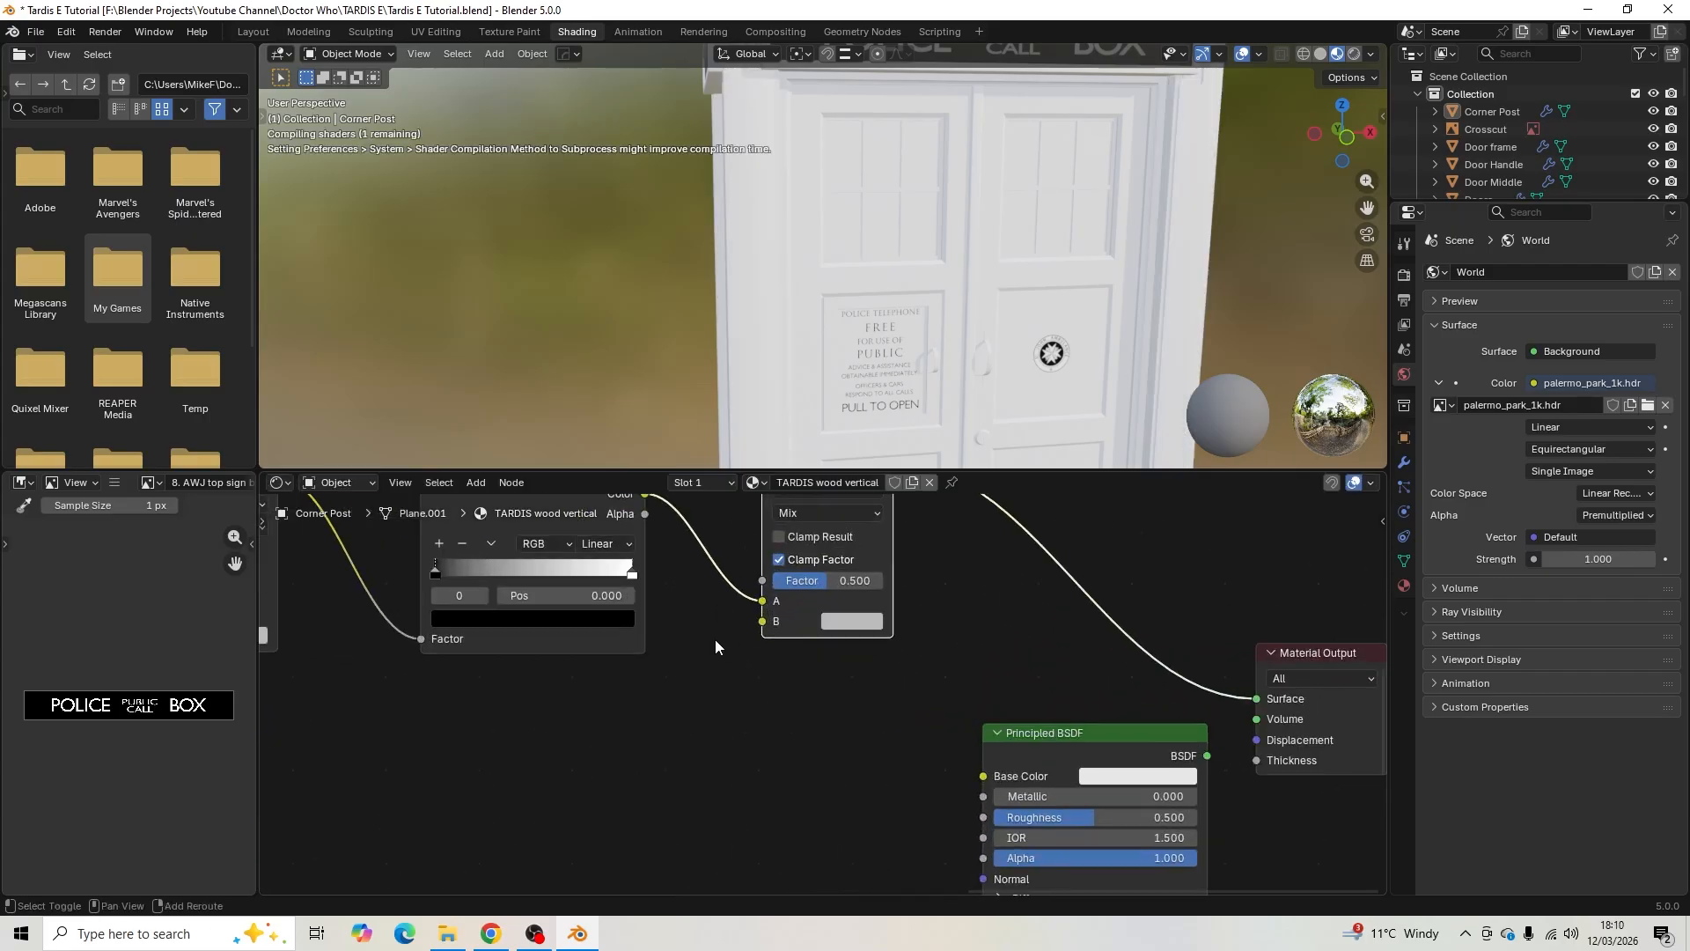
shift+middle_drag(763, 697, 879, 809)
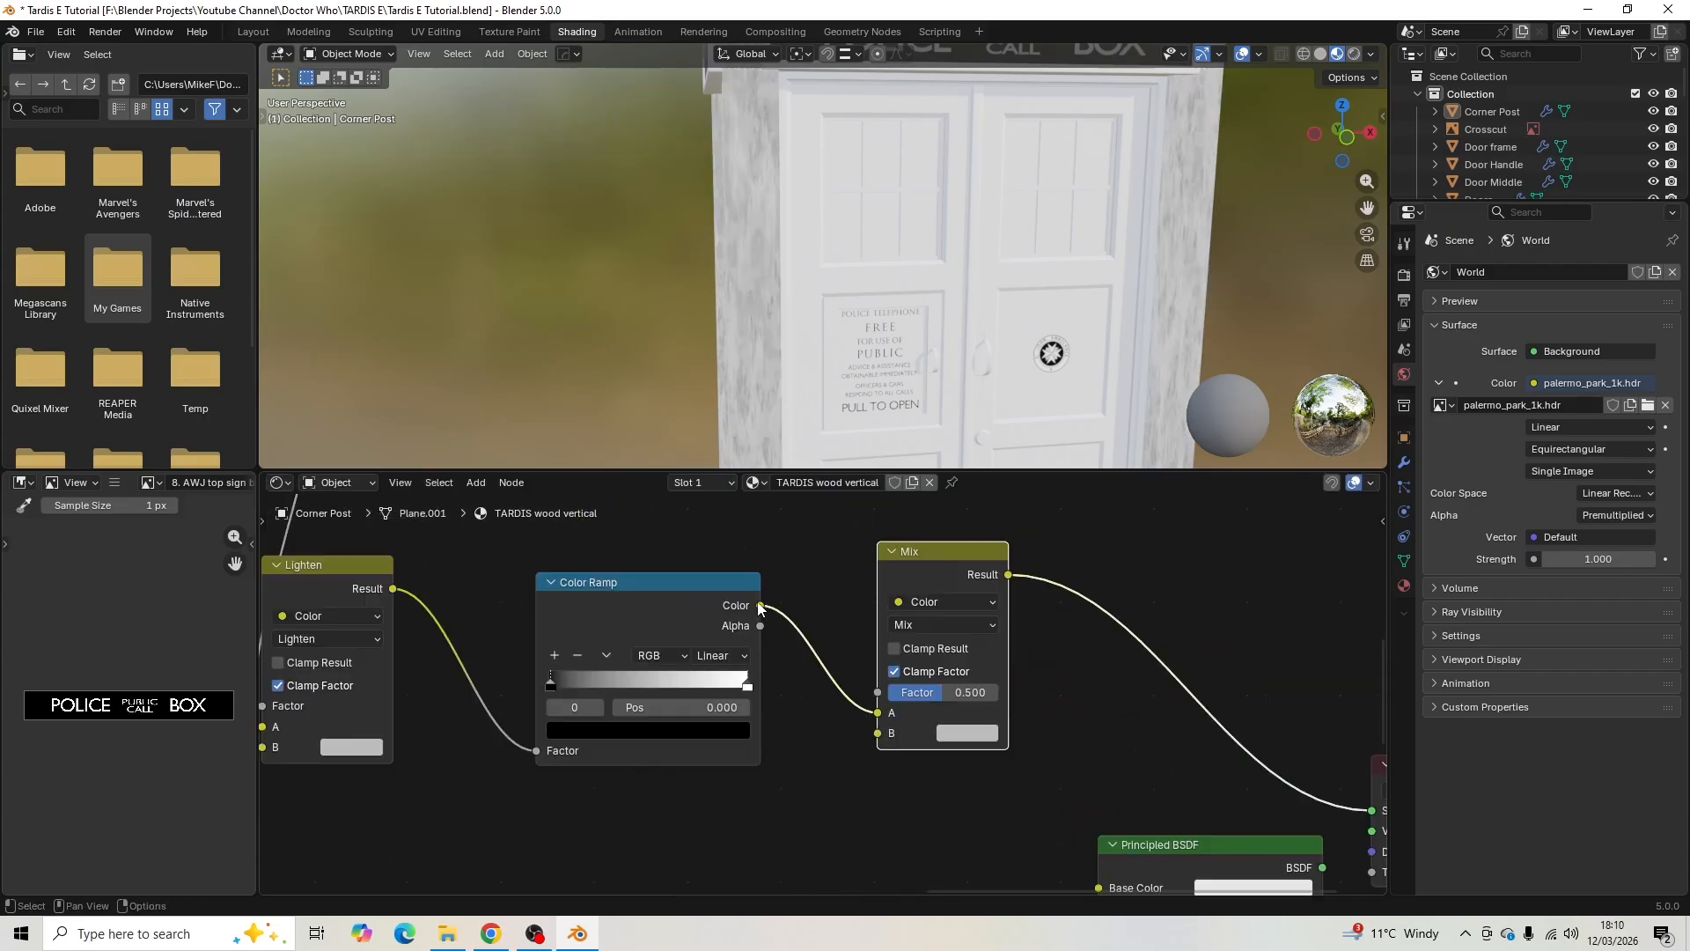
drag(759, 605, 832, 706)
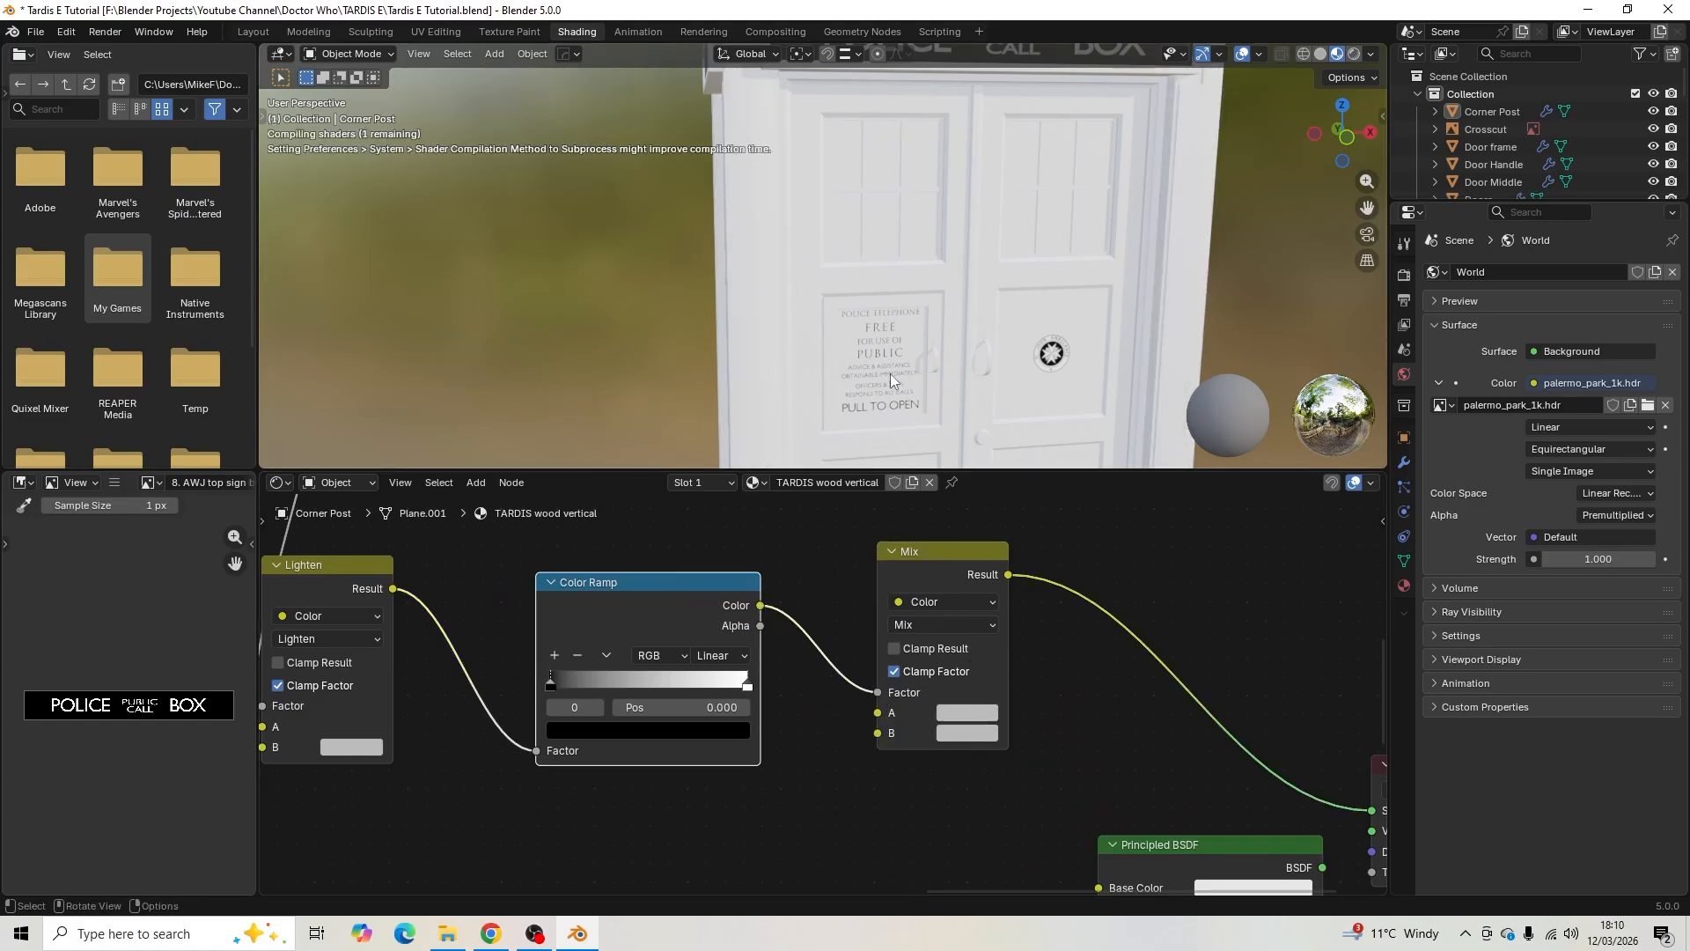
scroll(916, 387, up, 4)
scroll(886, 380, down, 5)
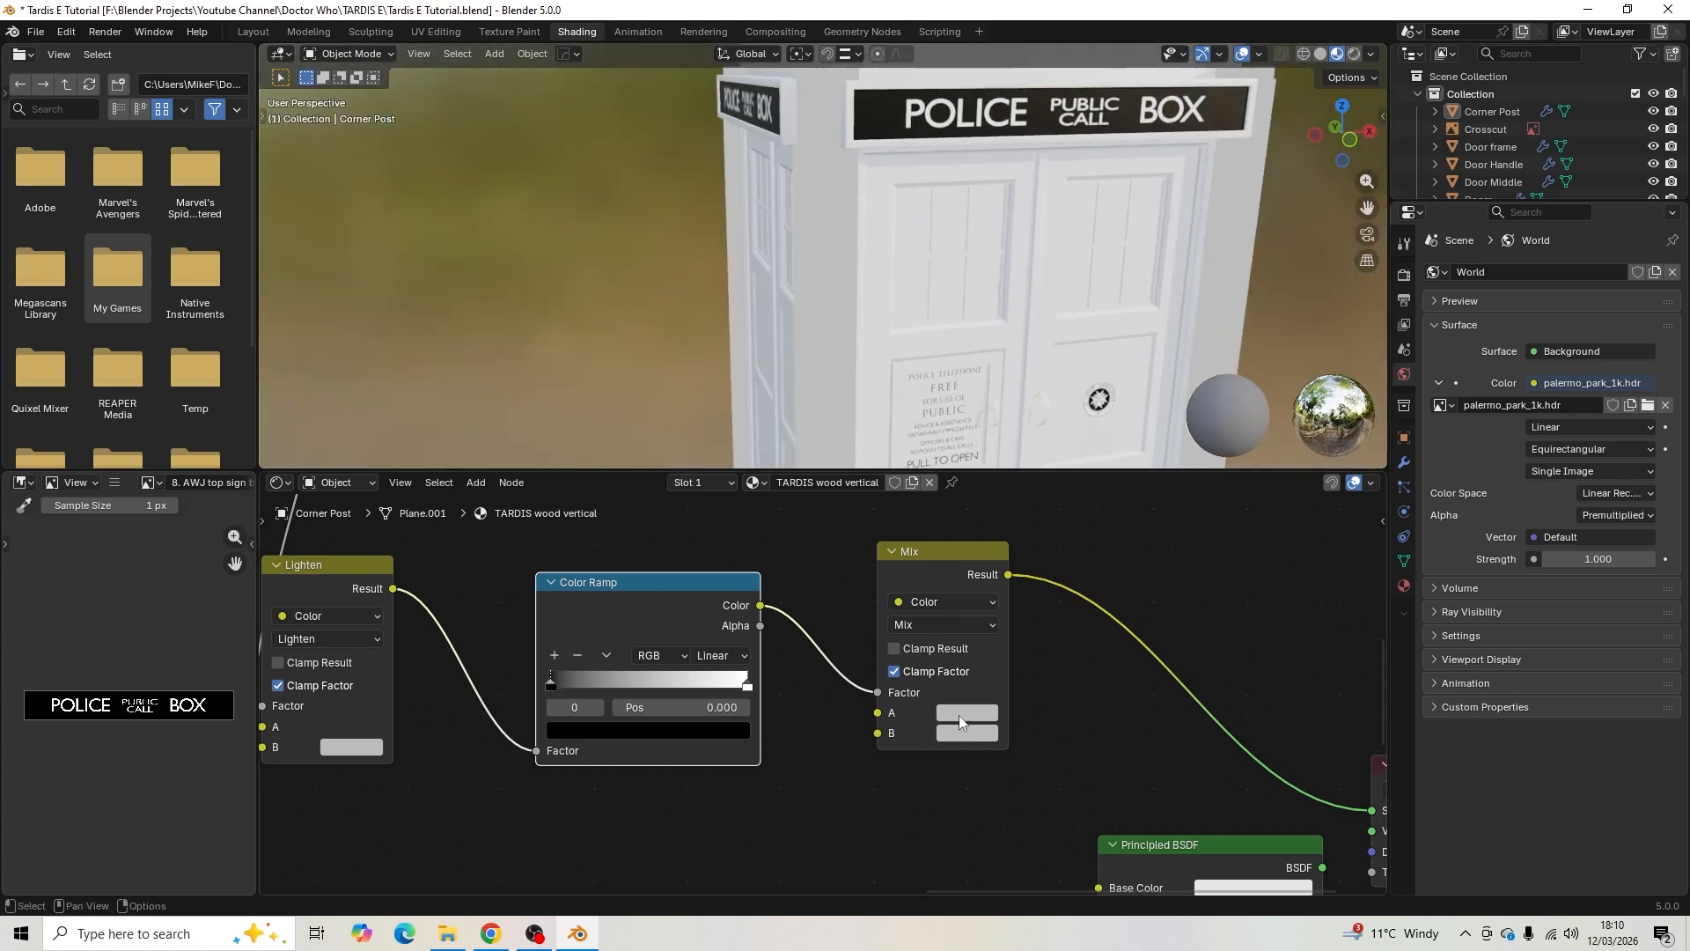
- Check the TARDIS Blue hex code on the Pinterest page in Chrome and return to Blender
middle_drag(826, 780, 788, 726)
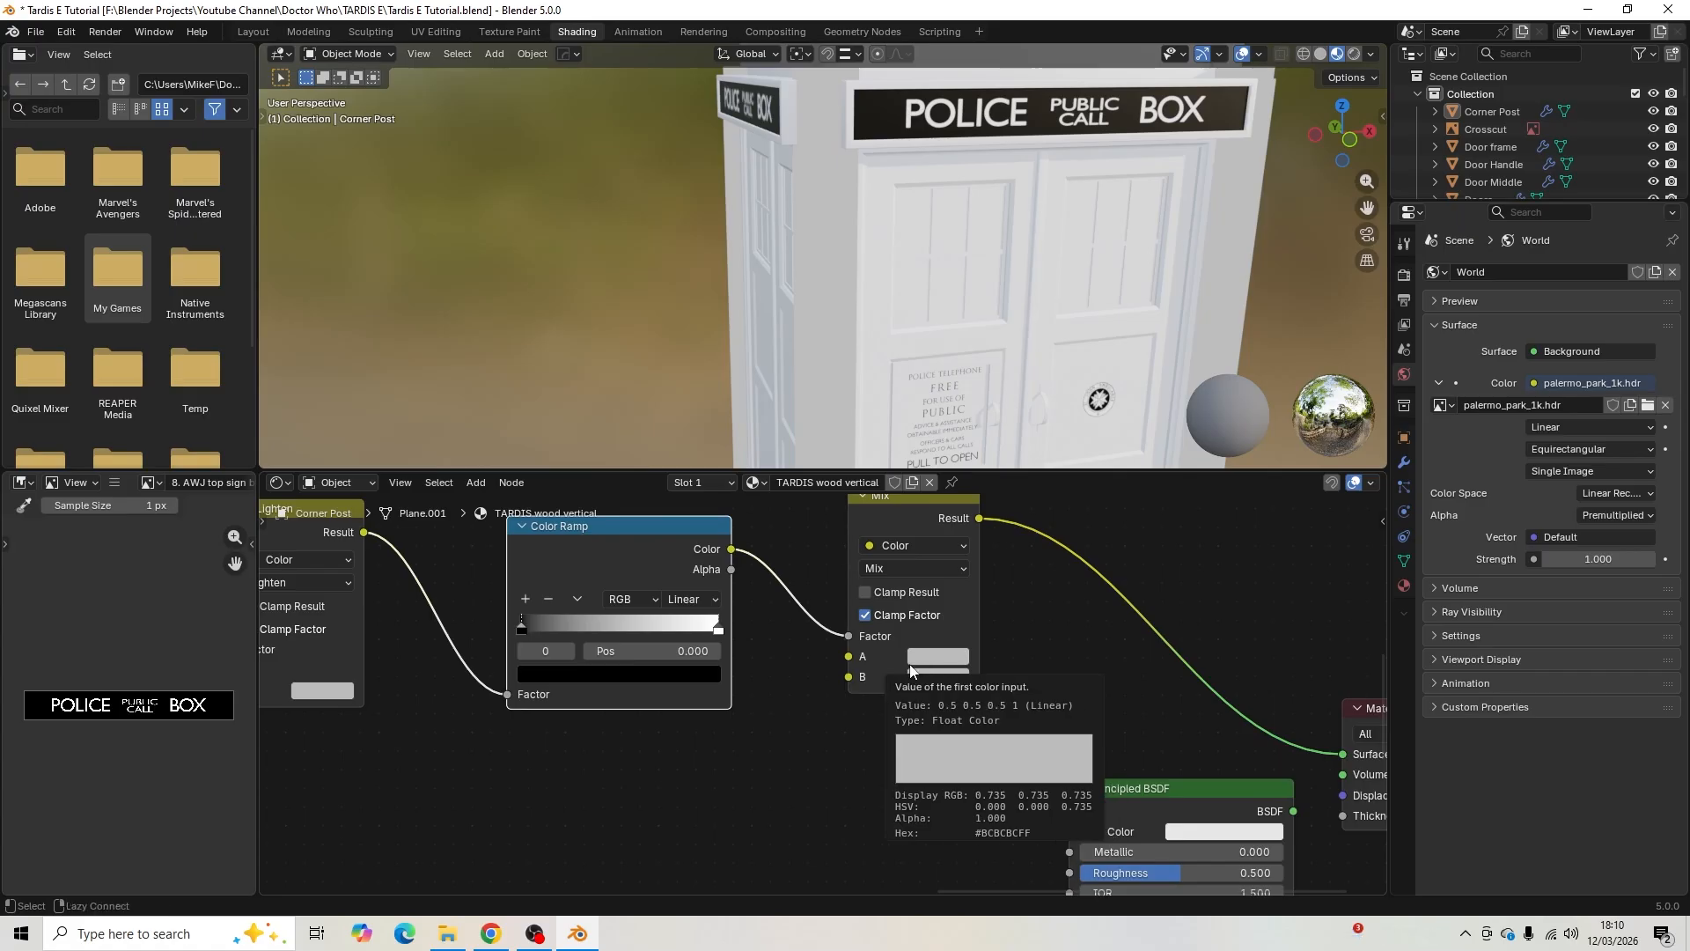
key(alt+Tab)
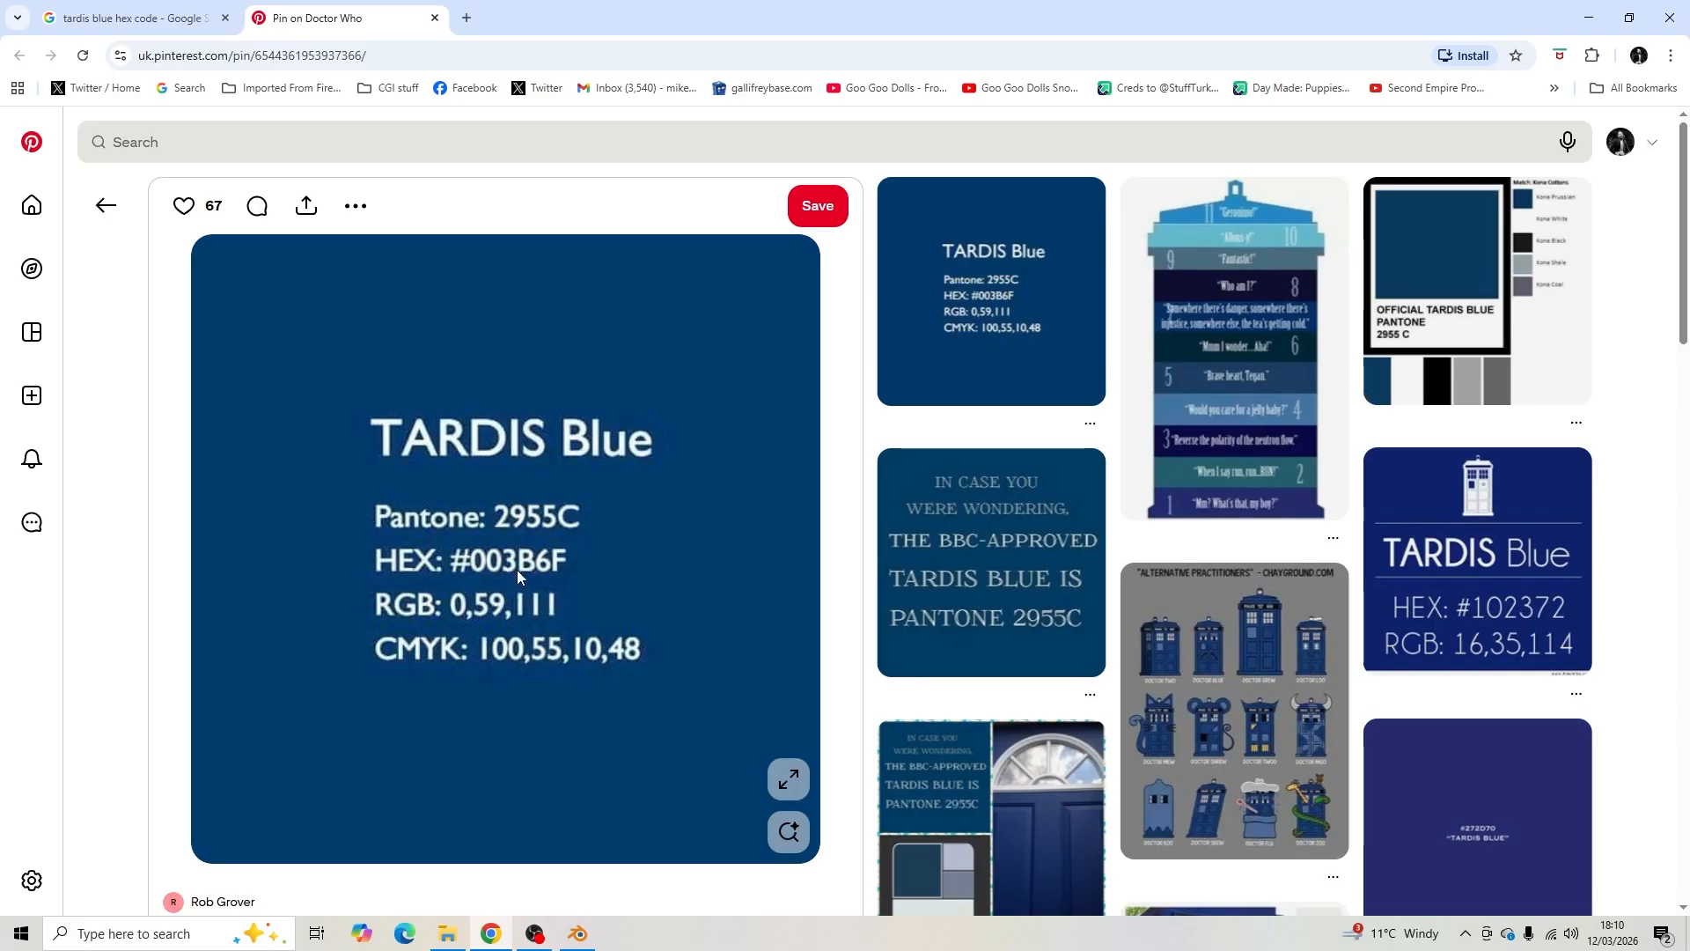
key(alt+Tab)
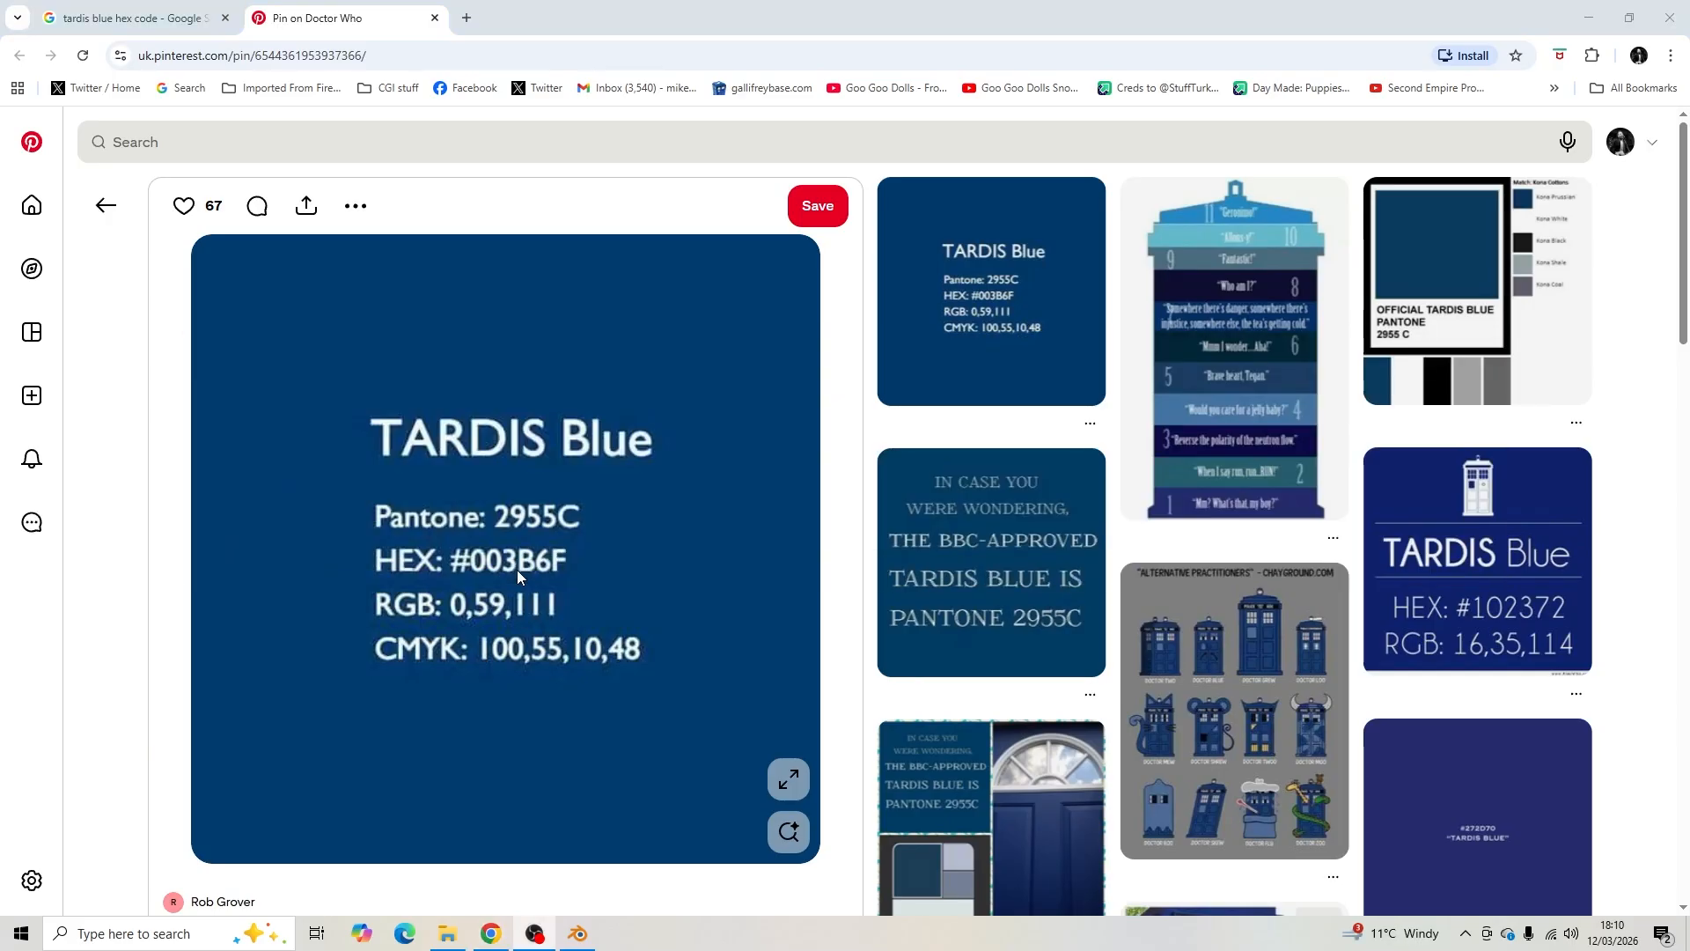
key(alt+Tab)
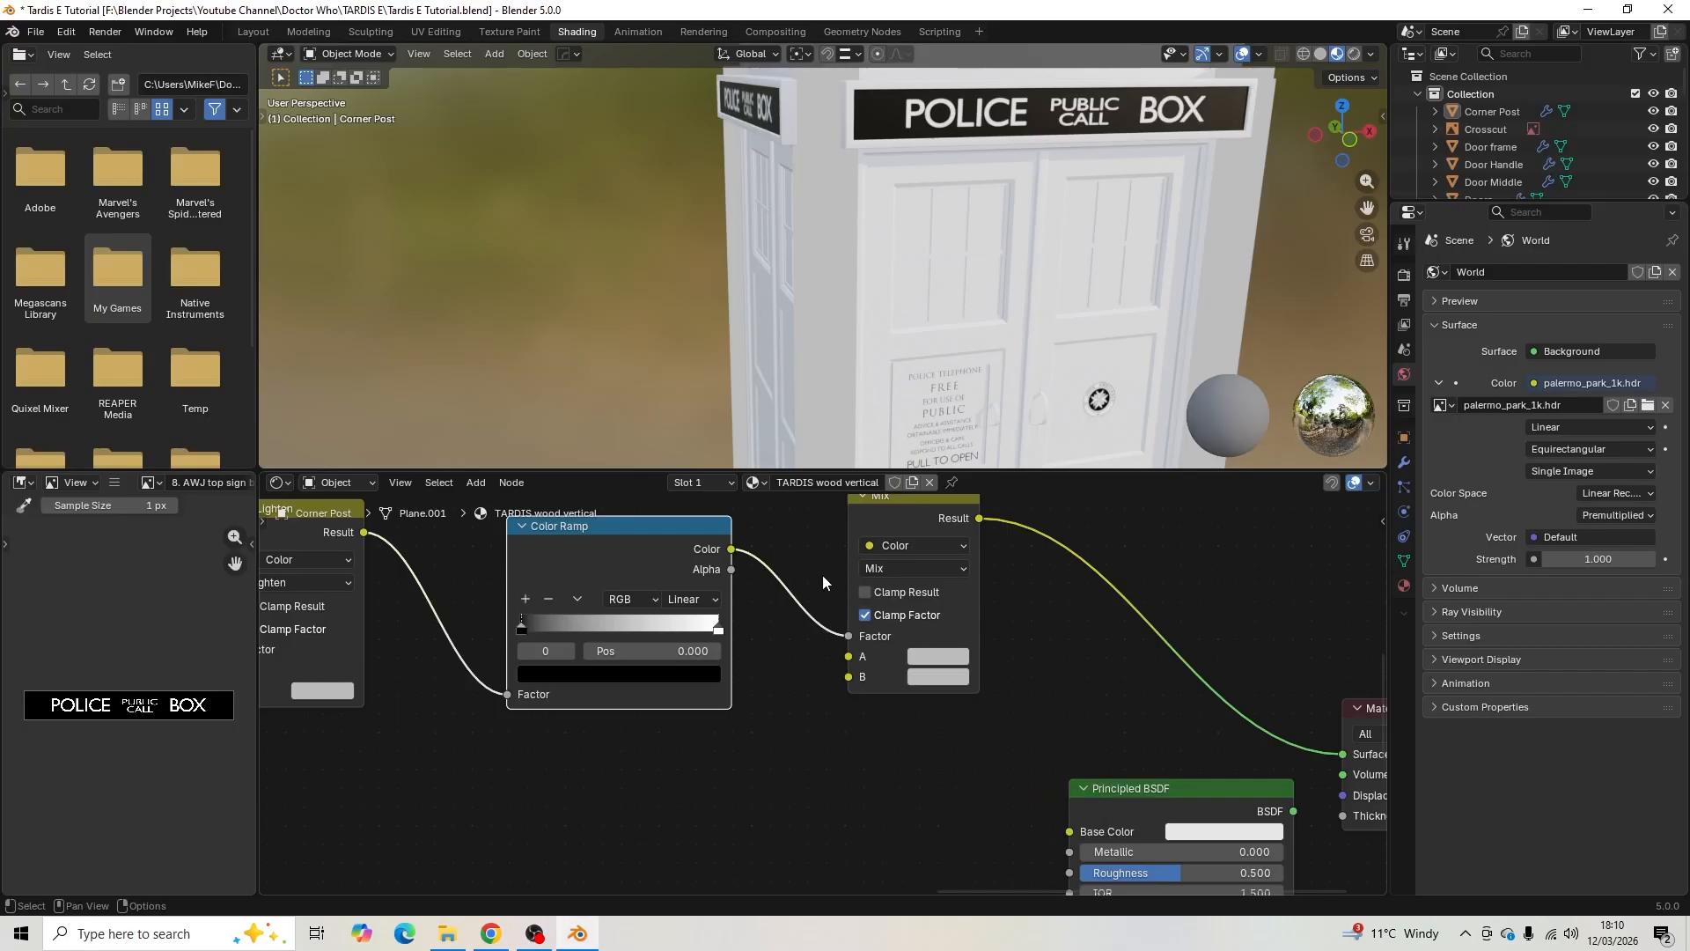
- Set color A of the corner post material's final Mix node to hex 0036BF
click(924, 657)
click(983, 626)
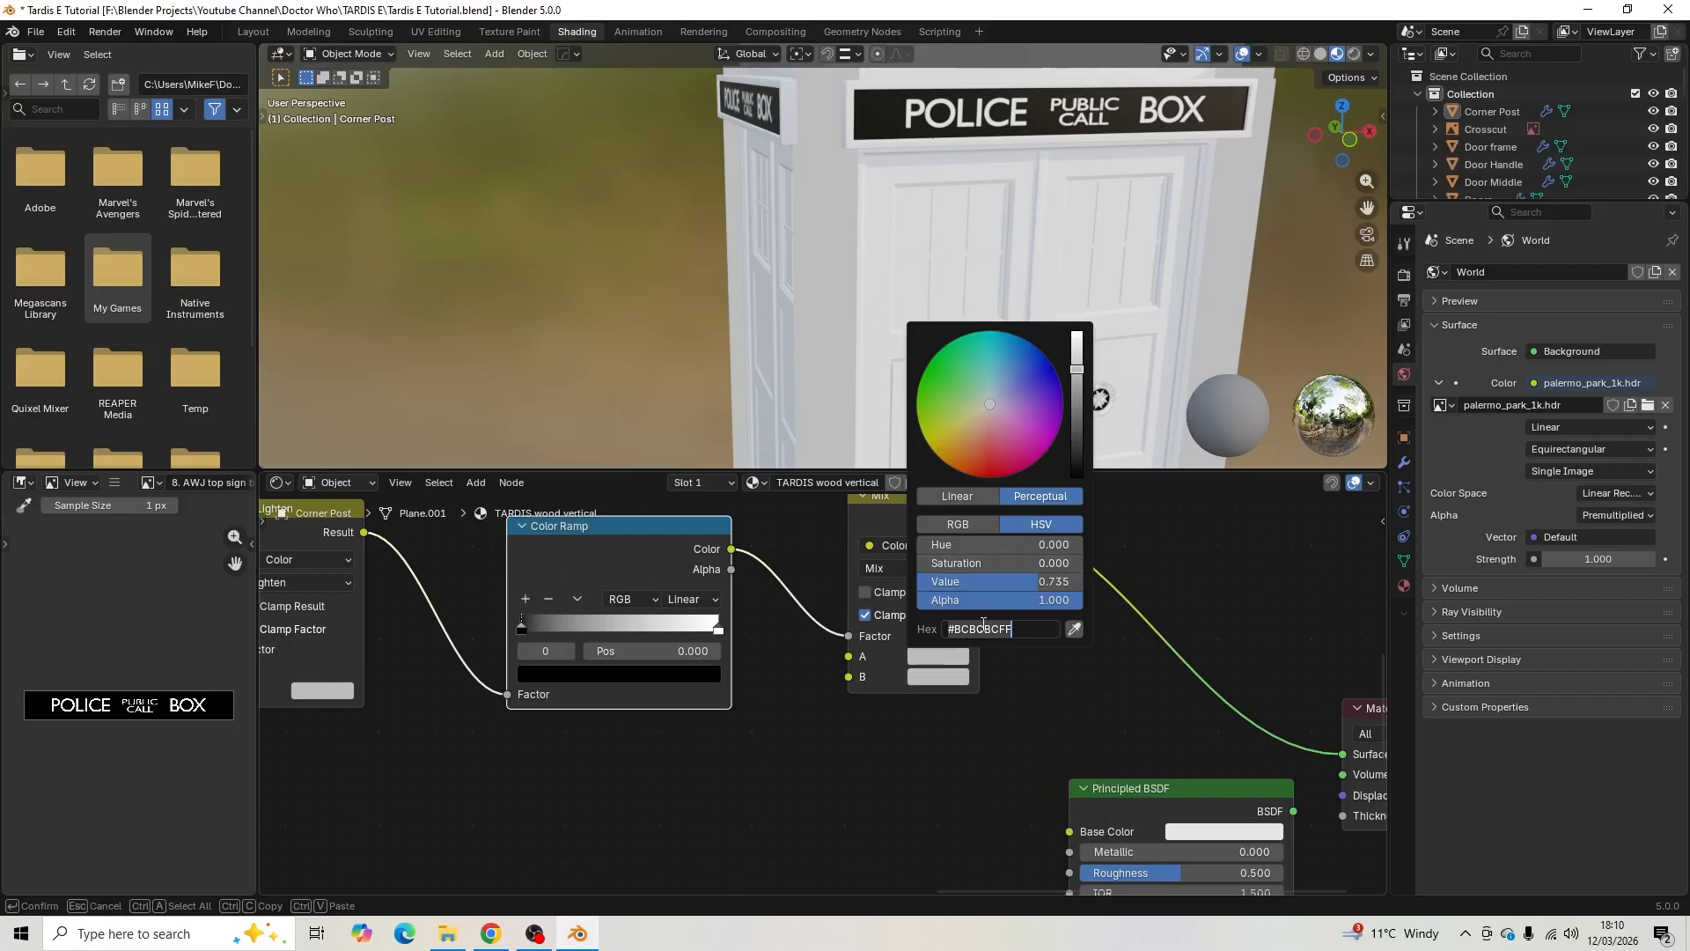
text(0036bf)
key(Return)
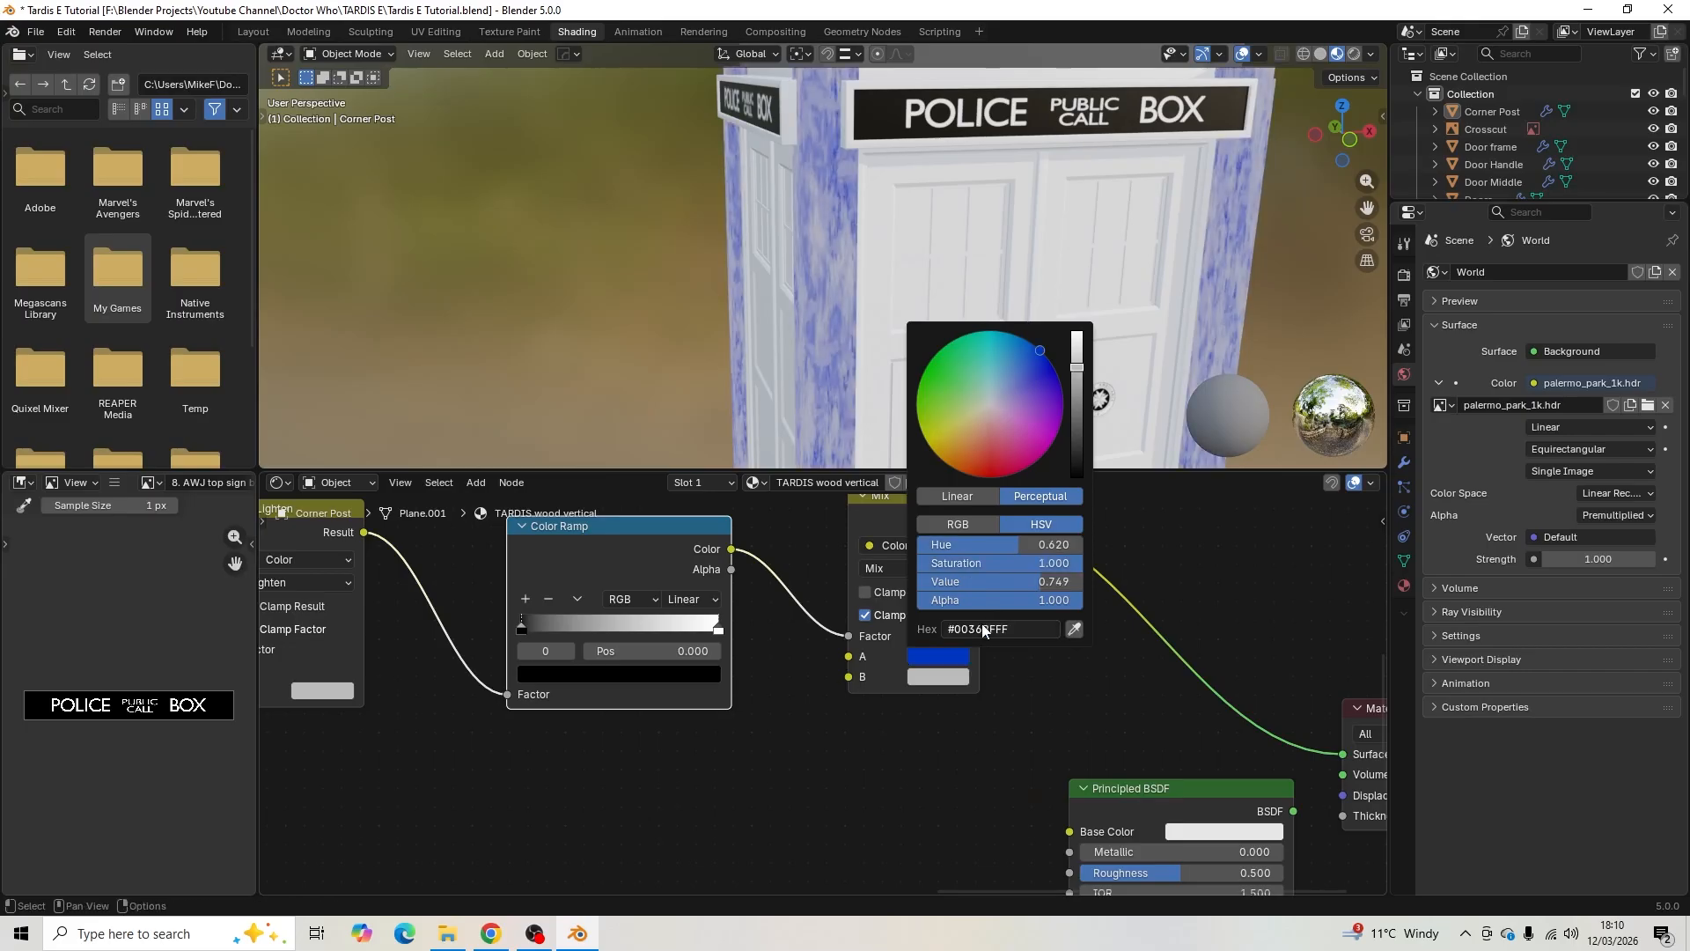
middle_drag(891, 259, 951, 296)
scroll(889, 226, up, 3)
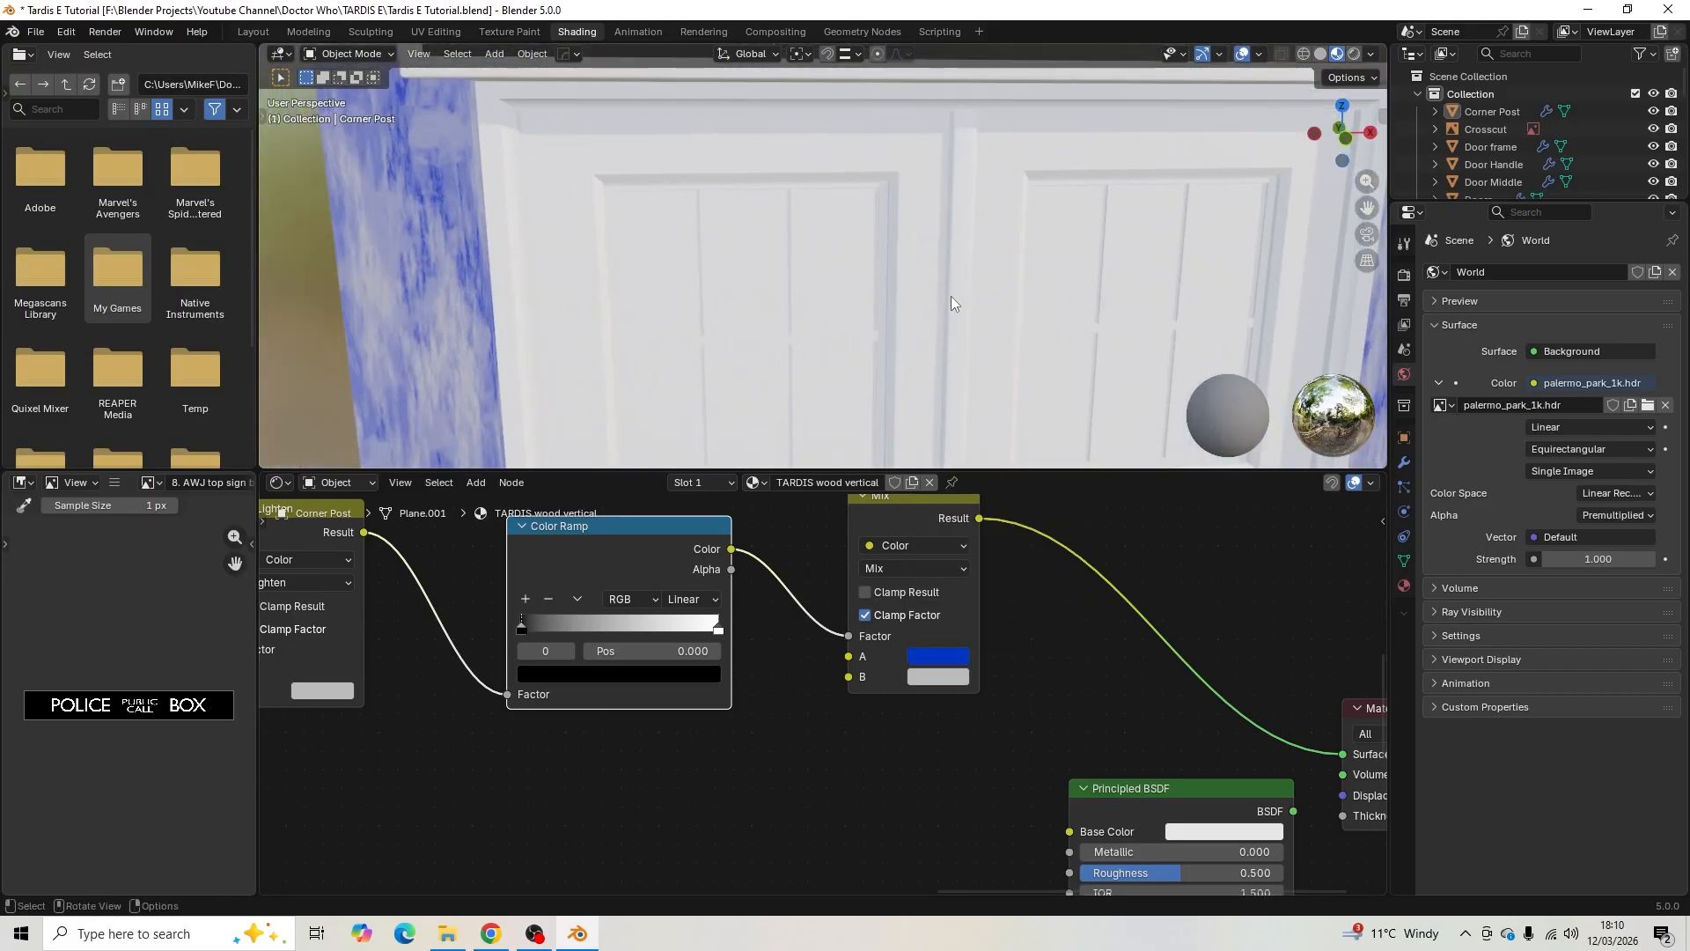
- Recheck the TARDIS Blue reference in Chrome and correct the Mix node's color A in Blender to hex 003B6F
key(alt+Tab)
key(alt+Tab)
key(alt+Tab)
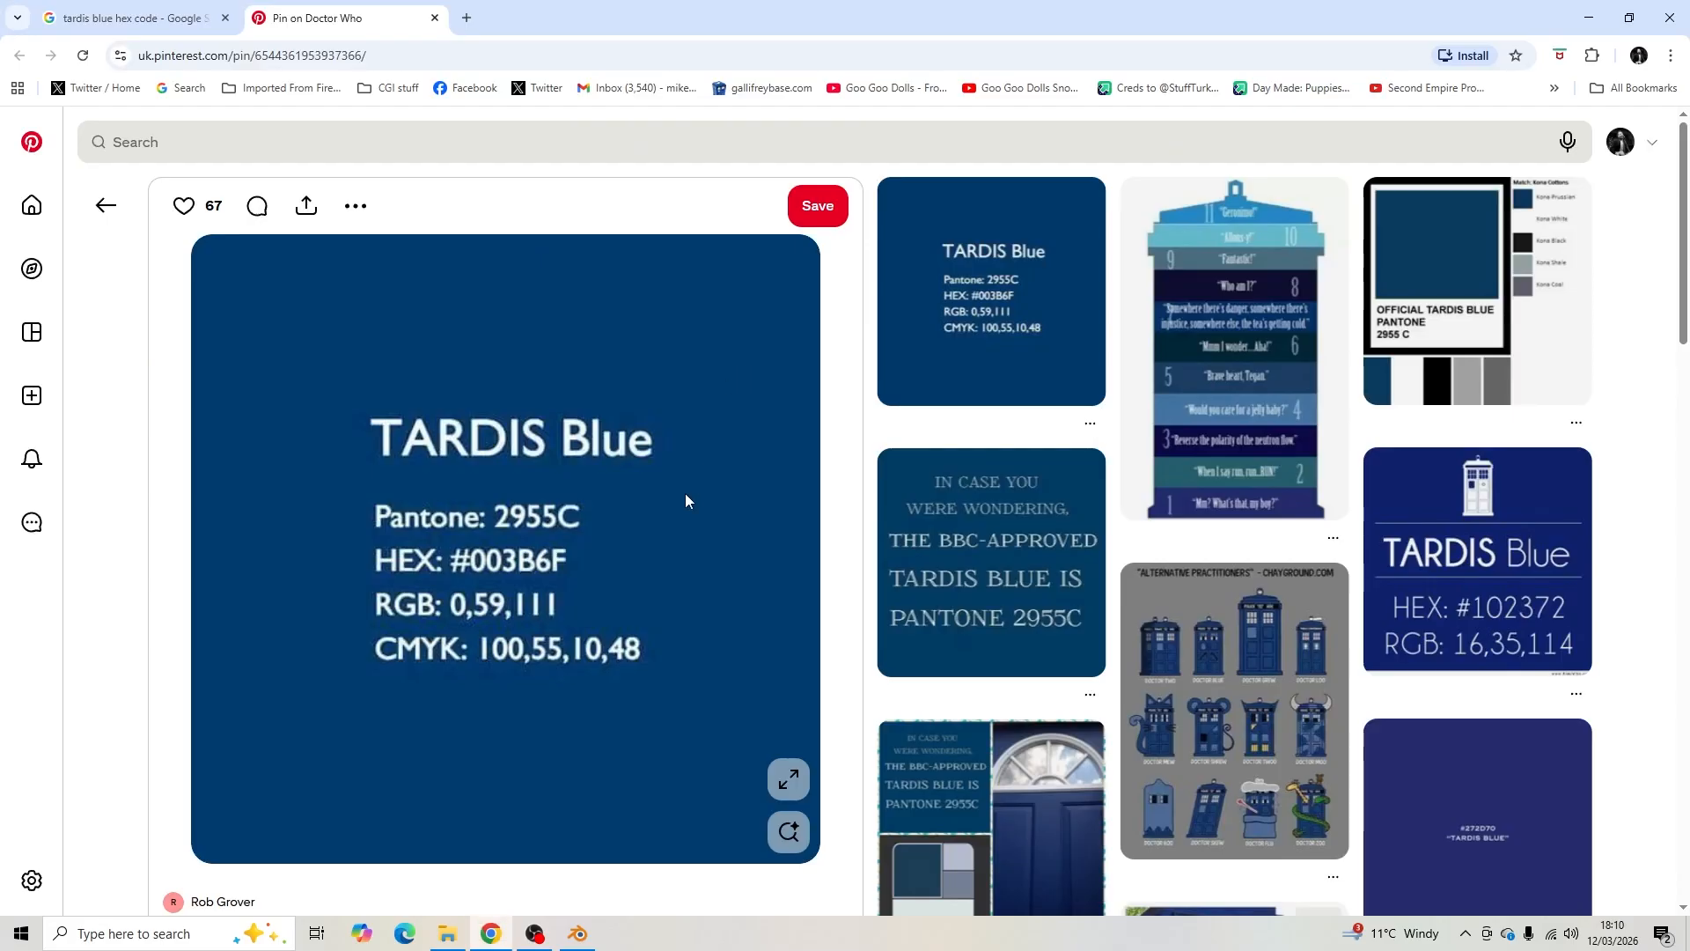
key(alt+Tab)
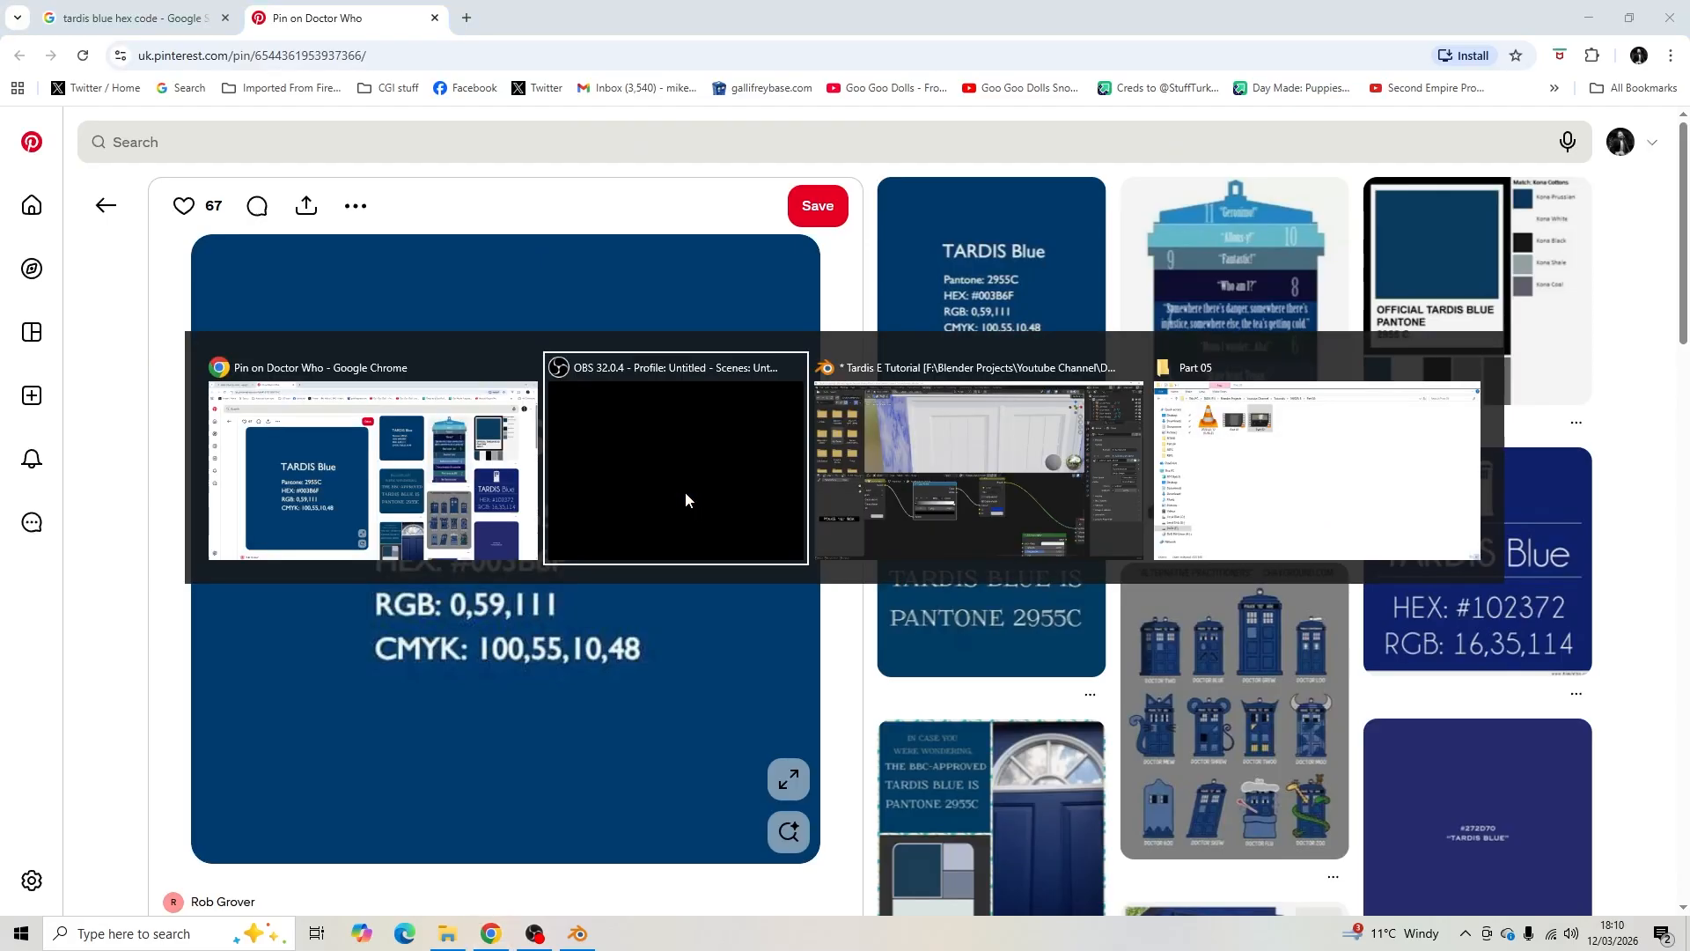
key(alt+Tab)
click(938, 657)
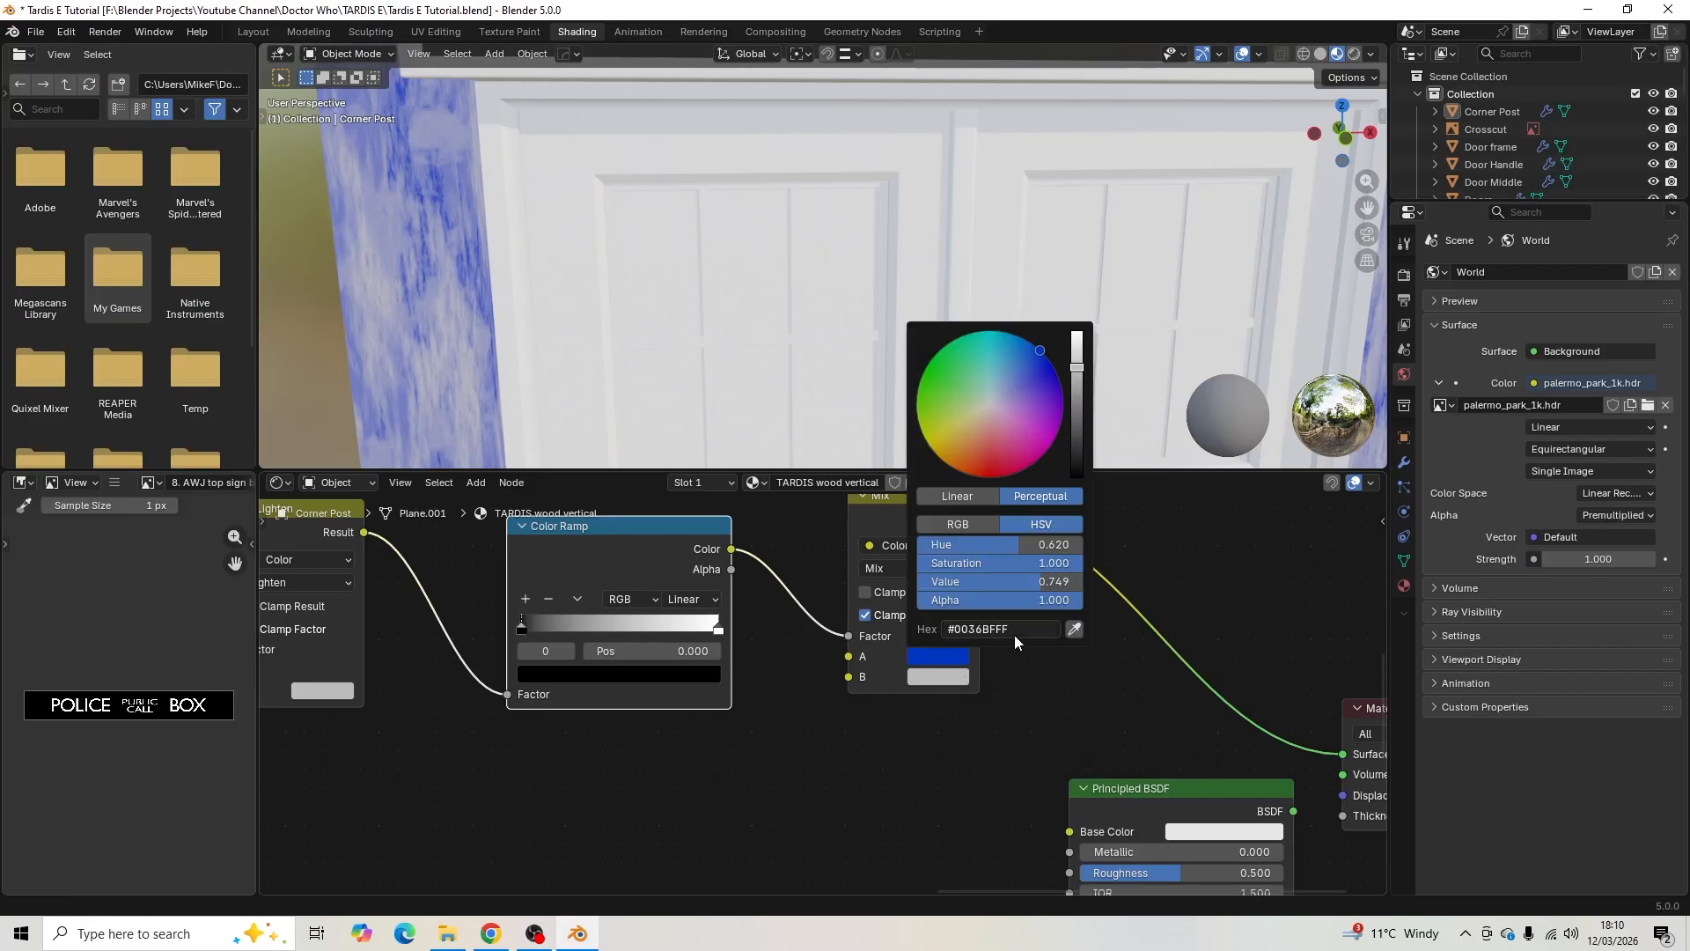
click(984, 629)
click(984, 629)
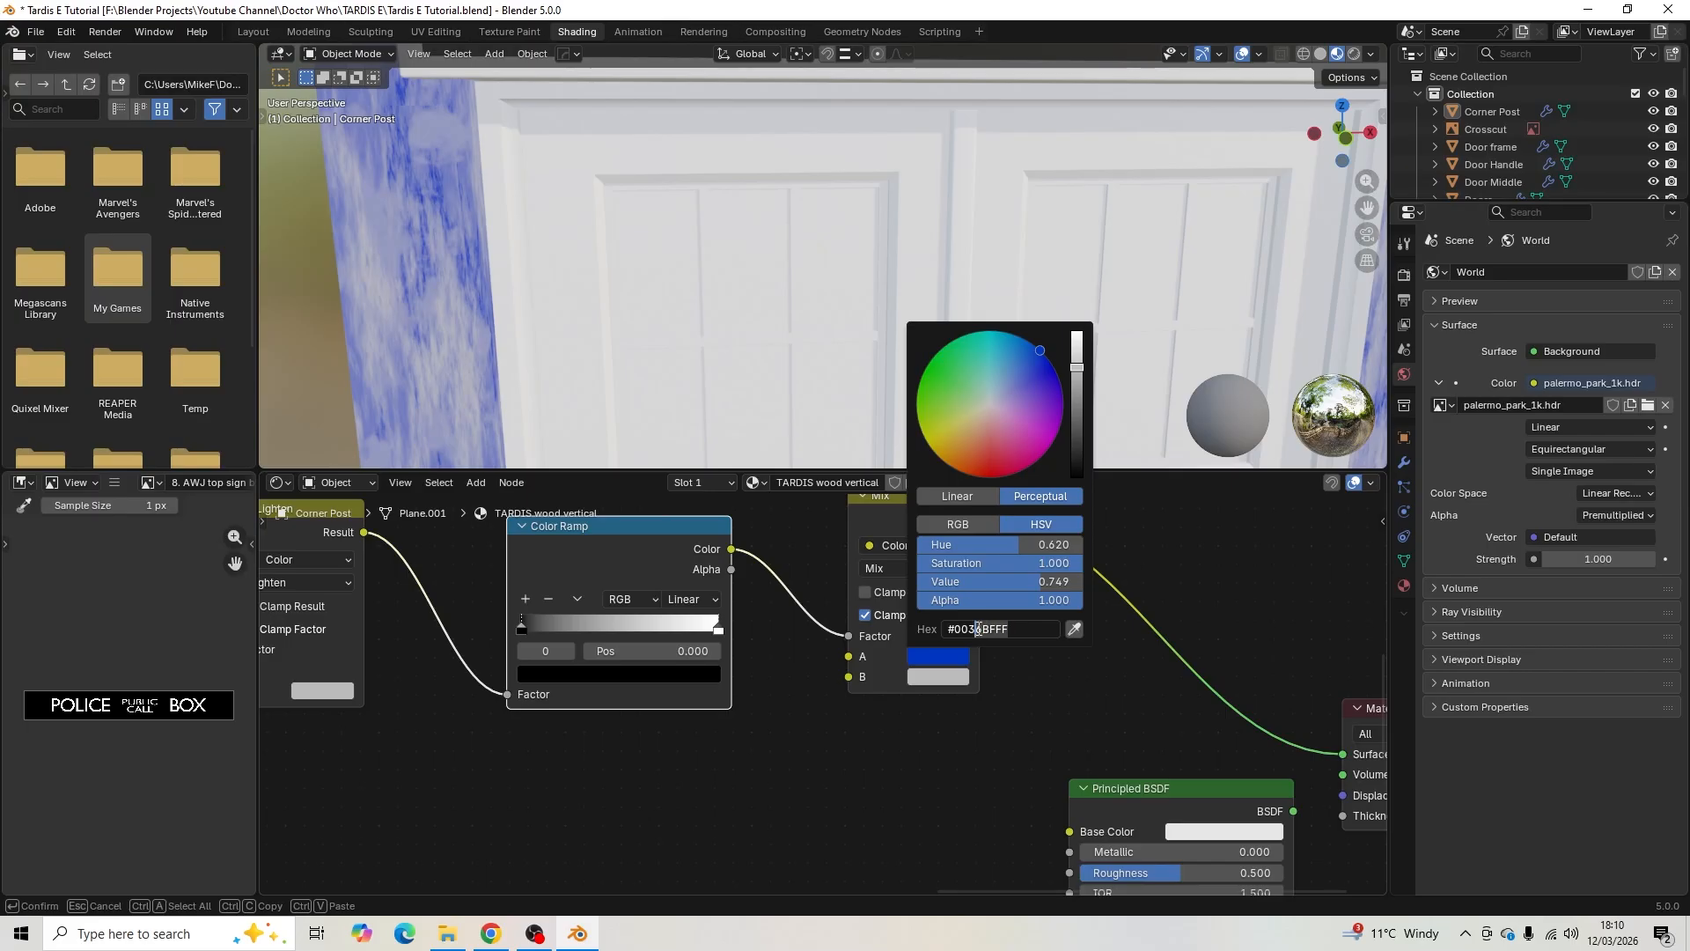
text(b6f)
key(Return)
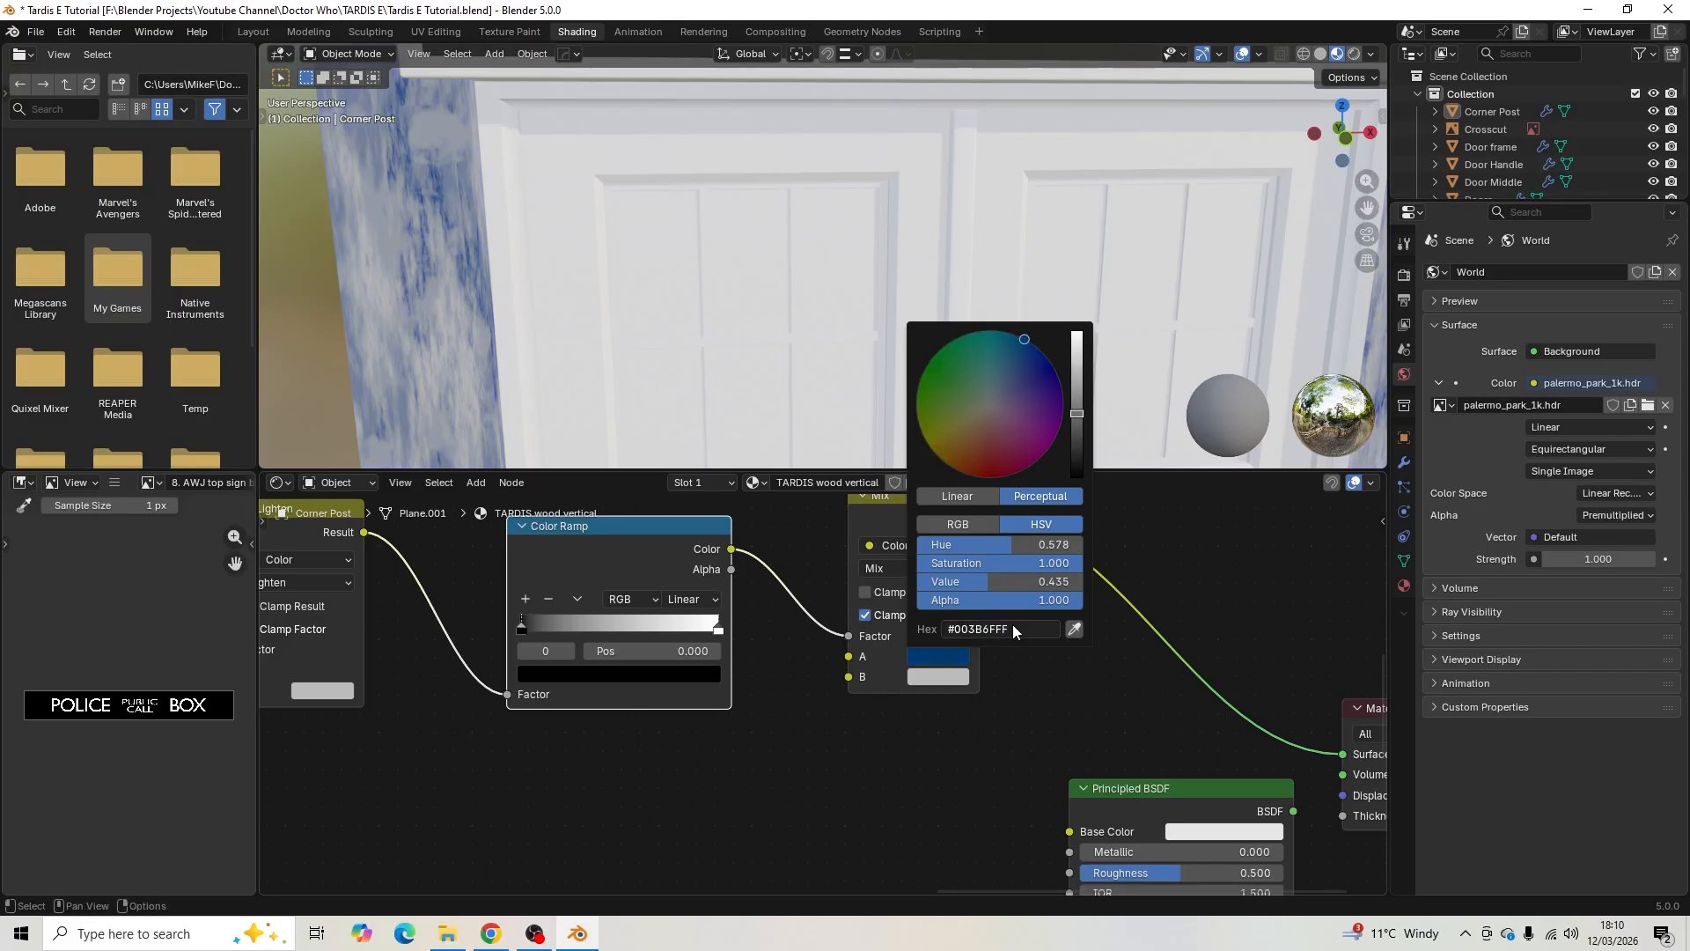
- Copy the Mix node's blue from color A to color B
shift+middle_drag(356, 382, 579, 330)
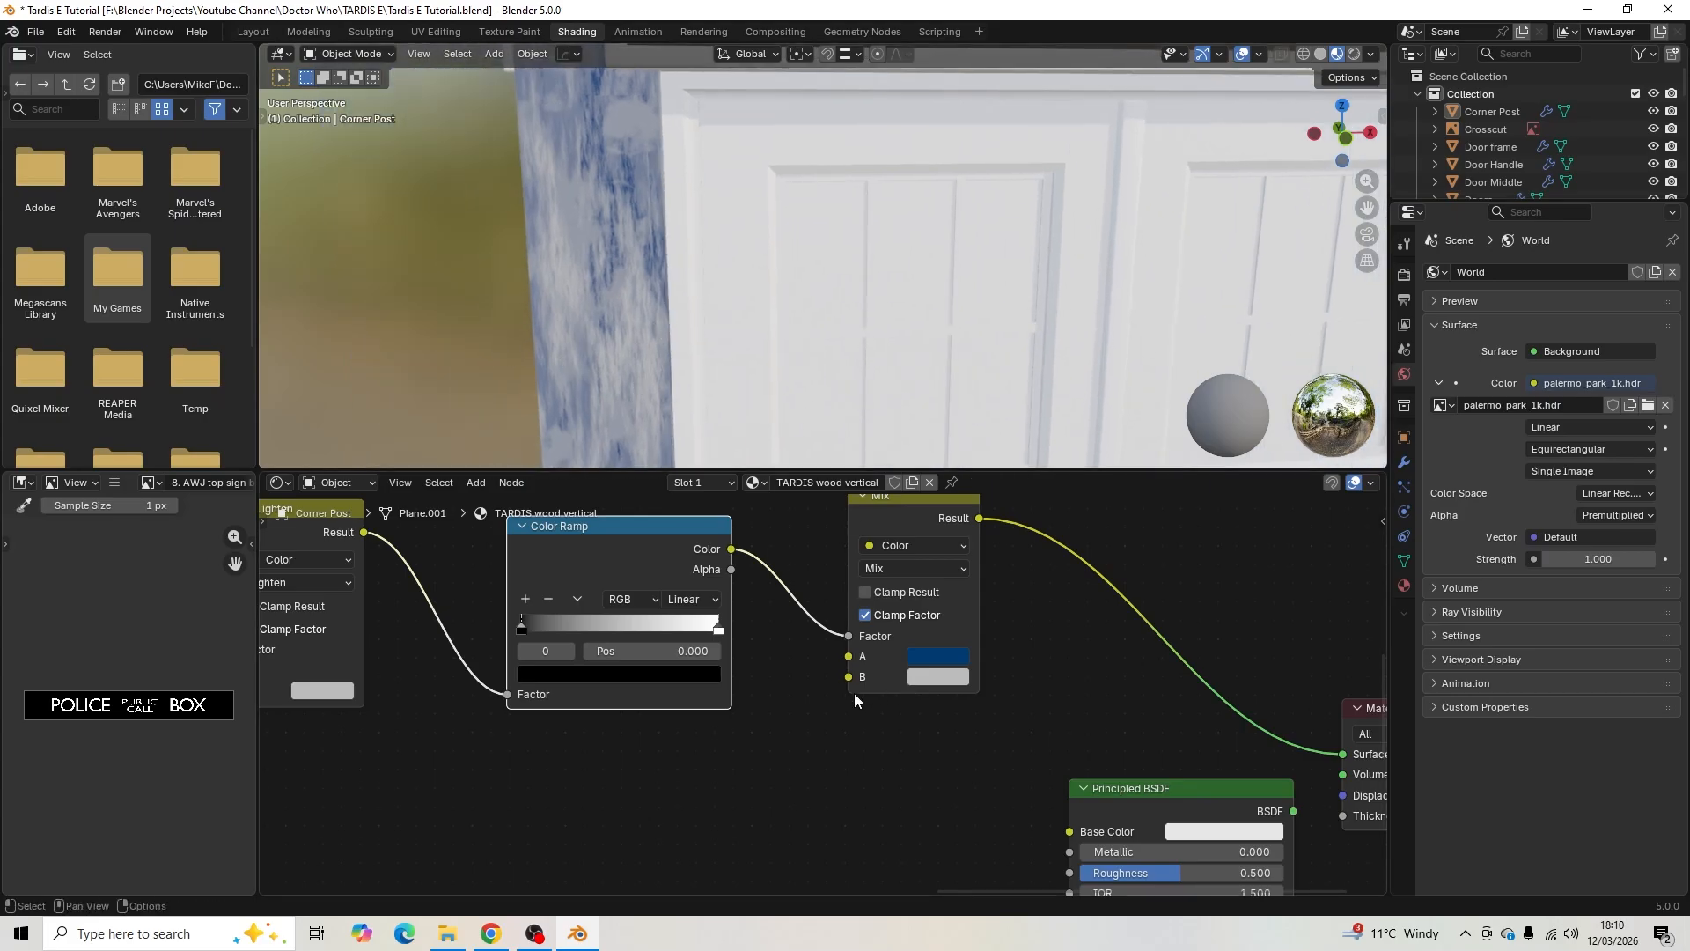
drag(938, 662, 947, 680)
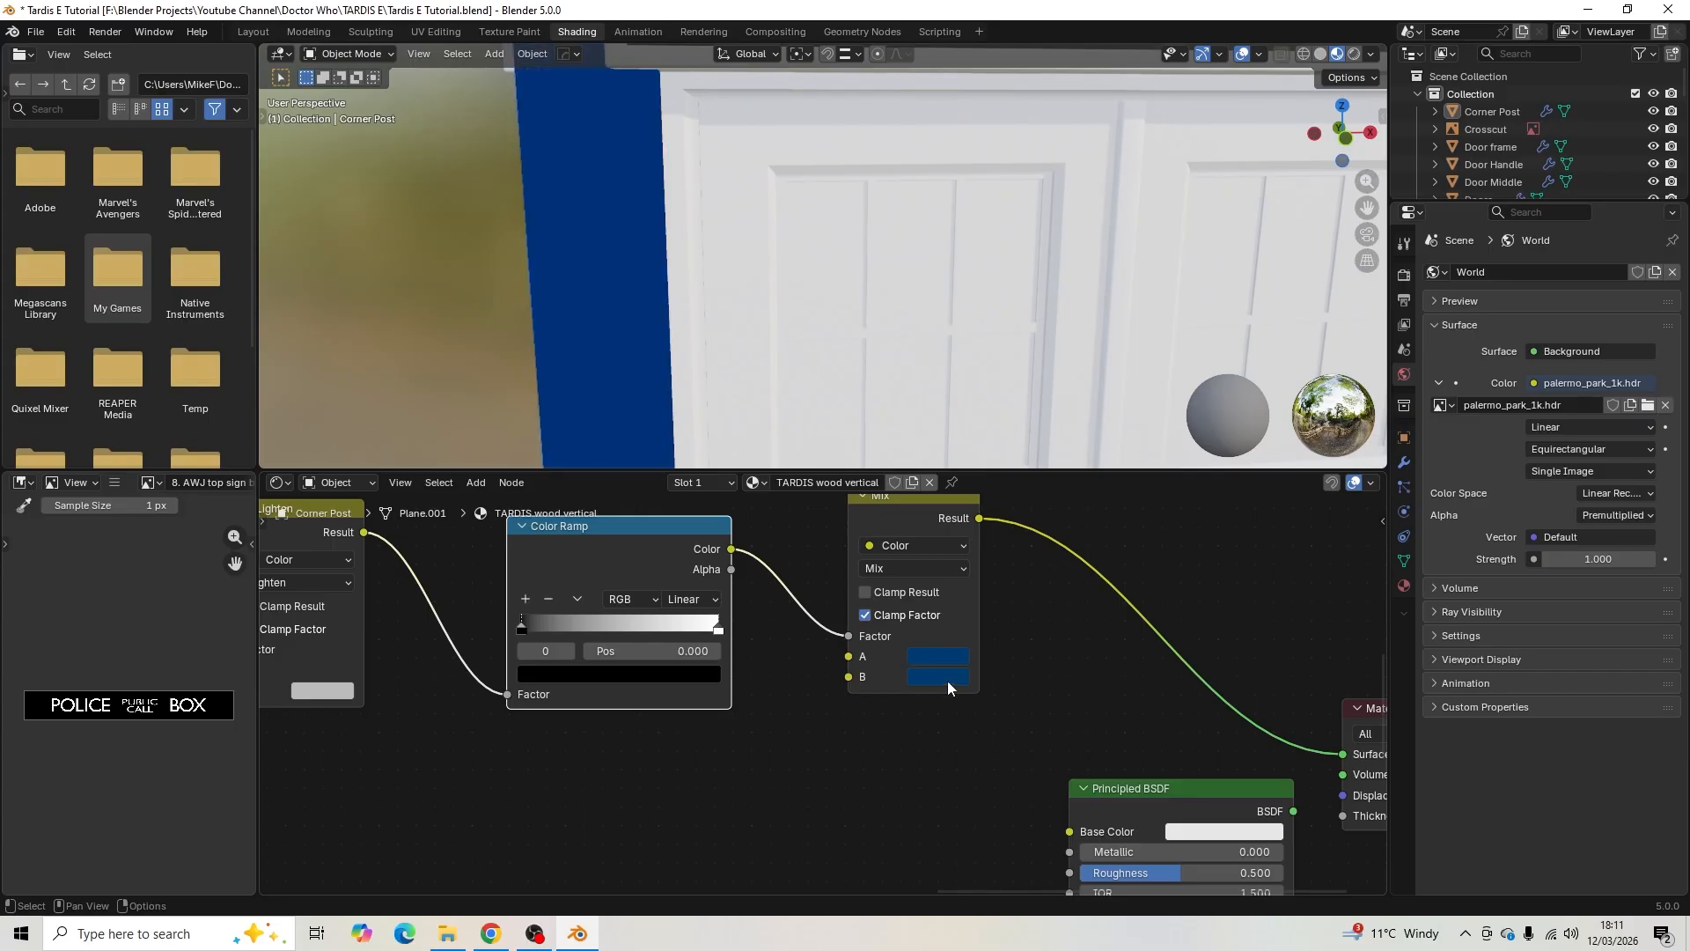
middle_drag(680, 287, 718, 370)
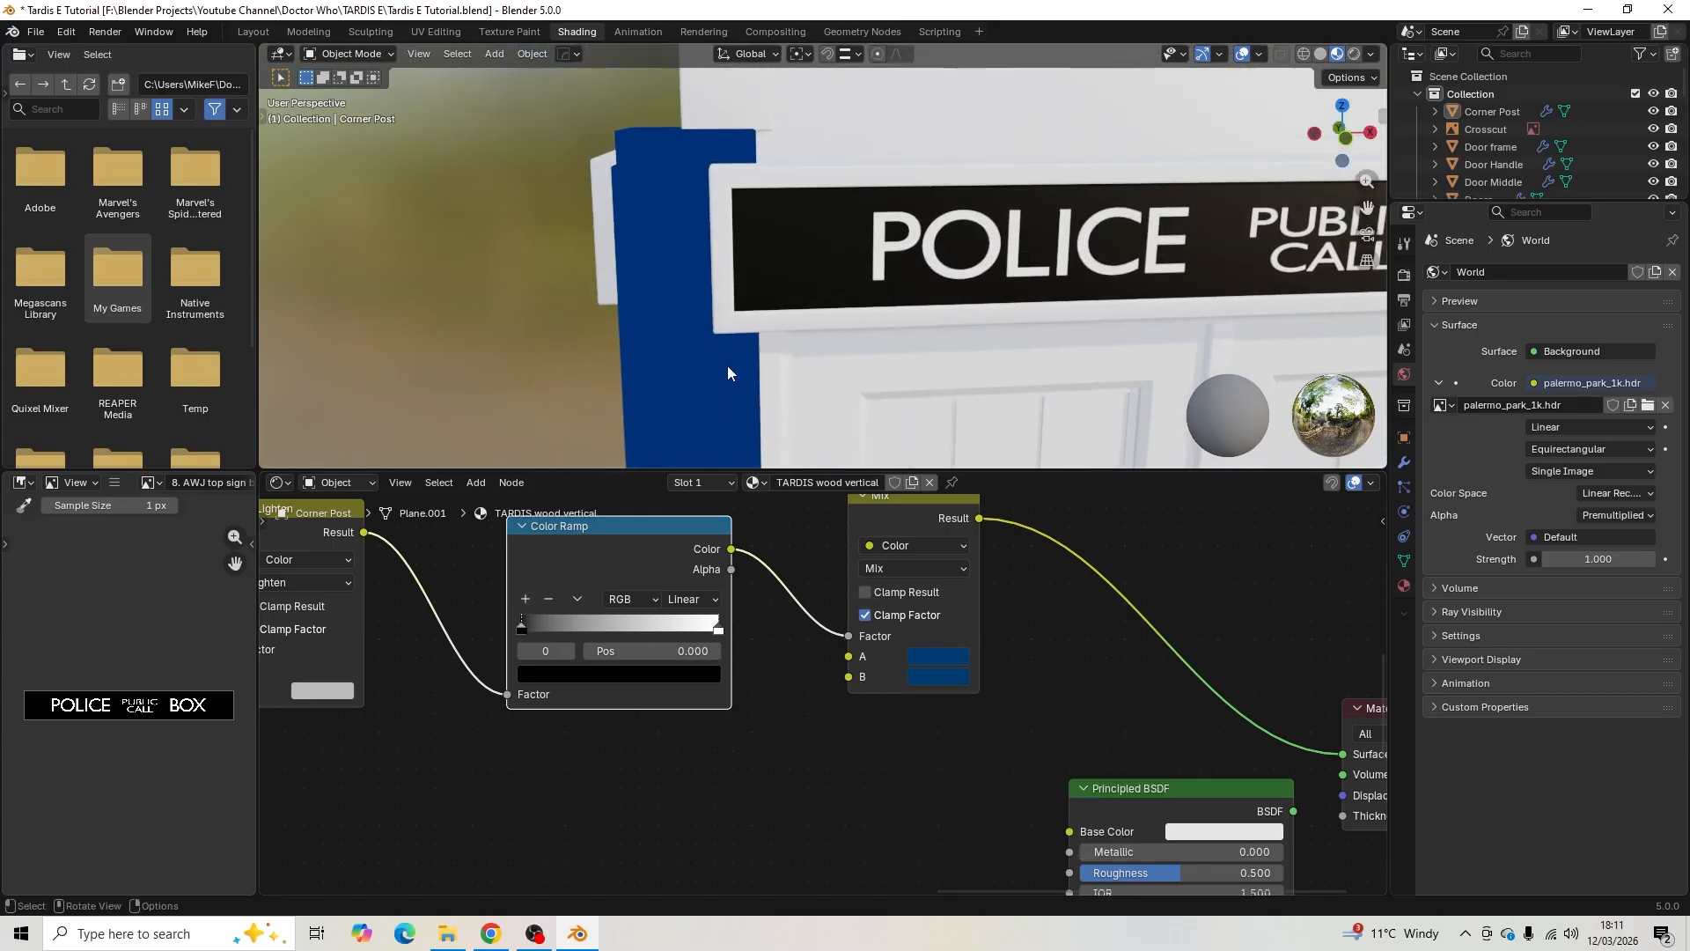
- Darken the Mix node's color B and slightly reduce its saturation to give the wood grain a second blue shade
scroll(905, 768, up, 3)
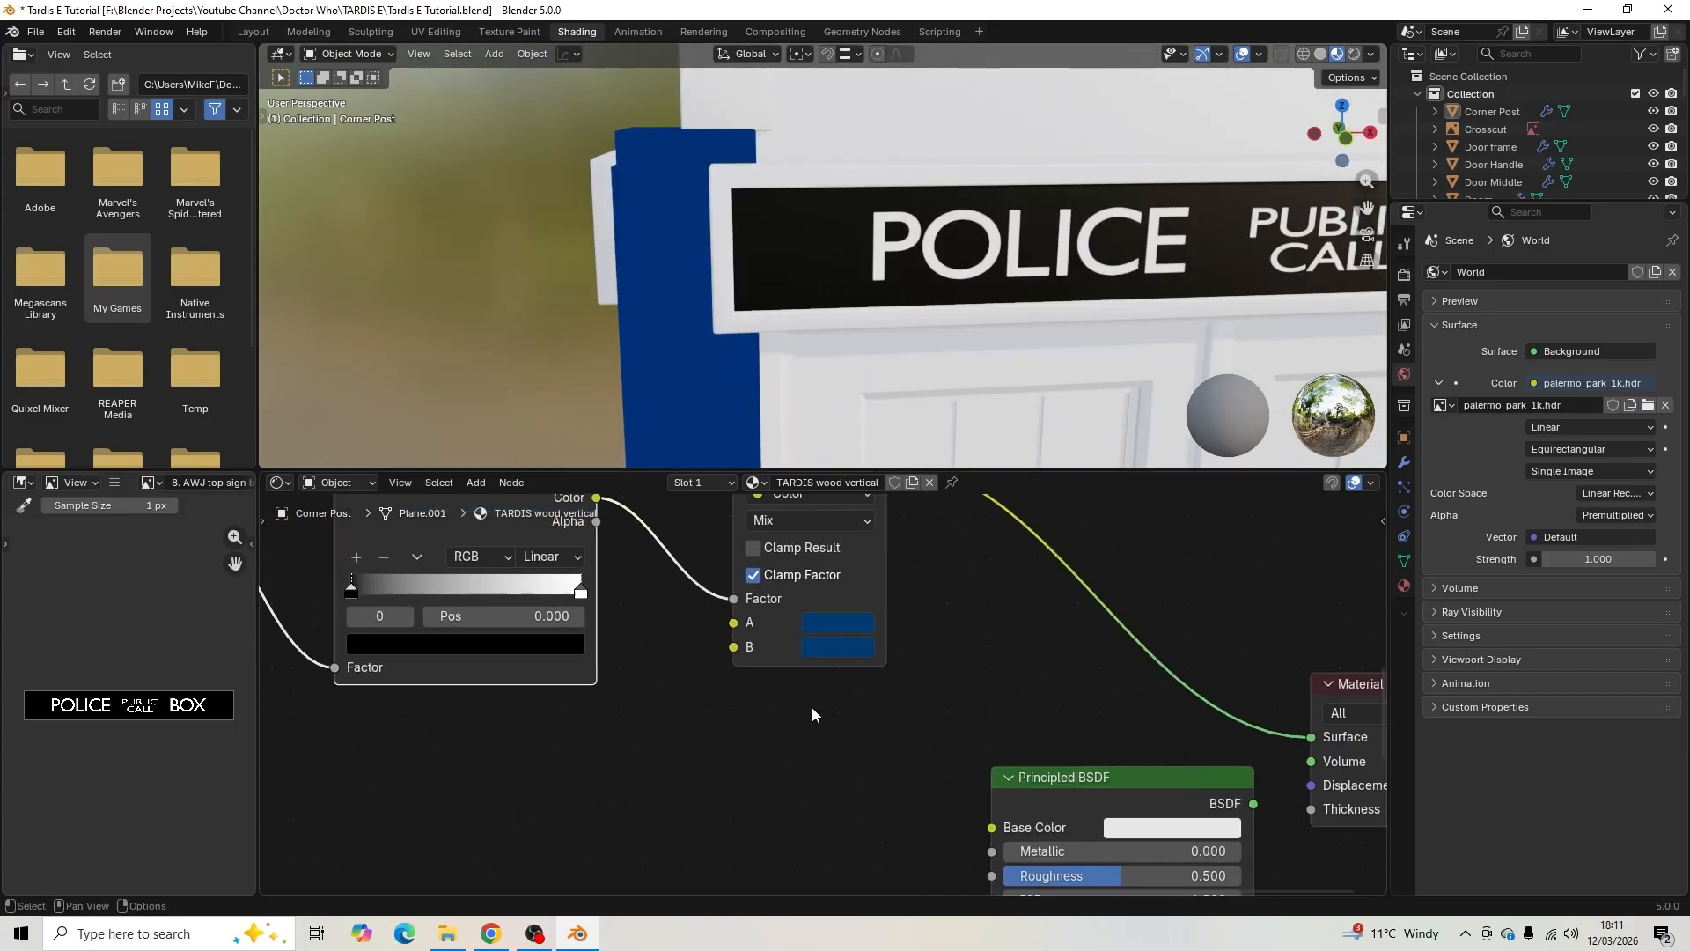
click(883, 651)
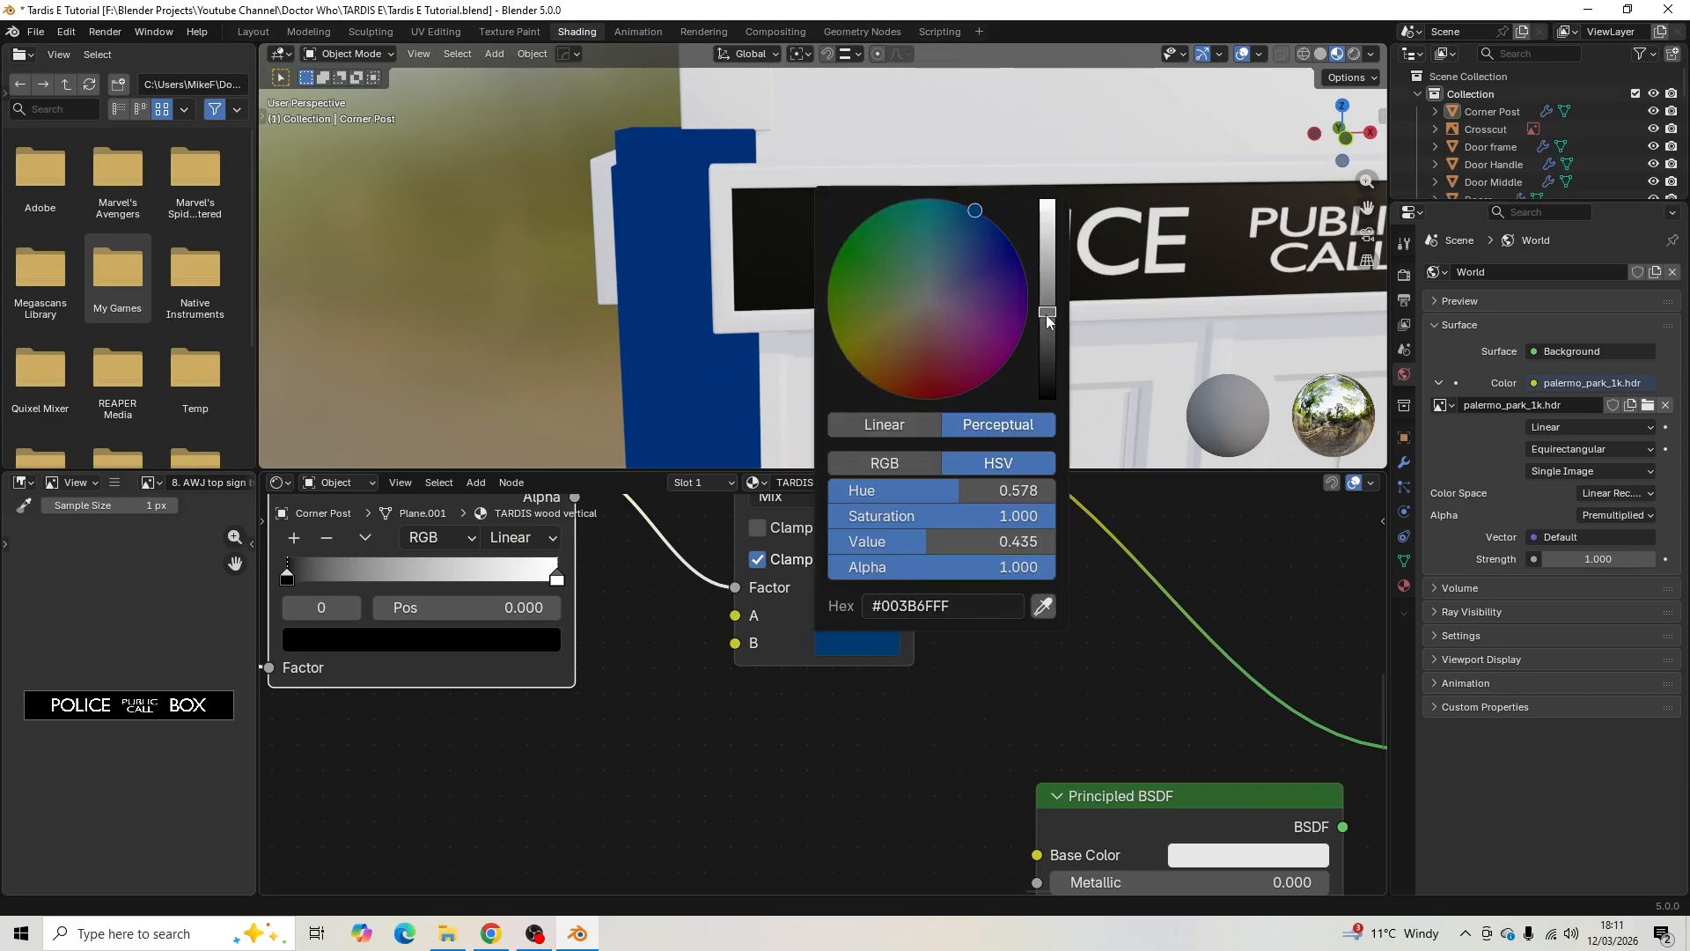
drag(1045, 314, 1045, 346)
drag(974, 211, 963, 233)
middle_drag(632, 392, 933, 396)
- Move the Color Ramp's white stop to about 0.645 and its black stop to about 0.232
middle_drag(617, 695, 759, 791)
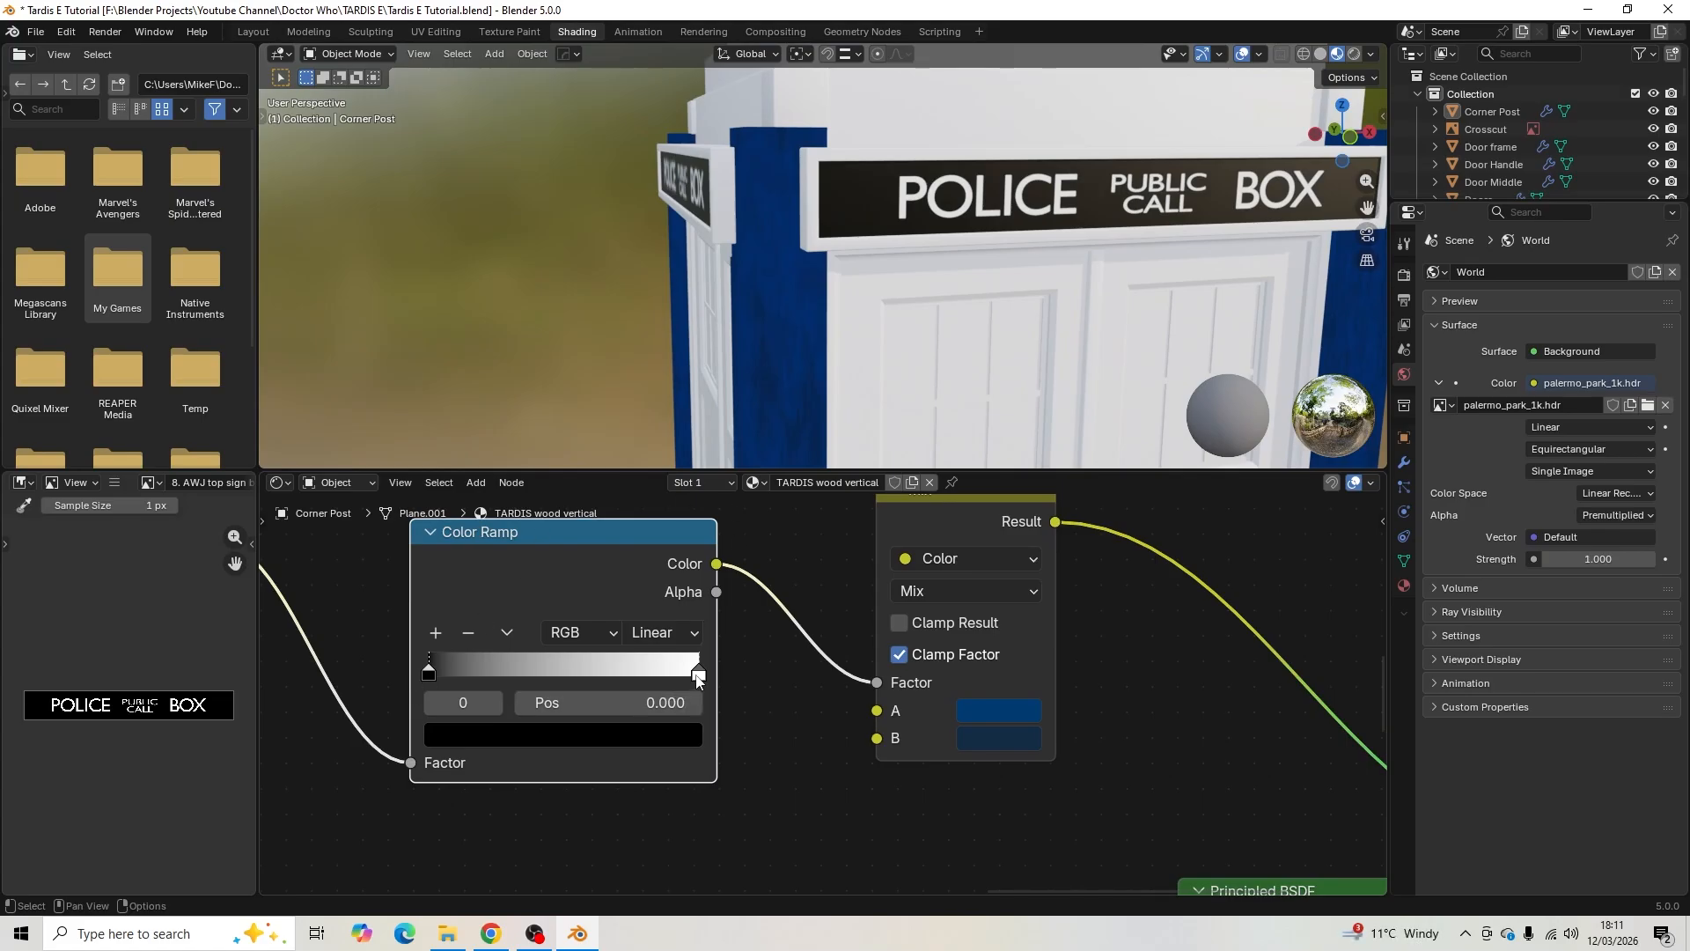
drag(697, 676, 603, 678)
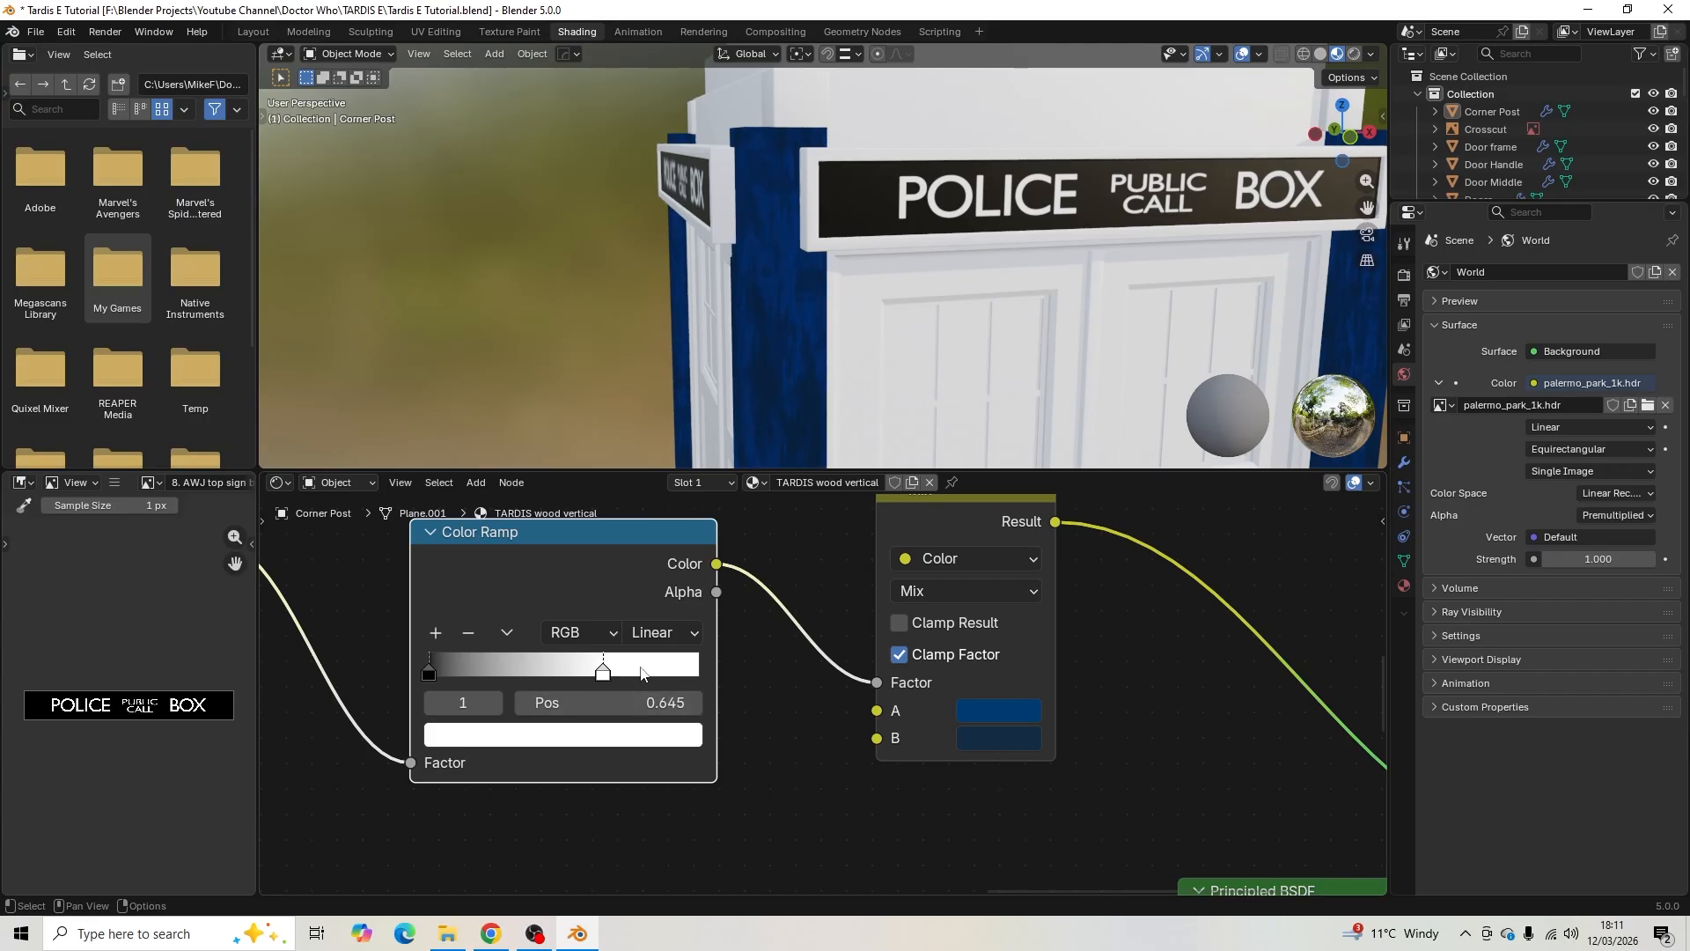
drag(430, 671, 494, 676)
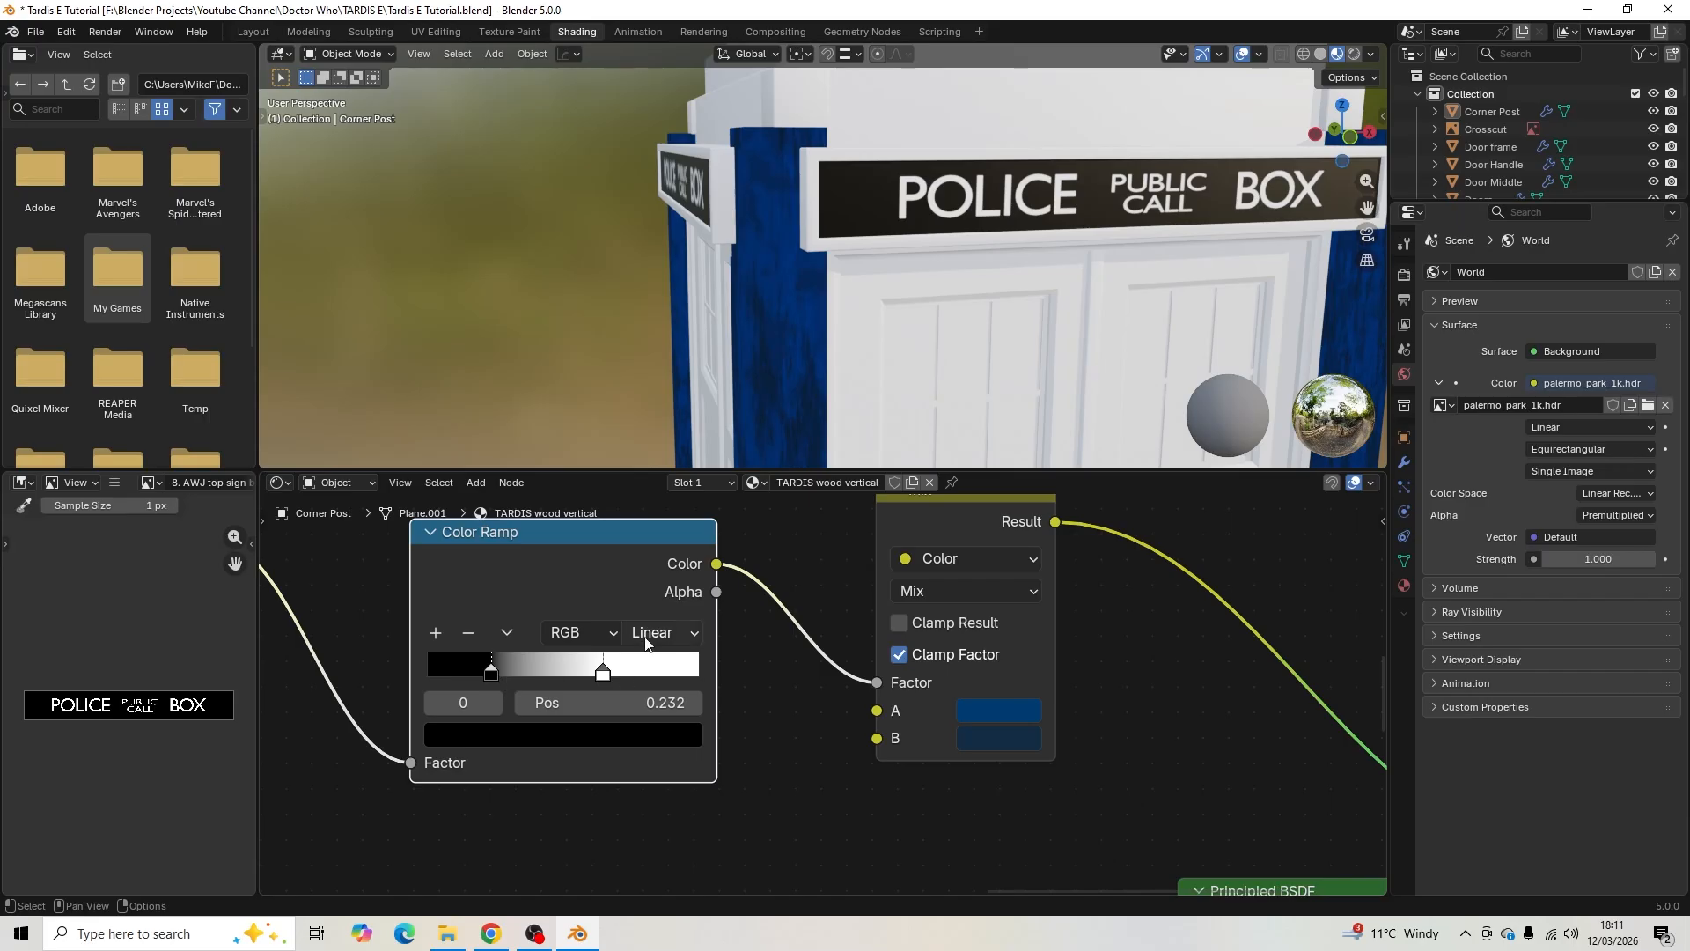
- Set the Color Ramp interpolation to Ease and reposition the white stop at about 0.859 and the black stop at about 0.136
click(667, 634)
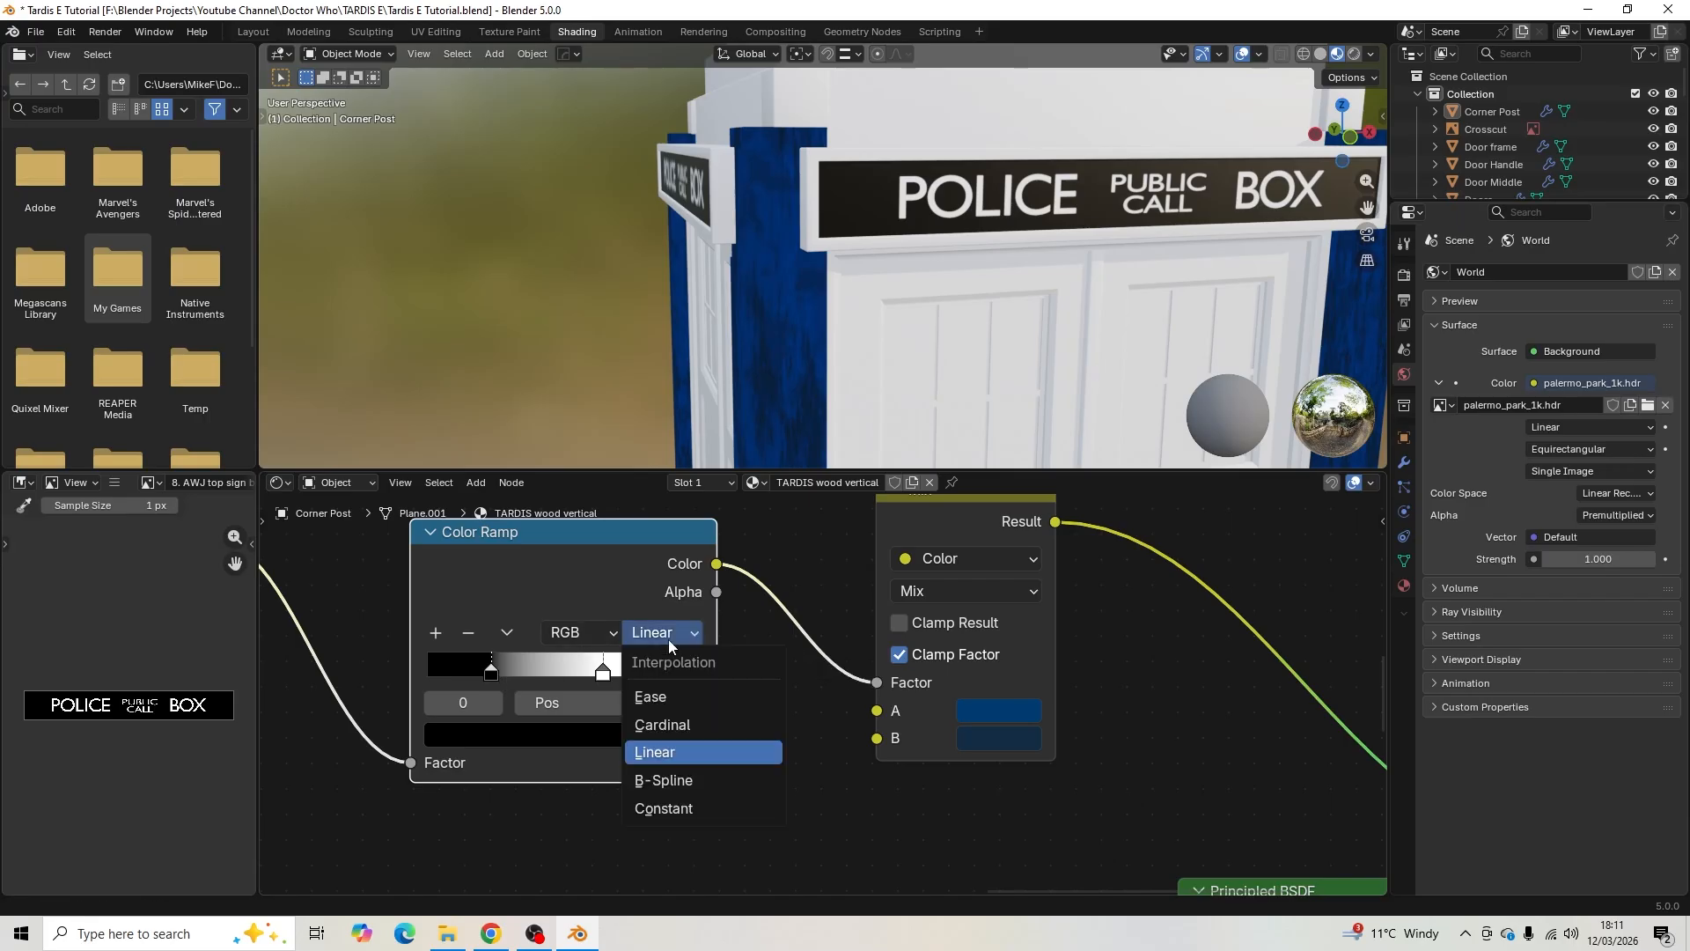
click(701, 698)
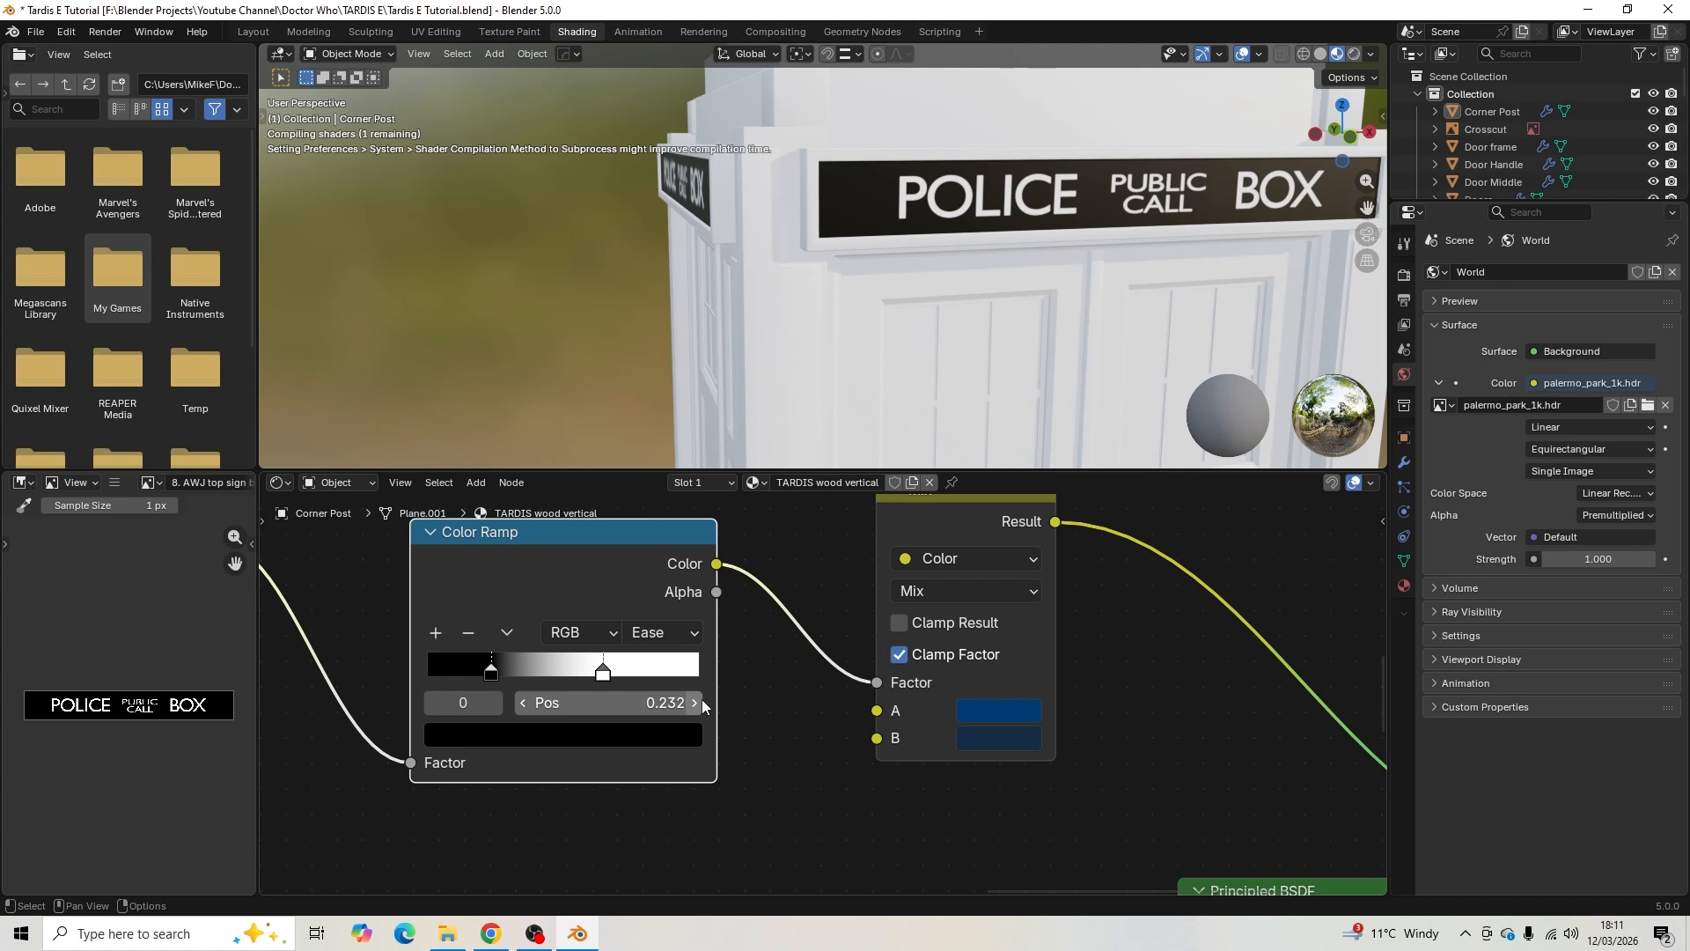
click(613, 674)
drag(615, 676, 666, 676)
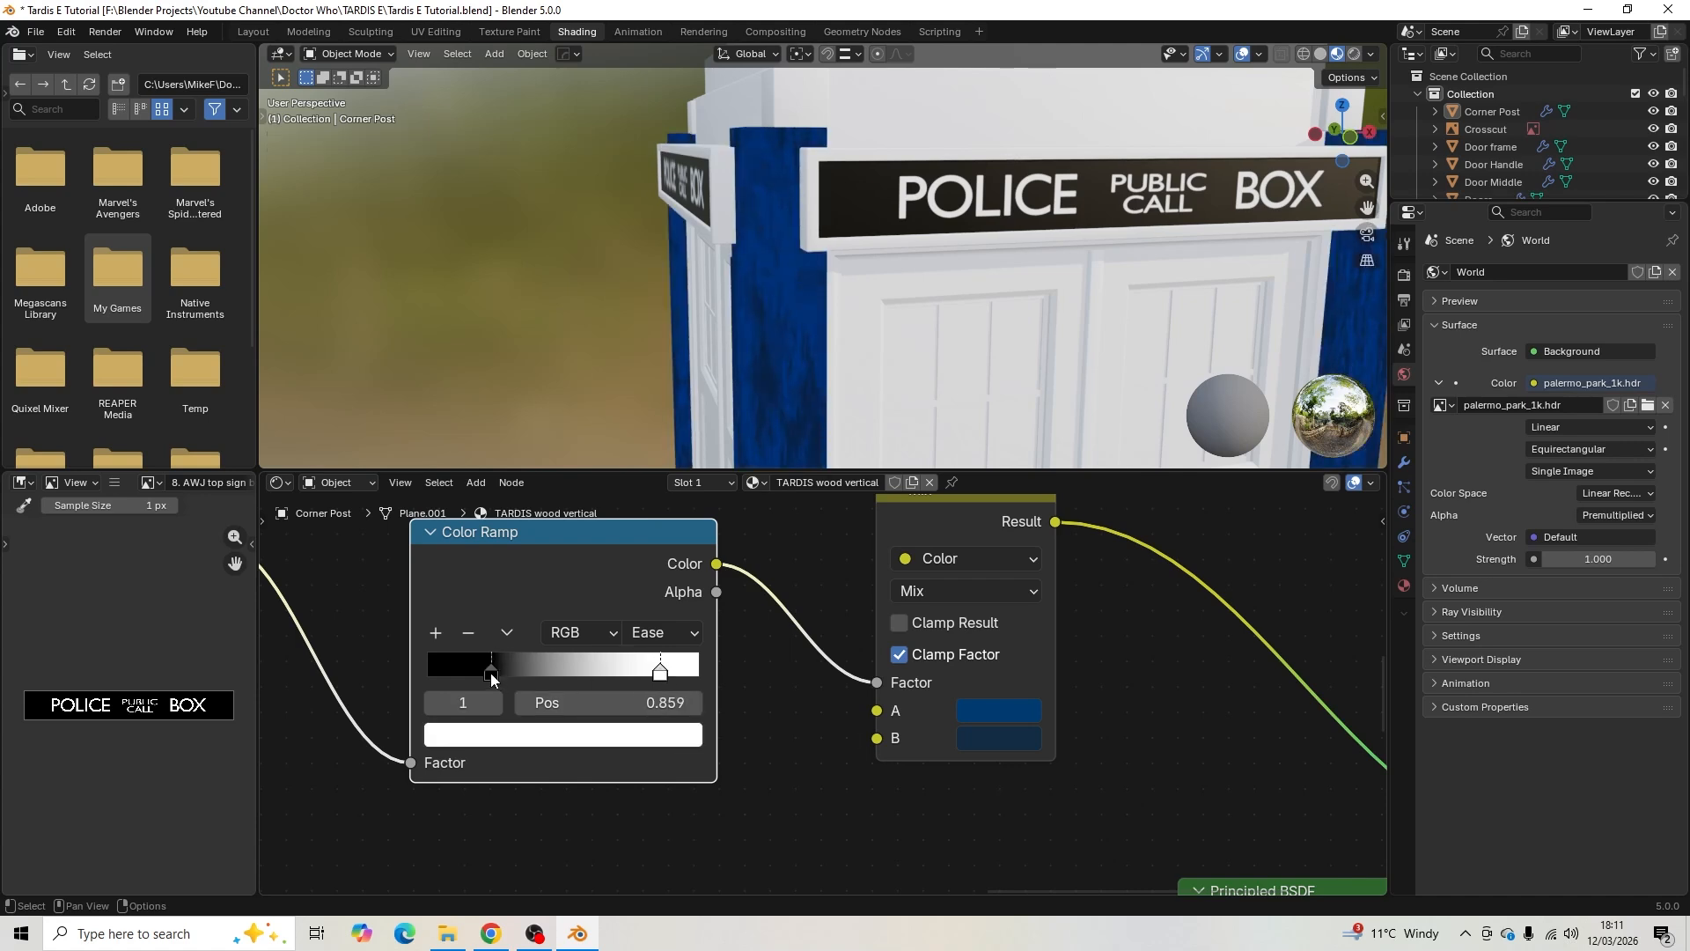
mouse_move(490, 673)
mouse_down()
mouse_move(443, 671)
mouse_move(516, 669)
mouse_move(464, 669)
mouse_up()
middle_drag(829, 293, 672, 305)
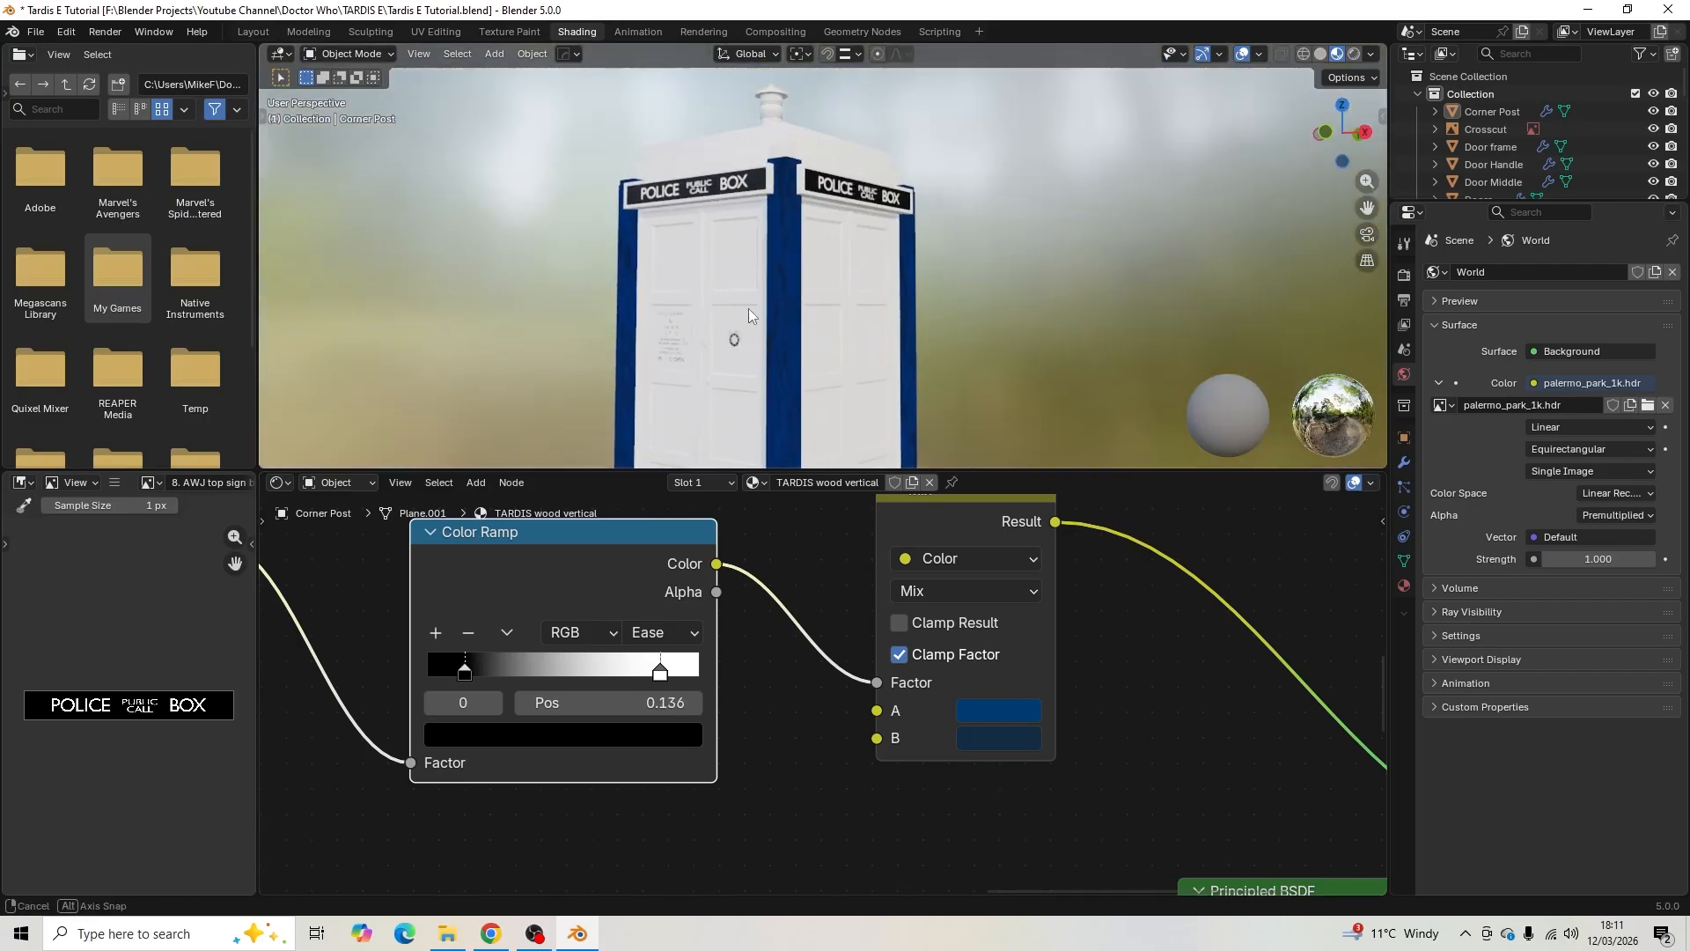
scroll(767, 310, up, 7)
middle_drag(776, 304, 815, 310)
- Connect the Mix result to the Principled BSDF's Base Color and route the Principled BSDF into the Material Output's Surface
scroll(823, 722, down, 9)
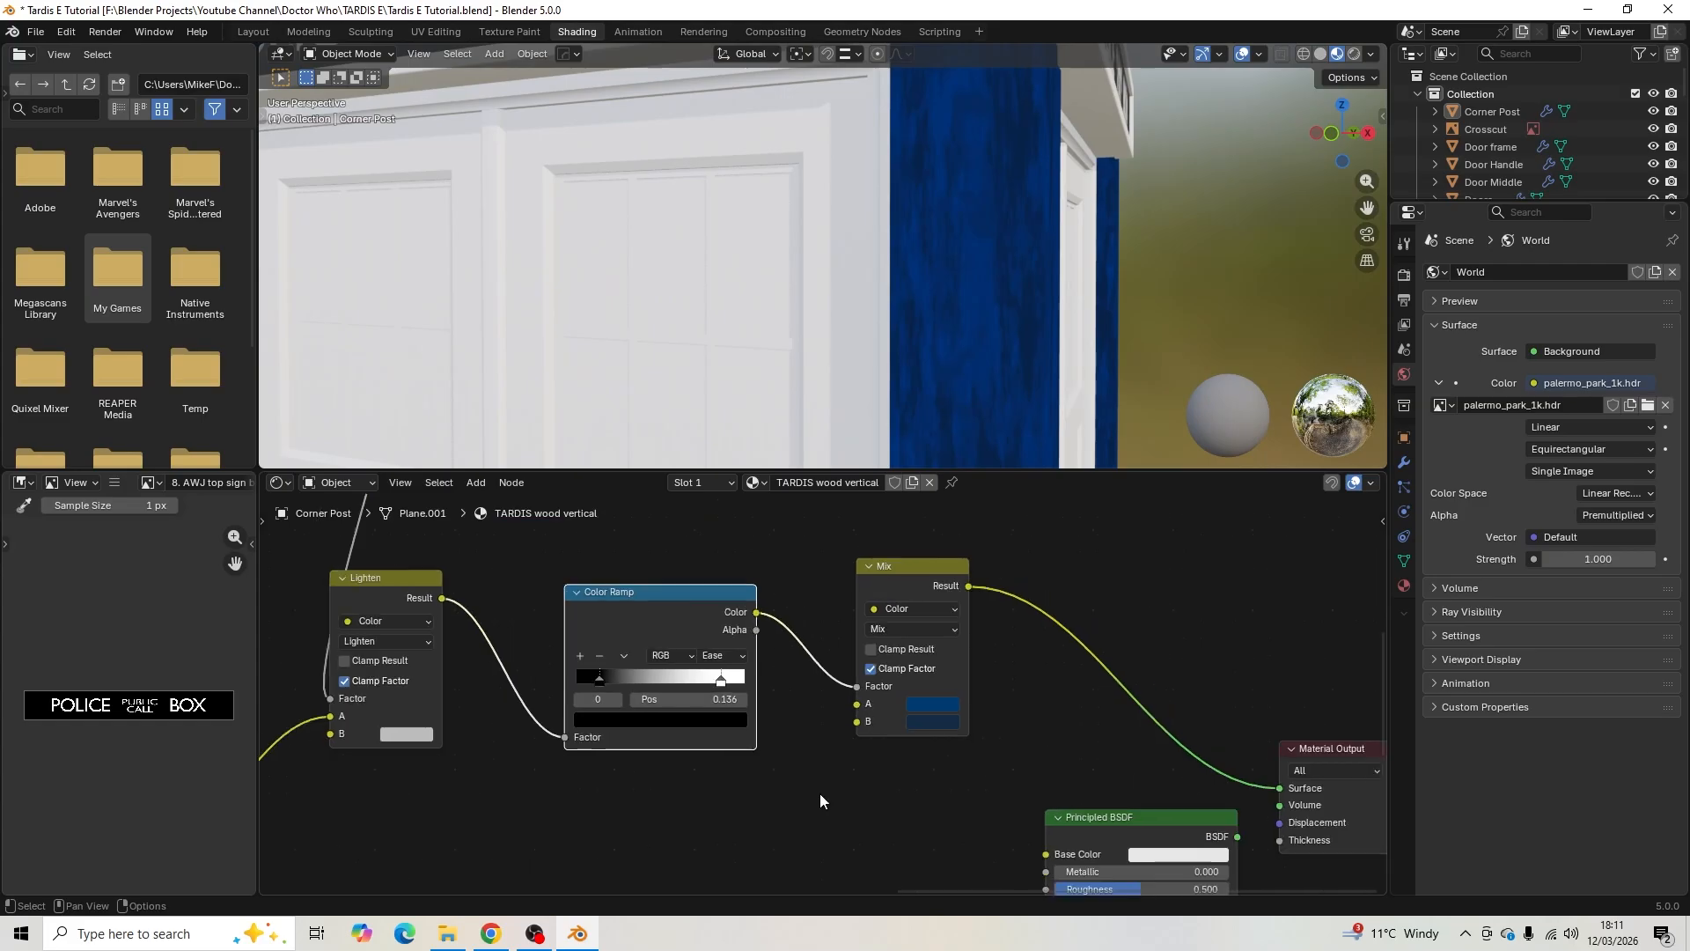
shift+middle_drag(841, 850, 800, 773)
scroll(731, 770, up, 3)
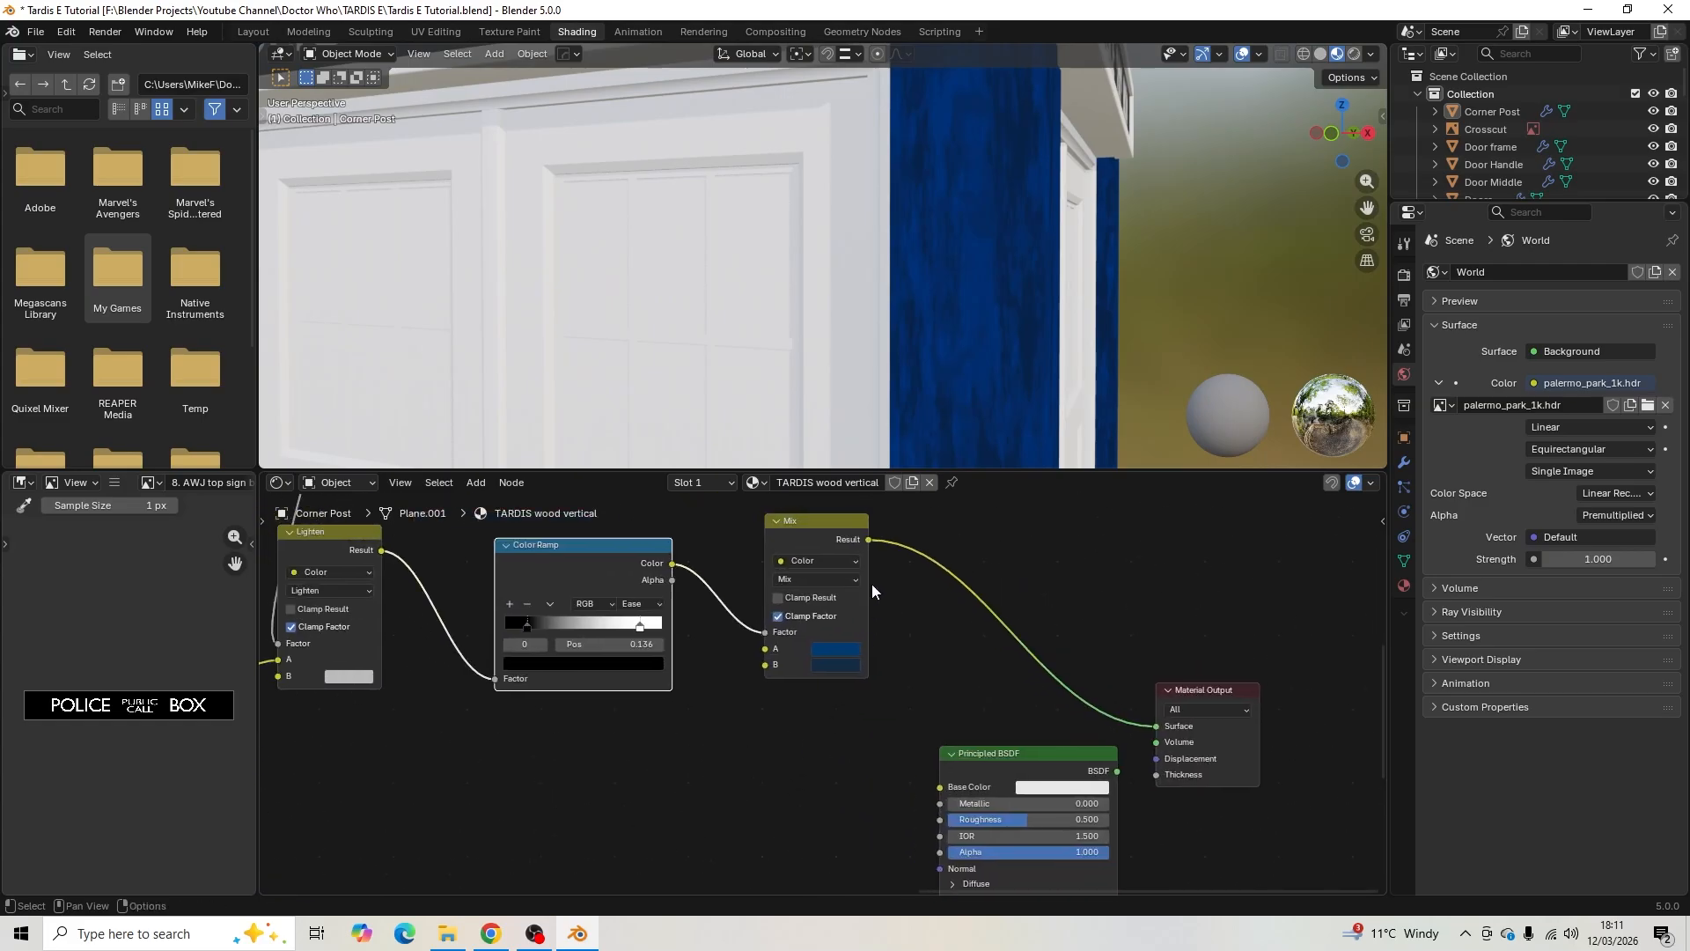
shift+middle_drag(902, 626, 996, 653)
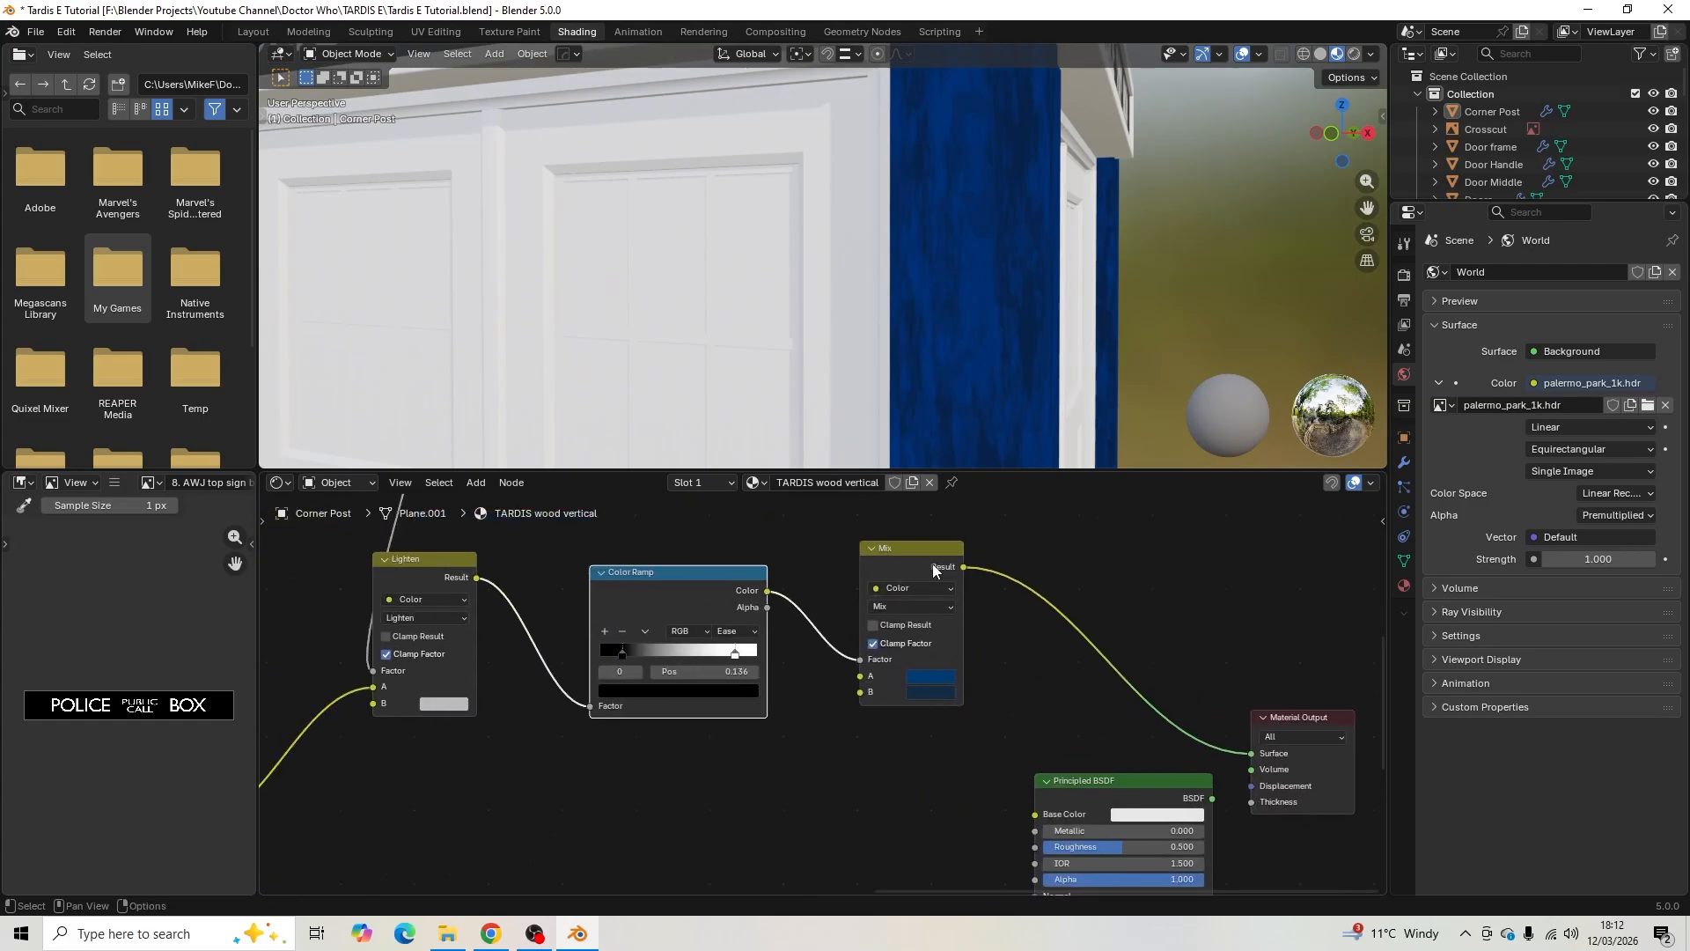
drag(906, 543, 859, 543)
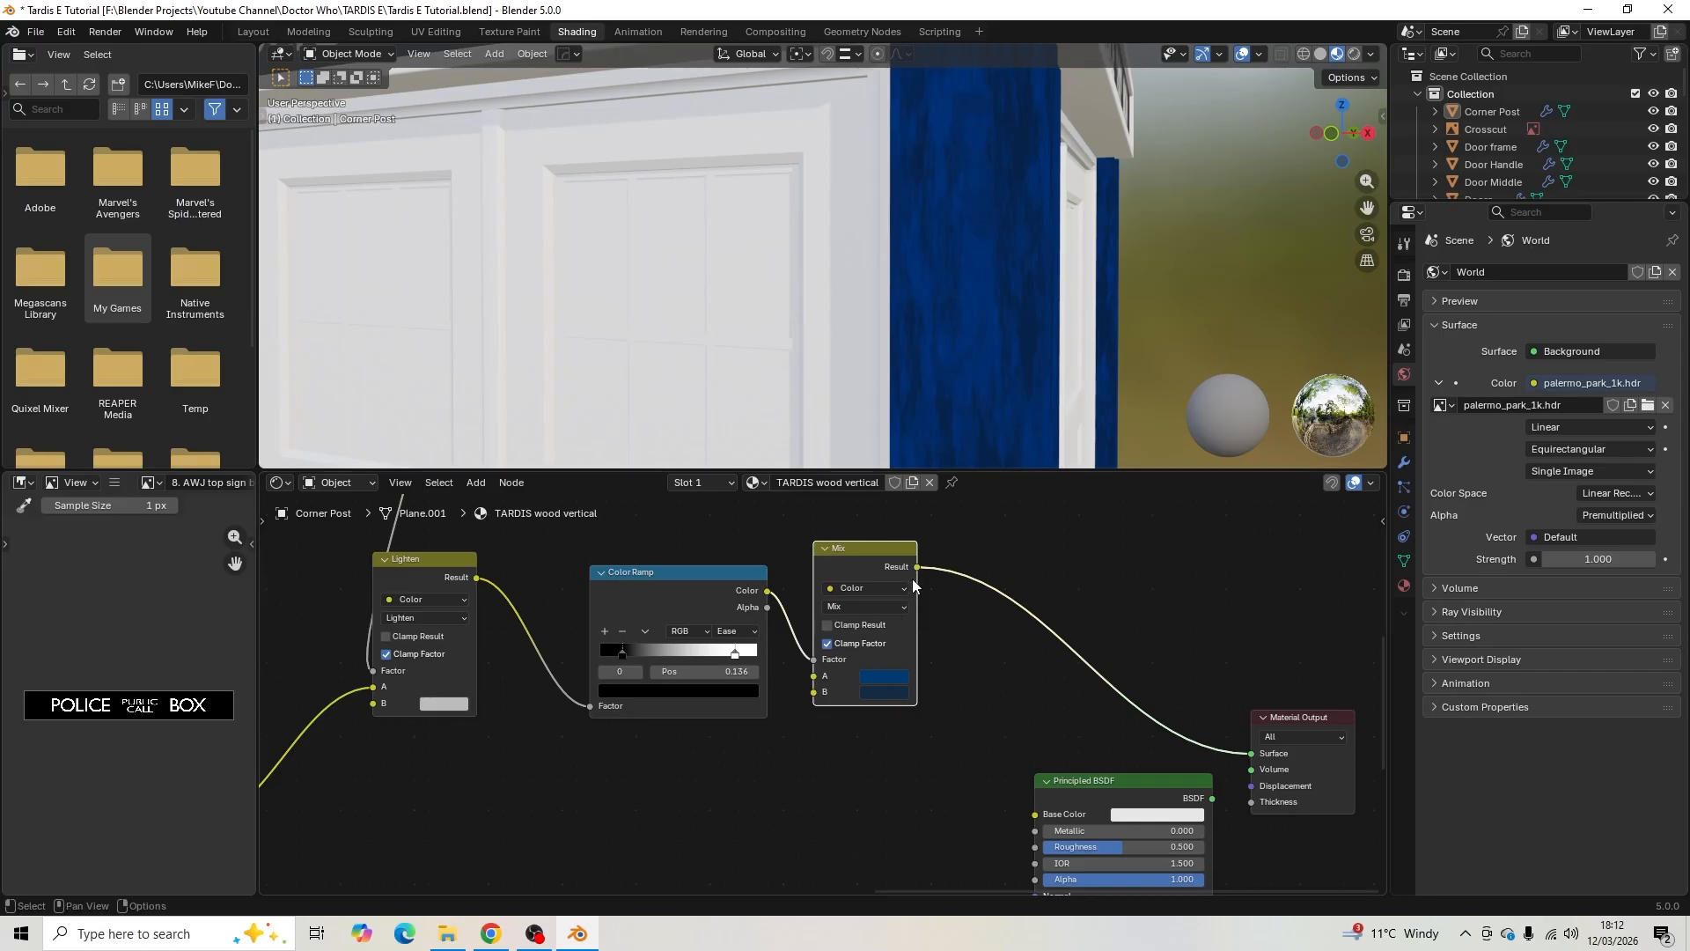
drag(917, 570, 1028, 821)
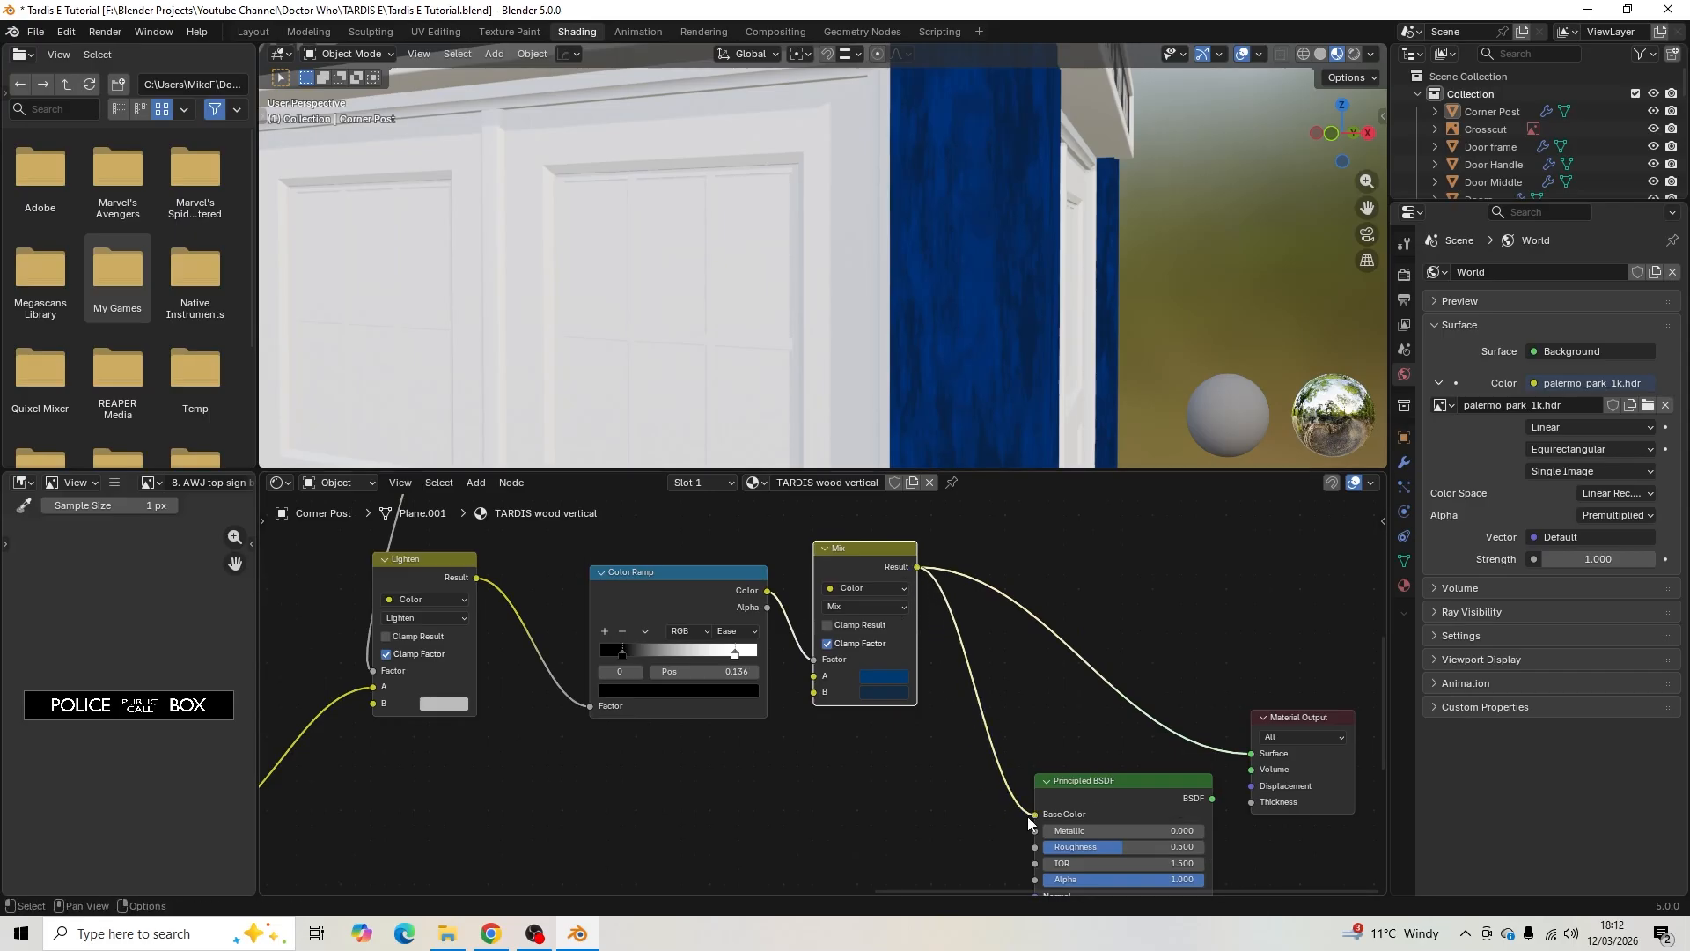
middle_drag(1039, 729, 903, 695)
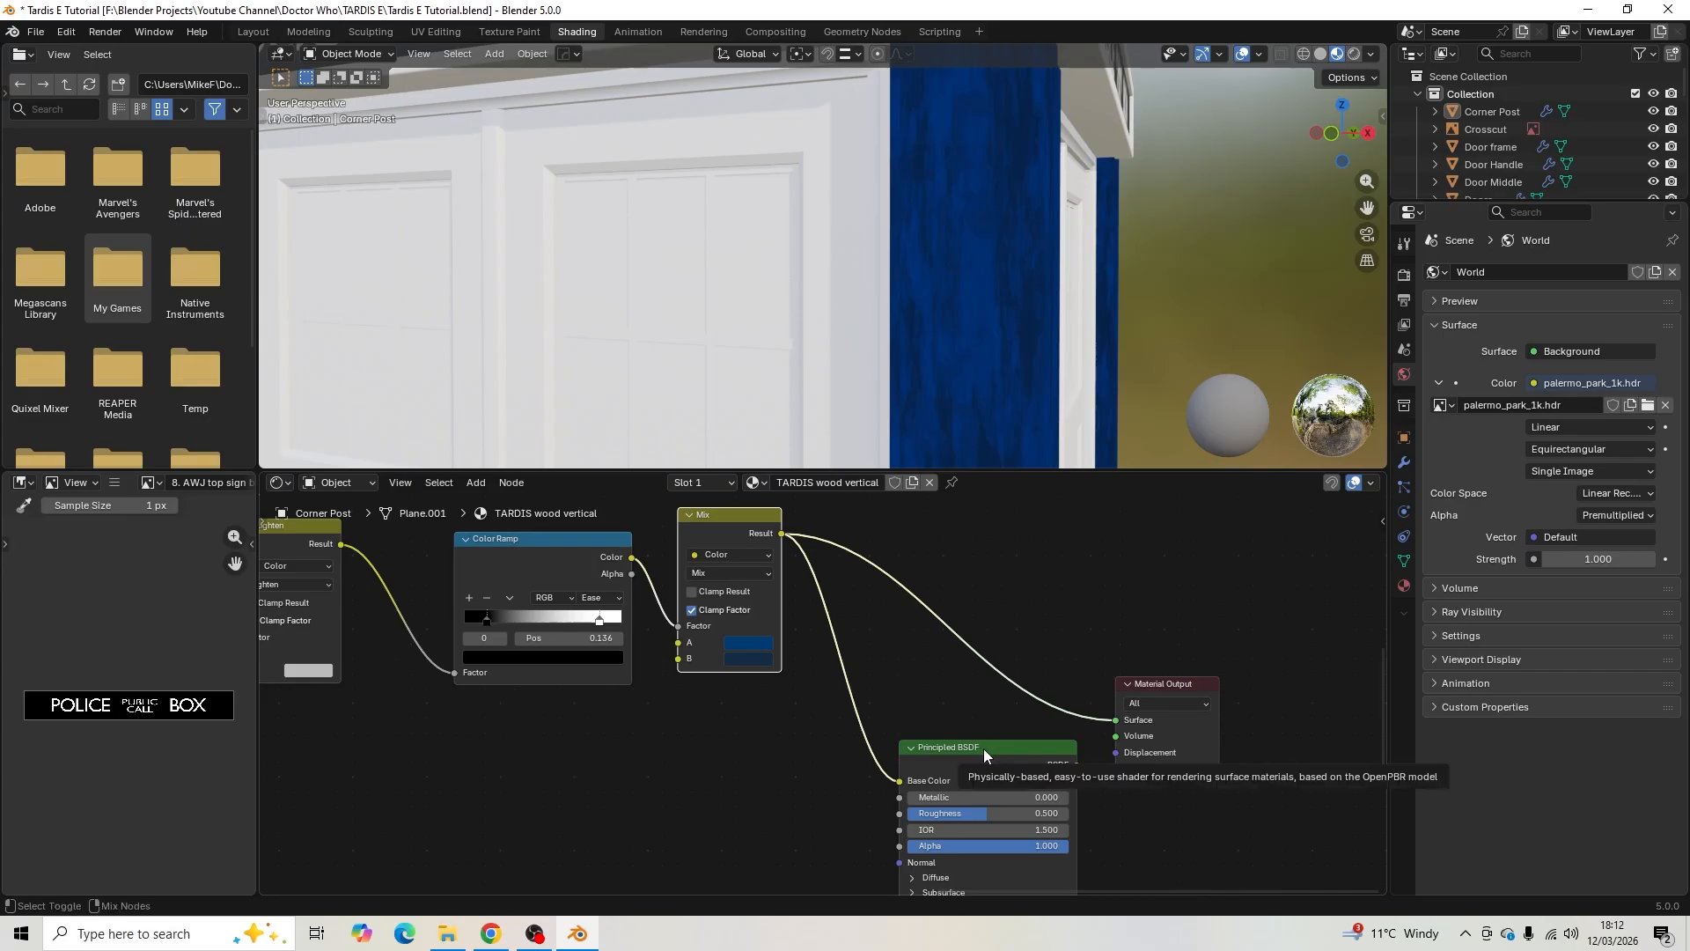
ctrl+shift+click(984, 748)
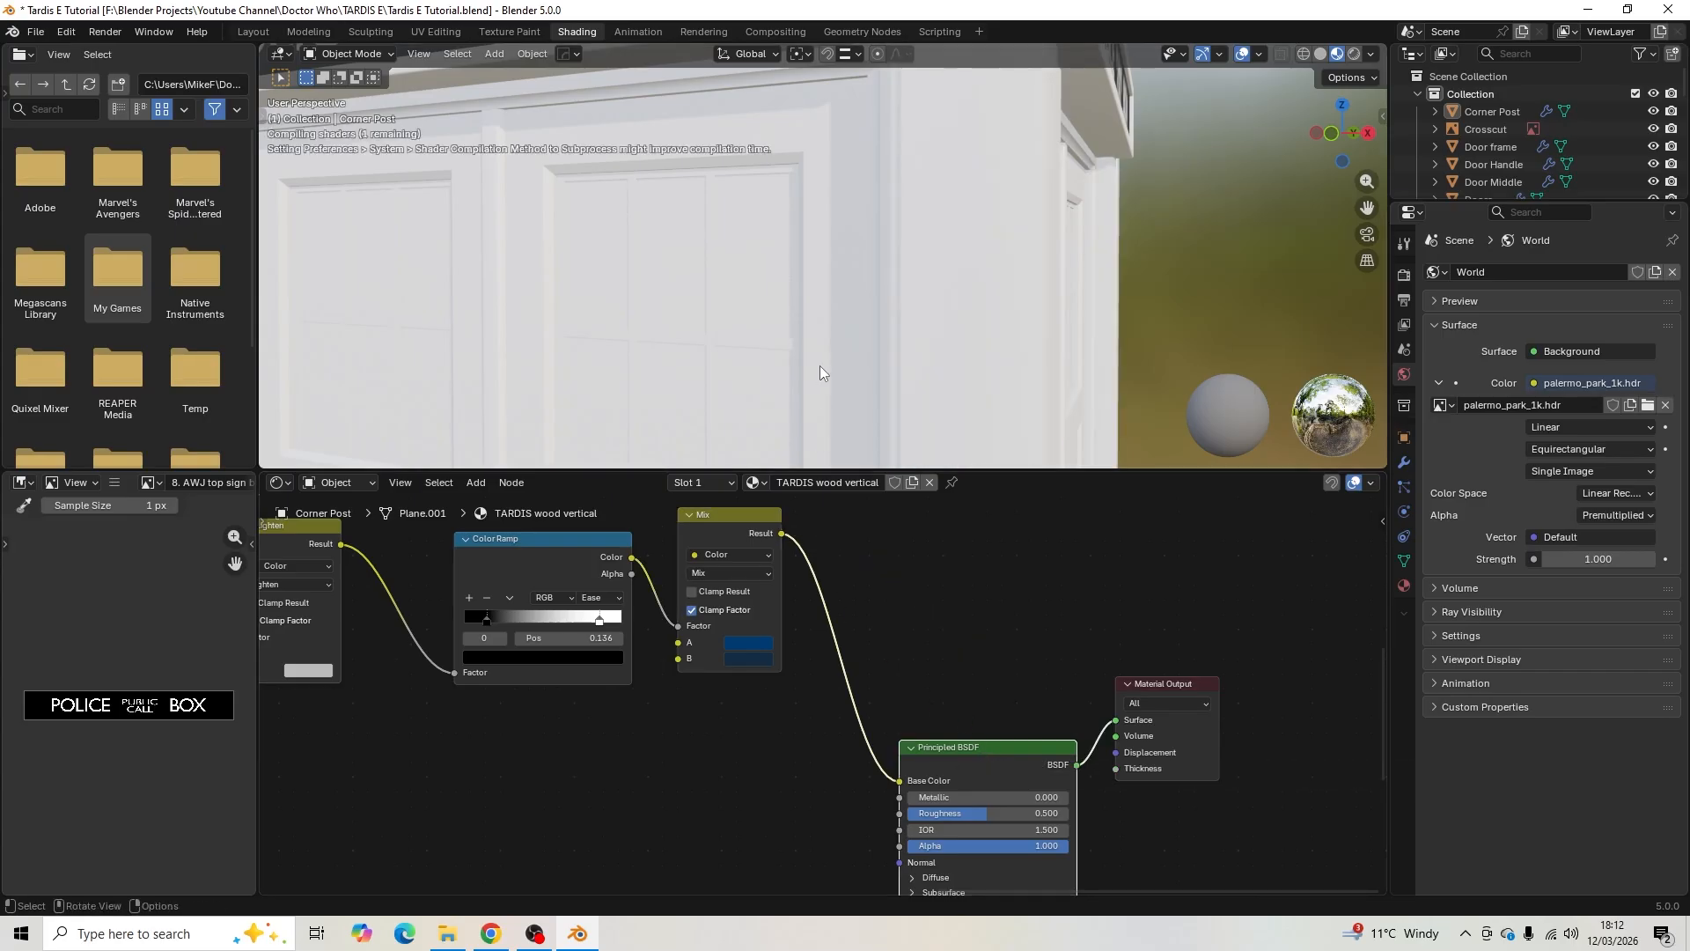
scroll(820, 366, down, 5)
mouse_move(781, 299)
middle_down()
mouse_move(895, 314)
mouse_move(791, 313)
middle_up()
scroll(880, 301, up, 3)
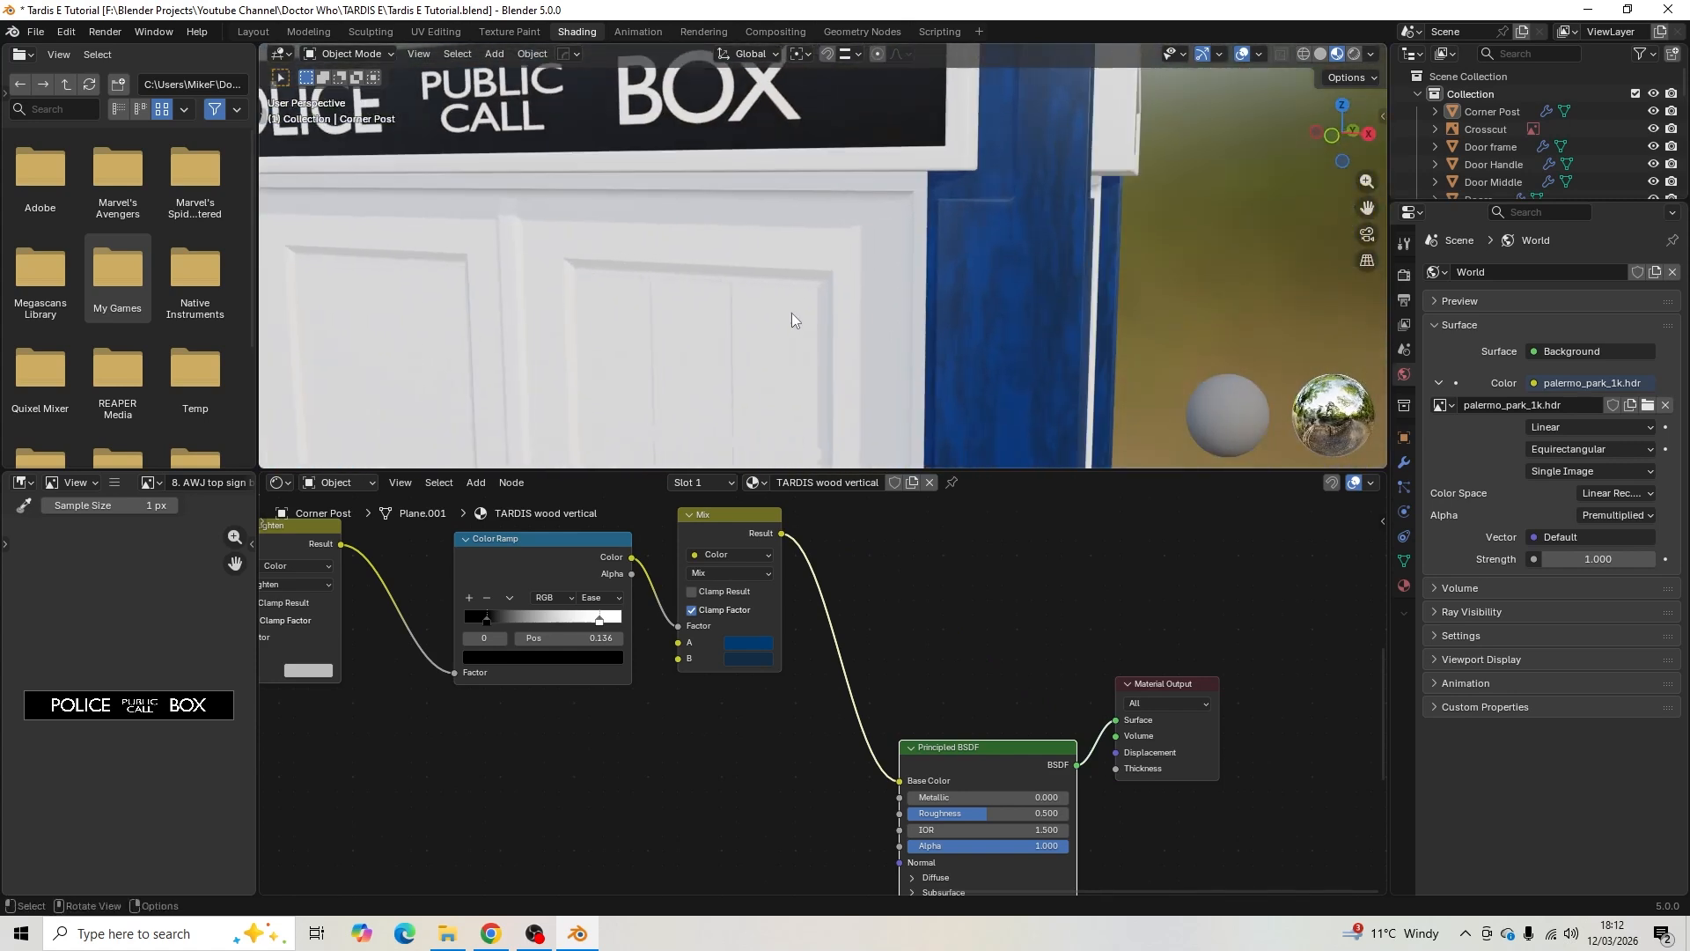
scroll(1041, 625, up, 2)
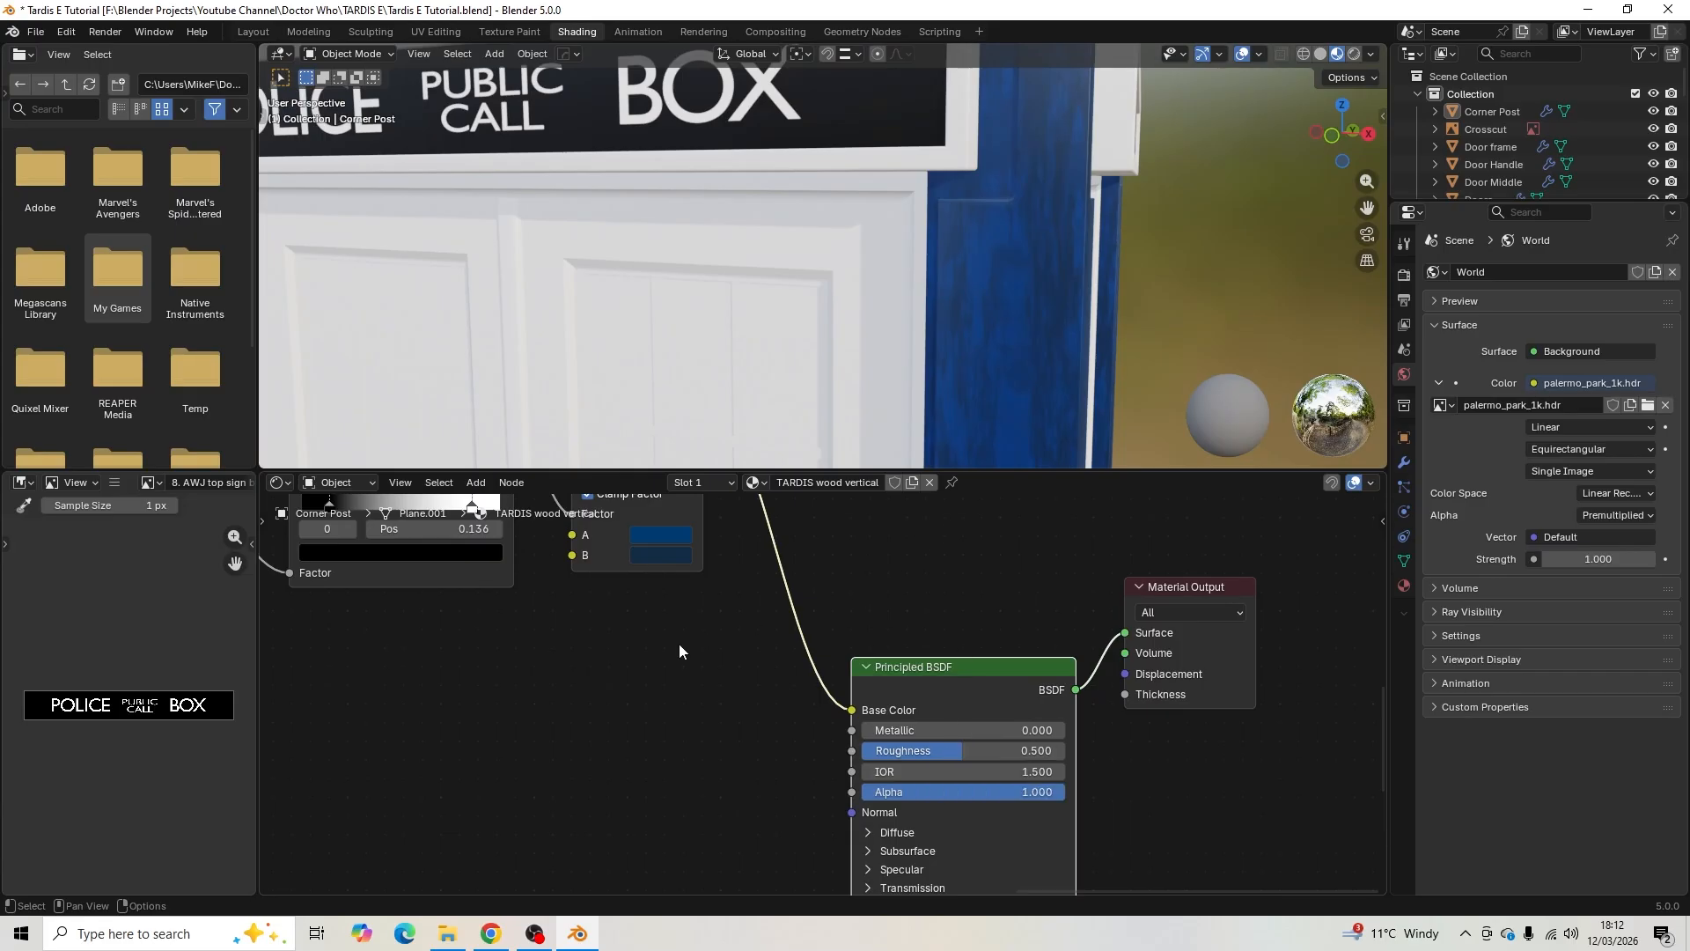
scroll(678, 651, down, 2)
middle_drag(592, 675, 795, 769)
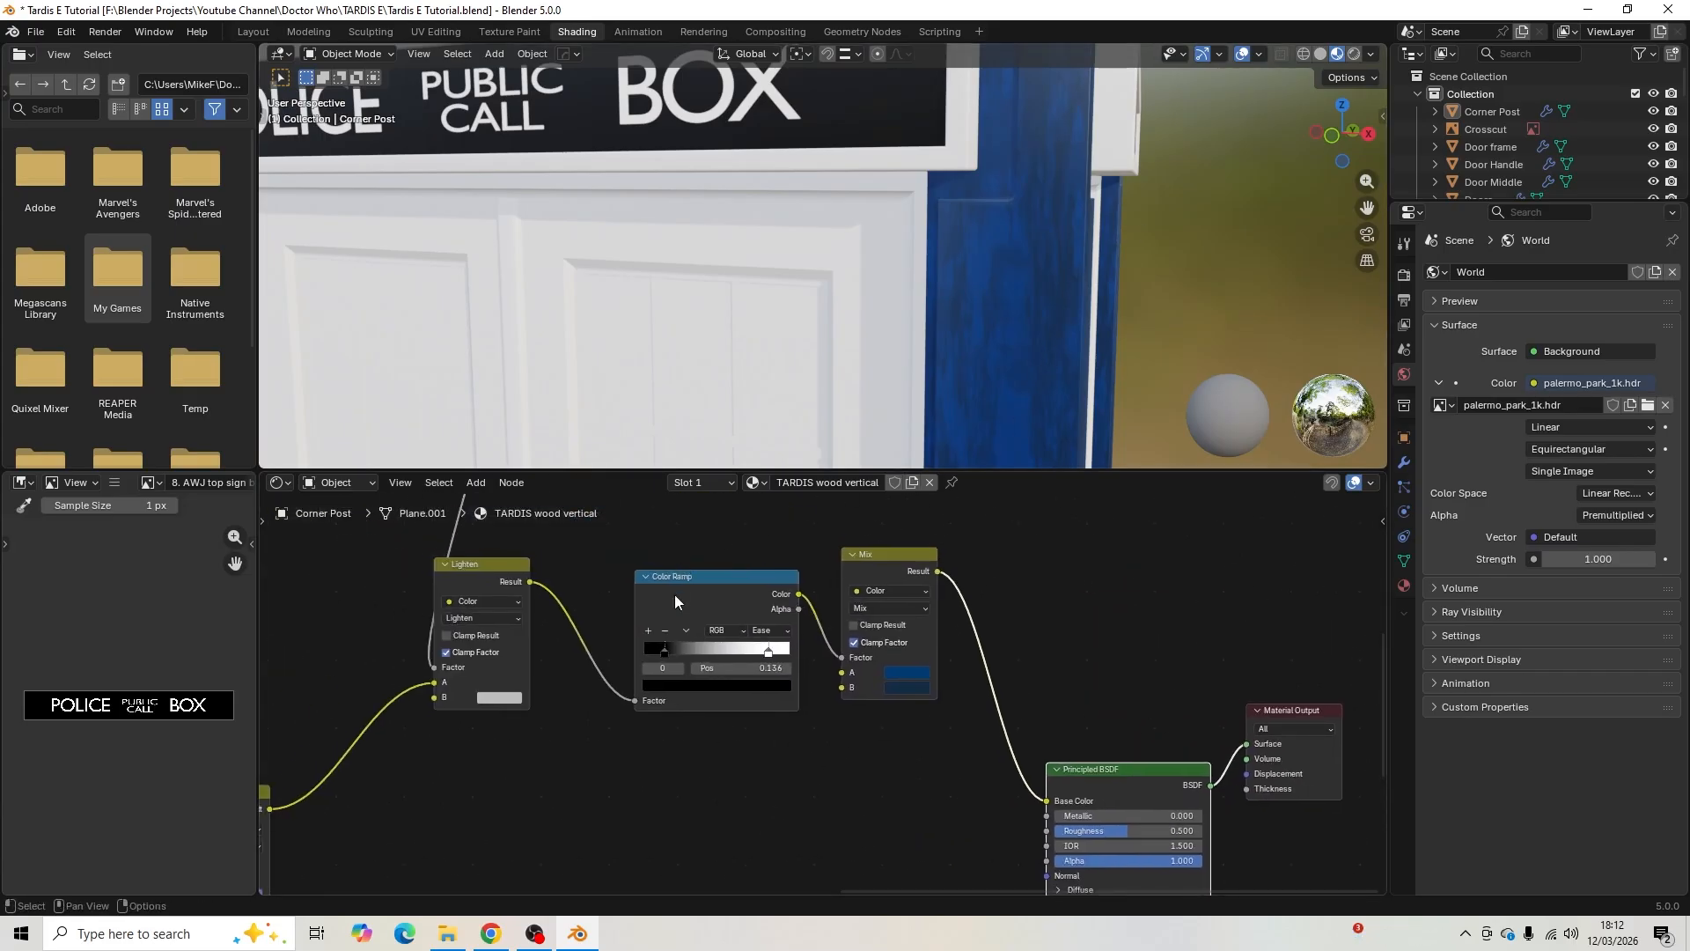
middle_drag(620, 567, 757, 562)
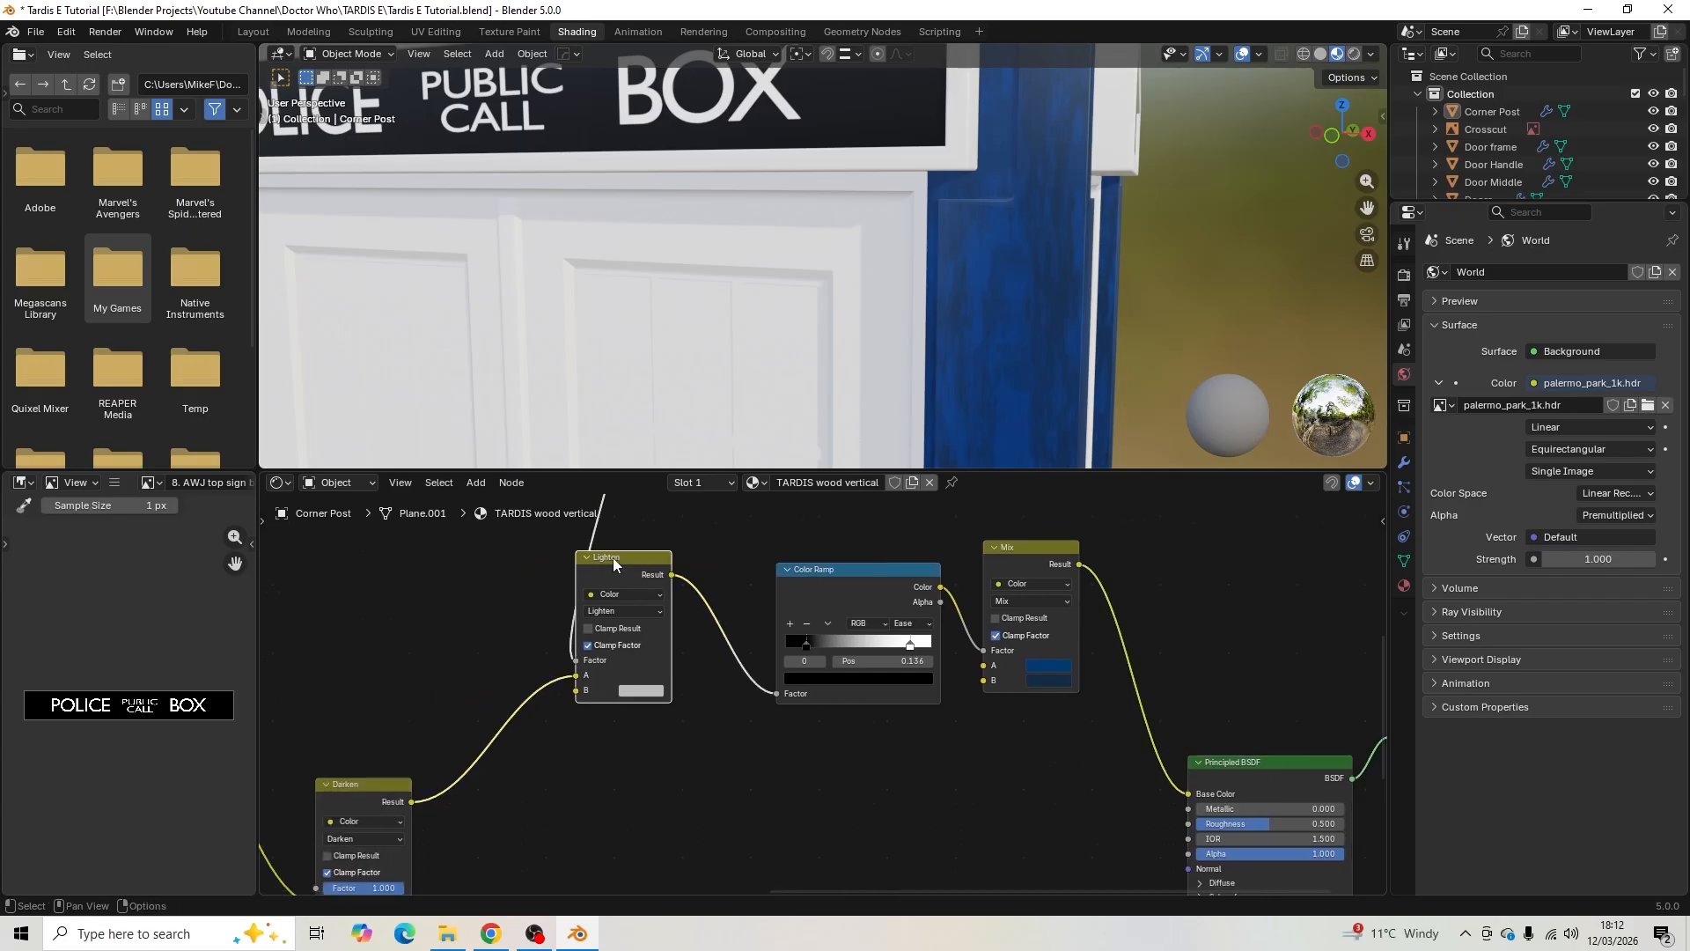
- Add a second Color Ramp node below the first and feed the Lighten node's Result into its Factor
drag(614, 561, 602, 571)
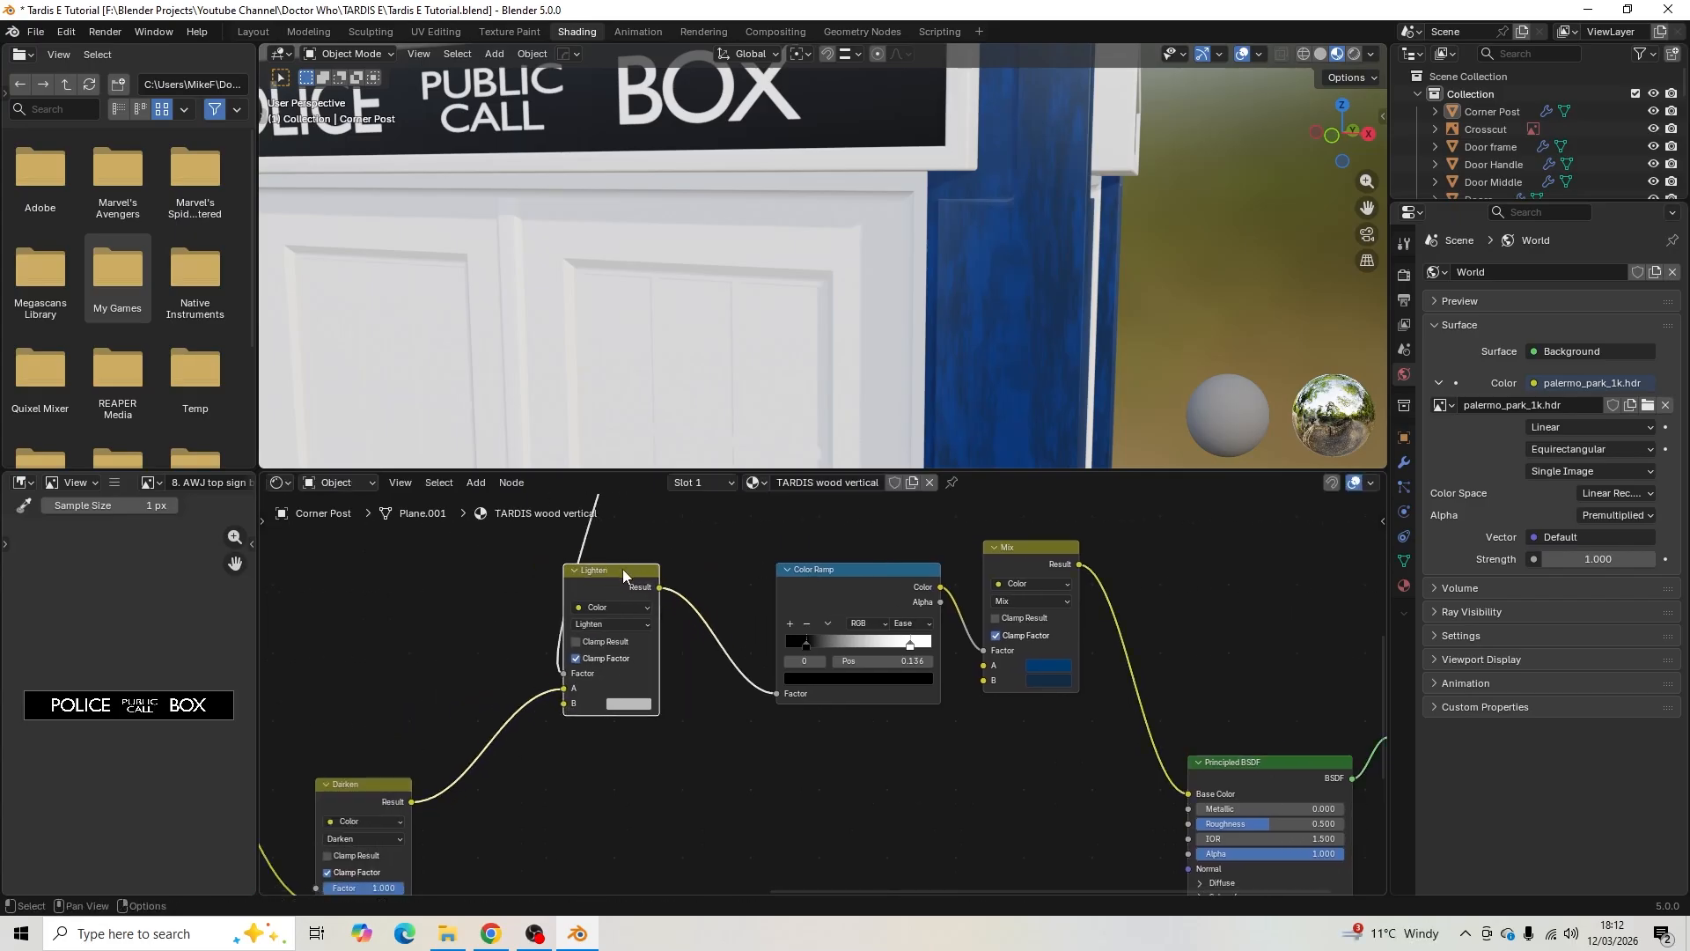
shift+middle_drag(773, 767, 760, 716)
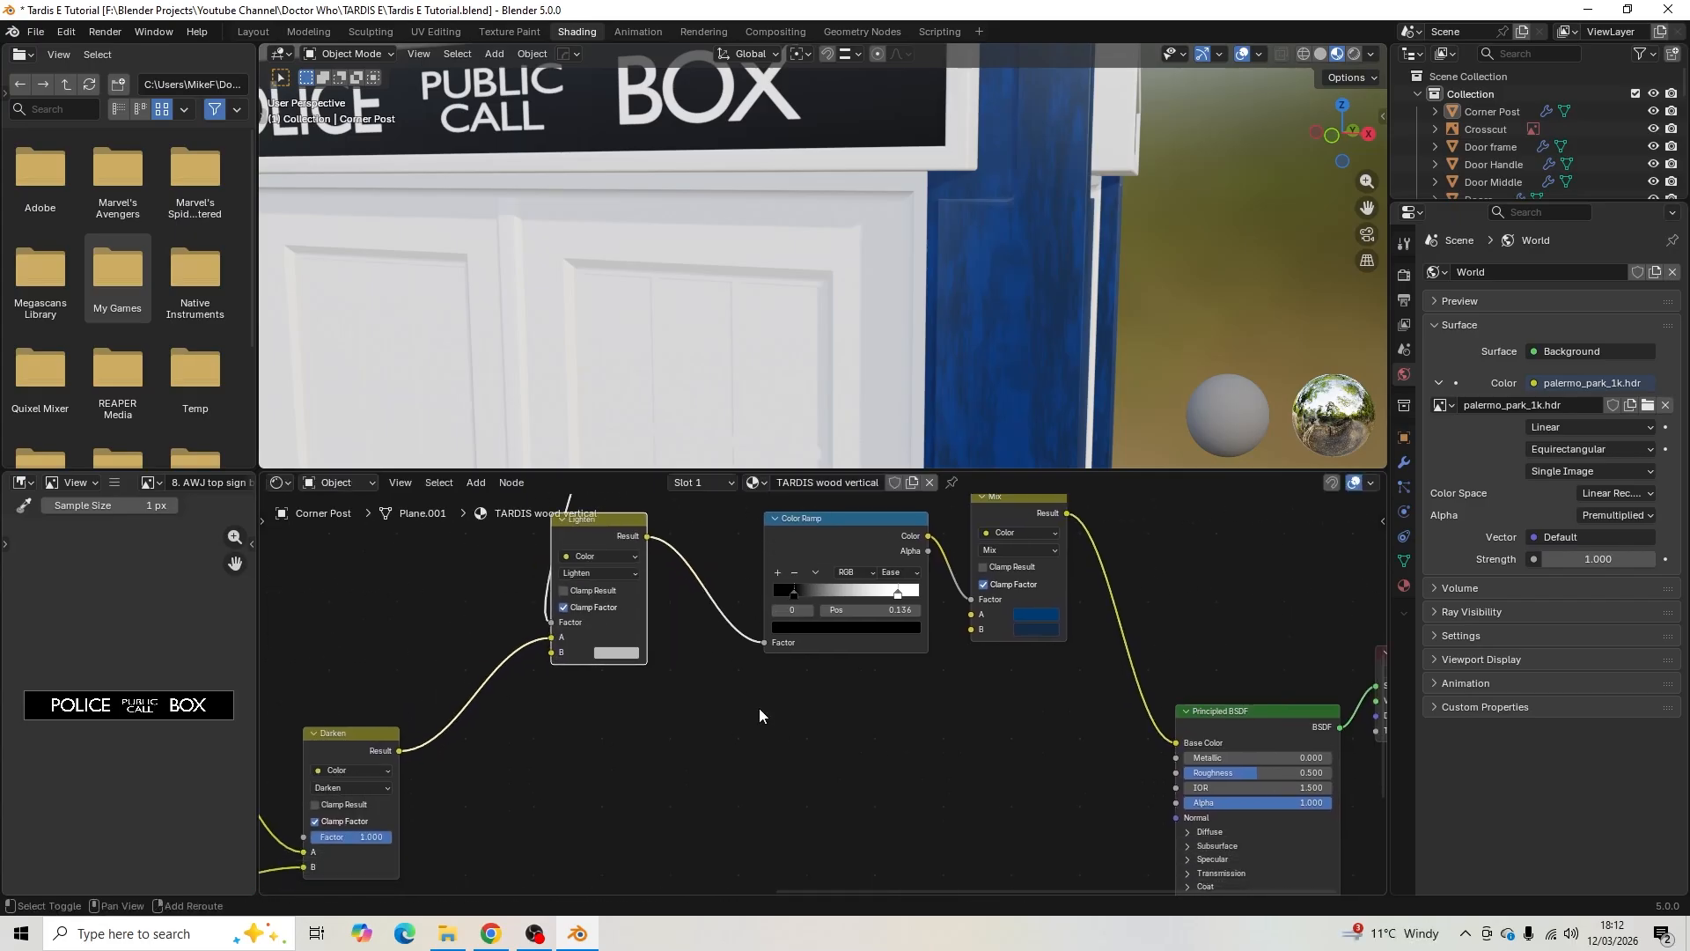
key(shift+a)
click(759, 708)
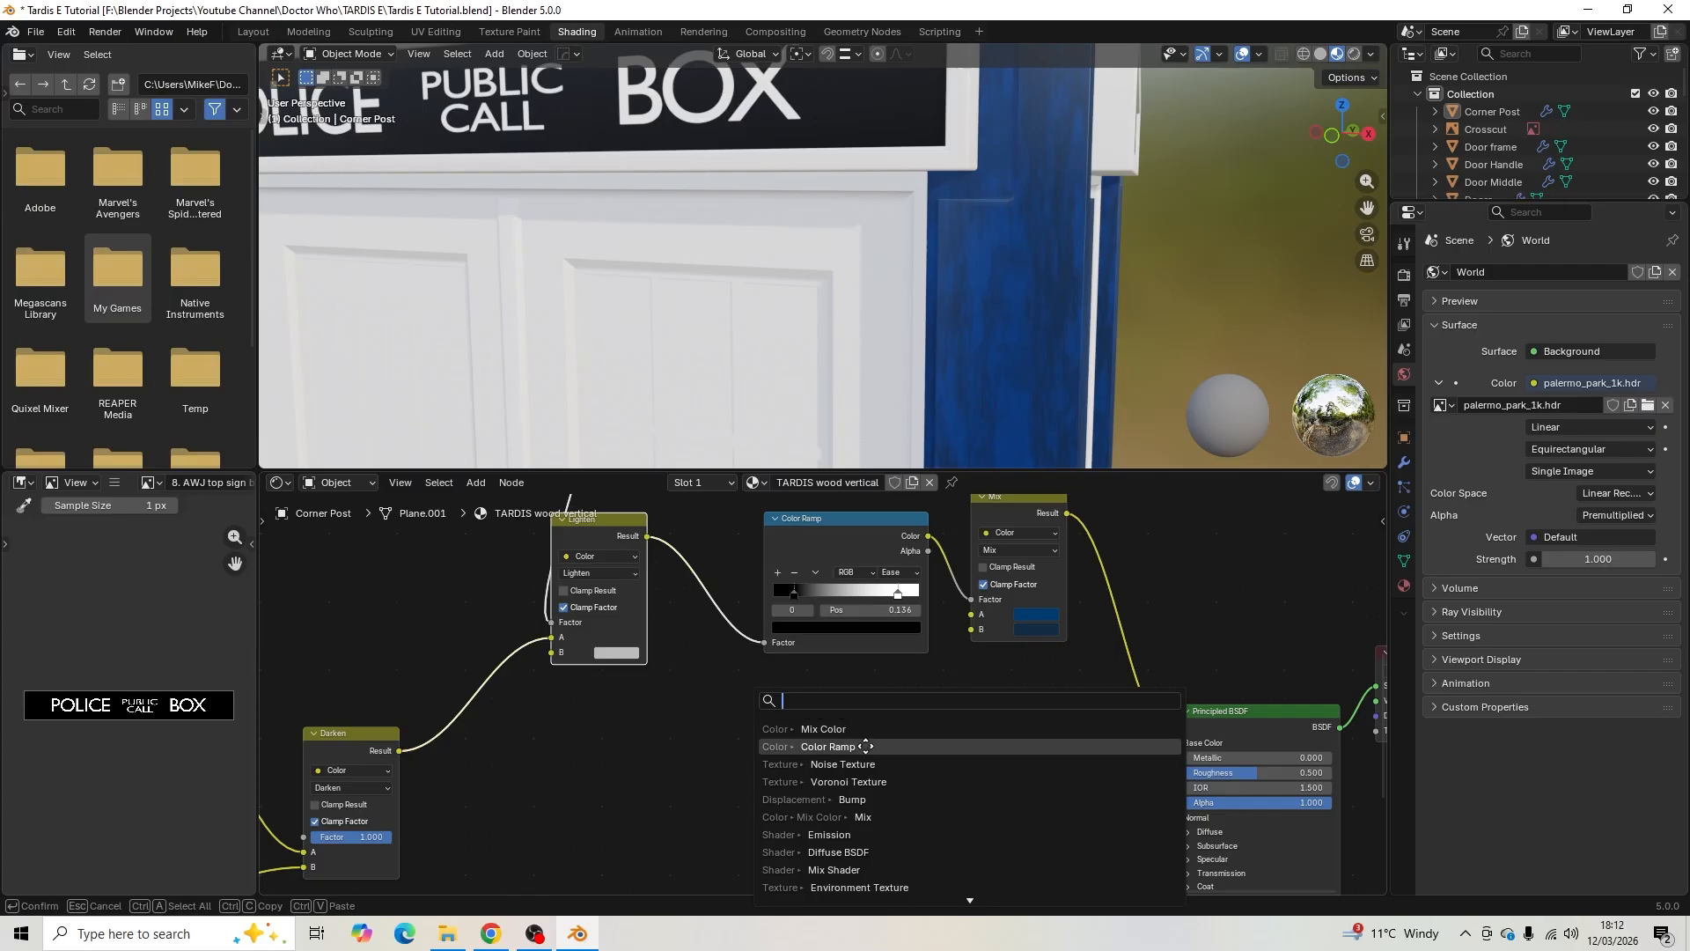
click(866, 746)
click(793, 696)
drag(609, 518, 759, 827)
- Connect the new Color Ramp's Color output to the Principled BSDF's Roughness and view the corner post from another side
middle_drag(820, 723, 754, 698)
scroll(754, 698, up, 1)
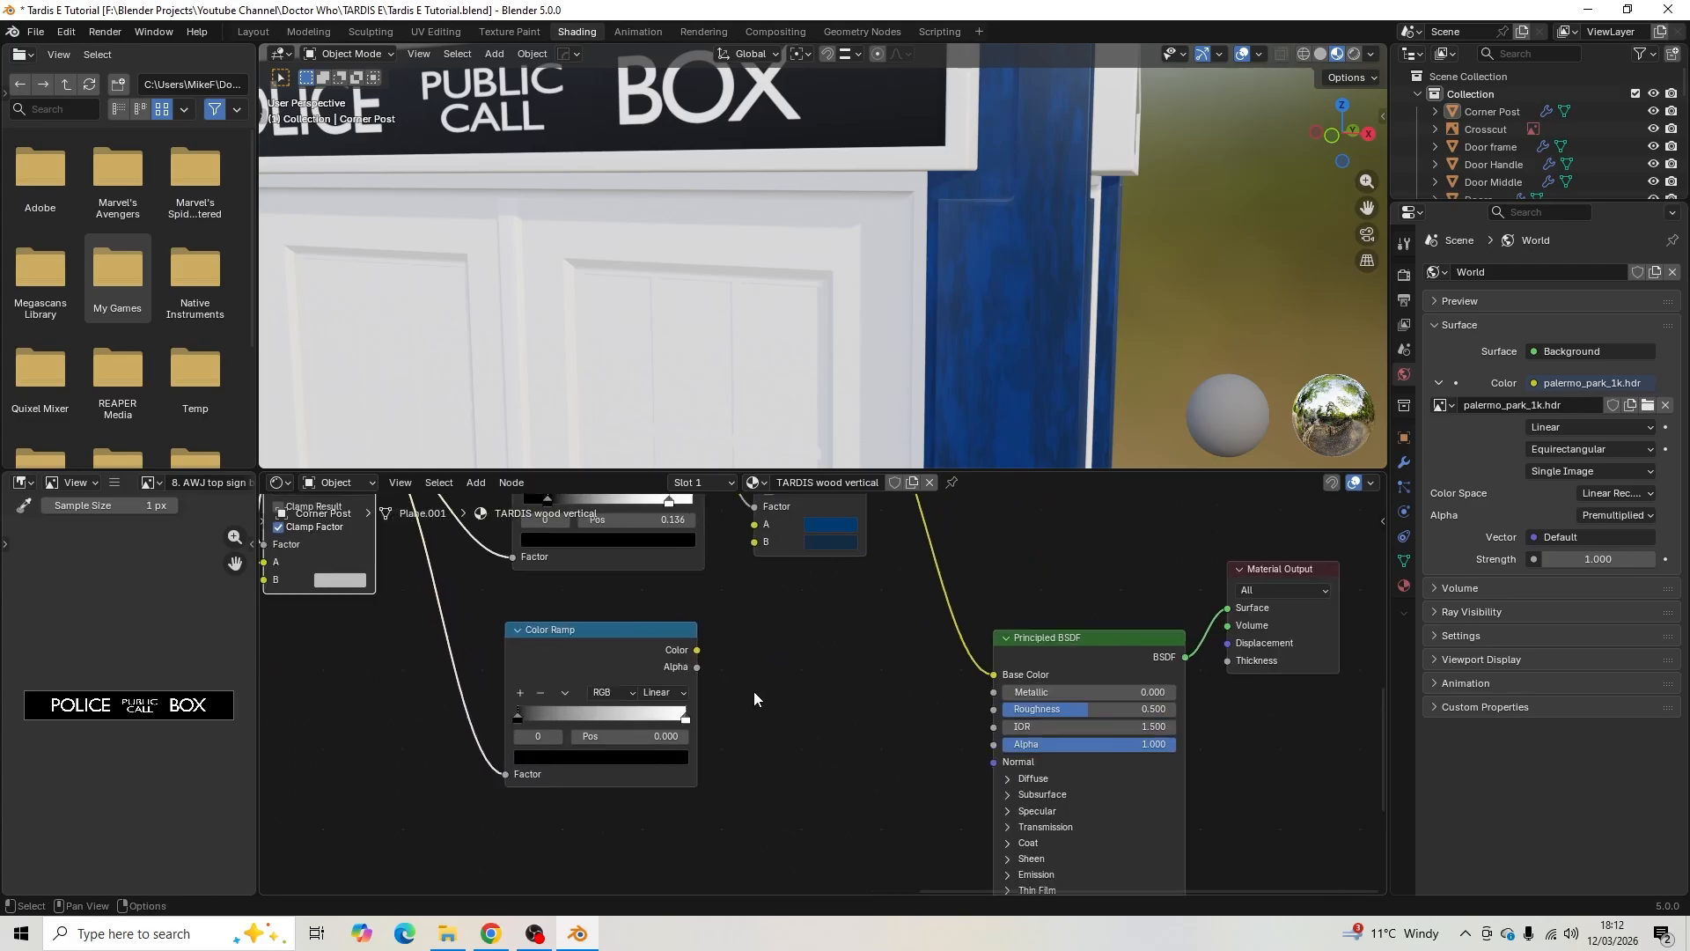
drag(698, 652, 989, 711)
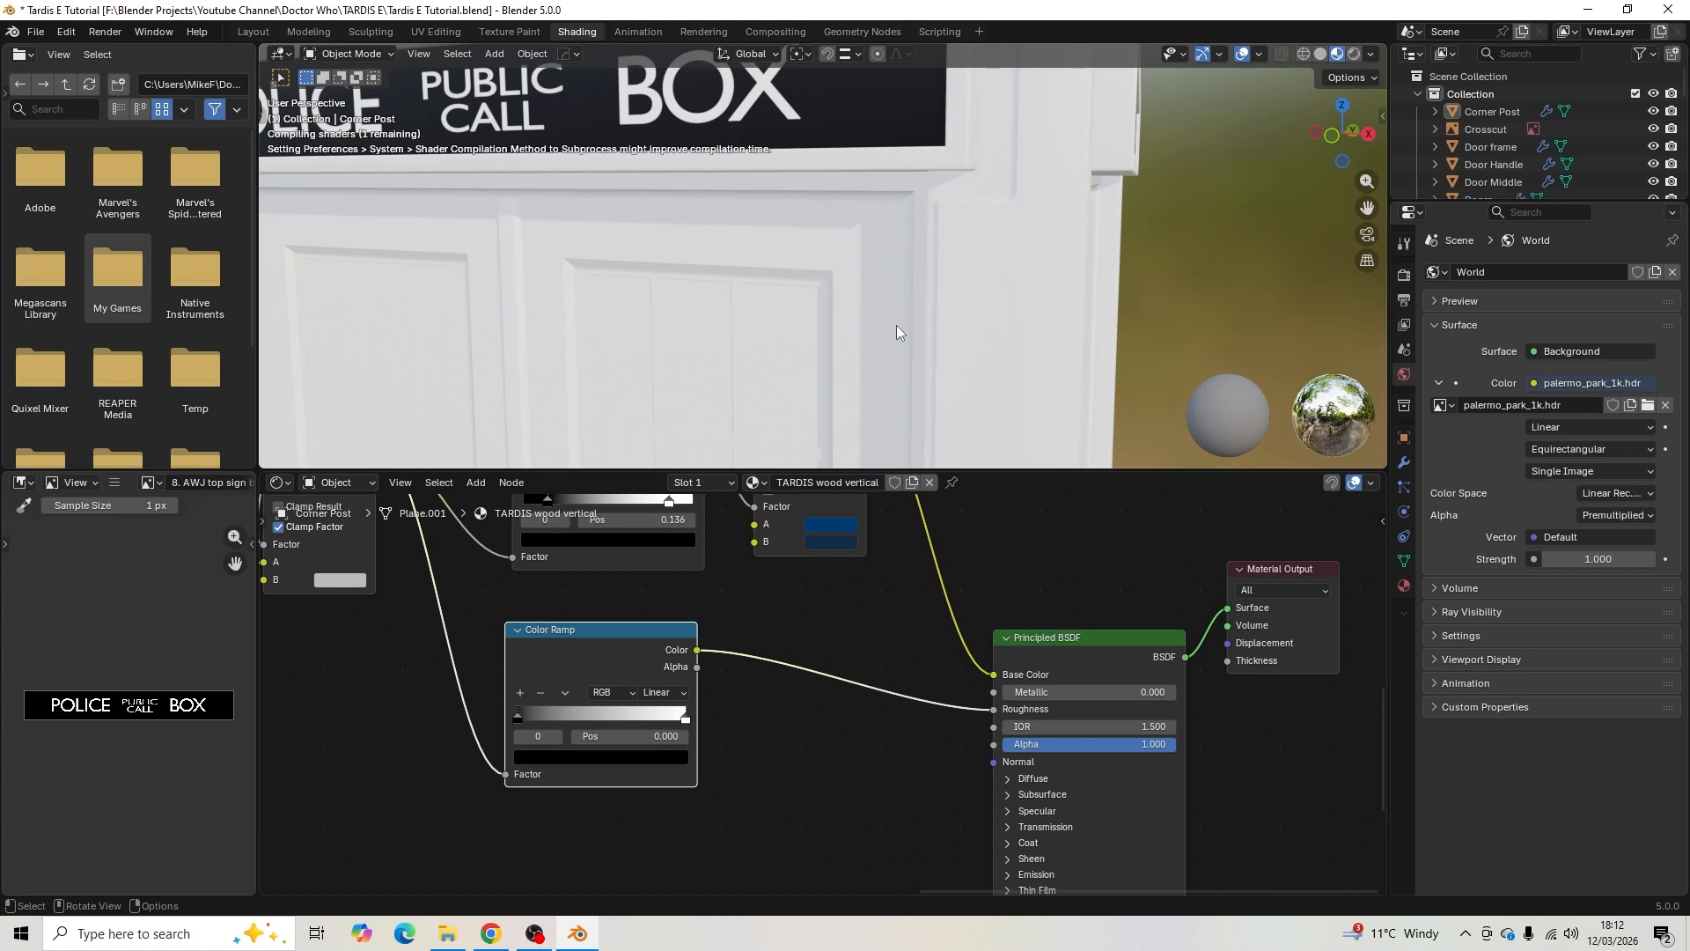
middle_drag(896, 325, 972, 314)
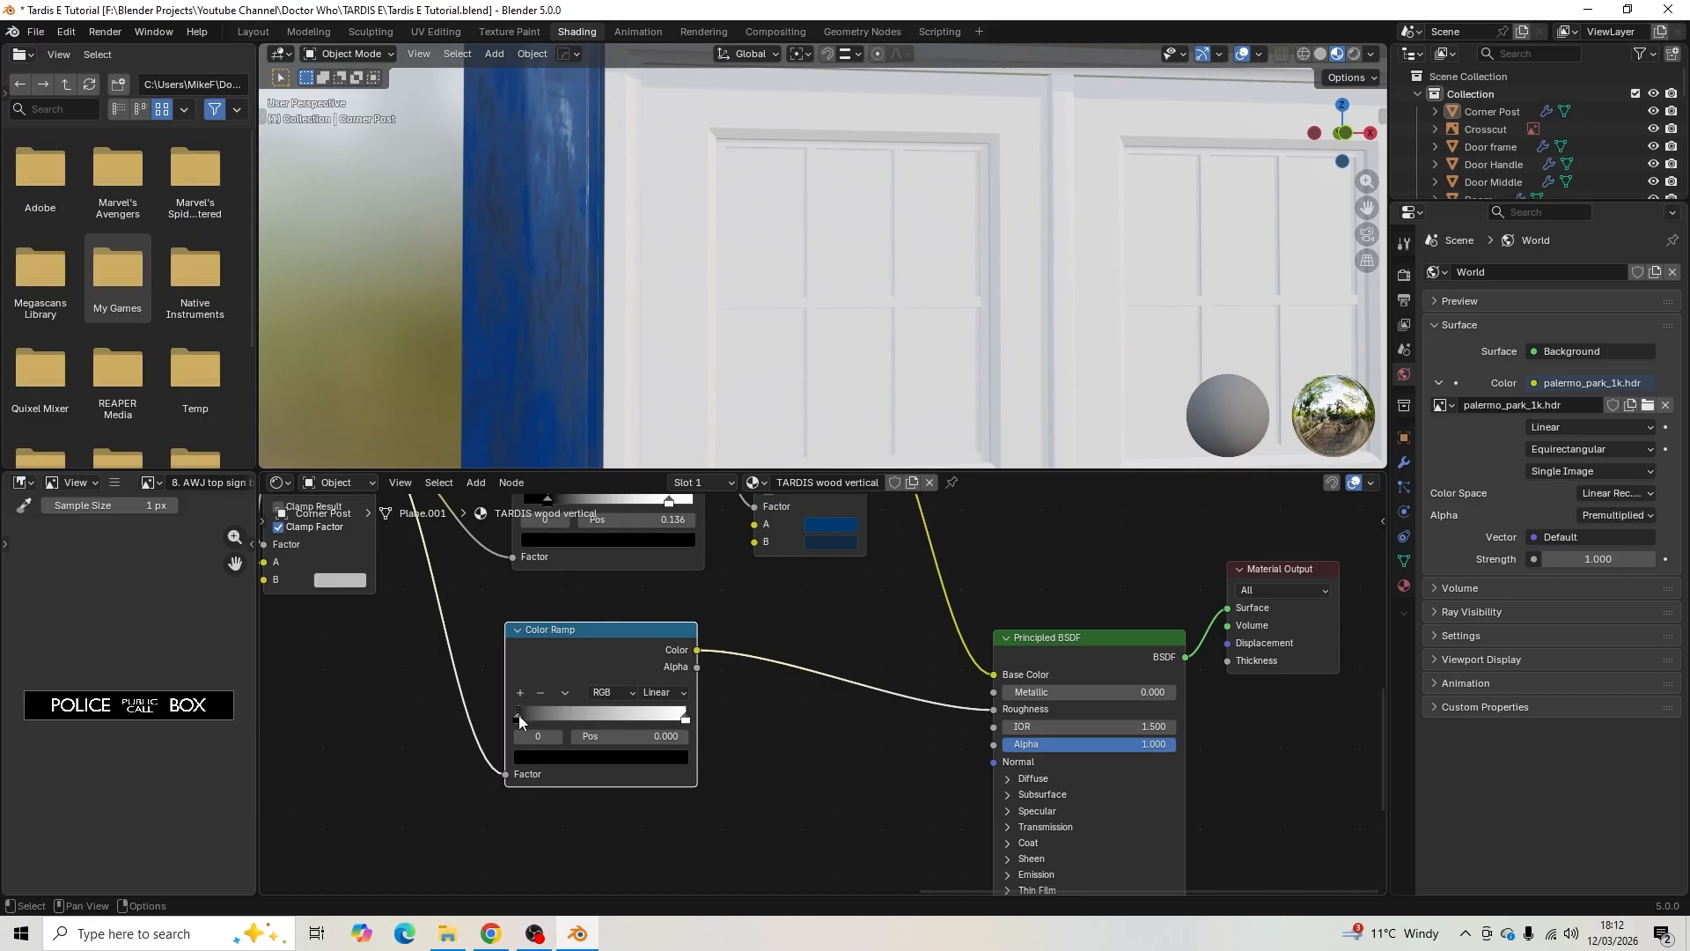
- Set the roughness Color Ramp's black stop to about 0.436 and its white stop to 1.000
drag(516, 720, 634, 706)
scroll(849, 235, down, 6)
middle_drag(848, 235, 775, 259)
scroll(790, 259, up, 5)
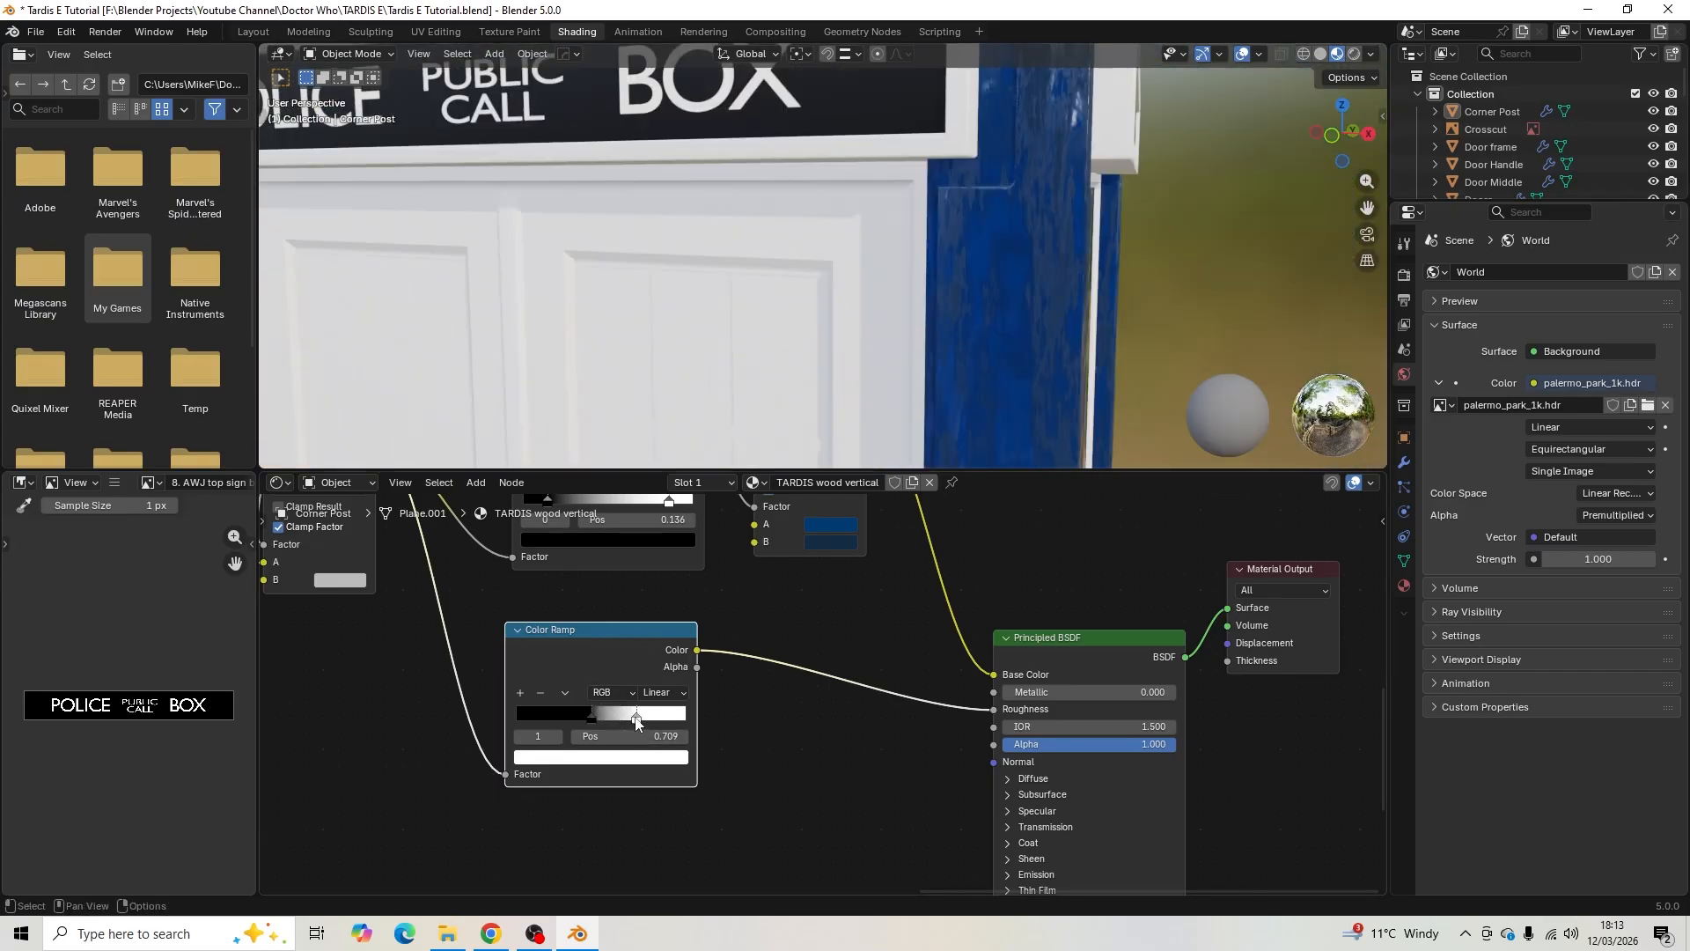
drag(636, 720, 699, 714)
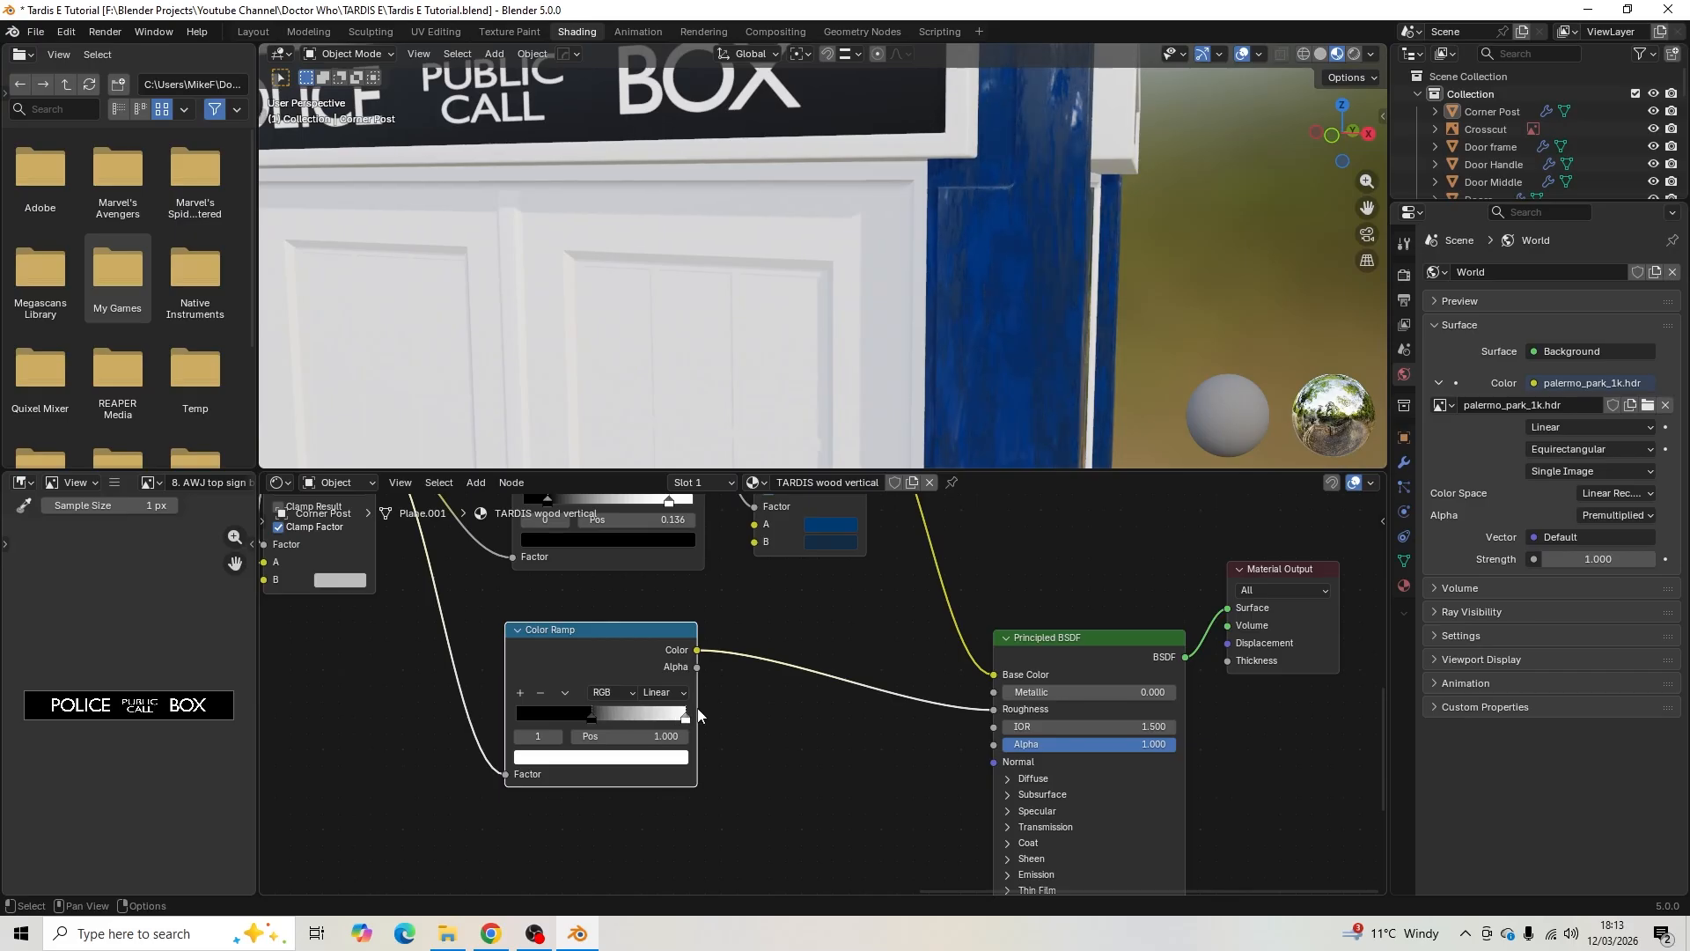
- Lighten the roughness Color Ramp's black stop to a grey with a value of 0.628
click(590, 716)
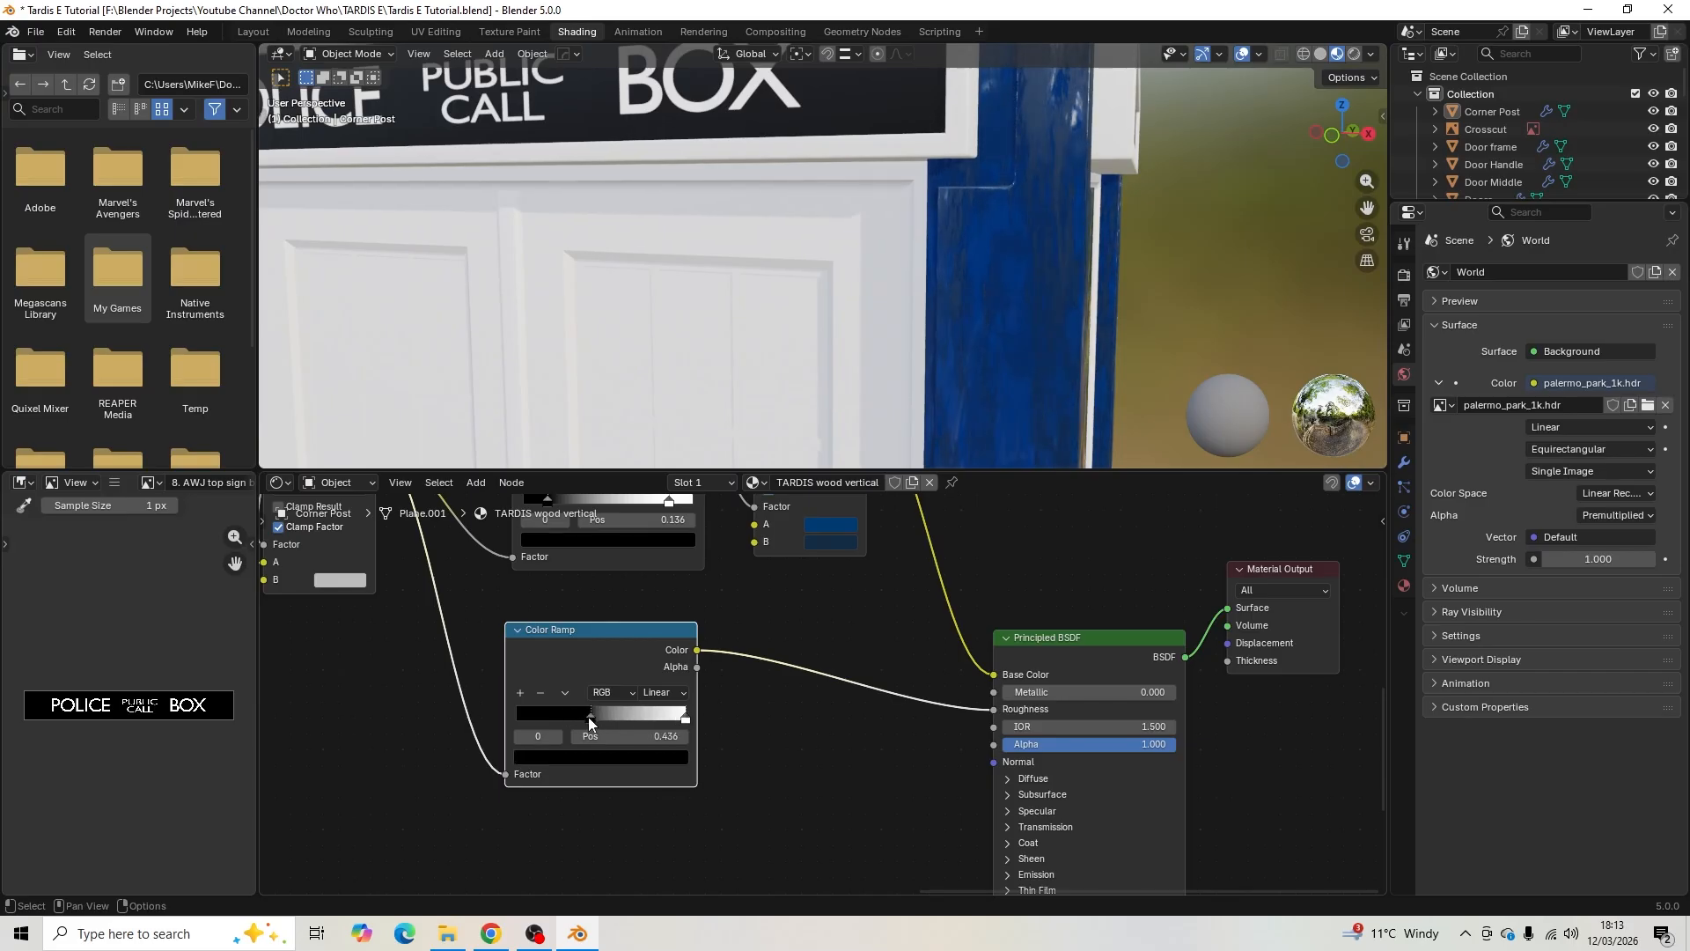
click(562, 757)
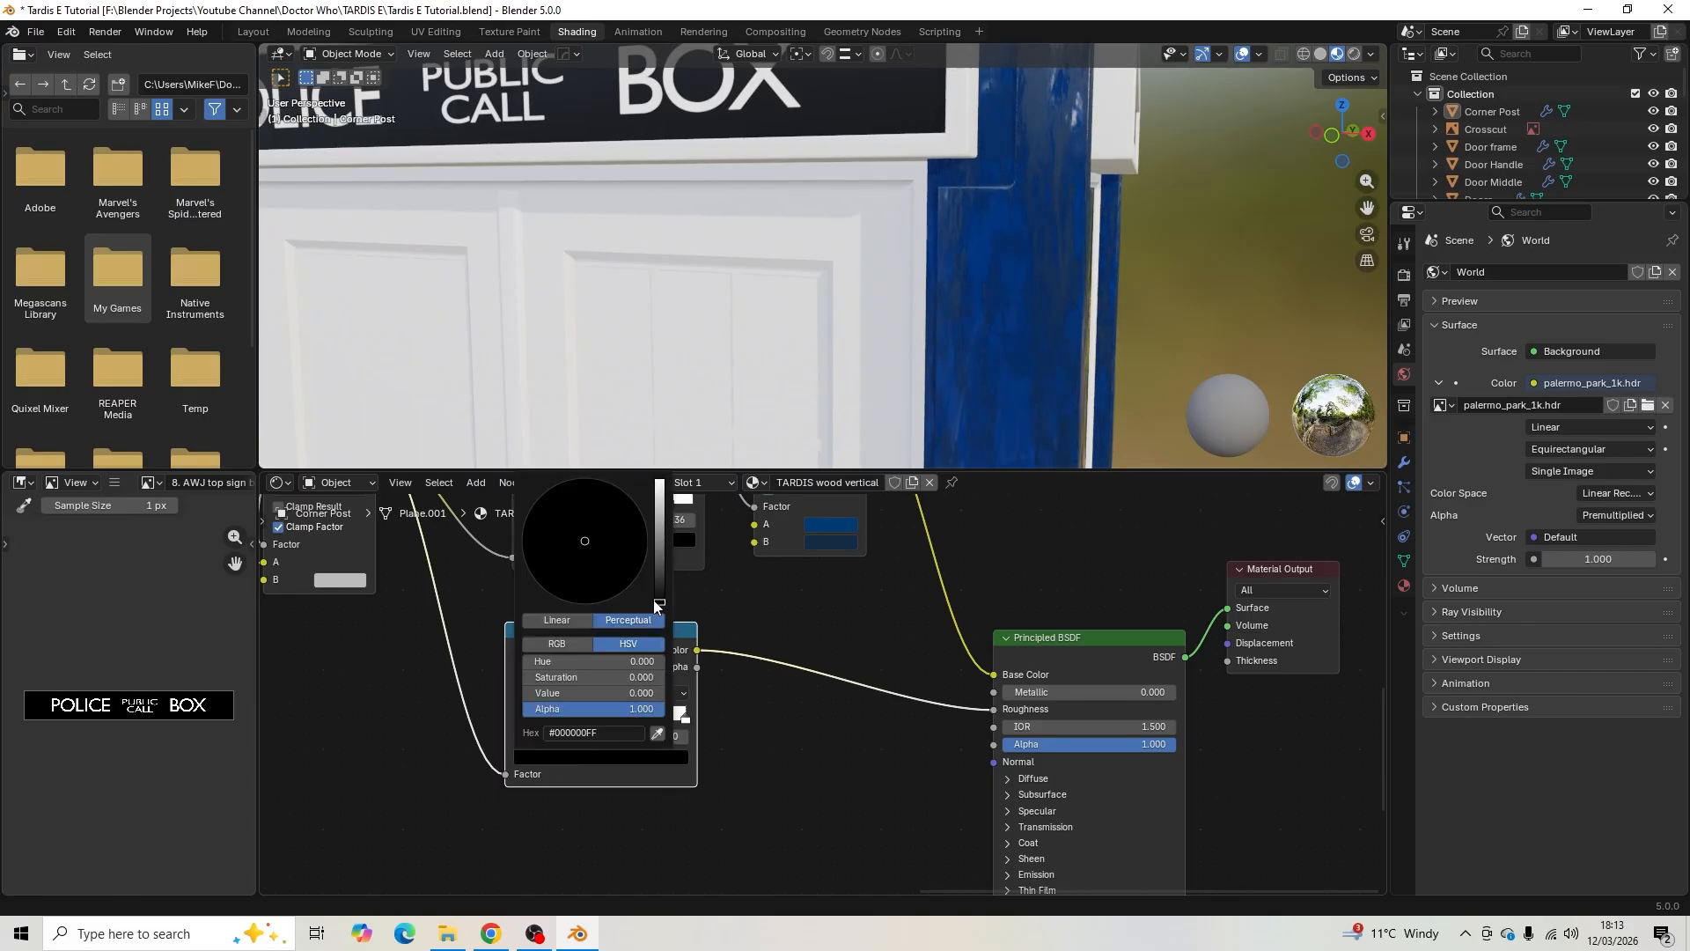
drag(655, 605, 663, 526)
right_click(663, 525)
drag(662, 601, 658, 524)
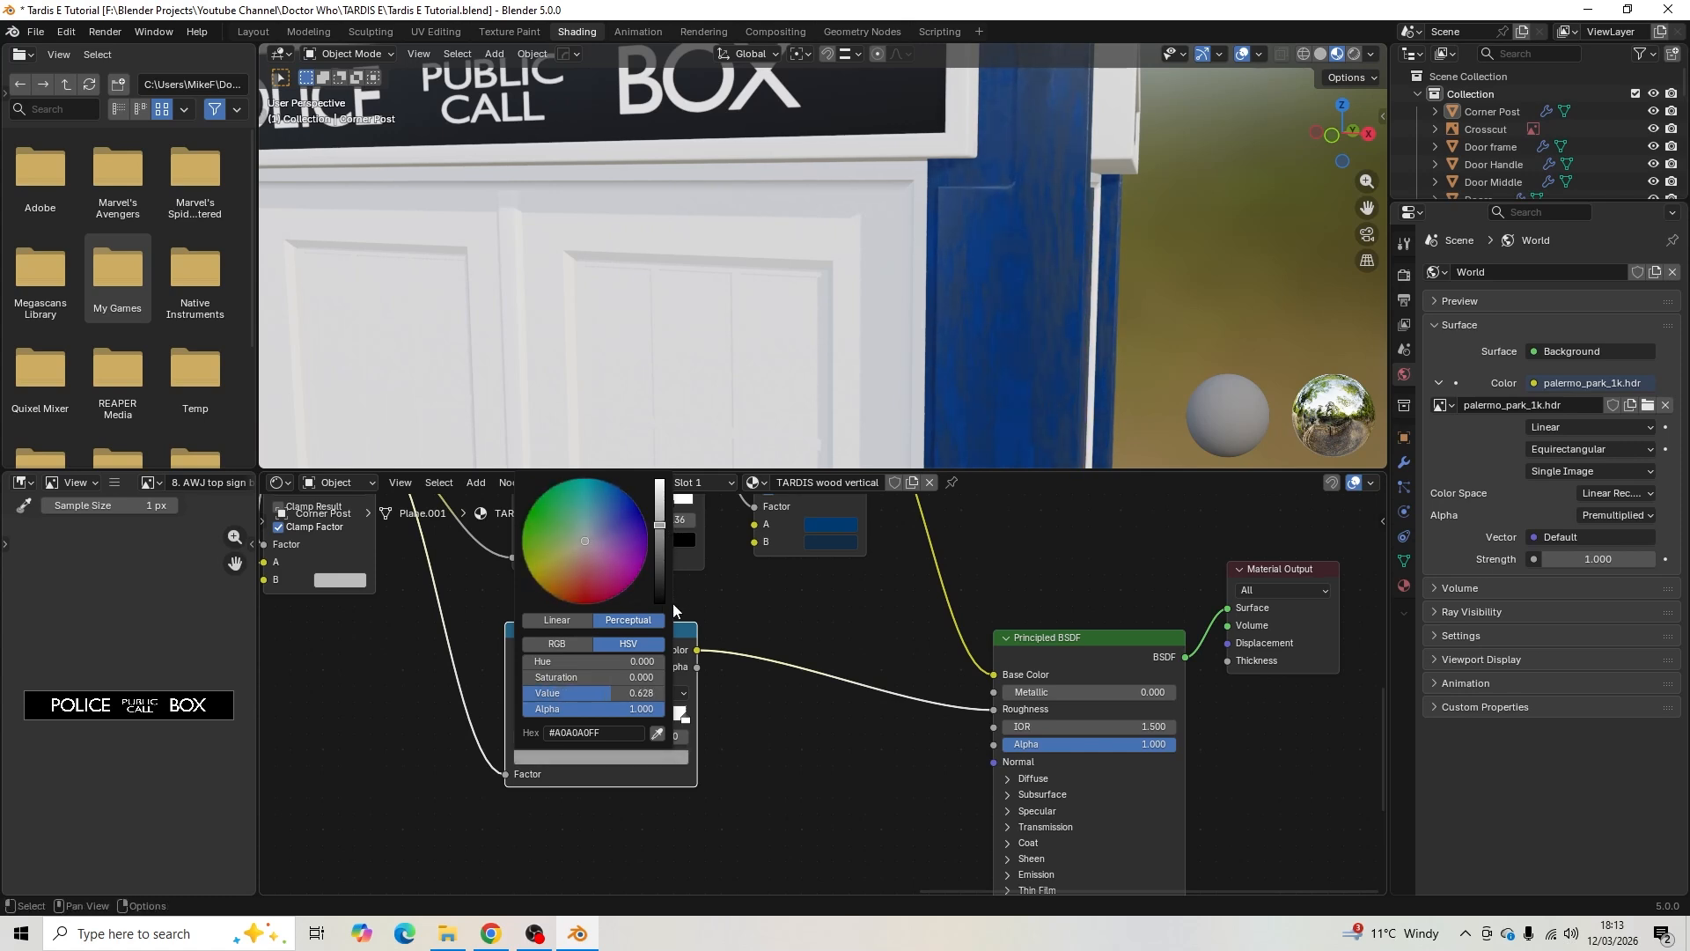
- Slightly lower the brightness of the roughness Color Ramp's white stop and move its grey stop to position 0.200
click(686, 718)
click(678, 757)
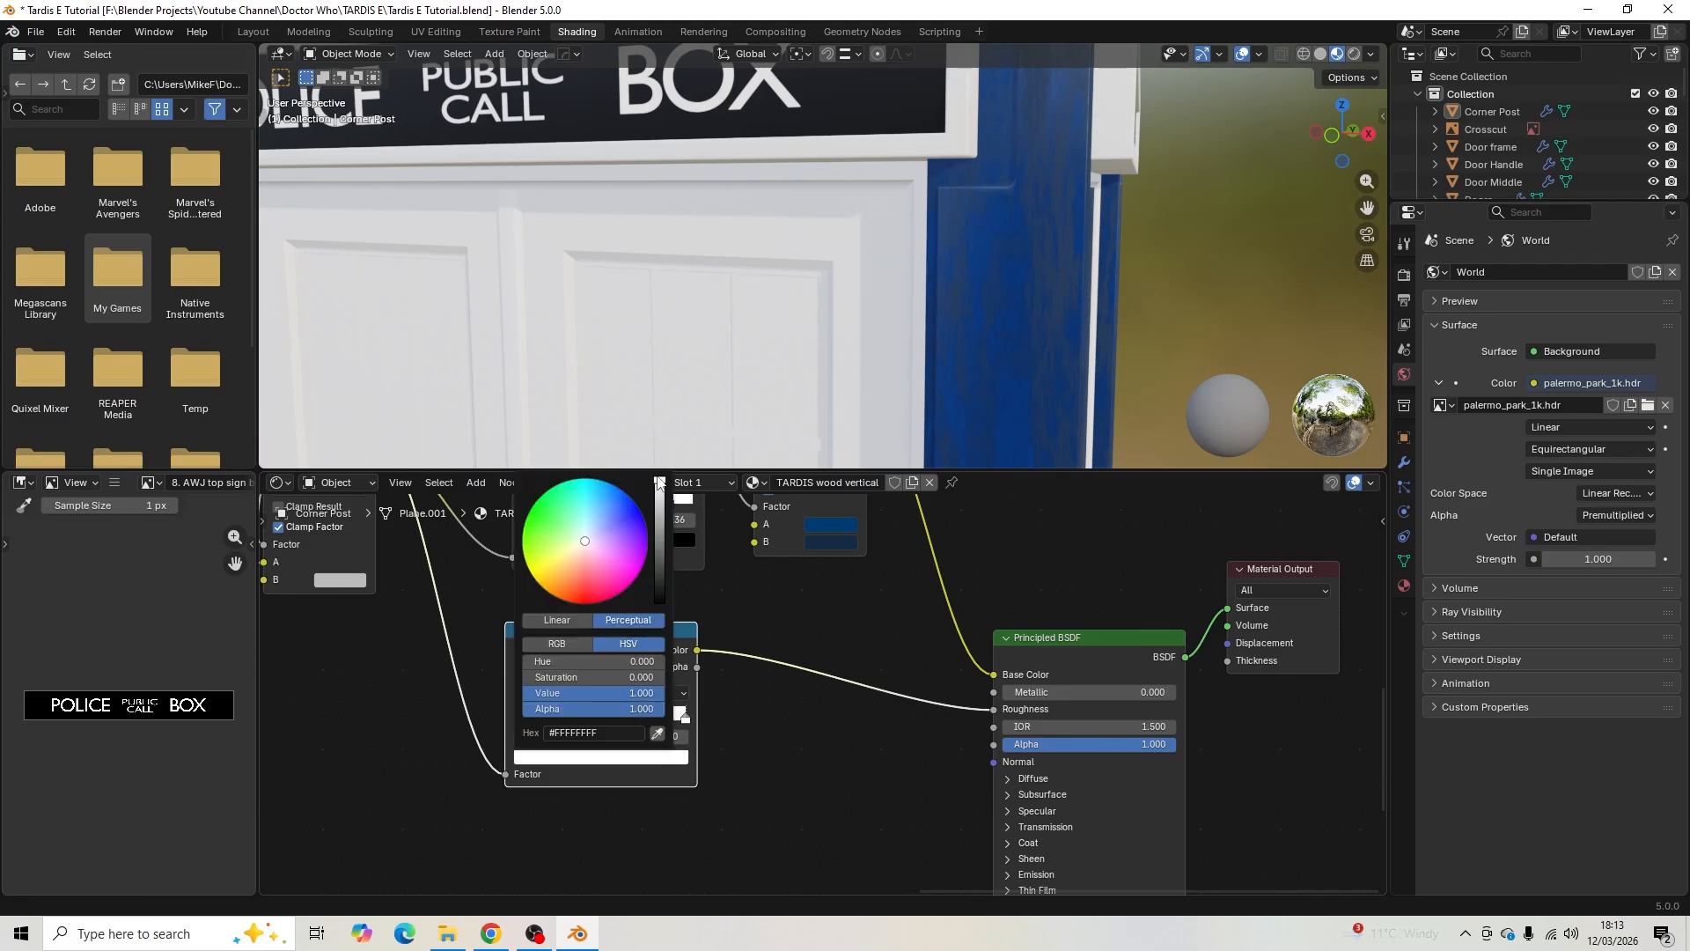
drag(660, 491, 659, 495)
middle_drag(871, 293, 967, 310)
drag(581, 718, 548, 707)
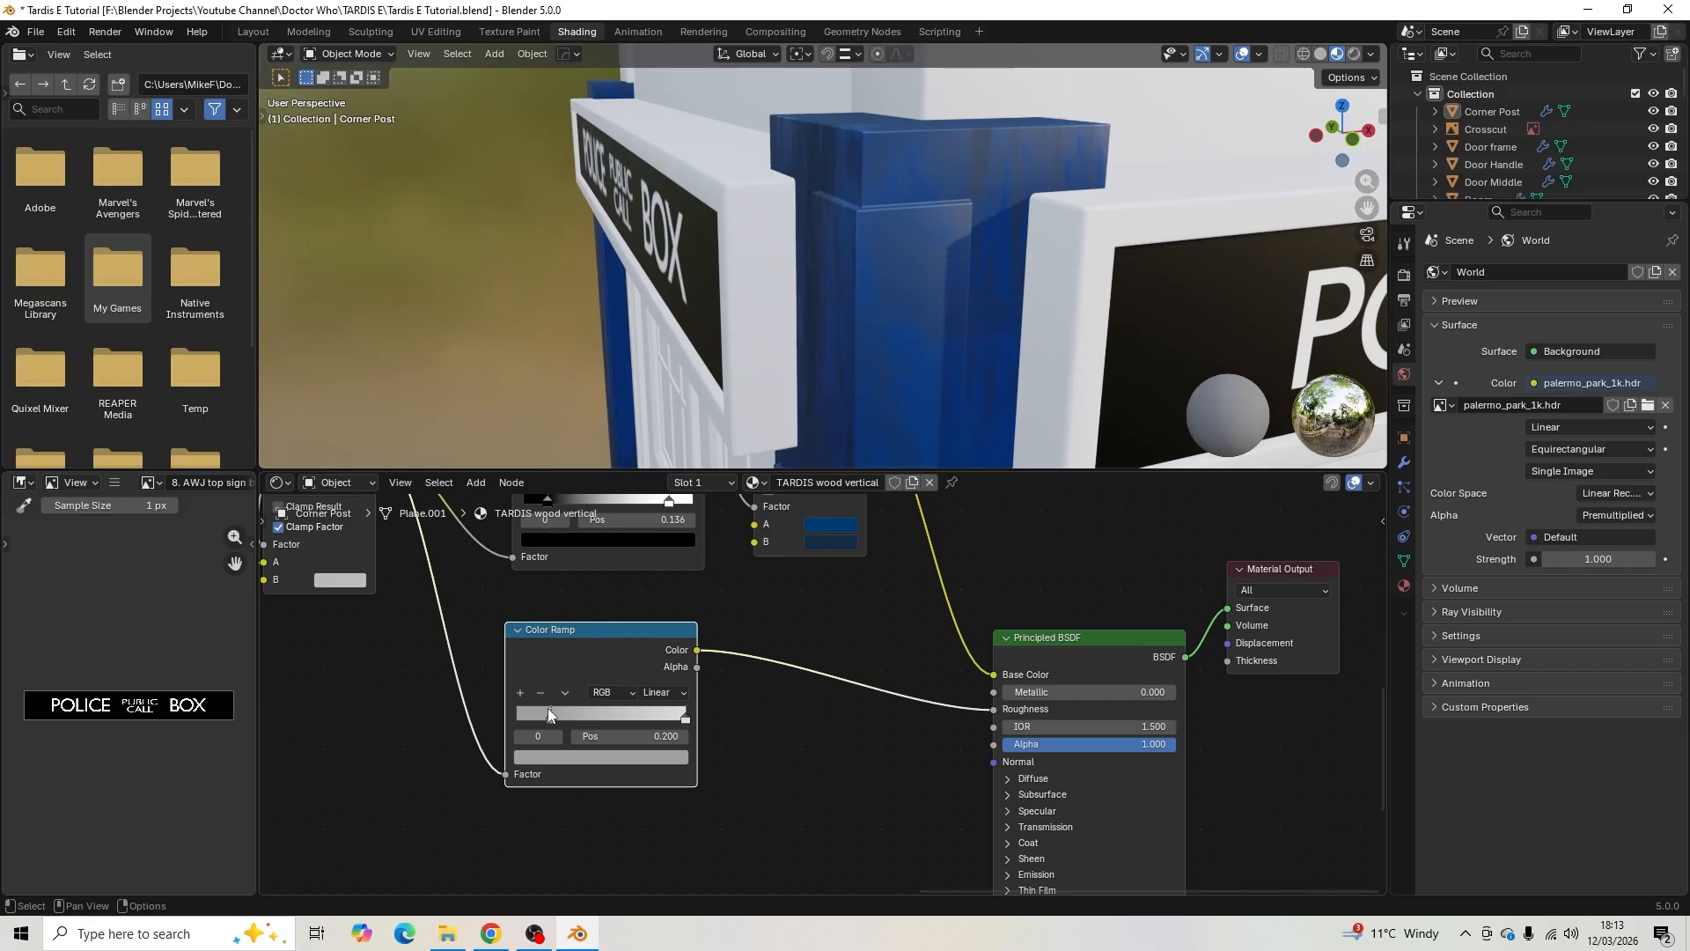
- Examine the roughness variation on the blue corner posts from several angles, both close up and from a distance
scroll(1058, 341, down, 8)
middle_drag(1058, 341, 937, 333)
scroll(949, 302, up, 10)
scroll(949, 303, down, 7)
scroll(948, 303, down, 3)
scroll(938, 333, up, 6)
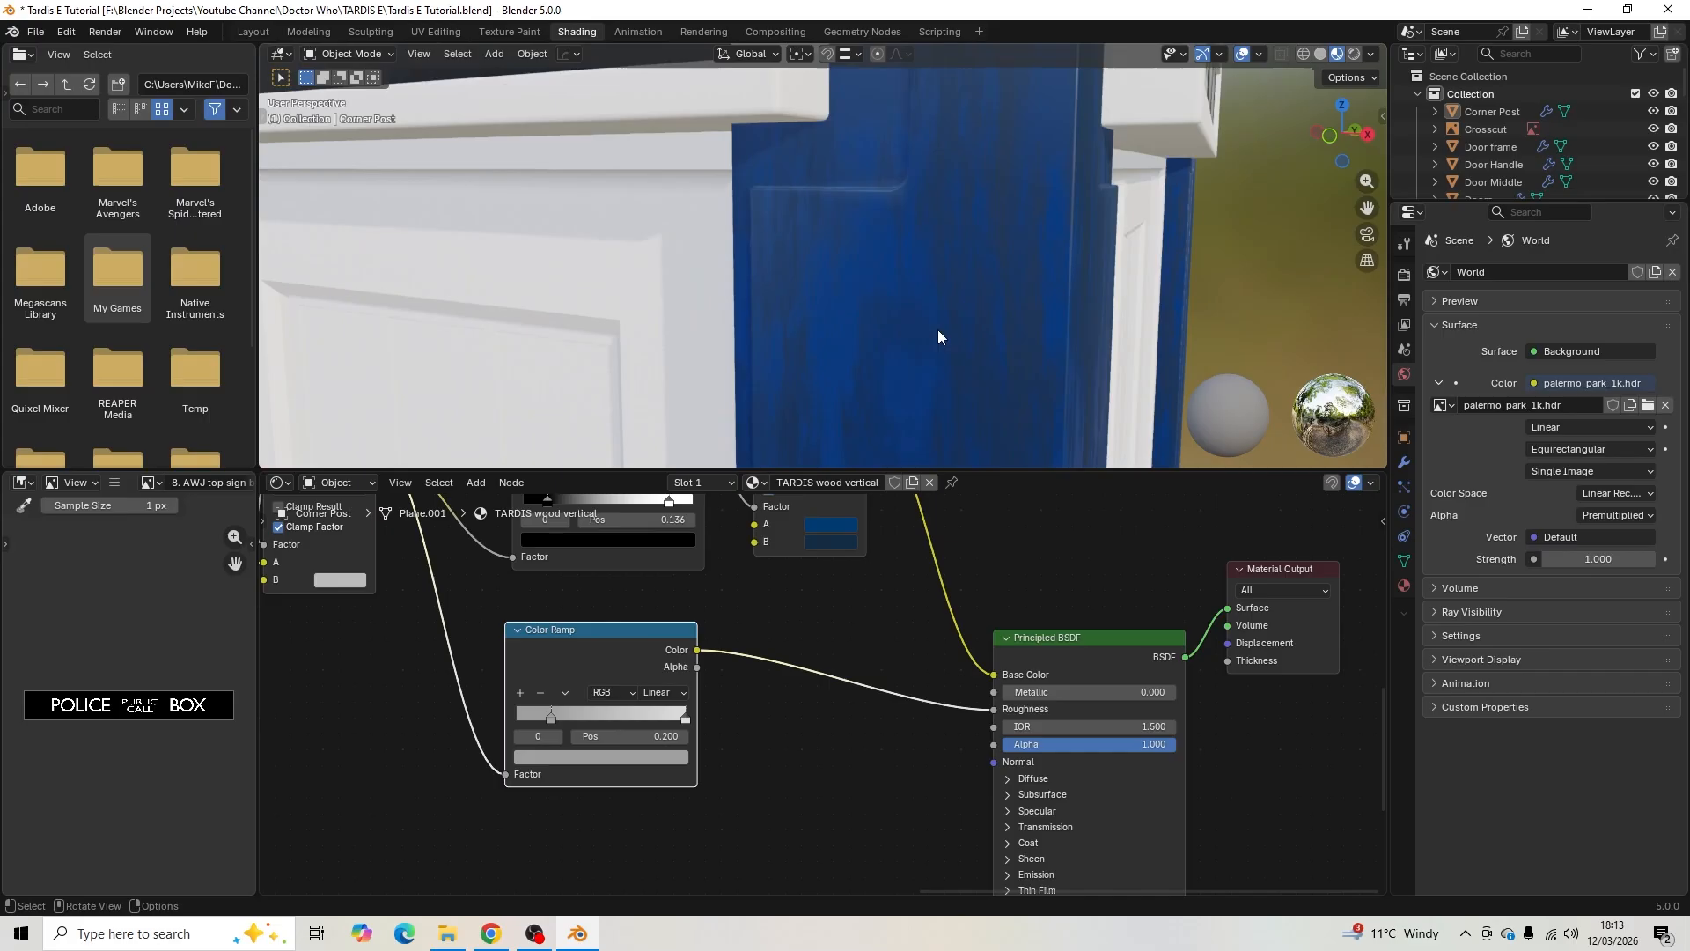
scroll(938, 329, down, 5)
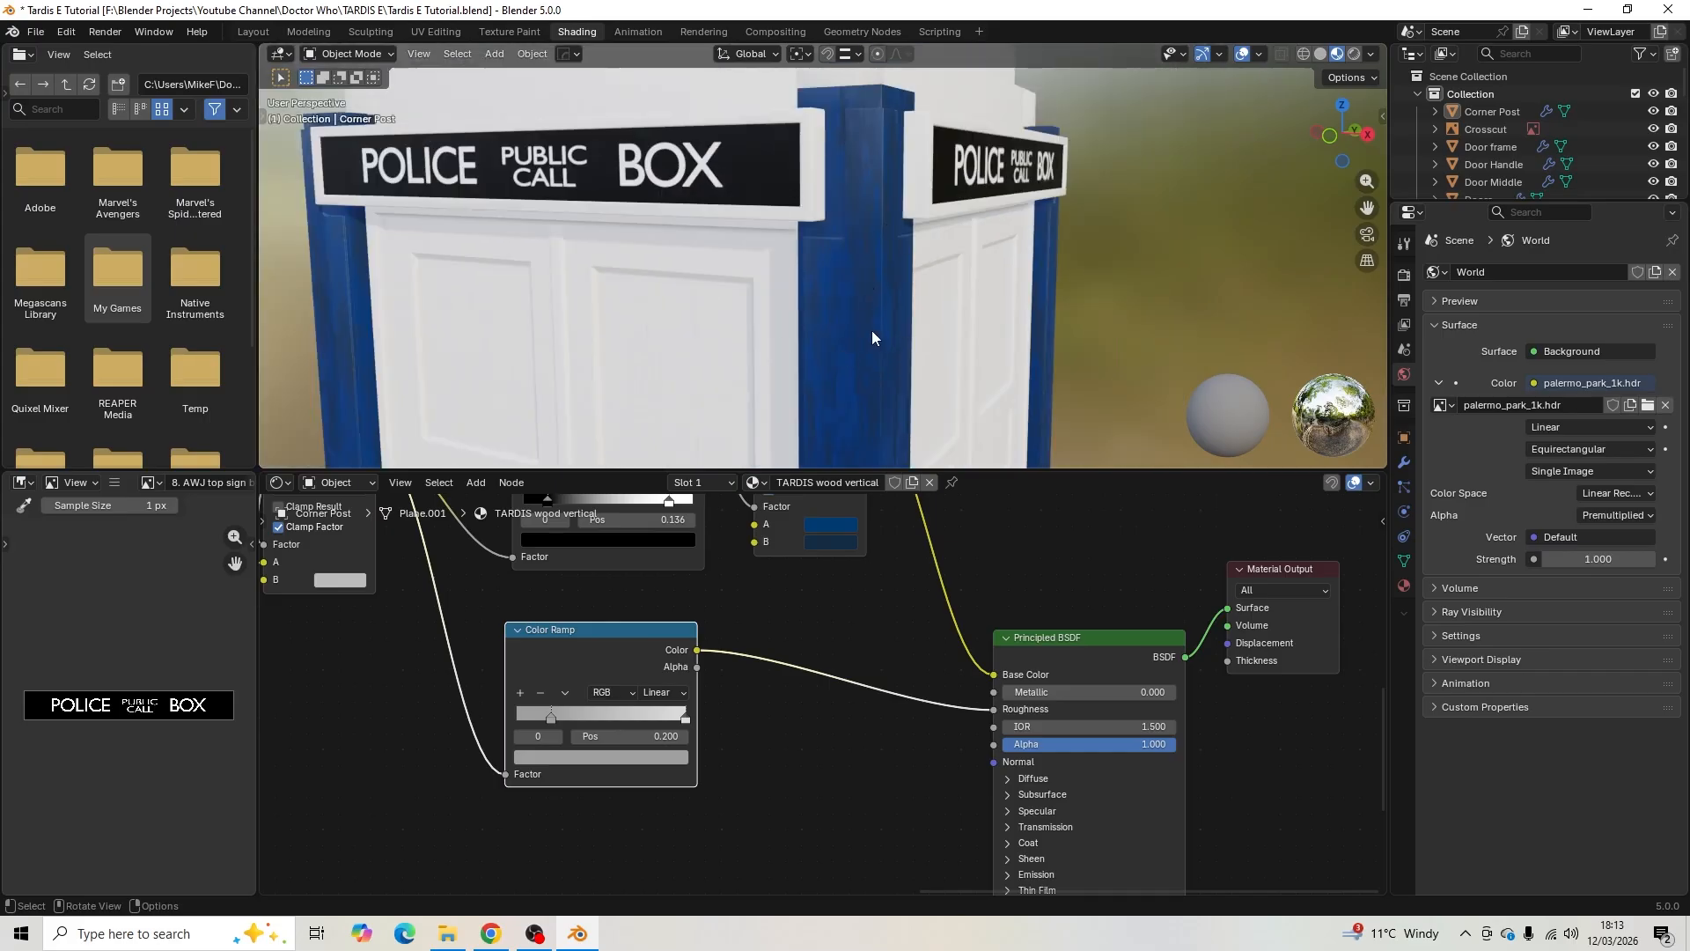
middle_drag(871, 335, 996, 324)
scroll(1004, 325, up, 4)
scroll(1005, 328, down, 3)
scroll(1005, 328, up, 3)
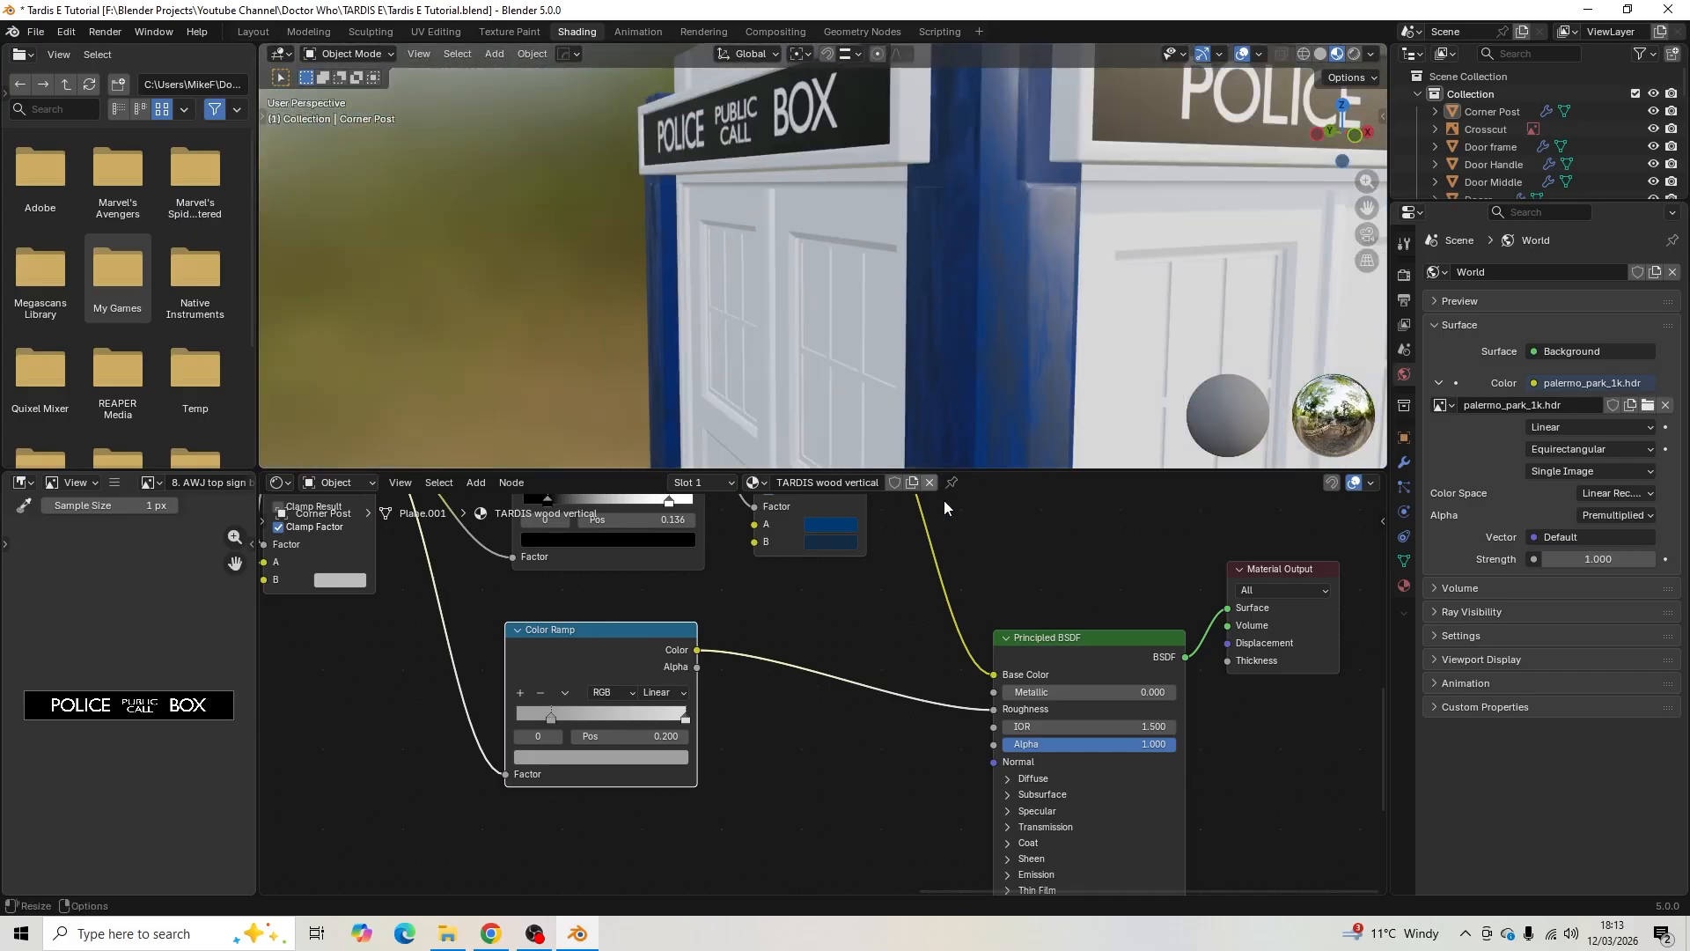
- Add a Bump node below the roughness Color Ramp
scroll(787, 710, down, 3)
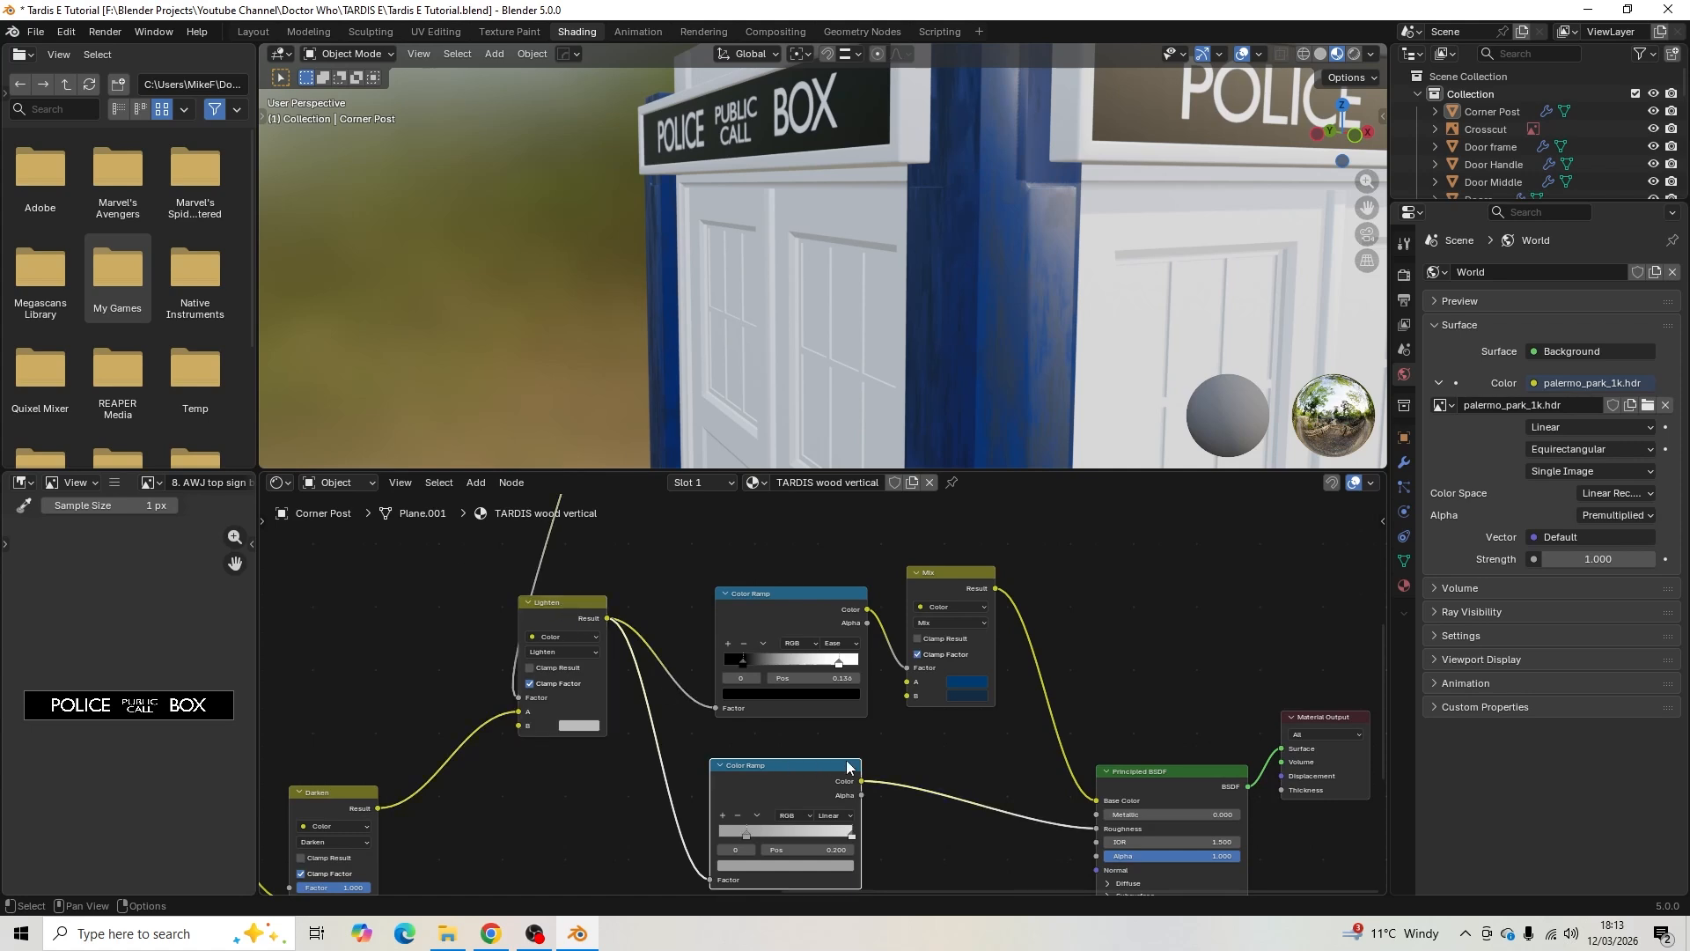
shift+middle_drag(910, 764, 958, 716)
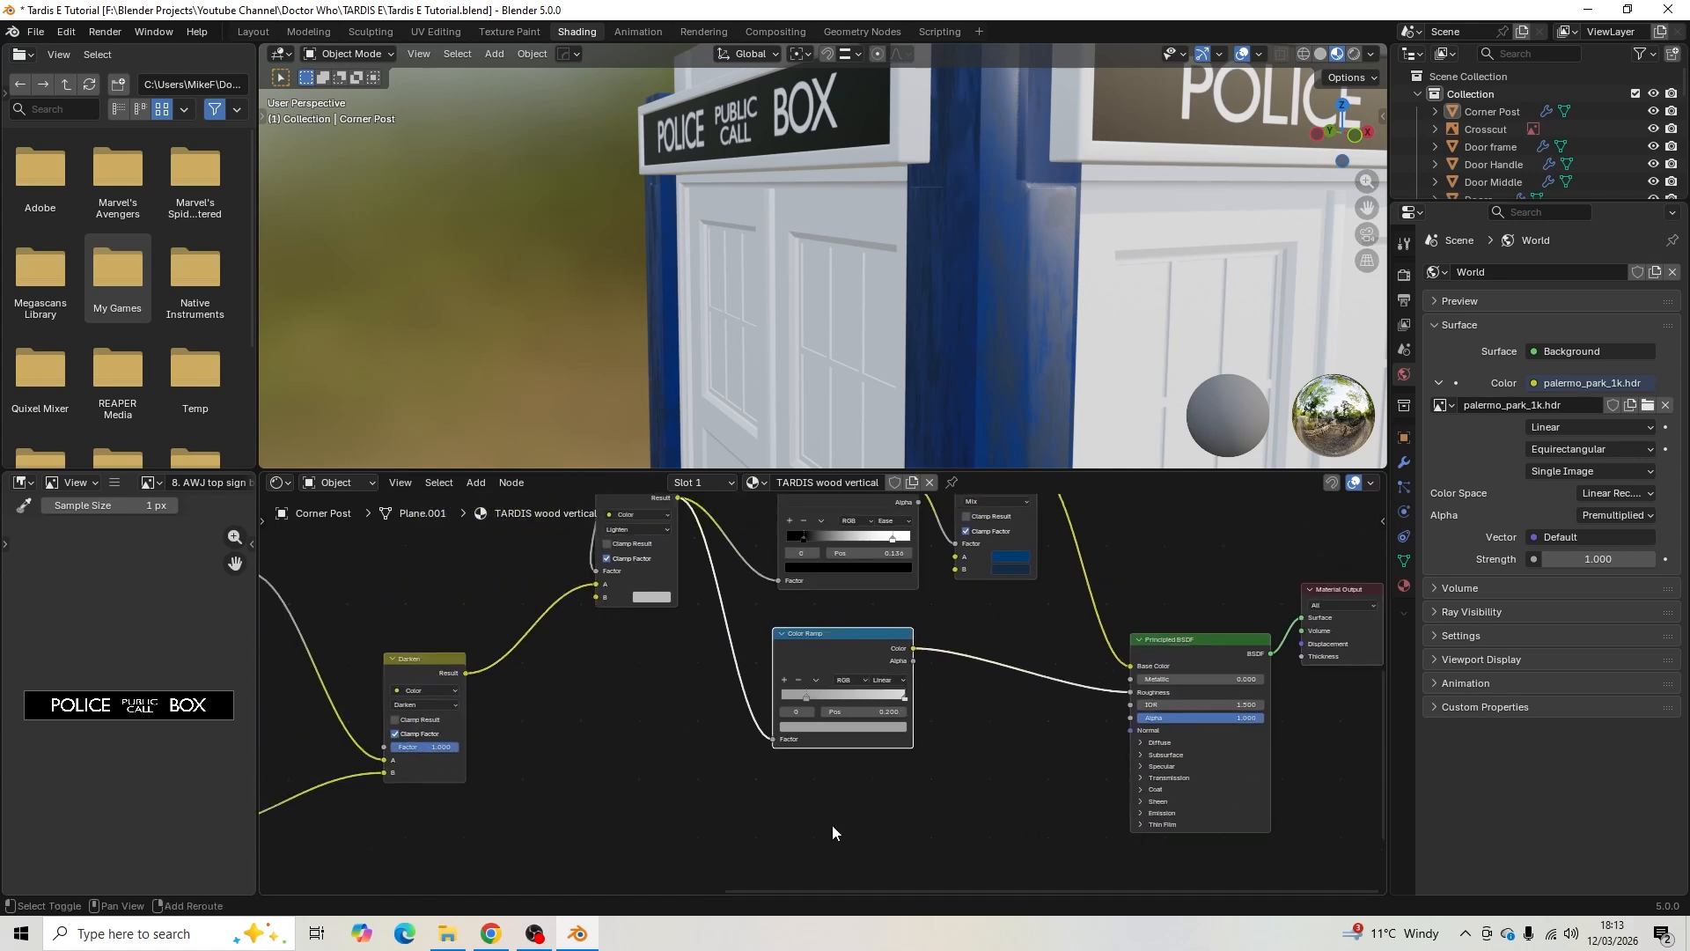
key(shift+a)
click(811, 710)
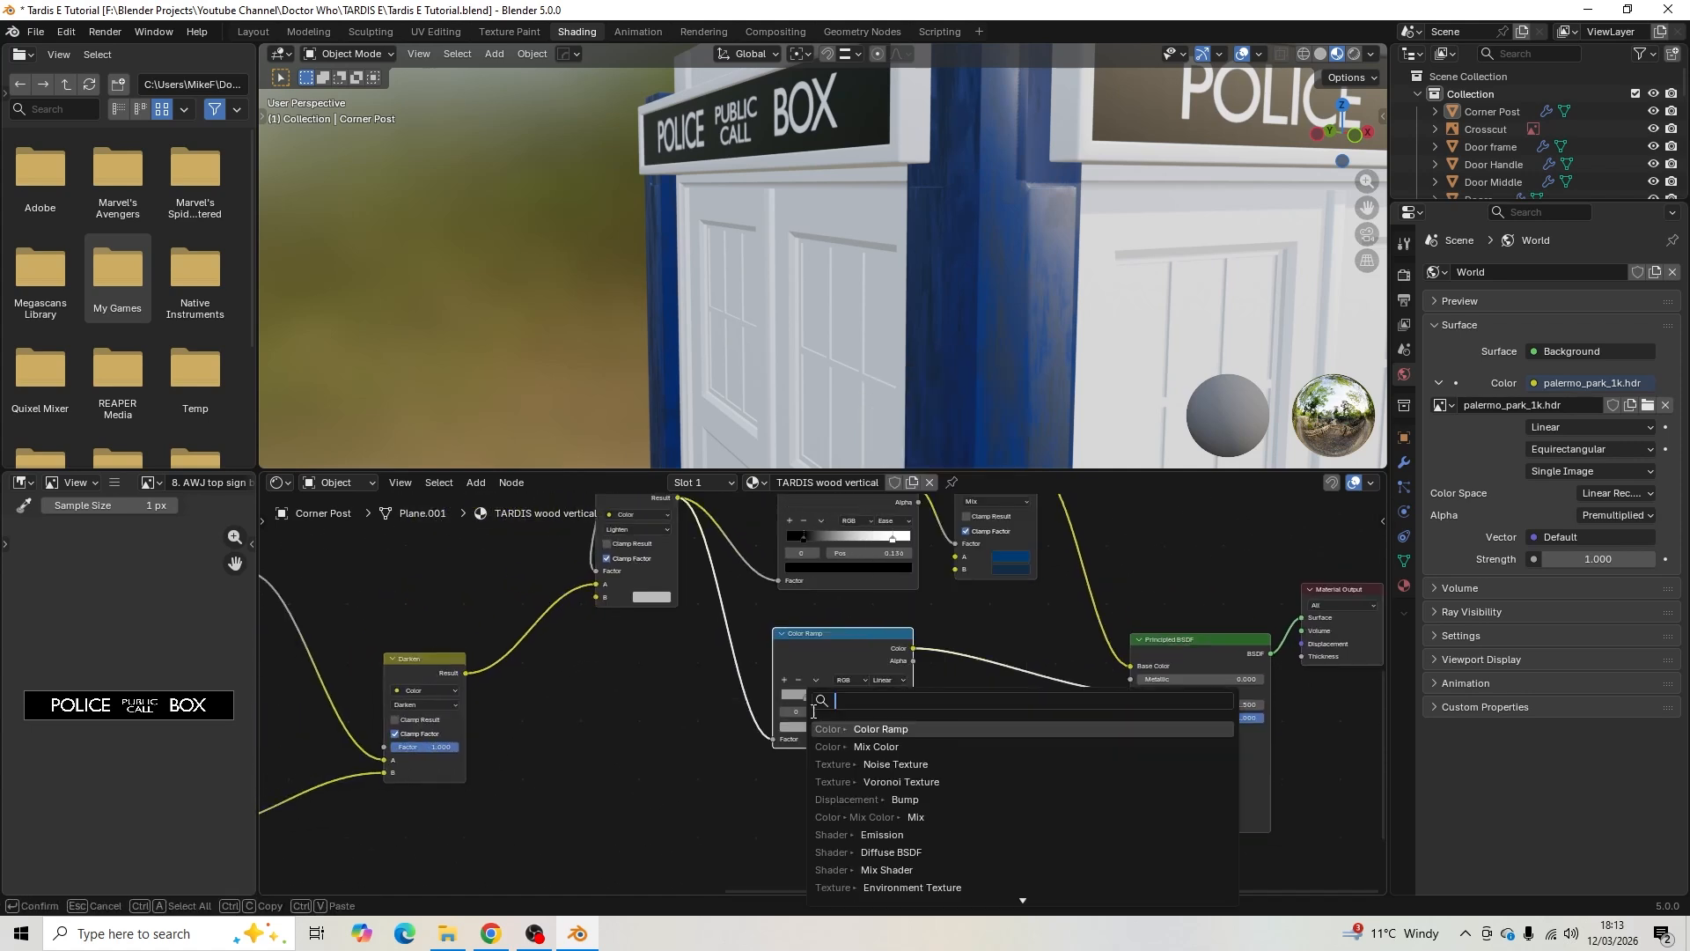
text(bump)
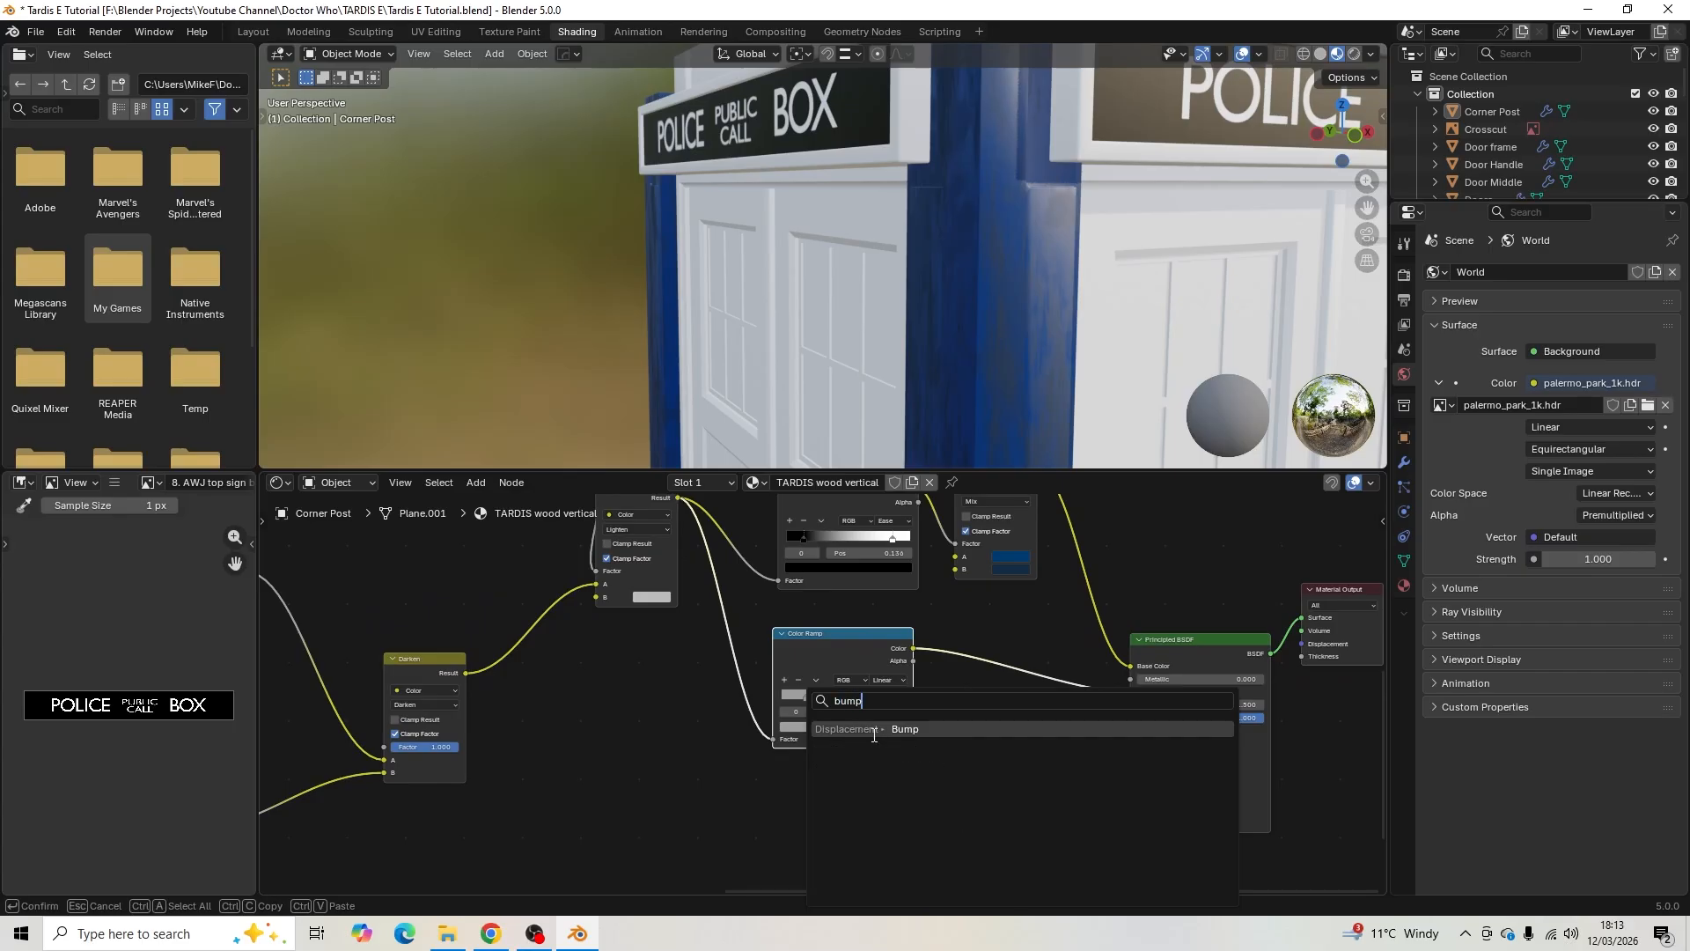
click(874, 729)
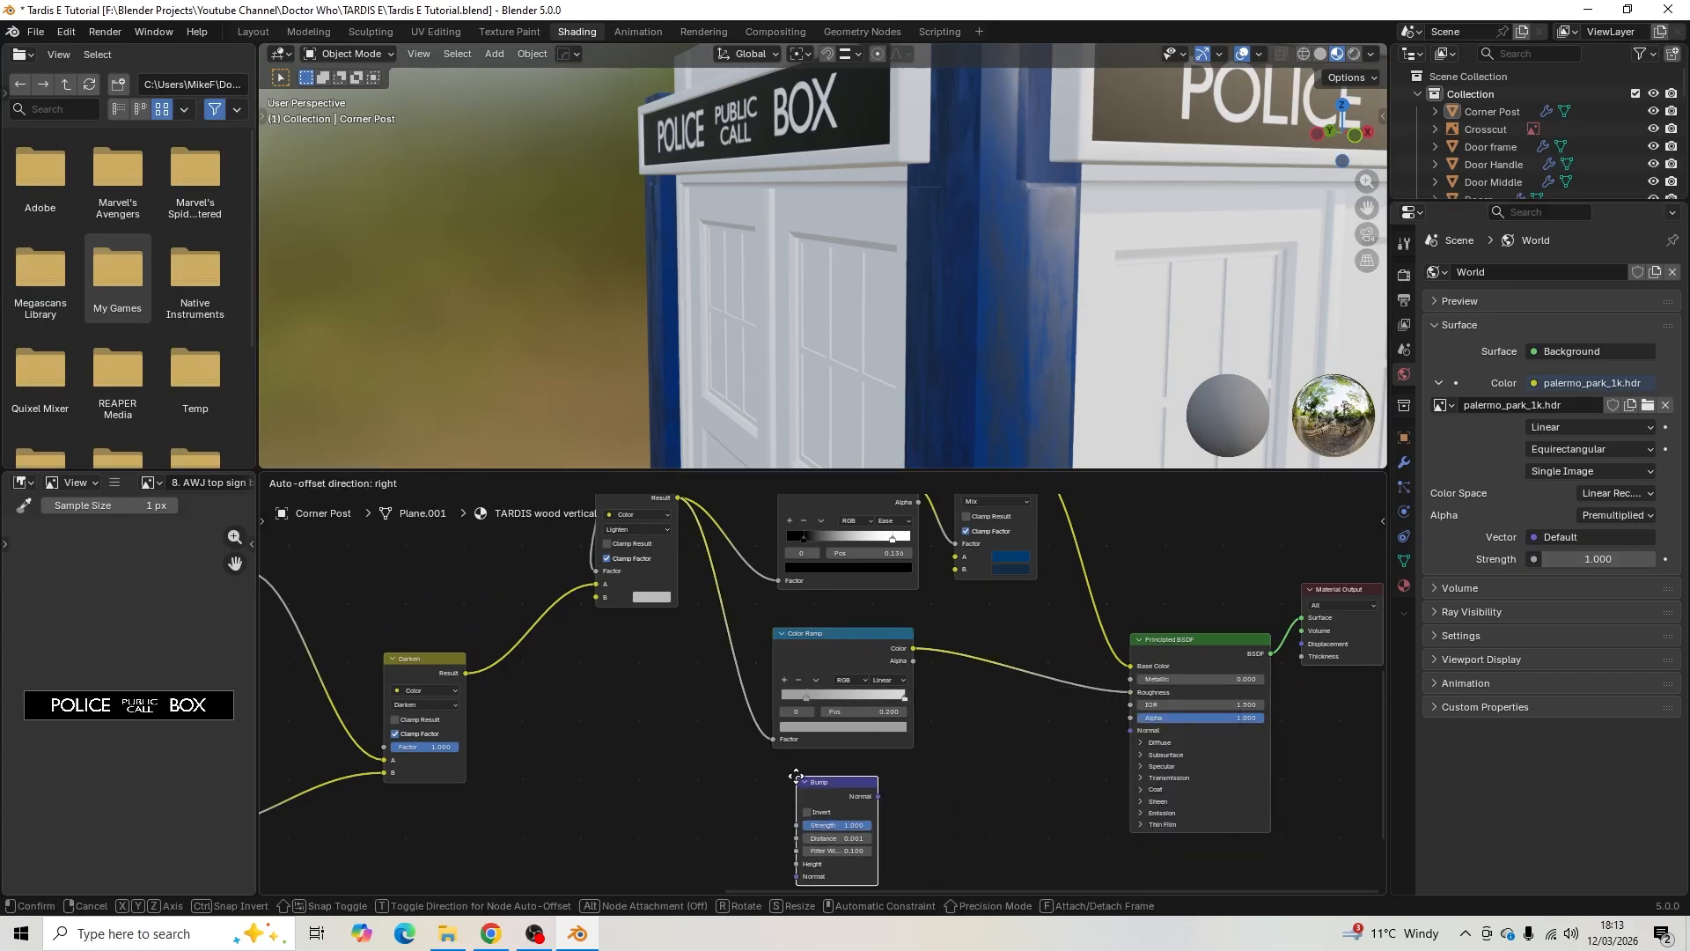
click(796, 775)
- Connect the Lighten node's Result to the Bump node's Height input
middle_drag(626, 706, 631, 767)
scroll(652, 722, down, 1)
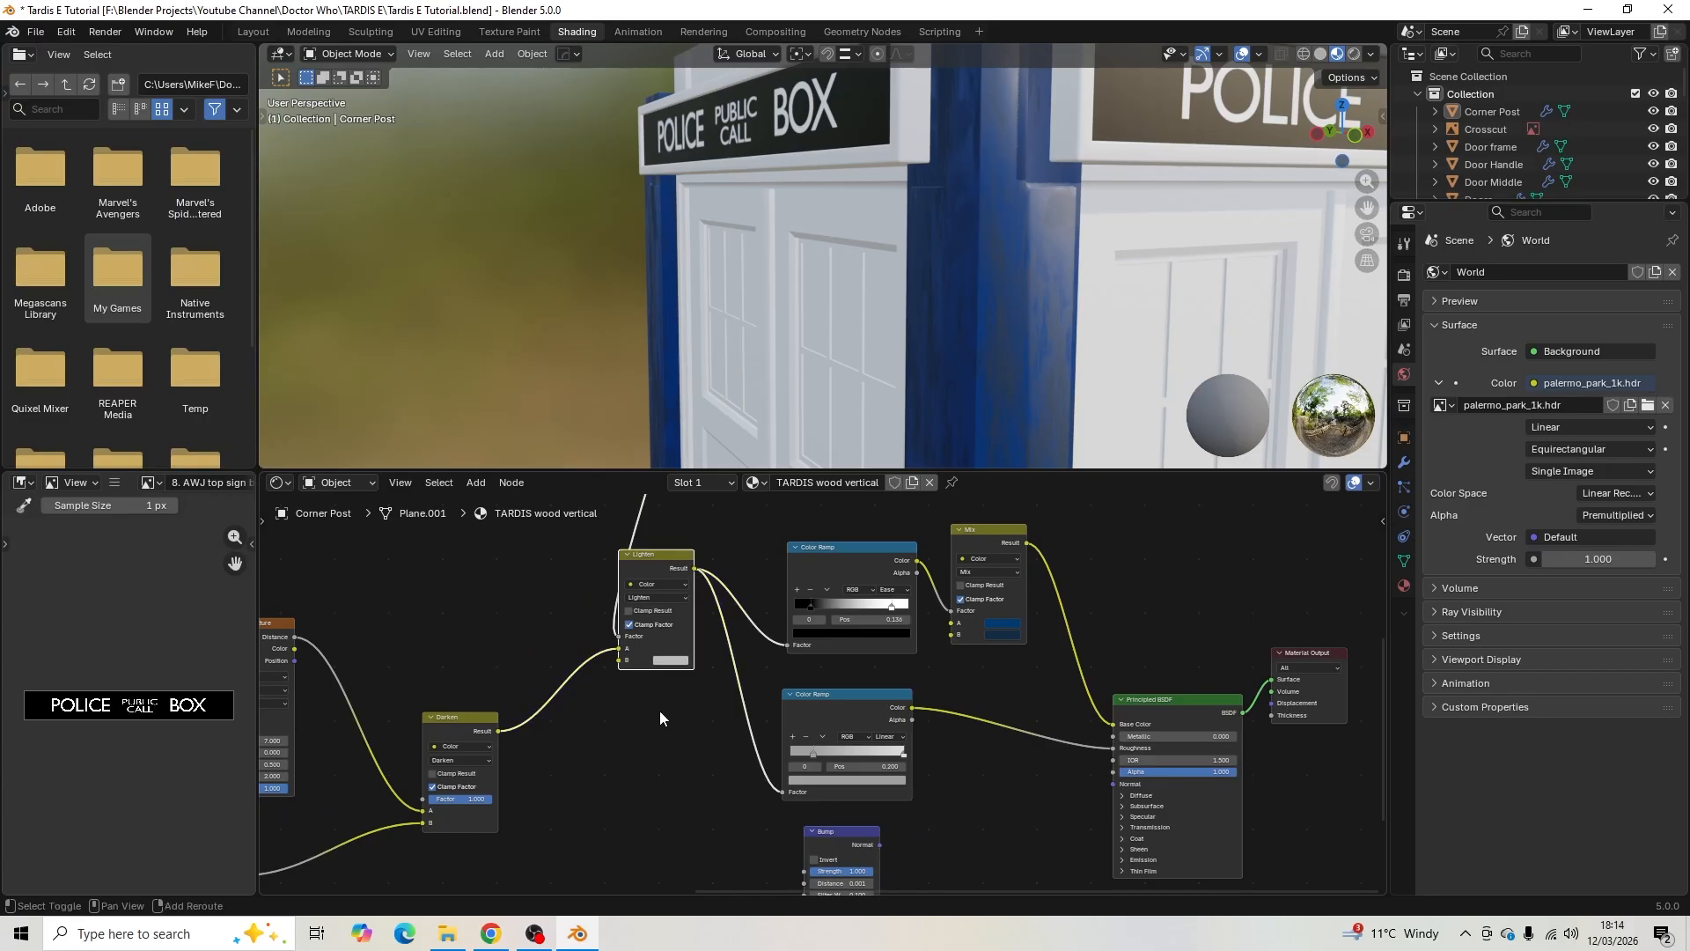
shift+middle_drag(659, 710, 583, 655)
drag(617, 514, 720, 852)
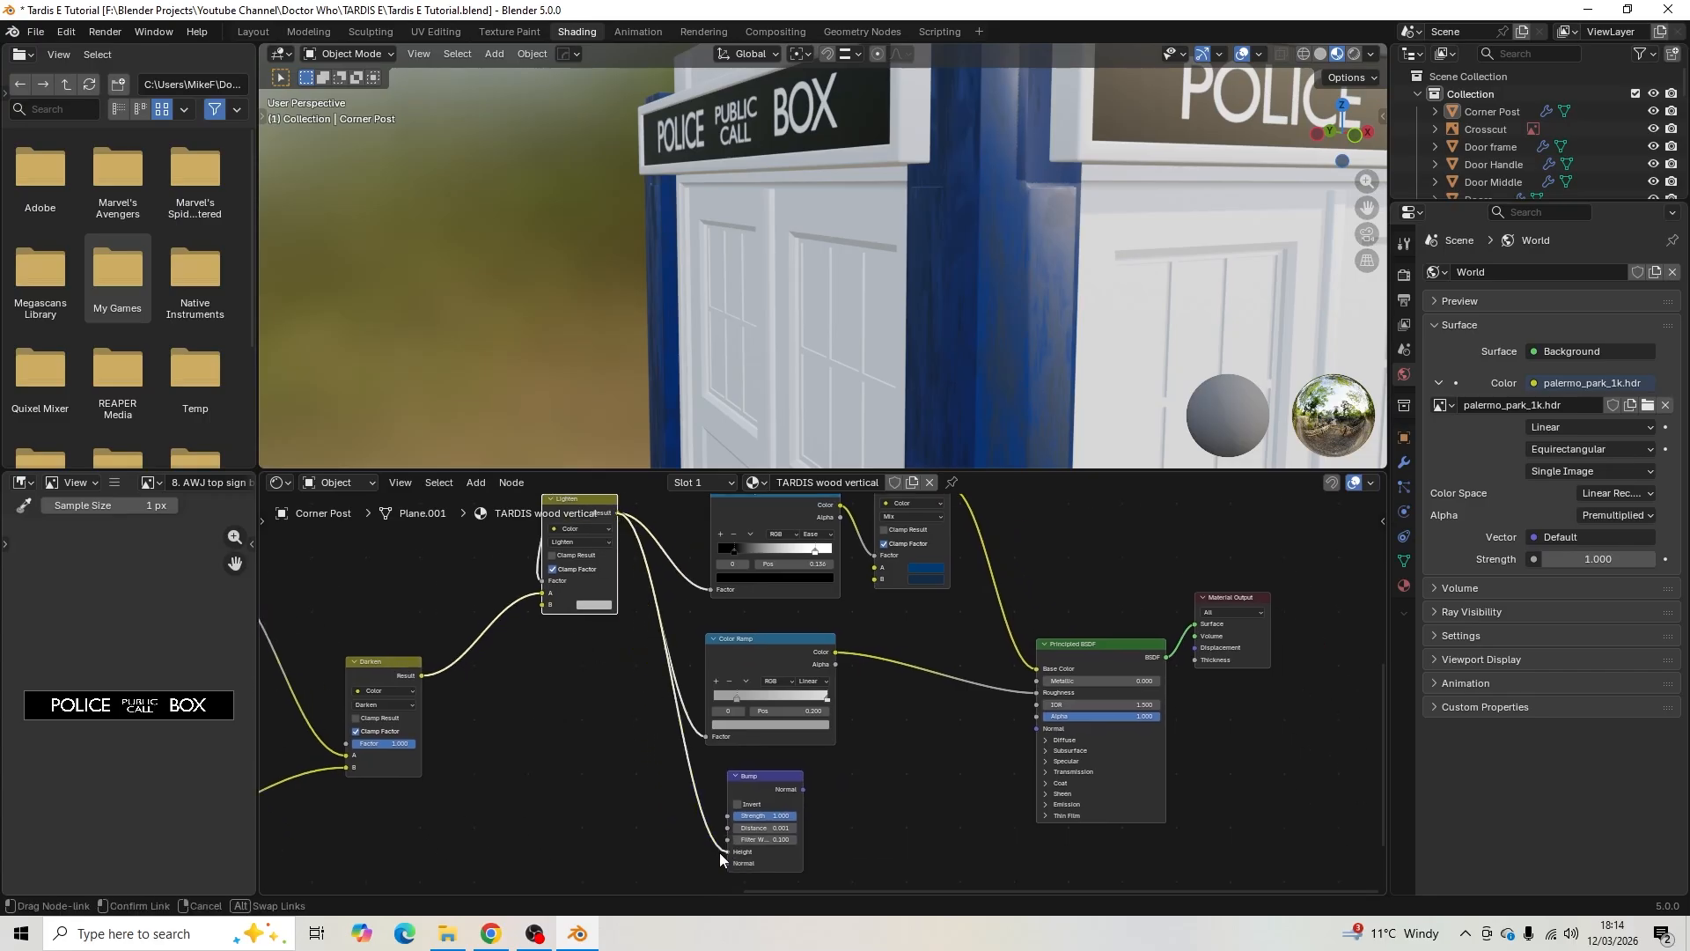
- Connect the Bump node's Normal output to the Principled BSDF's Normal input
scroll(885, 845, up, 4)
middle_drag(1001, 666, 938, 765)
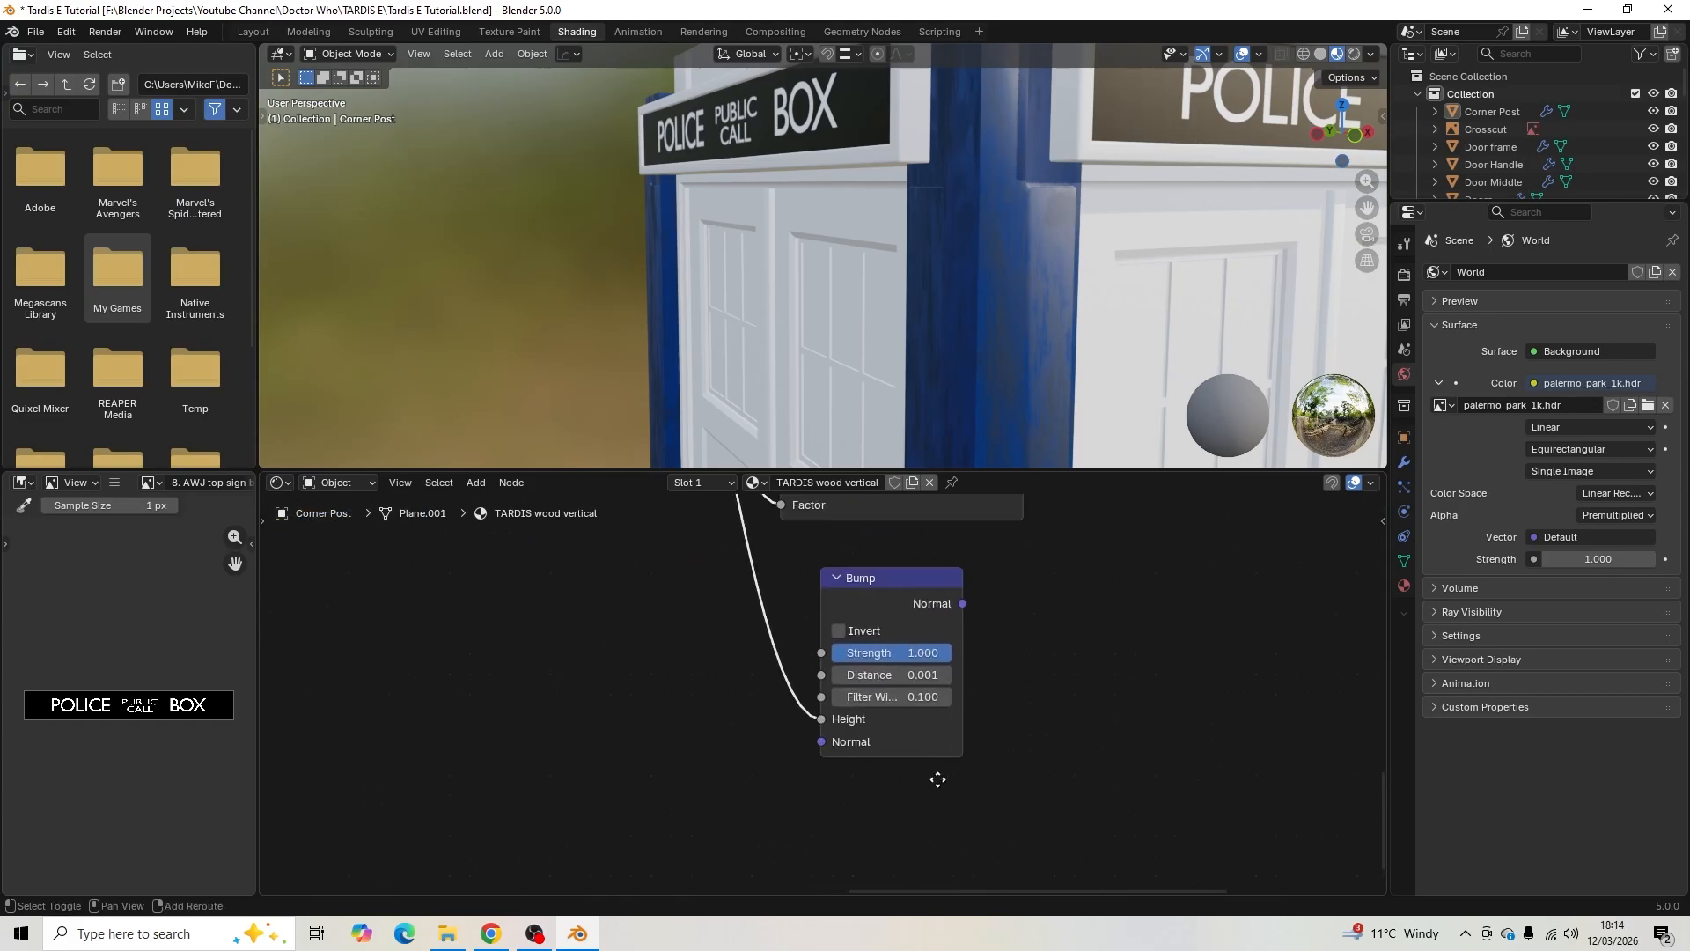
scroll(1092, 677, down, 1)
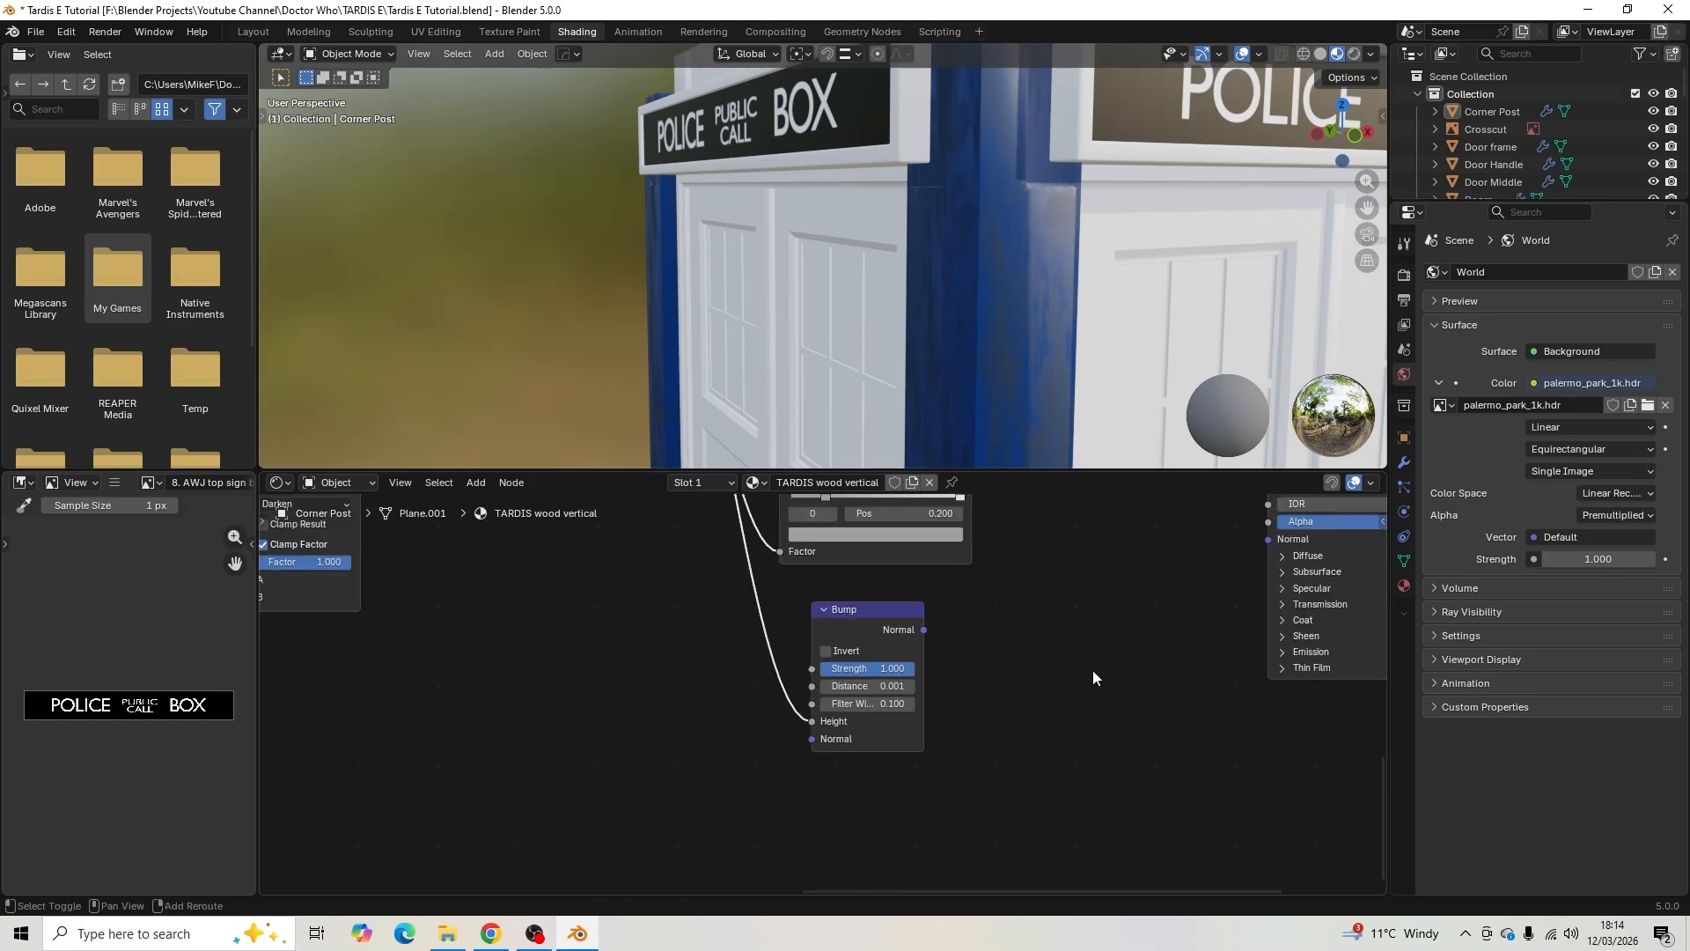
middle_drag(1091, 678, 827, 727)
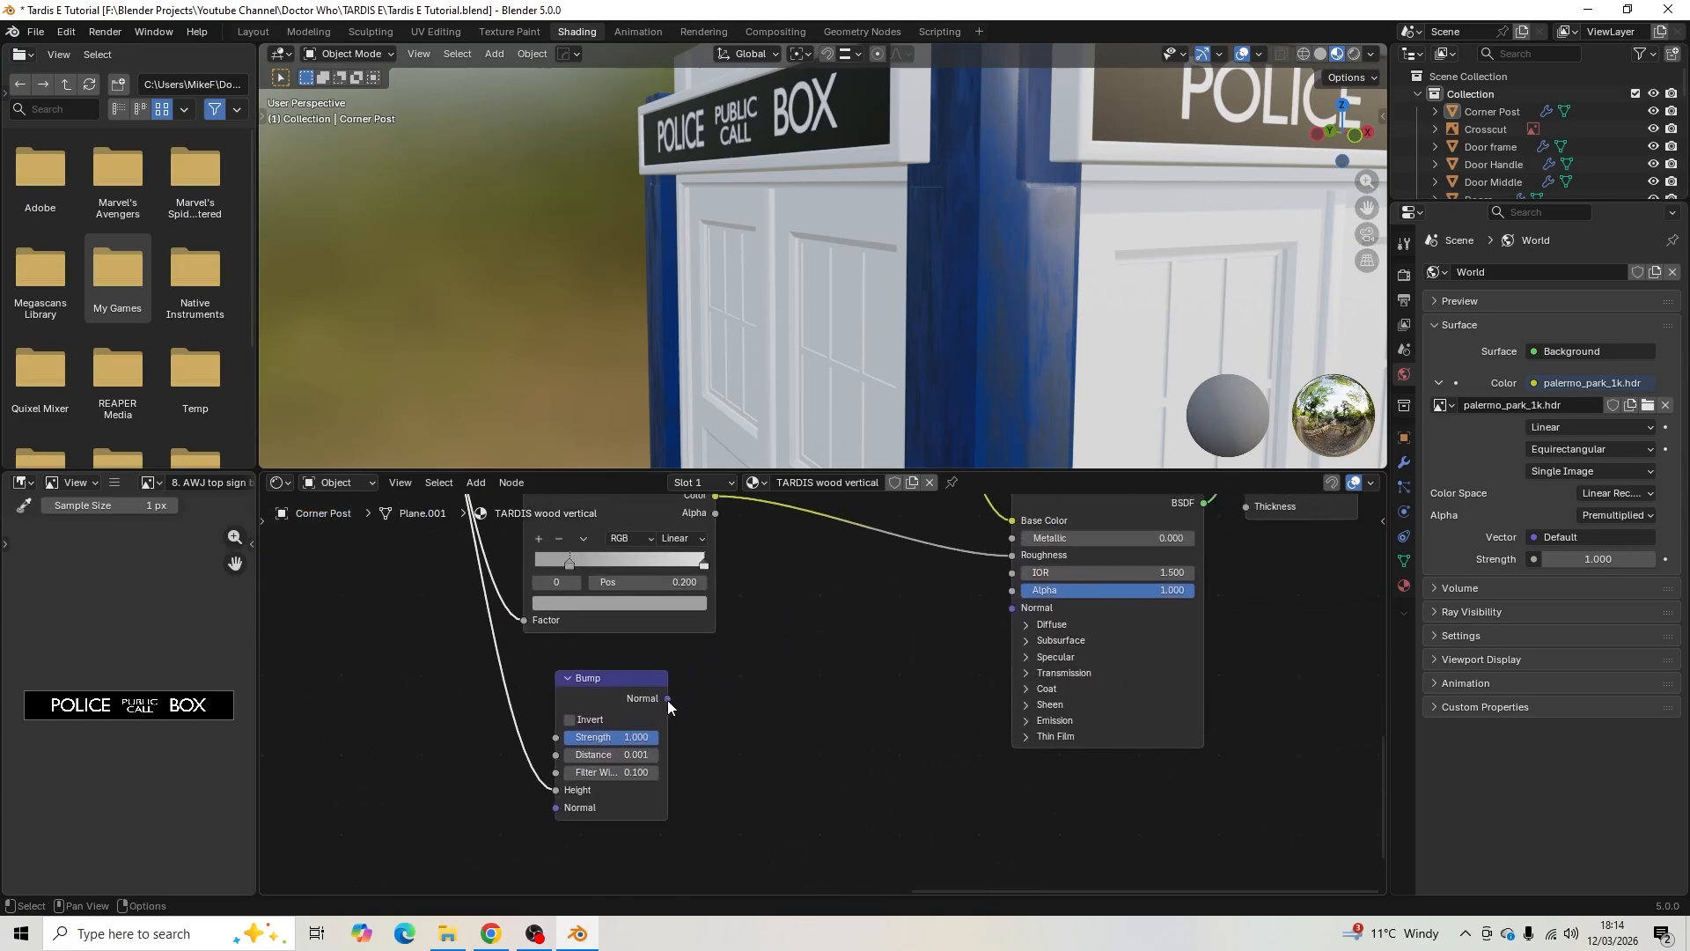
drag(667, 700, 998, 611)
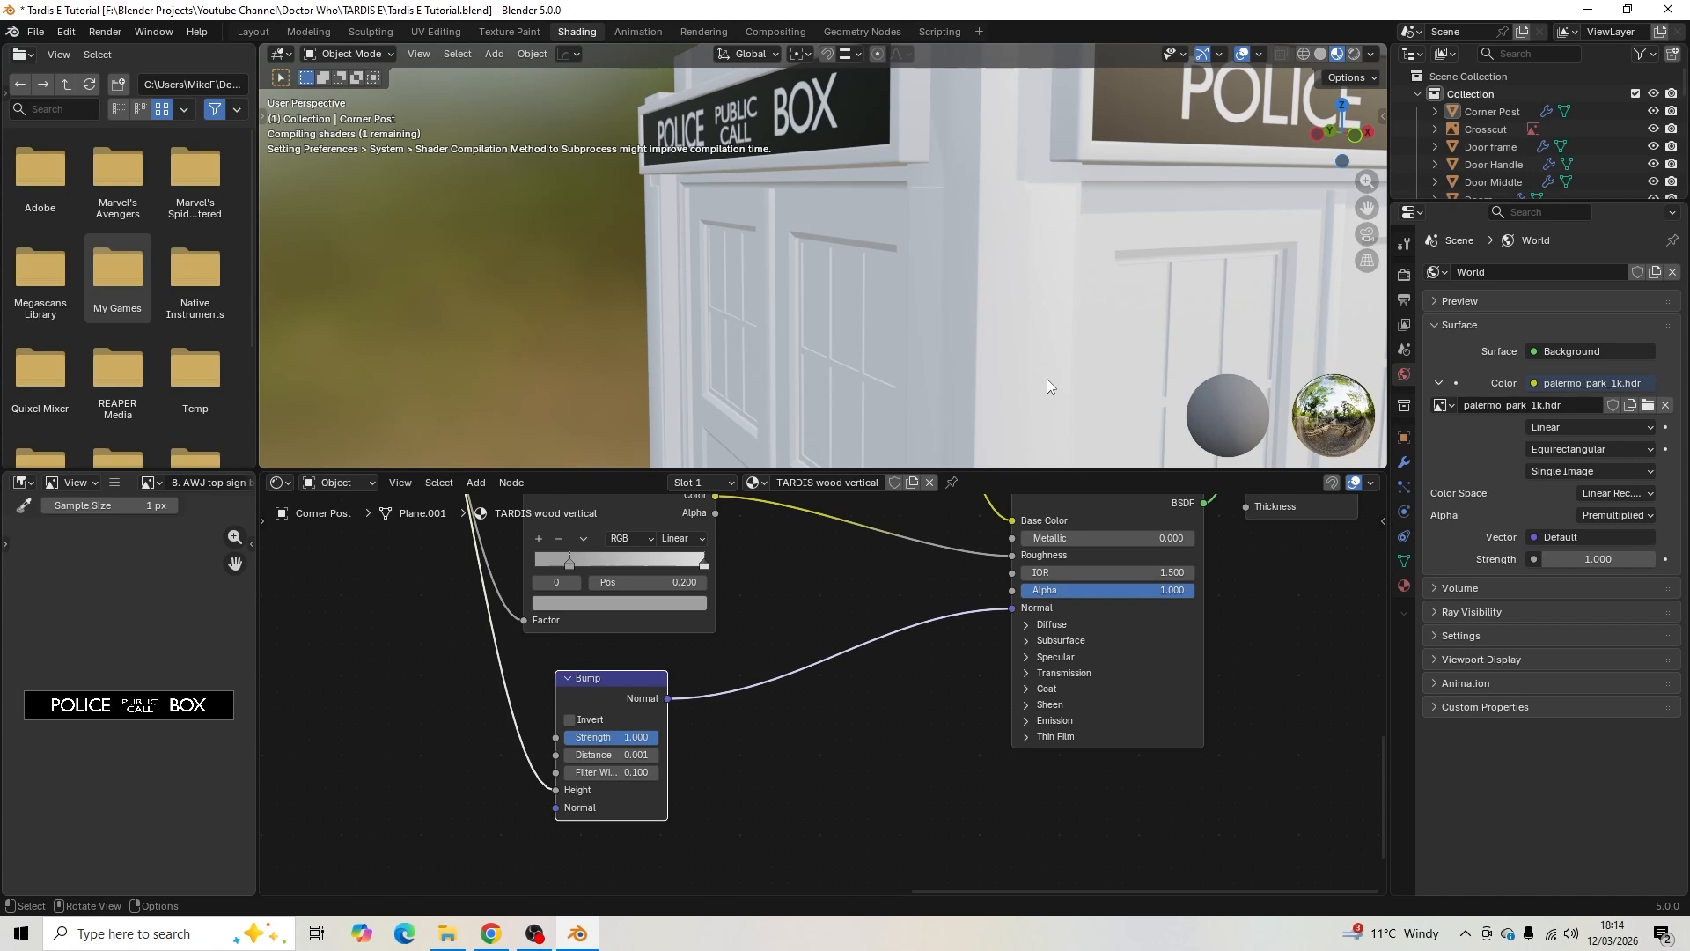
- Check the wood grain relief on the corner post and set the Bump strength to 0.35
middle_drag(1047, 379, 873, 388)
scroll(975, 371, up, 1)
scroll(985, 383, down, 1)
scroll(986, 383, down, 3)
scroll(863, 371, up, 4)
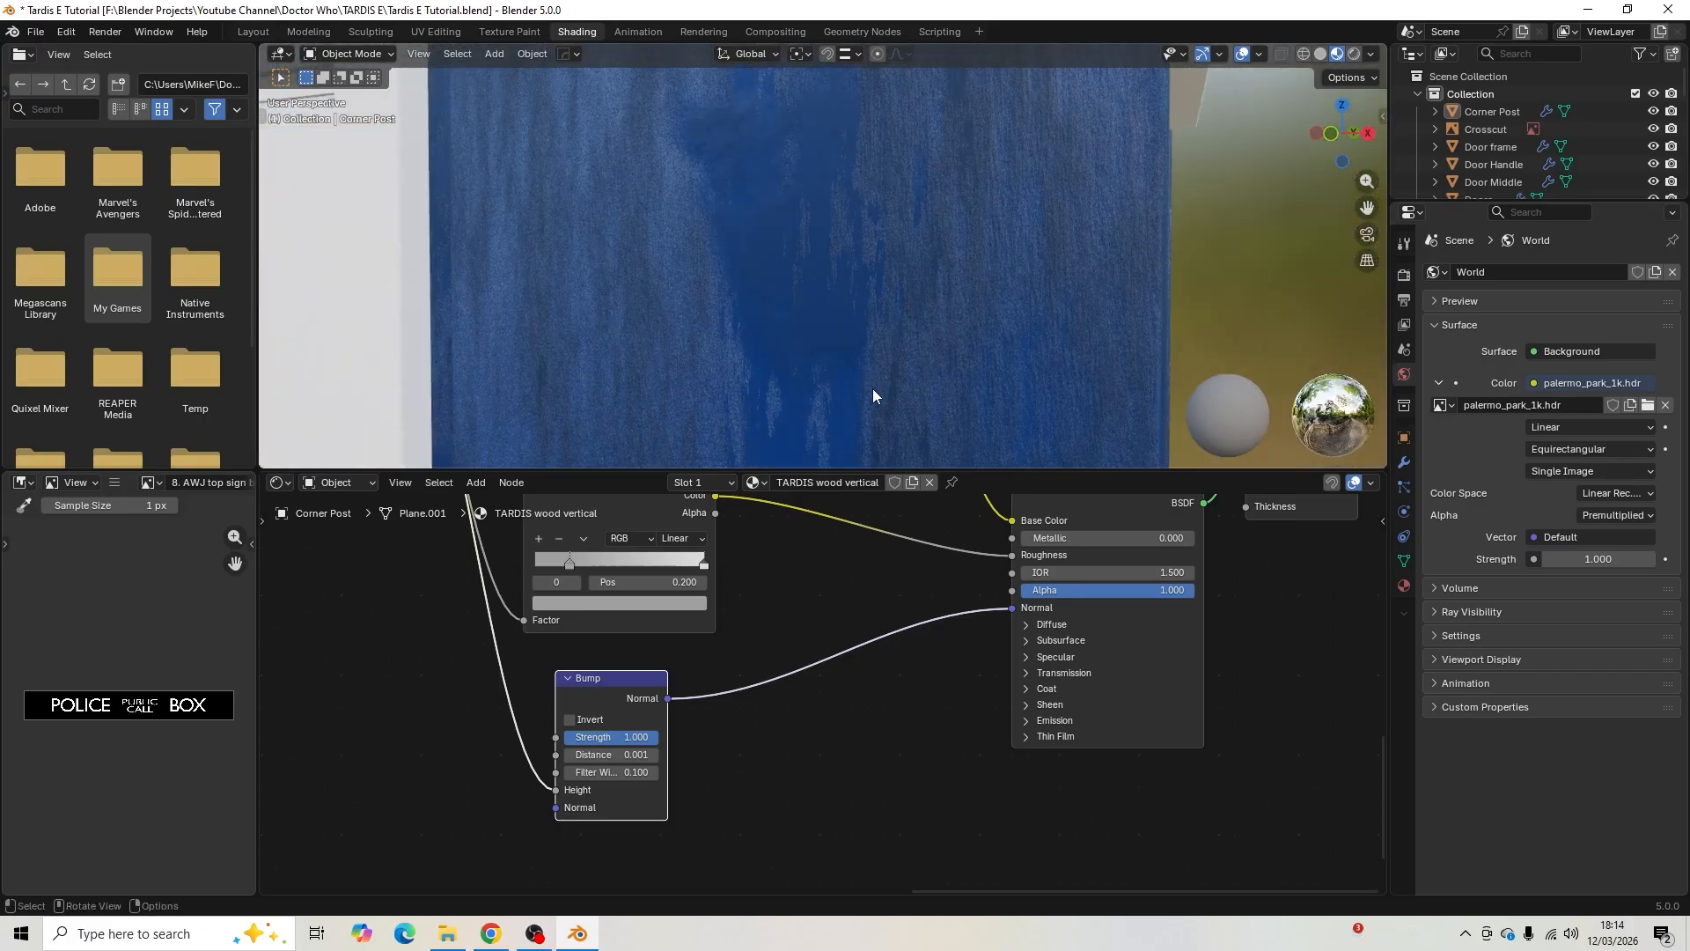
scroll(873, 389, down, 5)
scroll(820, 626, up, 4)
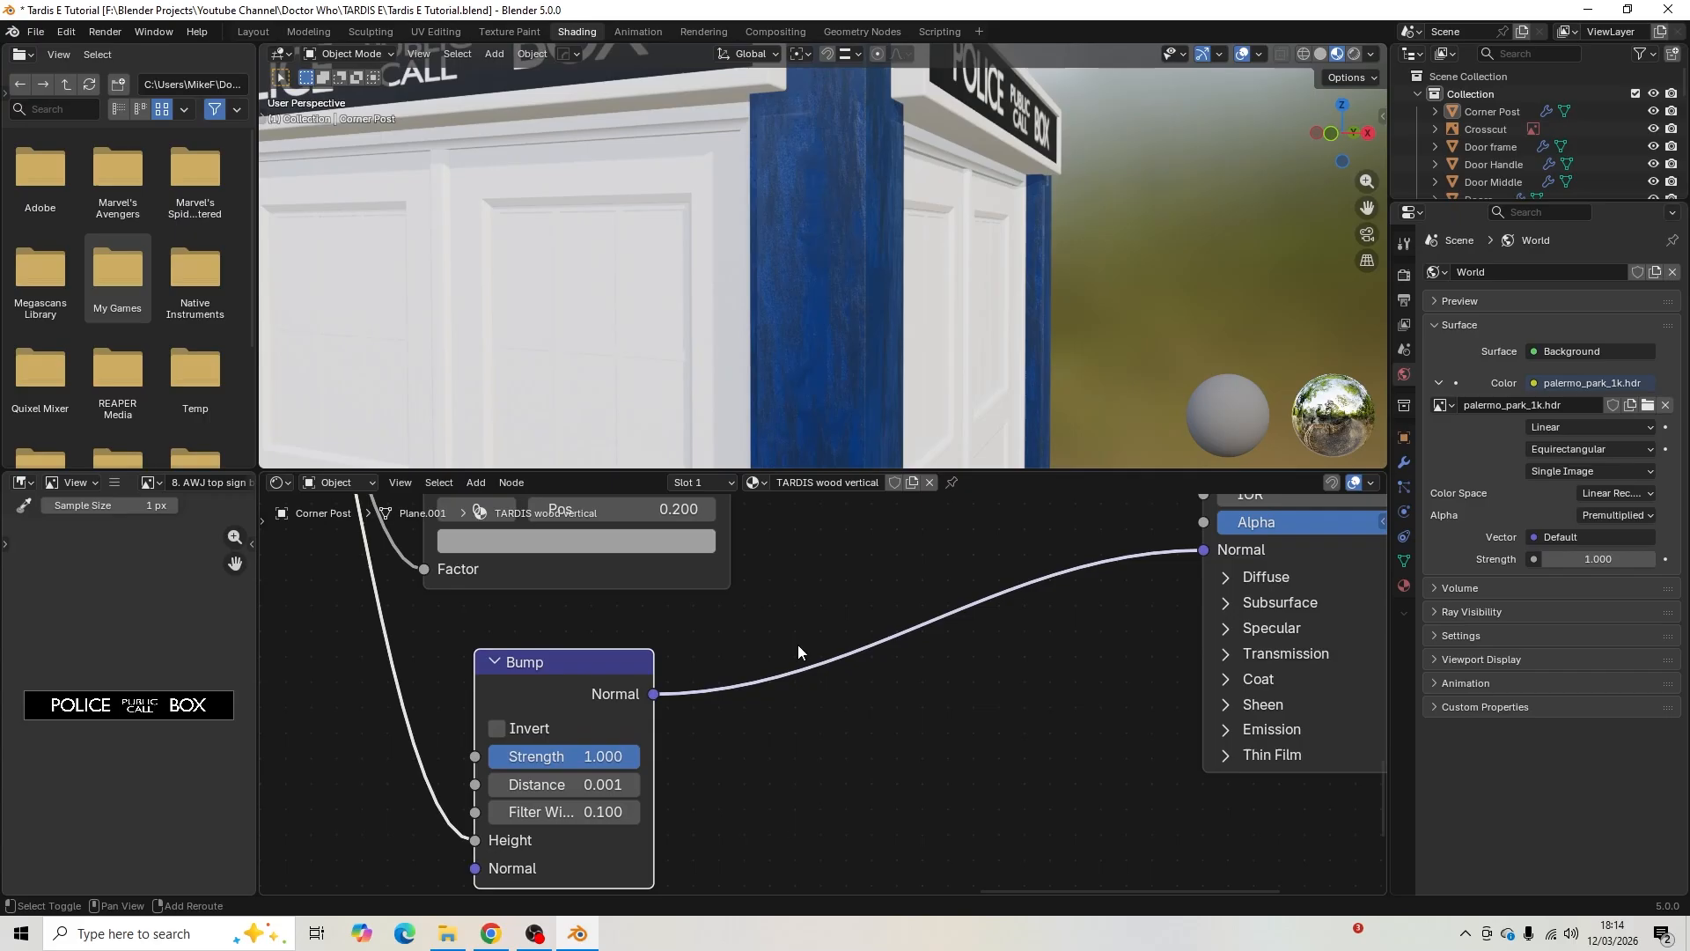
middle_drag(798, 646, 893, 652)
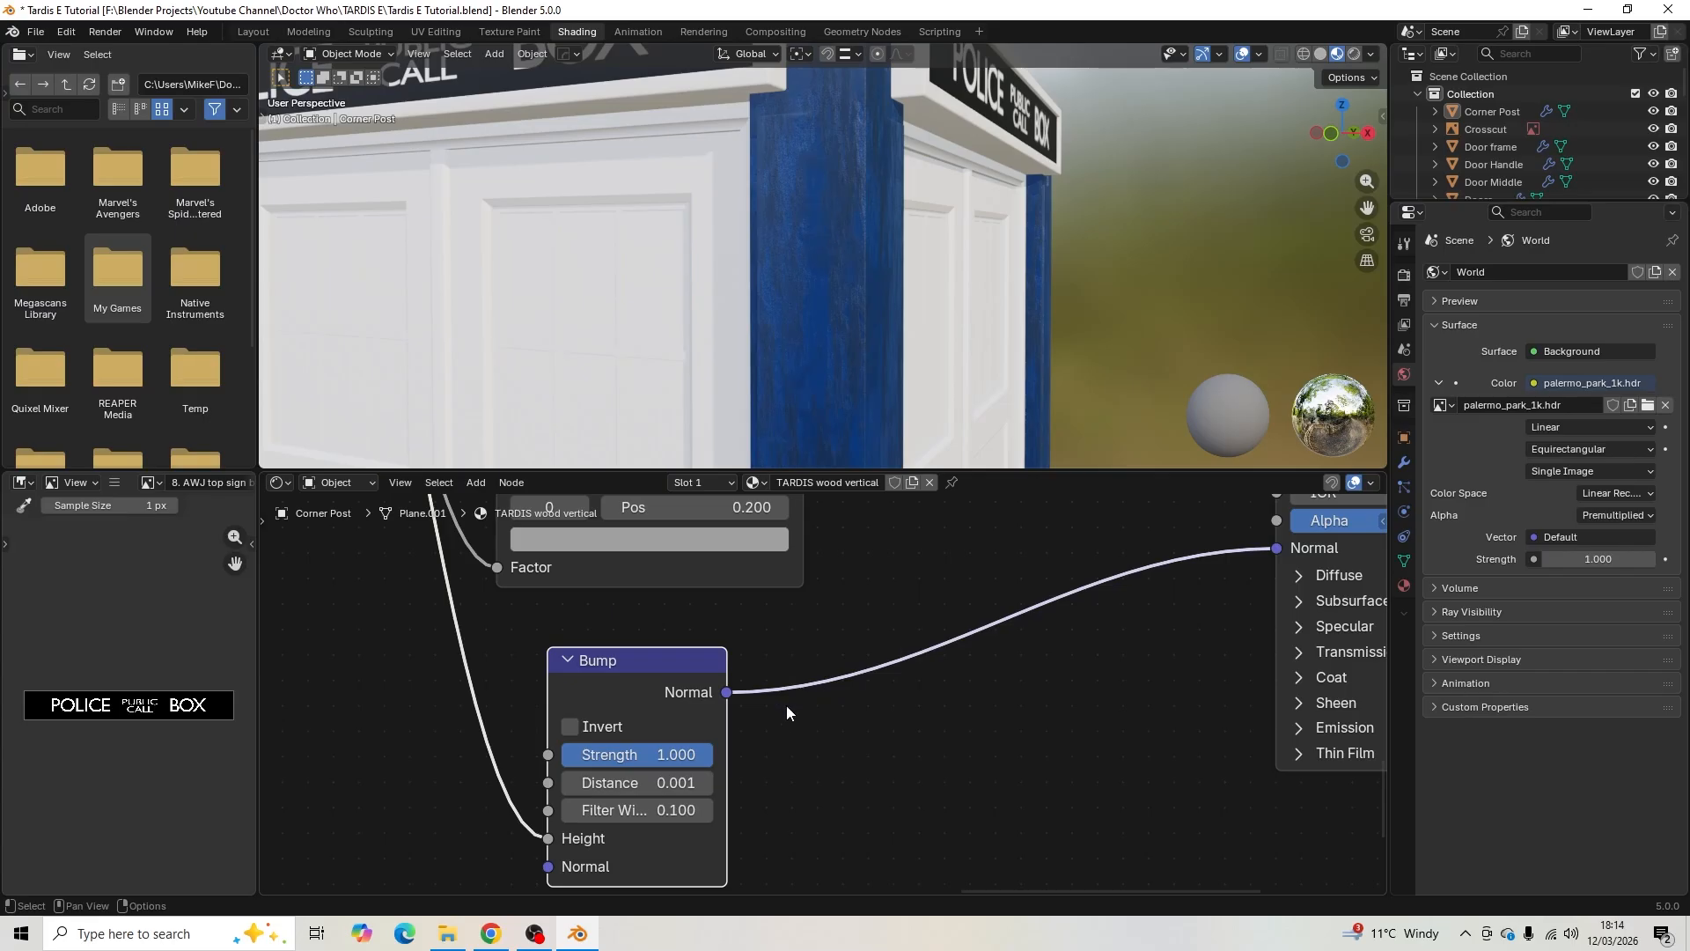
click(637, 754)
text(0.)
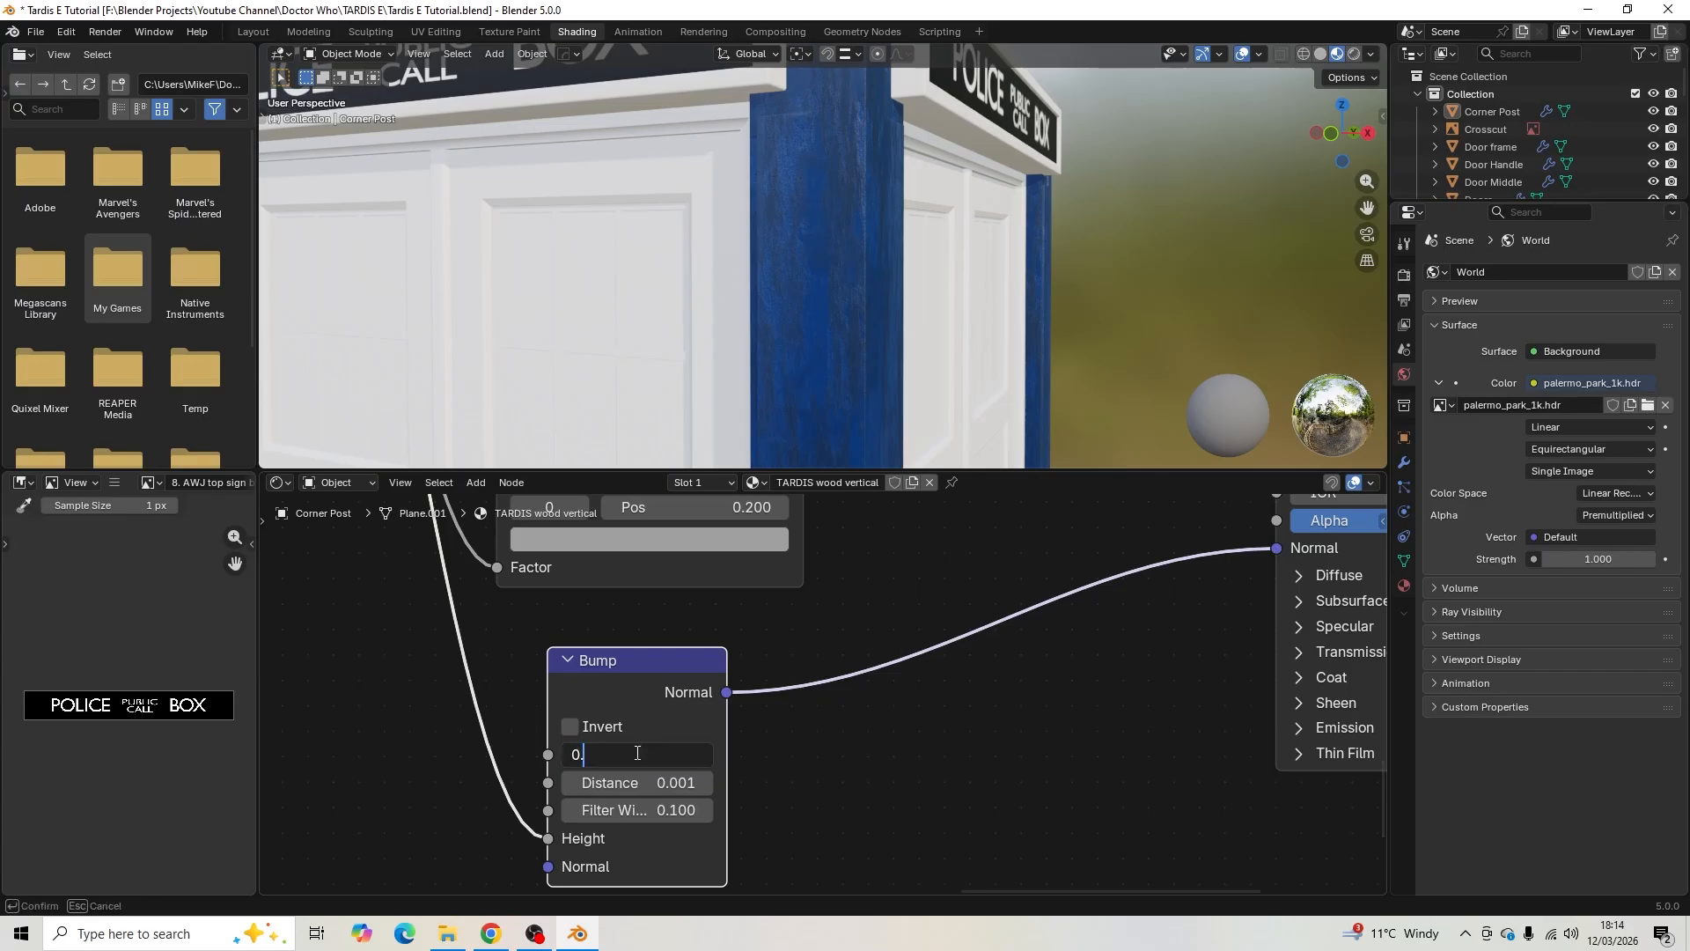
text(35)
key(Return)
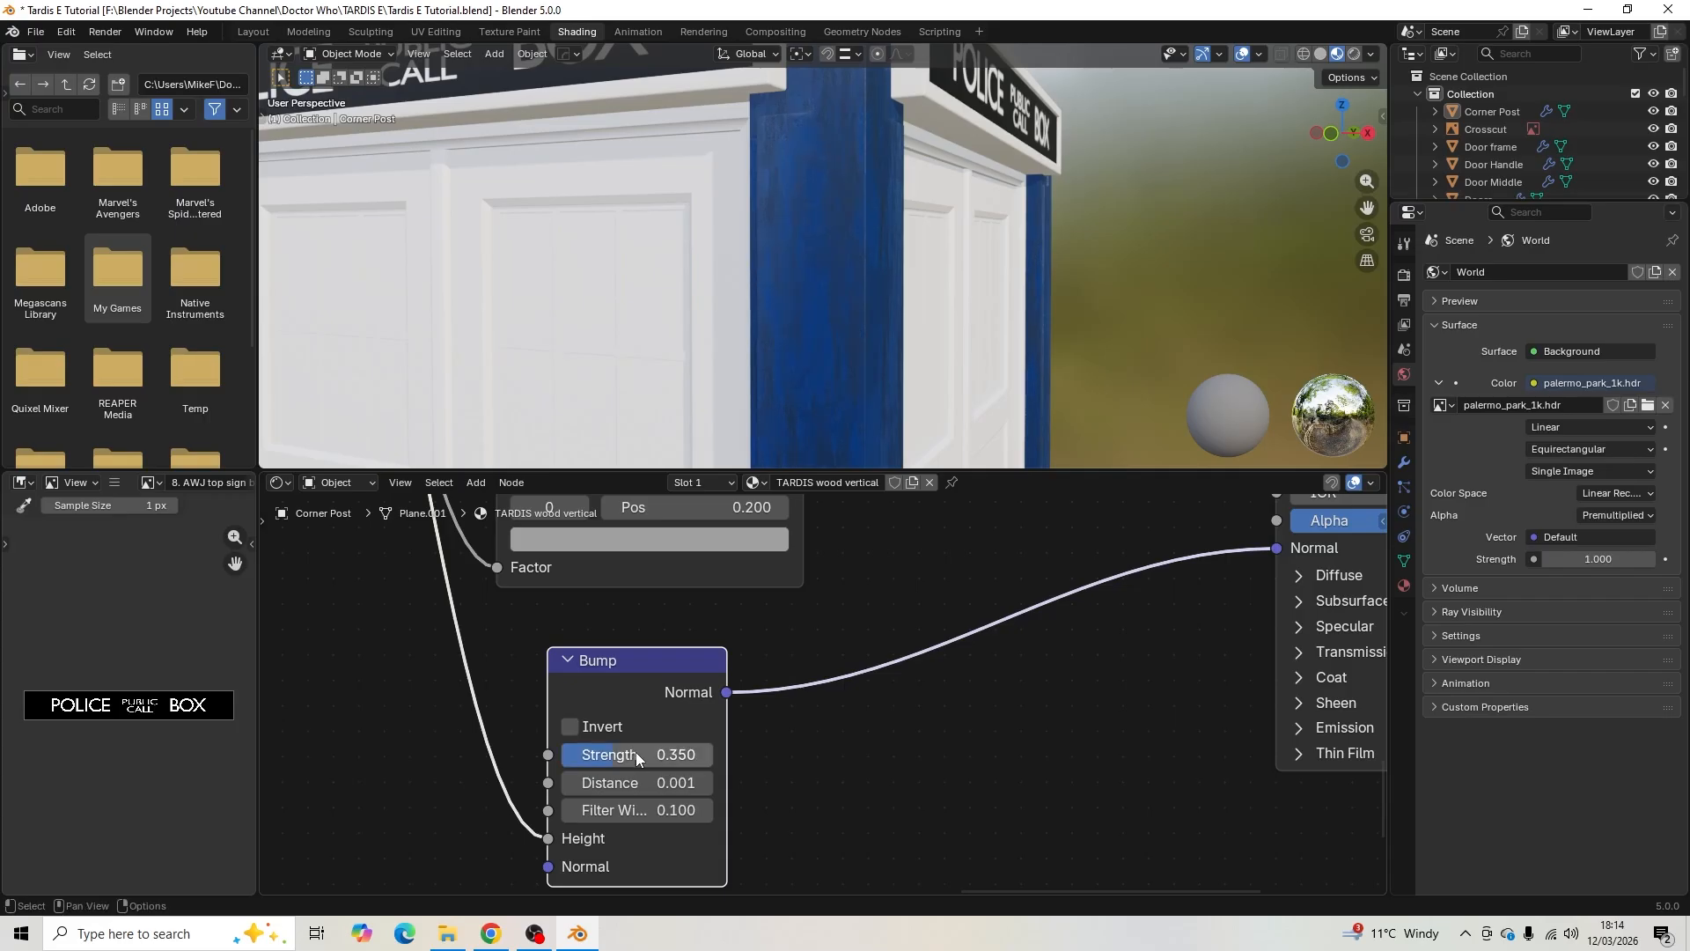
- Move the roughness Color Ramp's grey stop to position 0.000
scroll(862, 228, up, 4)
scroll(863, 227, down, 2)
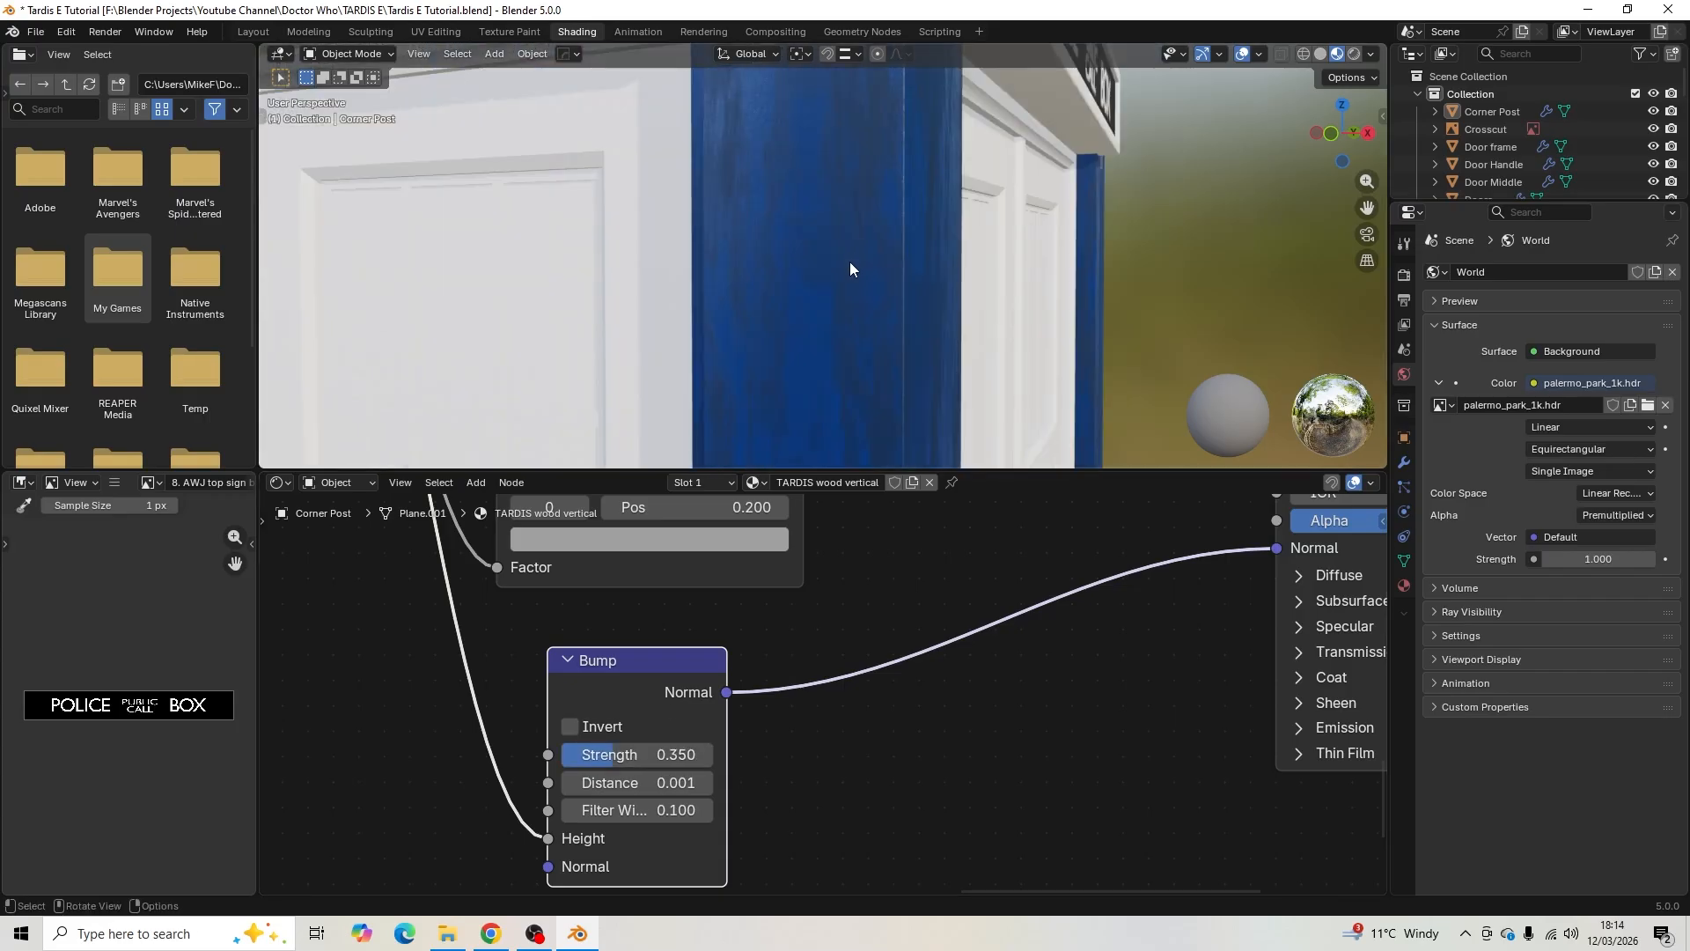
middle_drag(937, 565, 1067, 722)
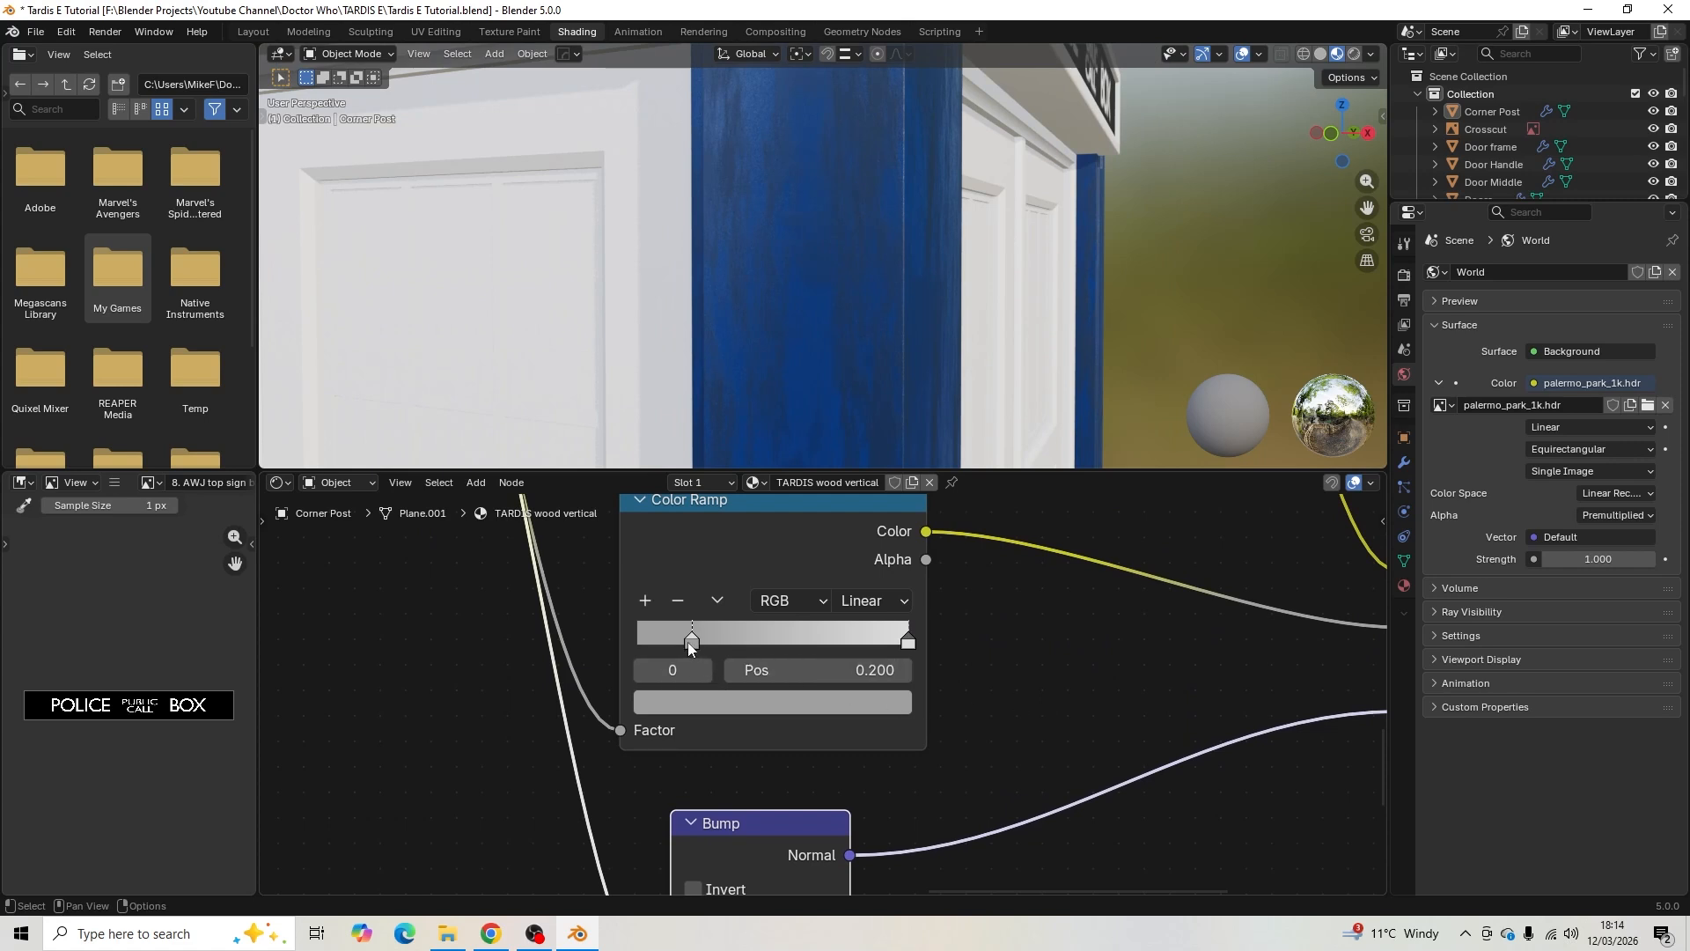
drag(688, 648, 682, 650)
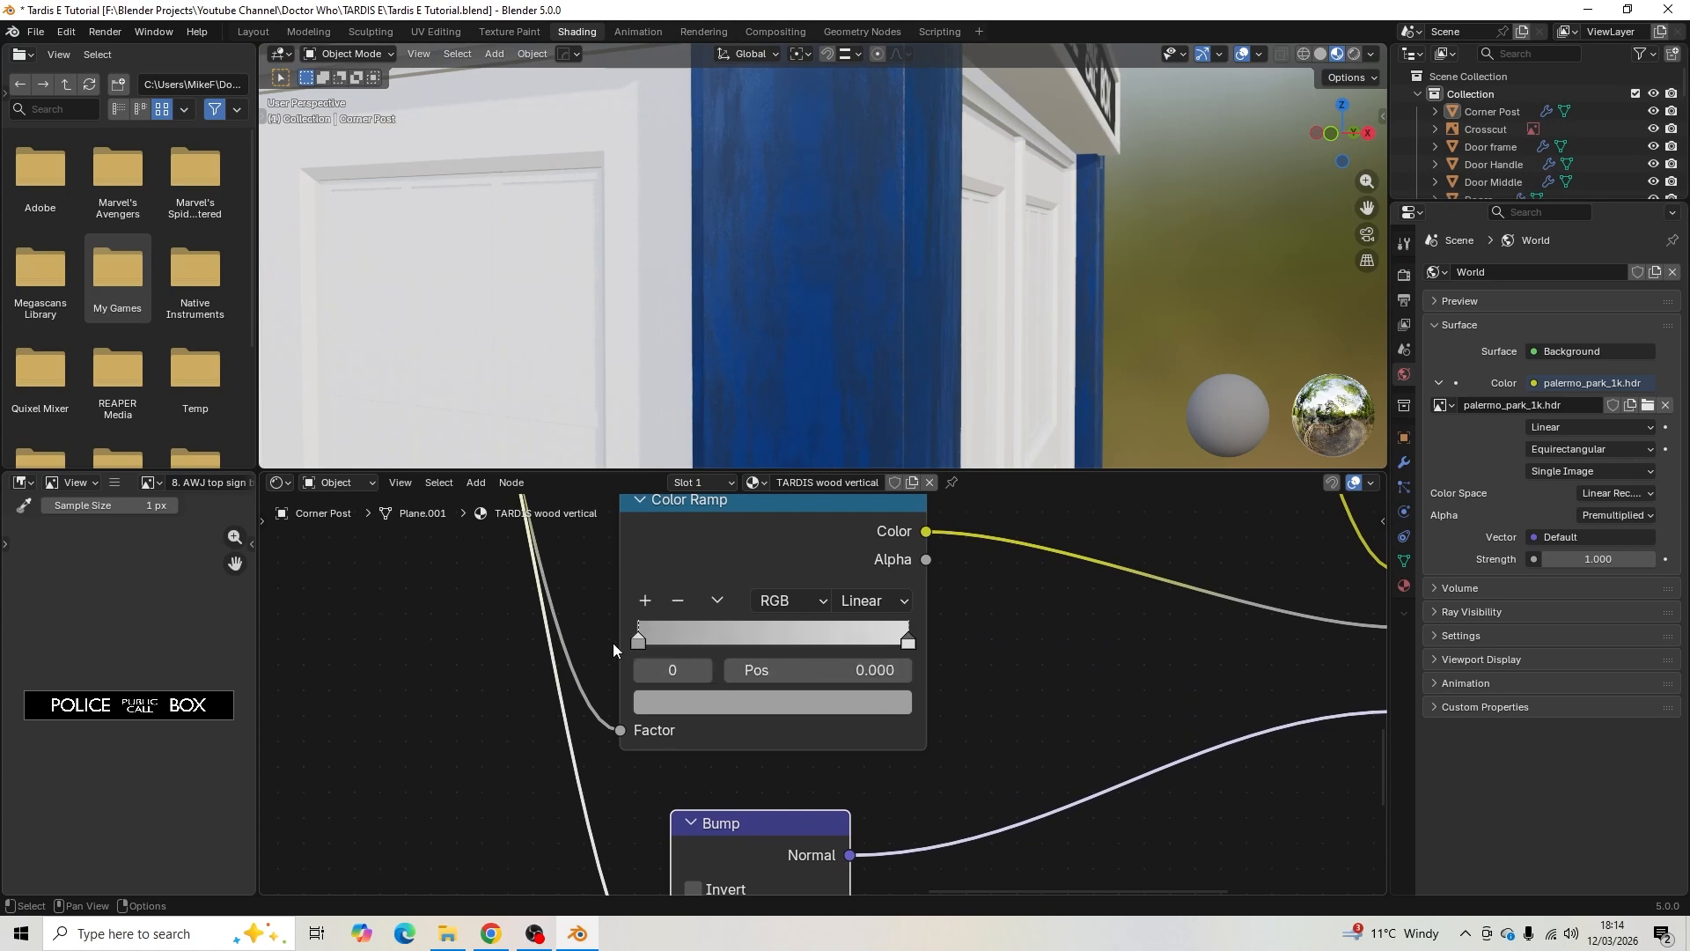
- Move the roughness Color Ramp's lighter stop closer to the grey stop and set the Bump strength to 0.45
drag(908, 646, 737, 637)
scroll(826, 369, down, 3)
middle_drag(1012, 738, 1047, 581)
scroll(880, 704, up, 3)
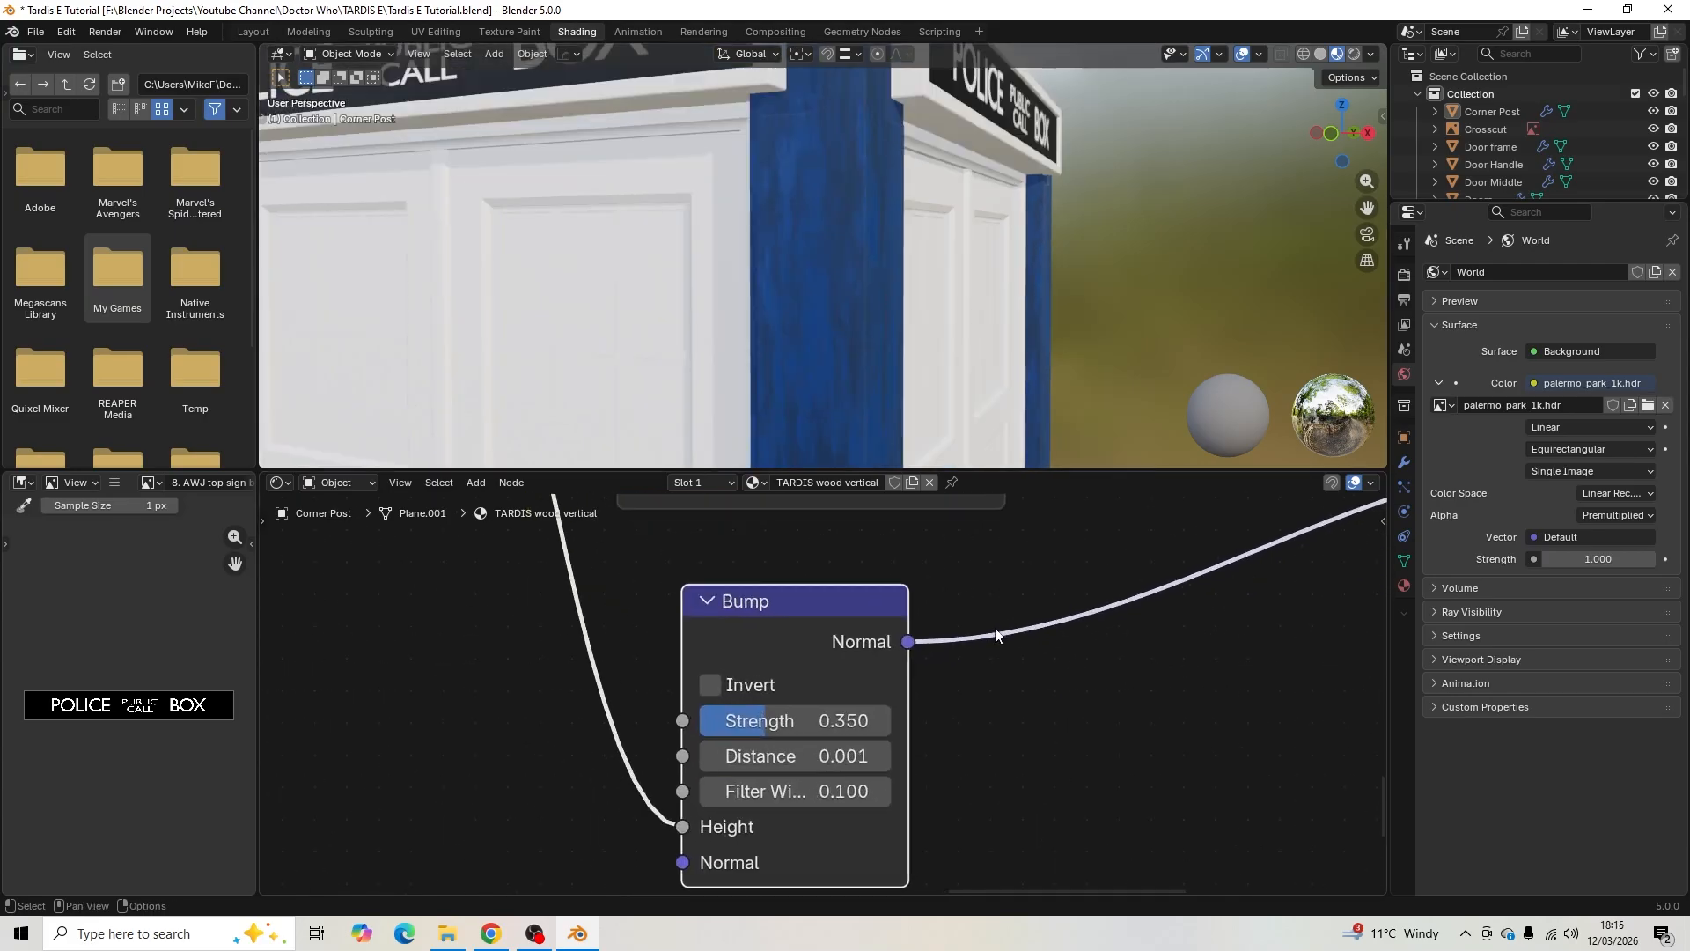
click(875, 717)
key(BackSpace)
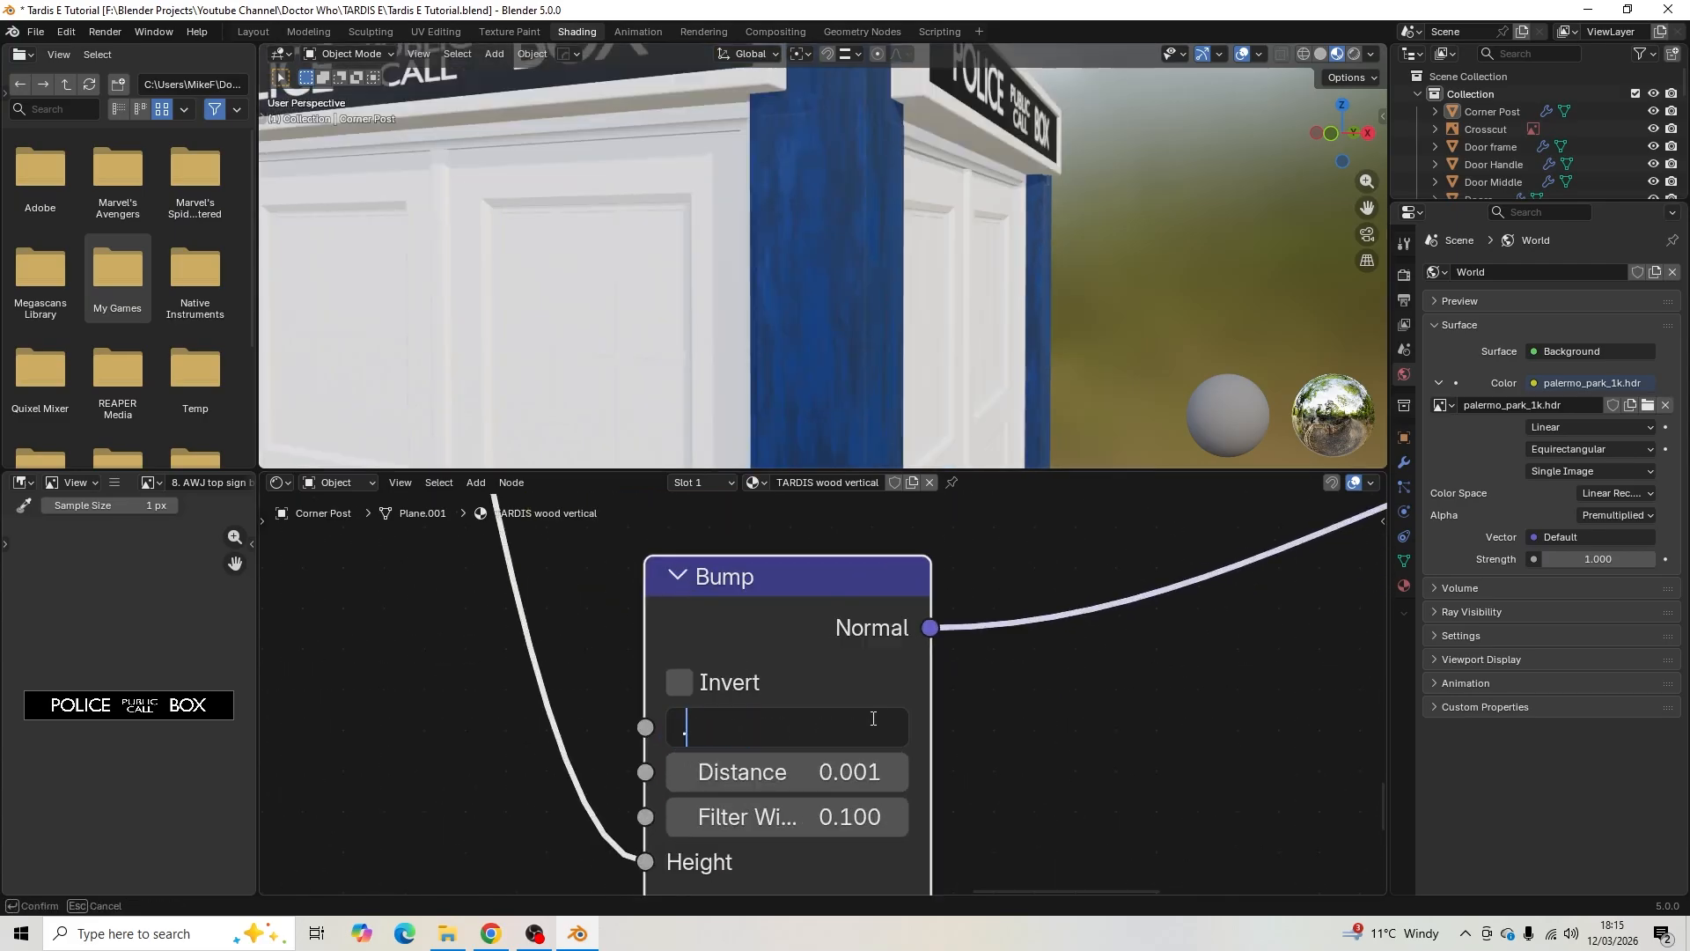
text(.45)
key(Return)
- Examine the painted wood grain and bump on the corner posts from several angles and distances
scroll(815, 346, down, 5)
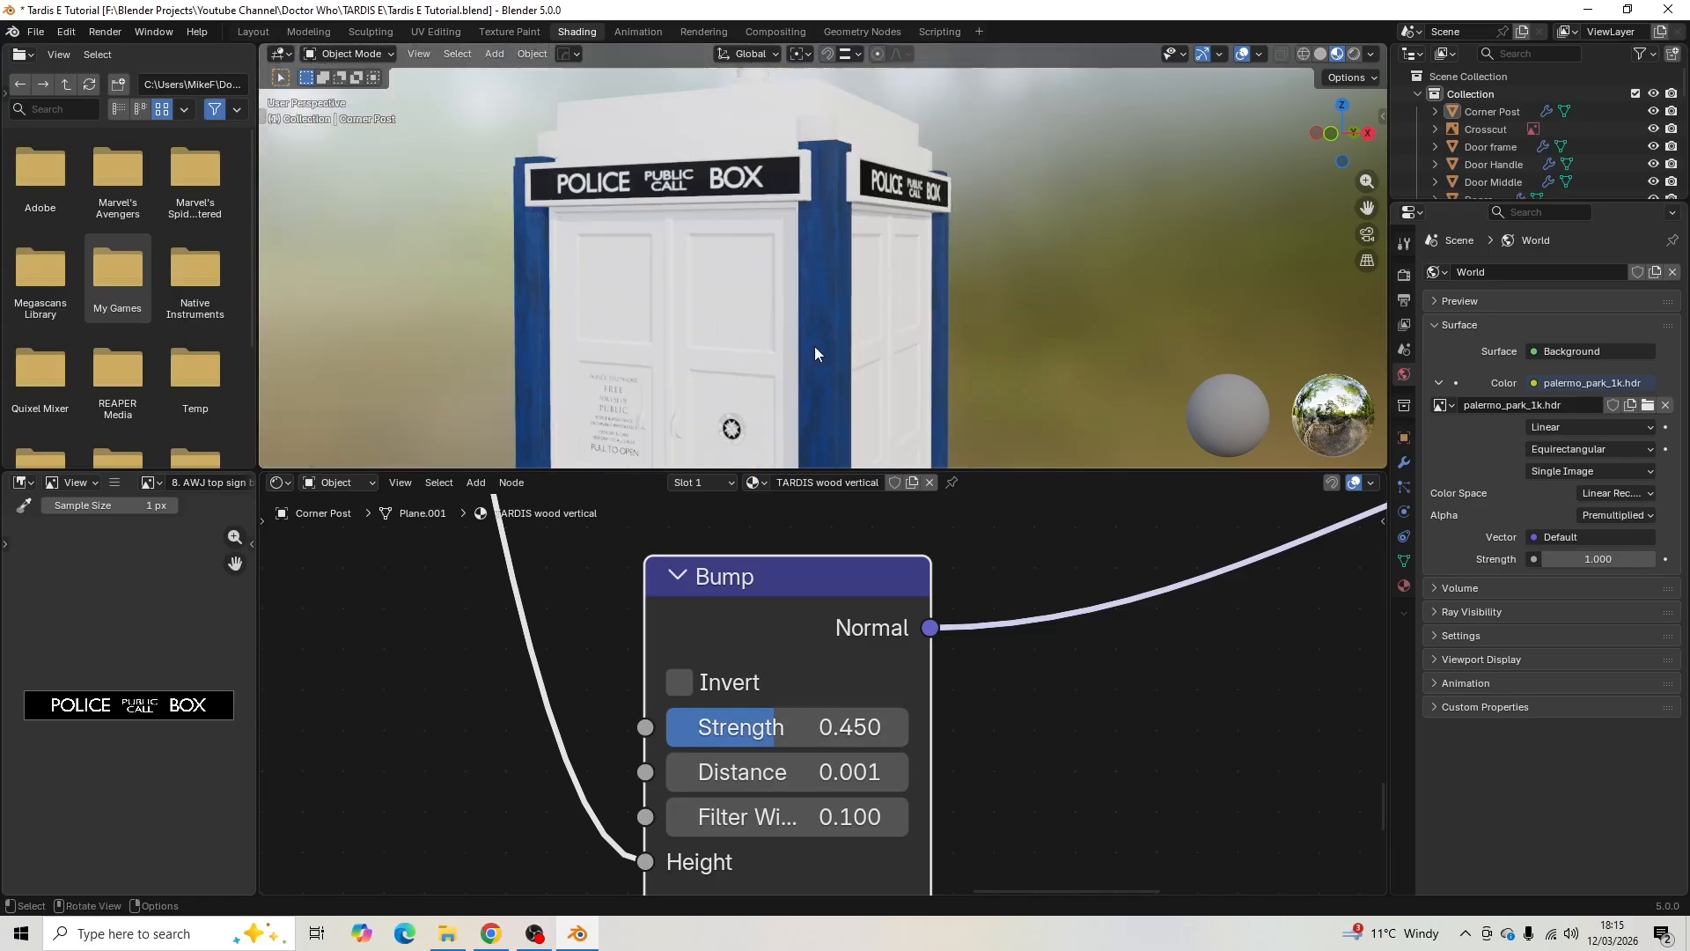
mouse_move(906, 350)
middle_down()
mouse_move(880, 373)
mouse_move(896, 356)
middle_up()
scroll(884, 370, up, 5)
scroll(896, 357, up, 4)
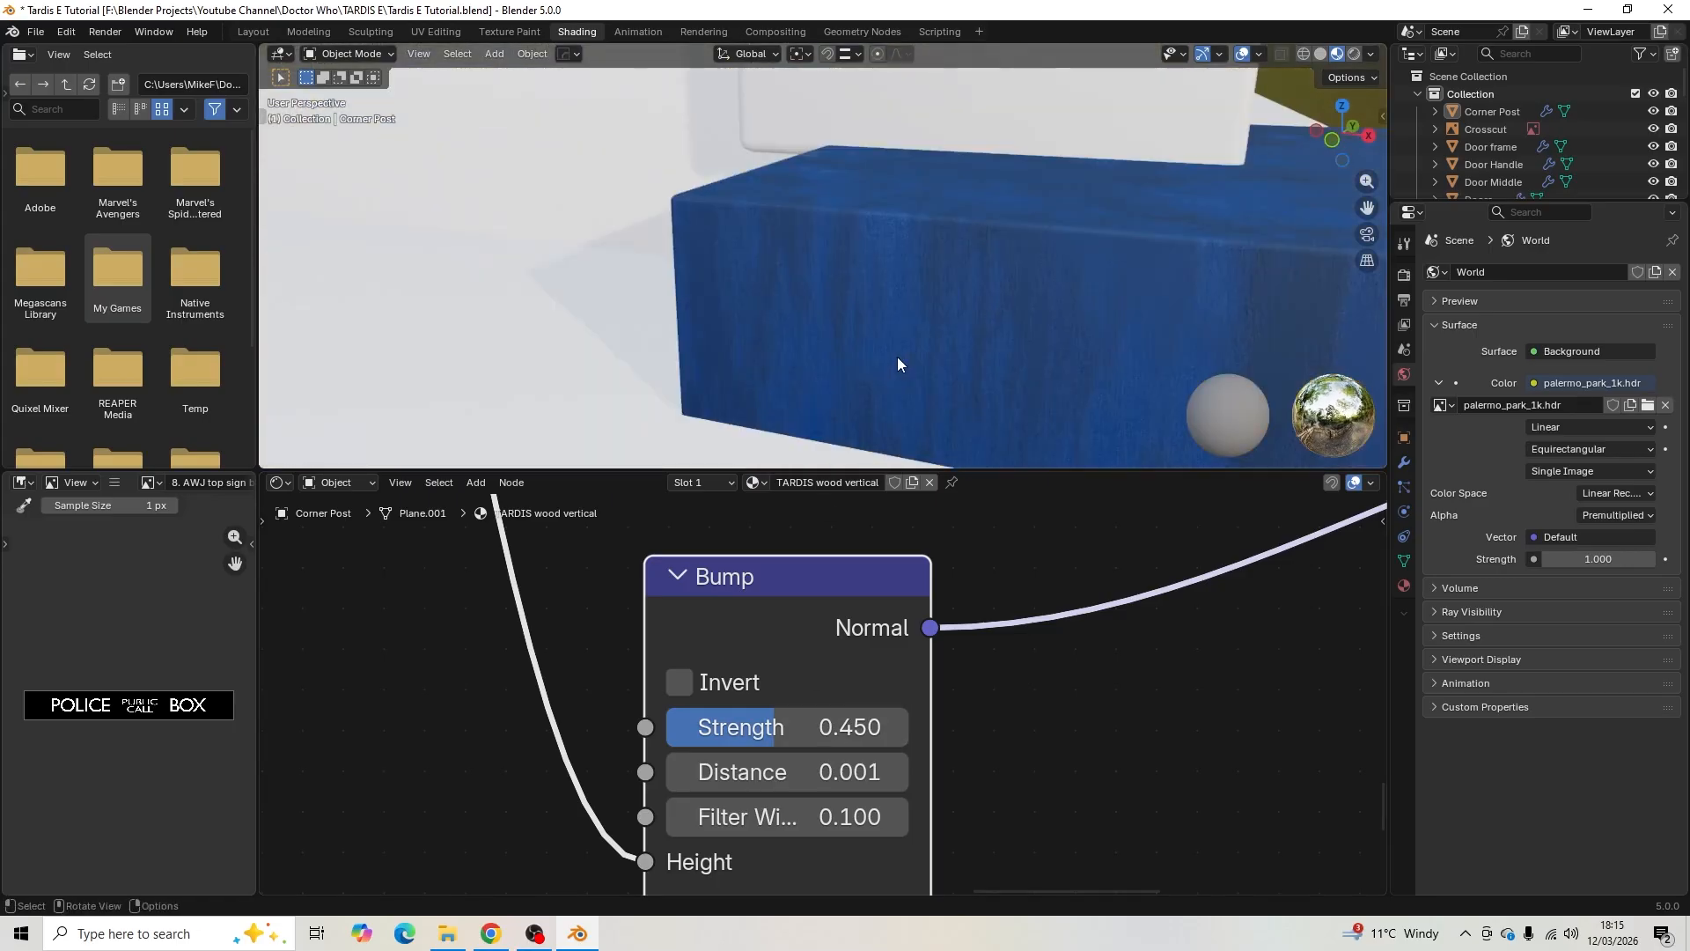
scroll(897, 357, down, 10)
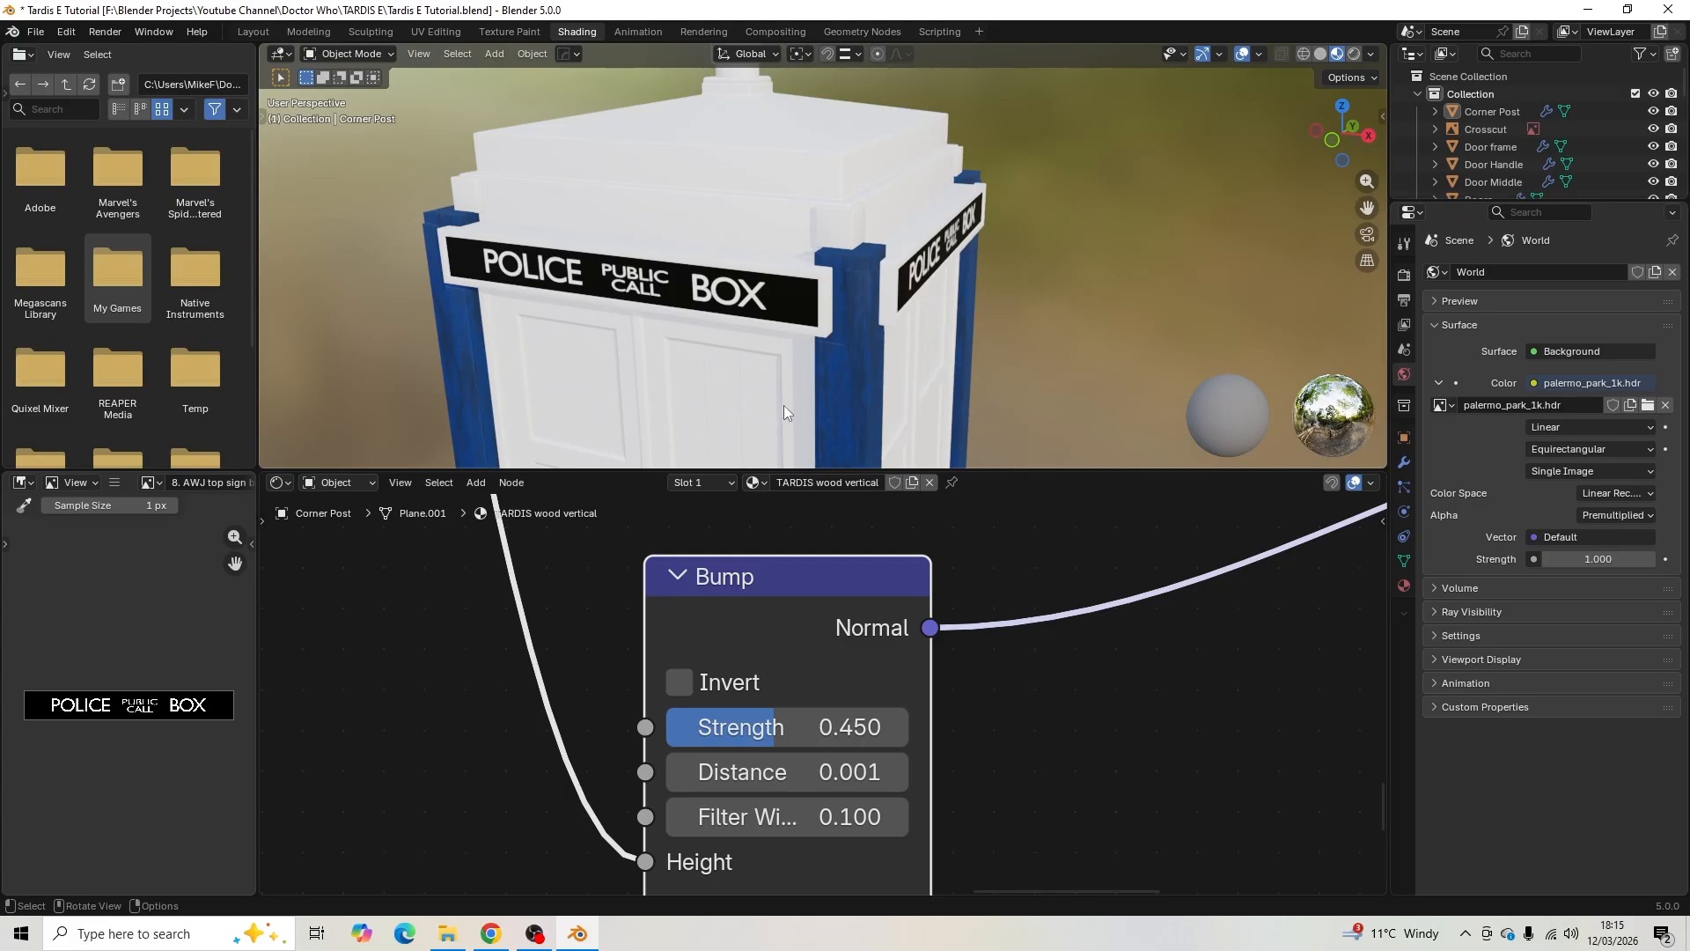
scroll(985, 222, down, 4)
middle_drag(971, 249, 1061, 263)
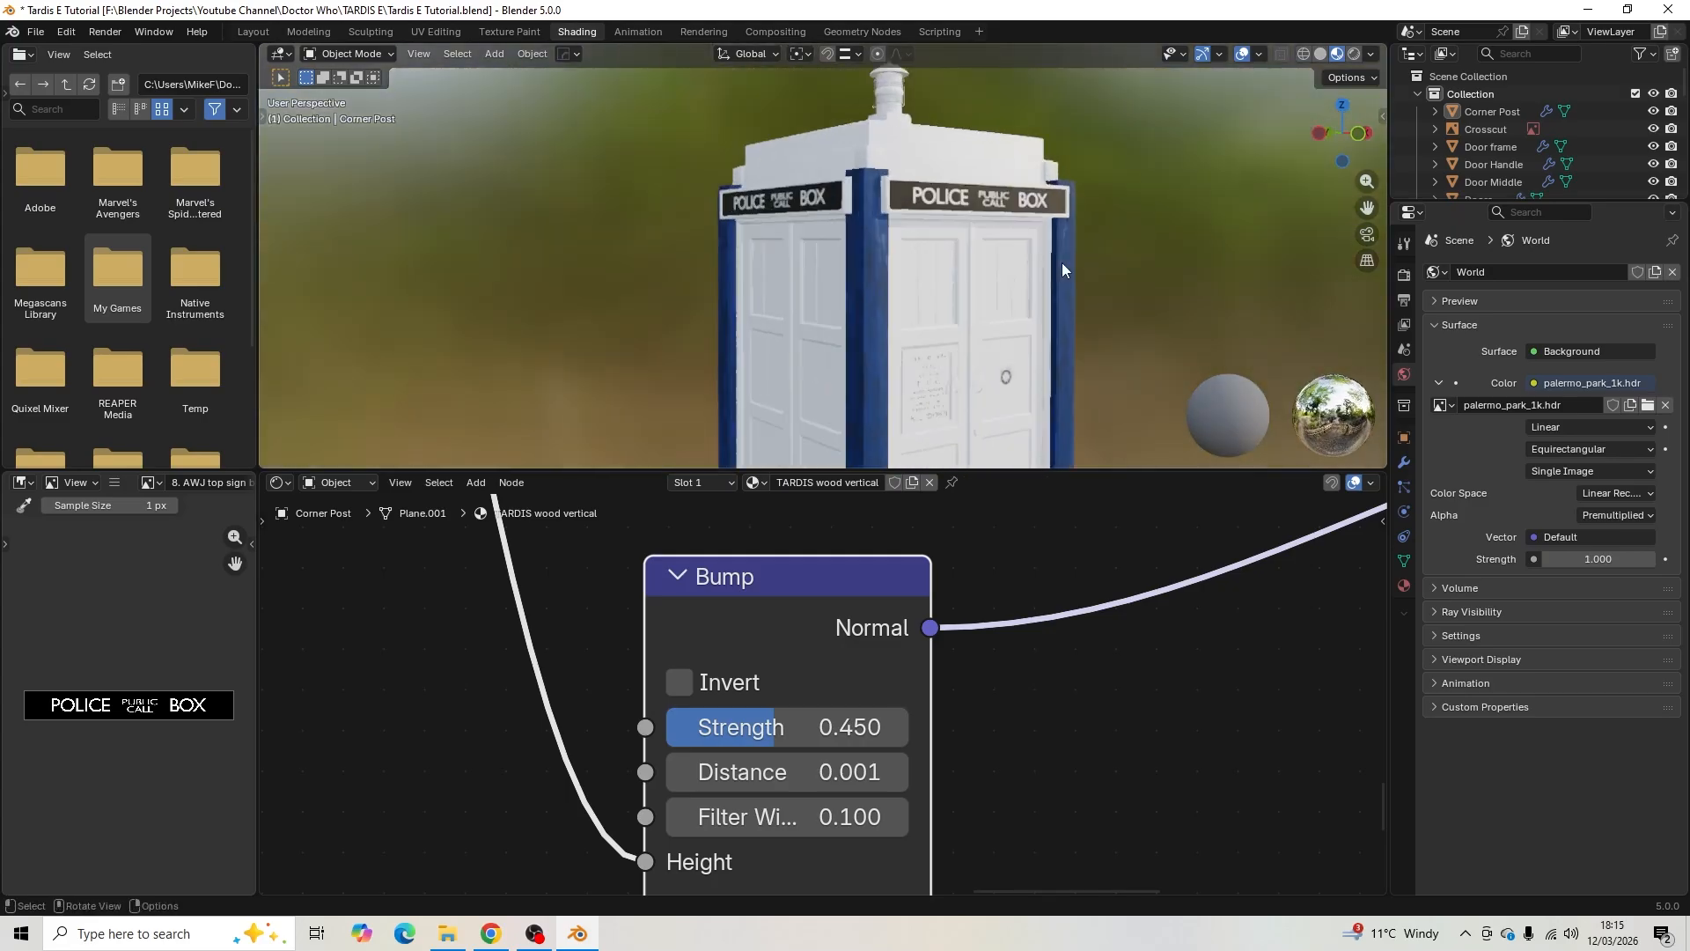
scroll(984, 315, up, 4)
scroll(920, 261, up, 3)
click(915, 266)
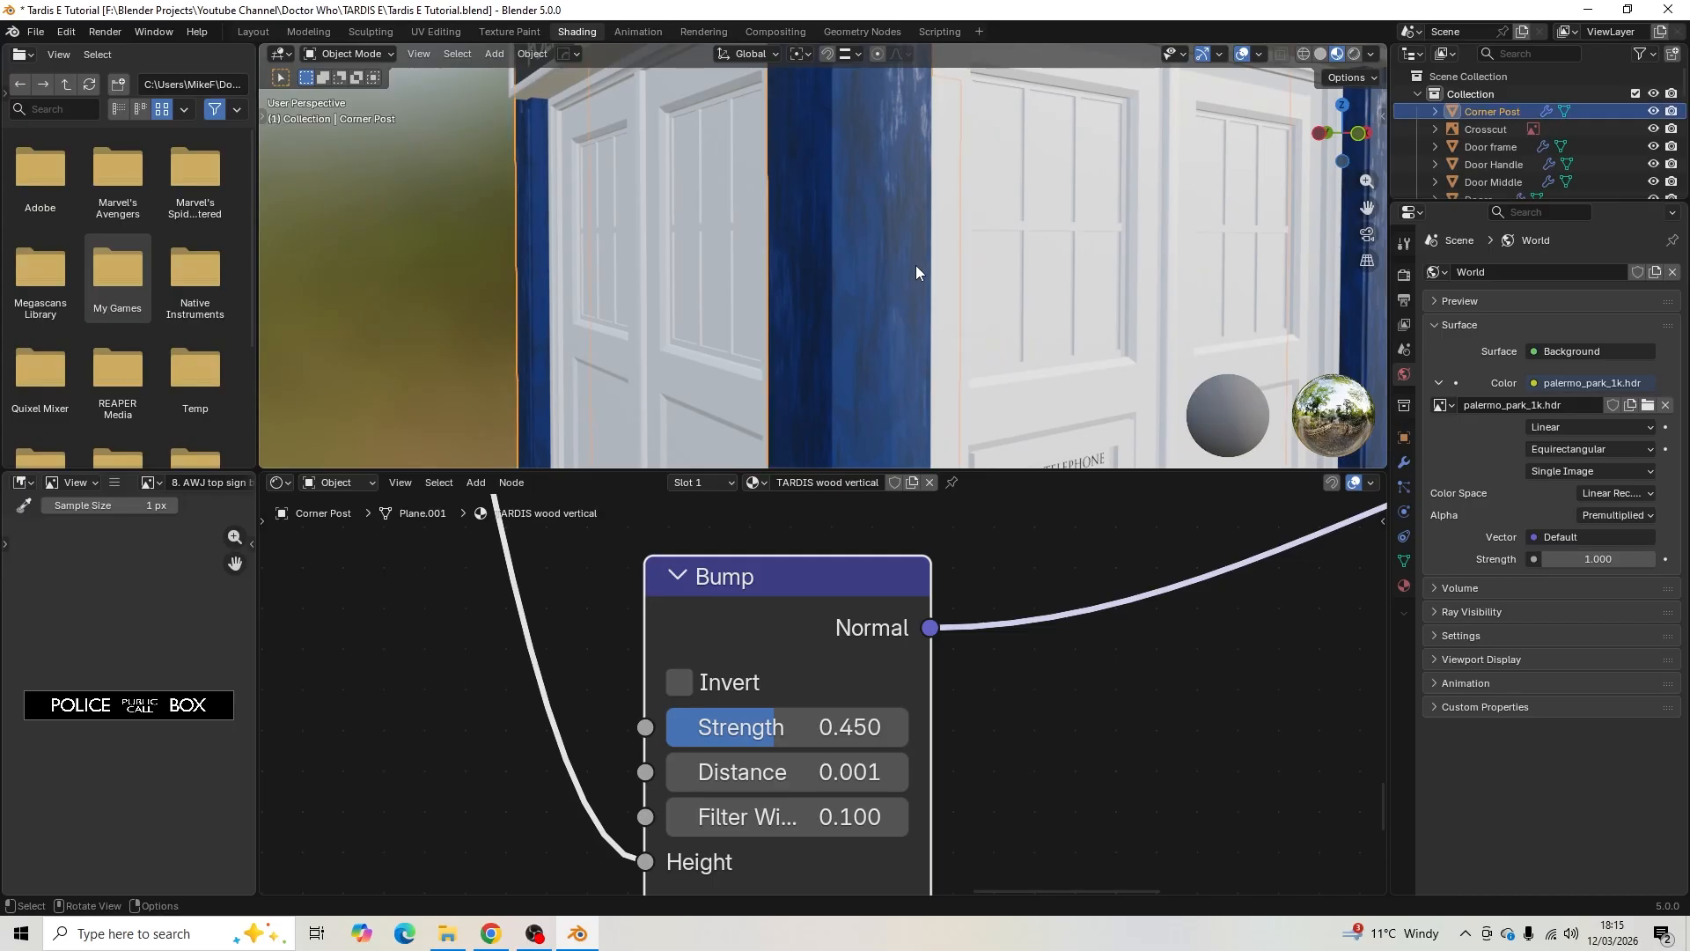
scroll(915, 266, down, 4)
middle_drag(882, 287, 926, 361)
scroll(912, 347, up, 3)
scroll(912, 347, down, 3)
scroll(901, 336, up, 2)
scroll(926, 361, down, 4)
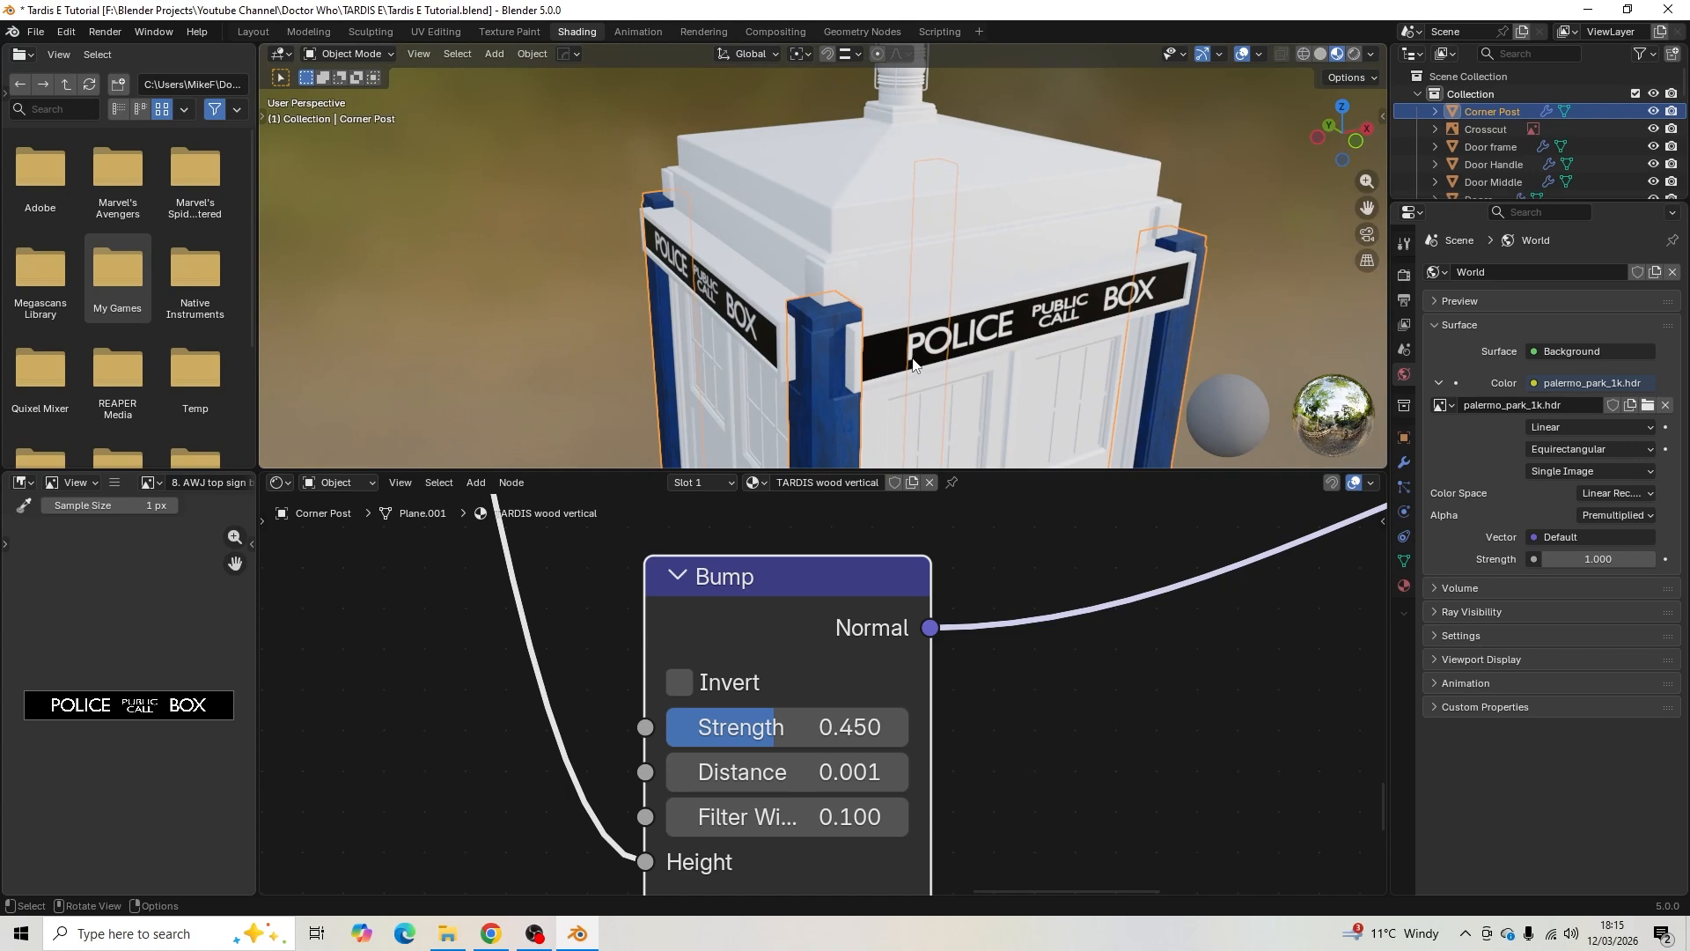
scroll(914, 363, down, 3)
shift+middle_drag(928, 389, 876, 313)
scroll(910, 261, up, 3)
scroll(910, 261, down, 4)
scroll(876, 313, up, 3)
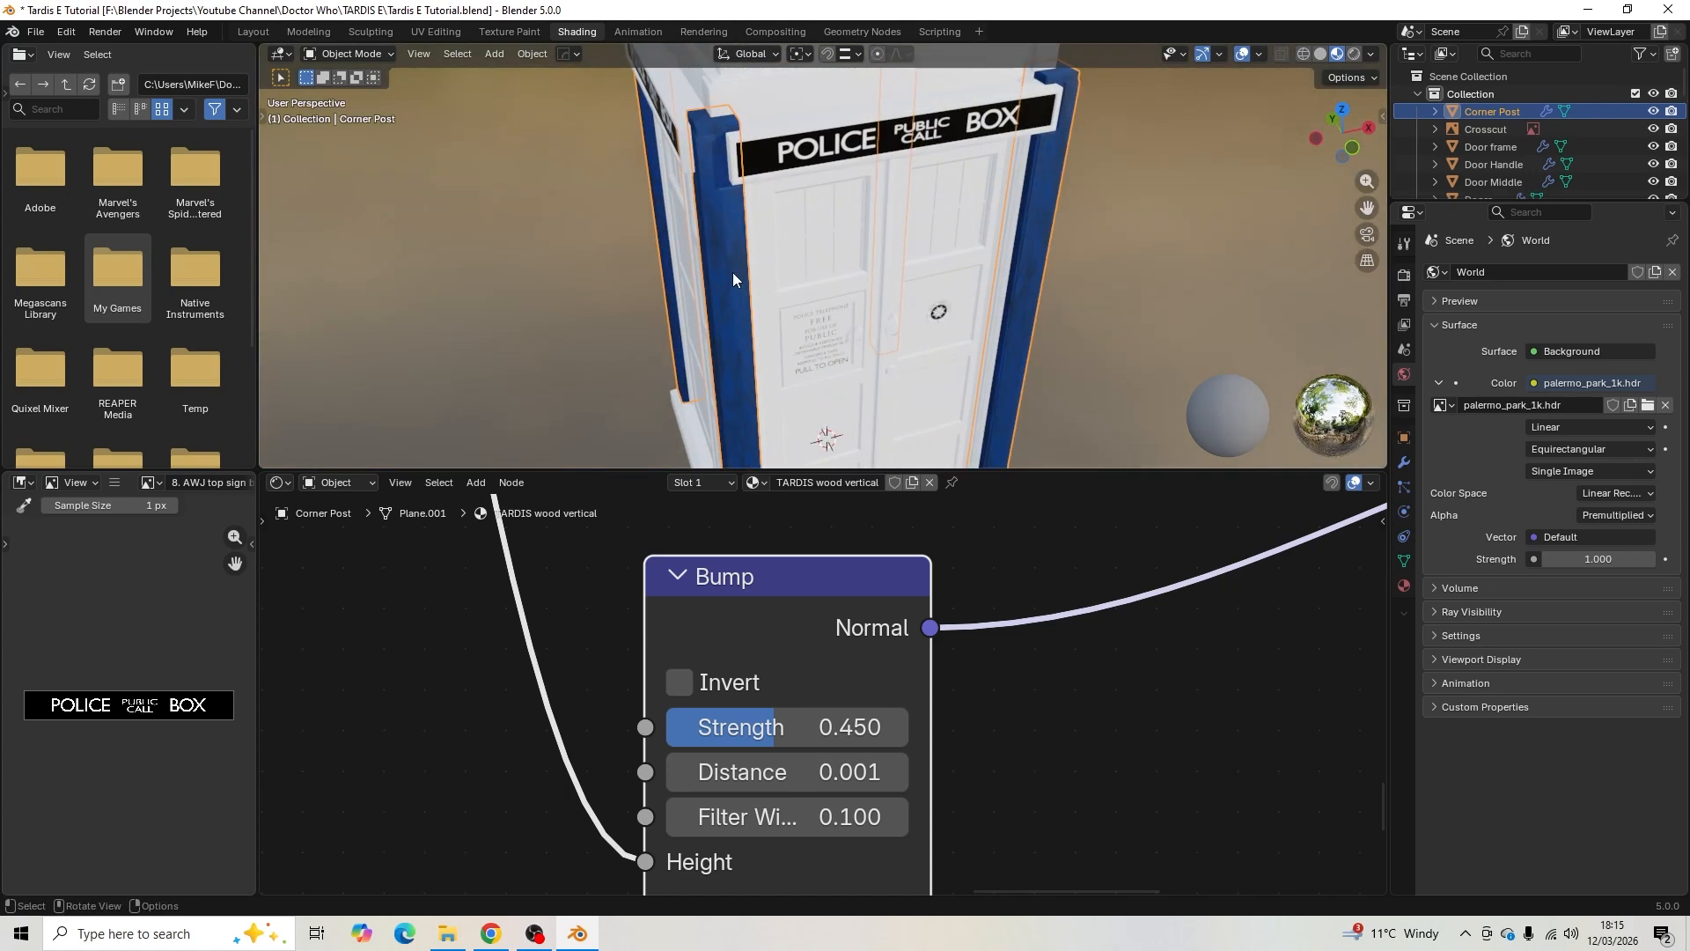
middle_drag(732, 266, 776, 308)
middle_drag(924, 271, 885, 250)
- Hide the Police Box Sign, the PTO Sign text and the St Johns Sign
click(883, 253)
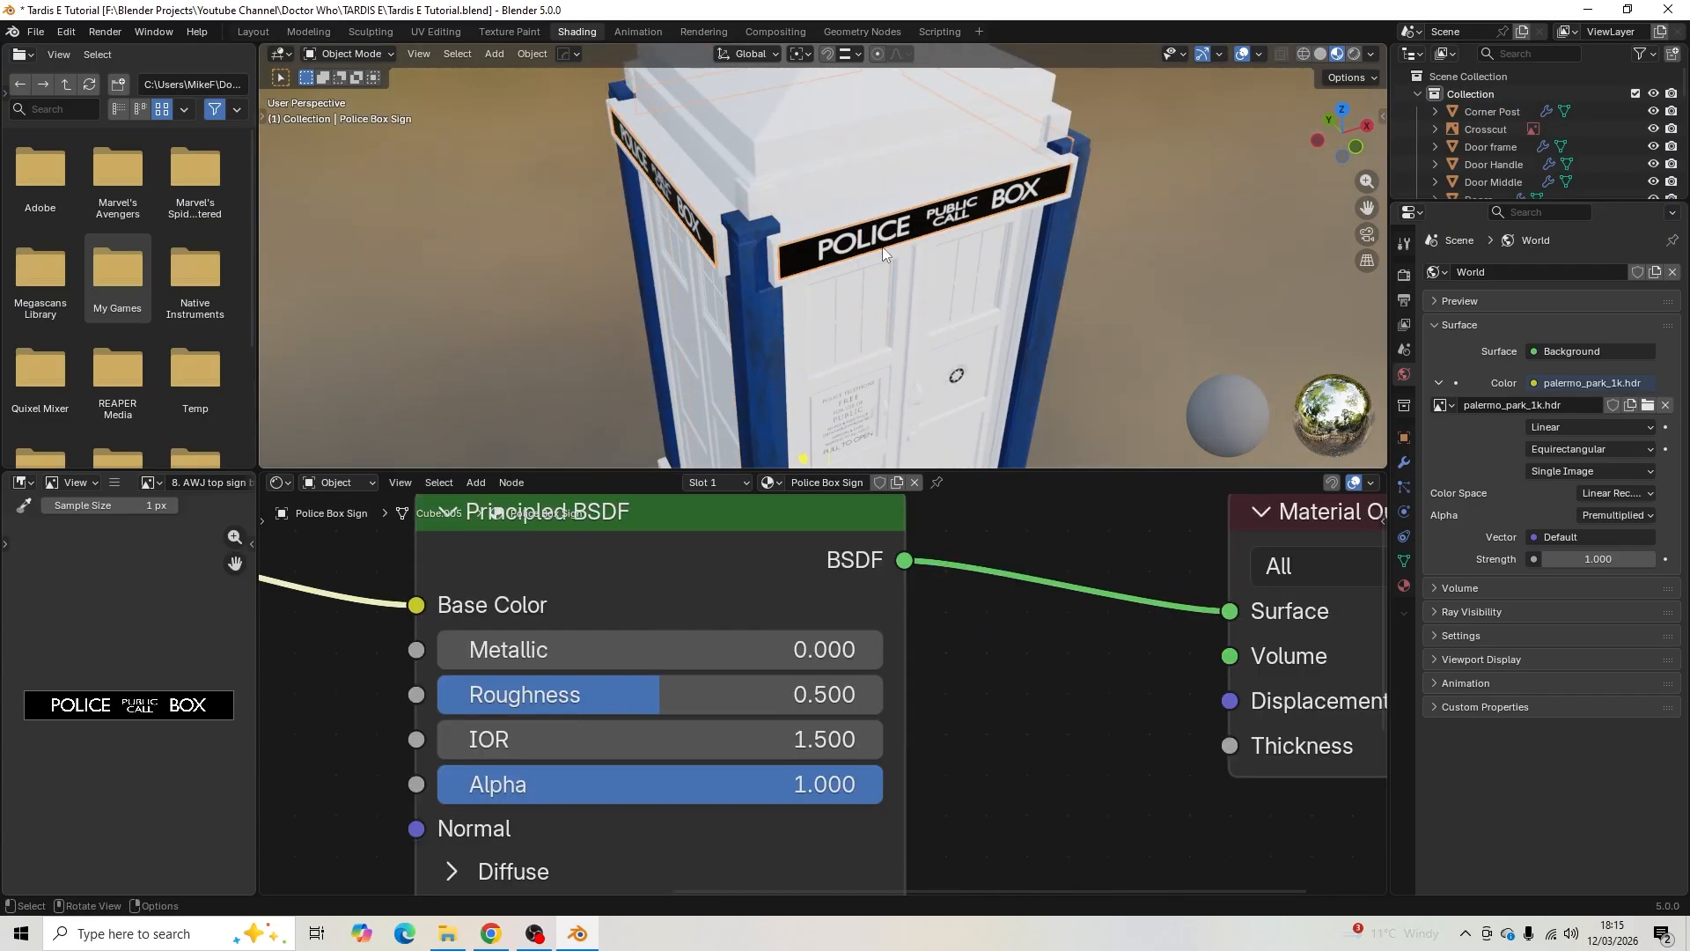
key(h)
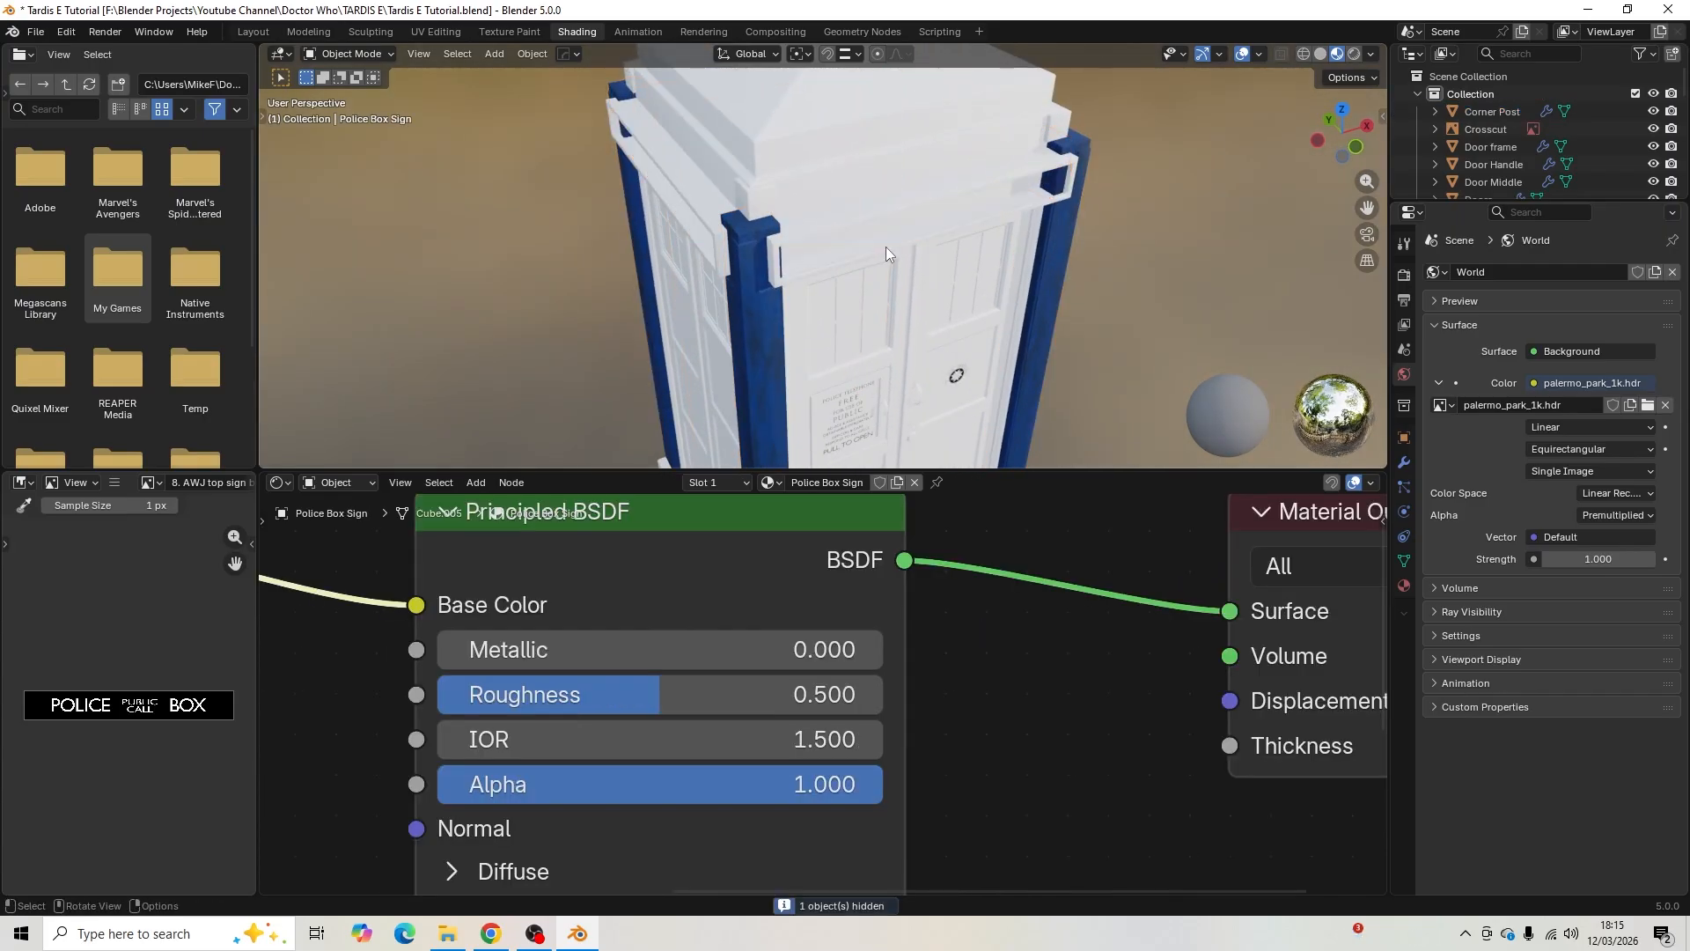
middle_drag(886, 247, 875, 192)
scroll(869, 252, up, 4)
scroll(870, 254, up, 5)
click(870, 241)
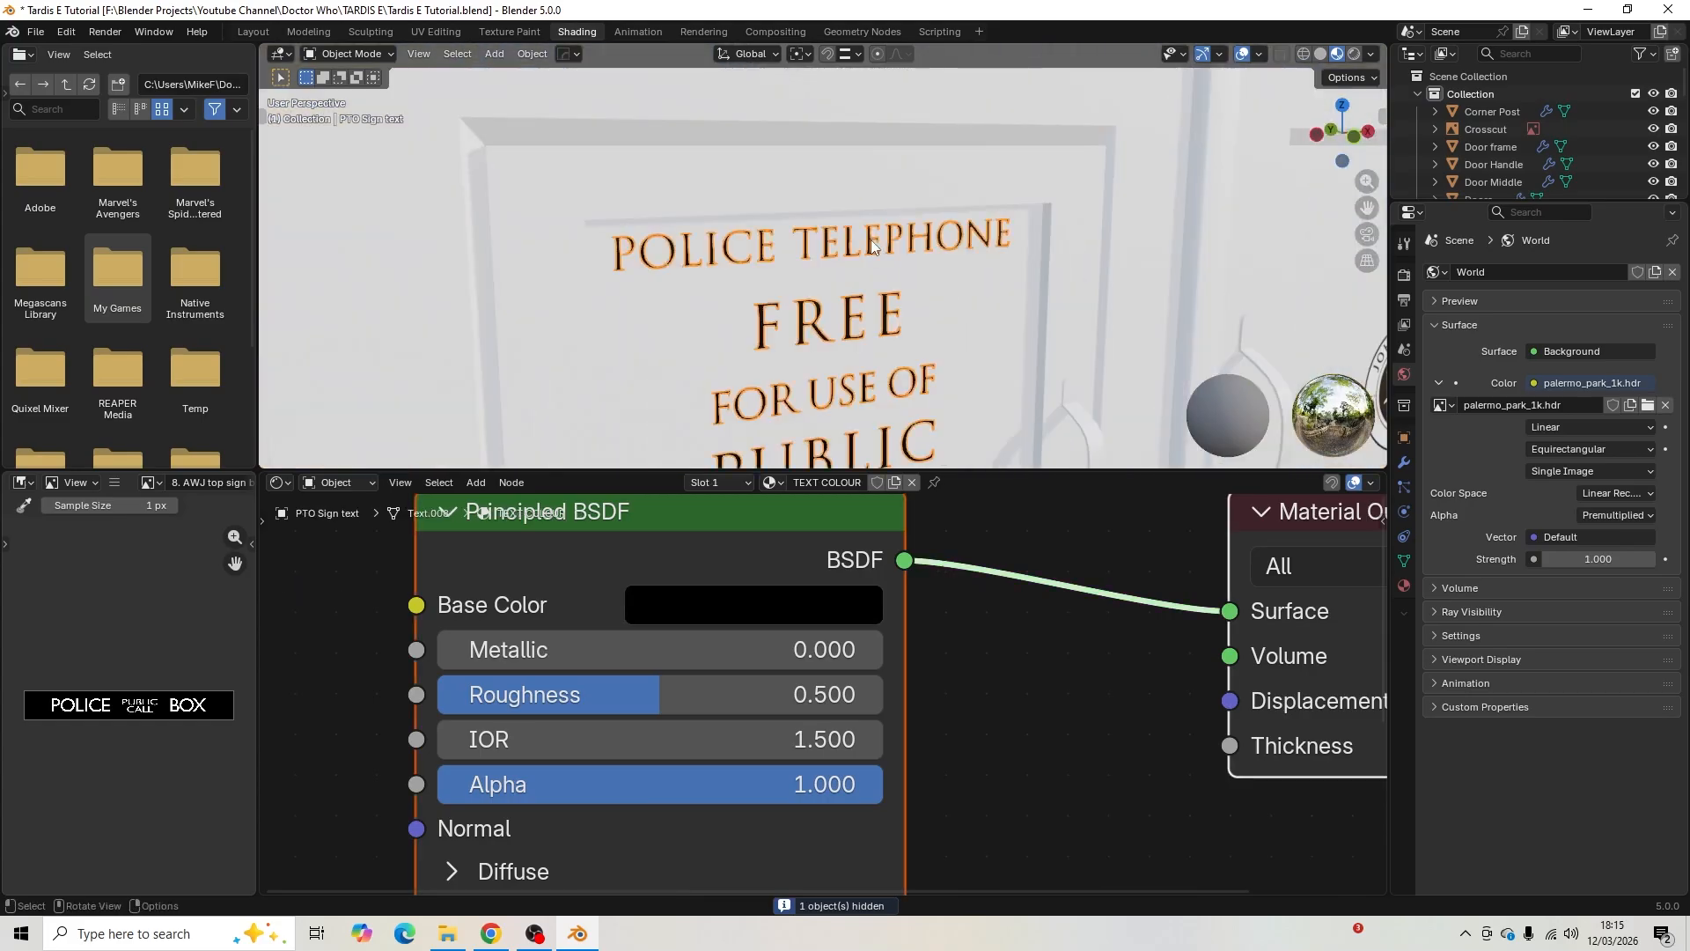
scroll(869, 239, down, 5)
key(h)
click(1119, 316)
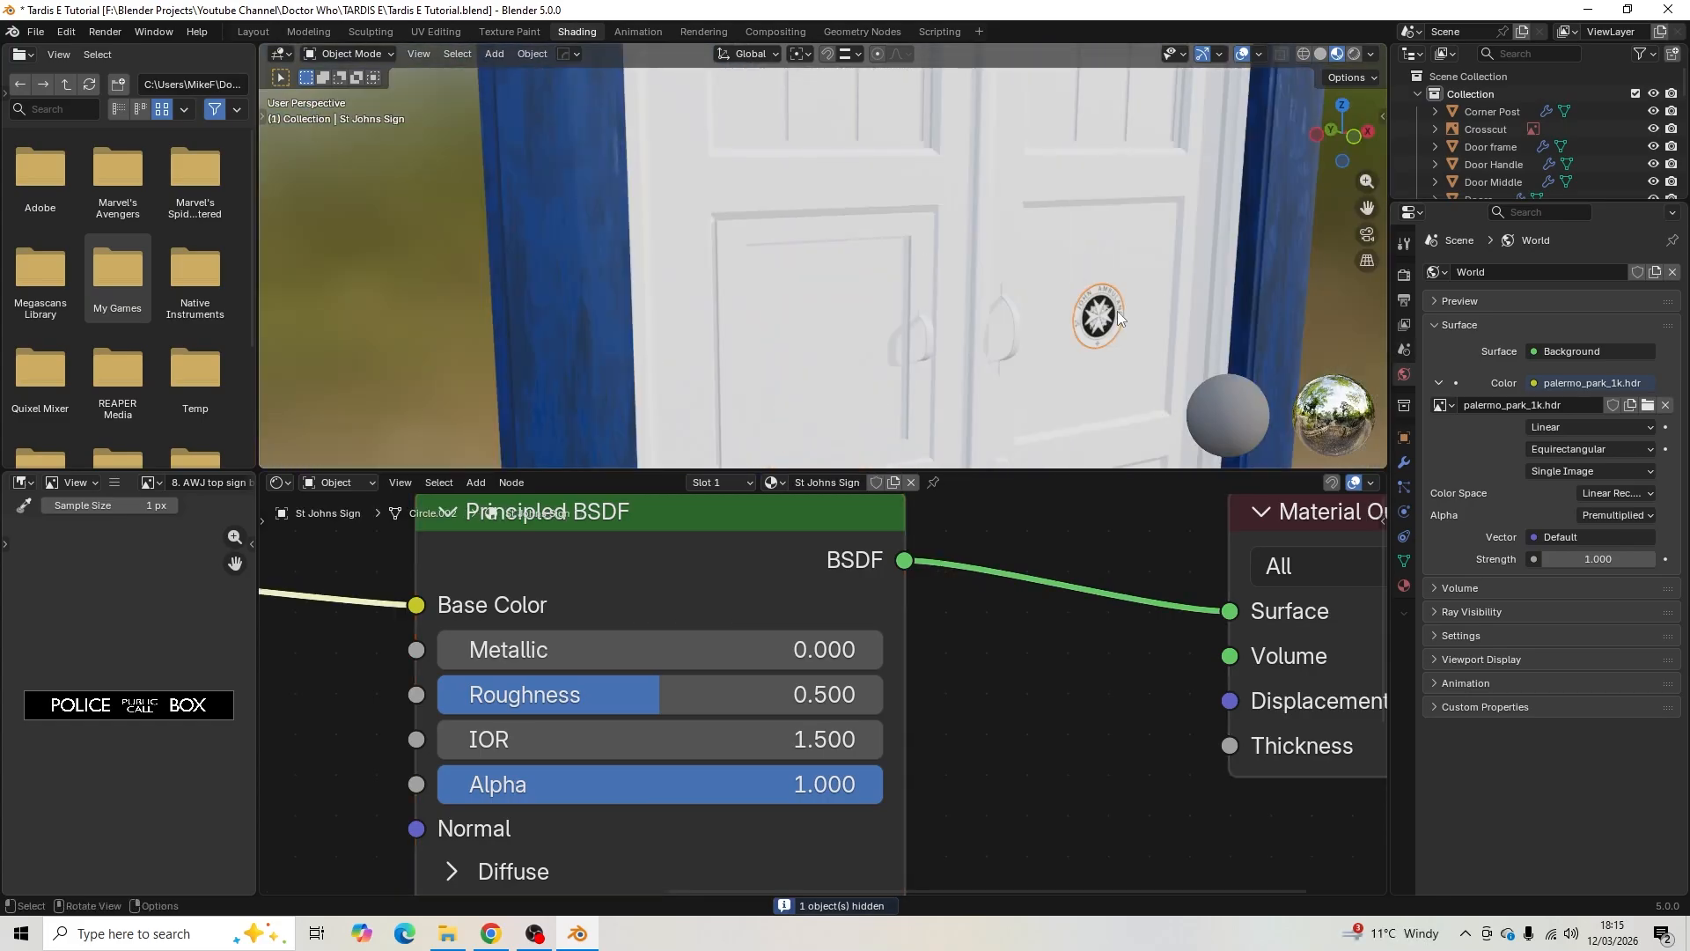
key(h)
- Hide the Window Glass, the Door Handle and the PTO Box Handle
scroll(783, 163, down, 4)
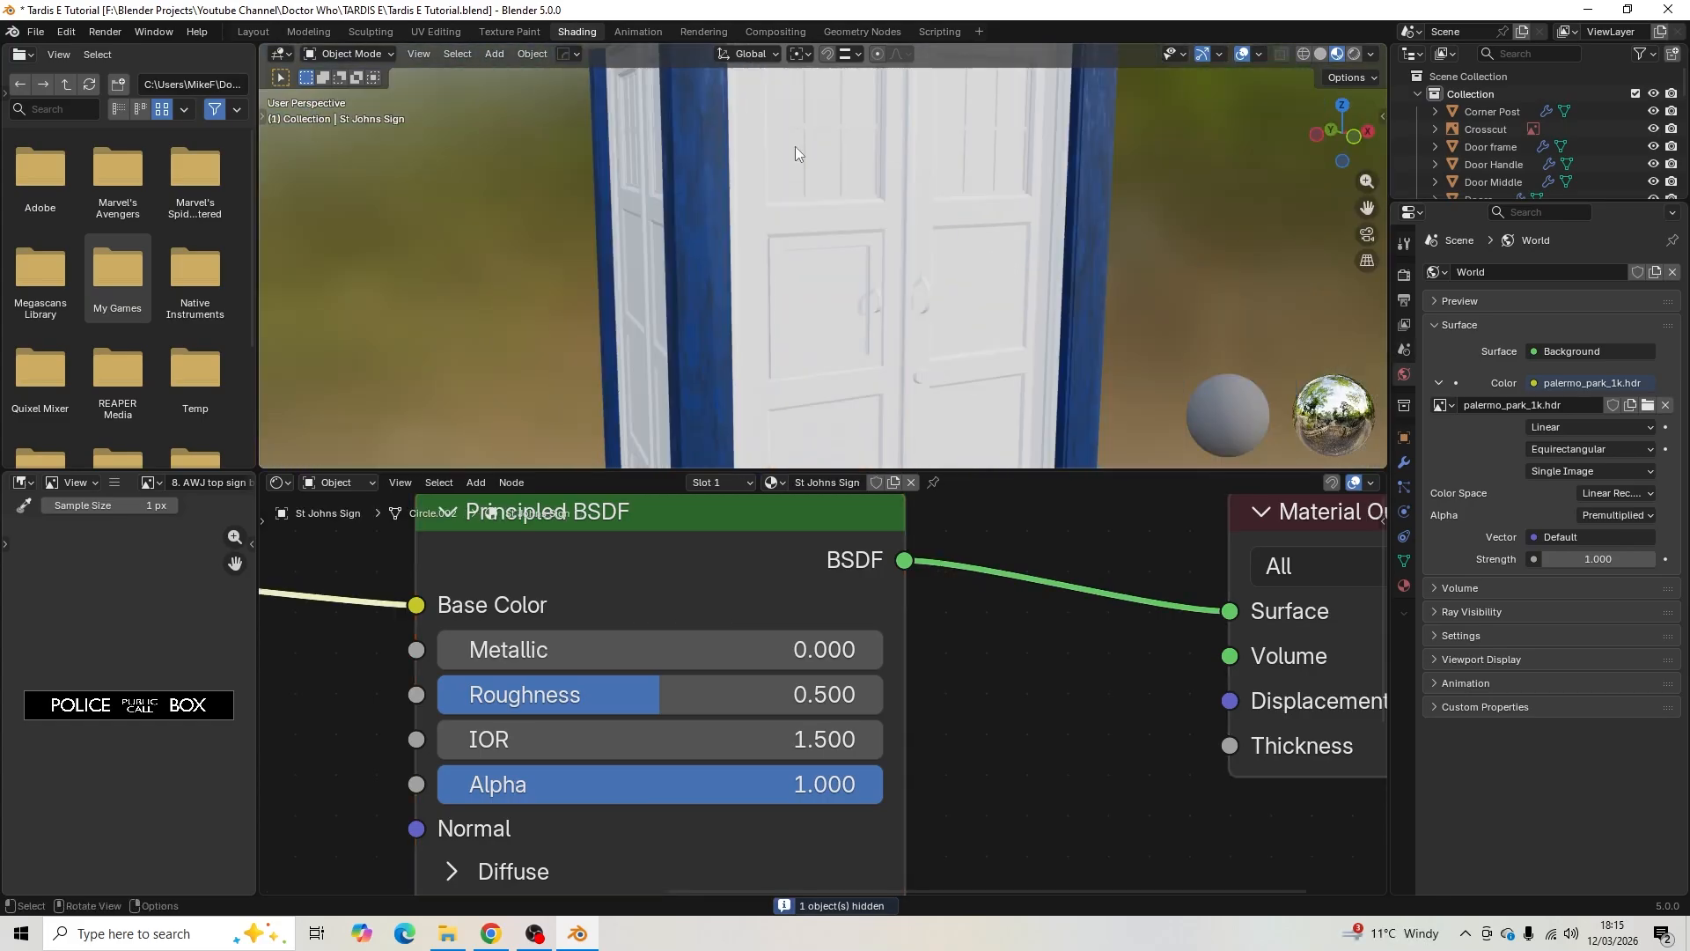
click(822, 162)
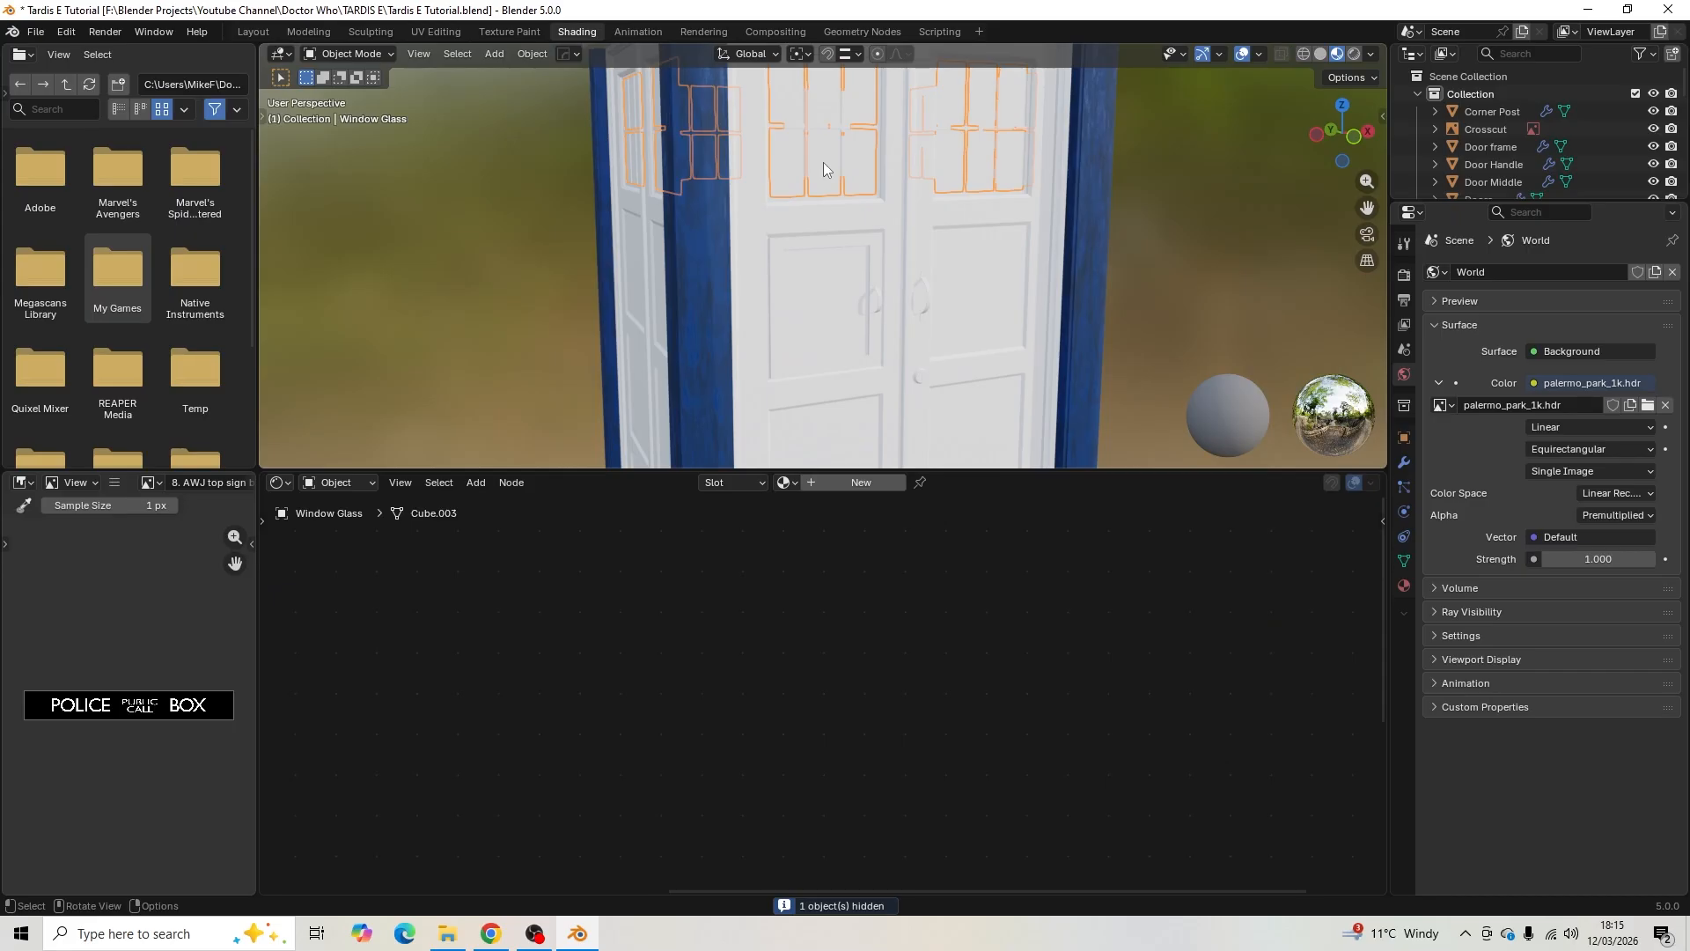
key(h)
scroll(873, 256, up, 5)
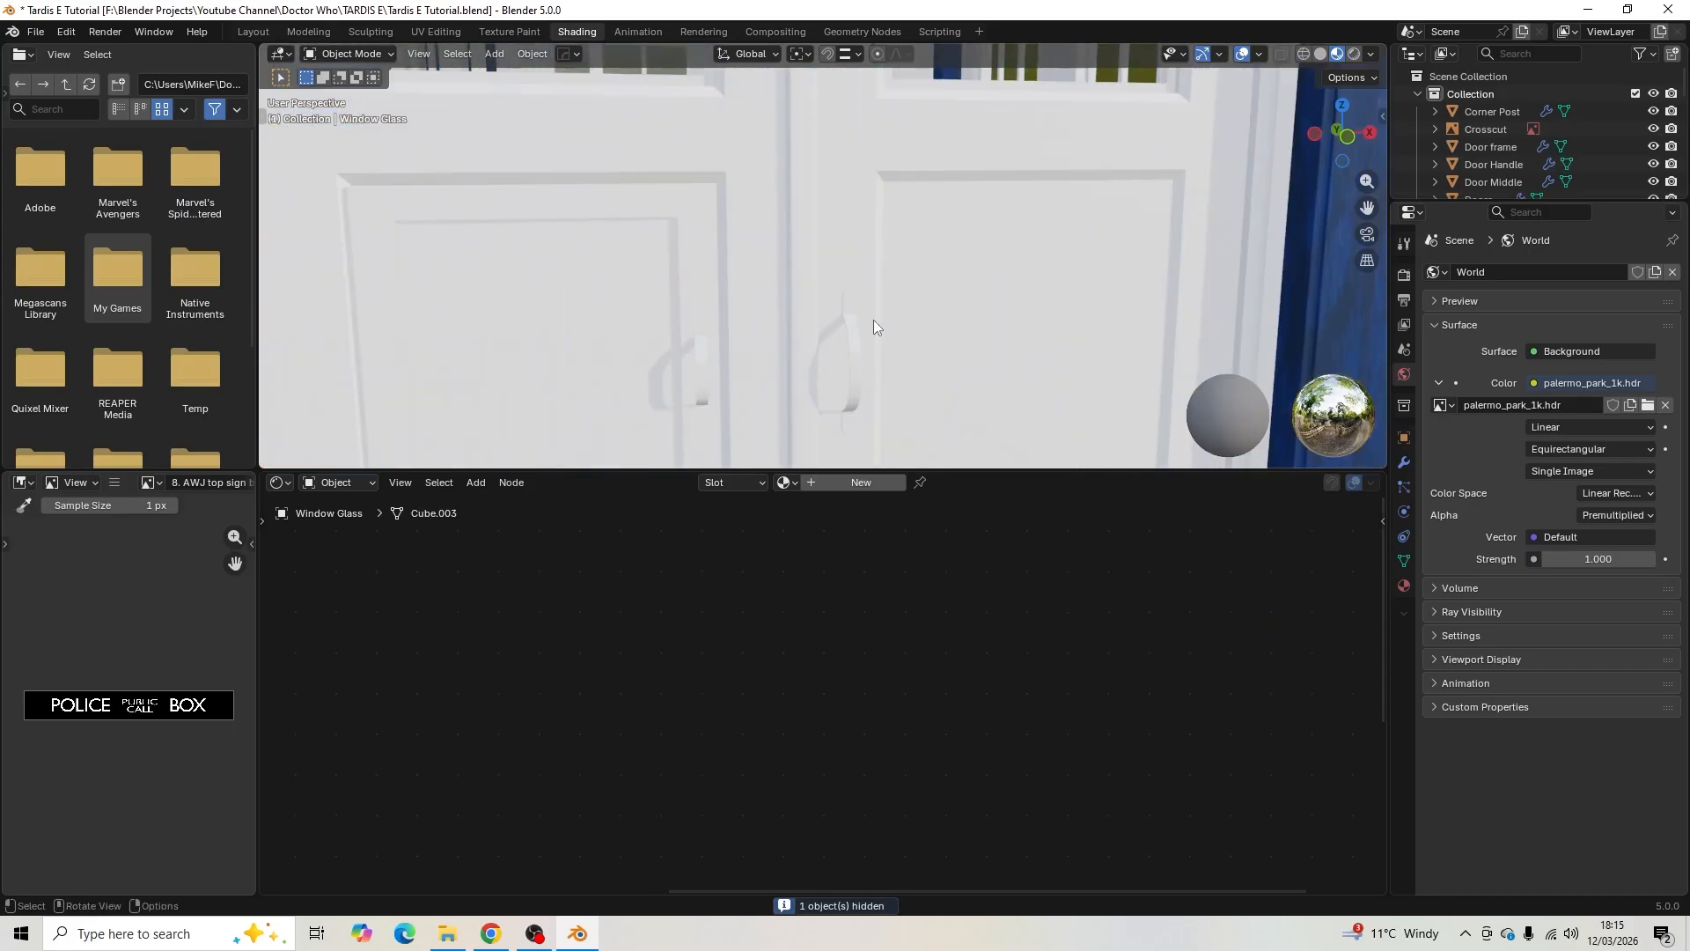
click(858, 345)
key(h)
scroll(804, 345, down, 3)
click(741, 336)
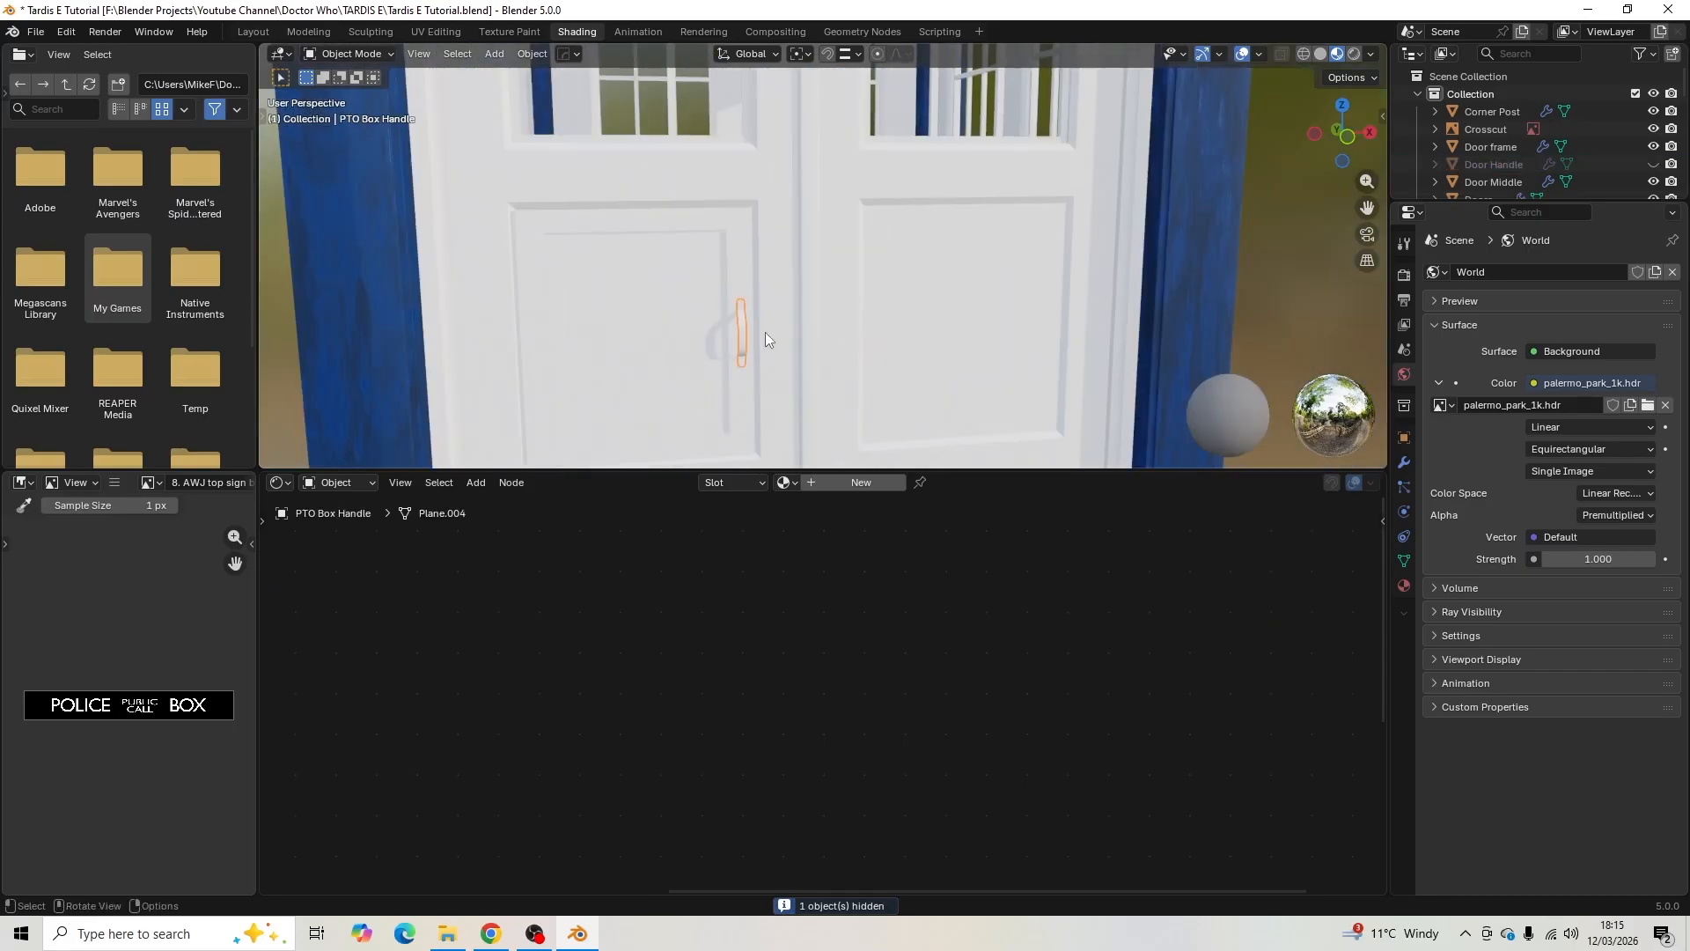
key(h)
- Hide the Key Hole on the door and the Lamp Hat on the roof
scroll(872, 356, up, 4)
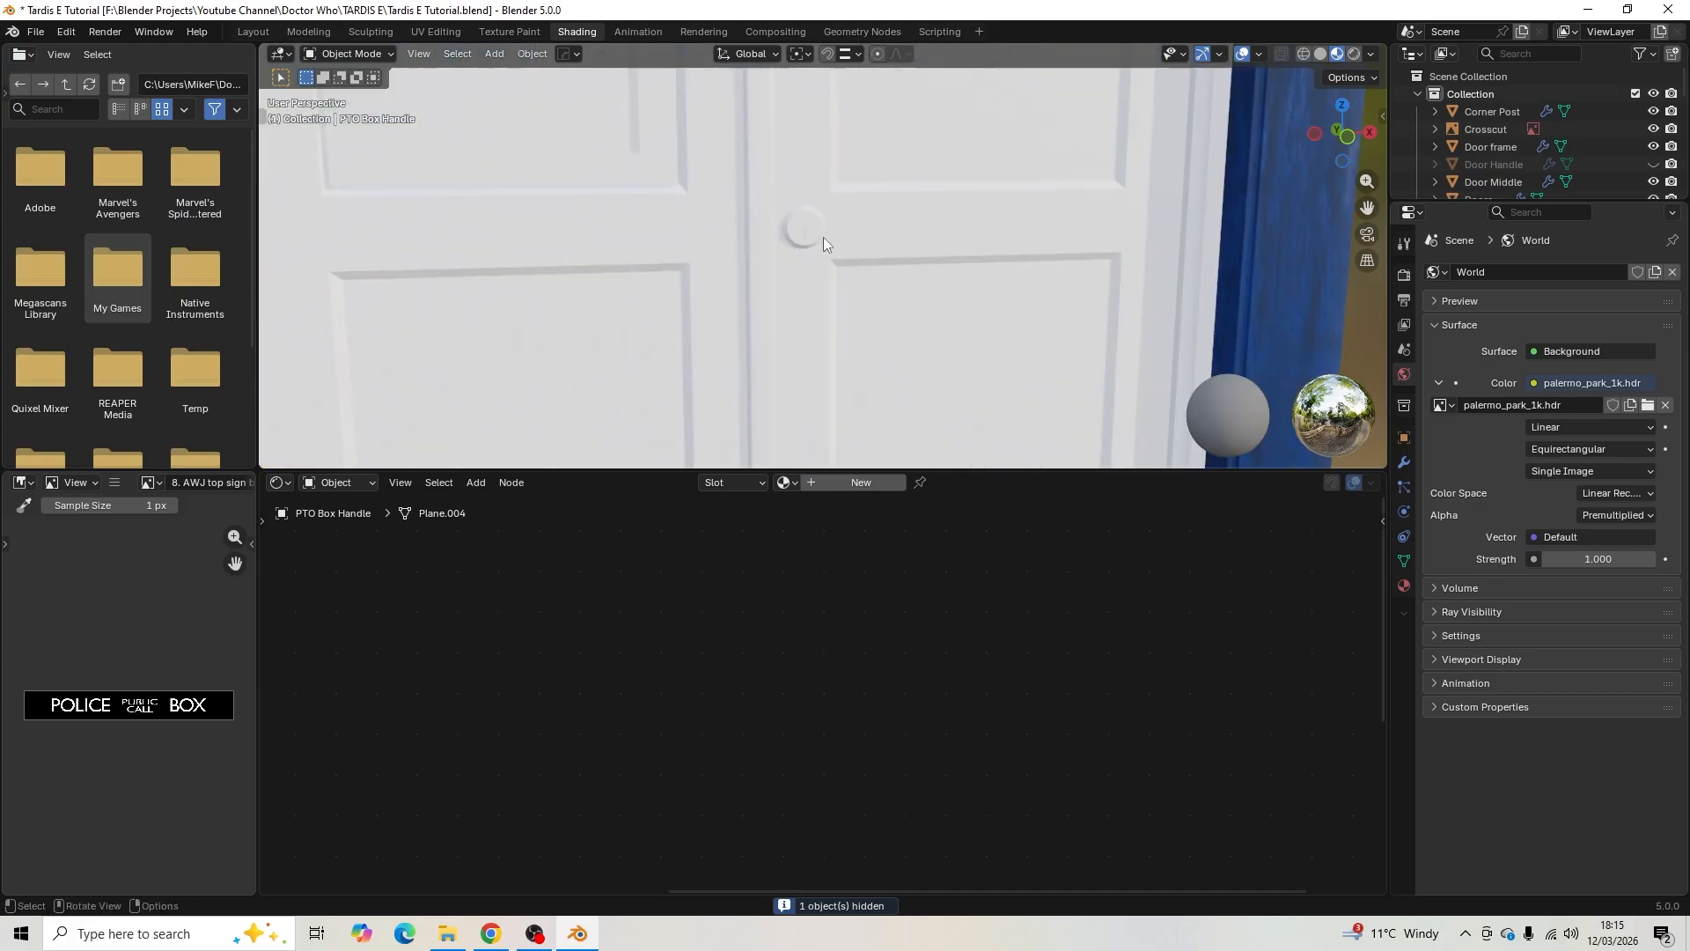
click(813, 232)
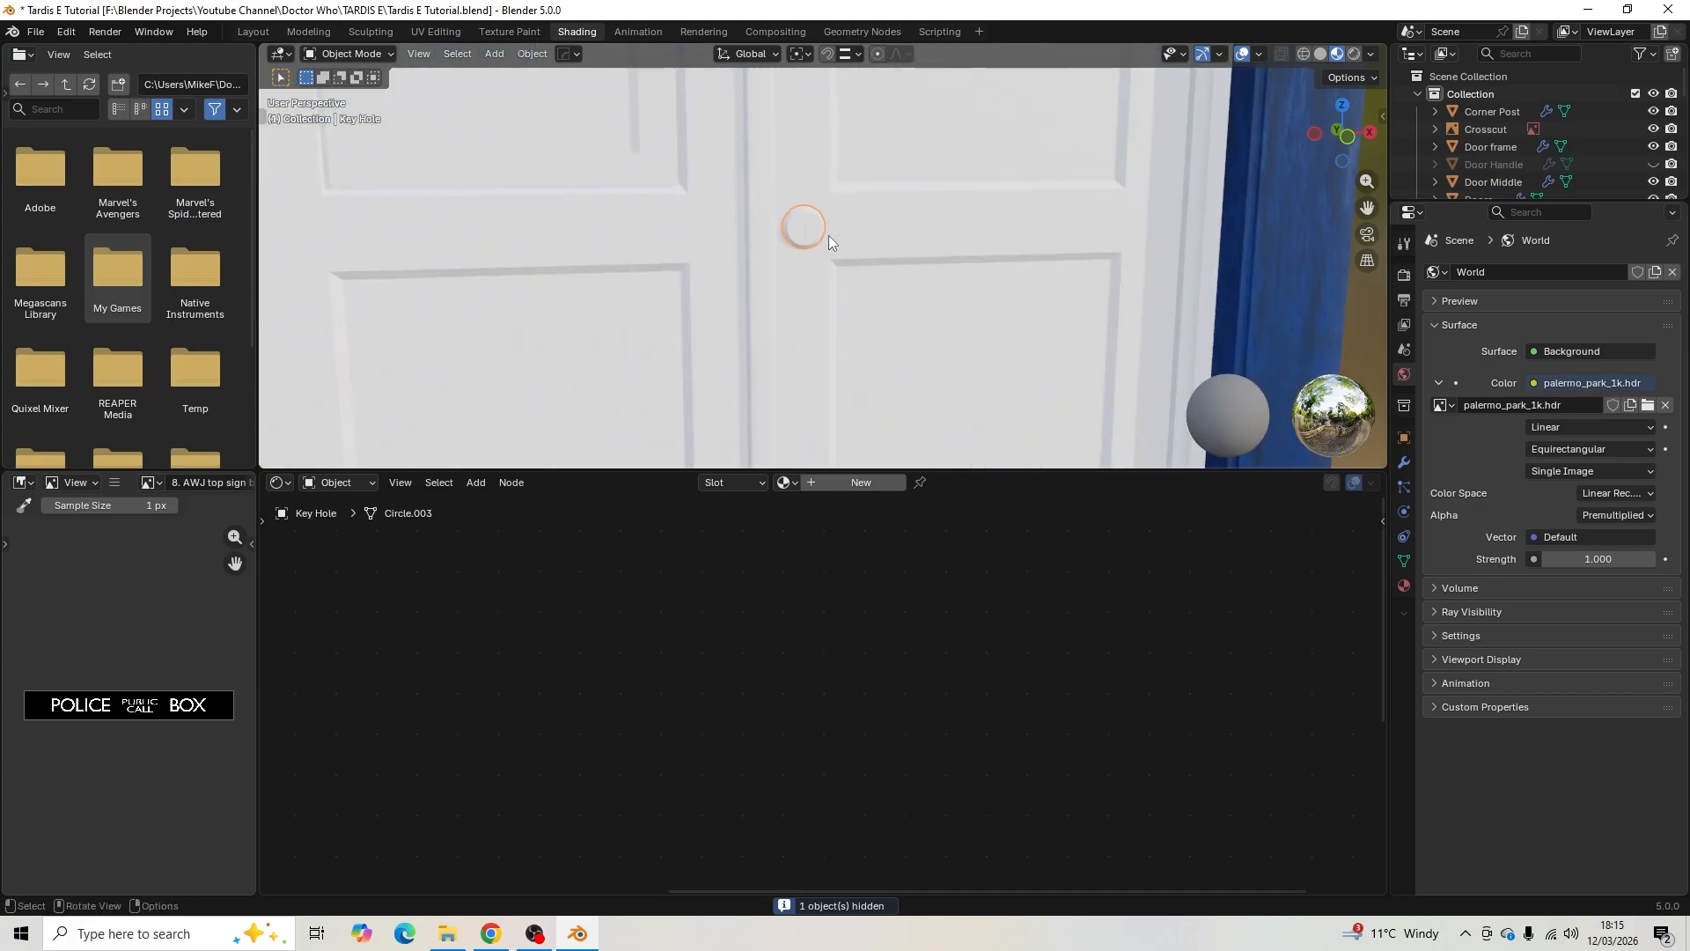
scroll(830, 235, down, 5)
middle_drag(831, 230, 847, 343)
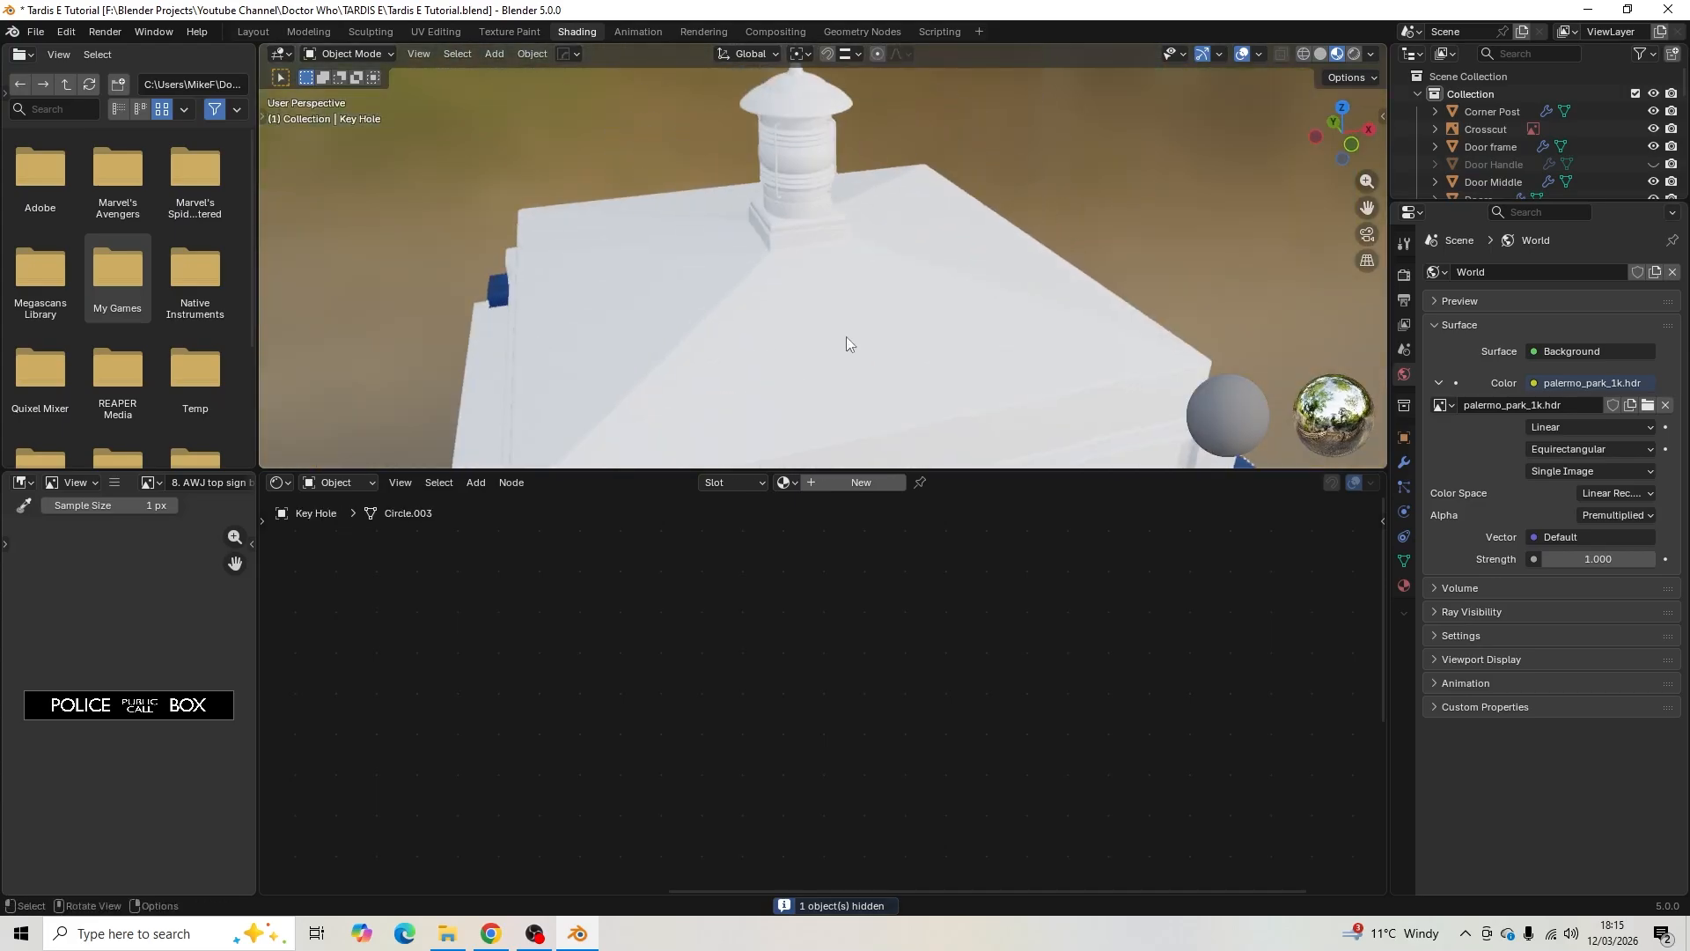
click(820, 102)
shift+middle_drag(821, 102, 857, 172)
scroll(857, 172, up, 2)
key(h)
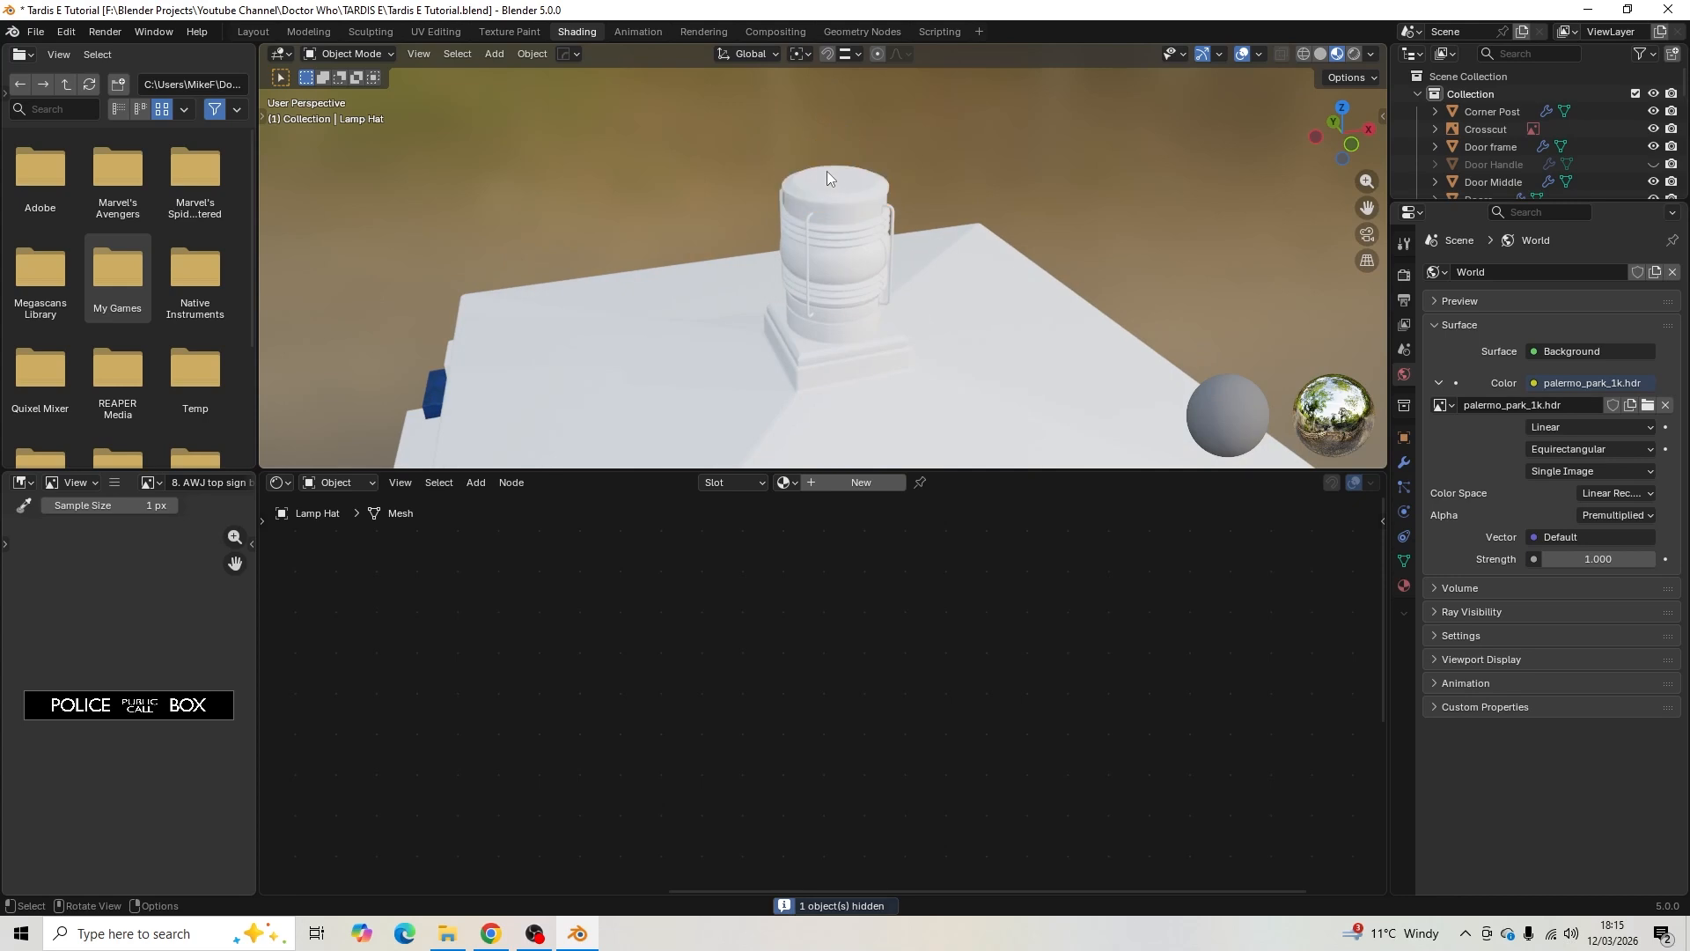
- Hide the Lamp Lens, the lamp's upright rods, the bulb and the Lamp Base
click(823, 191)
key(h)
click(802, 229)
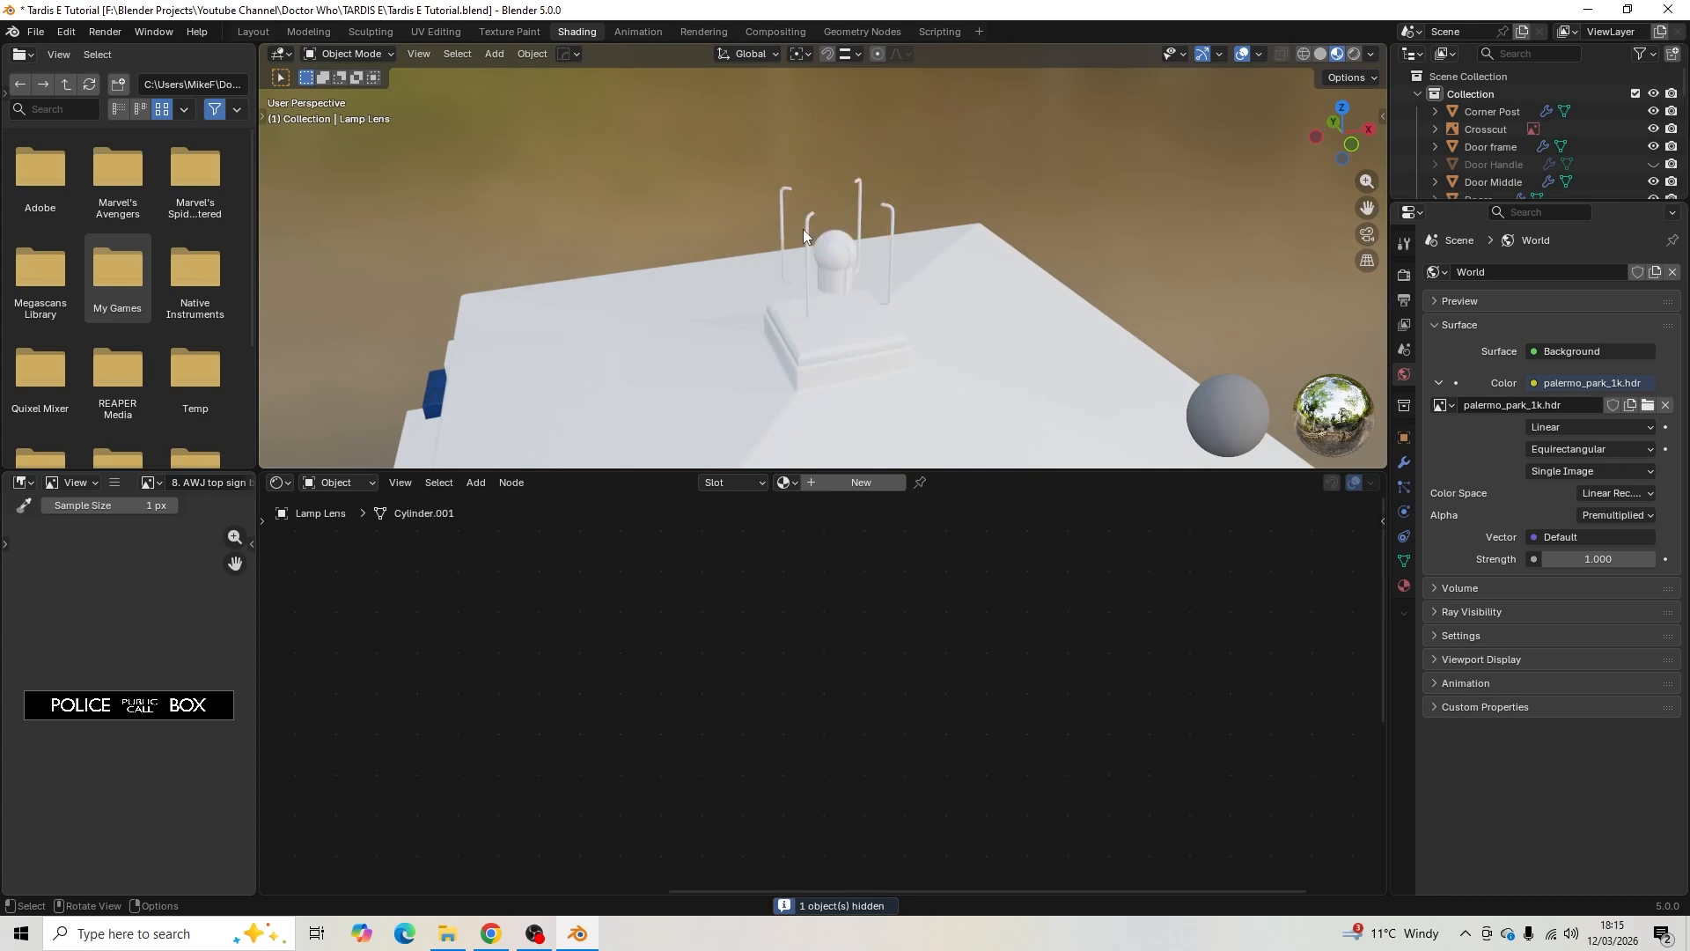
key(h)
key(h)
click(829, 304)
key(h)
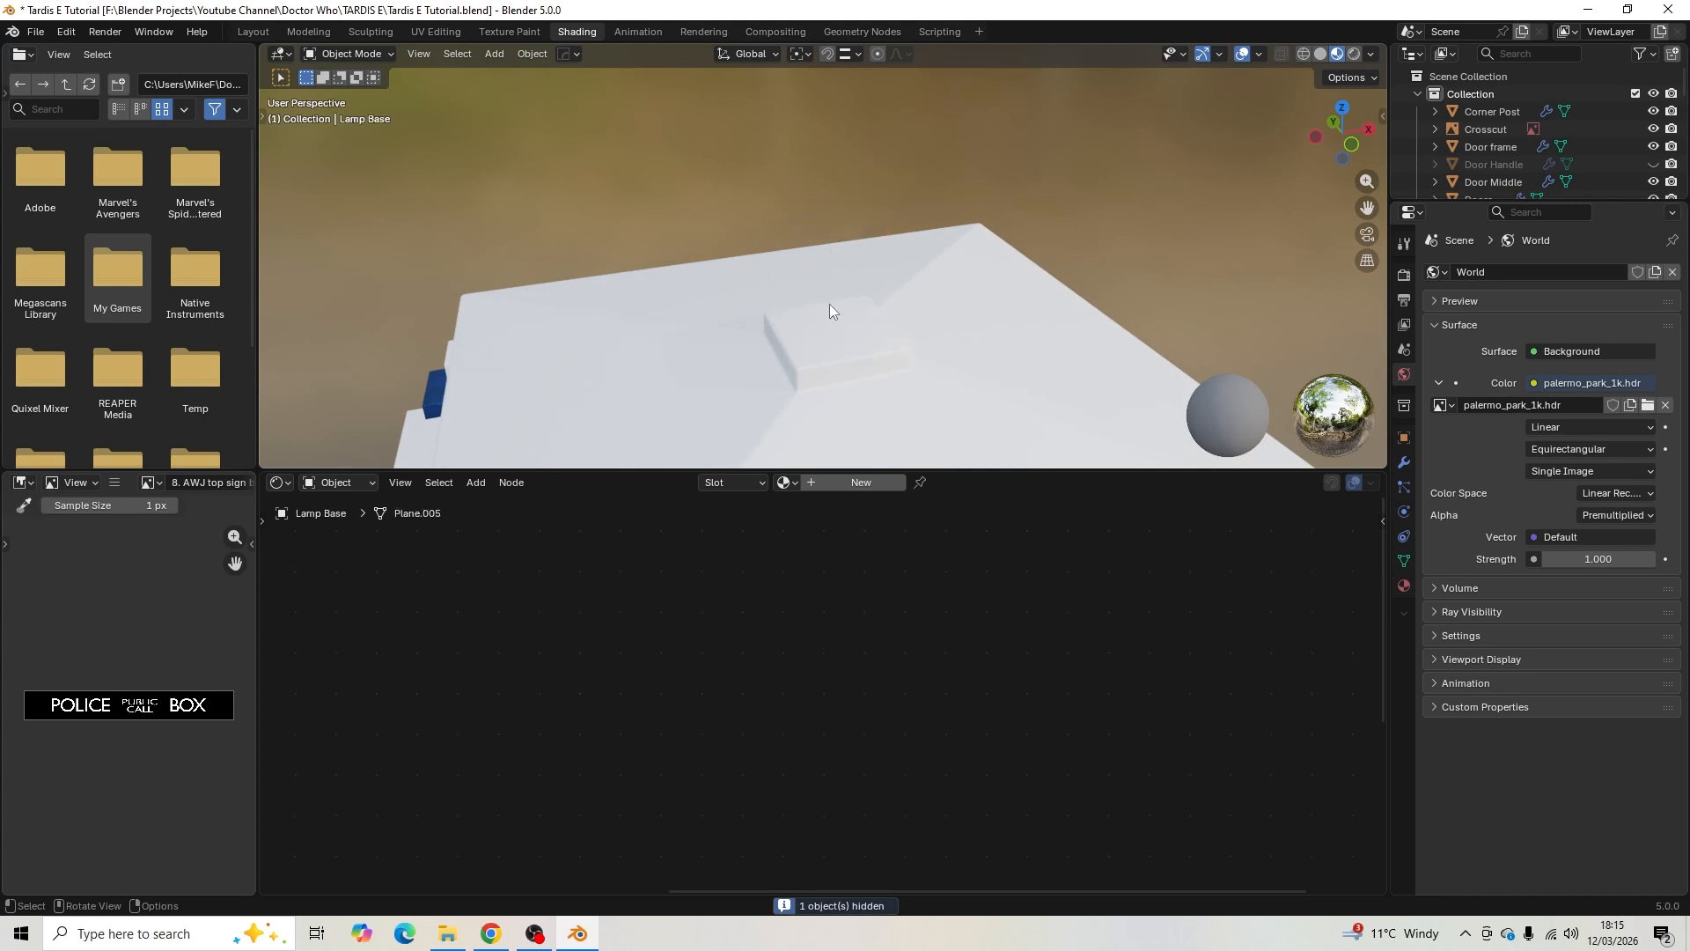
- Select all visible objects with the Corner Post active and link its TARDIS wood vertical material to them
scroll(829, 304, down, 2)
middle_drag(828, 303, 848, 282)
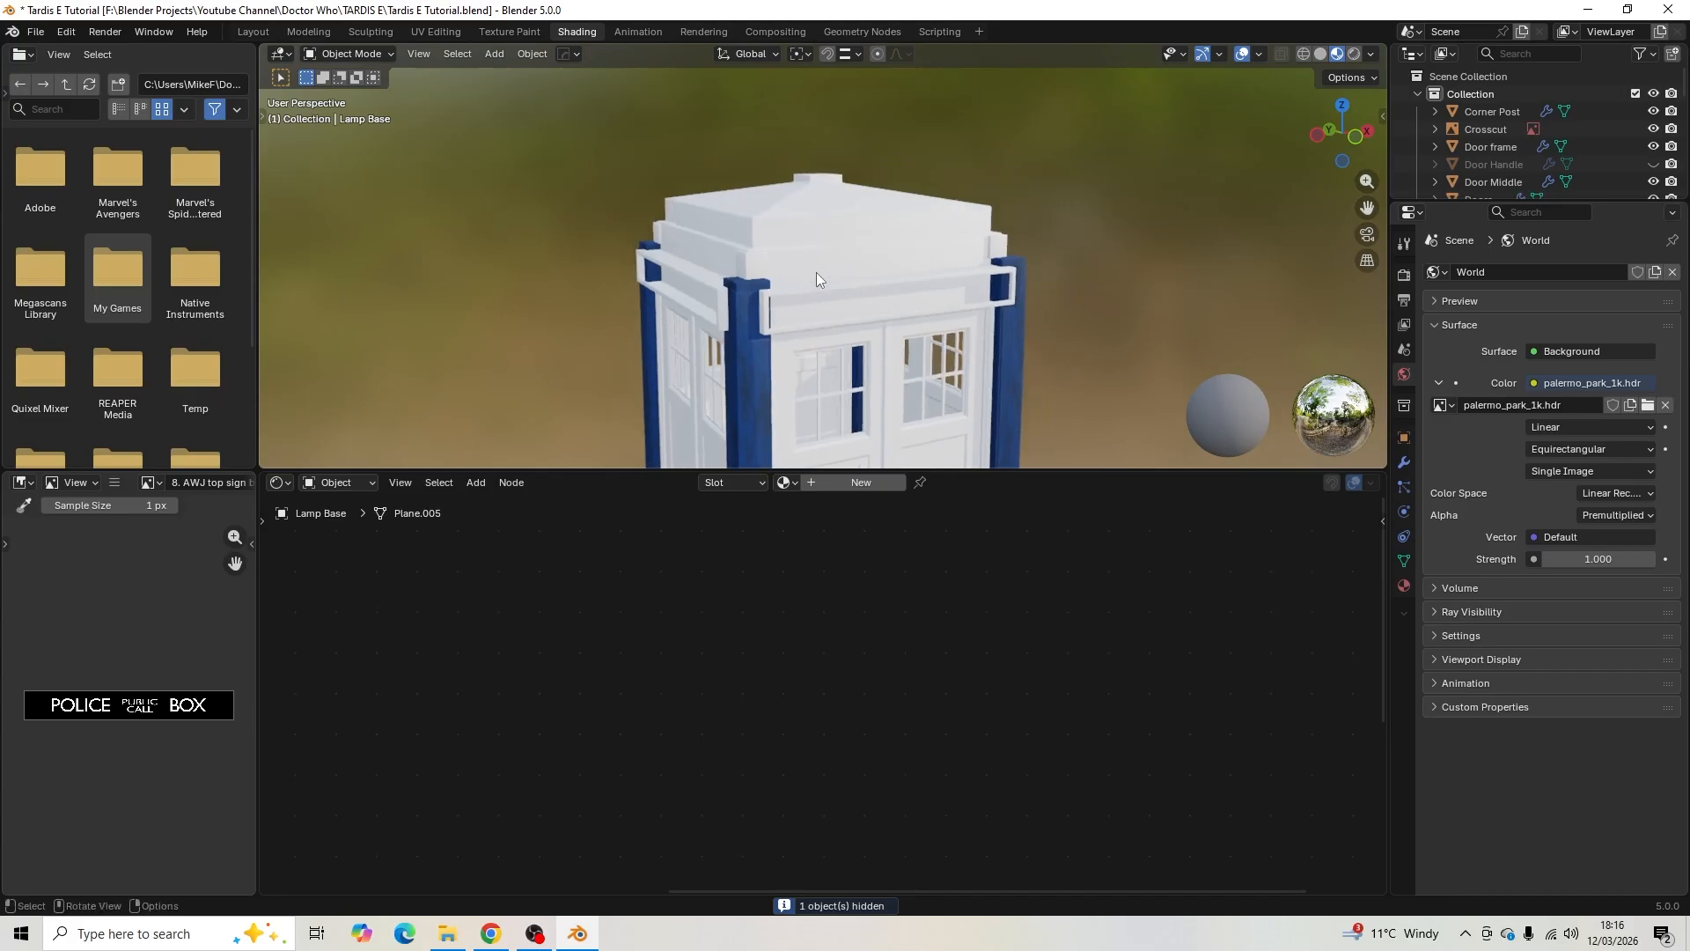
scroll(815, 272, up, 2)
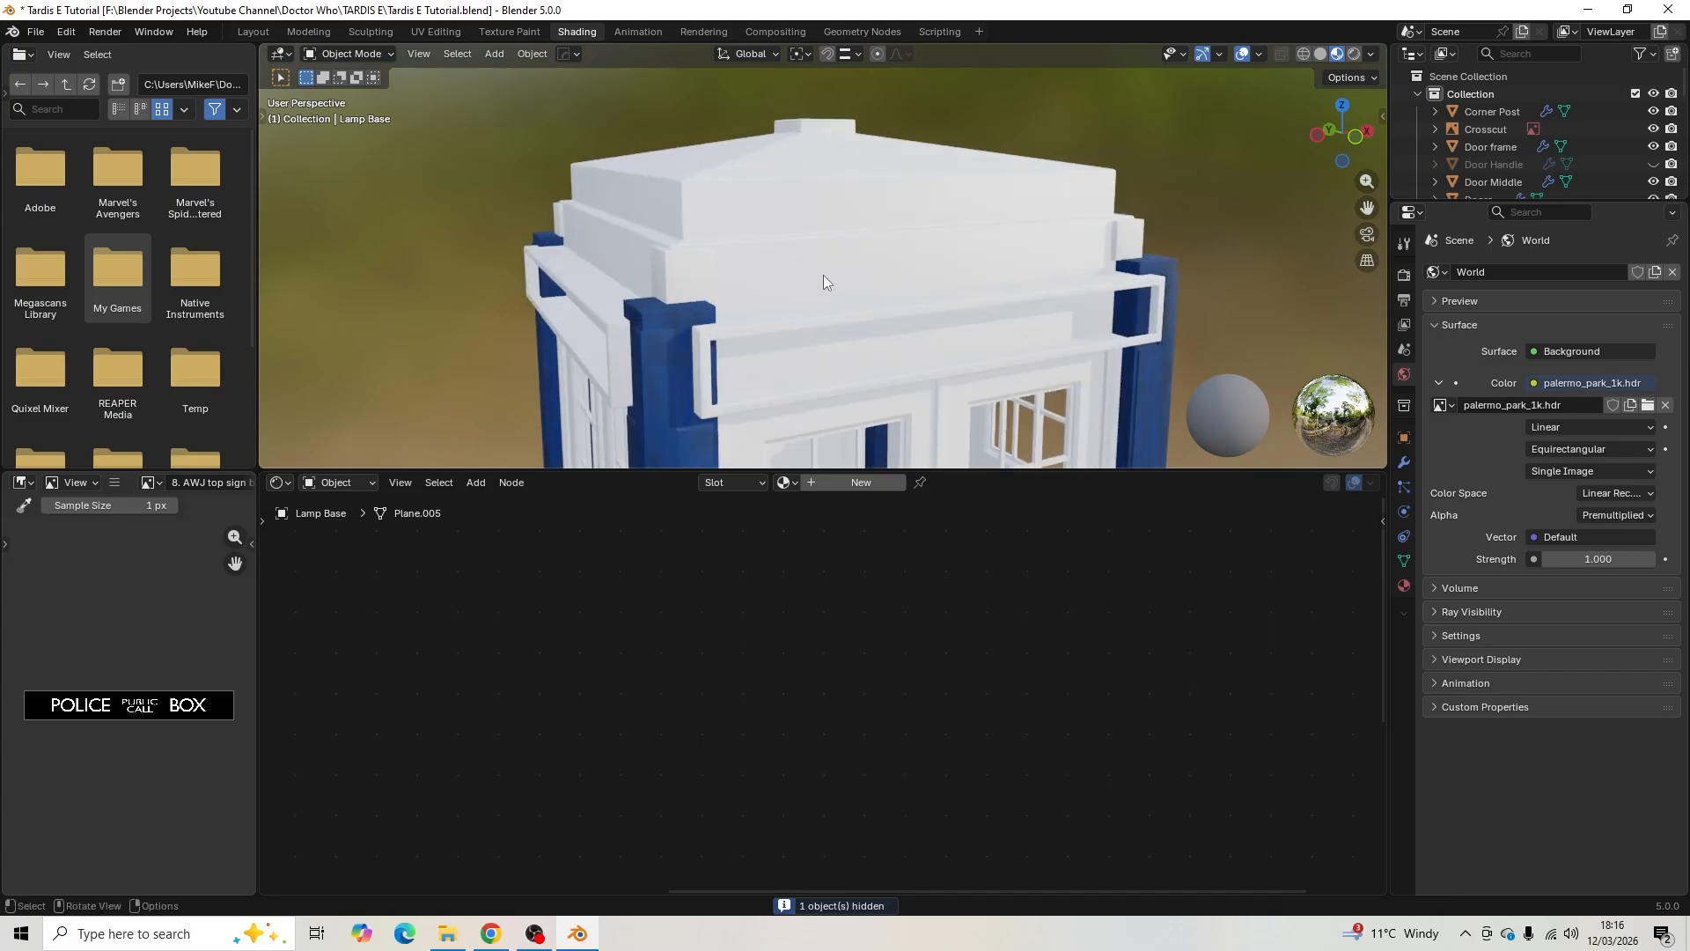
key(a)
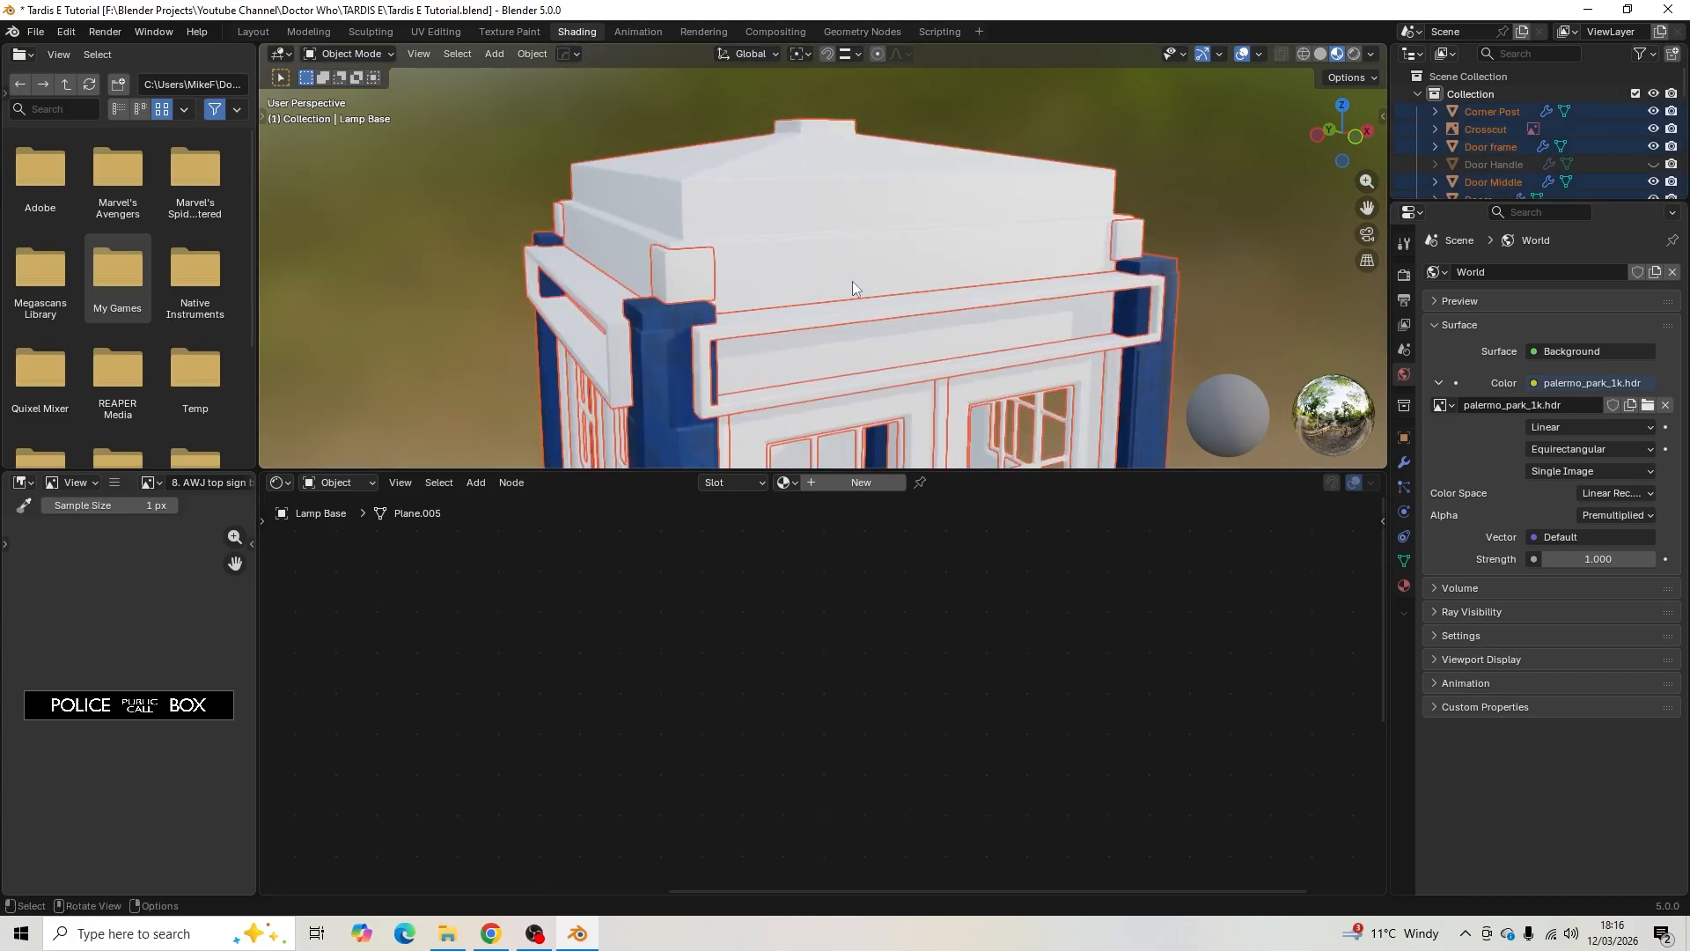
shift+click(660, 331)
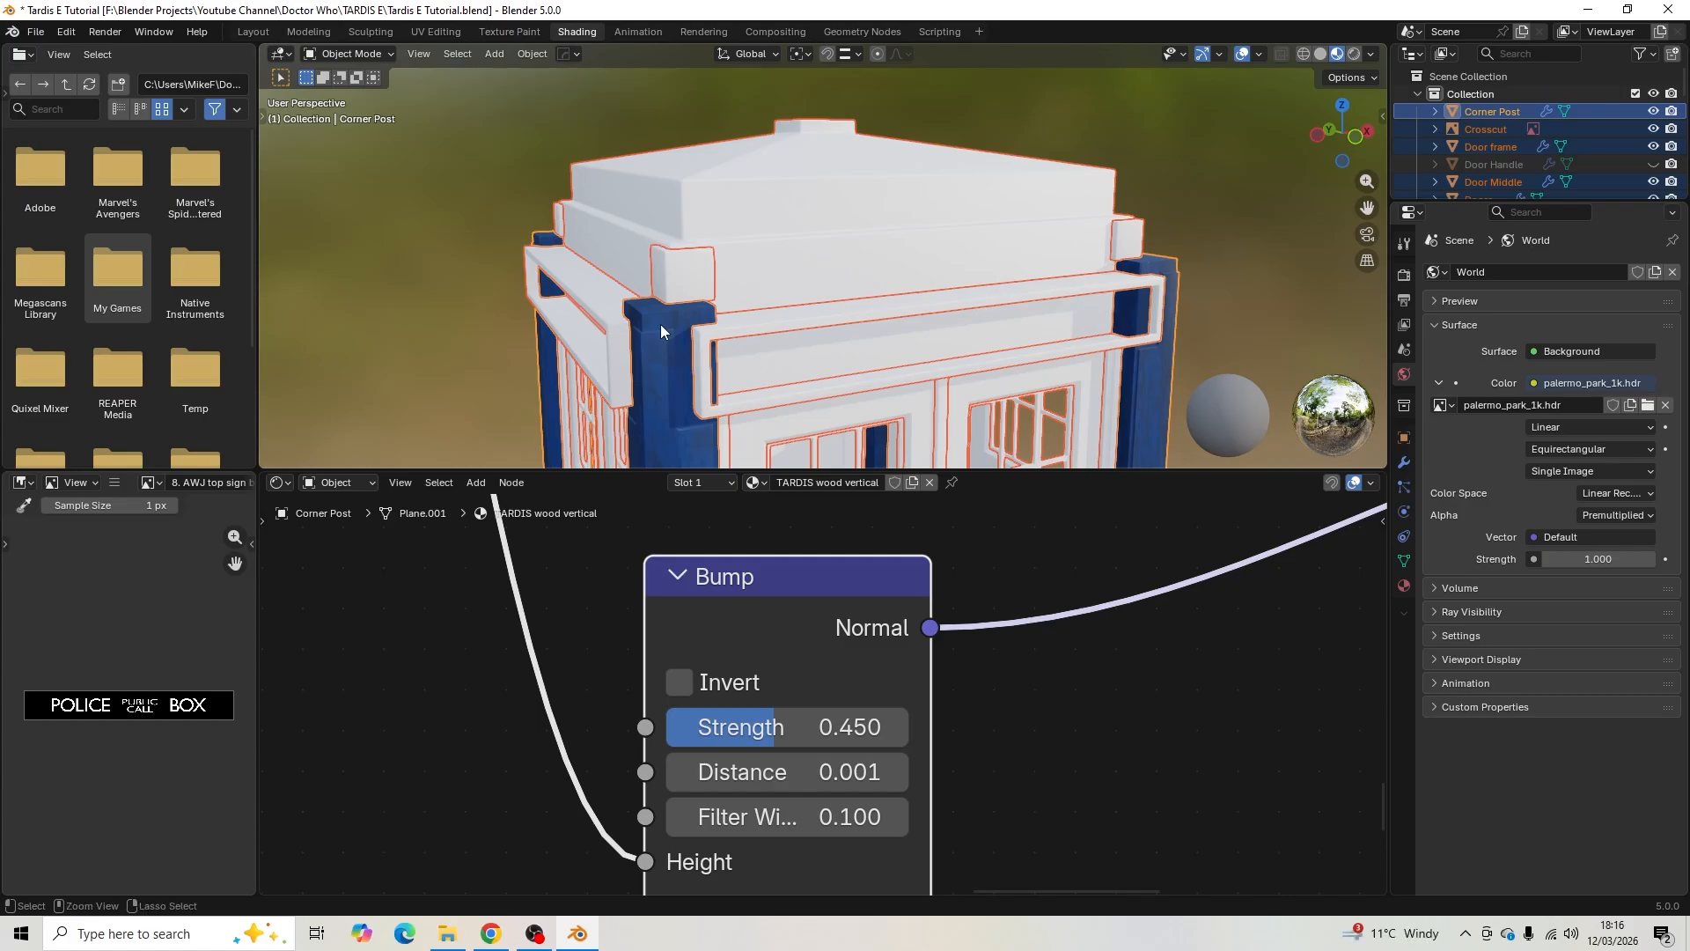
key(ctrl+l)
mouse_move(661, 326)
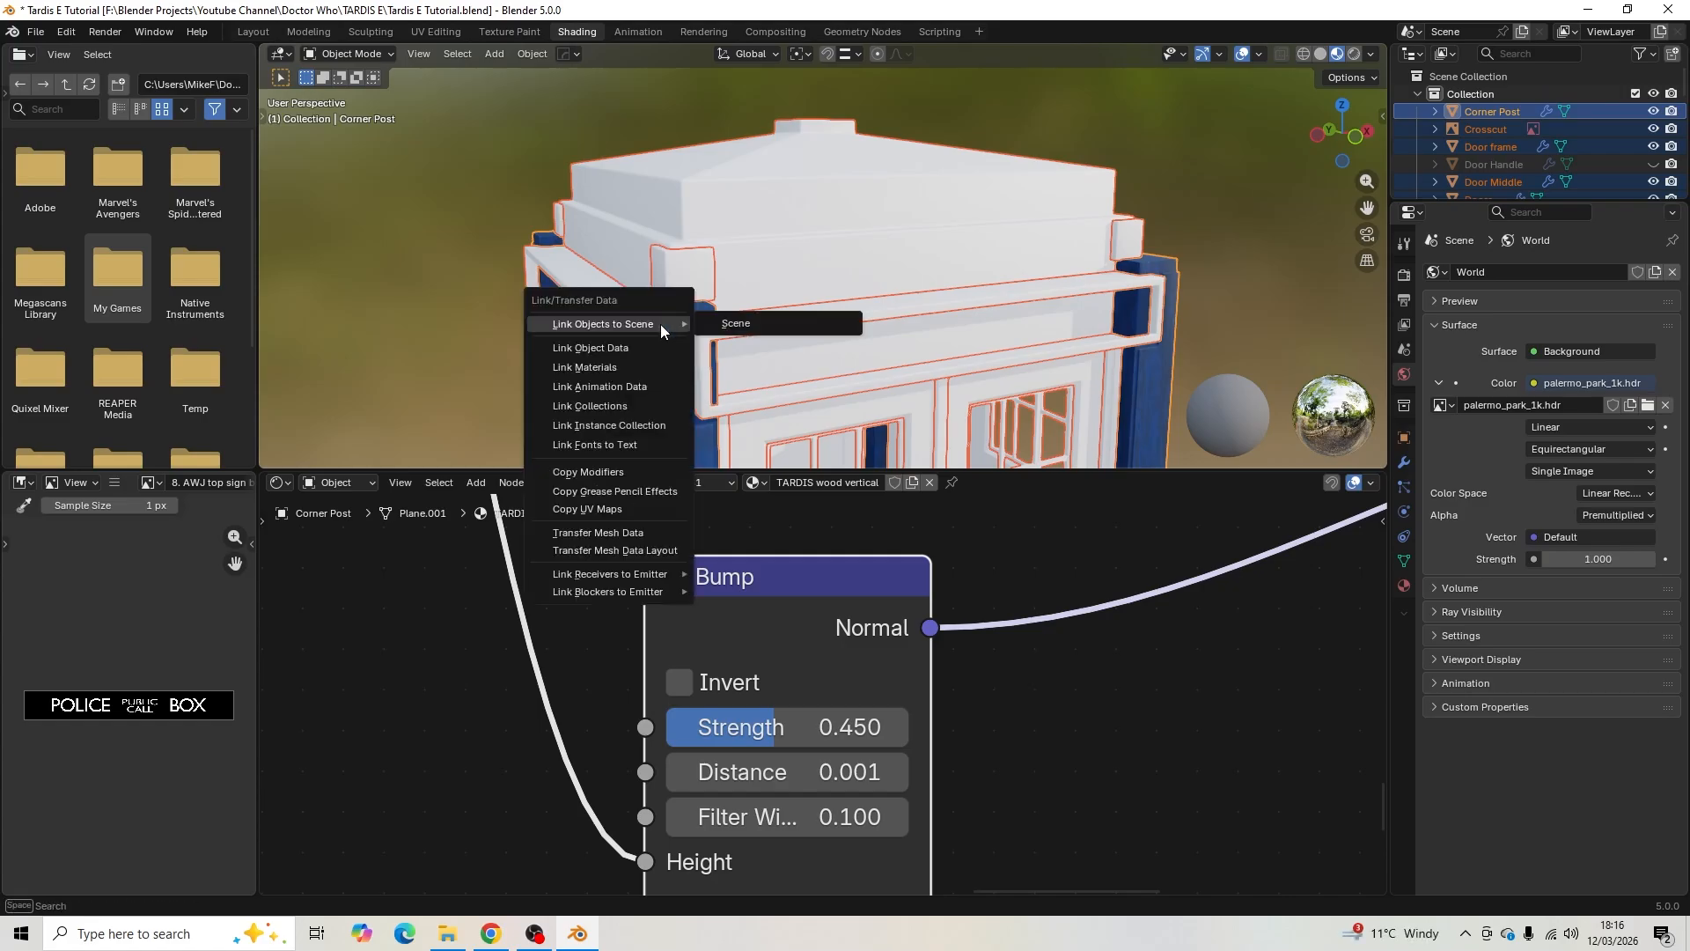
click(586, 367)
- Reveal all the hidden signs, glass, handles and lamp parts, and clear the selection
scroll(630, 328, down, 3)
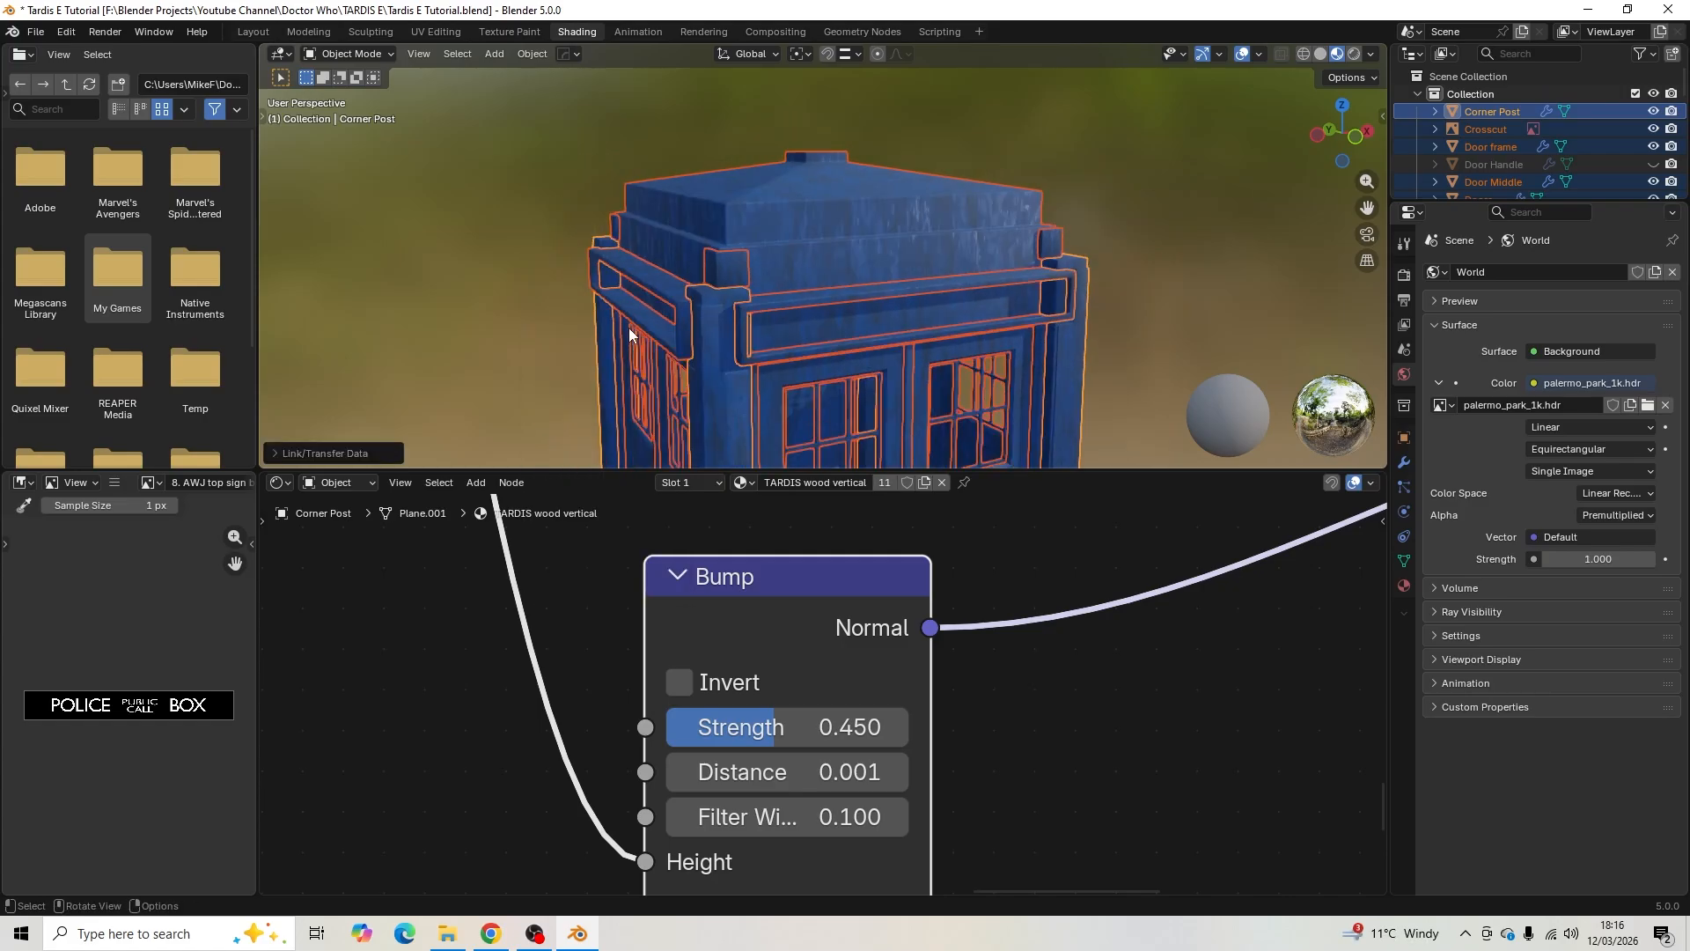
click(1108, 247)
shift+middle_drag(1094, 300, 1086, 229)
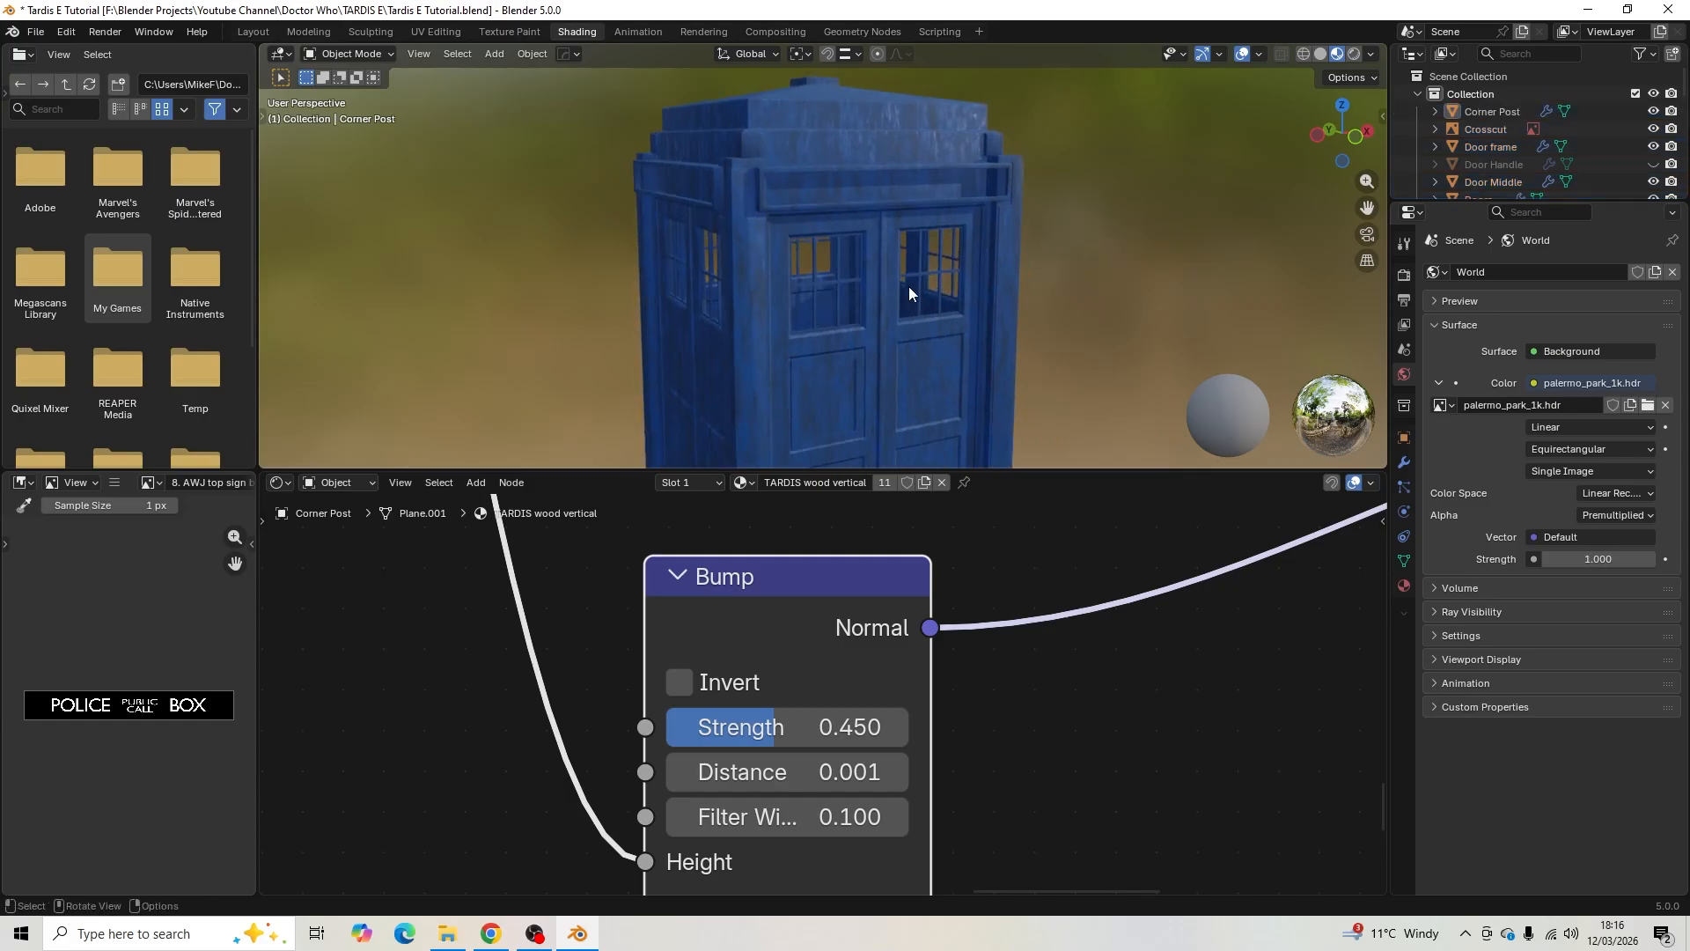
key(alt+h)
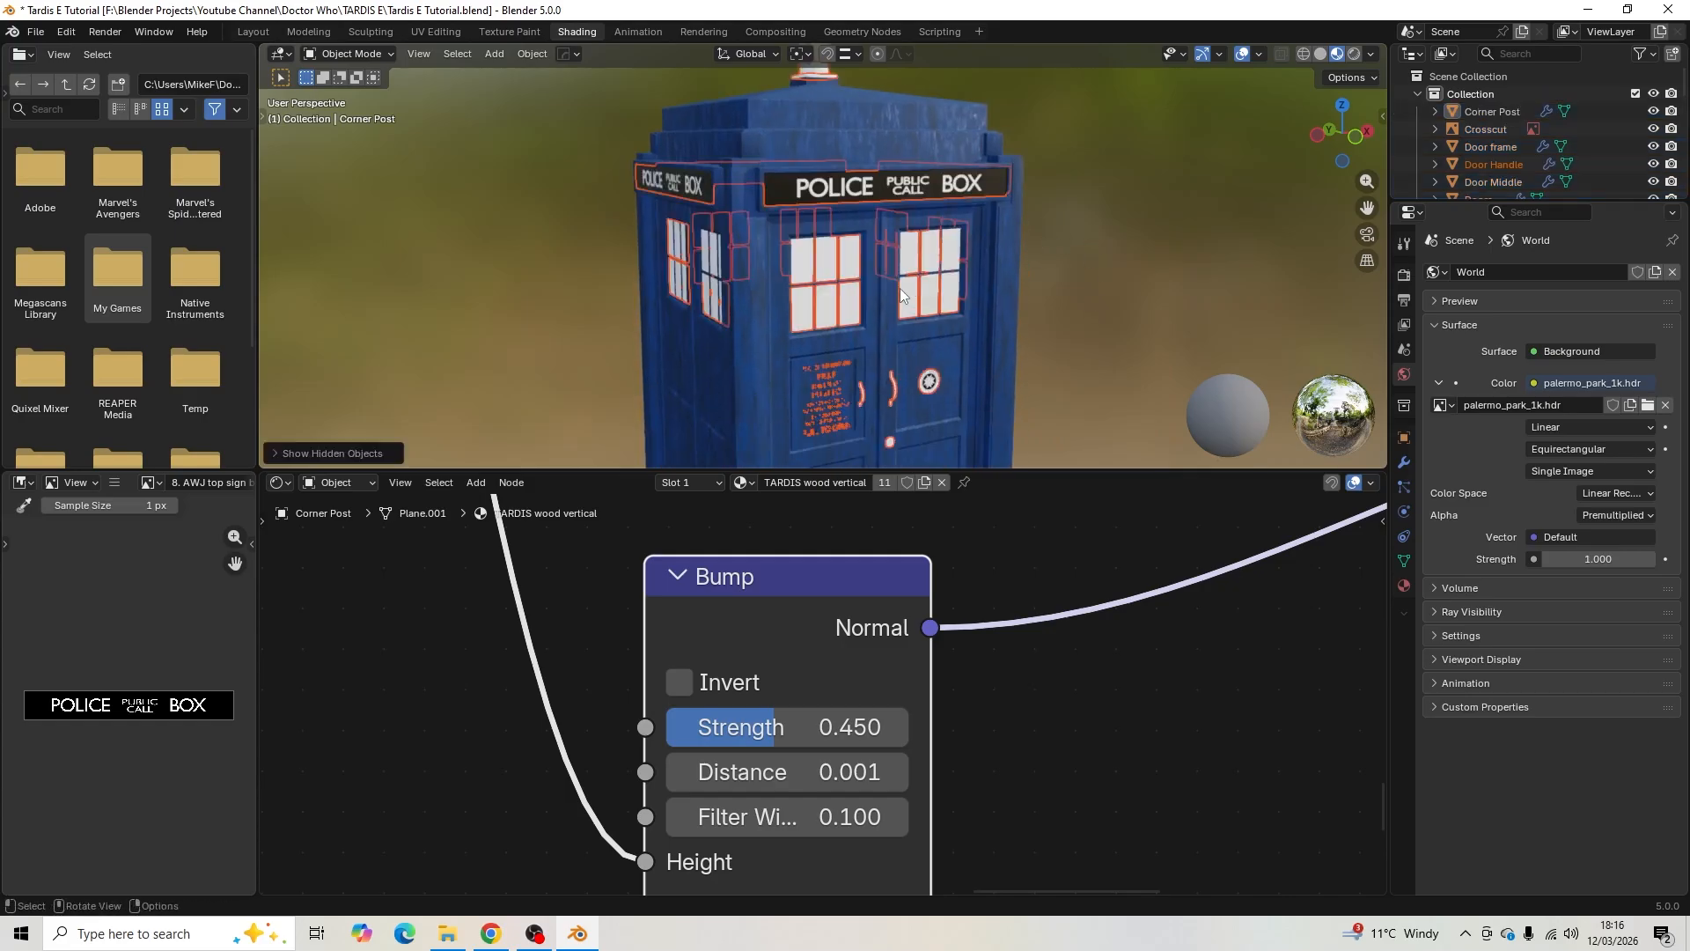
click(1146, 208)
- Examine the blue wood material on the doors, panels and frame around the signs and windows
middle_drag(1097, 289, 1088, 252)
scroll(1064, 299, up, 3)
scroll(1064, 299, up, 5)
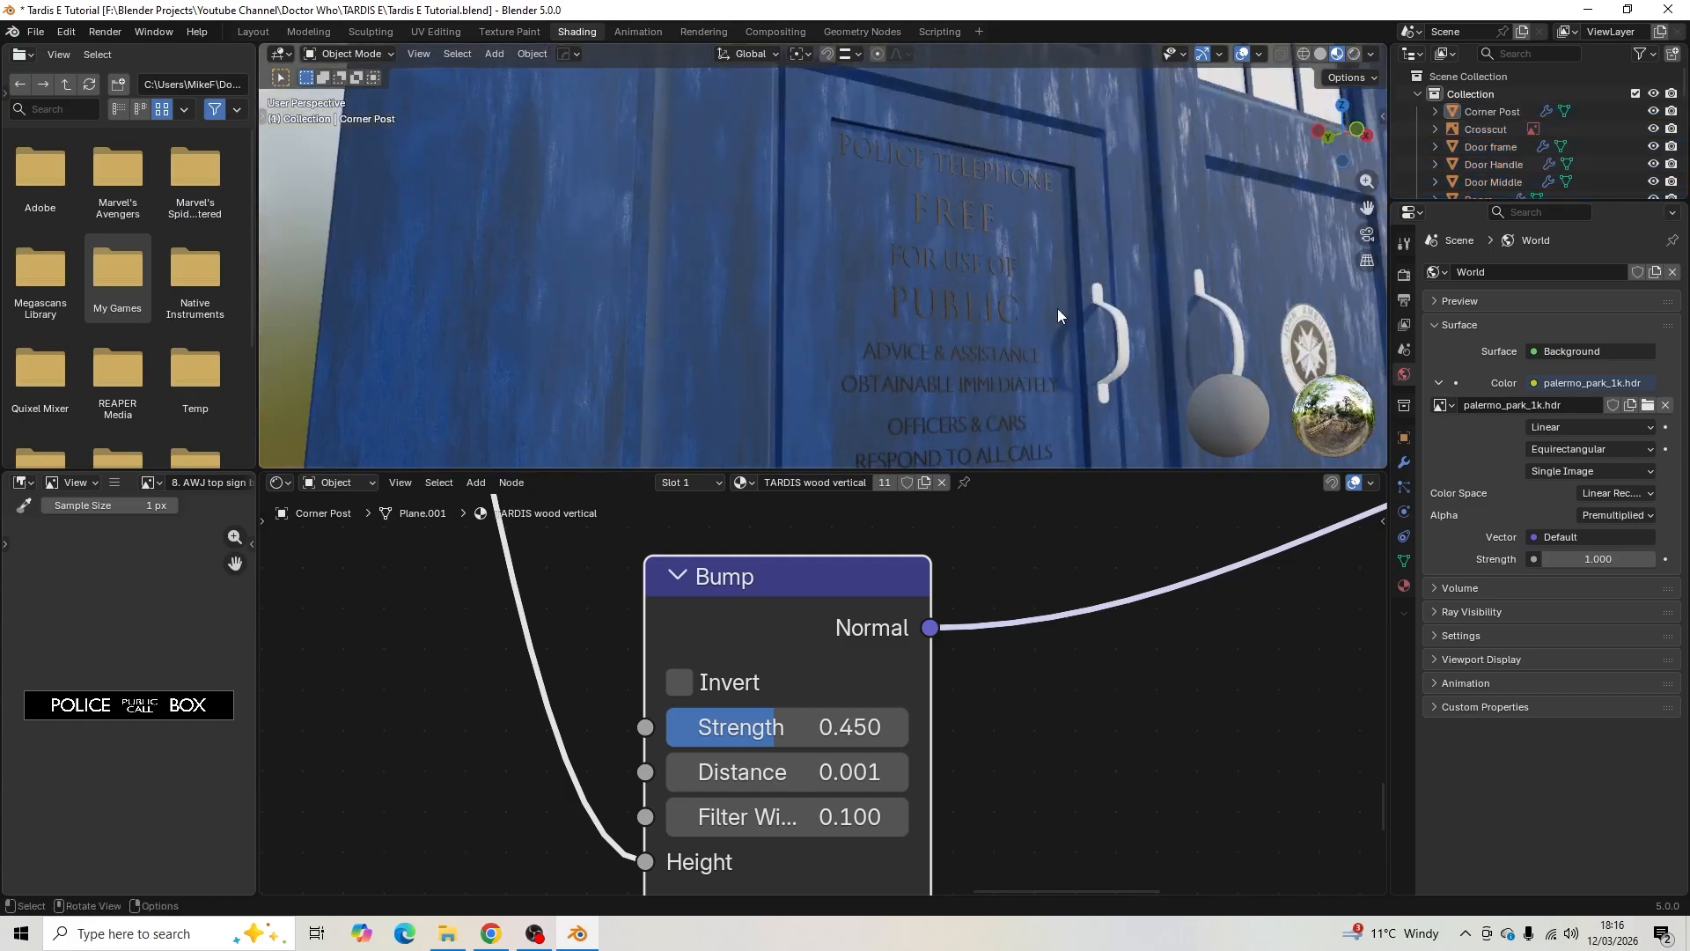
shift+middle_drag(1058, 308, 775, 269)
scroll(832, 224, down, 3)
scroll(831, 224, down, 2)
scroll(780, 343, up, 2)
scroll(780, 343, down, 2)
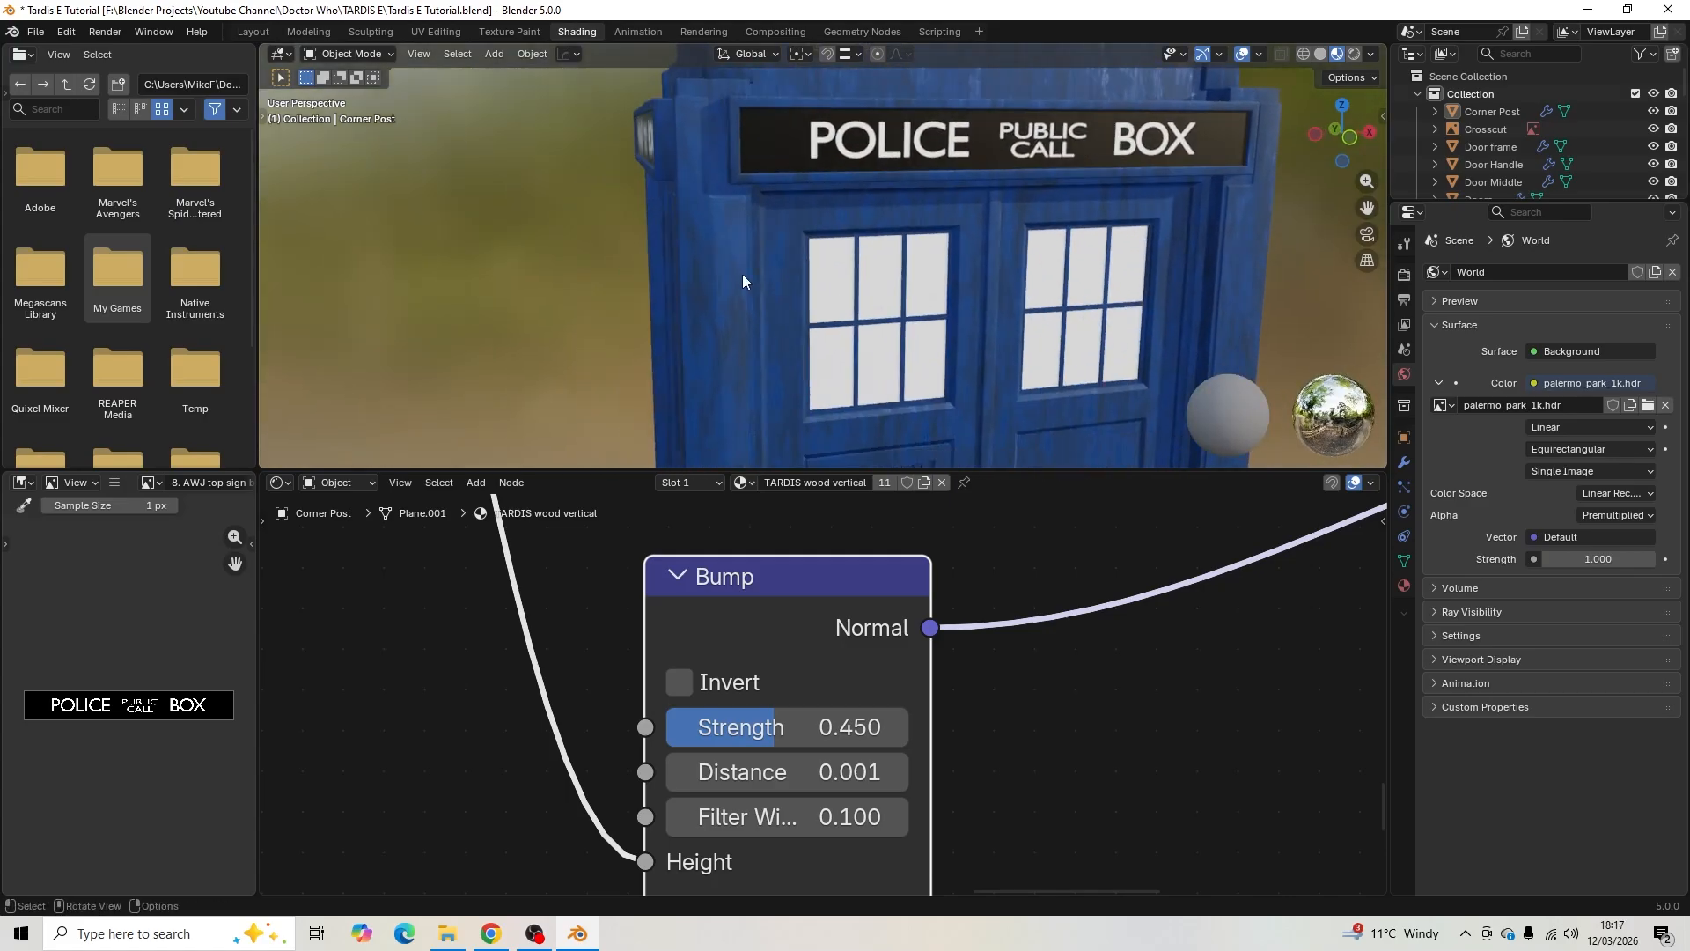
- Open the Doors mesh for face editing and select the rail face above the left door's window
click(811, 210)
scroll(812, 210, down, 2)
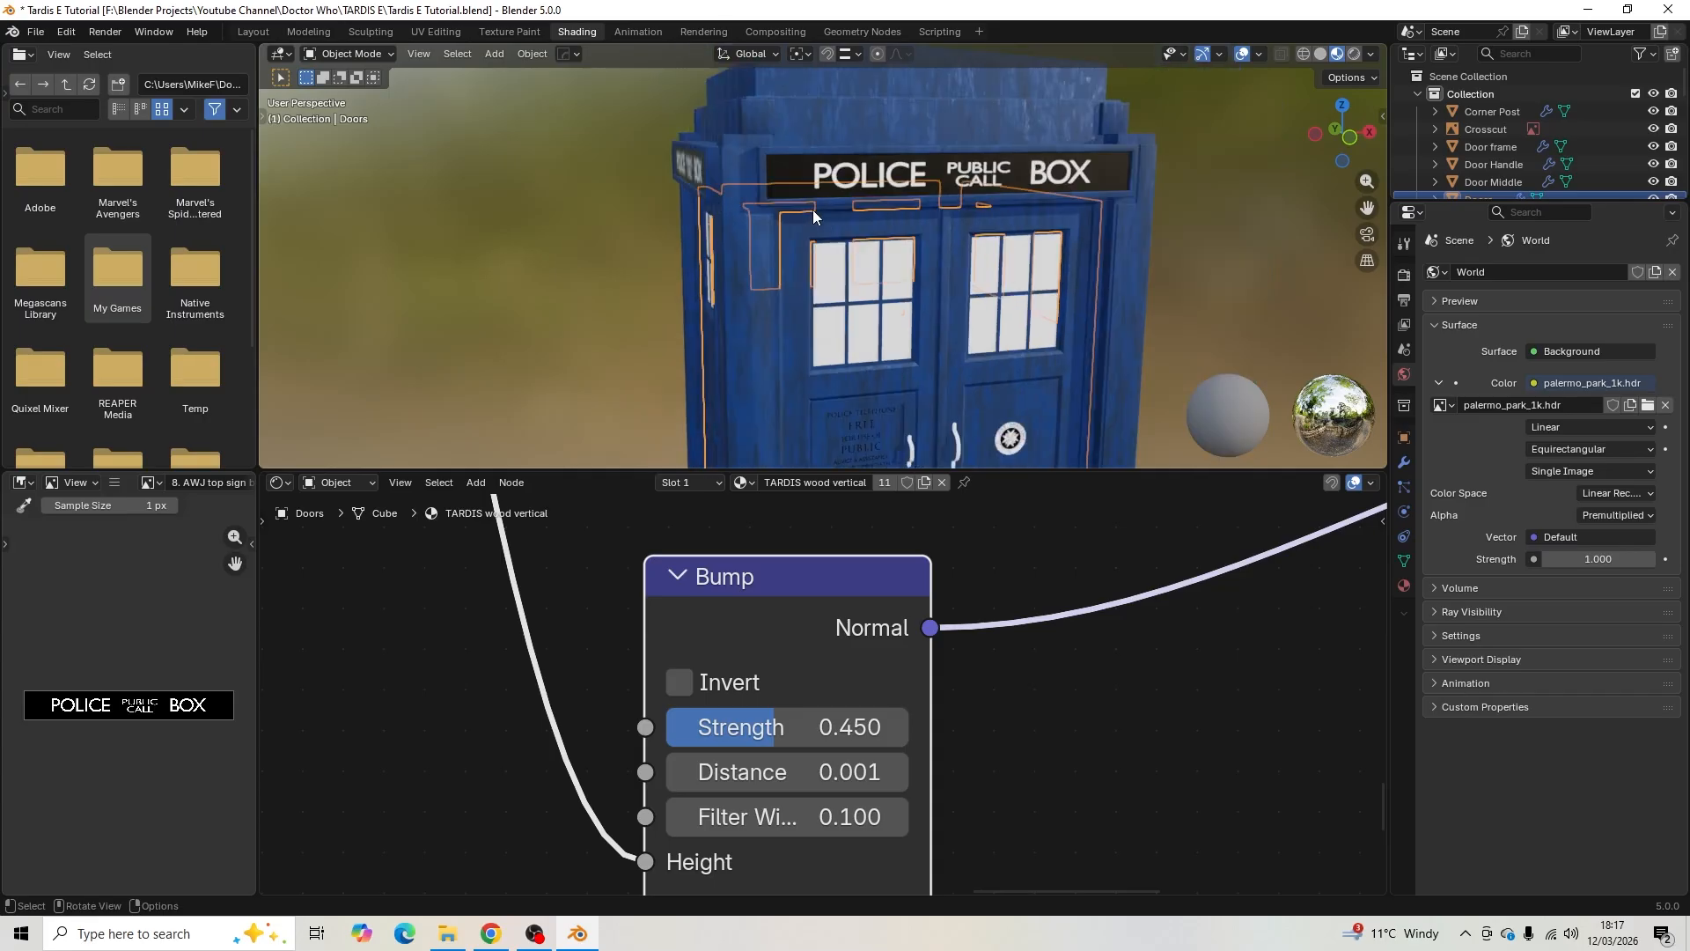
key(Tab)
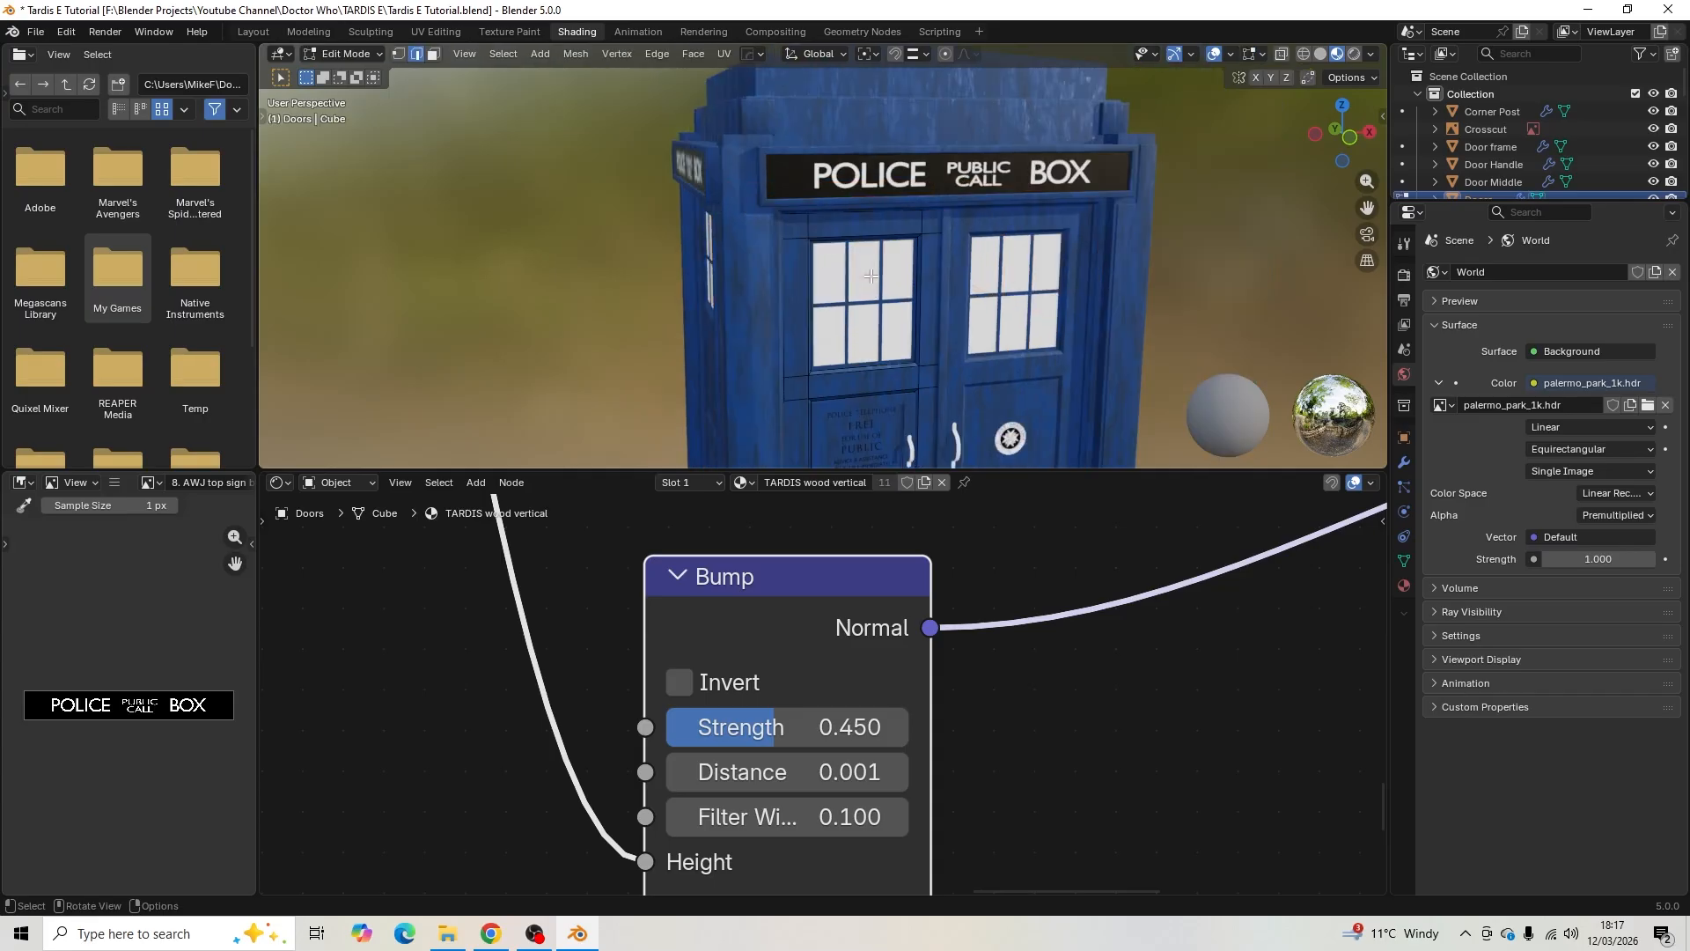
key(3)
shift+middle_drag(857, 251, 835, 290)
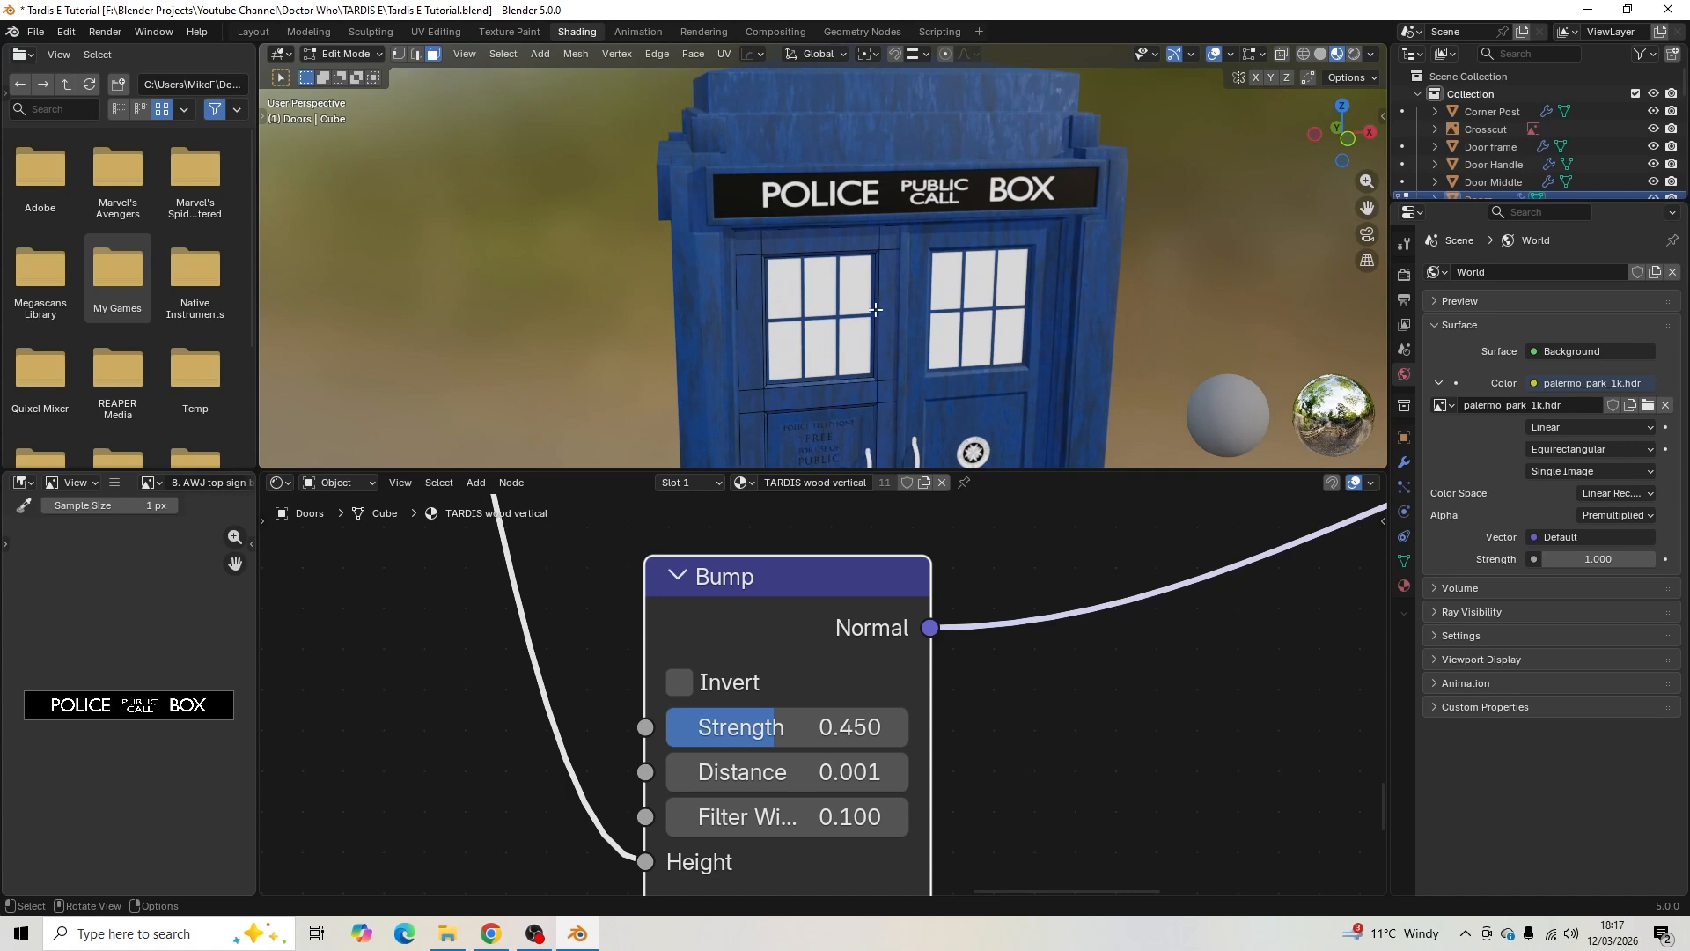
scroll(876, 309, up, 7)
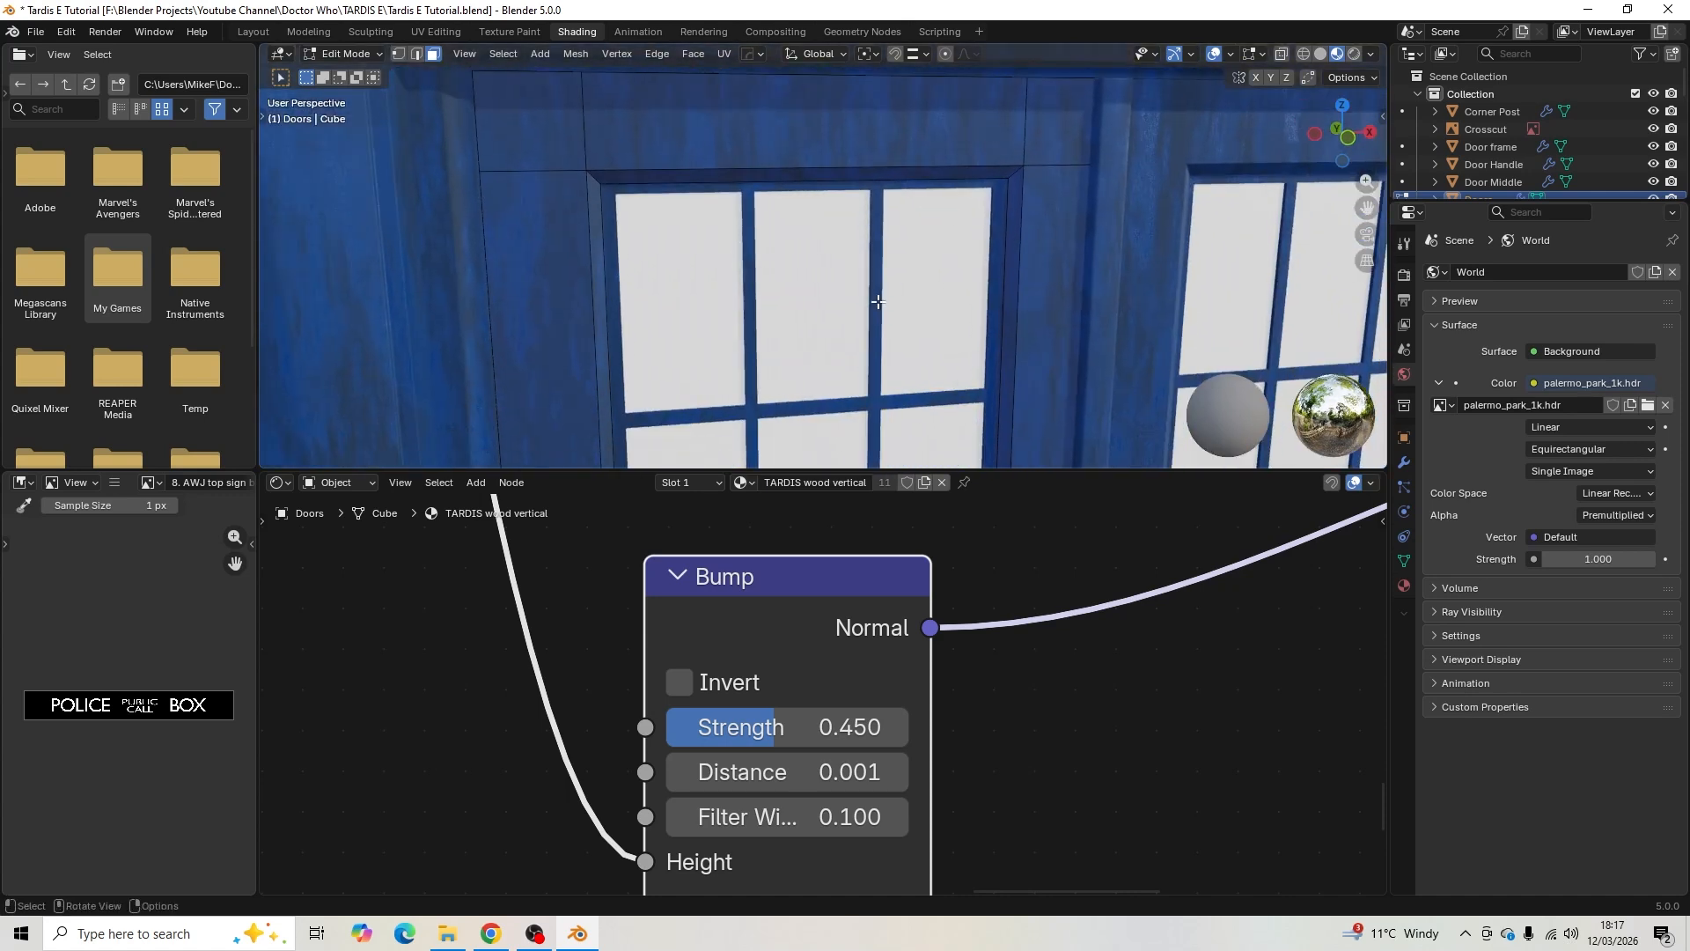
scroll(878, 301, down, 3)
shift+click(784, 196)
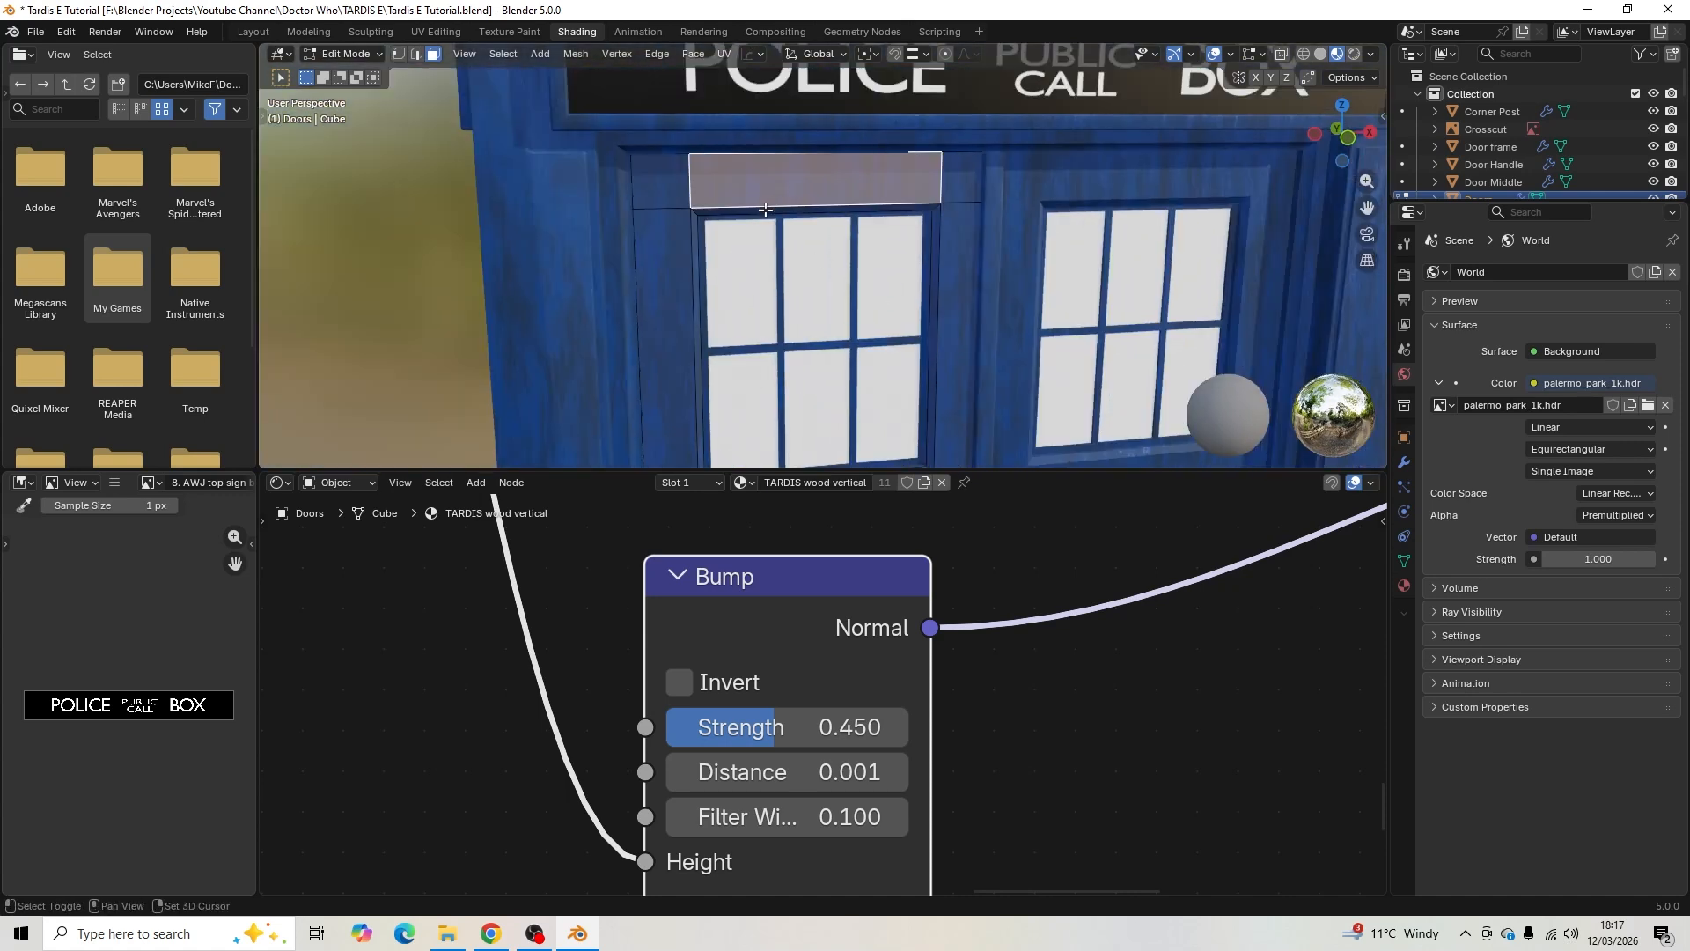
- Add the left door's rails below the window and below the telephone sign panel to the face selection, including their bevelled edges
shift+middle_drag(804, 269, 800, 234)
scroll(802, 234, up, 3)
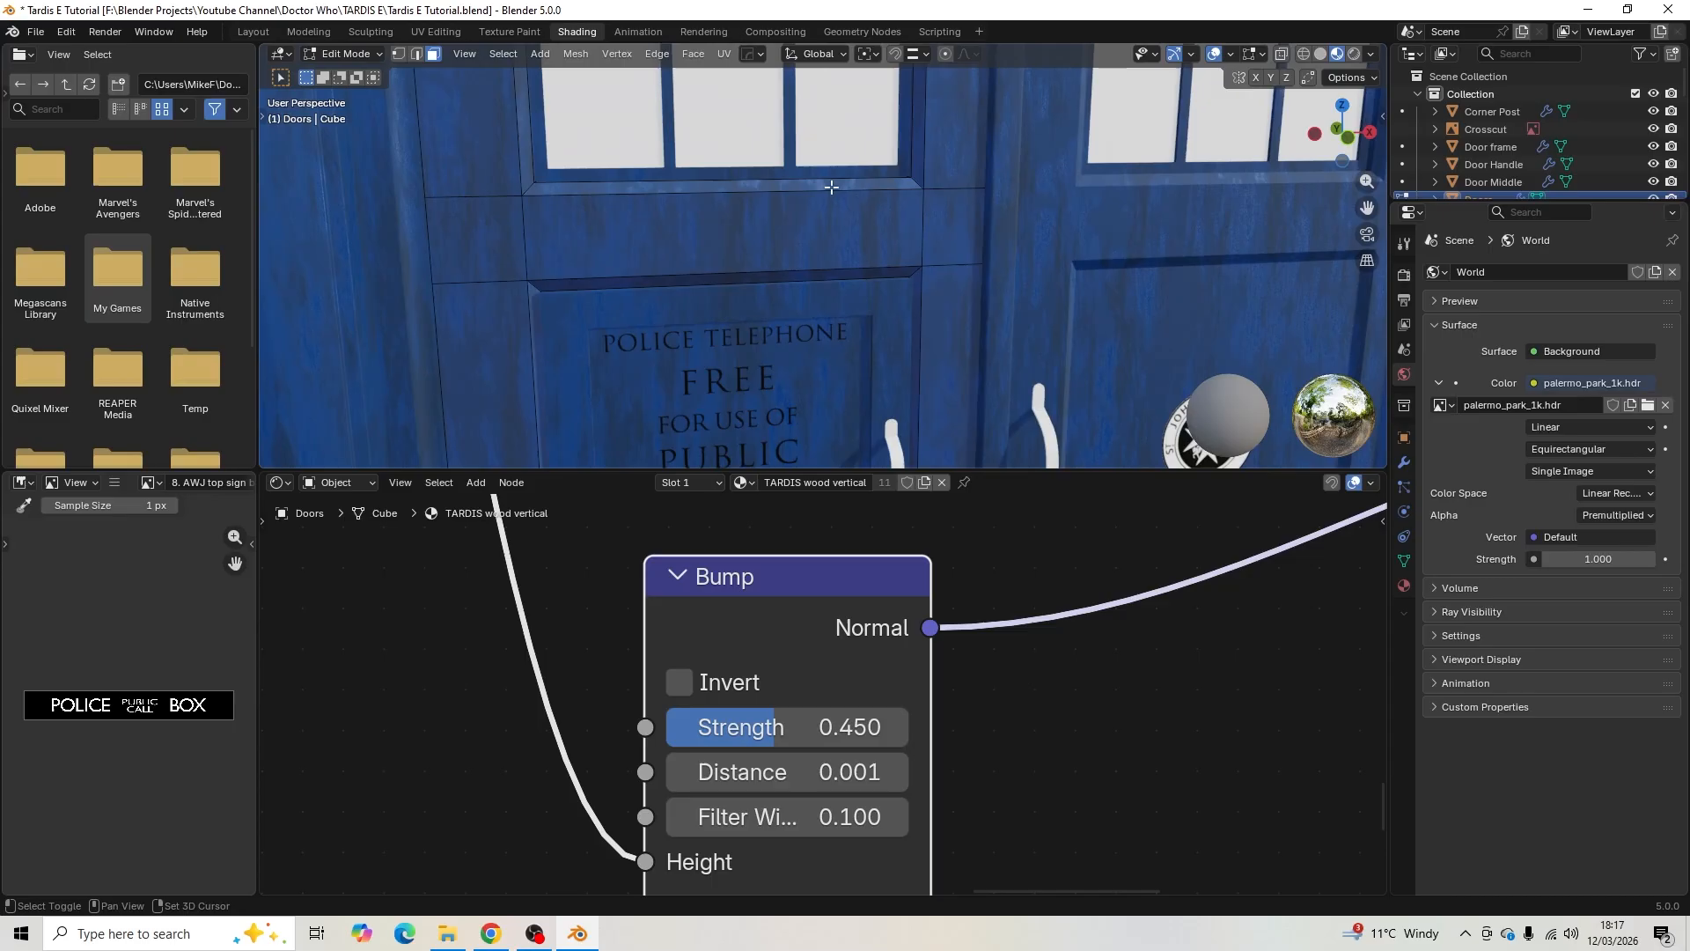
click(838, 244)
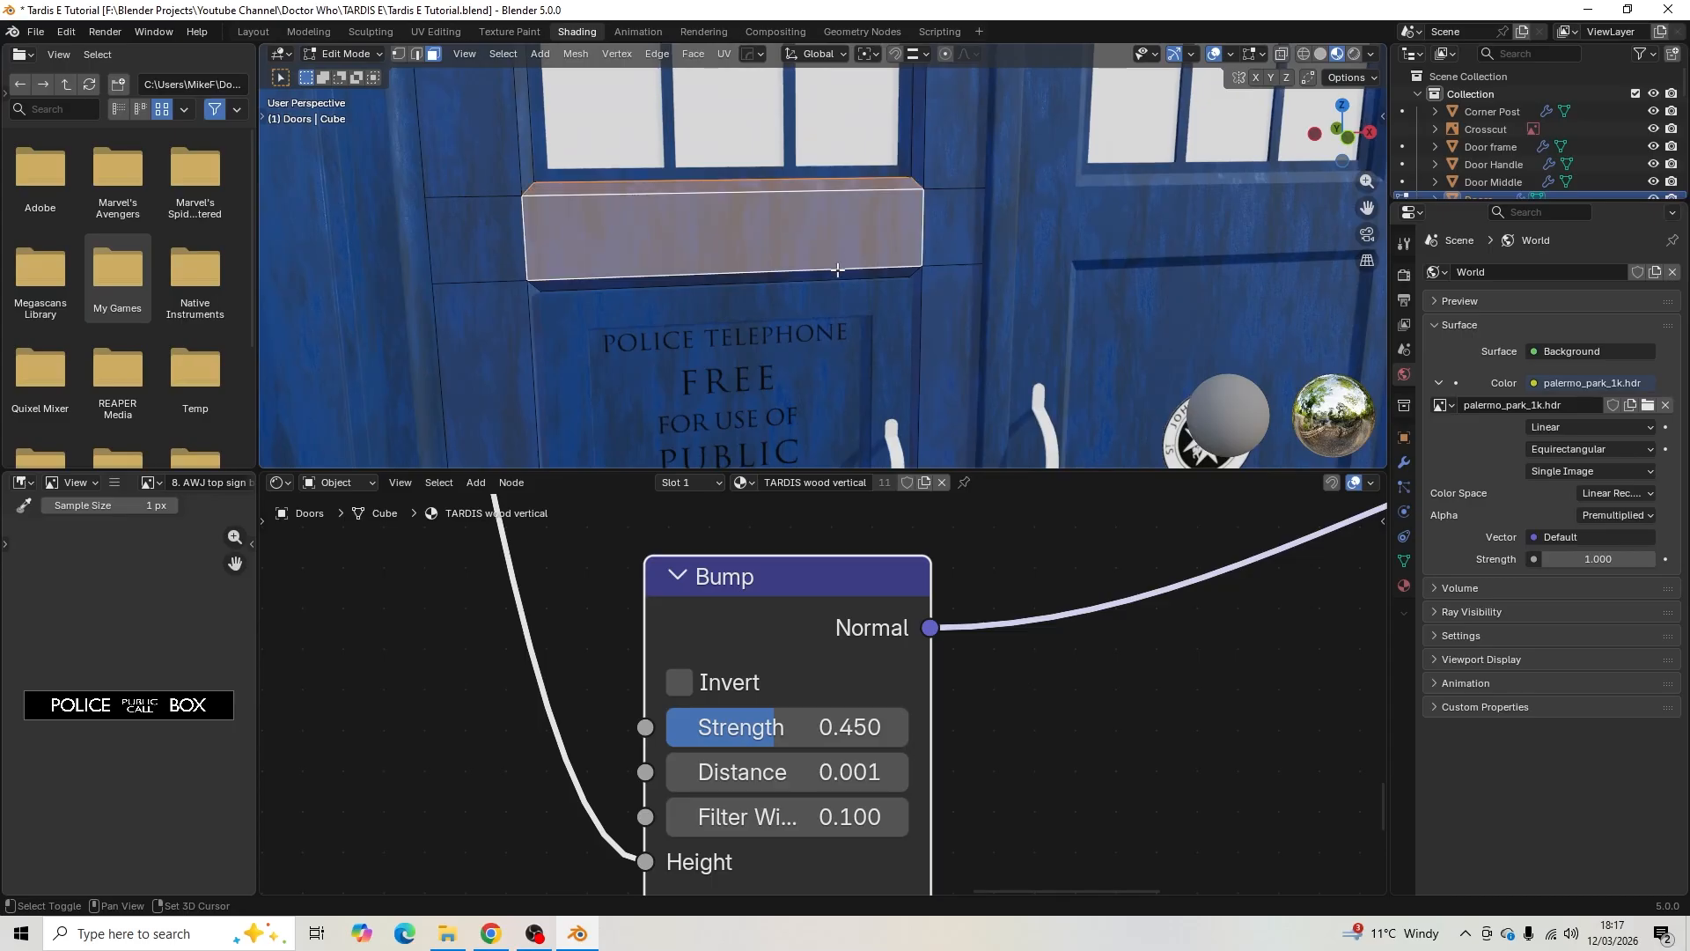
shift+click(838, 276)
scroll(822, 290, down, 5)
shift+middle_drag(812, 347, 807, 243)
scroll(807, 238, up, 2)
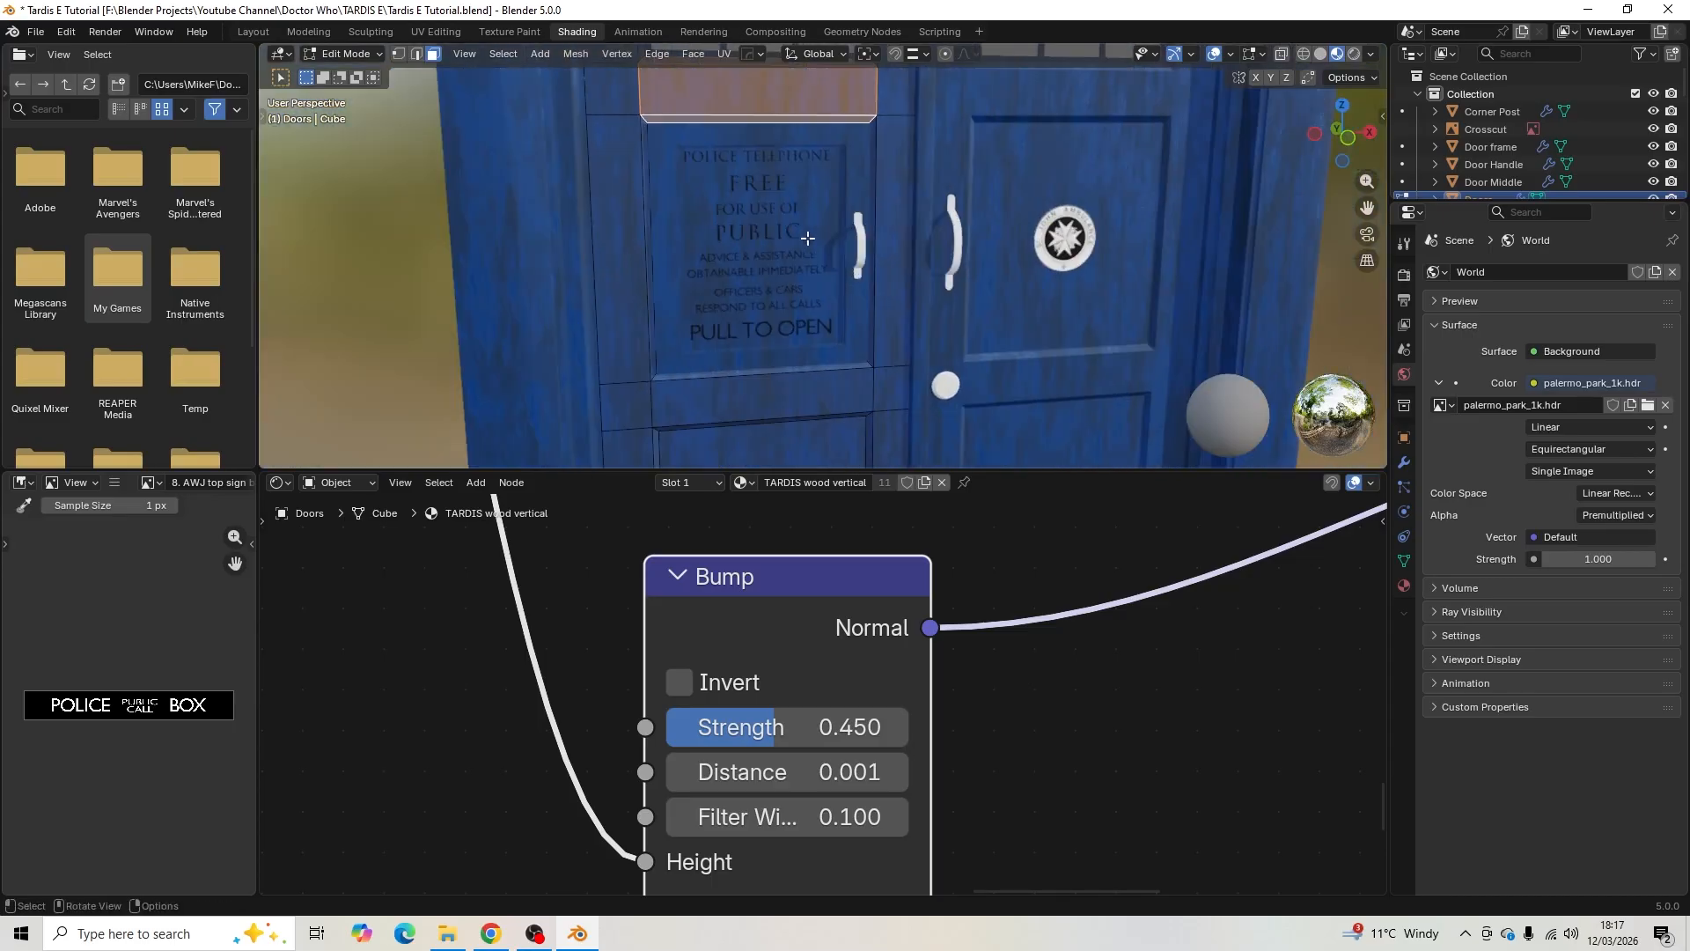
shift+middle_drag(781, 379, 818, 203)
scroll(821, 165, up, 2)
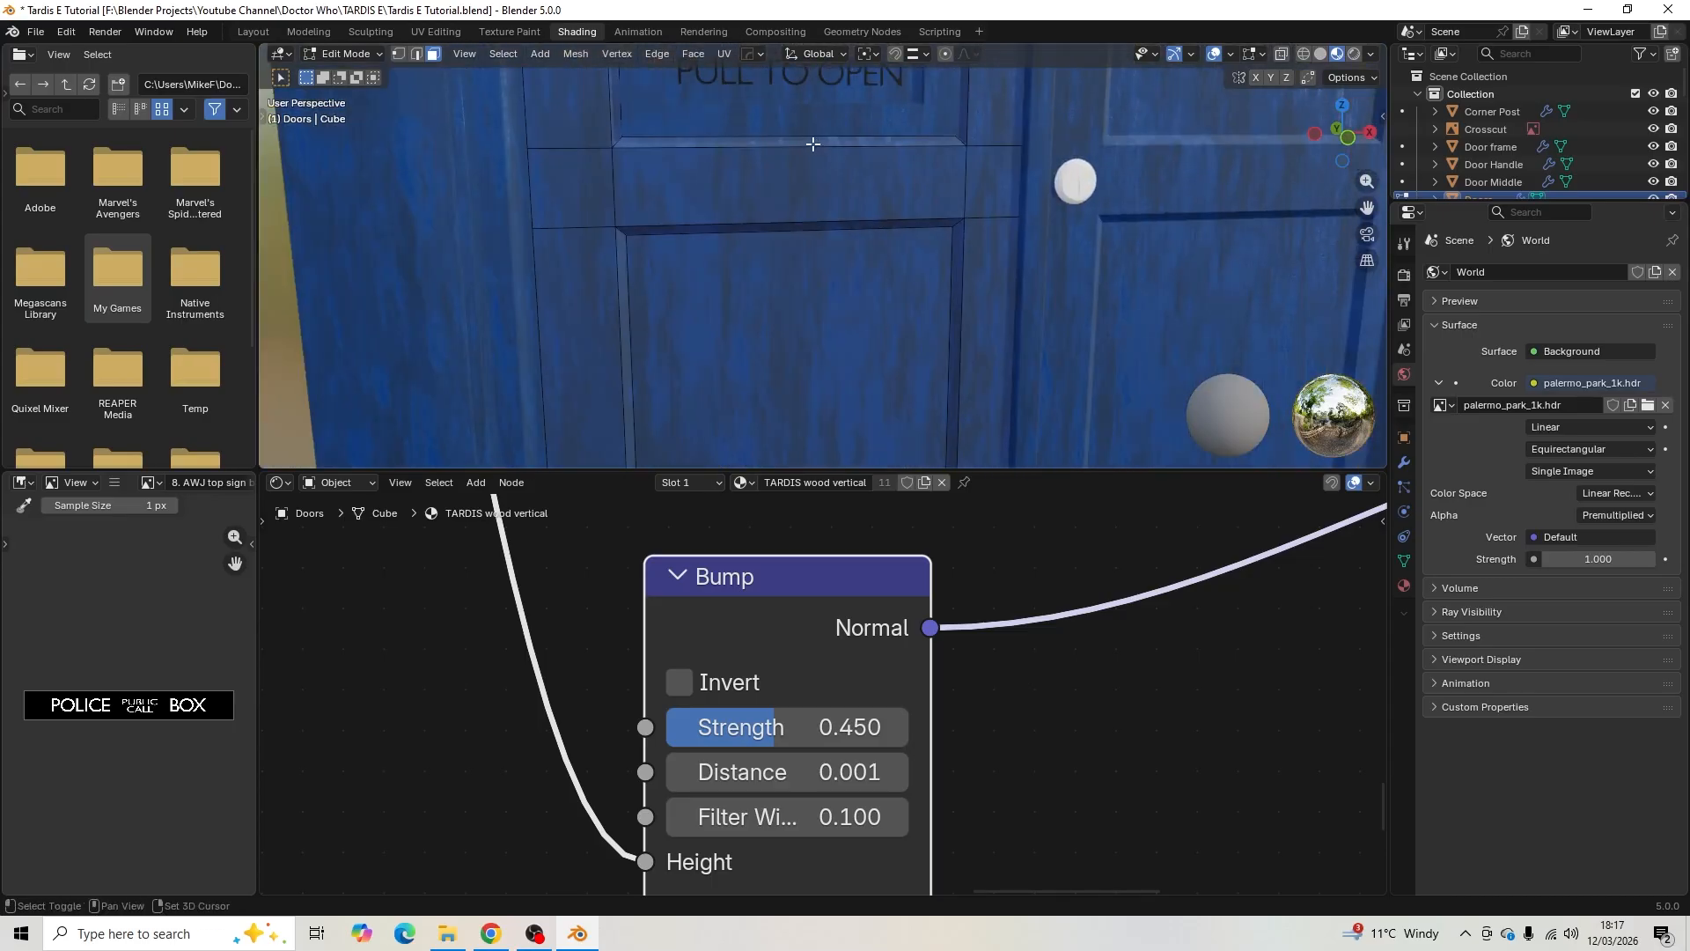
click(815, 172)
shift+click(819, 229)
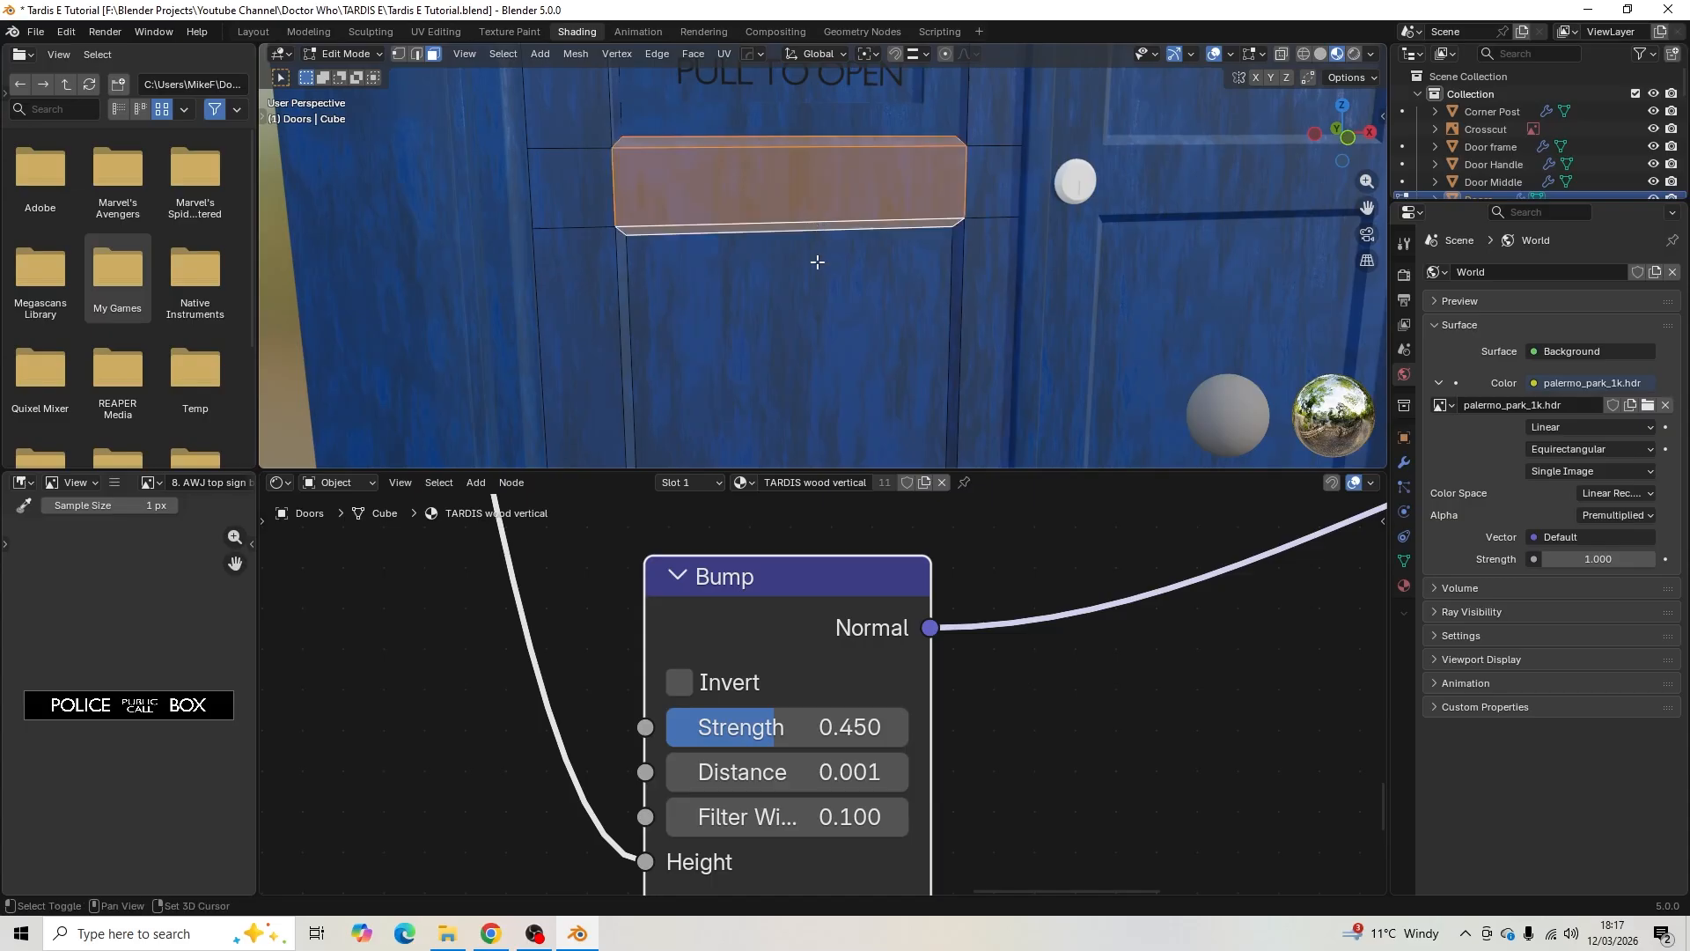
- Extend the face selection to the left door's two lowest horizontal rails and their bevelled edges
shift+middle_drag(816, 370, 828, 176)
shift+click(828, 177)
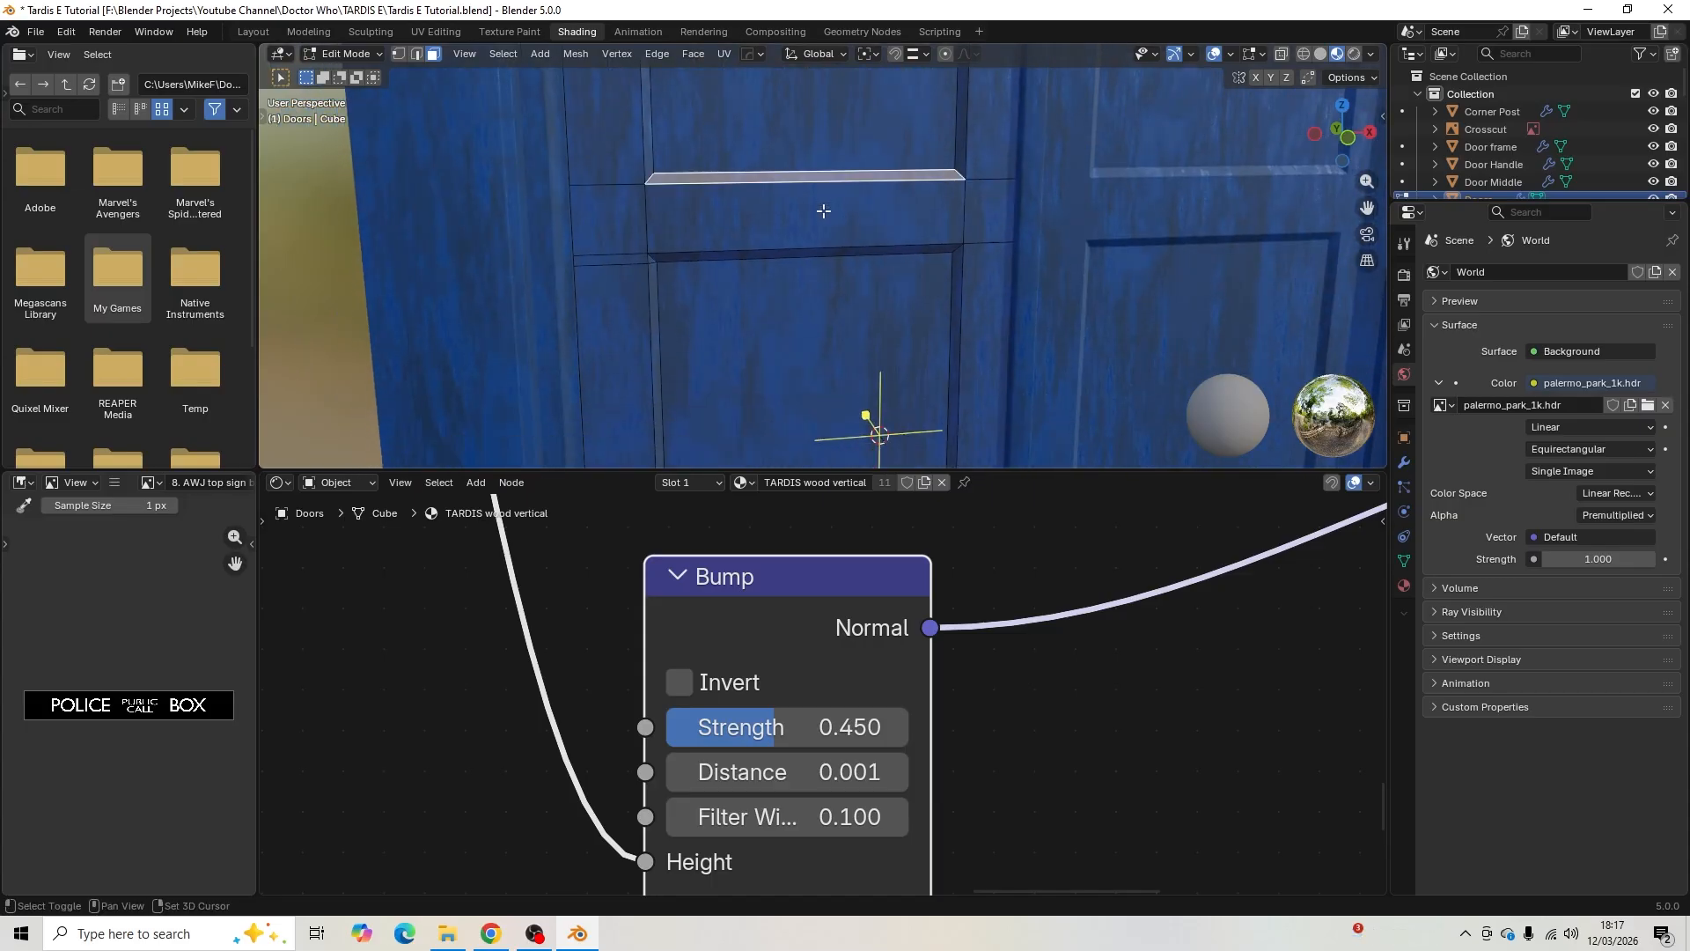
shift+click(822, 213)
shift+click(812, 252)
scroll(819, 305, down, 2)
shift+middle_drag(819, 305, 804, 253)
scroll(802, 215, up, 5)
shift+click(803, 280)
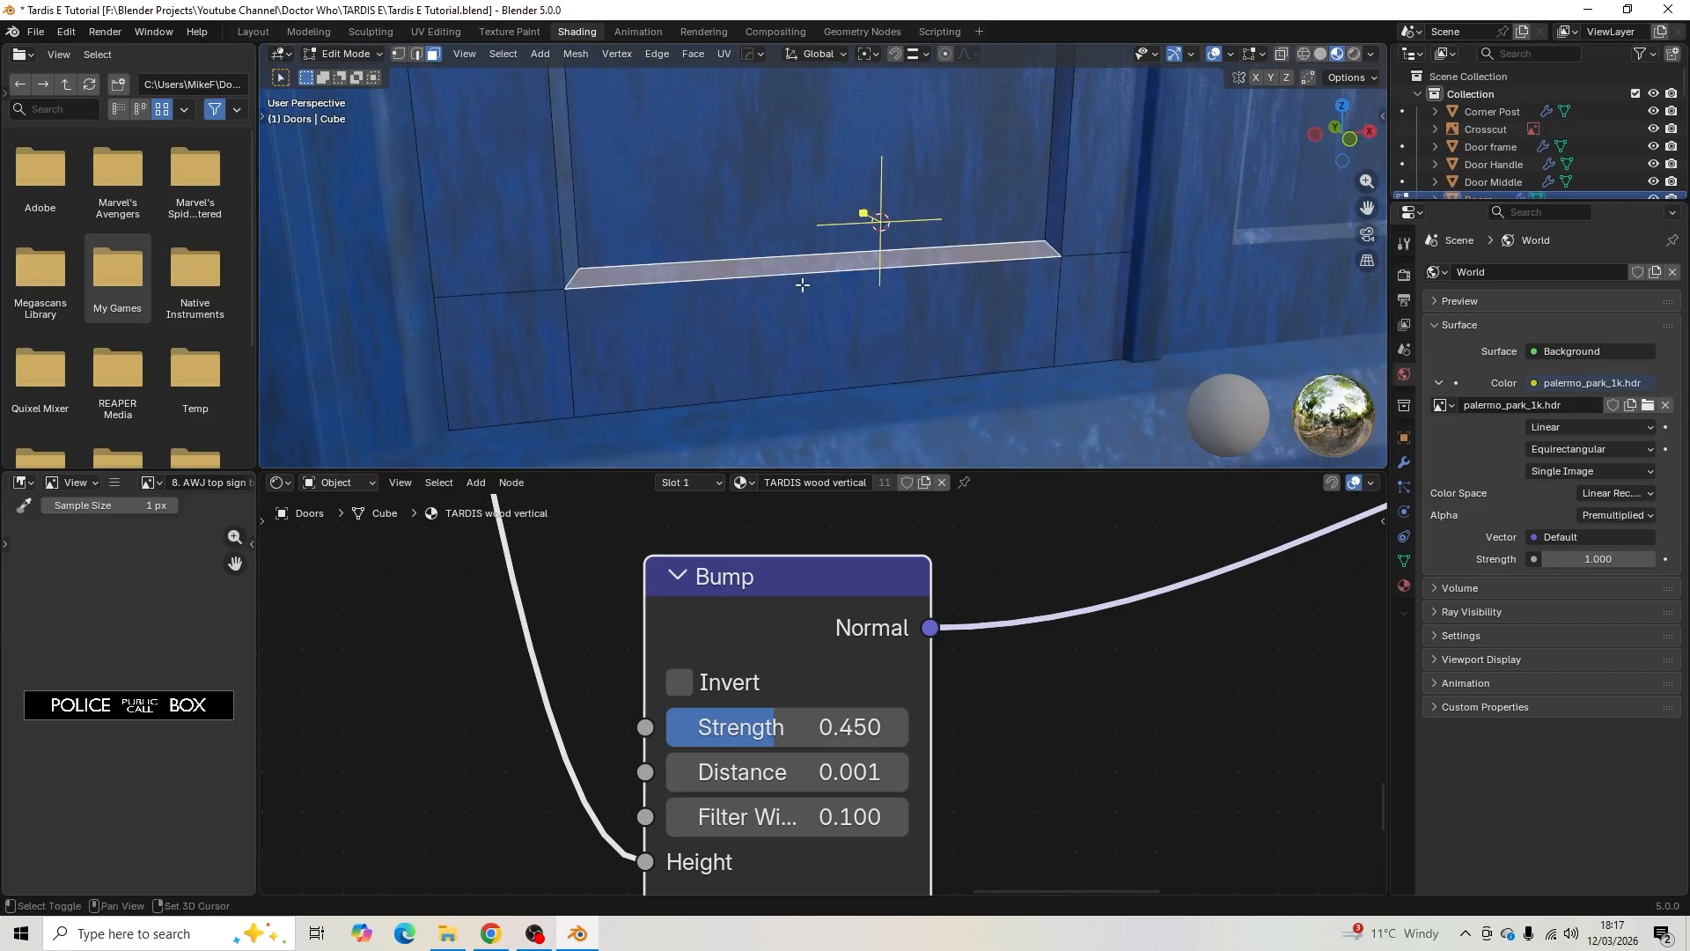
shift+click(803, 303)
scroll(803, 321, down, 3)
scroll(803, 328, down, 2)
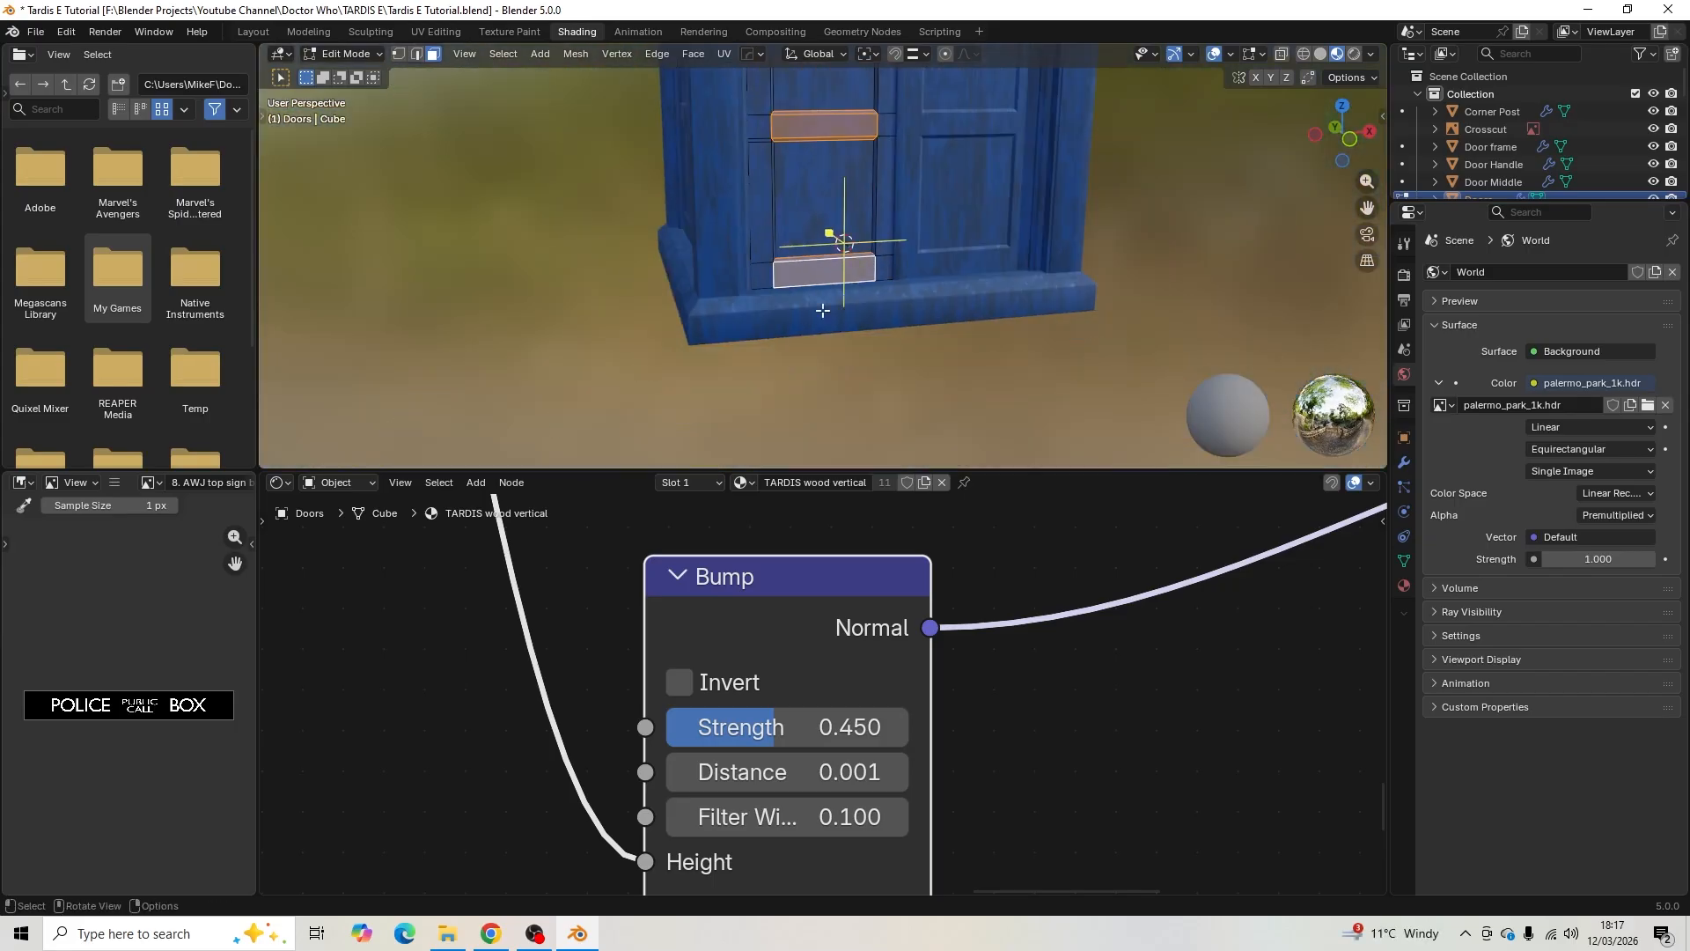
shift+middle_drag(858, 267, 851, 388)
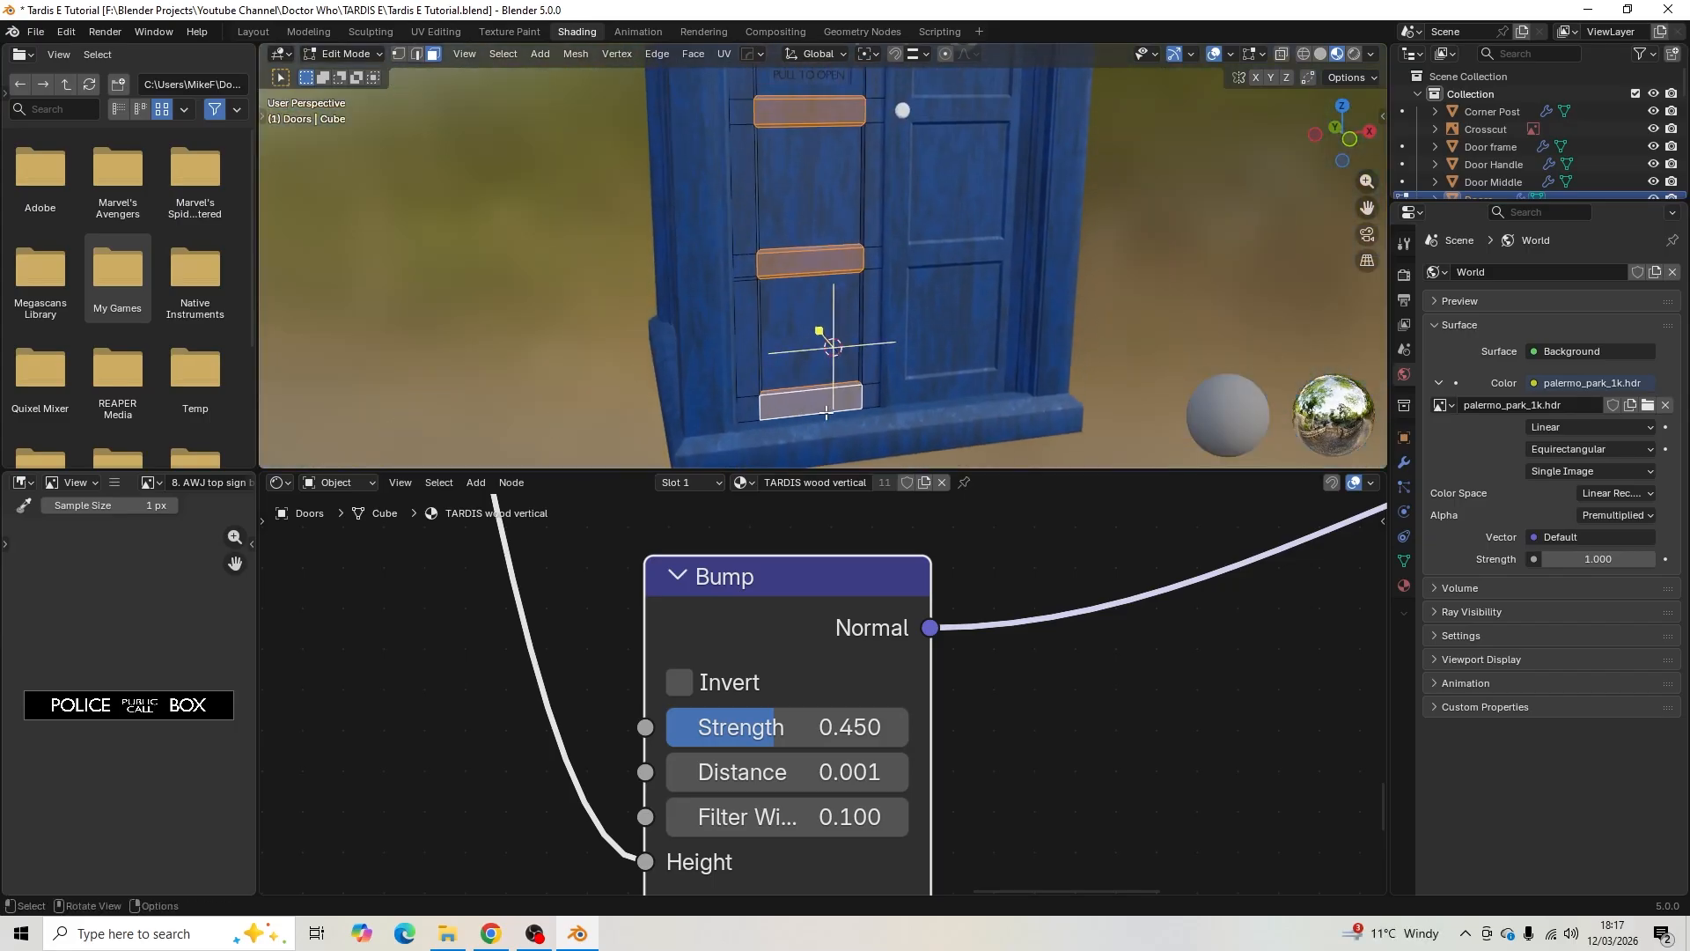
- Add a second material slot to the Doors and fill it with TARDIS wood vertical
click(1404, 586)
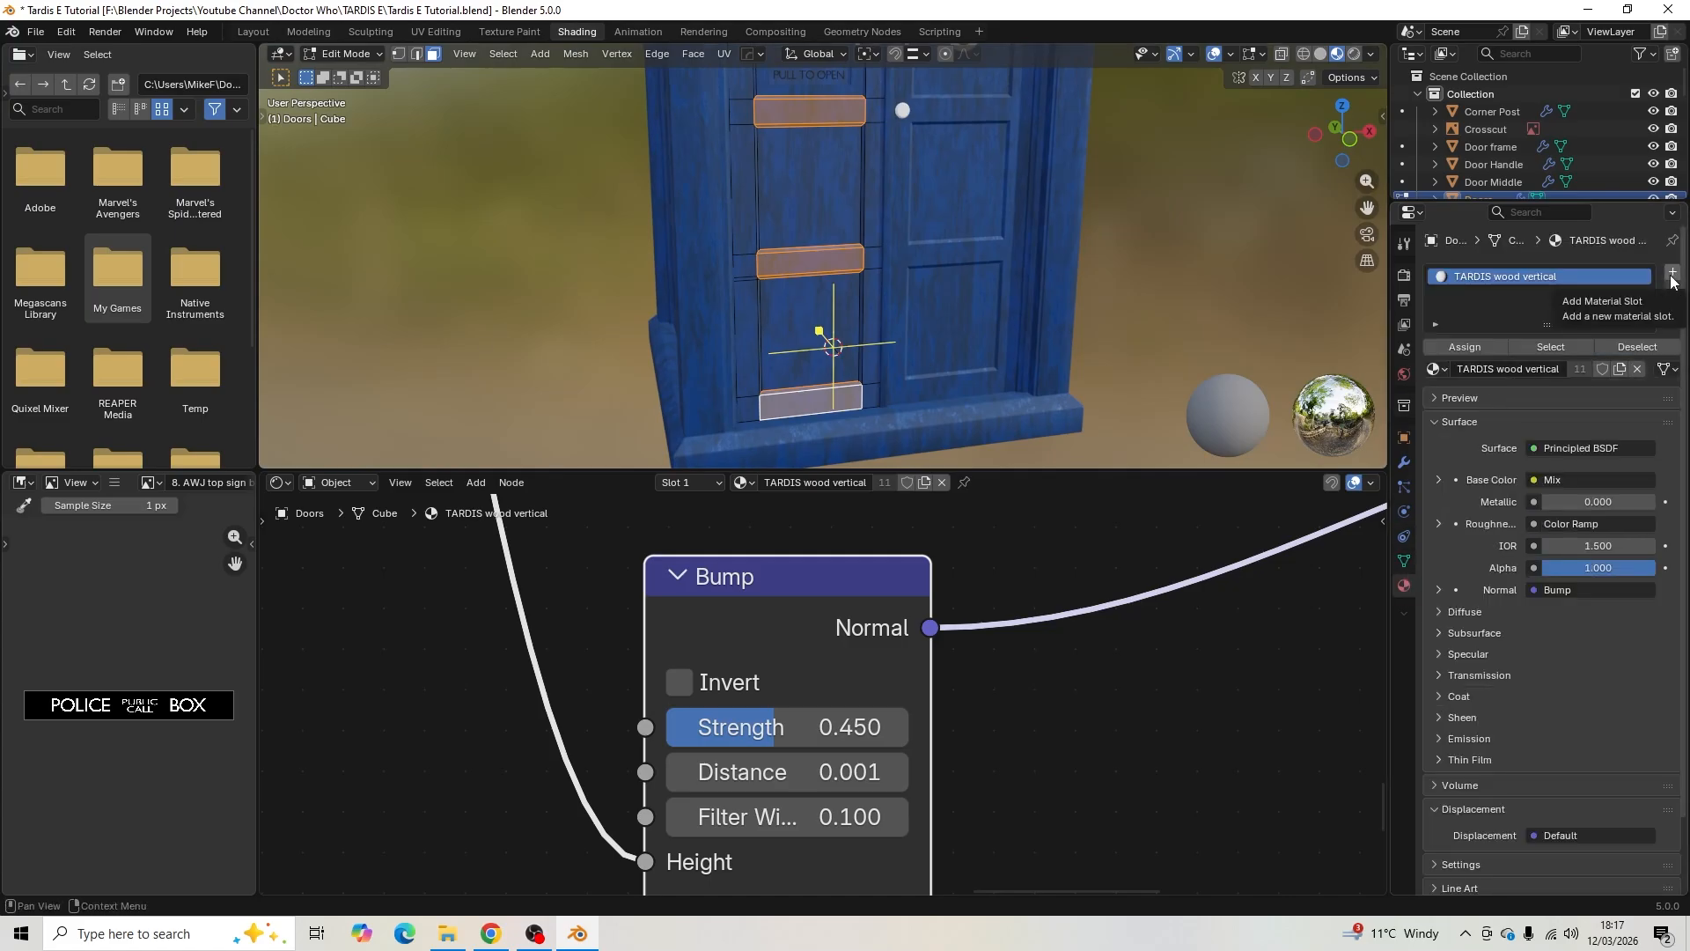
click(1672, 276)
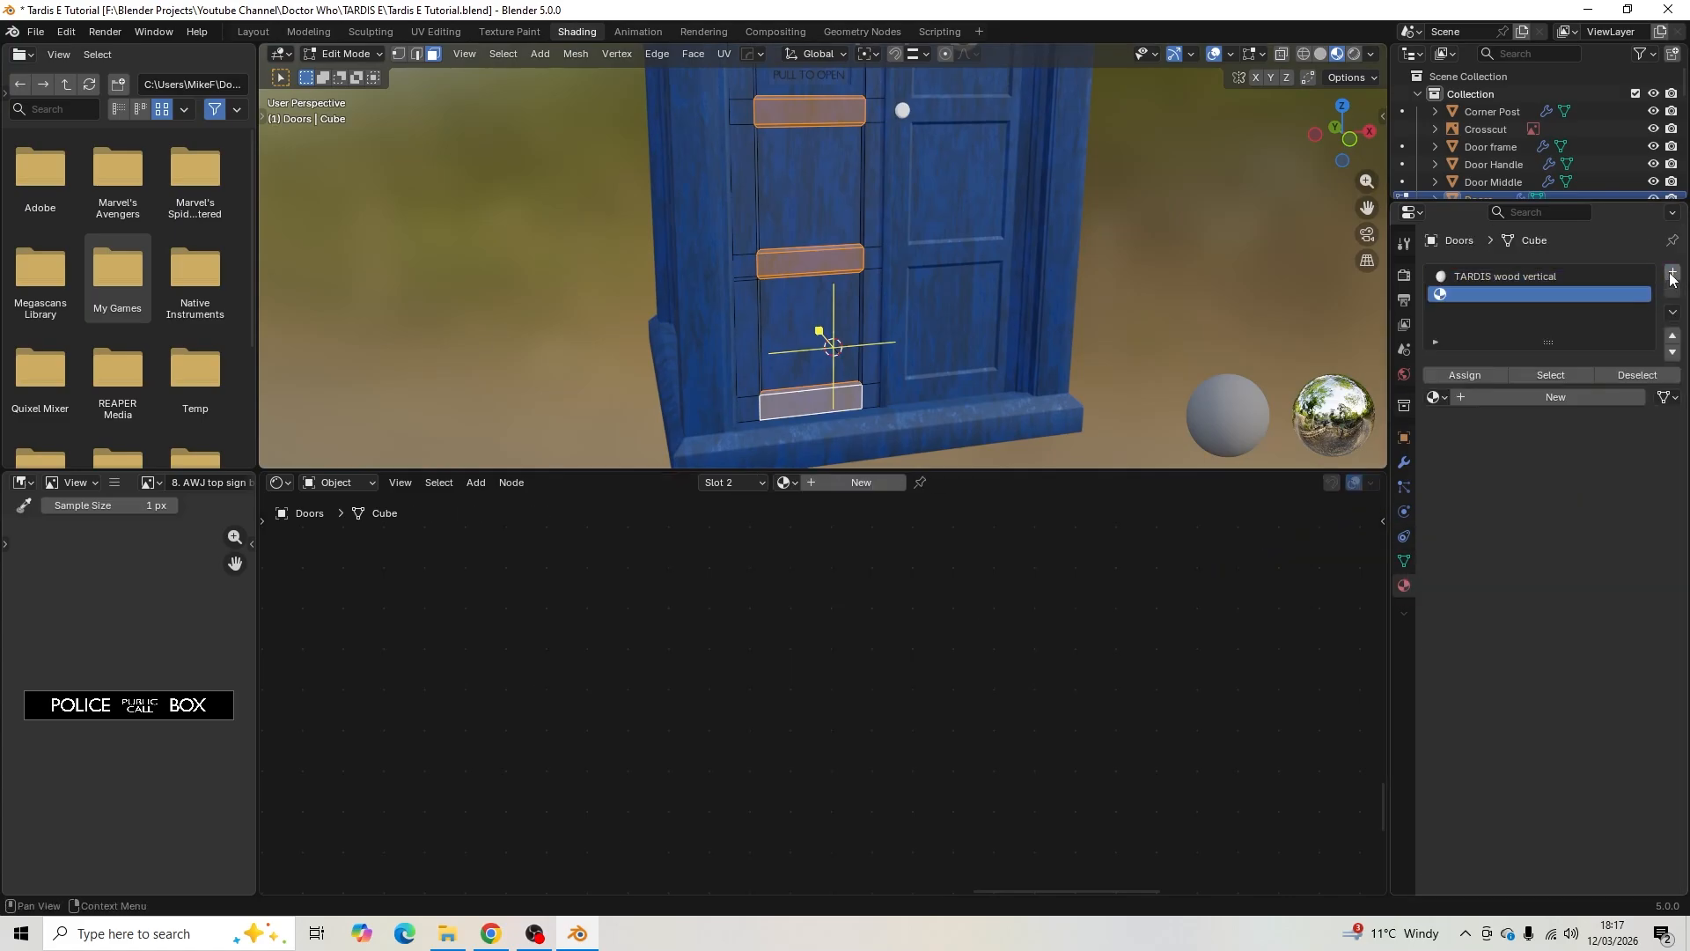
click(1443, 398)
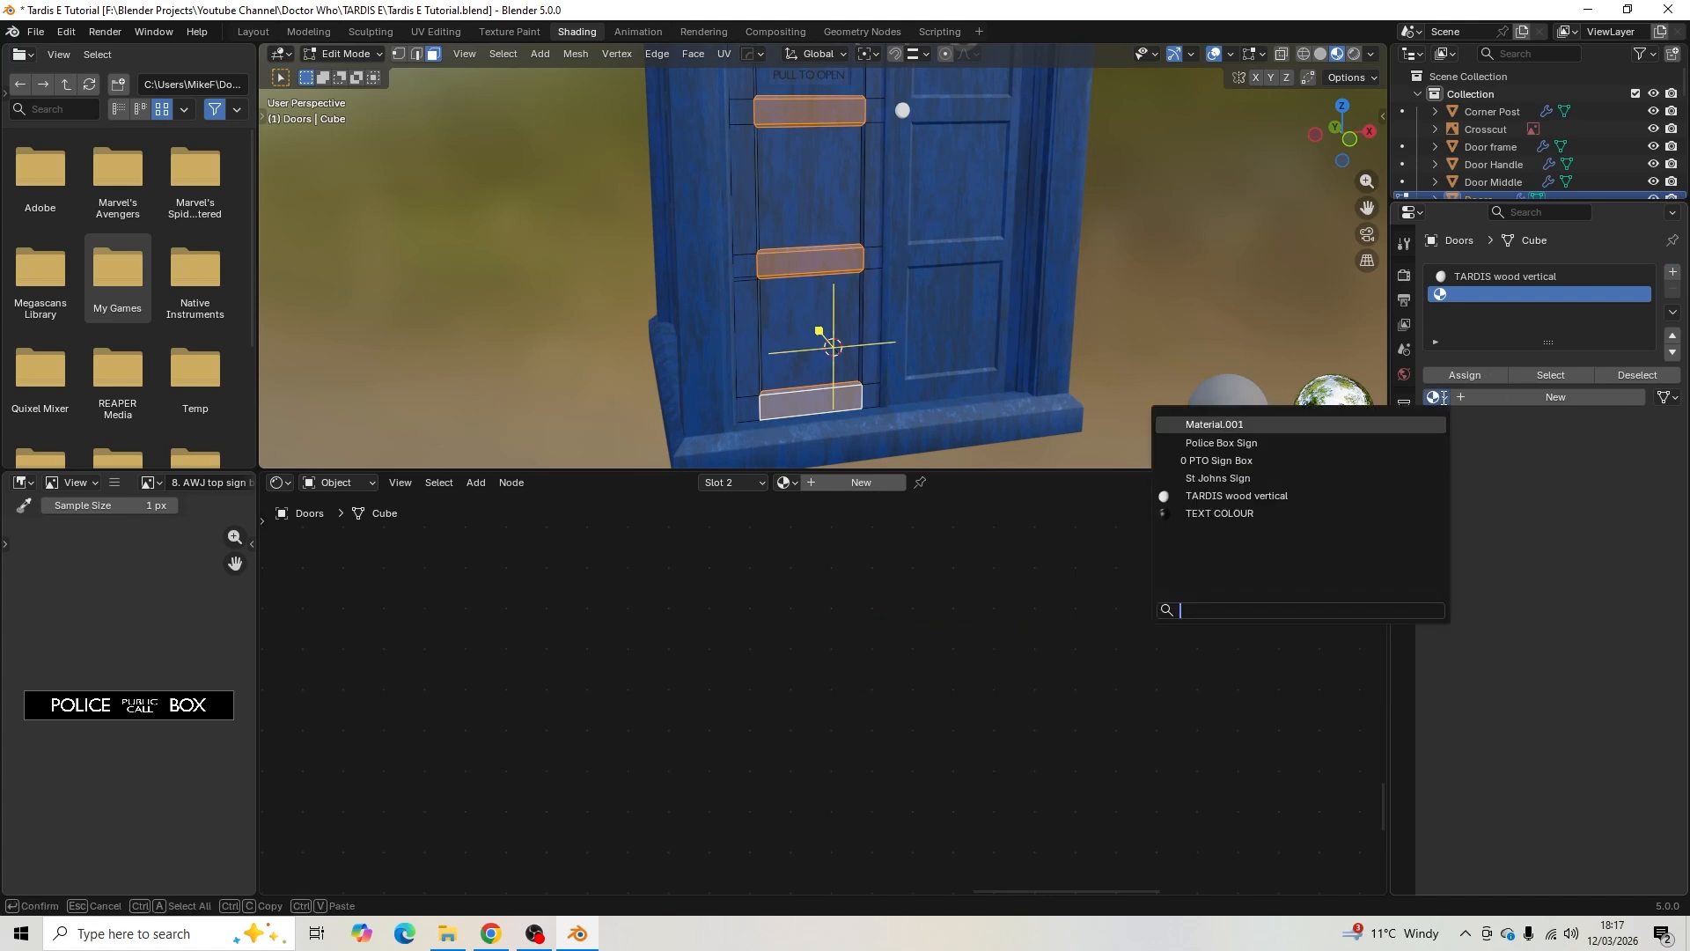
click(1346, 495)
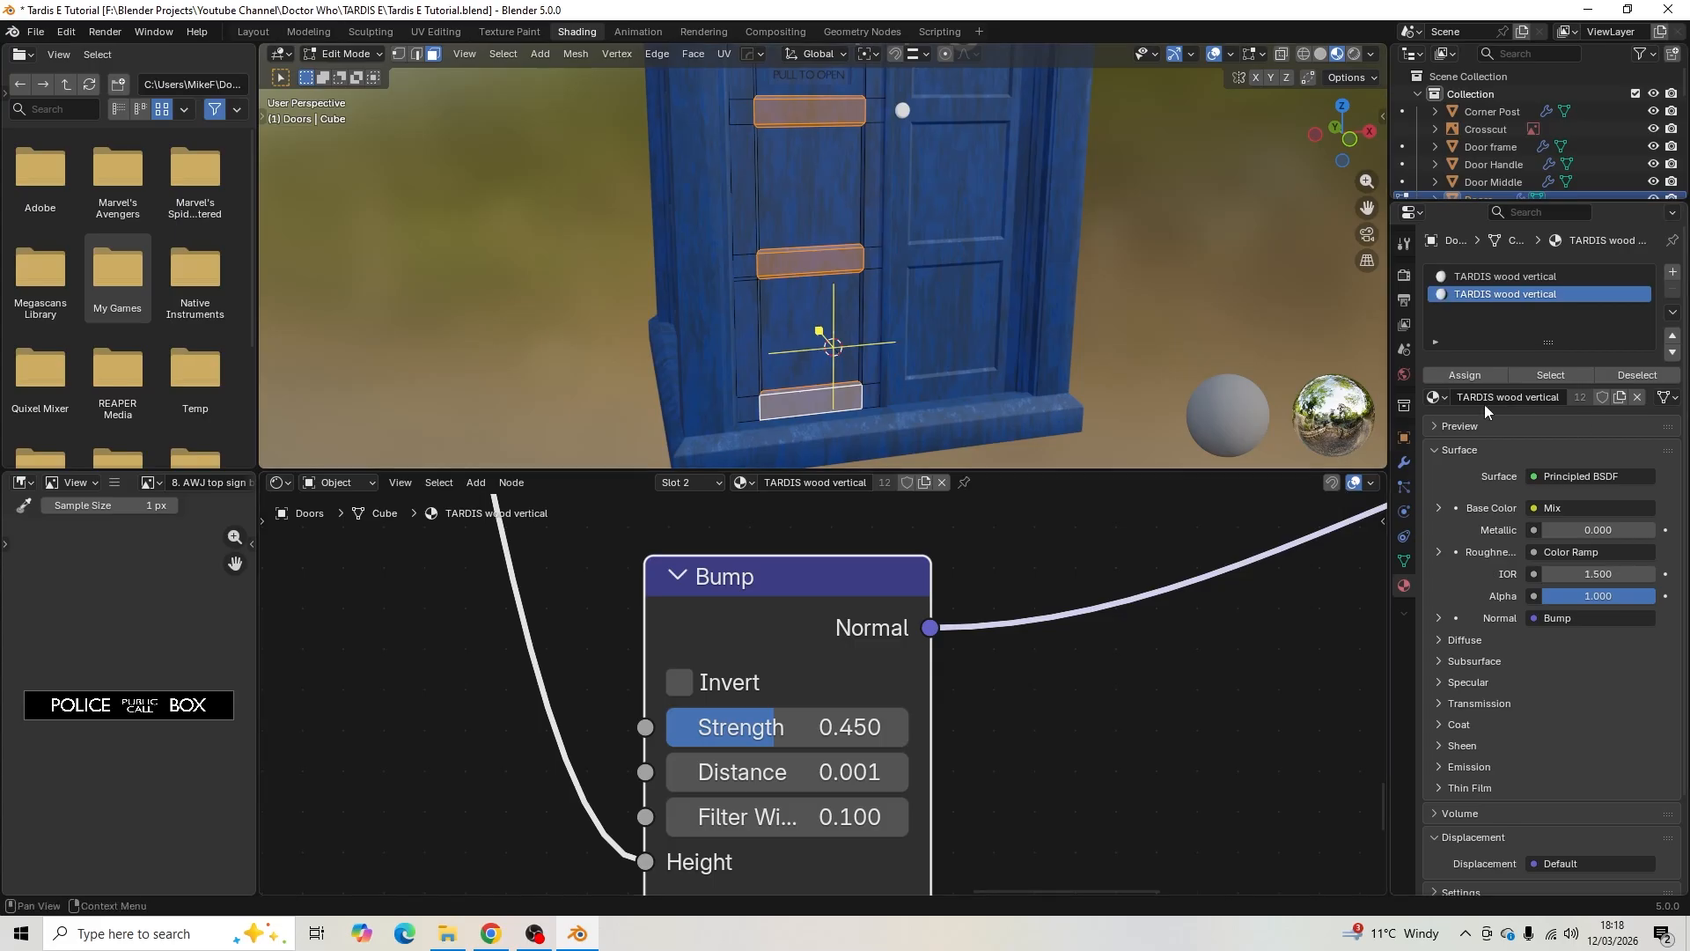
- Make the second slot's material an independent copy and rename it TARDIS wood horizontal
click(1621, 400)
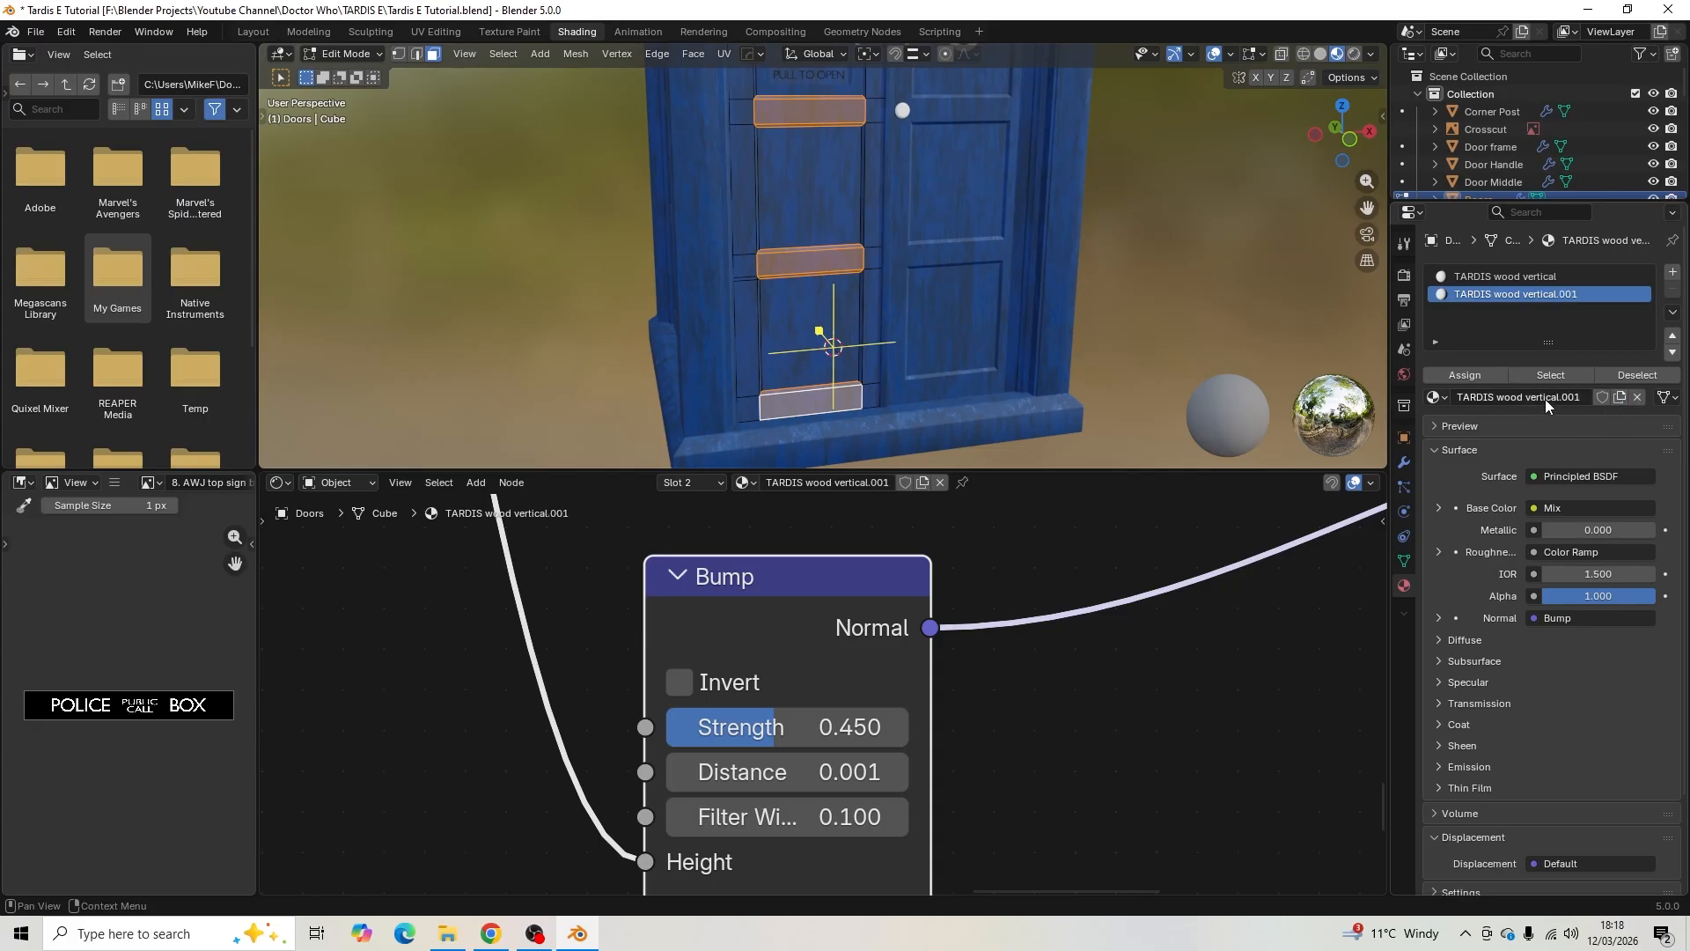
click(1581, 398)
click(1555, 397)
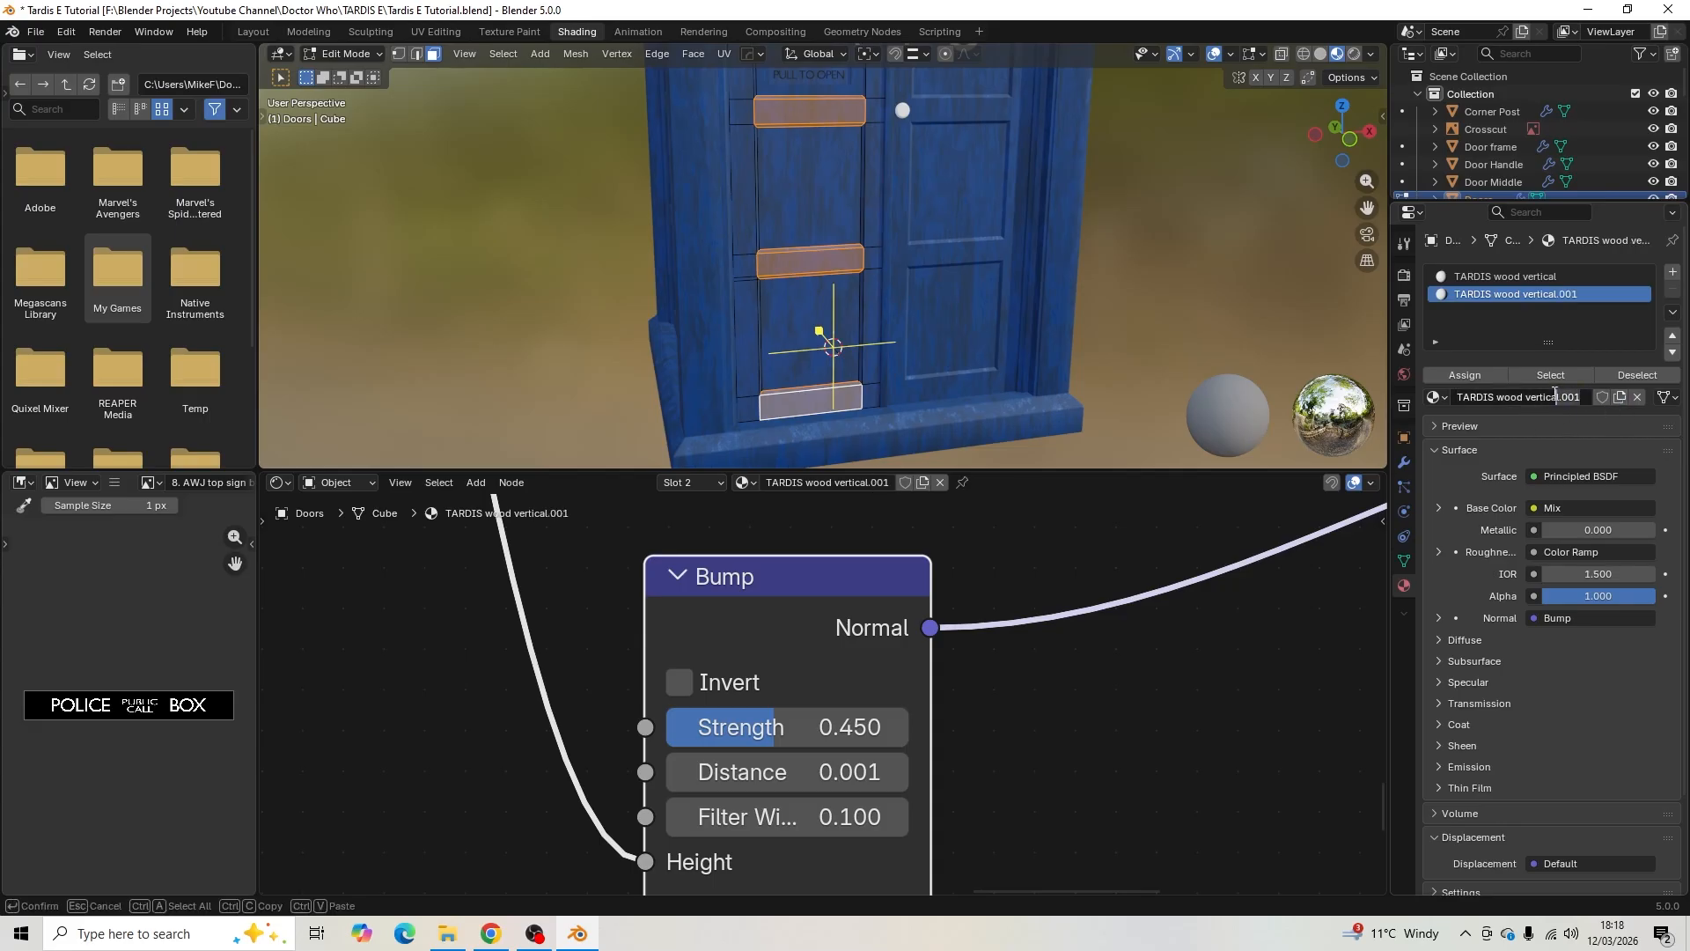
click(1538, 397)
key(Delete)
key(Delete)
key(Delete)
key(Delete)
key(Delete)
key(Delete)
key(Delete)
key(Delete)
key(Delete)
key(Delete)
key(BackSpace)
key(BackSpace)
text(horizontal)
key(Return)
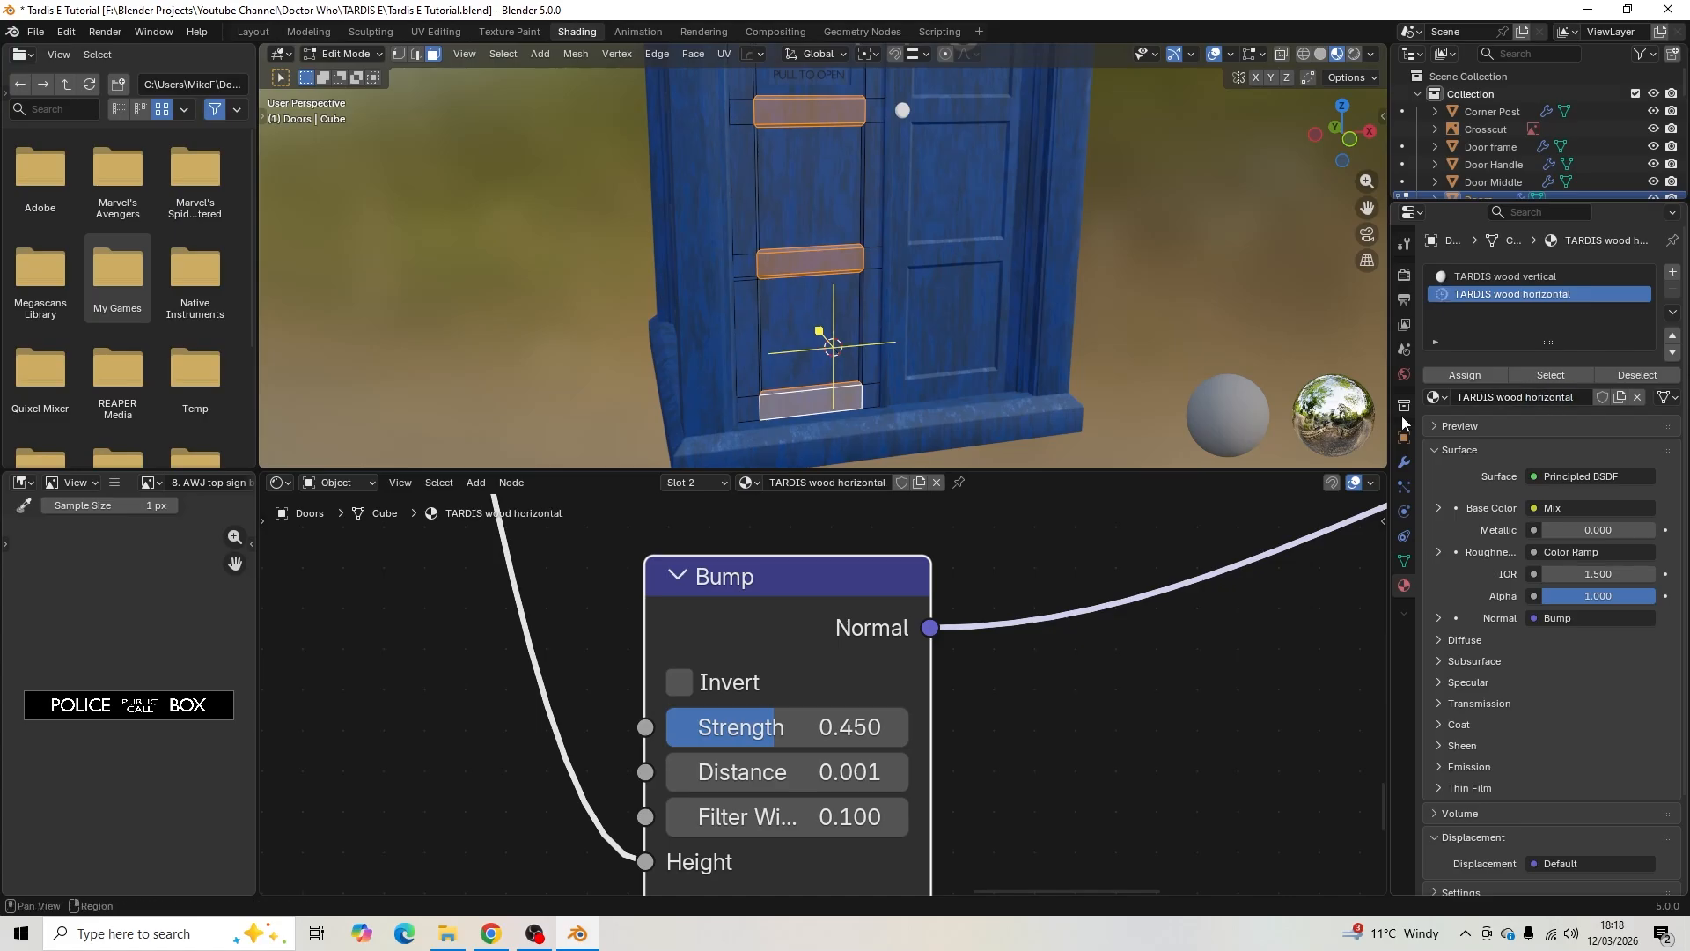
- Assign TARDIS wood horizontal to the selected door rail faces and return to Object Mode
click(1480, 375)
scroll(875, 279, down, 5)
shift+middle_drag(867, 198, 856, 396)
scroll(856, 396, up, 5)
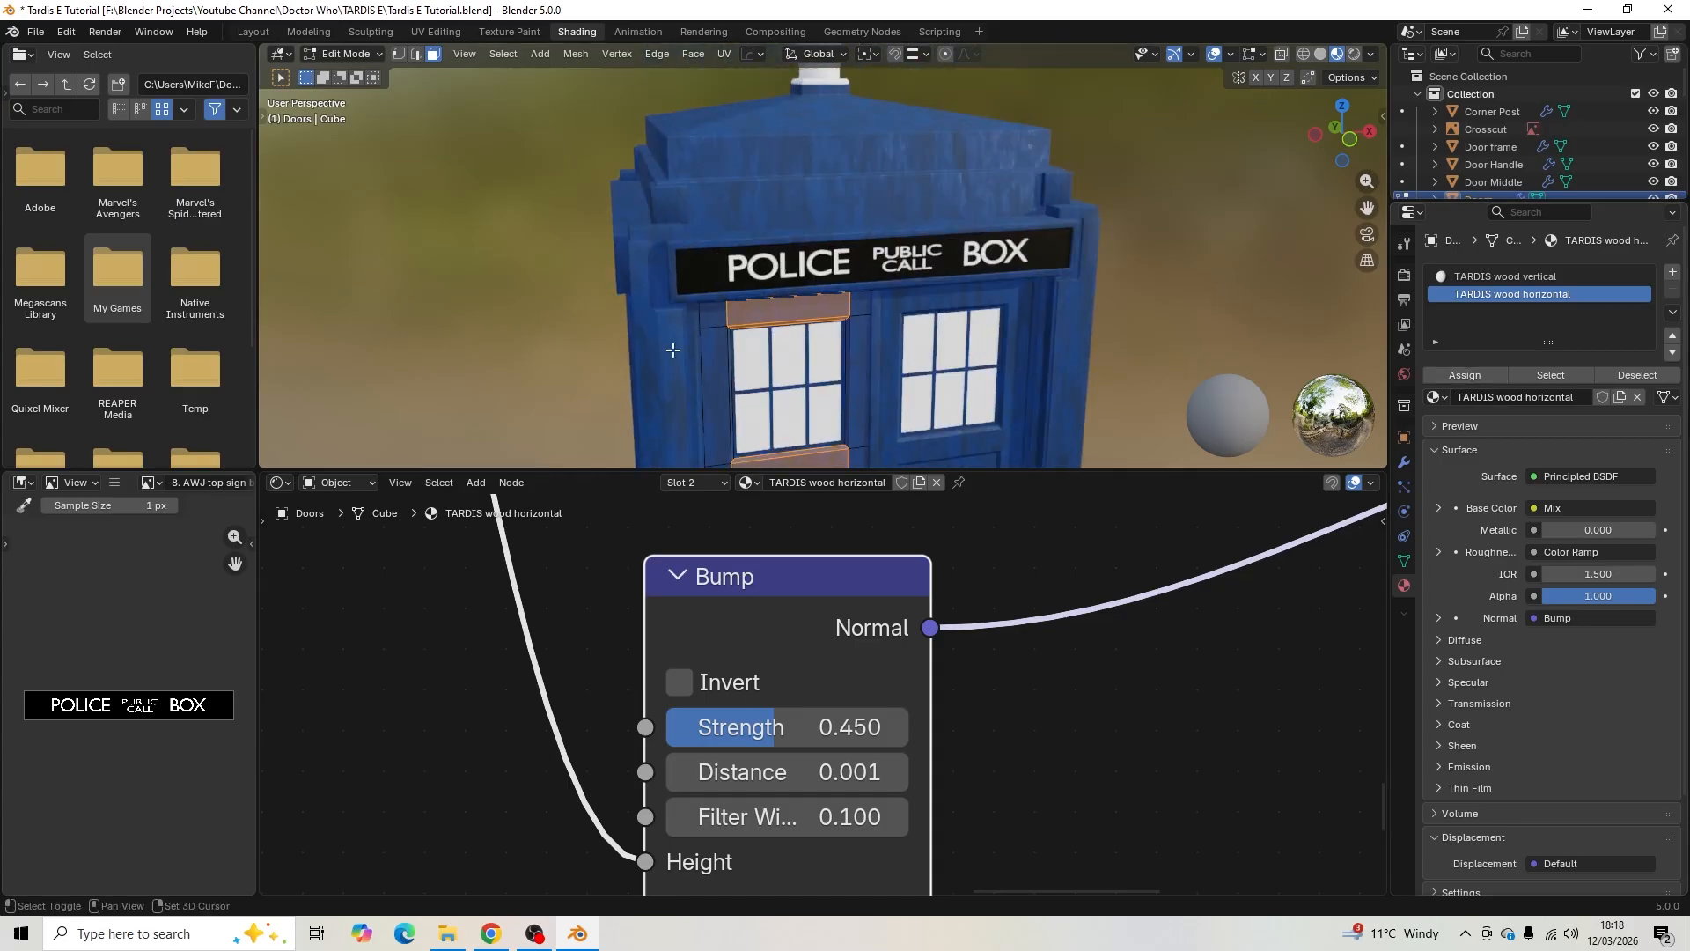
shift+middle_drag(672, 350, 699, 141)
scroll(705, 246, up, 4)
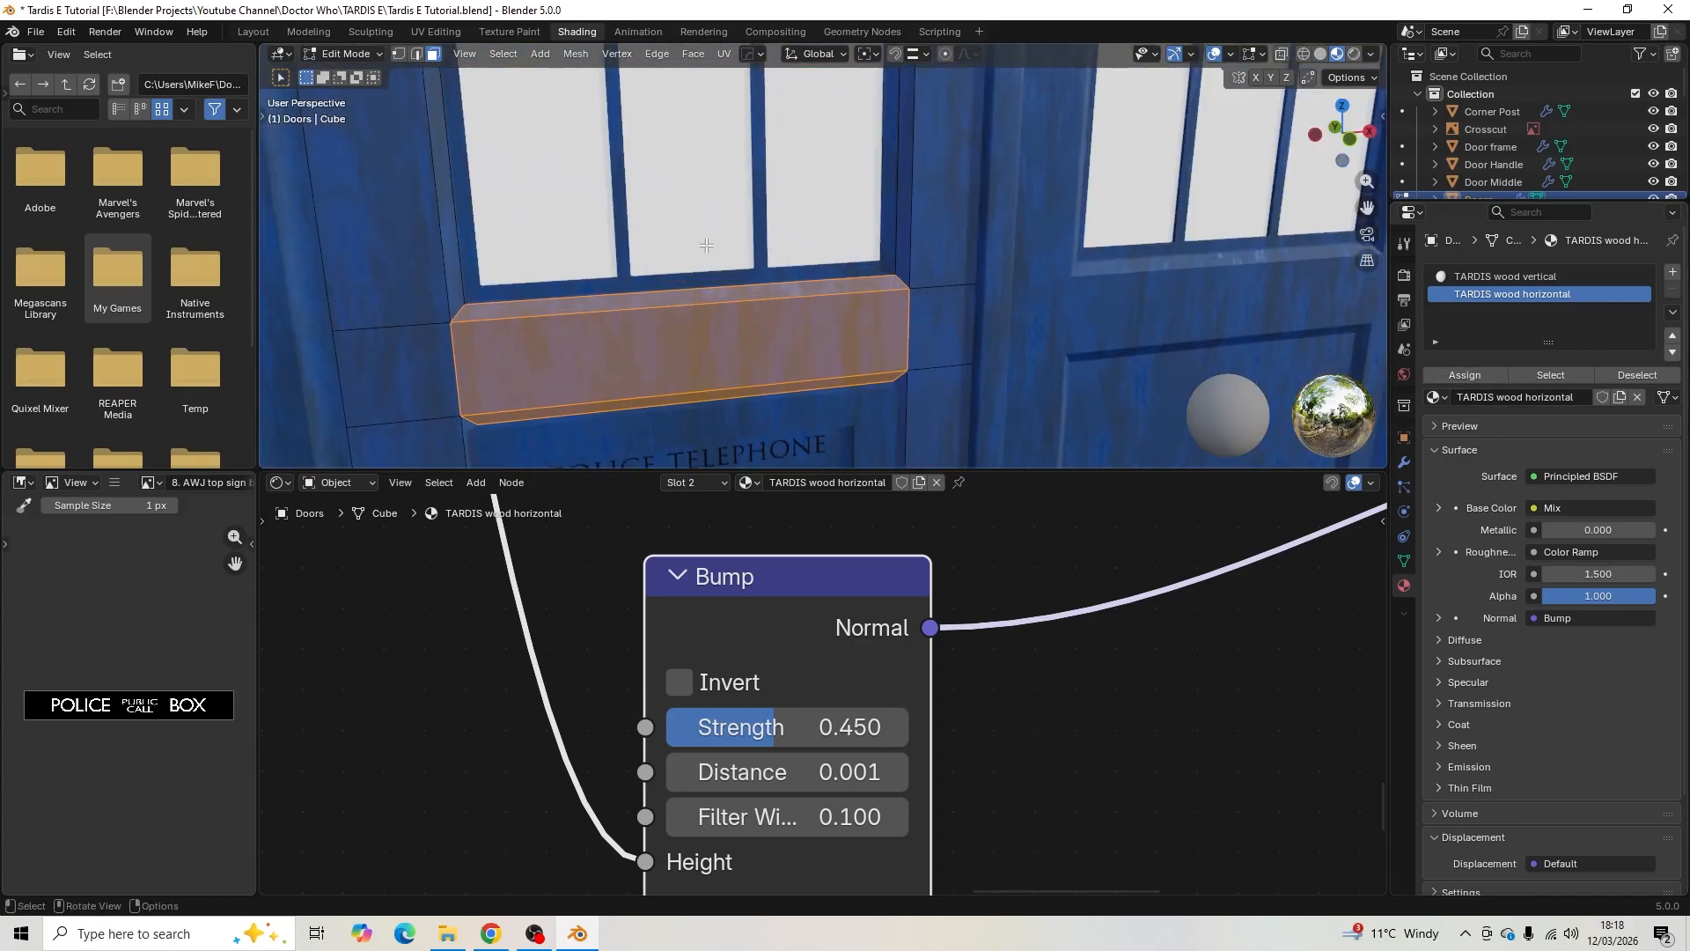
key(Tab)
- Try an X rotation of 90° on the horizontal material's first Mapping node, and undo it
scroll(403, 709, down, 1)
middle_drag(403, 710, 1113, 643)
scroll(721, 653, down, 9)
middle_drag(511, 705, 735, 816)
scroll(773, 794, up, 3)
middle_drag(563, 721, 863, 840)
middle_drag(900, 741, 915, 611)
scroll(863, 621, up, 2)
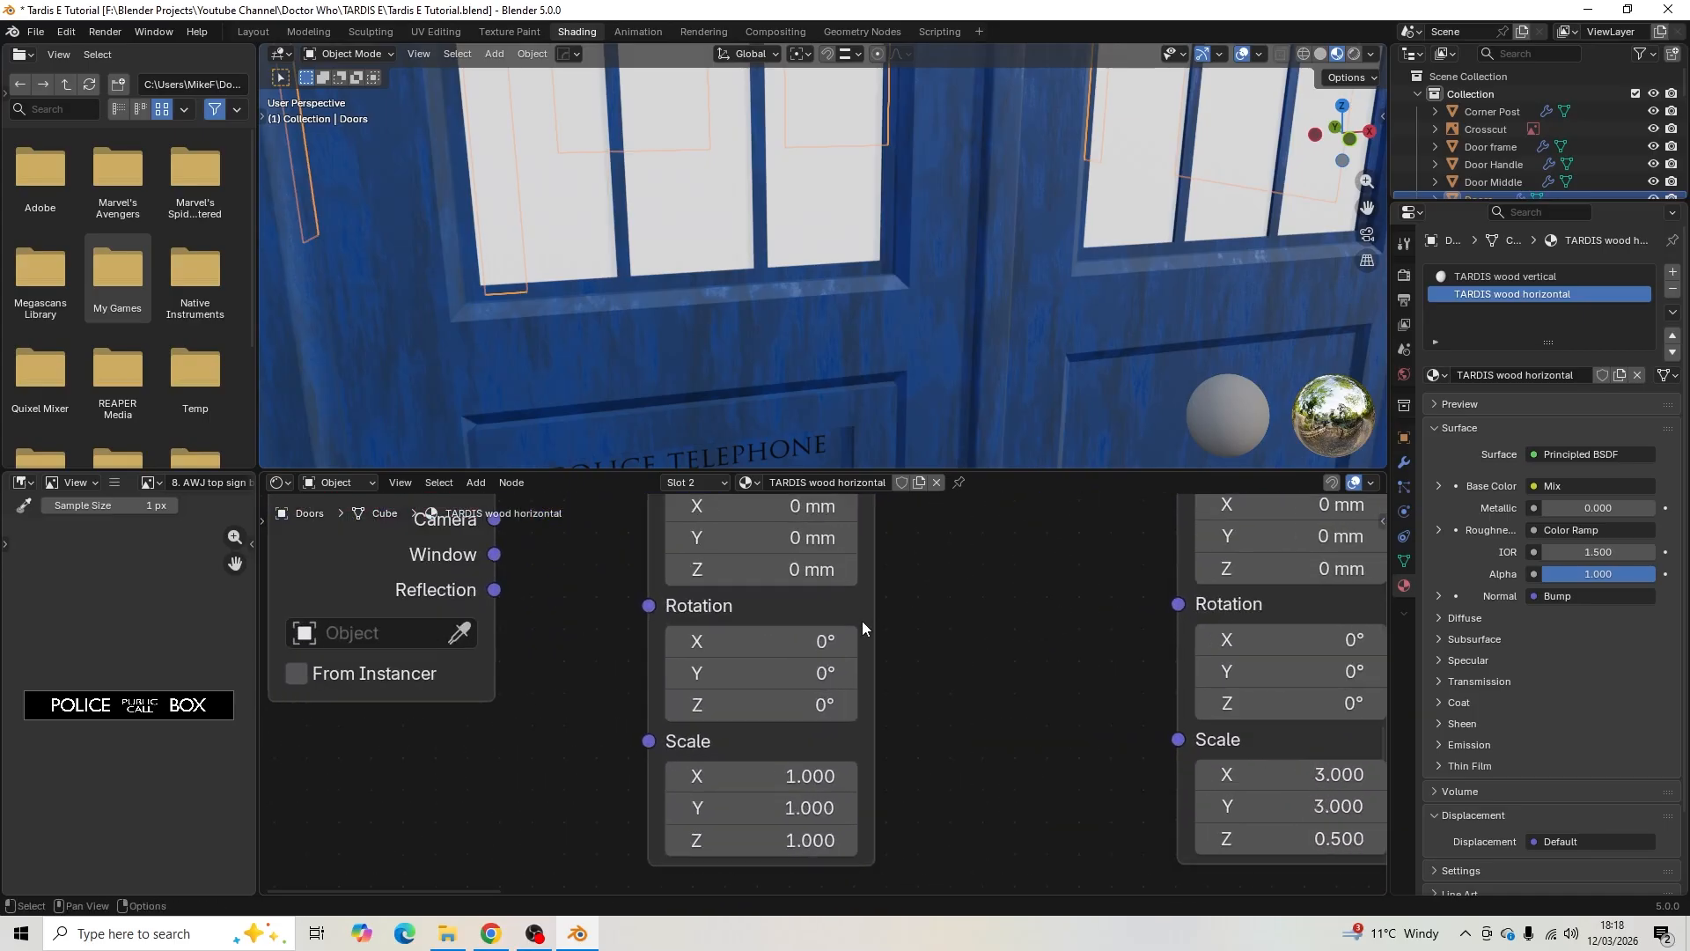
click(801, 643)
text(90)
key(Return)
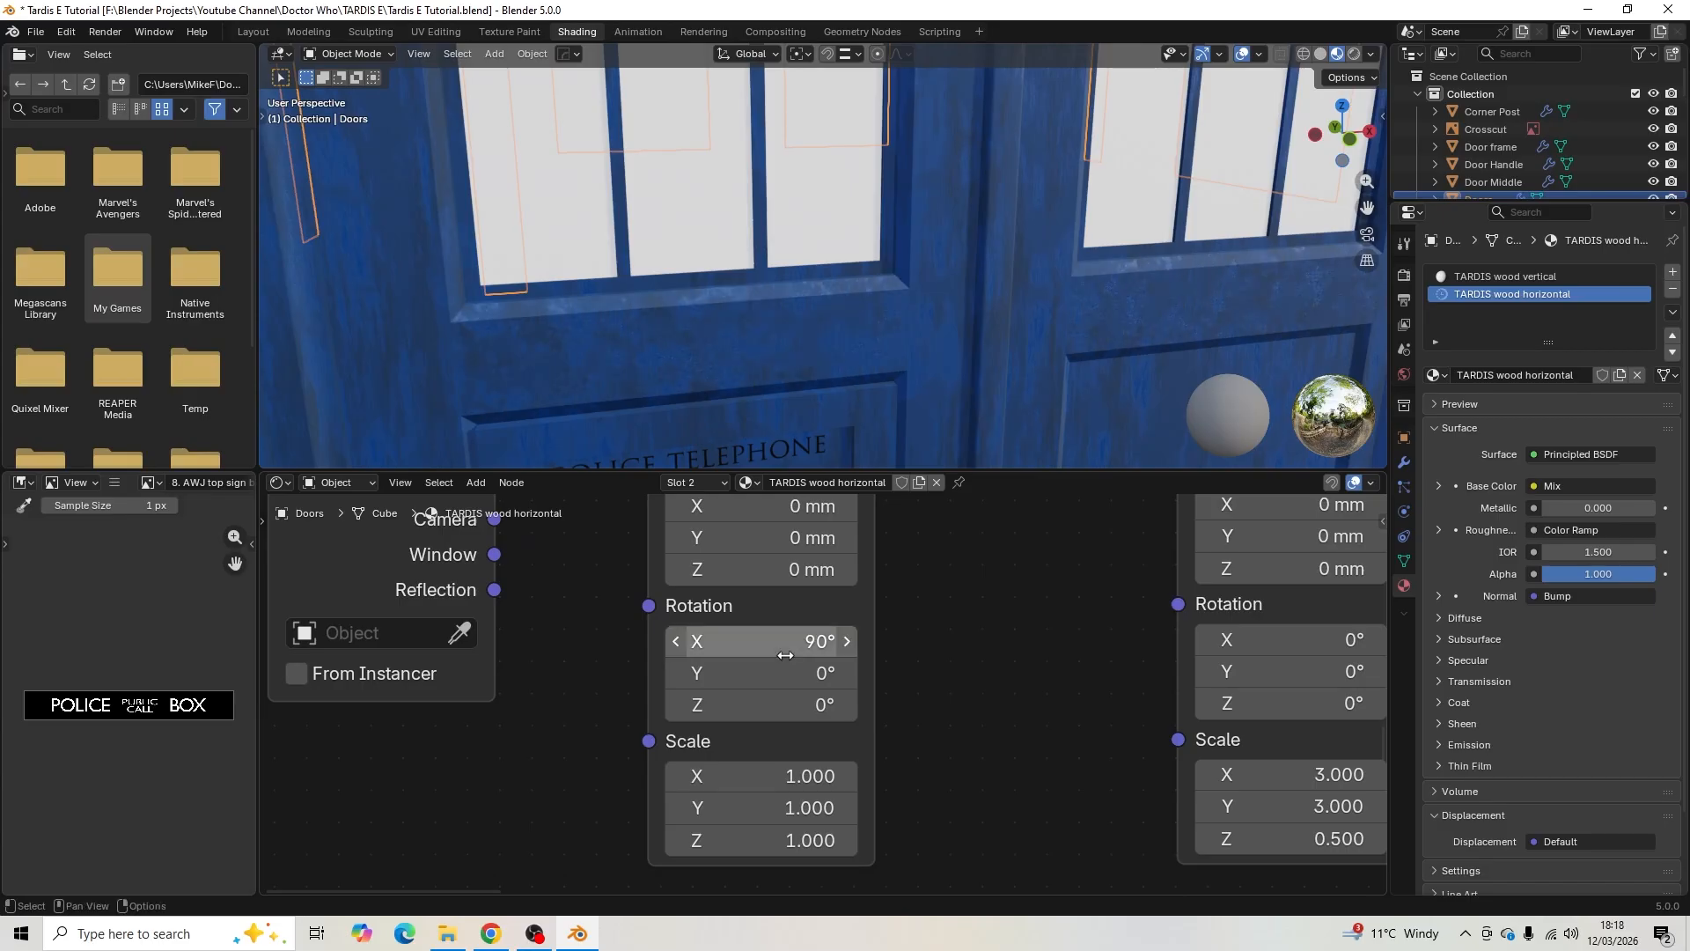
key(ctrl+z)
- Set the first Mapping node's Y rotation to 90° in TARDIS wood horizontal
click(790, 671)
text(90)
key(Return)
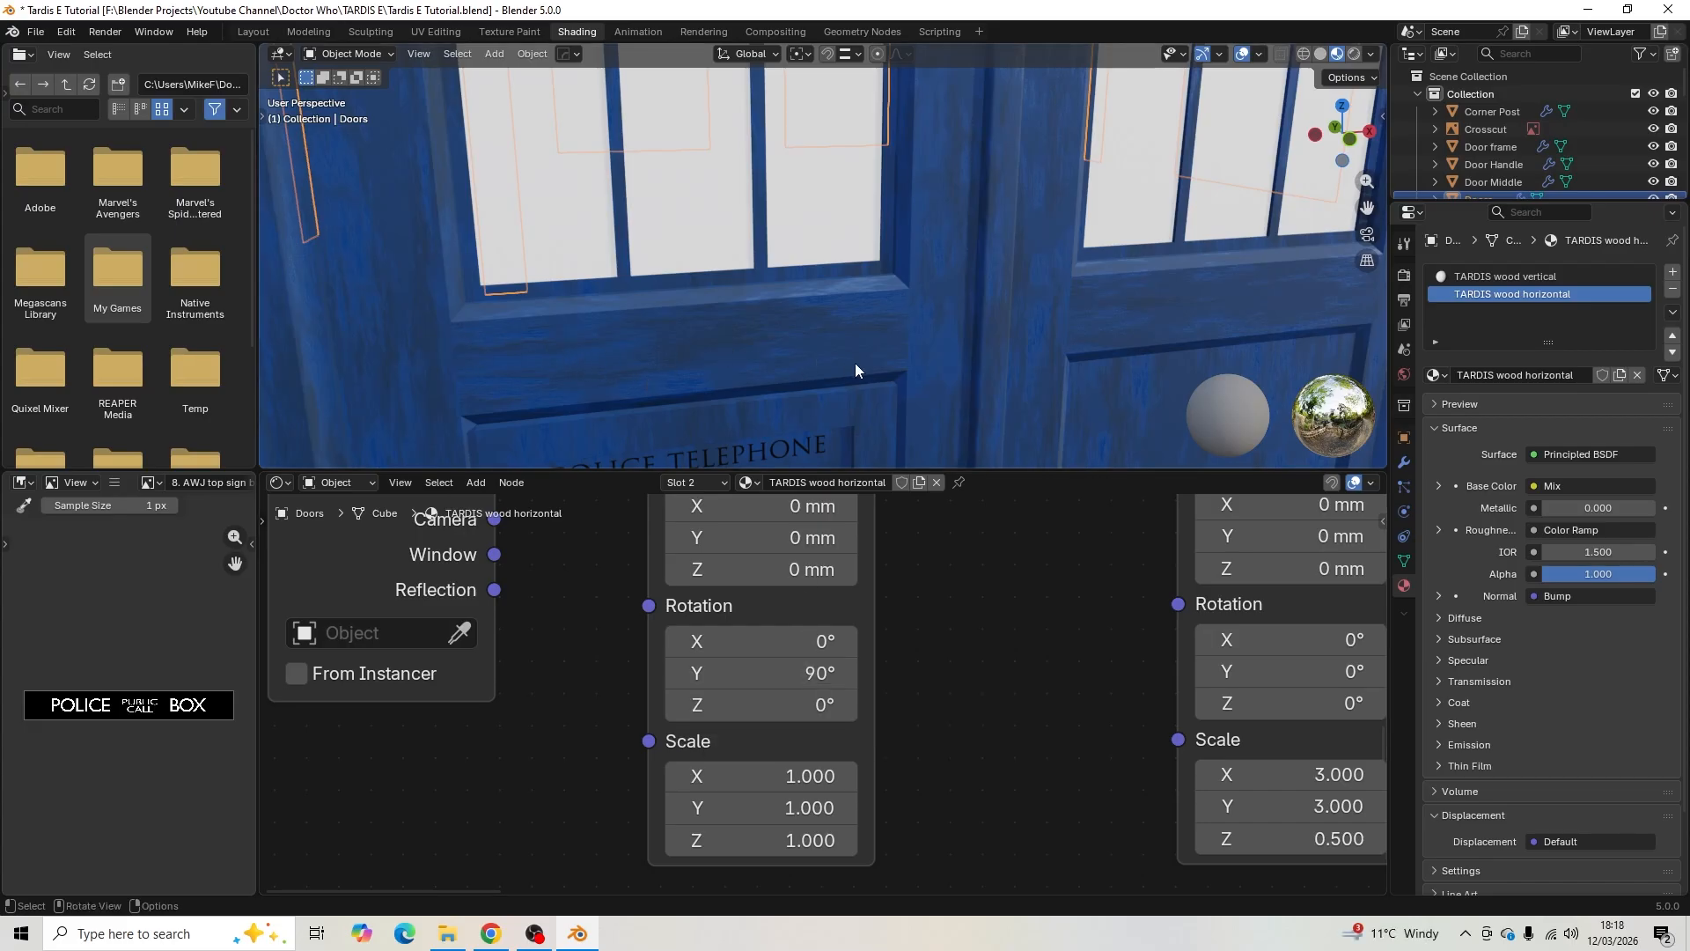
- Select the TARDIS Base, remove its vertical wood material slot and give it TARDIS wood horizontal instead
middle_drag(853, 363, 822, 213)
scroll(854, 340, down, 4)
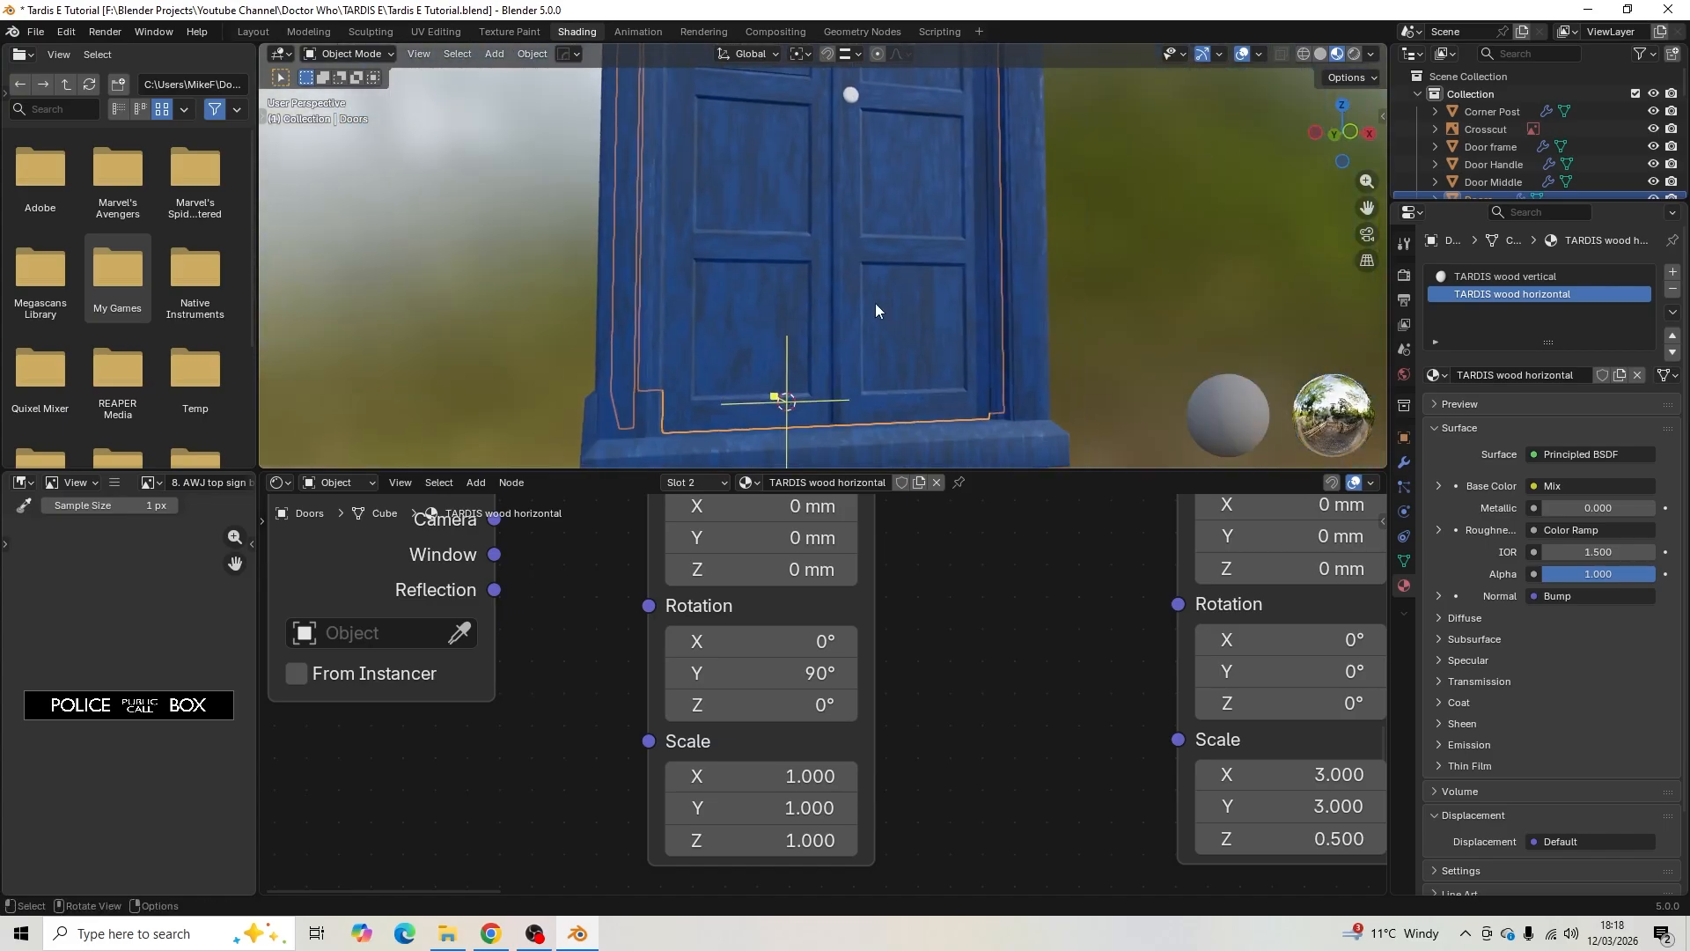
middle_drag(875, 303, 866, 219)
scroll(887, 303, up, 4)
middle_drag(888, 305, 832, 347)
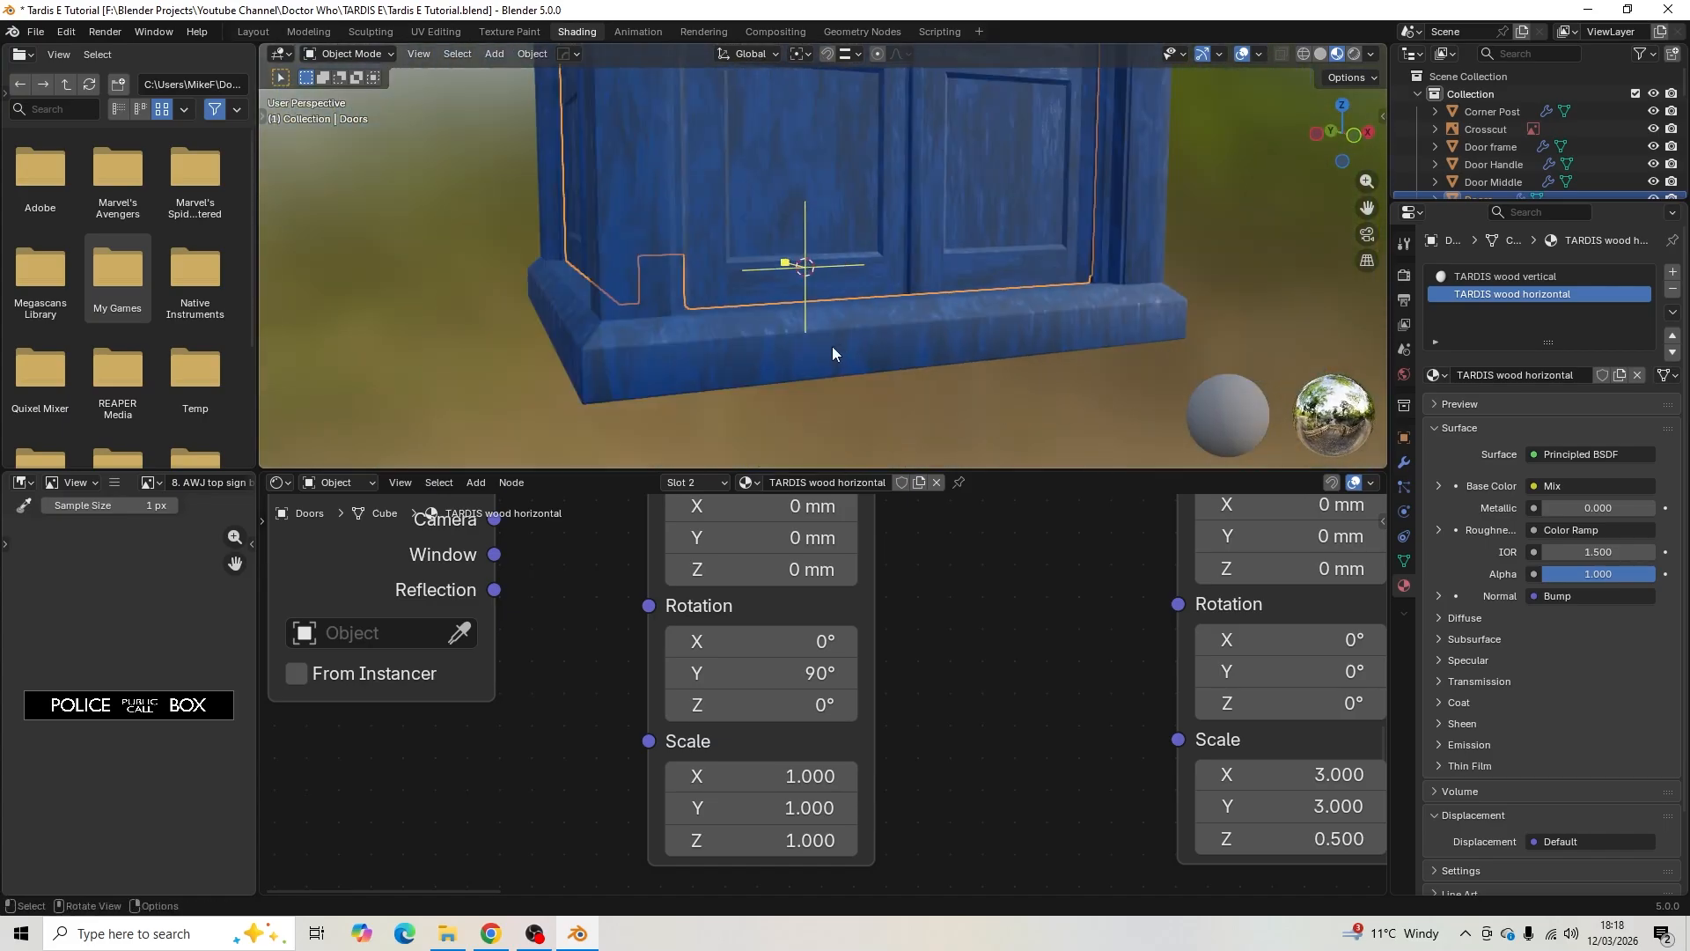
click(731, 329)
middle_drag(730, 329, 774, 354)
key(Tab)
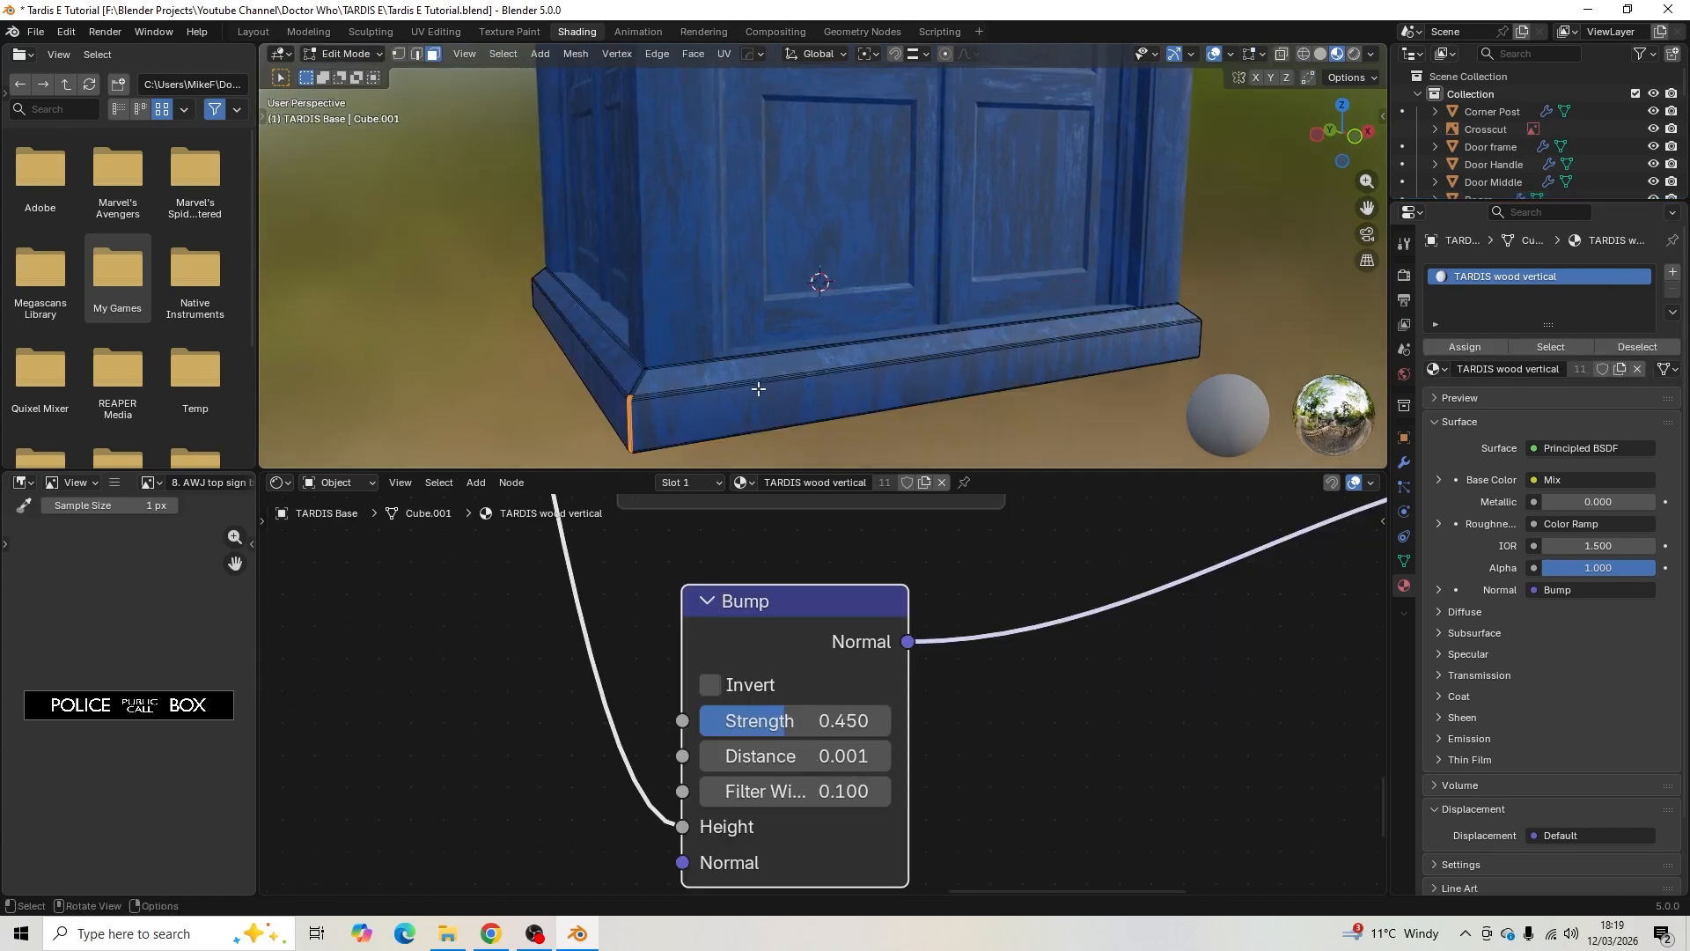
key(a)
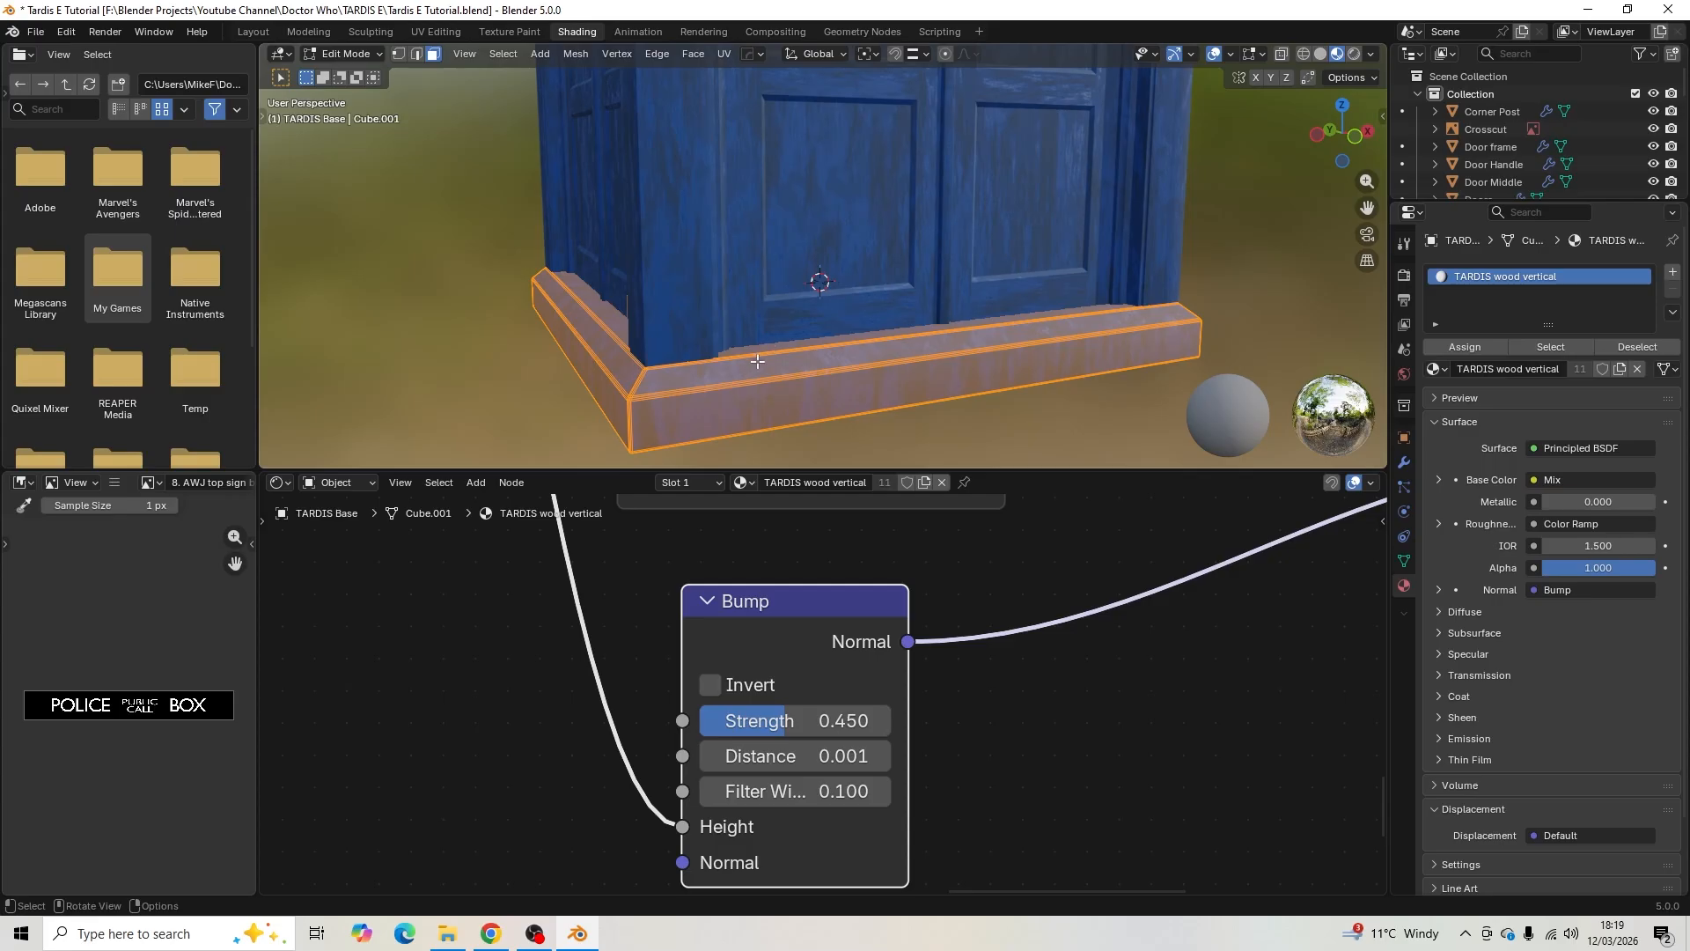
key(Tab)
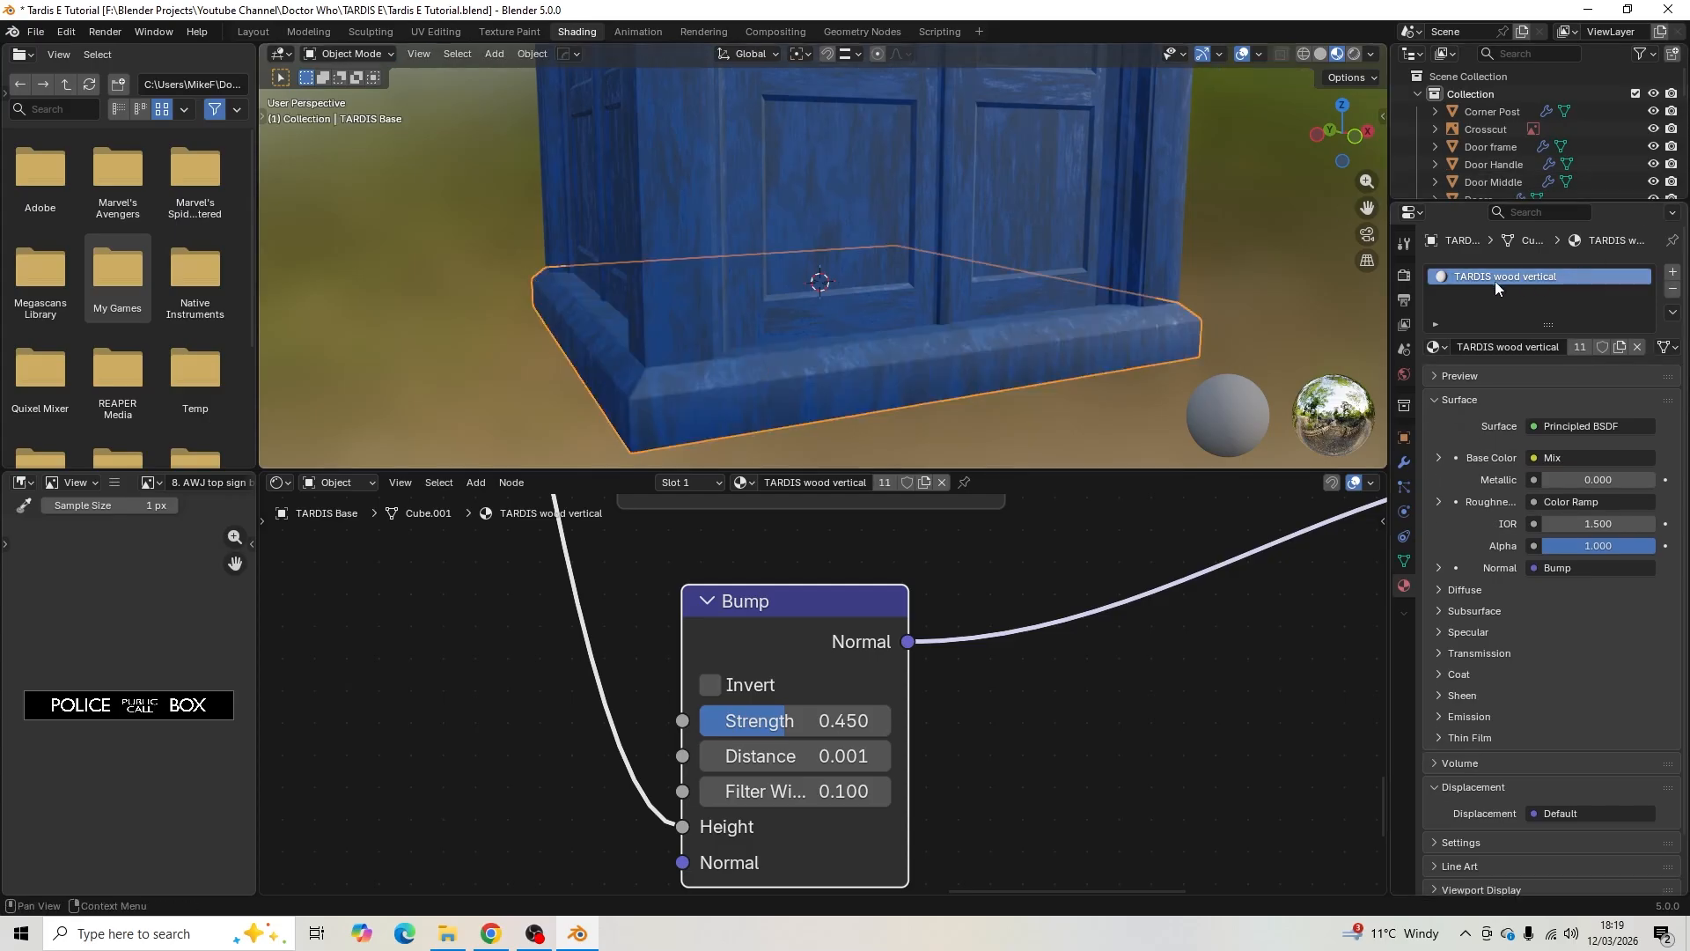
click(1673, 290)
click(1439, 347)
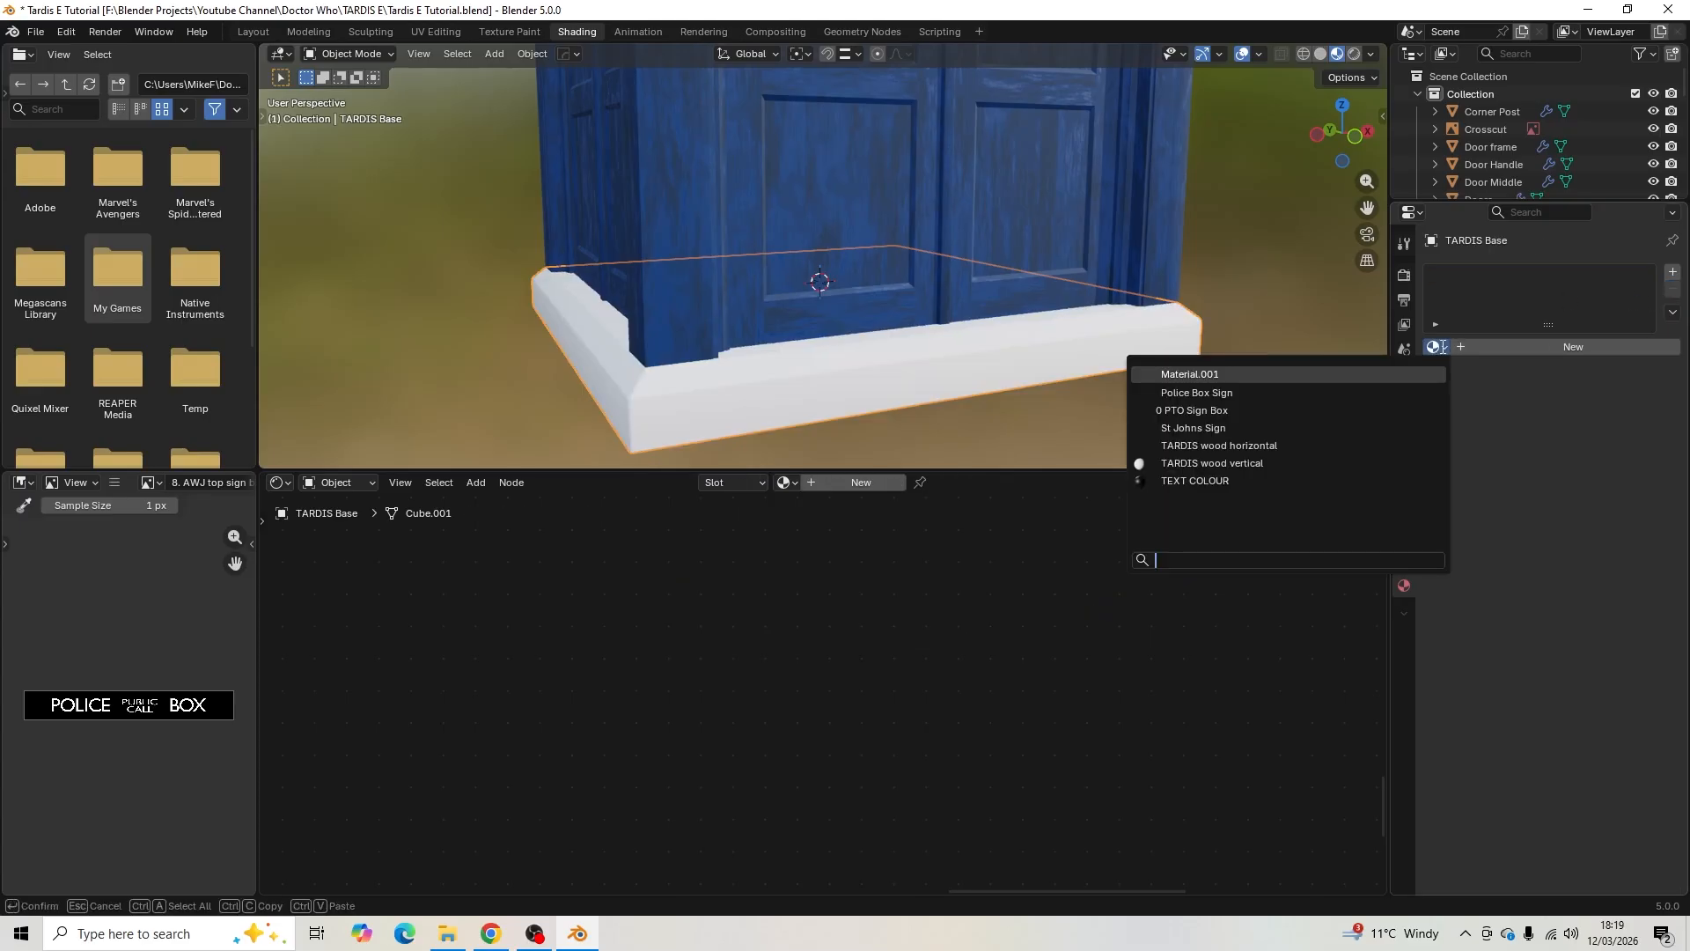
click(1218, 445)
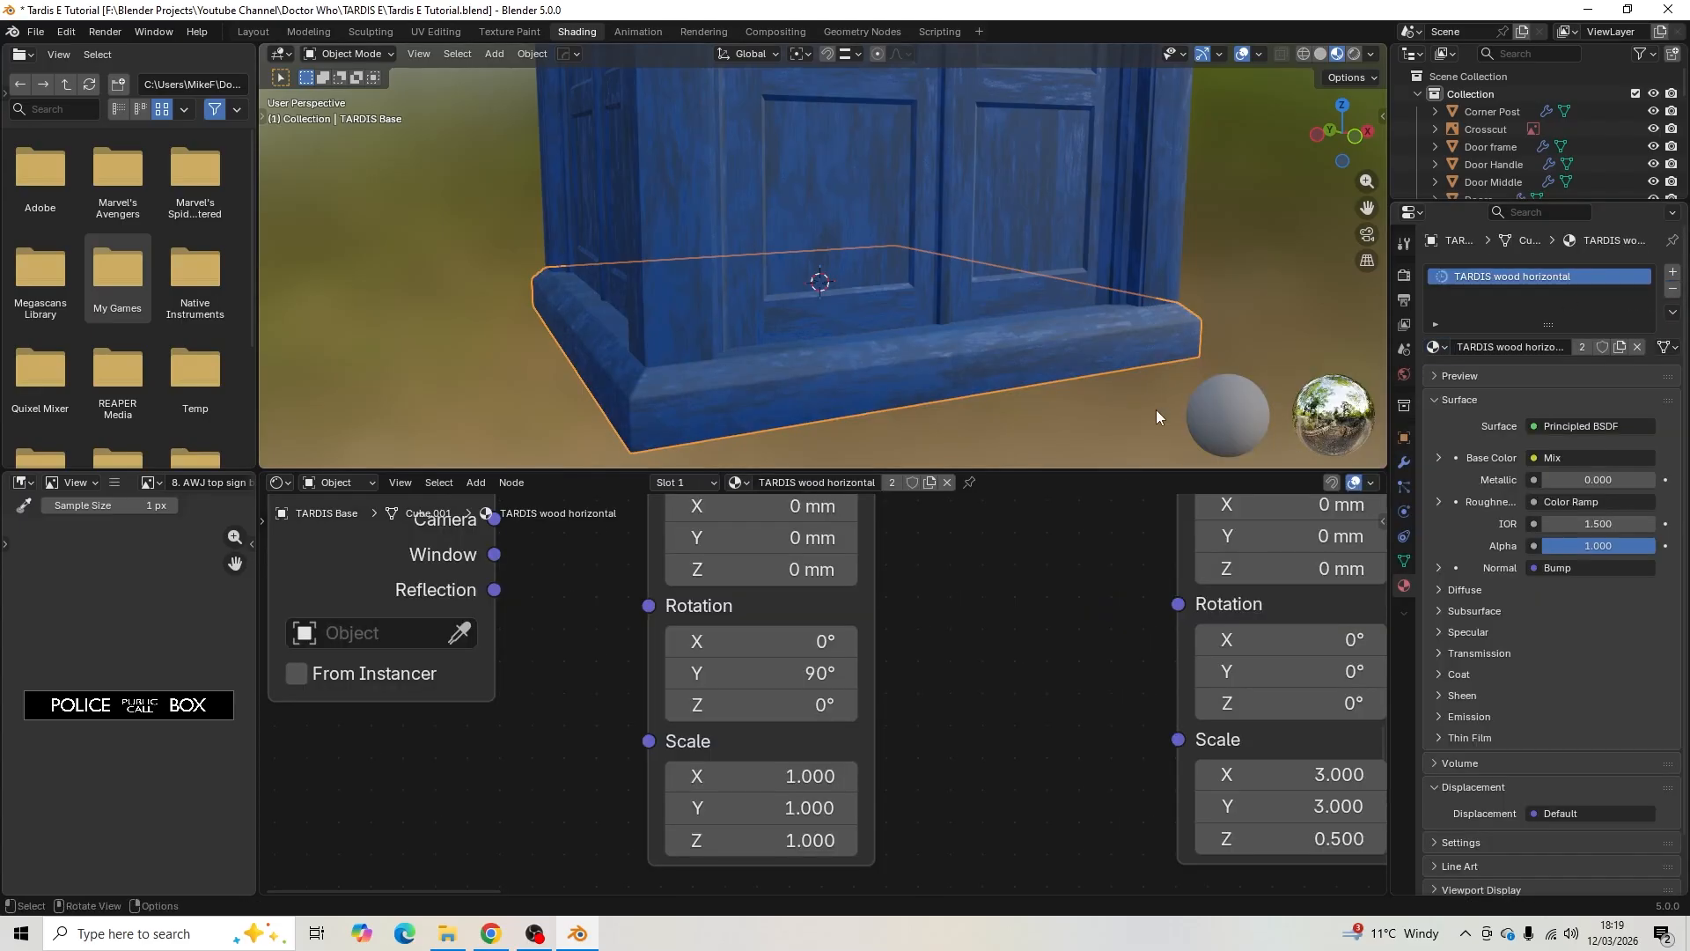
- Edit the Police Box Sign Boxes mesh and select only the horizontal top and bottom frame faces of the front sign box
scroll(1124, 393, down, 5)
middle_drag(981, 236, 788, 283)
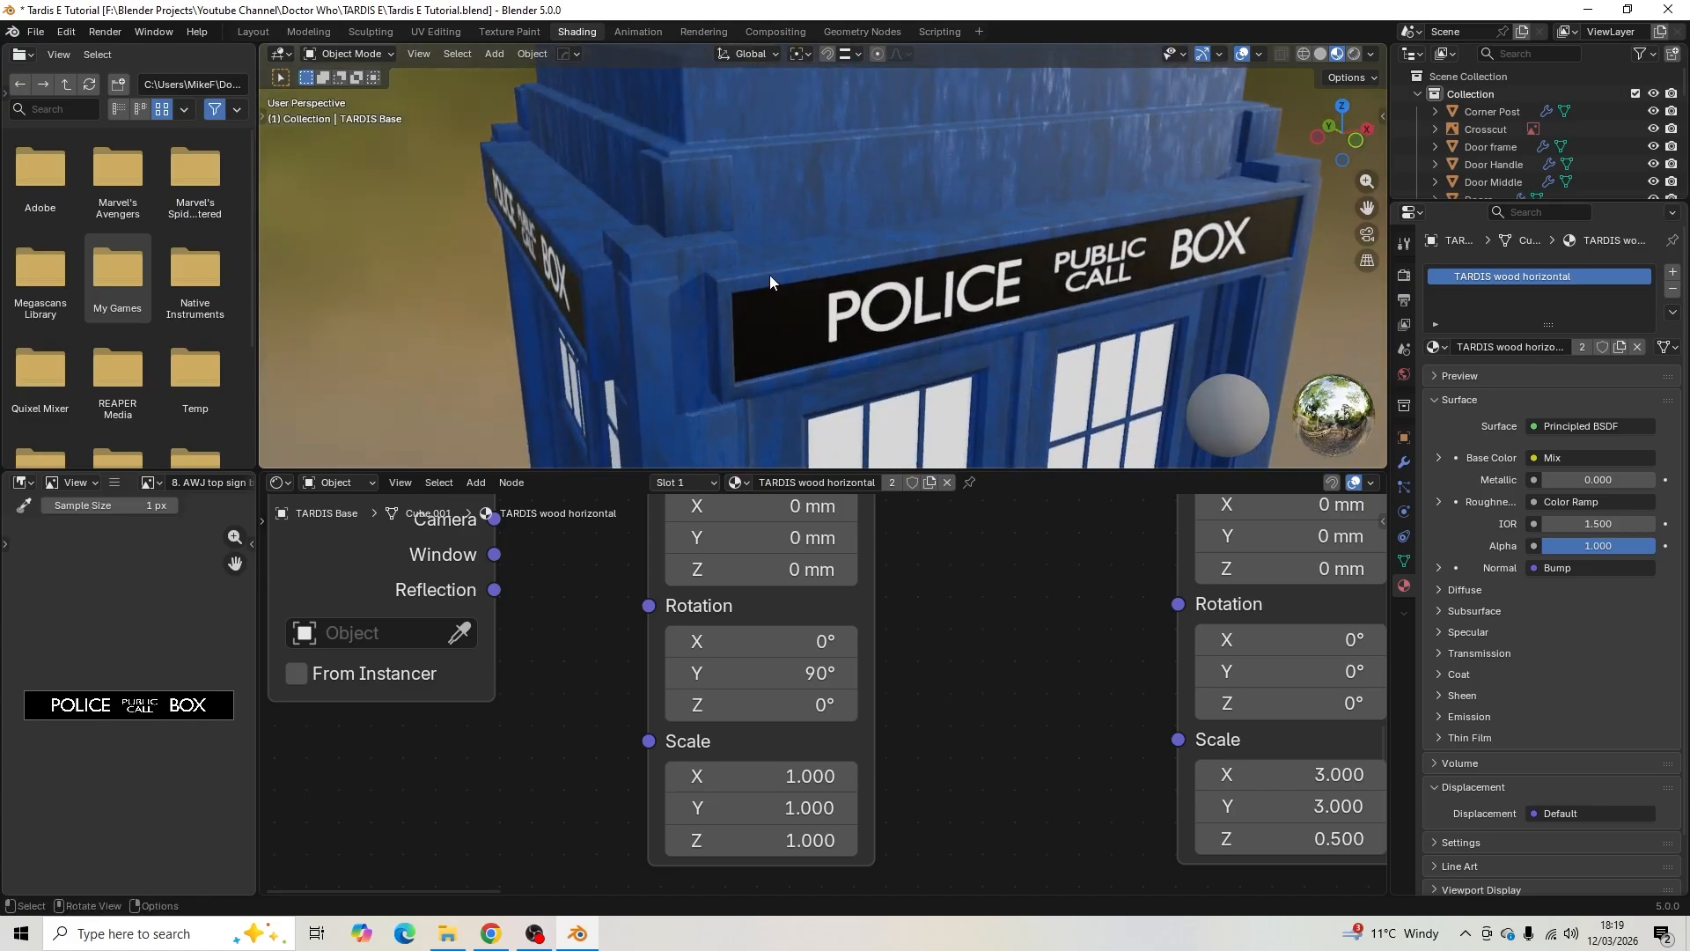
click(771, 275)
key(Tab)
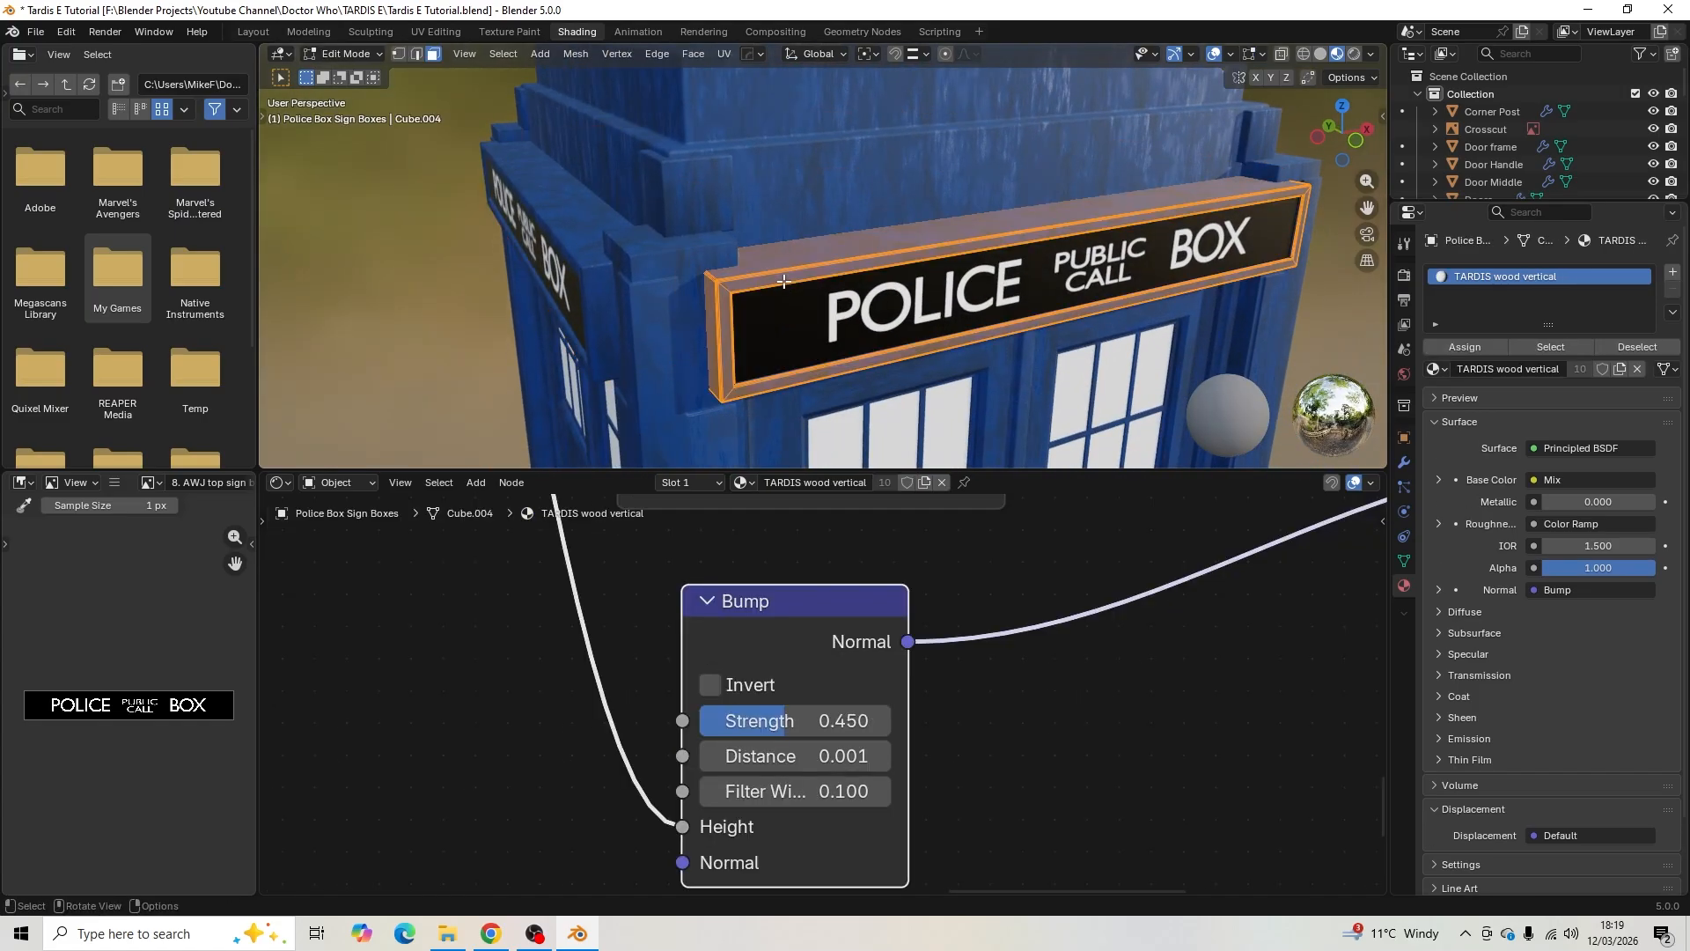
key(alt+a)
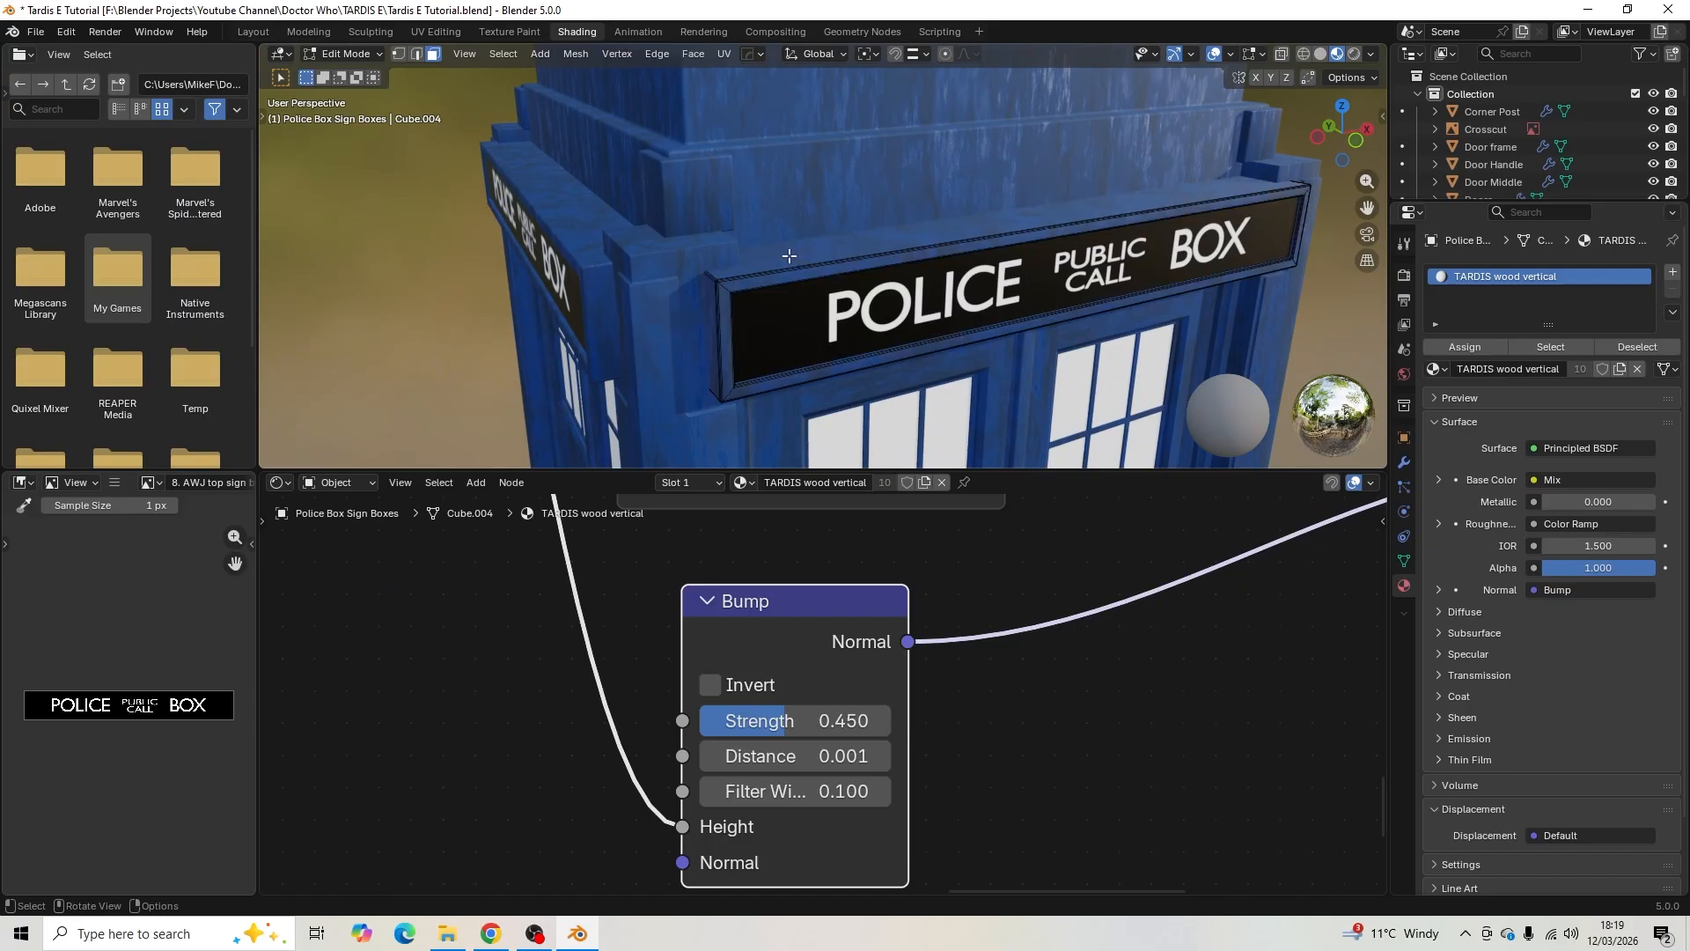
scroll(768, 253, up, 5)
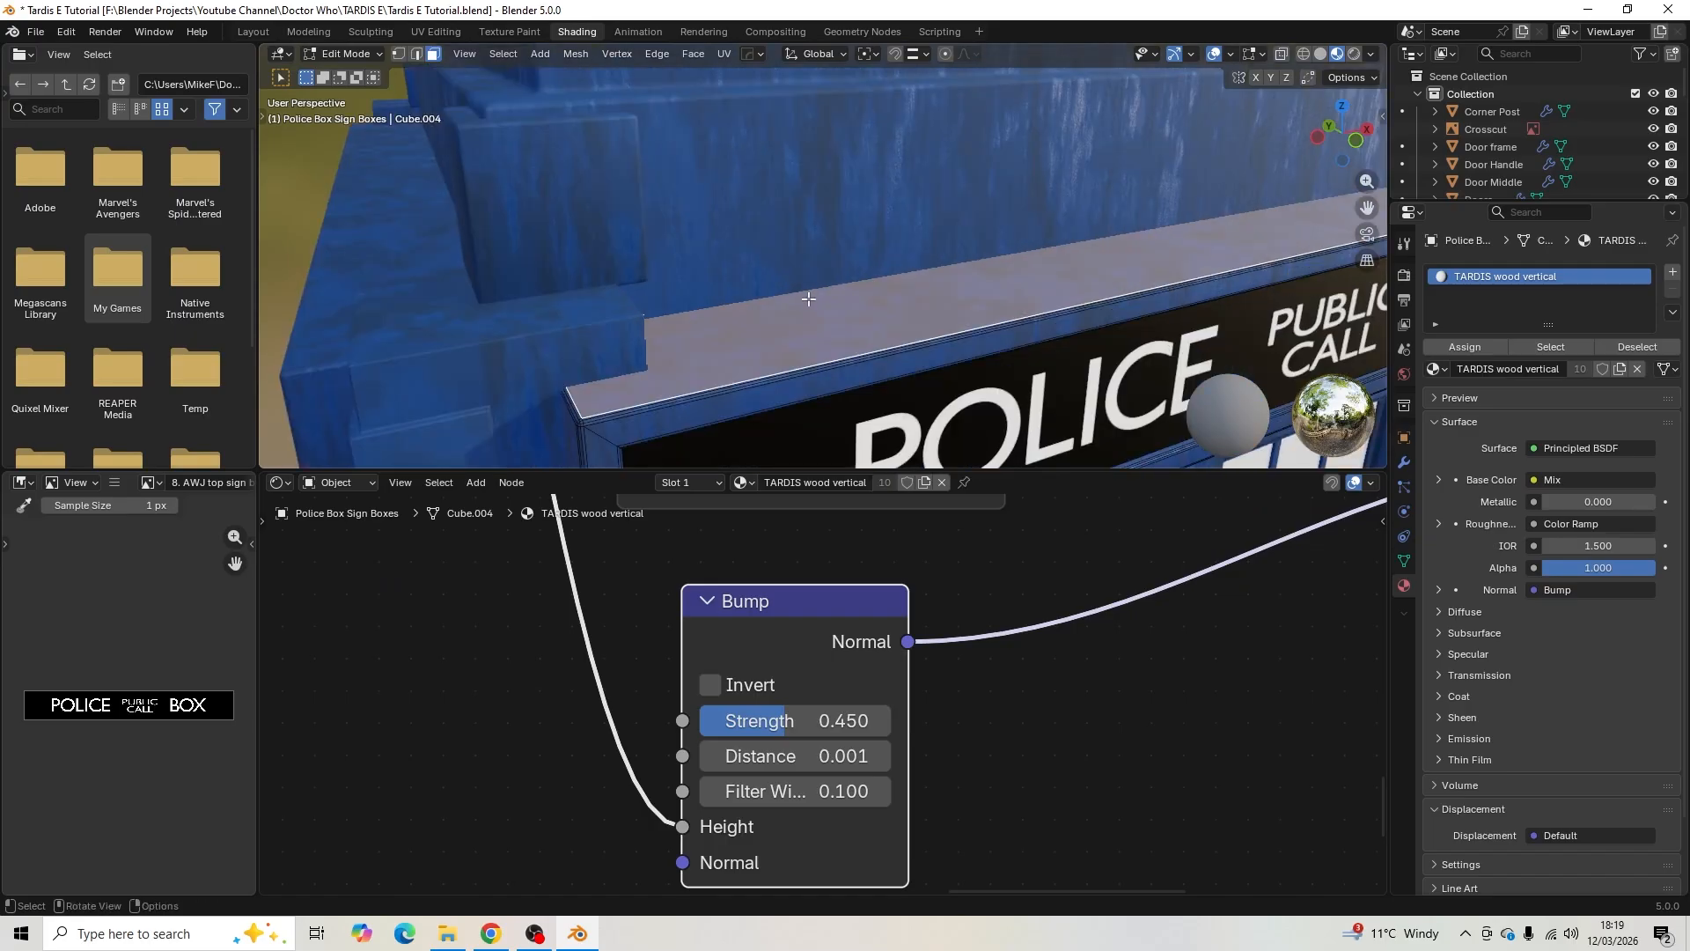
shift+click(791, 384)
middle_drag(790, 384, 889, 225)
shift+click(899, 208)
scroll(899, 208, down, 3)
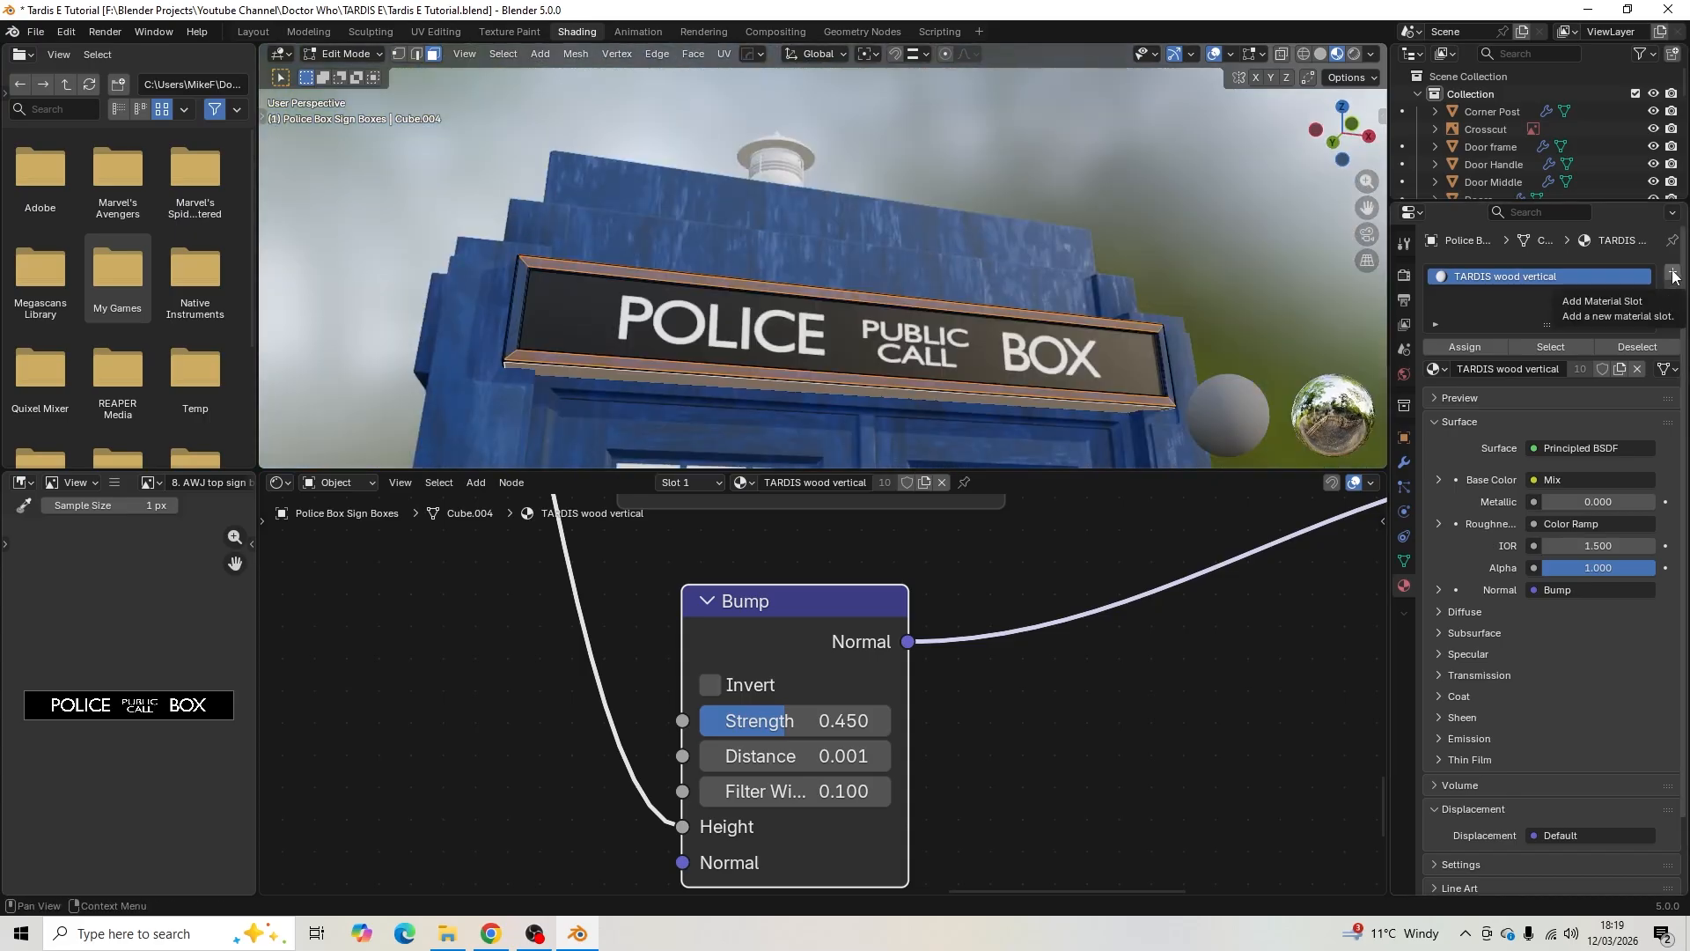
- Add a second material slot with TARDIS wood horizontal, assign it to the selected sign box faces and return to Object Mode
click(1673, 273)
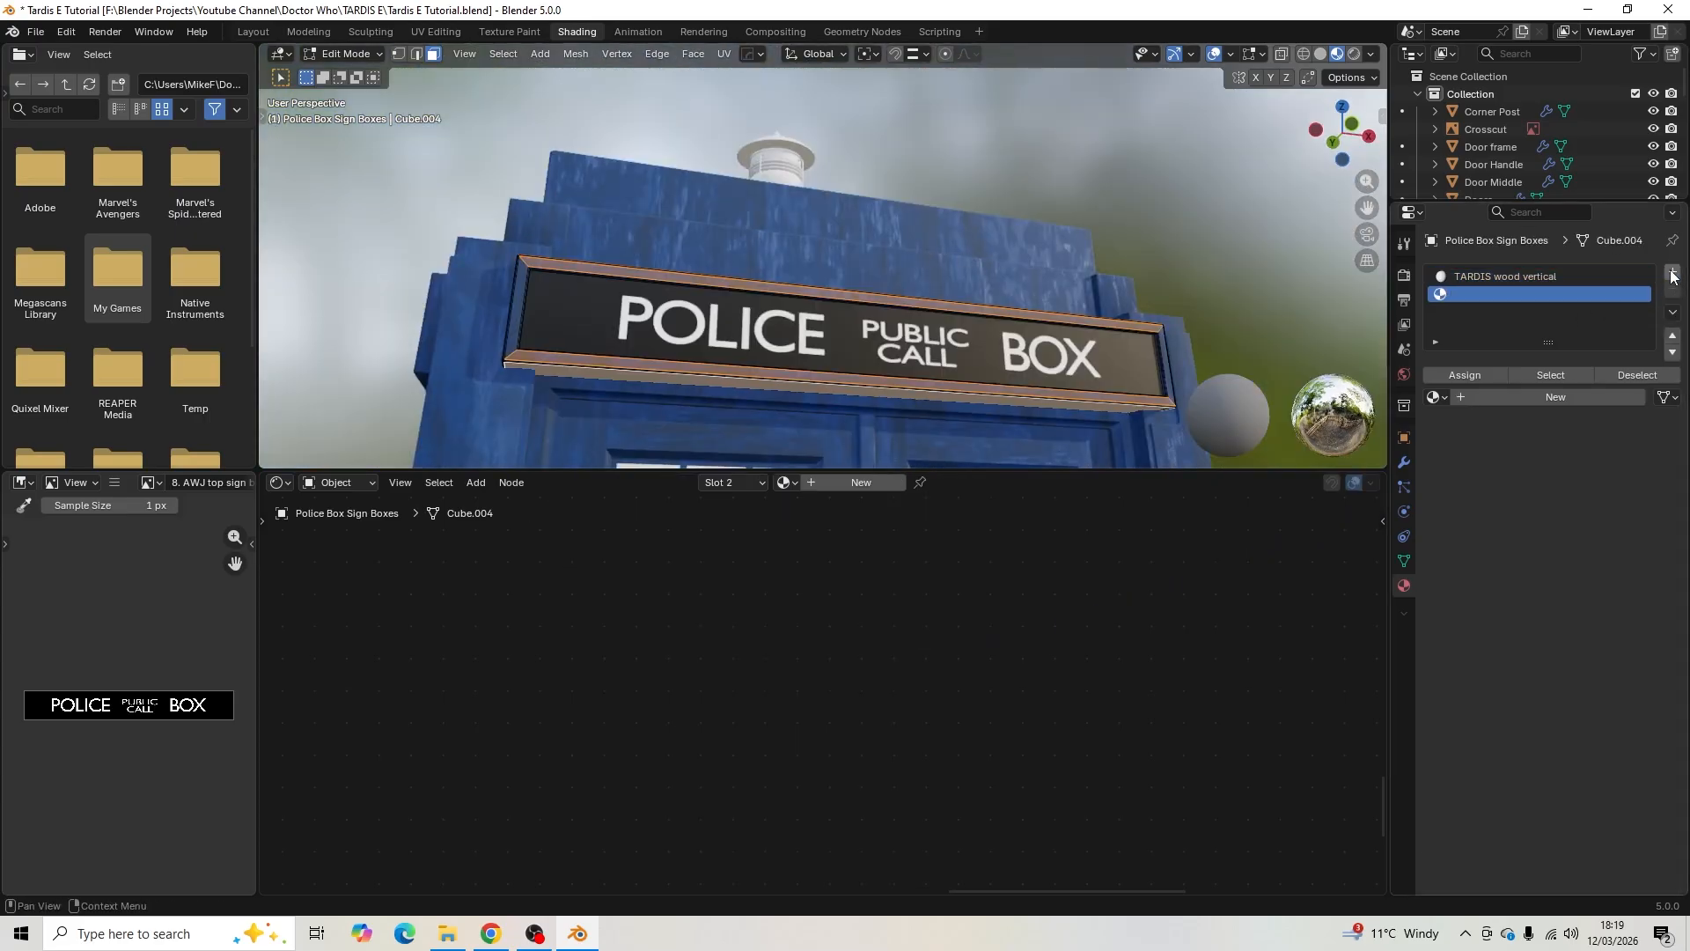
click(1437, 398)
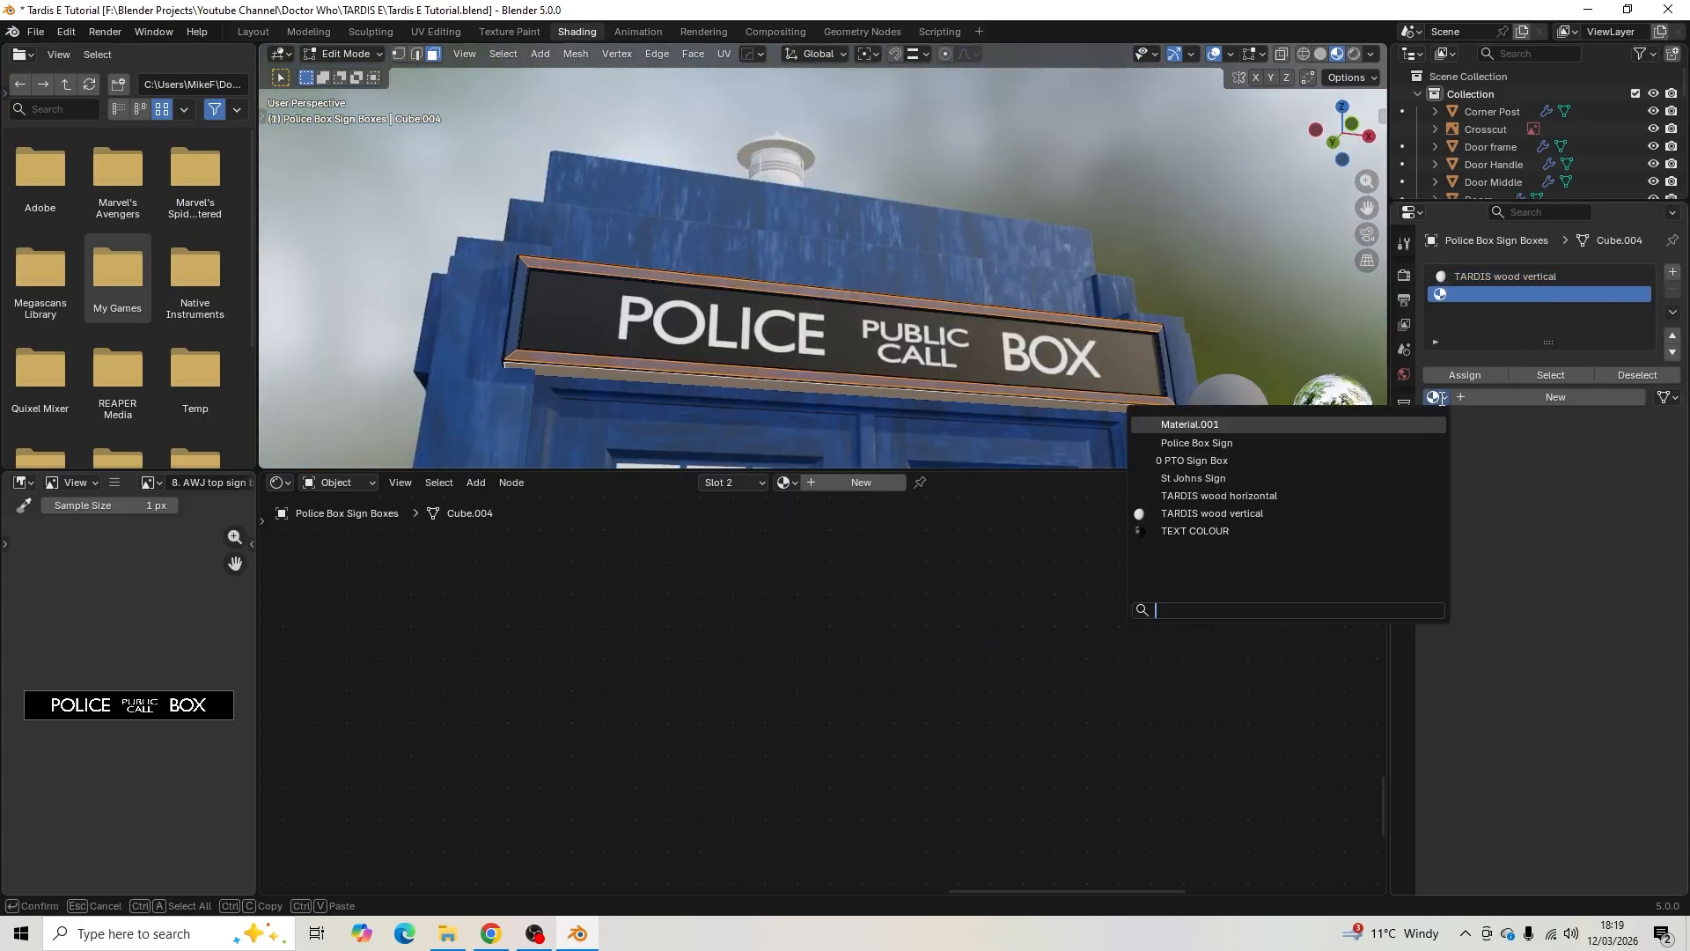
click(1335, 498)
click(1461, 375)
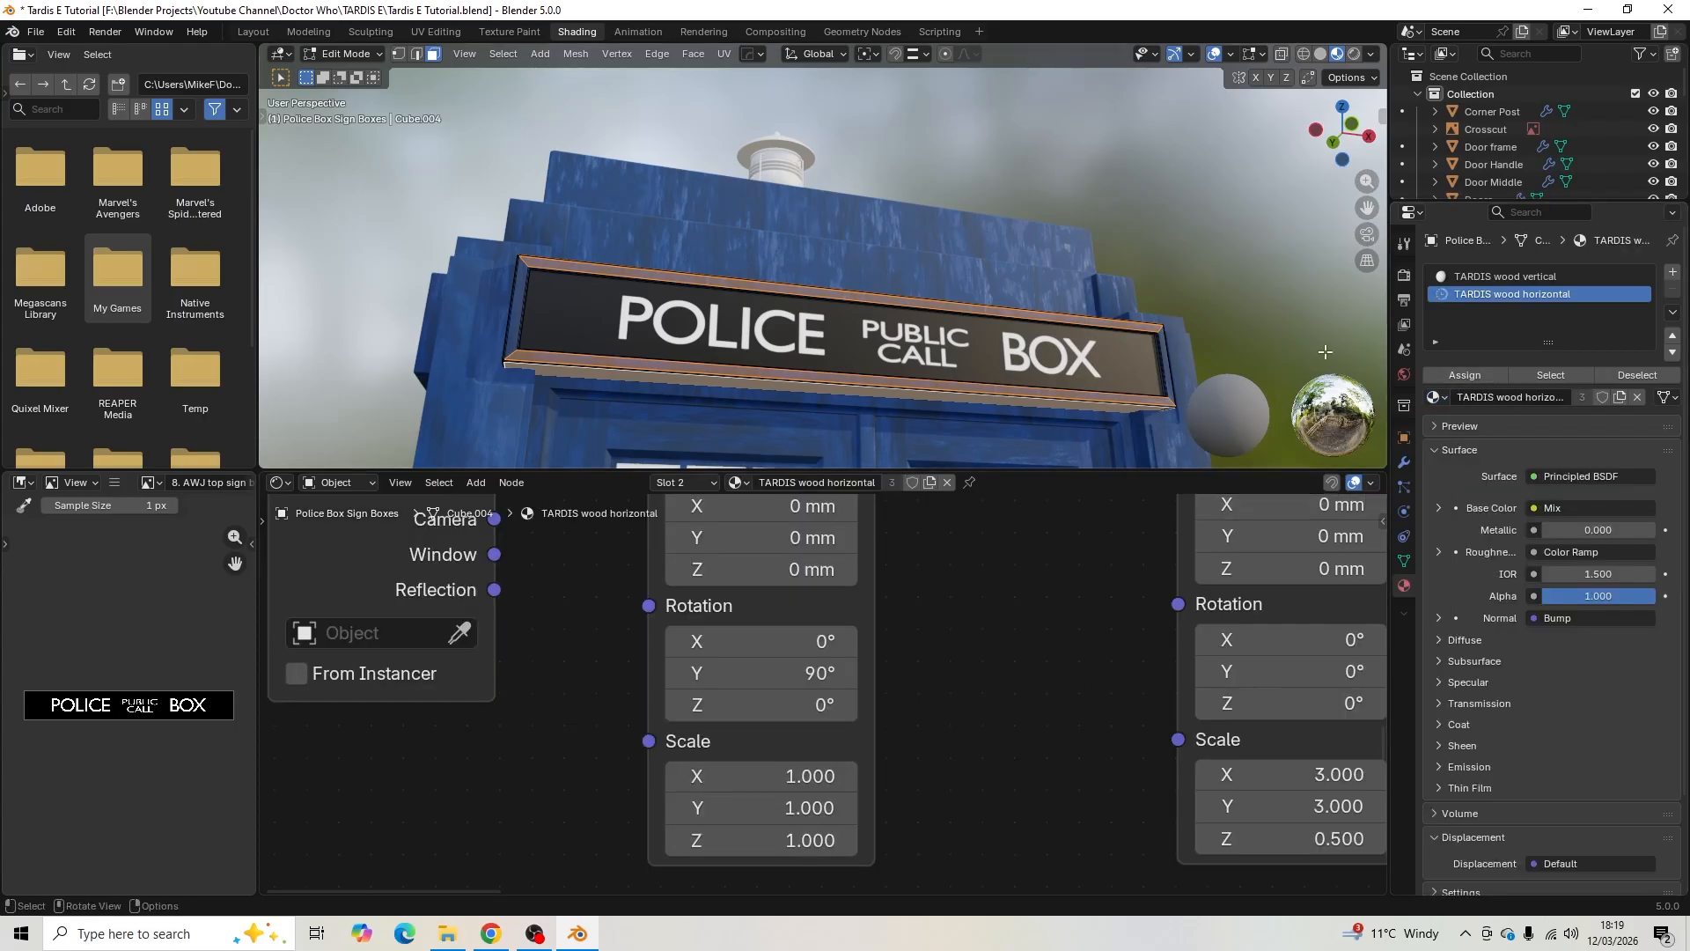
key(Tab)
- Select the Roof, remove its vertical wood material slot and give it TARDIS wood horizontal instead
middle_drag(1065, 333, 1011, 239)
middle_drag(984, 243, 854, 225)
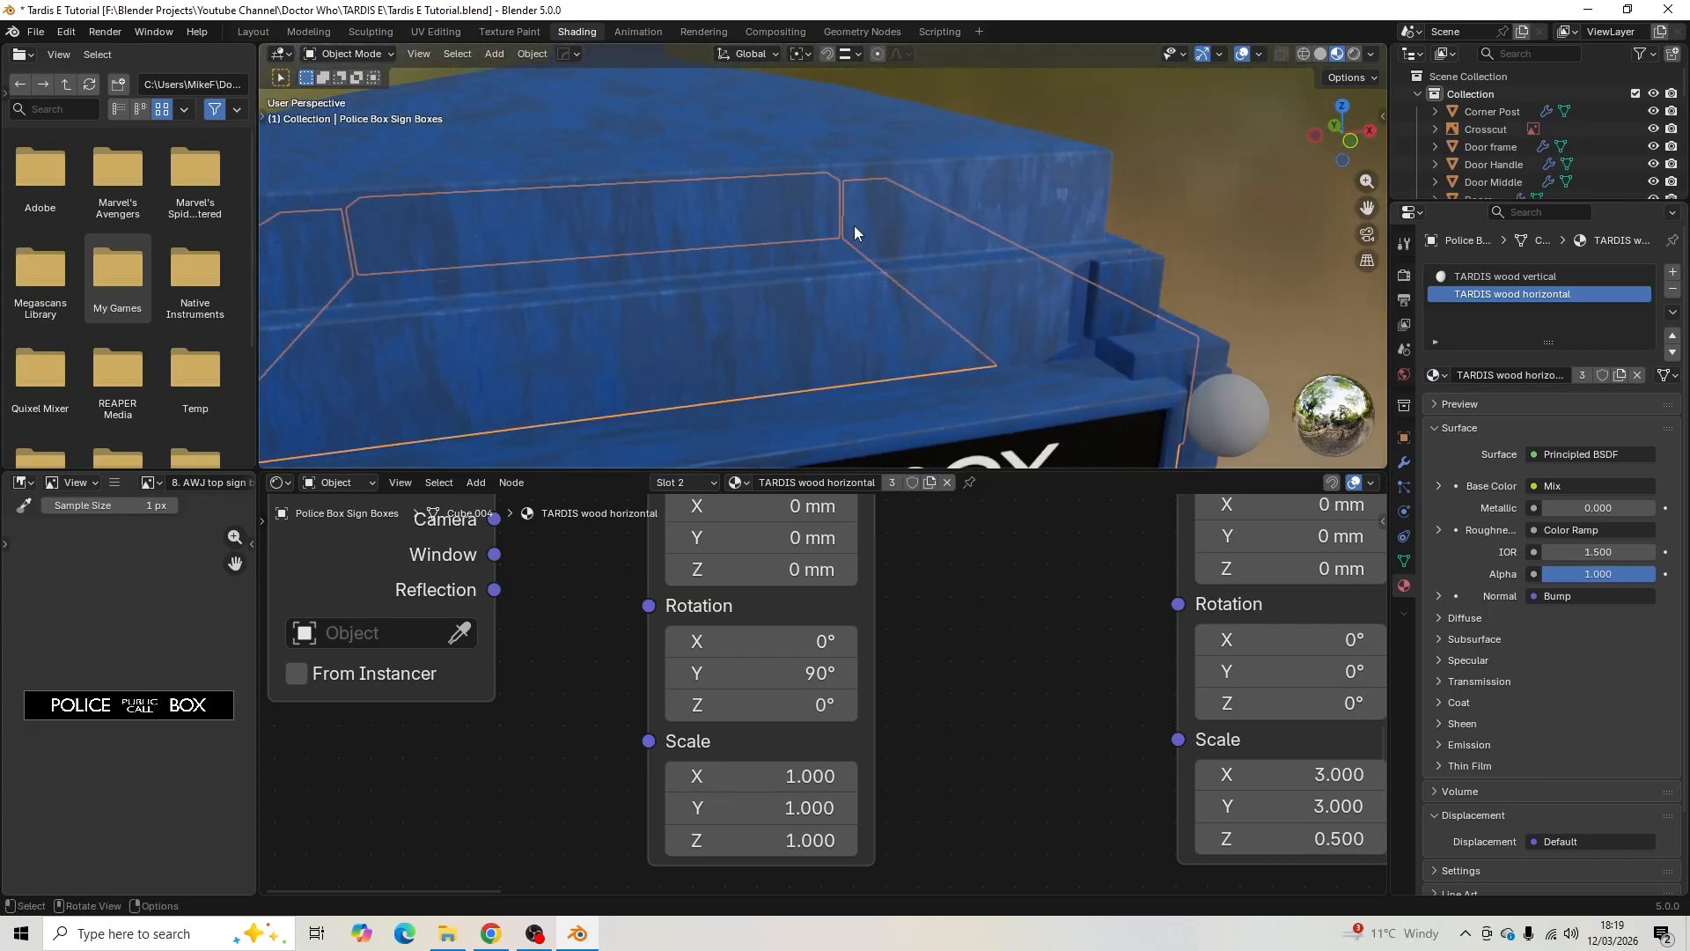
scroll(762, 234, down, 3)
click(750, 231)
middle_drag(750, 231, 817, 251)
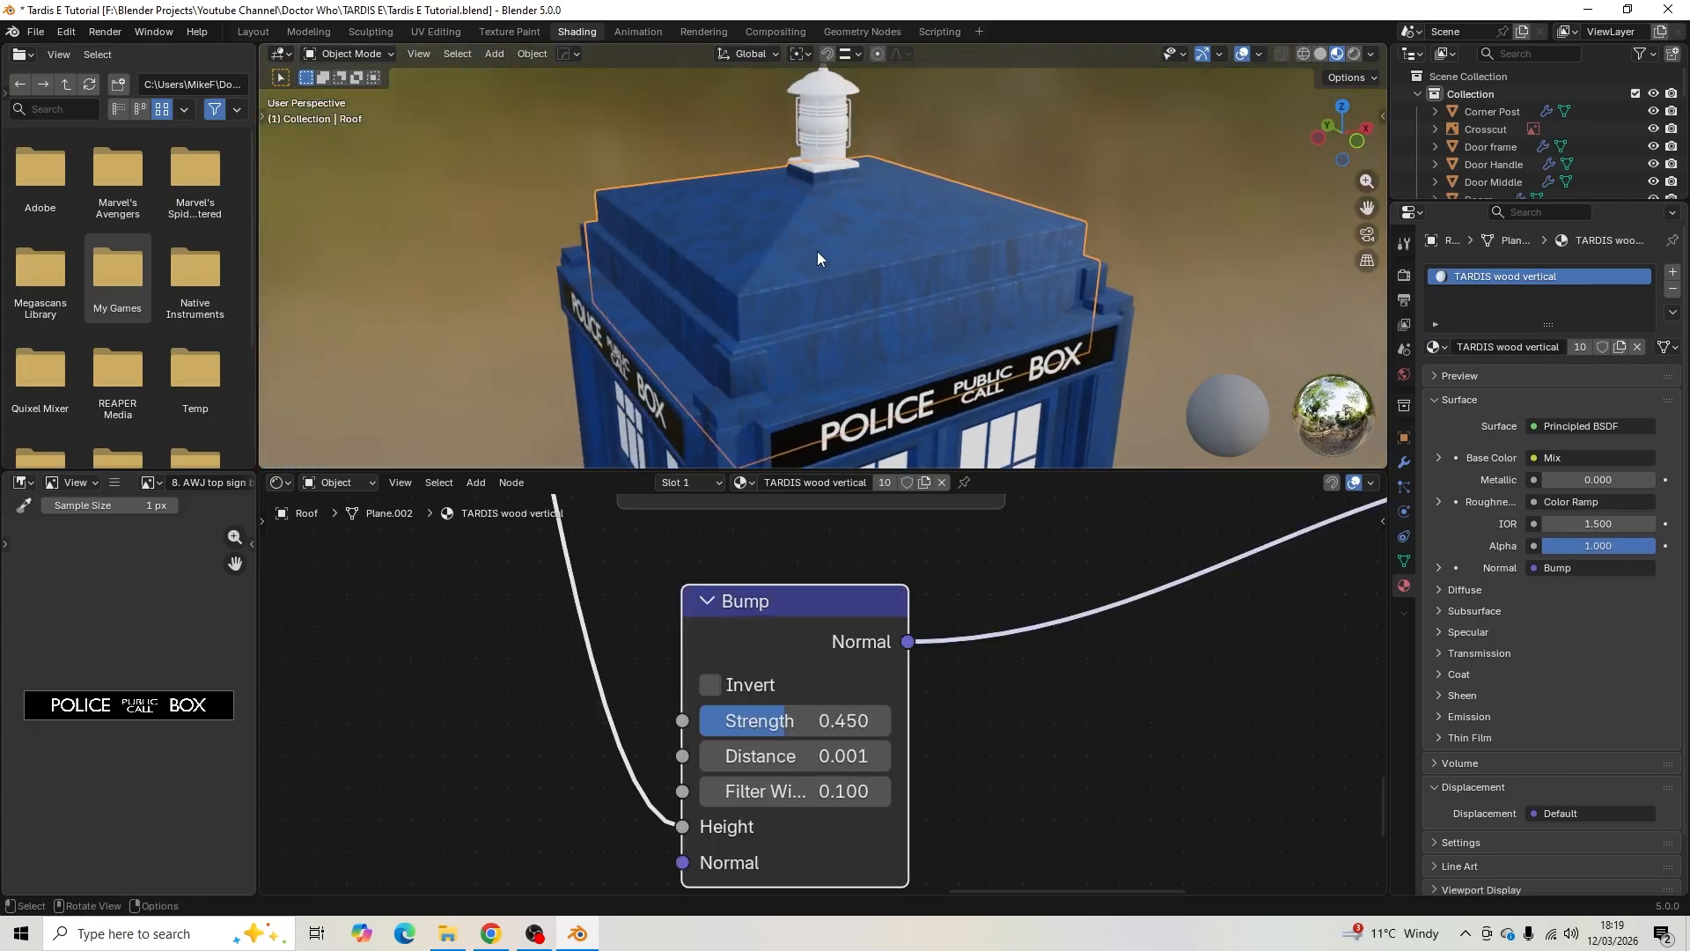
click(1673, 291)
click(1434, 346)
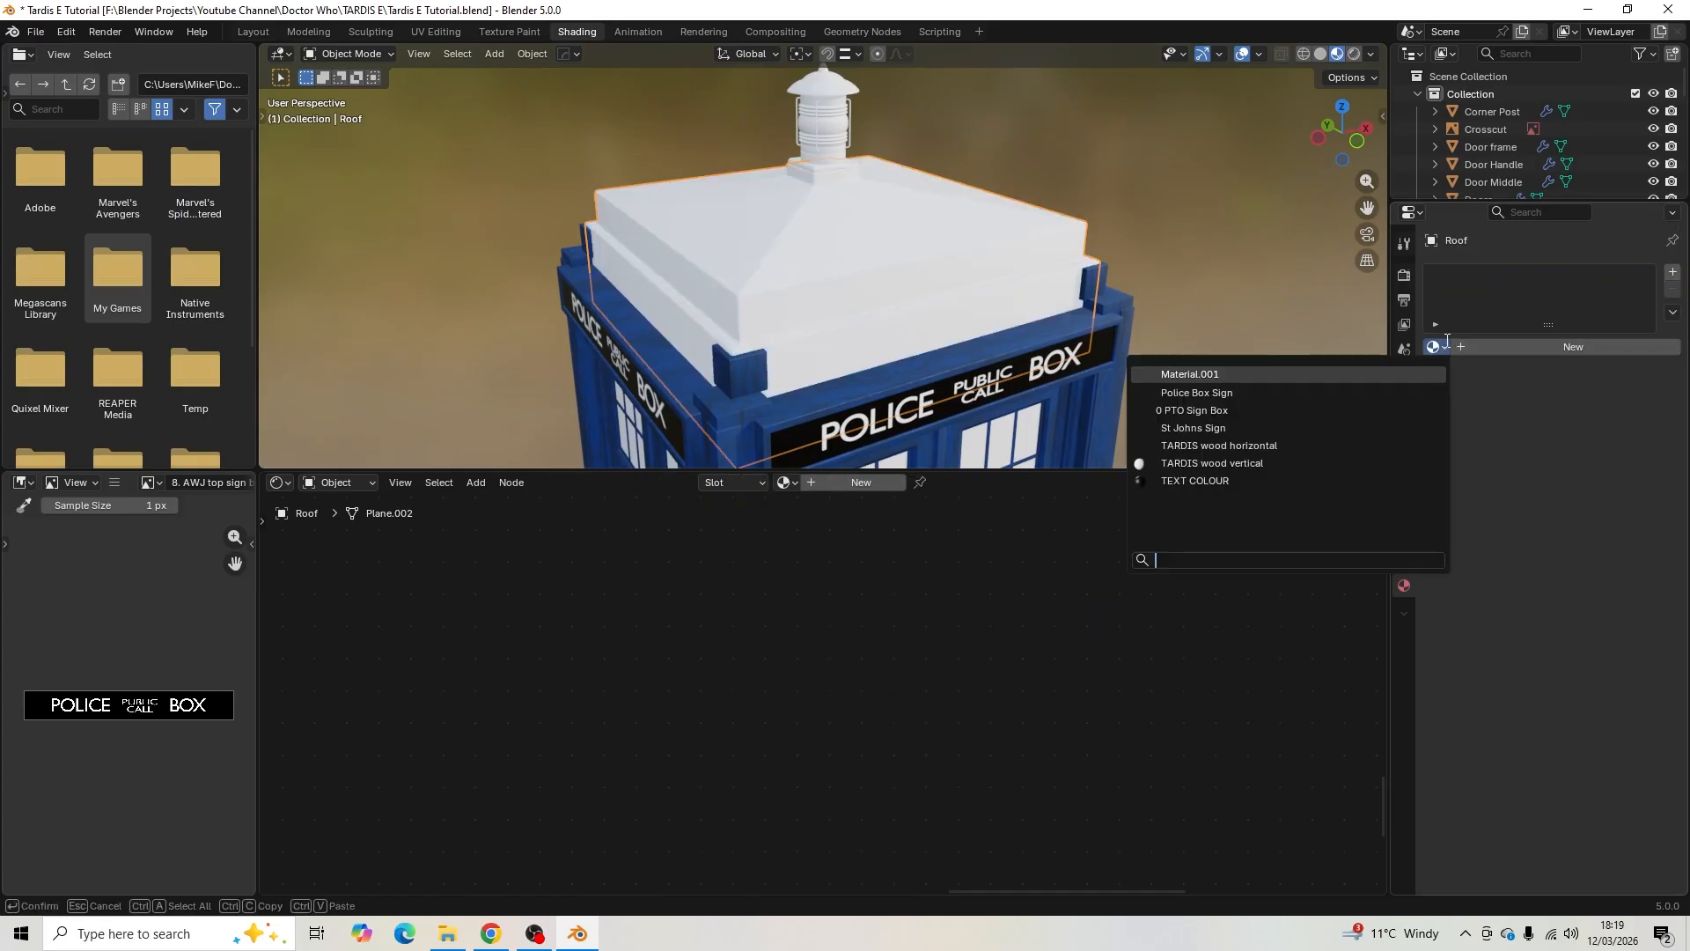
click(1339, 447)
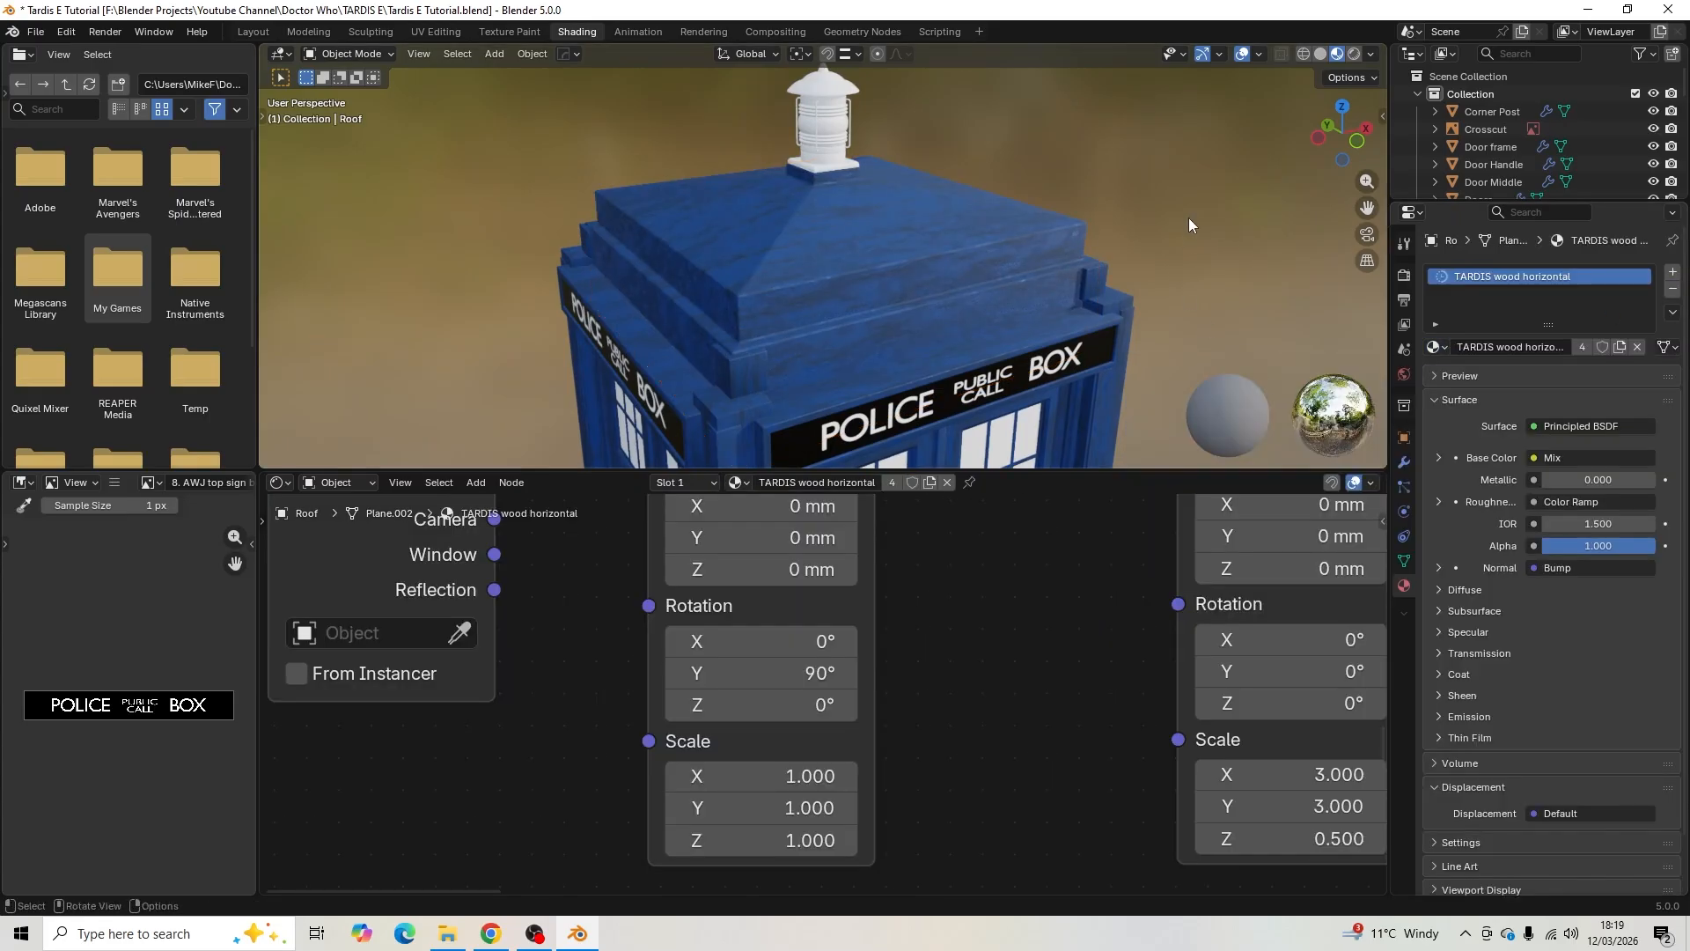
- Edit the Roof mesh and select the two opposite sloping faces where the grain runs the wrong way
scroll(1185, 220, up, 2)
mouse_move(1184, 221)
middle_down()
mouse_move(1070, 274)
mouse_move(874, 282)
mouse_move(1116, 206)
mouse_move(1156, 236)
middle_up()
scroll(1144, 231, up, 2)
click(1023, 250)
middle_drag(1049, 267, 1060, 274)
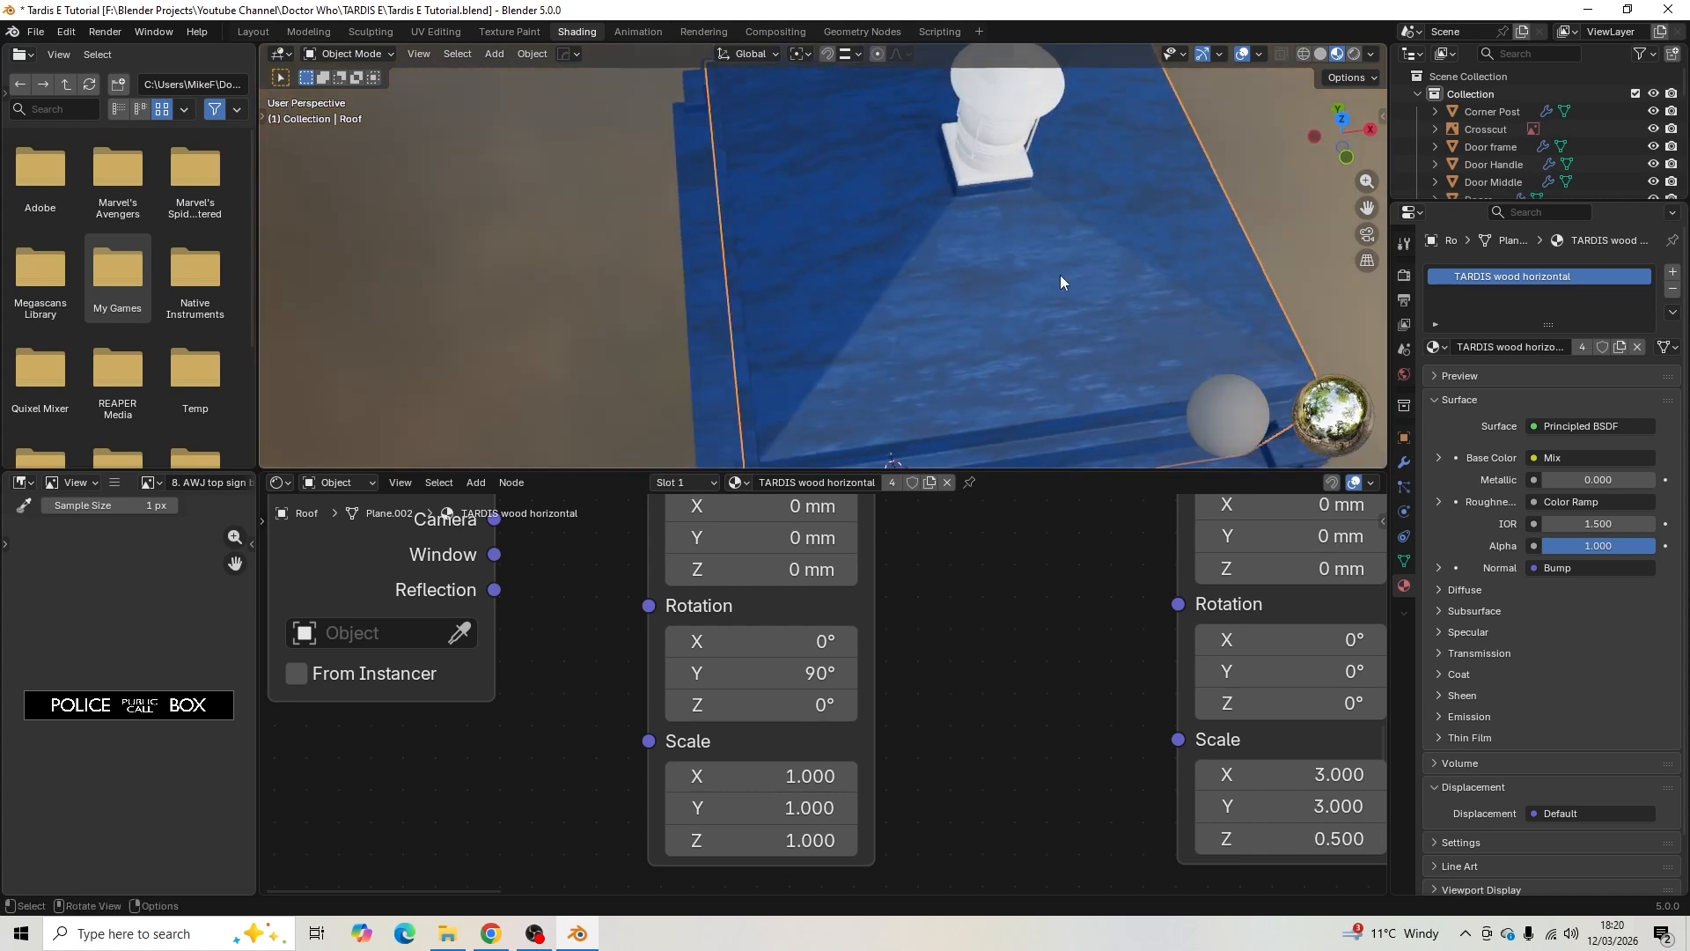
scroll(1054, 280, down, 3)
key(Tab)
middle_drag(844, 227, 894, 238)
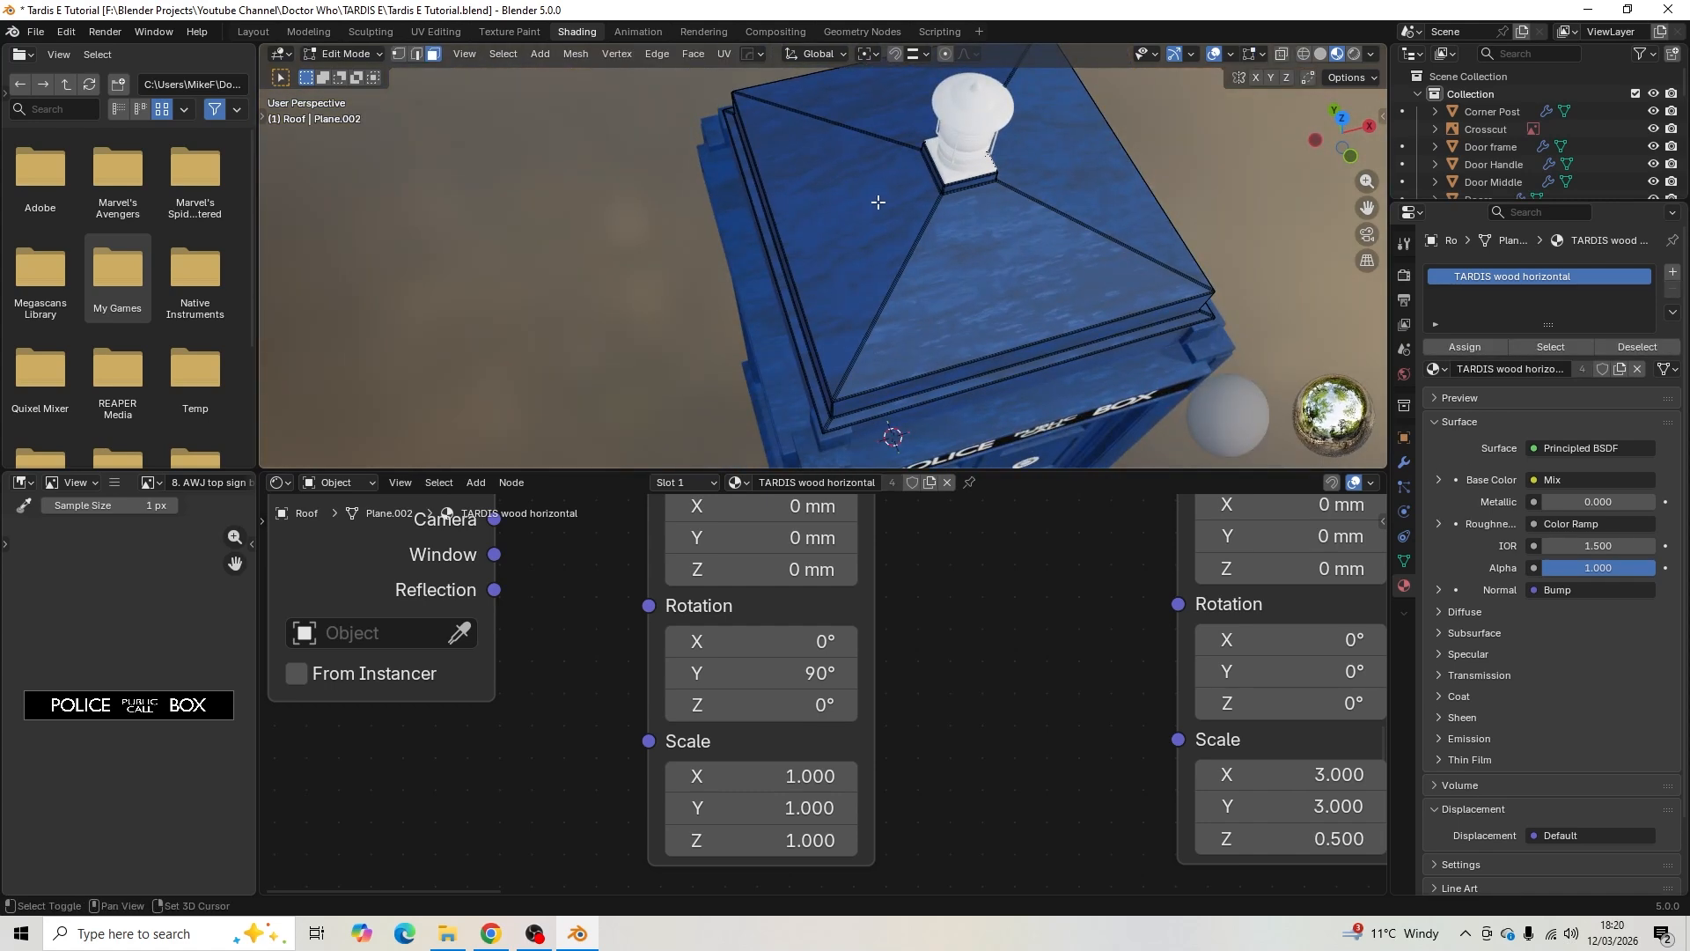
shift+click(919, 188)
shift+click(1052, 152)
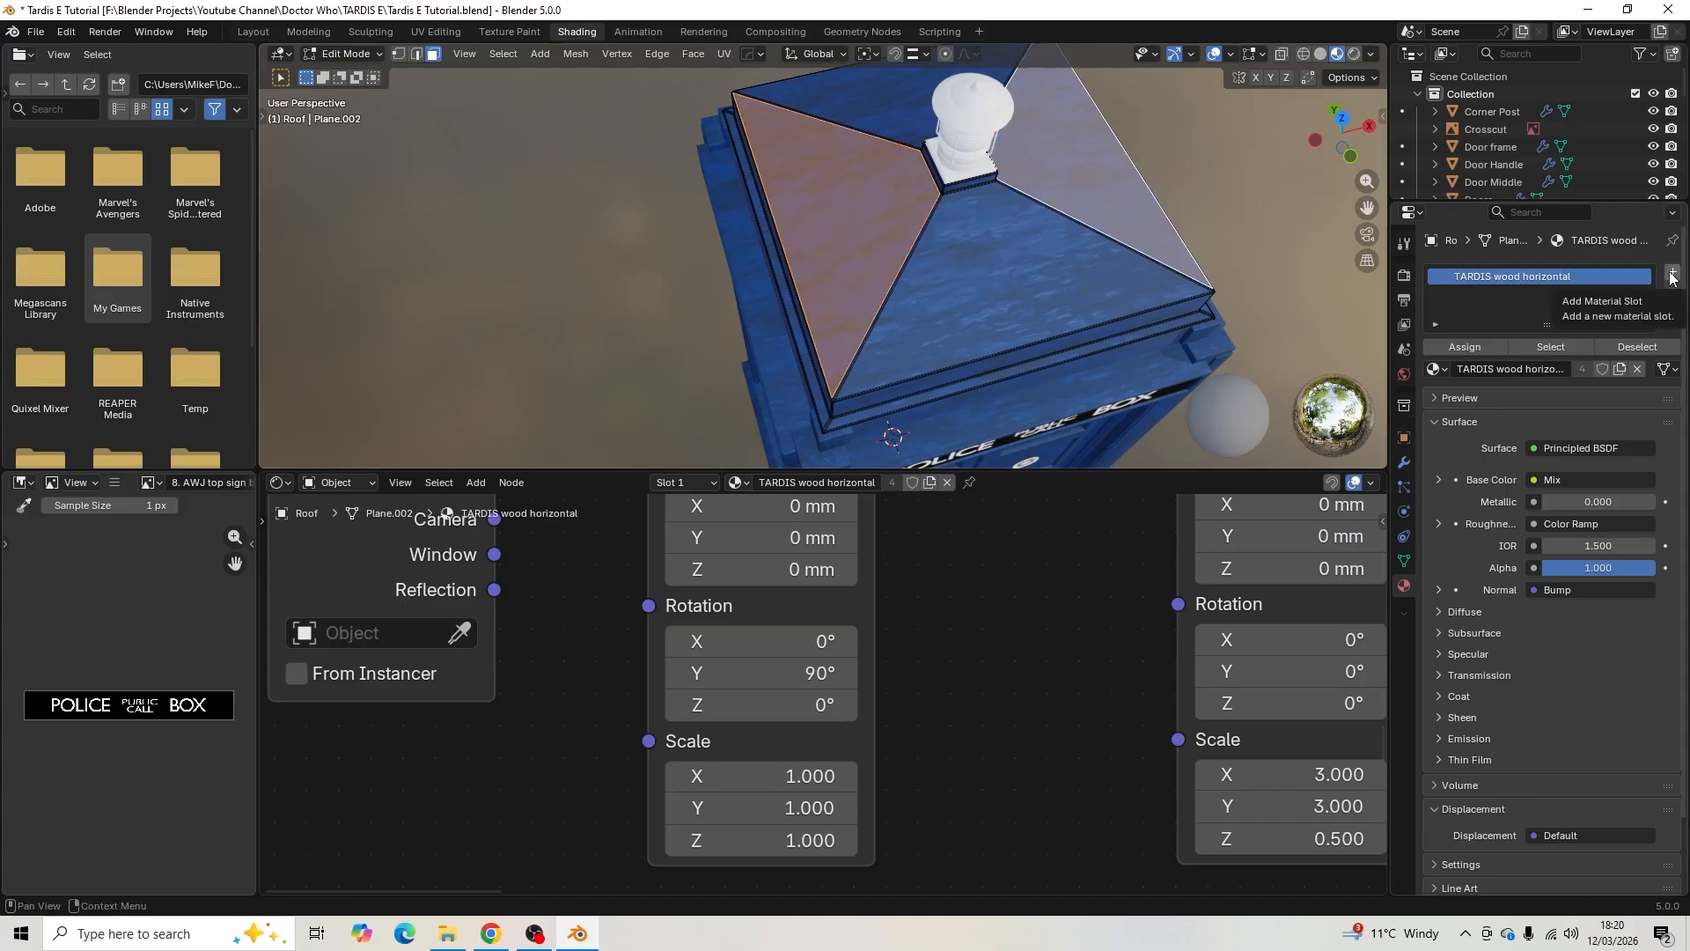
- Add a second material slot with TARDIS wood vertical, assign it to the selected roof slopes and return to Object Mode
click(1672, 275)
click(1447, 397)
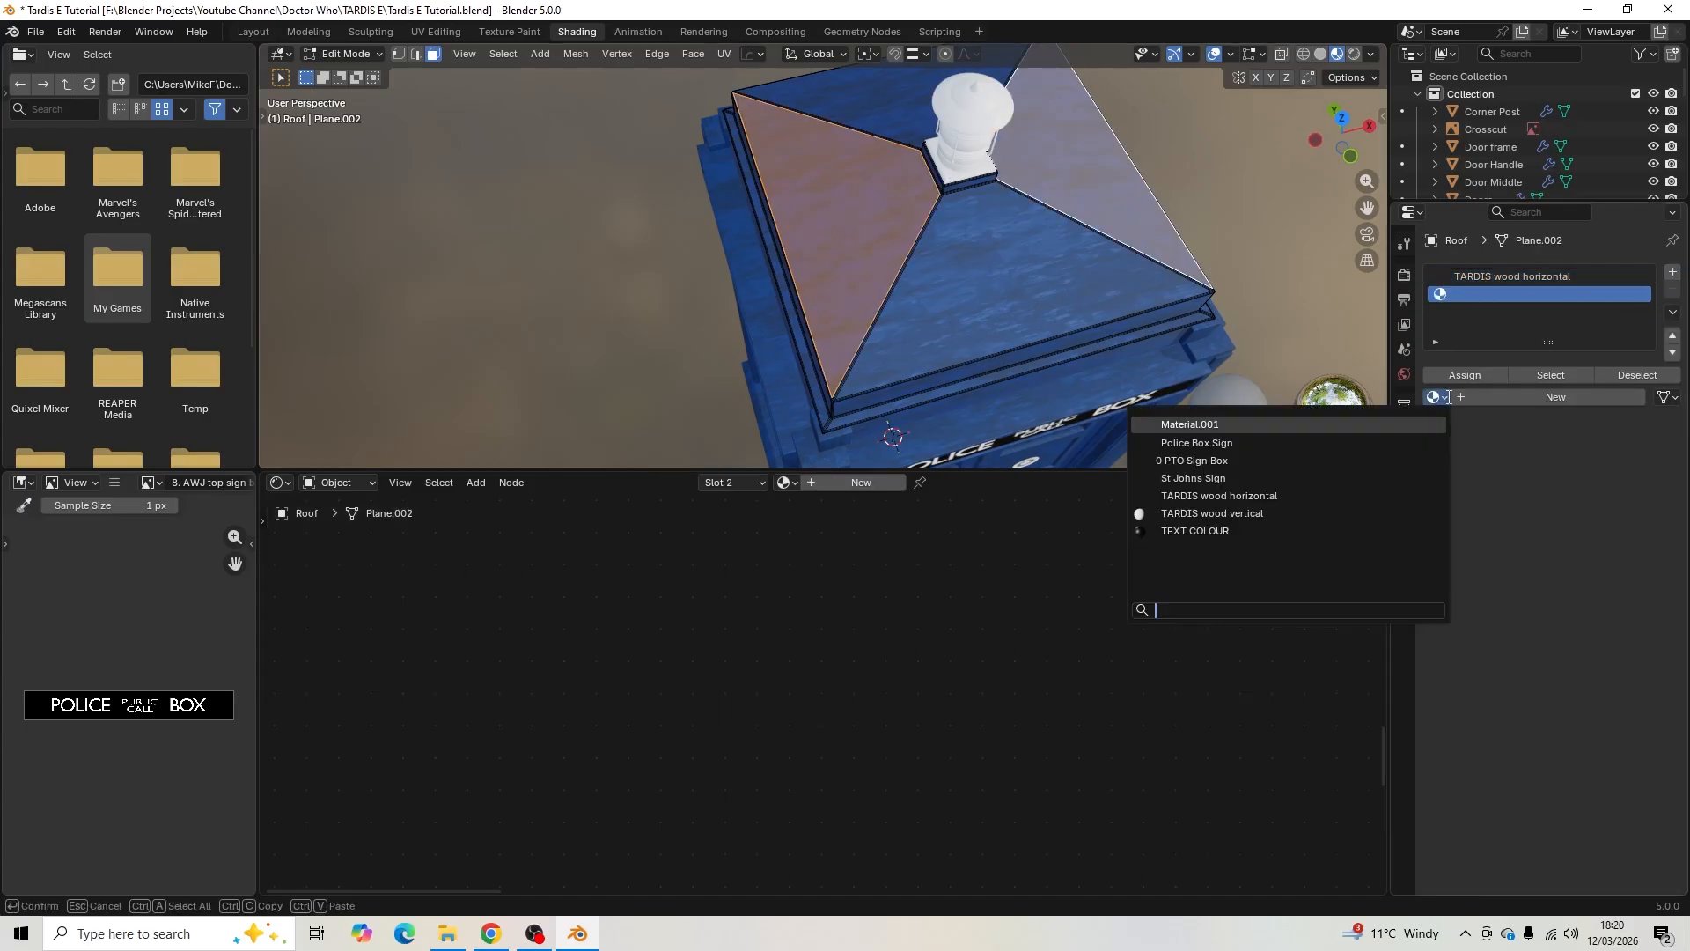
click(1365, 496)
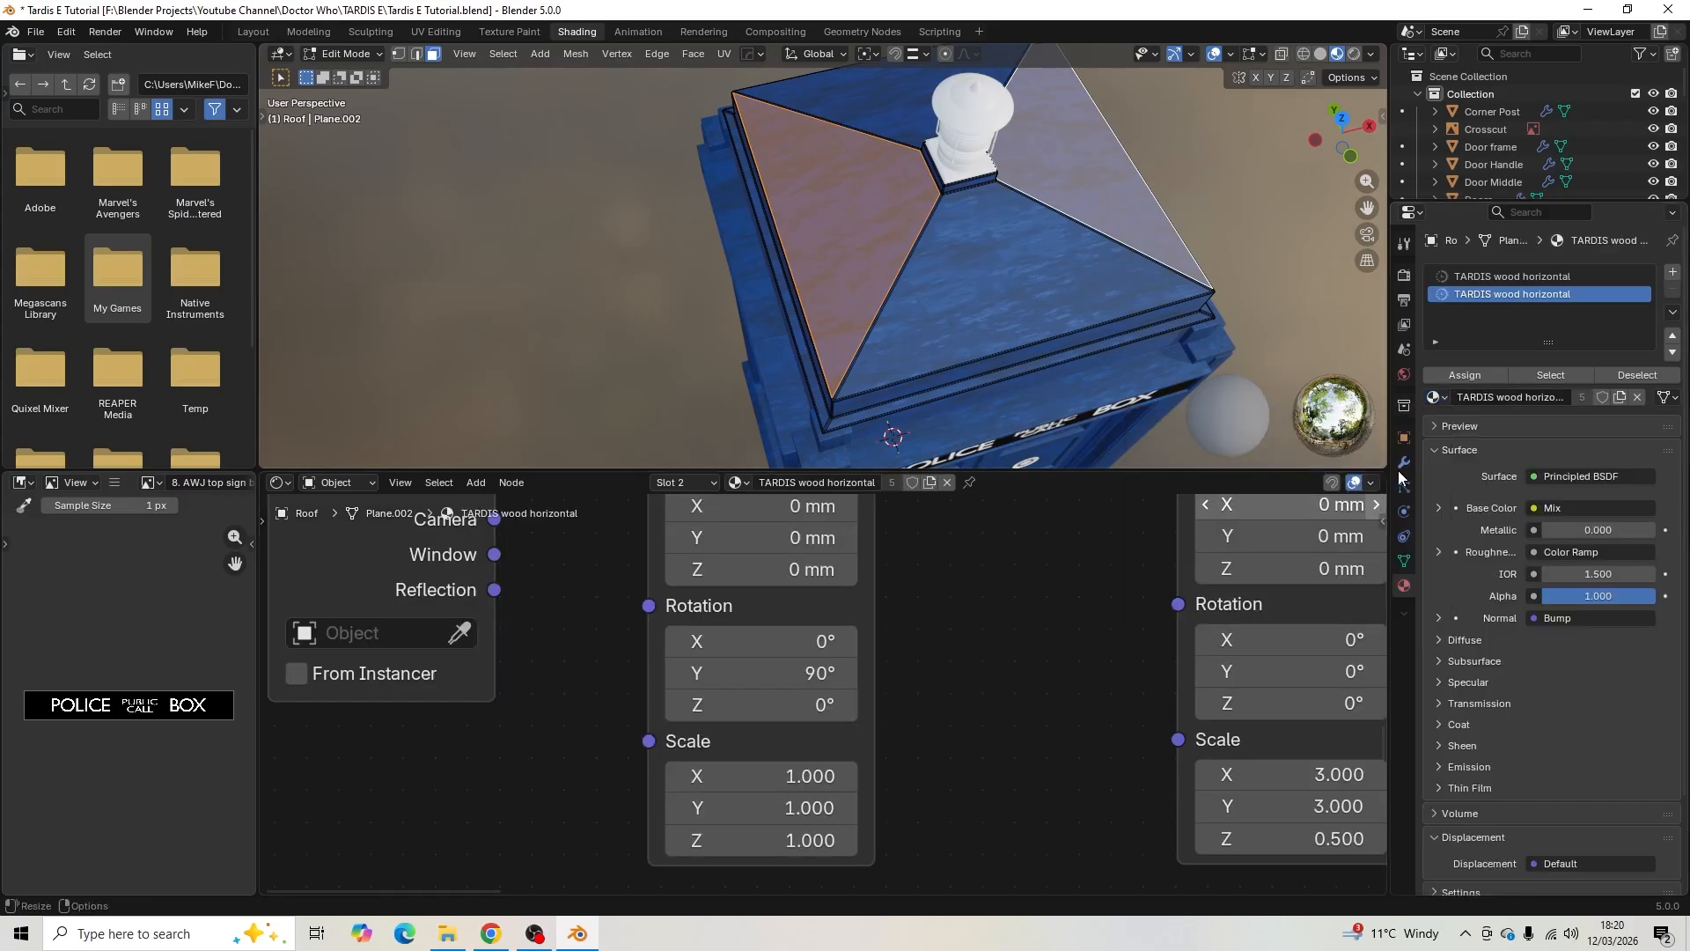
click(1436, 398)
click(1355, 511)
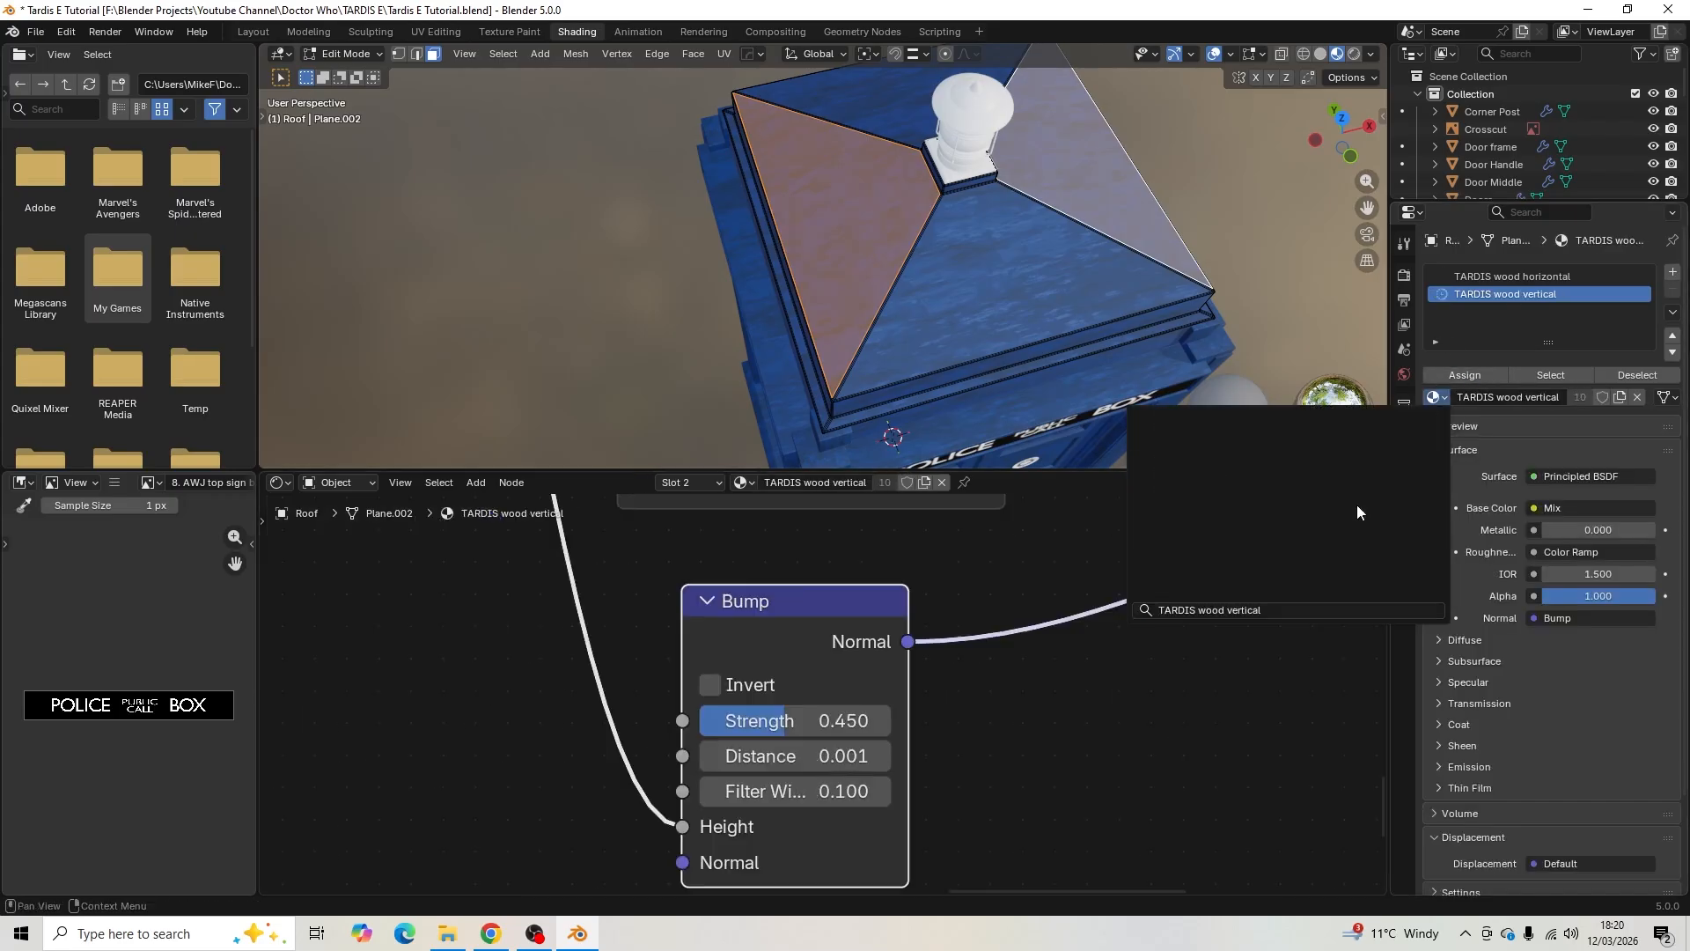
click(1468, 379)
key(Tab)
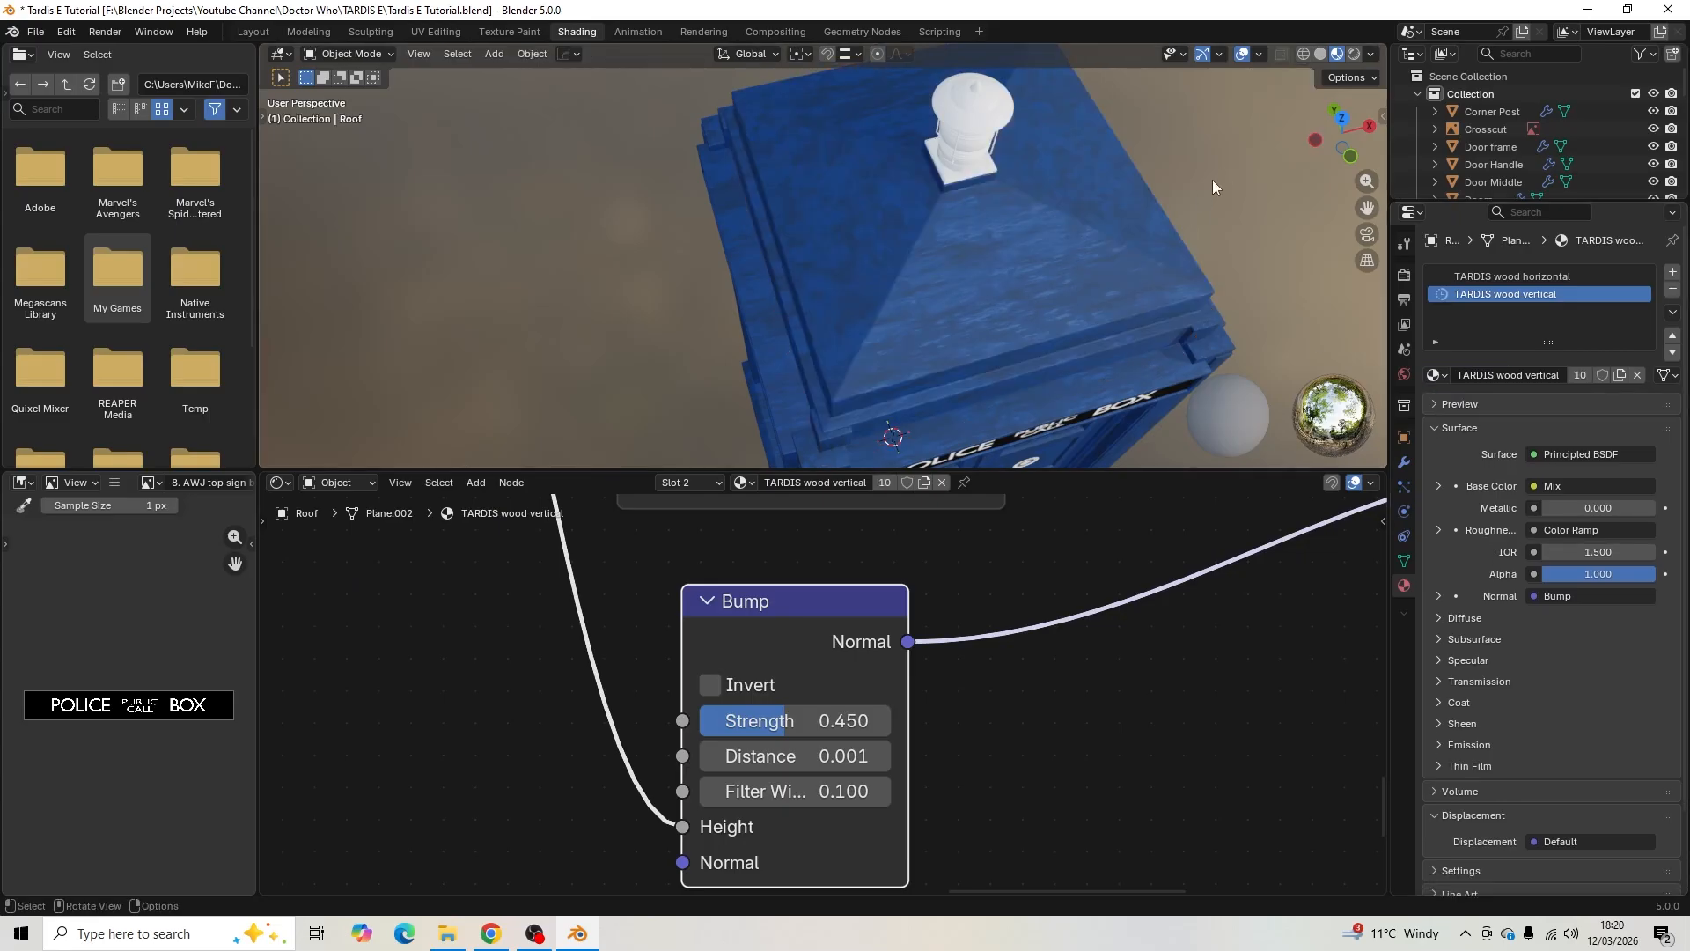
- Save the Blender file after bringing the front doors into view
middle_drag(1212, 179, 1081, 51)
scroll(1063, 145, up, 6)
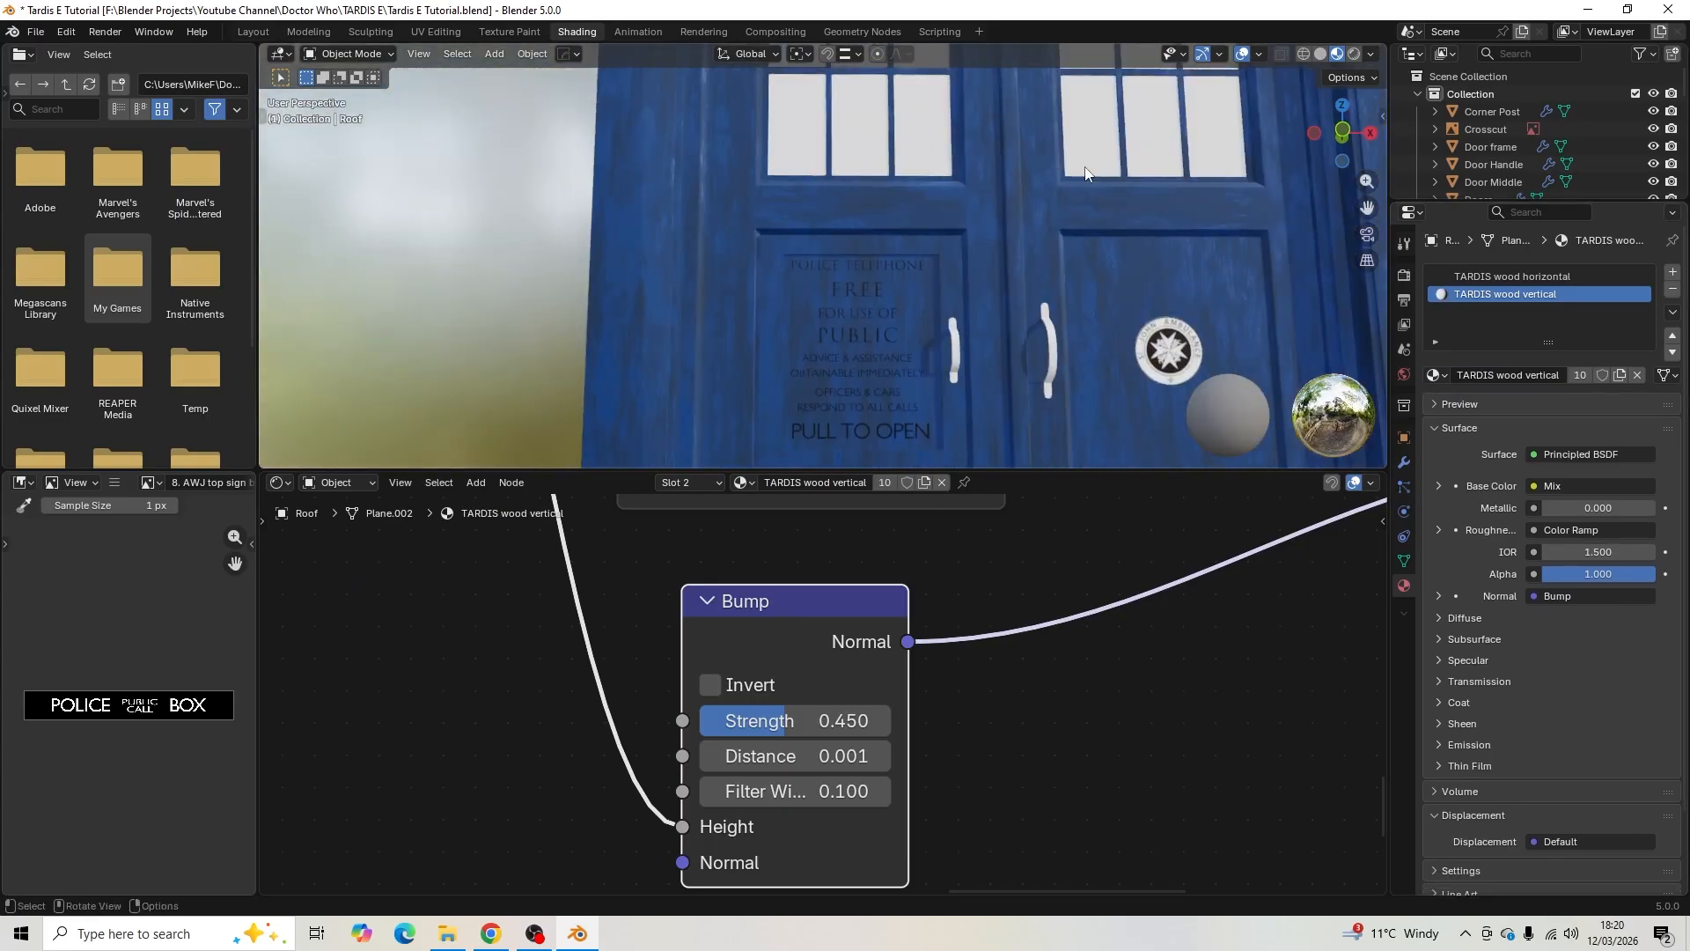
key(ctrl+s)
- Examine the wood grain on the whole police box and close up around the doors and telephone sign
scroll(1085, 183, down, 8)
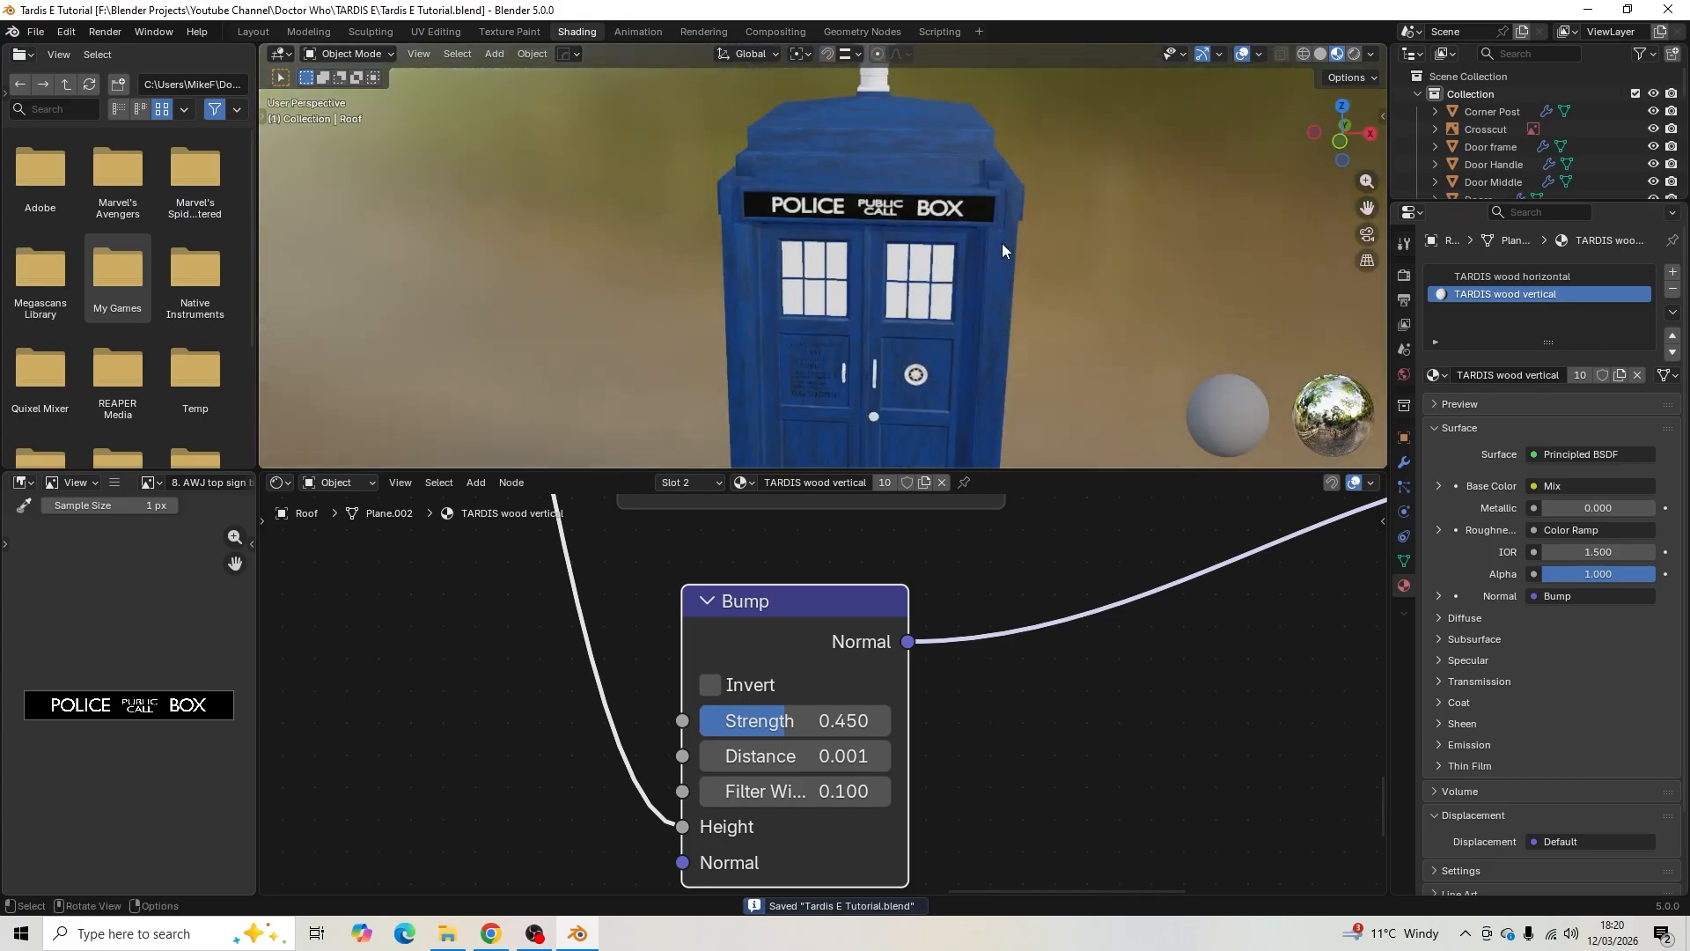
middle_drag(1023, 257, 916, 302)
scroll(1065, 350, up, 5)
scroll(933, 370, up, 5)
scroll(901, 340, down, 10)
scroll(904, 355, down, 3)
scroll(916, 303, down, 1)
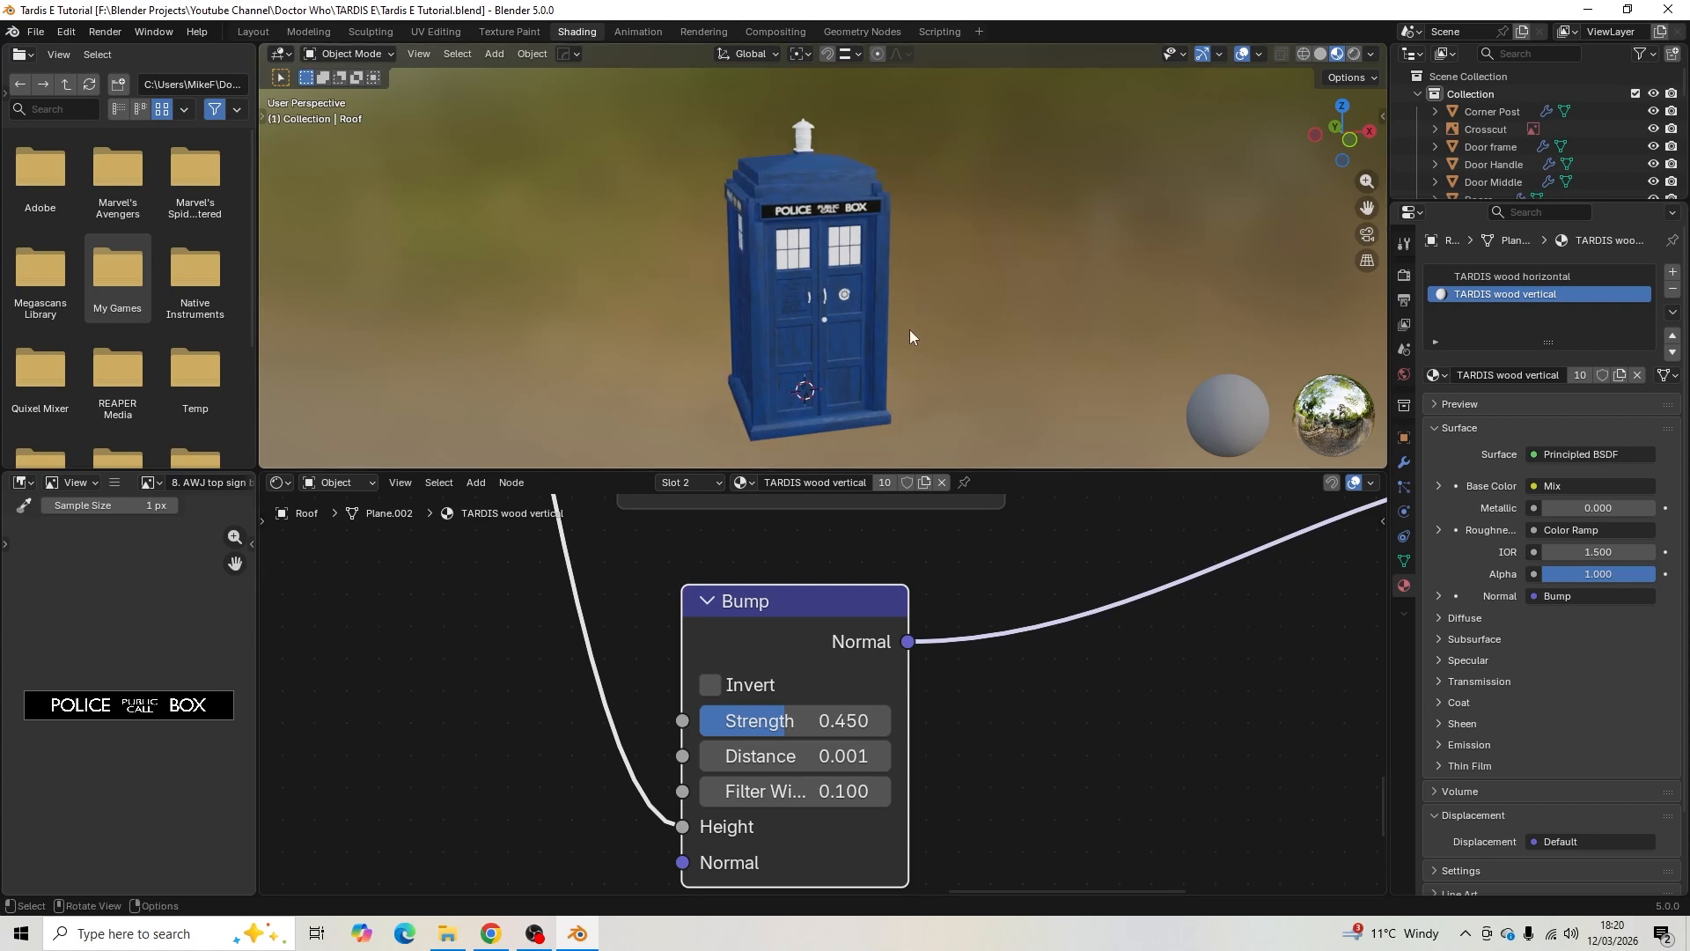
scroll(935, 335, up, 5)
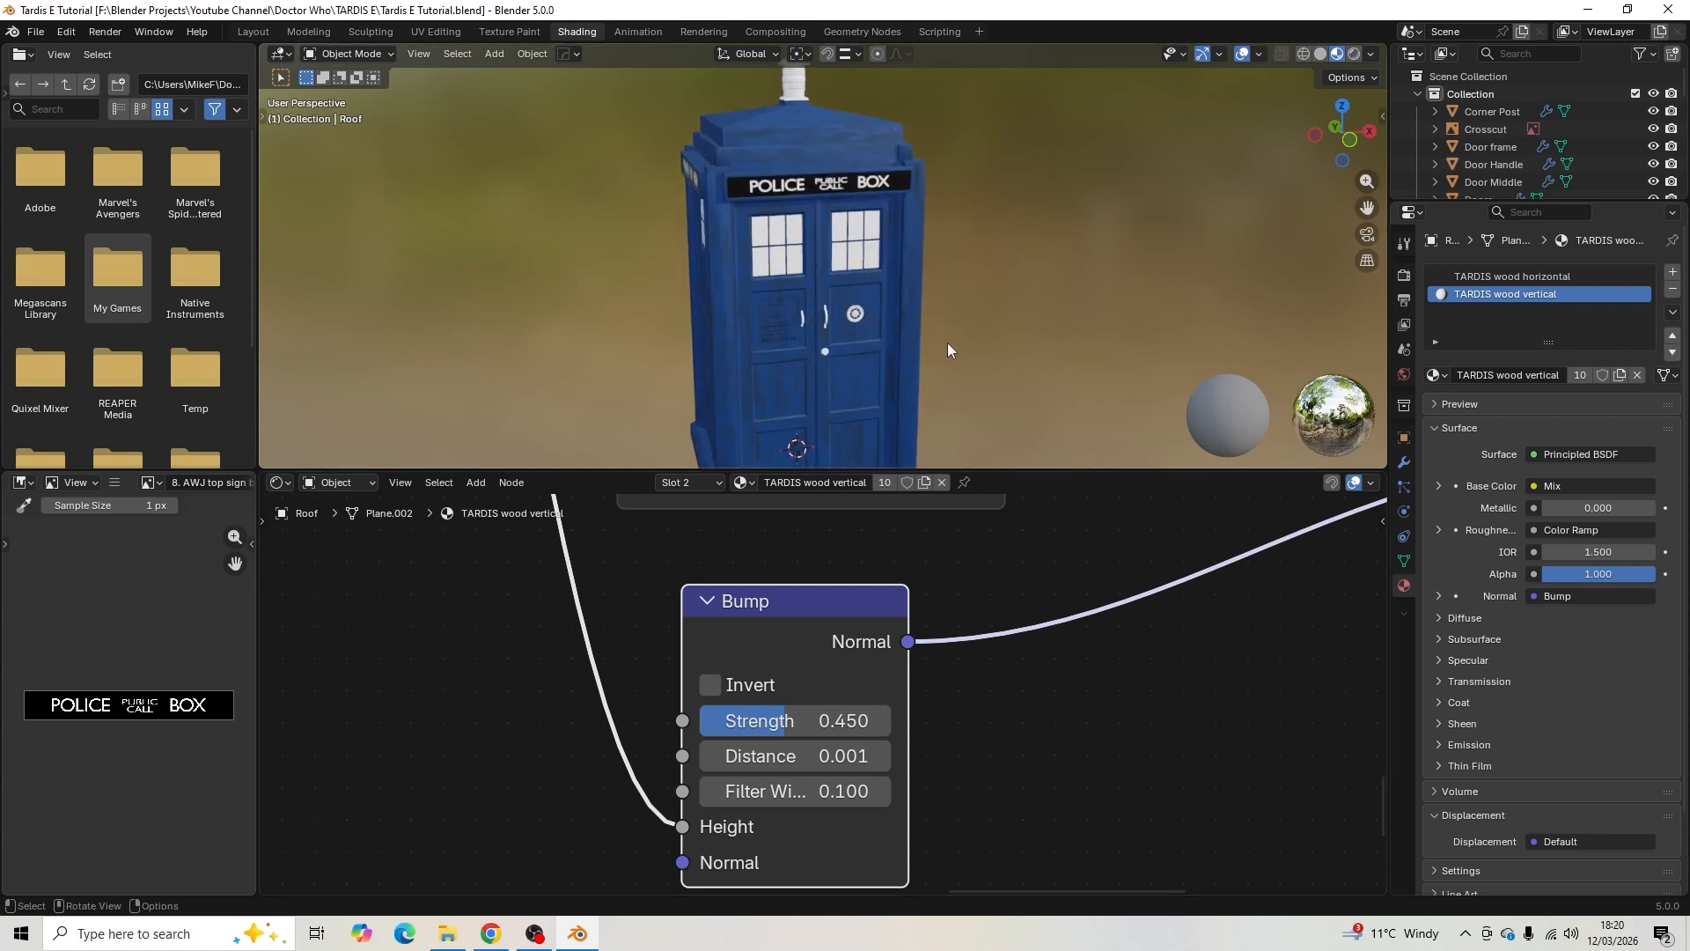
mouse_move(952, 345)
middle_down()
mouse_move(963, 303)
mouse_move(952, 317)
middle_up()
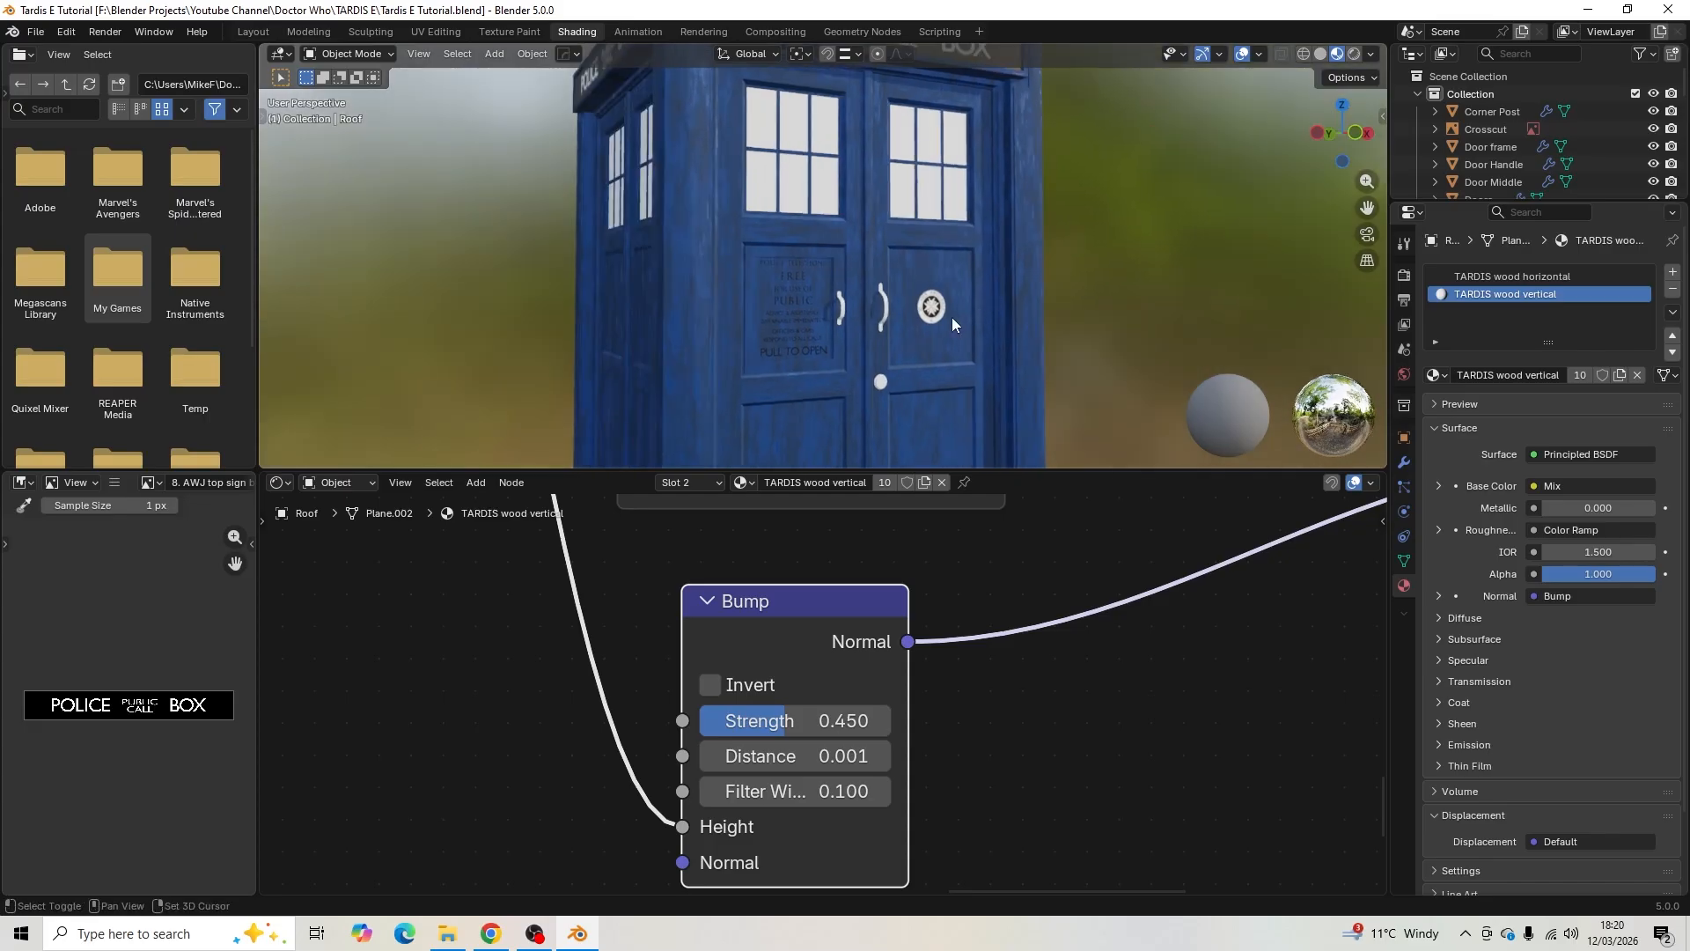
scroll(952, 317, up, 6)
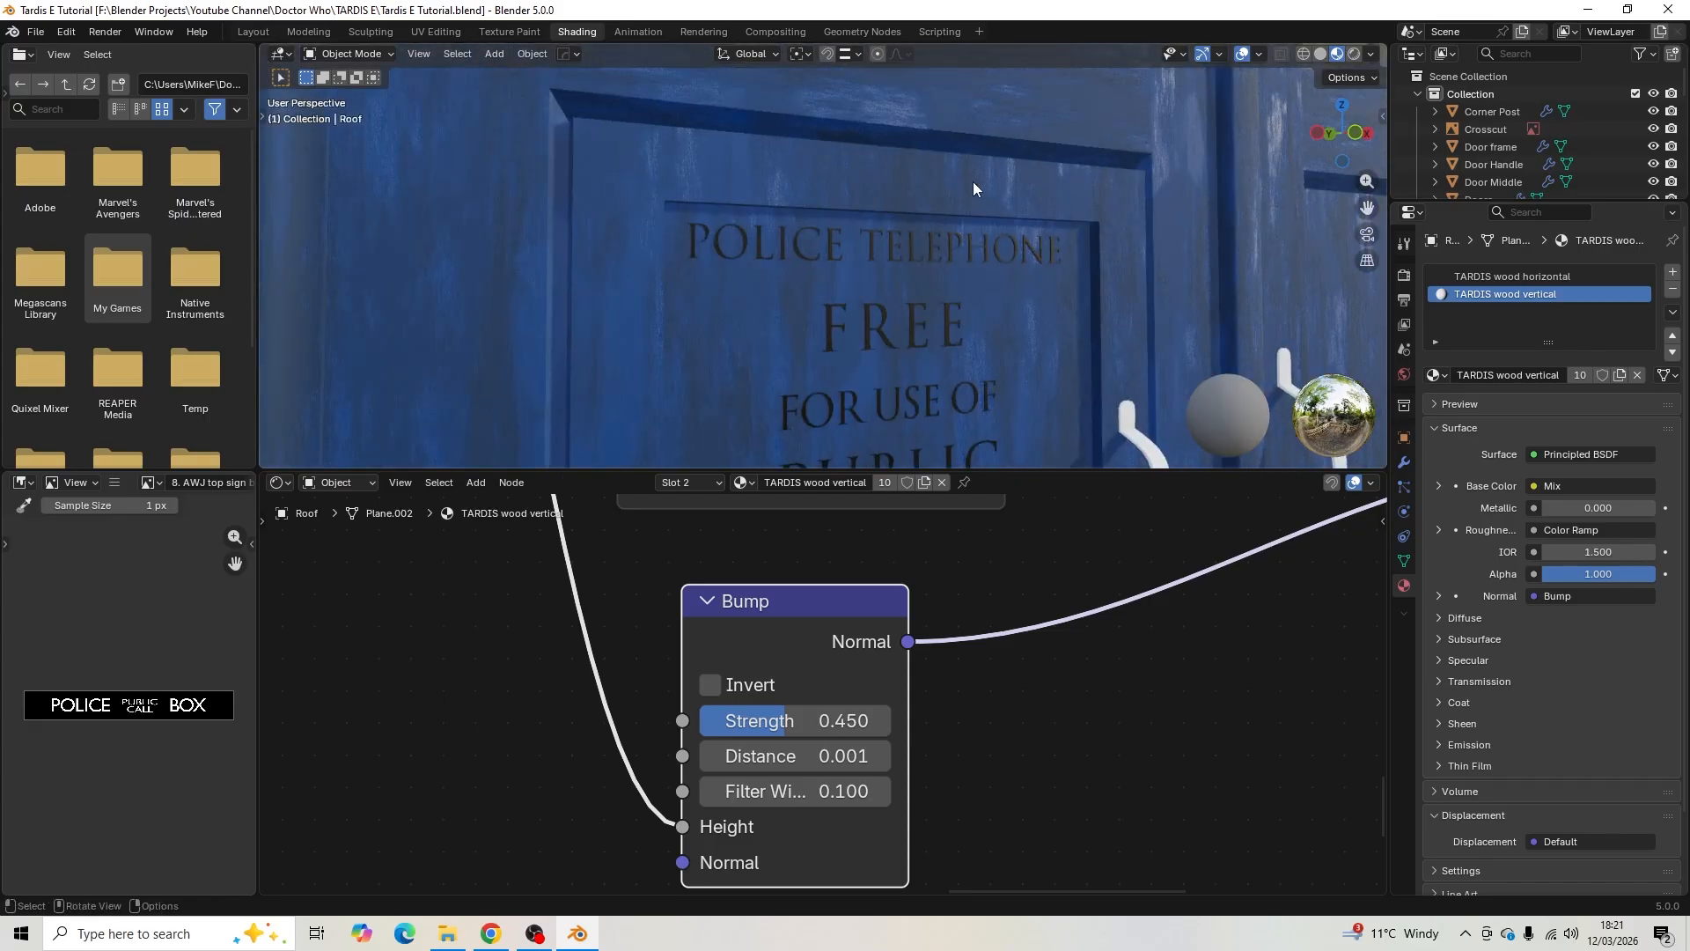
- Edit the PTO Sign Box mesh and select the top and bottom faces of its frame
click(973, 185)
scroll(970, 188, down, 5)
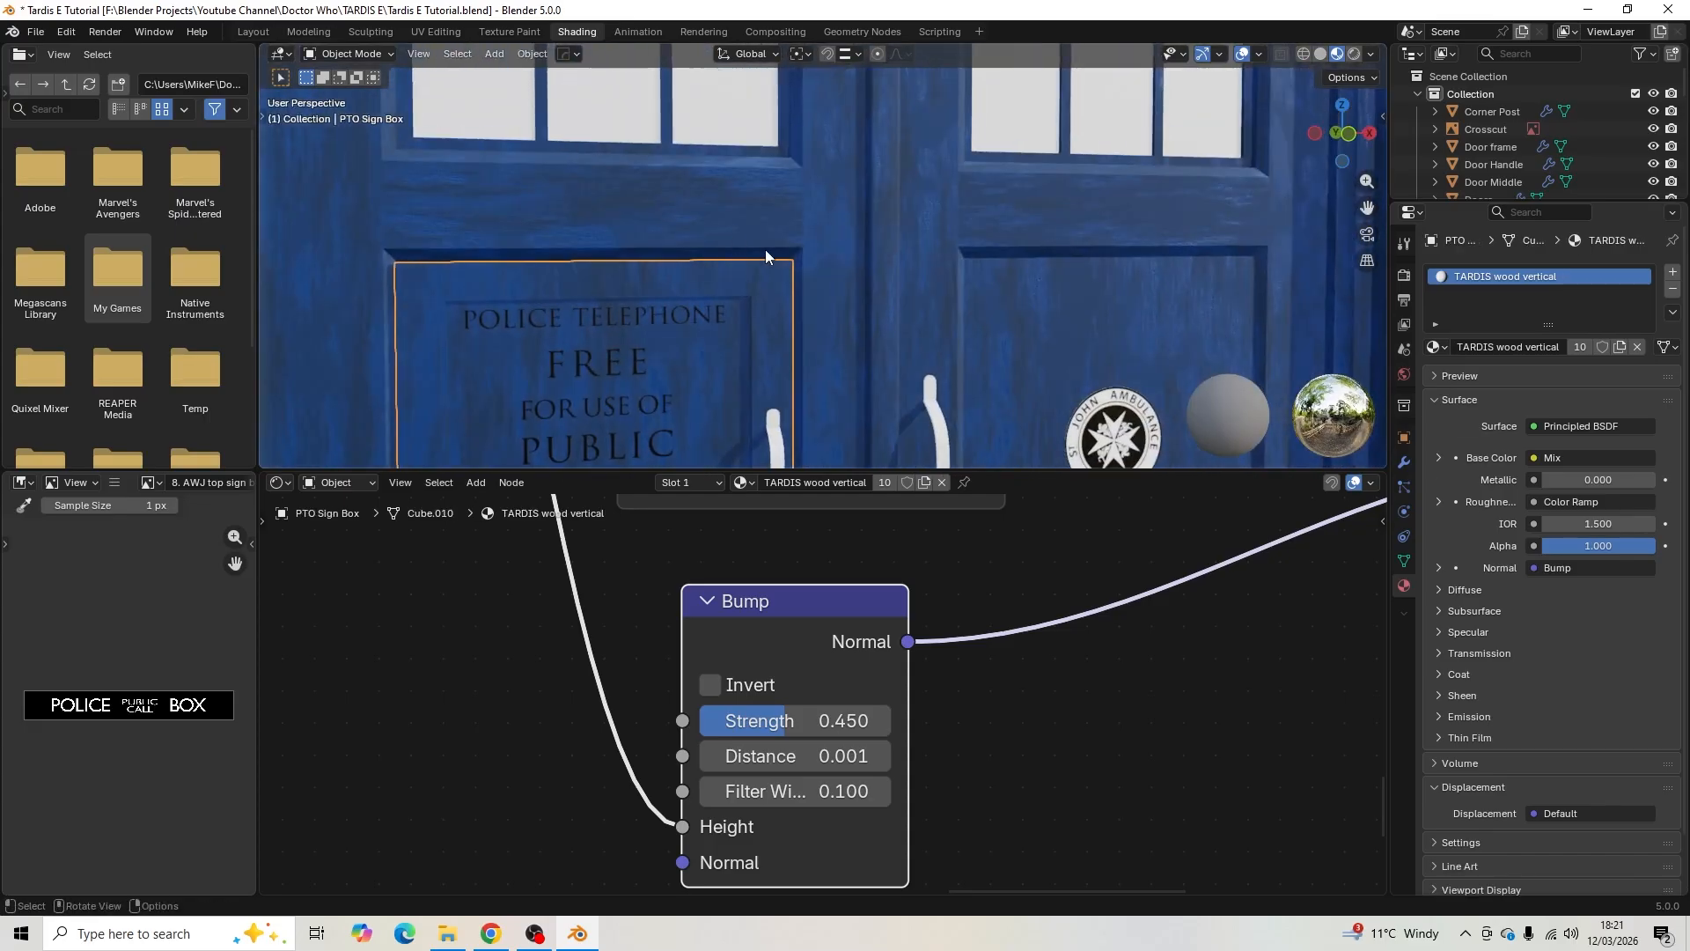
scroll(774, 253, up, 2)
key(Tab)
scroll(772, 269, up, 3)
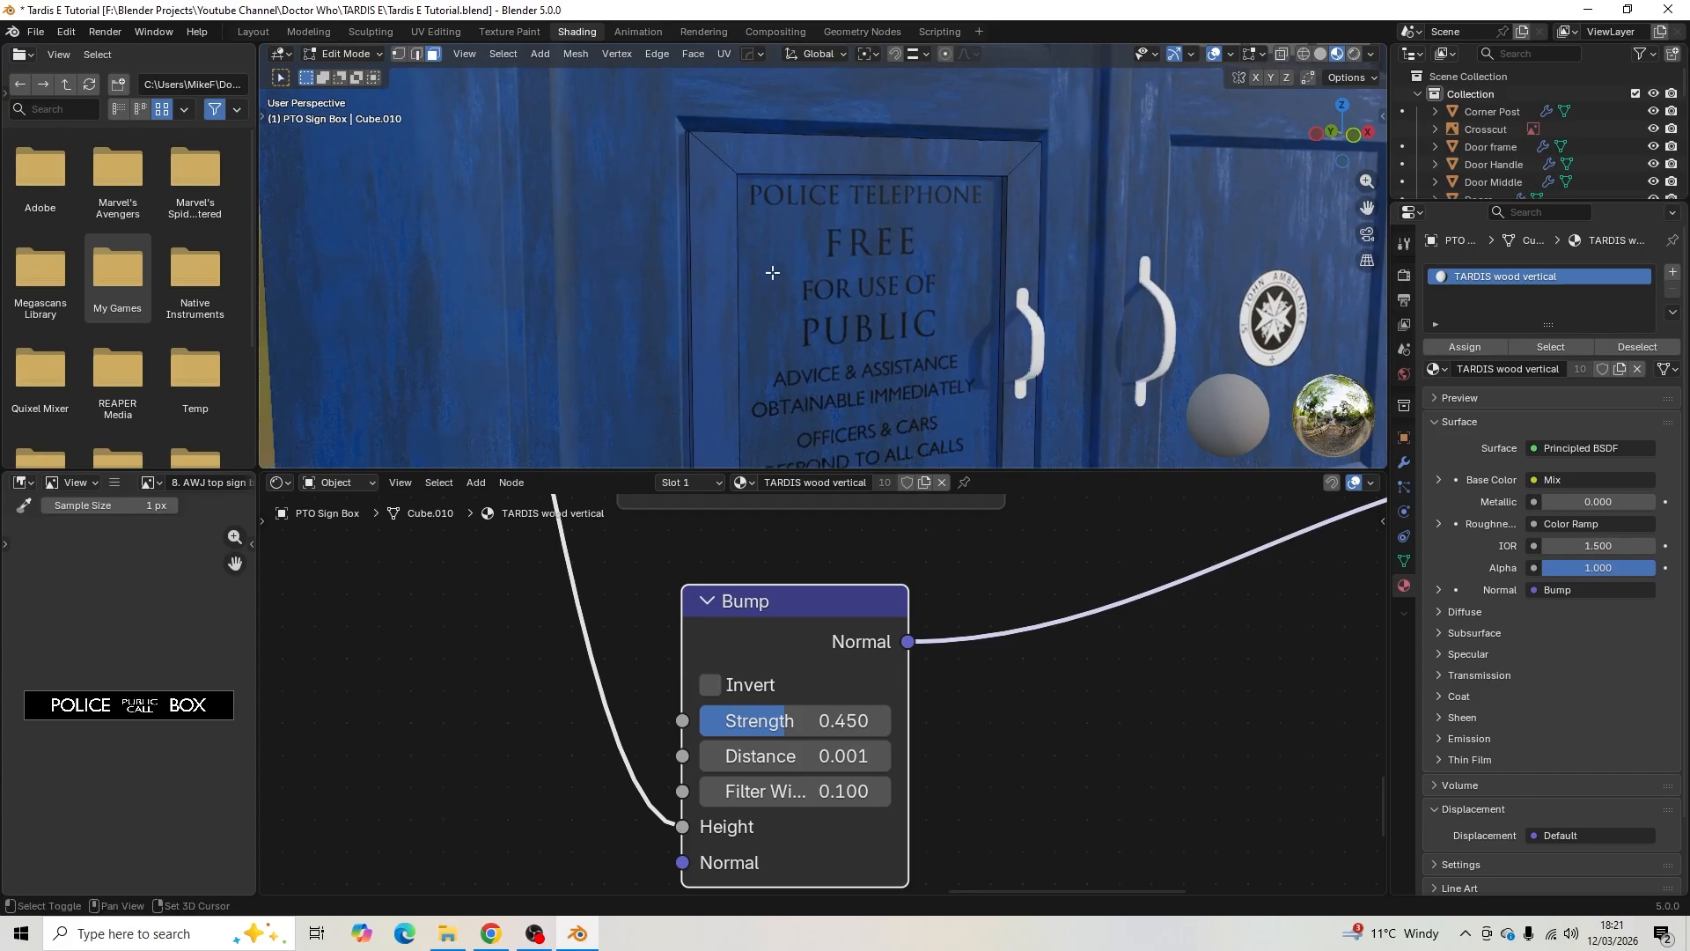
scroll(802, 184, down, 2)
key(shift)
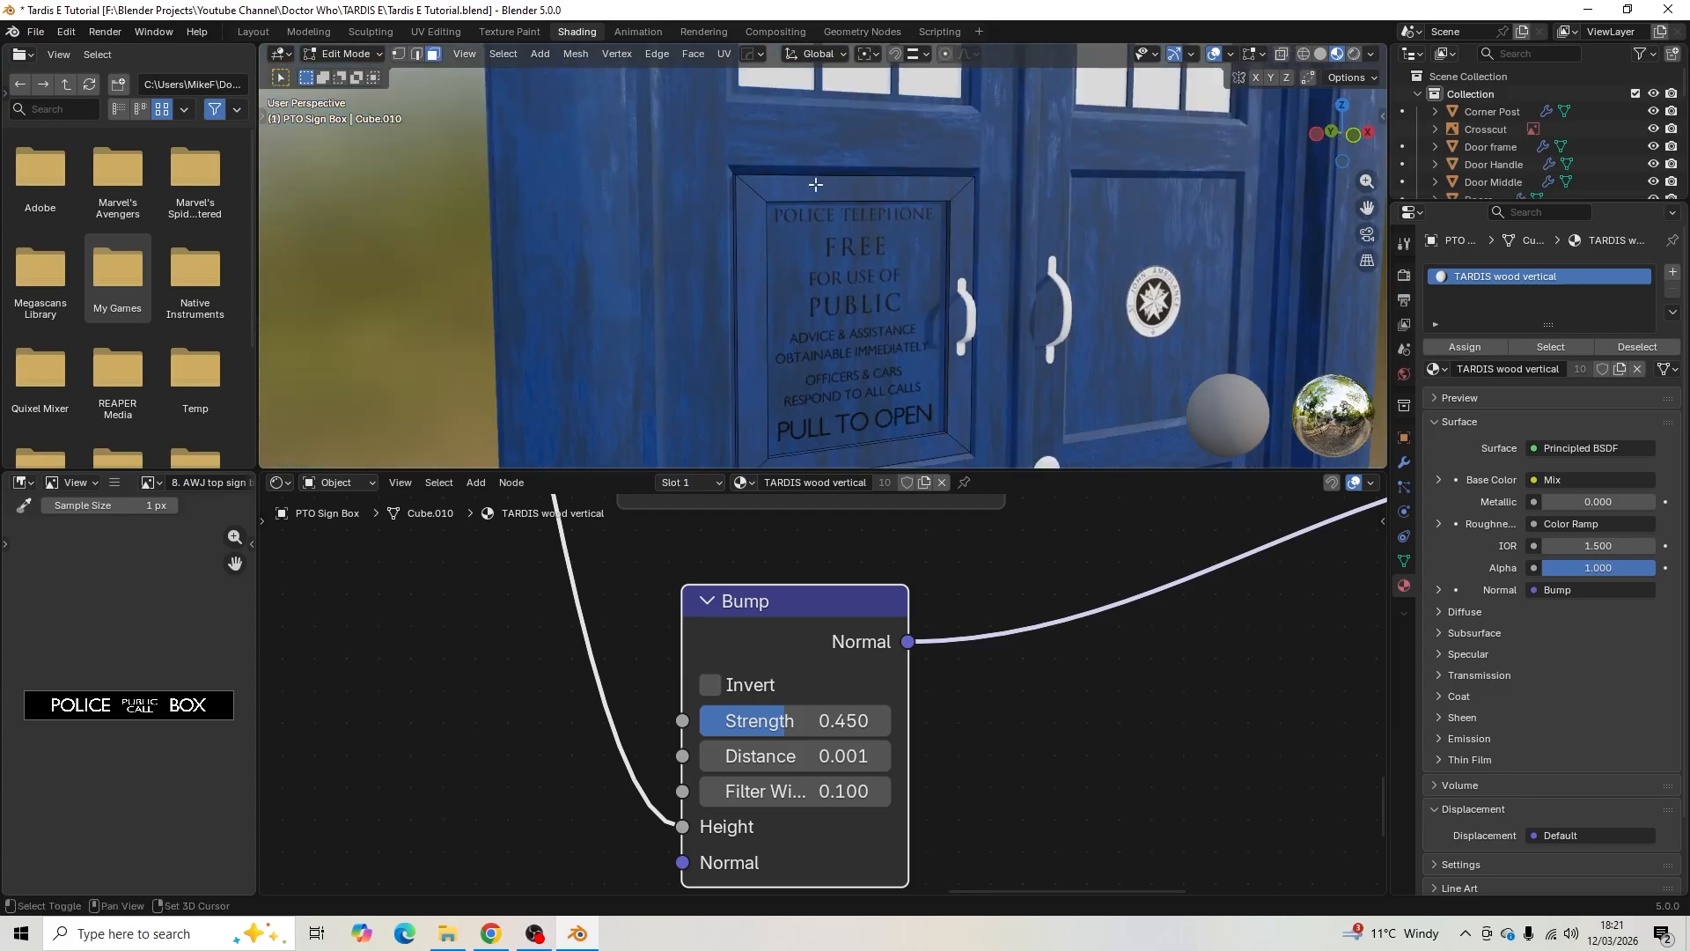
shift+click(815, 184)
shift+click(895, 461)
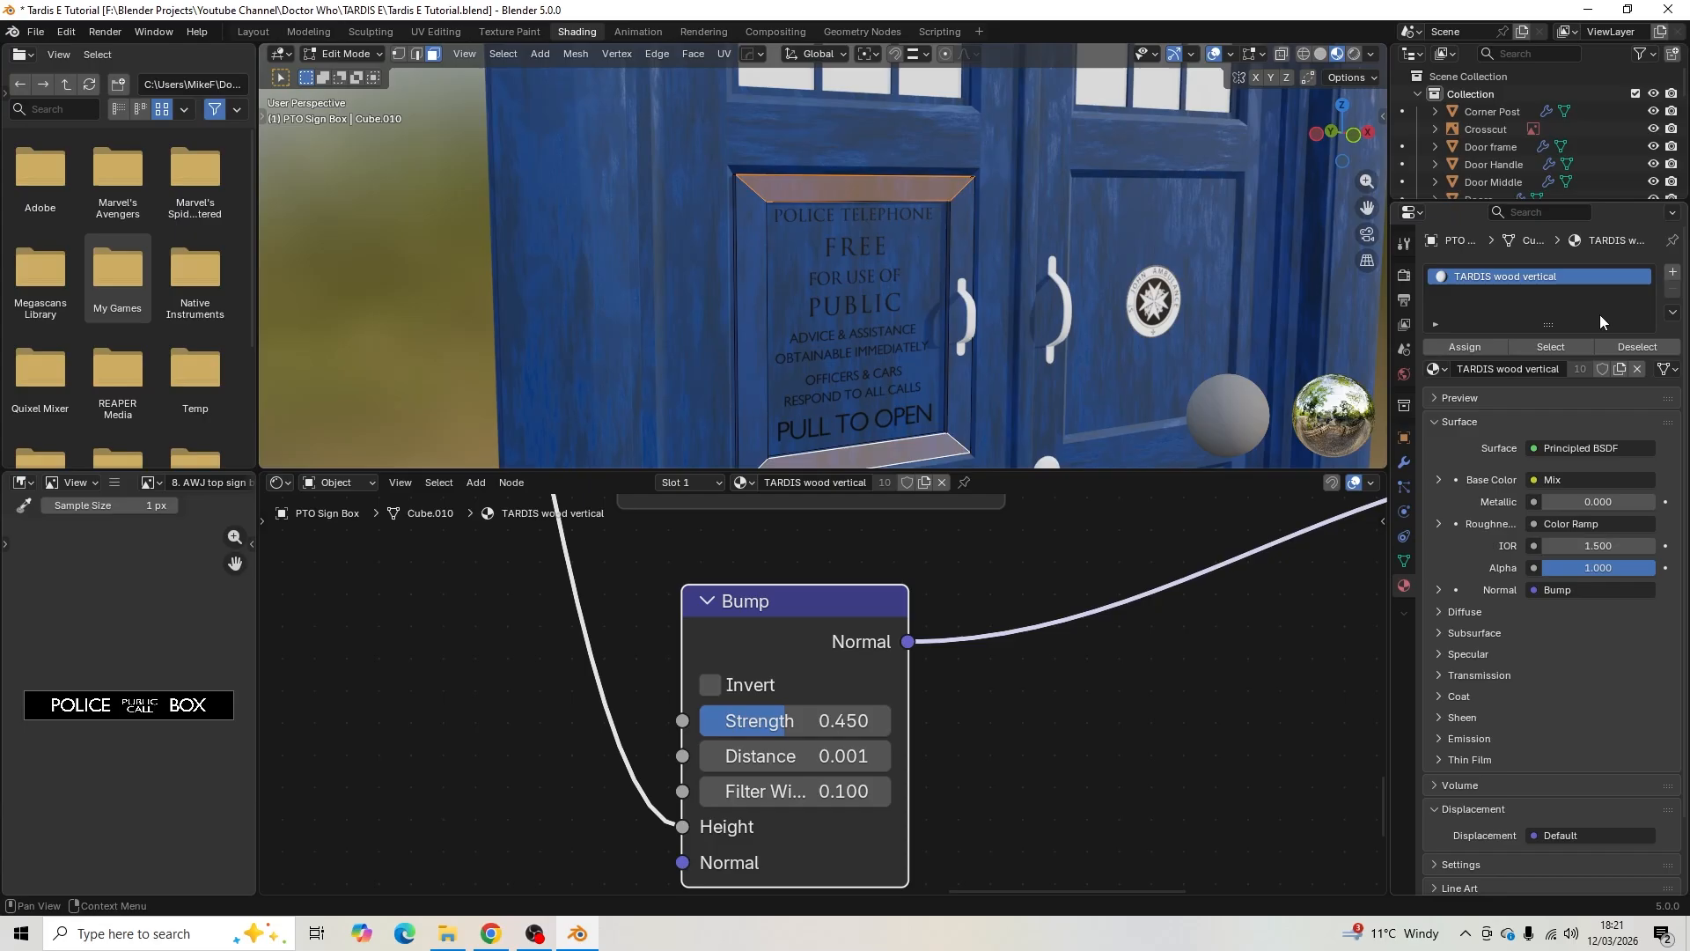
- Add a TARDIS wood horizontal slot to the PTO Sign Box, assign it to the selected frame faces and return to Object Mode
click(1672, 275)
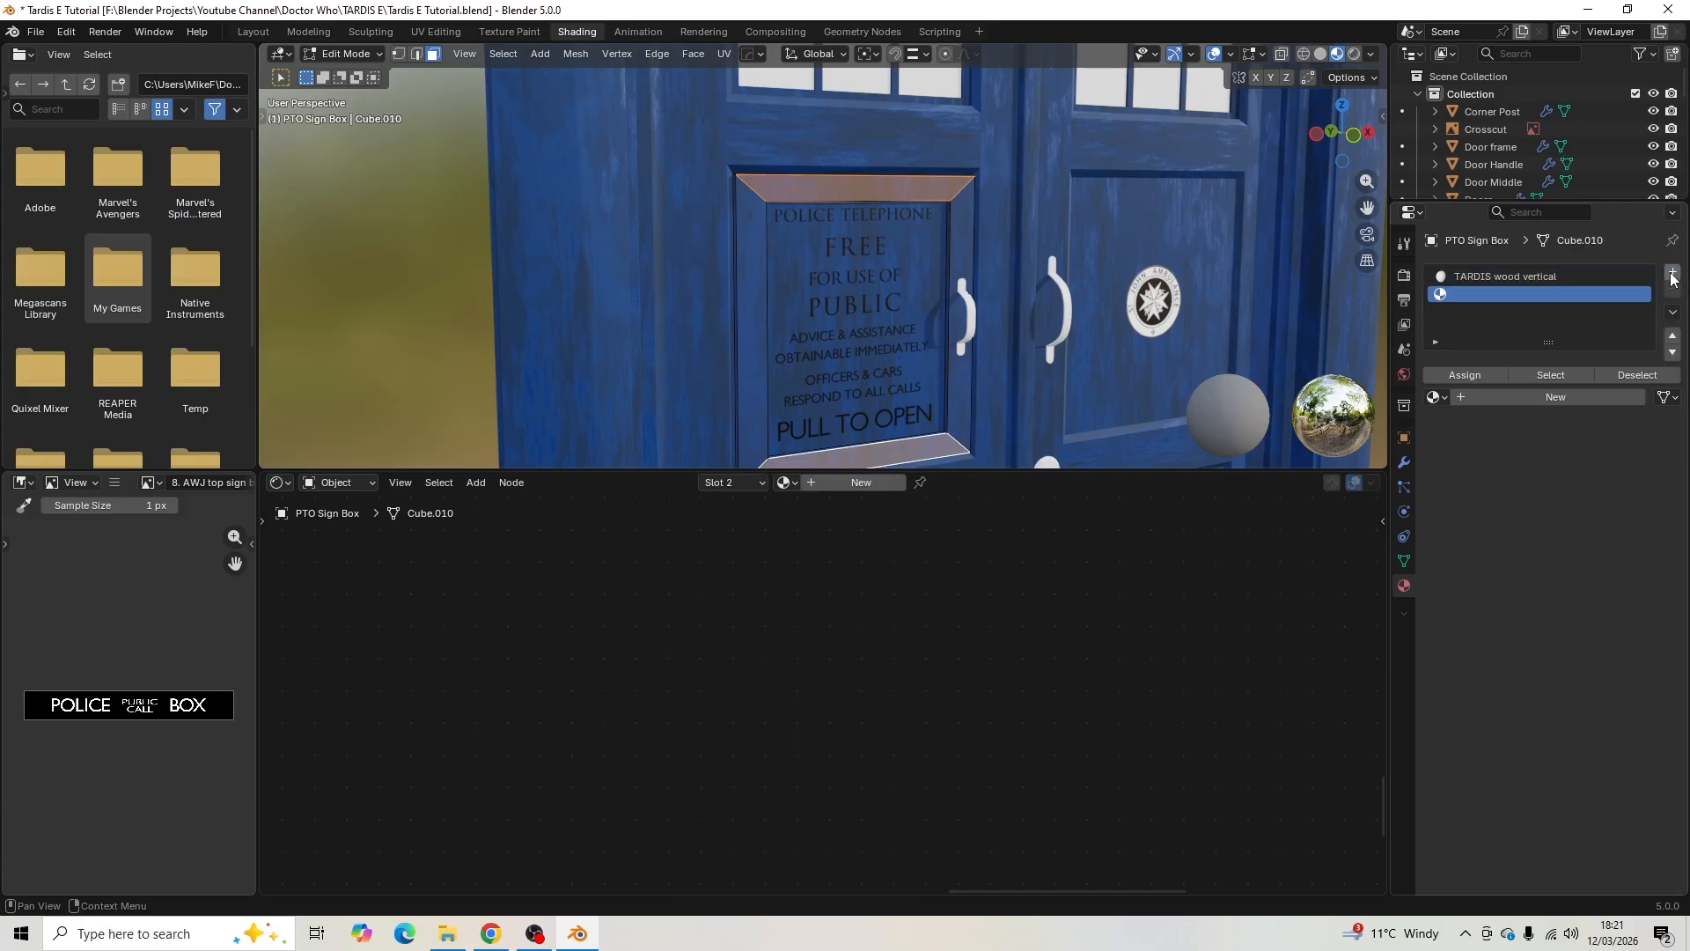
click(1435, 397)
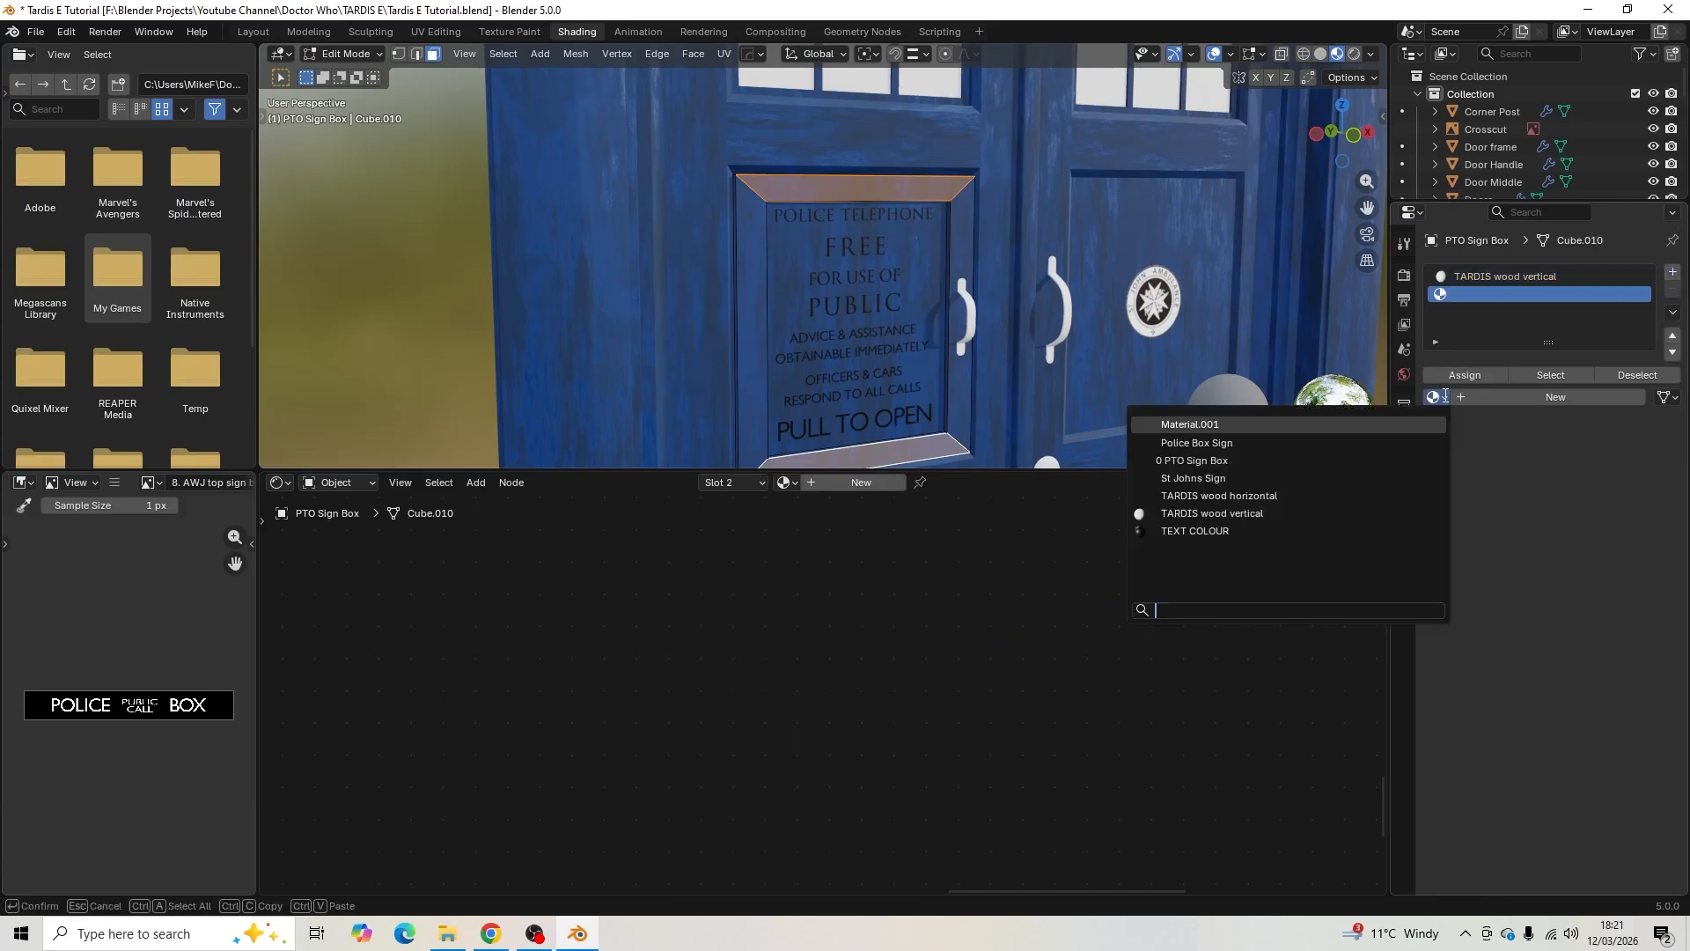
click(1322, 493)
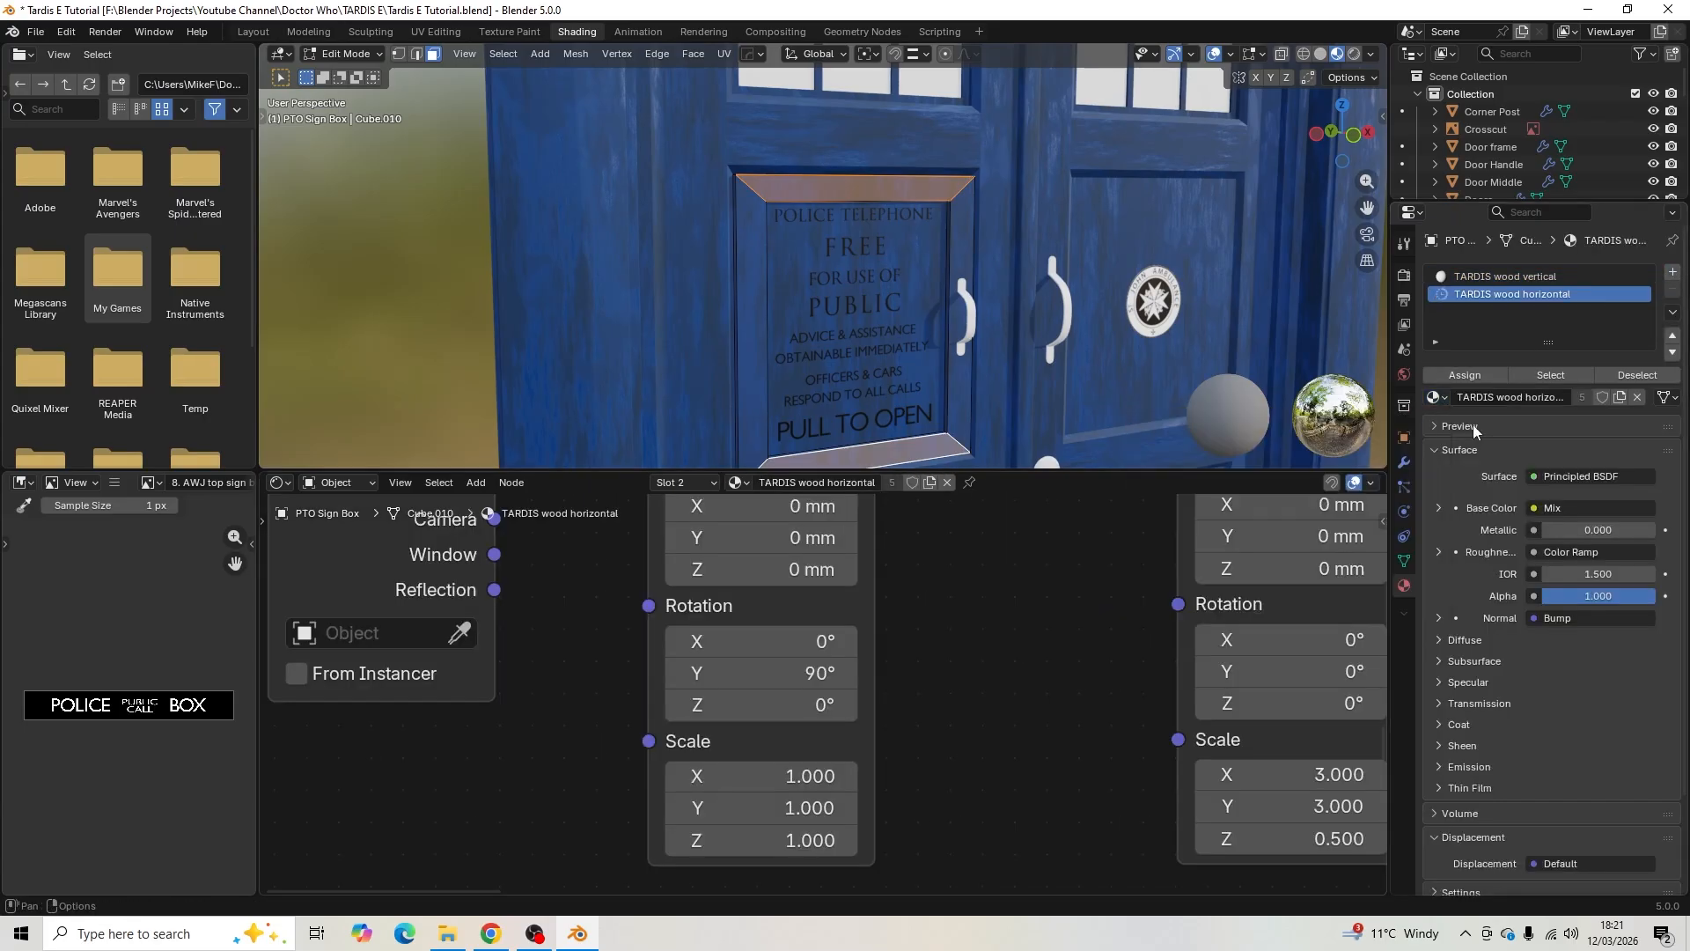
click(1491, 377)
key(Tab)
- Select the telephone sign panel (PTO Sign) and remove its TARDIS wood vertical material slot
scroll(836, 207, up, 6)
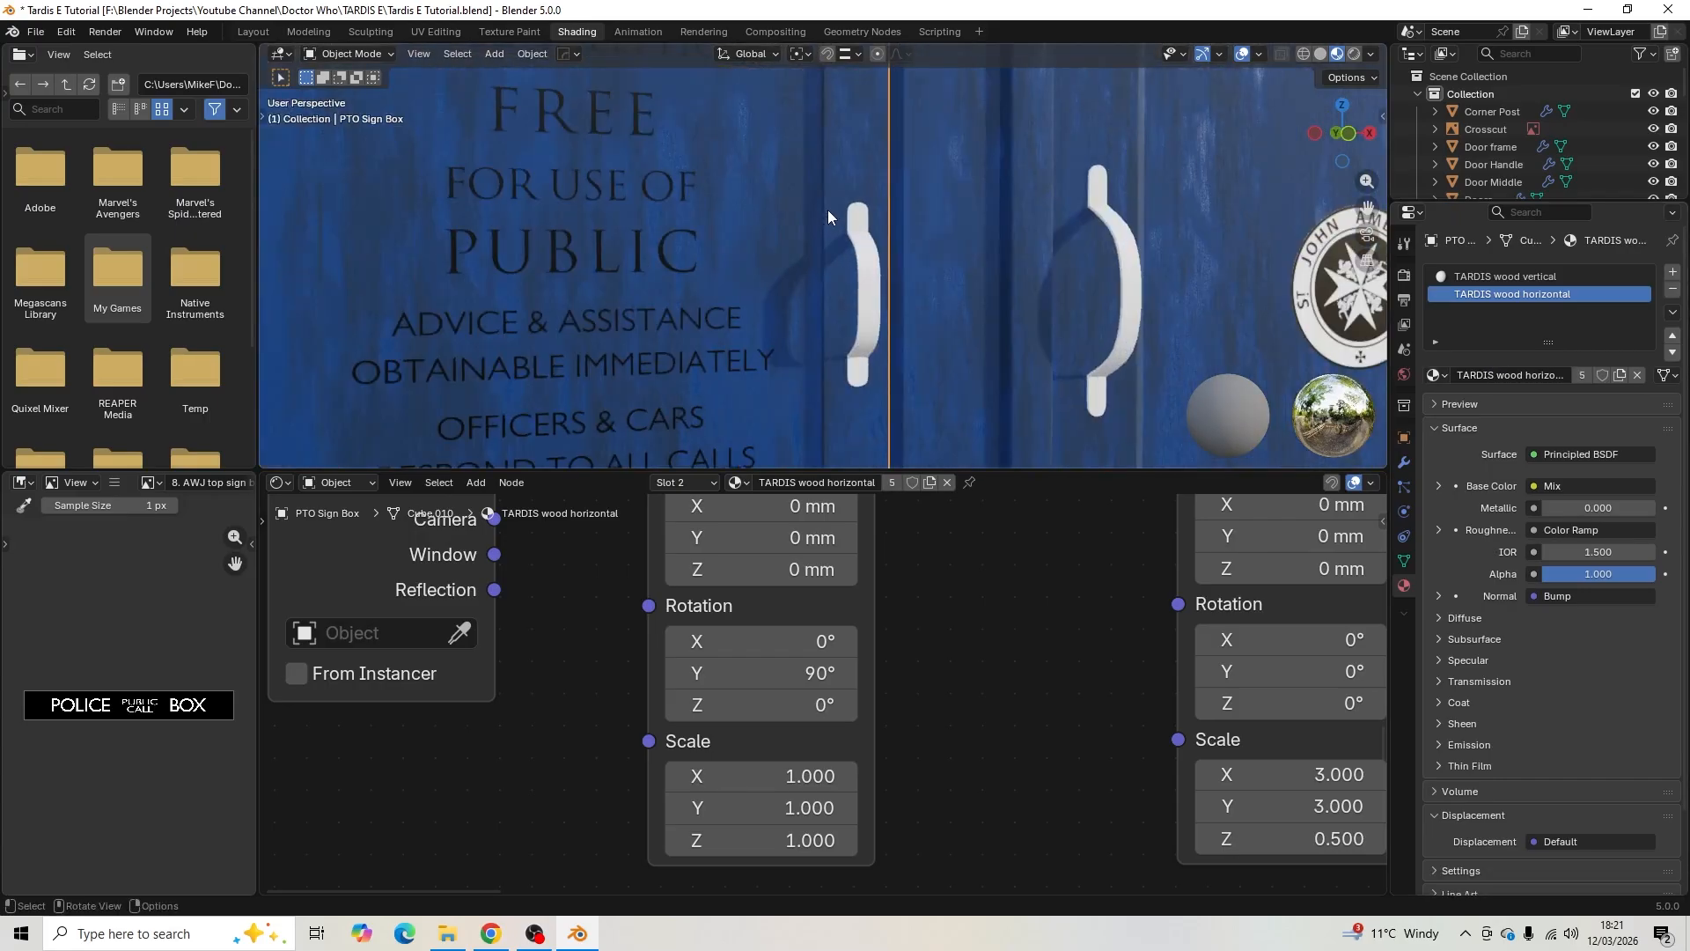
shift+middle_drag(827, 209, 872, 289)
scroll(869, 334, up, 4)
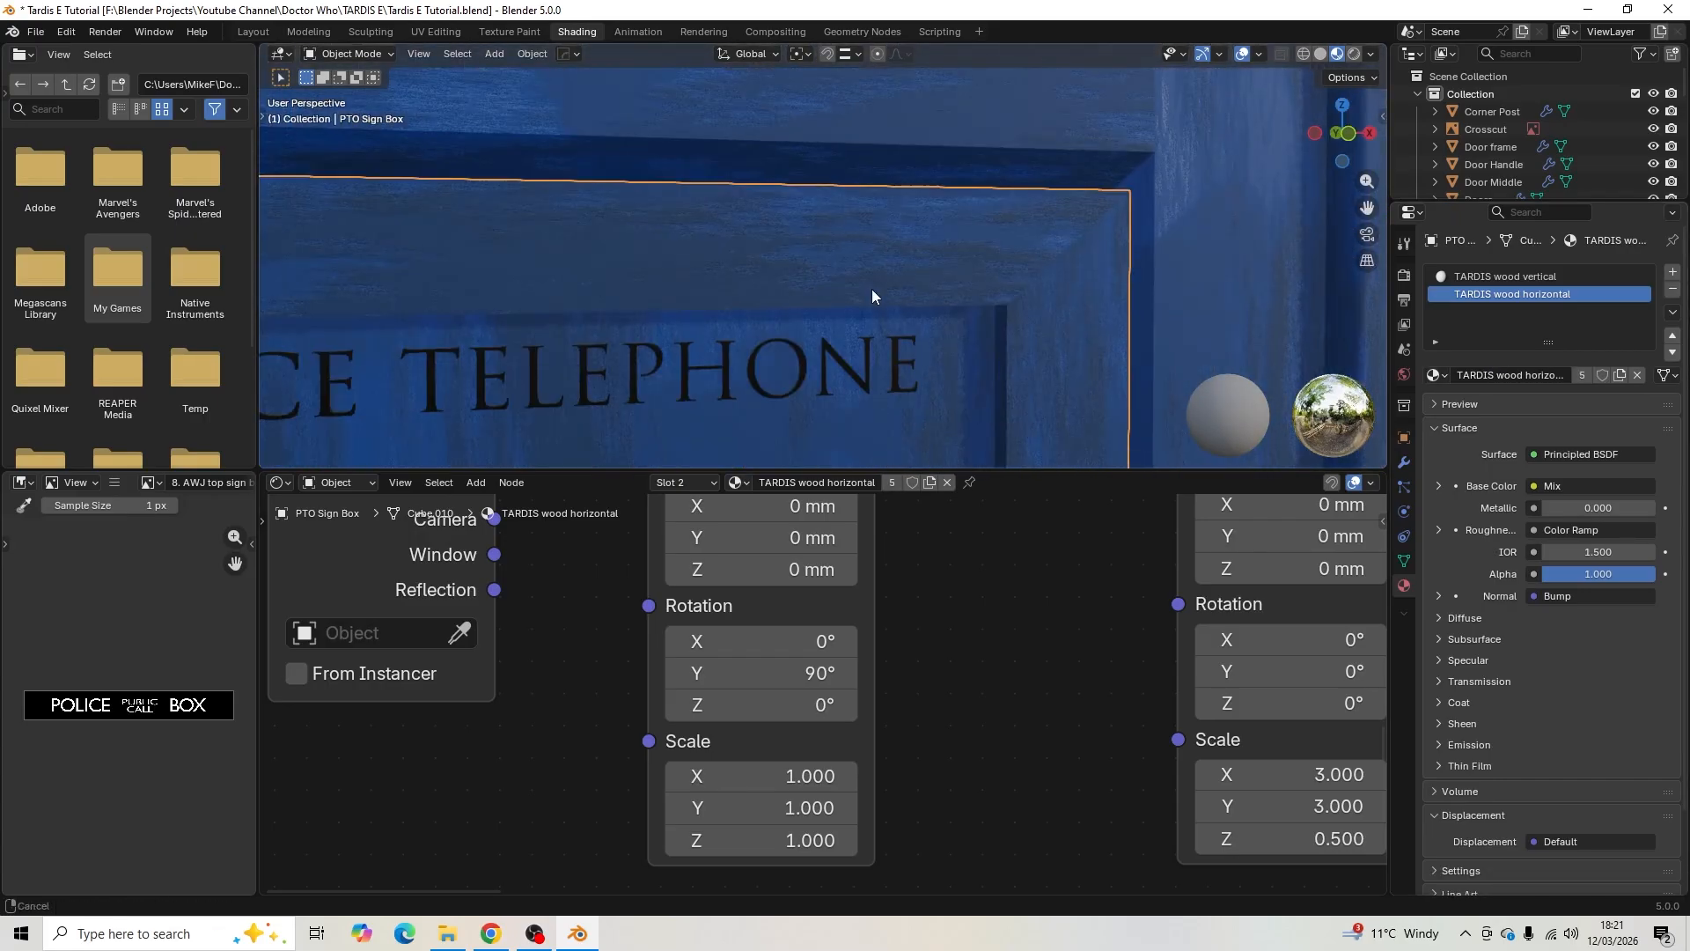
scroll(870, 291, down, 5)
click(833, 297)
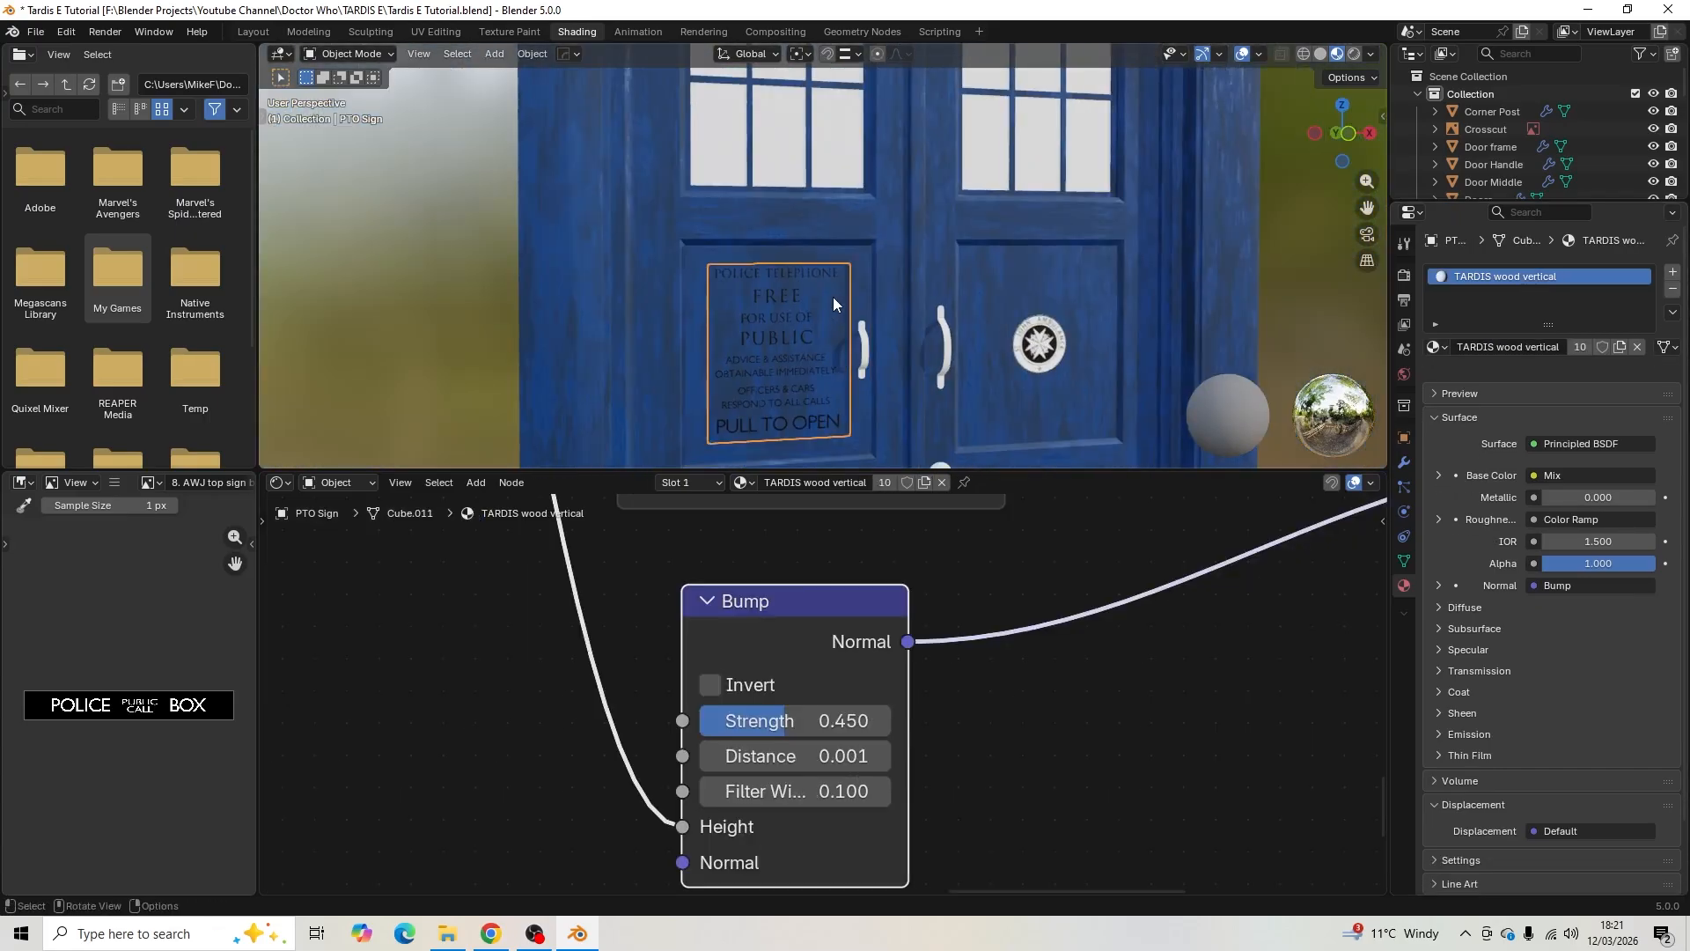
scroll(836, 291, up, 4)
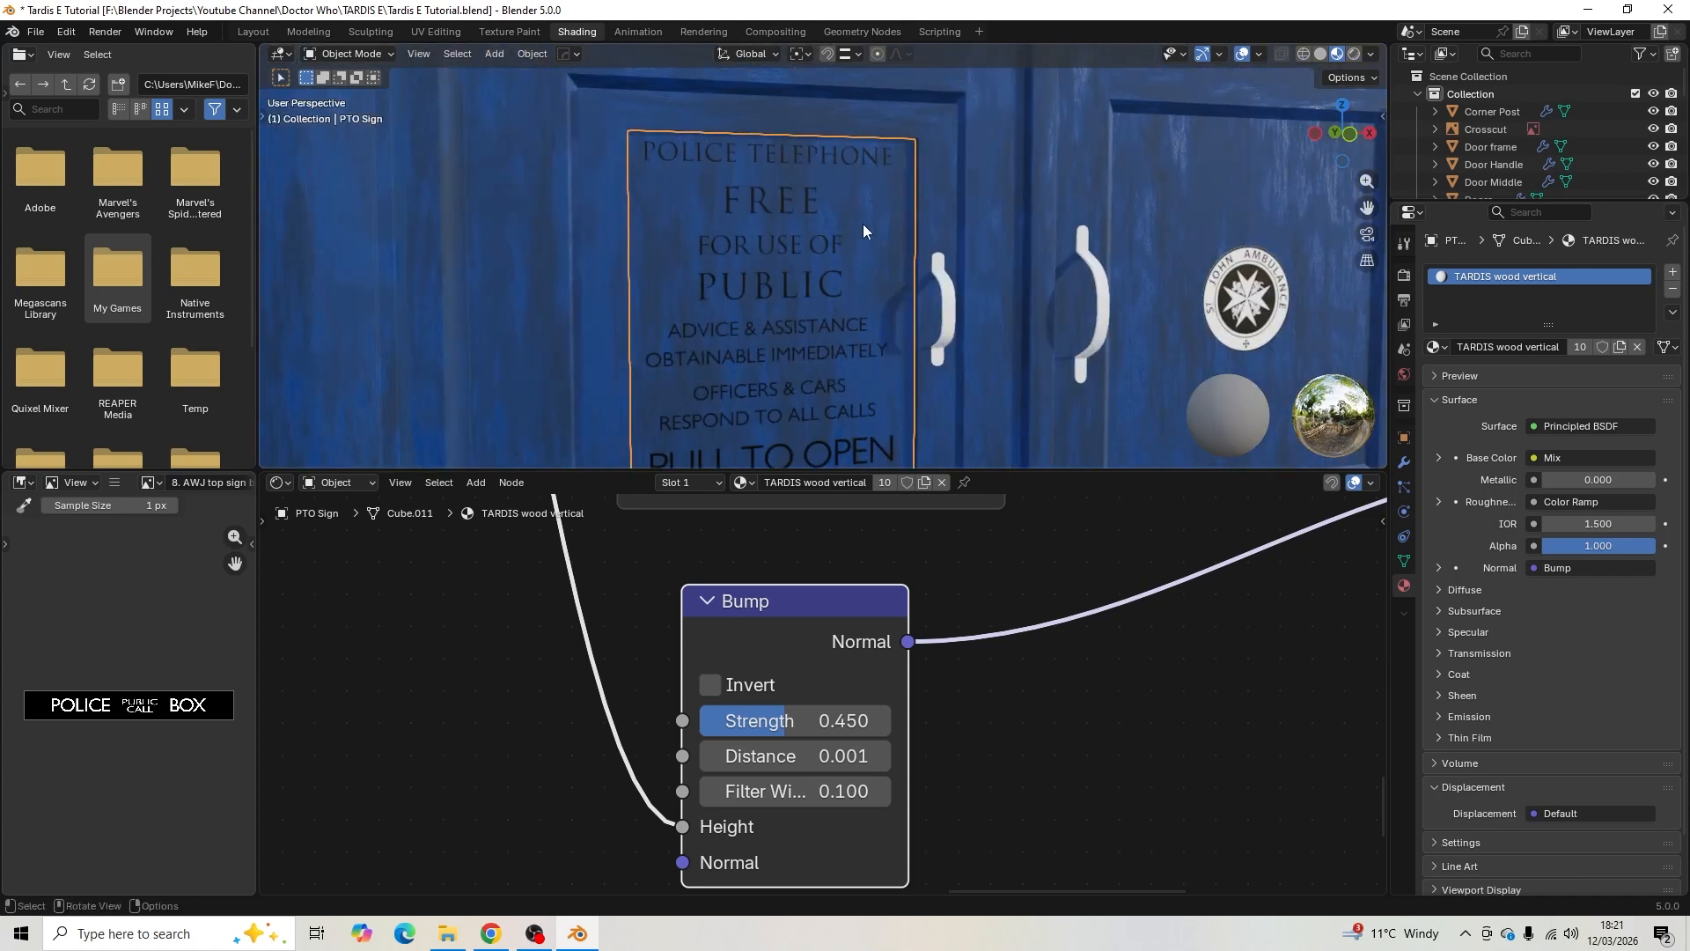
scroll(1582, 171, down, 8)
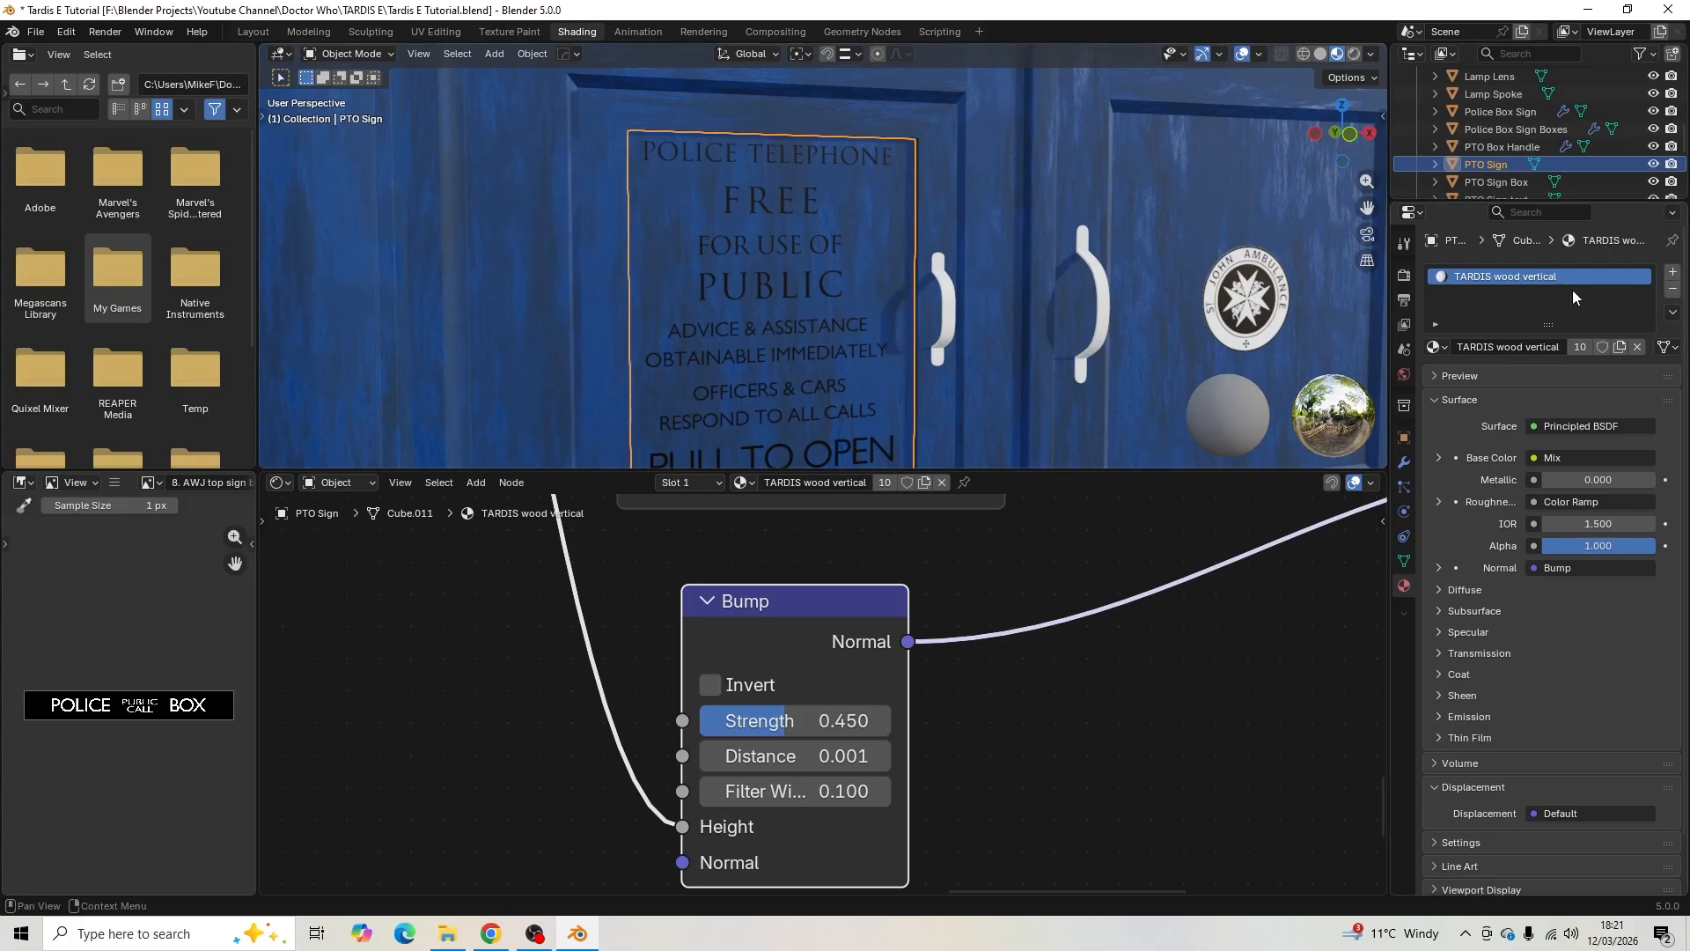
click(1673, 293)
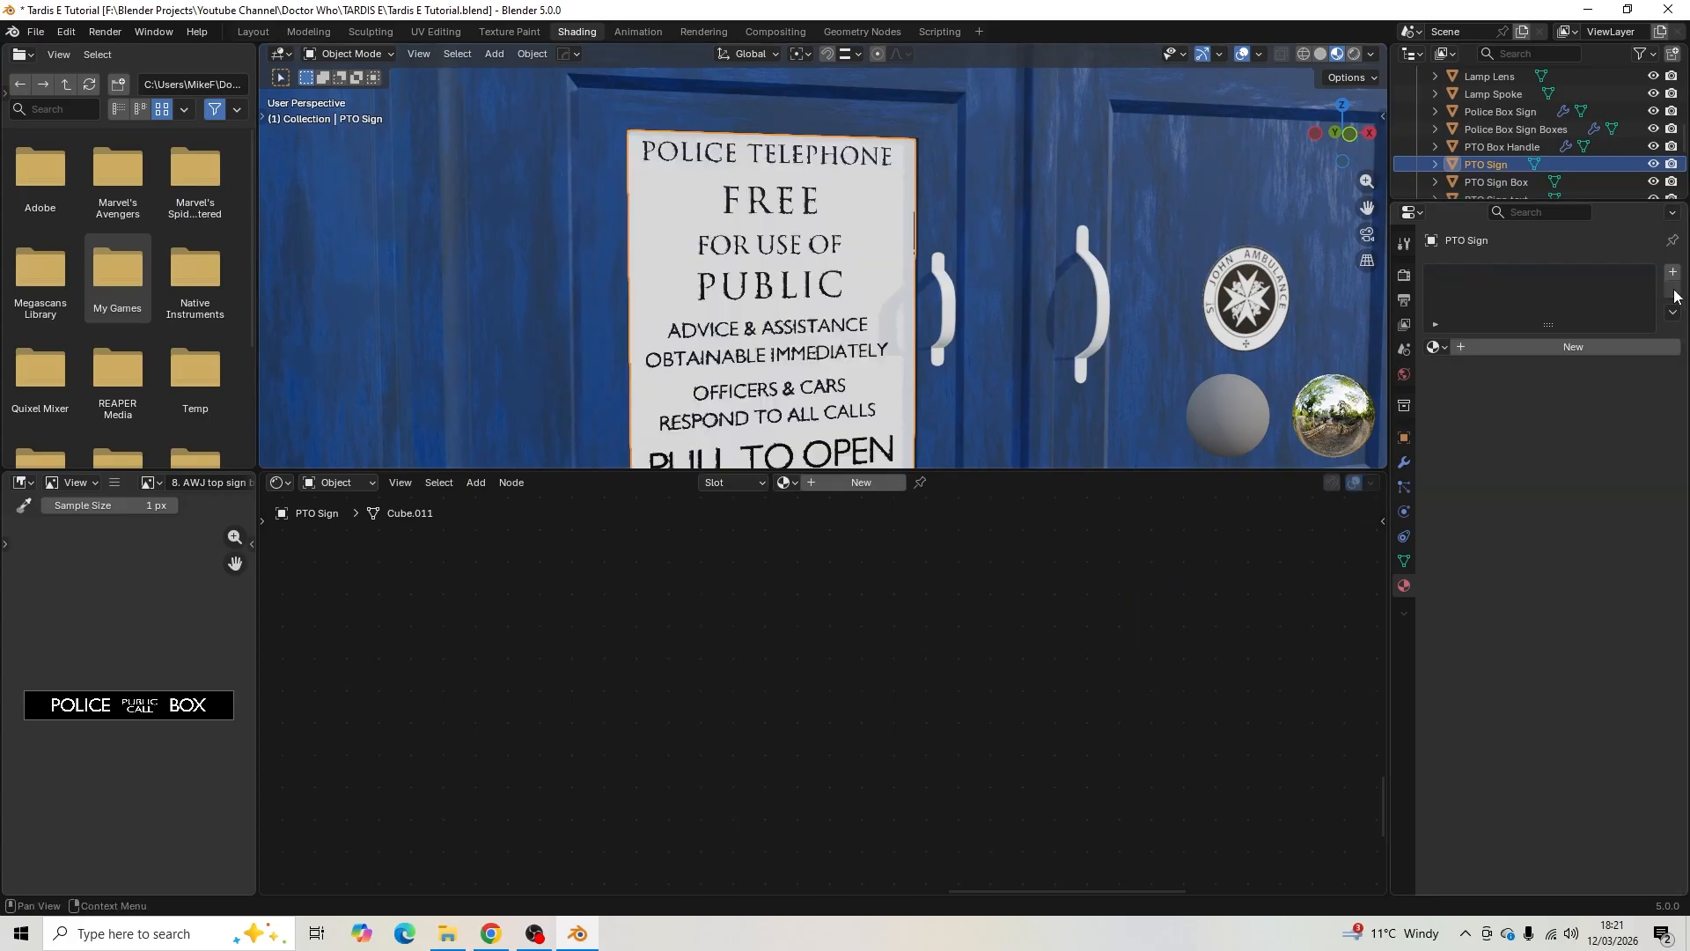
- Create a new material on the telephone sign panel and name it PTO Sign
click(1519, 346)
click(1501, 348)
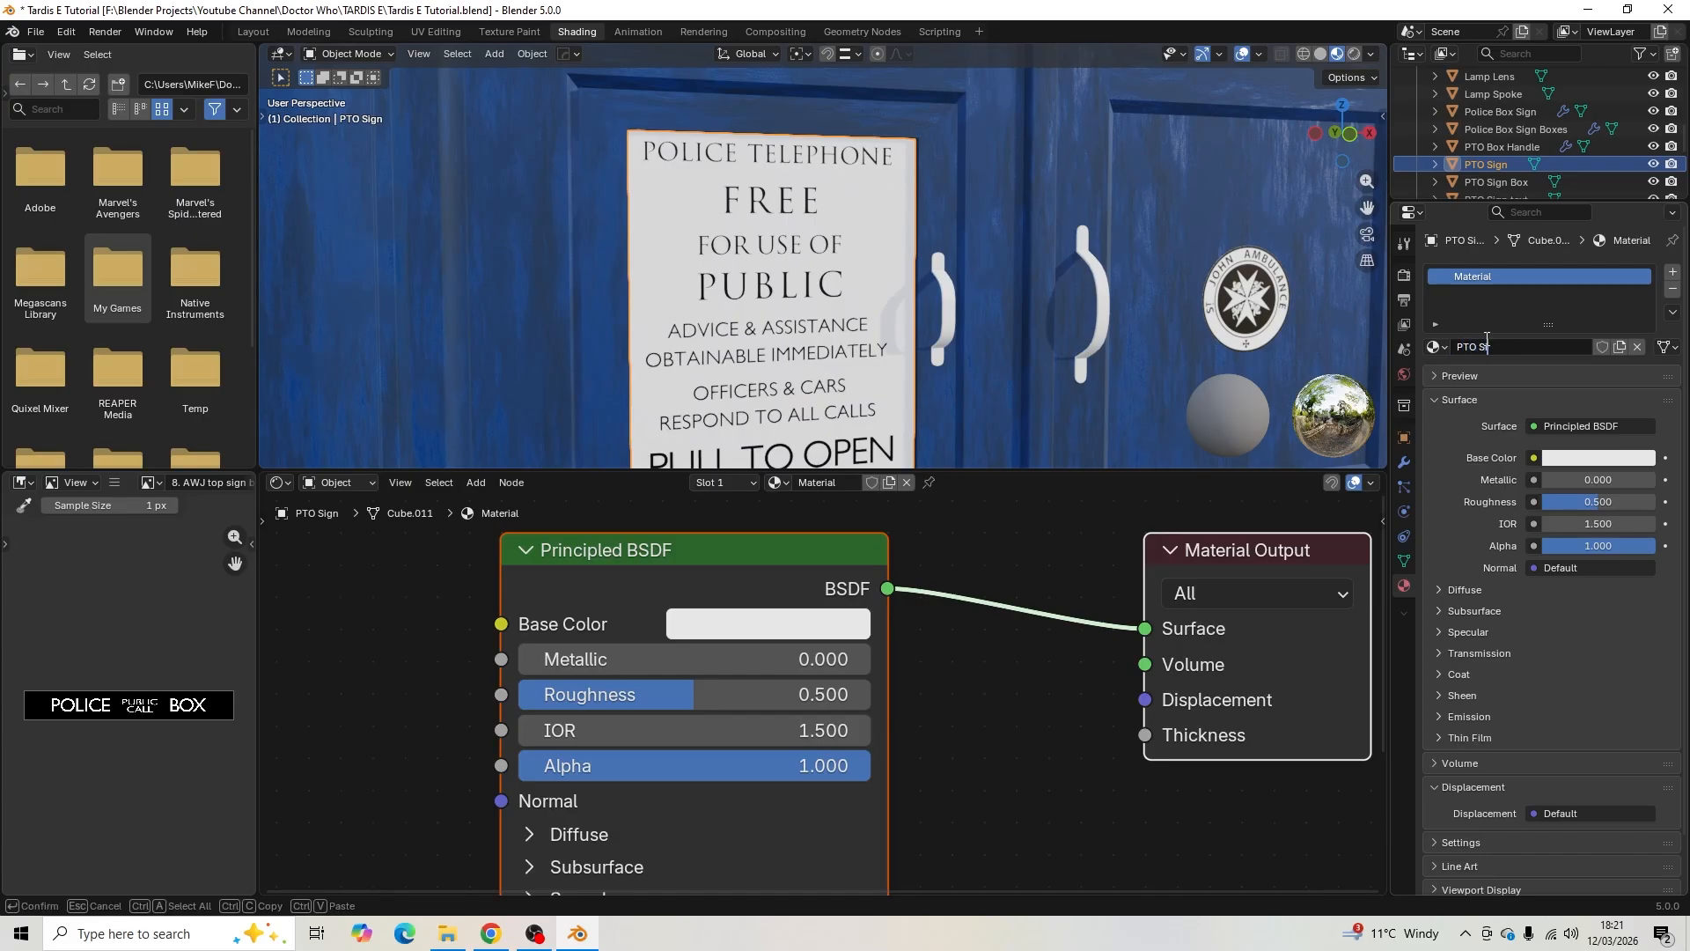
text(PTO Sign)
key(Return)
- Add a Noise Texture node to the PTO Sign material, placed before the Principled BSDF
scroll(709, 537, down, 3)
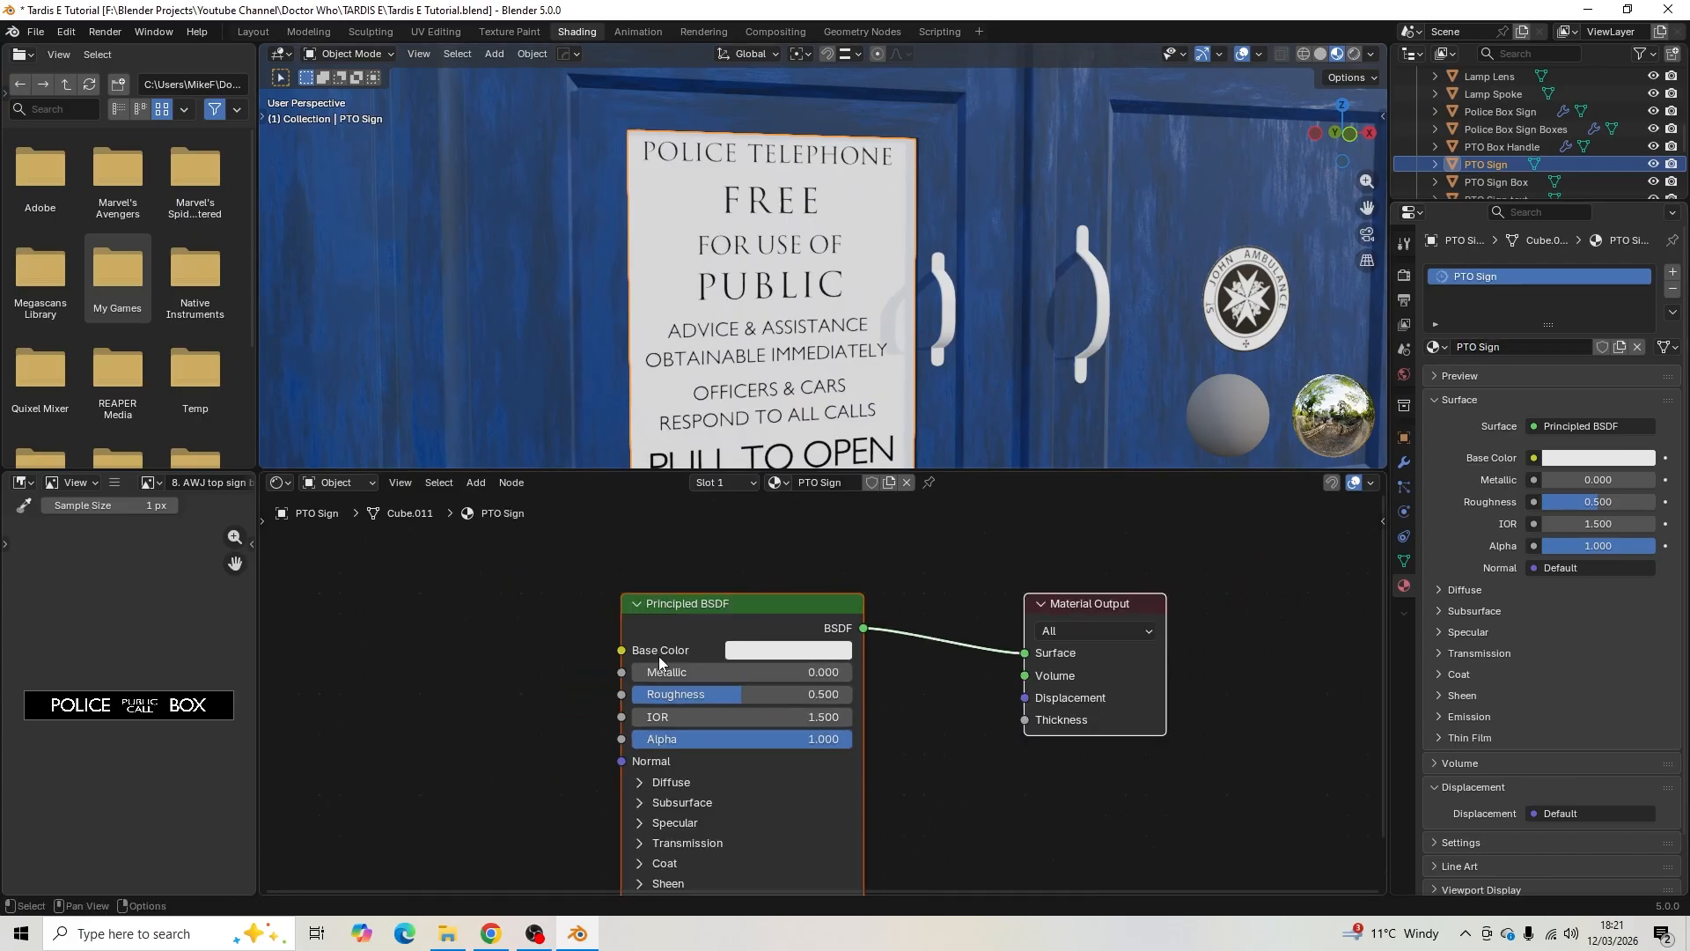
middle_drag(493, 721, 558, 702)
scroll(537, 702, down, 3)
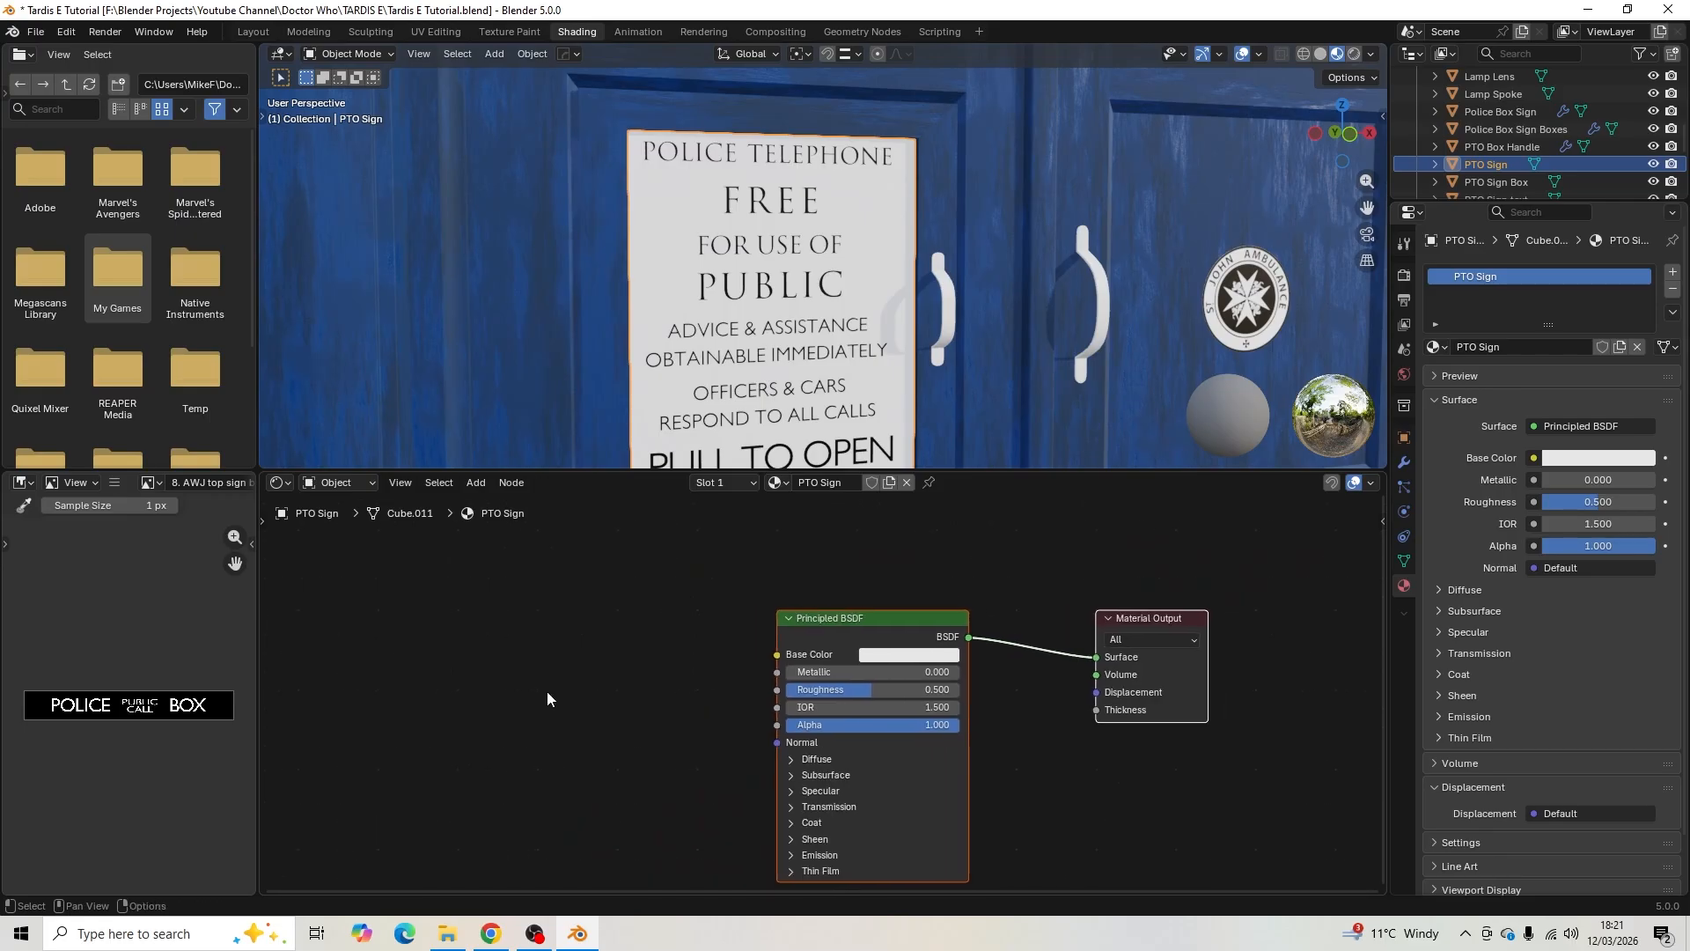
click(552, 688)
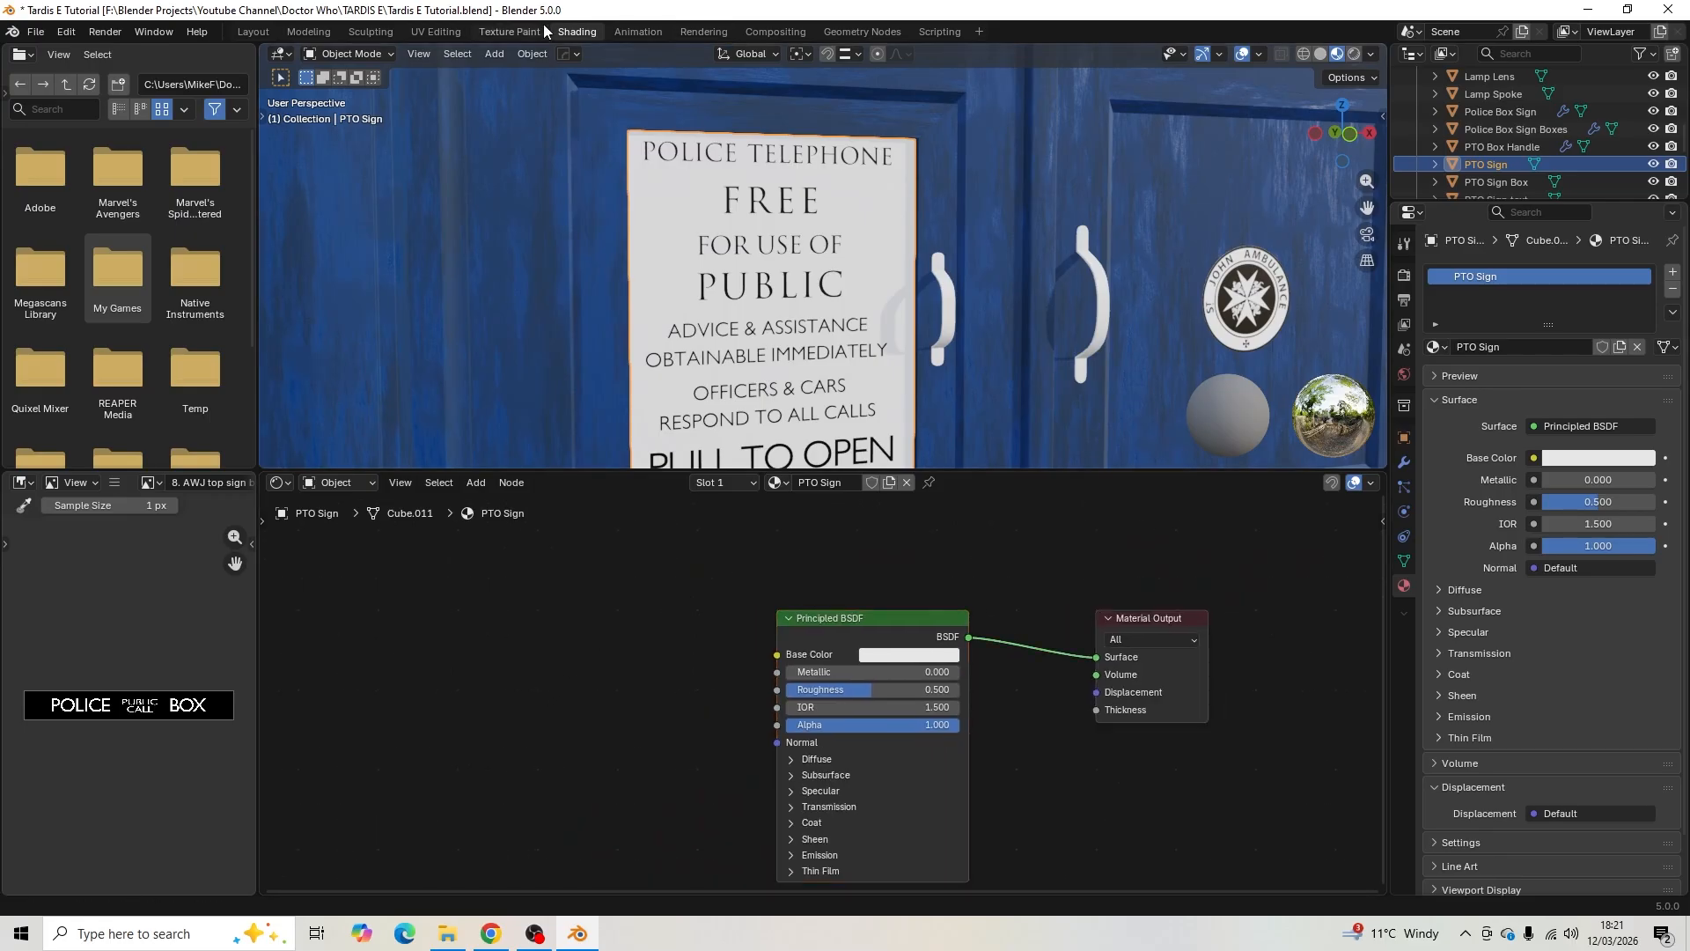
key(shift+a)
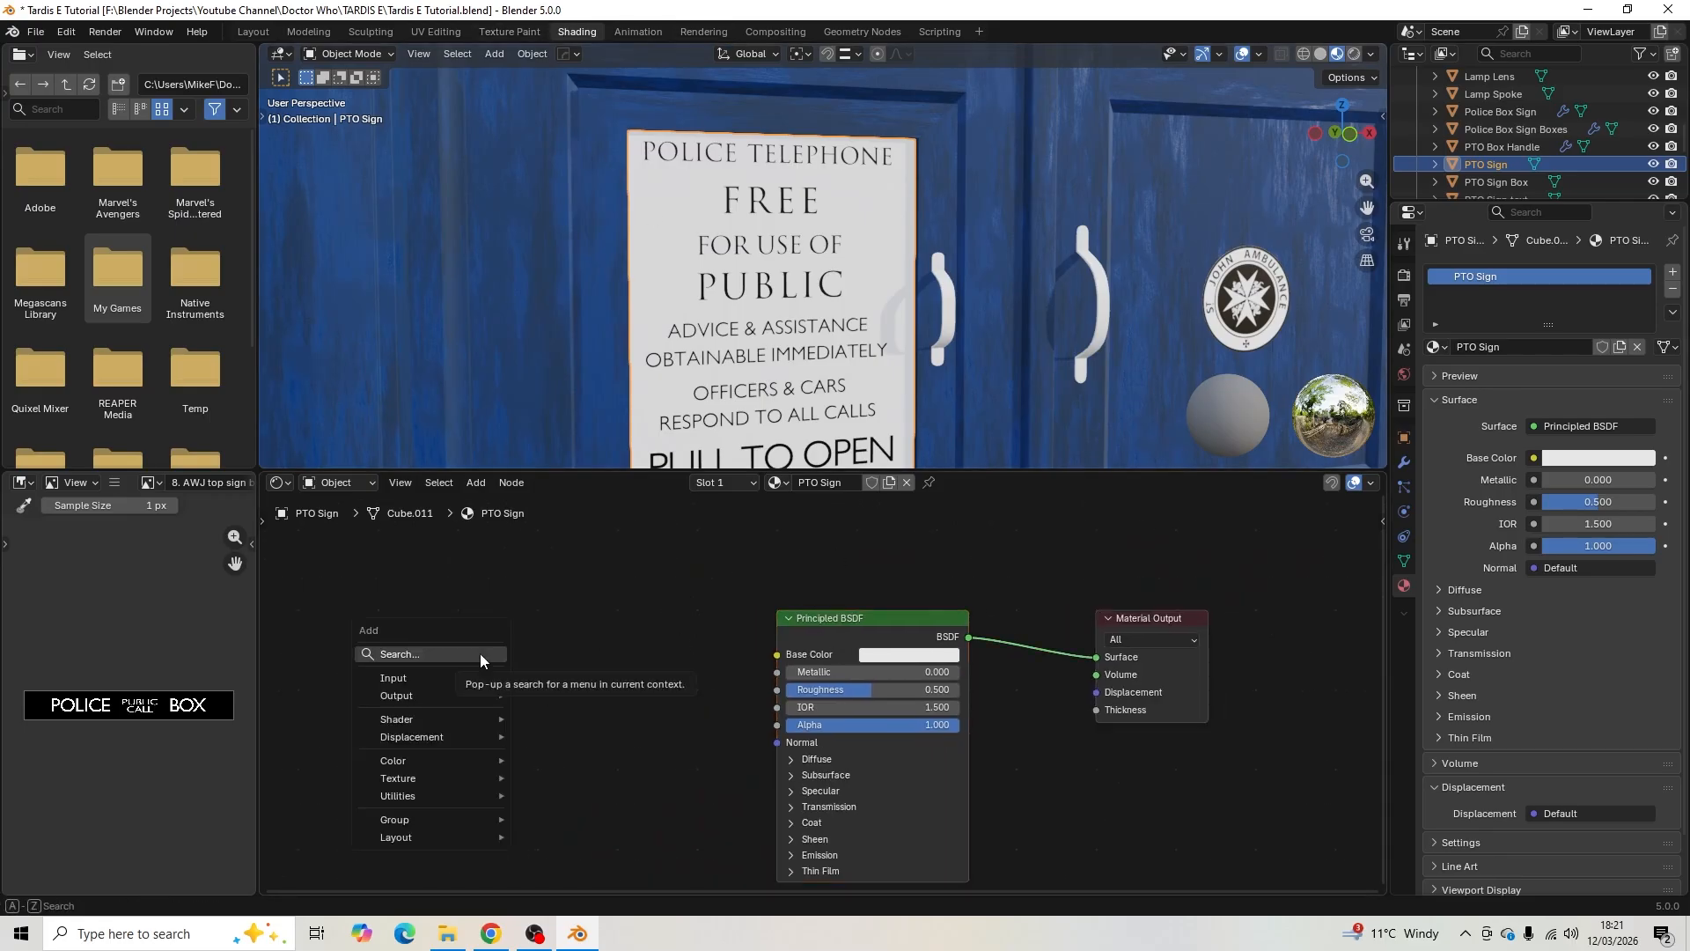
click(479, 653)
click(592, 742)
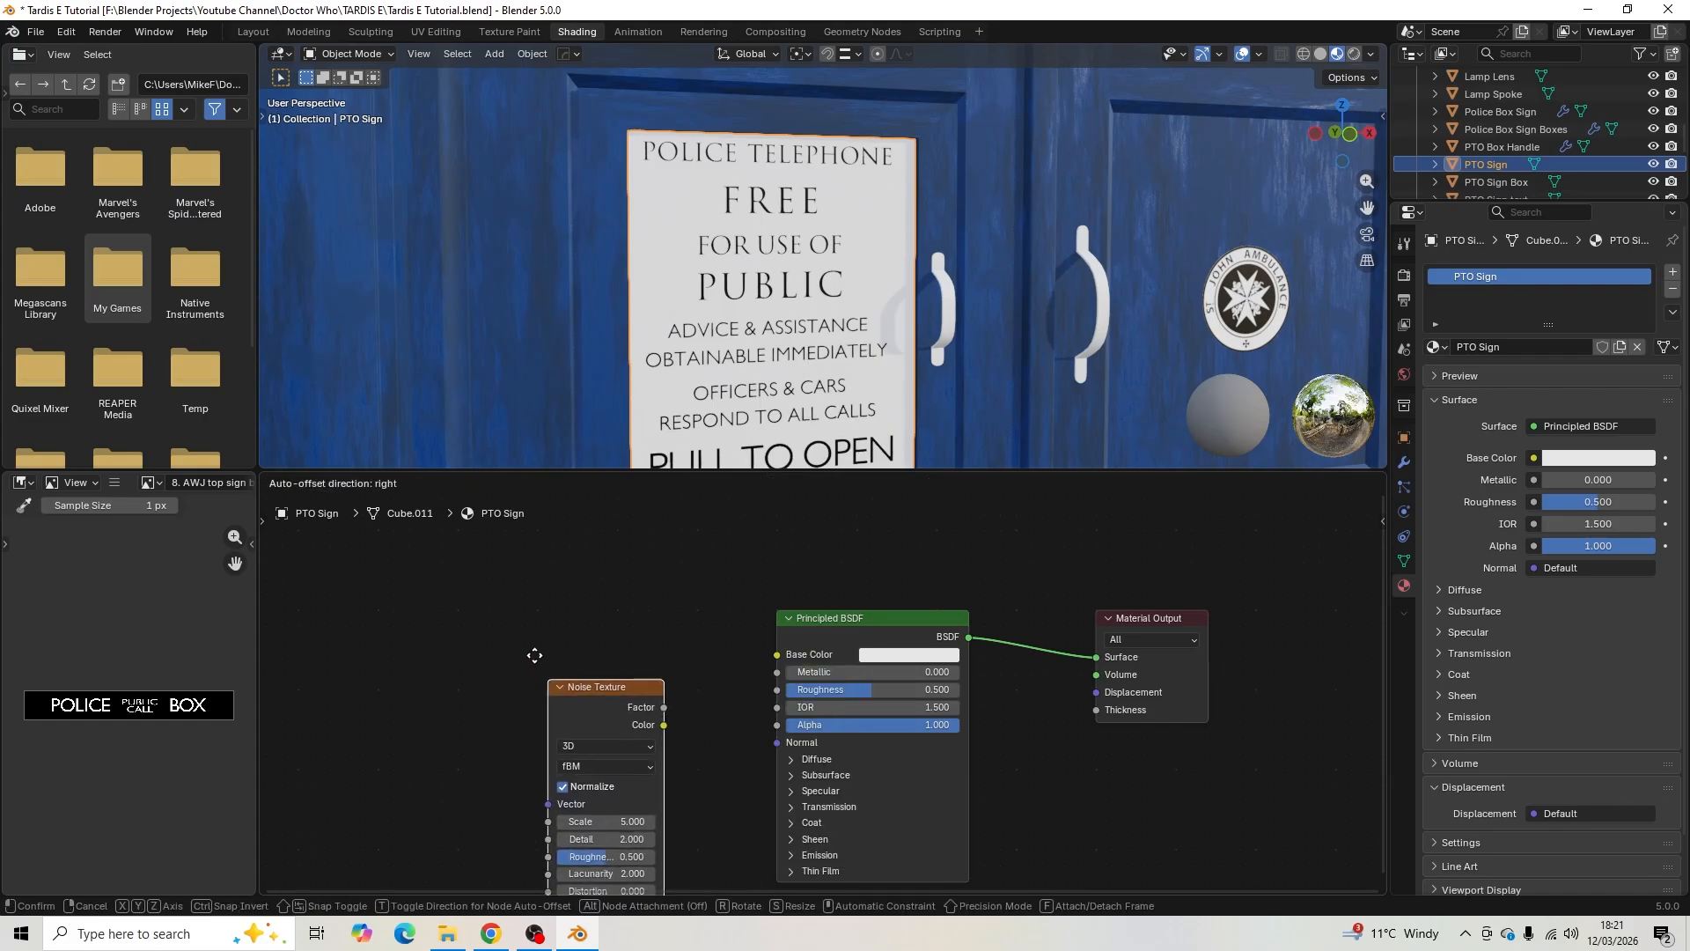
click(458, 563)
- Preview the Noise Texture on the sign and add Mapping and Texture Coordinate nodes to it, using the Object coordinates
middle_drag(621, 562, 742, 588)
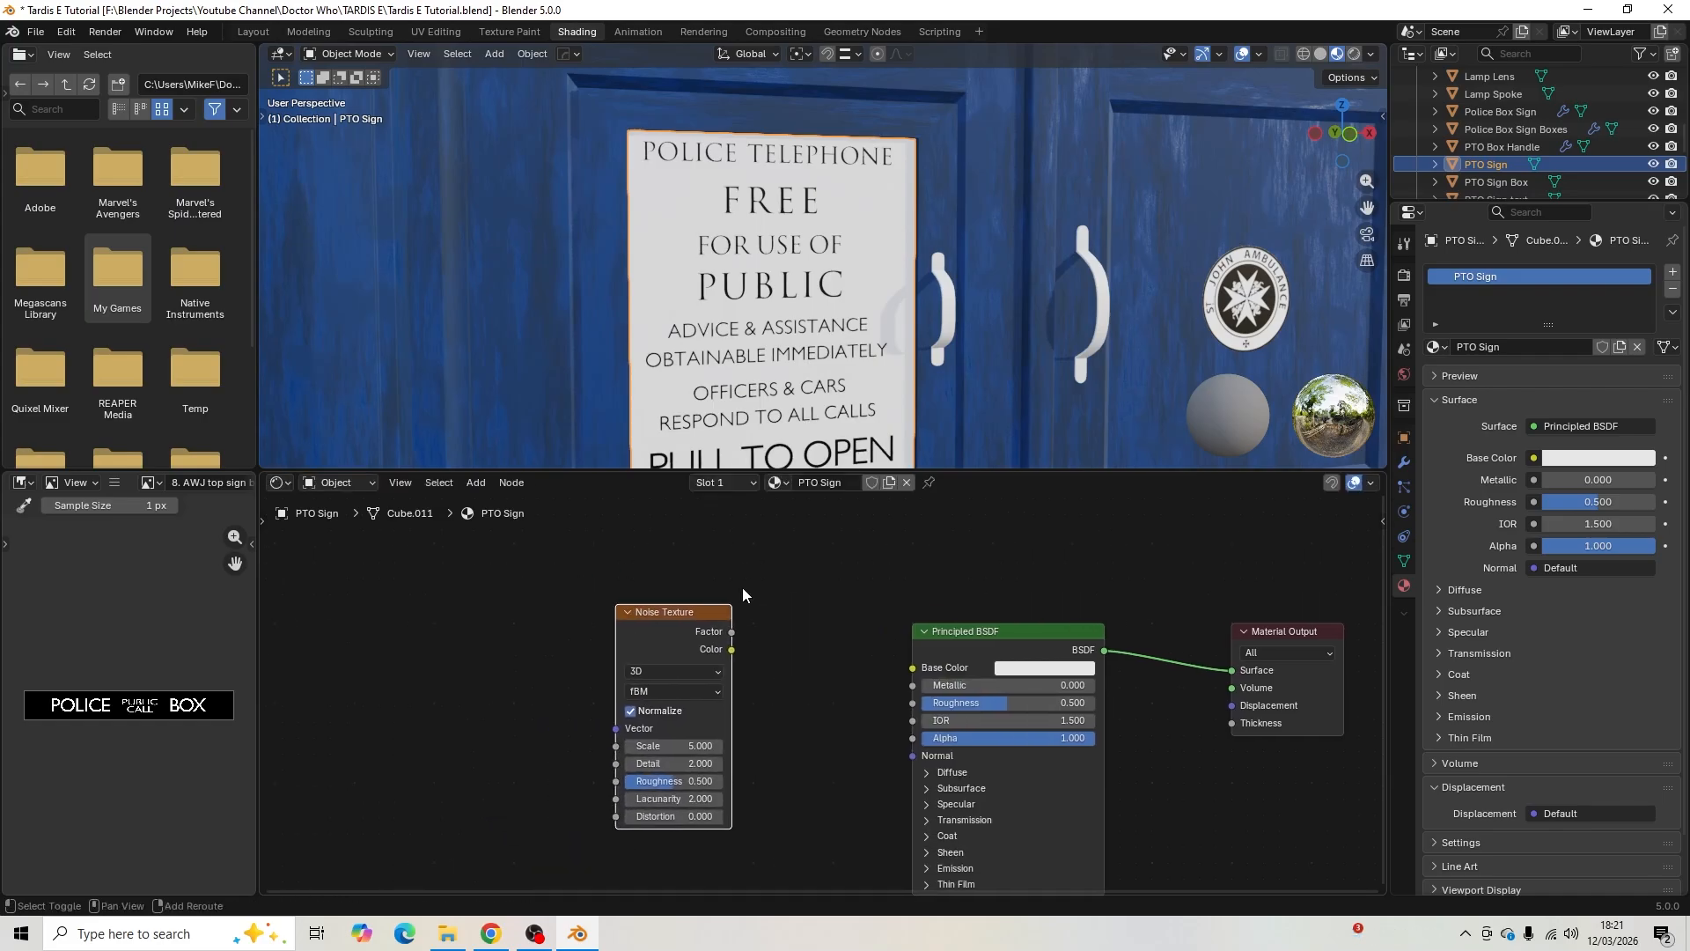
ctrl+shift+click(684, 611)
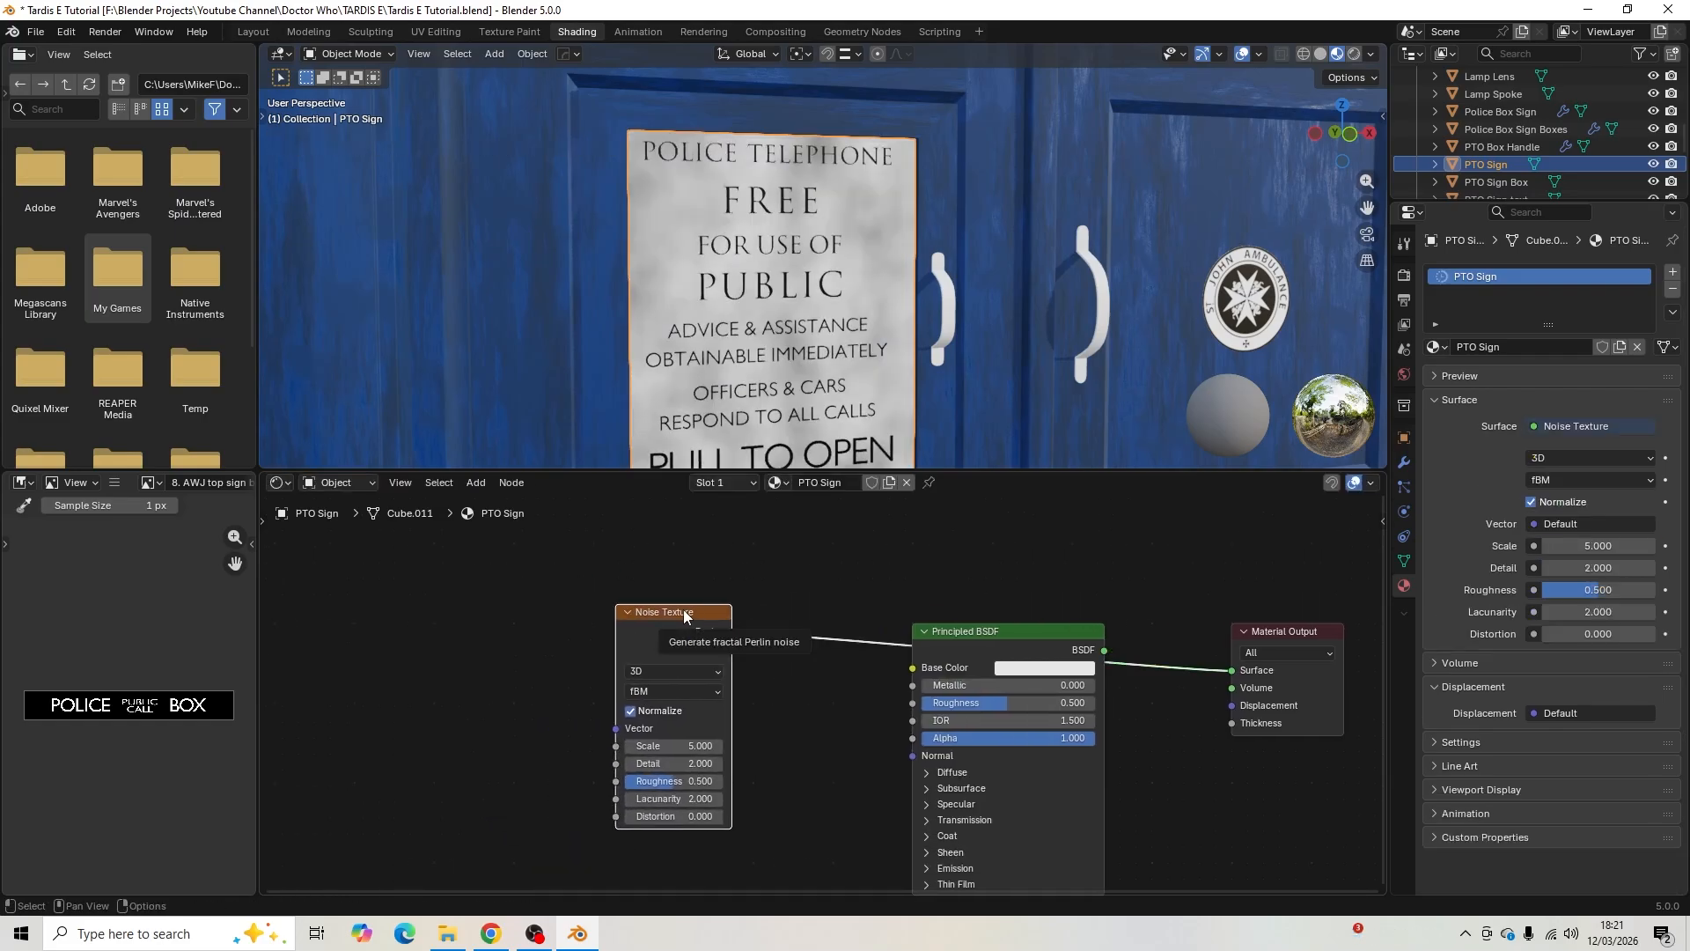
key(ctrl+t)
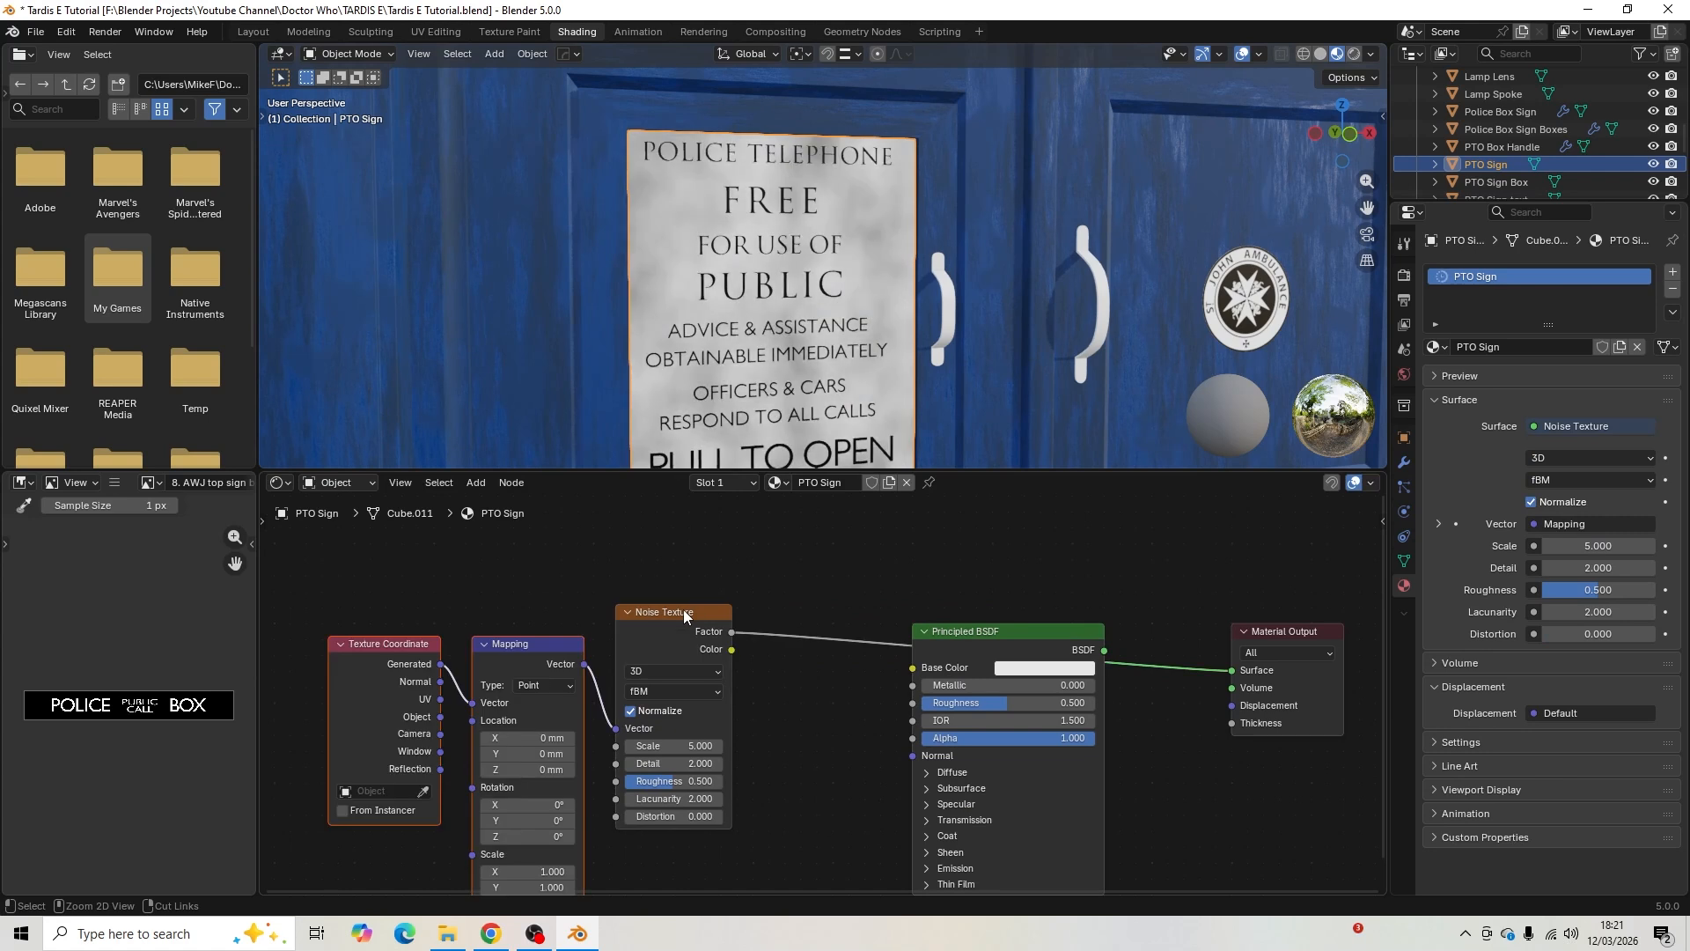
middle_drag(442, 743, 662, 730)
scroll(673, 728, up, 3)
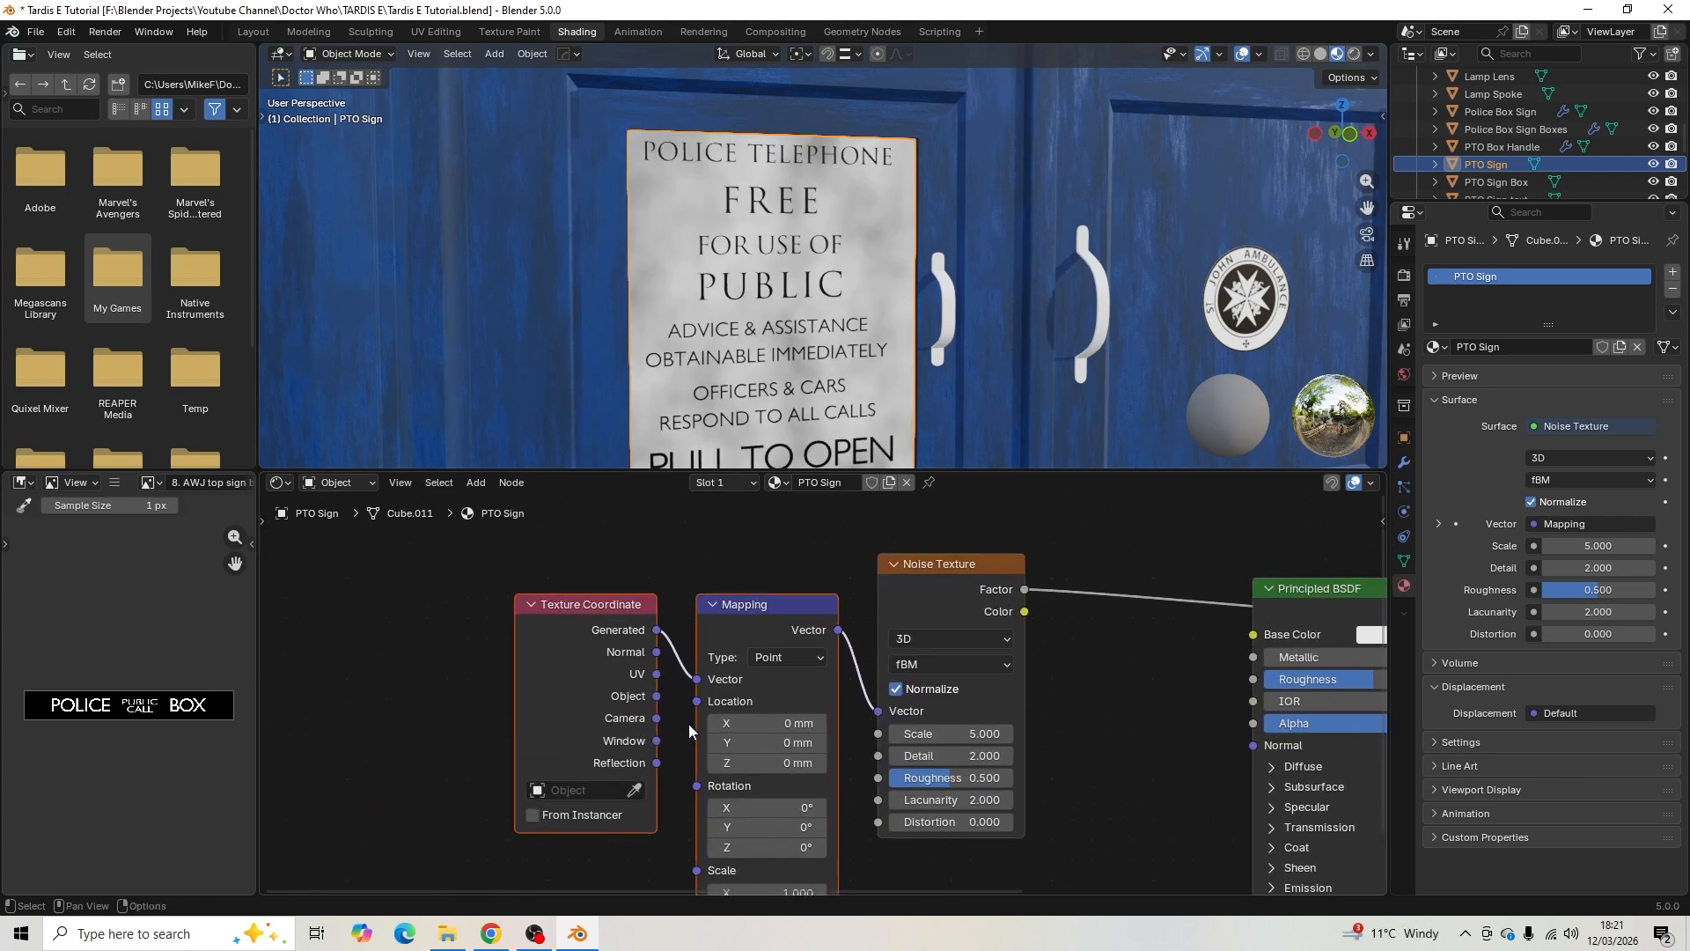
drag(609, 616, 535, 610)
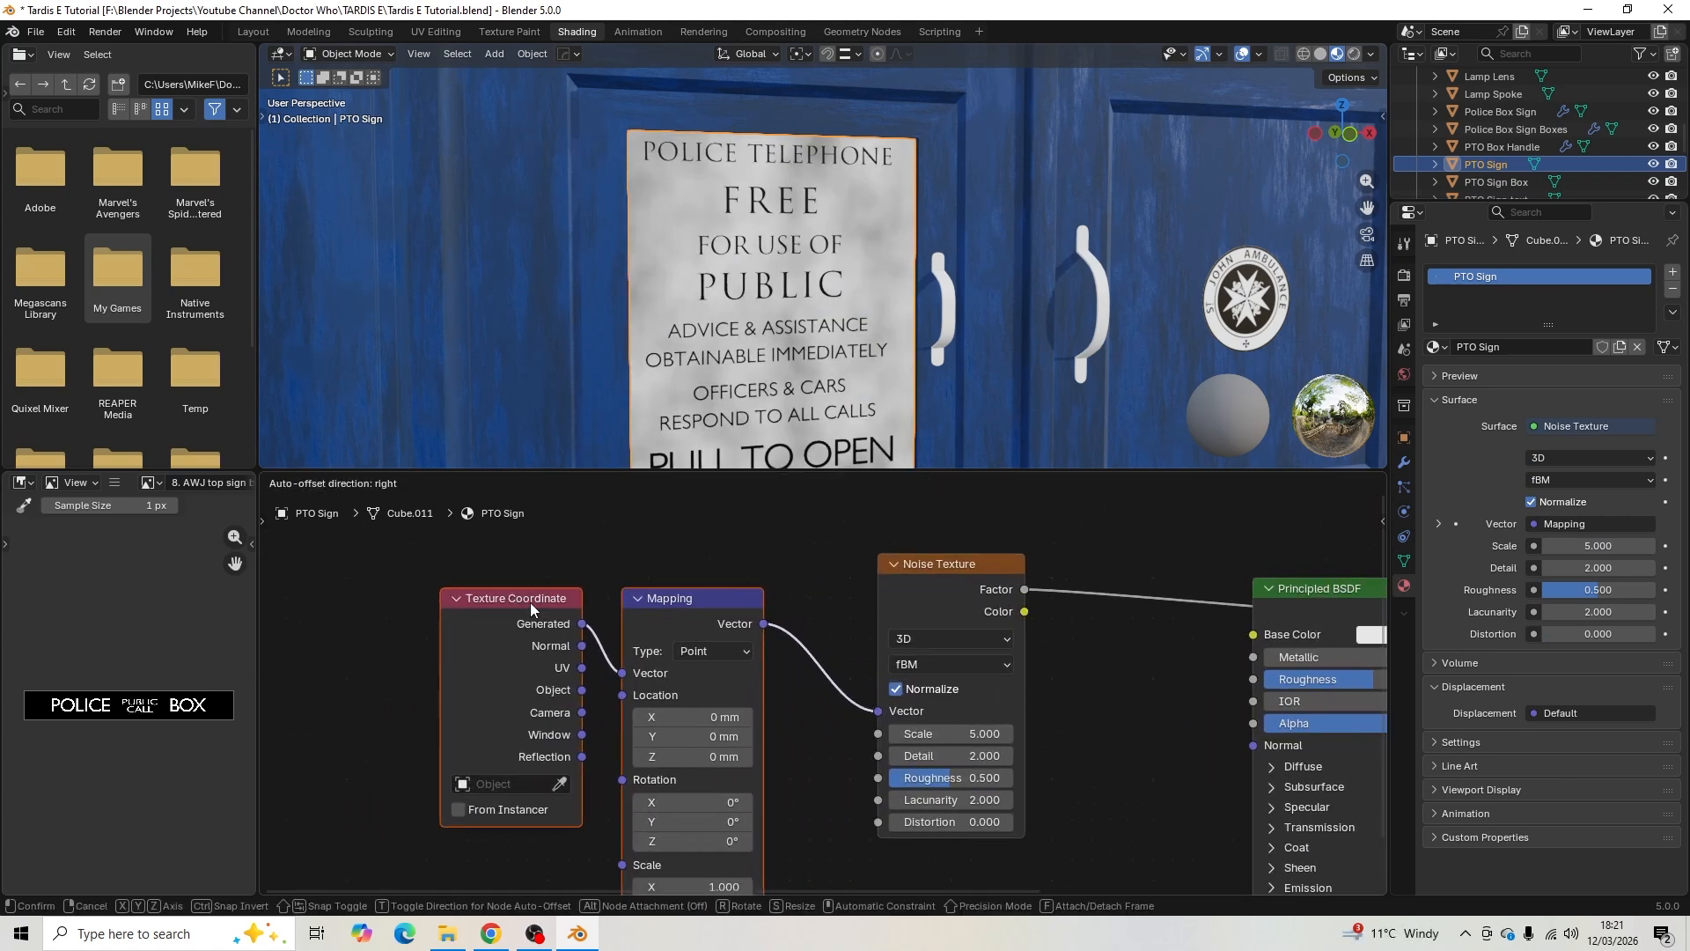
drag(581, 690, 622, 673)
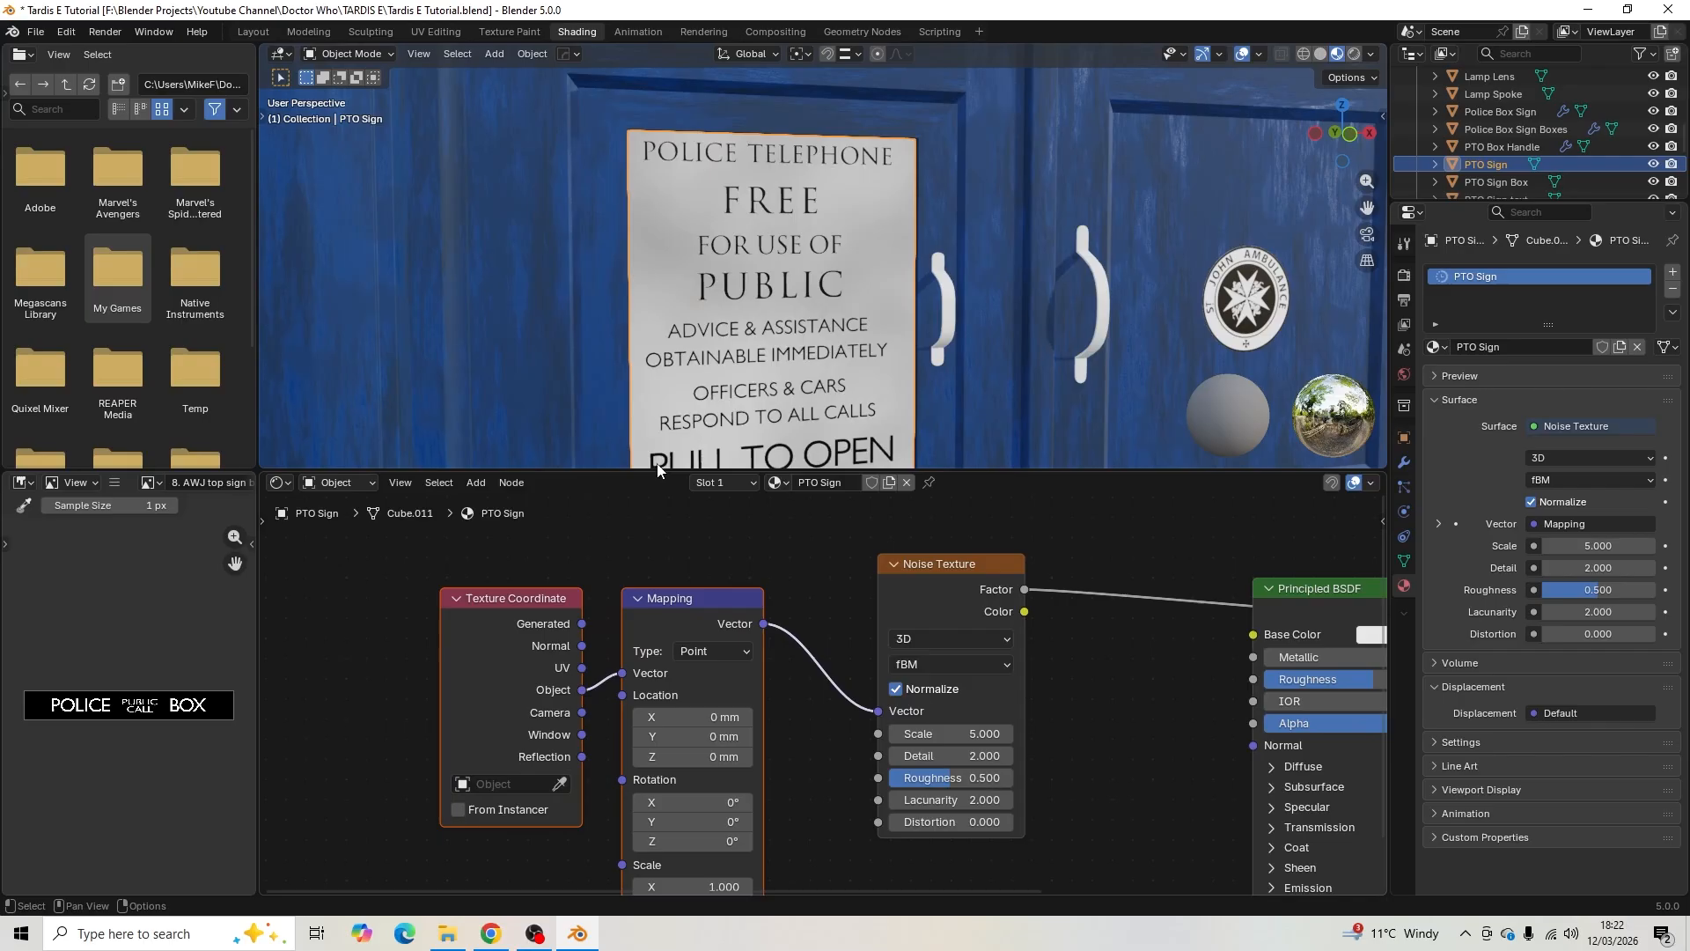
- Set the Noise Texture's scale to 17.1, detail to 10 and roughness to 1, and check the pattern close up on the sign
scroll(792, 577, up, 4)
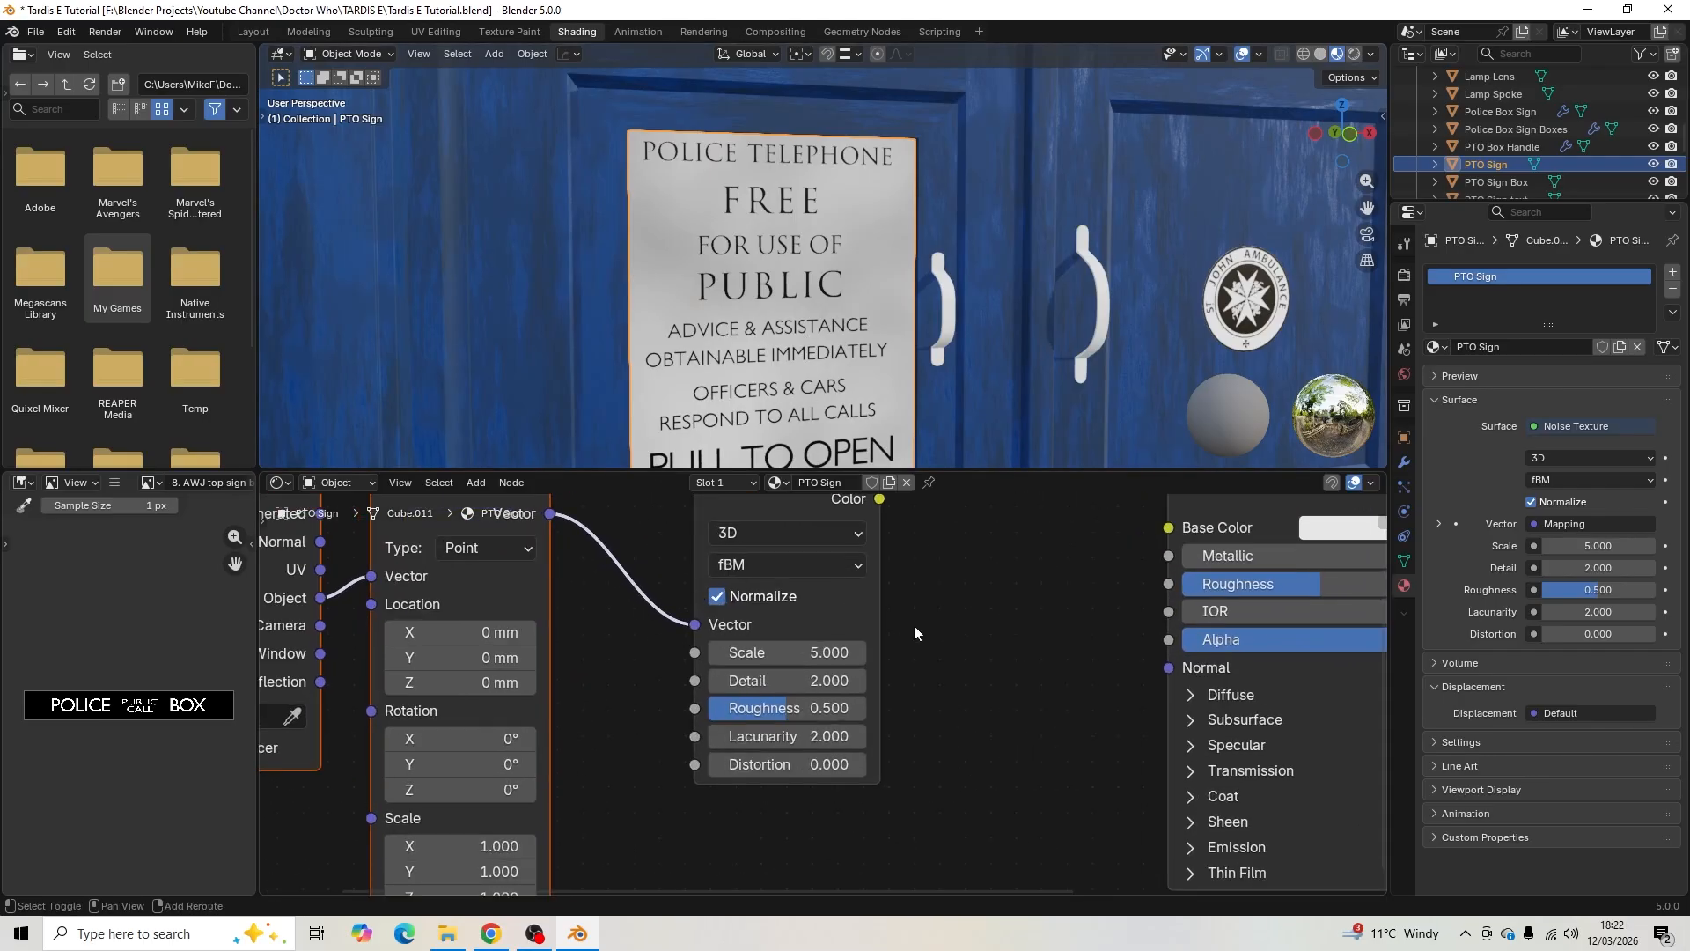
scroll(892, 708, up, 1)
drag(819, 731, 969, 732)
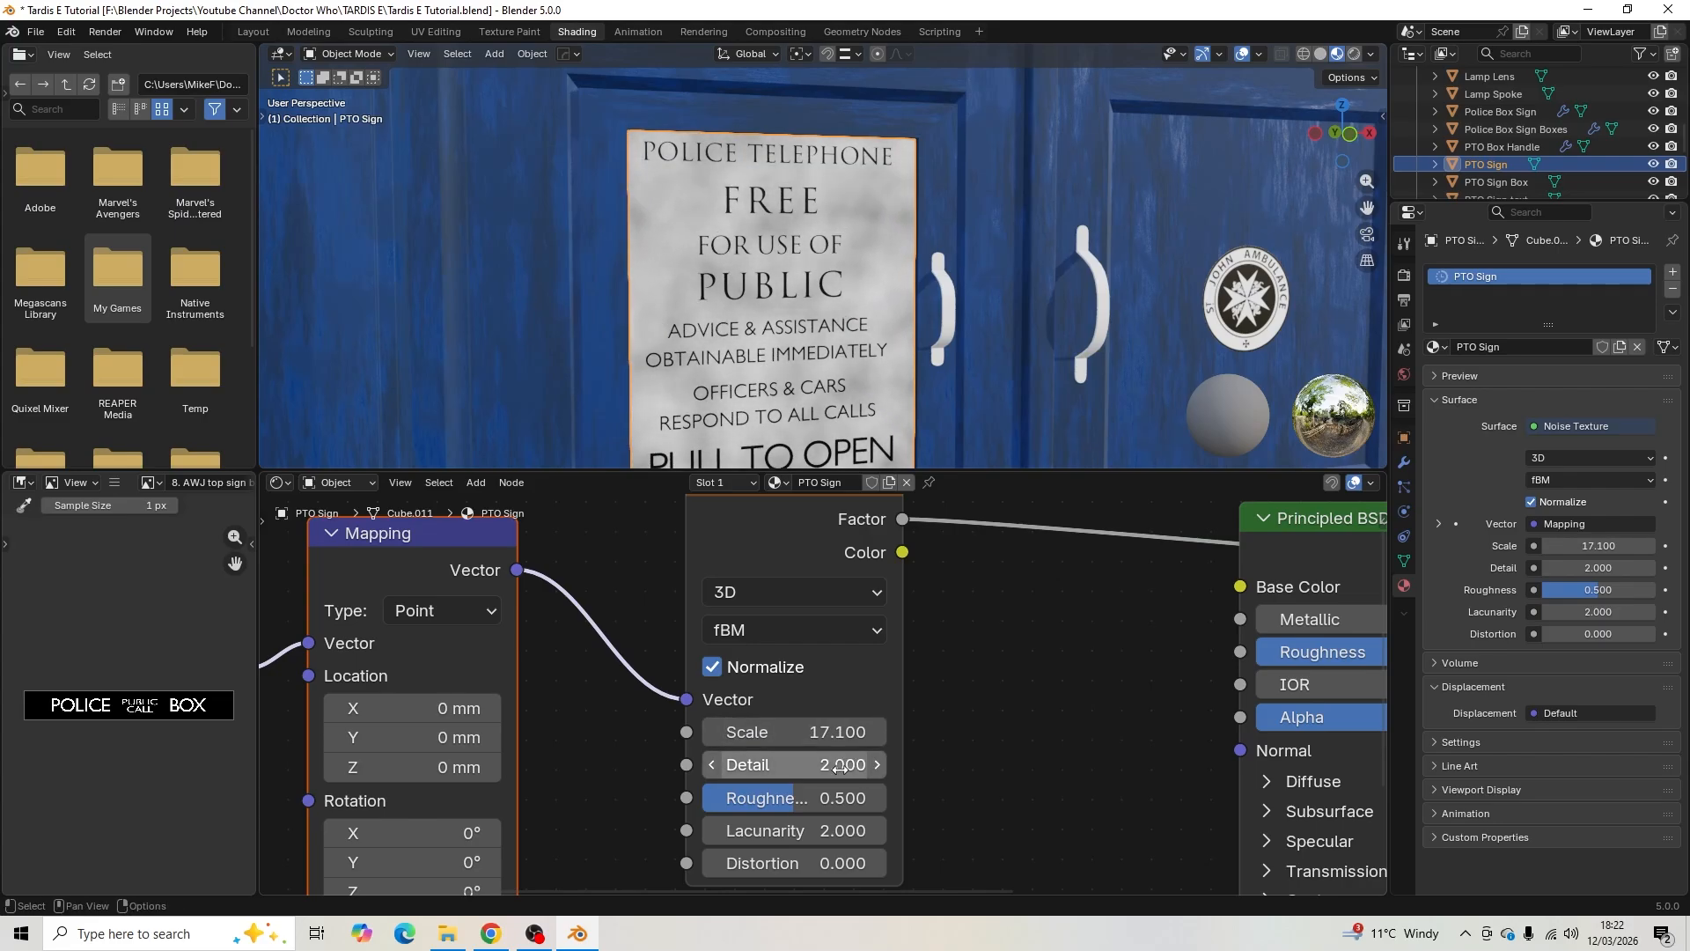
click(795, 772)
text(10)
key(Return)
click(805, 803)
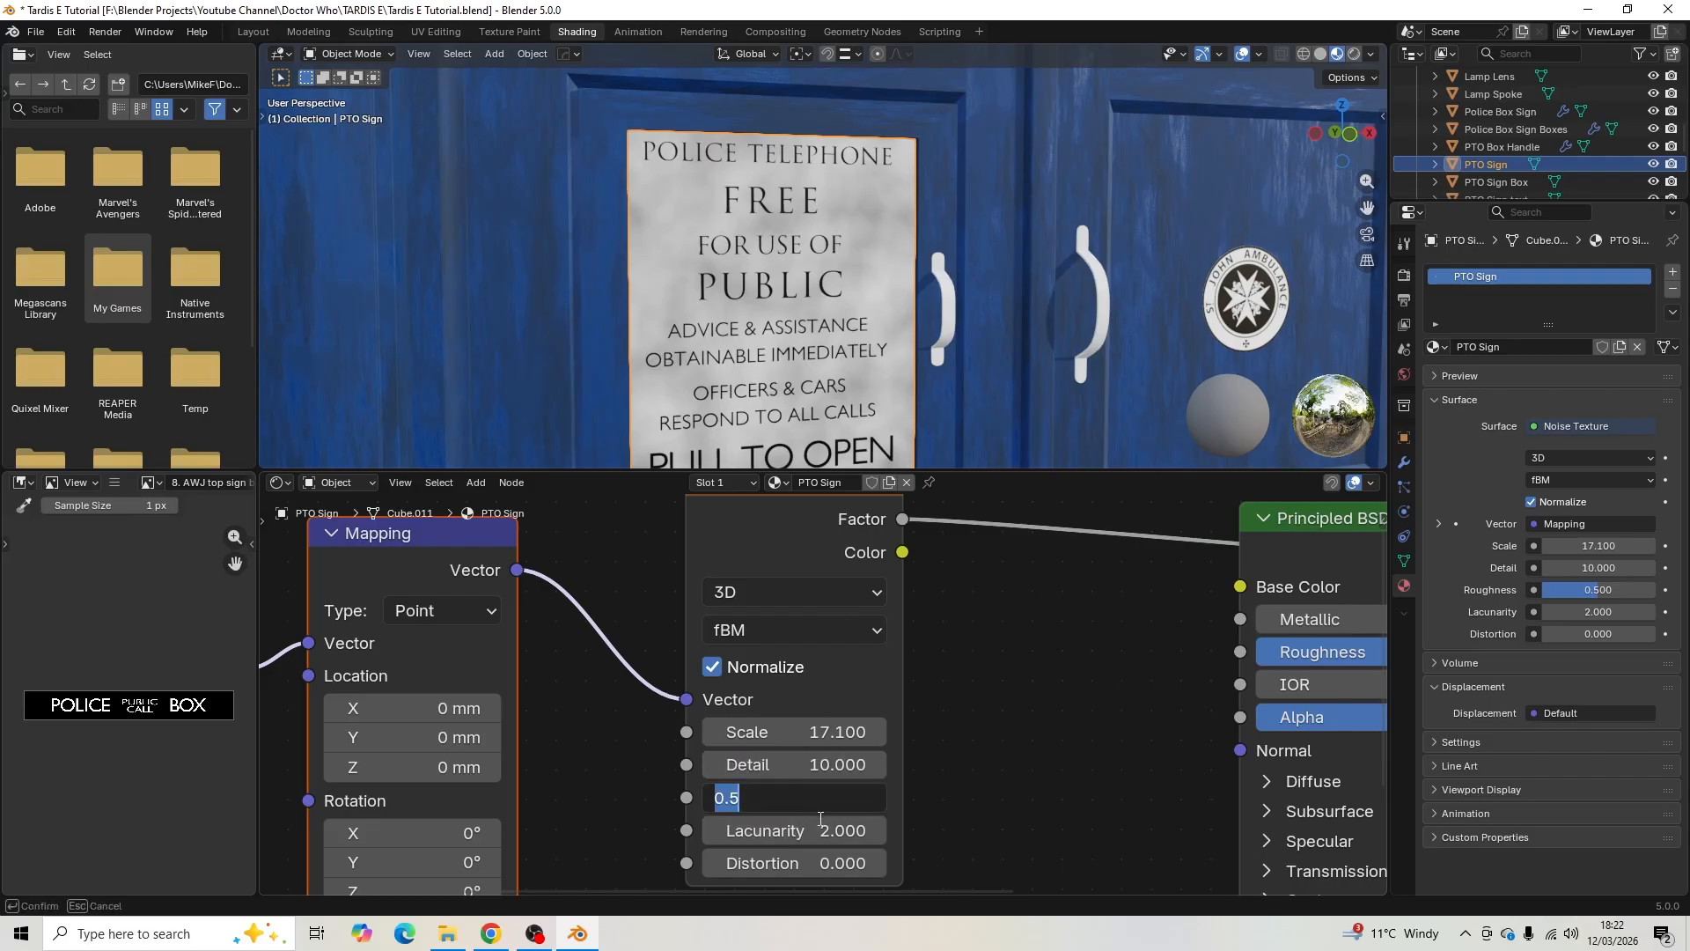
text(1)
key(Return)
scroll(801, 393, up, 8)
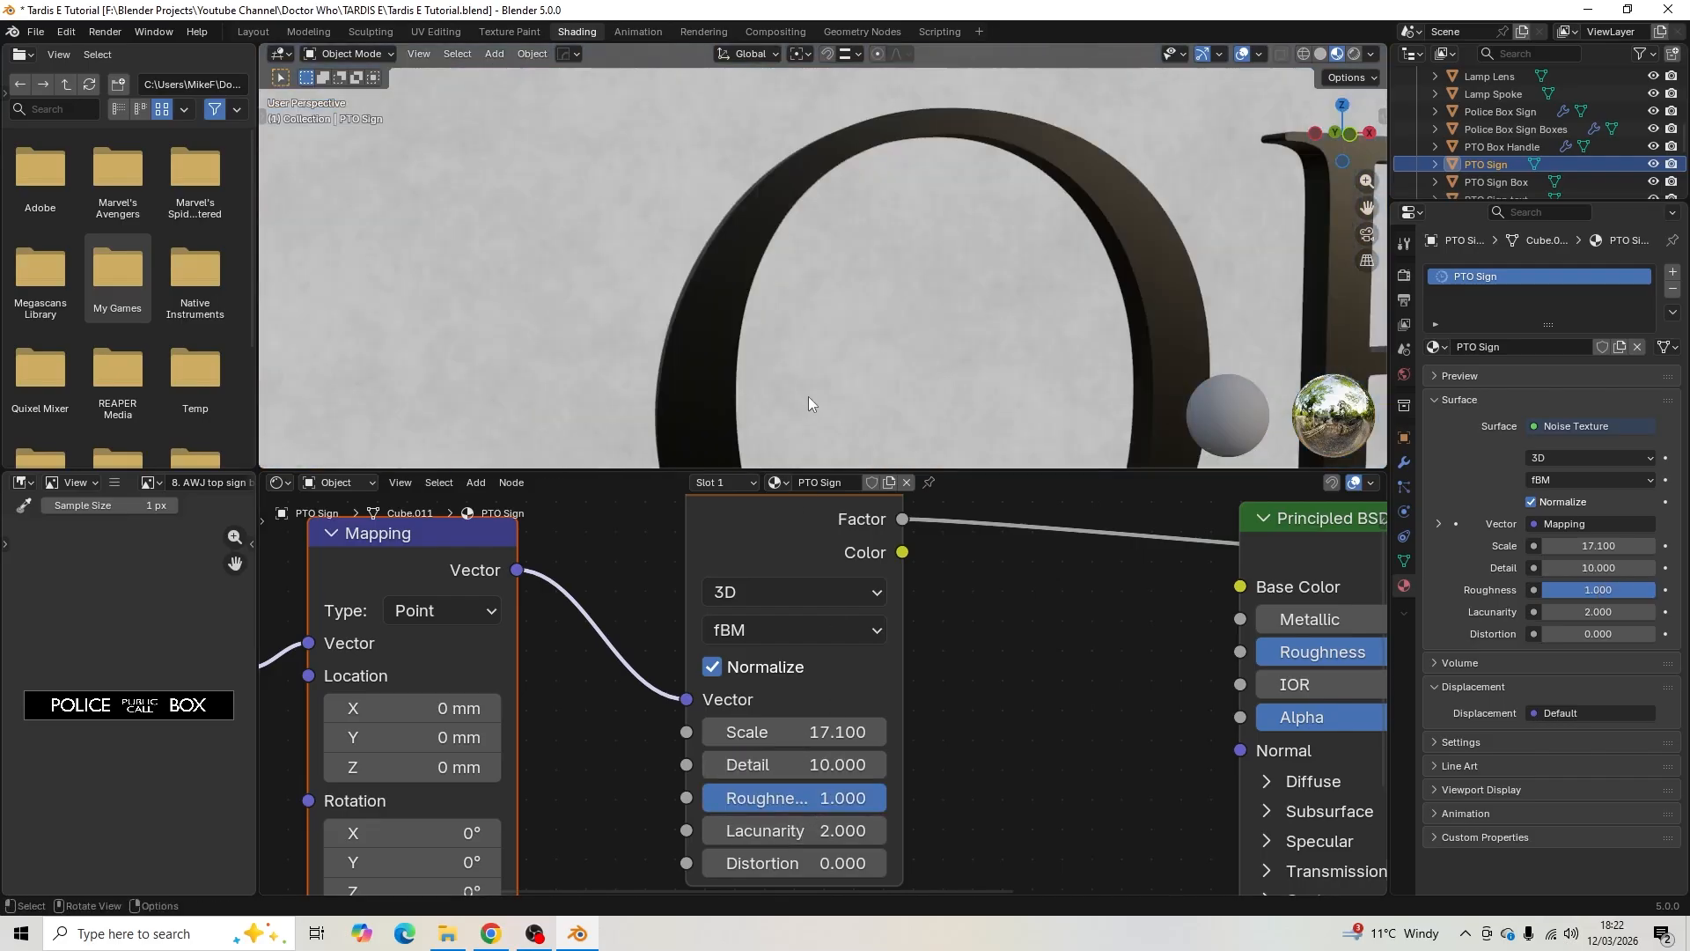
scroll(808, 396, down, 1)
shift+middle_drag(819, 370, 863, 390)
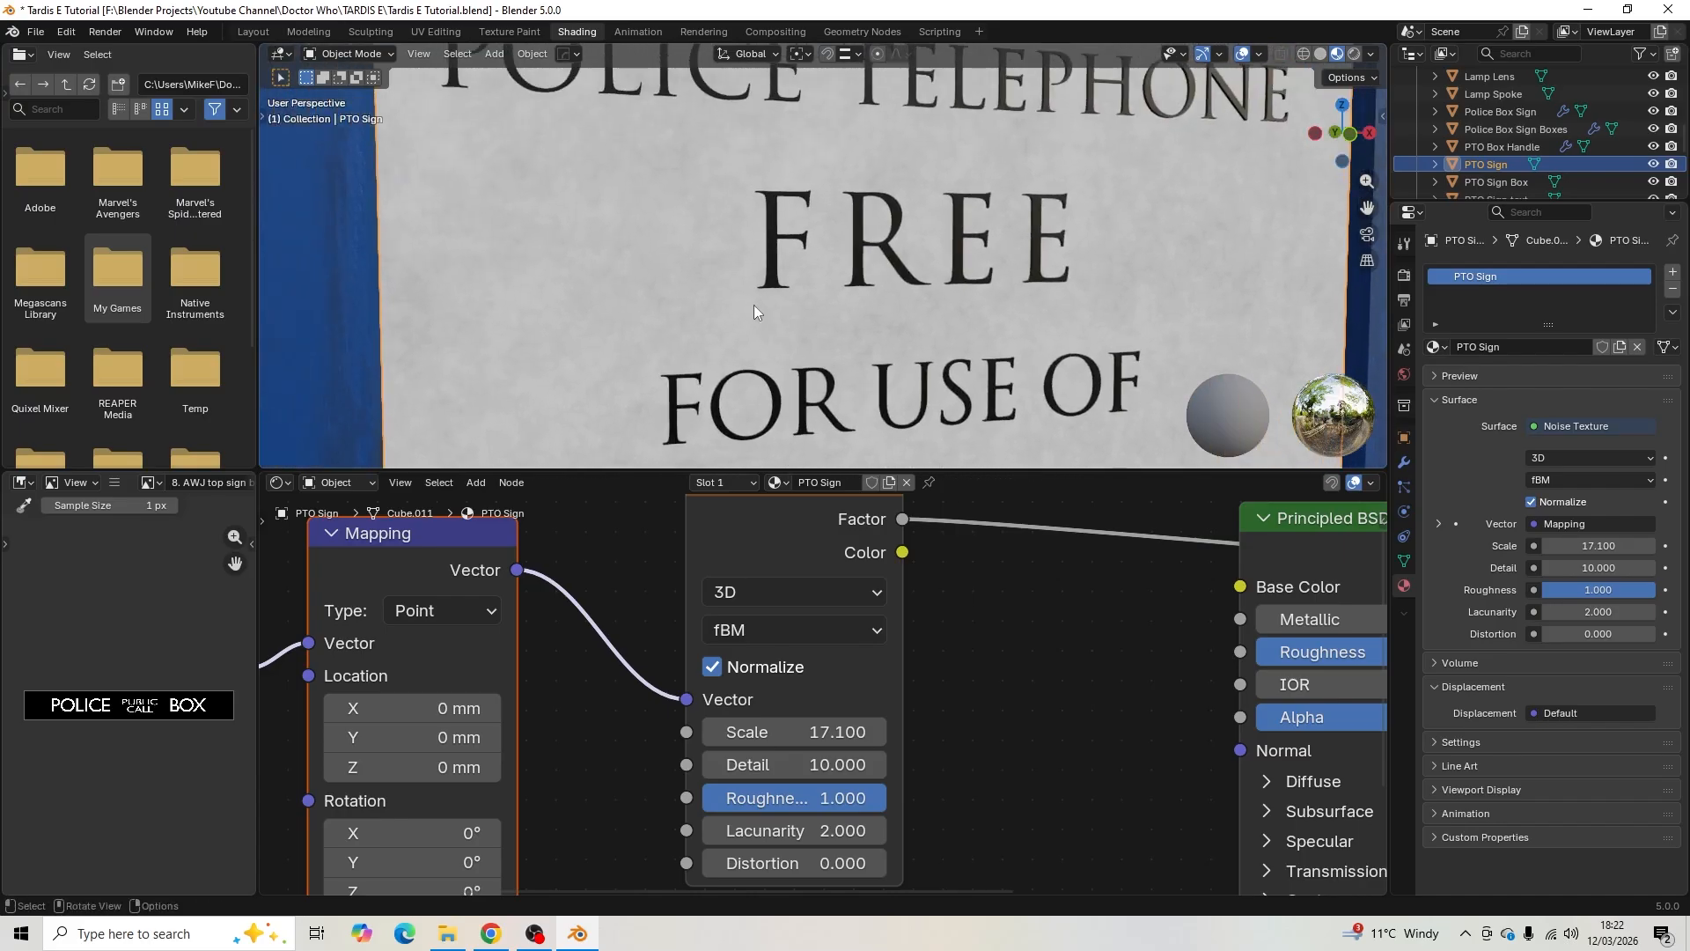
scroll(627, 259, down, 3)
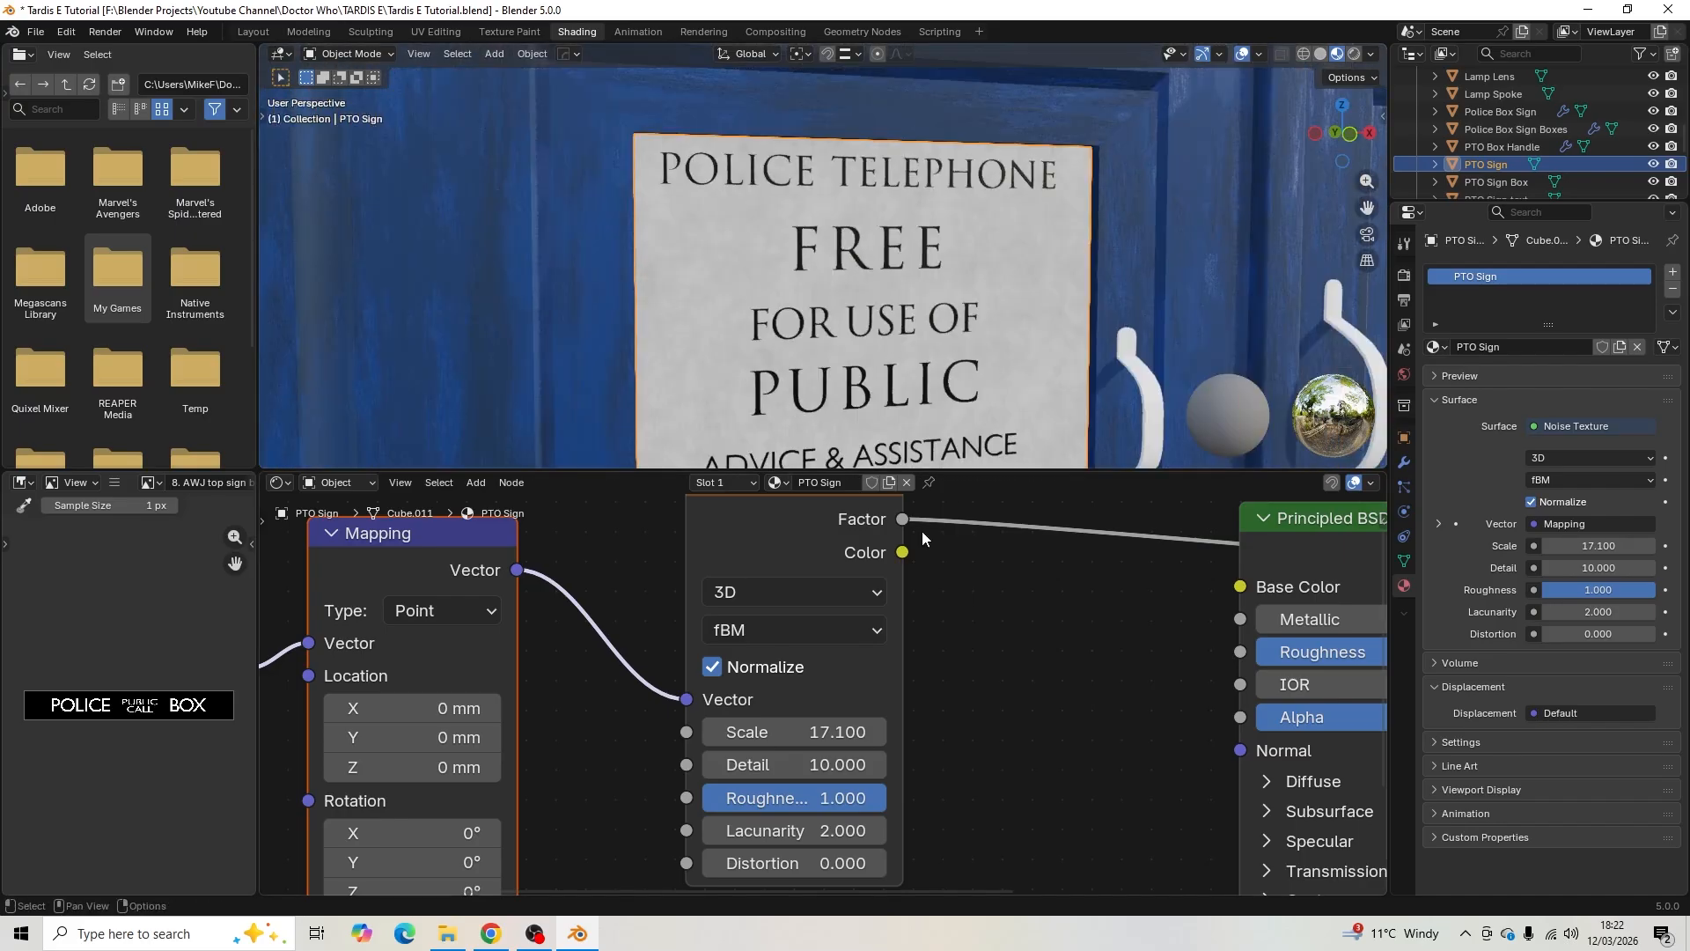
- Insert a Color Ramp after the Noise Texture and move its black stop to position 0.264
scroll(963, 618, down, 2)
middle_drag(980, 537, 796, 623)
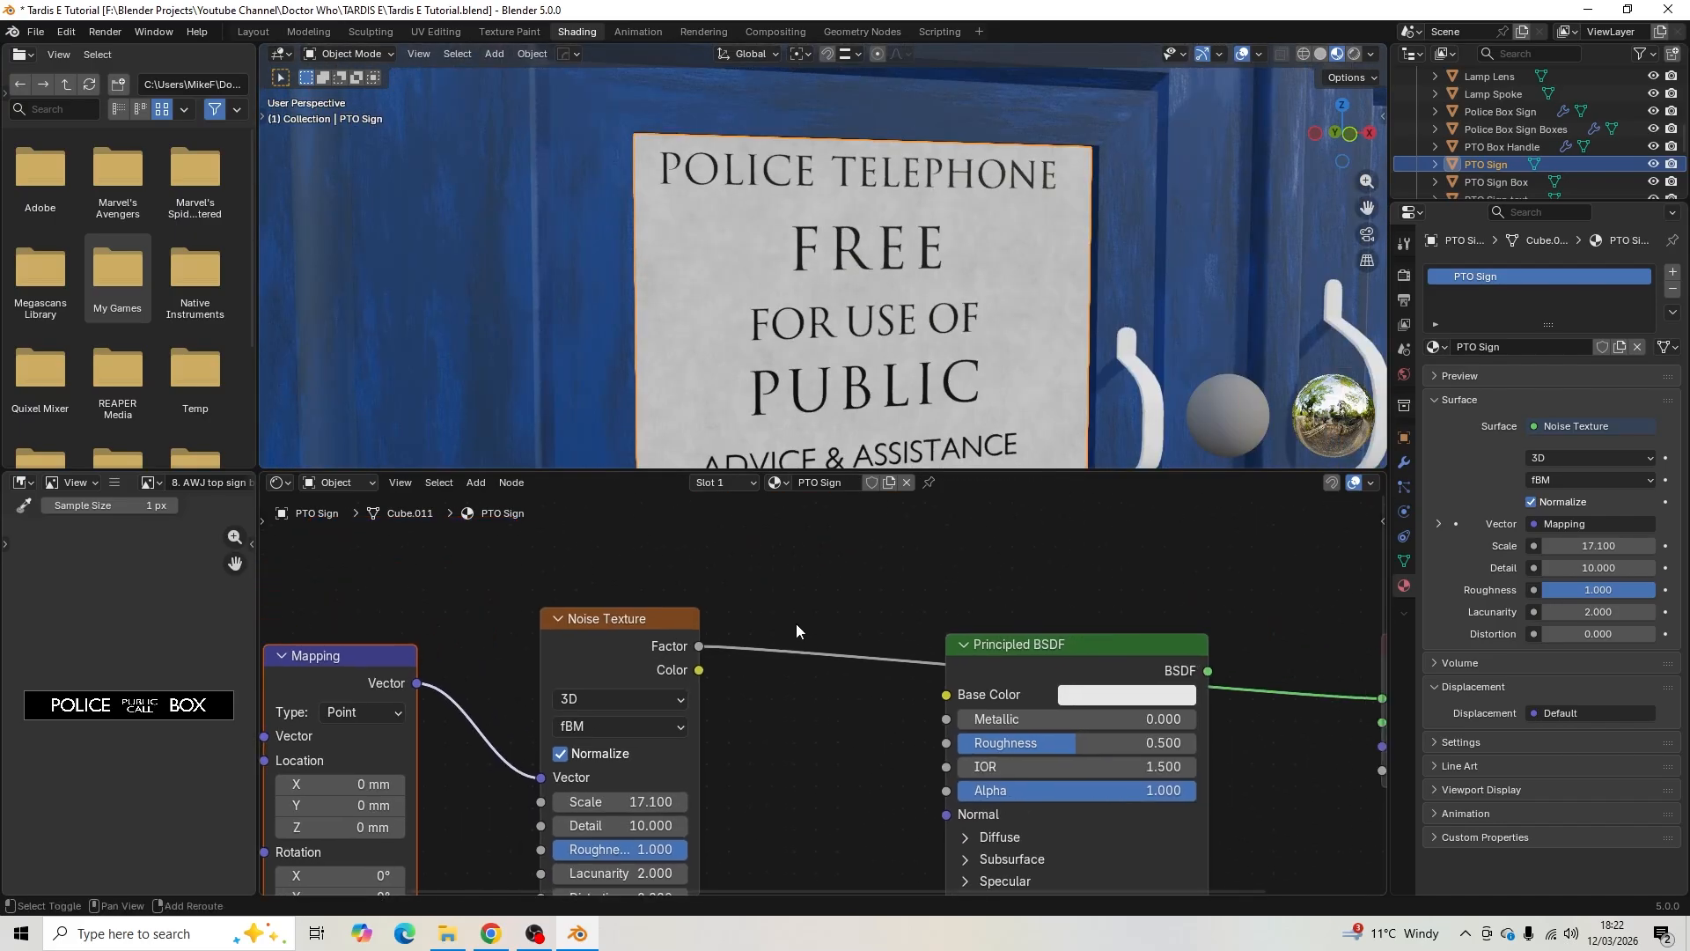
key(shift+a)
click(783, 585)
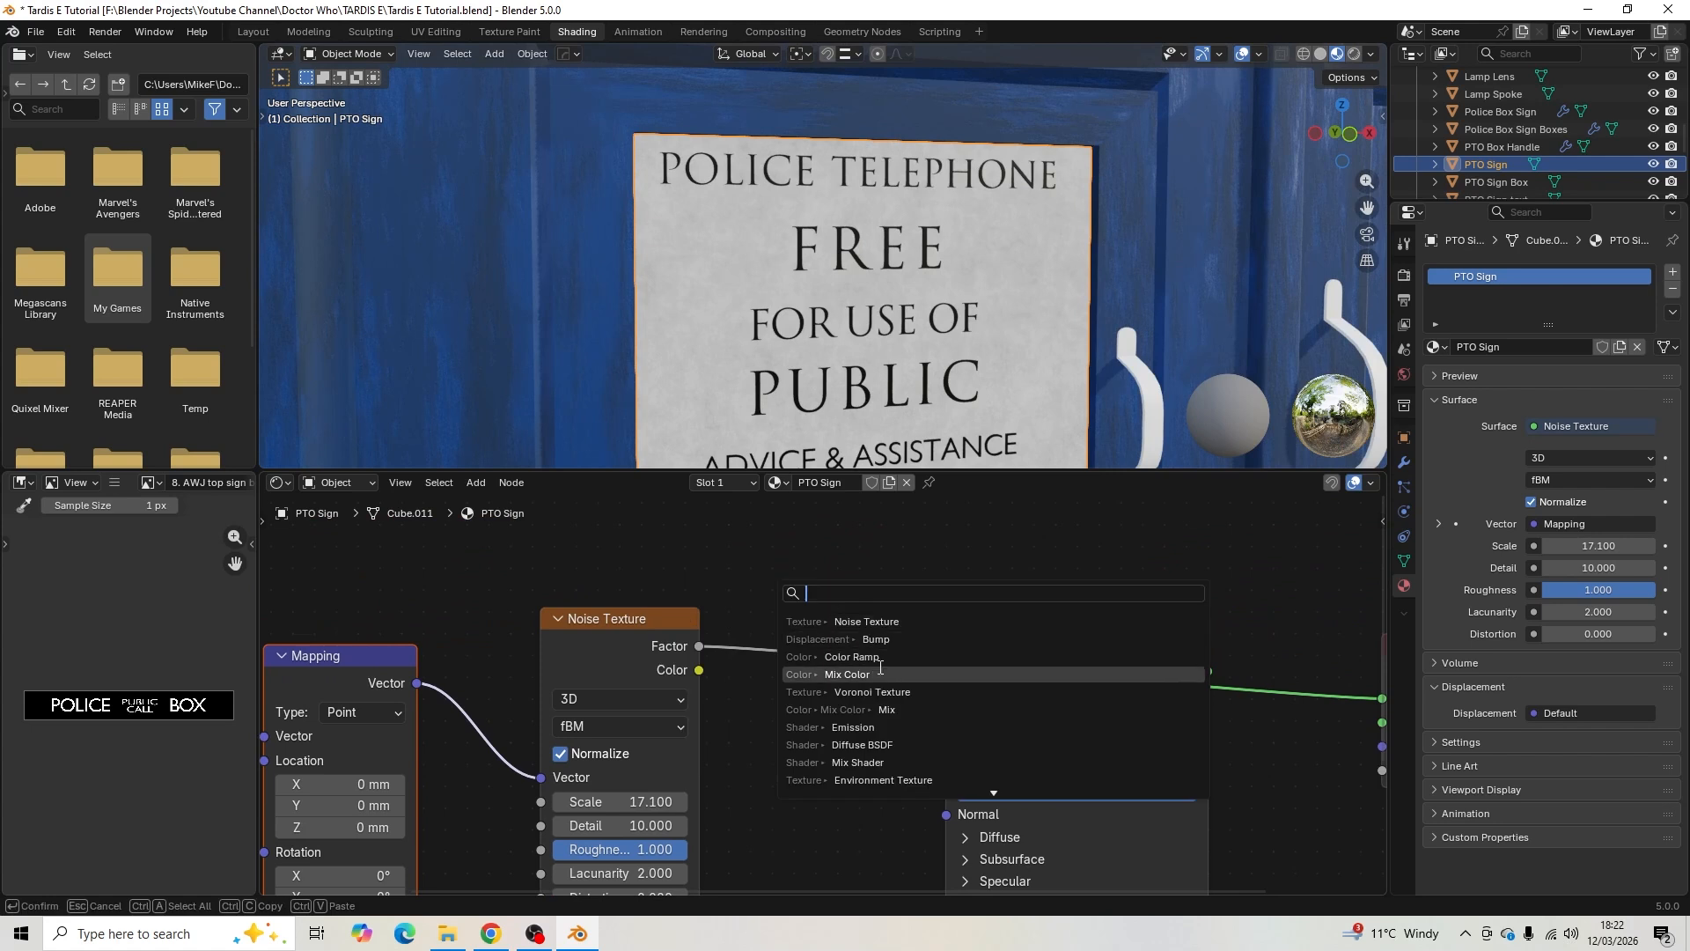
click(880, 656)
click(775, 676)
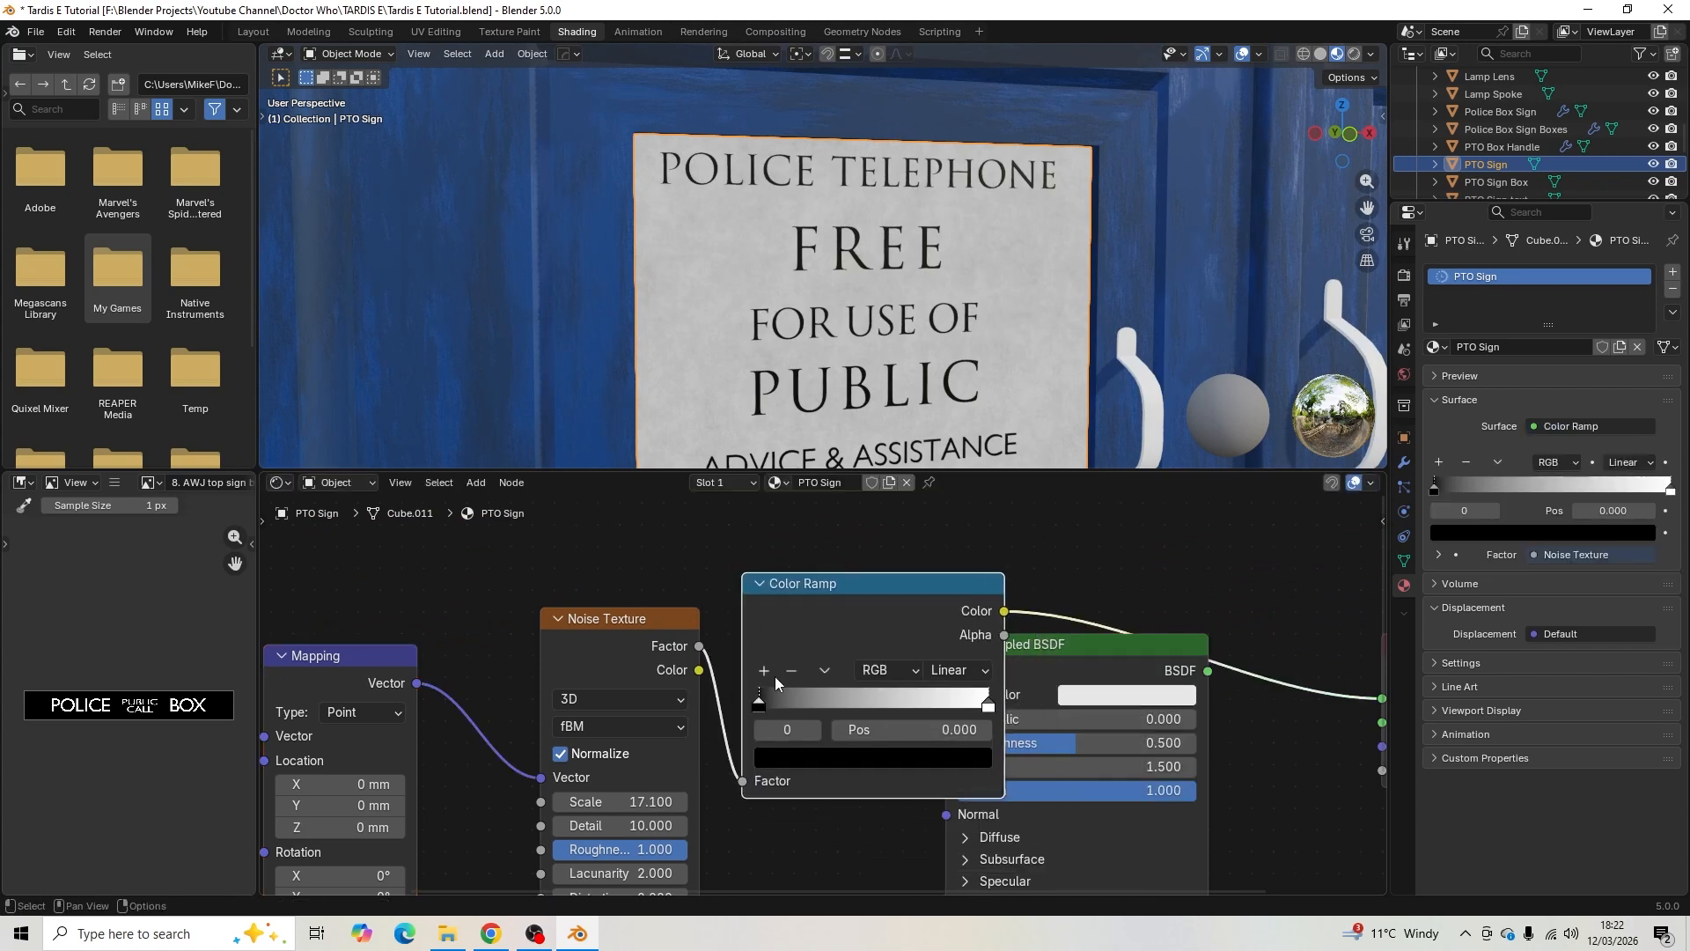
drag(762, 701, 824, 707)
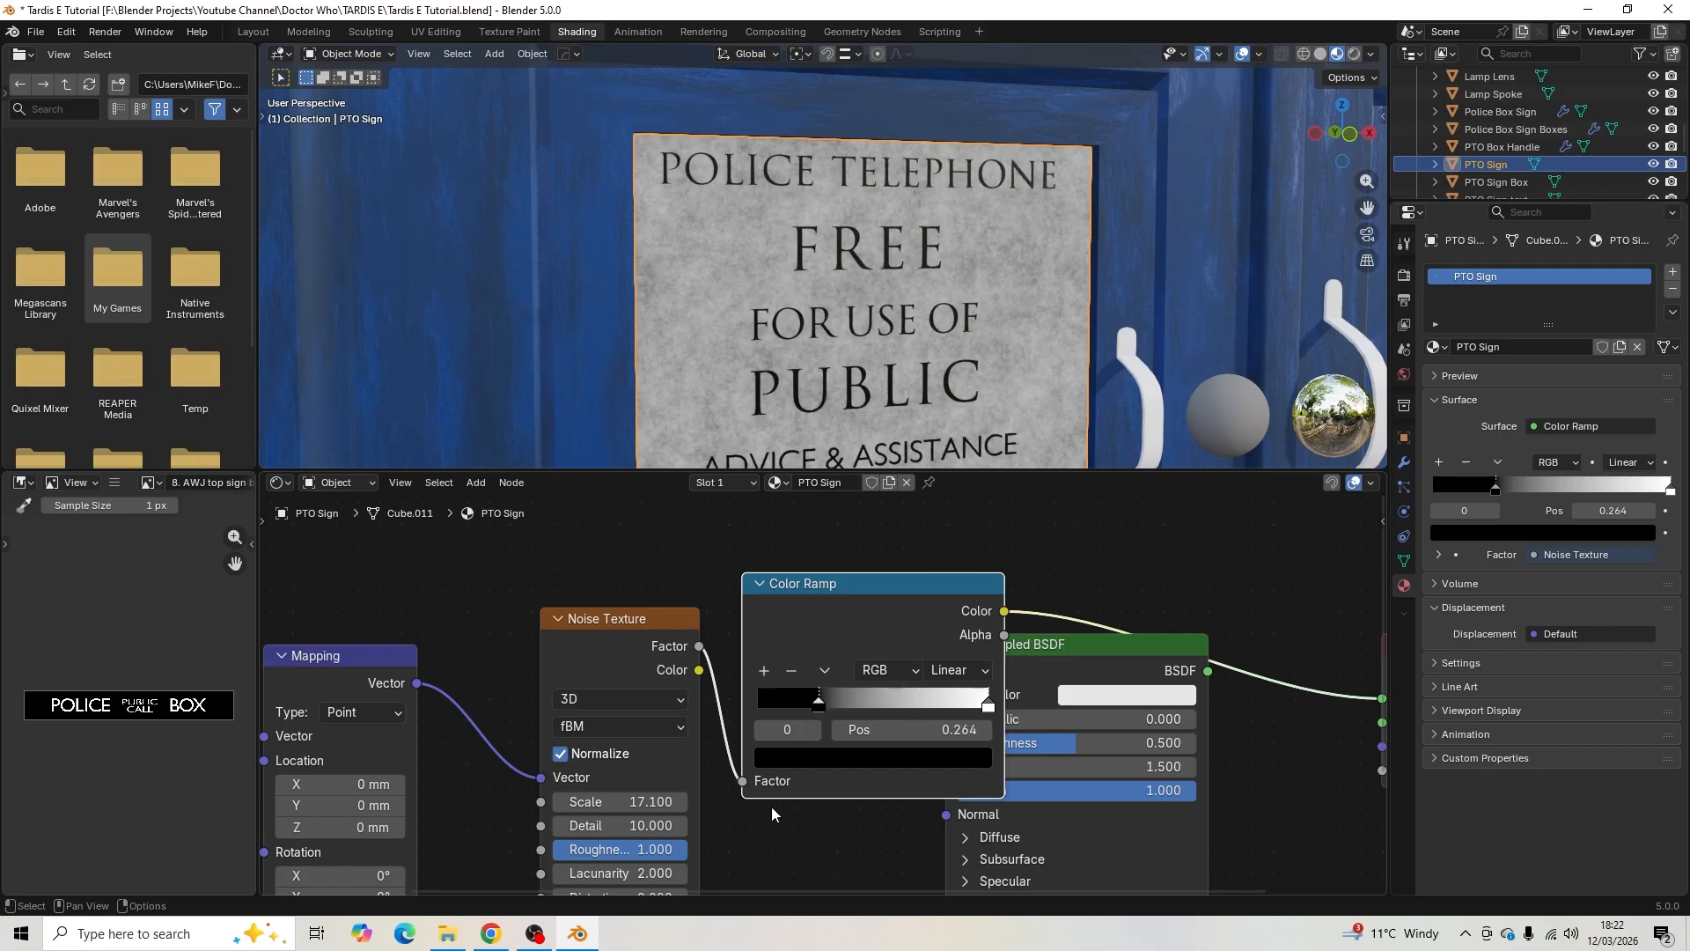
- Set the Noise Texture's scale to 3
middle_drag(771, 834, 906, 766)
scroll(864, 773, up, 1)
mouse_move(796, 734)
mouse_down()
mouse_move(653, 734)
mouse_move(823, 732)
mouse_up()
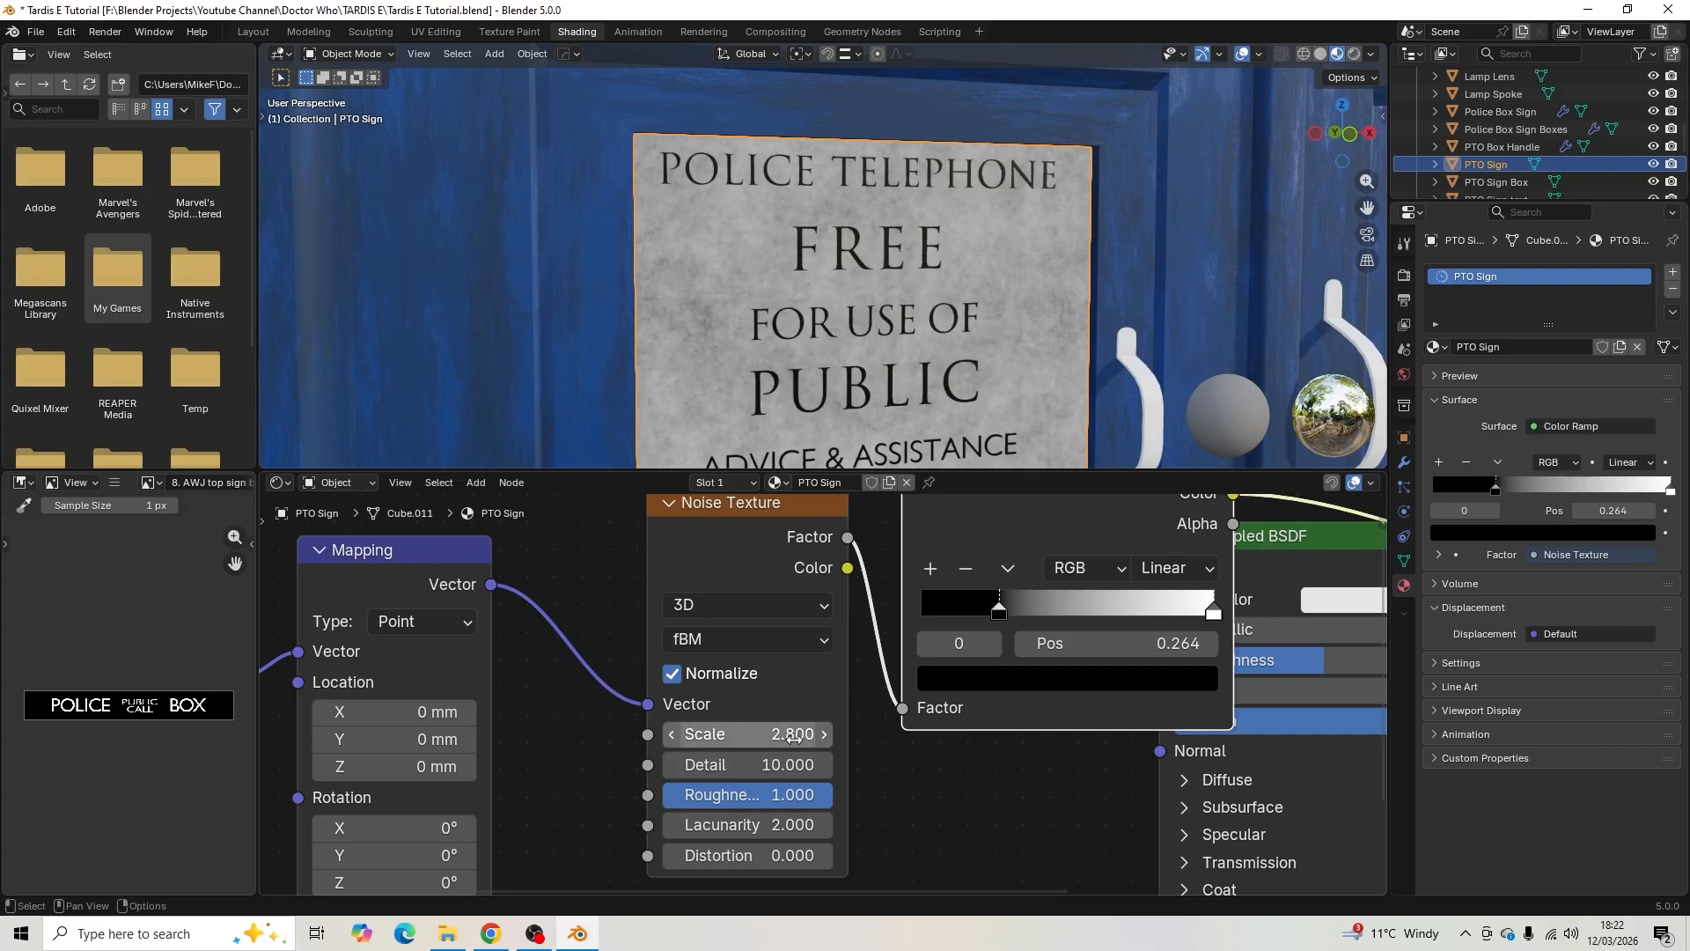
click(823, 731)
text(3)
key(Return)
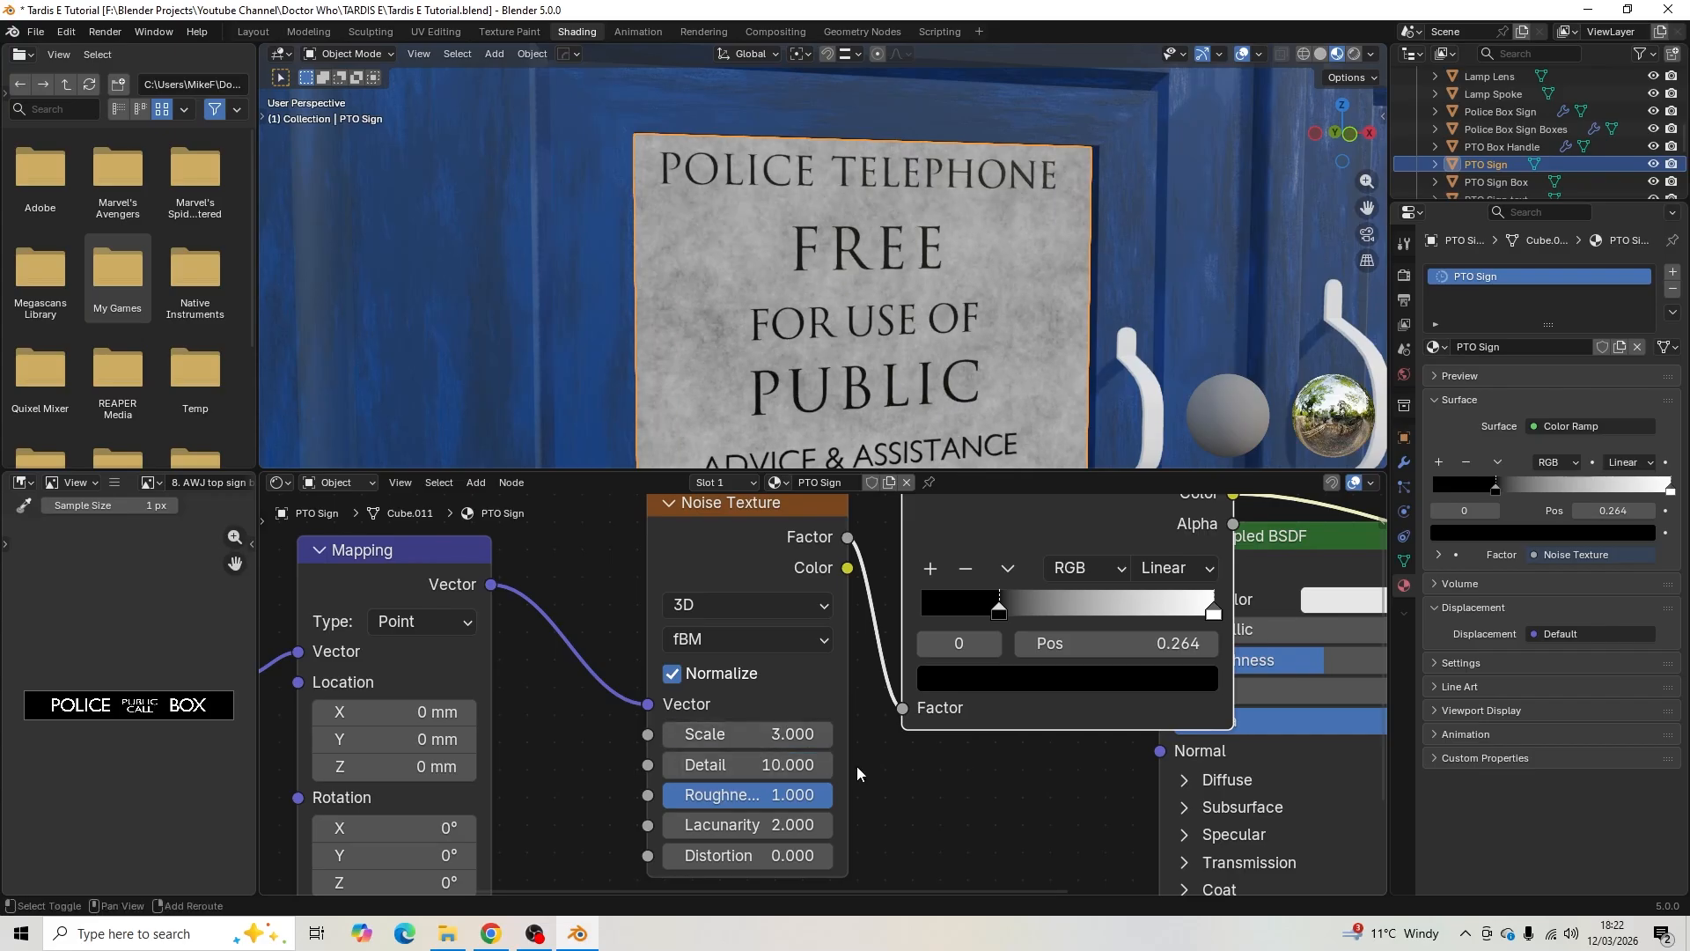
- Lower the Noise Texture's roughness, trying 0.5 and settling on 0.7
click(802, 803)
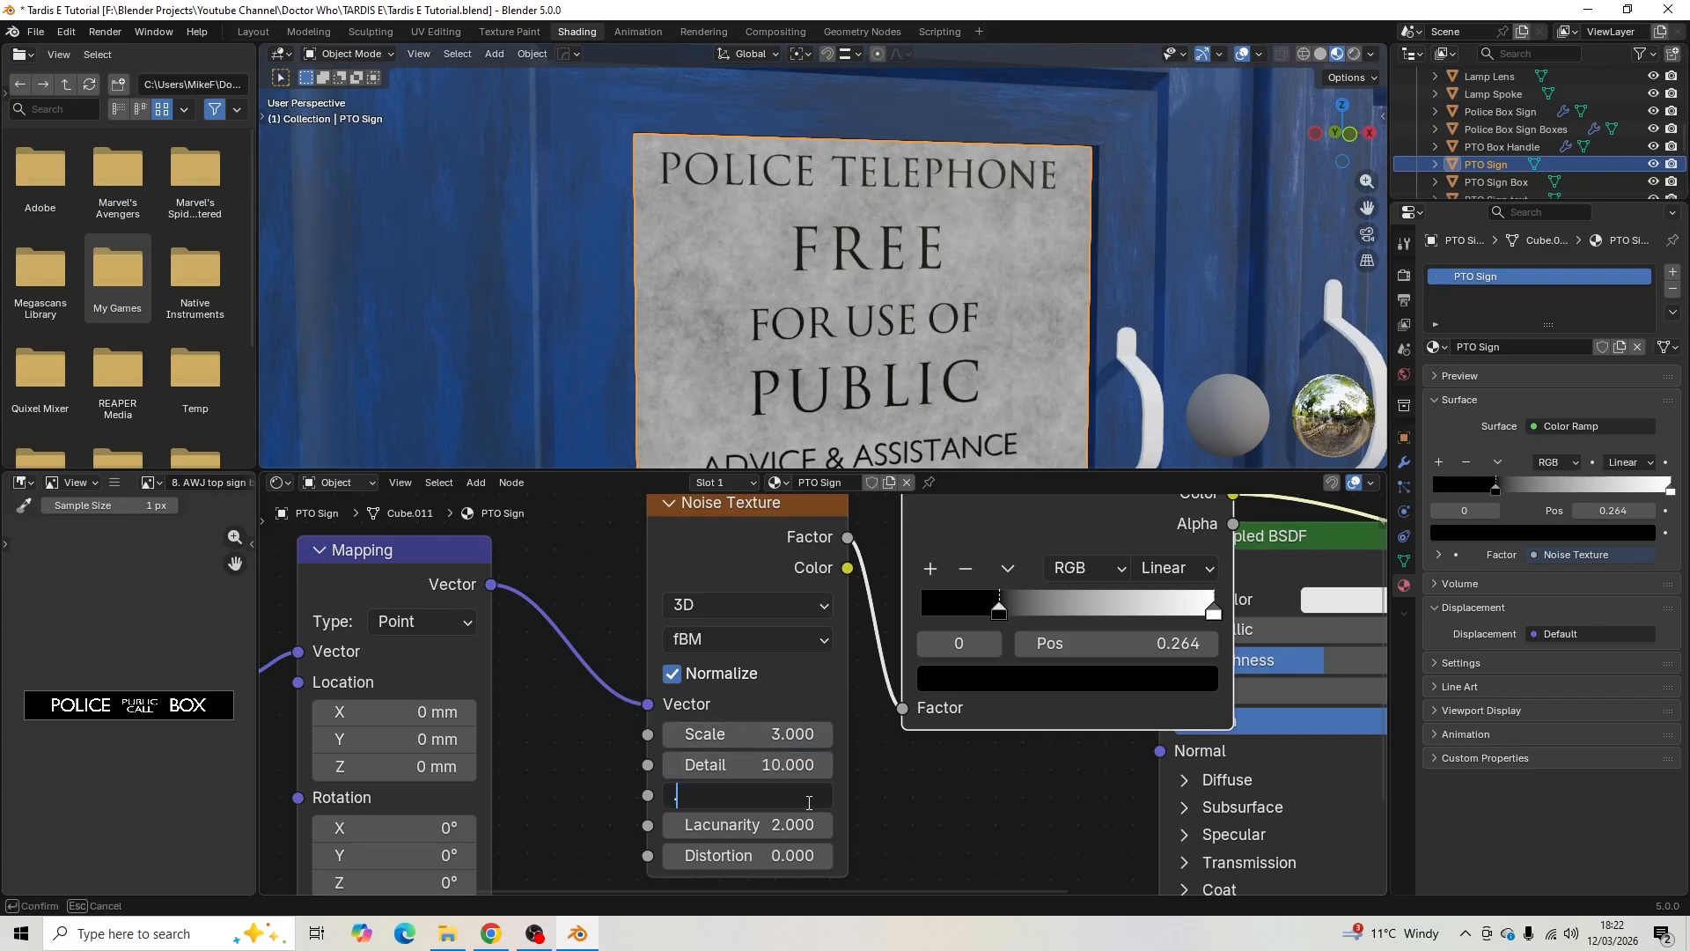
text(.5)
key(Return)
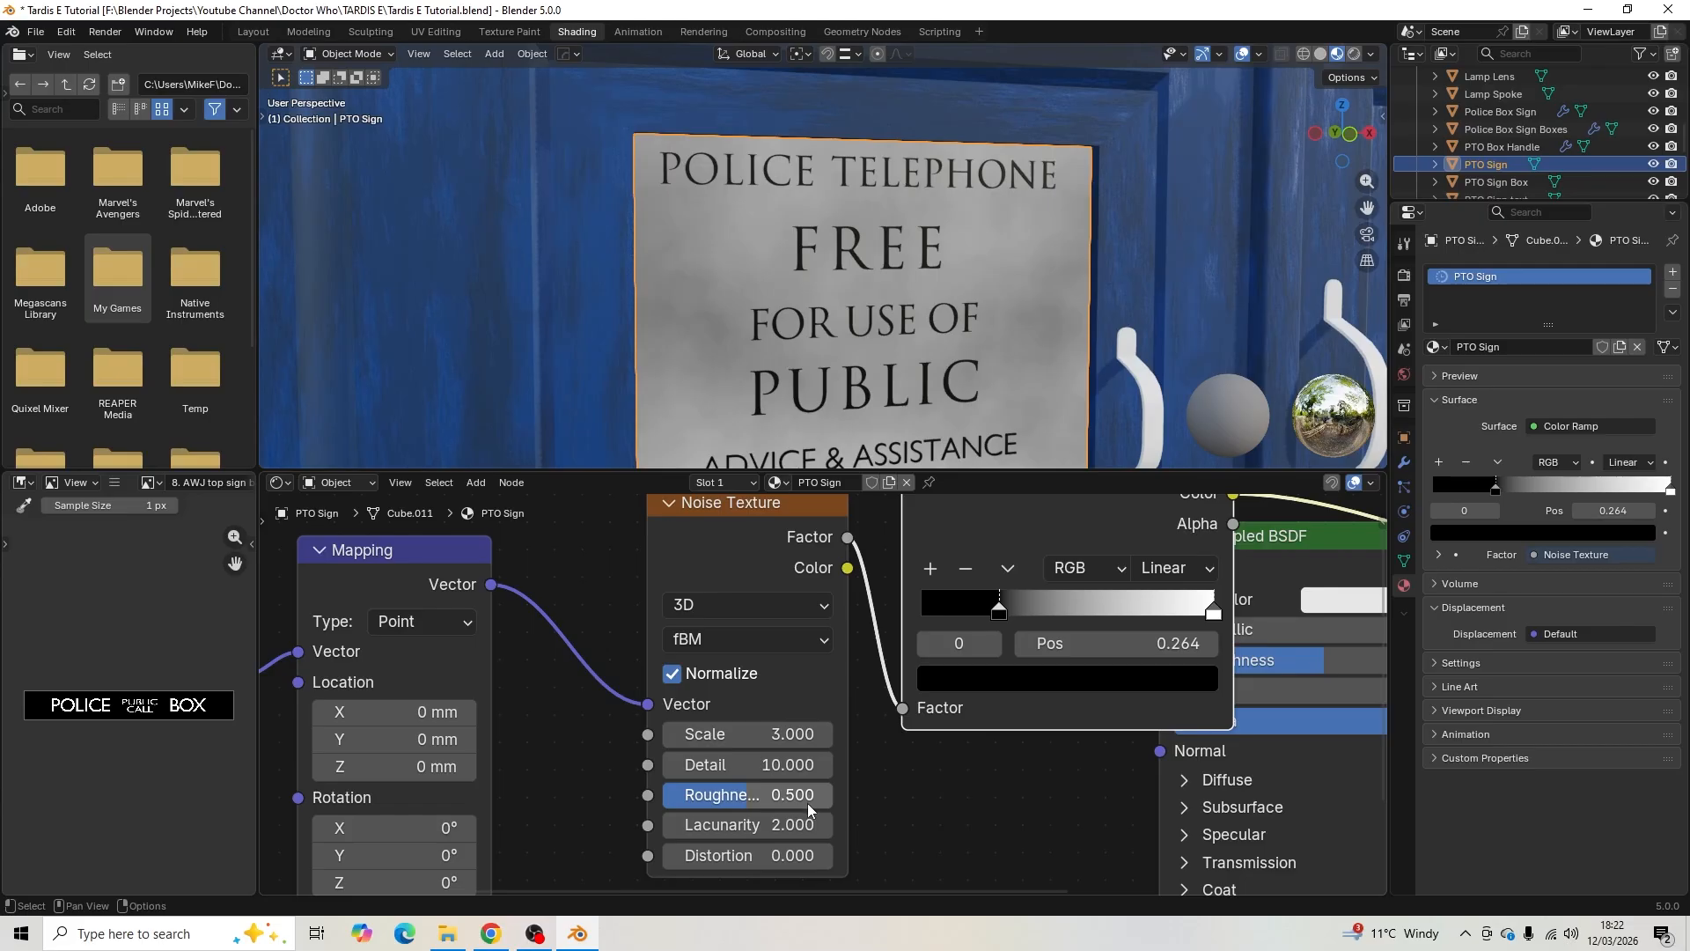
click(796, 803)
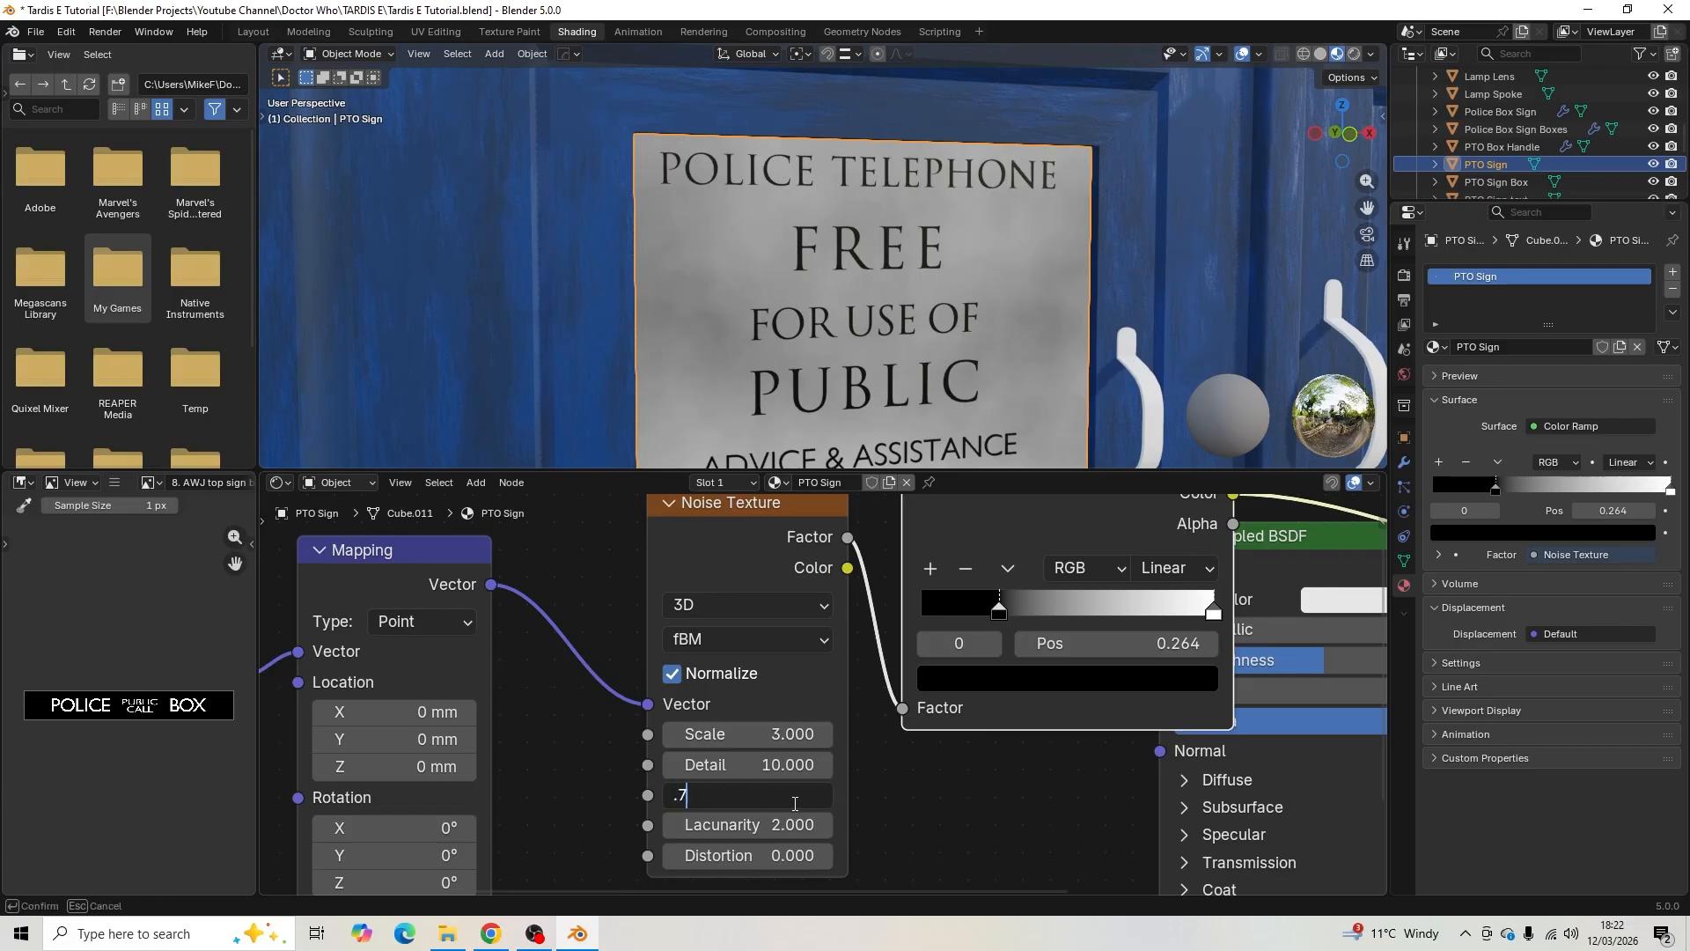
key(Return)
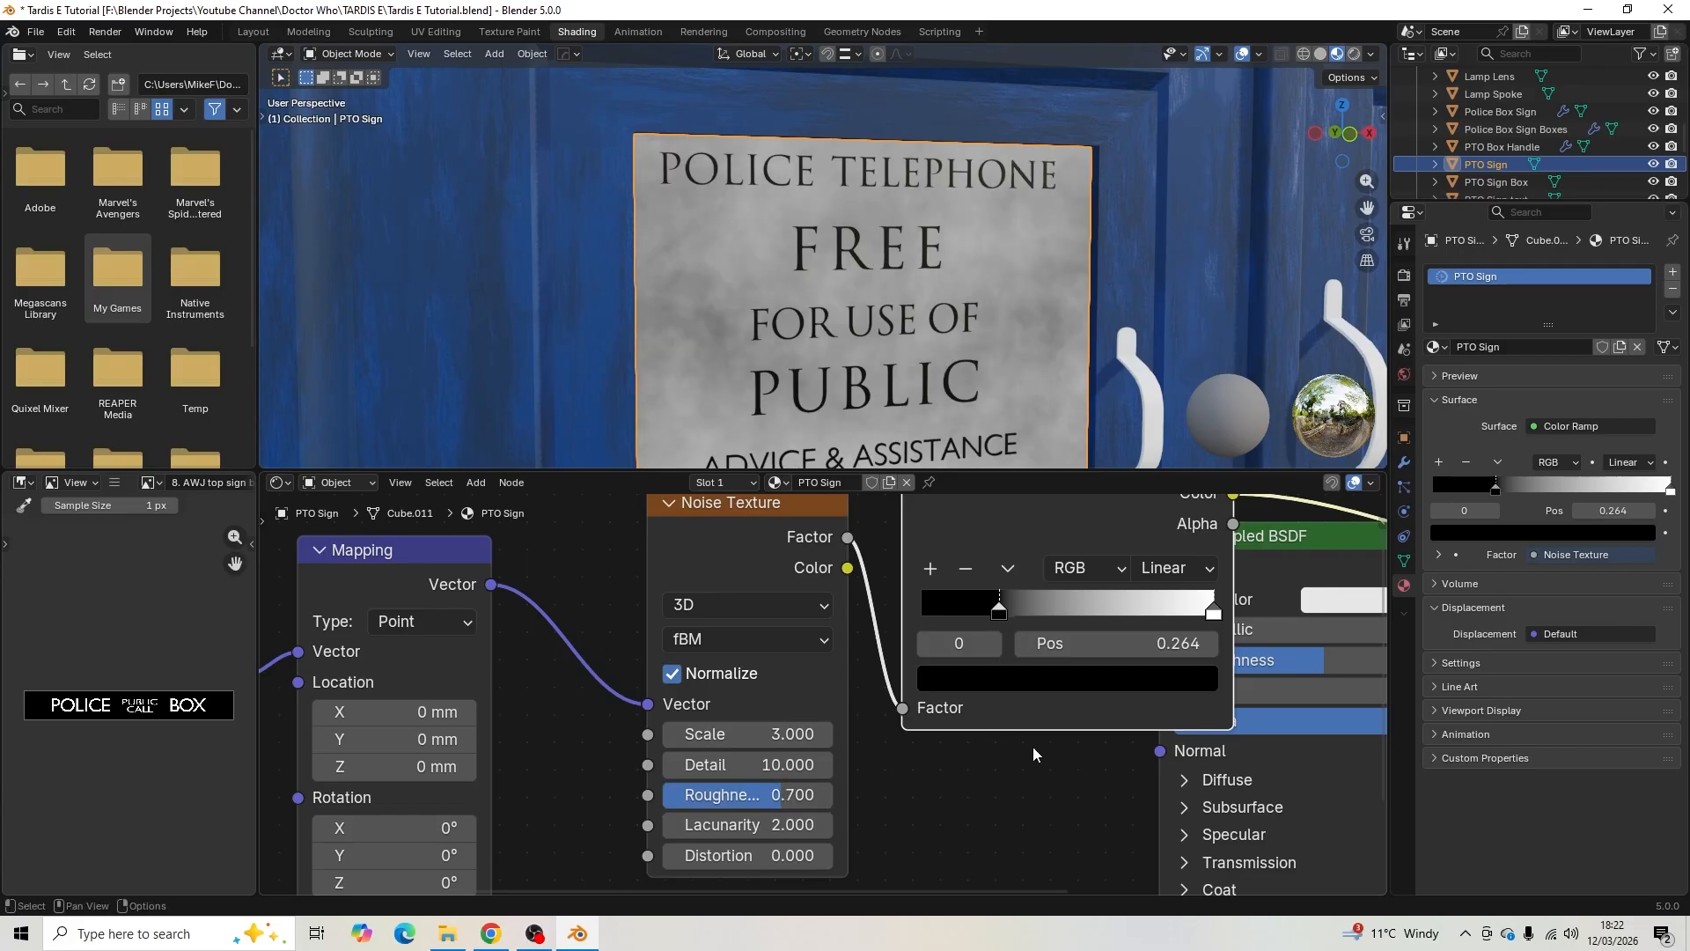
middle_drag(996, 851, 880, 890)
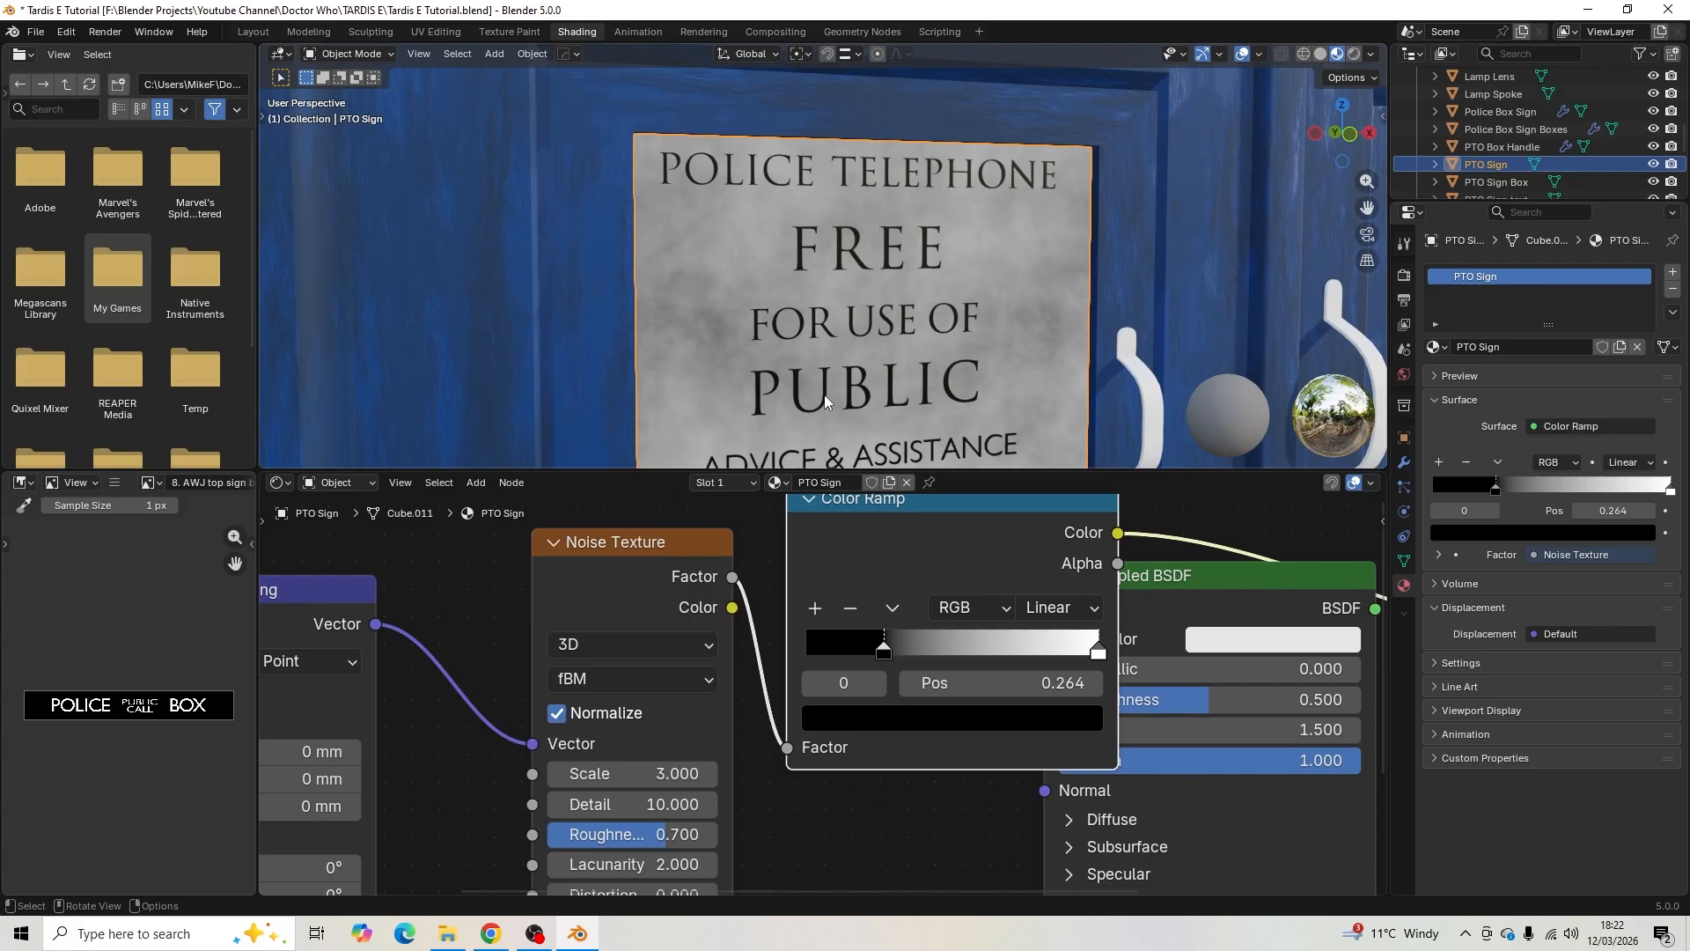
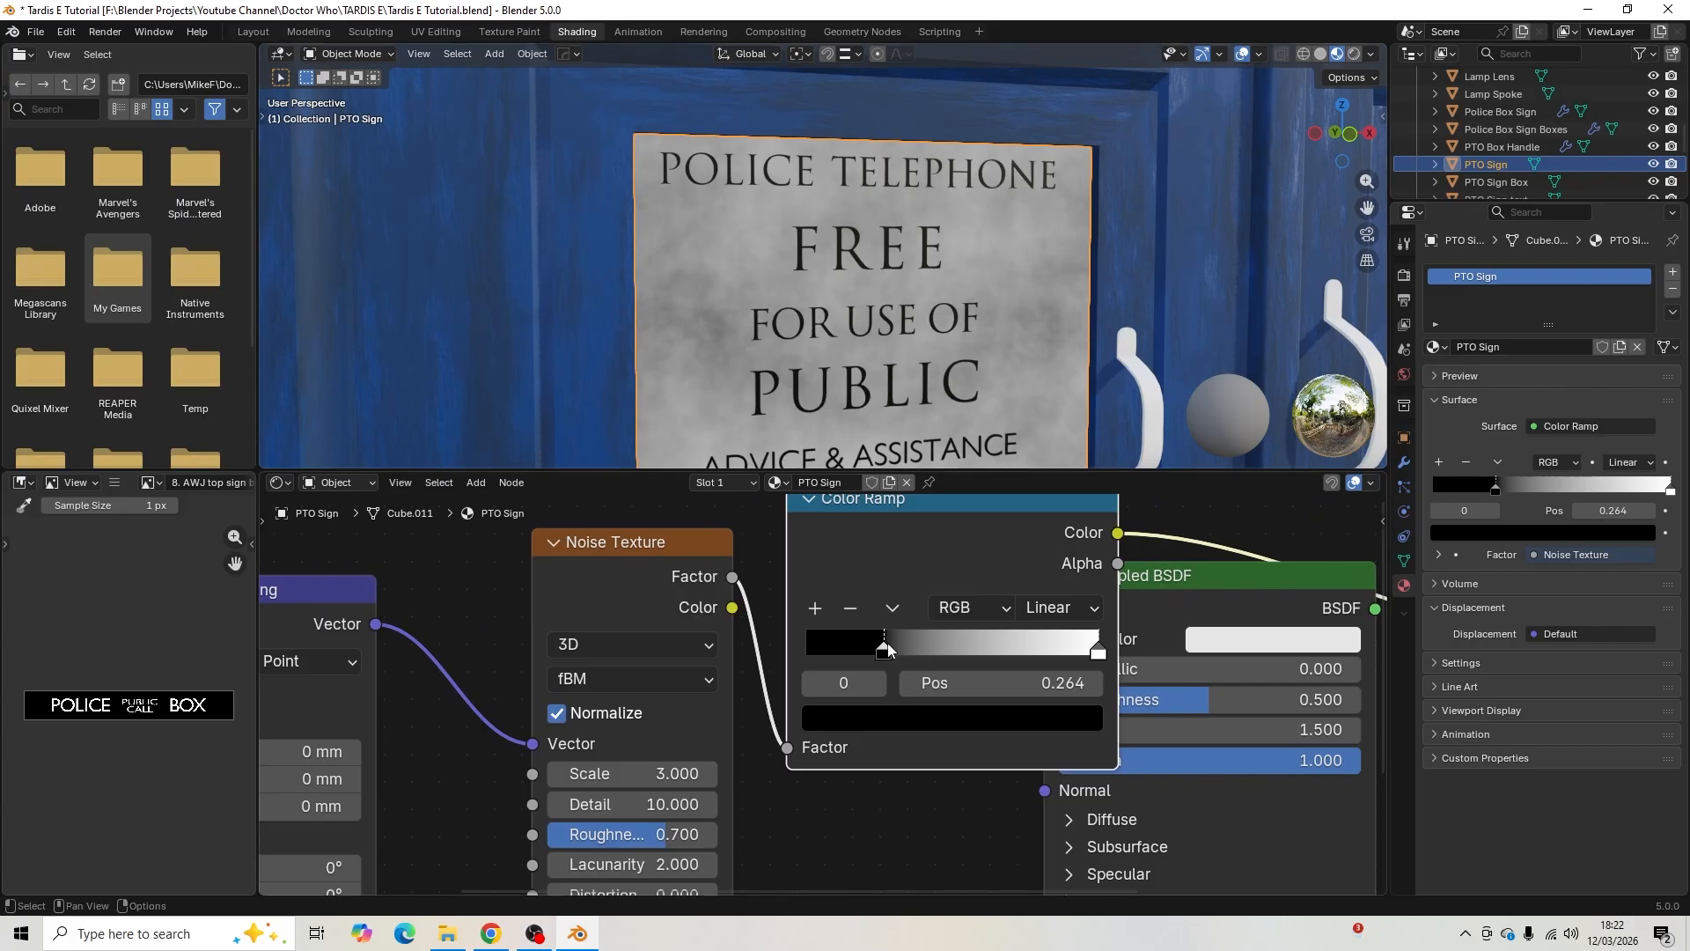
- Lighten the Color Ramp's black stop to a mid grey so the sign's noise pattern is subtler
click(910, 715)
drag(1059, 451, 1054, 345)
scroll(793, 669, down, 4)
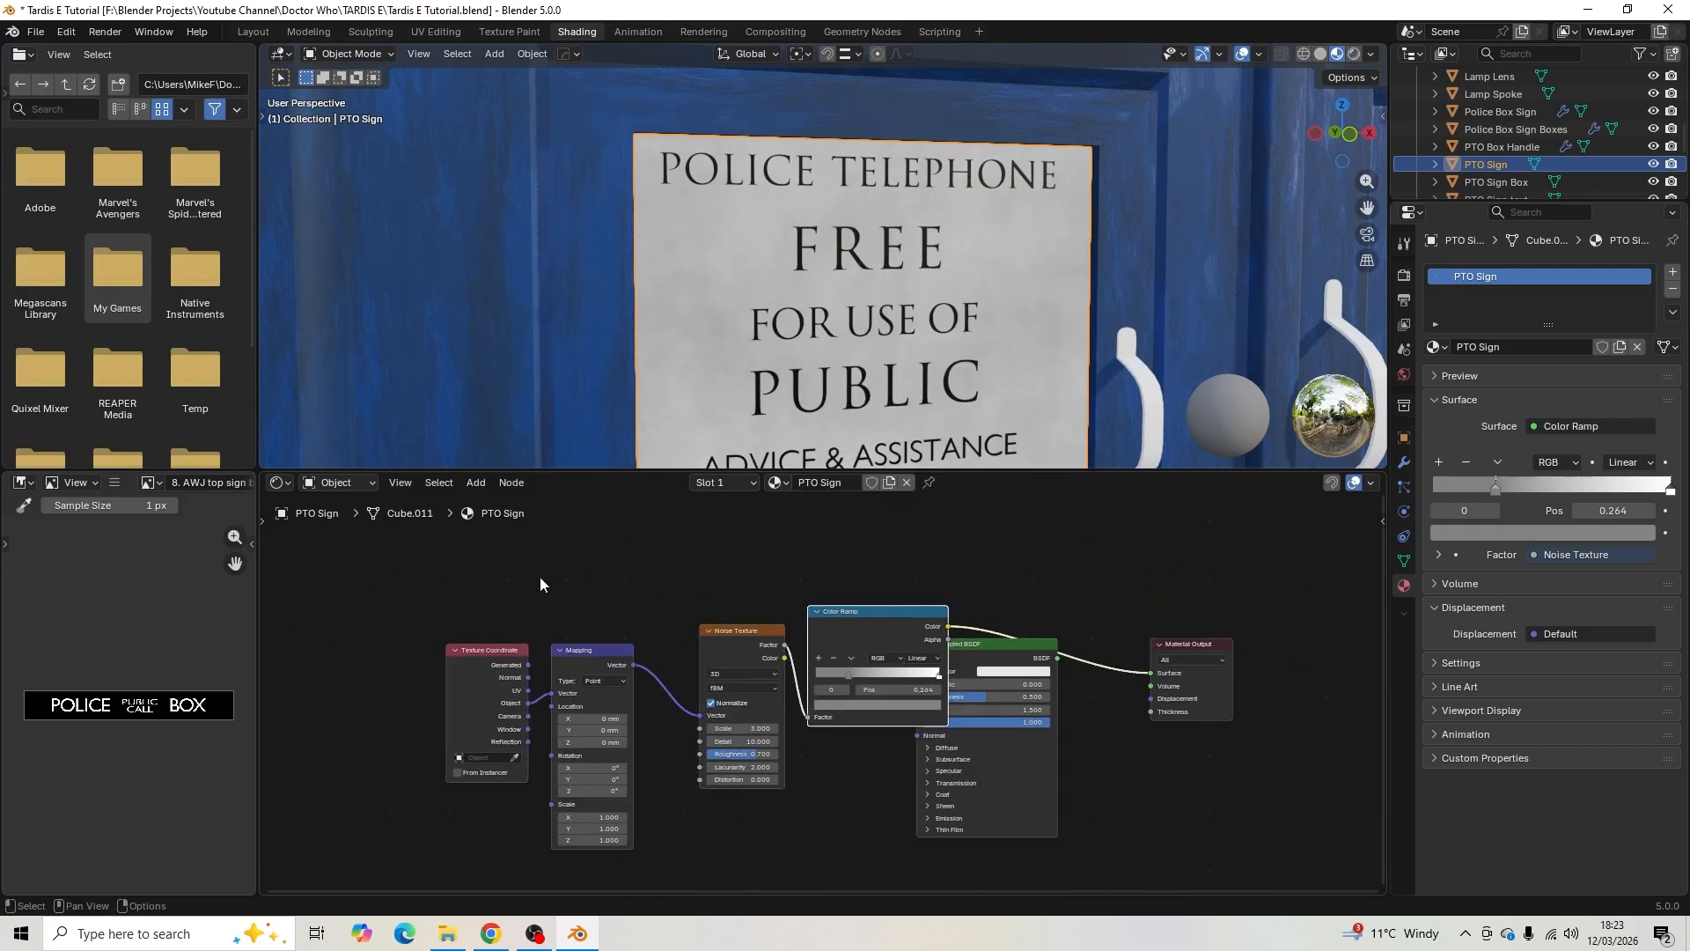
- Move the sign's texture nodes clear, link the Color Ramp's Color to Base Color and Roughness, and reconnect the Principled BSDF to the output
drag(509, 571, 880, 812)
drag(877, 622, 950, 662)
scroll(852, 727, up, 2)
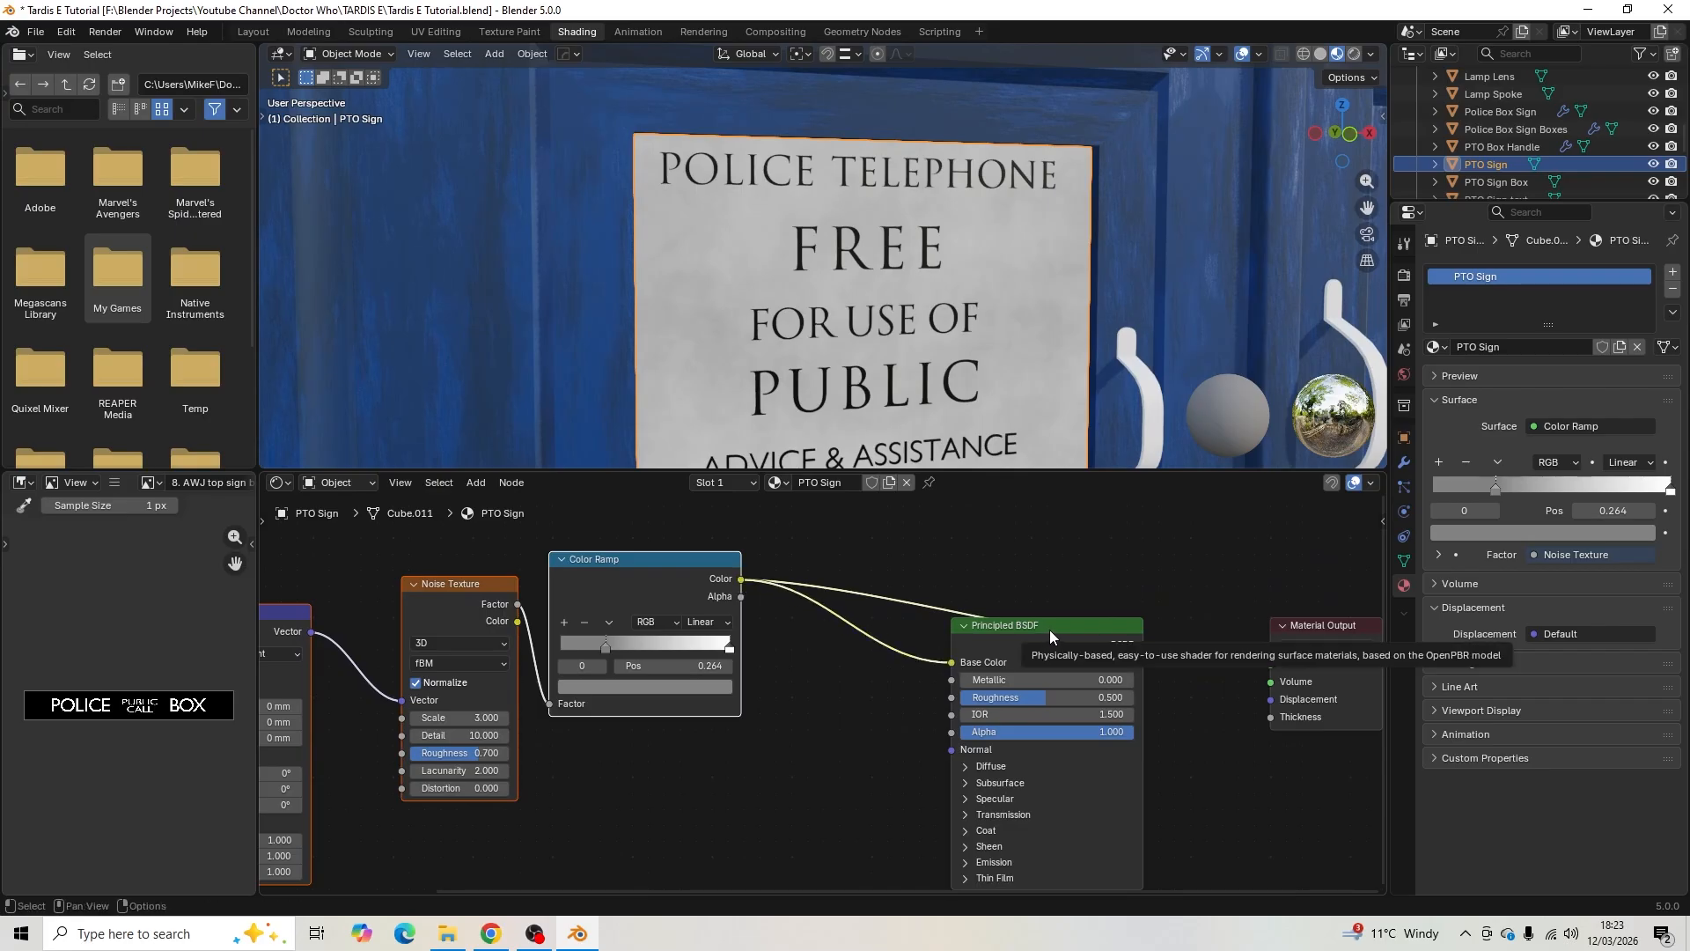
ctrl+shift+click(1049, 627)
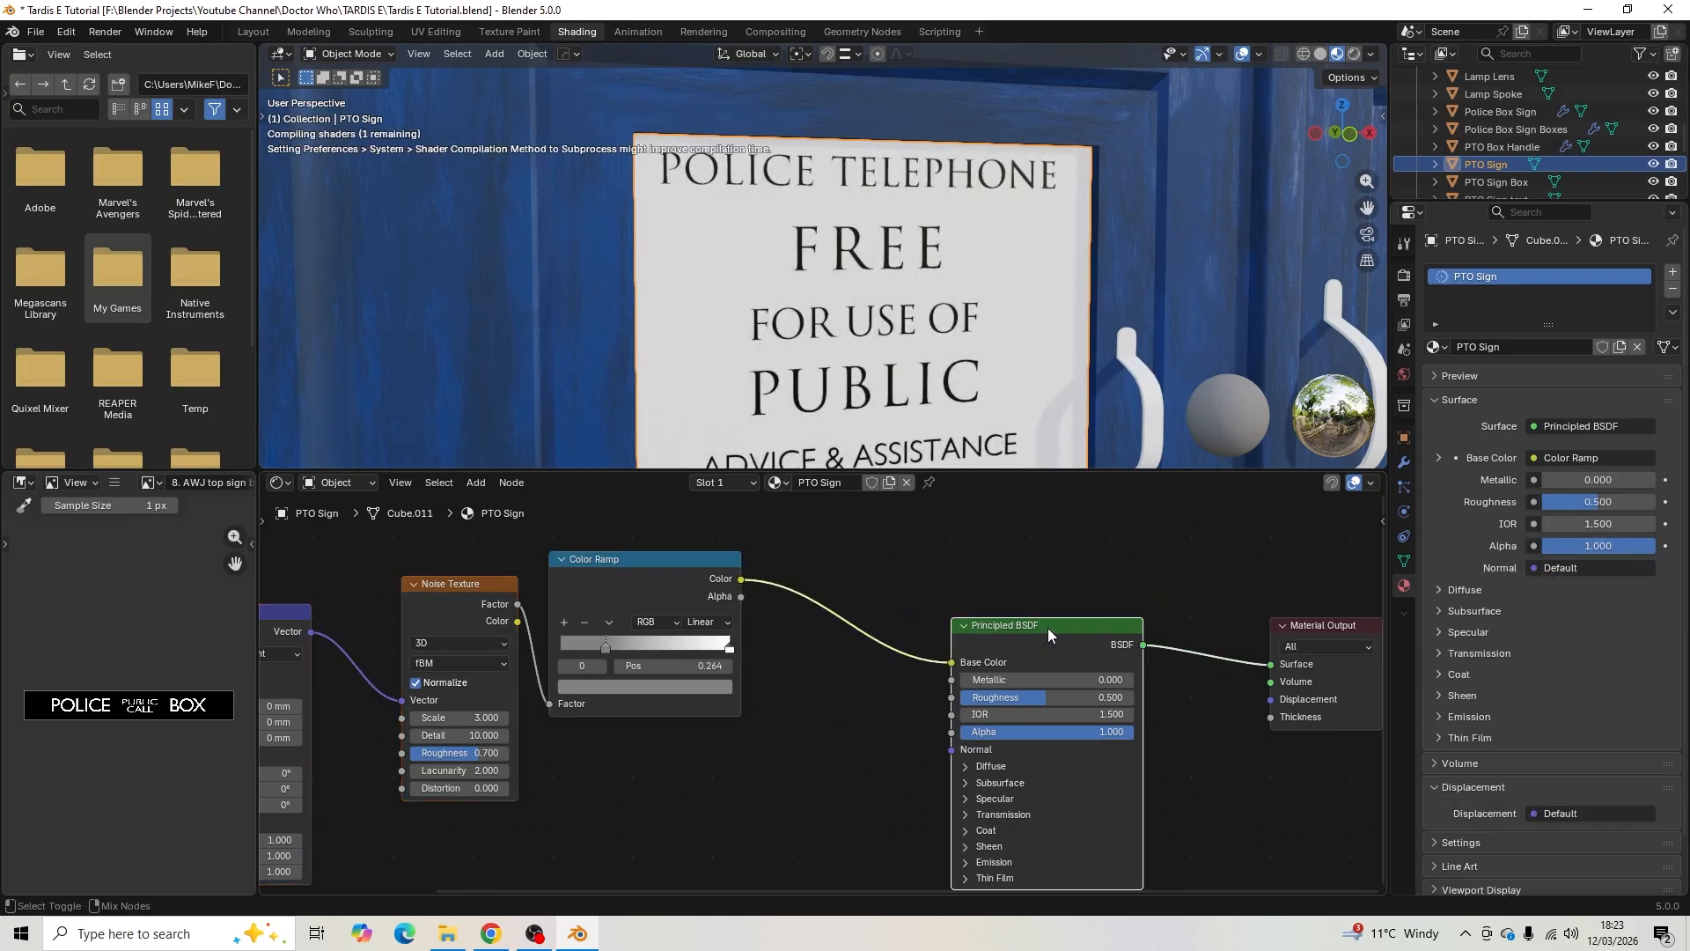
middle_drag(1069, 309, 902, 440)
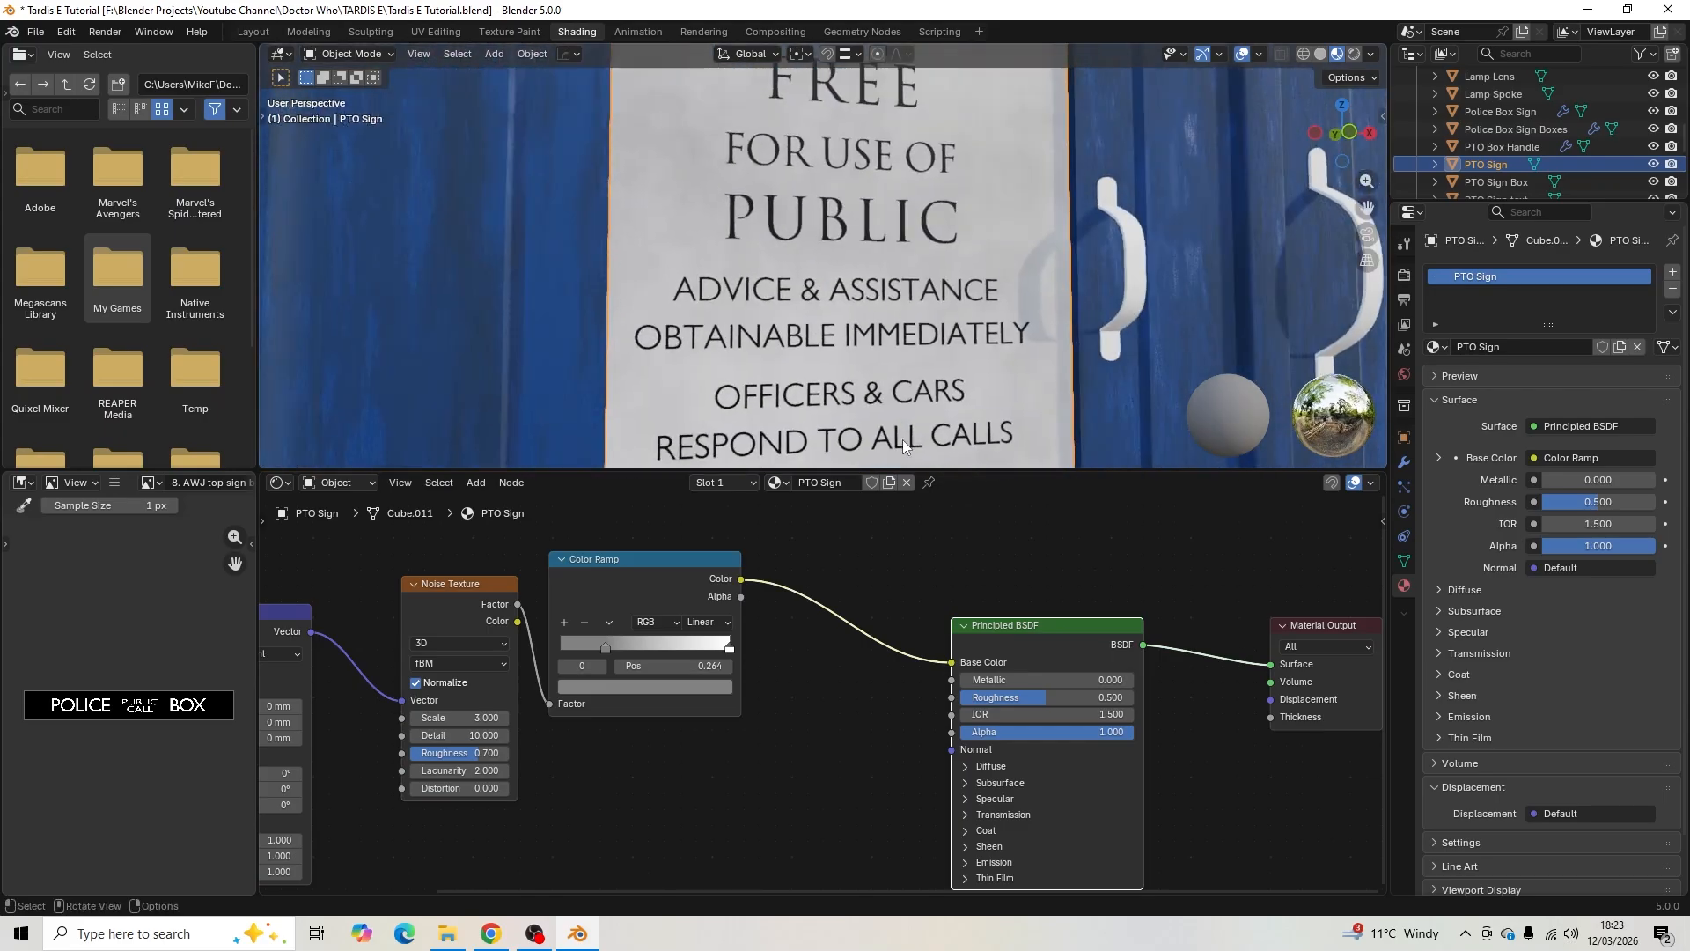
drag(743, 579, 951, 697)
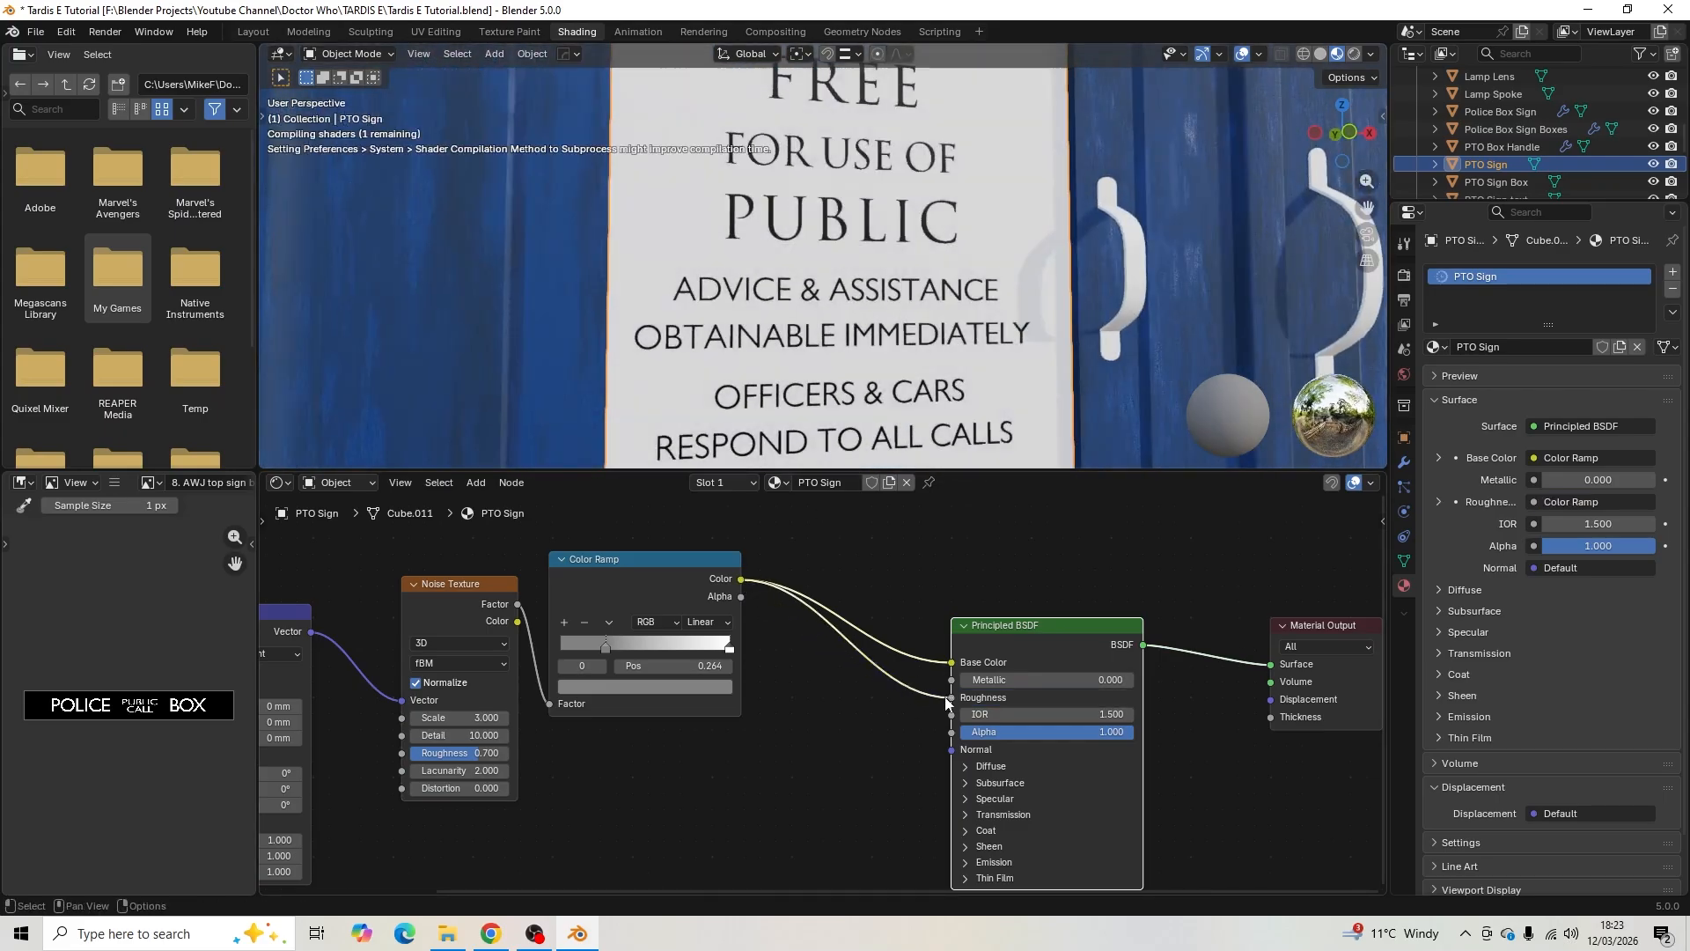
- Check the sign's finish from further back and save the file
middle_drag(951, 269, 963, 277)
scroll(962, 277, up, 1)
scroll(964, 278, down, 6)
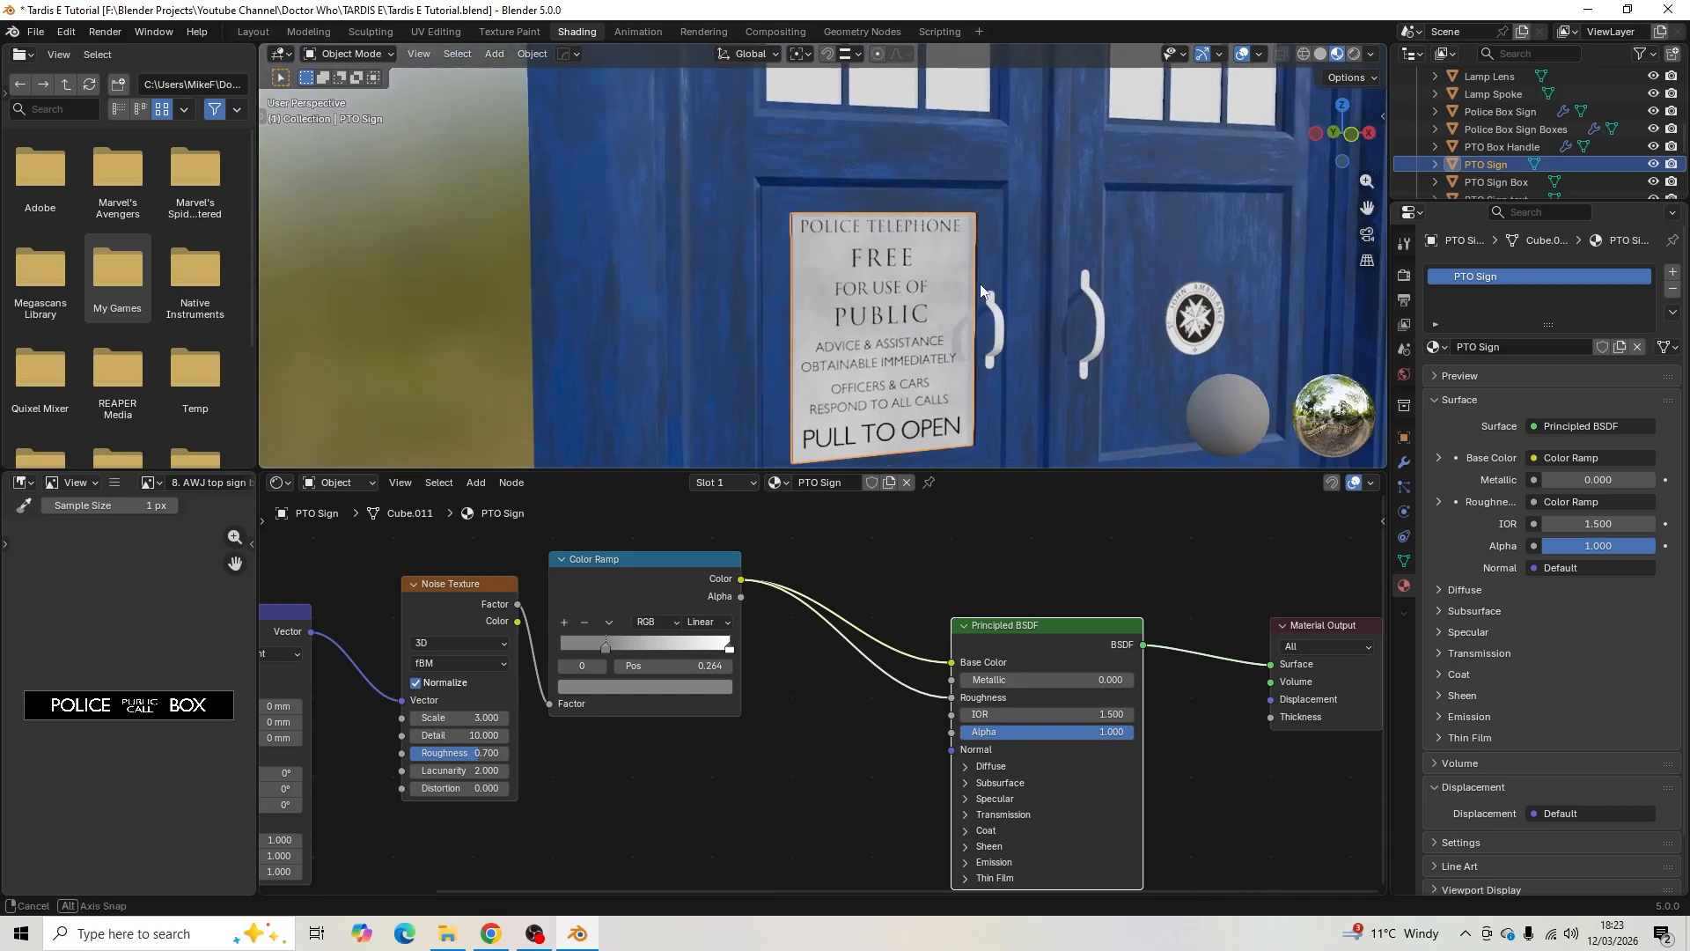
key(ctrl+s)
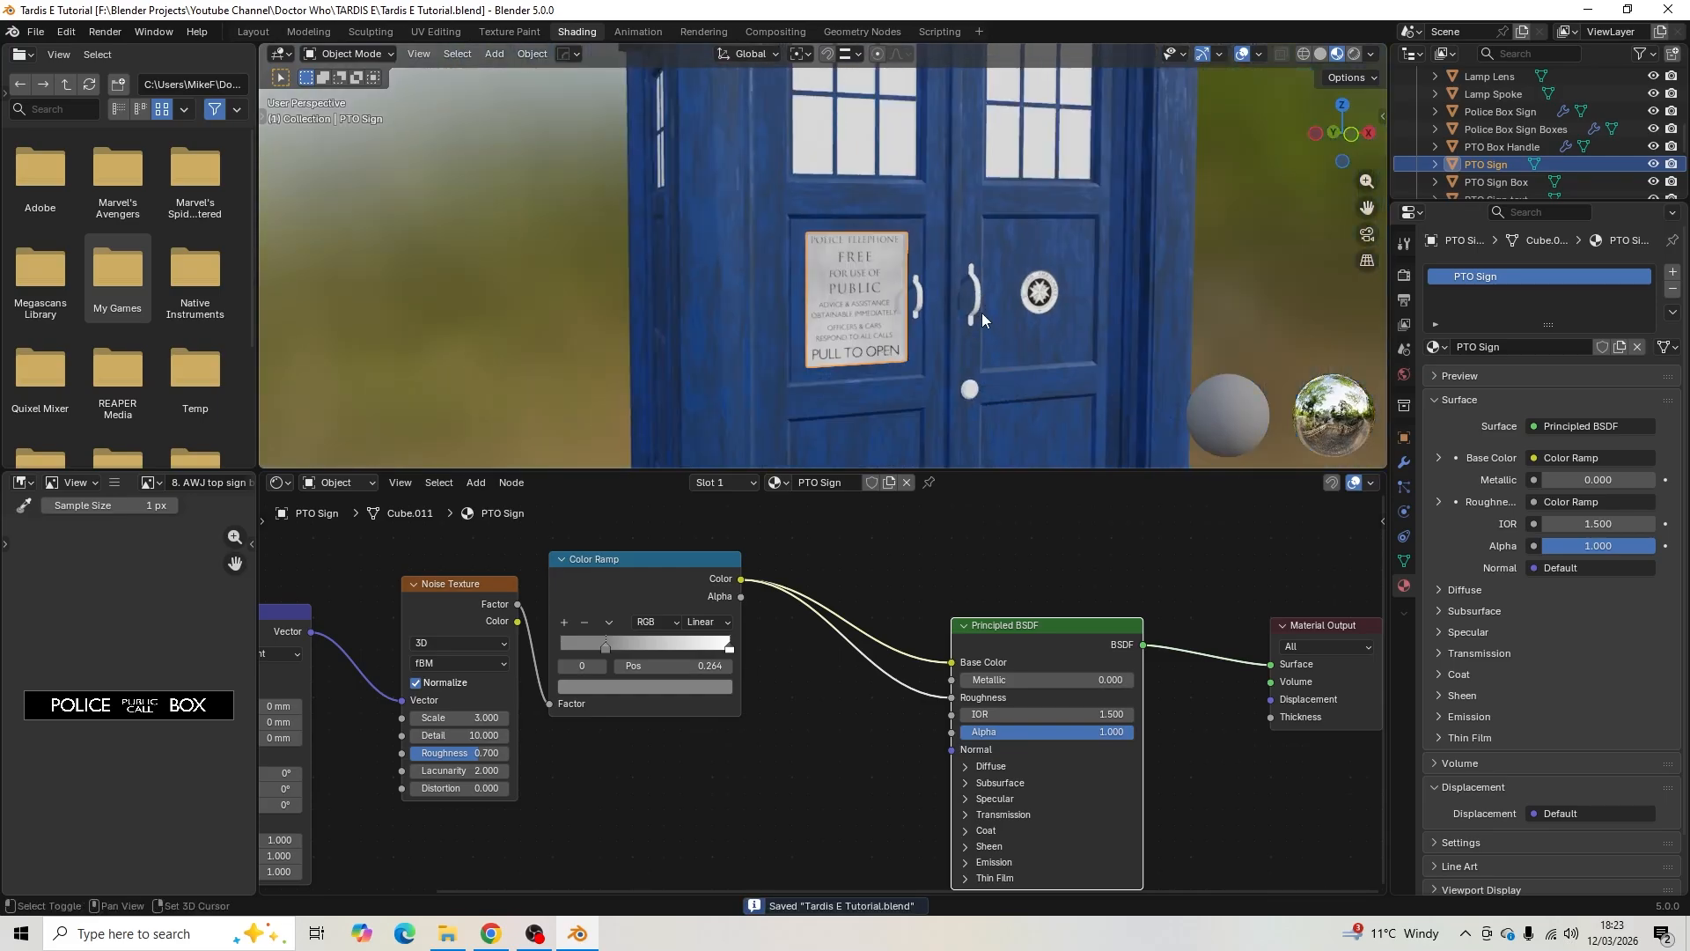
- Create a new material on the door handle beside the St John Ambulance badge and name it Plain Metal
shift+middle_drag(980, 313, 942, 42)
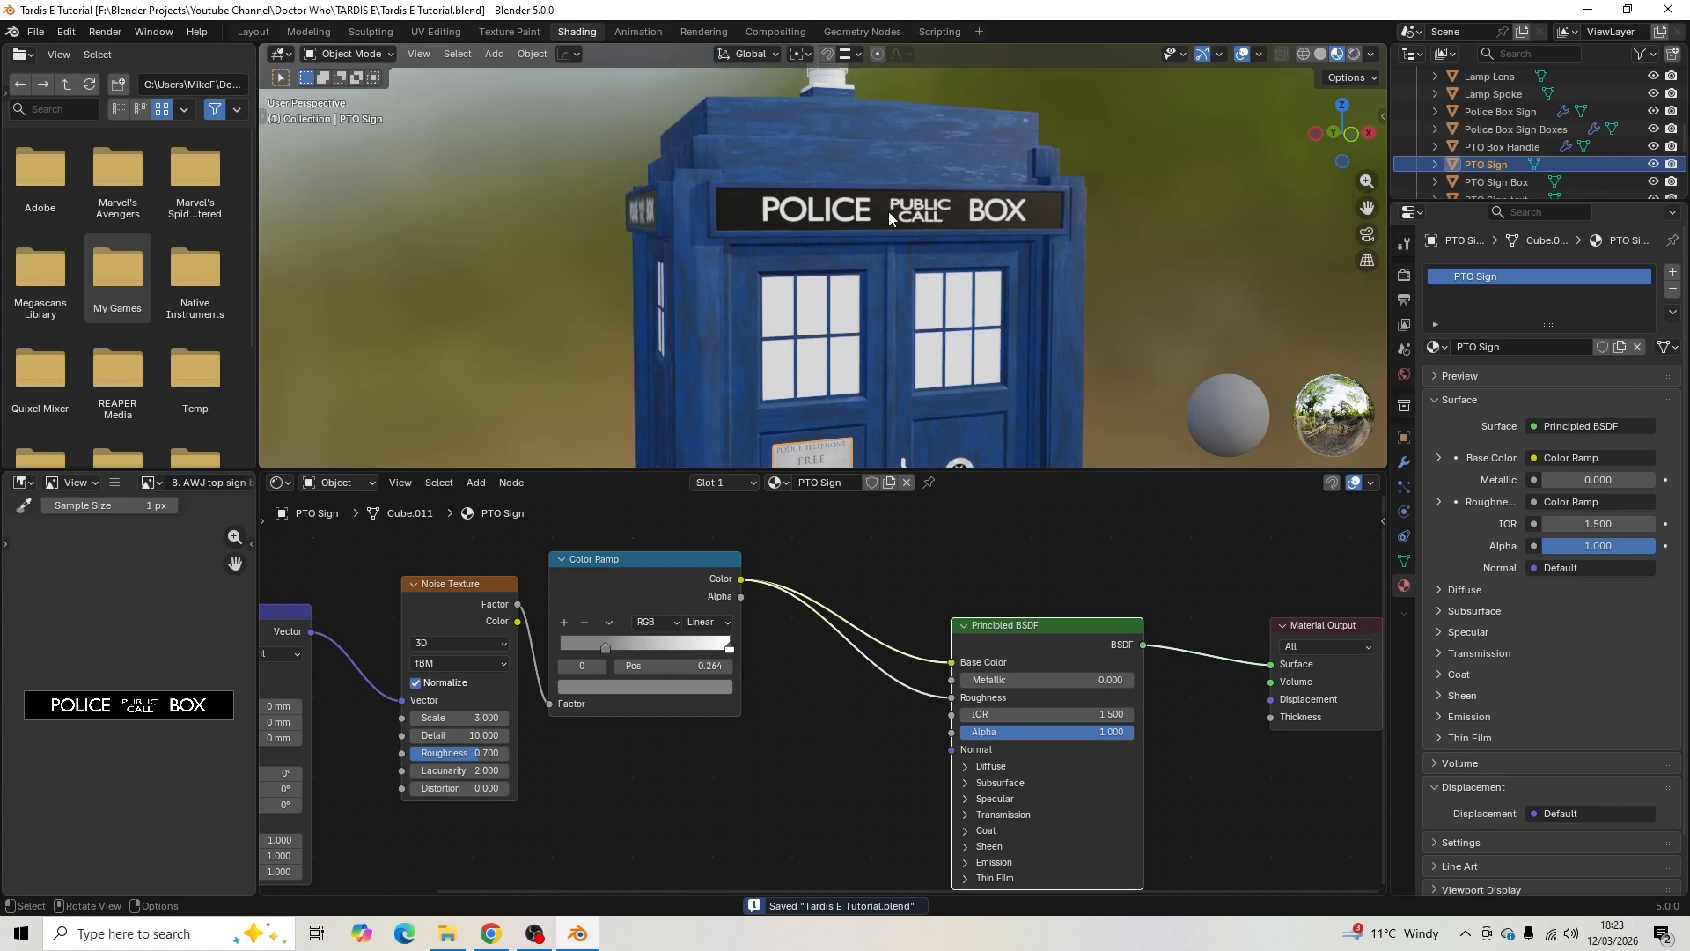
shift+middle_drag(890, 274, 868, 61)
scroll(864, 211, up, 3)
scroll(880, 163, up, 2)
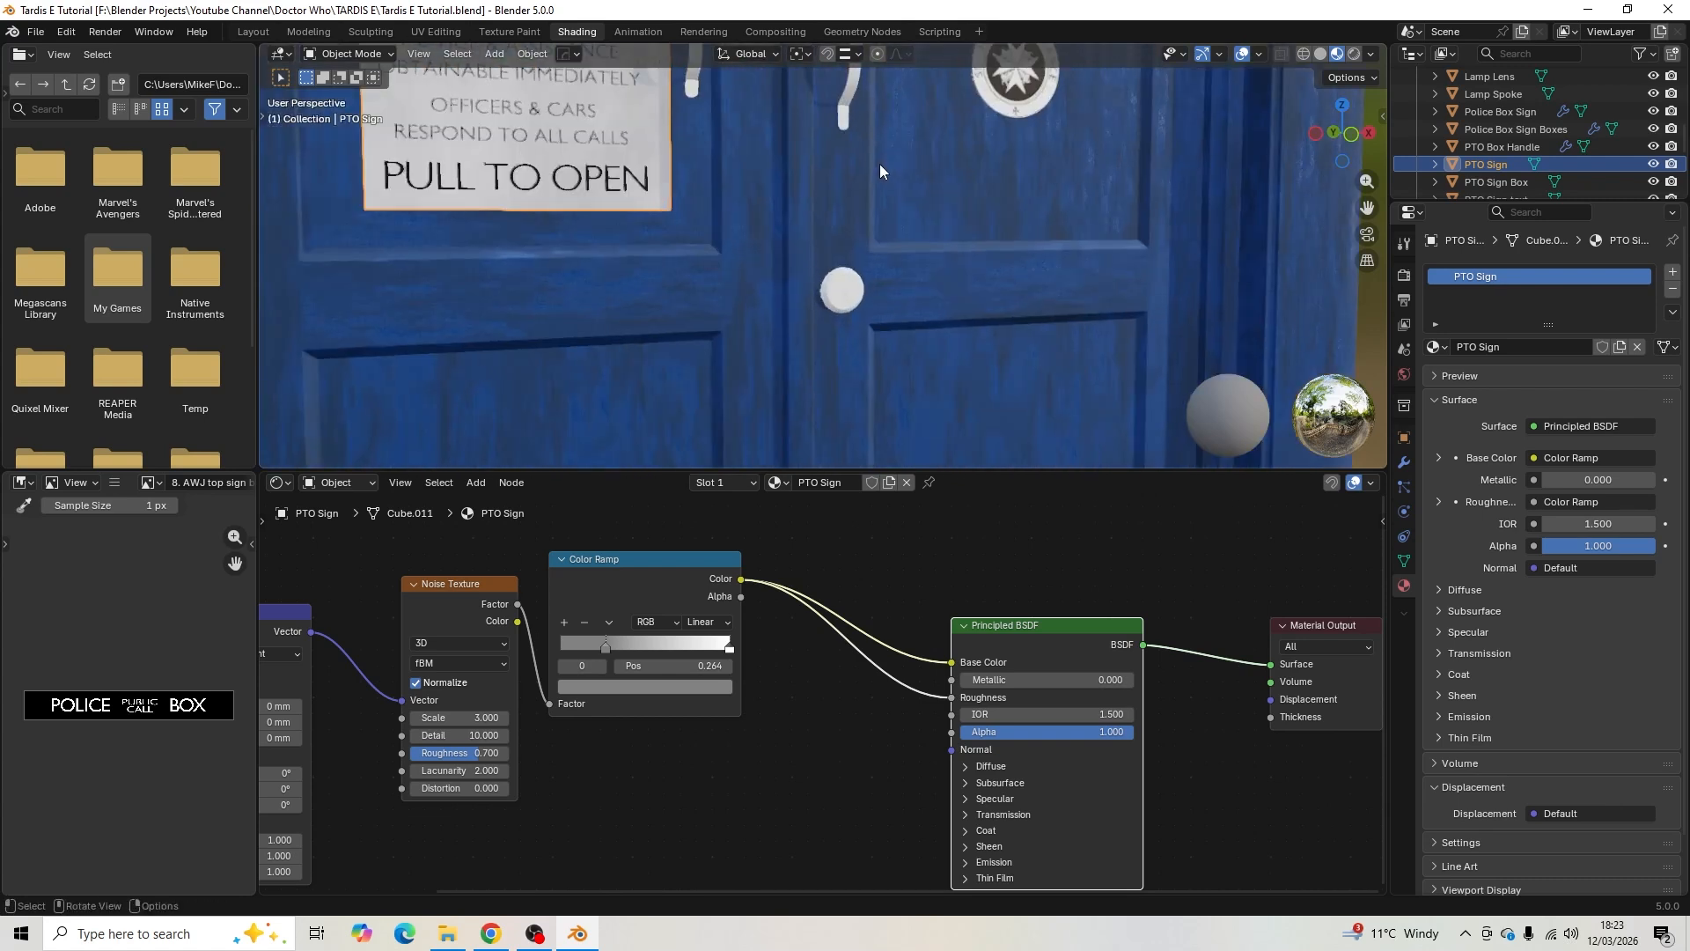
middle_drag(874, 136, 878, 153)
click(879, 151)
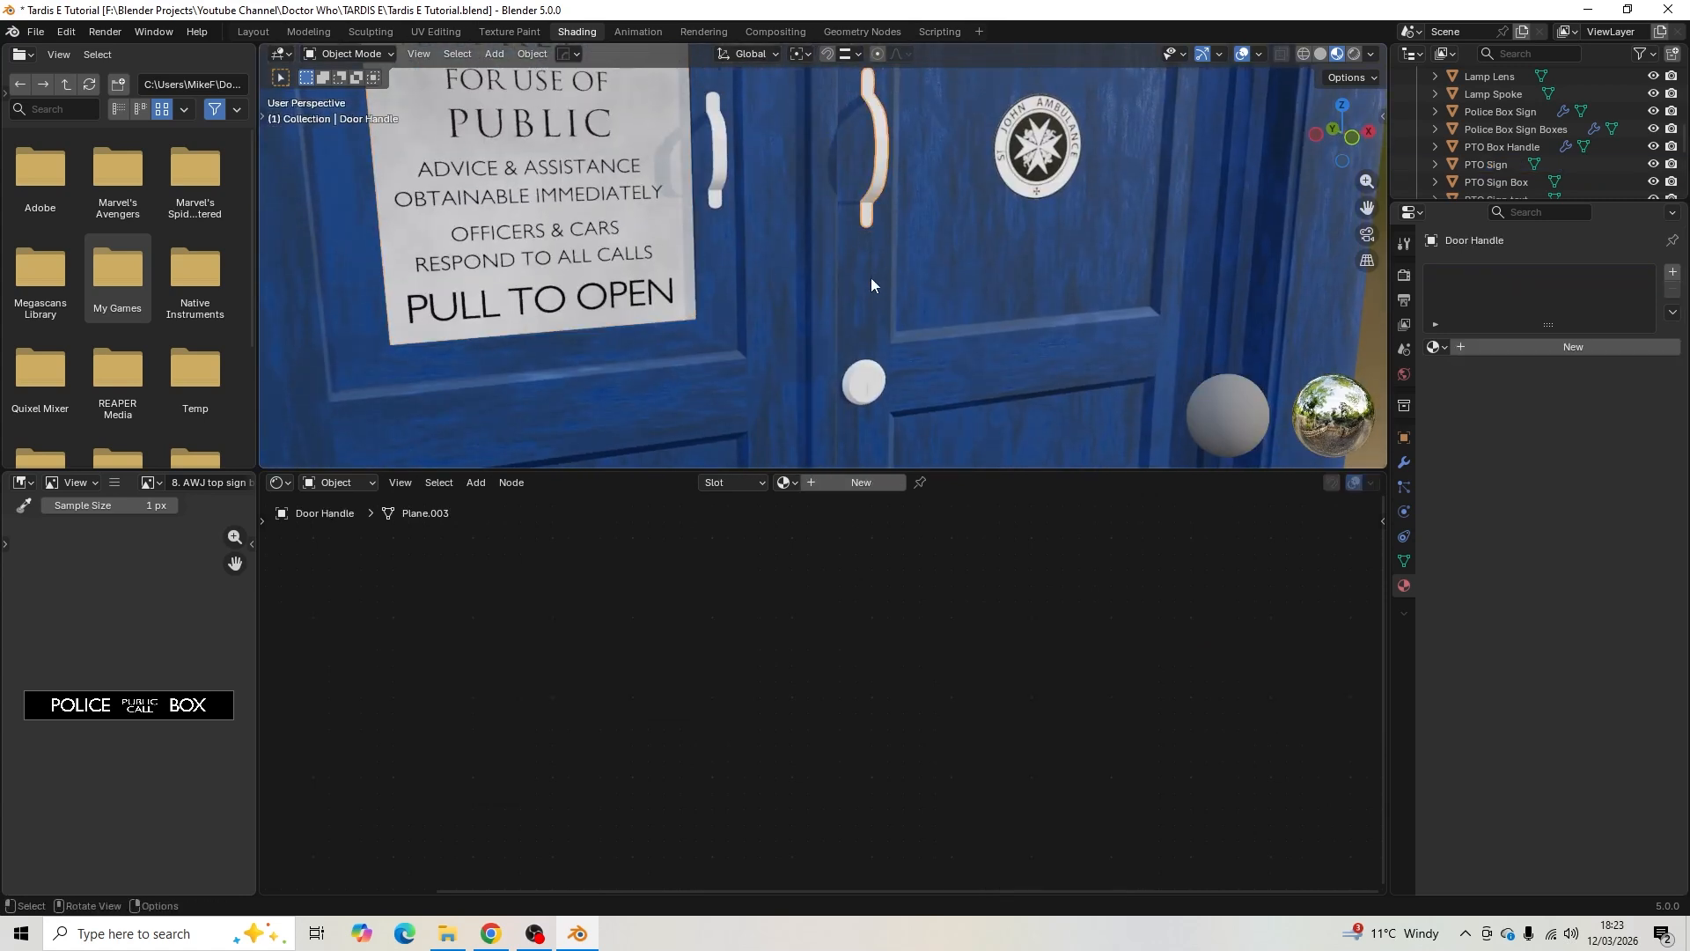
click(867, 378)
click(721, 159)
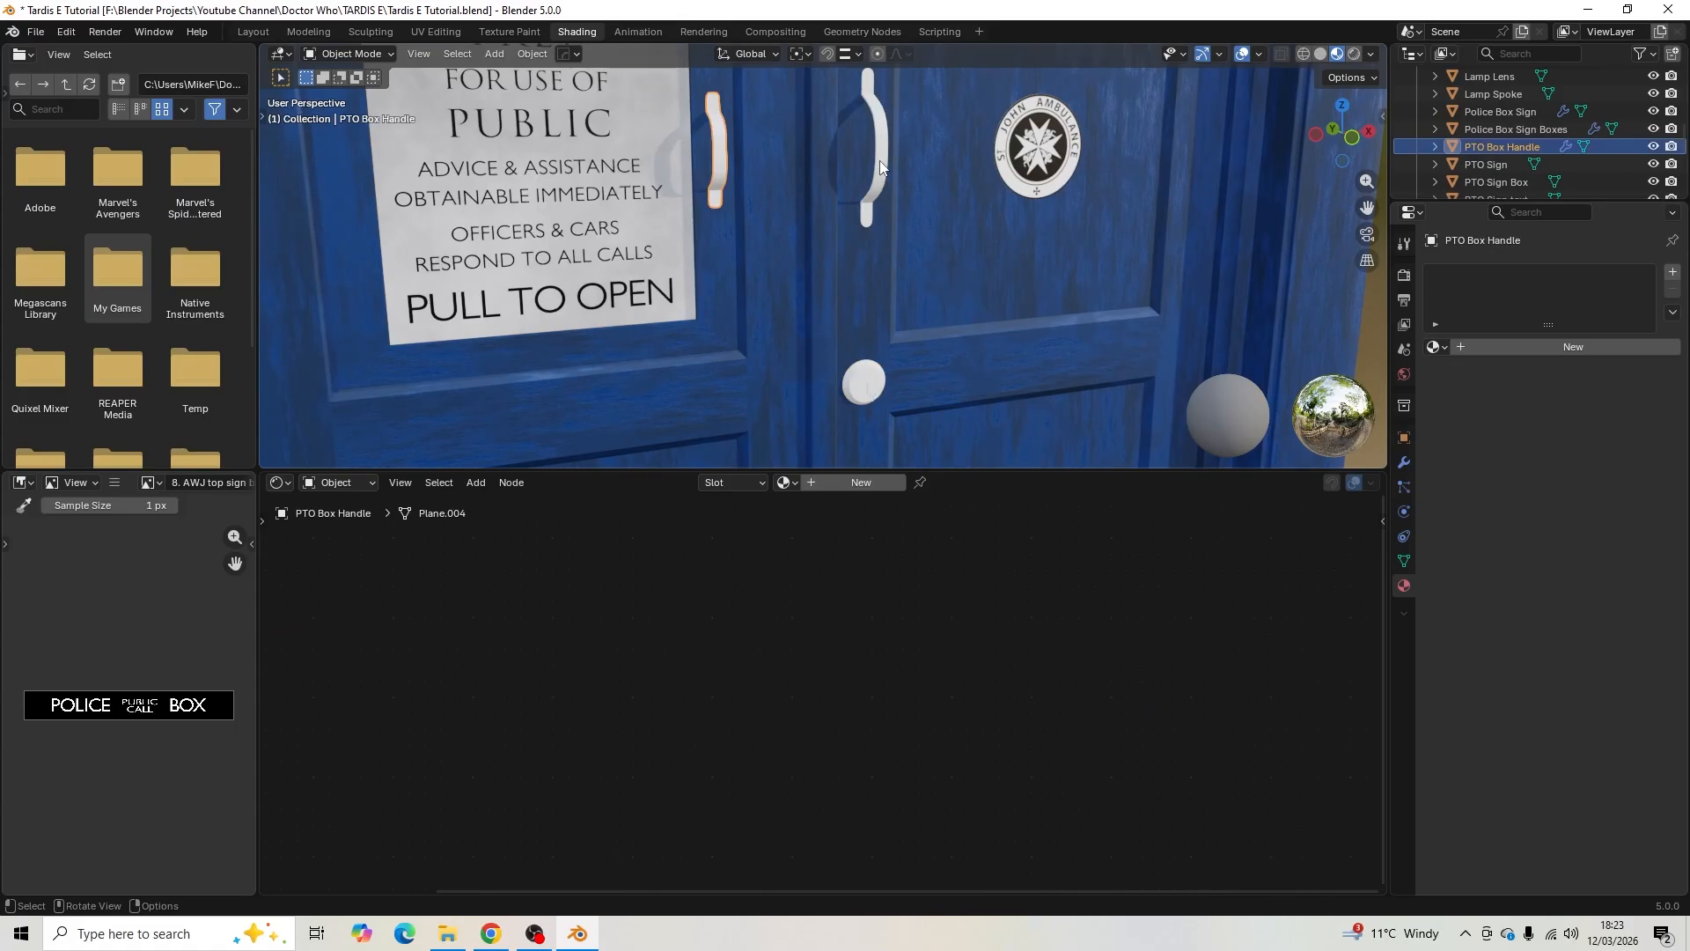
click(882, 156)
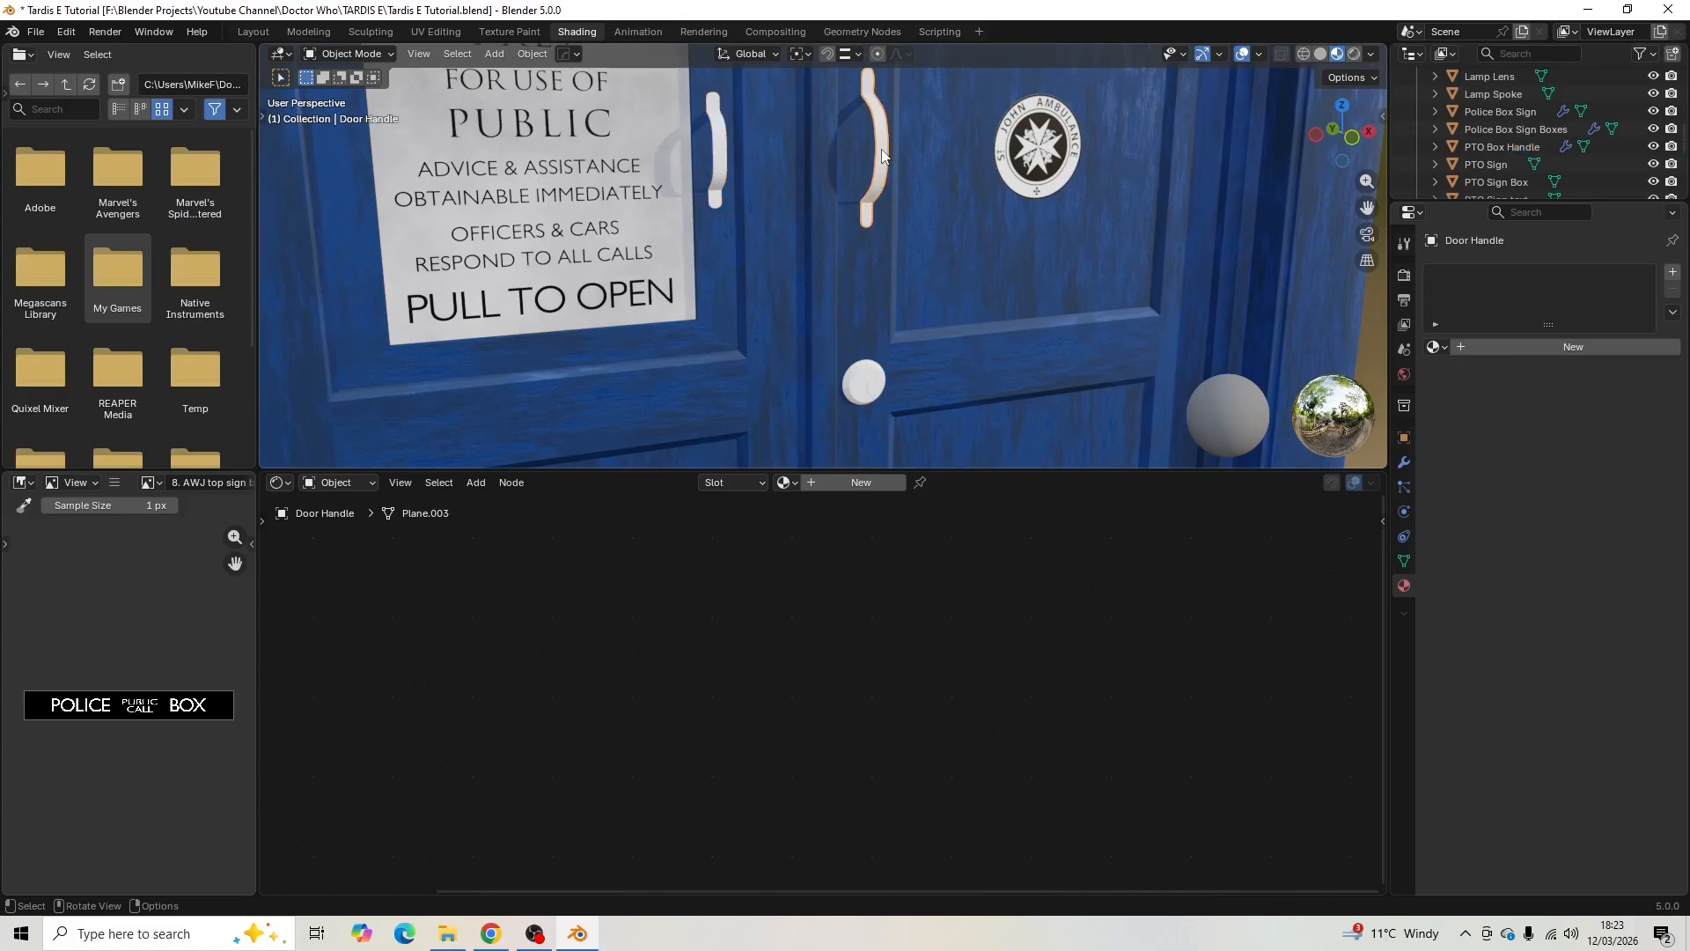
click(848, 490)
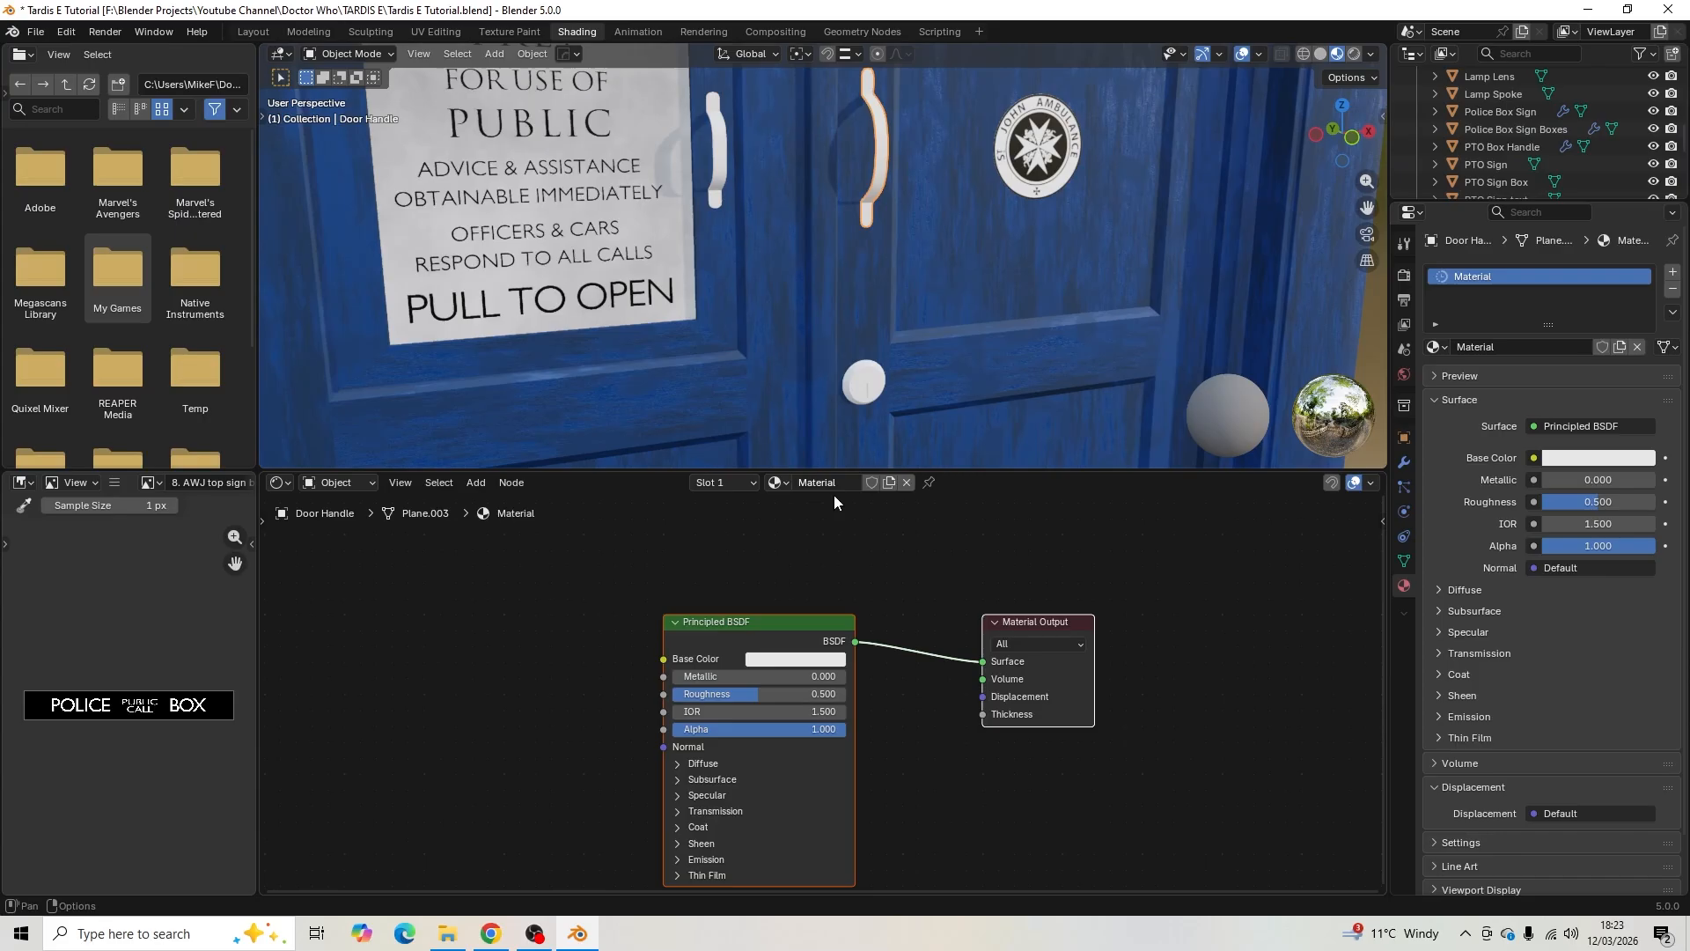
click(832, 487)
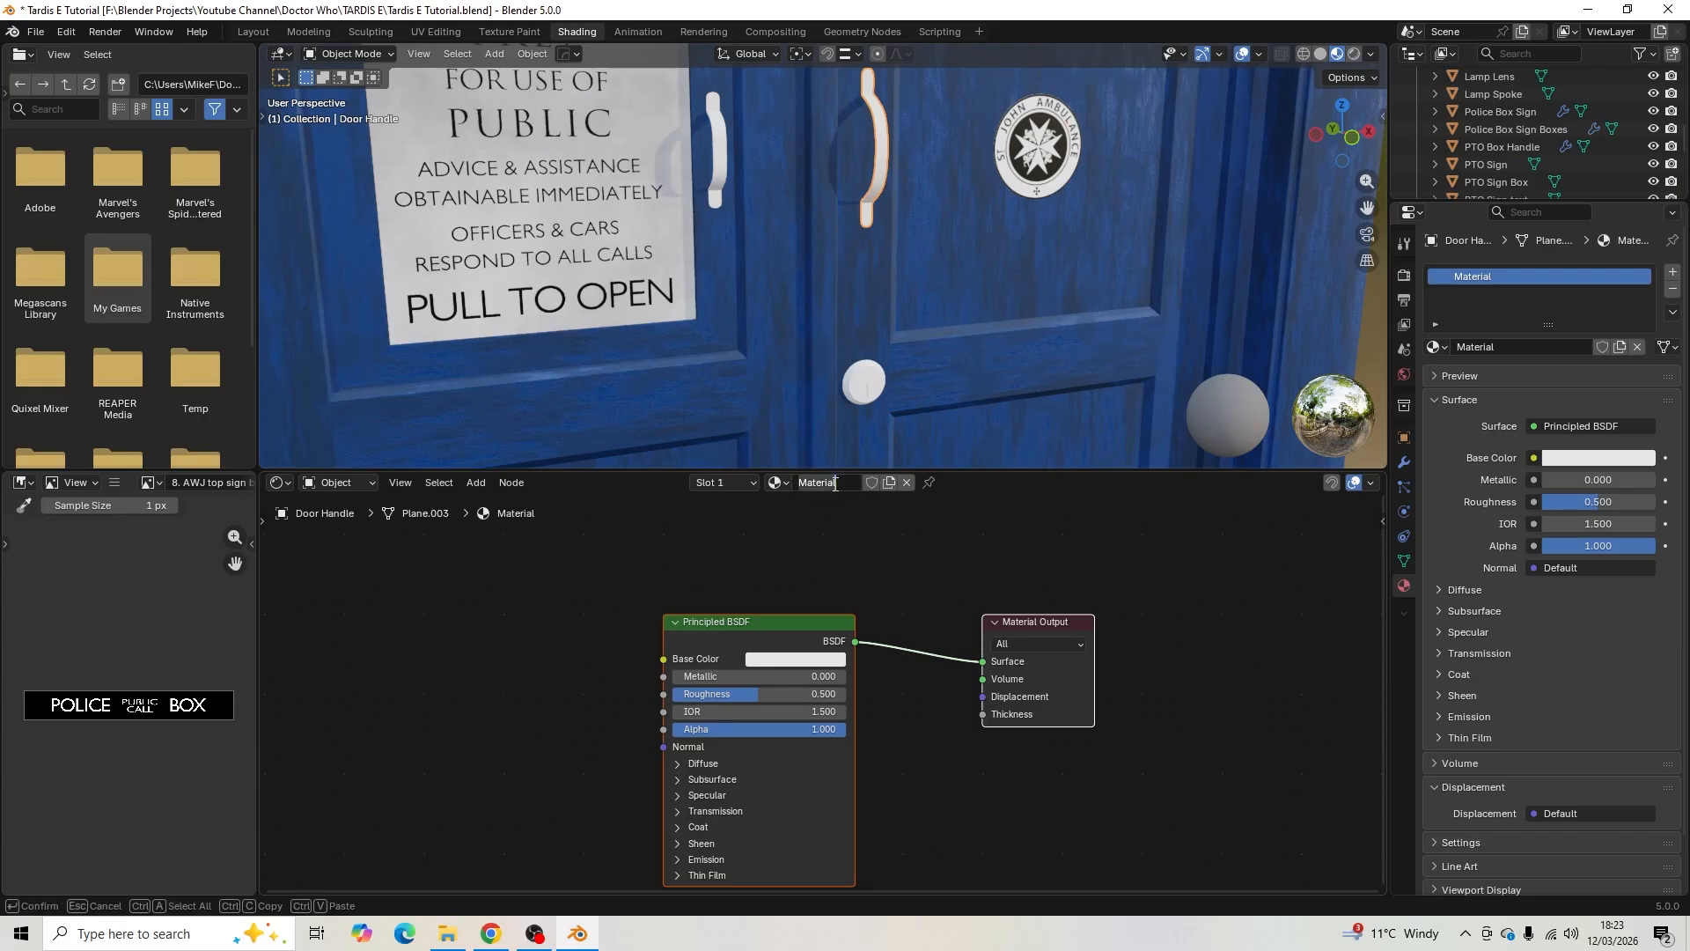
text(Plain Metal)
key(Return)
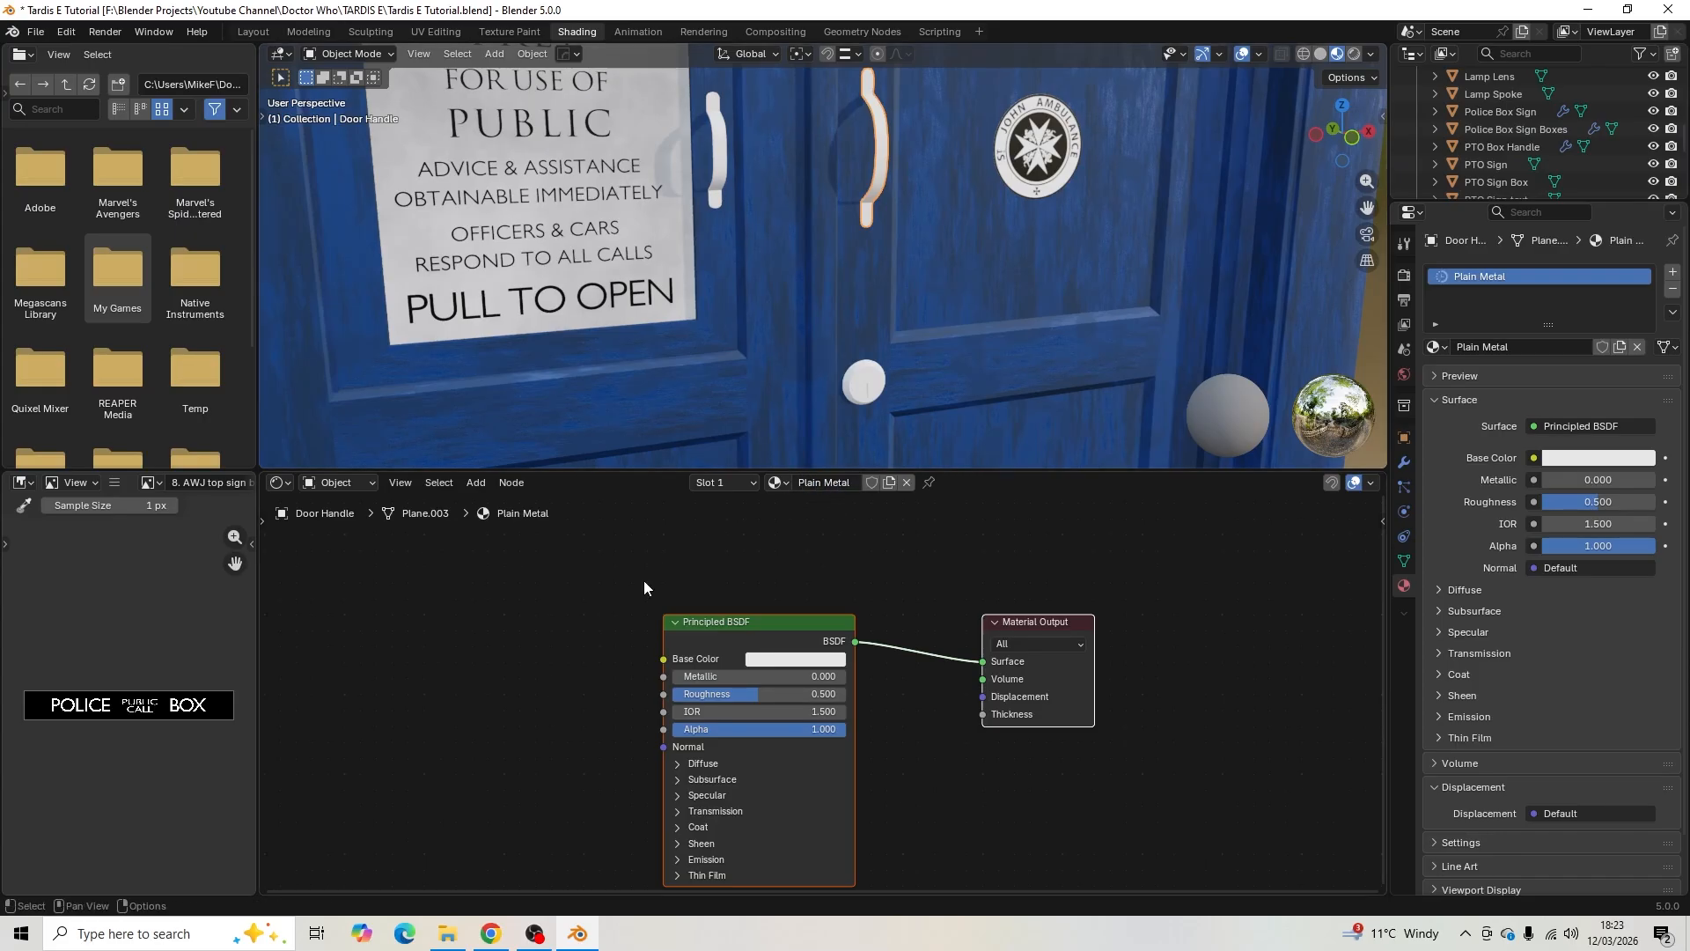
- Set the Plain Metal material's Metallic value to 1 and check the door handle up close
click(699, 617)
scroll(641, 657, up, 3)
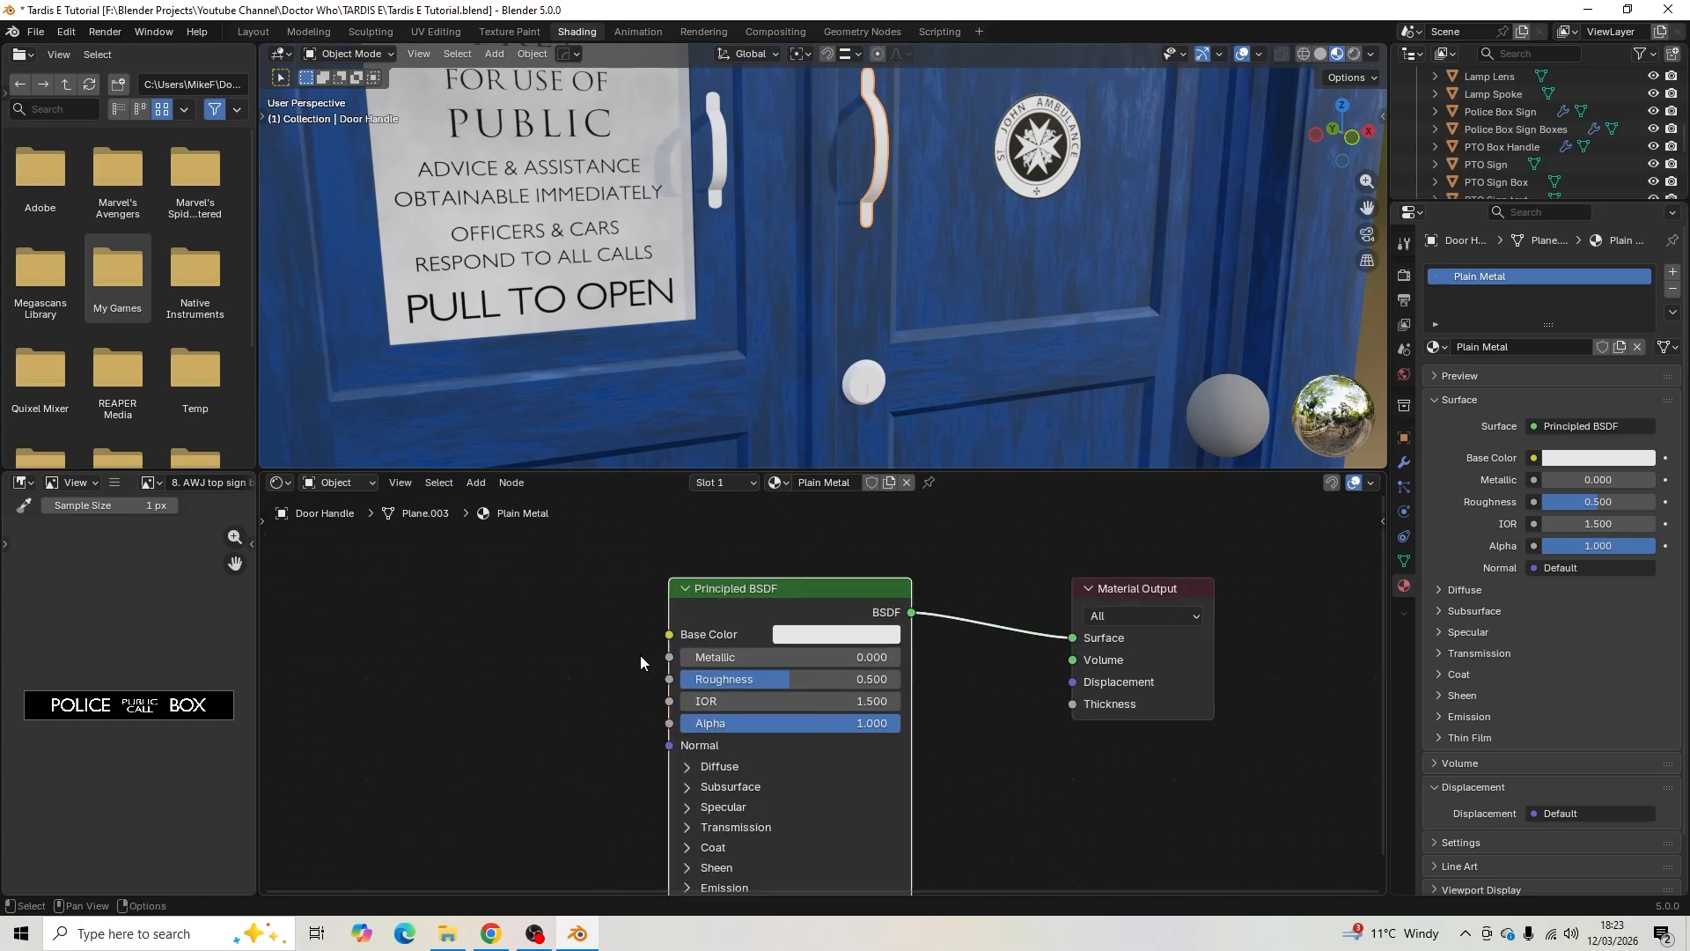
click(685, 652)
text(18)
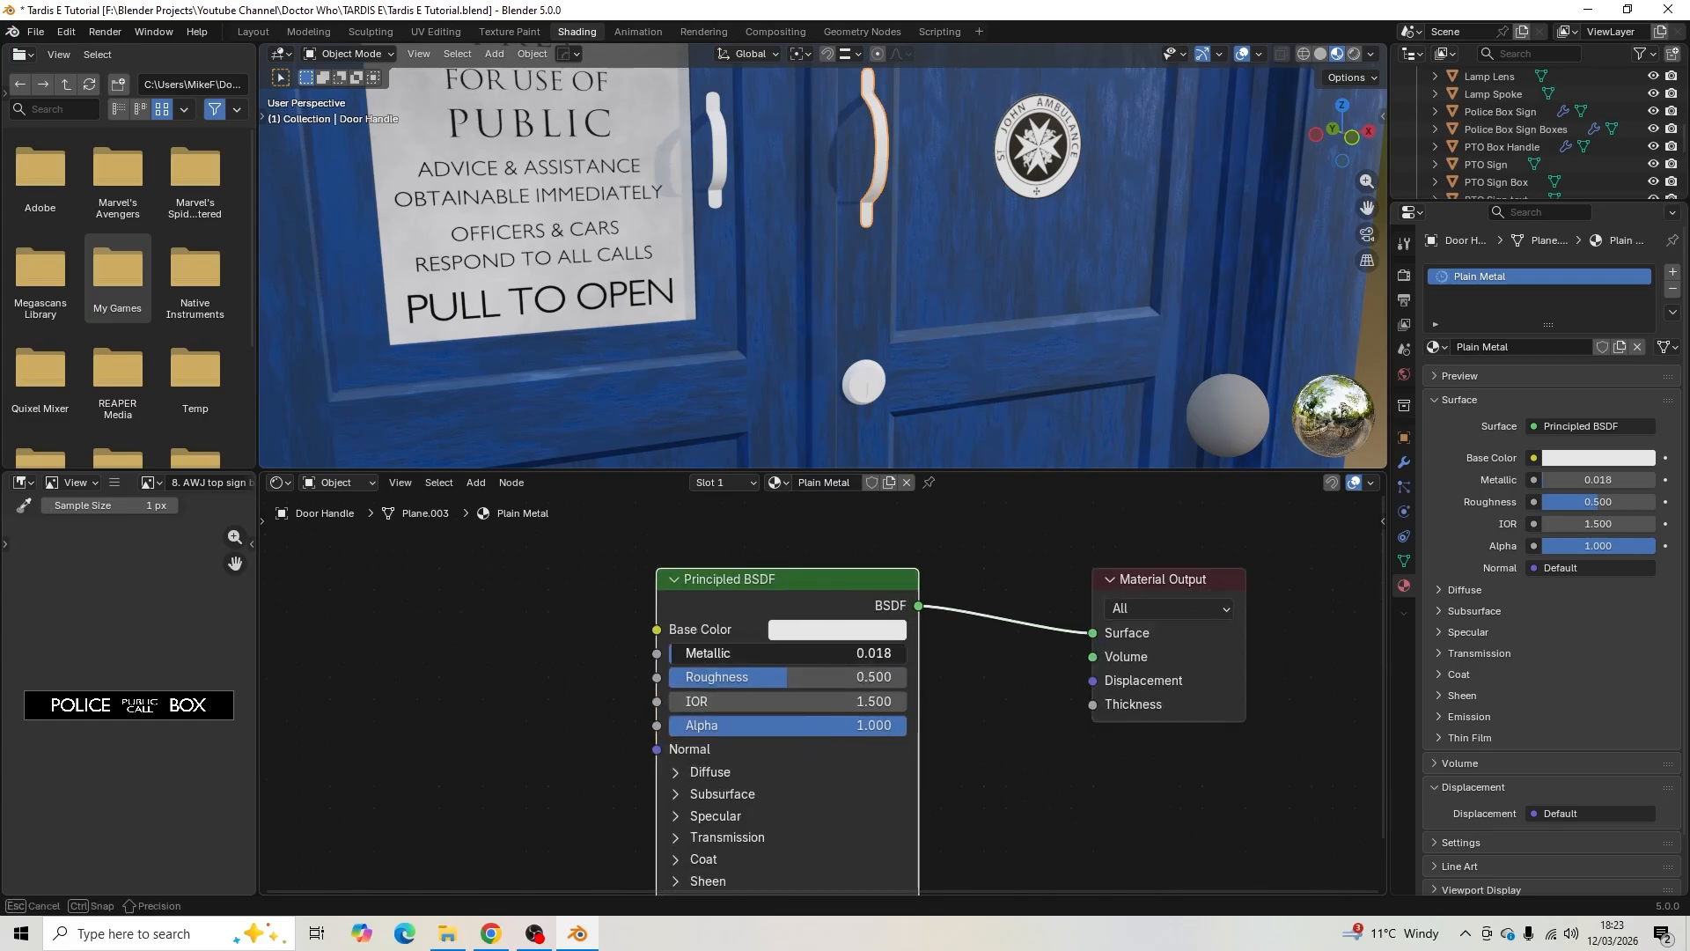
key(Return)
shift+middle_drag(793, 206, 832, 242)
scroll(806, 294, up, 2)
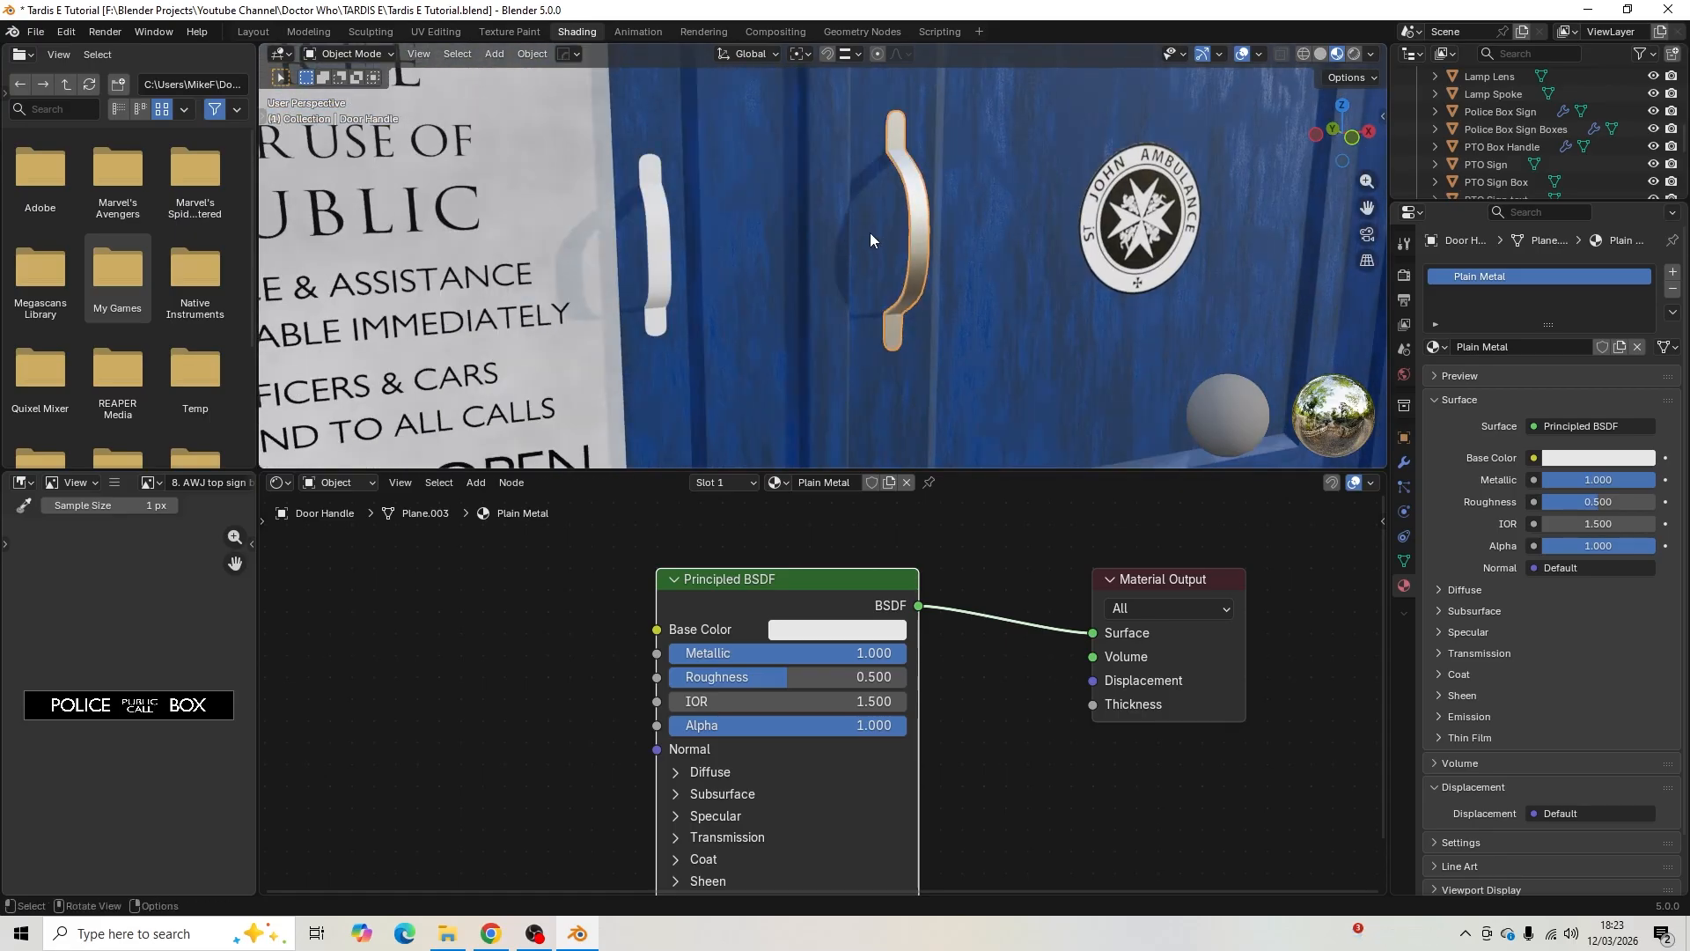
- Add a Noise Texture with Mapping and Texture Coordinate nodes to Plain Metal, and drive the mapping from Object coordinates
middle_drag(418, 642, 601, 652)
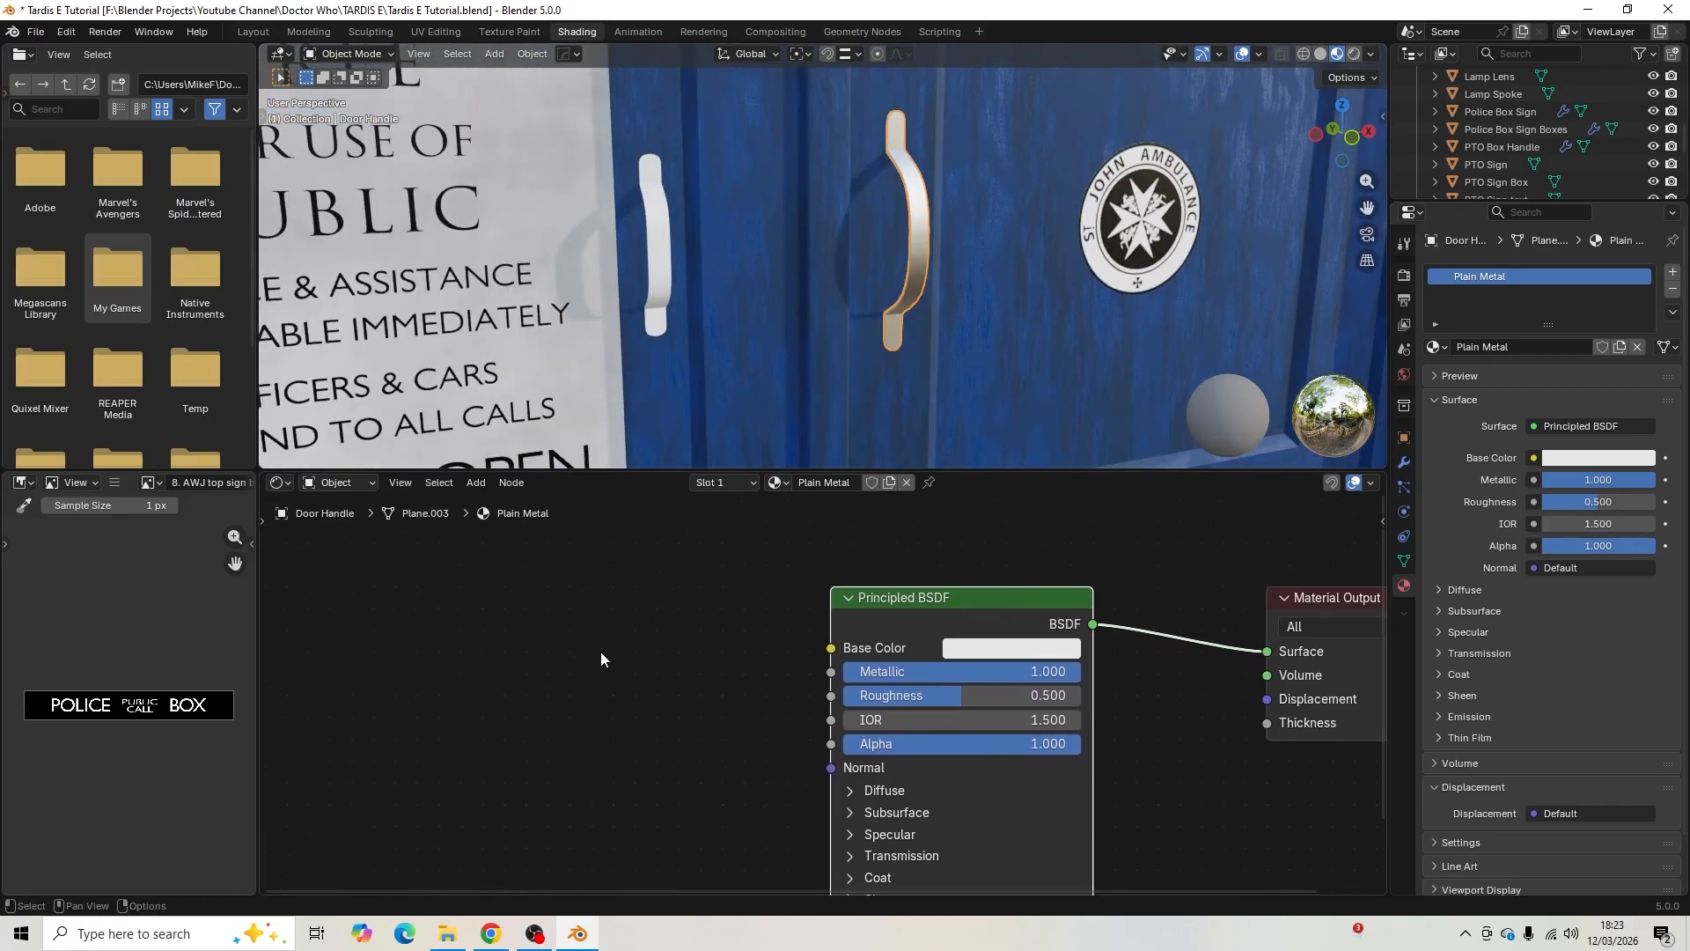
key(shift+a)
click(535, 603)
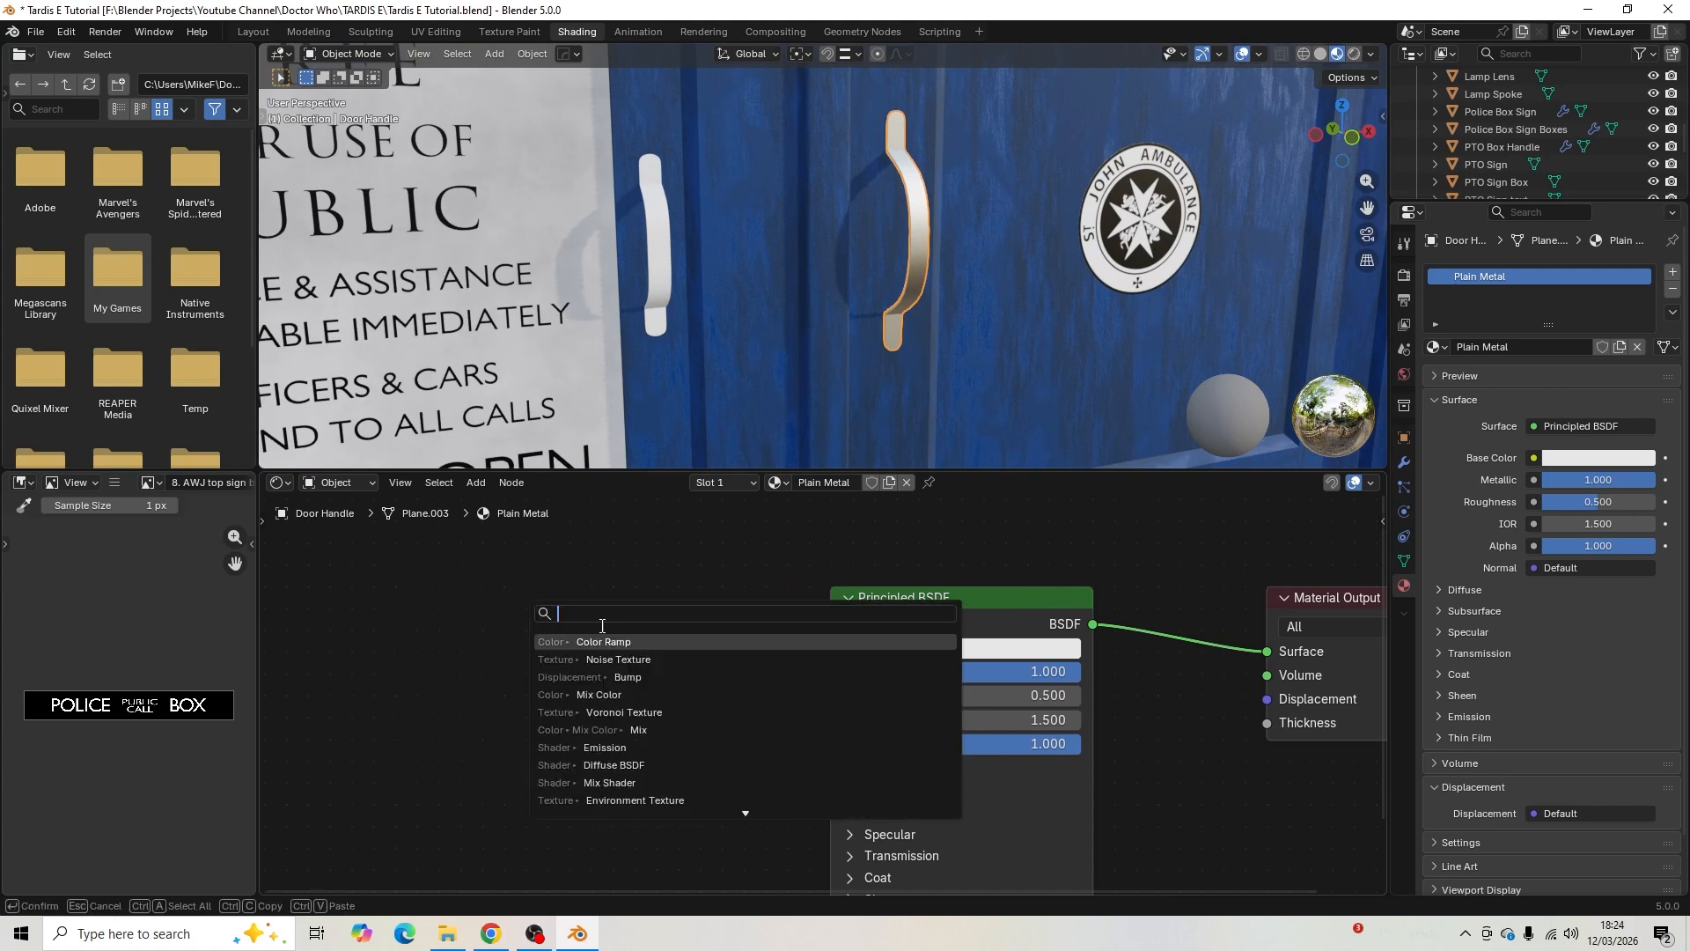
click(607, 658)
click(588, 576)
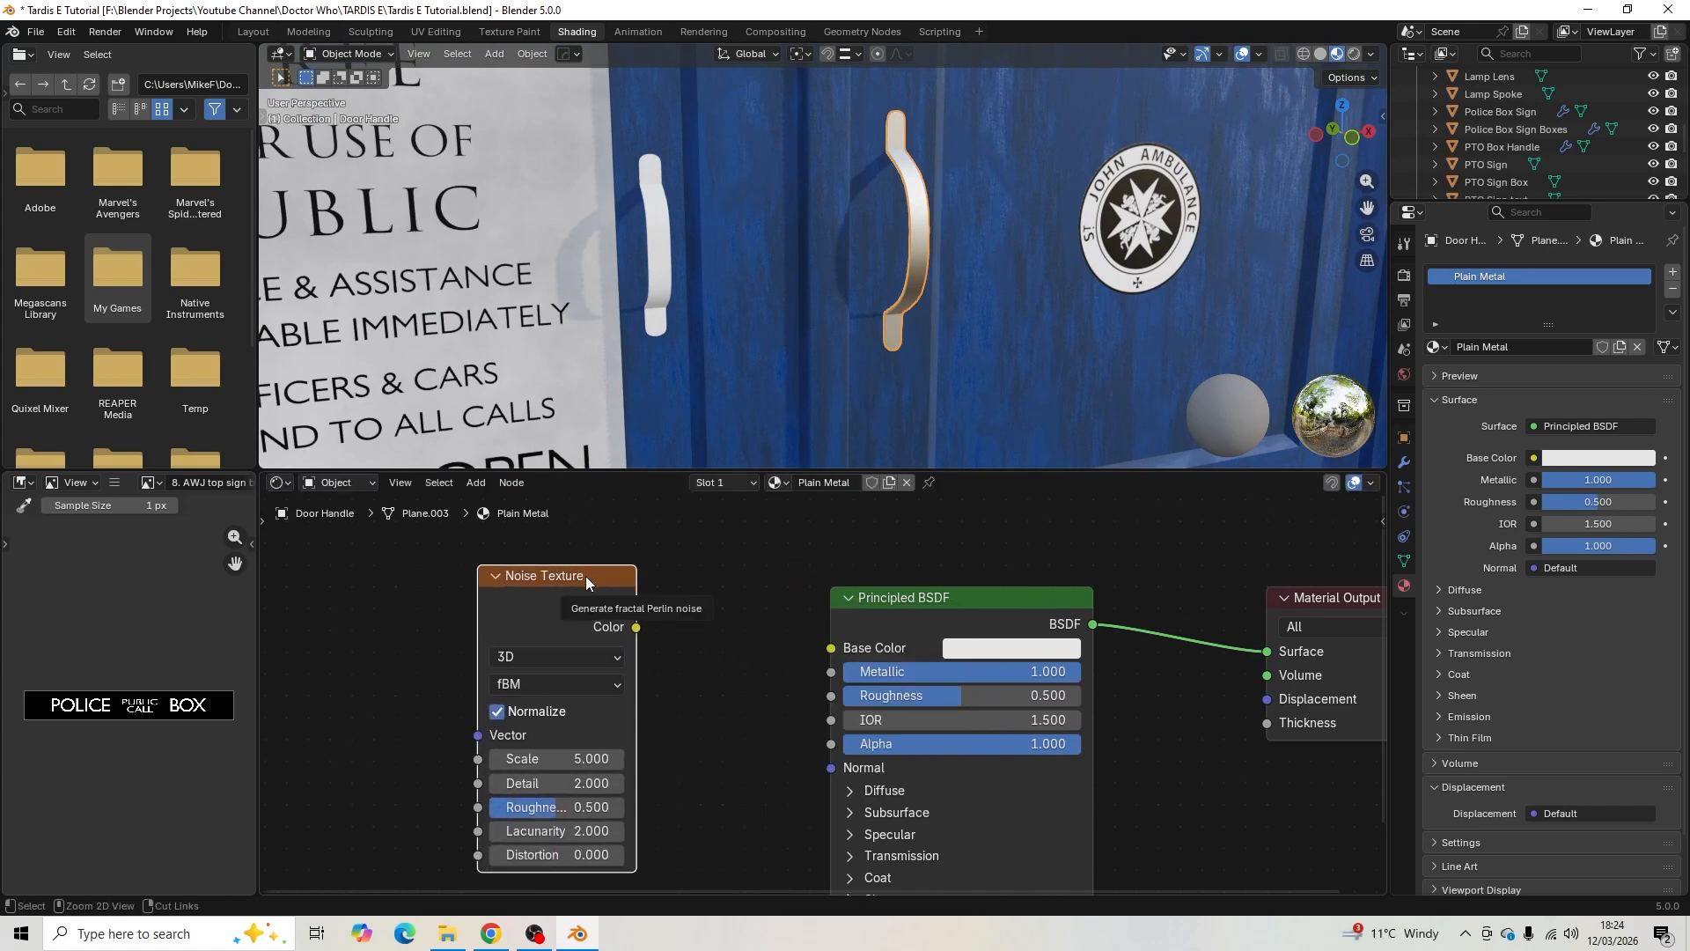
key(ctrl+t)
middle_drag(419, 579, 710, 536)
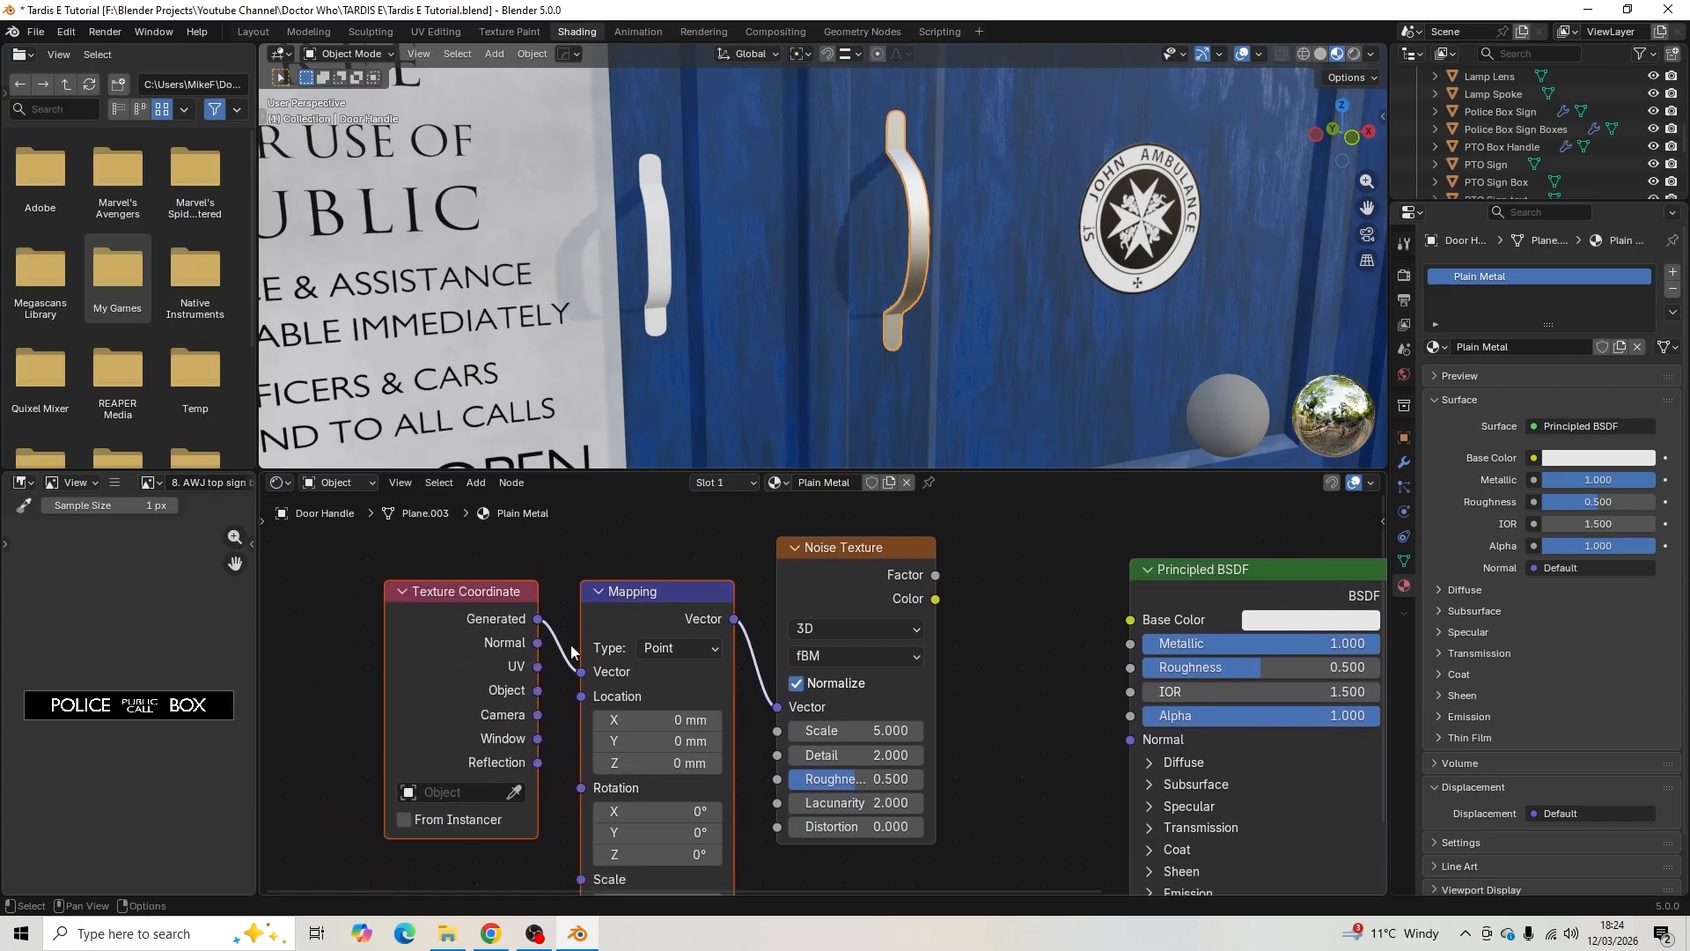
scroll(485, 678, up, 1)
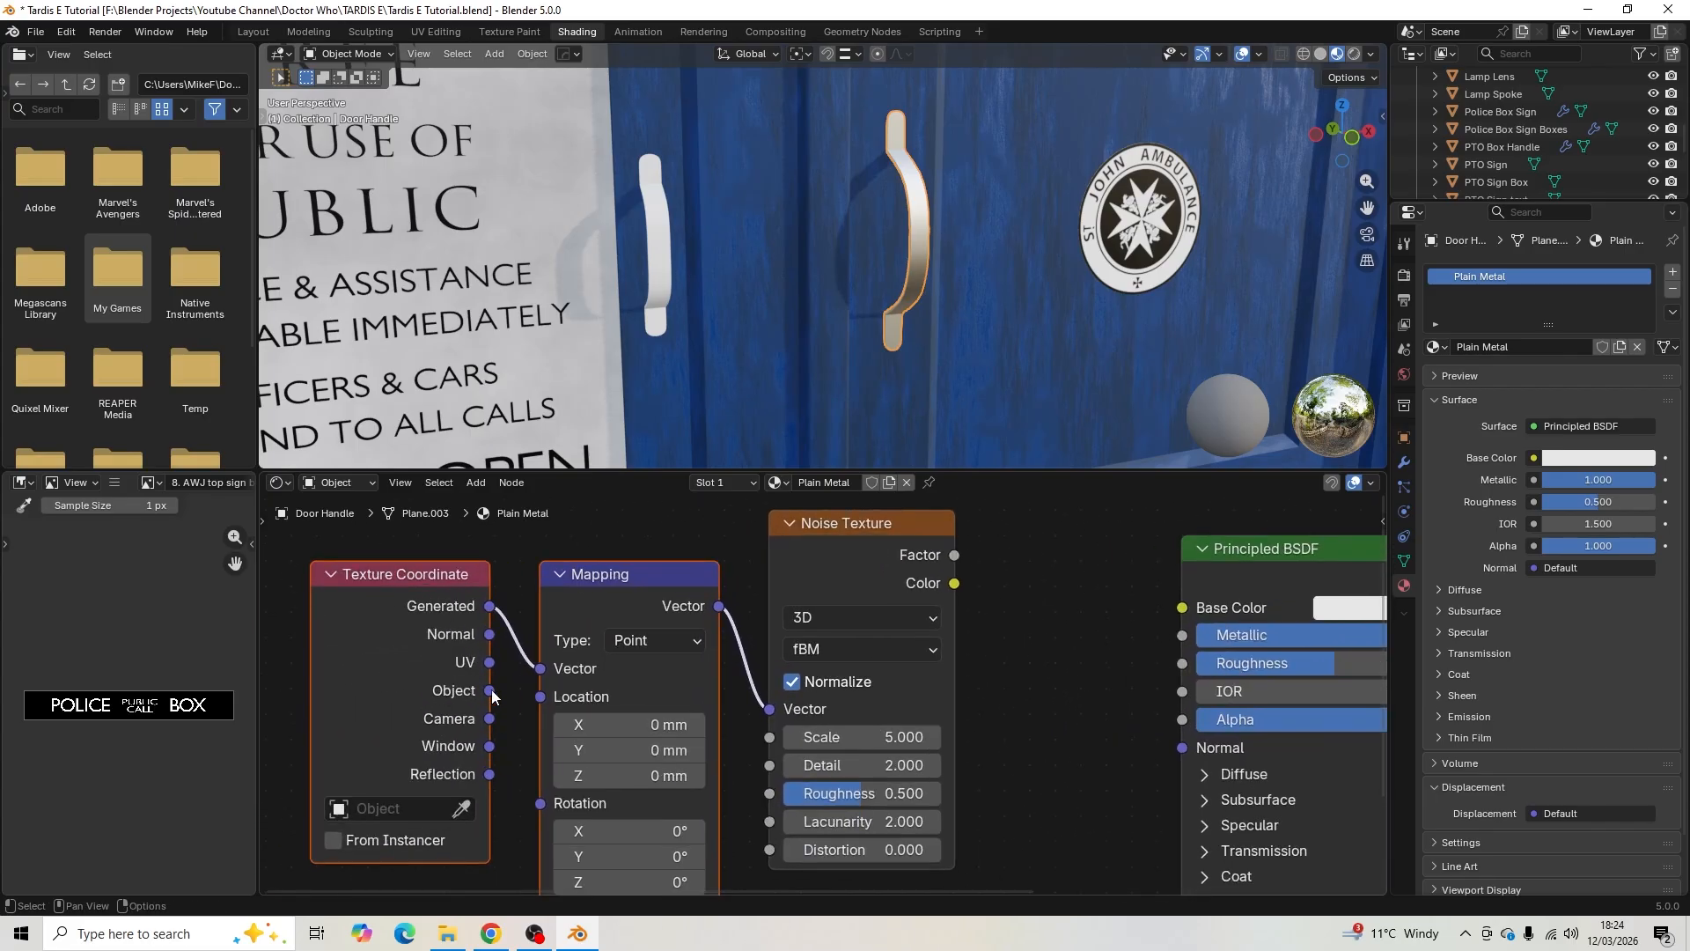
drag(489, 690, 539, 670)
- Preview the Noise Texture on the door handle and raise its scale, trying 15 and settling on 50
middle_drag(877, 525, 758, 569)
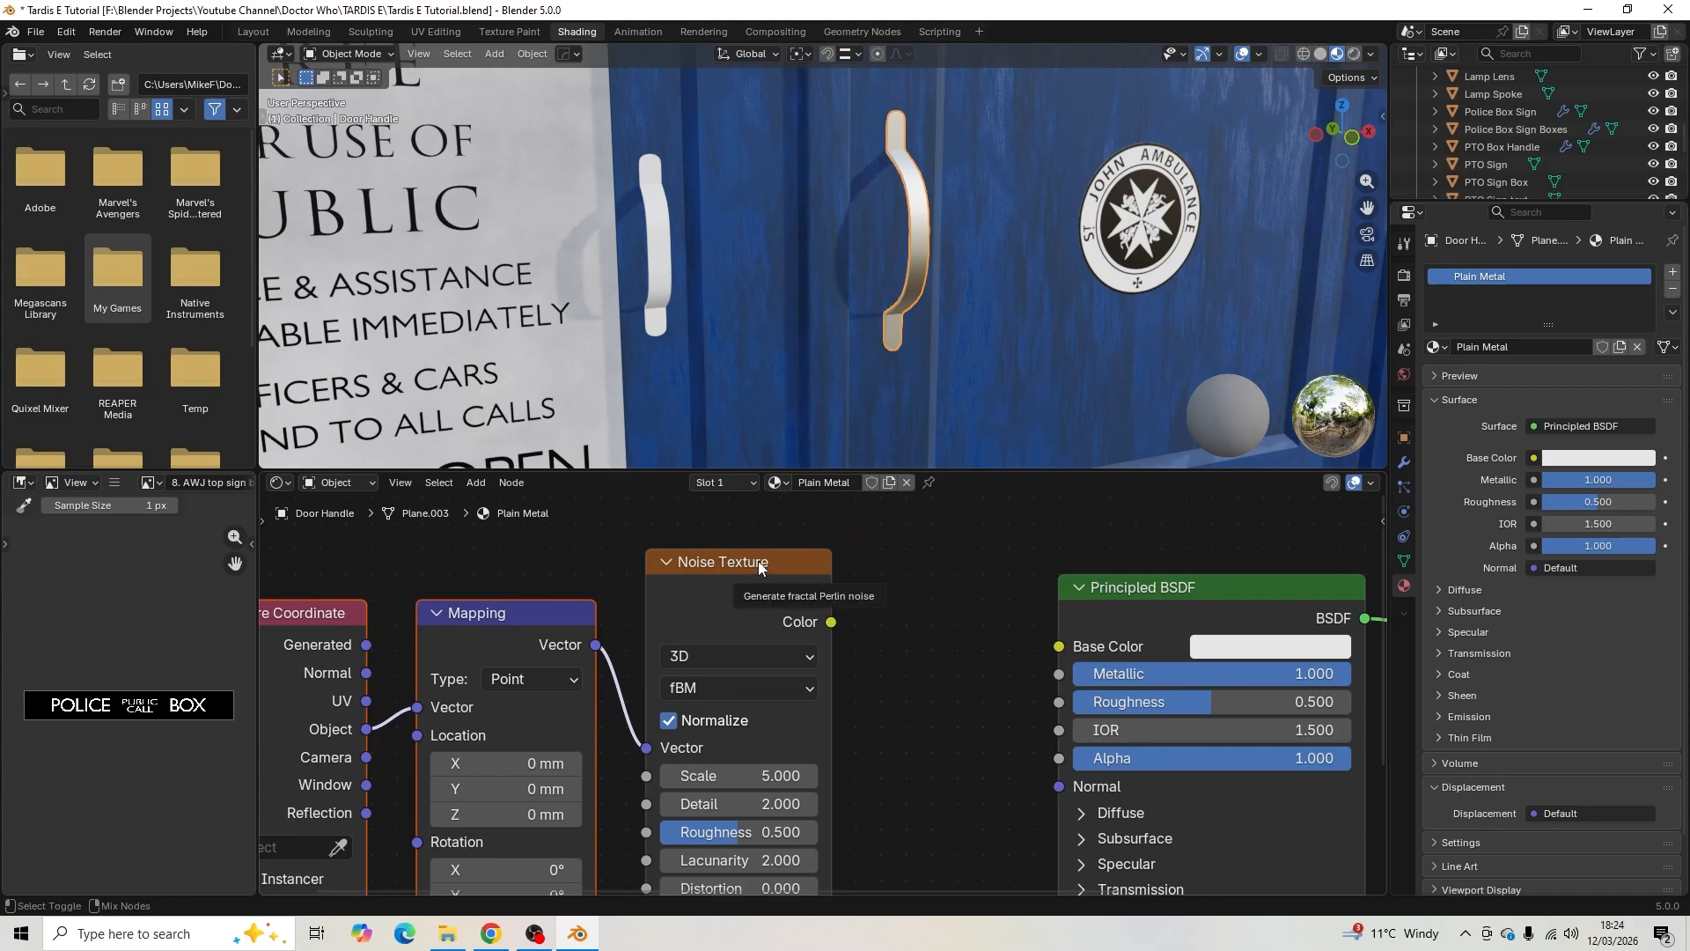
ctrl+shift+click(764, 556)
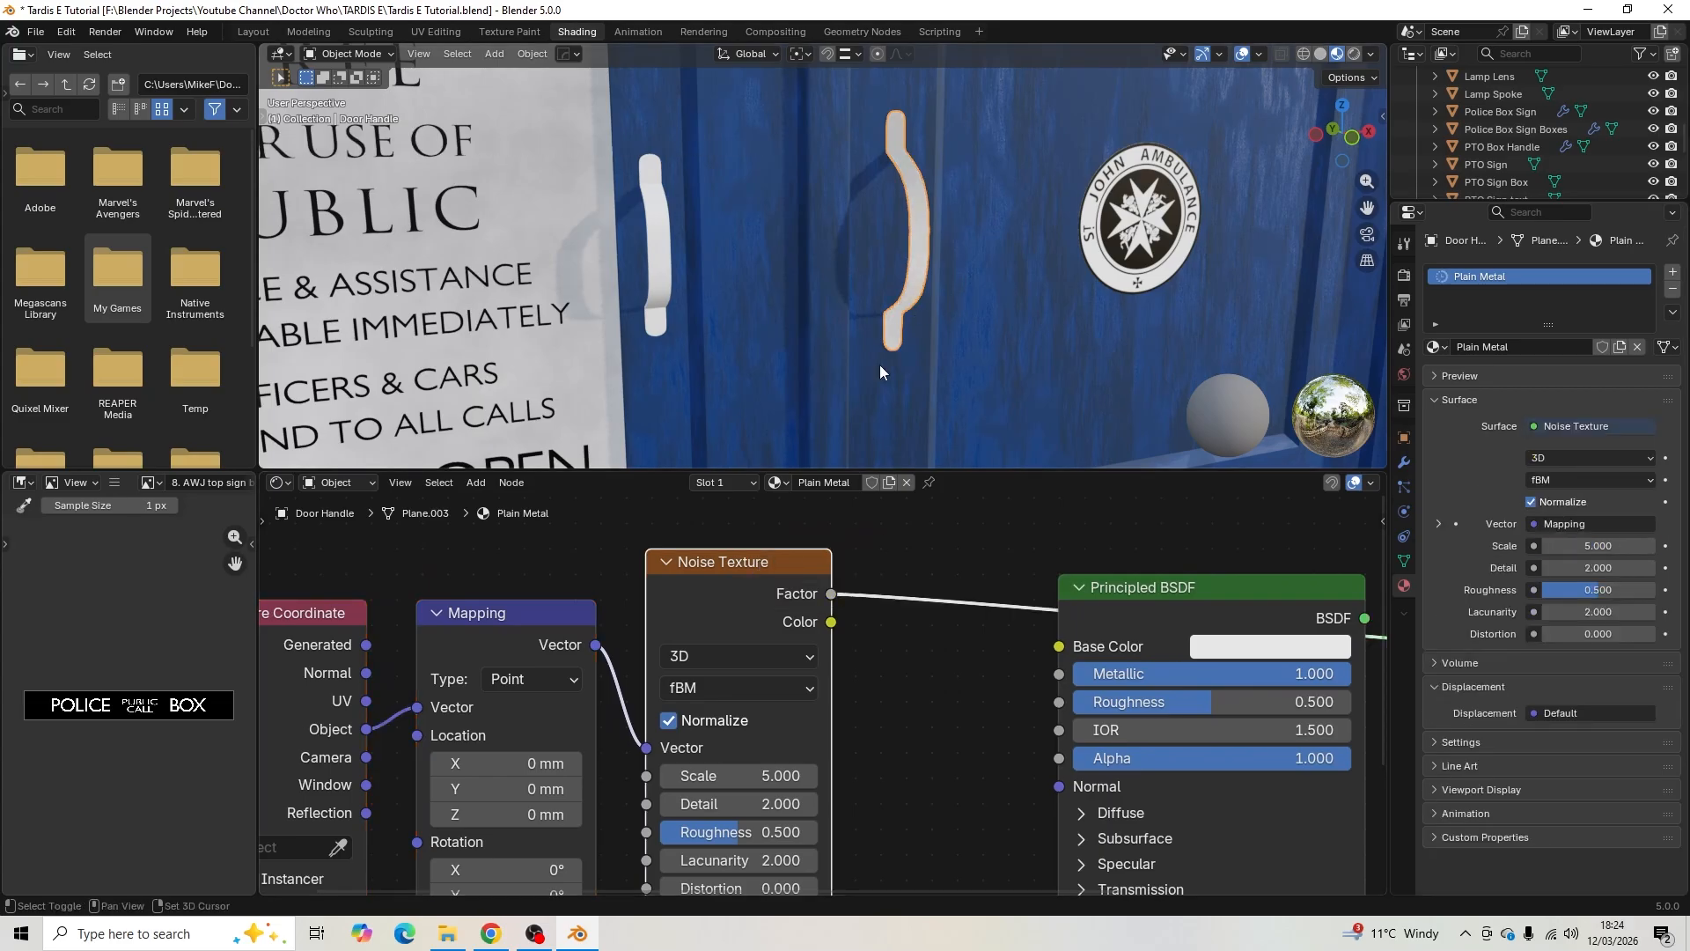
click(749, 776)
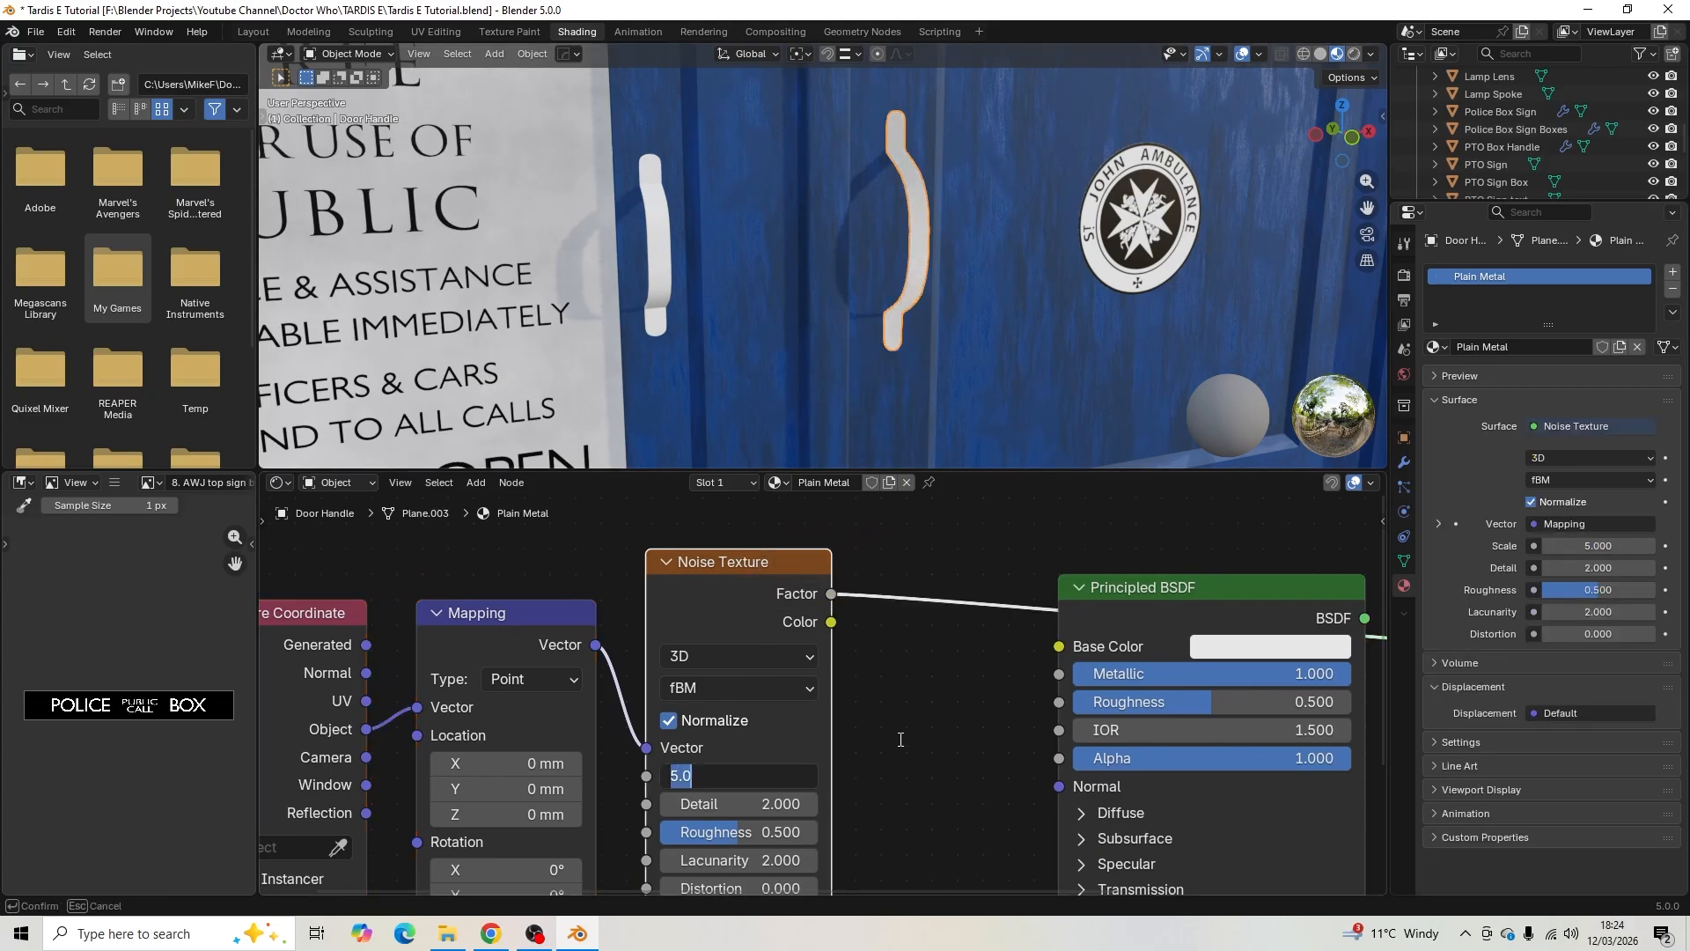
text(15)
key(Return)
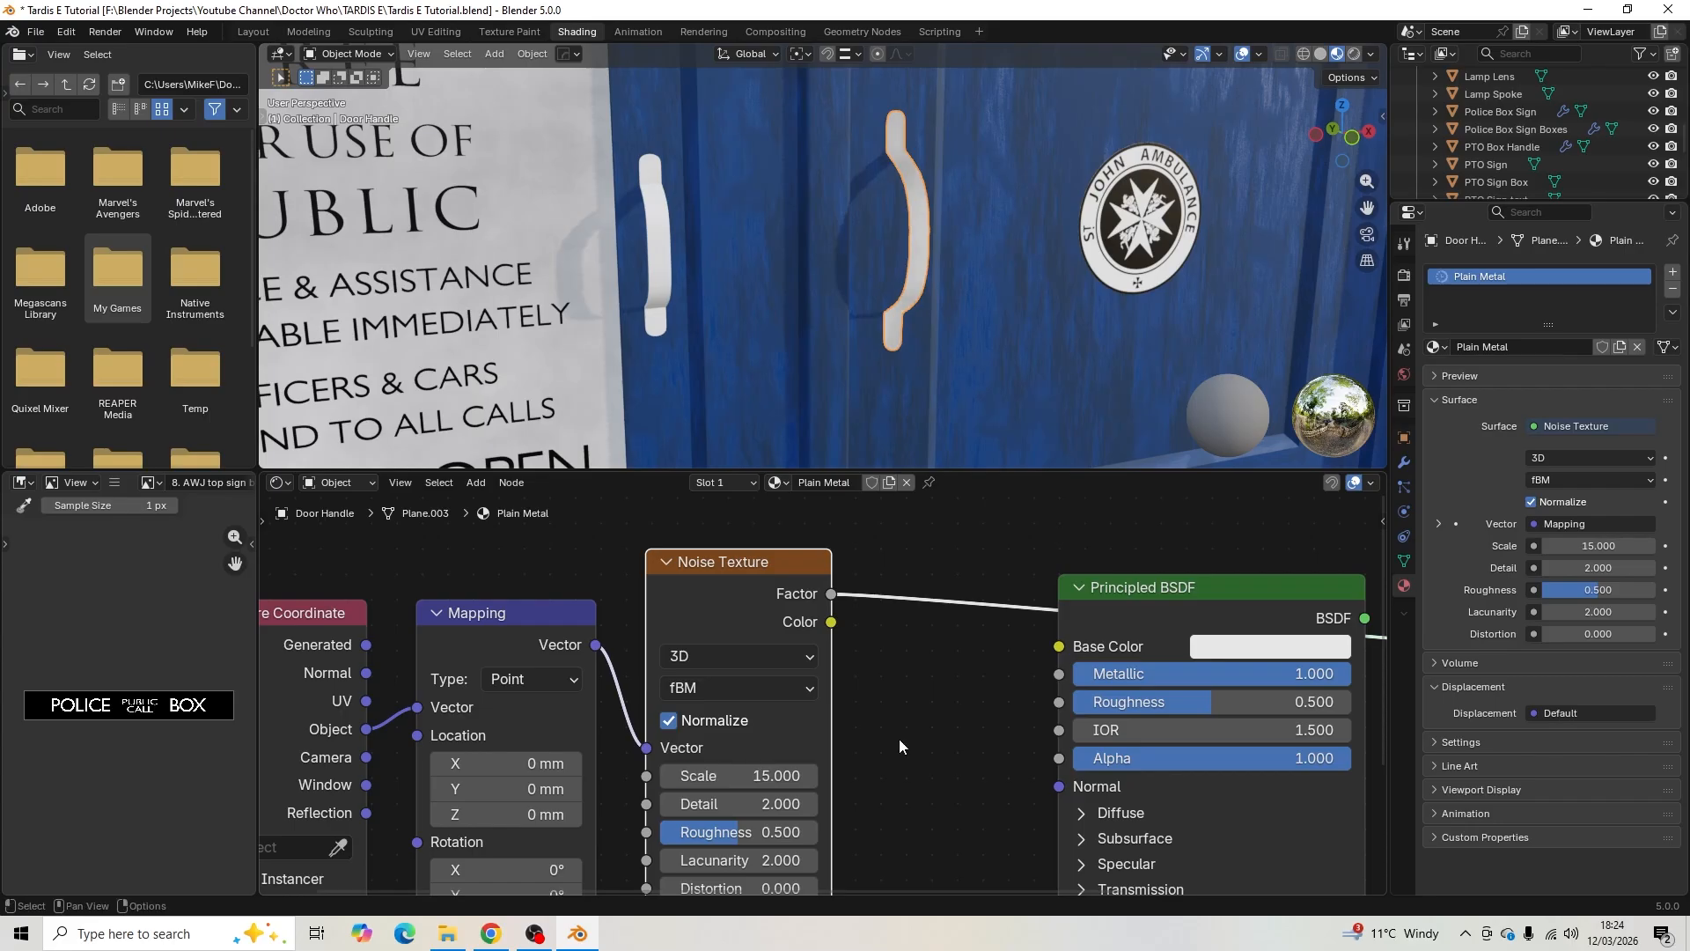
click(742, 775)
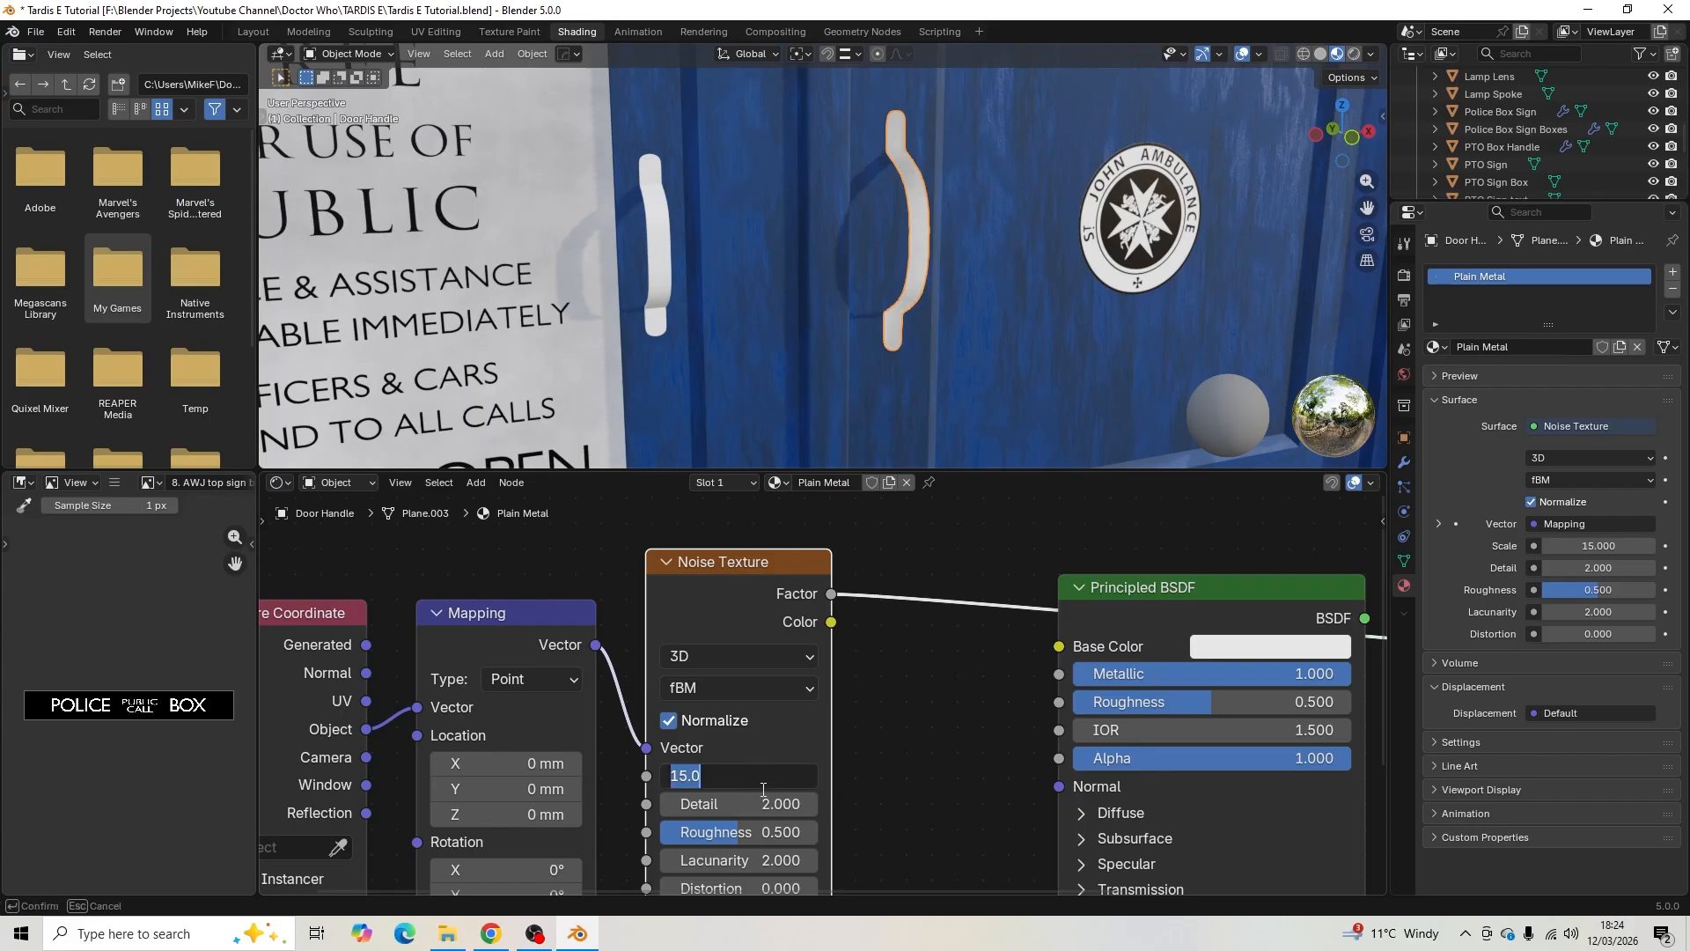
text(50)
key(Return)
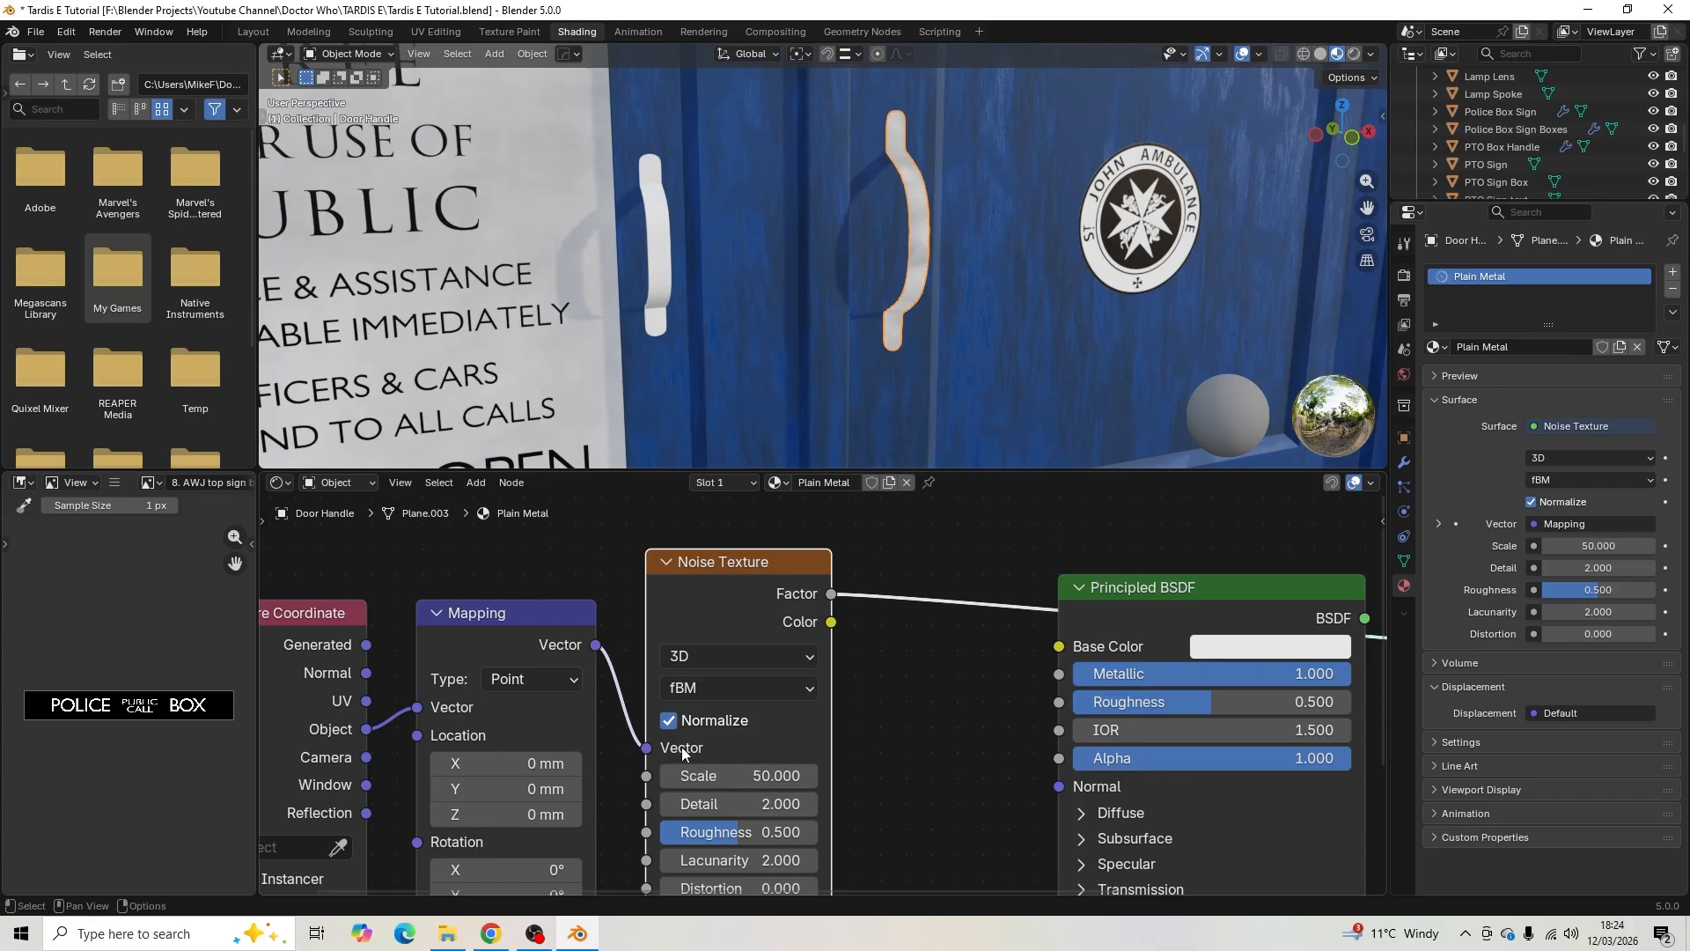
scroll(924, 366, up, 7)
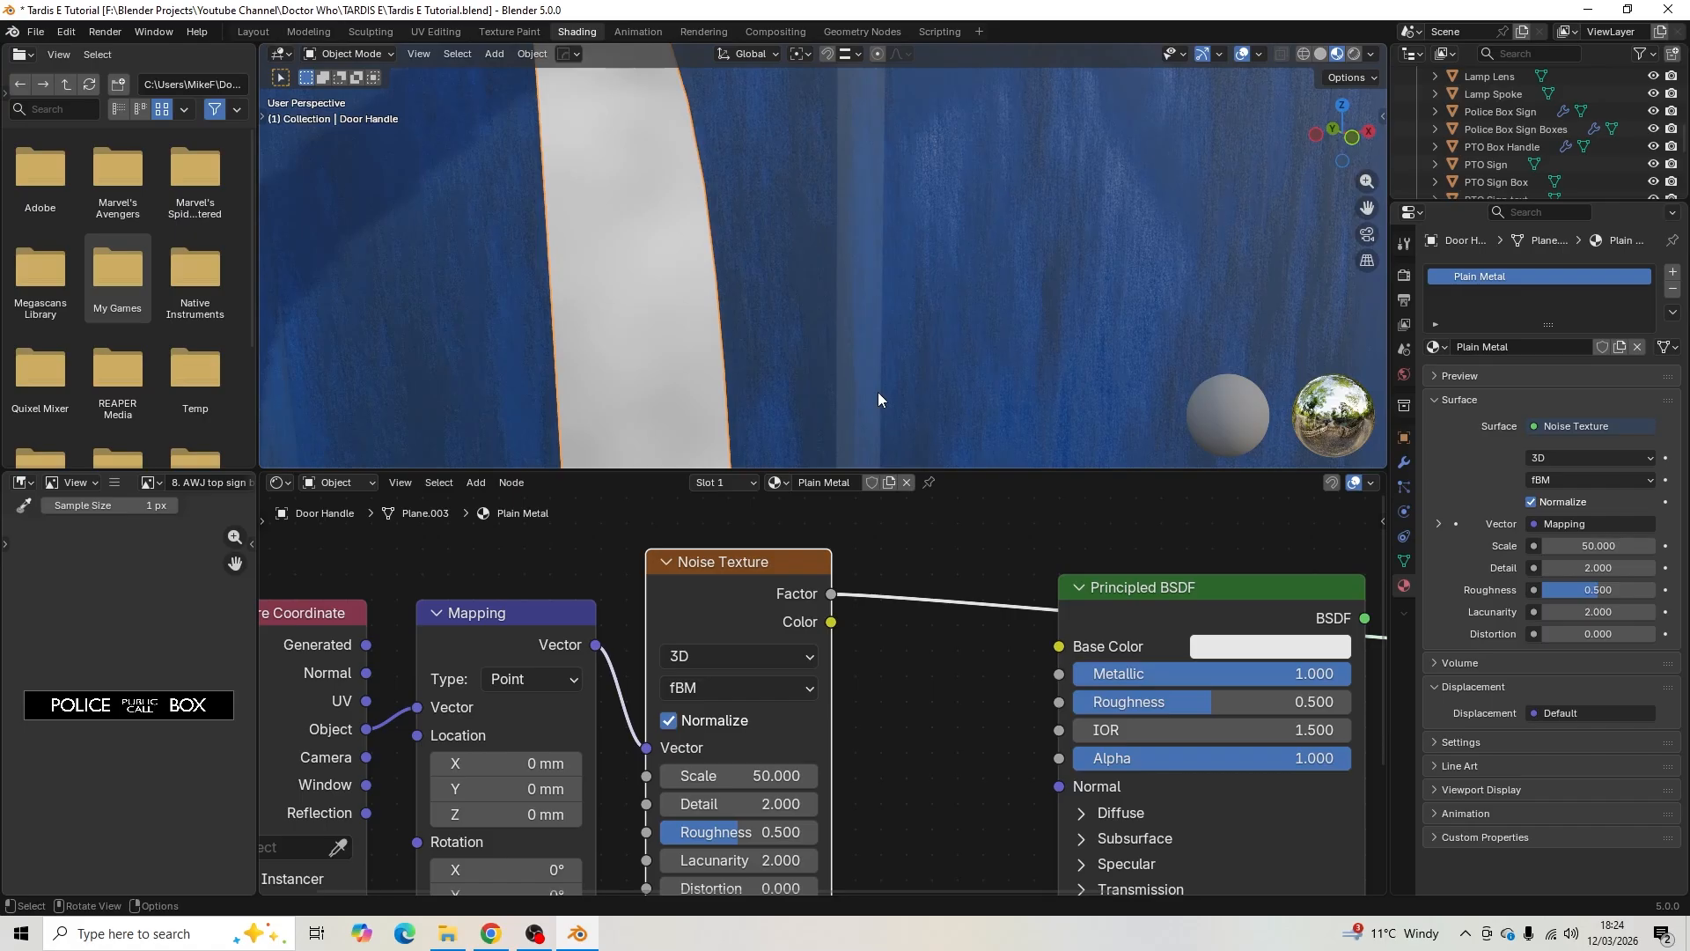
scroll(879, 392, down, 6)
- Insert a Color Ramp after the handle's Noise Texture and move its black stop to position 0.218
scroll(627, 656, down, 1)
drag(432, 565, 812, 790)
drag(785, 590, 571, 615)
key(shift+a)
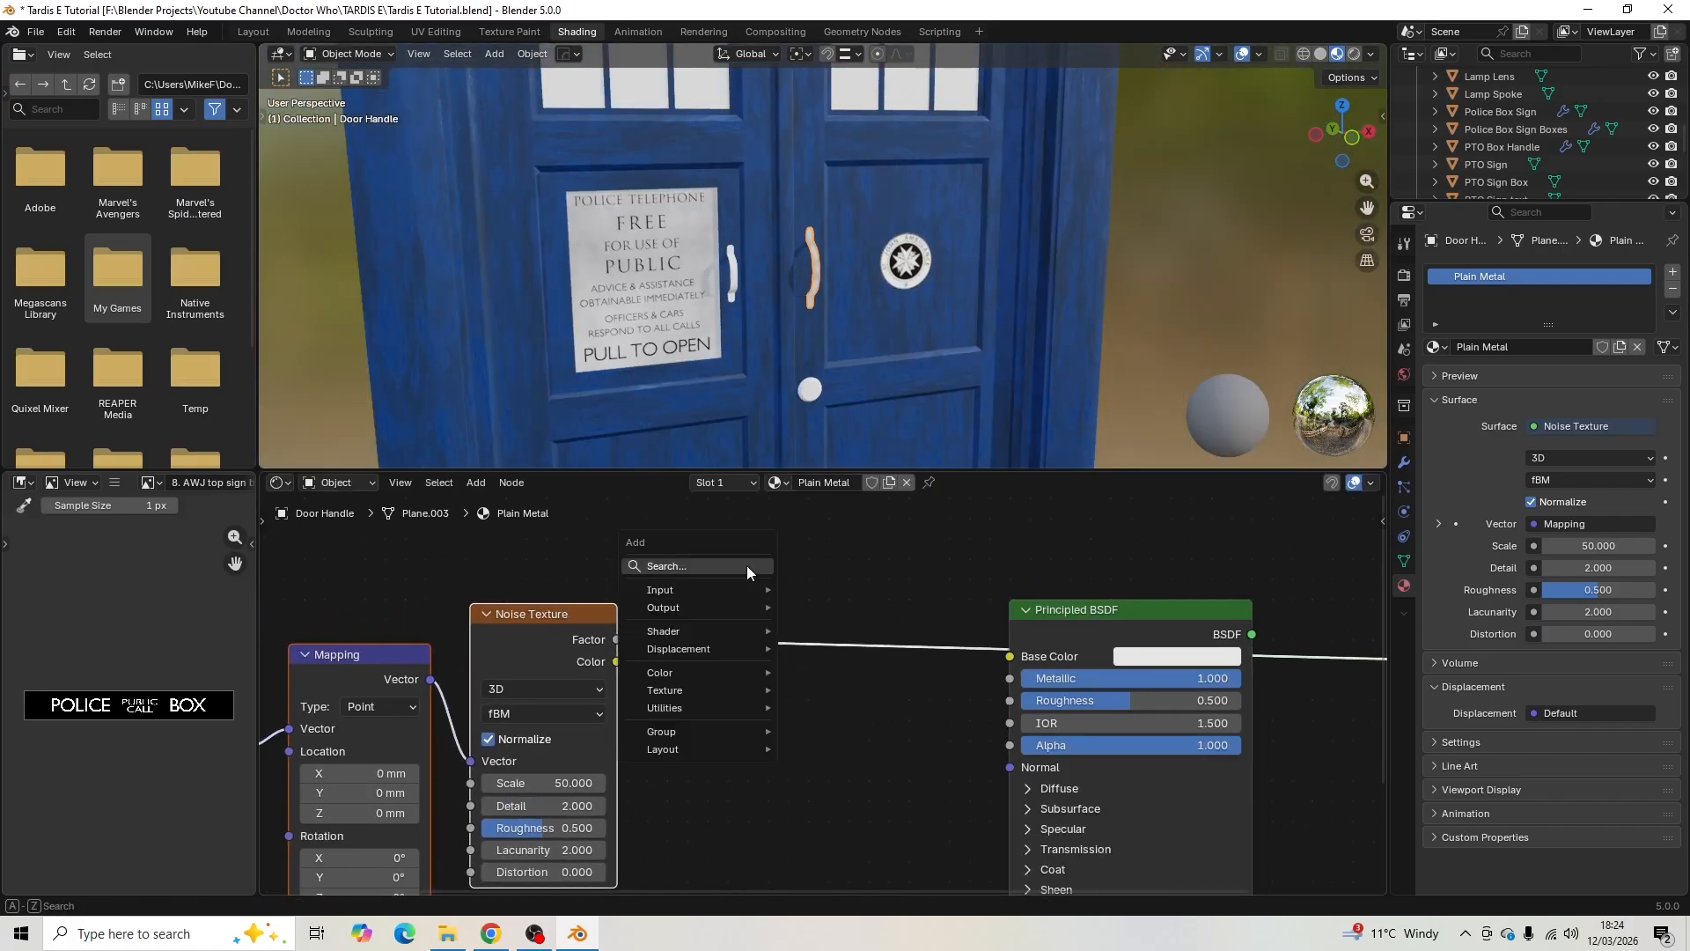
click(746, 565)
text(c)
click(817, 601)
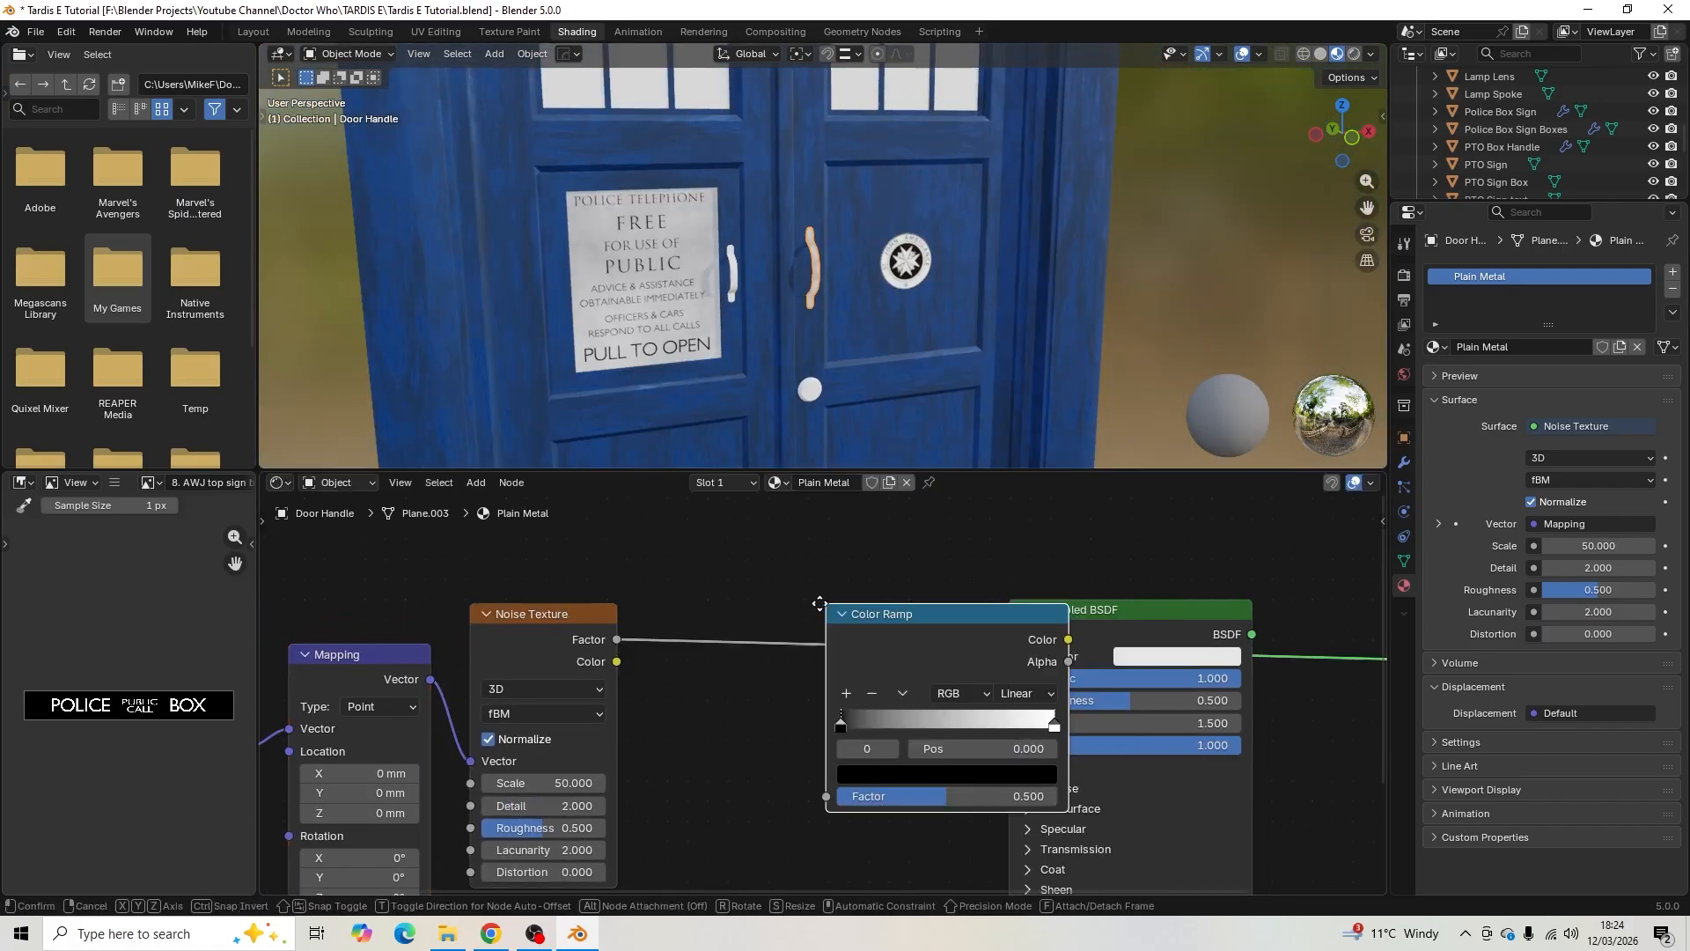
click(675, 563)
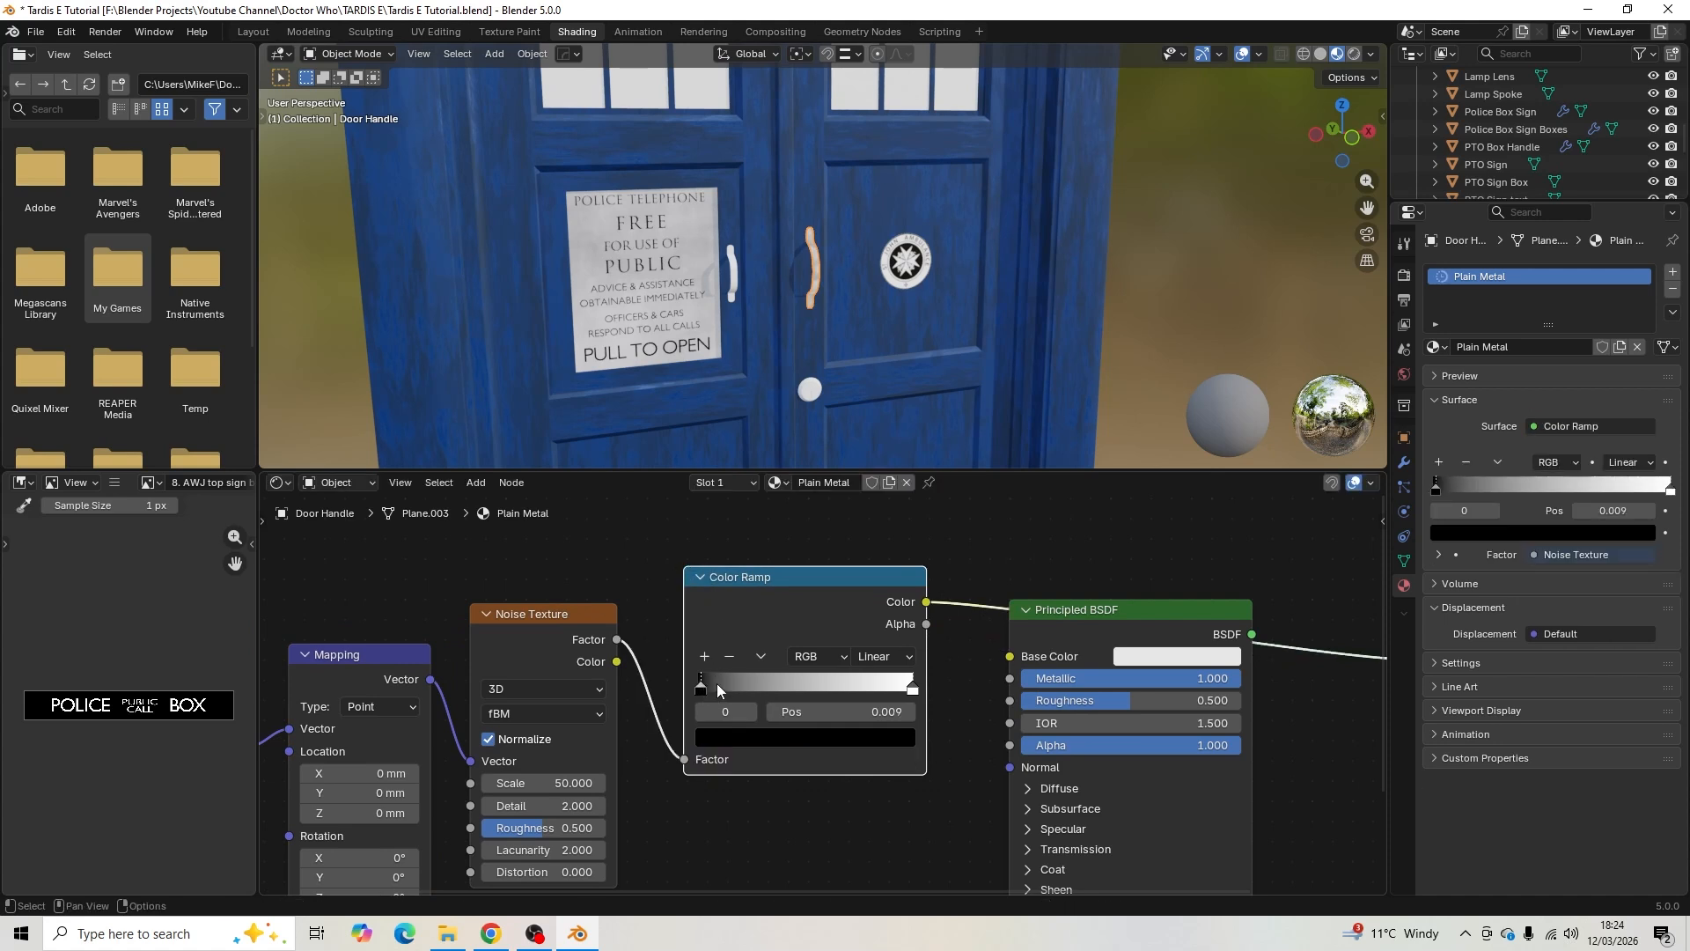
mouse_move(716, 683)
mouse_down()
mouse_move(779, 684)
mouse_move(749, 683)
mouse_up()
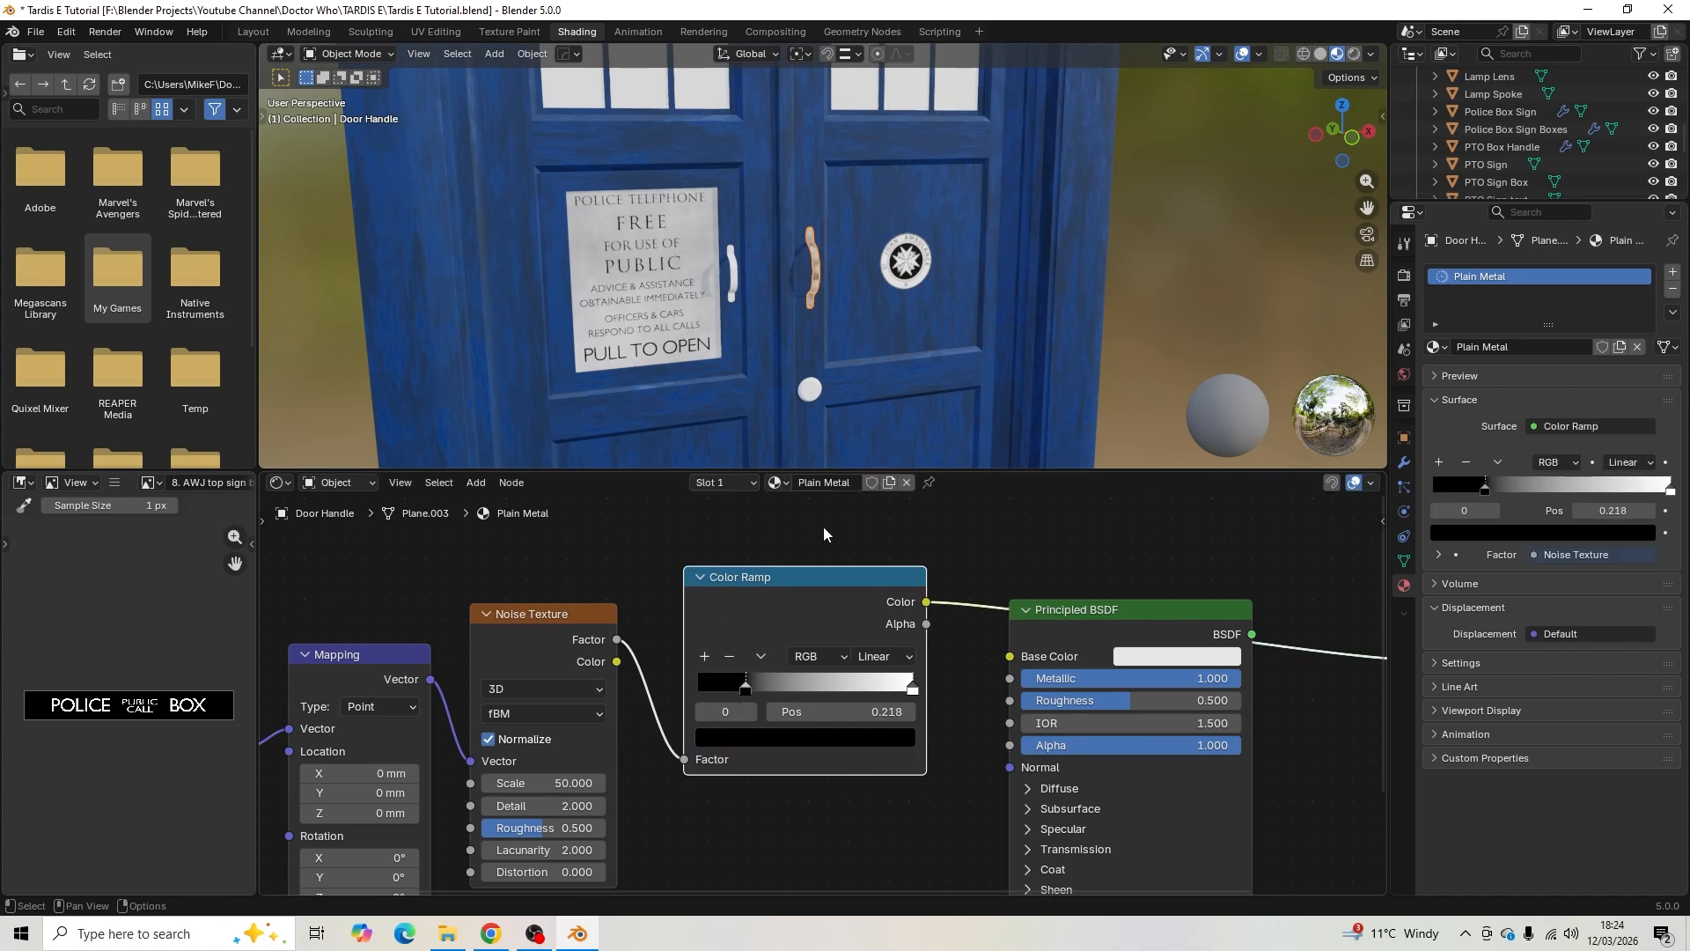
- Raise the Noise Texture scale of the Plain Metal material to 100
scroll(865, 335, up, 6)
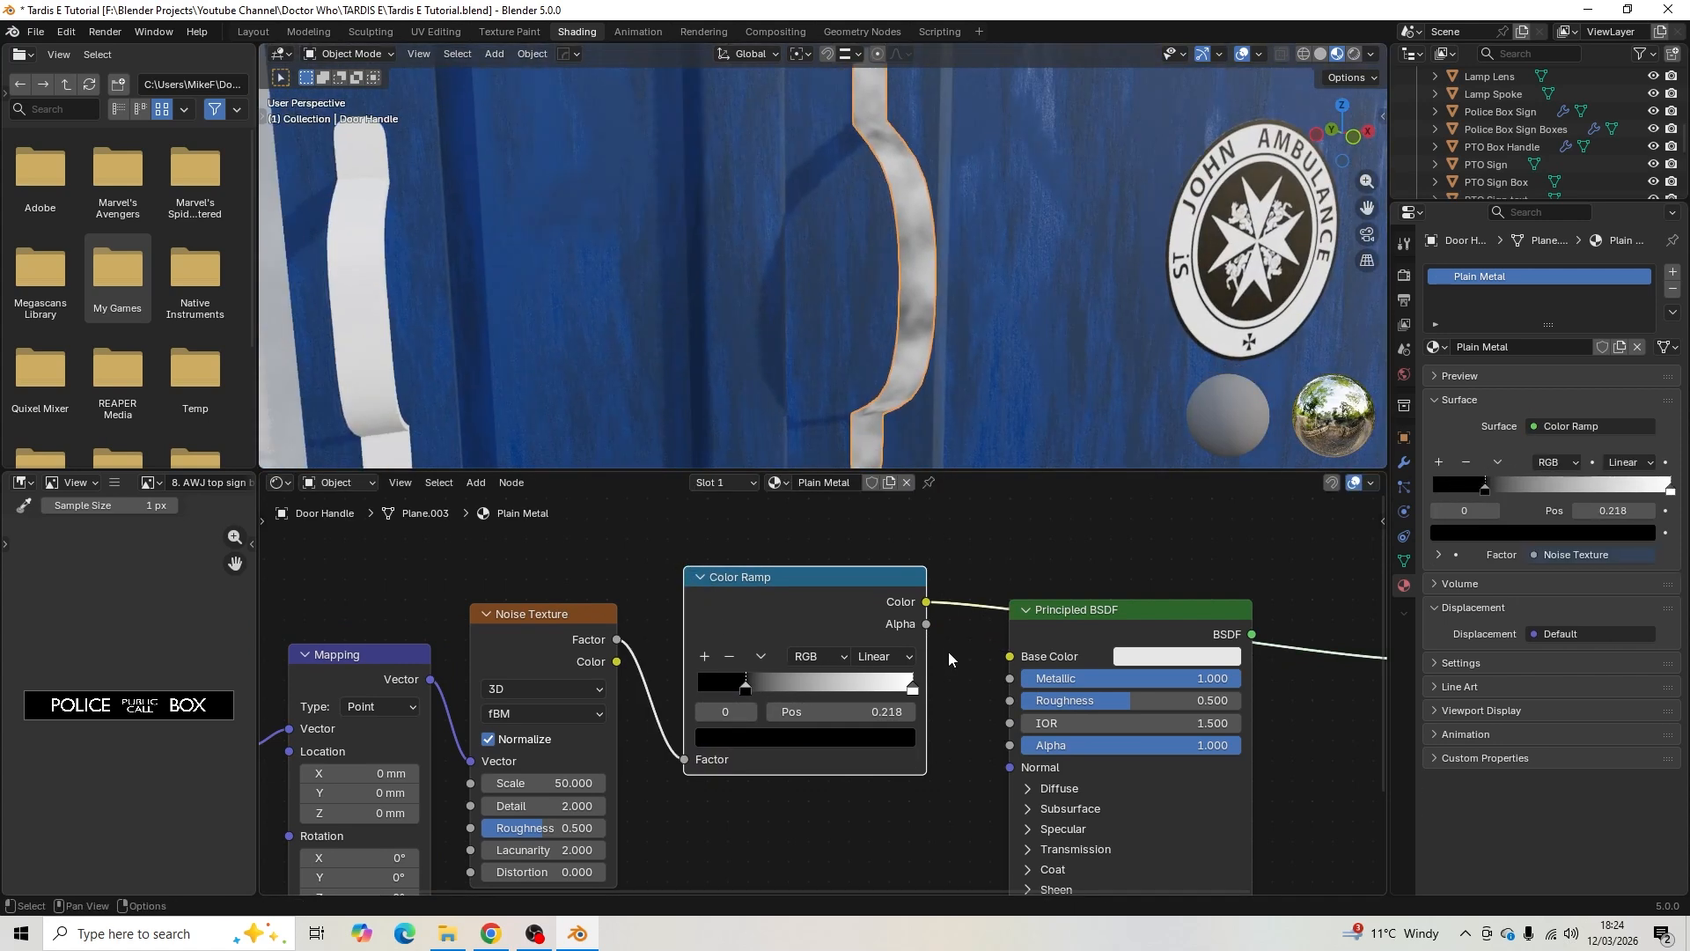
mouse_move(914, 687)
mouse_down()
mouse_move(868, 680)
mouse_move(928, 679)
mouse_up()
click(531, 783)
text(1)
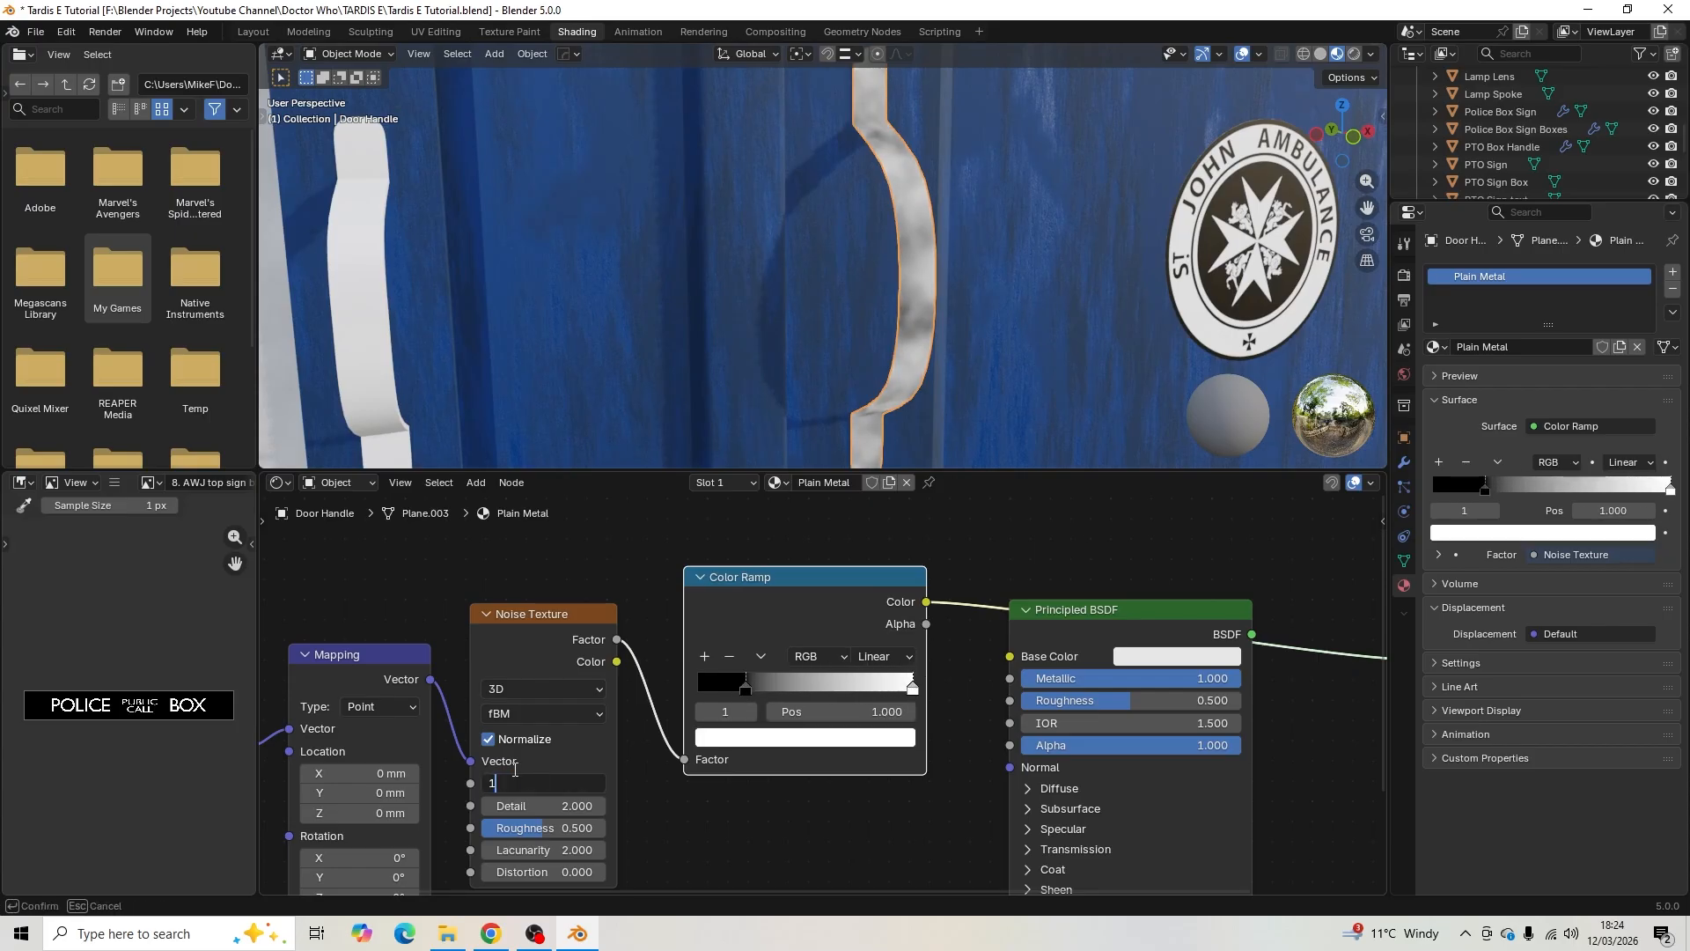
text(00)
key(Return)
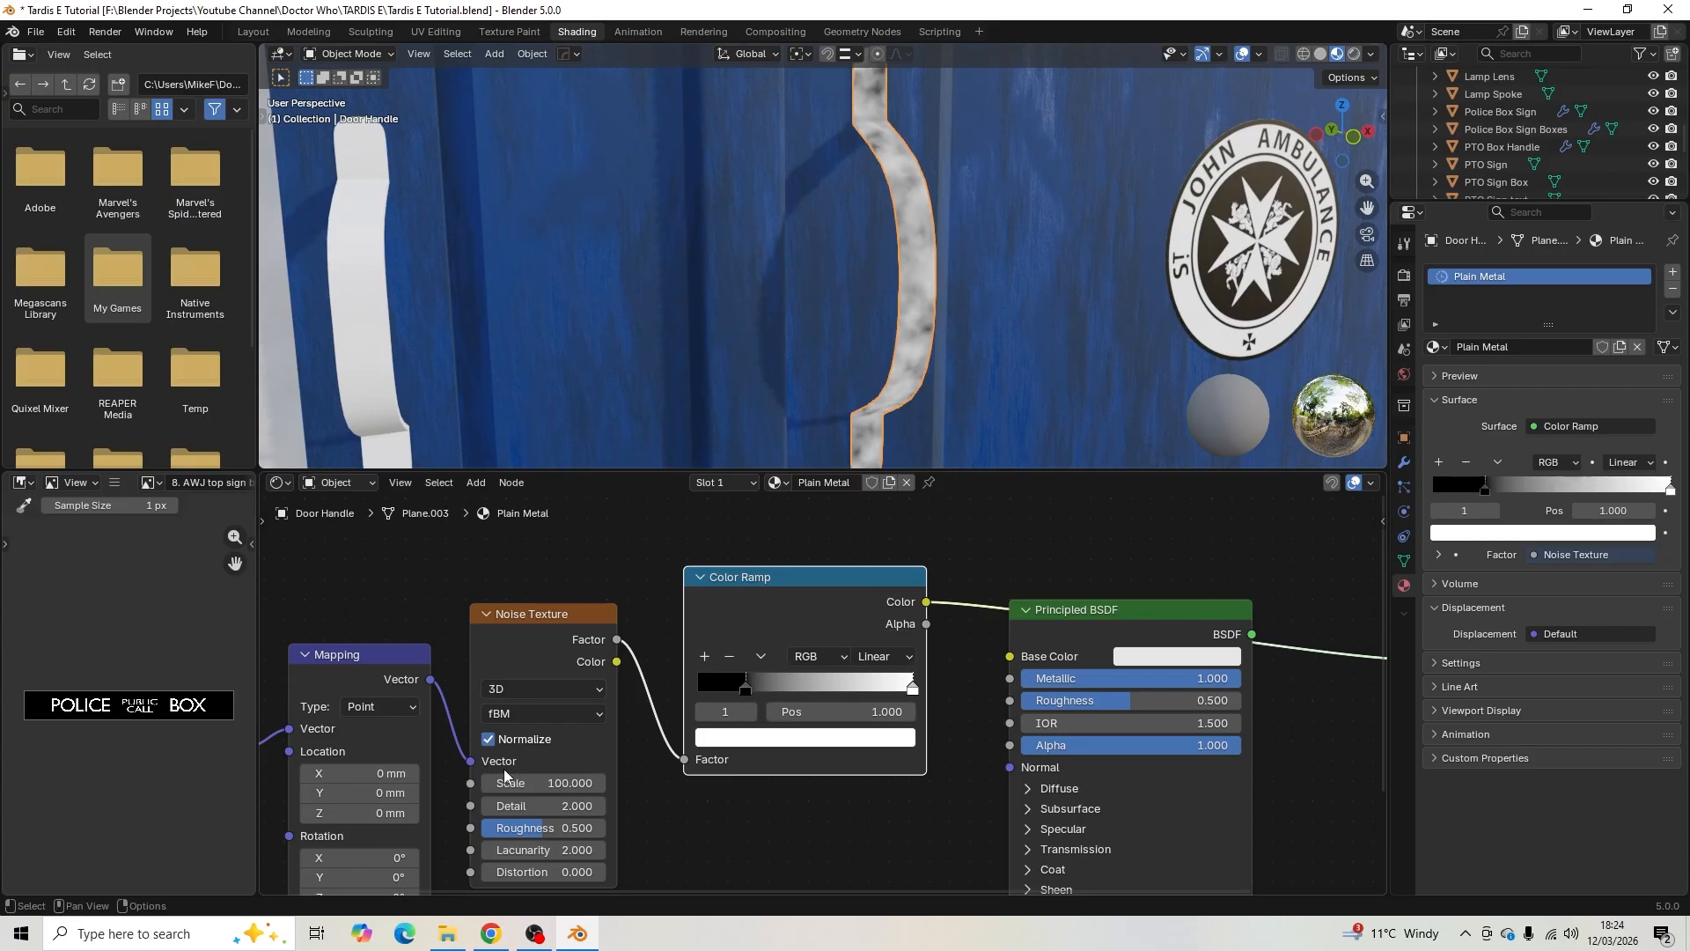
- Soften the Color Ramp contrast by lightening the black stop to dark grey #565656 and darkening the white stop to light grey
click(745, 685)
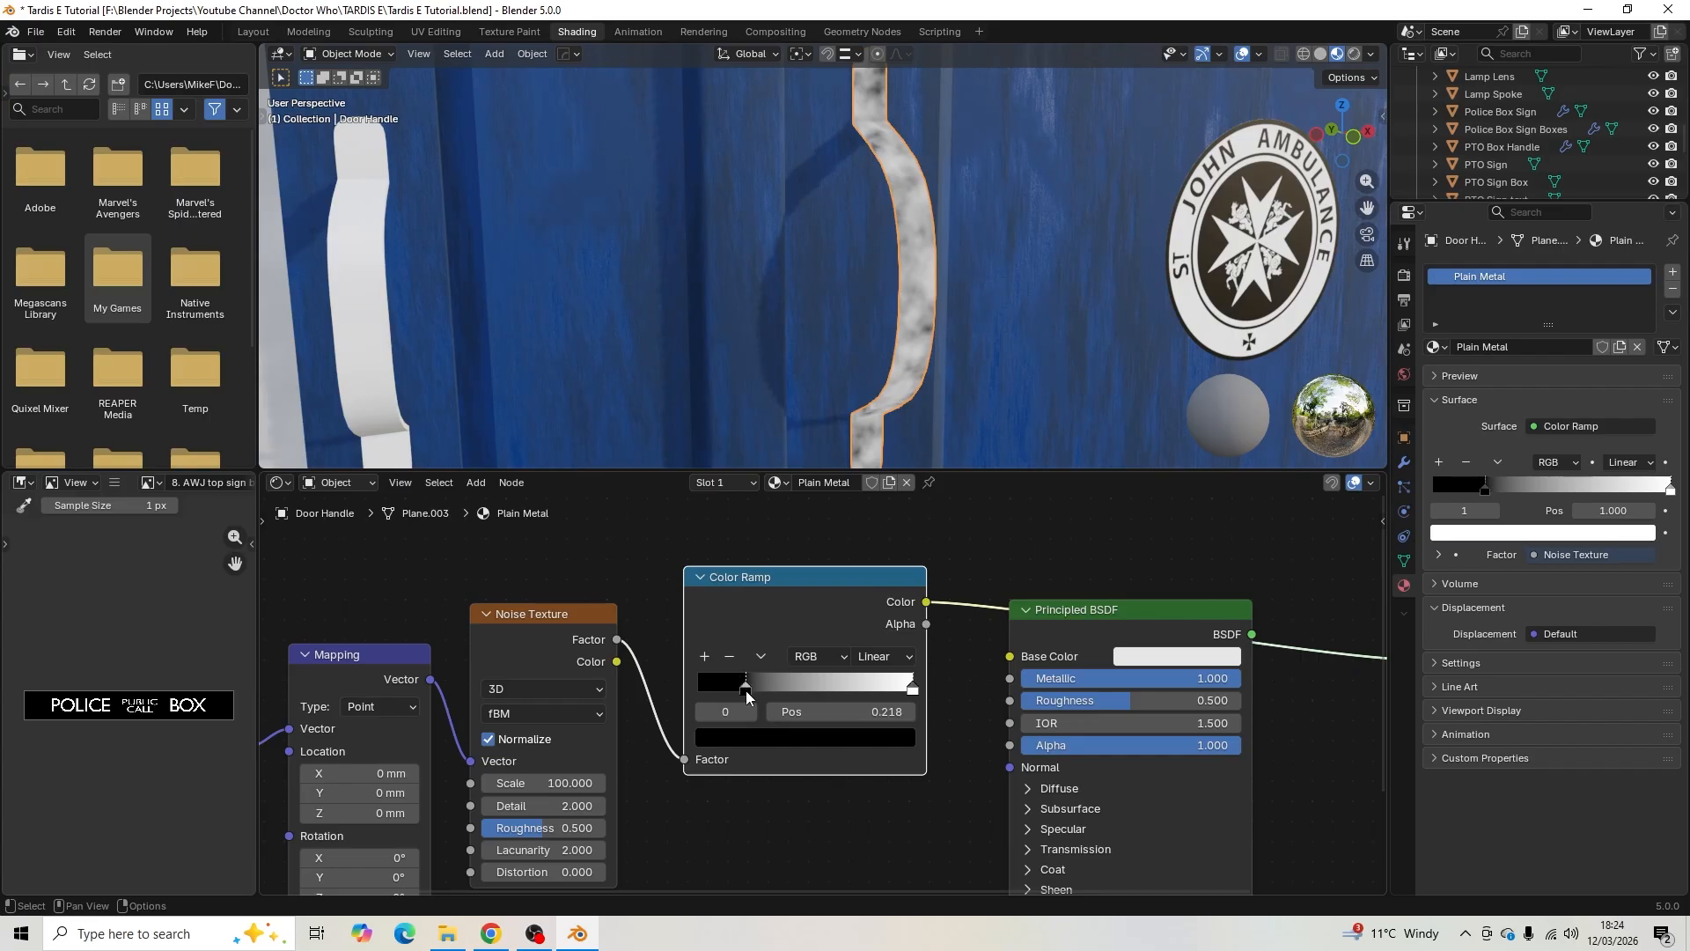
click(785, 737)
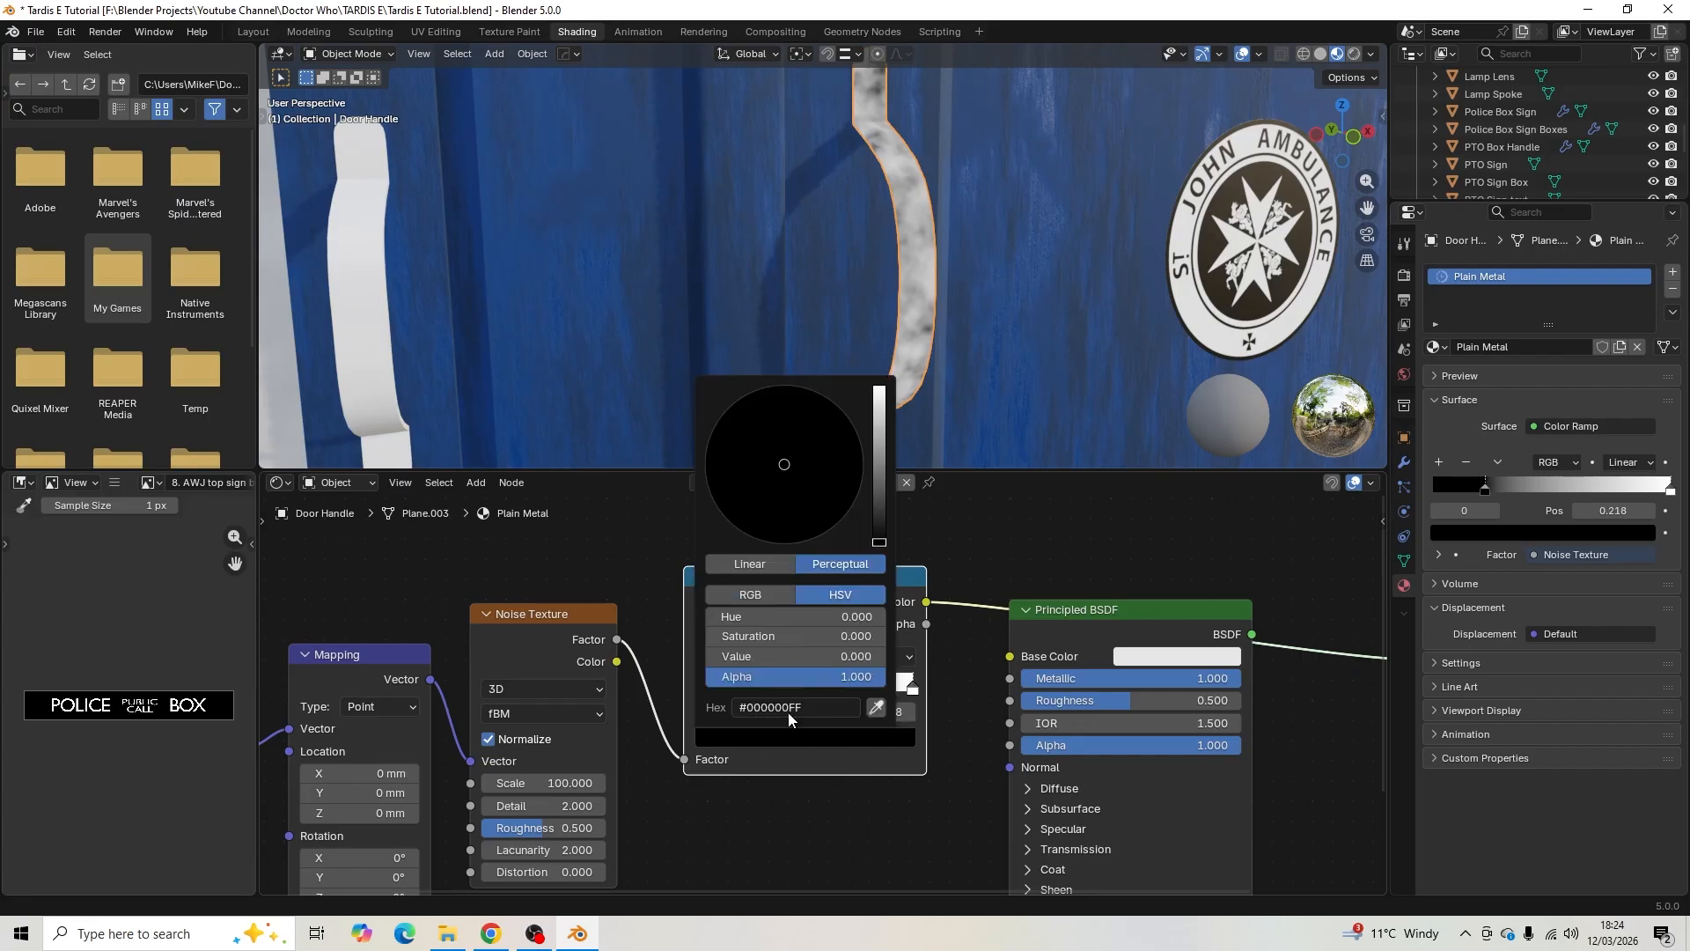
drag(878, 541, 878, 489)
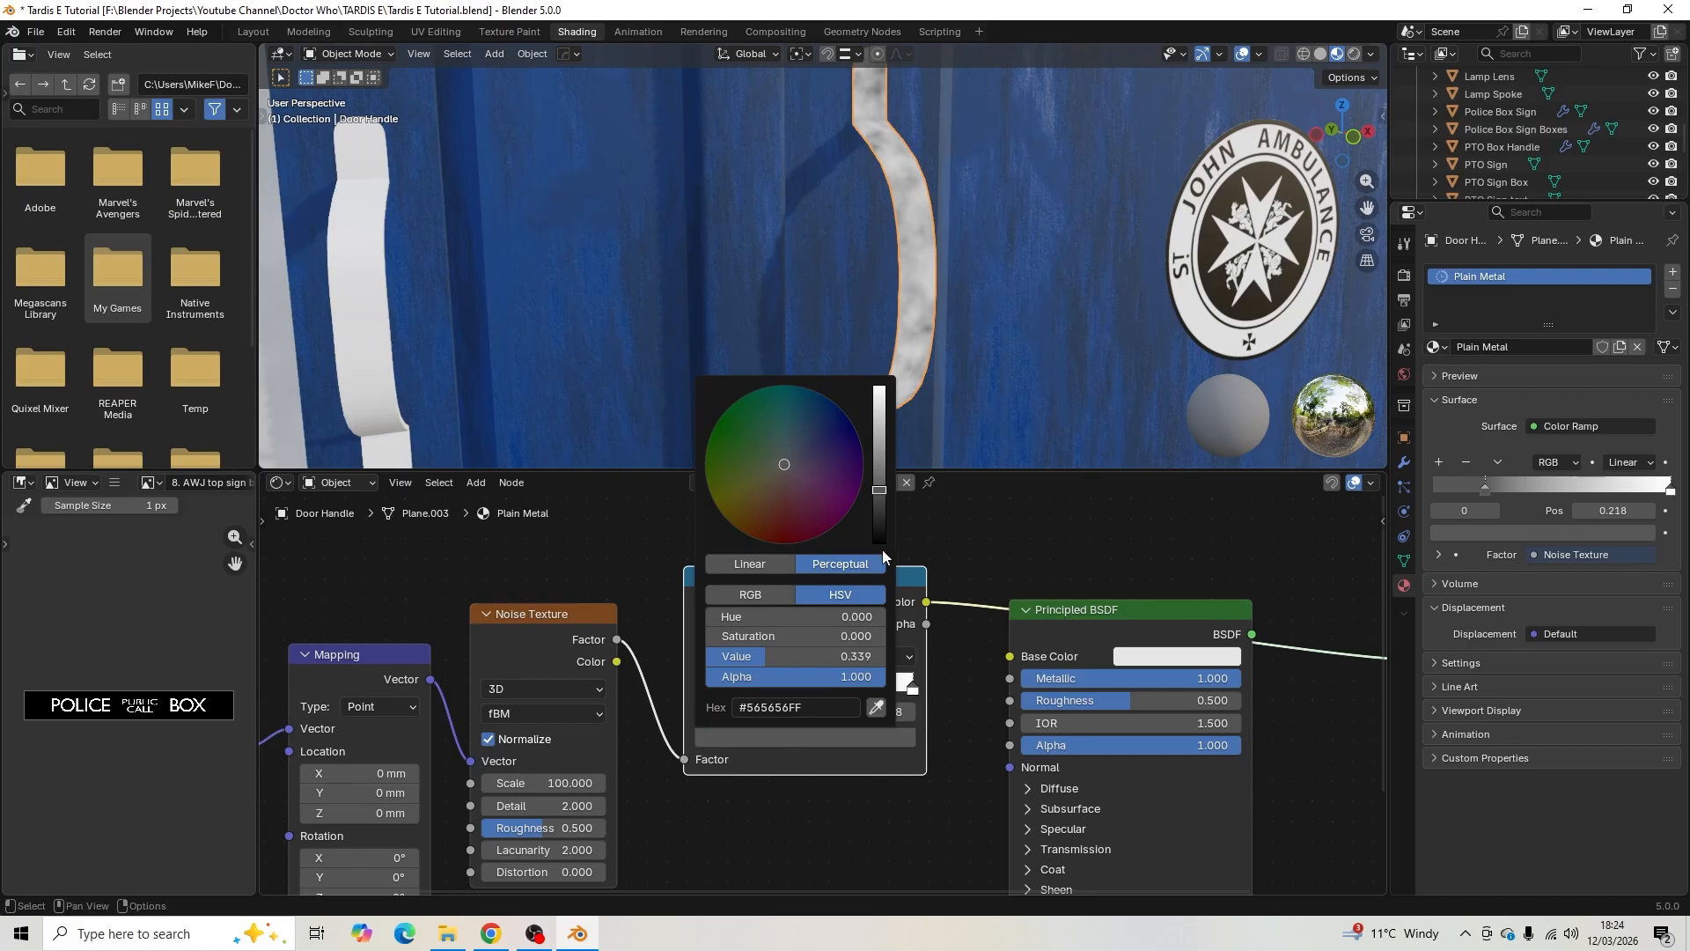
click(913, 690)
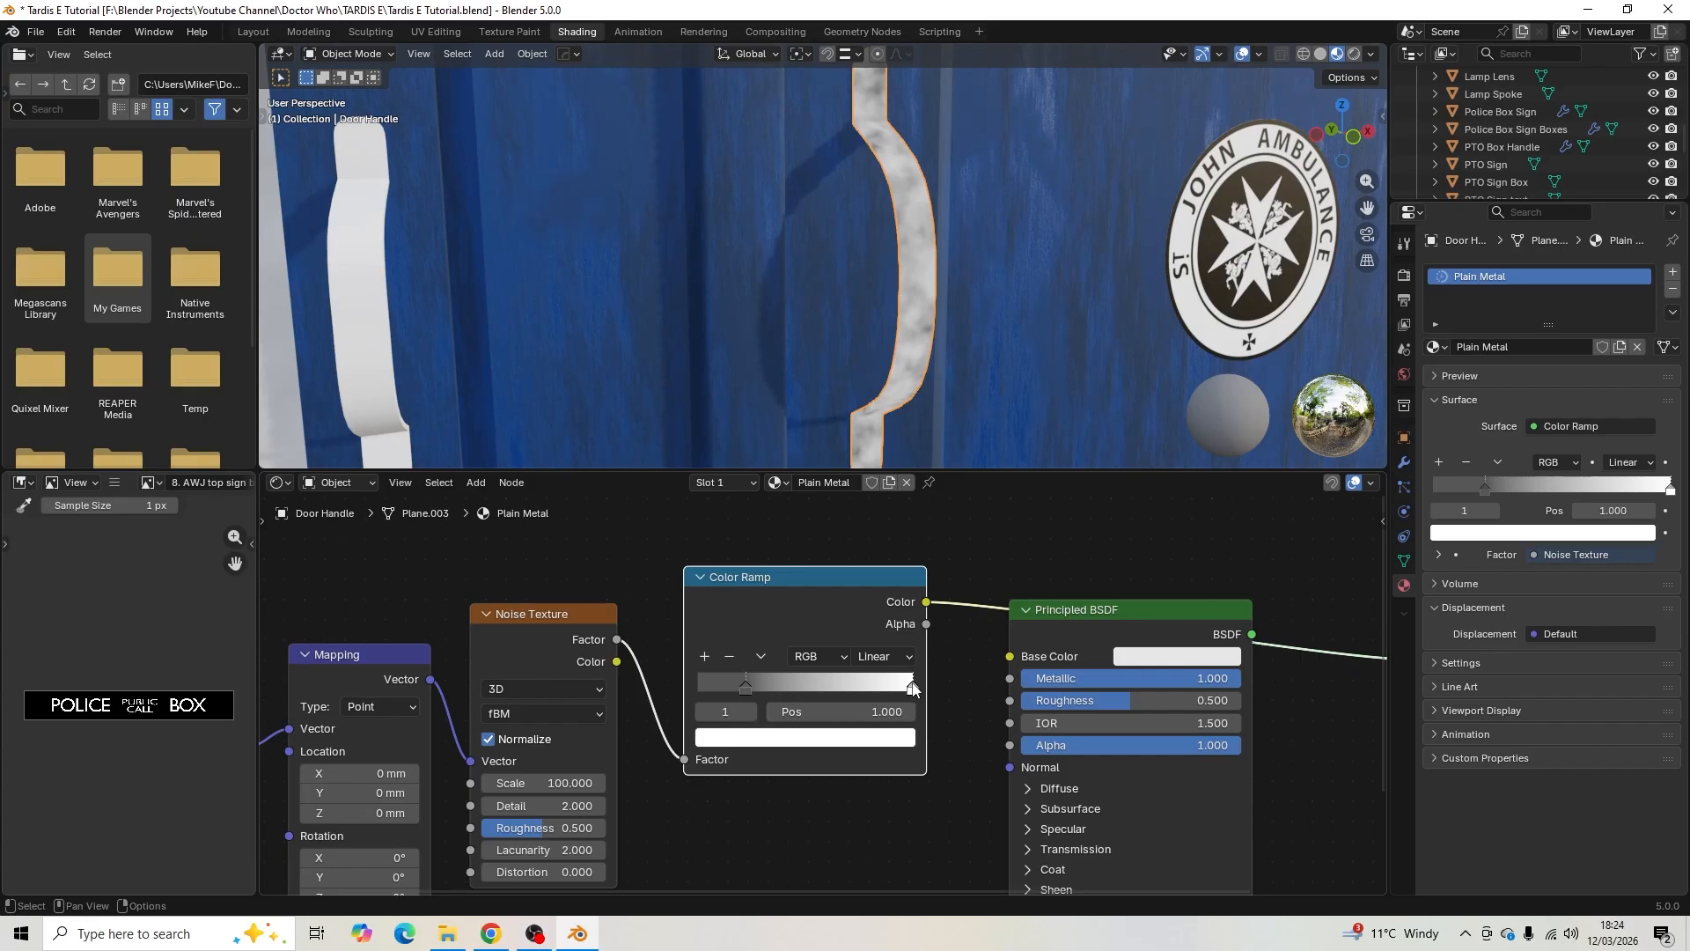
click(905, 737)
drag(880, 390, 883, 431)
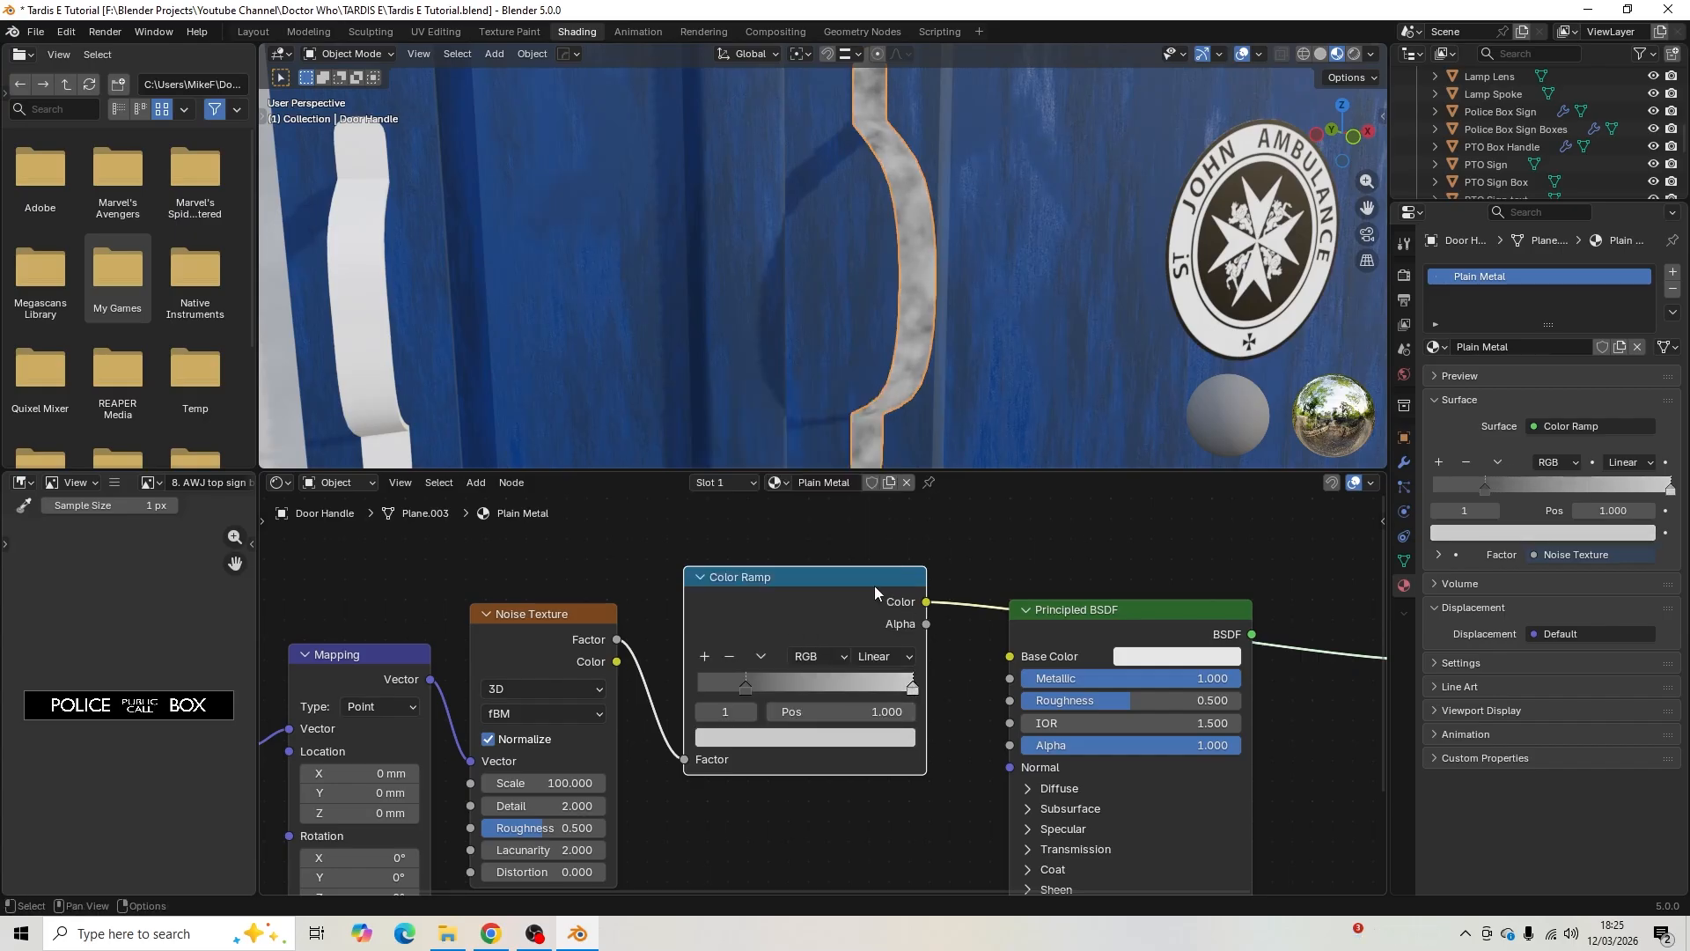
- Feed the Color Ramp's color into the Principled BSDF roughness and restore the shader to the Material Output surface
ctrl+scroll(859, 533, left, 2)
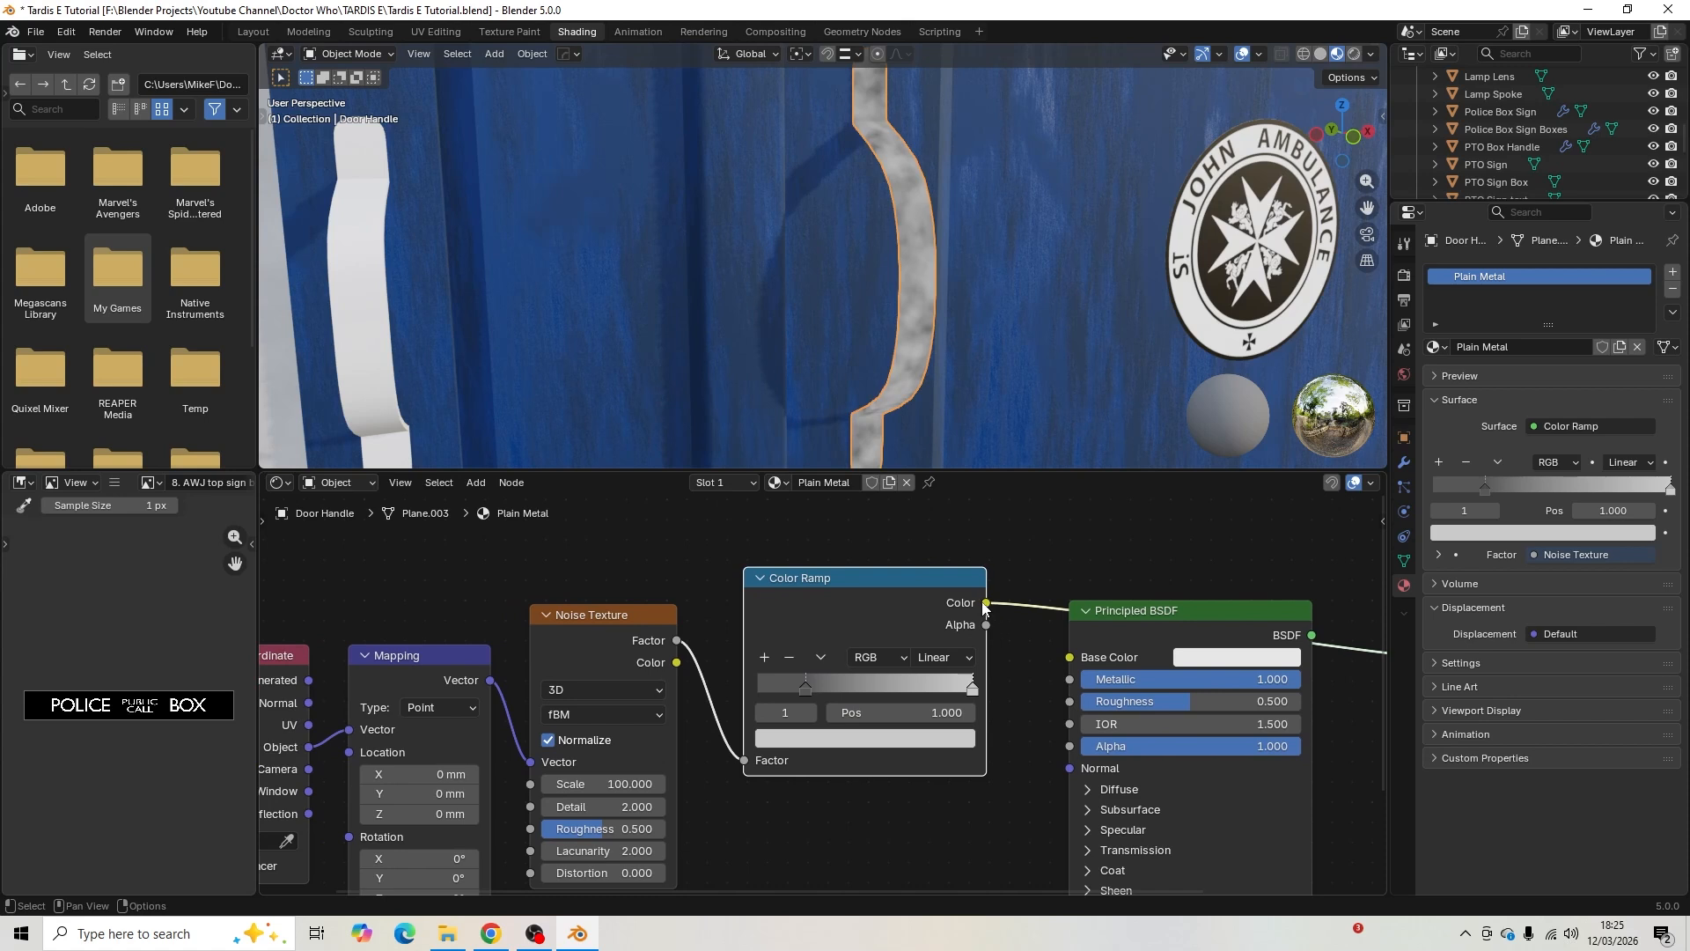
drag(987, 603, 1054, 695)
ctrl+scroll(993, 577, right, 5)
ctrl+scroll(993, 576, right, 2)
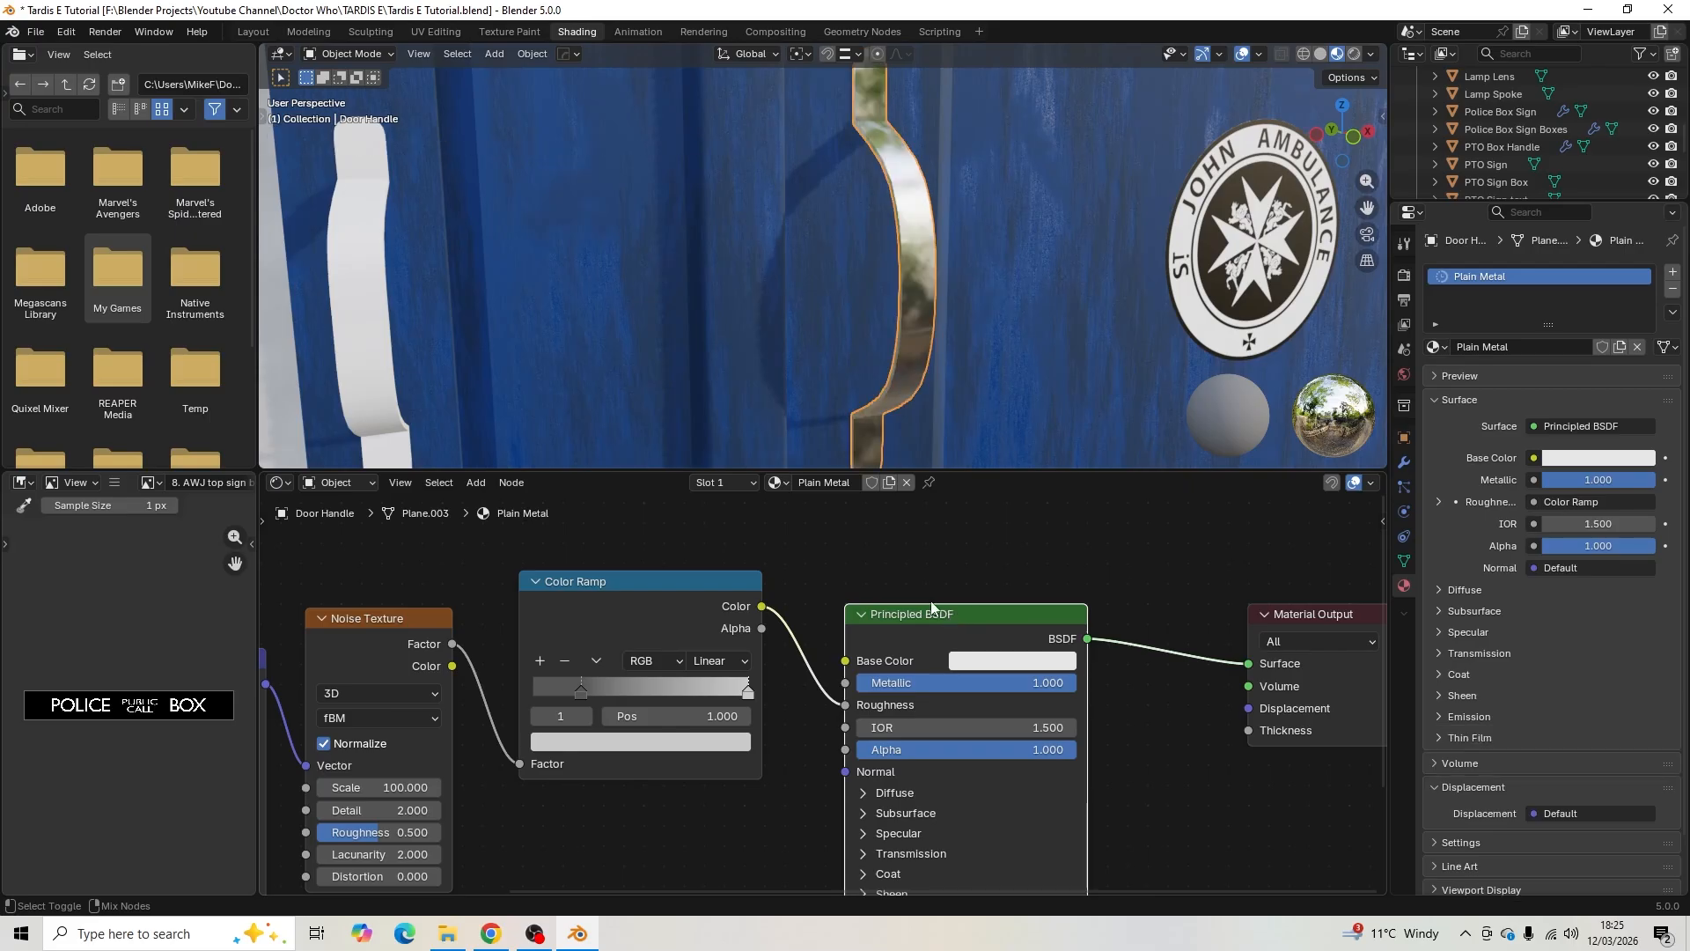
mouse_move(915, 387)
middle_down()
mouse_move(900, 405)
mouse_move(905, 392)
middle_up()
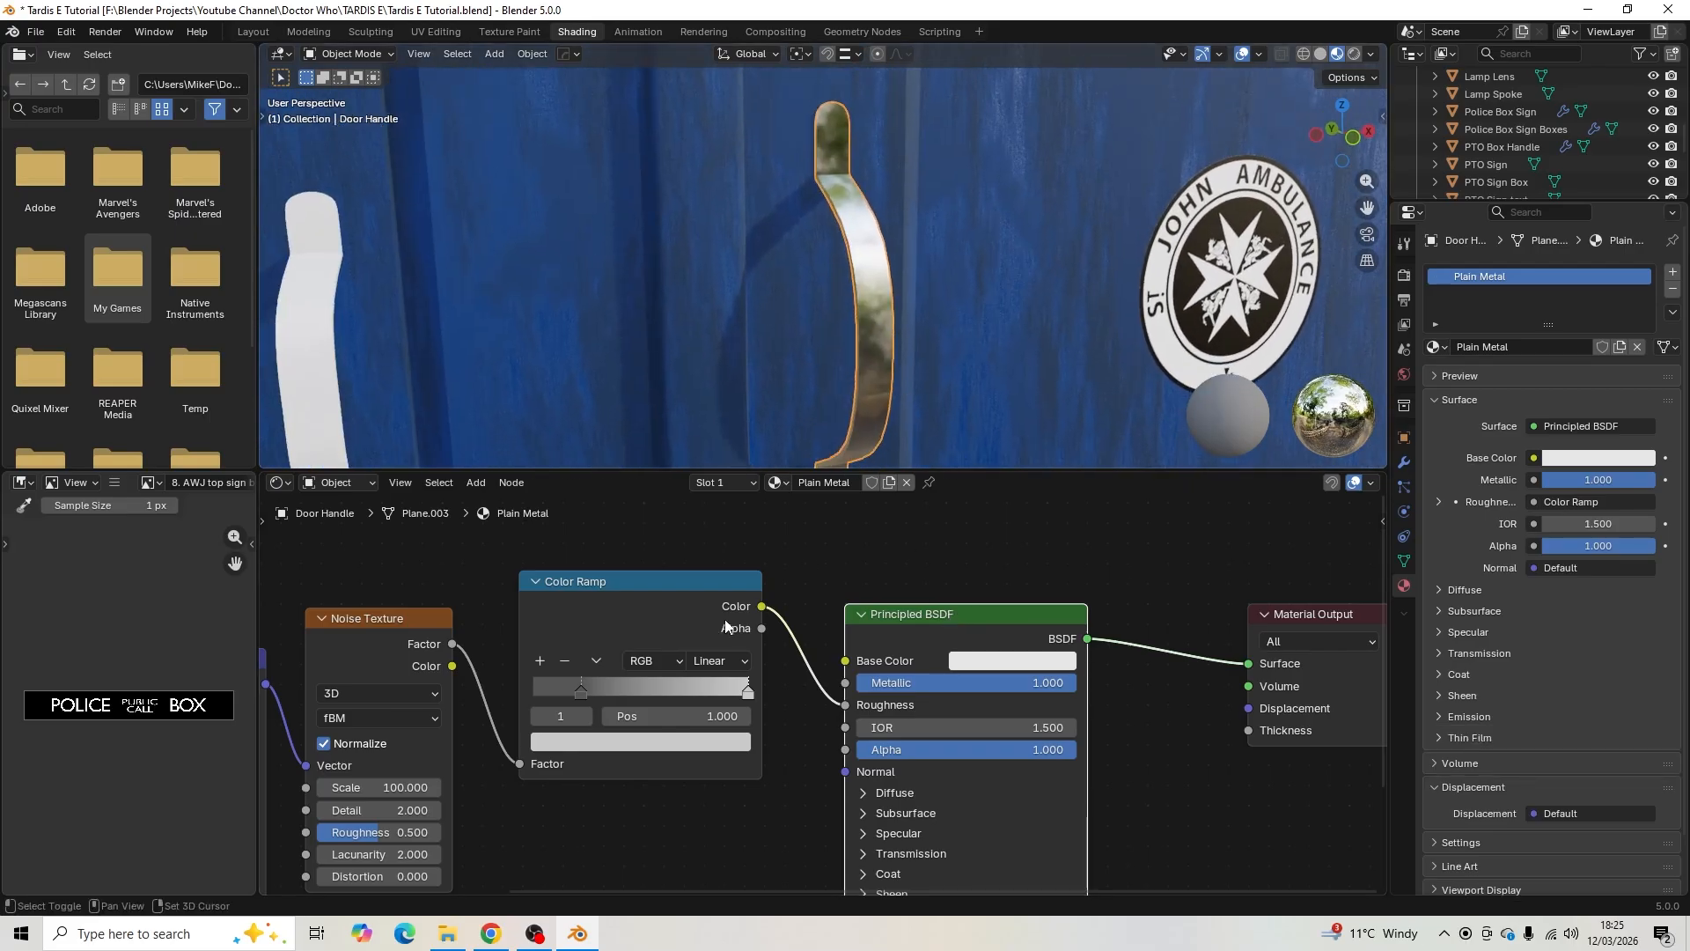
- Lighten the Color Ramp's dark stop at position 0.218 to a mid grey
click(579, 689)
click(598, 739)
drag(715, 495, 715, 466)
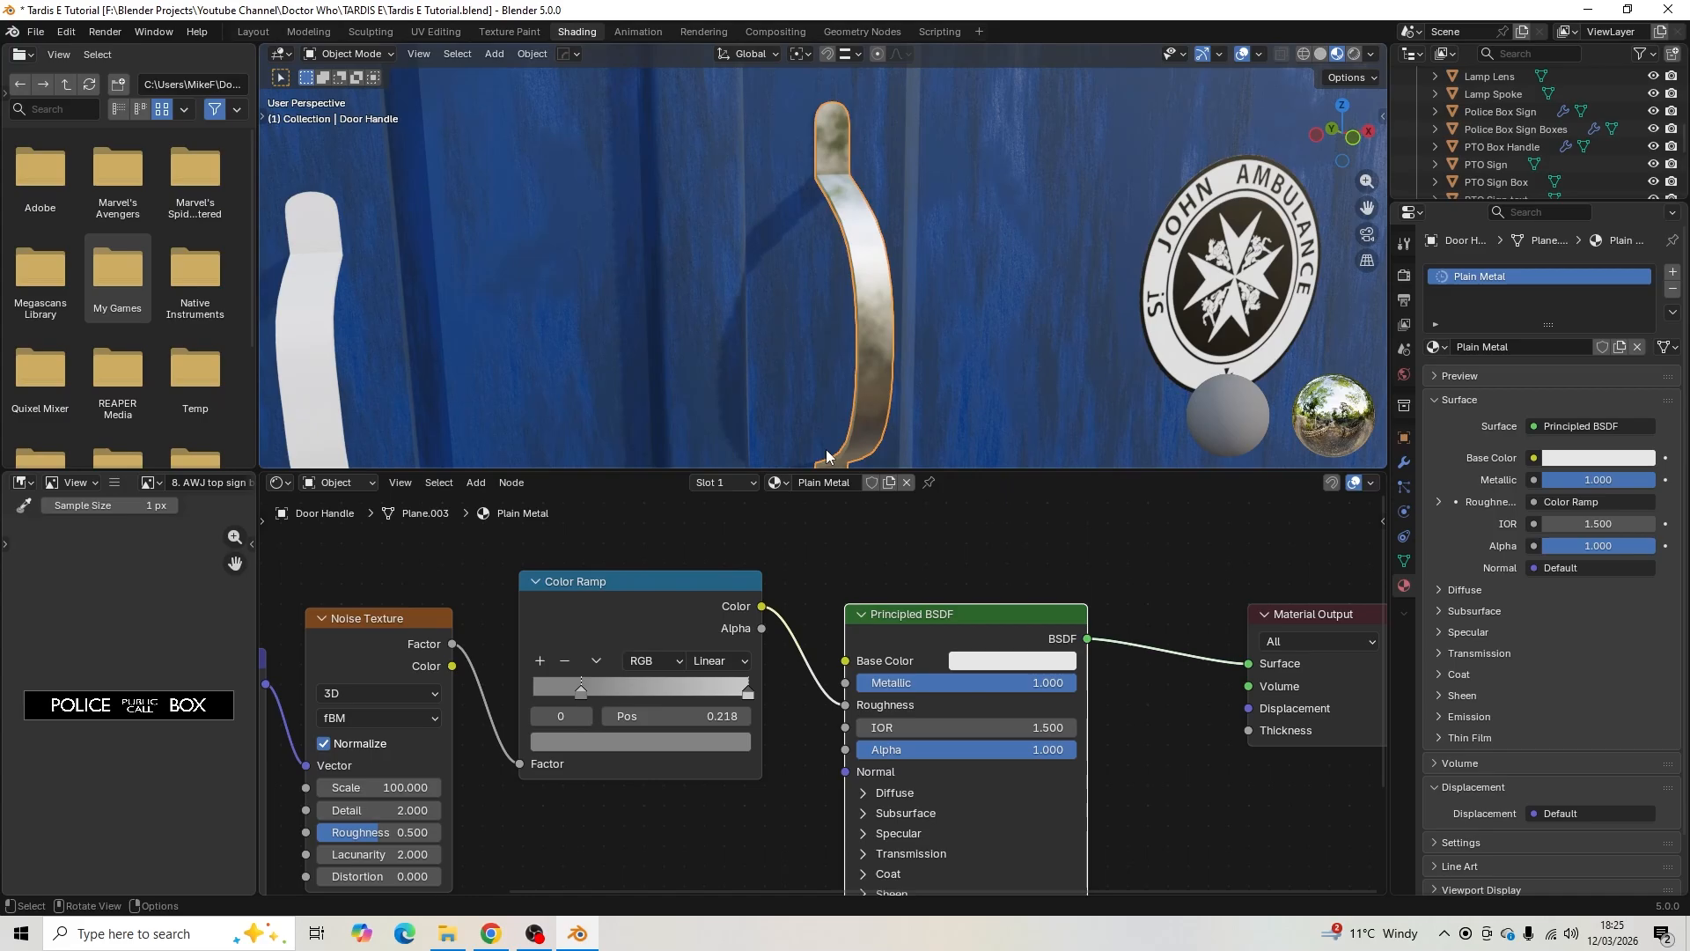
- Assign the existing Plain Metal material to the telephone box handle and the keyhole
scroll(820, 335, down, 5)
scroll(821, 335, down, 2)
click(725, 283)
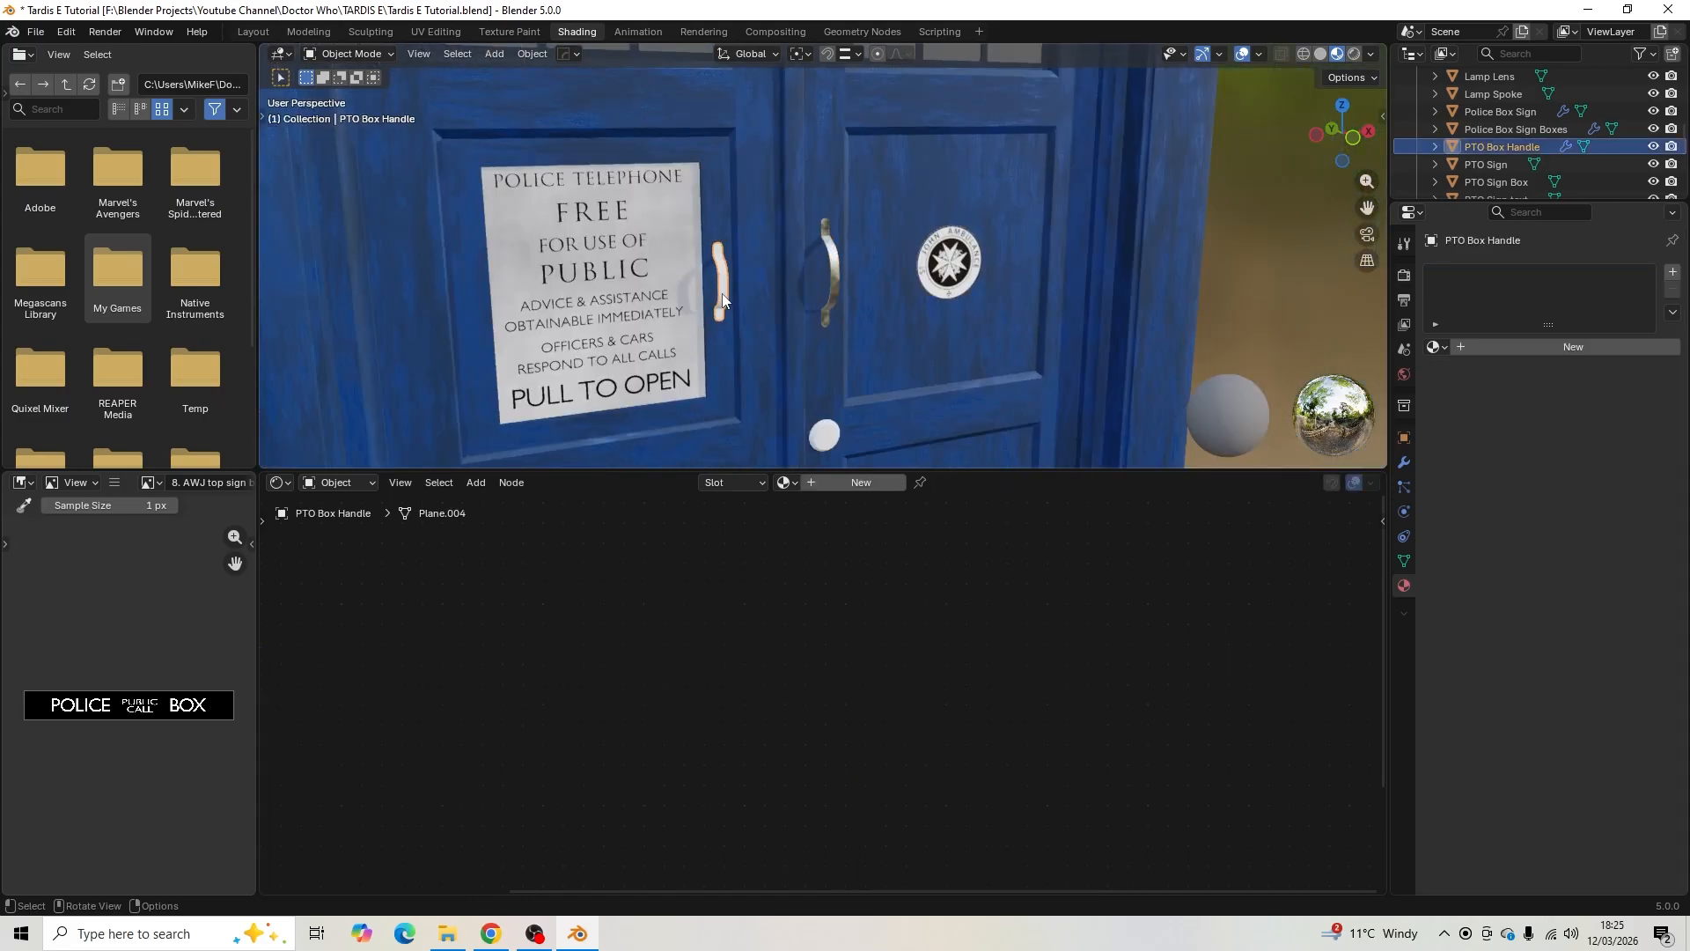
click(799, 483)
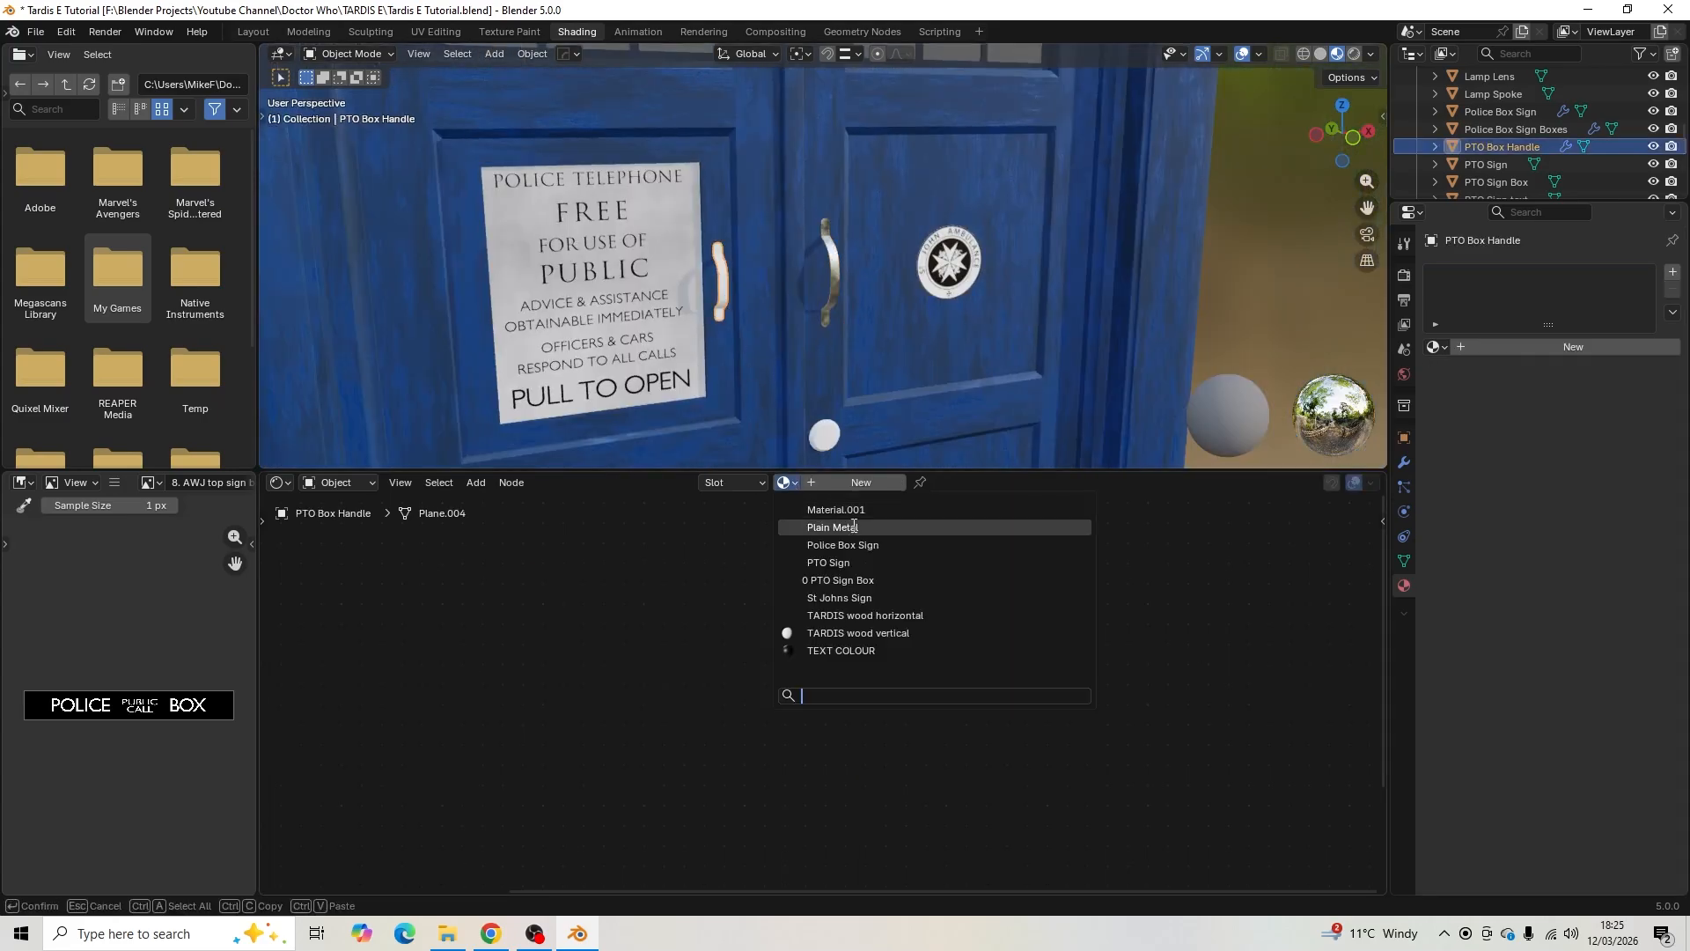
click(853, 526)
click(821, 437)
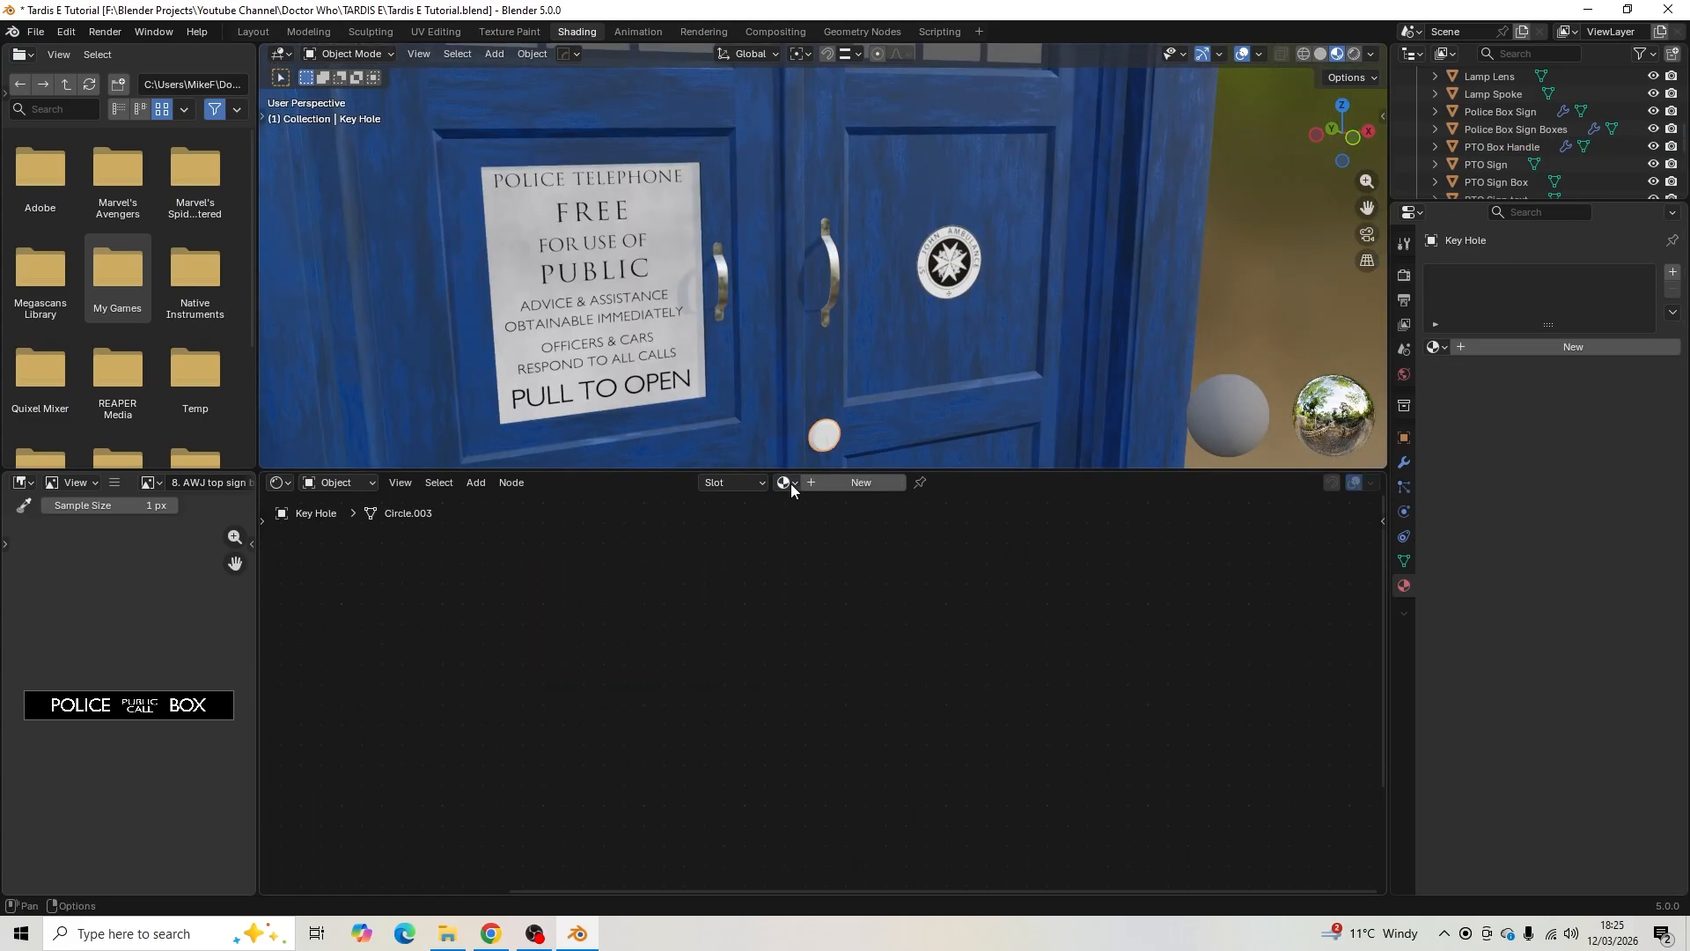
click(789, 483)
click(831, 526)
- Darken Plain Metal's base color to a mid-light grey, judging it close up on the keyhole
scroll(1143, 291, down, 2)
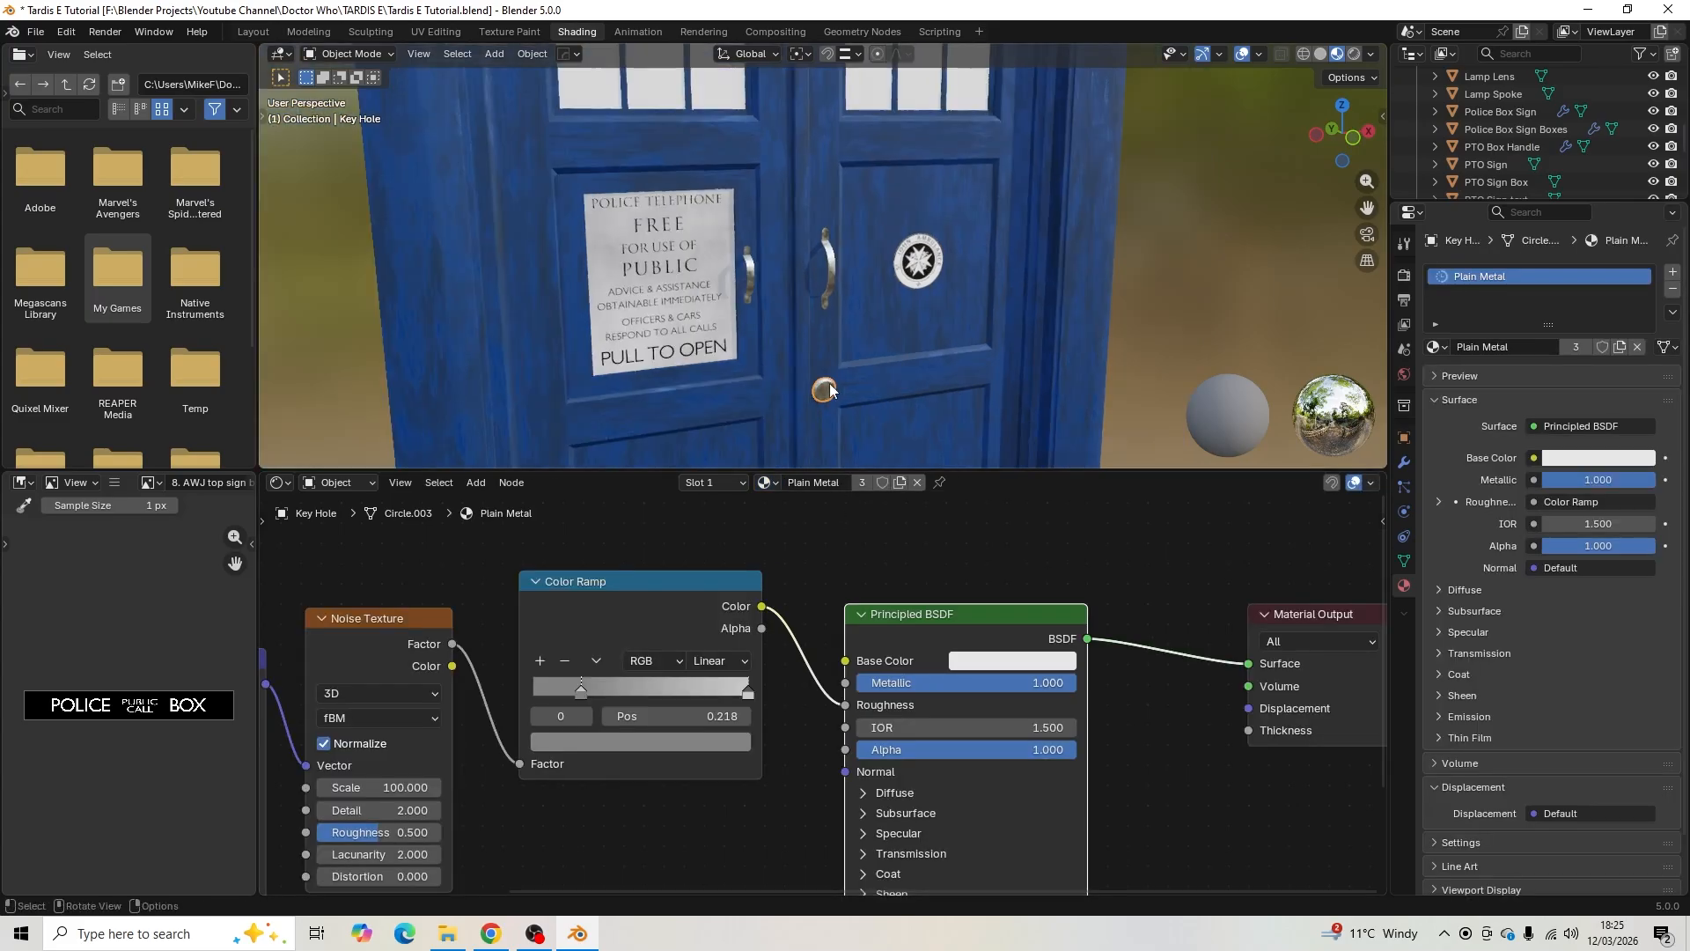
scroll(1100, 256, up, 8)
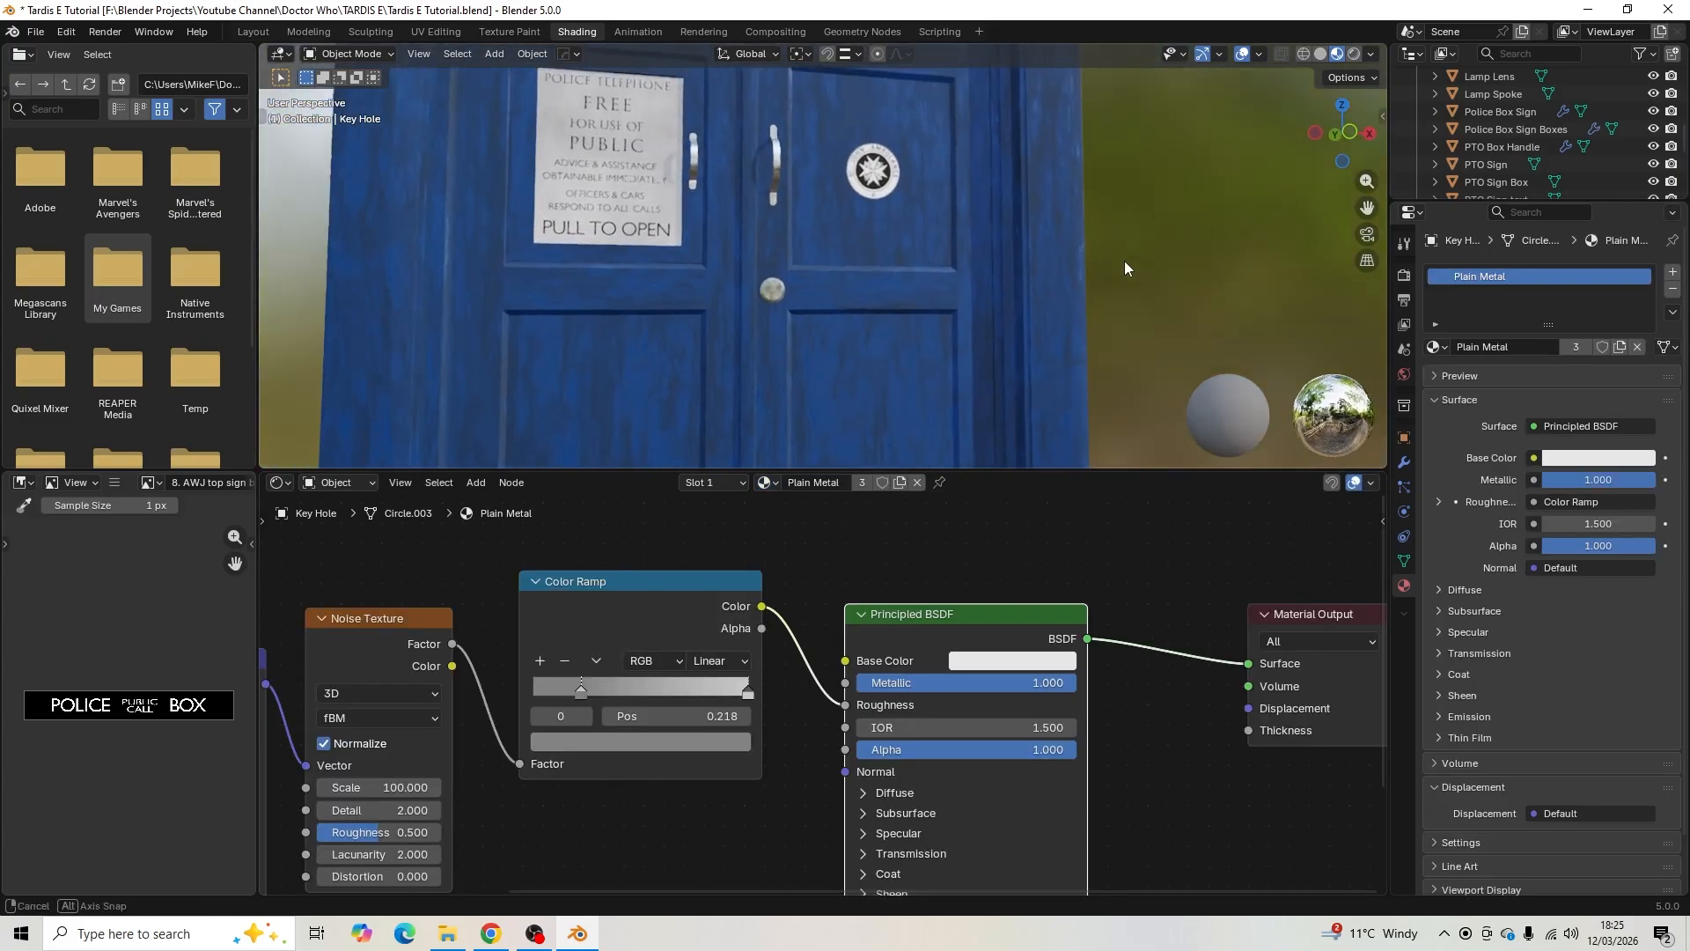
scroll(940, 288, down, 4)
scroll(938, 291, up, 4)
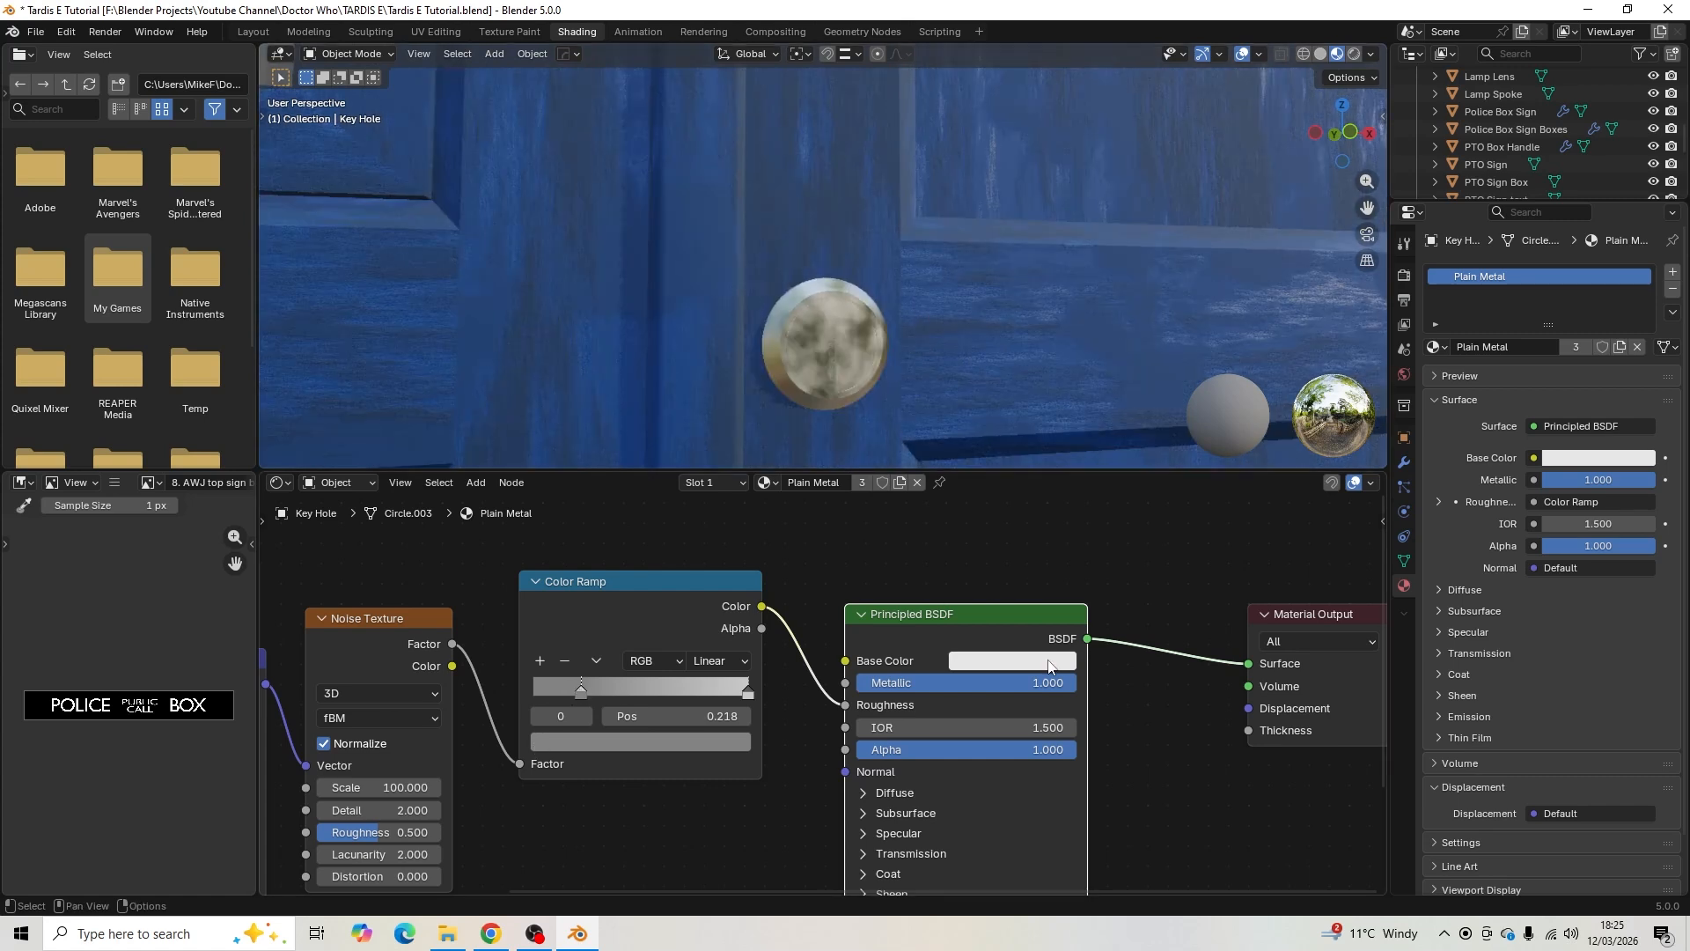
click(1054, 661)
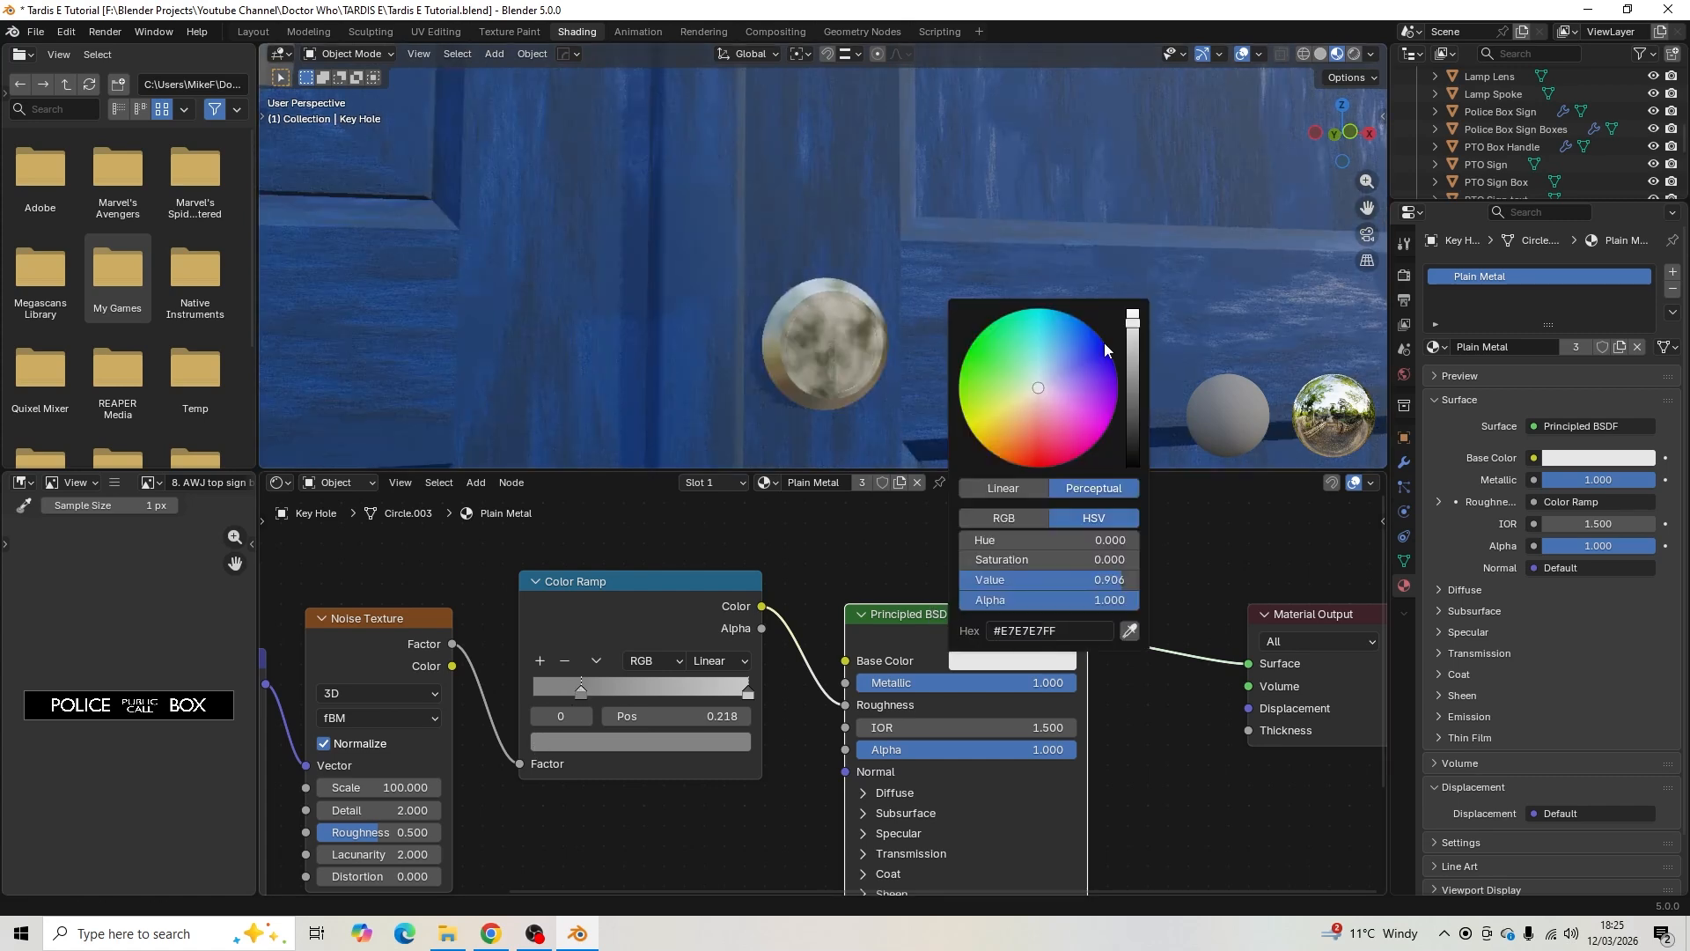
drag(1133, 327, 1133, 350)
- Move the Color Ramp's dark stop to position 0 and save the file
drag(582, 688, 528, 683)
scroll(889, 208, down, 5)
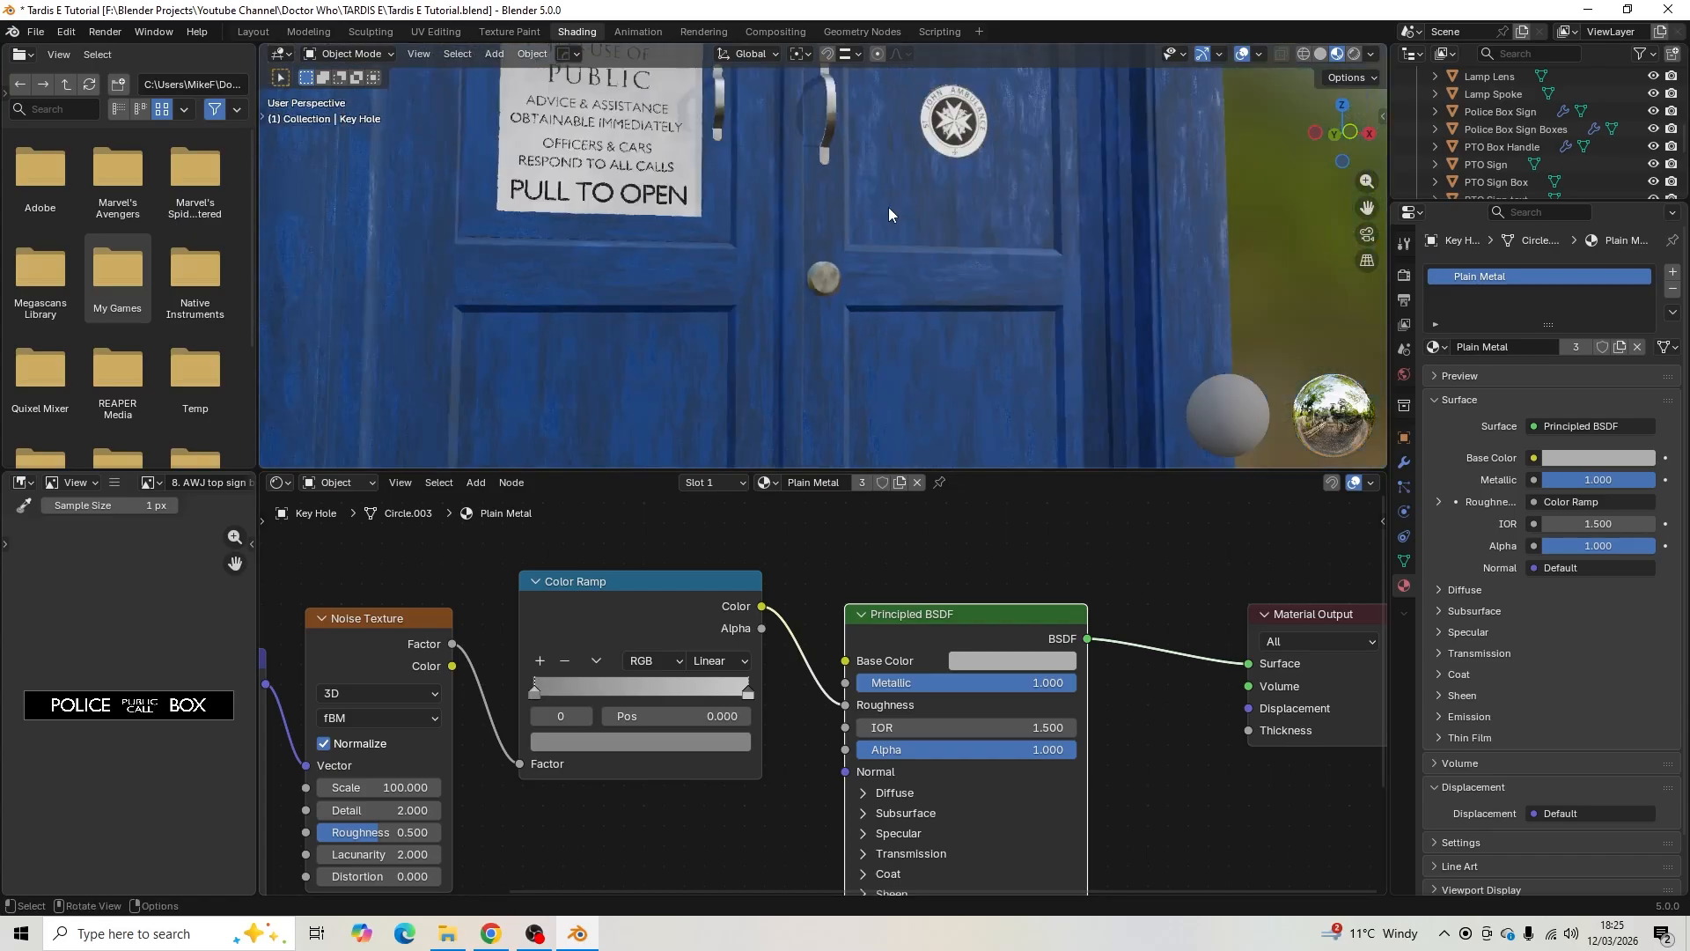
scroll(937, 251, down, 4)
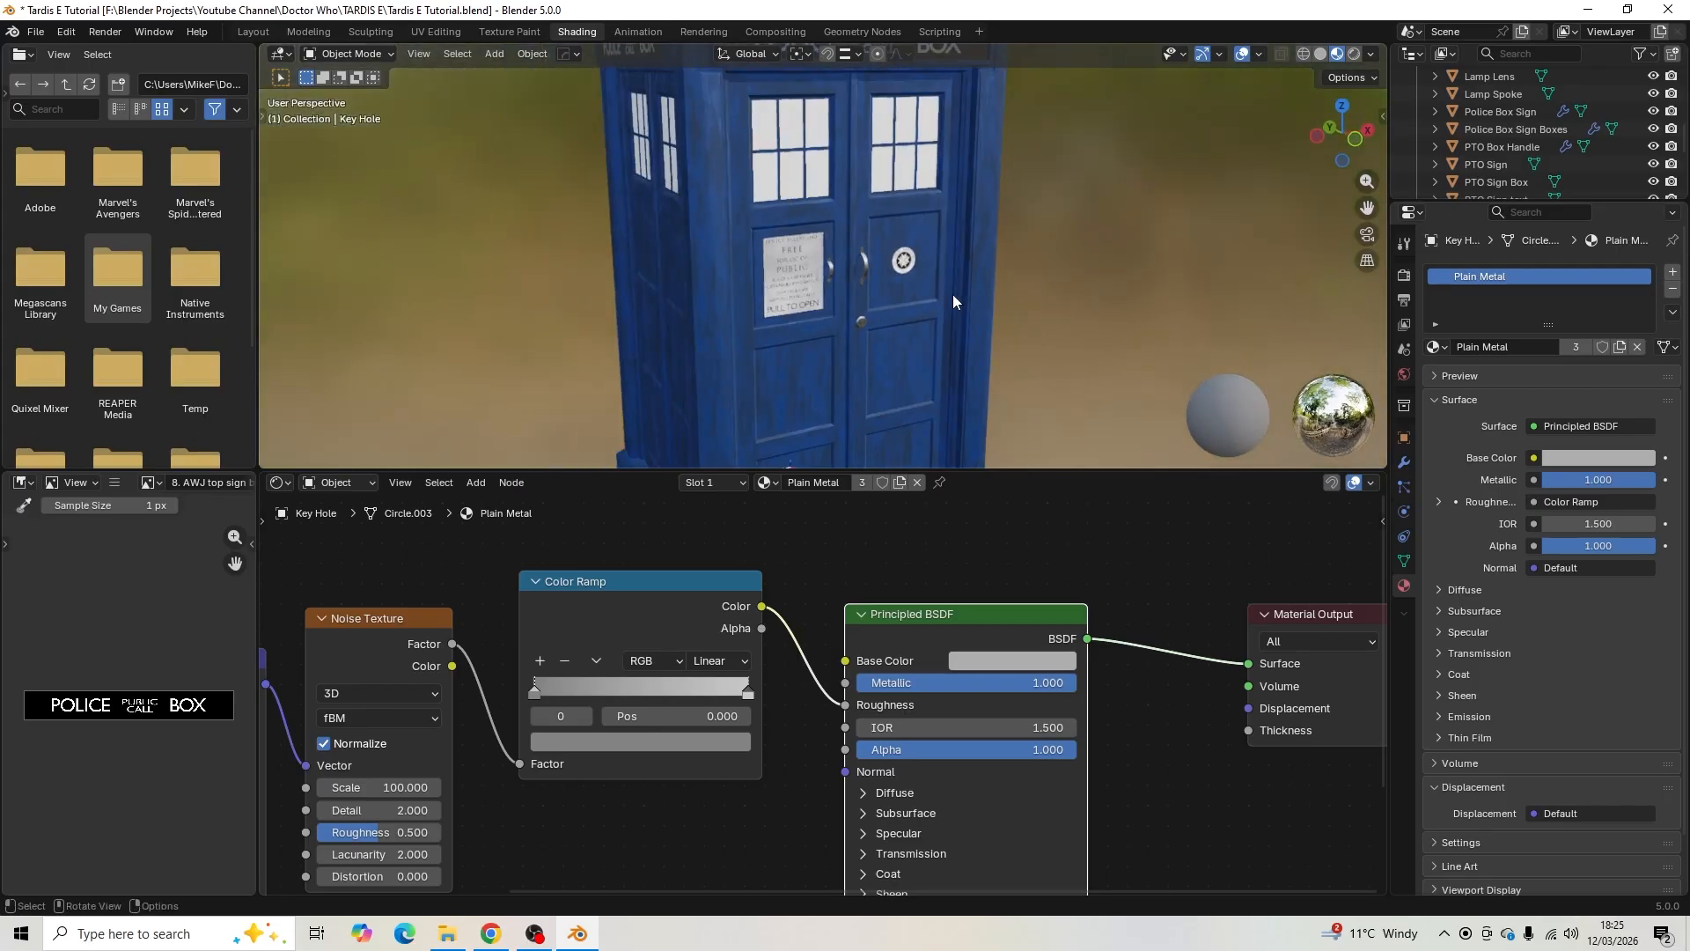
key(ctrl+s)
- Create a new material for the Window Glass object and name it Windows Black
middle_drag(891, 287, 915, 430)
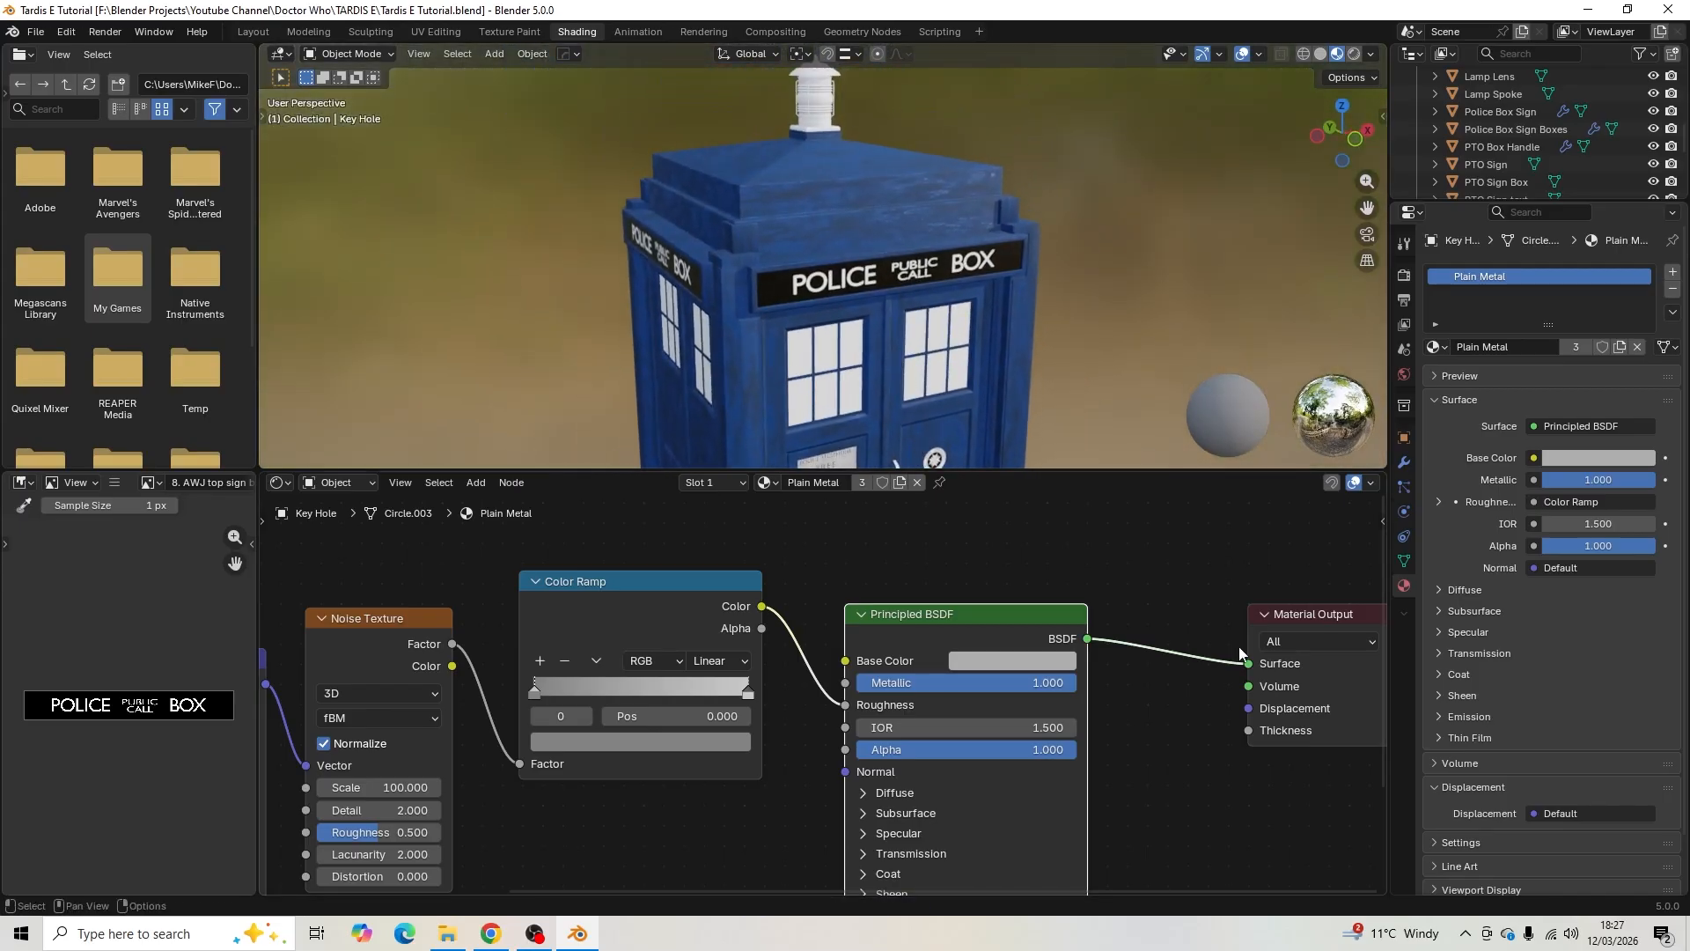
middle_drag(1021, 400, 998, 388)
scroll(998, 387, up, 6)
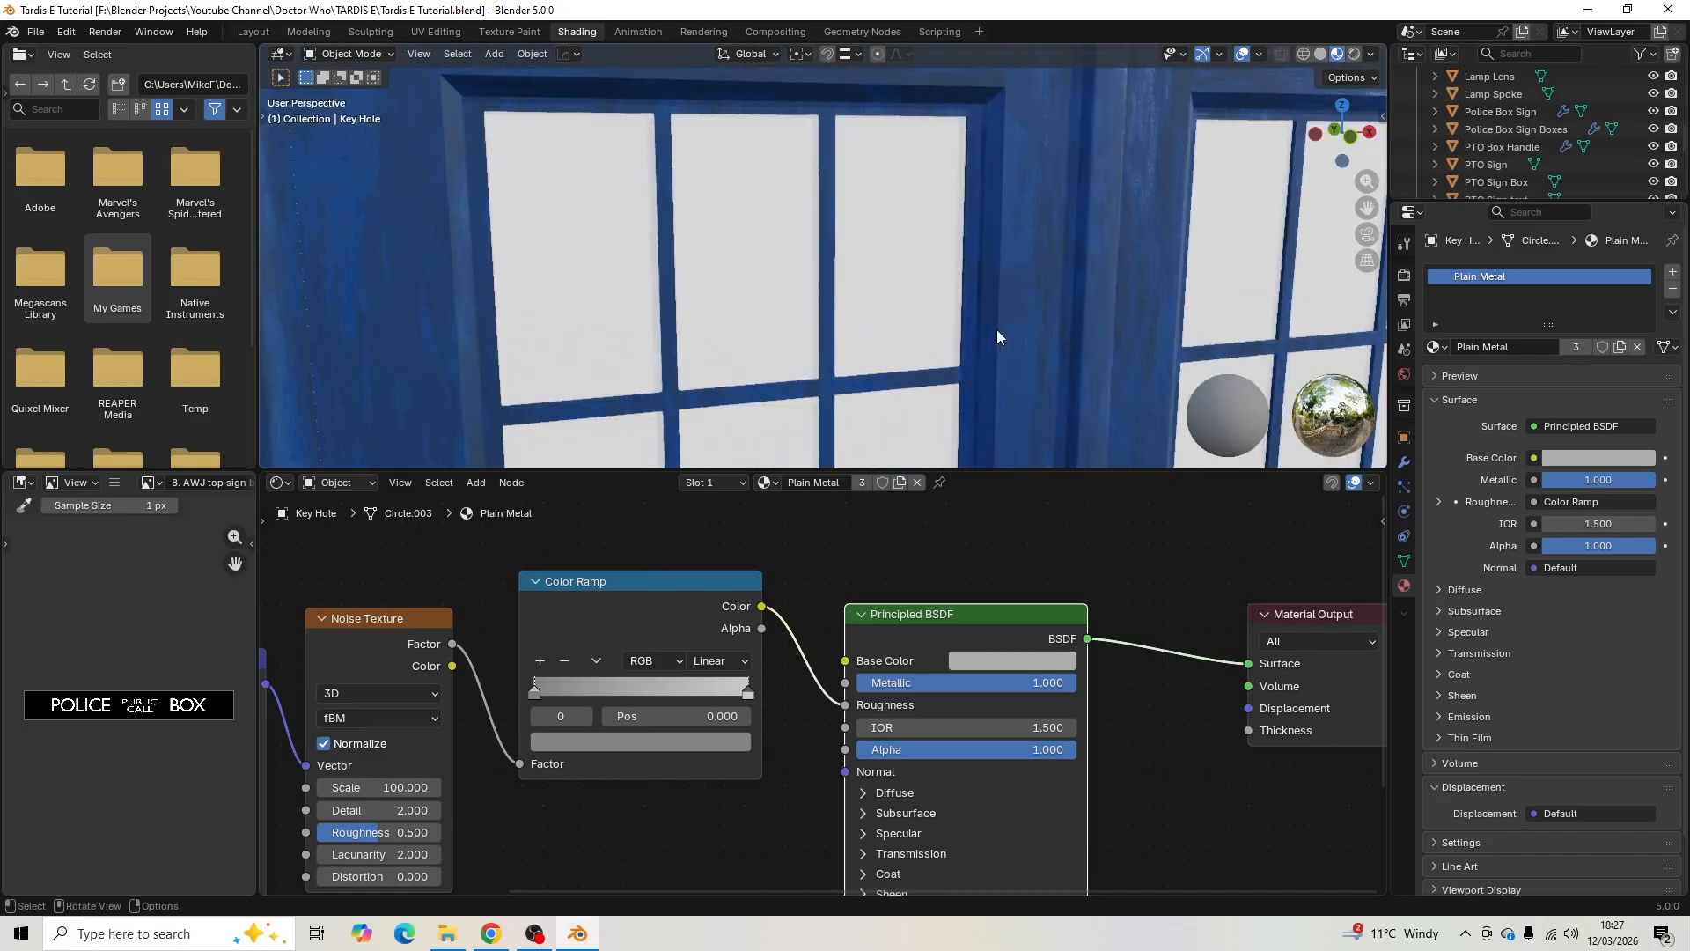
scroll(997, 332, down, 3)
scroll(936, 347, up, 2)
scroll(936, 347, down, 1)
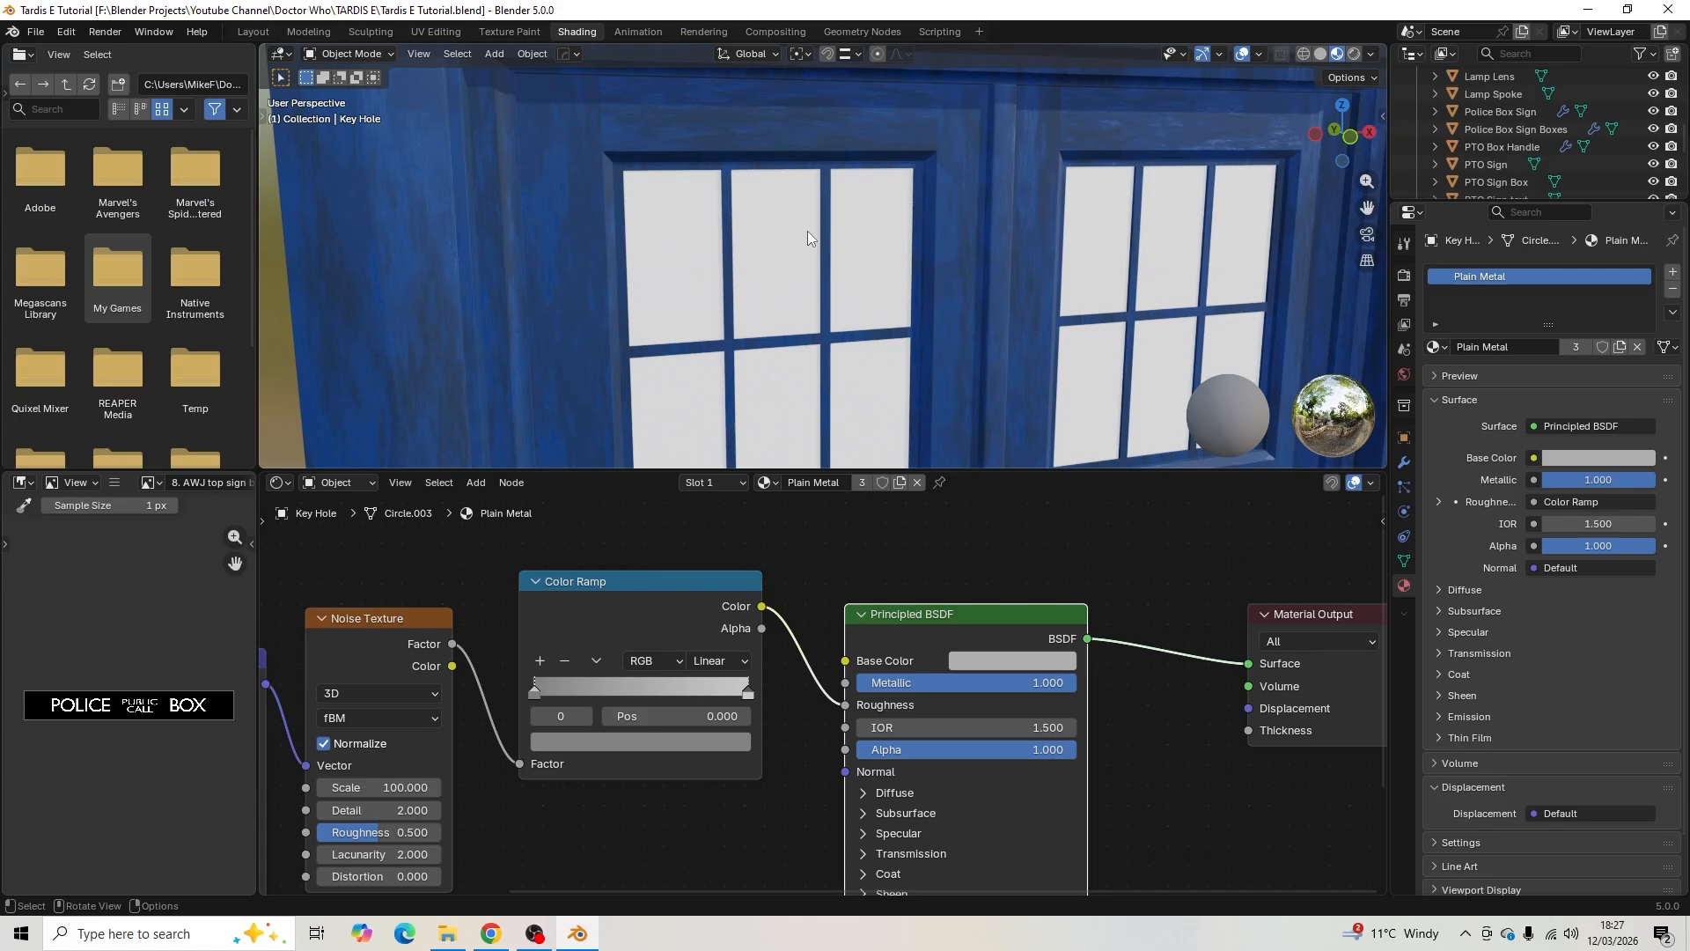
click(797, 255)
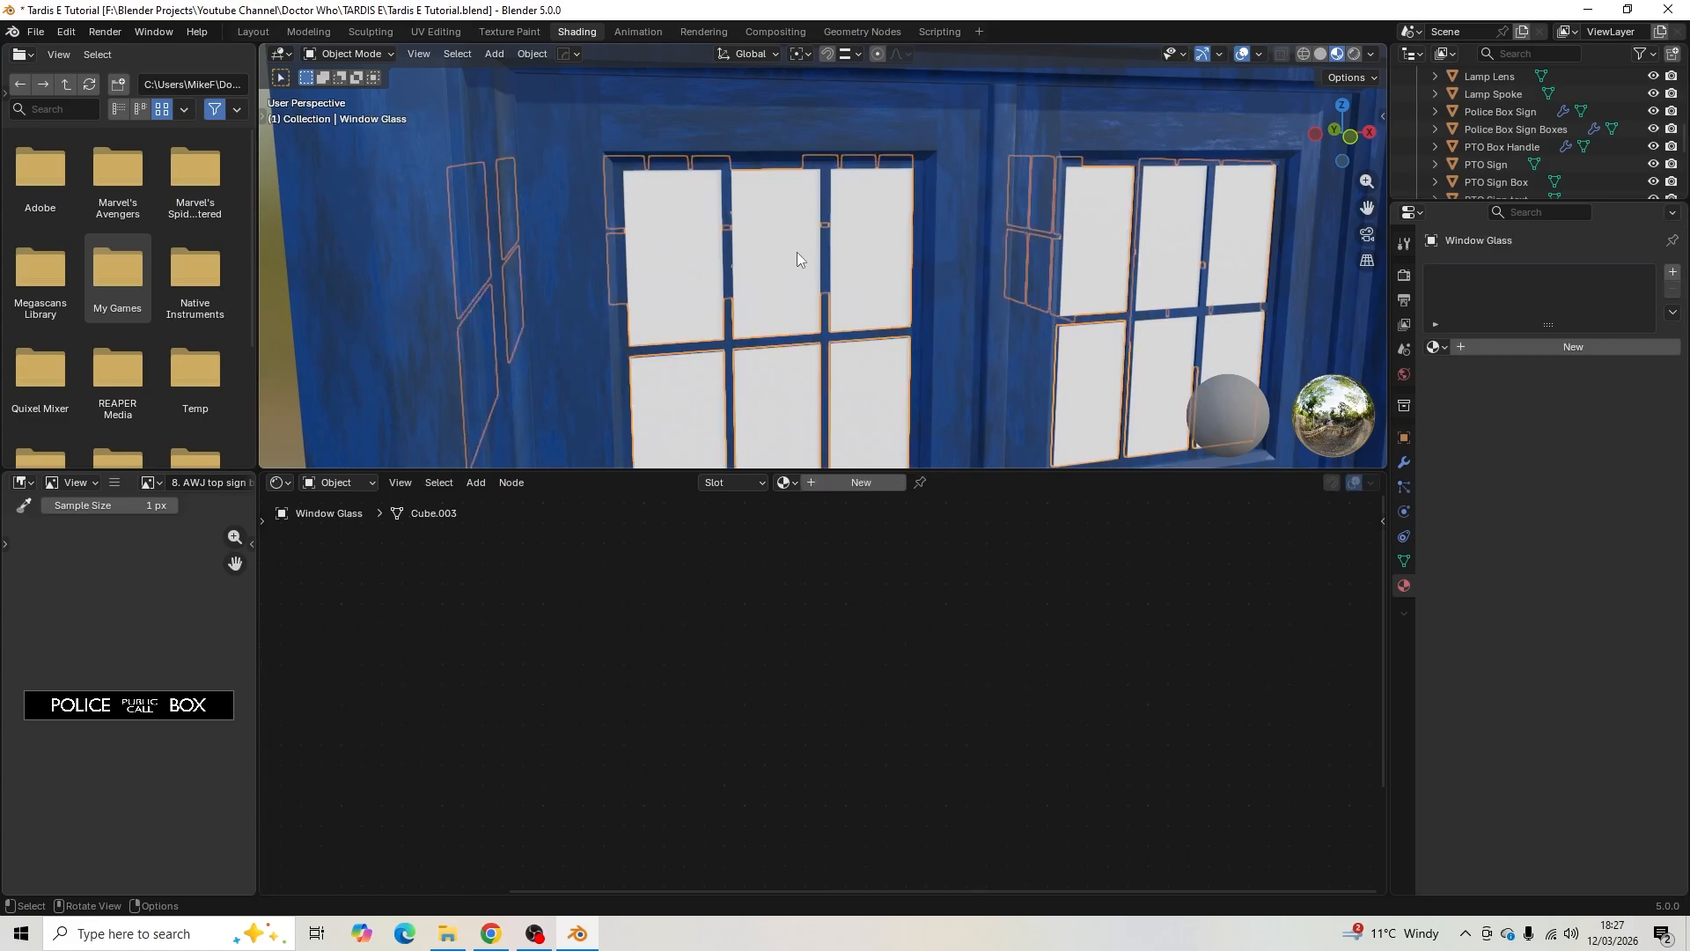
click(1494, 347)
double_click(1497, 346)
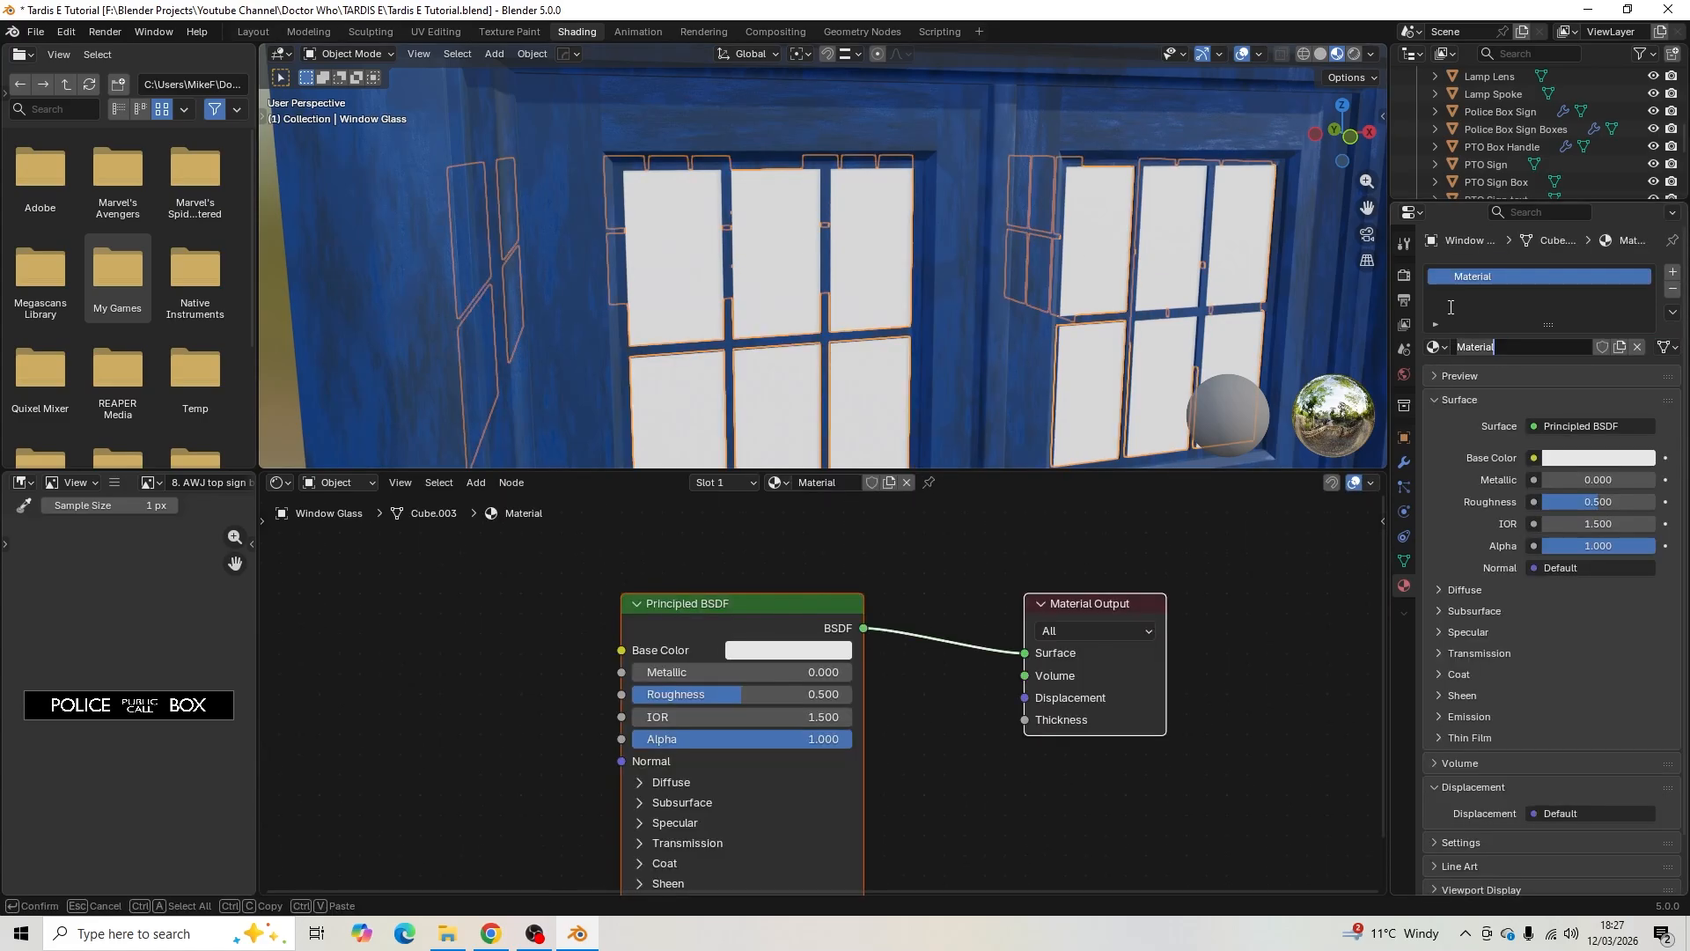
text(Windows)
key(alt+Tab)
key(Tab)
key(alt+Tab)
key(Return)
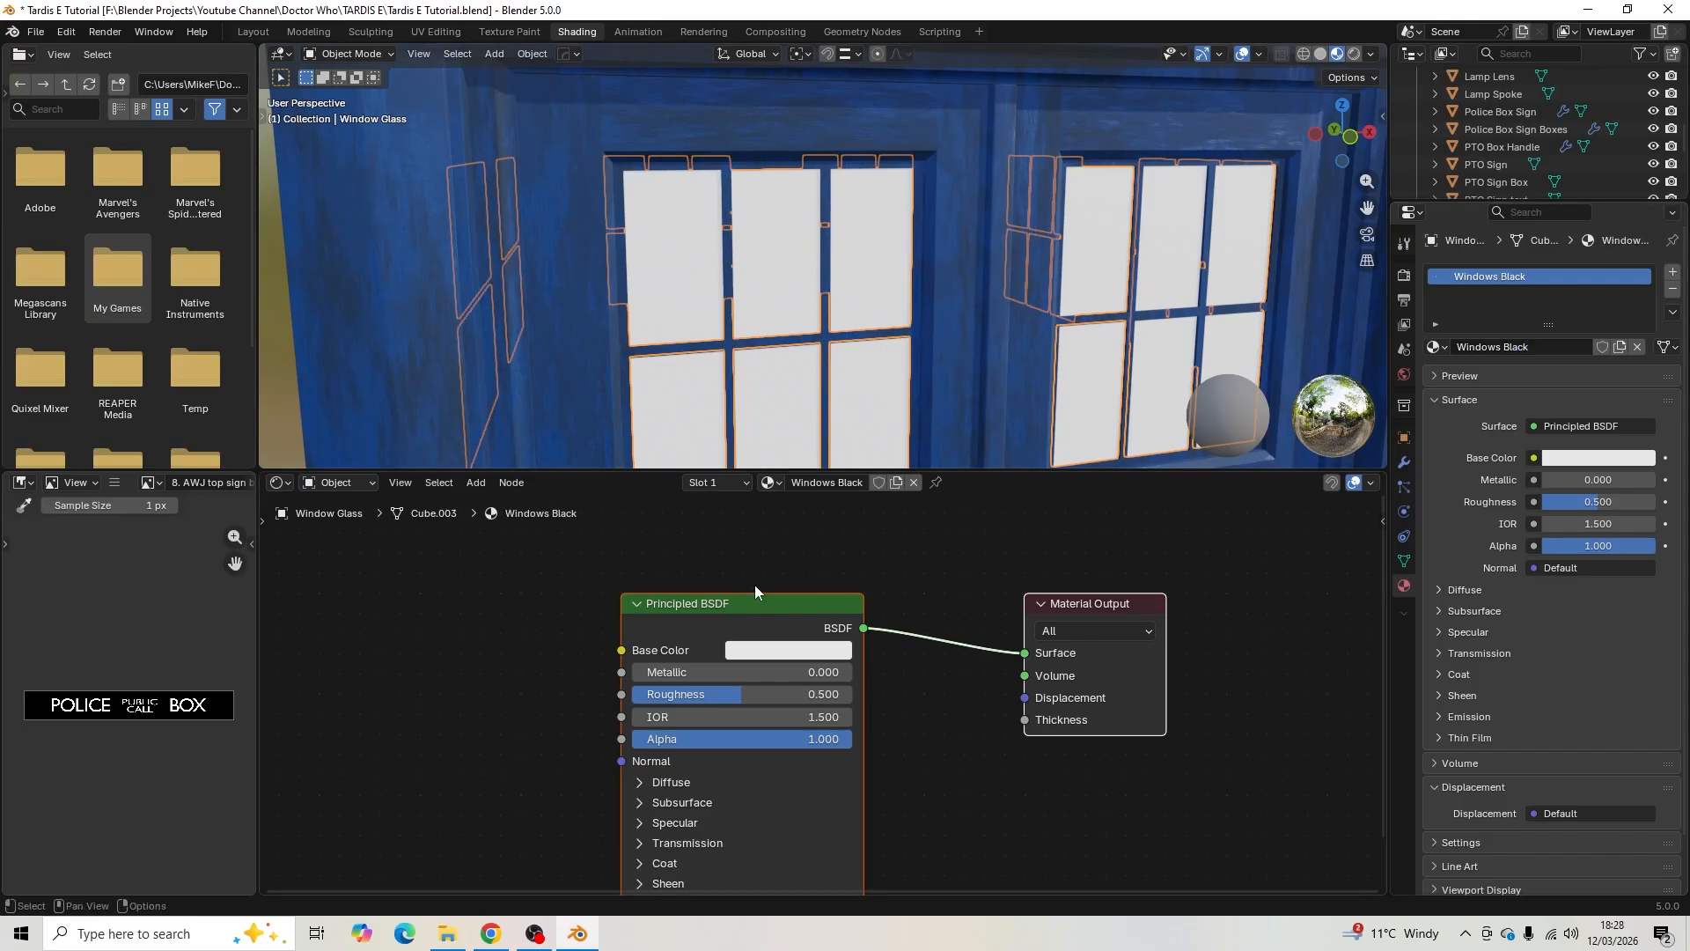
- Darken the Windows Black base color to near black
drag(750, 599, 727, 595)
click(750, 537)
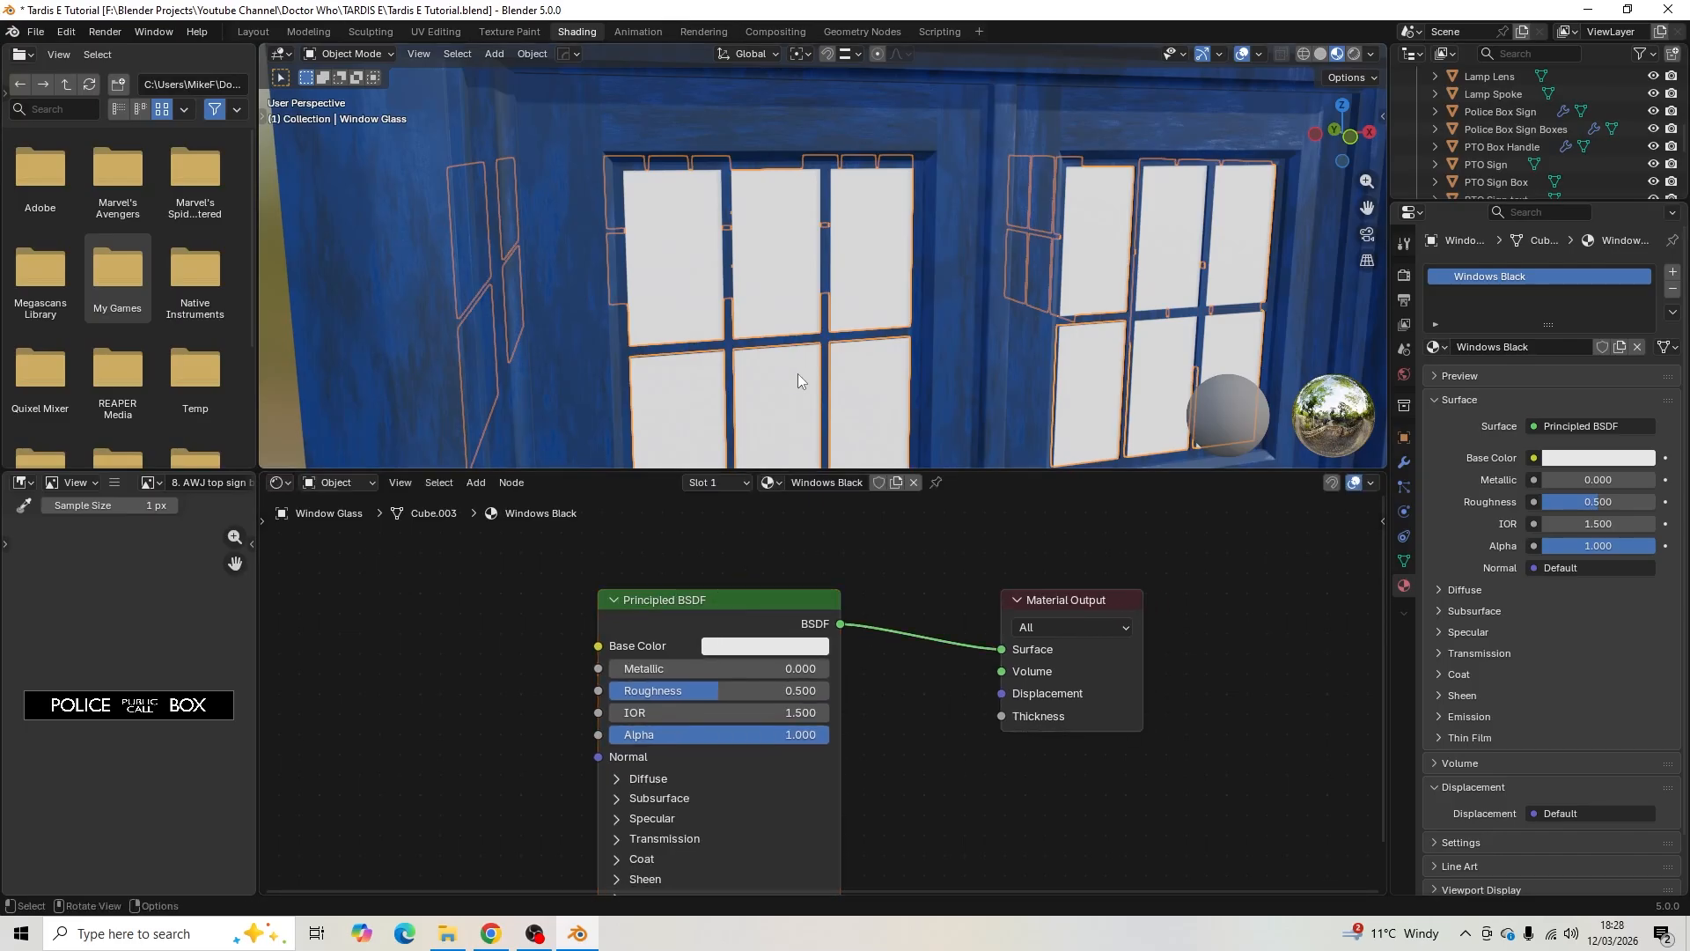
click(742, 652)
drag(886, 319, 885, 440)
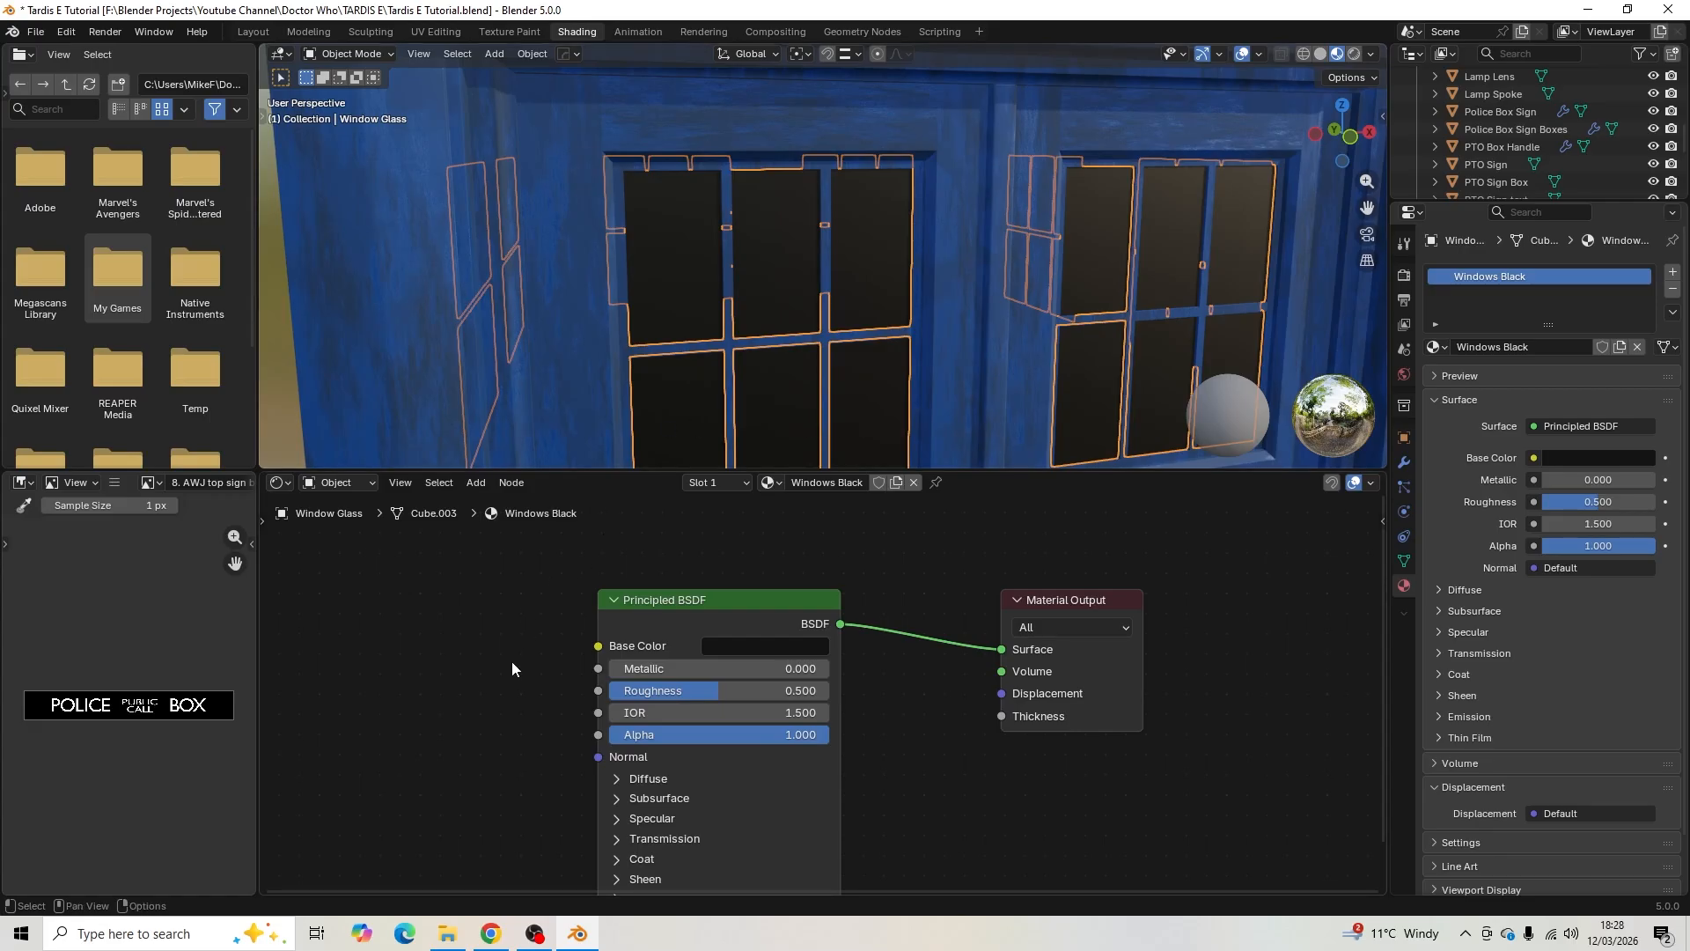
scroll(745, 352, down, 3)
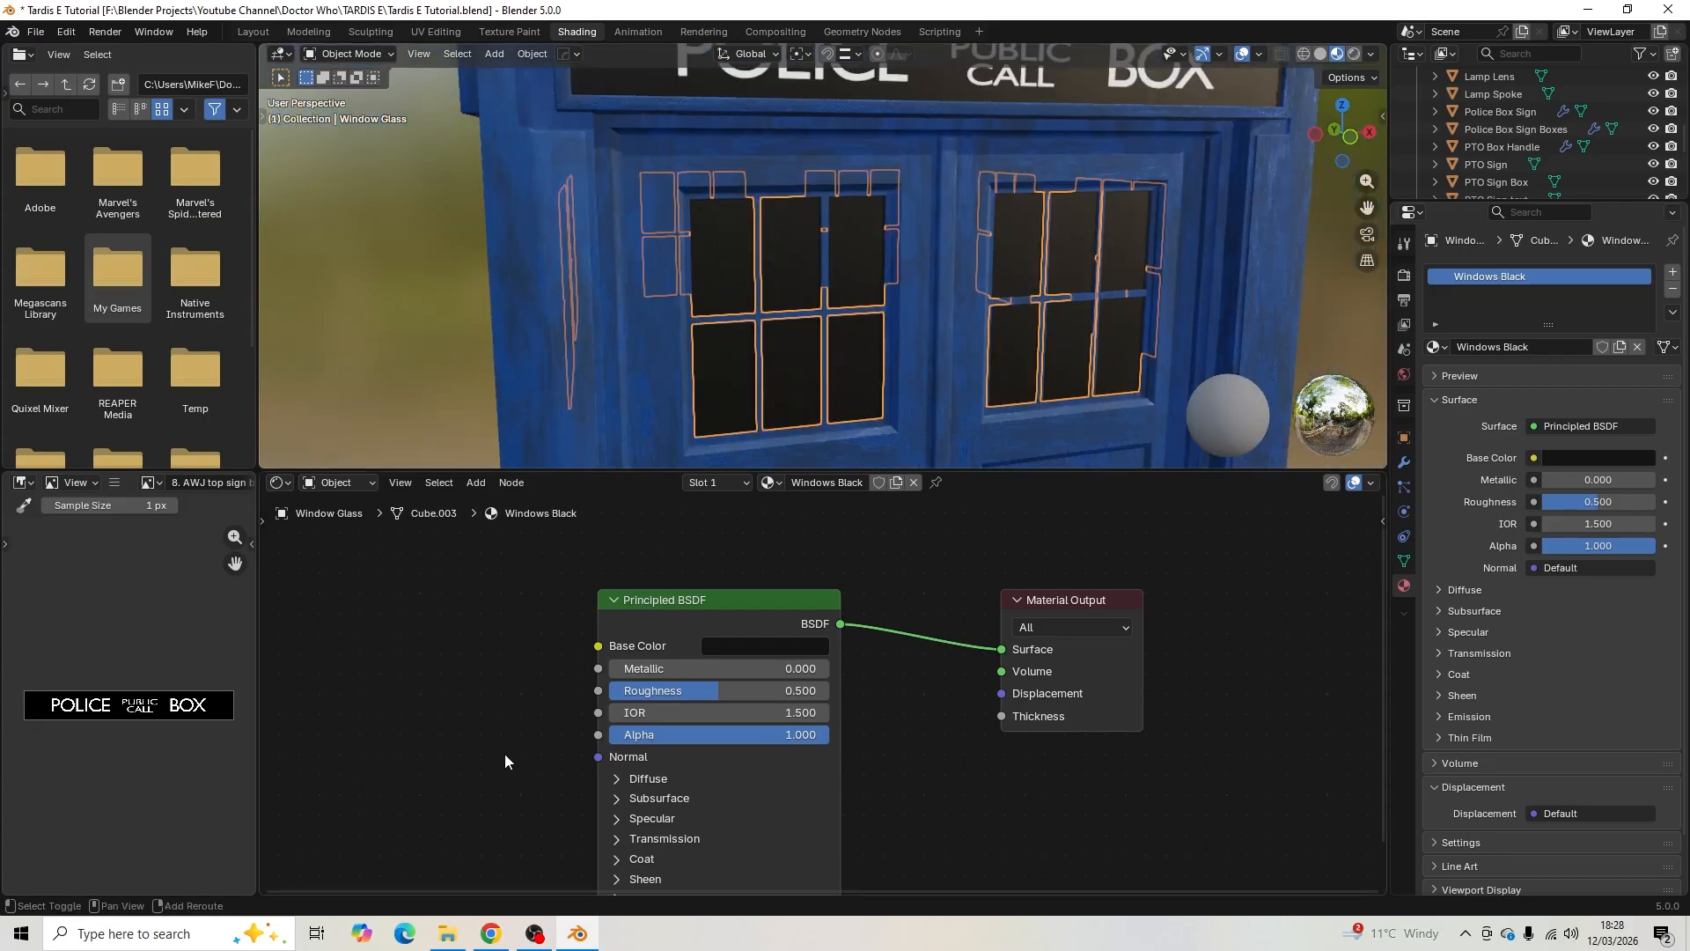
- Set the Coat Weight of the Windows Black shader to 1
middle_drag(505, 754, 586, 676)
scroll(794, 779, up, 5)
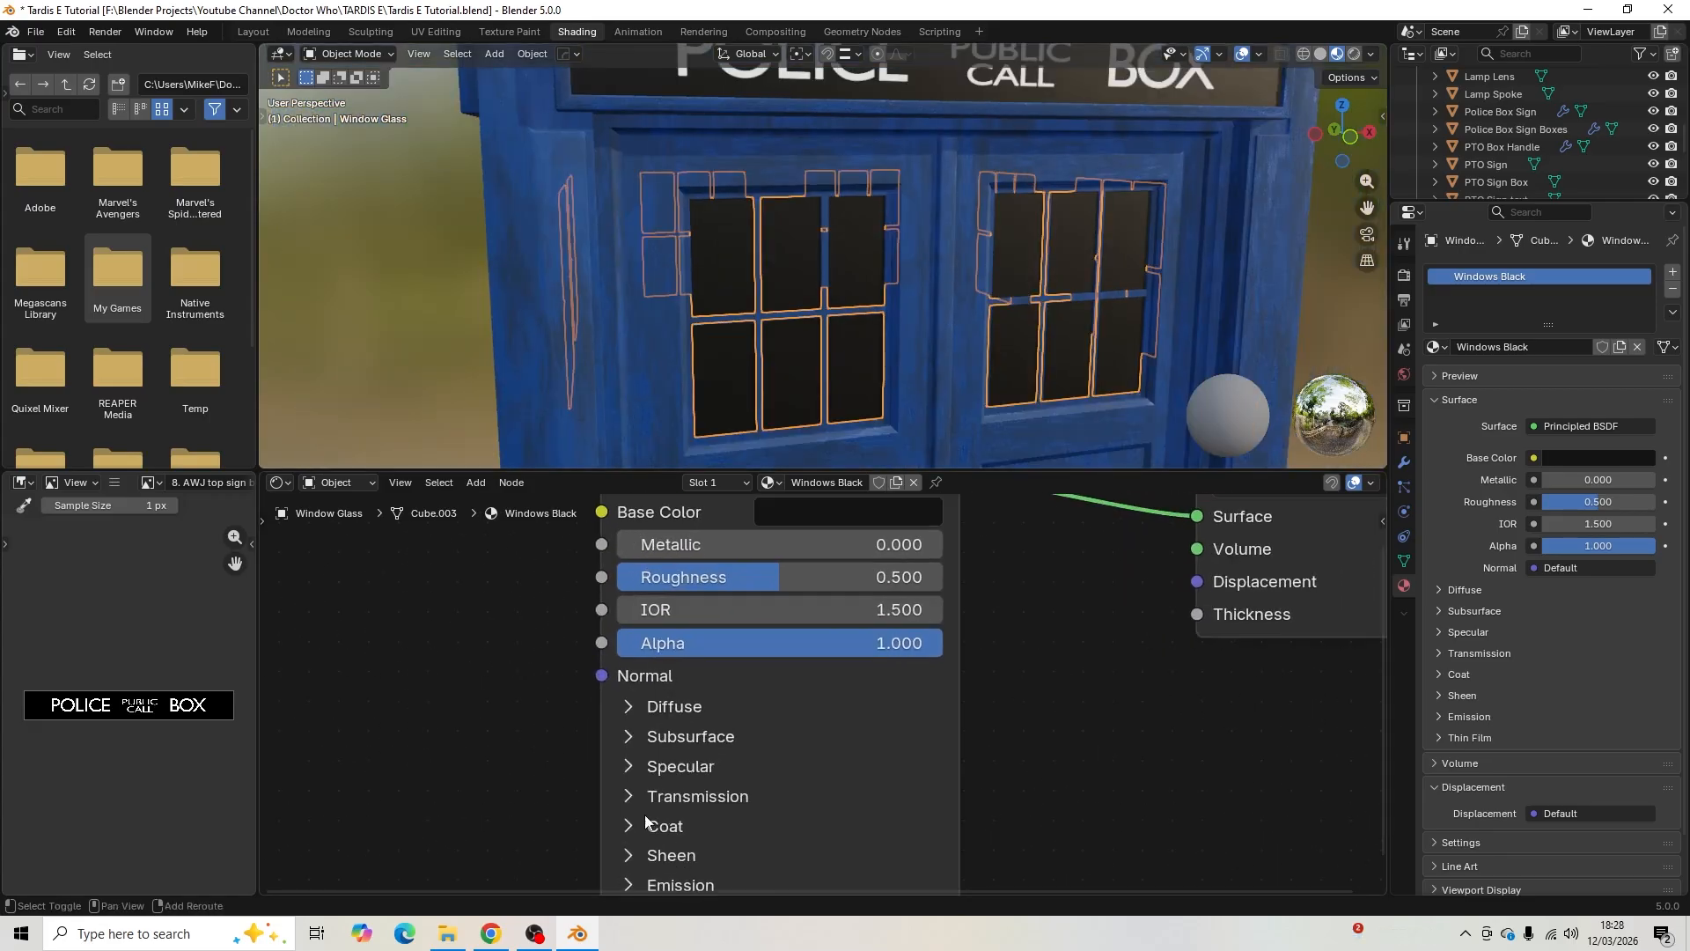
middle_drag(477, 781, 555, 688)
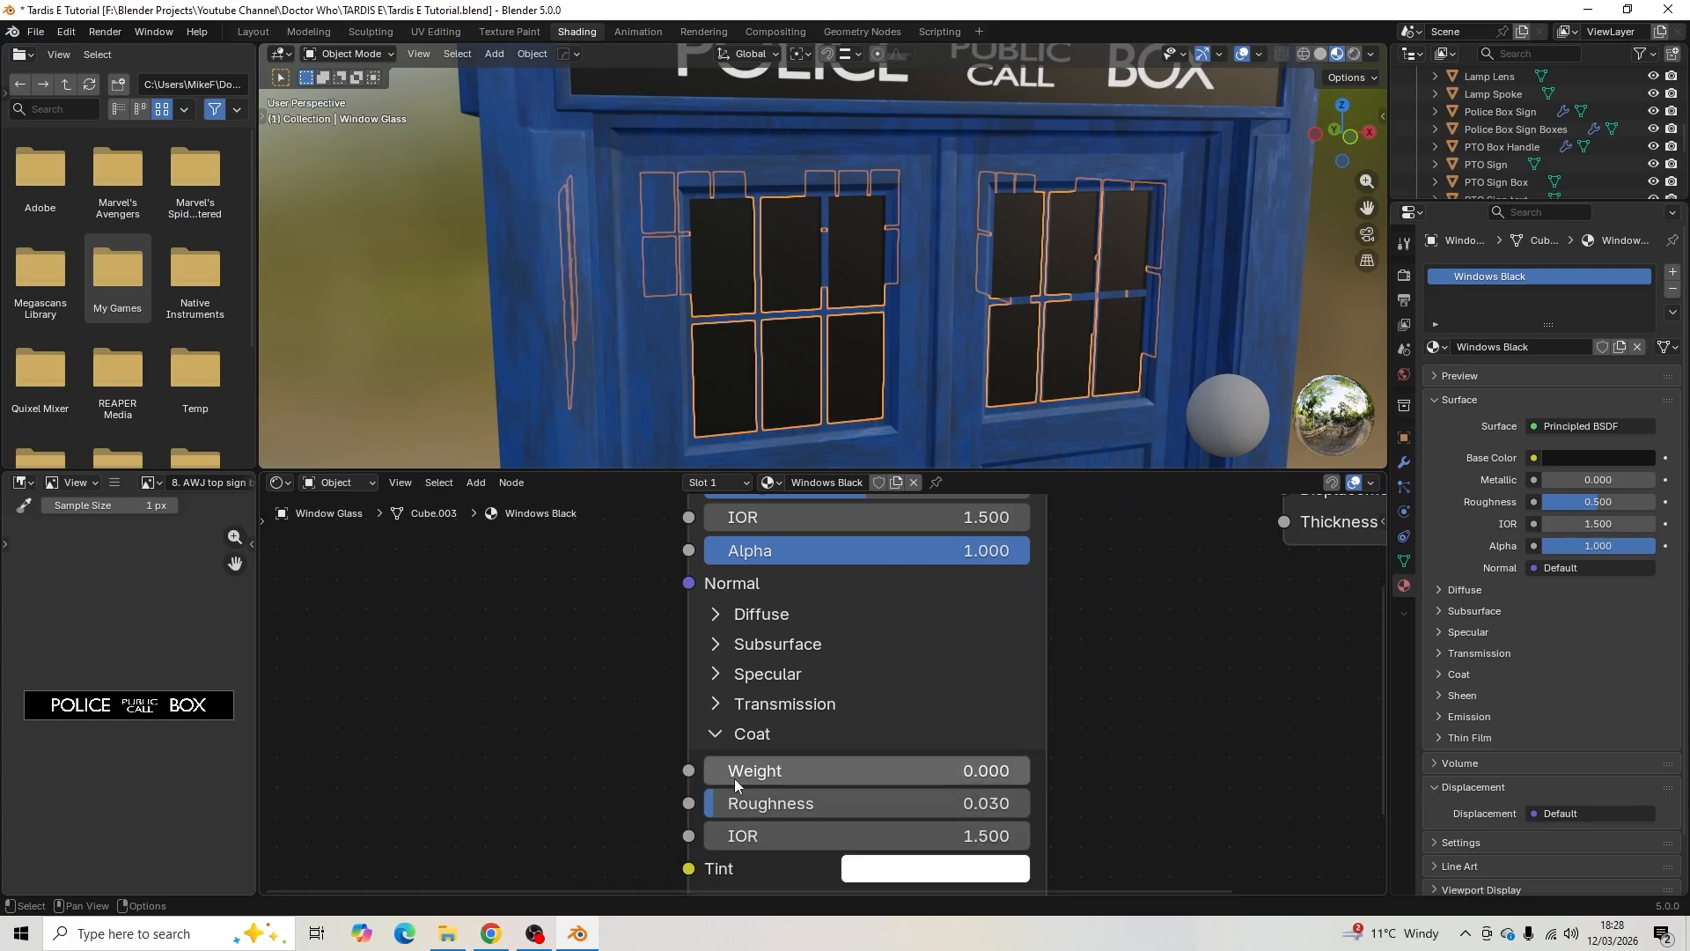
drag(734, 778, 1031, 770)
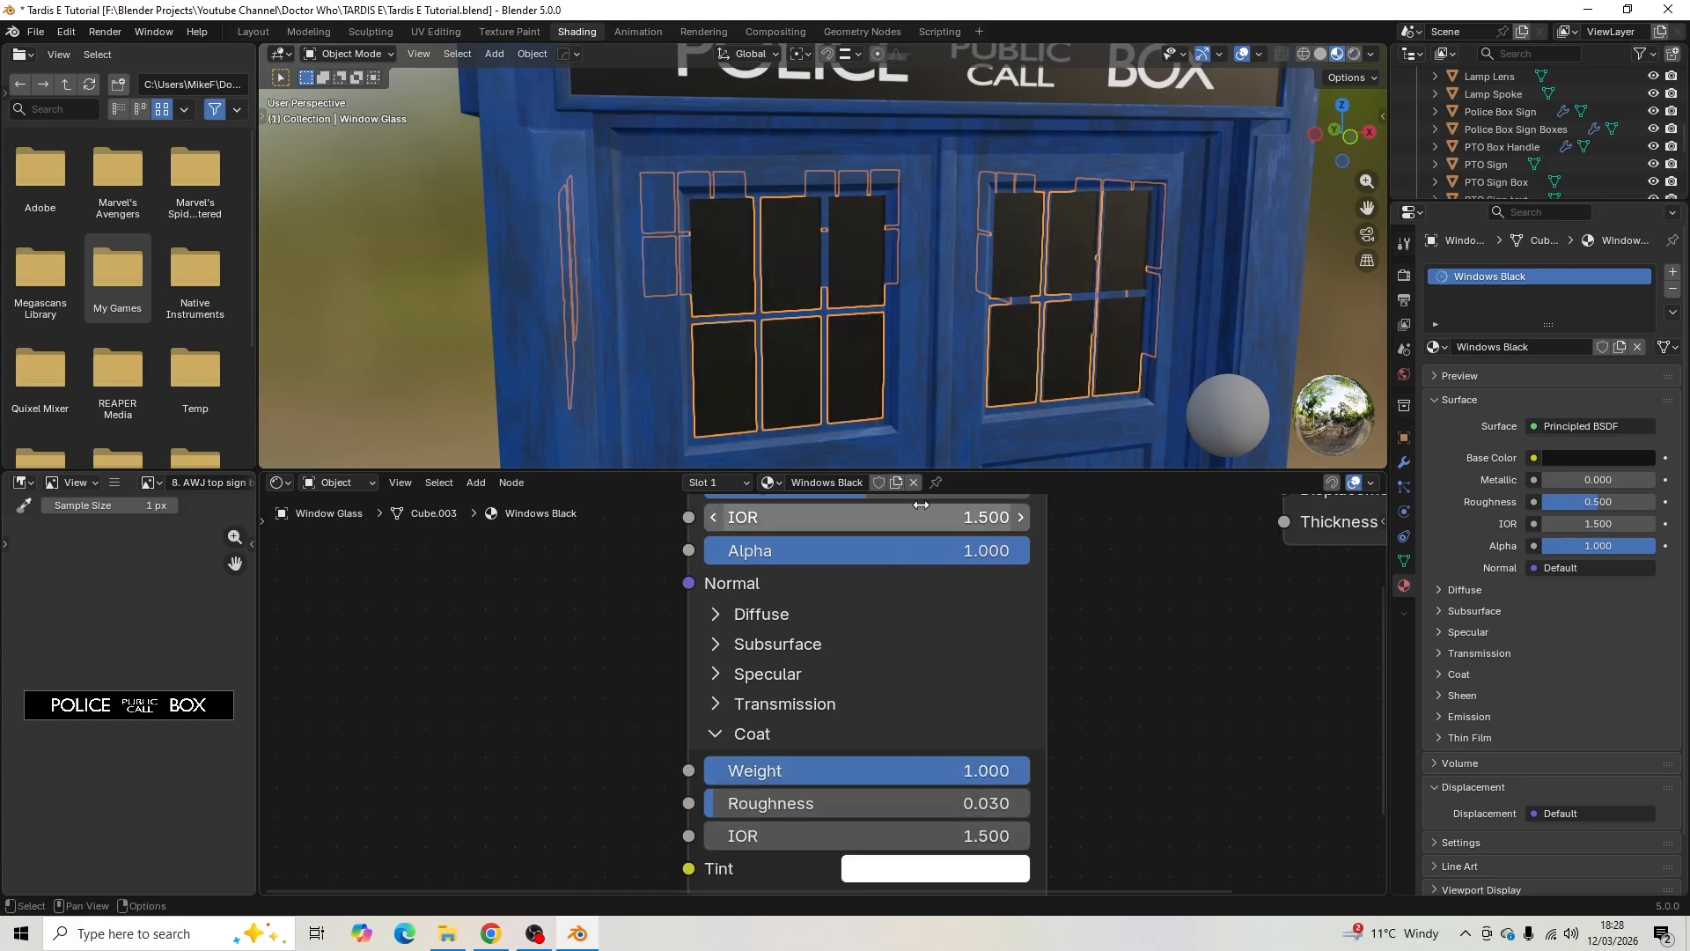
- Raise the window material's Coat Roughness to 0.153 and check the reflections on the panes
middle_drag(925, 352, 551, 361)
scroll(905, 296, up, 6)
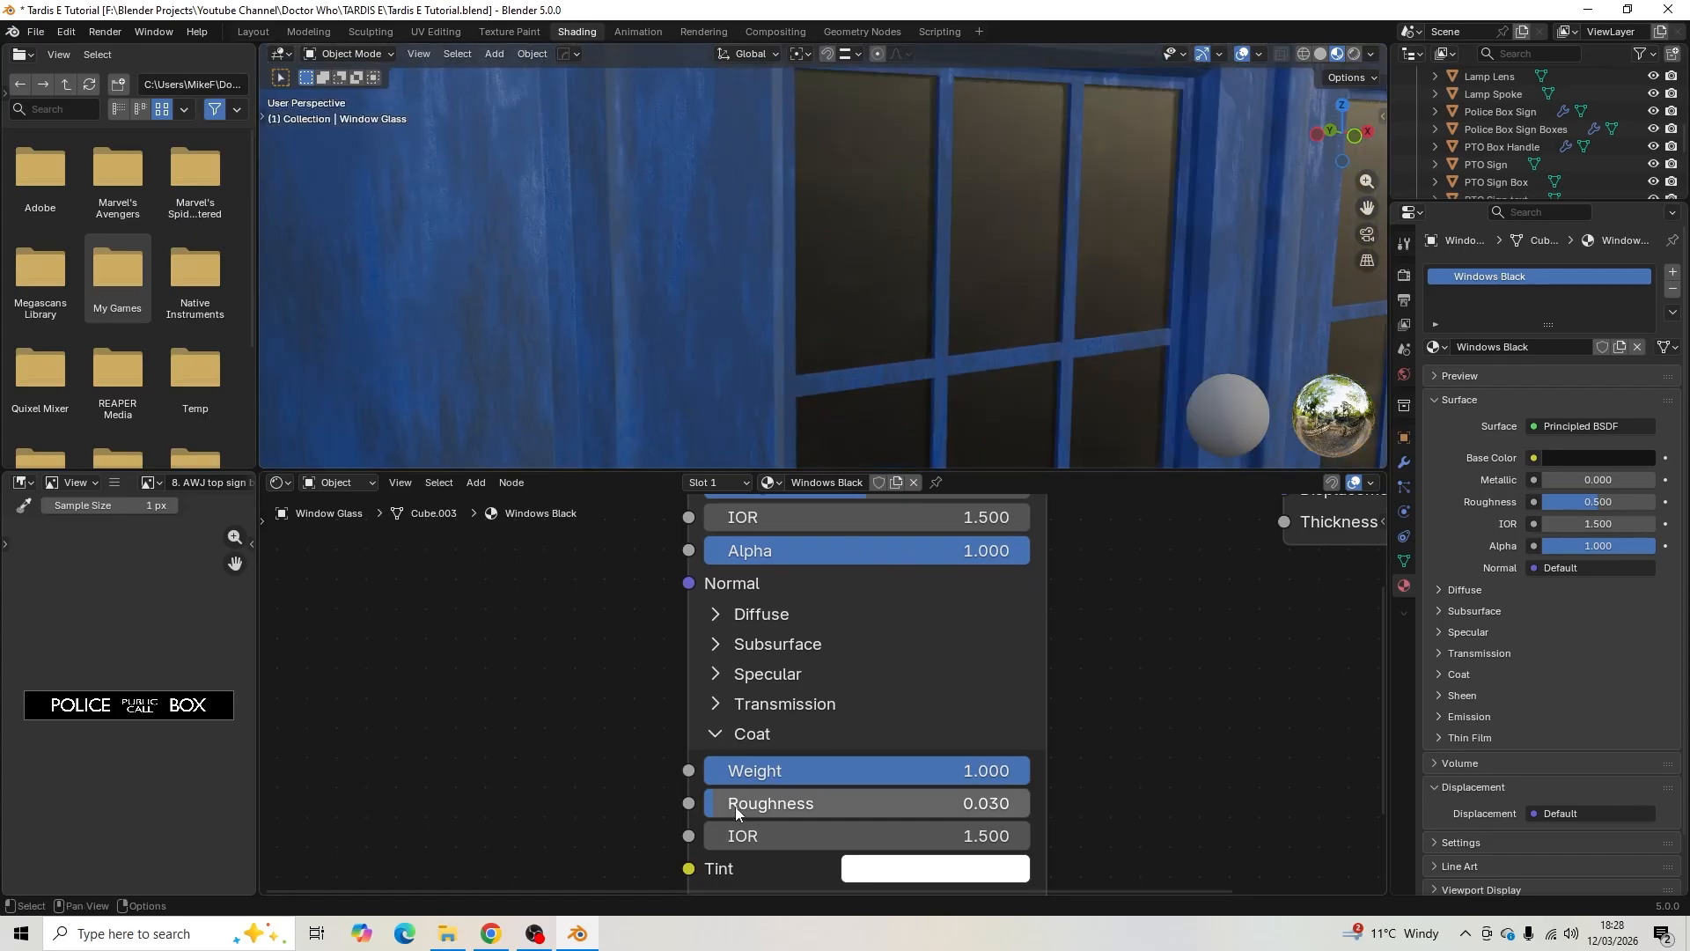
drag(736, 803, 770, 804)
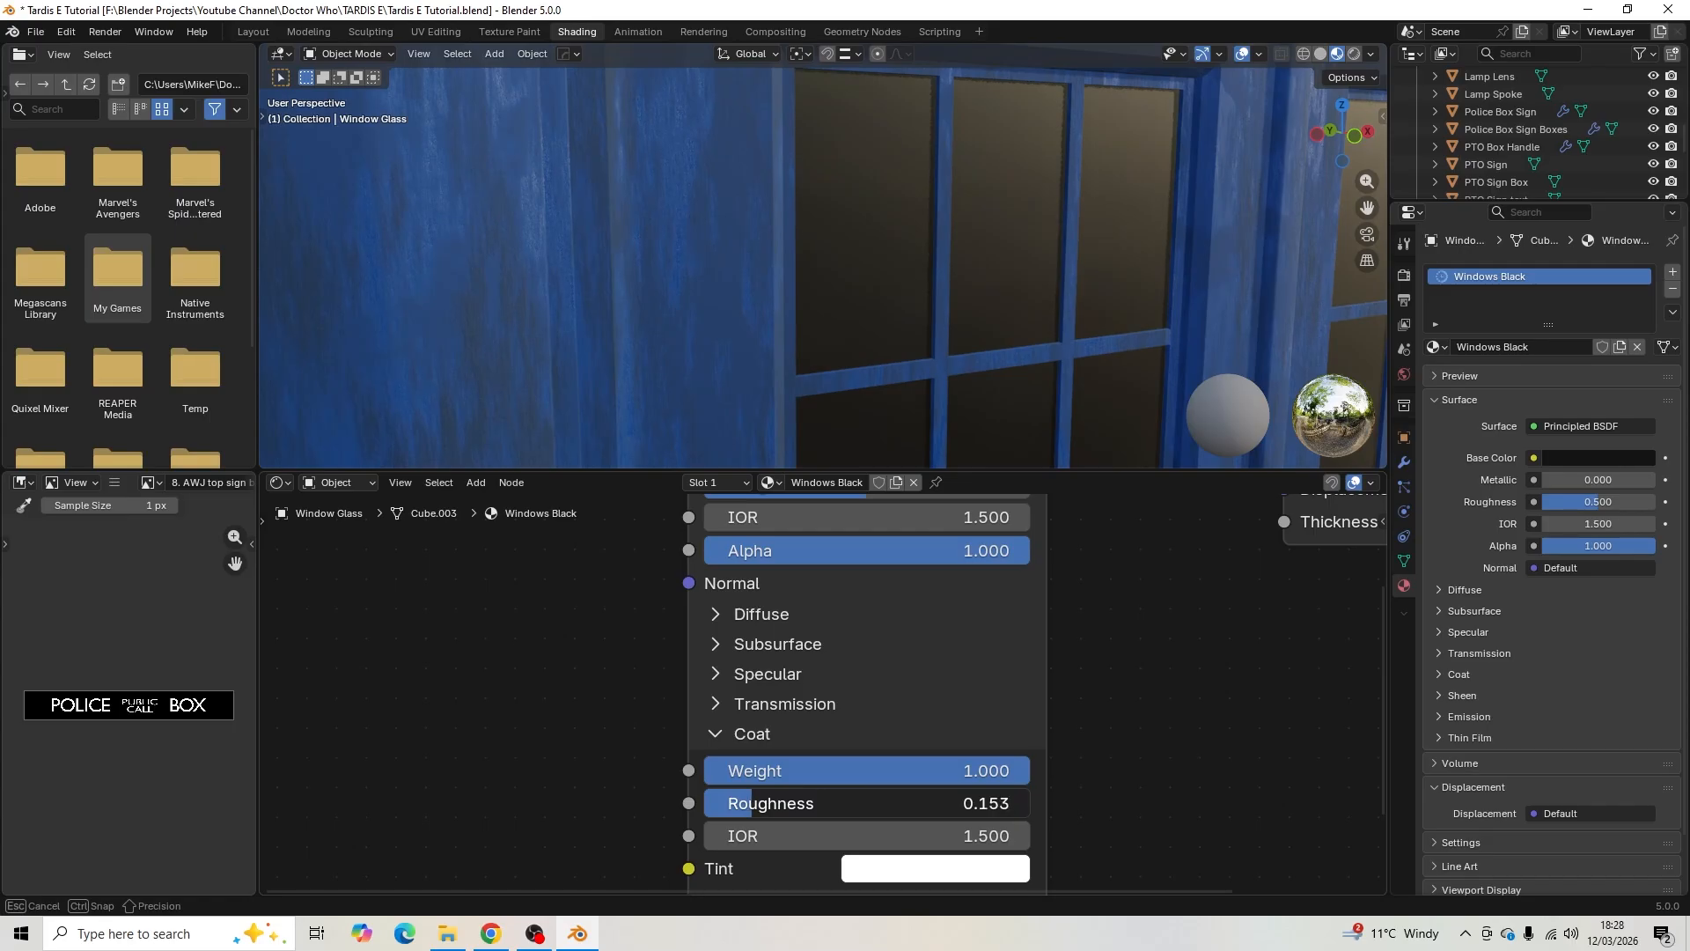
drag(770, 804, 754, 804)
middle_drag(993, 304, 963, 367)
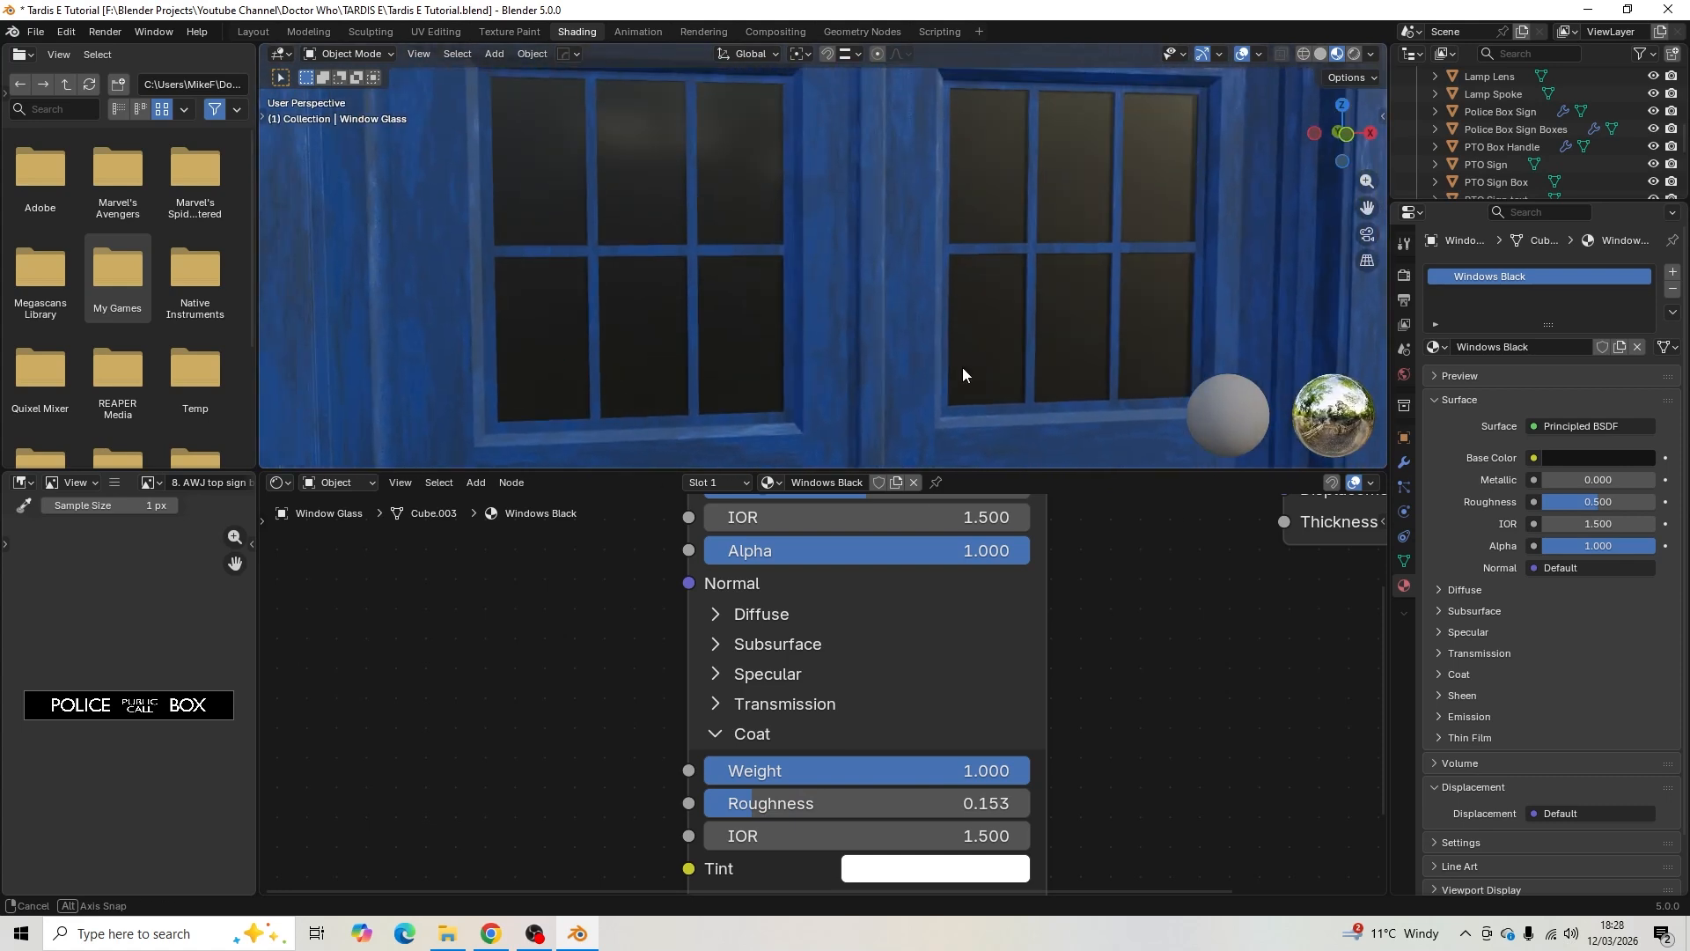
- Set the coat roughness of the Windows Black material to 0.25
click(753, 805)
text(0.25)
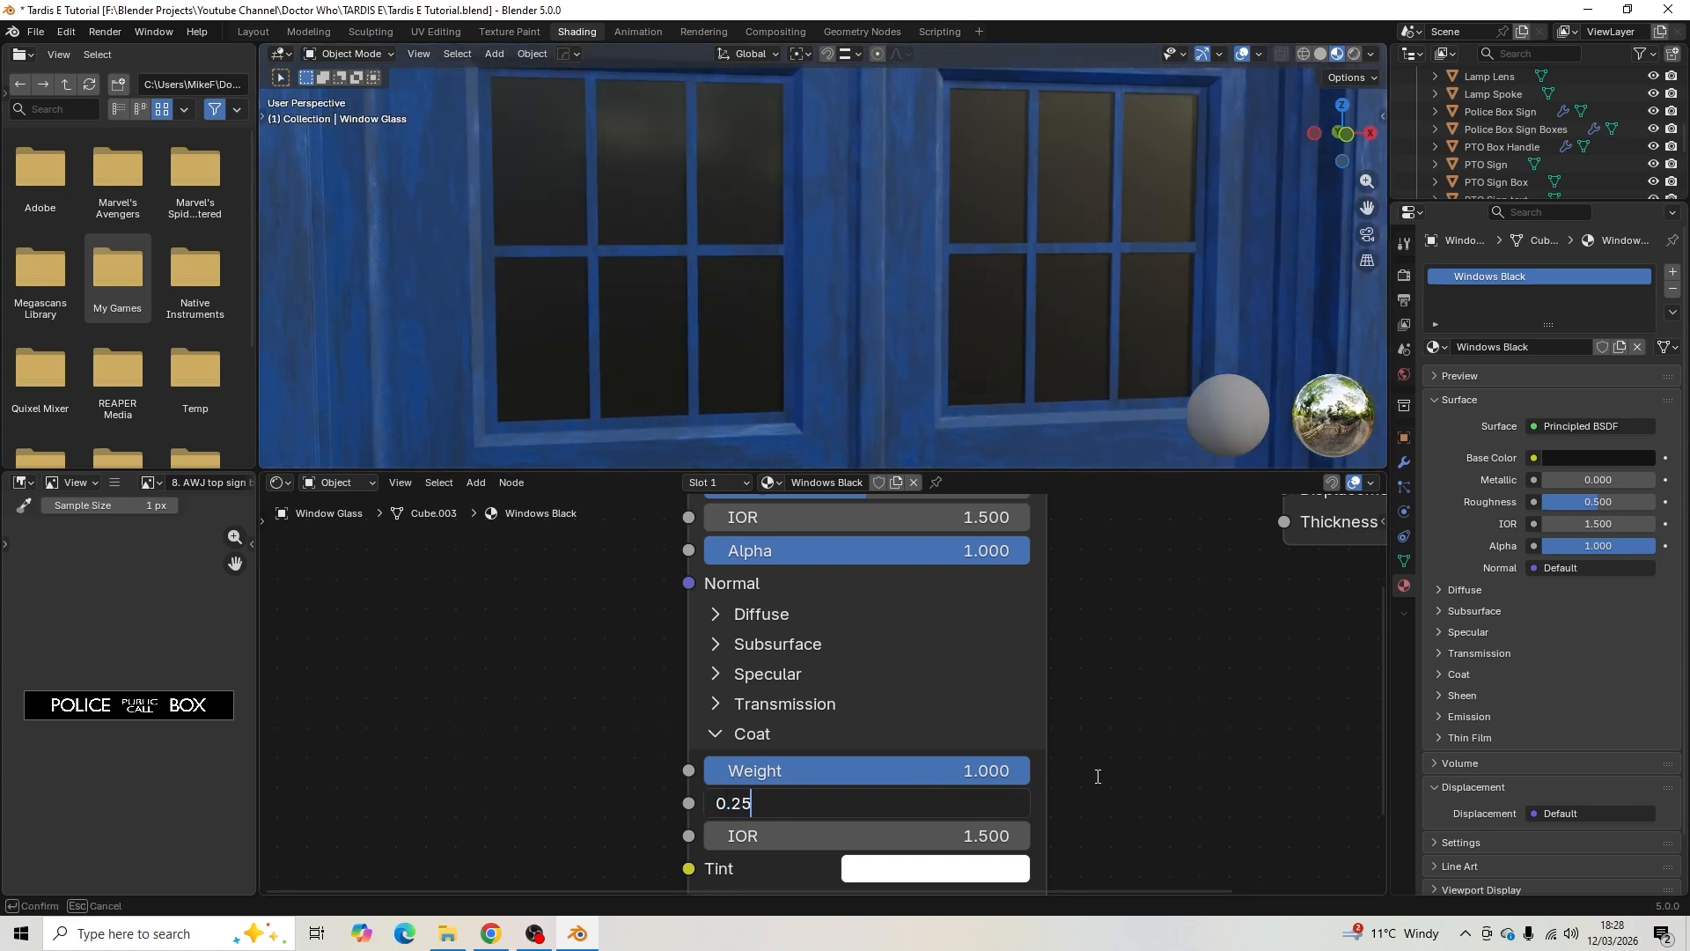
key(Return)
mouse_move(1048, 305)
middle_down()
mouse_move(996, 283)
mouse_move(949, 299)
mouse_move(1079, 295)
mouse_move(959, 317)
mouse_move(1060, 302)
middle_up()
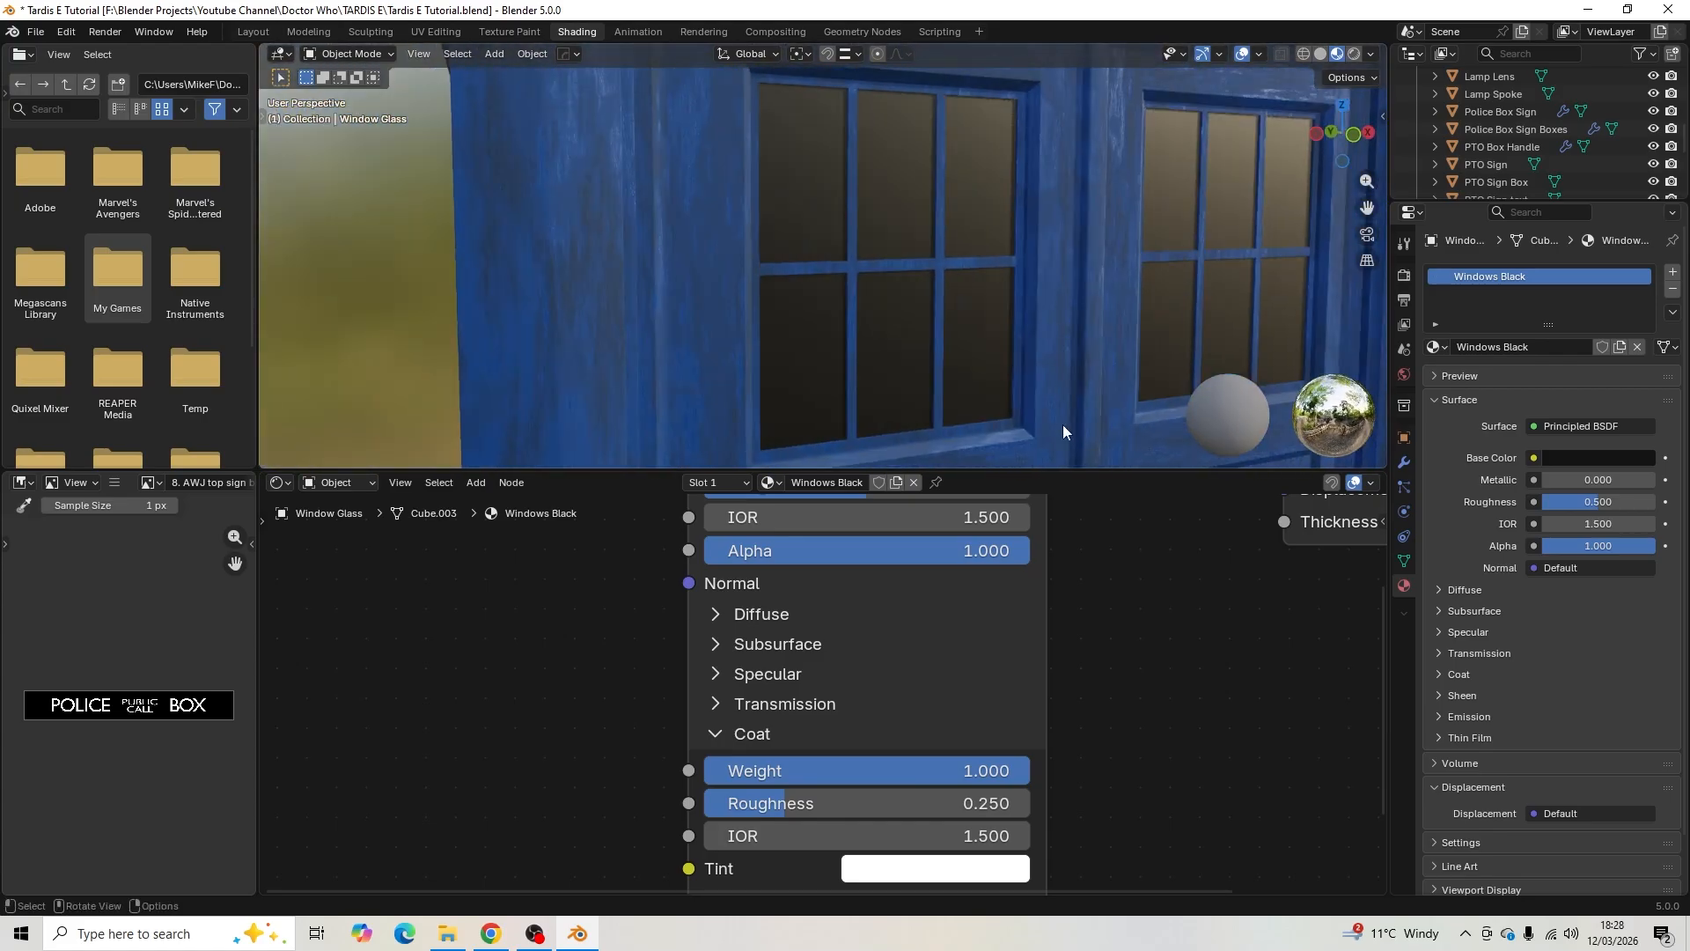
- Try a base roughness of 0.3 on the Windows Black material and settle on 0.4
middle_drag(1159, 617, 1175, 757)
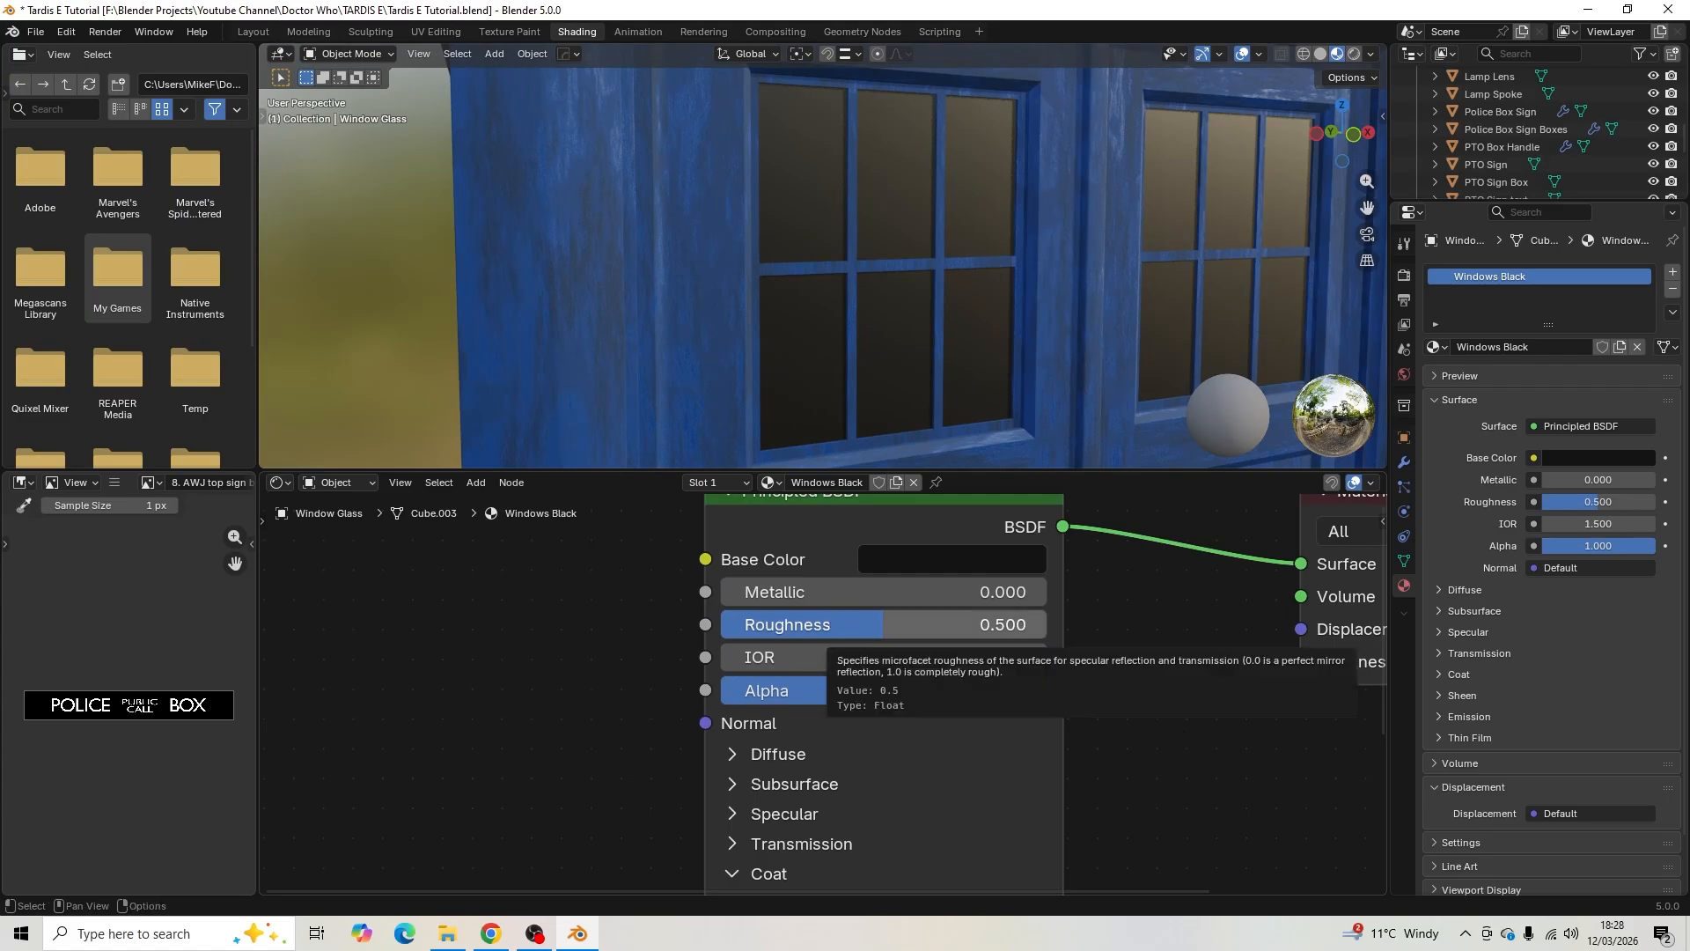
double_click(852, 626)
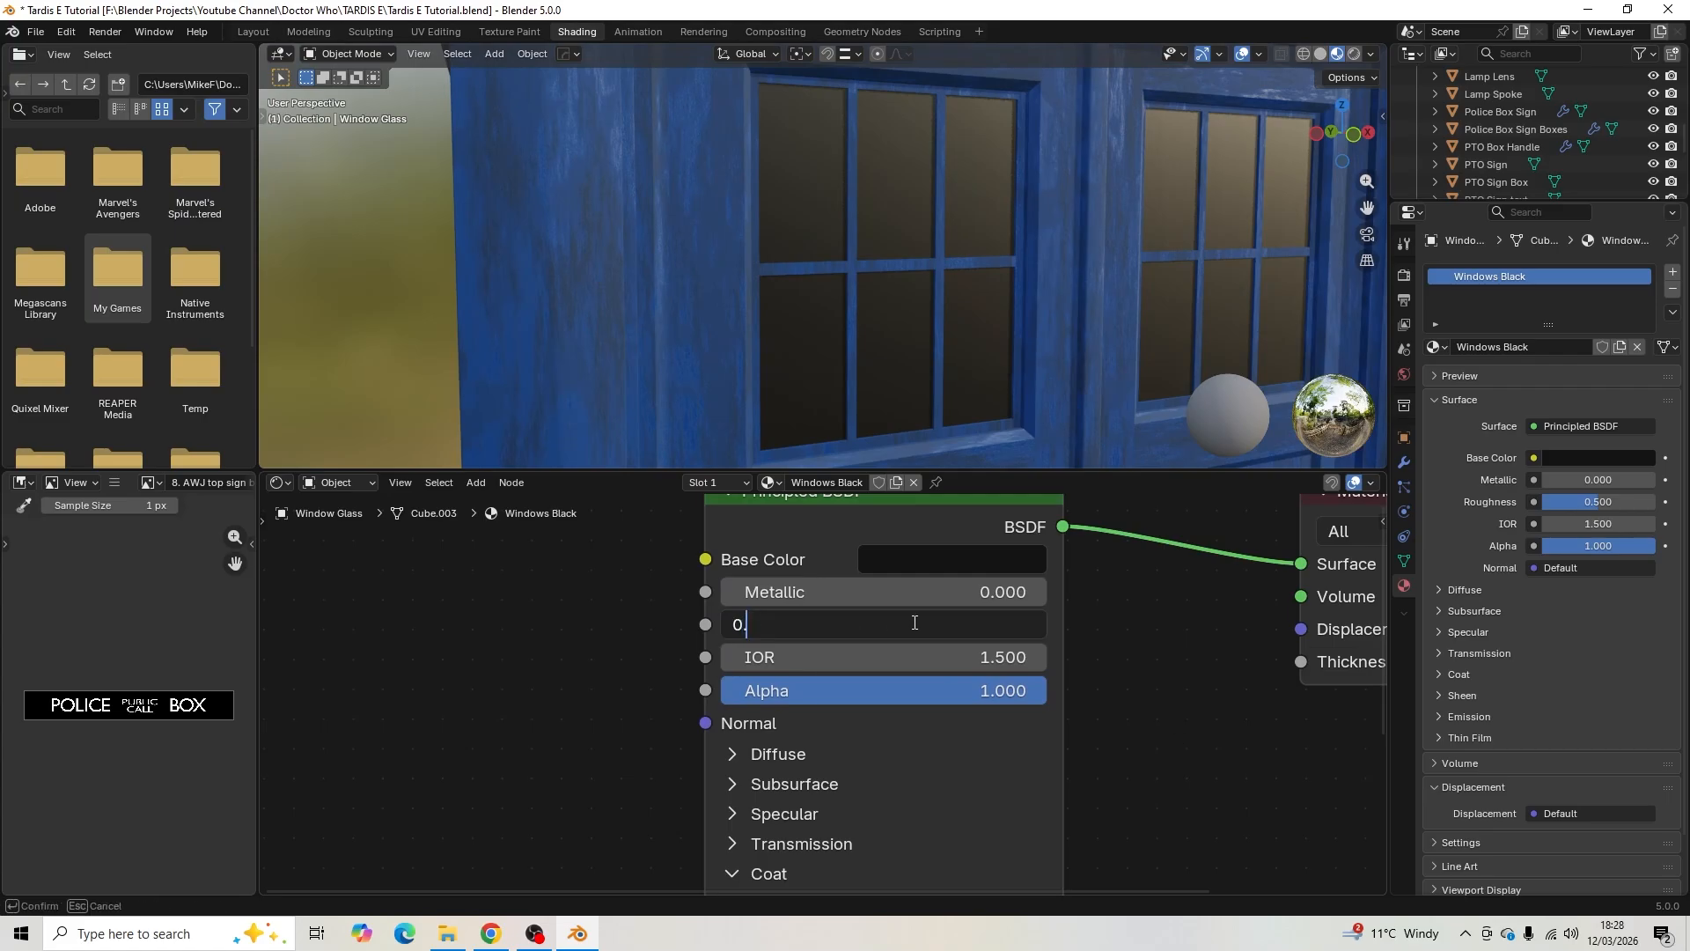
text(0.3)
key(Return)
mouse_move(1039, 268)
middle_down()
mouse_move(958, 261)
mouse_move(997, 282)
mouse_move(1060, 262)
mouse_move(1028, 257)
middle_up()
double_click(964, 626)
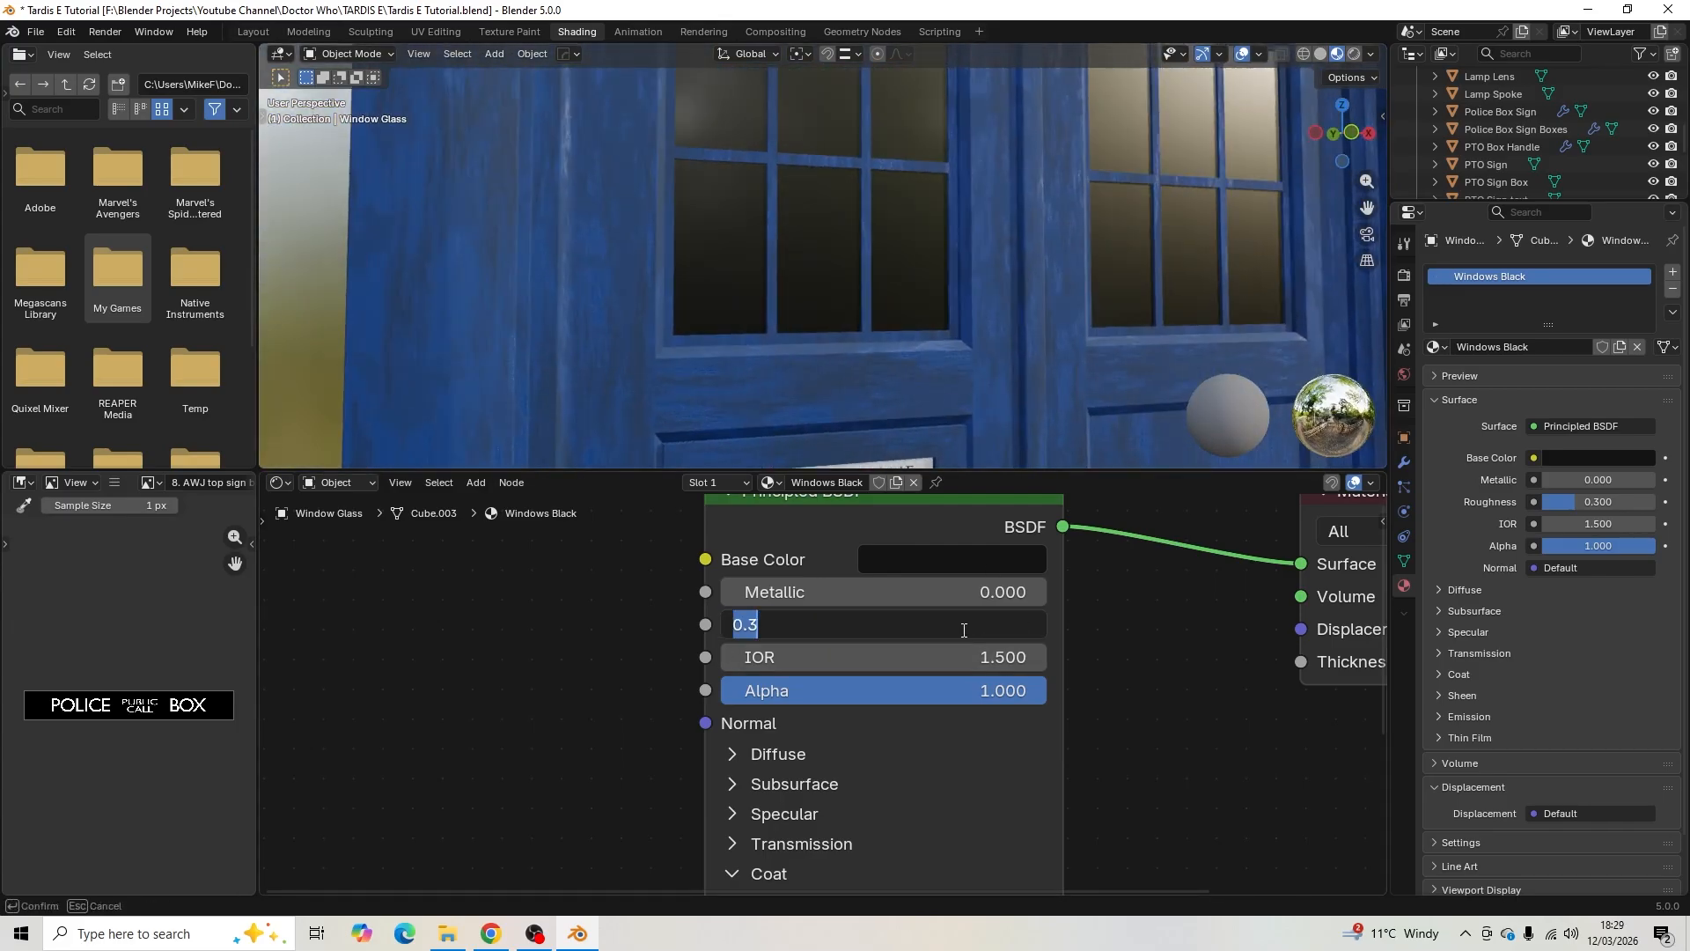
key(Return)
mouse_move(1063, 234)
middle_down()
mouse_move(997, 238)
mouse_move(980, 257)
mouse_move(1080, 250)
mouse_move(1041, 249)
mouse_move(1111, 268)
mouse_move(1030, 250)
mouse_move(1052, 255)
middle_up()
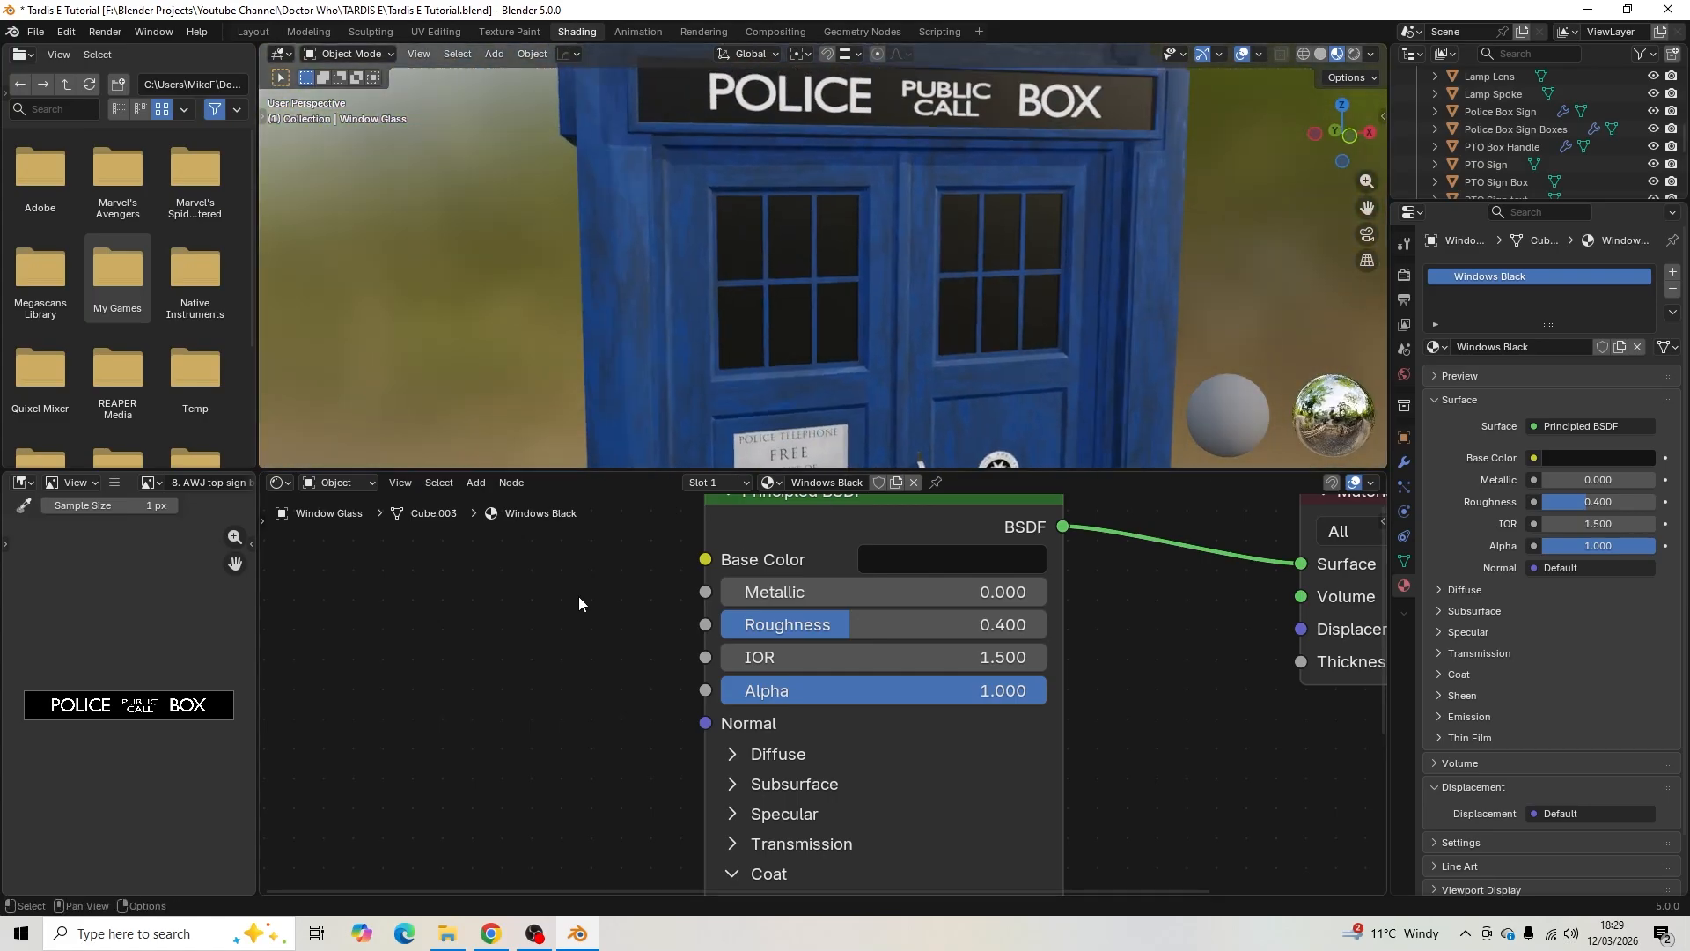
- Add a Noise Texture node in the empty space beside the Principled BSDF in the window material
middle_drag(529, 628, 637, 694)
scroll(637, 694, down, 1)
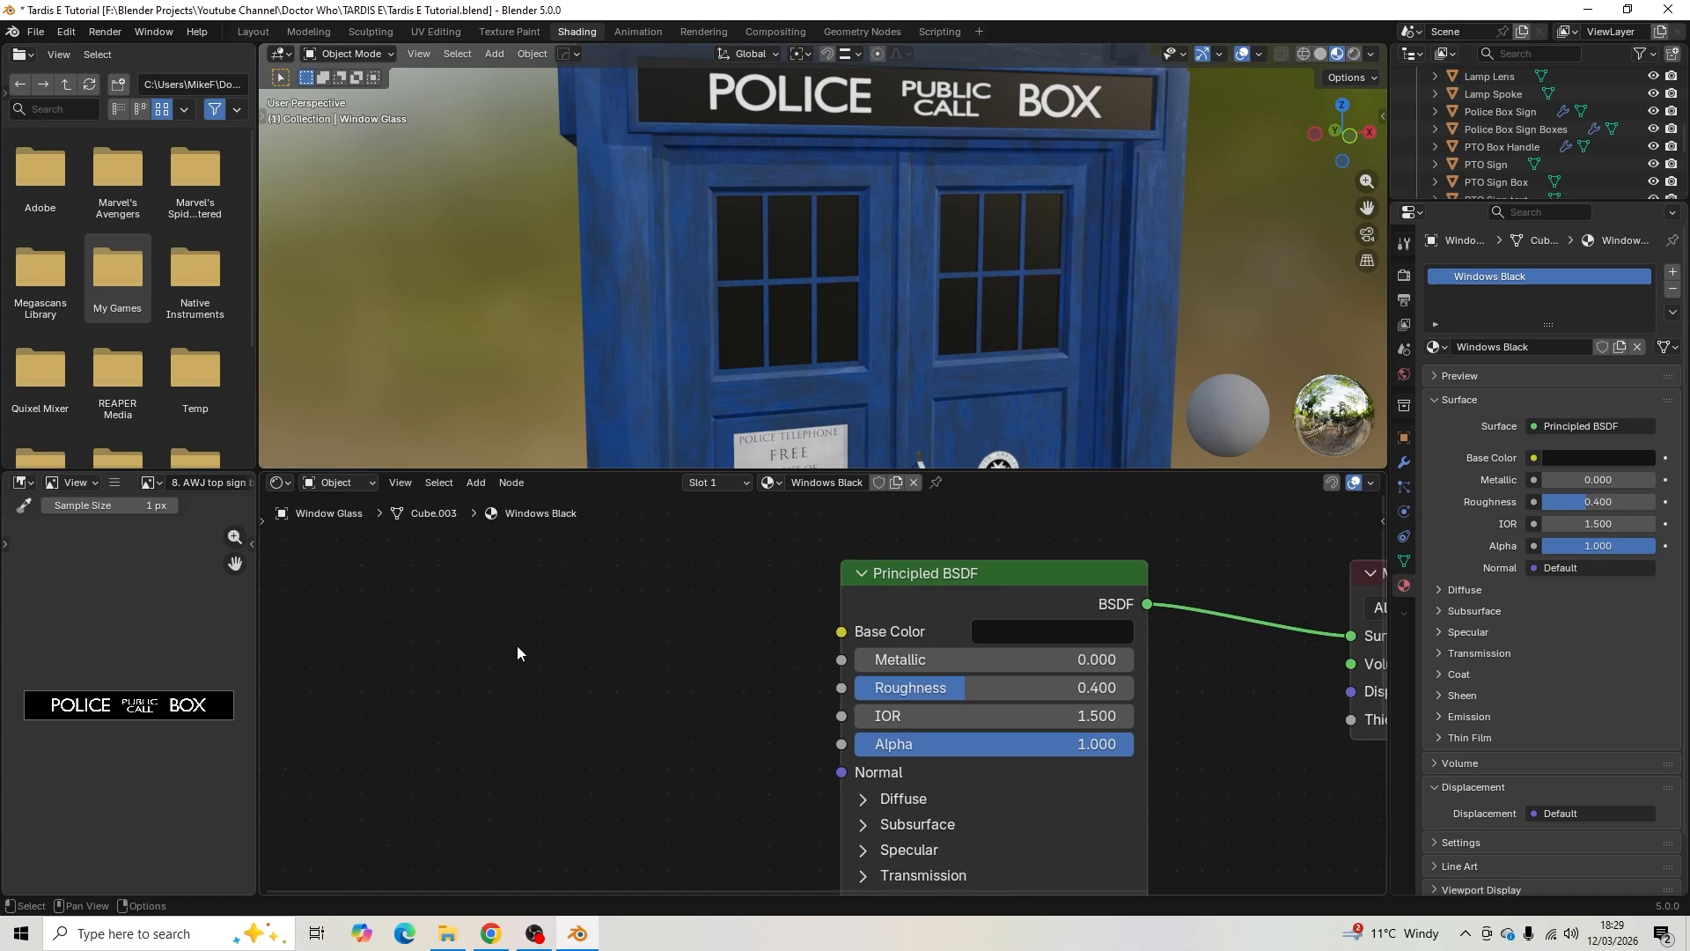
key(shift+a)
click(516, 646)
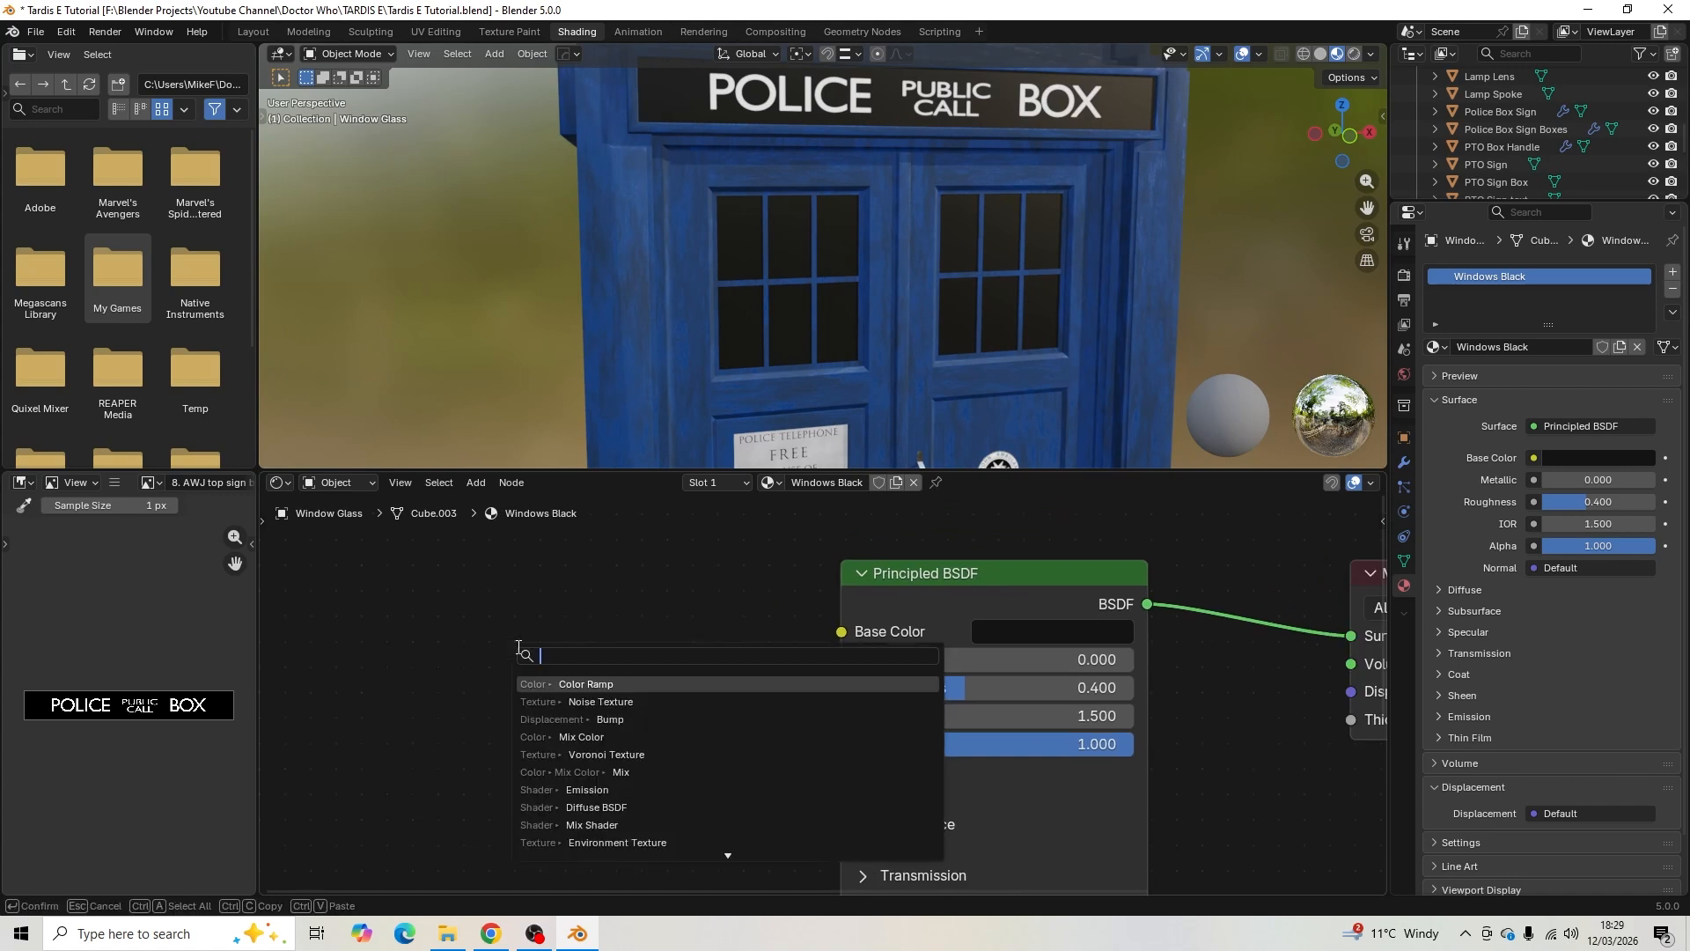
click(600, 702)
click(392, 589)
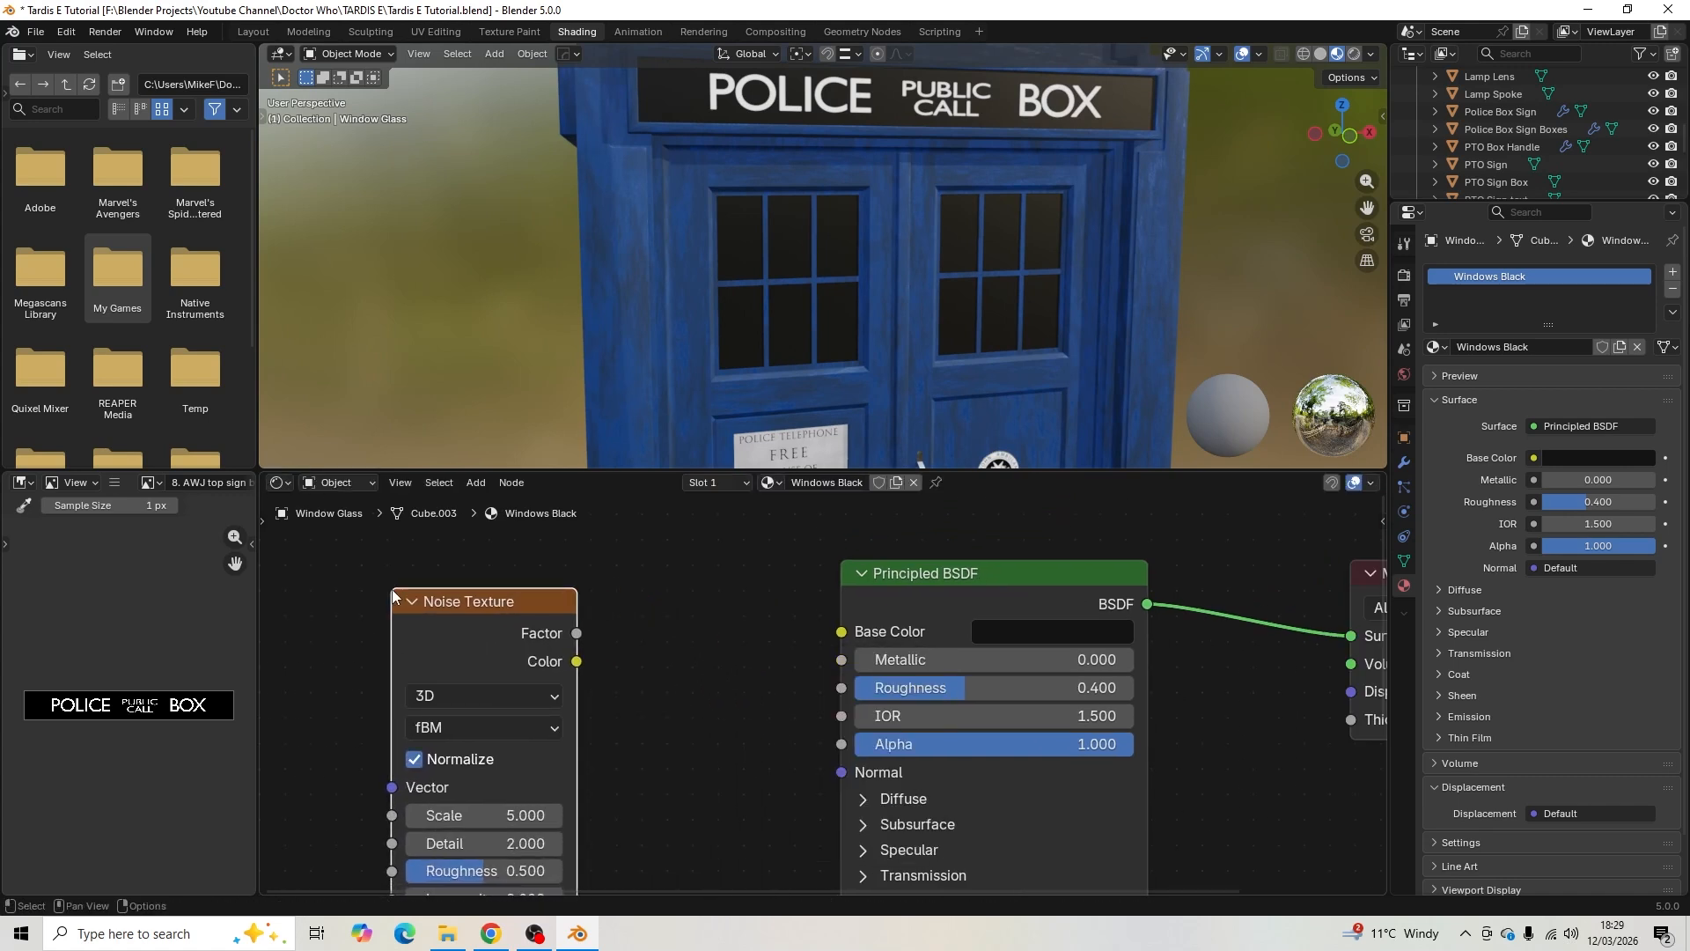
- Add Texture Coordinate and Mapping nodes to the Noise Texture and feed the mapping from the Object coordinates
middle_drag(535, 603, 713, 622)
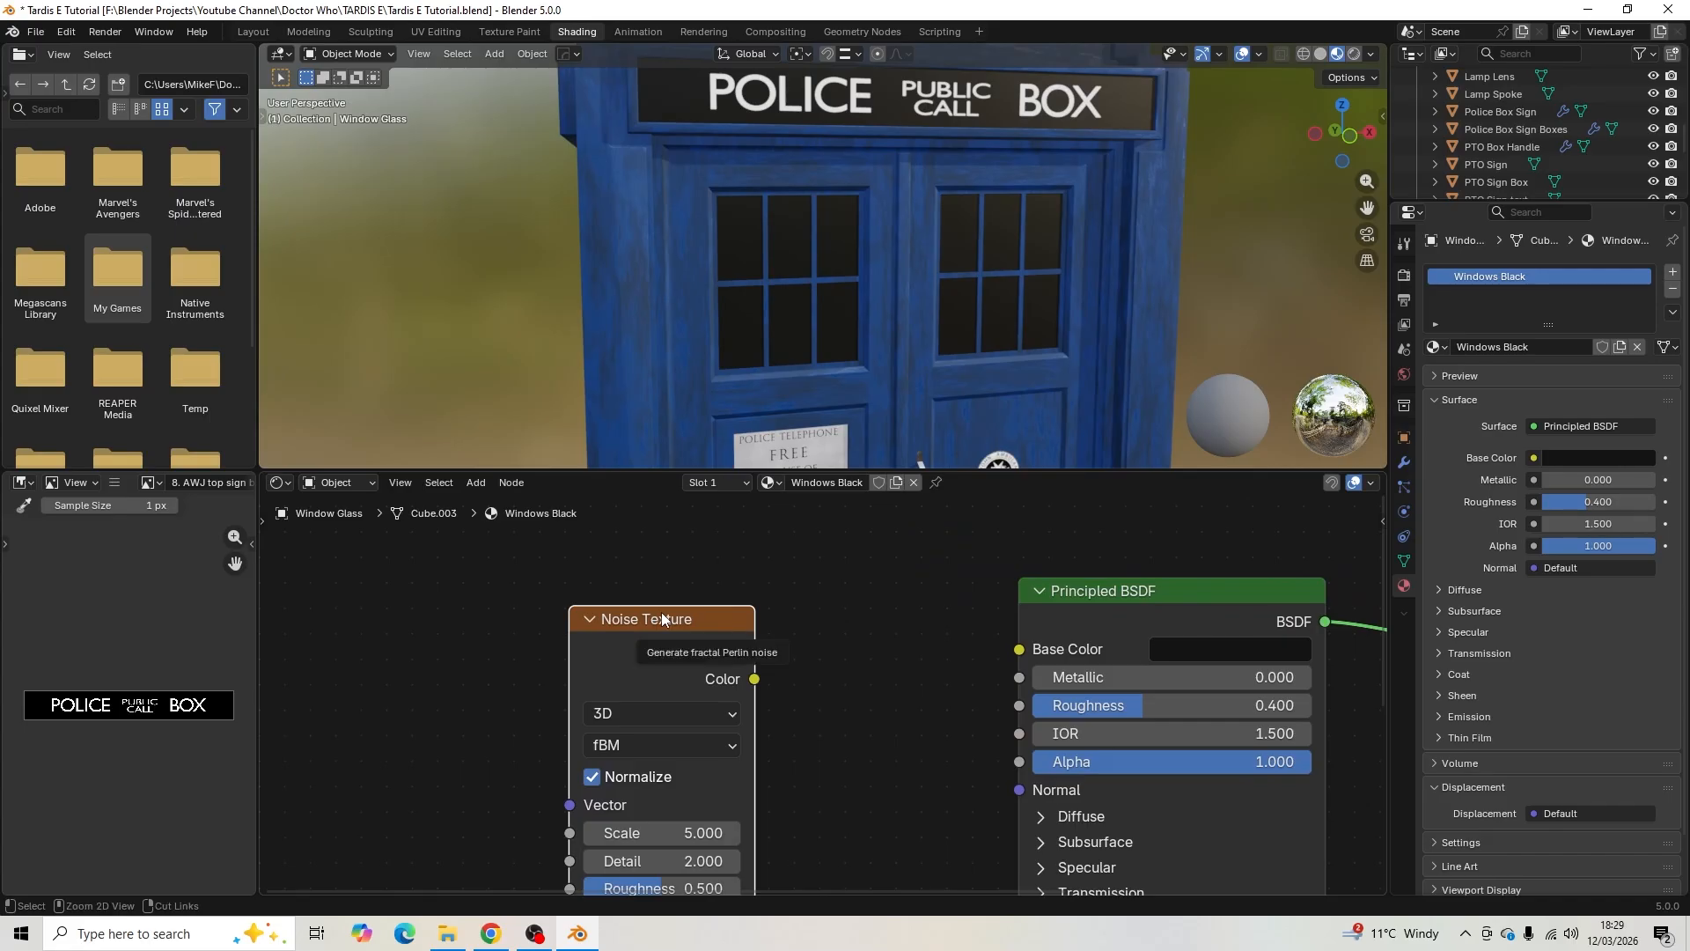
key(ctrl+t)
middle_drag(467, 588, 788, 549)
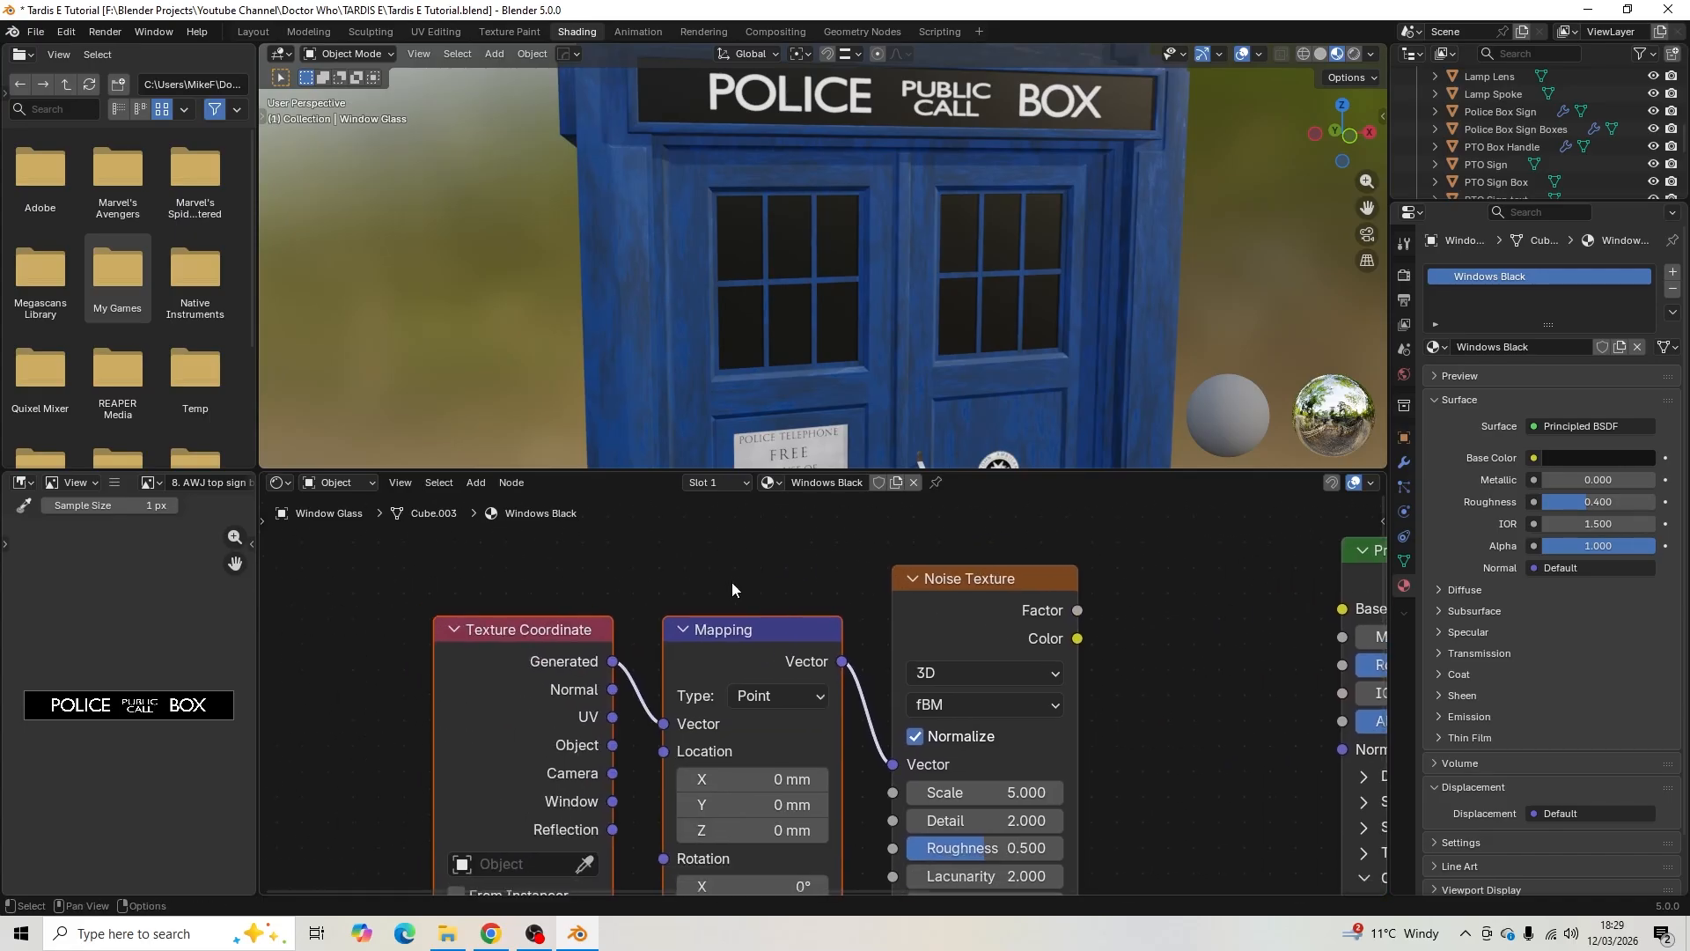
scroll(731, 585, up, 2)
drag(578, 754, 621, 738)
middle_drag(854, 581, 484, 596)
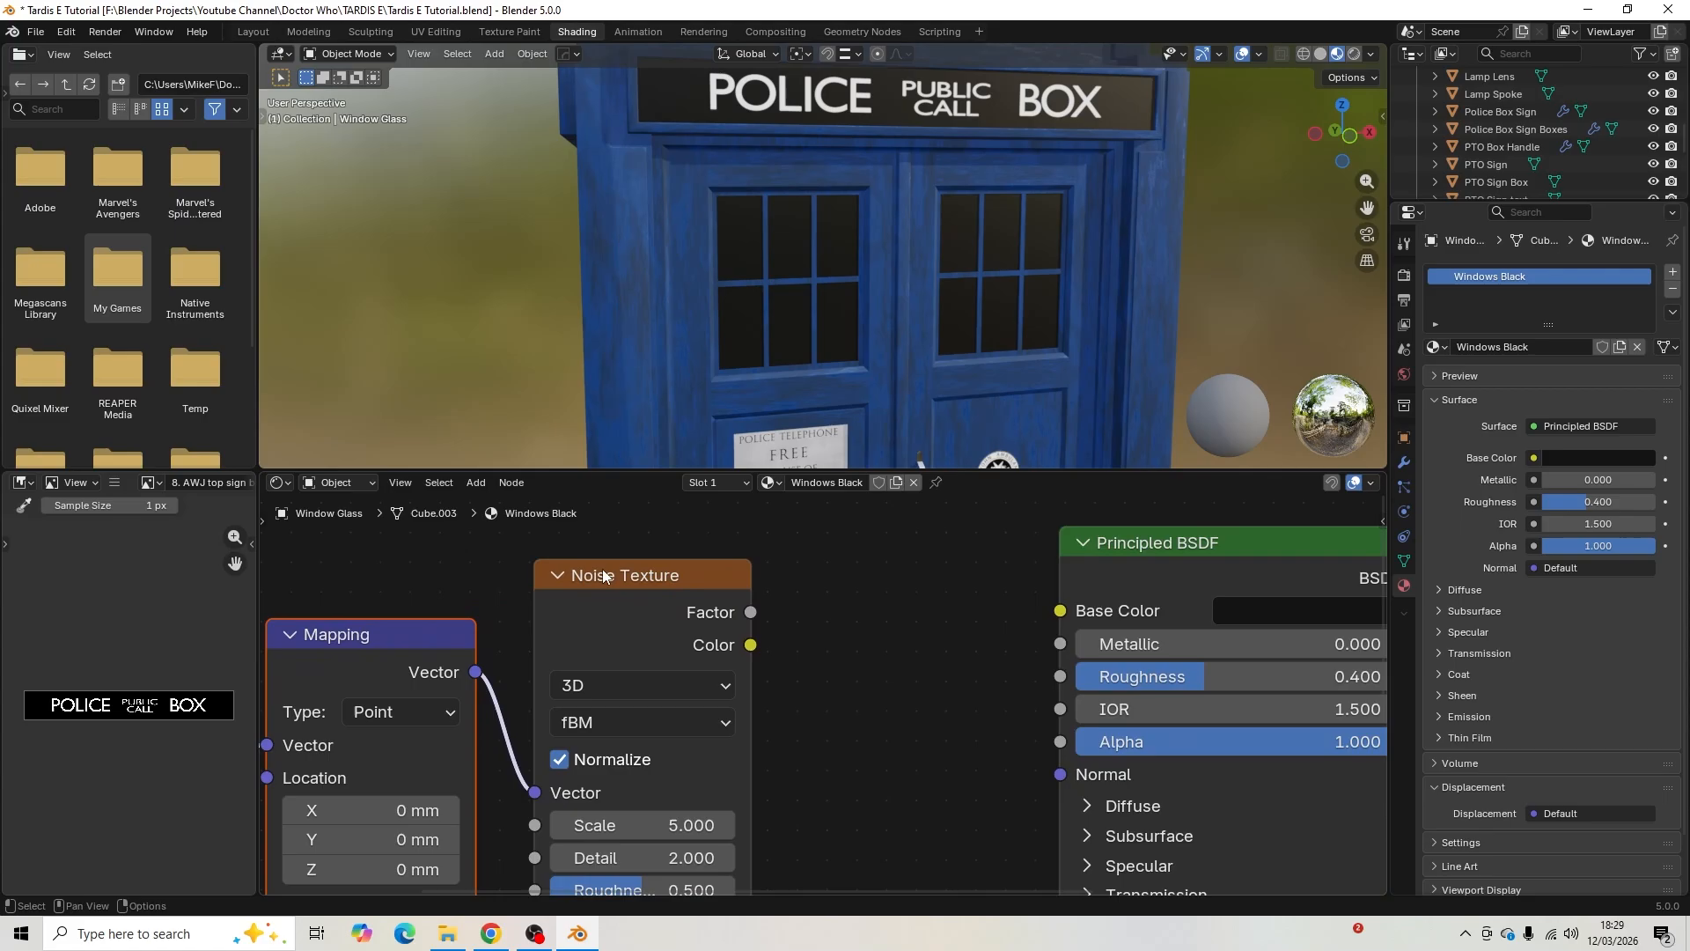
- Preview the Noise Texture on the window glass and insert a Color Ramp node after its Factor output
ctrl+shift+click(619, 572)
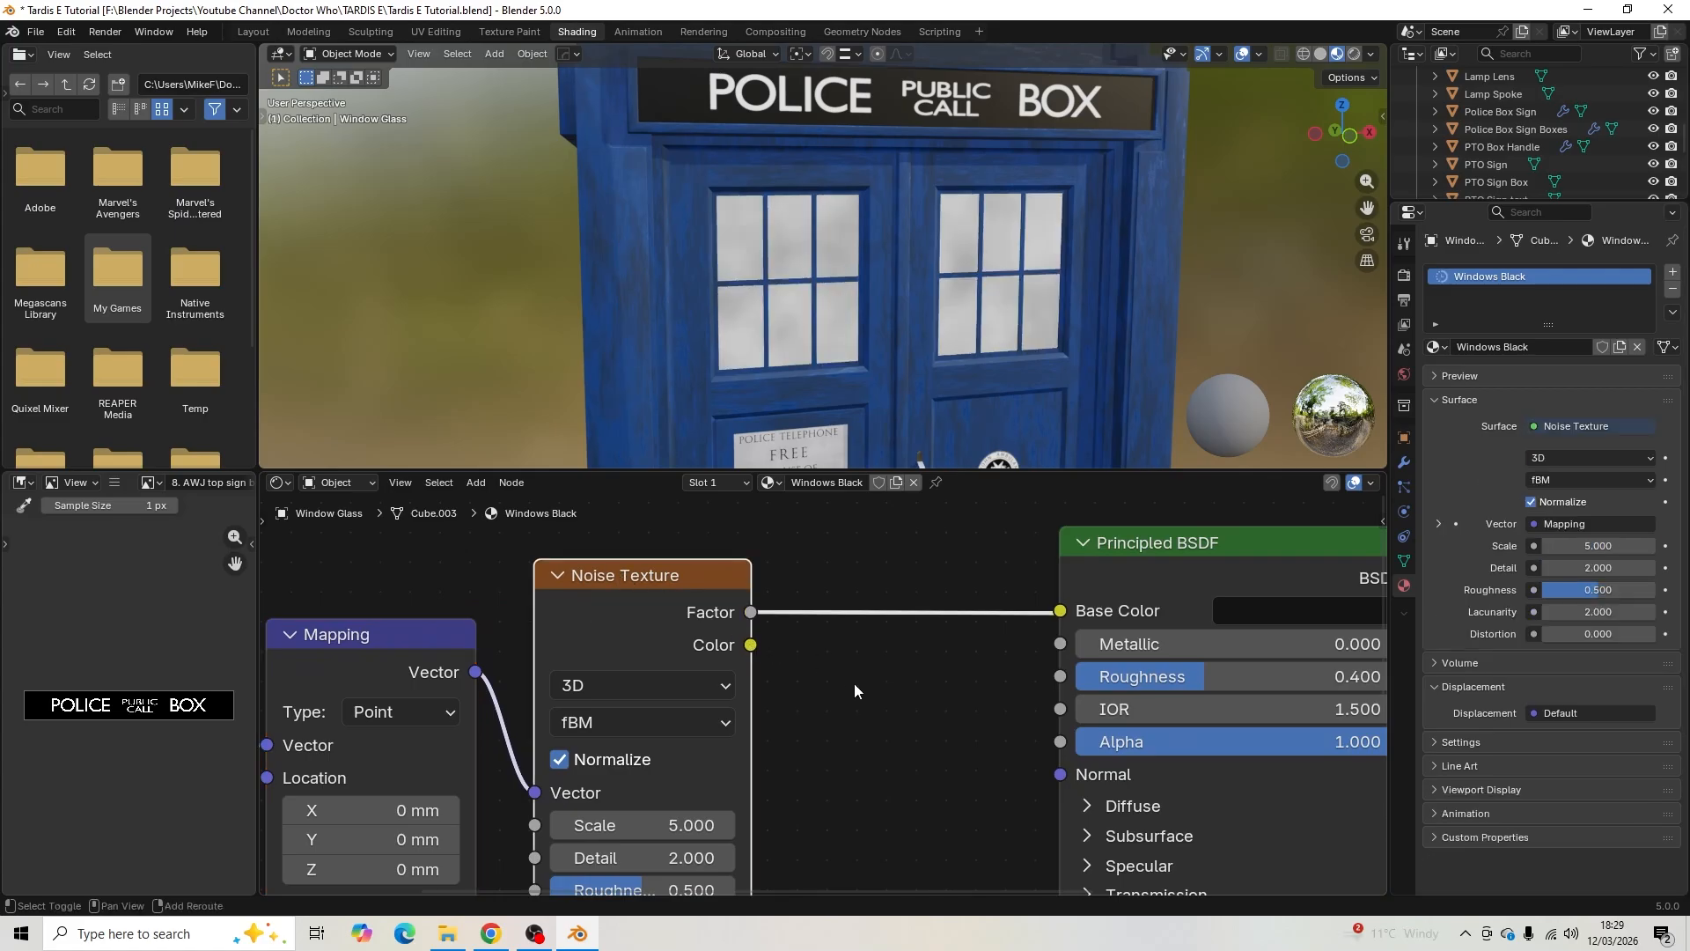
middle_drag(854, 684, 748, 679)
scroll(748, 679, up, 1)
key(shift+a)
click(745, 642)
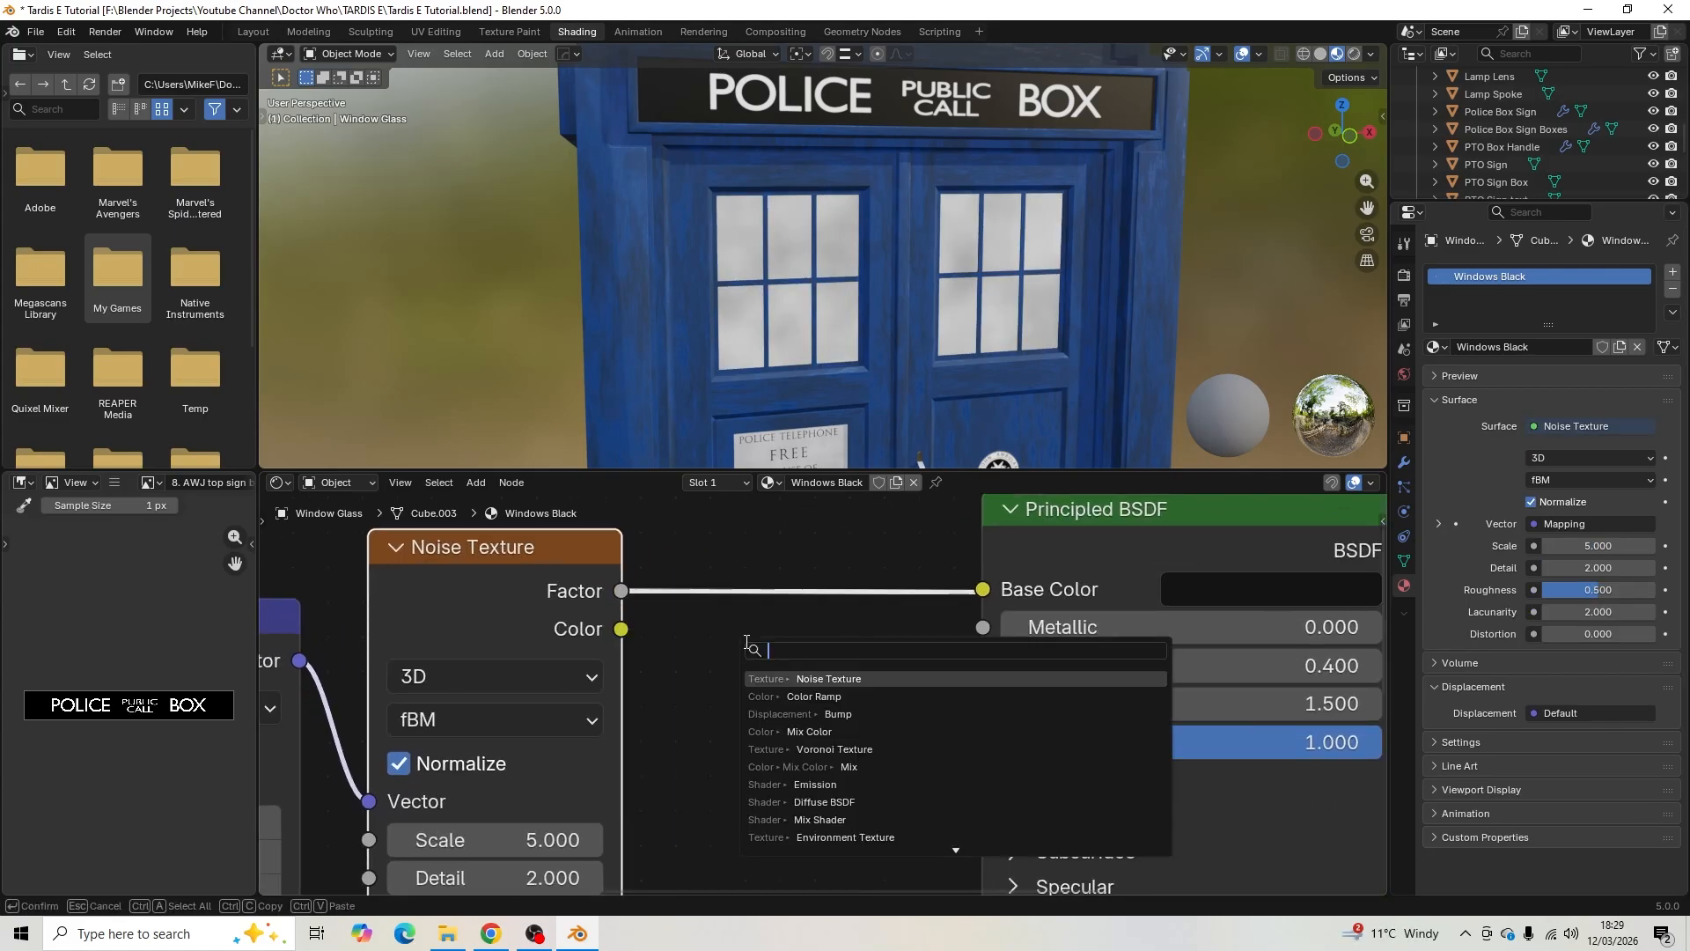
click(813, 696)
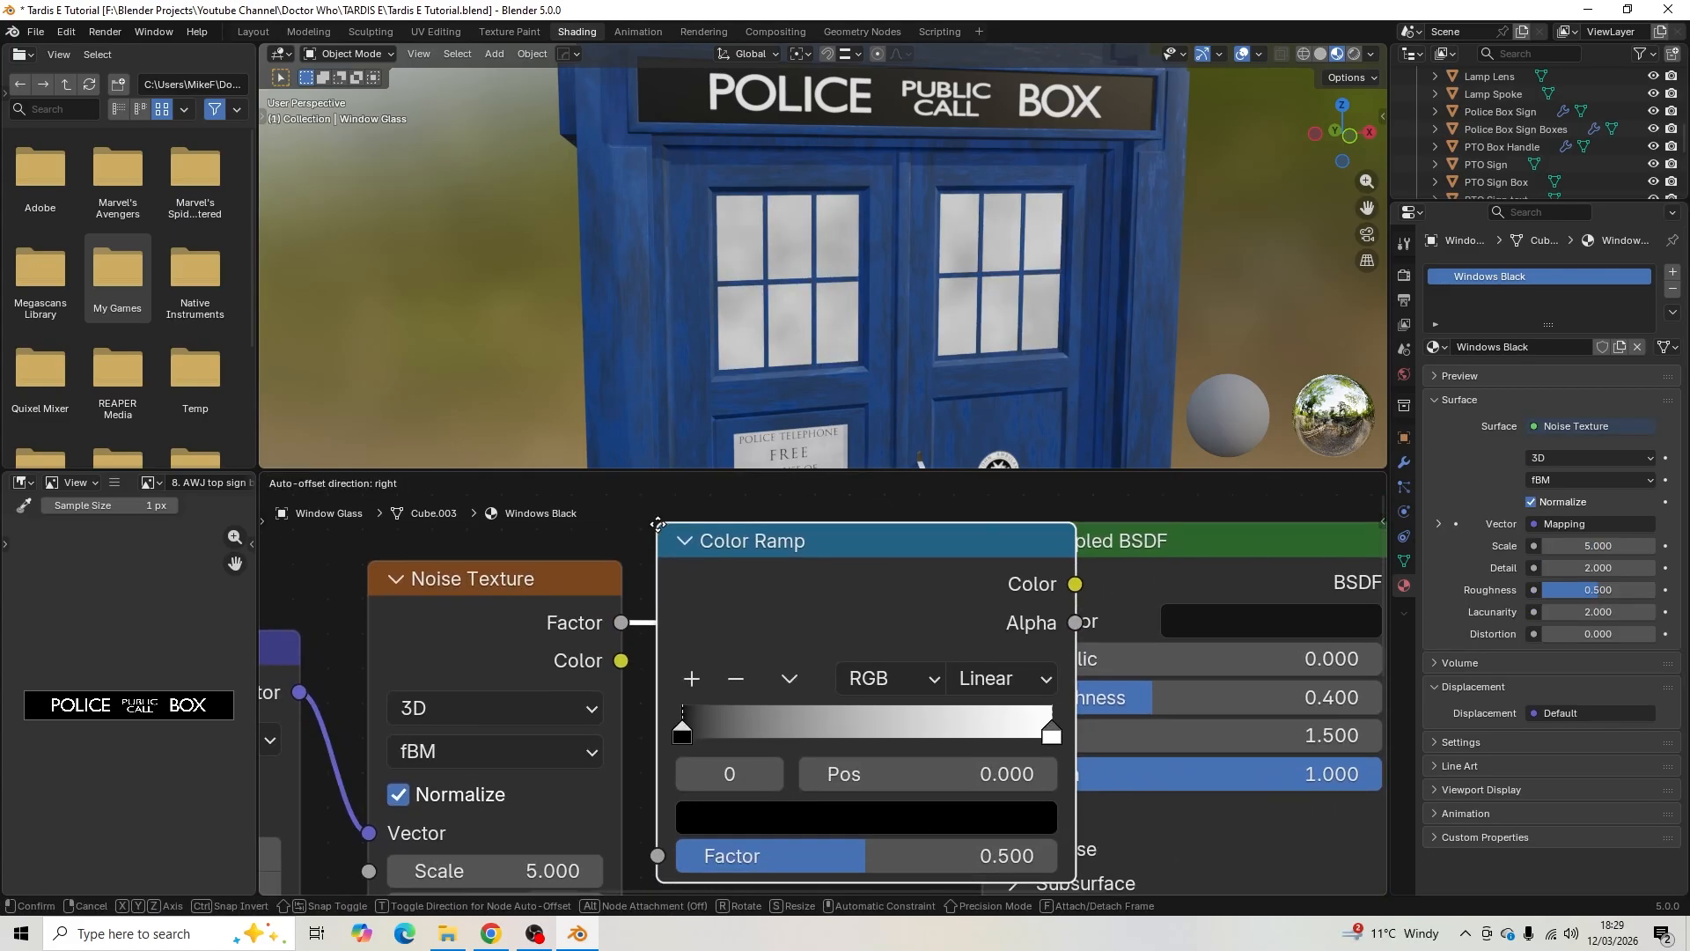
click(695, 554)
- Move the Principled BSDF node away from the Color Ramp so the two no longer overlap
scroll(1179, 541, down, 4)
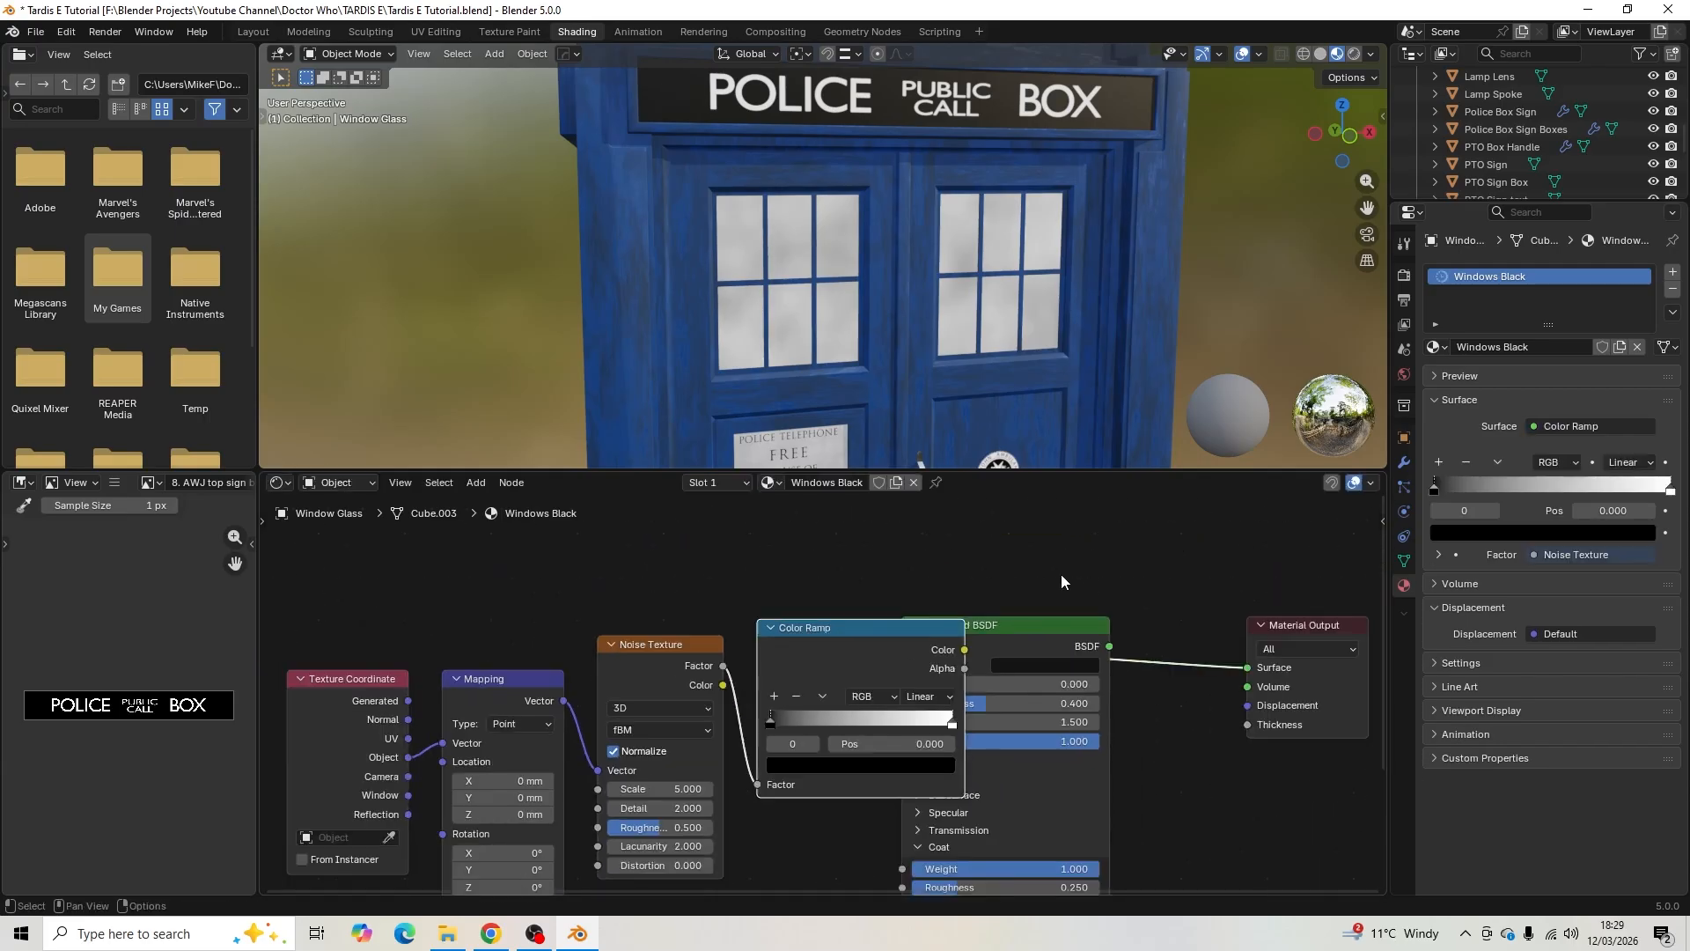
drag(1044, 623, 1158, 697)
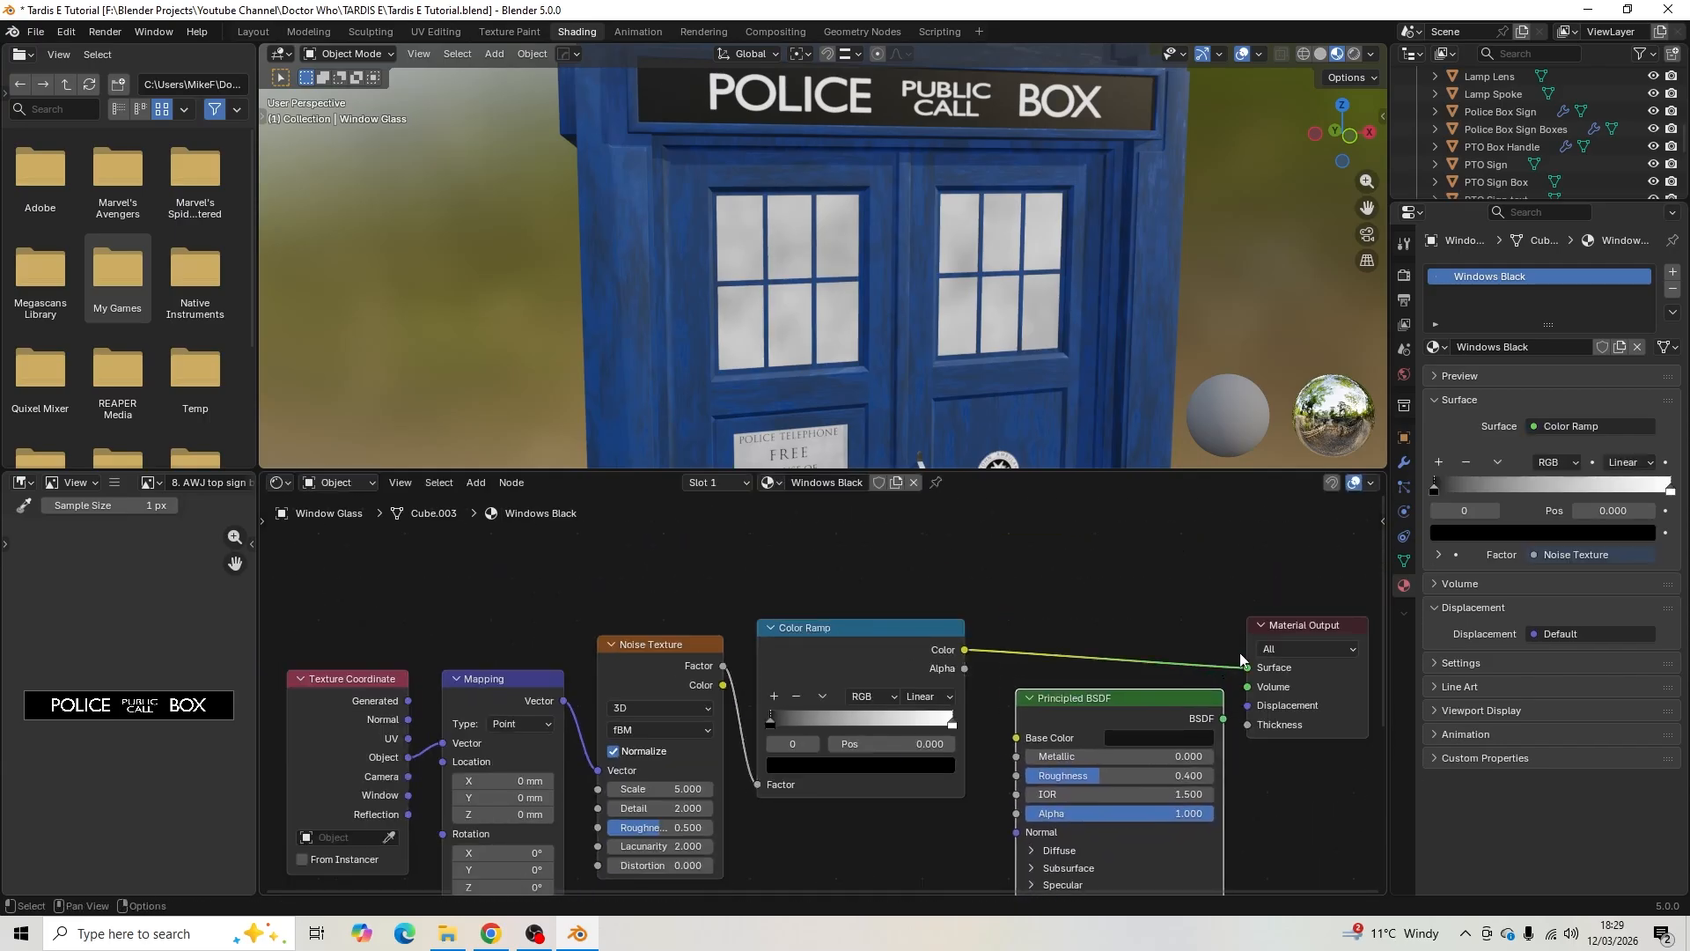
drag(1474, 592, 1457, 582)
drag(913, 695, 1090, 680)
- Move the Color Ramp's black stop to position 0.286 to increase the noise contrast
shift+middle_drag(701, 792, 858, 775)
scroll(854, 772, up, 3)
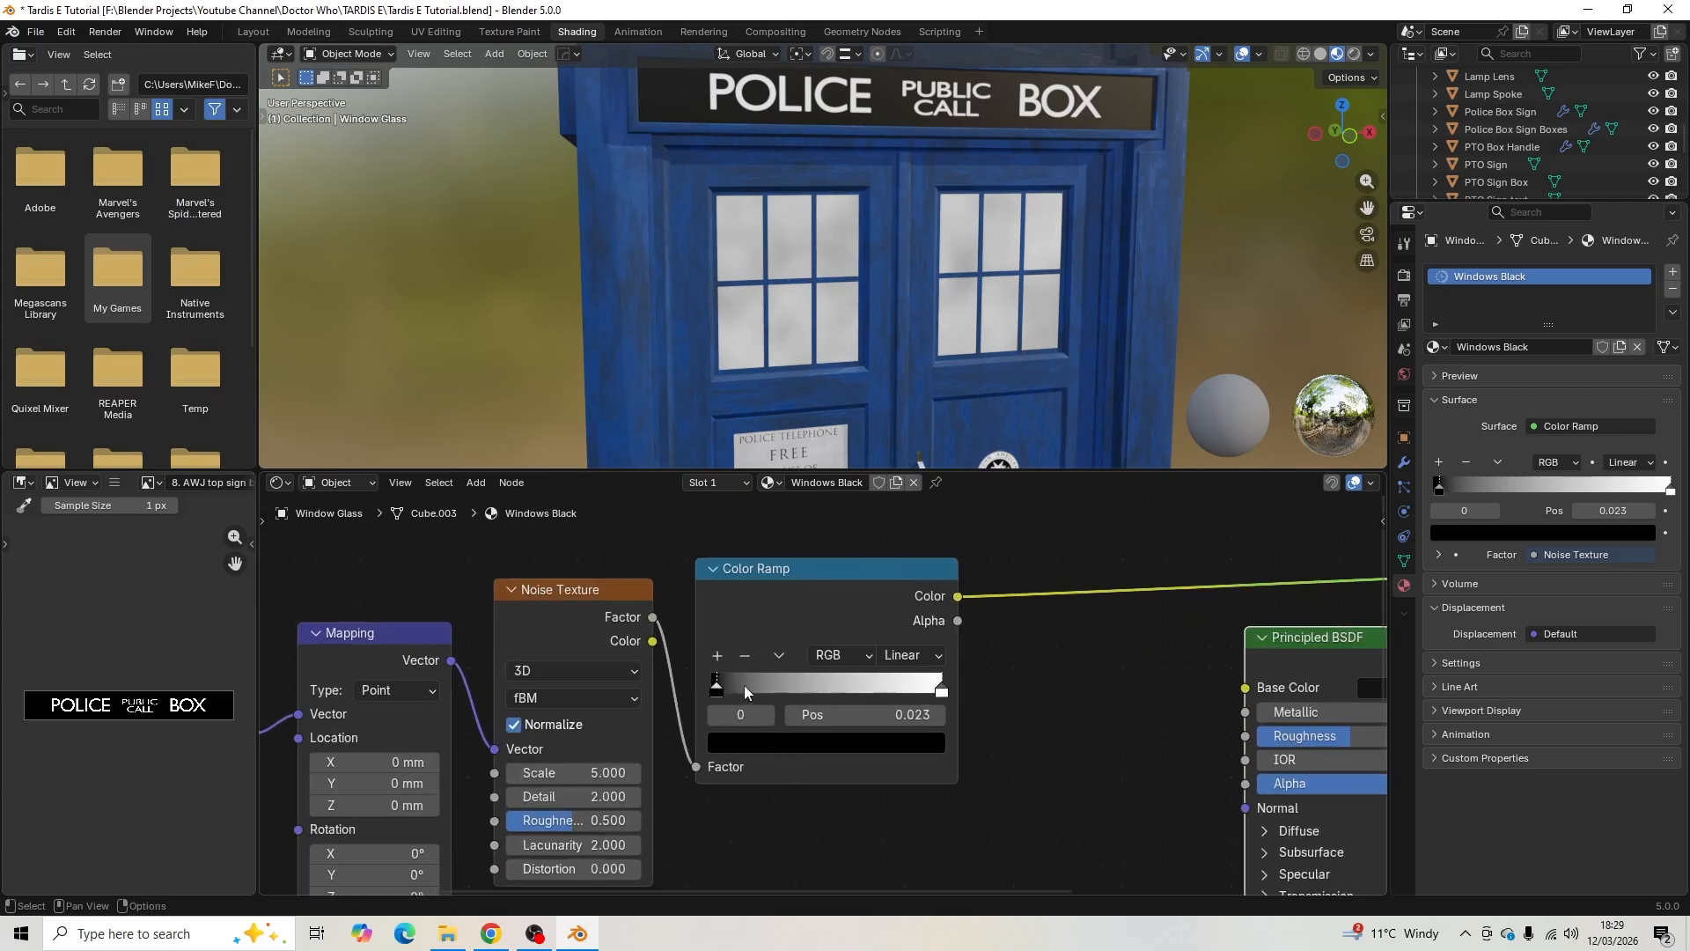
drag(743, 685, 804, 685)
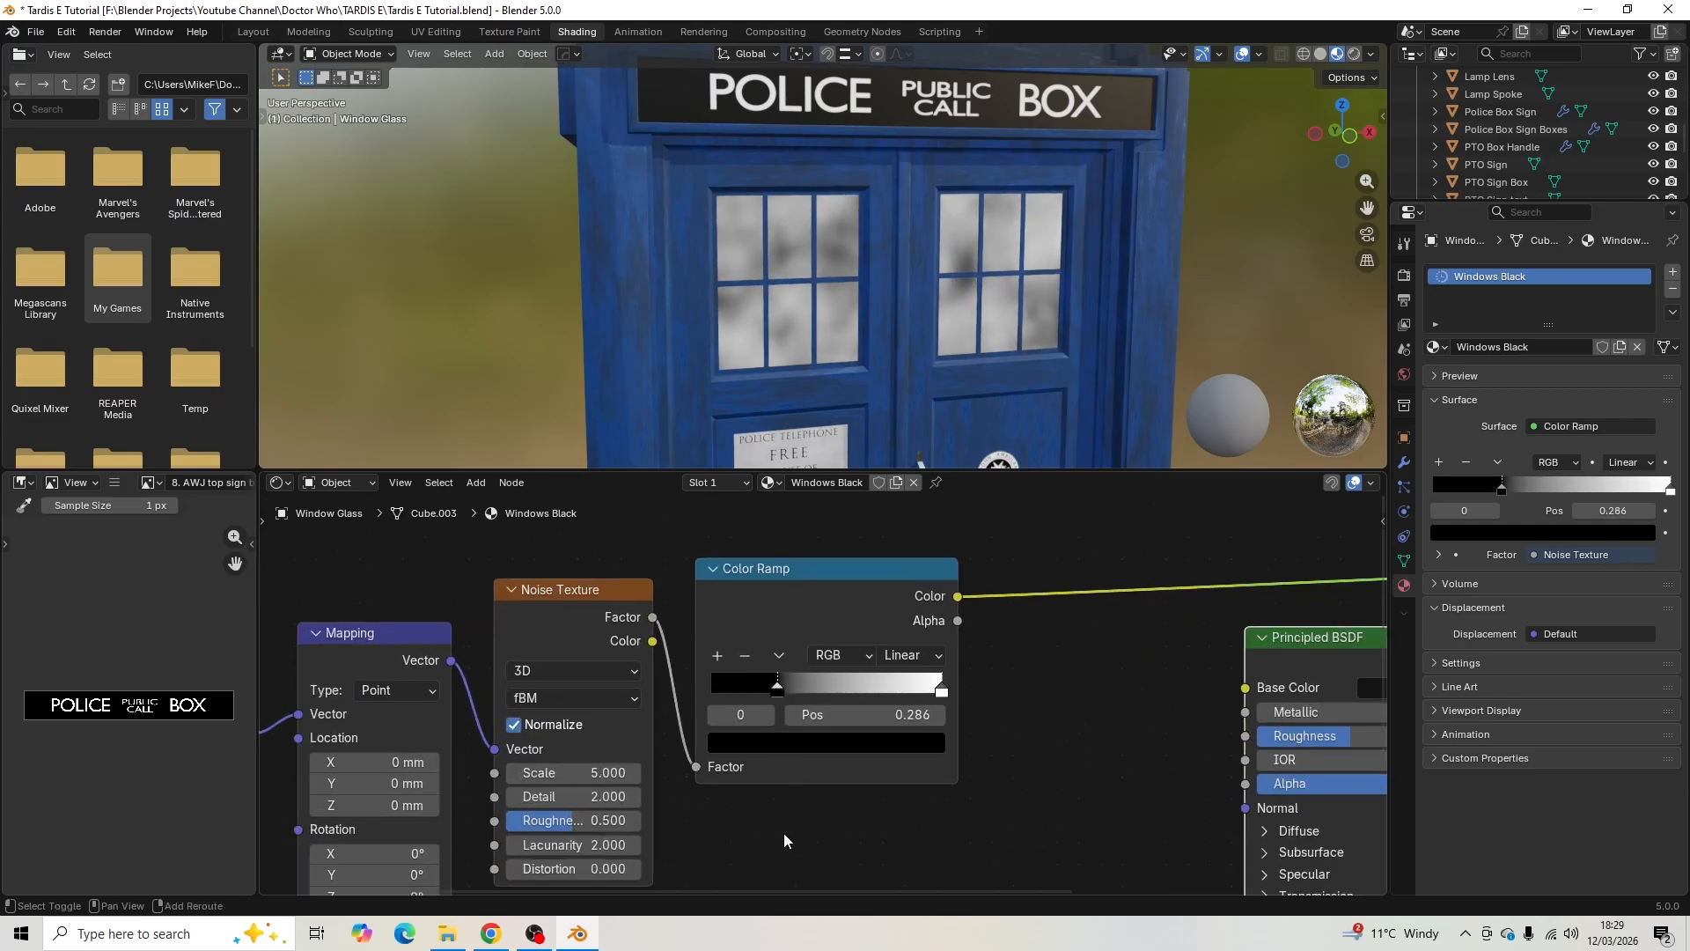
- Set the Noise Texture's roughness to 0.75 and its detail to 5, and check the pattern on the windows
shift+middle_drag(784, 833, 911, 799)
scroll(838, 701, up, 2)
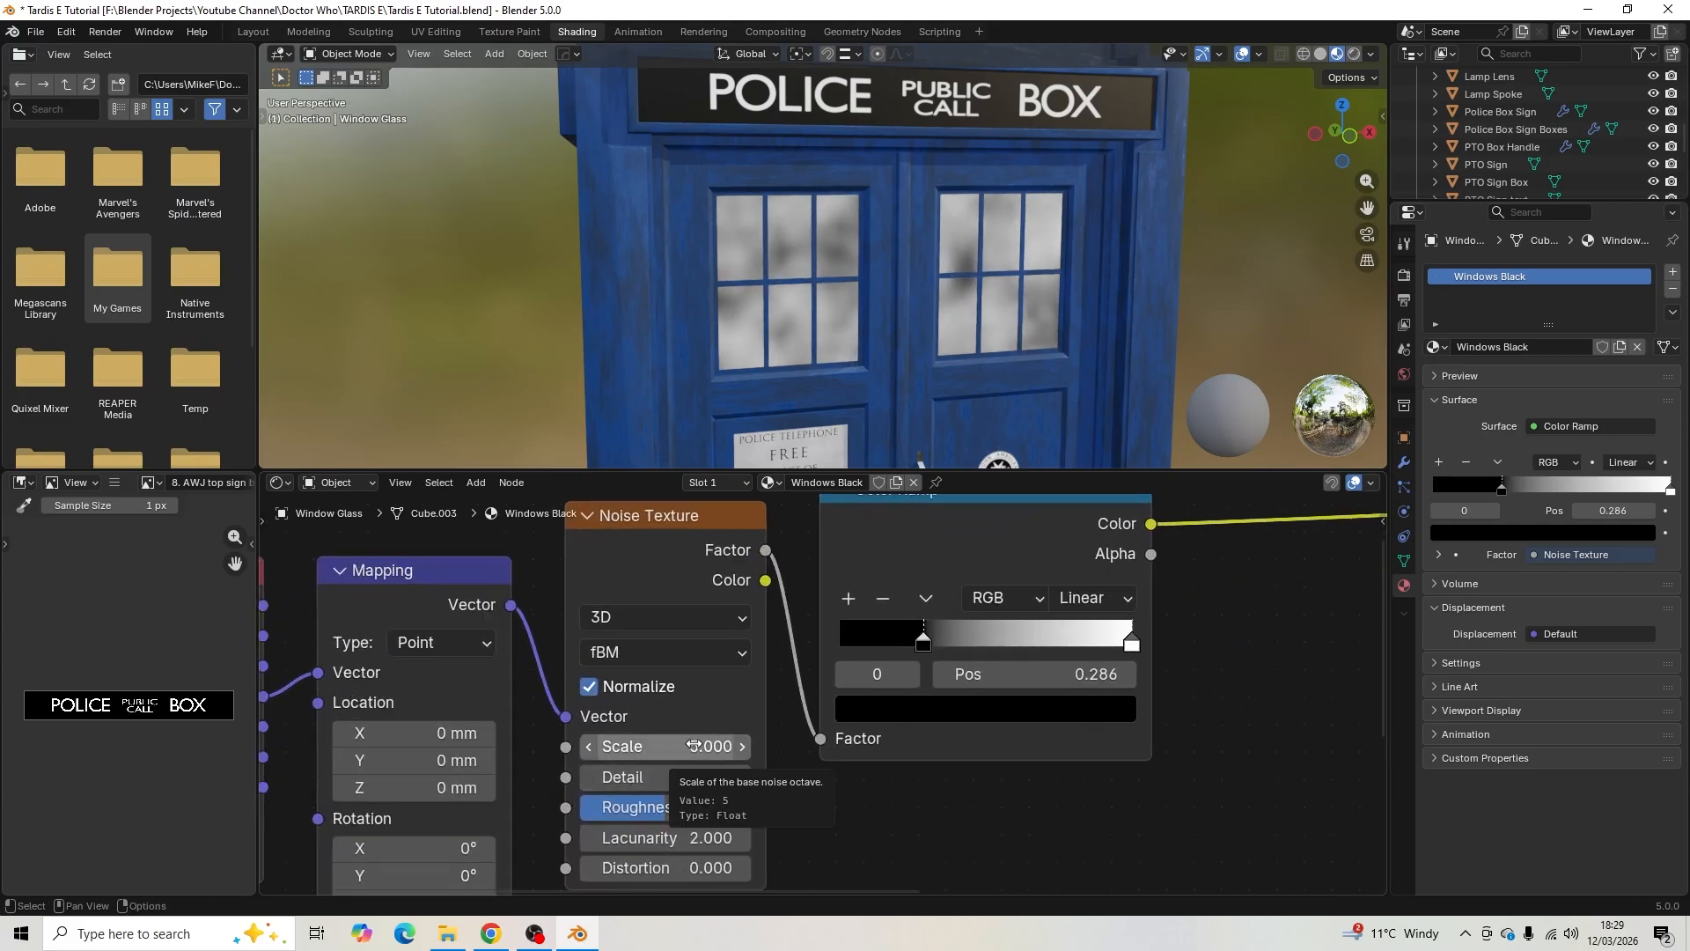
click(663, 811)
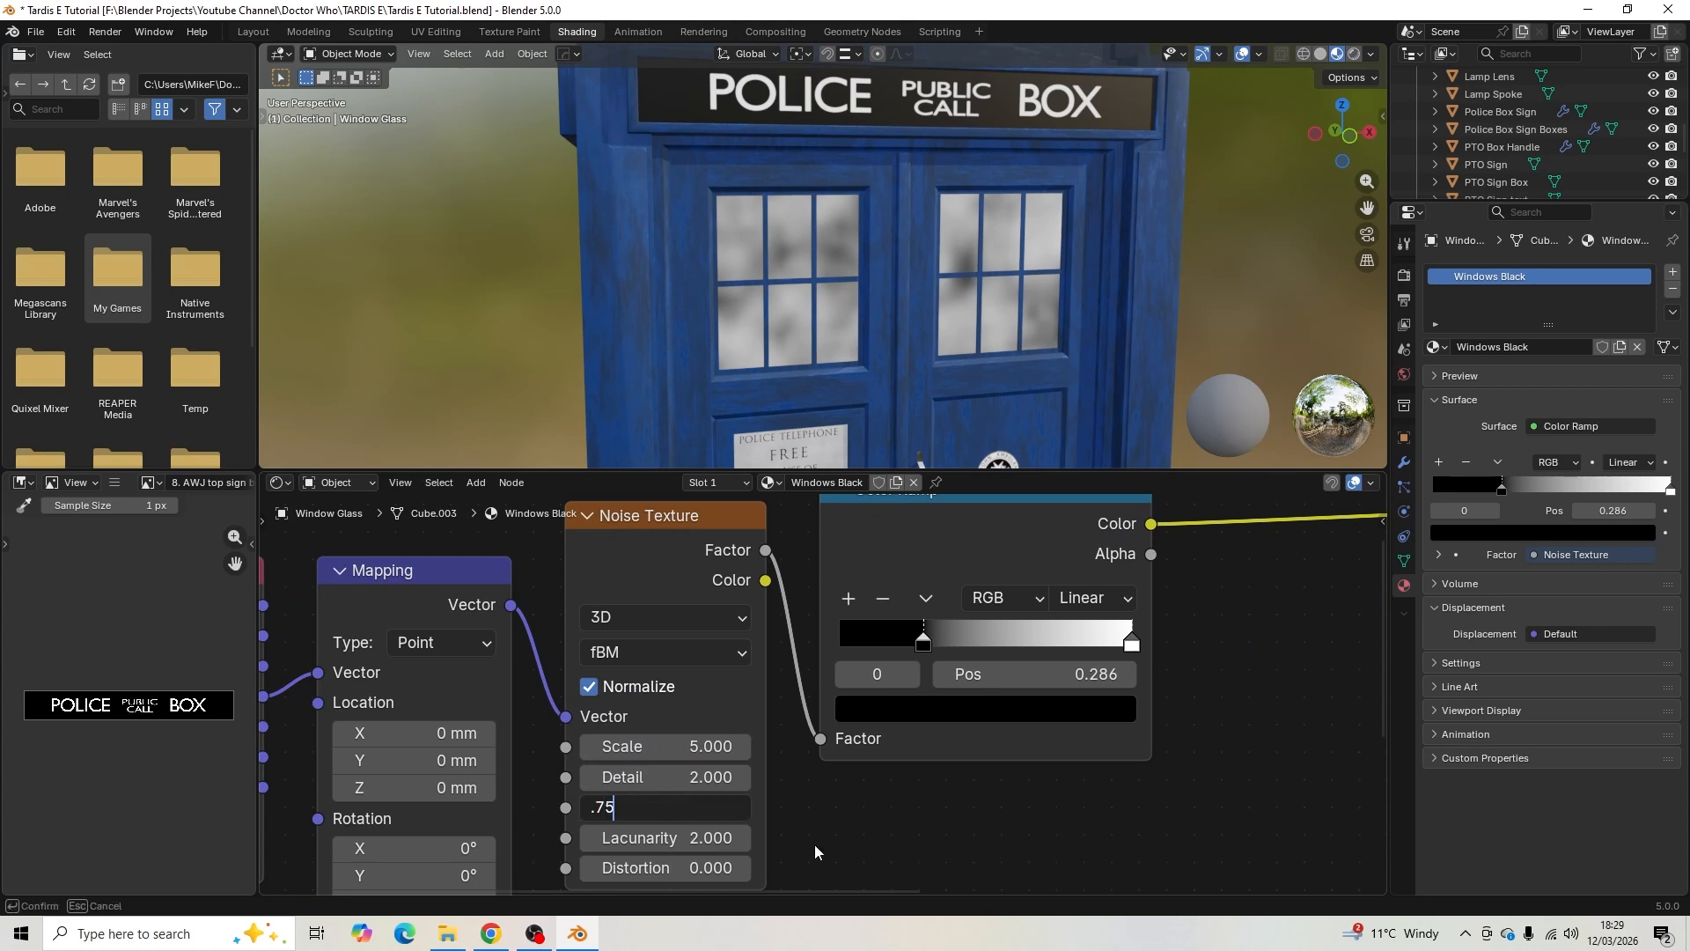
key(Return)
click(727, 786)
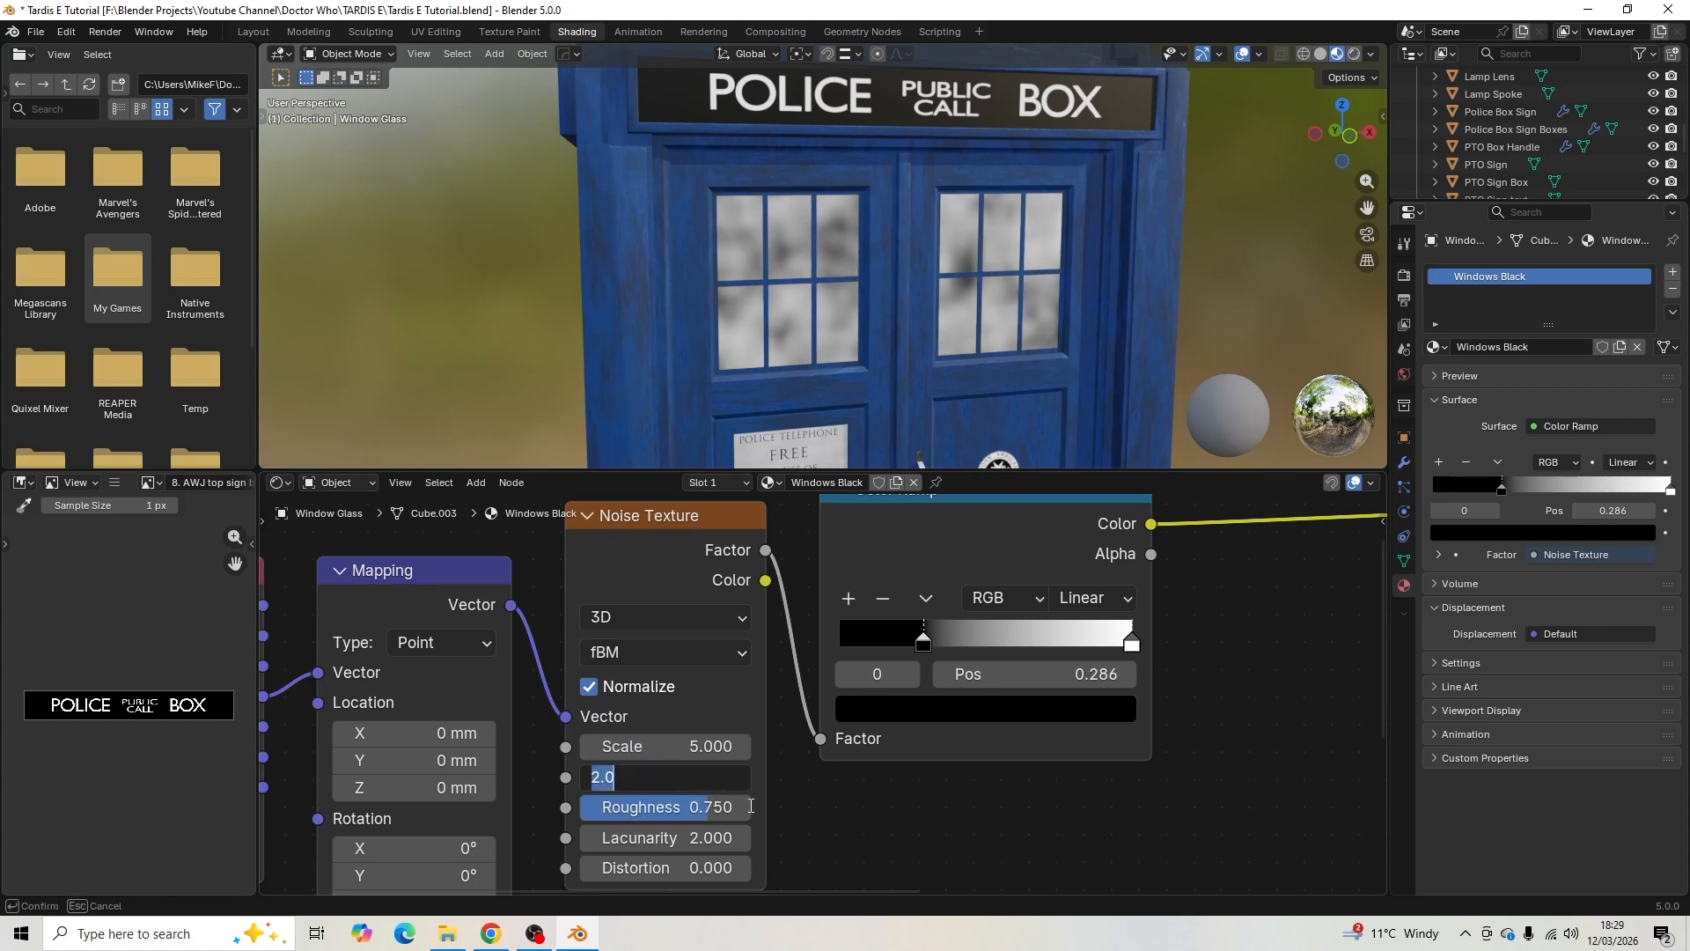
text(5)
key(Return)
scroll(822, 366, up, 5)
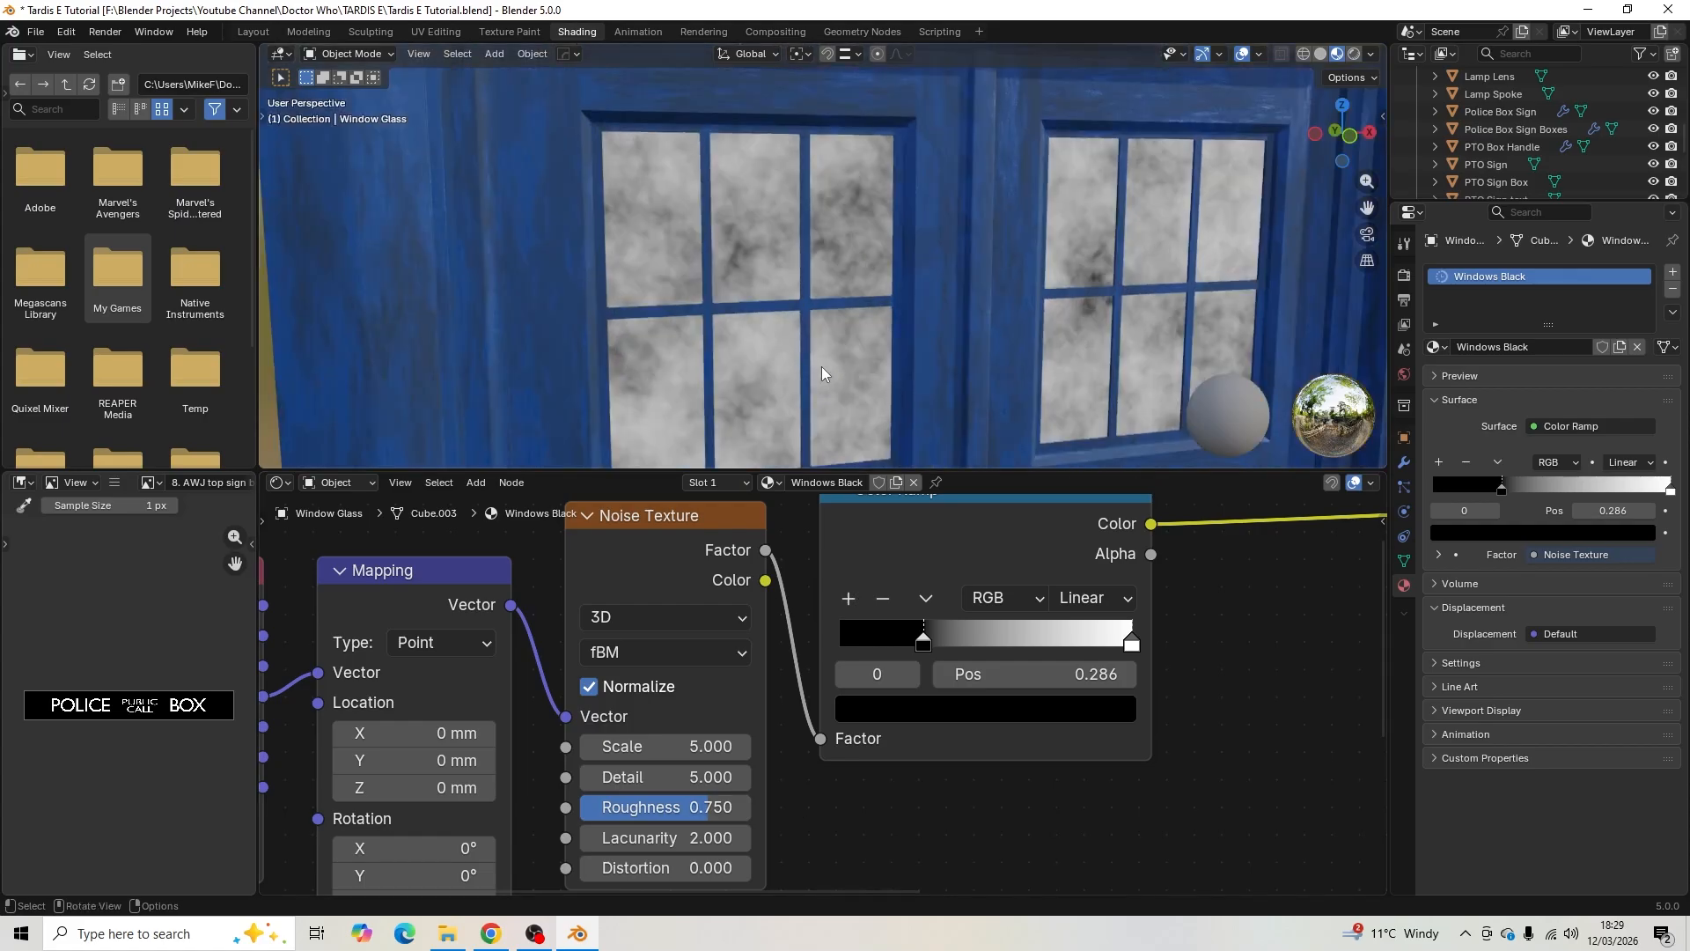
scroll(821, 366, down, 5)
- Connect the Color Ramp's color to the Principled BSDF roughness and restore the Principled BSDF as the material's surface
middle_drag(1254, 731, 983, 753)
scroll(905, 666, down, 1)
click(735, 556)
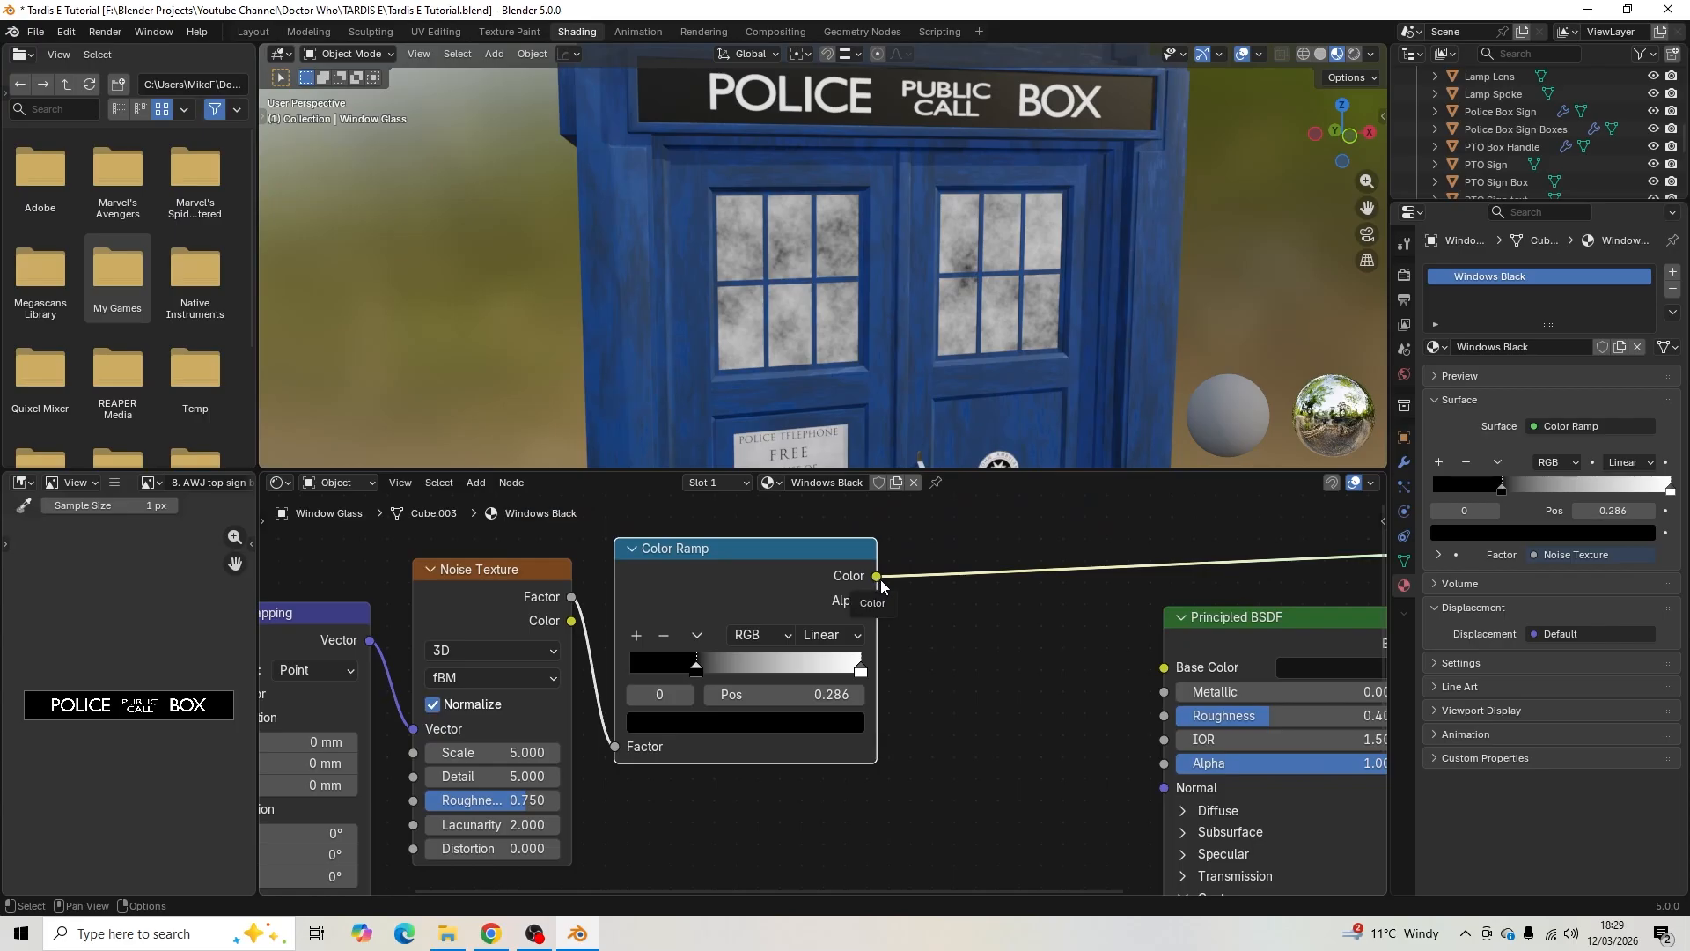
drag(881, 583, 1164, 716)
middle_drag(1273, 606, 1016, 595)
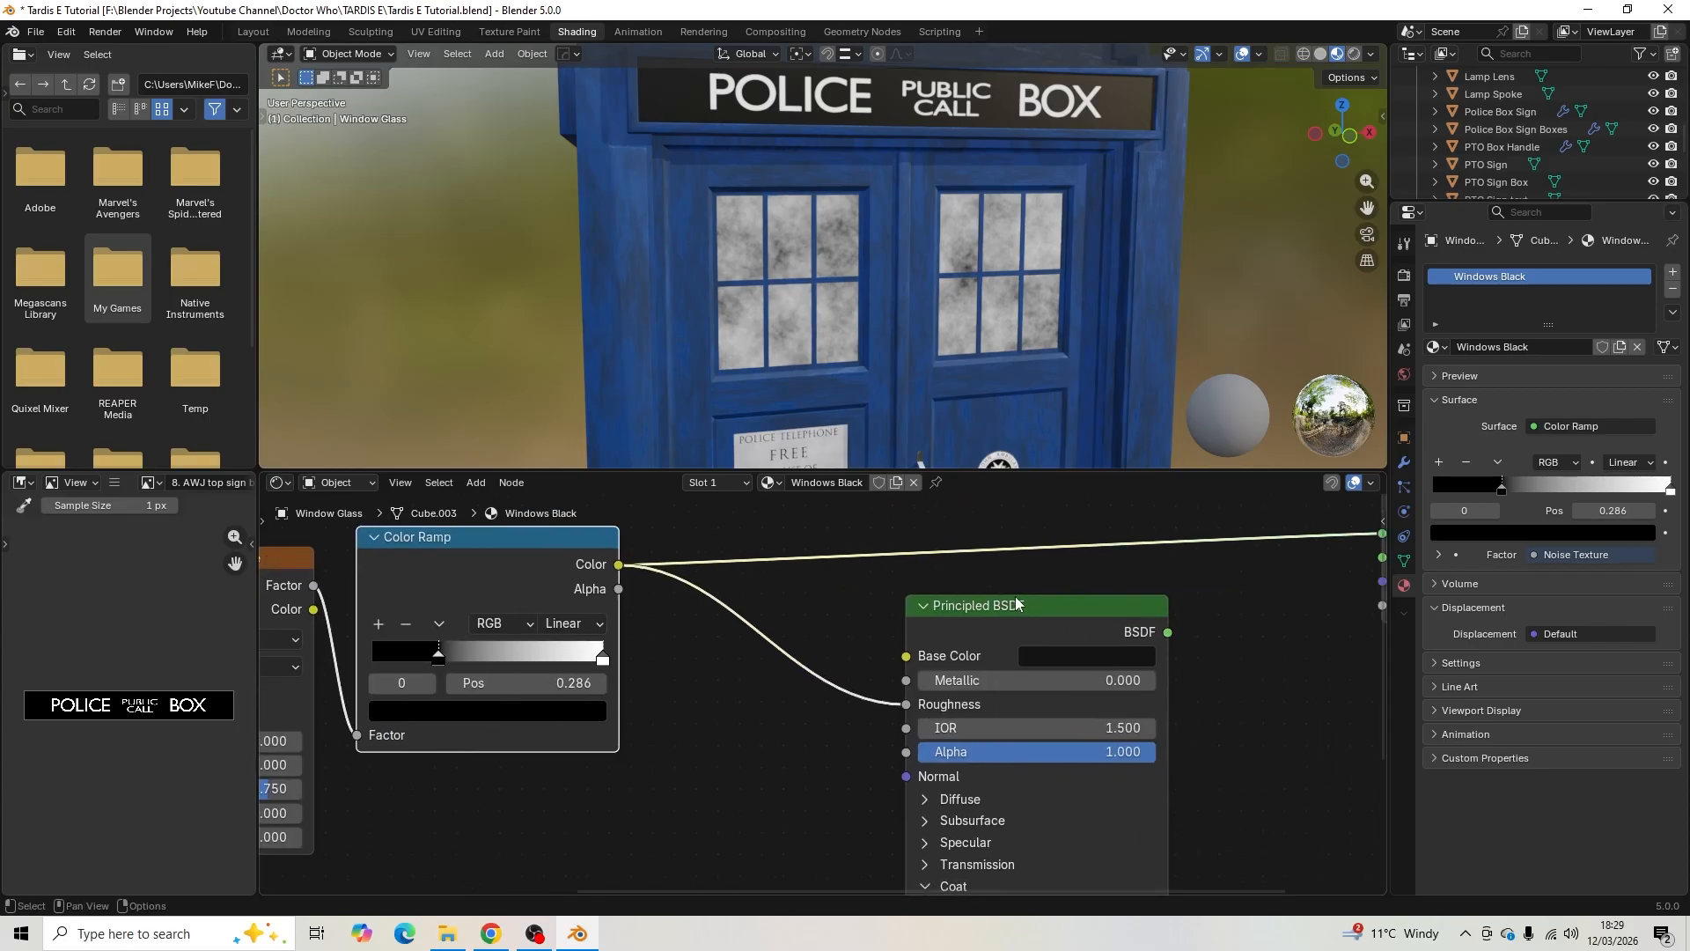
ctrl+shift+click(1026, 604)
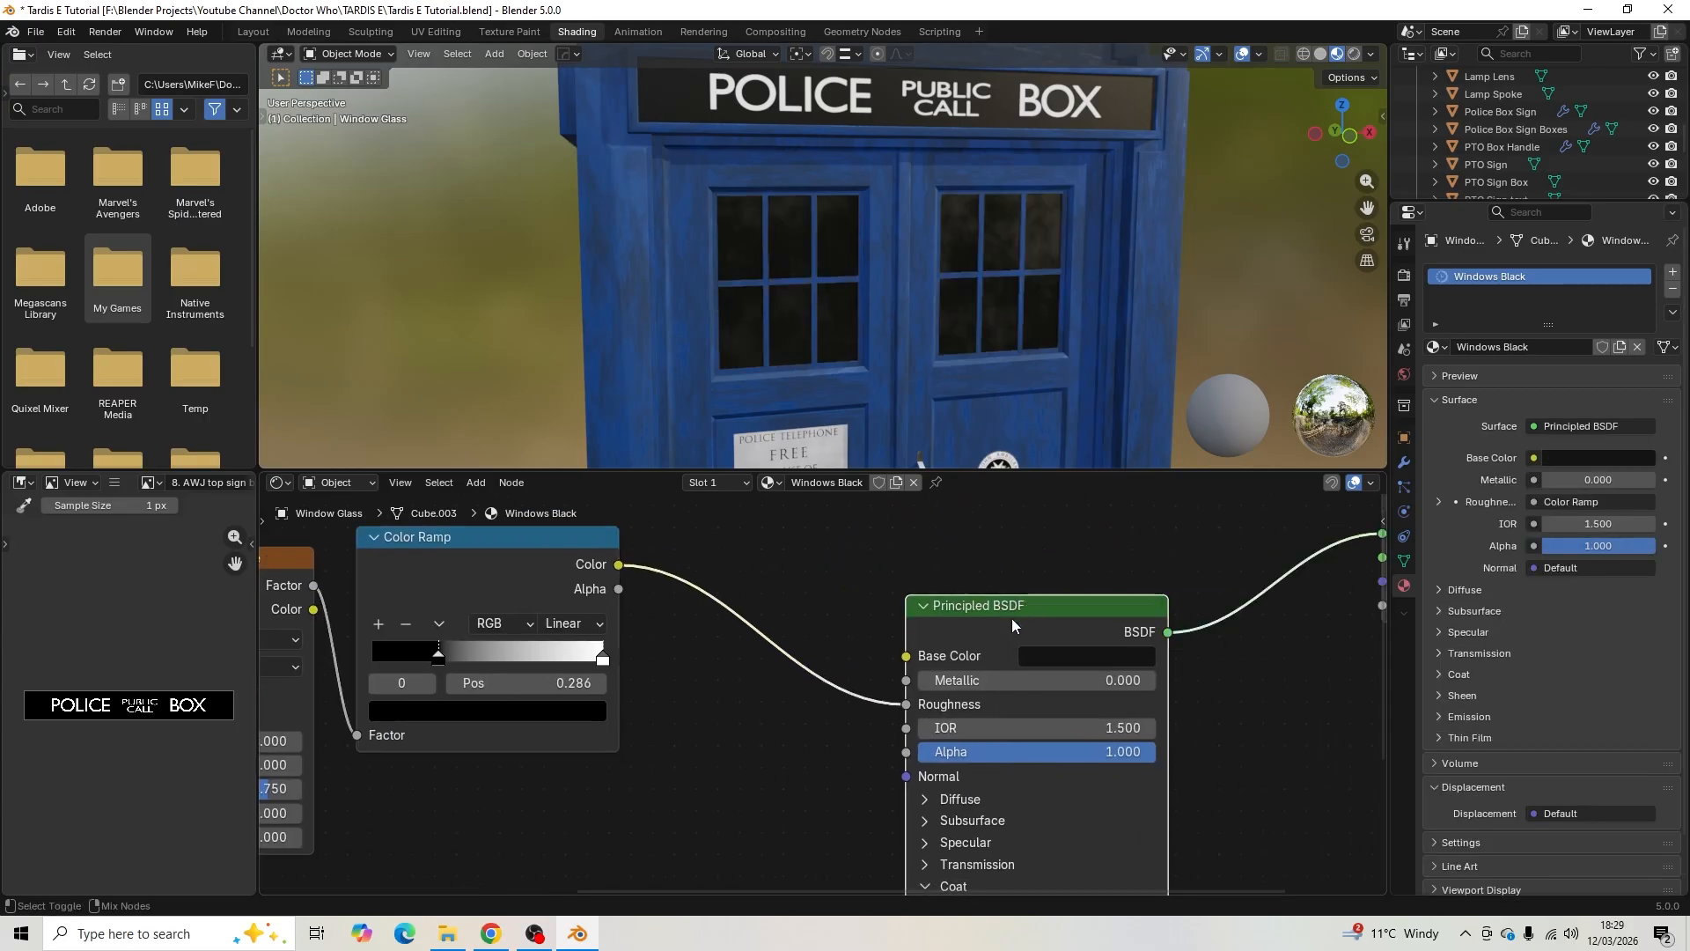
- Lighten the Color Ramp's black stop to mid grey and check the reflections on the windows
mouse_move(894, 331)
middle_down()
mouse_move(843, 322)
mouse_move(915, 347)
mouse_move(945, 326)
mouse_move(863, 335)
mouse_move(900, 350)
middle_up()
click(480, 712)
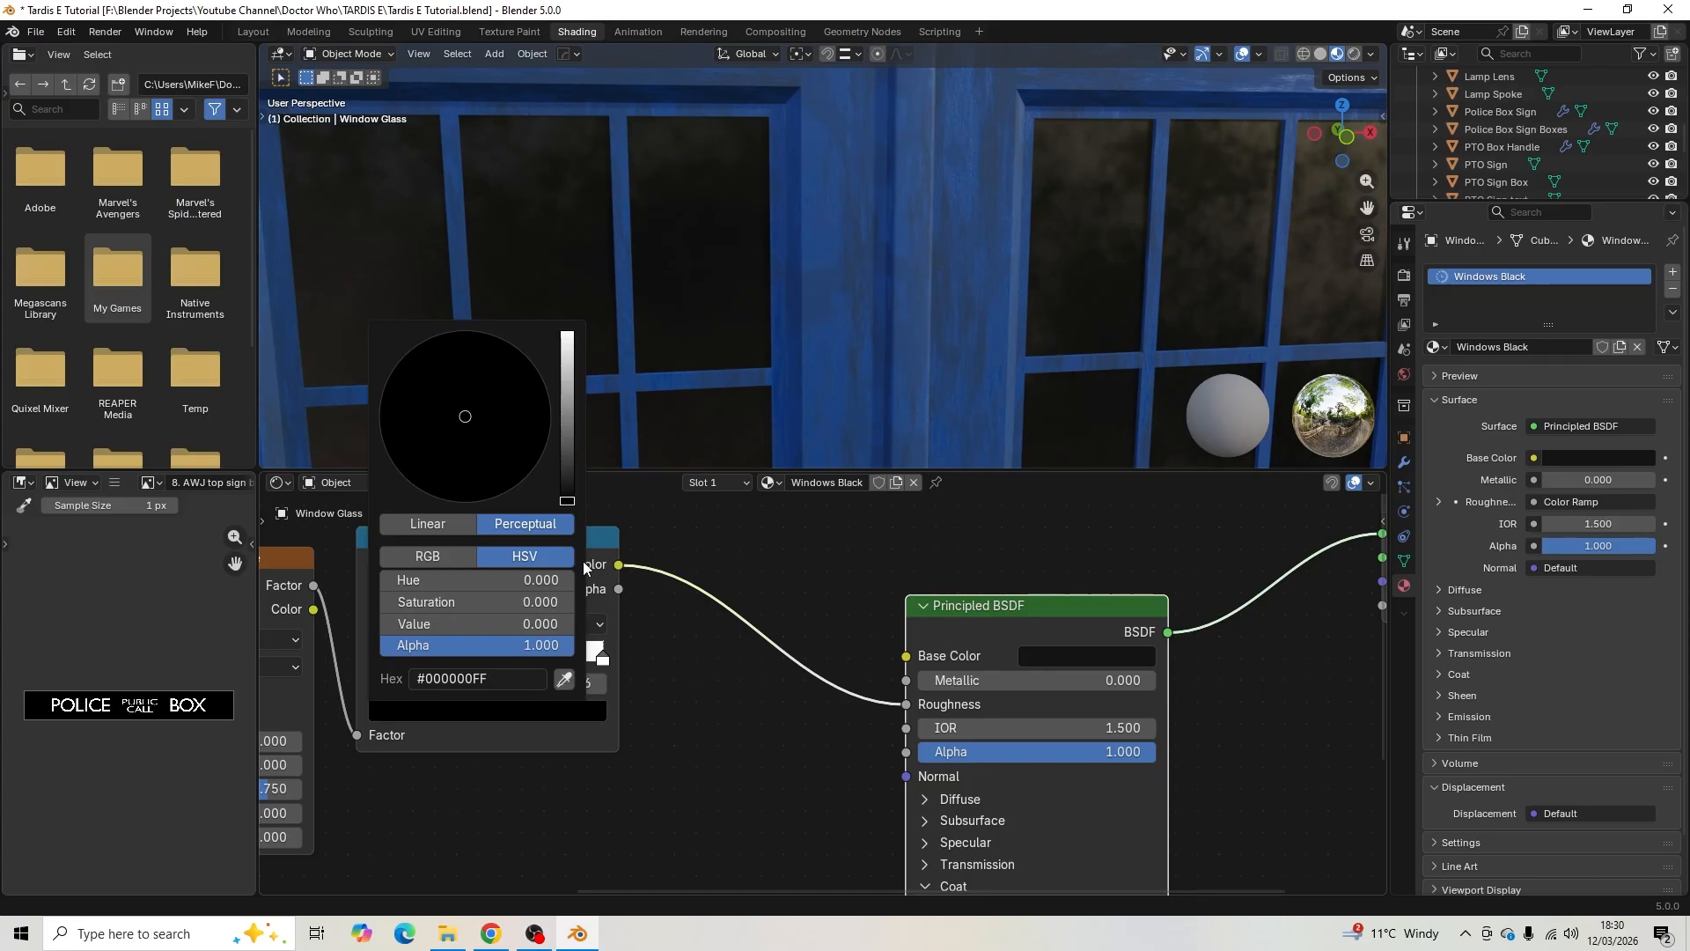
drag(567, 502, 567, 435)
middle_drag(1243, 236, 1146, 218)
scroll(1194, 208, down, 4)
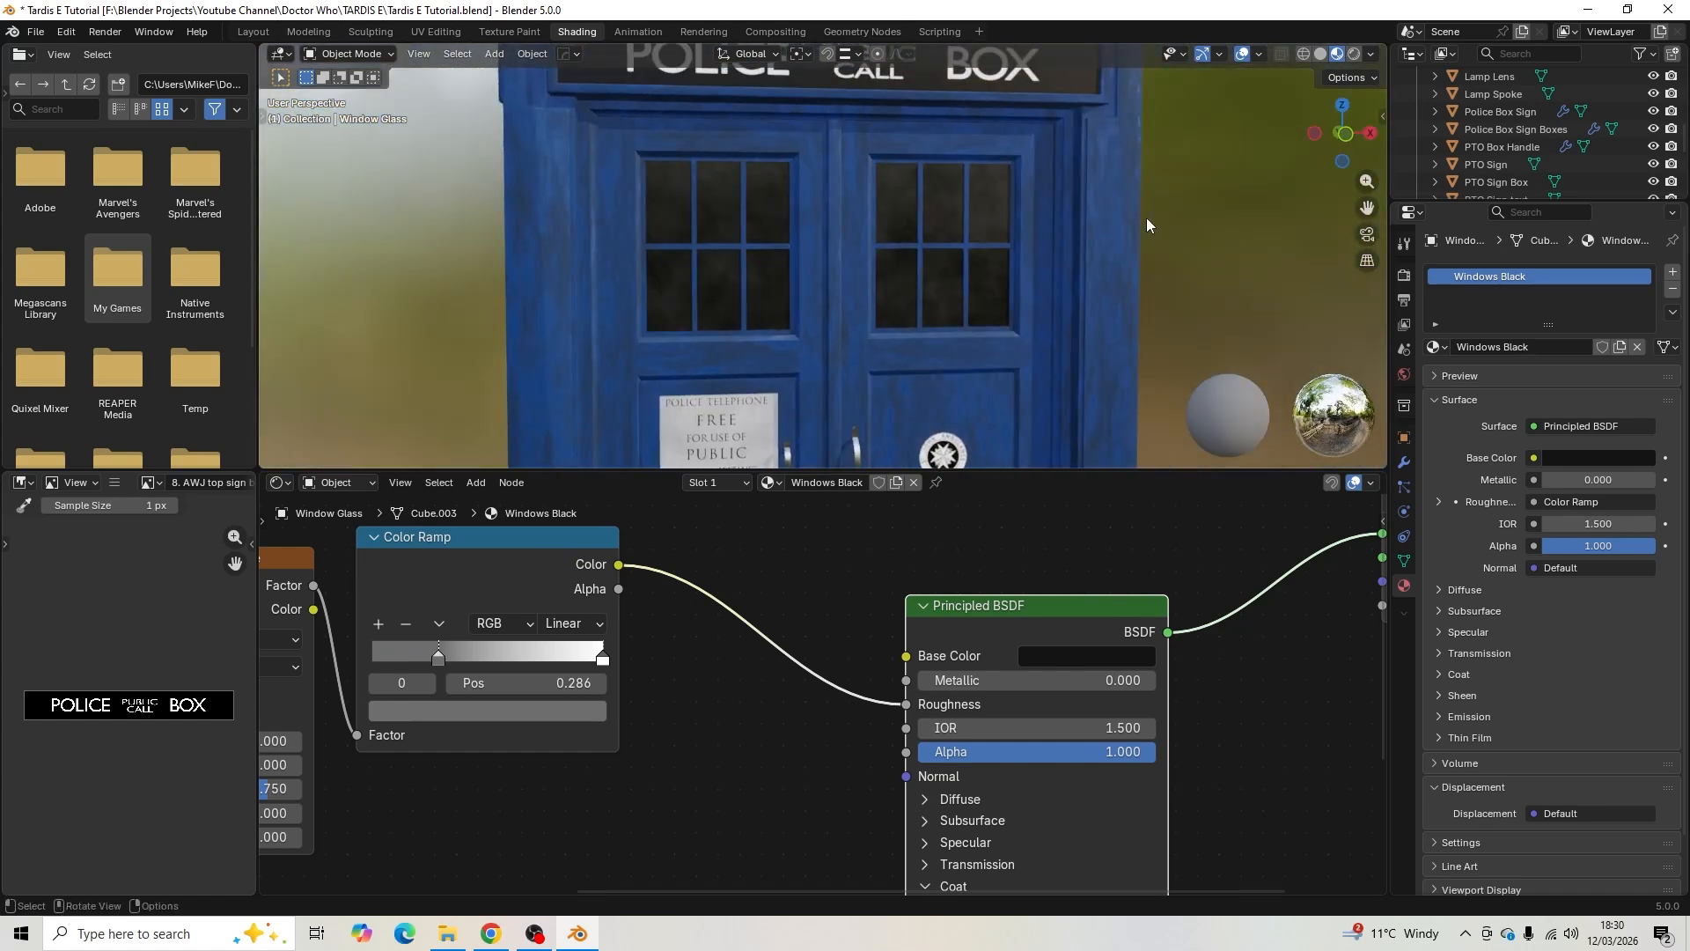
- Select the window glass object, enter Edit Mode and isolate it in local view
click(663, 285)
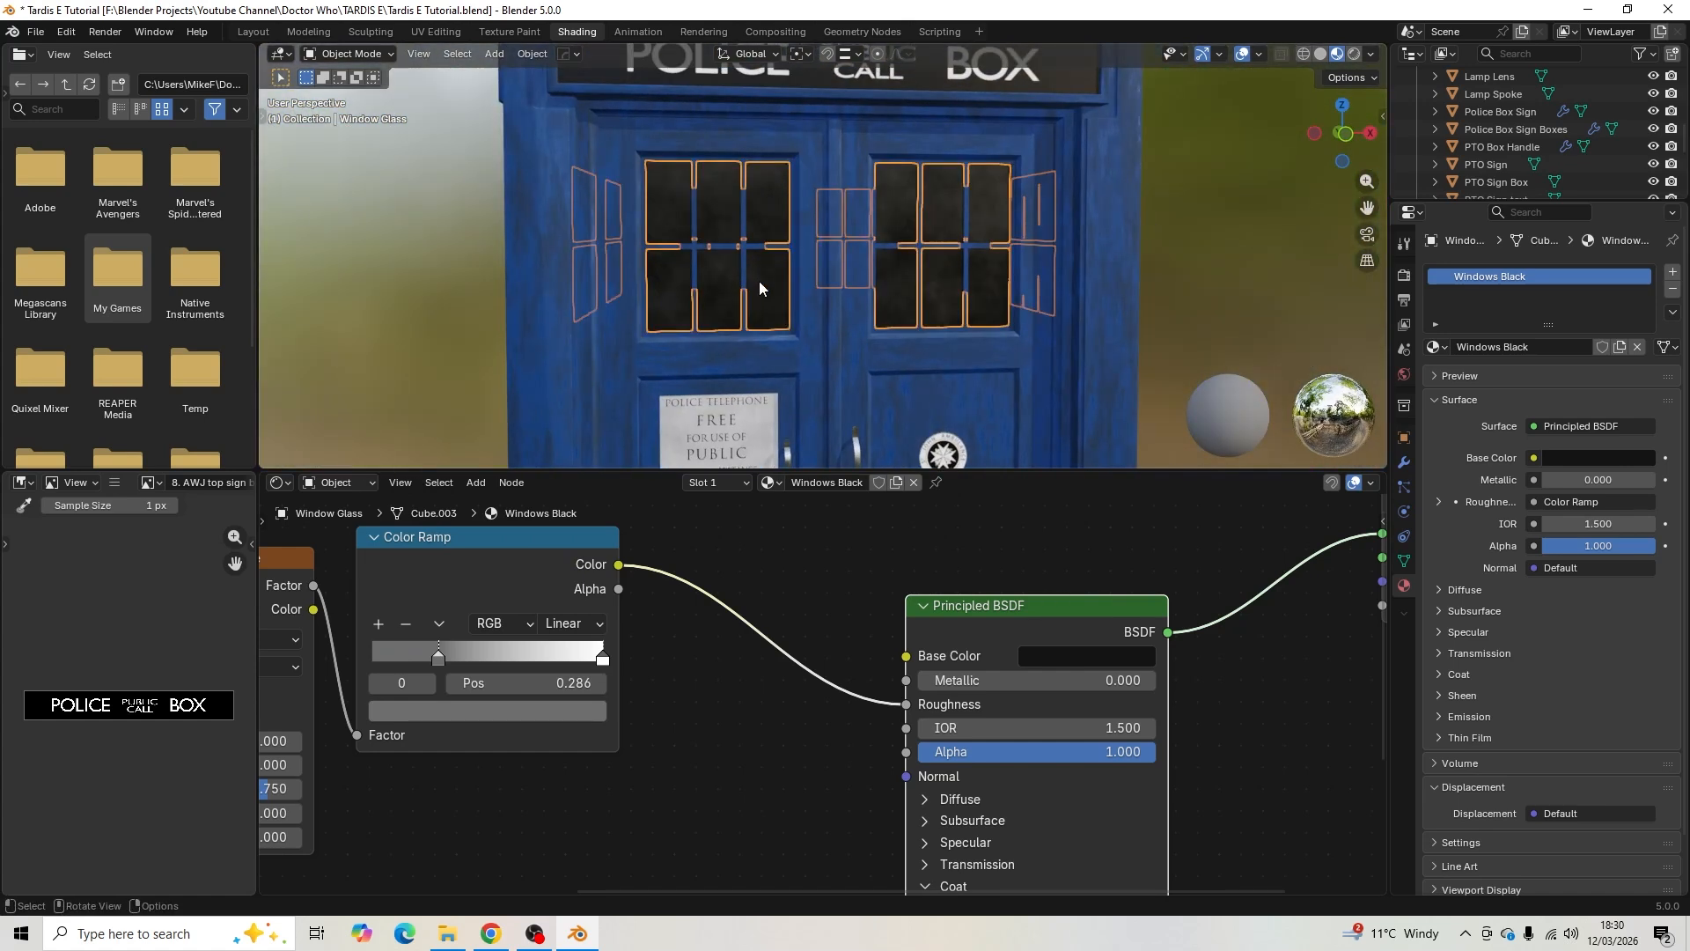
middle_drag(759, 281, 812, 294)
scroll(812, 294, up, 5)
scroll(788, 319, down, 4)
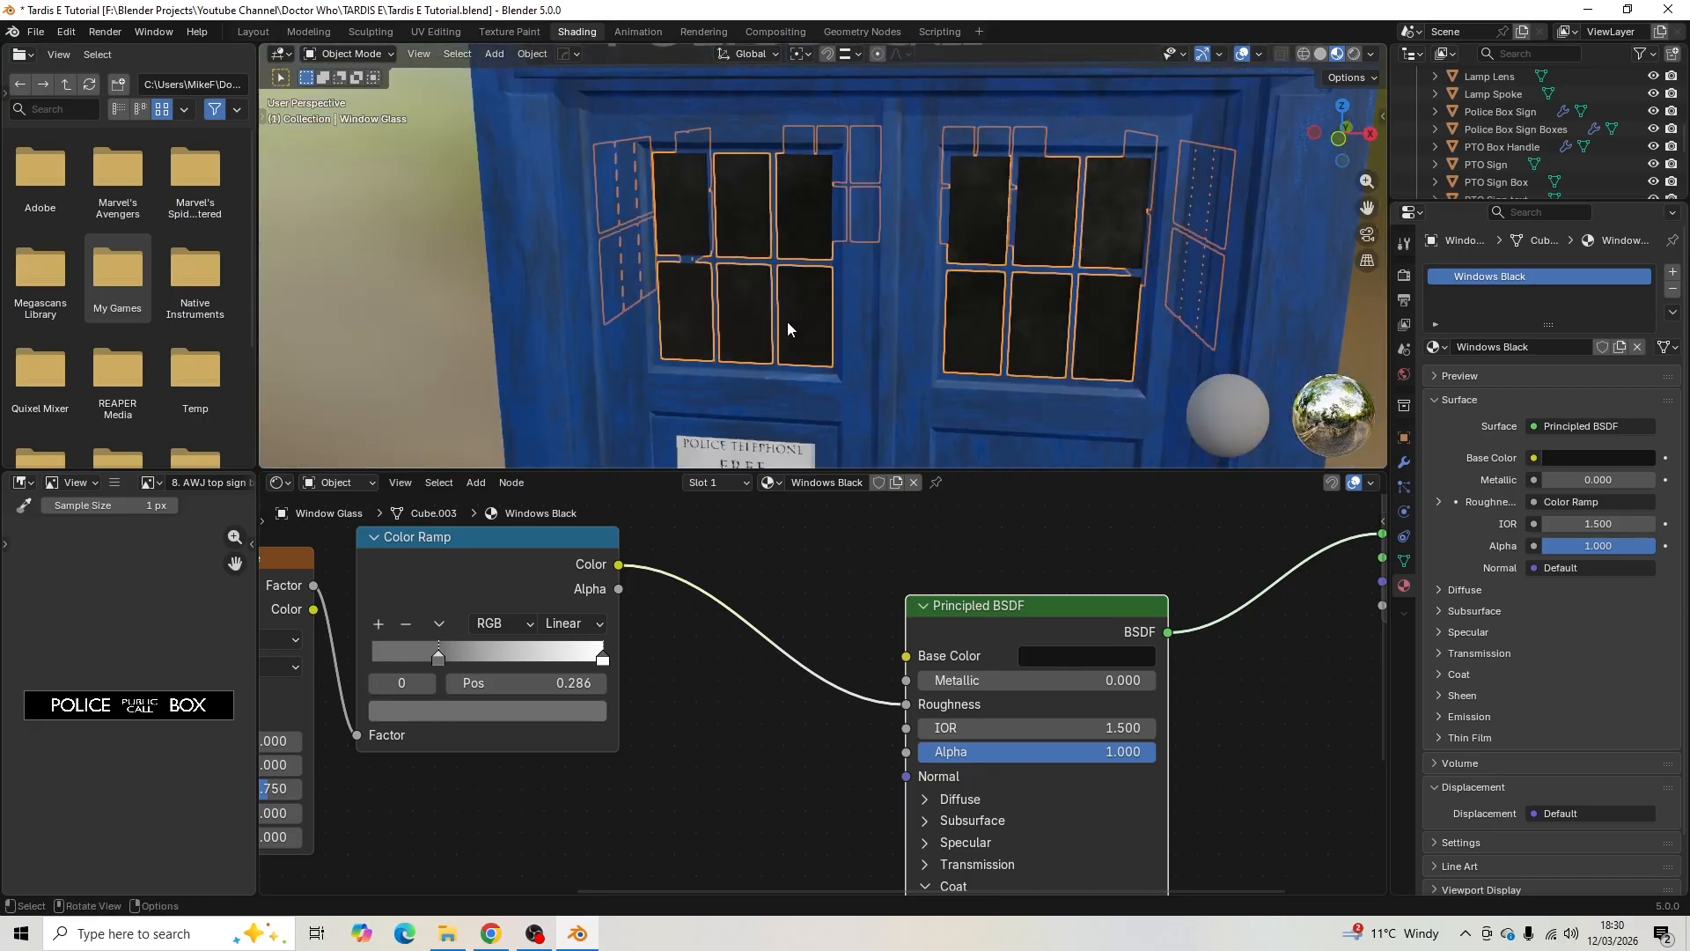
key(Tab)
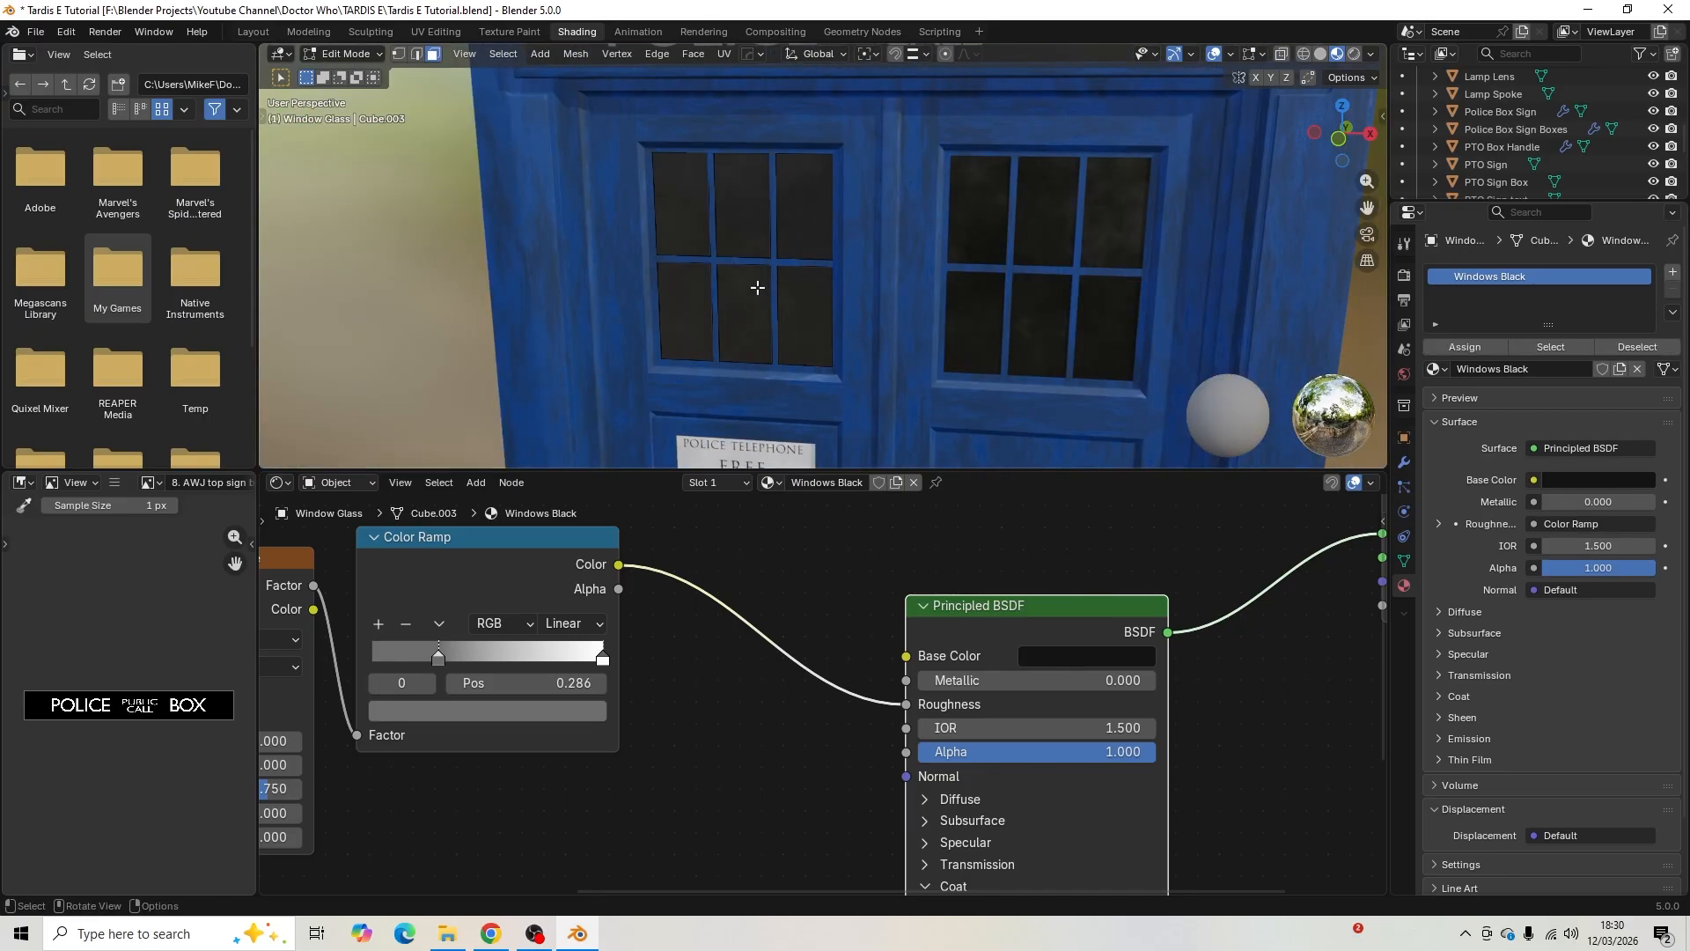
key(KP_Divide)
middle_drag(757, 285, 893, 237)
scroll(687, 354, up, 4)
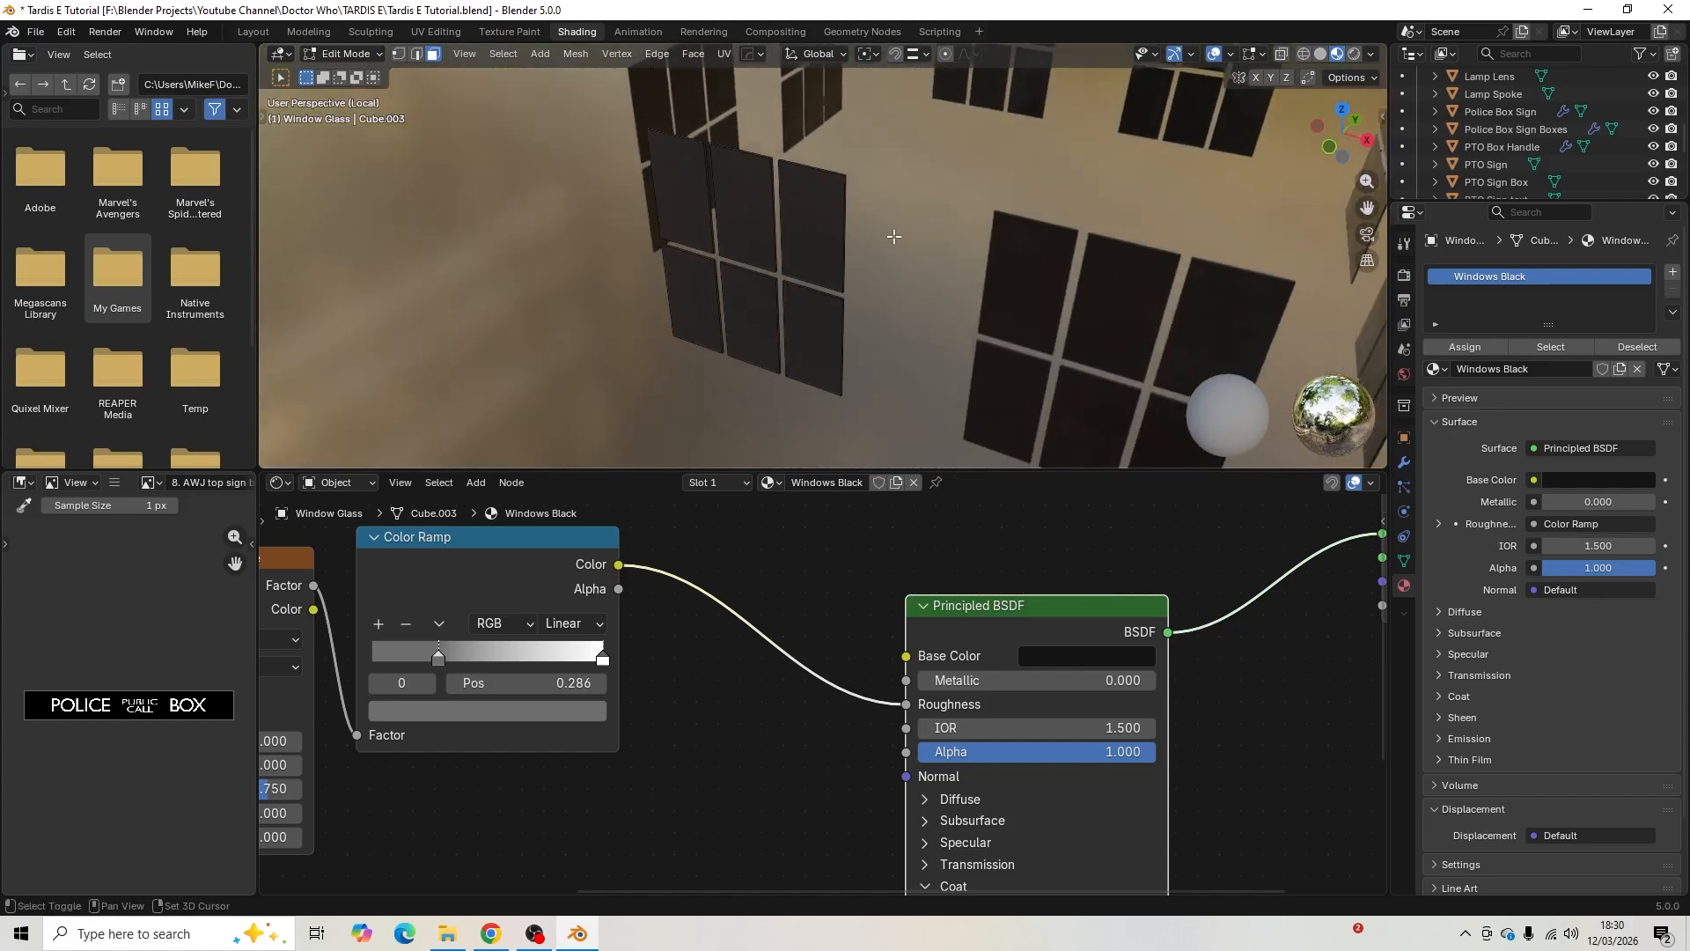
- Show the isolated window panes from the front in wireframe shading
key(KP_1)
scroll(812, 275, up, 2)
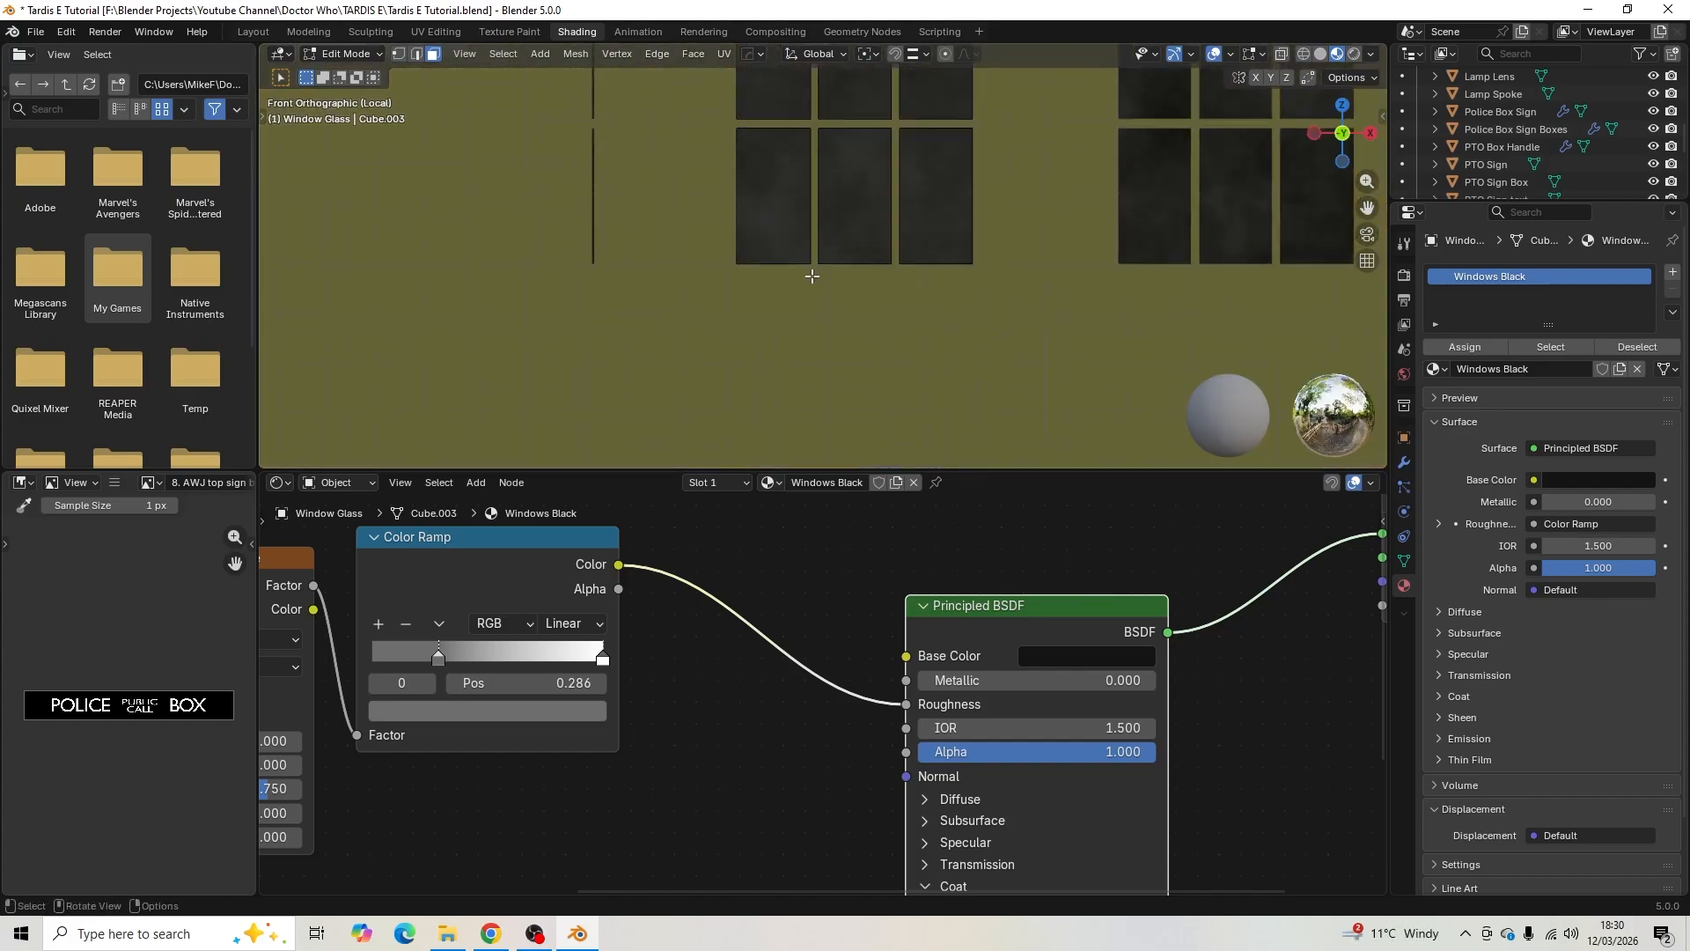
shift+middle_drag(811, 275, 739, 440)
scroll(781, 382, down, 1)
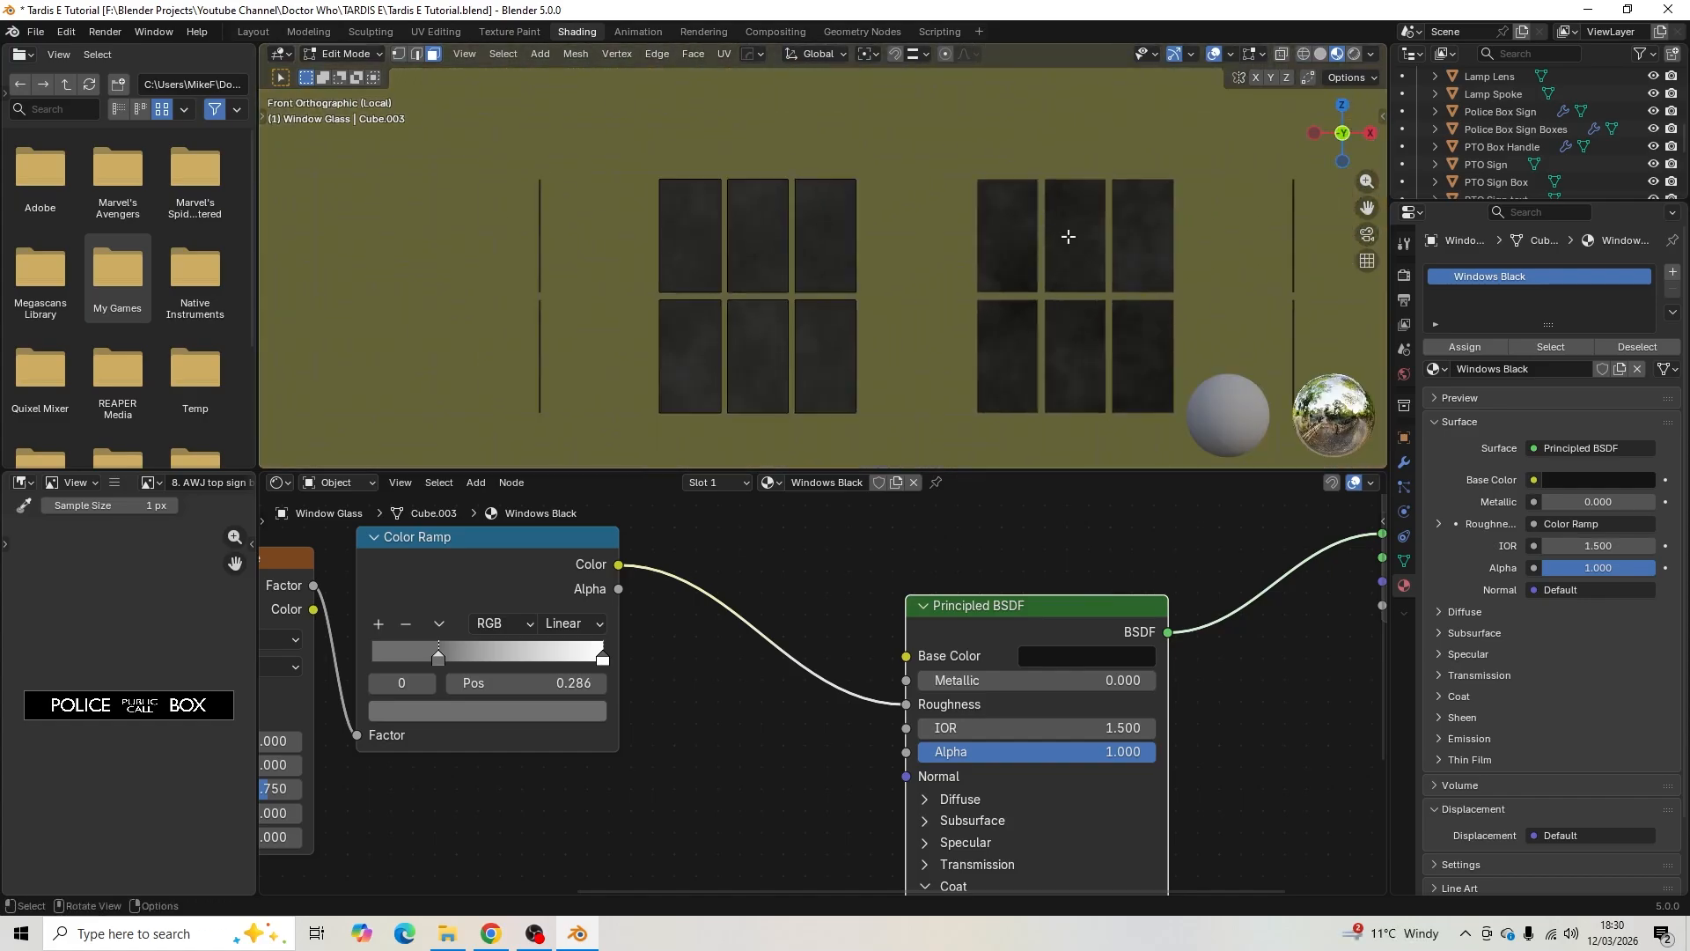
click(1305, 54)
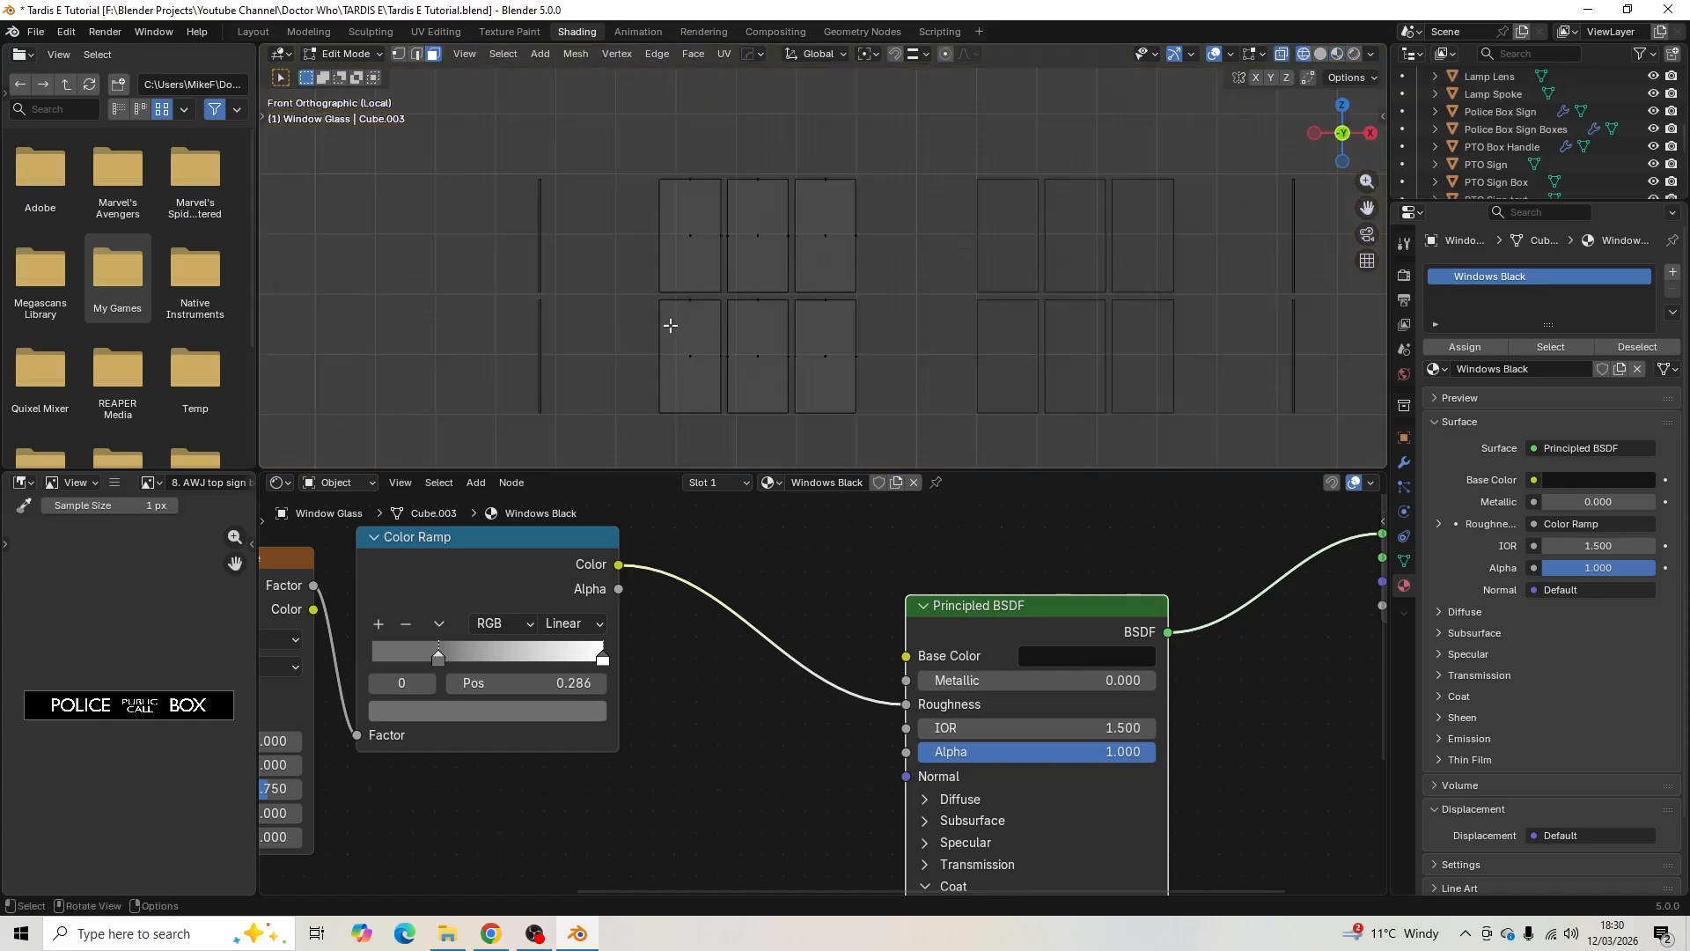
- Select the two outer lower panes and assign them a new material slot using Windows Black
drag(645, 295, 724, 426)
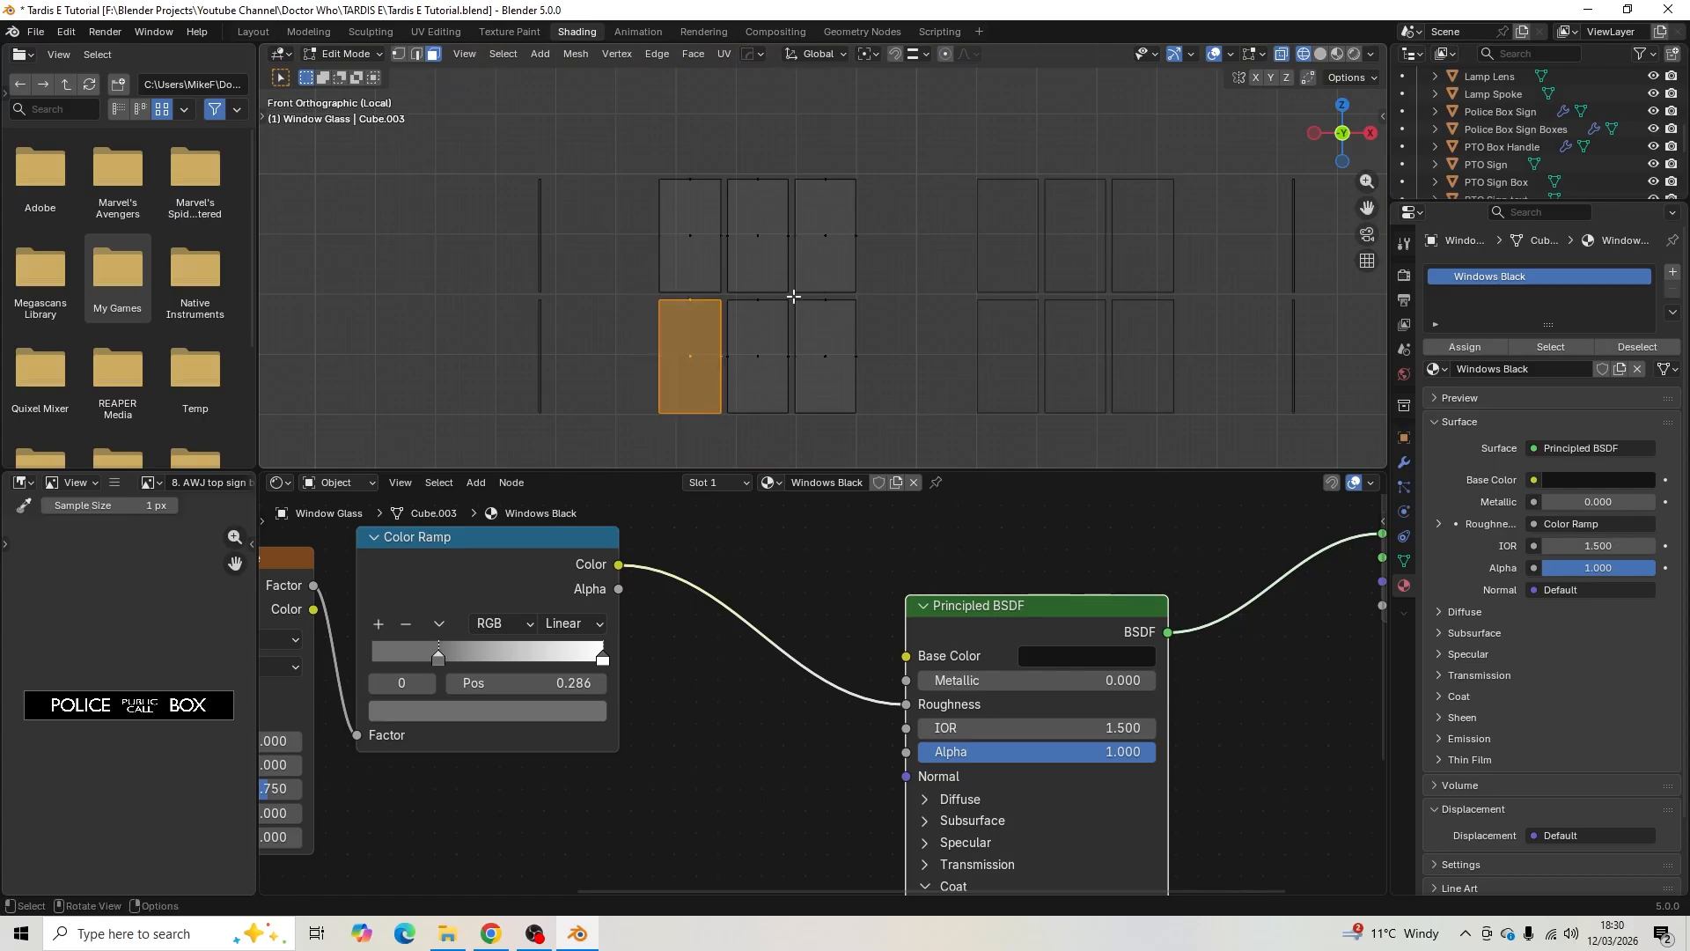
shift+drag(793, 297, 886, 412)
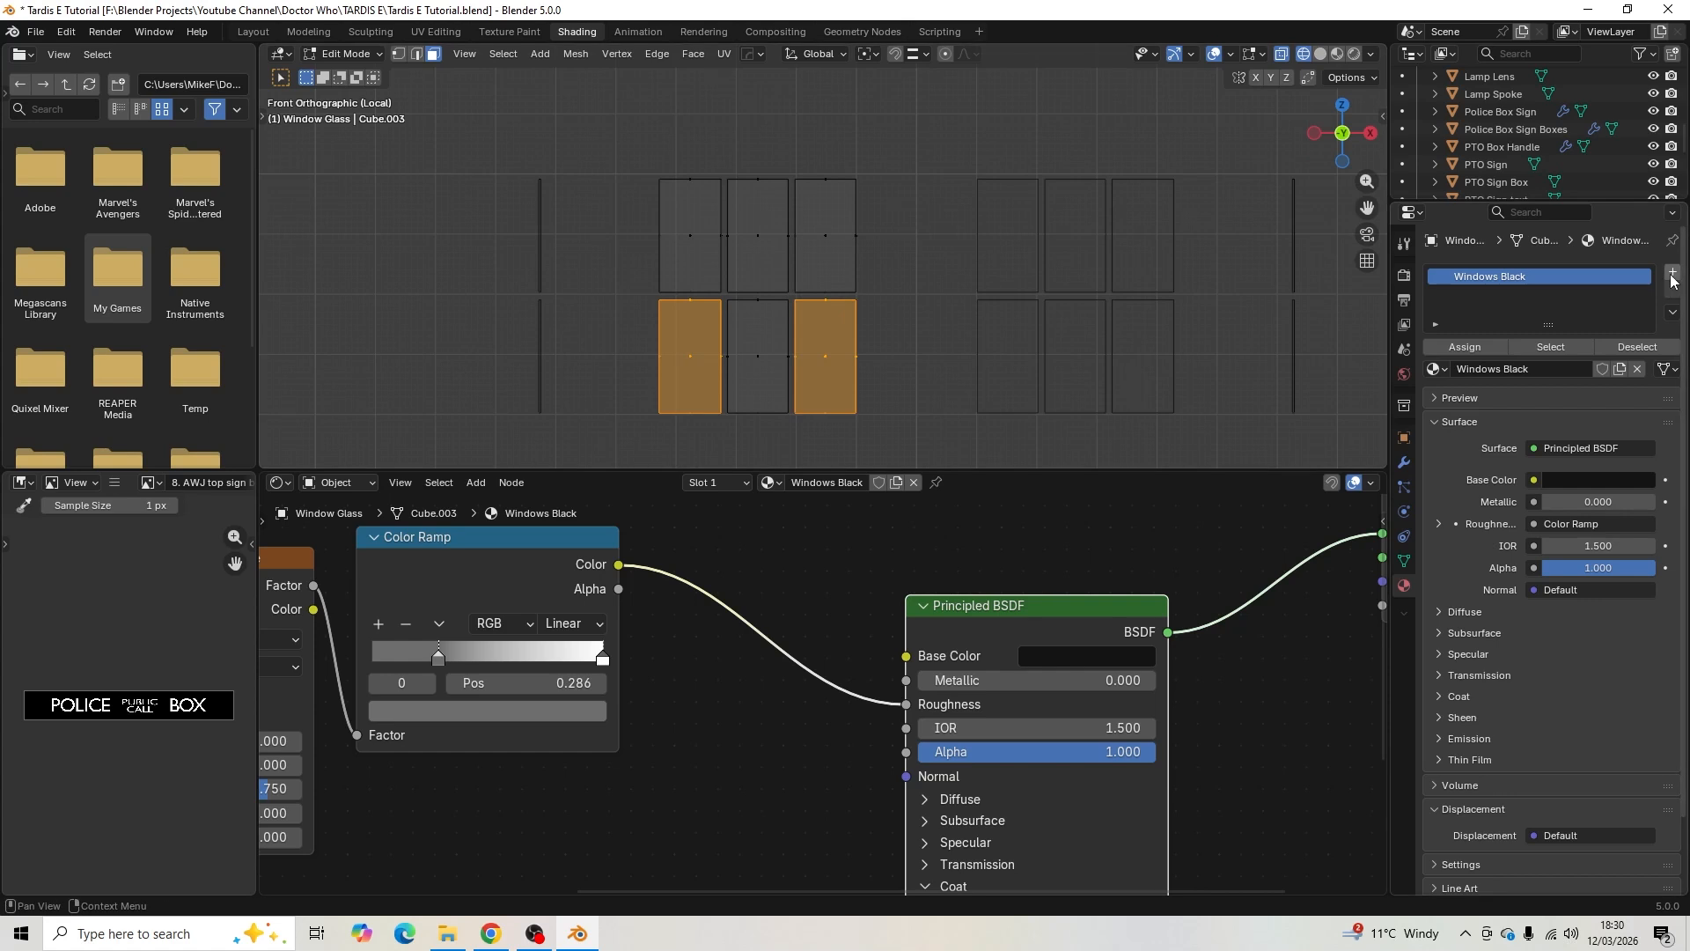
click(1673, 276)
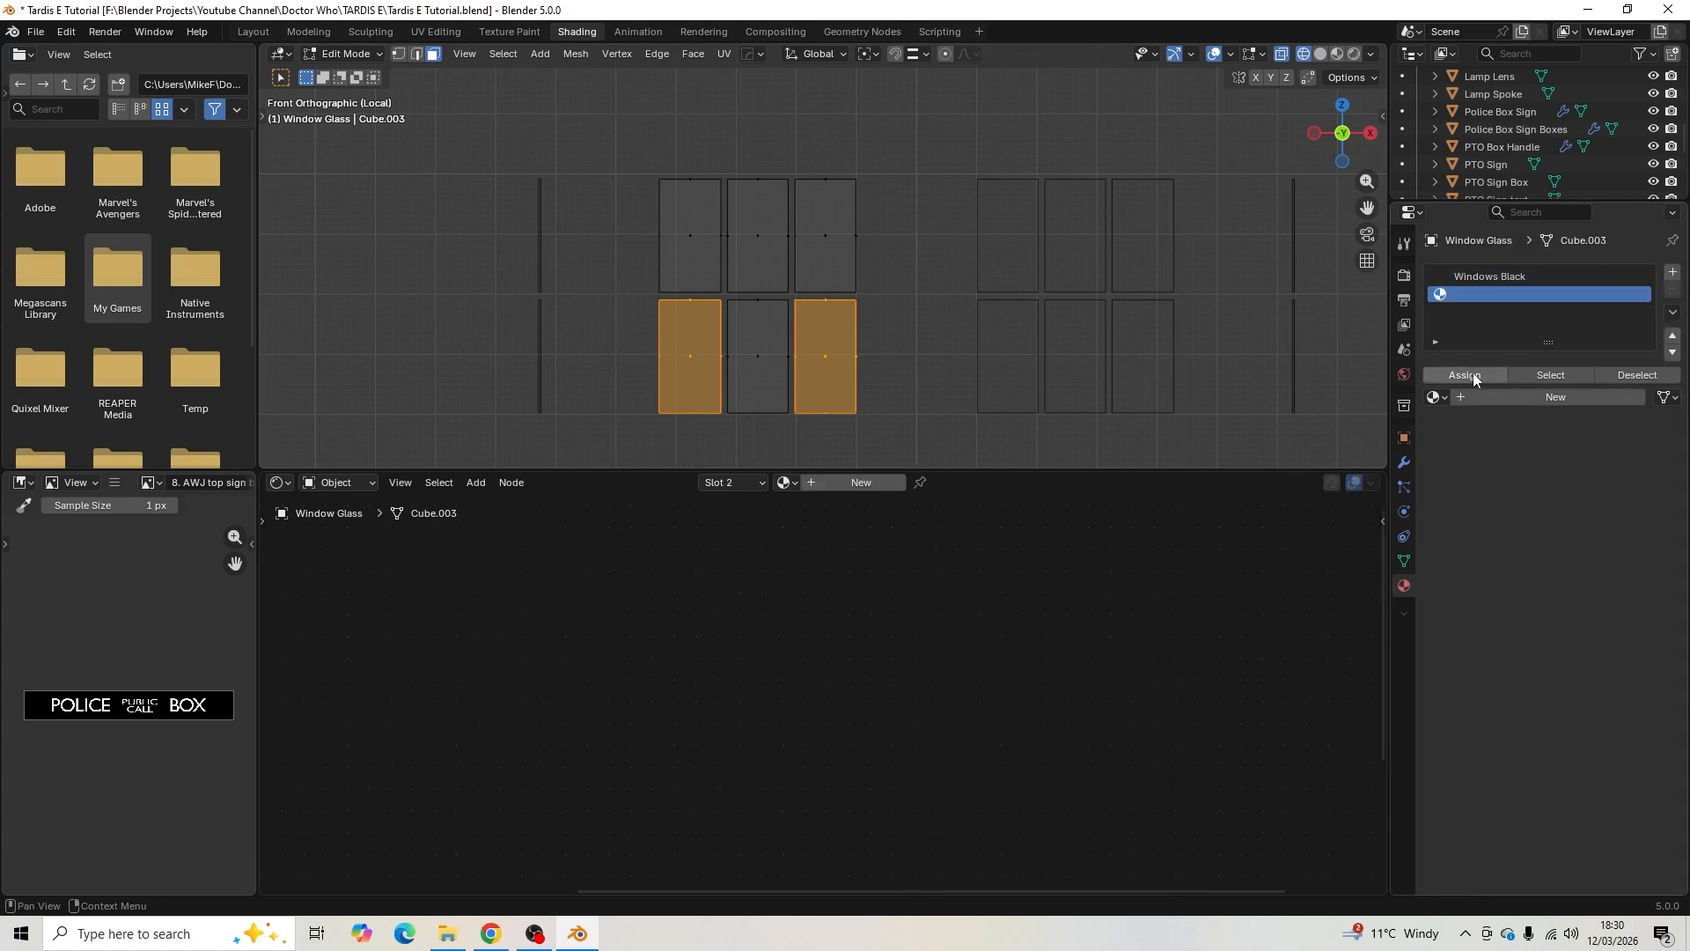
click(1436, 397)
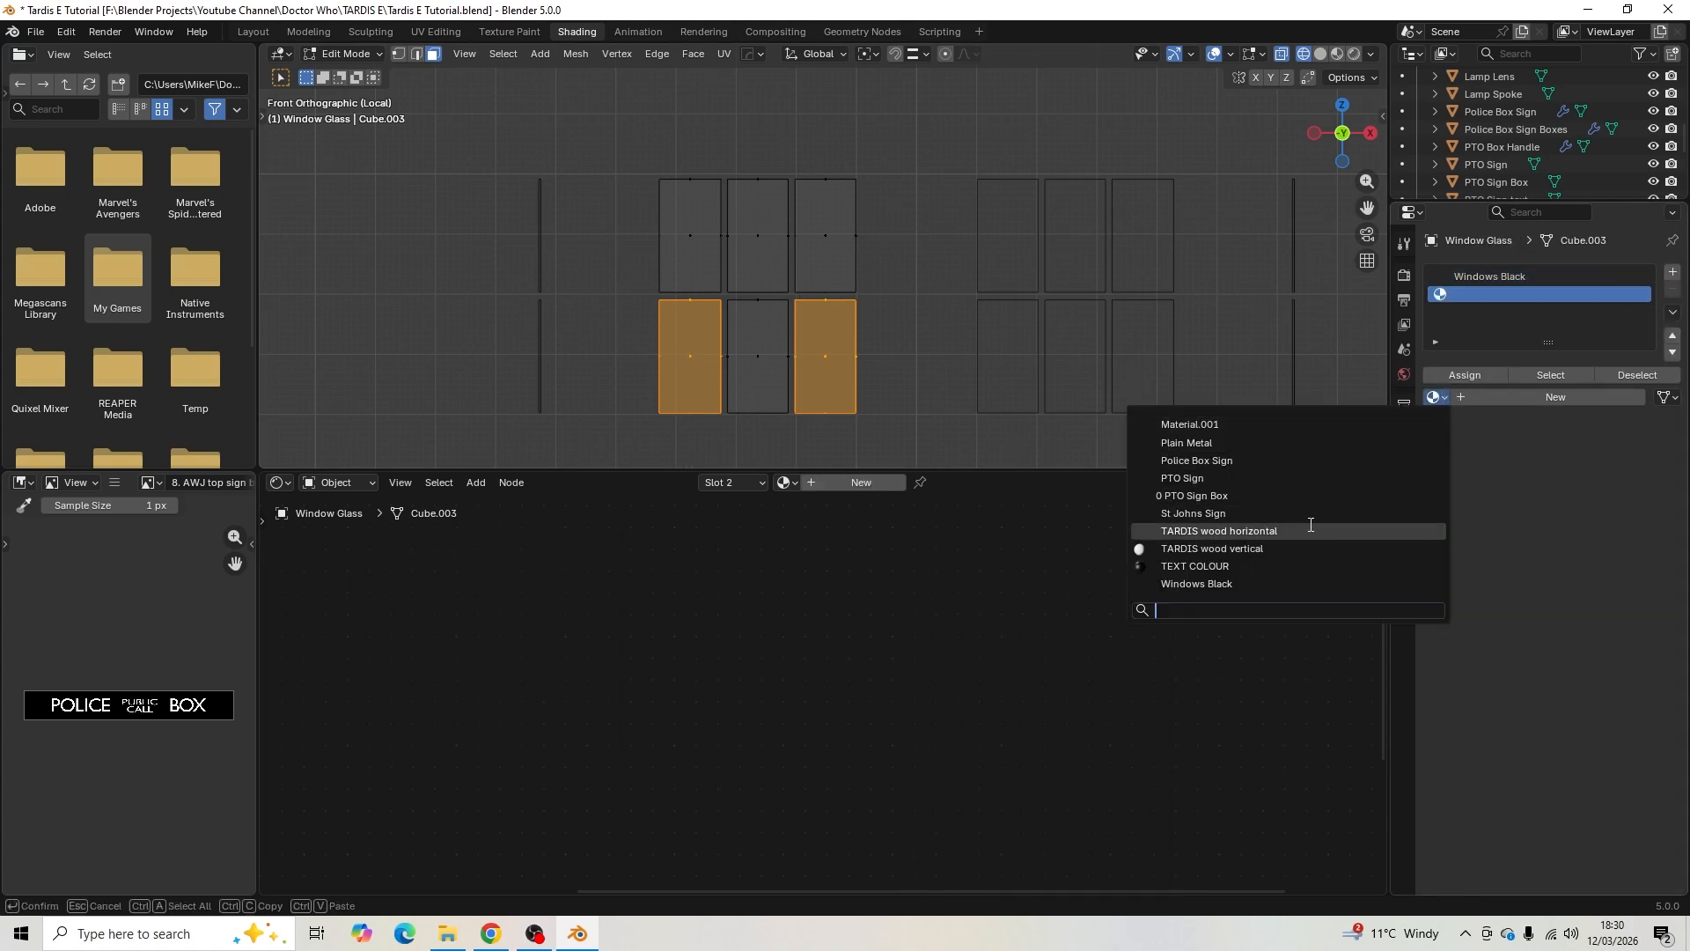
click(1296, 581)
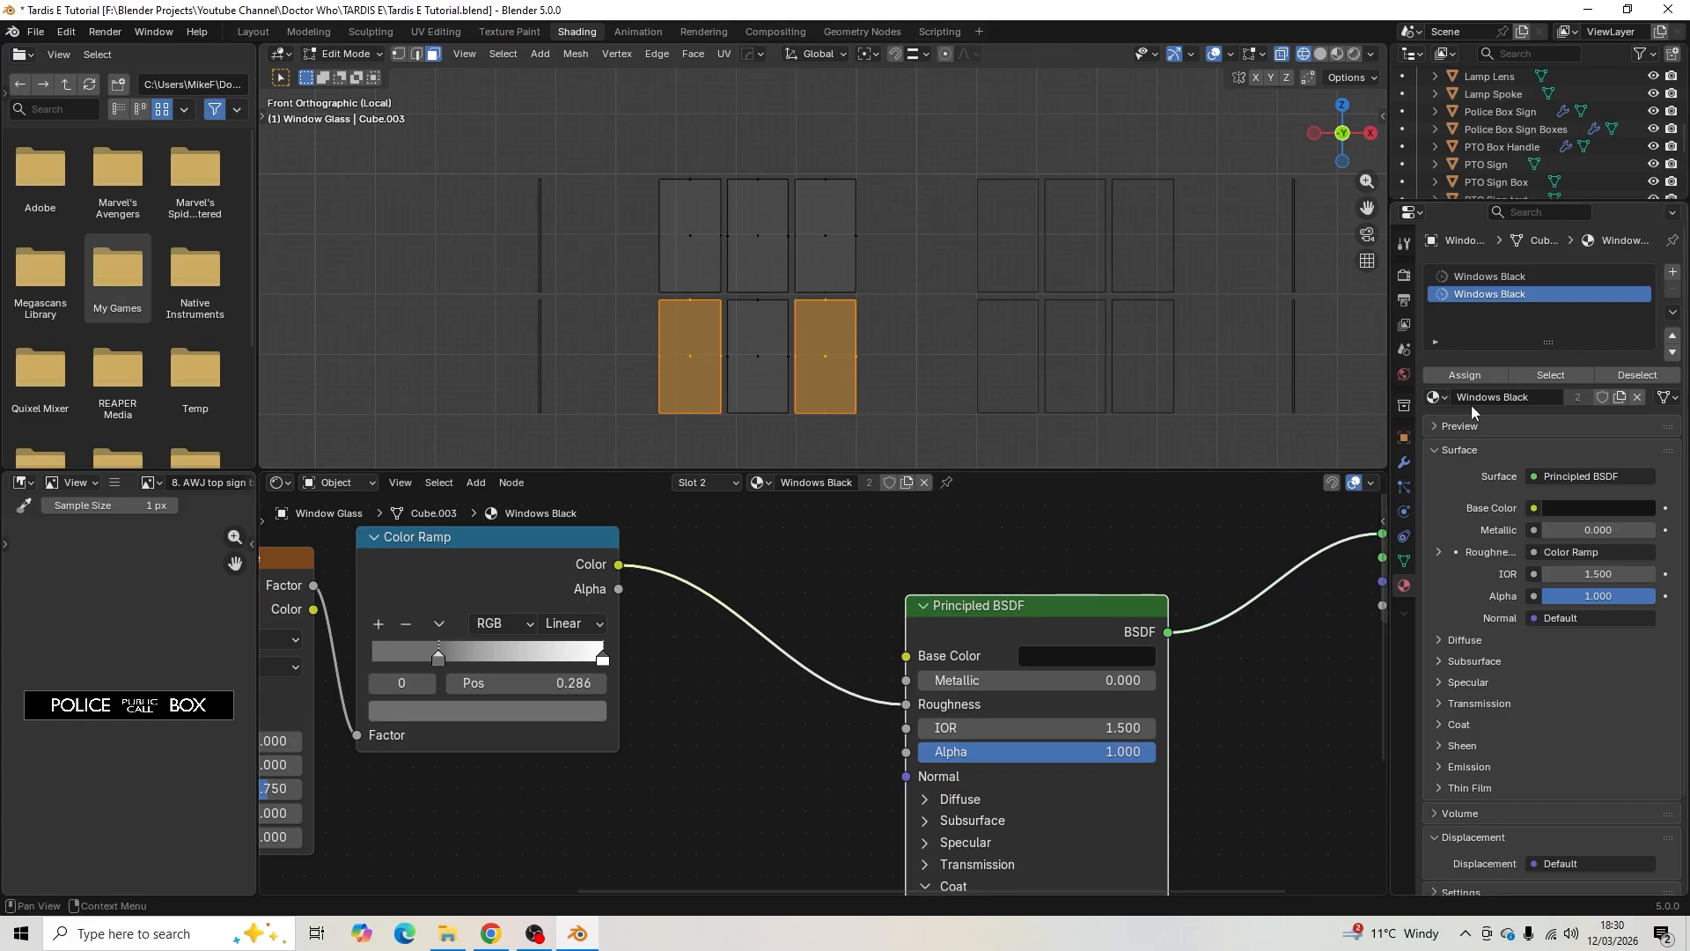
click(1481, 378)
- Make the second slot's material an independent copy and rename it Windows White
click(1624, 397)
click(1575, 393)
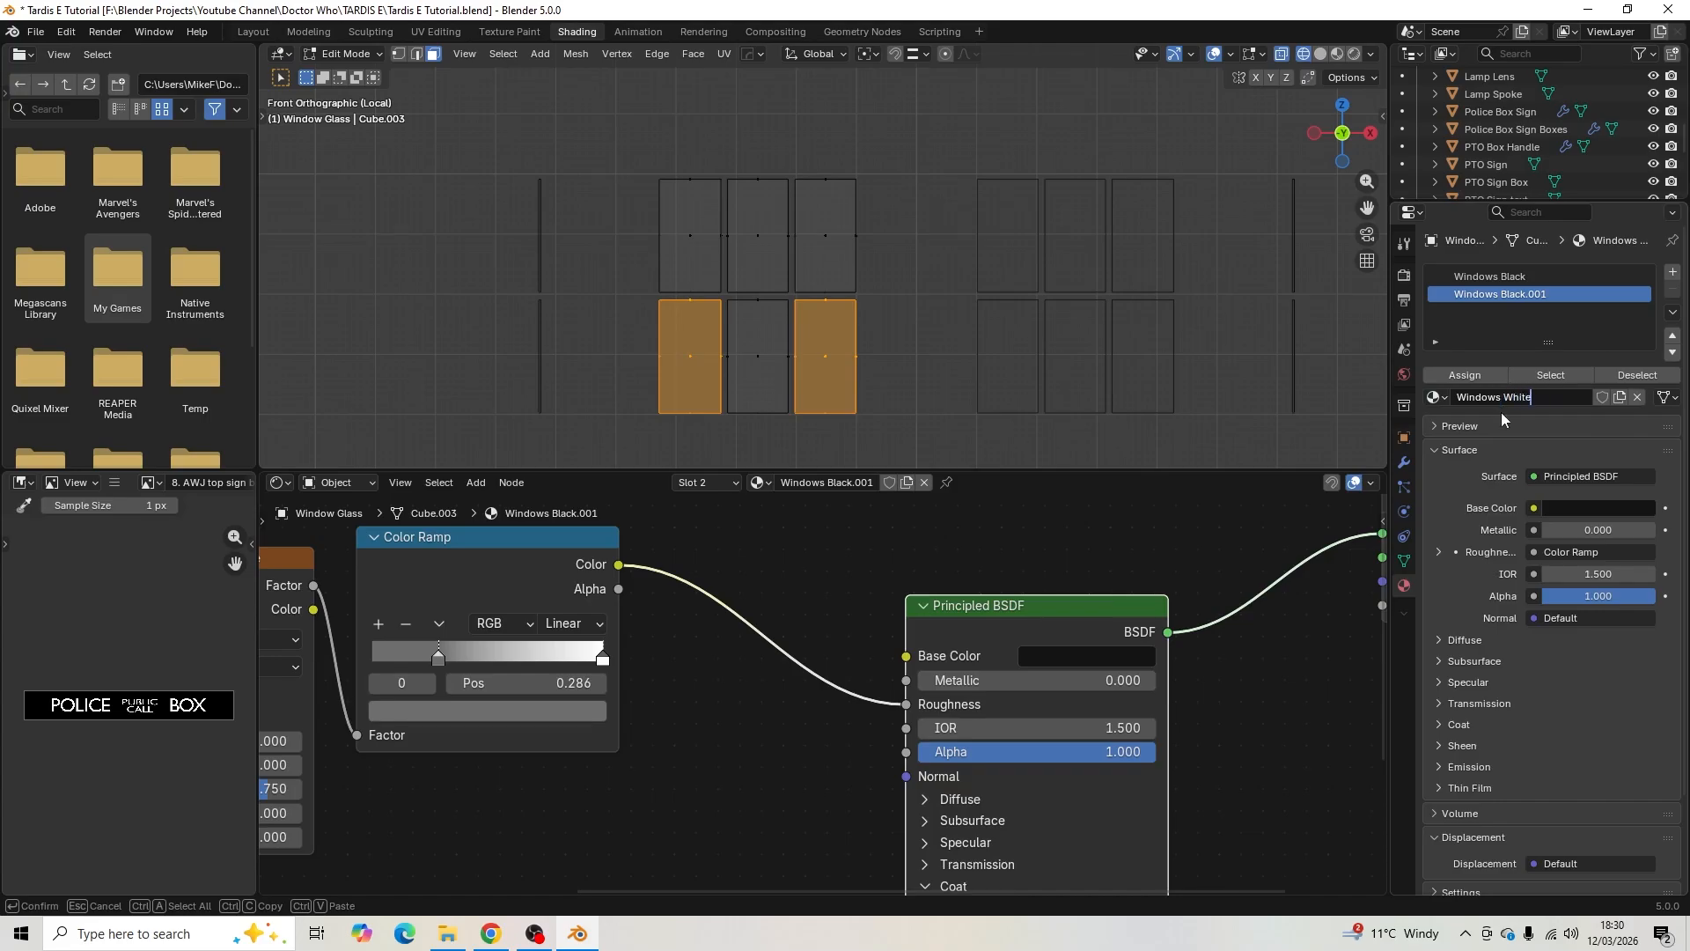
key(Return)
- Exit local view and show the whole TARDIS in Material Preview shading
scroll(909, 347, down, 3)
key(KP_Divide)
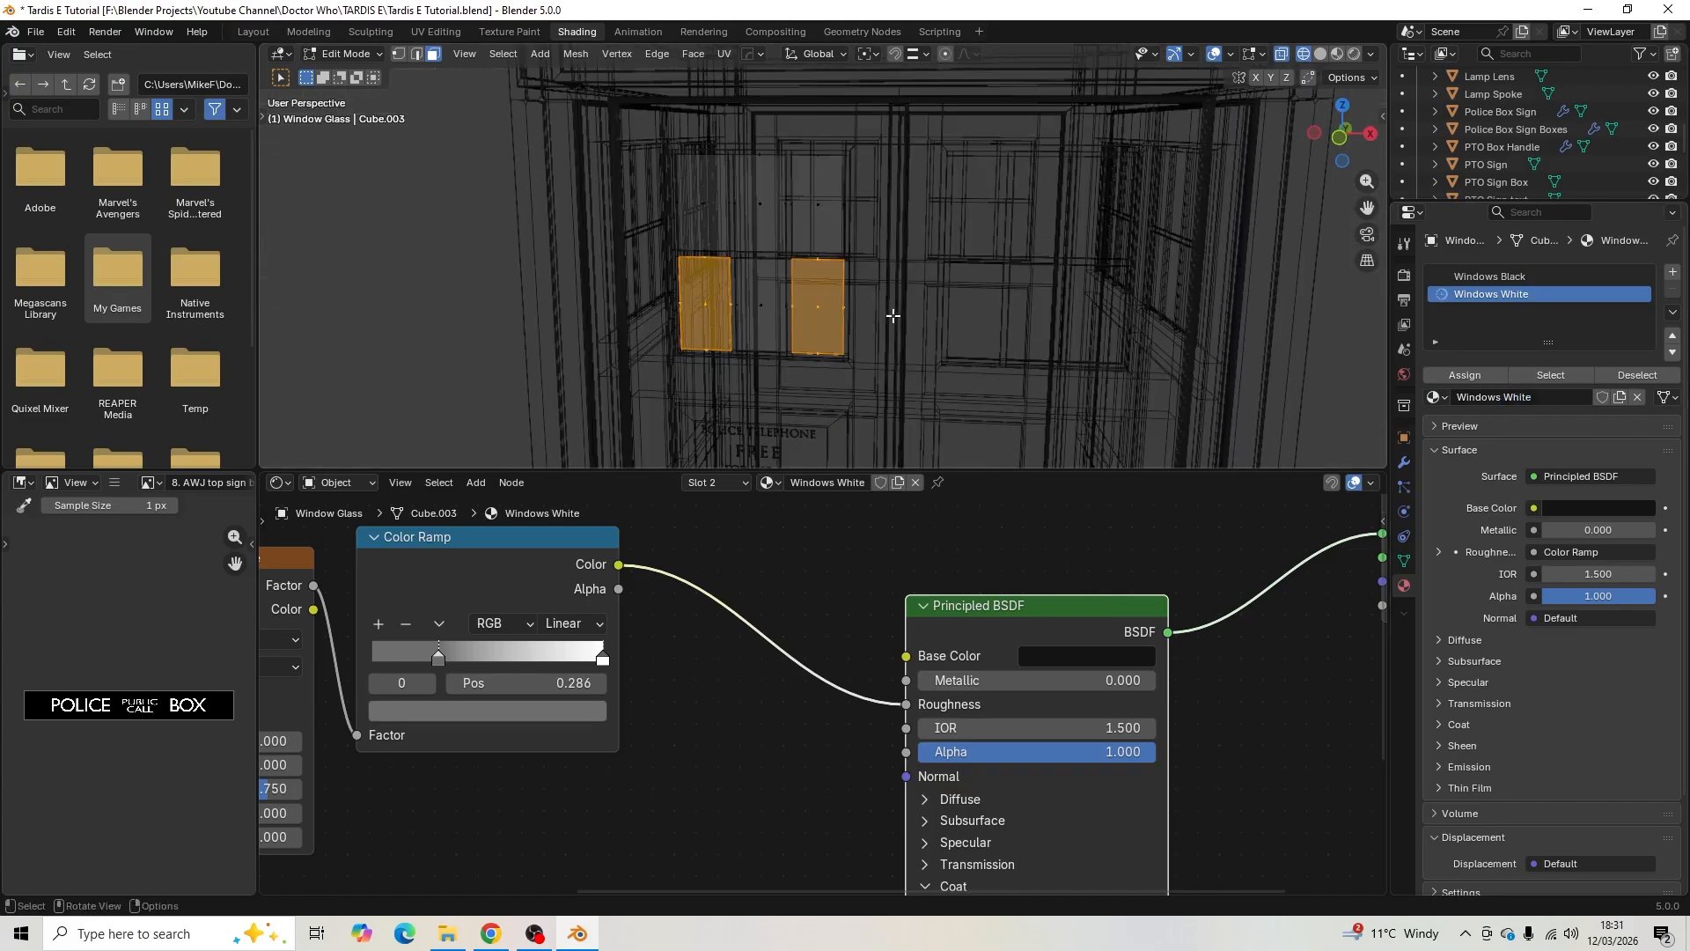
click(1338, 55)
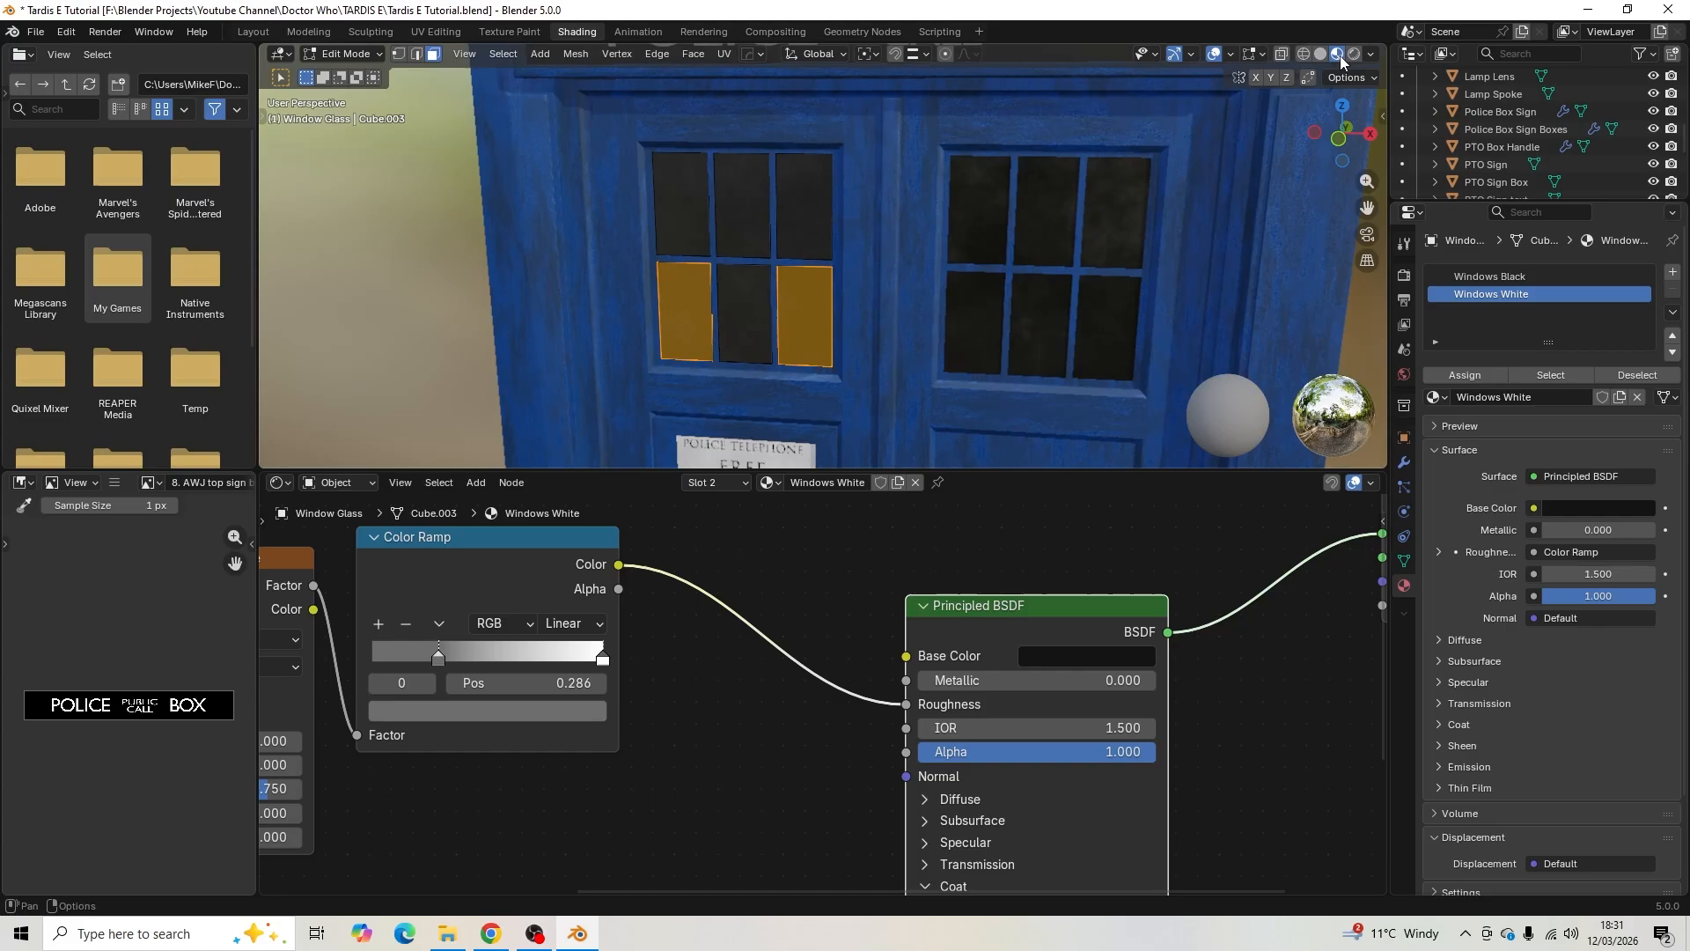
middle_drag(853, 342, 1164, 557)
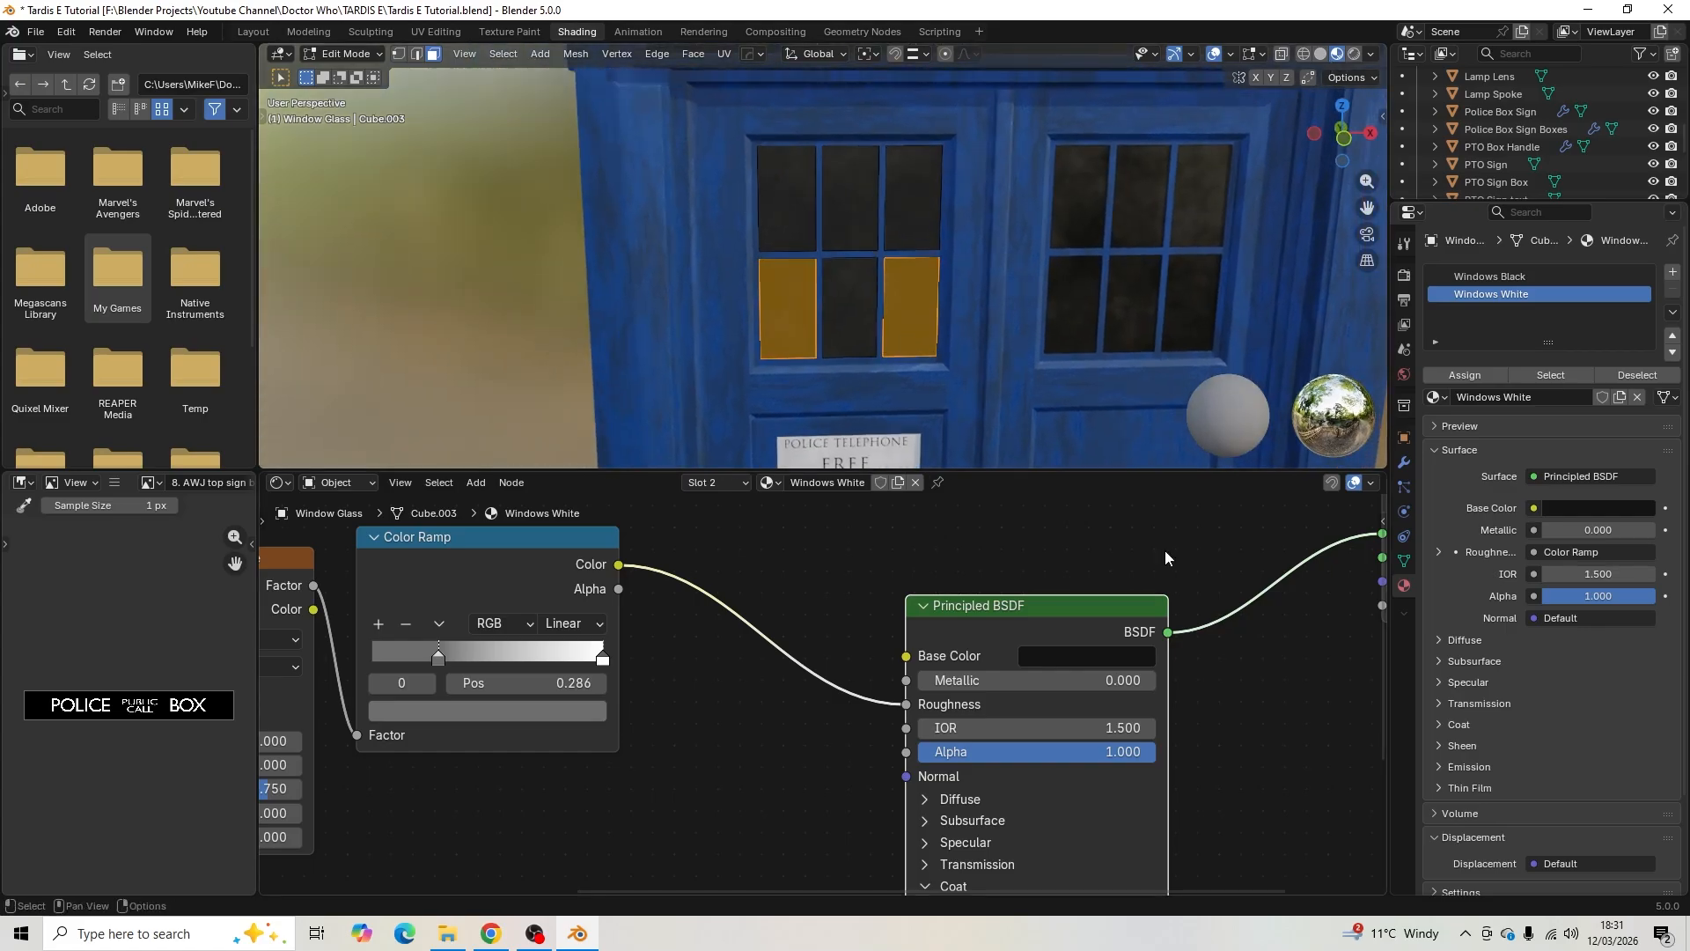
- Lighten the Windows White base color to a value of 0.854, then return to Object Mode and inspect the panes up close
click(1102, 658)
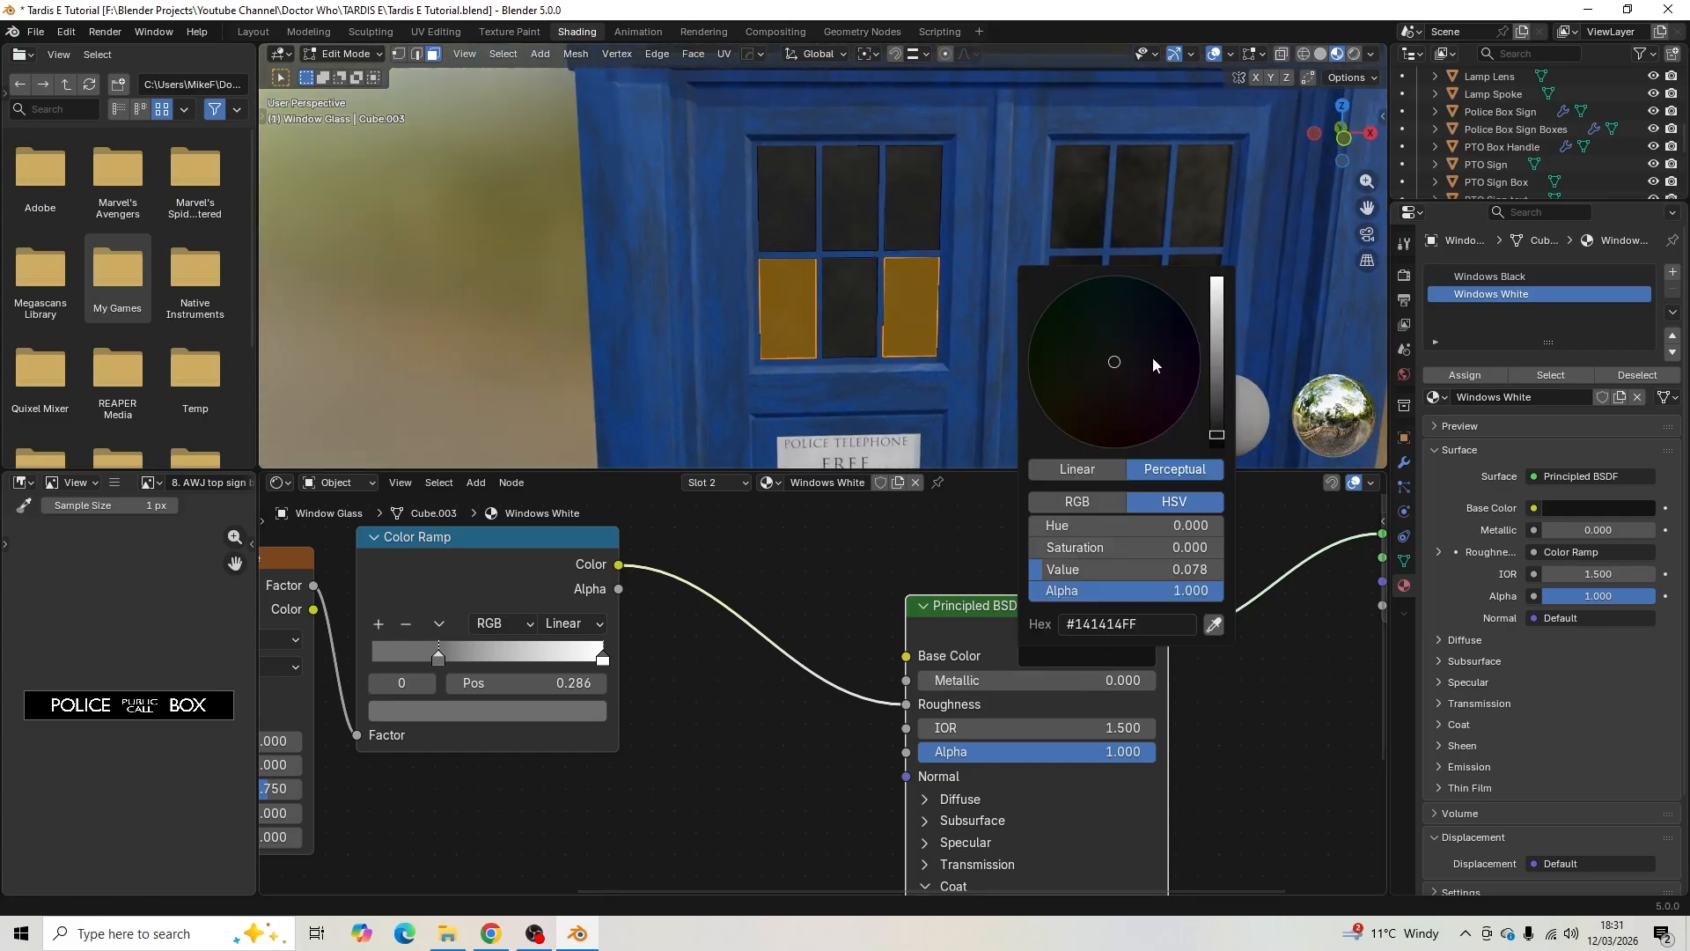
drag(1216, 435, 1217, 301)
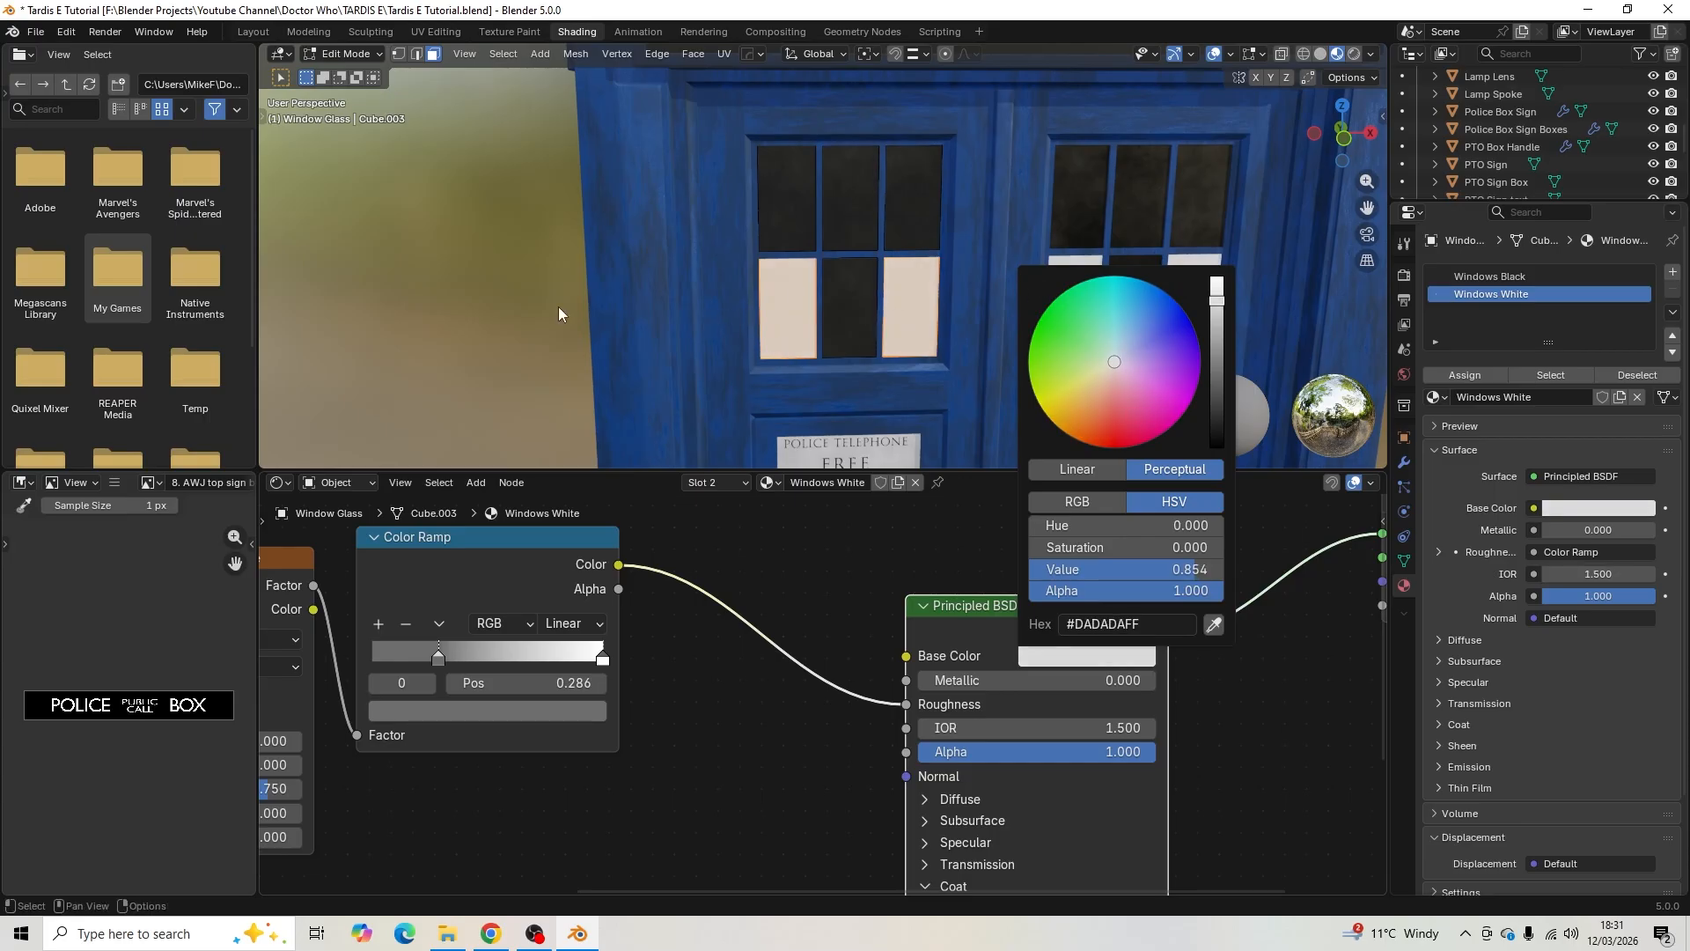
key(Tab)
middle_drag(484, 306, 638, 292)
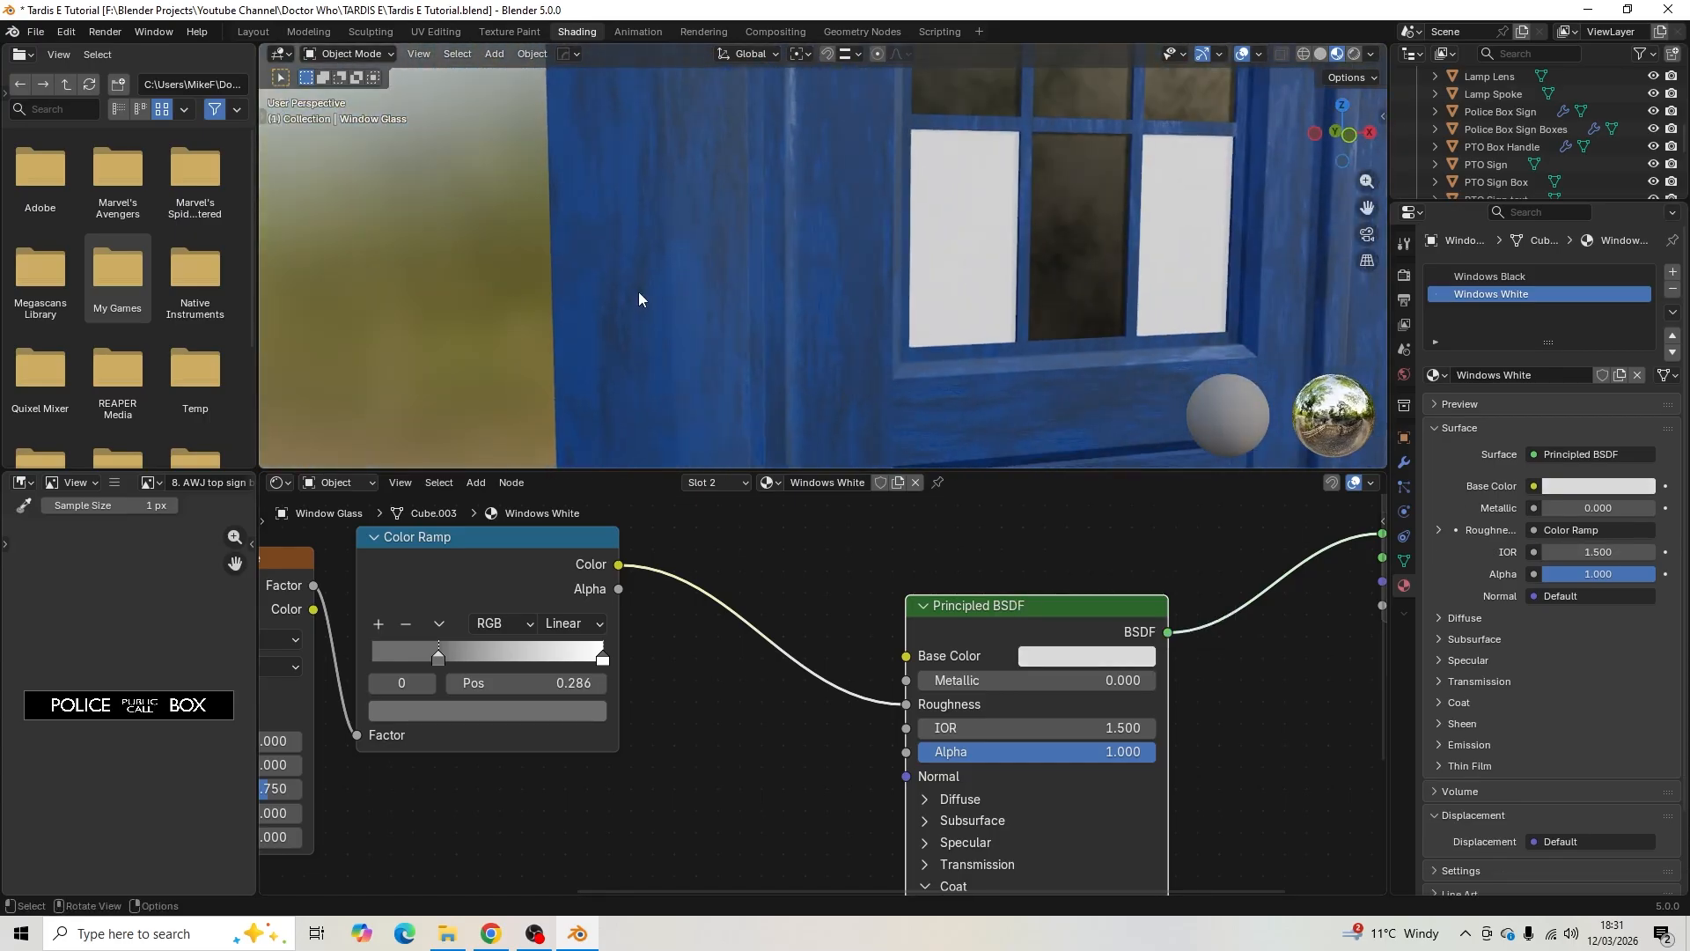
shift+drag(637, 292, 537, 306)
scroll(557, 306, up, 3)
scroll(557, 306, down, 1)
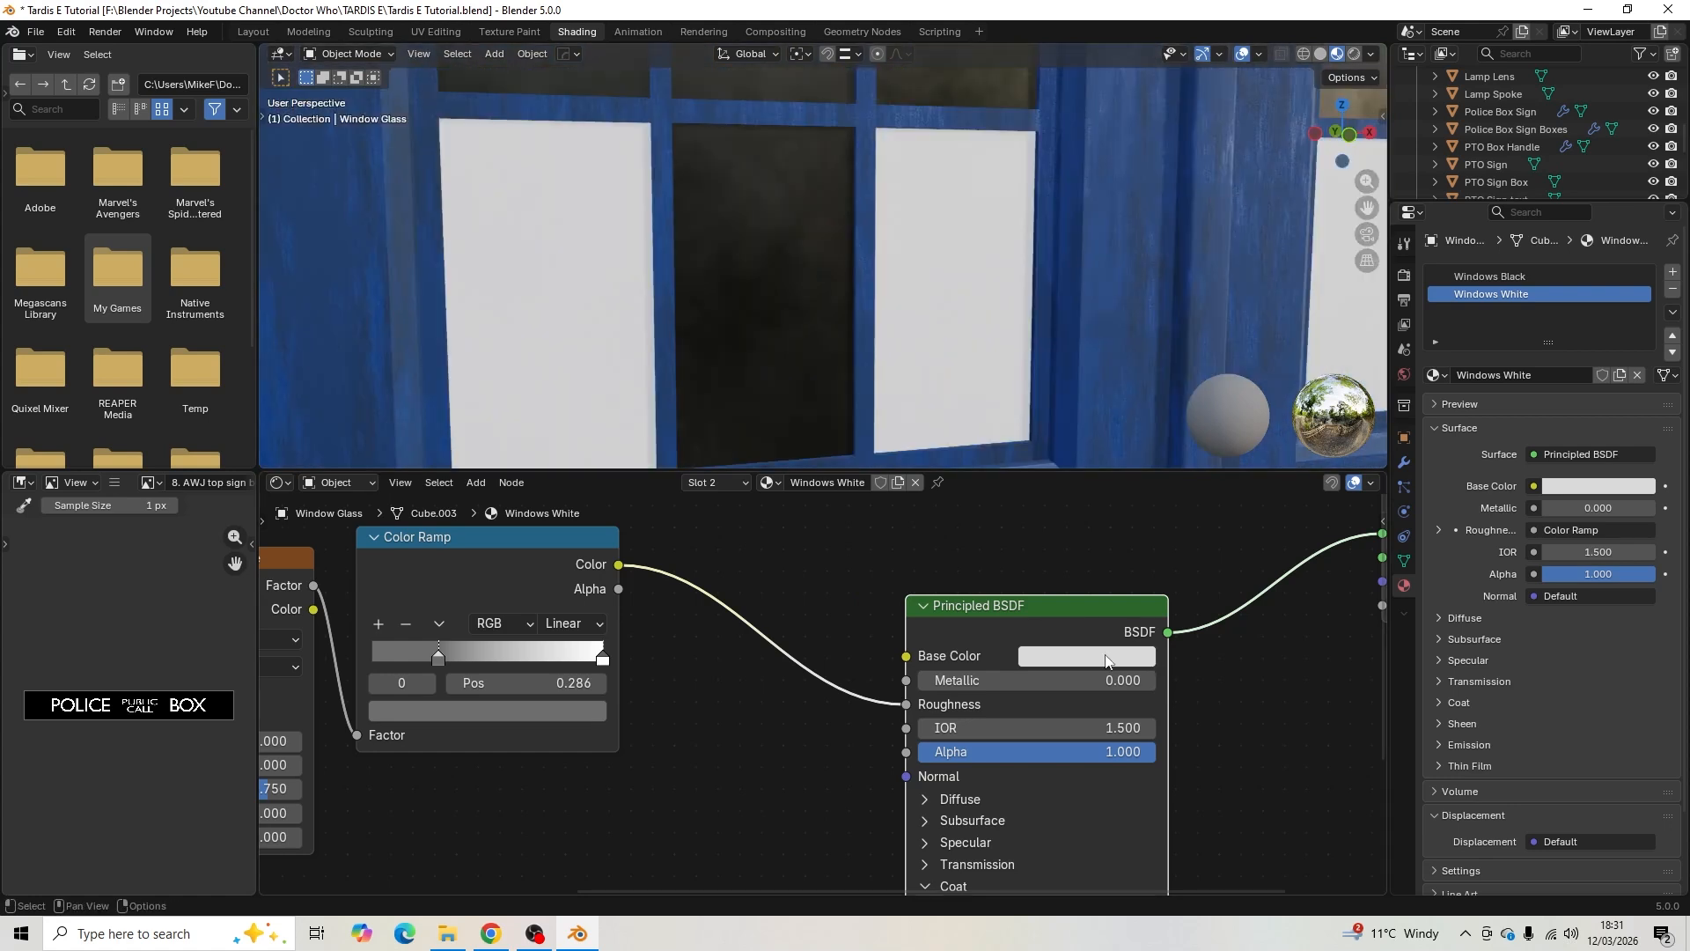
- Darken the Windows White base color to a light grey with a value of about 0.70
click(1107, 658)
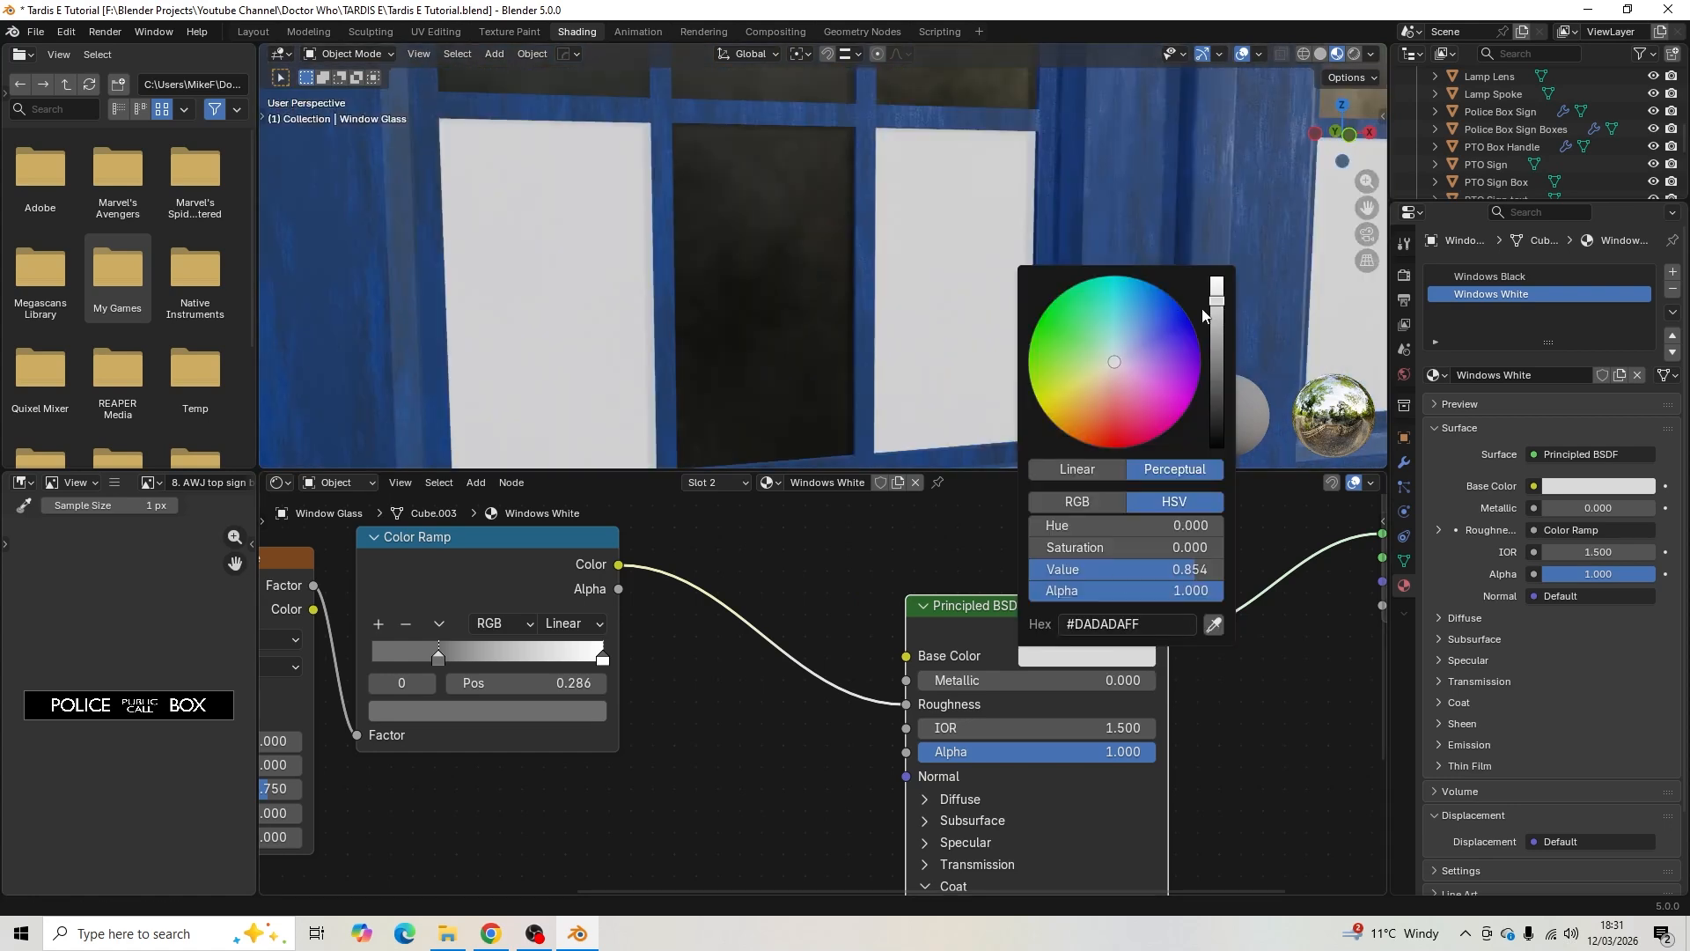
mouse_move(1215, 305)
mouse_down()
mouse_move(1216, 347)
mouse_move(1216, 330)
mouse_up()
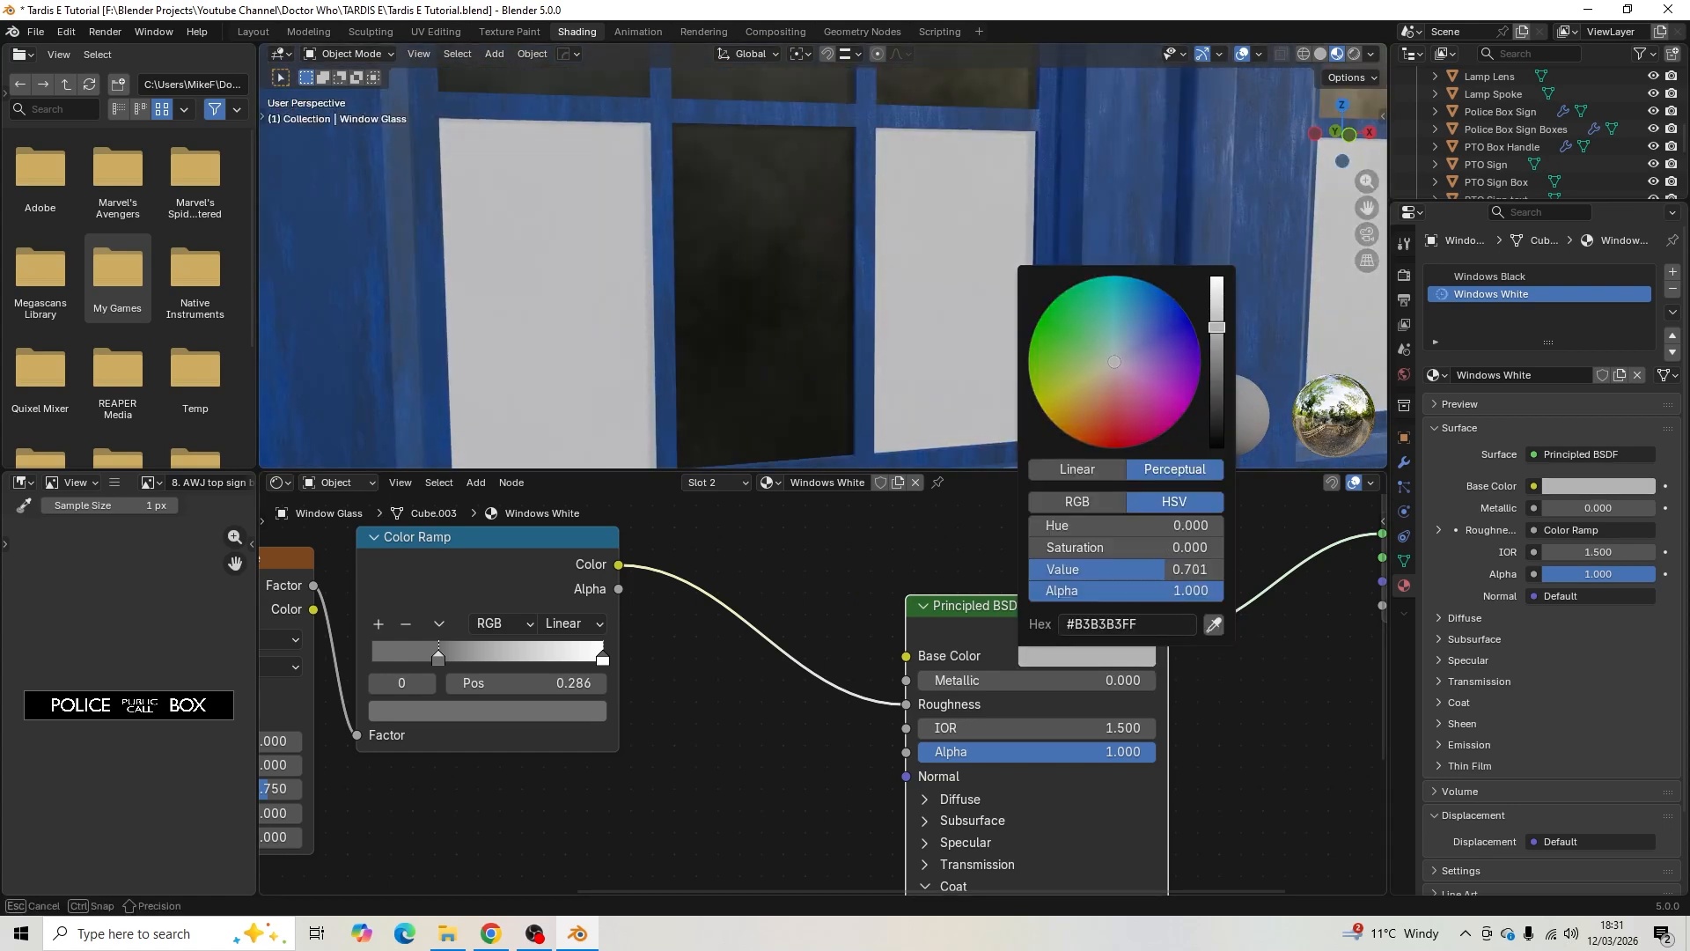
scroll(906, 140, down, 3)
shift+middle_drag(889, 141, 790, 176)
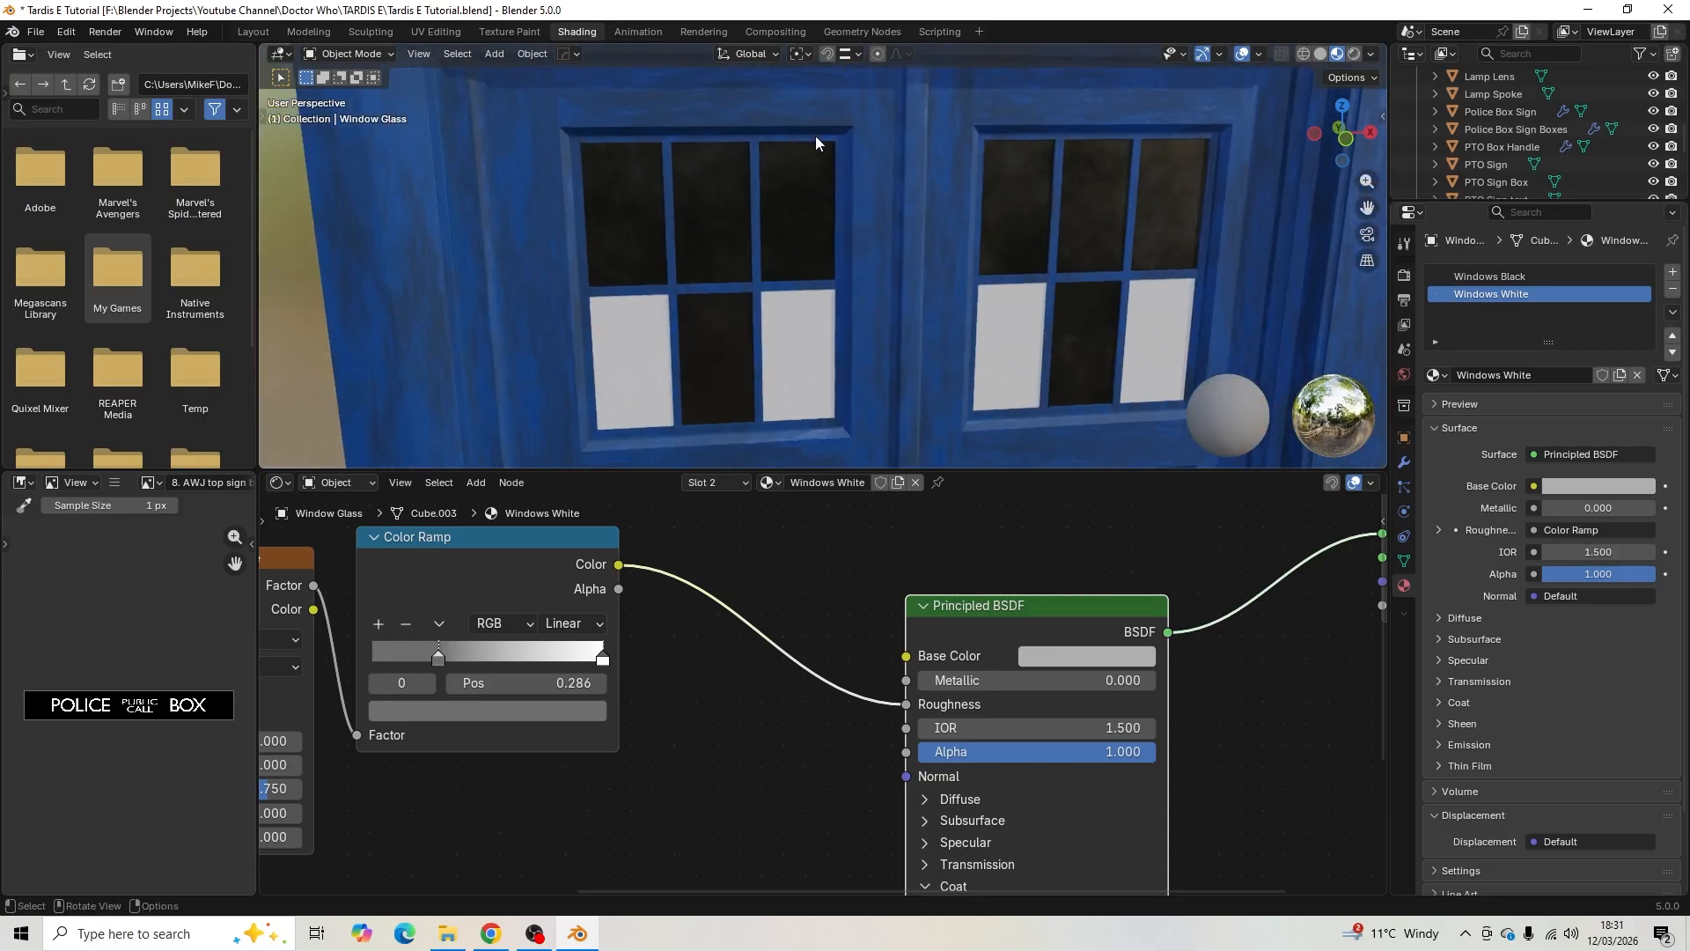
- Replace the window frame's TARDIS wood vertical material with a new material named Window Frames
click(817, 136)
click(829, 135)
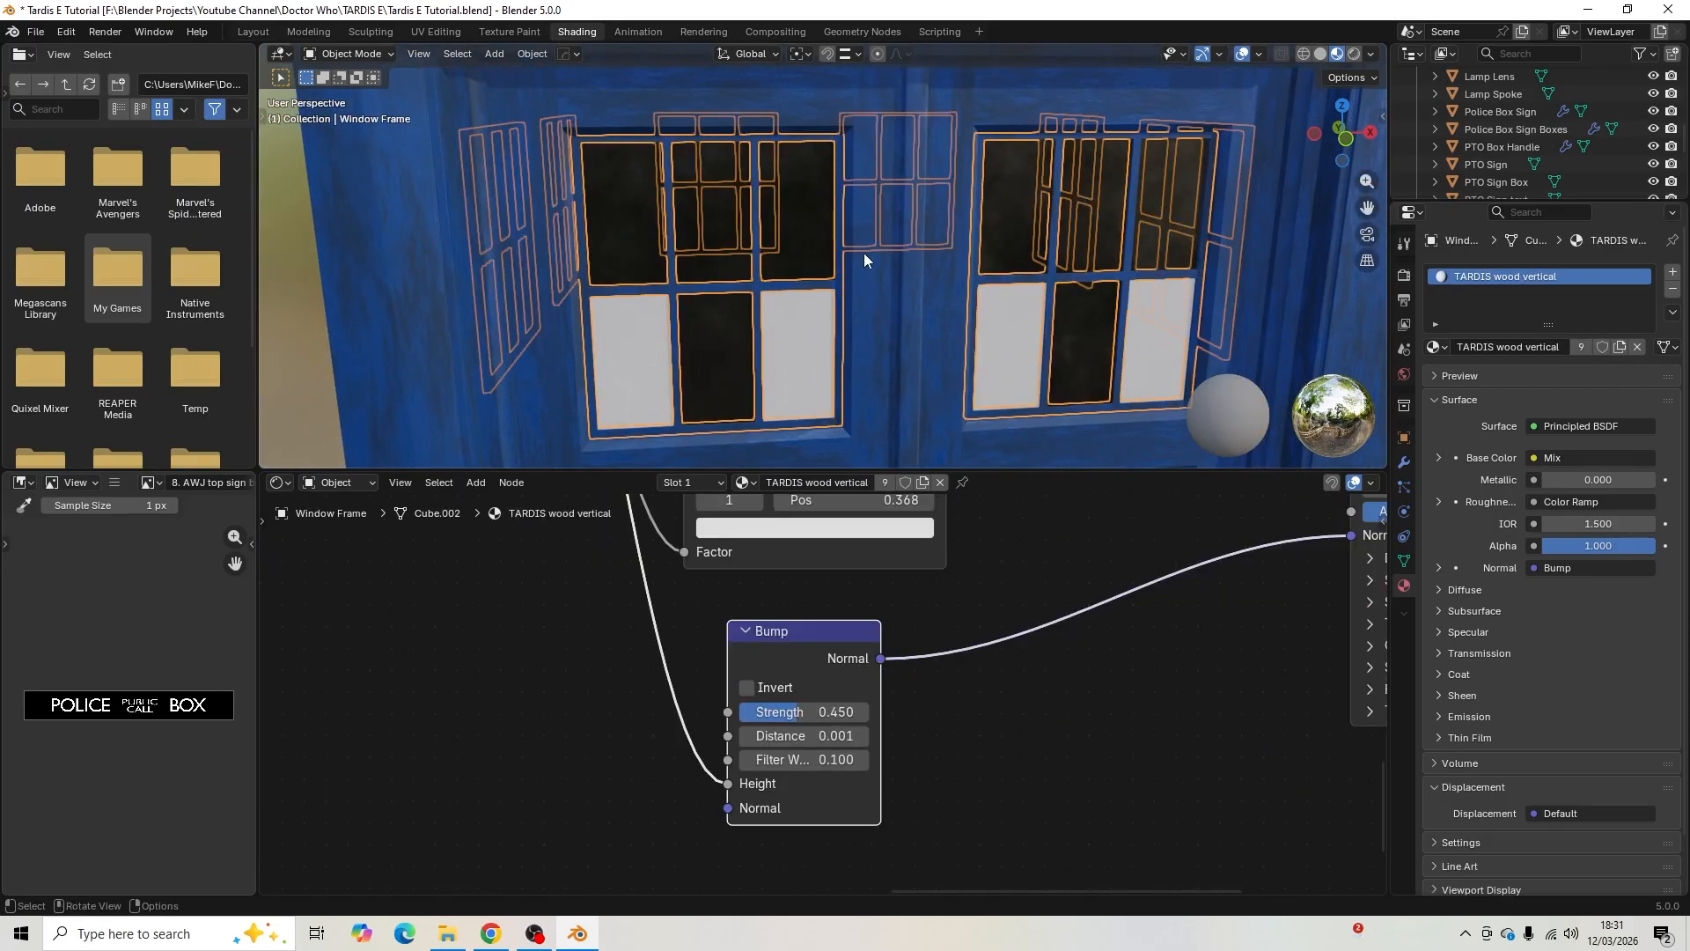
click(1671, 292)
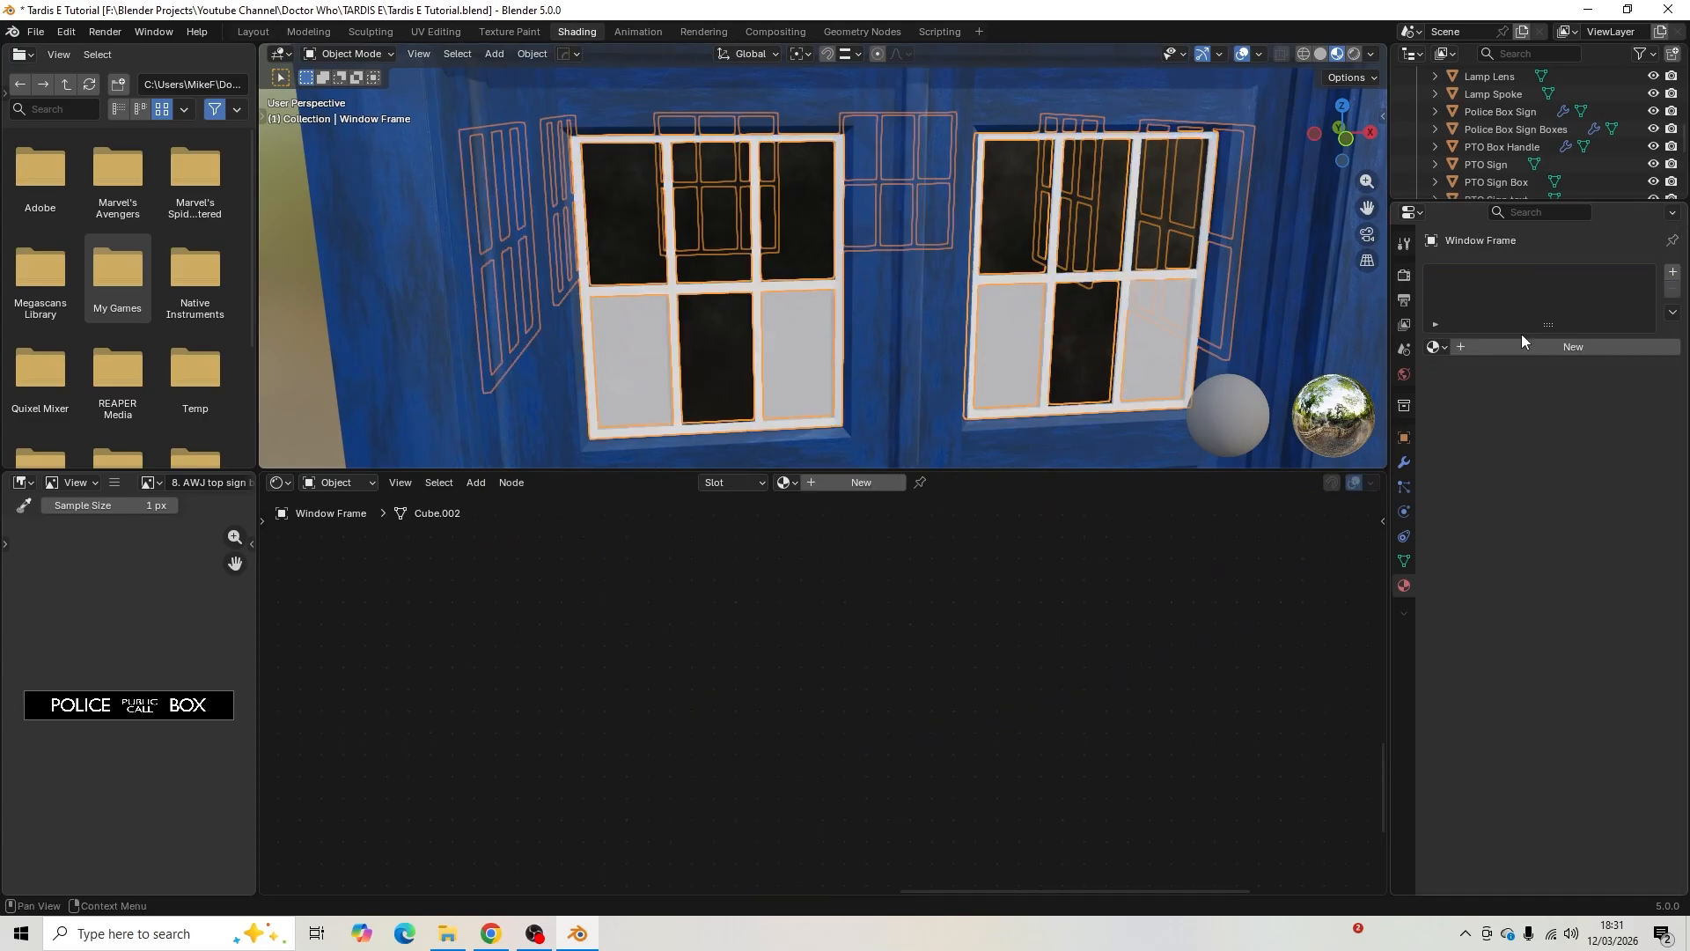
click(860, 483)
double_click(825, 481)
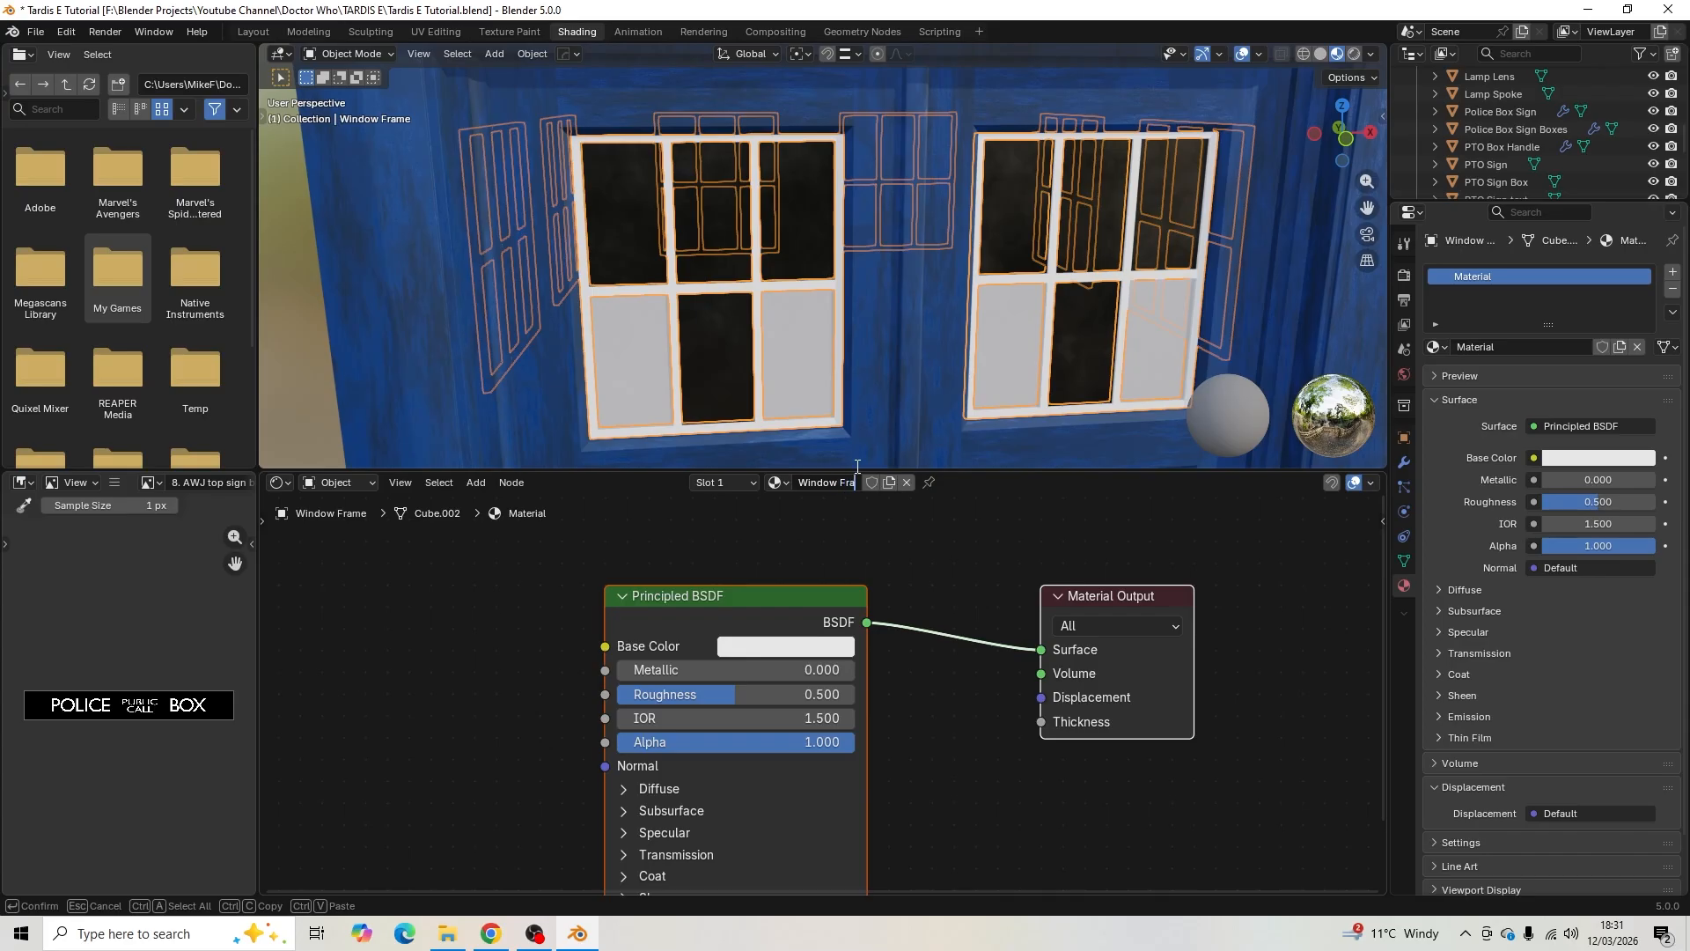
key(Return)
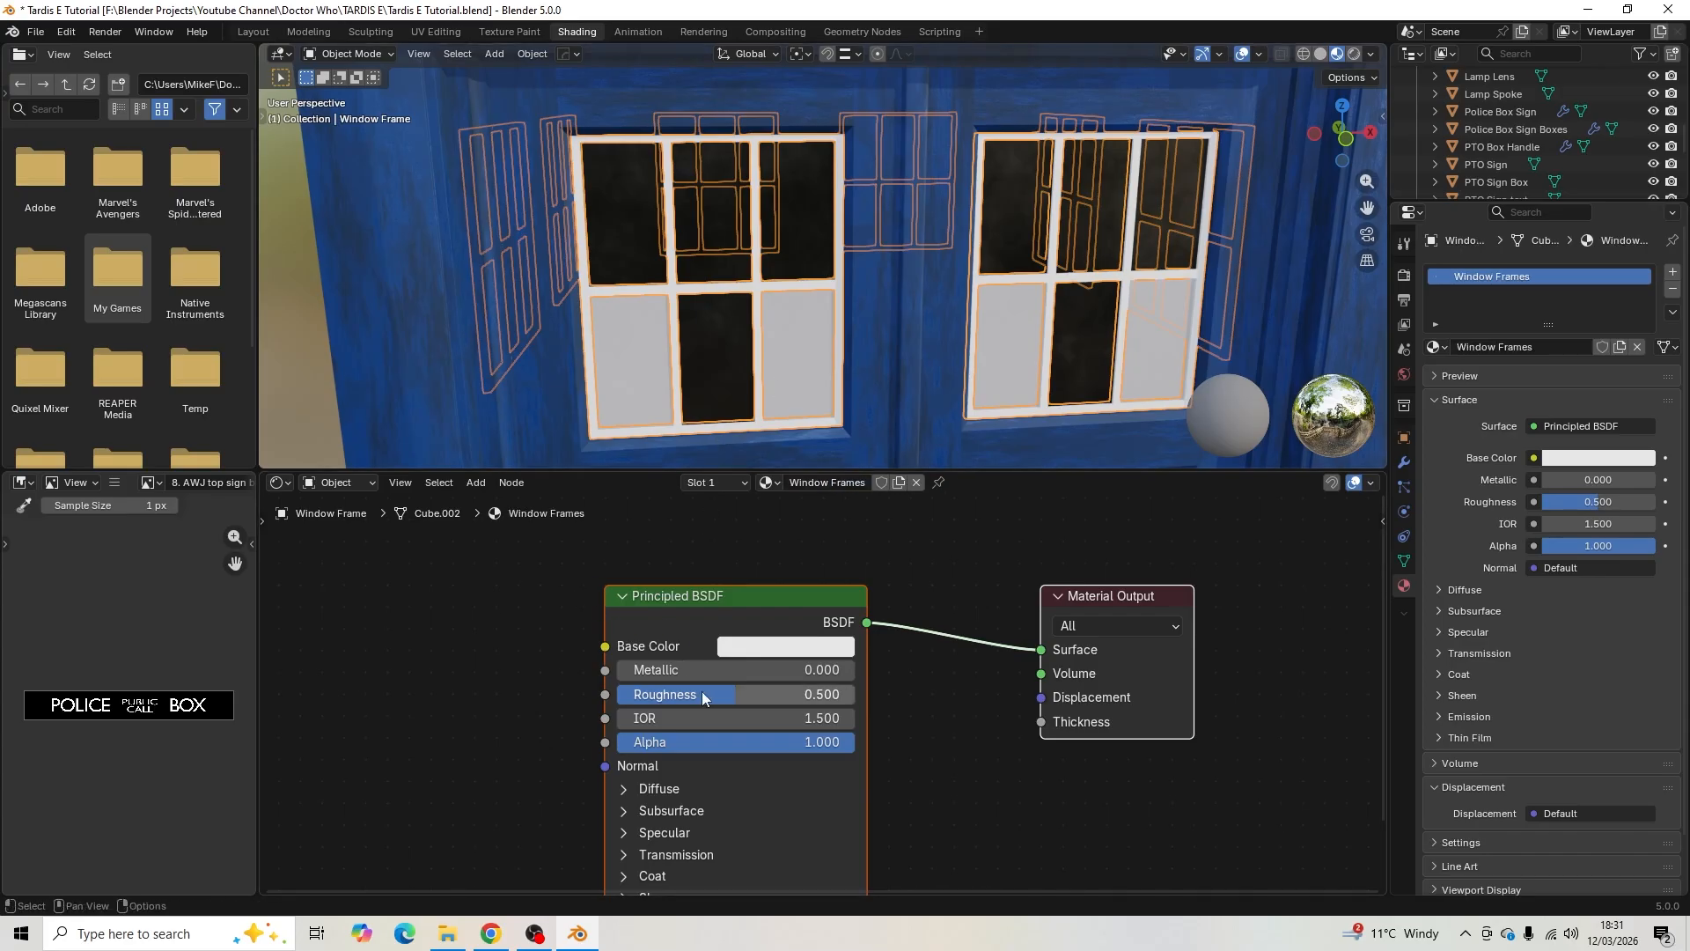
- Darken the Window Frames base color to grey, set its roughness to 0.605 and save the file
click(762, 652)
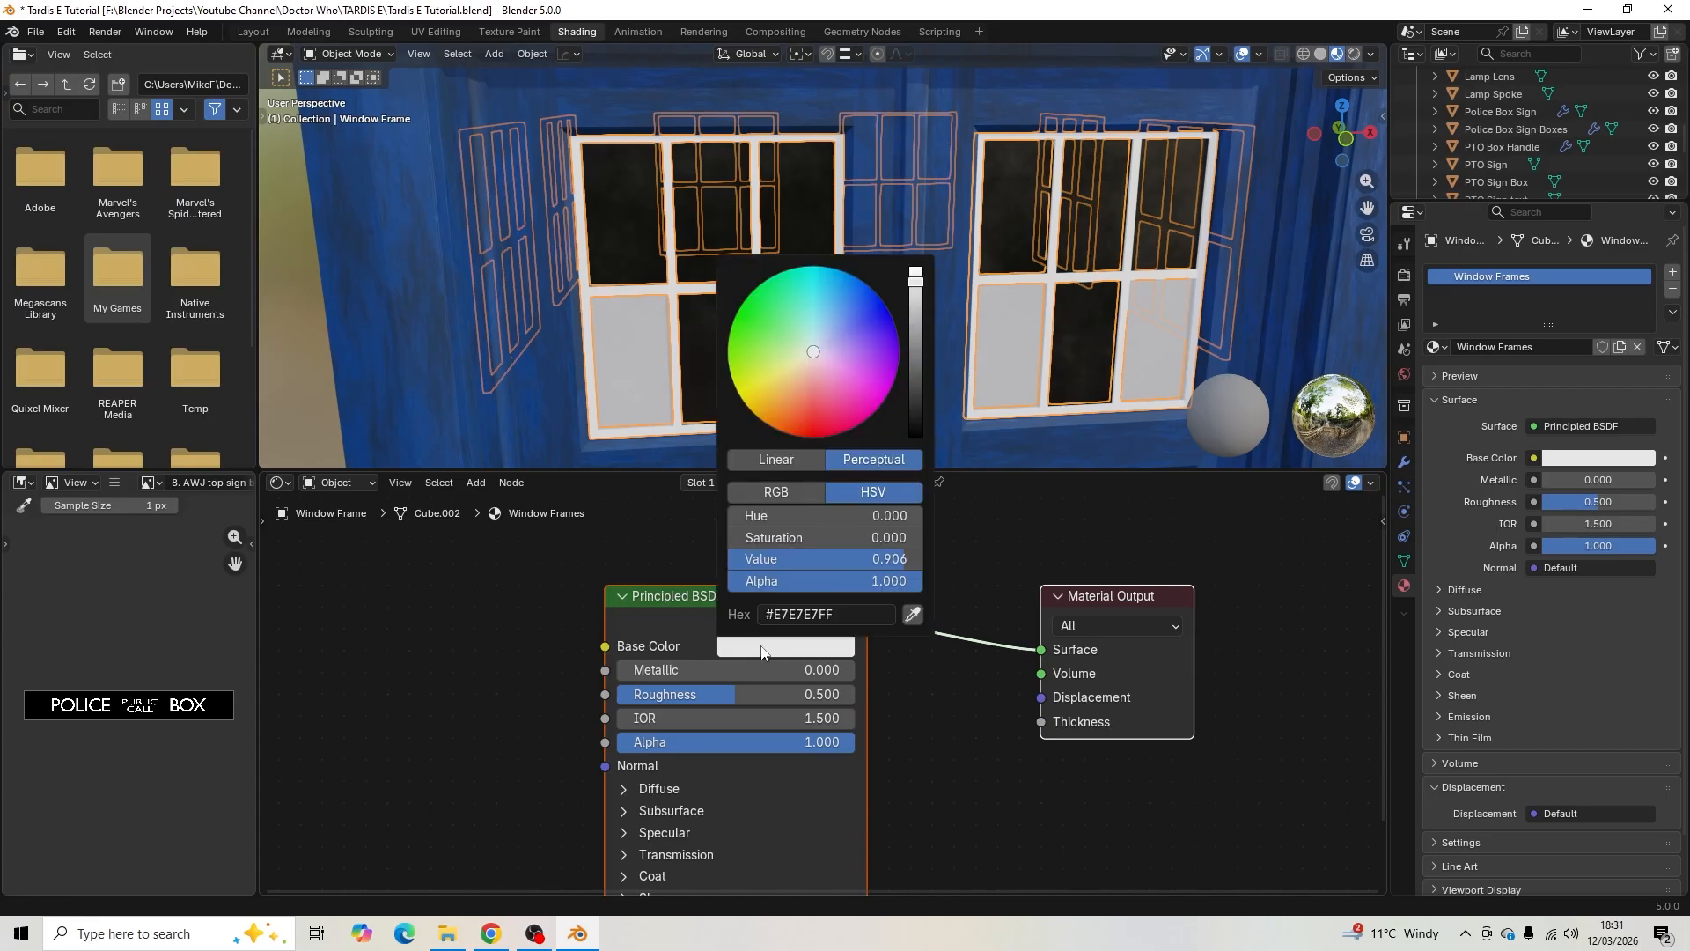
drag(916, 280, 916, 330)
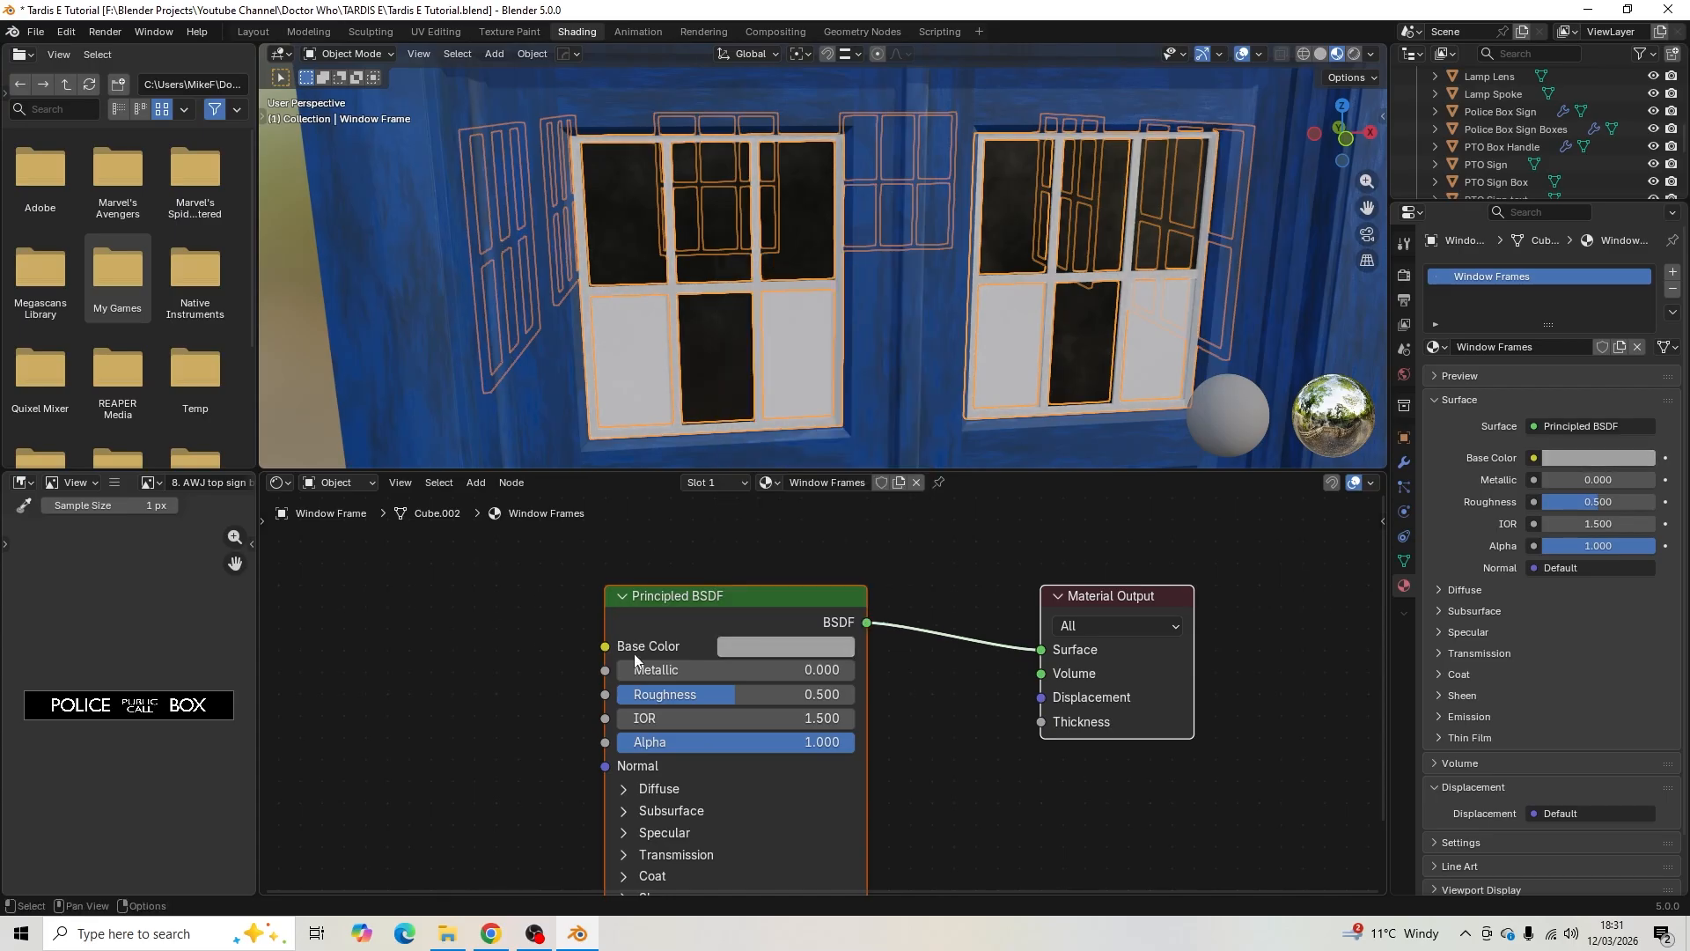
drag(726, 694, 759, 695)
scroll(647, 304, up, 8)
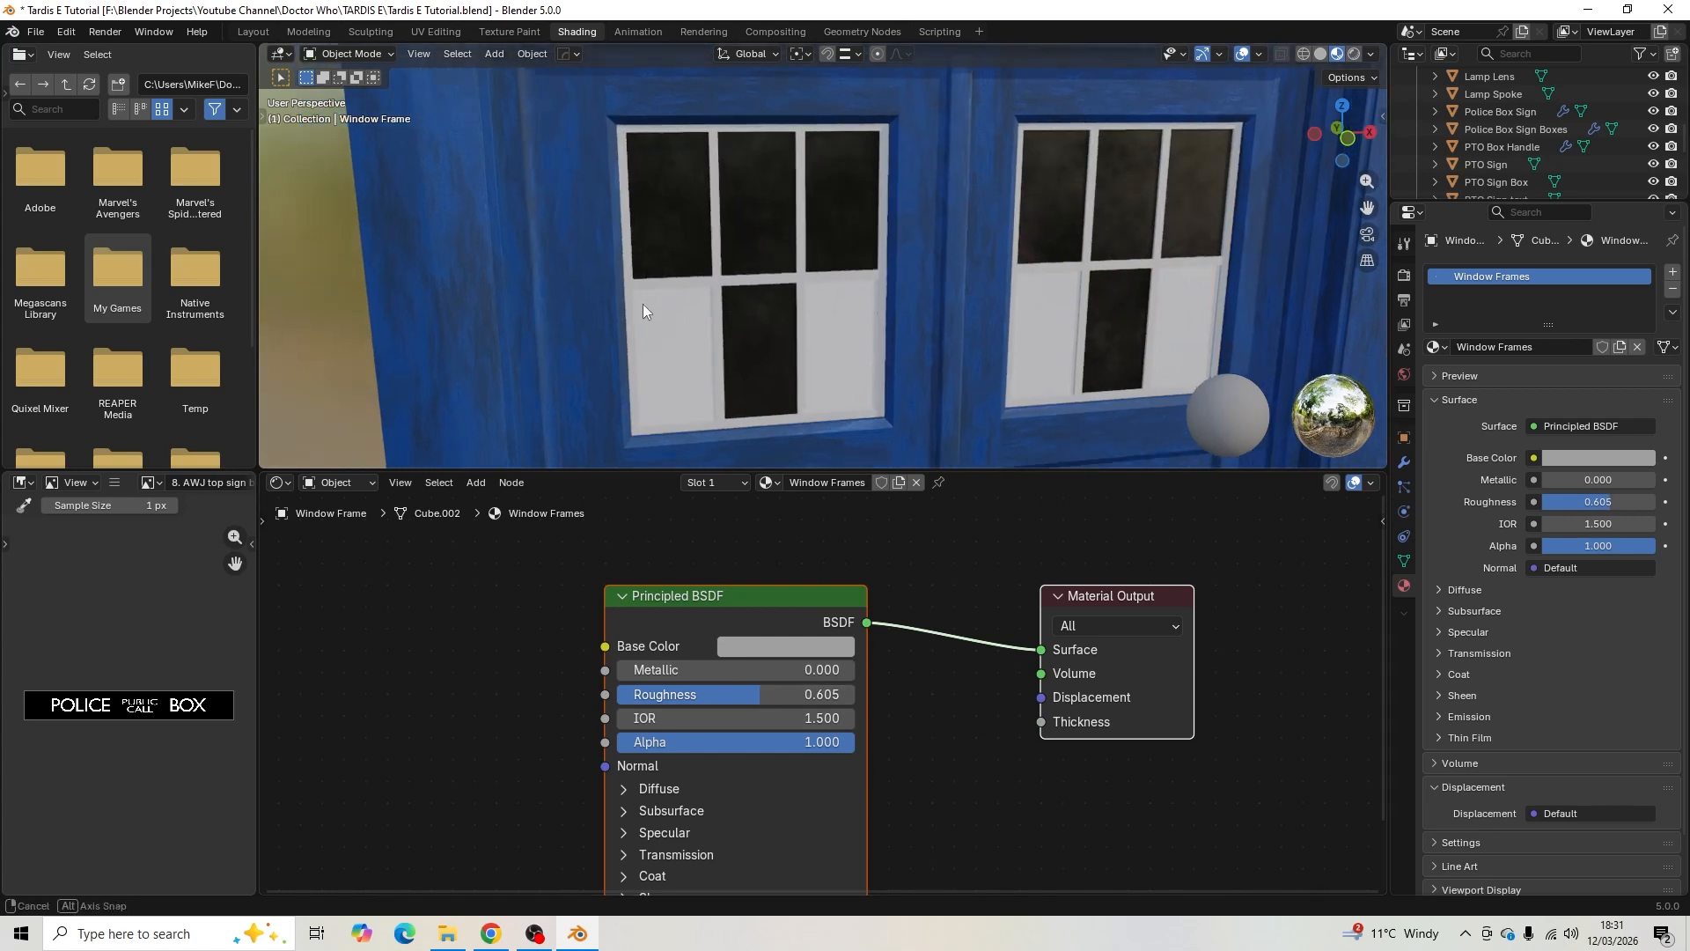
scroll(678, 308, down, 8)
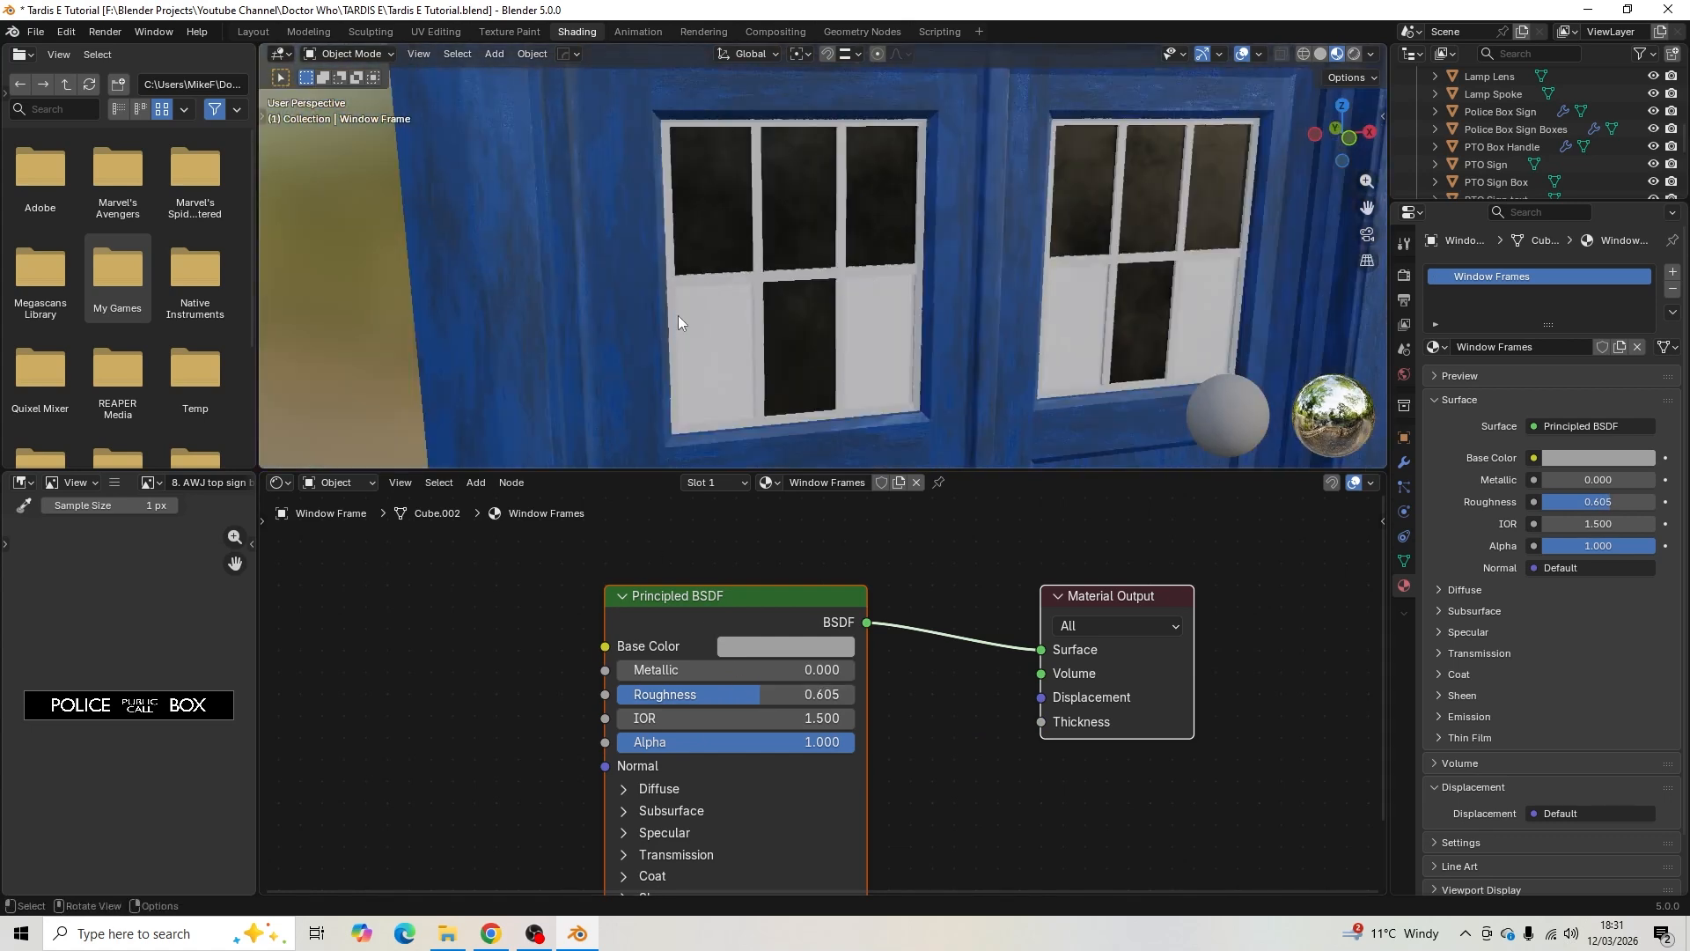
middle_drag(720, 322, 769, 303)
key(ctrl+s)
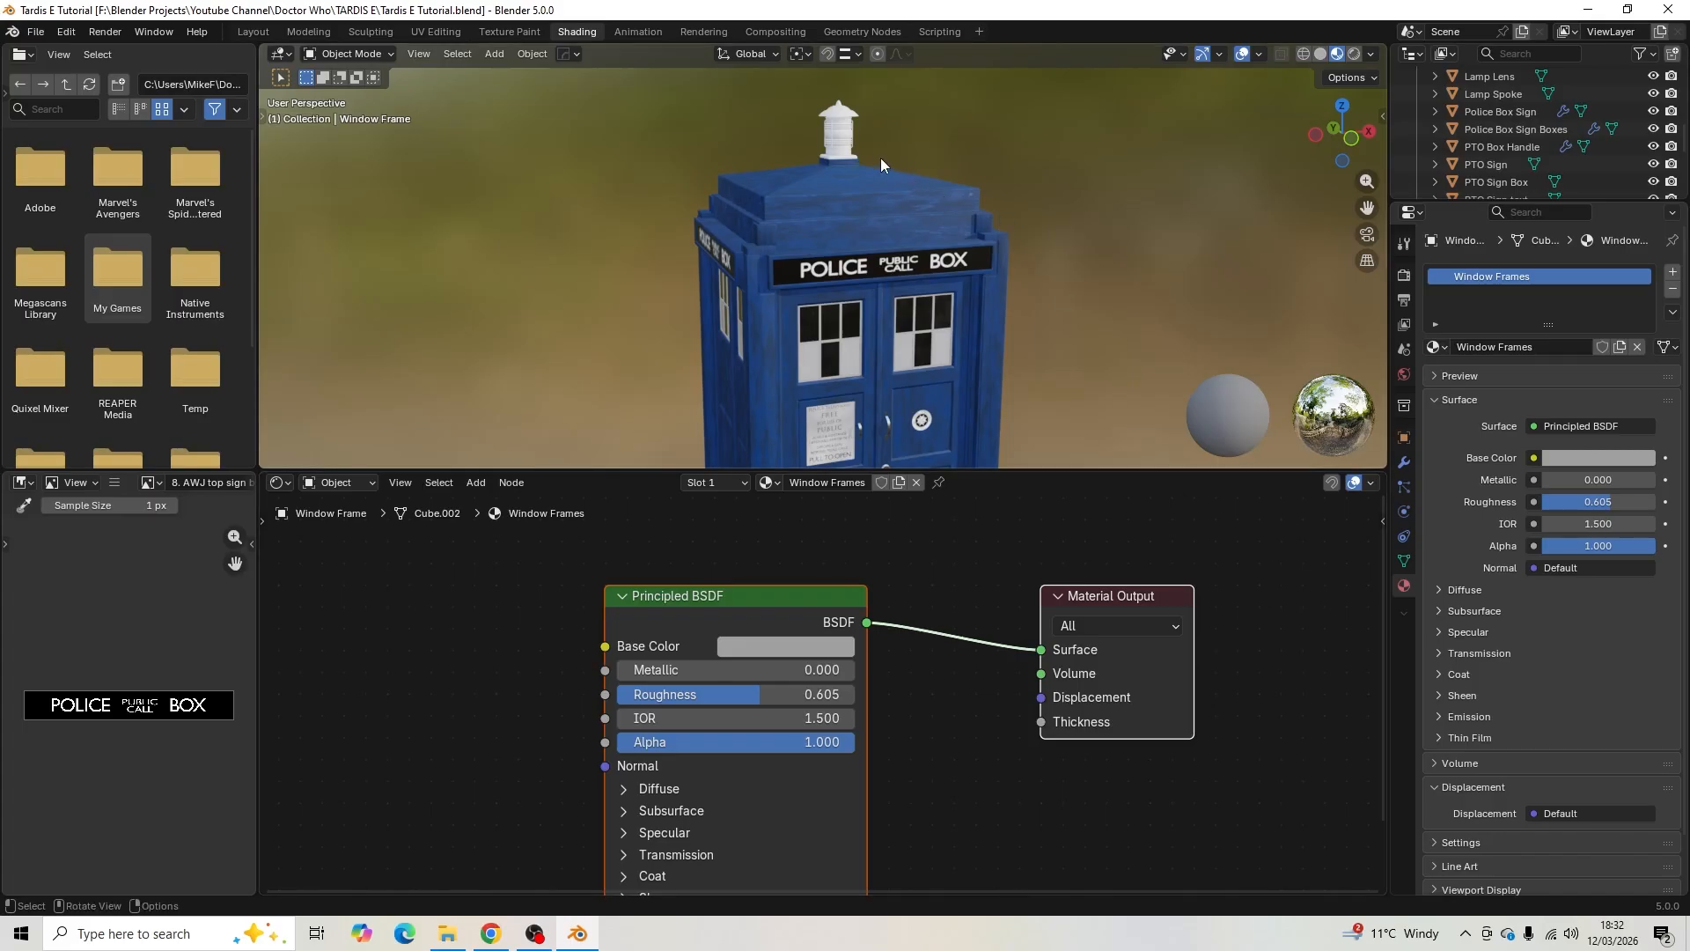
- Check the separate parts of the roof lamp and select the lamp hat
scroll(889, 183, up, 5)
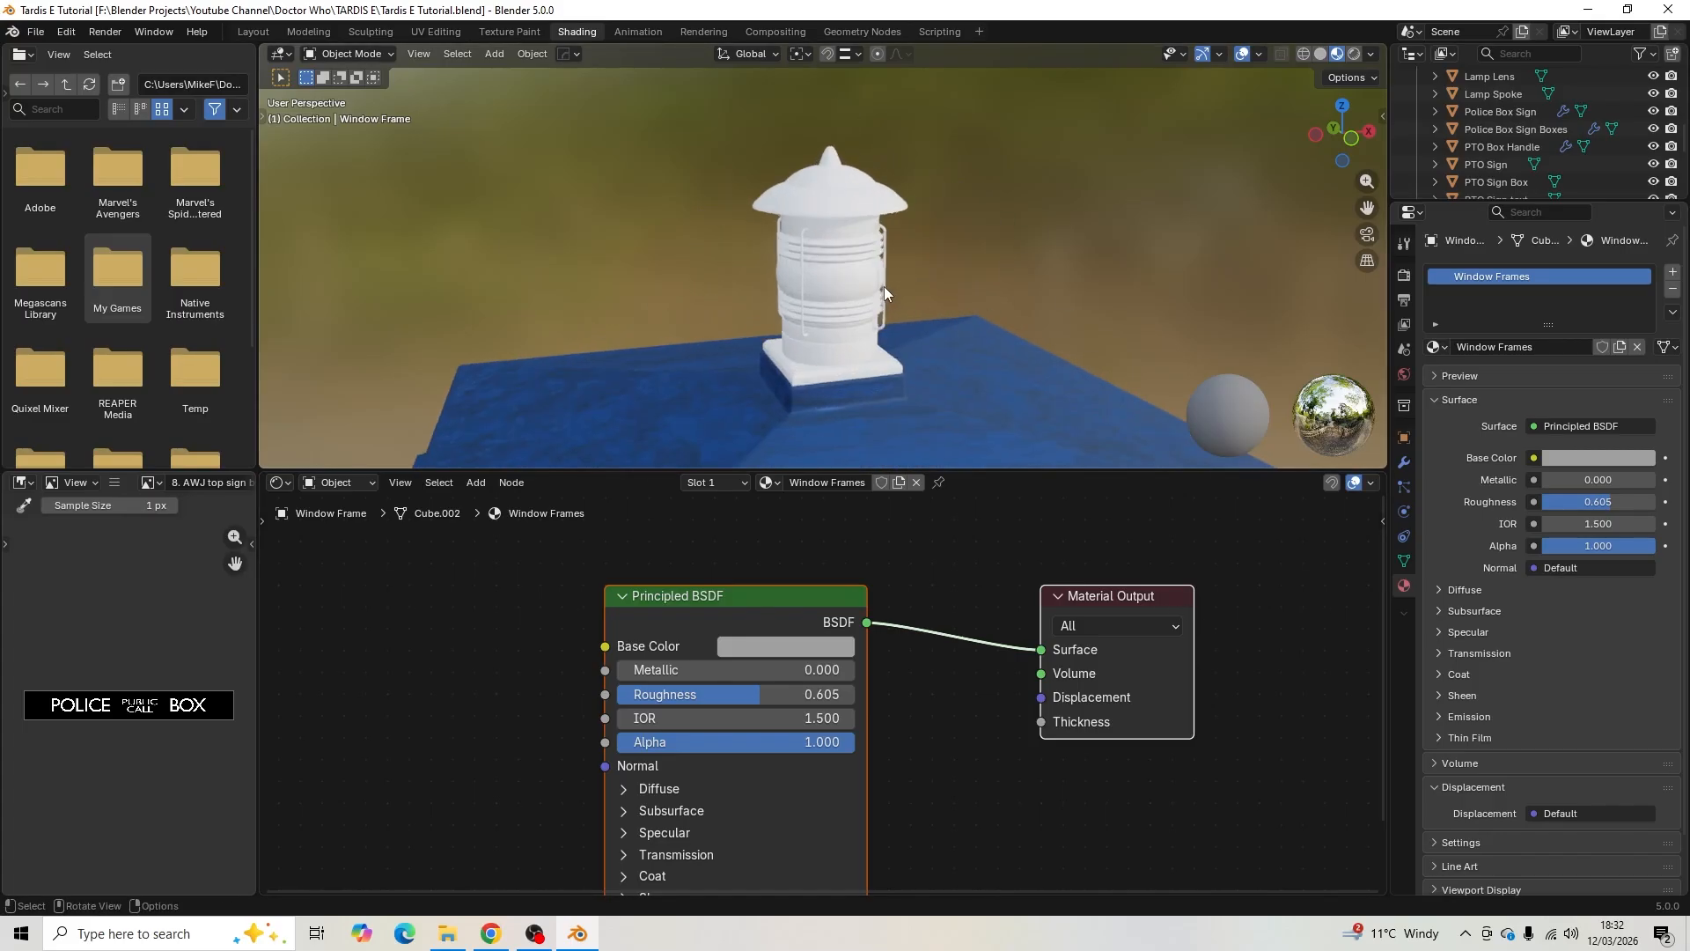
scroll(884, 287, up, 5)
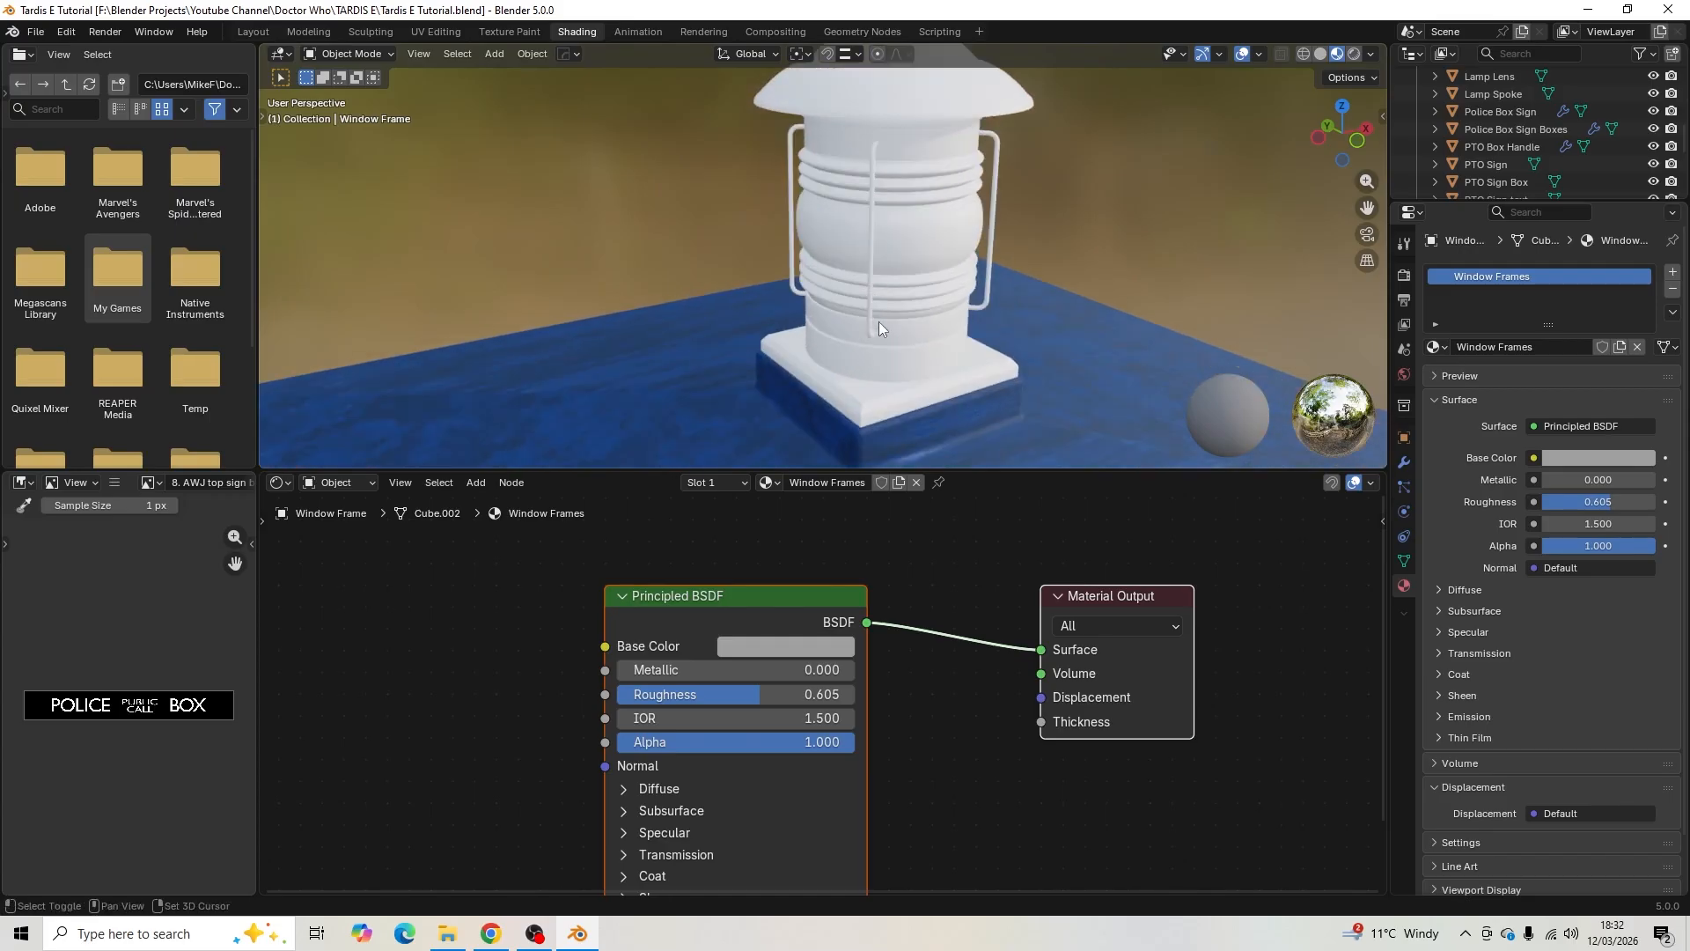
shift+middle_drag(878, 323, 804, 338)
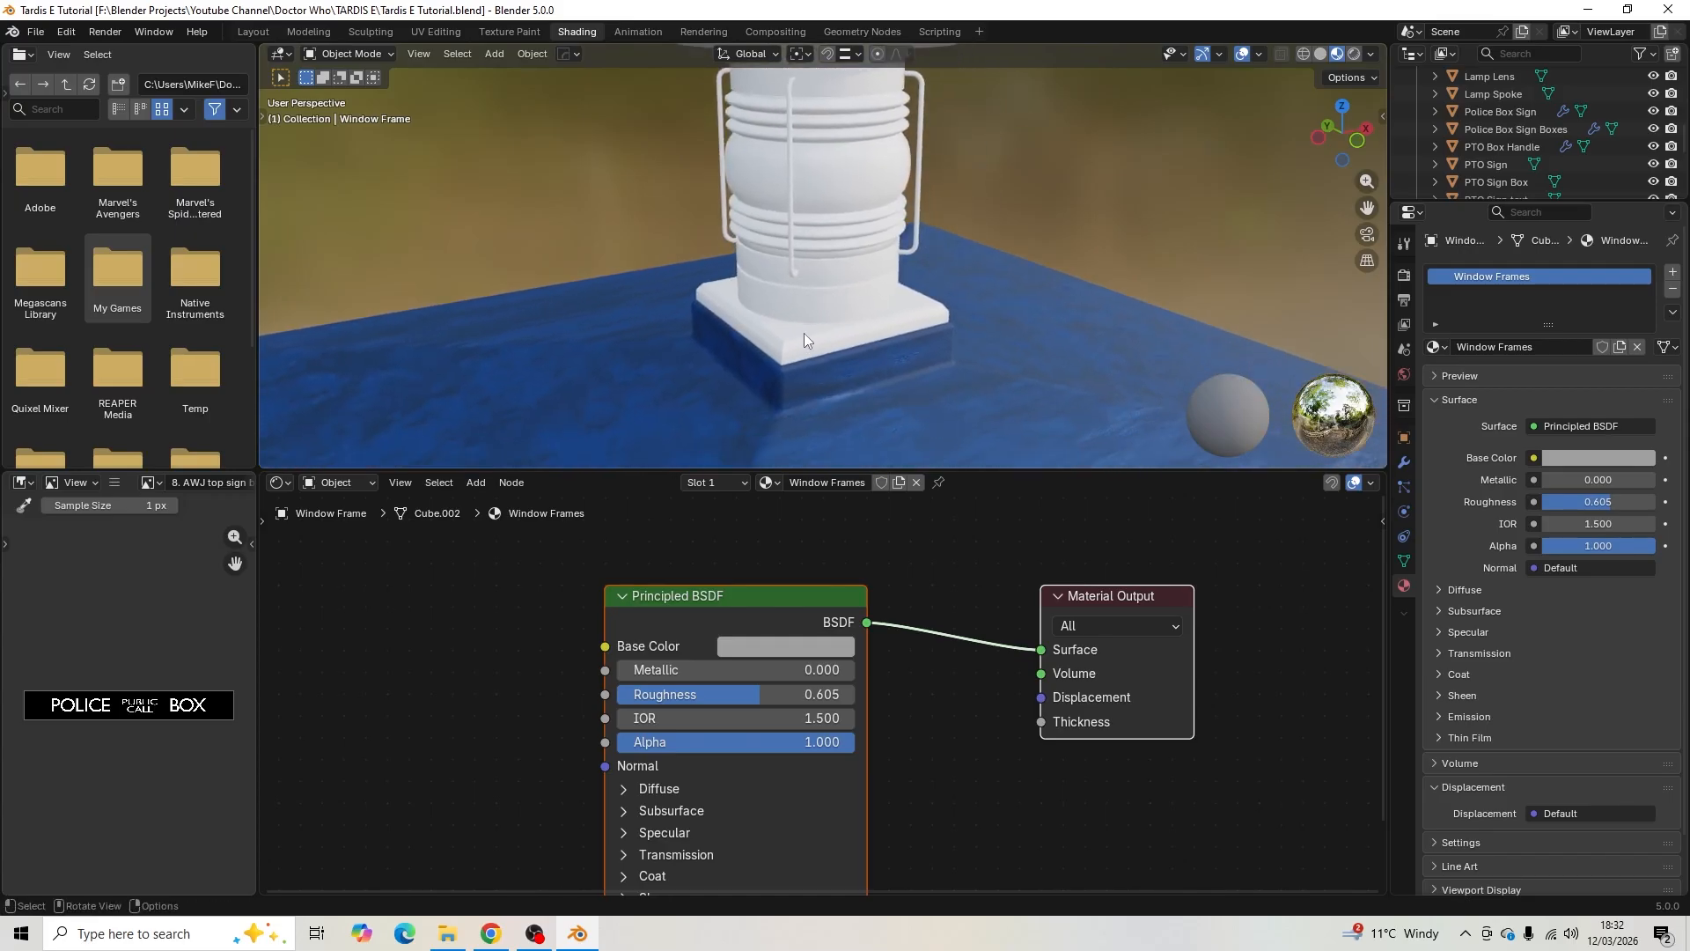
click(810, 333)
click(805, 259)
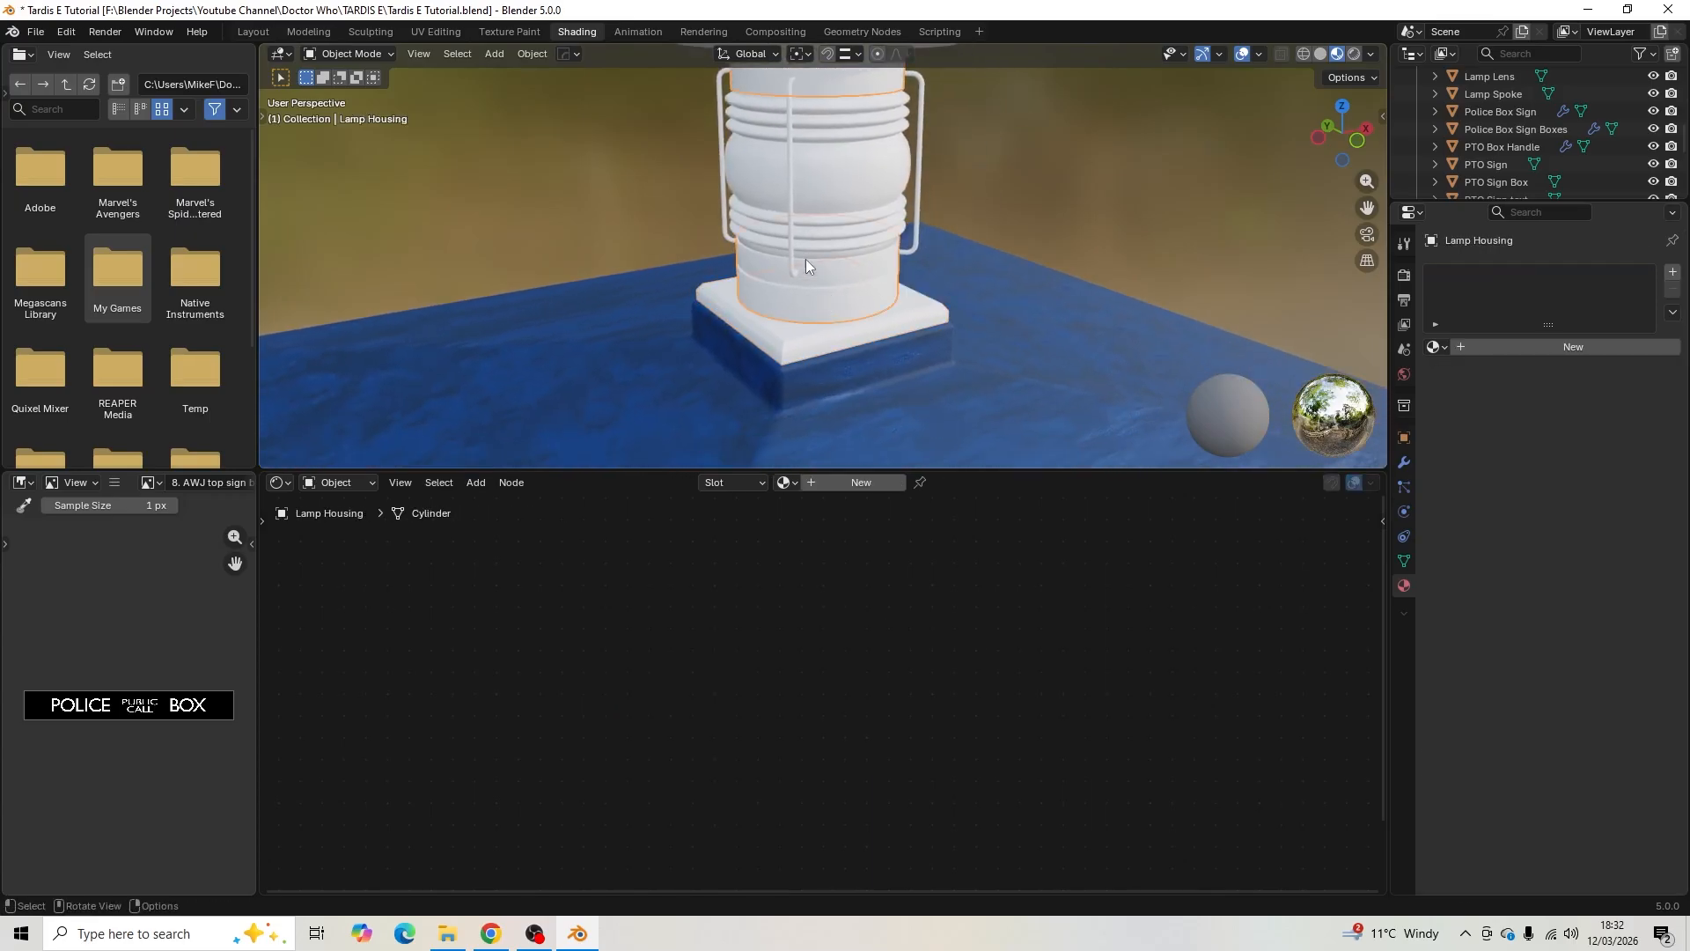
click(789, 208)
shift+middle_drag(864, 193, 848, 220)
click(843, 183)
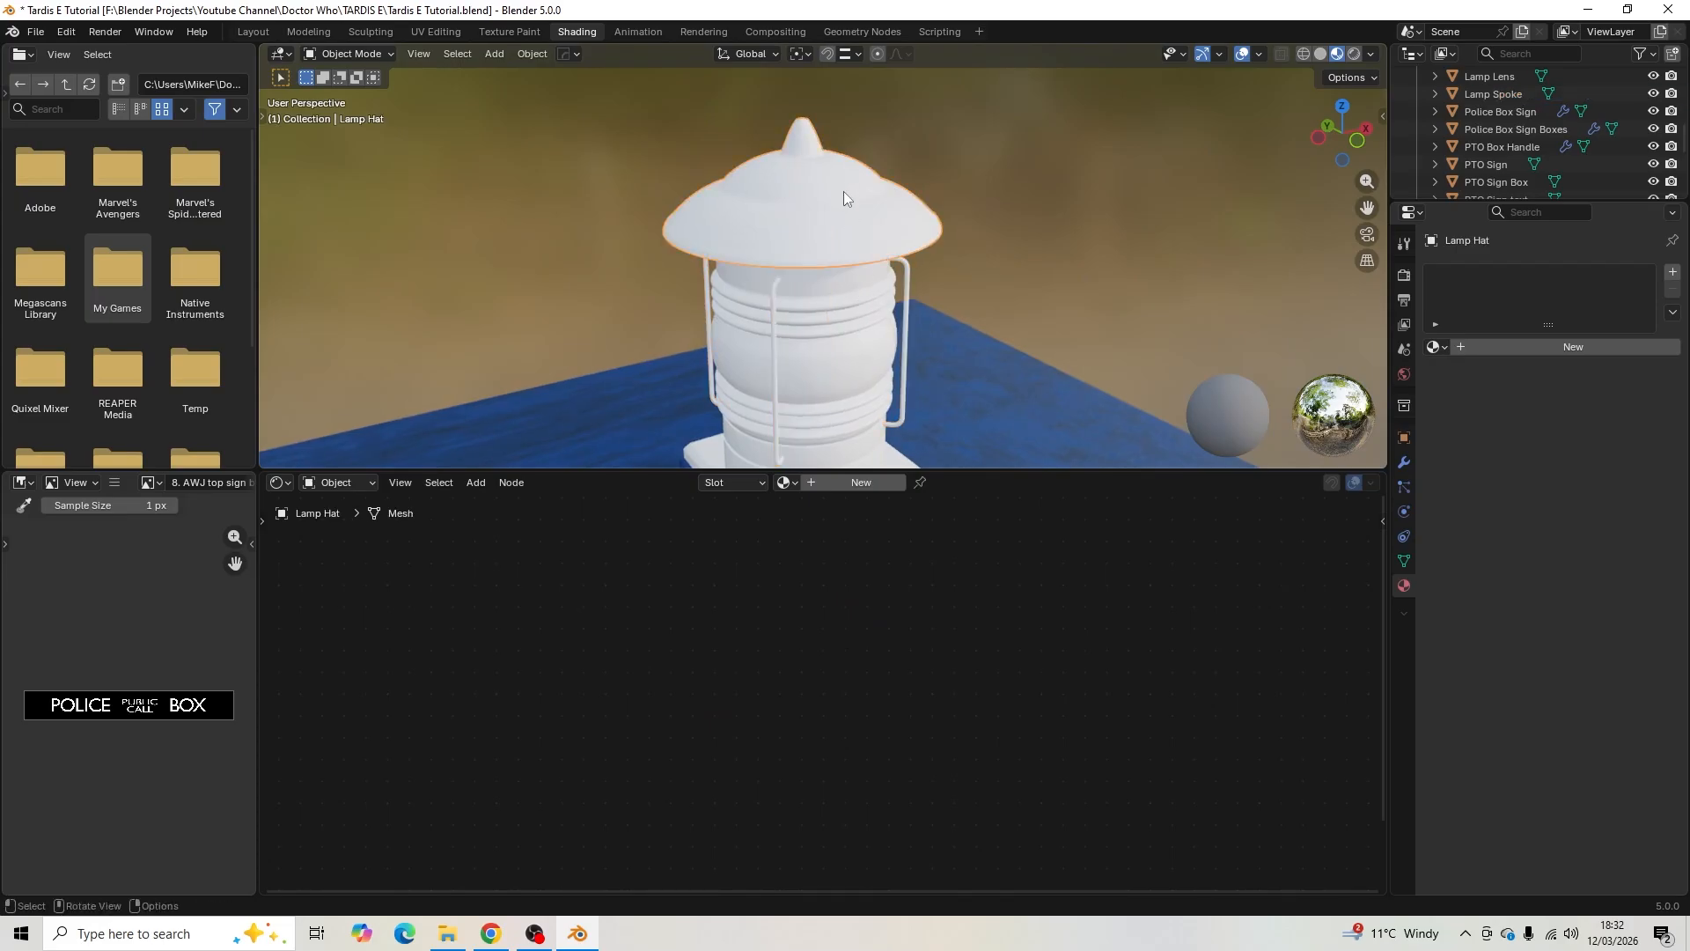
scroll(843, 192, down, 3)
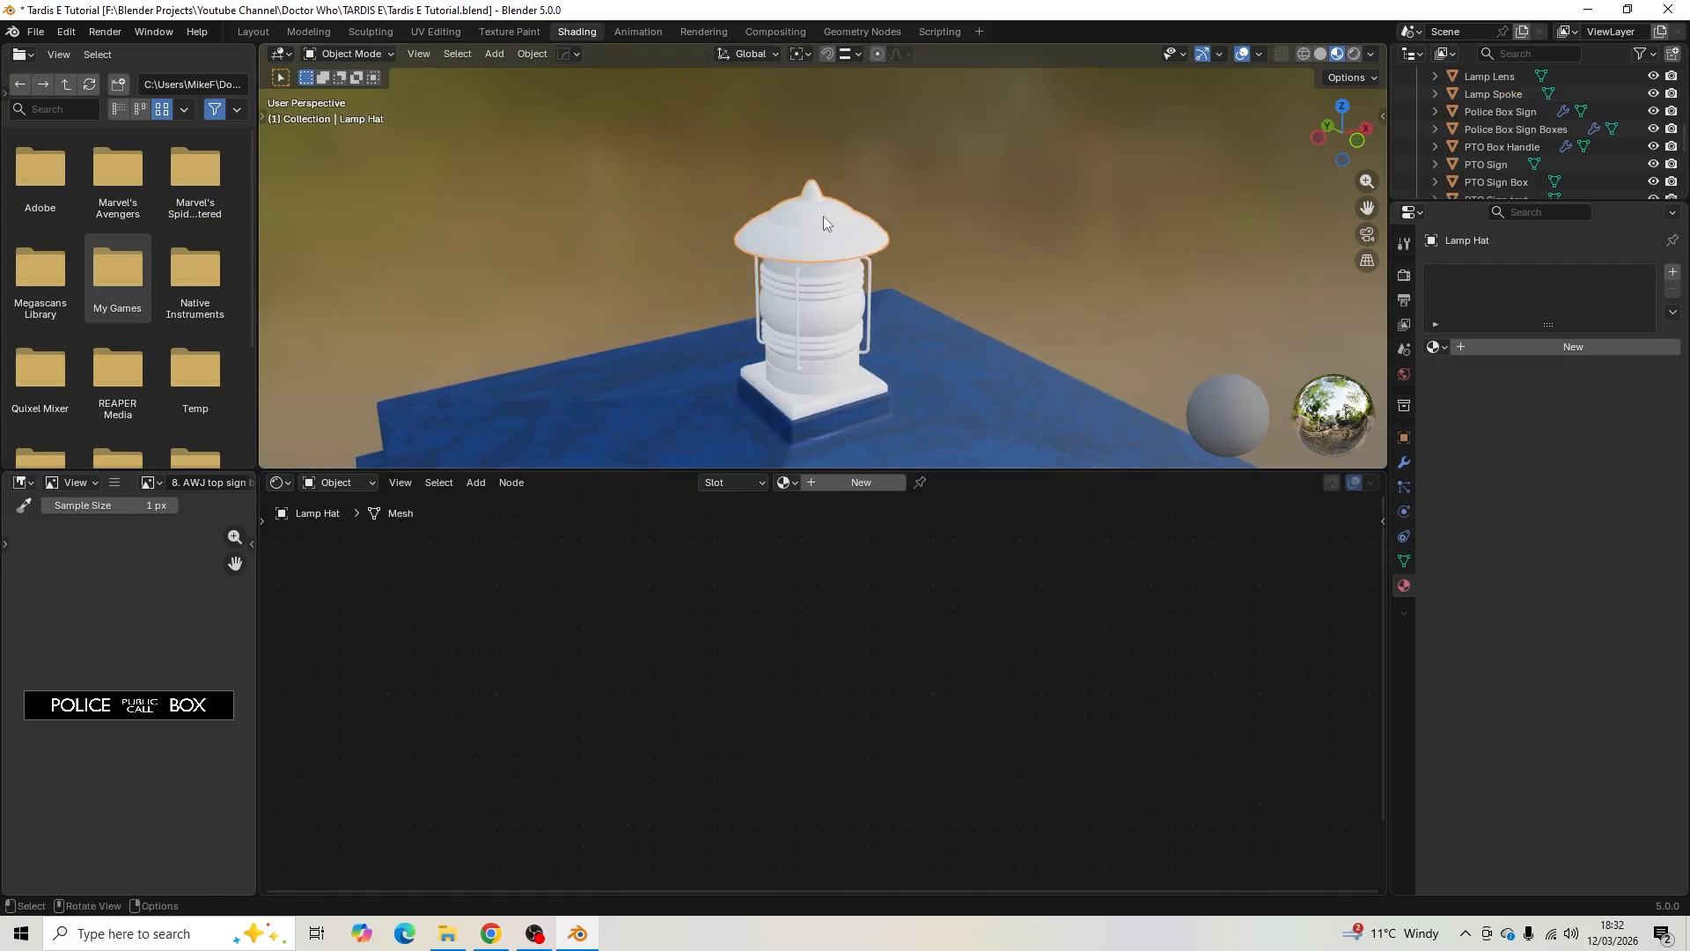
- Create a new material named Blue Metal on the lamp hat
click(884, 481)
double_click(831, 482)
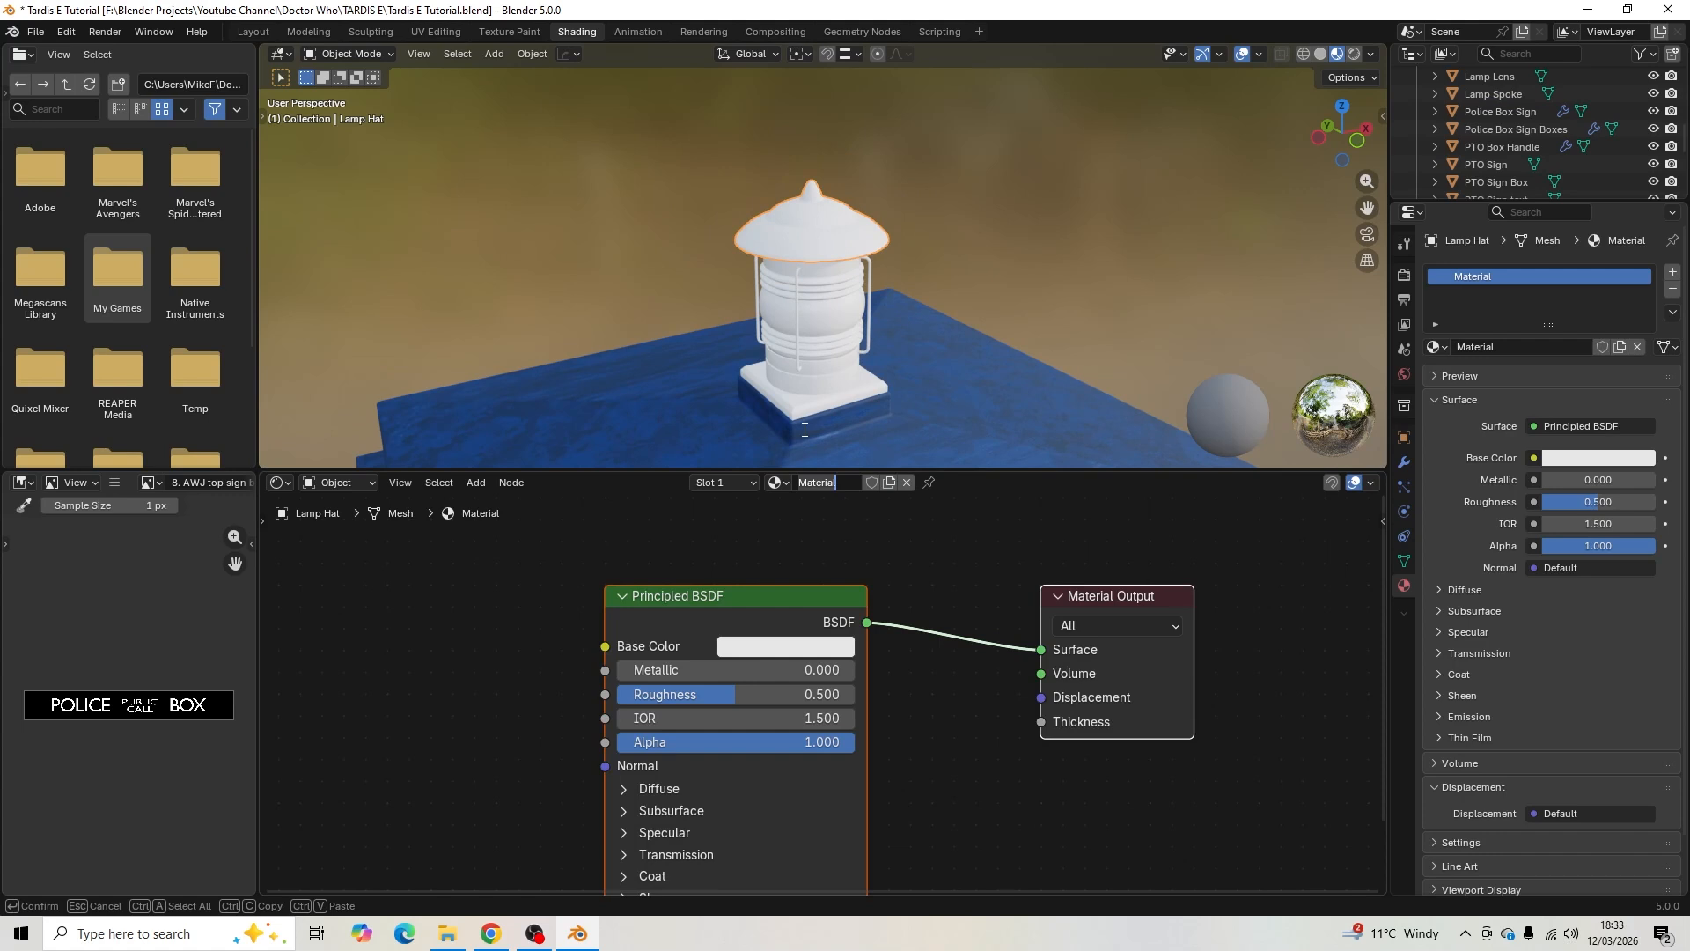
text(Blue Me)
key(Return)
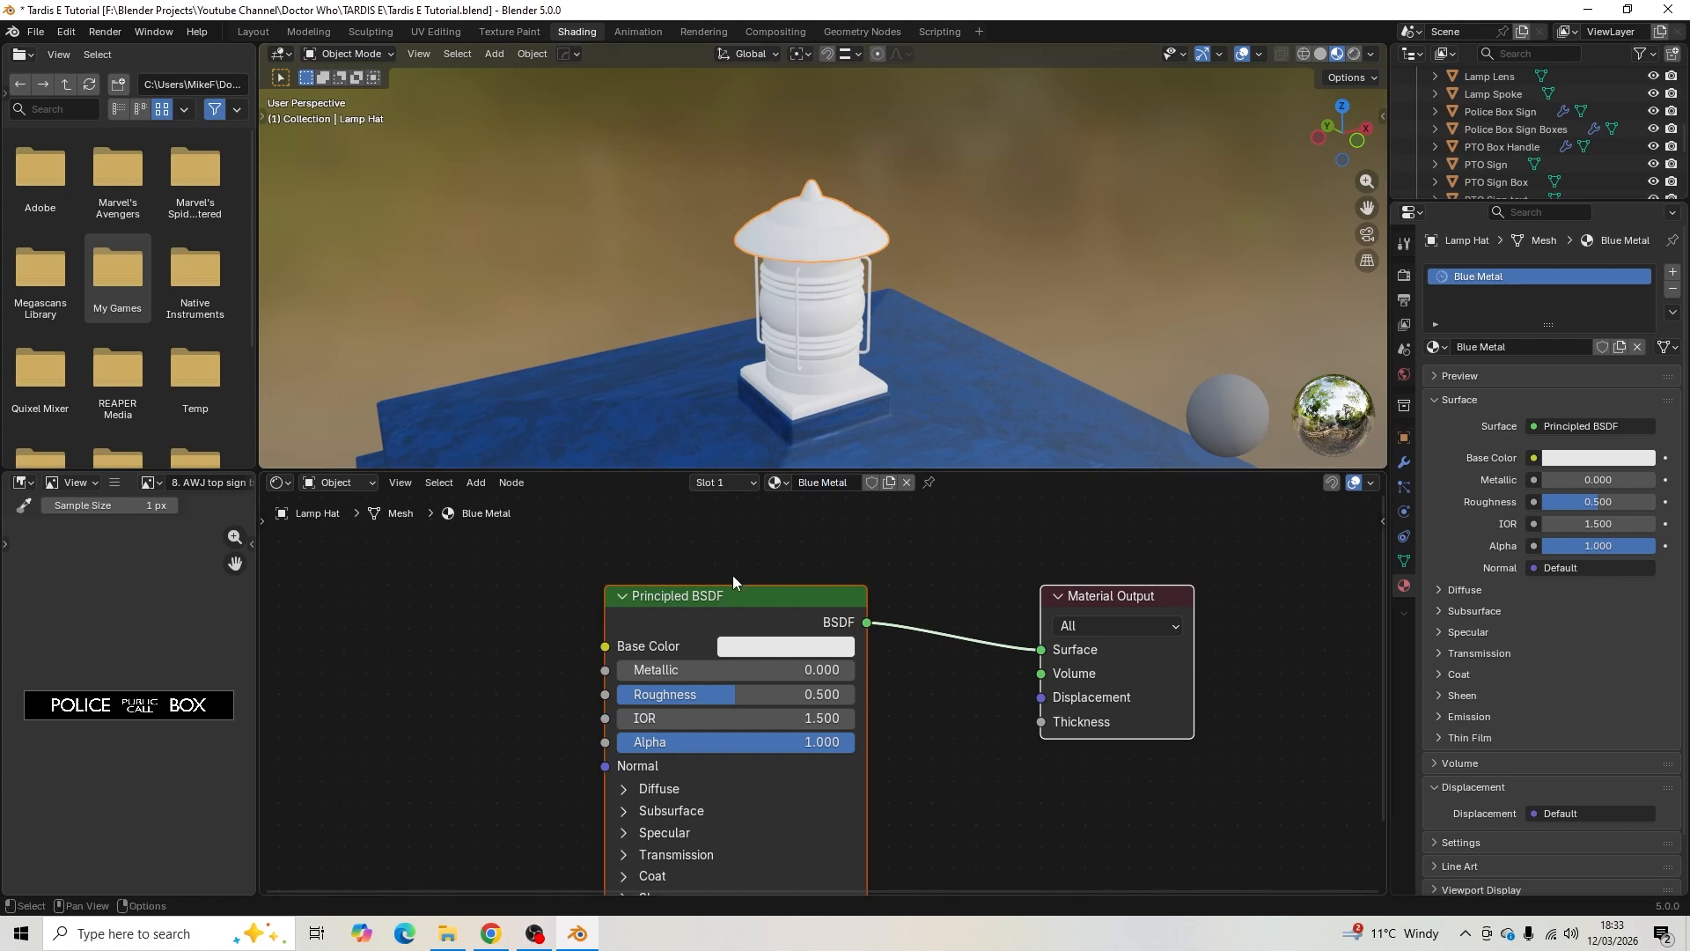
- Set the Blue Metal material's Metallic value to 1.000 and check the lamp hat's shading
drag(647, 670, 857, 671)
middle_drag(922, 223, 833, 441)
scroll(837, 221, up, 3)
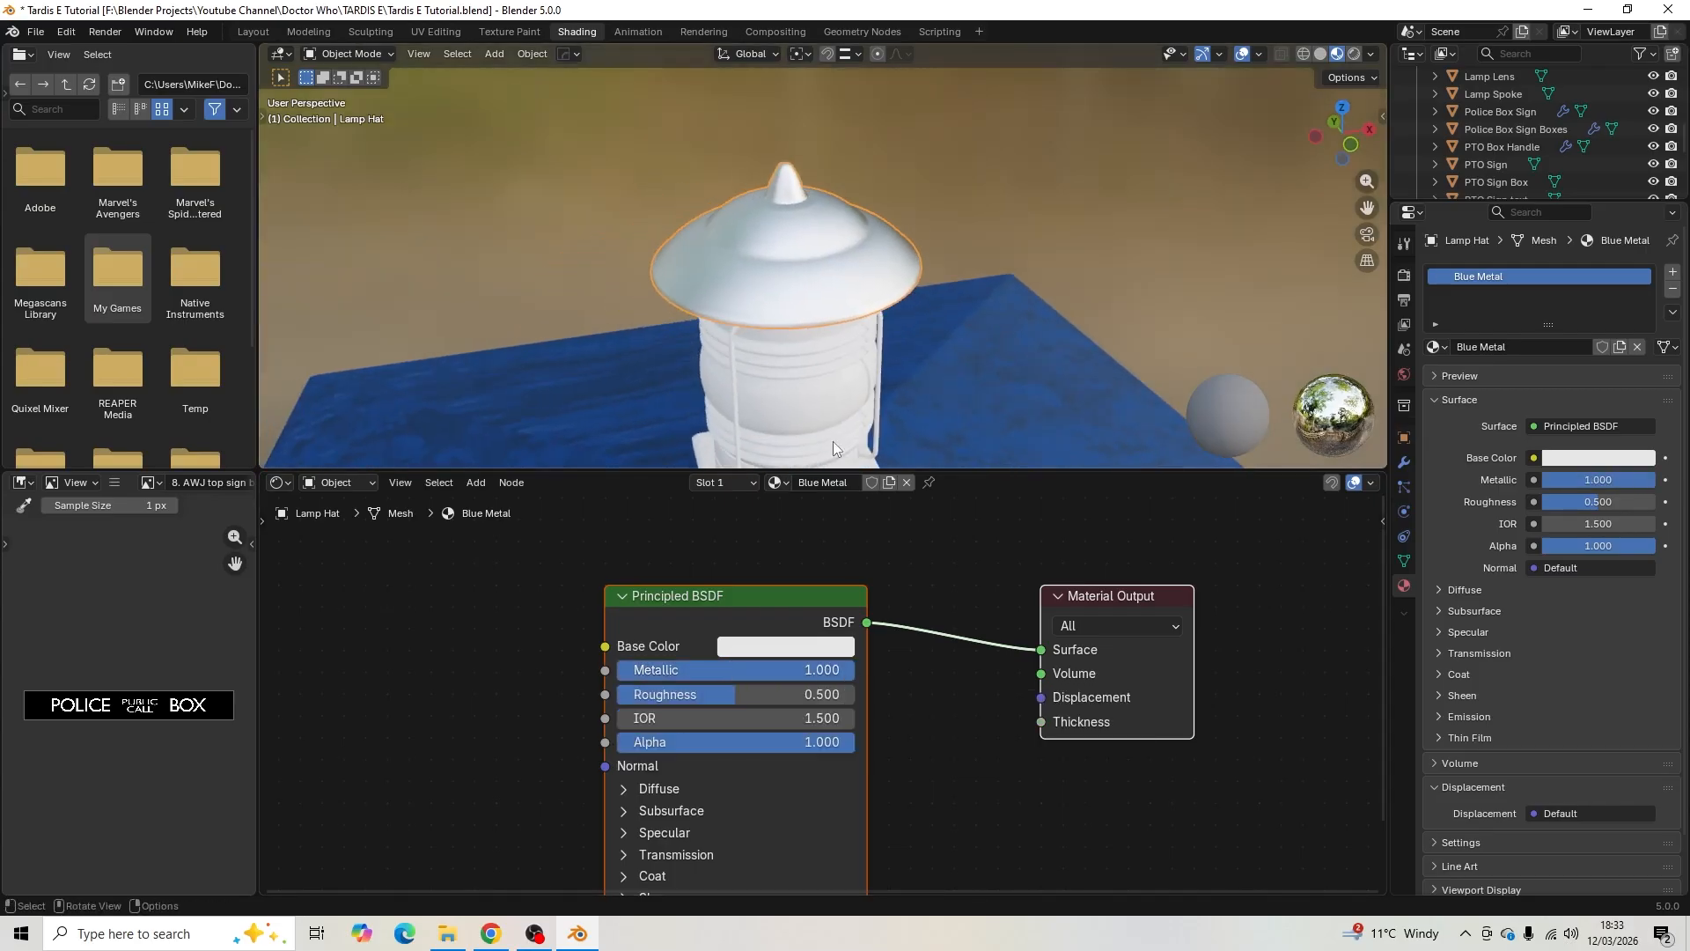
- Look up the TARDIS Blue hex code in Chrome, set the Blue Metal base color to #003B6F in Blender and brighten it
click(796, 648)
click(848, 613)
key(alt+Tab)
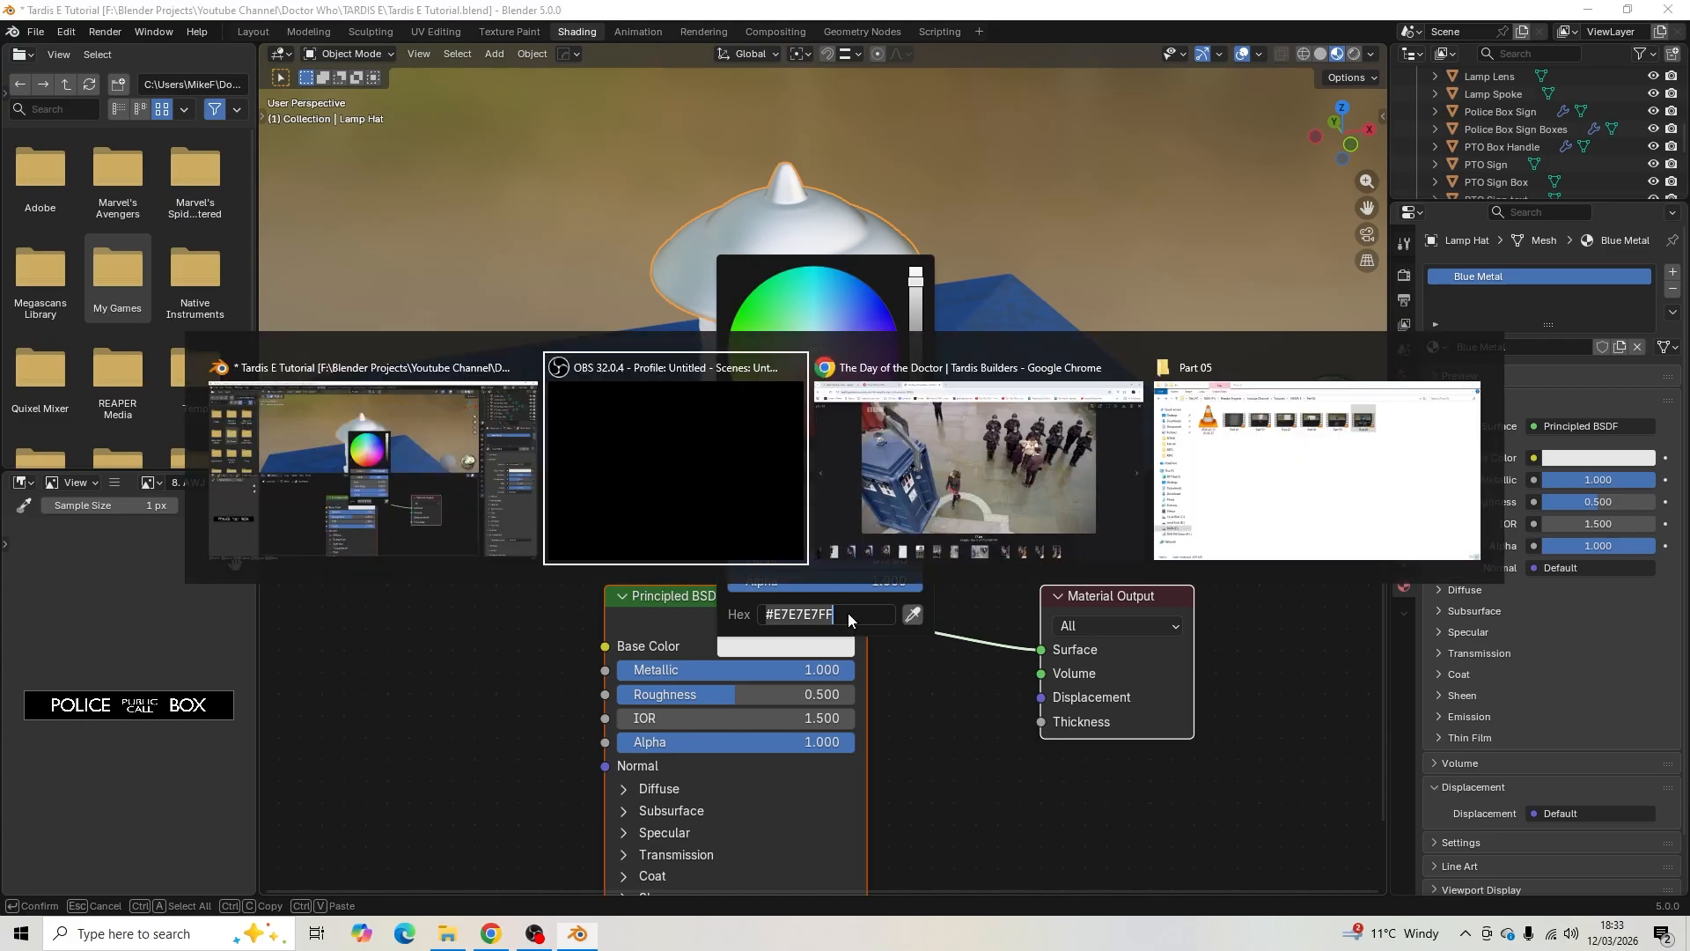
key(alt+Tab)
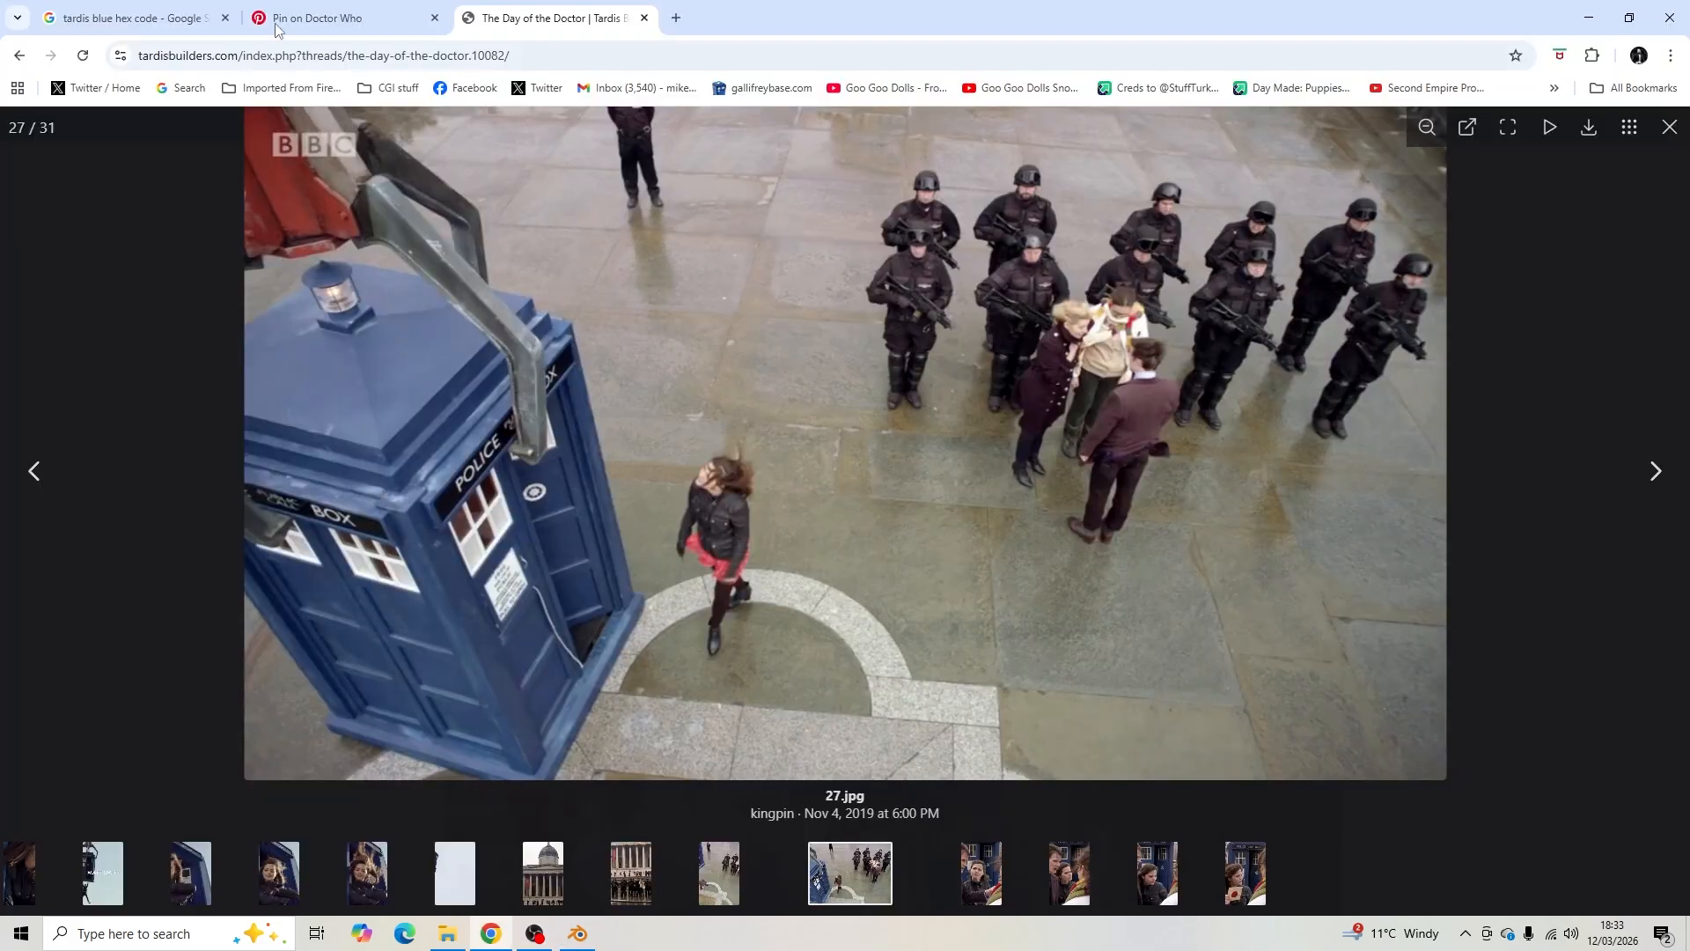
click(309, 5)
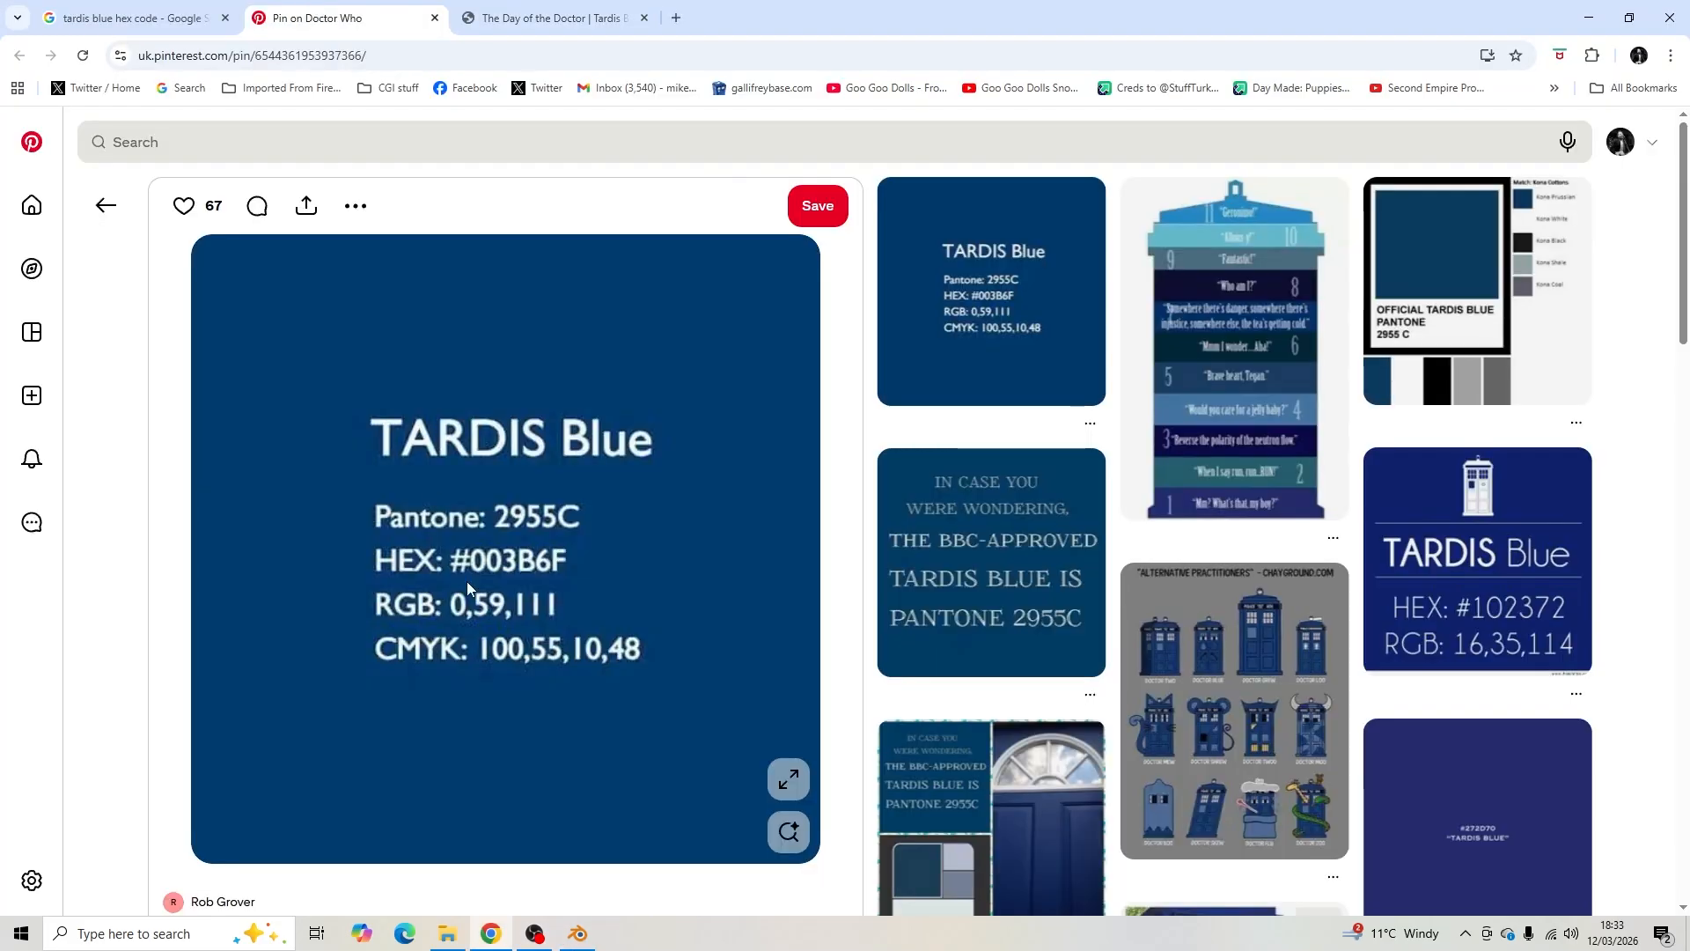
key(alt+Tab)
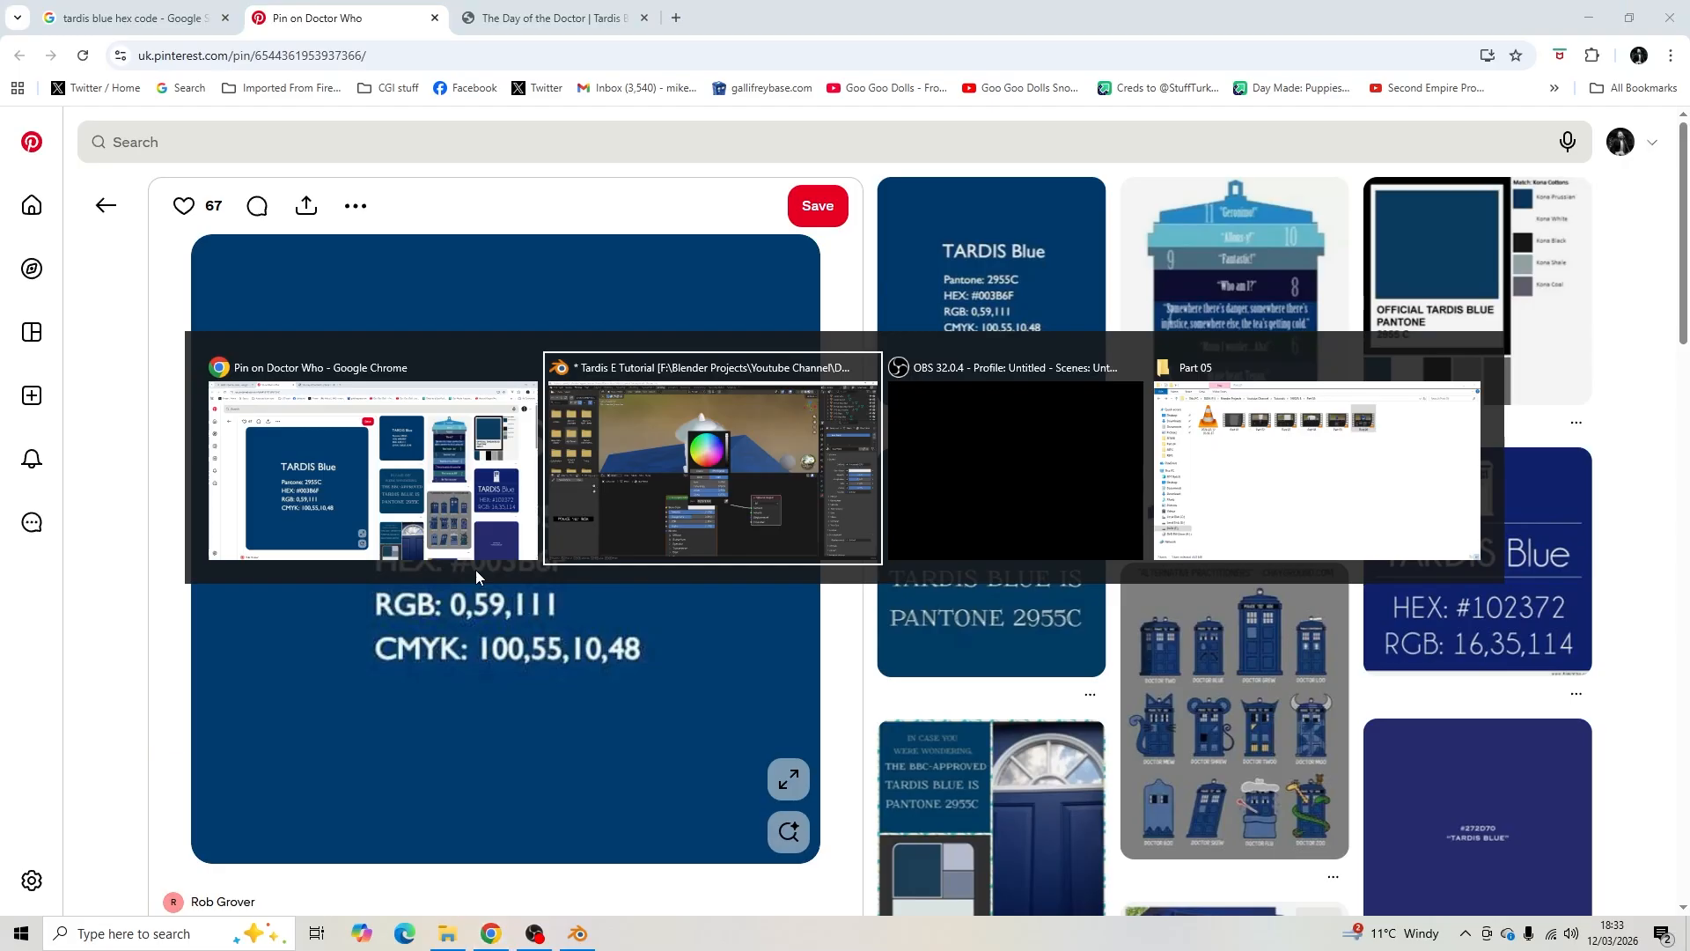
text(003b6f)
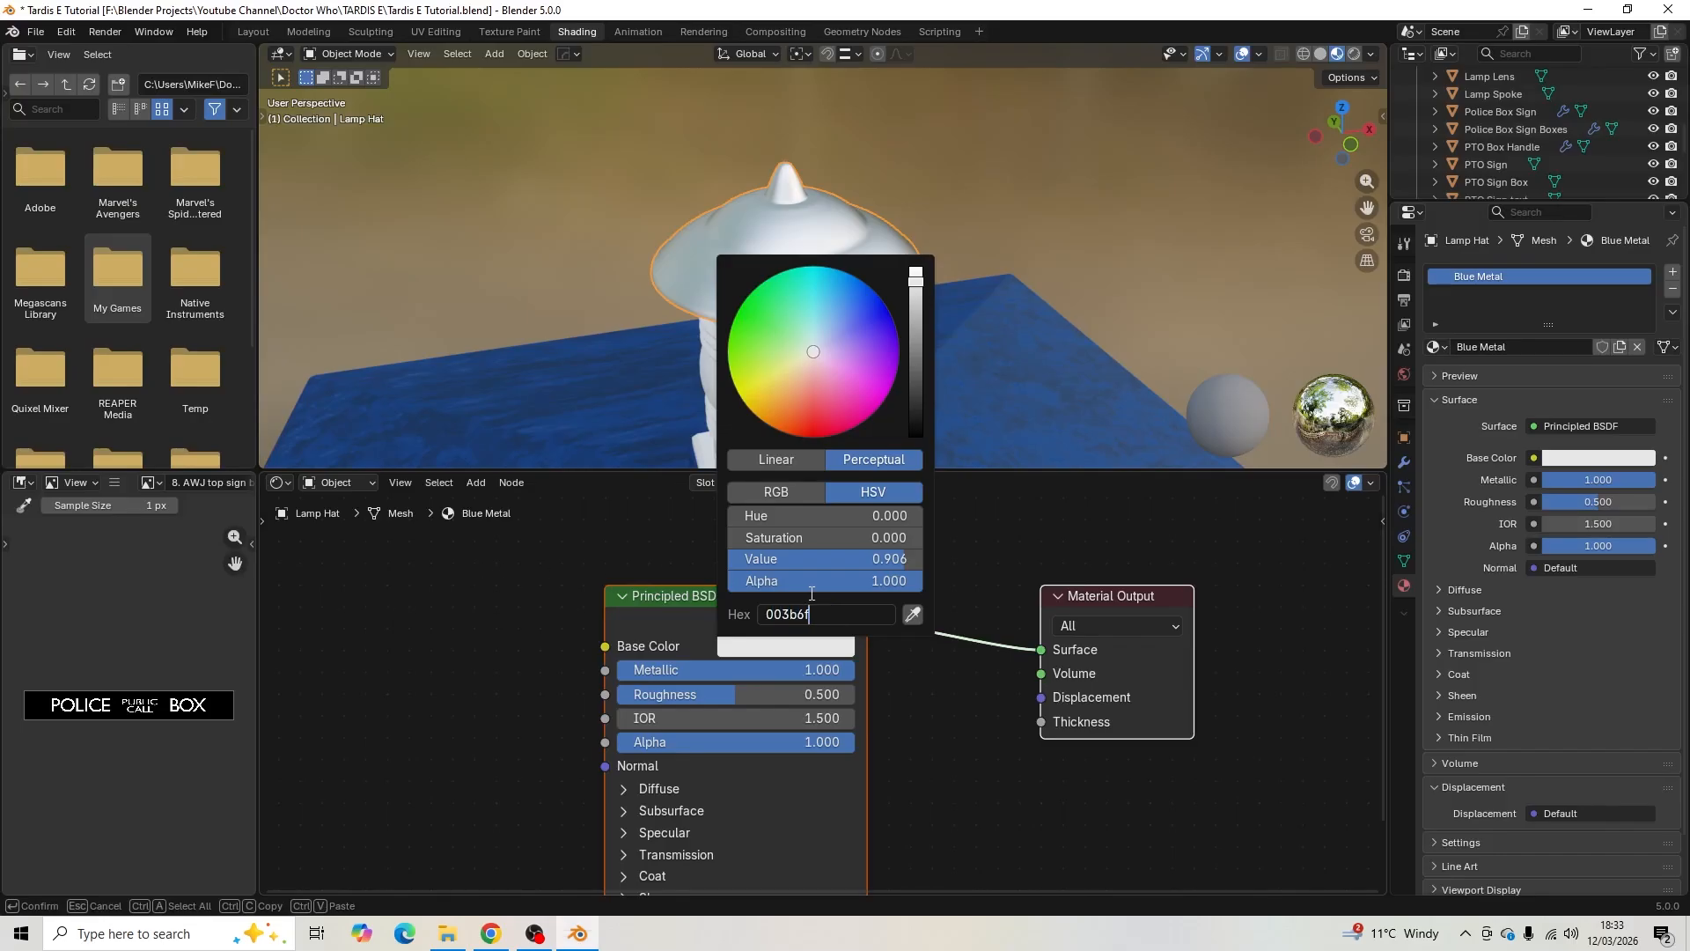
key(Return)
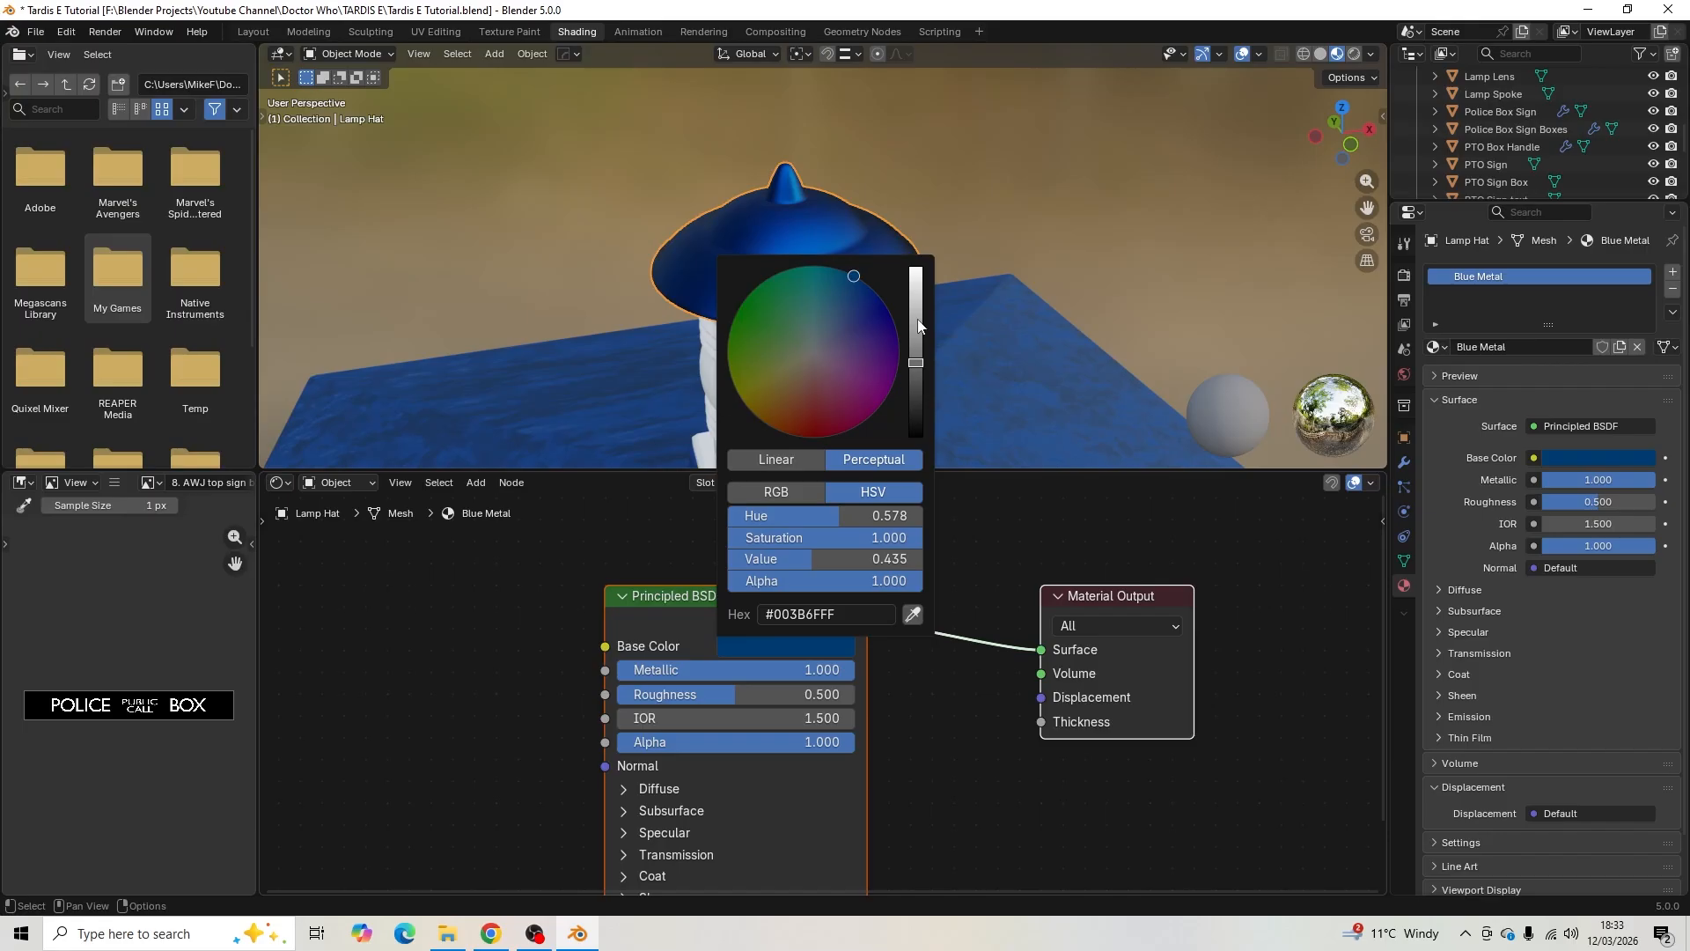
drag(917, 362, 916, 323)
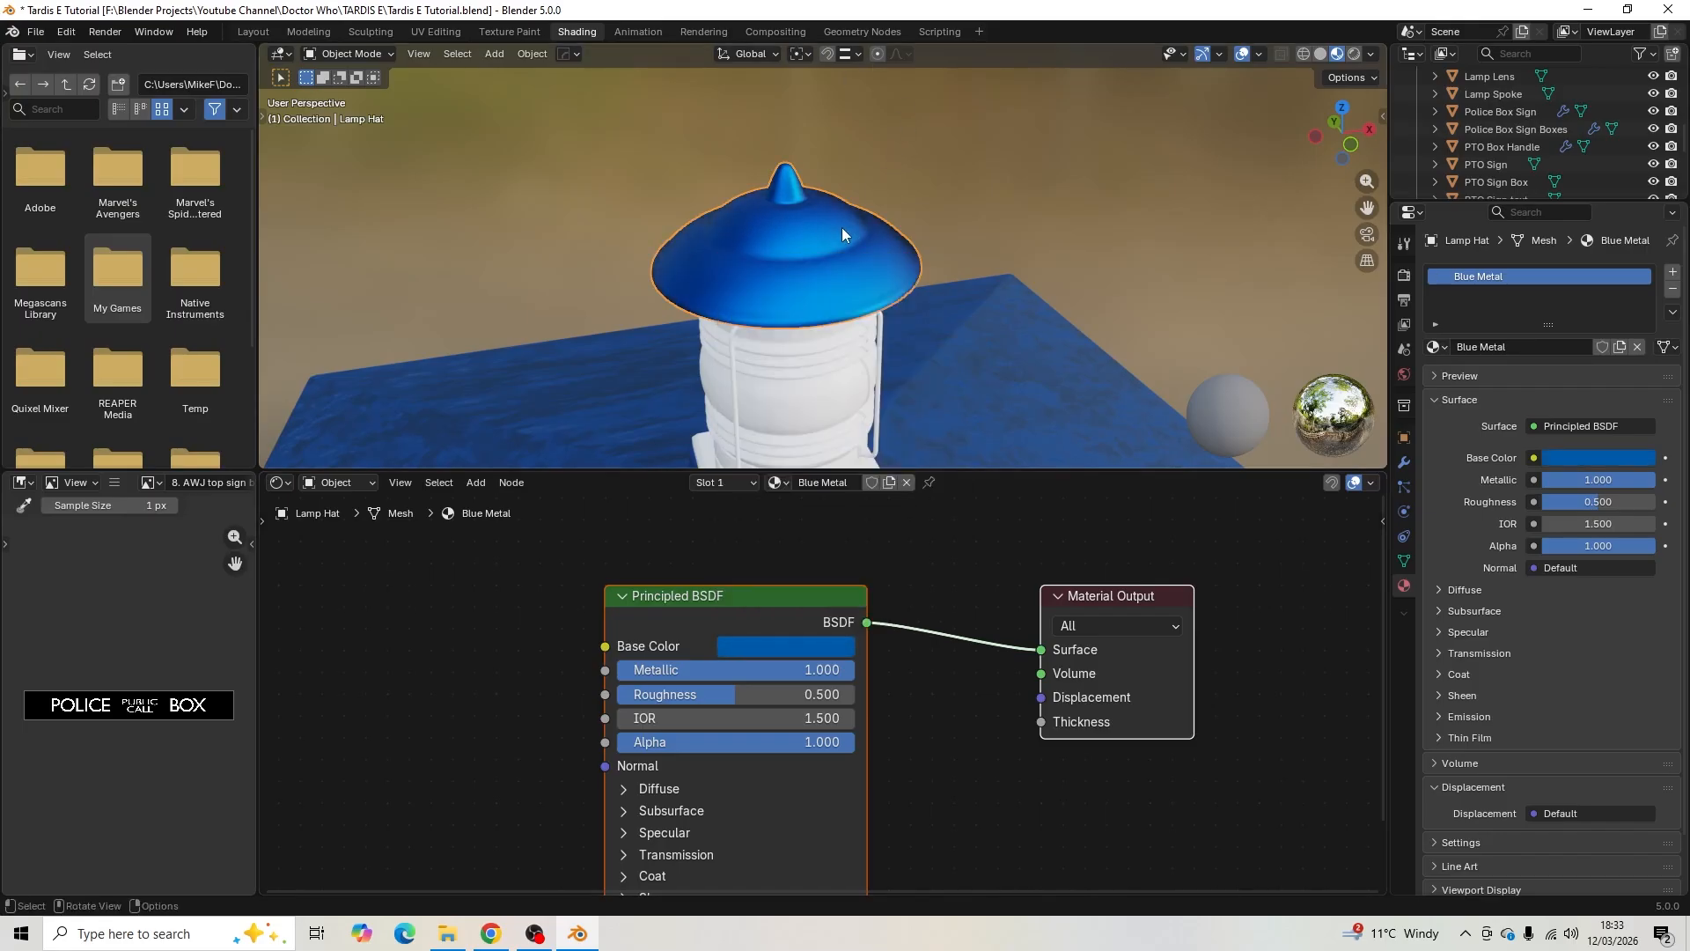
- Add a Noise Texture node to the Blue Metal material, placed before the Principled BSDF
middle_drag(486, 647, 632, 651)
scroll(567, 590, down, 2)
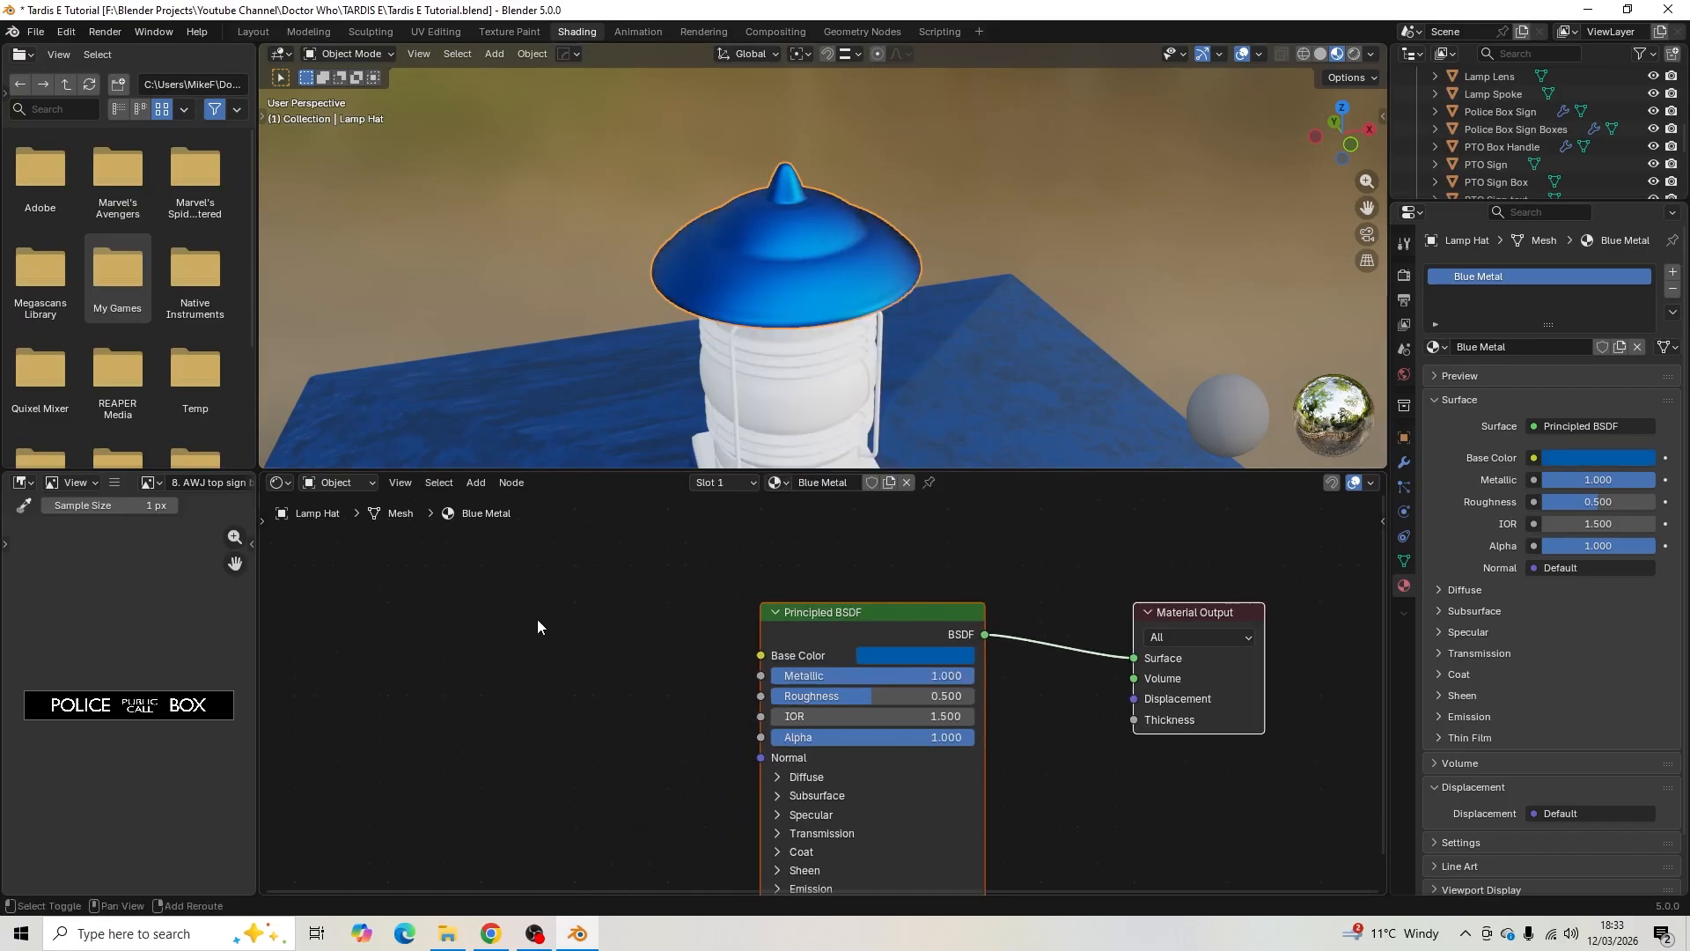
key(shift+a)
click(538, 620)
click(642, 671)
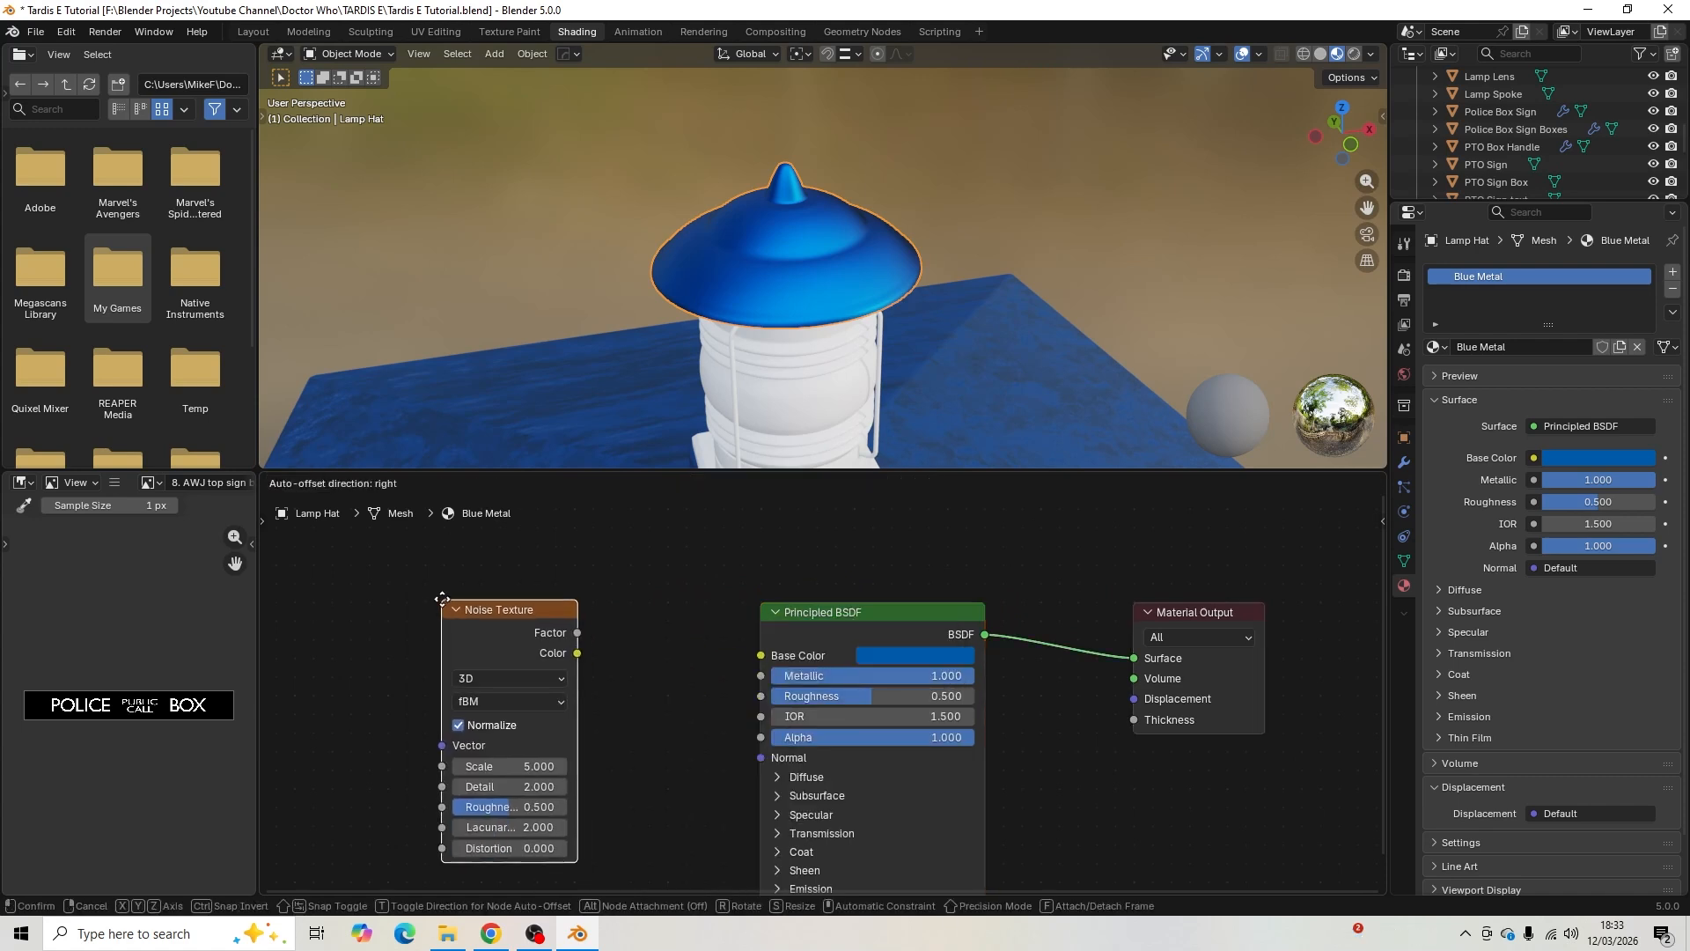
click(417, 592)
middle_drag(603, 555, 755, 555)
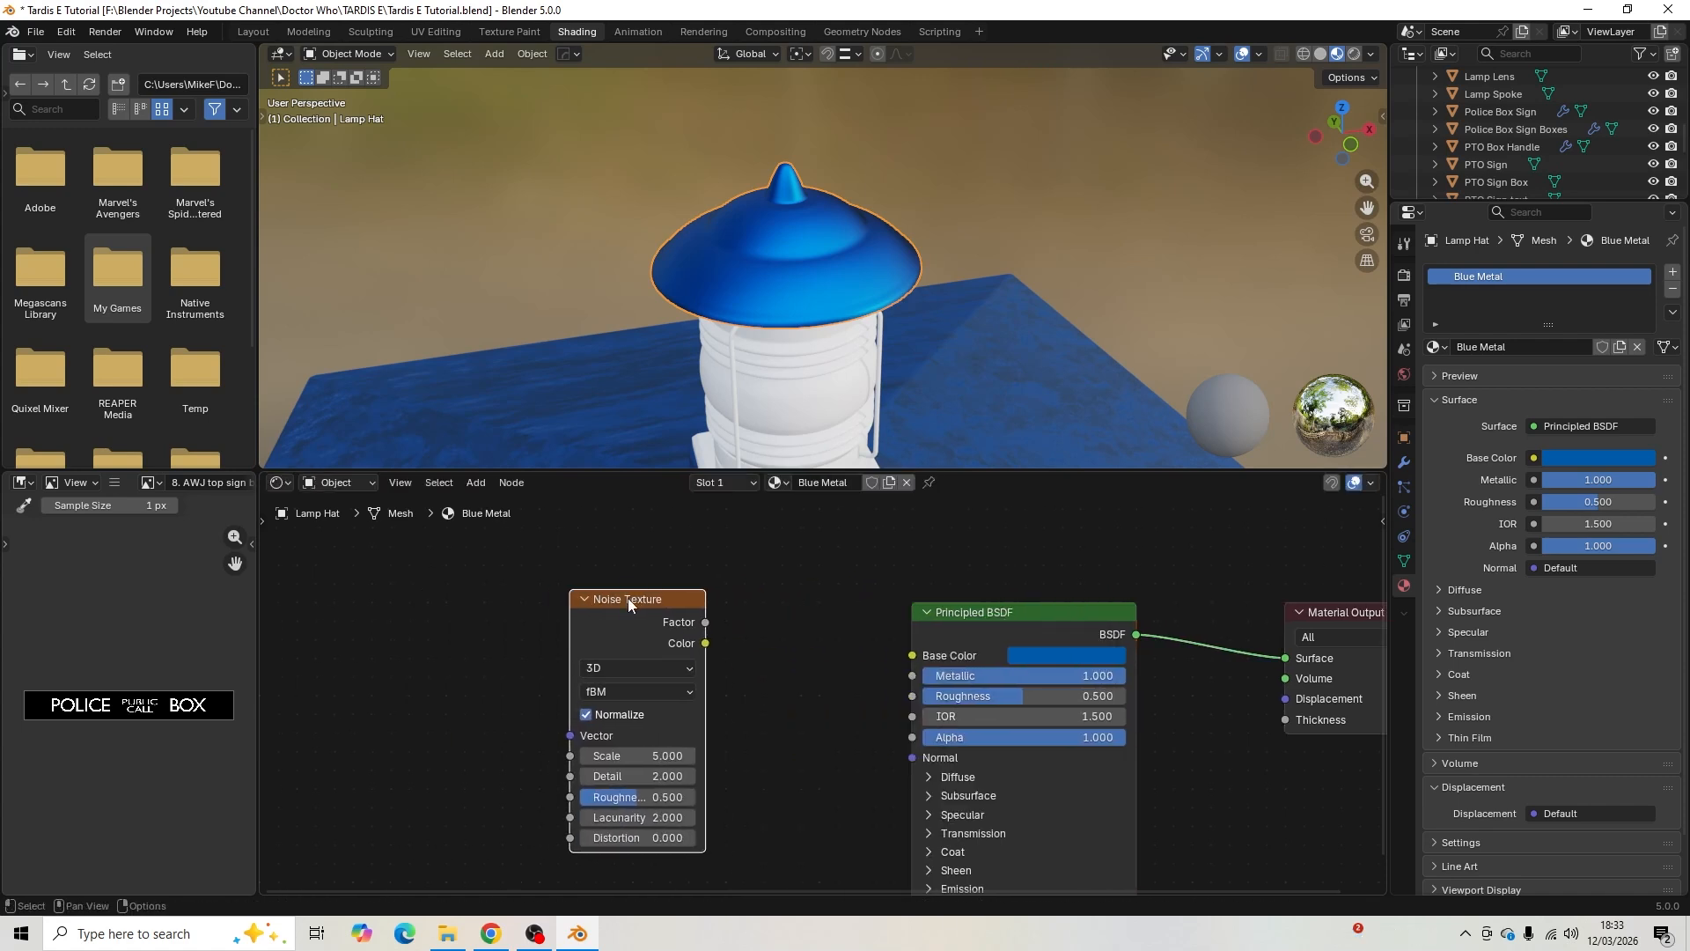
- Add Mapping and Texture Coordinate nodes to the Noise Texture, driving the mapping from the Object coordinates
key(ctrl+t)
middle_drag(485, 574, 677, 565)
drag(563, 711, 592, 697)
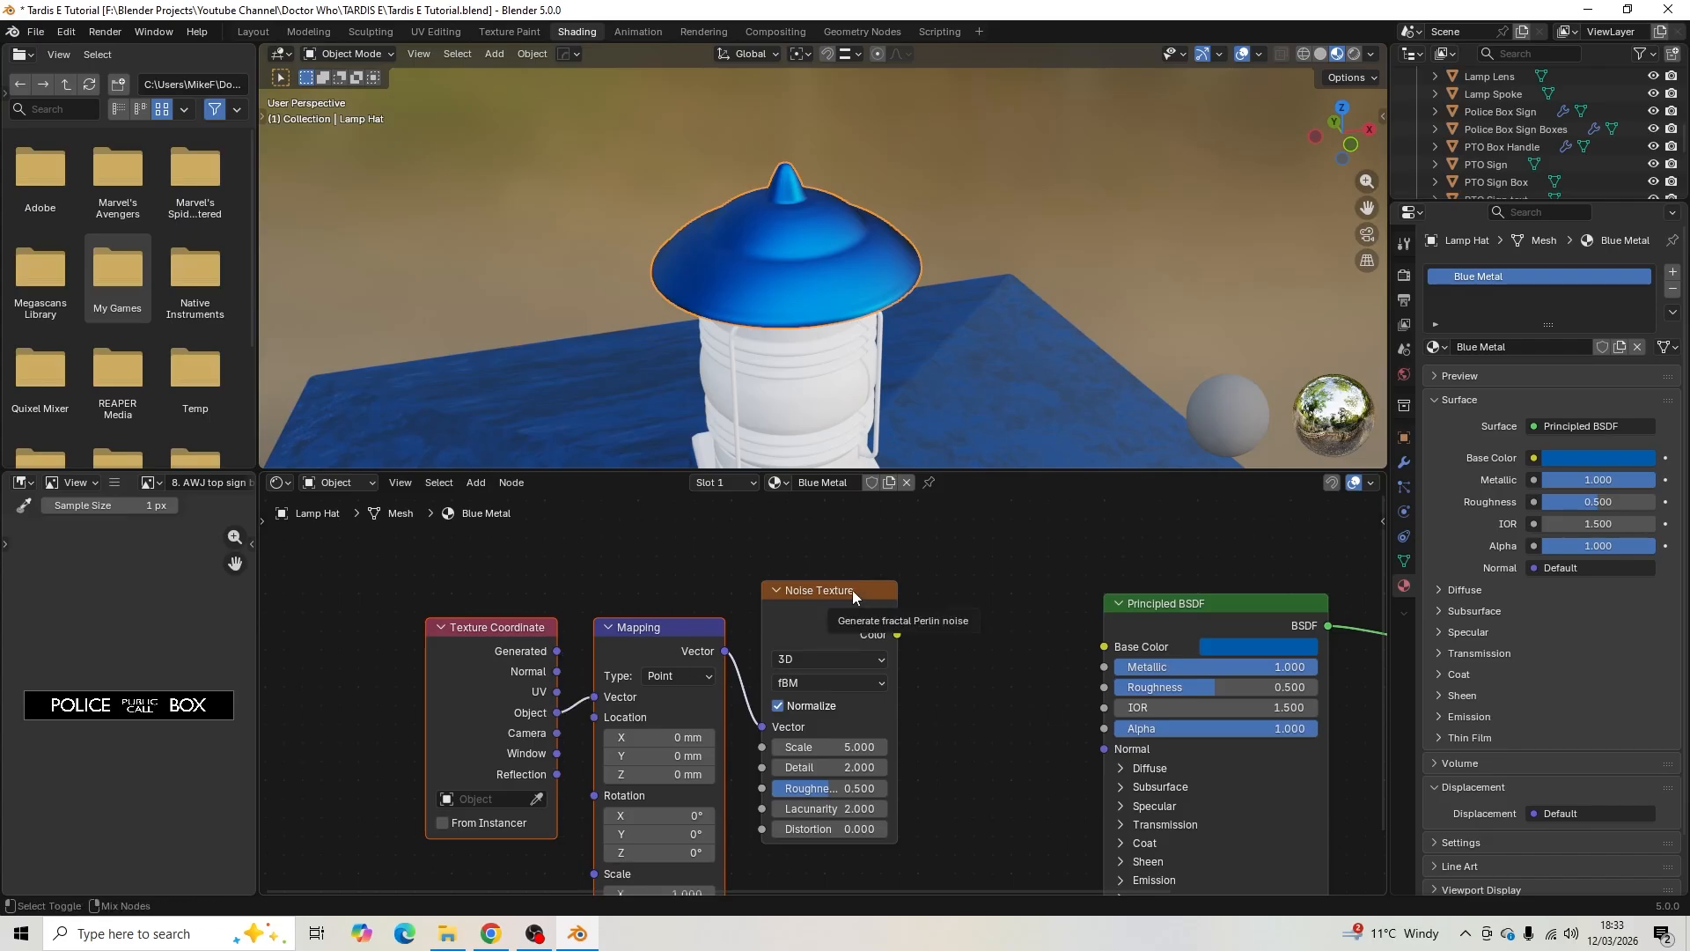
- Preview the Noise Texture on the lamp hat and set its Scale to 50, Detail to 5 and Roughness to 0.8
ctrl+shift+click(852, 590)
click(863, 746)
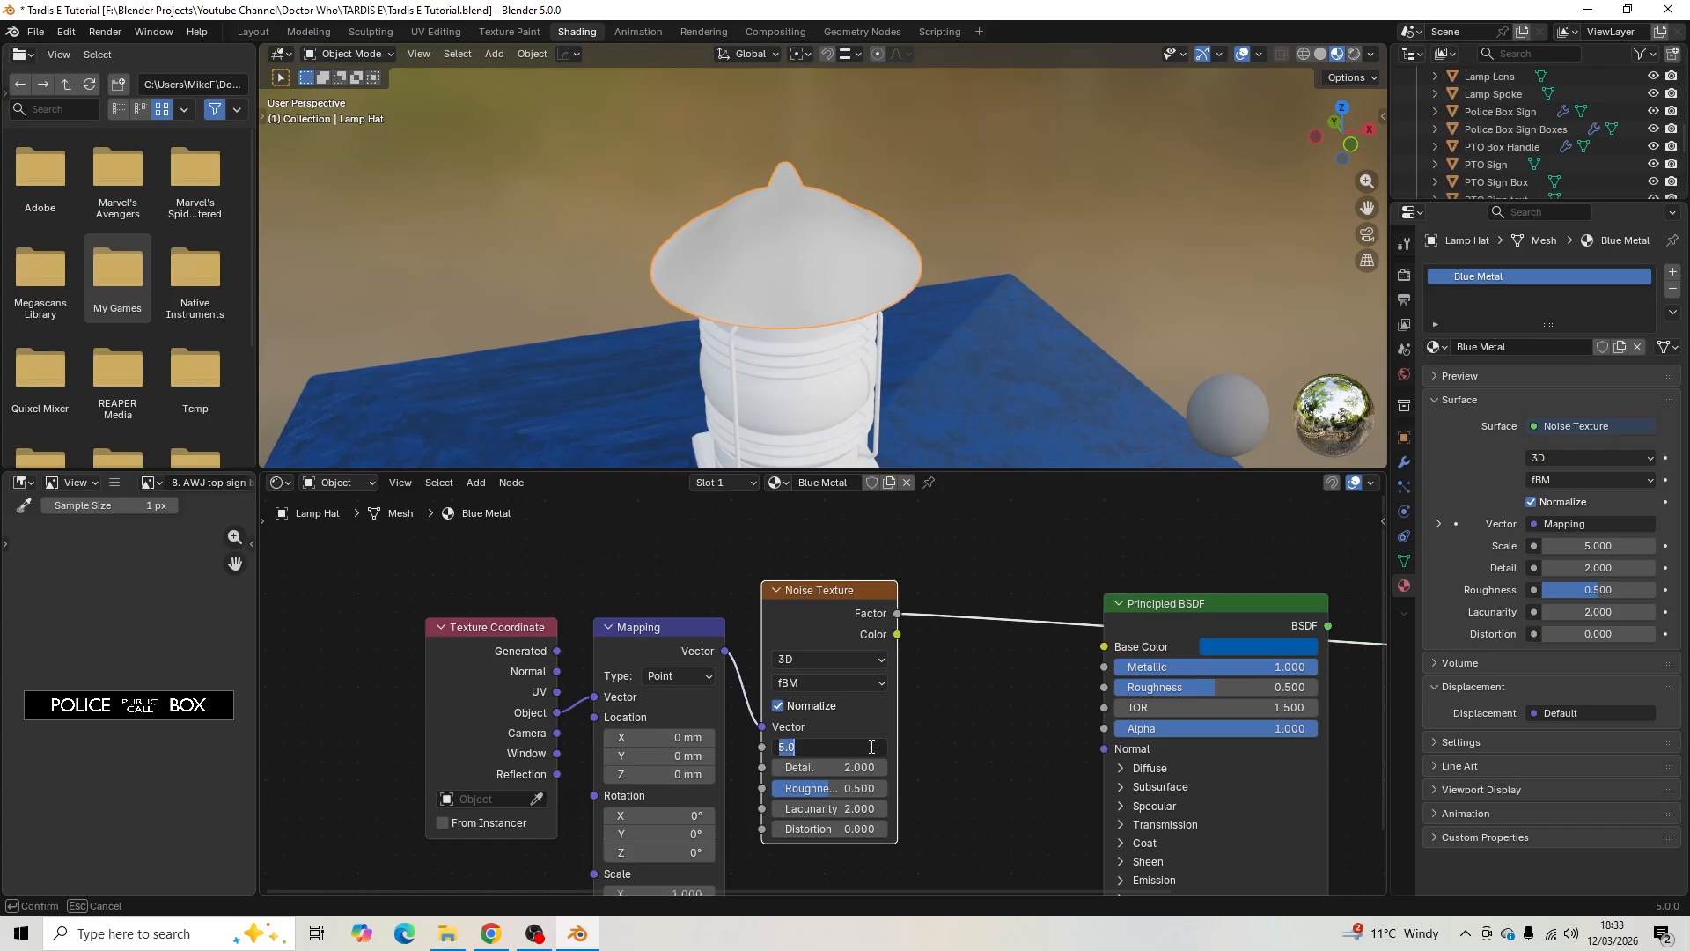
key(Return)
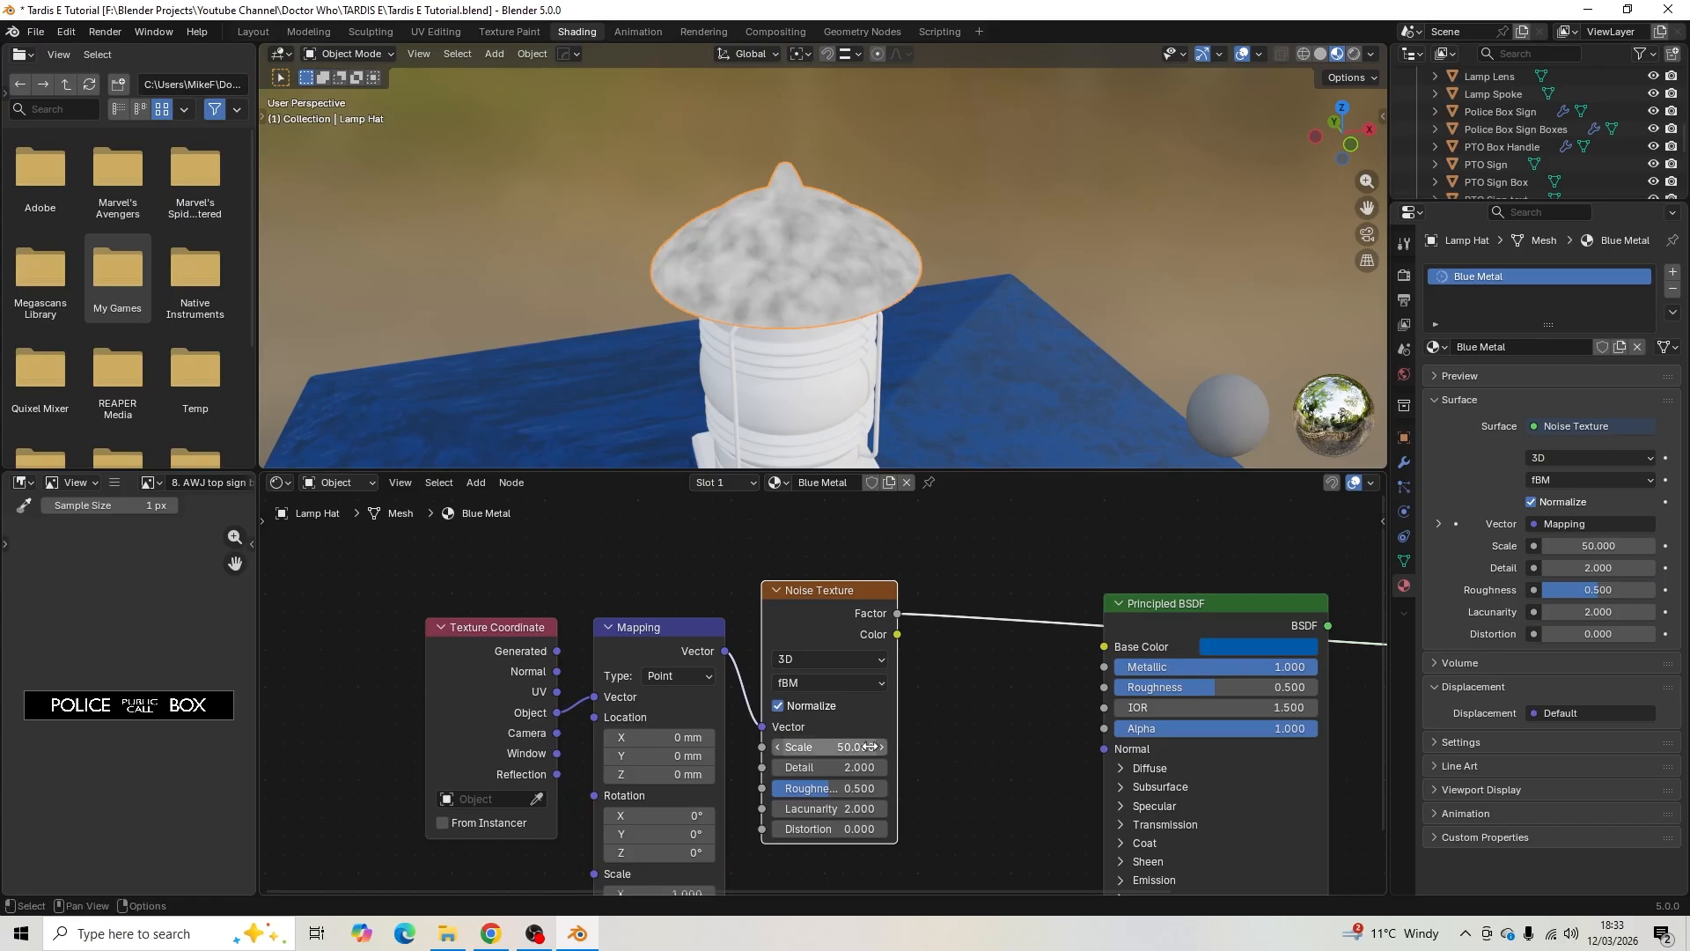
click(851, 766)
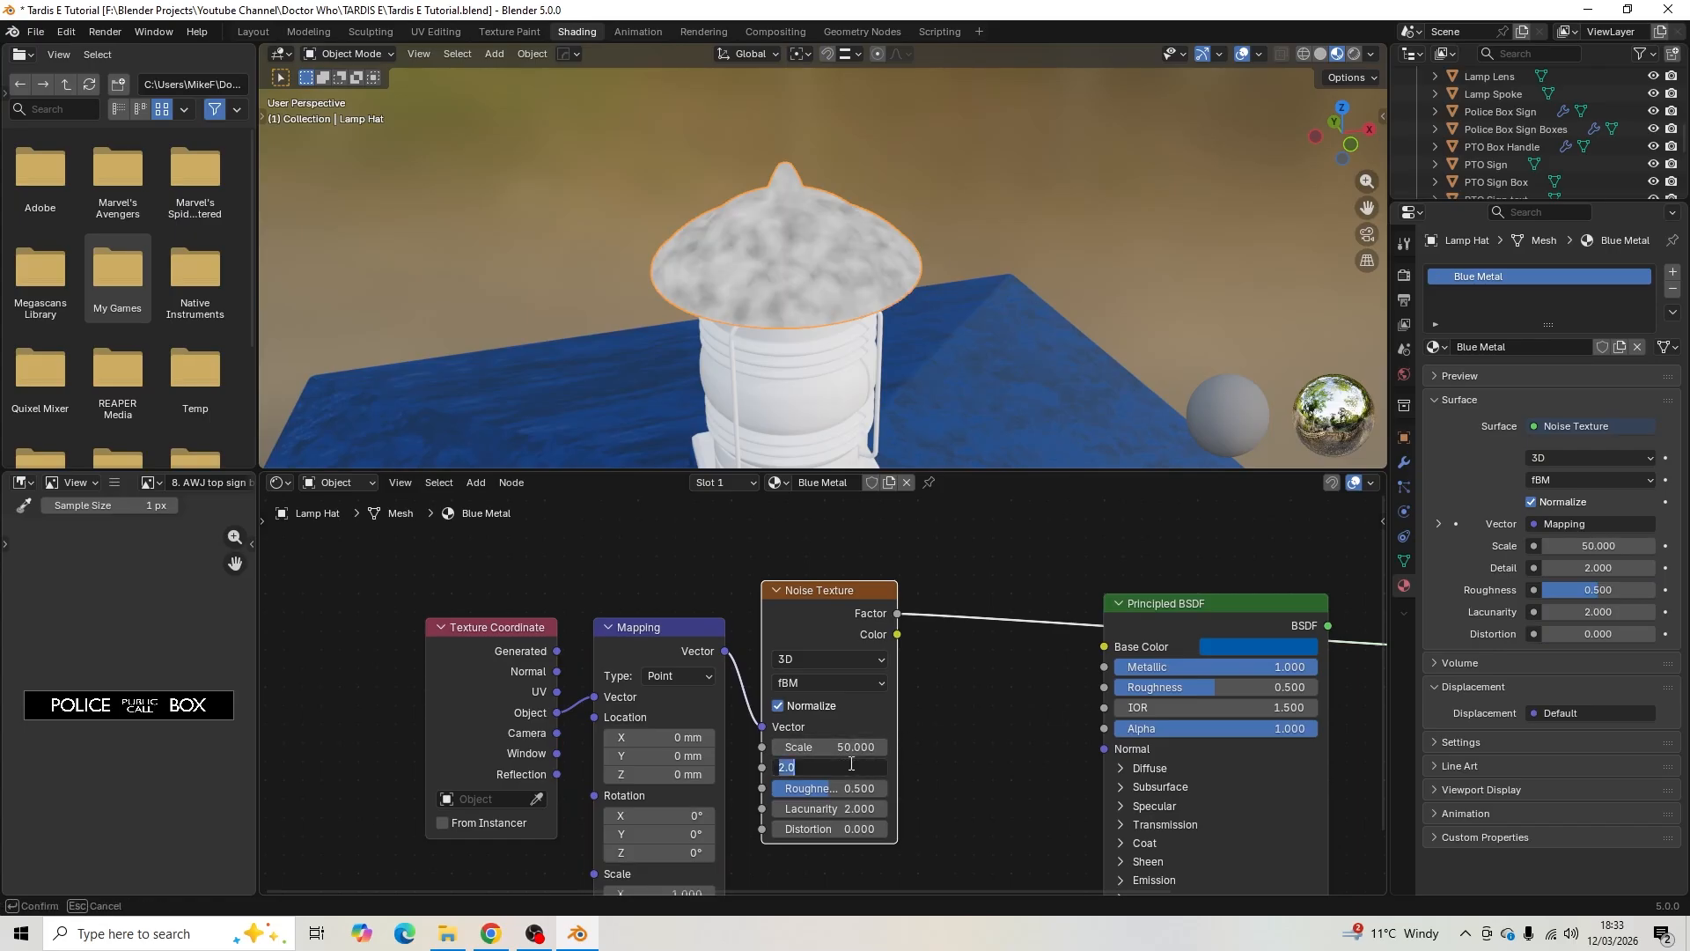
text(5)
key(Return)
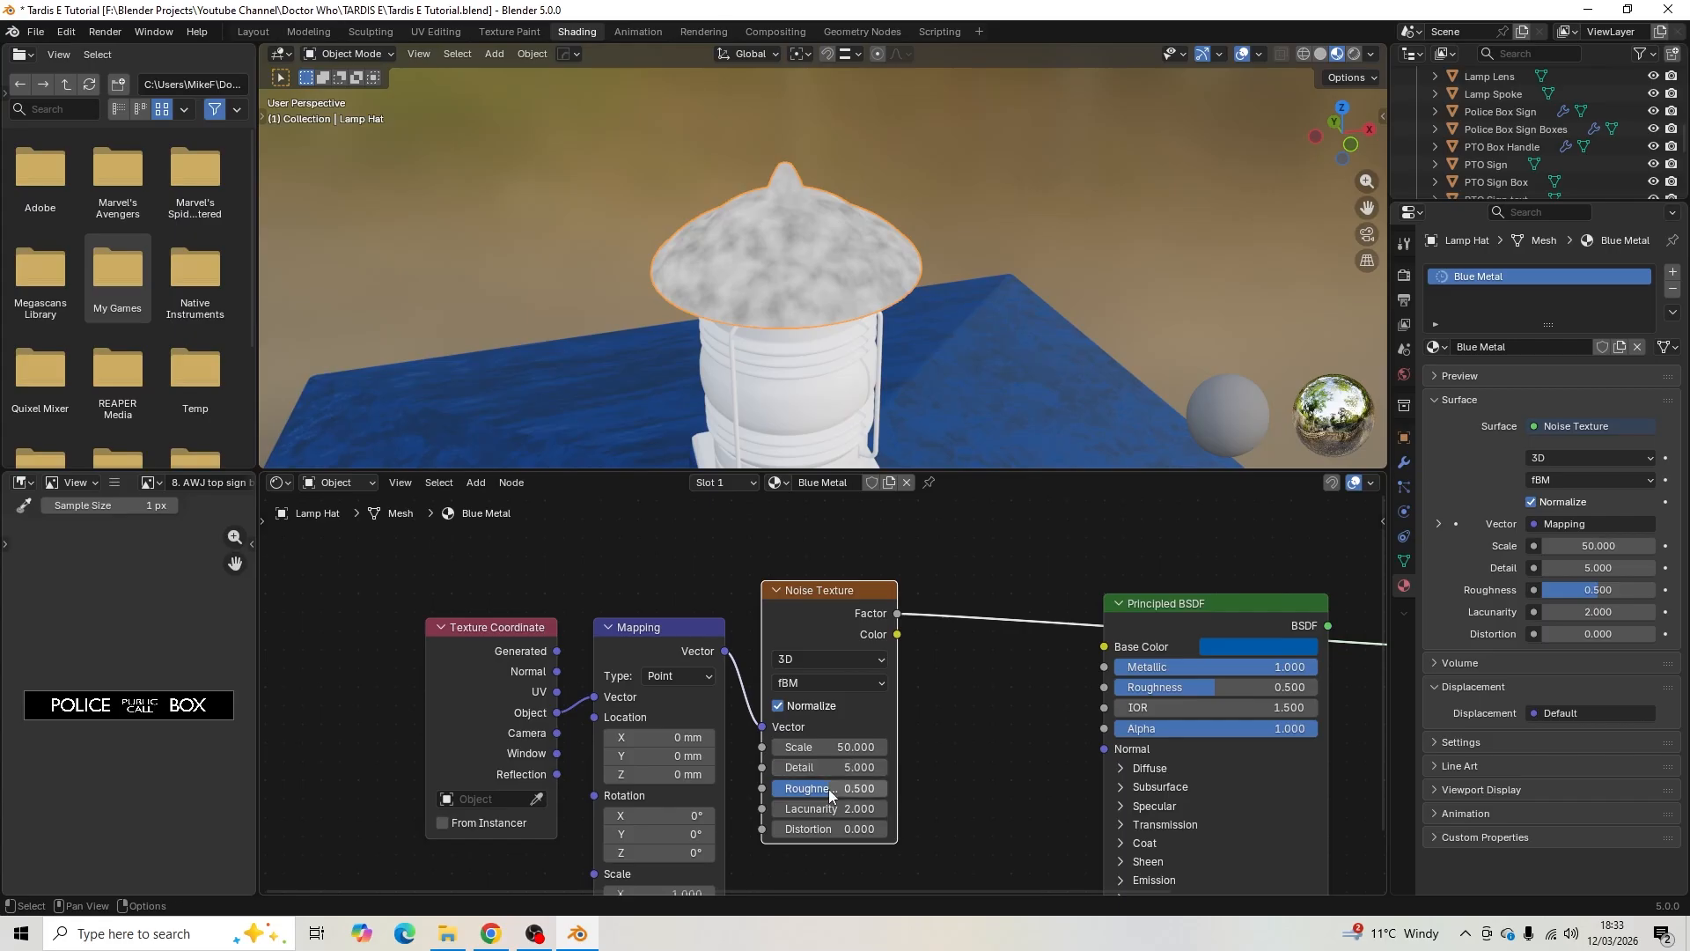
click(829, 789)
key(BackSpace)
text(.8)
key(Return)
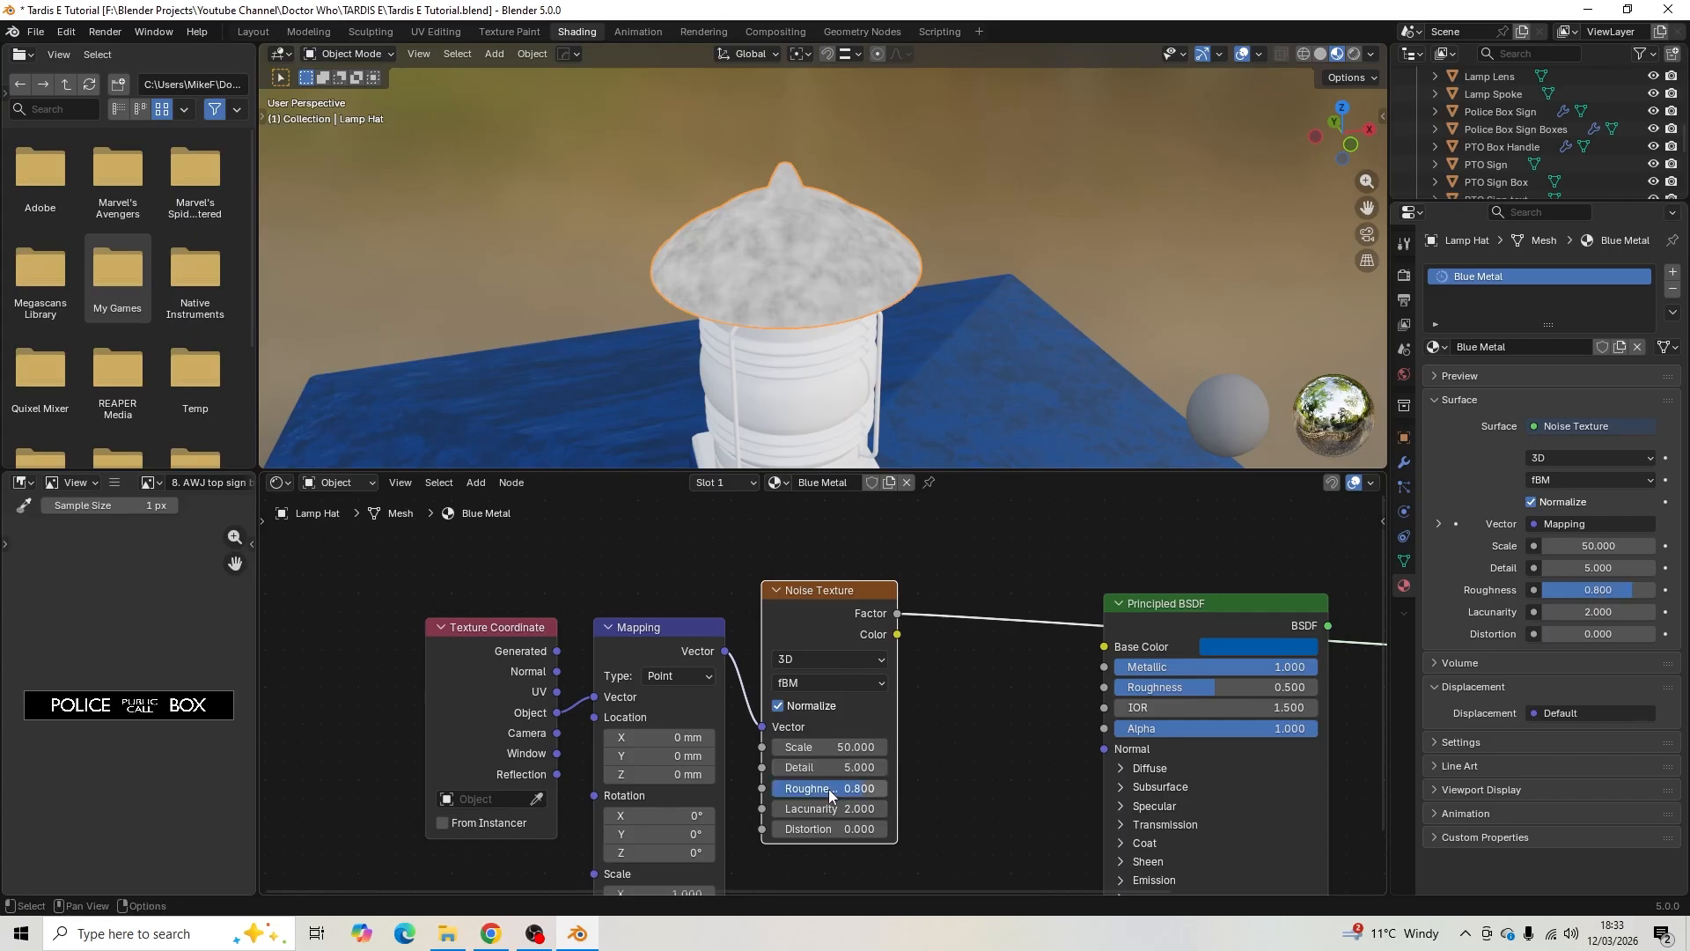
- Insert a Color Ramp on the Noise Texture's Factor output
middle_drag(970, 602, 831, 578)
key(shift+a)
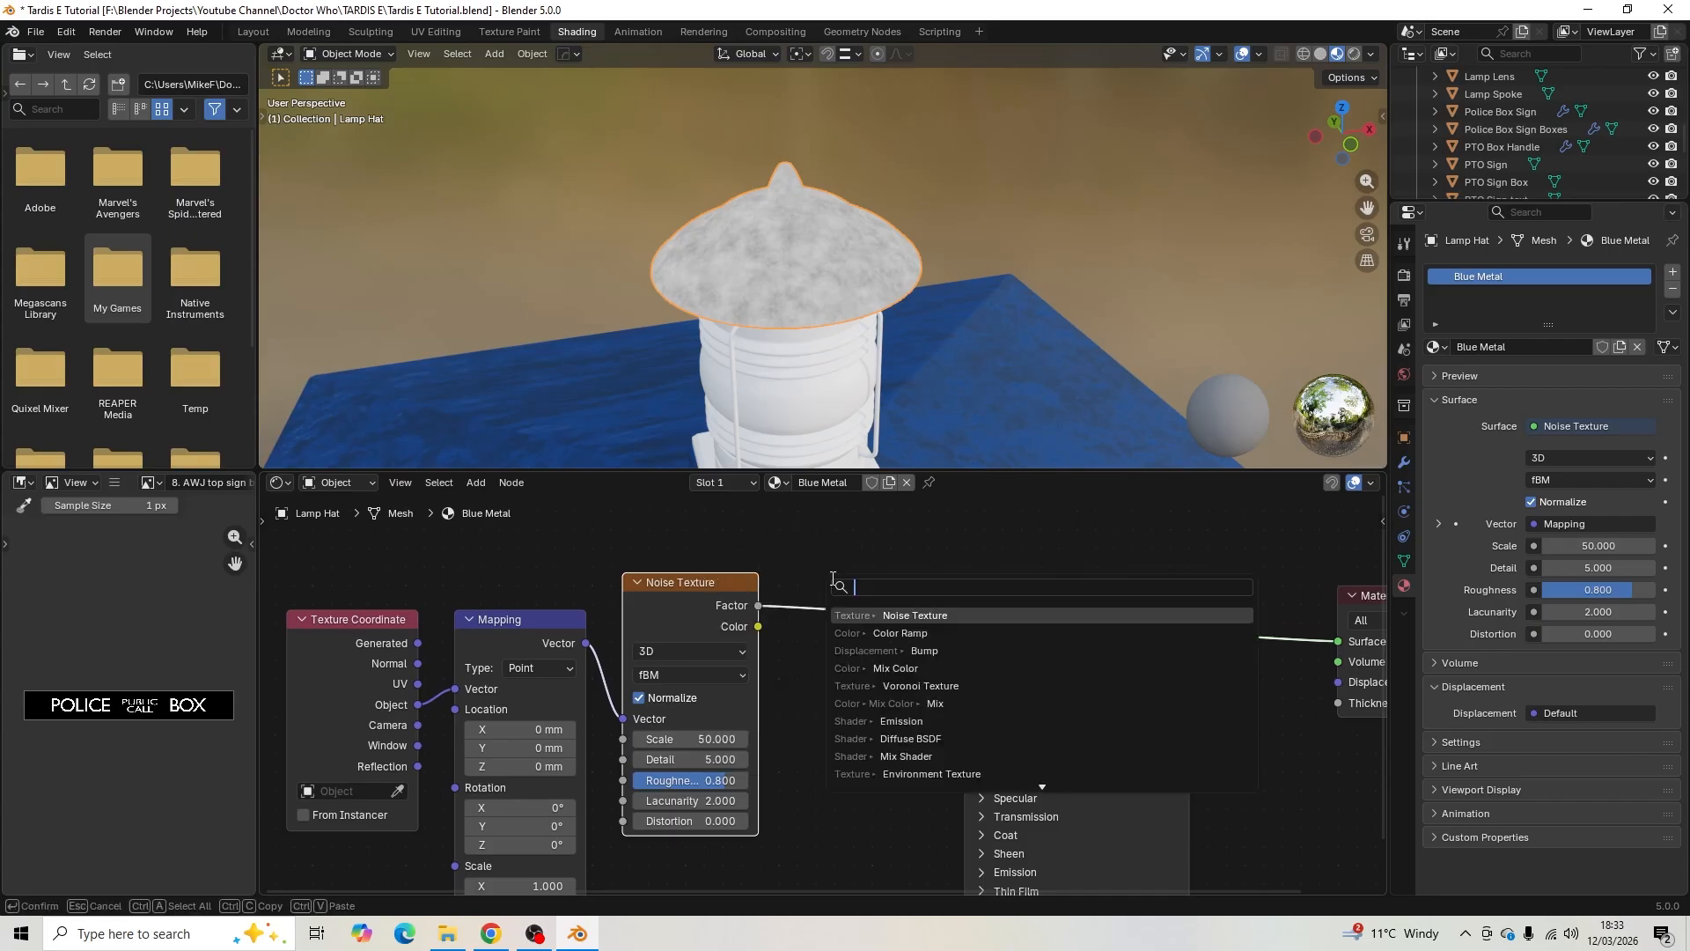
click(945, 632)
click(796, 553)
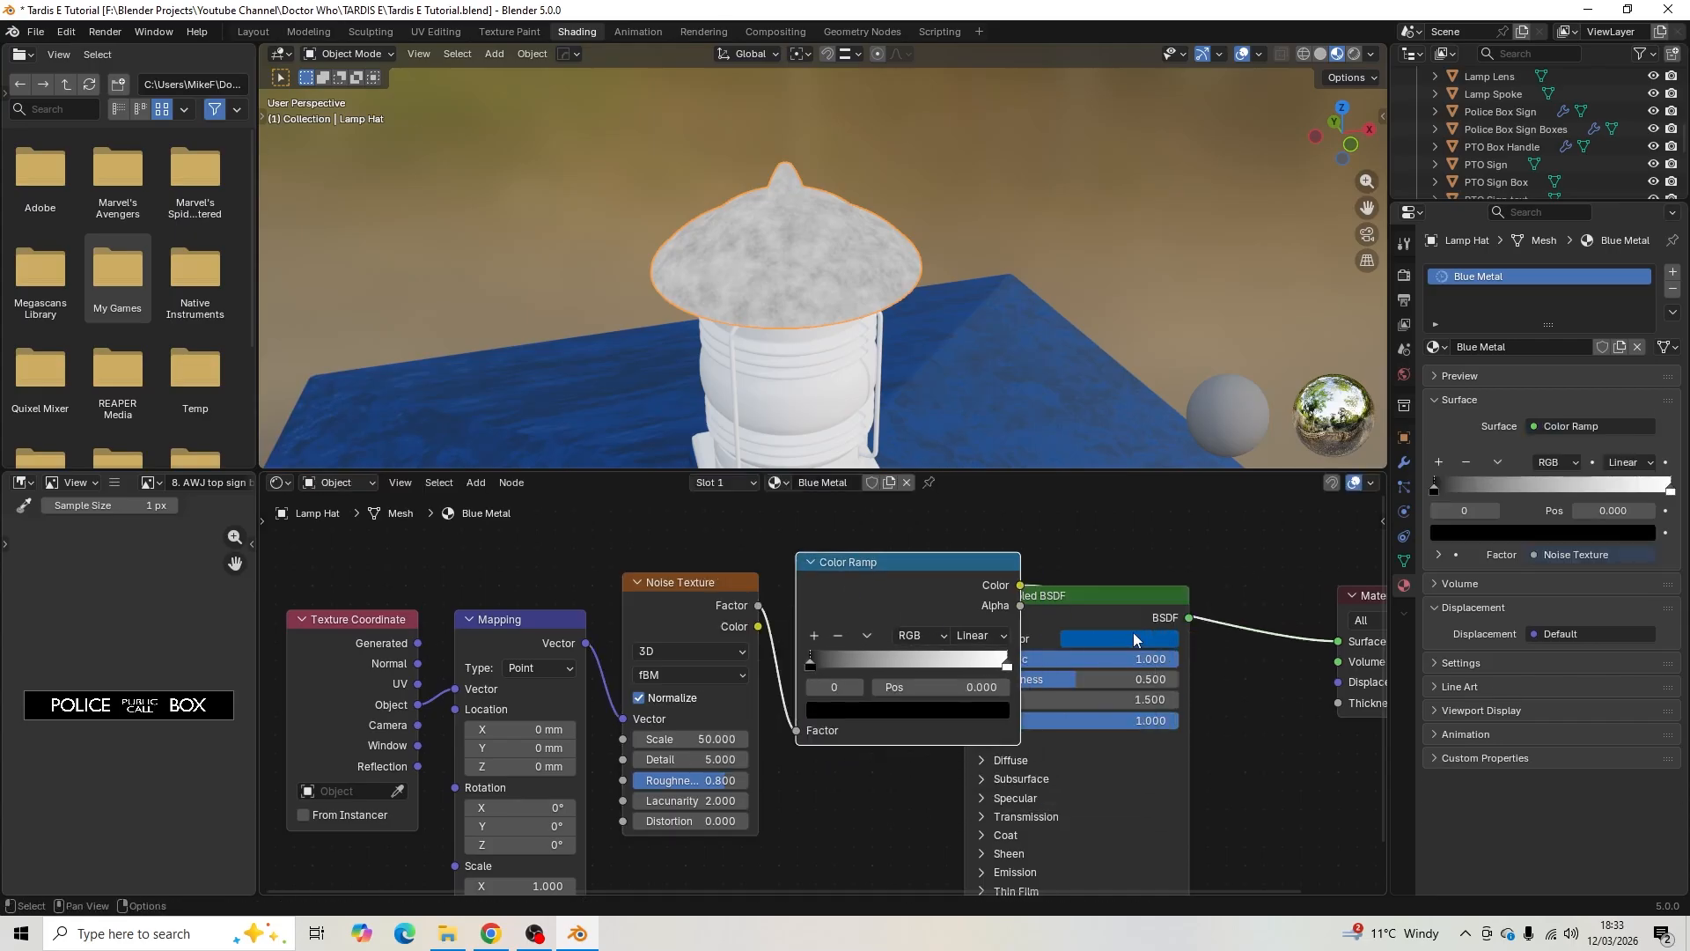
- Move the Color Ramp's black stop to position 0.205 and lighten it to mid grey
mouse_move(812, 663)
mouse_down()
mouse_move(877, 661)
mouse_move(854, 667)
mouse_up()
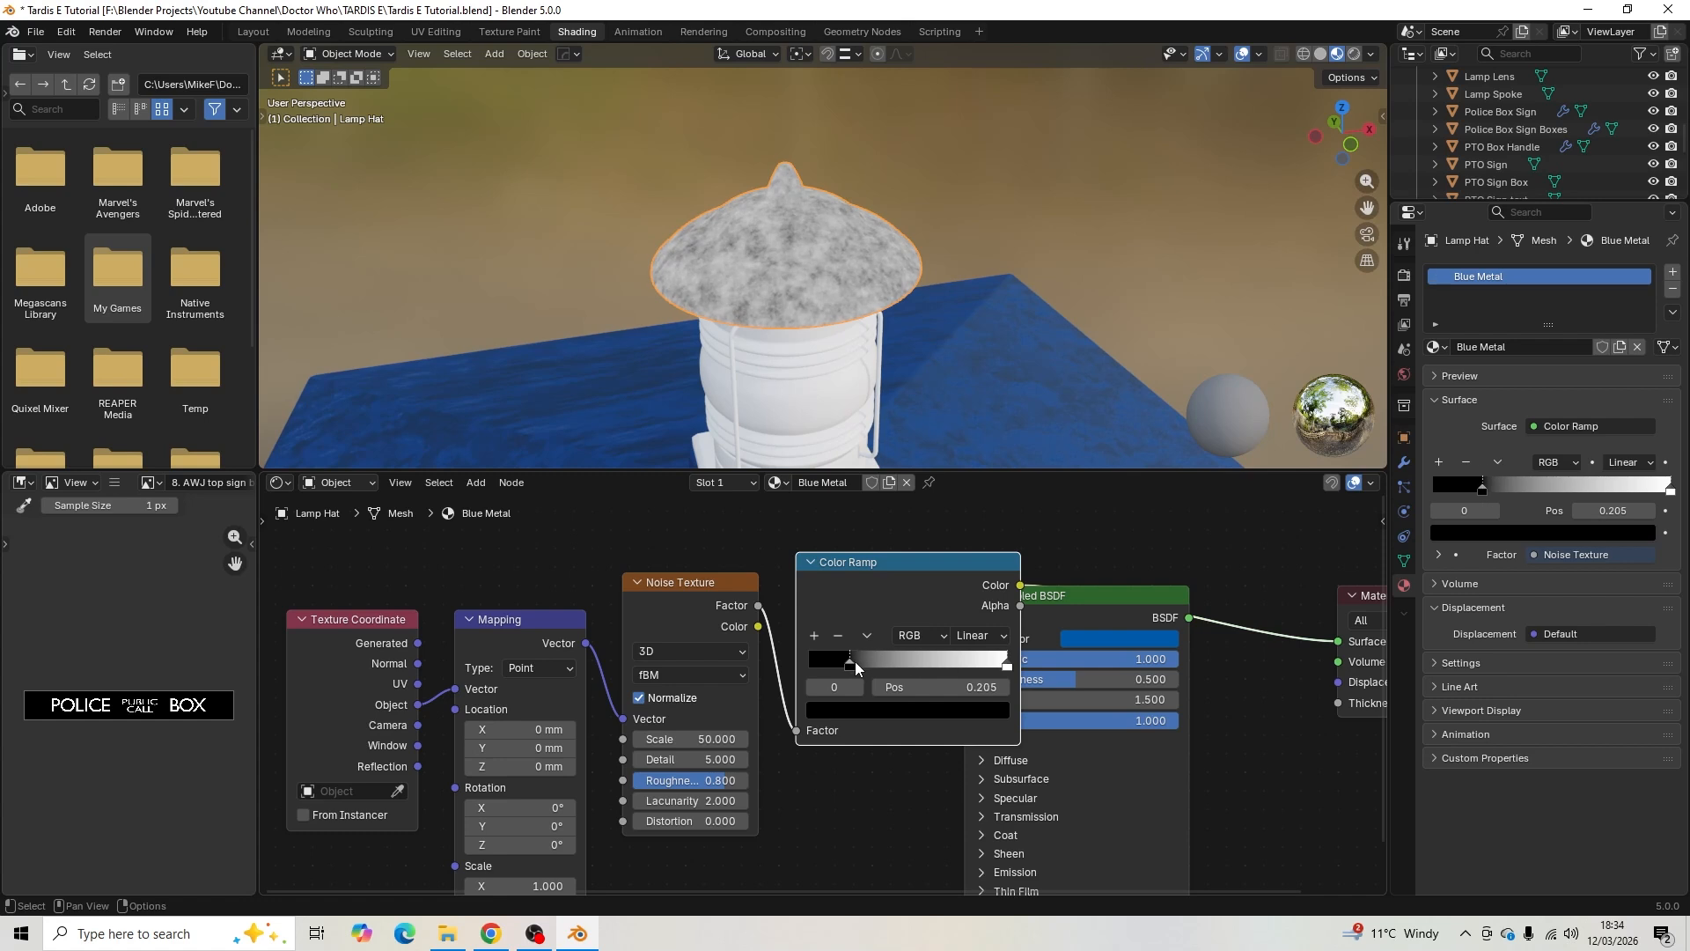
click(866, 709)
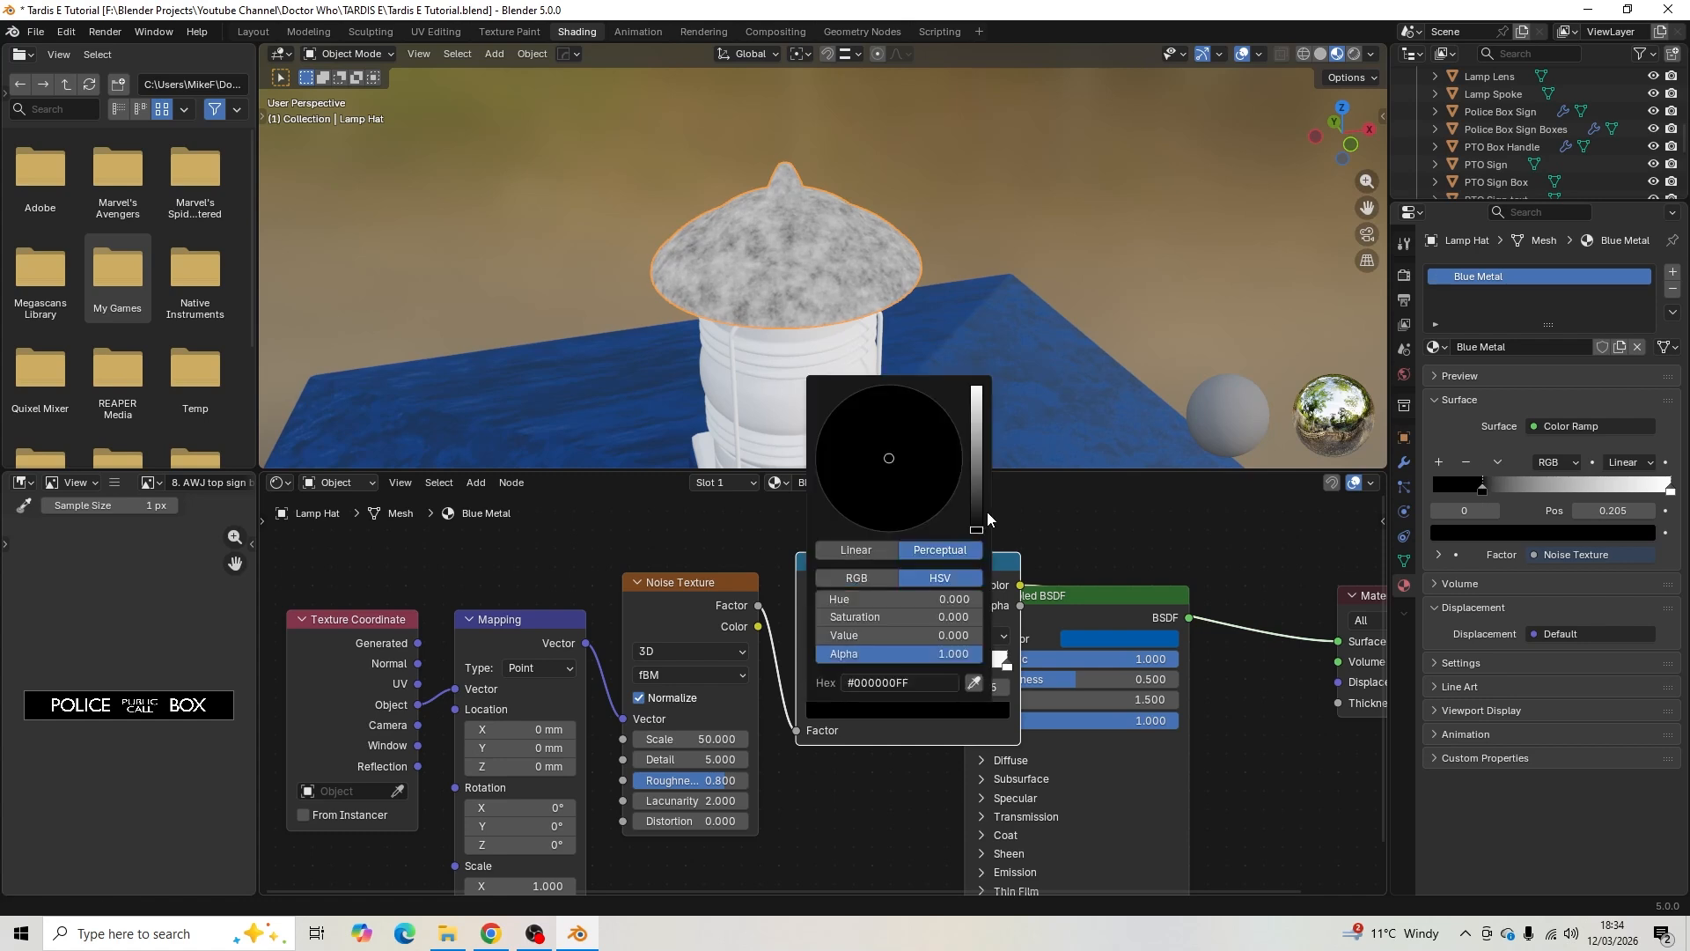
drag(976, 528, 976, 458)
- Space the texture nodes away from the Principled BSDF, connect the Color Ramp's Color to Roughness and output the full shader again
scroll(604, 531, down, 2)
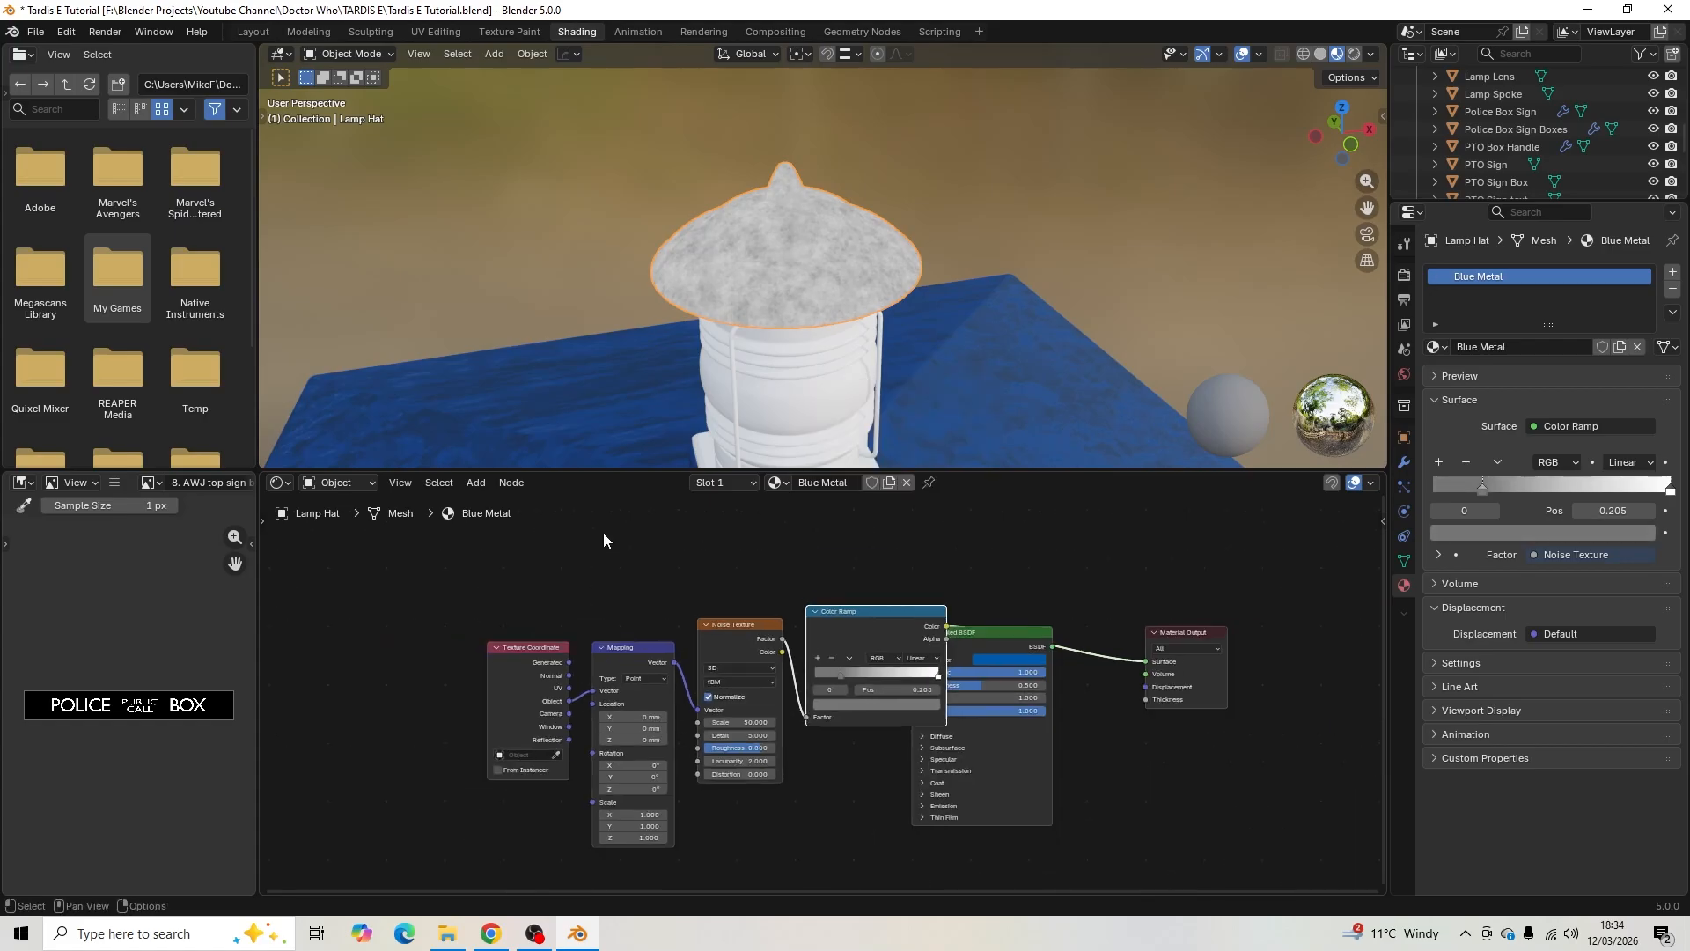
drag(491, 536, 865, 730)
drag(877, 608, 966, 685)
scroll(830, 572, up, 2)
click(797, 677)
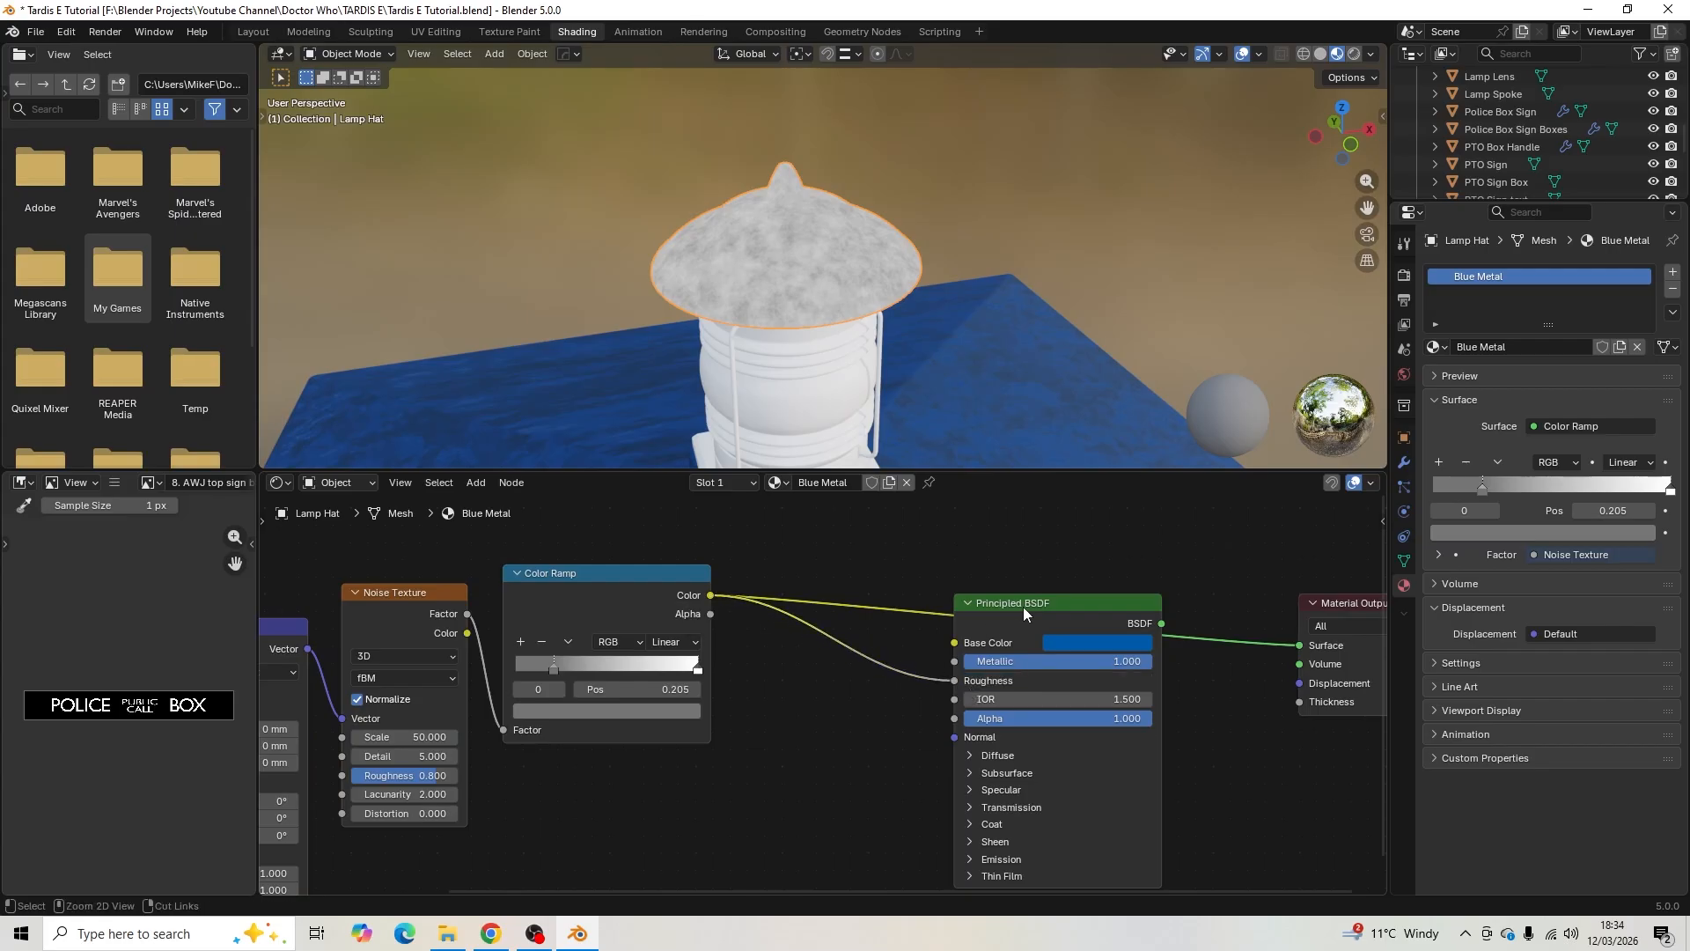
ctrl+shift+click(1026, 604)
- Adjust the roughness Color Ramp on the lamp hat, moving the grey stop to 0.027 and the white stop to 0.736
mouse_move(890, 328)
middle_down()
mouse_move(873, 343)
mouse_move(879, 324)
middle_up()
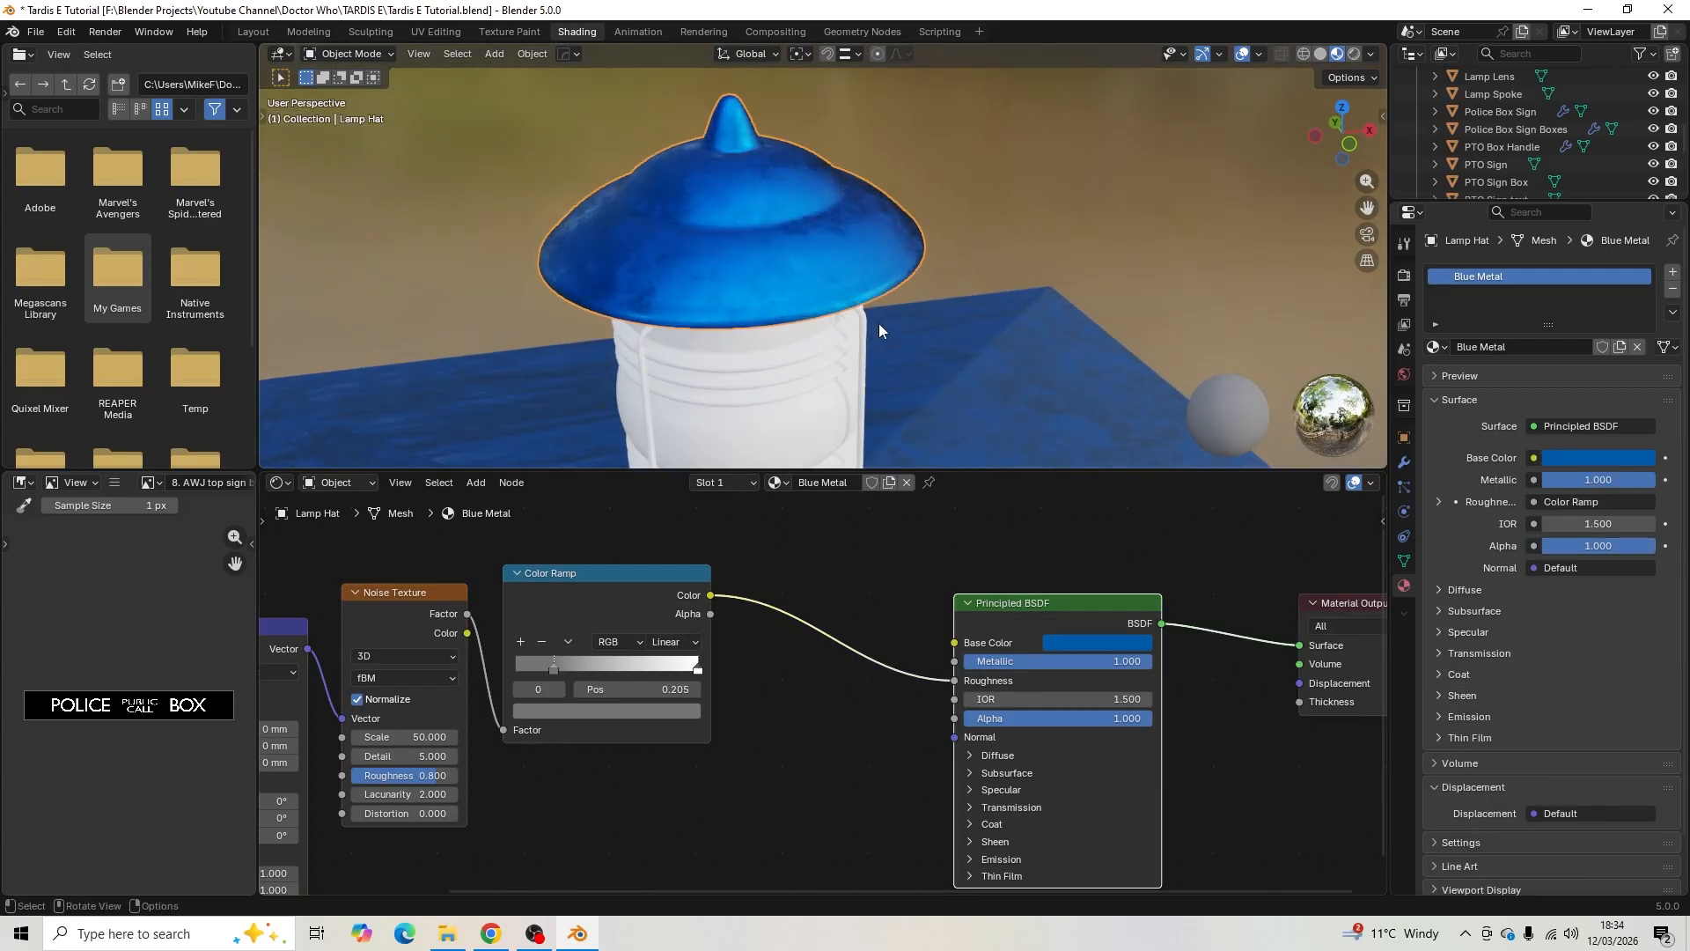
scroll(879, 324, up, 4)
middle_drag(764, 771, 924, 792)
scroll(835, 698, up, 1)
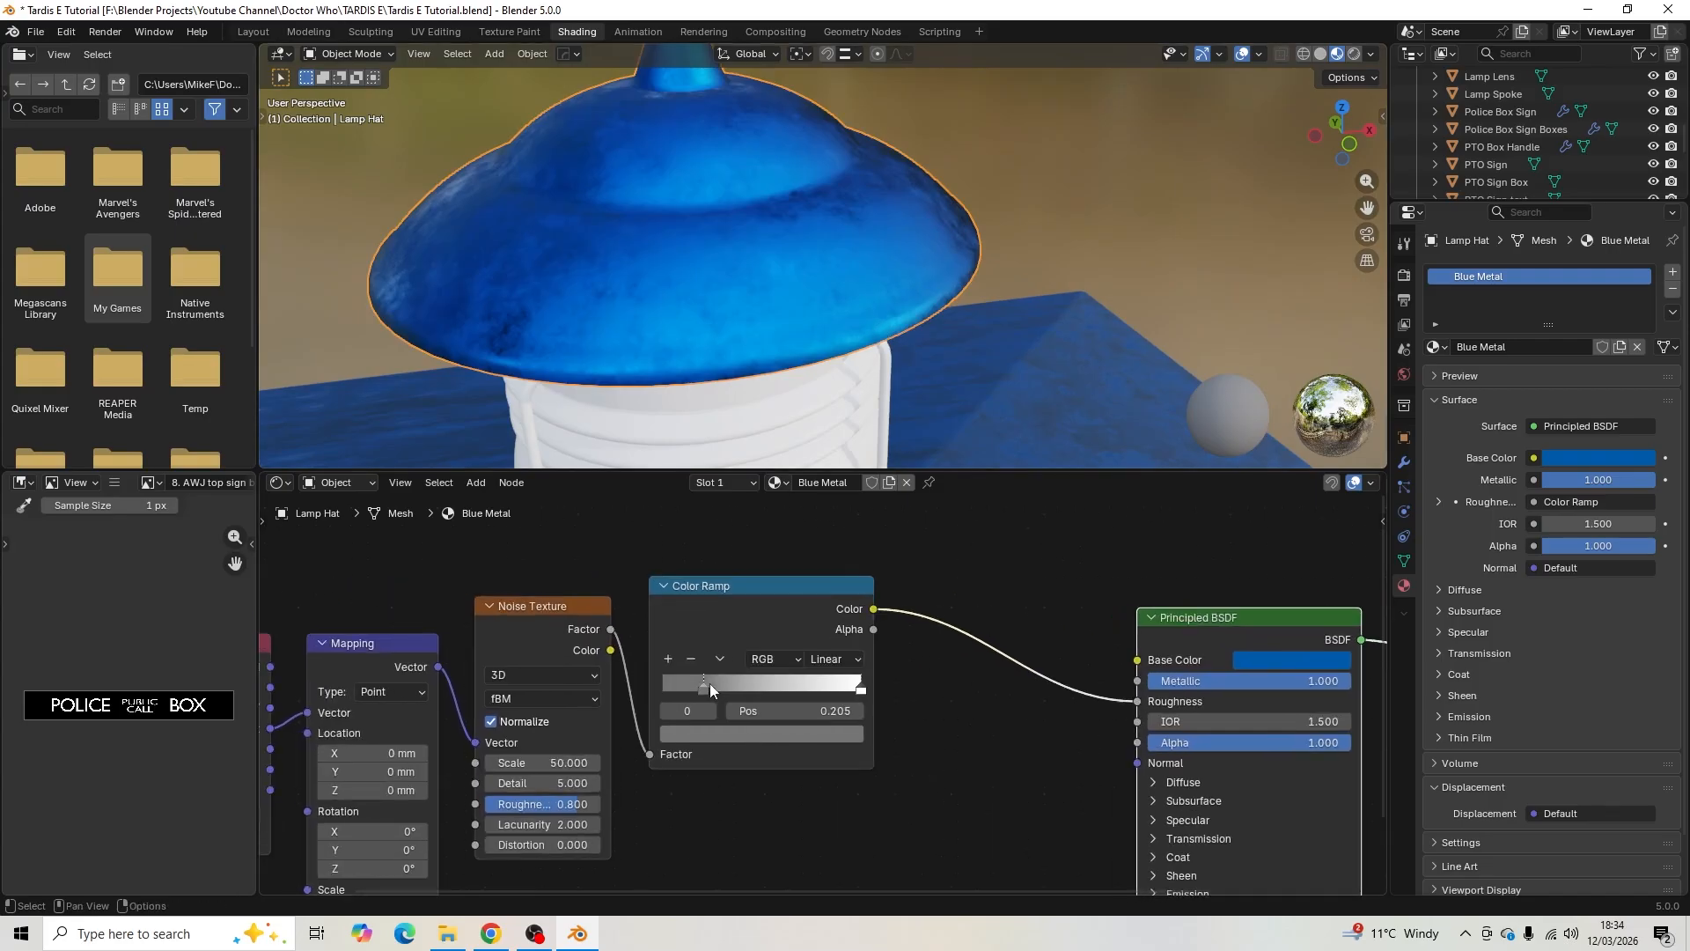
drag(704, 685, 646, 684)
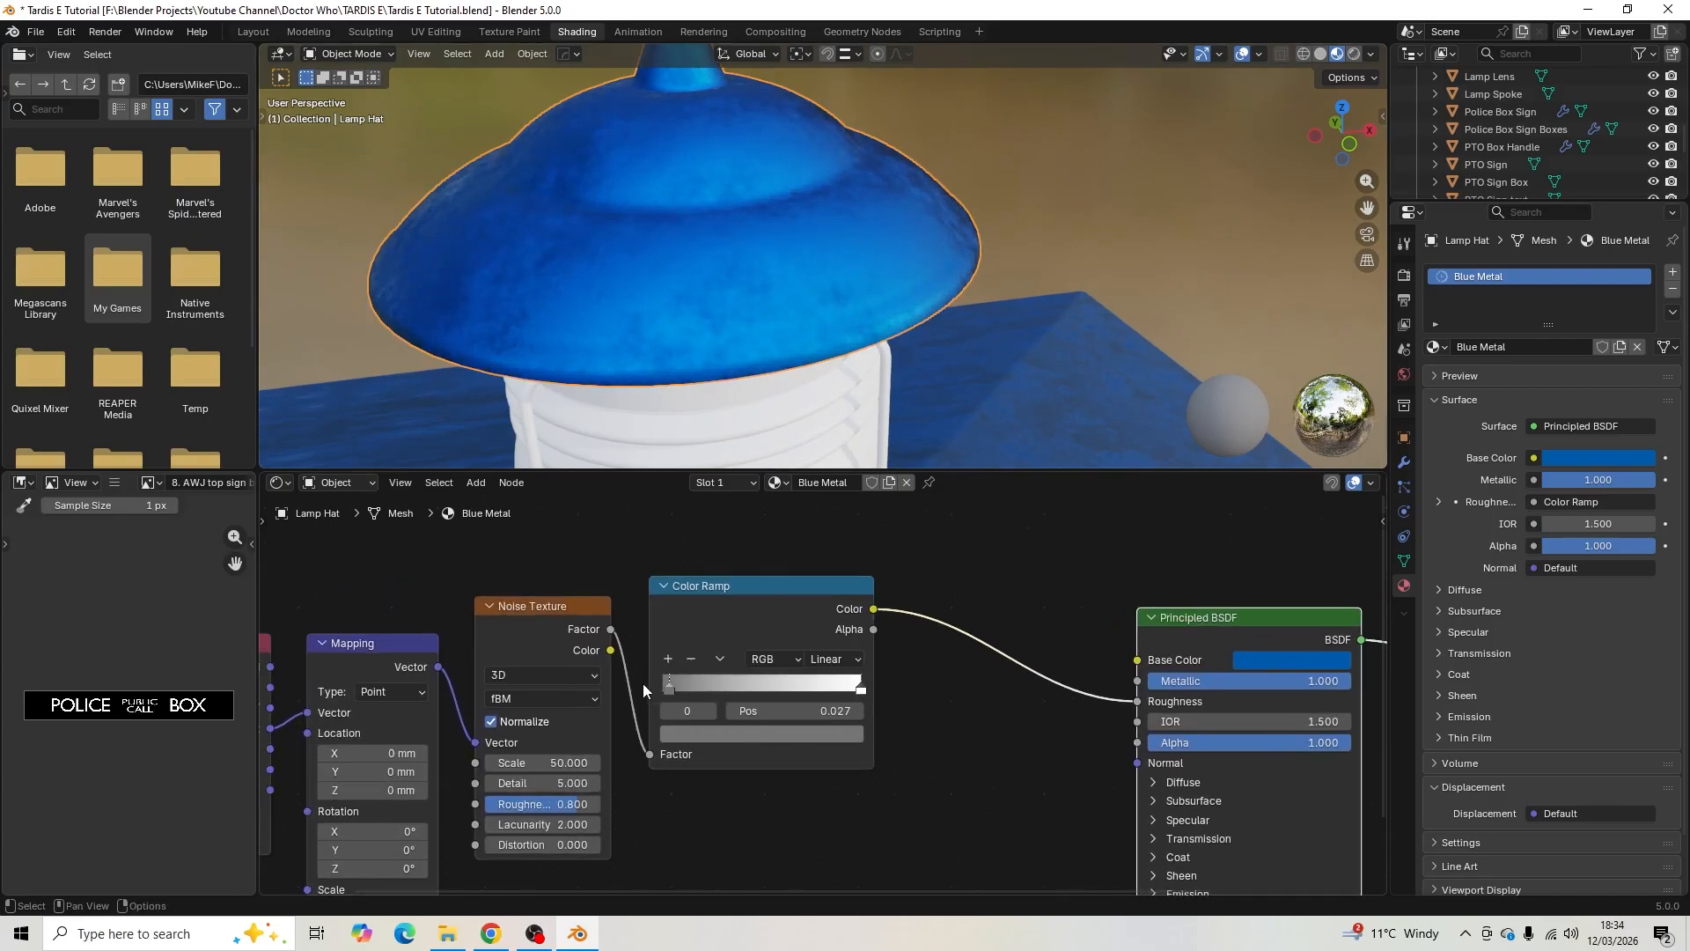
drag(861, 689, 809, 674)
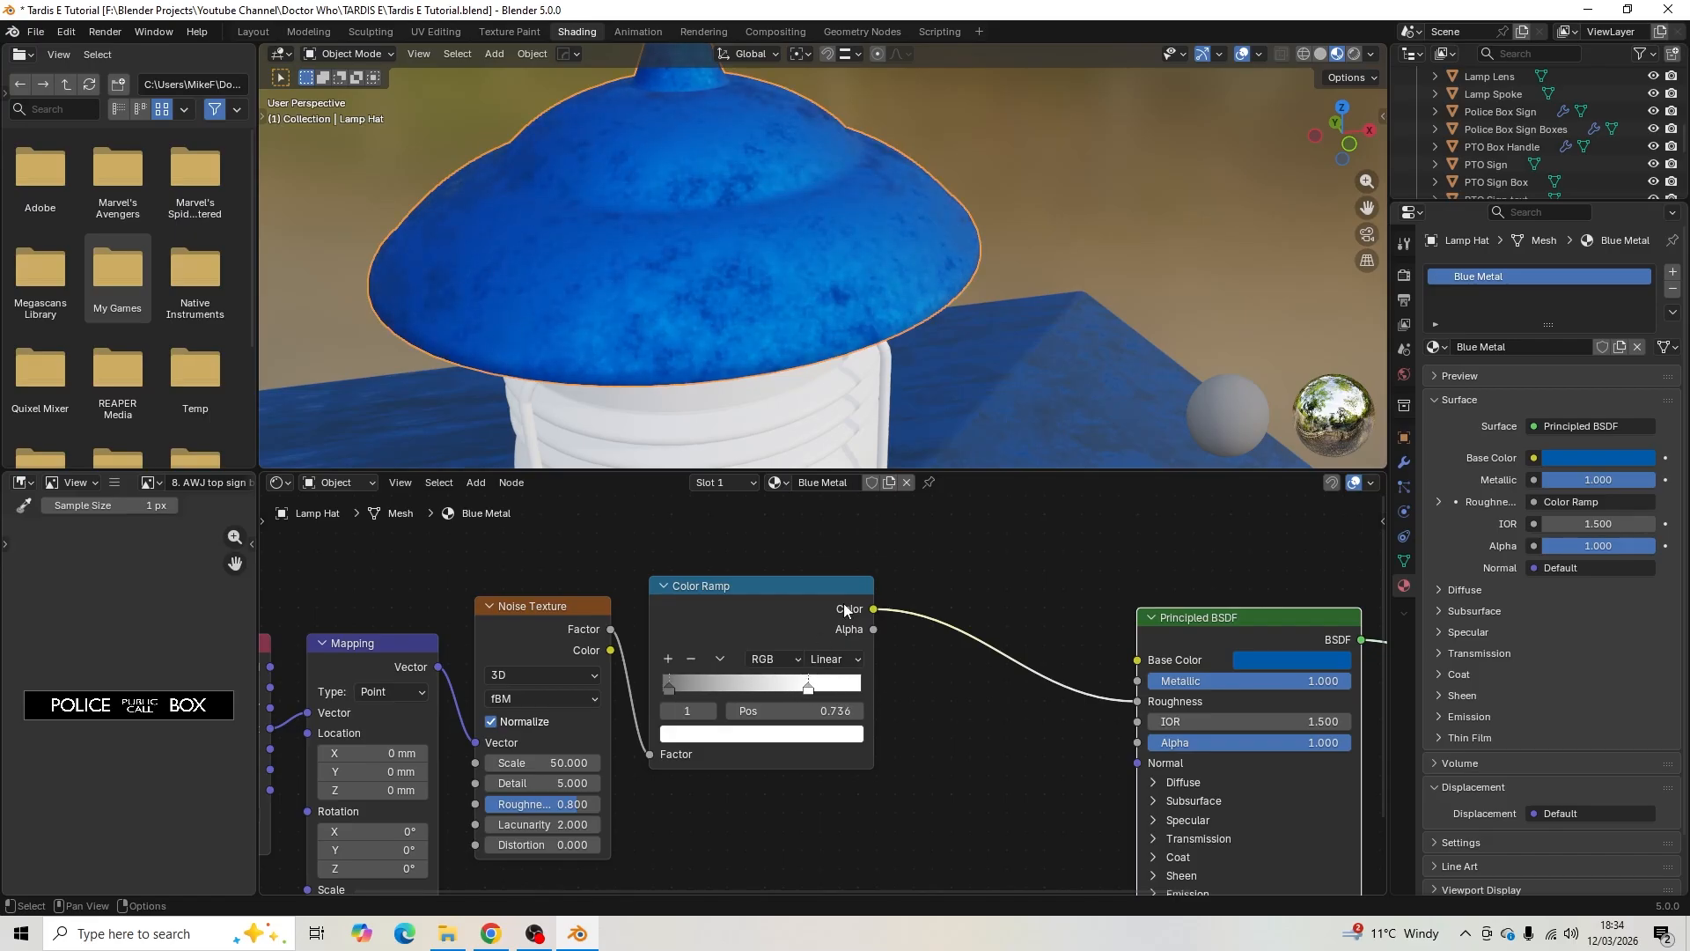
- Add a Bump node, feeding the noise Factor into its Height and its Normal into the Principled BSDF's Normal
scroll(915, 310, down, 4)
middle_drag(916, 310, 890, 385)
scroll(909, 771, down, 2)
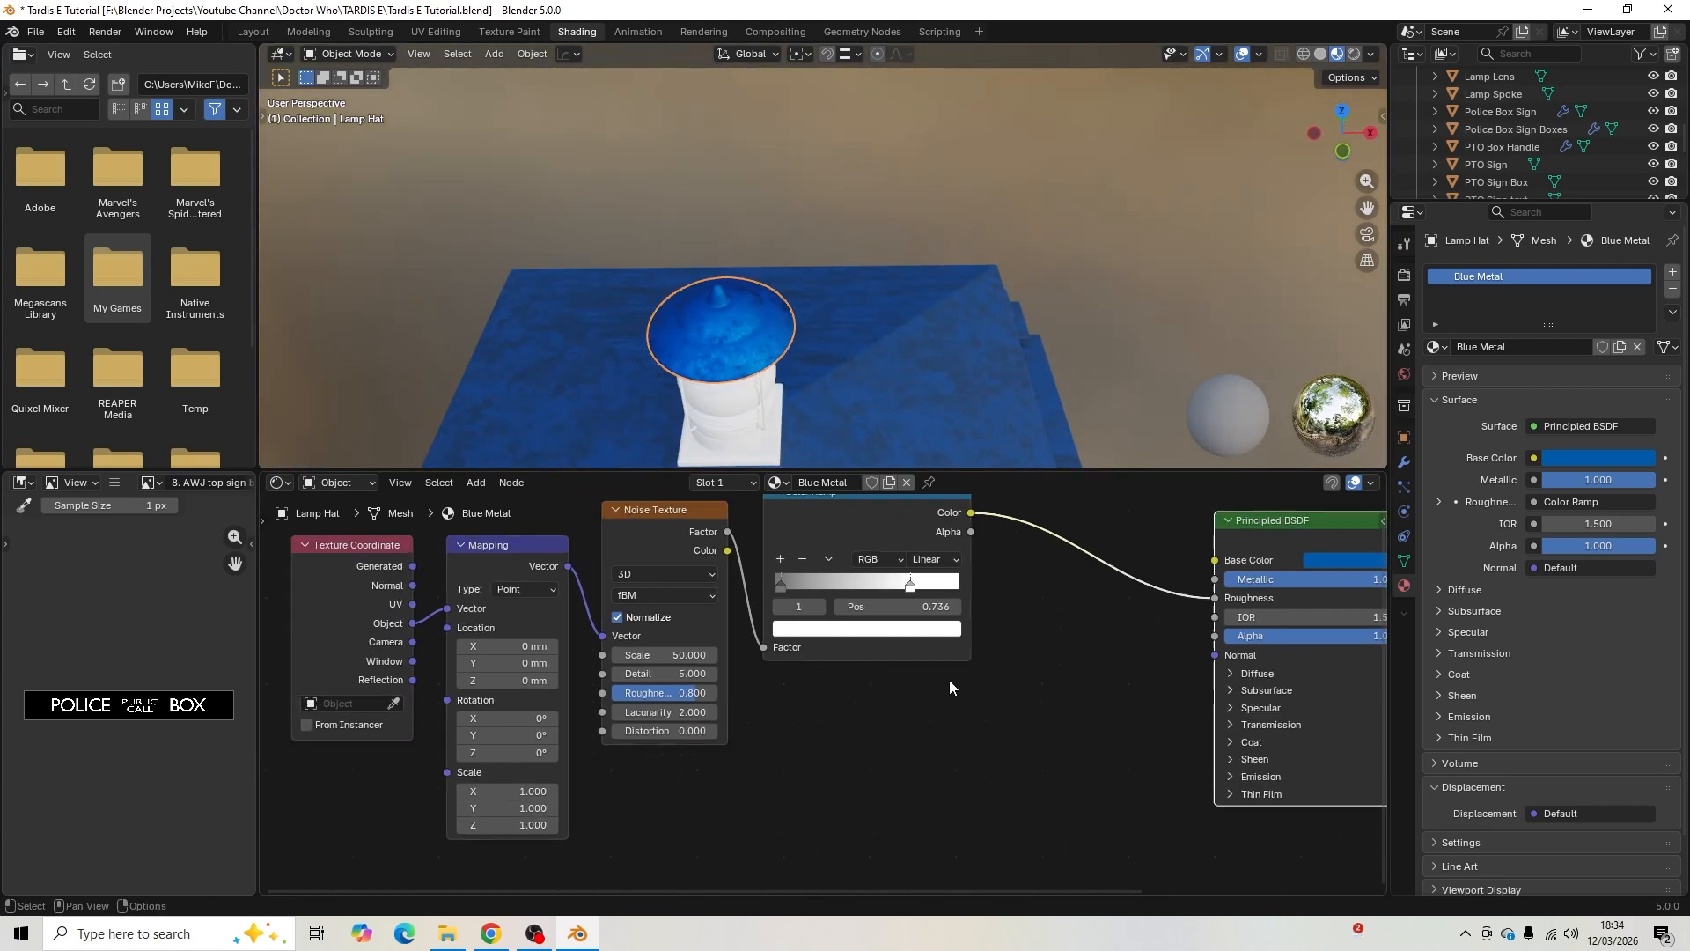
key(shift+a)
text(bump)
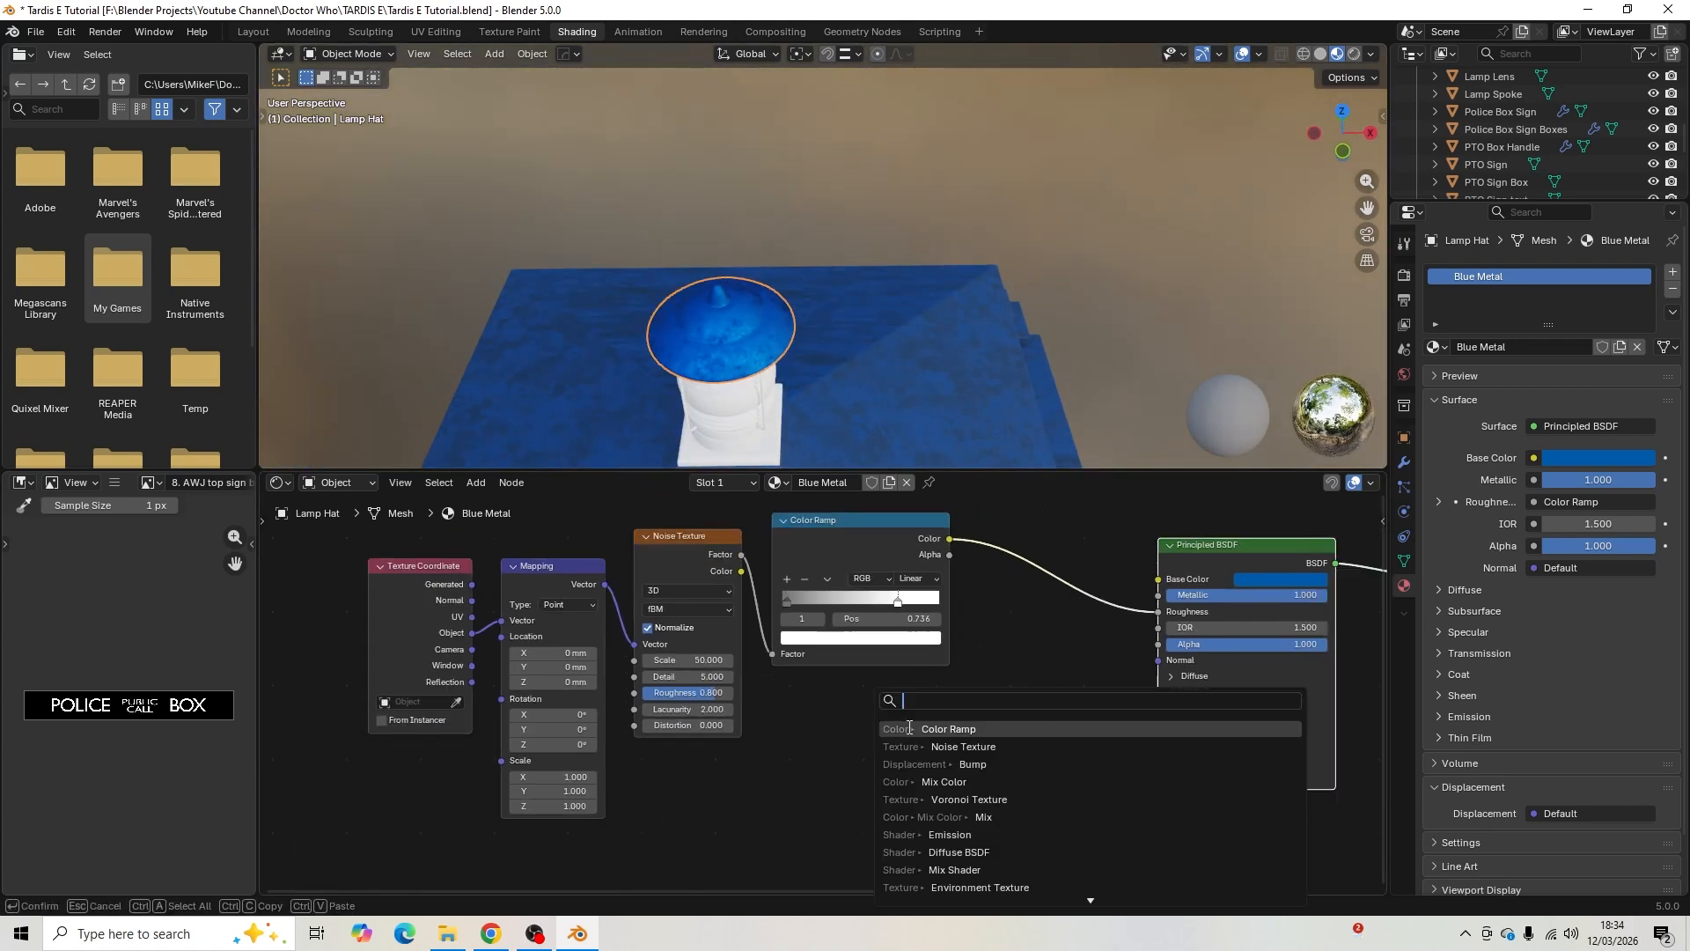
click(942, 772)
click(818, 702)
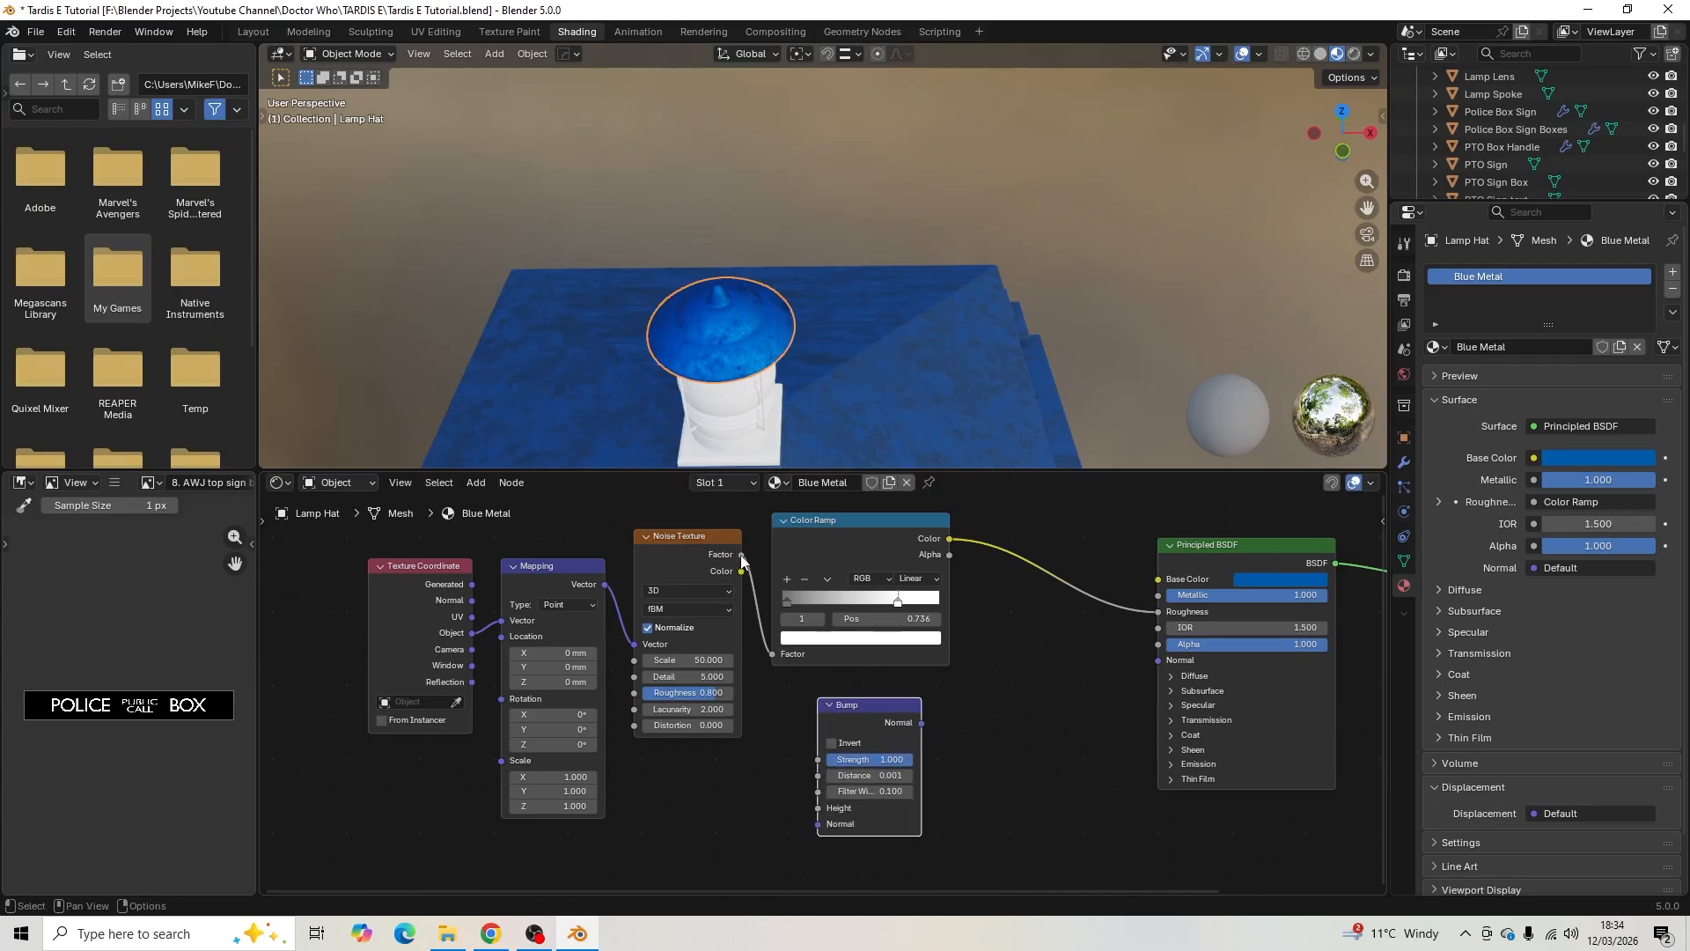
drag(742, 555, 818, 807)
drag(922, 723, 1157, 665)
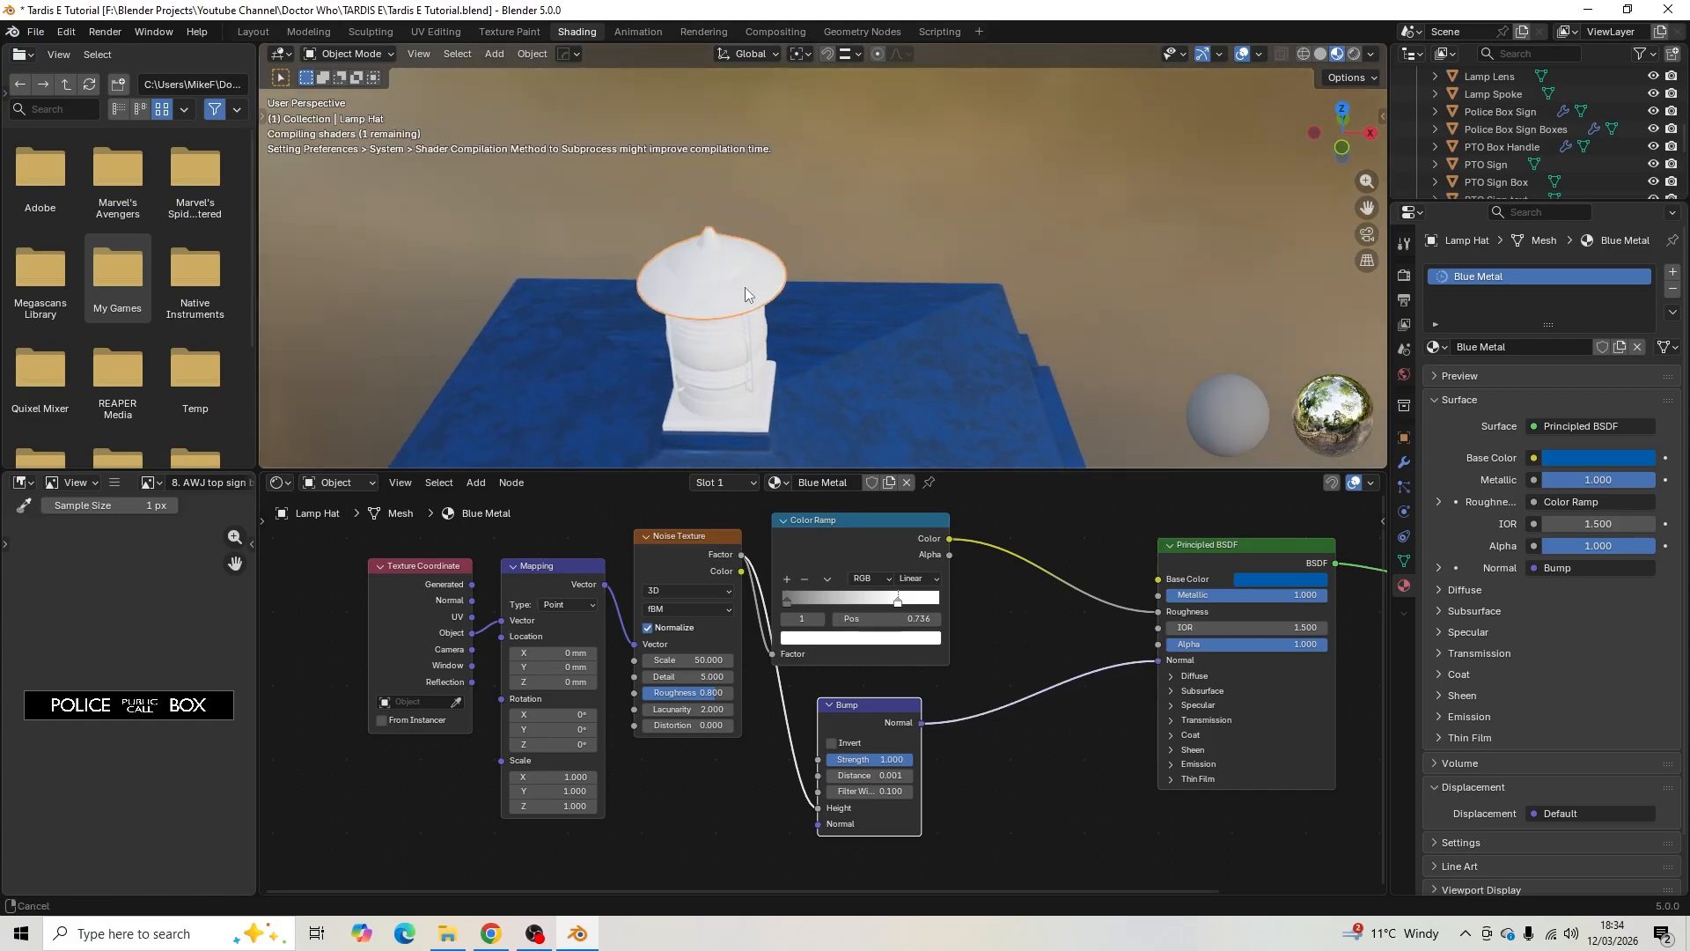
- Inspect the bump effect on the lamp hat and set the Bump node's Strength to 0.6
scroll(767, 301, up, 8)
shift+middle_drag(775, 304, 865, 252)
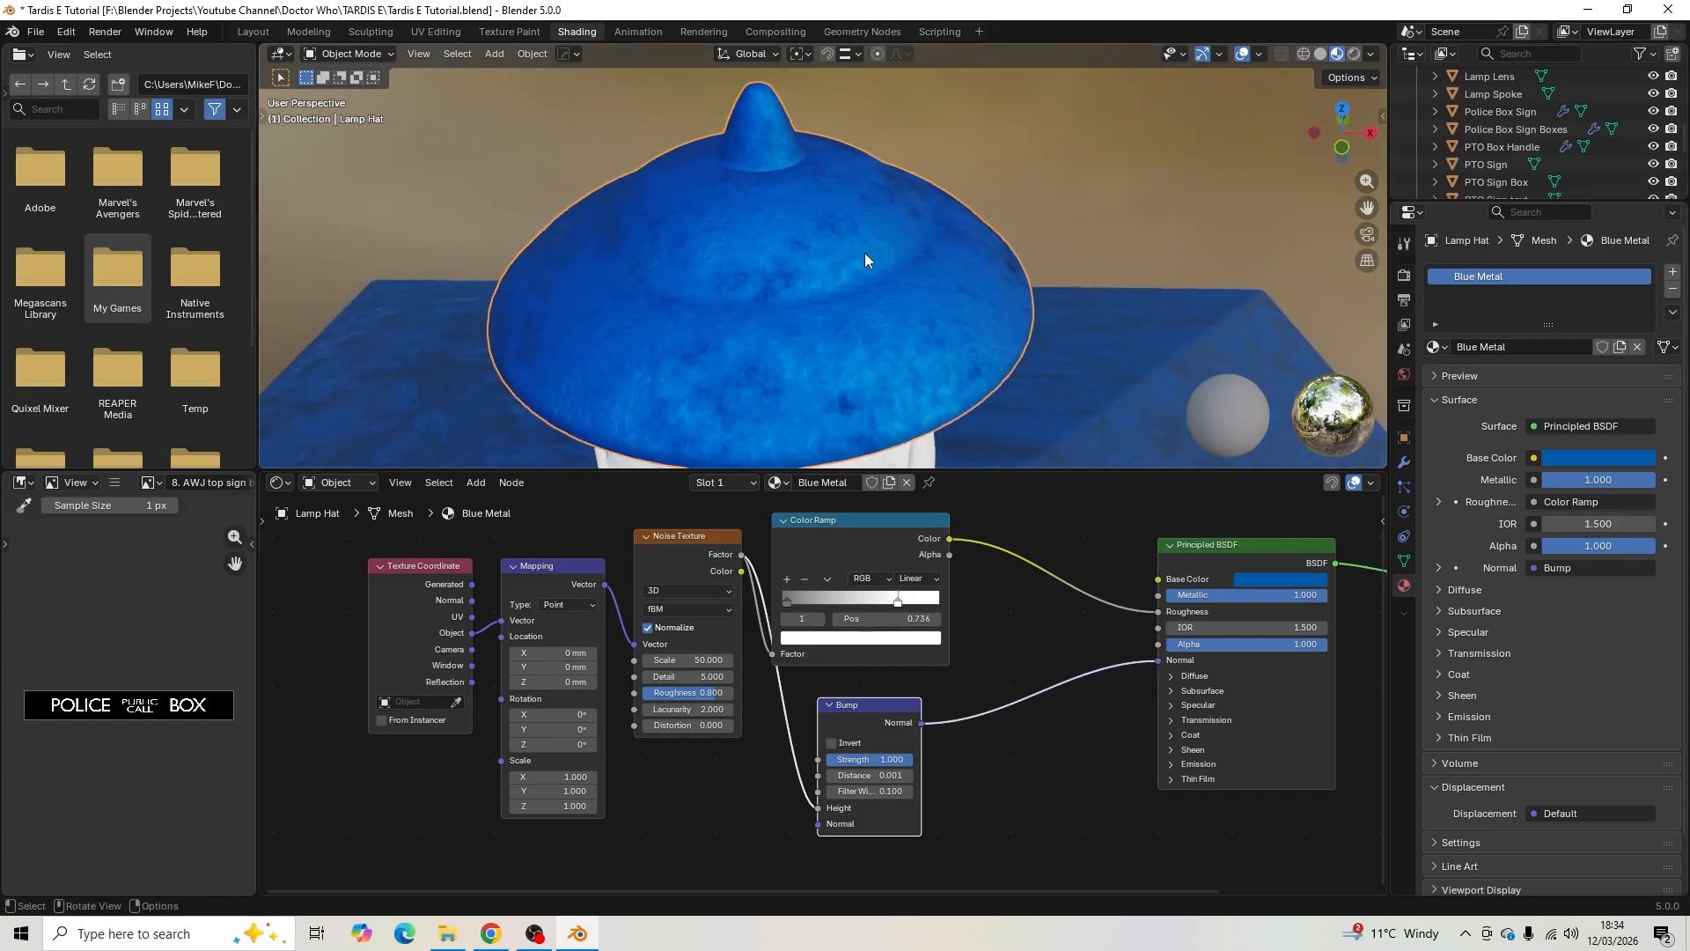
scroll(864, 252, up, 1)
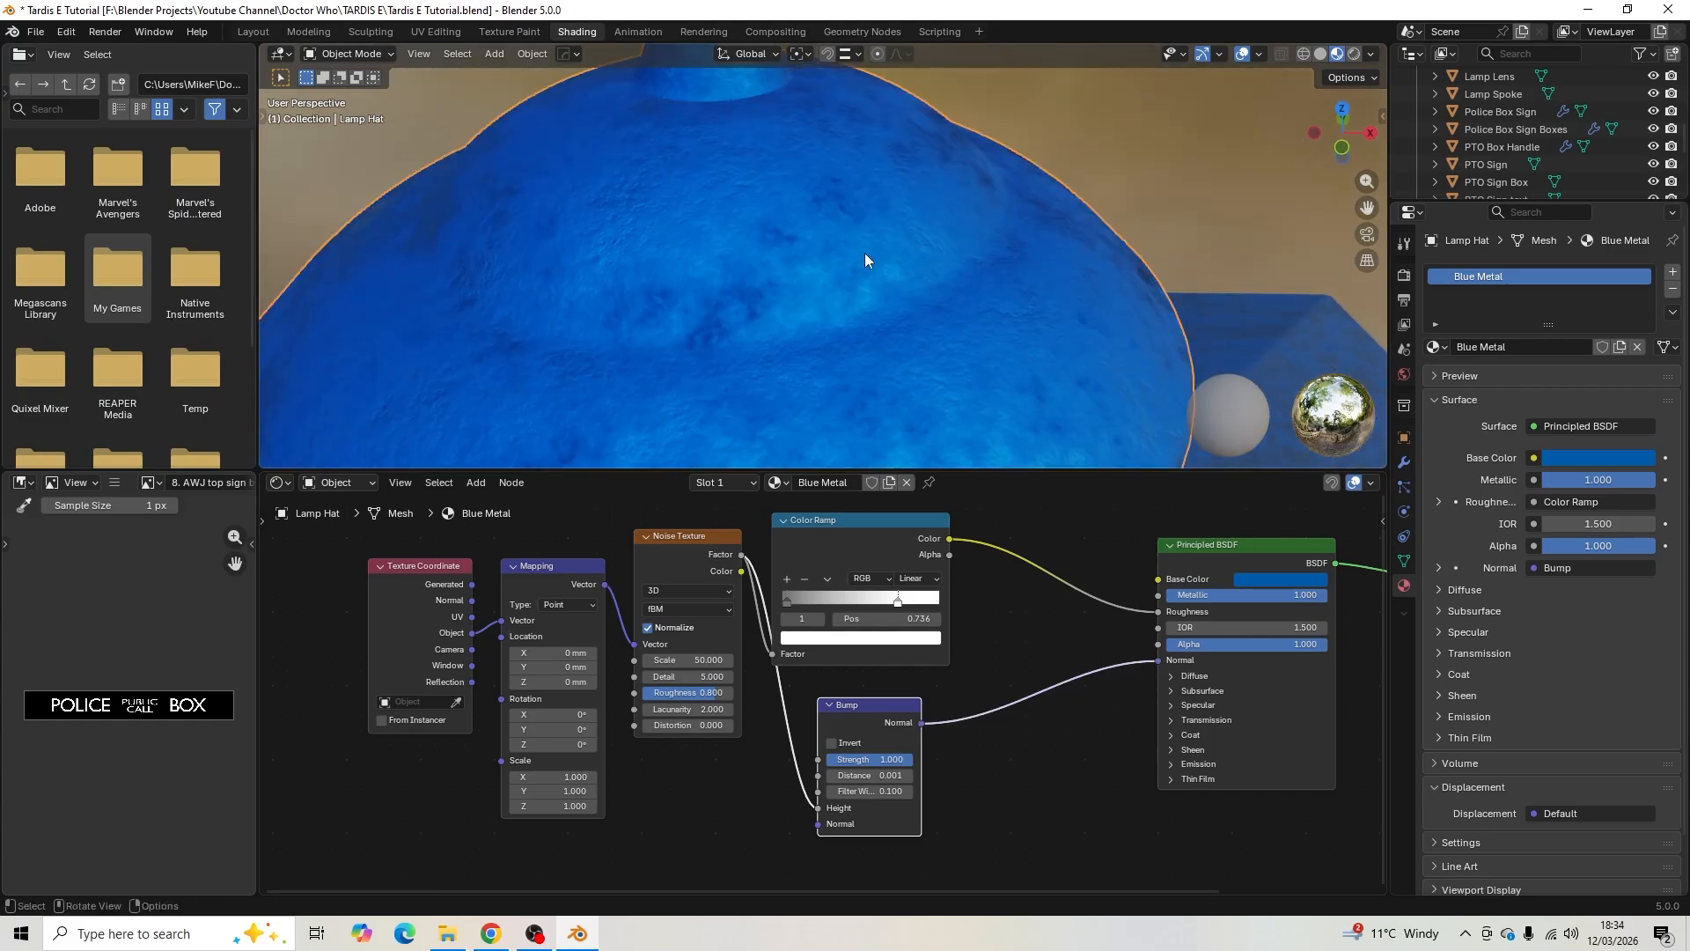
click(880, 759)
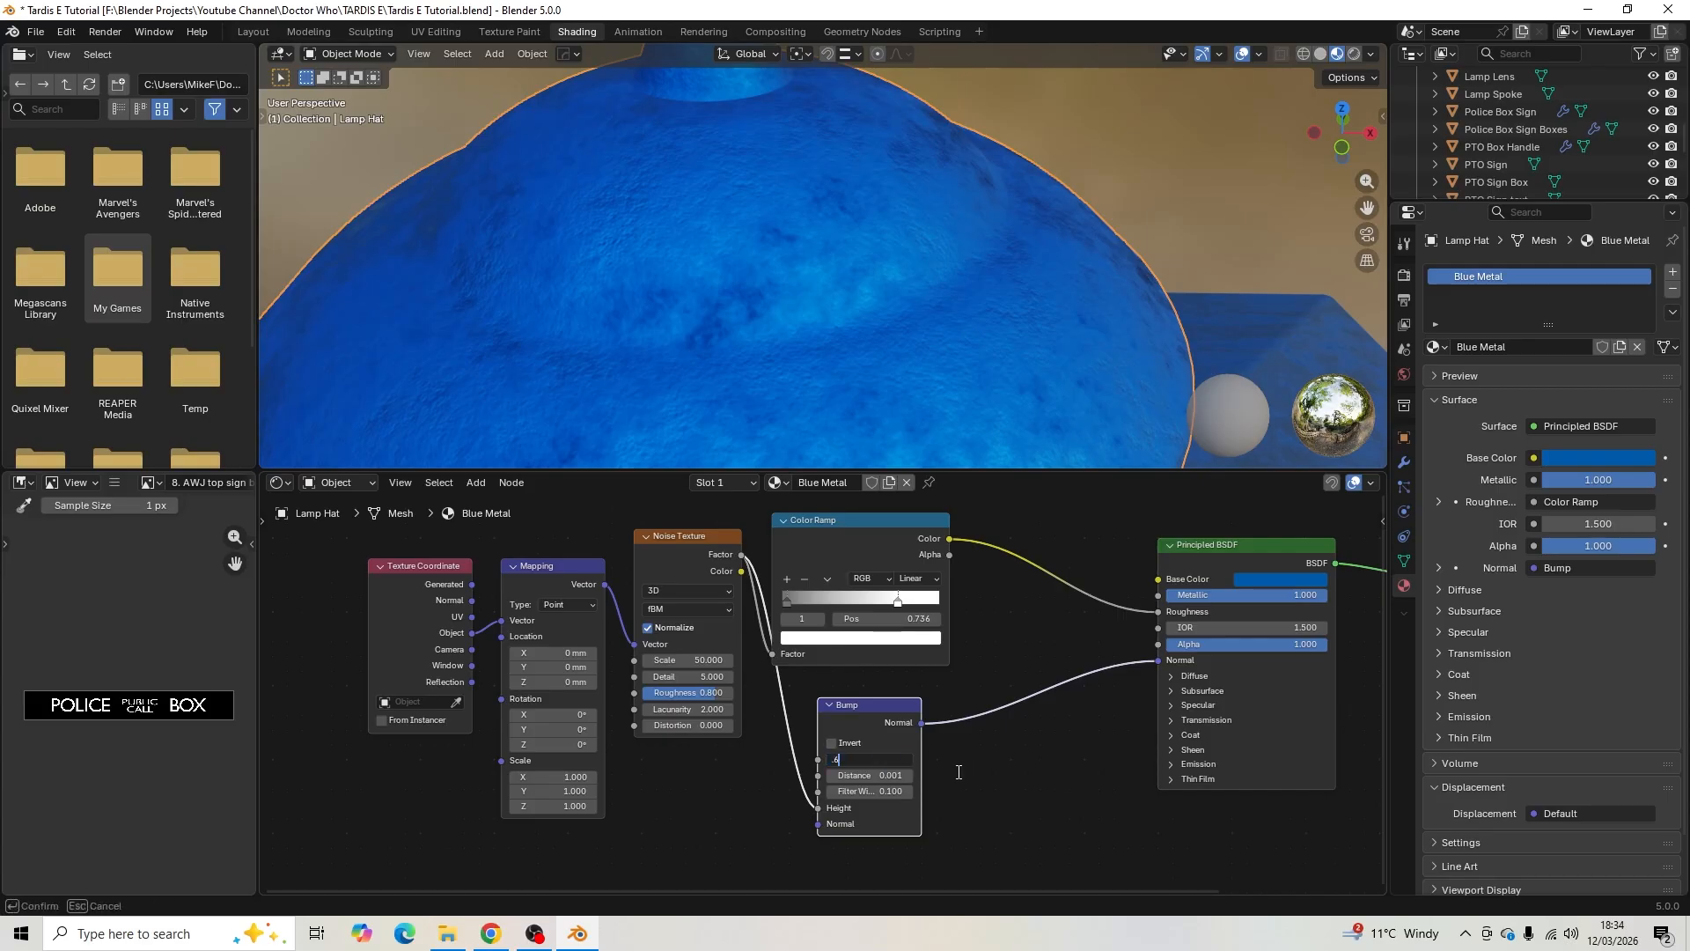
text(.6)
key(Return)
scroll(1005, 329, down, 5)
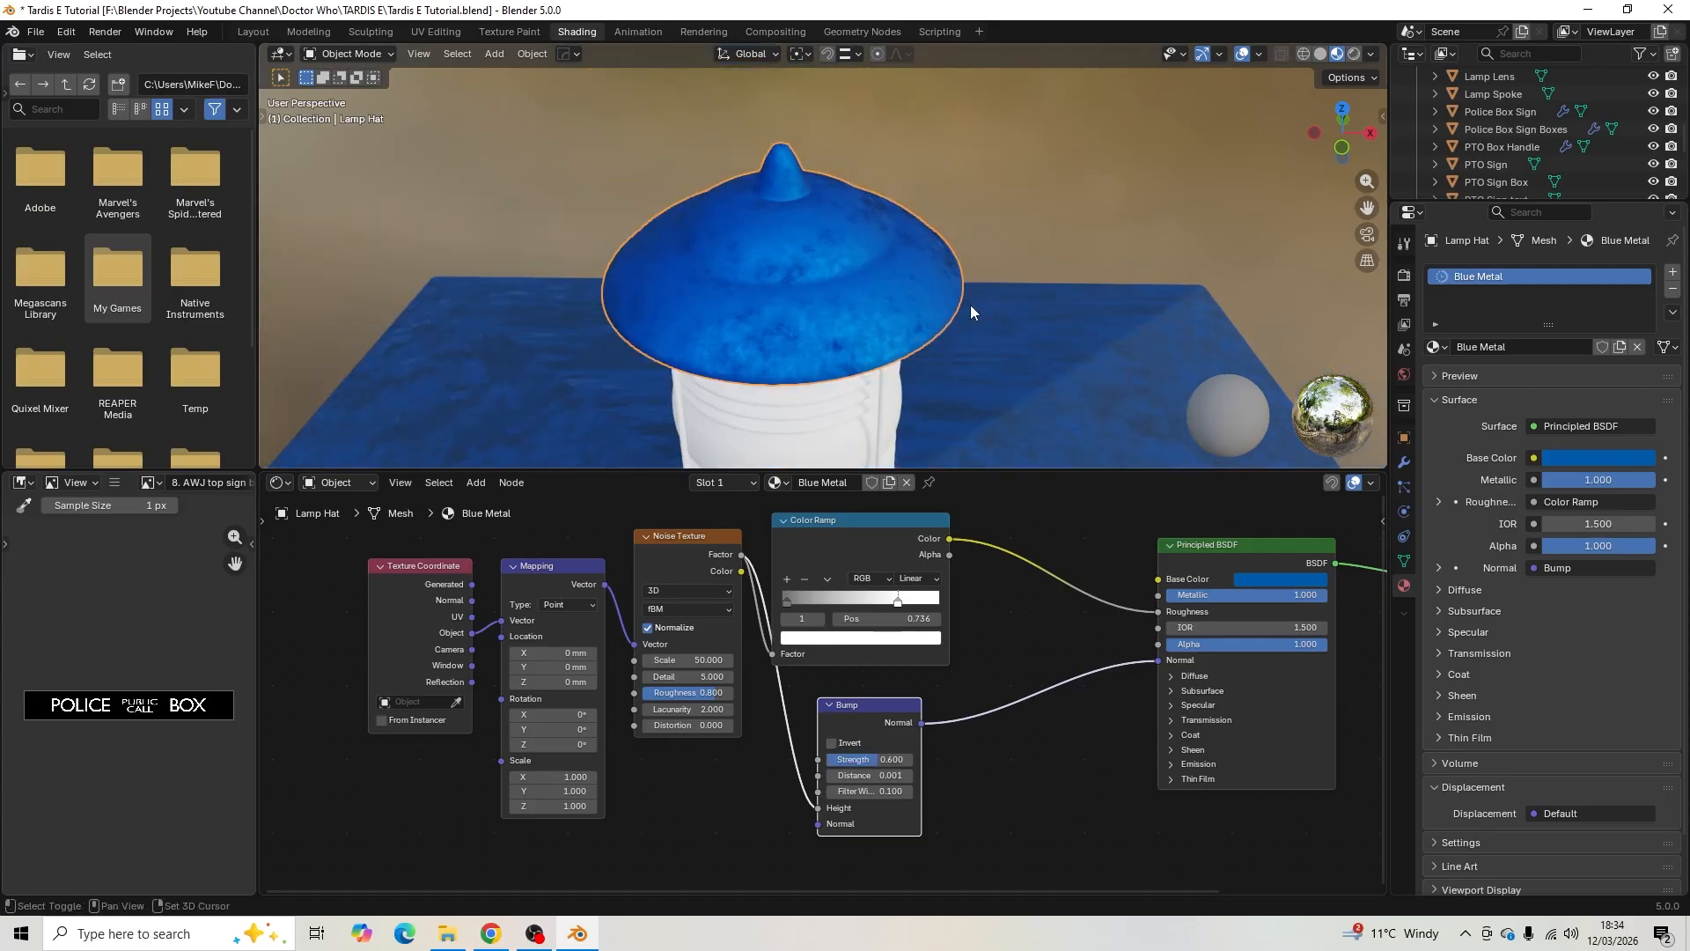
- Assign the existing Blue Metal material to the lamp spokes and to the cylindrical lamp housing
mouse_move(970, 304)
middle_down()
mouse_move(946, 280)
mouse_move(968, 262)
mouse_move(993, 273)
mouse_move(964, 287)
middle_up()
click(912, 195)
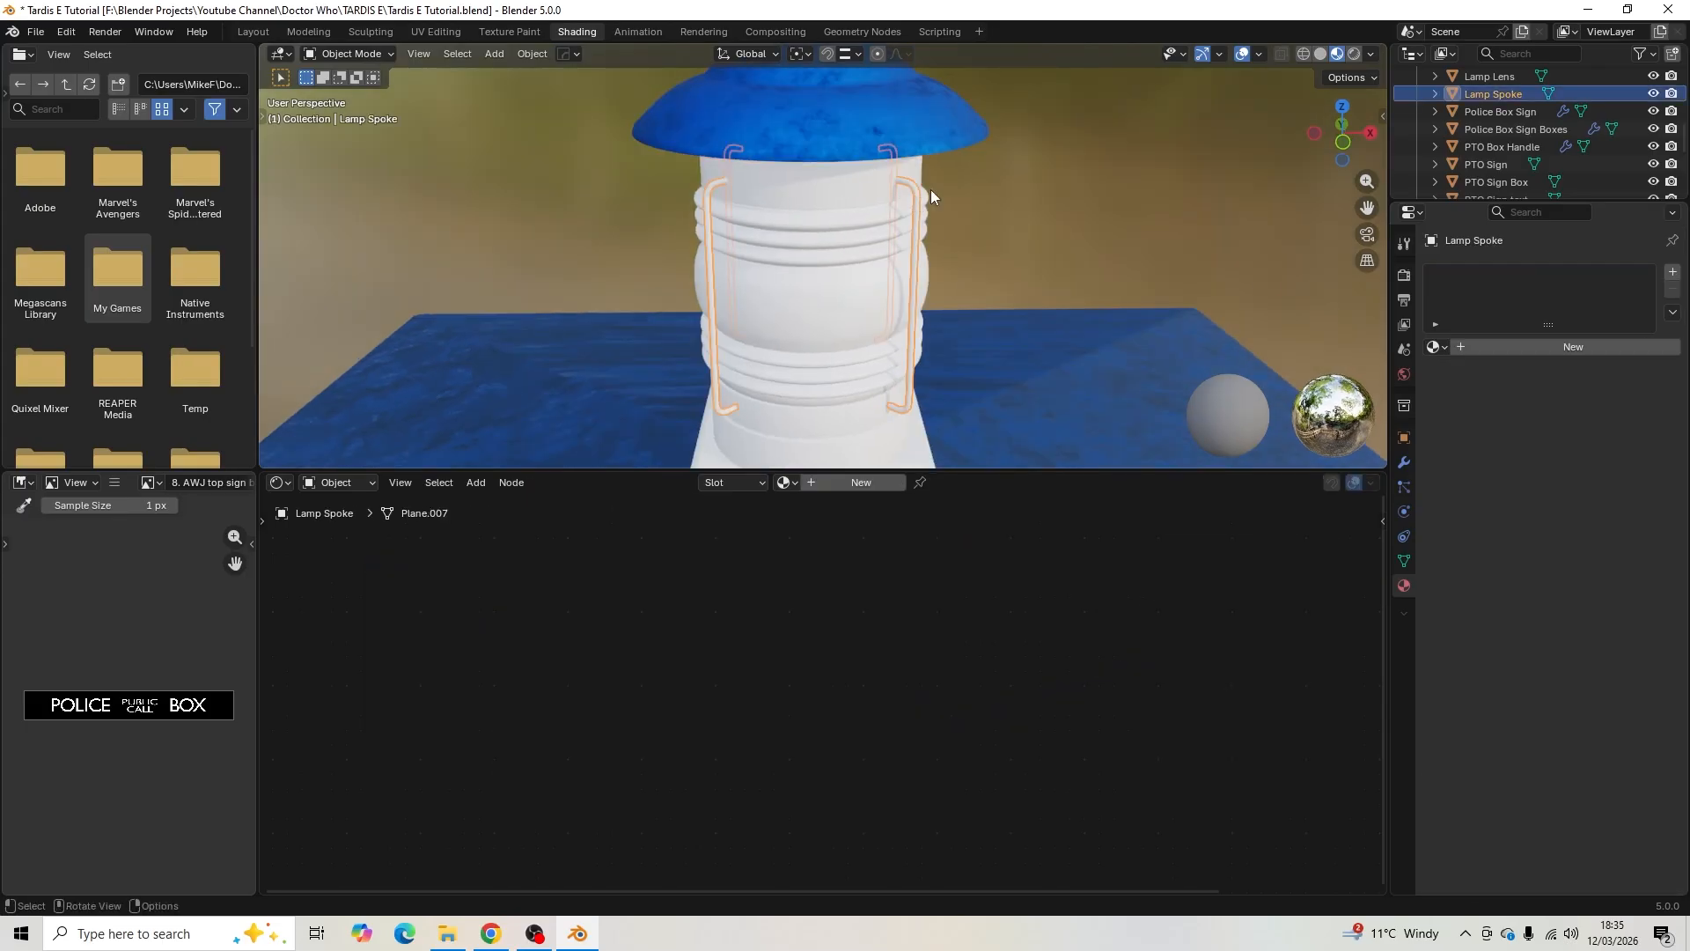
click(1435, 347)
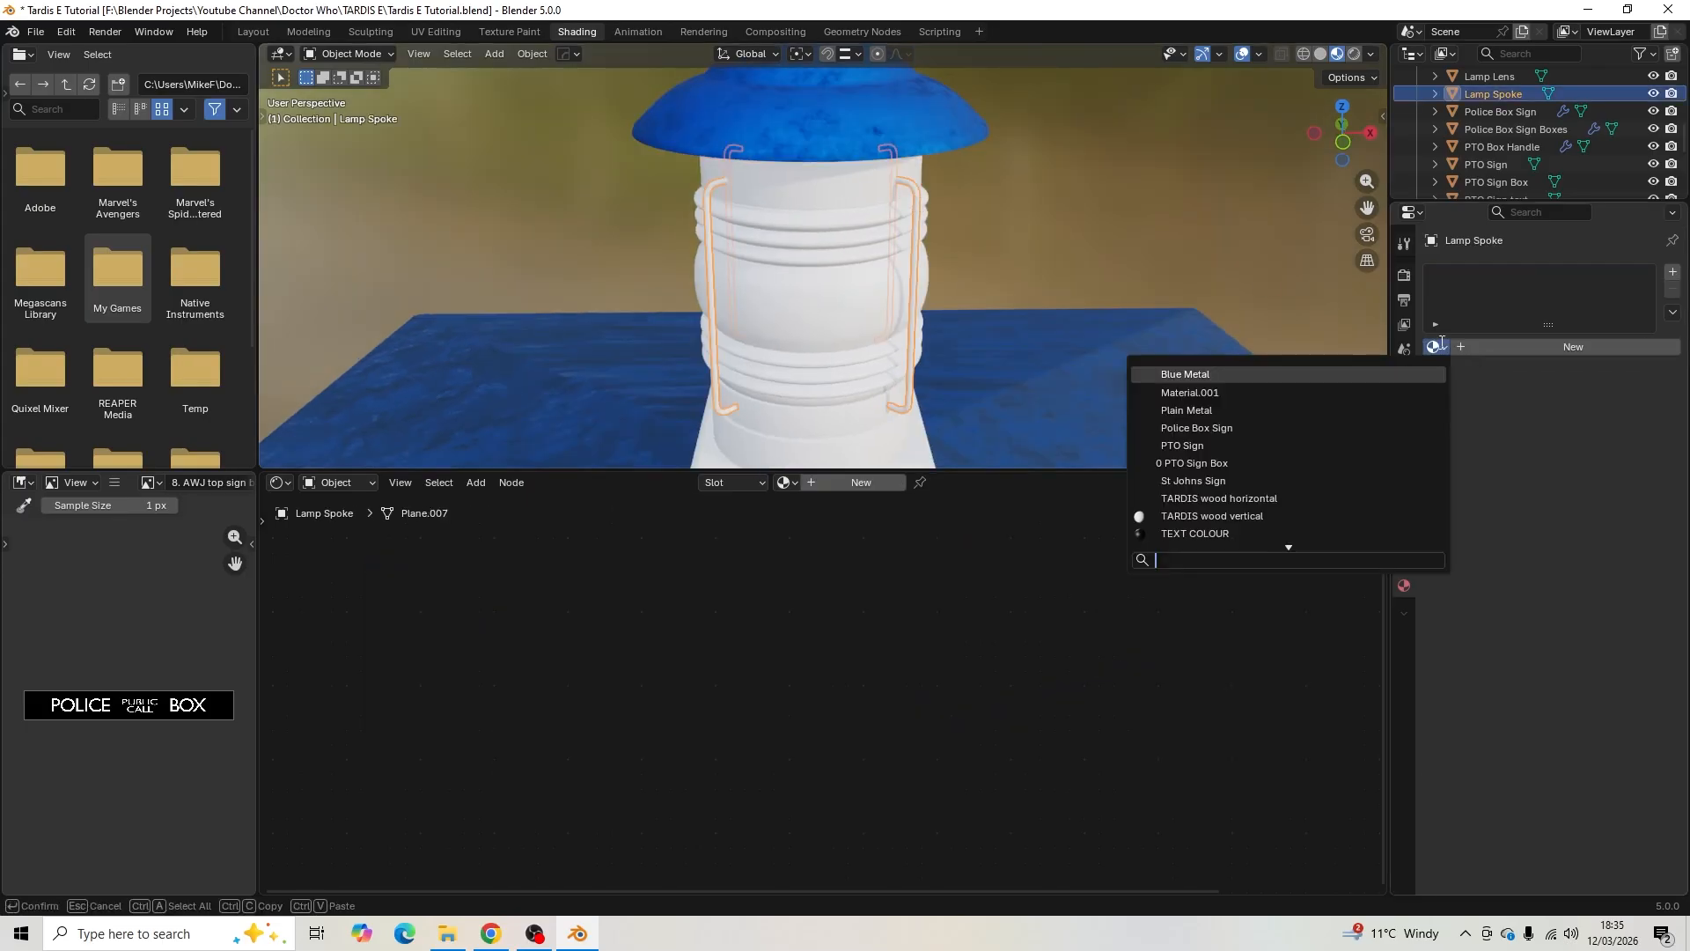
click(1280, 375)
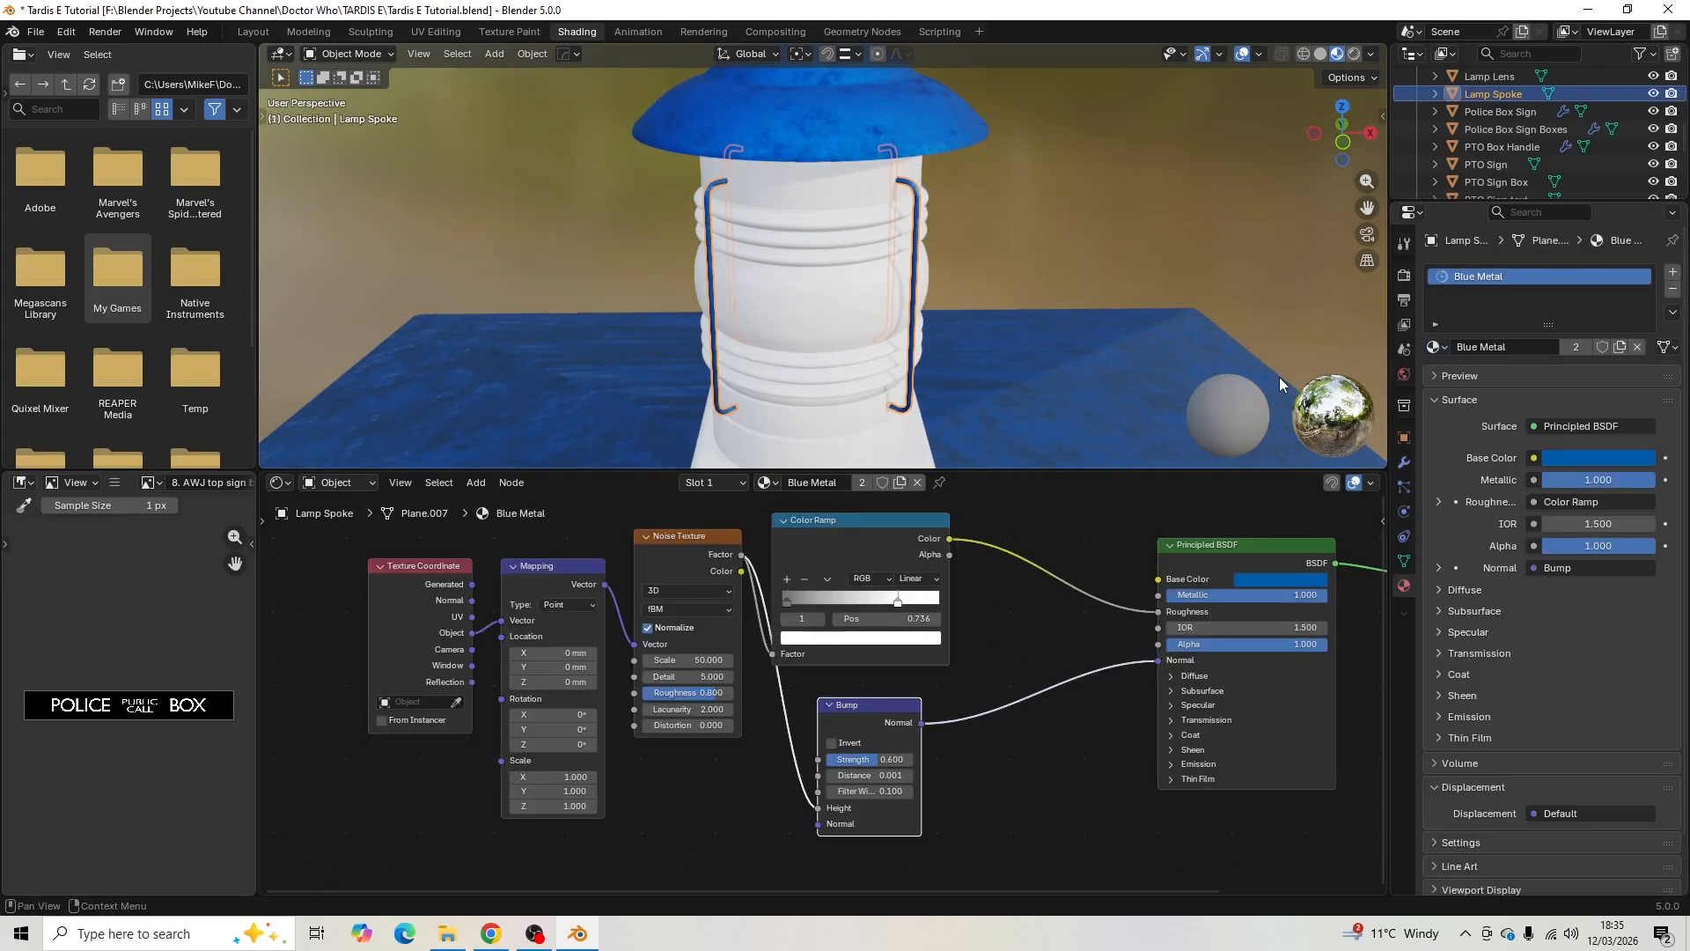
click(827, 191)
click(1435, 347)
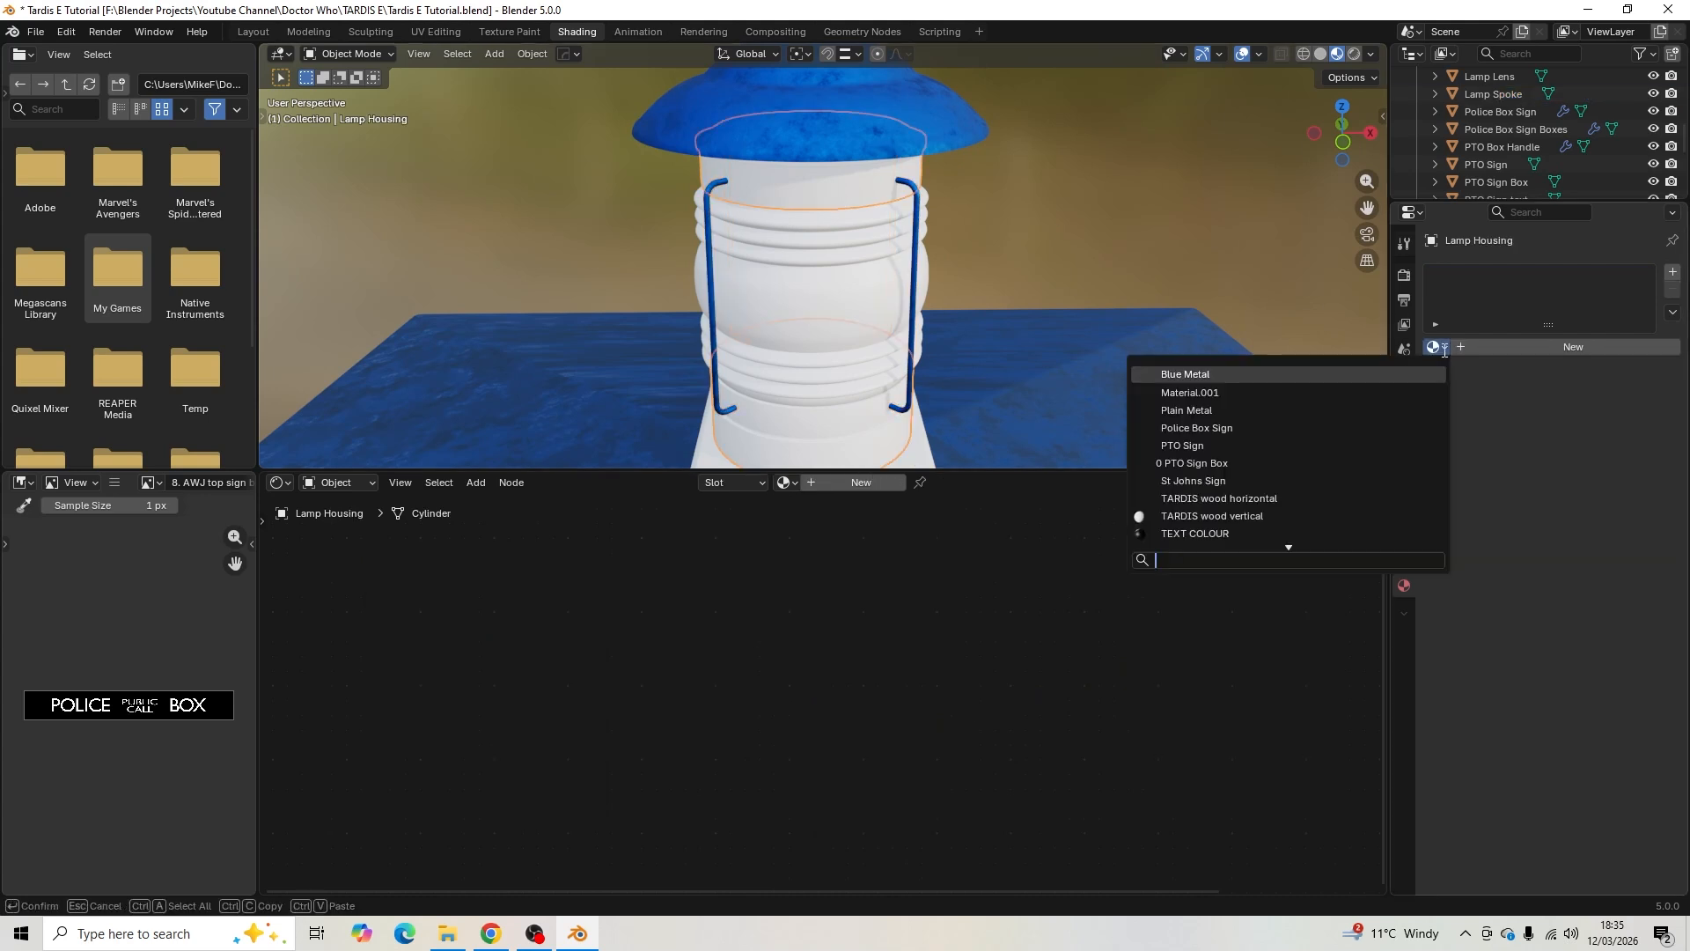
click(1401, 375)
scroll(873, 373, down, 2)
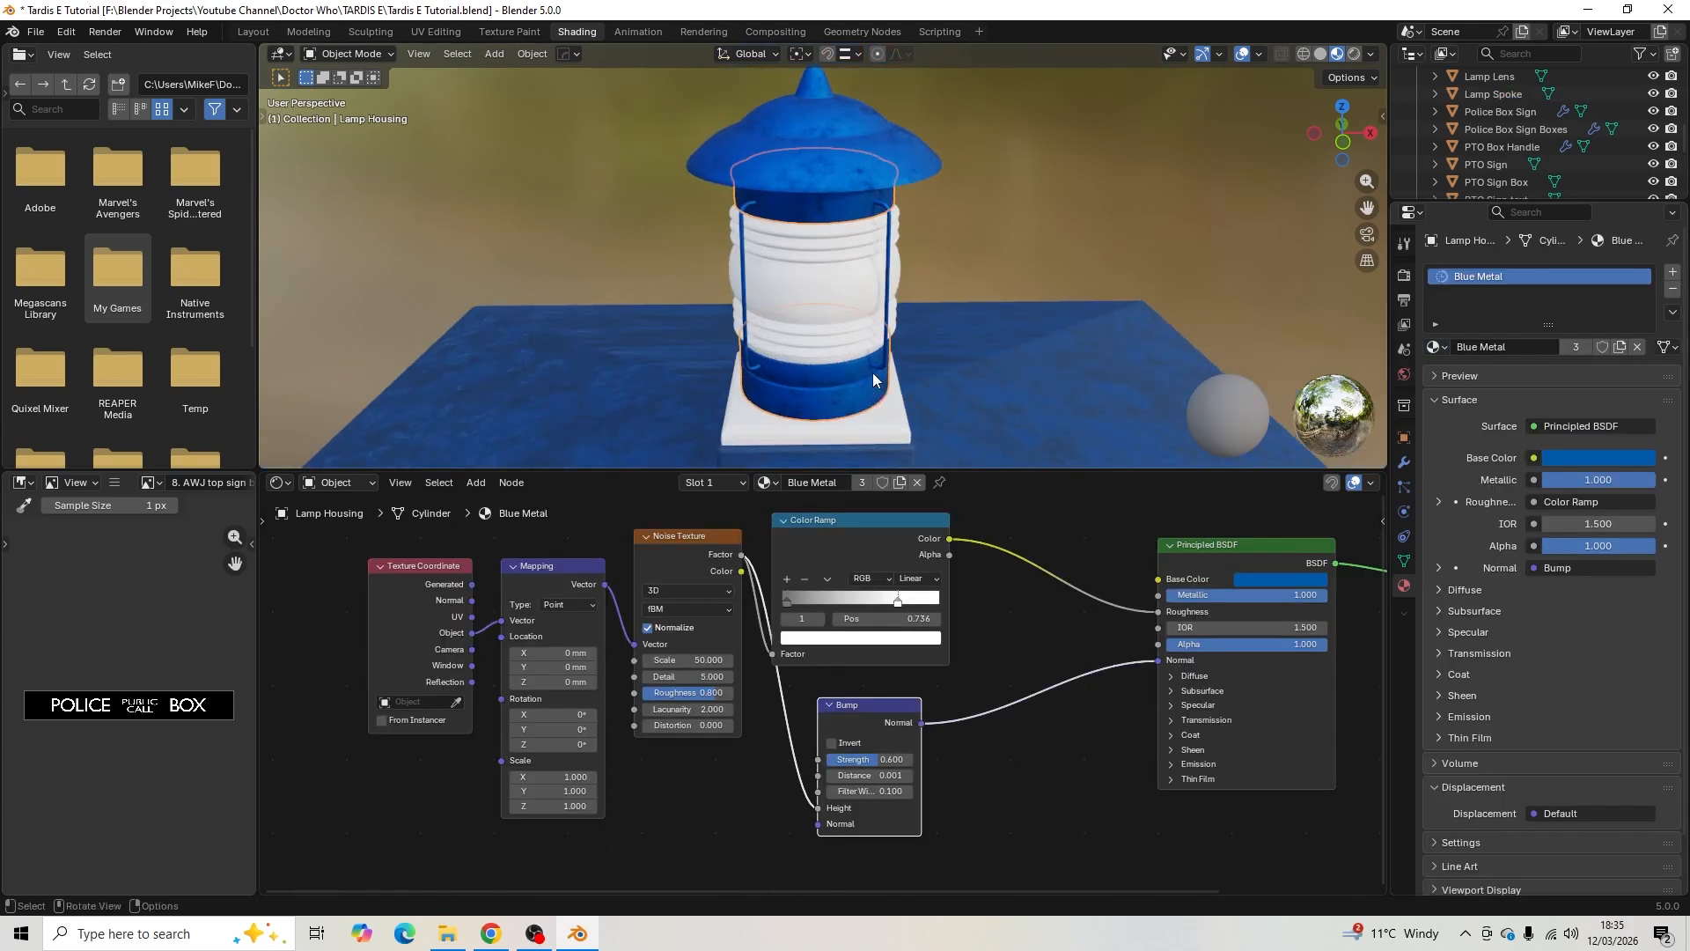
- Set the Blue Metal Base Color on the lamp hat to the lighter blue #2169A9FF
click(882, 416)
click(858, 160)
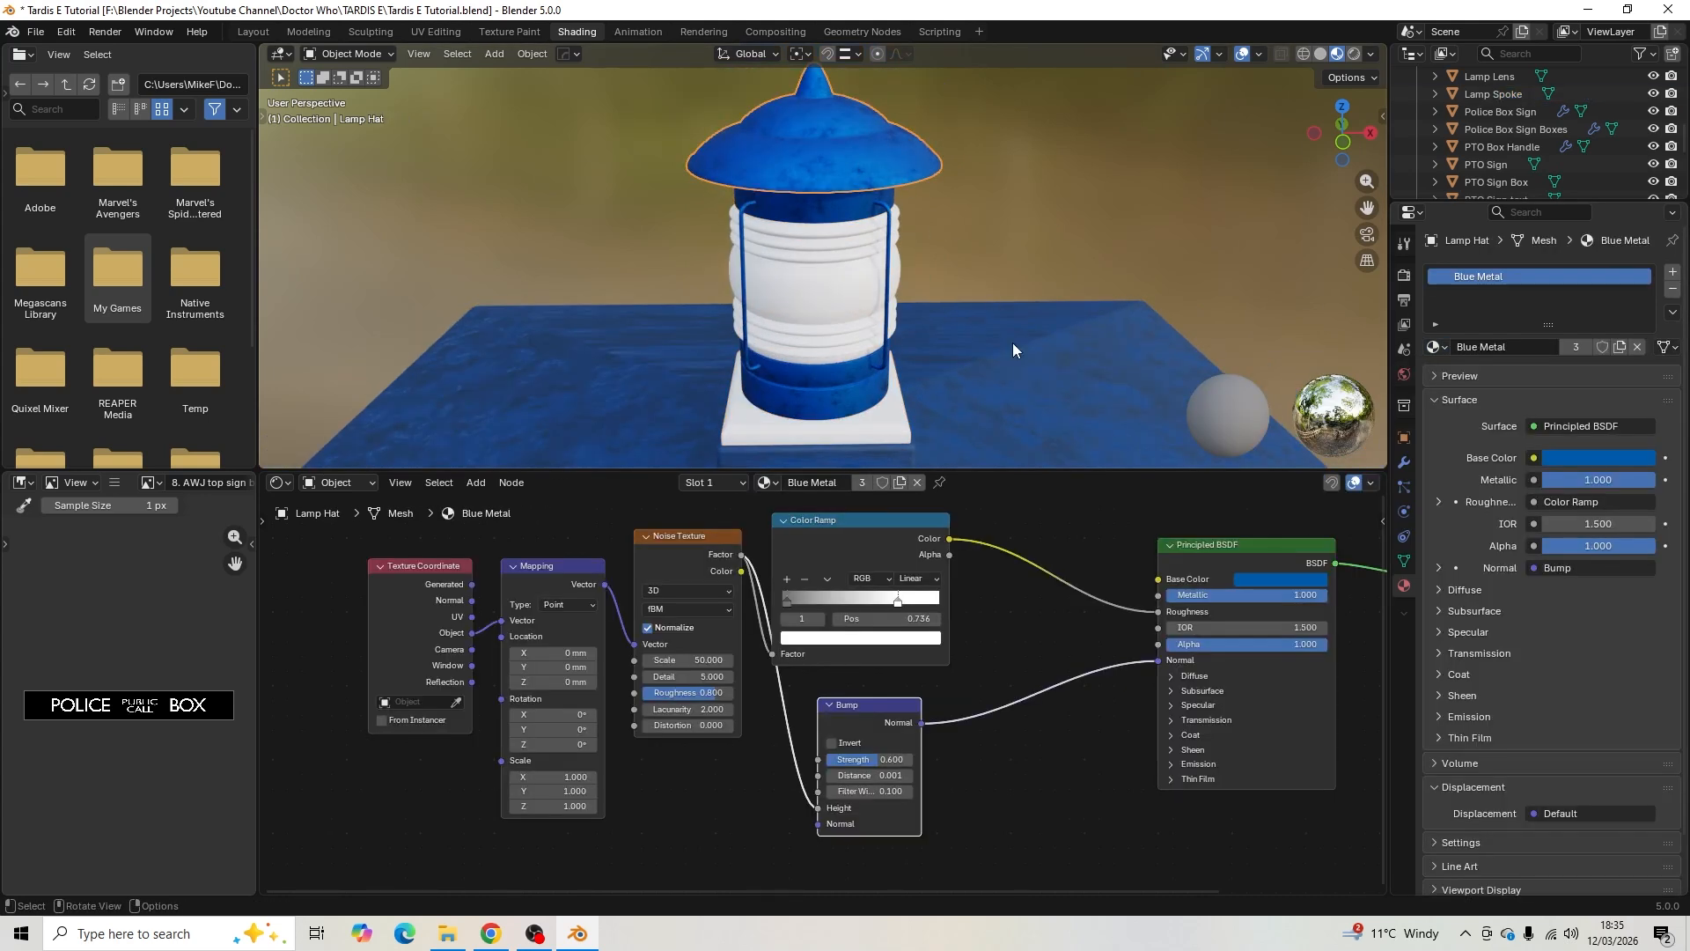
click(1277, 581)
drag(1355, 505, 1330, 506)
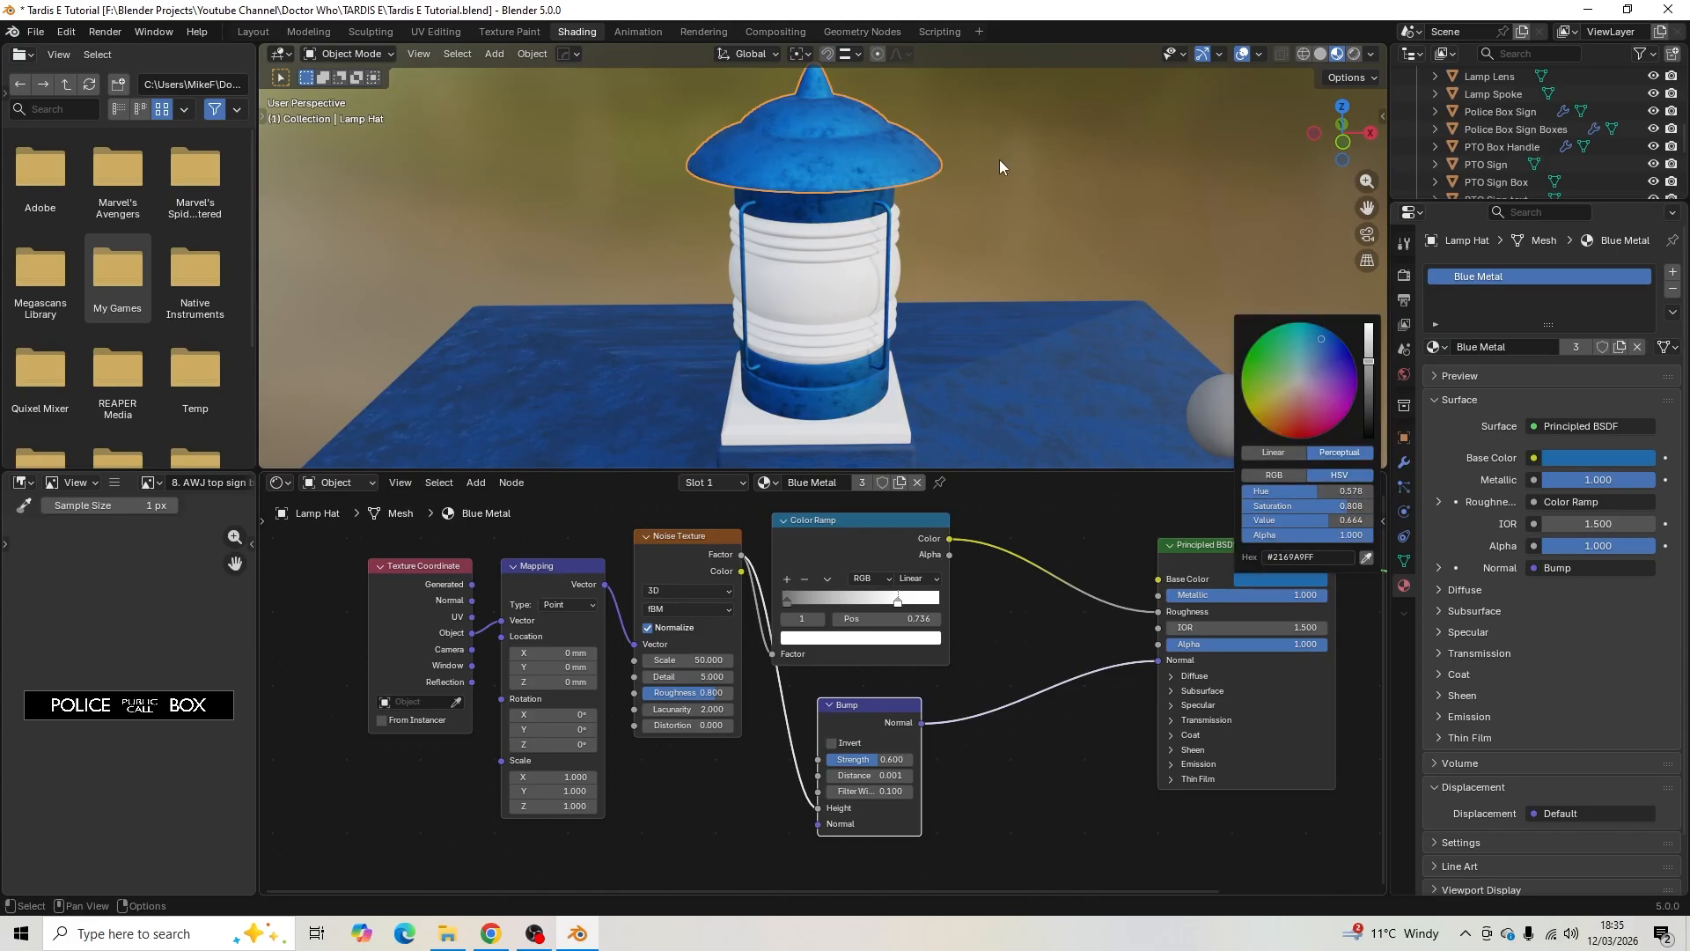
- Assign the Blue Metal material to the square lamp base and save the file
middle_drag(999, 160, 806, 306)
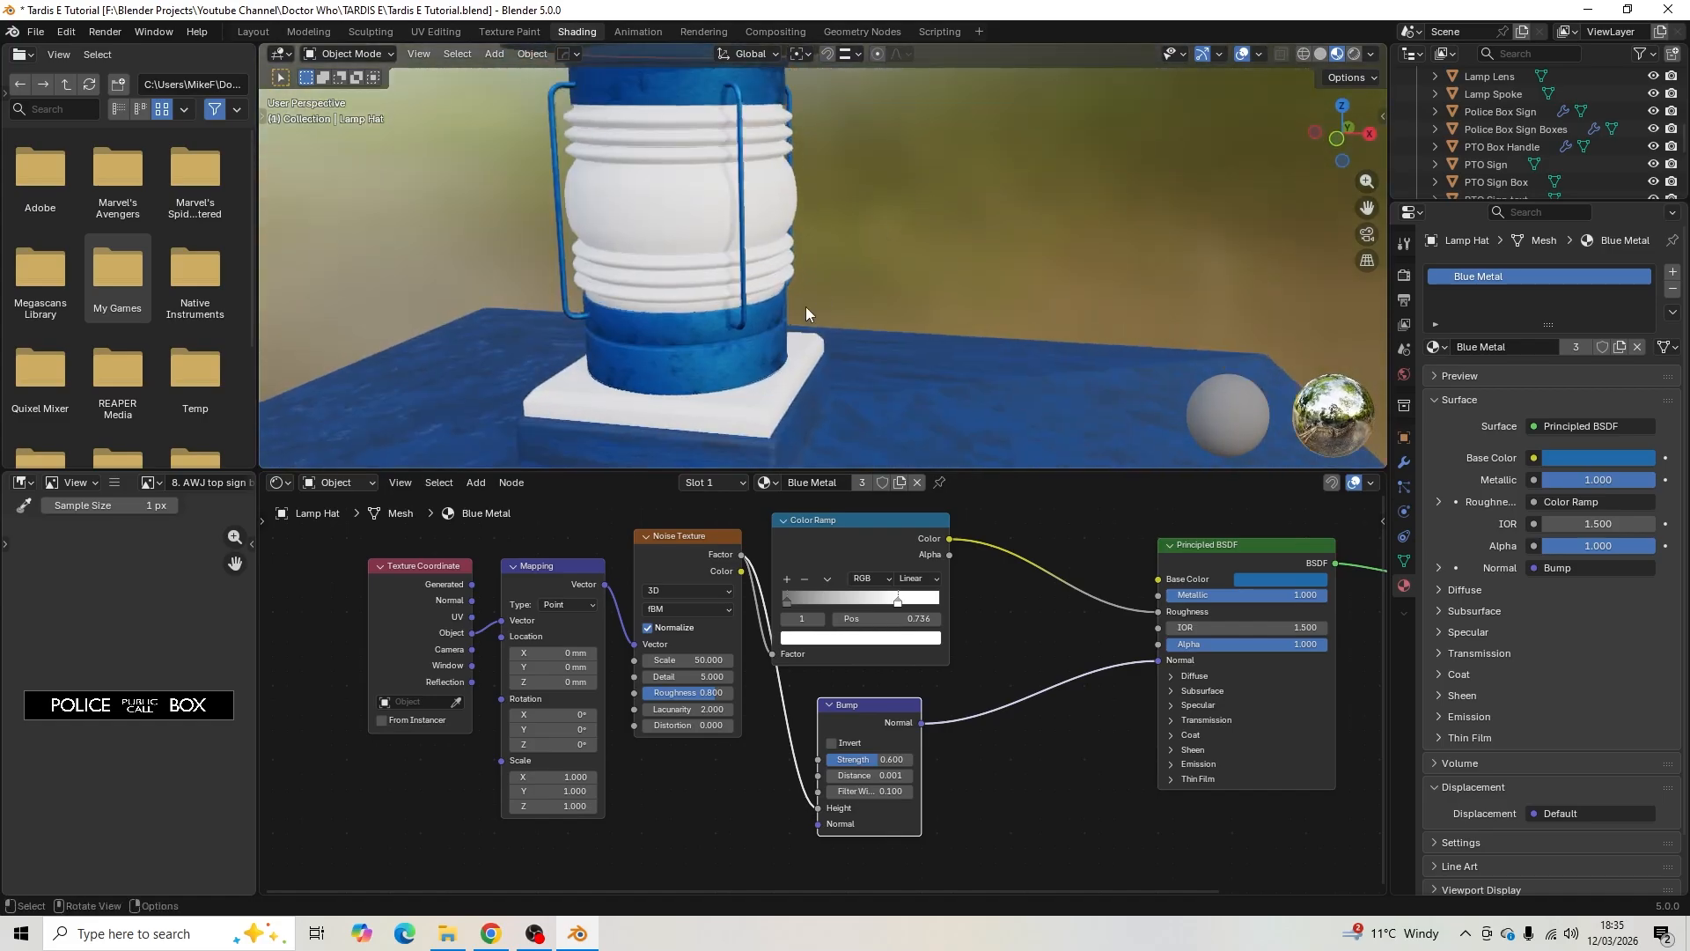
click(764, 403)
click(1436, 346)
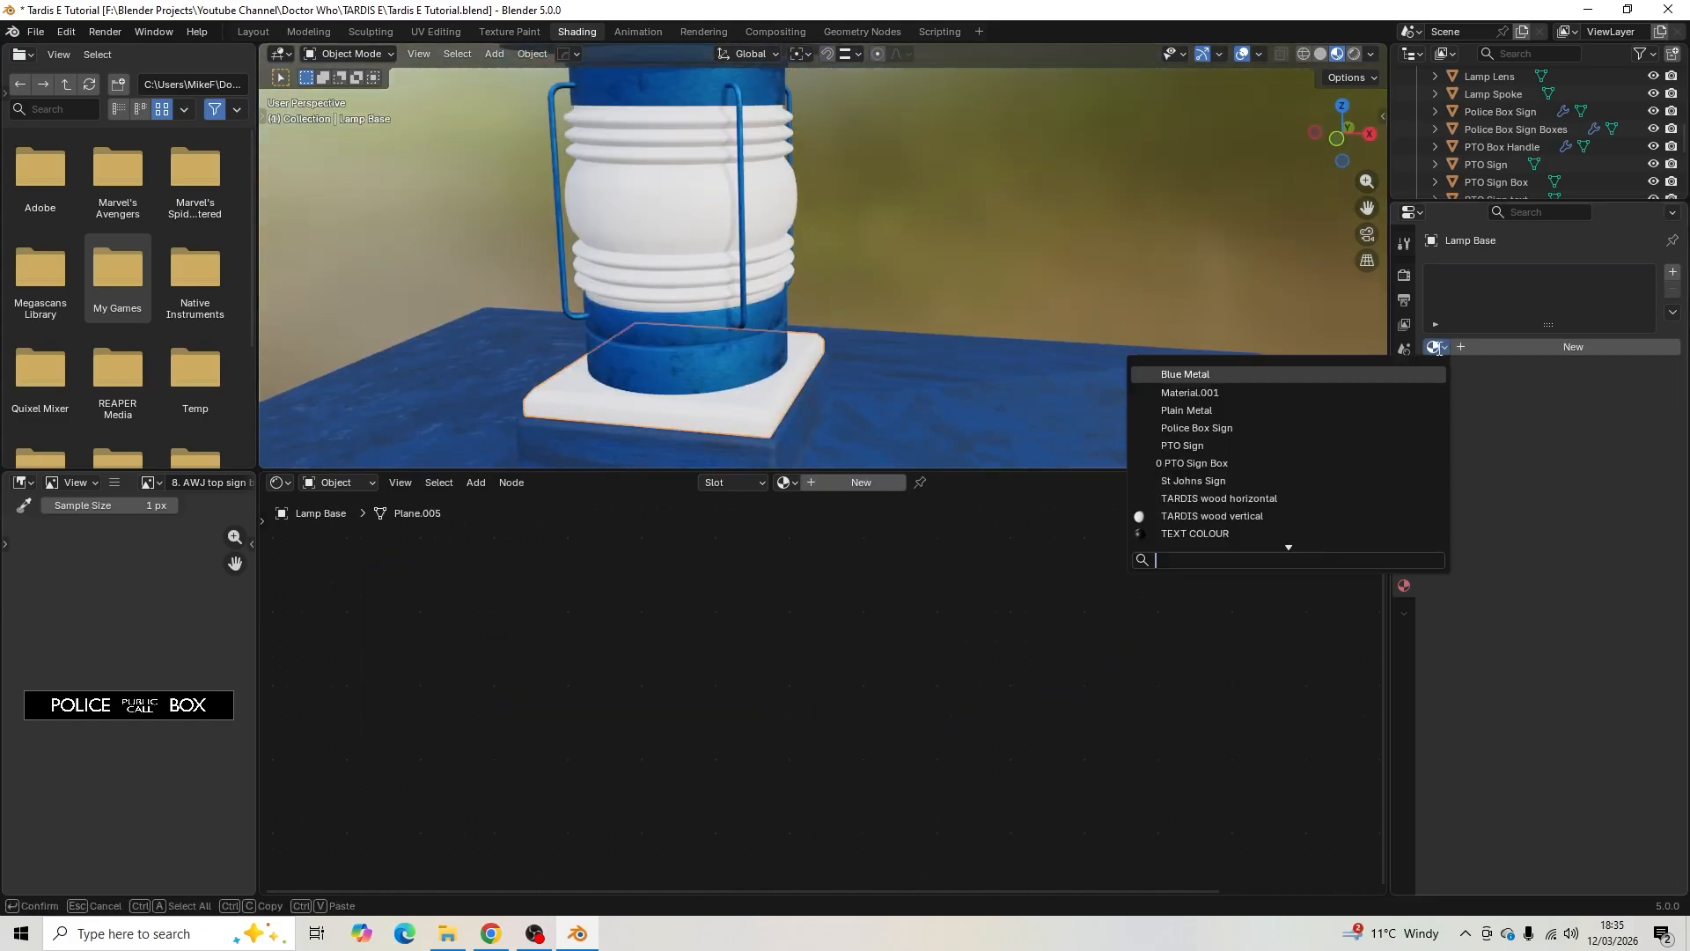
click(1369, 370)
scroll(1000, 152, down, 5)
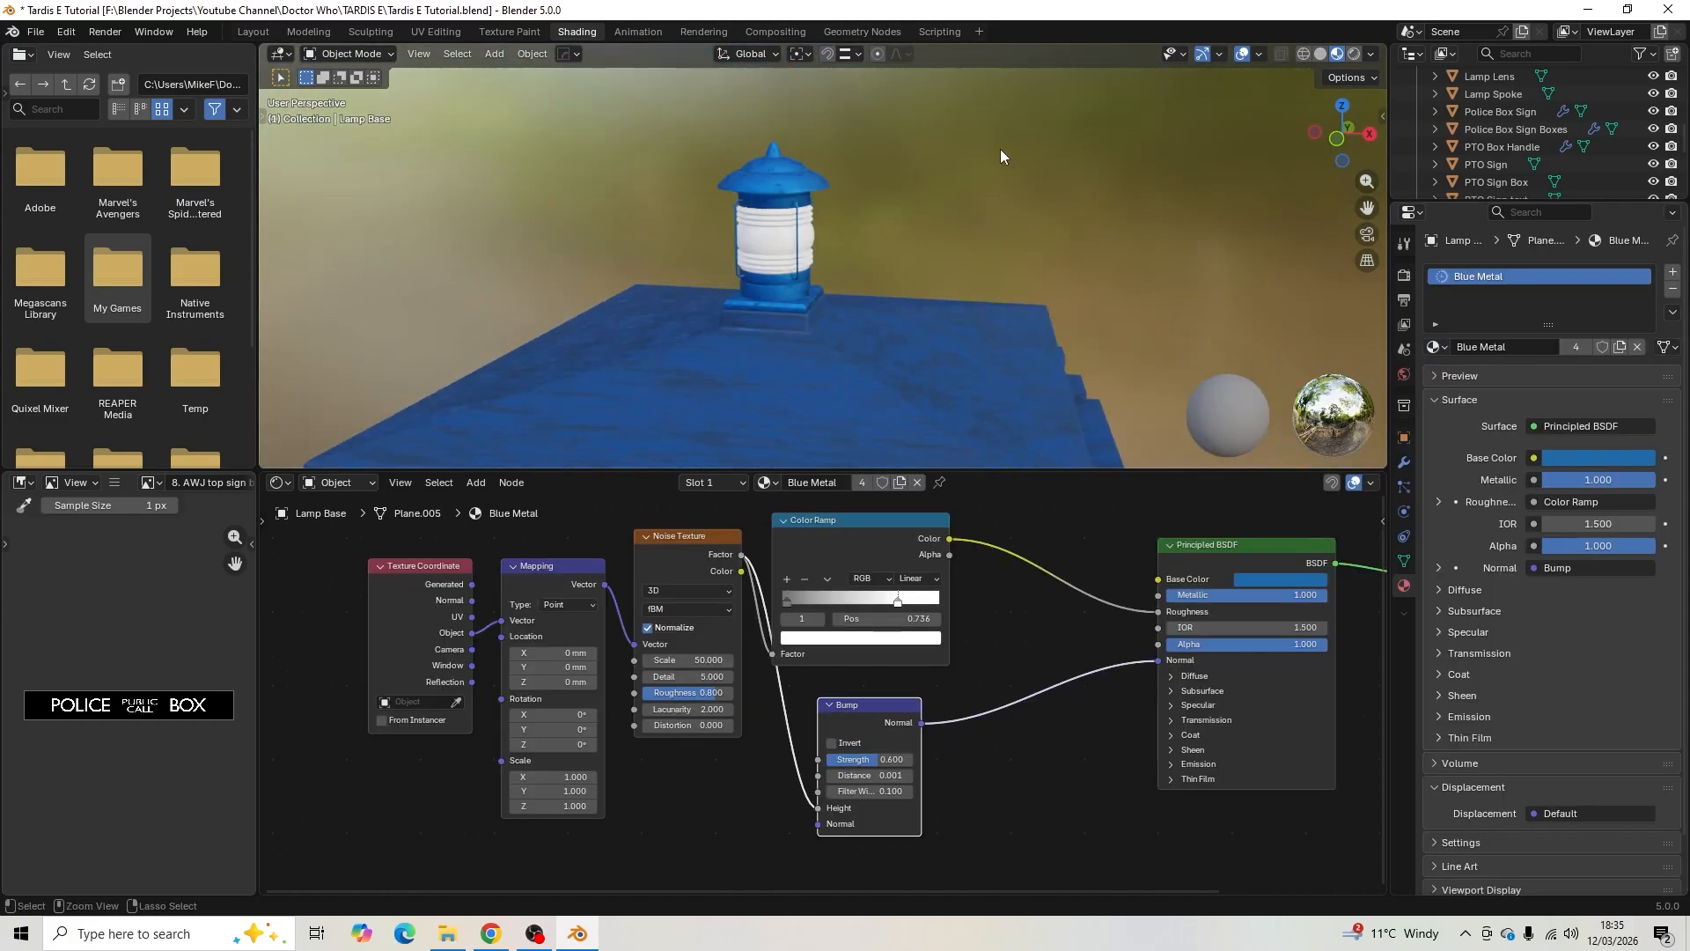
key(ctrl+s)
- Darken and desaturate the Blue Metal Base Color to #3C556BFF with the lamp hat selected, and save the file
middle_drag(1000, 156, 864, 135)
scroll(989, 186, up, 5)
click(864, 135)
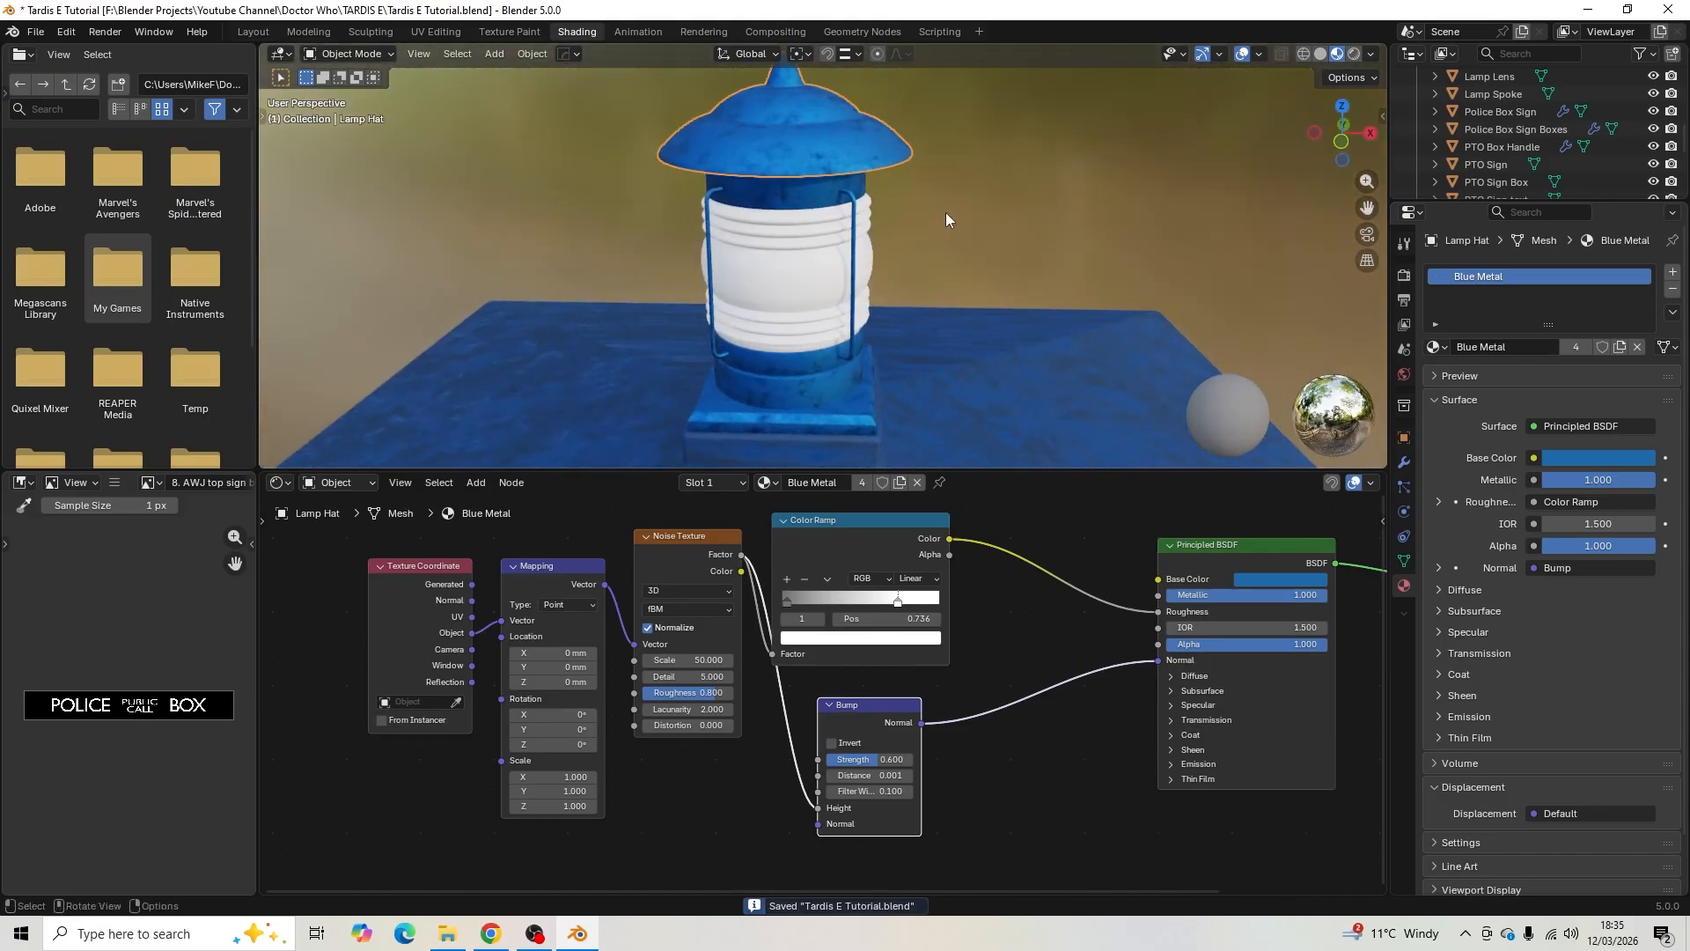
click(1318, 586)
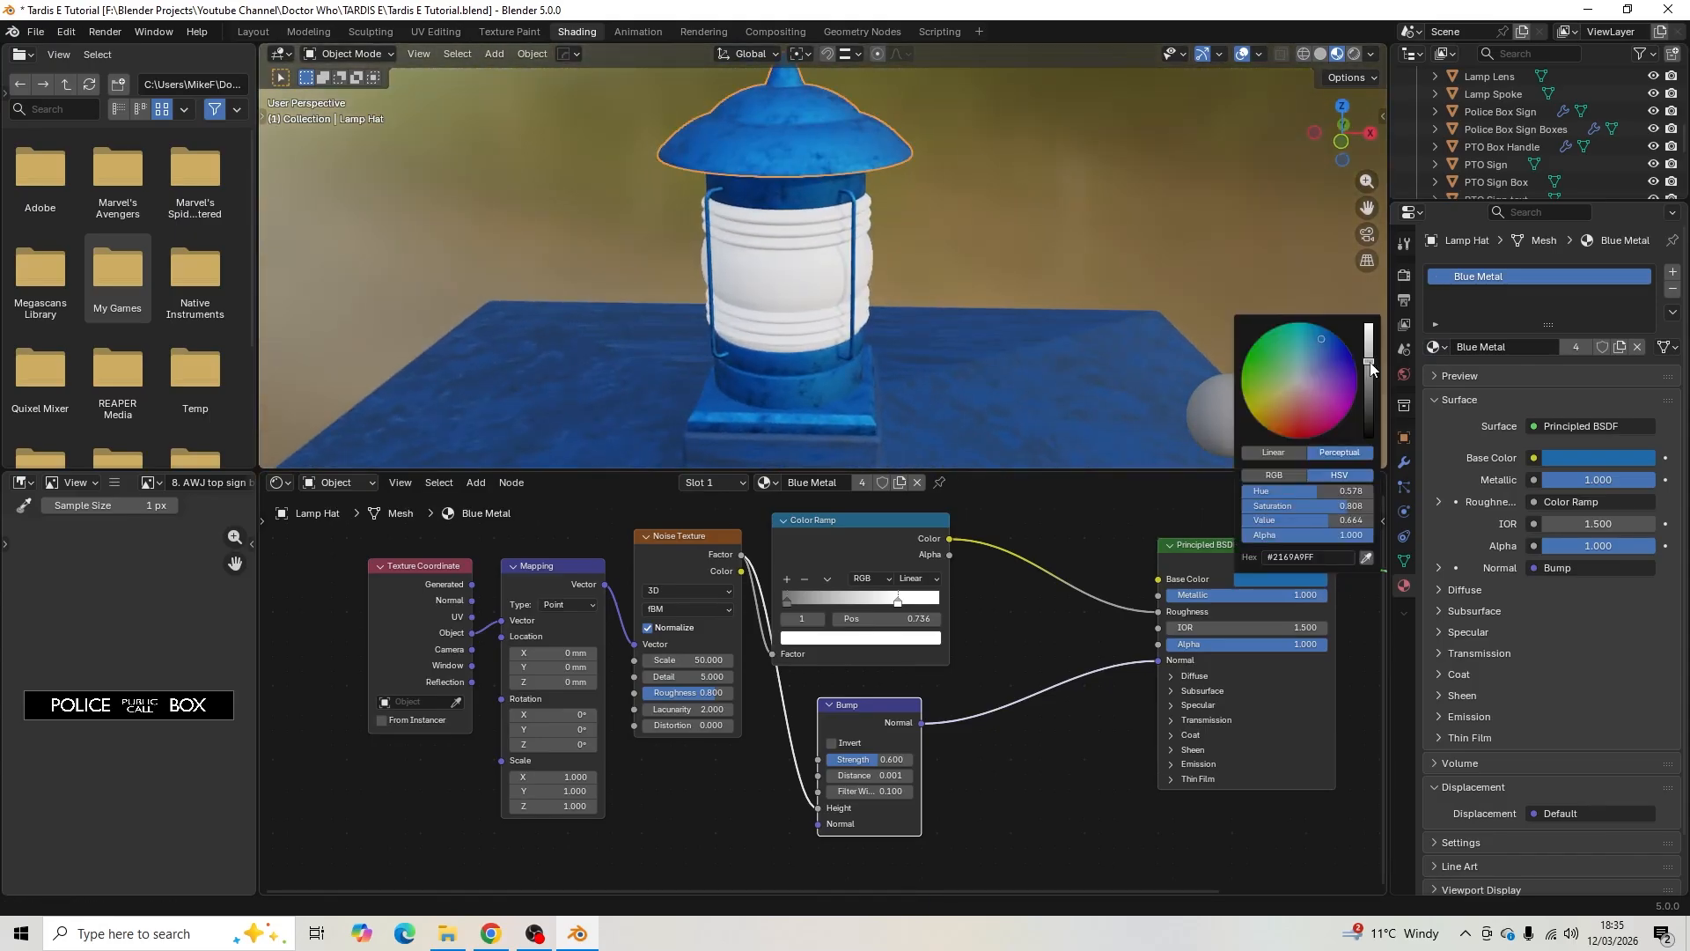
mouse_move(1371, 365)
mouse_down()
mouse_move(1369, 386)
mouse_move(1316, 348)
mouse_move(1306, 367)
mouse_move(1313, 353)
mouse_move(1368, 390)
mouse_up()
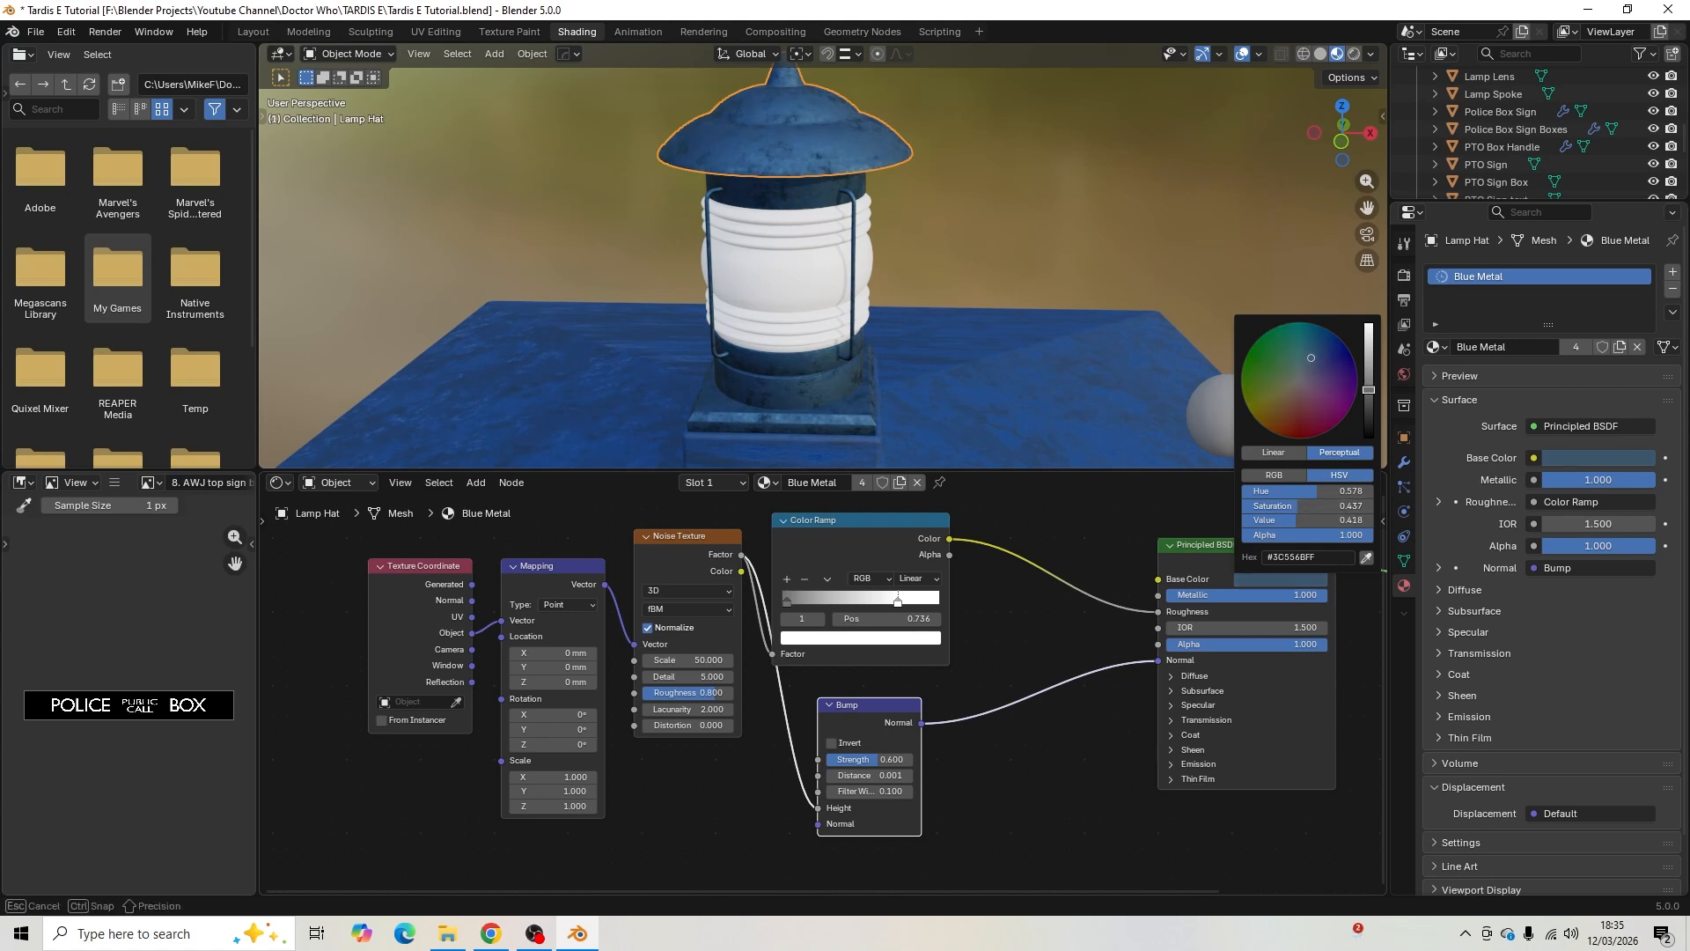
middle_drag(1091, 241, 1072, 207)
key(ctrl+s)
- Create a new material on the lamp lens and name it Lens
middle_drag(1068, 208, 928, 287)
scroll(968, 225, up, 5)
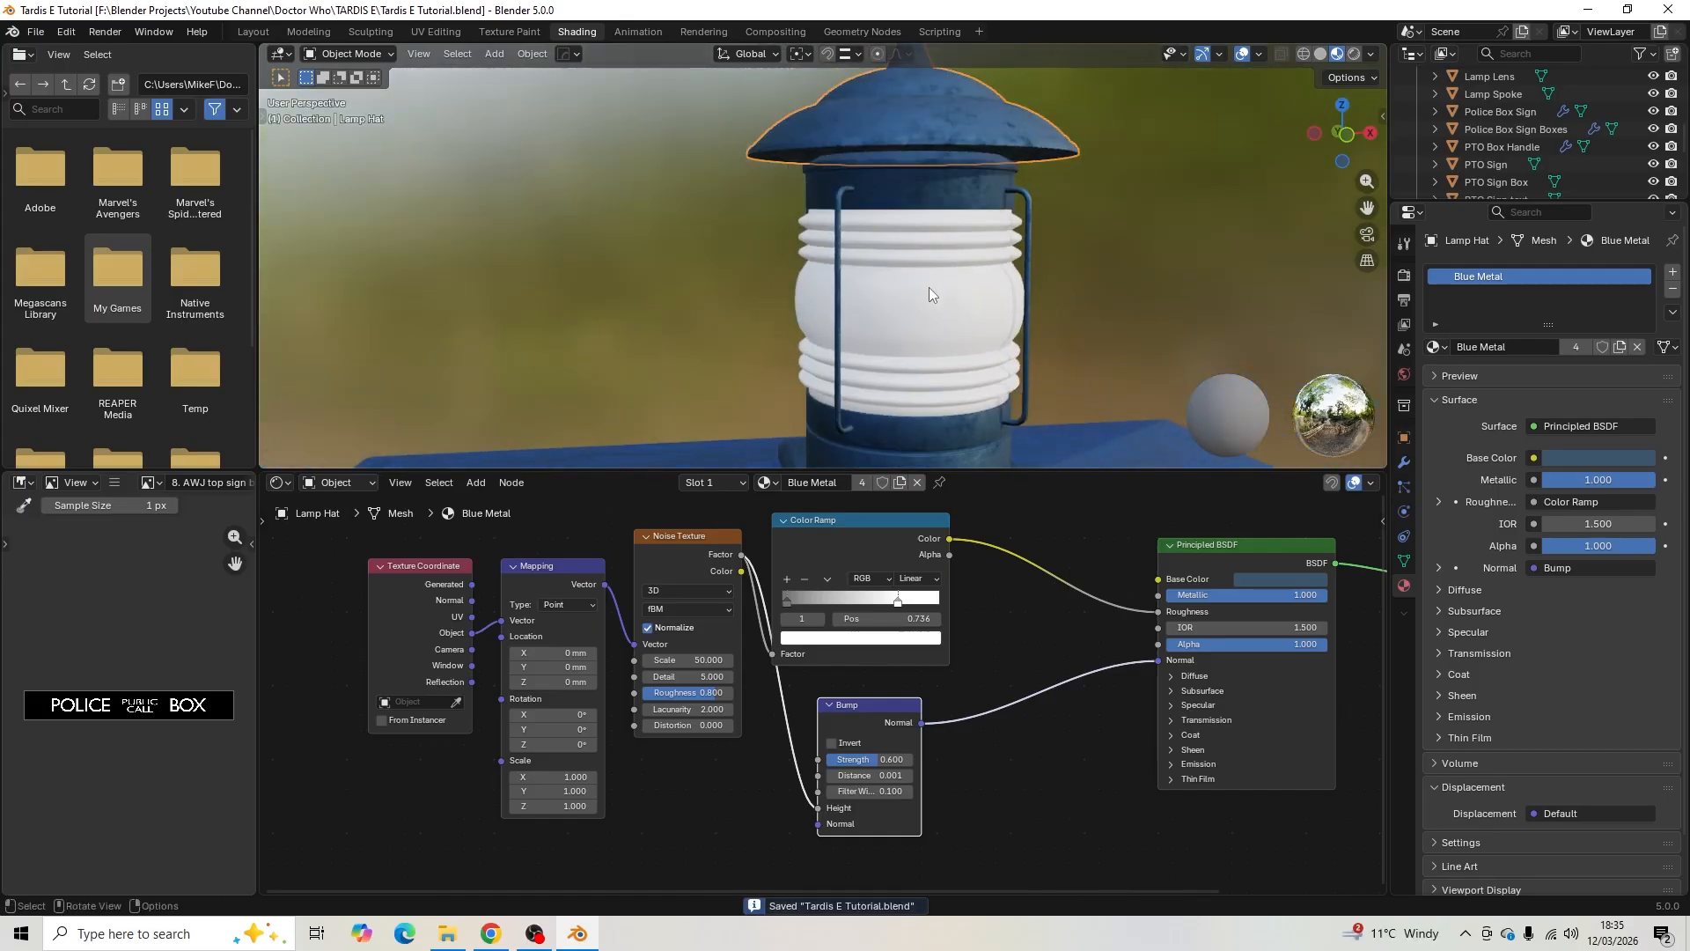
scroll(928, 287, up, 2)
scroll(979, 250, down, 2)
click(973, 237)
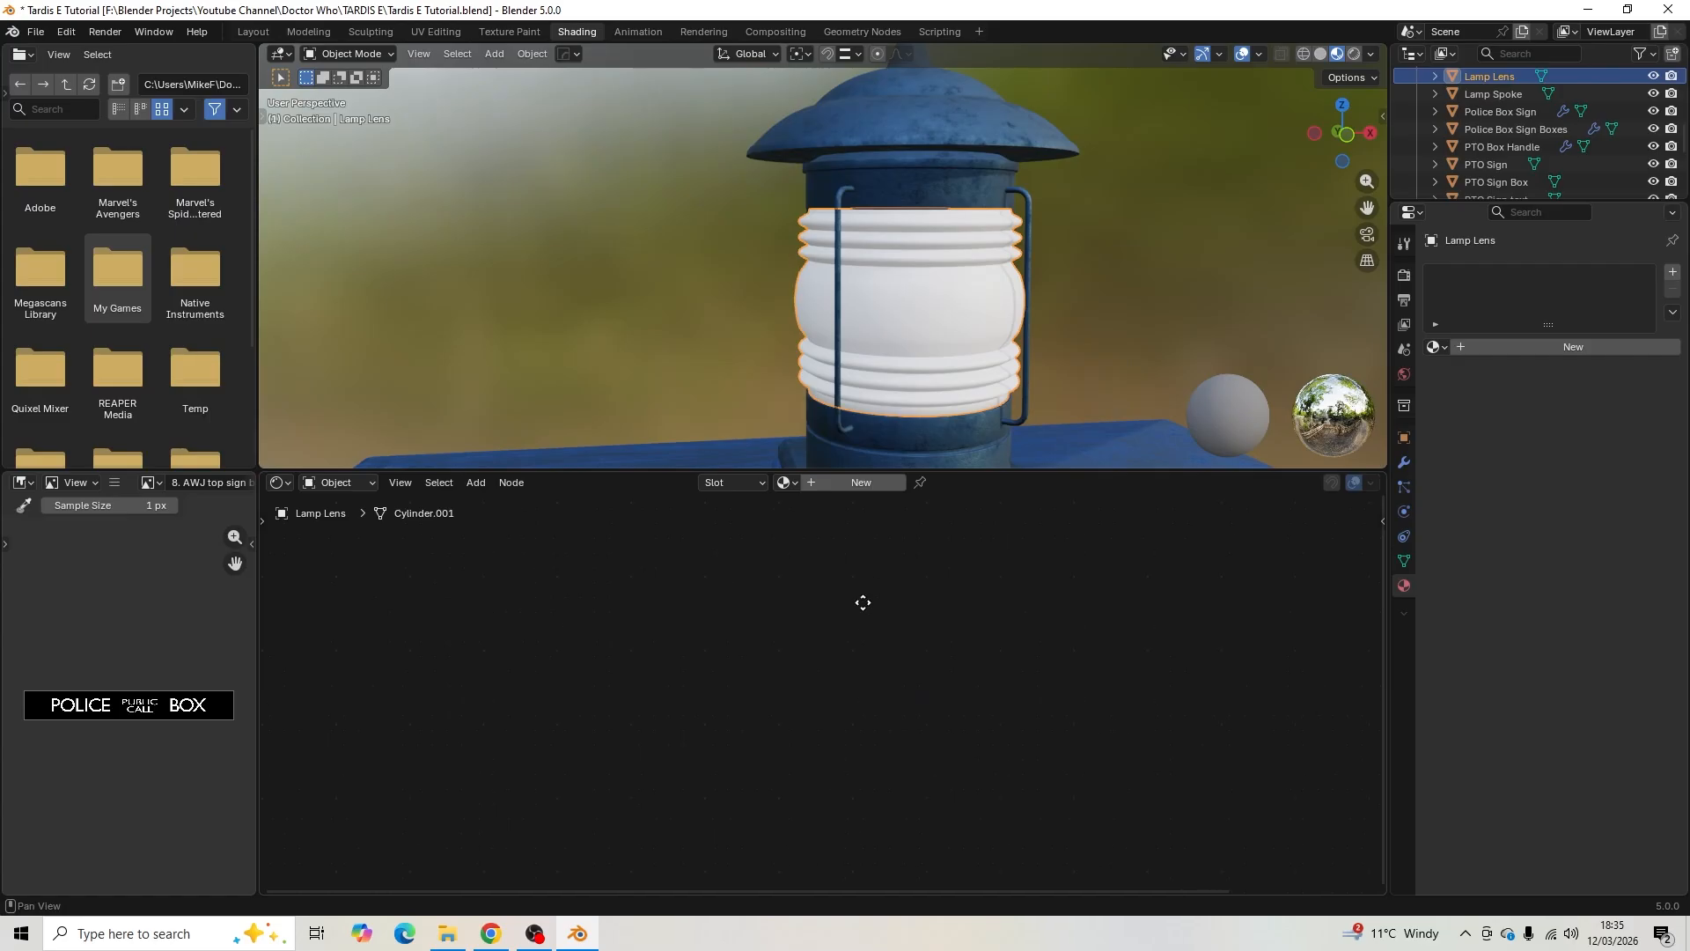
middle_drag(863, 602, 867, 599)
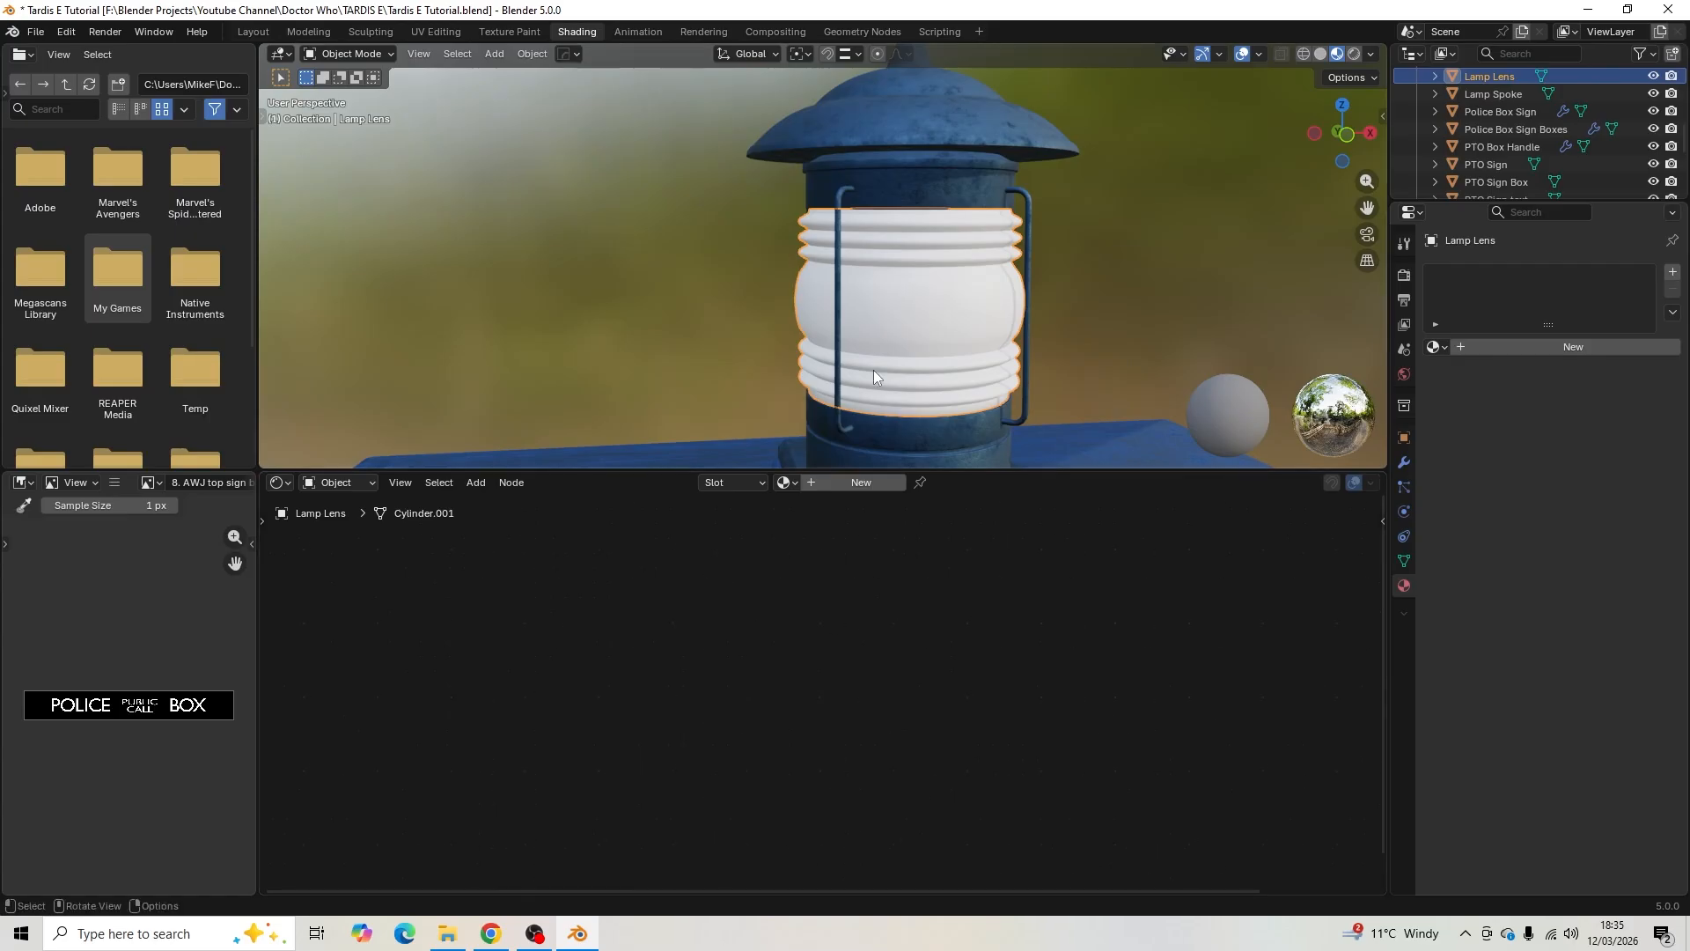
click(855, 484)
double_click(843, 485)
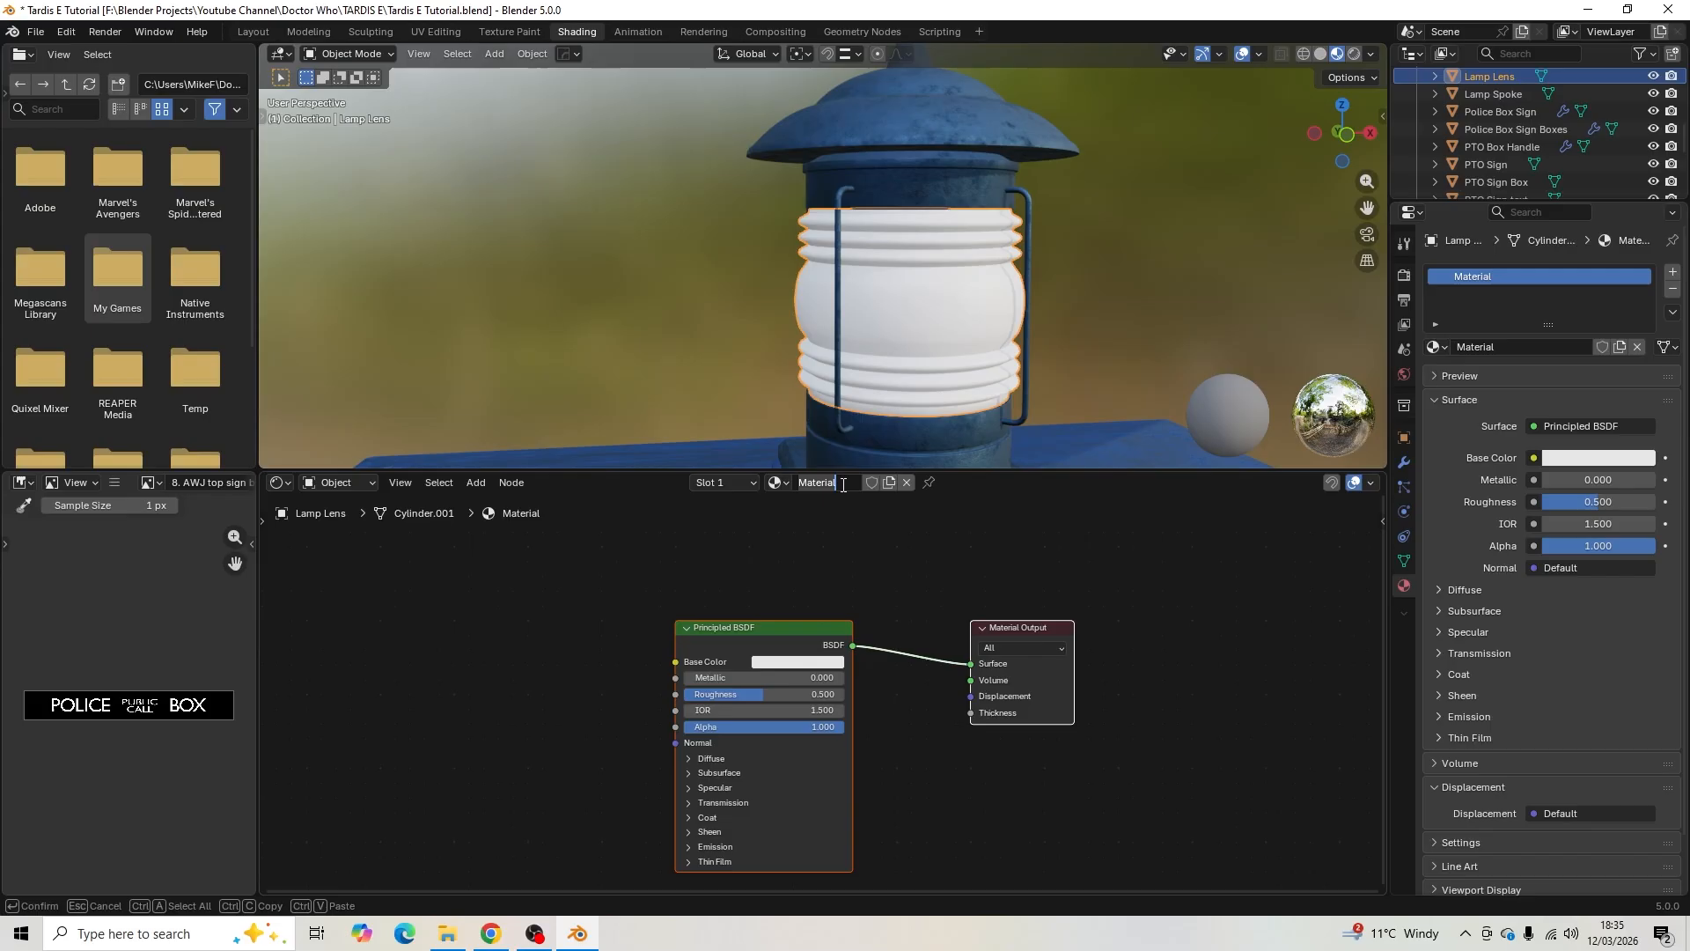
text(Lens)
key(Return)
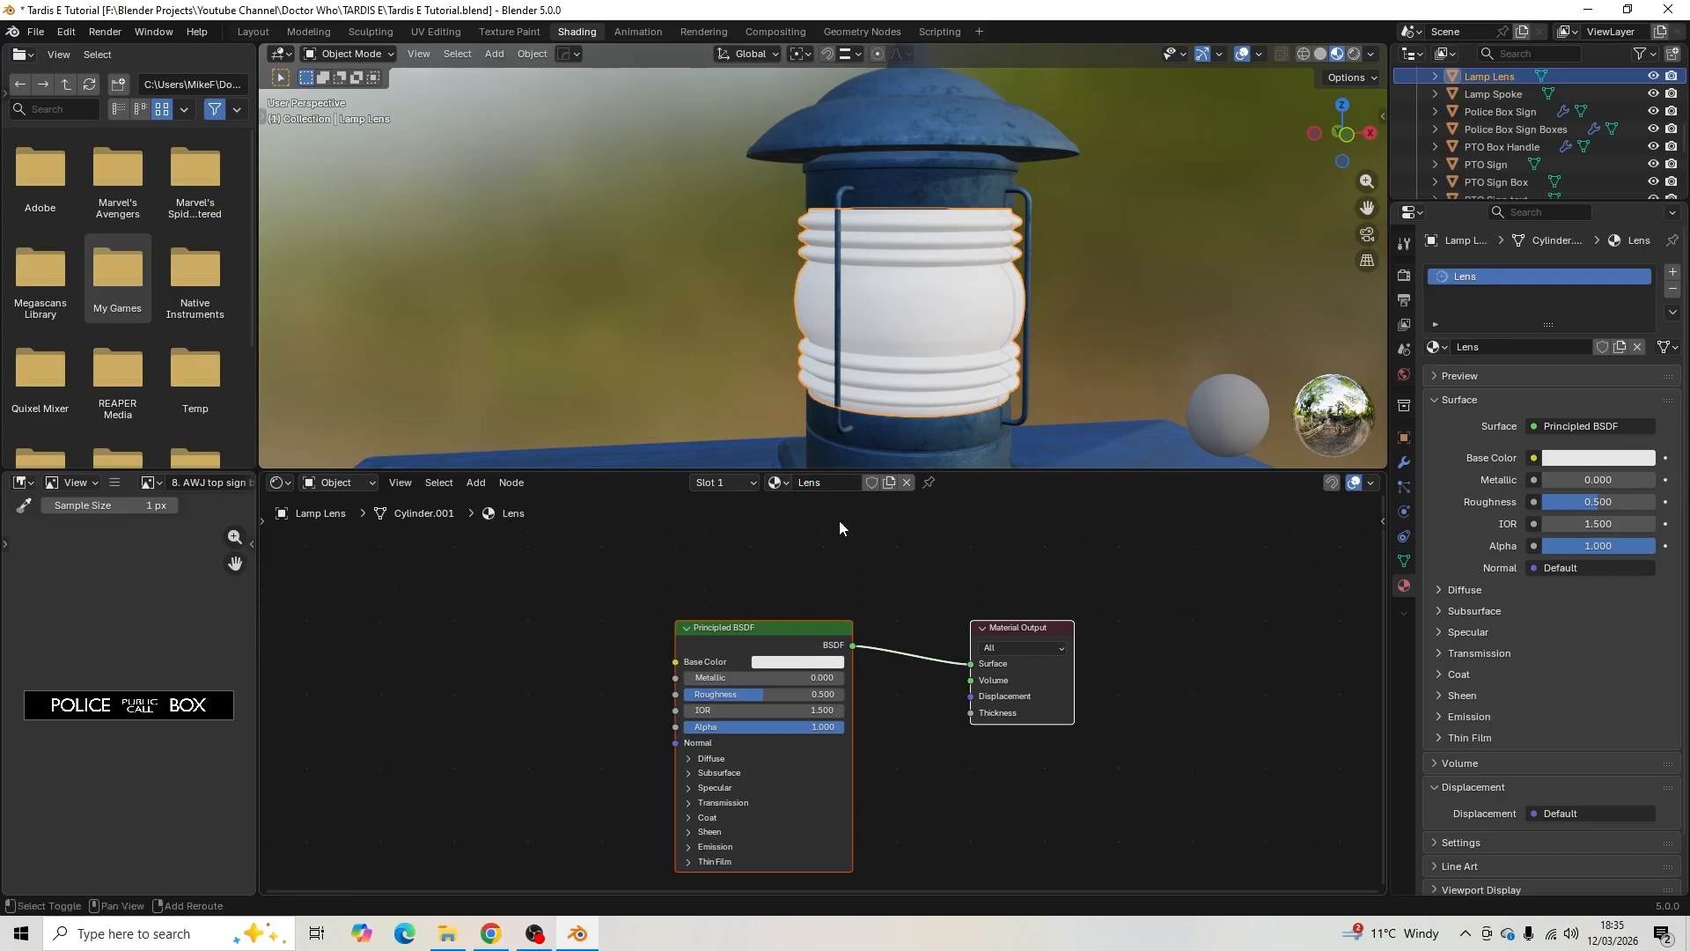
- Delete the Principled BSDF from the Lens material and add a Mix Shader node before the Material Output
click(755, 626)
key(x)
mouse_move(640, 628)
middle_down()
mouse_move(736, 667)
mouse_move(630, 622)
middle_up()
key(shift+a)
click(710, 621)
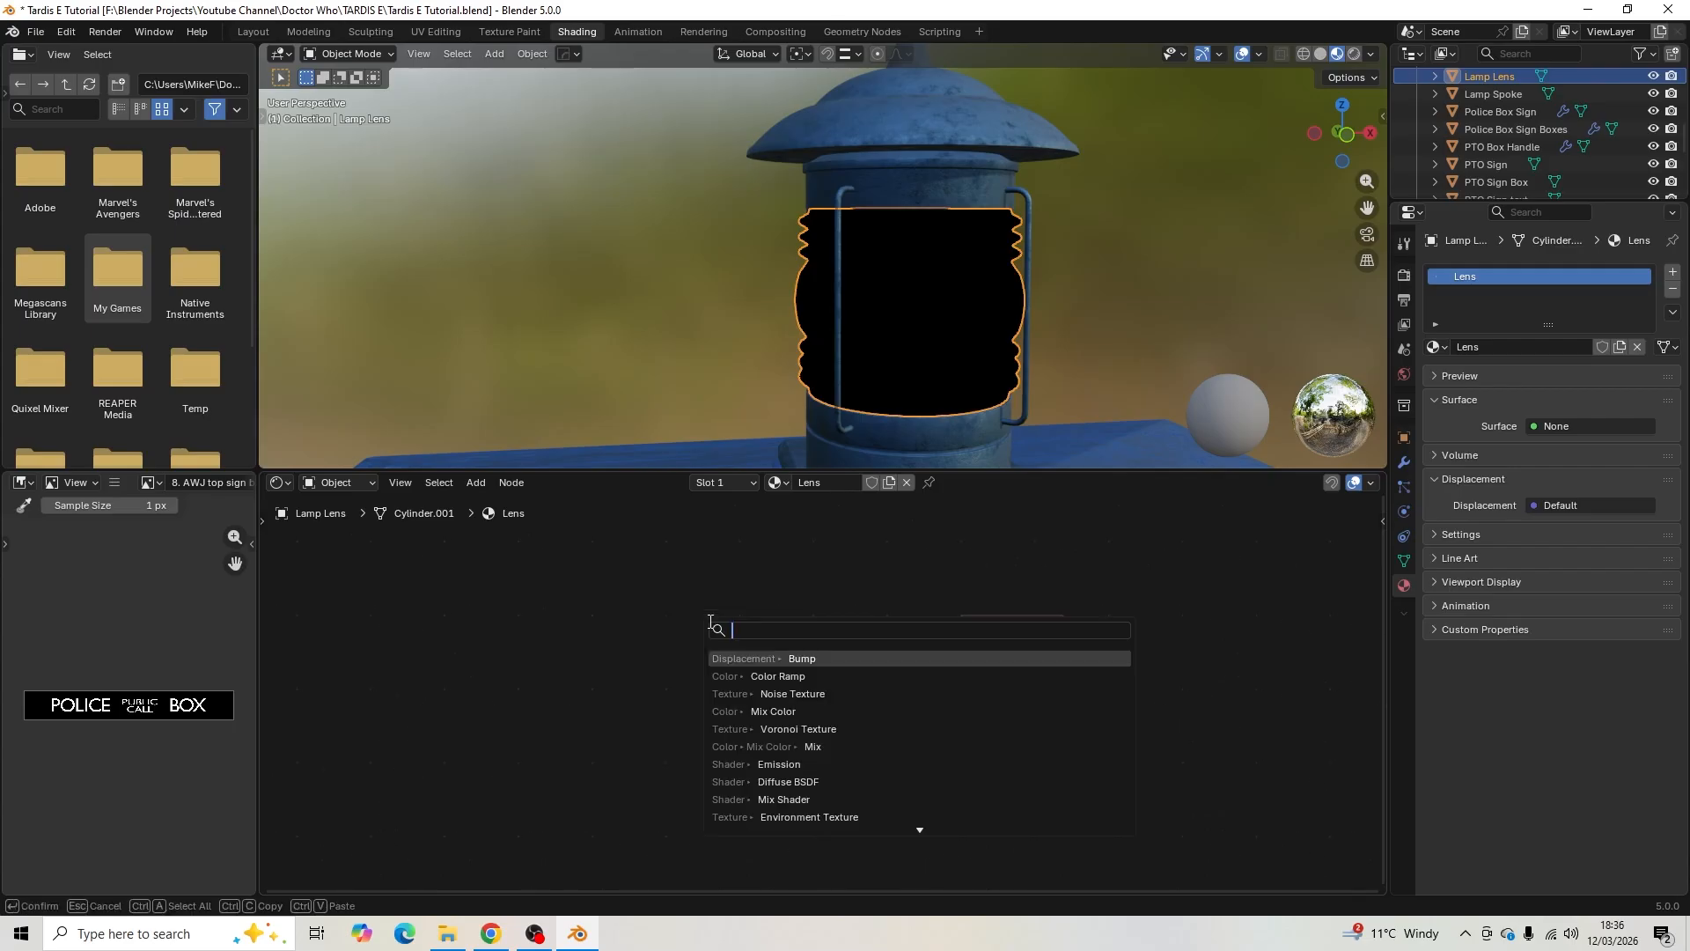
text(mix)
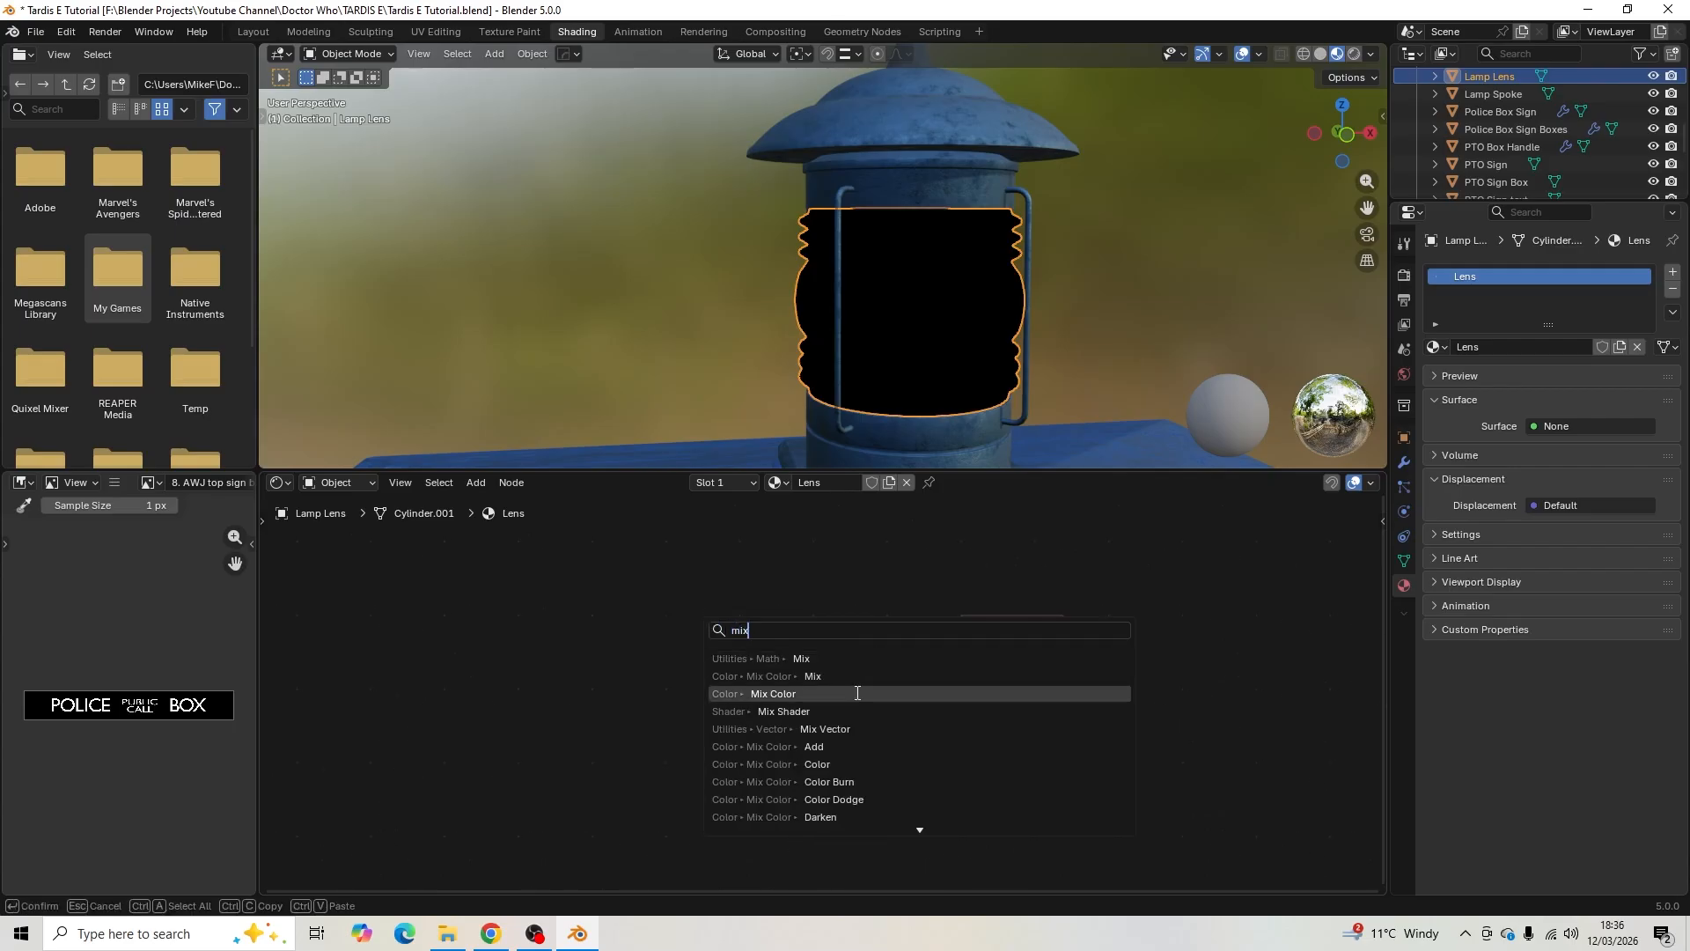
click(856, 711)
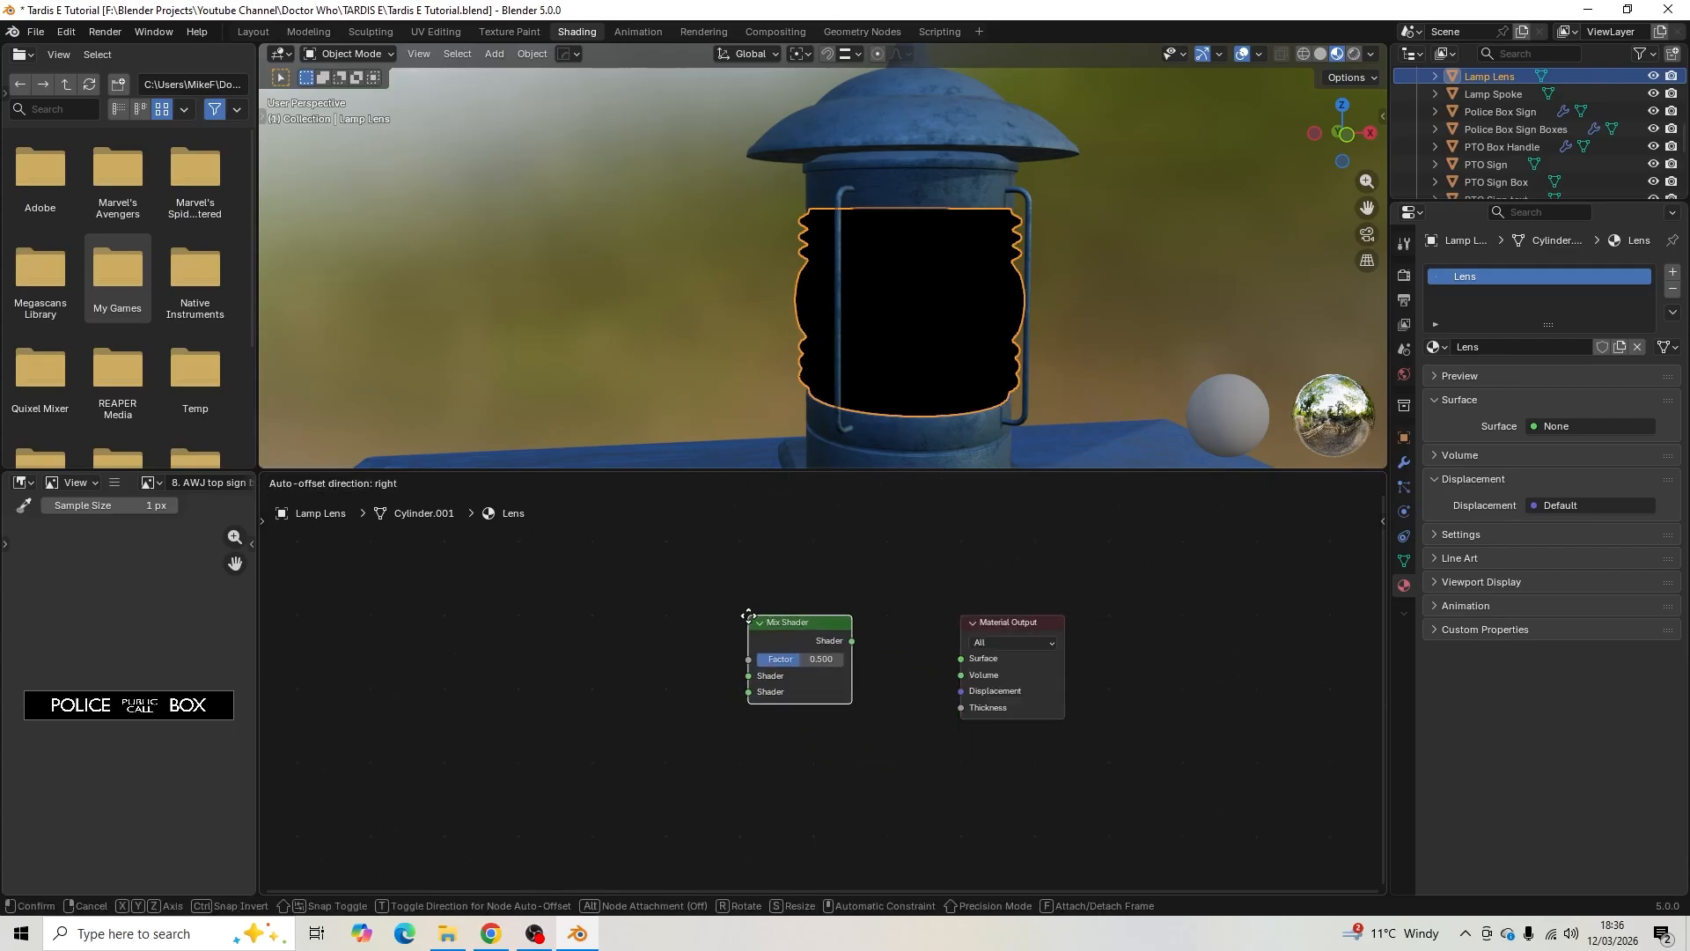
click(783, 622)
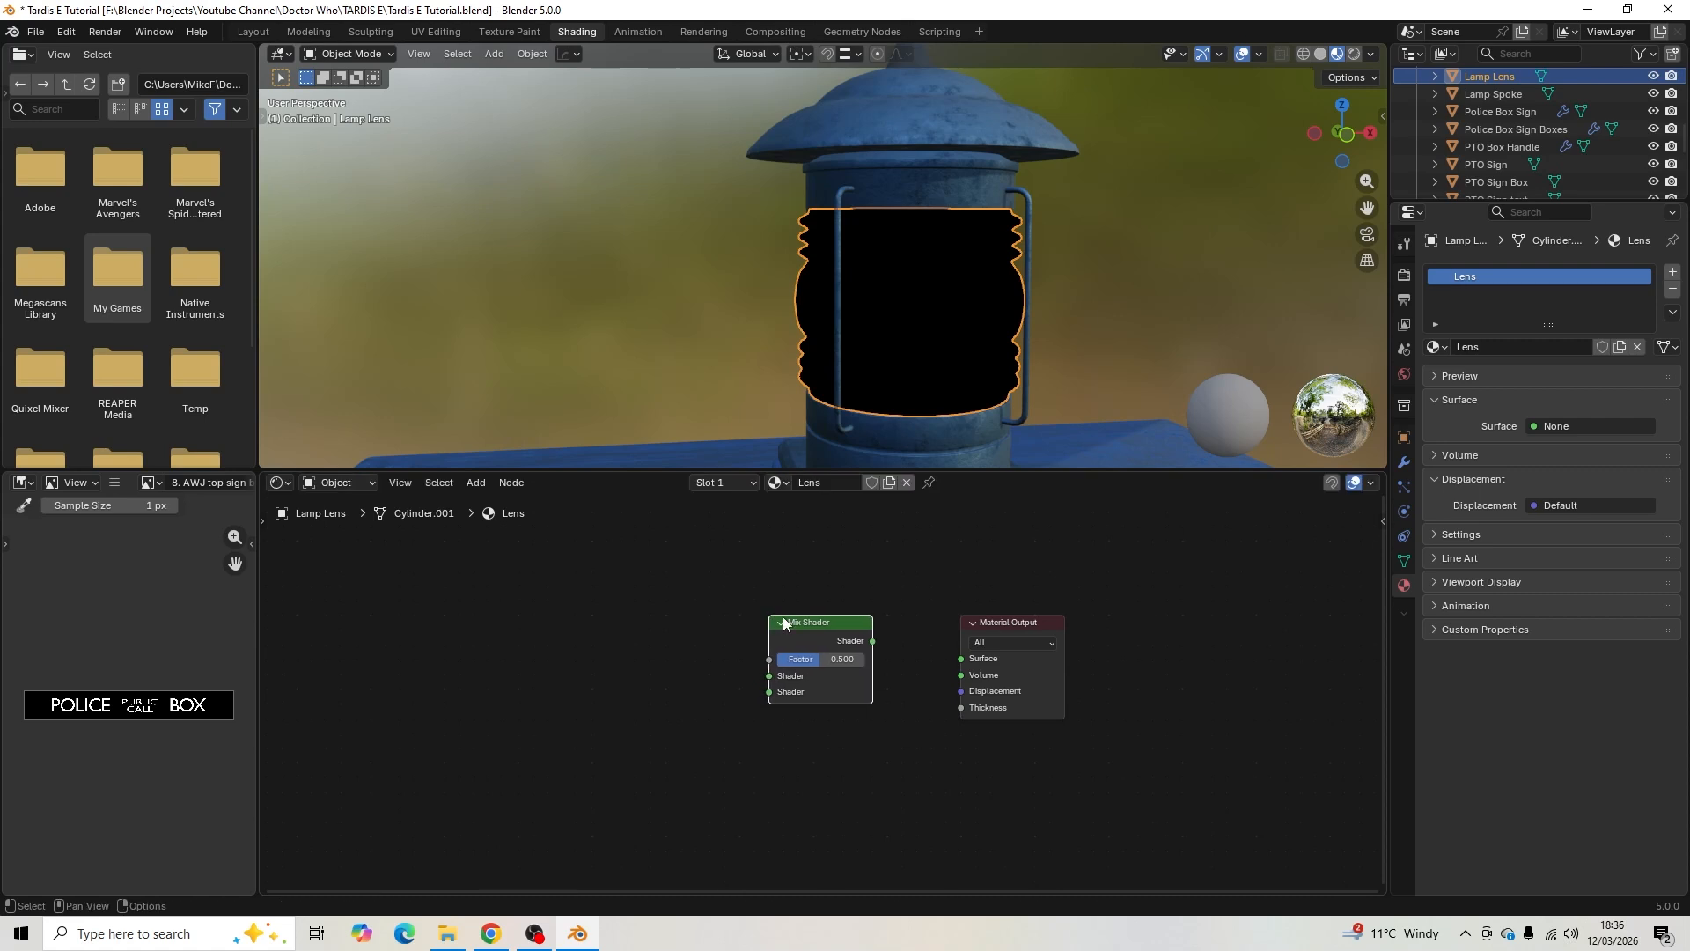
key(shift+a)
click(617, 622)
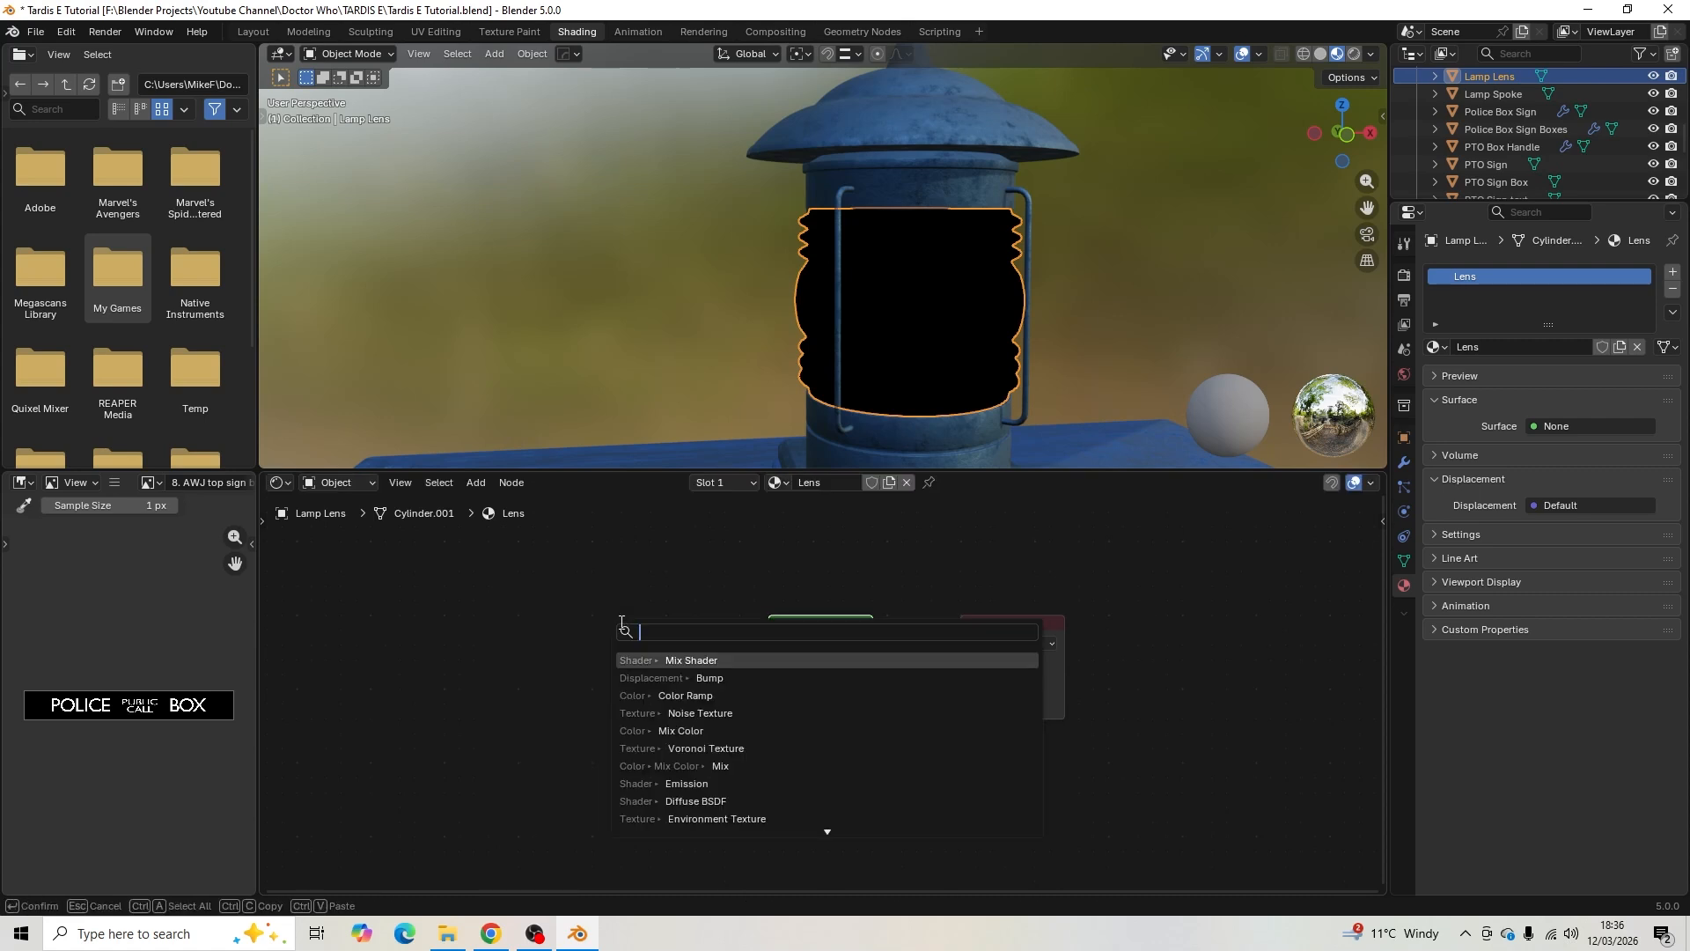
text(tra)
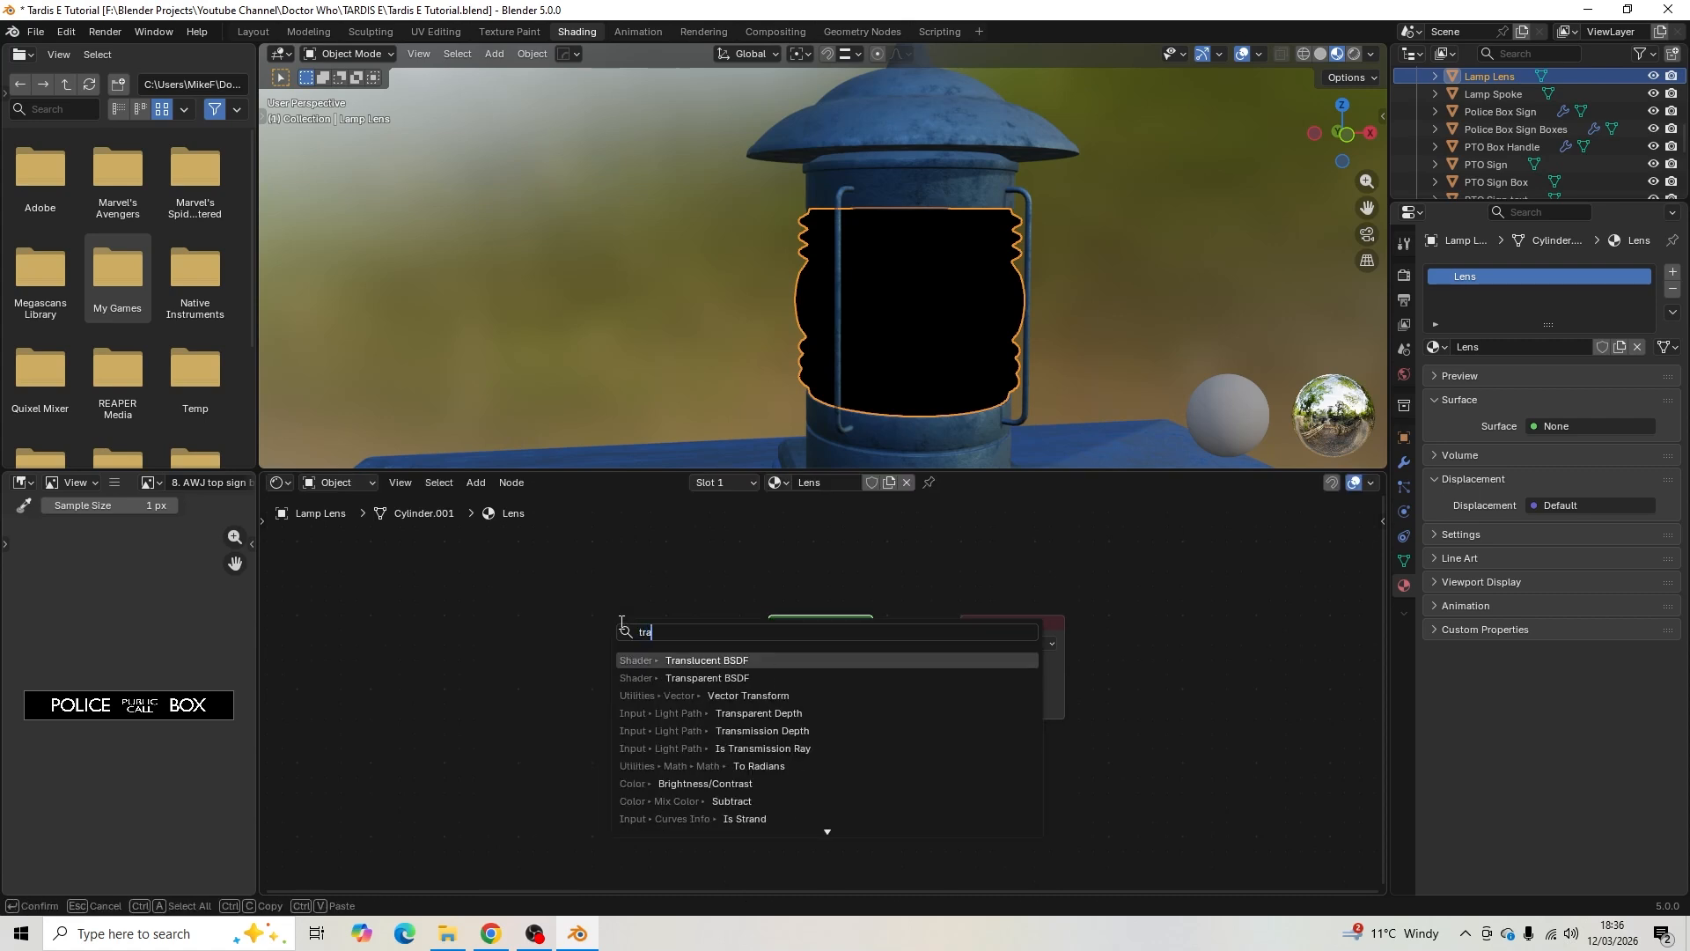
click(700, 677)
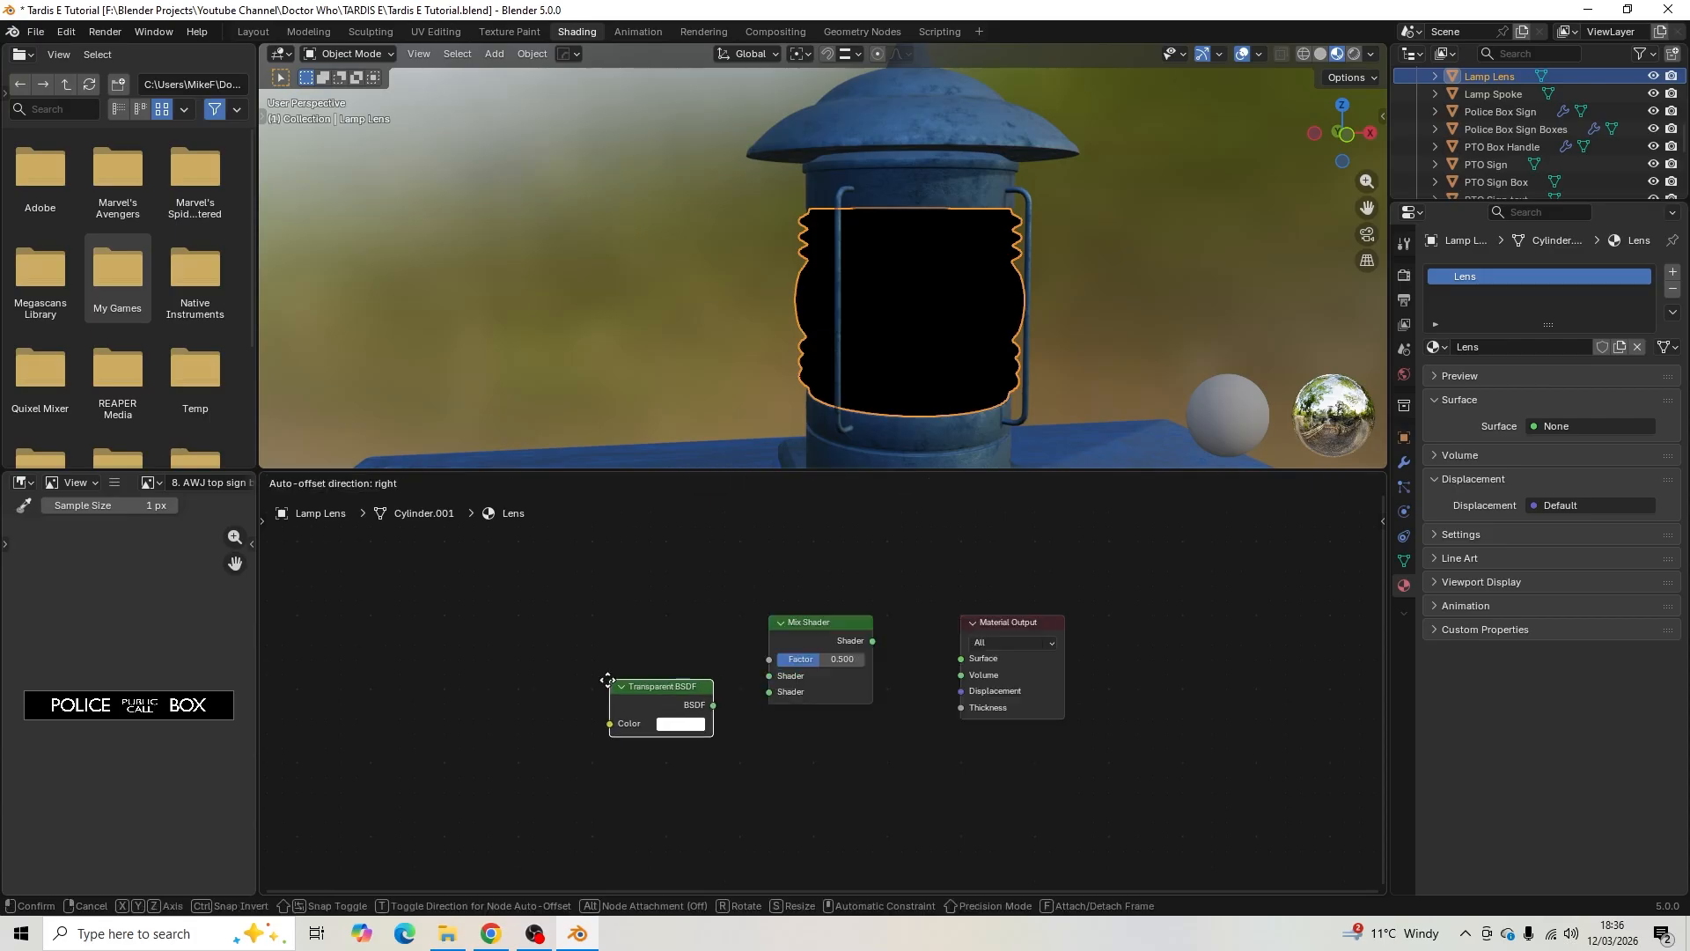
click(554, 707)
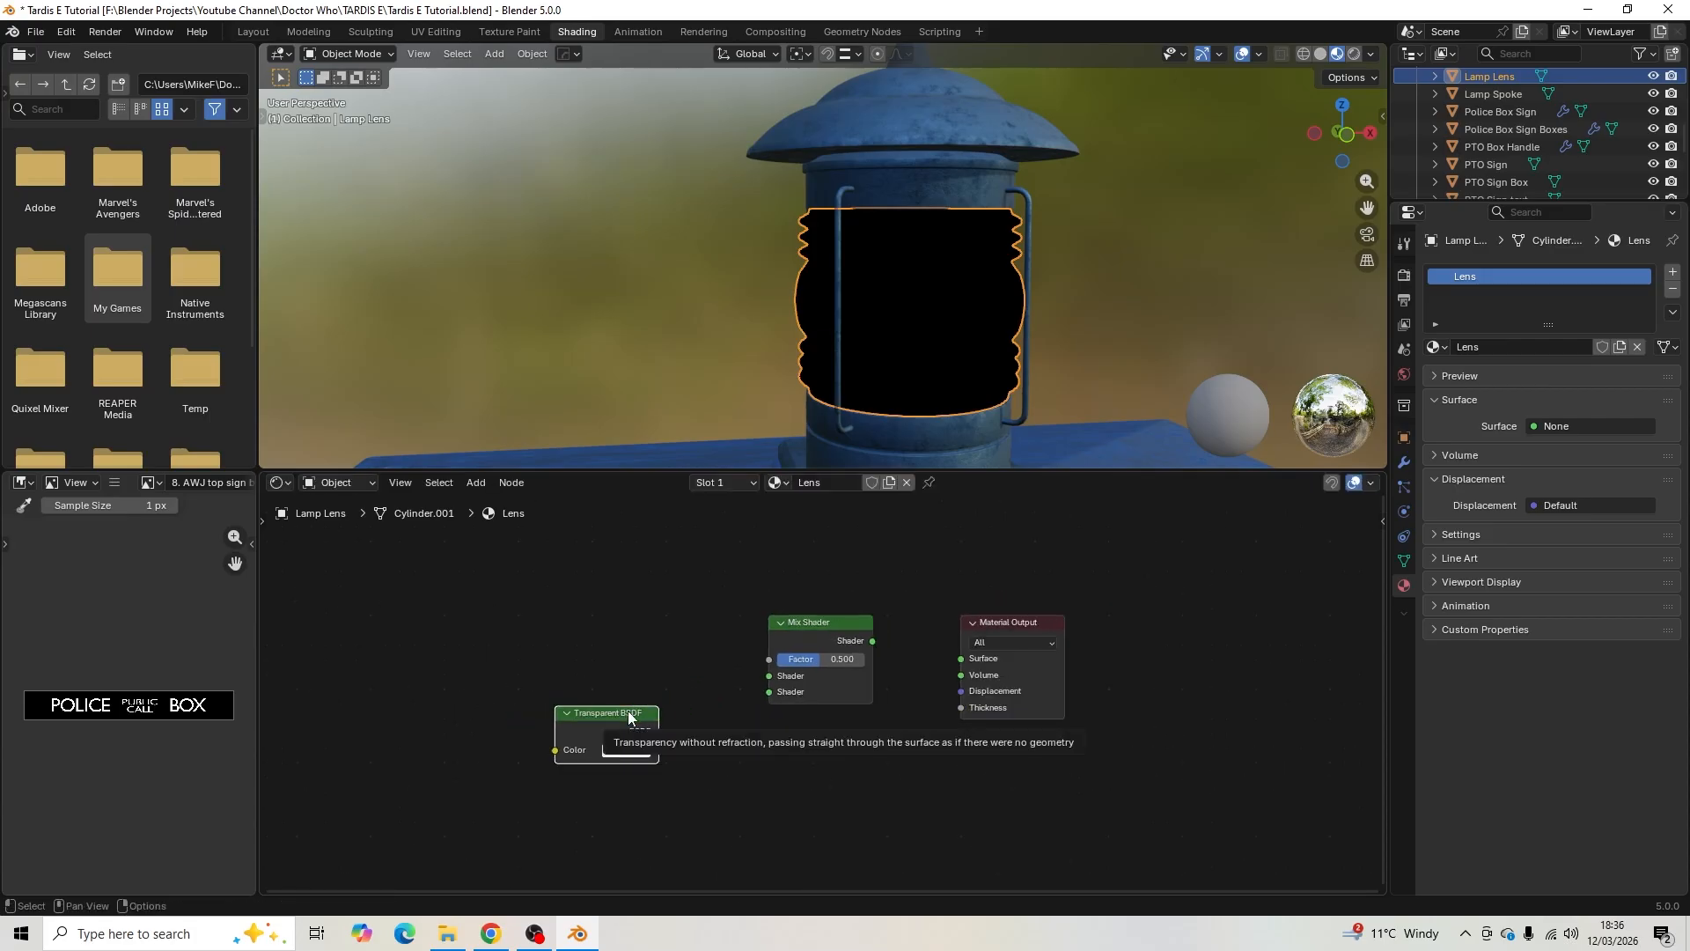
key(Delete)
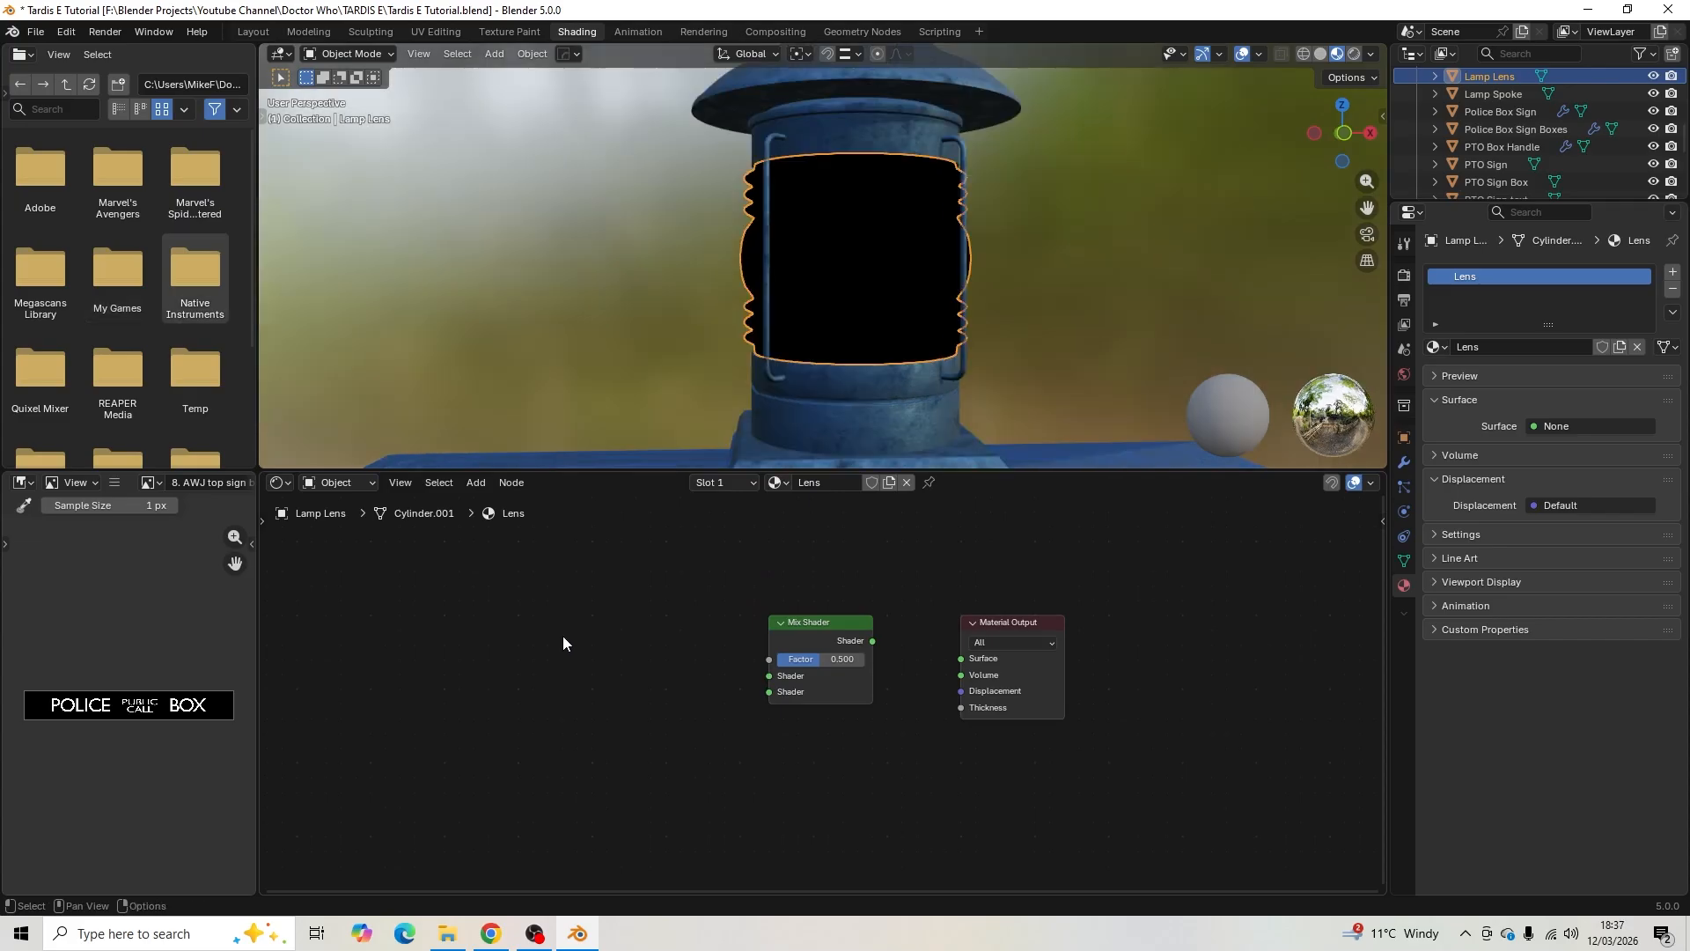
- Add a Glossy BSDF, connect it to the Mix Shader's second Shader input and output the Mix Shader to the Surface
key(shift+a)
click(561, 636)
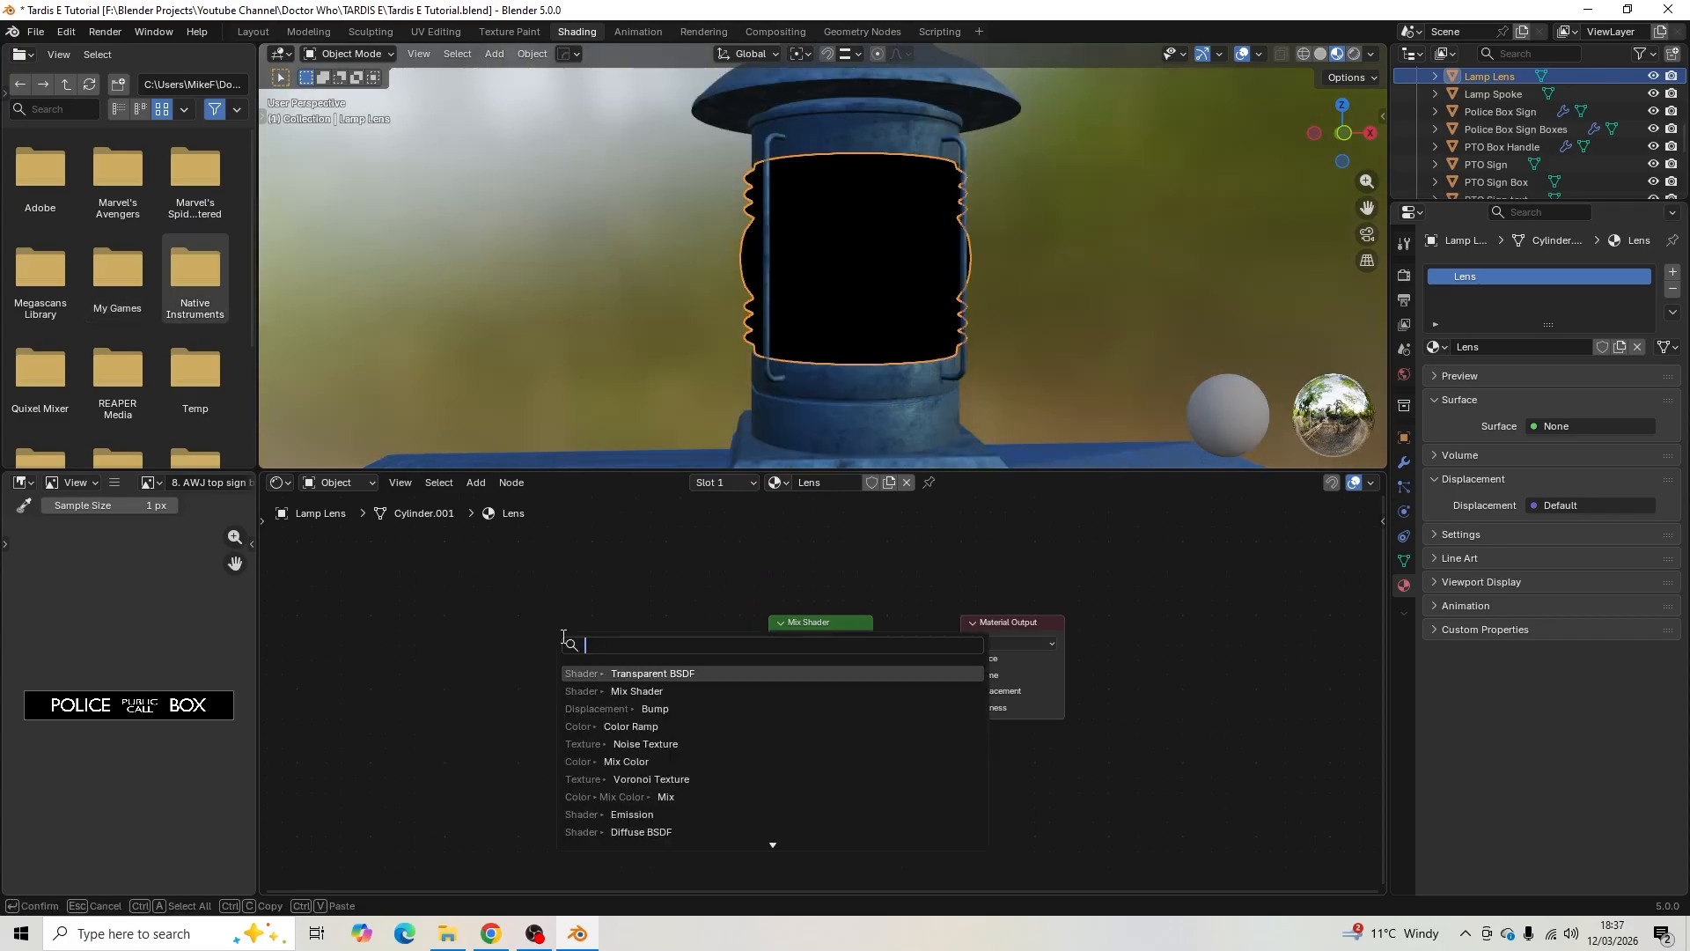
text(gloss)
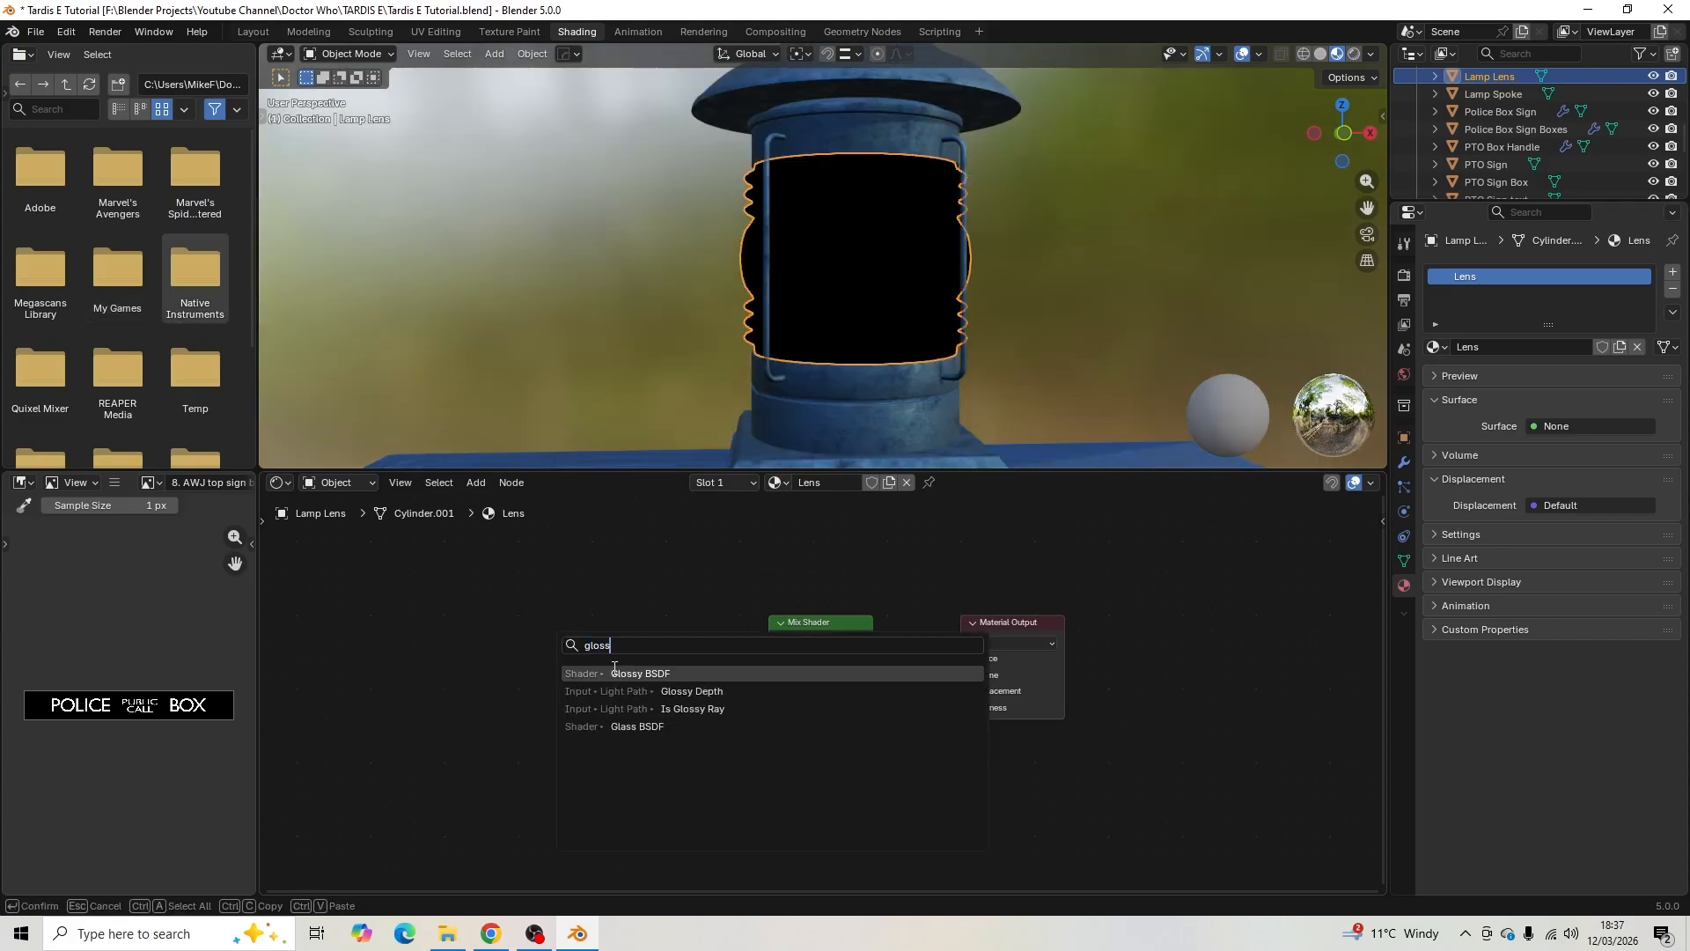
click(621, 671)
click(589, 702)
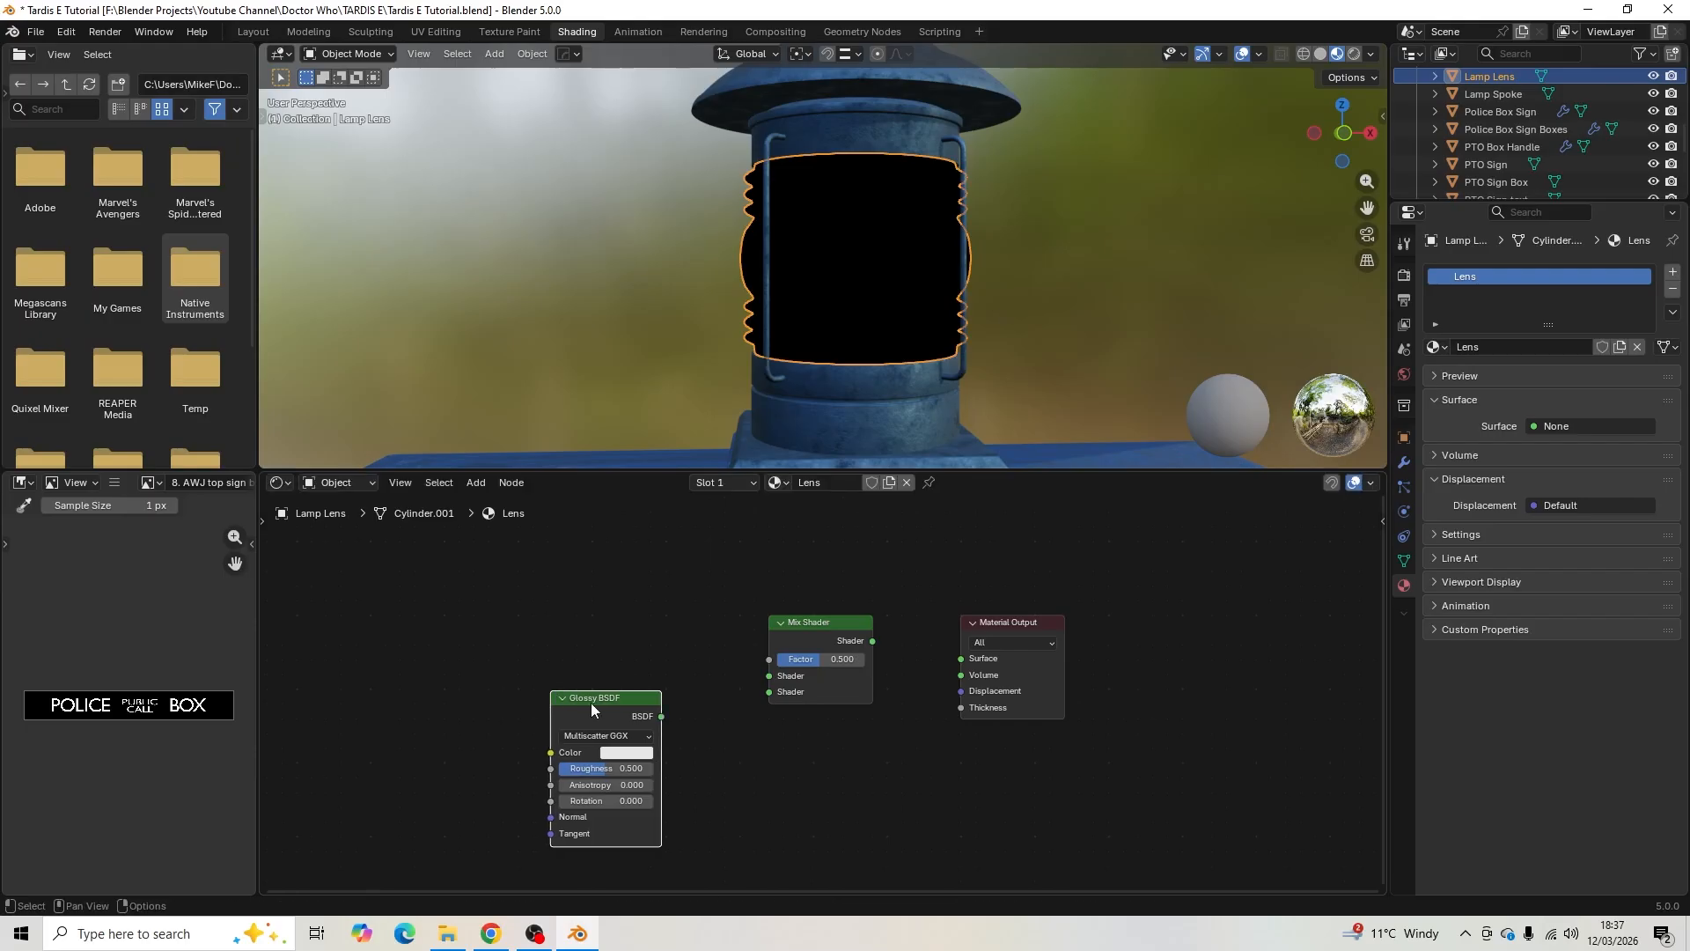
scroll(652, 740, up, 1)
drag(602, 725, 612, 728)
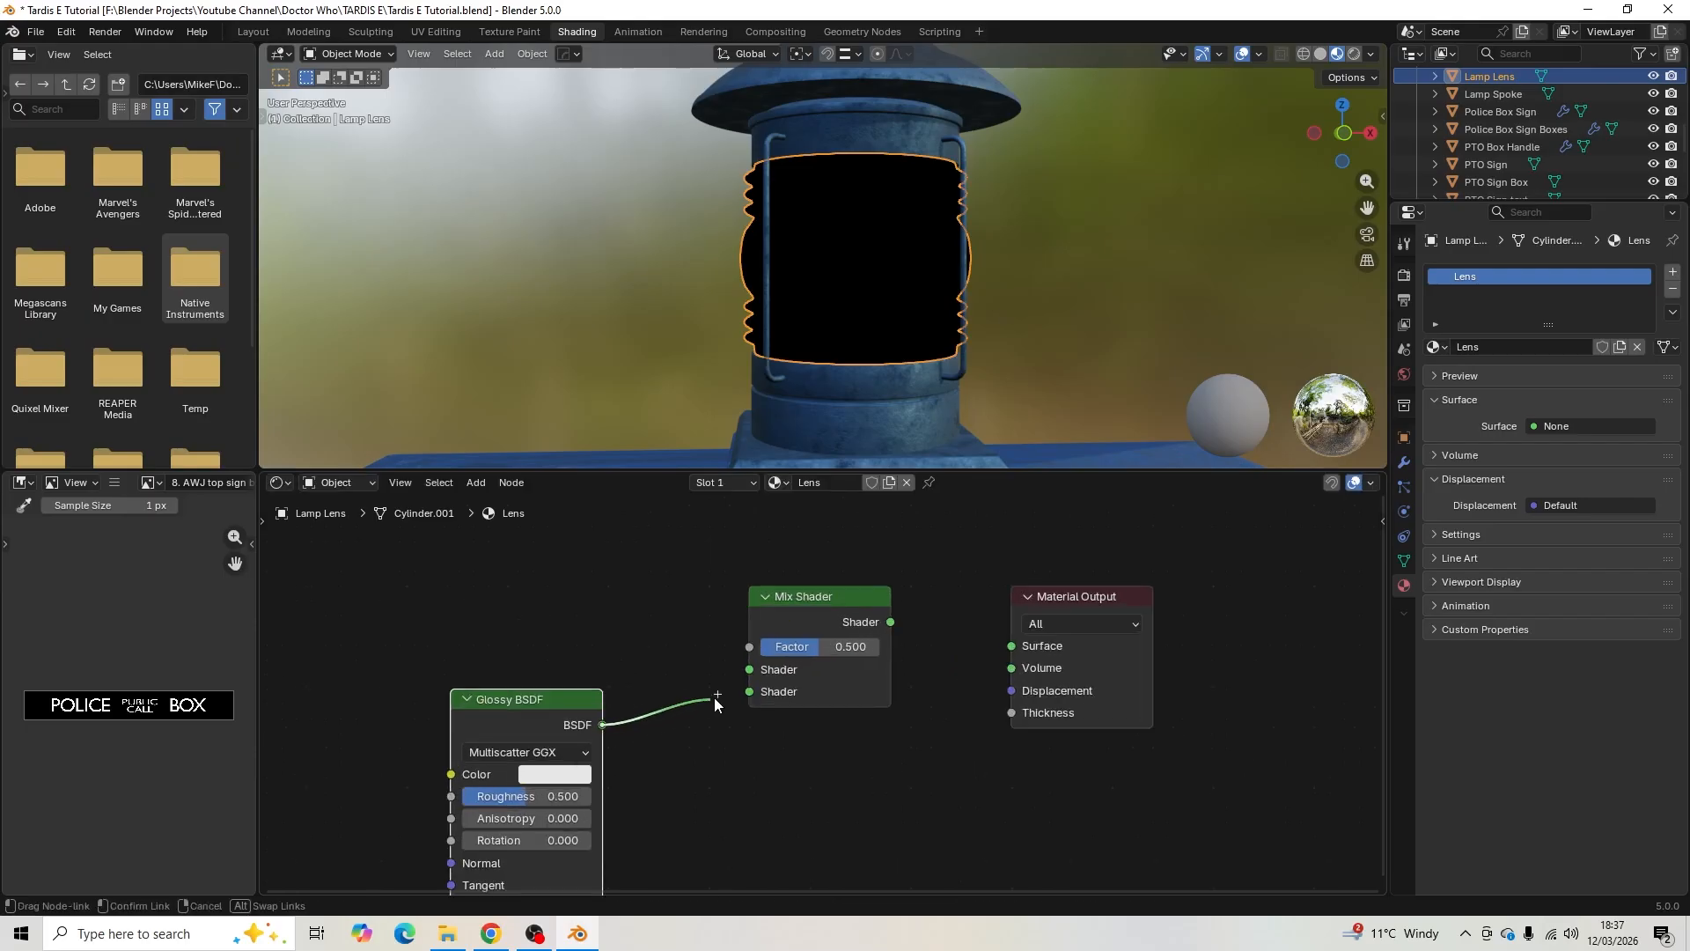
drag(715, 697, 737, 698)
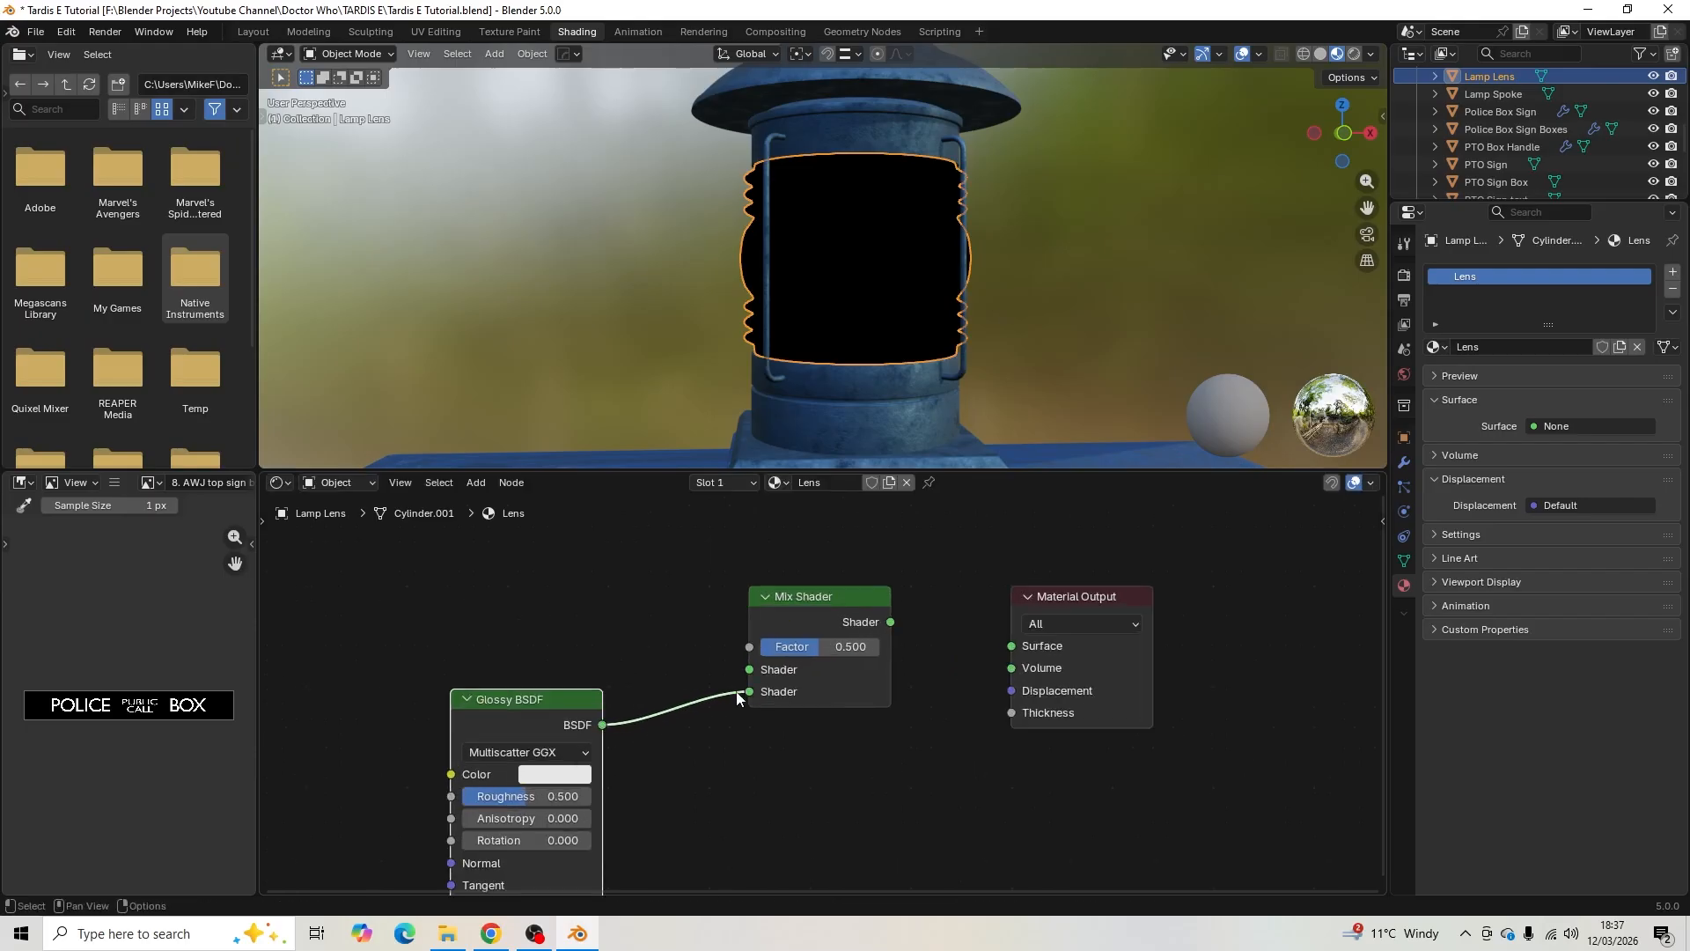
ctrl+shift+click(824, 598)
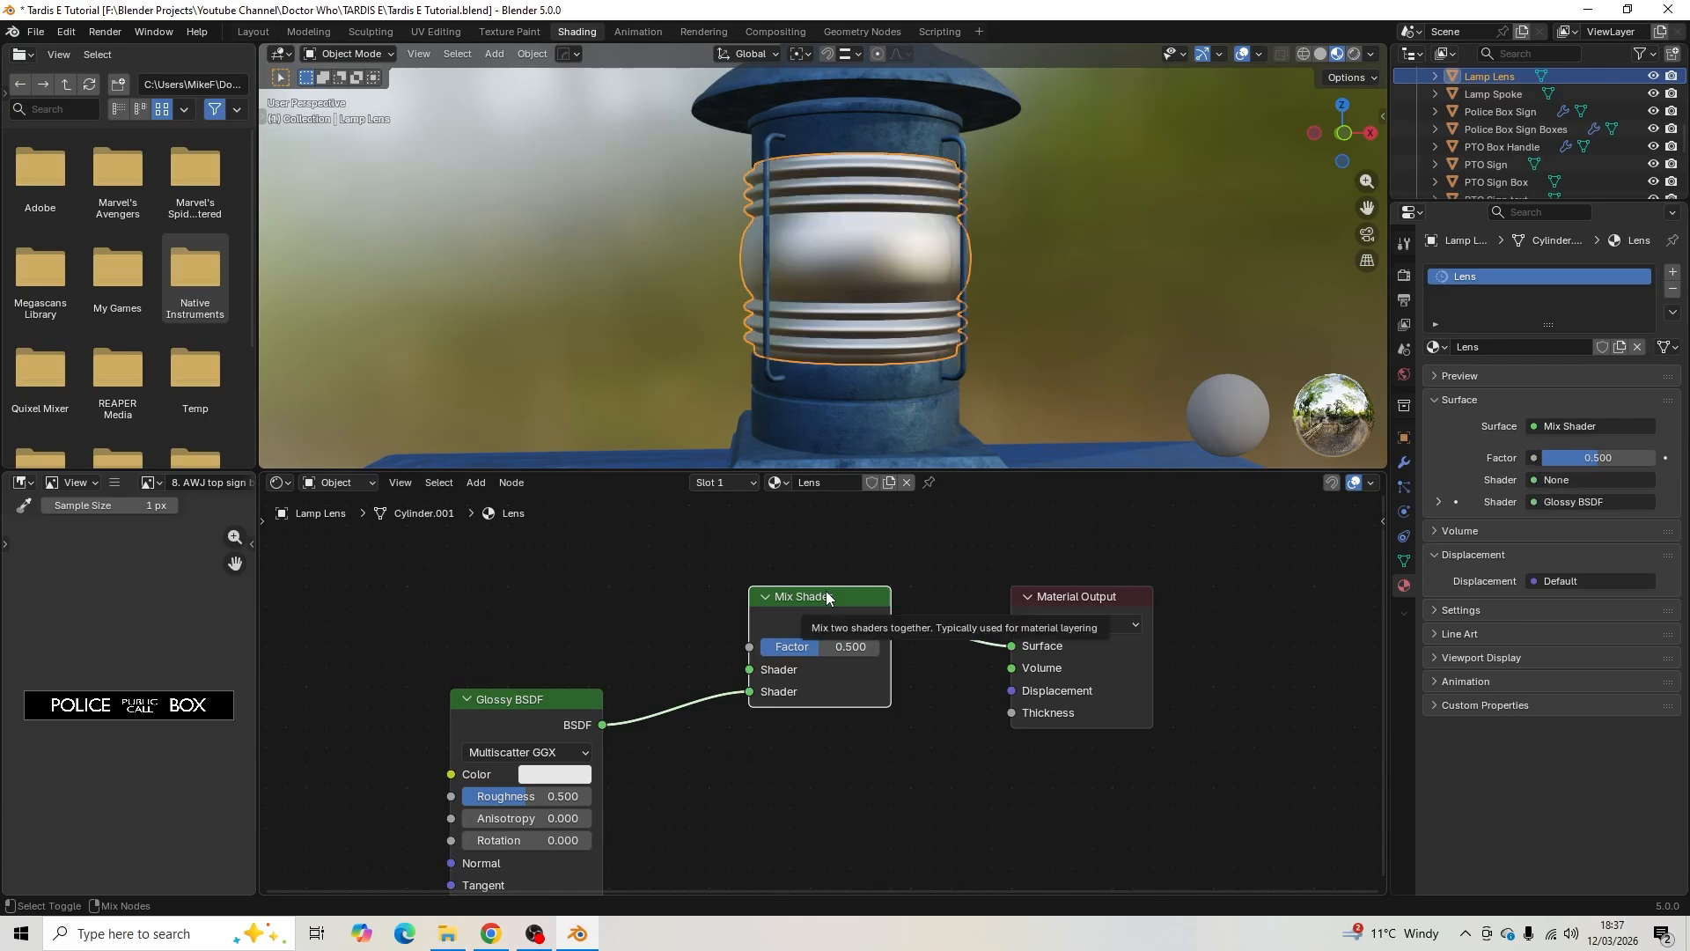
- Add a Transparent BSDF to the Lens material and connect it to the Mix Shader's first Shader input
middle_drag(546, 596, 593, 605)
key(shift+a)
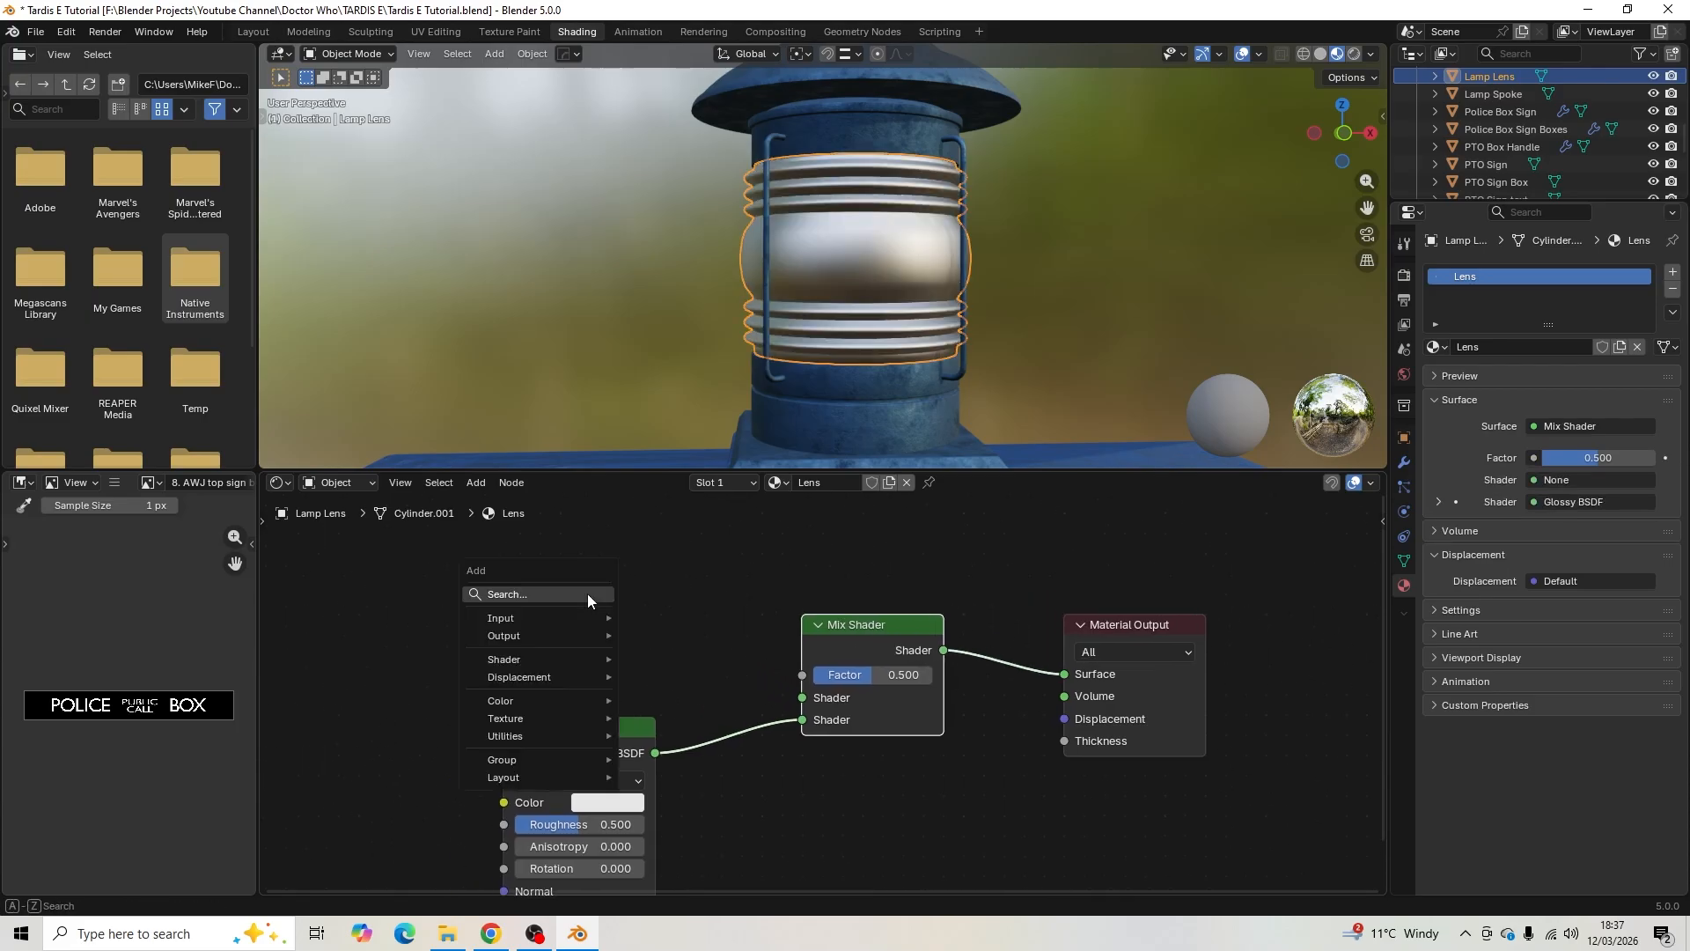
click(588, 593)
text(tra)
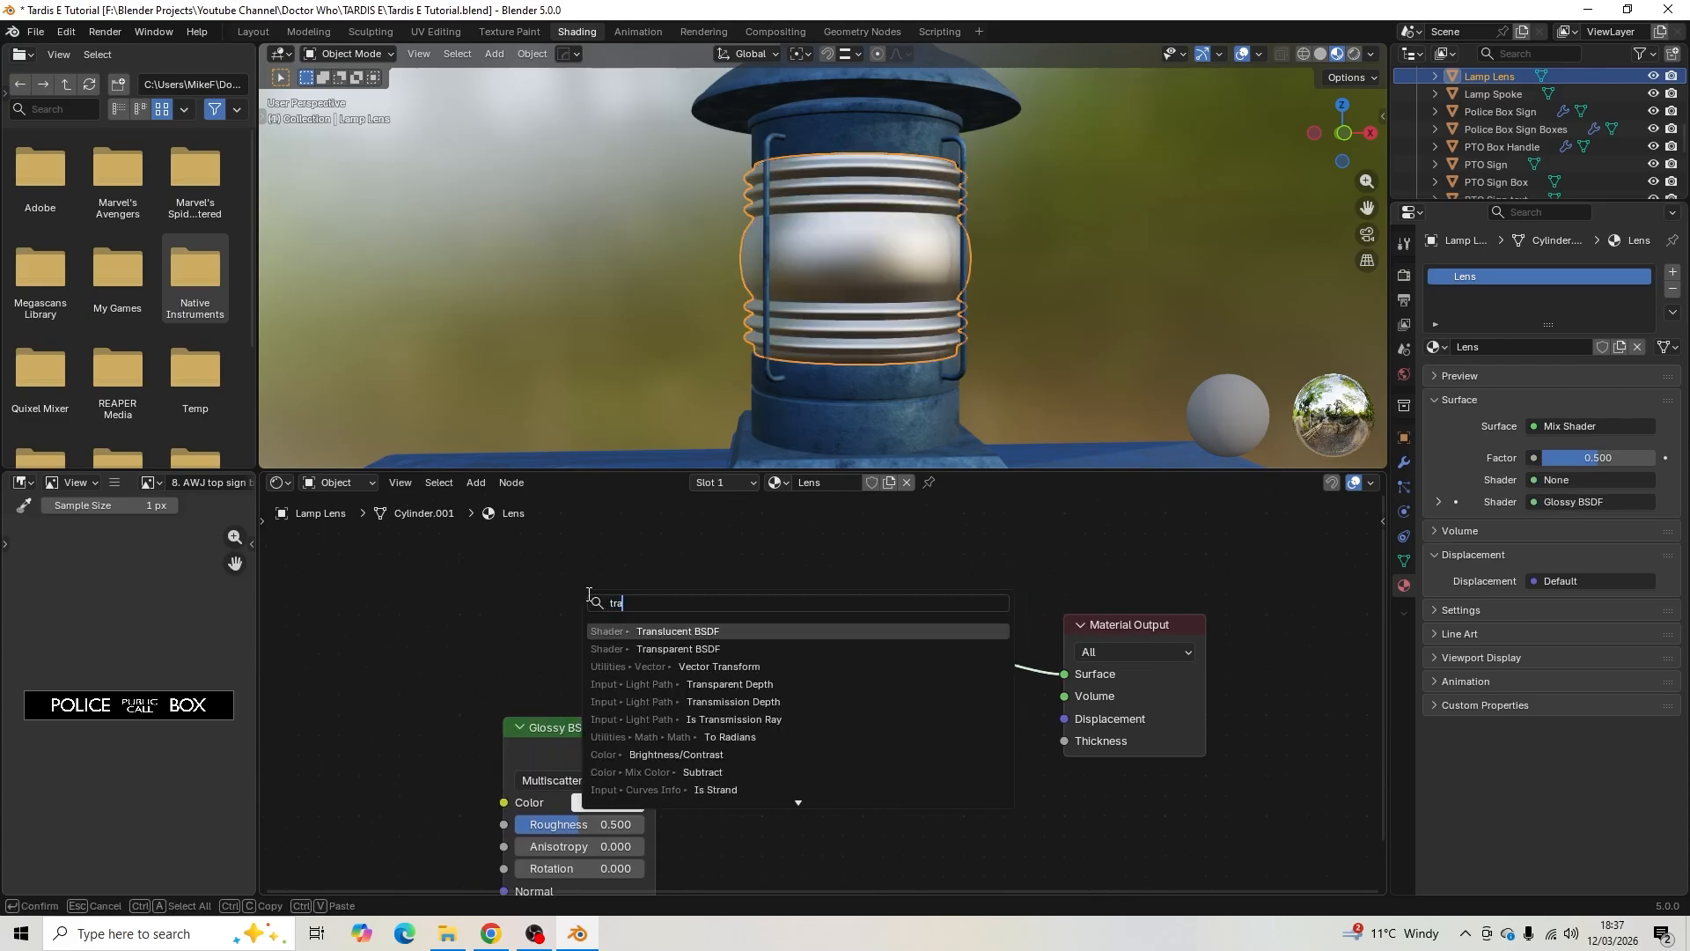
click(670, 647)
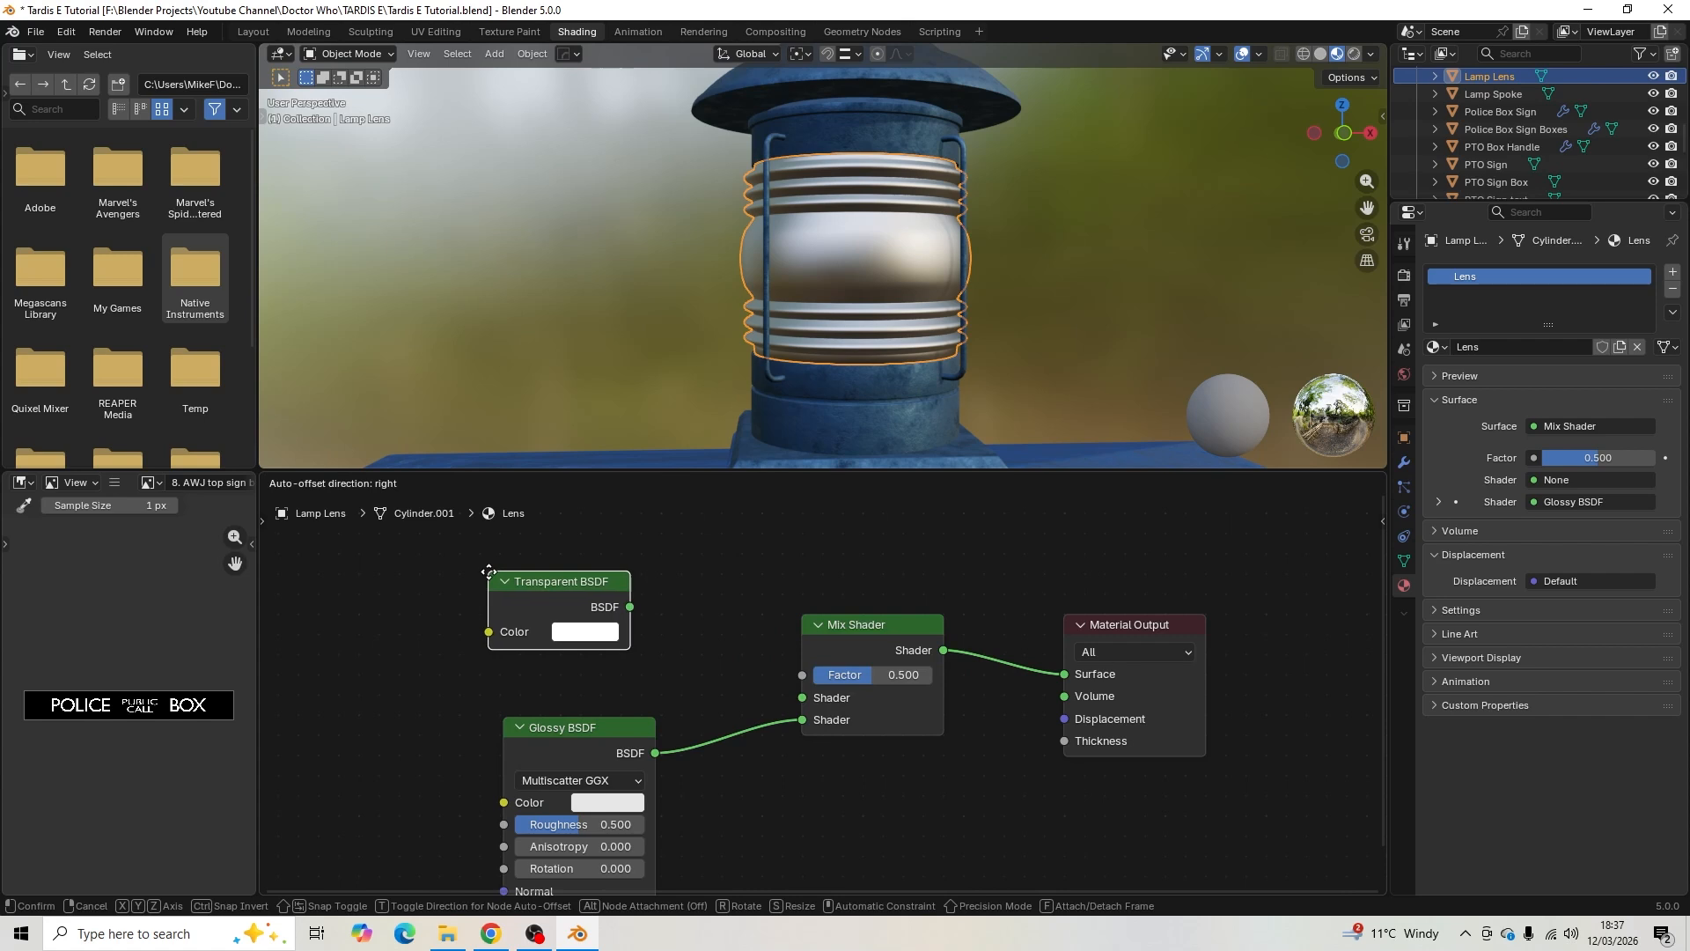
click(493, 577)
drag(633, 605, 801, 697)
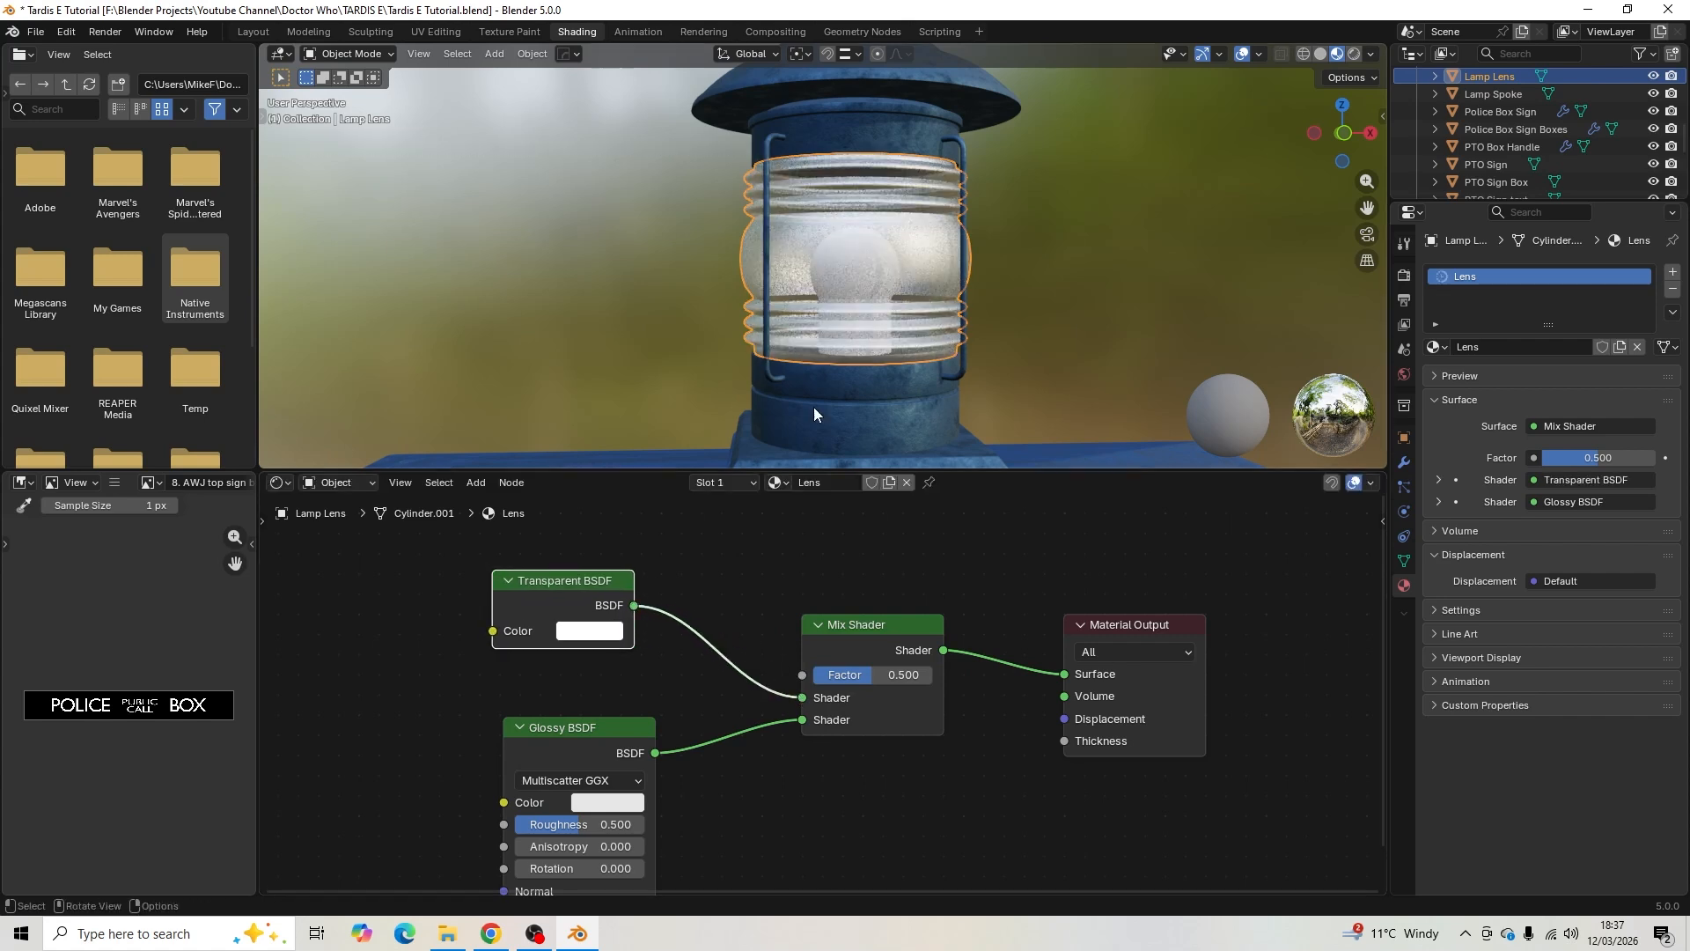
middle_drag(813, 406, 833, 352)
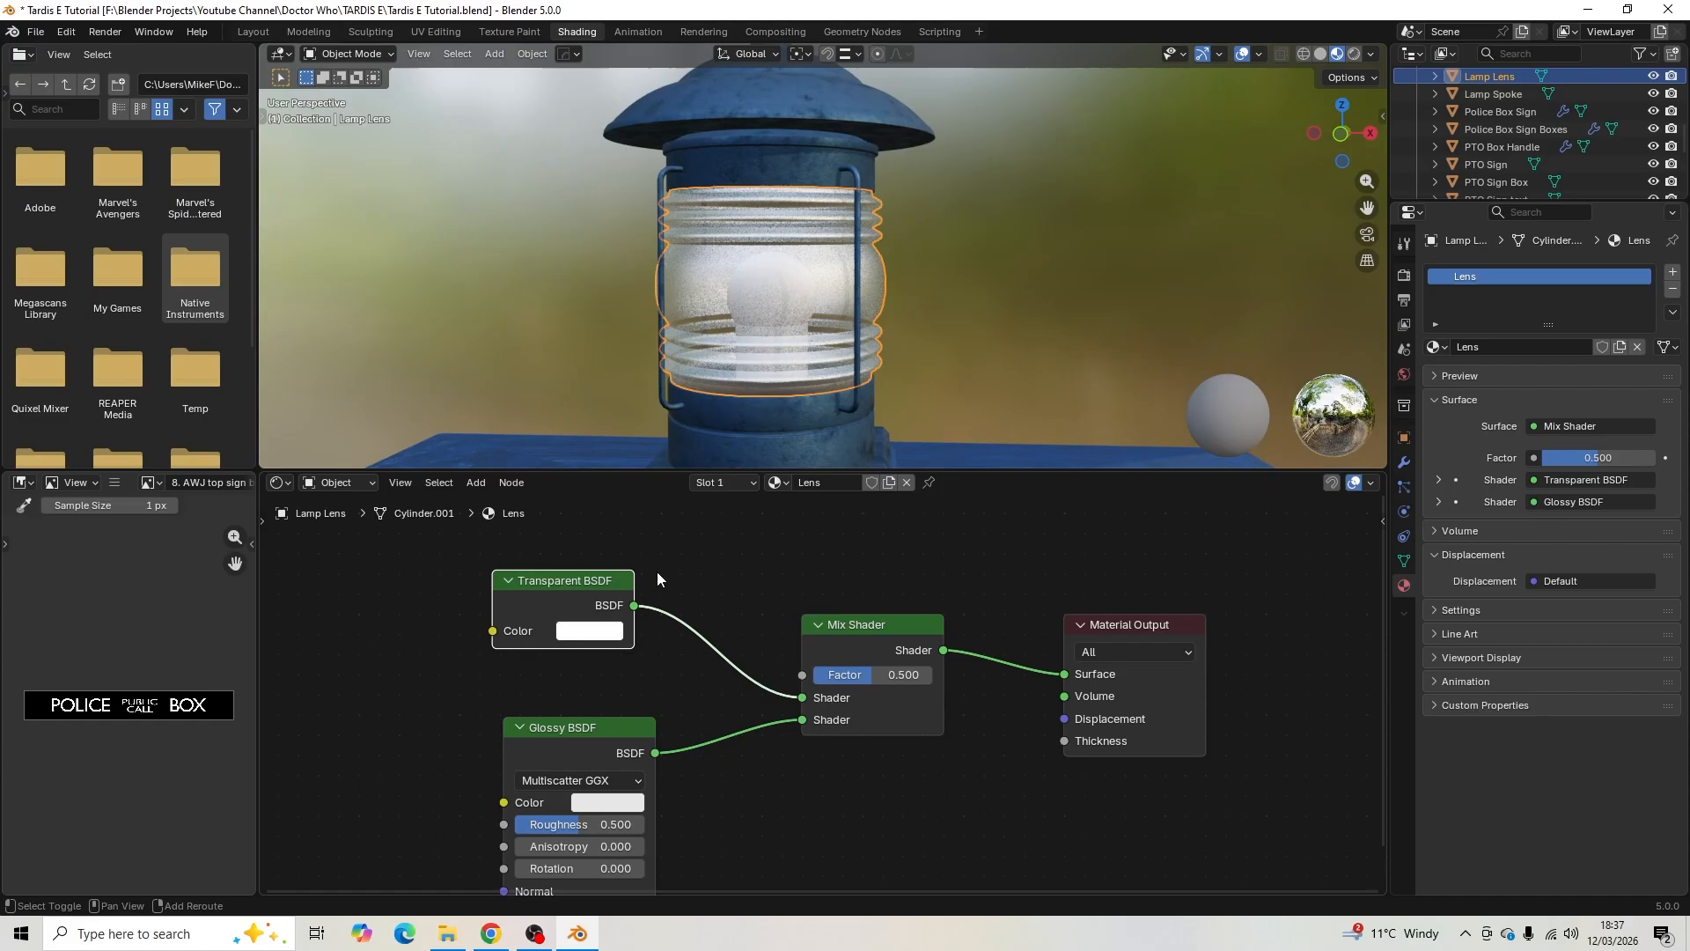
- Add a Layer Weight node above the Transparent BSDF and connect its Facing output to the Mix Shader's Factor
middle_drag(613, 577, 655, 655)
scroll(672, 614, down, 3)
click(656, 615)
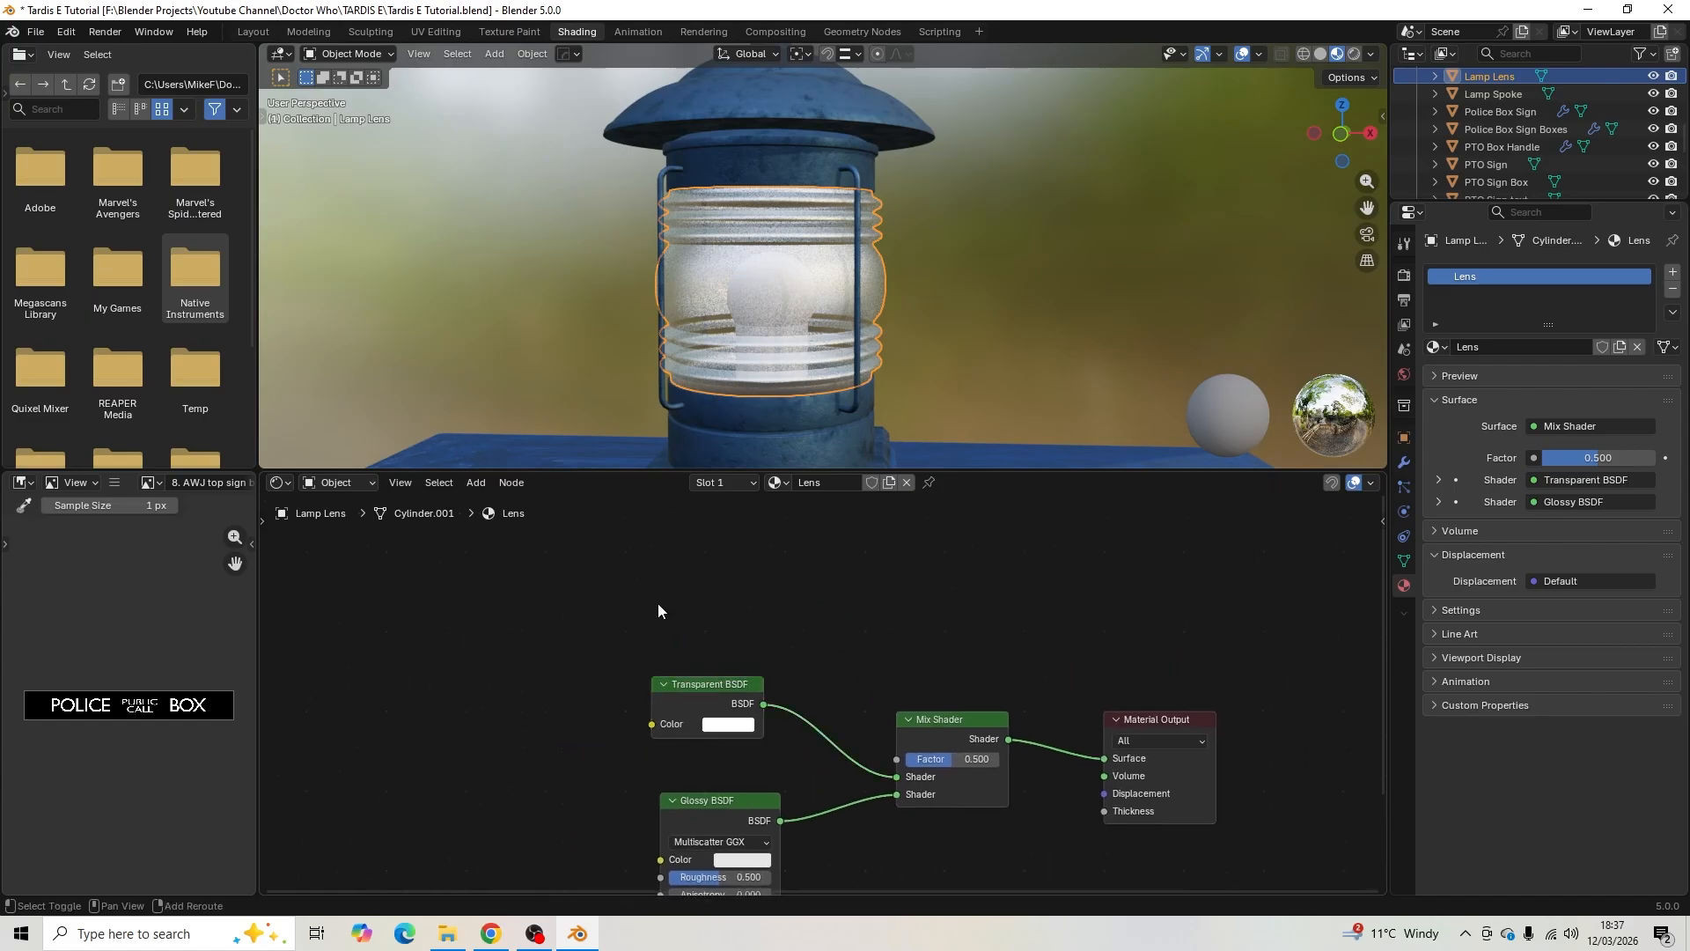
key(shift+a)
click(658, 604)
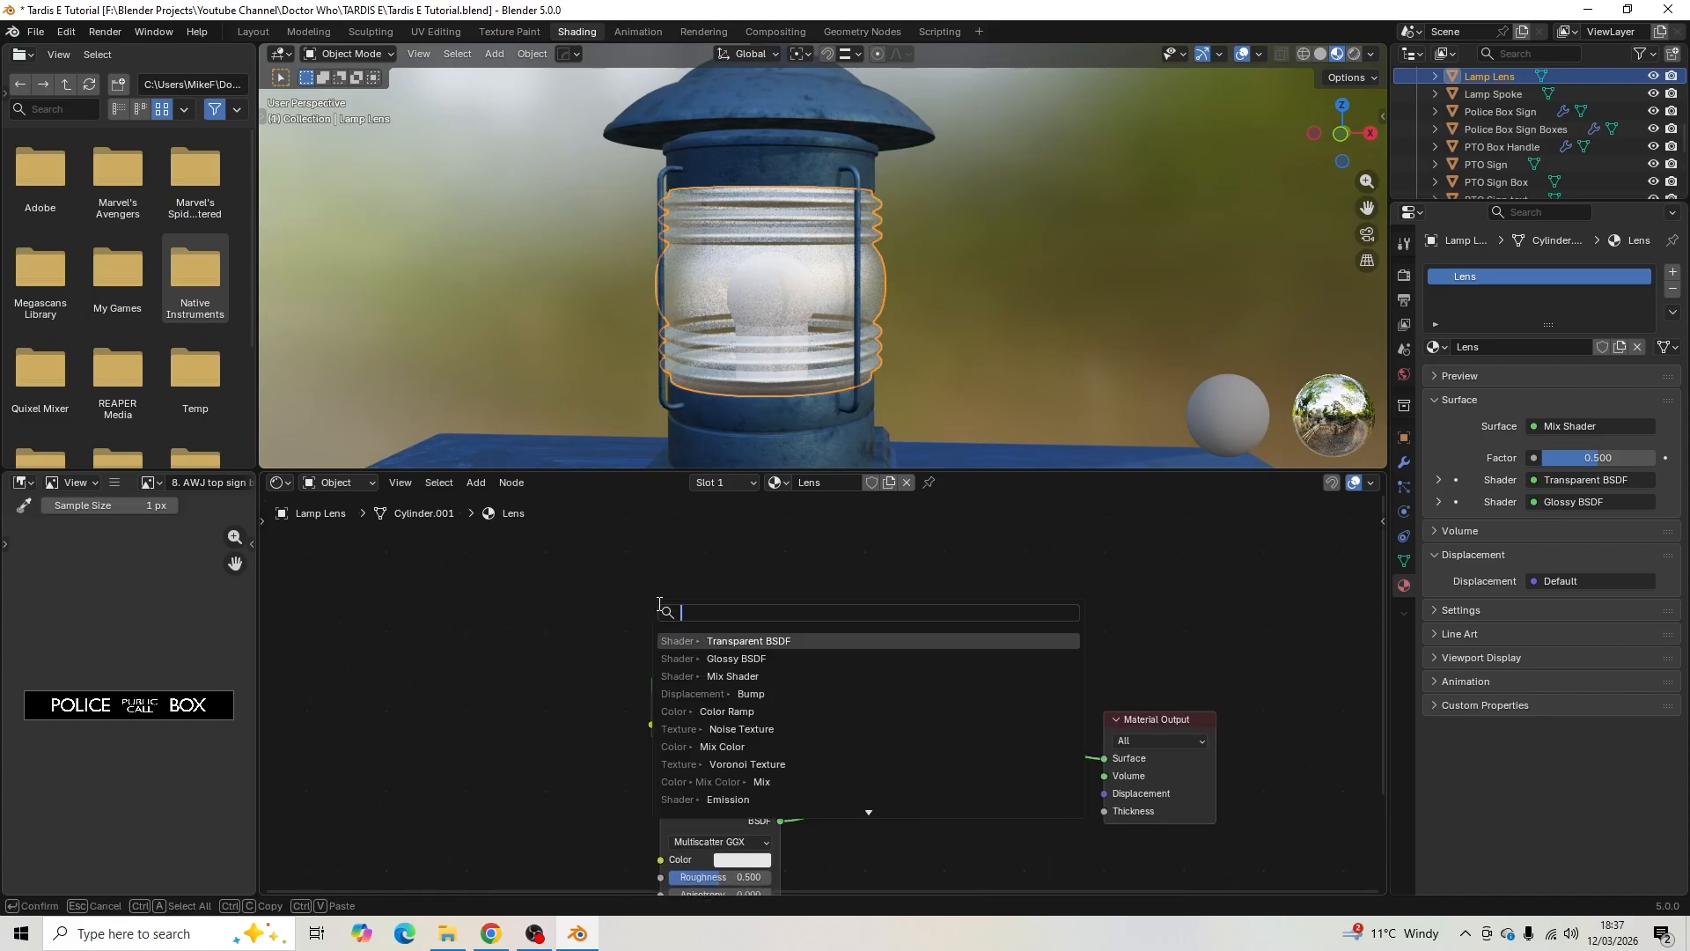
text(layer)
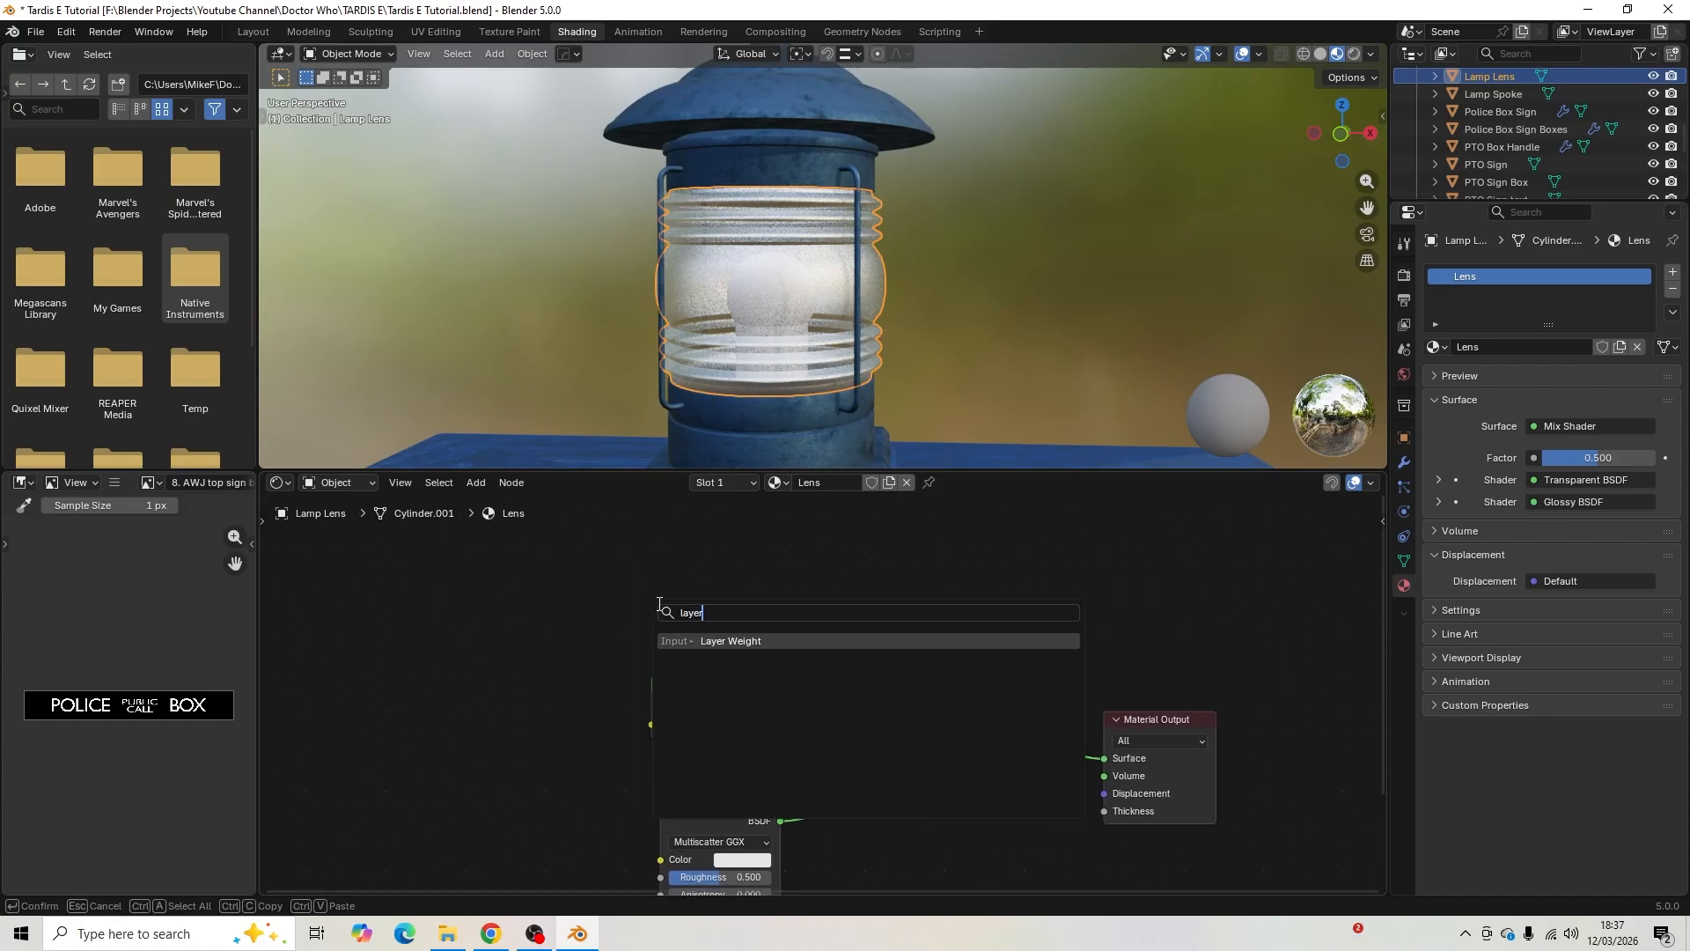
click(700, 640)
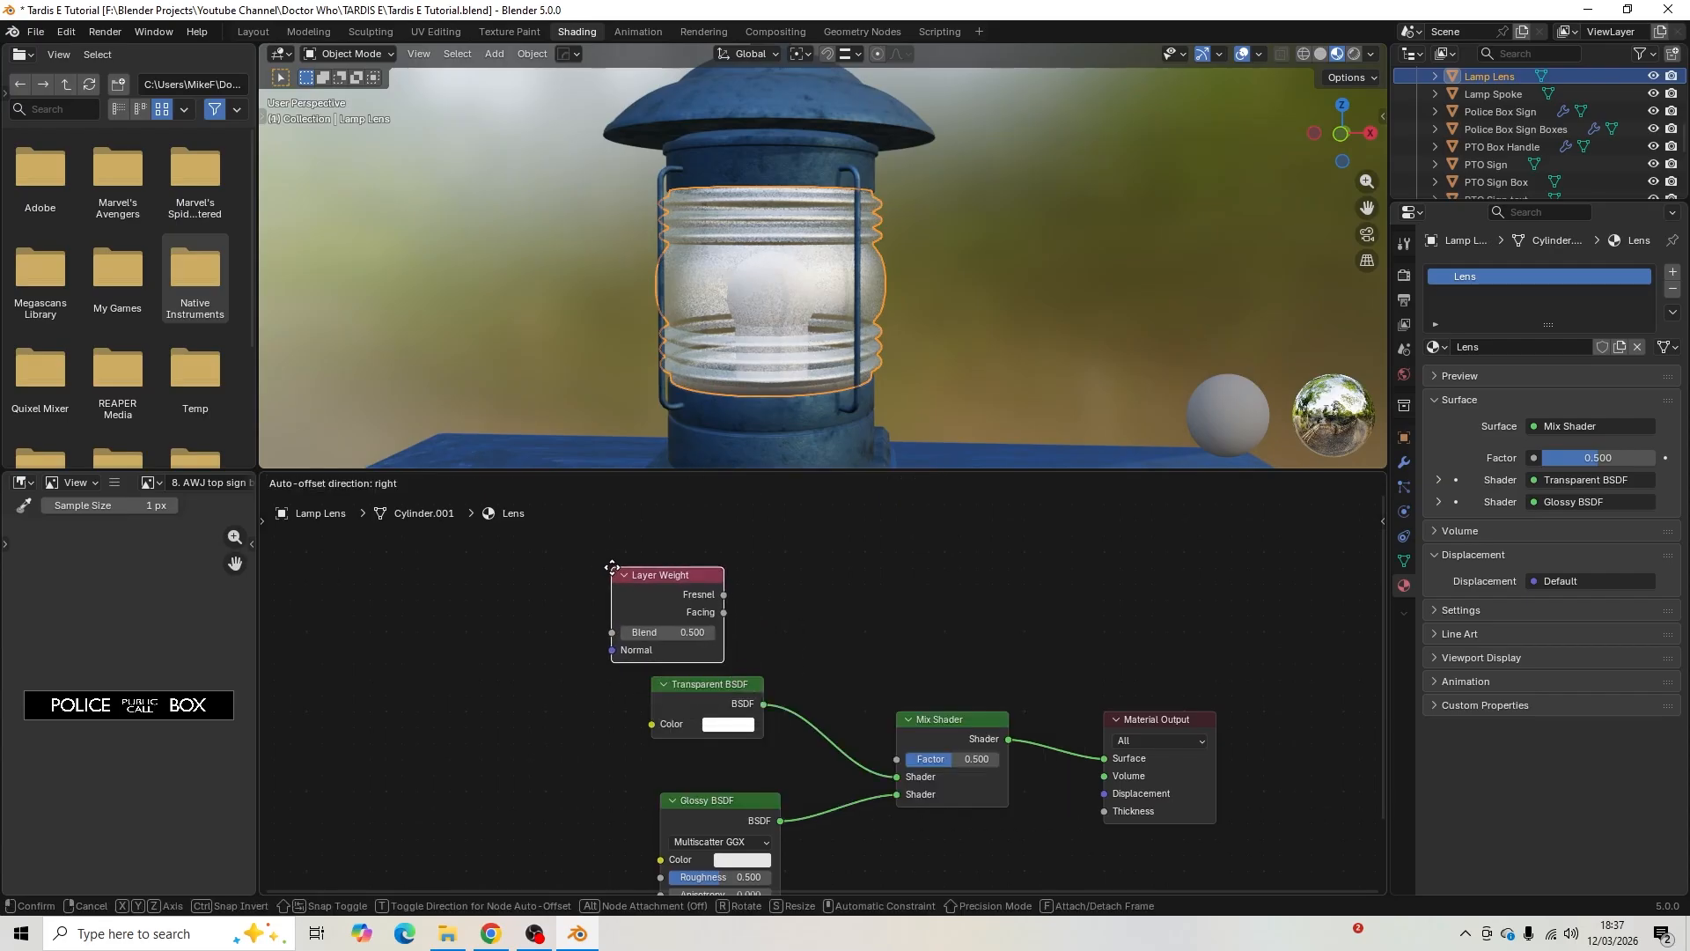
click(607, 568)
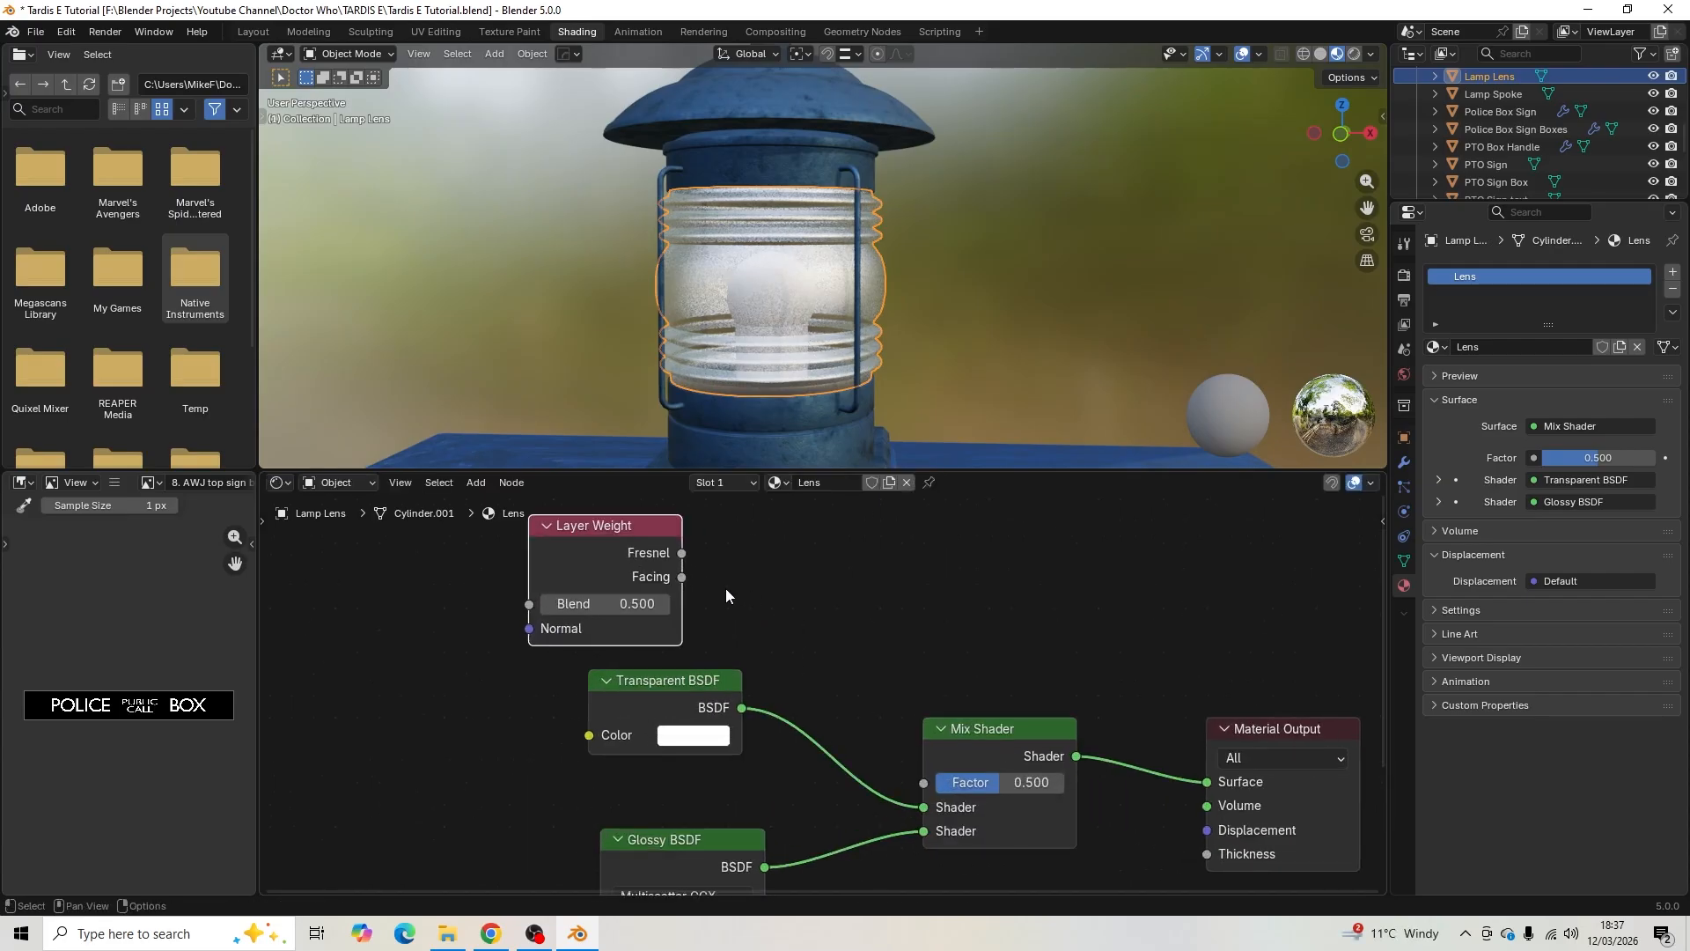
scroll(726, 588, up, 2)
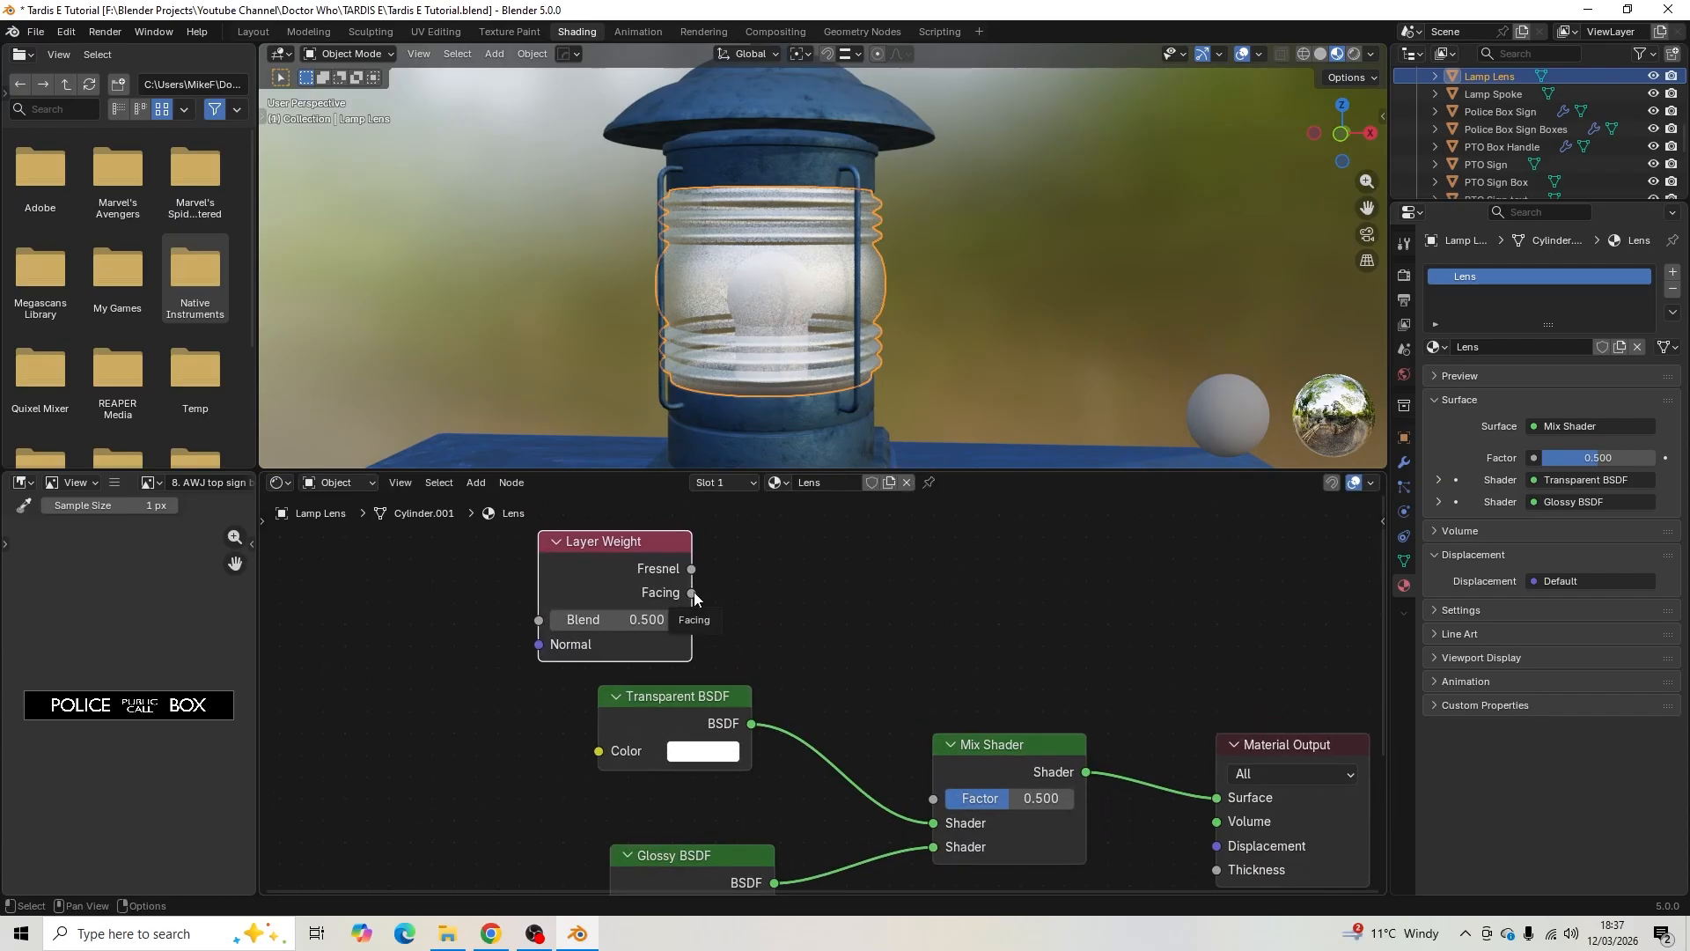
drag(692, 593, 933, 799)
key(KP_Decimal)
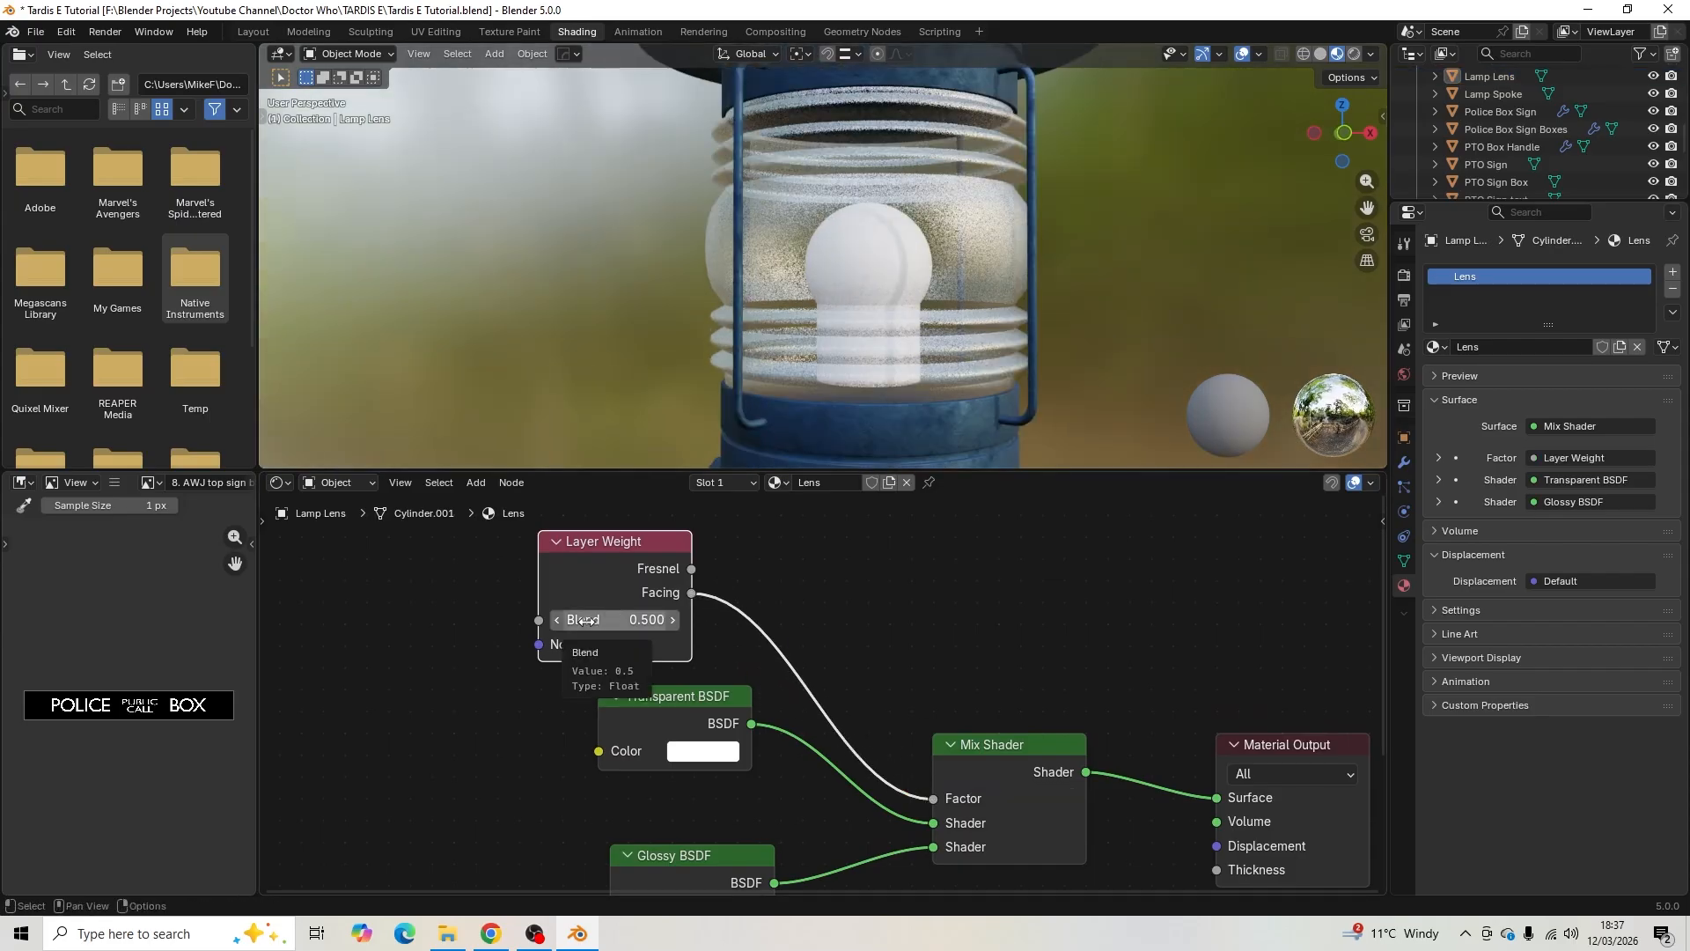
- Set the Layer Weight node's Blend to 0.850
drag(586, 621, 673, 621)
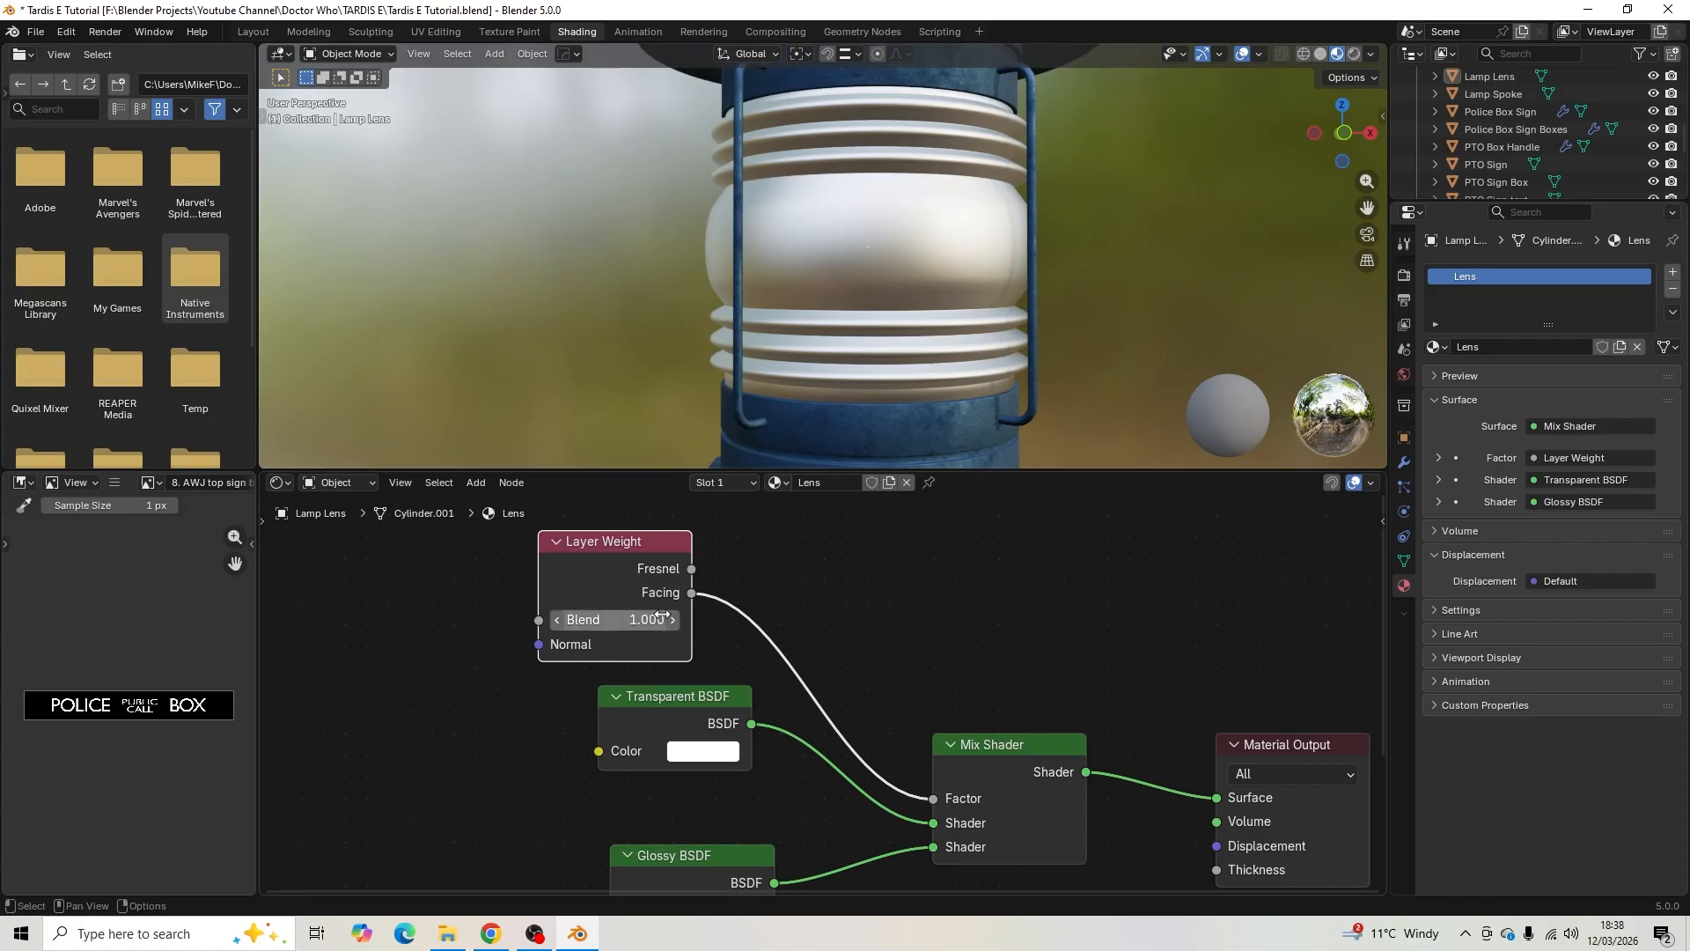
drag(645, 621, 476, 621)
middle_drag(1007, 282, 995, 281)
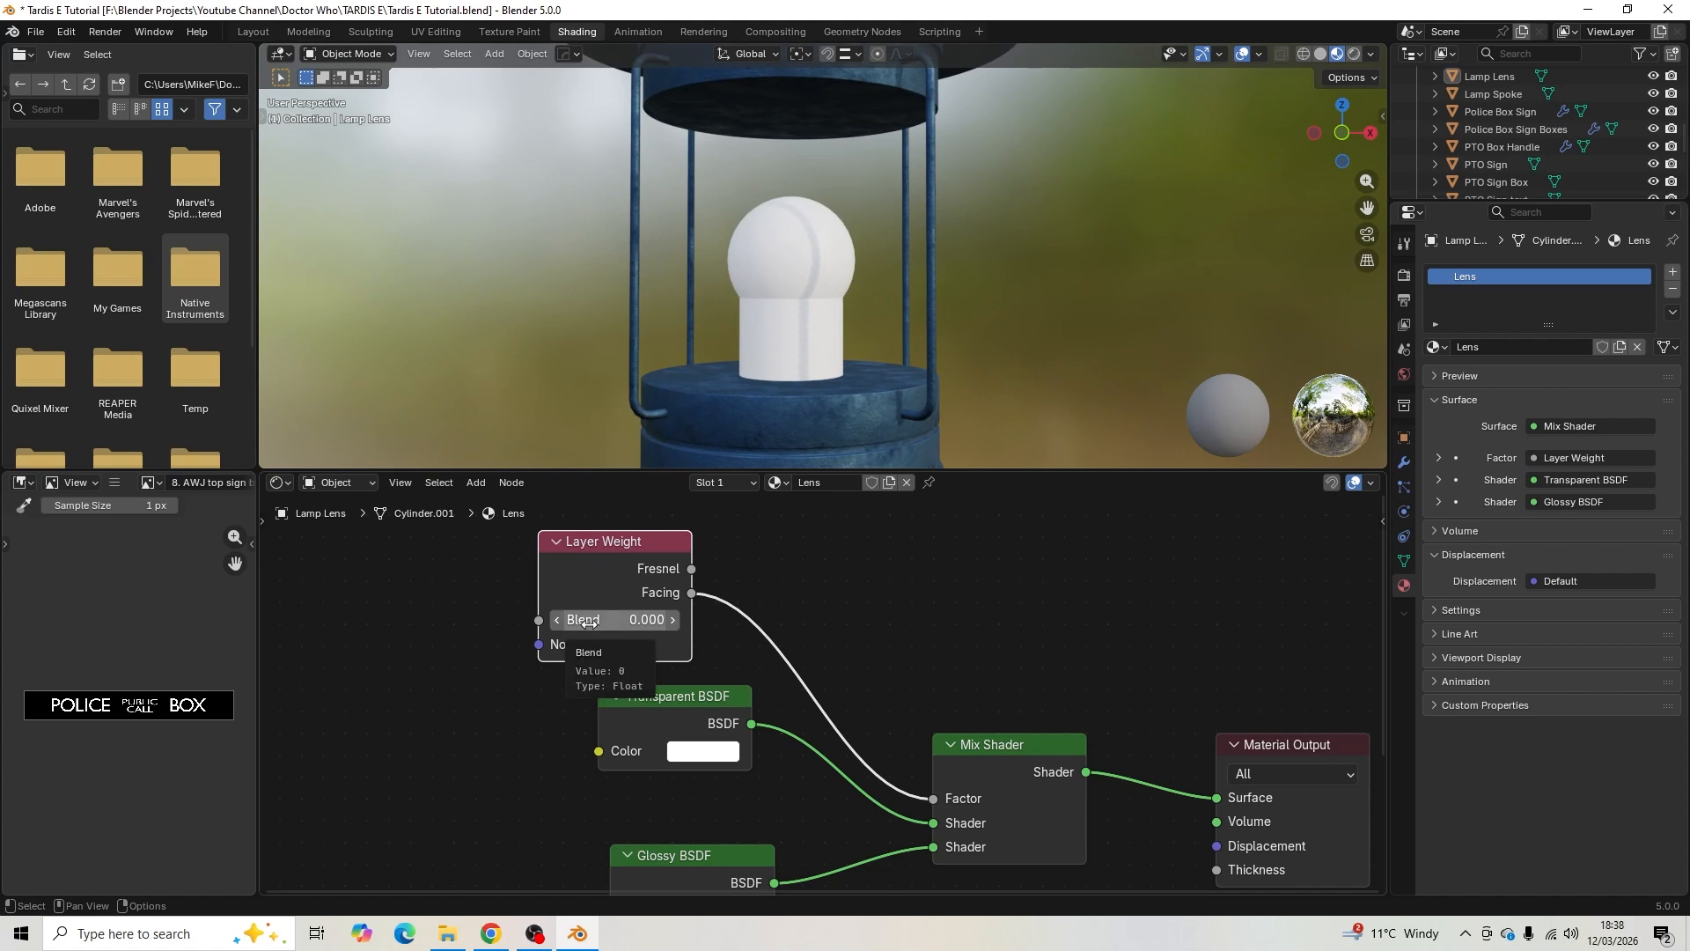
drag(584, 621, 774, 621)
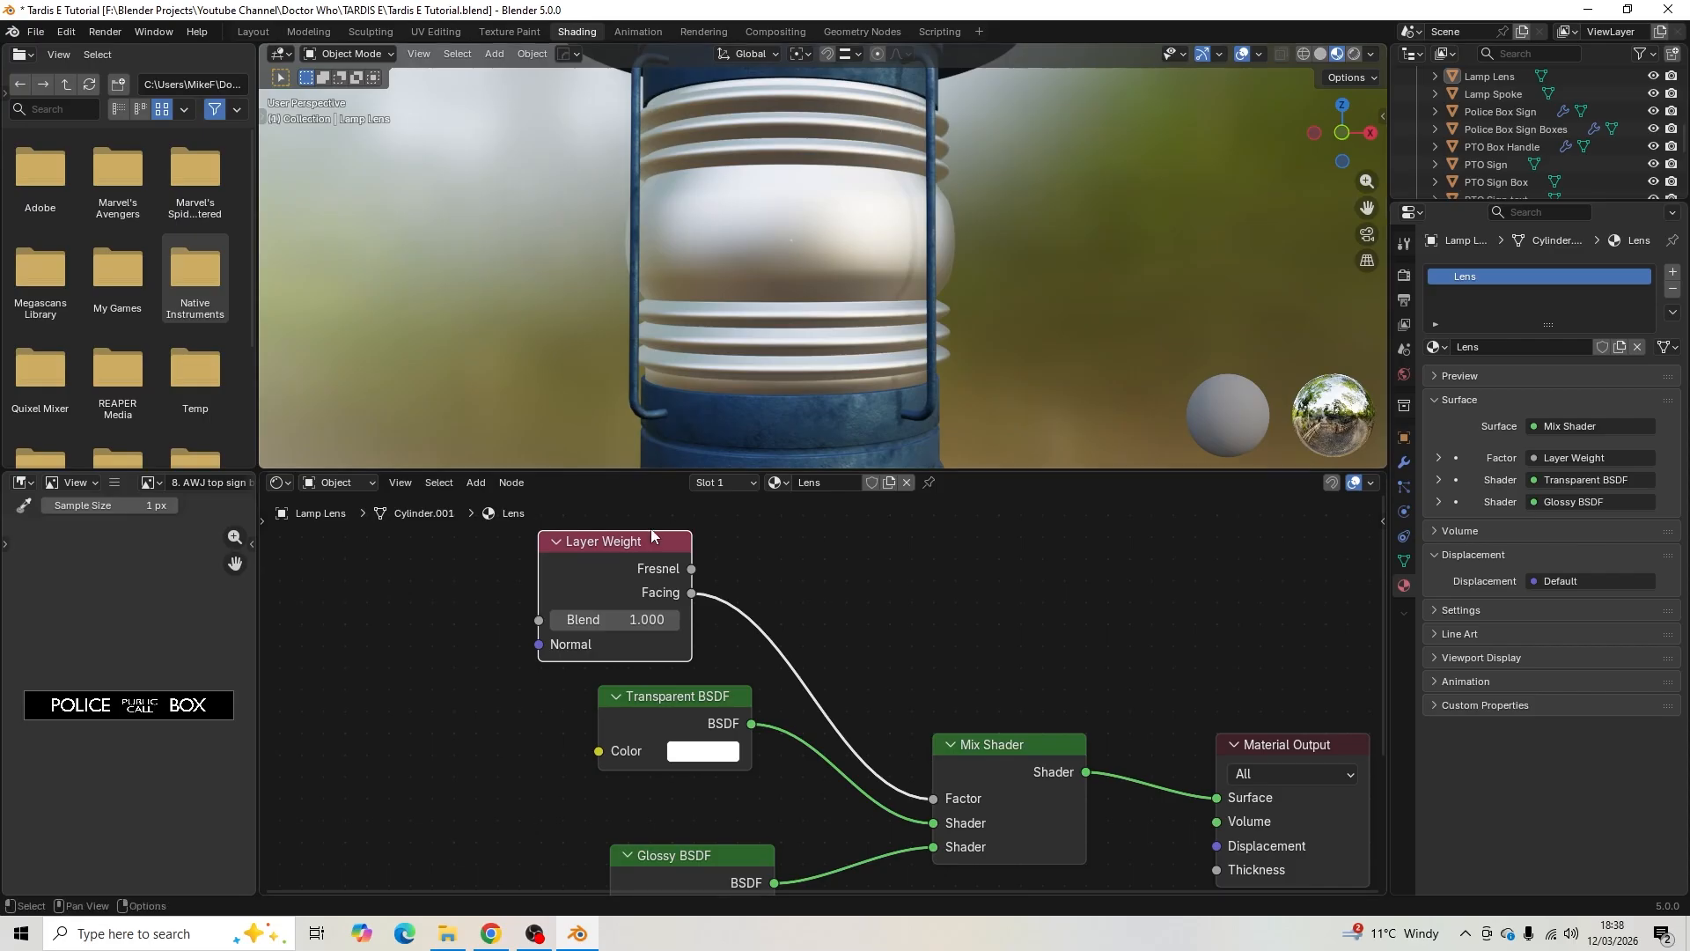
mouse_move(658, 621)
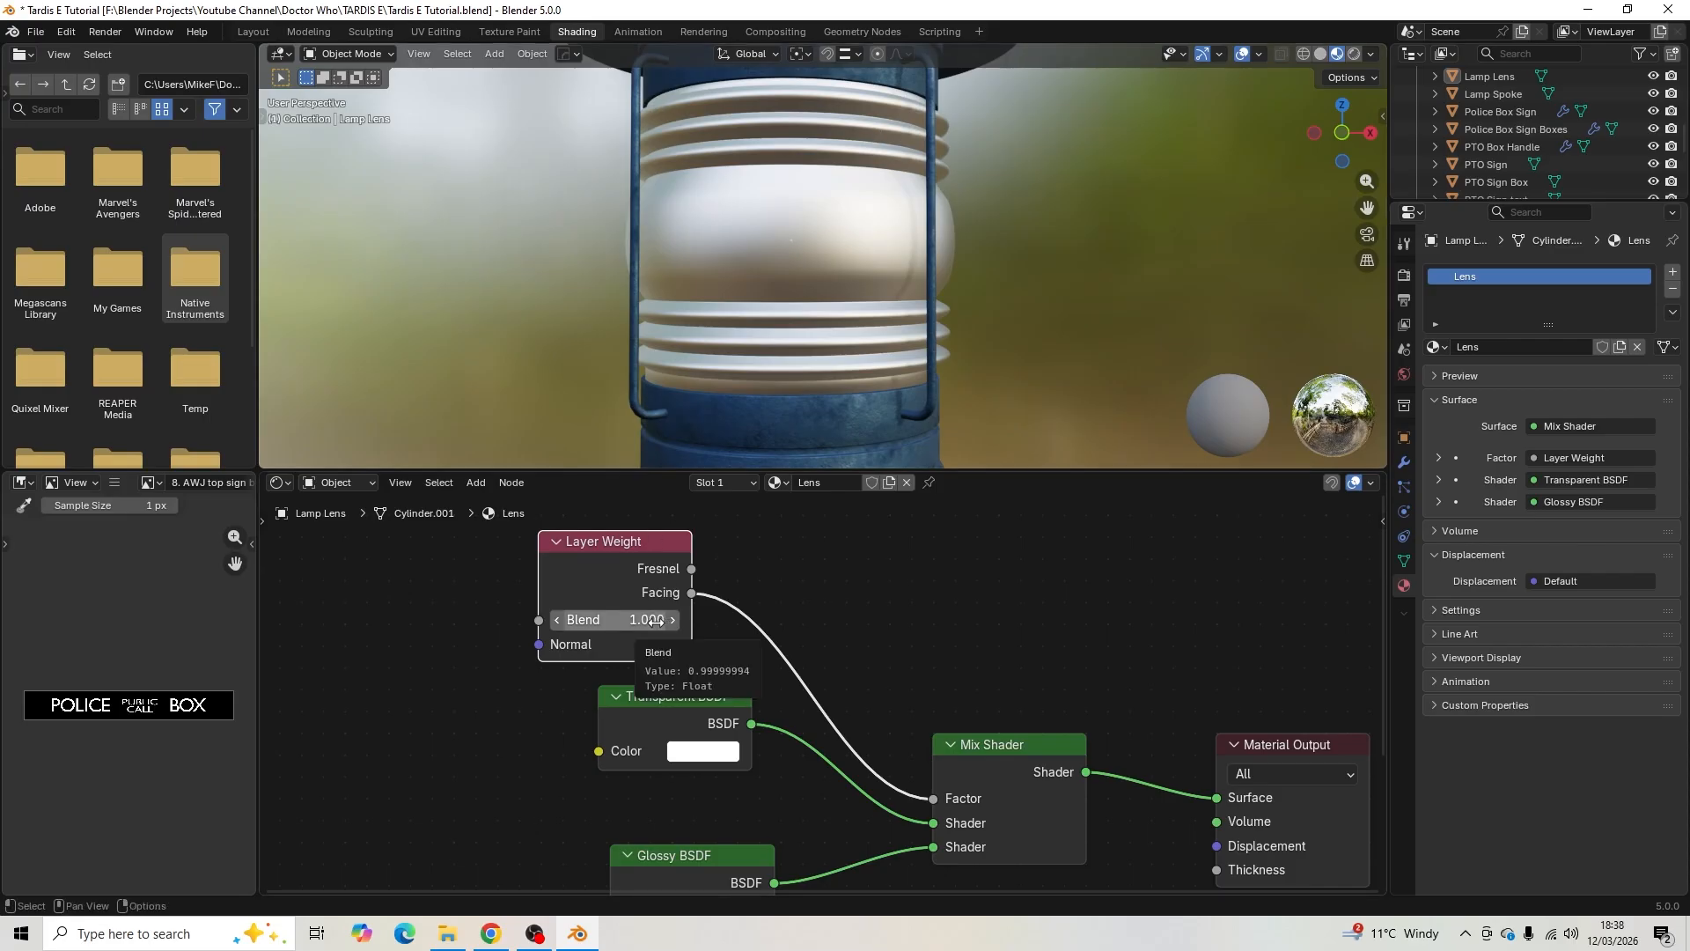
drag(654, 621, 601, 620)
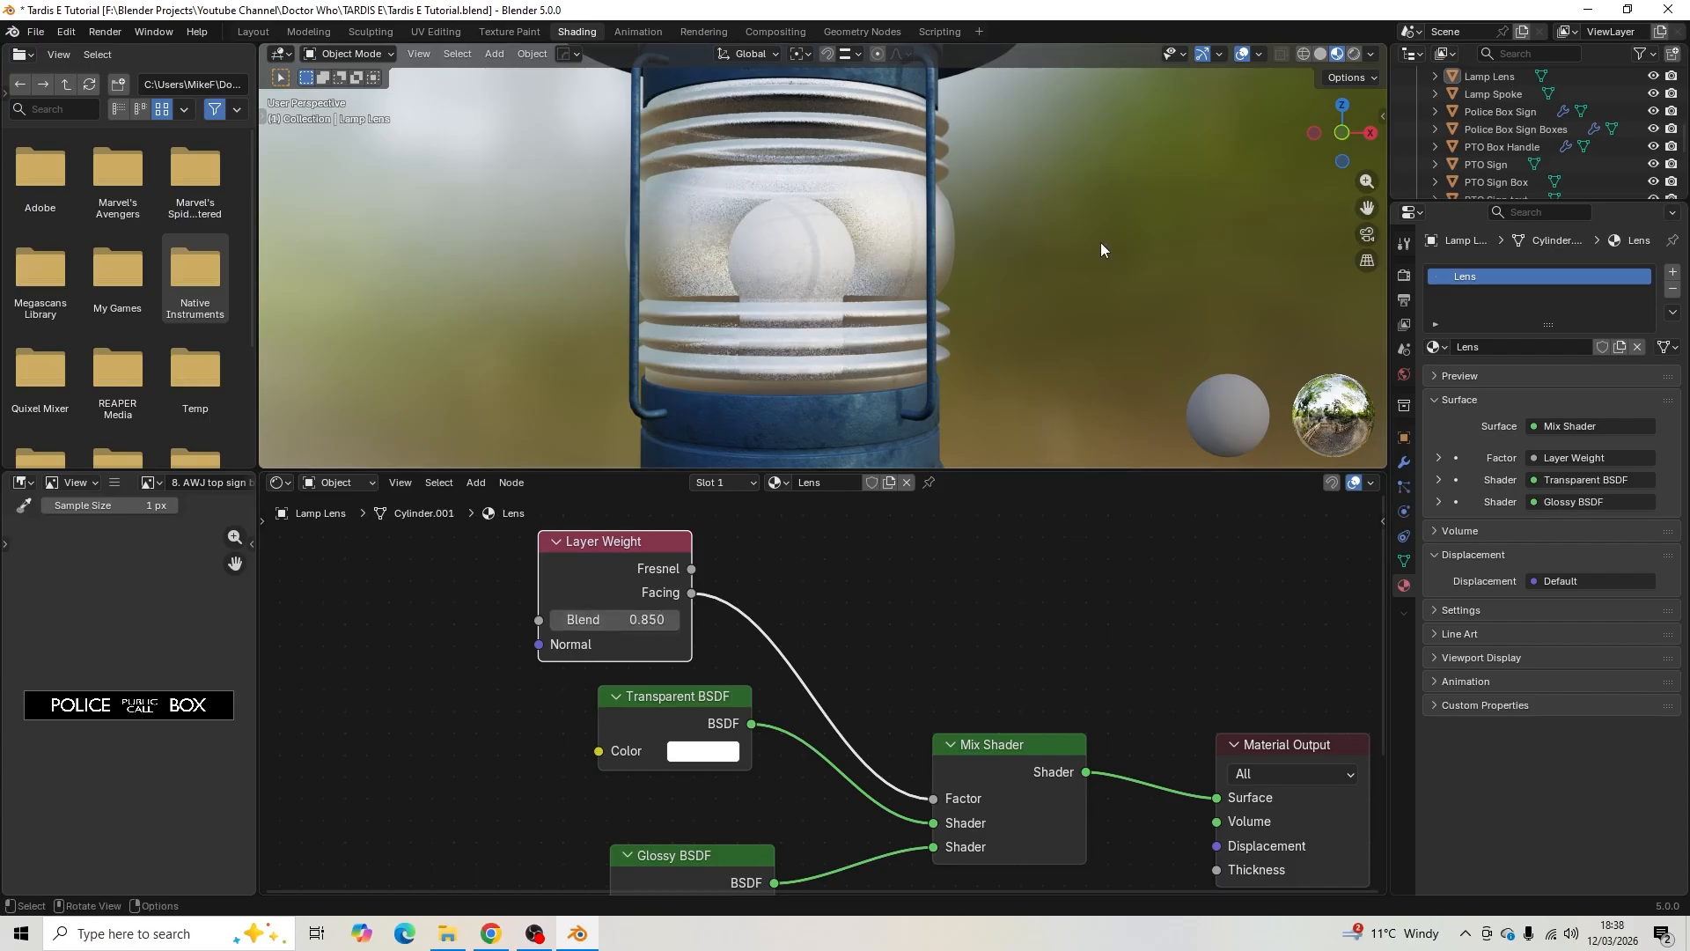
mouse_move(1101, 241)
middle_down()
mouse_move(866, 264)
mouse_move(870, 278)
mouse_move(1096, 250)
mouse_move(1092, 270)
middle_up()
- Raise the Glossy BSDF's Roughness in the Lens material to 0.892
middle_drag(897, 592, 881, 884)
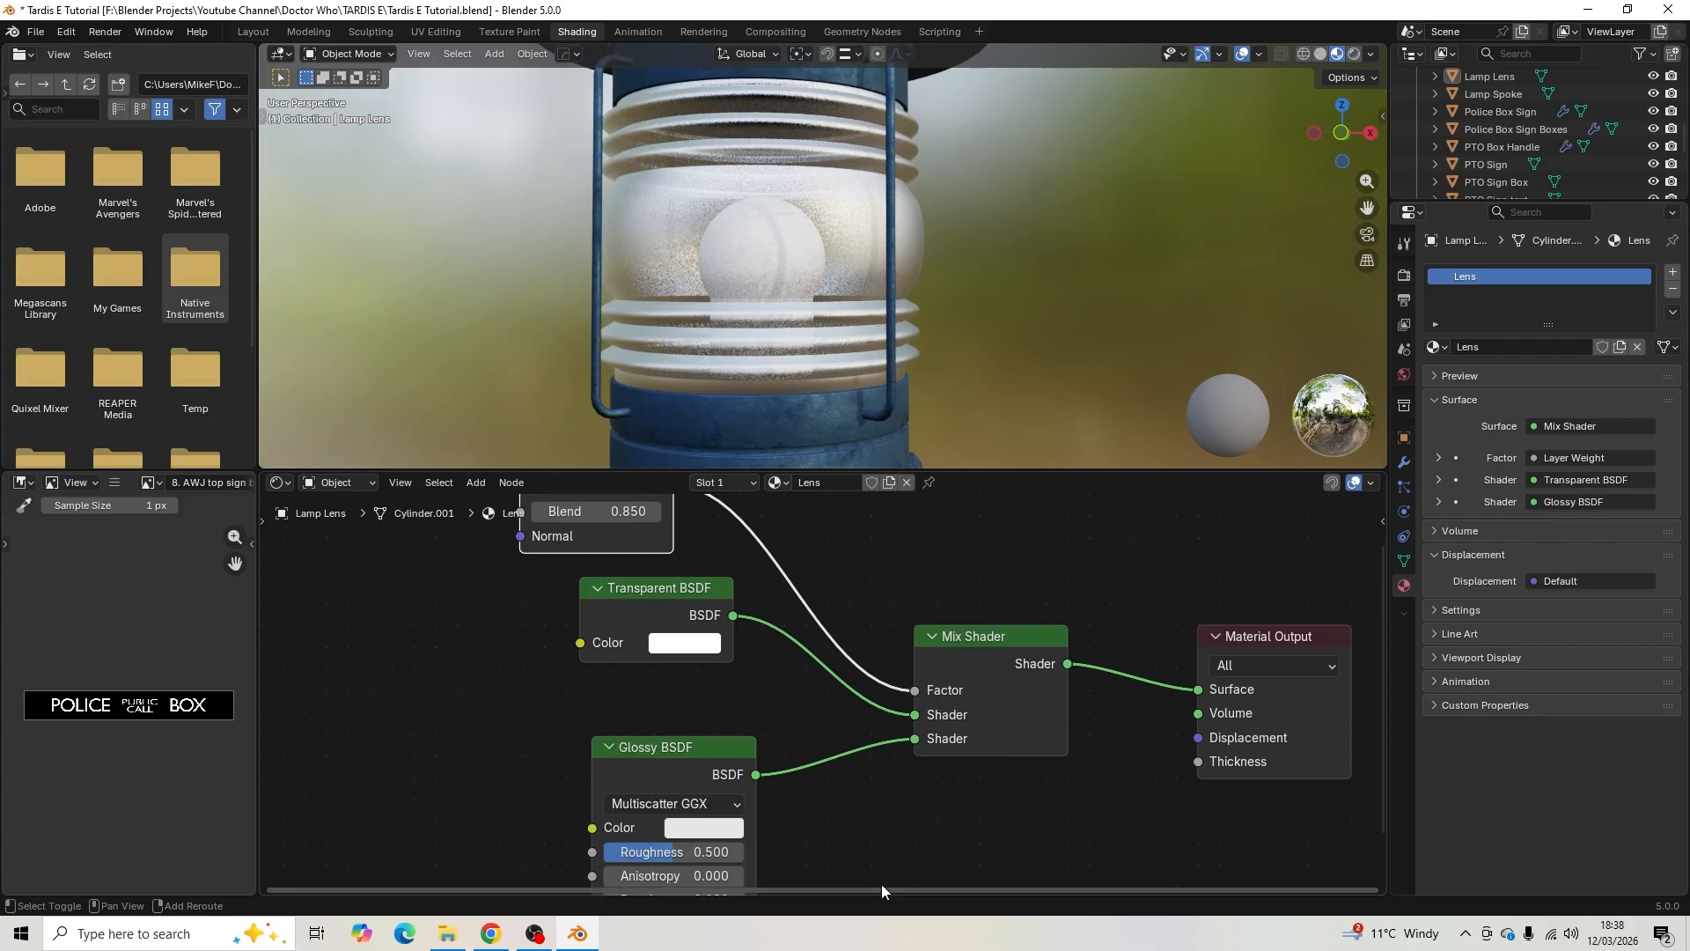
scroll(859, 768, up, 1)
scroll(859, 767, up, 1)
middle_drag(854, 755, 982, 683)
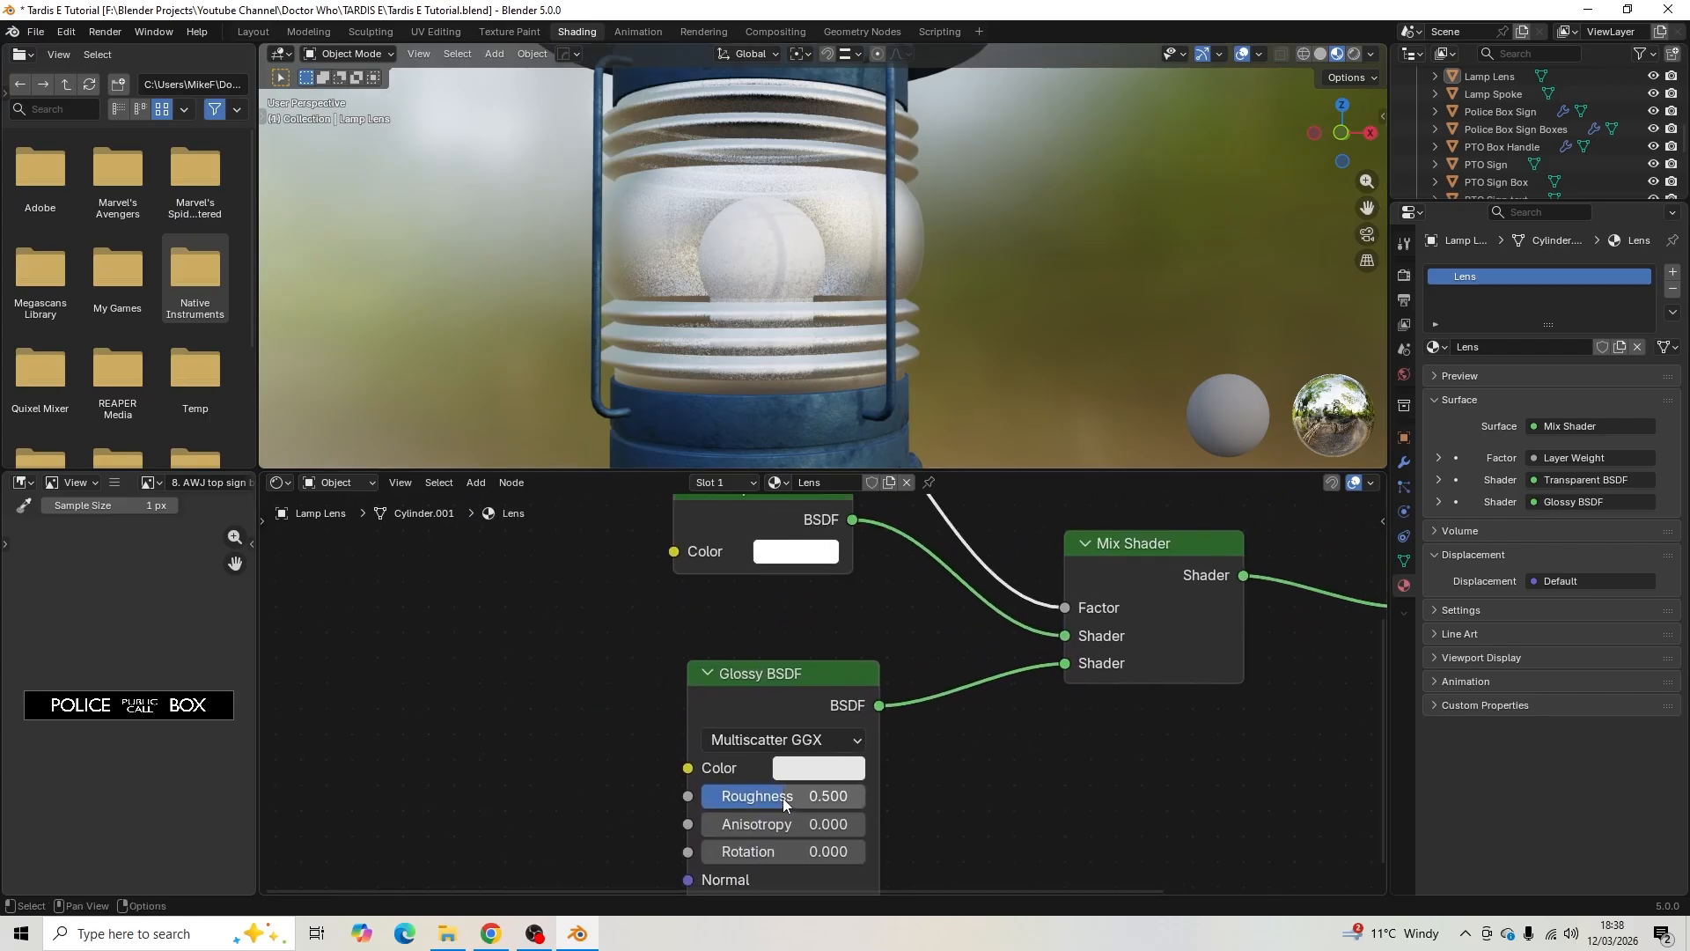
drag(783, 797, 847, 797)
middle_drag(917, 193, 1114, 282)
scroll(875, 597, down, 2)
middle_drag(875, 596, 761, 683)
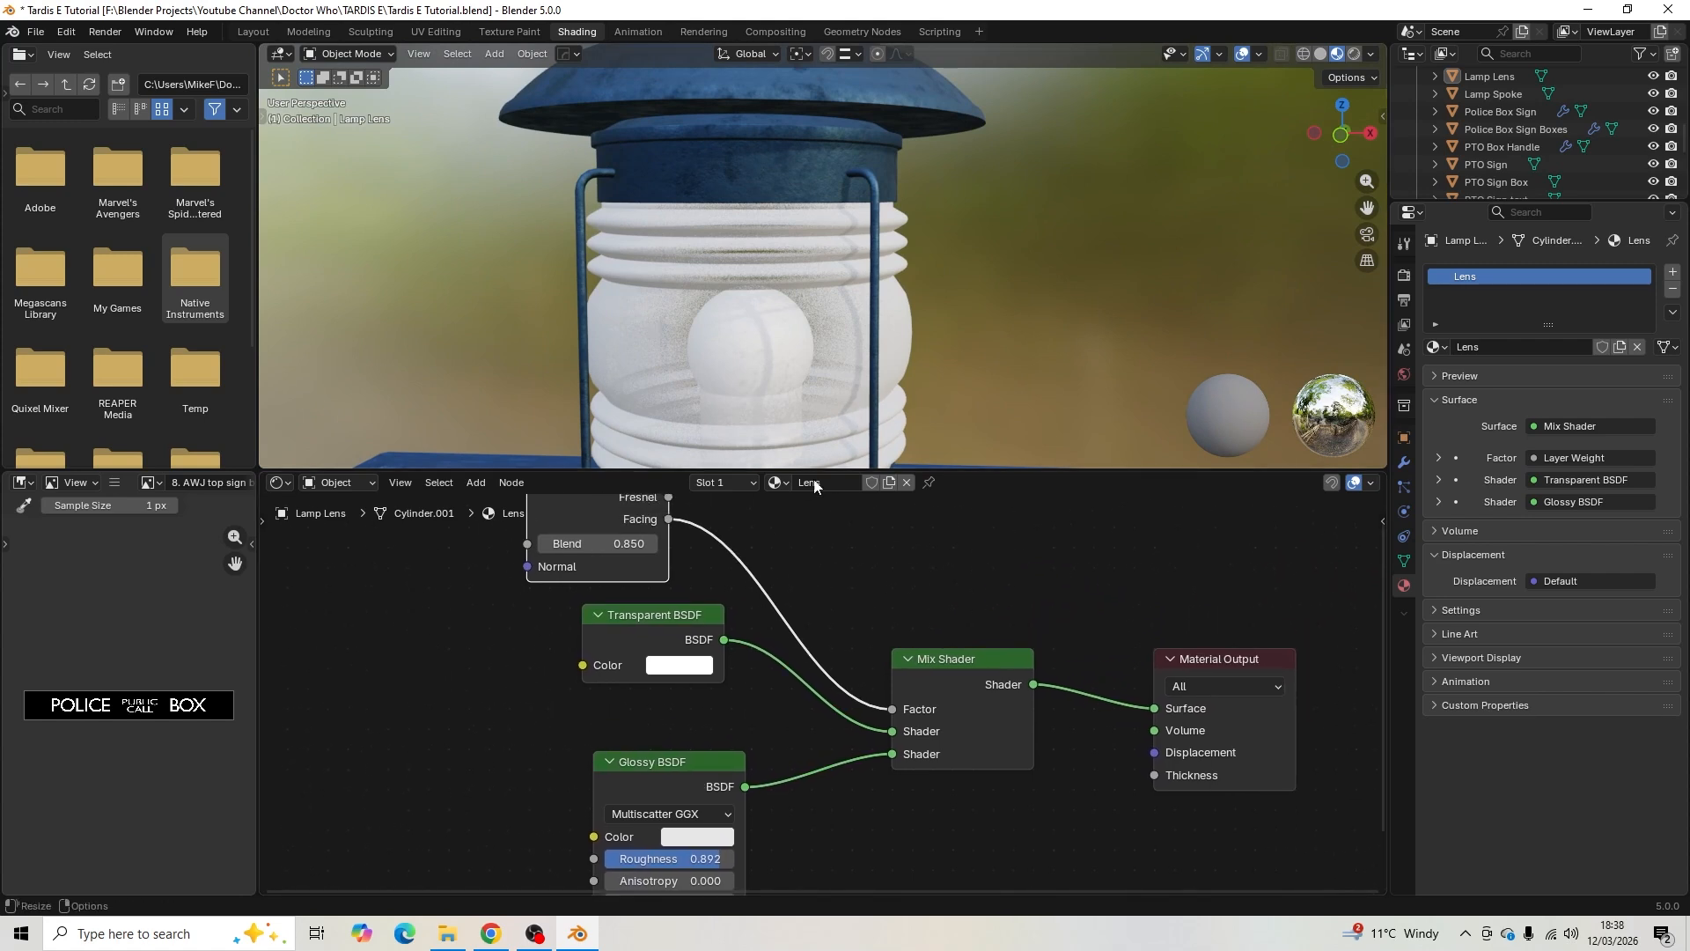
- Darken the Glossy BSDF's Color slightly to a light grey by lowering its value
middle_drag(785, 741, 874, 597)
click(815, 694)
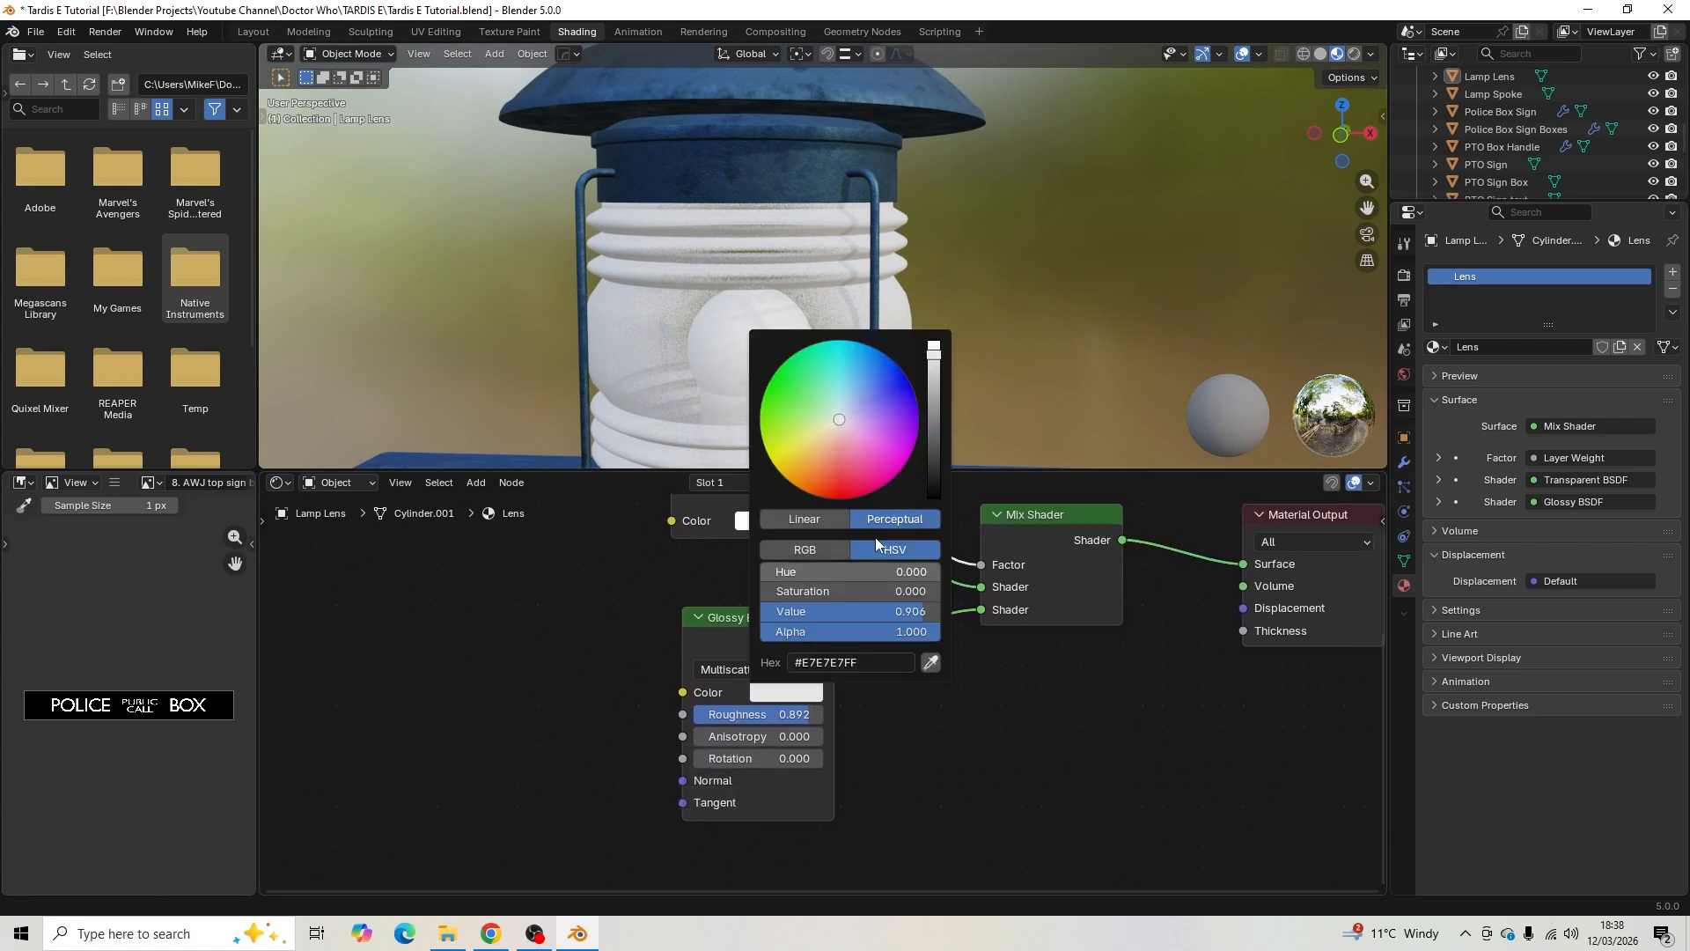
mouse_move(933, 354)
mouse_down()
mouse_move(933, 396)
mouse_move(933, 372)
mouse_up()
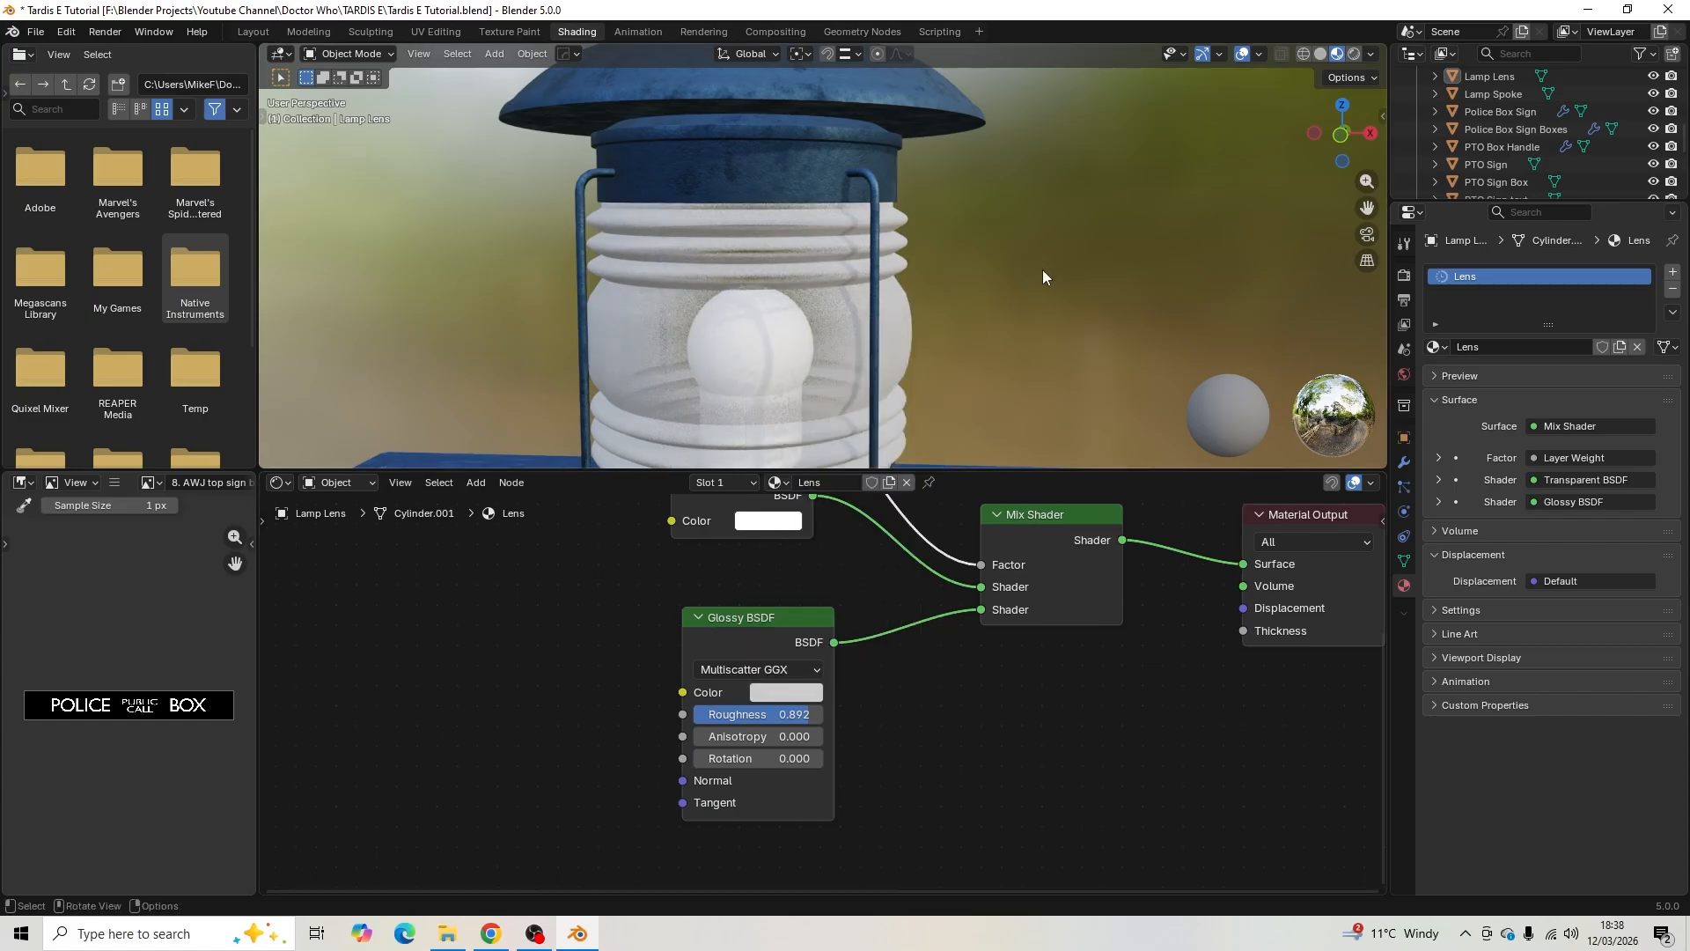
mouse_move(1044, 272)
middle_down()
mouse_move(948, 257)
mouse_move(991, 245)
mouse_move(1061, 273)
mouse_move(1026, 275)
mouse_move(1036, 262)
middle_up()
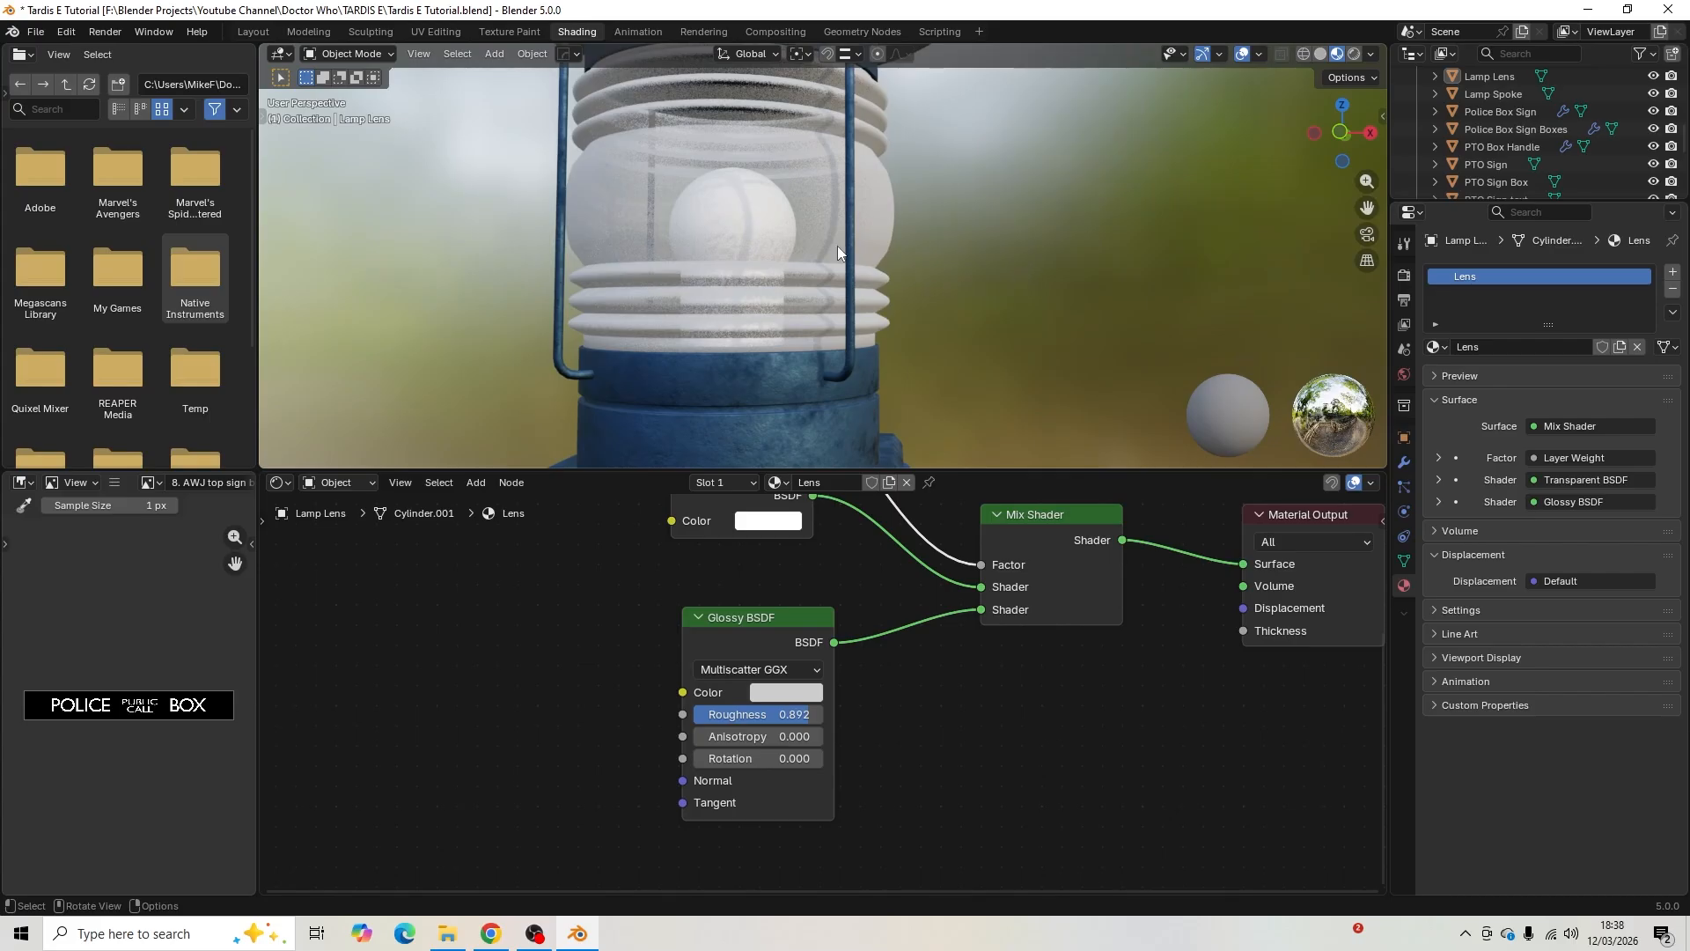
- Hide the lamp lens and assign the existing Plain Metal material to the bulb inside it
click(781, 219)
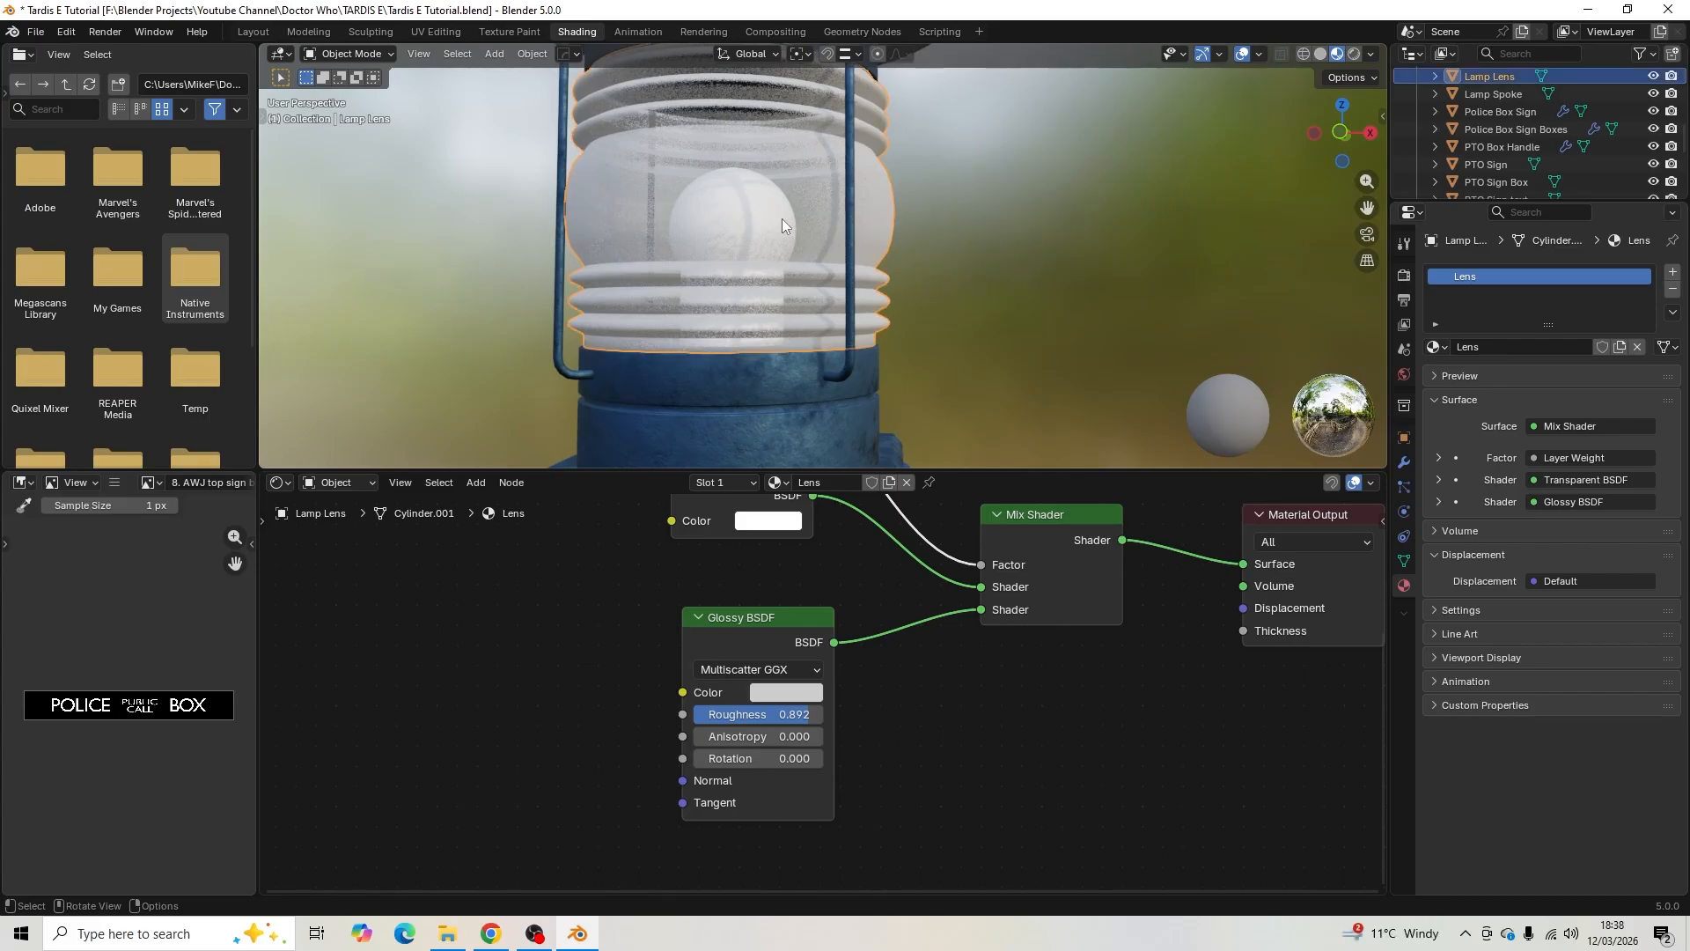
key(h)
middle_drag(768, 220, 789, 271)
click(801, 252)
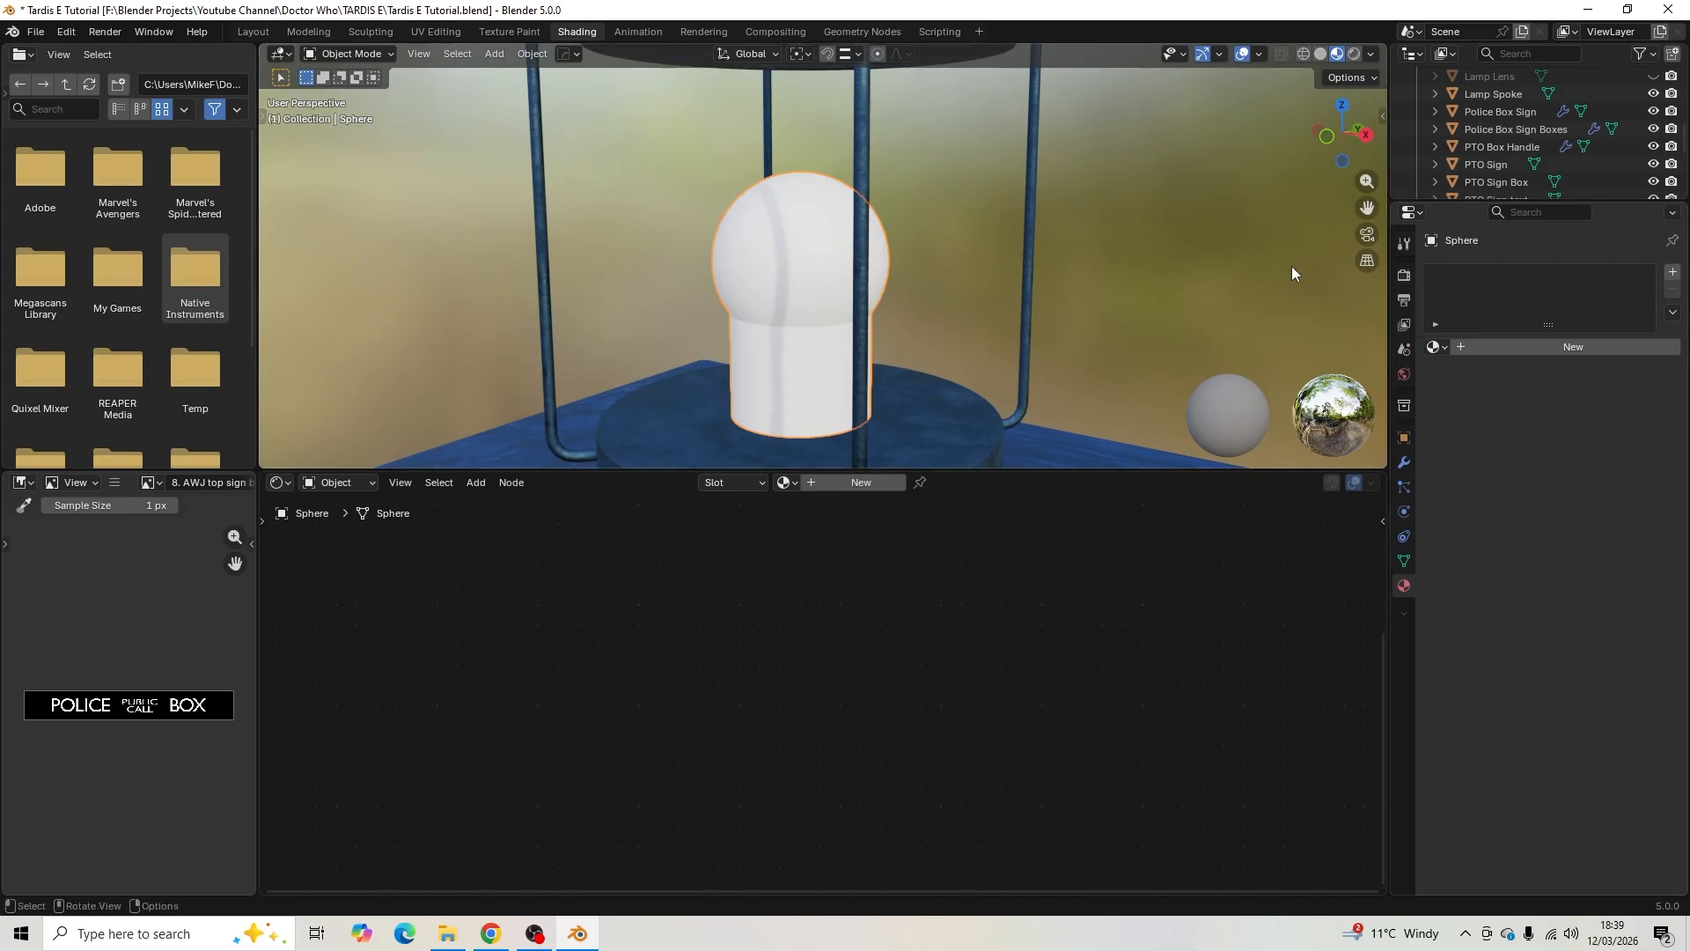
click(1437, 346)
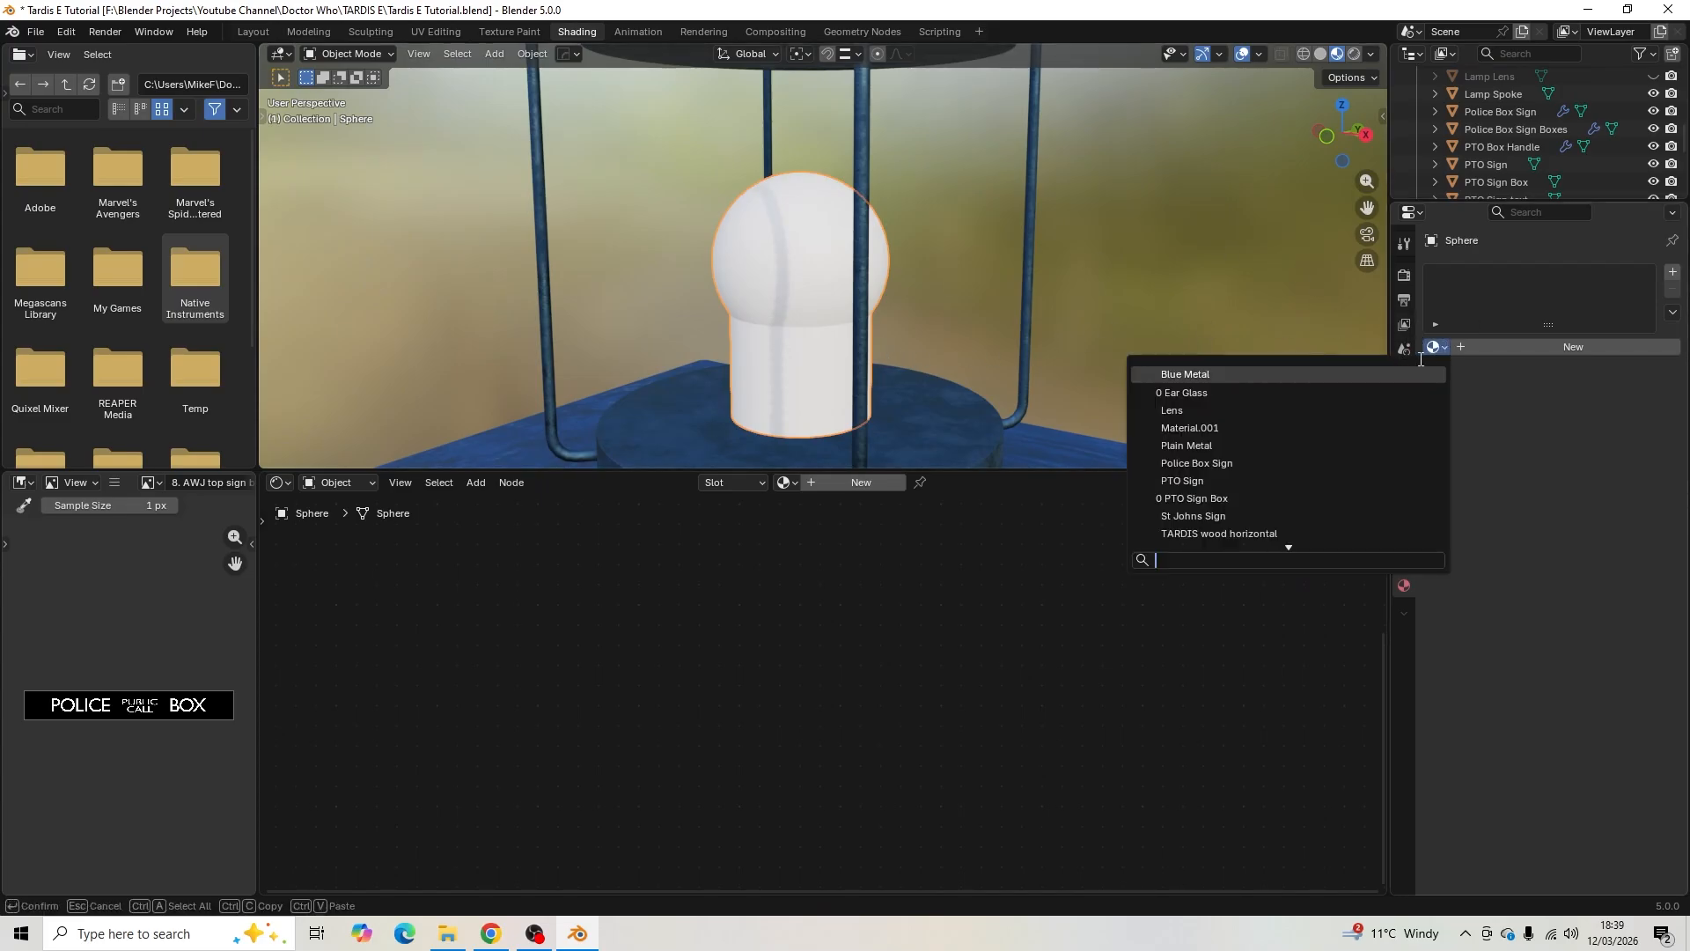
click(1343, 445)
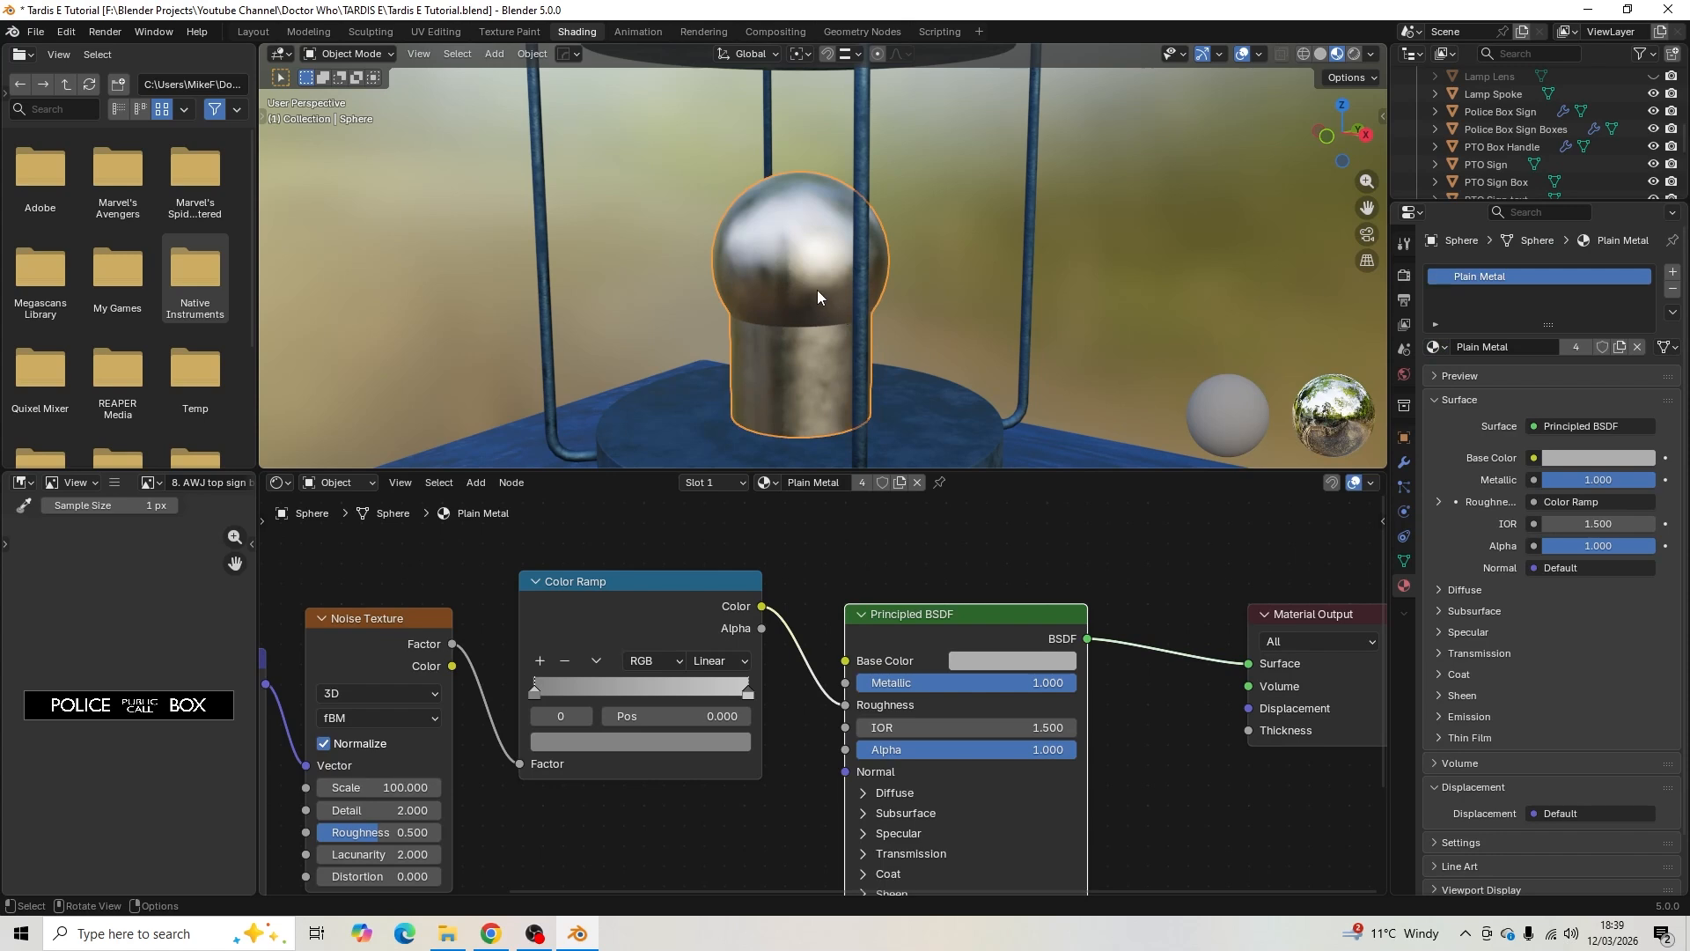
- Select all faces of the bulb's spherical part in Edit Mode, using wireframe display in front view
key(KP_1)
scroll(851, 284, down, 1)
shift+middle_drag(1067, 219, 820, 331)
scroll(820, 331, up, 2)
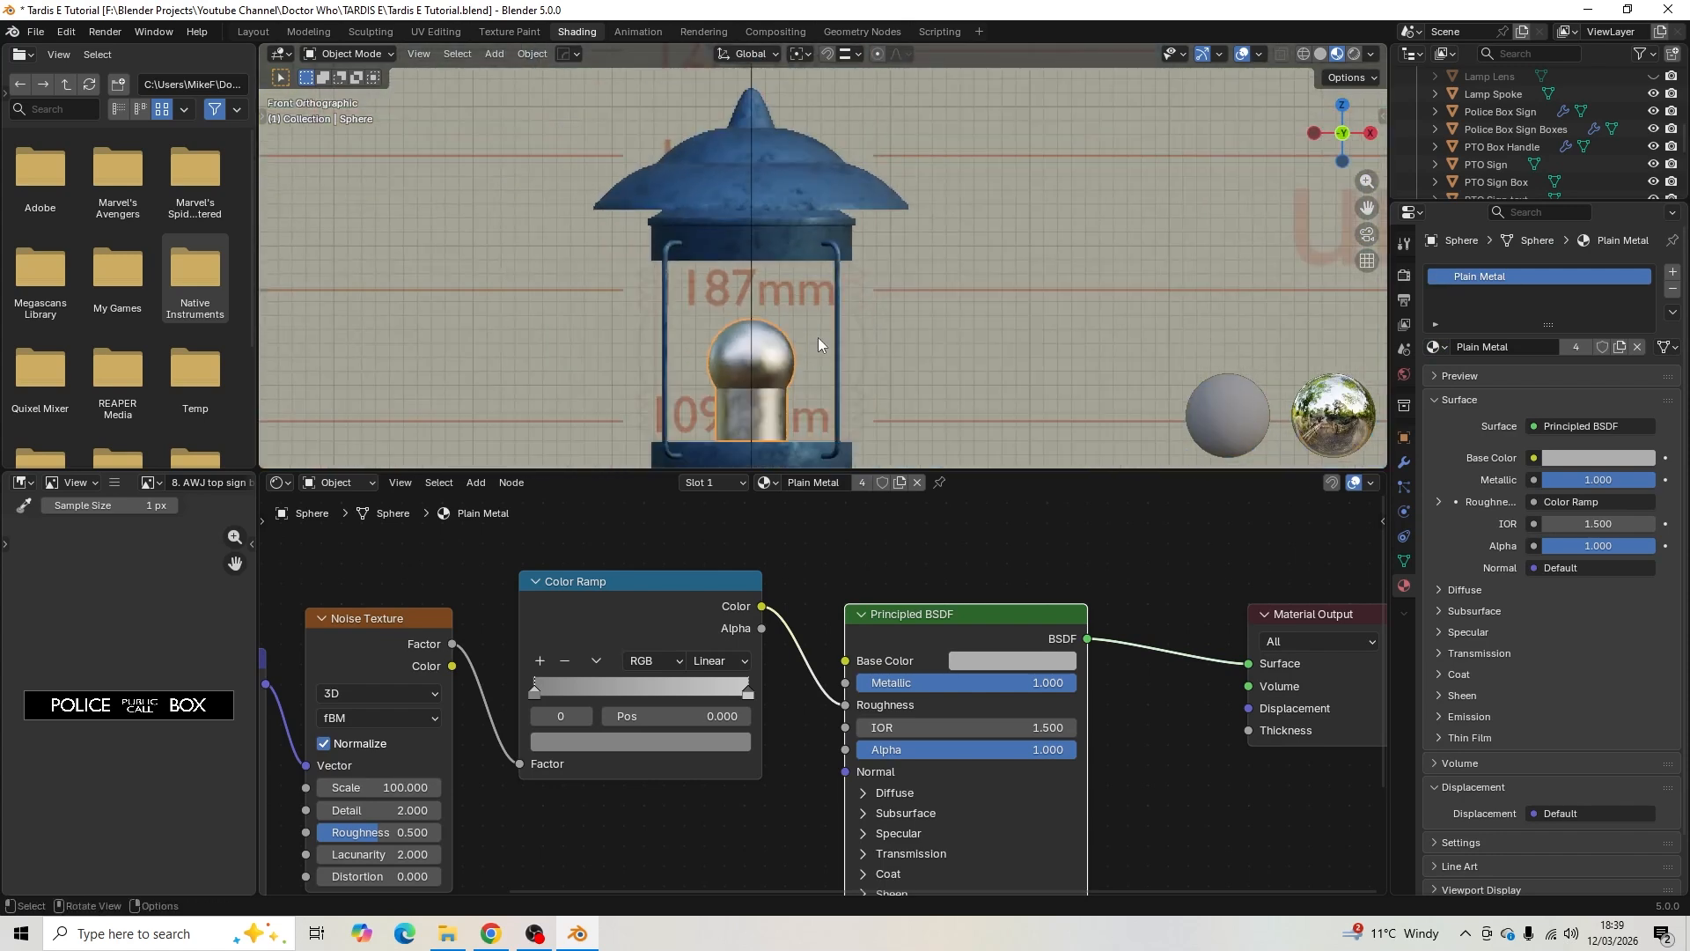
key(Tab)
scroll(886, 269, up, 2)
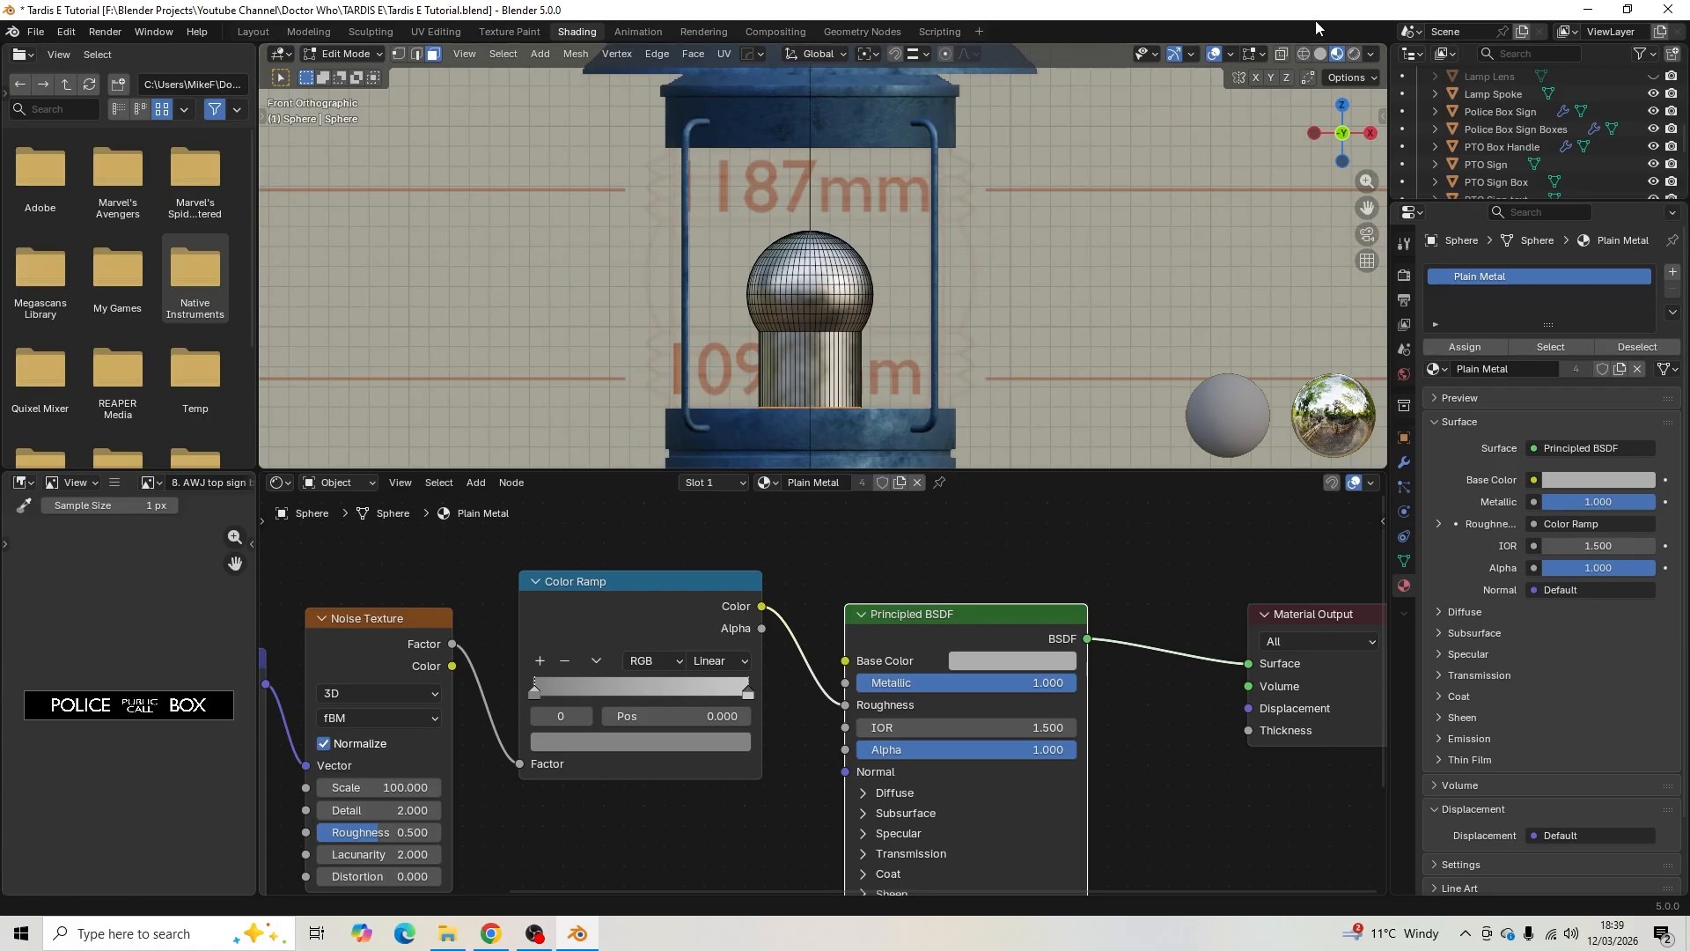
click(1304, 55)
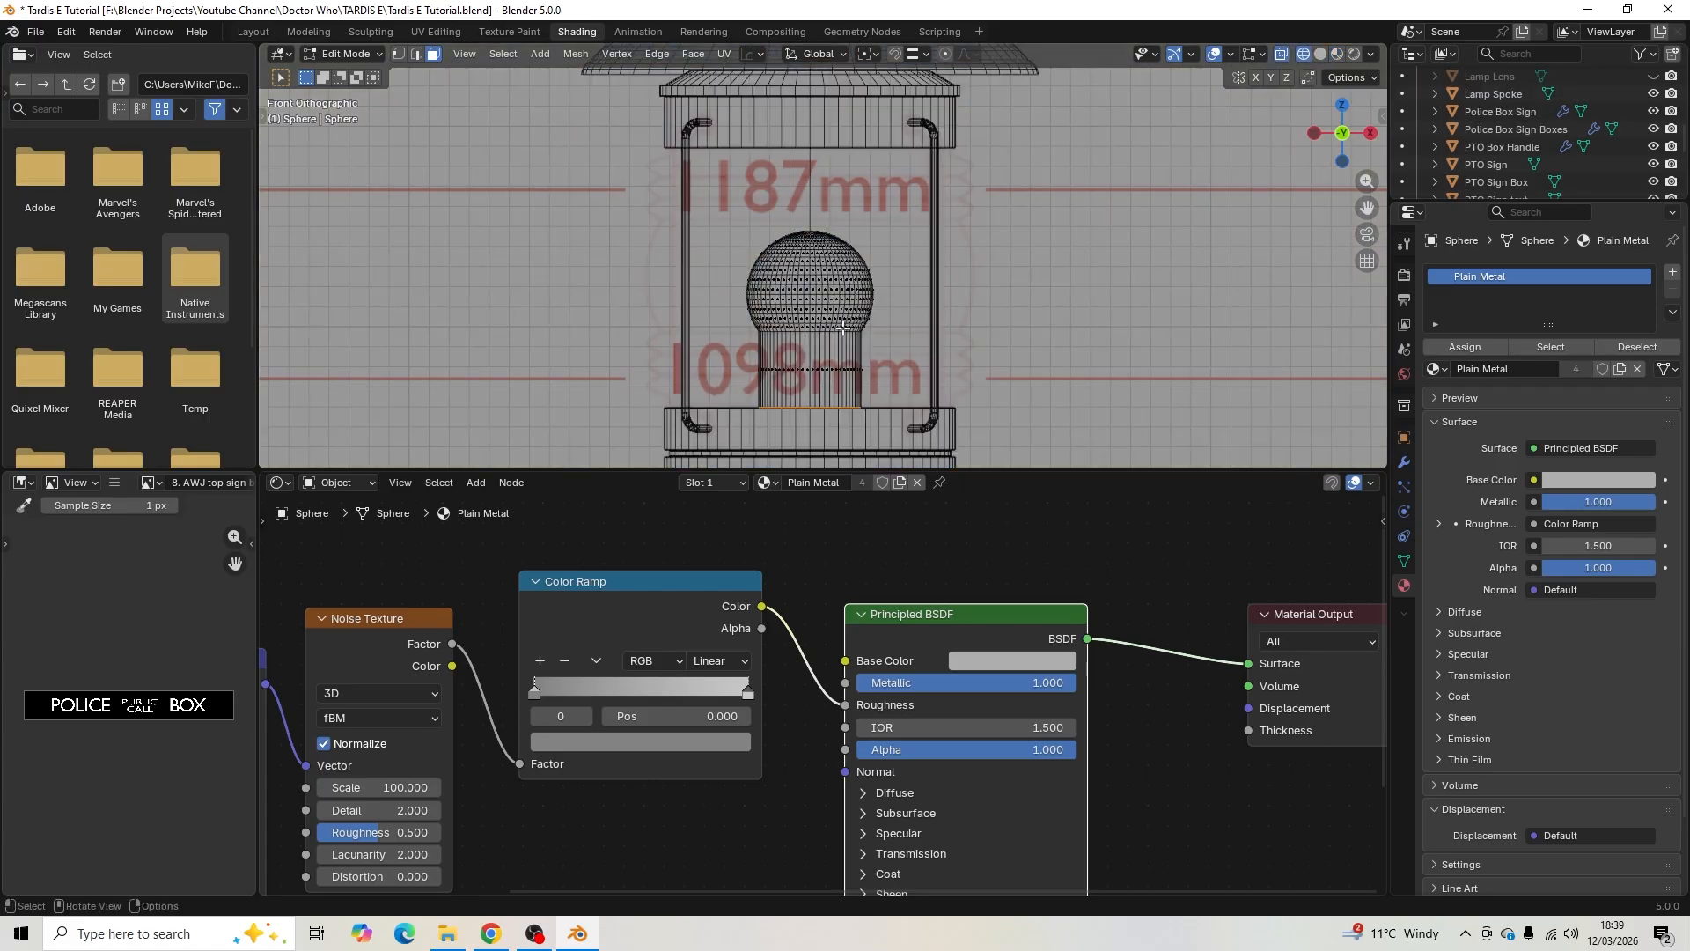
scroll(854, 328, up, 3)
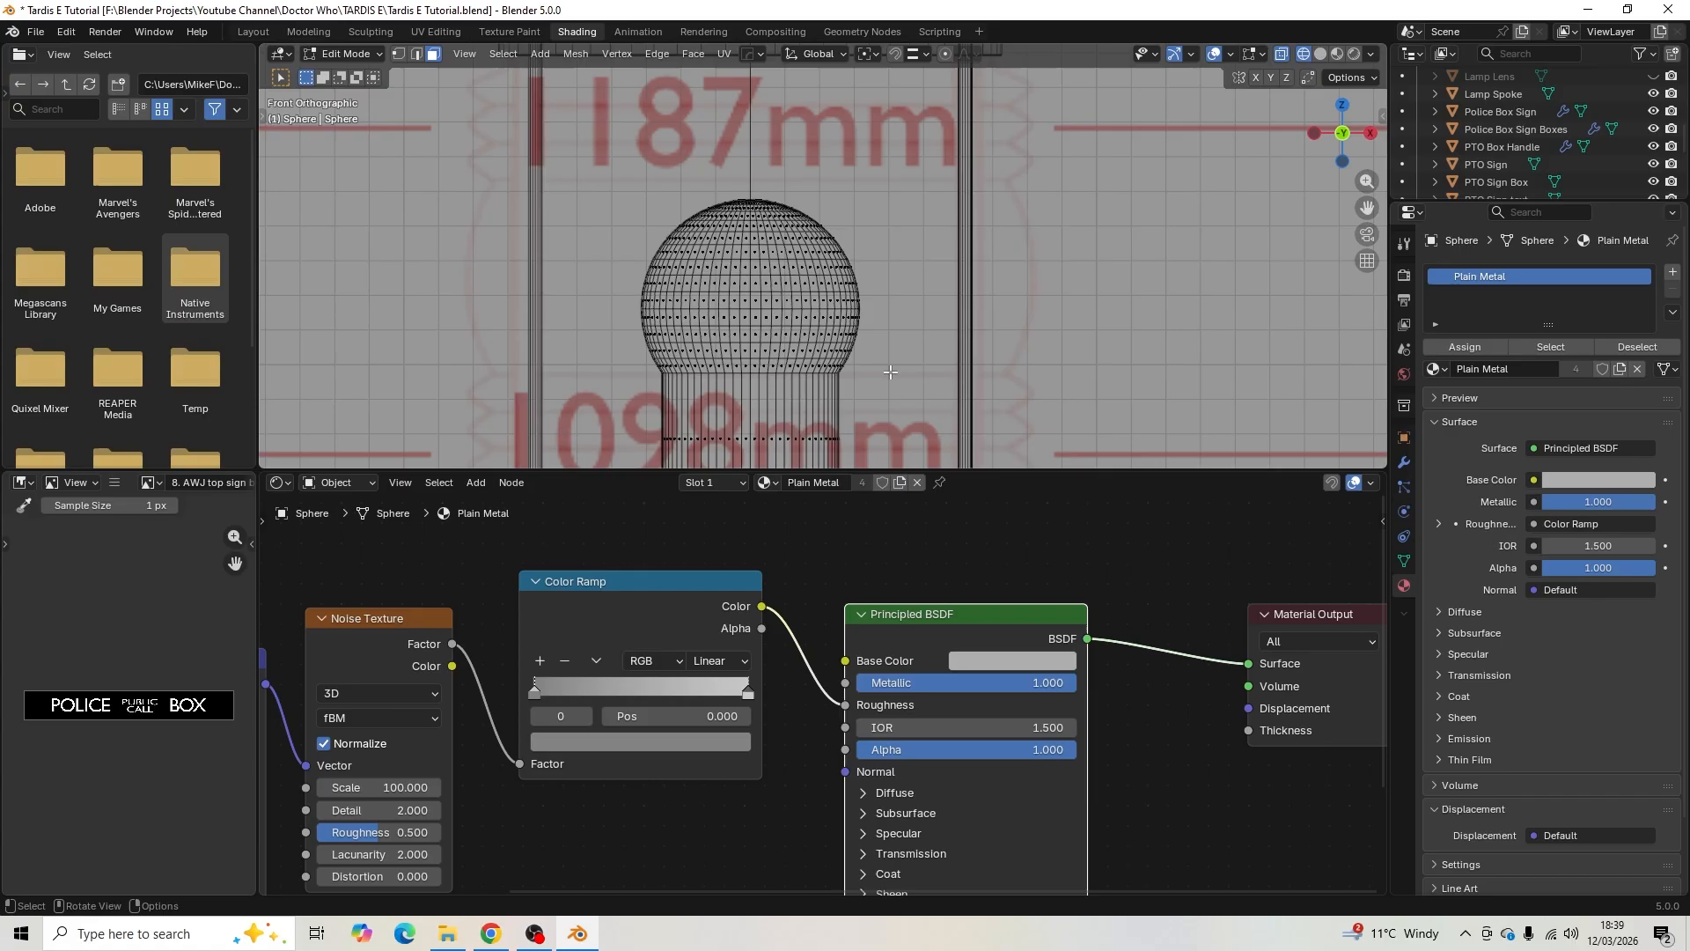
drag(889, 372, 501, 110)
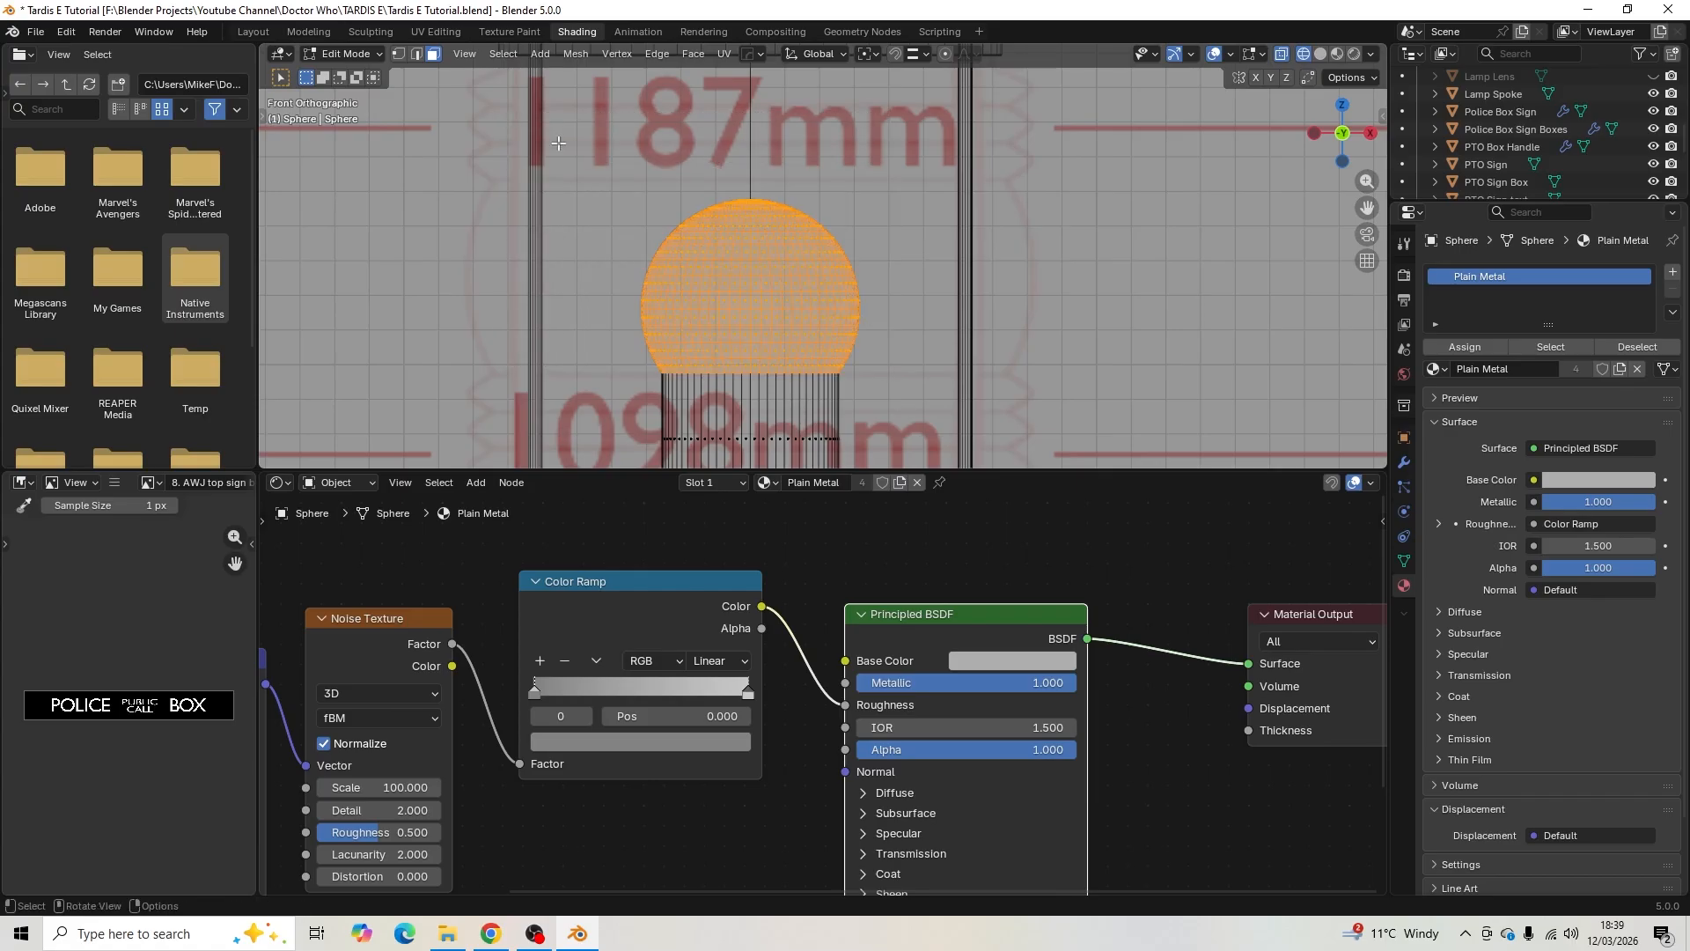
- Add a second material slot to the bulb with a new material named Lens Flash
click(1674, 272)
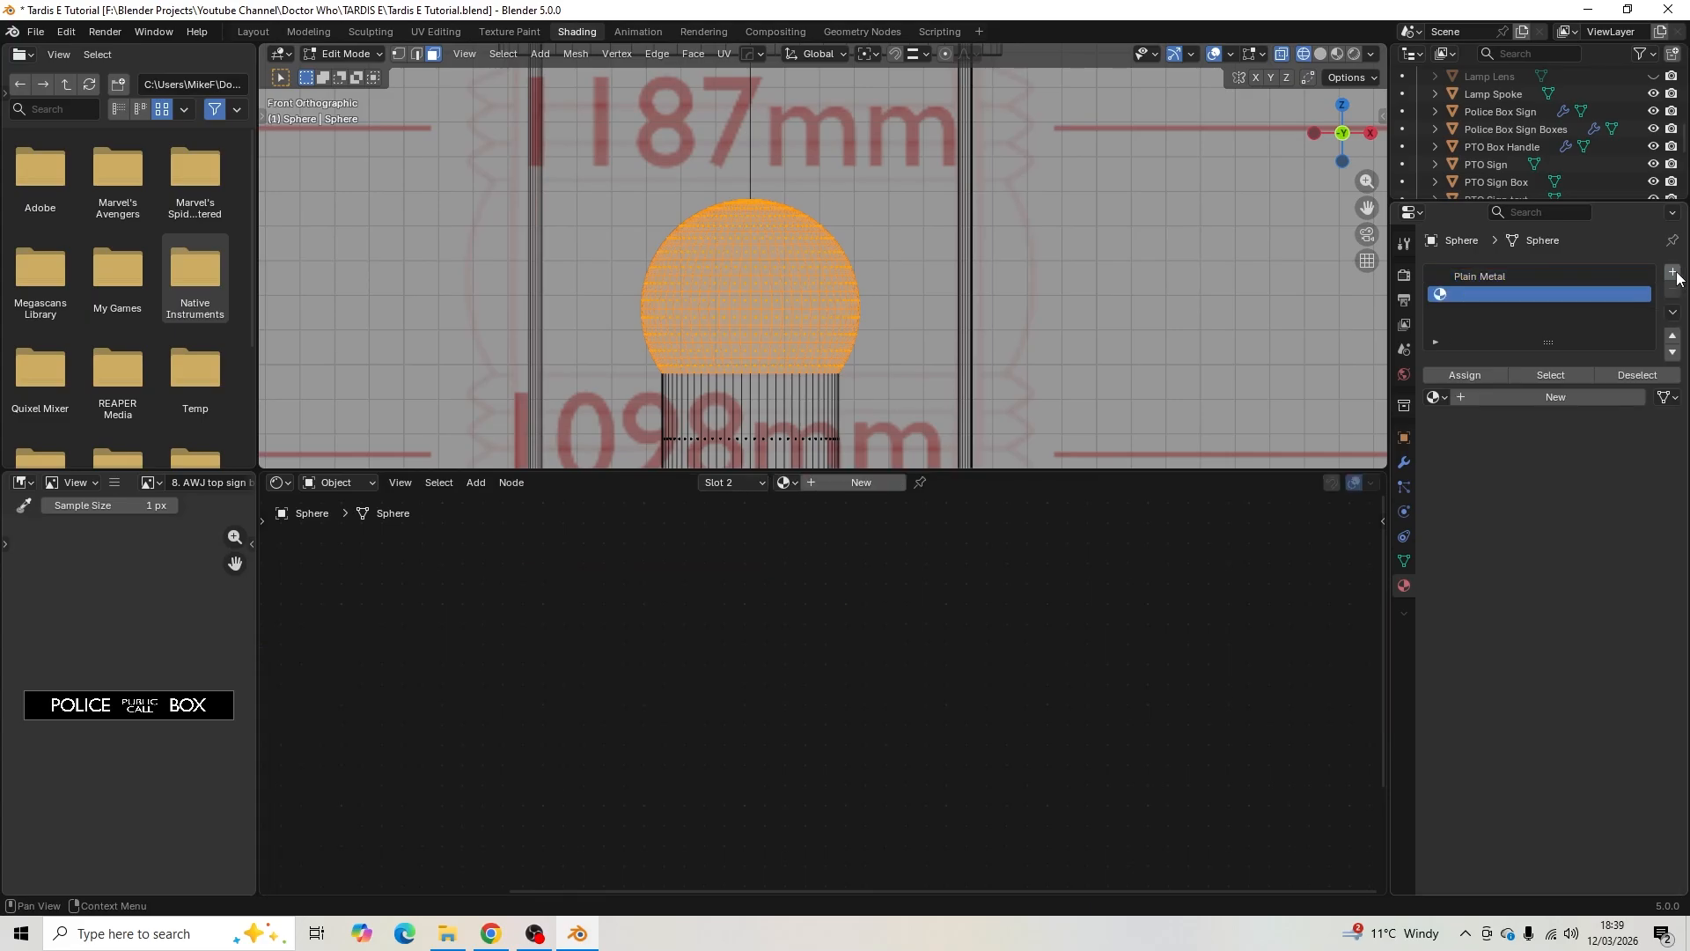
click(1566, 396)
click(1546, 398)
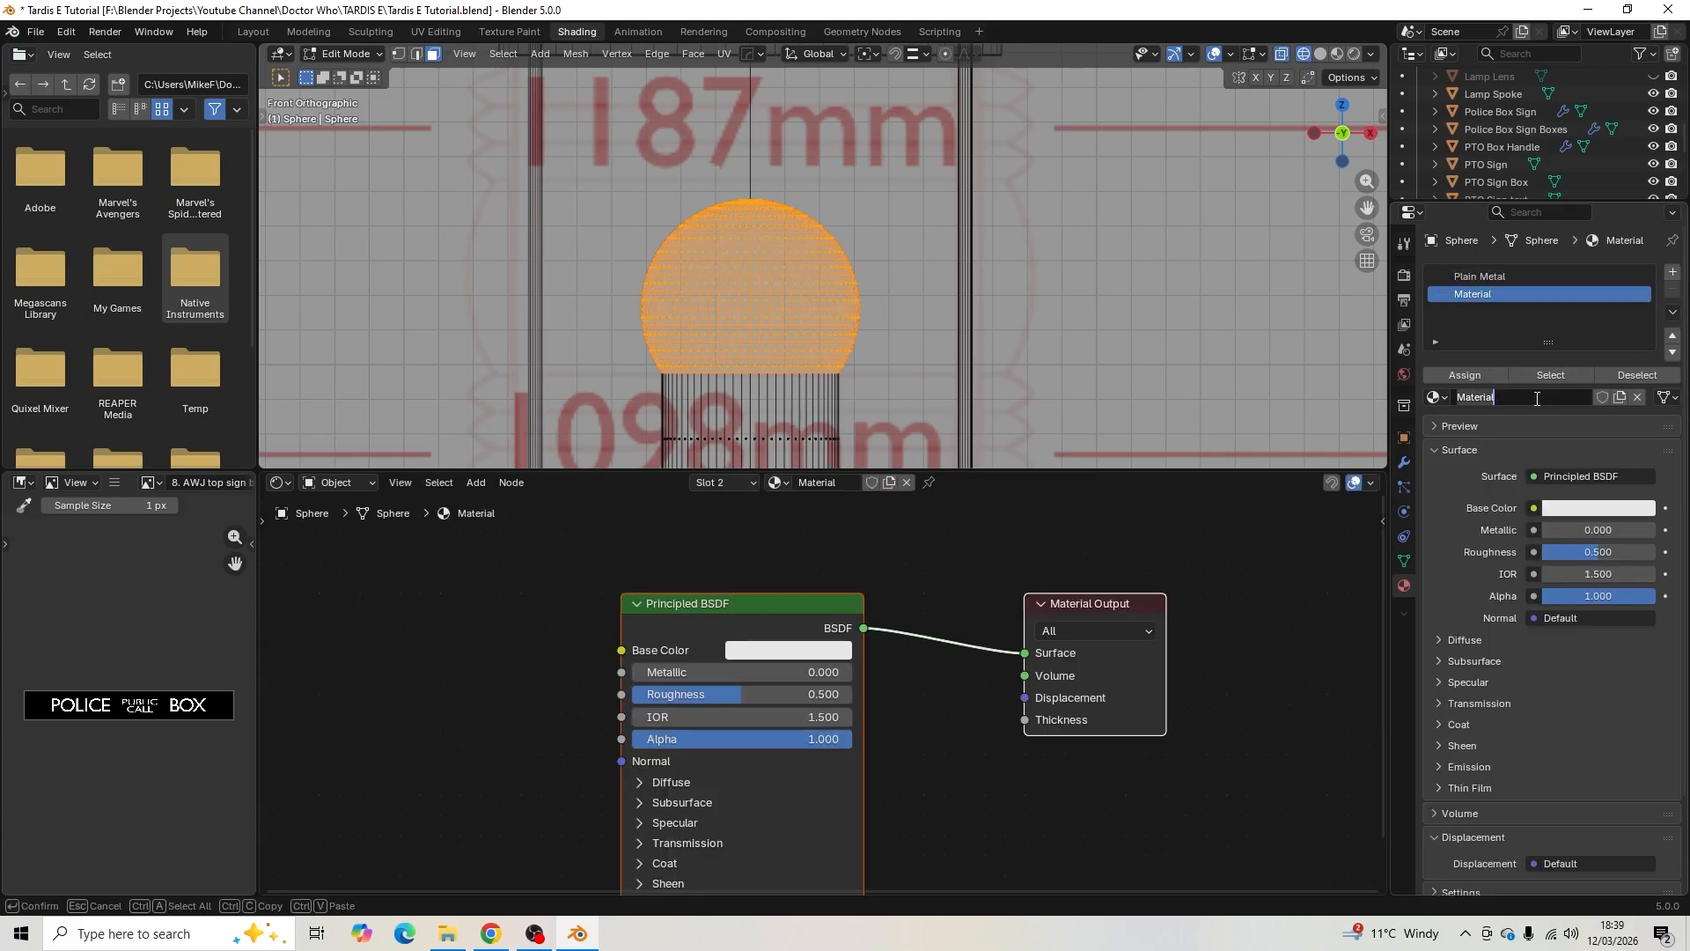
text(Lens Flash)
key(Return)
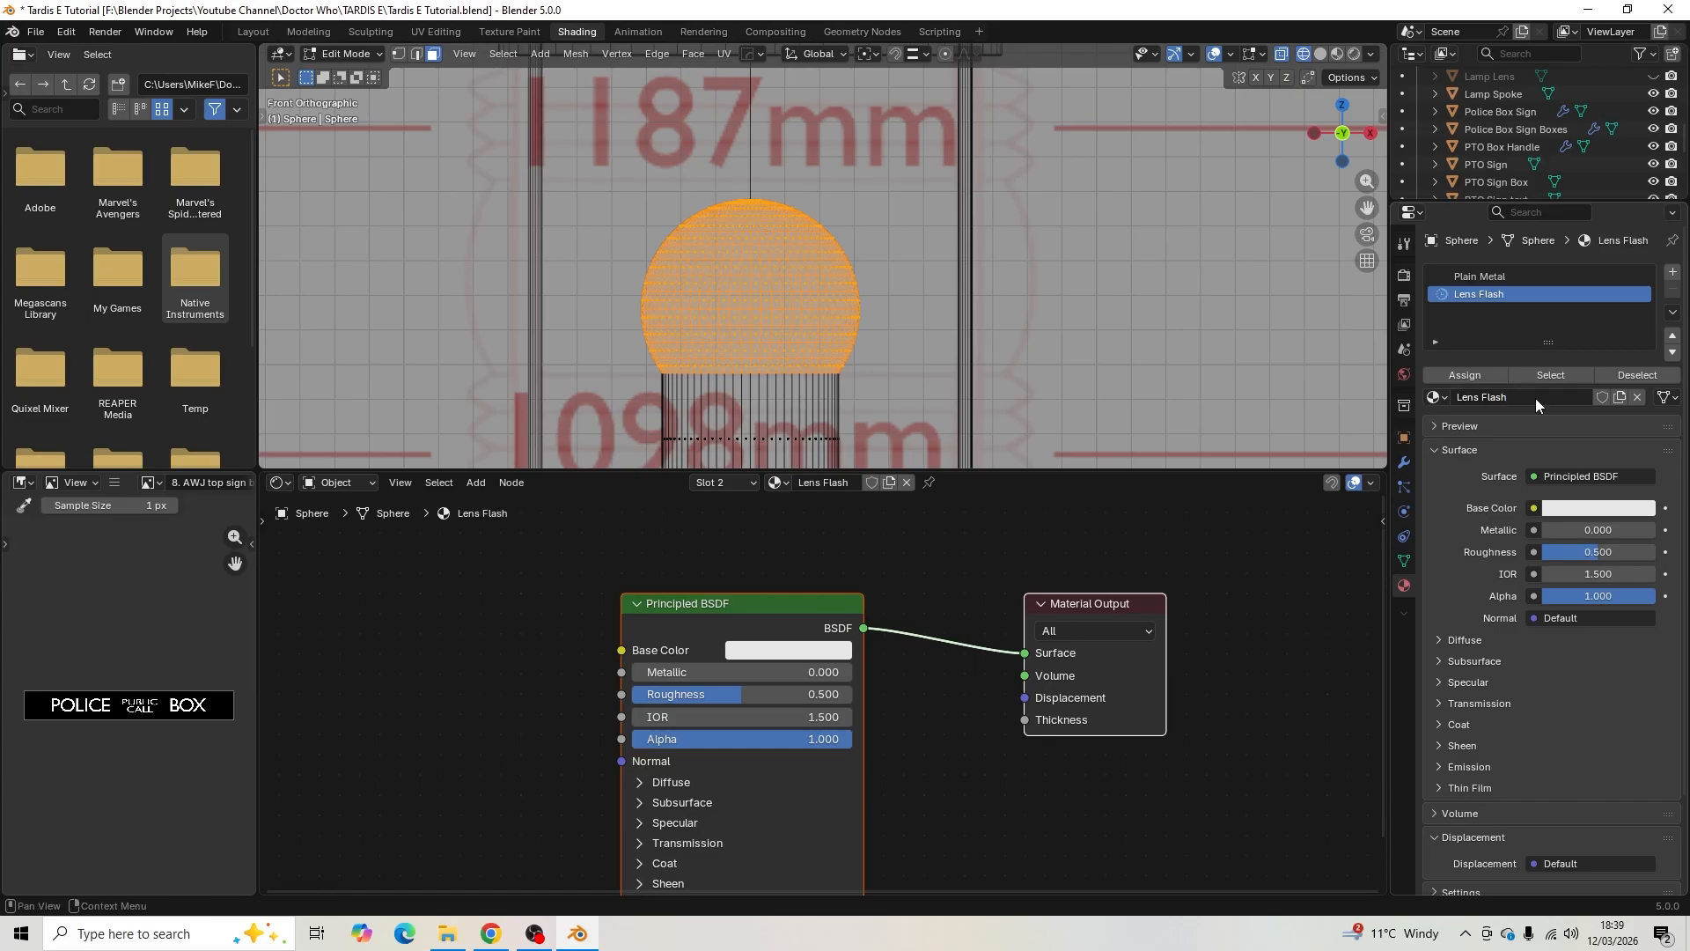
- Assign the Lens Flash material to the bulb's selected spherical faces, then return to Object Mode with Material Preview shading
click(1463, 373)
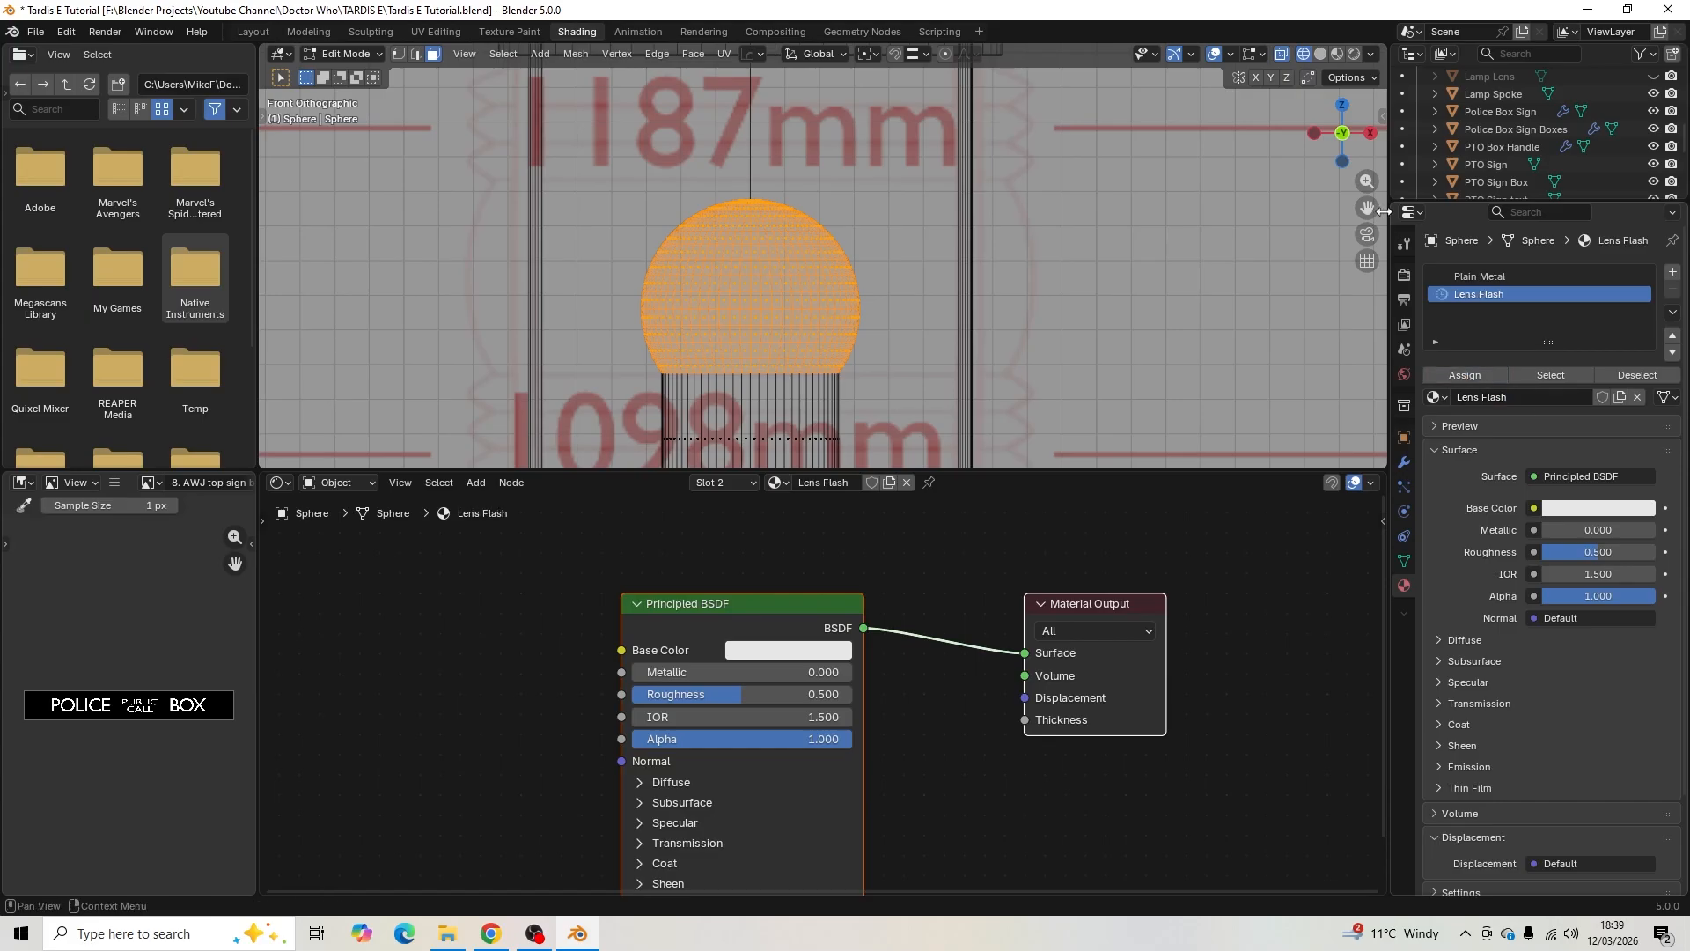
click(1335, 53)
key(Tab)
mouse_move(863, 264)
middle_down()
mouse_move(907, 293)
mouse_move(887, 238)
mouse_move(889, 277)
middle_up()
scroll(907, 292, down, 12)
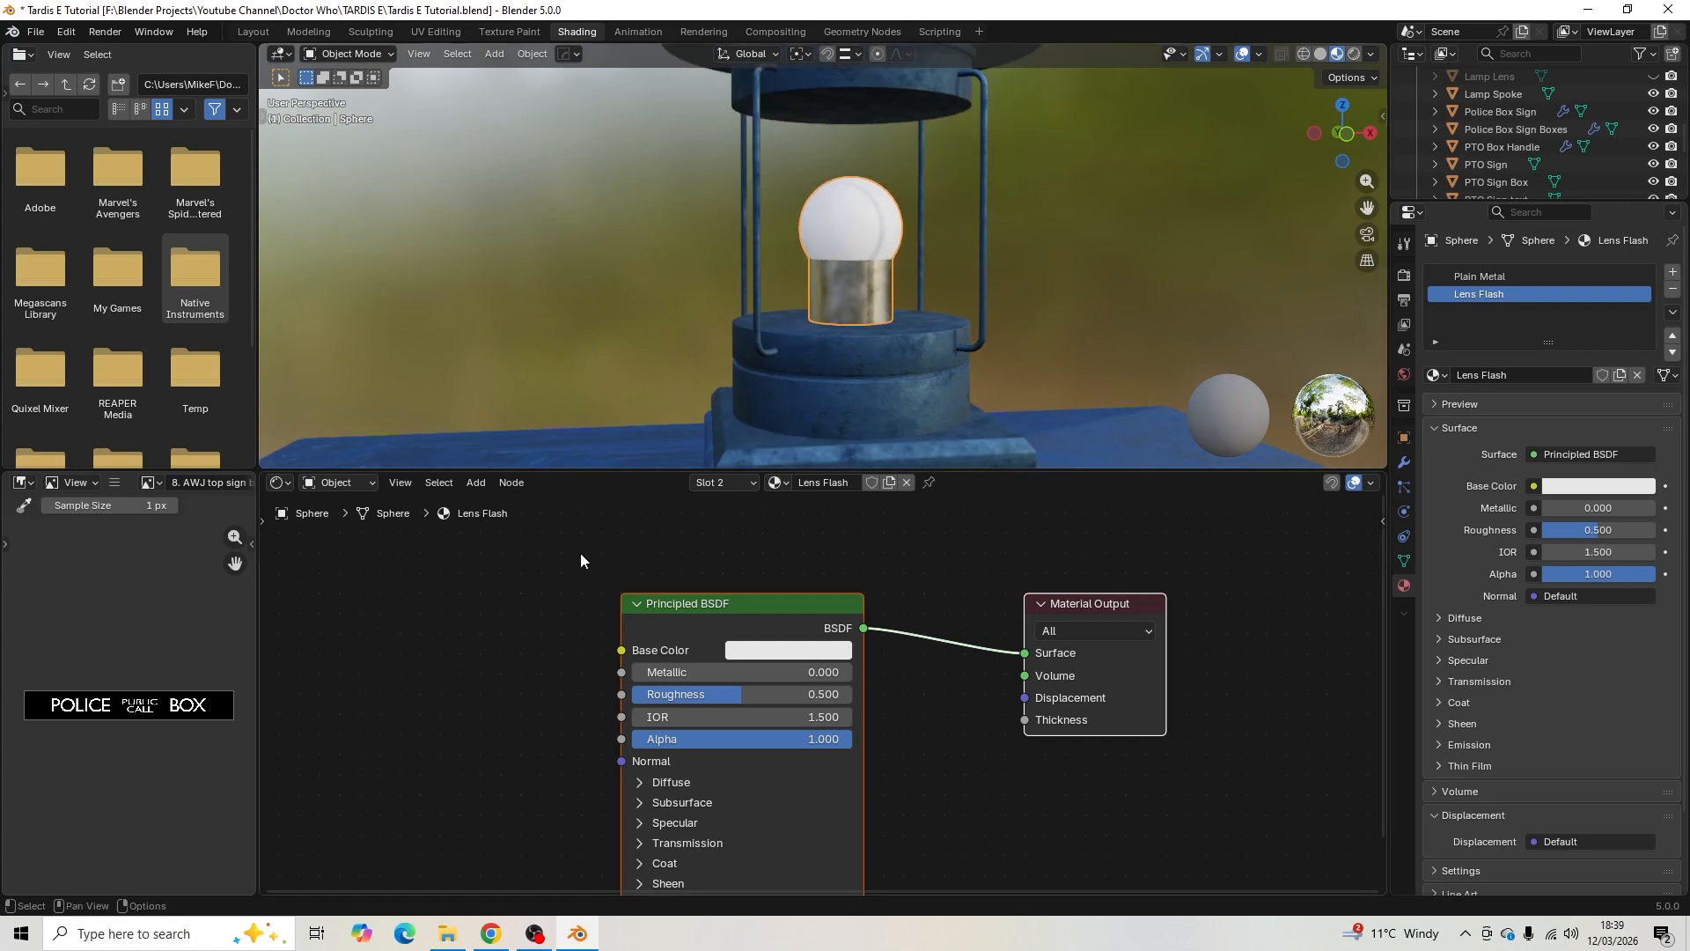
- Replace the Lens Flash material's Principled BSDF with a Mix Shader linked to the Material Output's Surface input
middle_drag(774, 572, 951, 585)
click(915, 613)
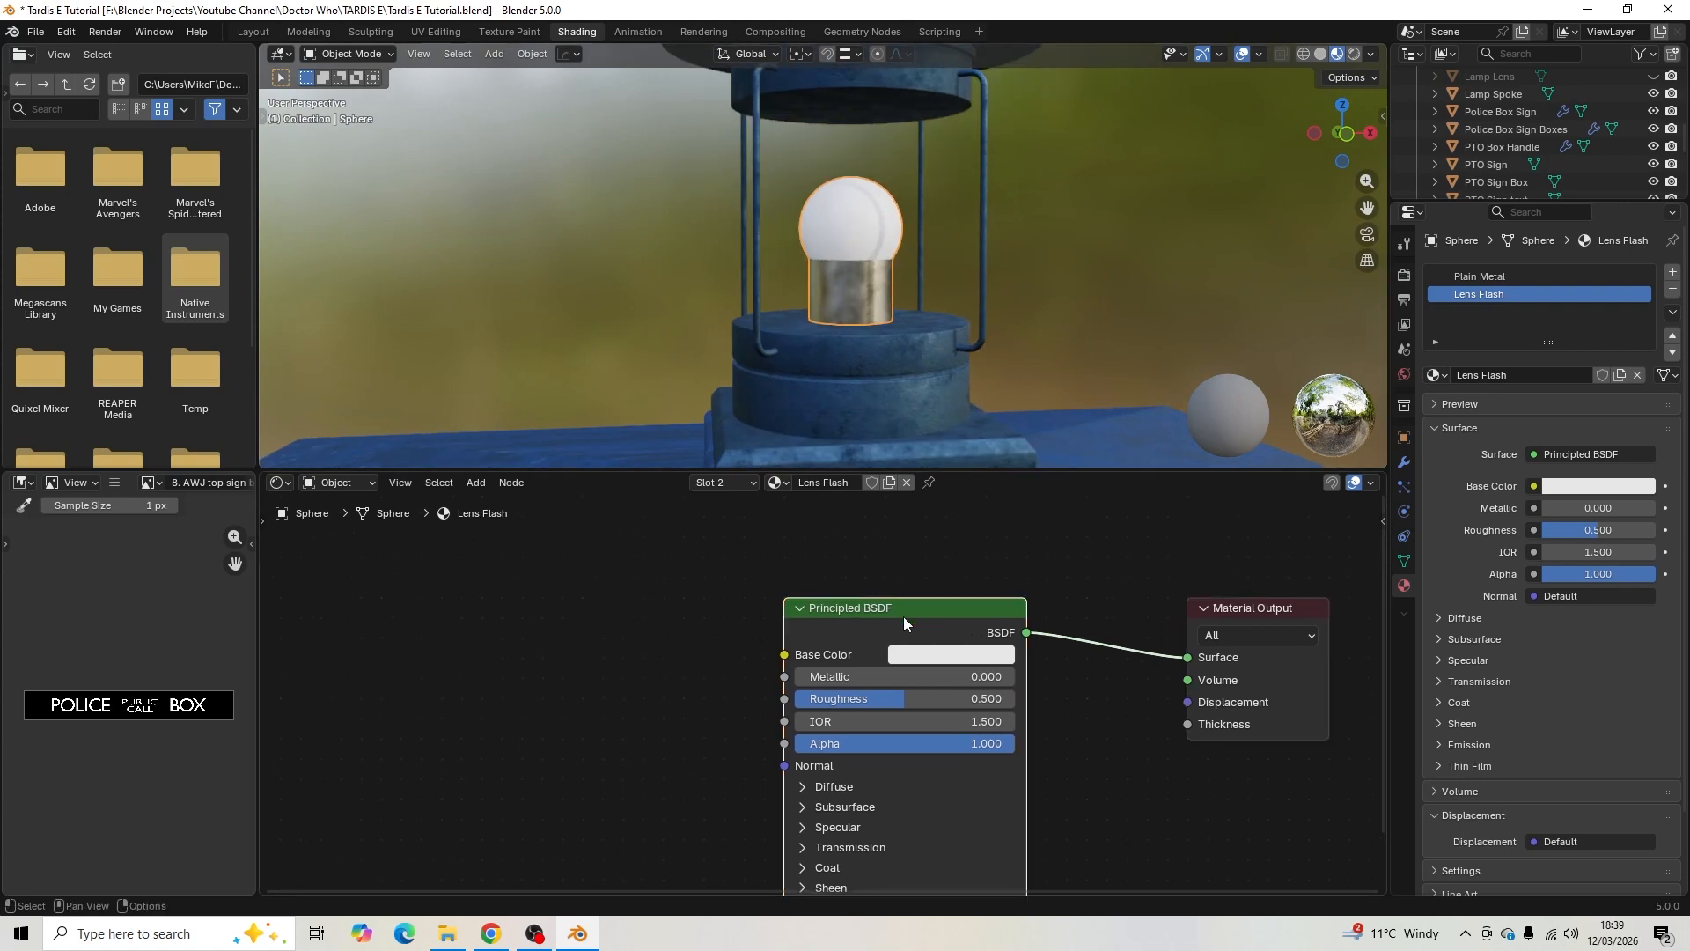
key(Delete)
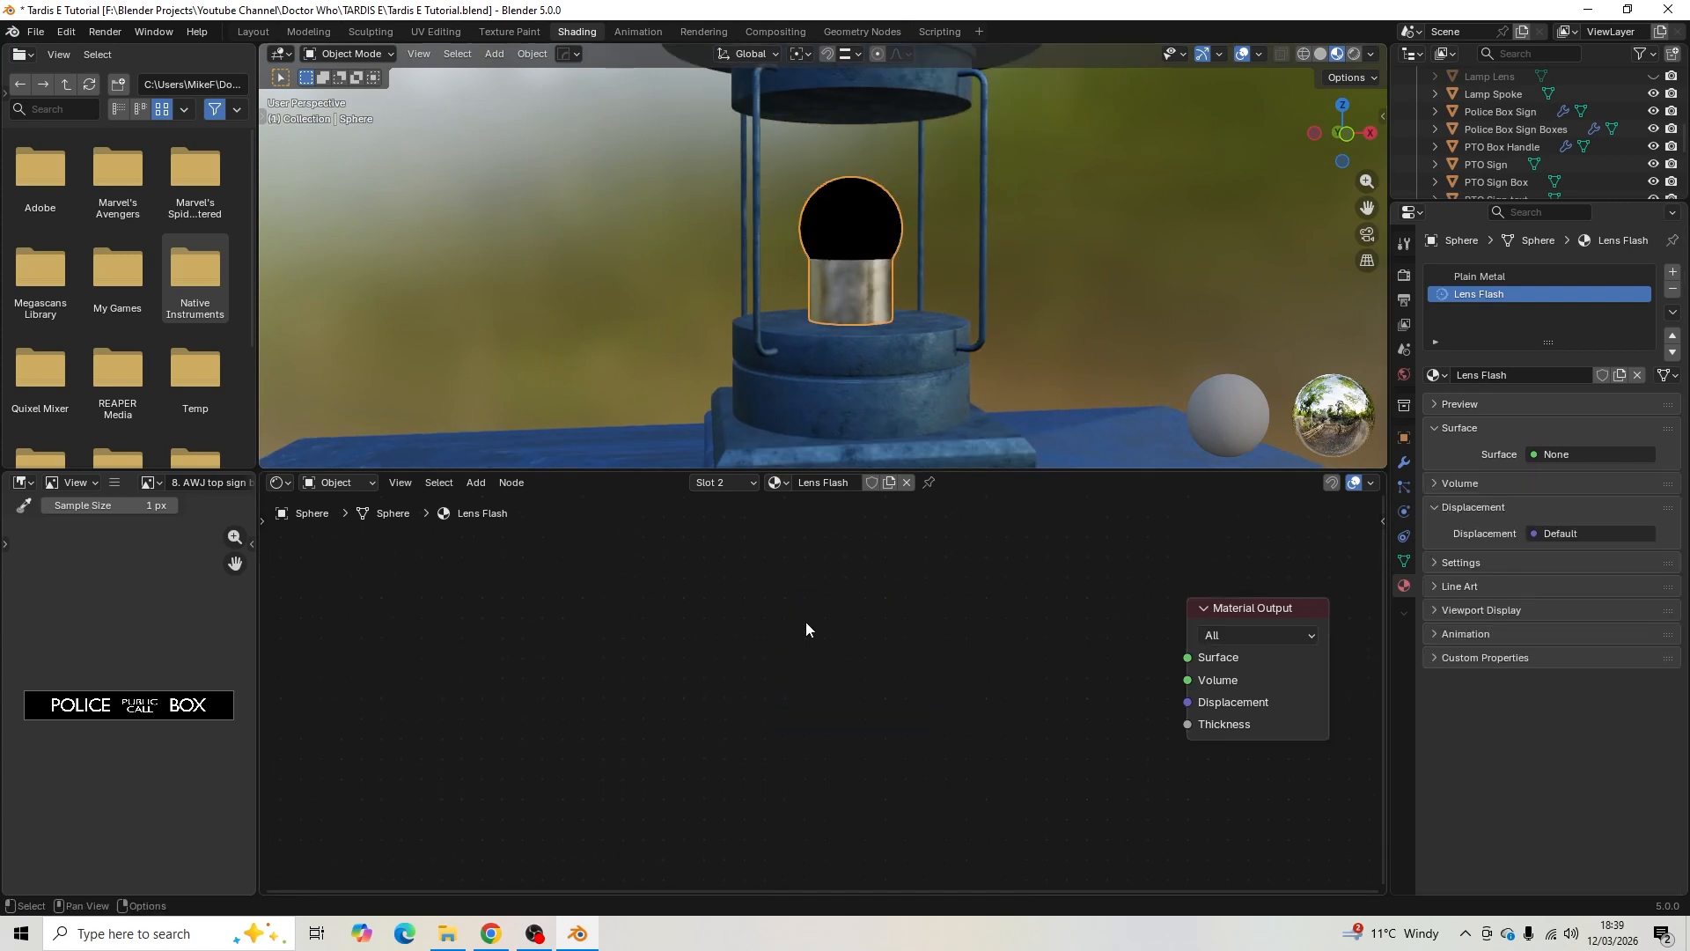
key(shift+a)
click(812, 619)
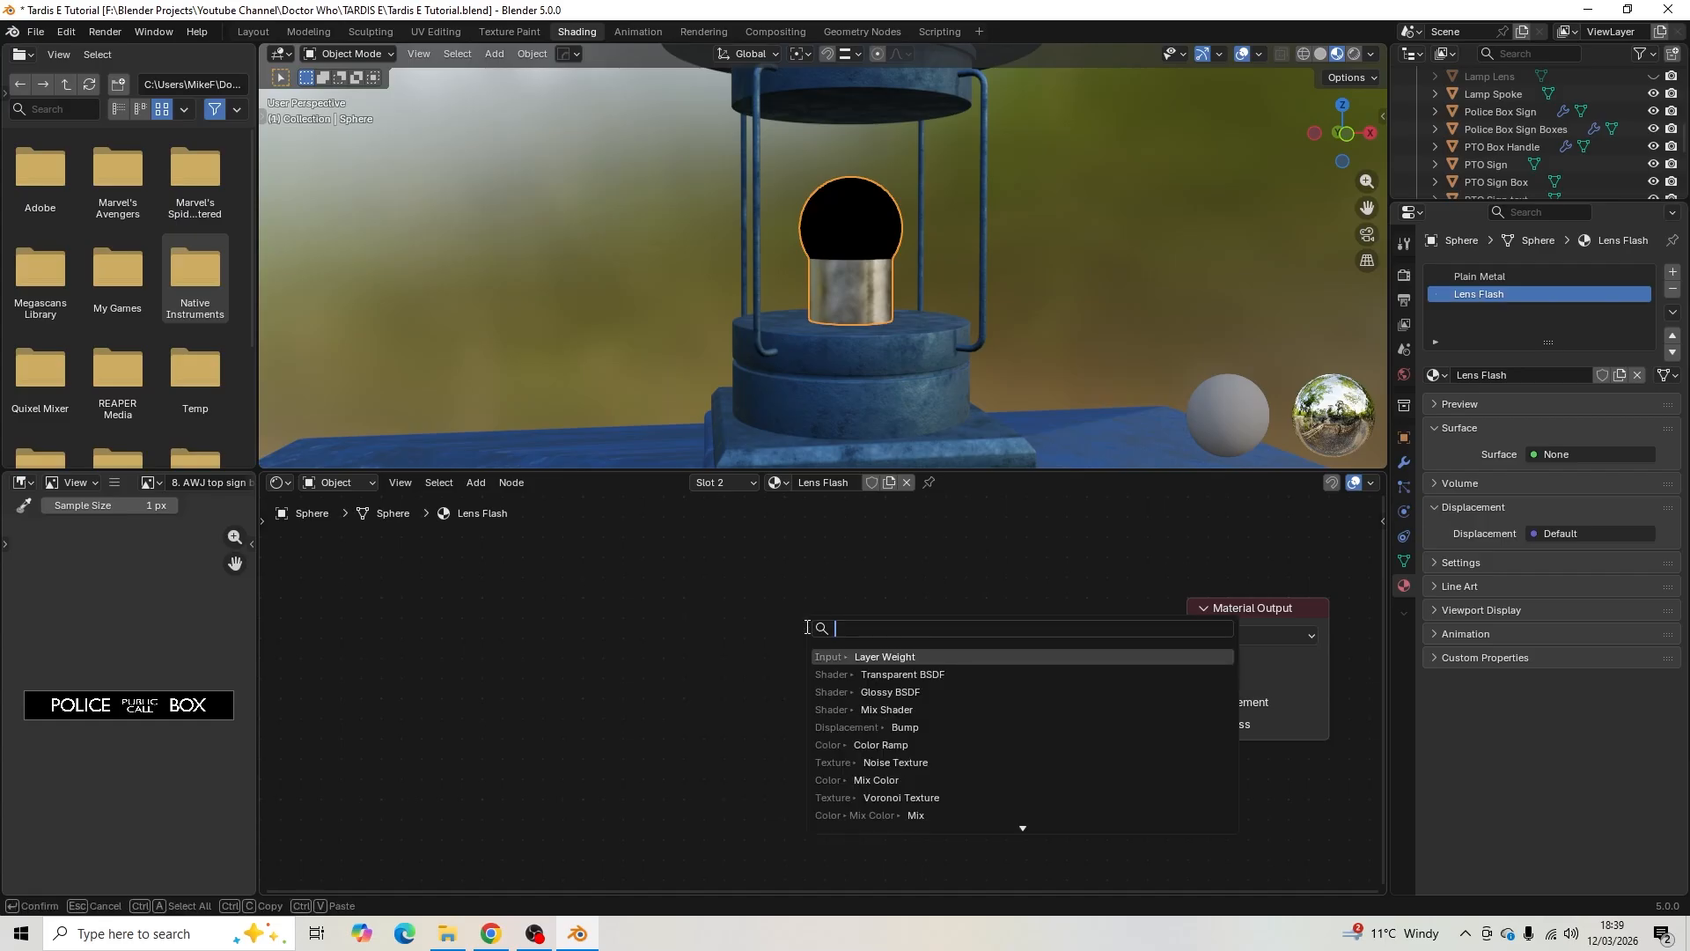
text(mix)
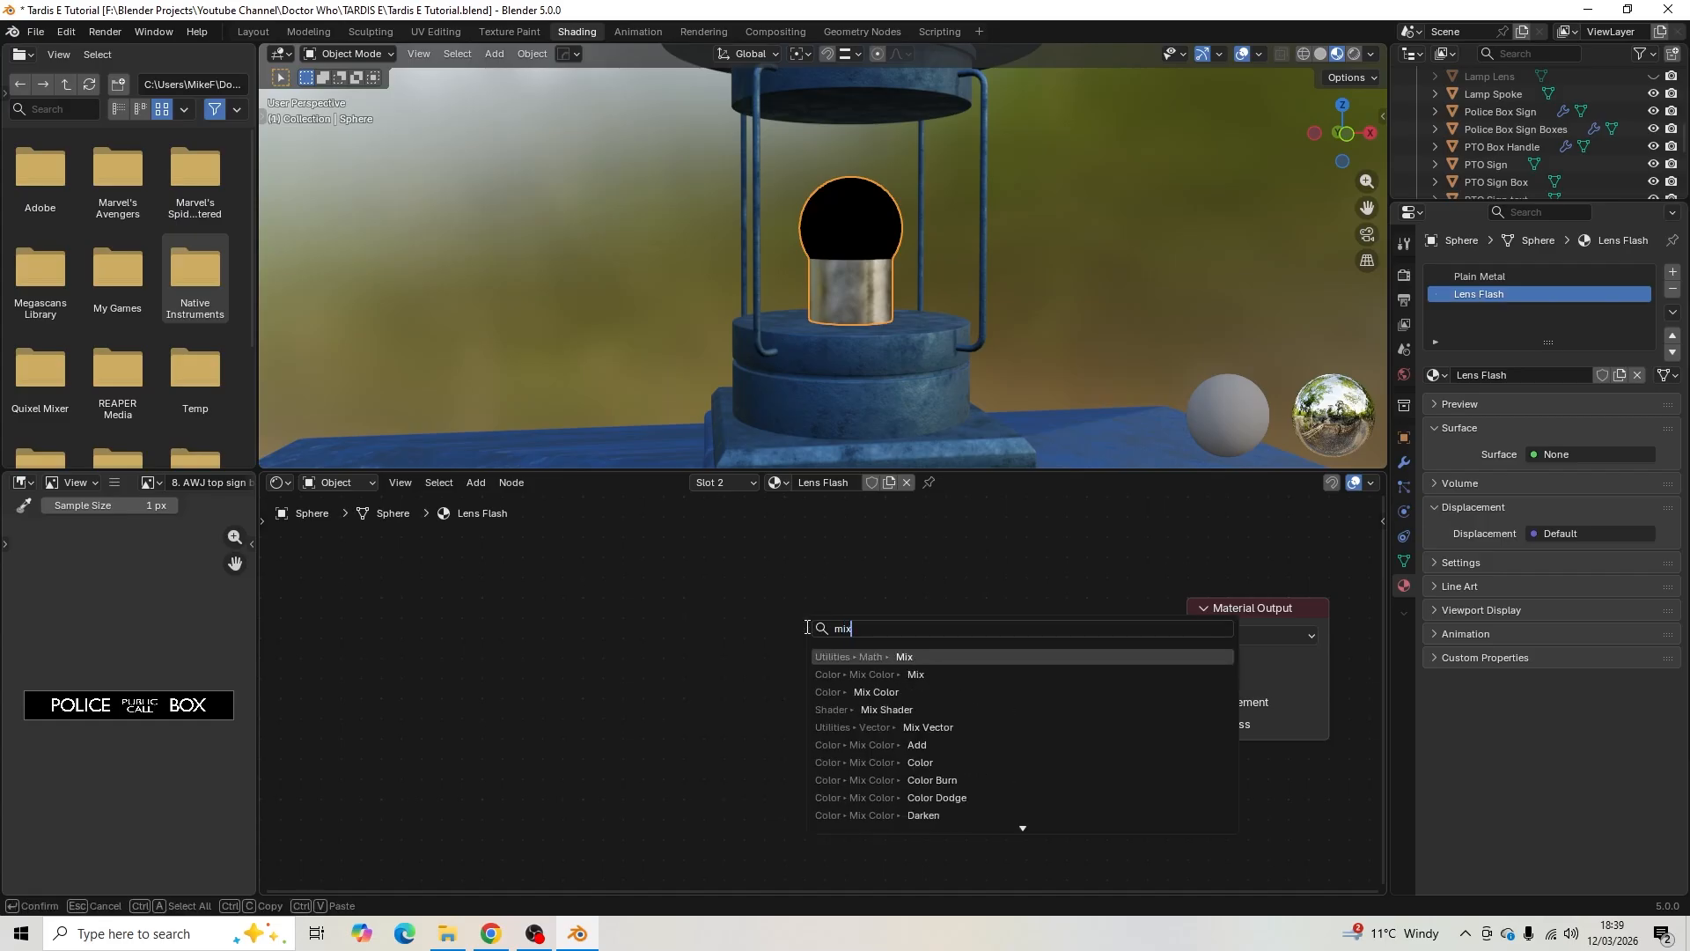
key(Down)
key(Down)
key(Down)
key(Return)
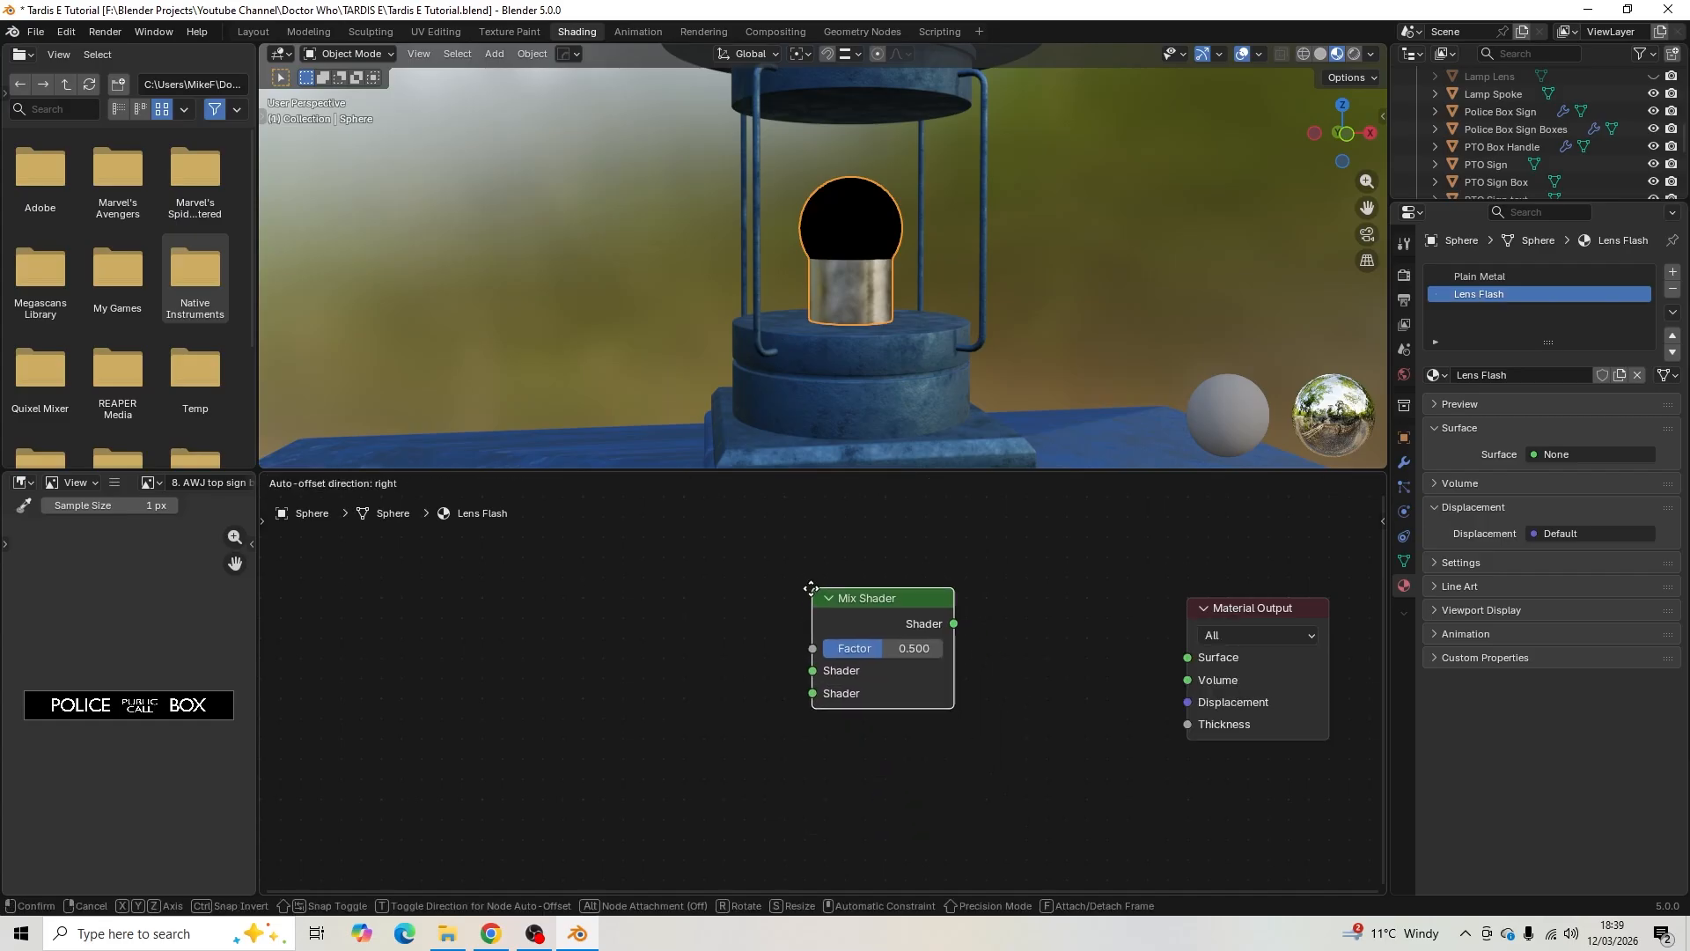
click(806, 588)
drag(951, 624, 1180, 658)
- Add an Emission shader and connect it to the second Shader input of the Mix Shader
middle_drag(683, 657, 781, 683)
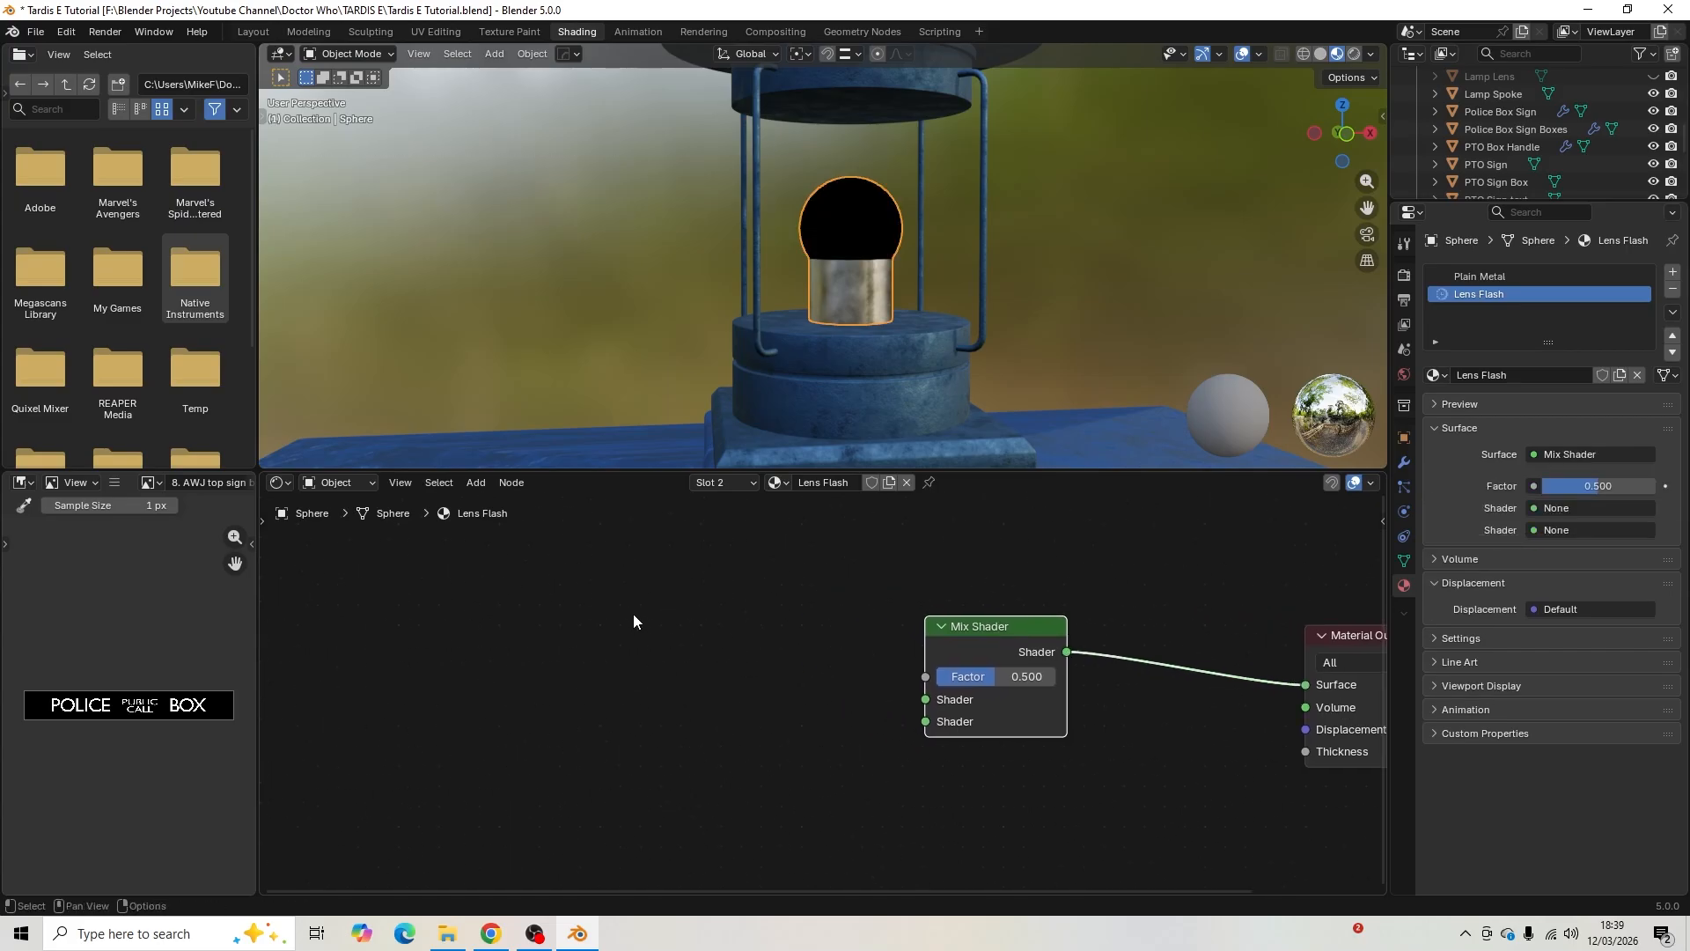
key(shift+a)
click(634, 613)
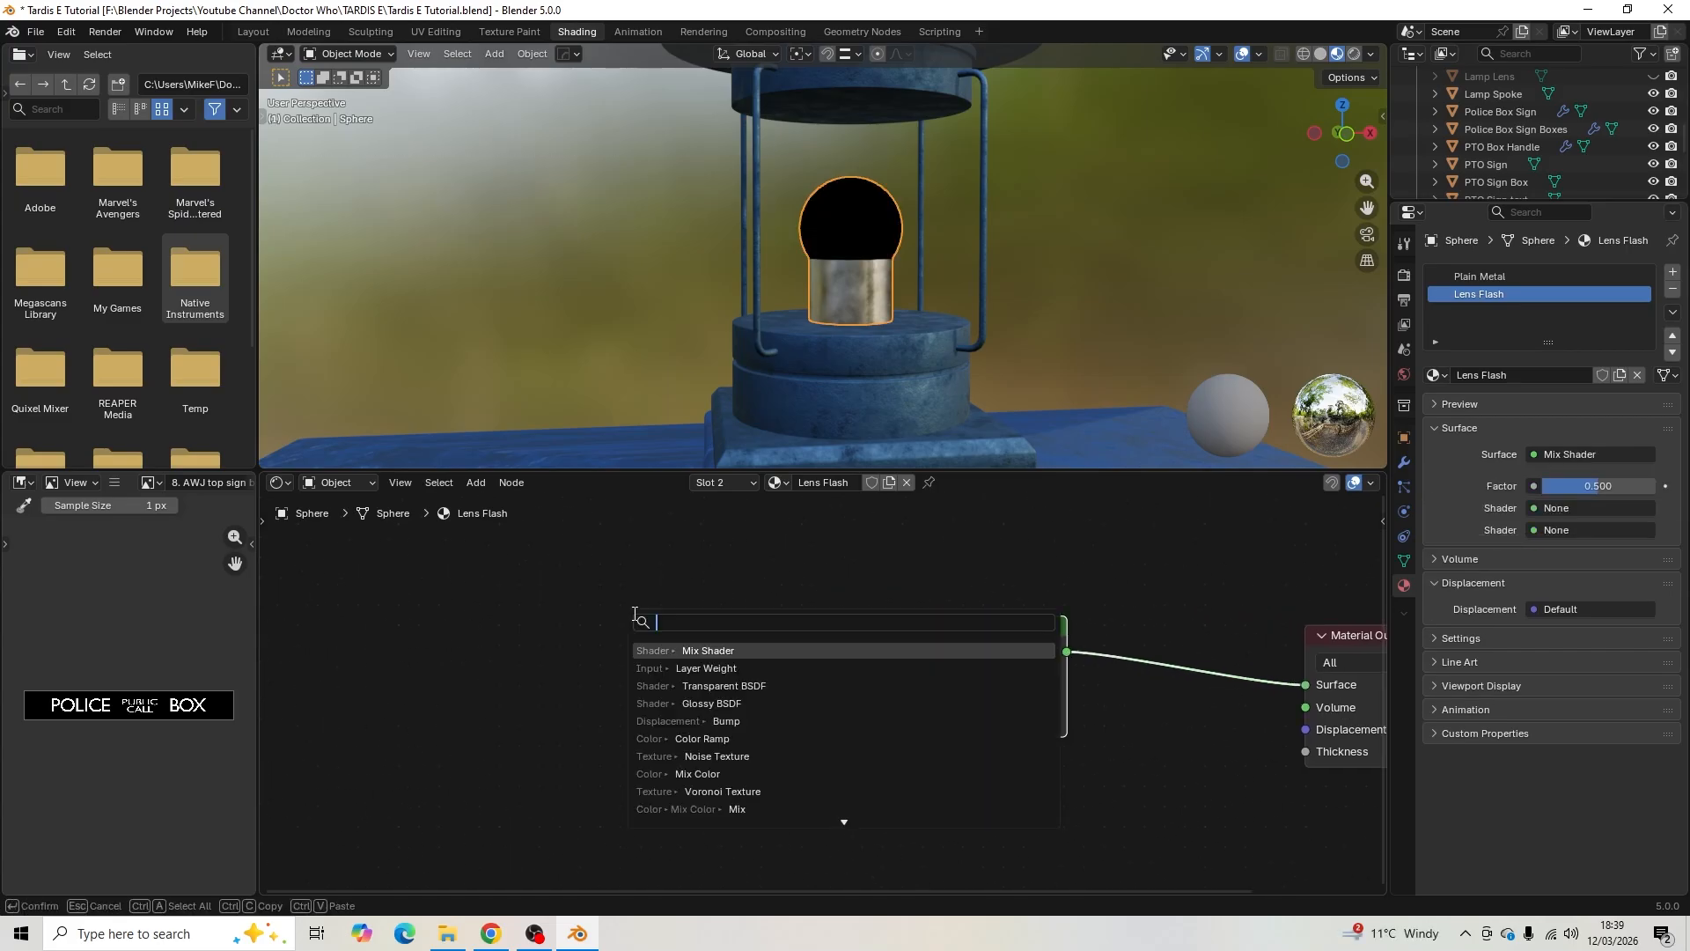
text(emi)
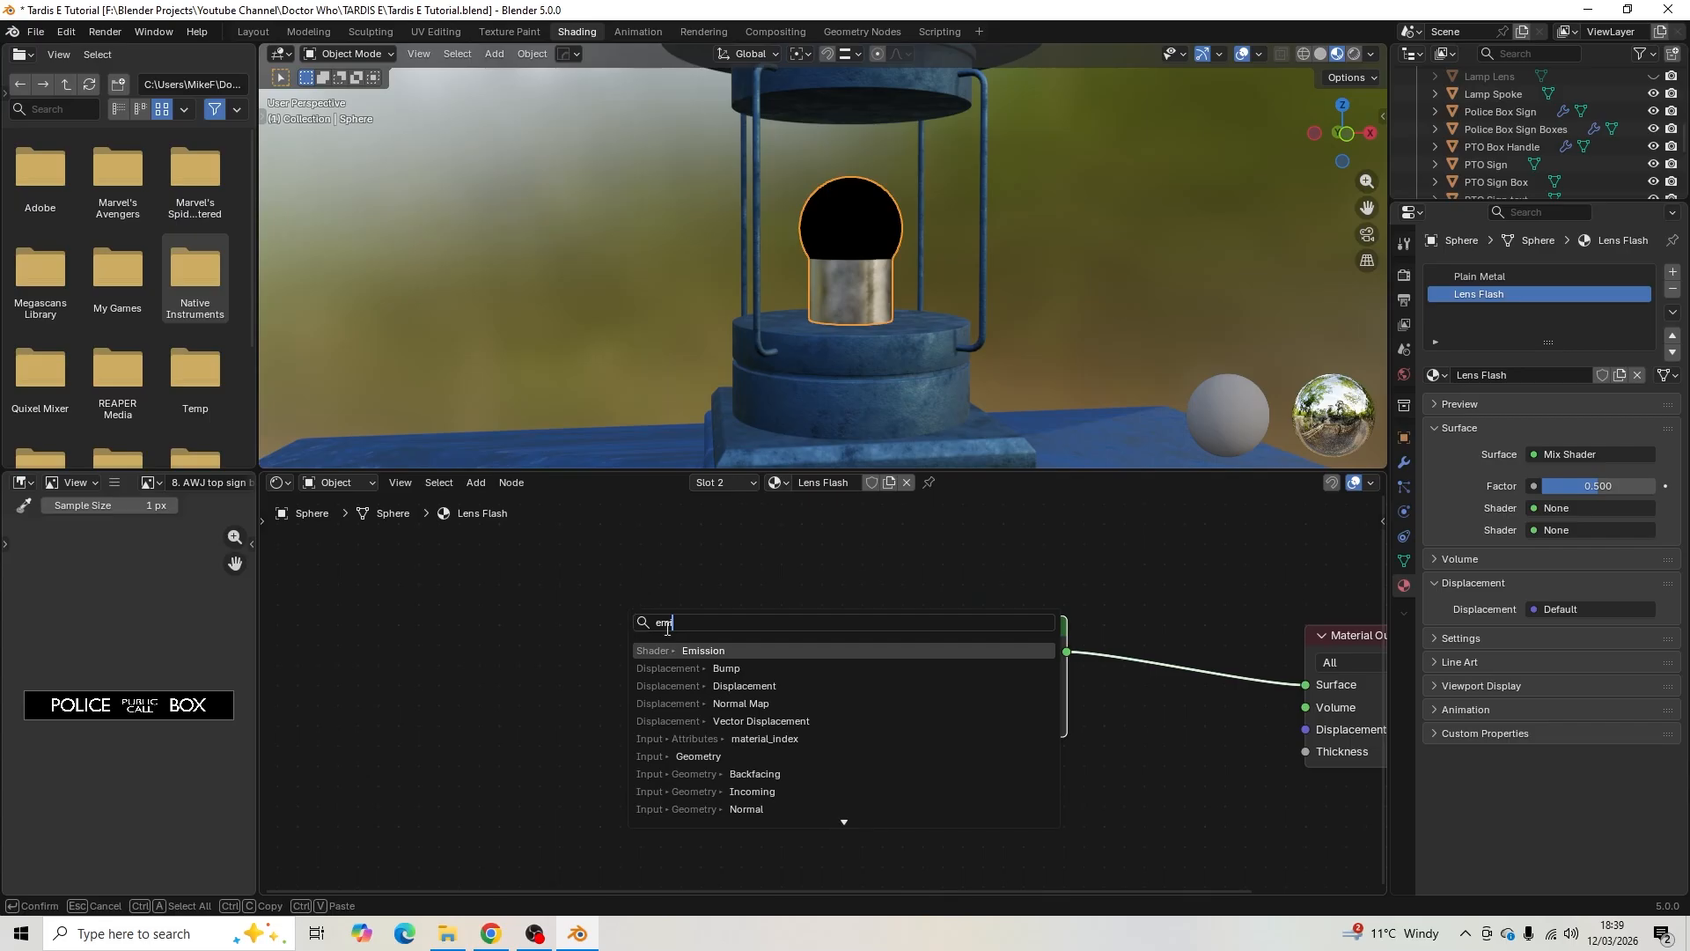
click(695, 649)
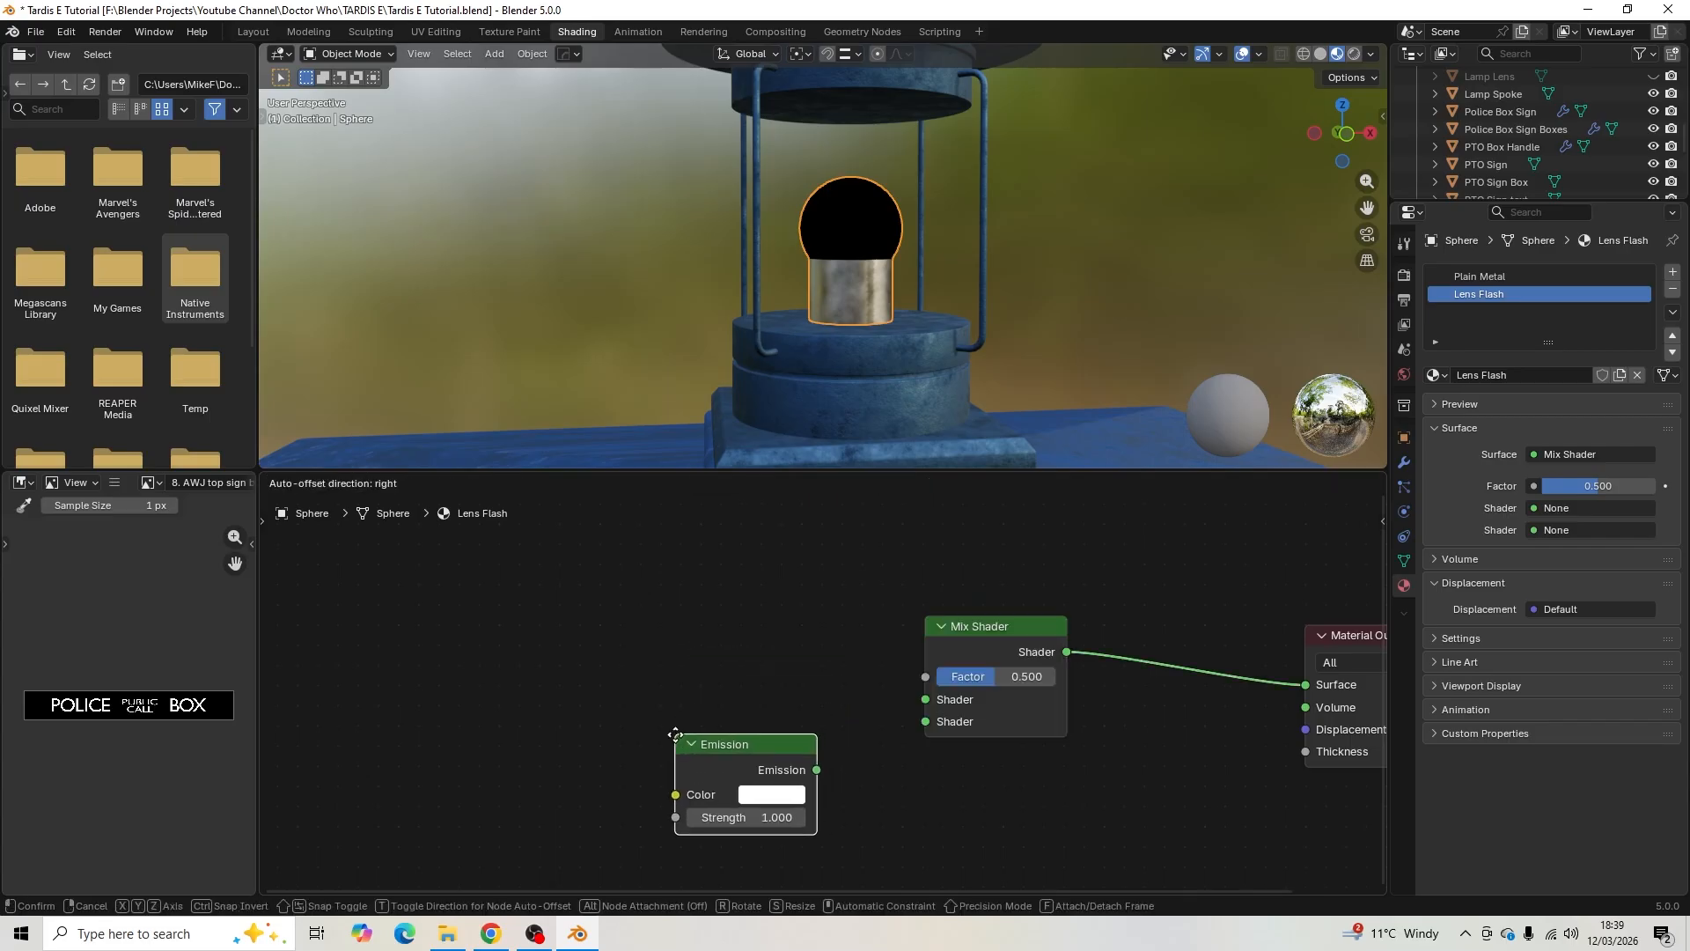
click(833, 756)
drag(818, 770, 826, 765)
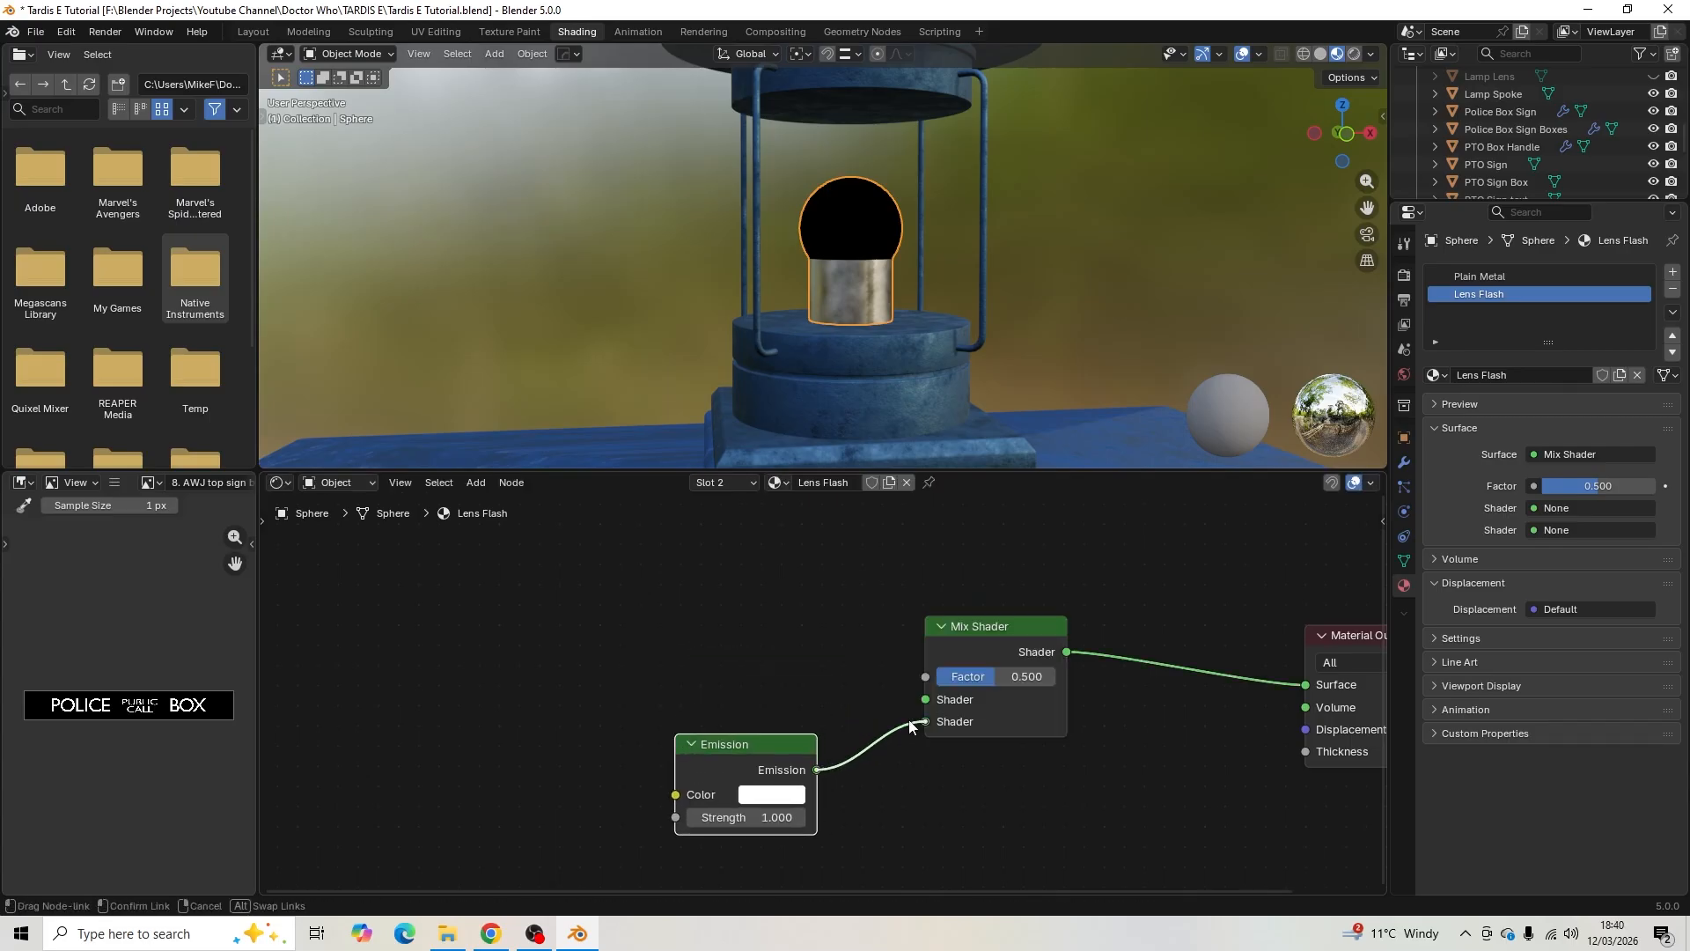
drag(909, 725, 924, 722)
- Add a Diffuse BSDF above the Emission node and connect it to the first Shader input of the Mix Shader
key(shift+a)
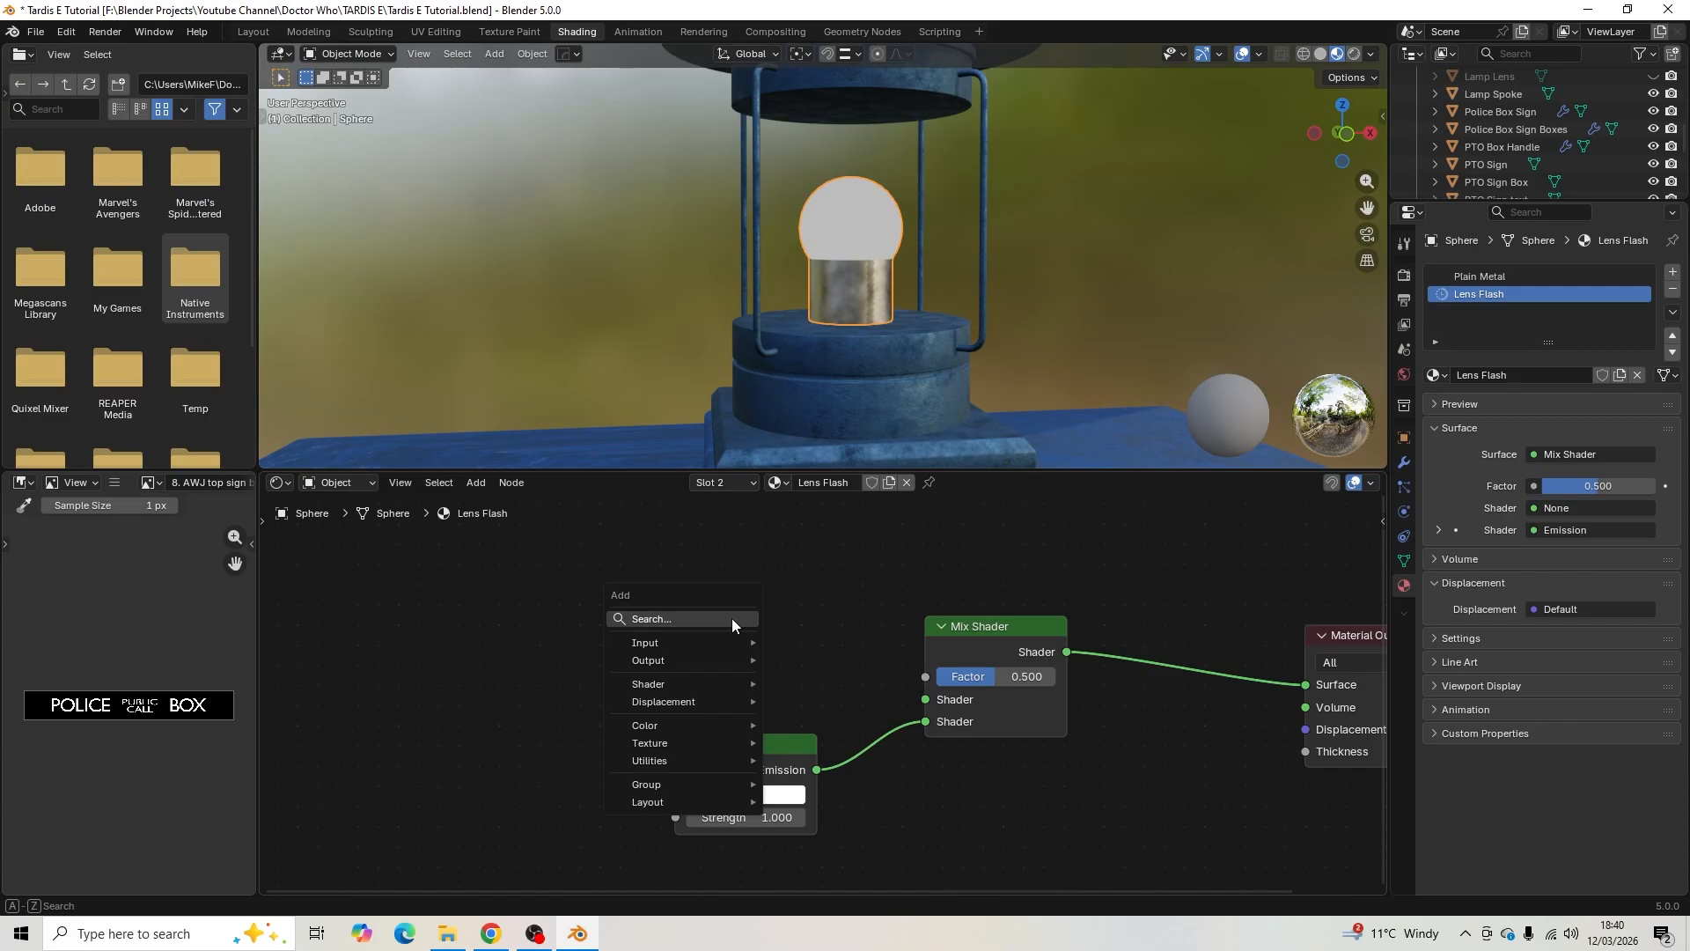
click(732, 618)
text(diff)
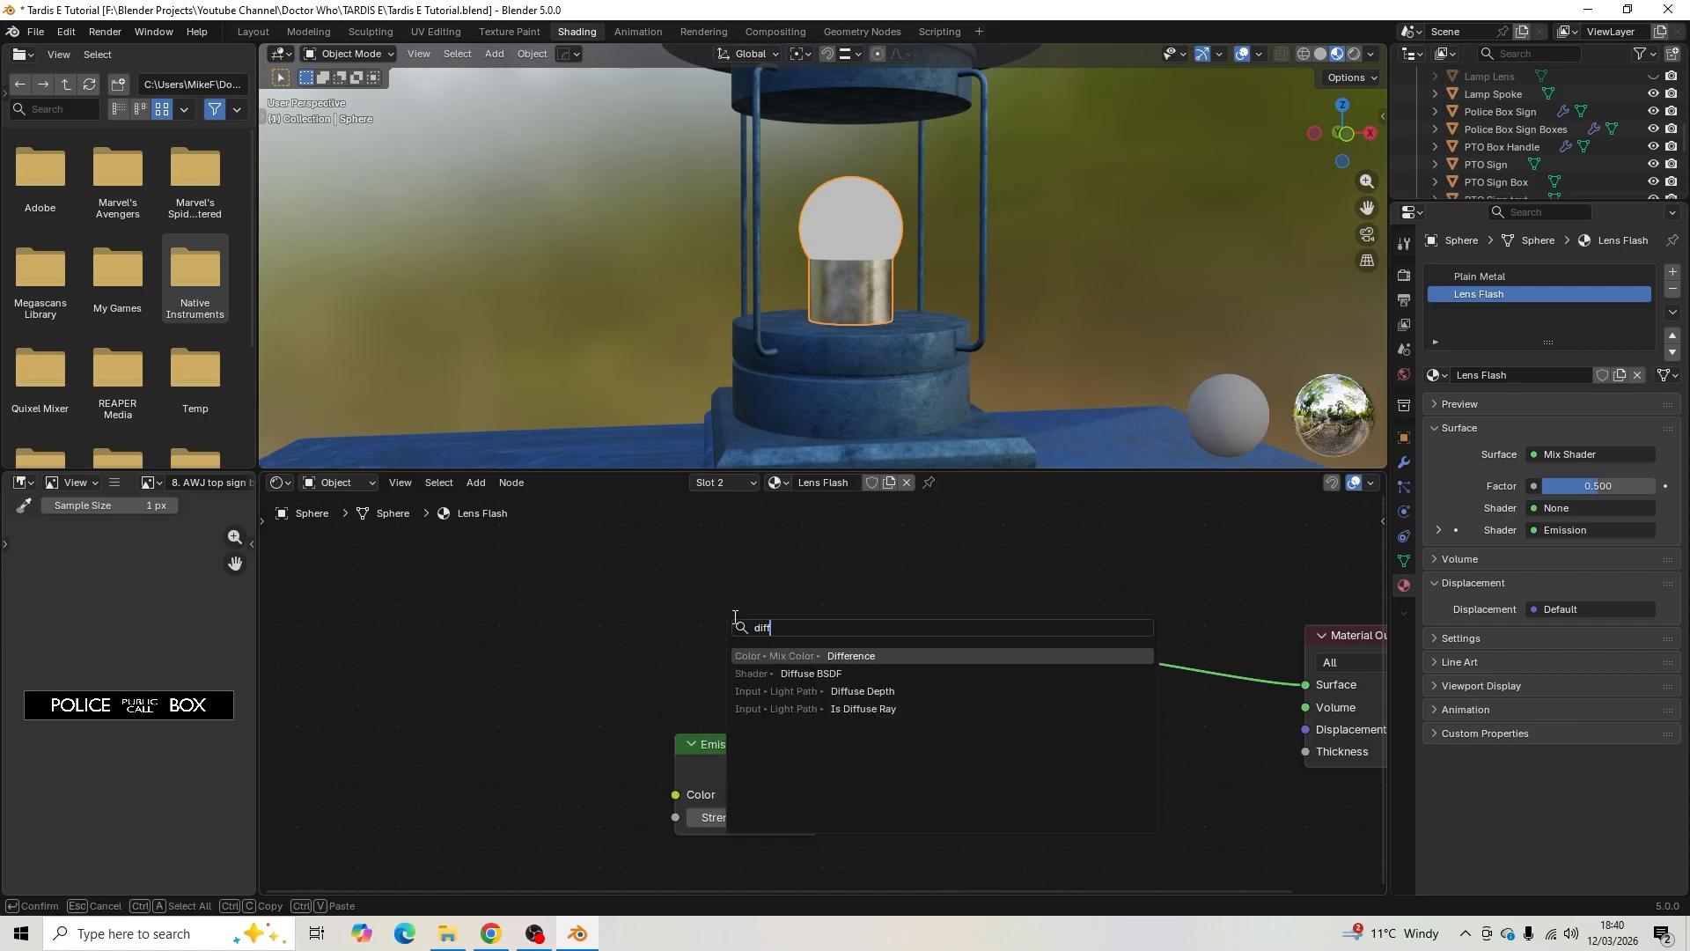
click(810, 673)
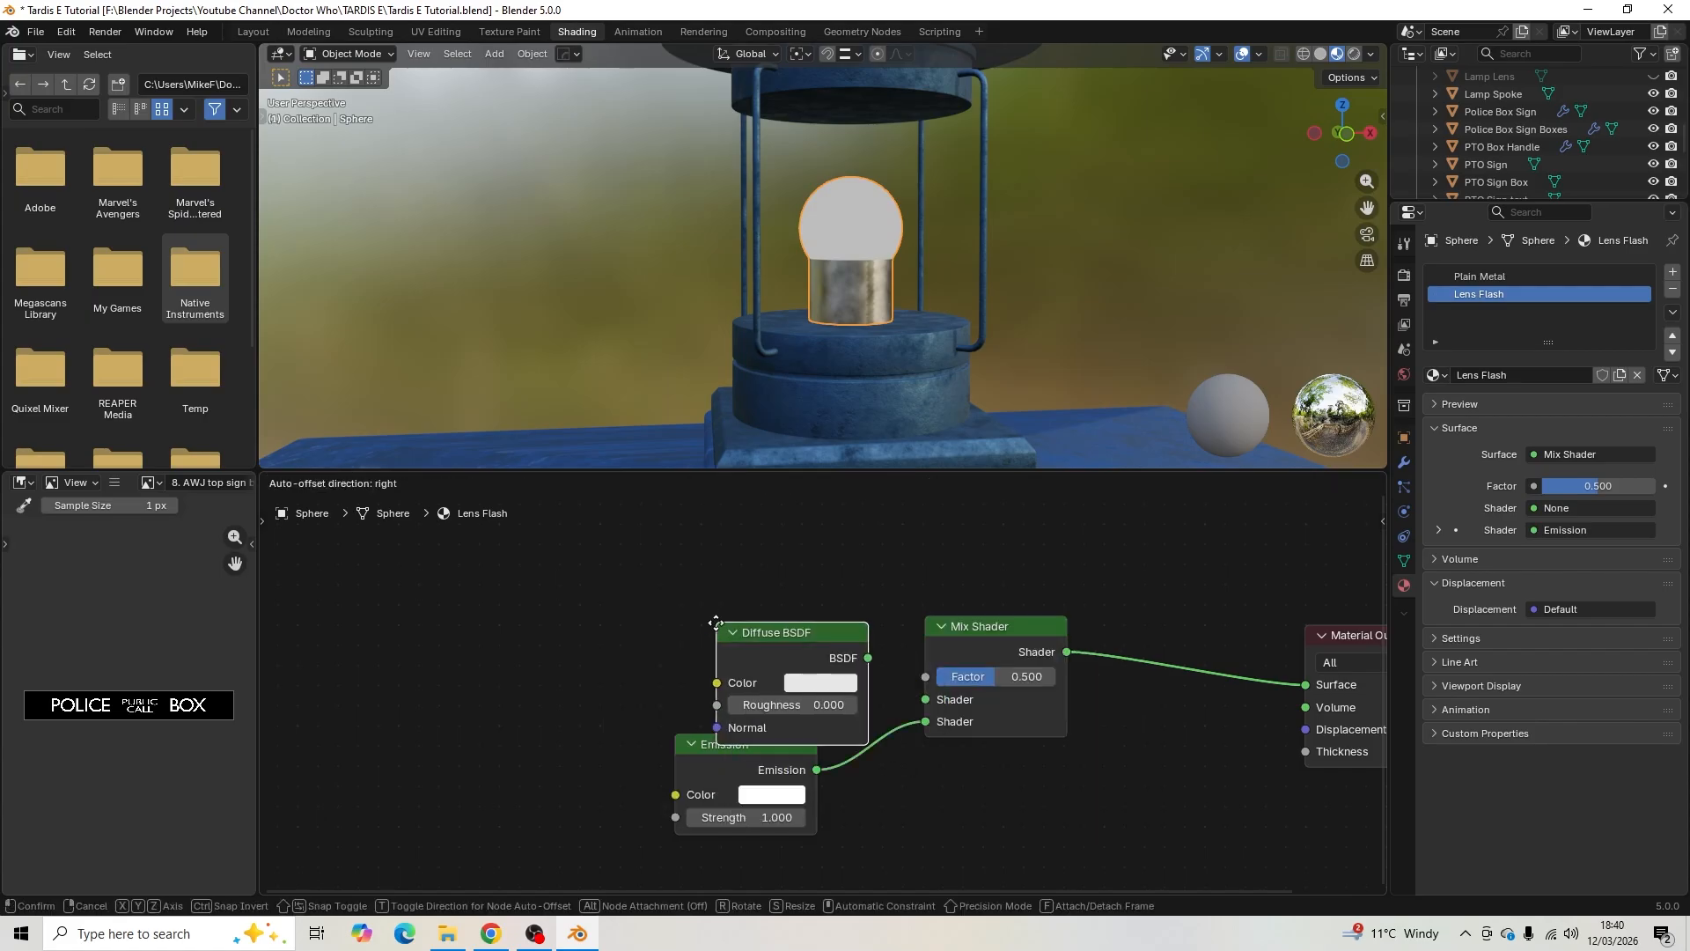
click(665, 584)
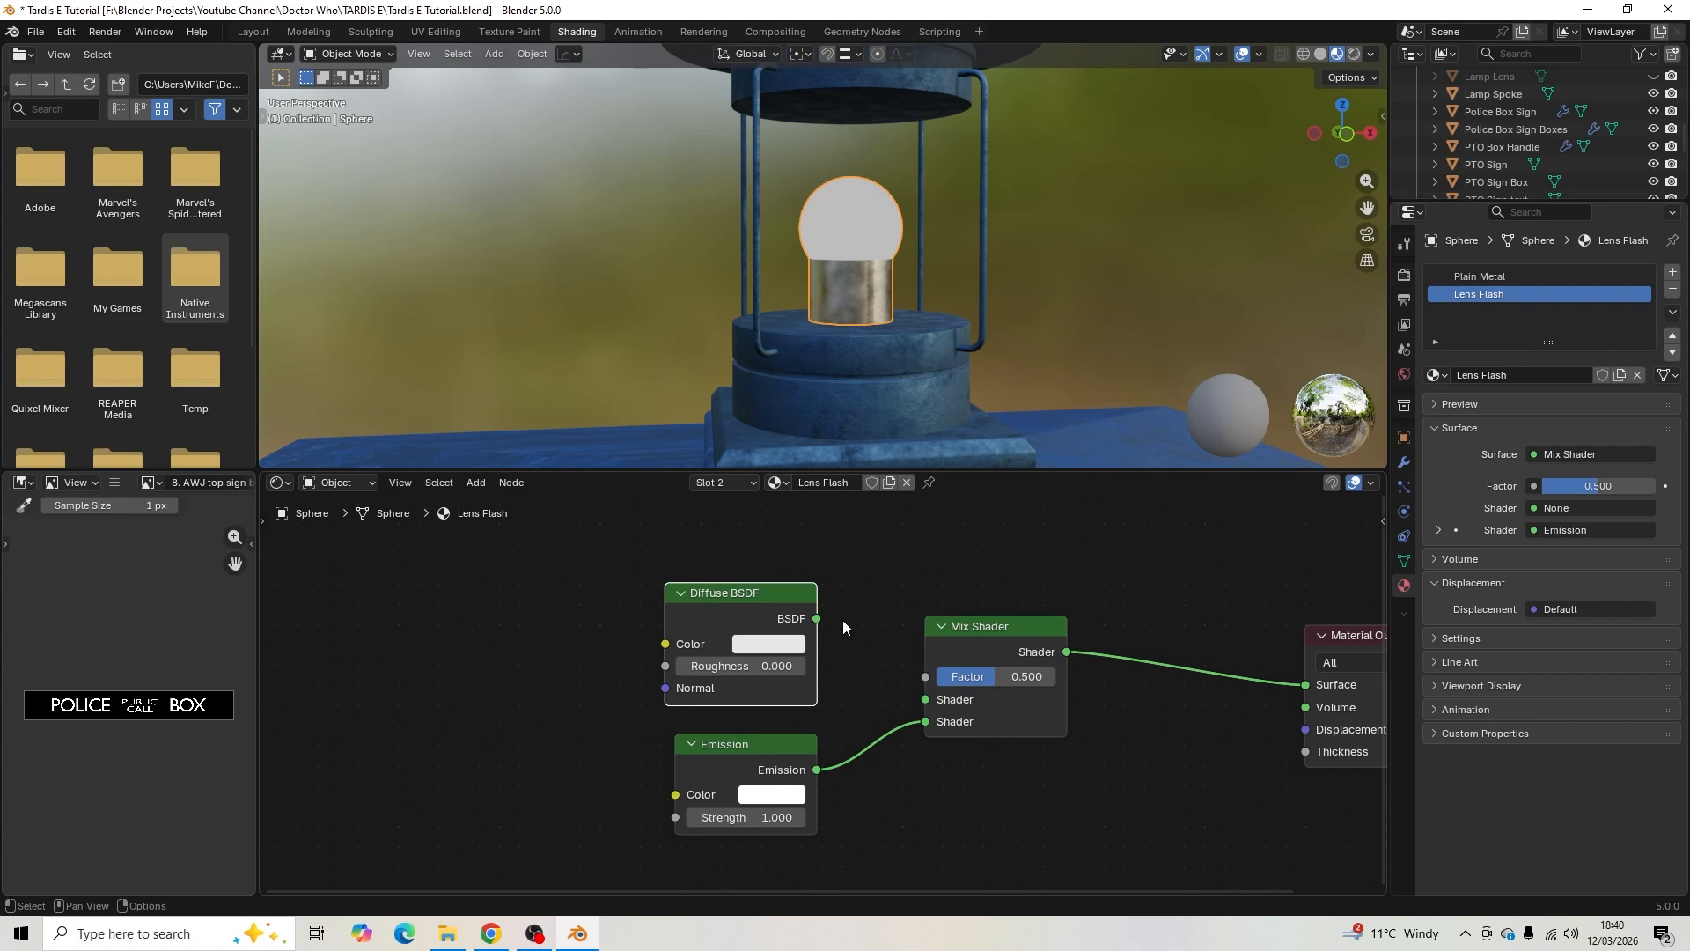
drag(817, 619, 834, 642)
drag(894, 690, 907, 695)
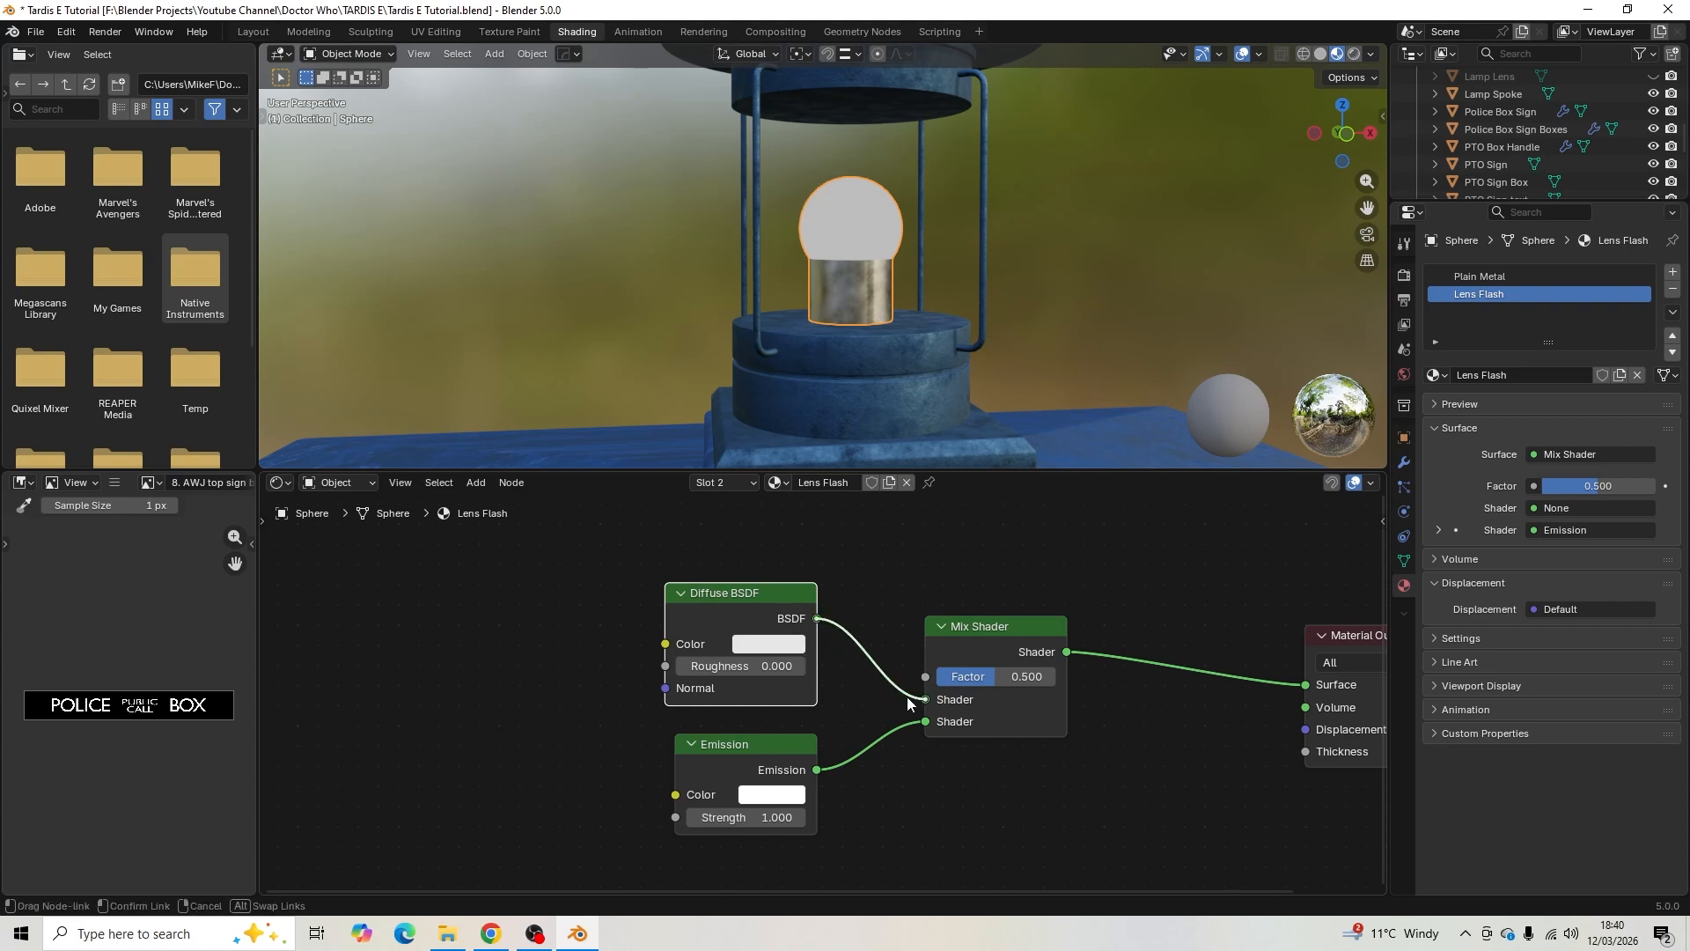
- Darken the Diffuse BSDF's Color to a grey with value 0.383 and lower the Mix Shader's Factor to 0
click(780, 649)
drag(918, 327, 917, 392)
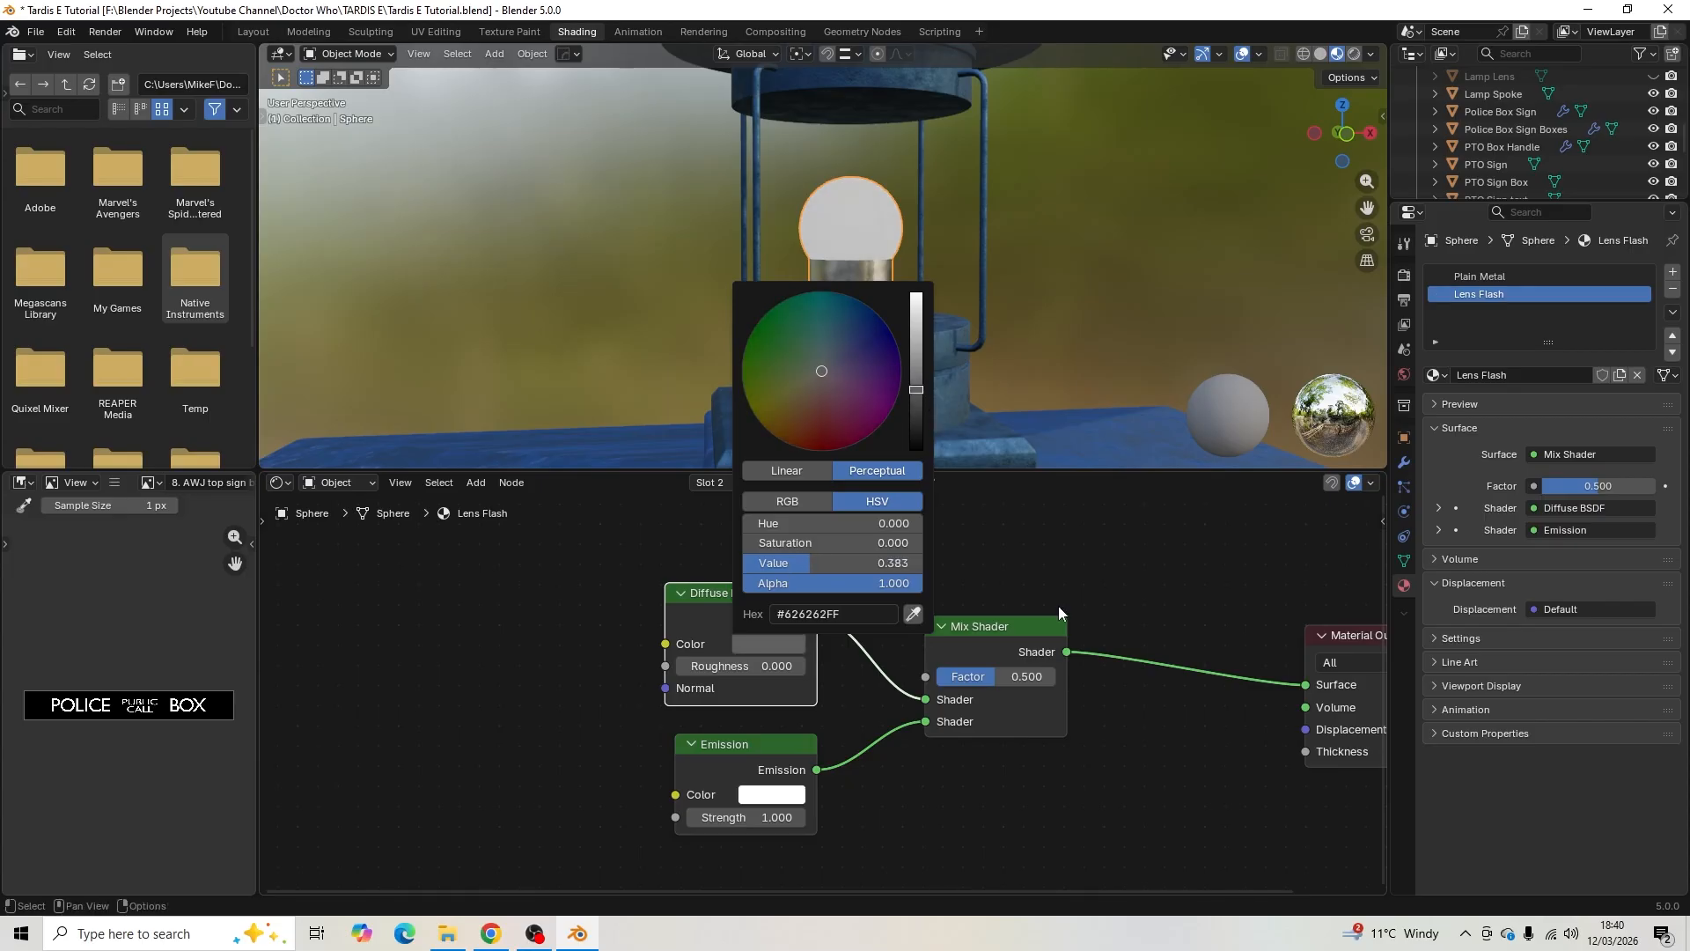
drag(999, 676, 937, 676)
scroll(858, 310, up, 2)
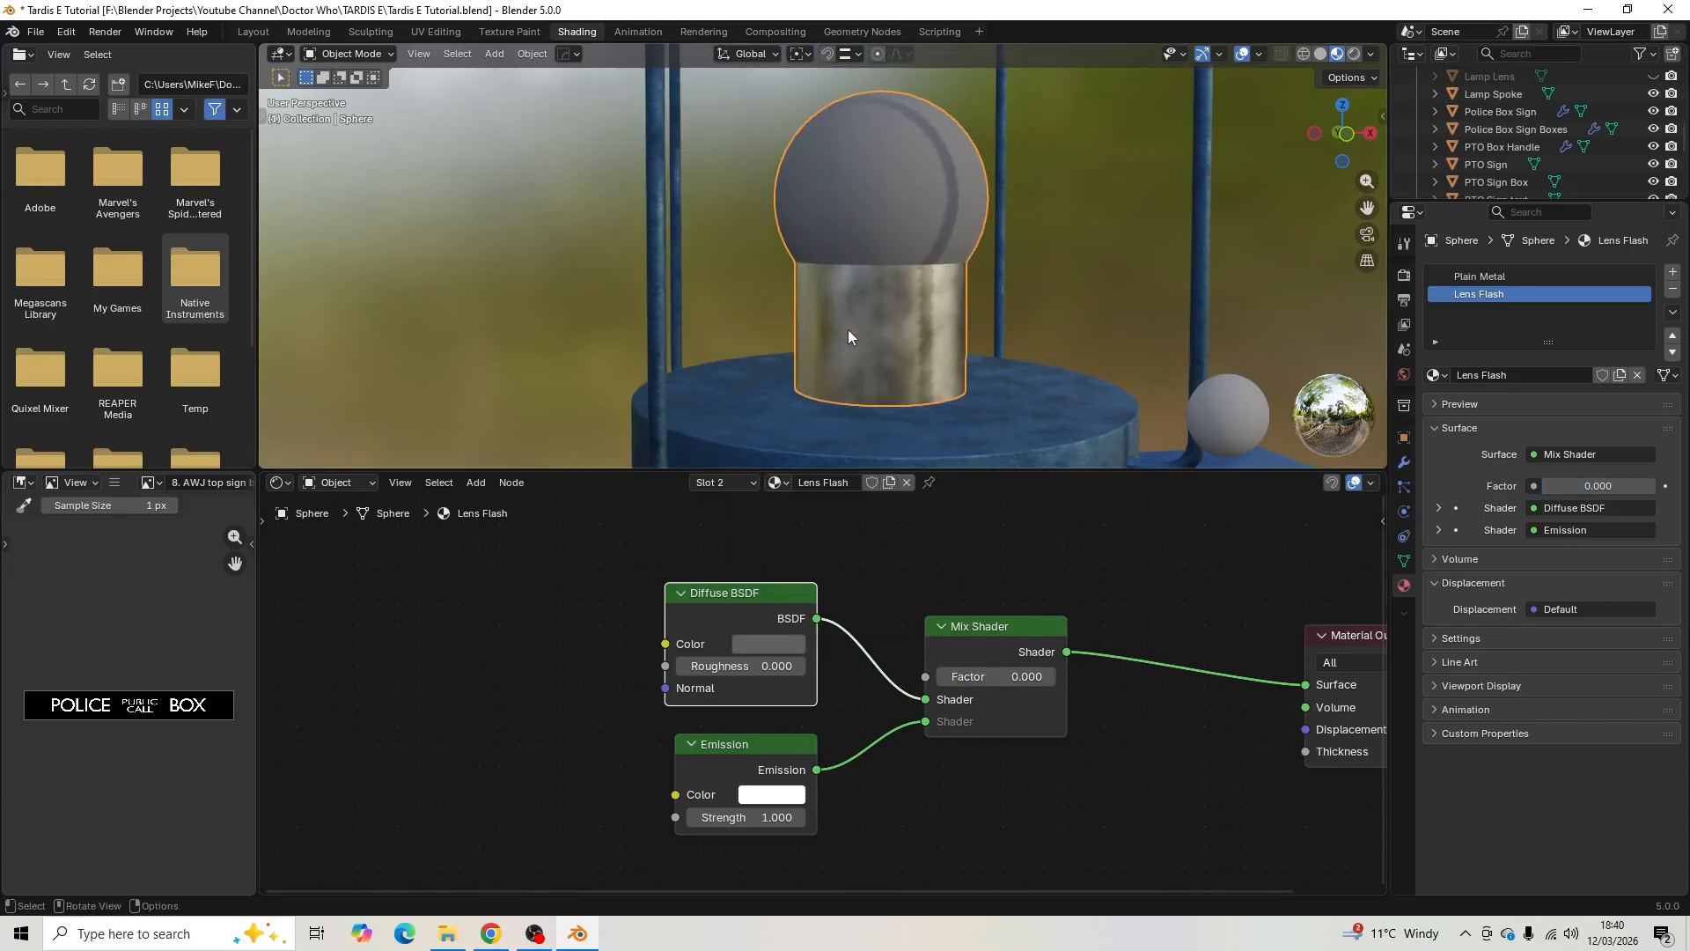
mouse_move(740, 666)
mouse_down()
mouse_move(857, 666)
mouse_move(738, 665)
mouse_up()
click(934, 578)
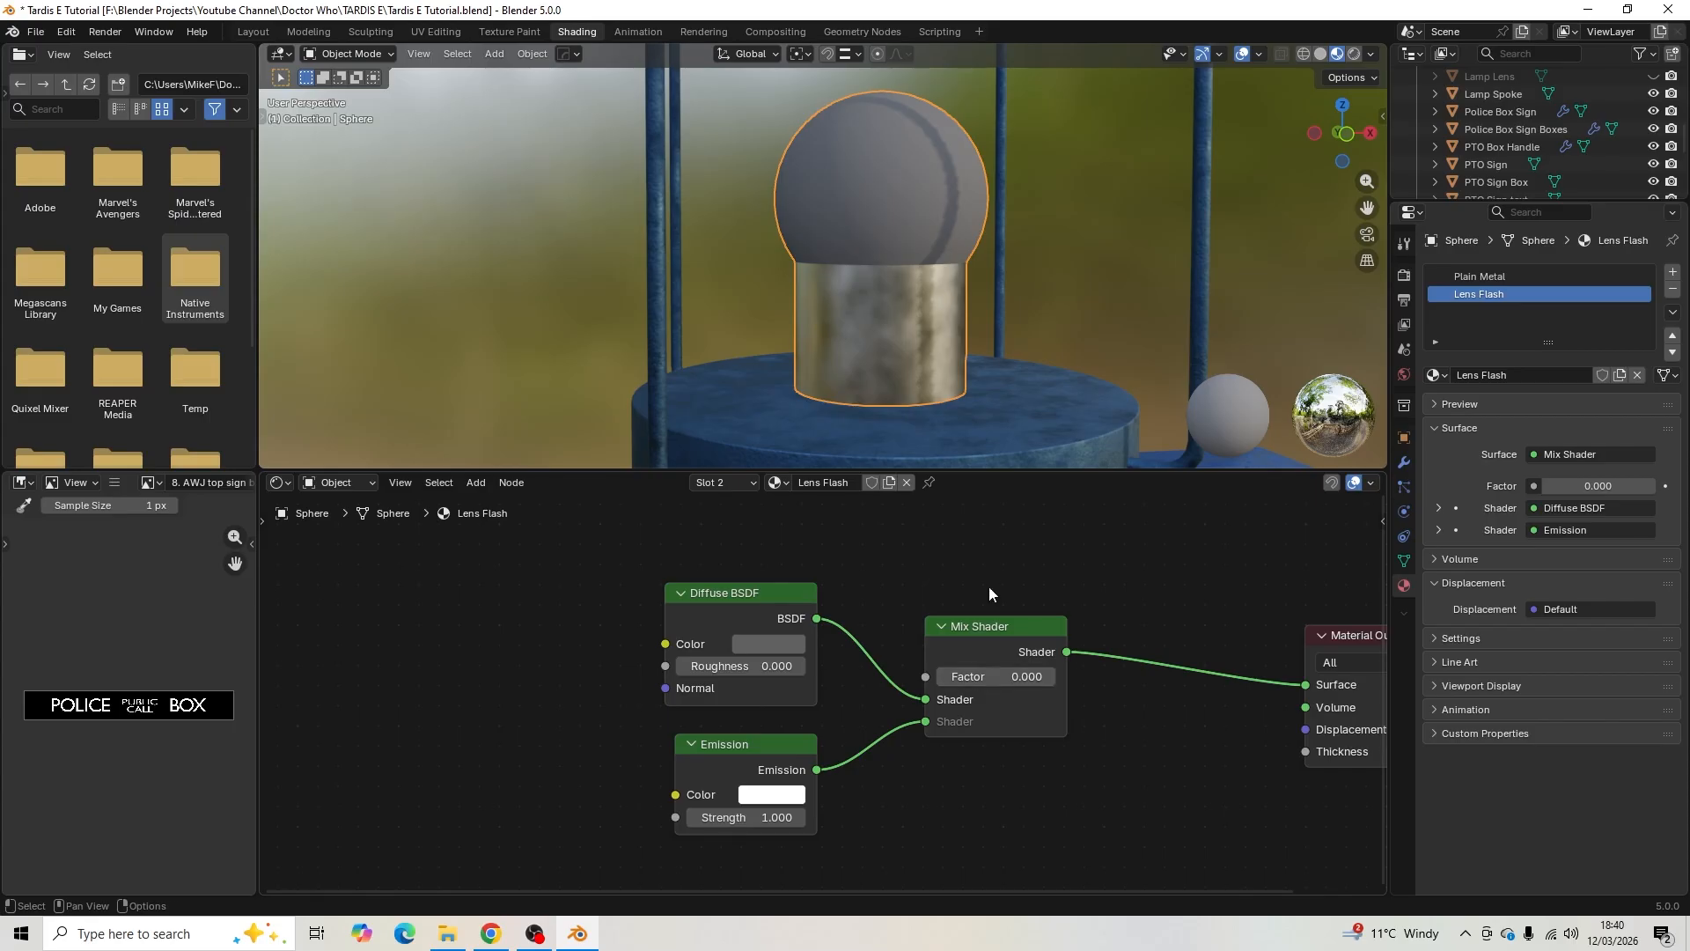
- Raise the Mix Shader's Factor to try a stronger glow, then set it to exactly 0.5
drag(965, 676, 1014, 676)
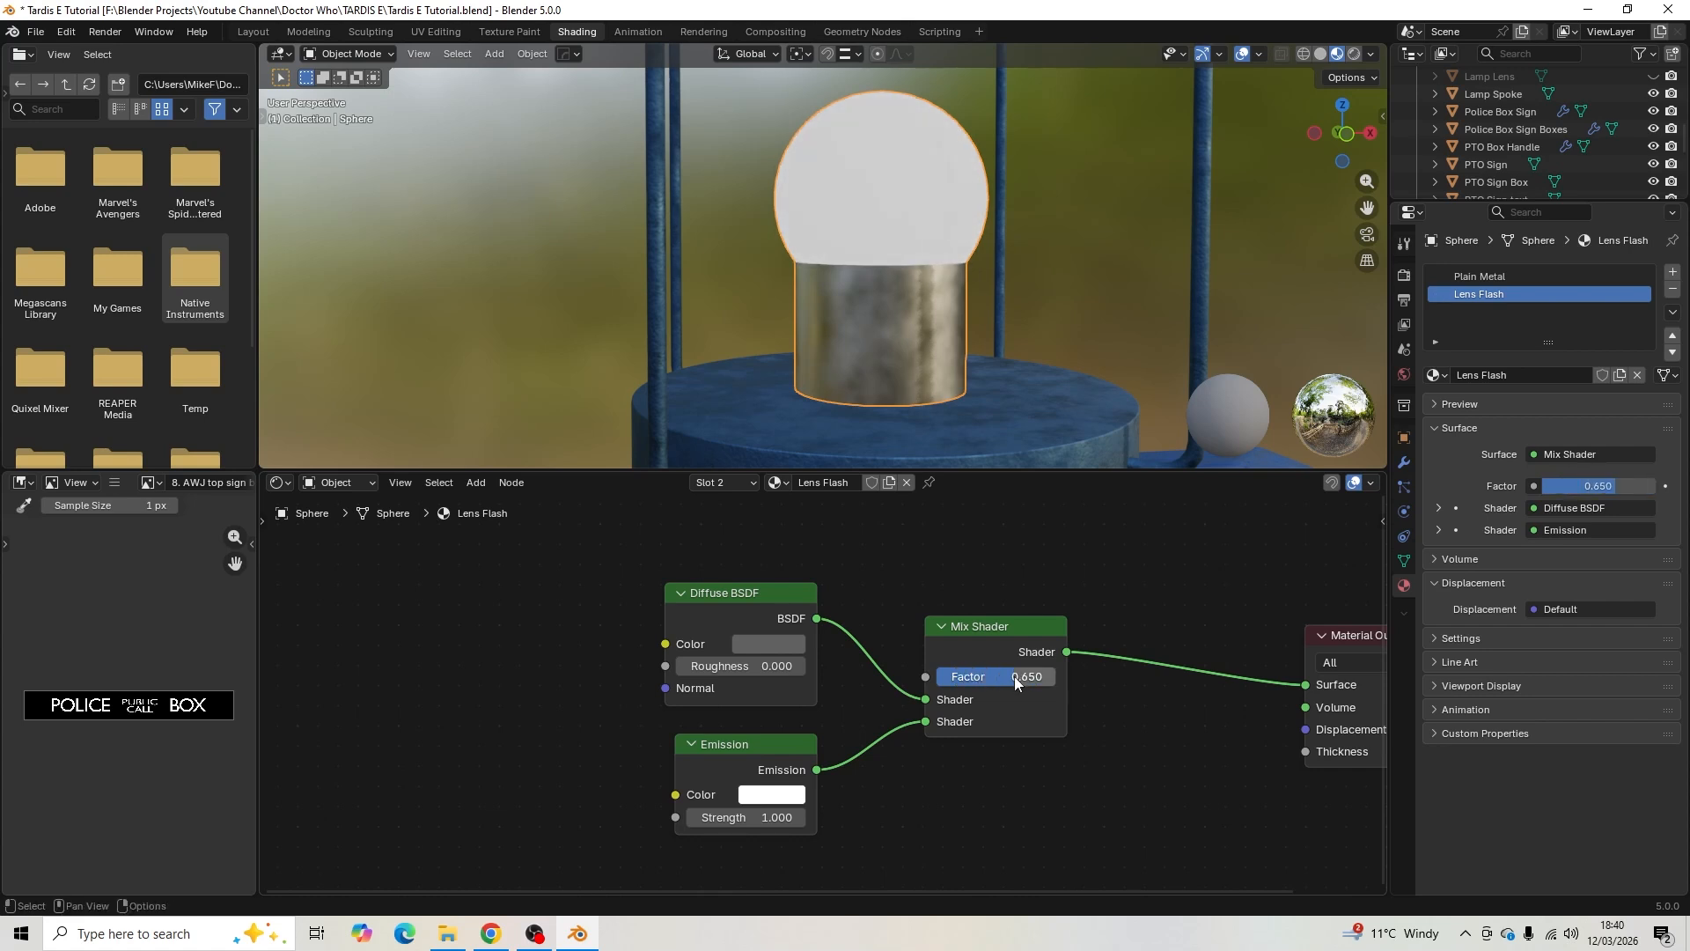
click(1012, 677)
click(1011, 678)
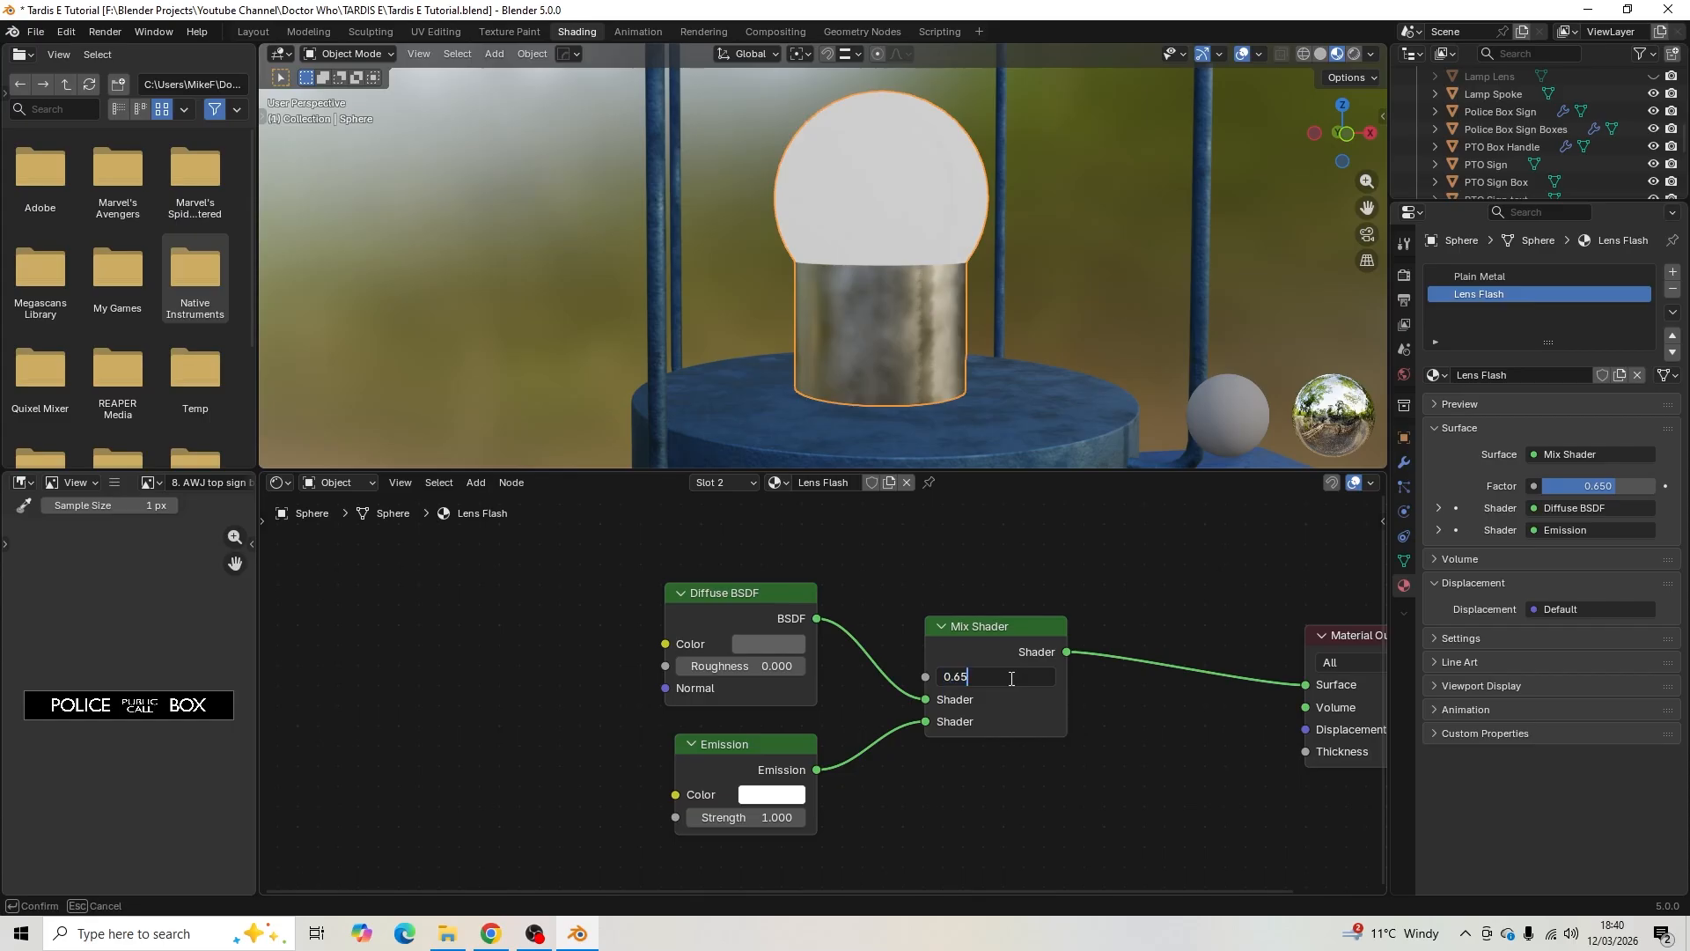
key(ctrl+a)
text(0.5)
key(Return)
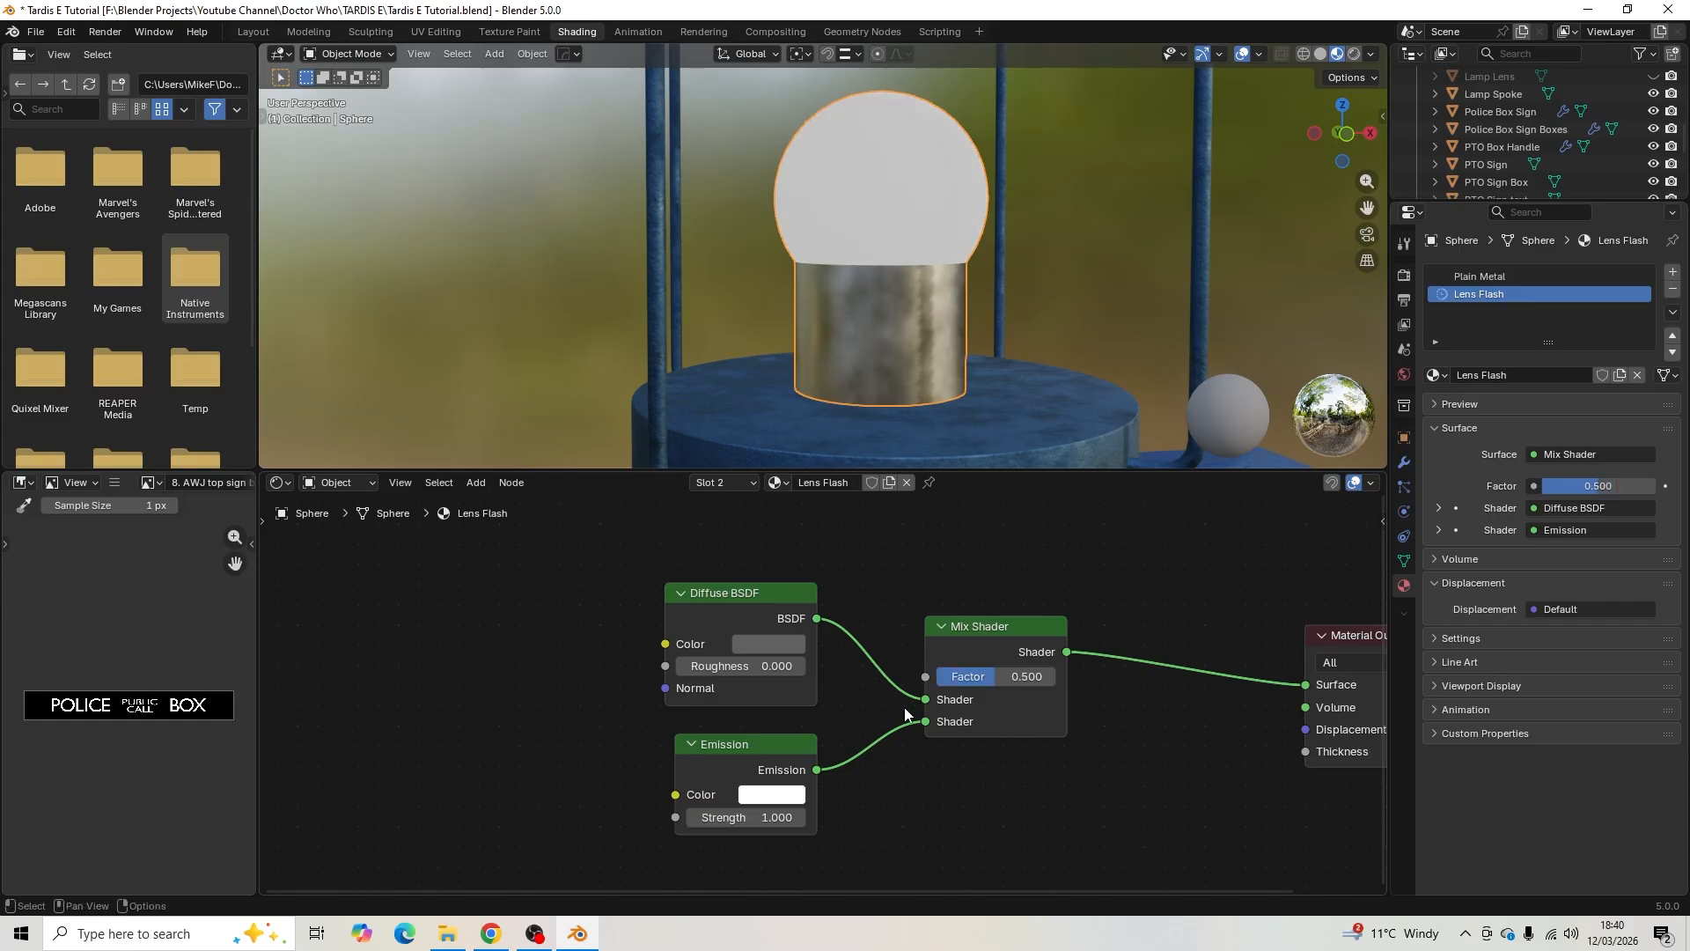
- Set the Emission node's Strength to 2
click(746, 817)
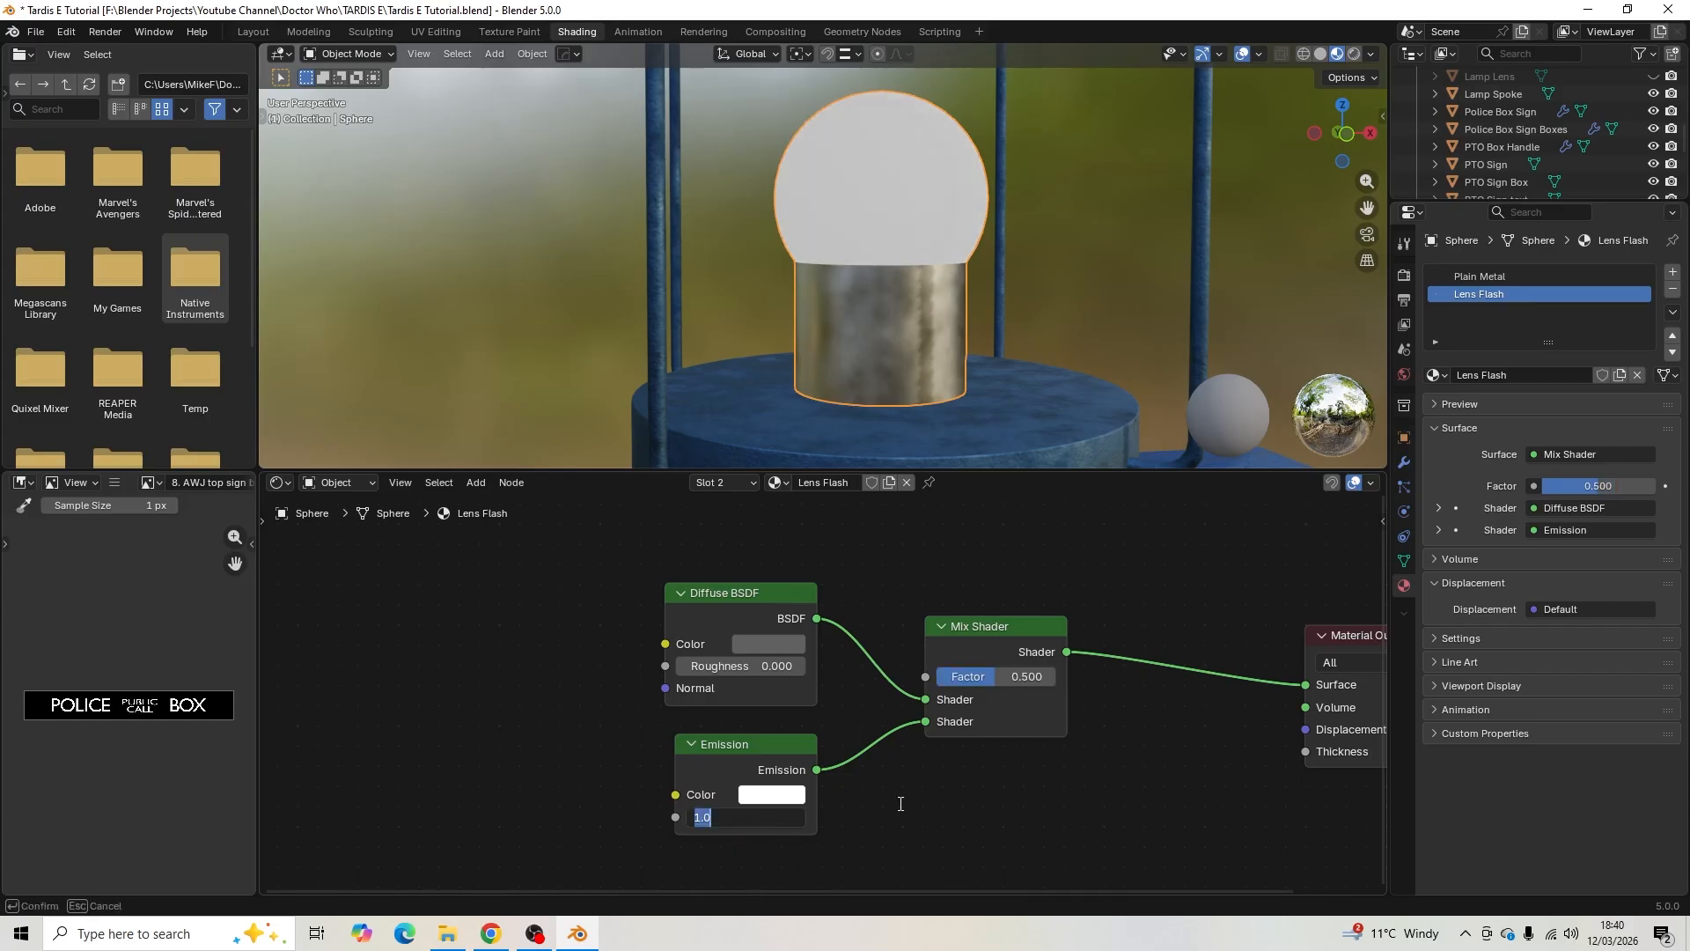
text(2)
key(Return)
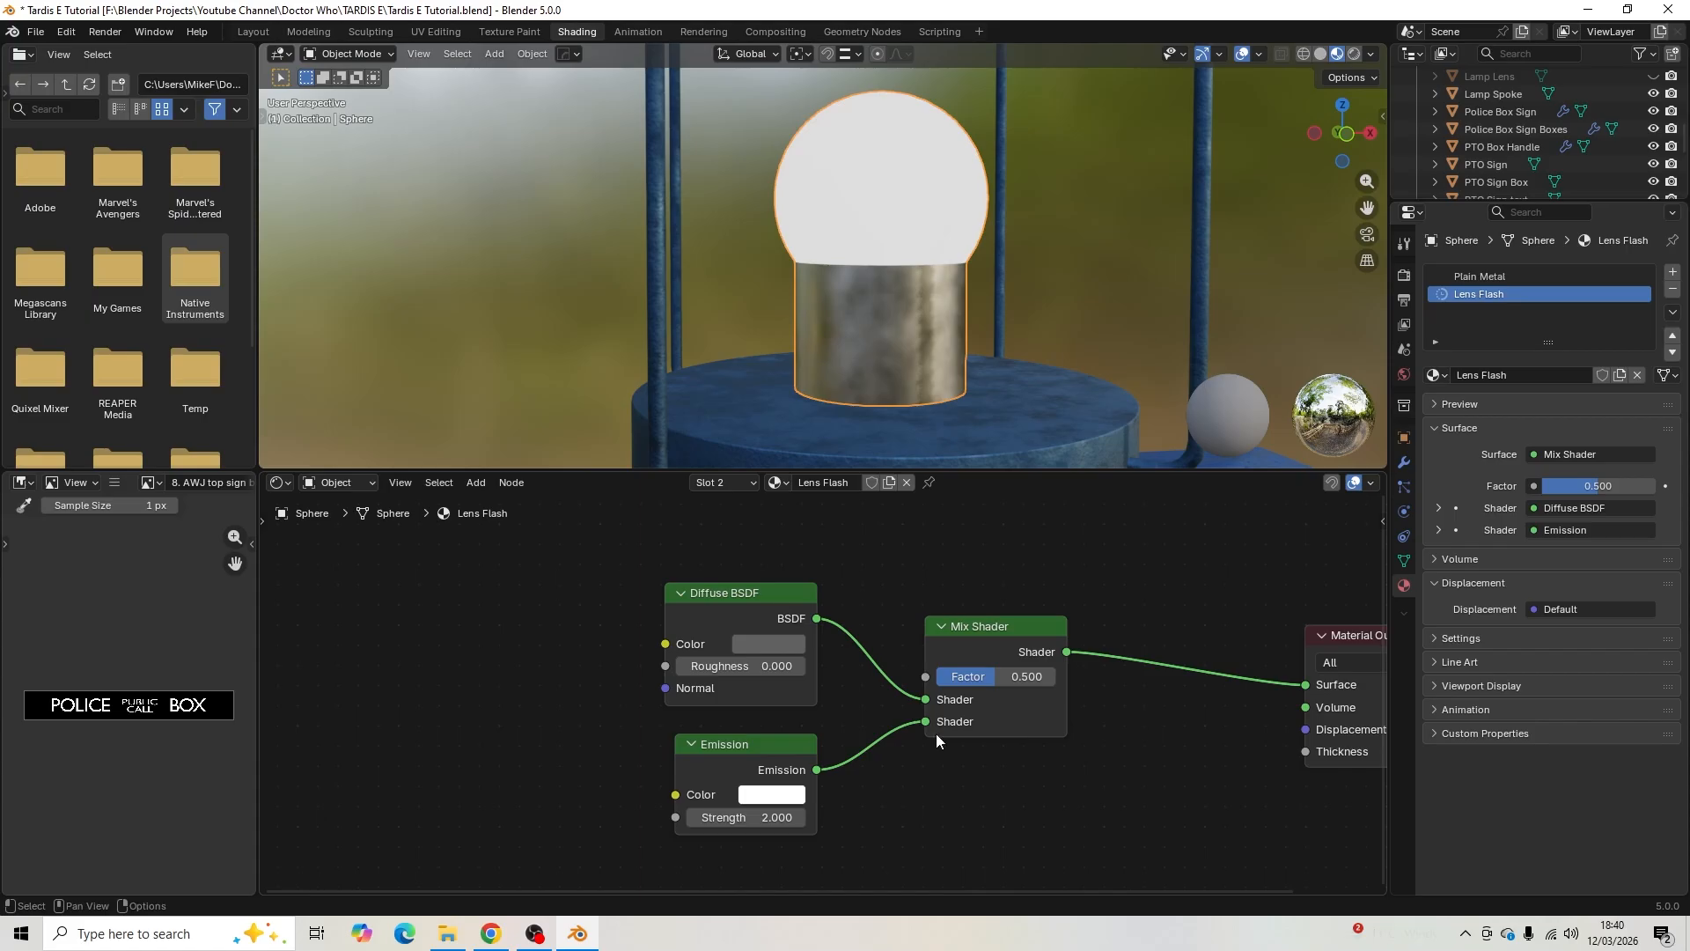
- Unhide the lamp lens around the bulb
scroll(992, 376, down, 2)
scroll(1092, 273, down, 2)
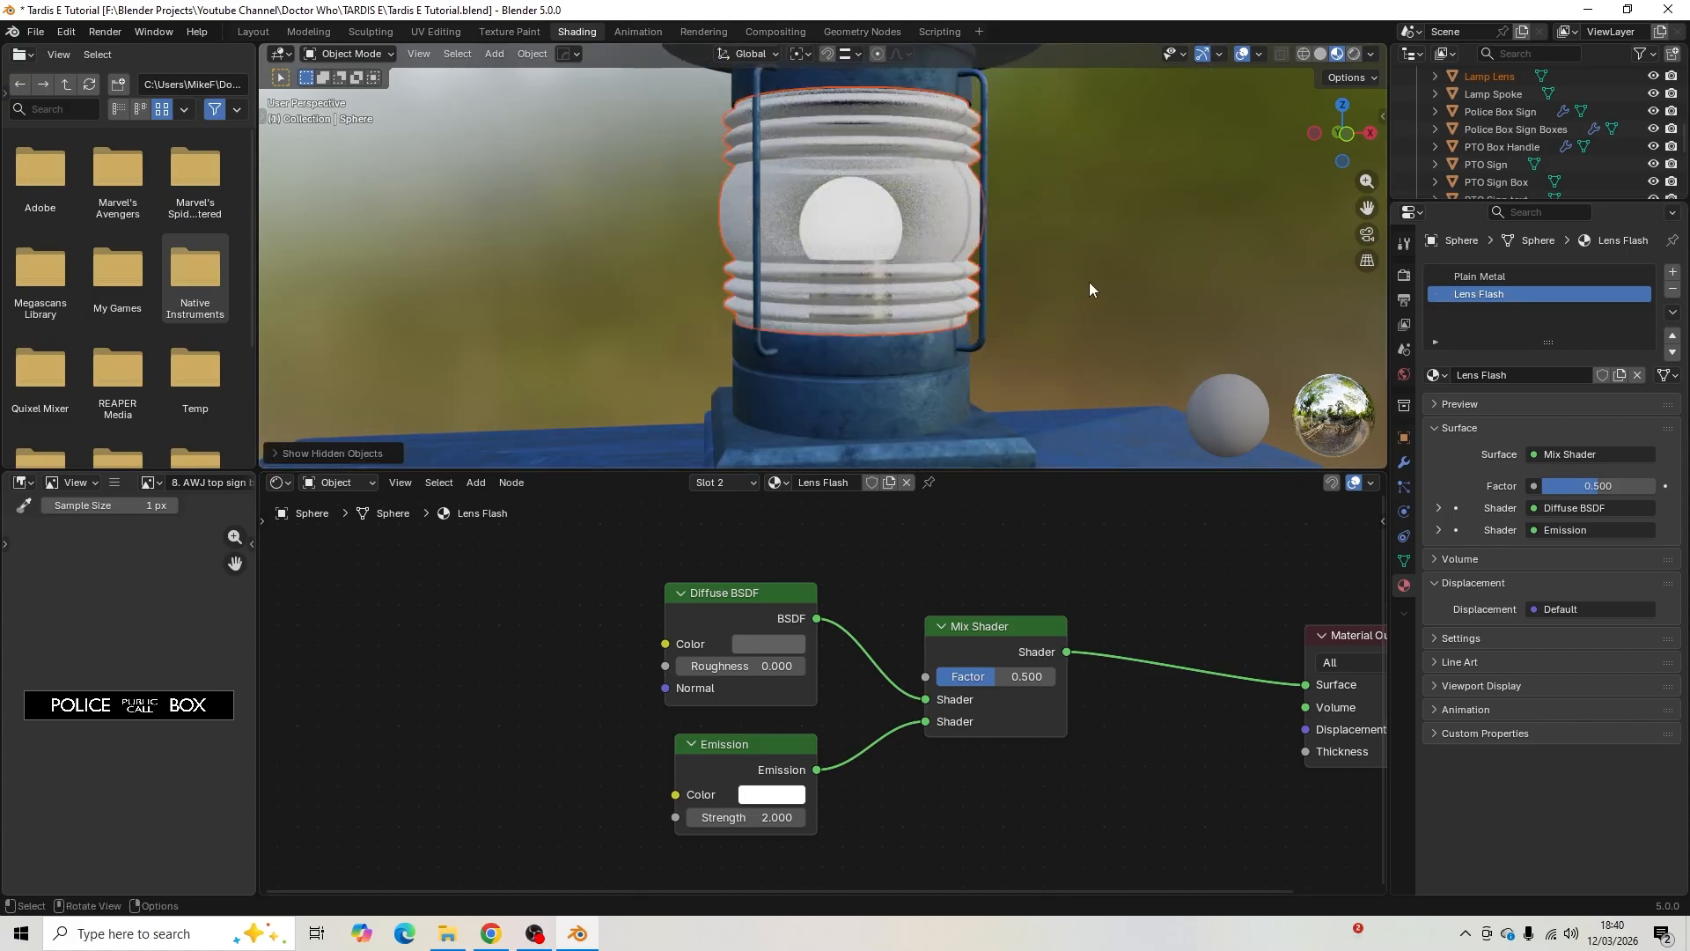
scroll(1088, 291, down, 5)
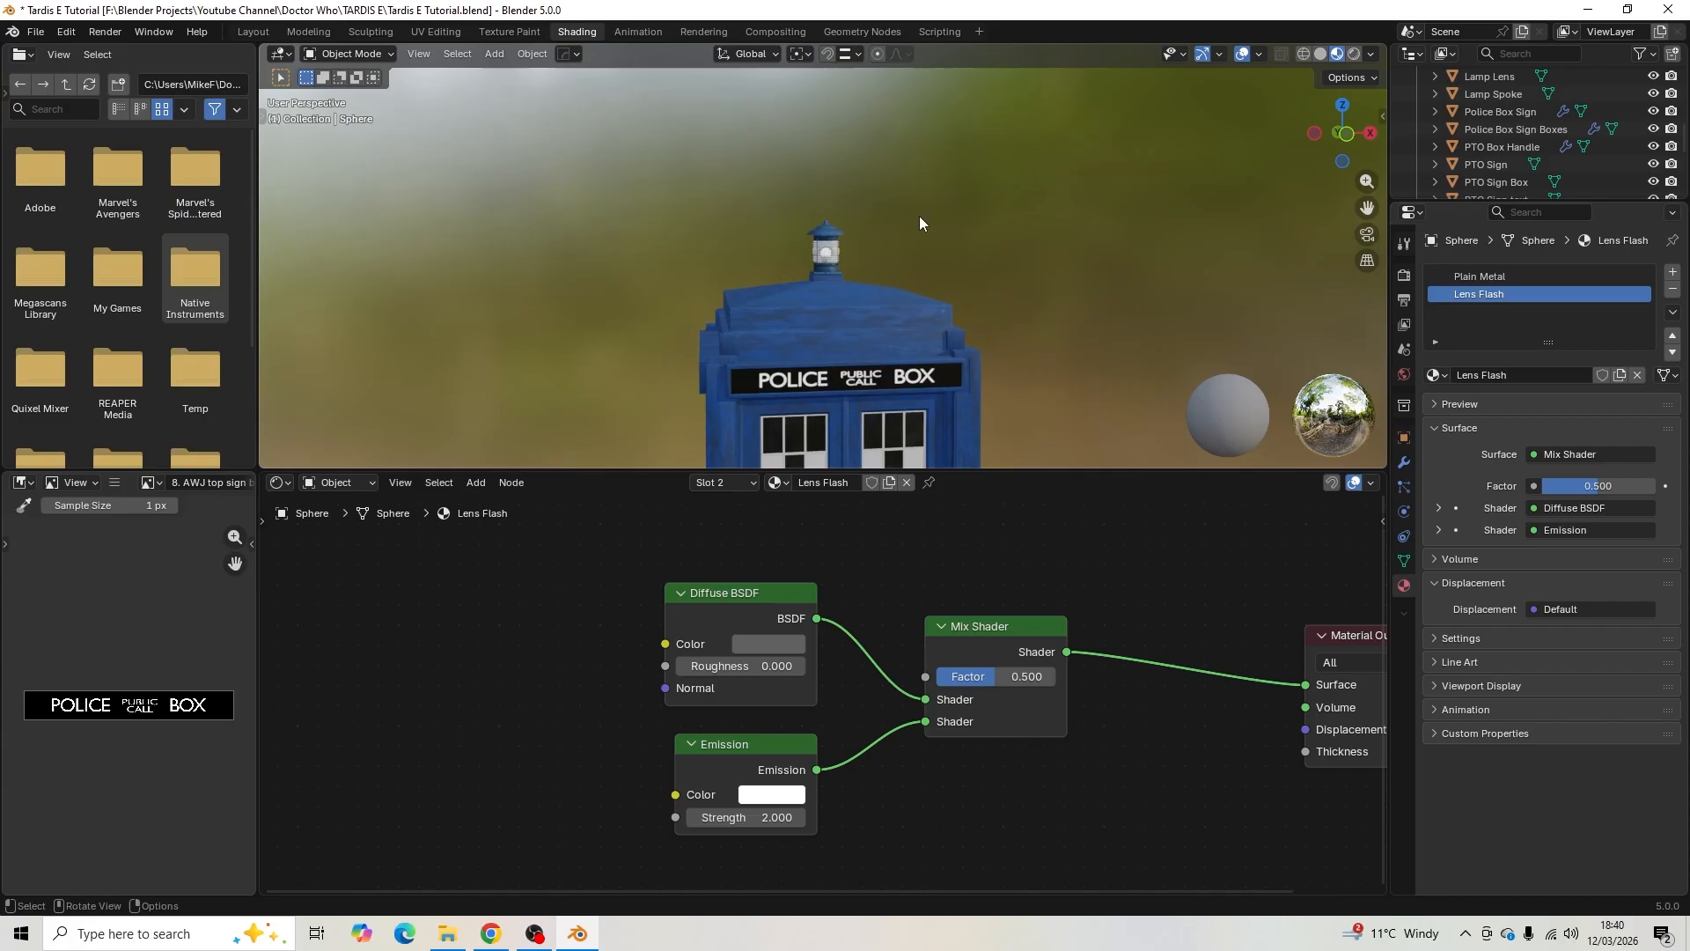
- Show the whole TARDIS with Material Preview shading in the Layout workspace and save the file
click(252, 31)
key(ctrl+s)
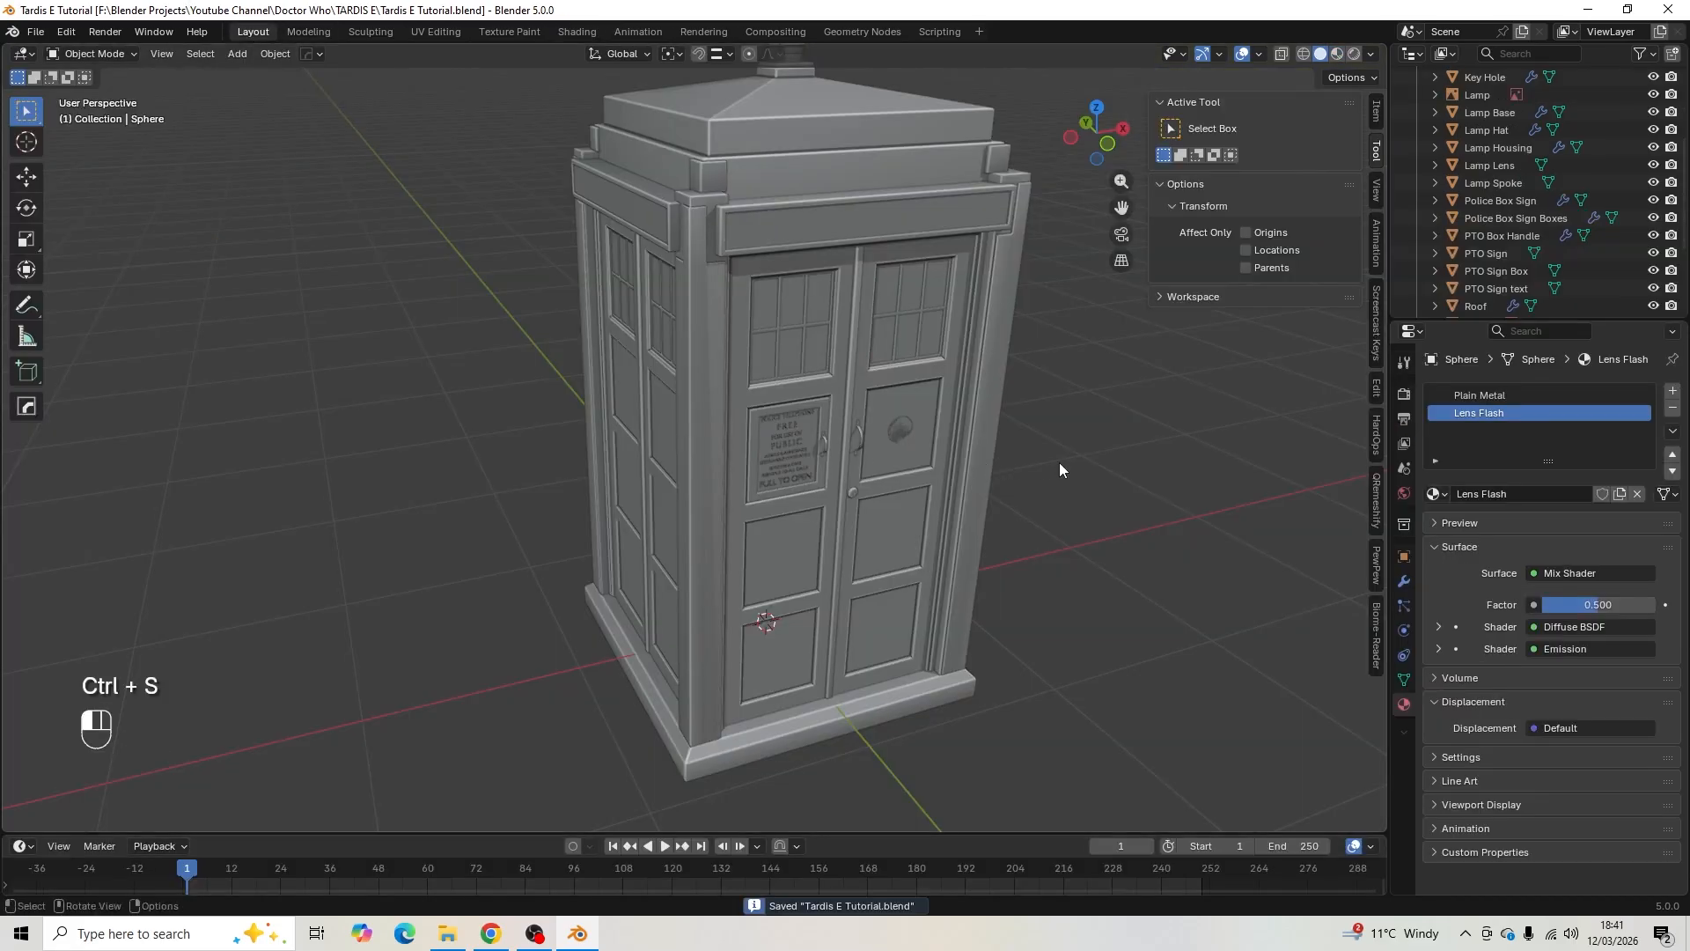
scroll(1025, 477, down, 4)
middle_drag(945, 437, 959, 493)
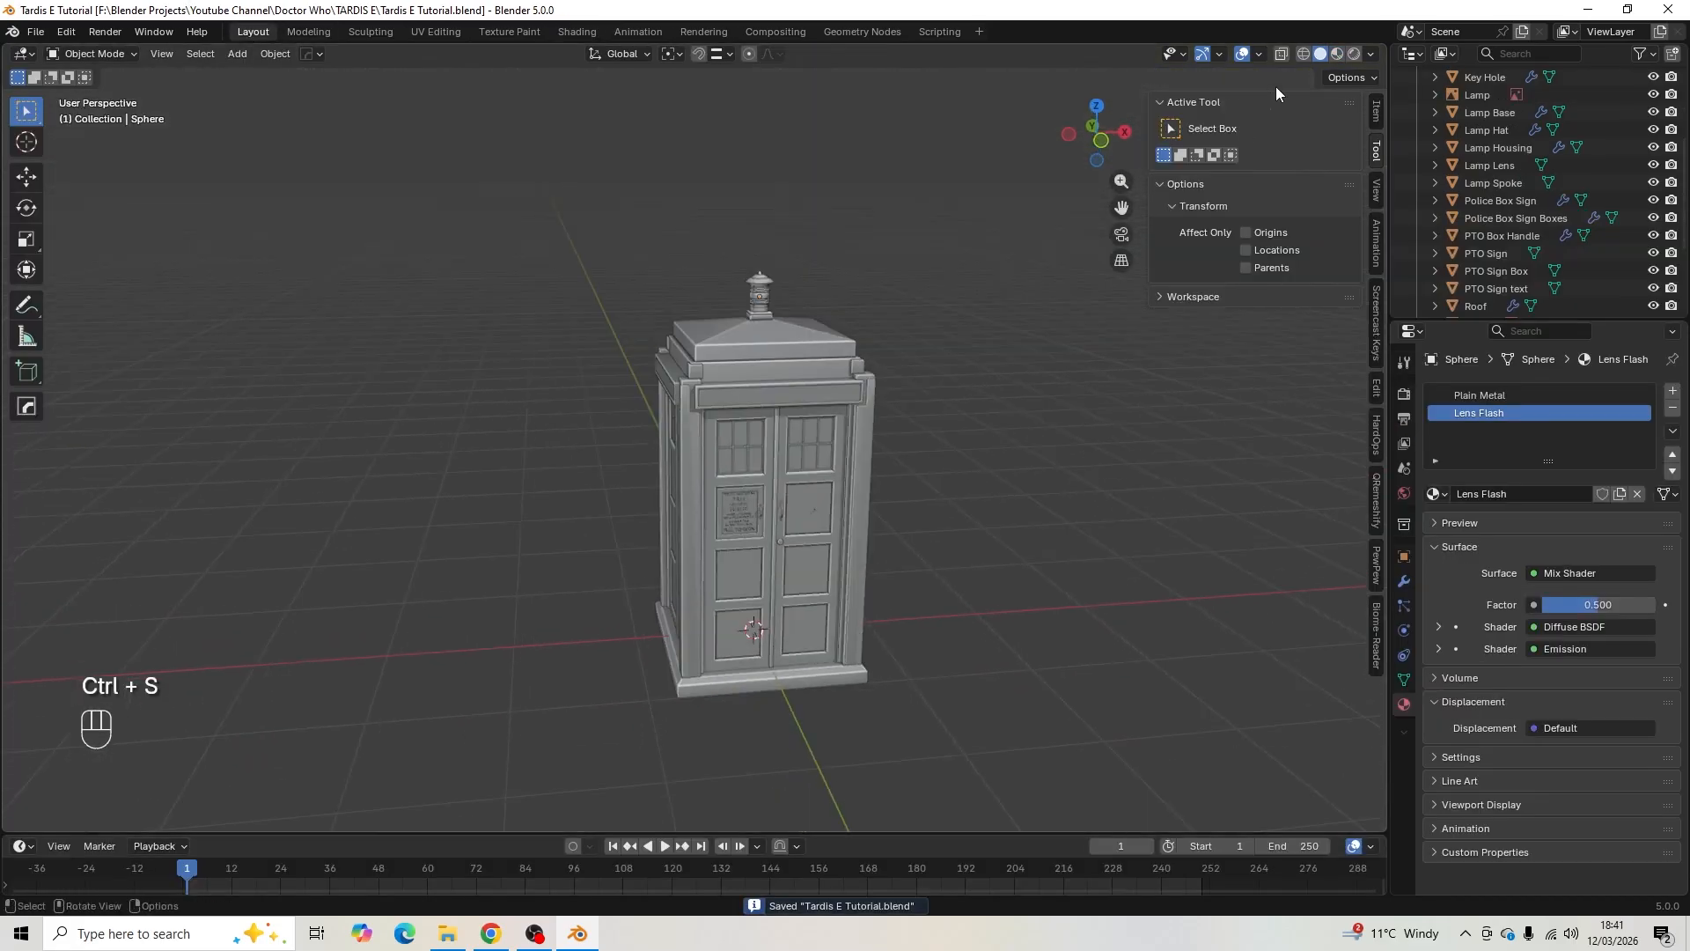
click(1336, 53)
scroll(910, 454, up, 5)
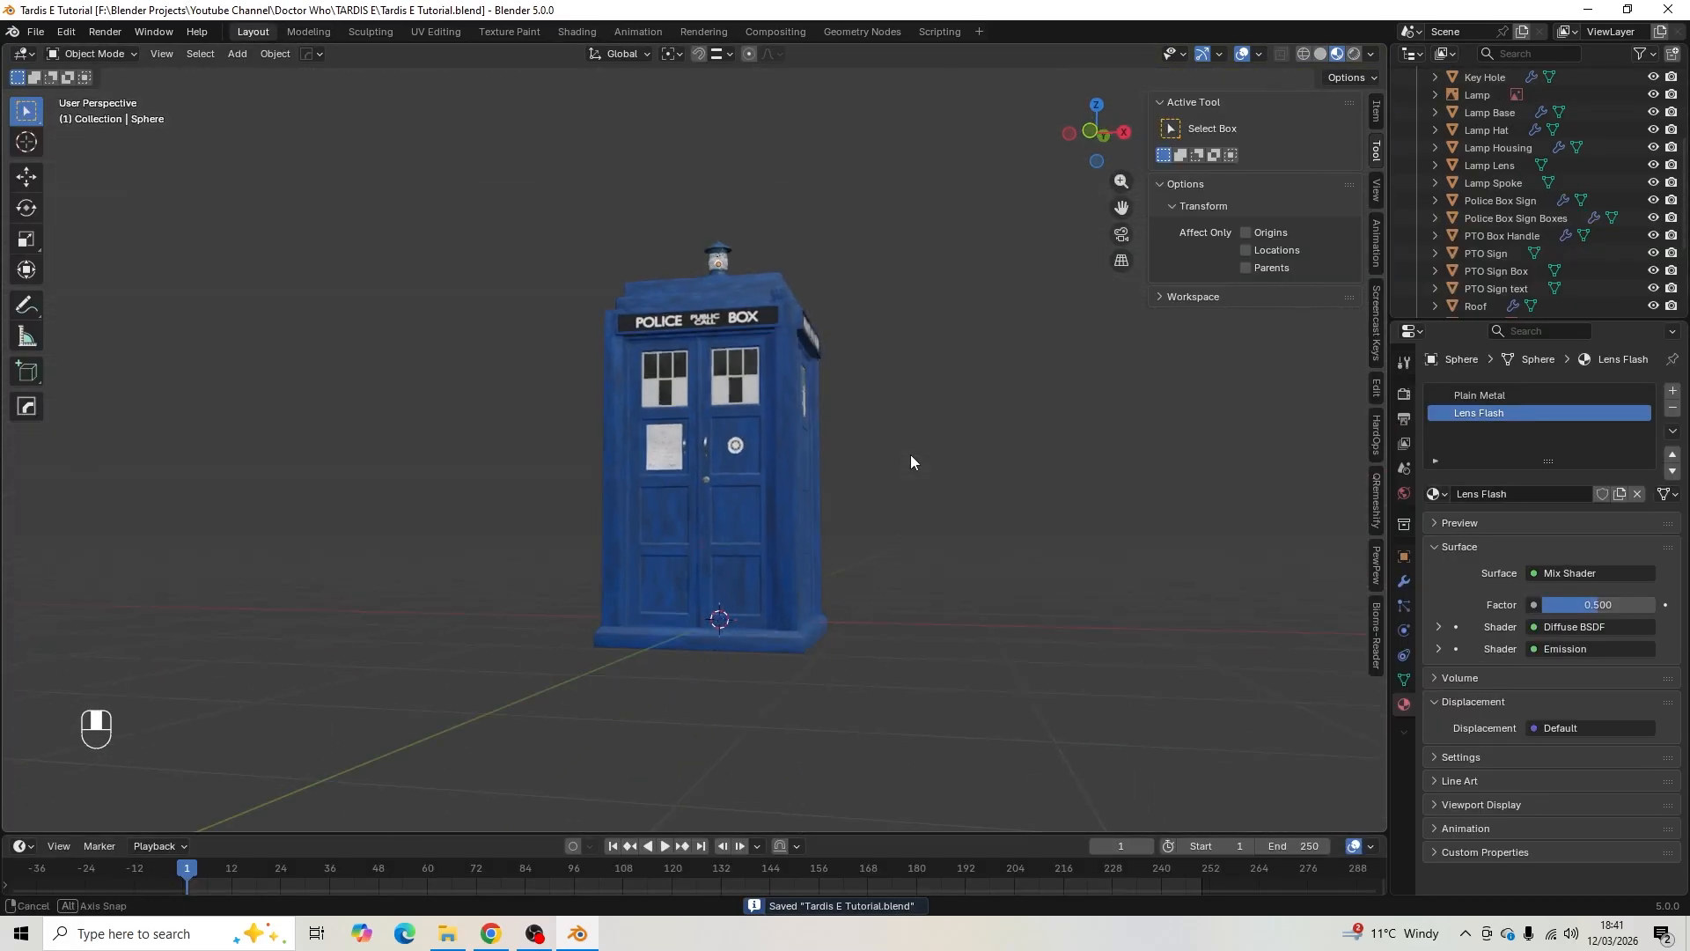
middle_drag(910, 453, 954, 416)
key(ctrl+s)
- Set the viewport shading's Compositor option to Always
scroll(912, 430, up, 4)
scroll(905, 415, down, 2)
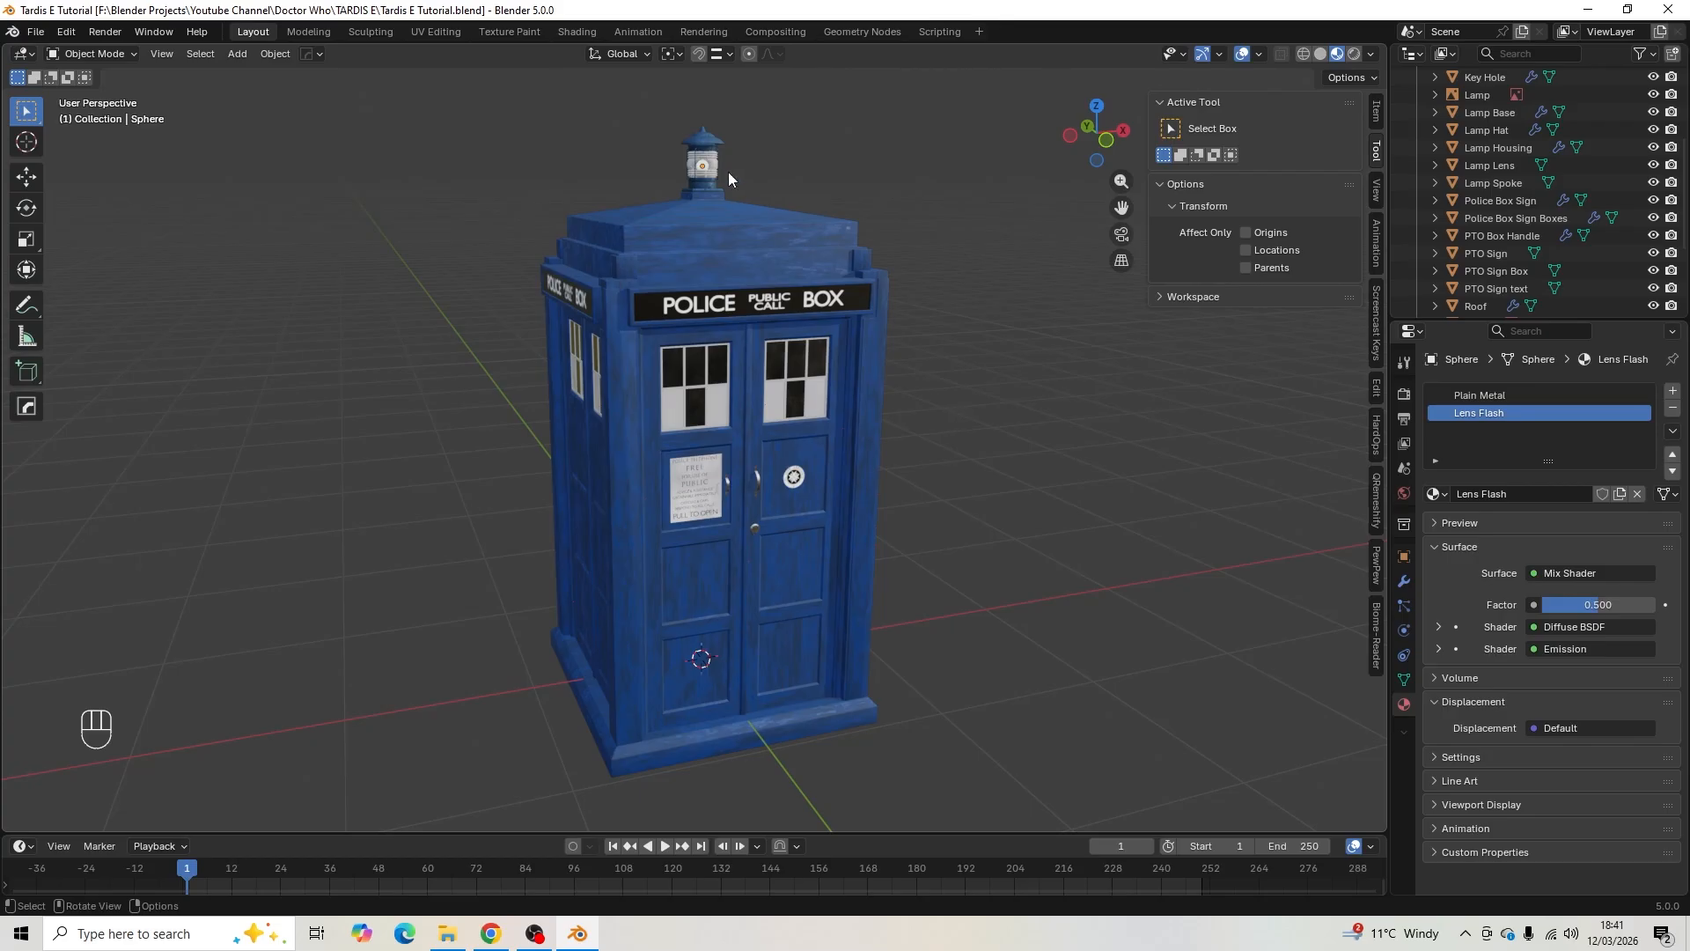
mouse_move(753, 231)
shift+middle_down()
mouse_move(748, 340)
mouse_move(774, 239)
mouse_move(755, 255)
shift+middle_up()
scroll(748, 340, up, 5)
scroll(753, 255, down, 5)
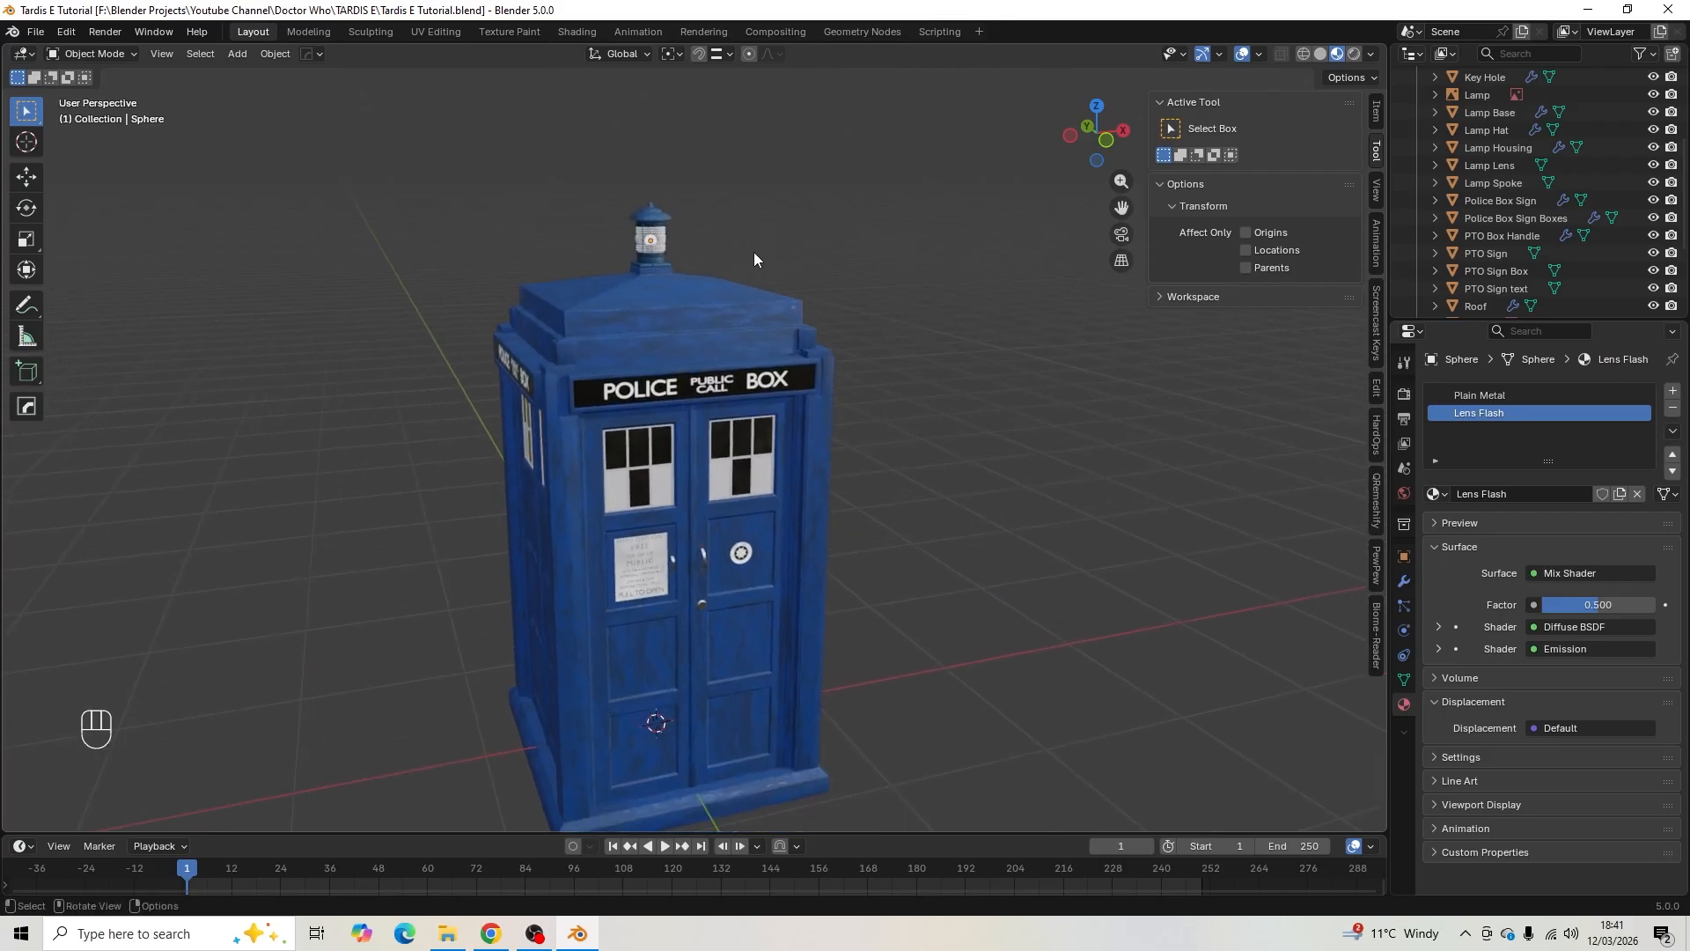
click(1372, 53)
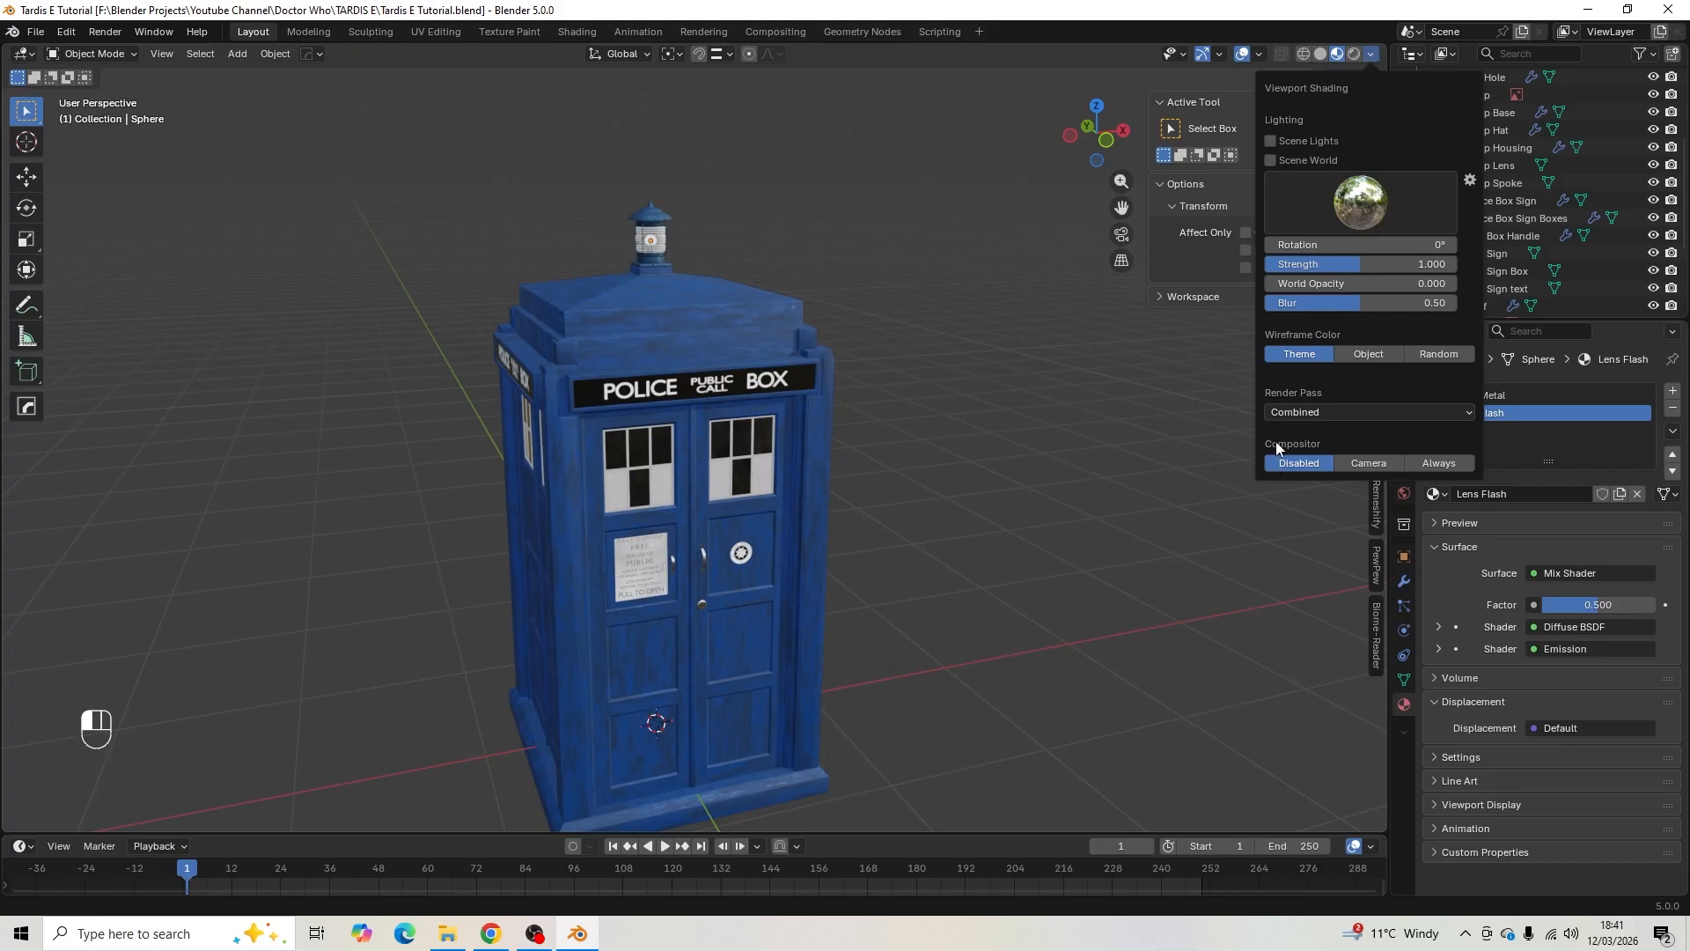
click(1429, 462)
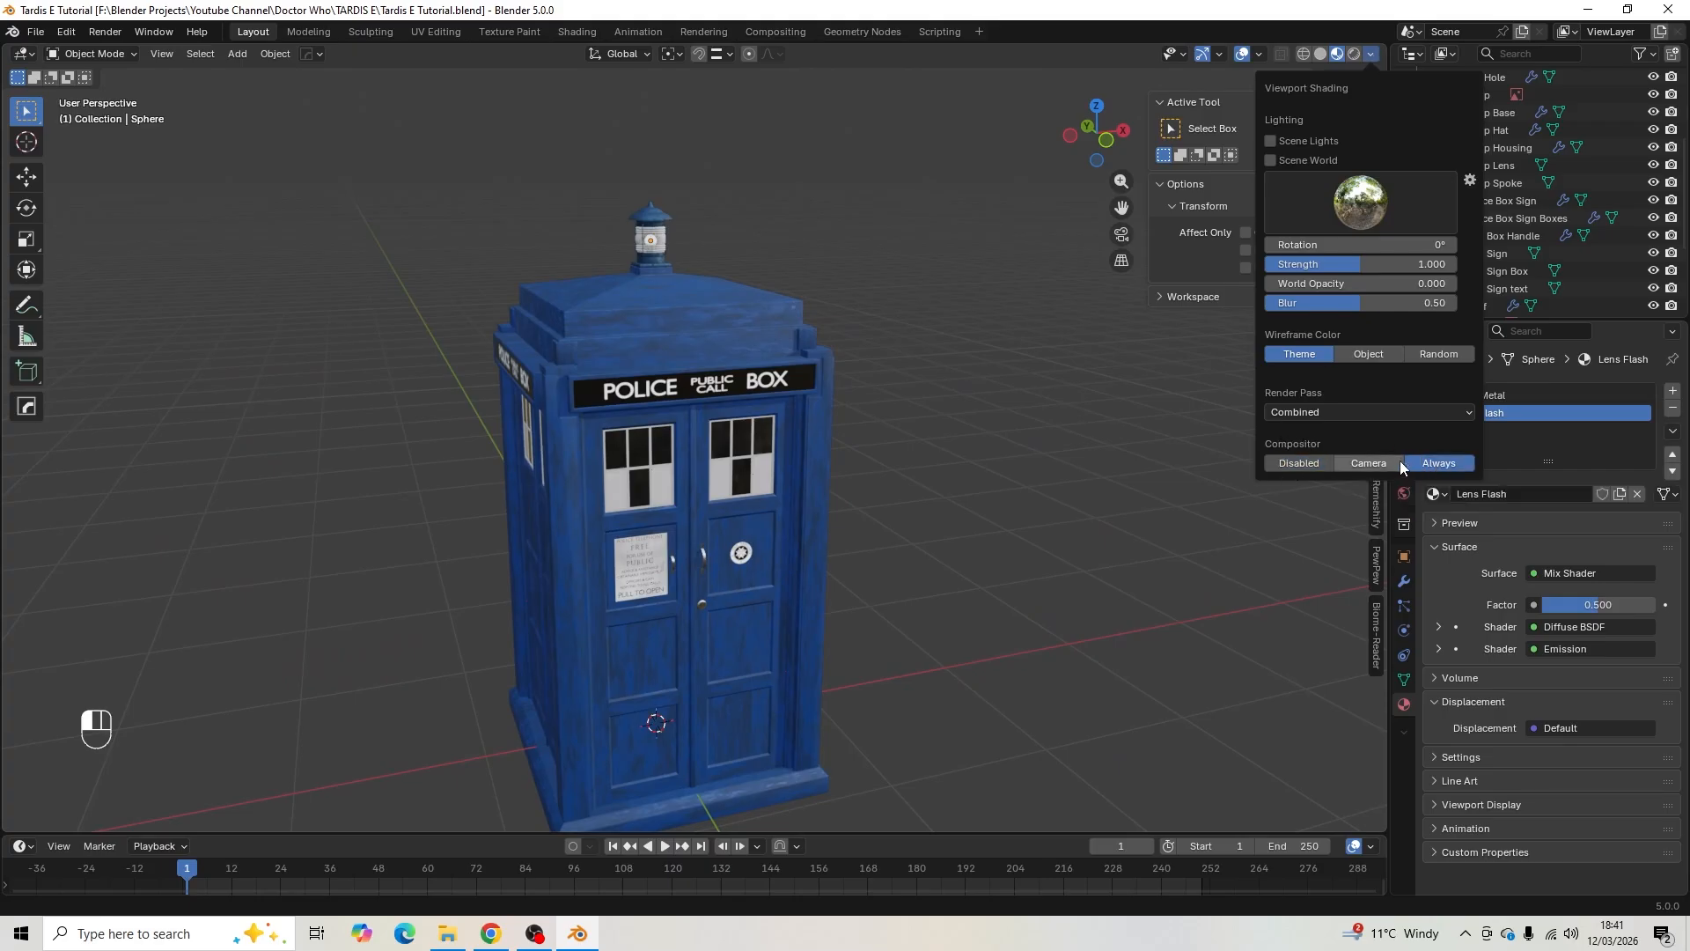
click(1049, 435)
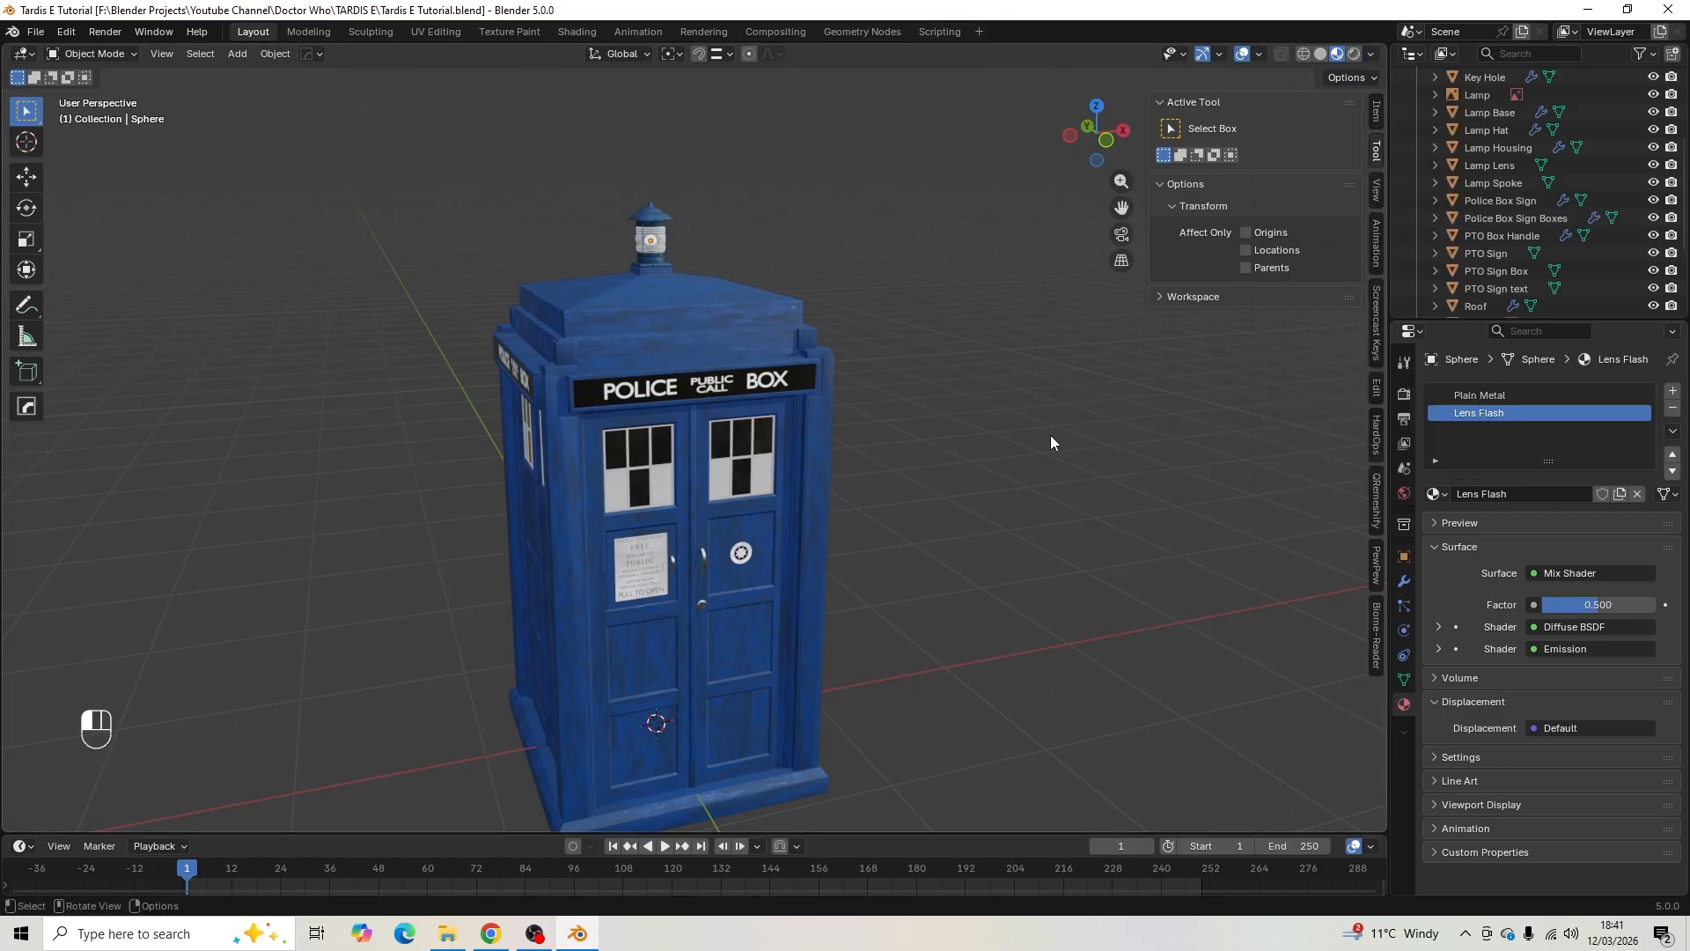
- Create a new compositing node tree in the Compositing workspace and spread the Render Layers and output nodes apart
click(761, 31)
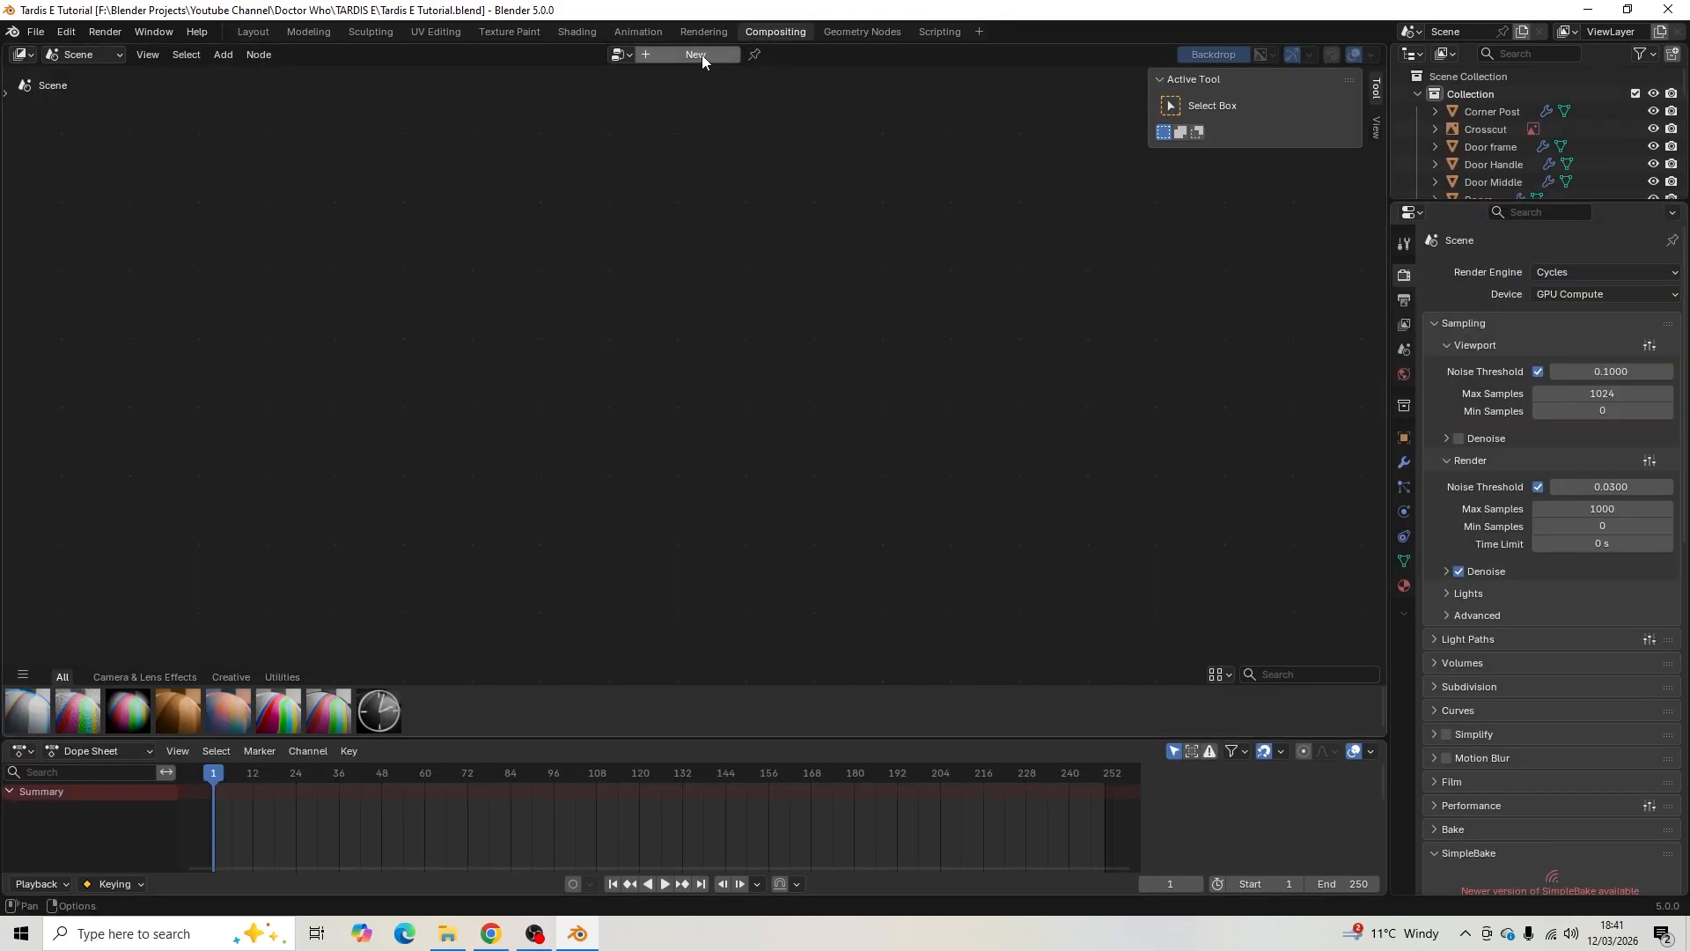
click(700, 54)
drag(501, 409, 375, 369)
drag(615, 275, 901, 568)
drag(764, 370, 1083, 346)
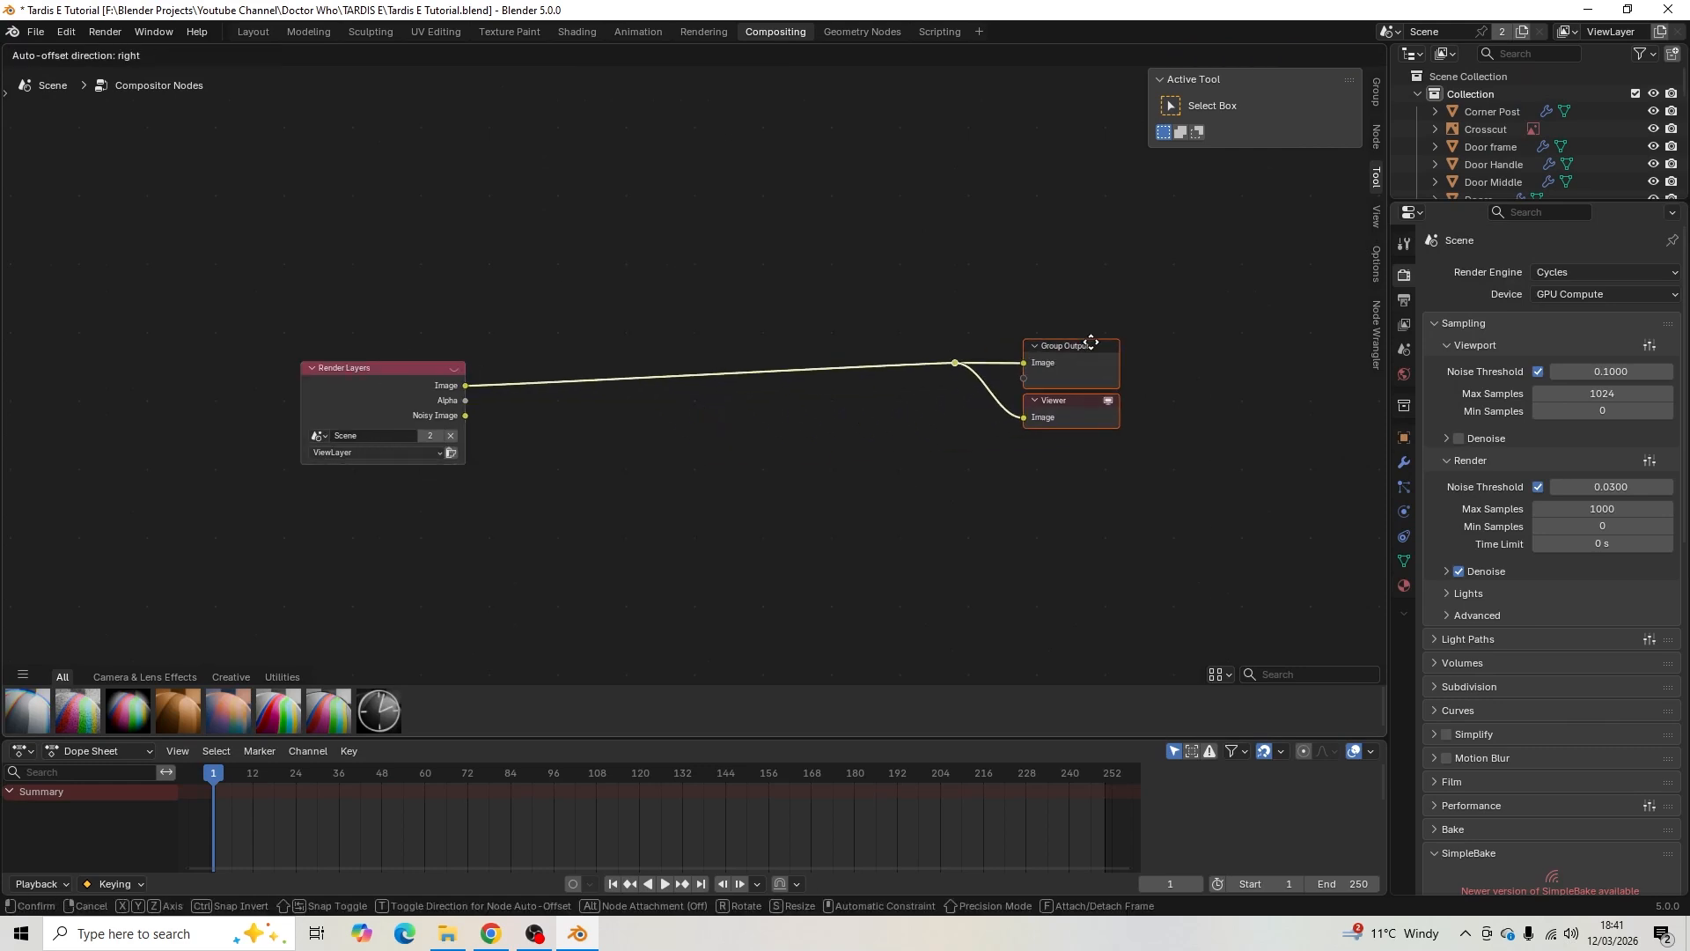
- Replace the Dope Sheet with an enlarged 3D Viewport showing the TARDIS in Material Preview with the Compositor option set to Always
drag(497, 739, 548, 476)
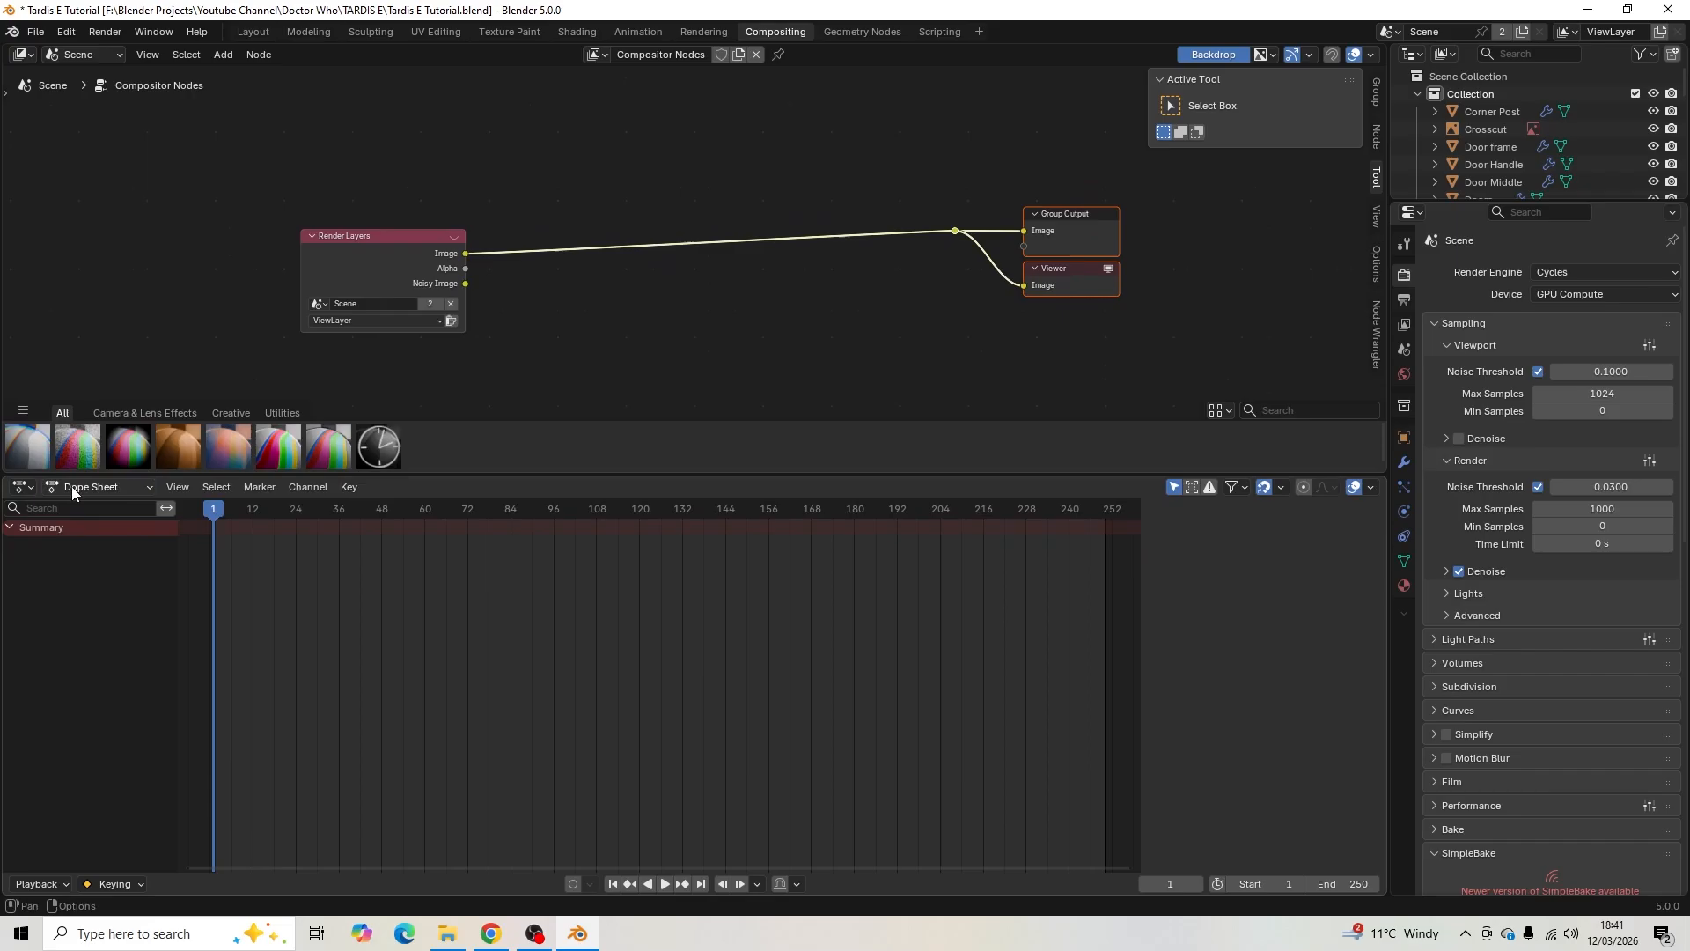
click(24, 486)
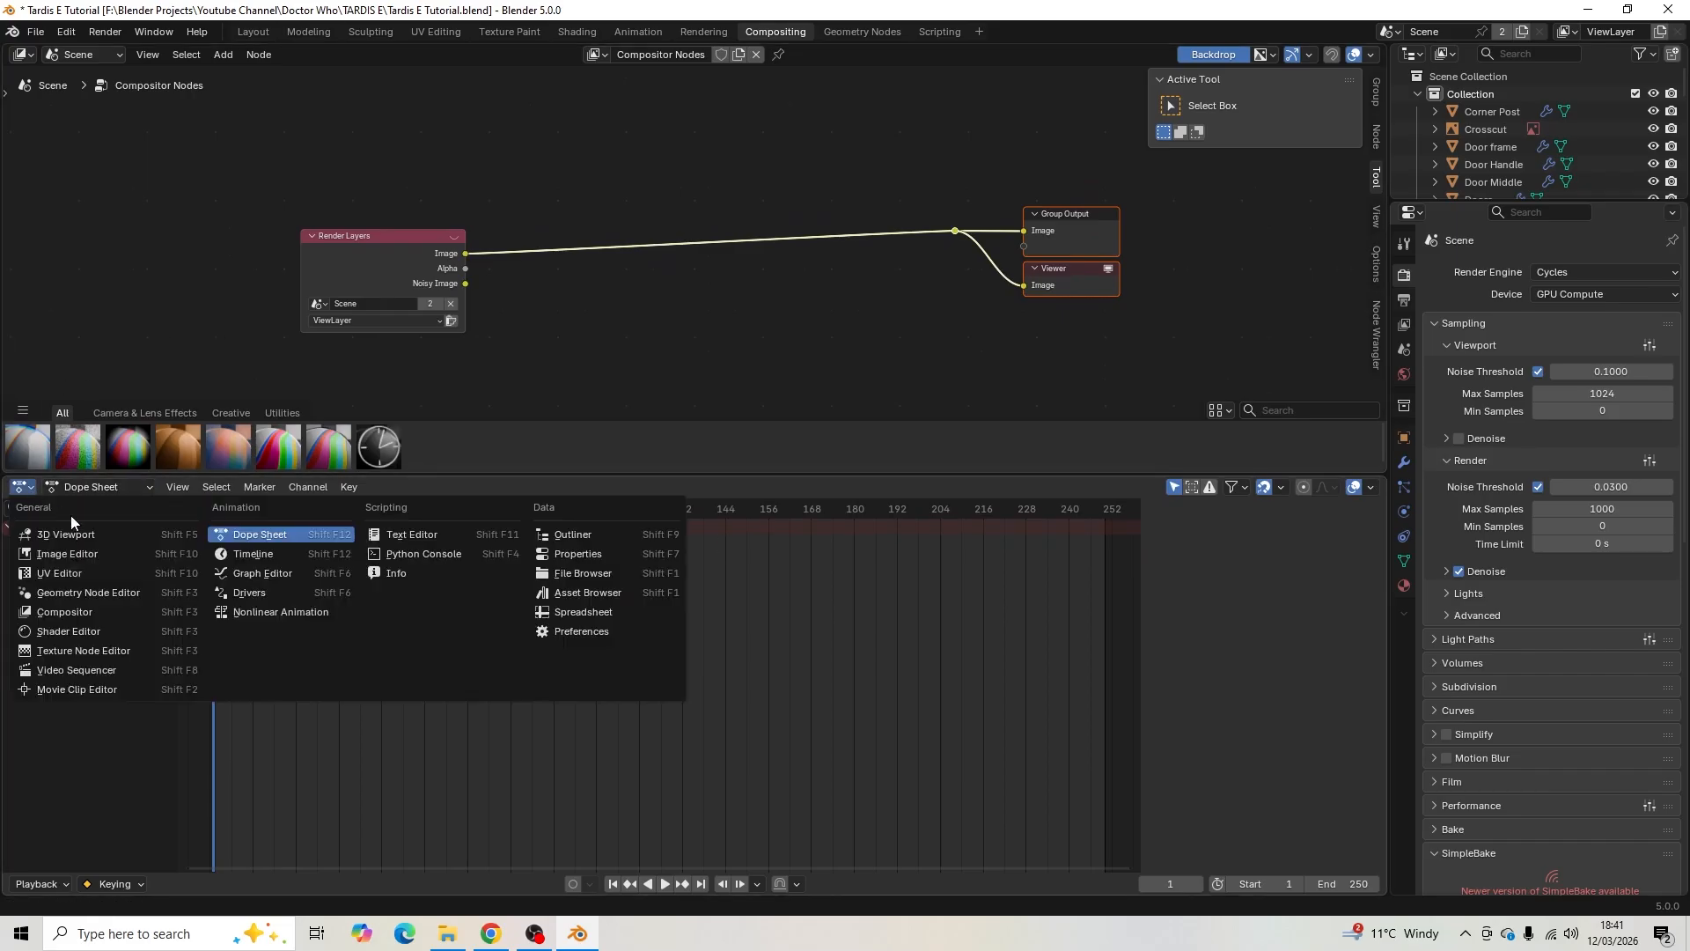
click(80, 534)
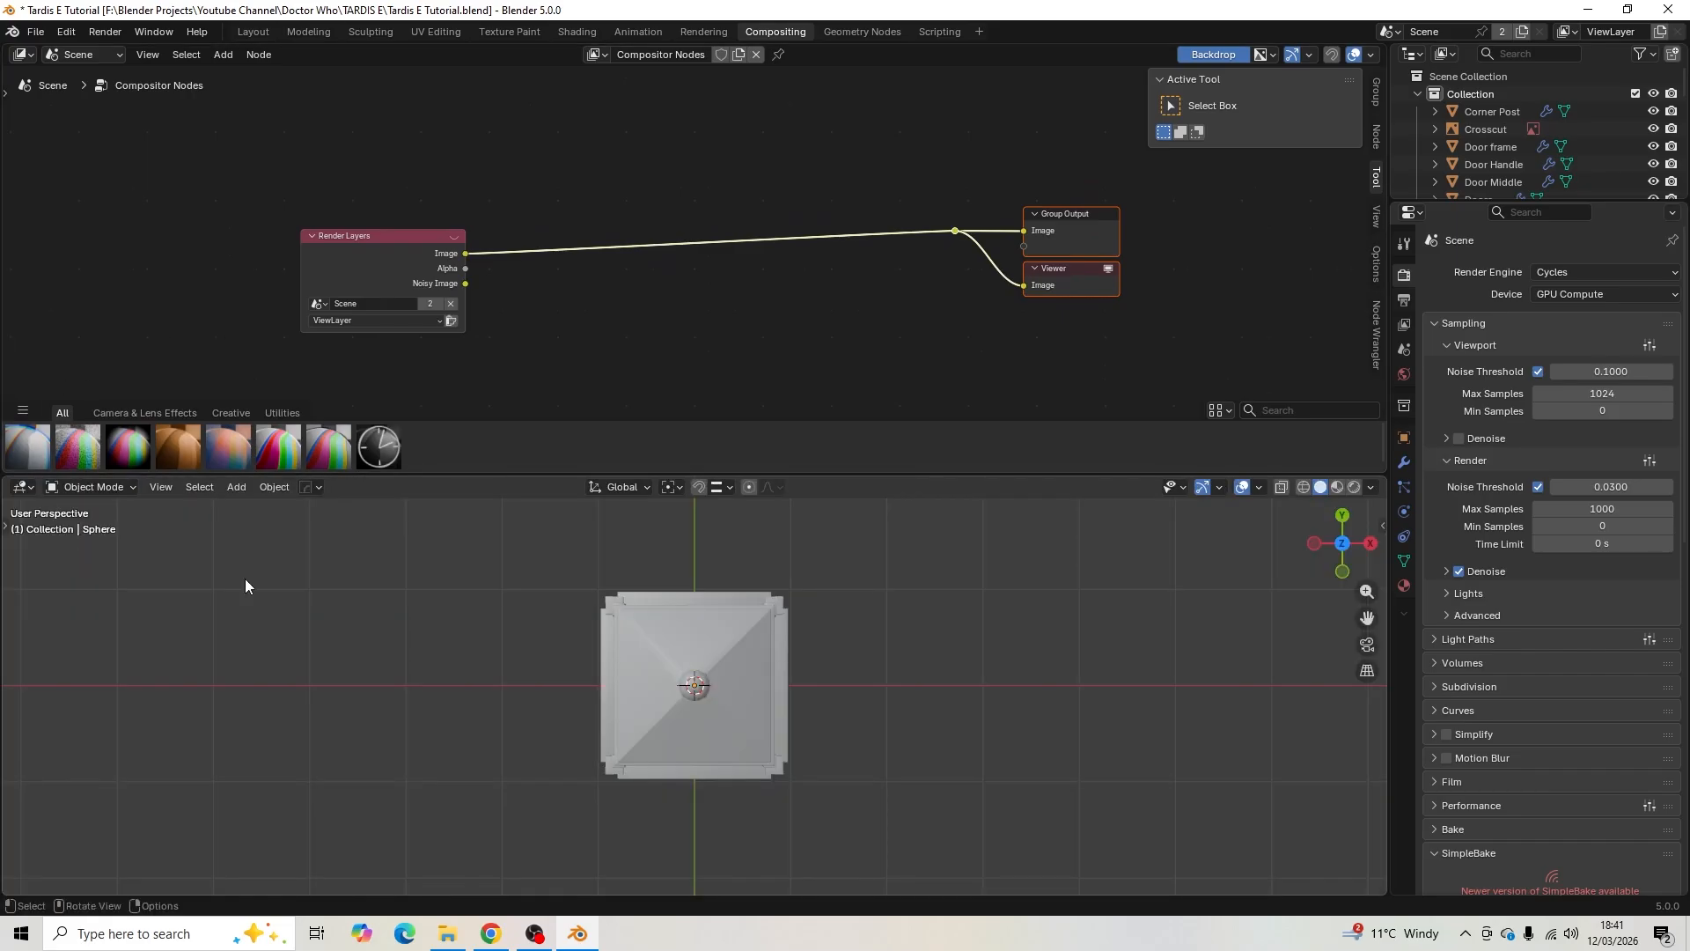
mouse_move(907, 757)
middle_down()
mouse_move(1059, 611)
mouse_move(977, 705)
mouse_move(917, 683)
mouse_move(1019, 696)
middle_up()
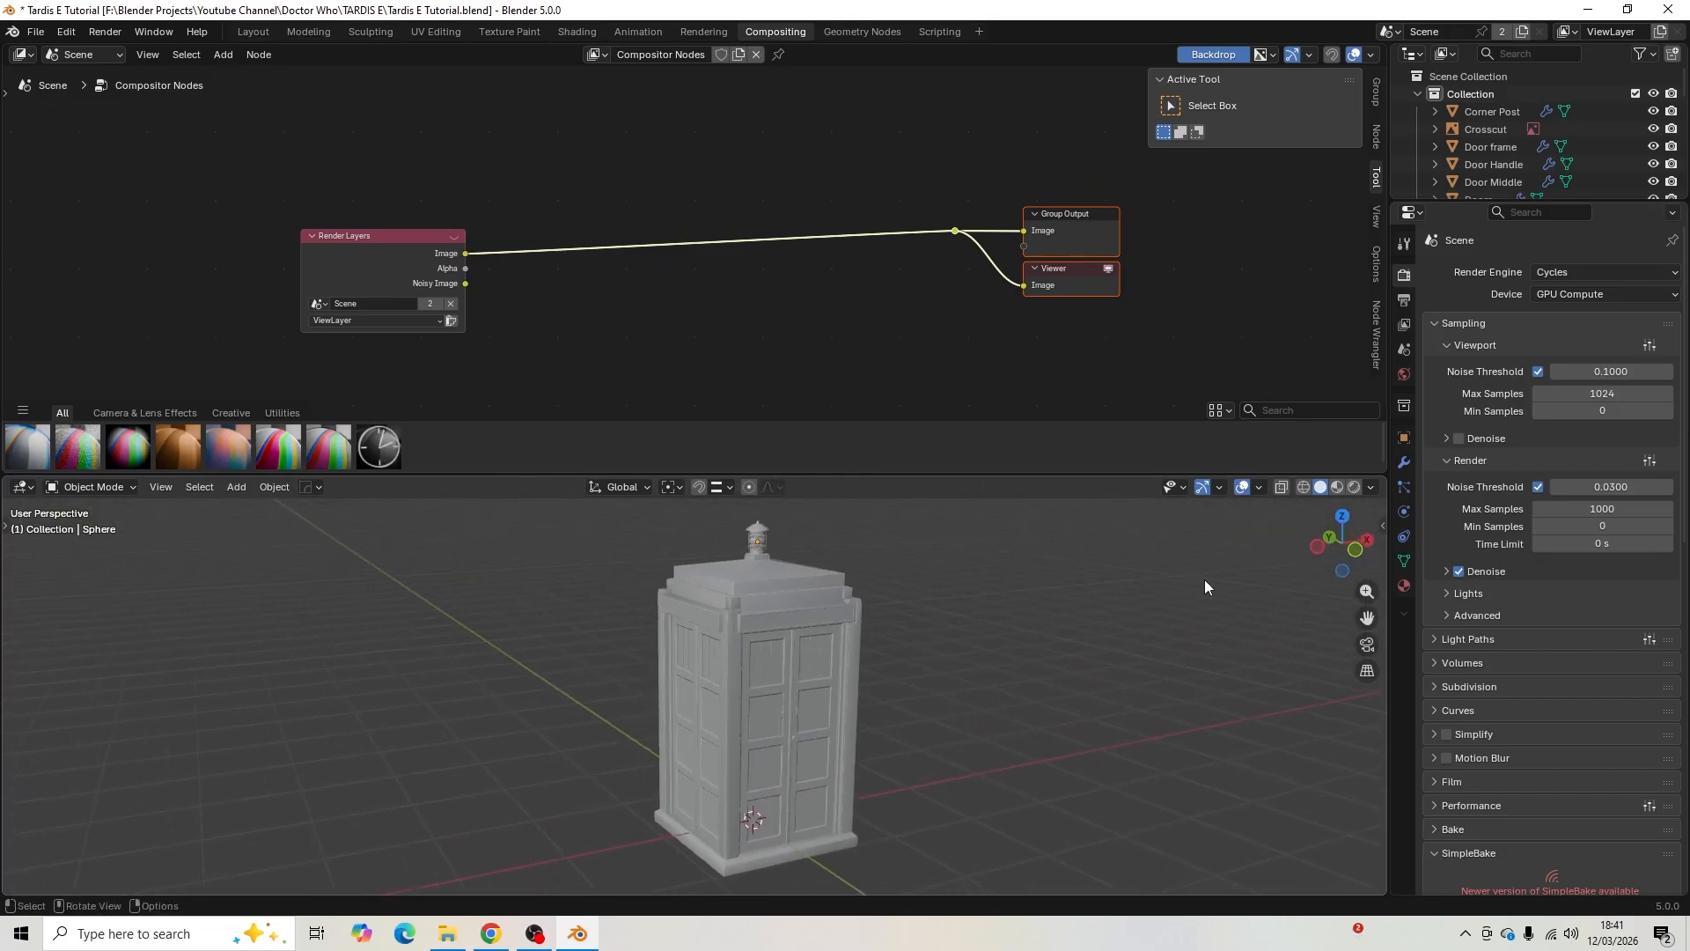
click(1336, 487)
click(1371, 487)
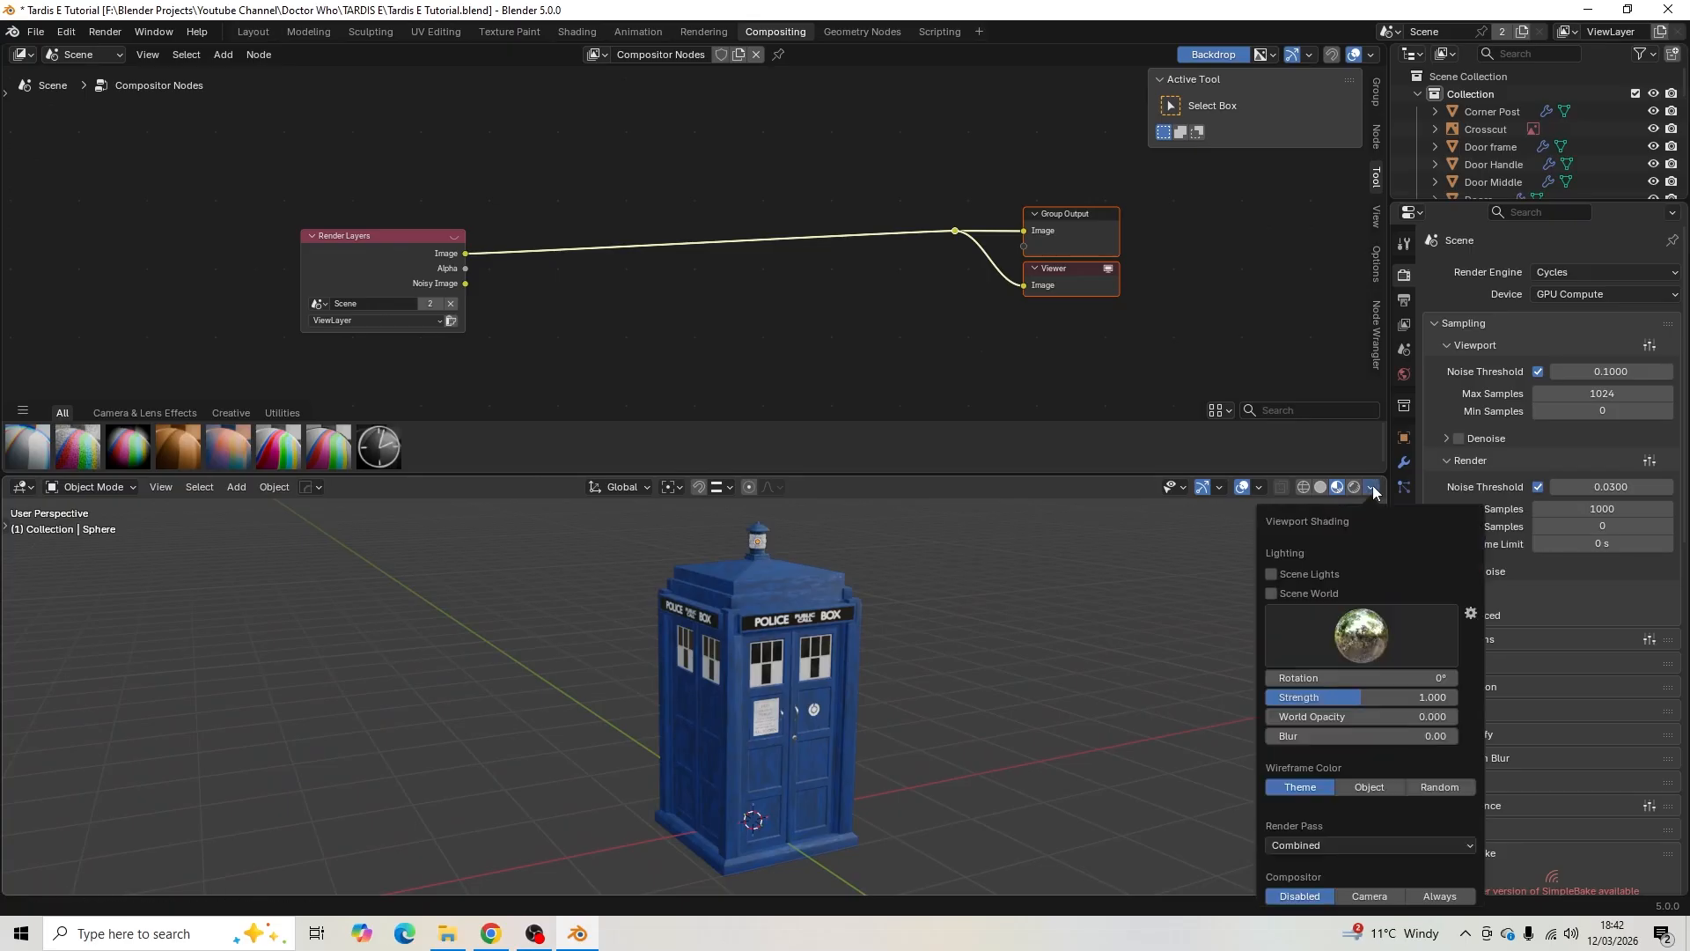
click(1446, 898)
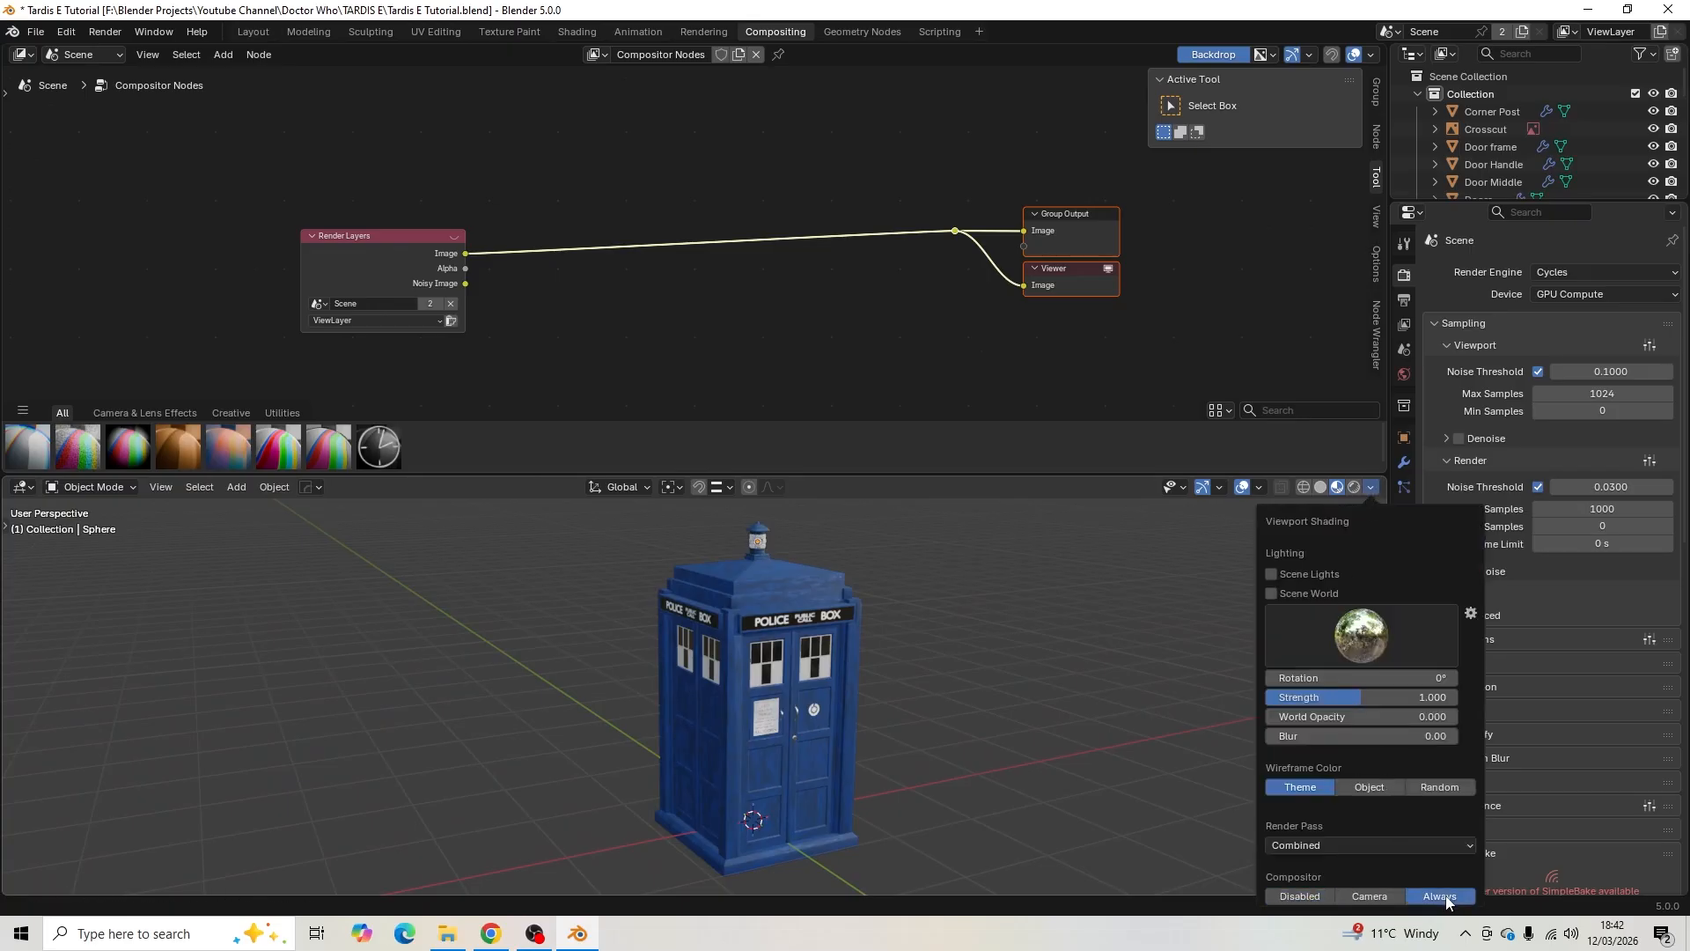
- Add a Glare node on the link between Render Layers and the output nodes
key(shift+a)
click(725, 331)
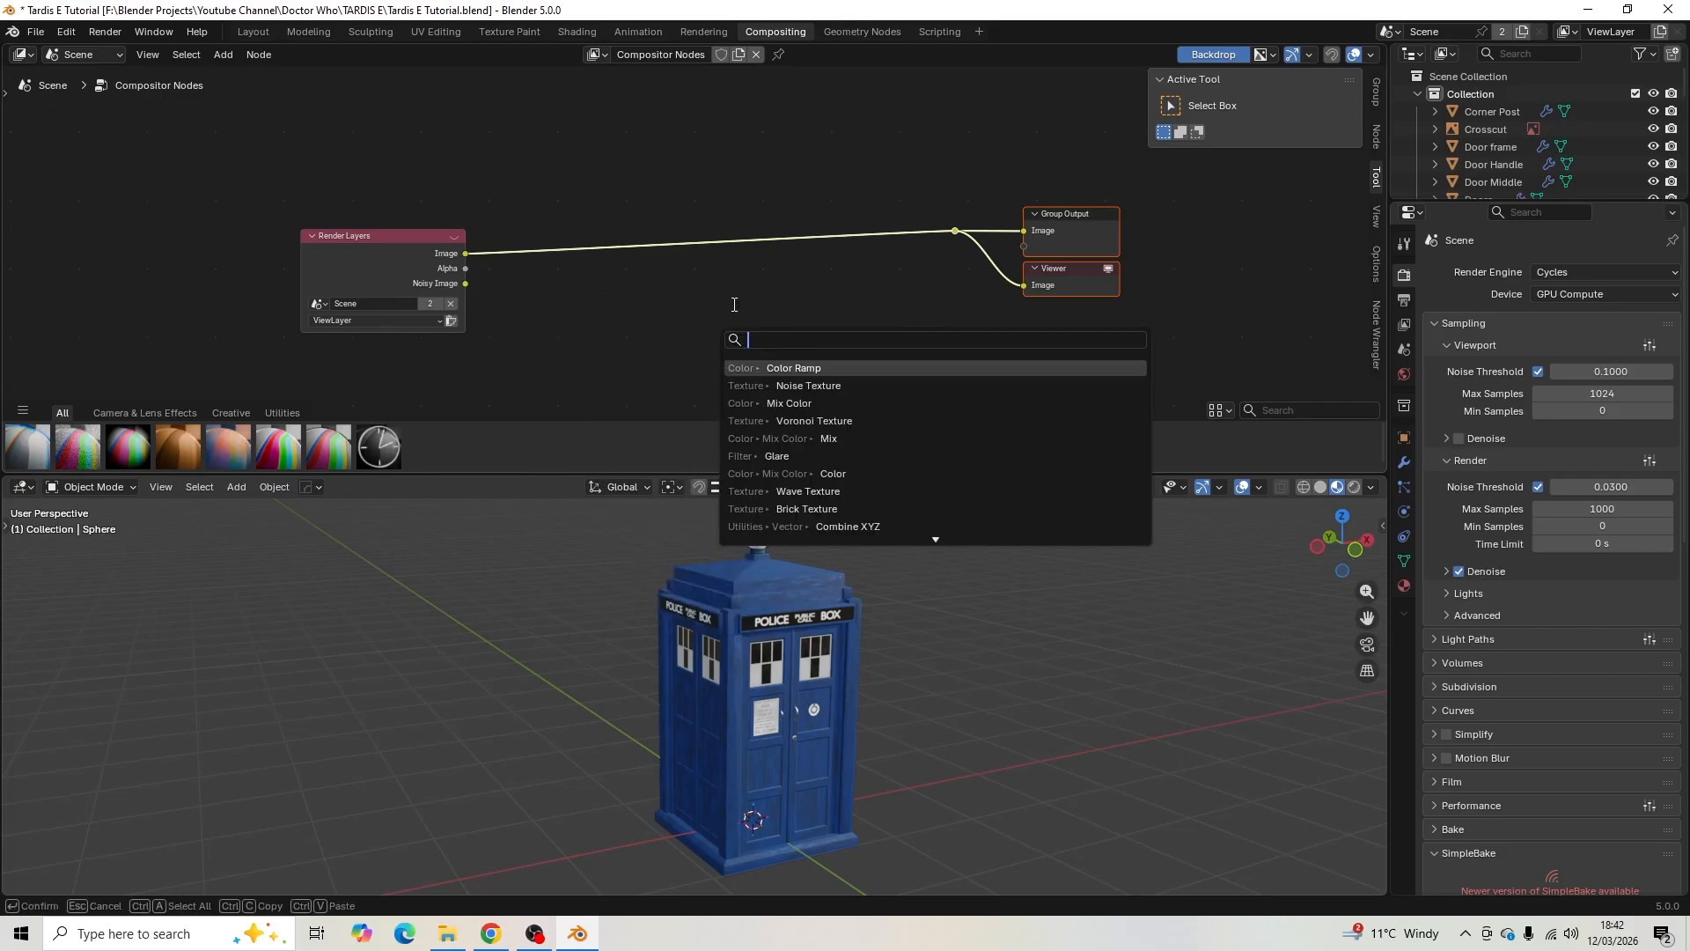
text(glare)
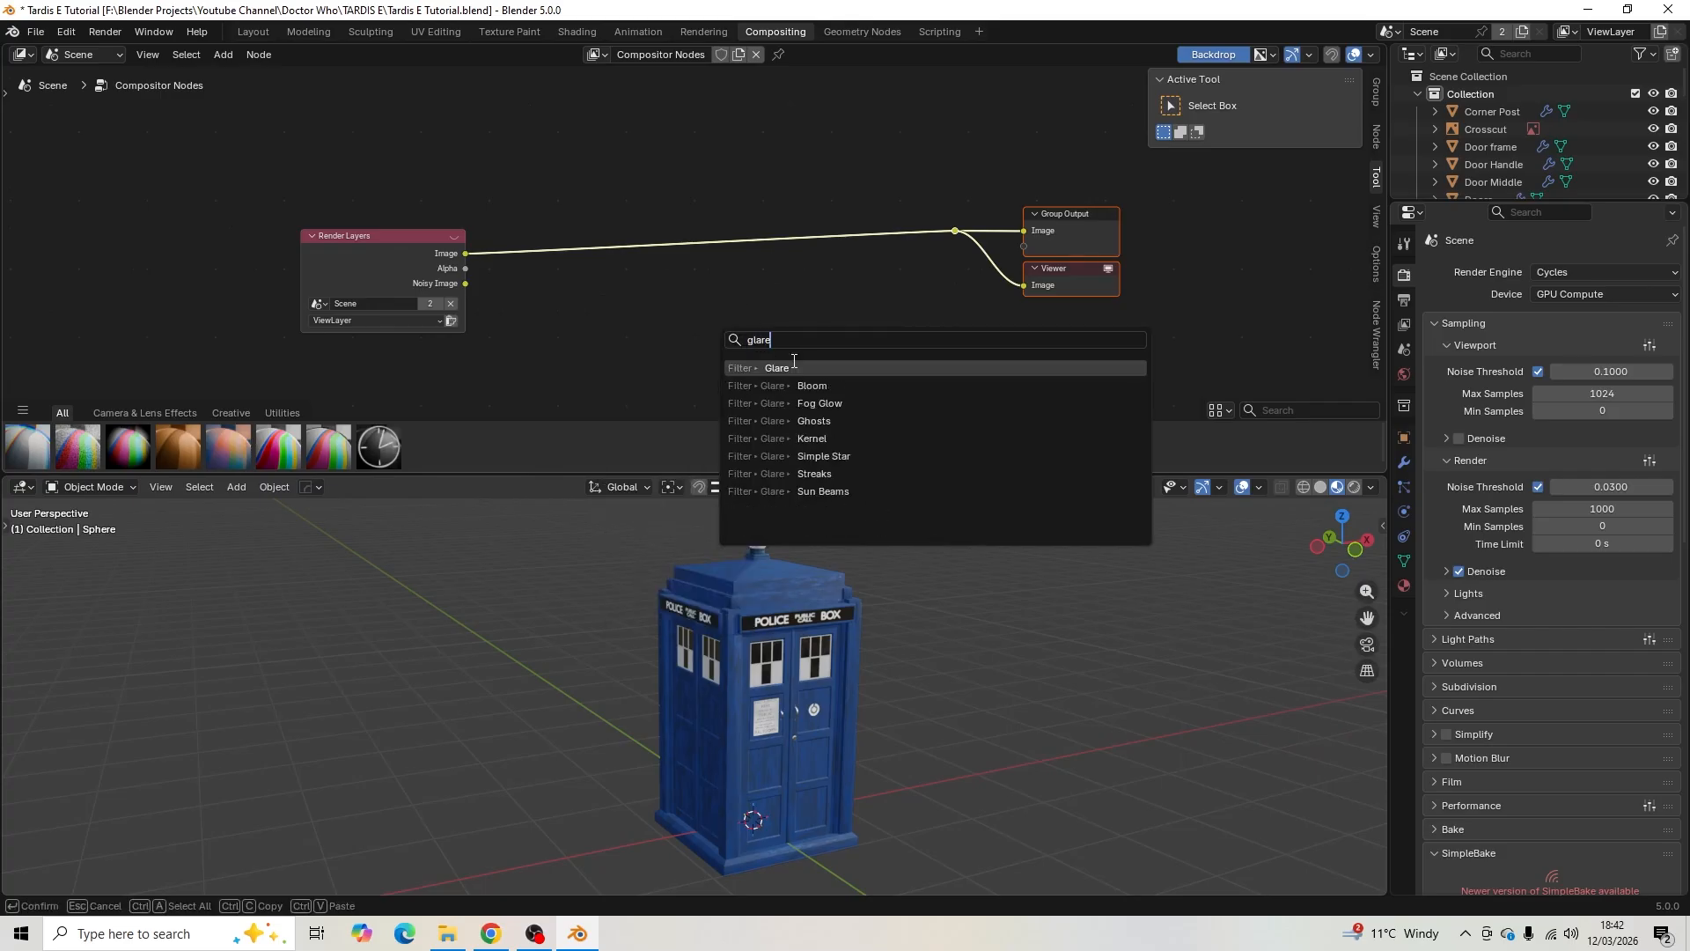
click(794, 367)
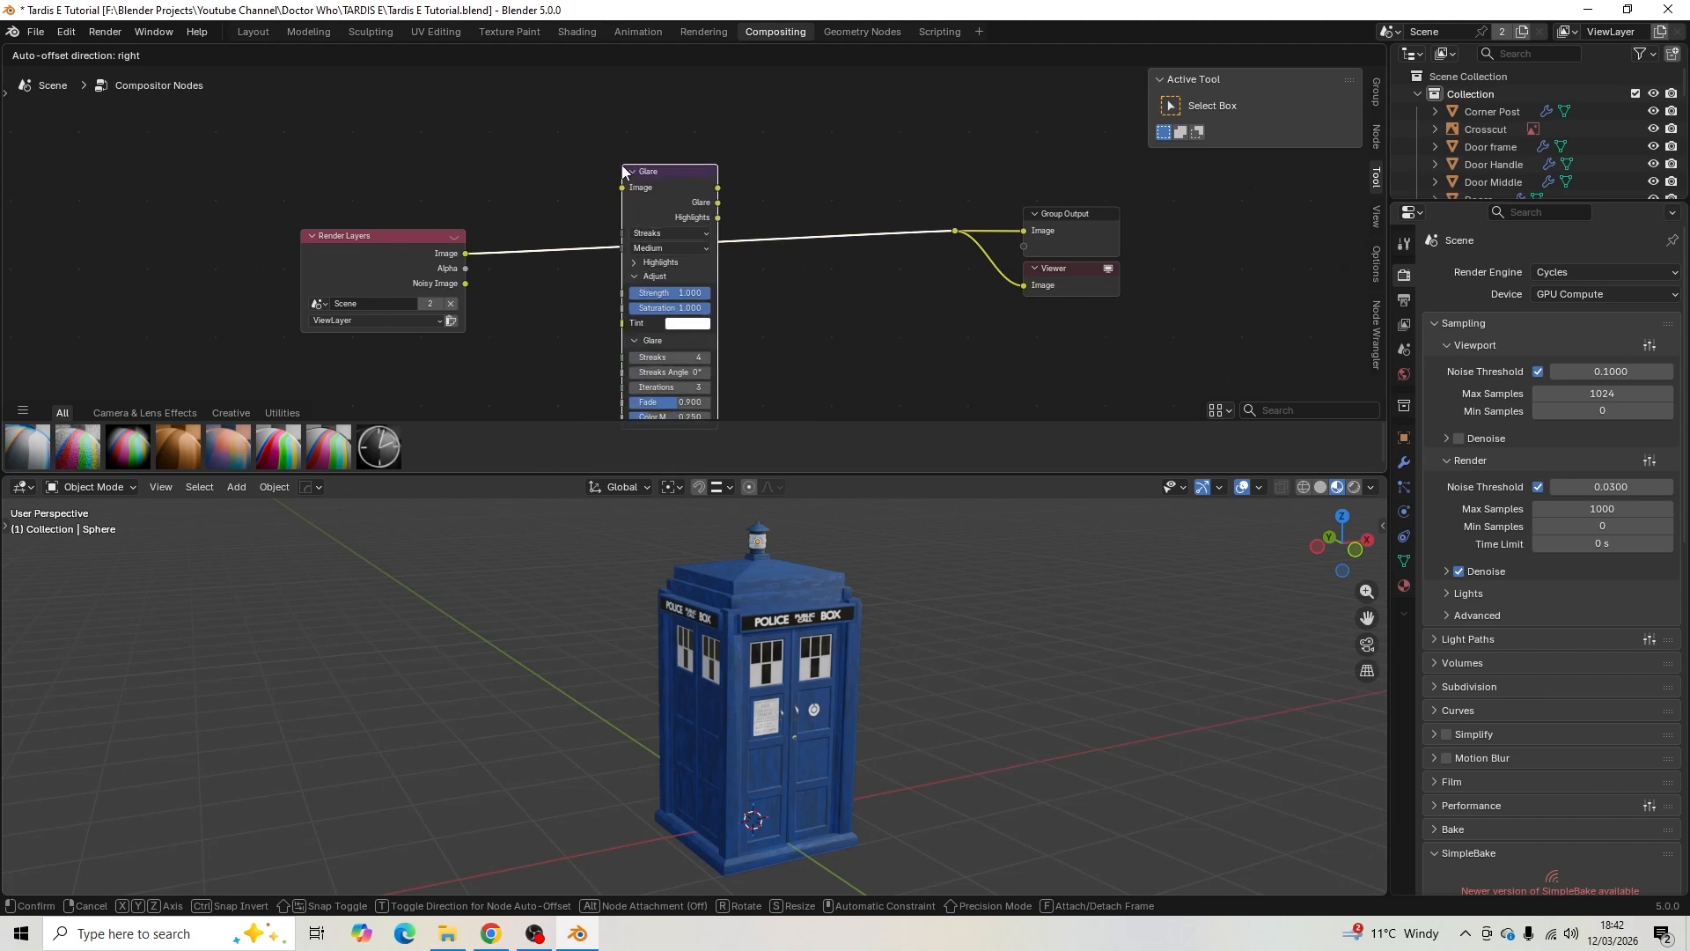
click(622, 170)
middle_drag(786, 262, 810, 264)
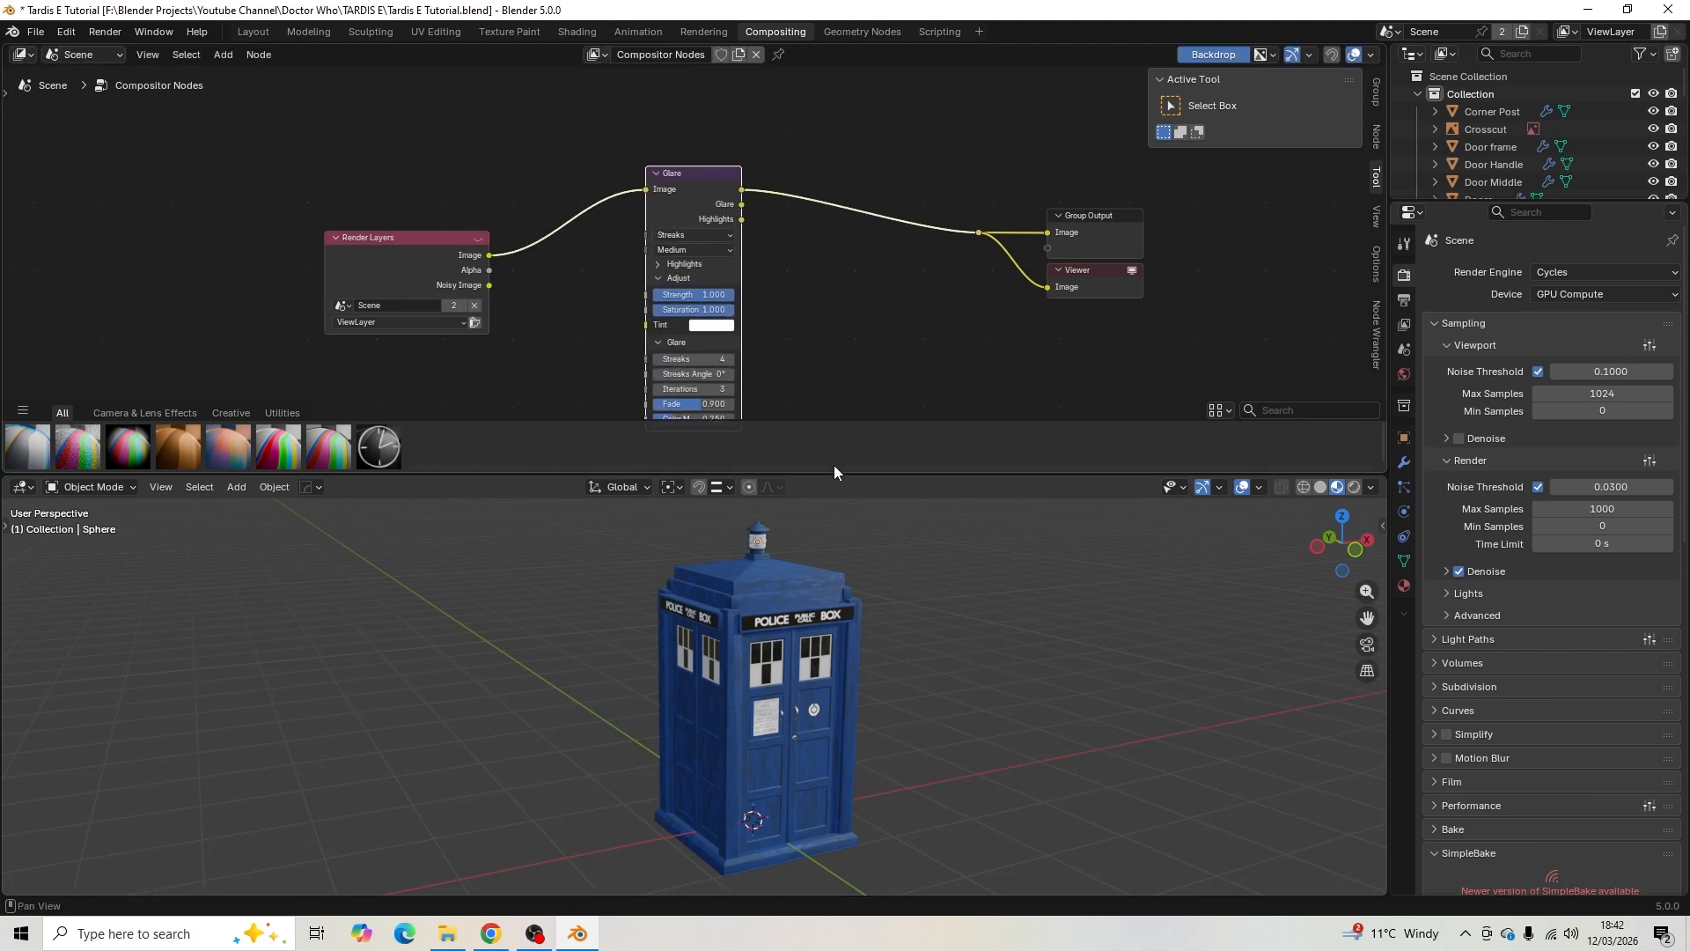
- Enlarge the 3D Viewport around the roof lamp and set the Glare node's type to Bloom
drag(833, 473, 849, 361)
scroll(824, 426, up, 6)
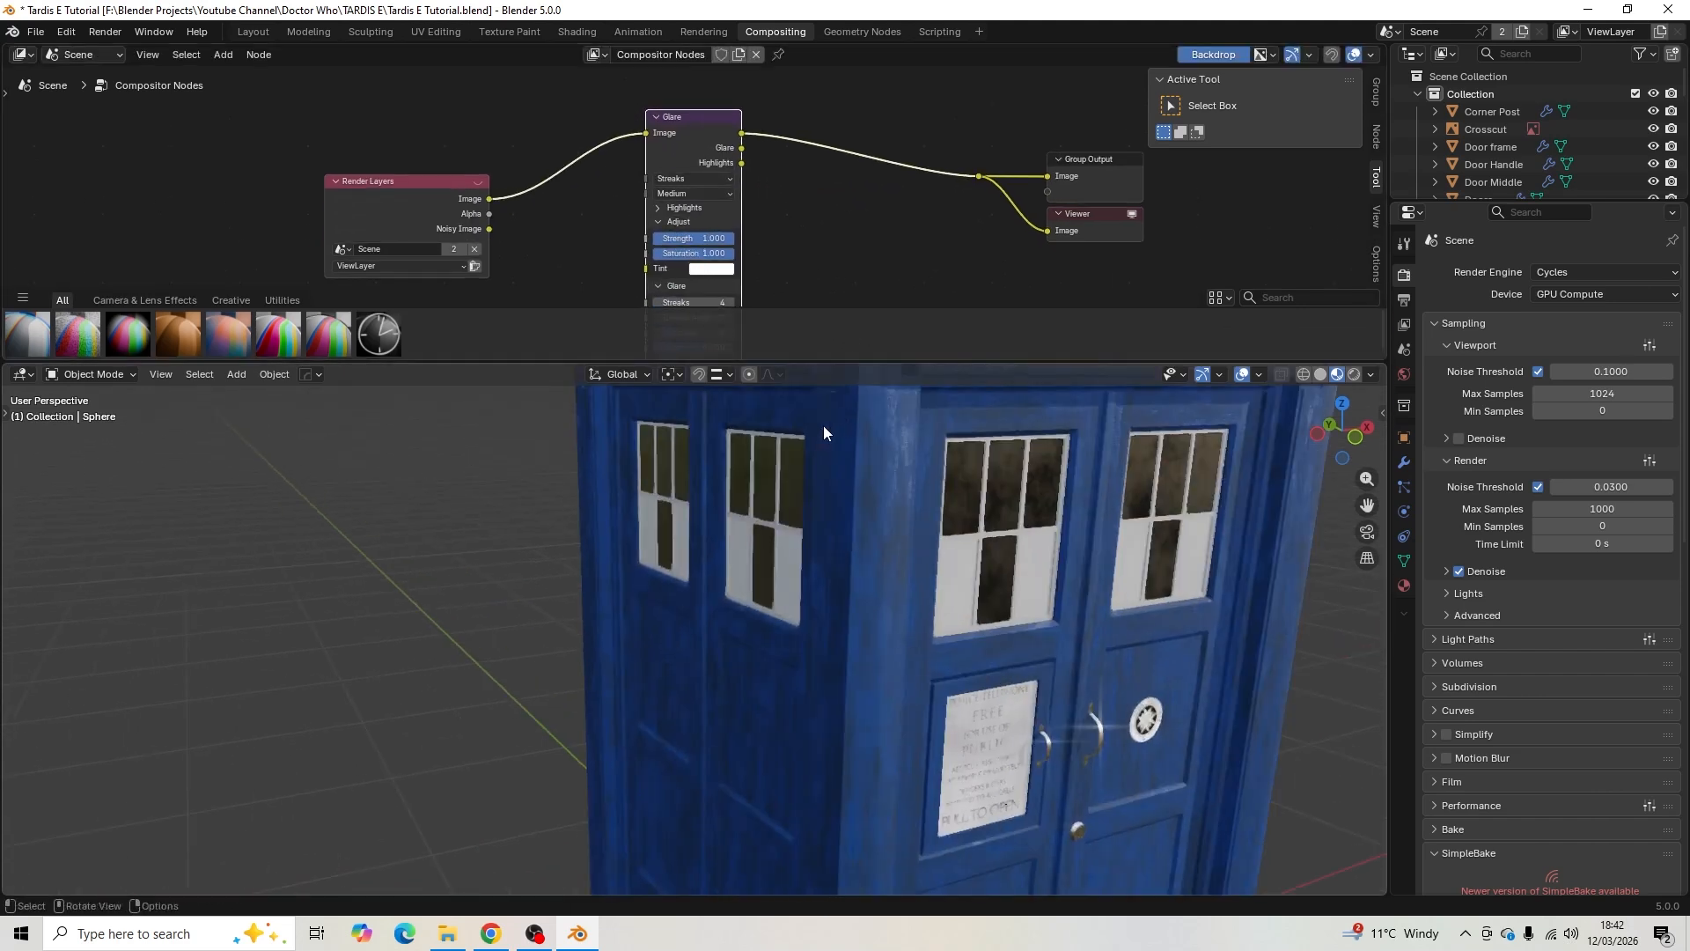
shift+middle_drag(822, 425, 718, 705)
scroll(736, 647, up, 3)
shift+middle_drag(766, 519, 763, 605)
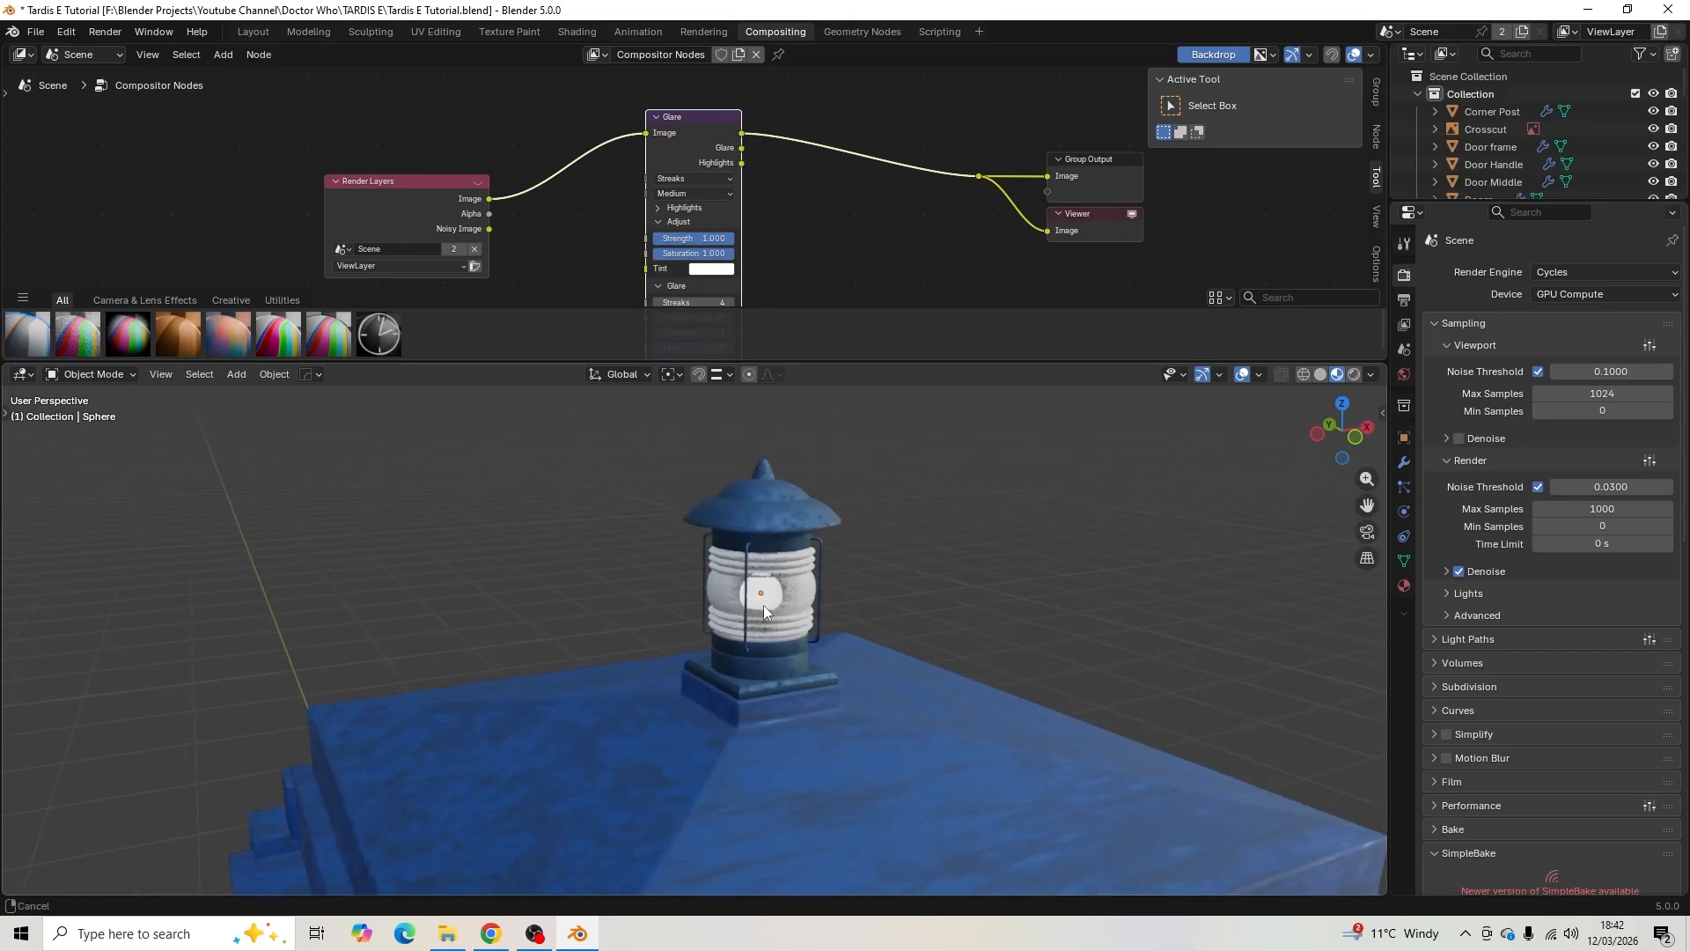
scroll(844, 208, up, 3)
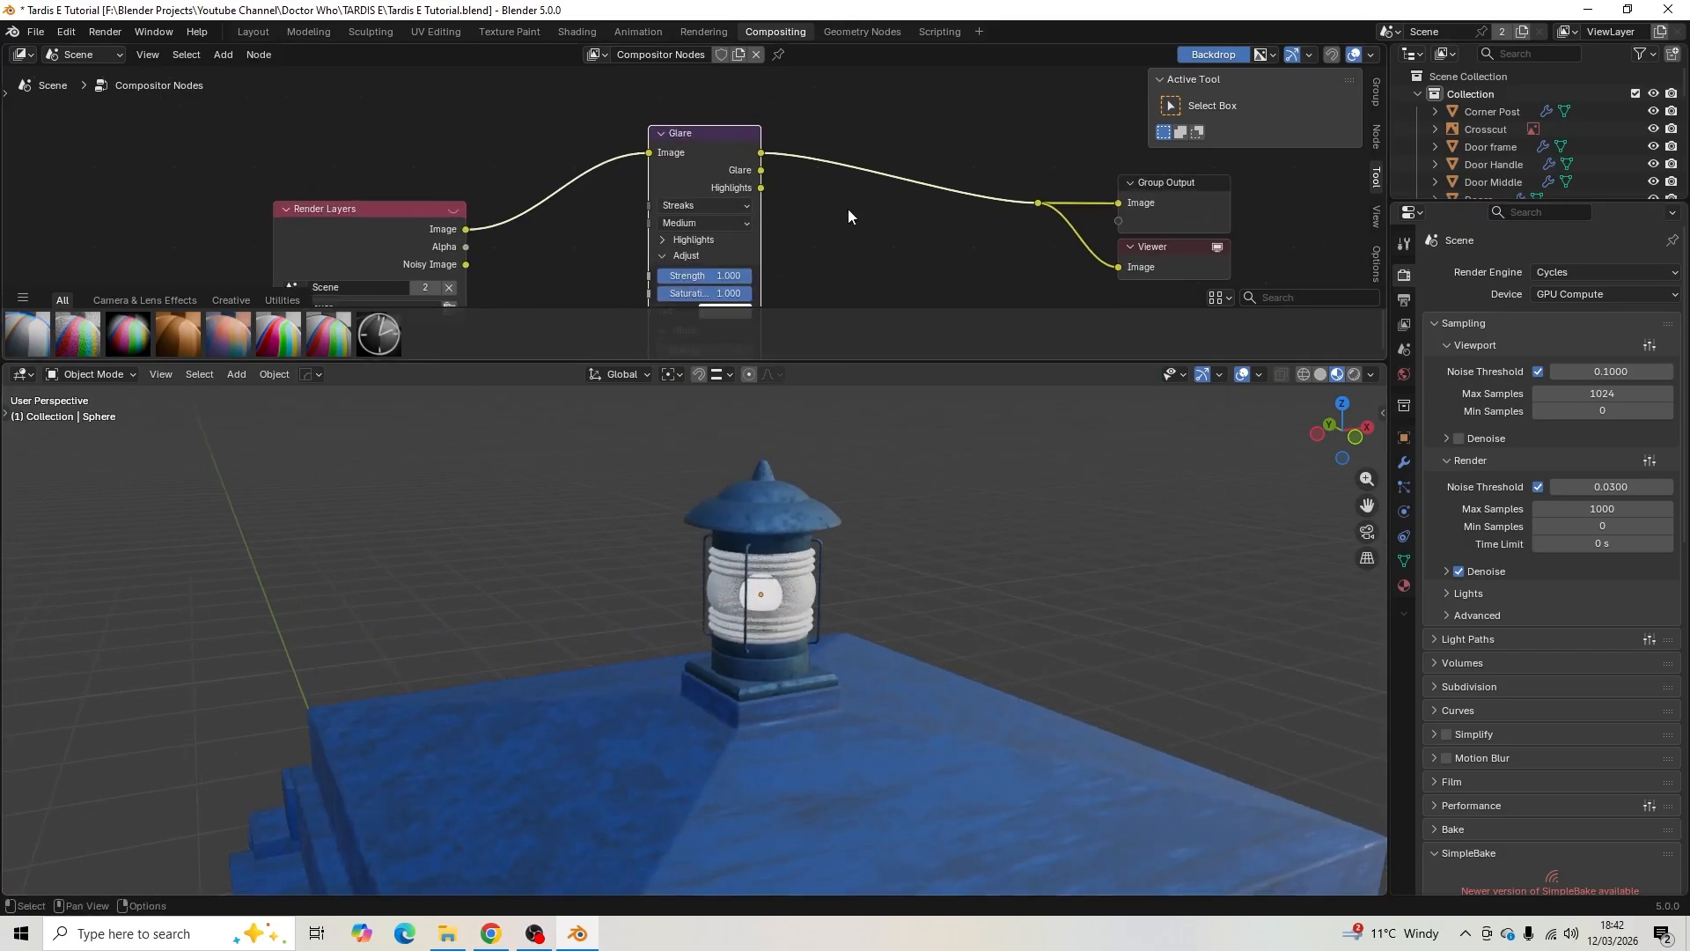
middle_drag(822, 215, 937, 145)
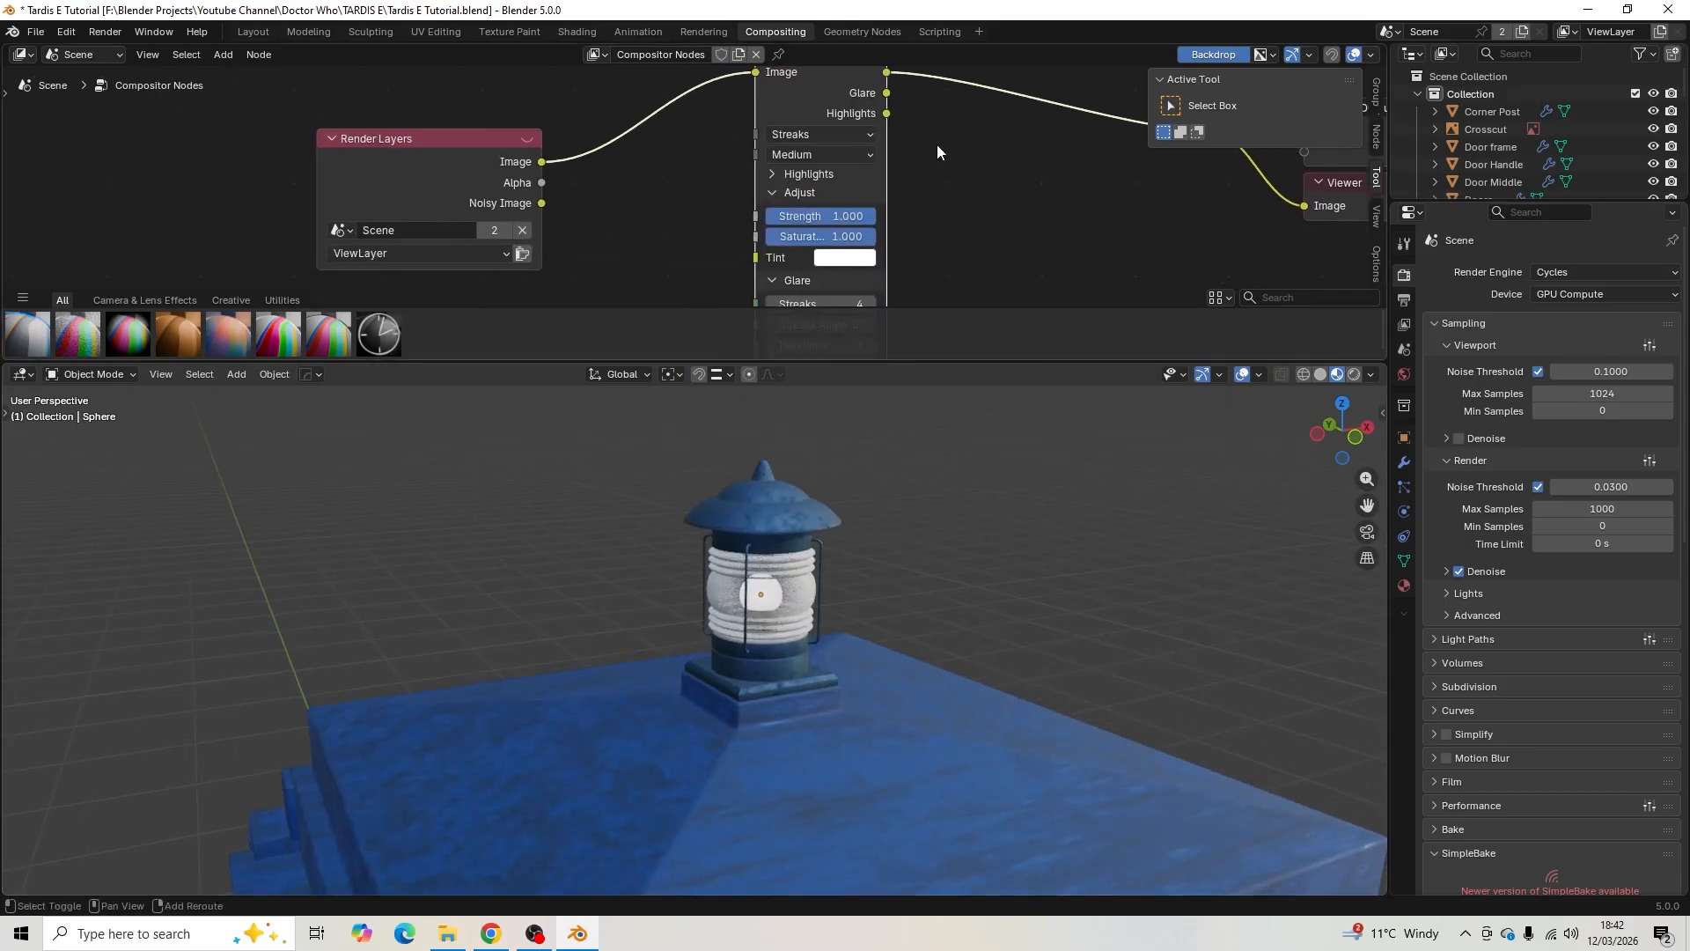
click(838, 134)
click(836, 180)
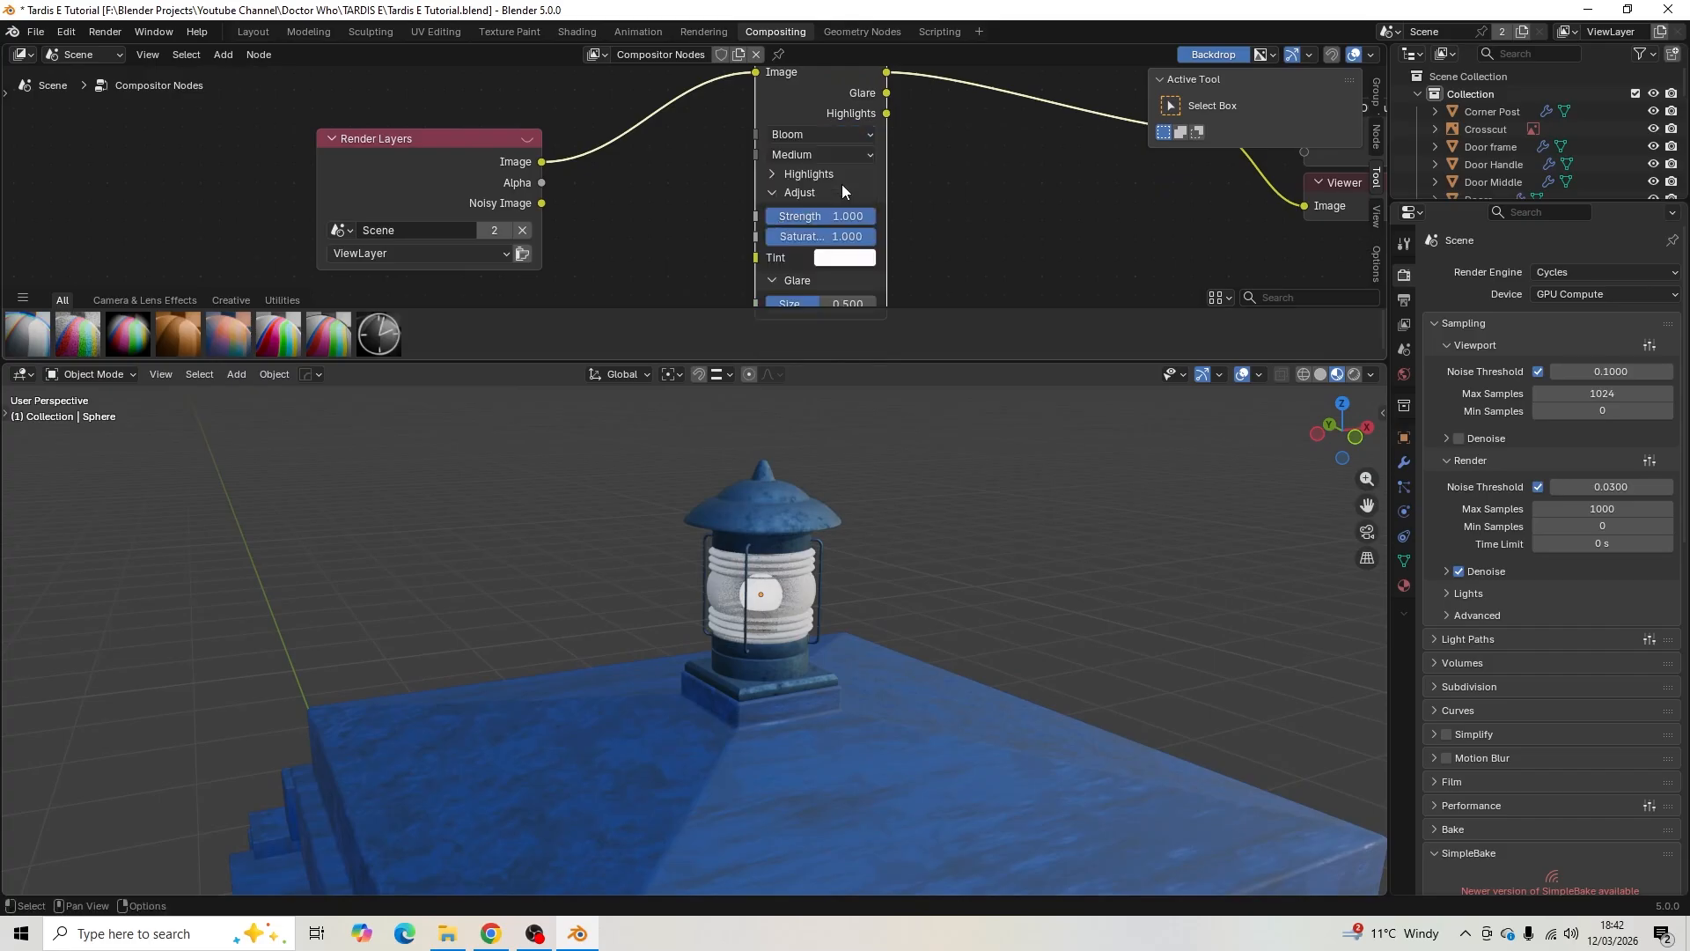
- Set the Glare node's highlights Threshold to 0.460
shift+middle_drag(989, 230, 1010, 199)
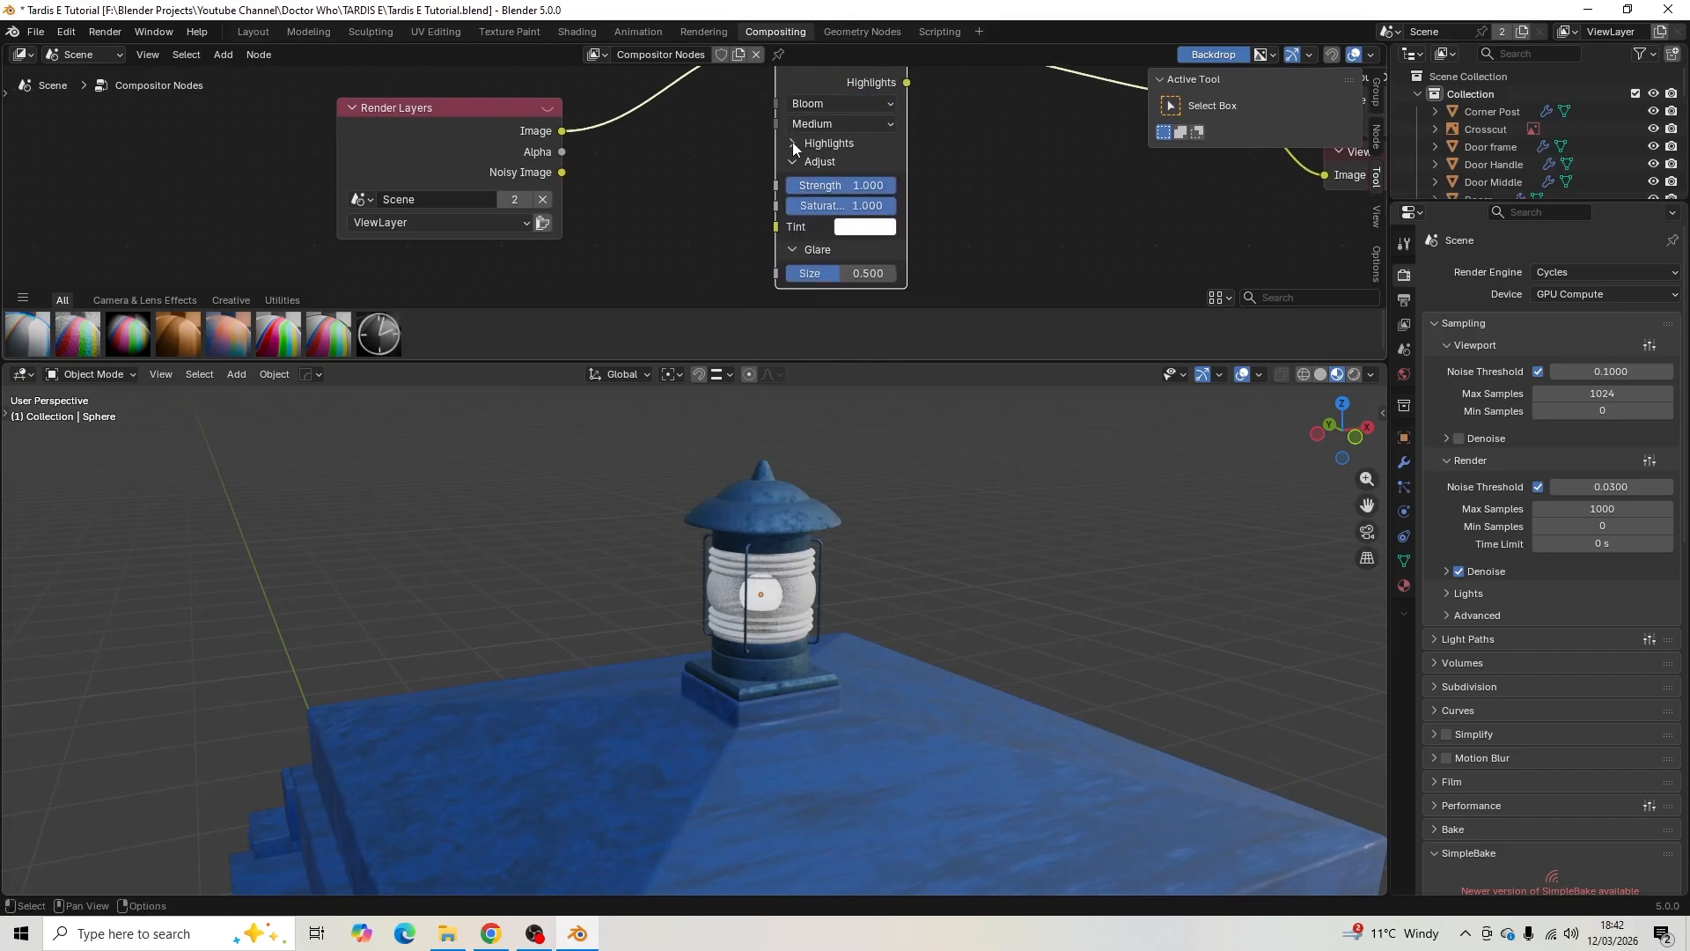
click(792, 143)
mouse_move(841, 167)
mouse_down()
mouse_move(806, 167)
mouse_move(853, 167)
mouse_up()
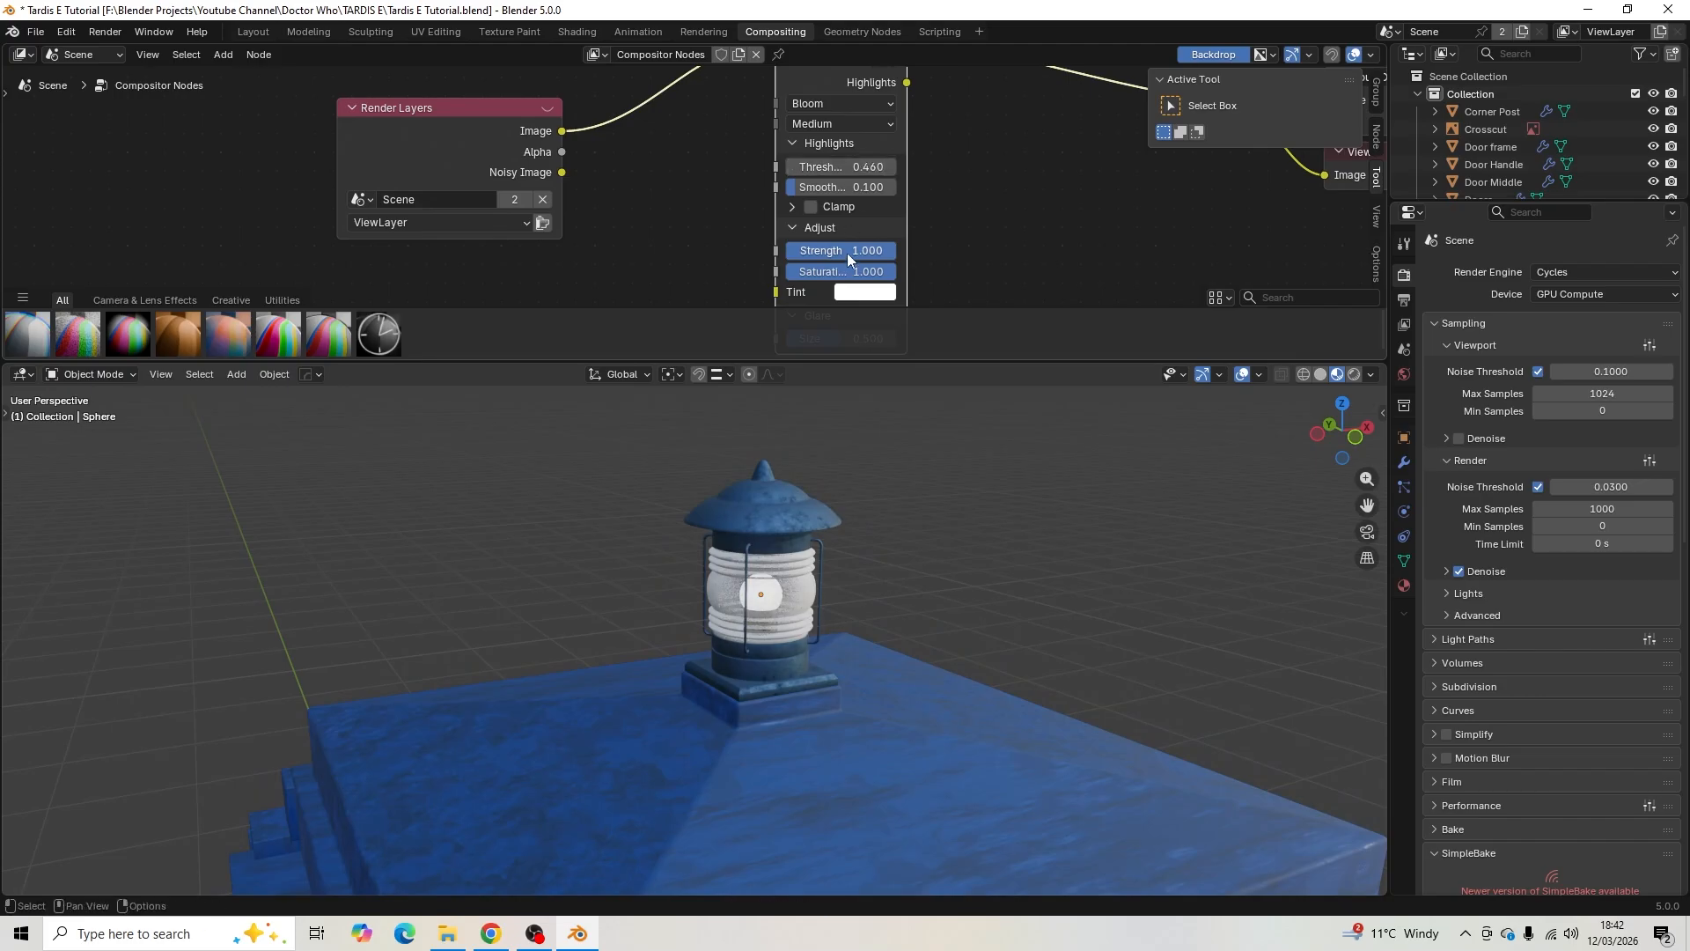
- Select the lamp bulb and expand the Emission shader settings of its Lens Flash material
click(774, 593)
click(1404, 585)
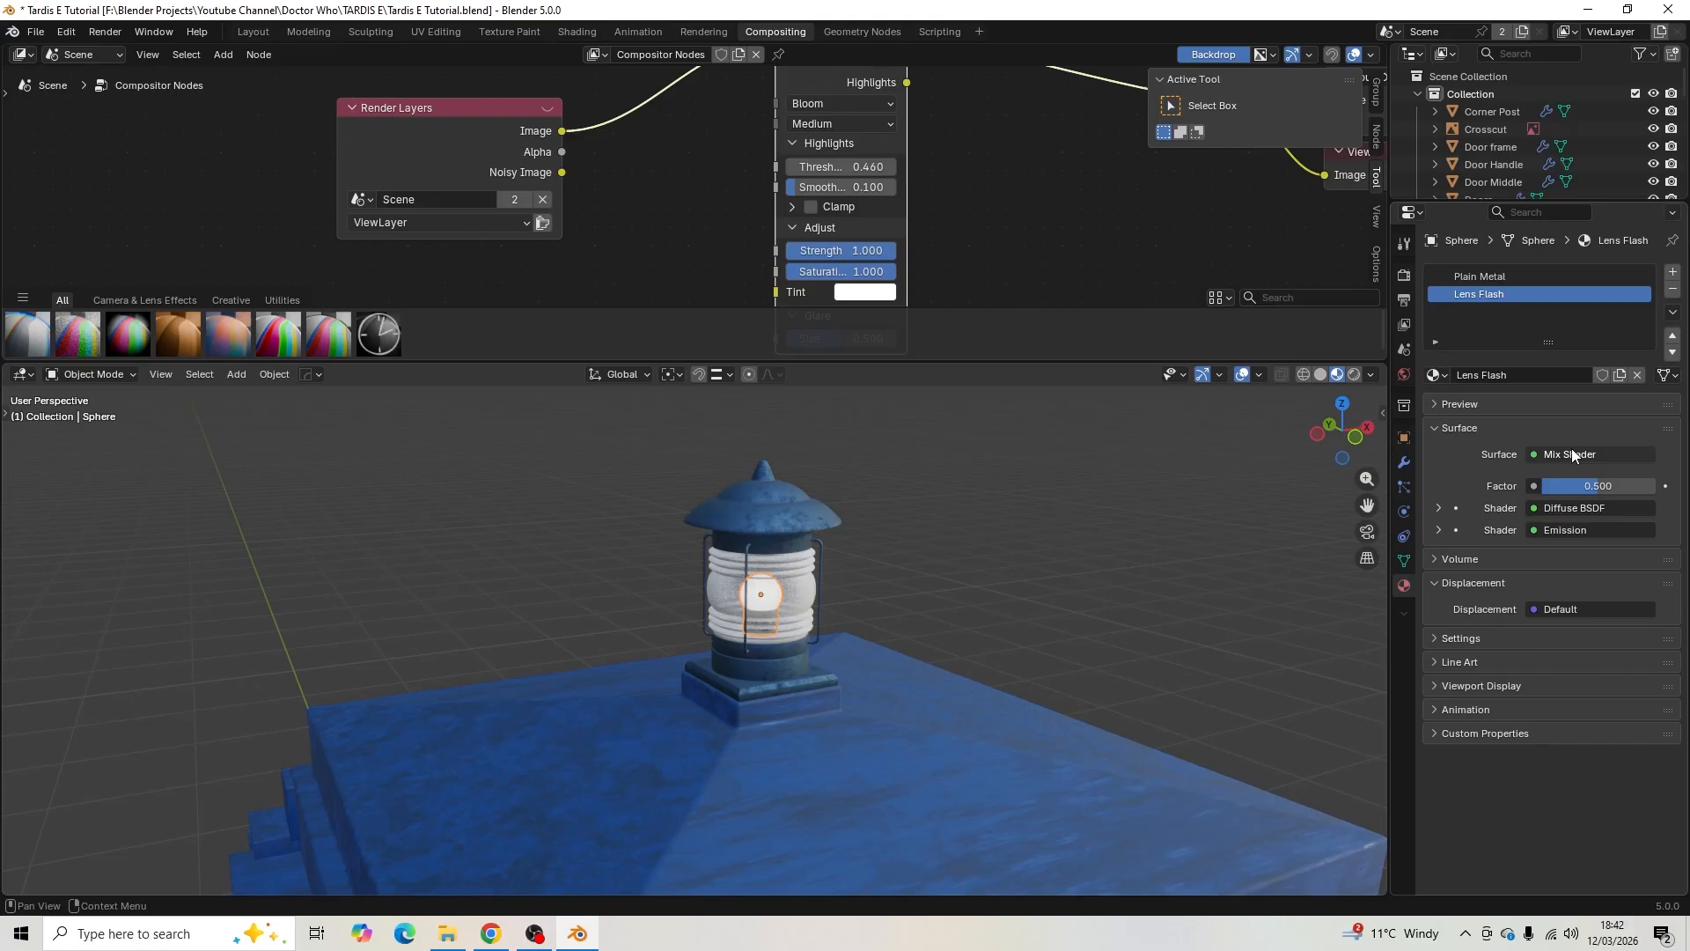
click(1438, 530)
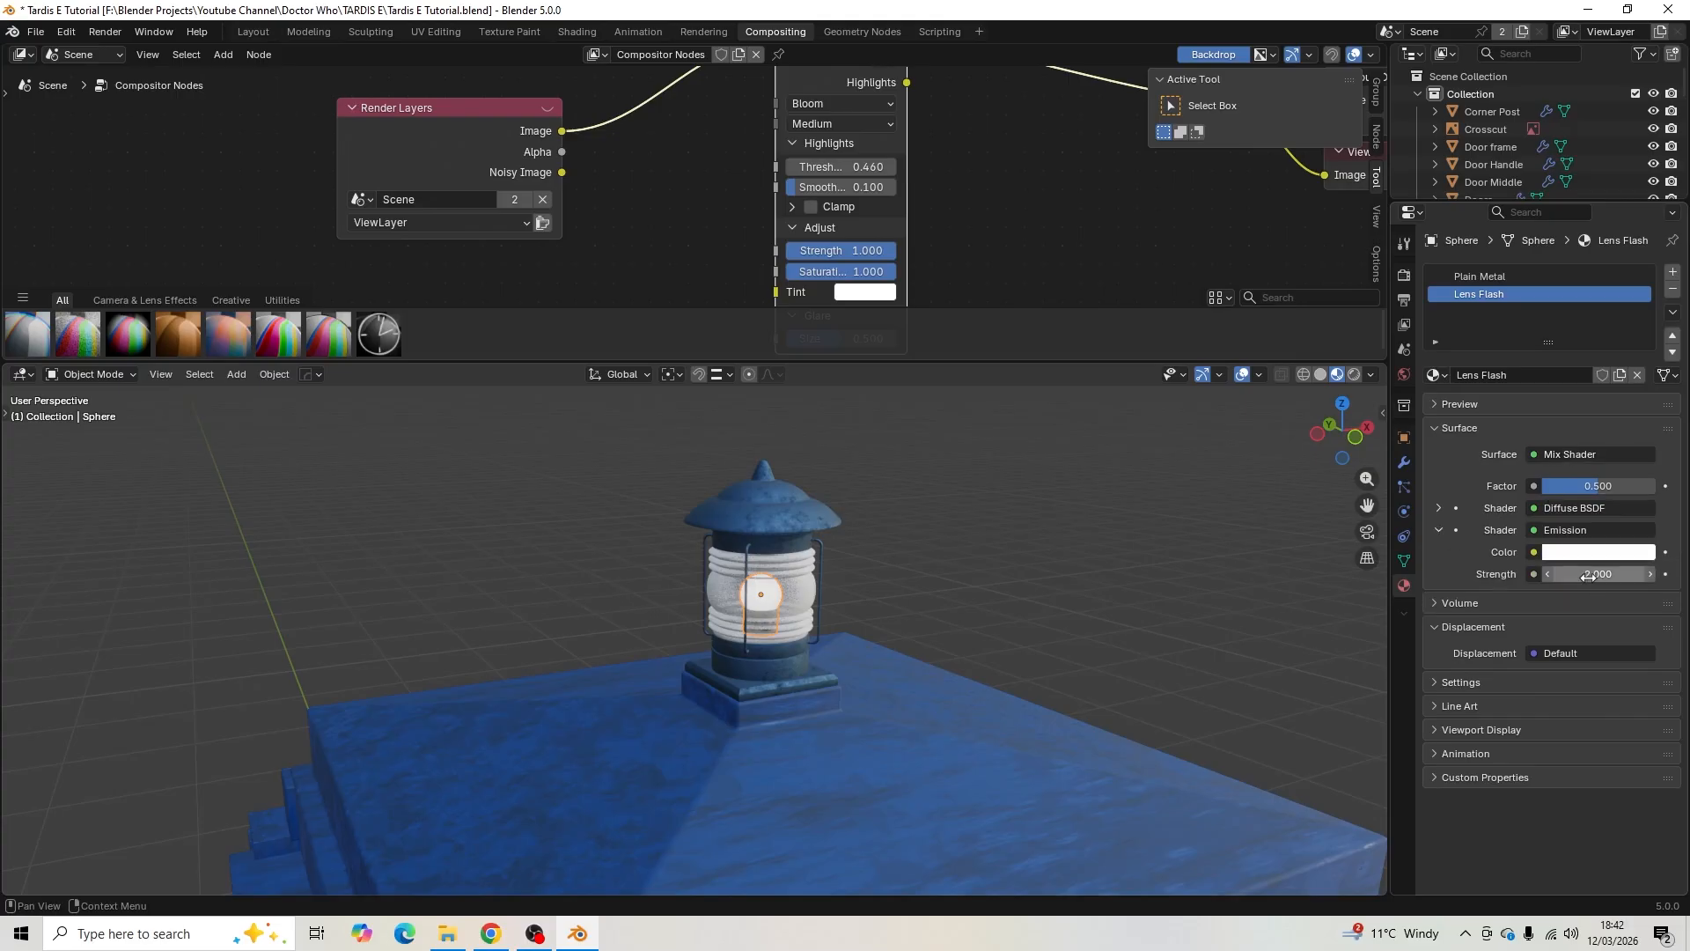
- Try Emission Strength values of 10 and 100 on the Lens Flash material and inspect the lamp's glow
click(1589, 573)
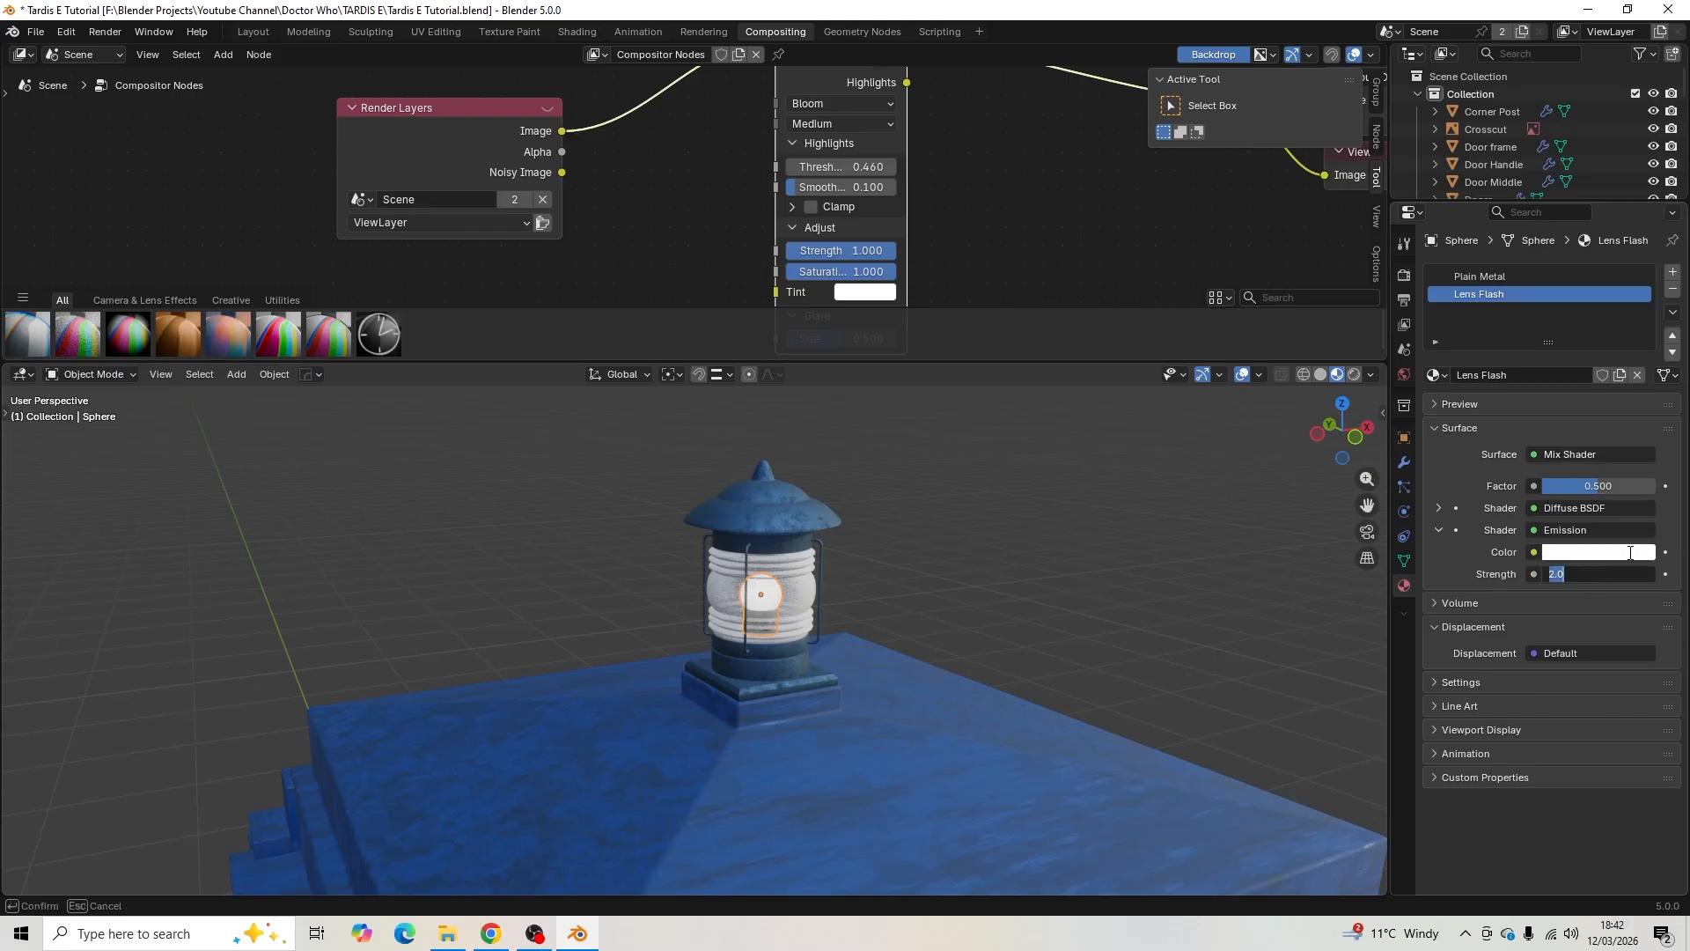
text(10)
key(Return)
click(1615, 567)
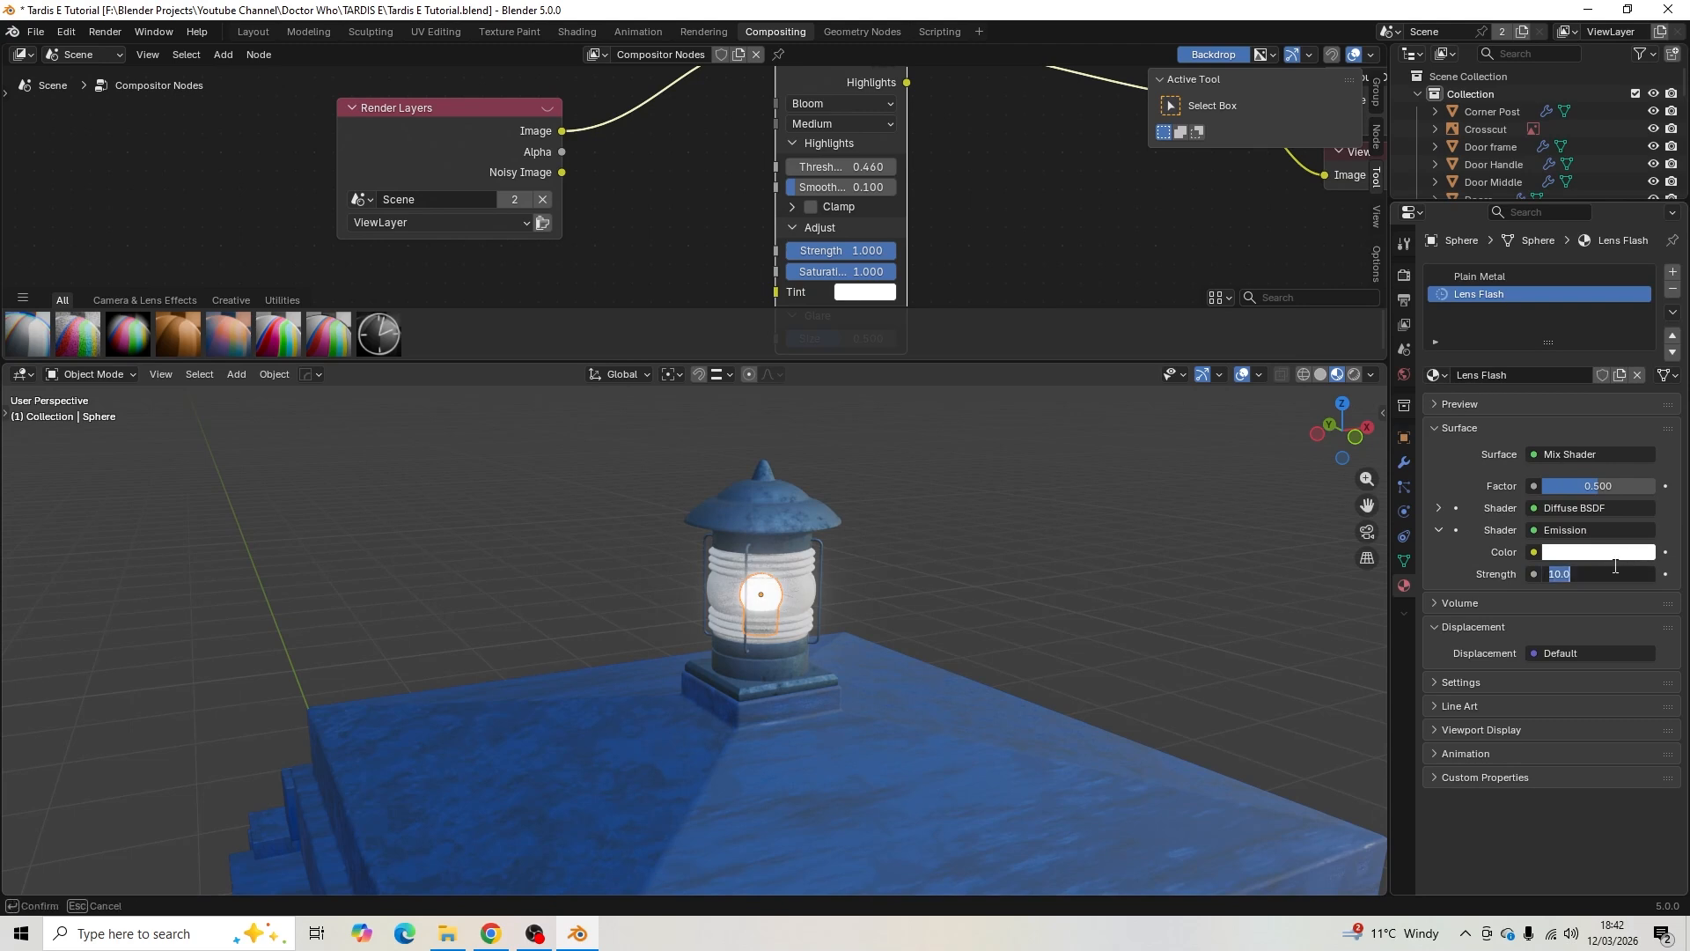
text(100)
key(Return)
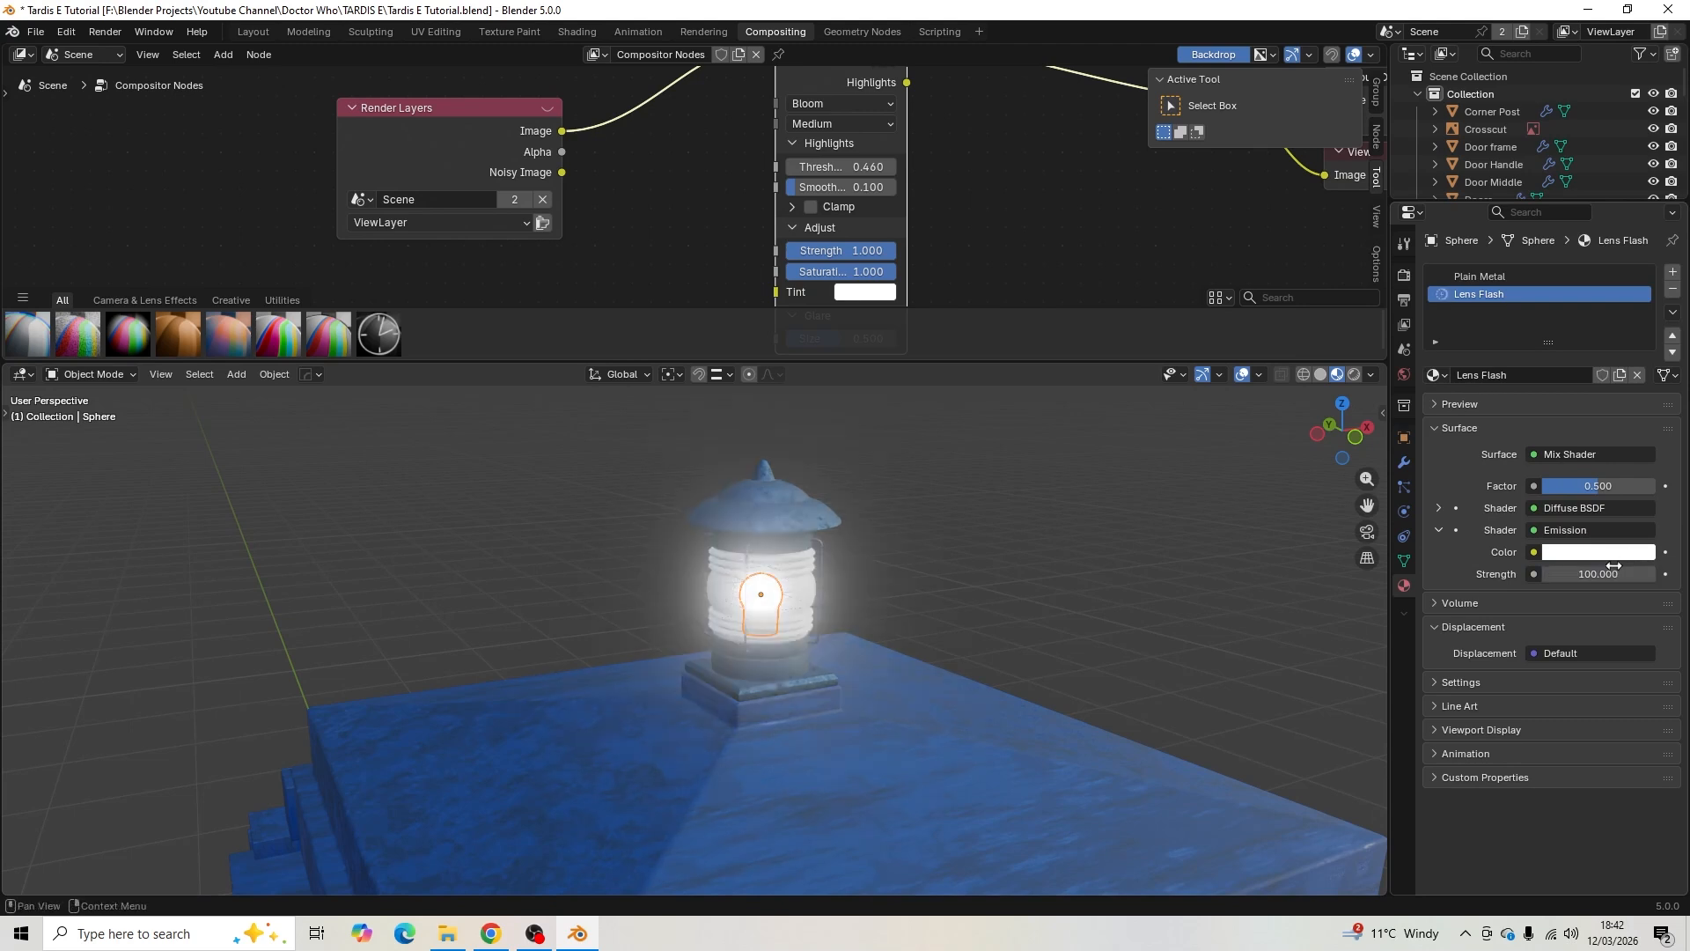
scroll(1004, 552, down, 8)
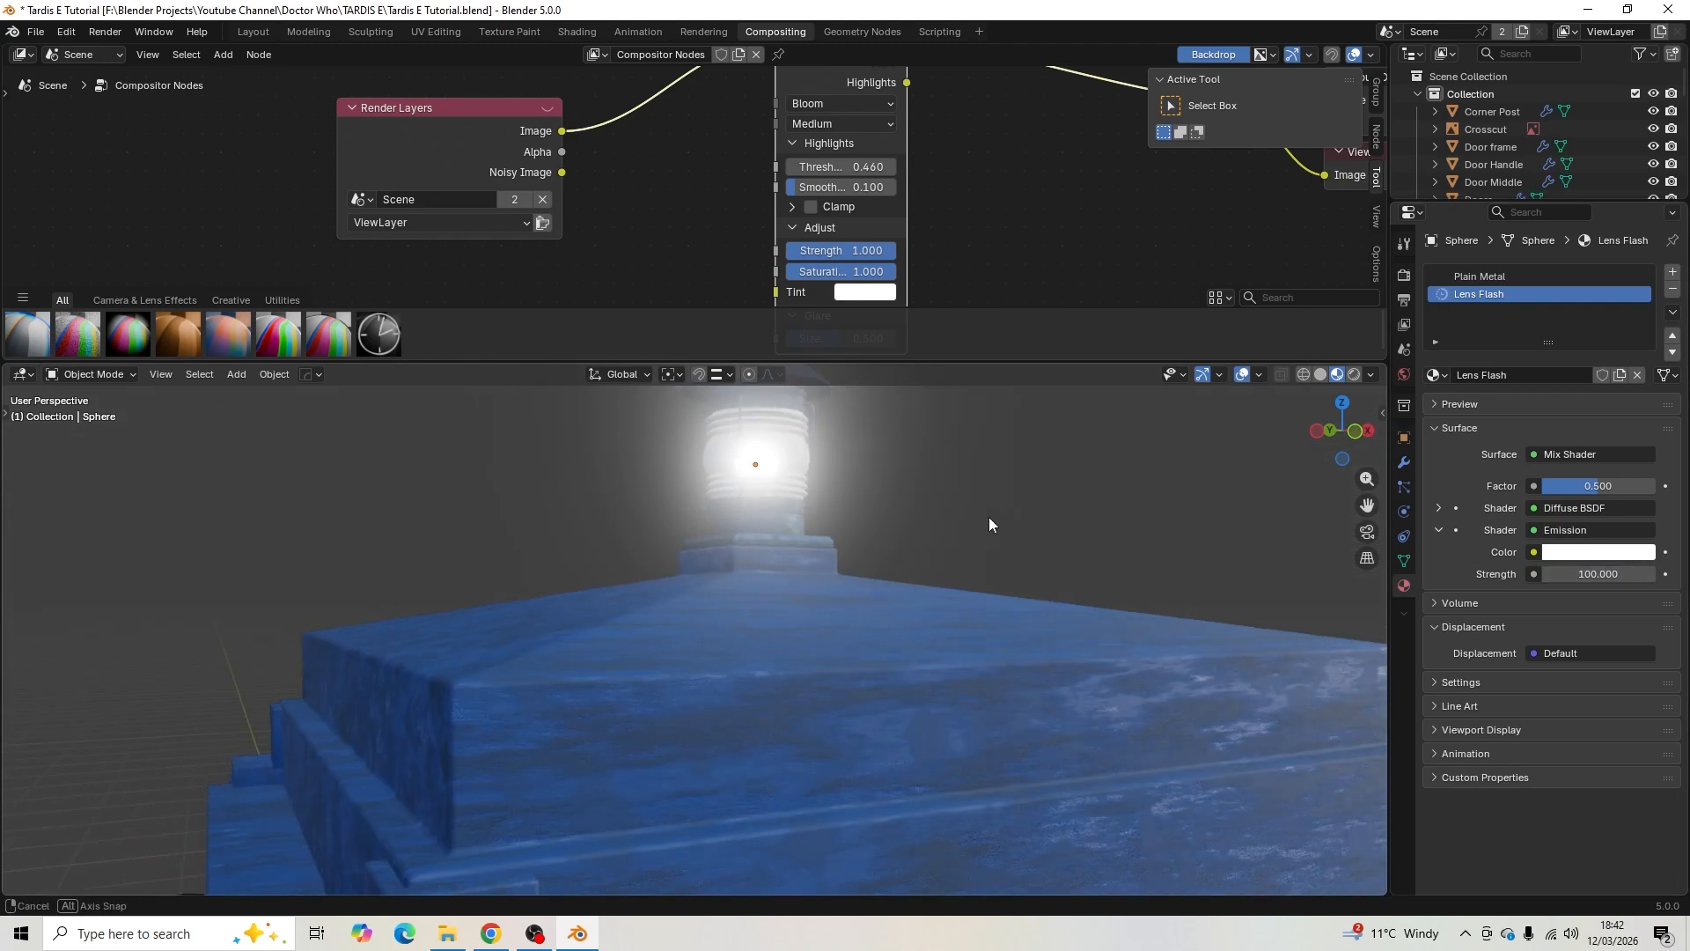
scroll(1011, 528, up, 8)
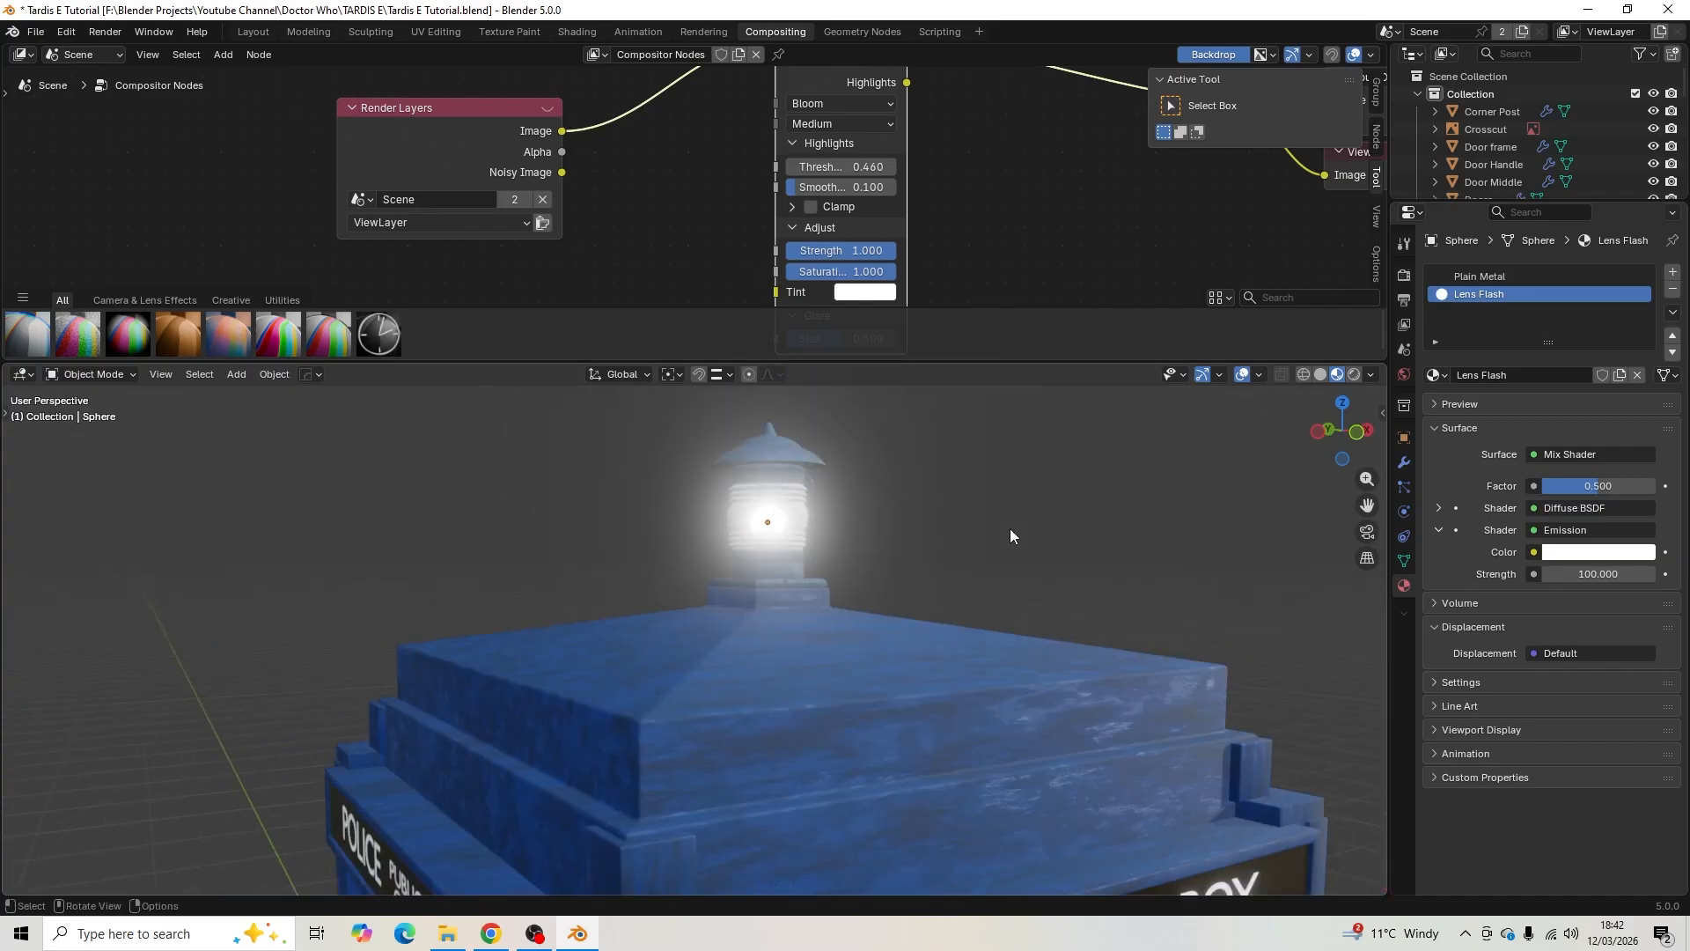
scroll(1010, 529, down, 5)
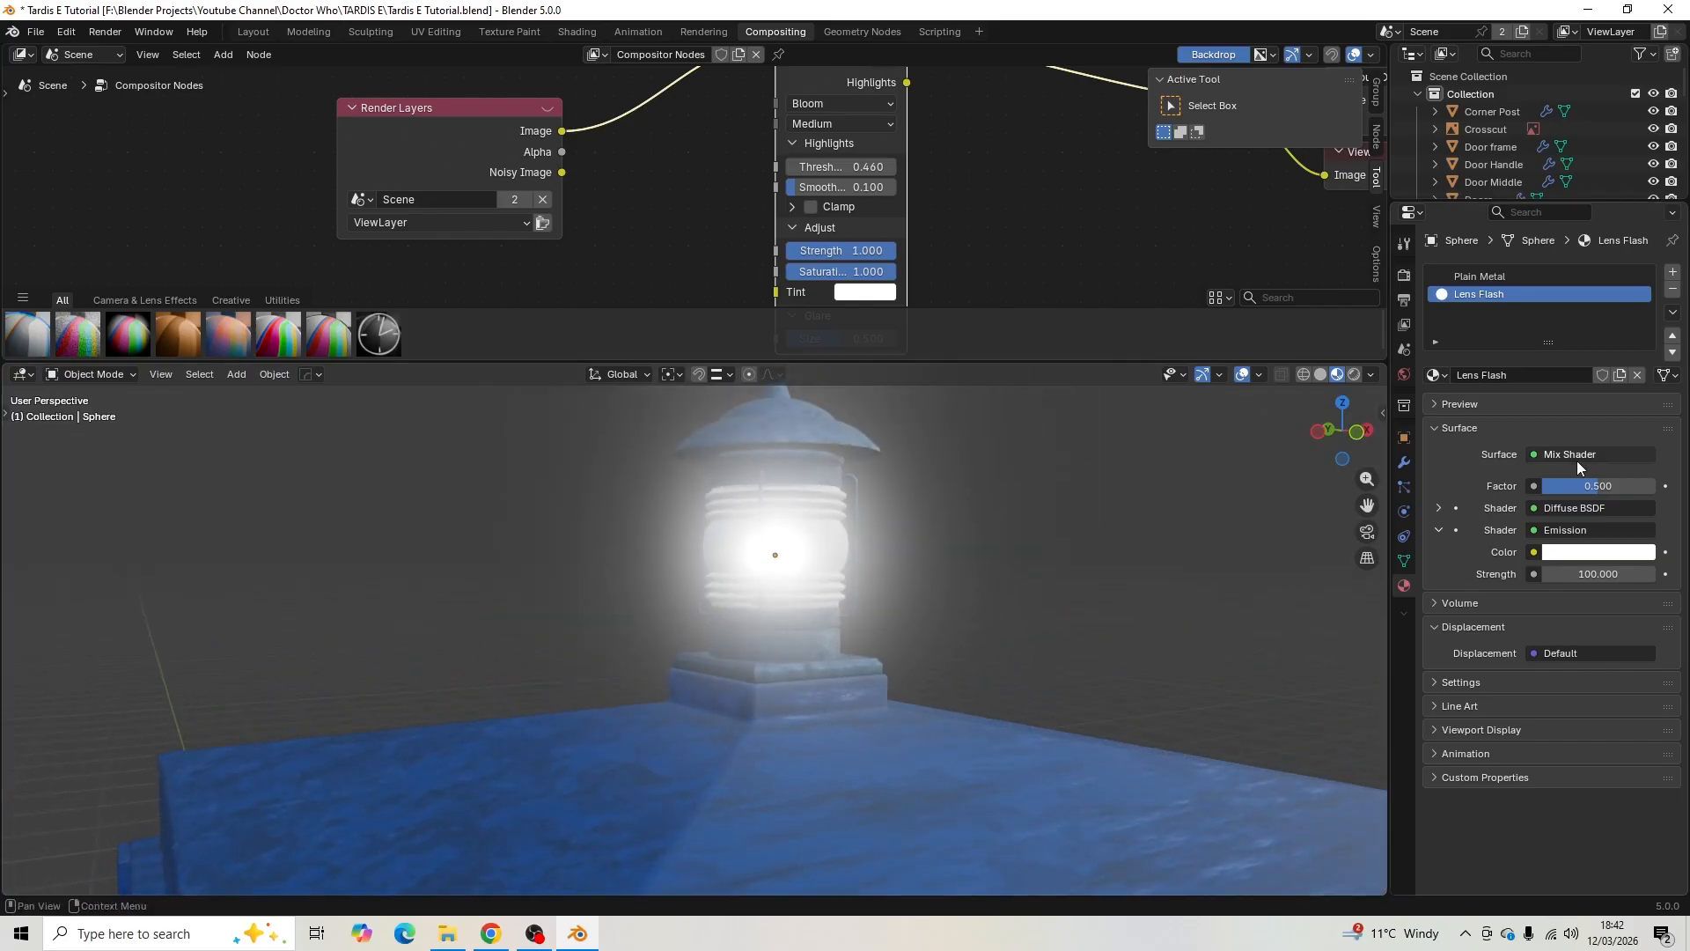
- Set the Lens Flash material's Mix Shader Factor to 0.777 and its Emission Strength to 2
drag(1595, 485, 1629, 485)
click(1595, 579)
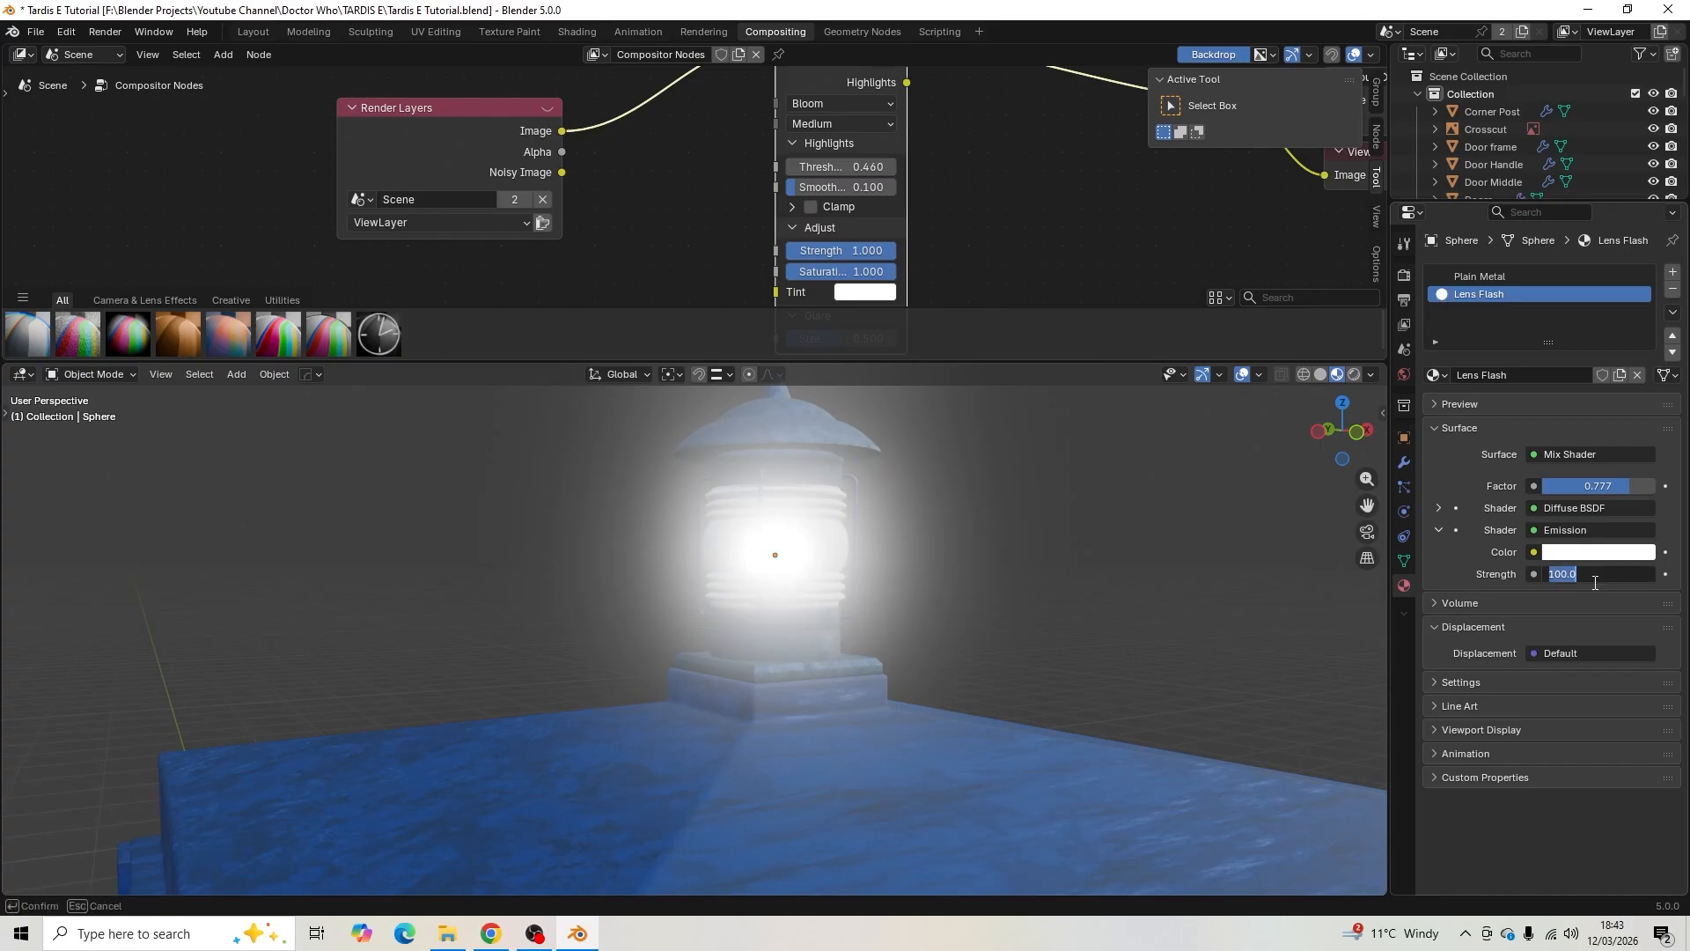
text(2)
key(Return)
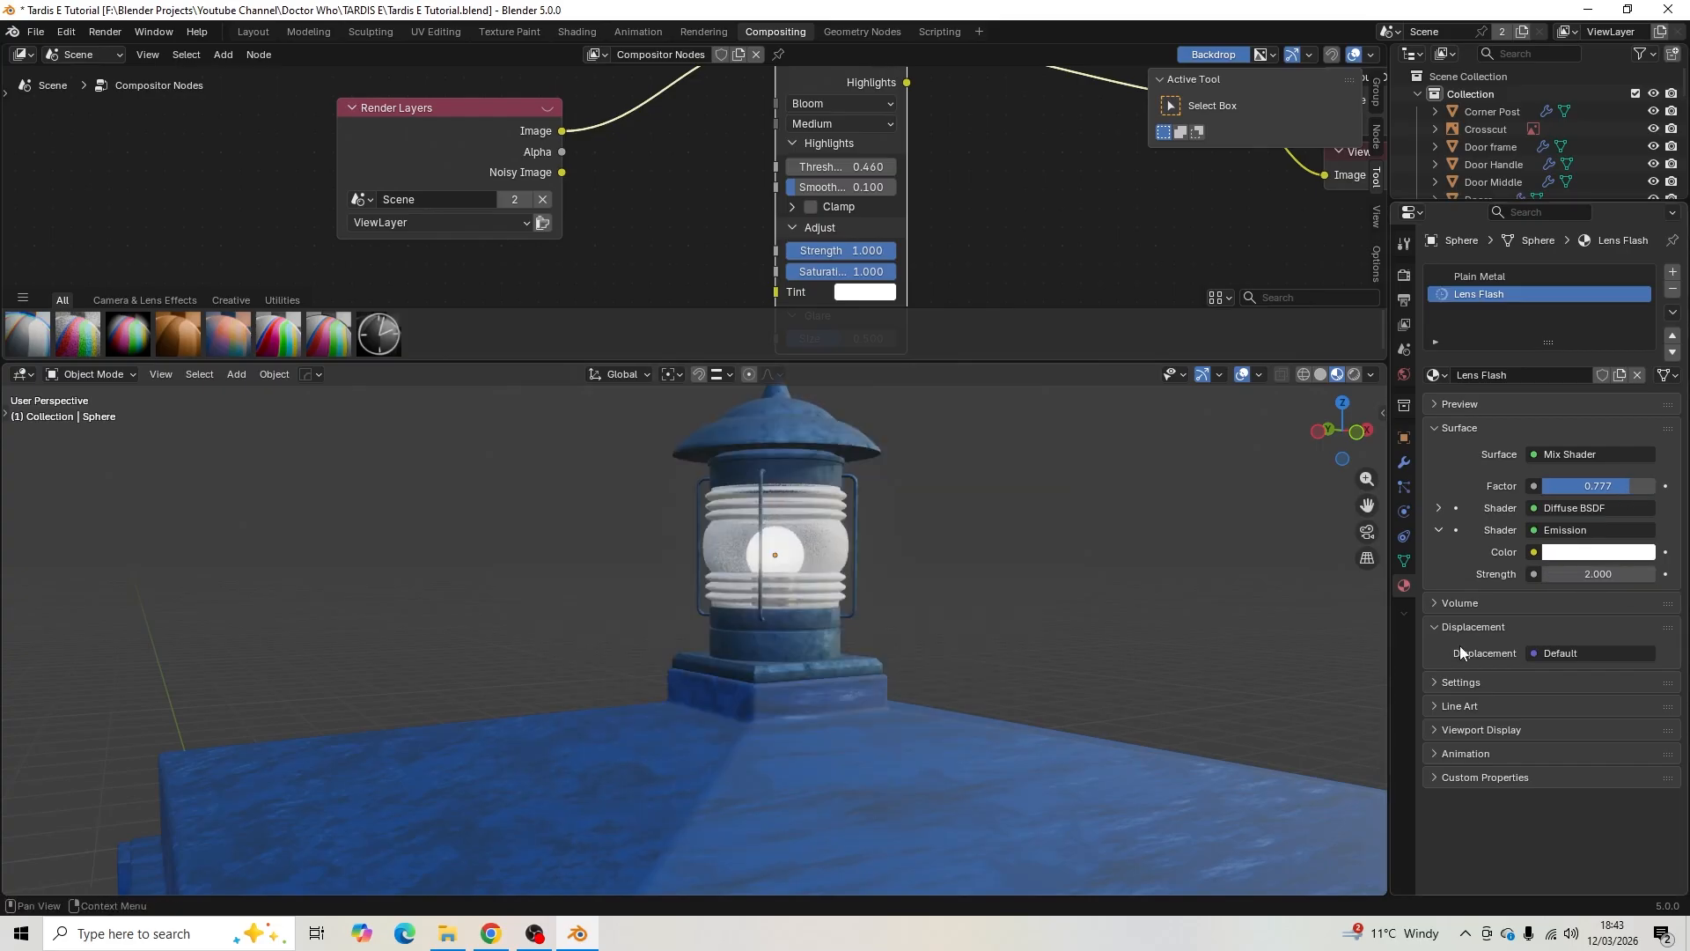
- Open the Police Box Sign material in the Shading workspace and move its image texture node away from the Principled BSDF
scroll(1022, 626, down, 5)
scroll(1000, 528, up, 6)
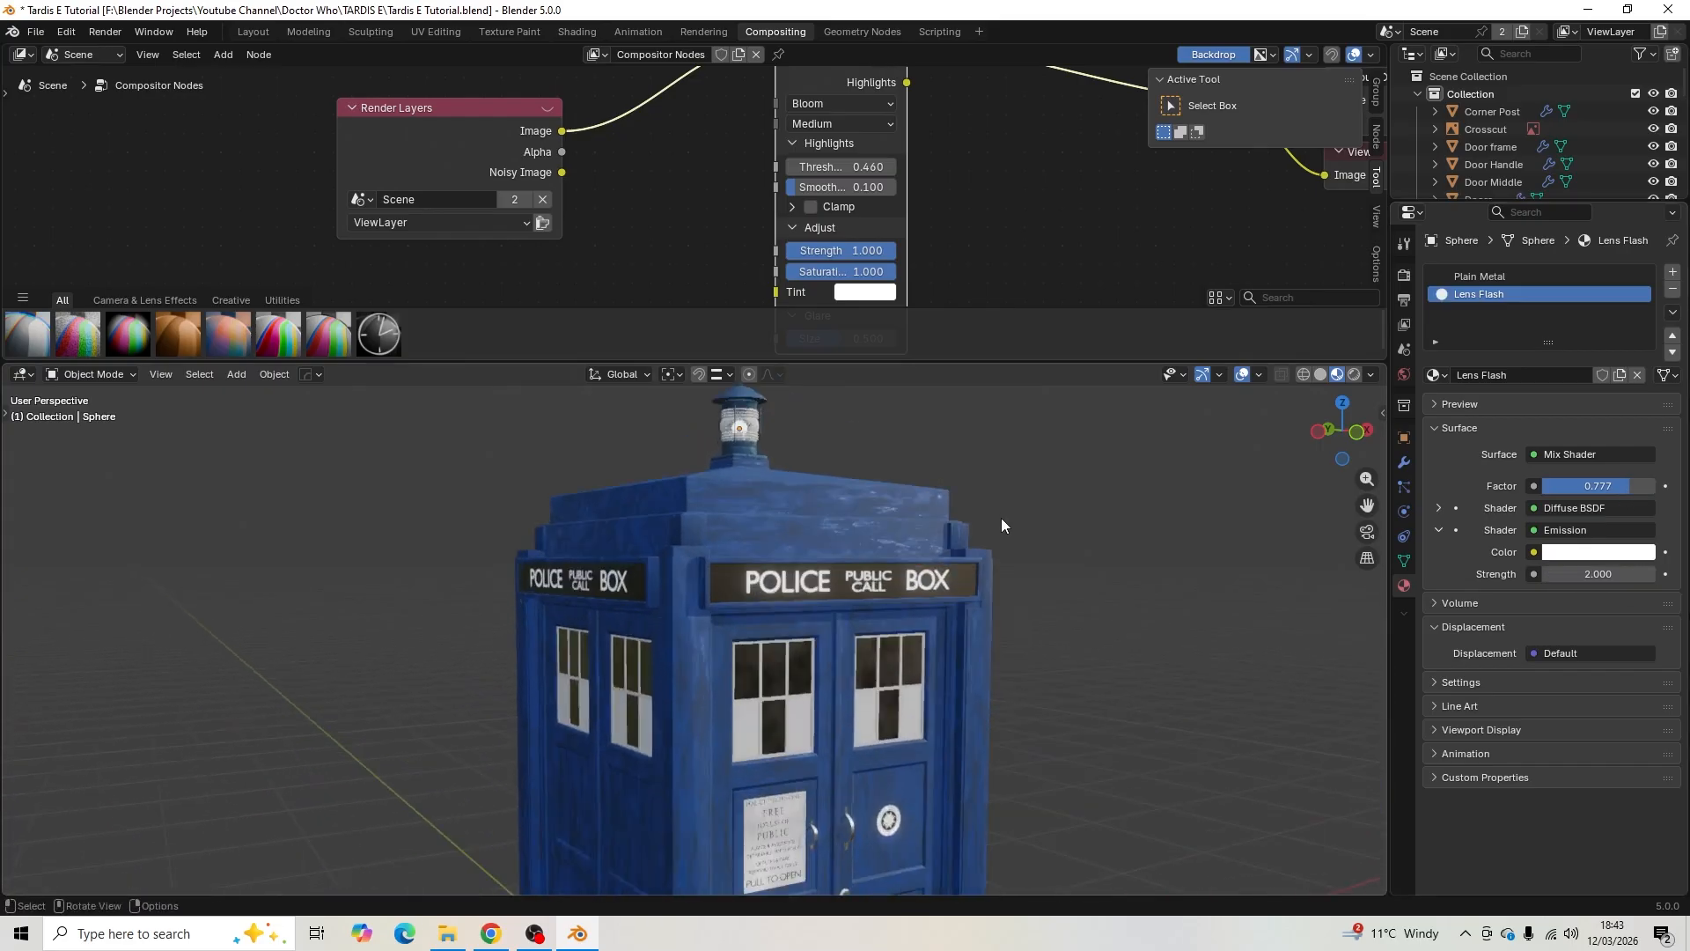
scroll(897, 562, down, 3)
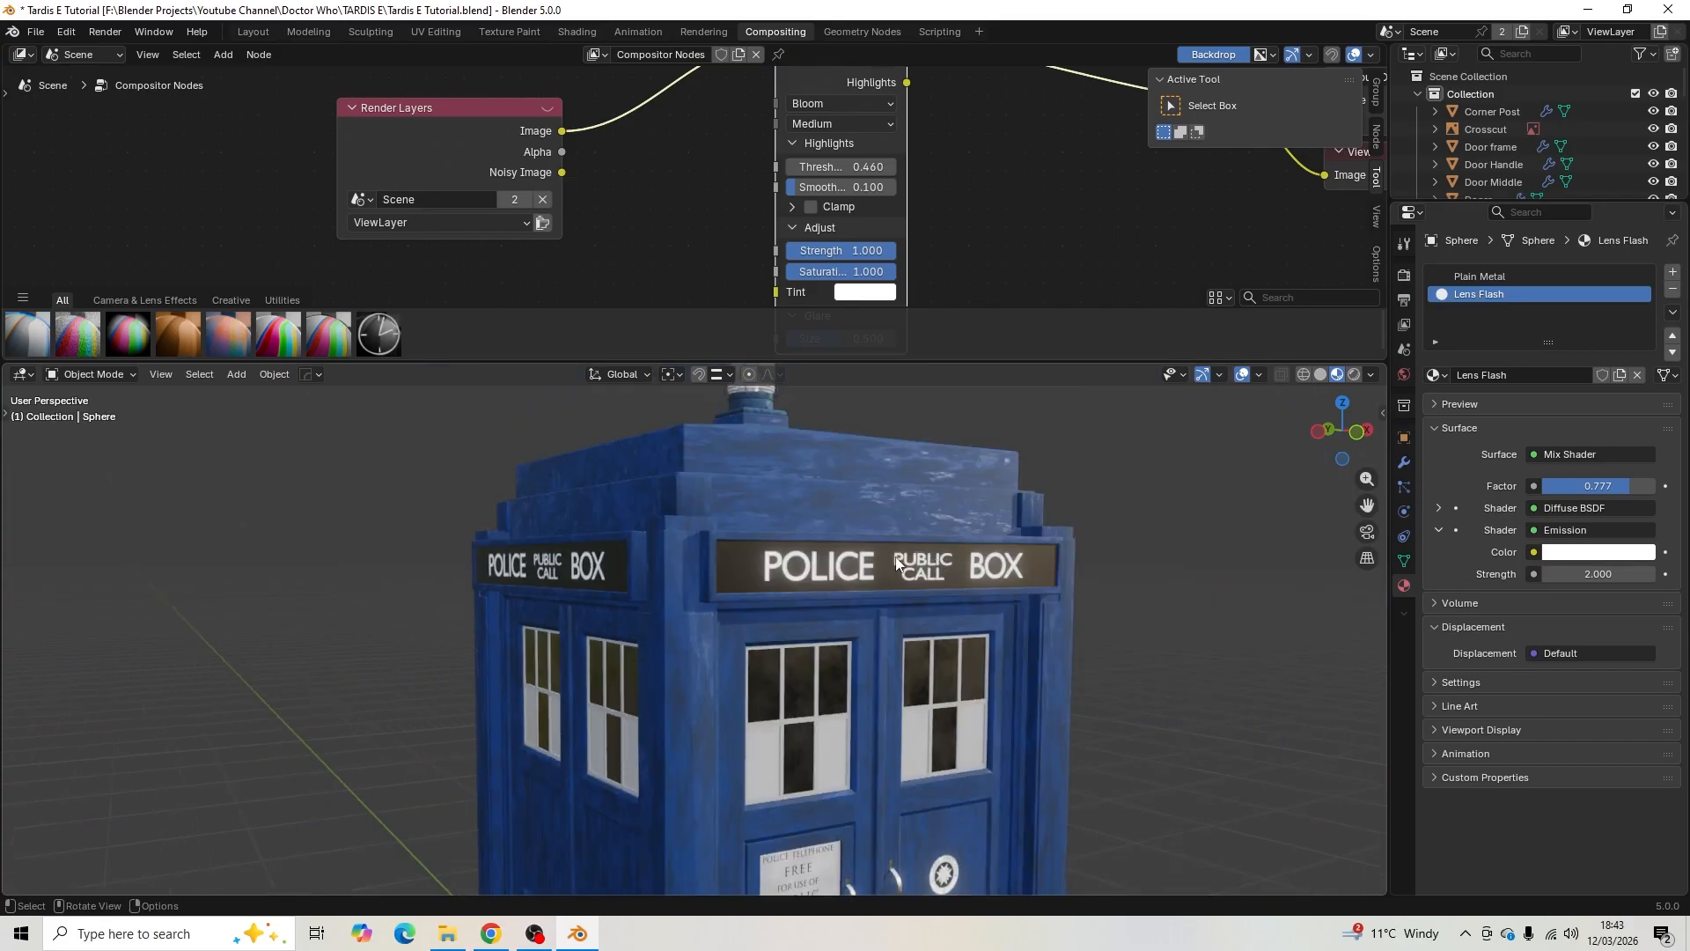
click(577, 34)
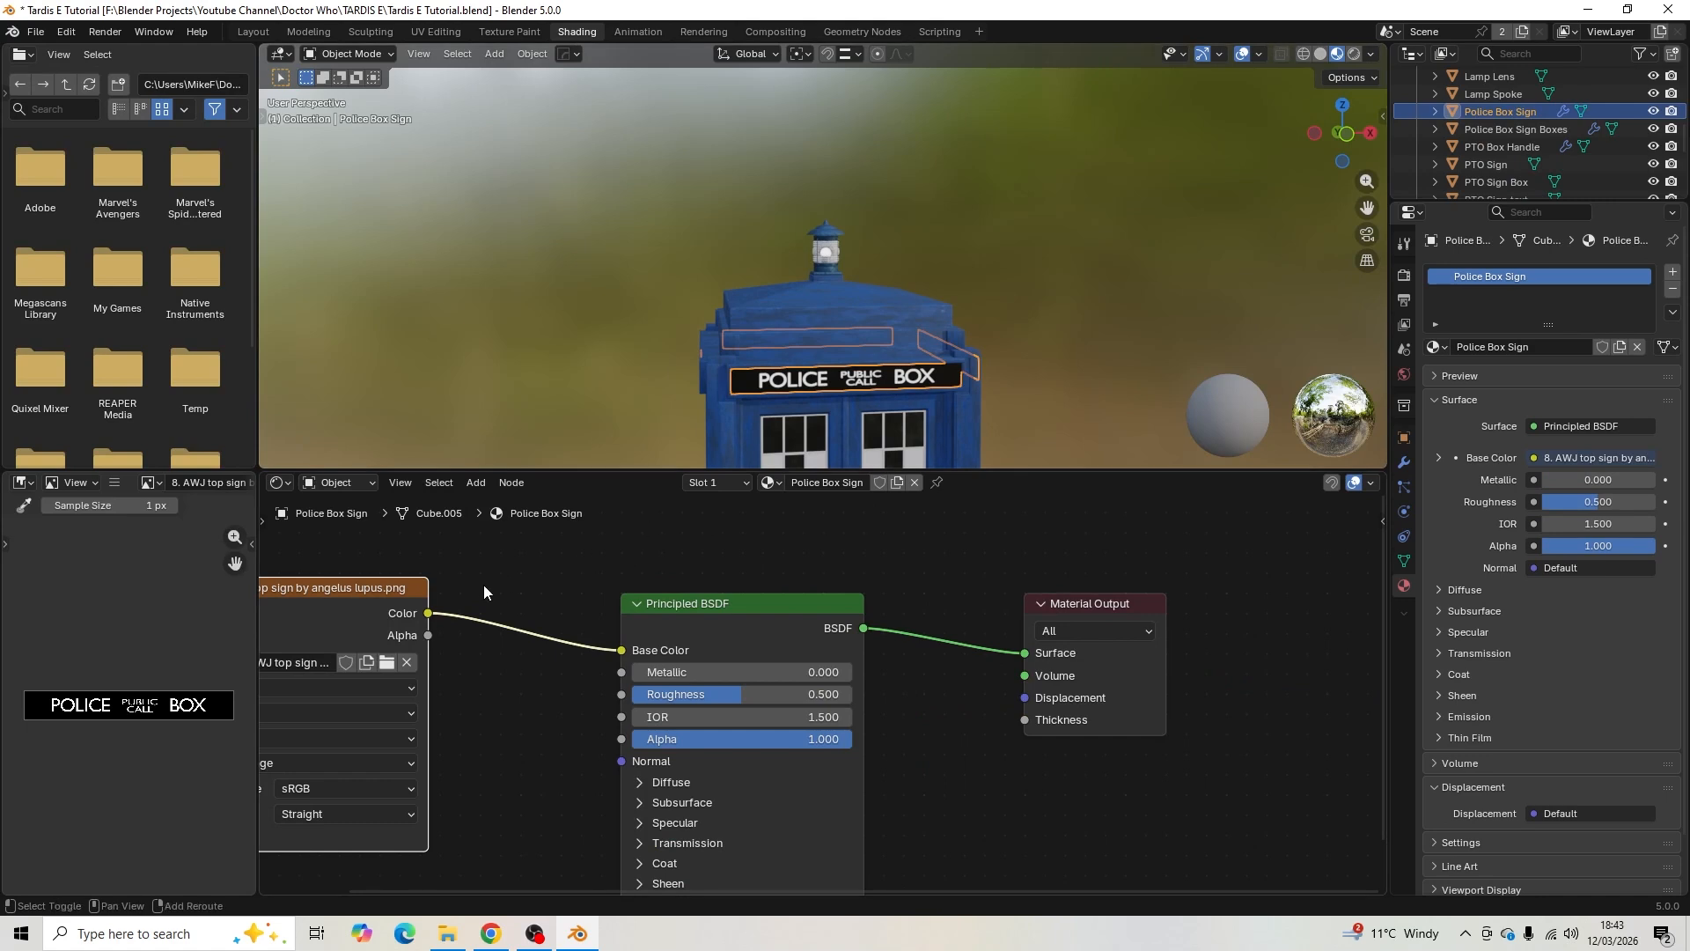
middle_drag(500, 583, 917, 607)
drag(743, 608, 536, 568)
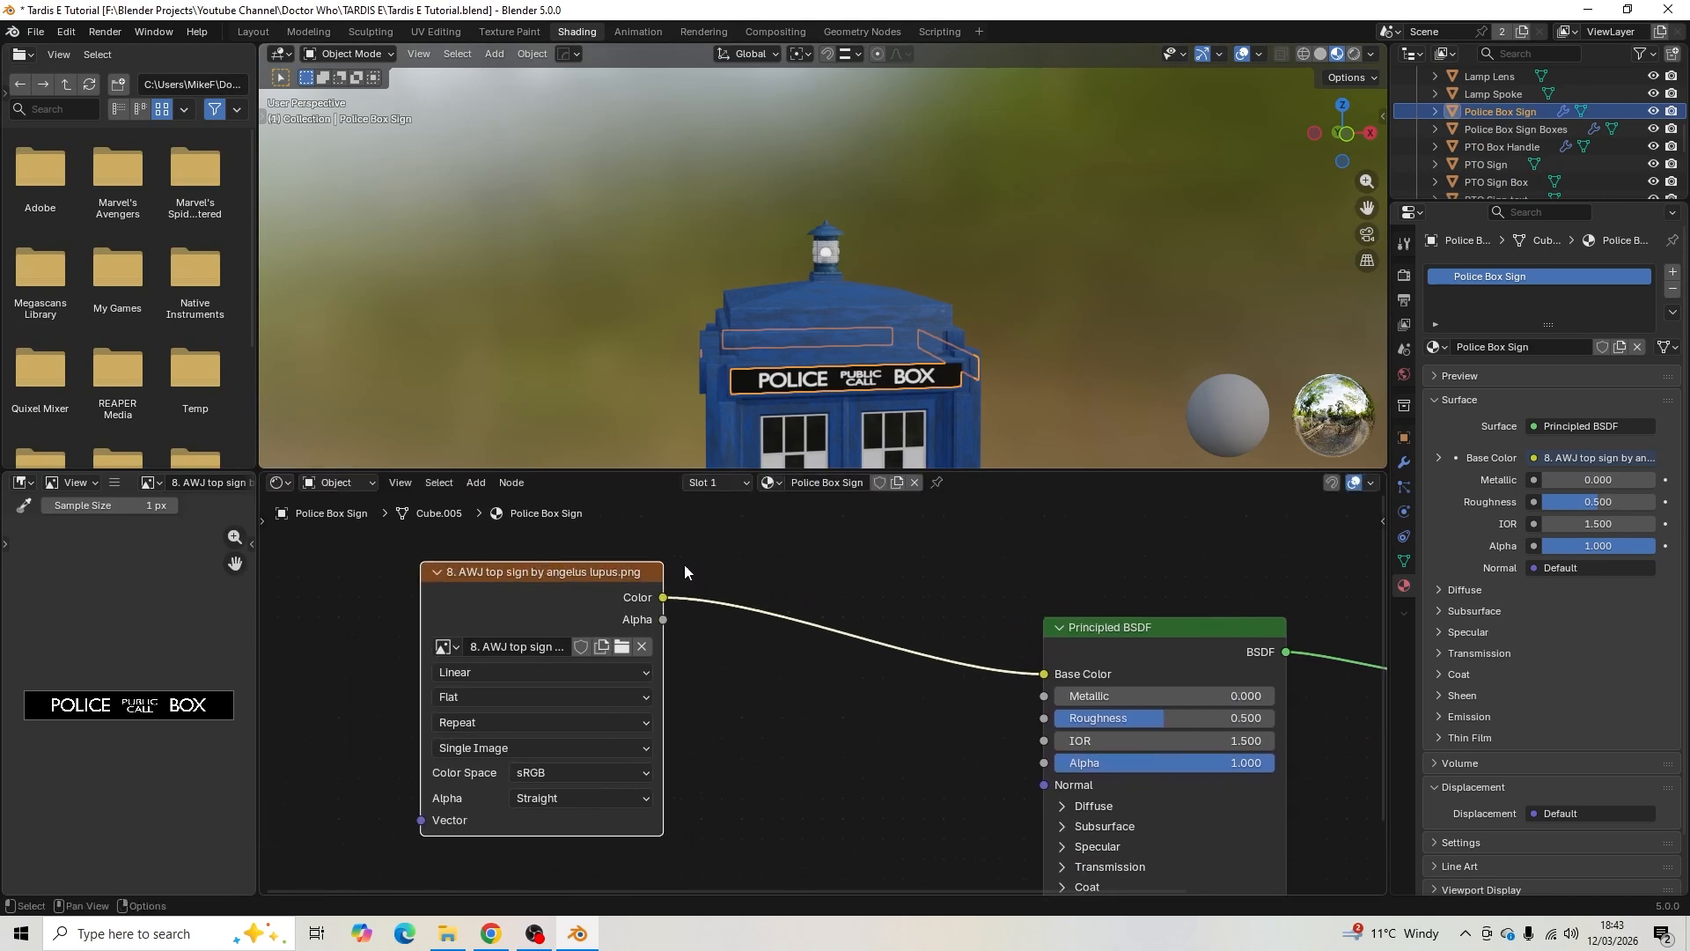
- Add a Noise Texture node below the image texture node in the Police Box Sign material
shift+middle_drag(812, 589, 974, 566)
scroll(912, 716, down, 4)
middle_drag(894, 750, 952, 664)
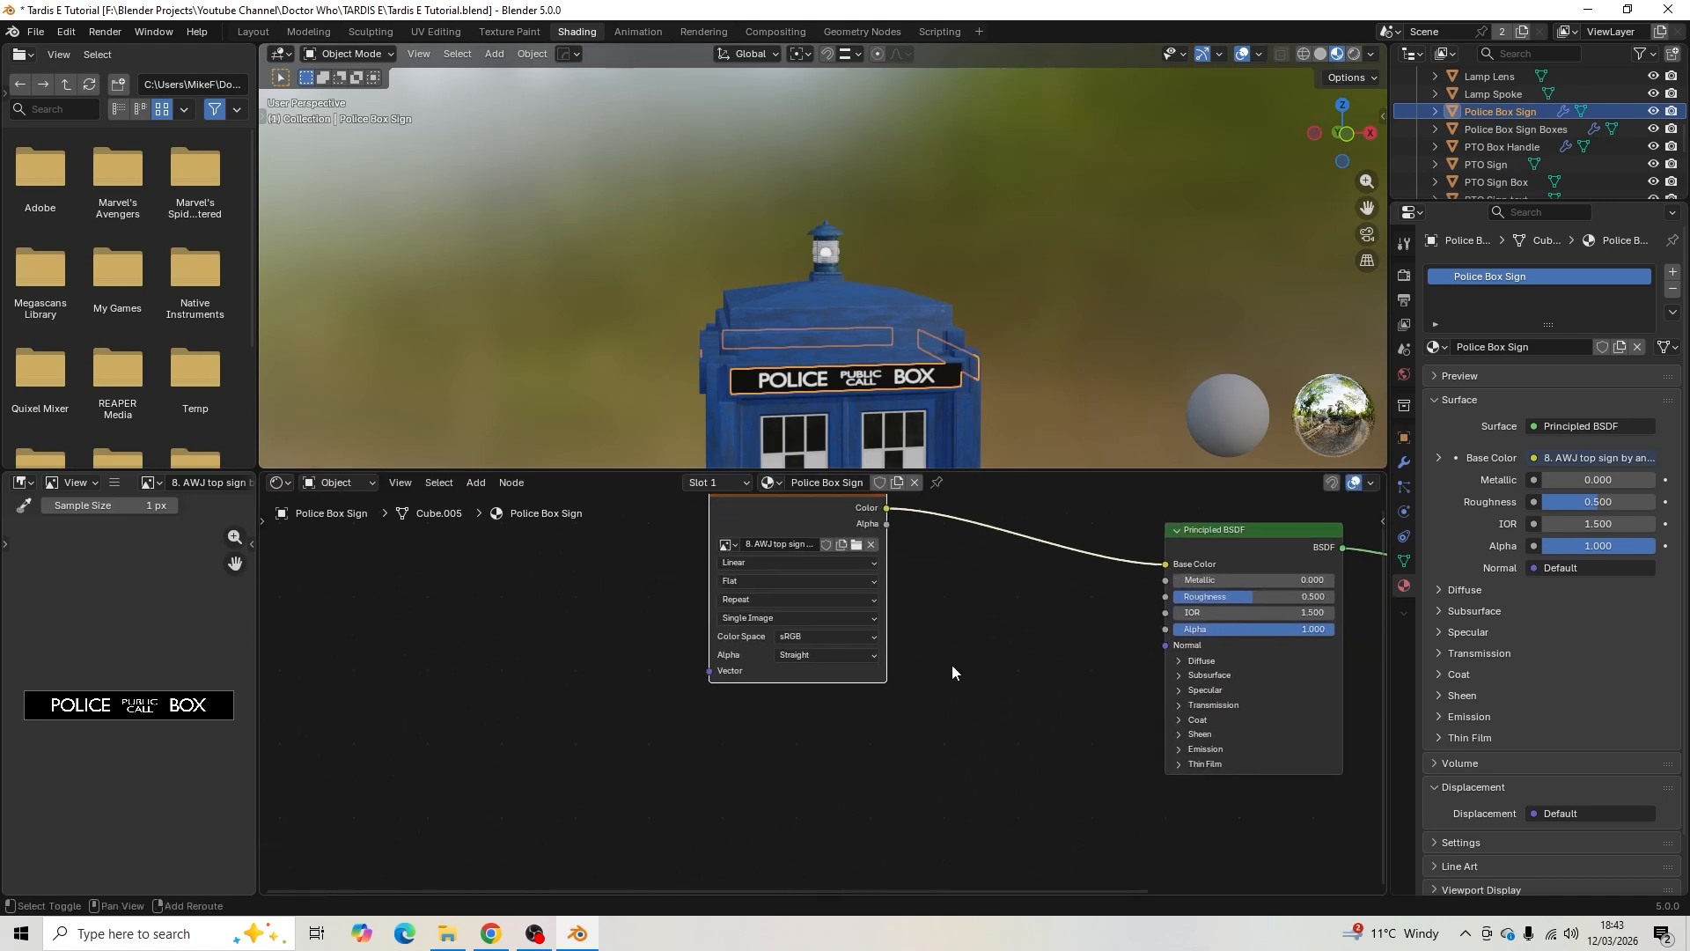
key(shift+a)
click(952, 664)
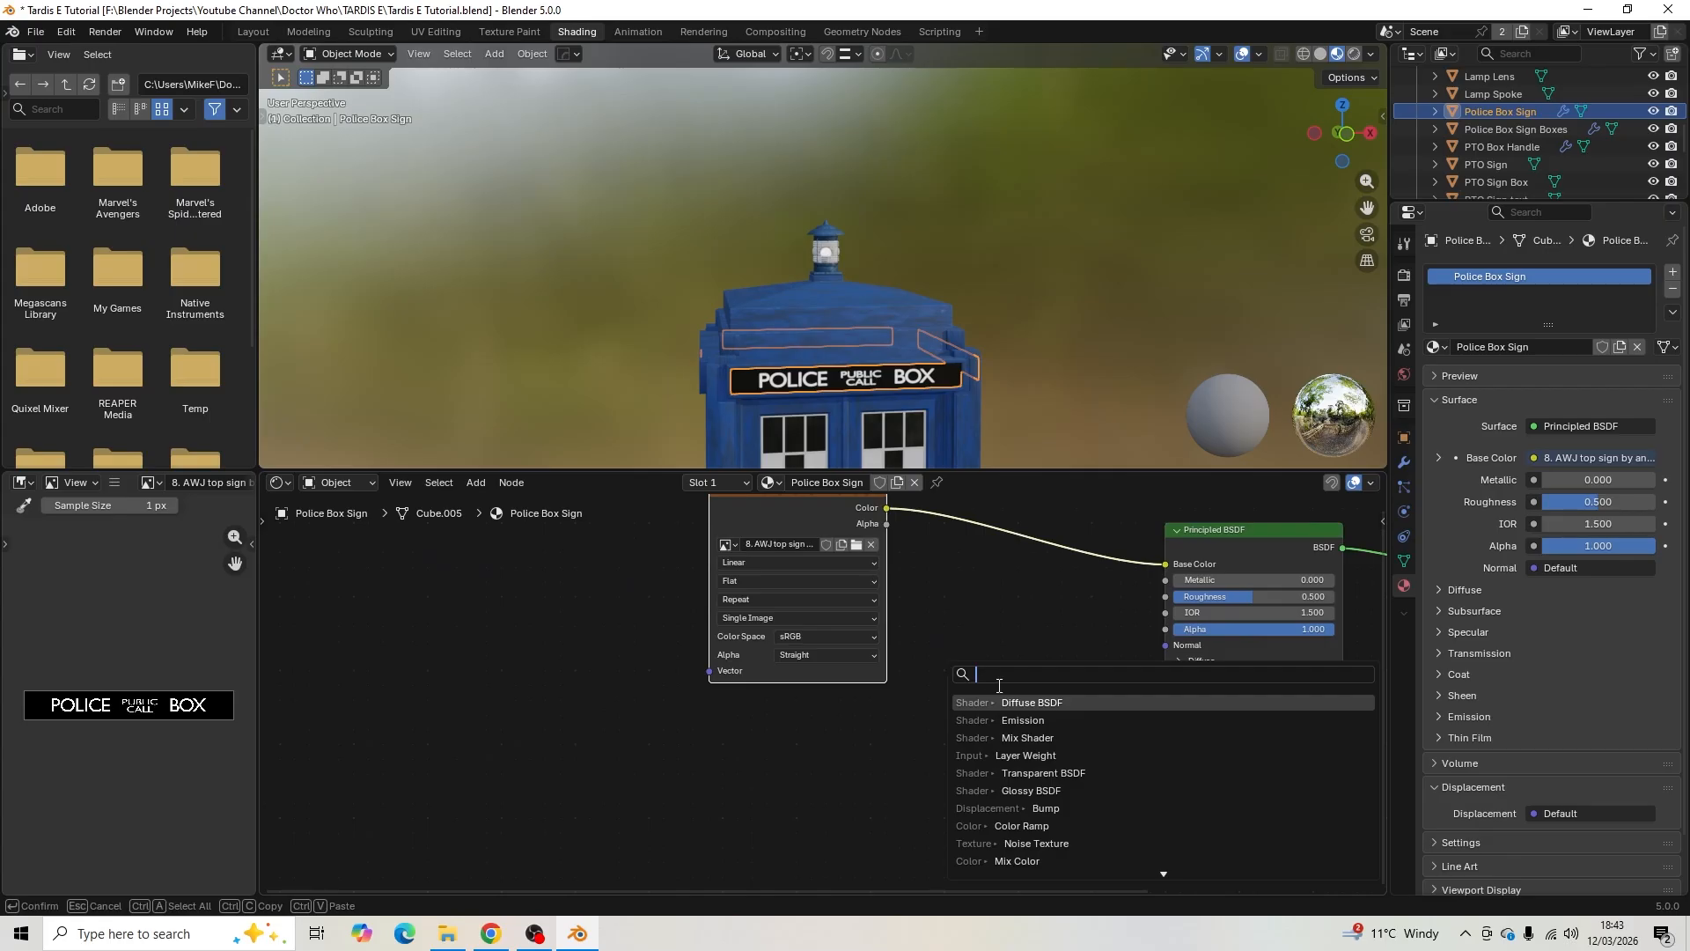
text(noi)
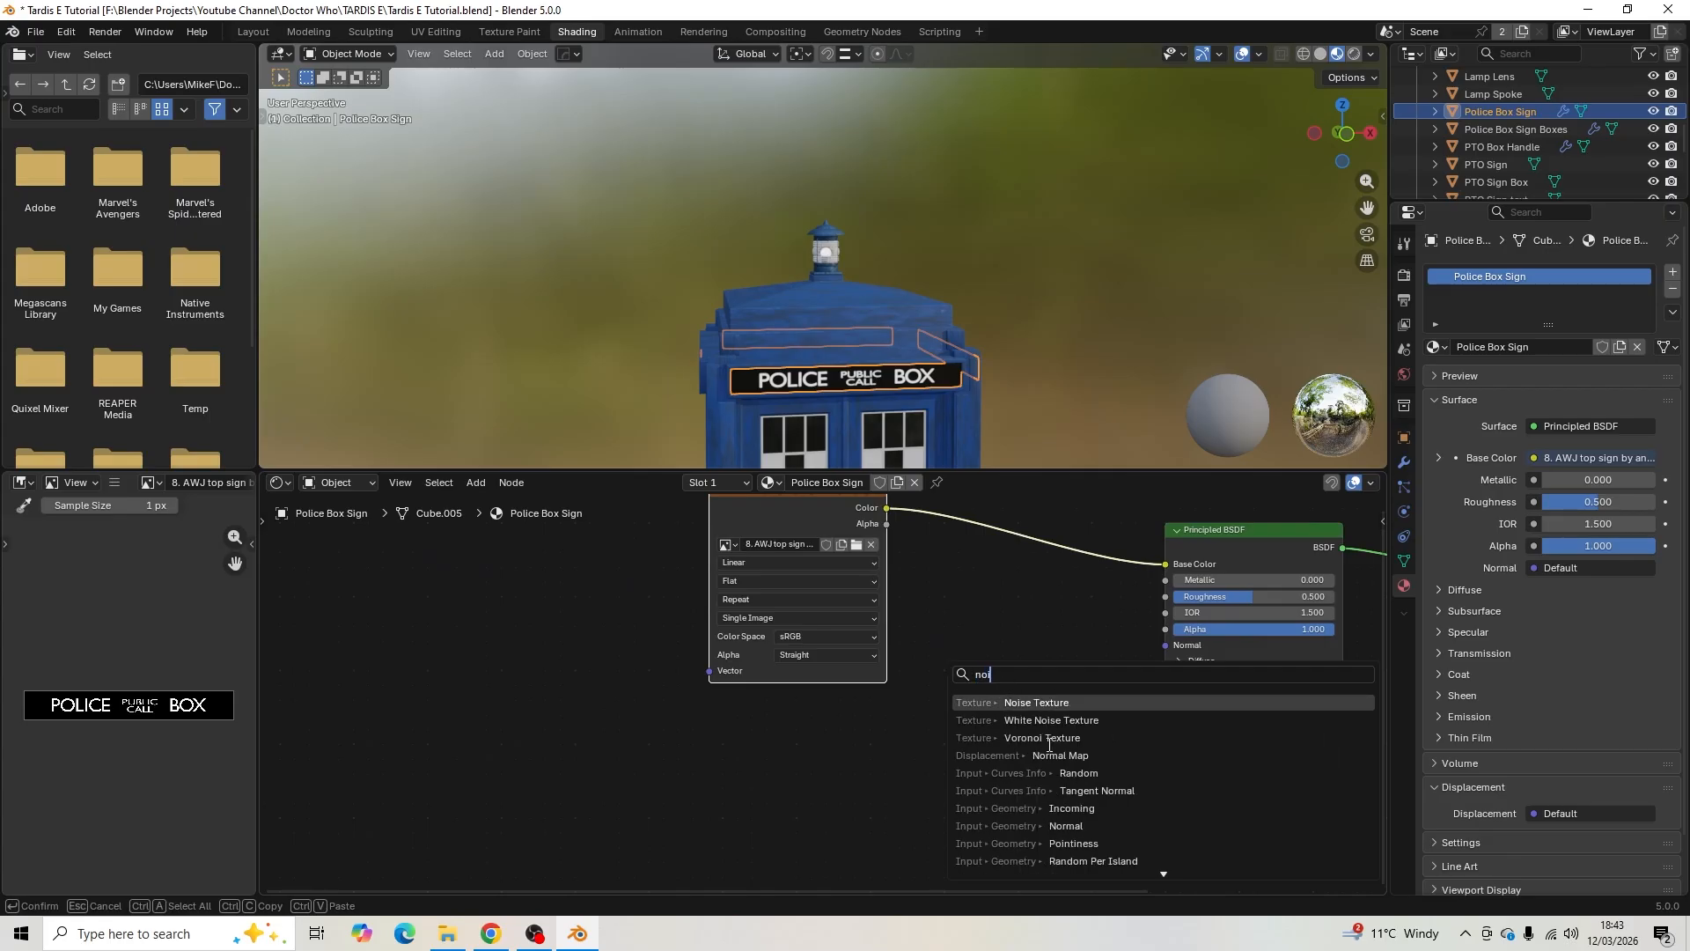
click(1070, 708)
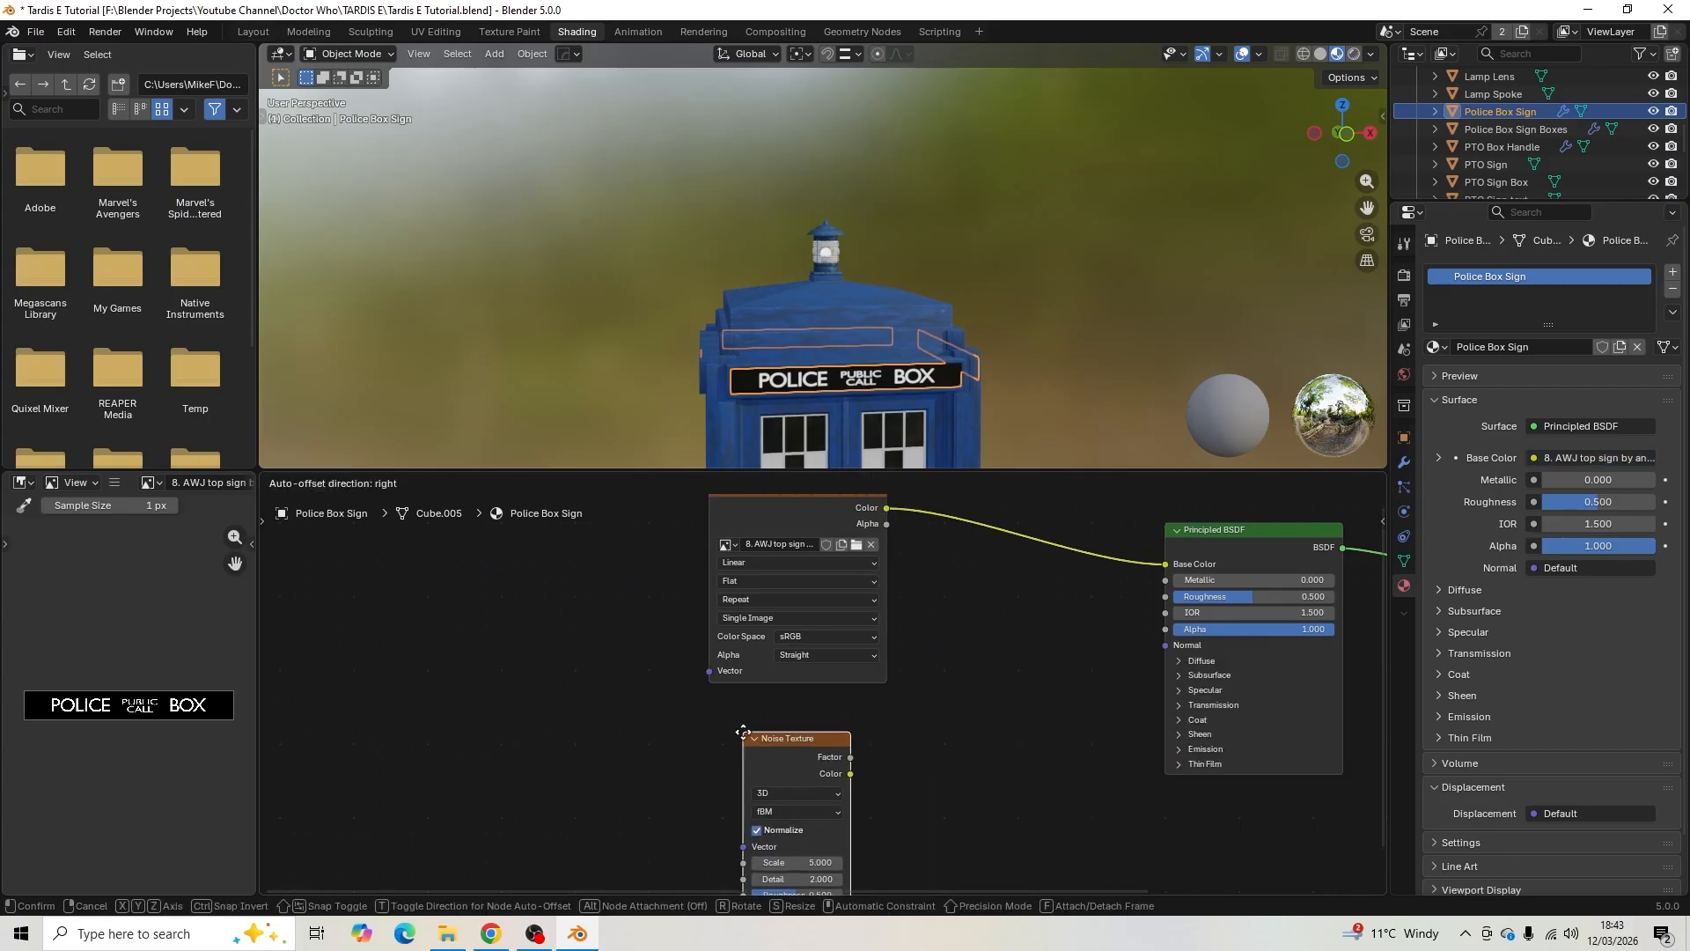
click(861, 714)
middle_drag(954, 692, 1035, 673)
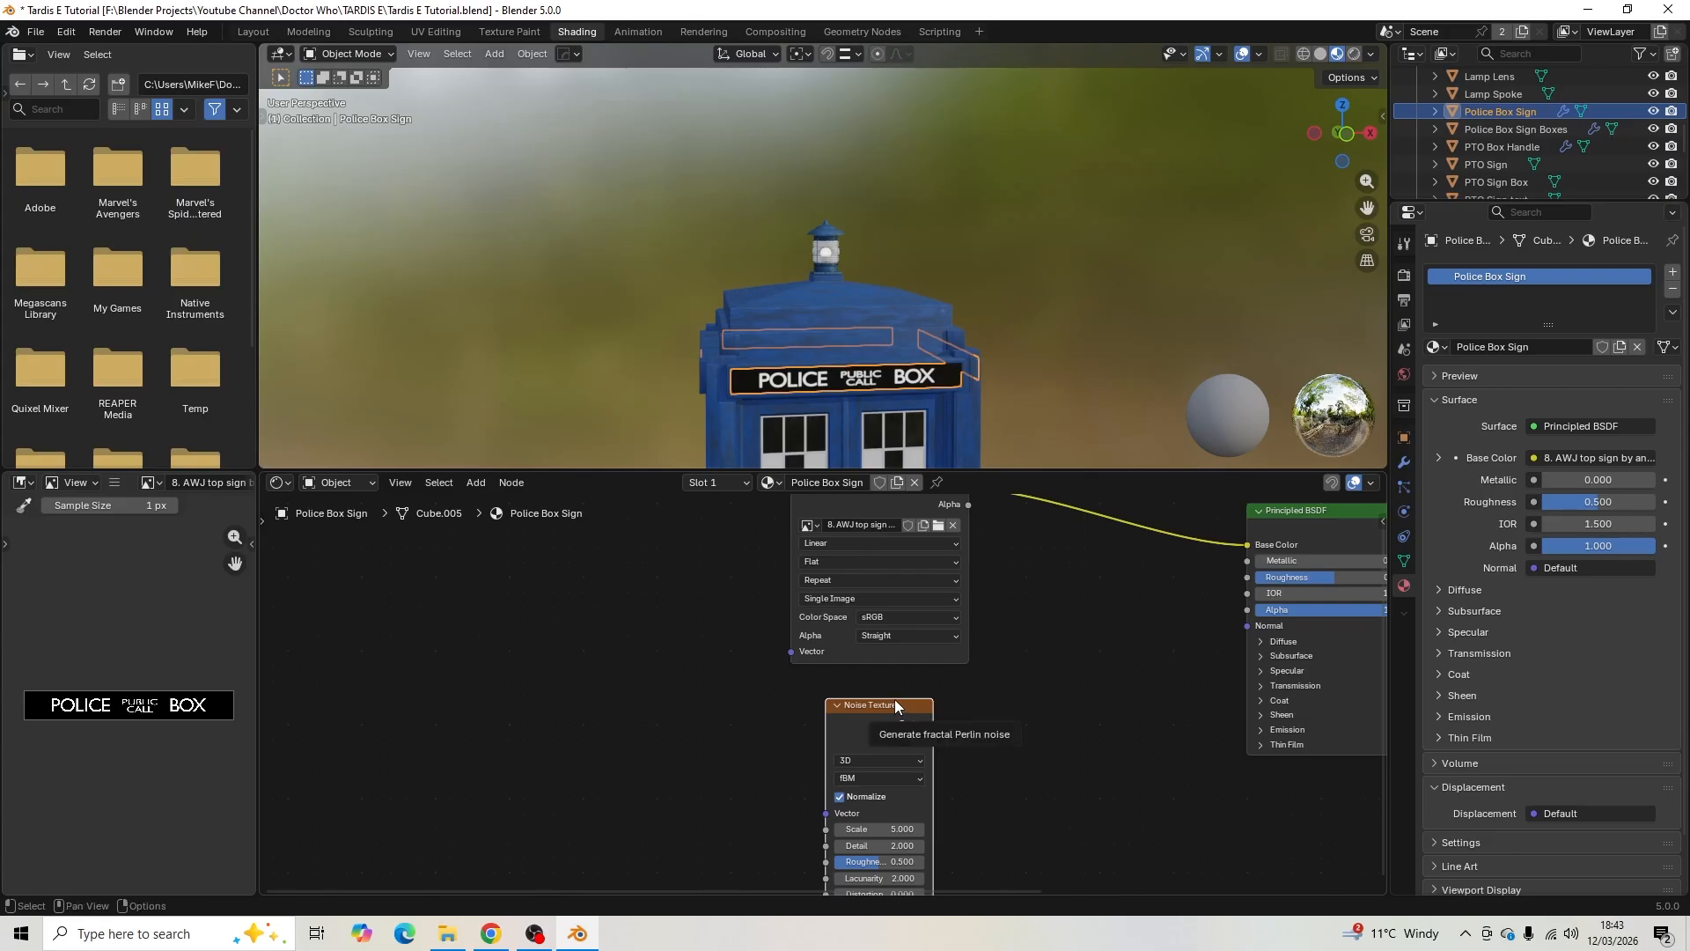
- Add Mapping and Texture Coordinate nodes to the Noise Texture, feed the Mapping from Object coordinates, and preview the noise on the sign
key(ctrl+t)
middle_drag(709, 680, 707, 570)
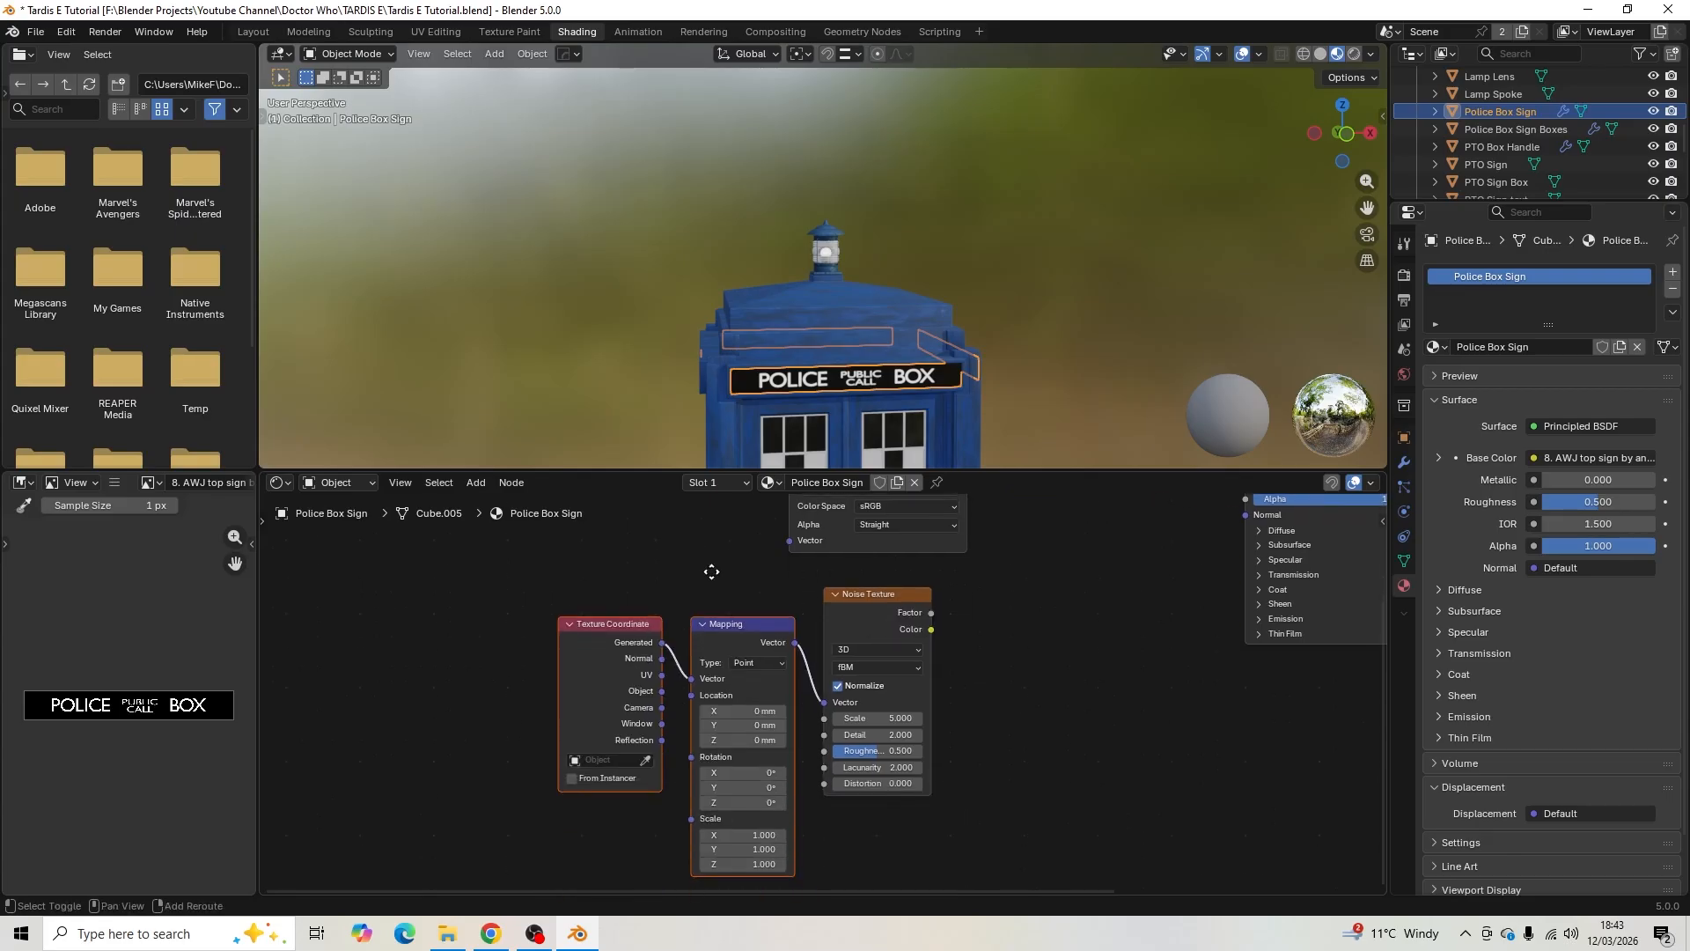
scroll(706, 572, up, 3)
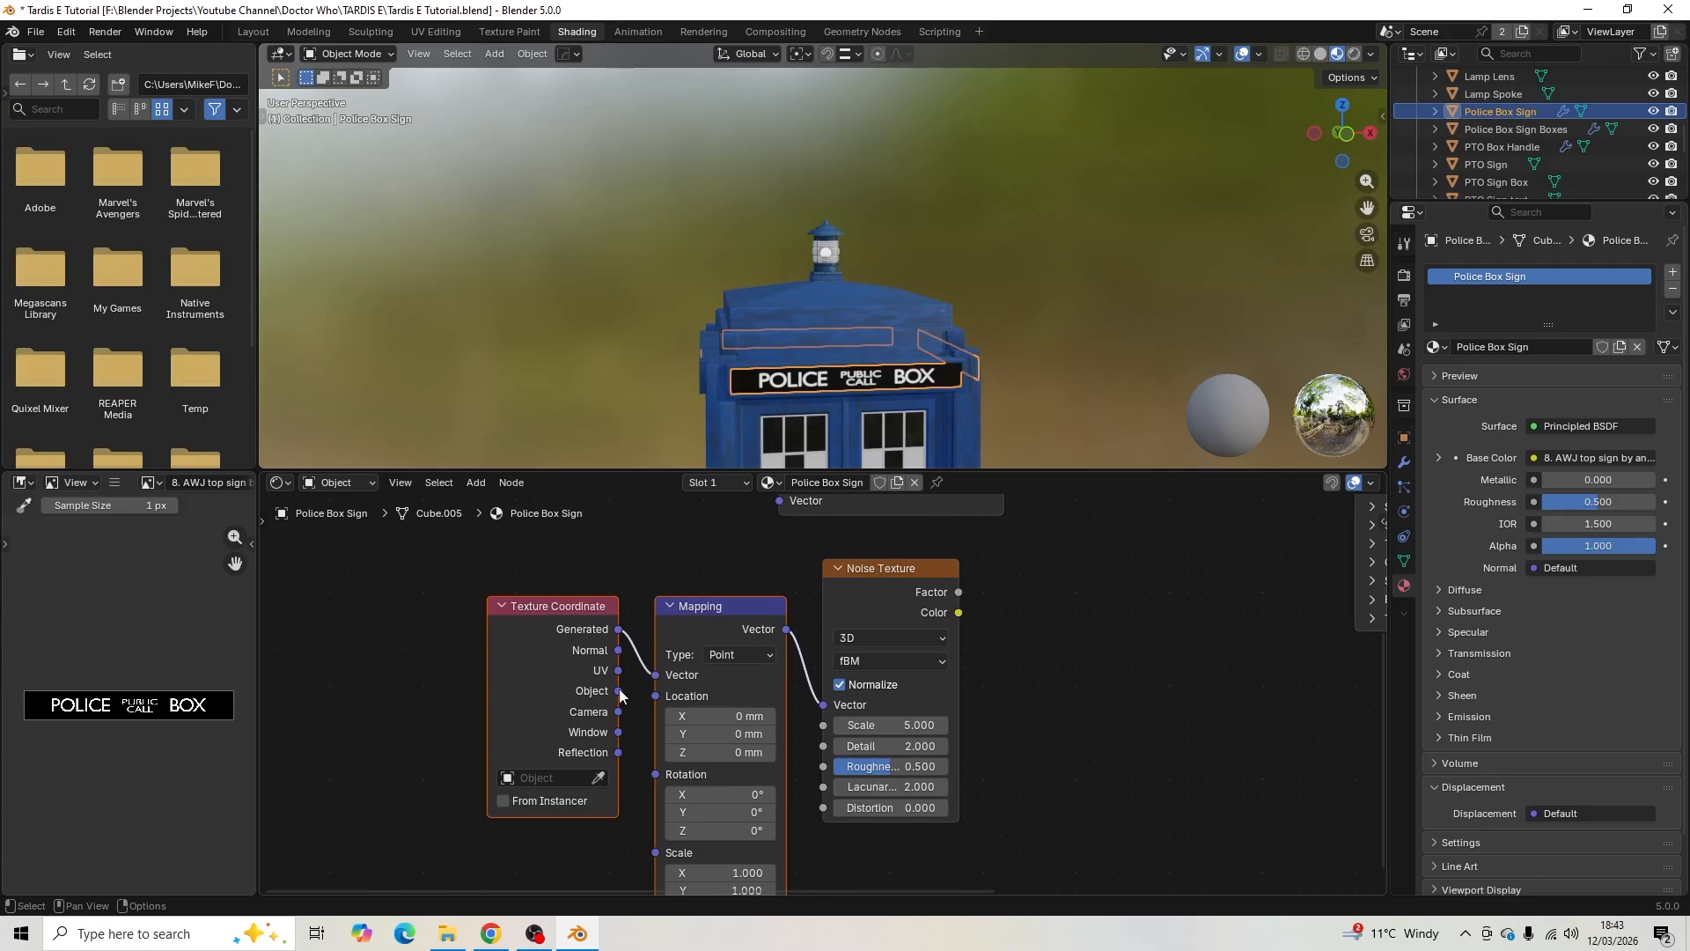
drag(619, 691, 655, 675)
middle_drag(1215, 673, 1064, 719)
ctrl+shift+click(759, 615)
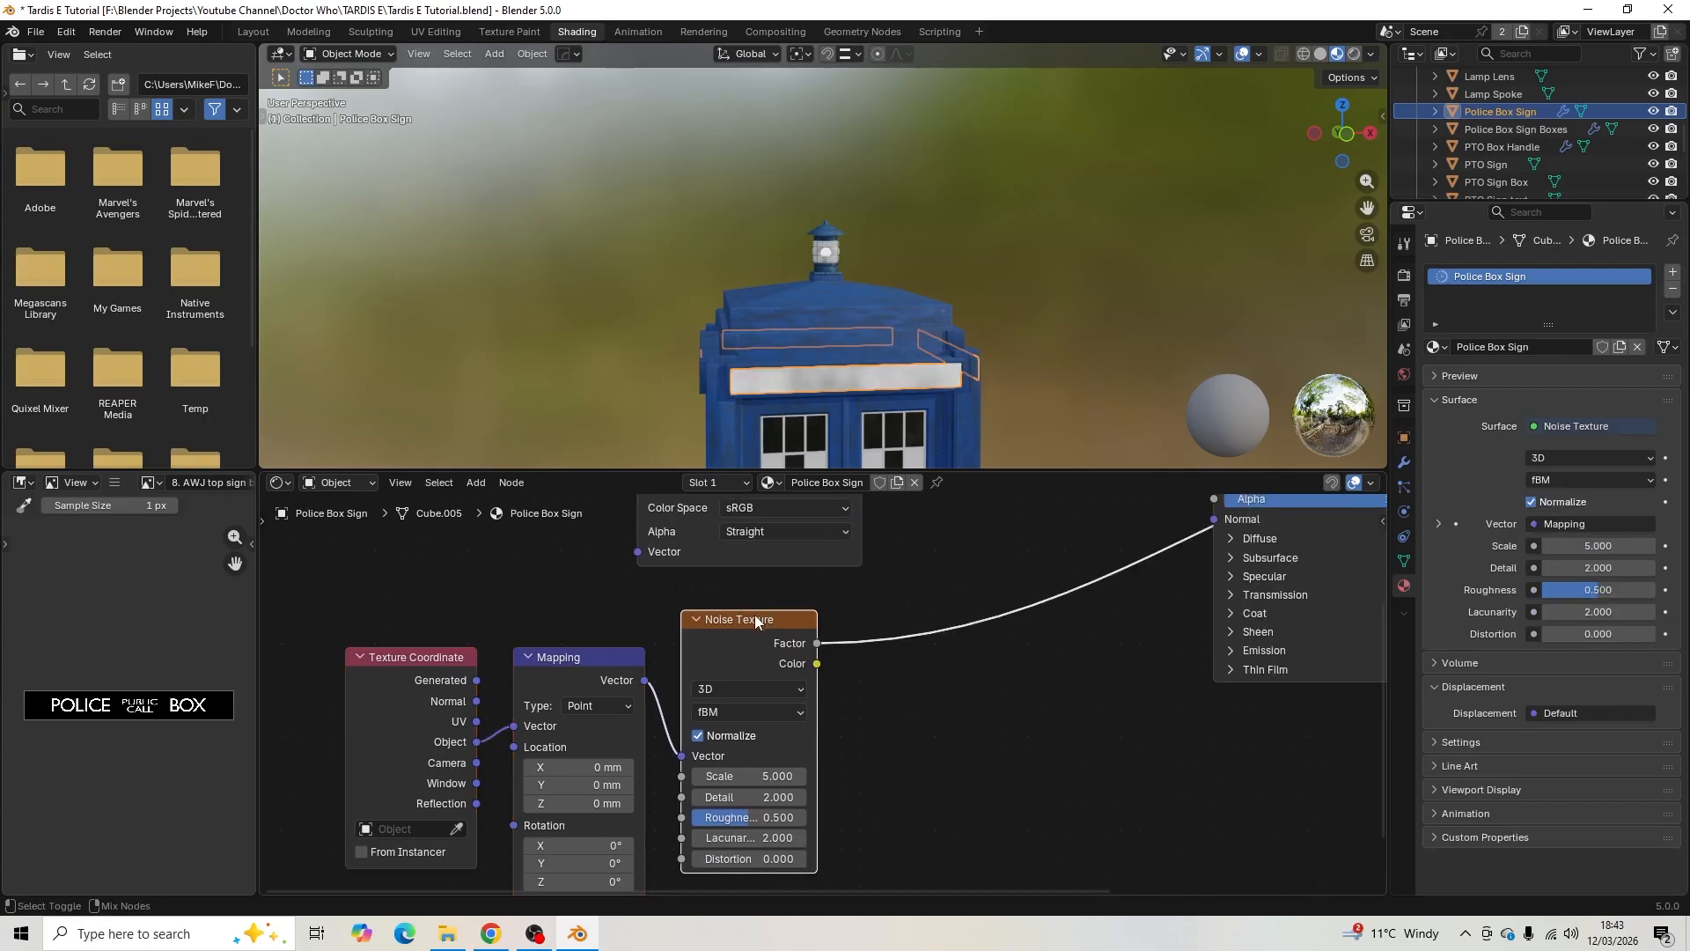
- Set the Noise Texture's Scale to 8, Detail to 10 and Roughness to 0.75
scroll(880, 576, up, 3)
scroll(969, 340, up, 4)
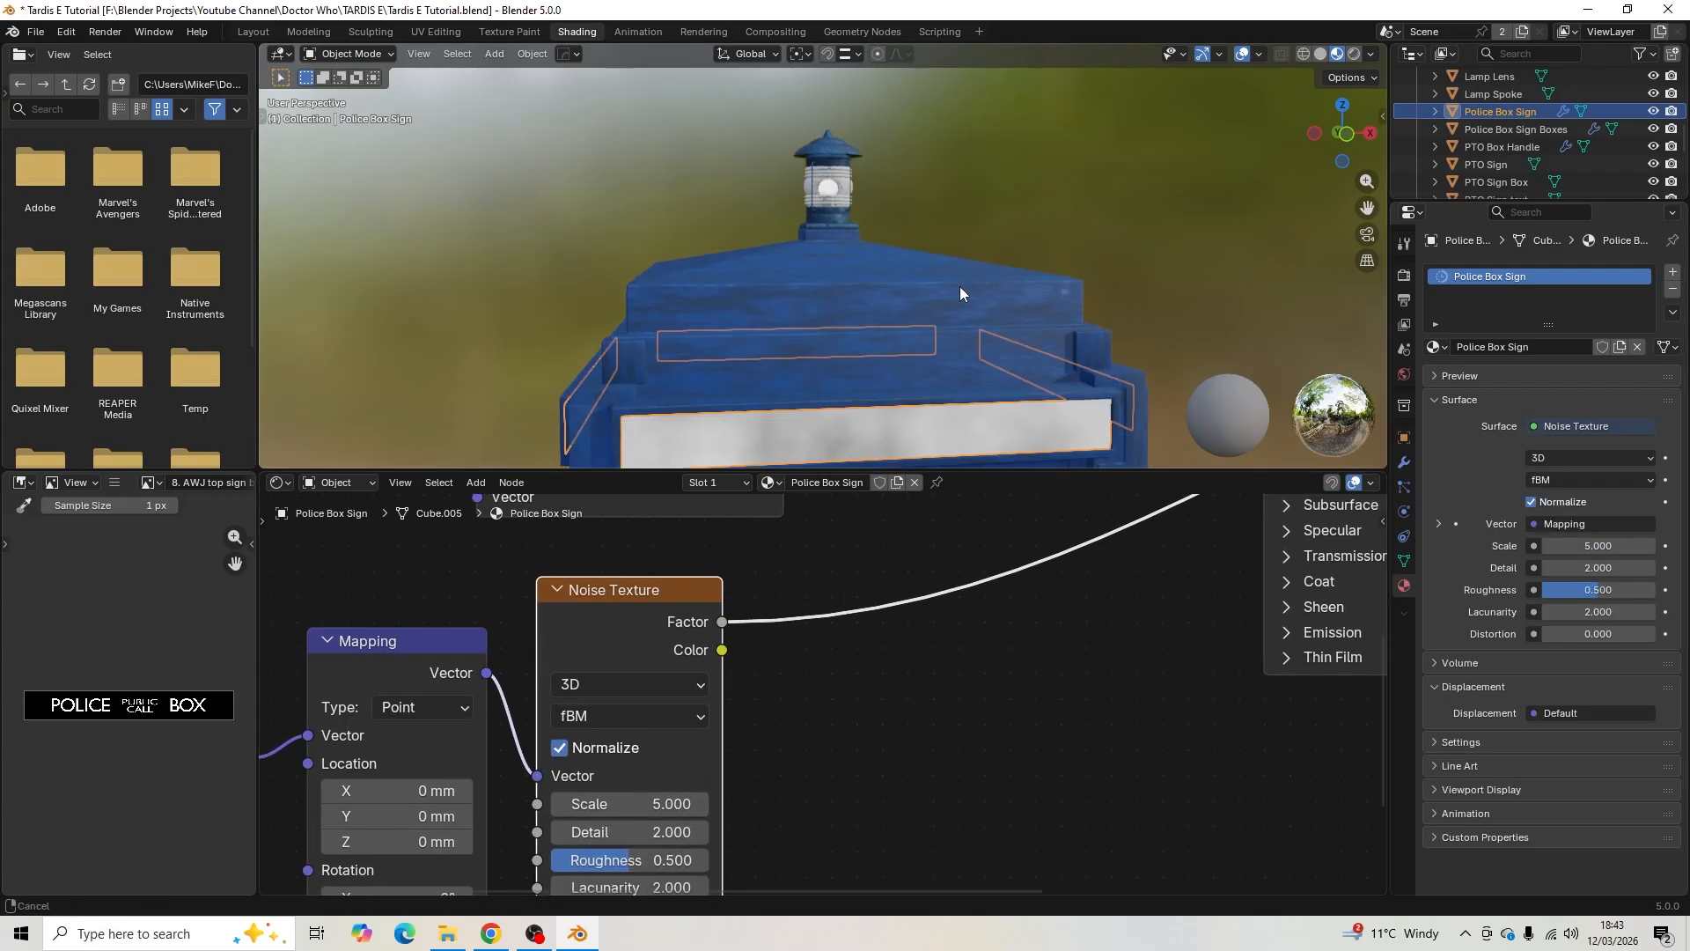
scroll(960, 287, up, 6)
middle_drag(844, 719, 922, 686)
click(692, 771)
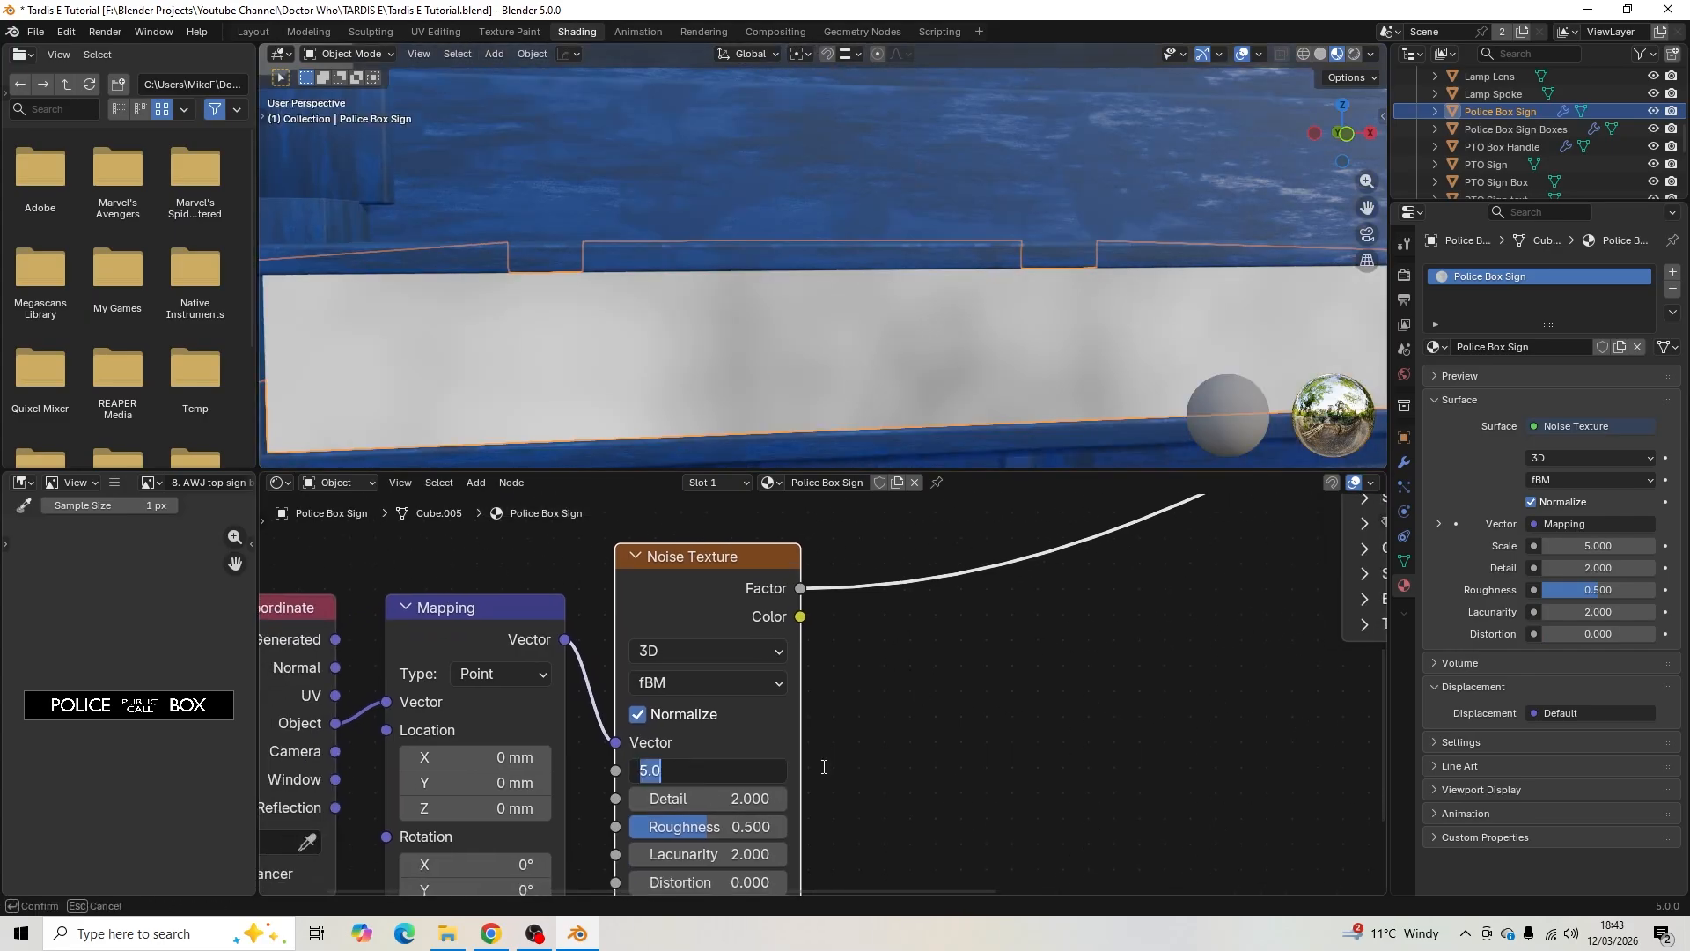
text(8)
key(Return)
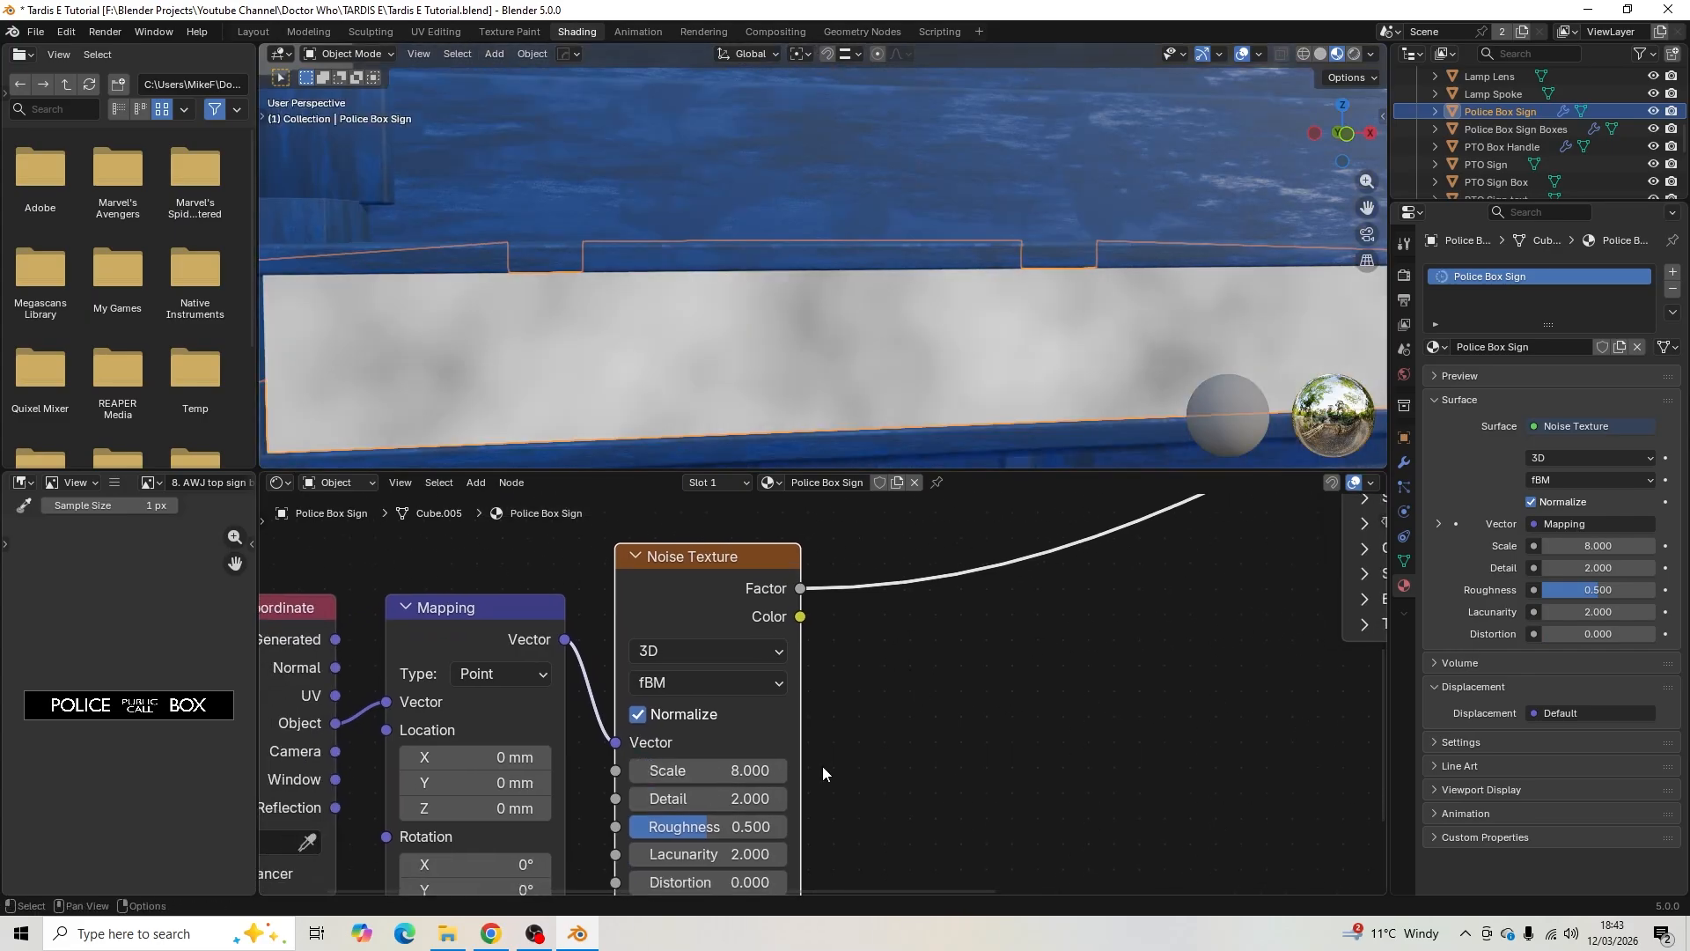
click(705, 799)
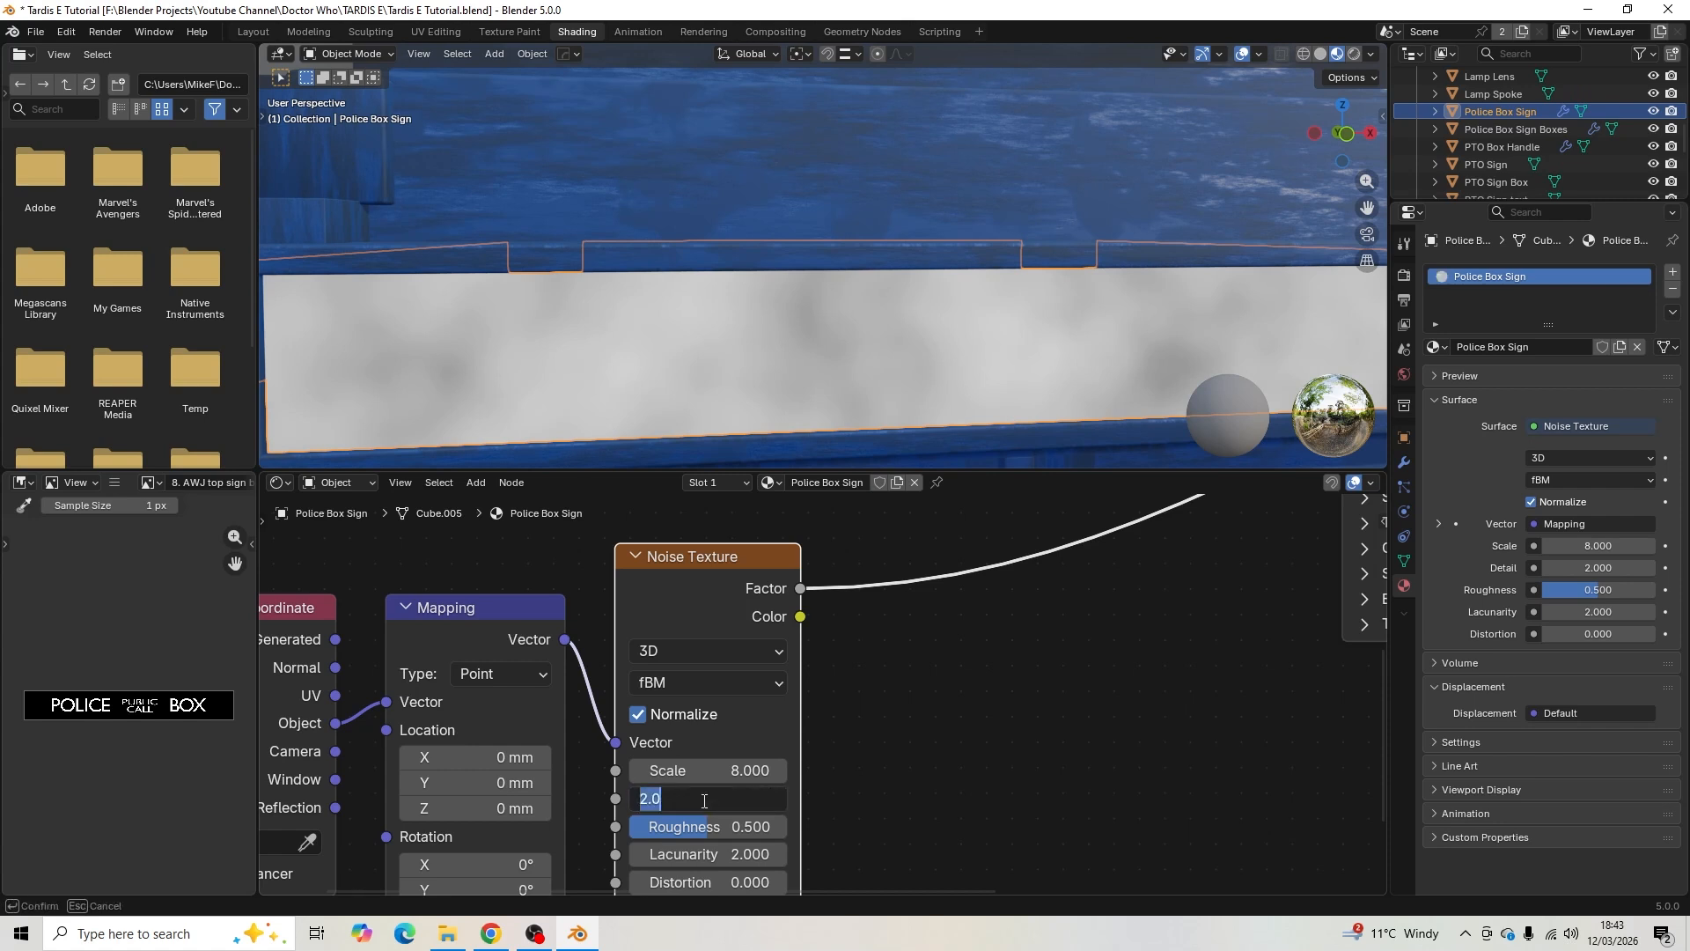
key(Return)
click(712, 825)
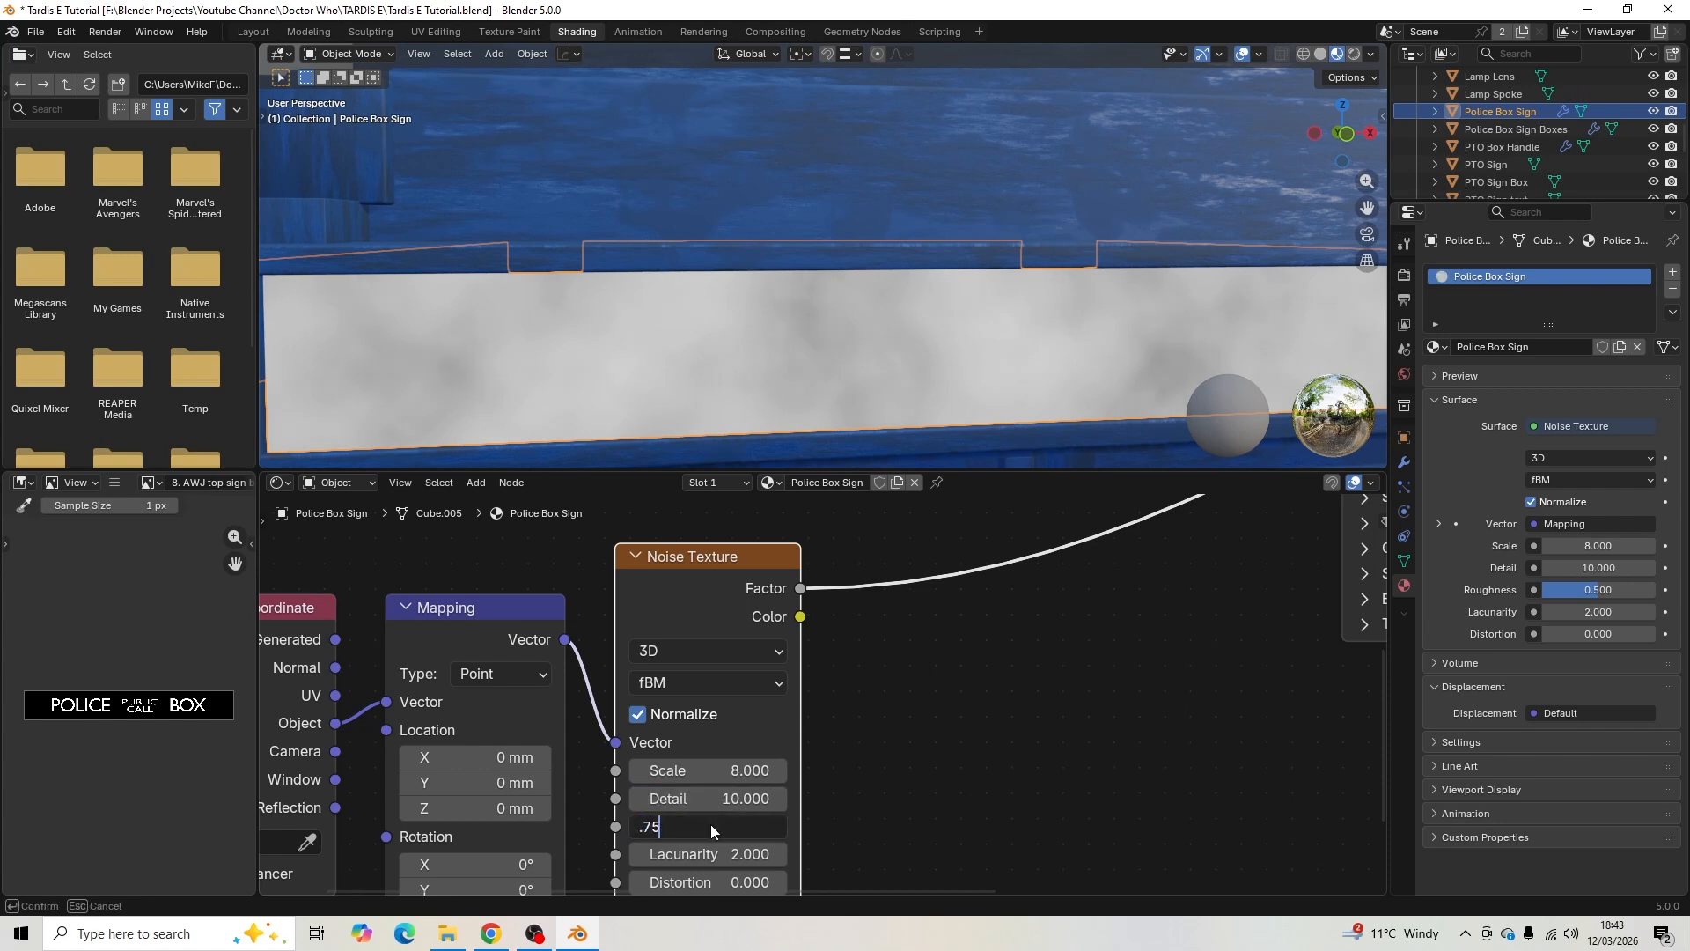
key(Return)
- Insert a Color Ramp node on the link coming from the Noise Texture's Factor output
middle_drag(1034, 609, 865, 699)
key(shift+a)
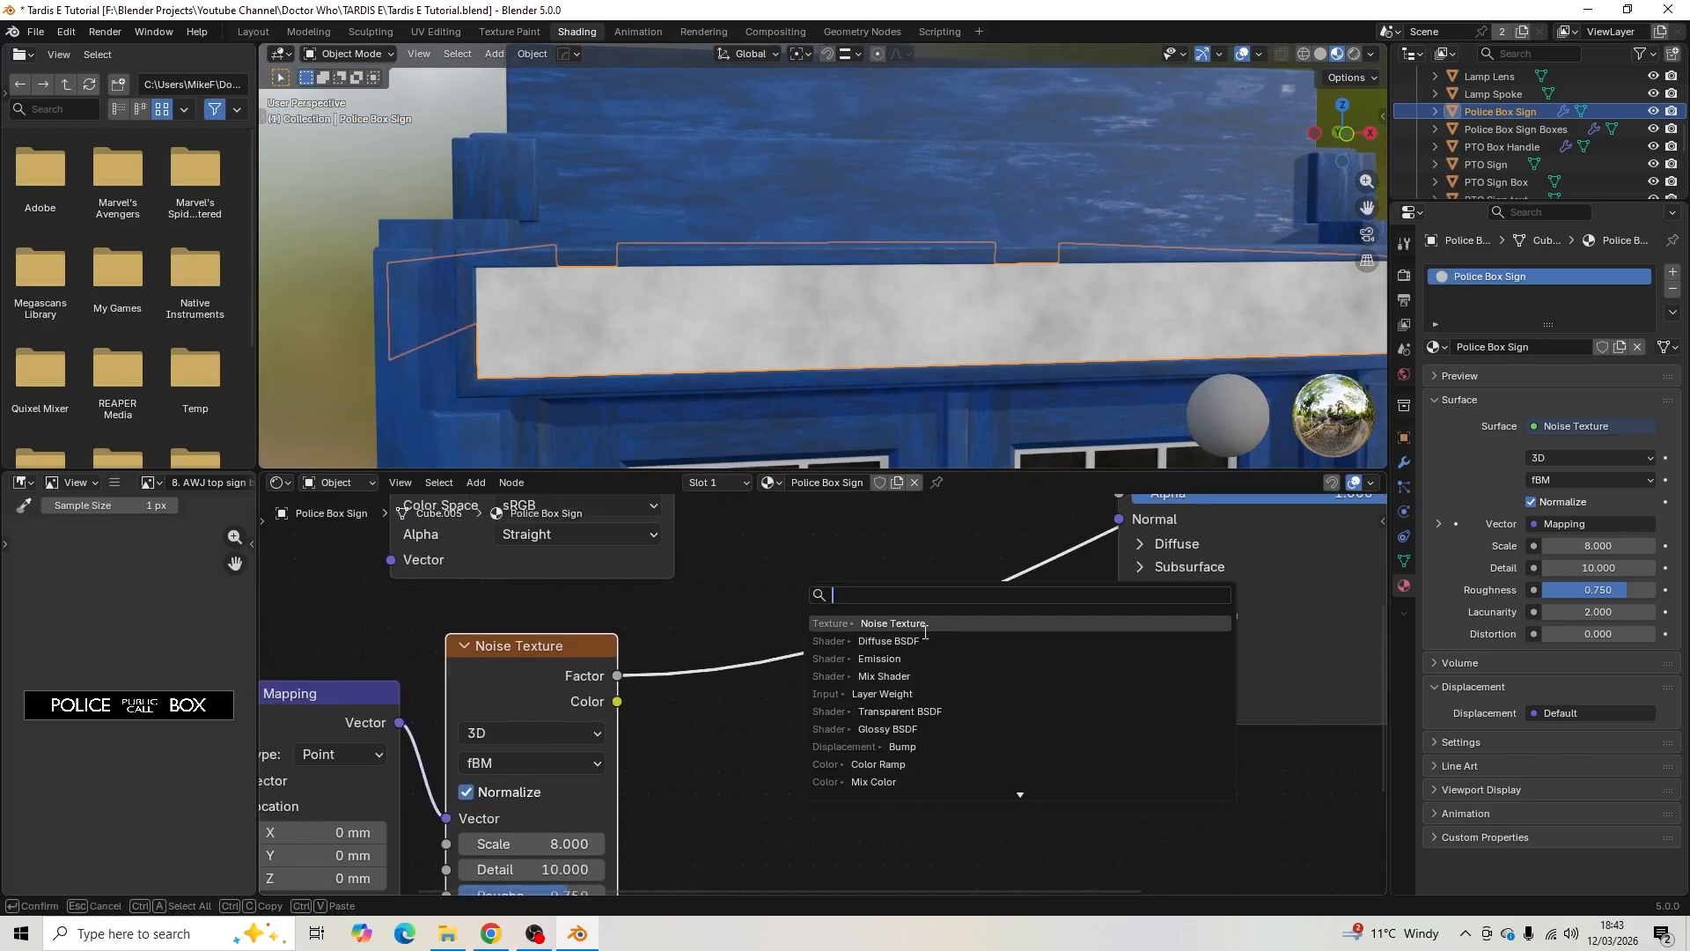
text(c)
click(926, 623)
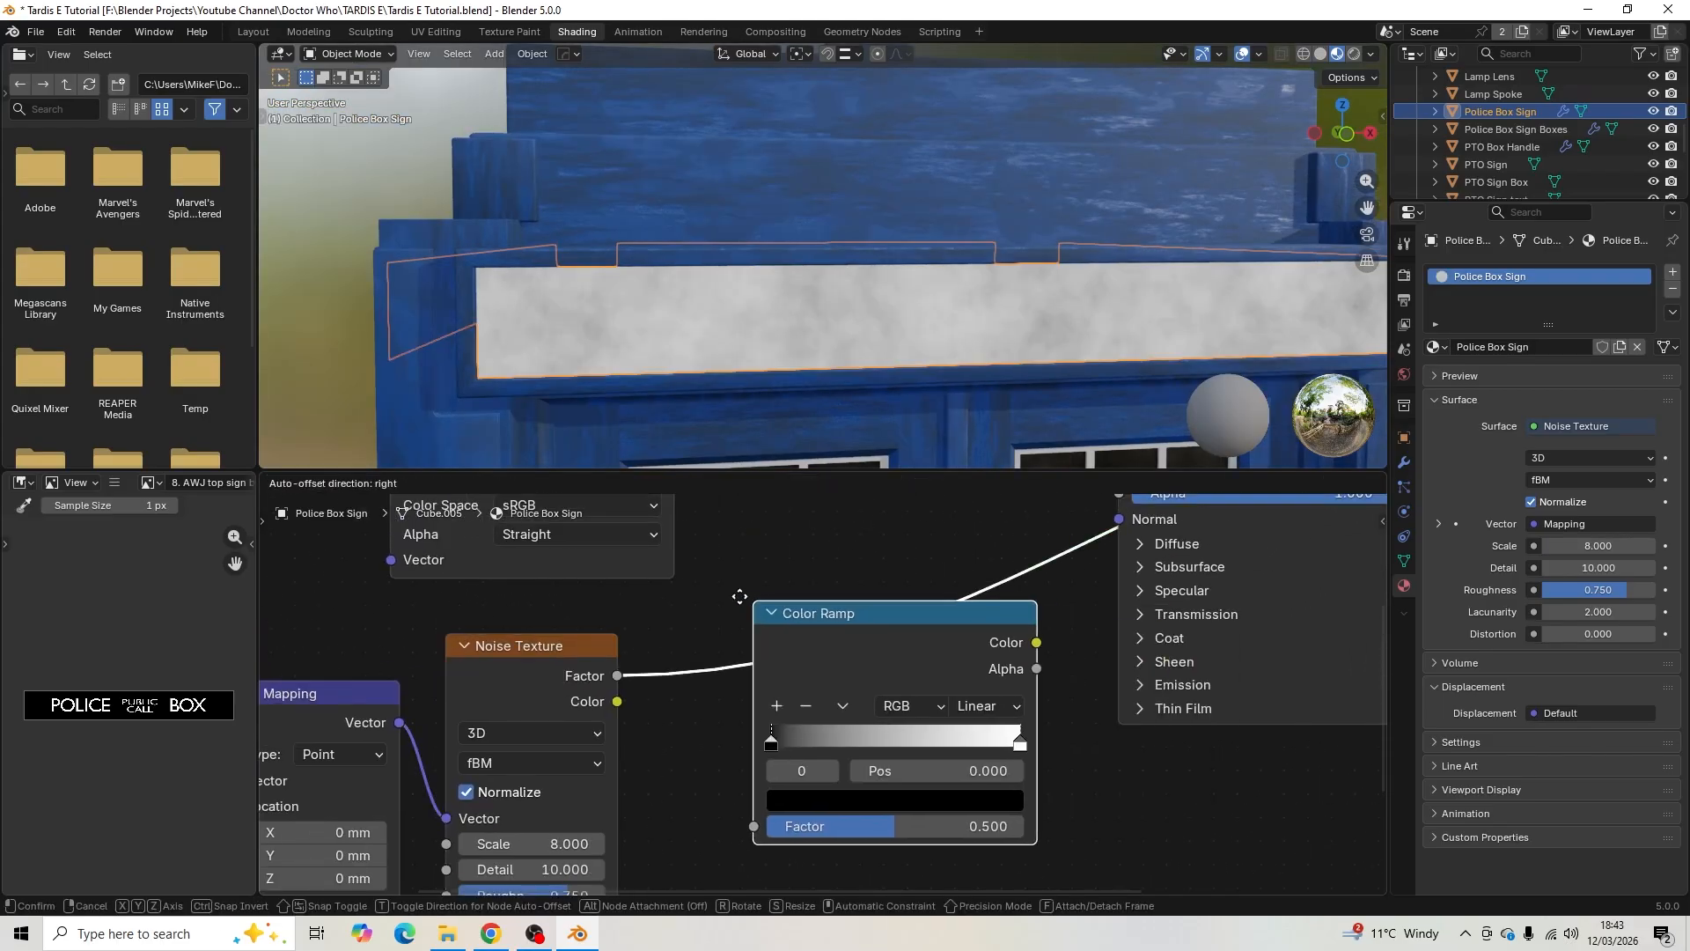
click(720, 588)
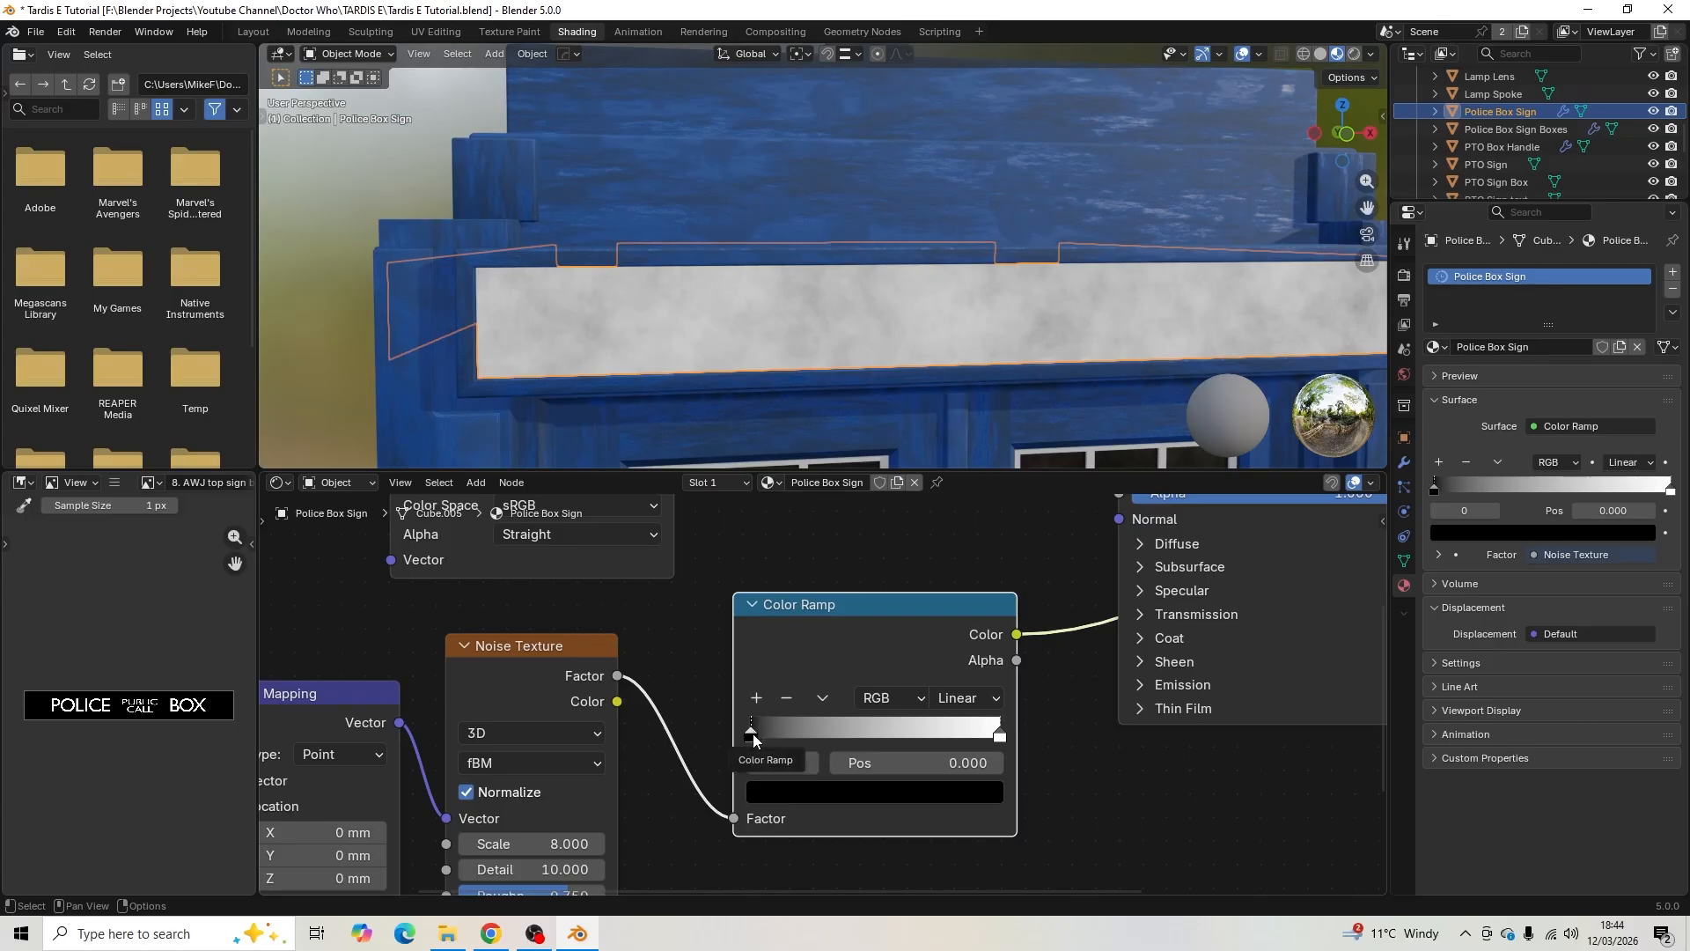
- Move the Color Ramp's black stop to position 0.209 and lighten its colour to grey
drag(755, 739, 809, 739)
click(826, 795)
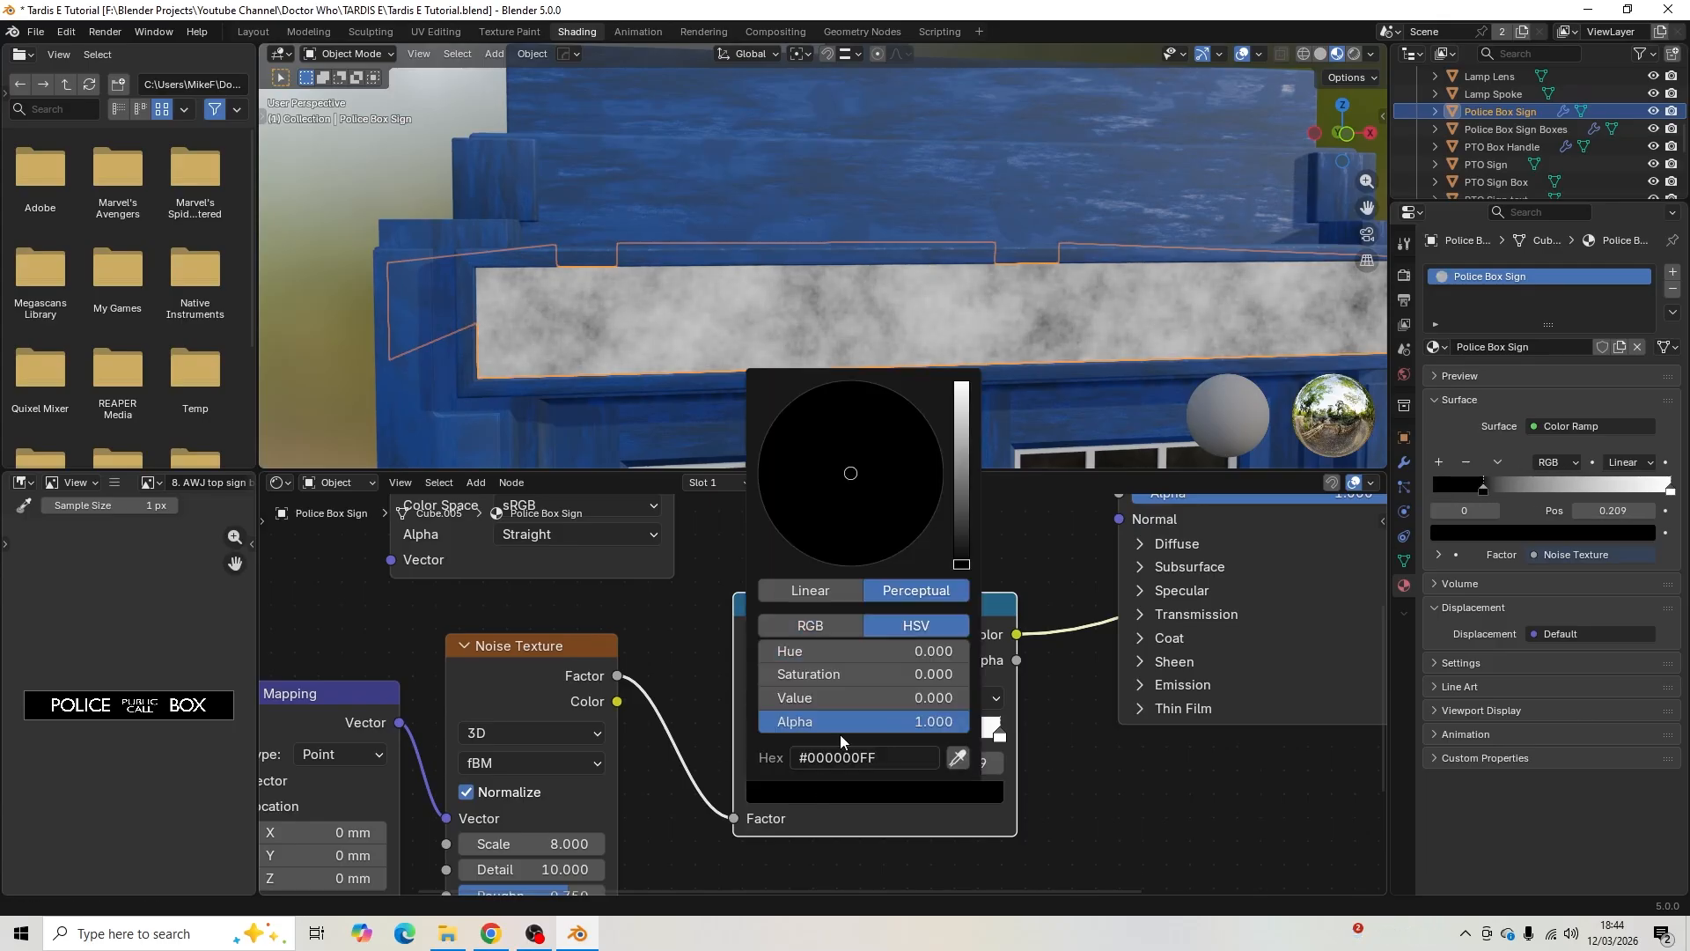
drag(961, 563, 961, 492)
- Connect the Color Ramp's Color to the Principled BSDF's Roughness and route the Principled BSDF back to the Material Output
middle_drag(1045, 577, 829, 686)
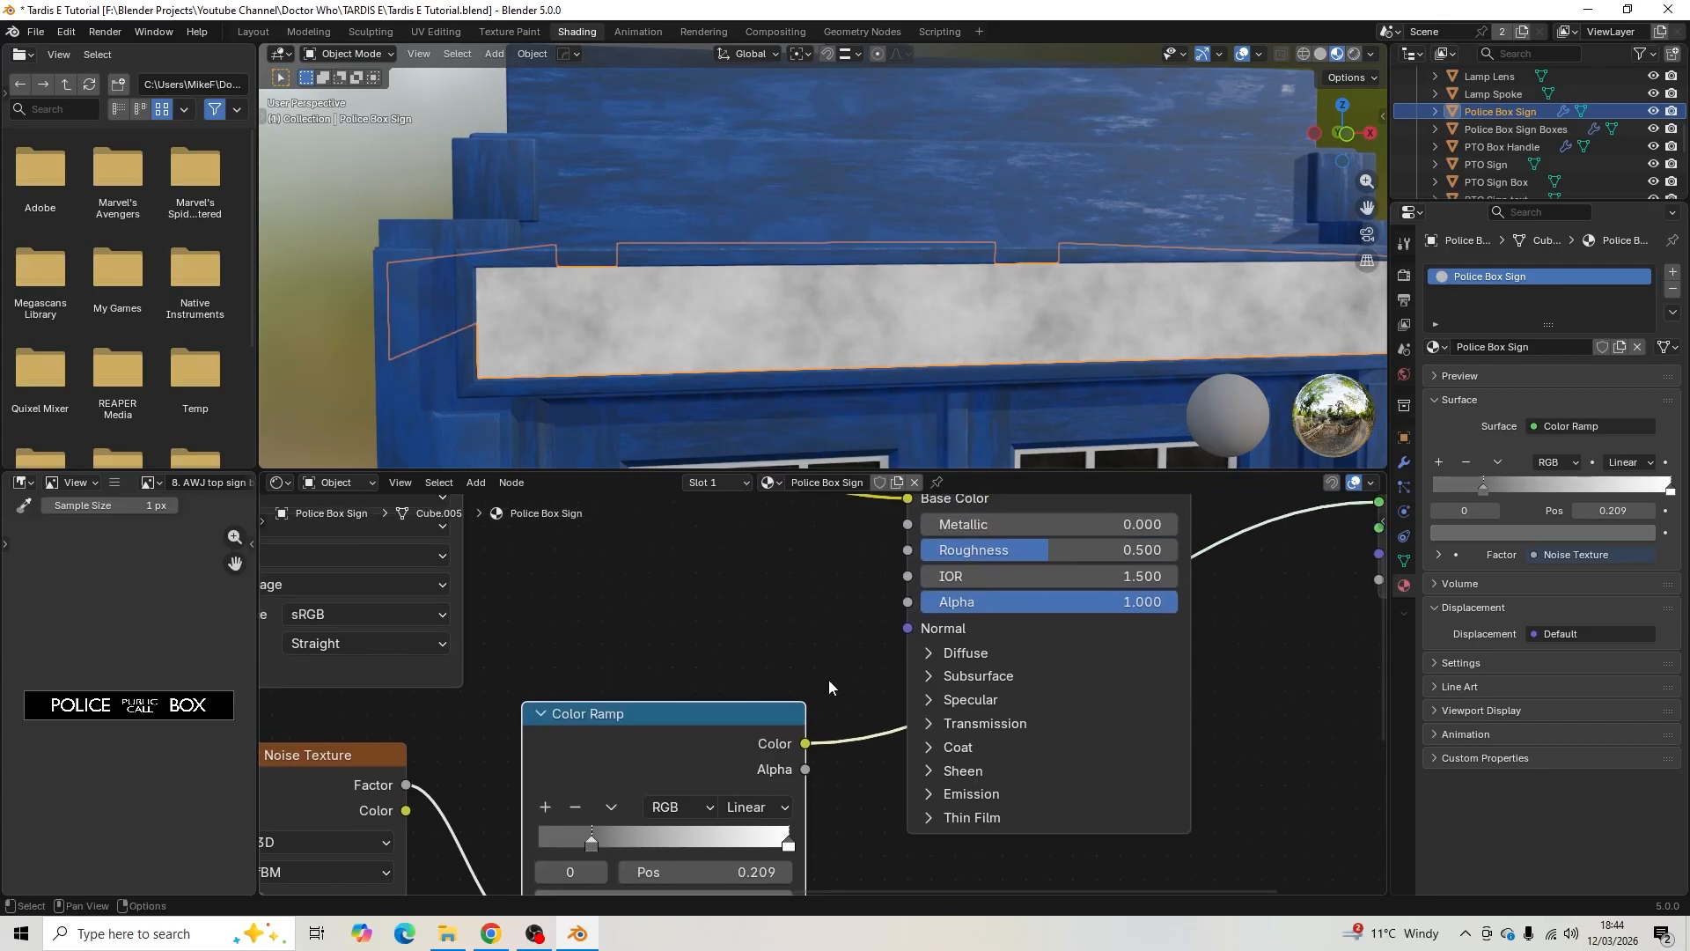
scroll(829, 687, down, 3)
drag(808, 734, 853, 614)
middle_drag(853, 614, 750, 652)
ctrl+shift+click(896, 535)
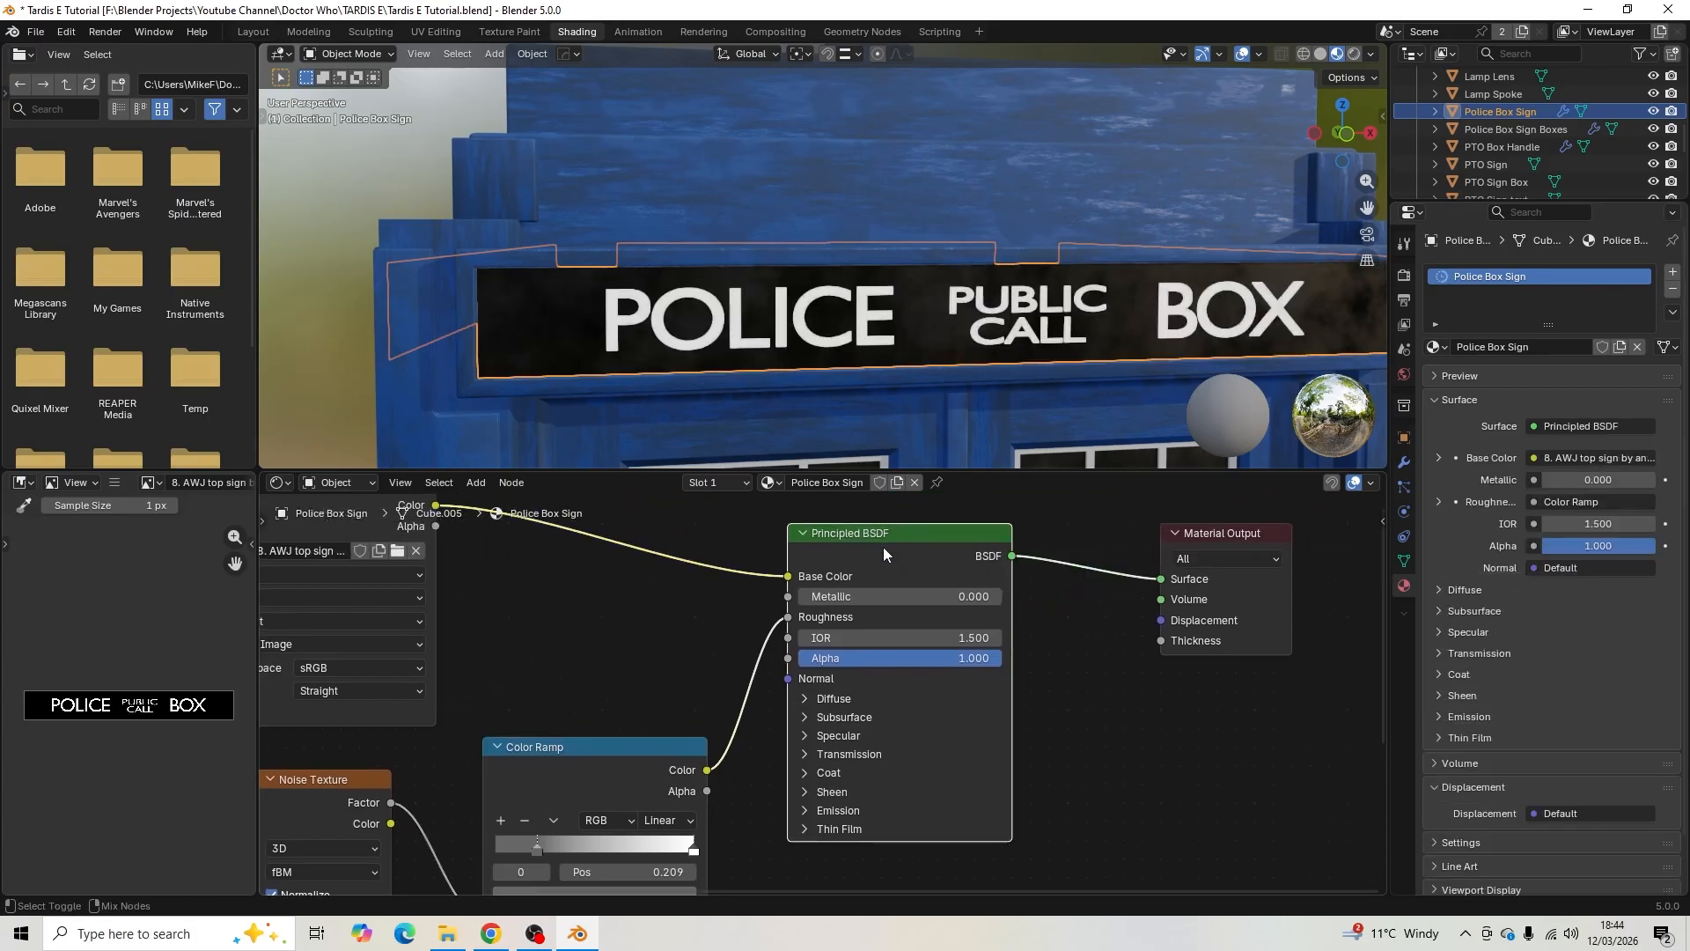
- Set the Principled BSDF's Coat Weight to 1 and Coat Roughness to 0.821 on the sign material
middle_drag(912, 379, 944, 319)
middle_drag(1044, 777, 1176, 728)
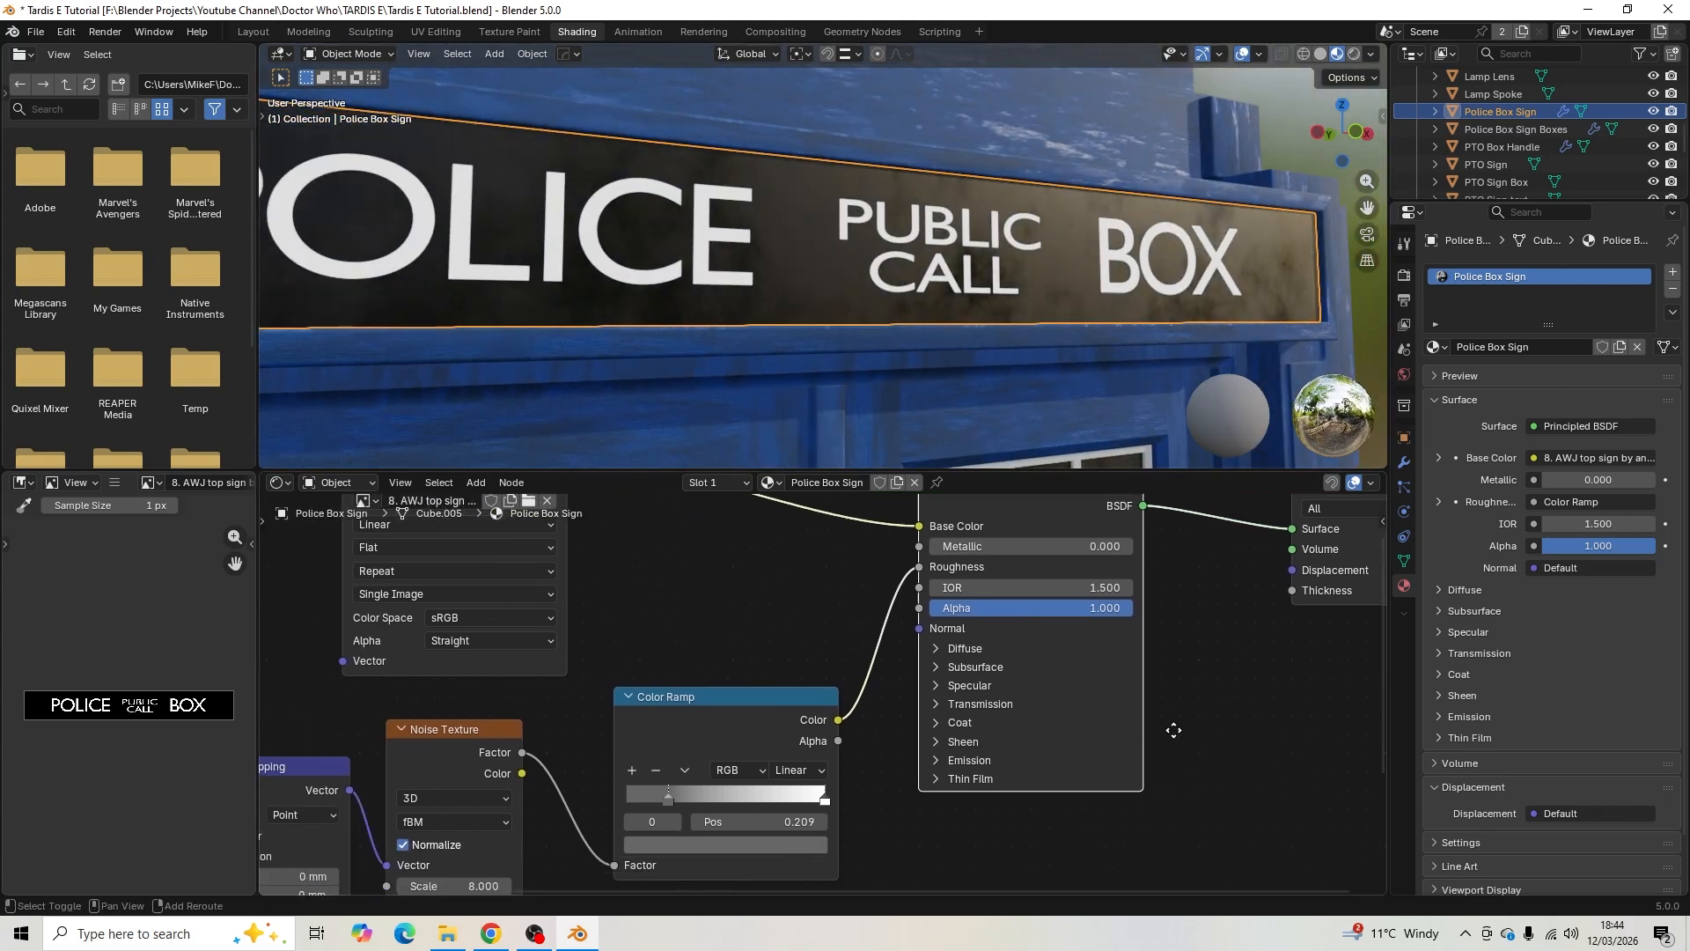
click(935, 724)
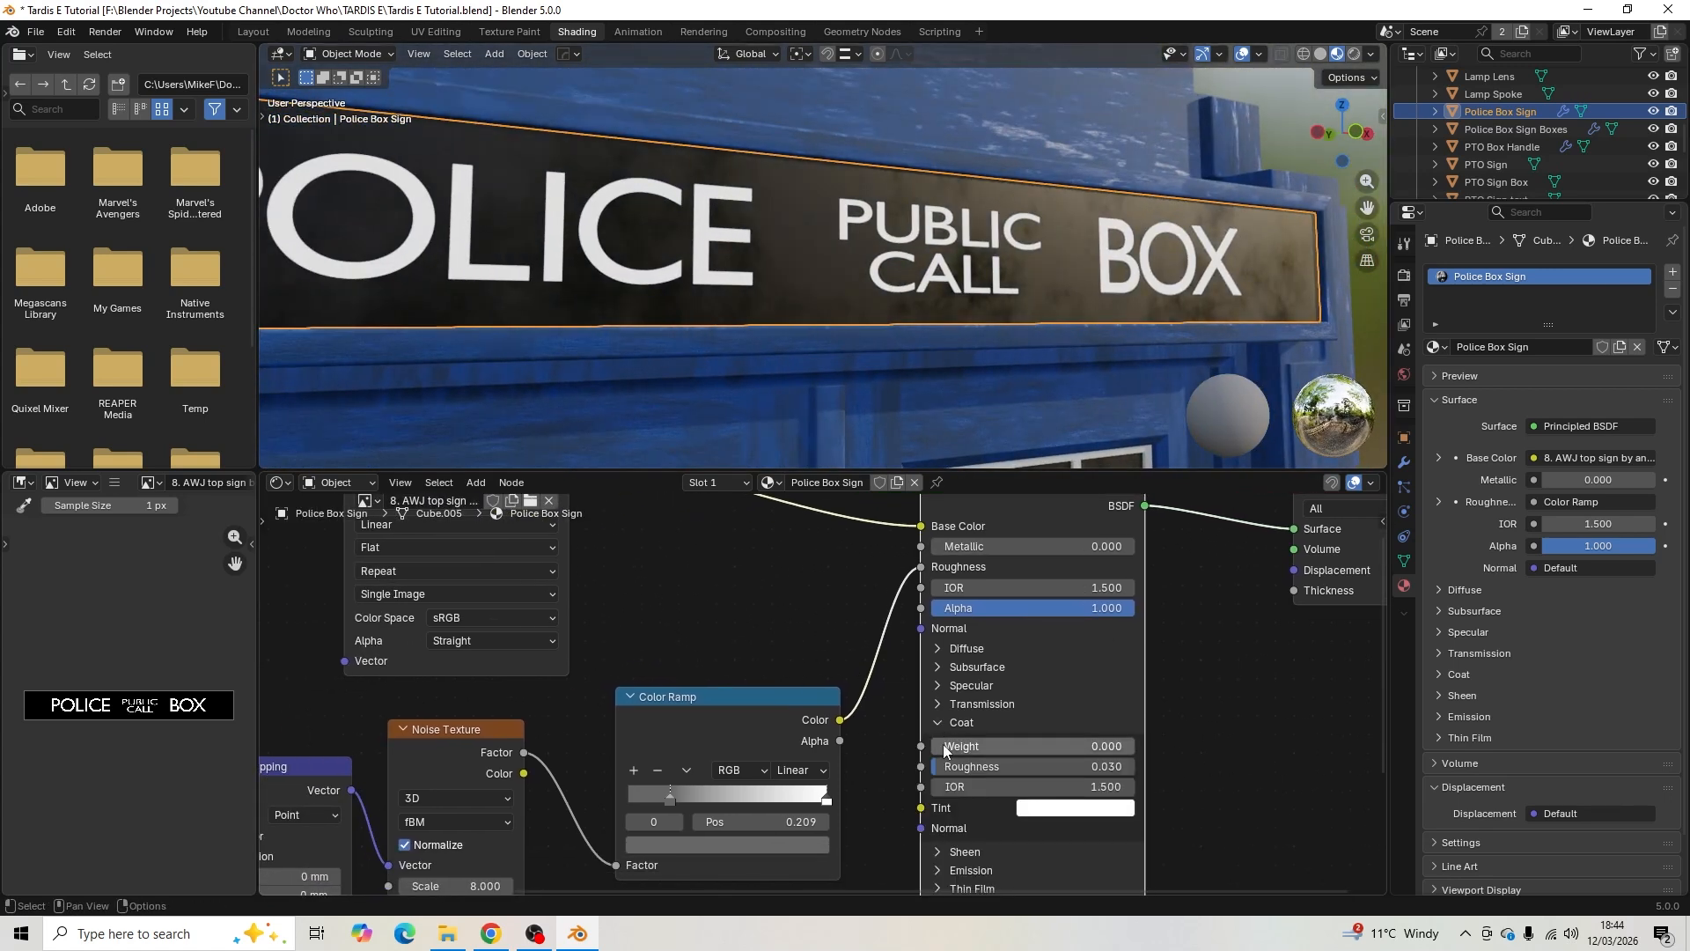
drag(943, 742, 1136, 755)
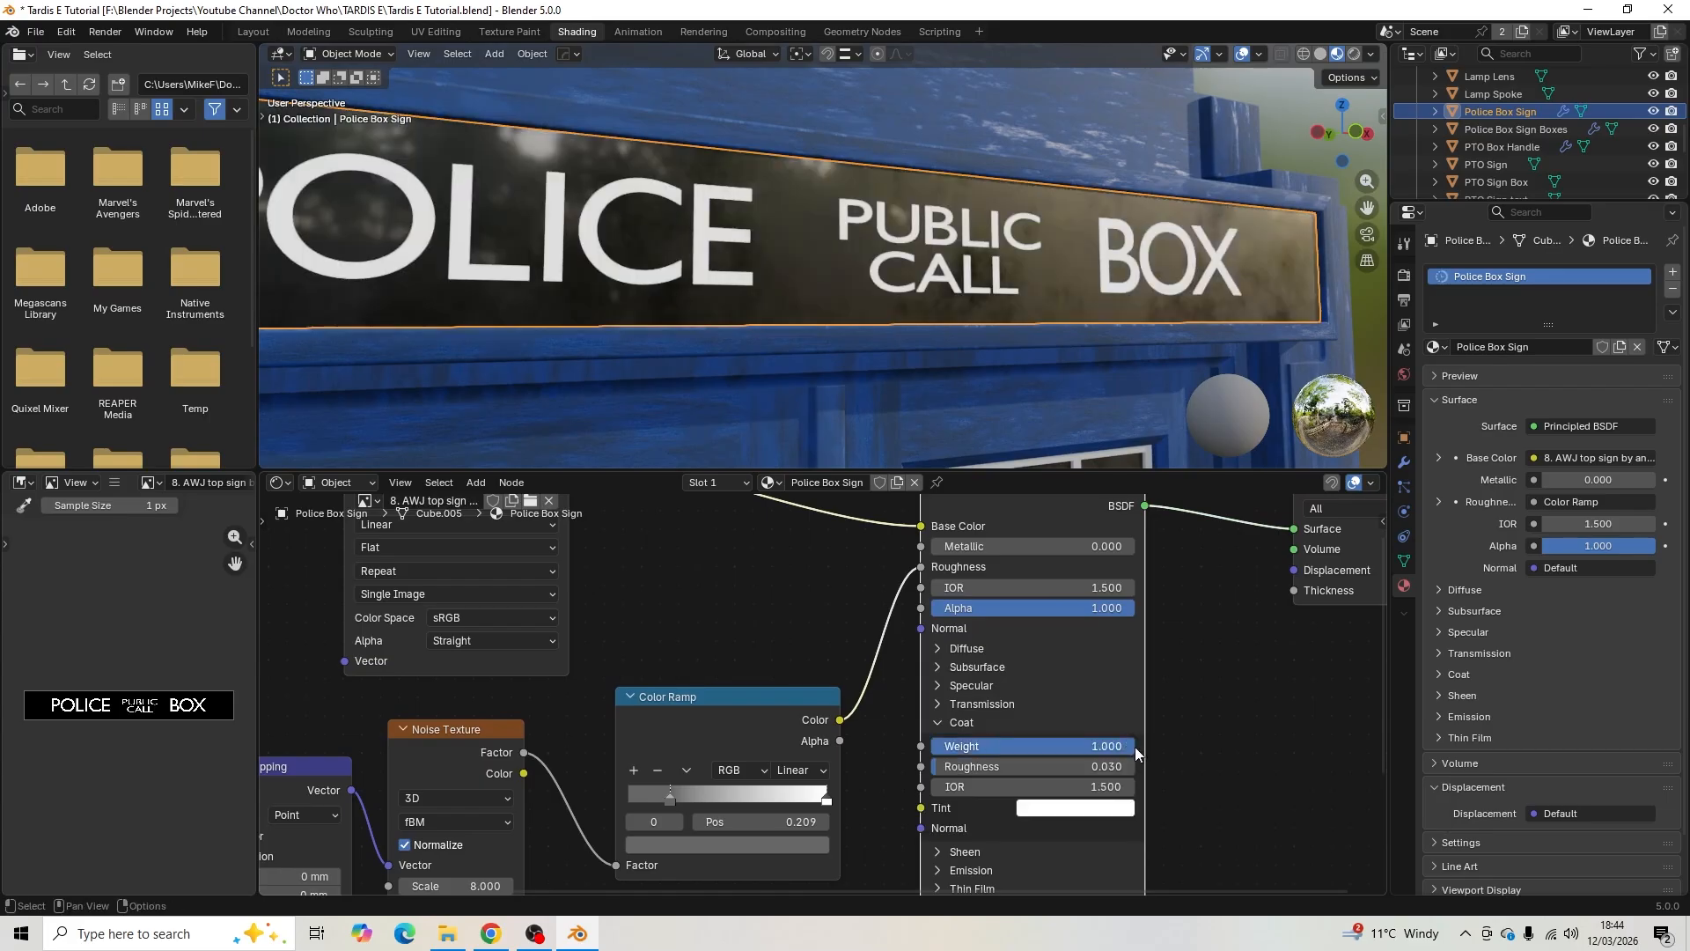
middle_drag(736, 236, 780, 279)
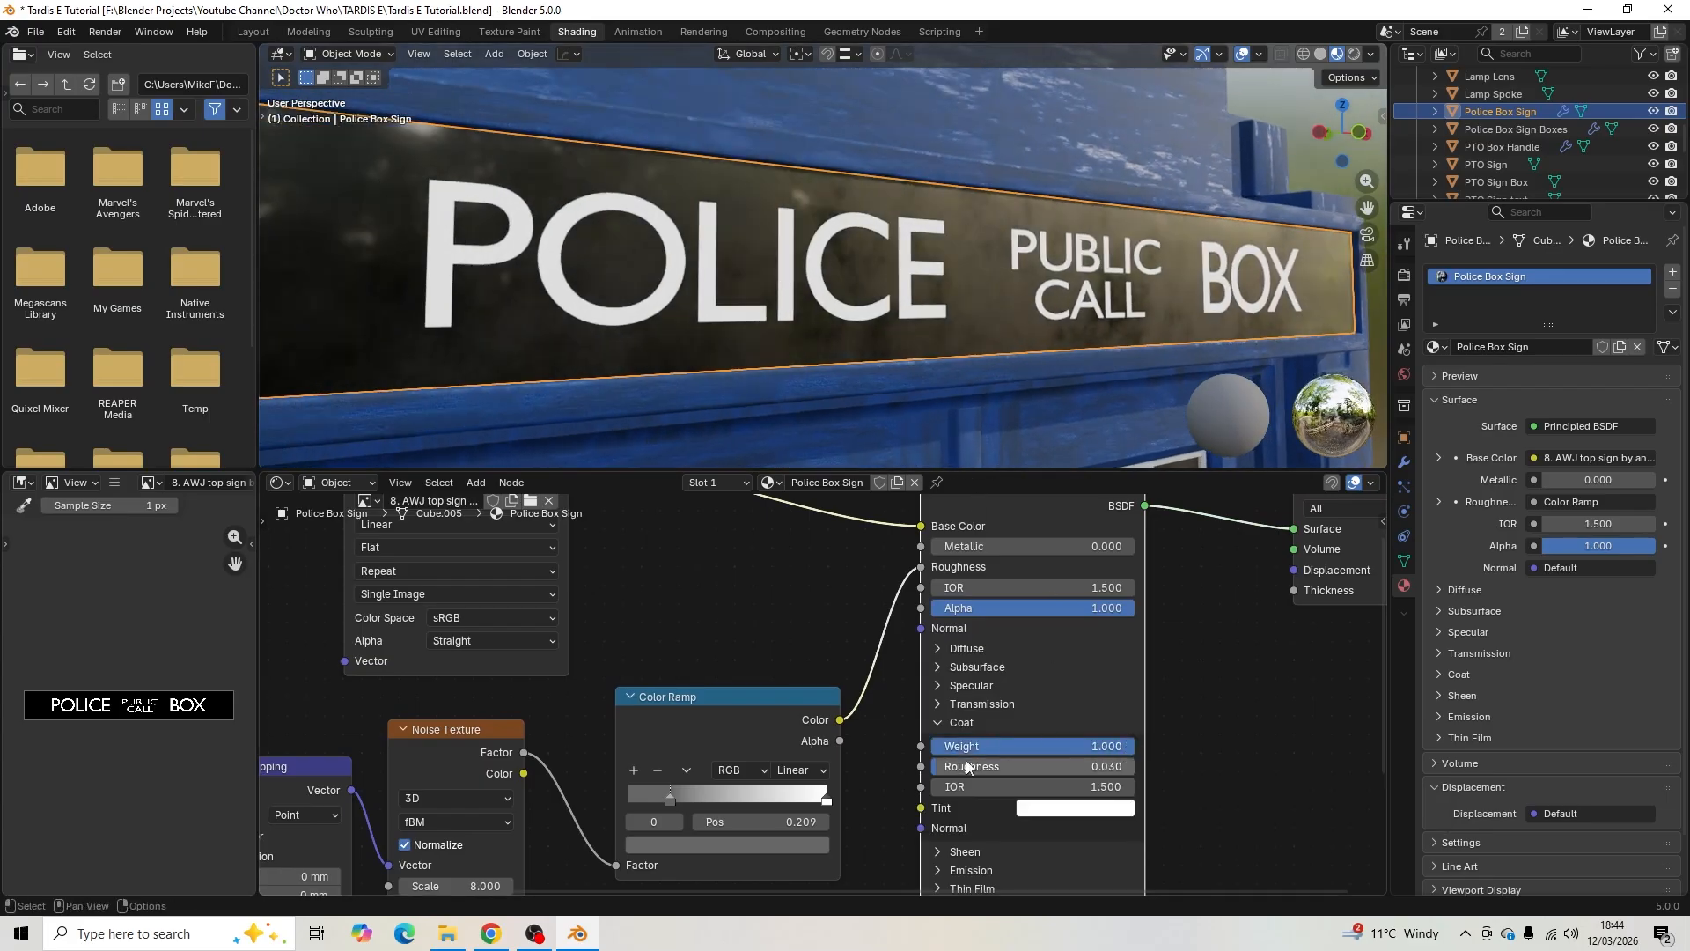
drag(965, 767, 1092, 766)
scroll(1248, 326, down, 5)
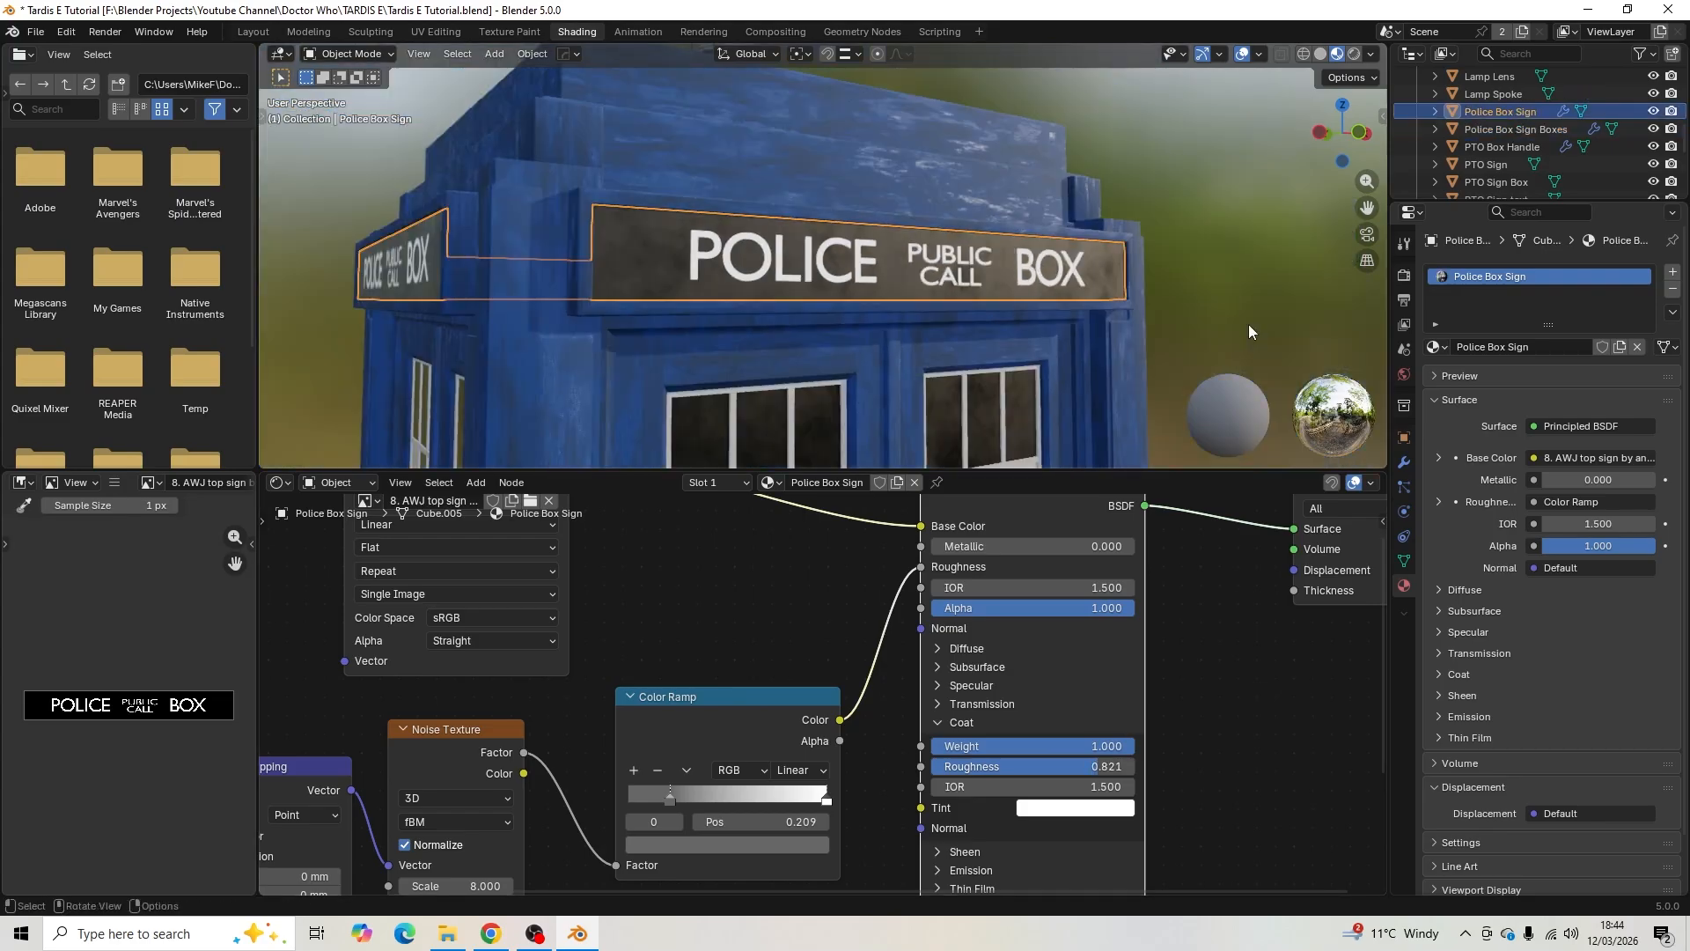
- Deselect the sign, switch to the Layout workspace and examine the signs, windows and doors of the police box
click(1244, 319)
mouse_move(1228, 315)
middle_down()
mouse_move(1075, 296)
mouse_move(841, 313)
mouse_move(1253, 314)
mouse_move(1134, 282)
mouse_move(1014, 290)
mouse_move(1053, 290)
middle_up()
click(252, 31)
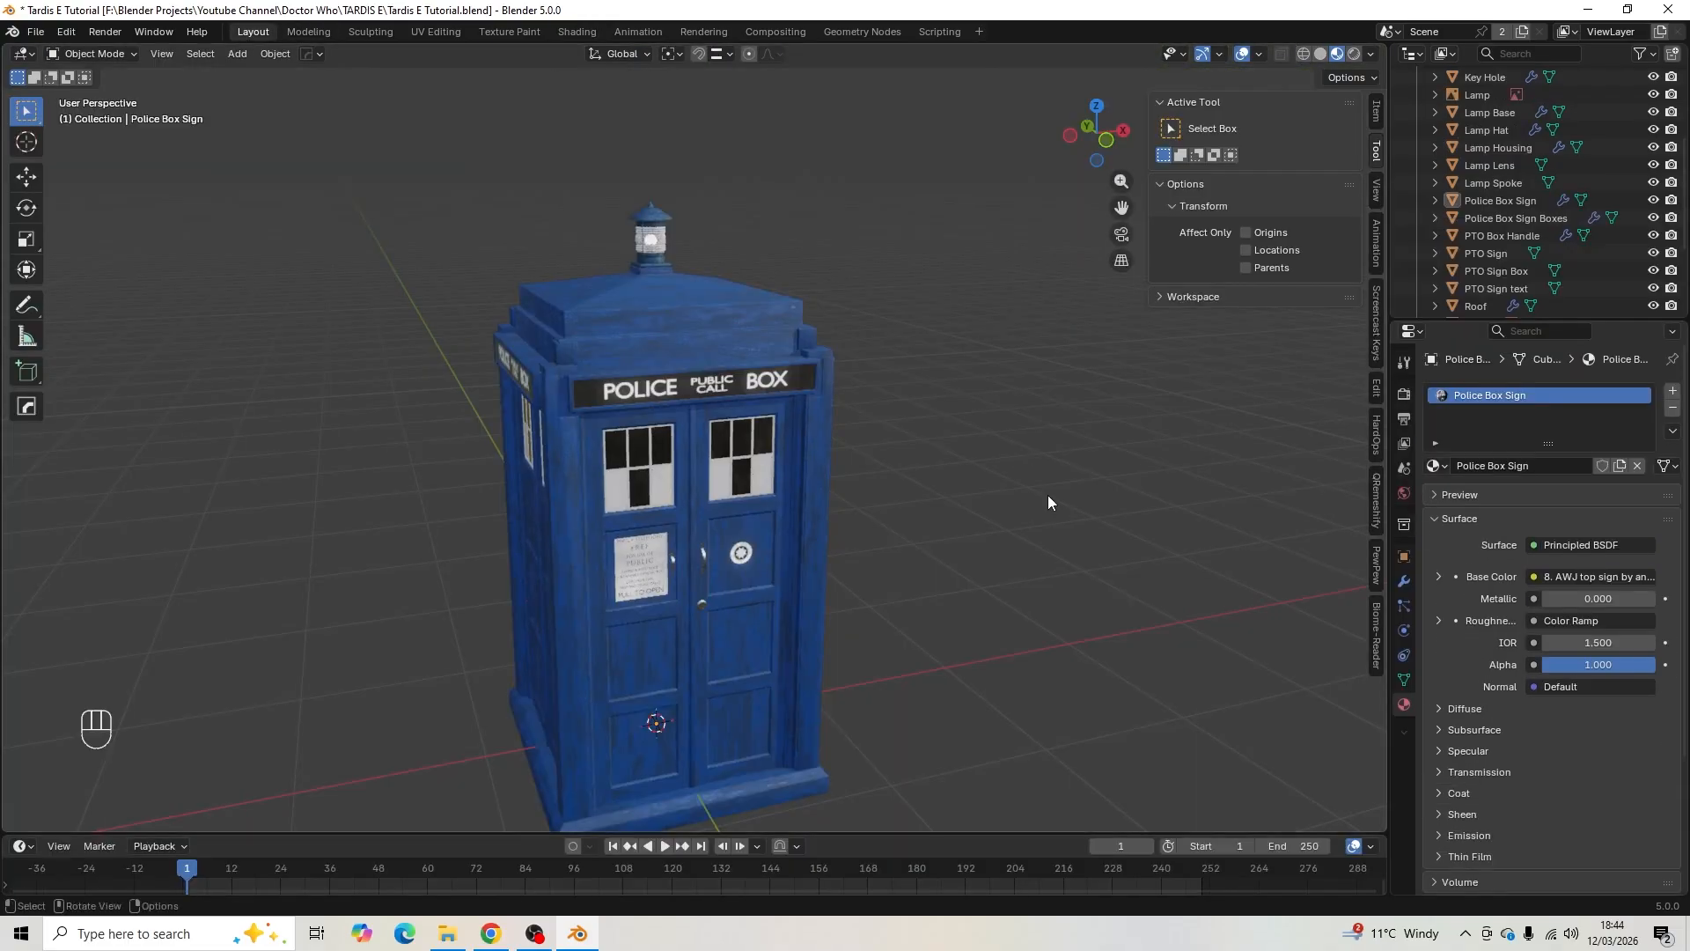
middle_drag(1048, 497, 665, 336)
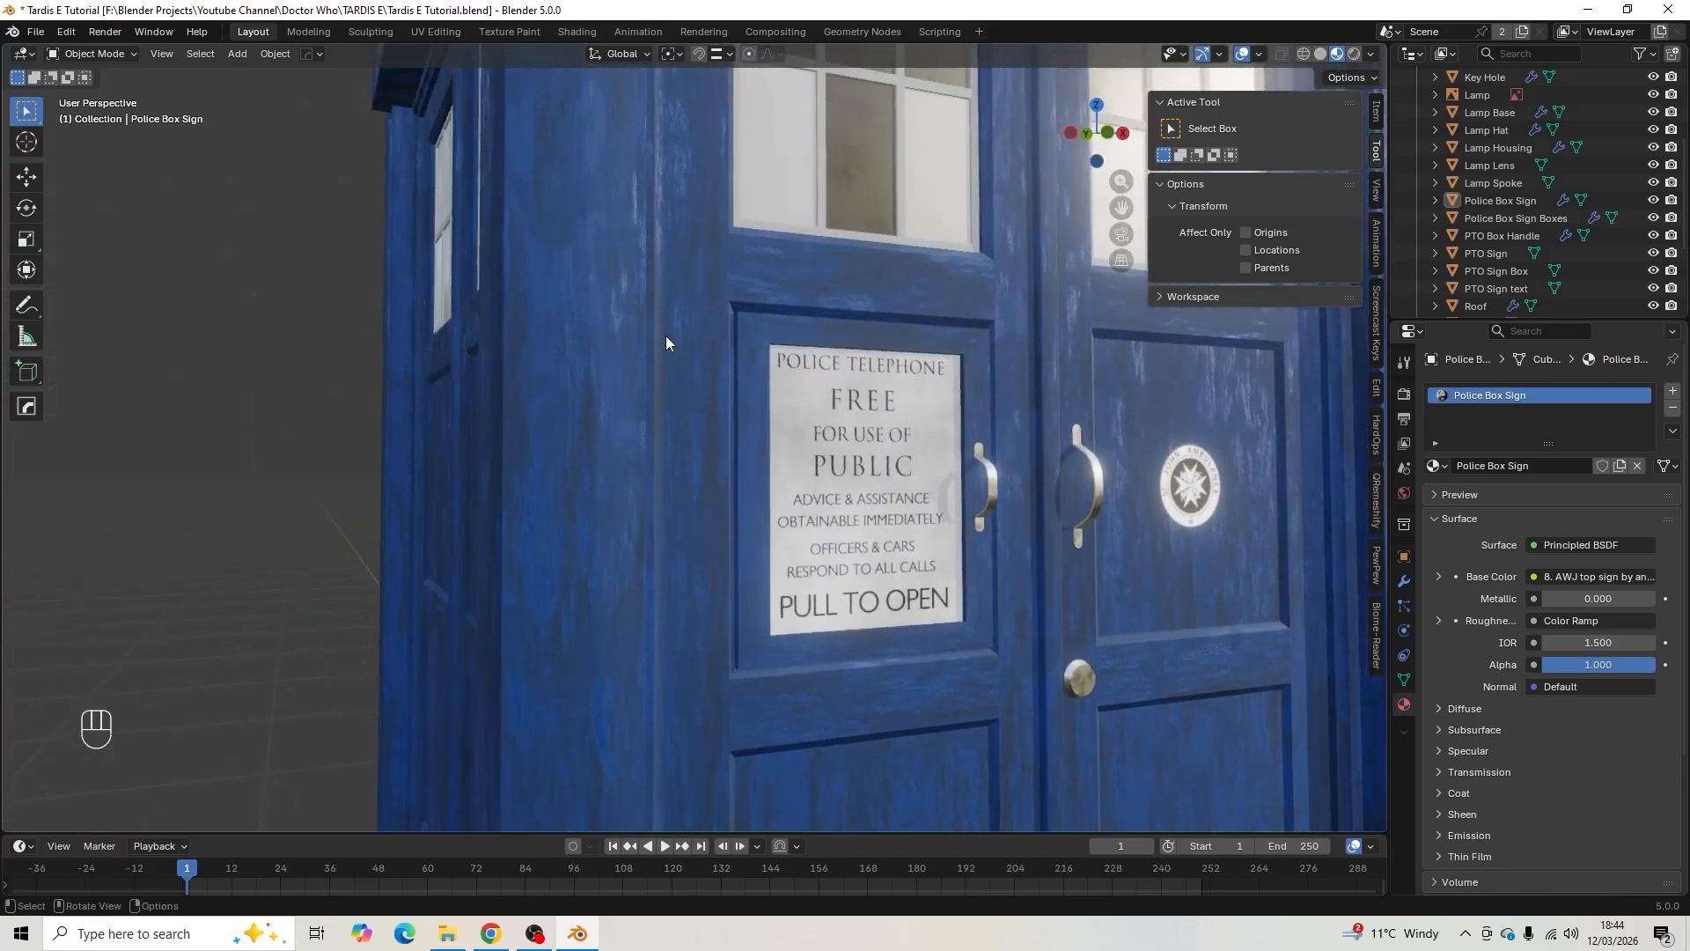
scroll(694, 289, down, 2)
middle_drag(699, 271, 611, 280)
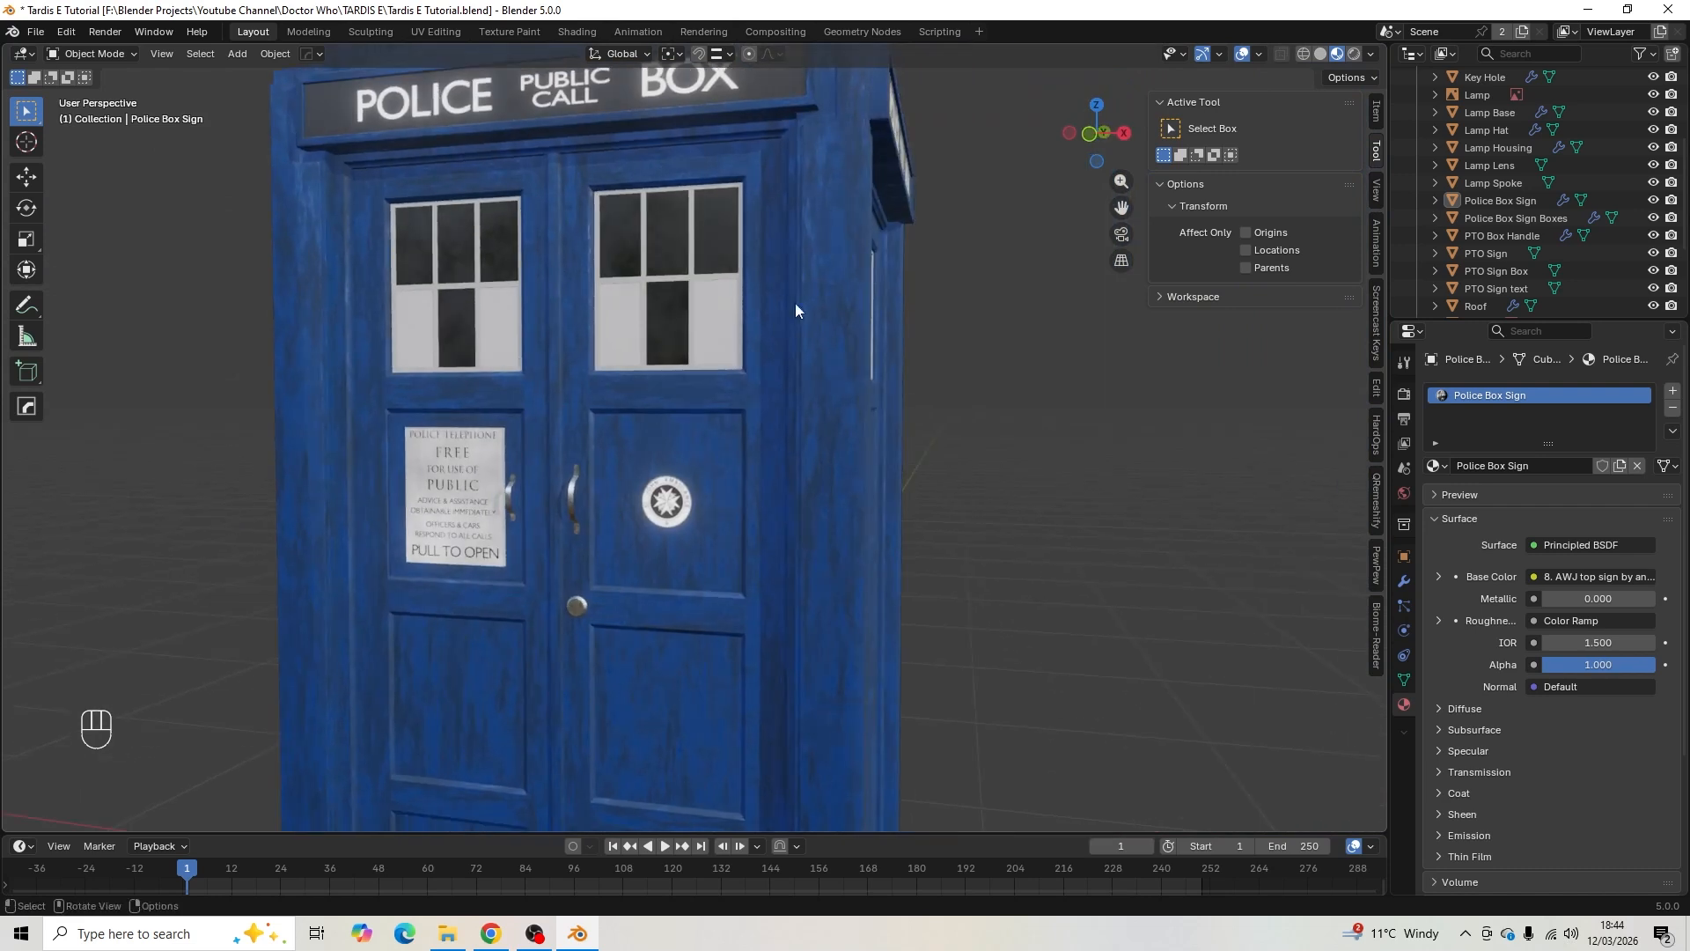
scroll(836, 397, down, 1)
scroll(836, 398, down, 1)
shift+middle_drag(837, 400, 841, 519)
scroll(821, 439, up, 3)
middle_drag(821, 431, 831, 361)
scroll(801, 438, up, 4)
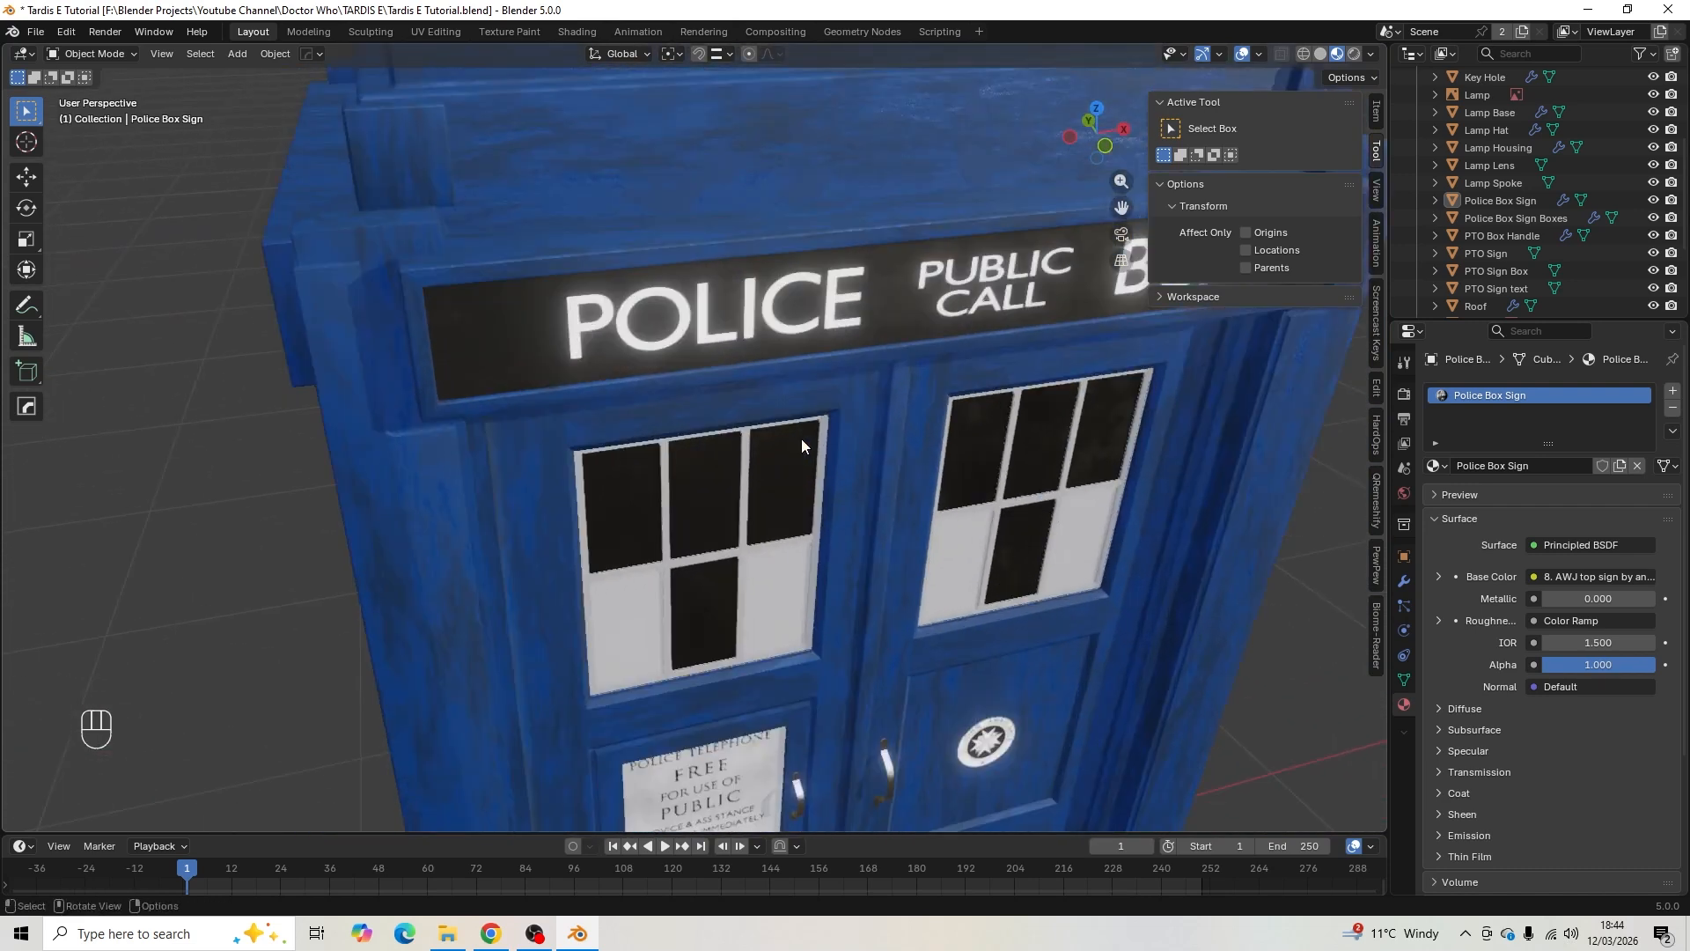
middle_drag(801, 439, 711, 354)
scroll(626, 432, down, 8)
middle_drag(626, 431, 763, 515)
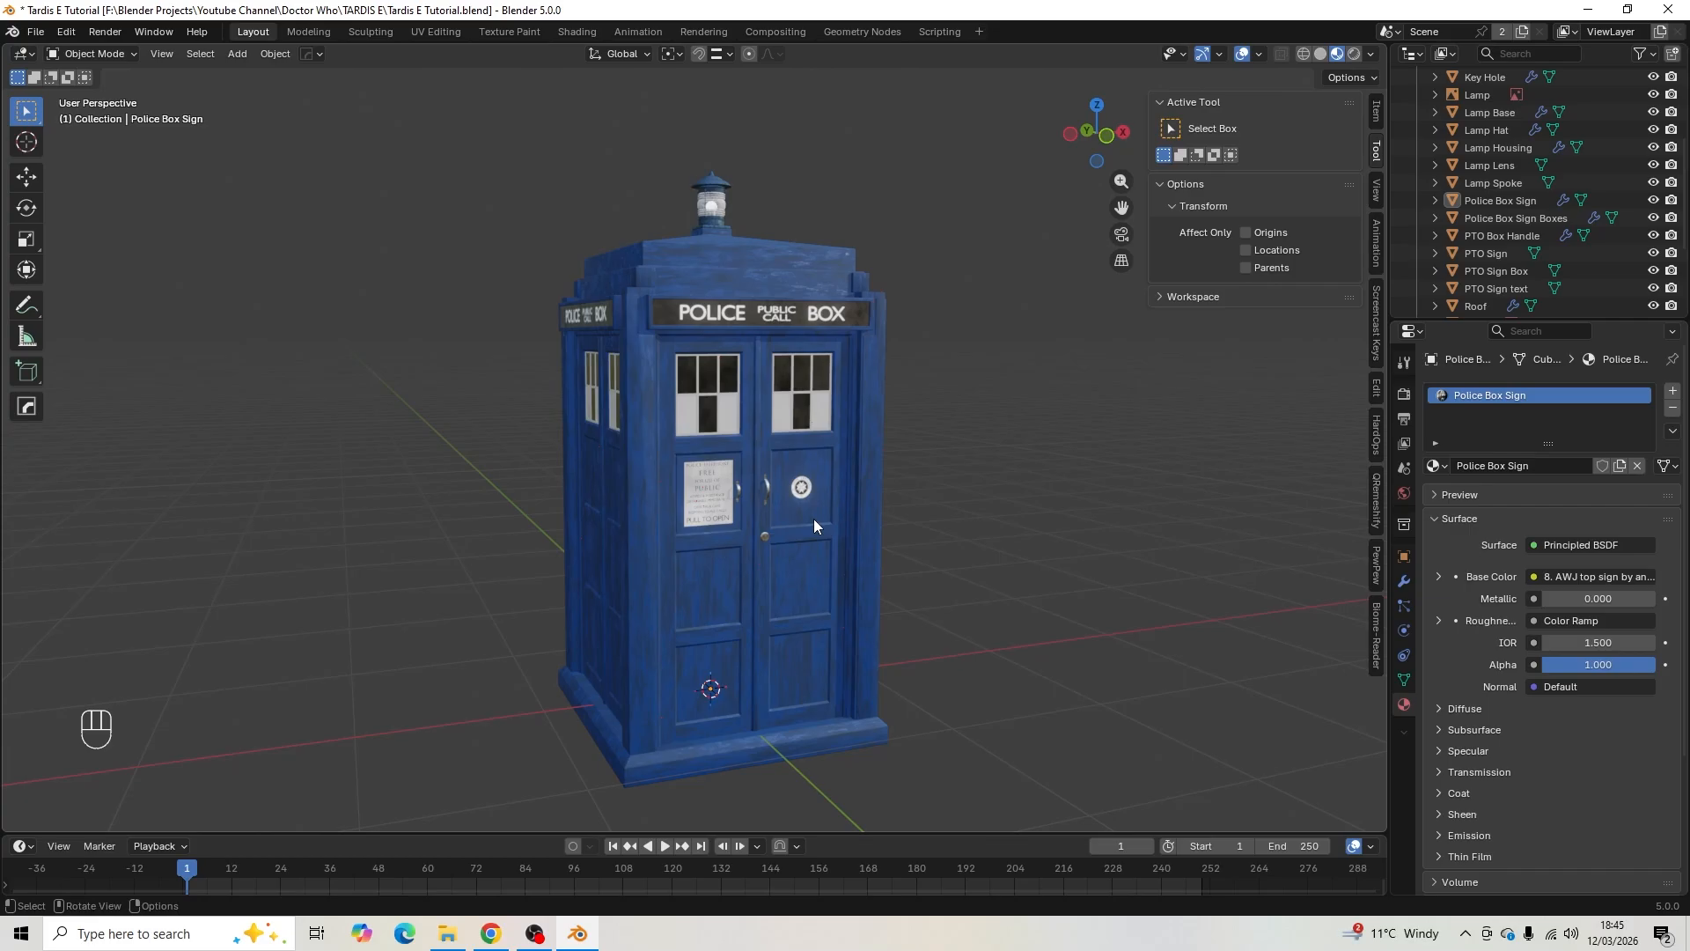
scroll(824, 405, up, 5)
shift+middle_drag(837, 313, 815, 422)
scroll(815, 419, up, 1)
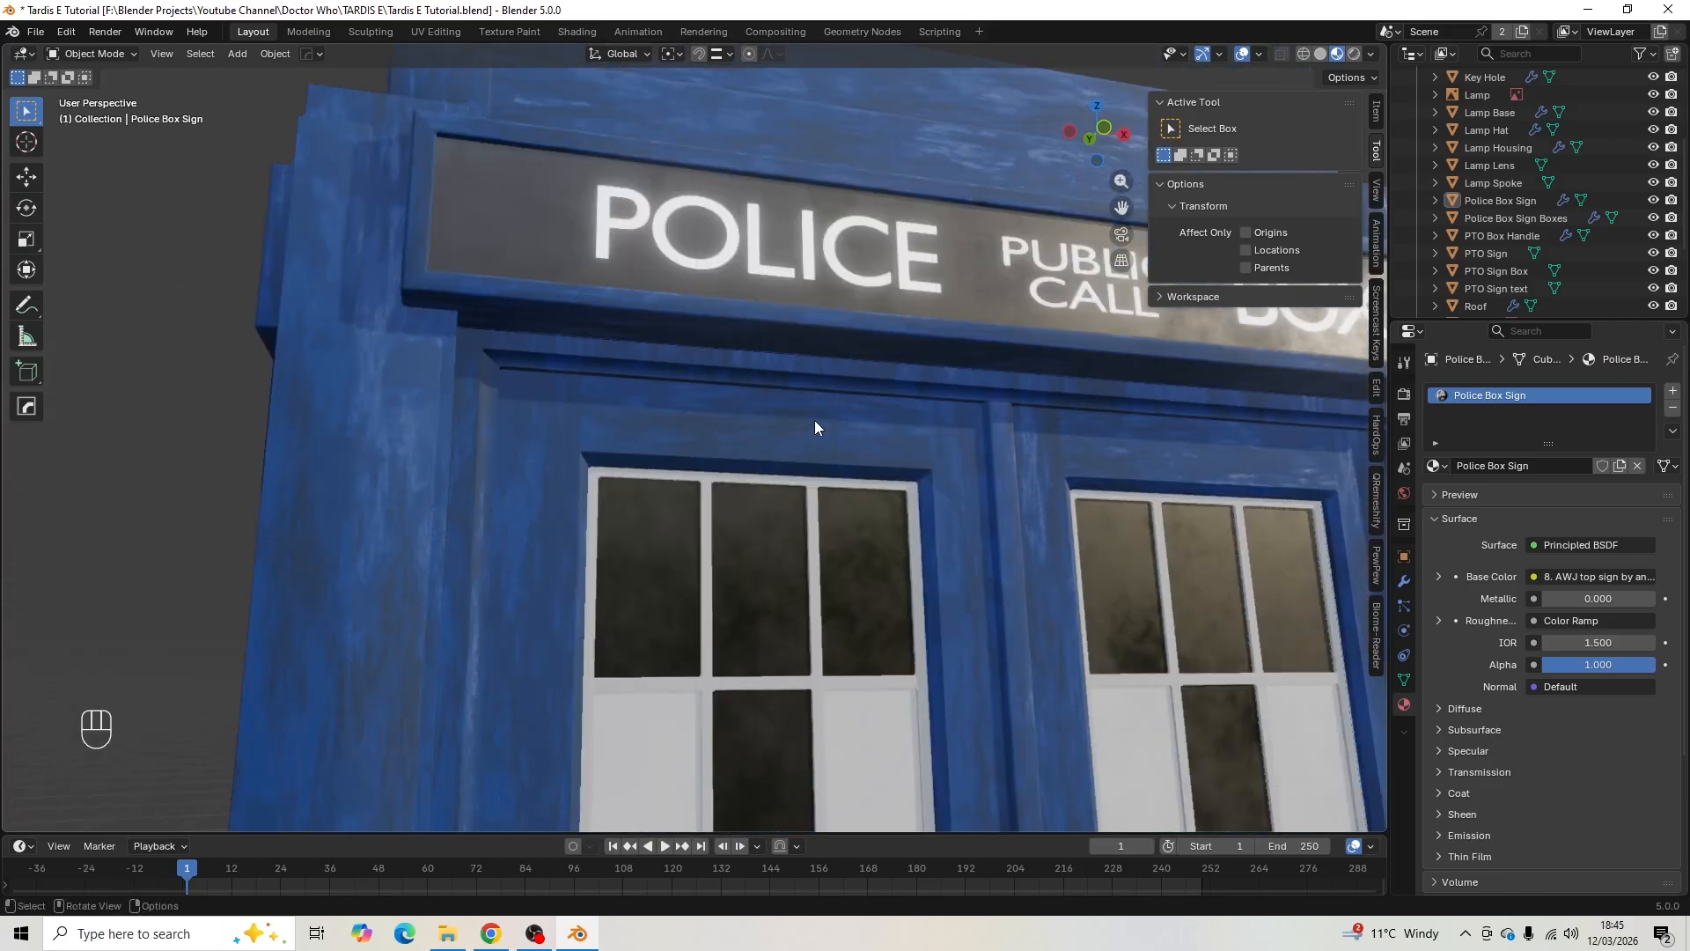
- Edit the Door frame object and circle-select the faces of its horizontal top strip beneath the sign
click(842, 372)
key(Tab)
middle_drag(1172, 407, 1111, 392)
key(a)
key(a)
key(c)
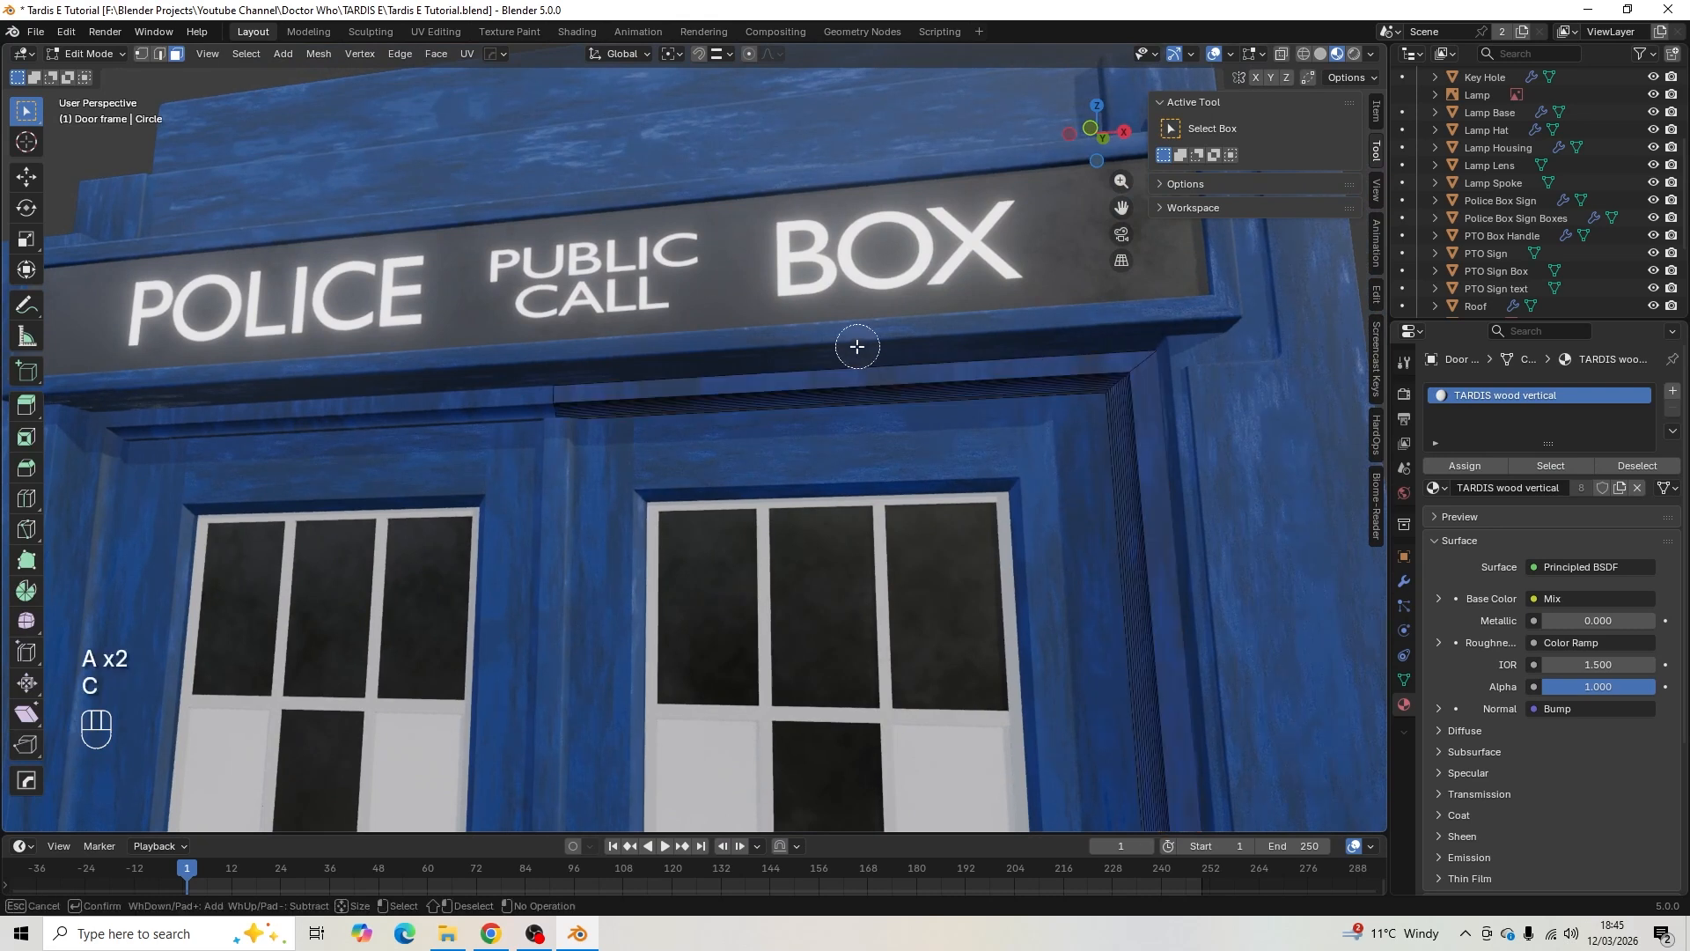
drag(849, 350, 860, 393)
key(Escape)
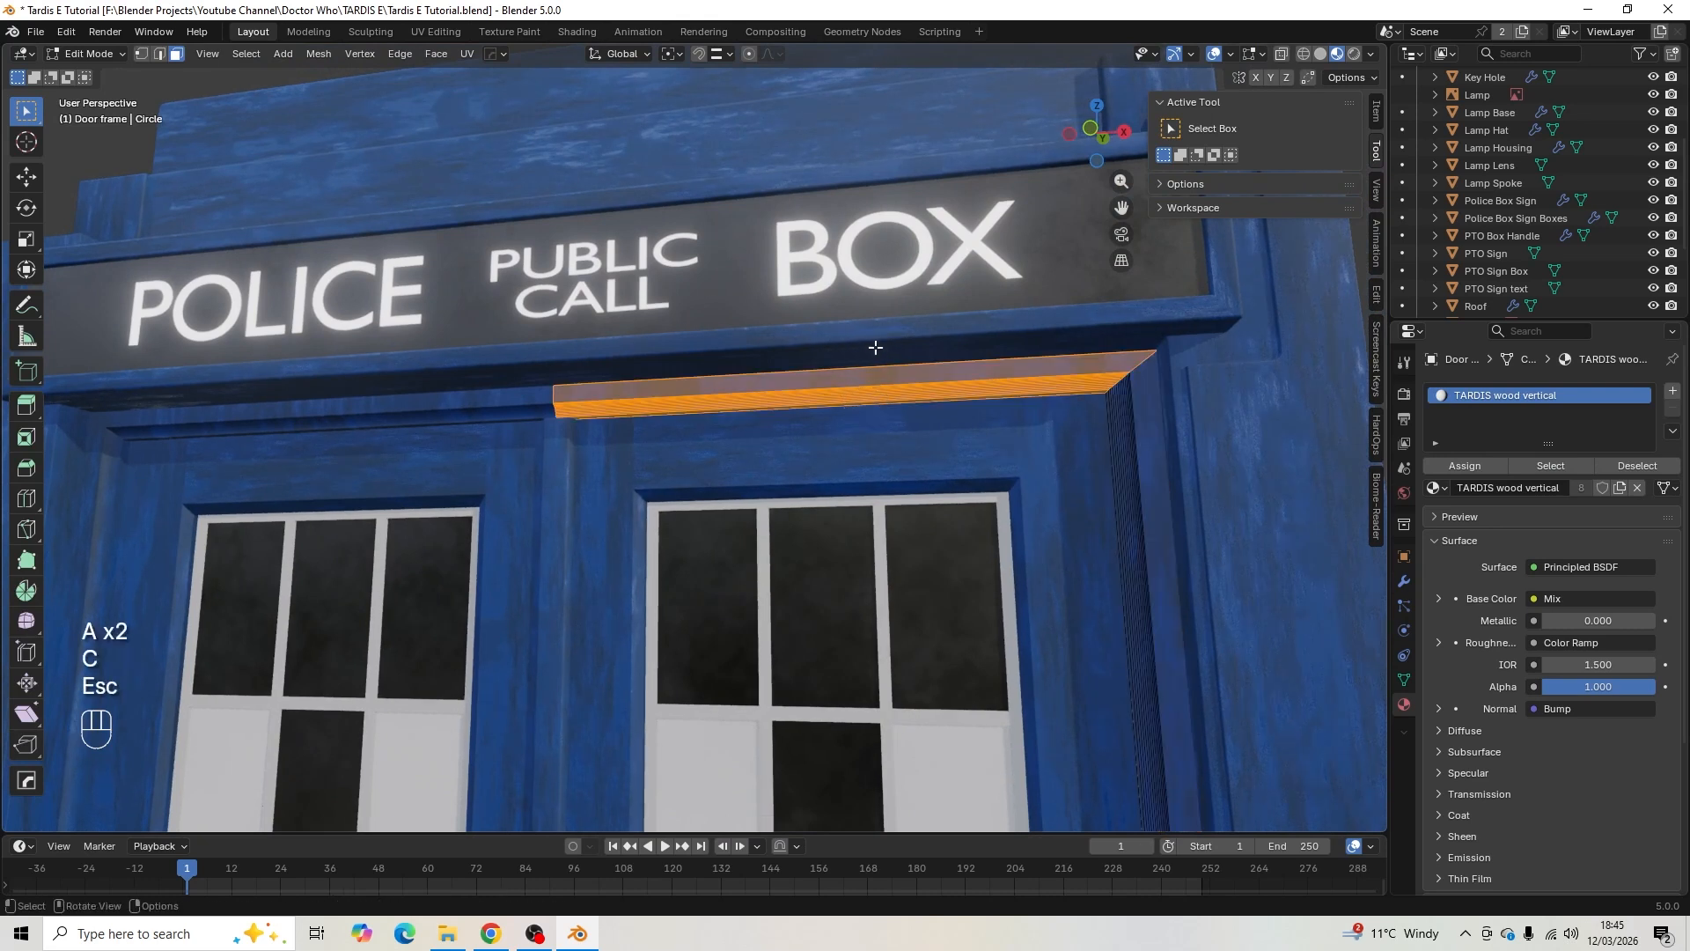
- Add a second material slot with TARDIS wood horizontal, assign it to the selected door frame faces, and return to Object Mode
scroll(908, 425, down, 2)
middle_drag(930, 464, 944, 469)
click(1674, 391)
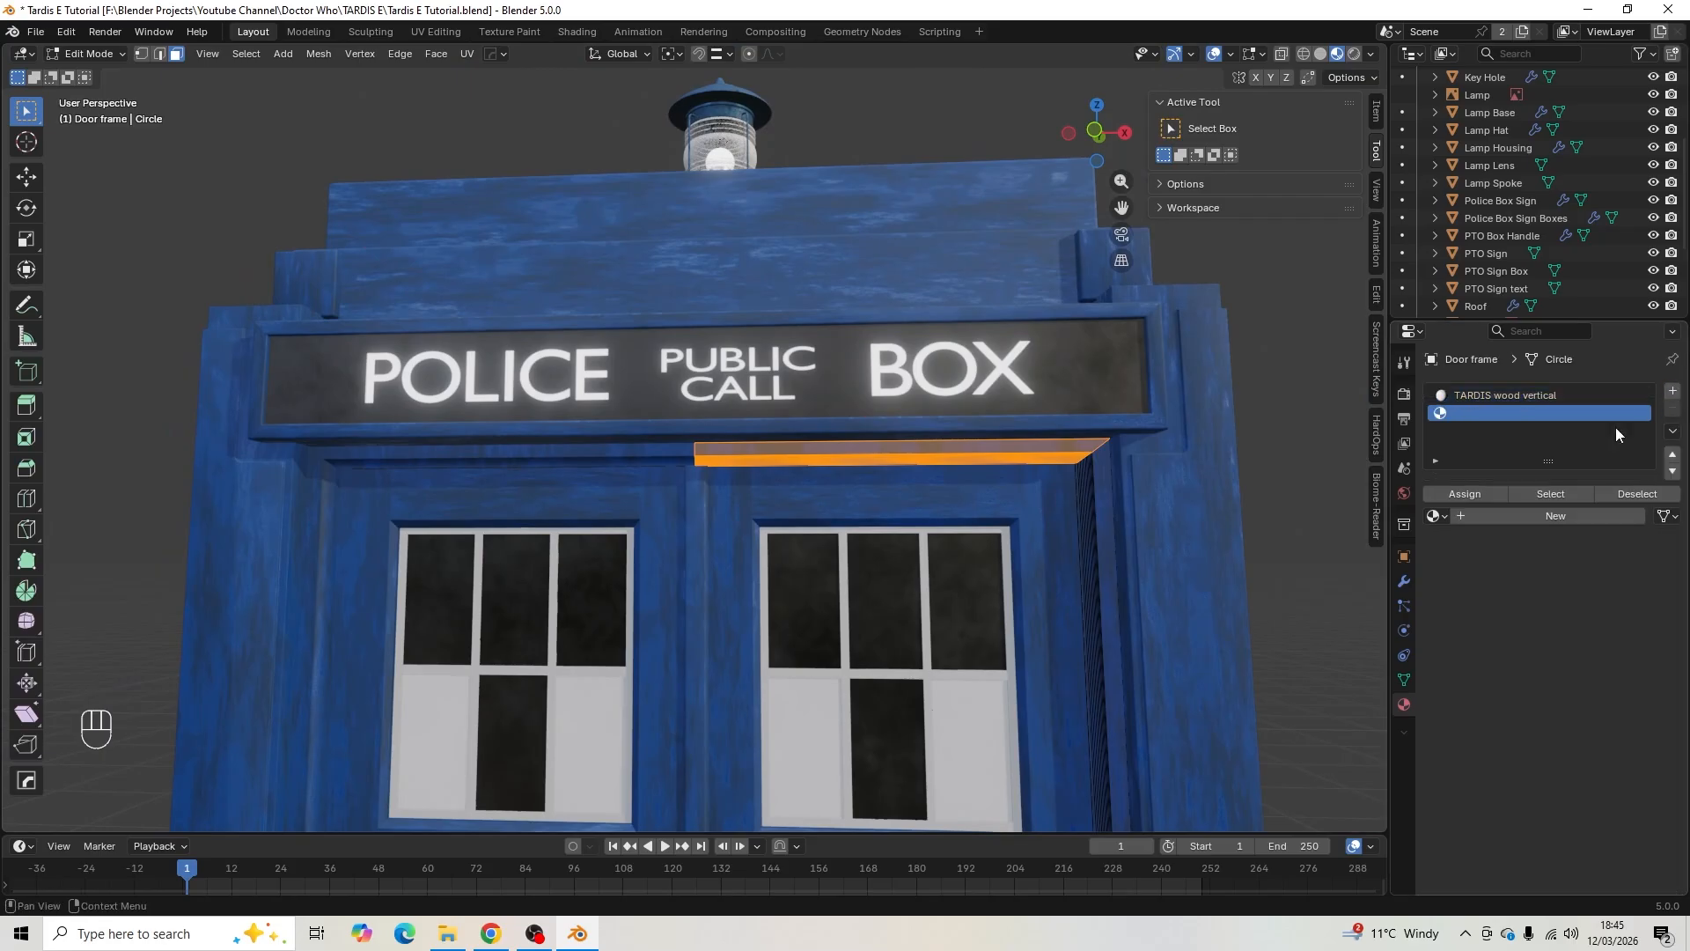
click(1439, 517)
text(w)
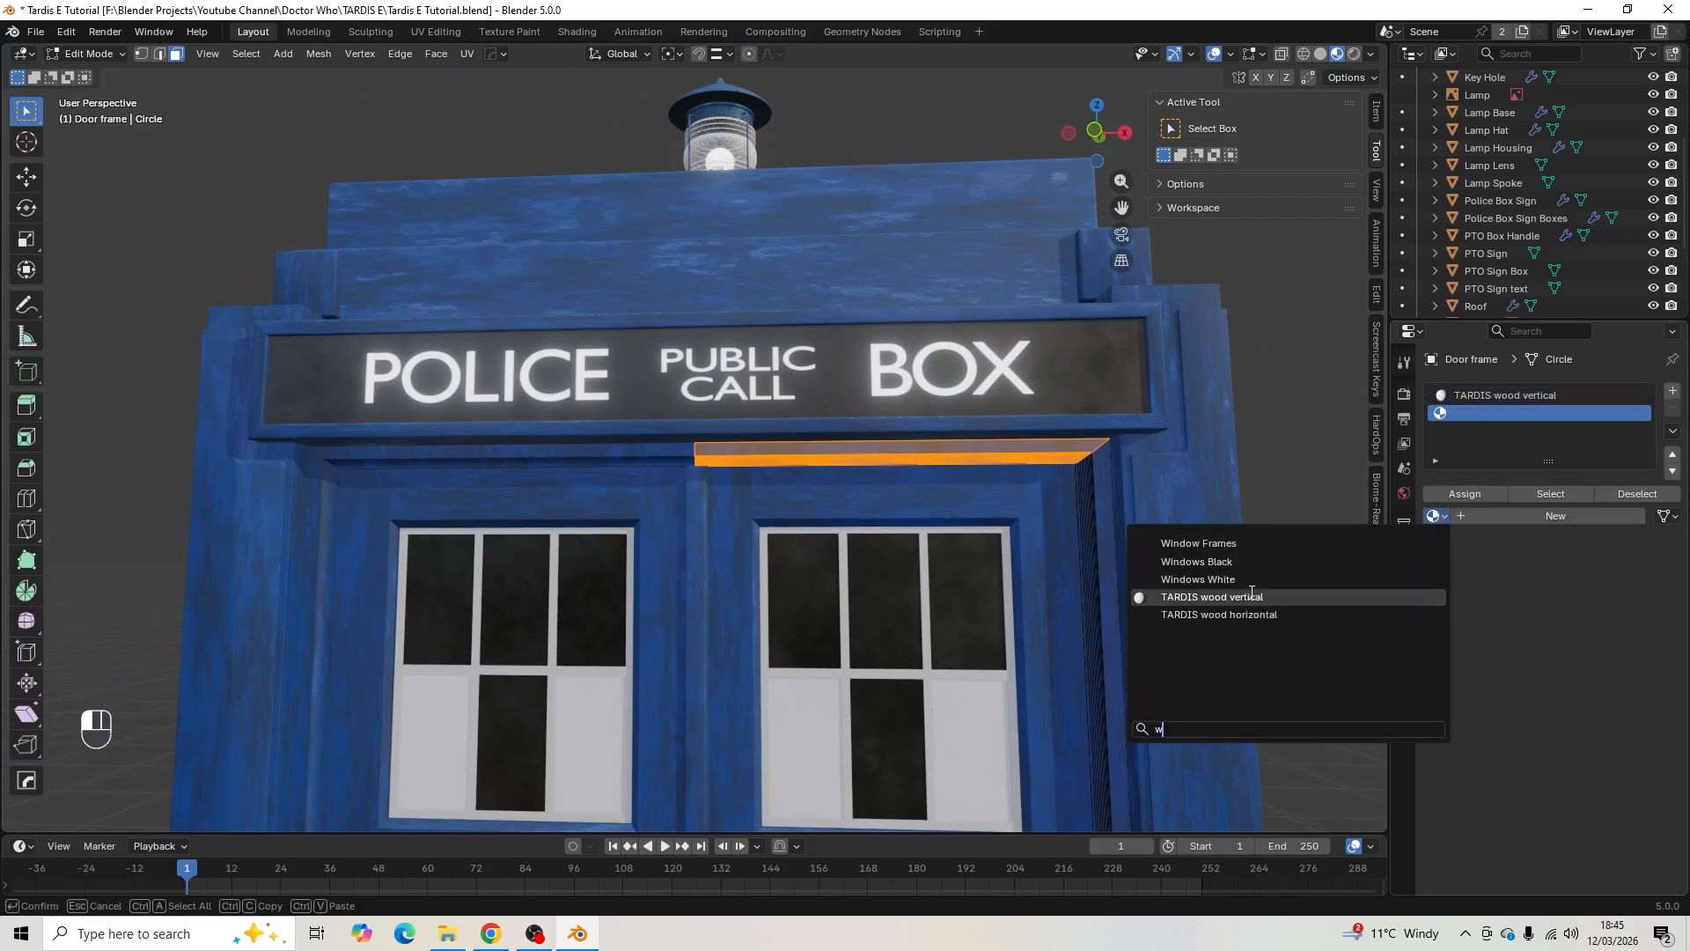
click(1232, 614)
click(1467, 494)
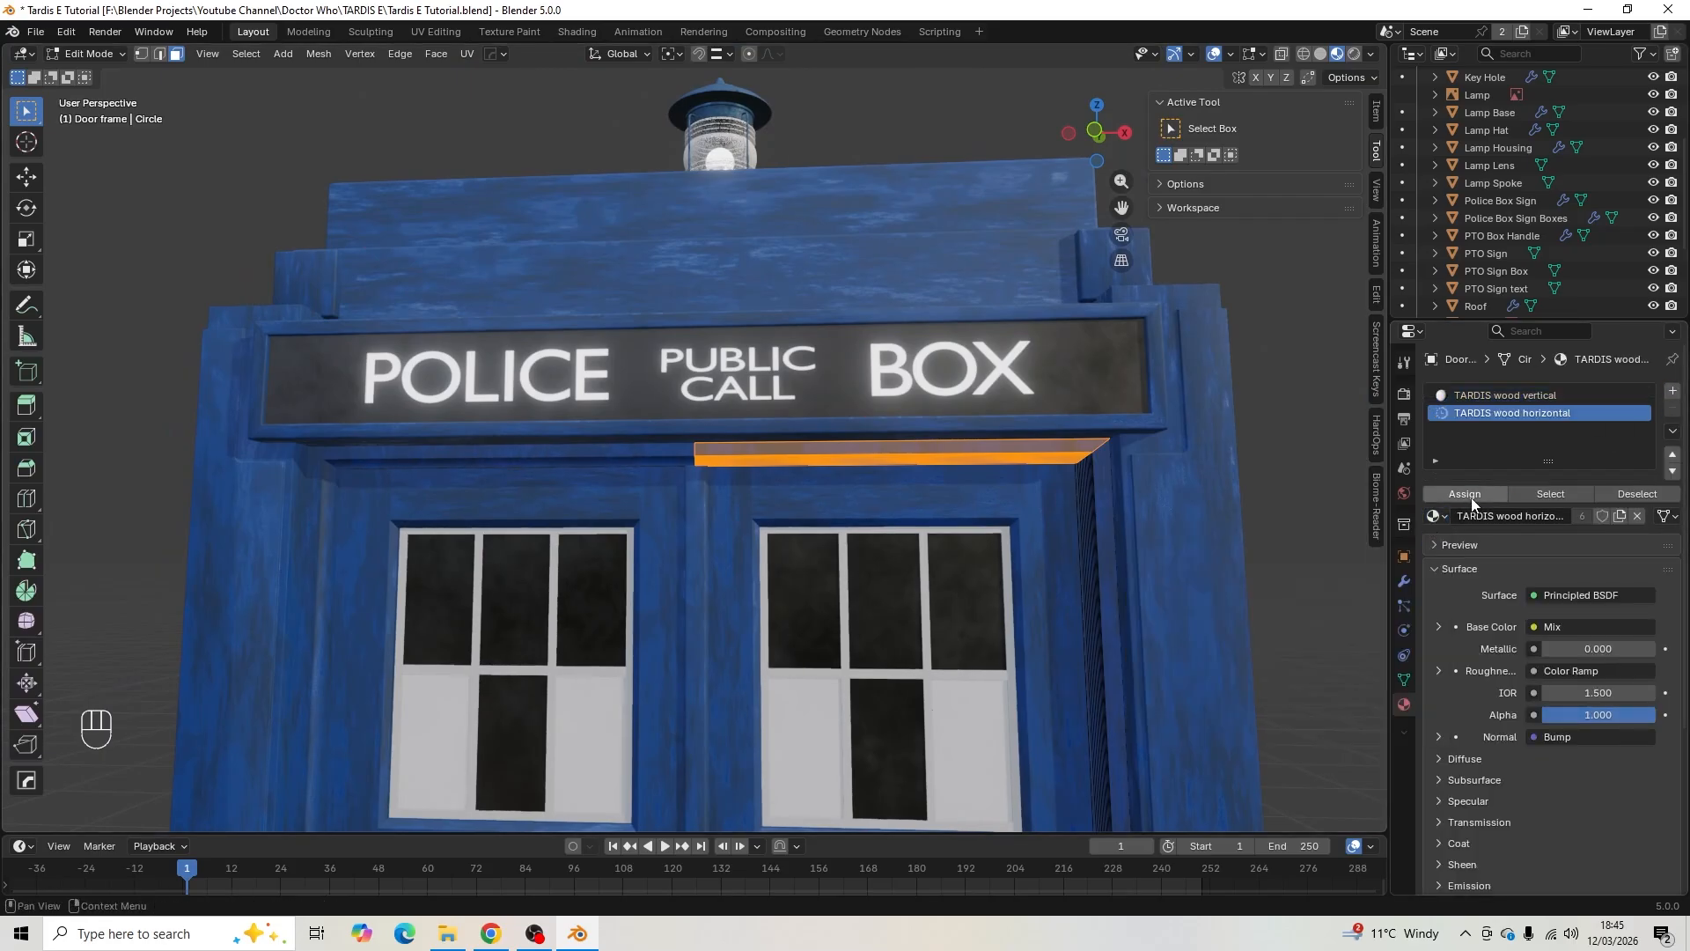
key(Tab)
- Check the door frame's wood grain up close and save the Blender file
shift+middle_drag(1260, 489, 1105, 477)
scroll(1106, 477, up, 4)
scroll(1105, 477, down, 8)
middle_drag(852, 479, 919, 443)
key(ctrl+s)
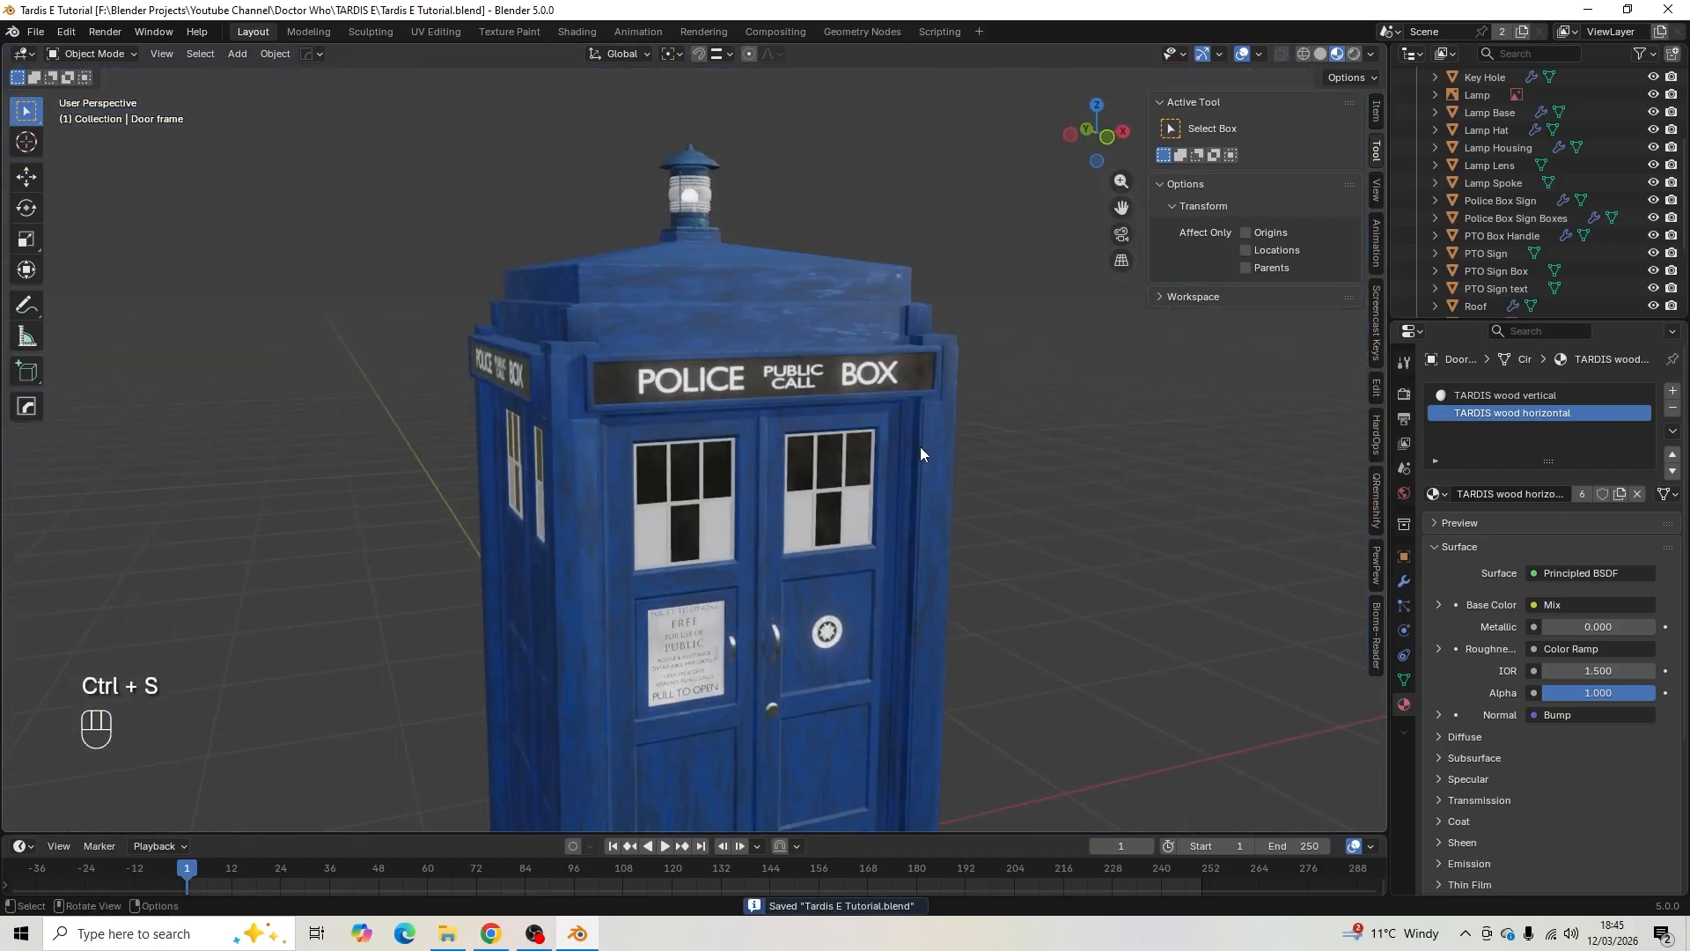